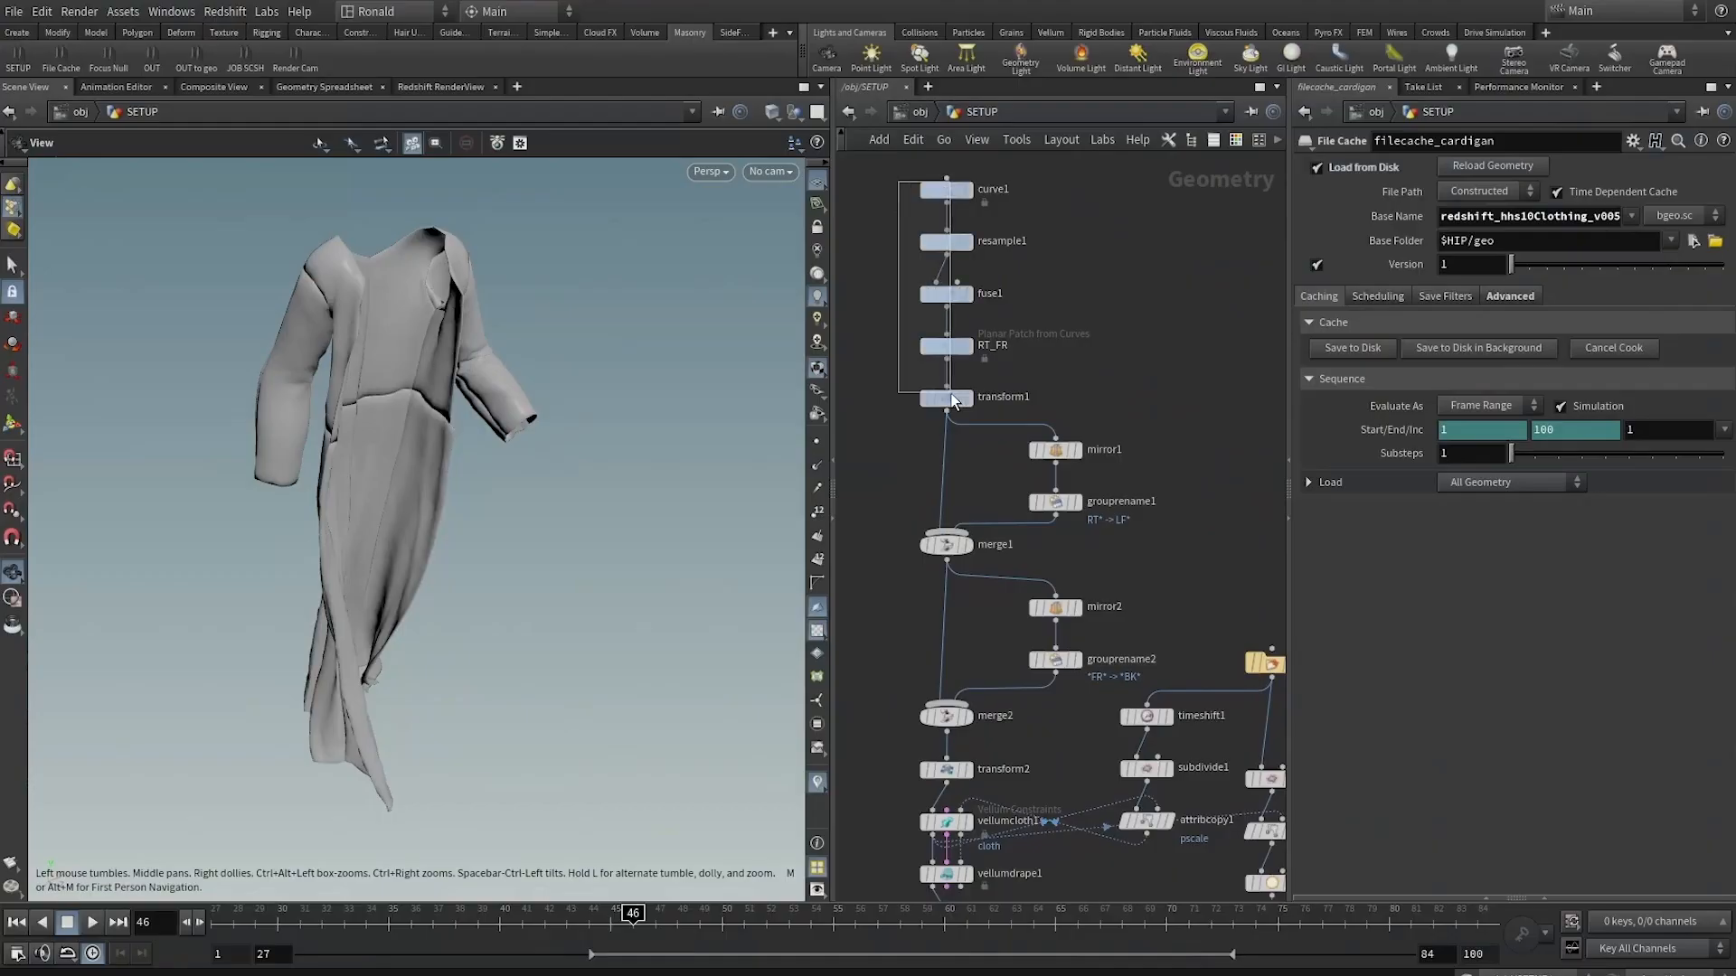
# Display the curve1 pattern outline, then the file1 character, and scrub the timeline to review its walk animation
pyautogui.click(951, 191)
pyautogui.click(949, 191)
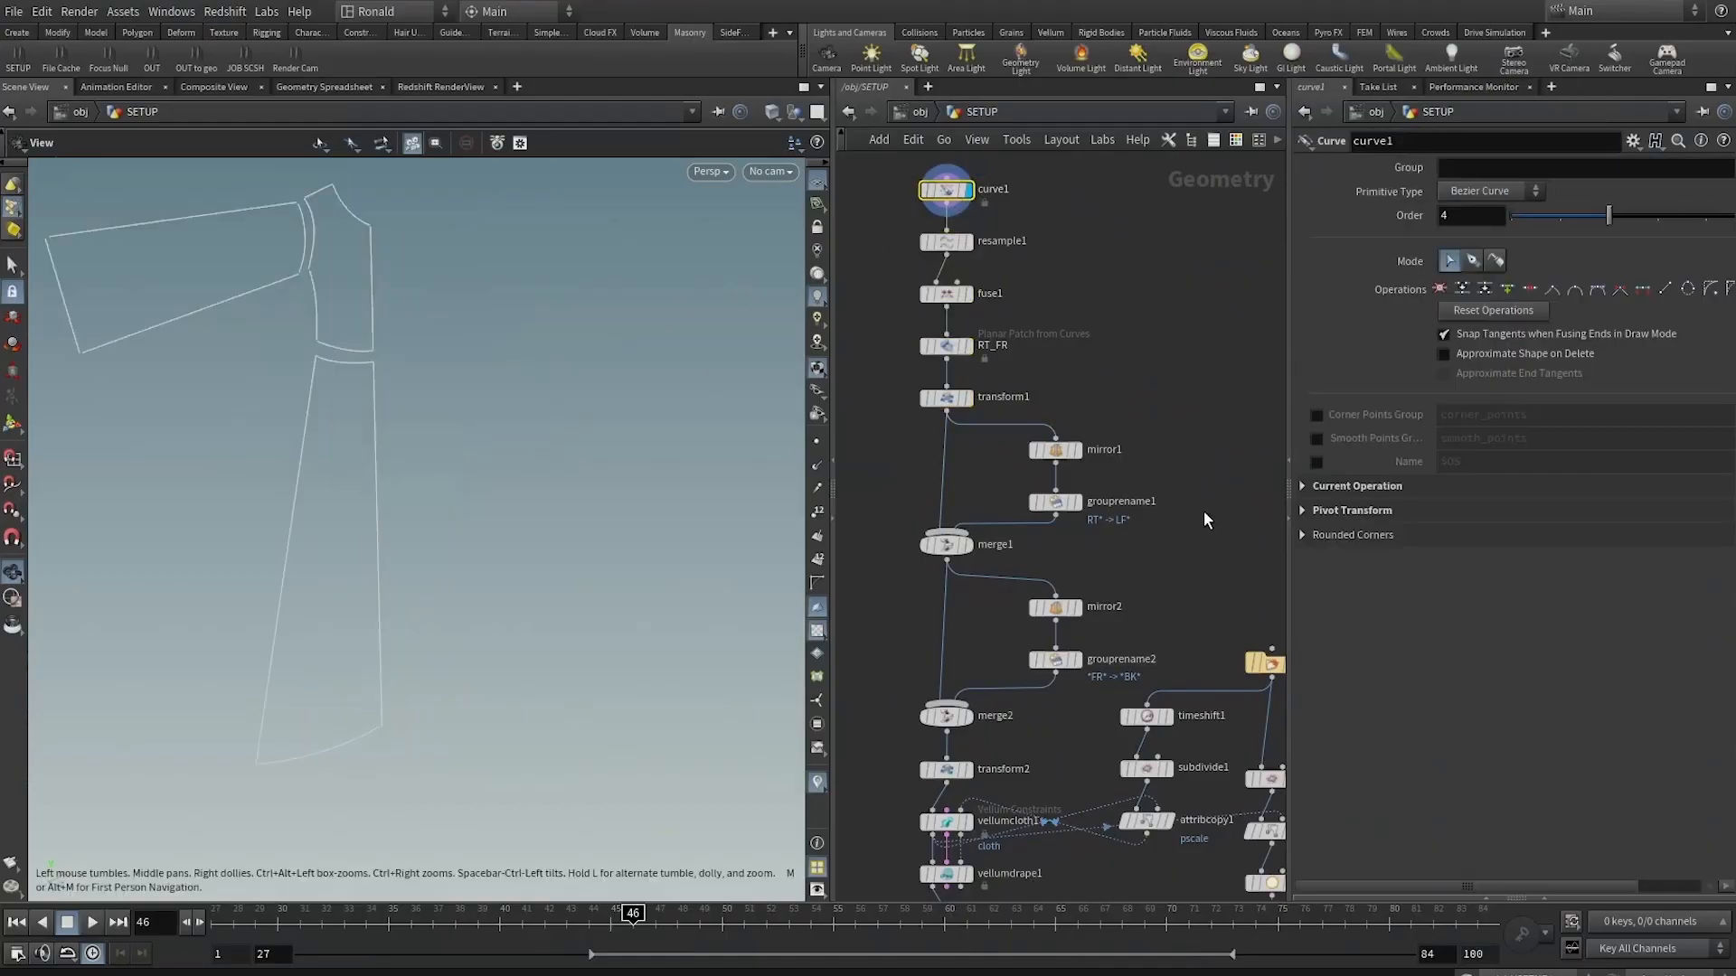
pyautogui.moveTo(1203, 512); pyautogui.dragTo(1139, 352, button='middle')
pyautogui.click(1229, 504)
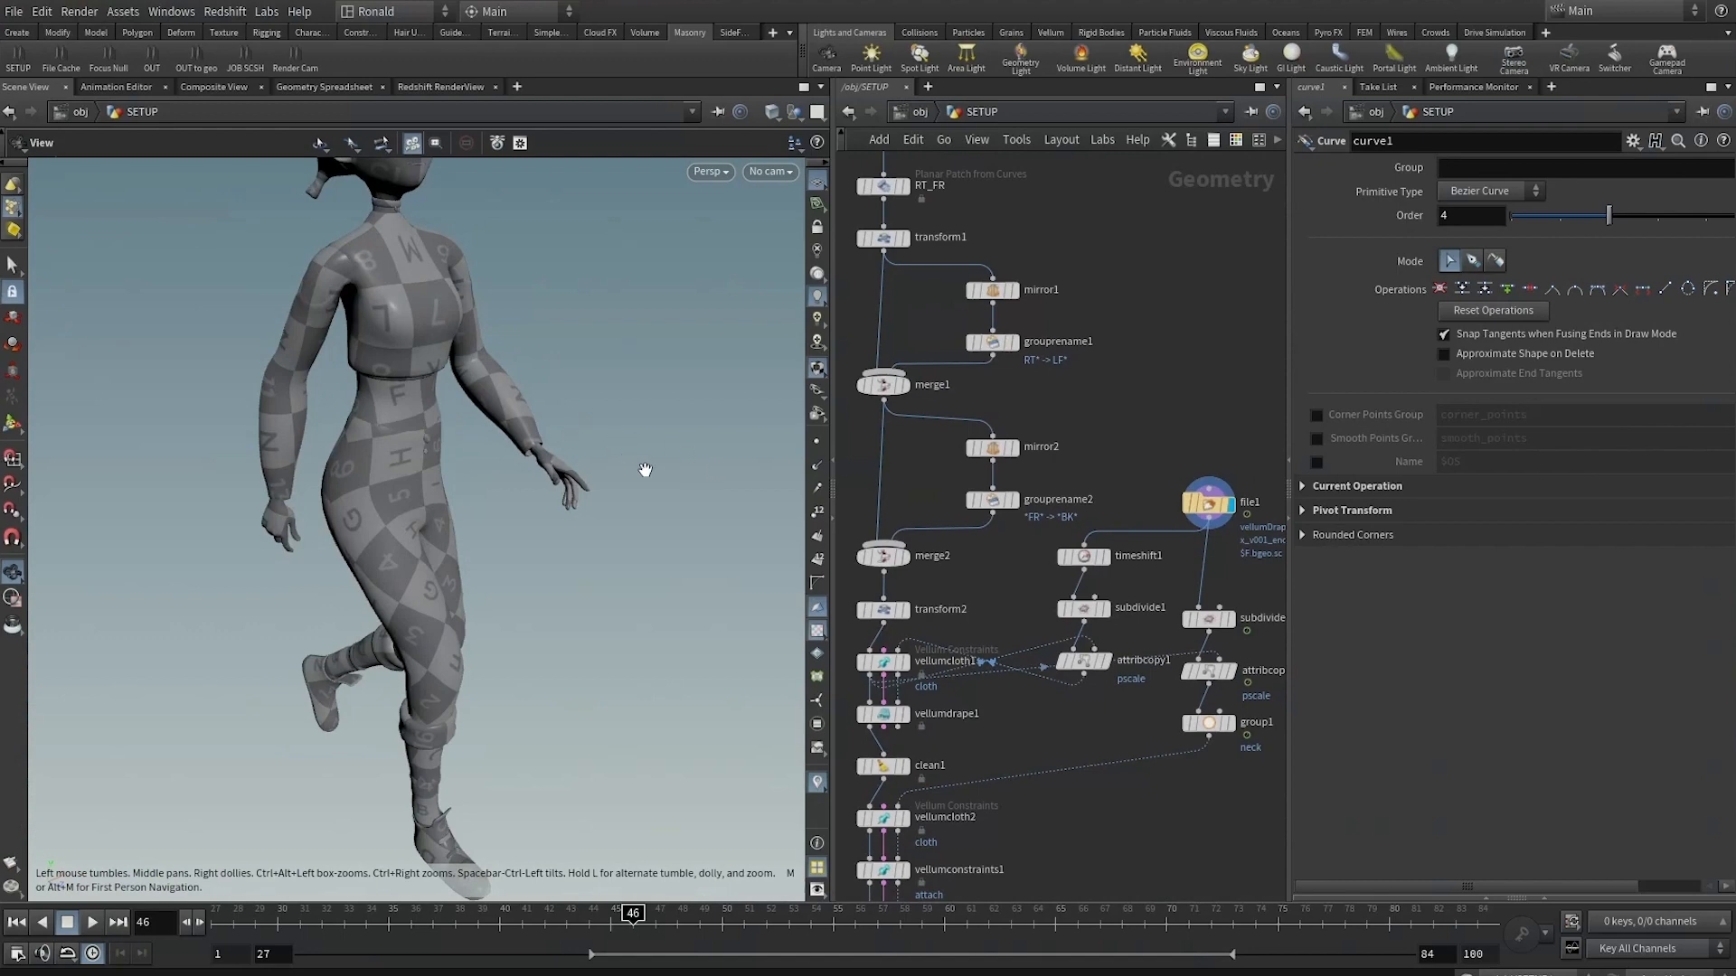
pyautogui.moveTo(644, 470); pyautogui.dragTo(379, 631)
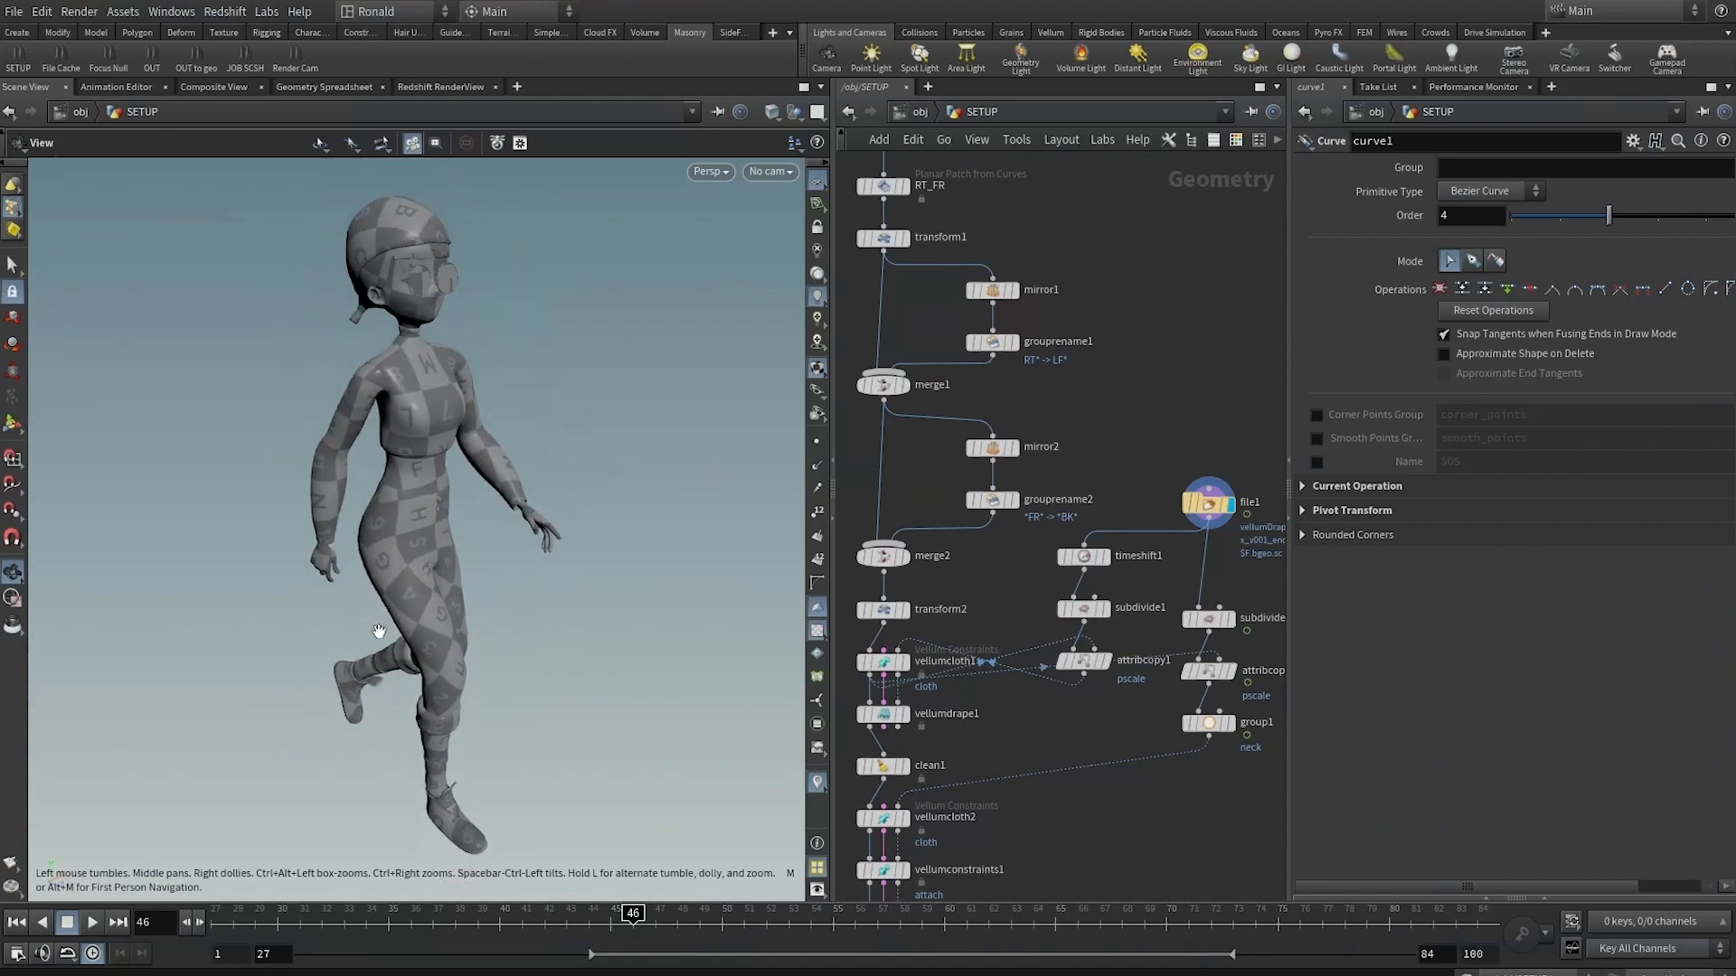
pyautogui.moveTo(226, 918); pyautogui.dragTo(969, 839)
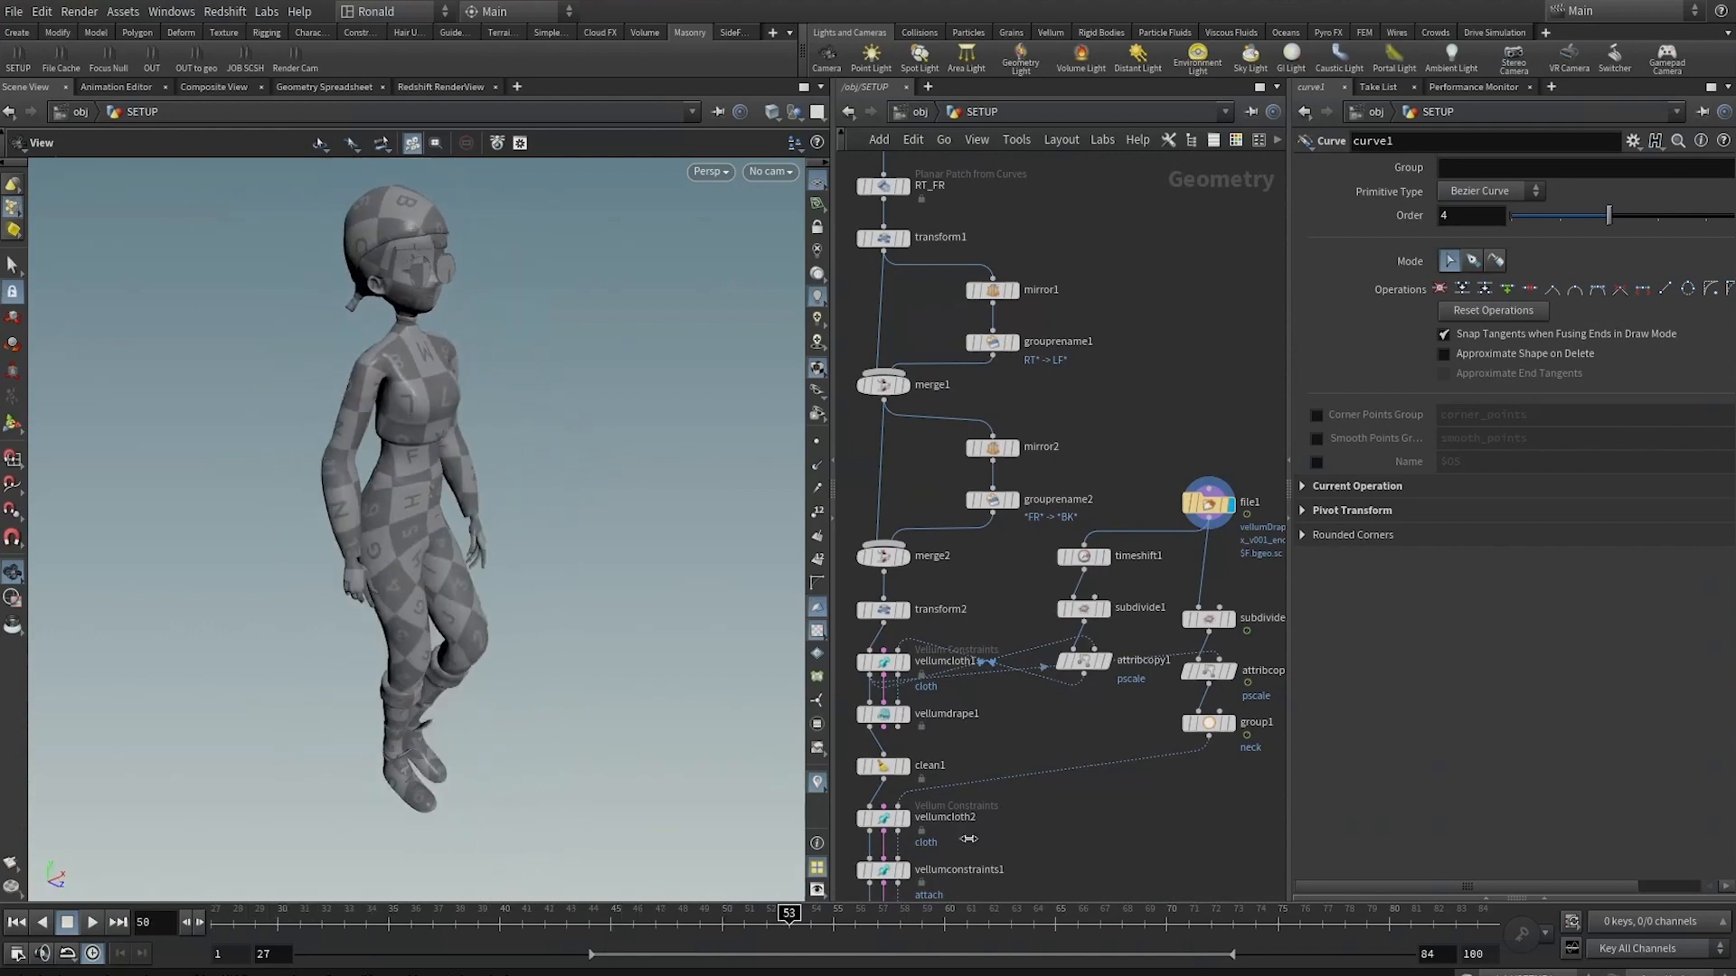
# Display curve1 in the front view with the file1 character templated behind it to compare the pattern with the body
pyautogui.moveTo(1035, 177); pyautogui.dragTo(1031, 389, button='middle')
pyautogui.click(895, 242)
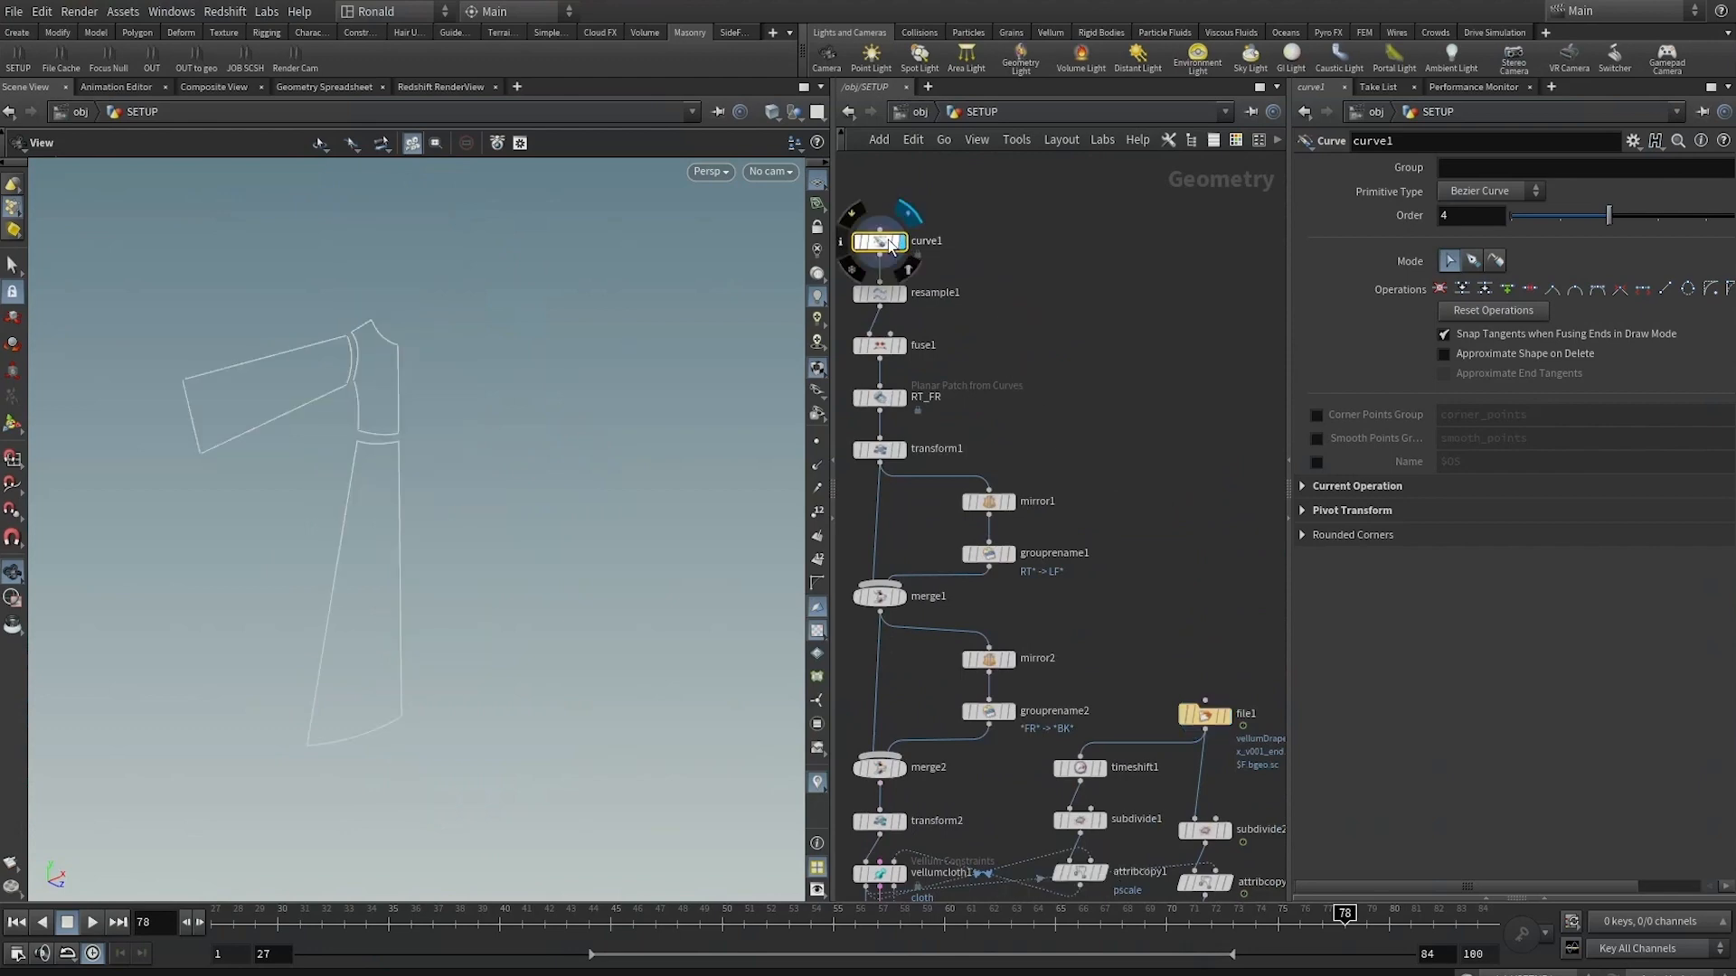
pyautogui.moveTo(914, 334); pyautogui.dragTo(946, 293, button='middle')
pyautogui.moveTo(419, 388); pyautogui.dragTo(481, 383)
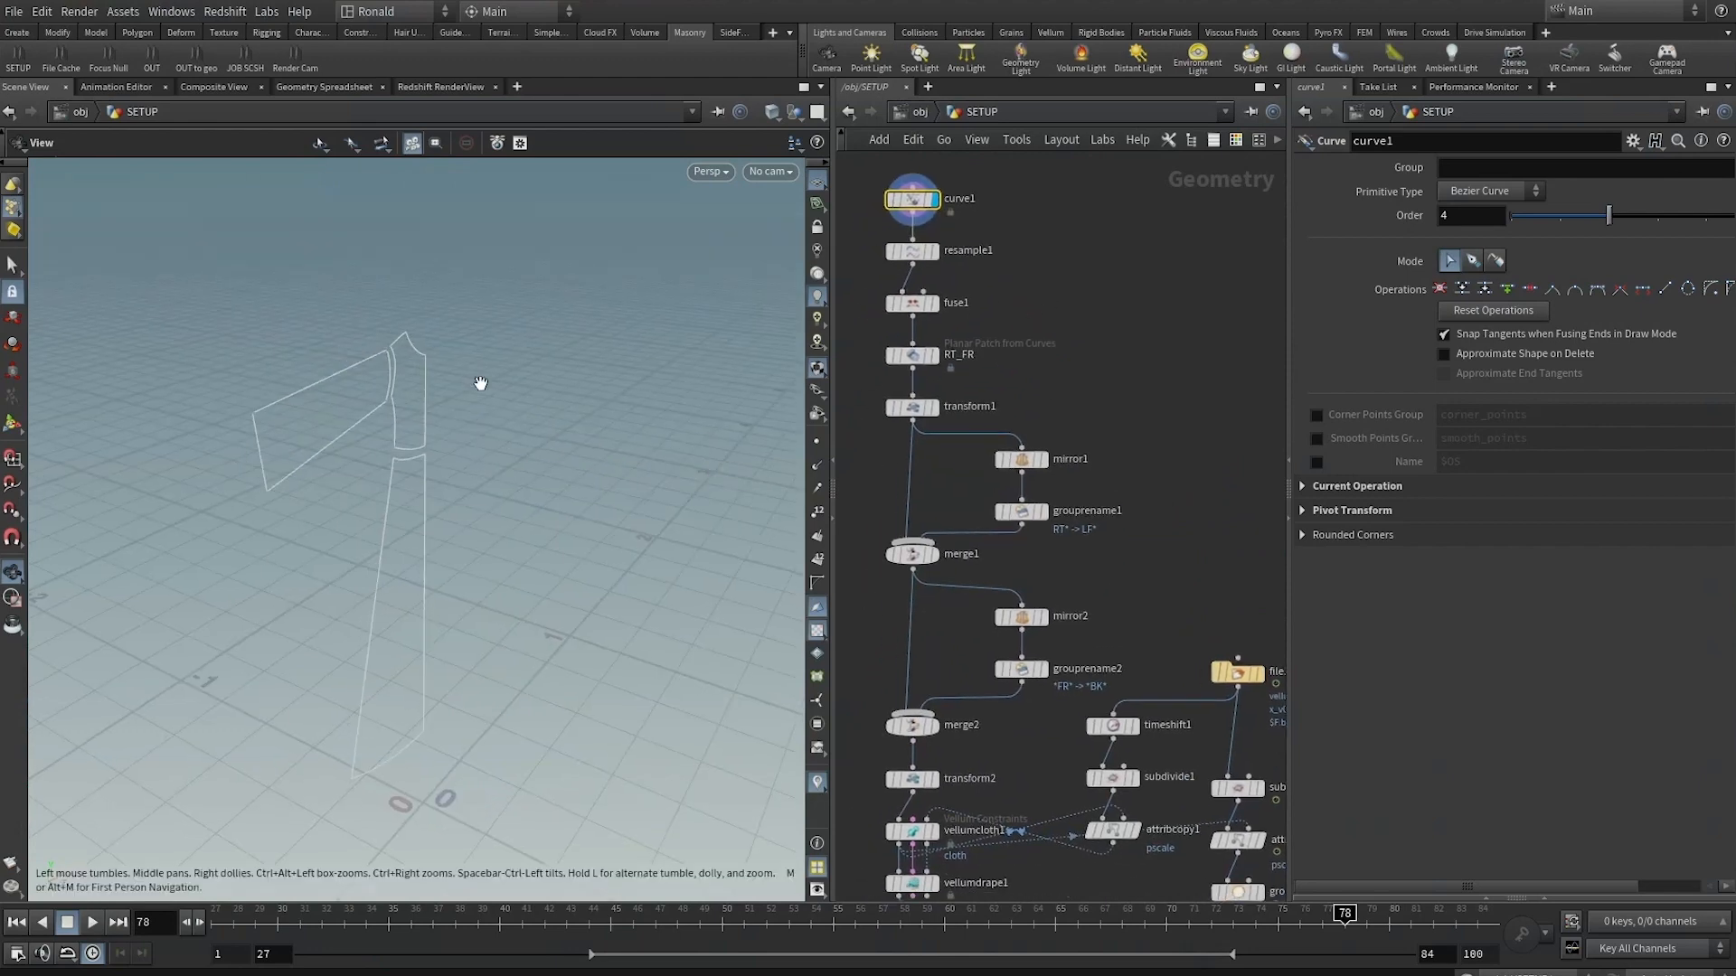
pyautogui.hotkey('space', '3')
pyautogui.click(1256, 674)
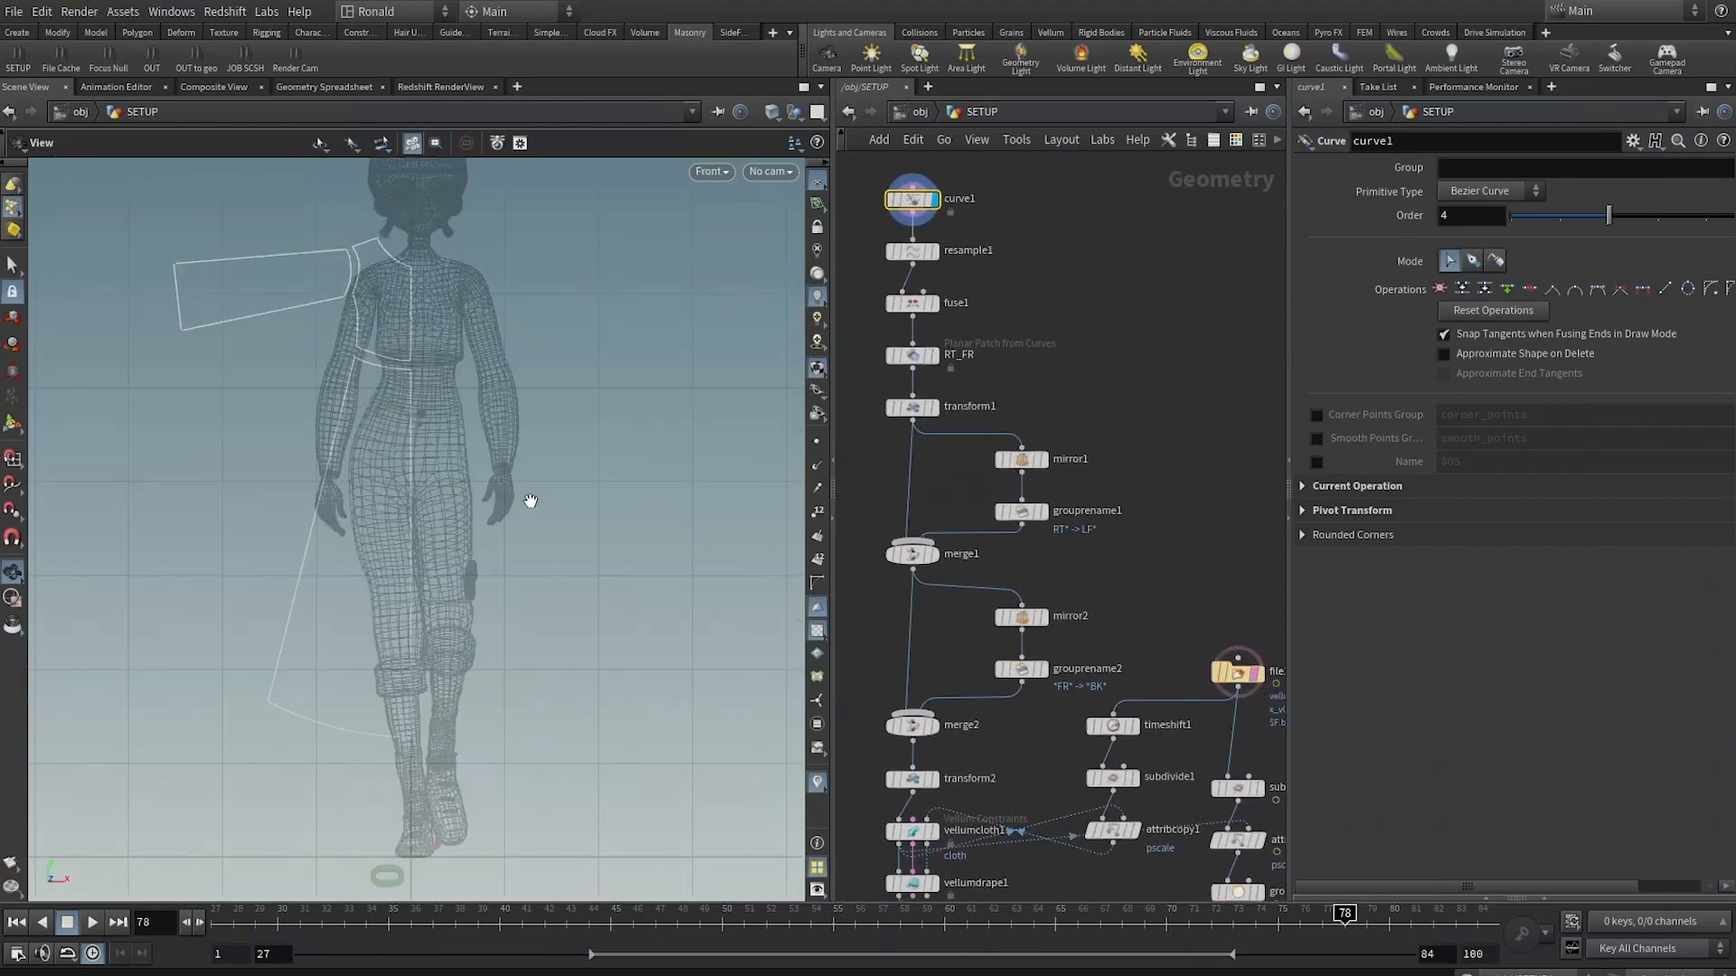
pyautogui.moveTo(375, 369); pyautogui.dragTo(434, 484, button='middle')
pyautogui.moveTo(411, 481); pyautogui.dragTo(480, 407, button='right')
pyautogui.moveTo(543, 404); pyautogui.dragTo(624, 469, button='middle')
pyautogui.moveTo(624, 489); pyautogui.dragTo(542, 615, button='right')
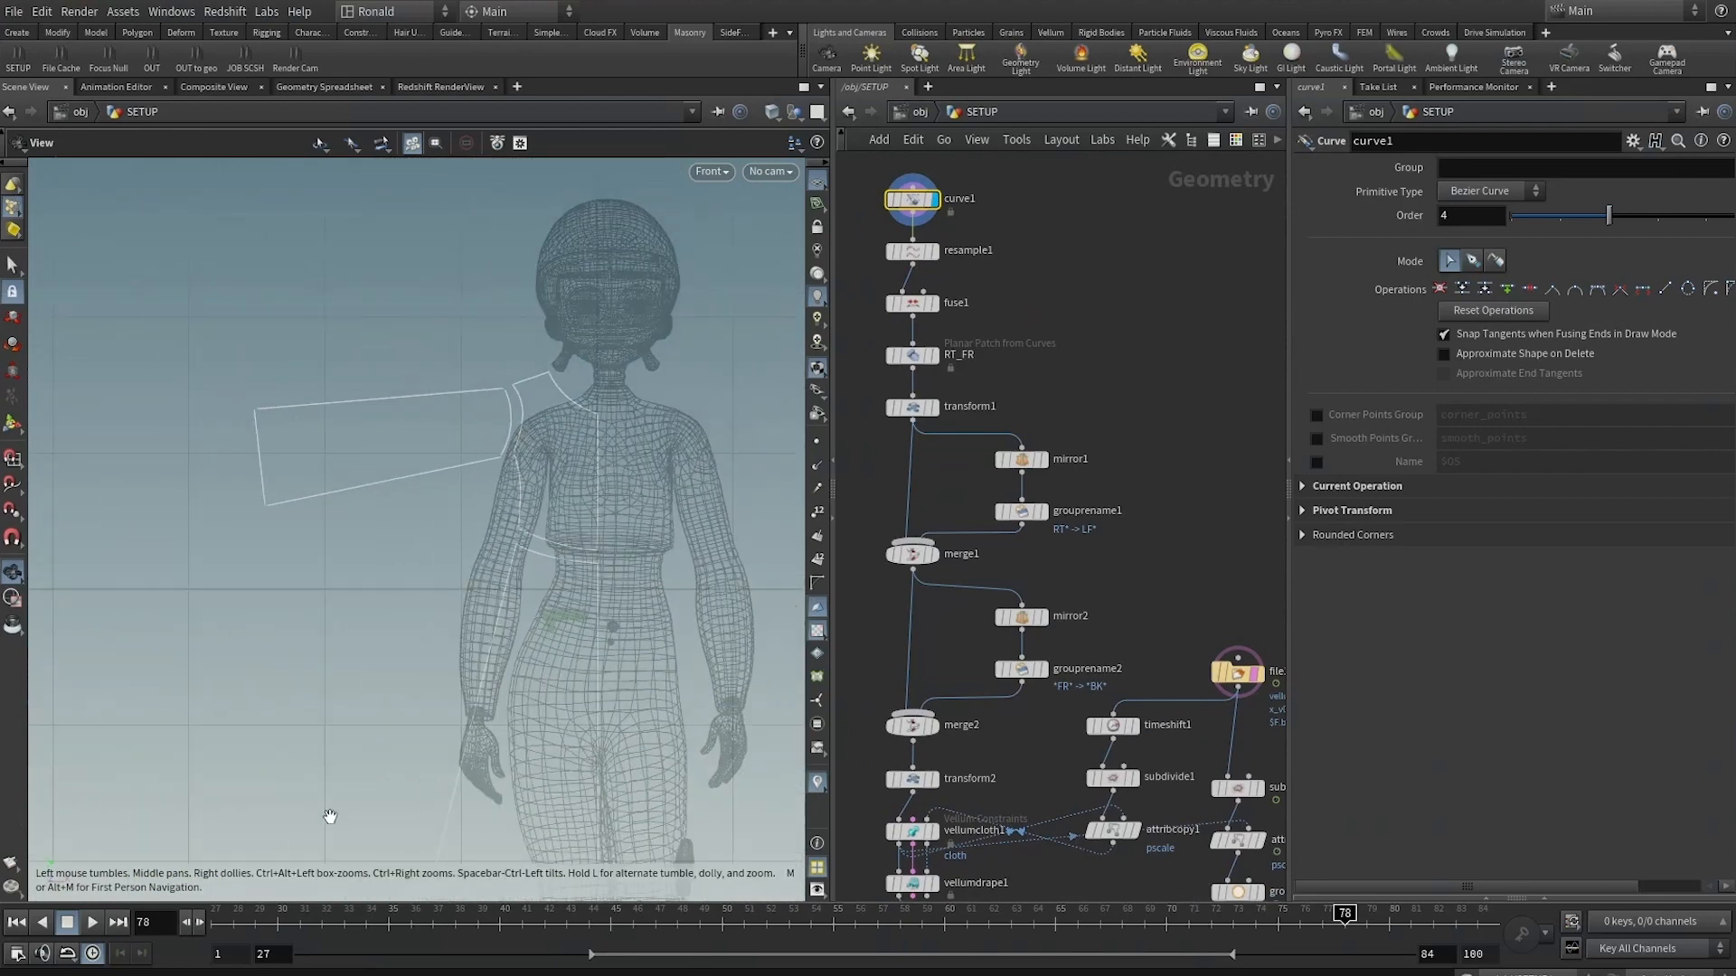
# Switch the template reference to timeshift1 and compare the curve1 outlines with that pose
pyautogui.click(1136, 726)
pyautogui.moveTo(579, 542); pyautogui.dragTo(551, 402, button='middle')
pyautogui.click(1128, 726)
pyautogui.click(936, 199)
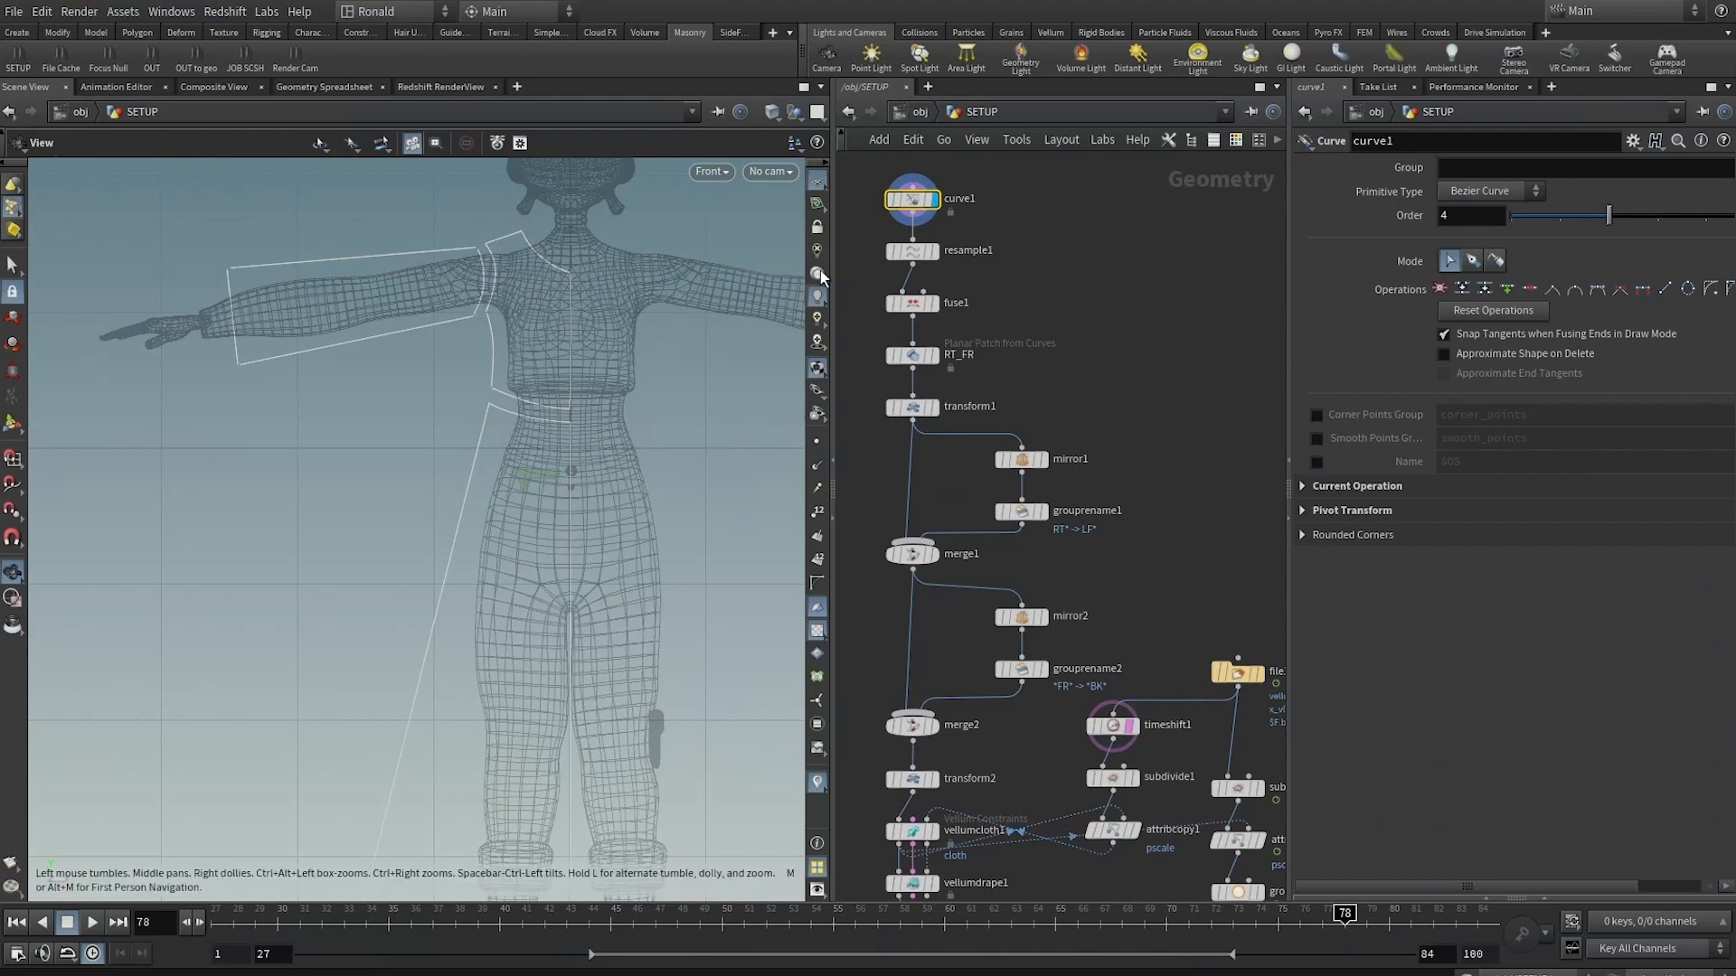
# Examine the flat garment panels around the body at transform2 and vellumcloth1 in perspective
pyautogui.moveTo(983, 360); pyautogui.dragTo(1006, 255, button='middle')
pyautogui.click(955, 629)
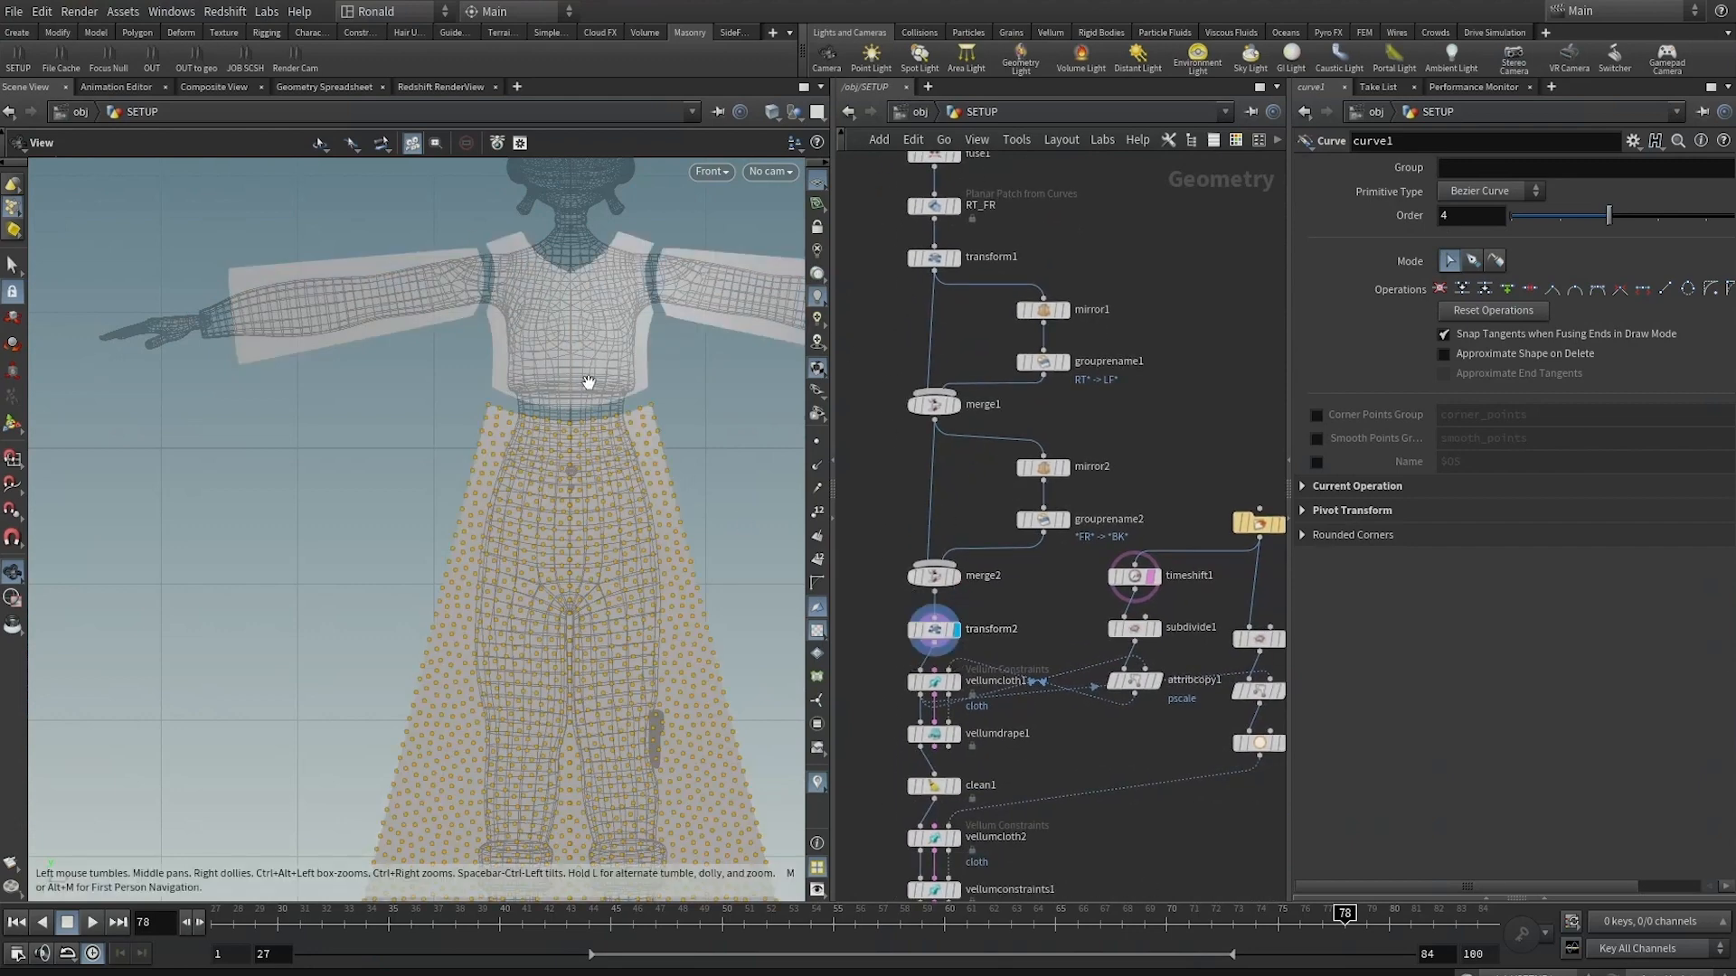
pyautogui.click(956, 680)
pyautogui.moveTo(434, 415); pyautogui.dragTo(651, 470)
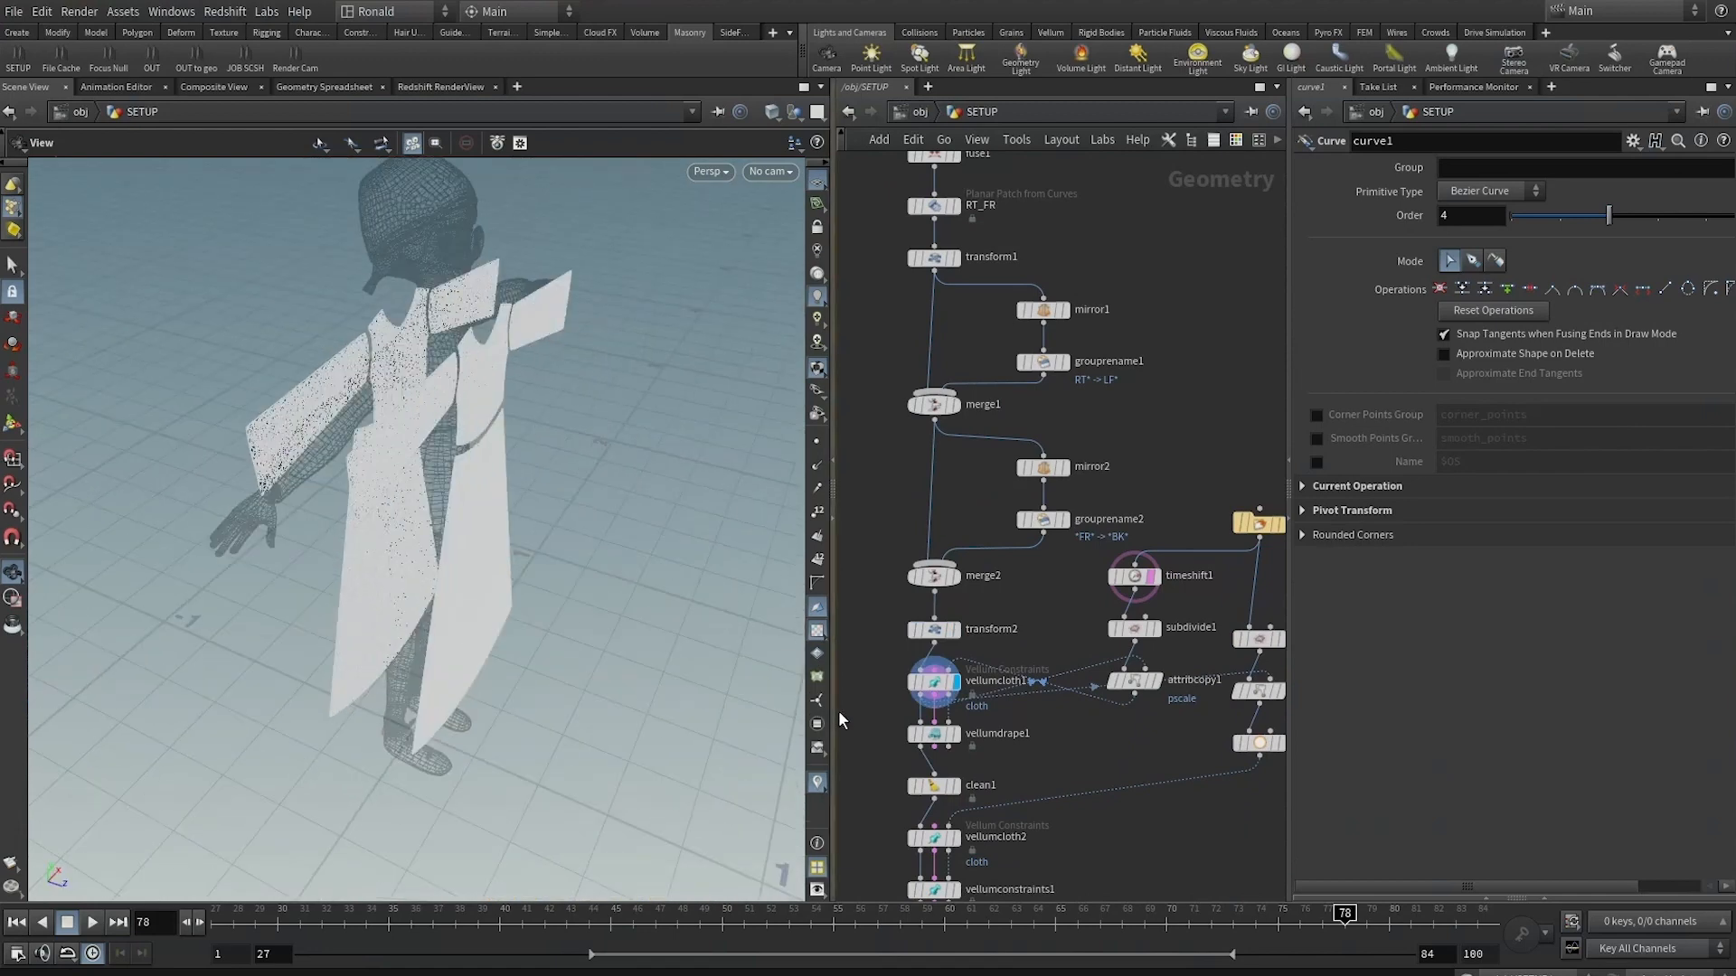
# Display vellumdrape1 and clean1 to examine the draped, welded cardigan and its cleaned result
pyautogui.click(956, 733)
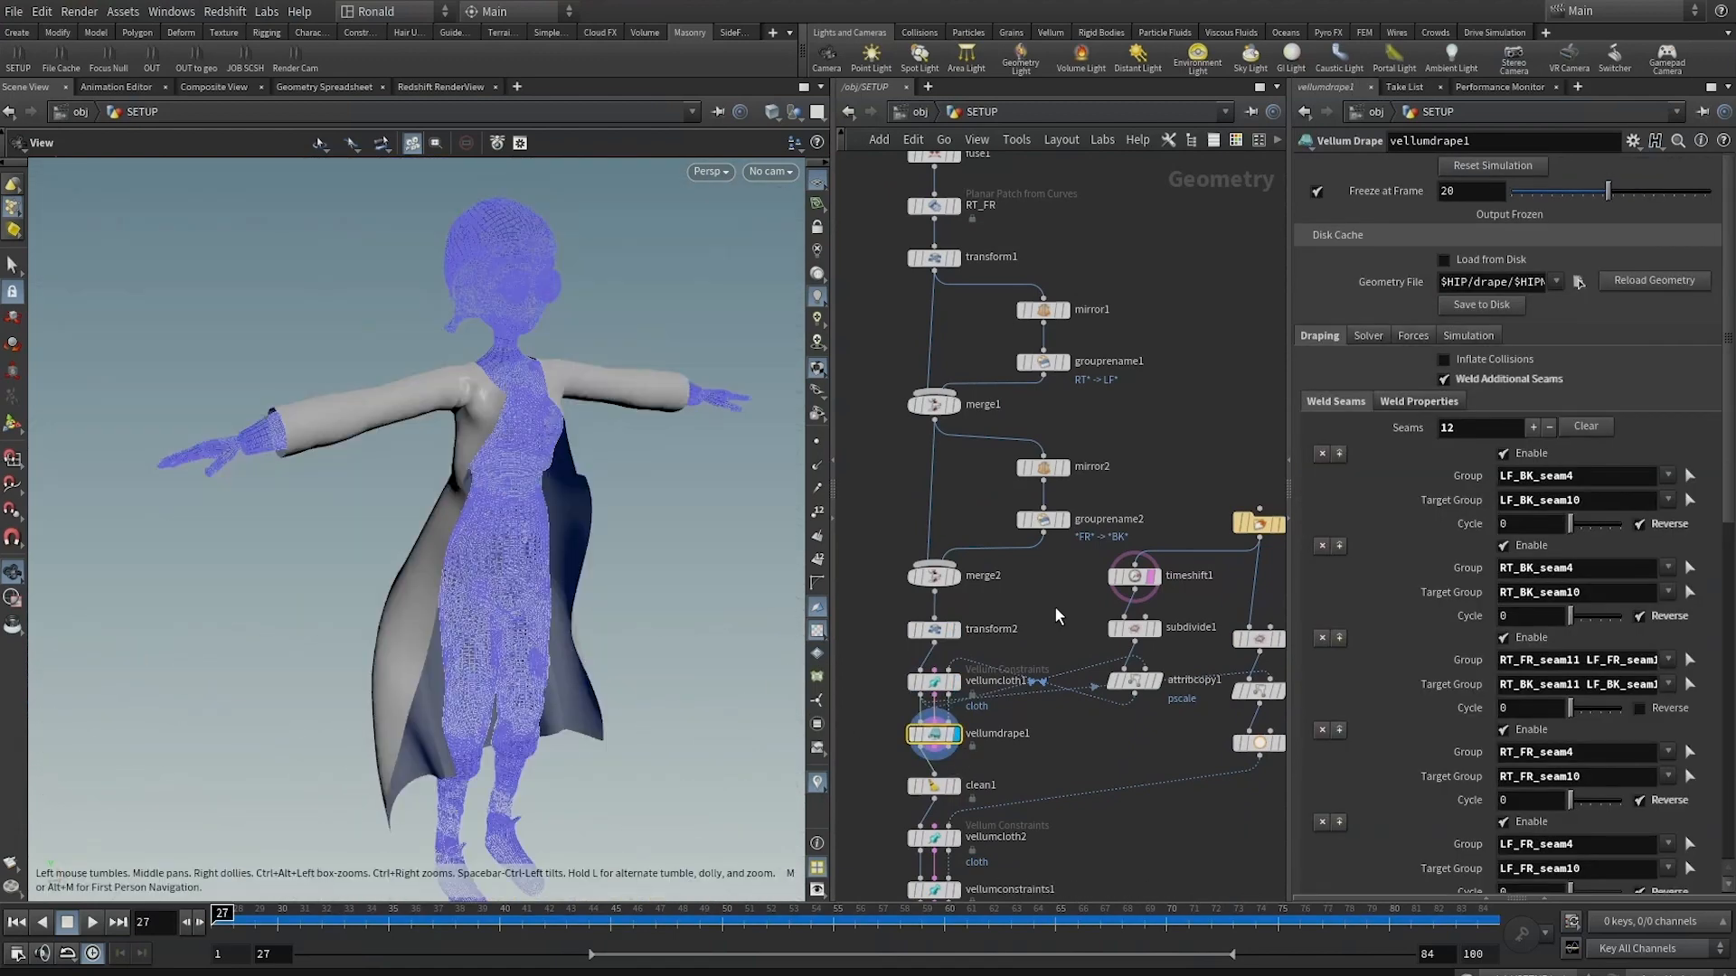
pyautogui.click(956, 785)
pyautogui.moveTo(958, 785); pyautogui.dragTo(996, 588, button='middle')
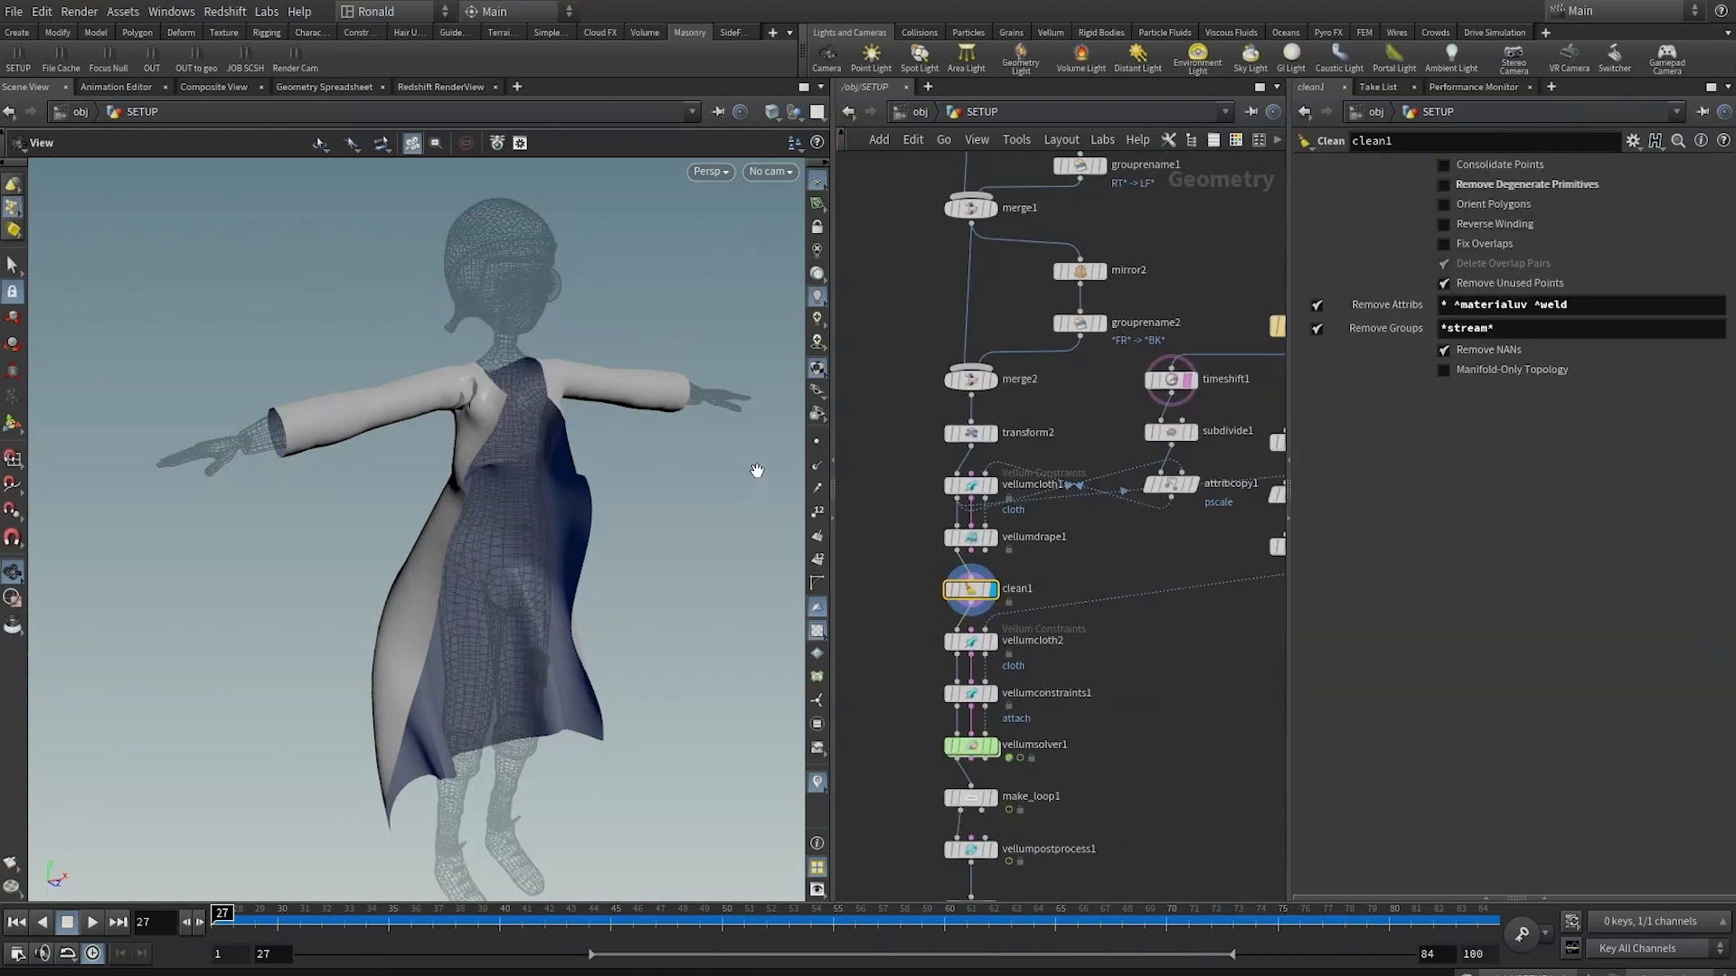
# Review the simulation setup through vellumcloth2, the vellumconstraints1 neck attachment, and vellumsolver1
pyautogui.click(955, 642)
pyautogui.click(955, 694)
pyautogui.moveTo(955, 693); pyautogui.dragTo(949, 585, button='middle')
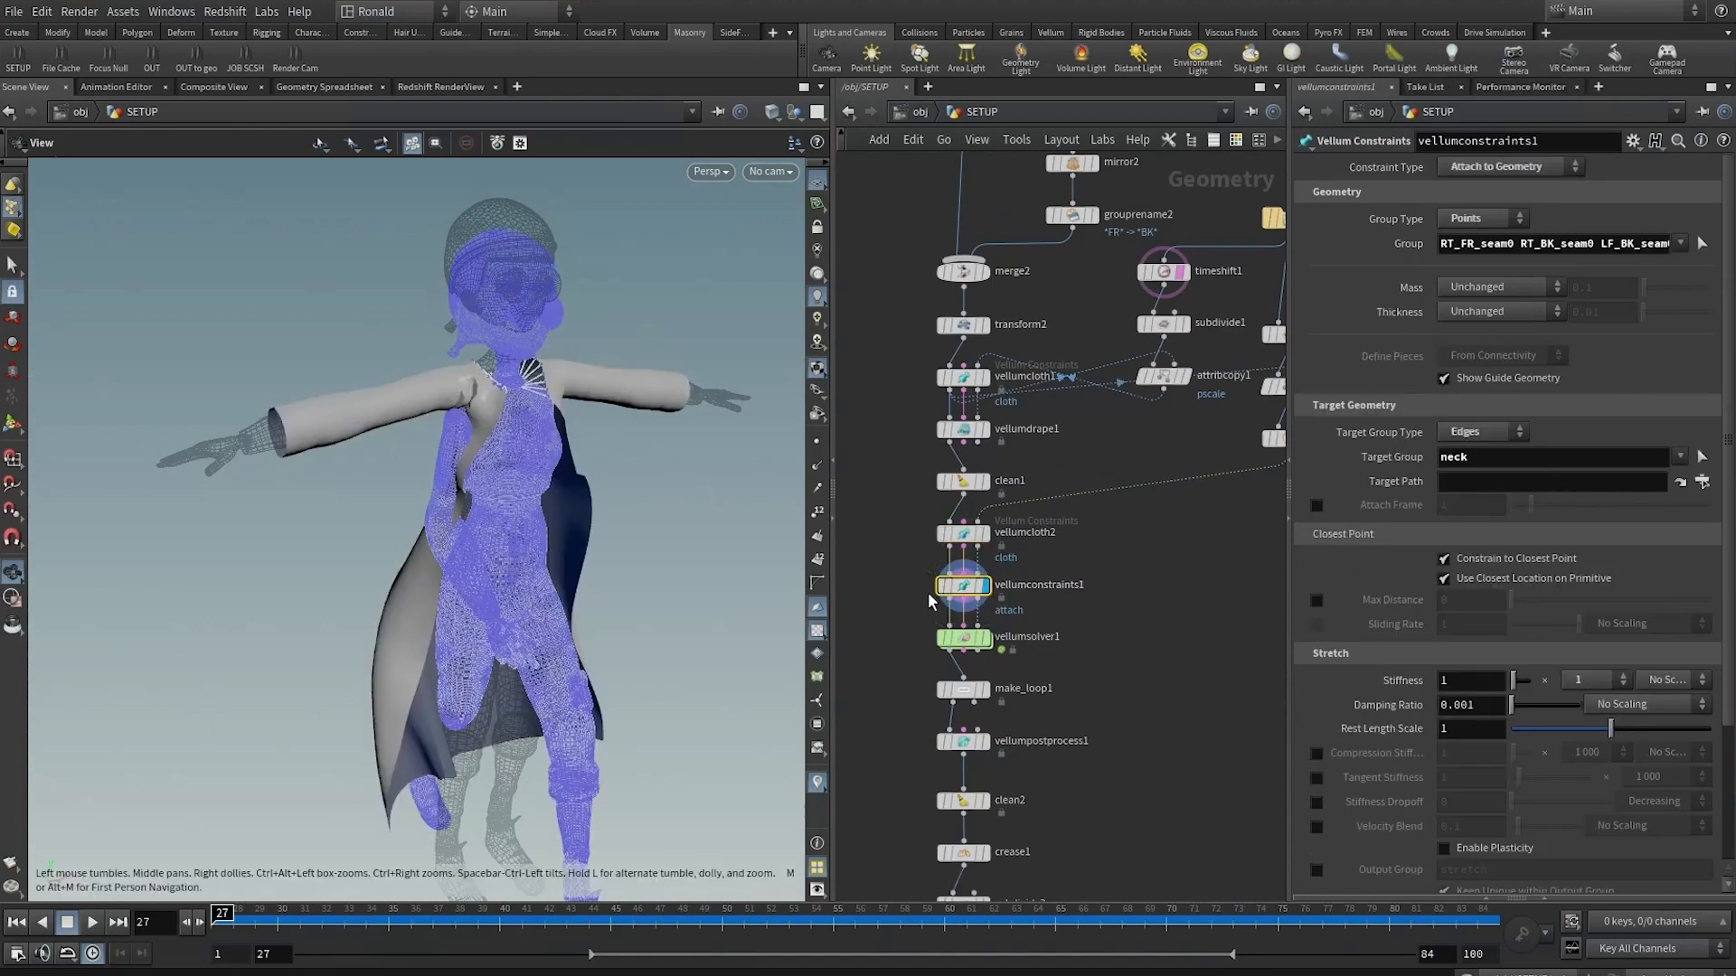
pyautogui.click(963, 638)
pyautogui.moveTo(1000, 707); pyautogui.dragTo(979, 529, button='middle')
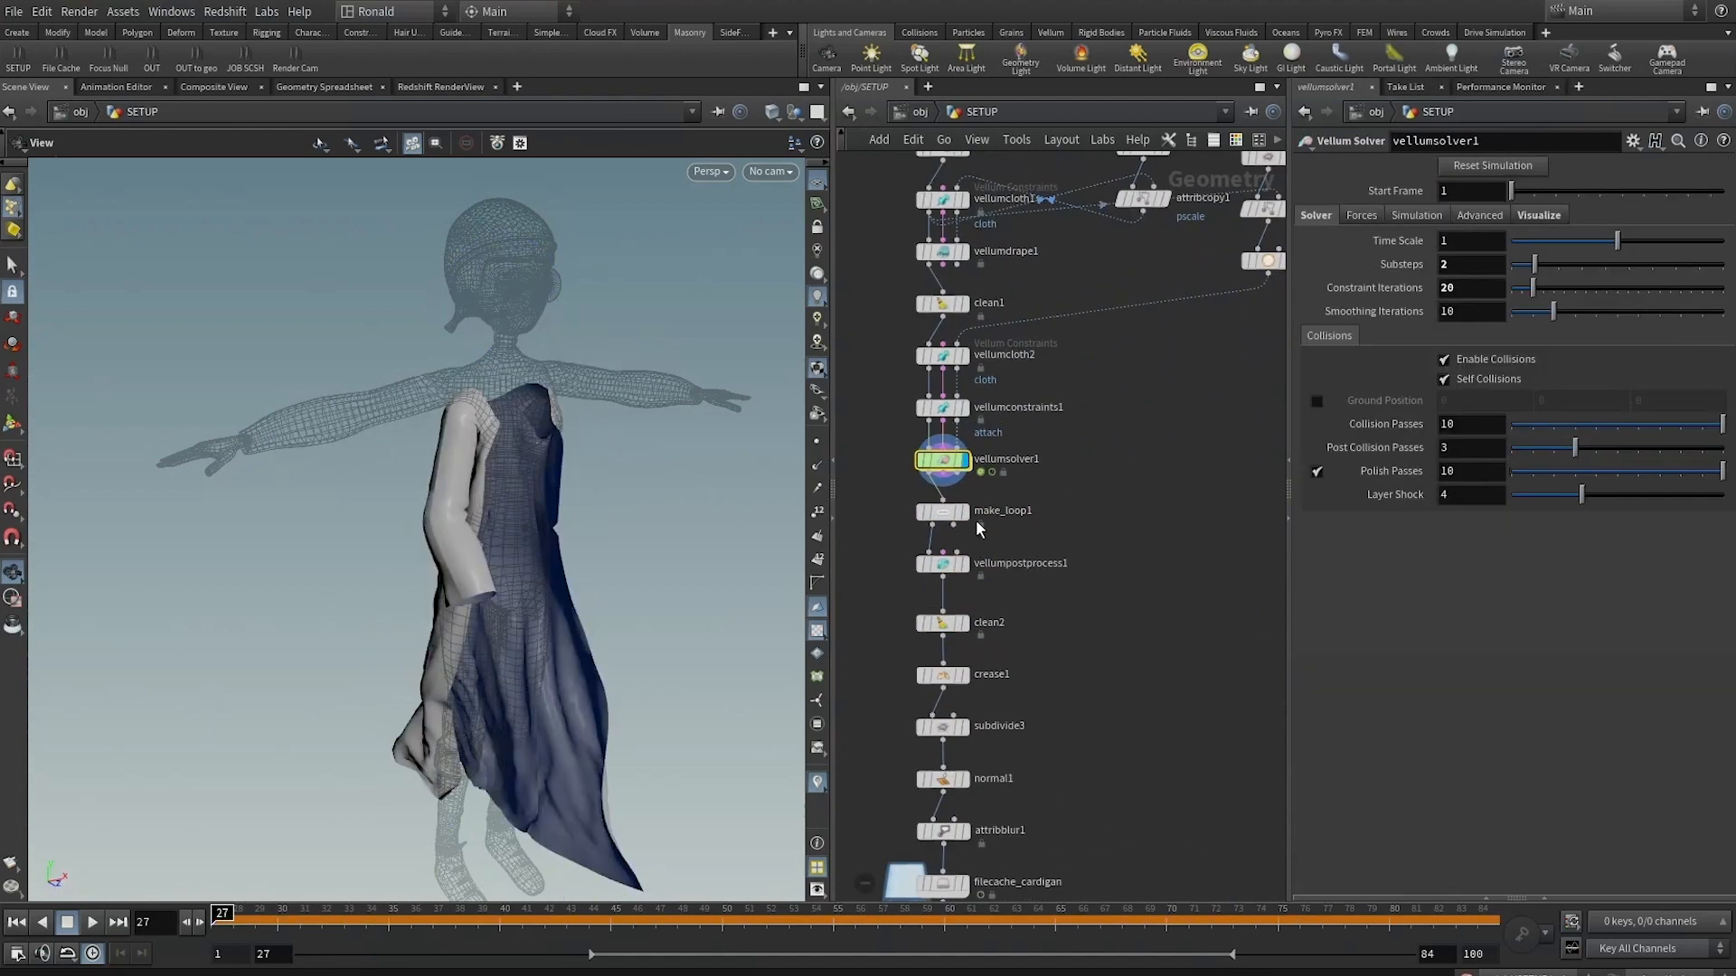
# Display make_loop1 and the filecache_cardigan output, and play the cached cloth animation
pyautogui.click(960, 511)
pyautogui.moveTo(985, 879); pyautogui.dragTo(997, 708, button='middle')
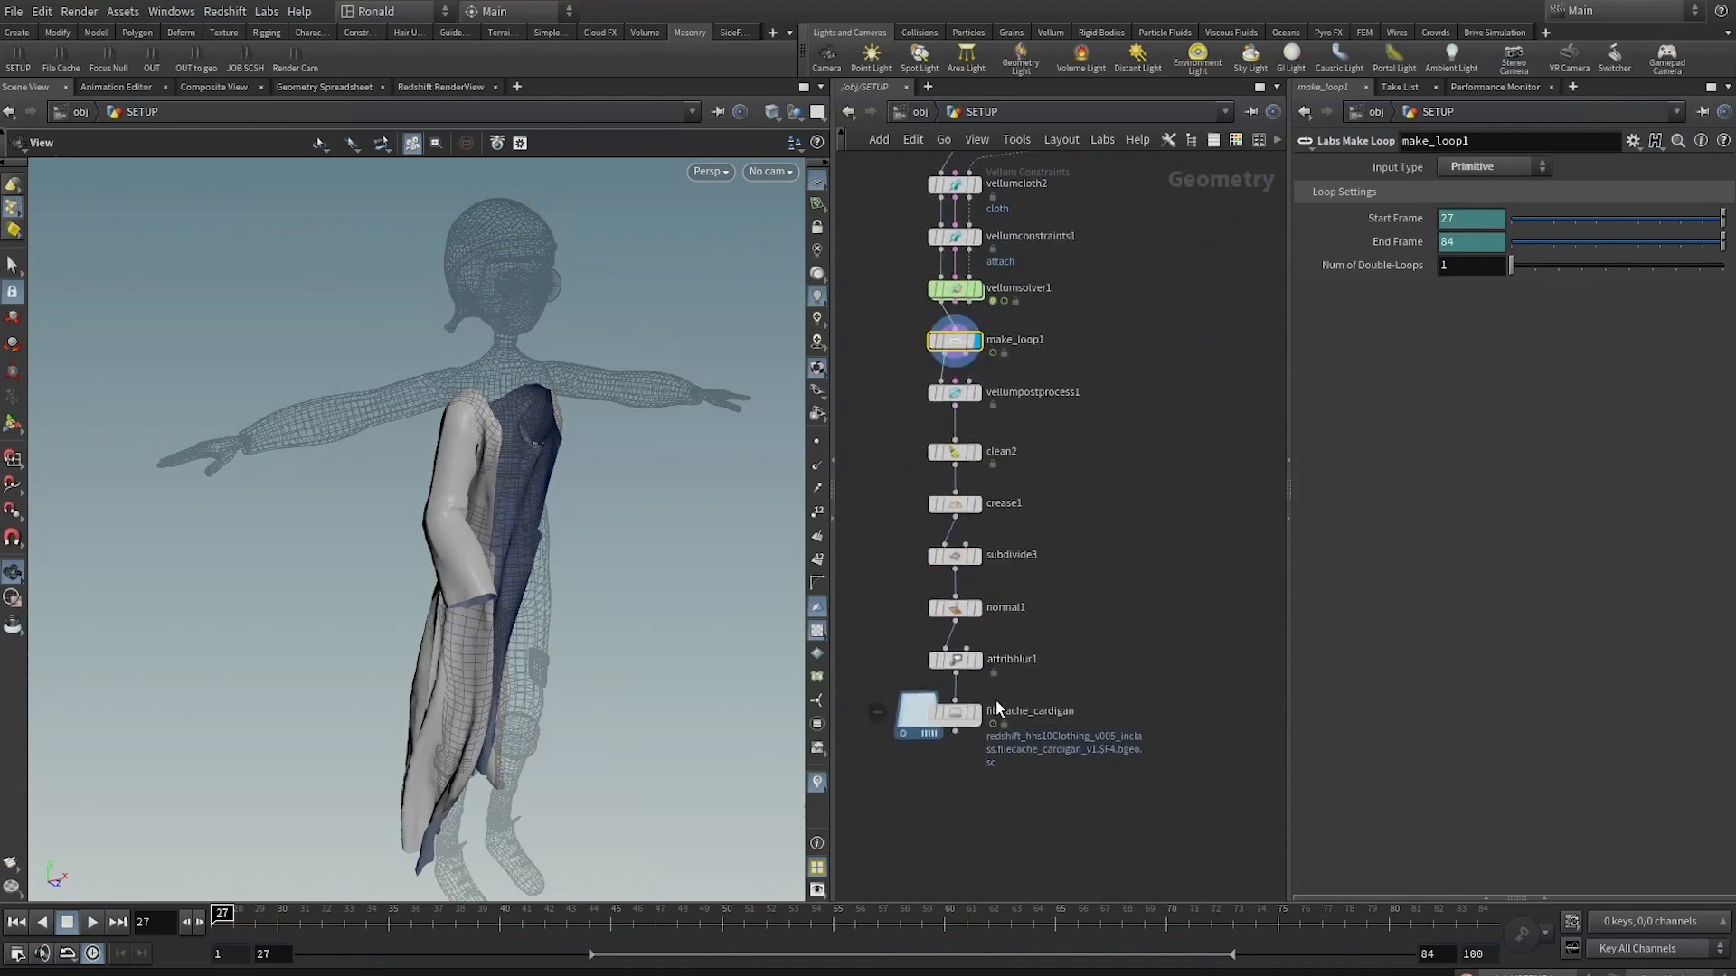
pyautogui.click(974, 711)
pyautogui.press('Up')
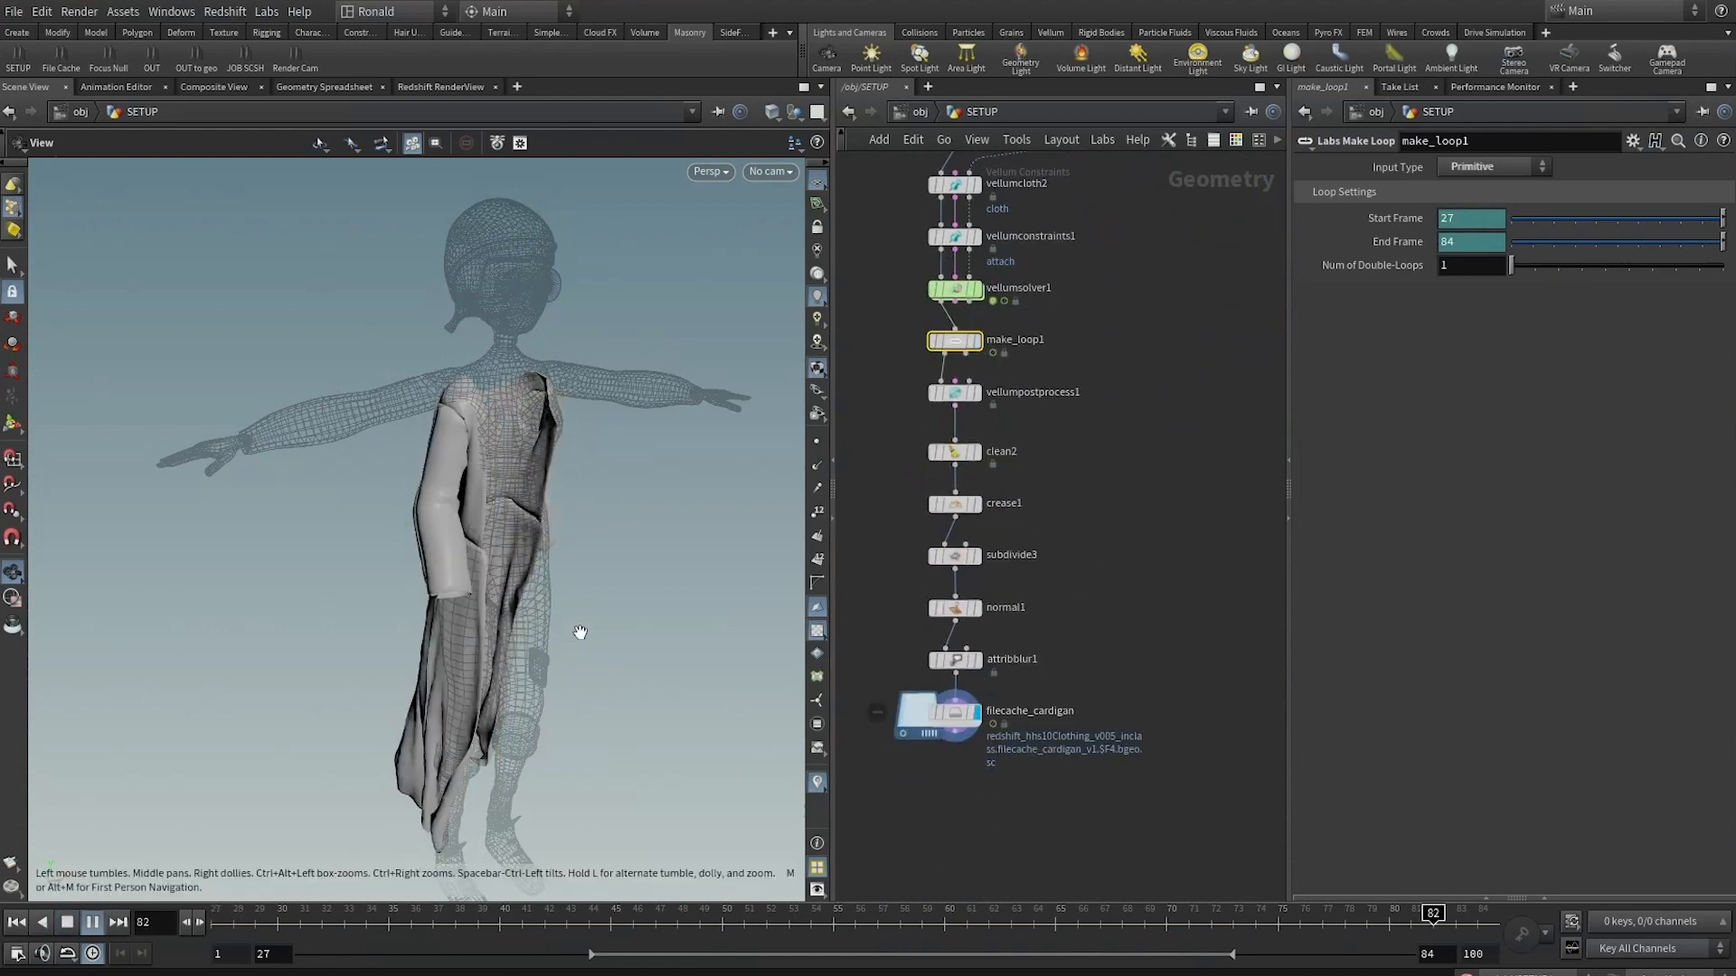
# Template the group1 character node alongside the cardigan during playback, stop the animation, and look over the whole node network
pyautogui.moveTo(1273, 257); pyautogui.dragTo(1128, 470, button='middle')
pyautogui.moveTo(1116, 278); pyautogui.dragTo(1105, 445, button='middle')
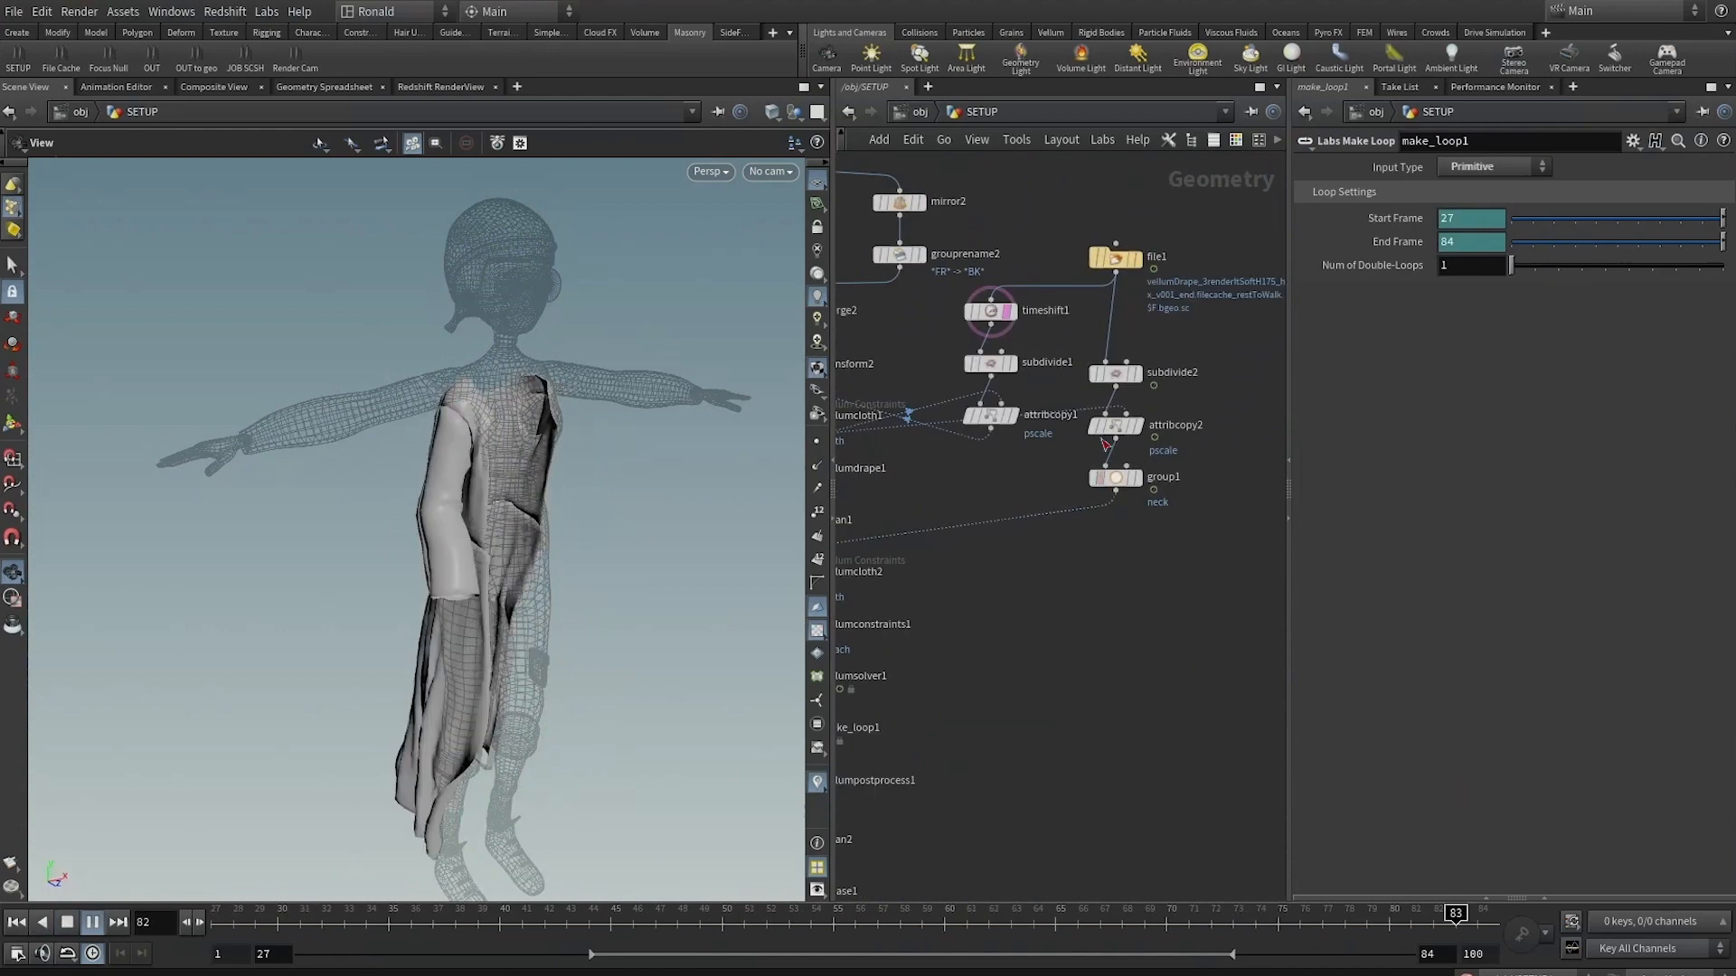
pyautogui.click(1132, 477)
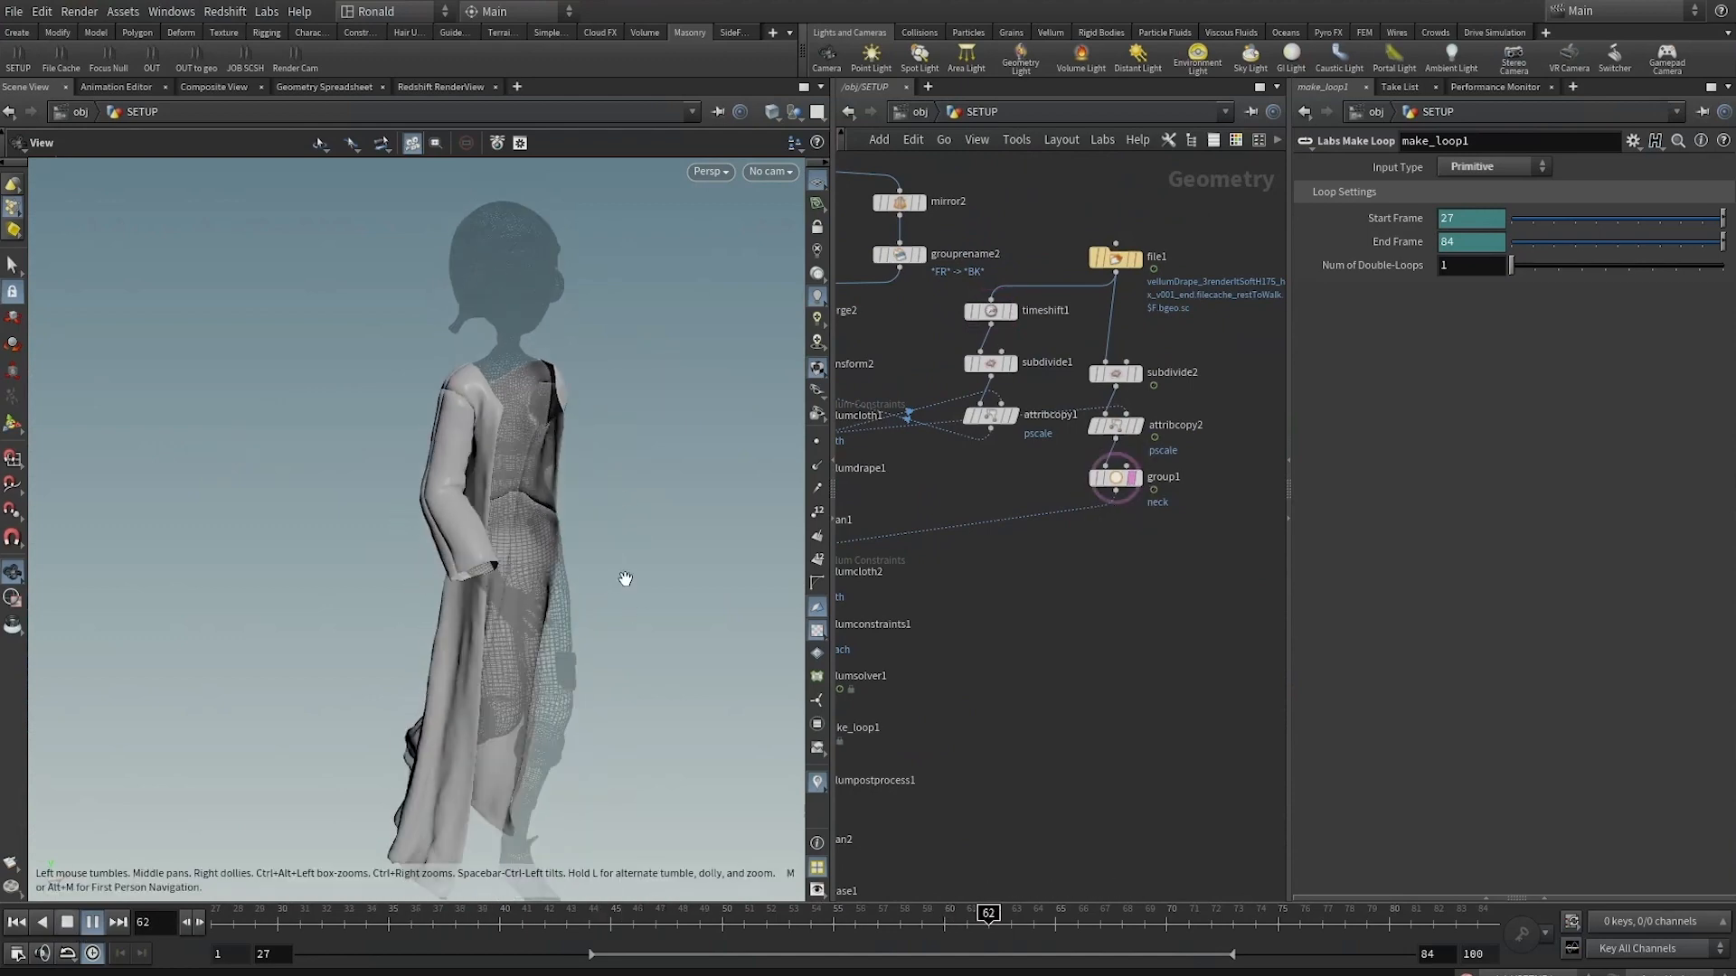
pyautogui.press('Up')
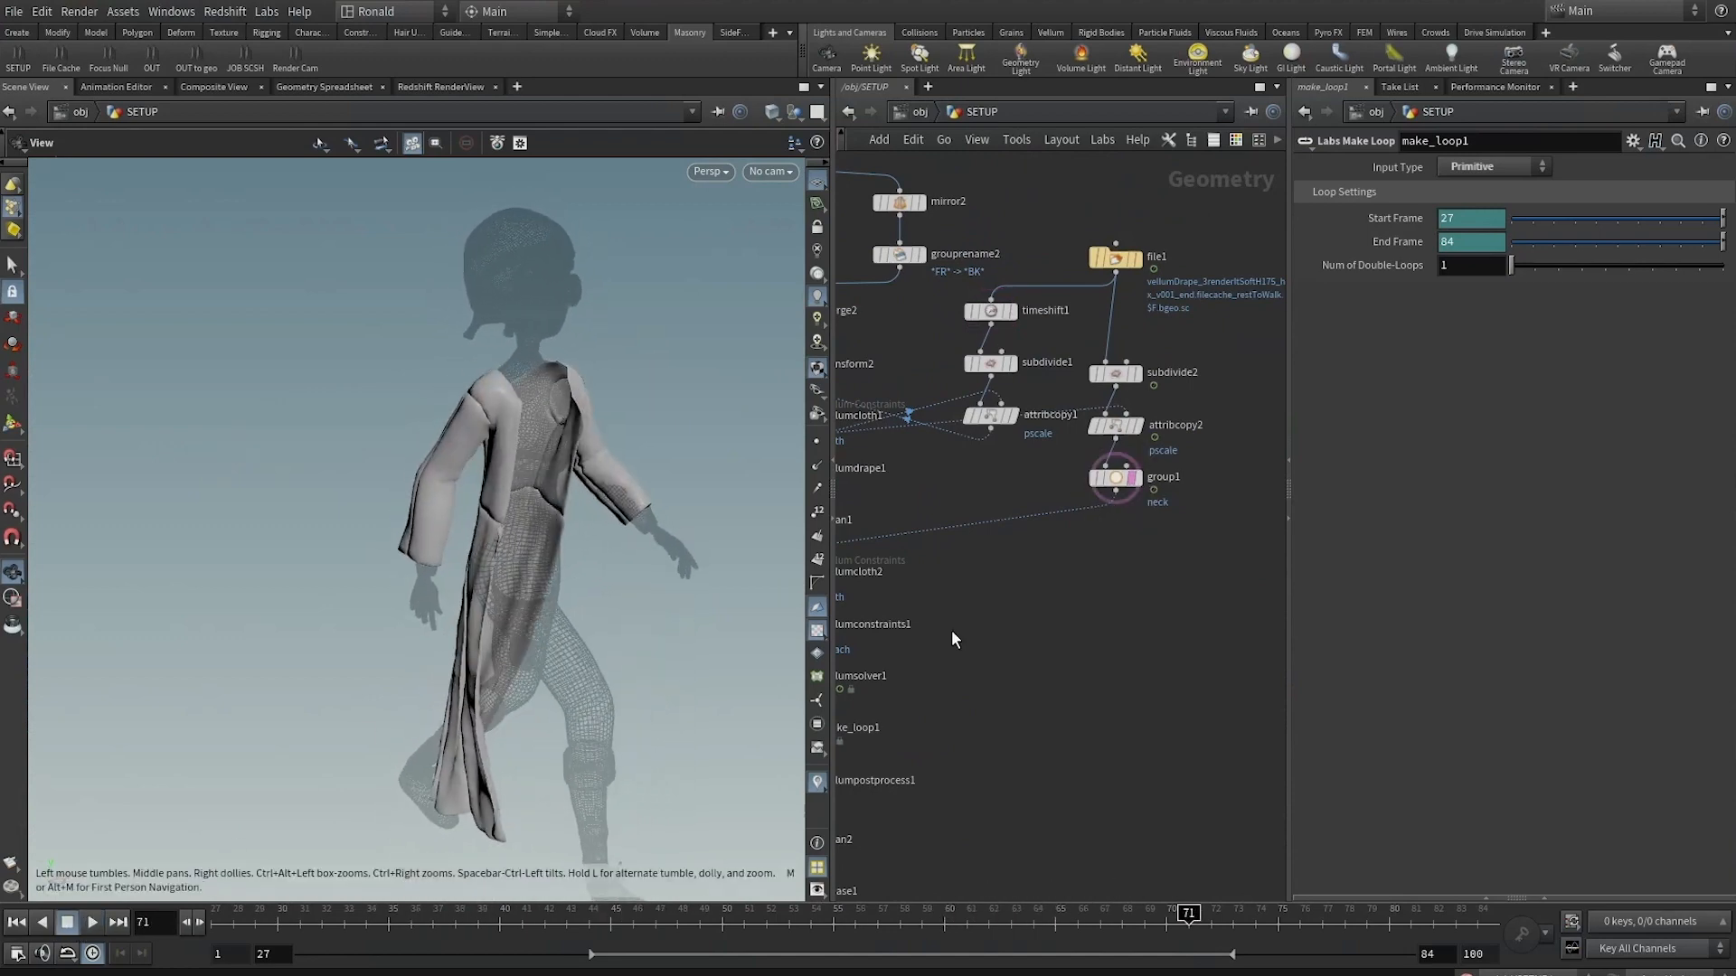
pyautogui.moveTo(952, 632); pyautogui.dragTo(1003, 551, button='middle')
pyautogui.scroll(1, 1112, 406)
pyautogui.moveTo(1100, 407)
pyautogui.mouseDown(button='middle')
pyautogui.moveTo(1119, 626)
pyautogui.moveTo(1110, 432)
pyautogui.mouseUp(button='middle')
pyautogui.scroll(-5, 1119, 633)
# Start a new empty scene and add a Geometry object to it
pyautogui.click(14, 11)
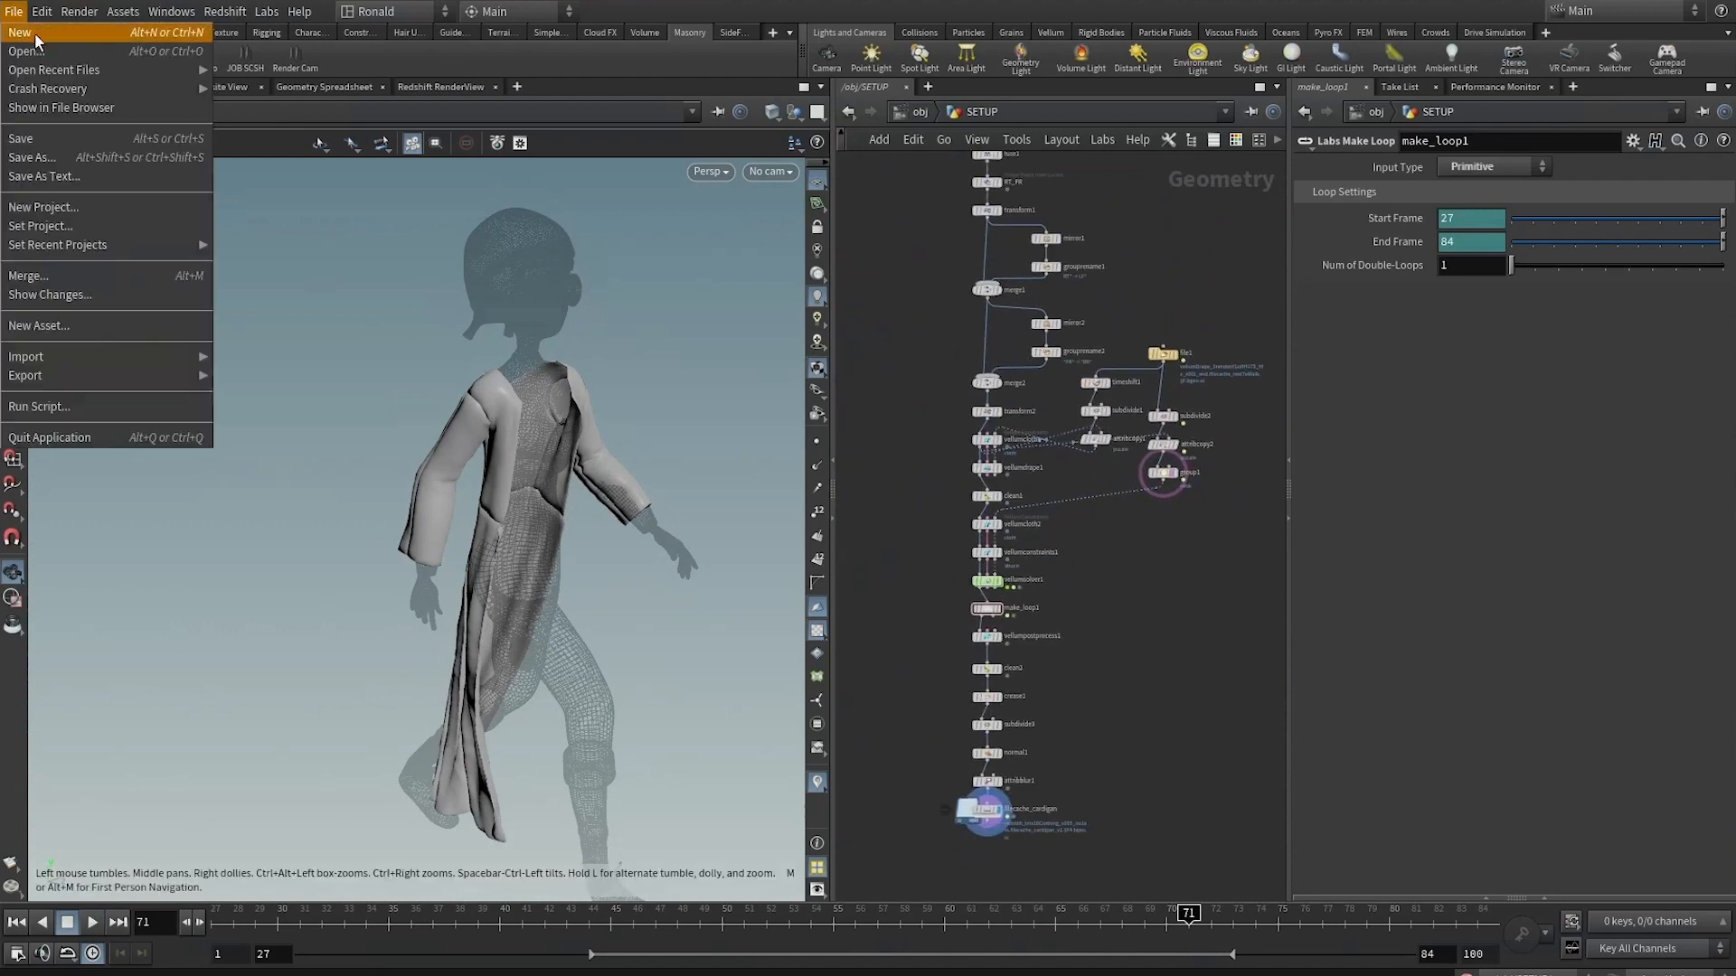
pyautogui.click(32, 30)
pyautogui.press('Tab')
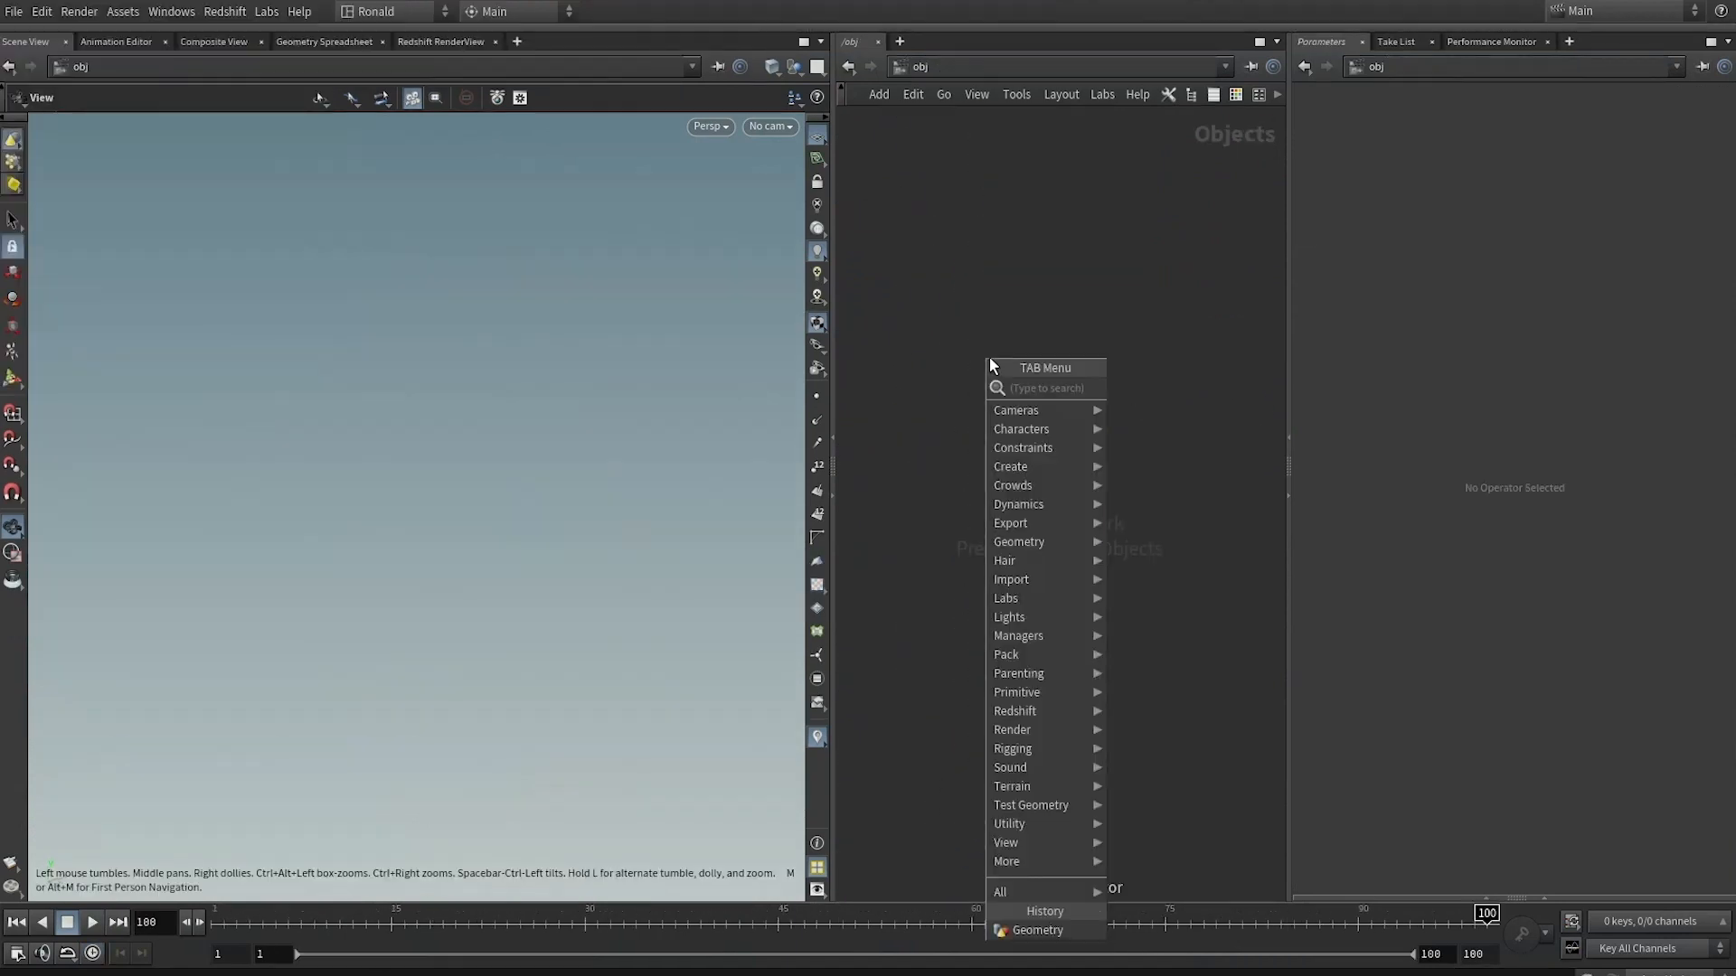
pyautogui.write('geo')
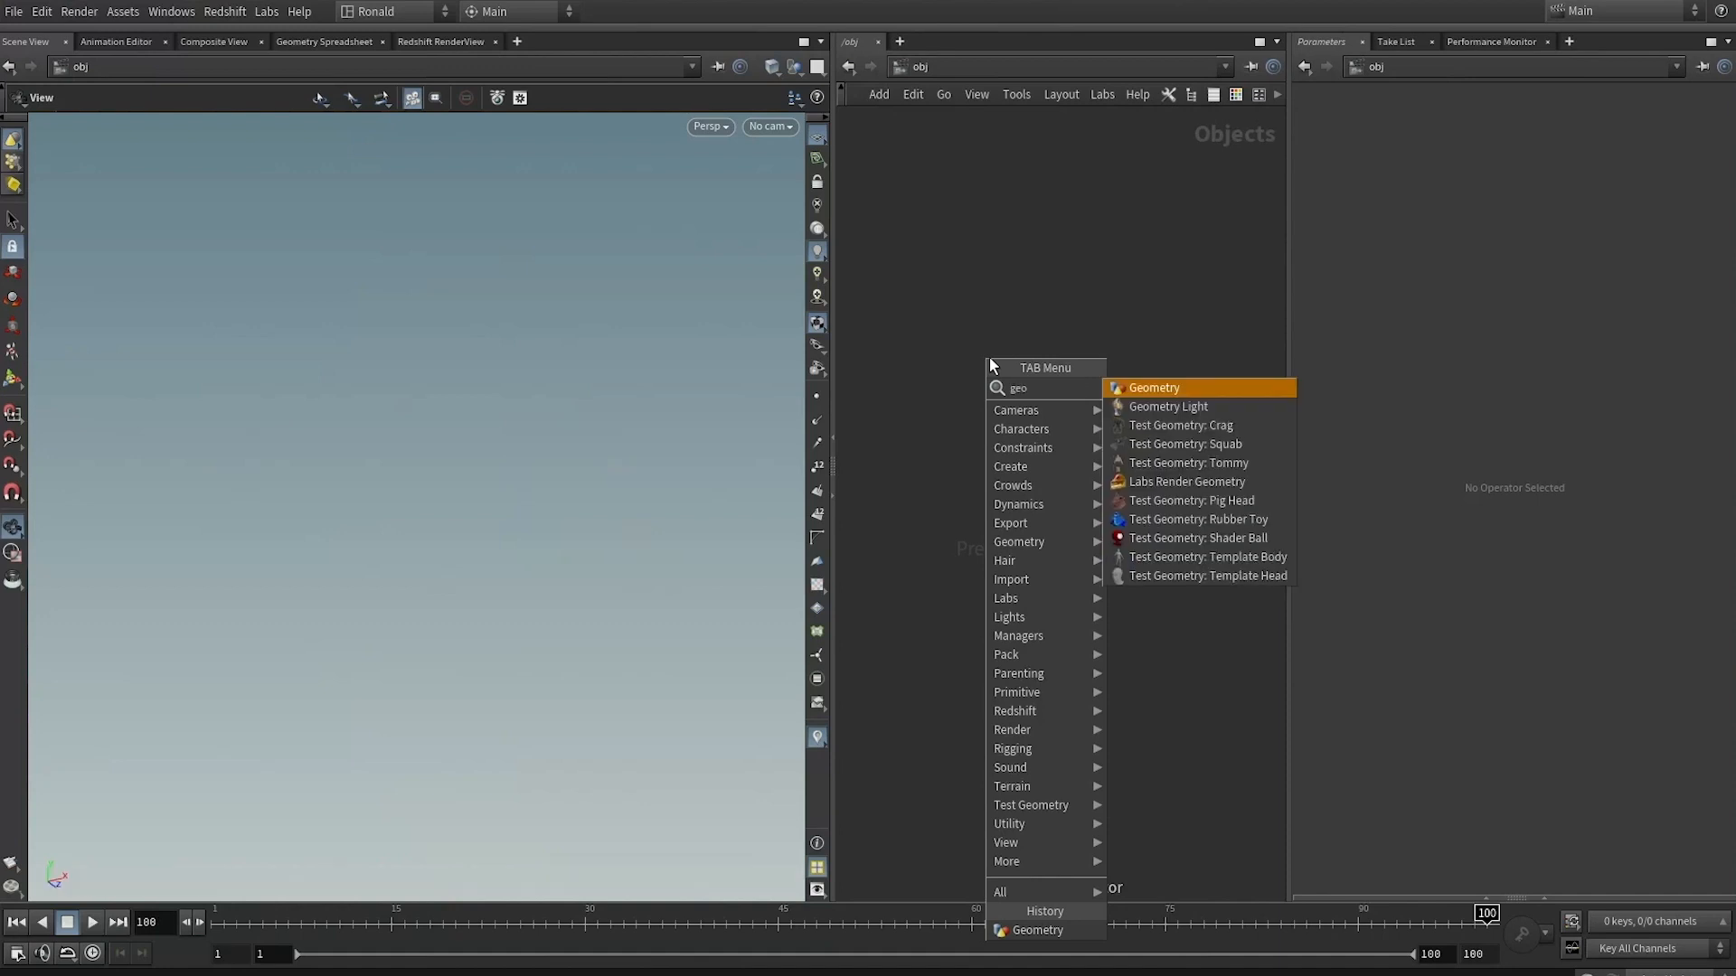
pyautogui.press('Return')
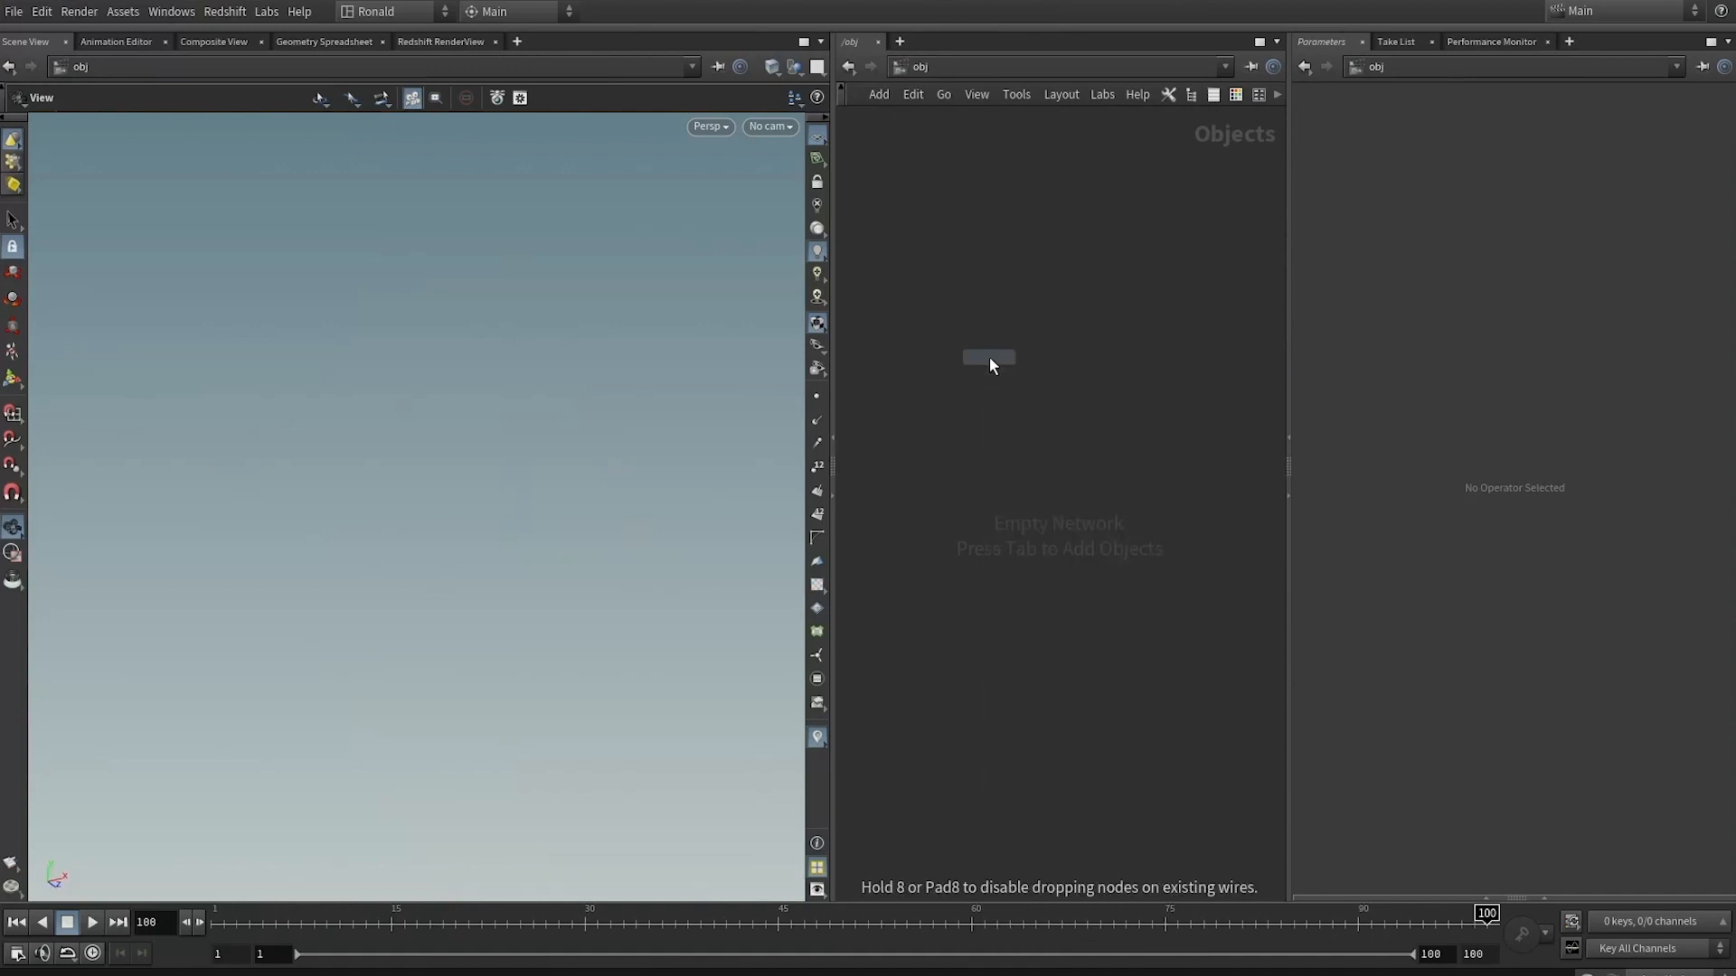
pyautogui.click(989, 358)
# Rename the Geometry object SETUP and go inside its network
pyautogui.doubleClick(1030, 355)
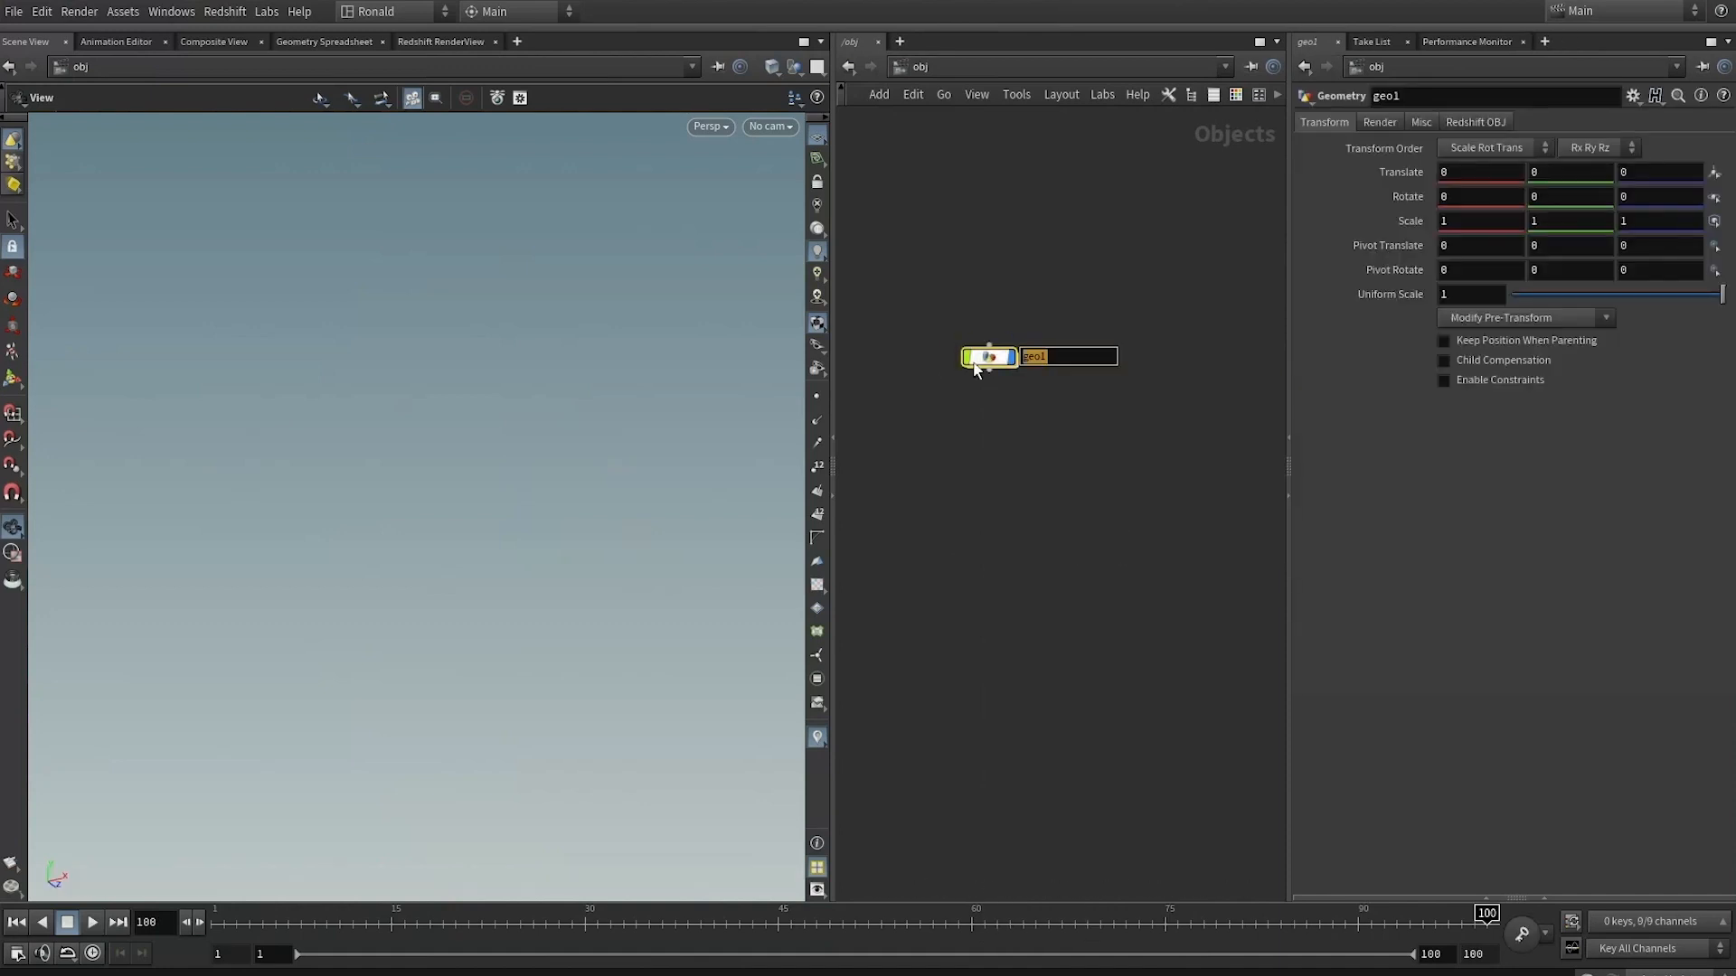
pyautogui.write('SETUP')
pyautogui.press('Return')
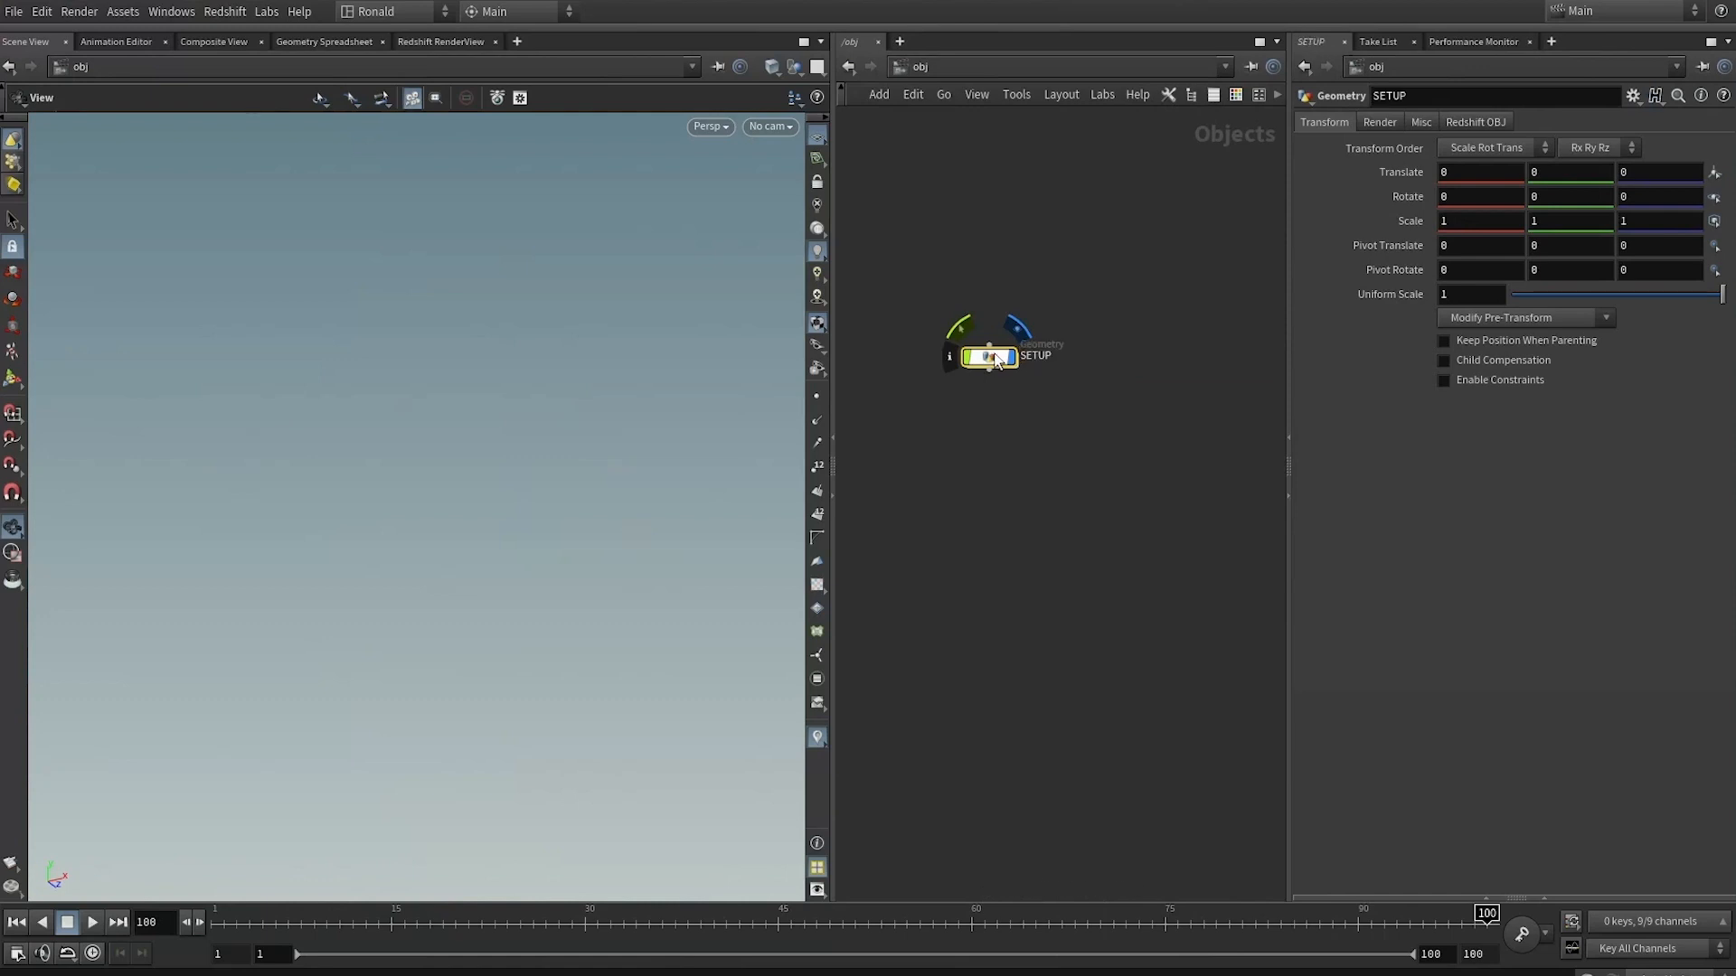
pyautogui.doubleClick(990, 354)
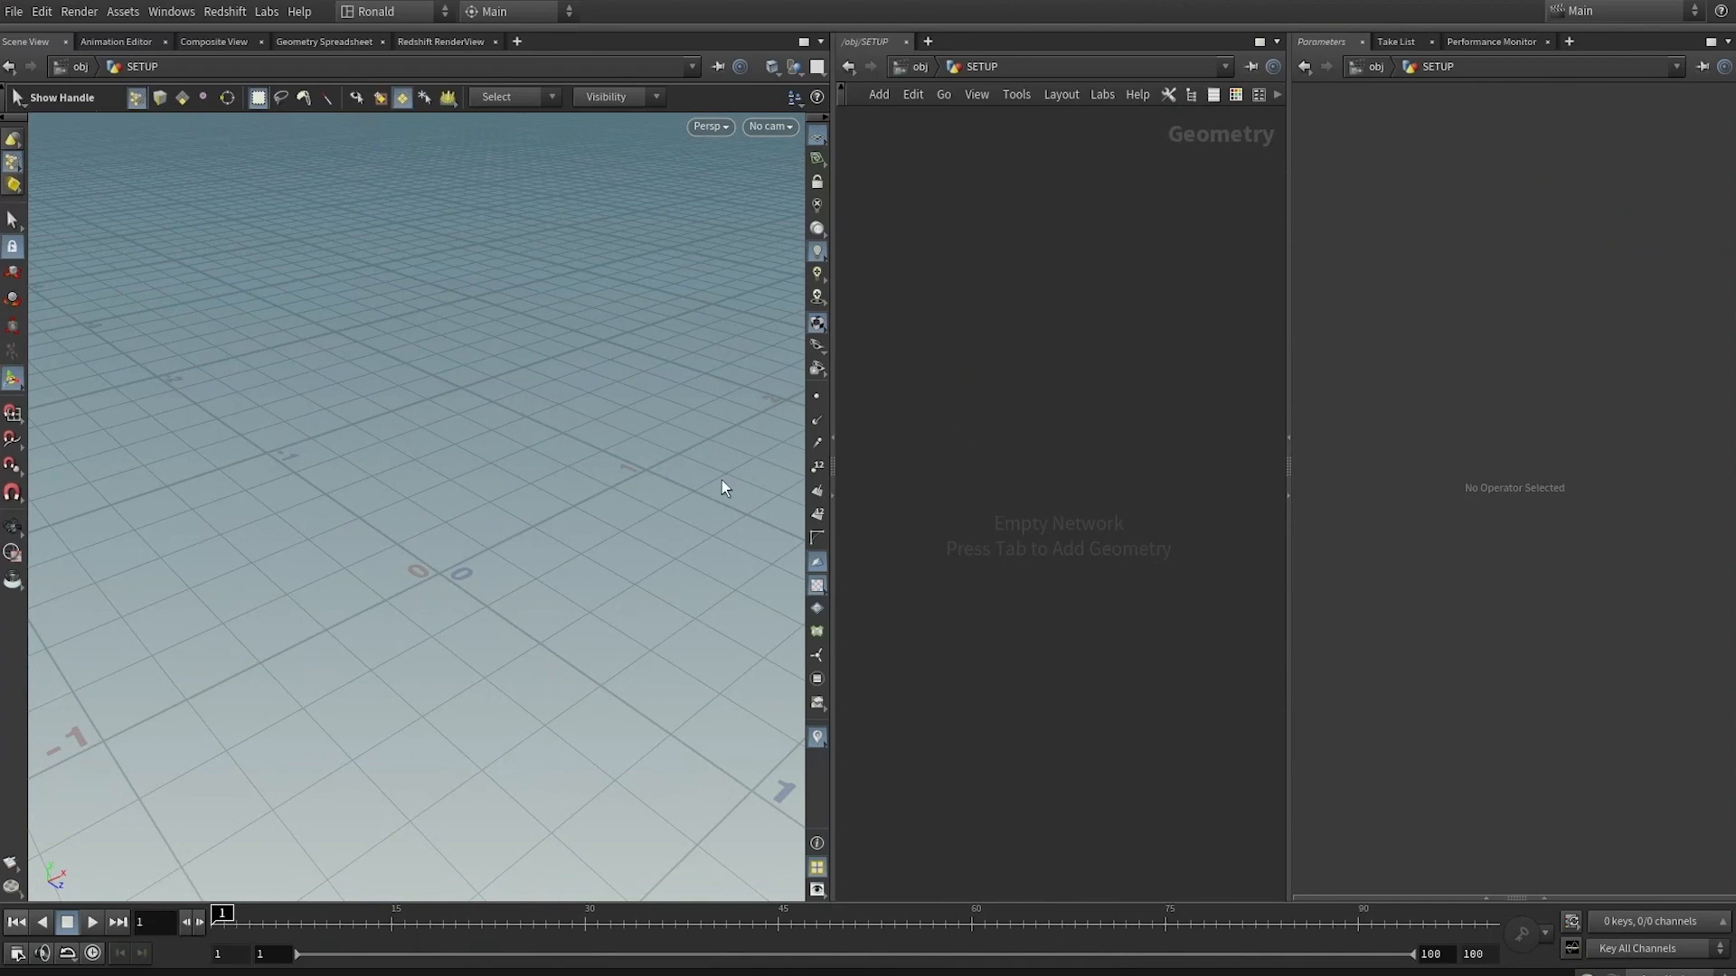
# Switch the viewport to the front view, centred on the origin
pyautogui.keyDown('alt'); pyautogui.moveTo(722, 480); pyautogui.dragTo(658, 460); pyautogui.keyUp('alt')
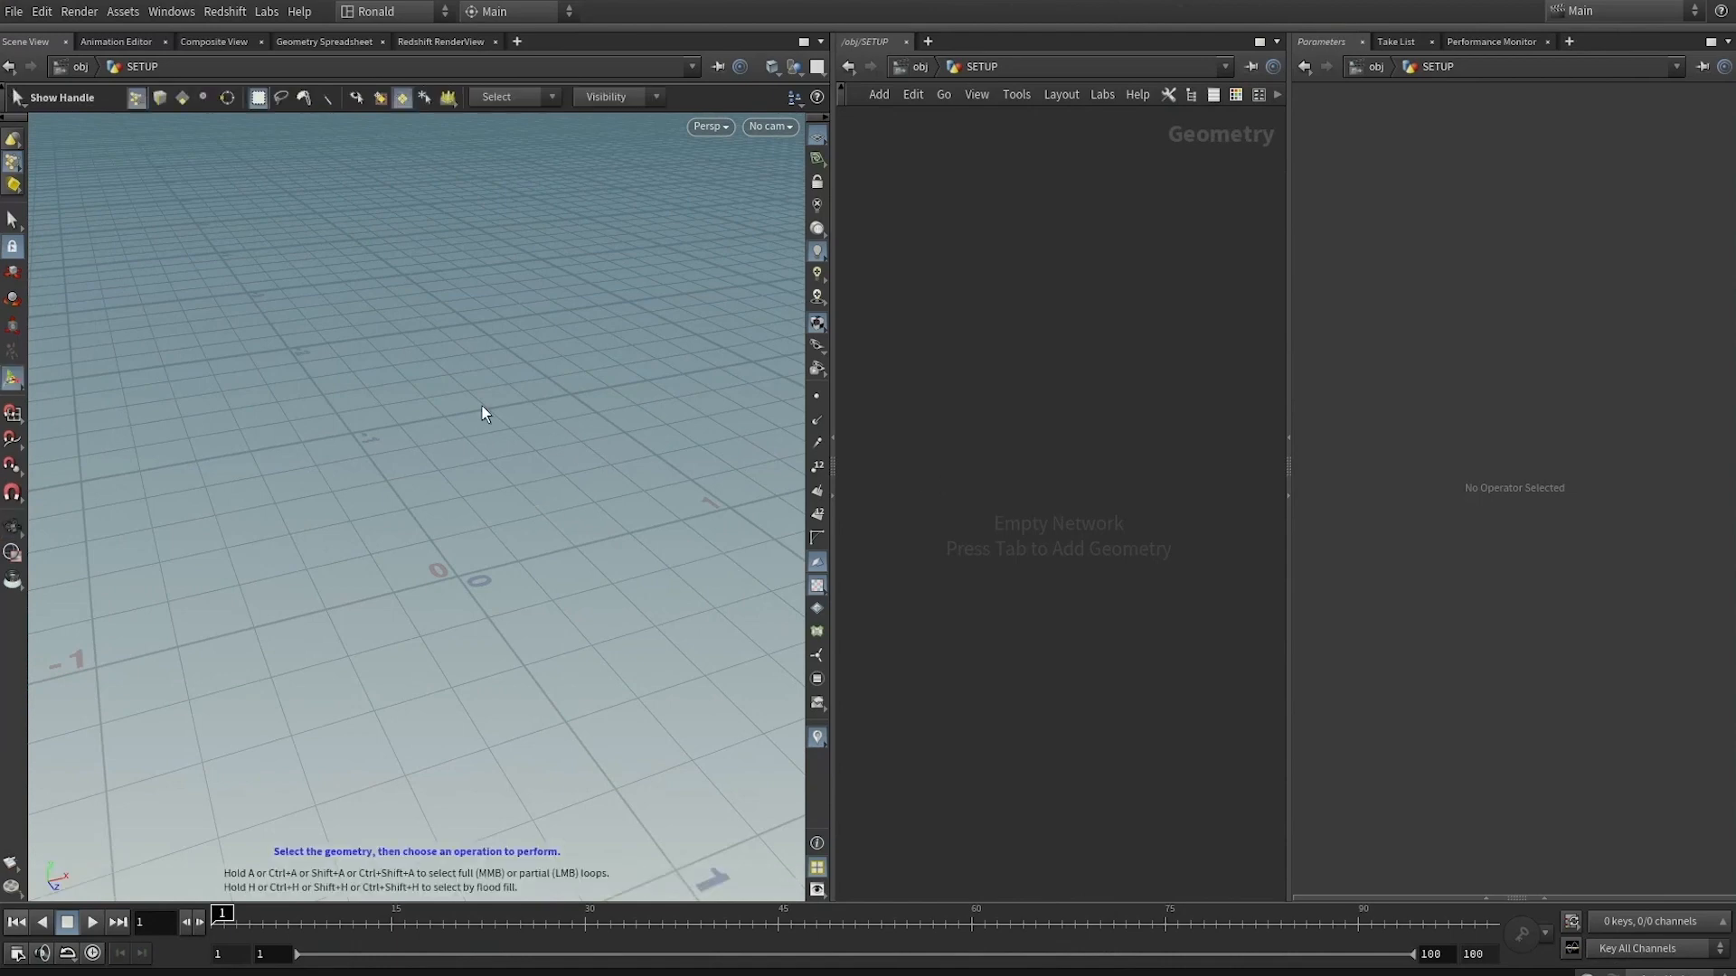
pyautogui.press('Escape')
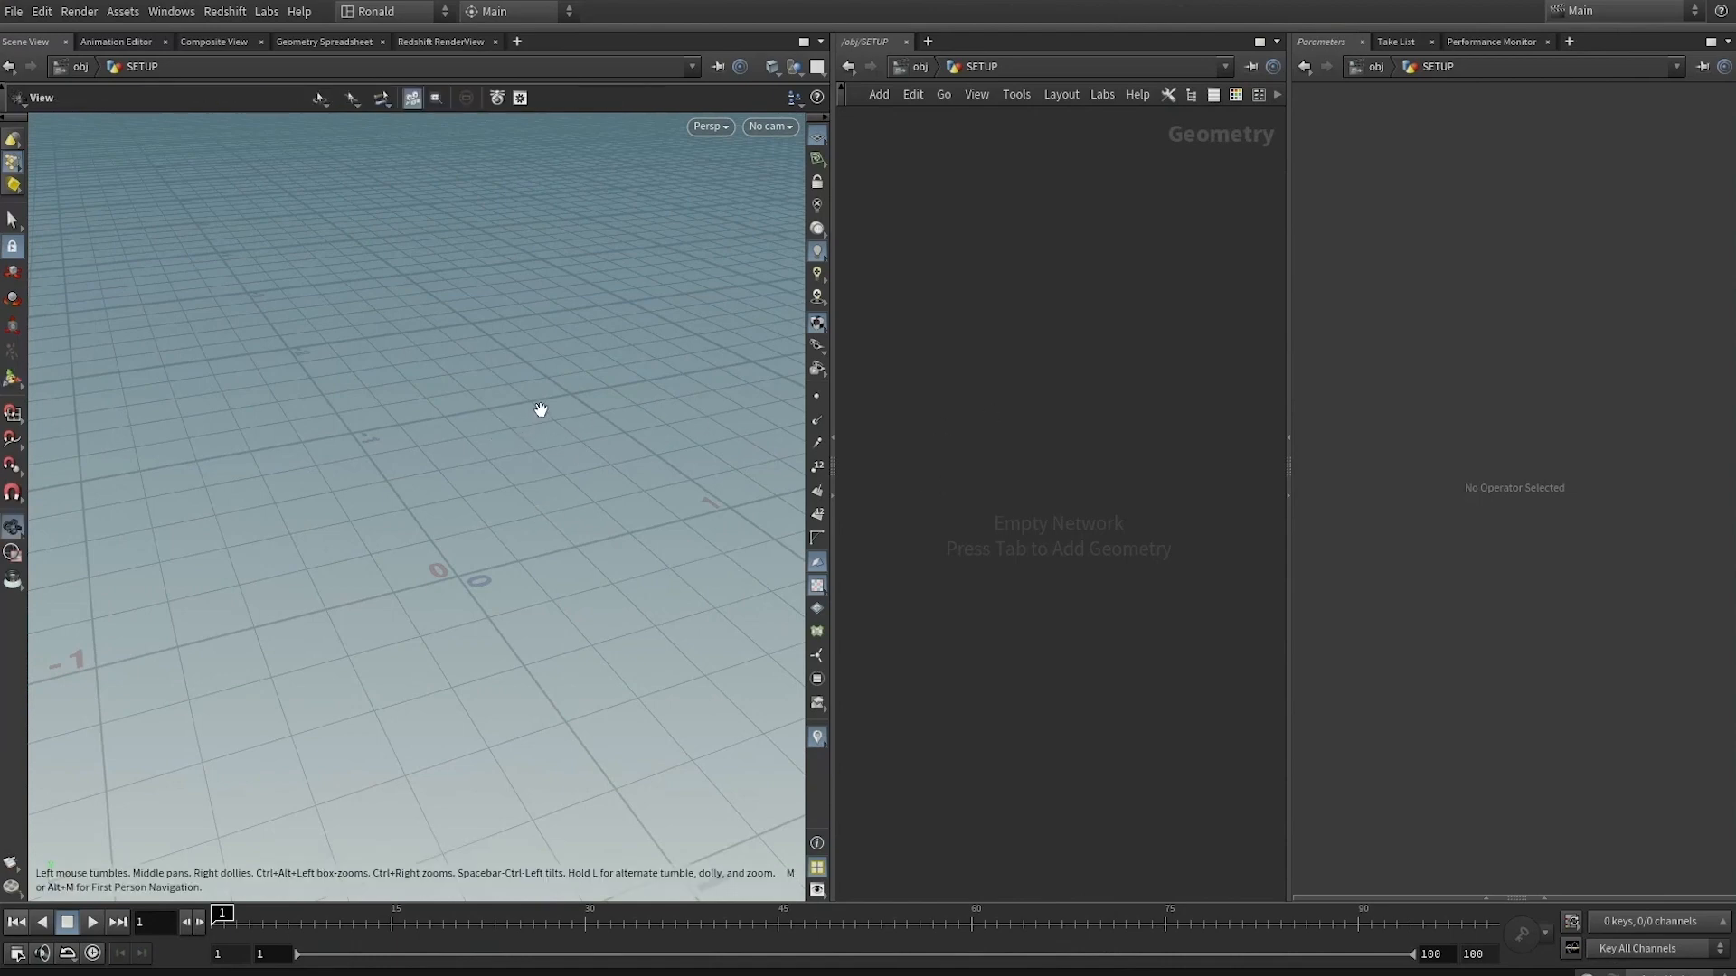
pyautogui.hotkey('space', '3')
pyautogui.moveTo(486, 526)
pyautogui.mouseDown(button='middle')
pyautogui.moveTo(613, 459)
pyautogui.moveTo(537, 506)
pyautogui.moveTo(465, 515)
pyautogui.mouseUp(button='middle')
pyautogui.scroll(-3, 543, 509)
# Add a Curve node to the empty SETUP network
pyautogui.press('Tab')
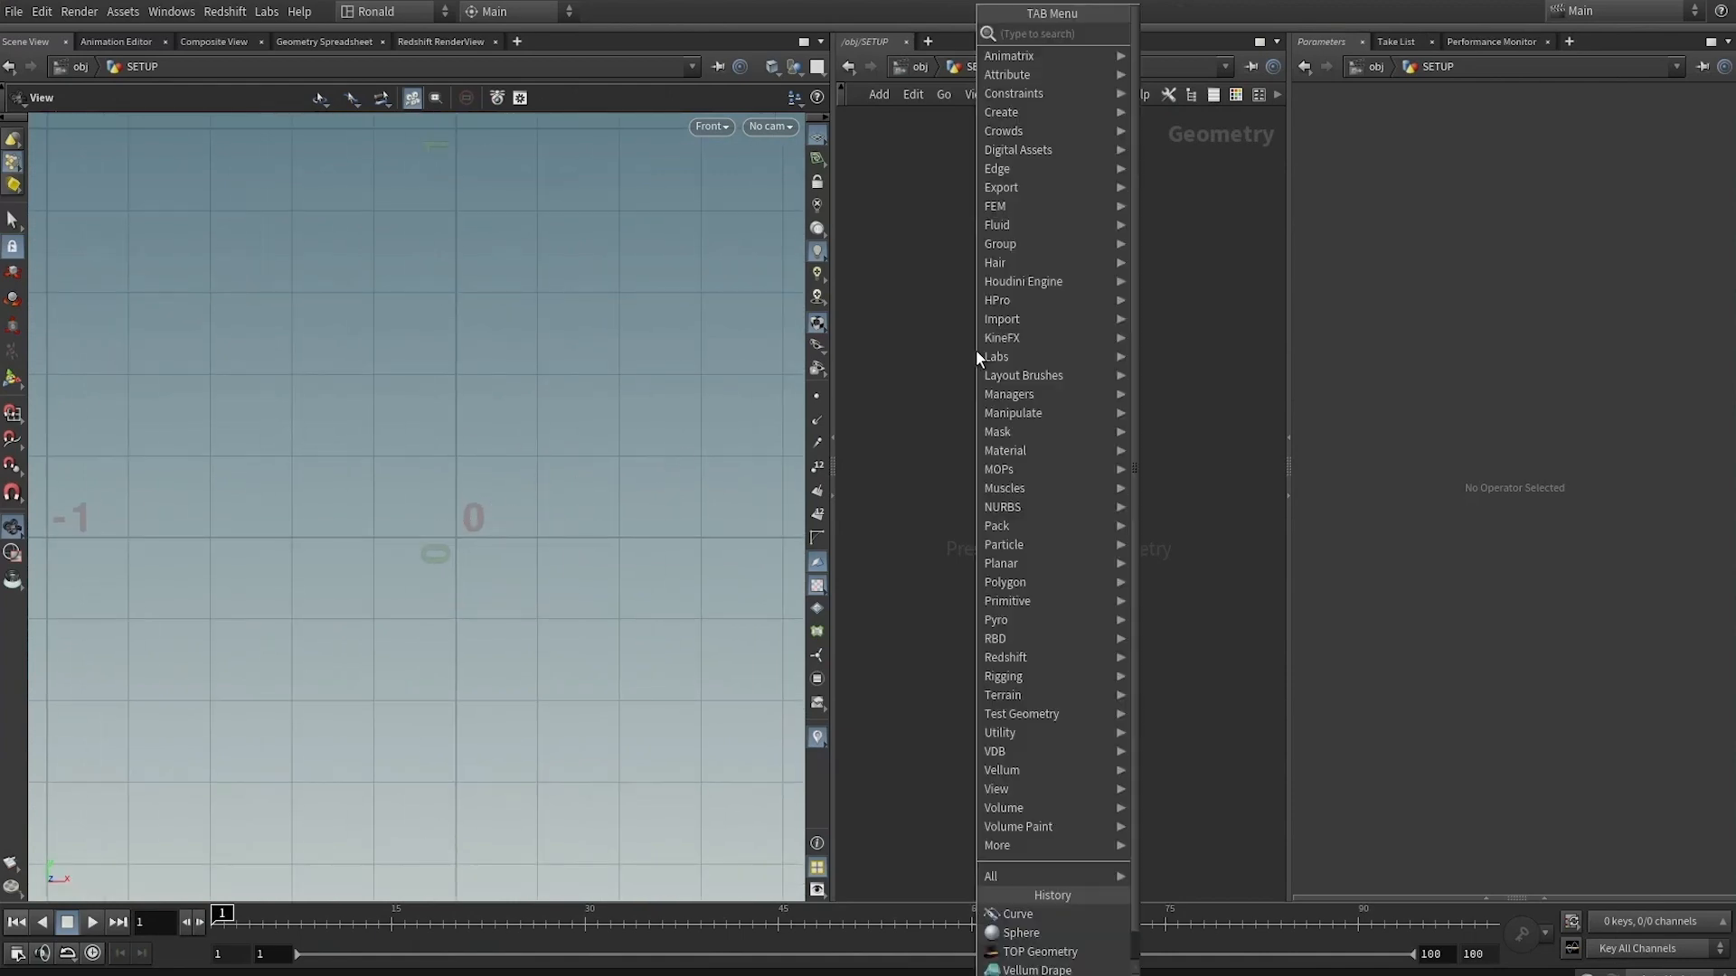
pyautogui.write('curve')
pyautogui.press('Return')
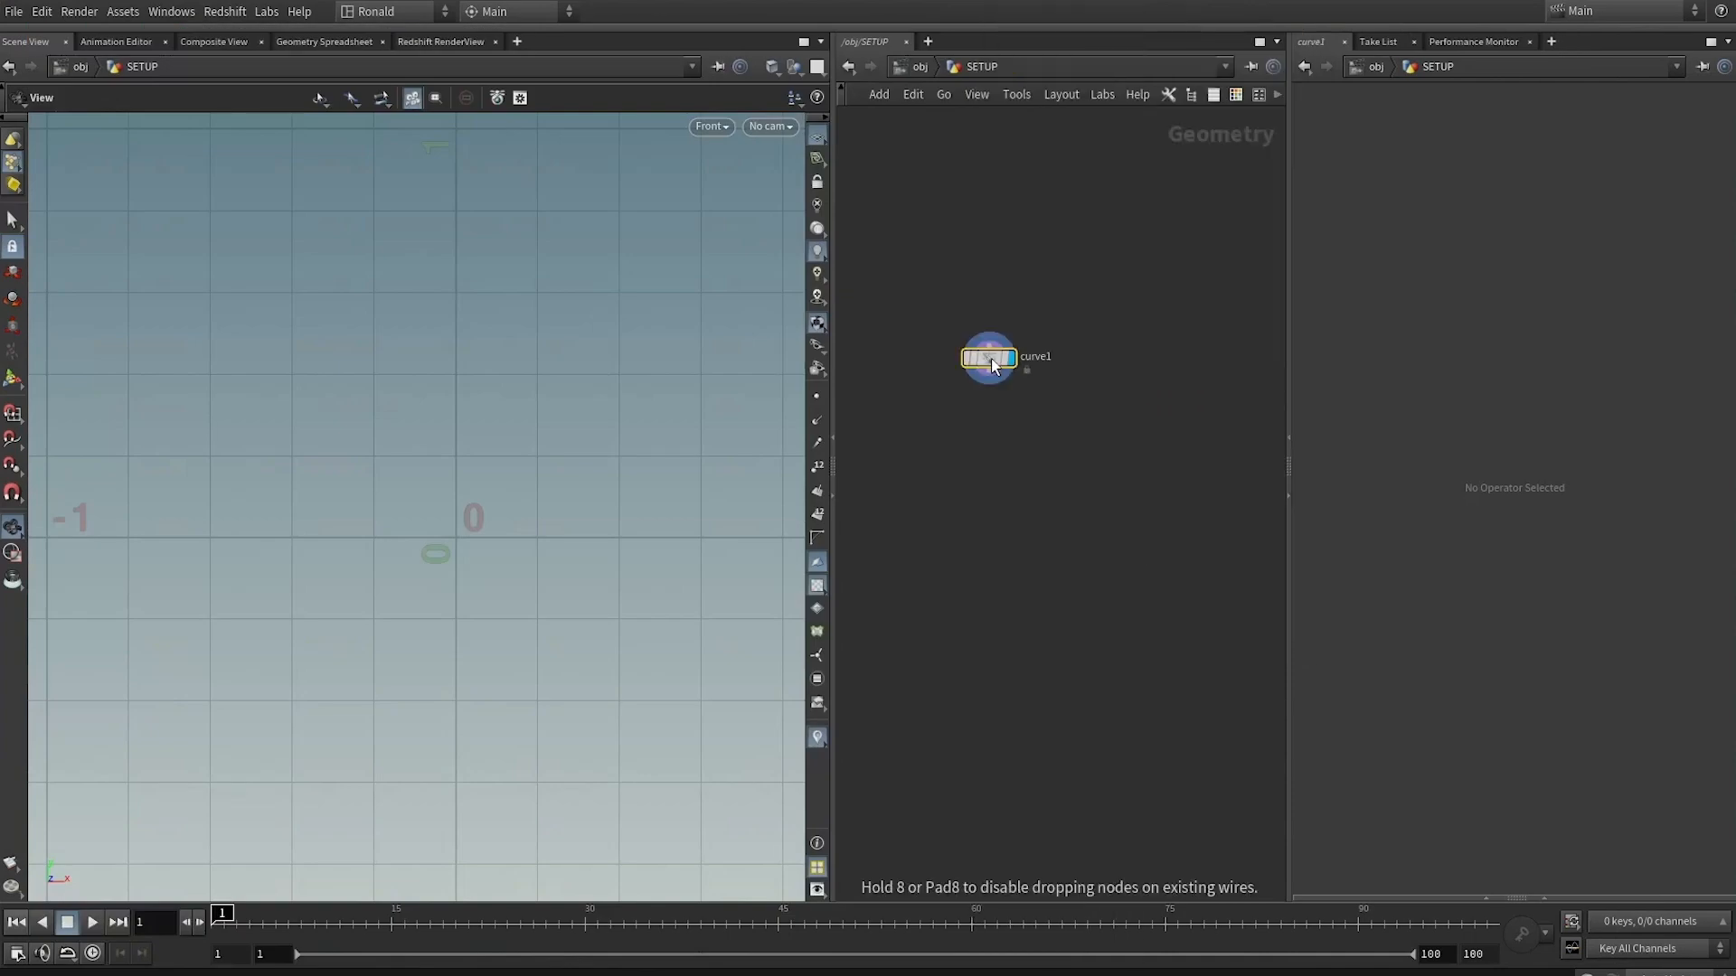
pyautogui.click(992, 362)
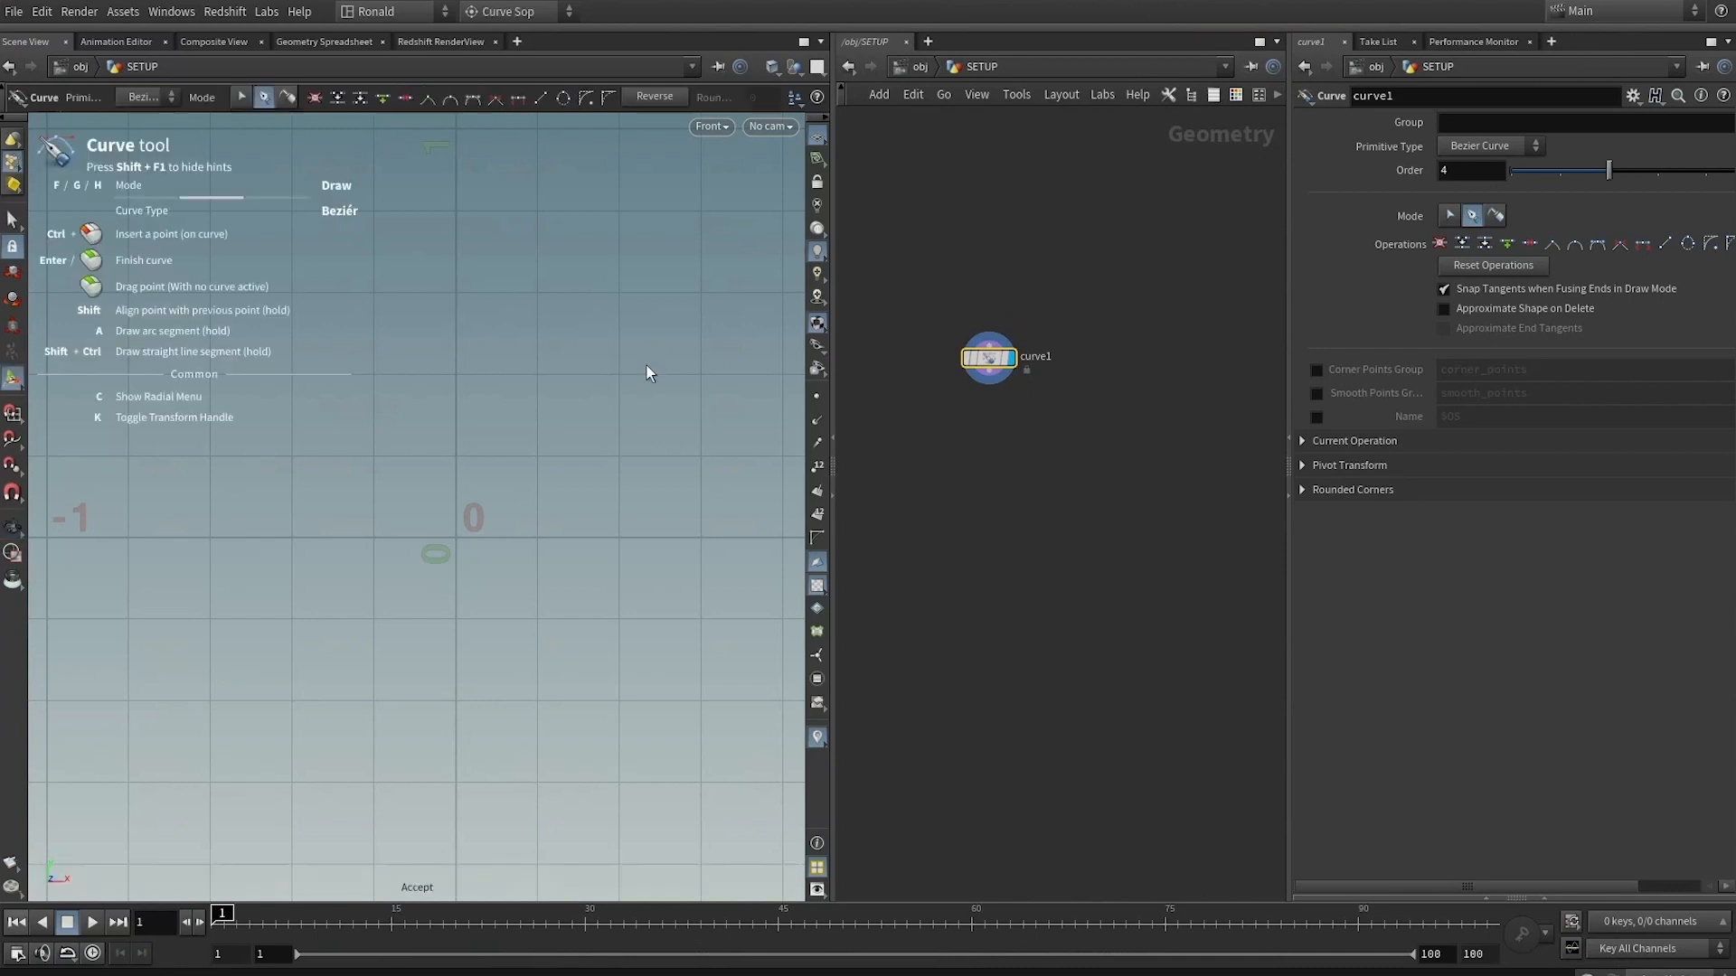
# Draw a closed, roughly square Bezier curve around the origin, about two grid squares wide, with short tangents at the corners
pyautogui.click(540, 469)
pyautogui.click(539, 457)
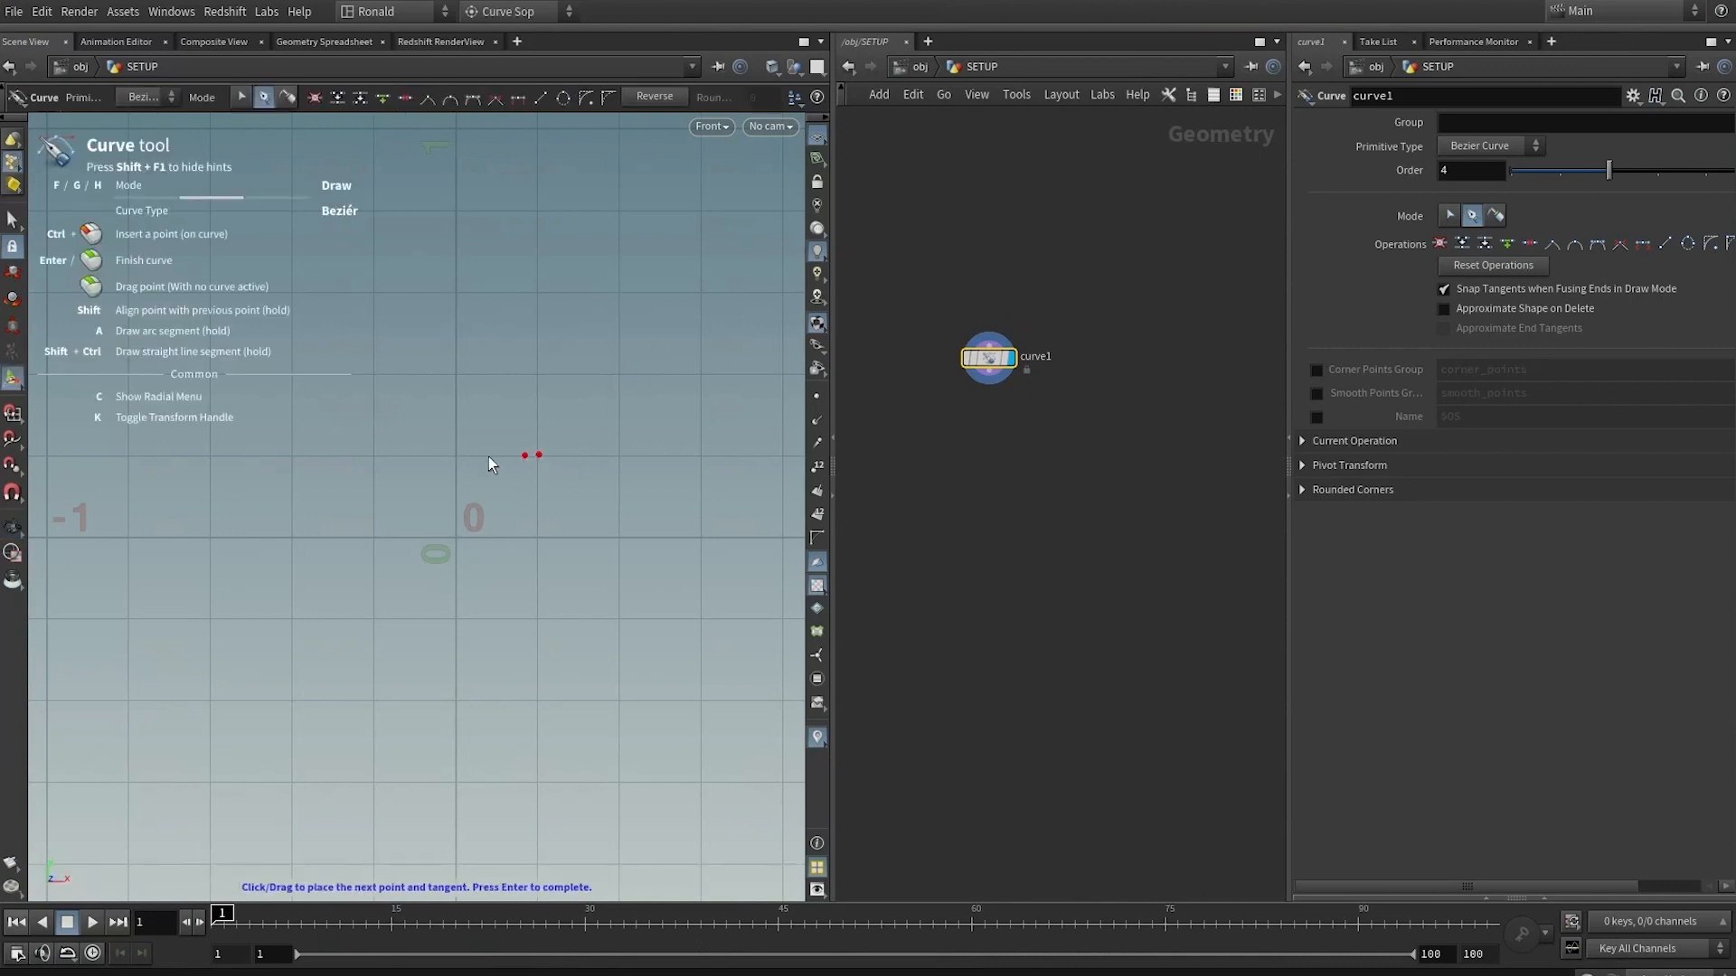
pyautogui.moveTo(372, 455)
pyautogui.mouseDown()
pyautogui.moveTo(396, 470)
pyautogui.moveTo(356, 456)
pyautogui.mouseUp()
pyautogui.moveTo(352, 620); pyautogui.dragTo(362, 620)
pyautogui.moveTo(534, 622); pyautogui.dragTo(542, 614)
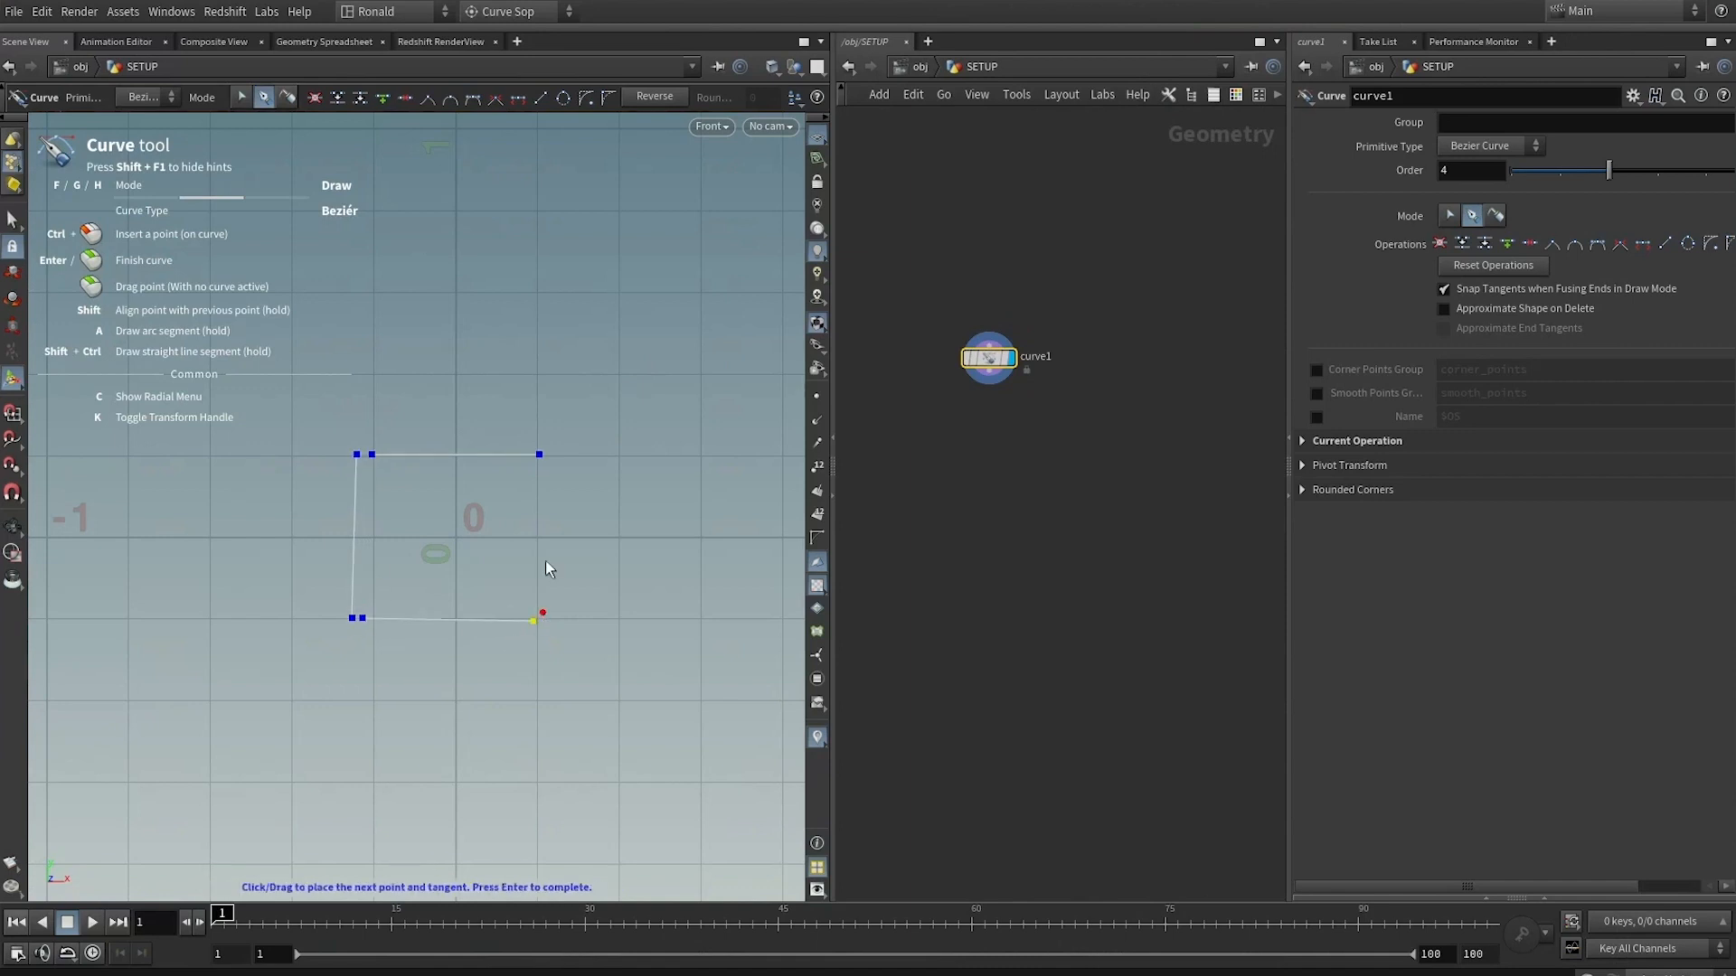
pyautogui.click(545, 463)
pyautogui.scroll(3, 524, 492)
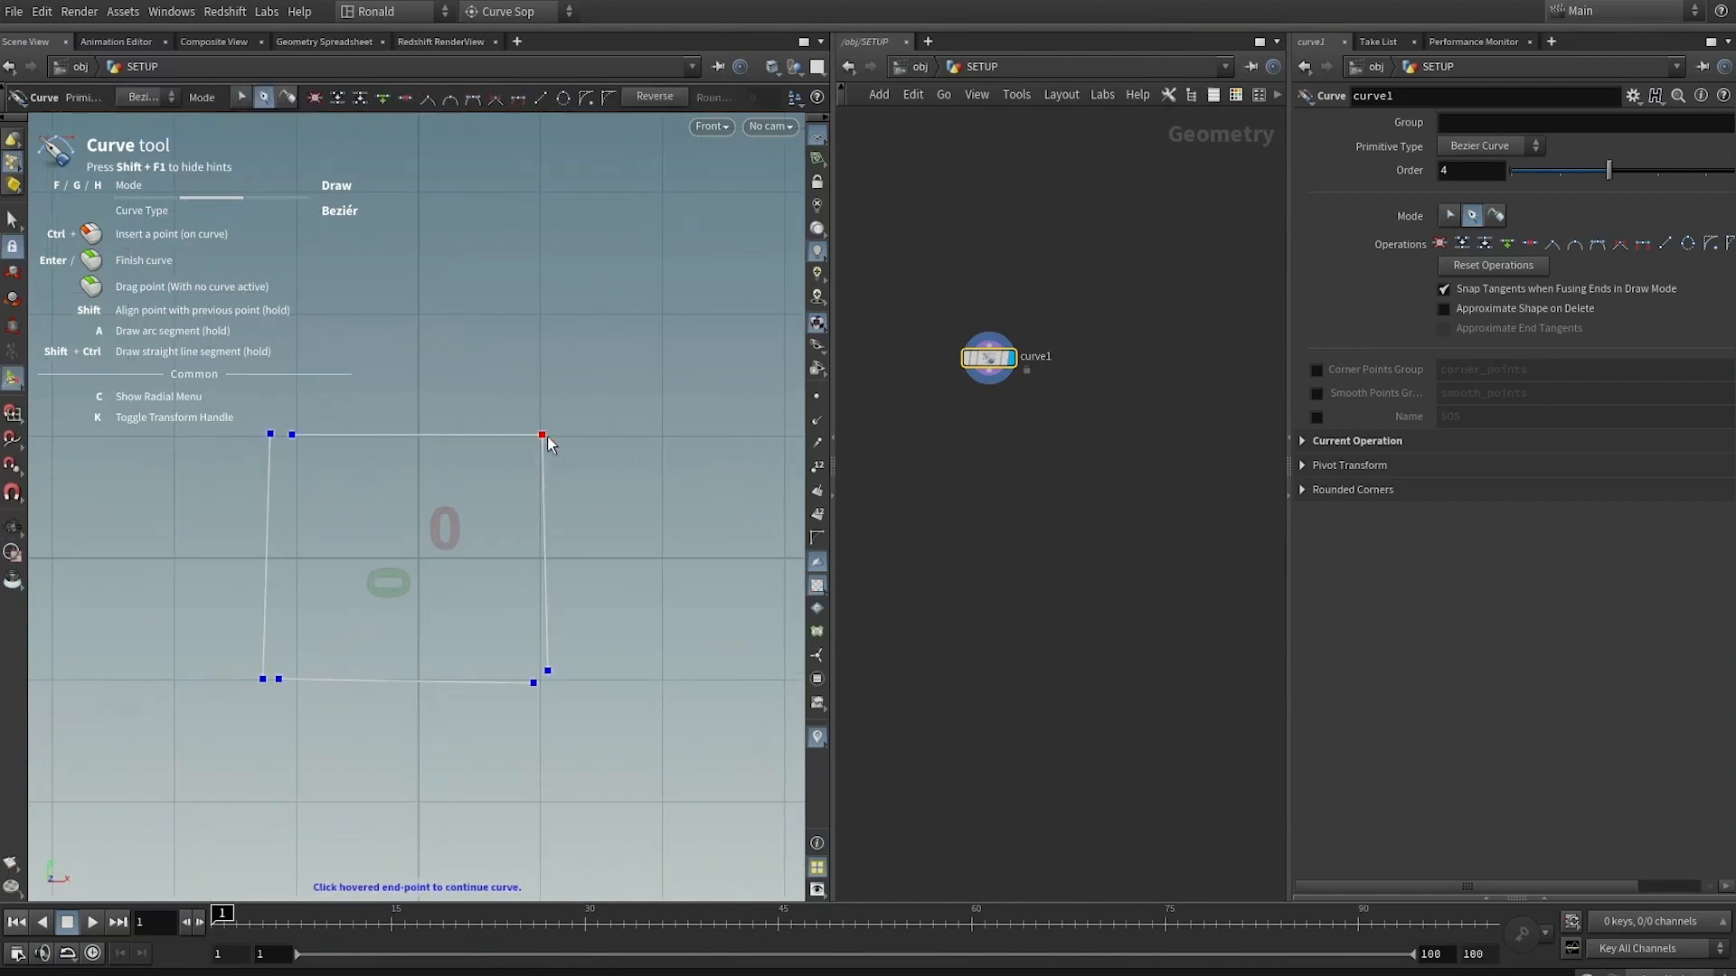
# Undo the square's closing segment and redraw its right edge as a separate line ending just short of the upper corner
pyautogui.hotkey('ctrl', 'z')
pyautogui.click(546, 676)
pyautogui.scroll(3, 464, 512)
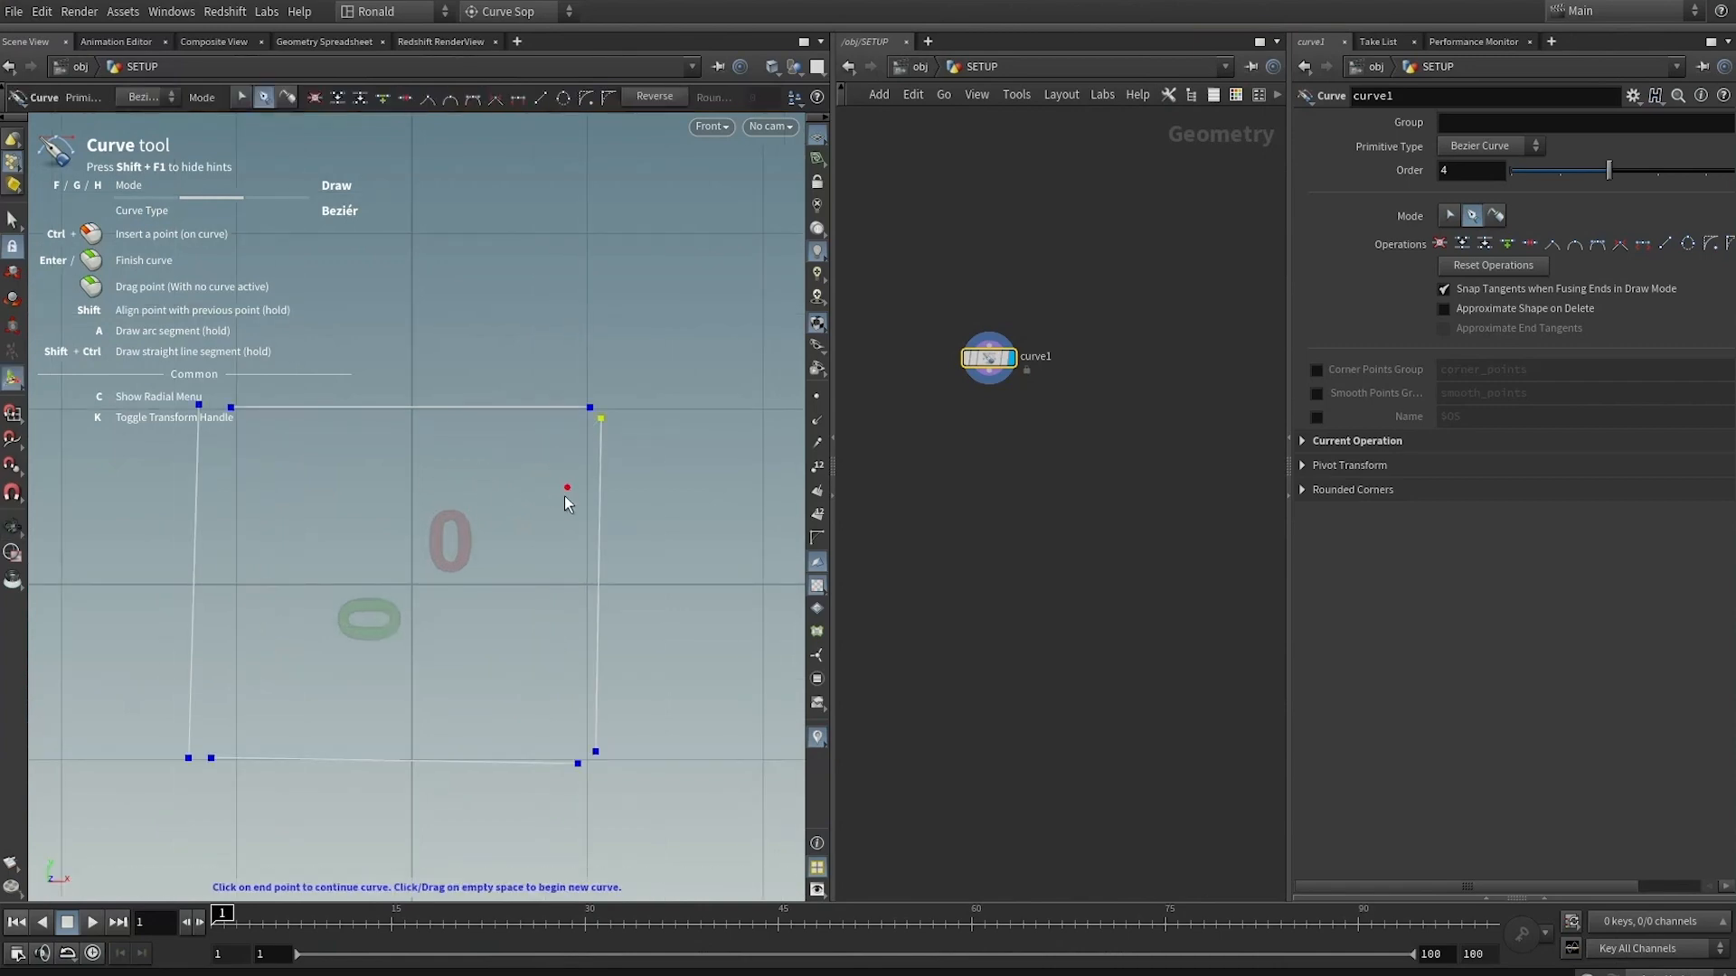
pyautogui.moveTo(566, 495); pyautogui.dragTo(612, 444, button='middle')
# Add a Resample node below the curve and set its maximum segment length to 0.05
pyautogui.click(990, 383)
pyautogui.press('Tab')
pyautogui.write('resa')
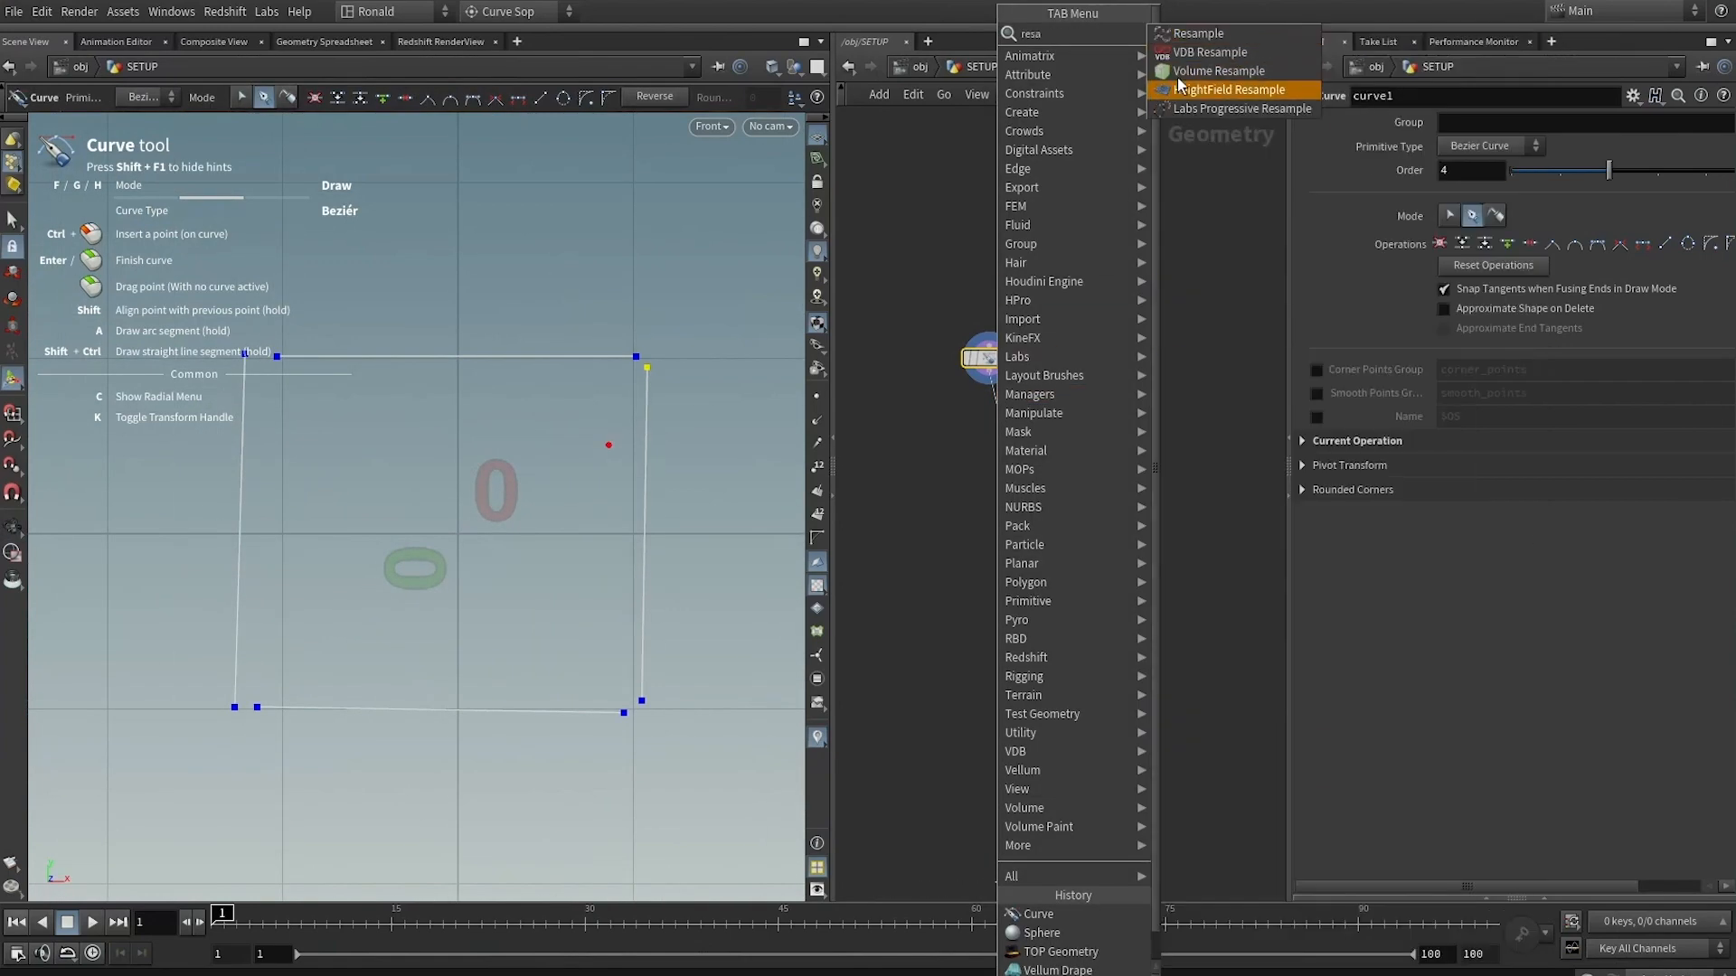
pyautogui.click(1185, 35)
pyautogui.click(1021, 410)
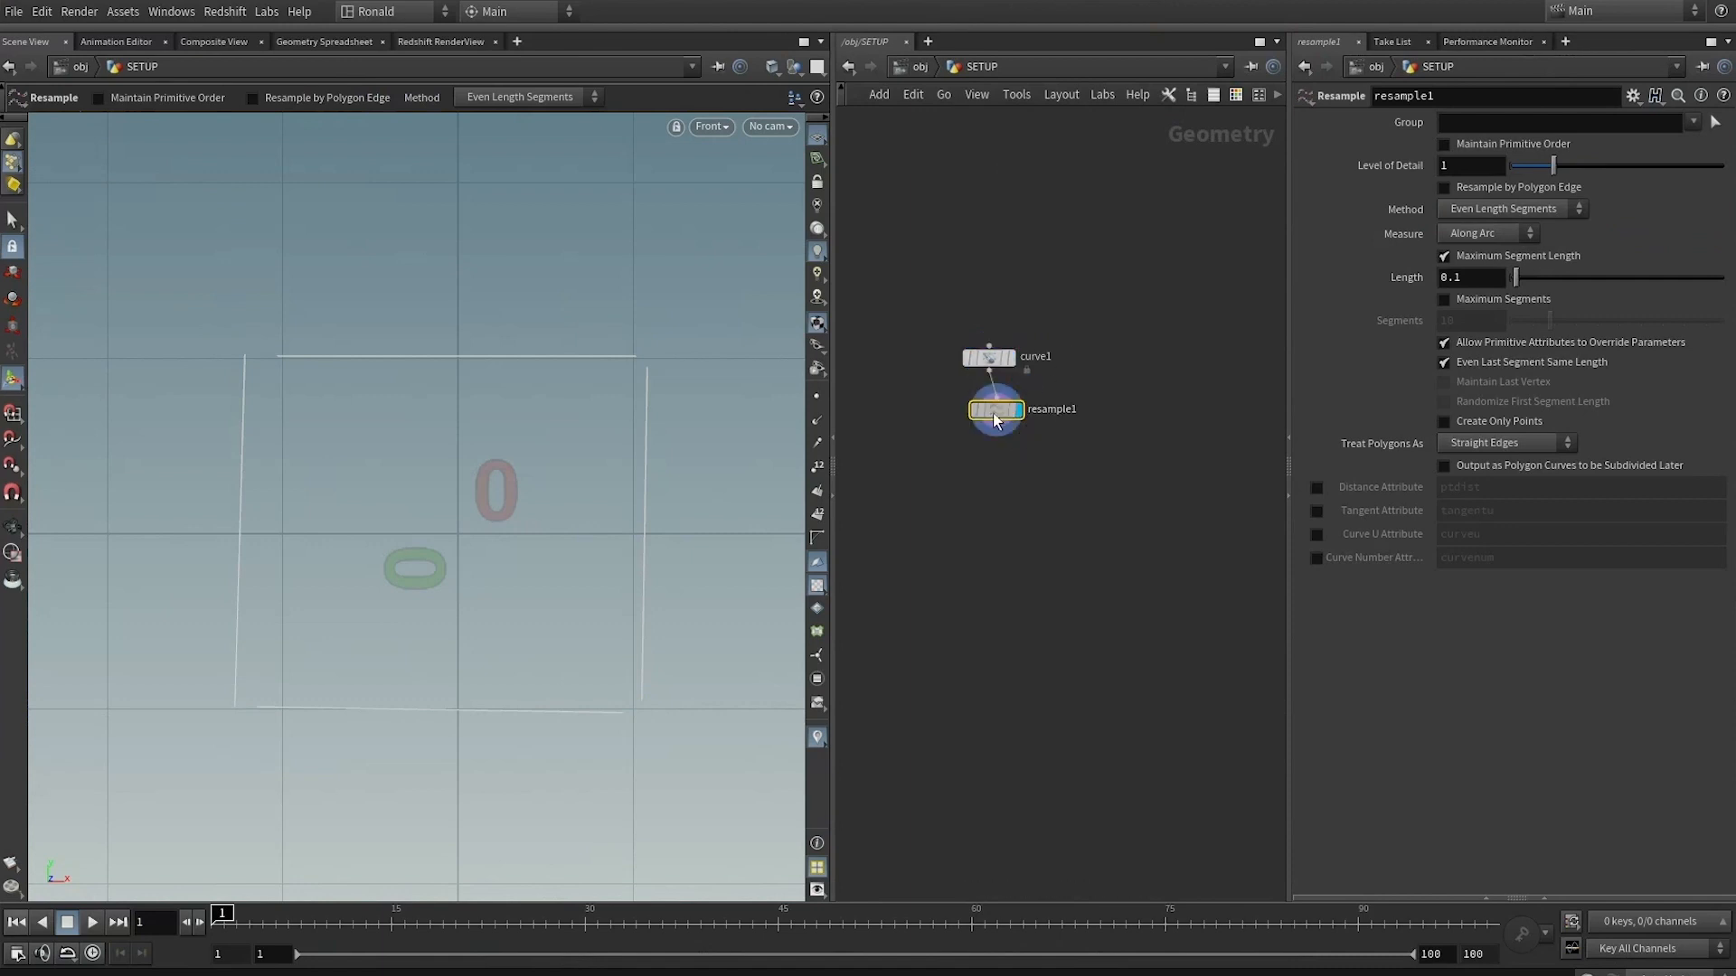
pyautogui.moveTo(996, 414); pyautogui.dragTo(989, 419)
pyautogui.doubleClick(1451, 281)
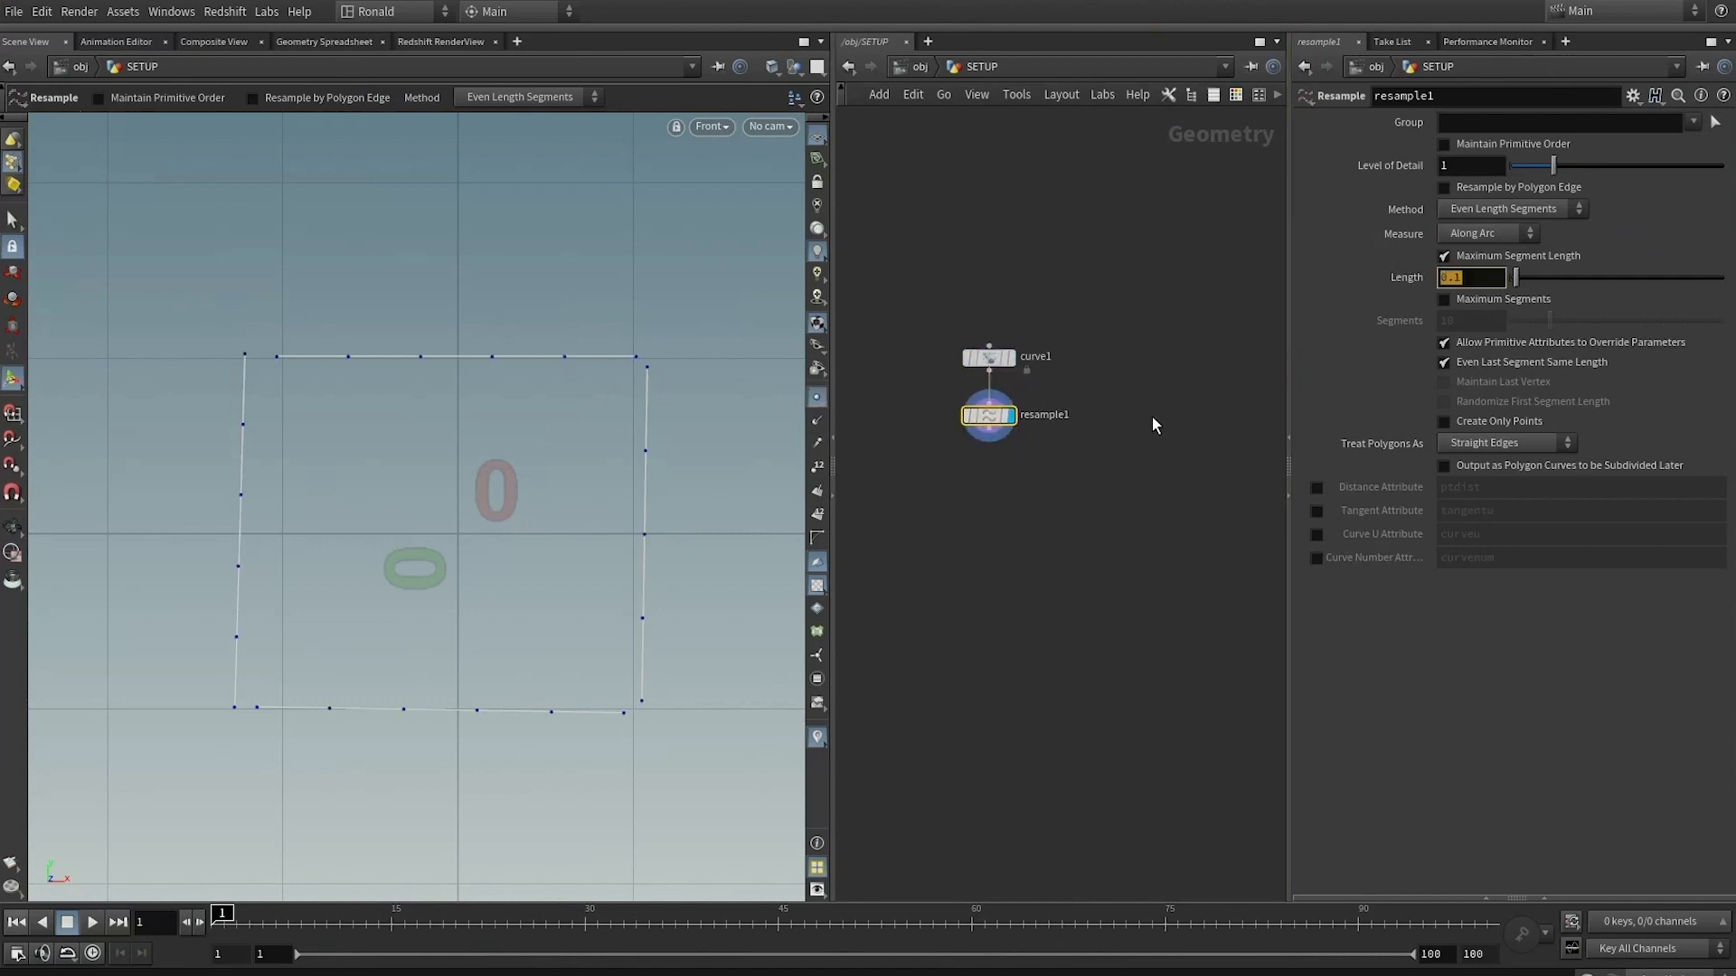
pyautogui.write('.05')
pyautogui.press('Return')
# Add a Fuse node after the resample and set its snap distance to 0.041 to close the corner gaps
pyautogui.moveTo(990, 441); pyautogui.dragTo(991, 474)
pyautogui.write('fuse')
pyautogui.press('Return')
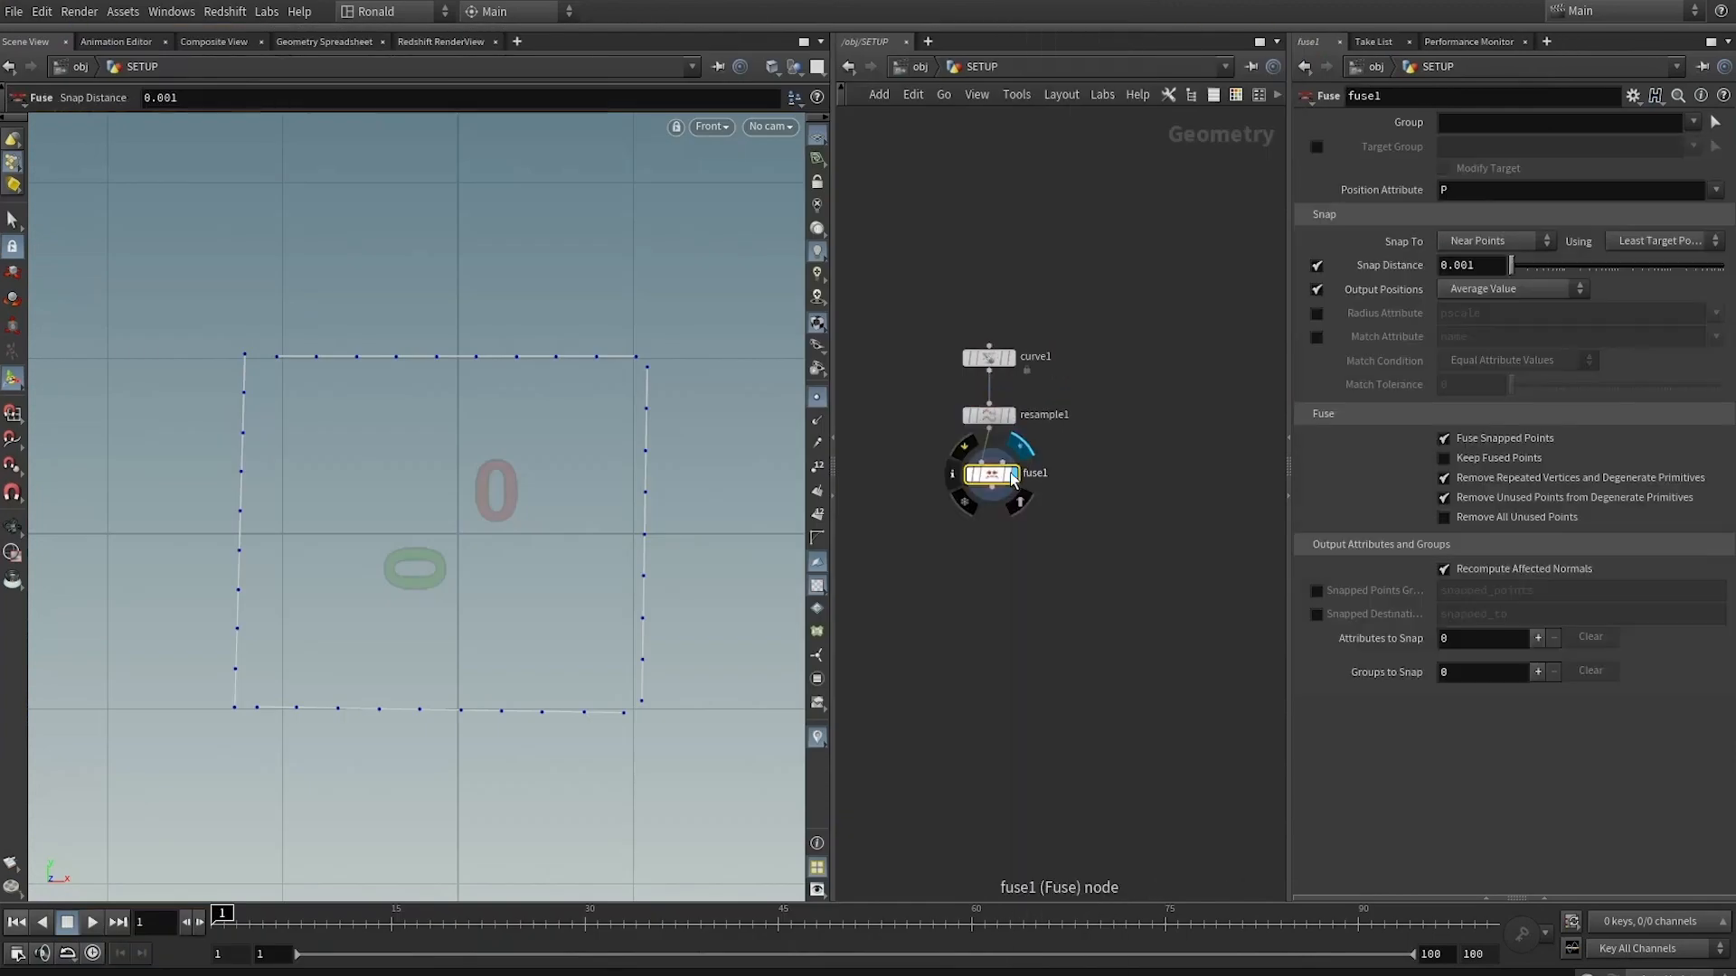
pyautogui.moveTo(1483, 265); pyautogui.dragTo(1535, 302, button='middle')
# Mesh the fused outline with a Planar Patch from Curves node, using resampled curves and an interior edge length of 0.05
pyautogui.moveTo(979, 518); pyautogui.dragTo(1001, 419, button='middle')
pyautogui.scroll(1, 1001, 420)
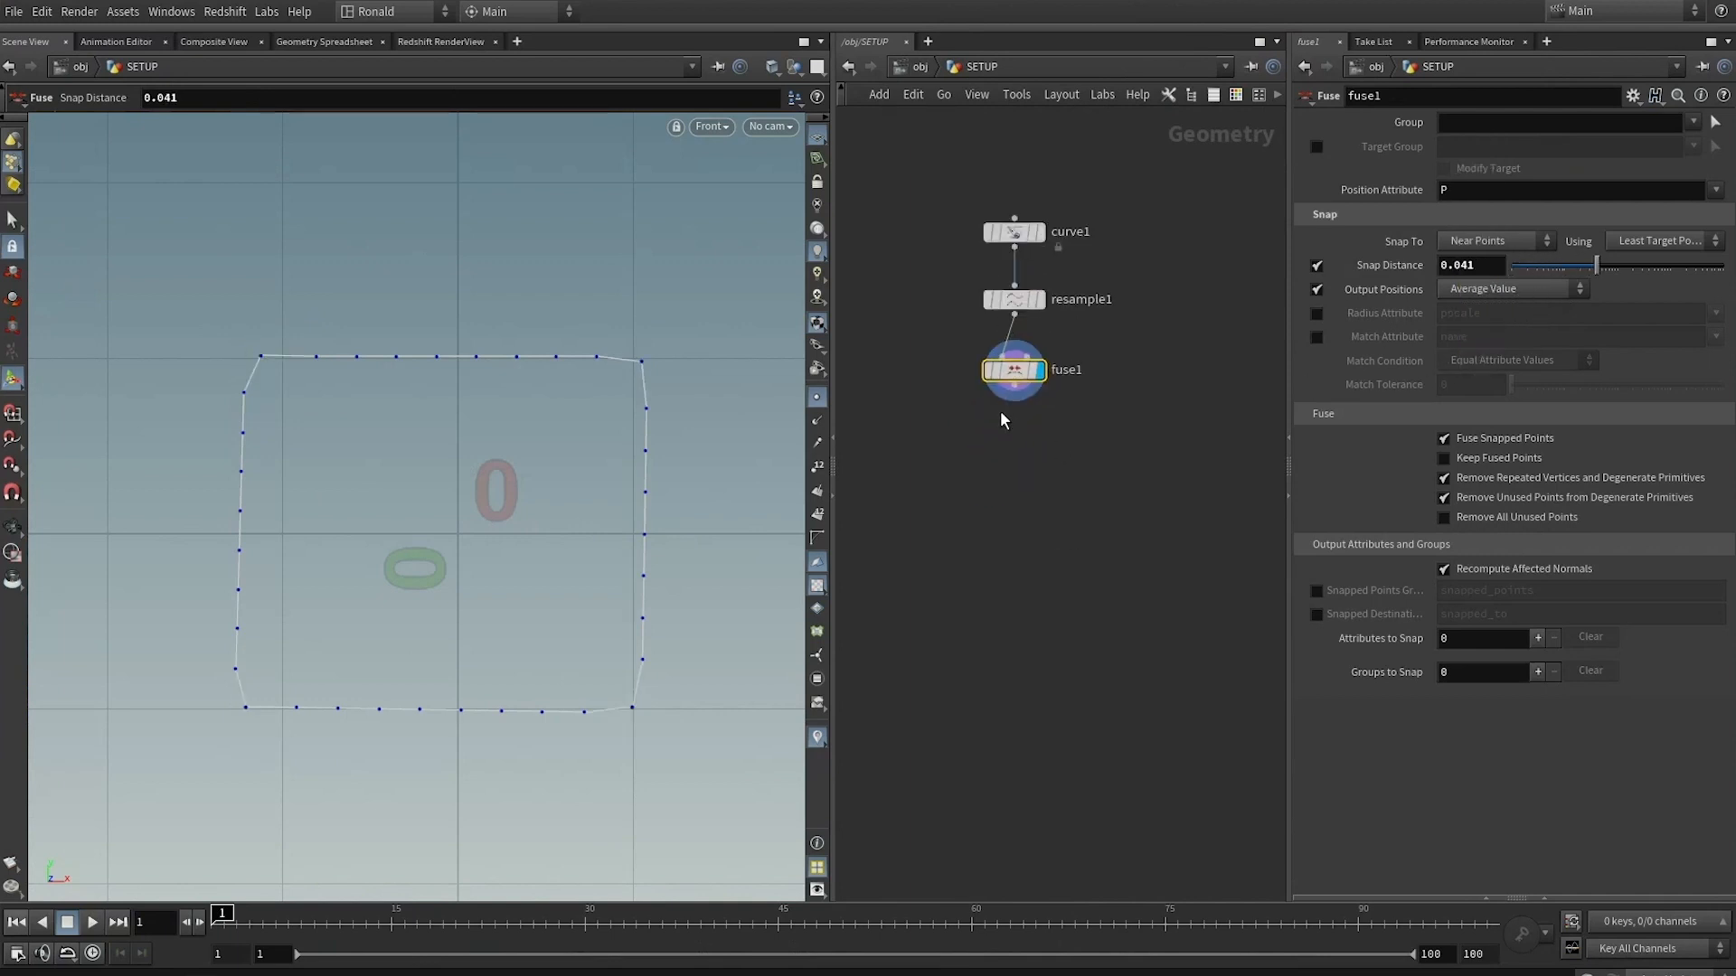
pyautogui.press('Tab')
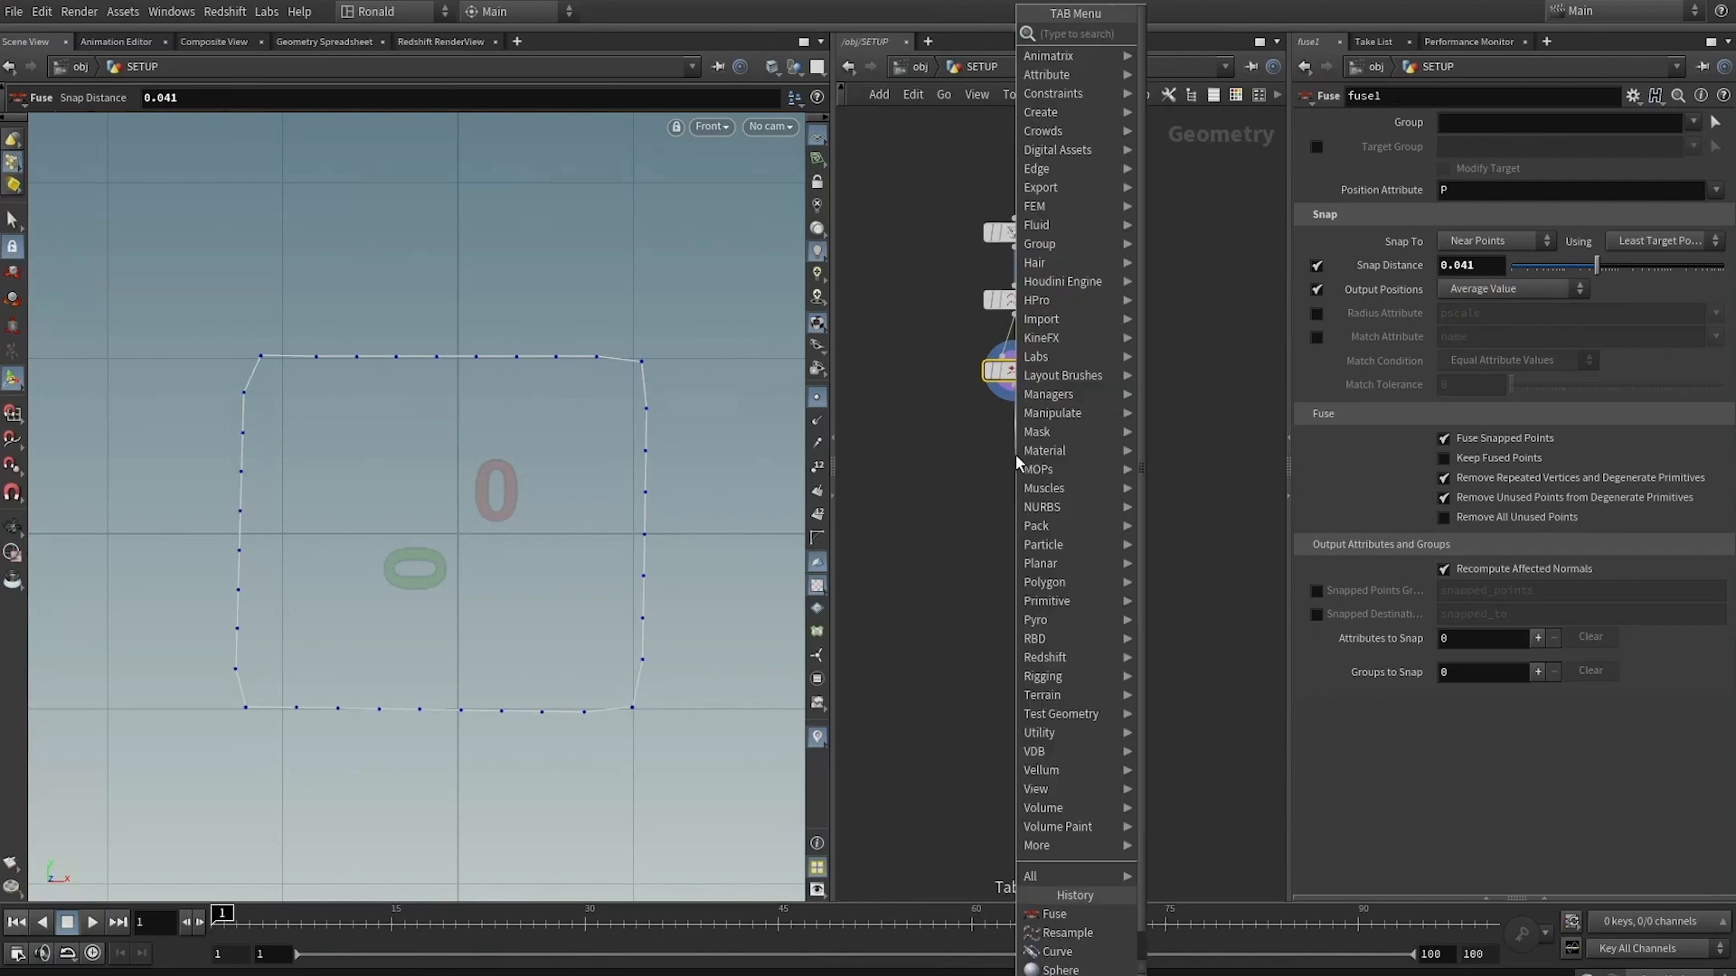
pyautogui.write('plana')
pyautogui.press('Return')
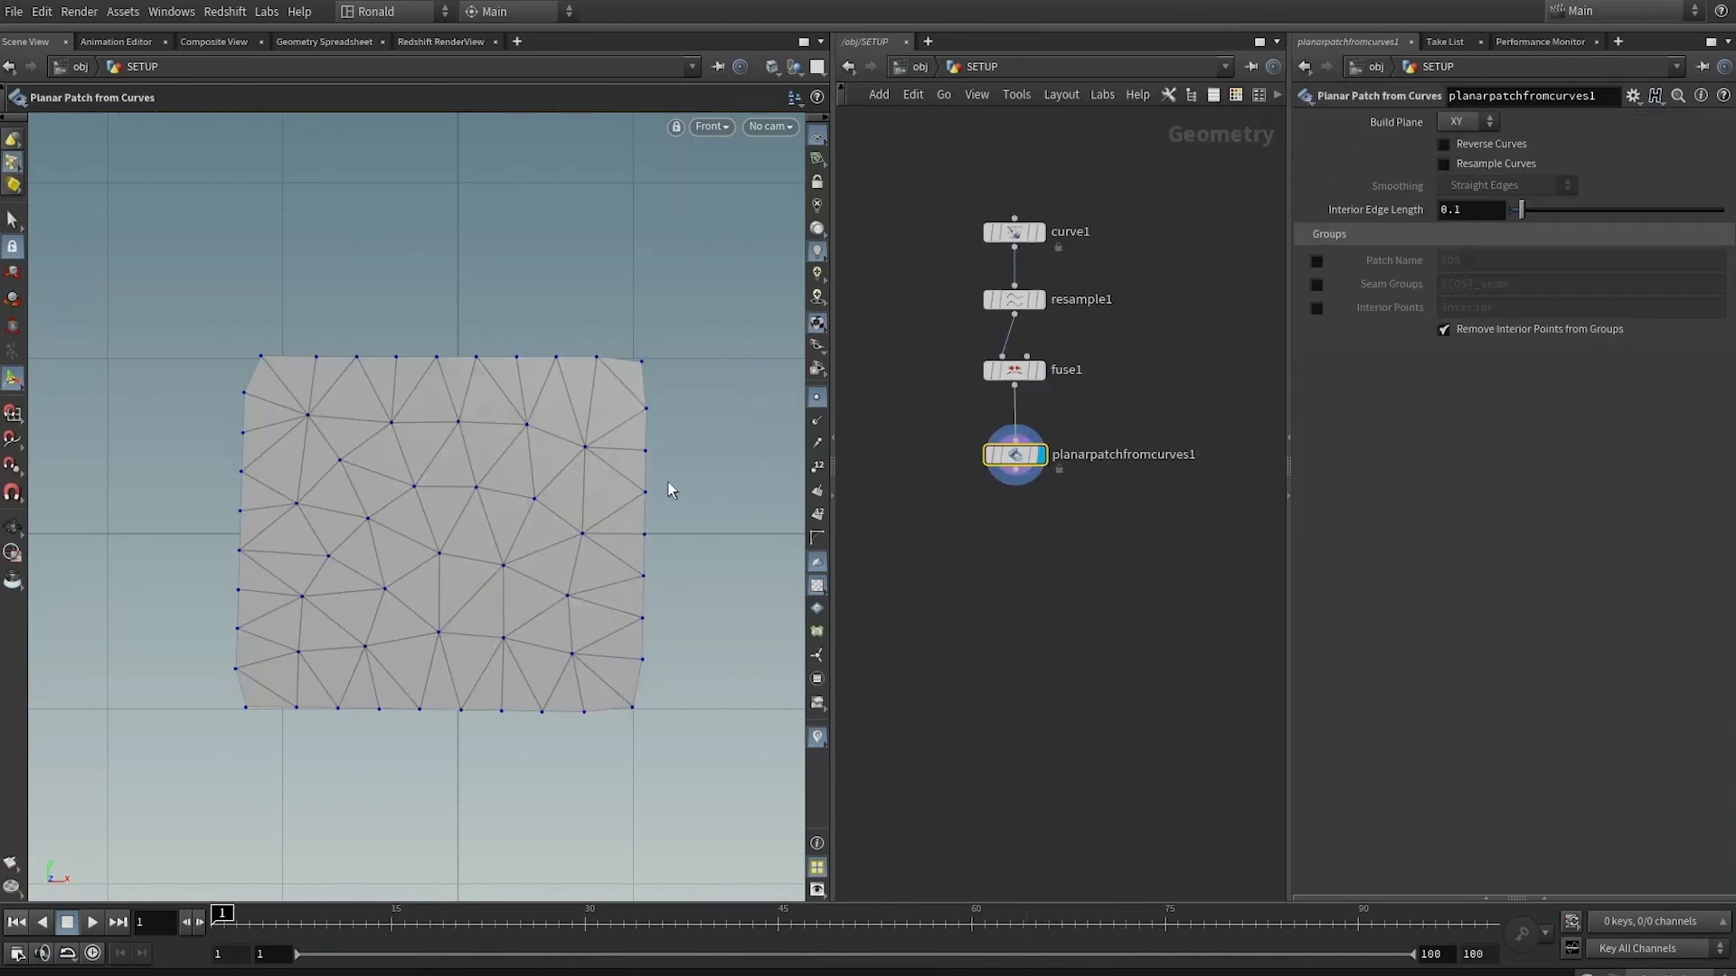
pyautogui.click(1470, 210)
pyautogui.press('Return')
pyautogui.click(1484, 166)
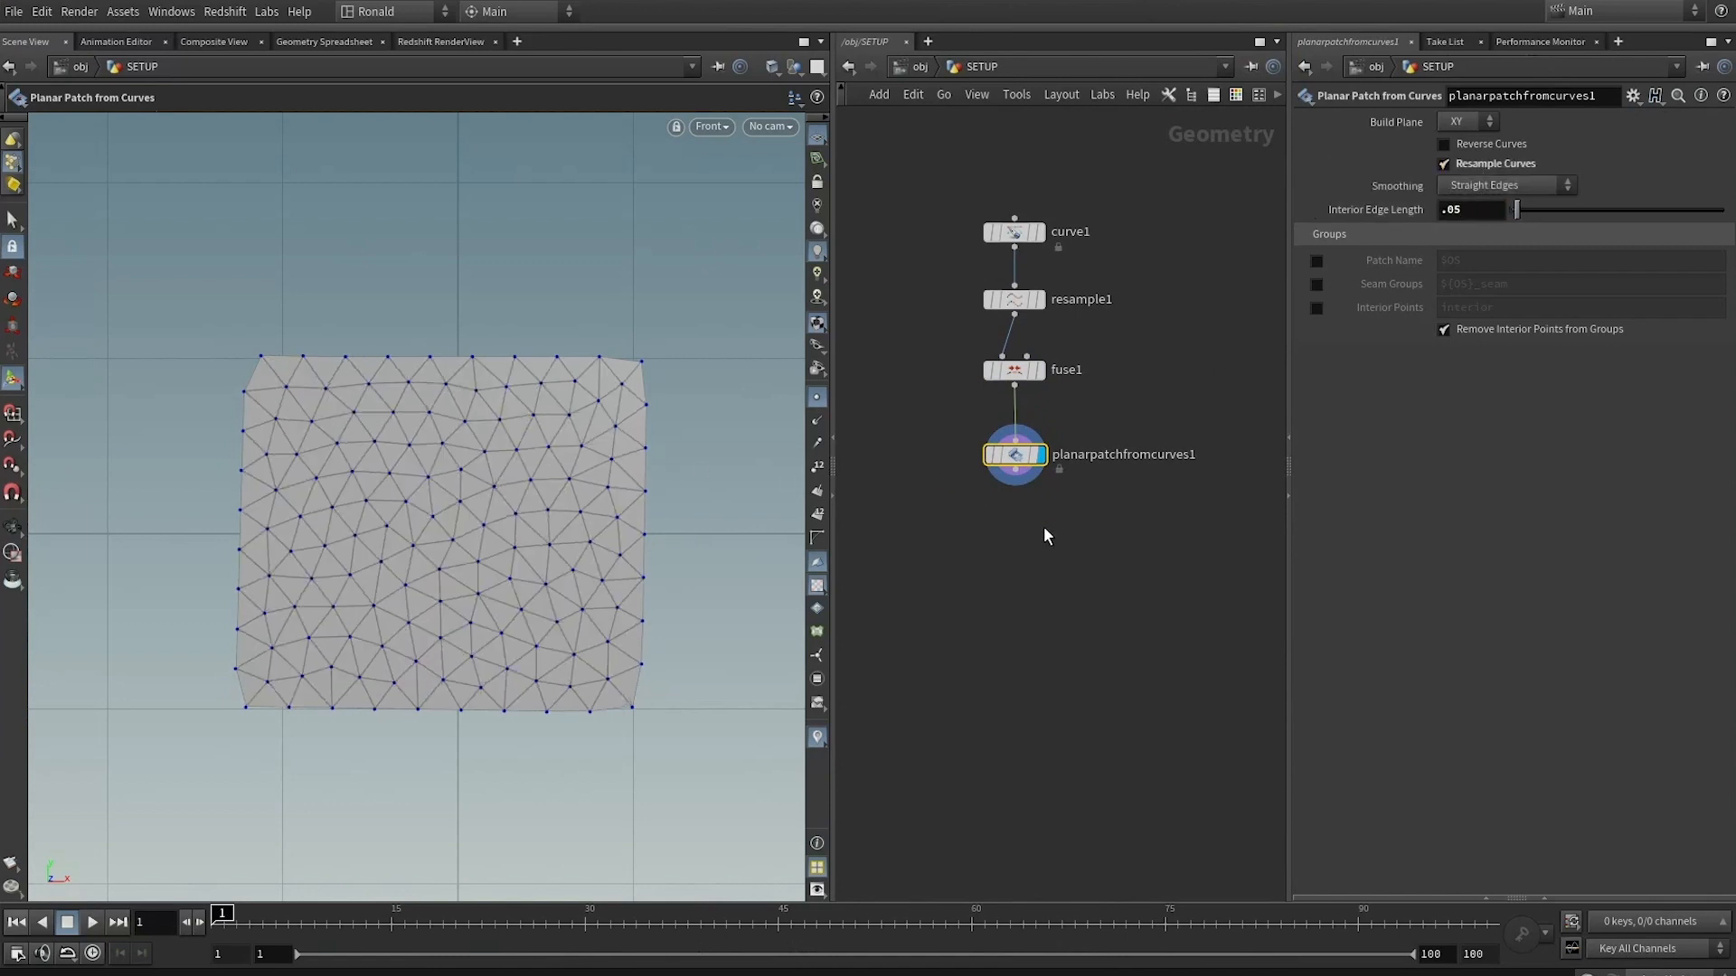
# Enable seam groups on the planar patch and rename the node CLOTH
pyautogui.click(1316, 284)
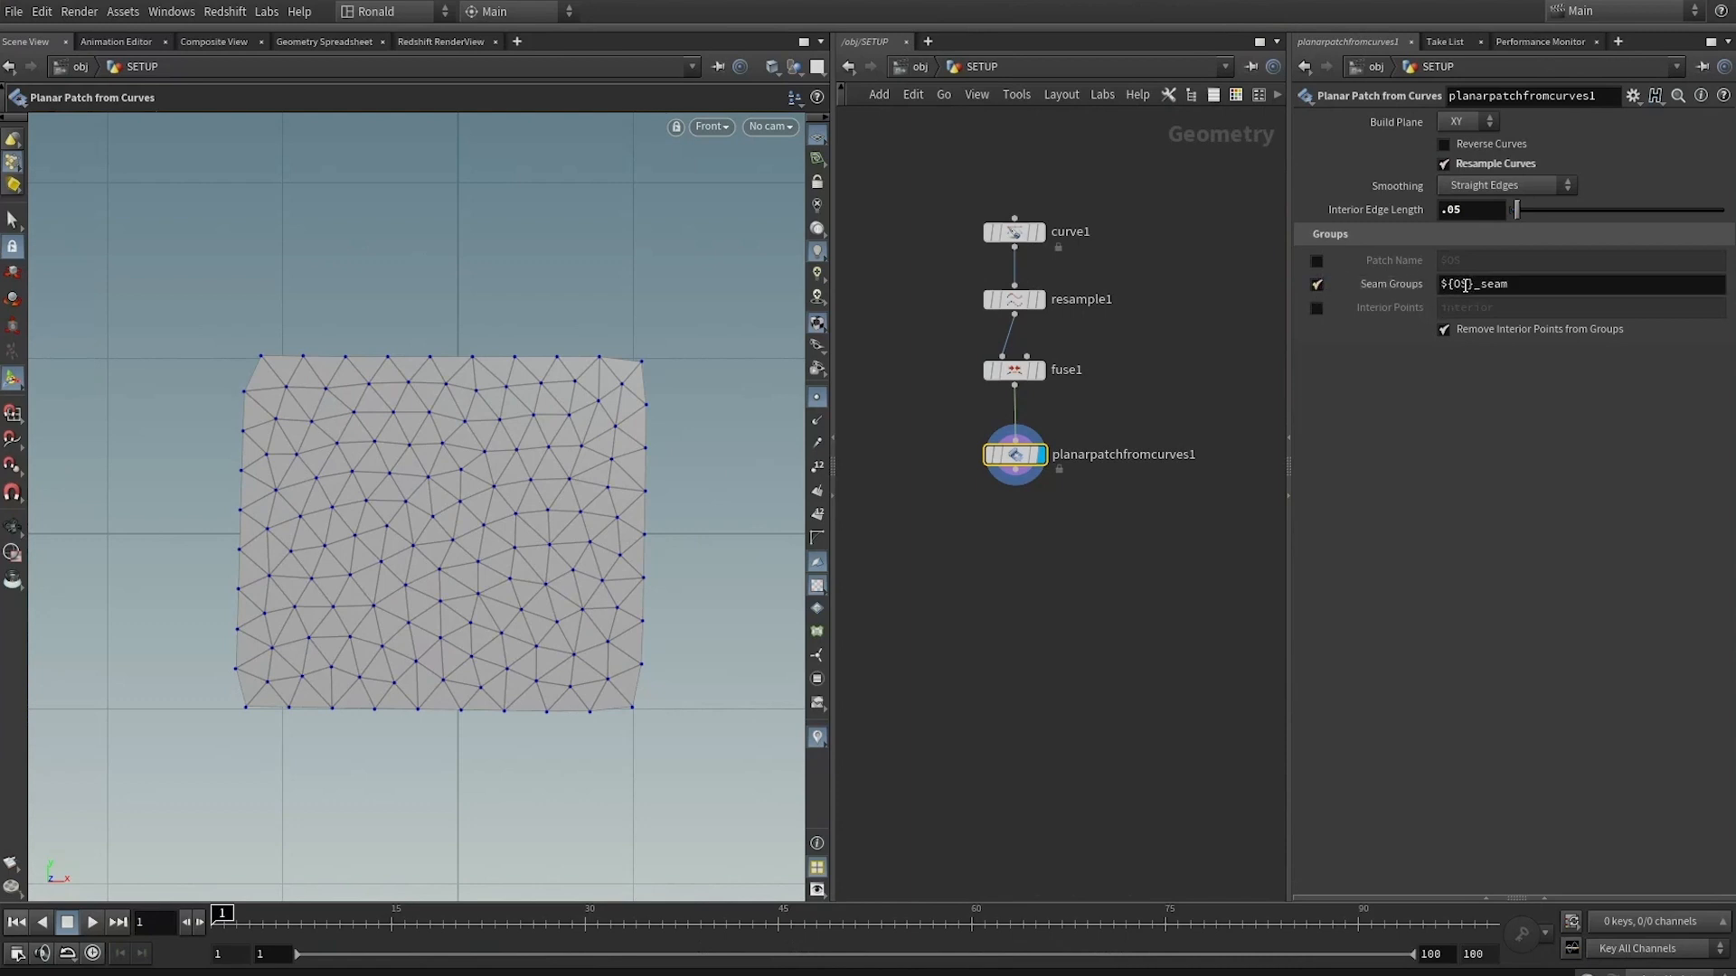
pyautogui.doubleClick(1465, 286)
pyautogui.doubleClick(1171, 454)
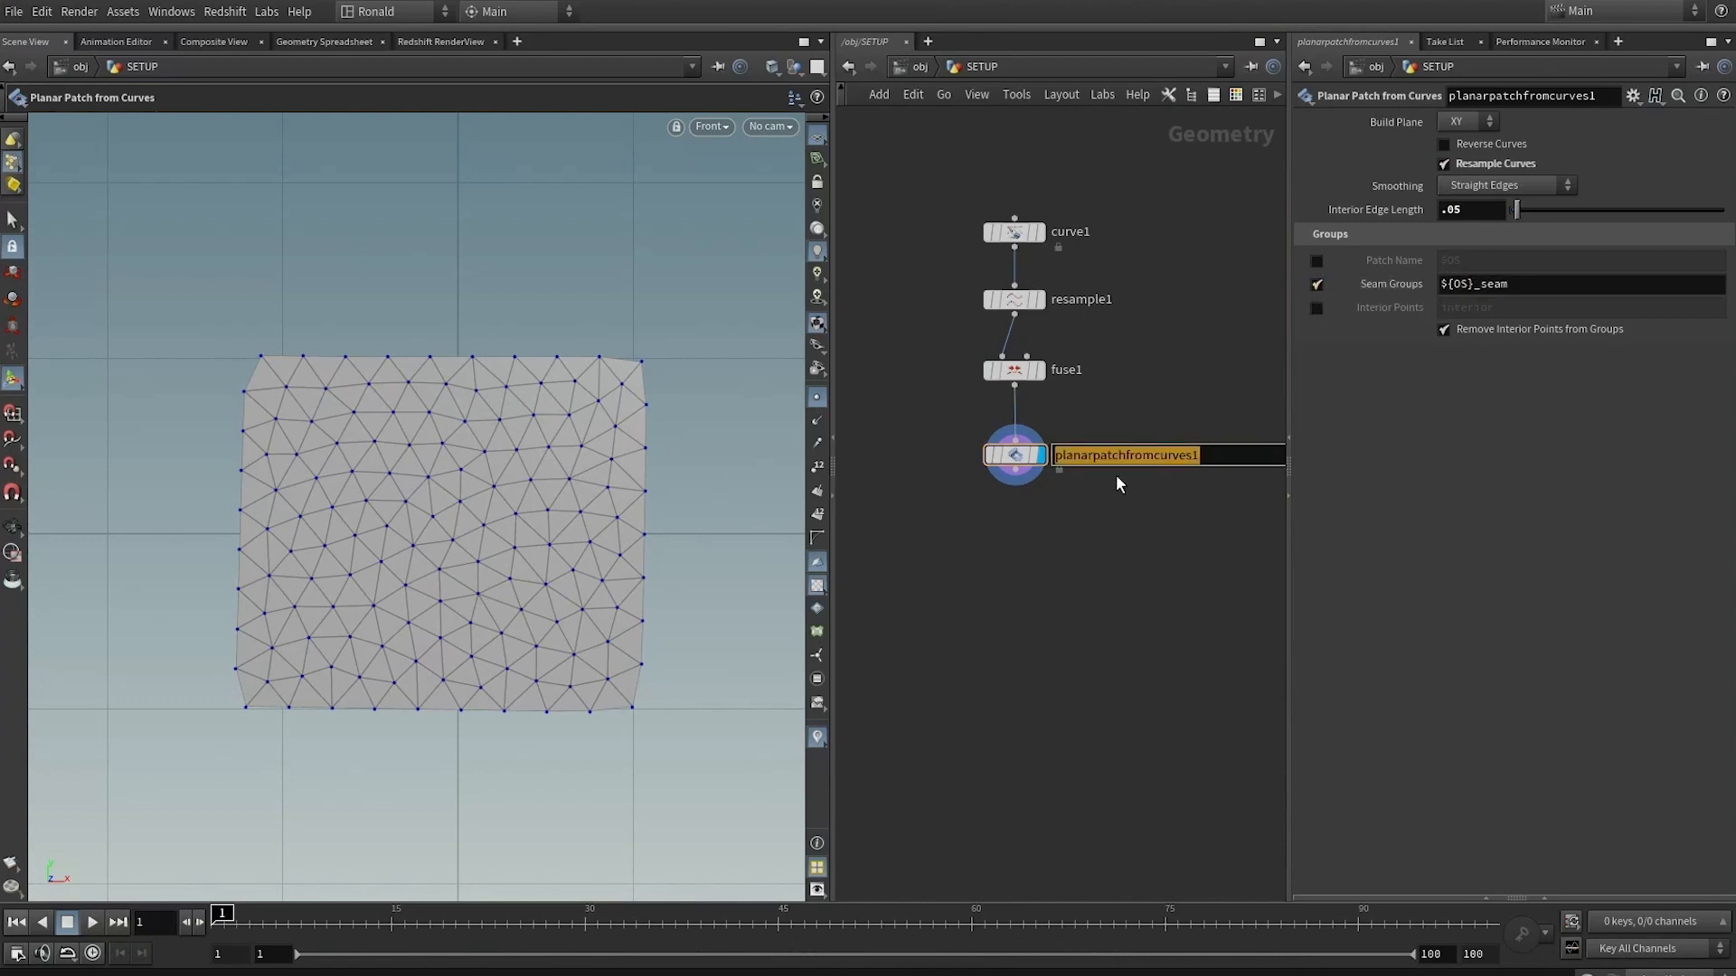
pyautogui.write('CLOTH')
pyautogui.press('Return')
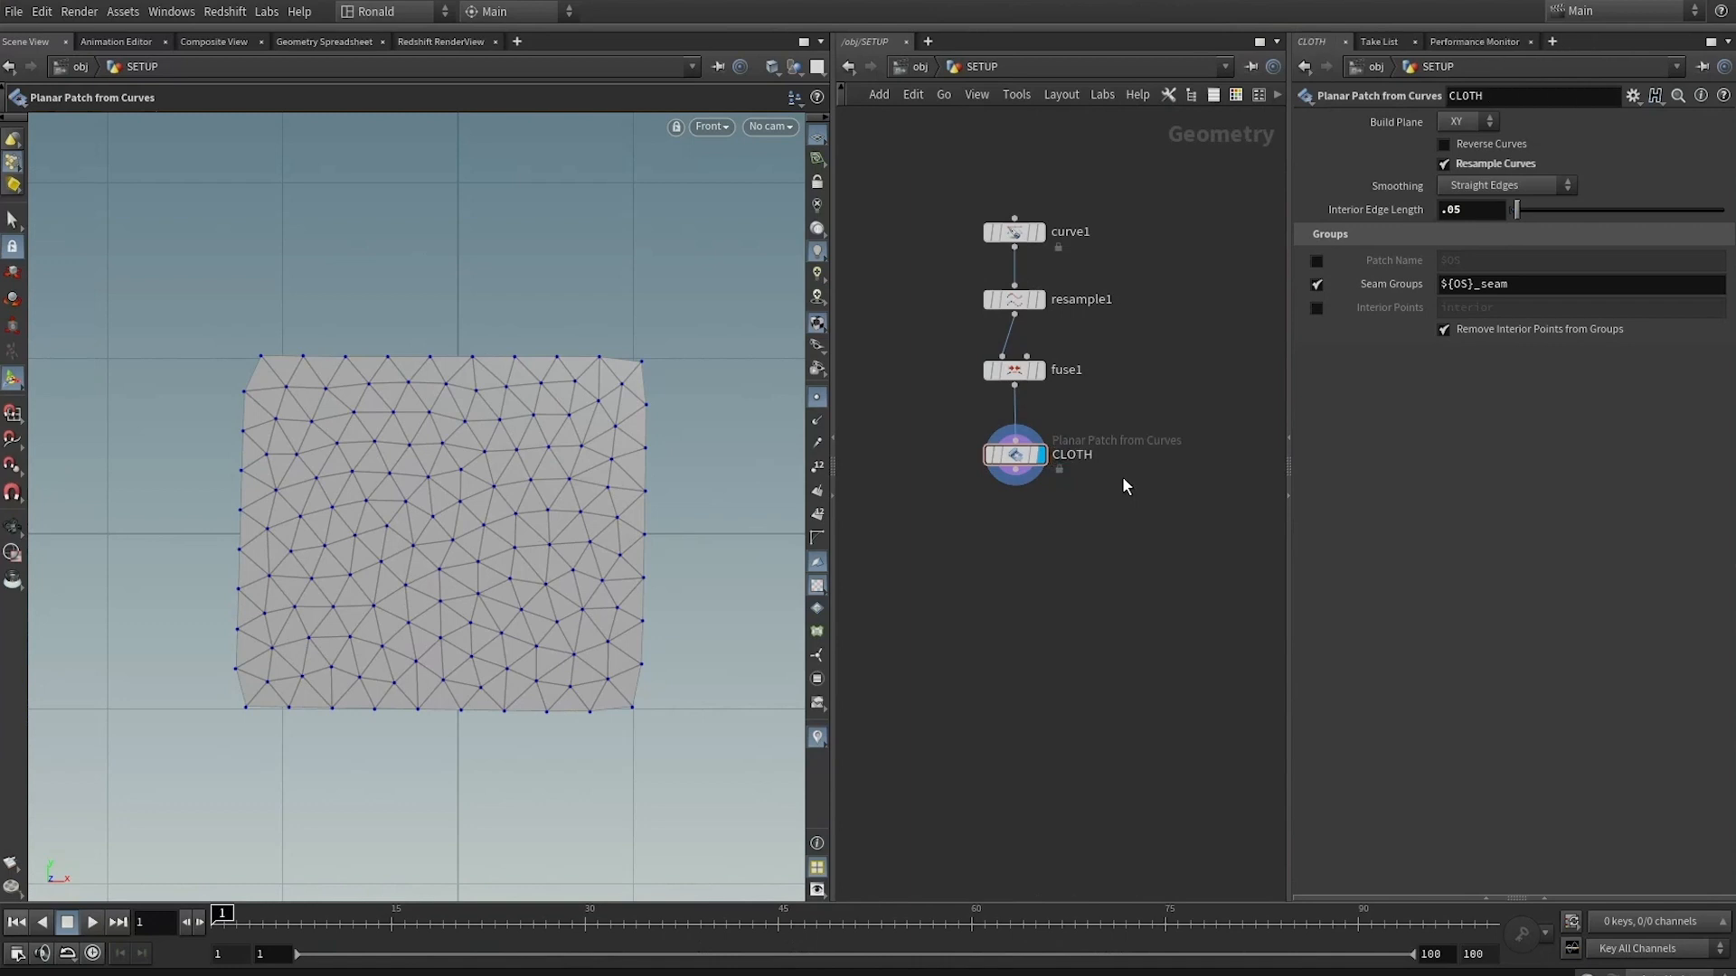
# Inspect the CLOTH patch's seam point groups in the node info and through geometry group selection in the viewport
pyautogui.middleClick(1014, 462)
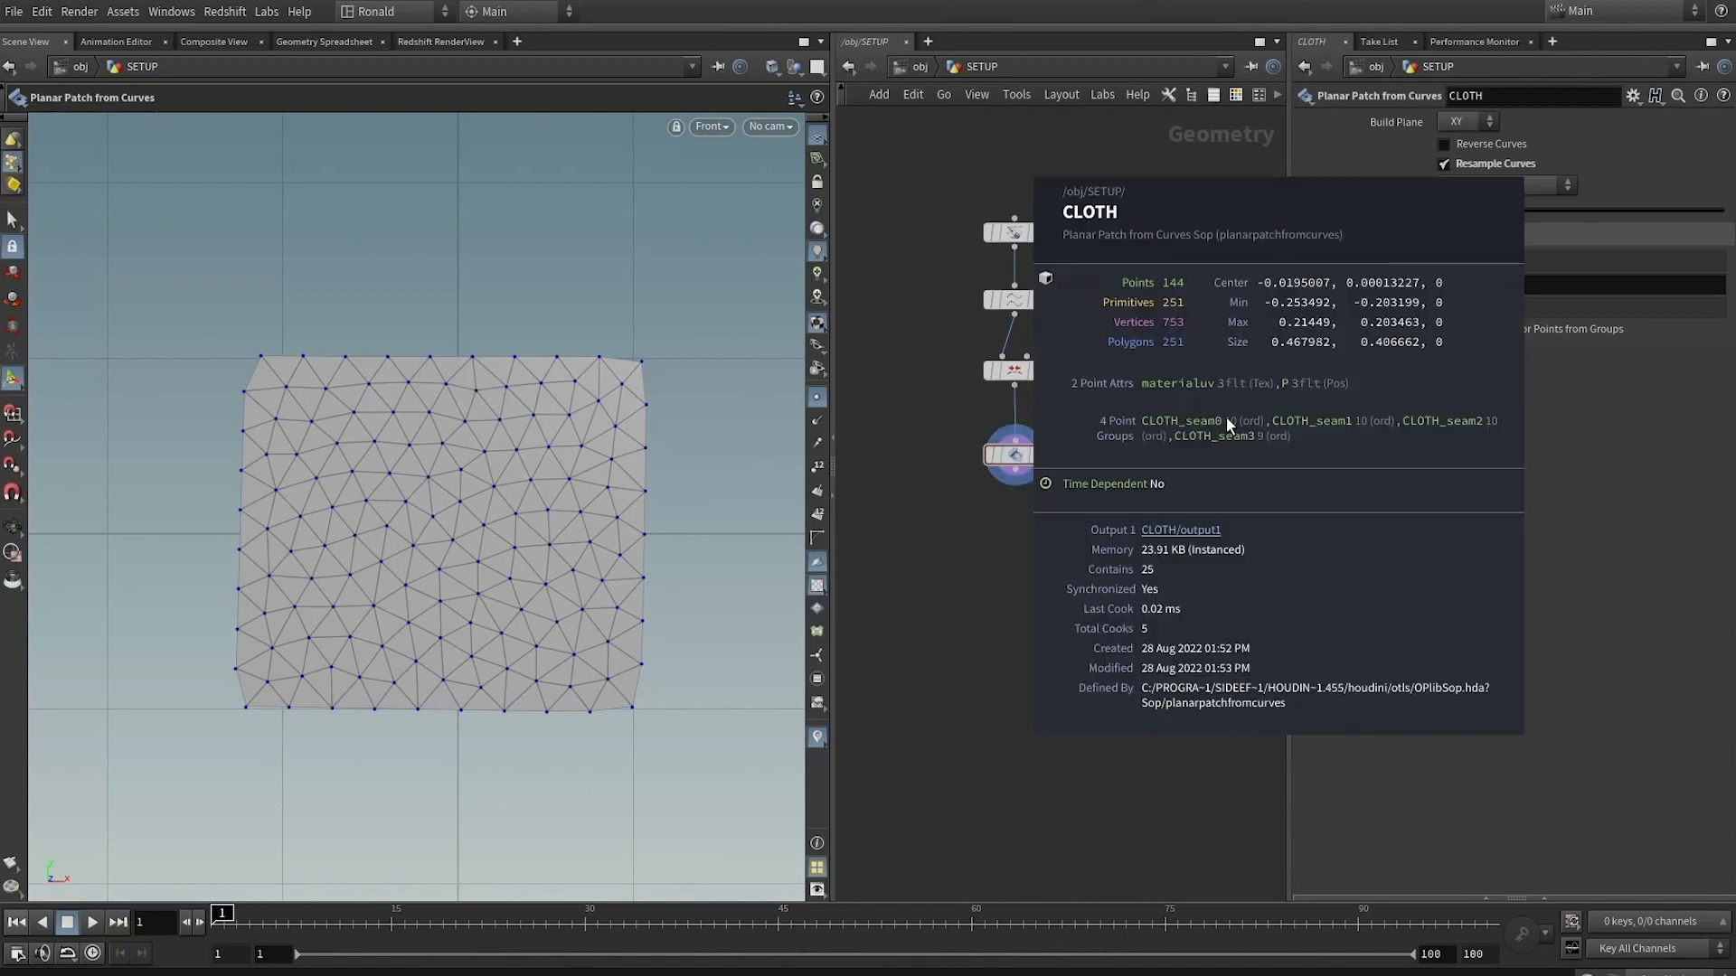
pyautogui.moveTo(1226, 418); pyautogui.dragTo(1218, 438, button='middle')
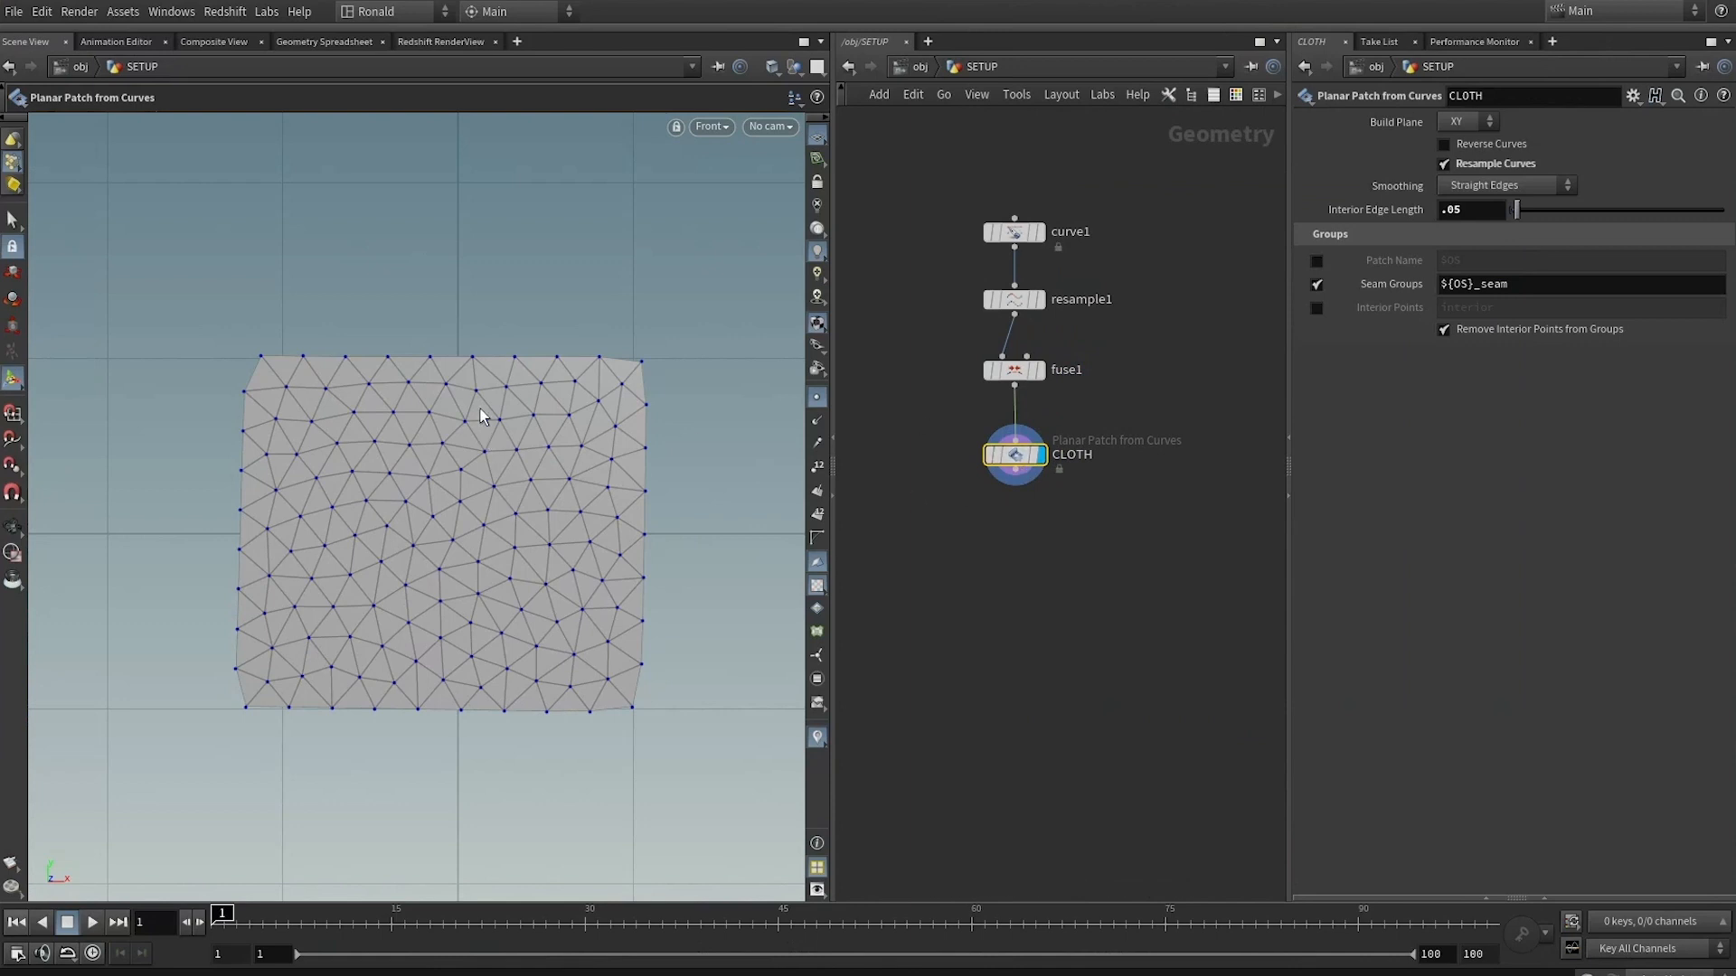
pyautogui.press('s')
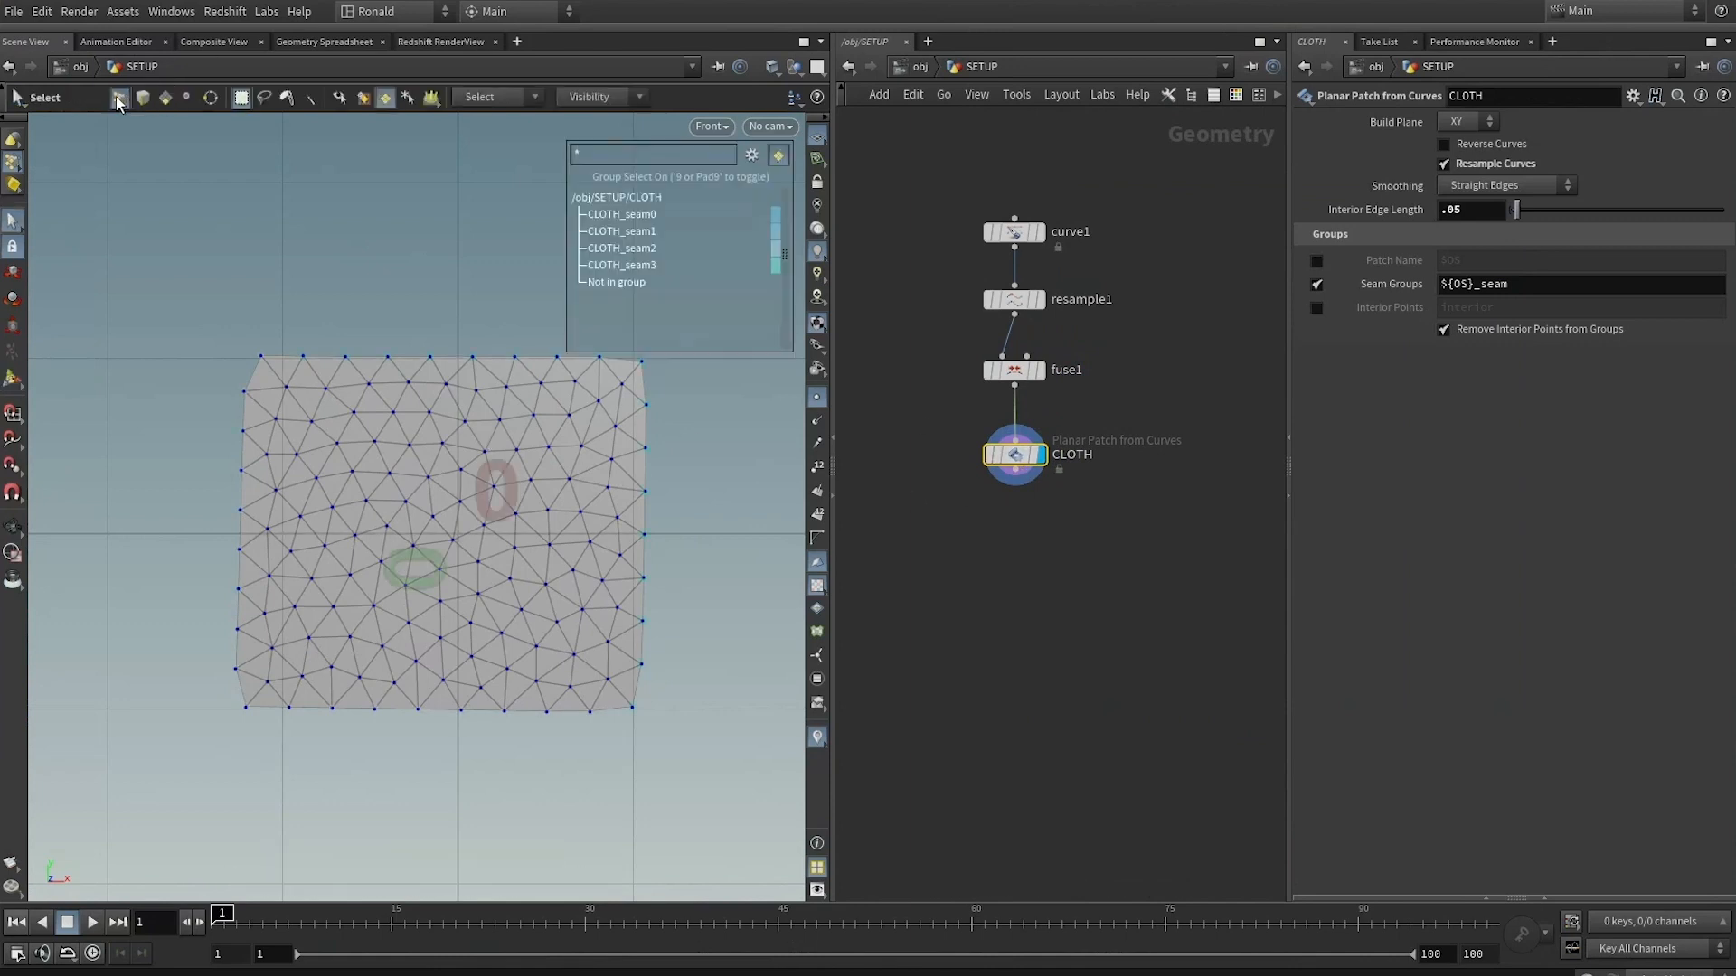
pyautogui.click(481, 98)
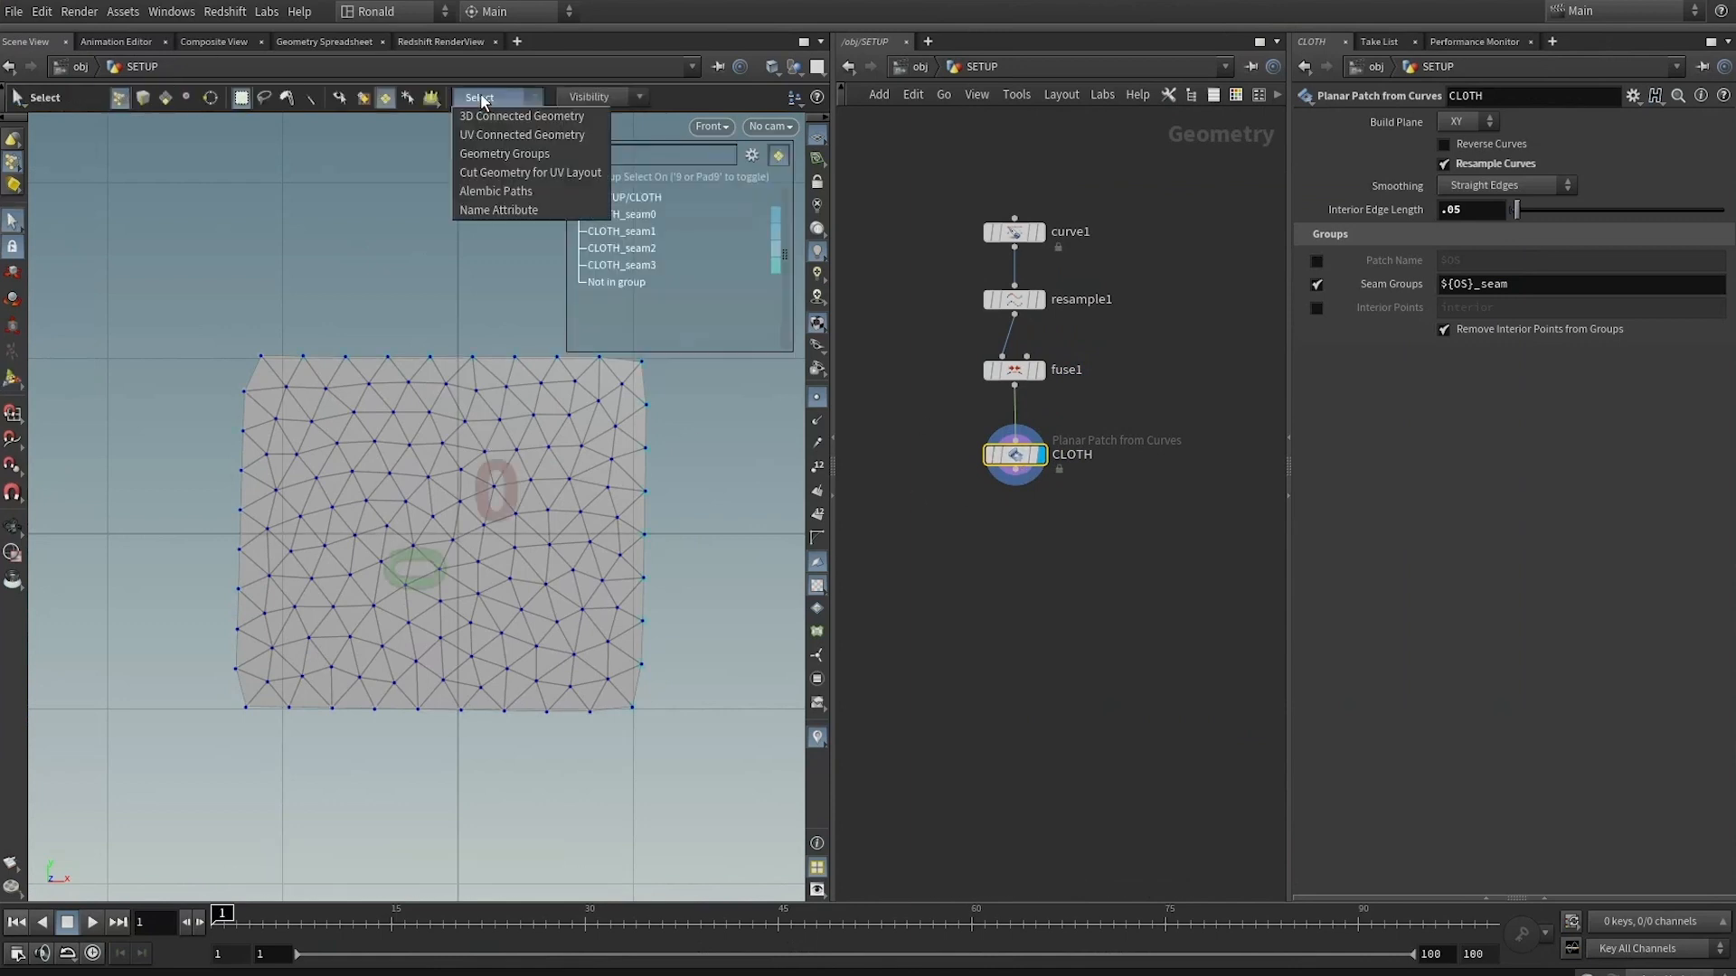
pyautogui.click(505, 154)
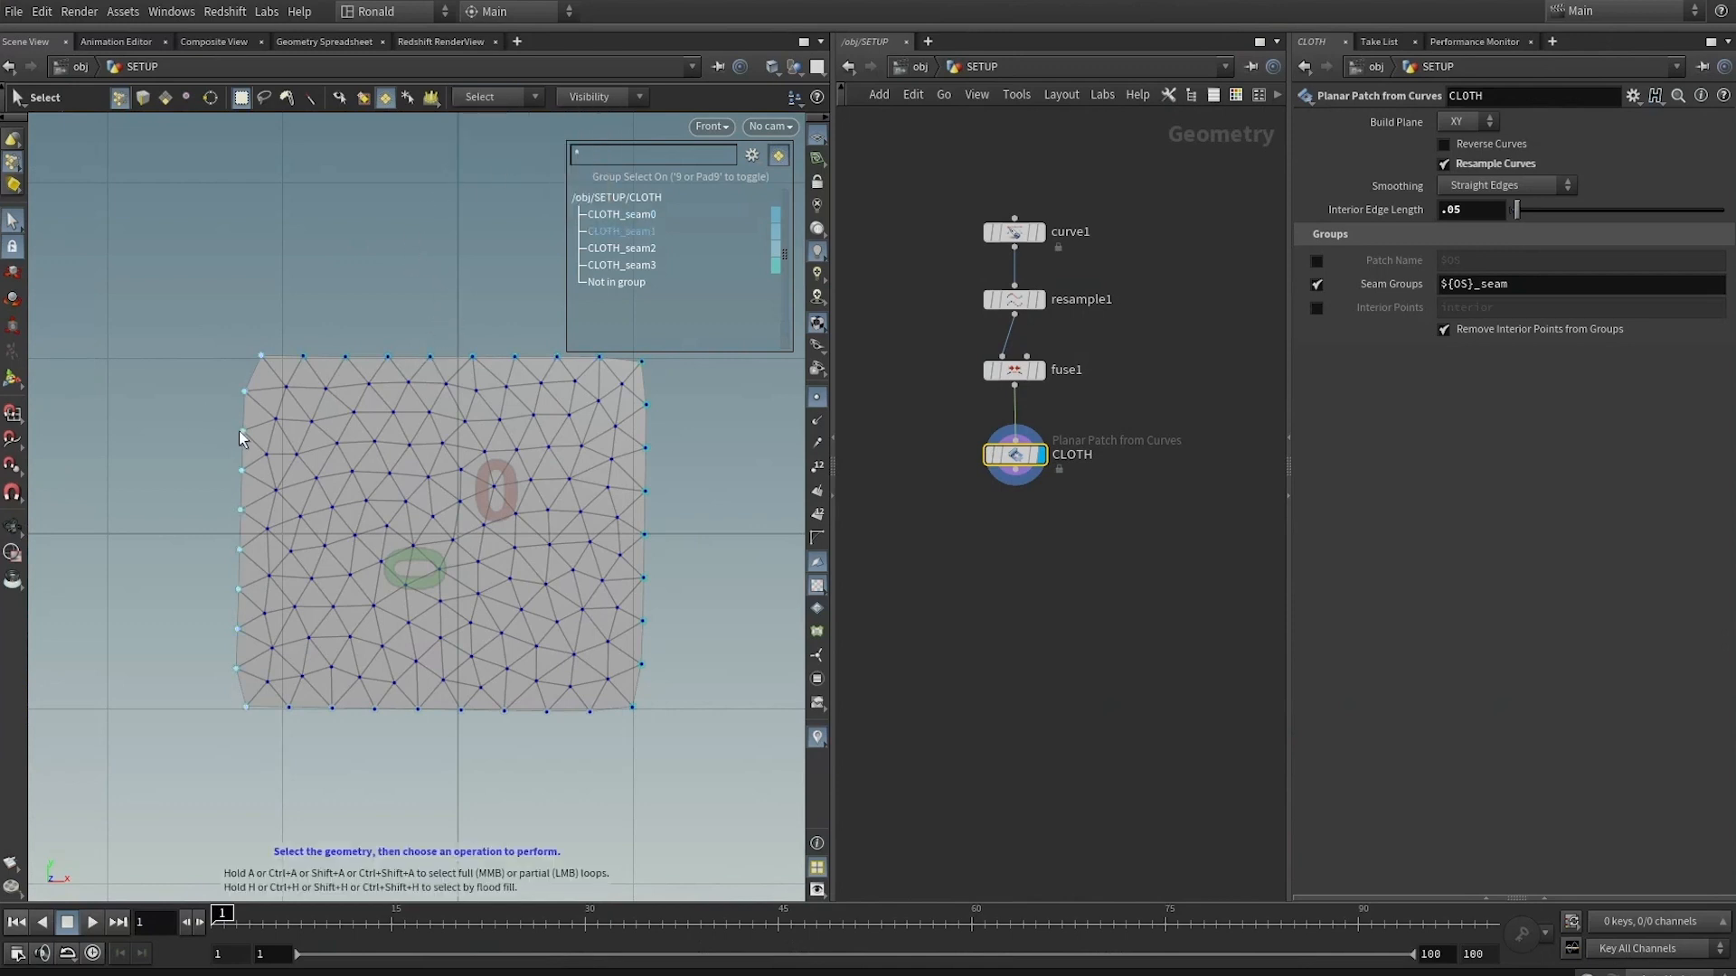
# Edit the curve's points so the ends of the four separate edges nearly meet at every corner of the square
pyautogui.click(1041, 234)
pyautogui.click(1018, 237)
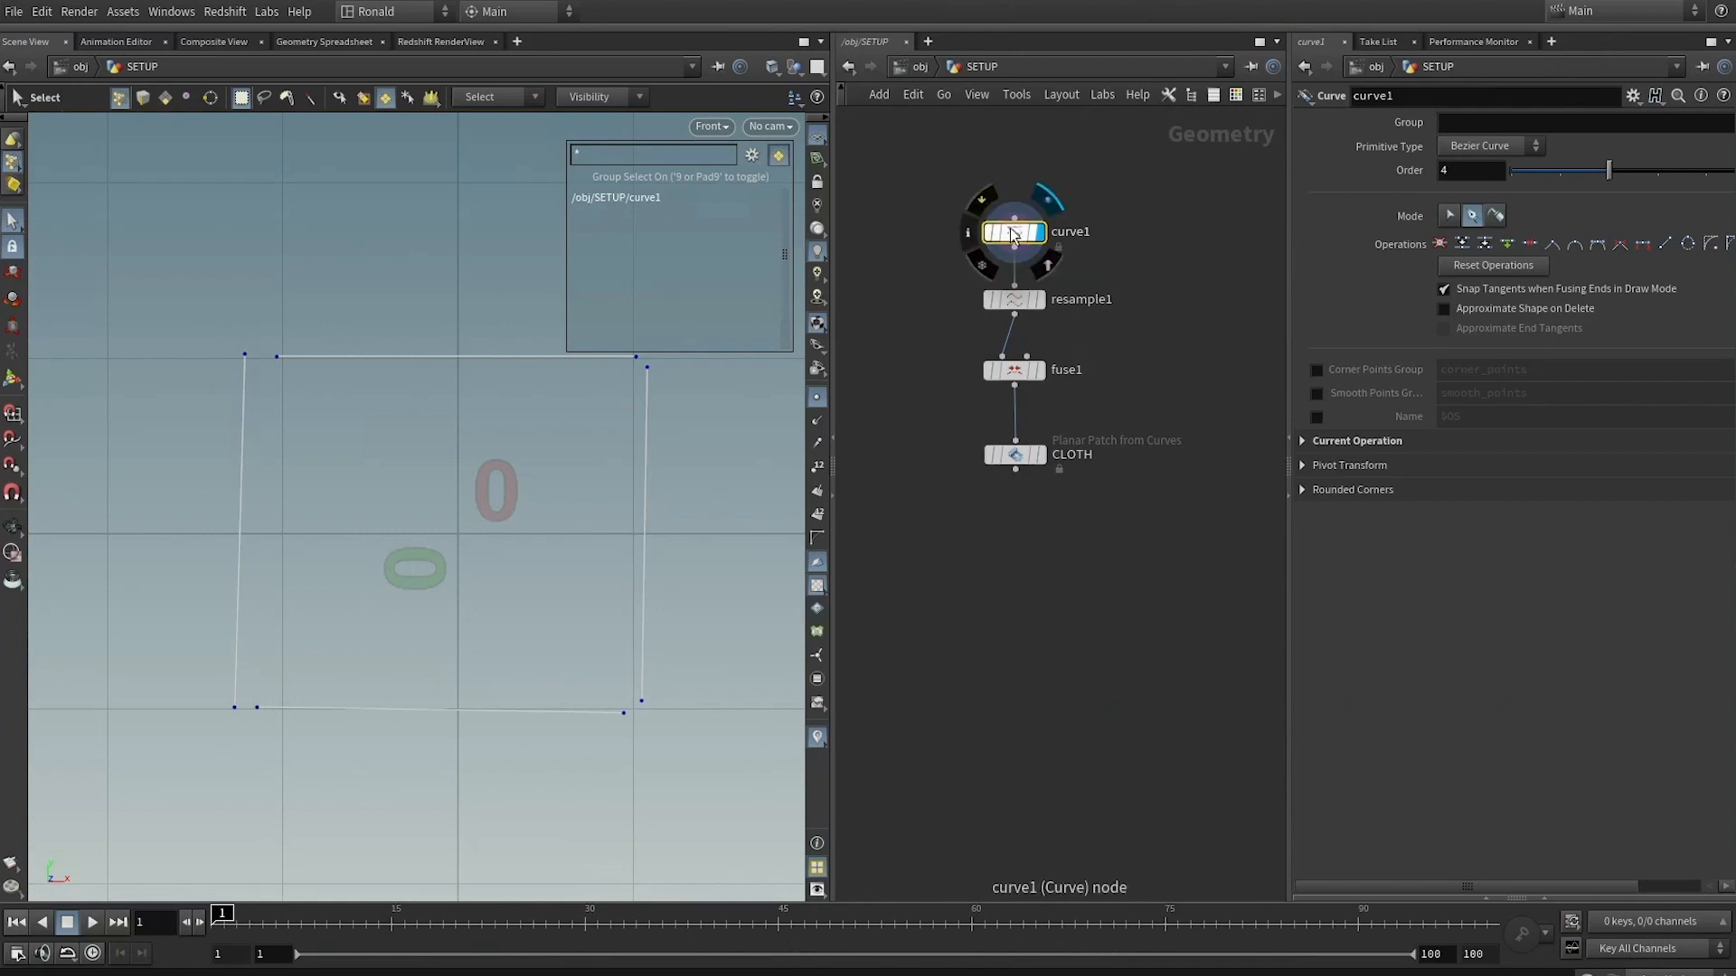
pyautogui.press('Return')
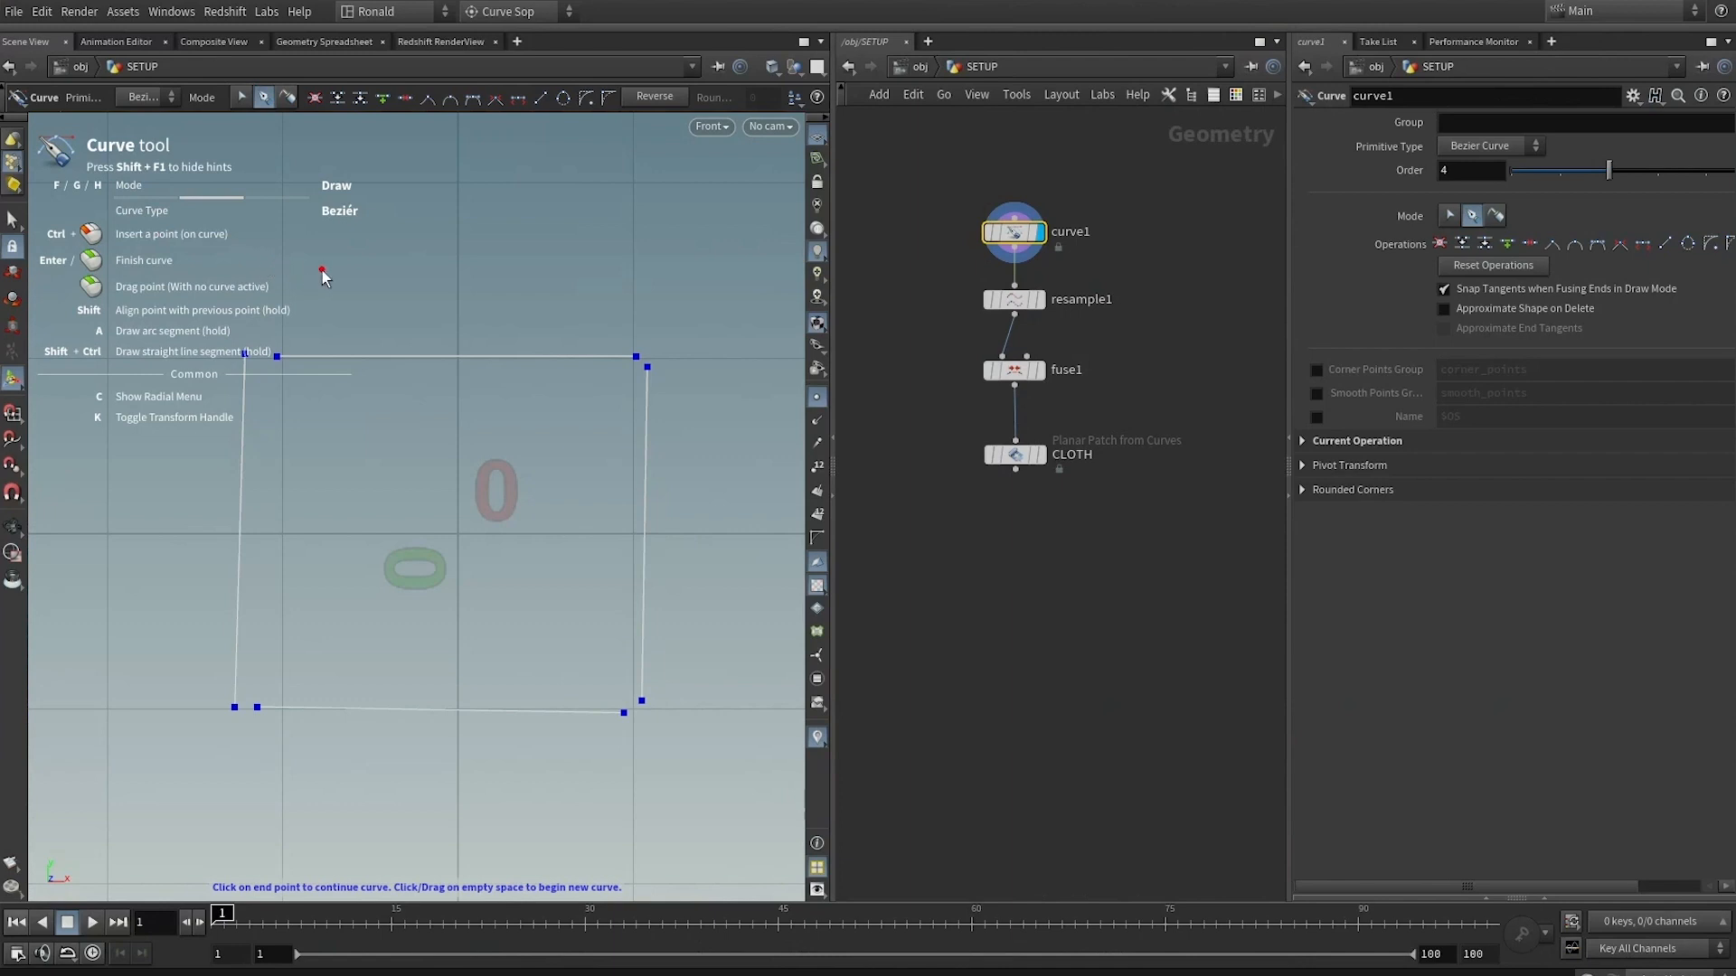
pyautogui.press('g')
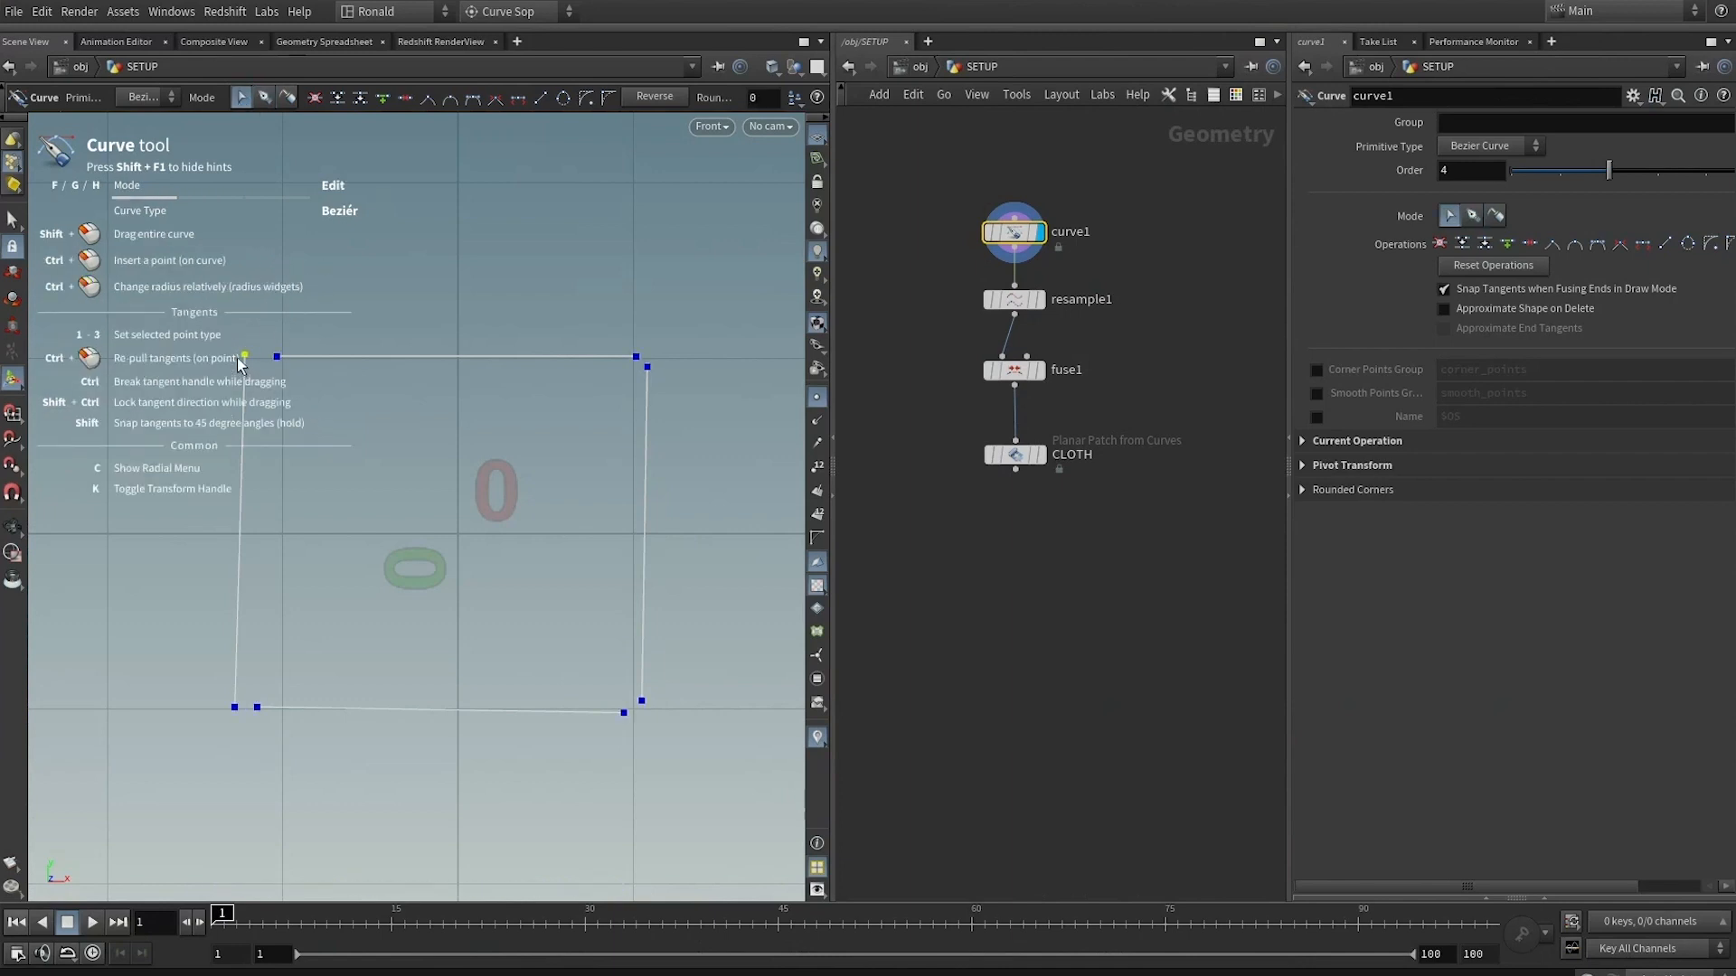
pyautogui.moveTo(239, 358); pyautogui.dragTo(275, 358)
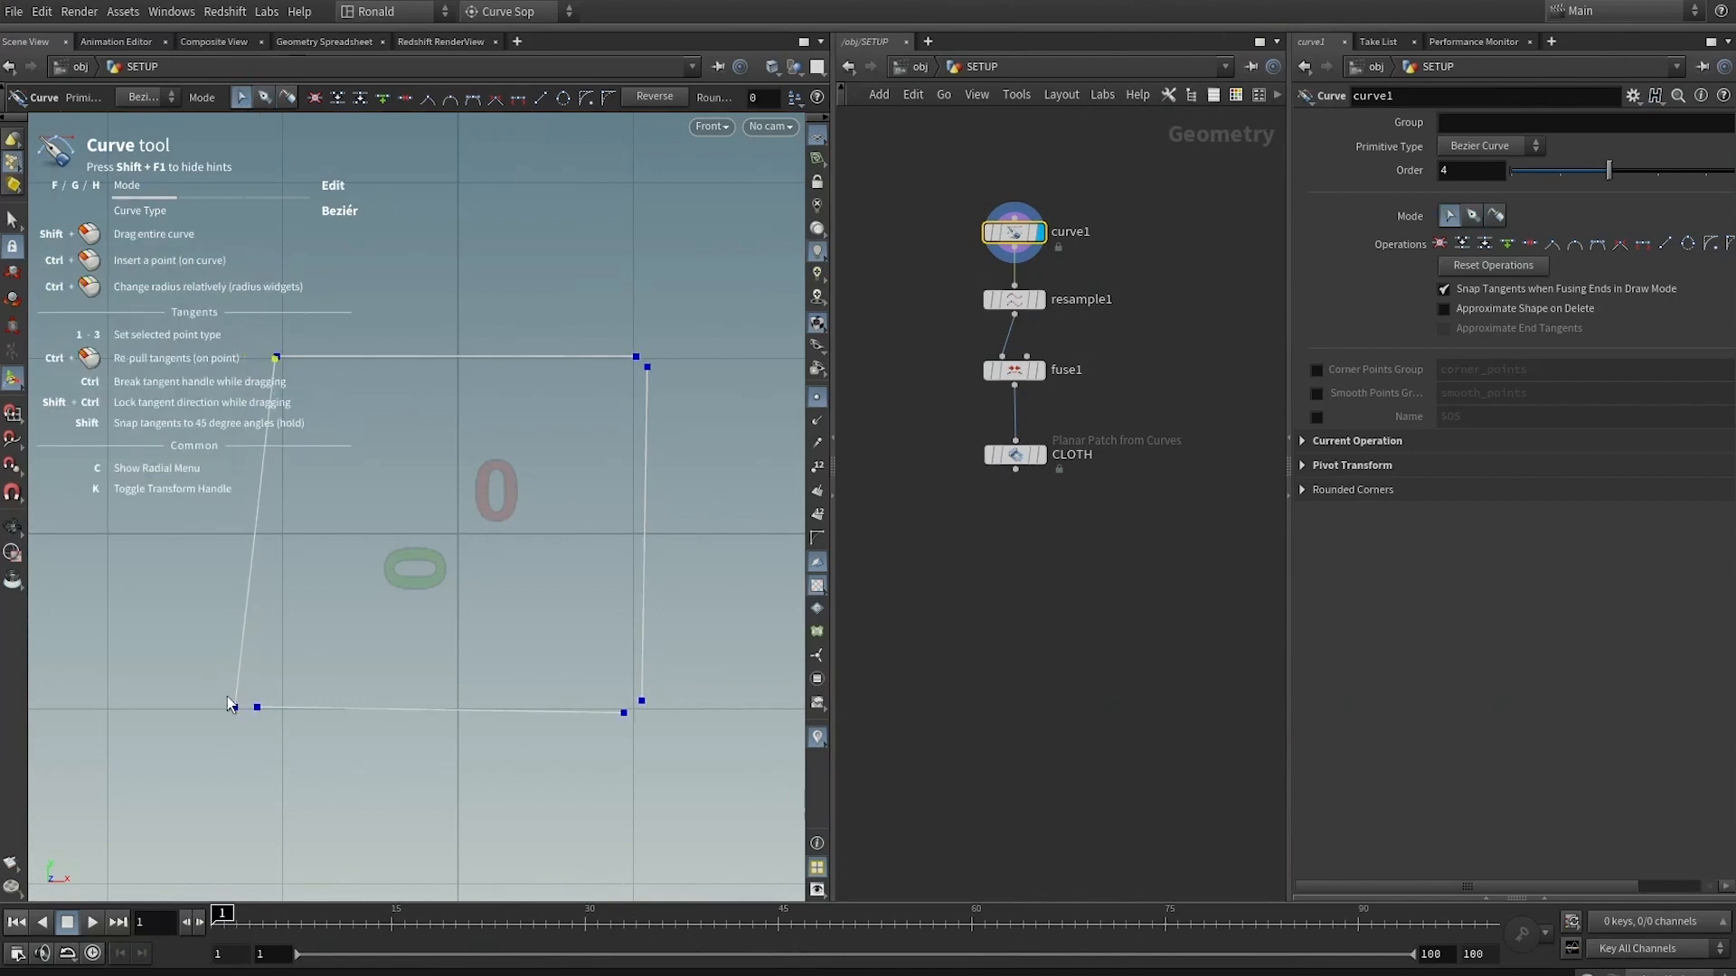
pyautogui.moveTo(234, 707); pyautogui.dragTo(252, 707)
pyautogui.moveTo(624, 713); pyautogui.dragTo(639, 714)
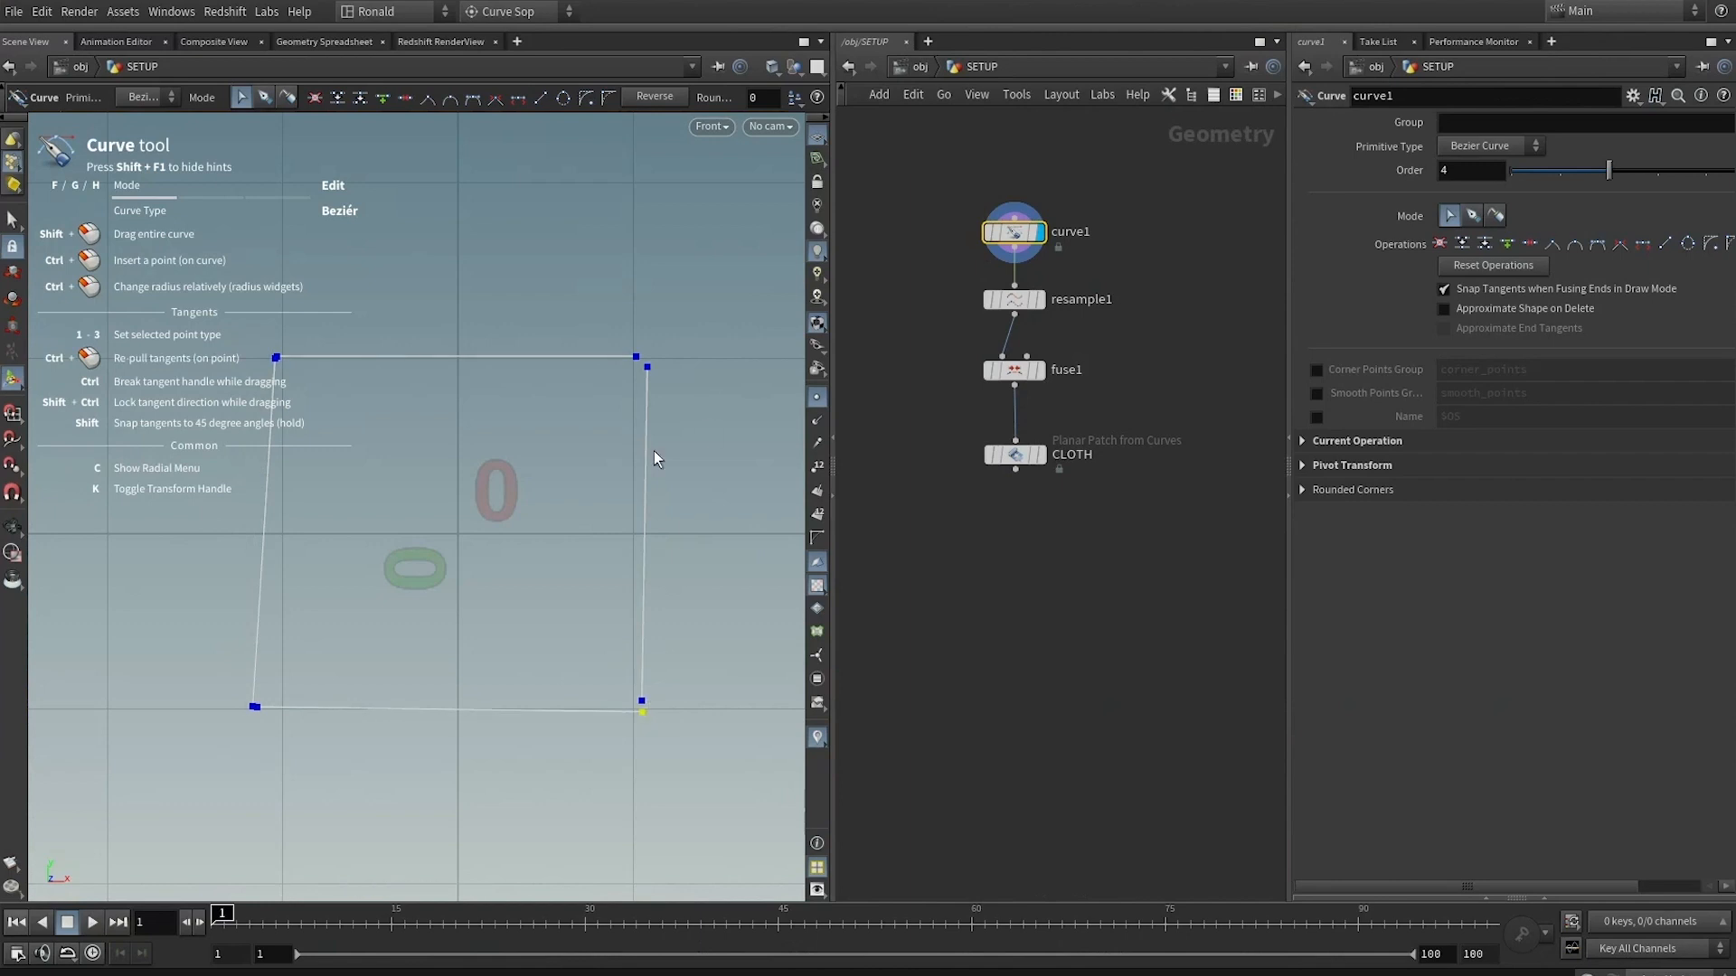
pyautogui.moveTo(649, 367); pyautogui.dragTo(639, 357)
# Examine the updated resampled outline and the CLOTH patch in perspective with geometry group selection
pyautogui.click(1015, 299)
pyautogui.click(1042, 370)
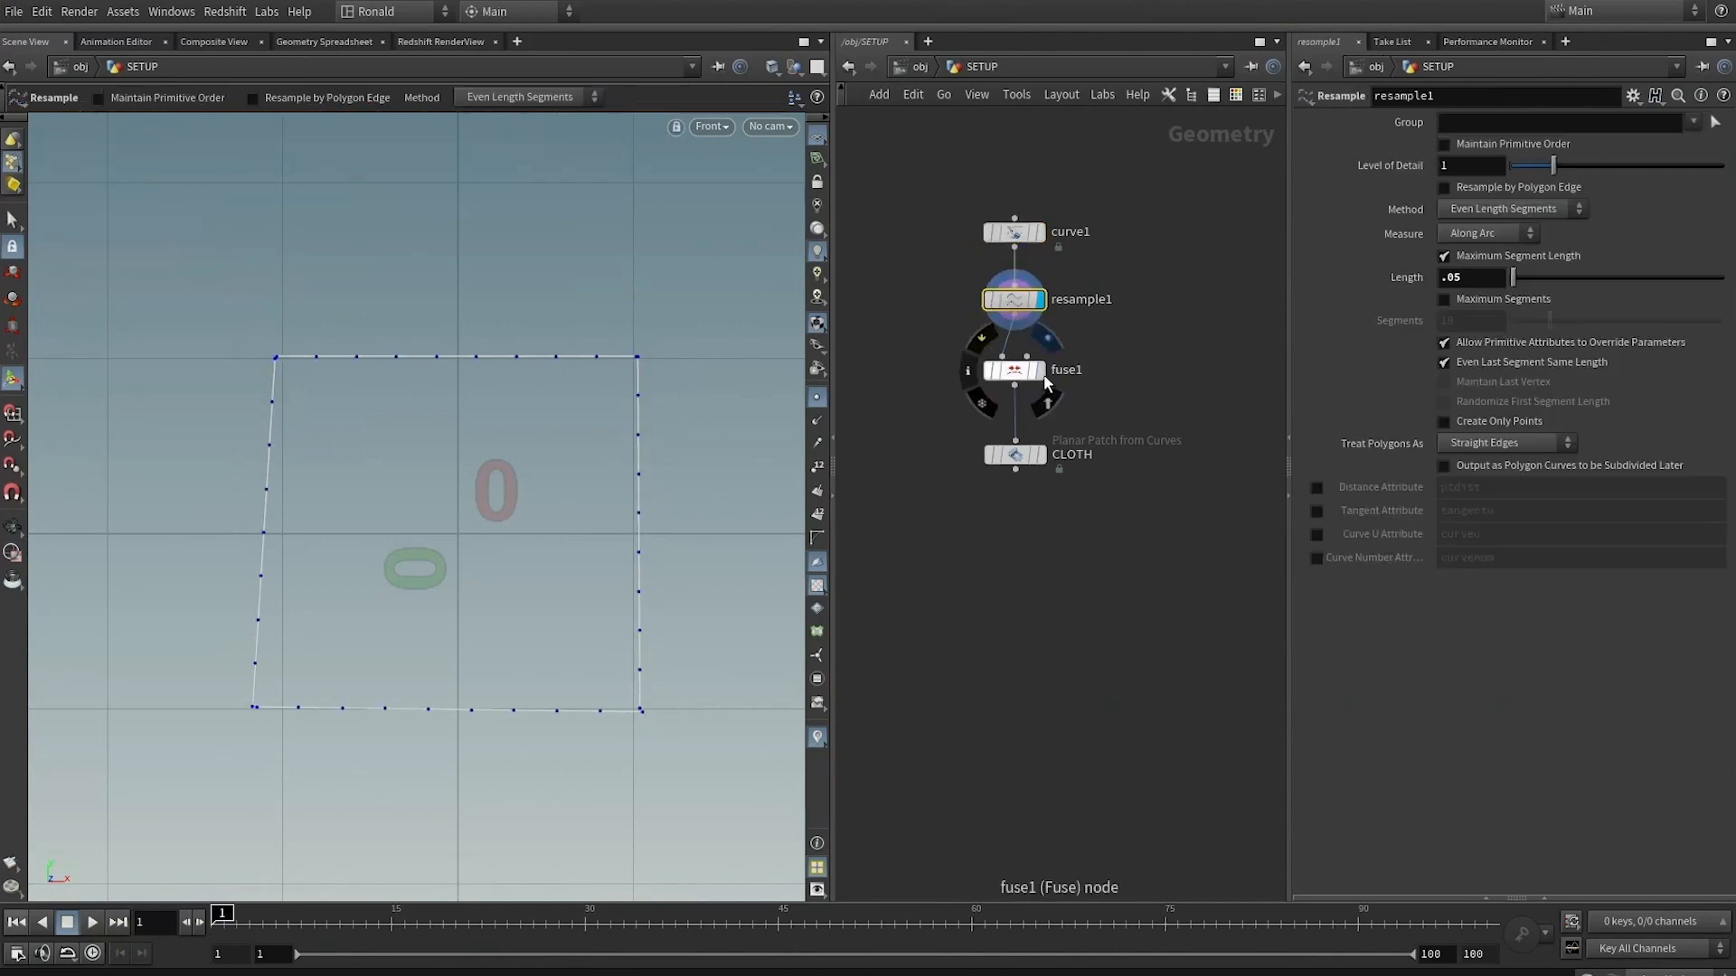
pyautogui.click(1040, 455)
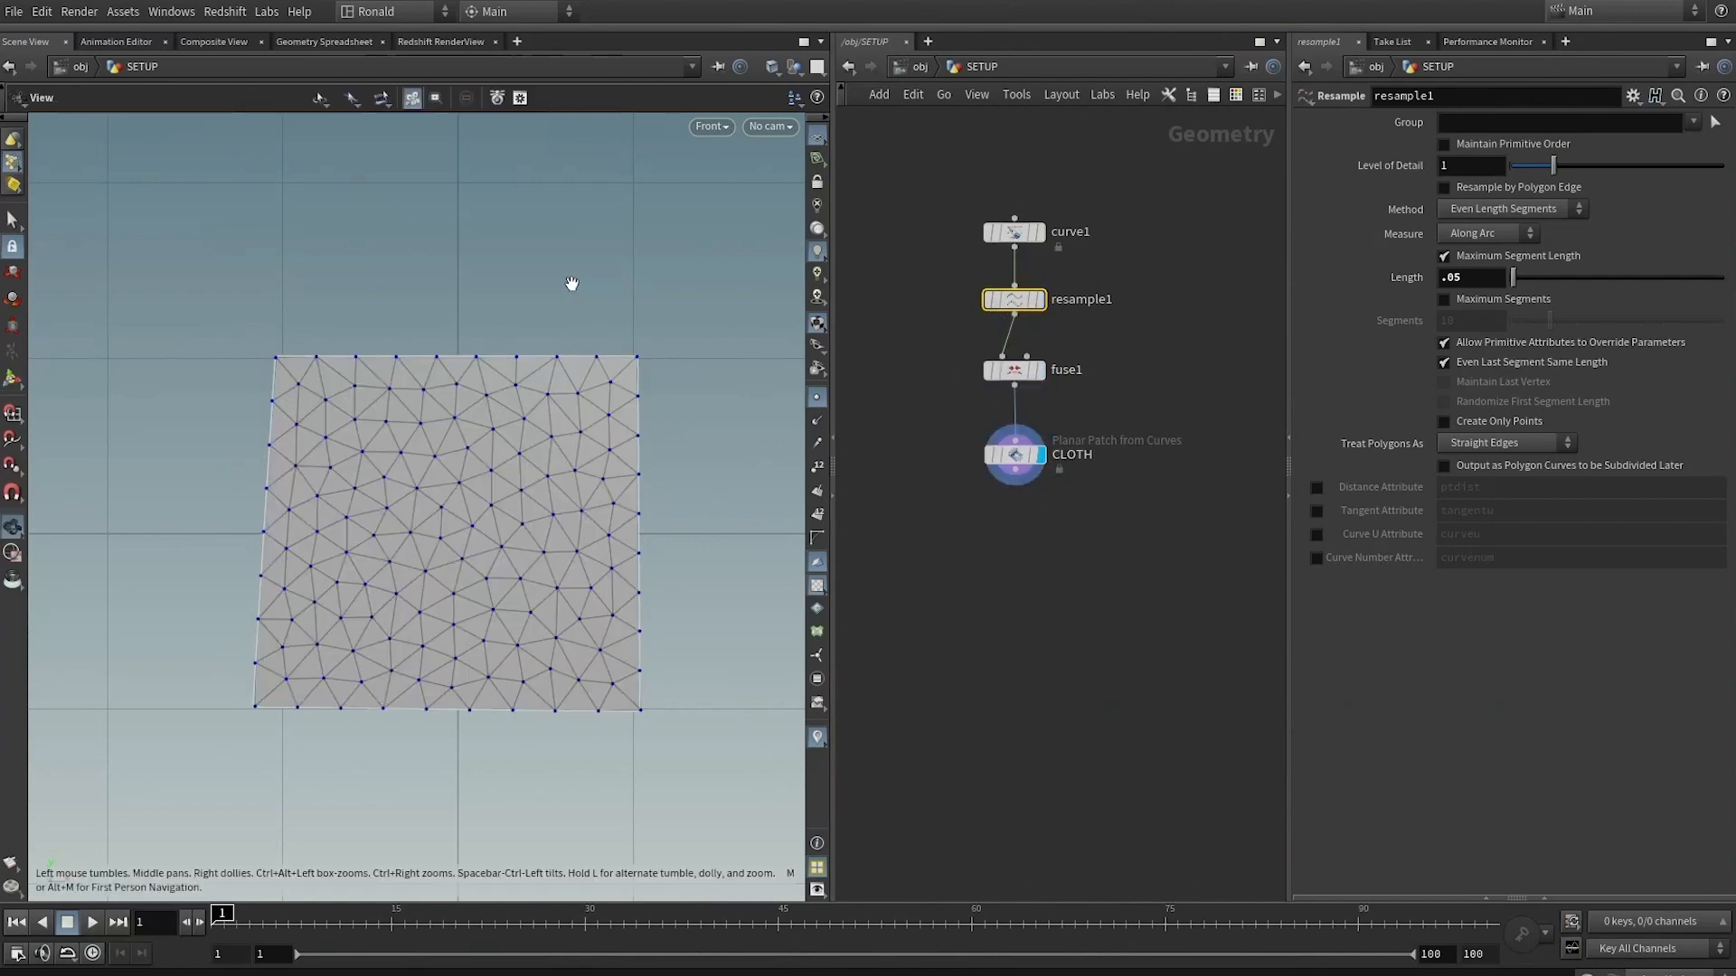
pyautogui.hotkey('space', '1')
pyautogui.keyDown('alt'); pyautogui.moveTo(544, 347); pyautogui.dragTo(507, 457); pyautogui.keyUp('alt')
pyautogui.keyDown('alt'); pyautogui.moveTo(507, 457); pyautogui.dragTo(612, 566, button='right'); pyautogui.keyUp('alt')
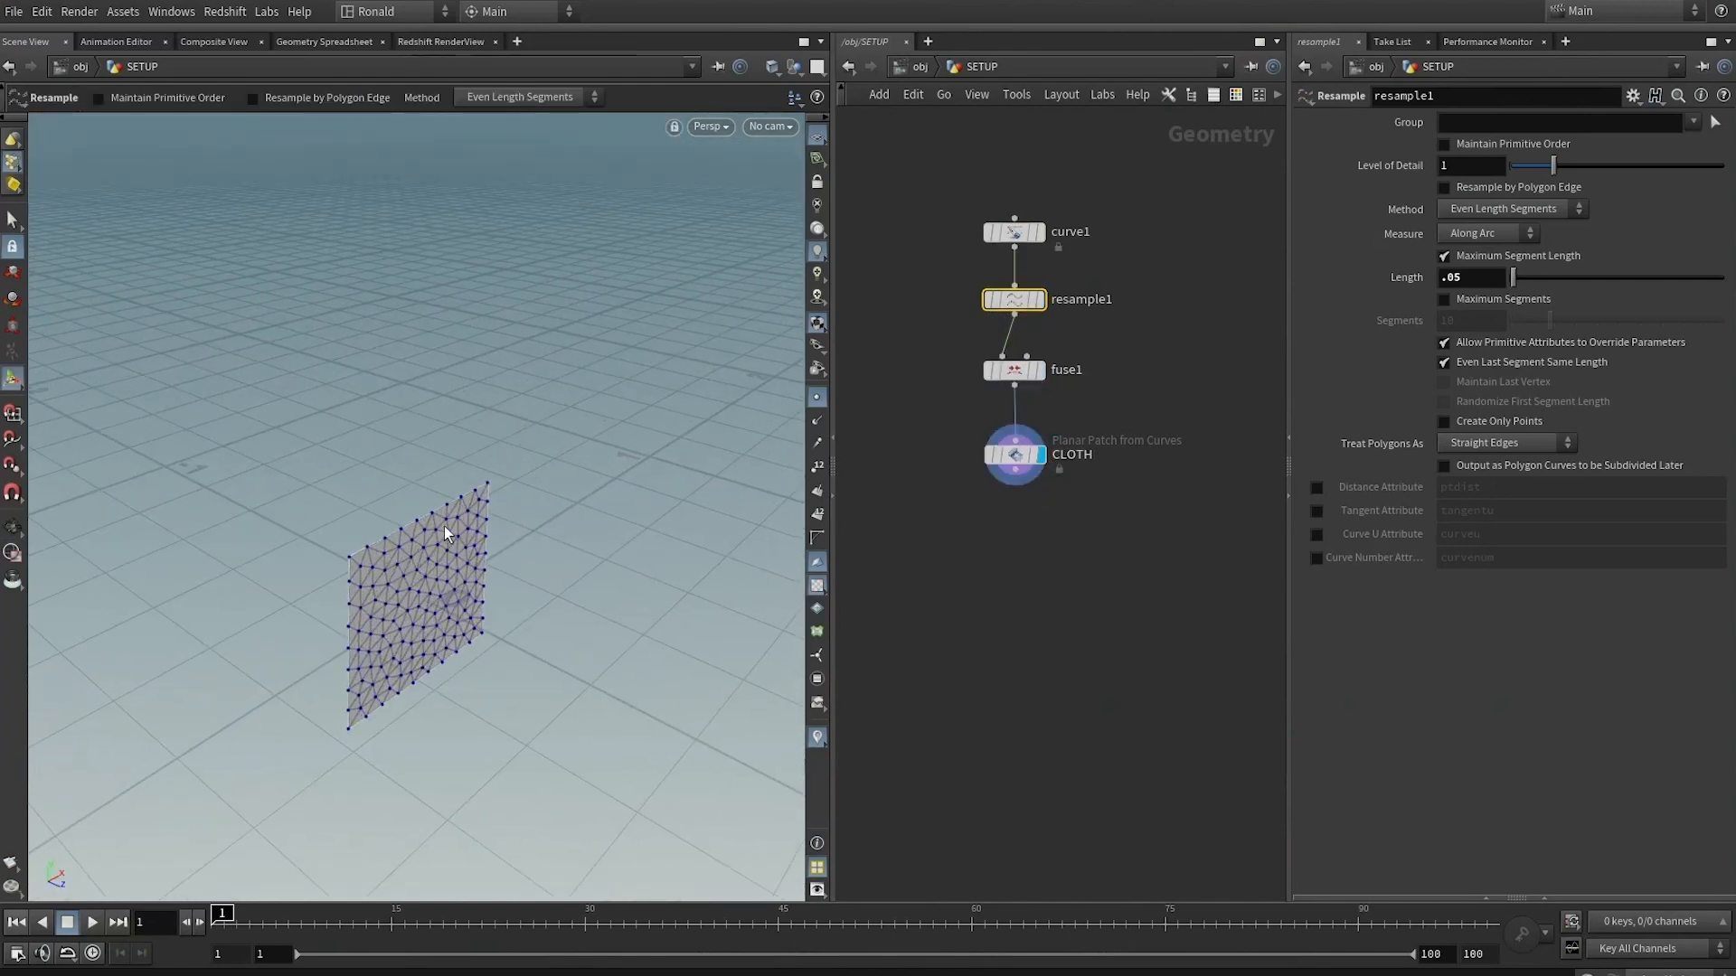
pyautogui.scroll(2, 442, 526)
pyautogui.press('s')
pyautogui.click(497, 96)
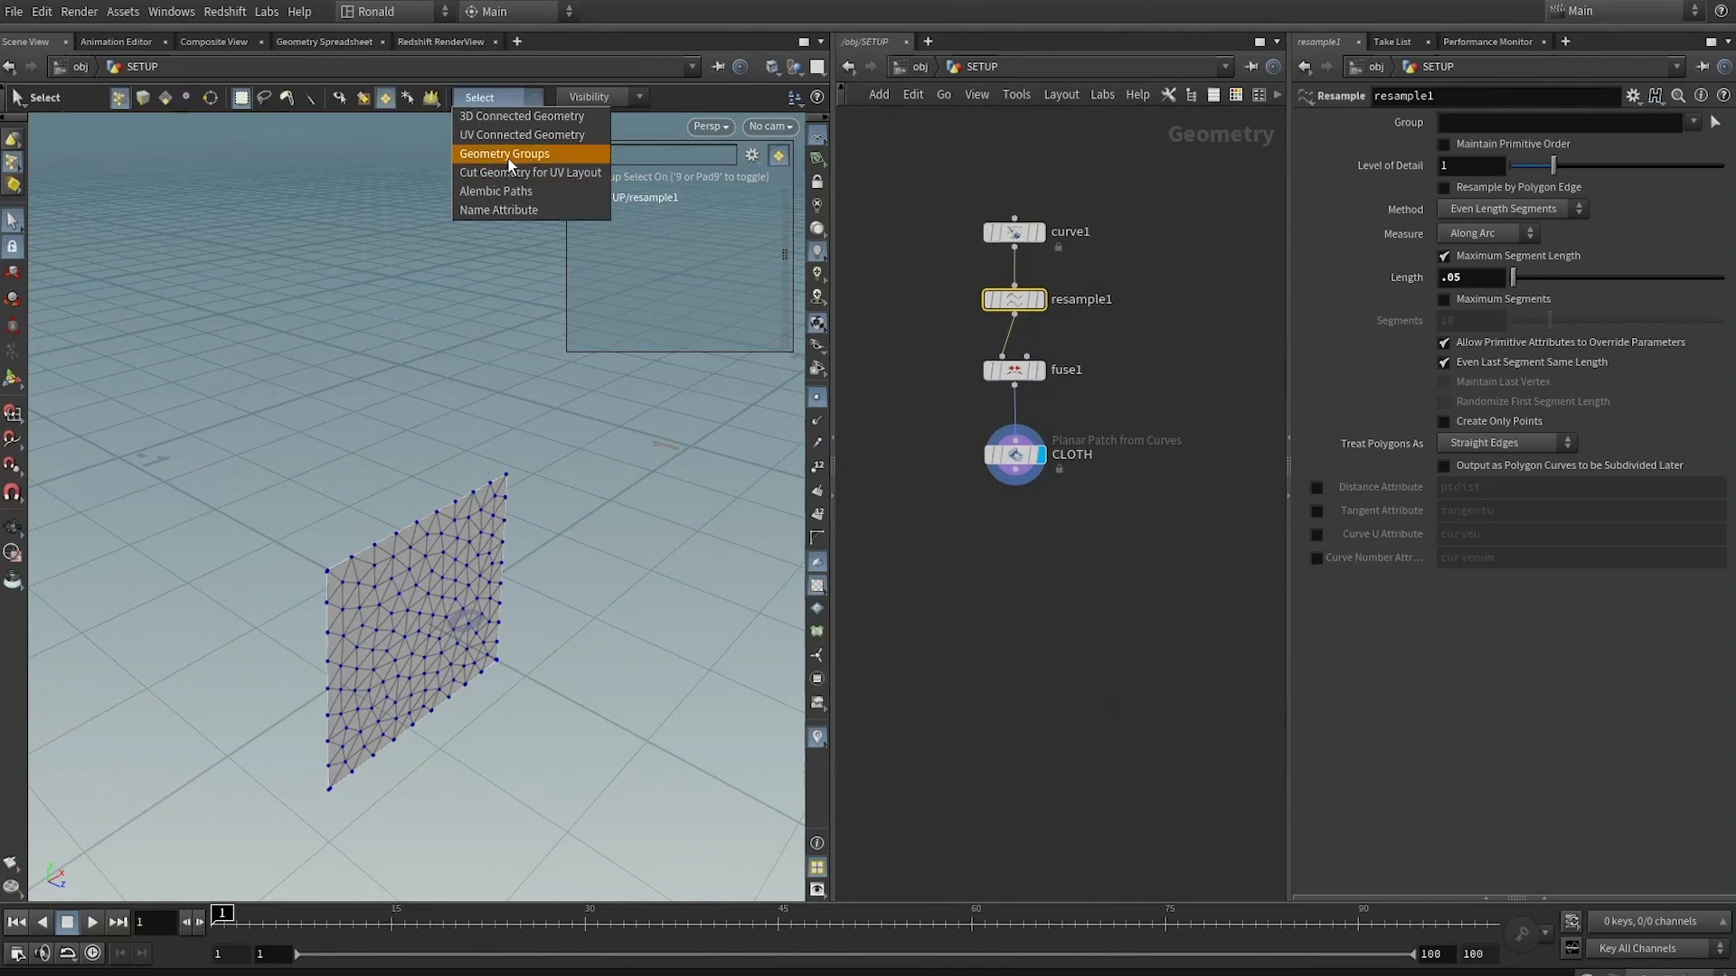
pyautogui.click(508, 159)
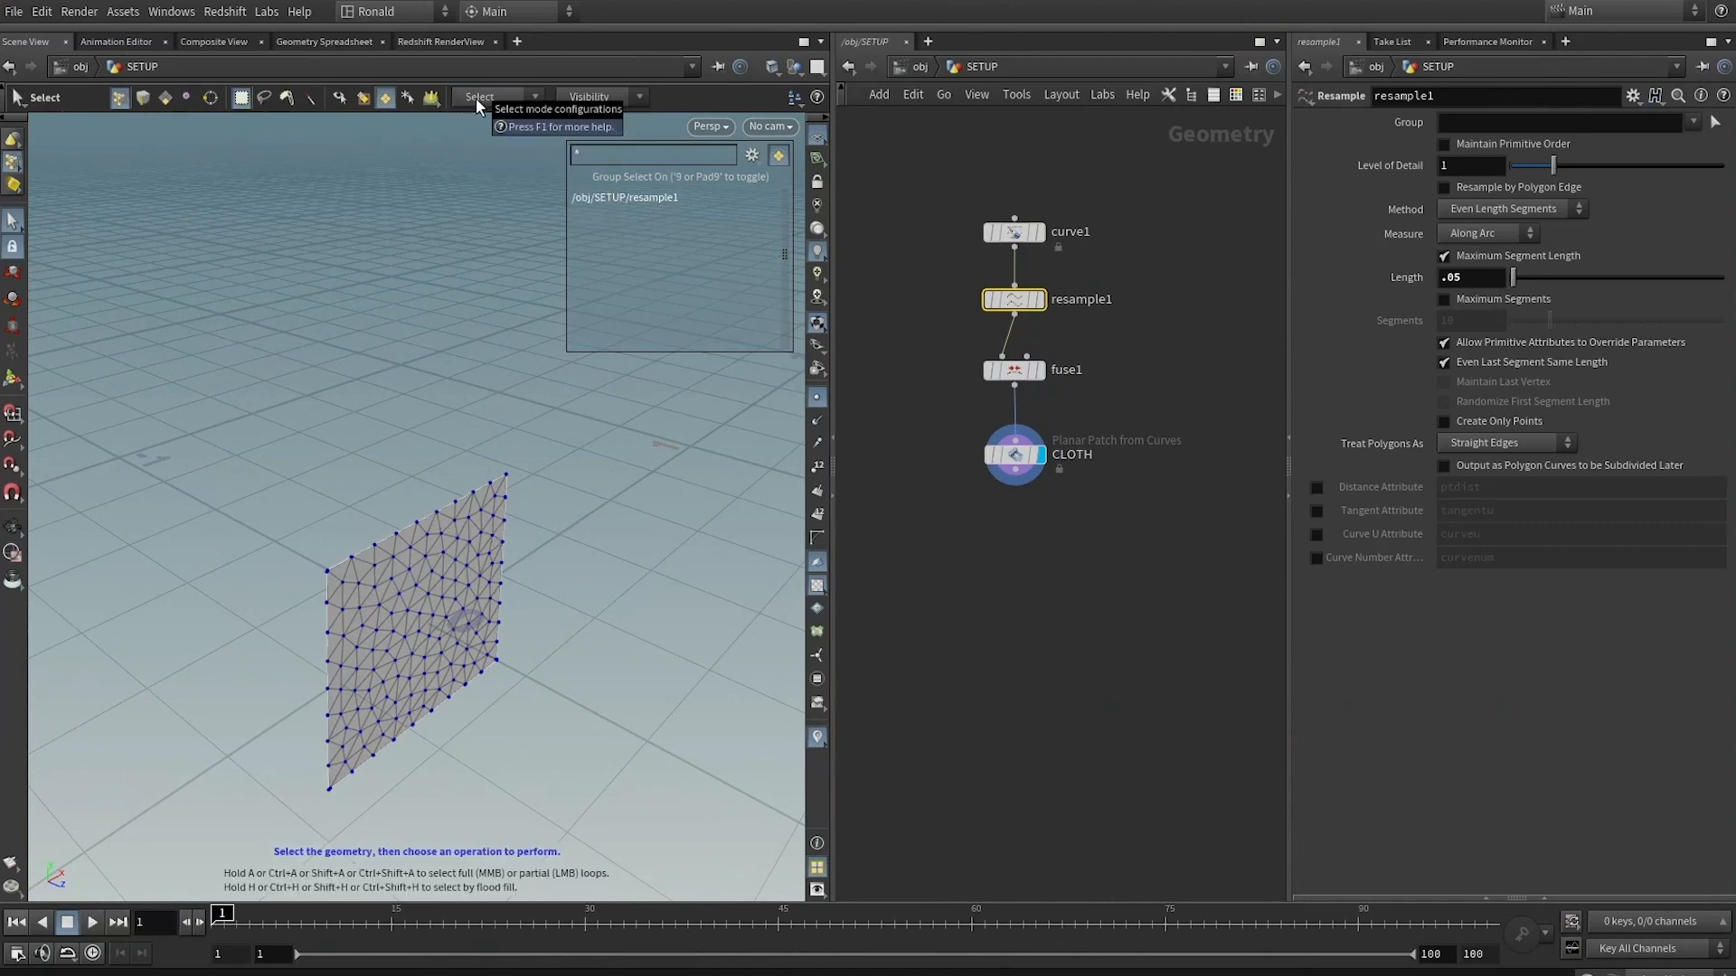
# Move the CLOTH node to one side below the fuse and rename it FRONT
pyautogui.click(1016, 472)
pyautogui.moveTo(1020, 457); pyautogui.dragTo(669, 485)
pyautogui.click(1002, 485)
pyautogui.write('RONT')
pyautogui.press('Return')
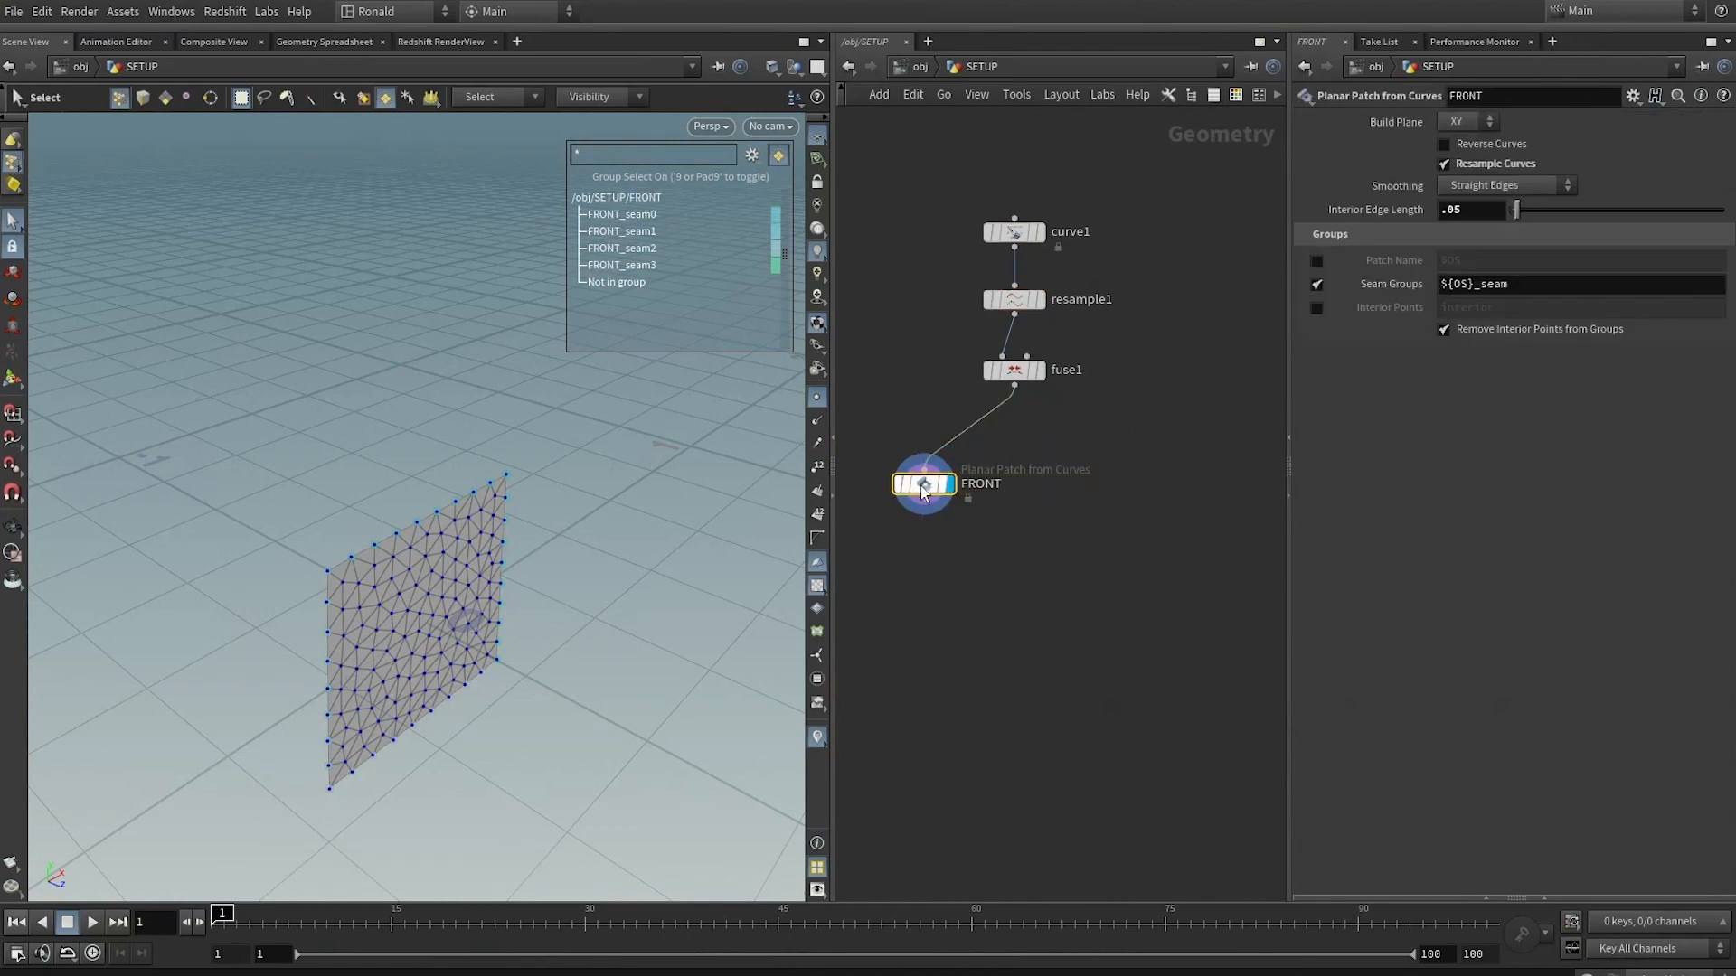
# Duplicate the FRONT patch node beside the original and rename the copy BACK
pyautogui.keyDown('alt'); pyautogui.moveTo(924, 484); pyautogui.dragTo(1144, 484); pyautogui.keyUp('alt')
pyautogui.doubleClick(1212, 483)
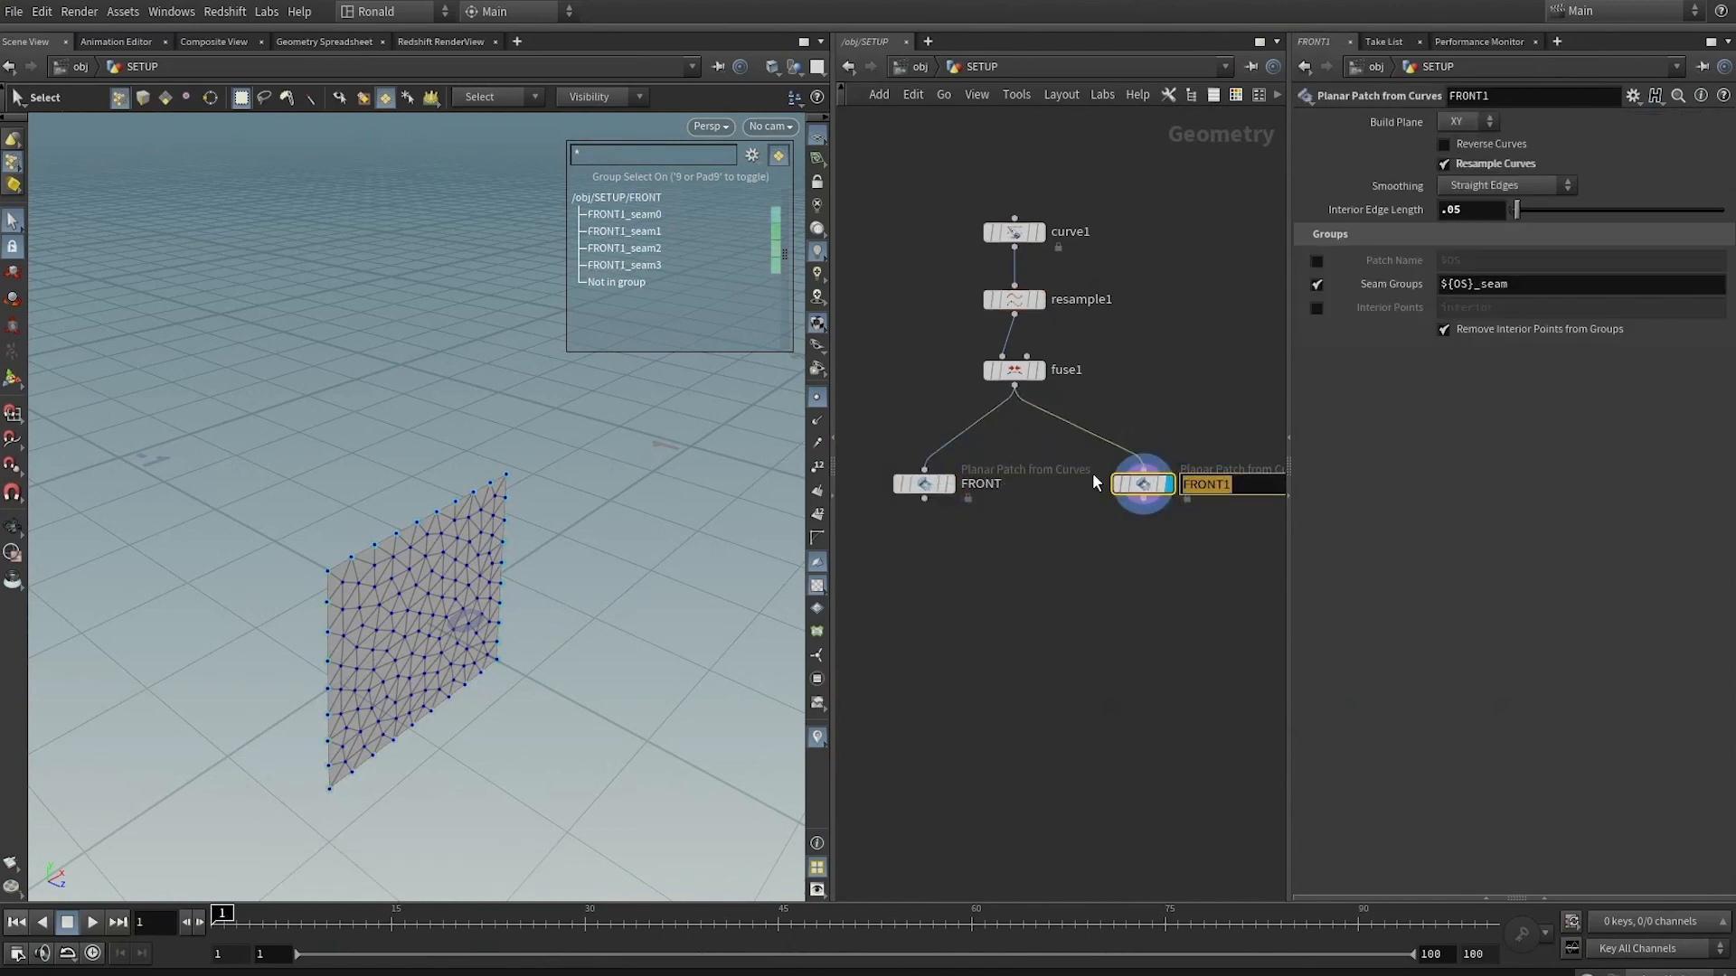
pyautogui.write('BACK')
pyautogui.press('Return')
# Add a Transform node after BACK and shift the patch about -0.12 along Z, behind the front patch
pyautogui.press('Tab')
pyautogui.write('tra')
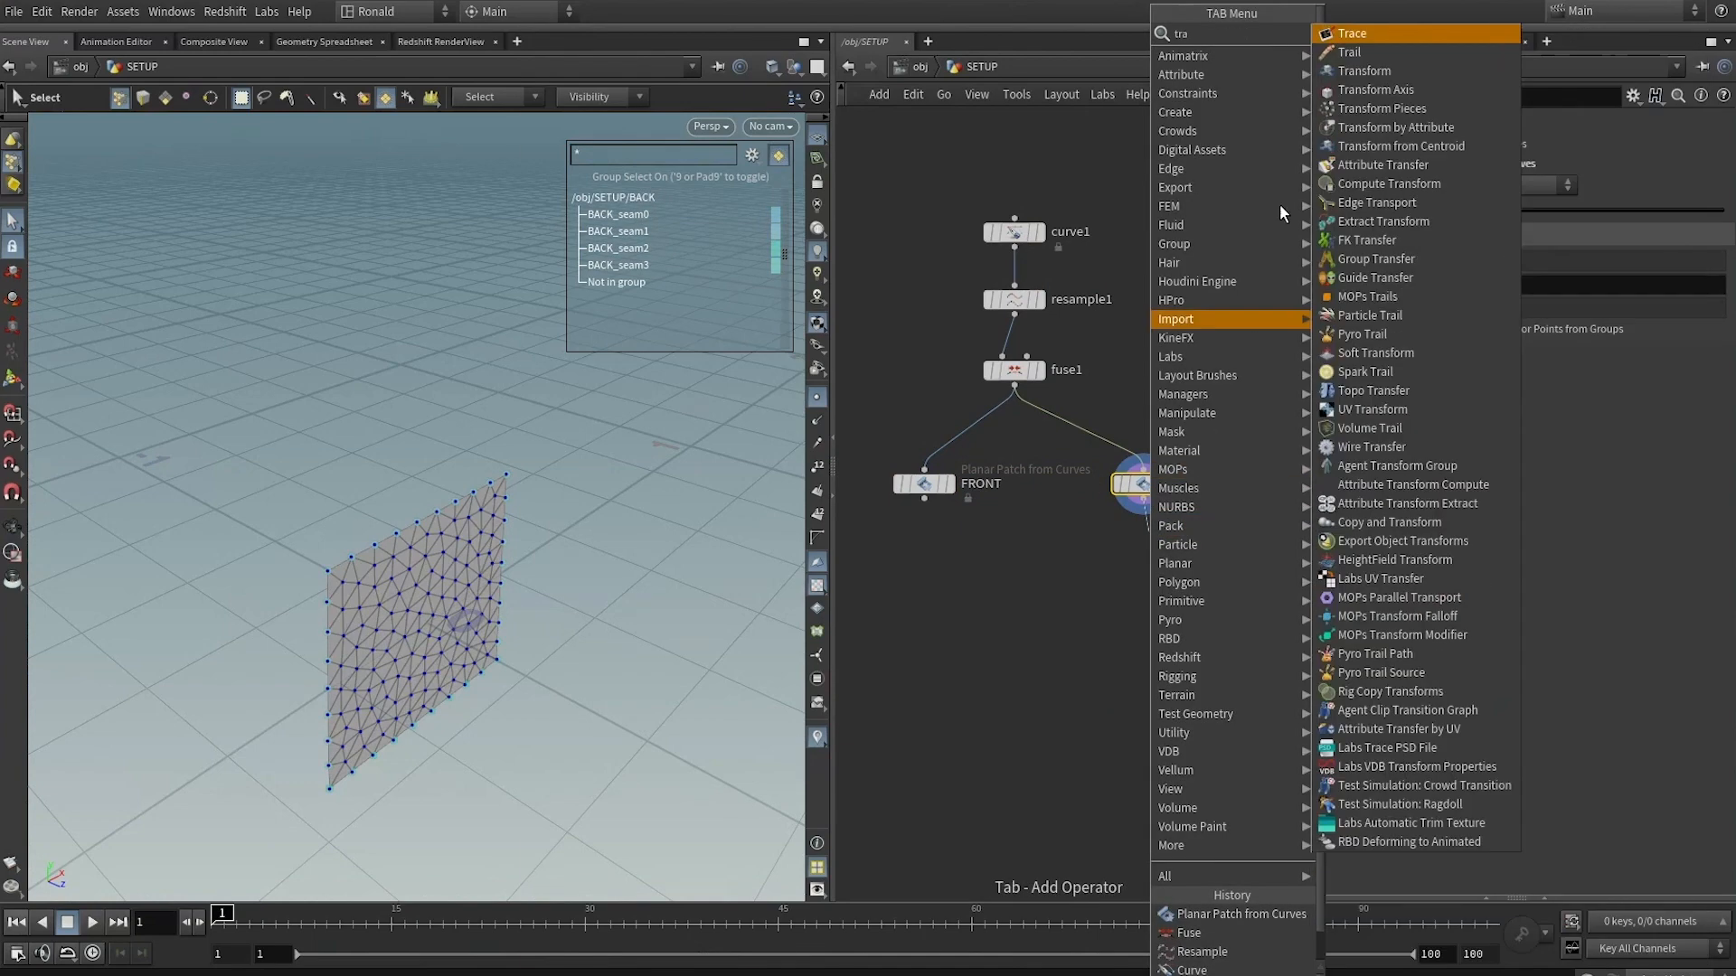
pyautogui.click(1361, 70)
pyautogui.click(1148, 540)
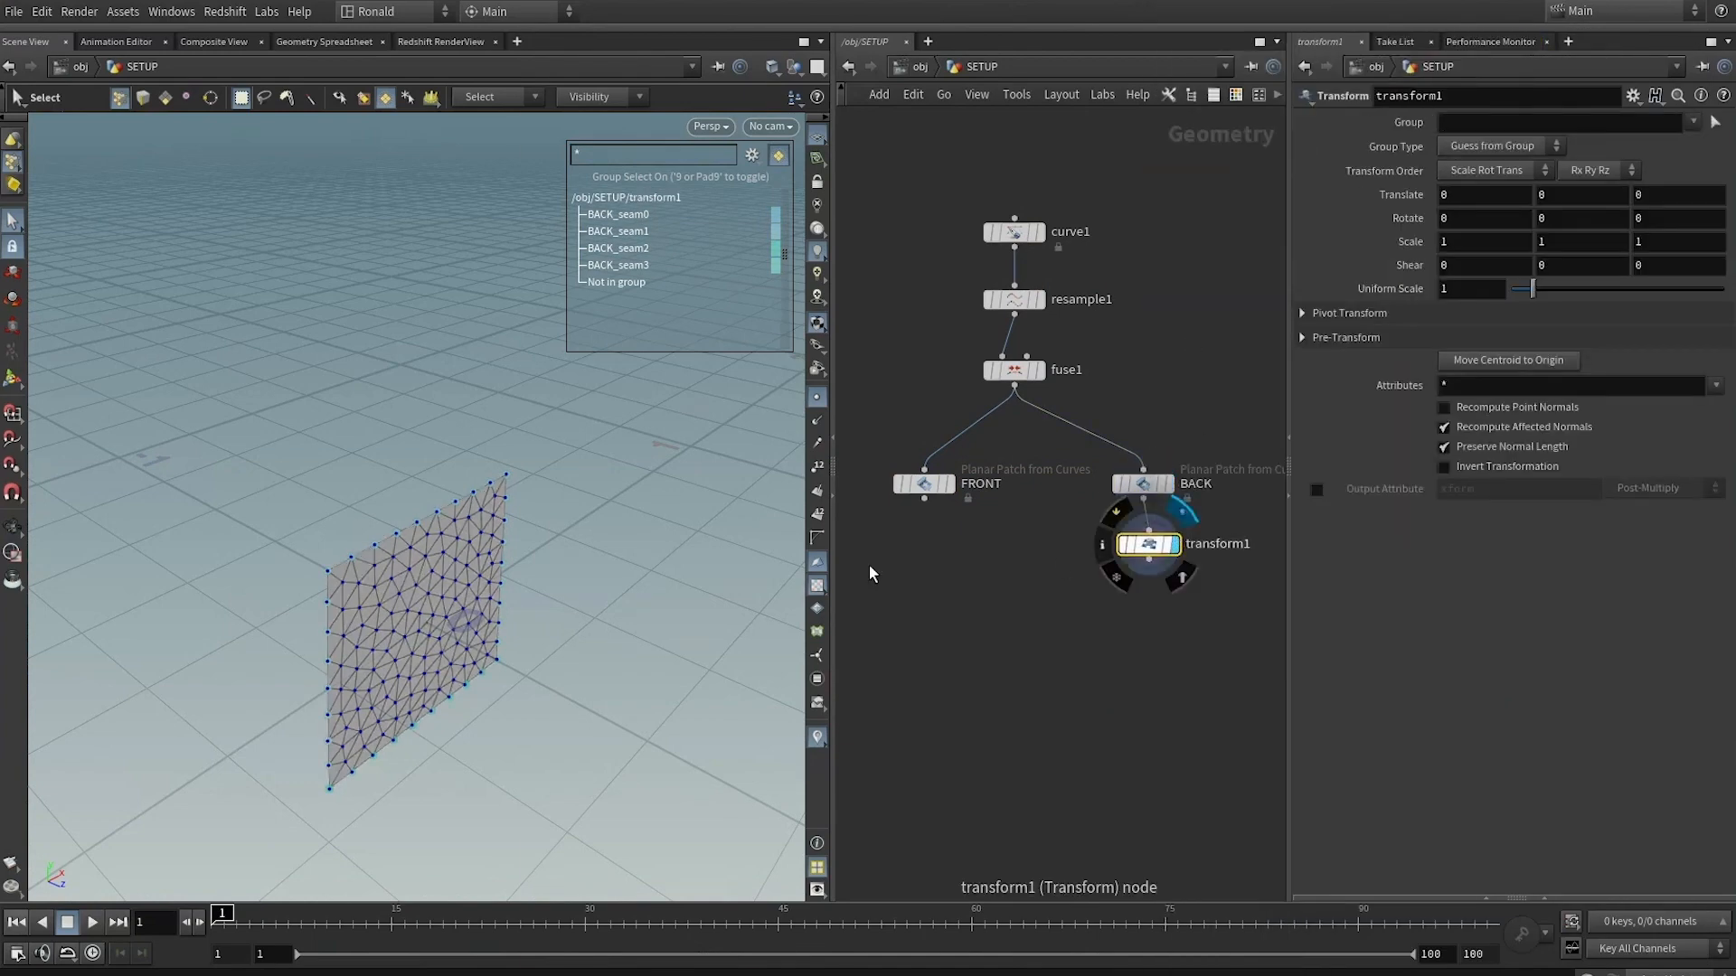
pyautogui.press('Return')
pyautogui.moveTo(464, 647); pyautogui.dragTo(407, 620)
# Merge FRONT with the transformed BACK patch and add Vellum Constraints of type Cloth to the merged geometry
pyautogui.click(924, 484)
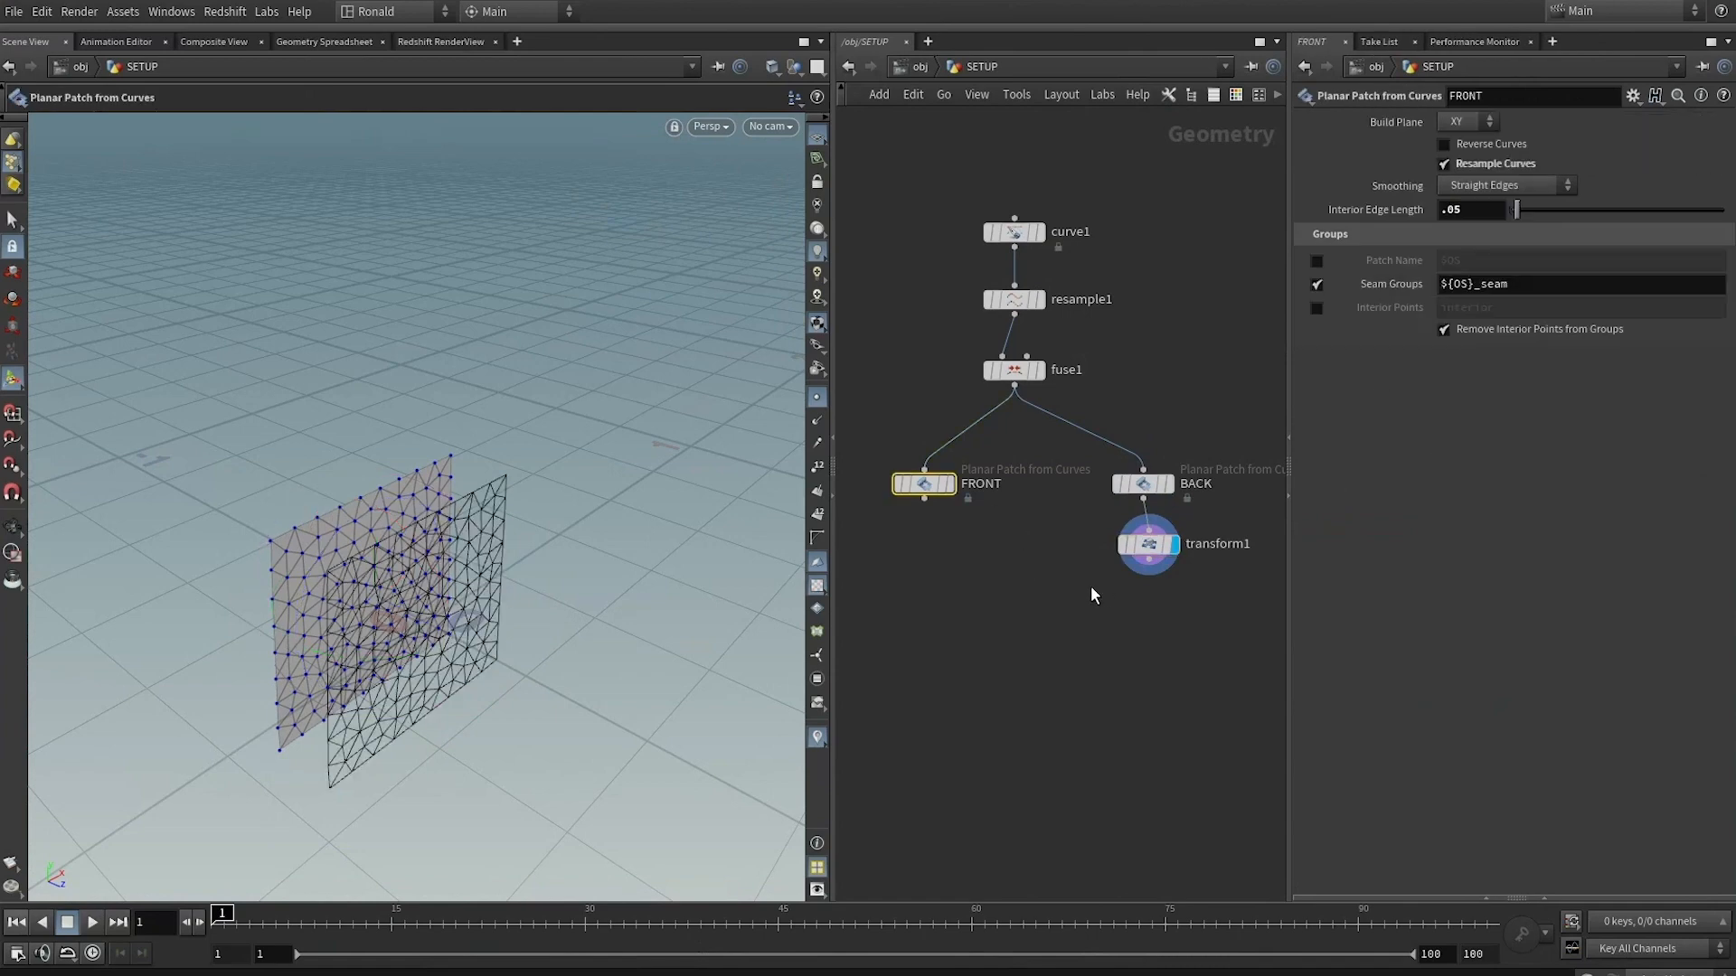
pyautogui.keyDown('shift'); pyautogui.click(1148, 544); pyautogui.keyUp('shift')
pyautogui.moveTo(1148, 559); pyautogui.dragTo(1009, 713)
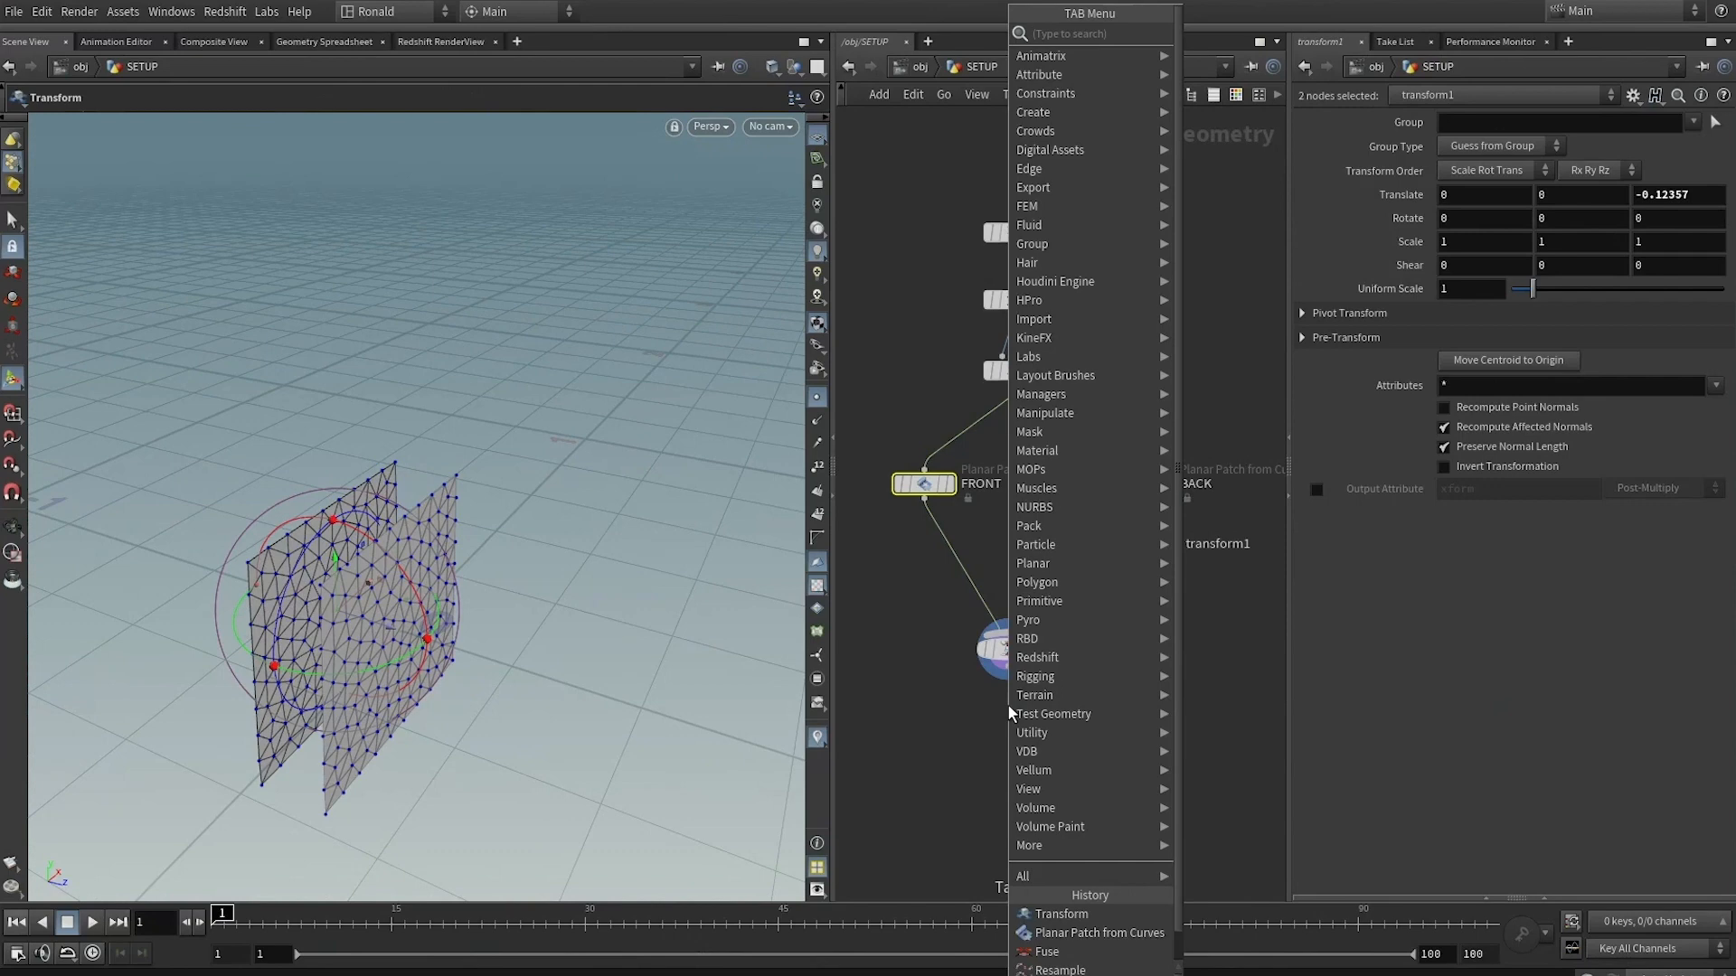
pyautogui.press('Escape')
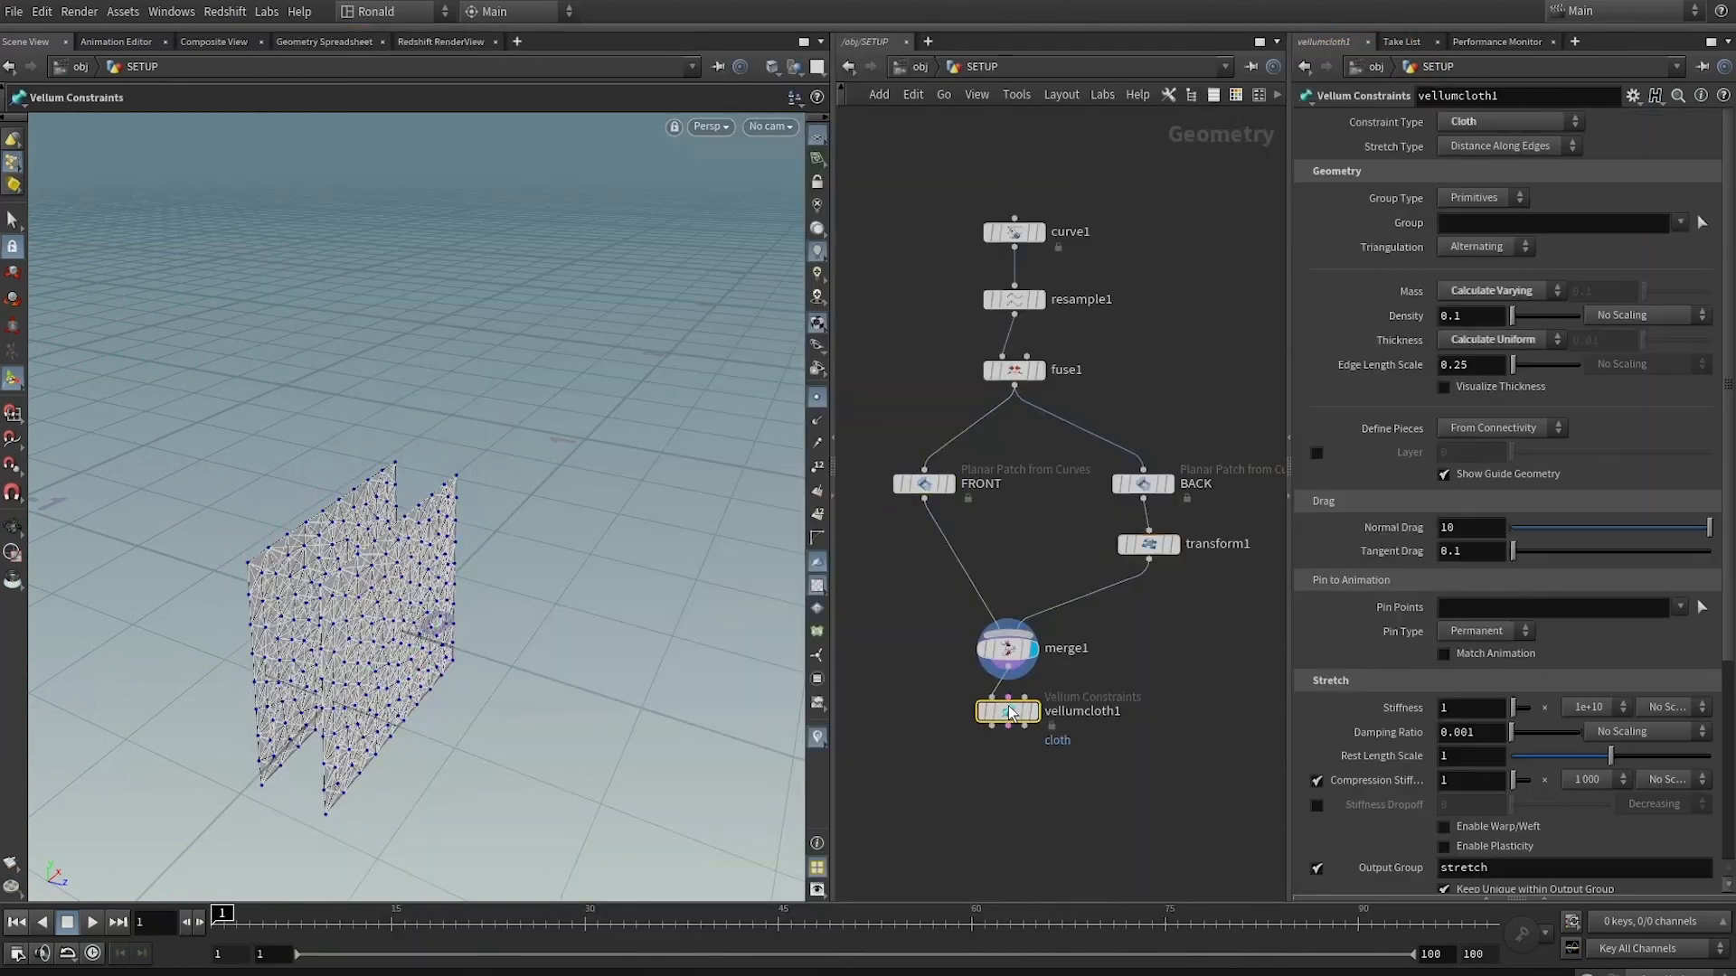
pyautogui.click(997, 694)
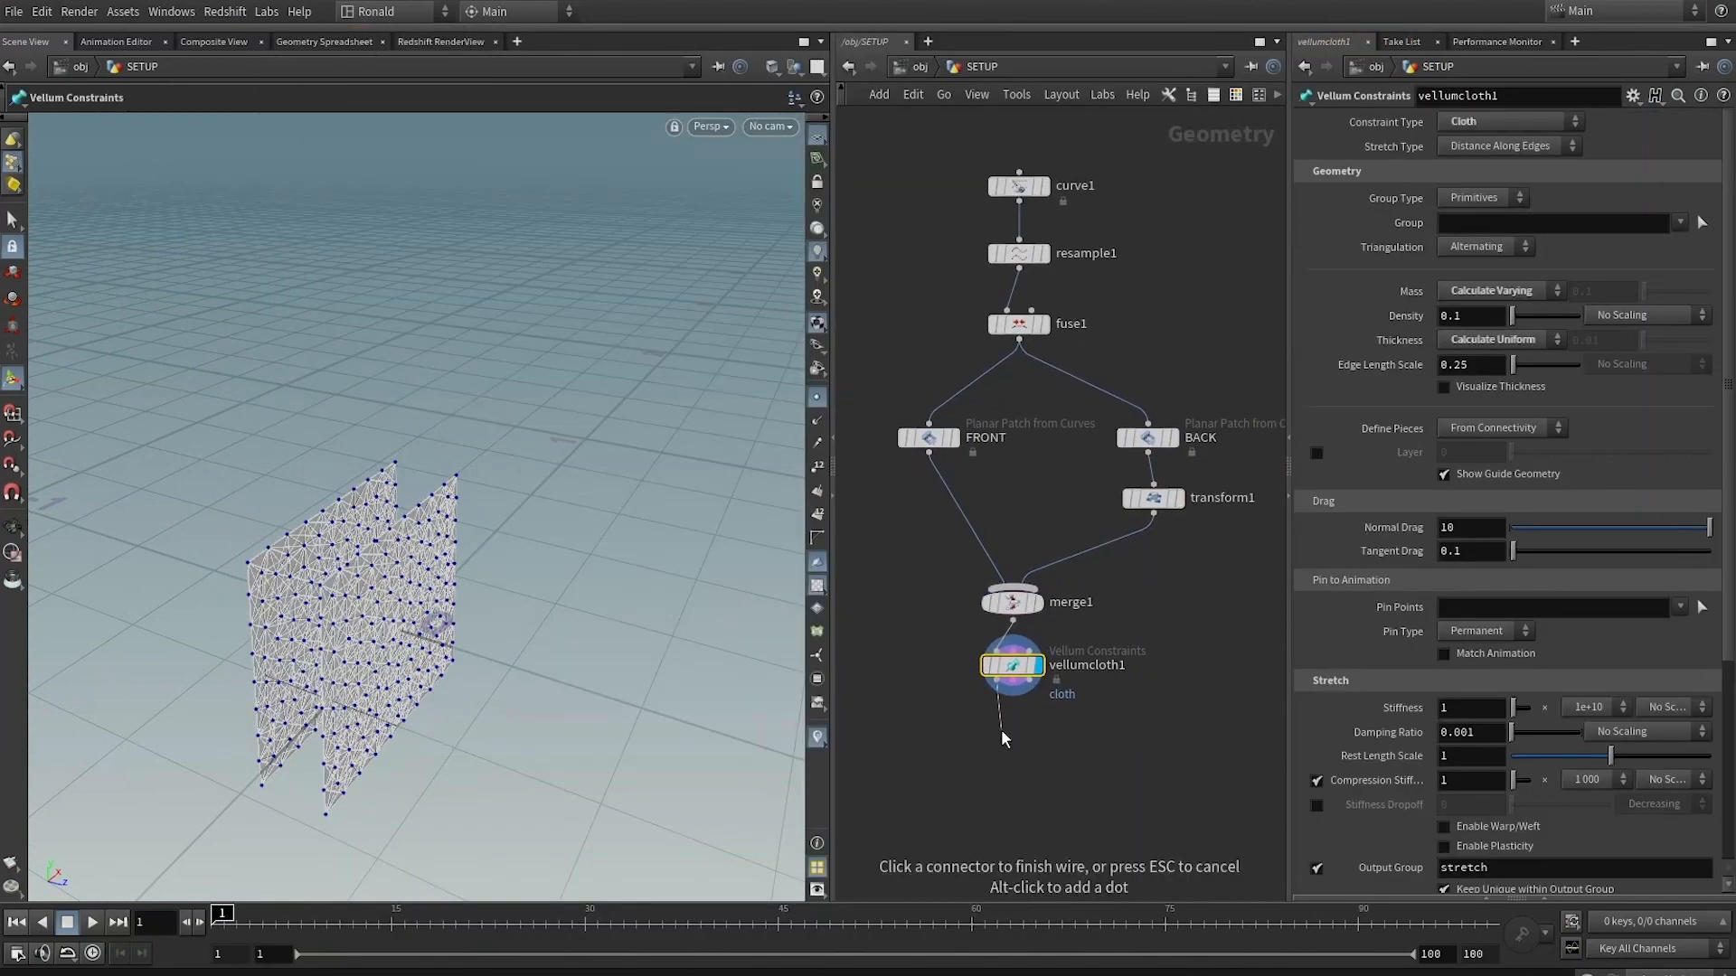
# Add a Vellum Solver wired to the outputs of the Vellum cloth constraints
pyautogui.press('Tab')
pyautogui.write('vellums')
pyautogui.press('Return')
pyautogui.click(1001, 729)
pyautogui.click(1316, 356)
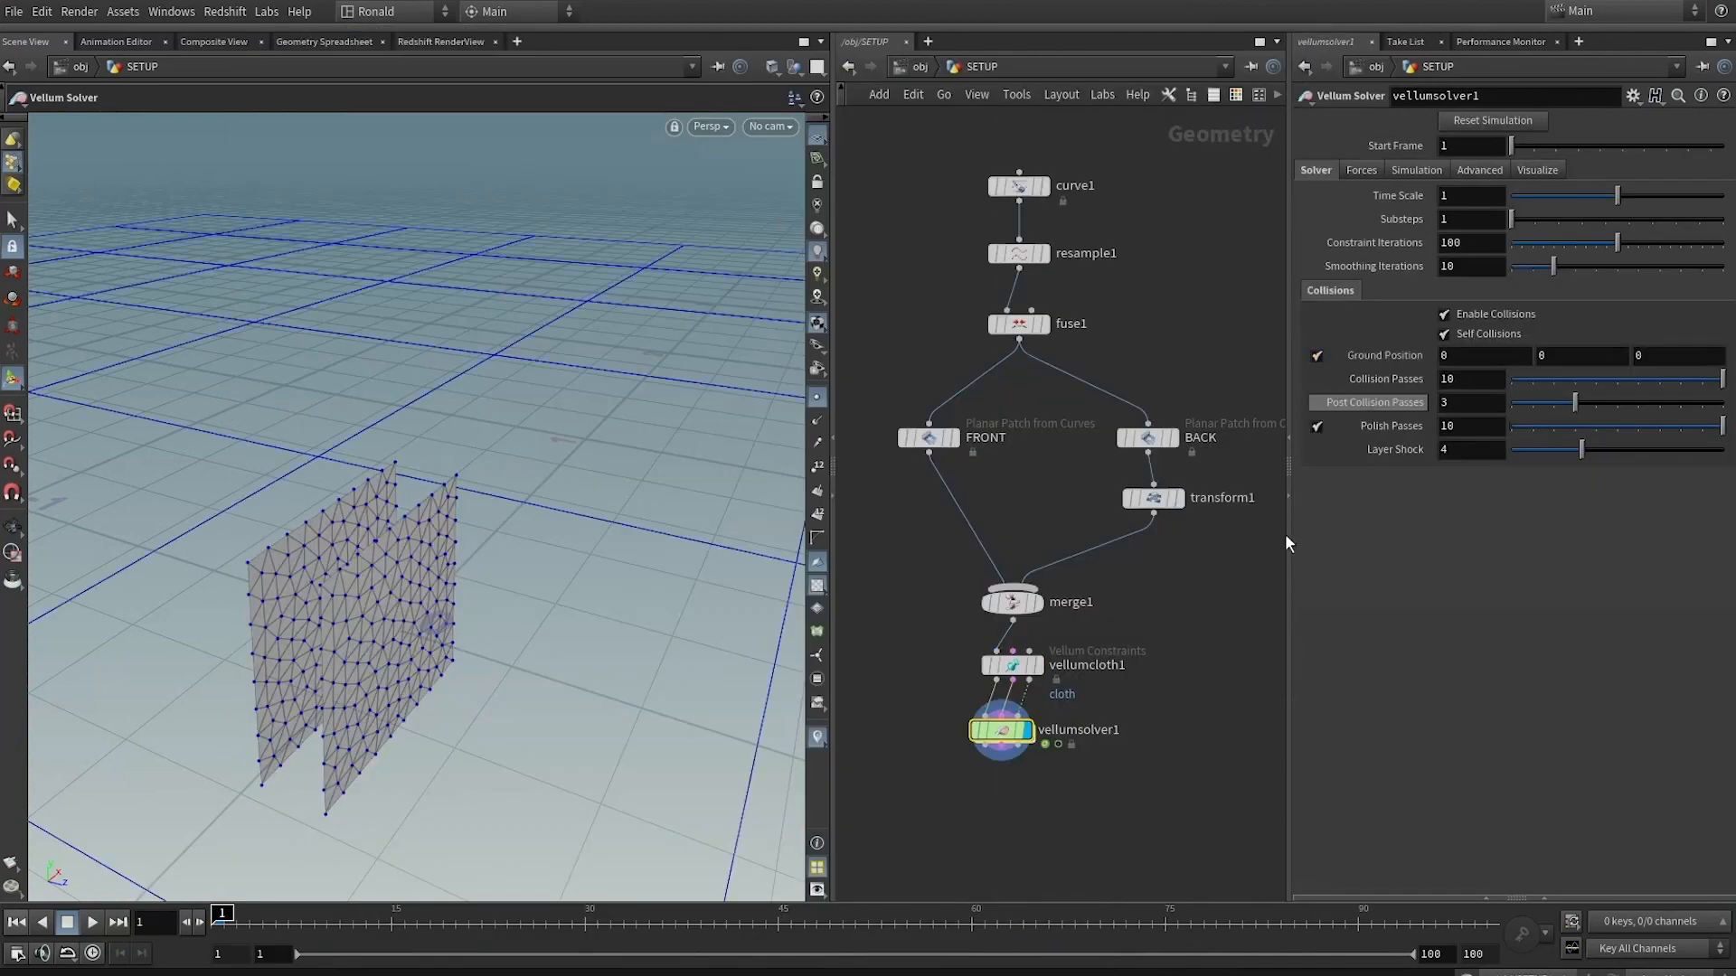
# Play and scrub the Vellum Solver simulation of the two patches, and delete the solver
pyautogui.press('Up')
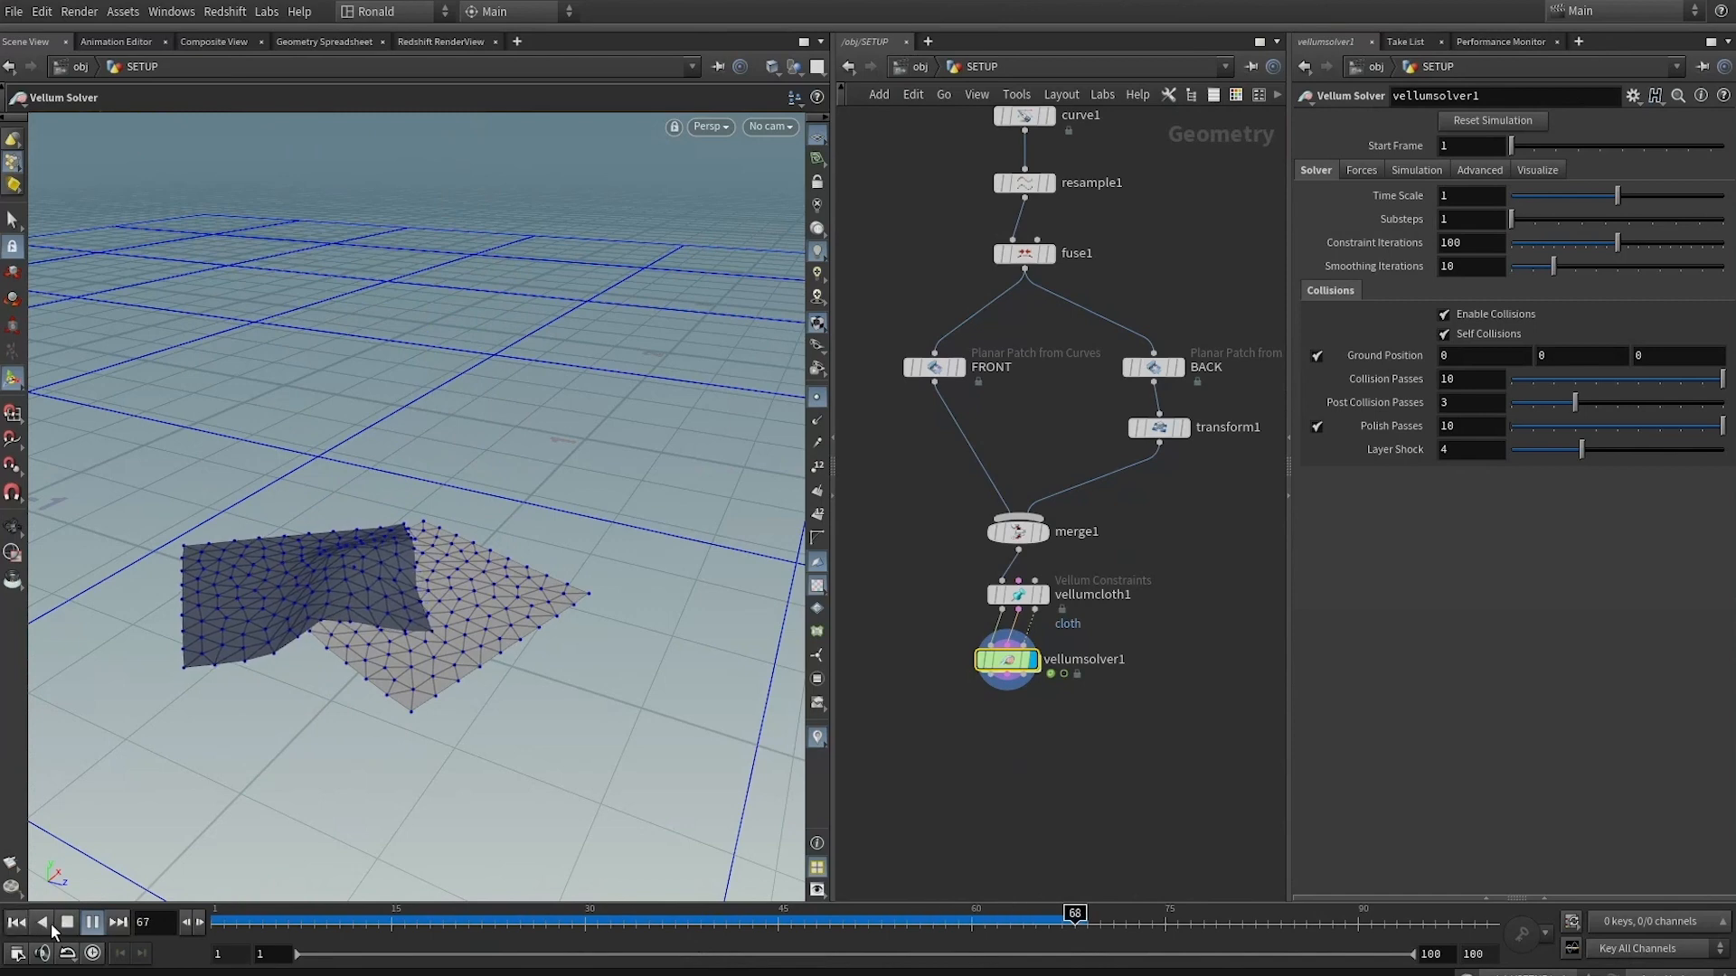
pyautogui.moveTo(229, 922); pyautogui.dragTo(615, 814)
pyautogui.moveTo(1037, 652); pyautogui.dragTo(1048, 717)
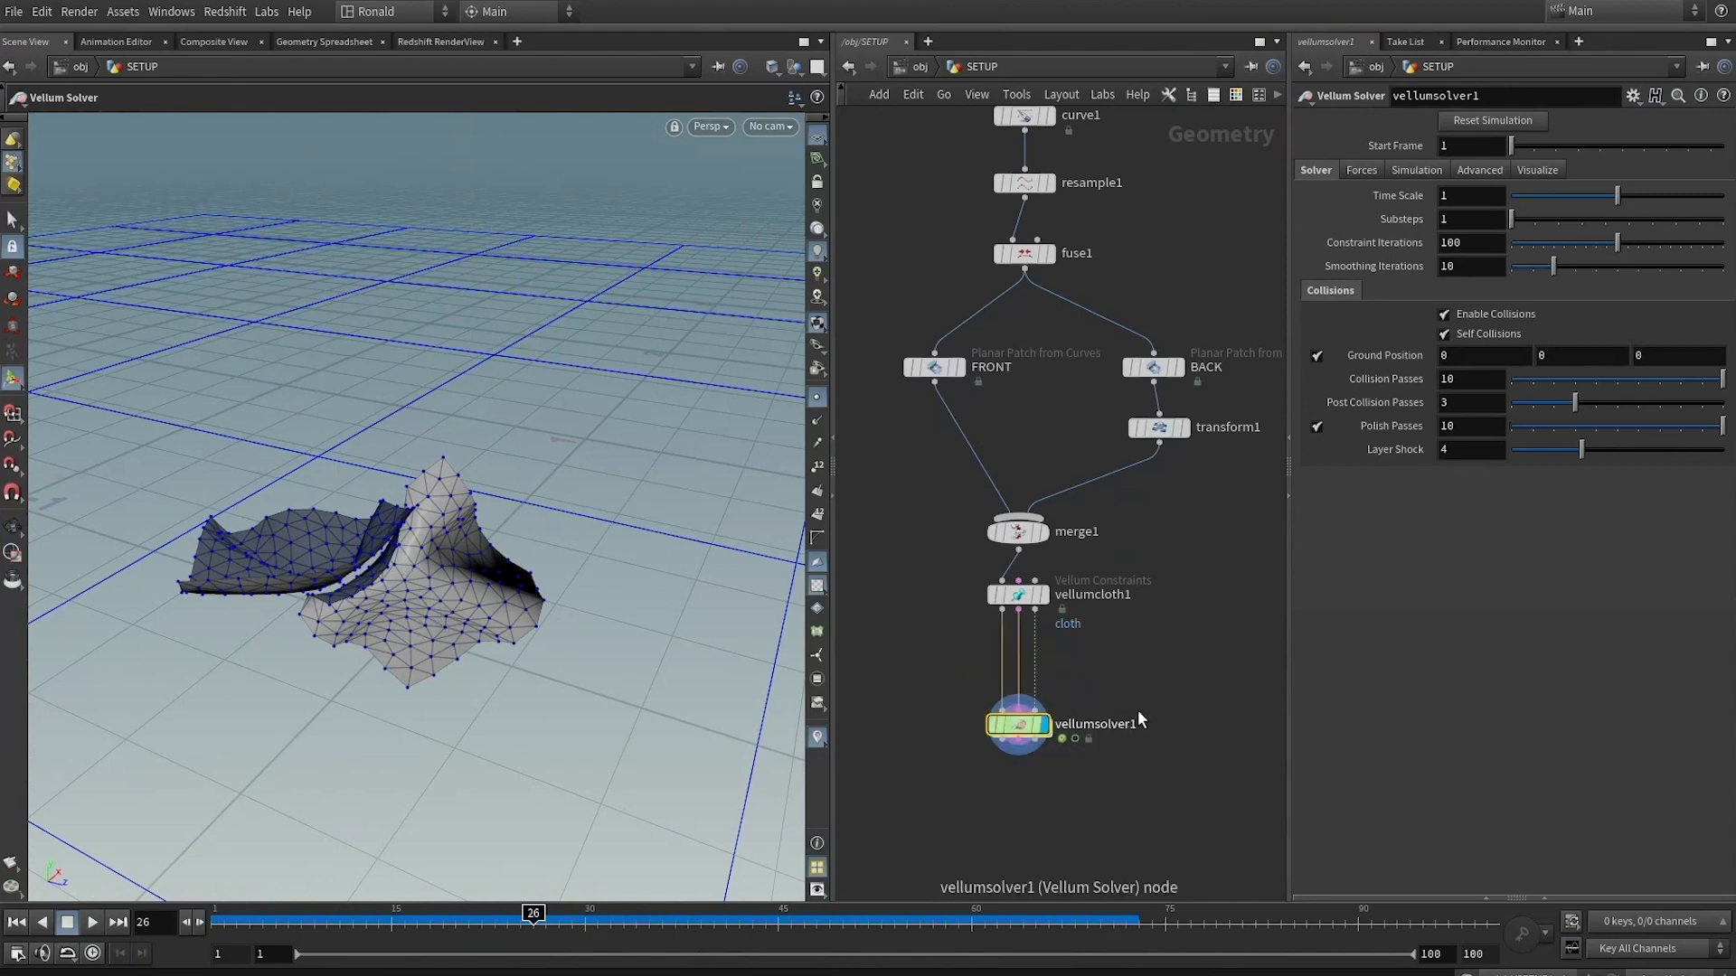
pyautogui.press('Delete')
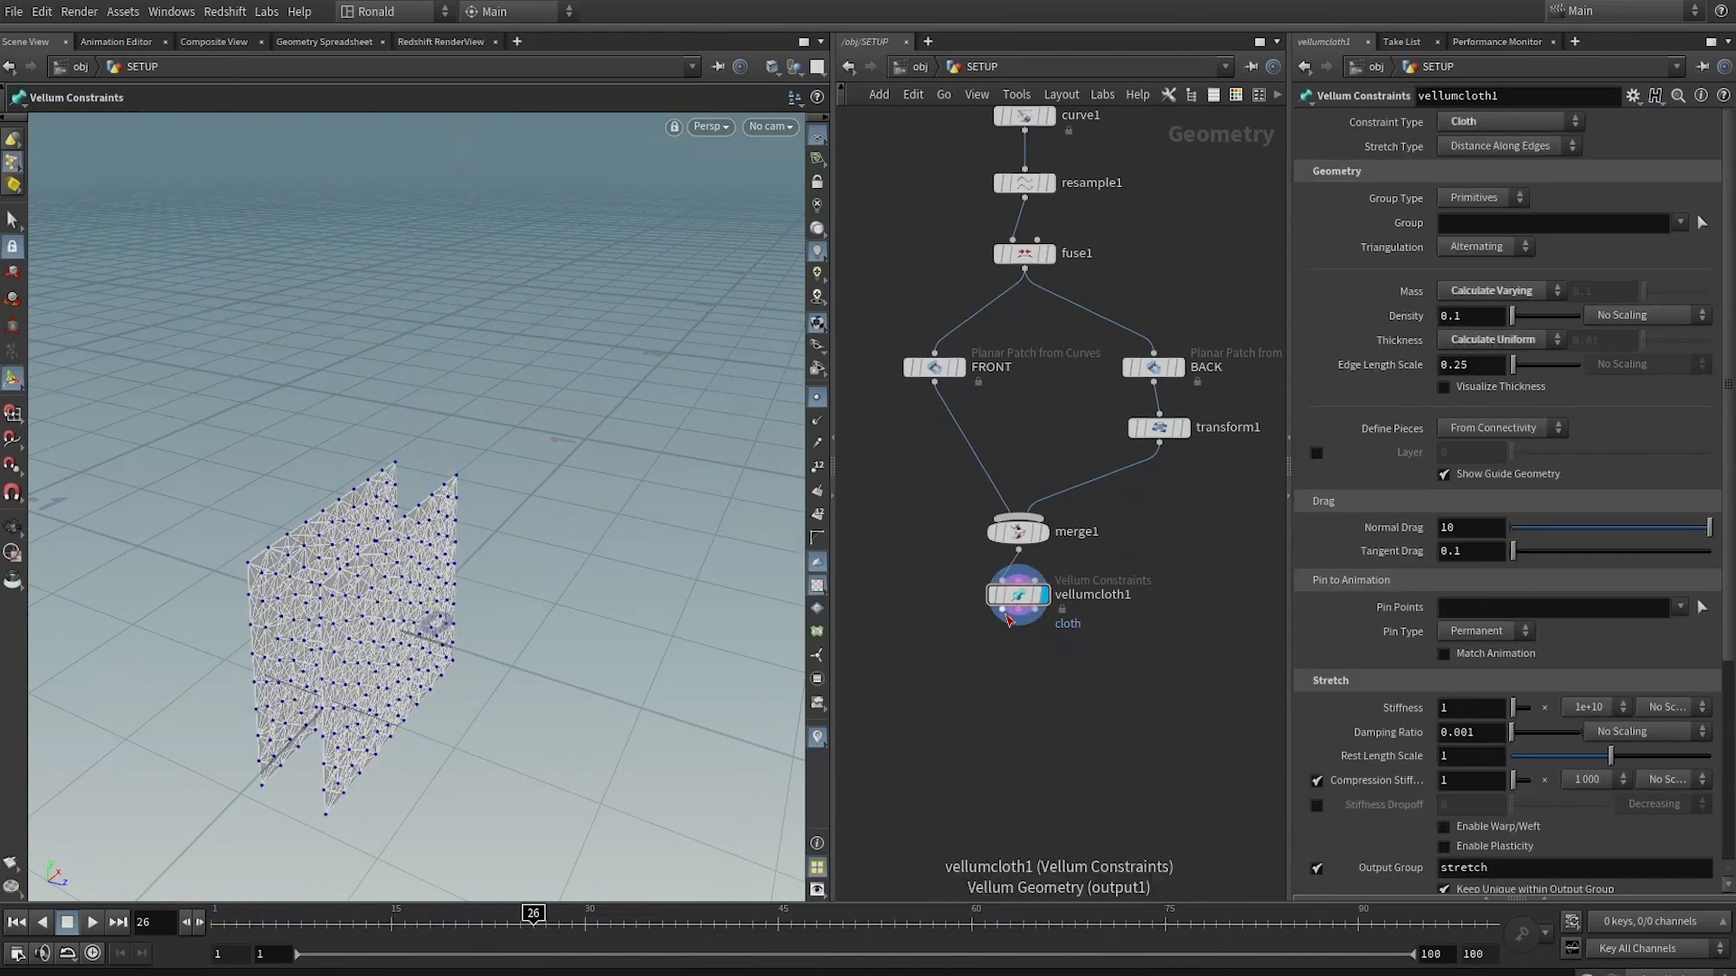
# Add a Vellum Drape node below the cloth constraints and display its result
pyautogui.moveTo(1002, 611); pyautogui.dragTo(1003, 655)
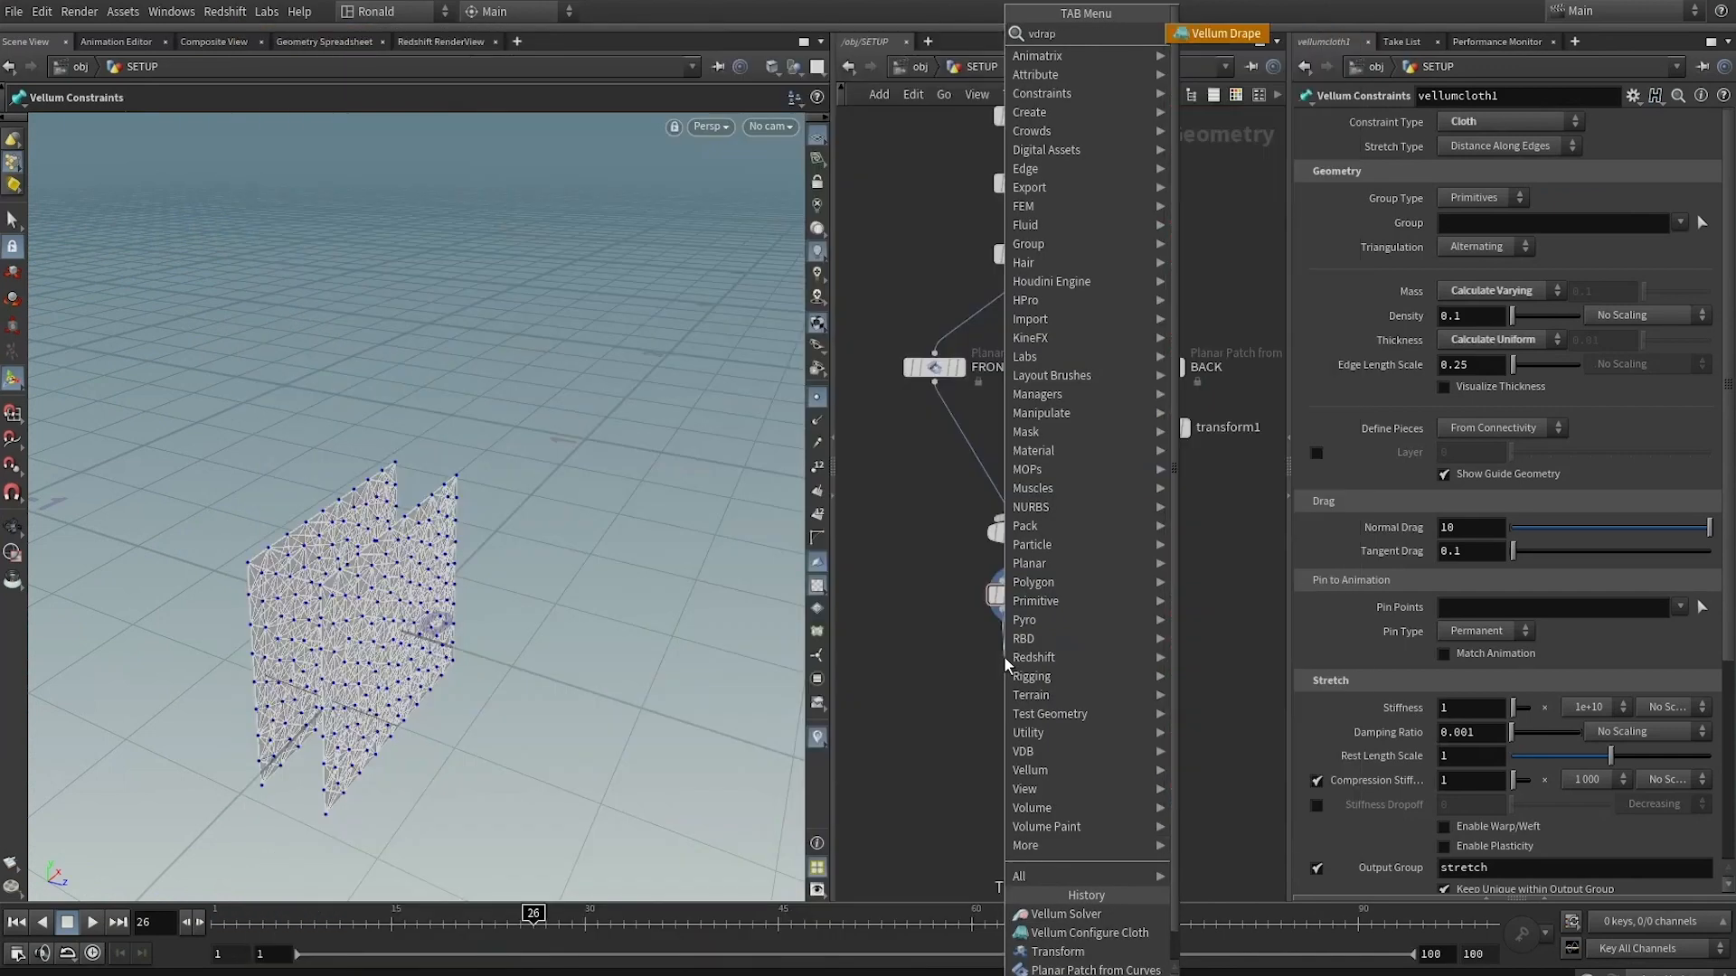
pyautogui.press('Escape')
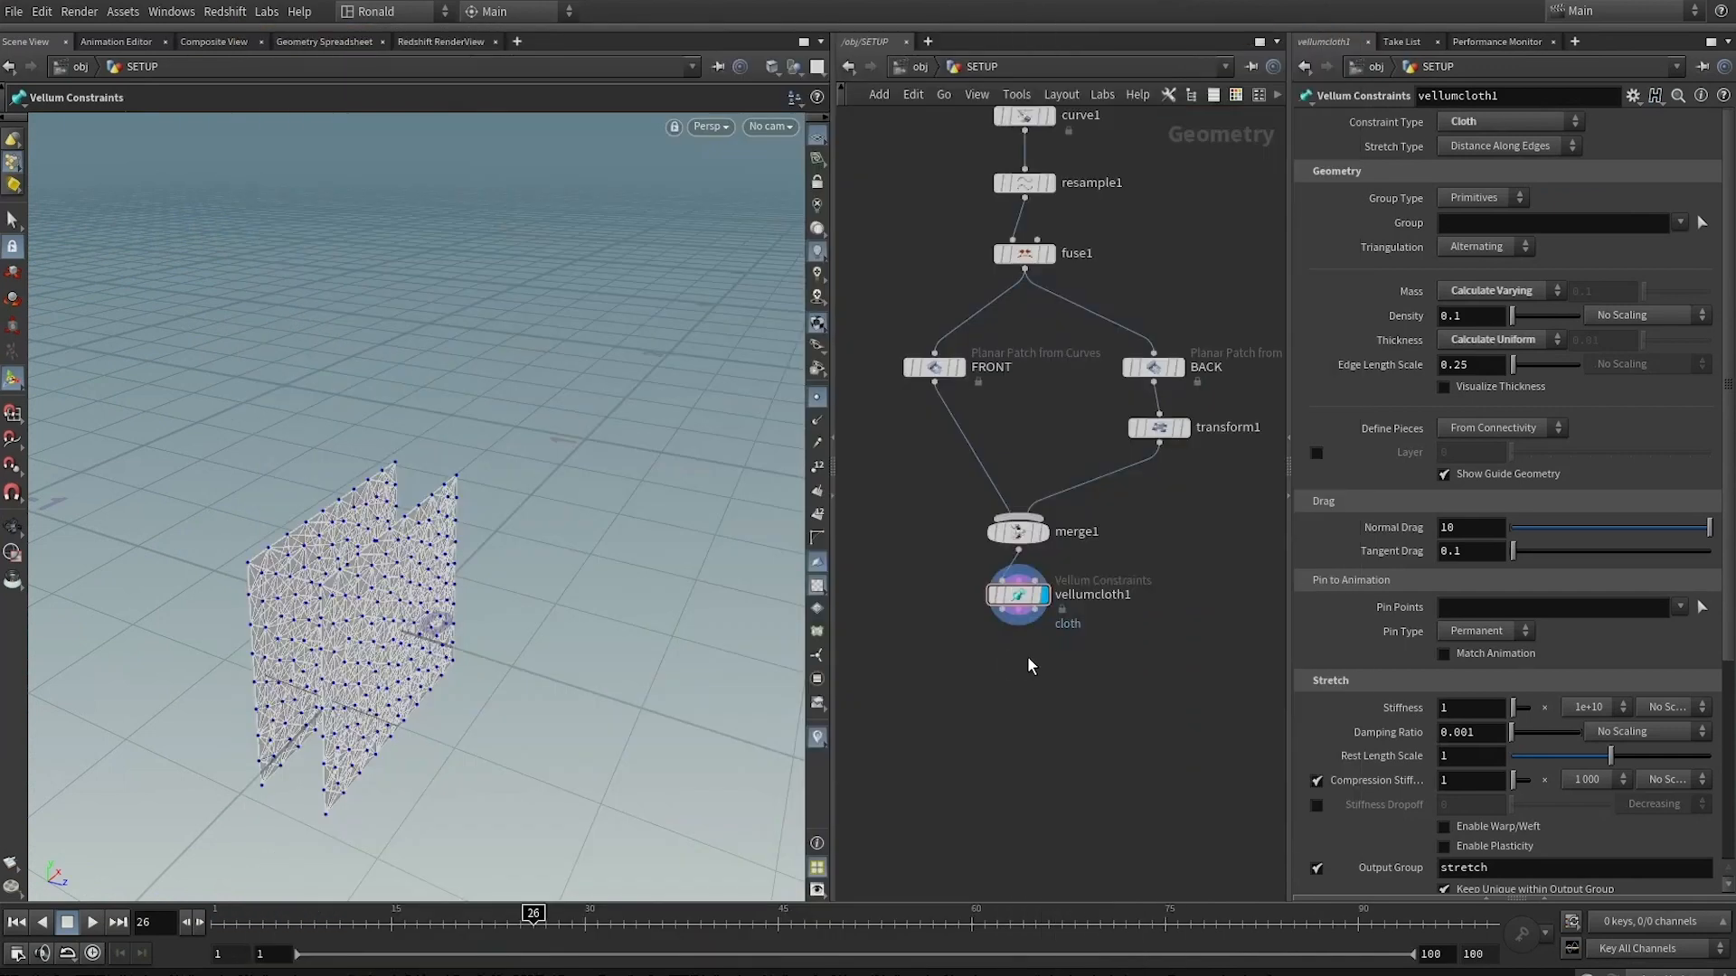
pyautogui.moveTo(1005, 659); pyautogui.dragTo(1018, 705)
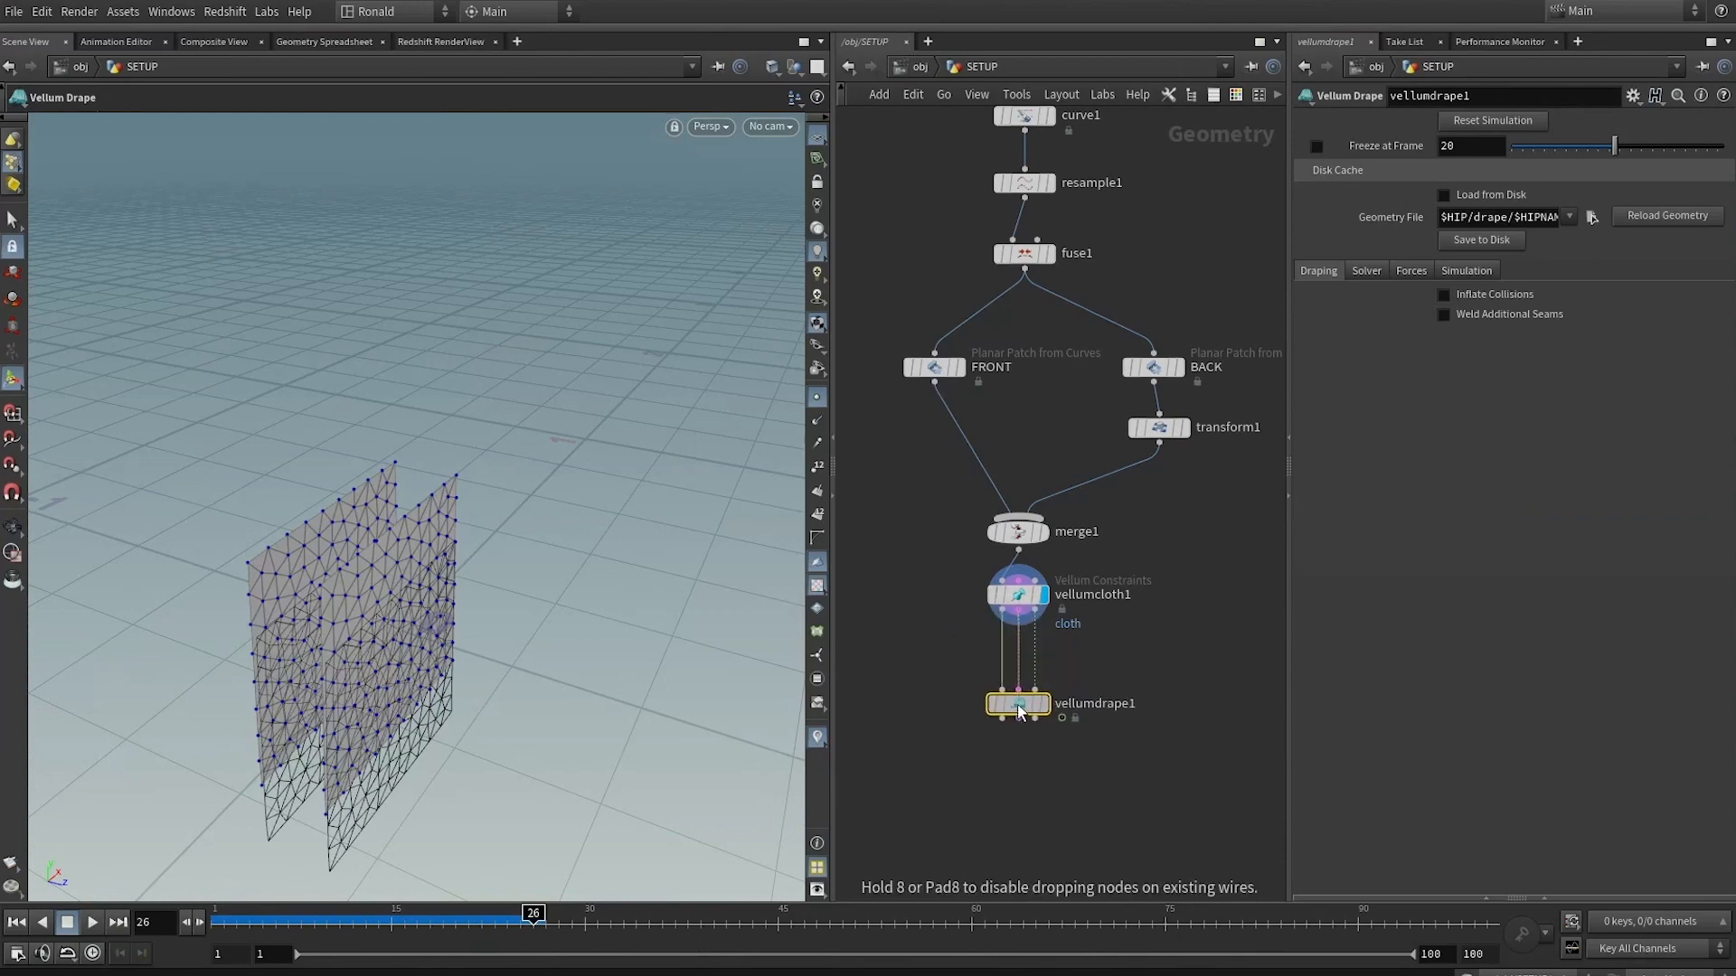
pyautogui.press('r')
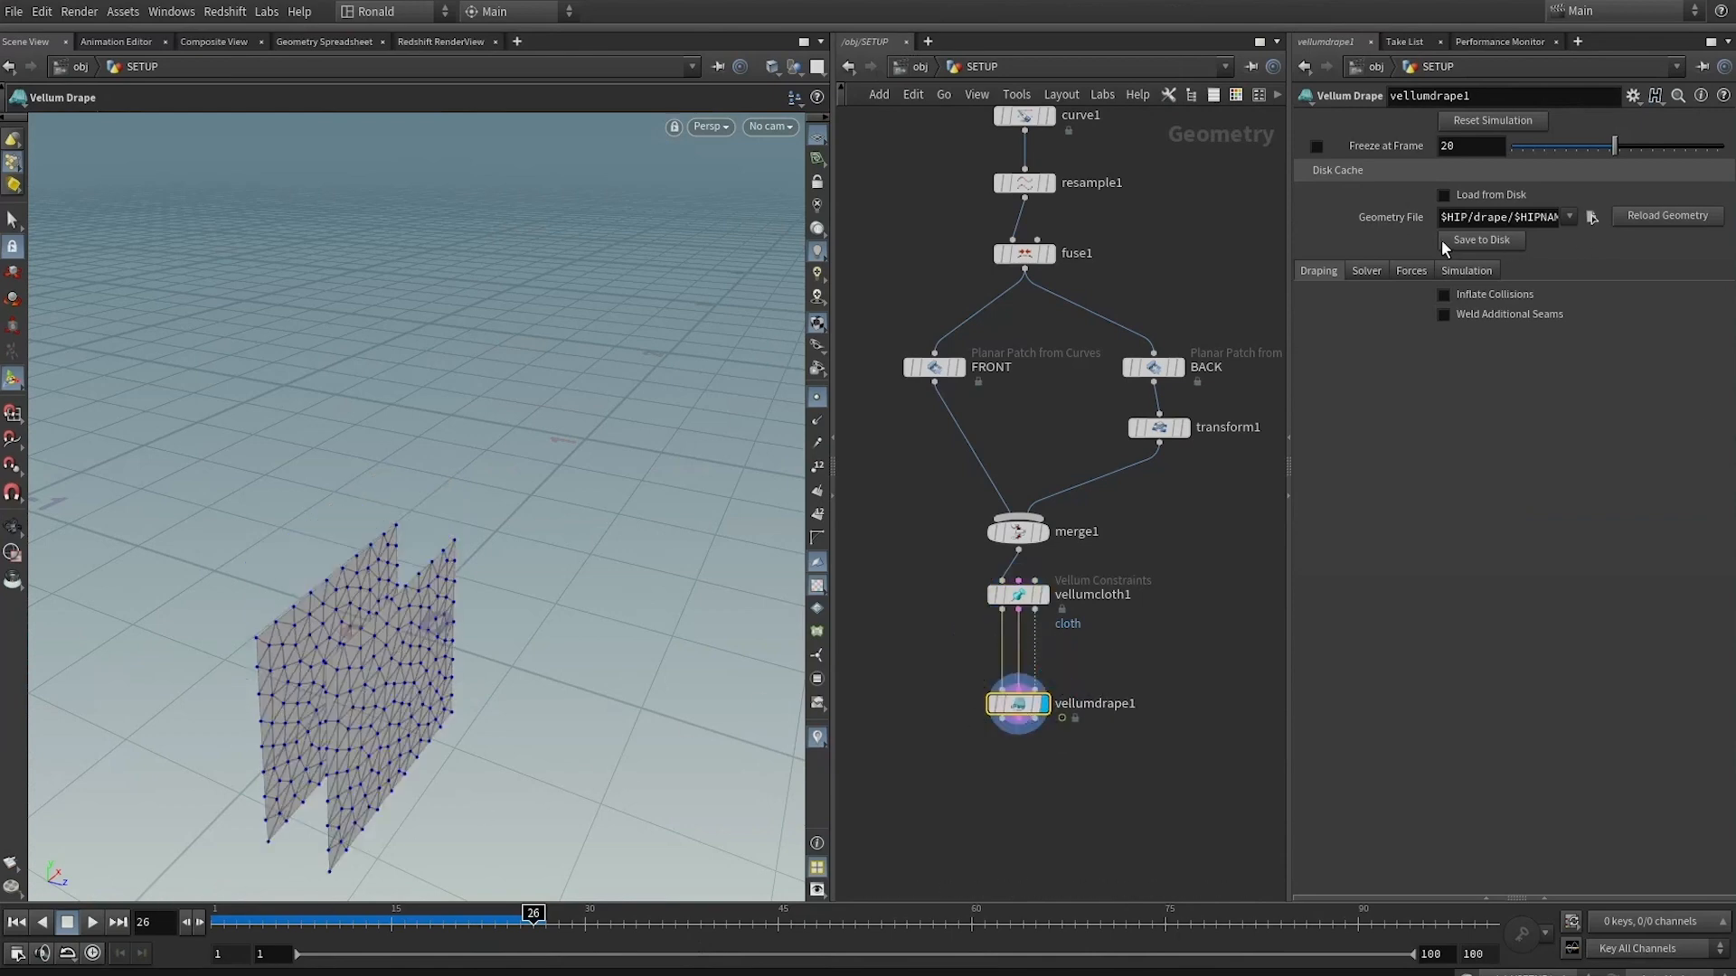
# Enable Weld Additional Seams on the drape and set the seam Group to FRONT_seam0 through FRONT_seam3
pyautogui.click(1443, 315)
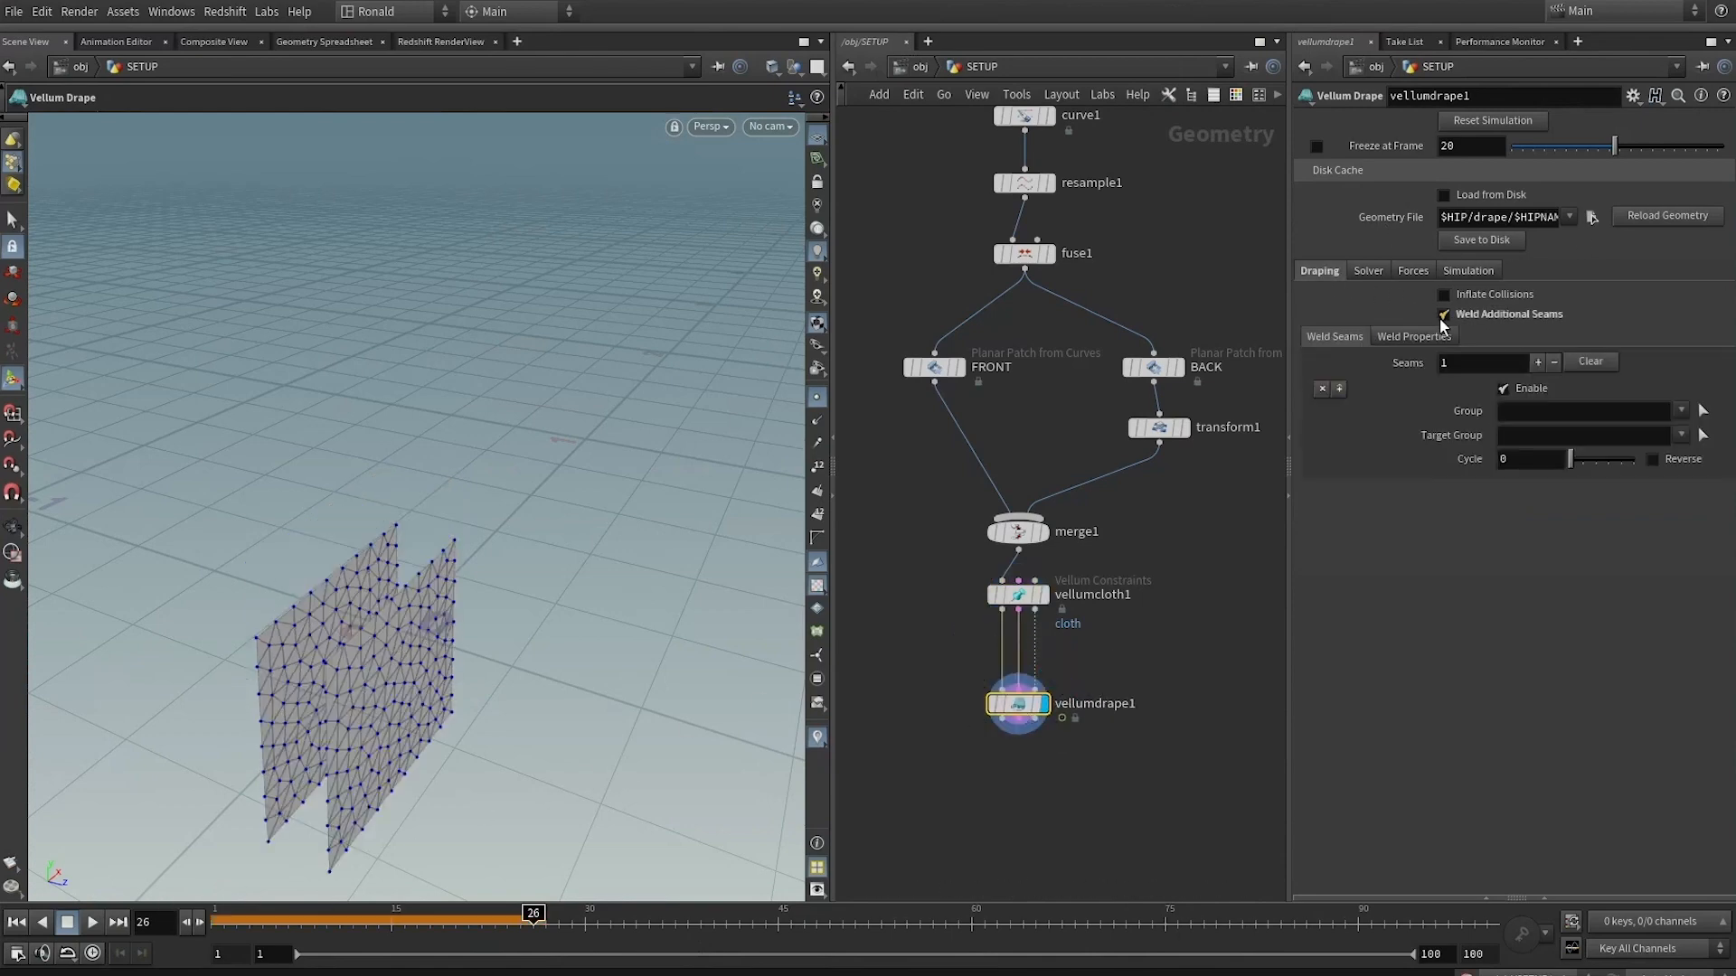
pyautogui.click(1702, 414)
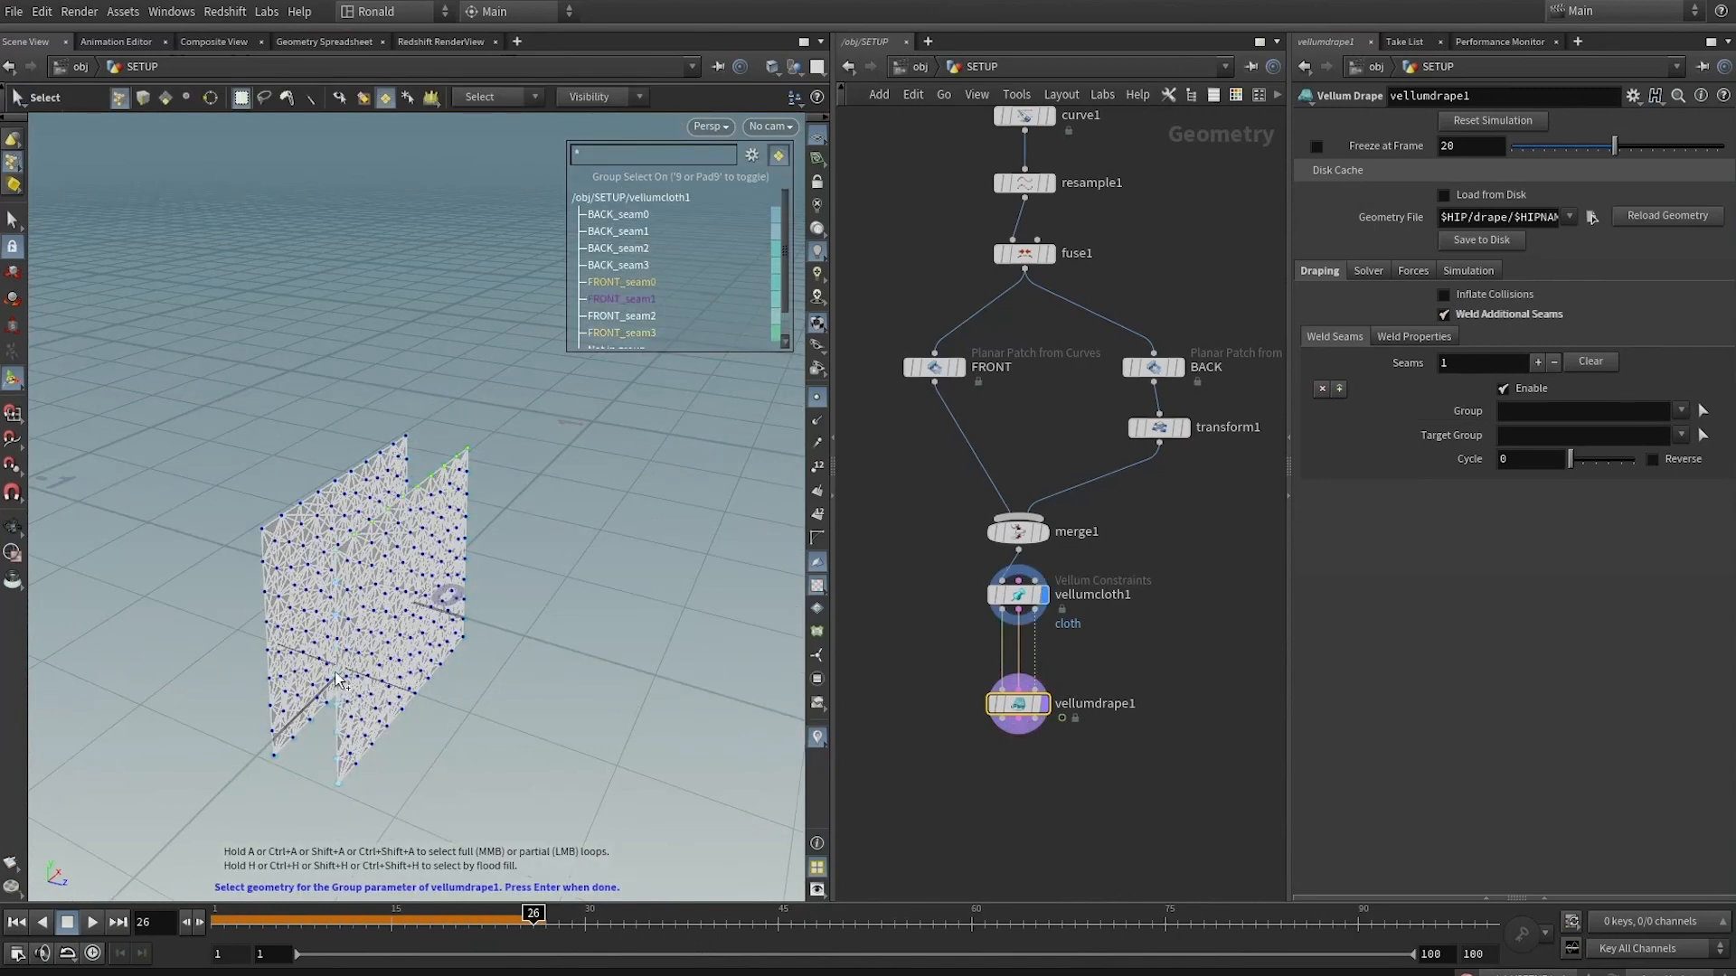
pyautogui.press('Return')
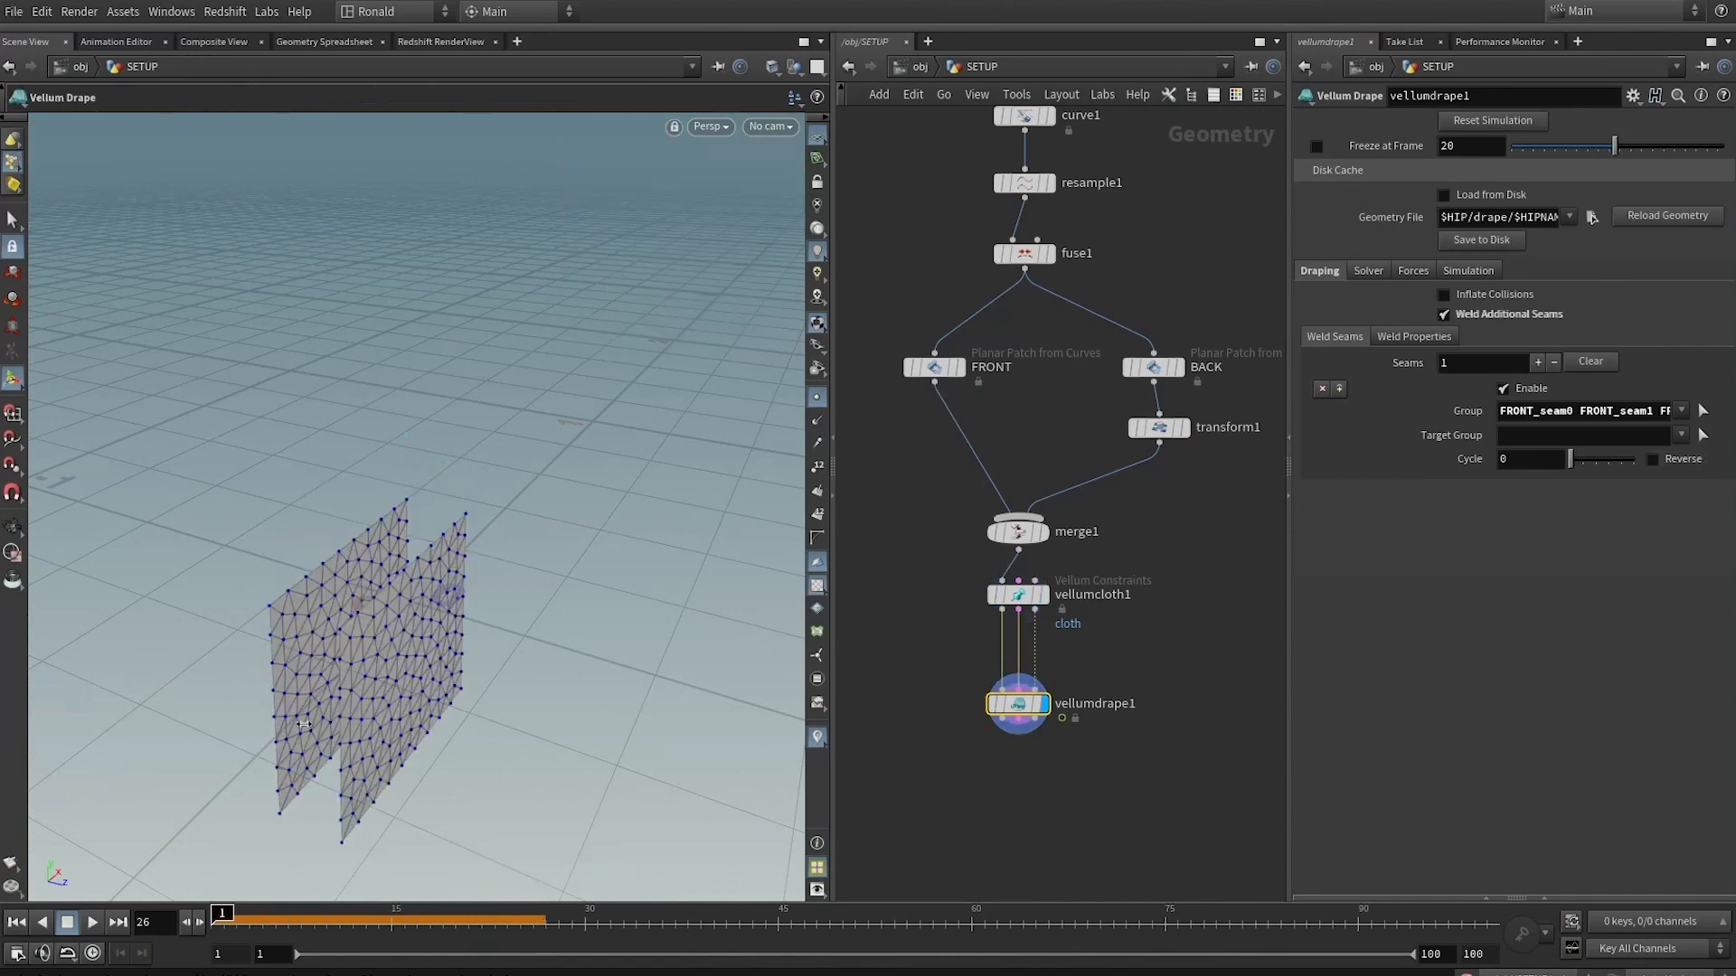
# Set the weld seam's Target Group to BACK_seam0 through BACK_seam3 and check the listed seam groups
pyautogui.keyDown('alt'); pyautogui.moveTo(302, 638); pyautogui.dragTo(378, 555); pyautogui.keyUp('alt')
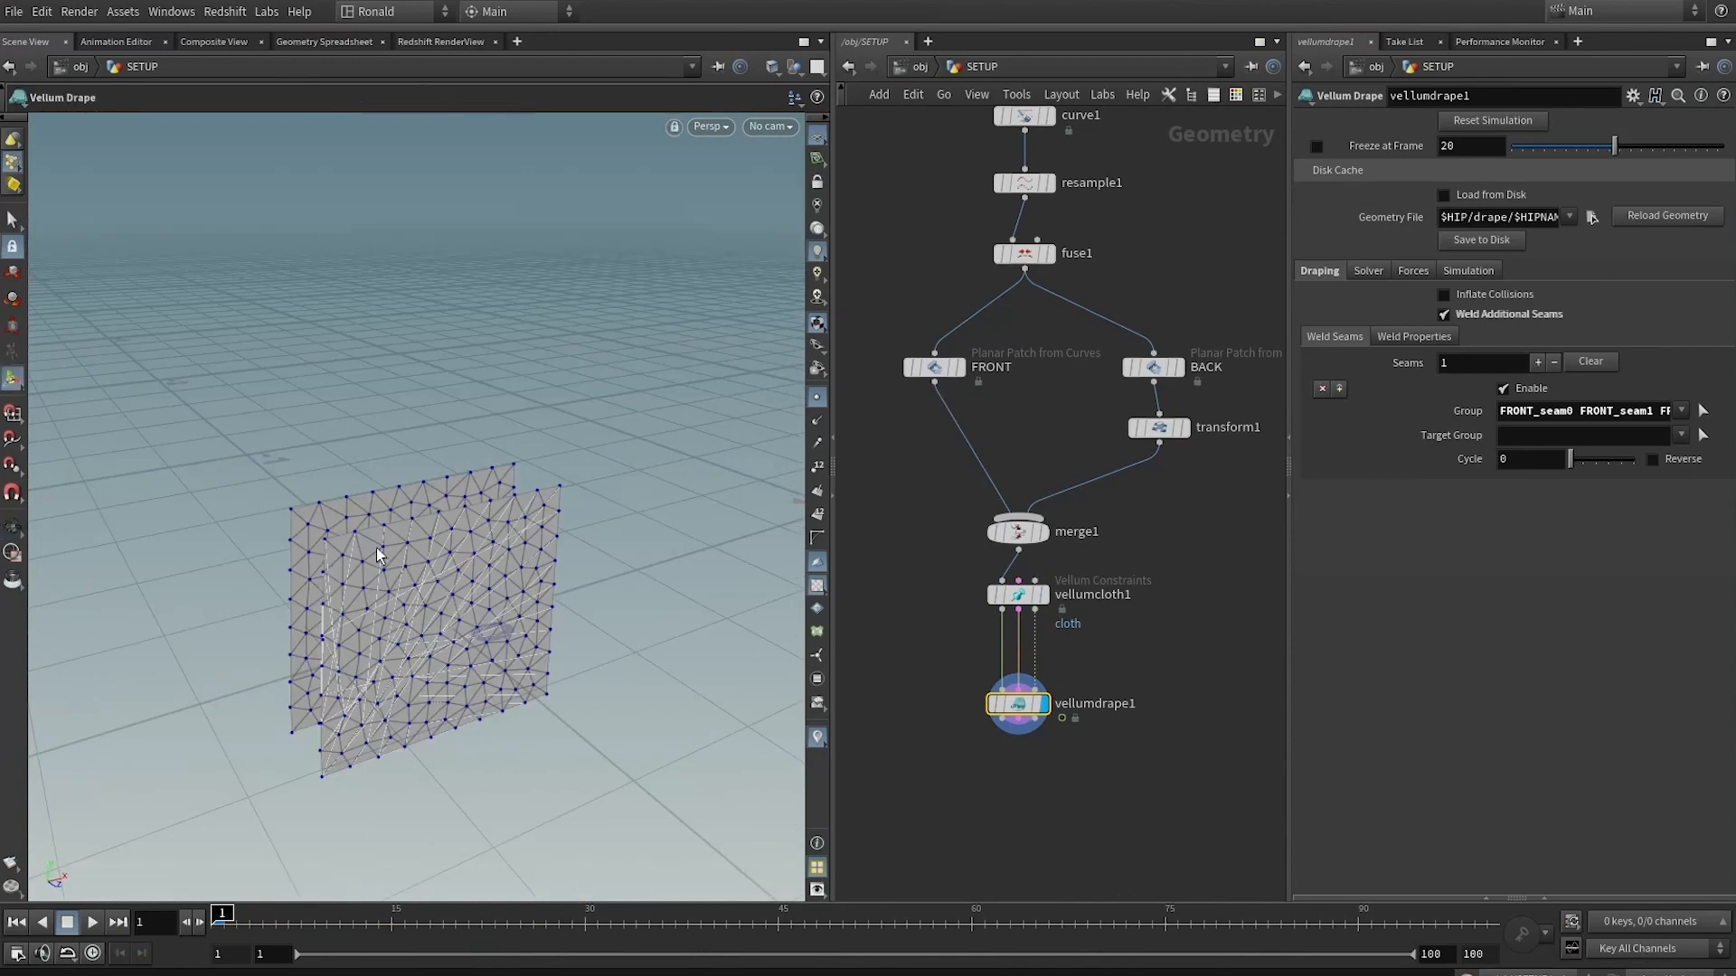
pyautogui.click(1703, 436)
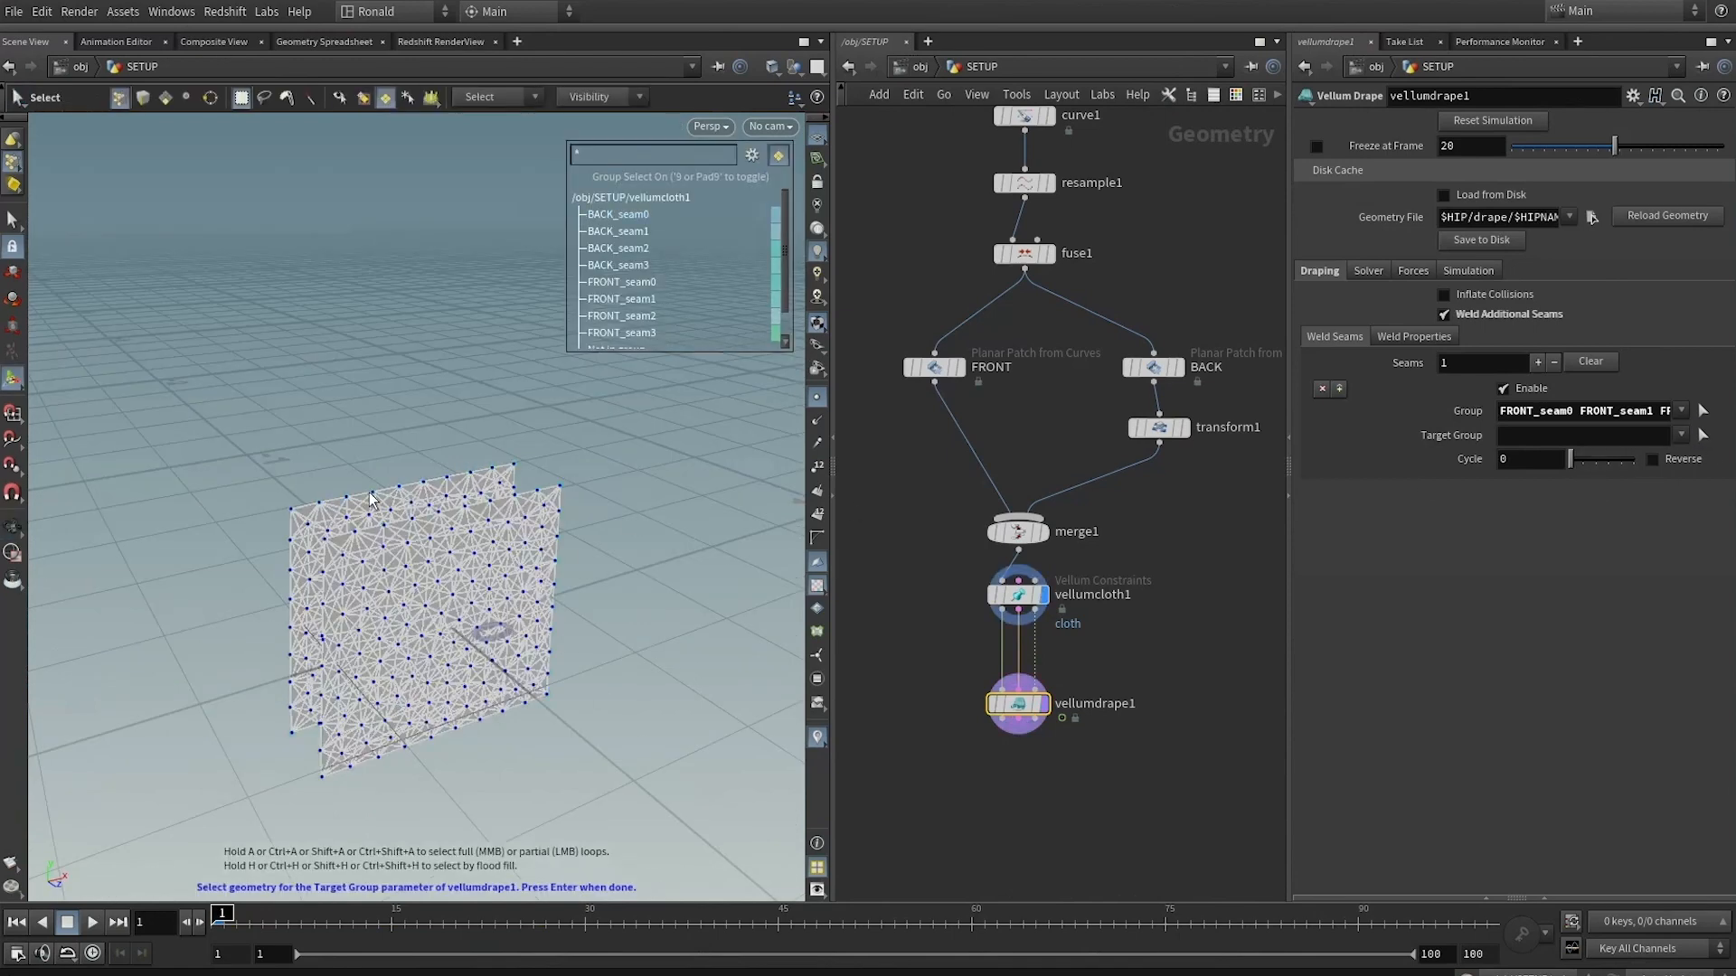
pyautogui.keyDown('alt'); pyautogui.moveTo(283, 555); pyautogui.dragTo(314, 717); pyautogui.keyUp('alt')
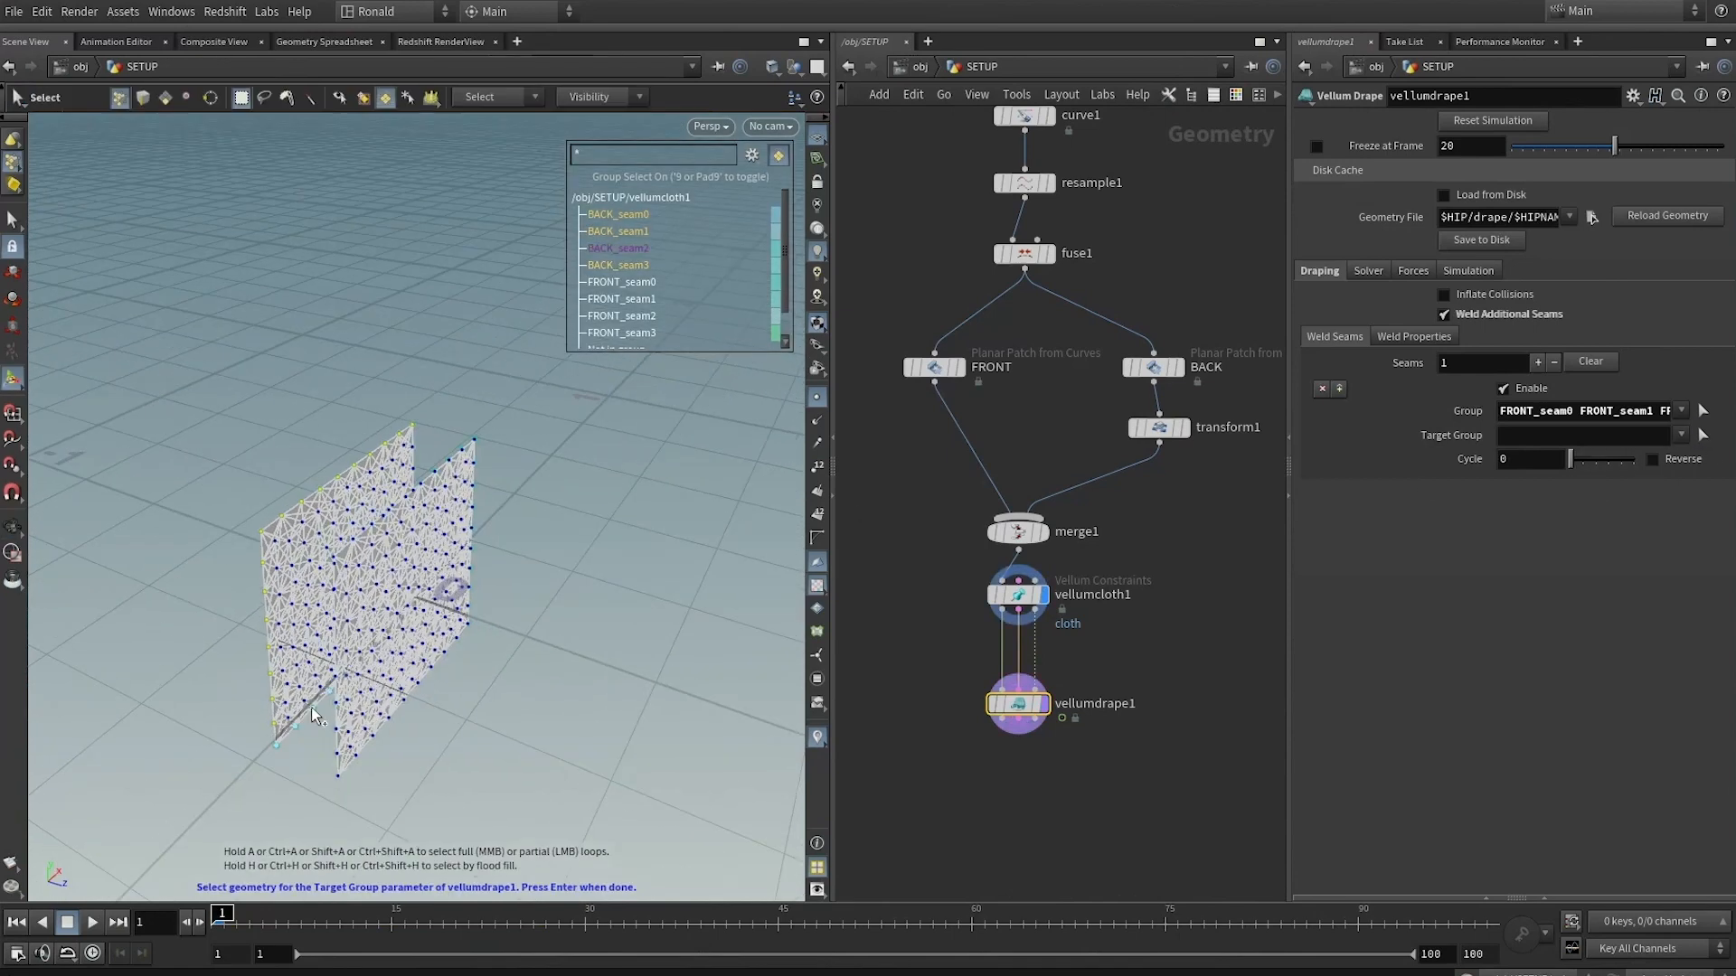
pyautogui.press('Return')
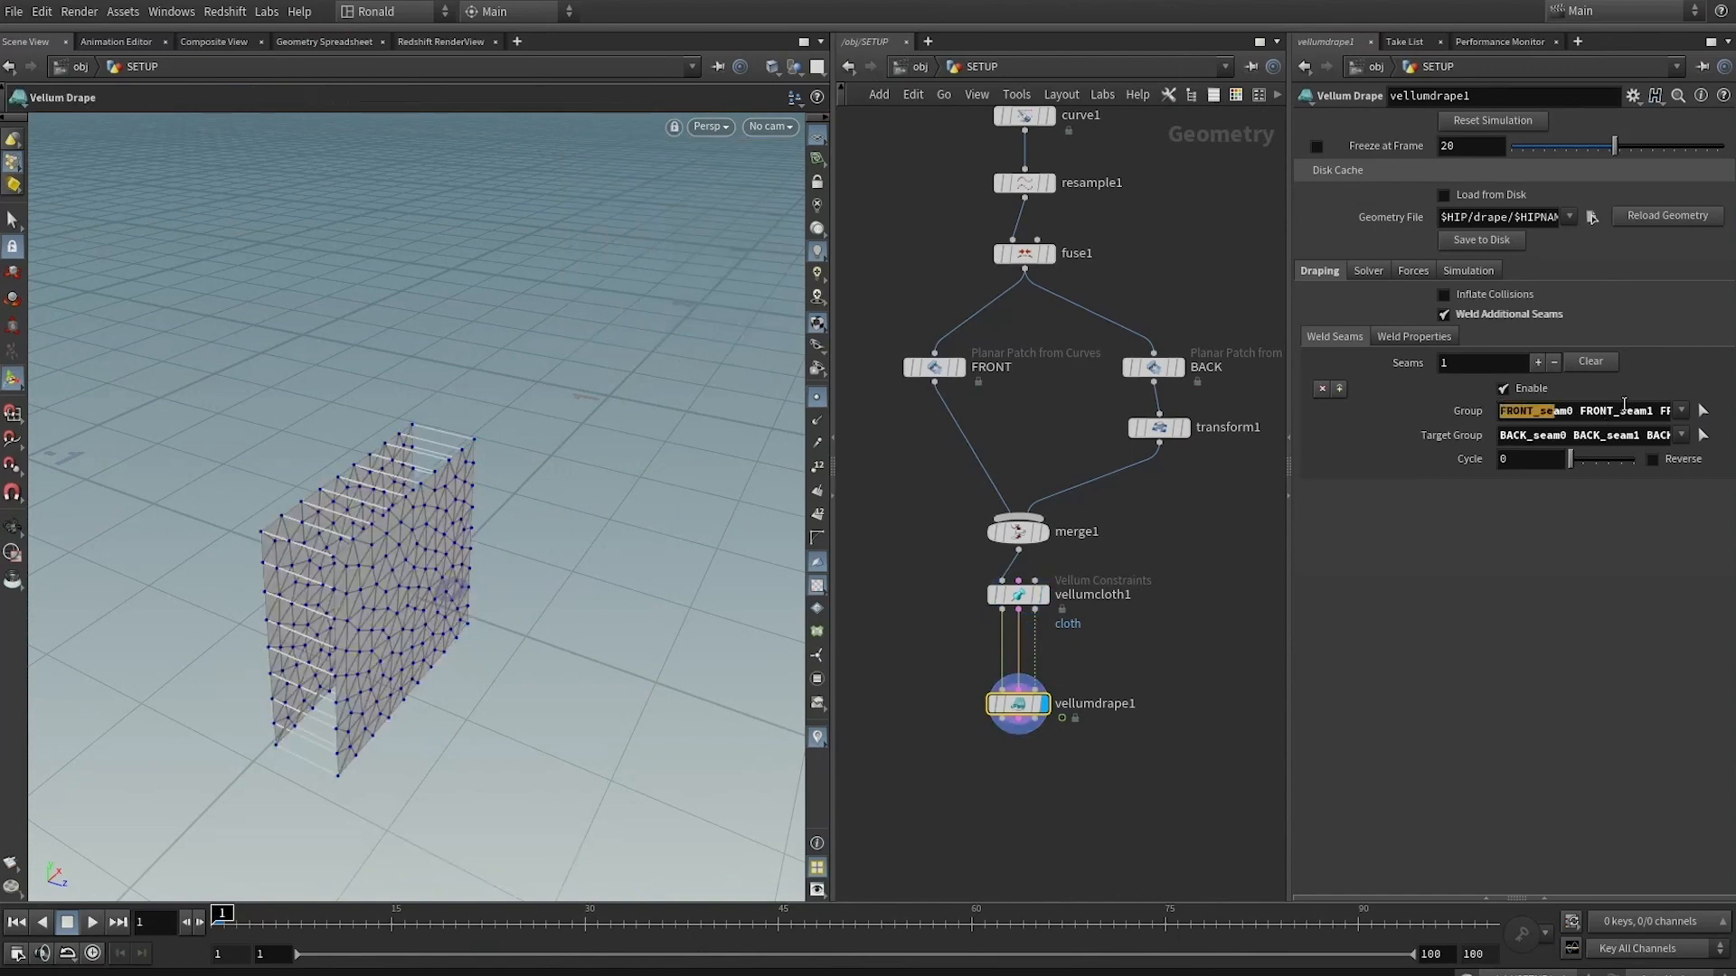
pyautogui.moveTo(1625, 404); pyautogui.dragTo(1673, 410)
pyautogui.click(1542, 436)
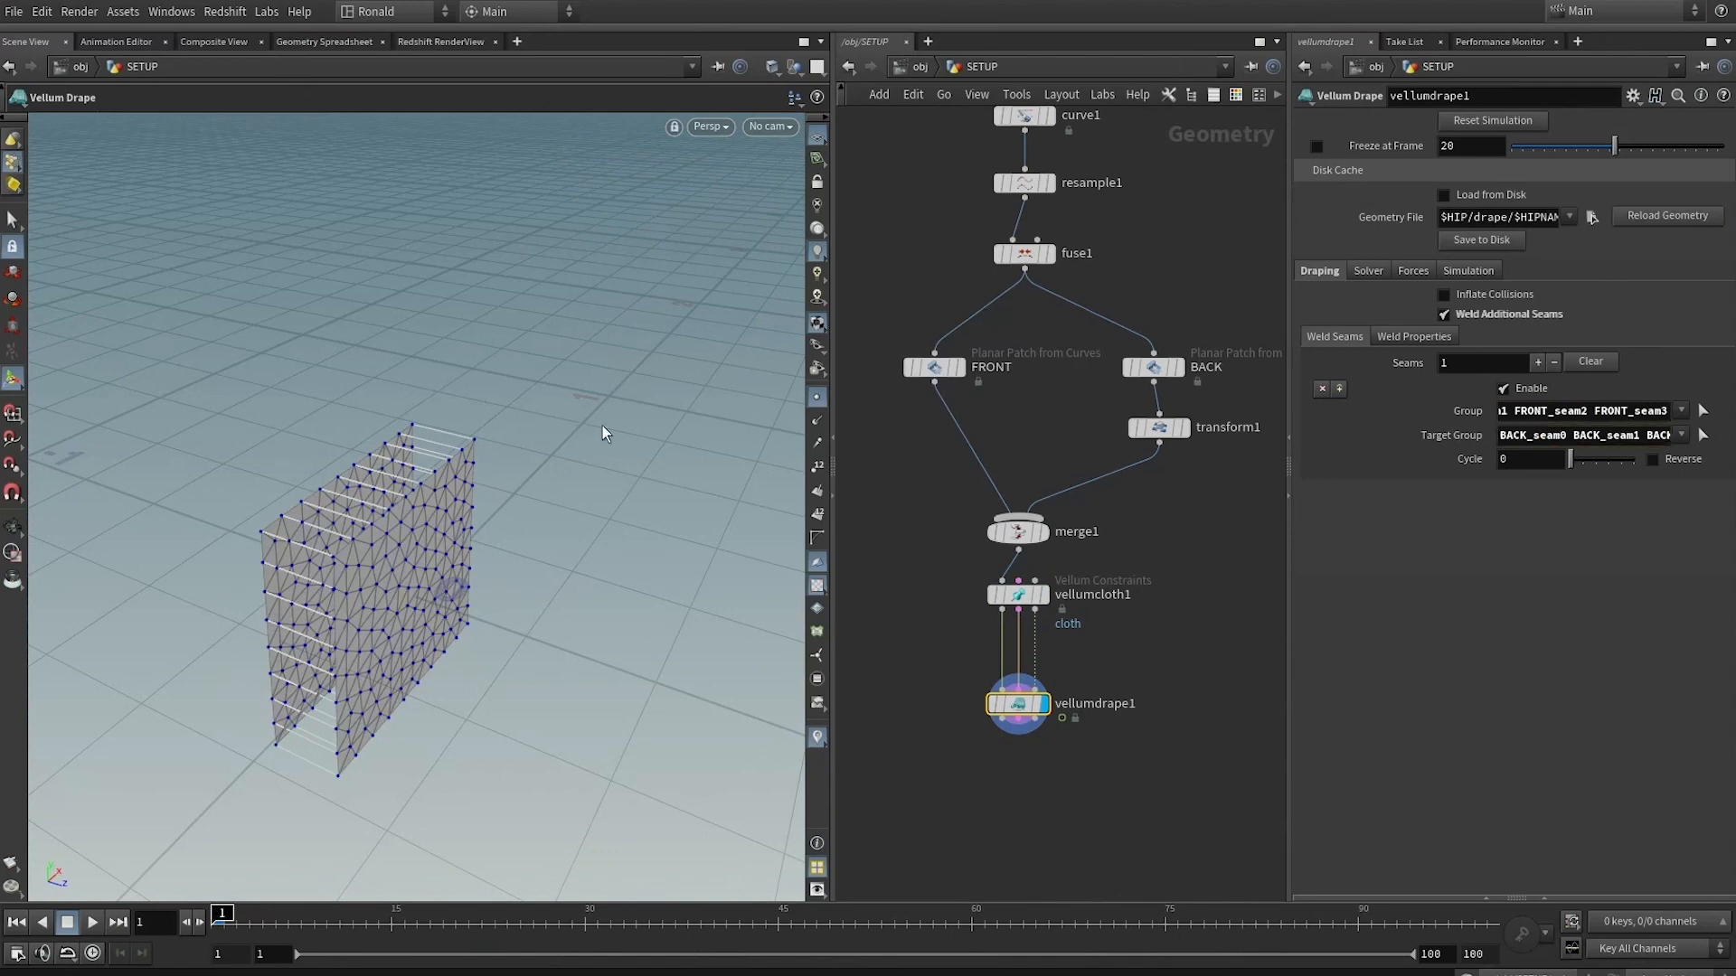
# Play the drape simulation and scrub its first frames to examine how the front and back seams close
pyautogui.press('Escape')
pyautogui.moveTo(398, 445); pyautogui.dragTo(513, 566)
pyautogui.moveTo(513, 566); pyautogui.dragTo(547, 473, button='middle')
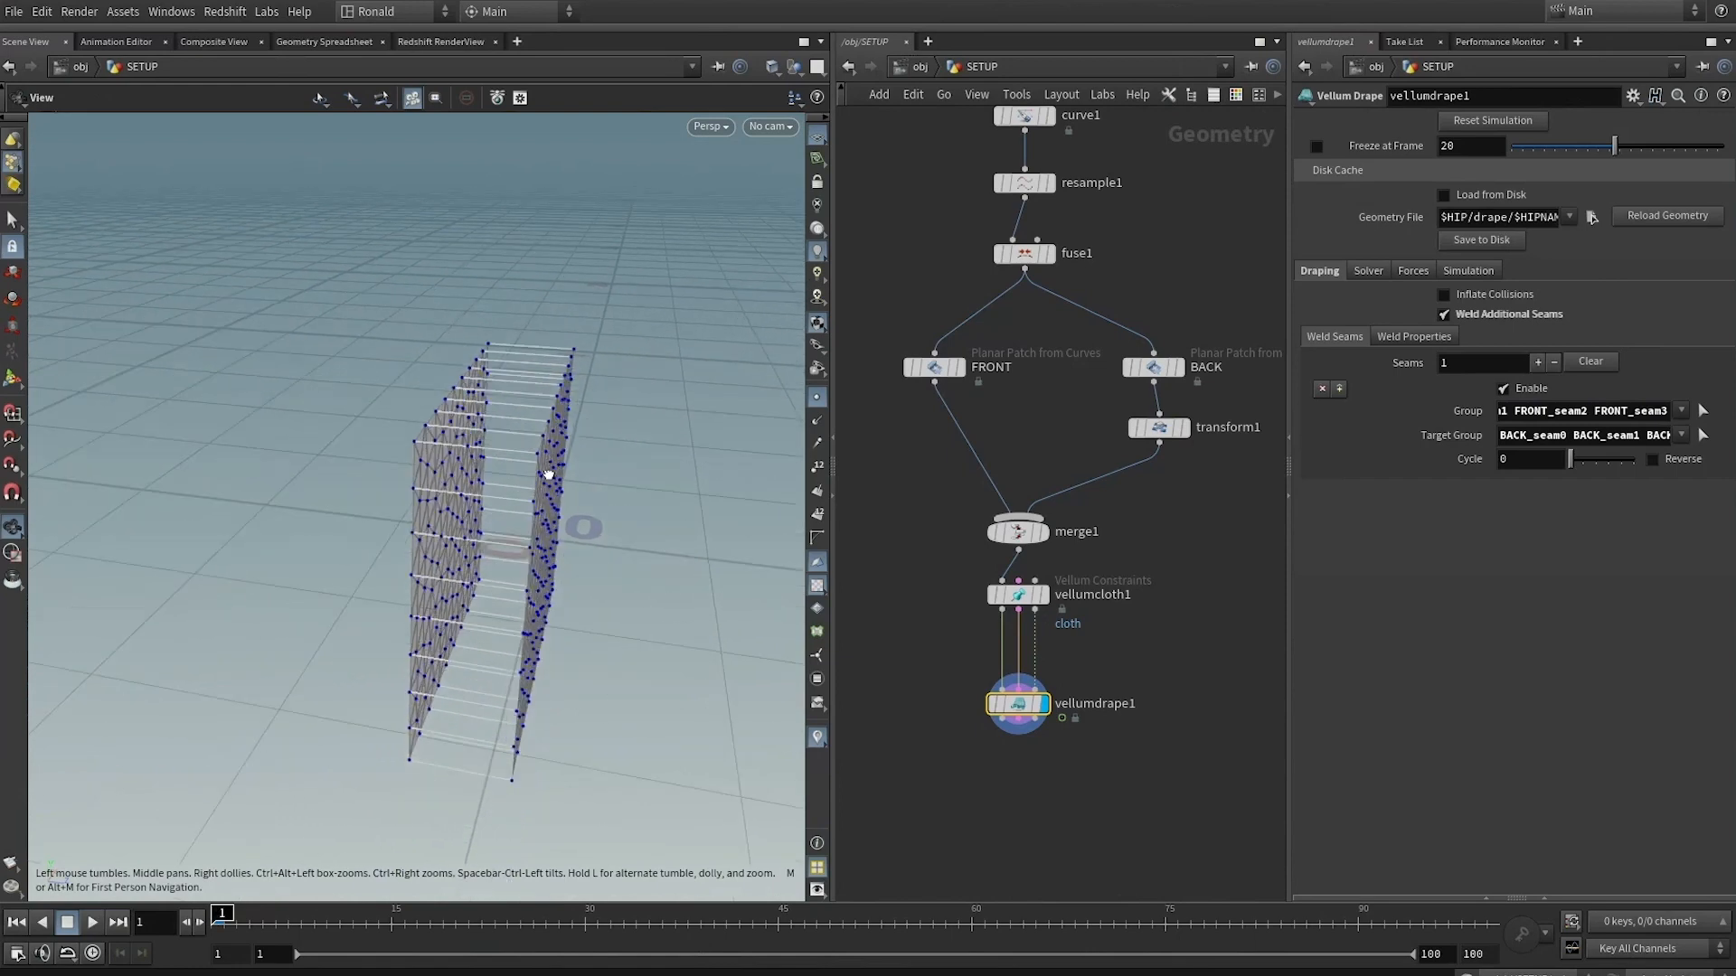
pyautogui.moveTo(546, 473); pyautogui.dragTo(583, 479)
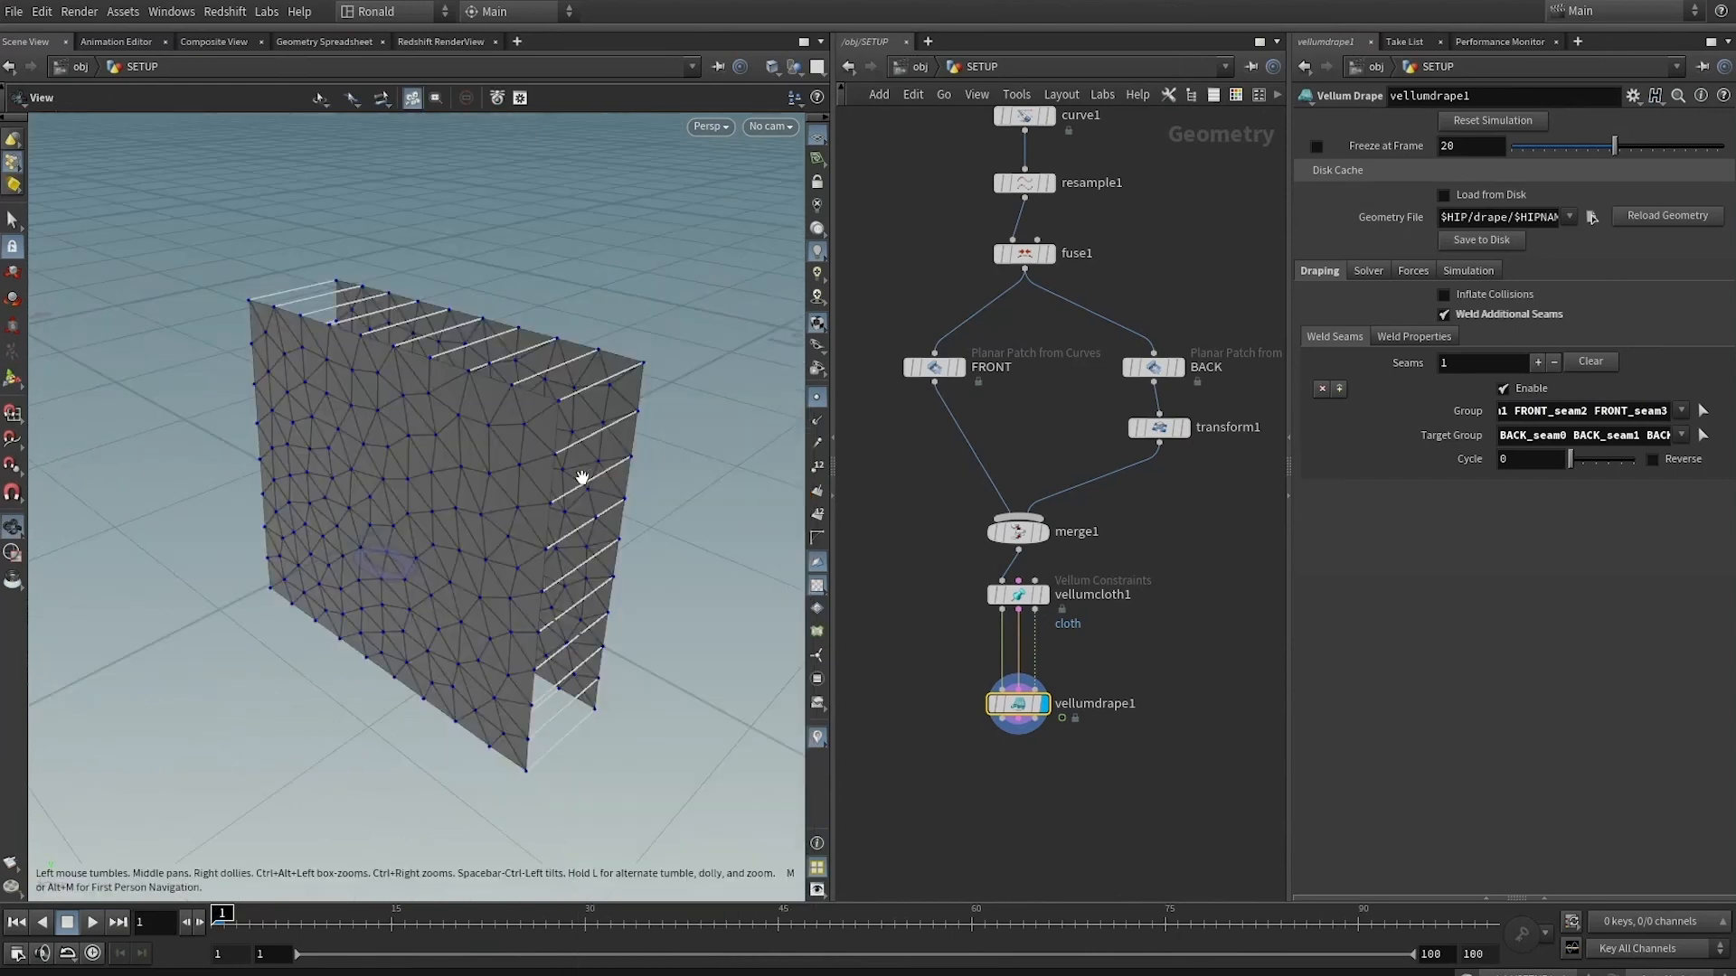
pyautogui.press('Up')
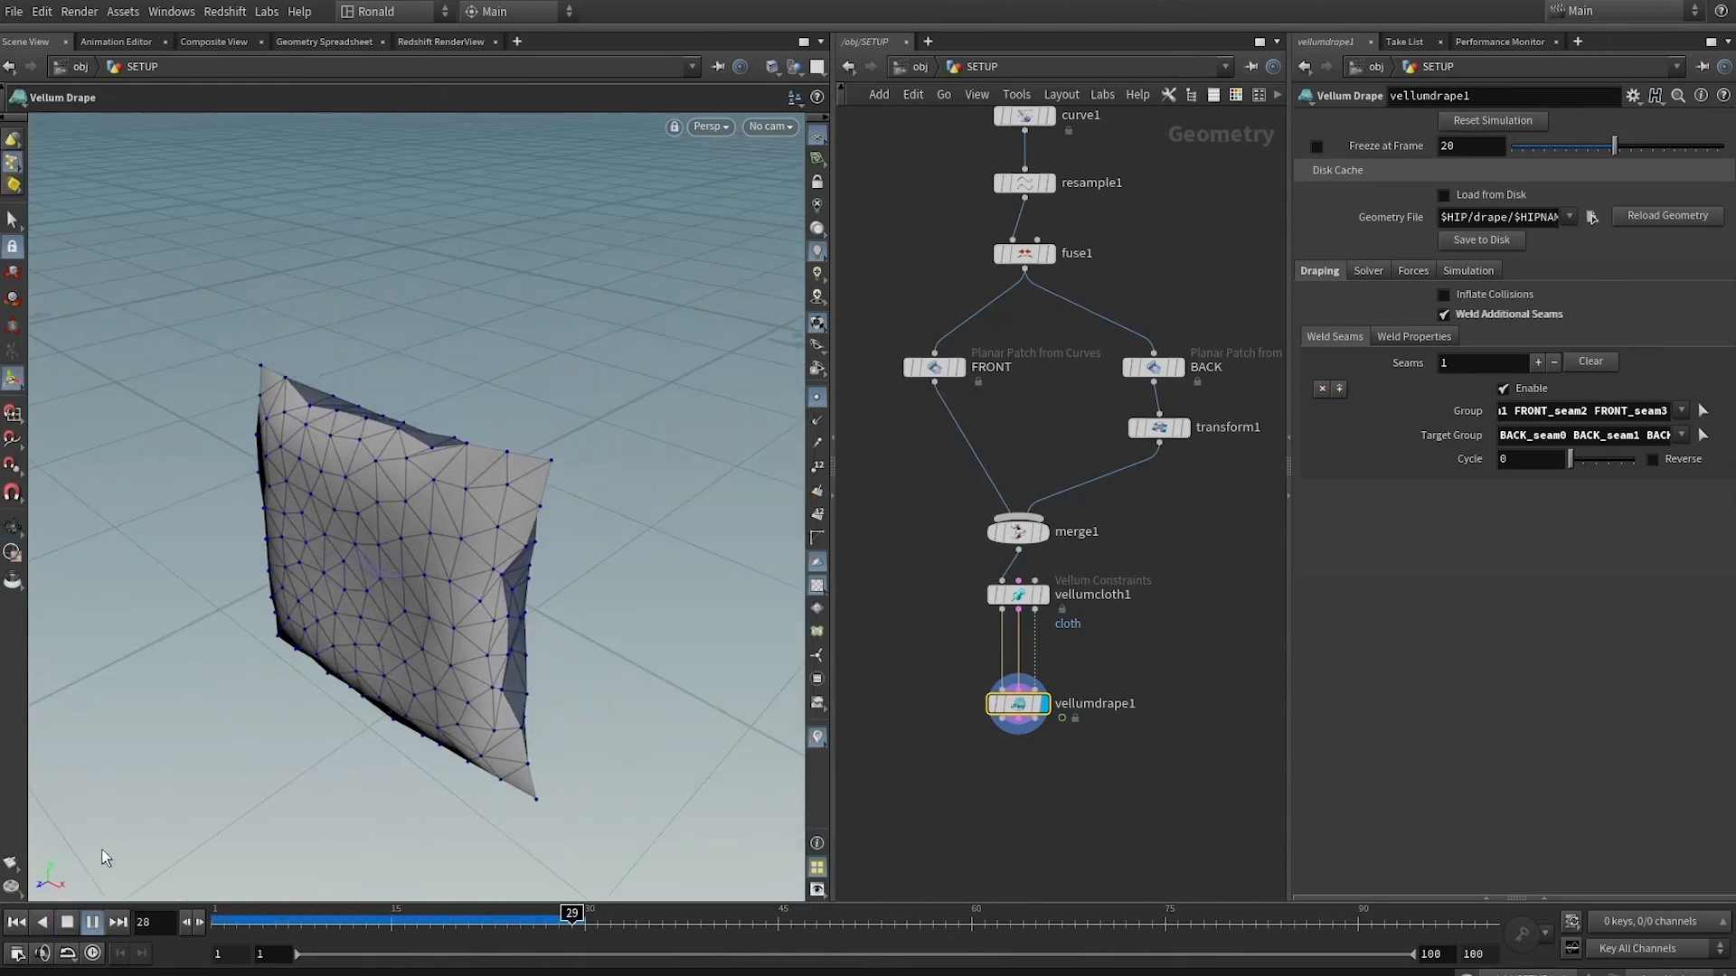
pyautogui.click(69, 922)
pyautogui.keyDown('alt'); pyautogui.moveTo(348, 636); pyautogui.dragTo(561, 630); pyautogui.keyUp('alt')
pyautogui.press('Up')
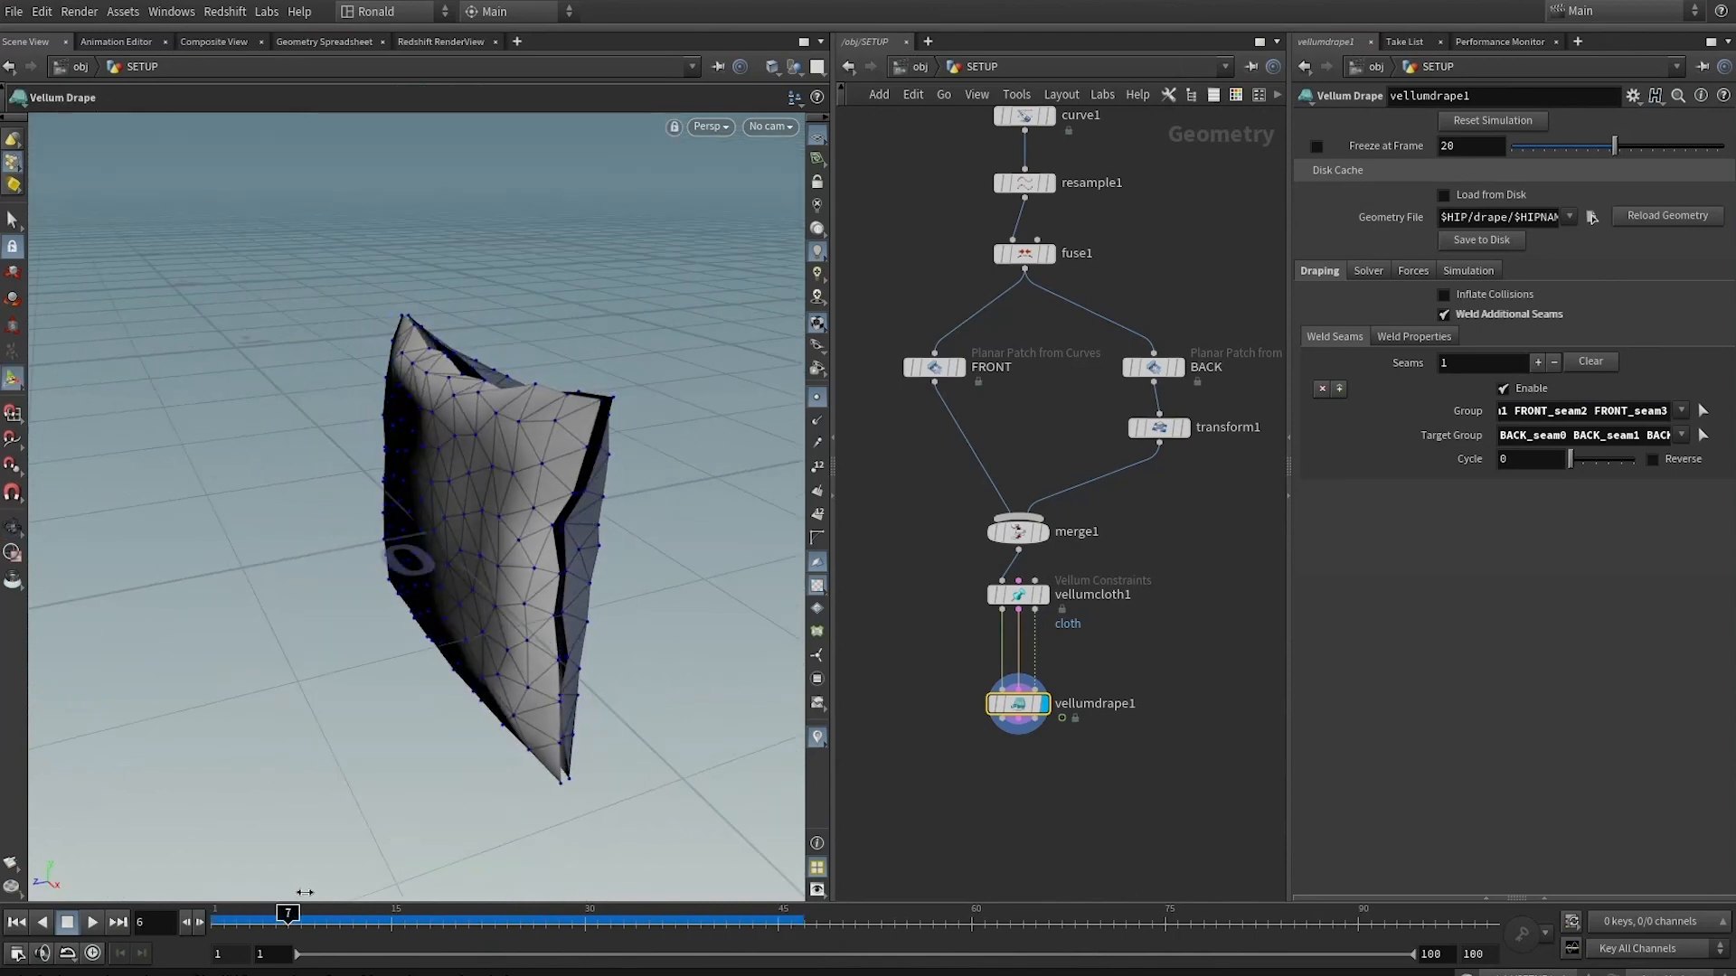
pyautogui.press('Up')
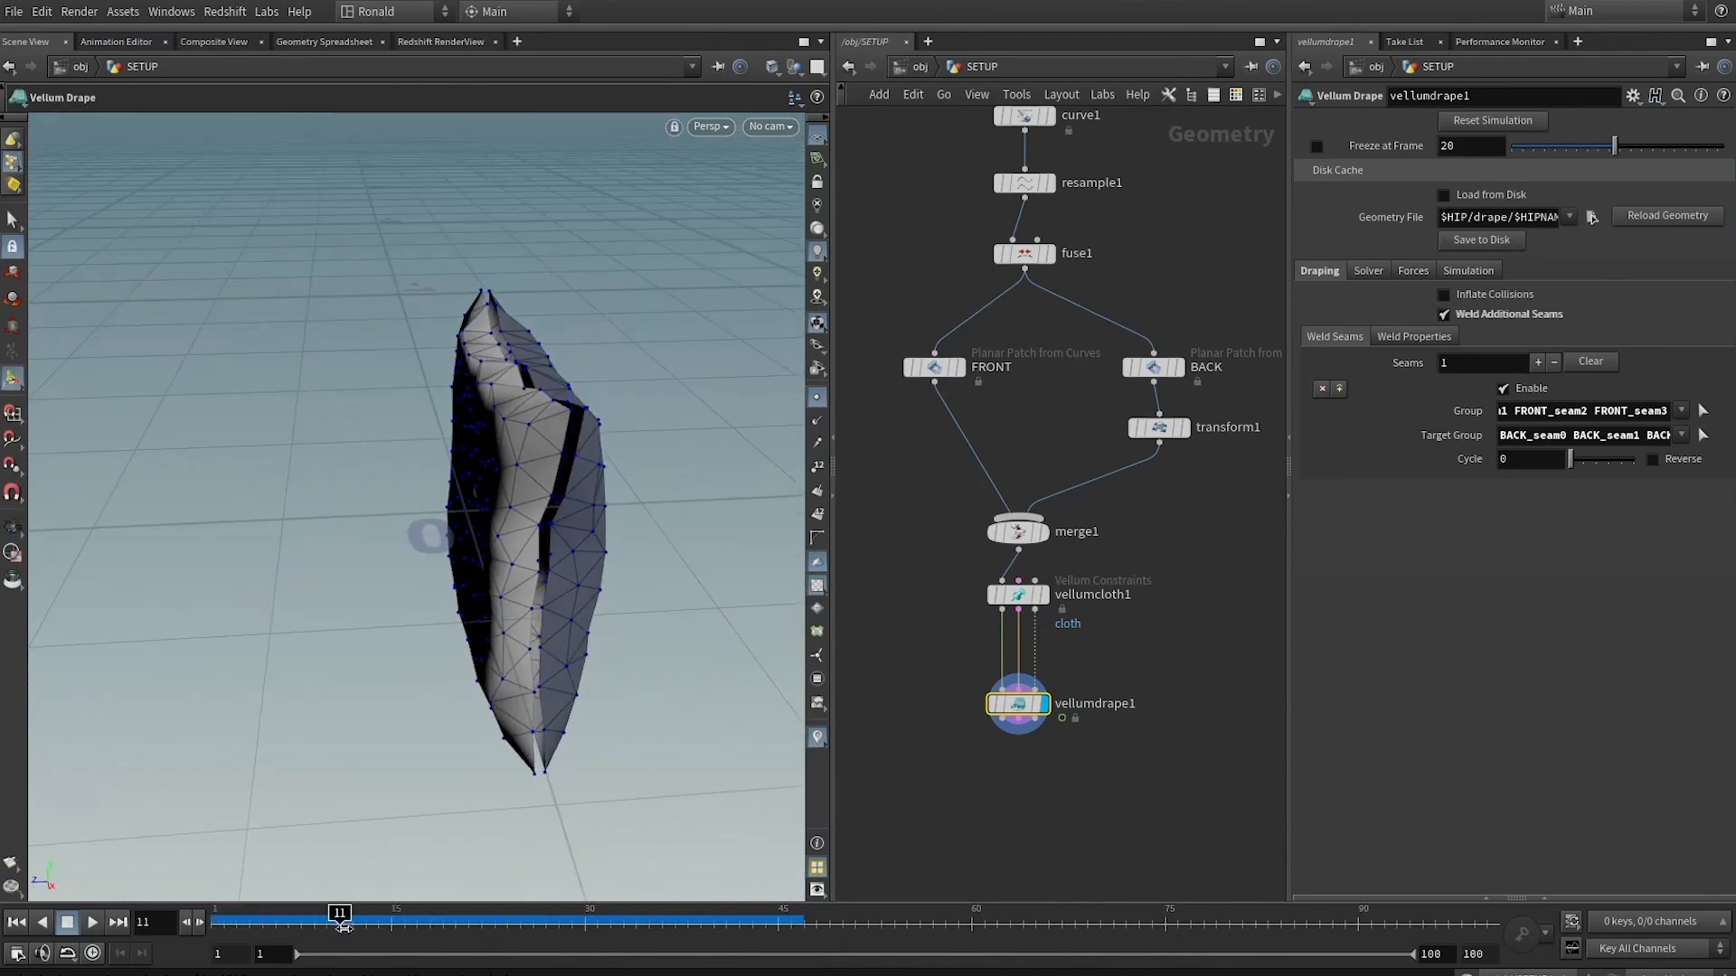
pyautogui.moveTo(341, 924); pyautogui.dragTo(350, 924)
# Set the drape's Welding Frame Delay to 0 in the weld properties
pyautogui.click(1408, 331)
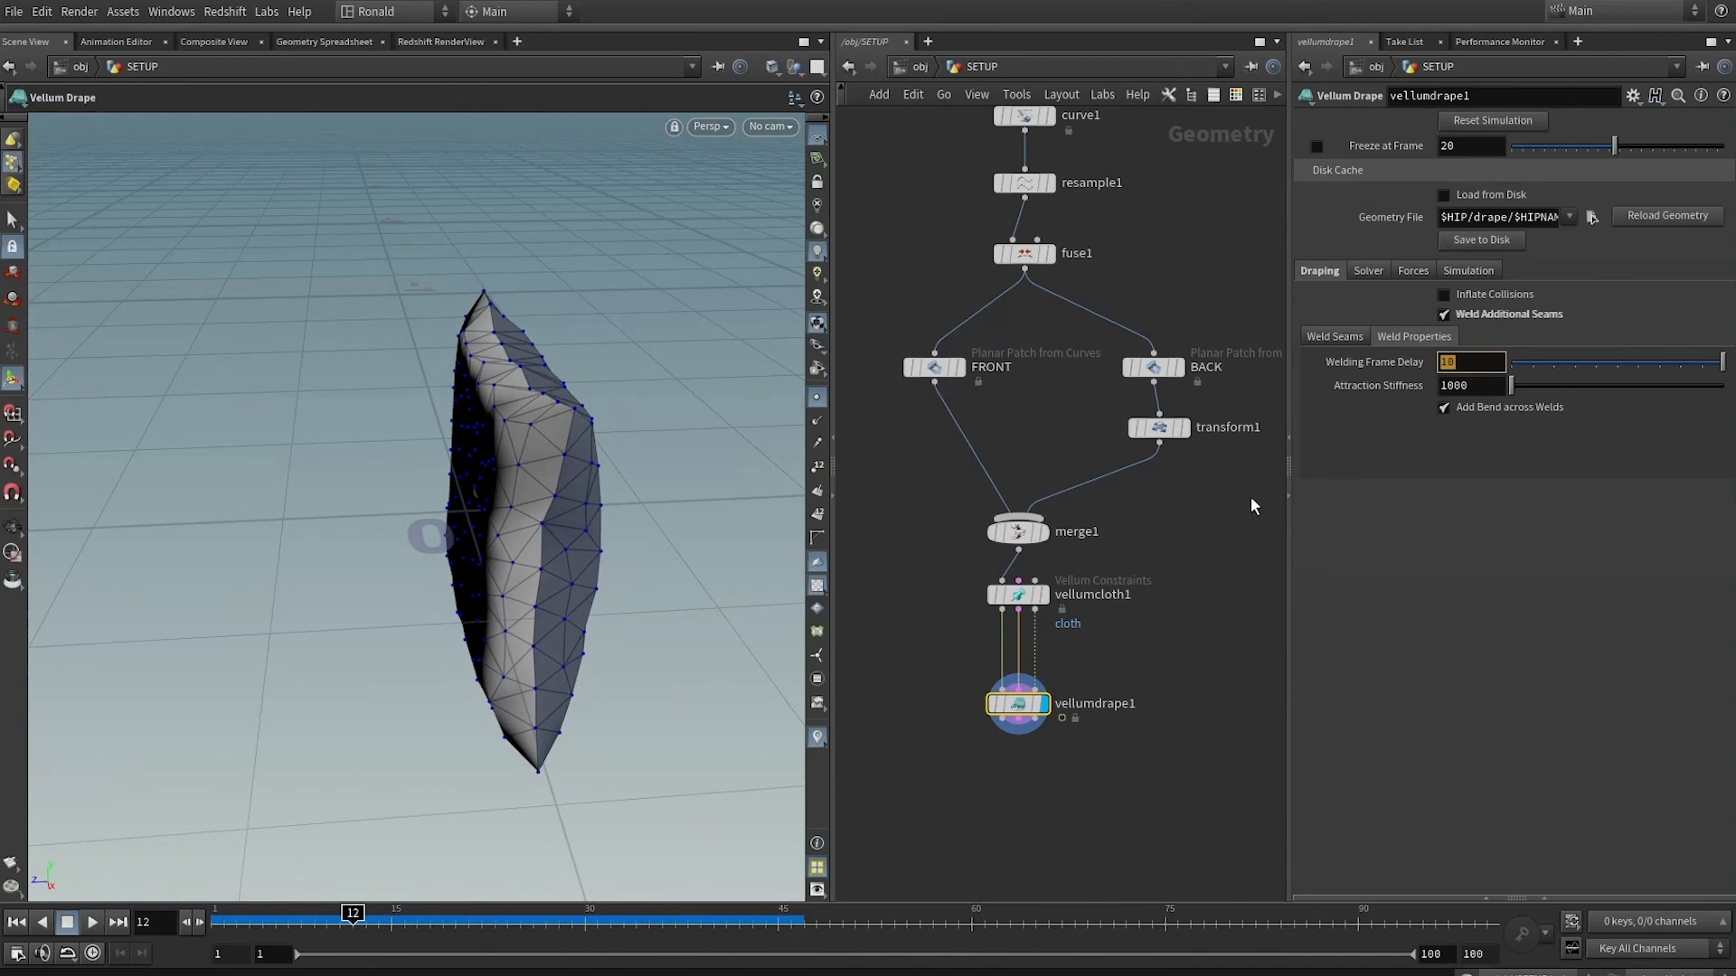
pyautogui.write('0')
pyautogui.press('Return')
pyautogui.press('Escape')
pyautogui.keyDown('alt'); pyautogui.moveTo(640, 418); pyautogui.dragTo(629, 414); pyautogui.keyUp('alt')
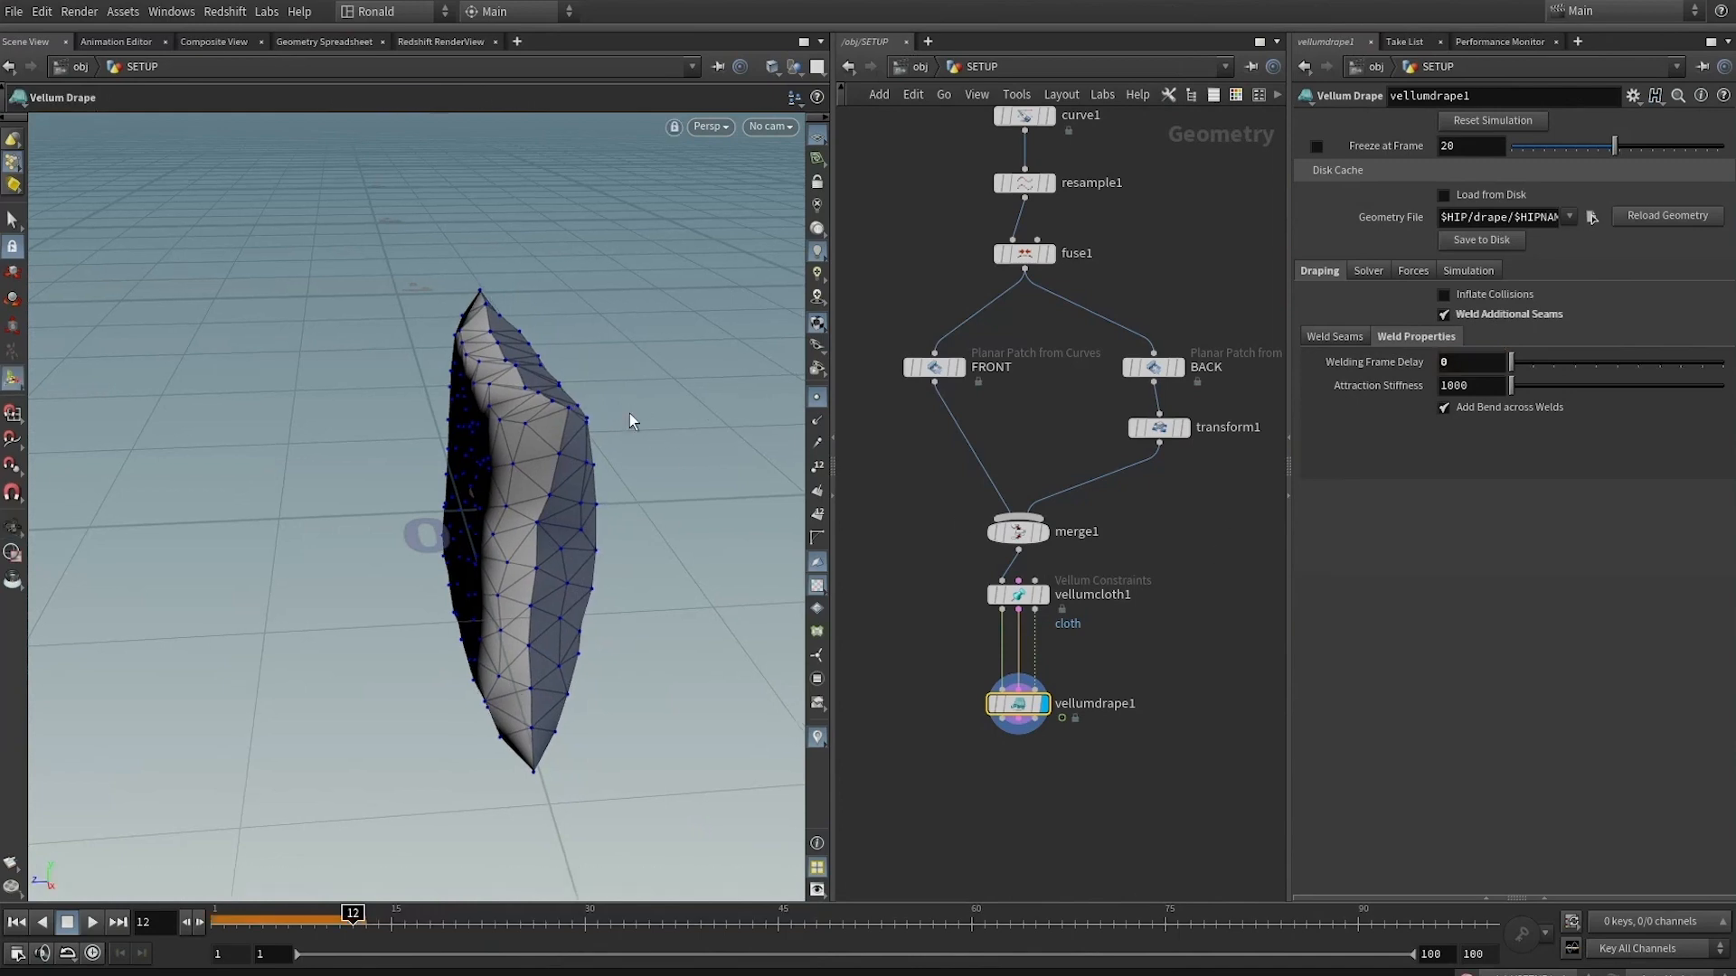
# Replay the drape from the start and scrub to frame 2 to examine the welded seams
pyautogui.hotkey('ctrl', 'Up')
pyautogui.press('Up')
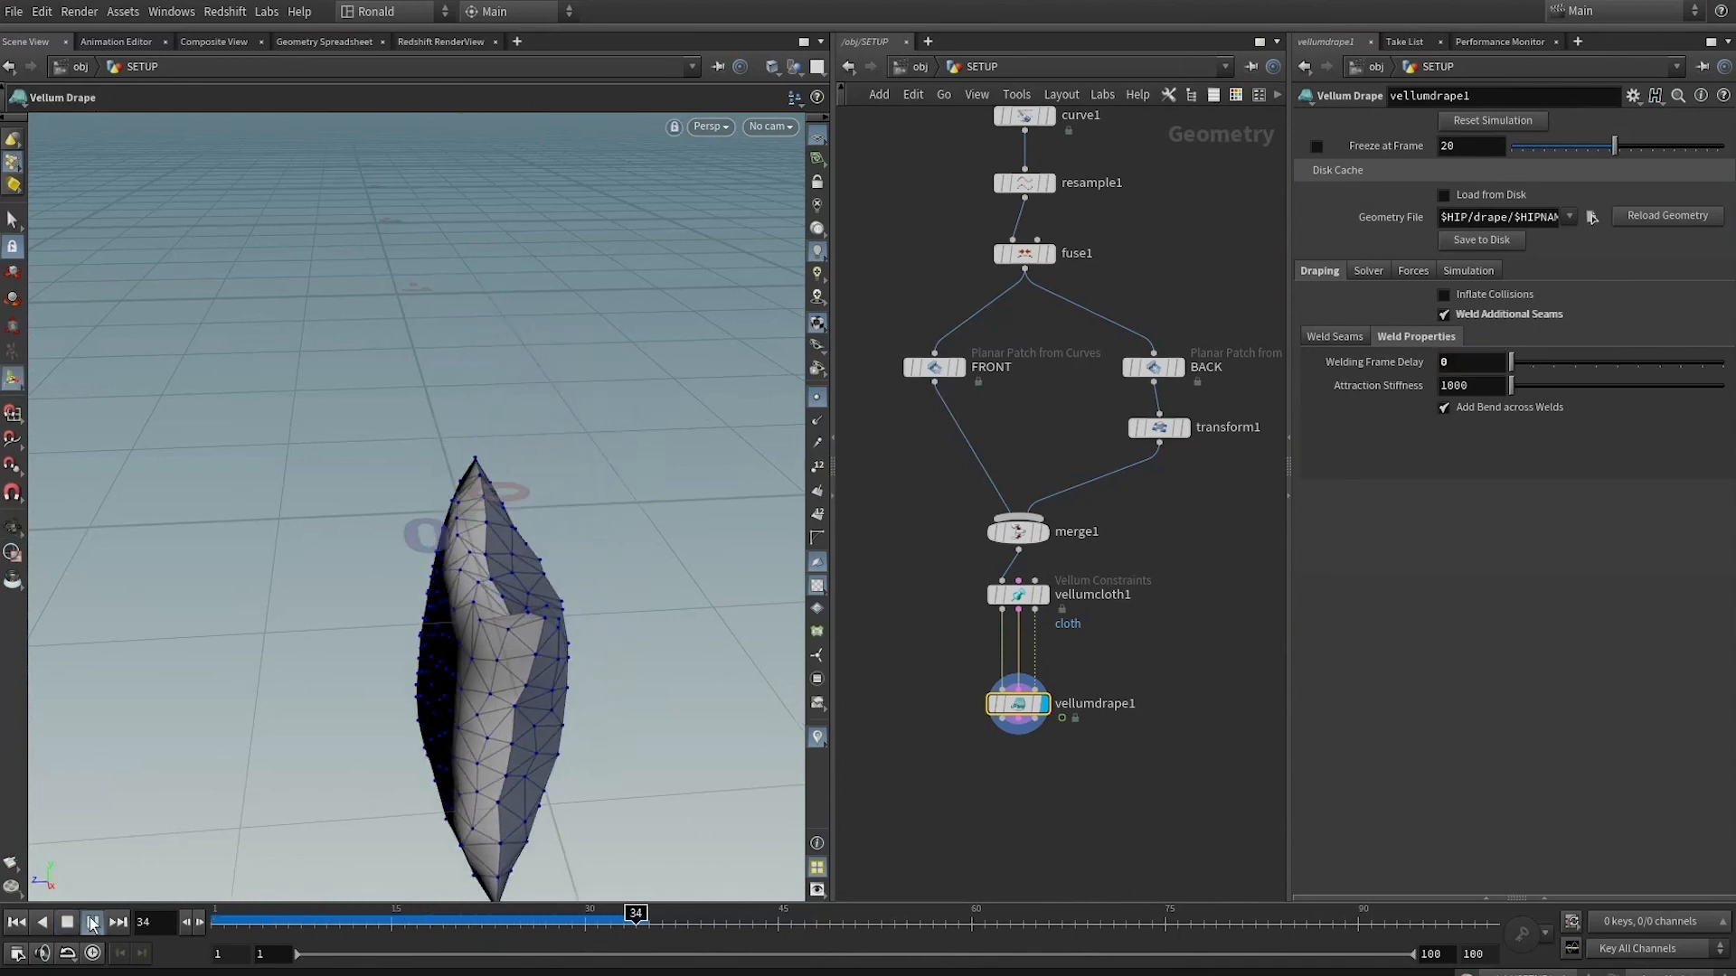
pyautogui.hotkey('ctrl', 'Up')
pyautogui.click(222, 934)
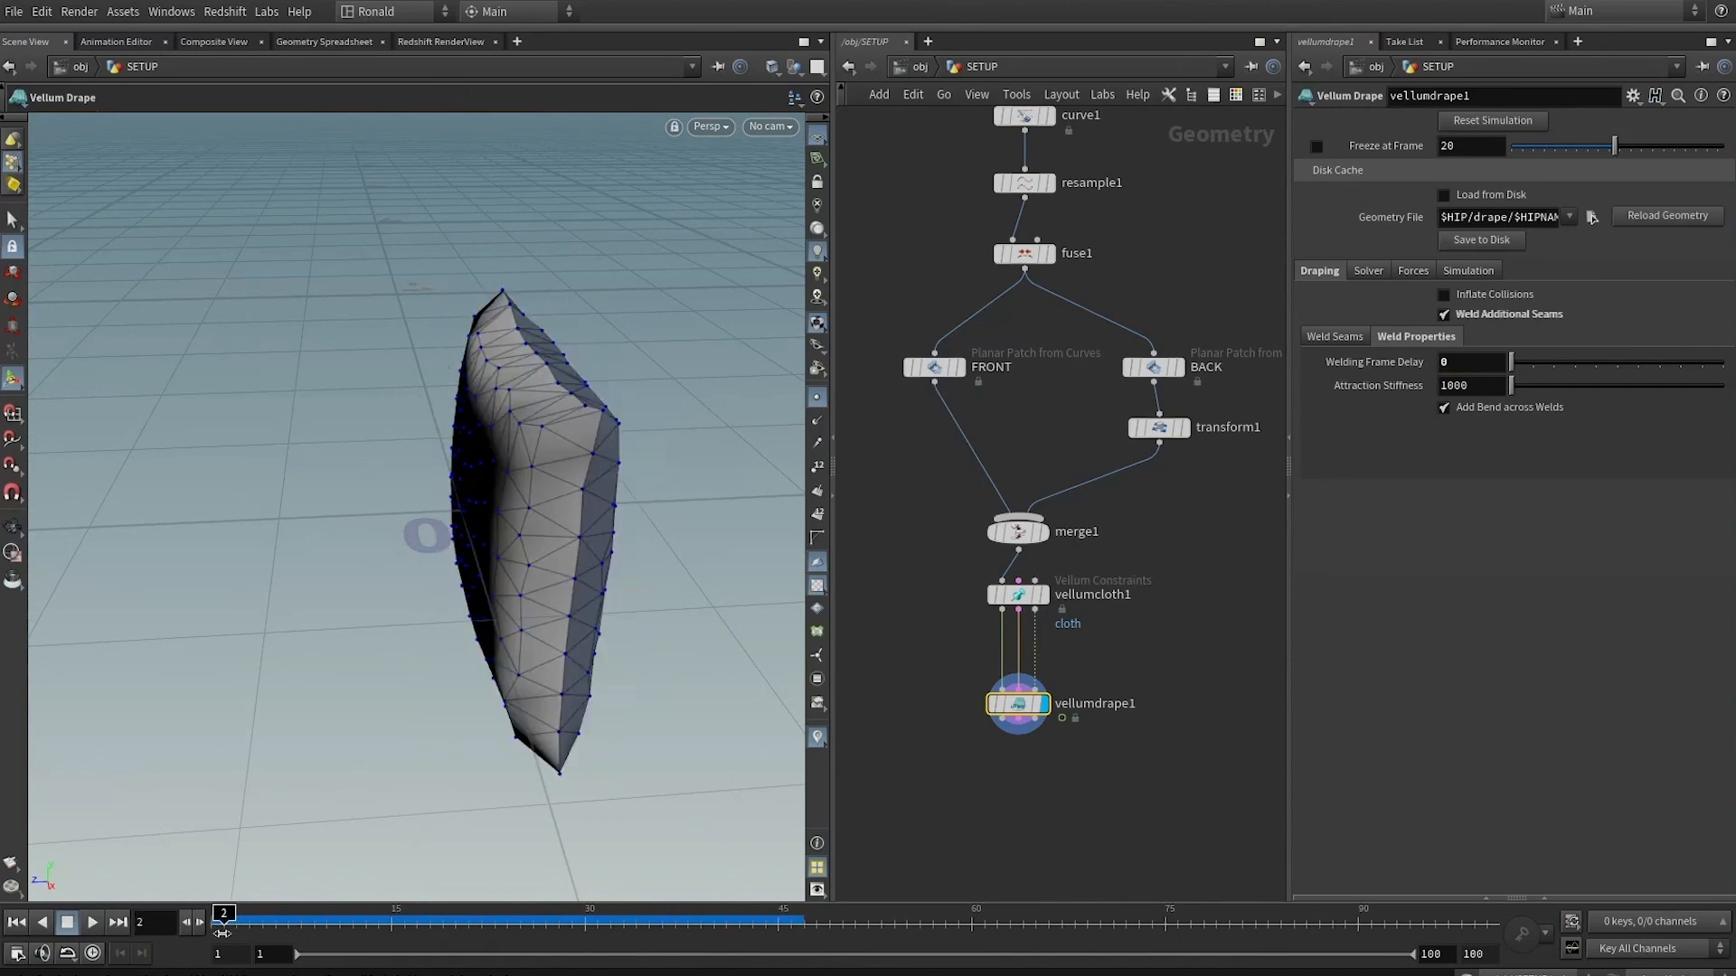
pyautogui.moveTo(222, 934); pyautogui.dragTo(224, 934)
pyautogui.keyDown('alt'); pyautogui.moveTo(509, 635); pyautogui.dragTo(352, 547); pyautogui.keyUp('alt')
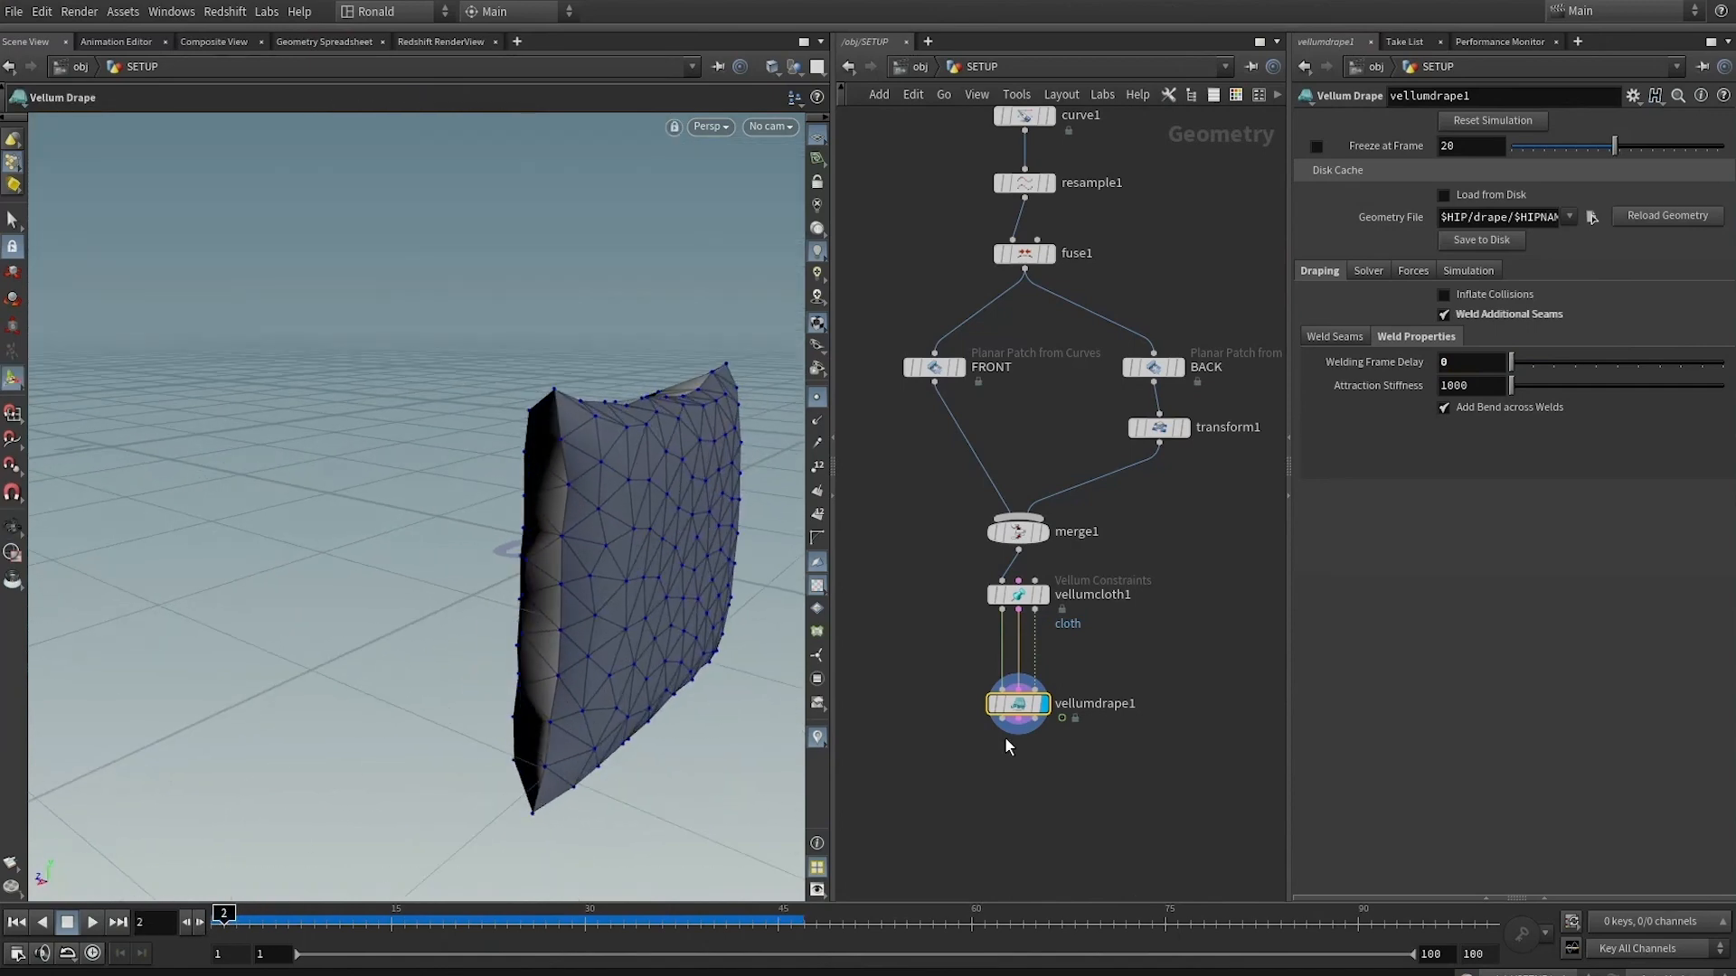
# Insert a Reverse node between the BACK patch's transform and the merge to flip its normals
pyautogui.moveTo(1019, 717)
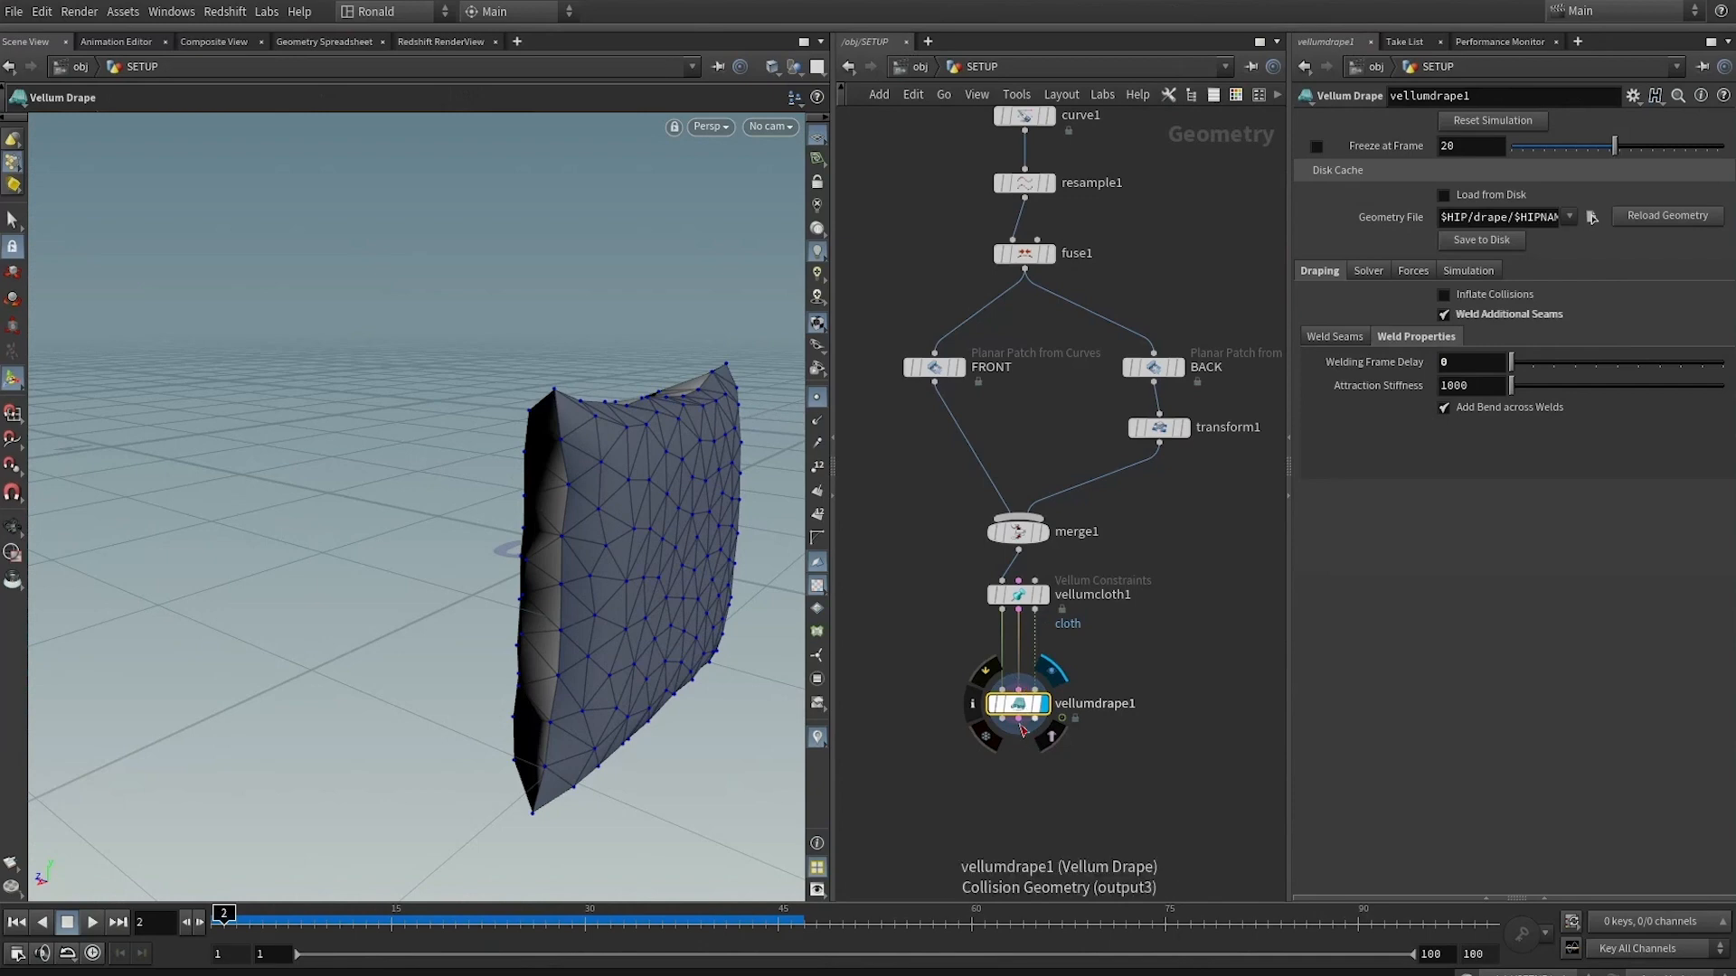
pyautogui.moveTo(1040, 760); pyautogui.dragTo(1057, 678, button='middle')
pyautogui.press('Escape')
pyautogui.moveTo(785, 602); pyautogui.dragTo(601, 474)
pyautogui.press('Return')
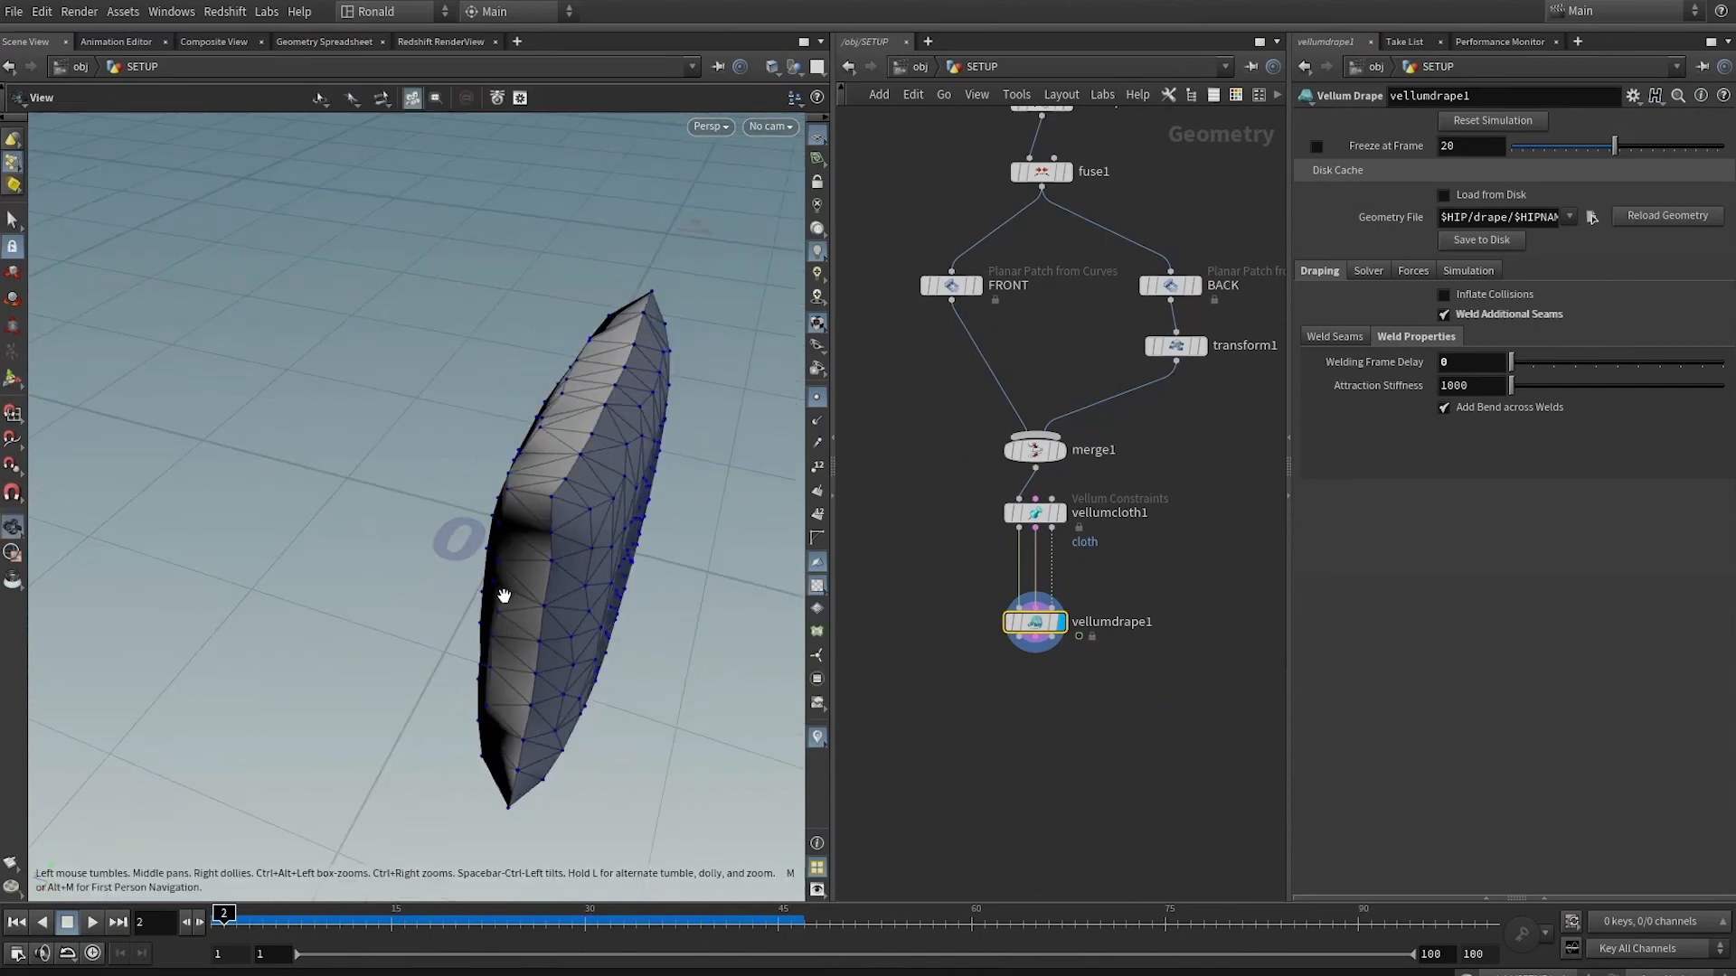
pyautogui.keyDown('alt'); pyautogui.moveTo(633, 404); pyautogui.dragTo(612, 391); pyautogui.keyUp('alt')
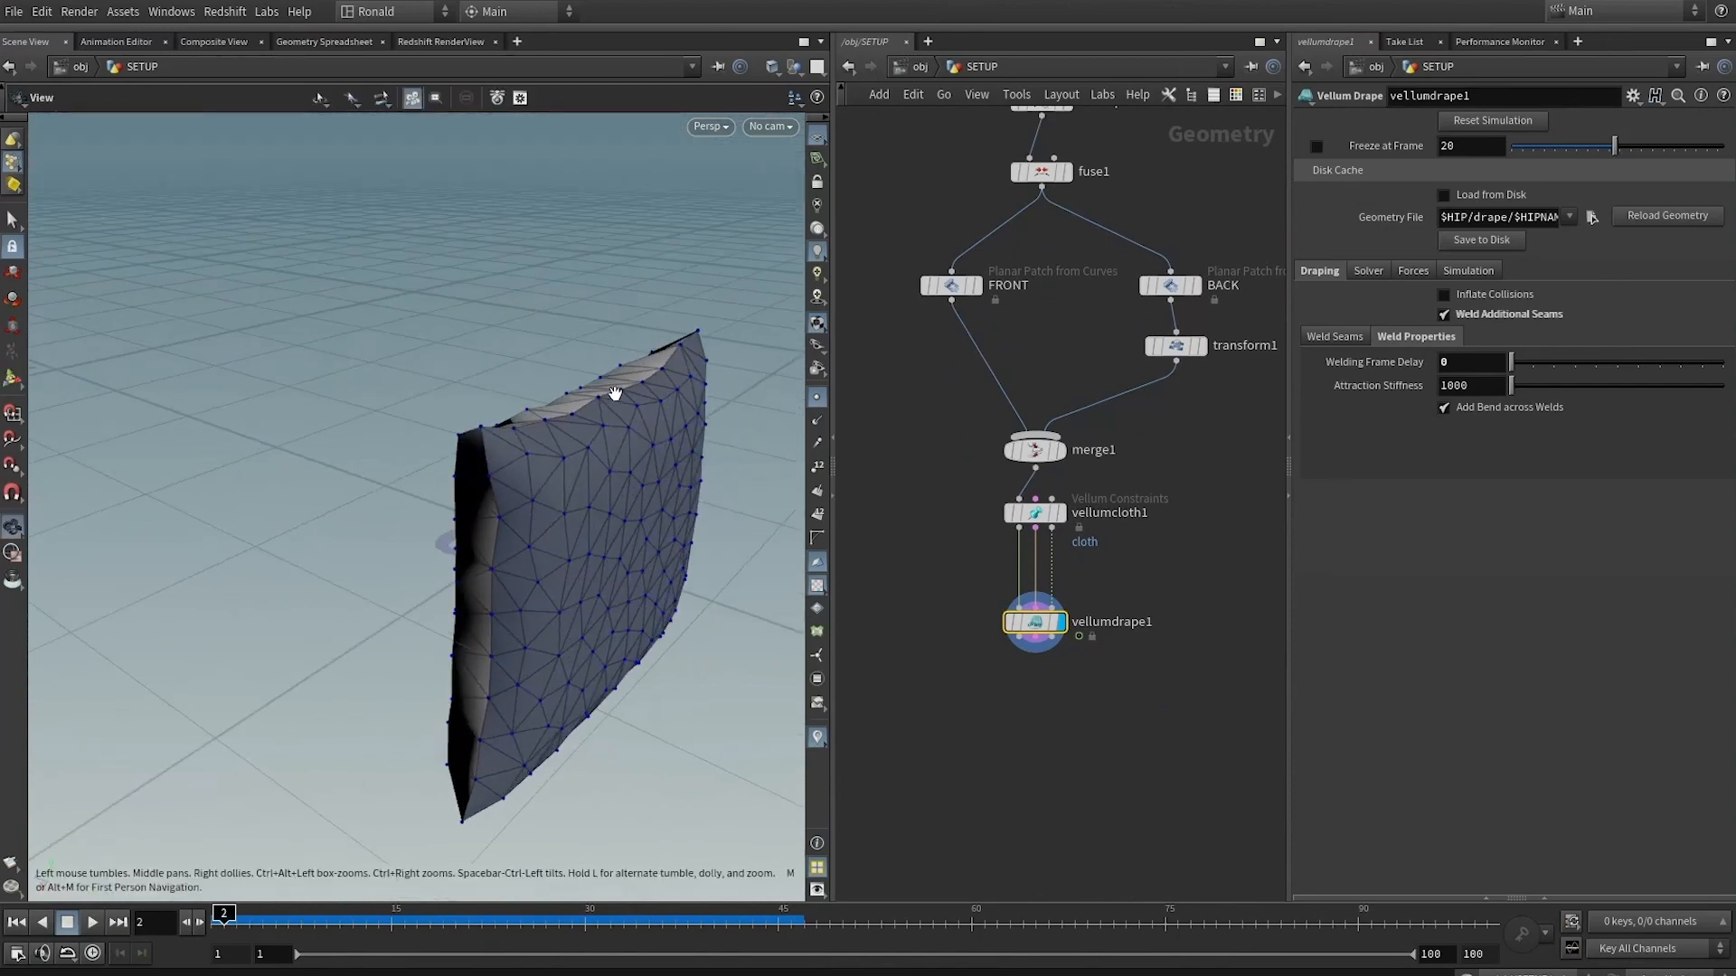
pyautogui.press('Tab')
pyautogui.write('reve')
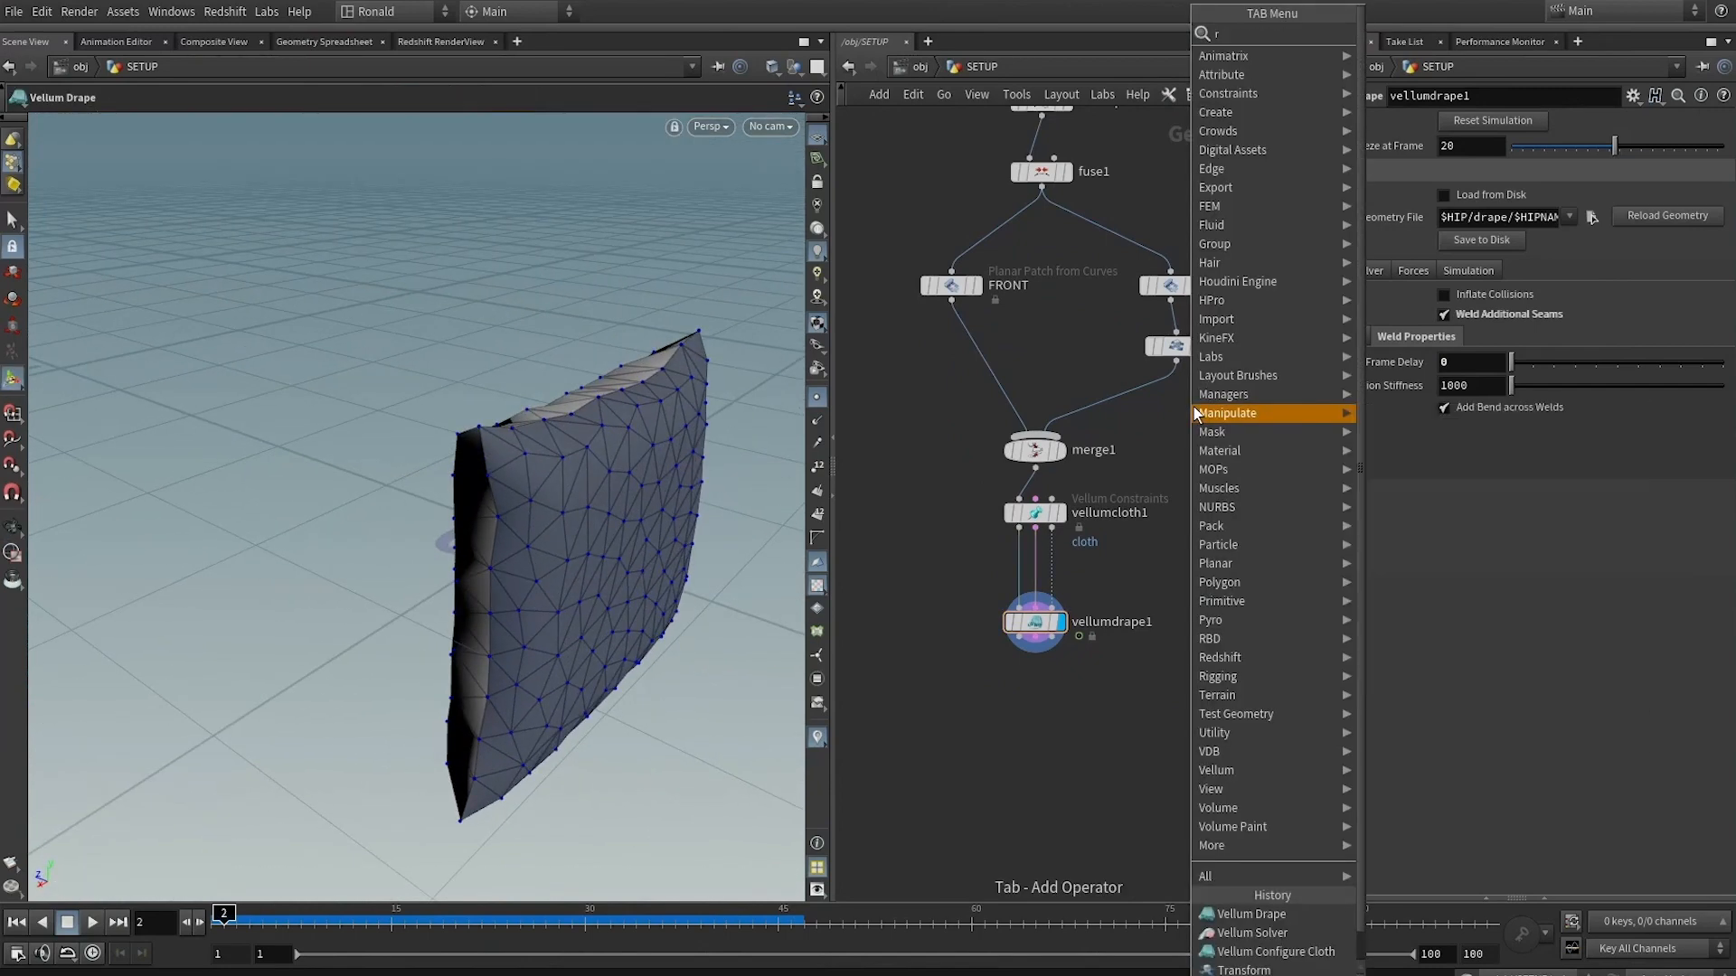
pyautogui.press('Return')
pyautogui.click(1154, 415)
# Play the drape with the reversed back patch, return to the first frame and inspect both patches
pyautogui.press('Up')
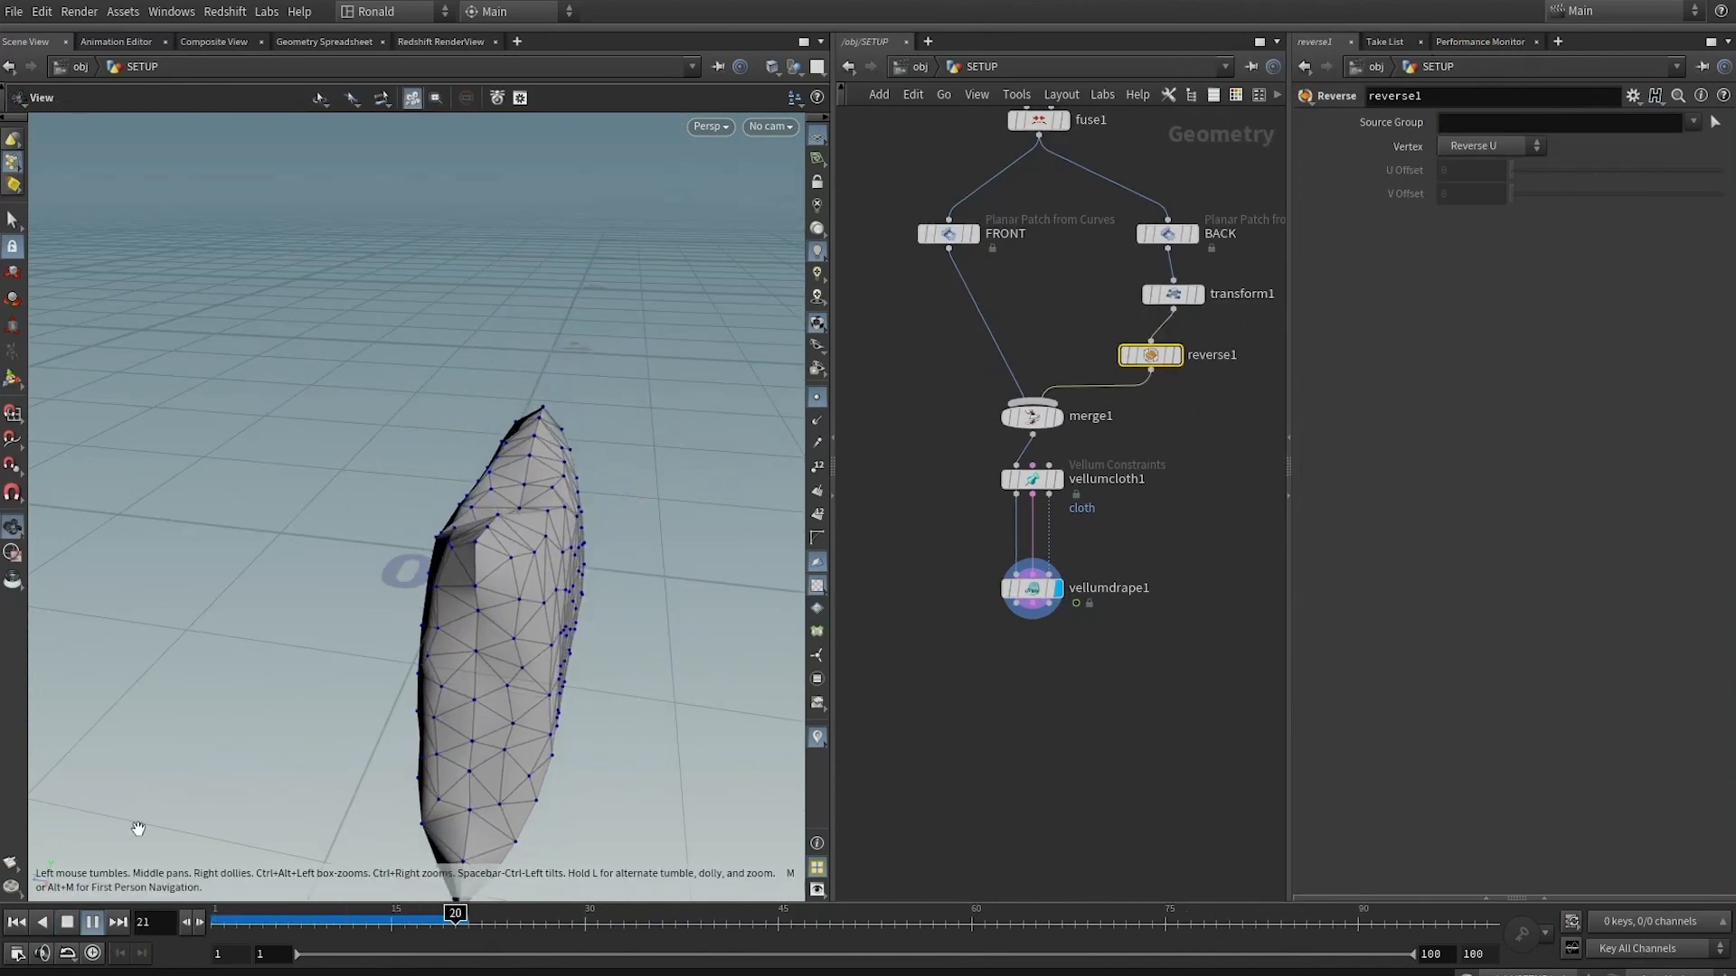
pyautogui.click(93, 921)
pyautogui.hotkey('ctrl', 'Up')
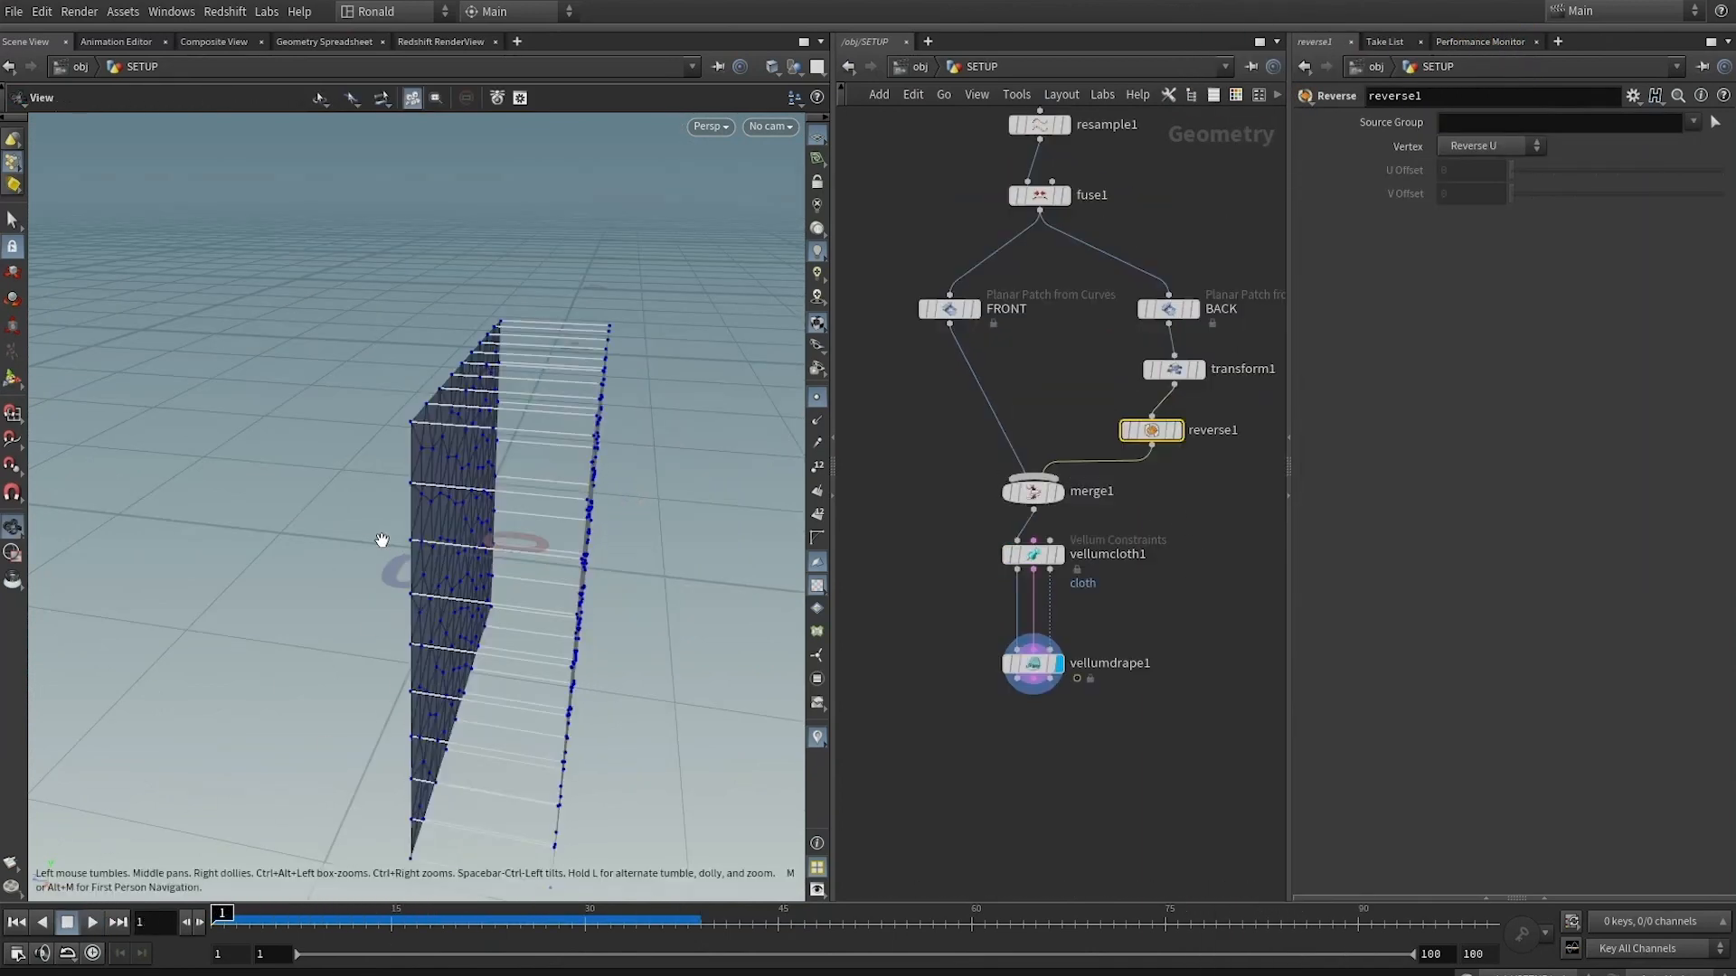
pyautogui.moveTo(384, 543); pyautogui.dragTo(416, 509)
# Set the Interior Edge Length of both the FRONT and BACK patches to .02 and hide the viewport points
pyautogui.moveTo(952, 377); pyautogui.dragTo(966, 497, button='middle')
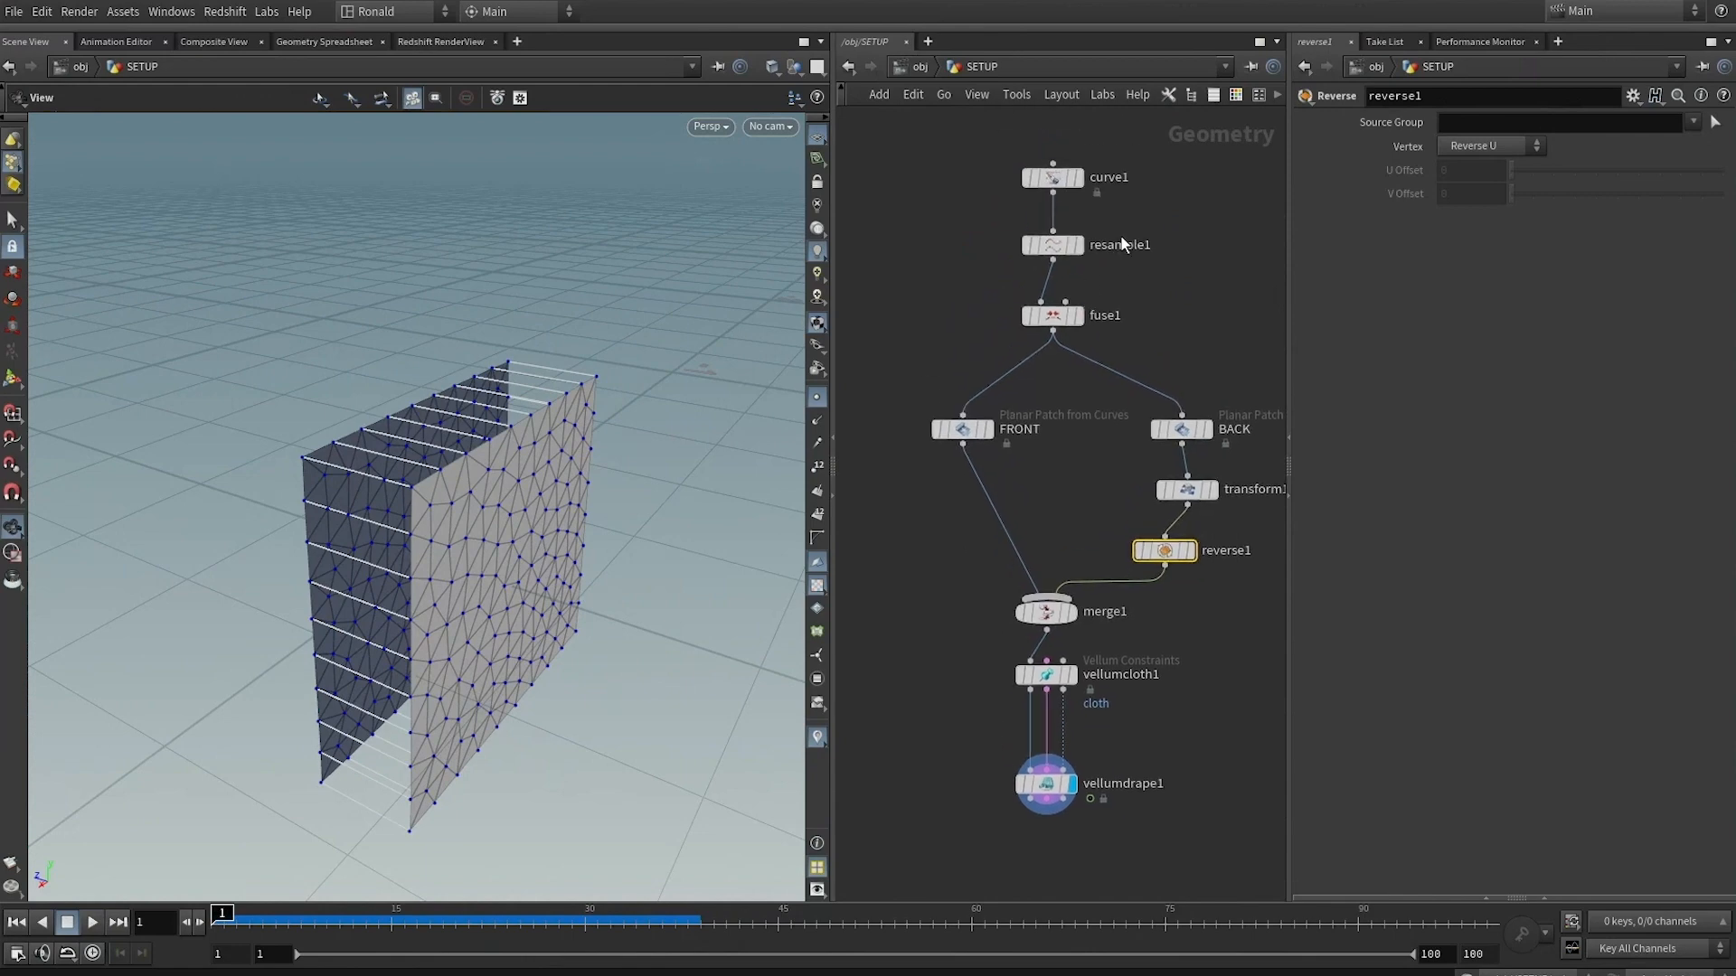
pyautogui.moveTo(1001, 253); pyautogui.dragTo(993, 262)
pyautogui.moveTo(1211, 382); pyautogui.dragTo(945, 445)
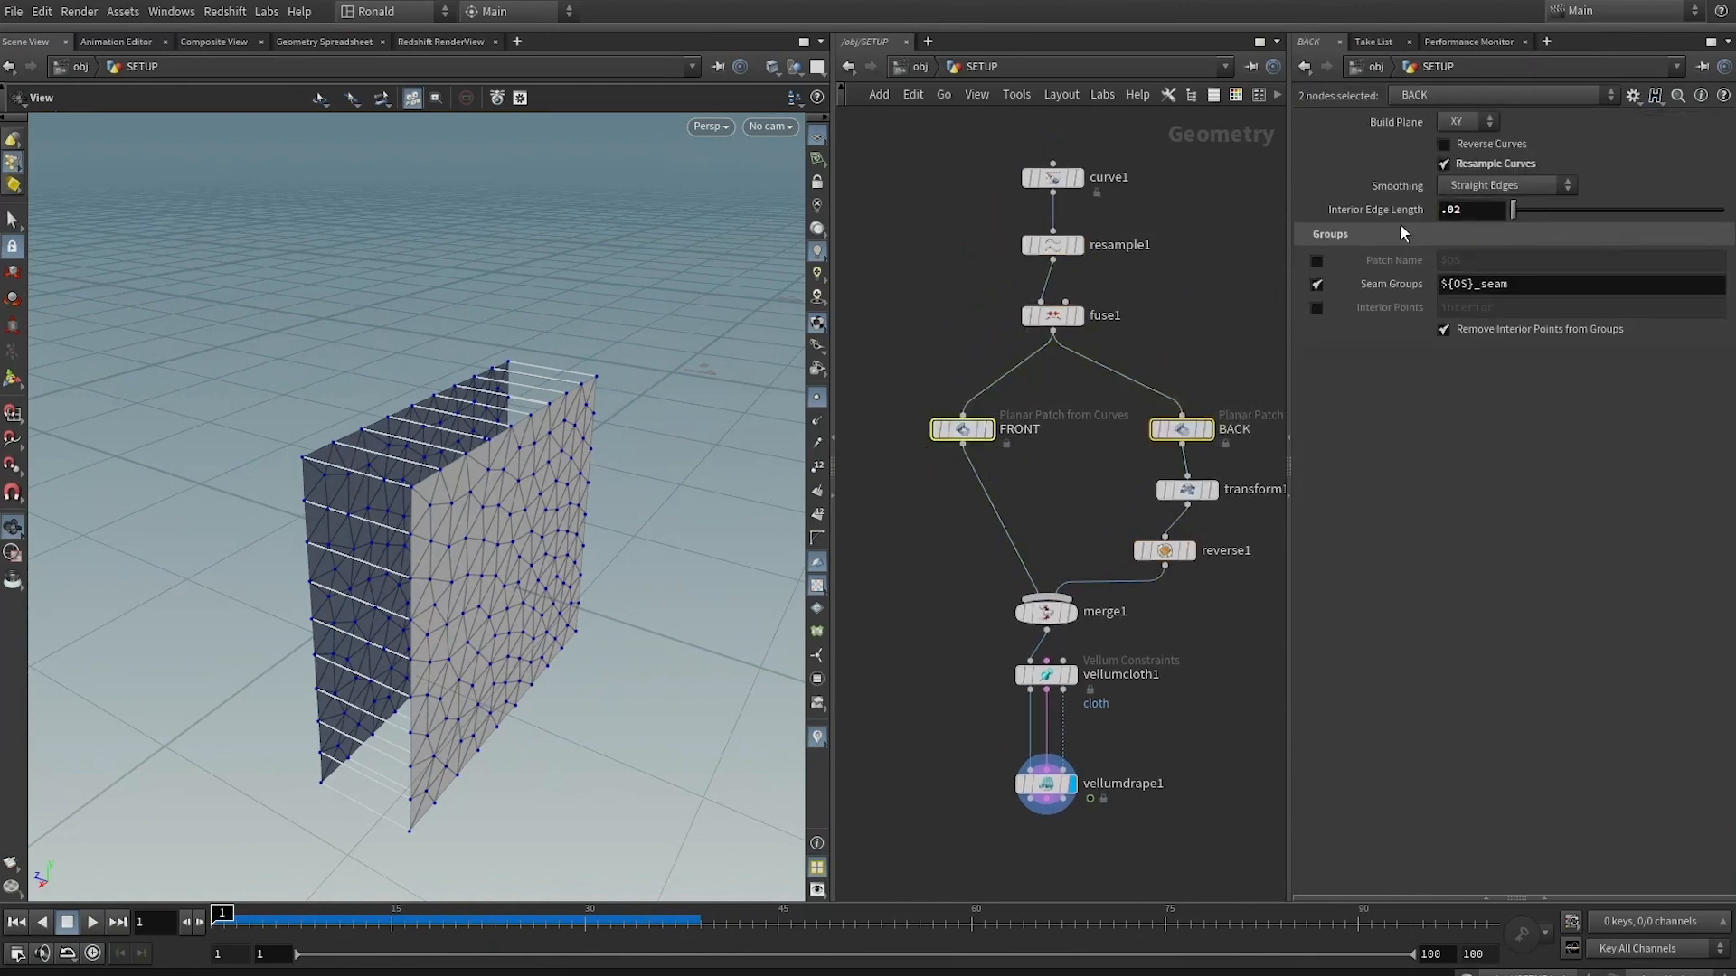
pyautogui.moveTo(1080, 478); pyautogui.dragTo(1065, 396, button='middle')
pyautogui.moveTo(508, 425); pyautogui.dragTo(597, 457)
pyautogui.click(817, 397)
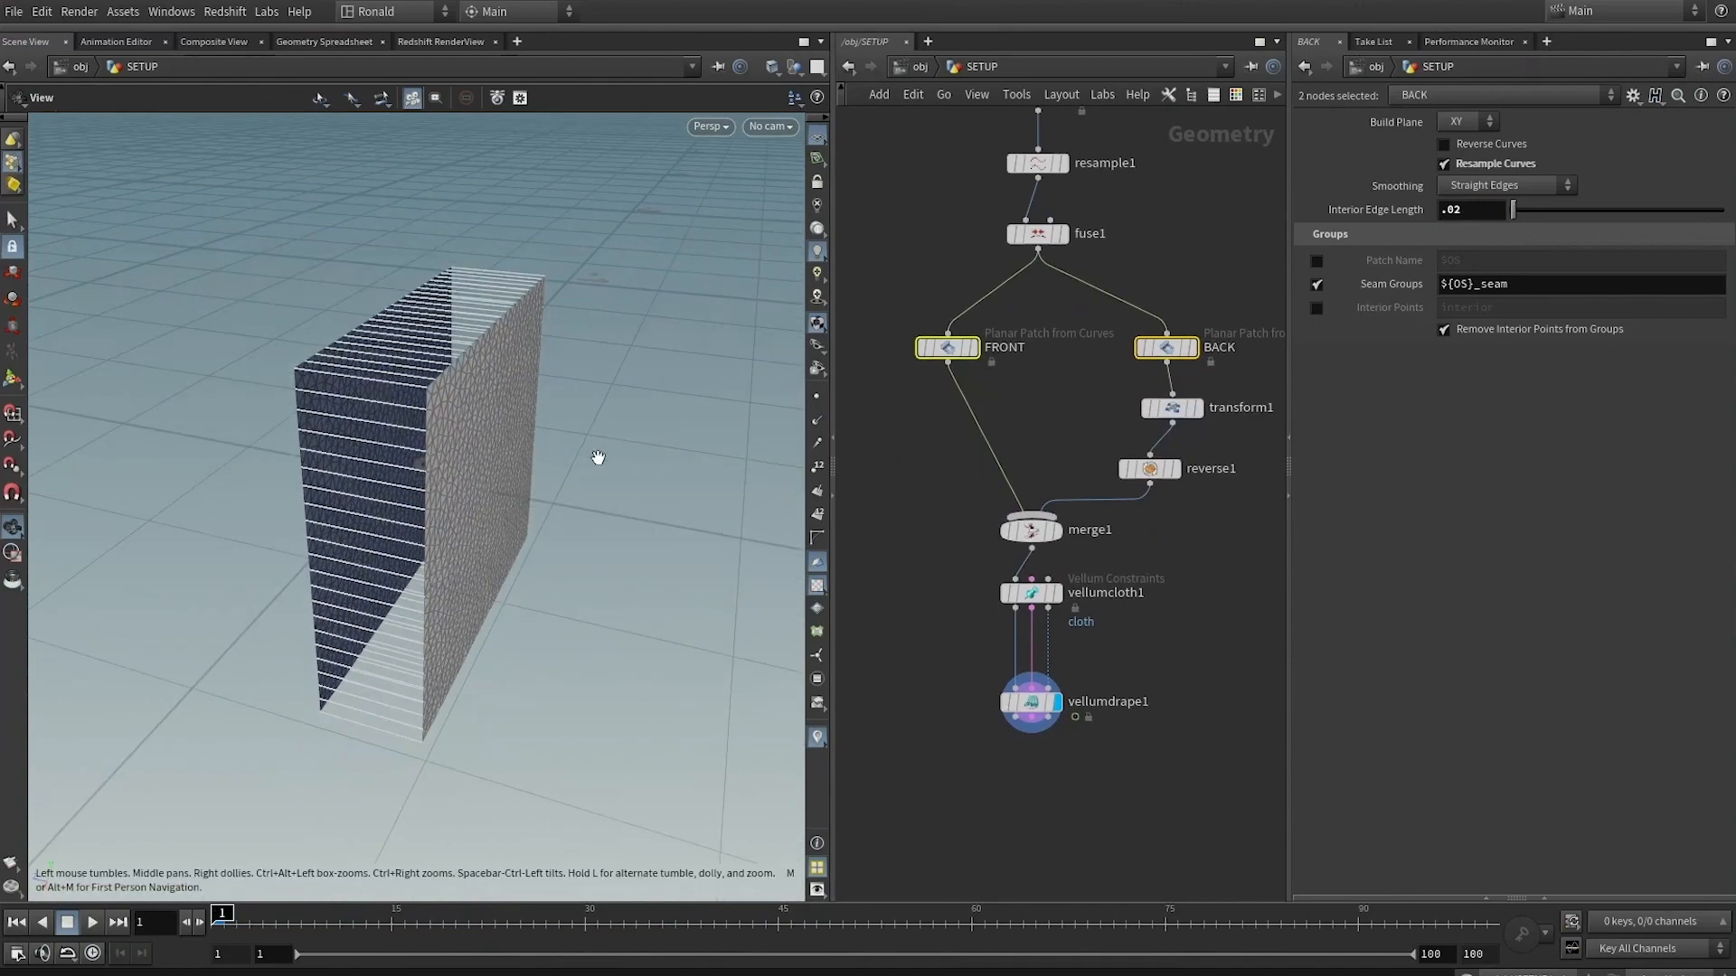
# Play the drape with the finer patches, return to the first frame and examine both patches
pyautogui.press('Up')
pyautogui.hotkey('ctrl', 'Up')
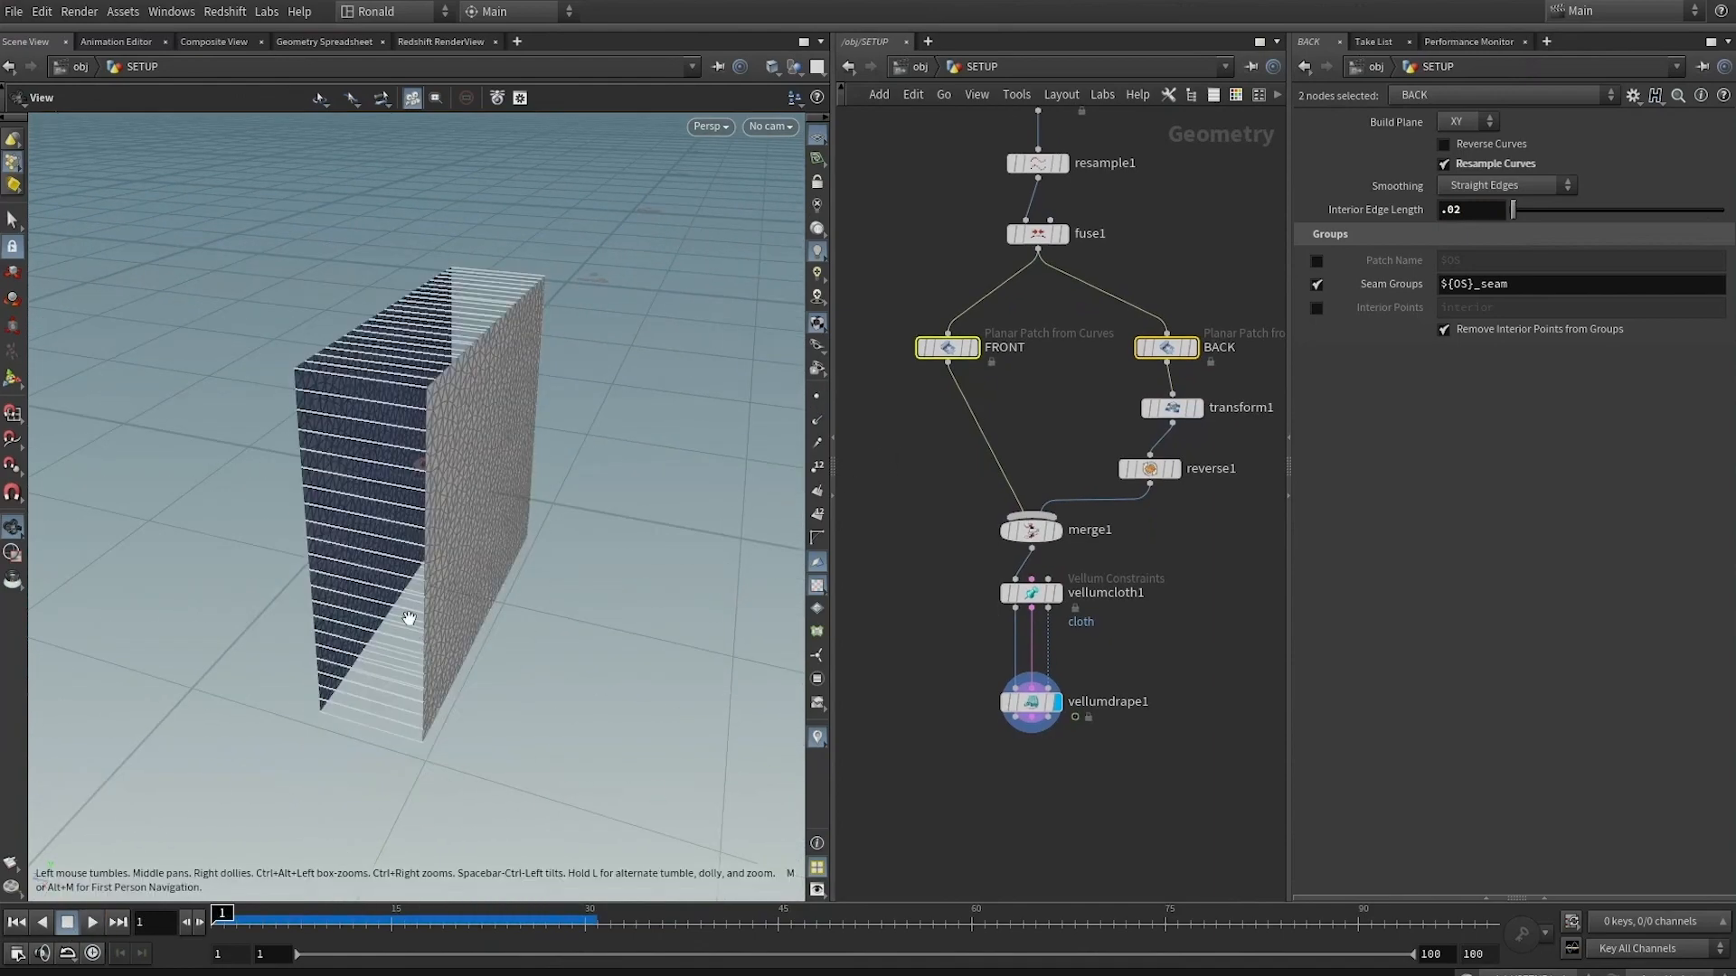
pyautogui.moveTo(408, 618); pyautogui.dragTo(398, 605)
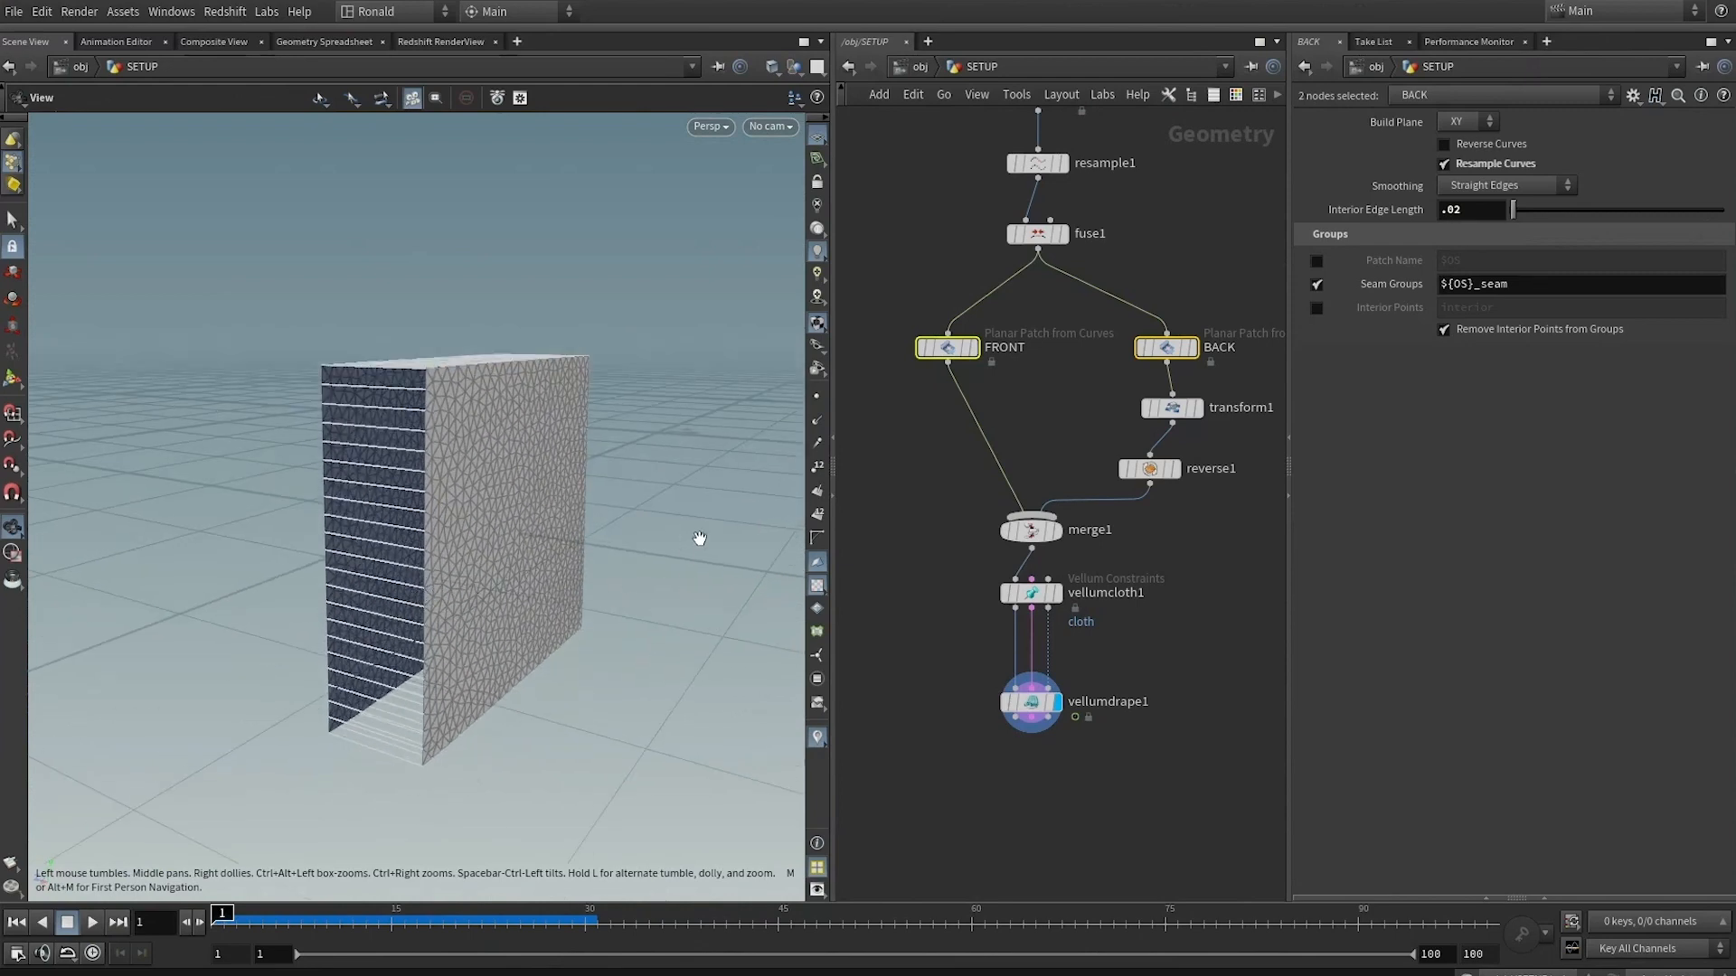
# Freeze the Vellum Drape output at frame 15, with the timeline at that frame
pyautogui.click(1032, 702)
pyautogui.moveTo(356, 929)
pyautogui.mouseDown()
pyautogui.moveTo(237, 933)
pyautogui.moveTo(391, 933)
pyautogui.mouseUp()
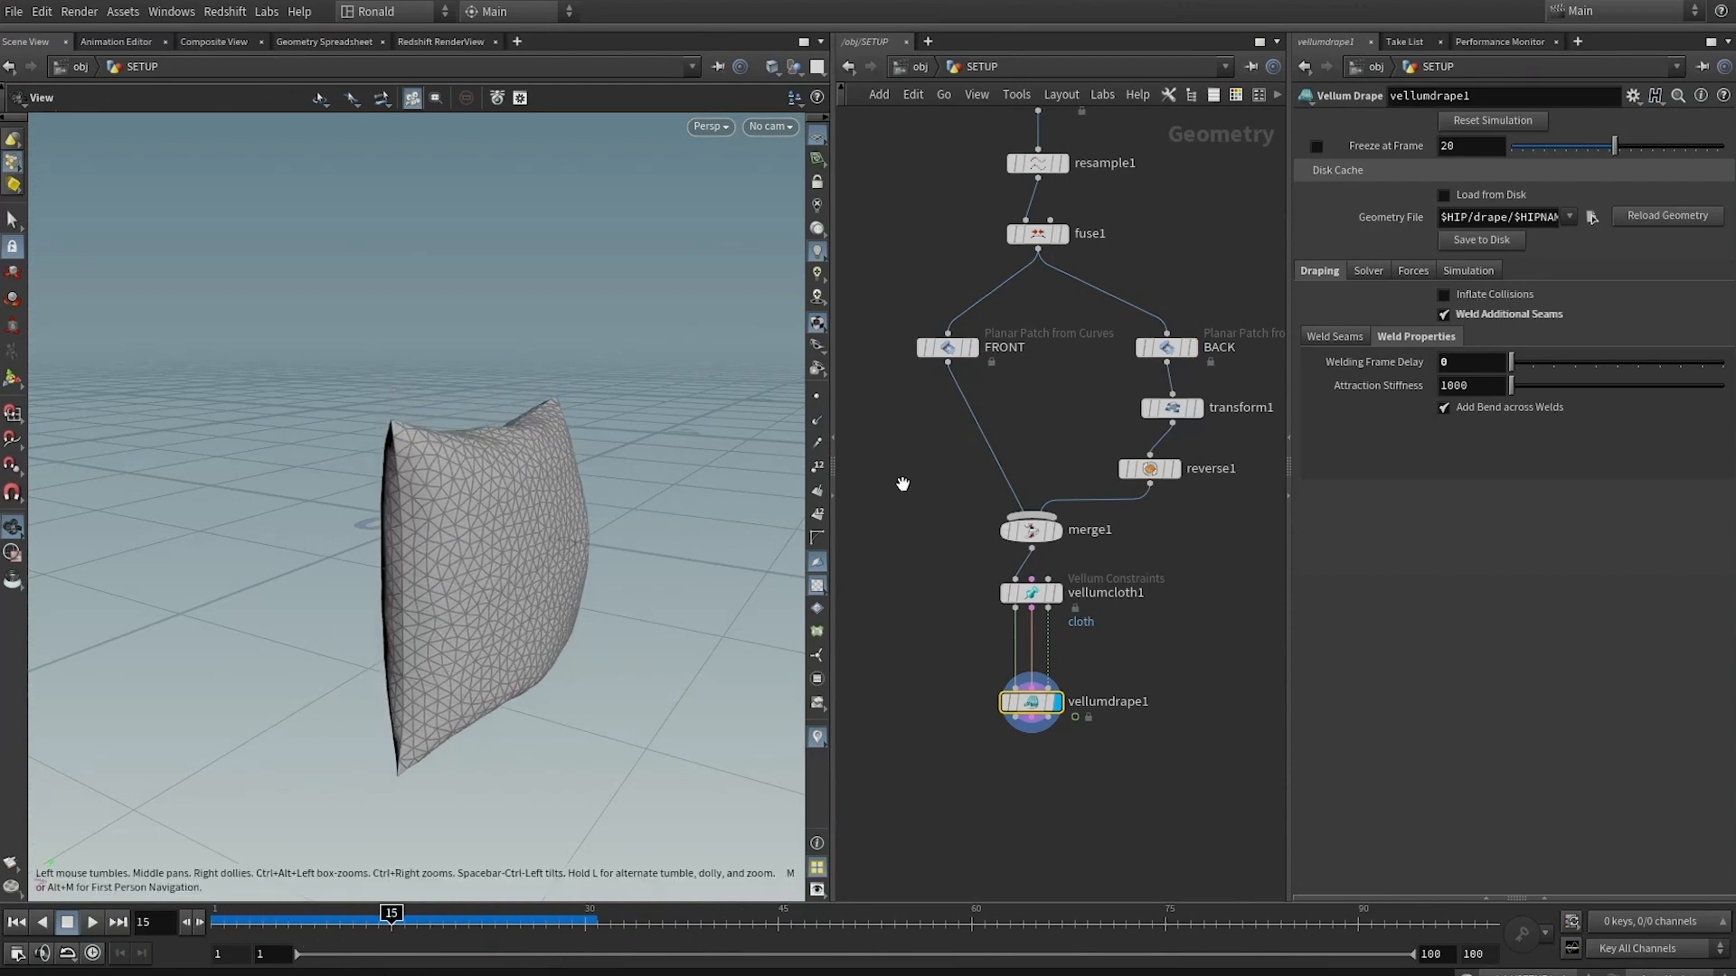
pyautogui.click(1397, 150)
pyautogui.write('15')
pyautogui.press('Return')
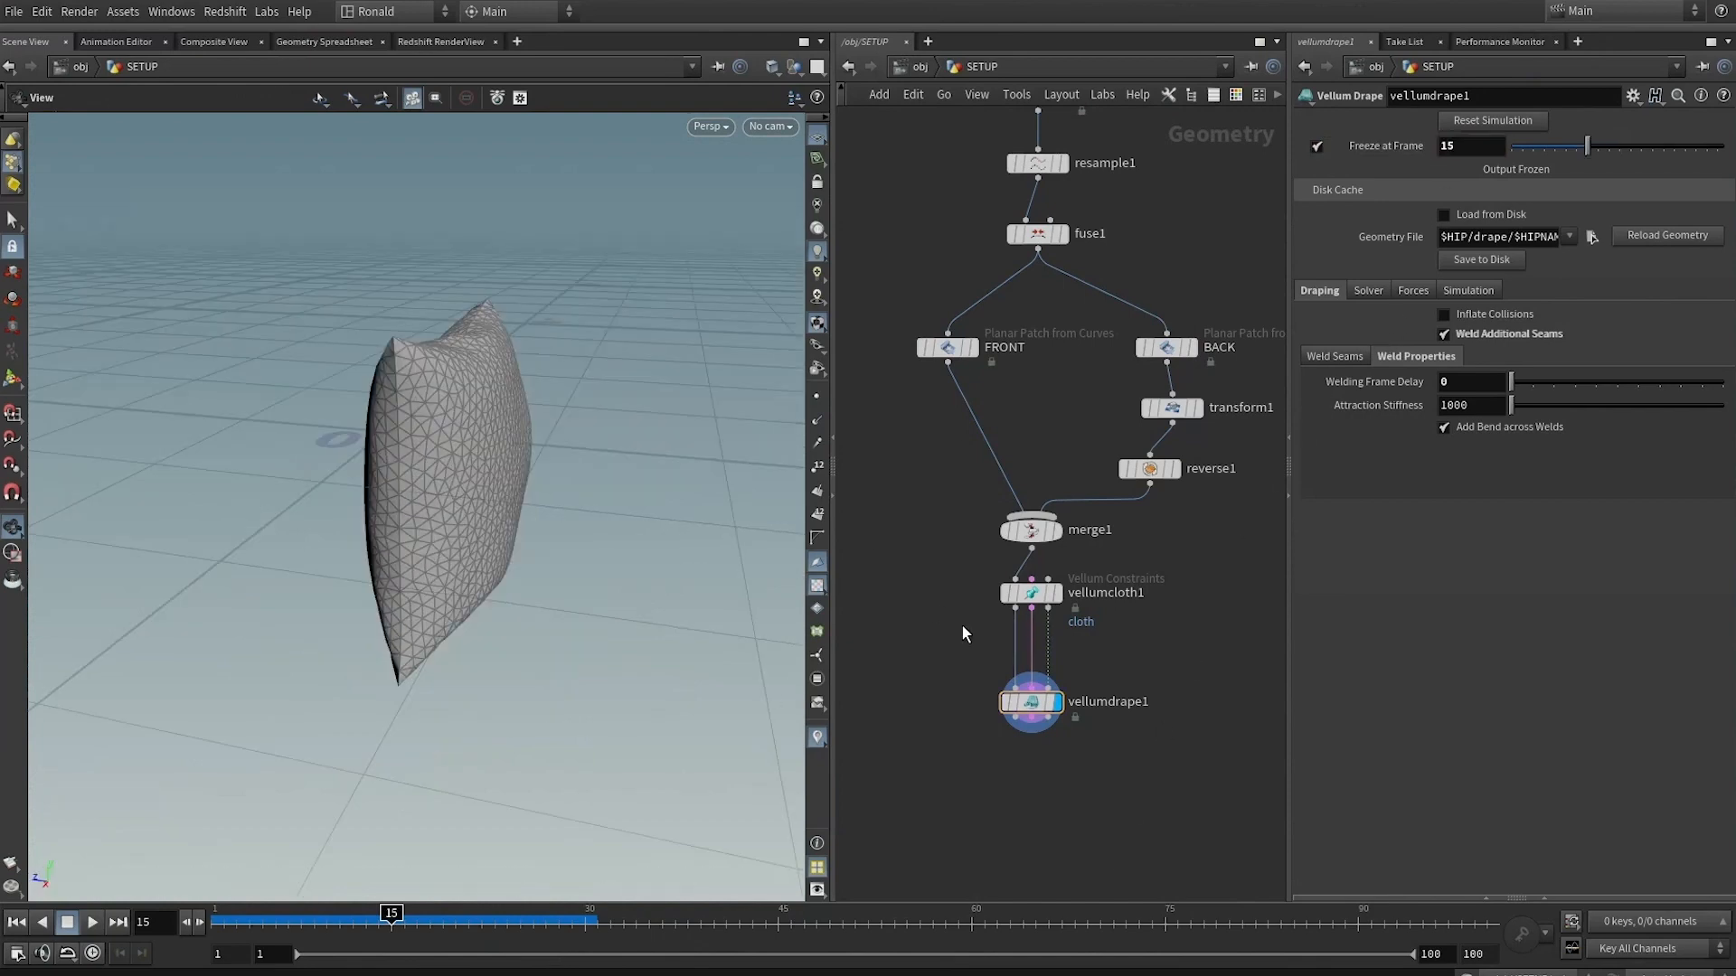
# Append a Clean node to the first output of the Vellum Drape and display it
pyautogui.click(1030, 721)
pyautogui.press('Tab')
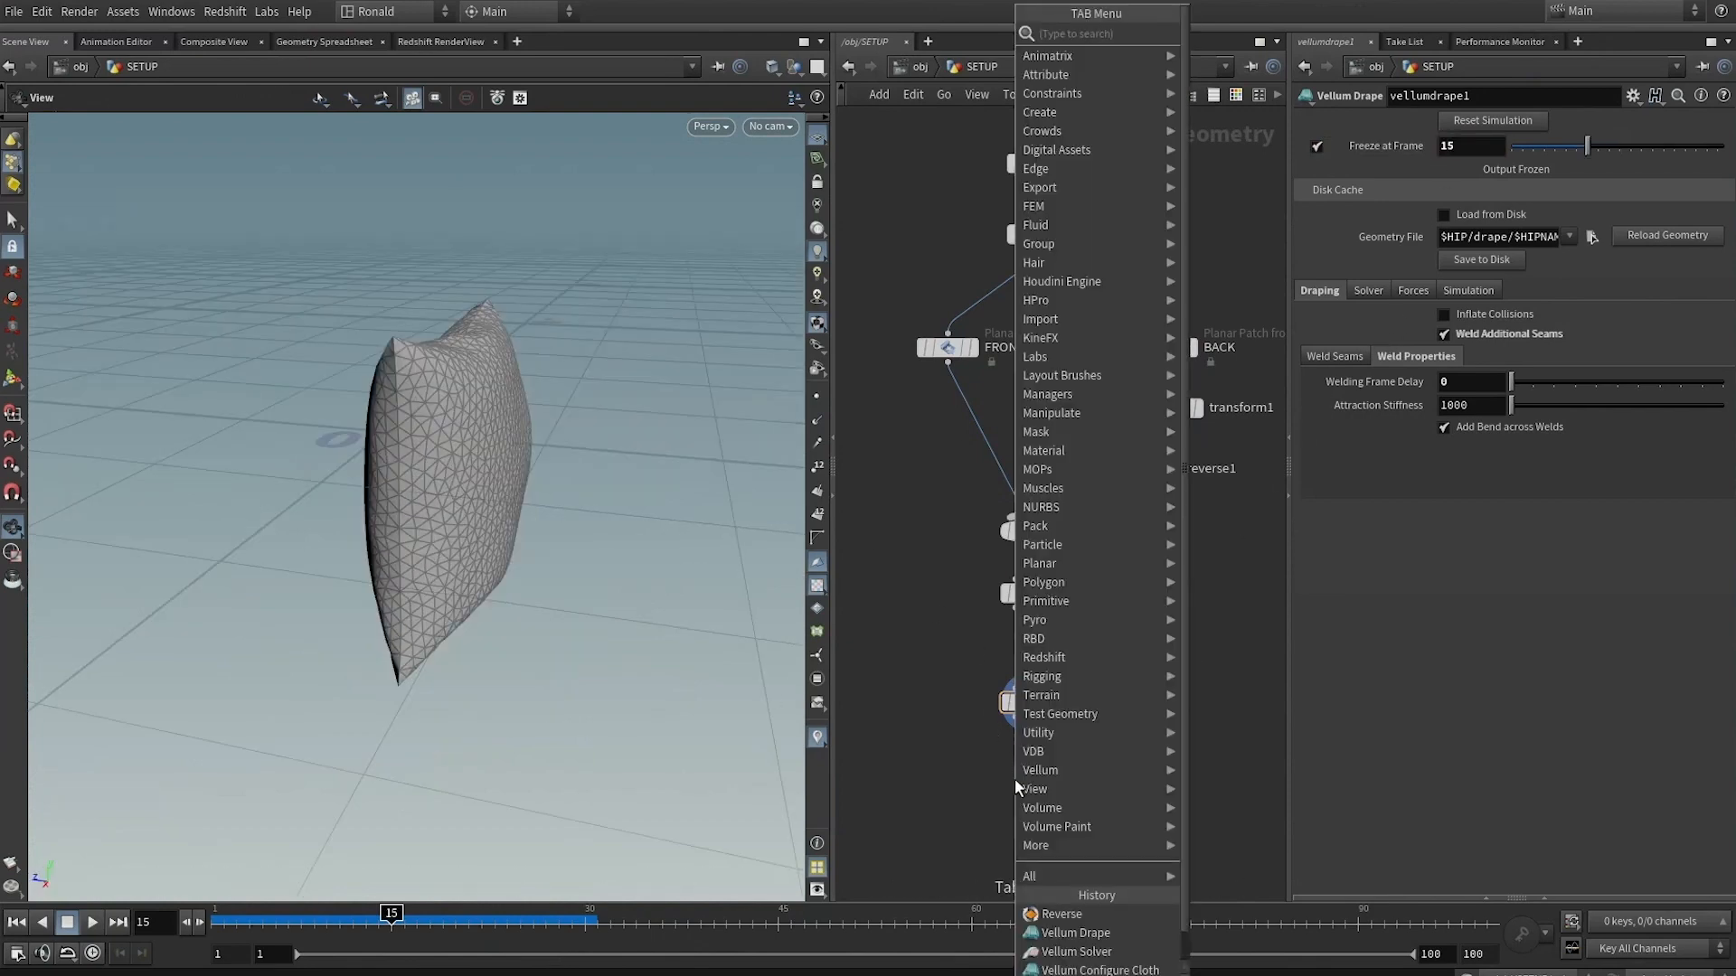
pyautogui.write('cl')
pyautogui.press('Return')
pyautogui.click(1014, 779)
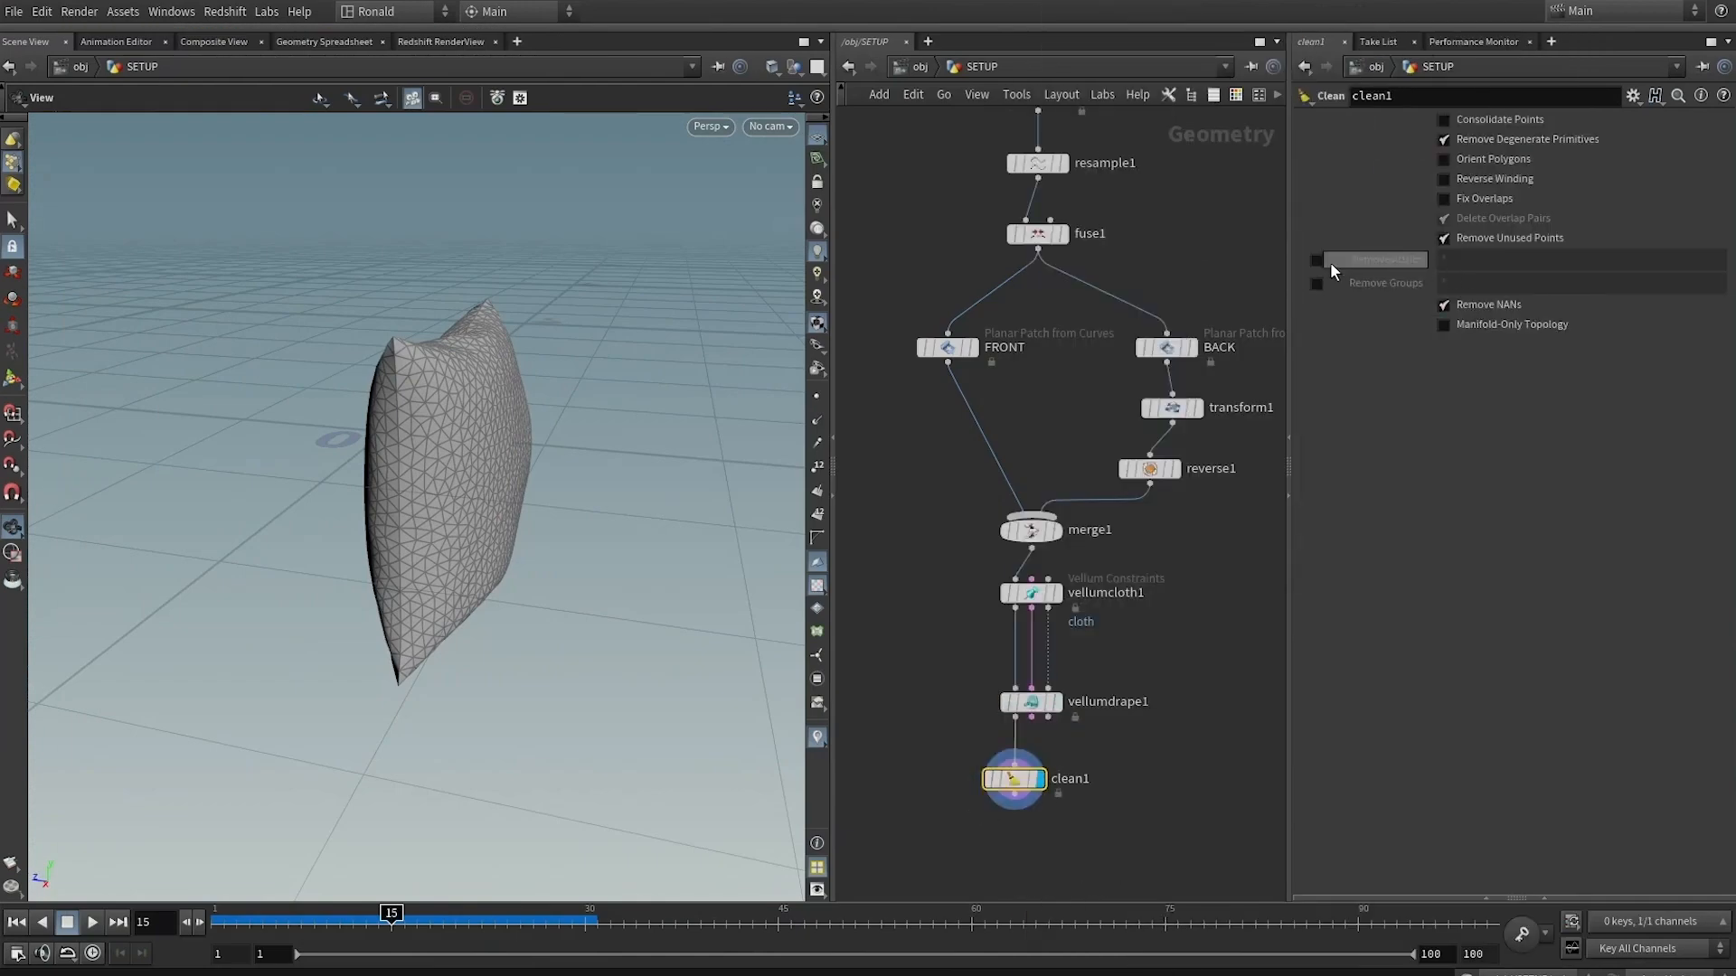
# Set the Clean node to remove all attributes except weld, using the pattern * ^weld
pyautogui.click(1317, 261)
pyautogui.click(1477, 261)
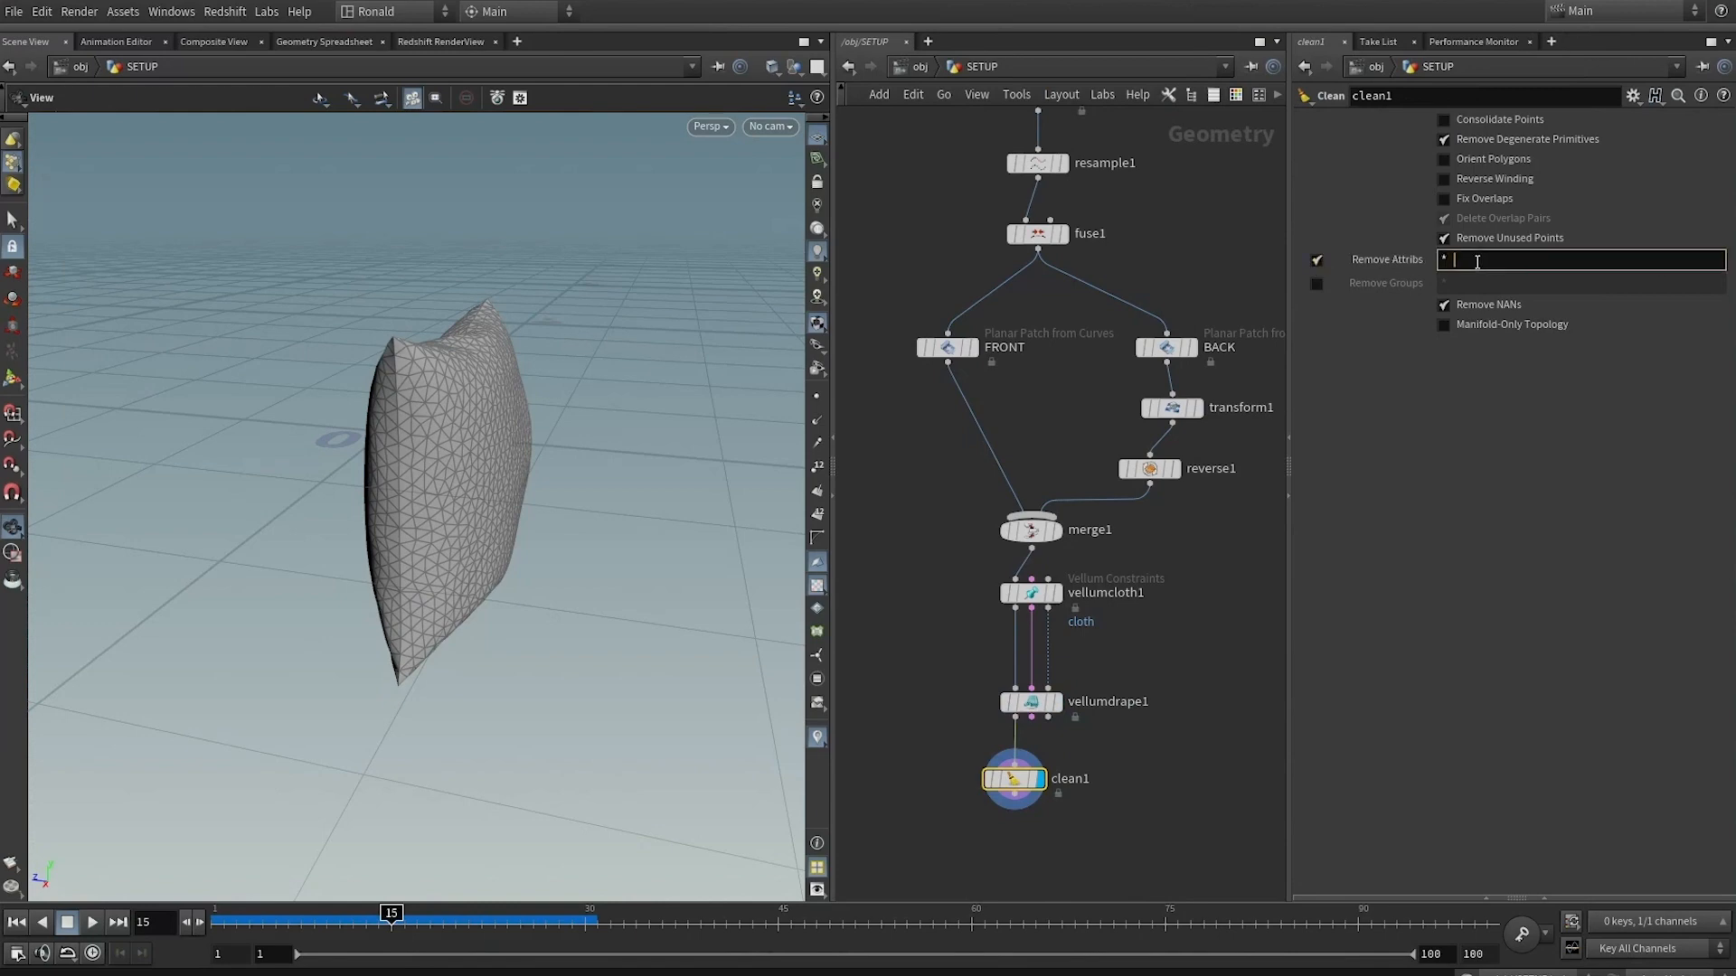
pyautogui.write('^weld')
pyautogui.press('Return')
# Add a Vellum Configure Strut Softbody setup below the Clean node
pyautogui.moveTo(1039, 833); pyautogui.dragTo(1050, 586, button='middle')
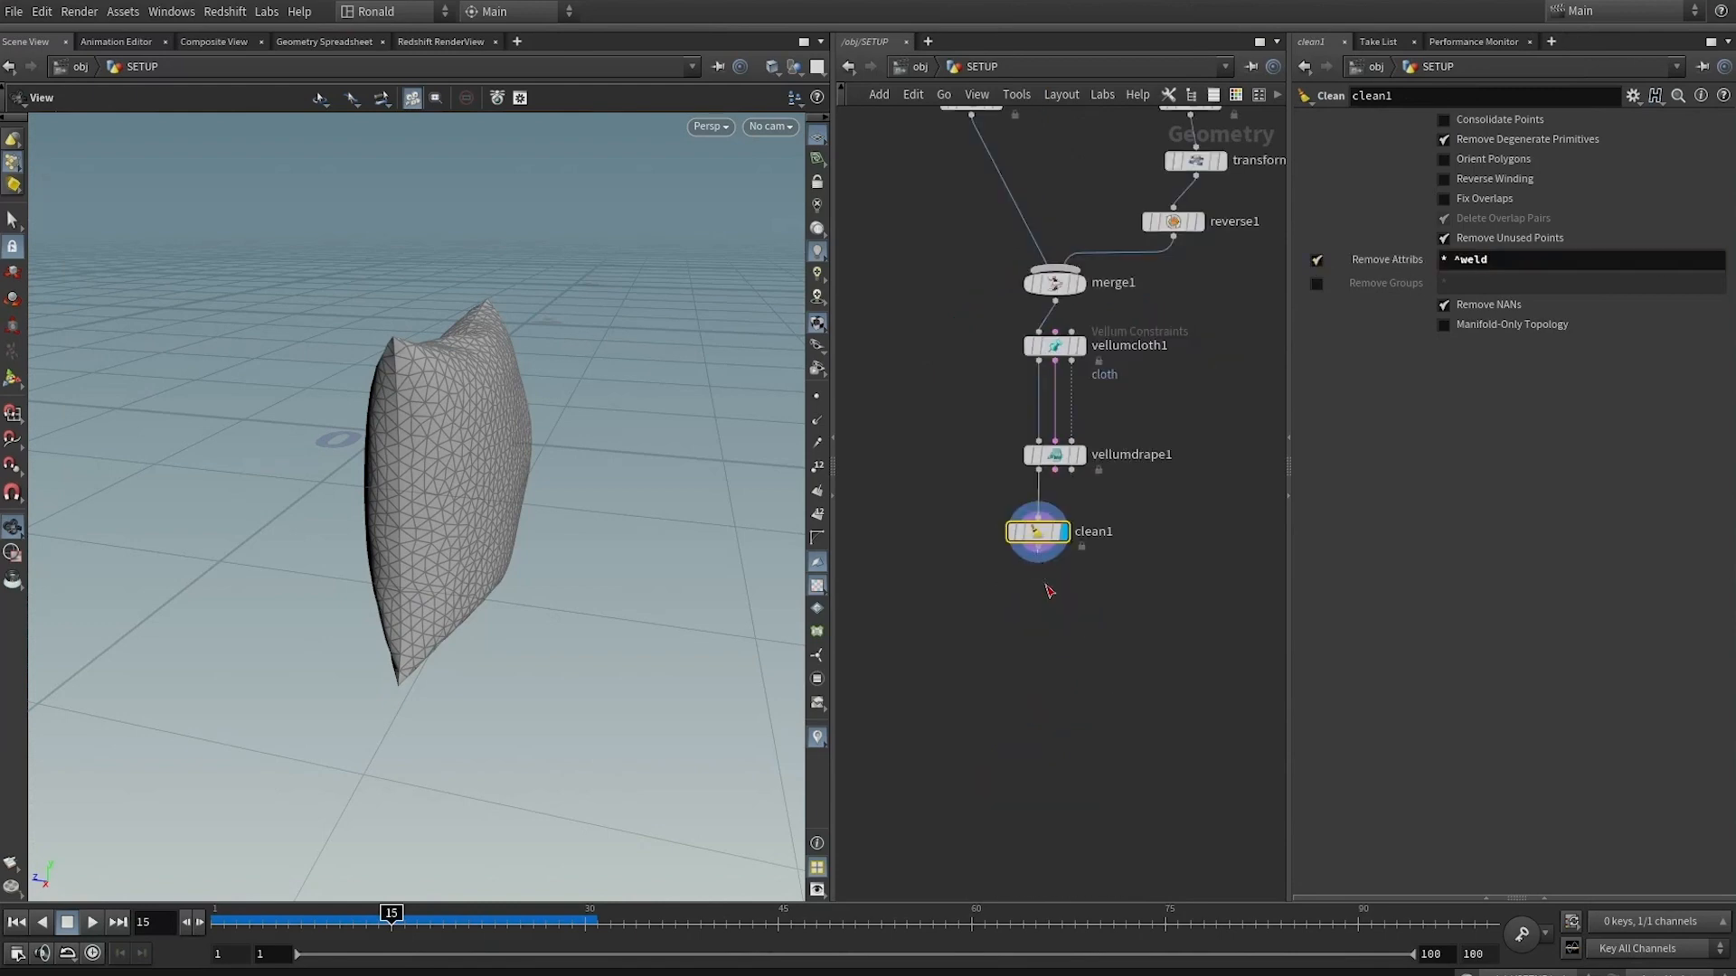
pyautogui.press('Tab')
pyautogui.write('vcstr')
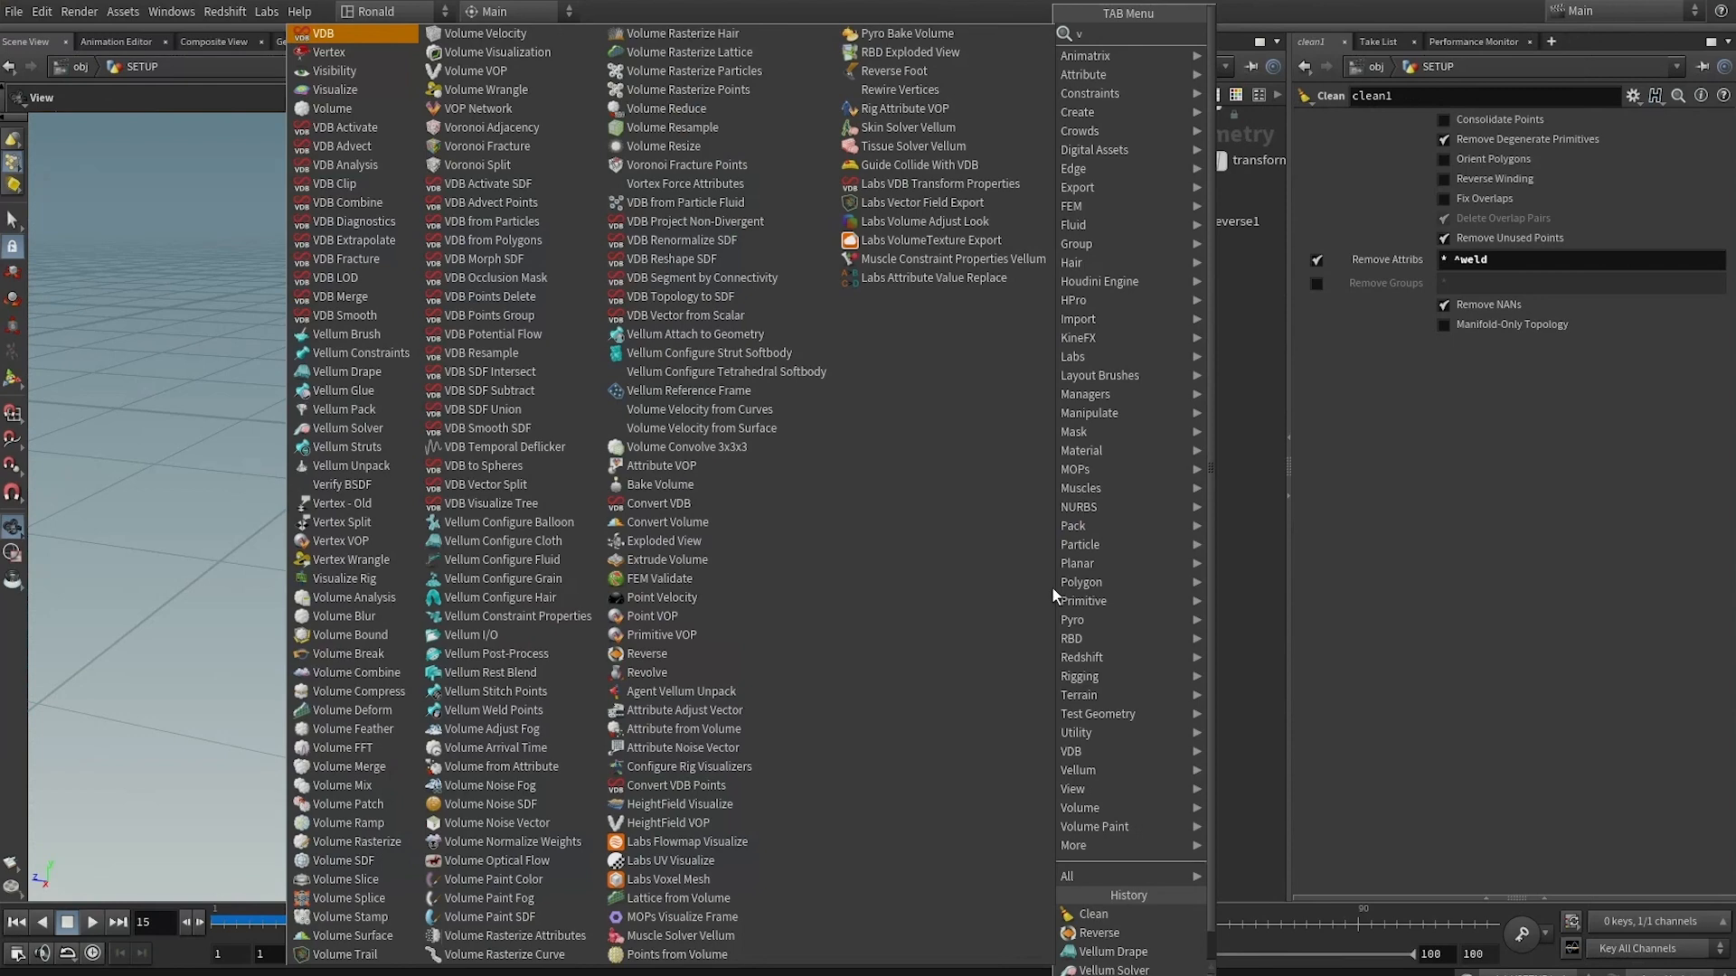
pyautogui.press('Return')
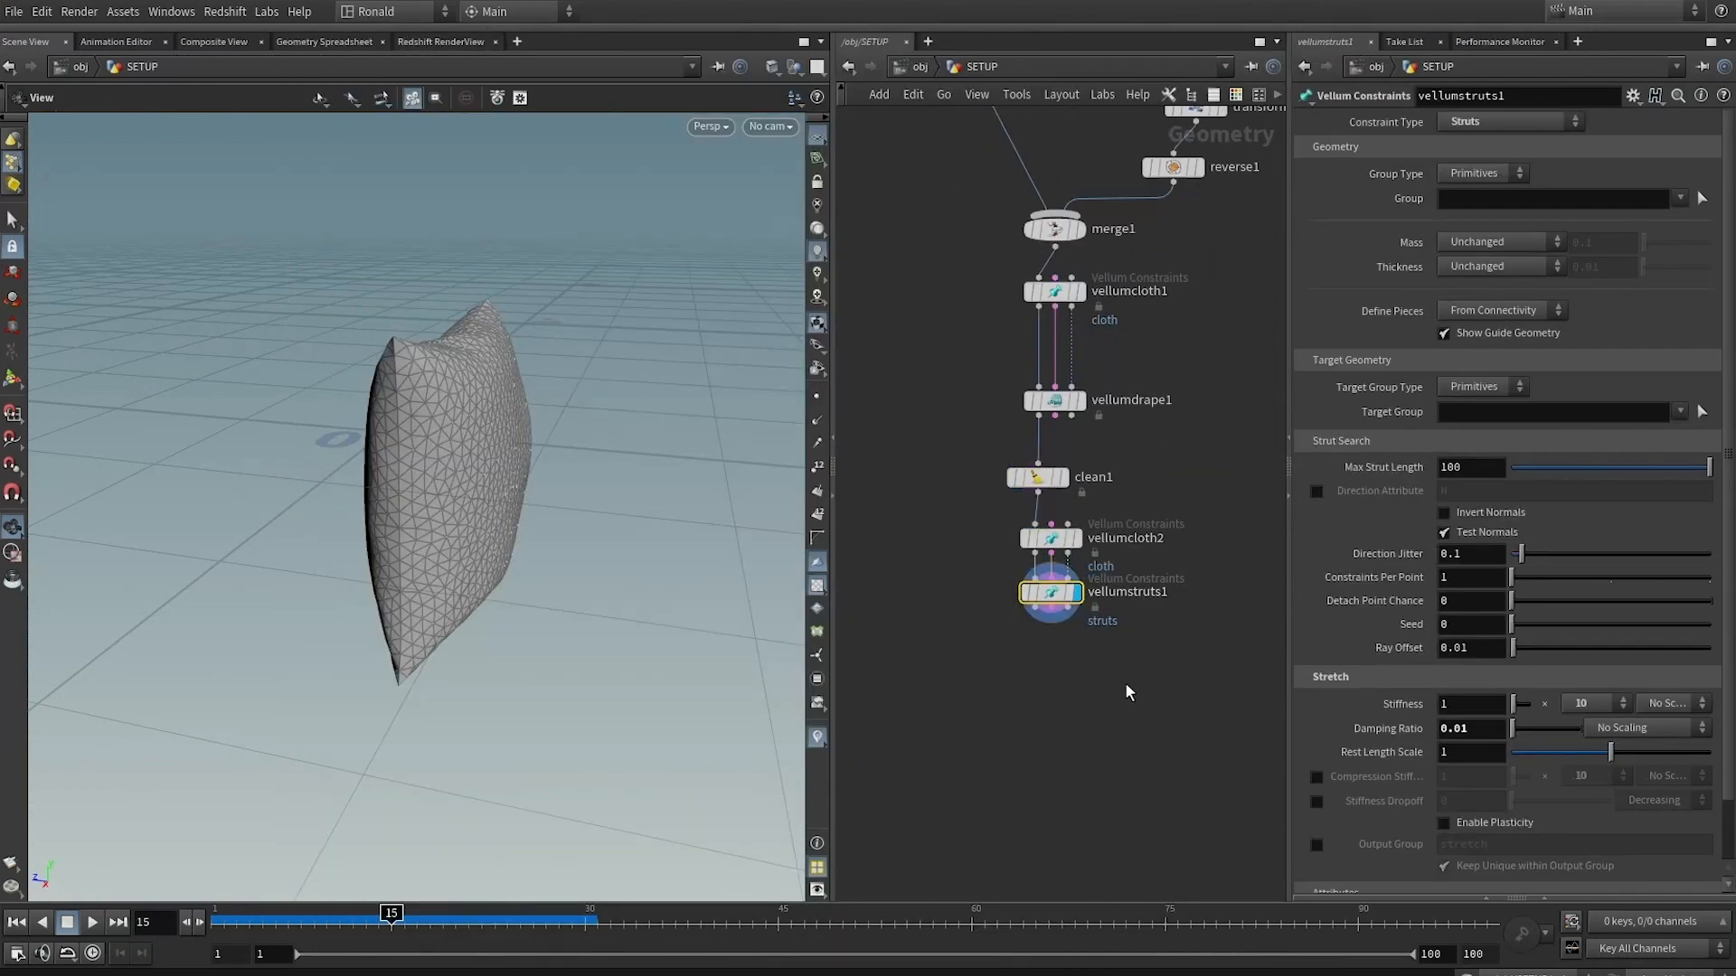
# Insert a Transform node between the Clean node and the softbody's cloth constraints, and display it
pyautogui.press('Tab')
pyautogui.write('tr')
pyautogui.press('Return')
pyautogui.click(1040, 519)
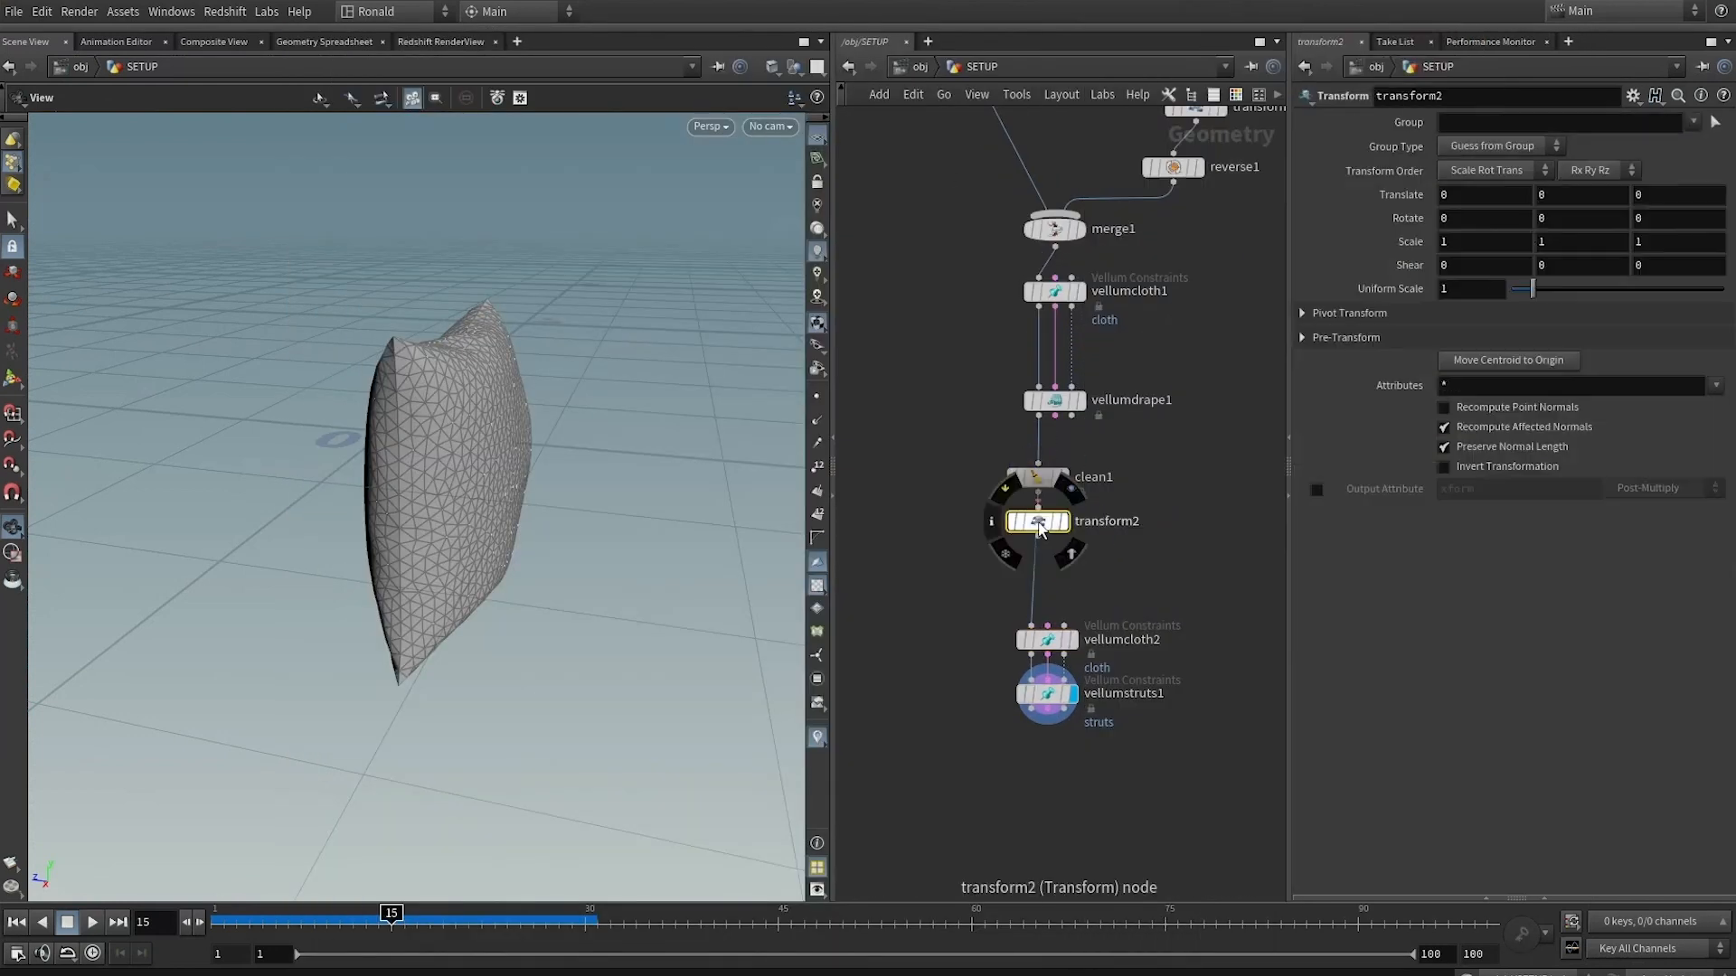
pyautogui.press('Return')
# Raise the pillow about 0.32 in Y from its original position and tilt it with the Rotate tool to about 23.7 in Y and -10.6 in Z
pyautogui.click(1452, 359)
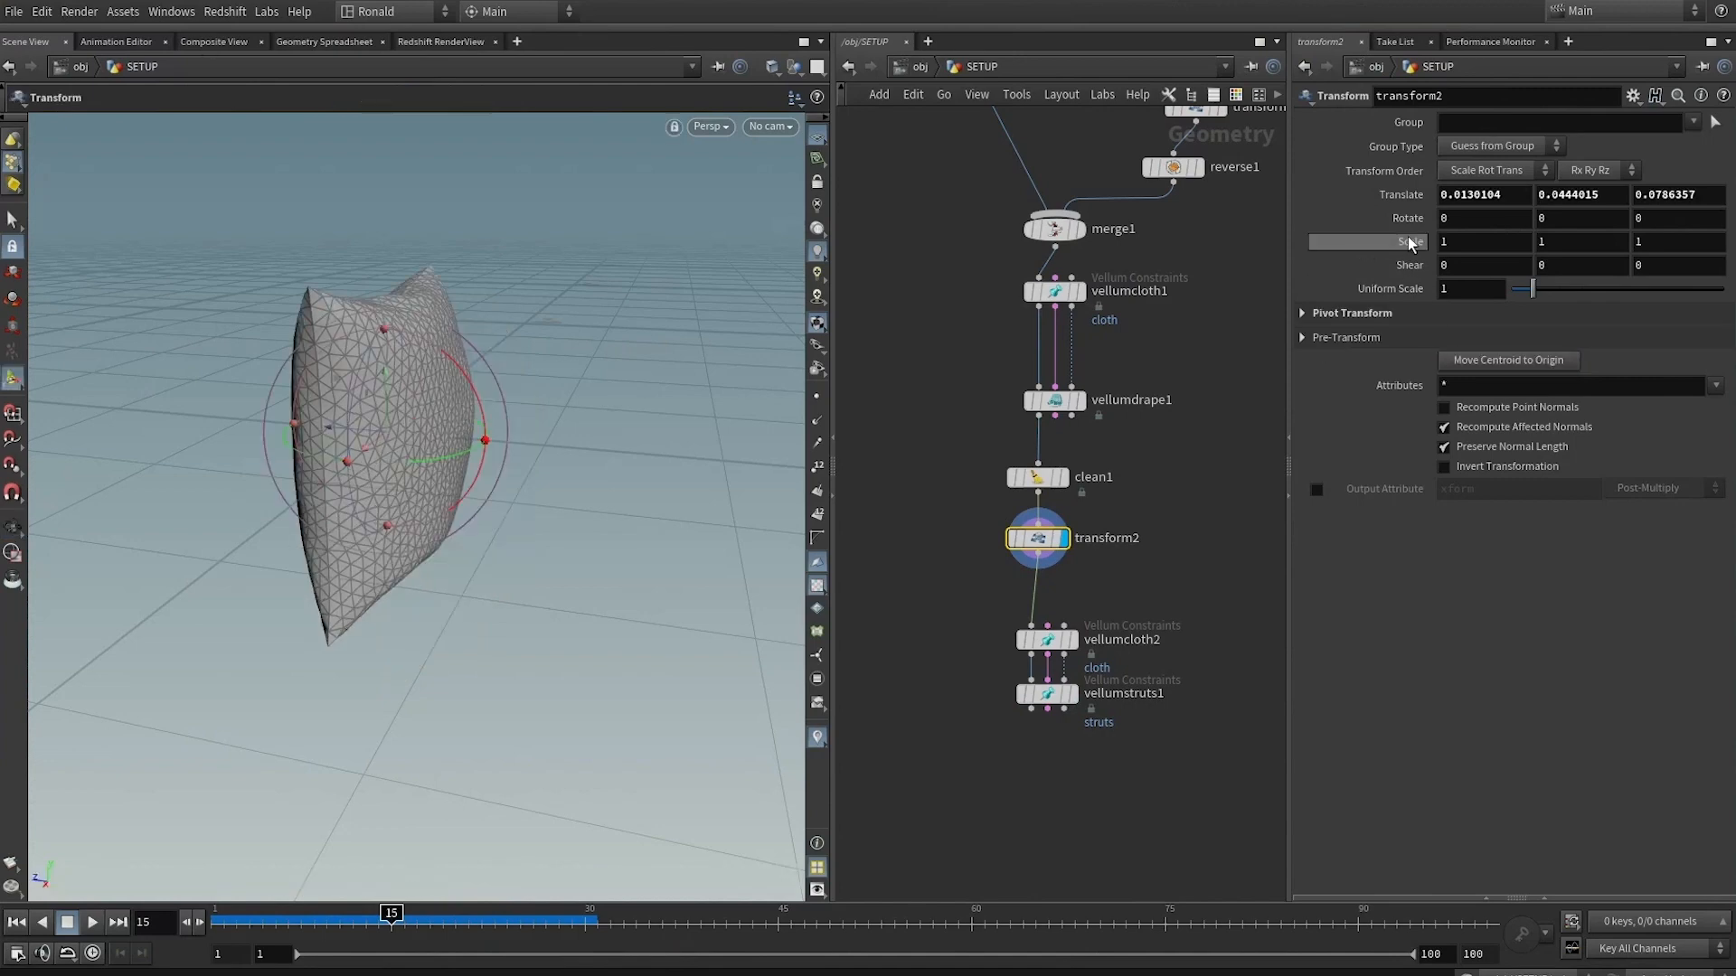
pyautogui.keyDown('ctrl'); pyautogui.middleClick(1411, 197); pyautogui.keyUp('ctrl')
pyautogui.moveTo(454, 408); pyautogui.dragTo(453, 132)
pyautogui.keyDown('alt'); pyautogui.moveTo(512, 257); pyautogui.dragTo(596, 226); pyautogui.keyUp('alt')
pyautogui.scroll(-4, 596, 227)
pyautogui.press('r')
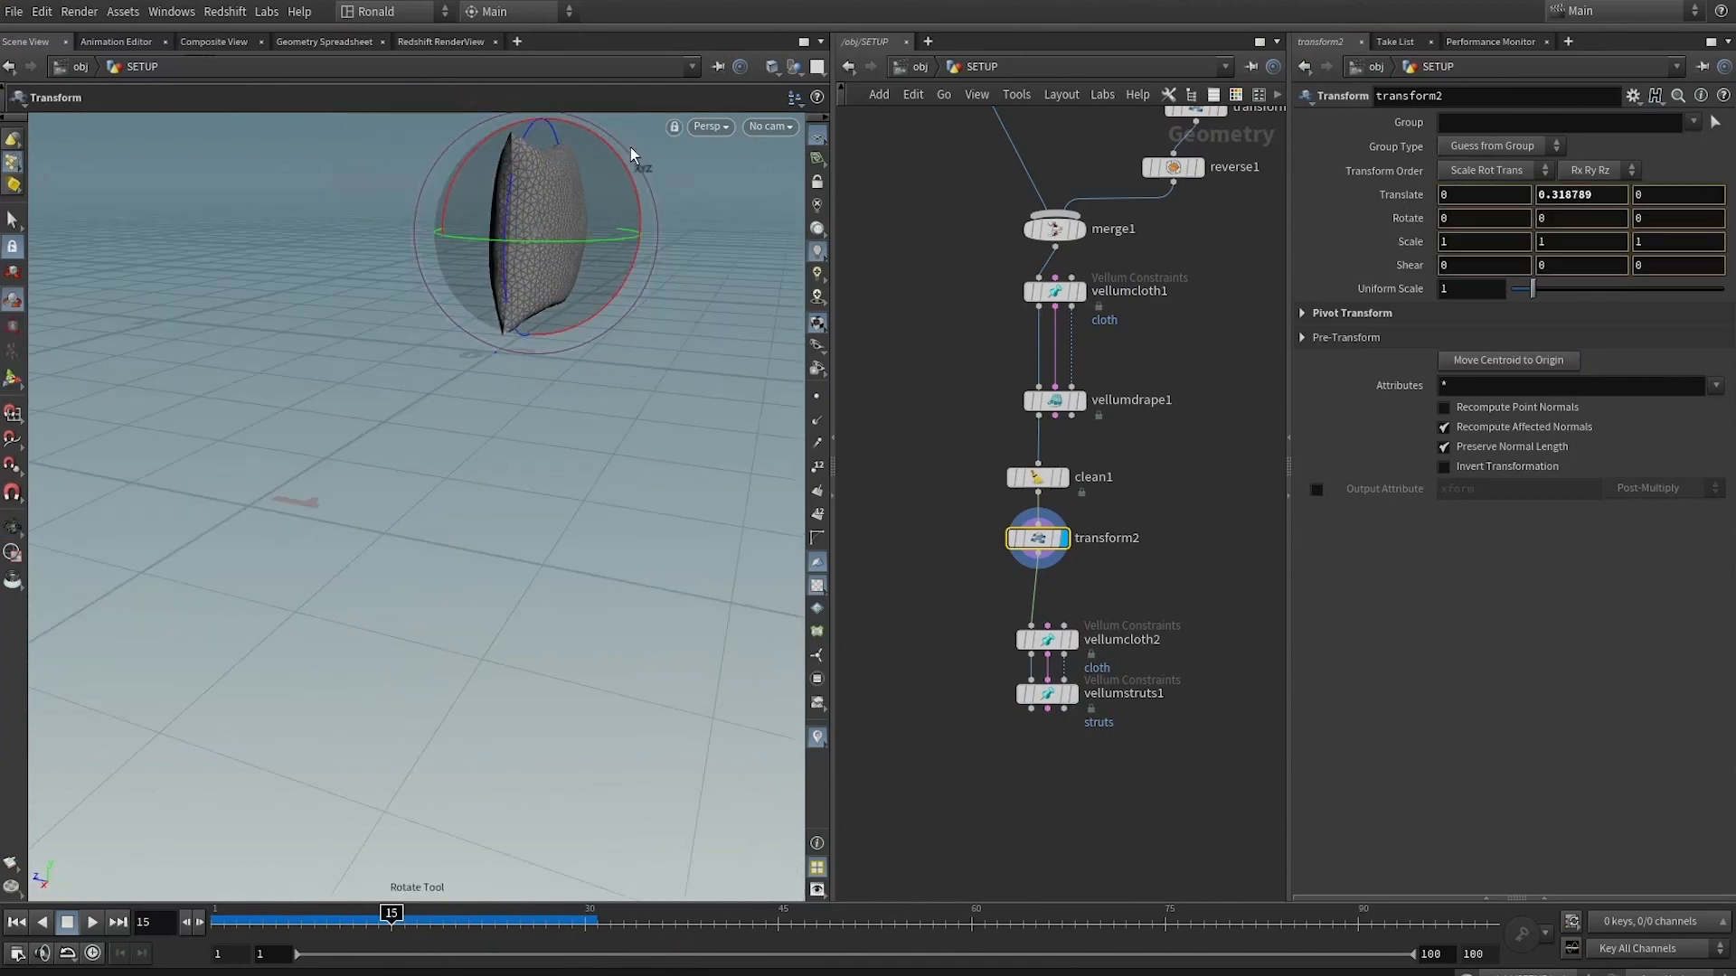
pyautogui.moveTo(632, 154); pyautogui.dragTo(547, 111)
# Append a Vellum Solver to the strut constraints and display it
pyautogui.click(1073, 694)
pyautogui.click(1030, 710)
pyautogui.press('Tab')
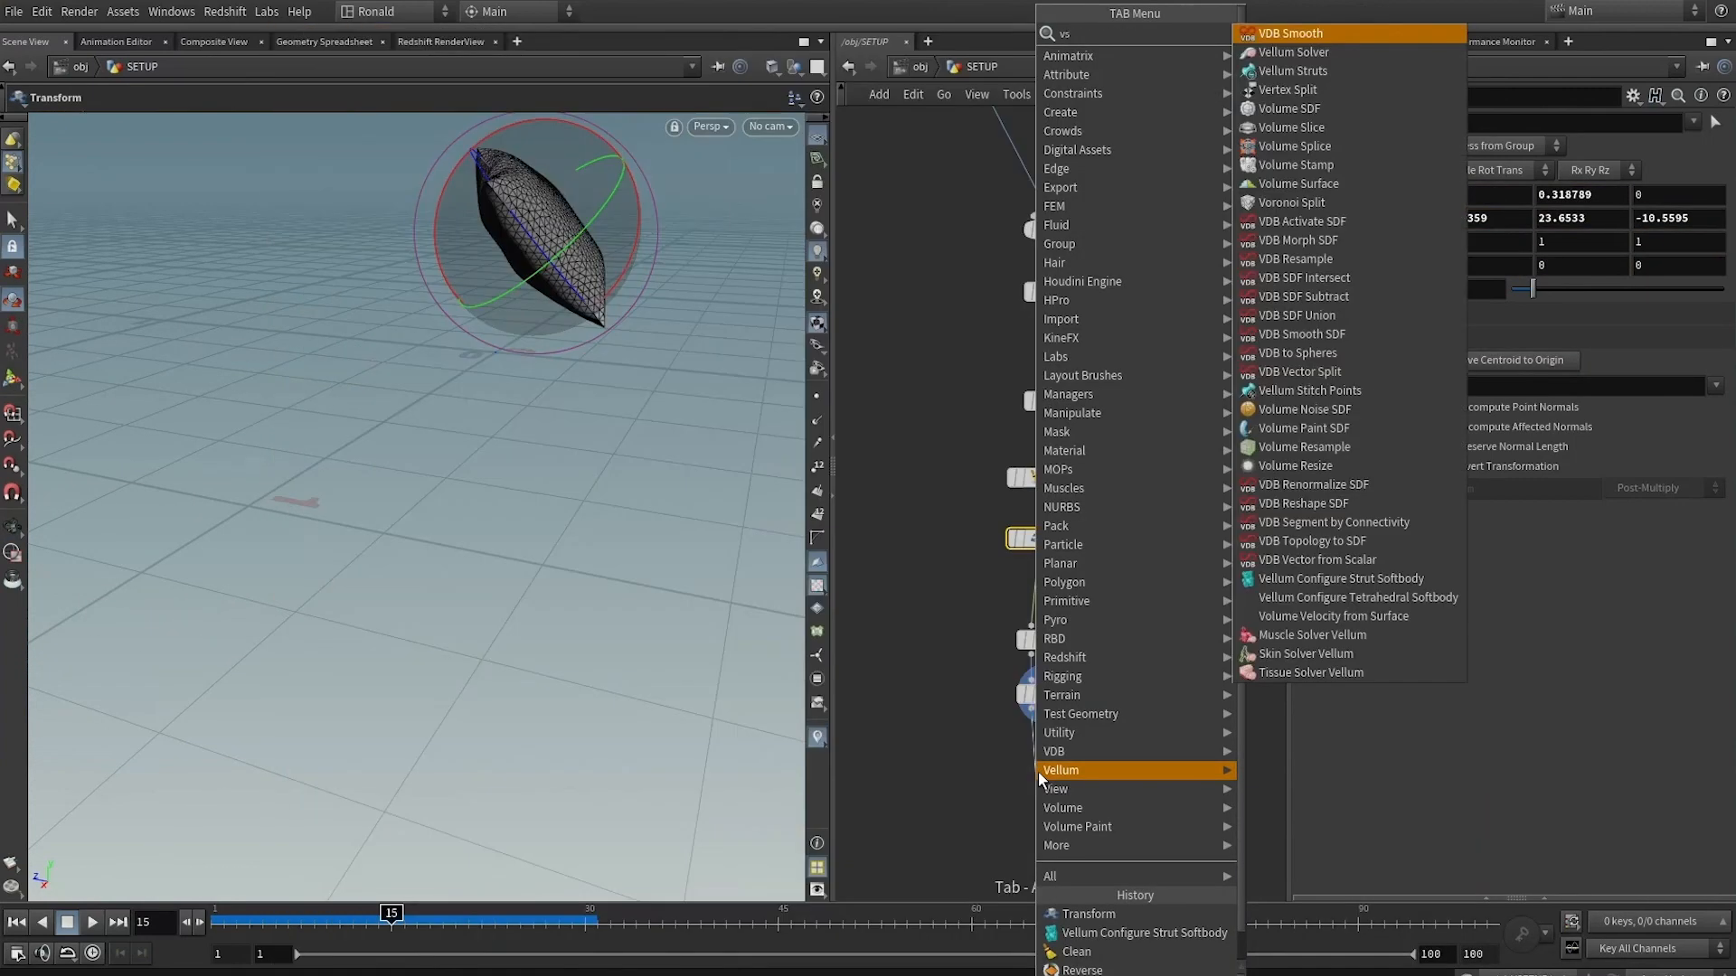
pyautogui.press('Escape')
pyautogui.click(1036, 773)
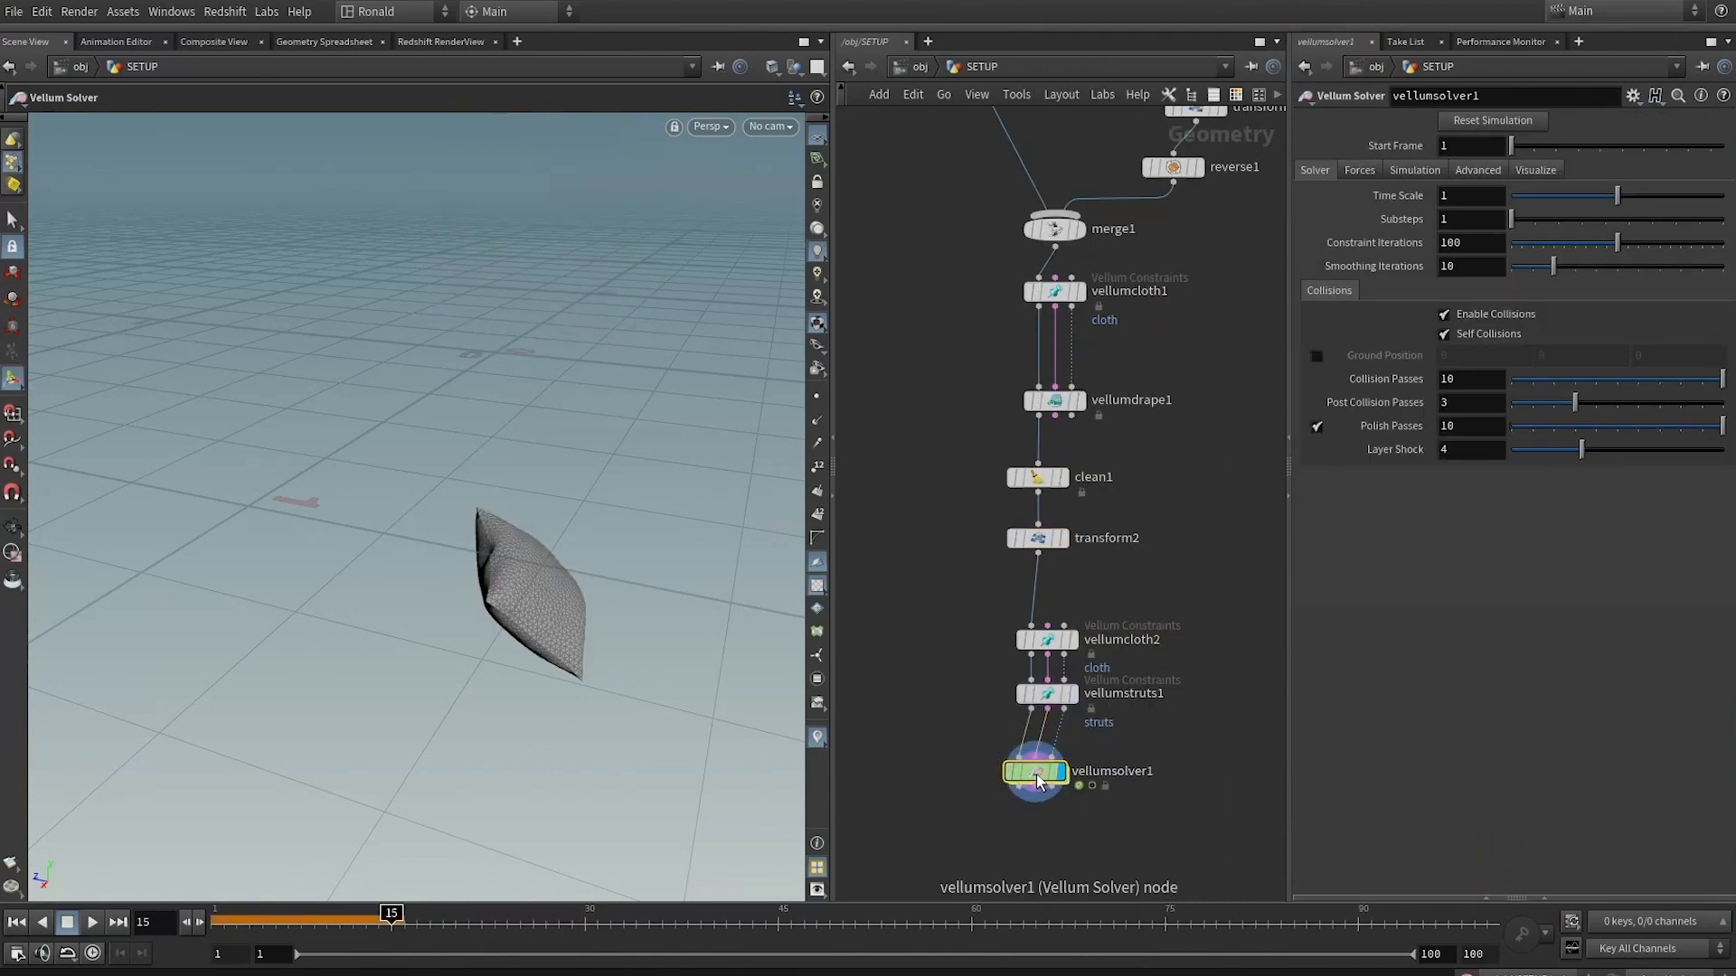
# Enable the solver's Ground Position at the origin and turn off Show Collision in its visualization
pyautogui.click(1313, 355)
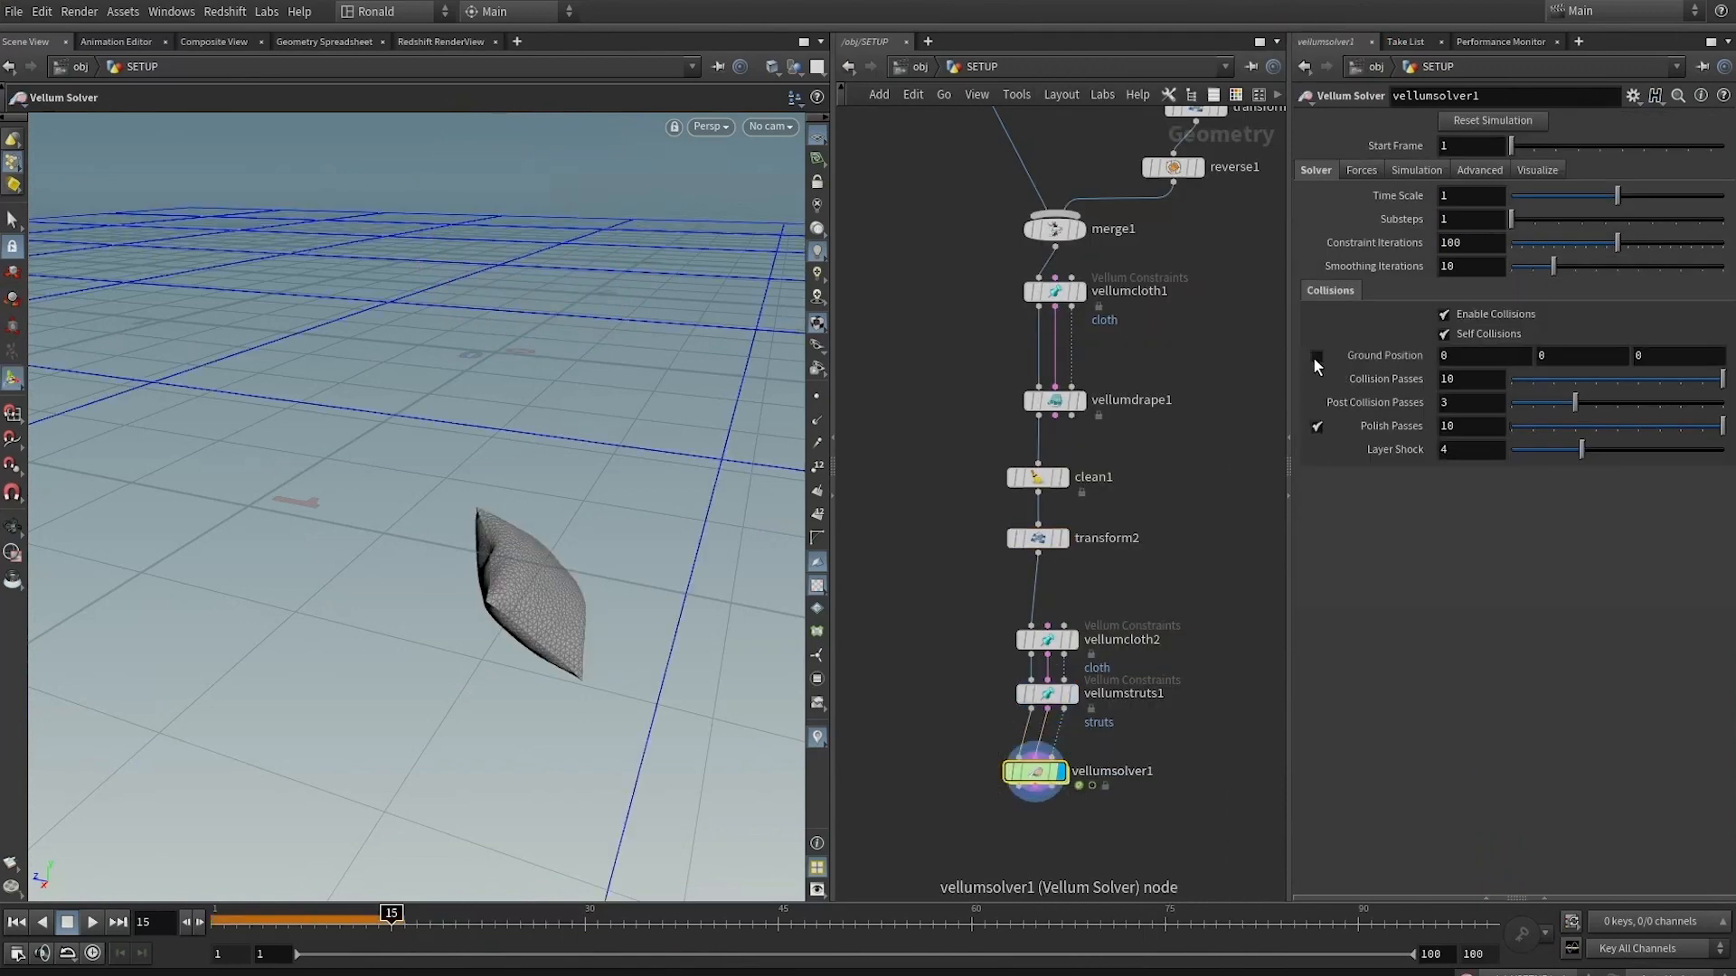
pyautogui.click(1535, 169)
pyautogui.click(1478, 197)
pyautogui.keyDown('alt'); pyautogui.moveTo(592, 503); pyautogui.dragTo(500, 492); pyautogui.keyUp('alt')
pyautogui.keyDown('alt'); pyautogui.moveTo(508, 579); pyautogui.dragTo(510, 710, button='middle'); pyautogui.keyUp('alt')
pyautogui.press('Escape')
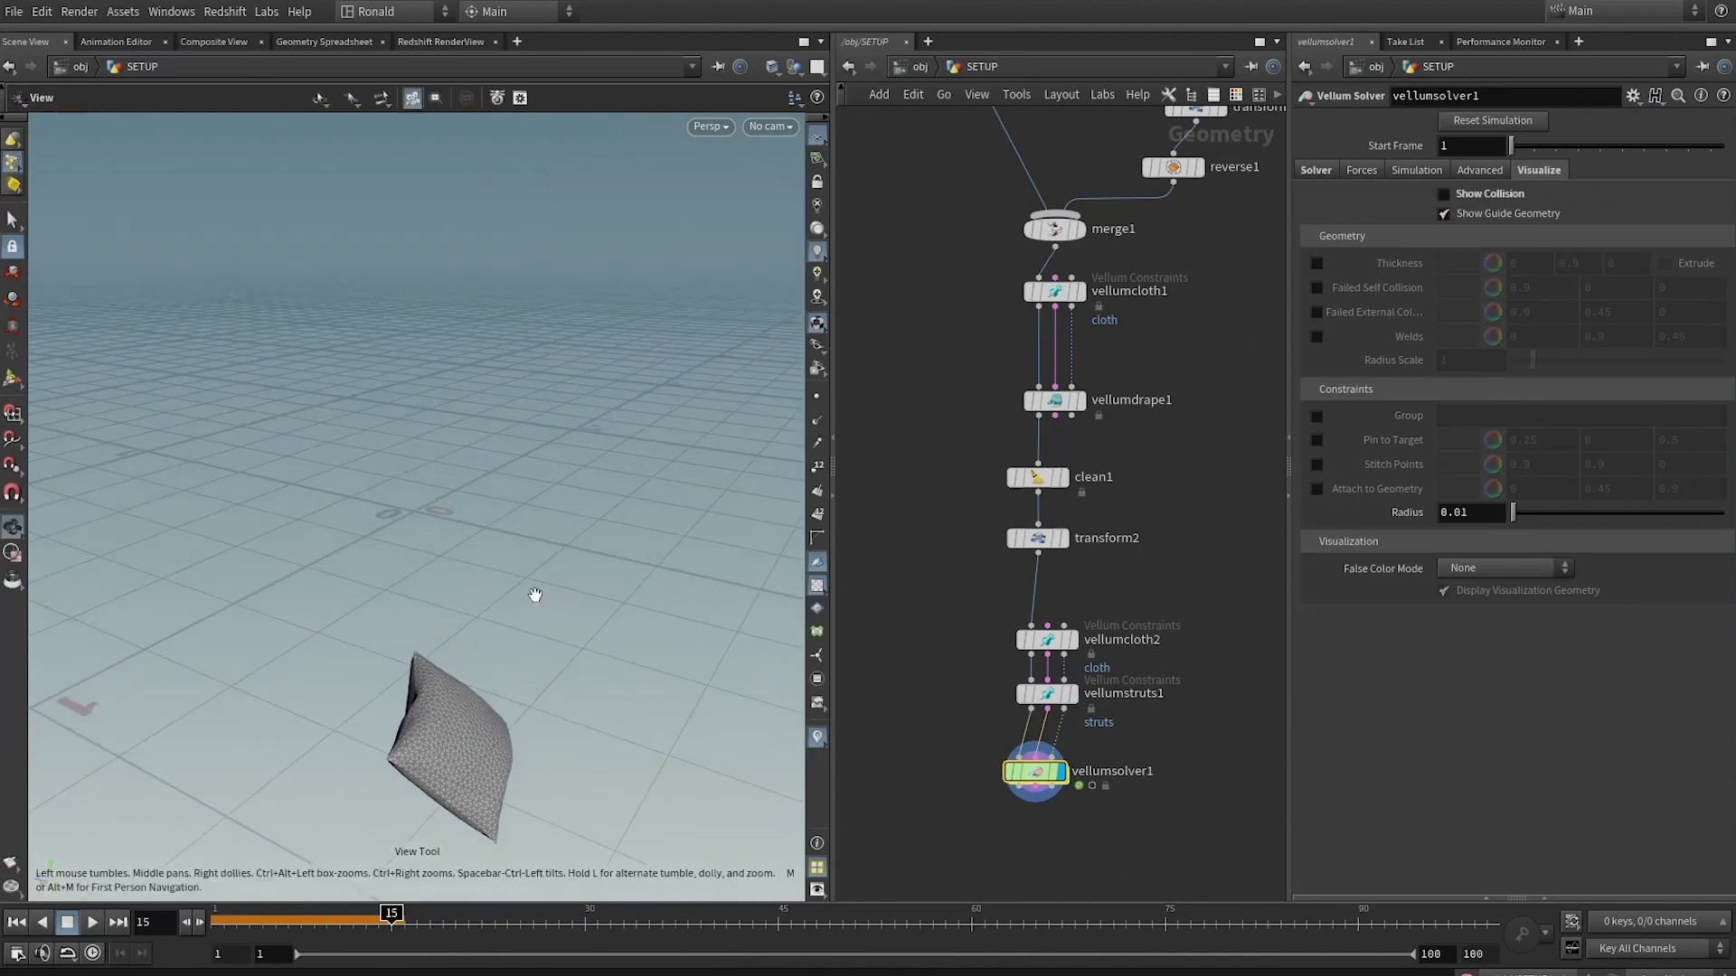
# Play the pillow simulation, compare it with the frozen Vellum Drape shape and scrub the solver result to frame 25
pyautogui.hotkey('ctrl', 'Up')
pyautogui.press('Up')
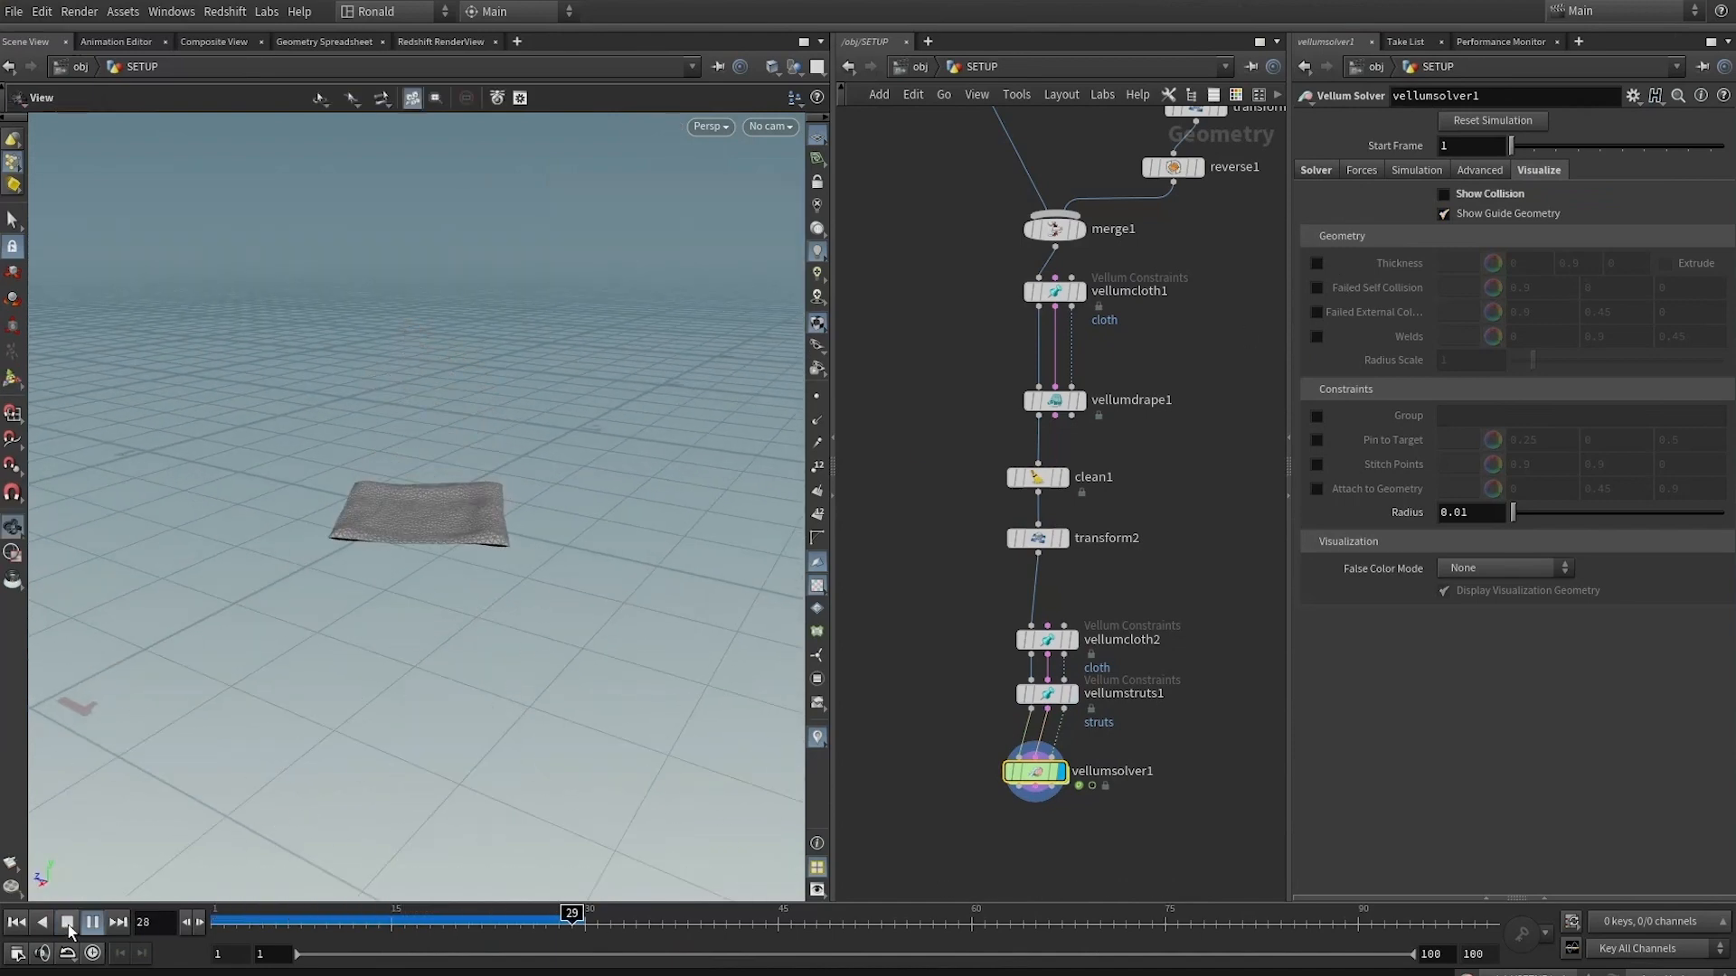
pyautogui.click(69, 924)
pyautogui.click(1081, 402)
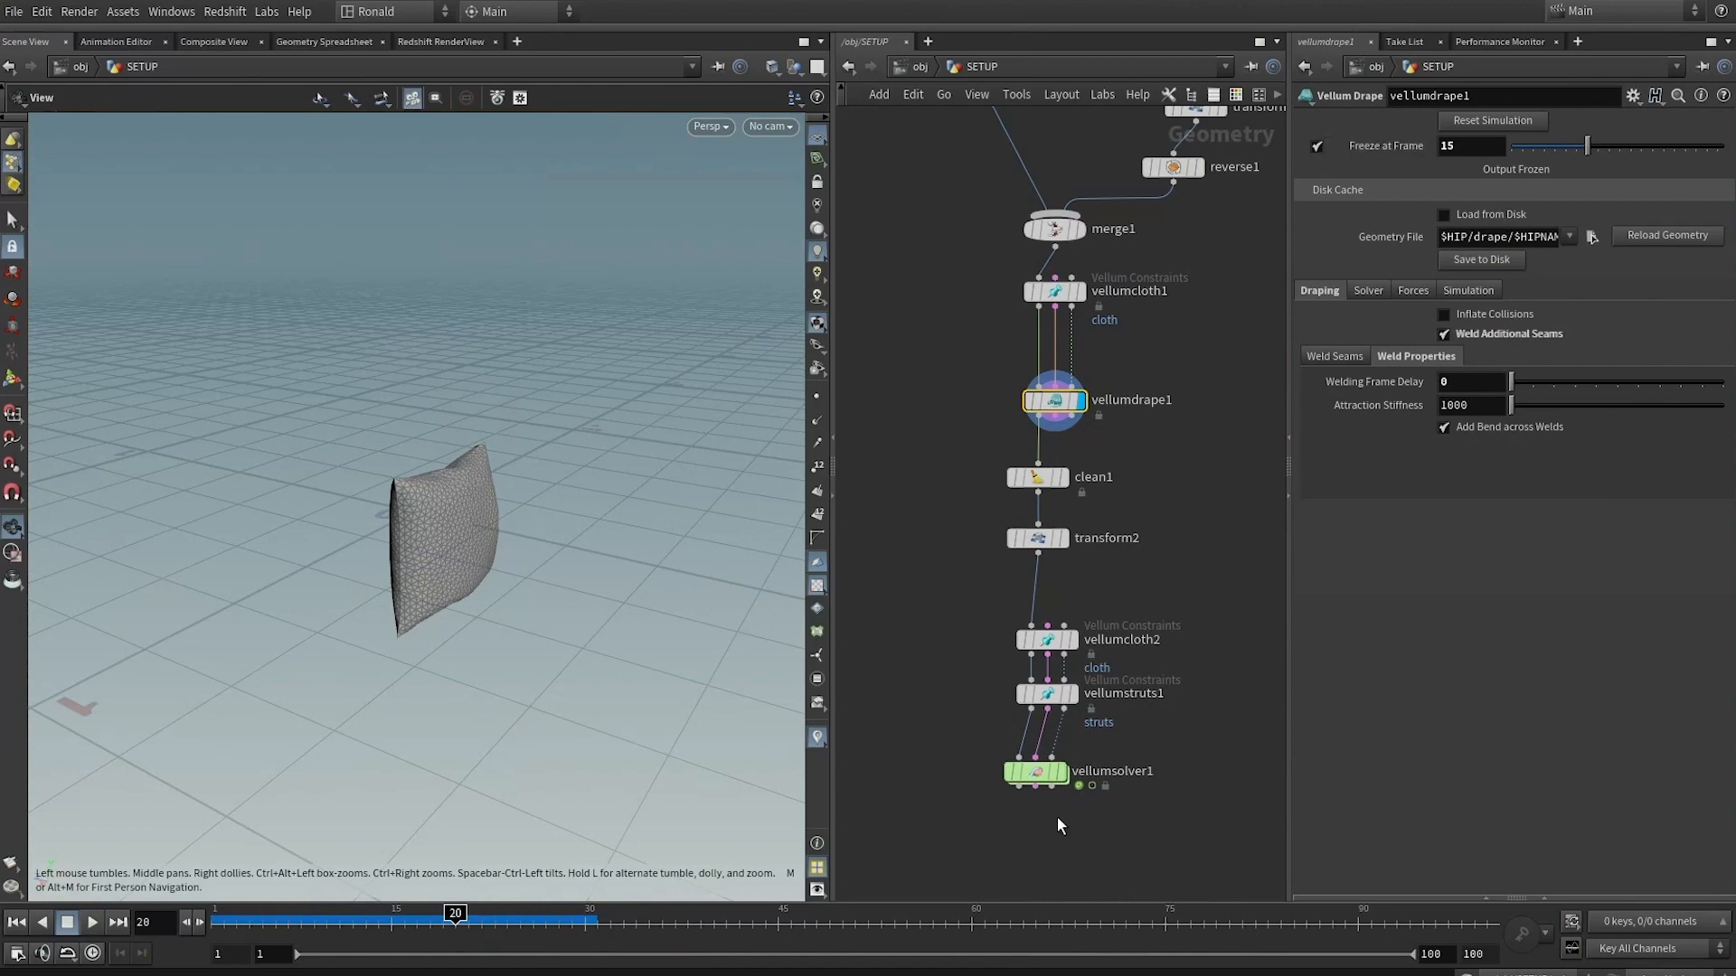
pyautogui.click(1056, 773)
pyautogui.moveTo(293, 936); pyautogui.dragTo(656, 880)
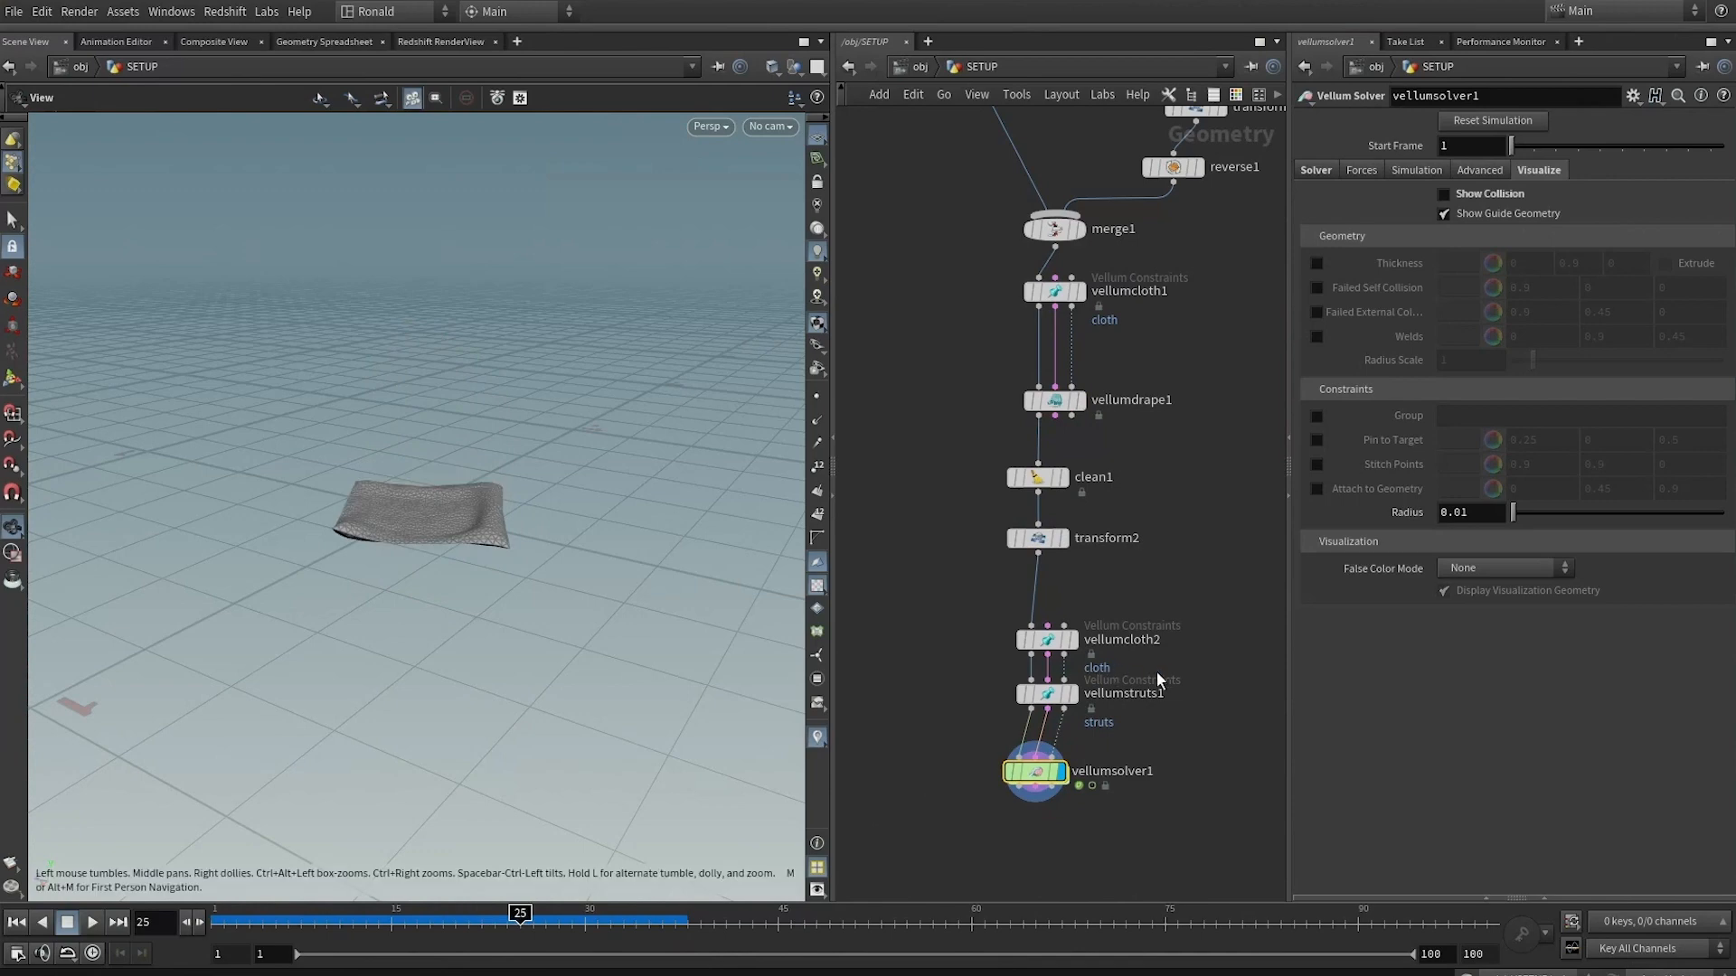
# Set the strut constraints' stretch stiffness multiplier to 1000
pyautogui.click(1047, 693)
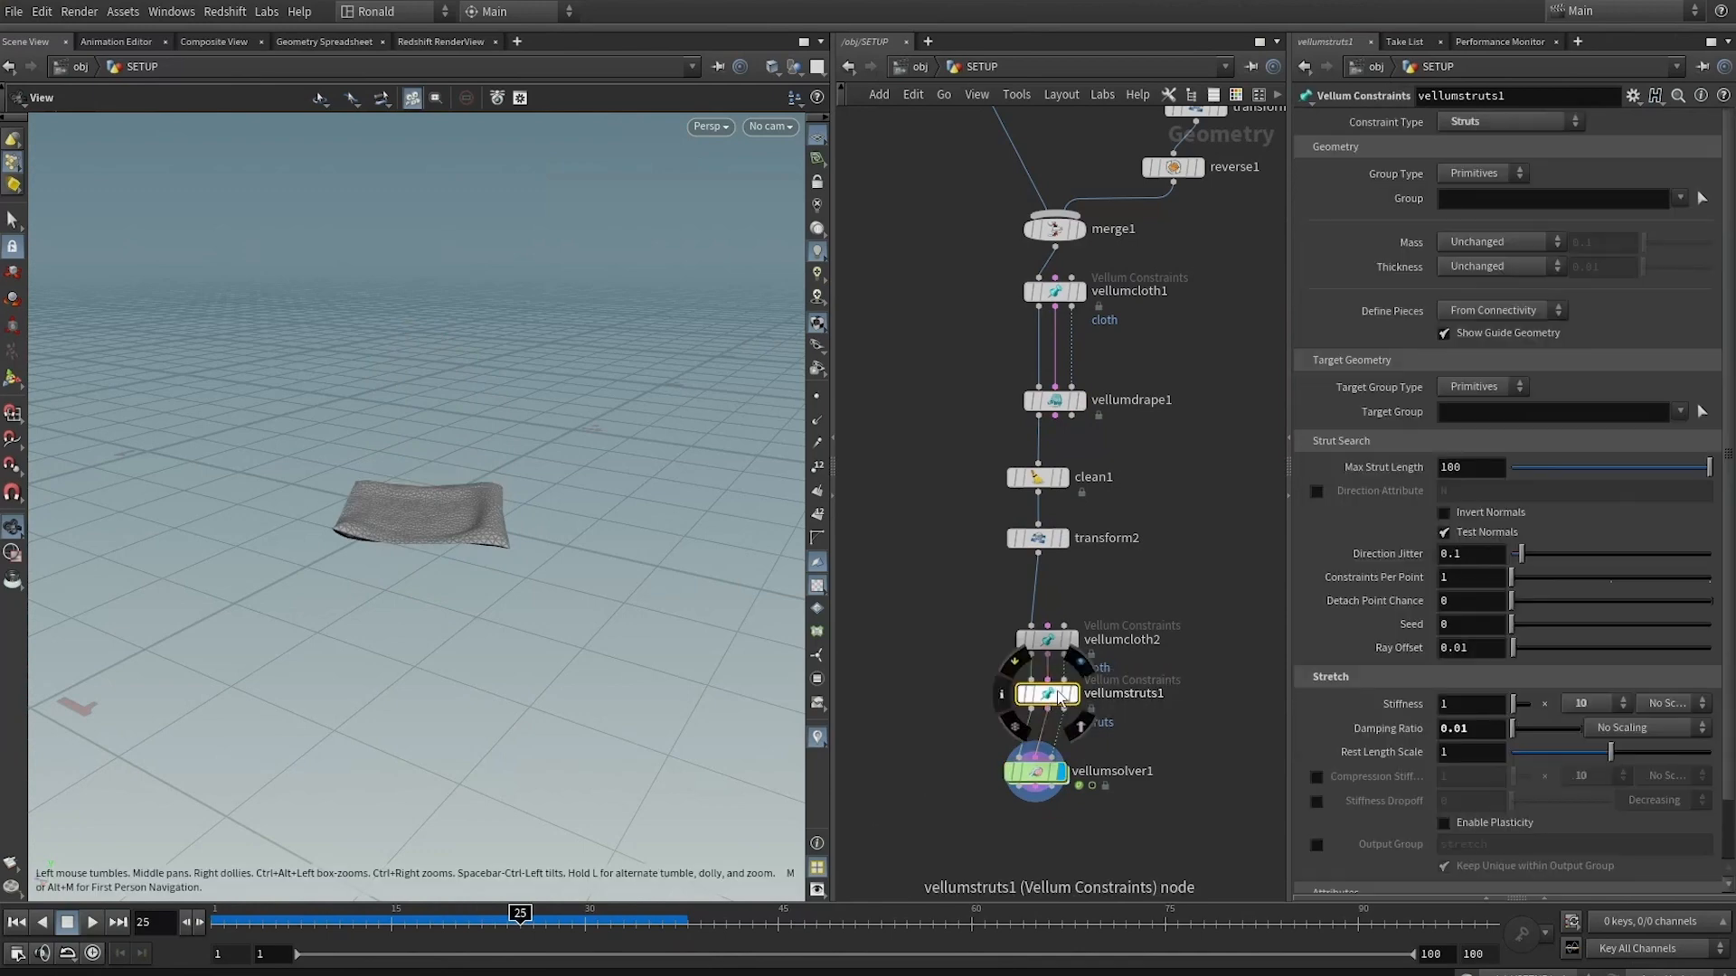
pyautogui.click(1580, 704)
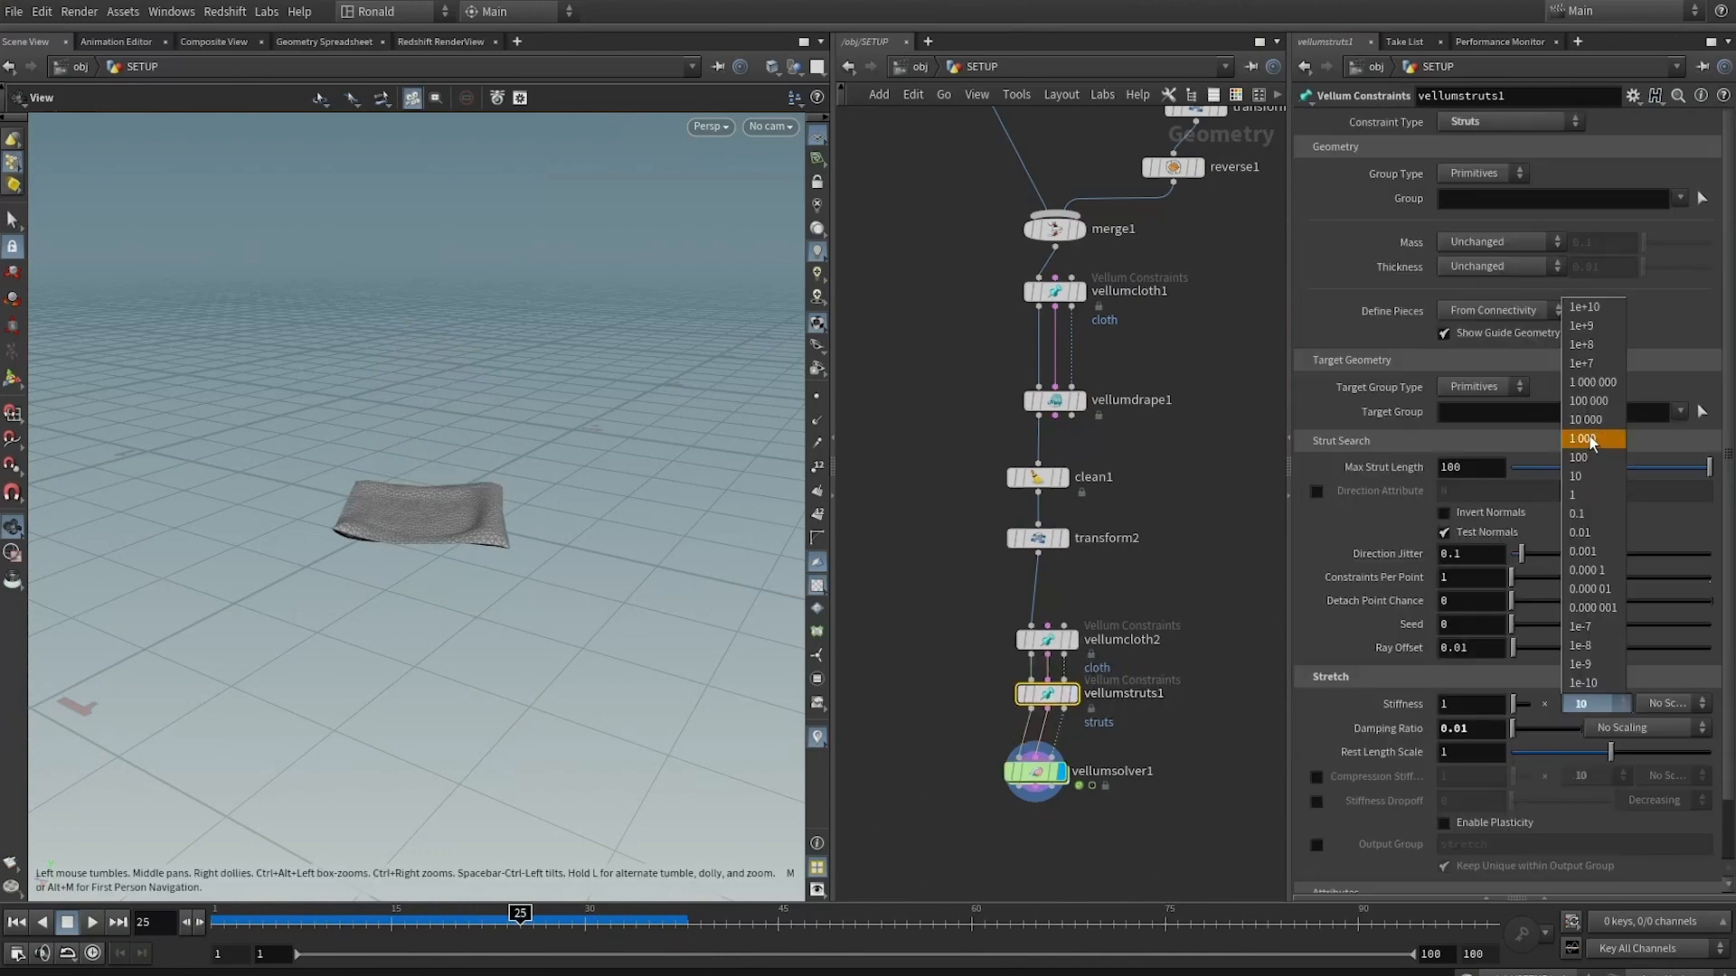
pyautogui.click(1591, 440)
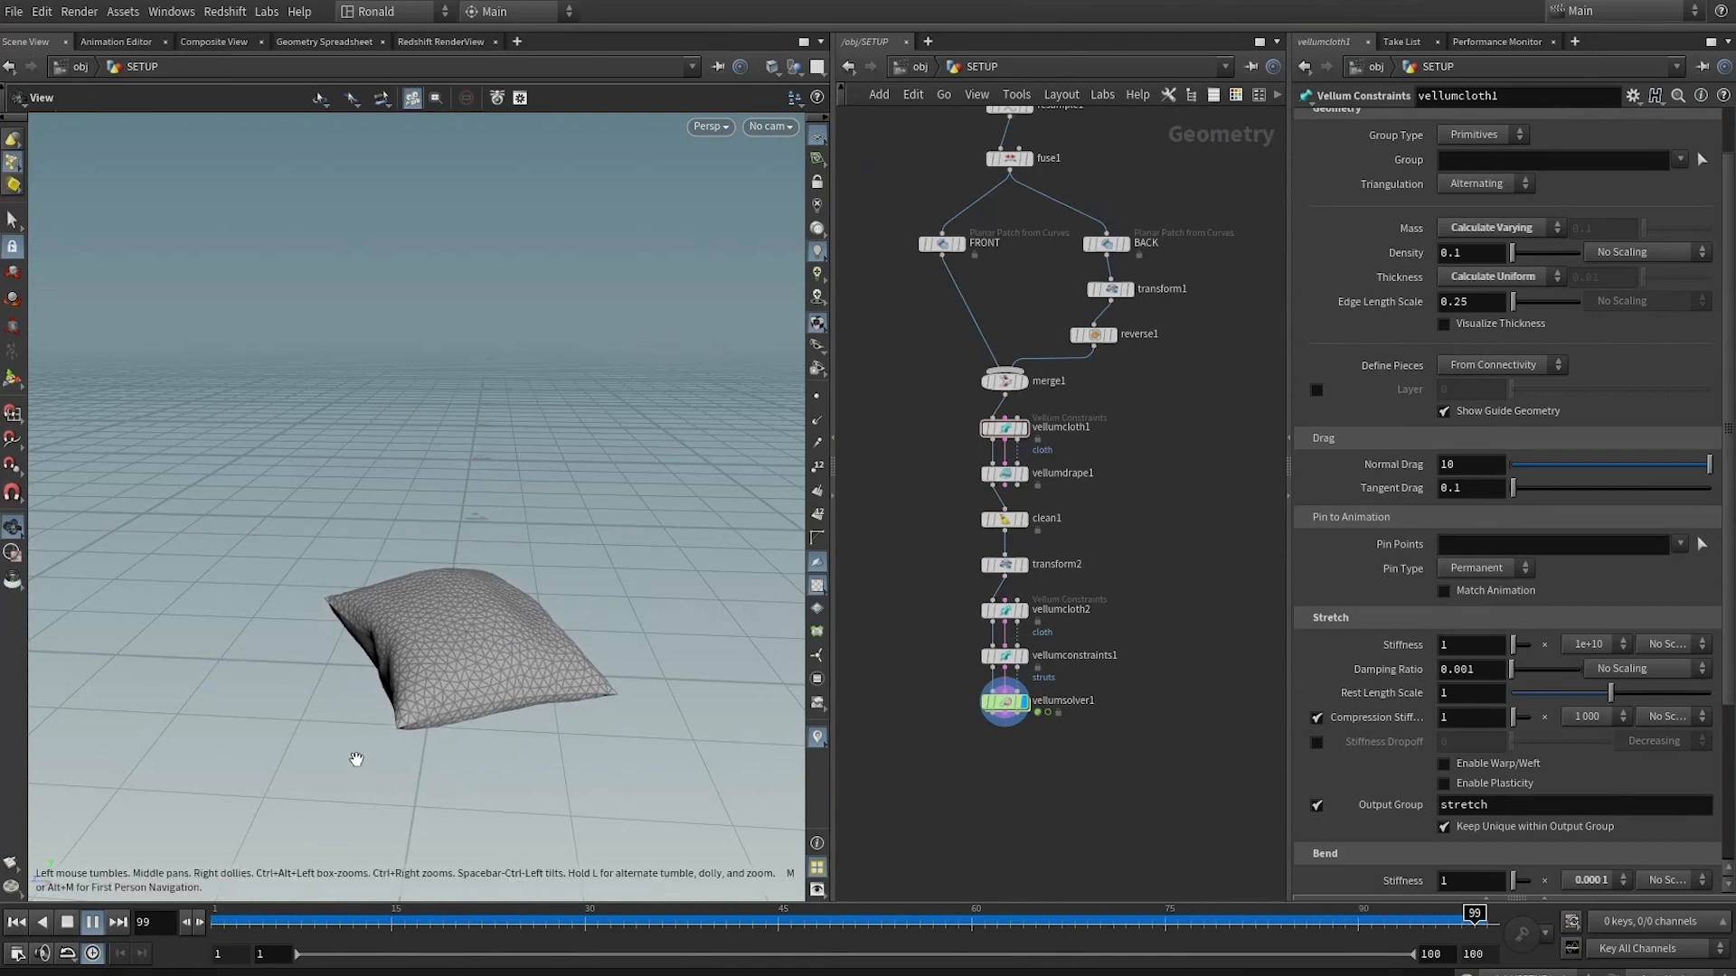
# Stop the playback at frame 42, inspect the inflated pillow and display the FRONT patch to check its node information
pyautogui.click(92, 923)
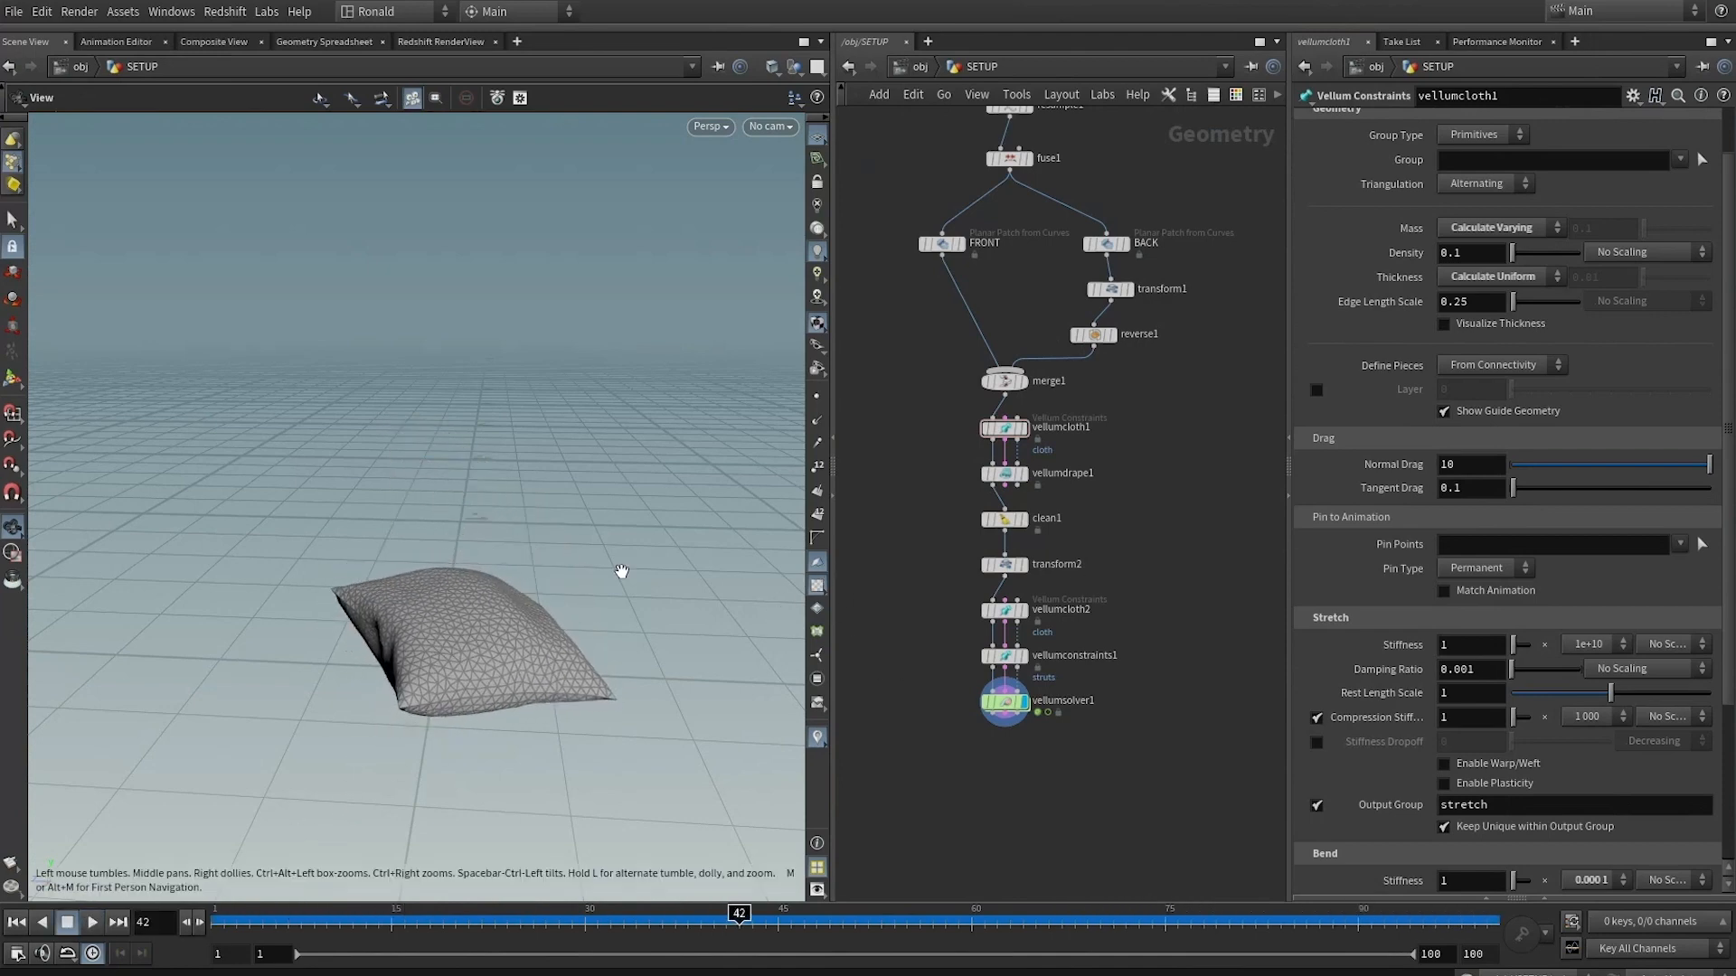
pyautogui.moveTo(566, 491); pyautogui.dragTo(924, 426)
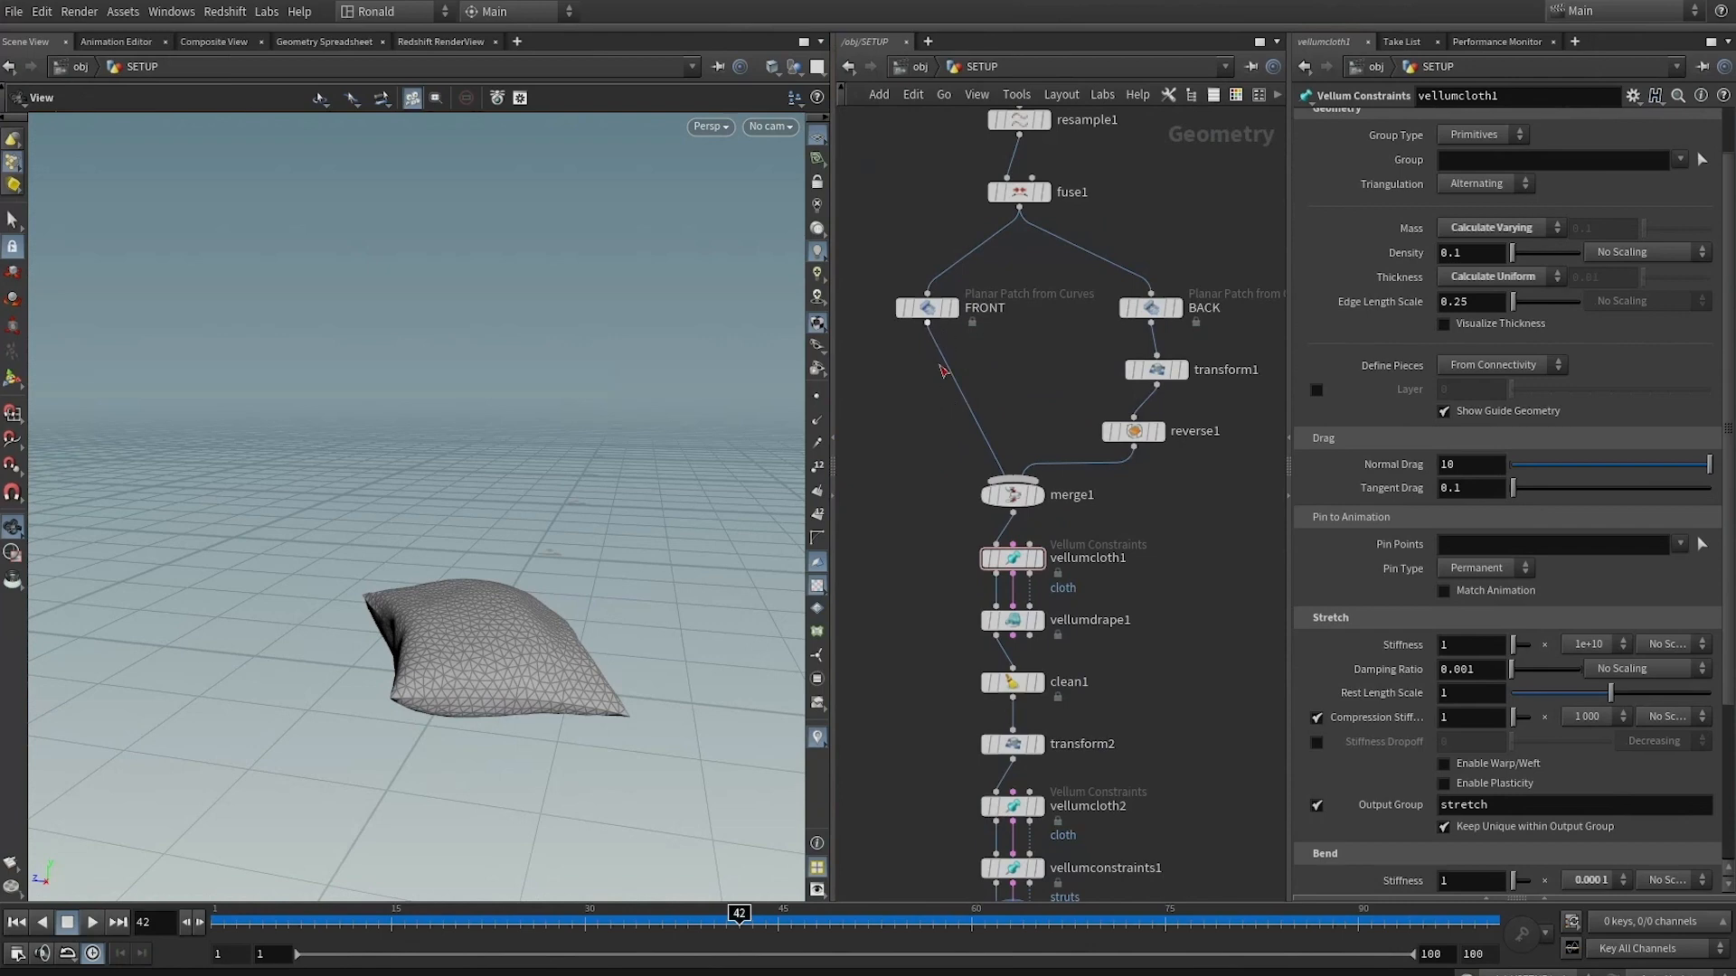
pyautogui.moveTo(542, 566)
pyautogui.mouseDown()
pyautogui.moveTo(600, 534)
pyautogui.moveTo(515, 608)
pyautogui.moveTo(542, 549)
pyautogui.mouseUp()
pyautogui.click(945, 307)
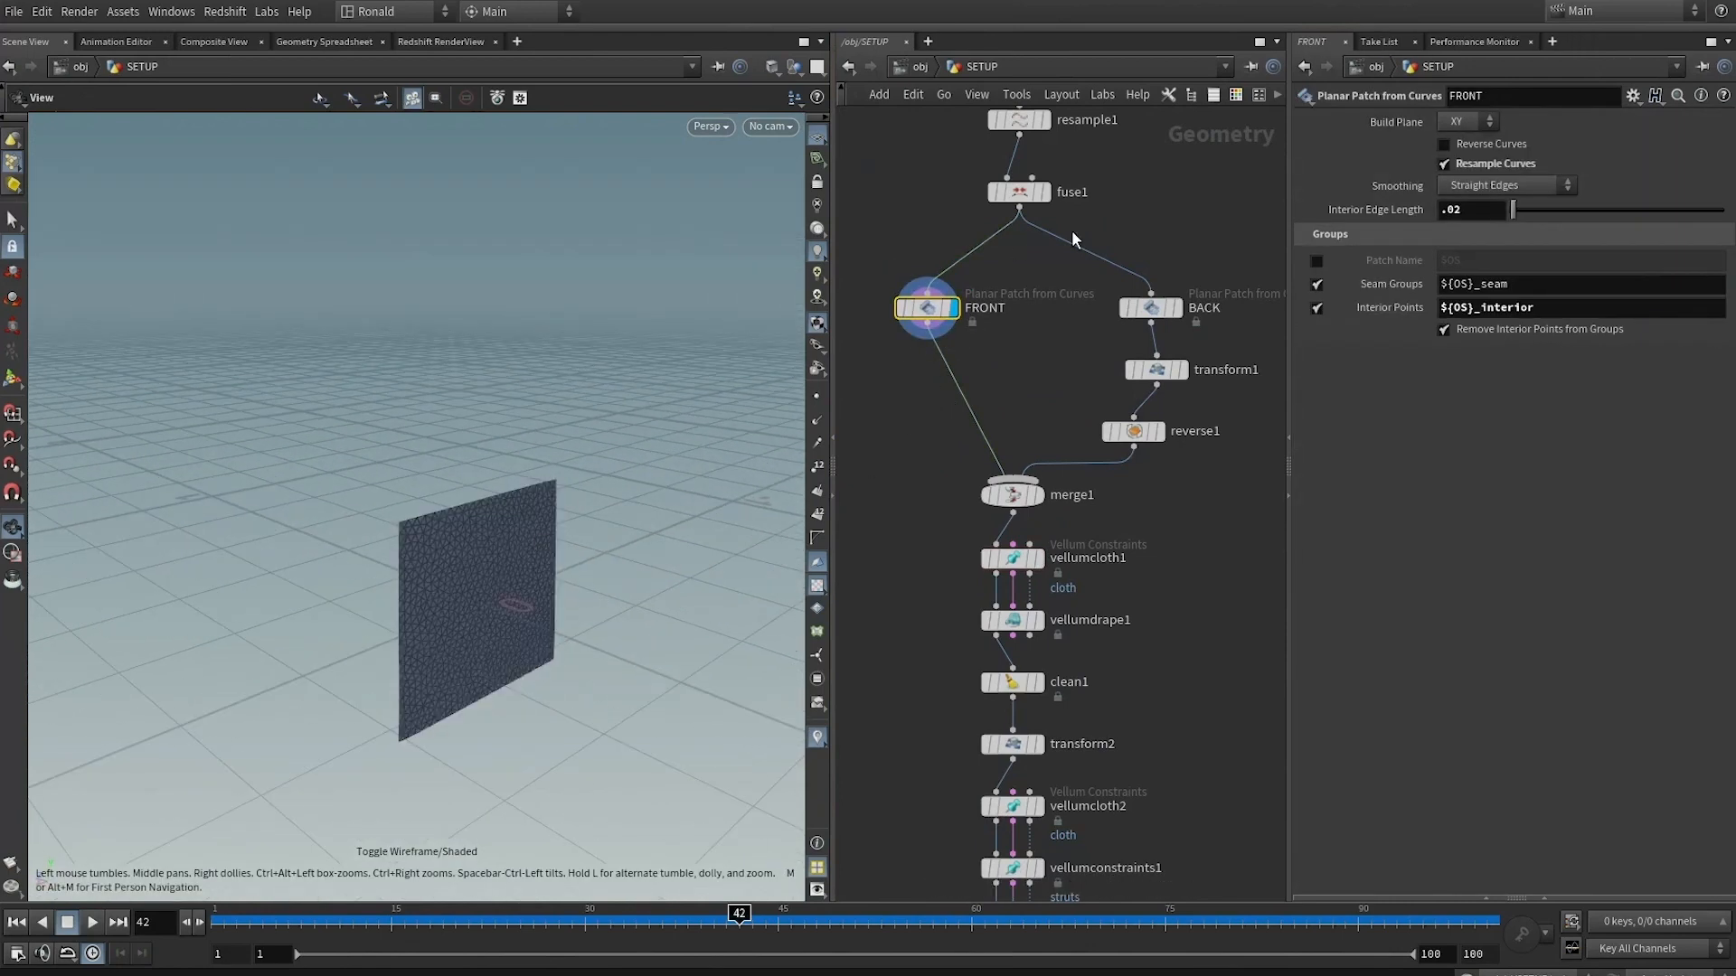
pyautogui.middleClick(936, 312)
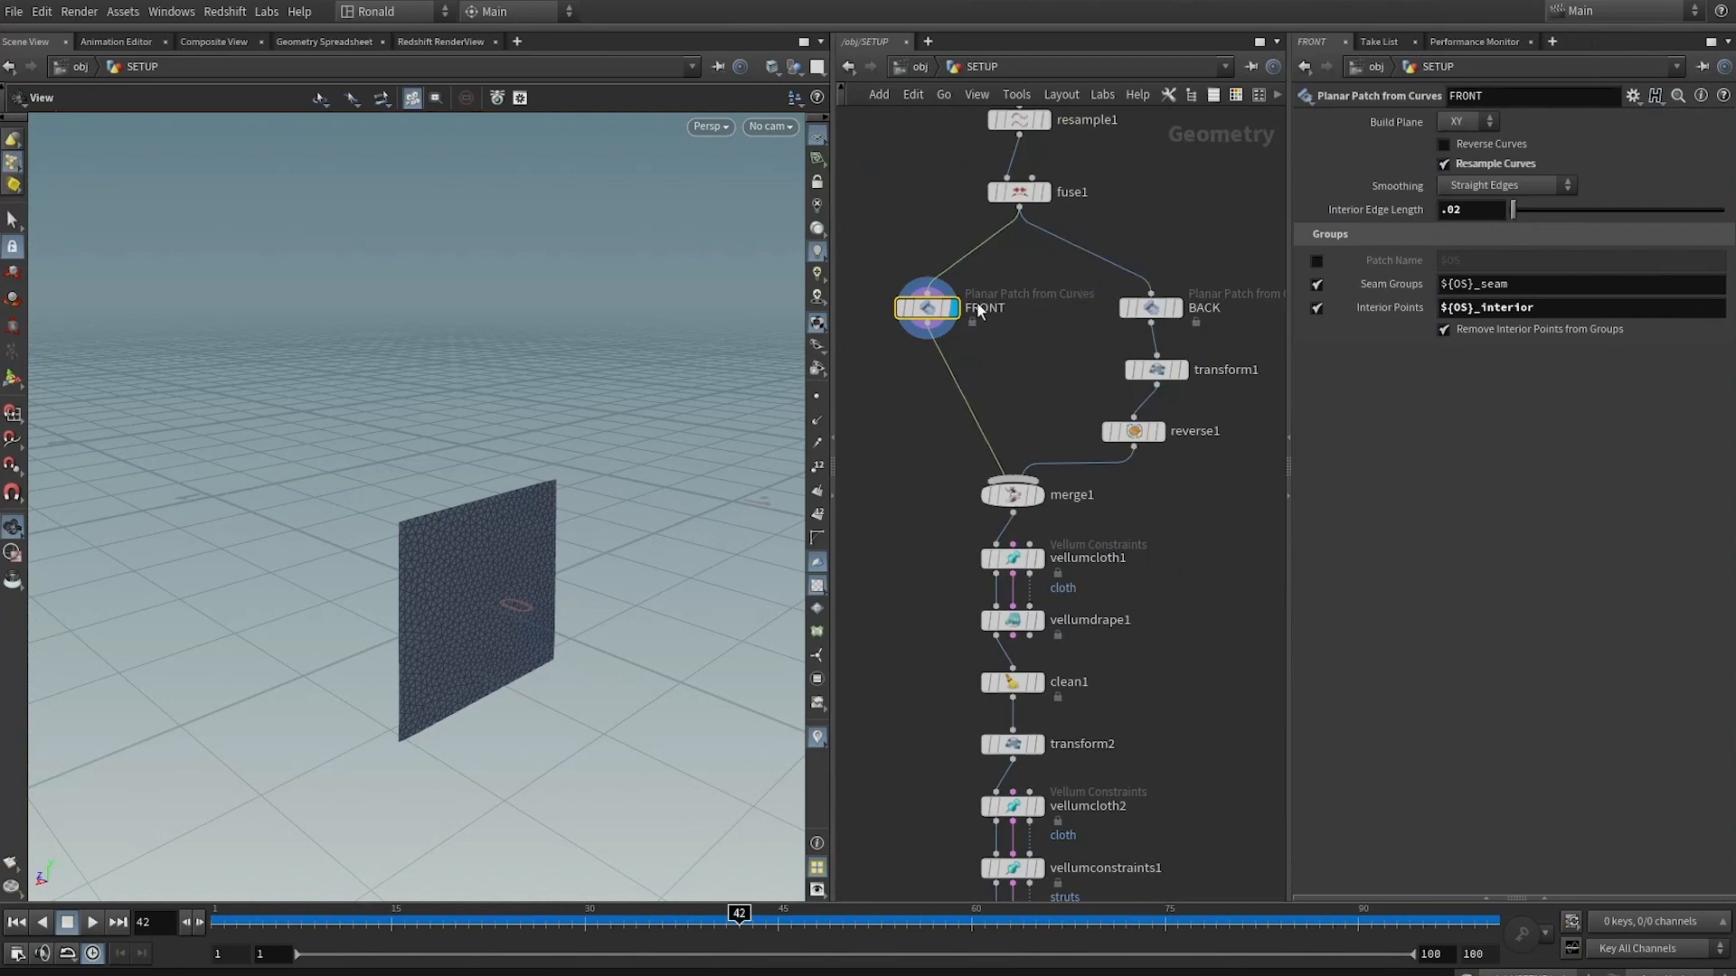
# Insert a Point Wrangle between the merge and the first Vellum cloth constraints
pyautogui.press('Tab')
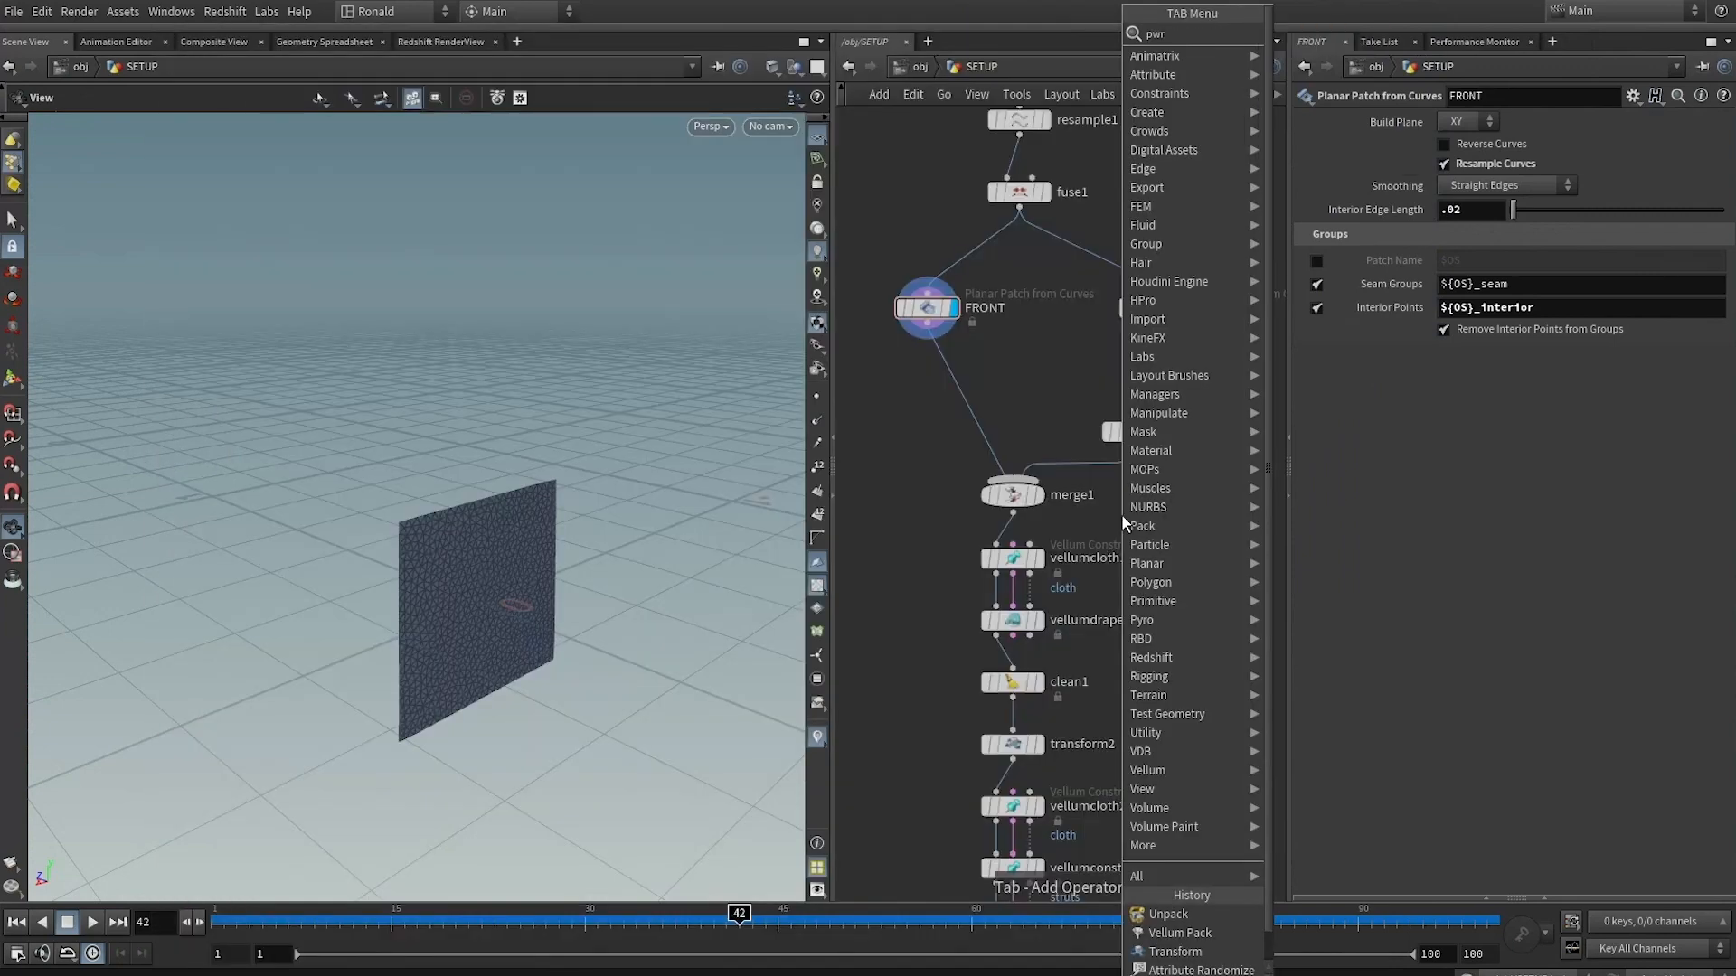
pyautogui.press('Return')
pyautogui.click(1121, 513)
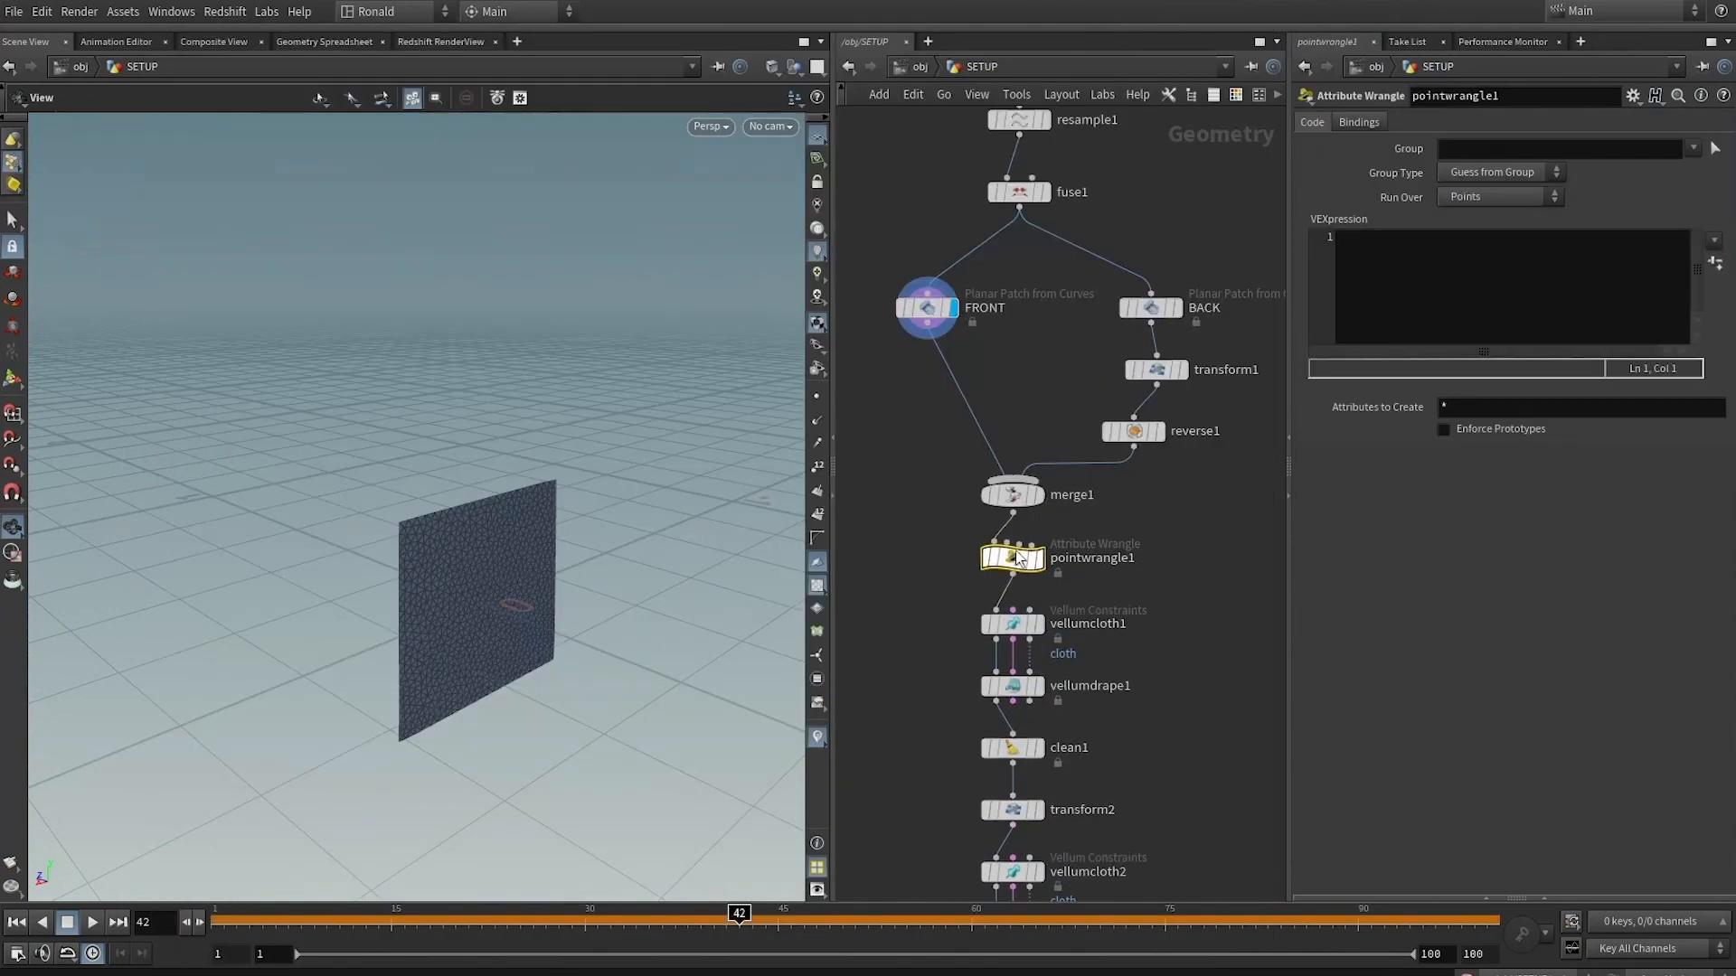
# Write the expression v@uv = v@materialuv; in the Point Wrangle
pyautogui.click(1431, 268)
pyautogui.write('v@uv -')
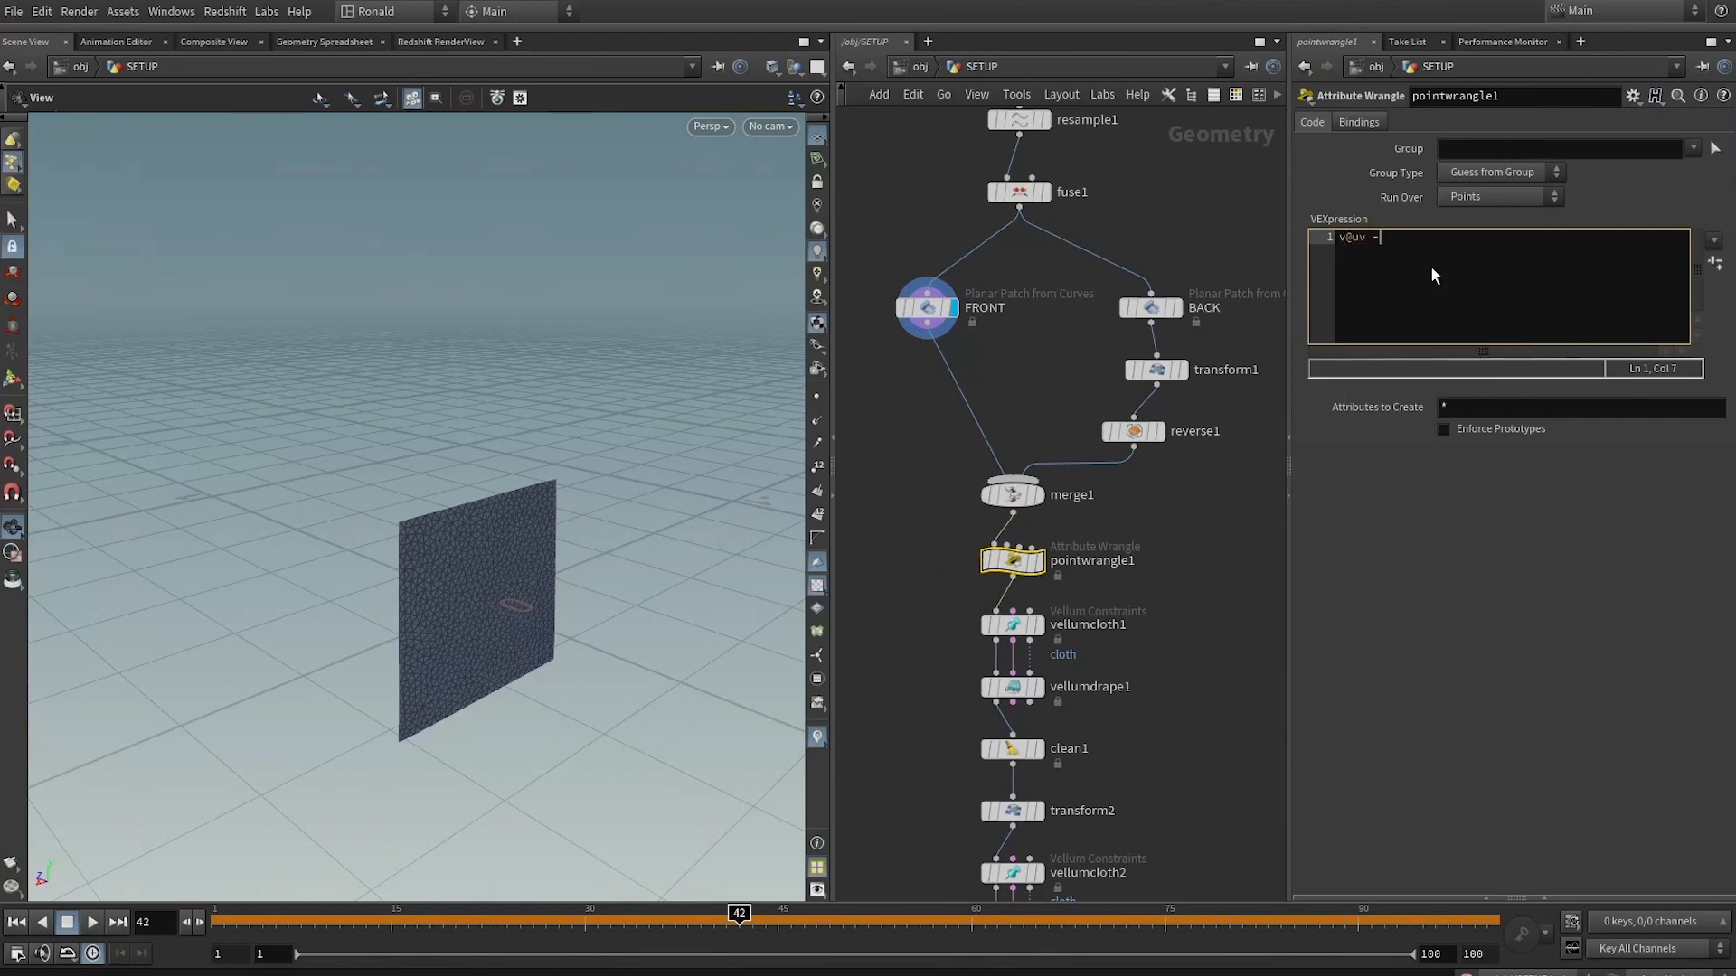
pyautogui.press('BackSpace')
pyautogui.write('= v@materialuv;')
# Display the wrangle's result and examine the patches in the perspective view and the UV view
pyautogui.click(1041, 561)
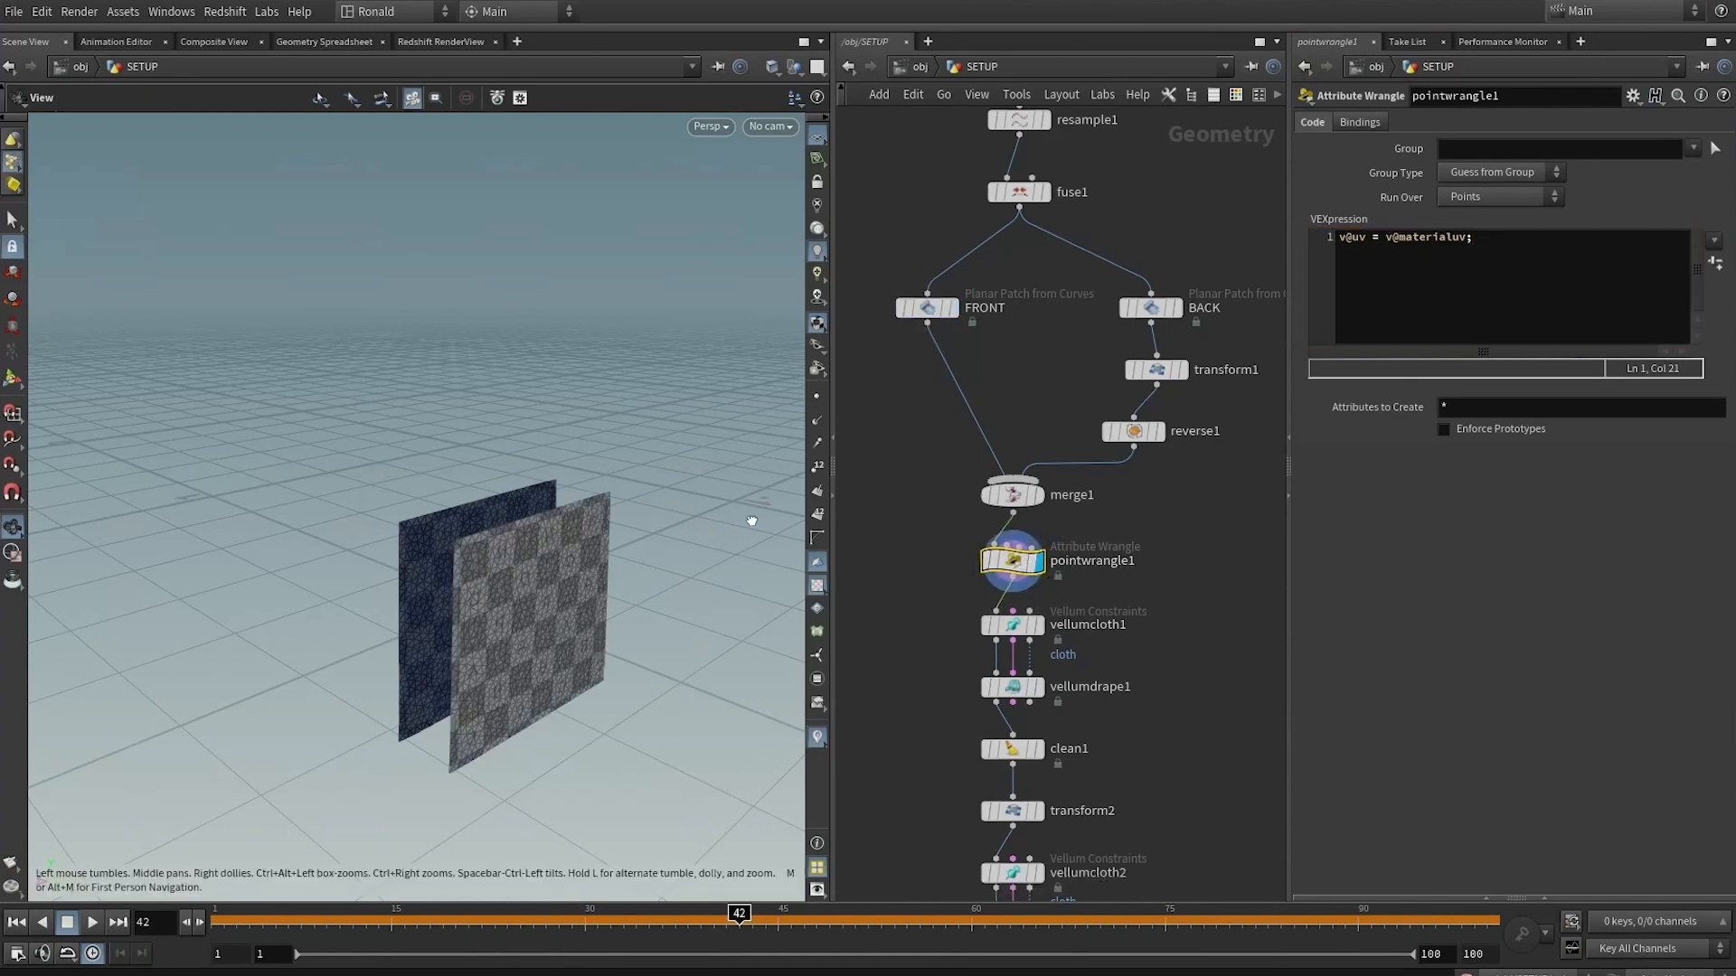
pyautogui.moveTo(748, 516); pyautogui.dragTo(717, 581)
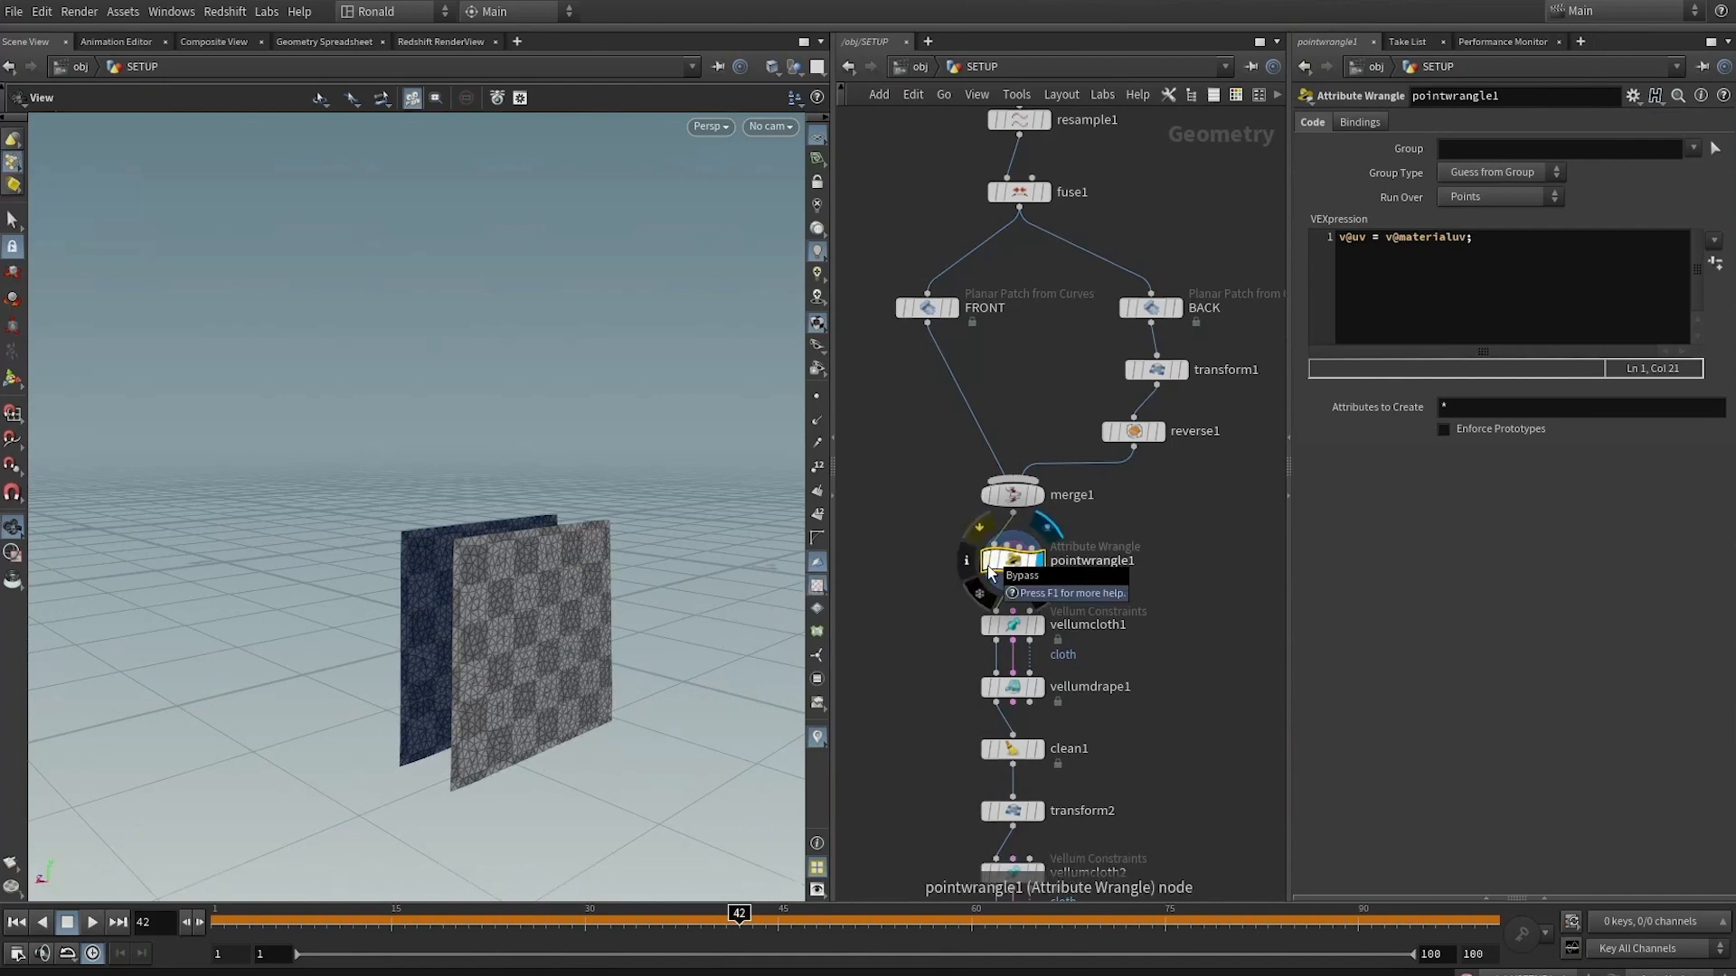
pyautogui.hotkey('space', '5')
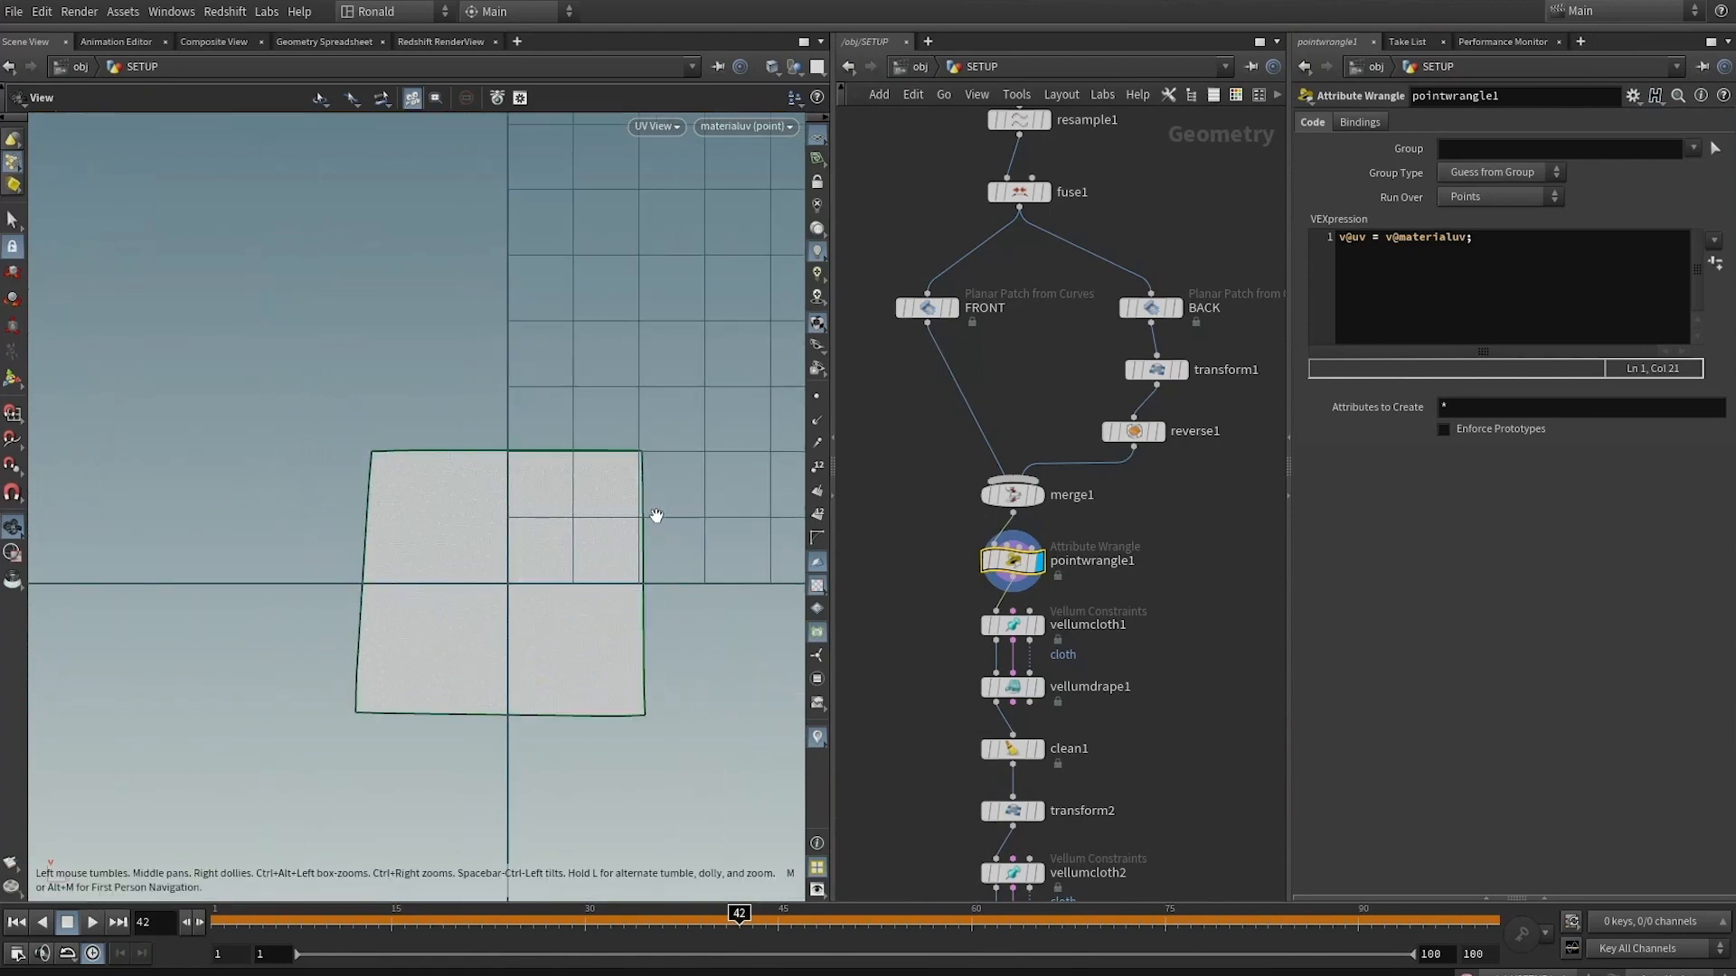
pyautogui.scroll(-2, 661, 504)
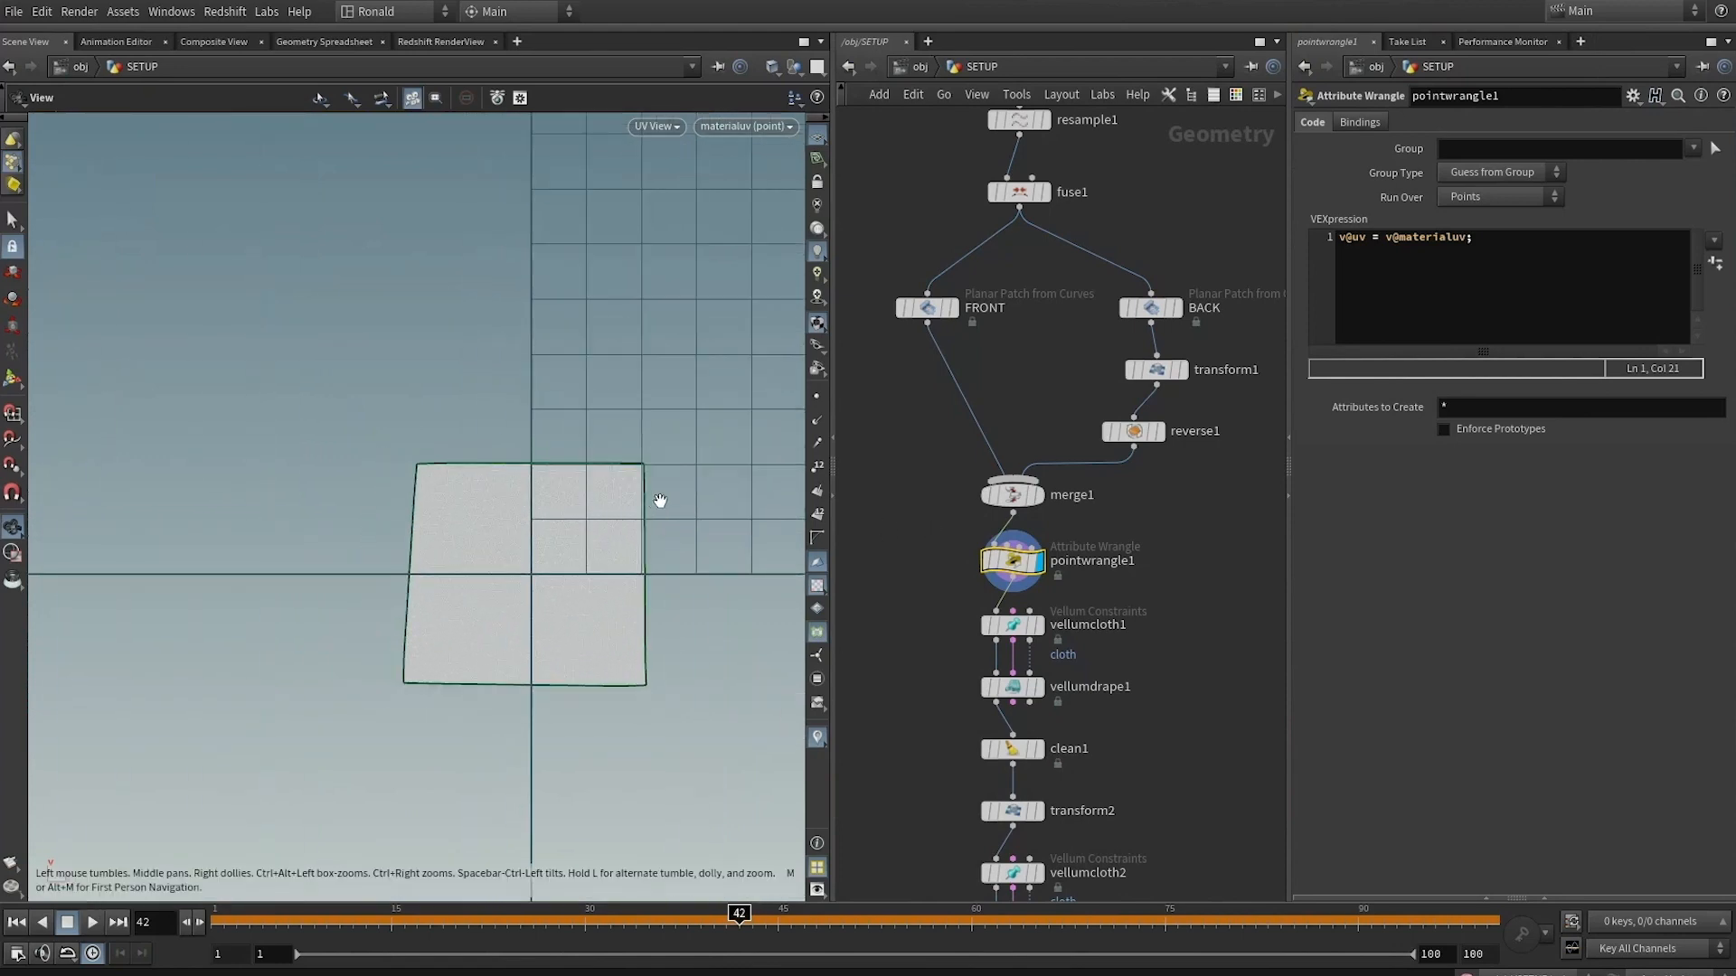
pyautogui.moveTo(624, 504); pyautogui.dragTo(480, 558, button='middle')
pyautogui.scroll(-4, 480, 558)
# Insert a UV Layout node between the Point Wrangle and the first Vellum cloth constraints, and check the packed islands in the UV view
pyautogui.click(1168, 587)
pyautogui.press('Tab')
pyautogui.write('uvl')
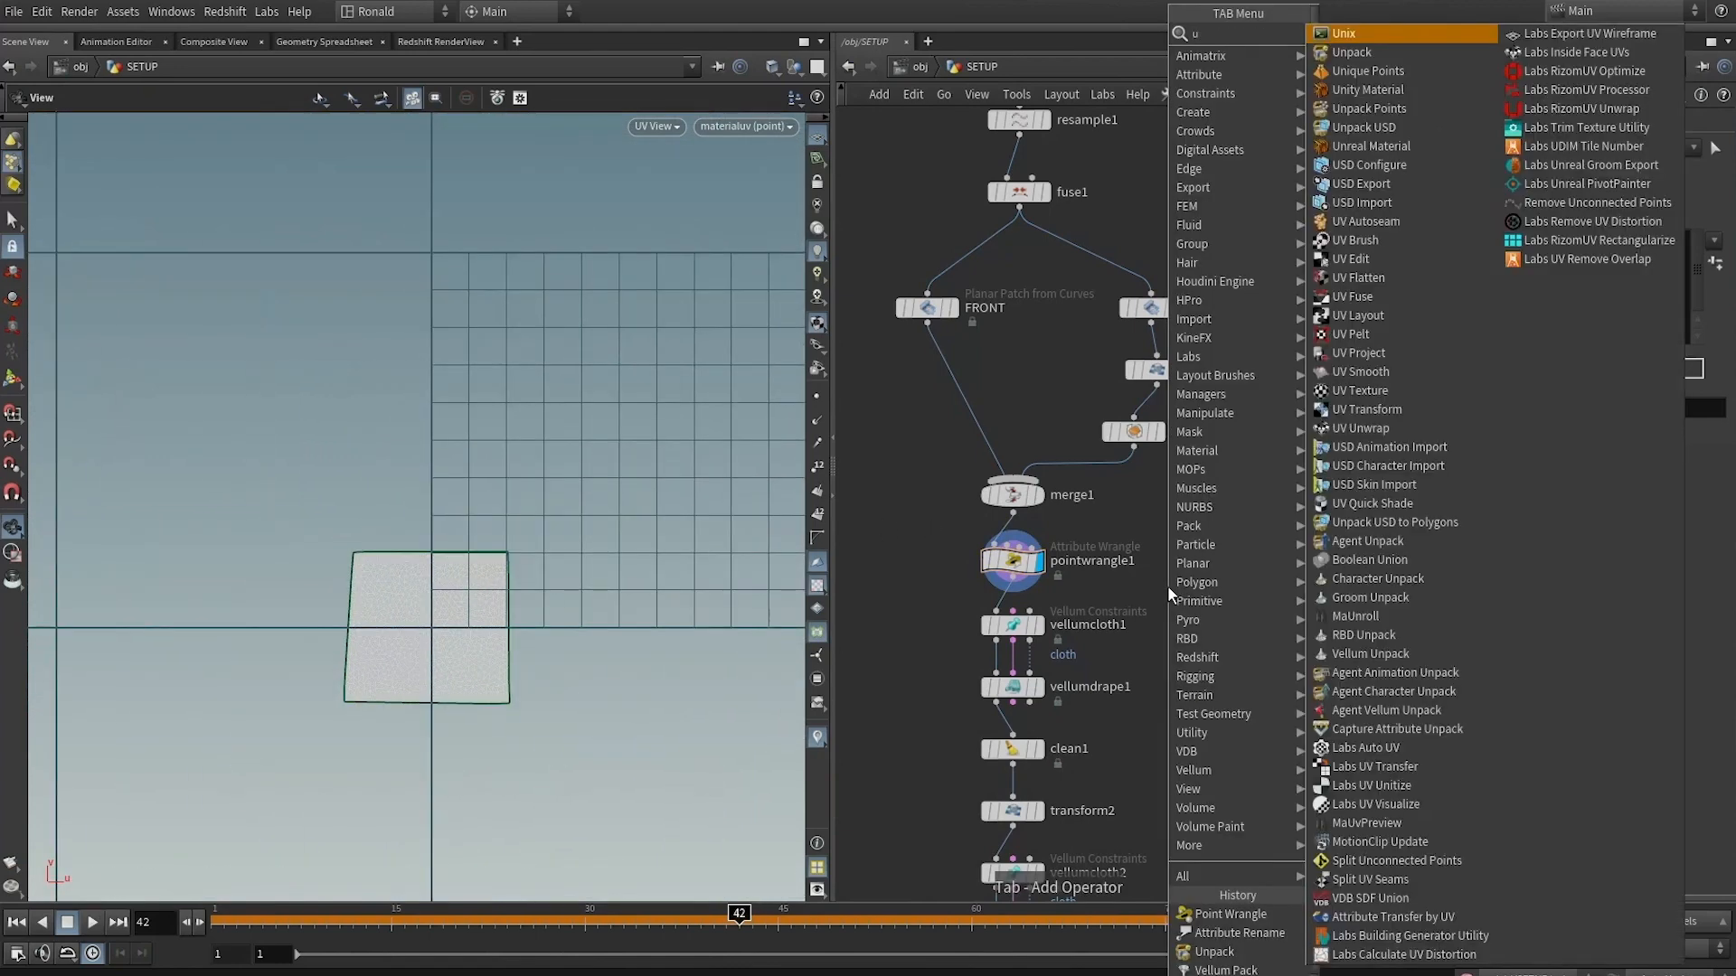
pyautogui.press('Return')
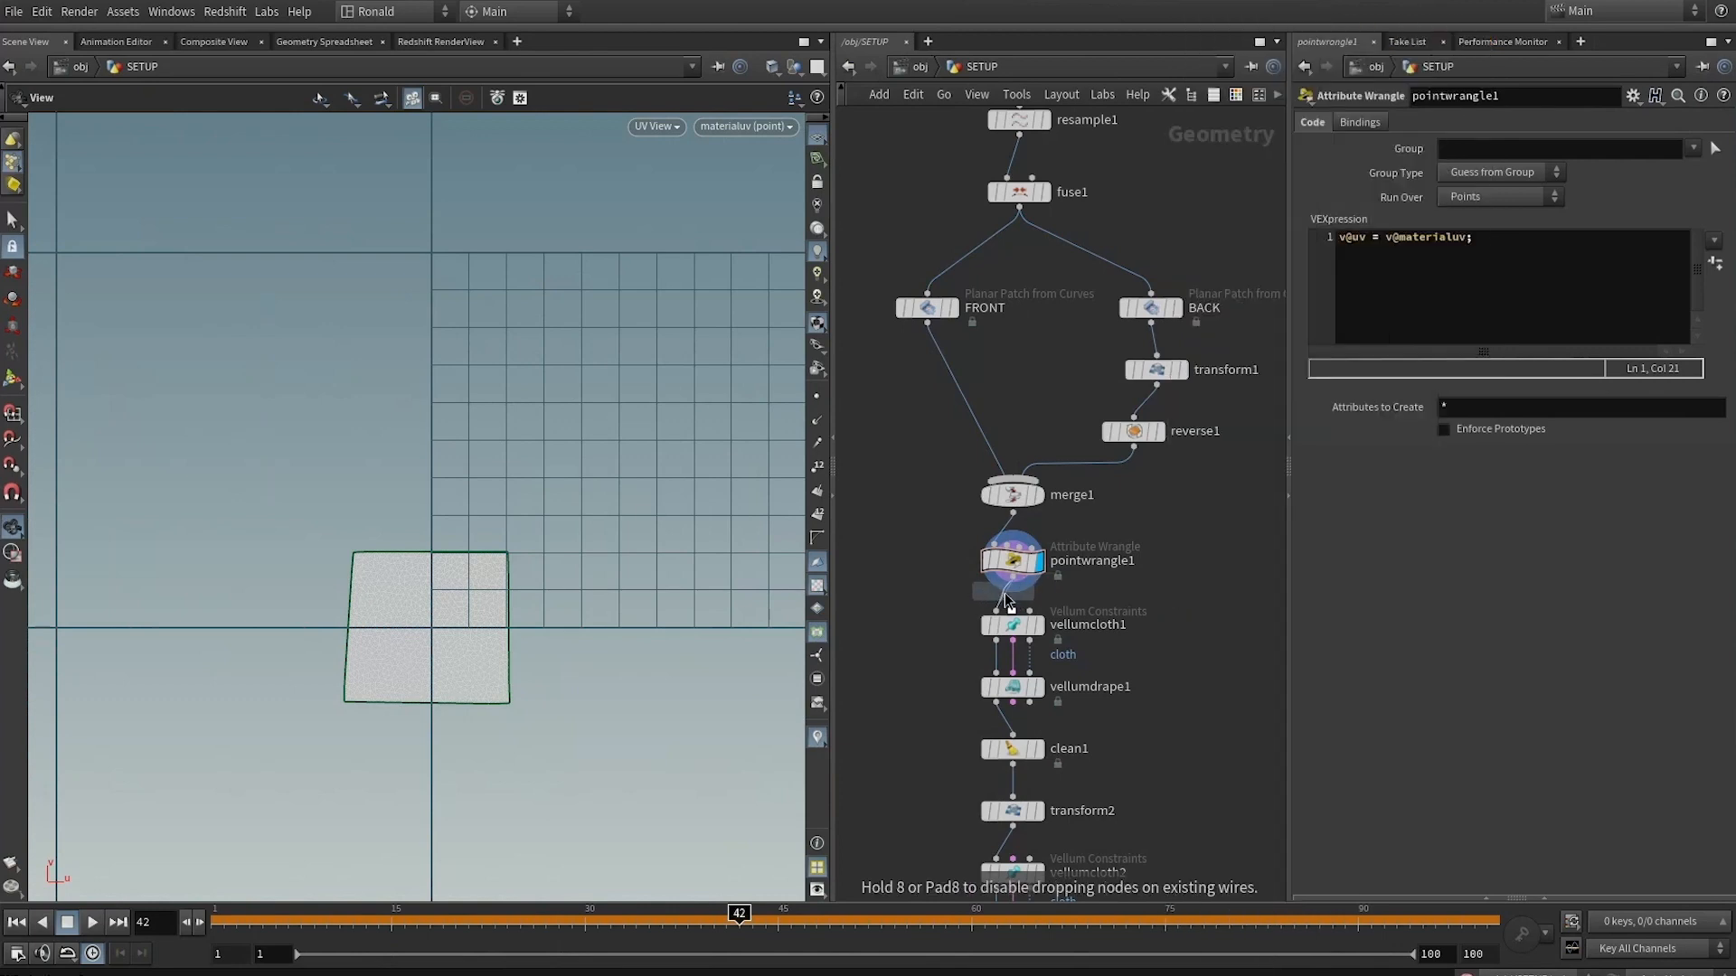
pyautogui.click(1014, 609)
pyautogui.moveTo(631, 406); pyautogui.dragTo(558, 438, button='middle')
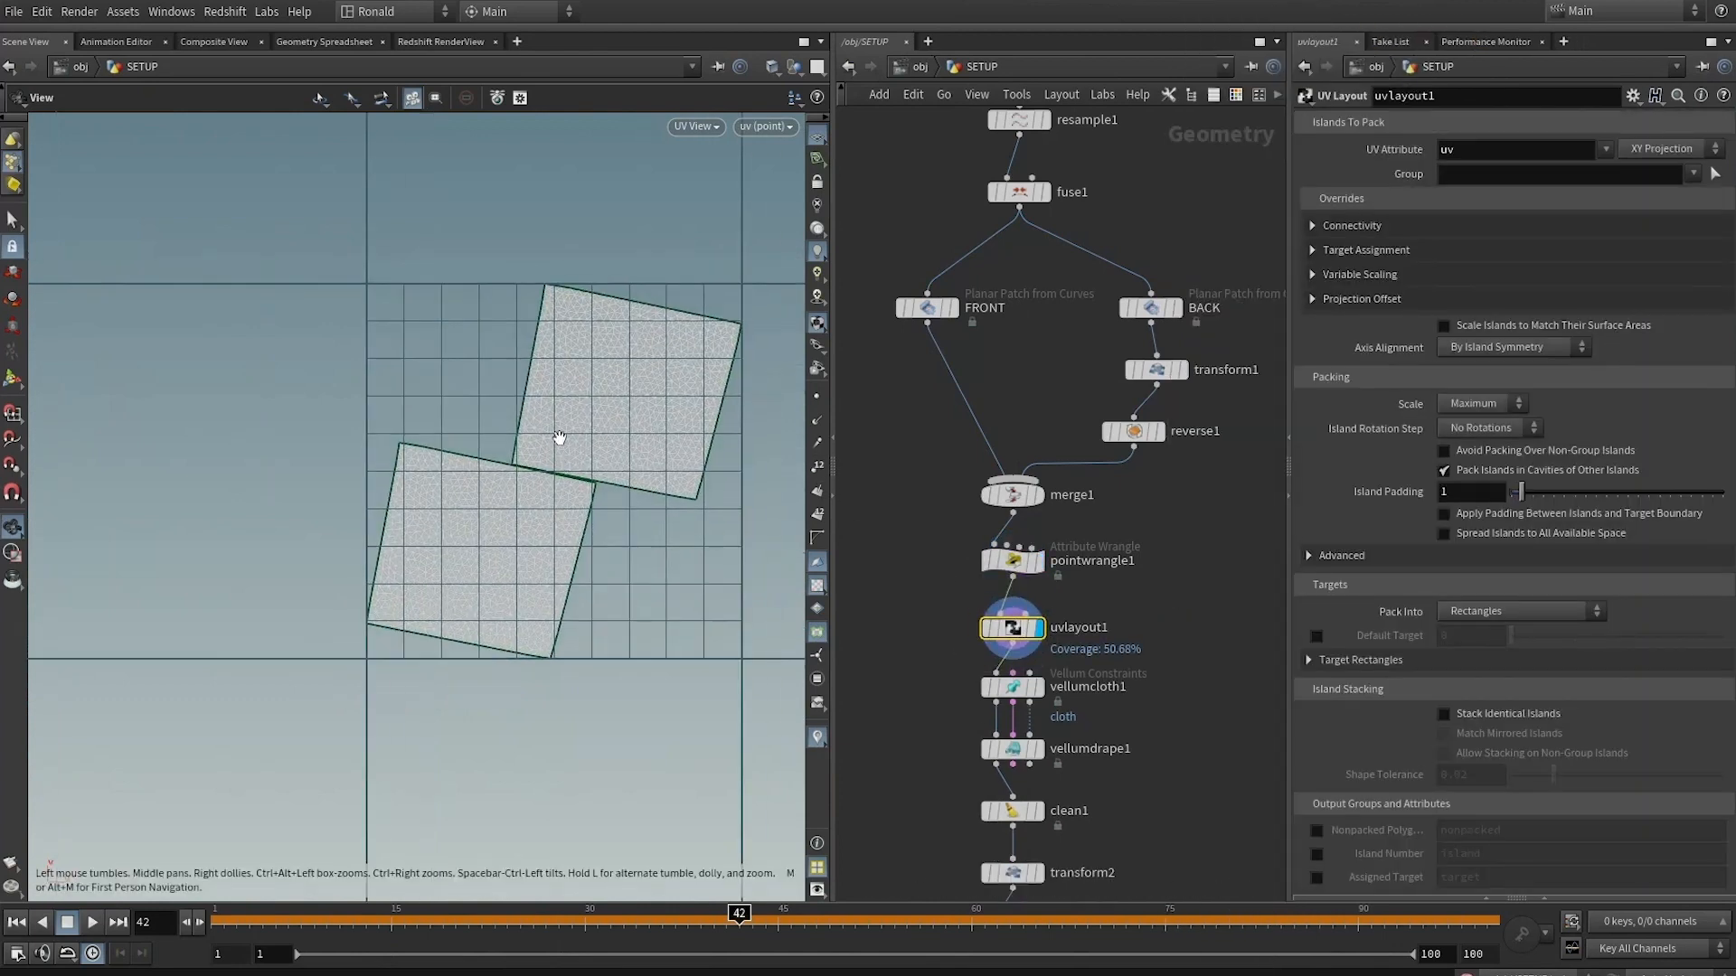
pyautogui.scroll(2, 558, 438)
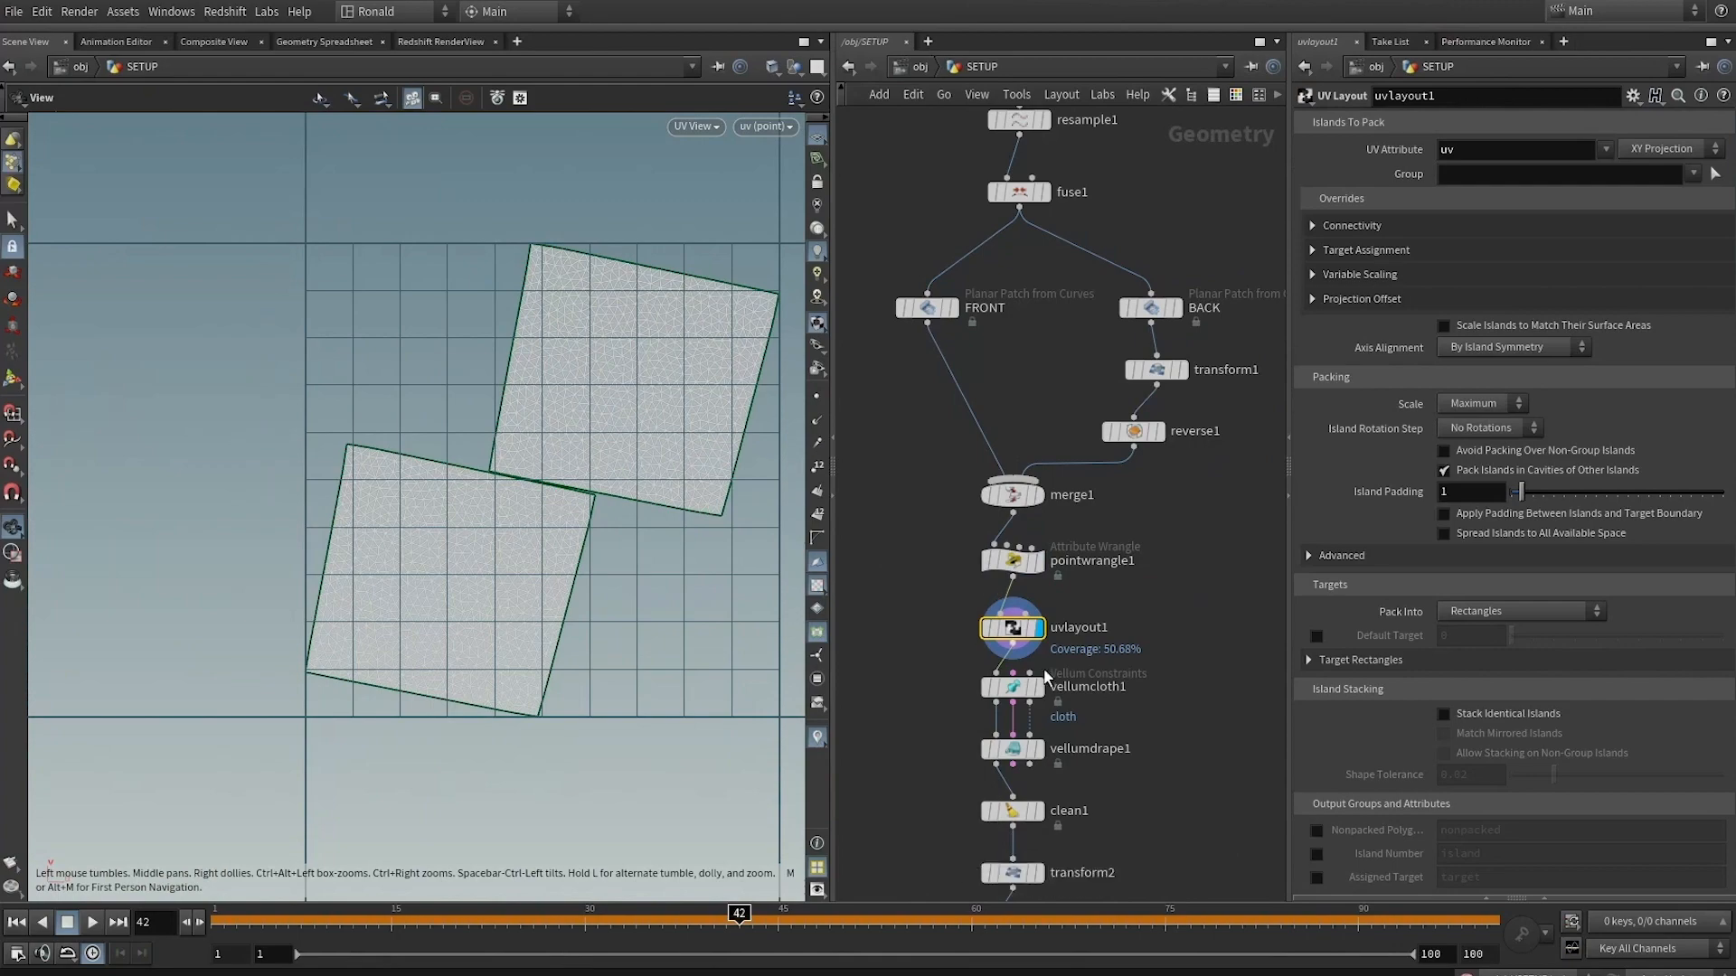
# Inspect the front and back patches with their UV texture in the shaded perspective view
pyautogui.moveTo(1155, 717); pyautogui.dragTo(1151, 634, button='middle')
pyautogui.hotkey('space', '1')
pyautogui.hotkey('shift', 'w')
pyautogui.moveTo(605, 566)
pyautogui.mouseDown()
pyautogui.moveTo(570, 637)
pyautogui.moveTo(546, 624)
pyautogui.mouseUp()
pyautogui.hotkey('shift', 'w')
pyautogui.moveTo(546, 624); pyautogui.dragTo(544, 506, button='middle')
pyautogui.moveTo(484, 535); pyautogui.dragTo(499, 588)
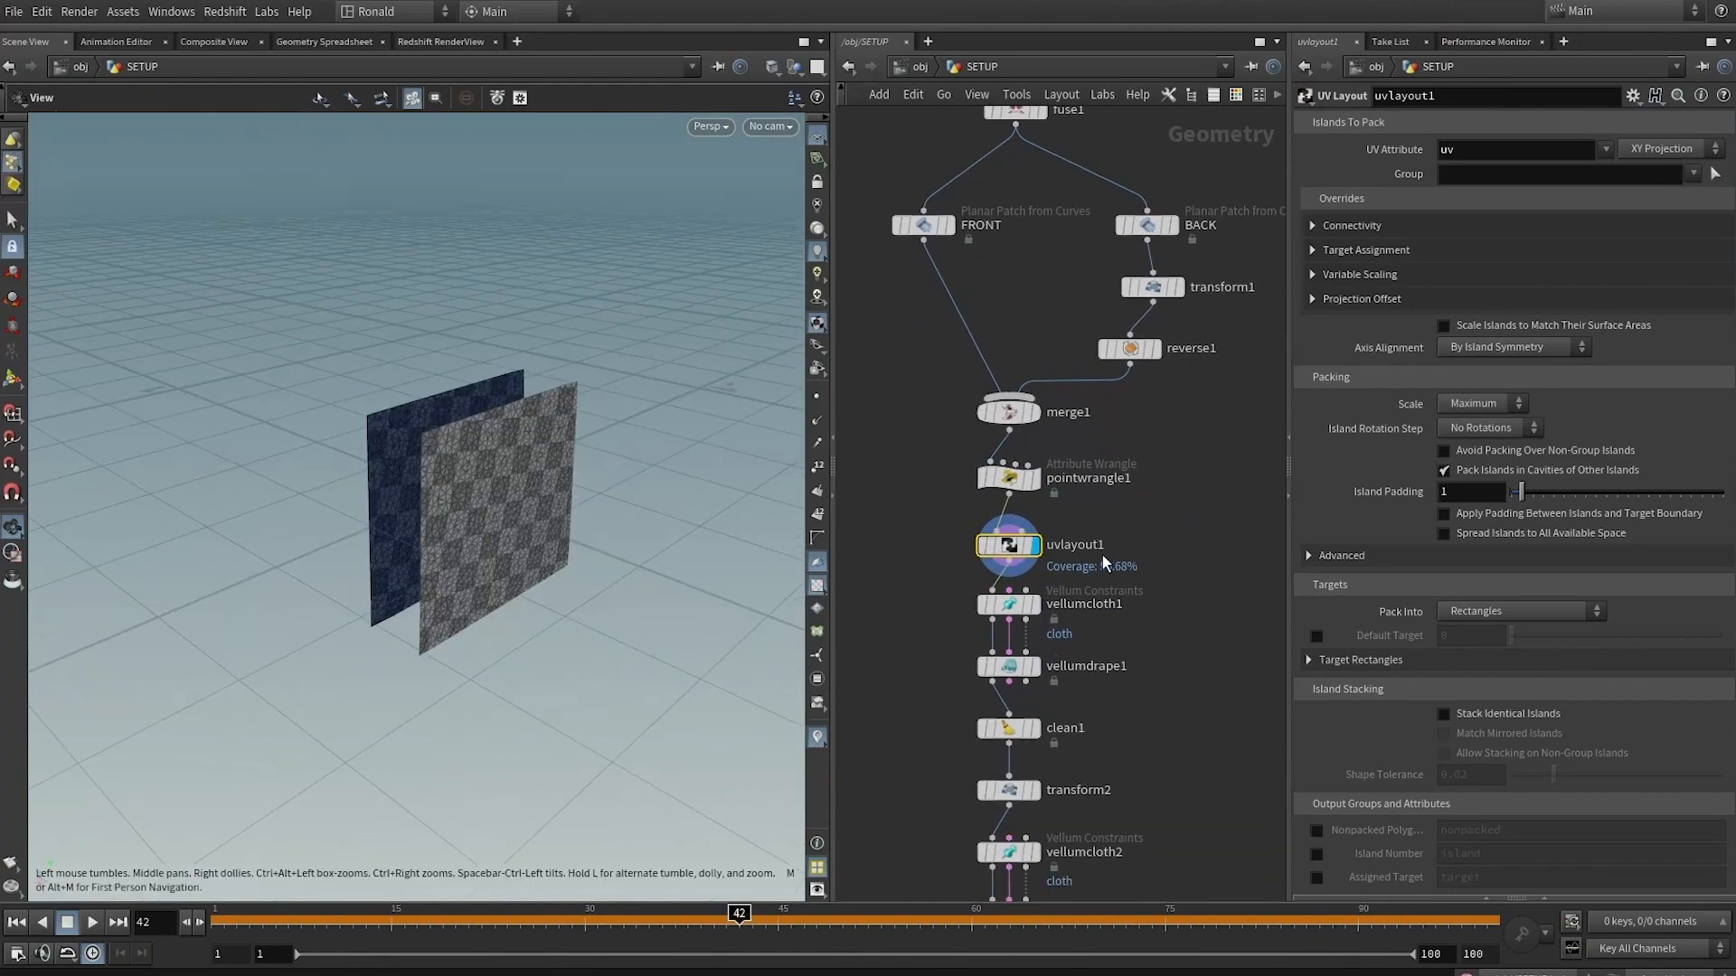
# Select the Point Wrangle and UV Layout nodes and review the pillow network from the patches down to the Vellum solver
pyautogui.moveTo(1082, 756); pyautogui.dragTo(1103, 515, button='middle')
pyautogui.moveTo(953, 431); pyautogui.dragTo(903, 603, button='middle')
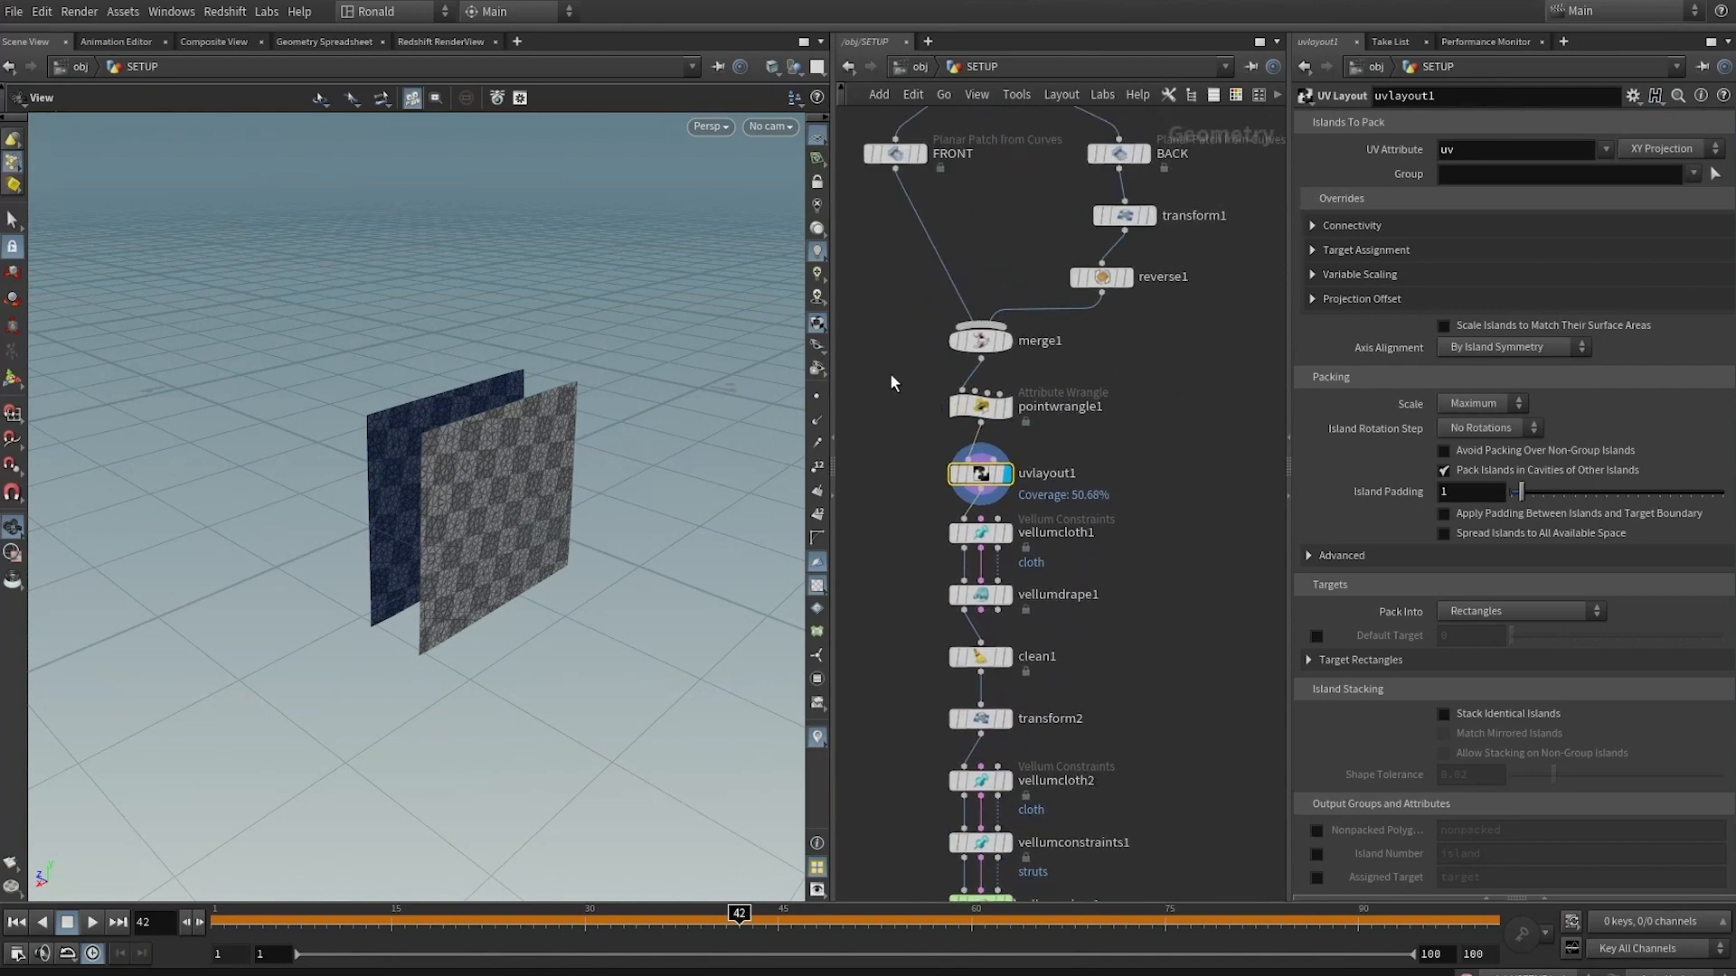
pyautogui.moveTo(891, 383); pyautogui.dragTo(1103, 531)
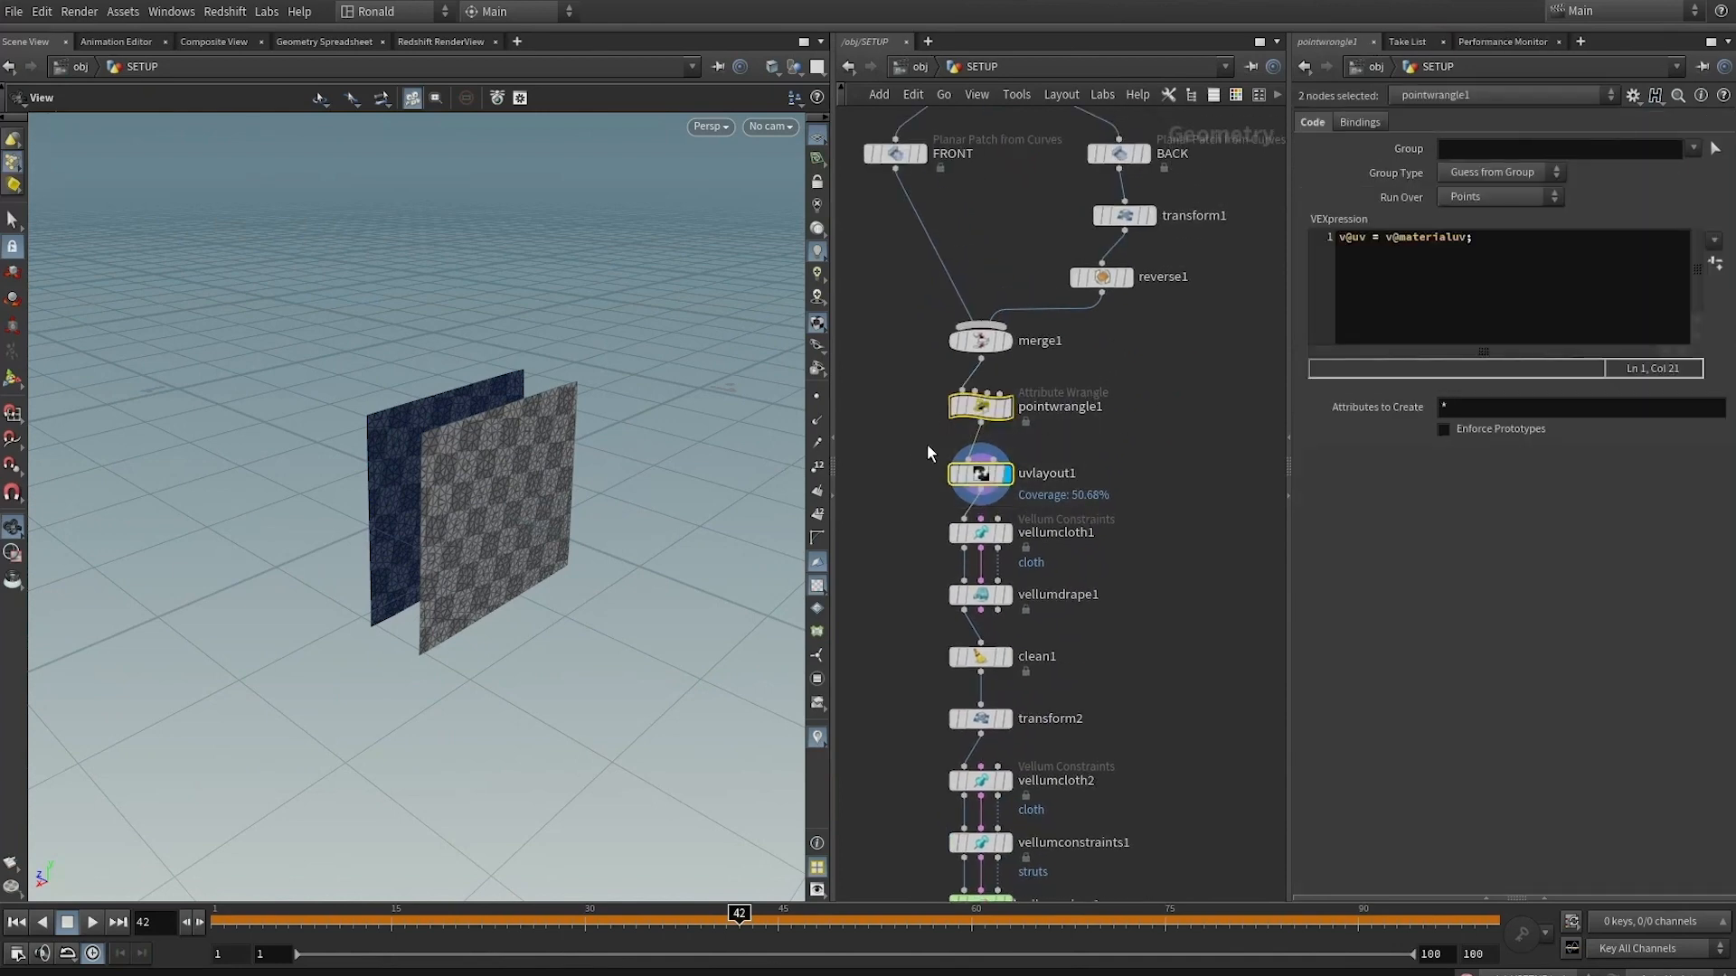
pyautogui.scroll(-3, 1137, 450)
pyautogui.scroll(2, 1147, 452)
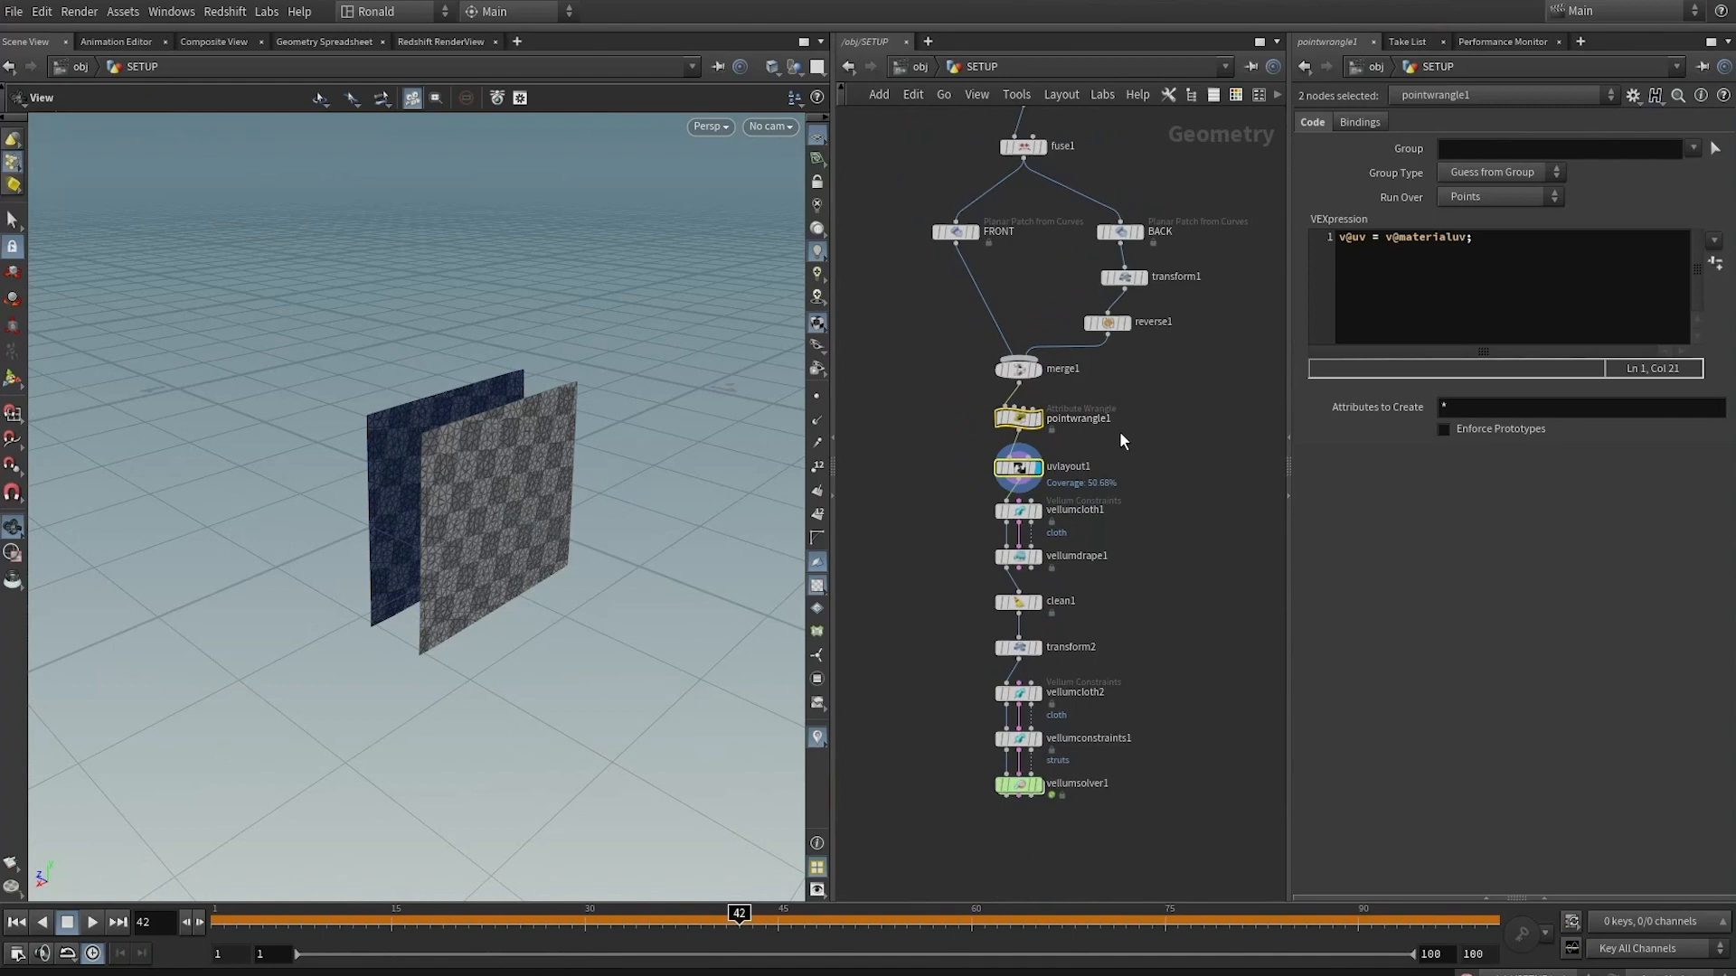
pyautogui.moveTo(1131, 429); pyautogui.dragTo(1093, 447, button='middle')
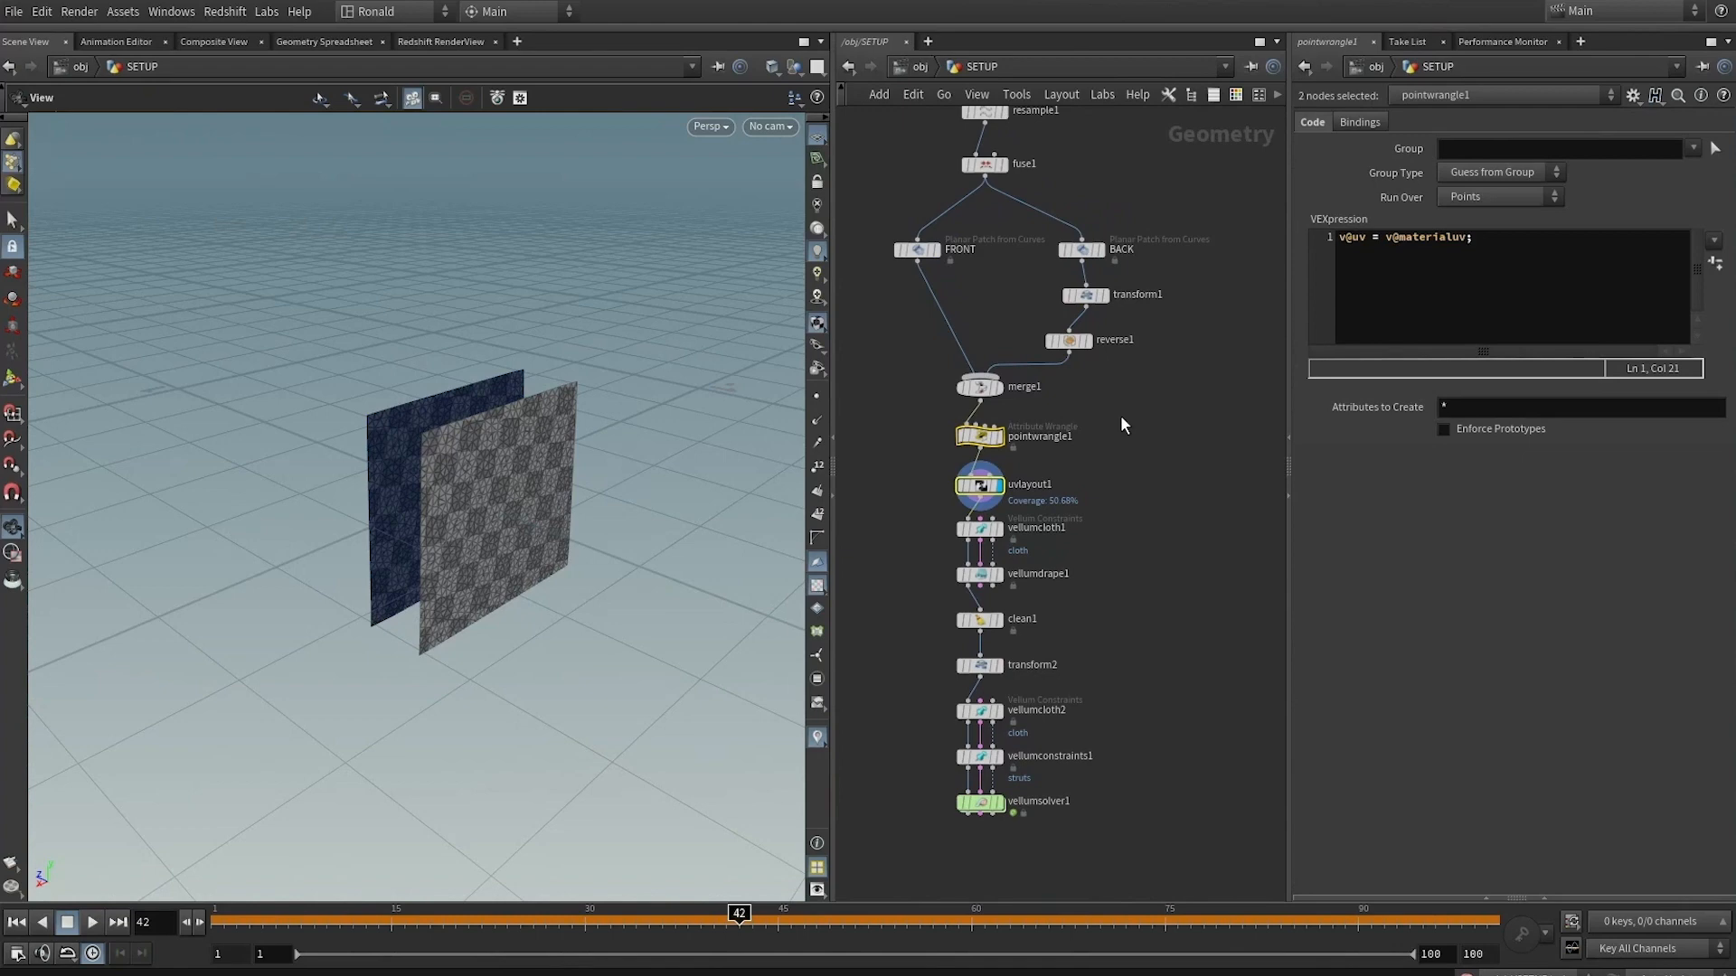
pyautogui.moveTo(1121, 417); pyautogui.dragTo(1070, 455, button='middle')
pyautogui.scroll(-3, 1138, 374)
pyautogui.moveTo(1137, 374); pyautogui.dragTo(1124, 468, button='middle')
# Return to the object level and rename the SETUP geometry as SETUP_pillow
pyautogui.click(909, 70)
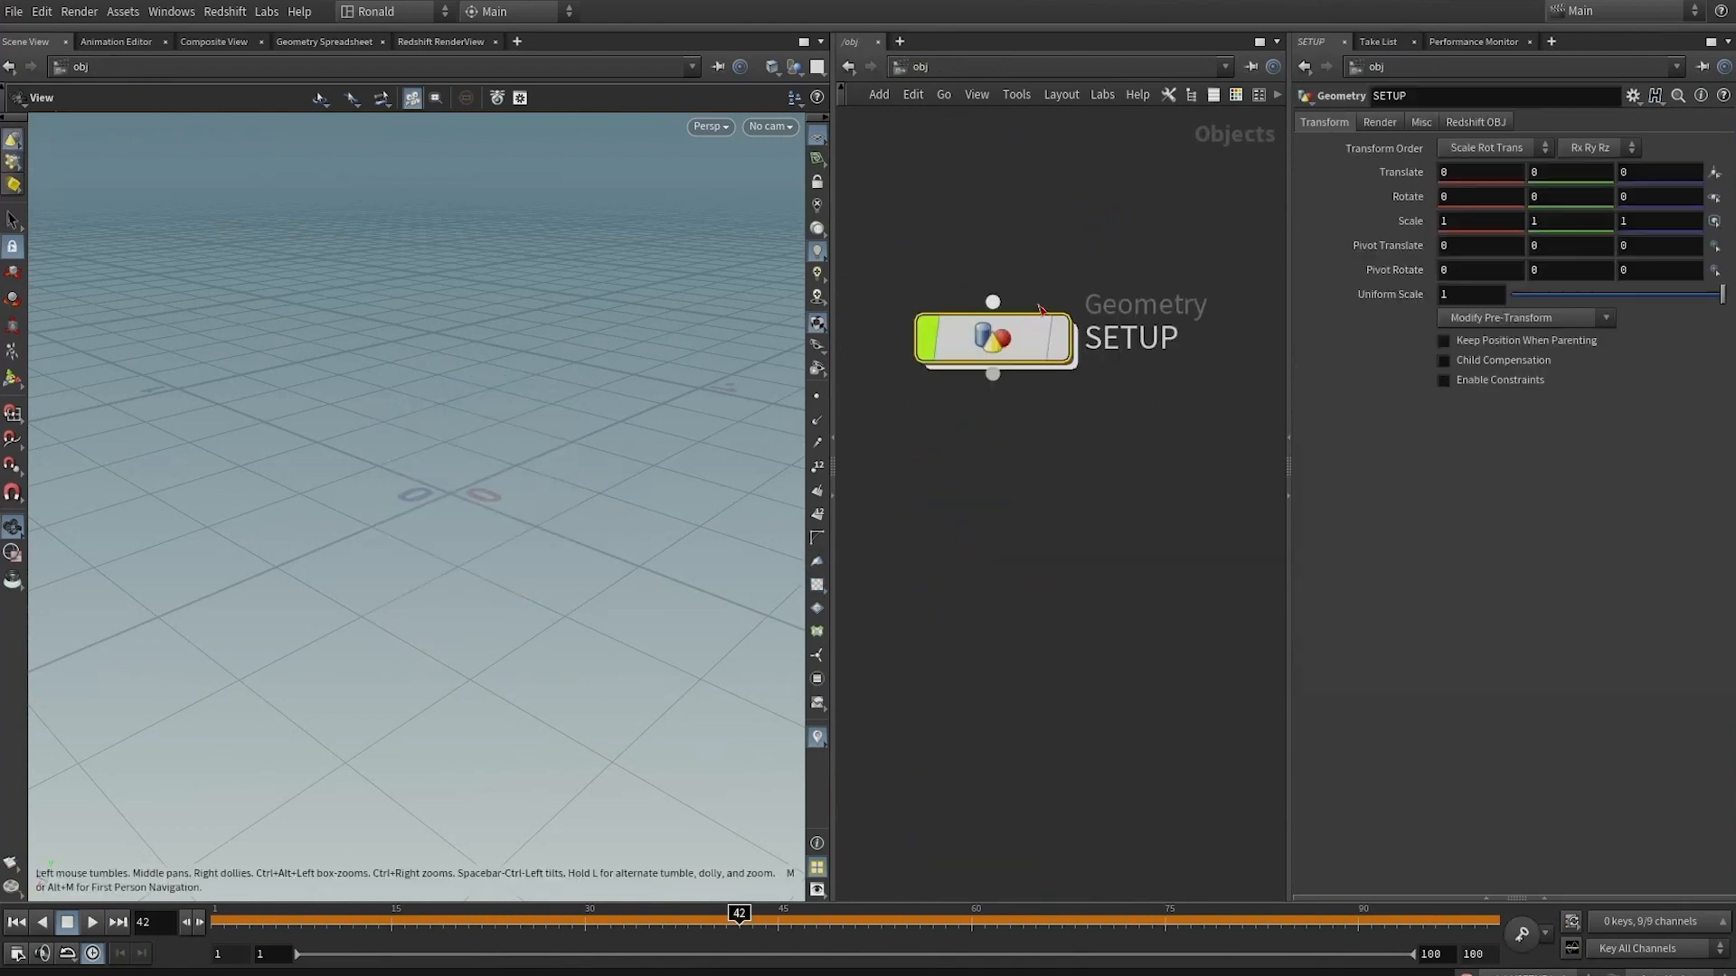
pyautogui.click(1124, 339)
pyautogui.write('_pillow')
pyautogui.press('Return')
# Create a new Geometry object below SETUP_pillow and name it SETUP
pyautogui.click(1044, 492)
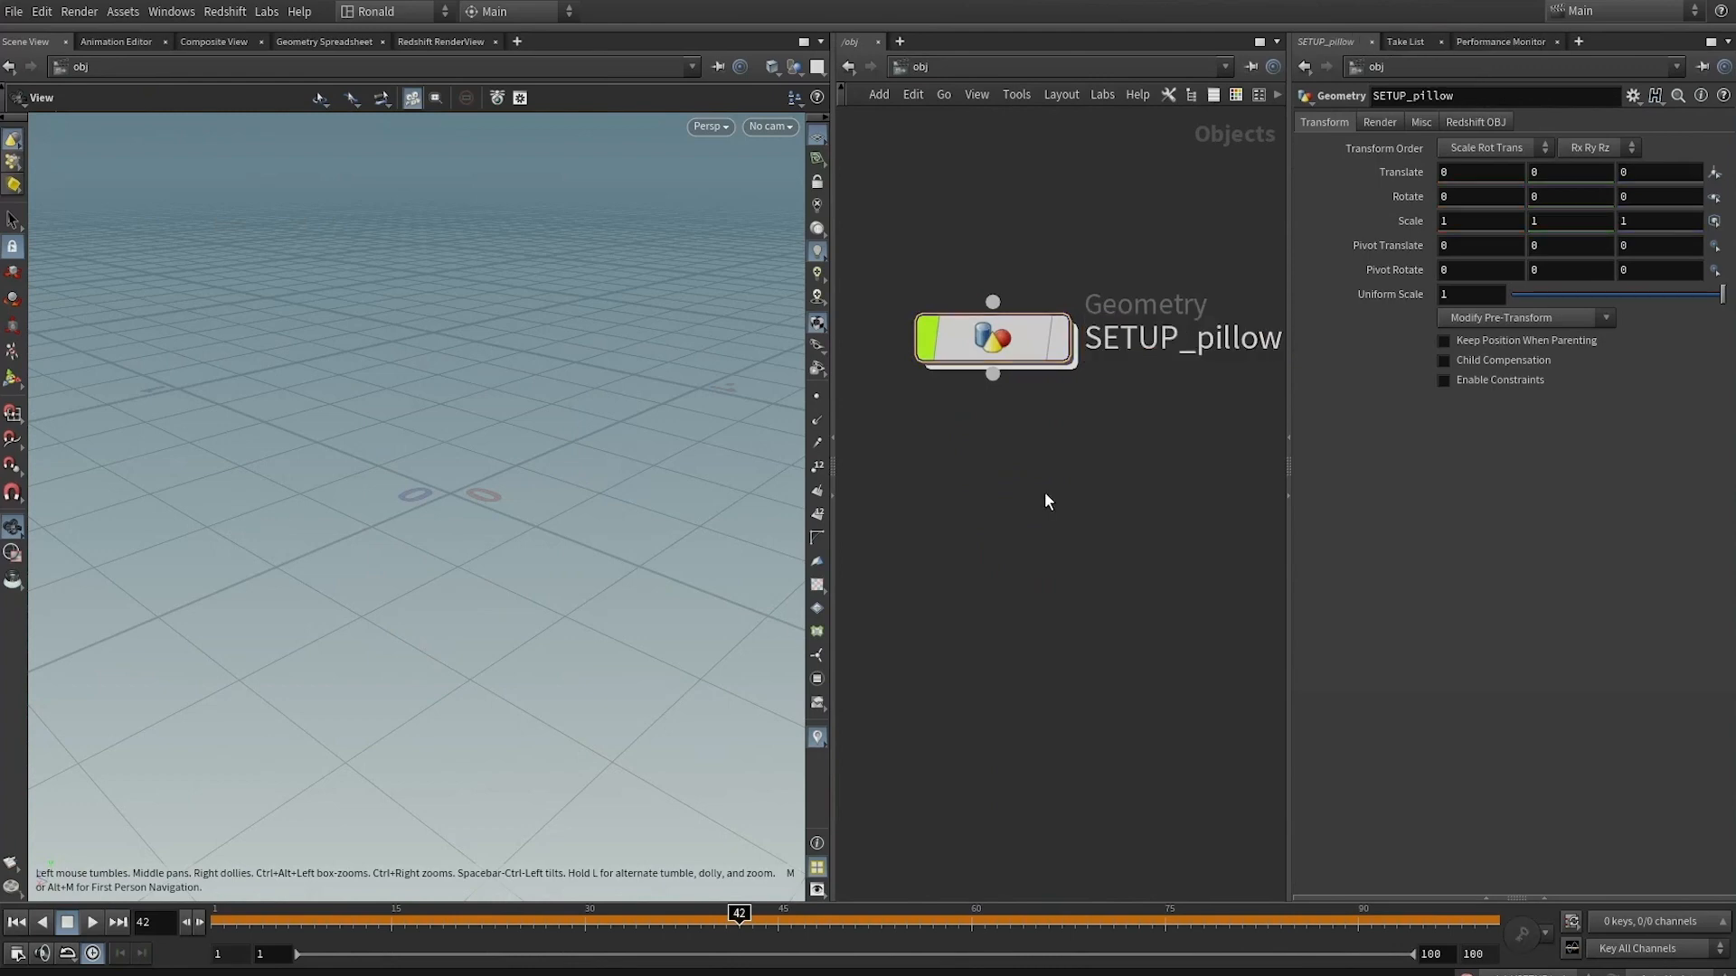
pyautogui.press('Tab')
pyautogui.write('geo')
pyautogui.press('Return')
pyautogui.click(1044, 491)
pyautogui.press('F2')
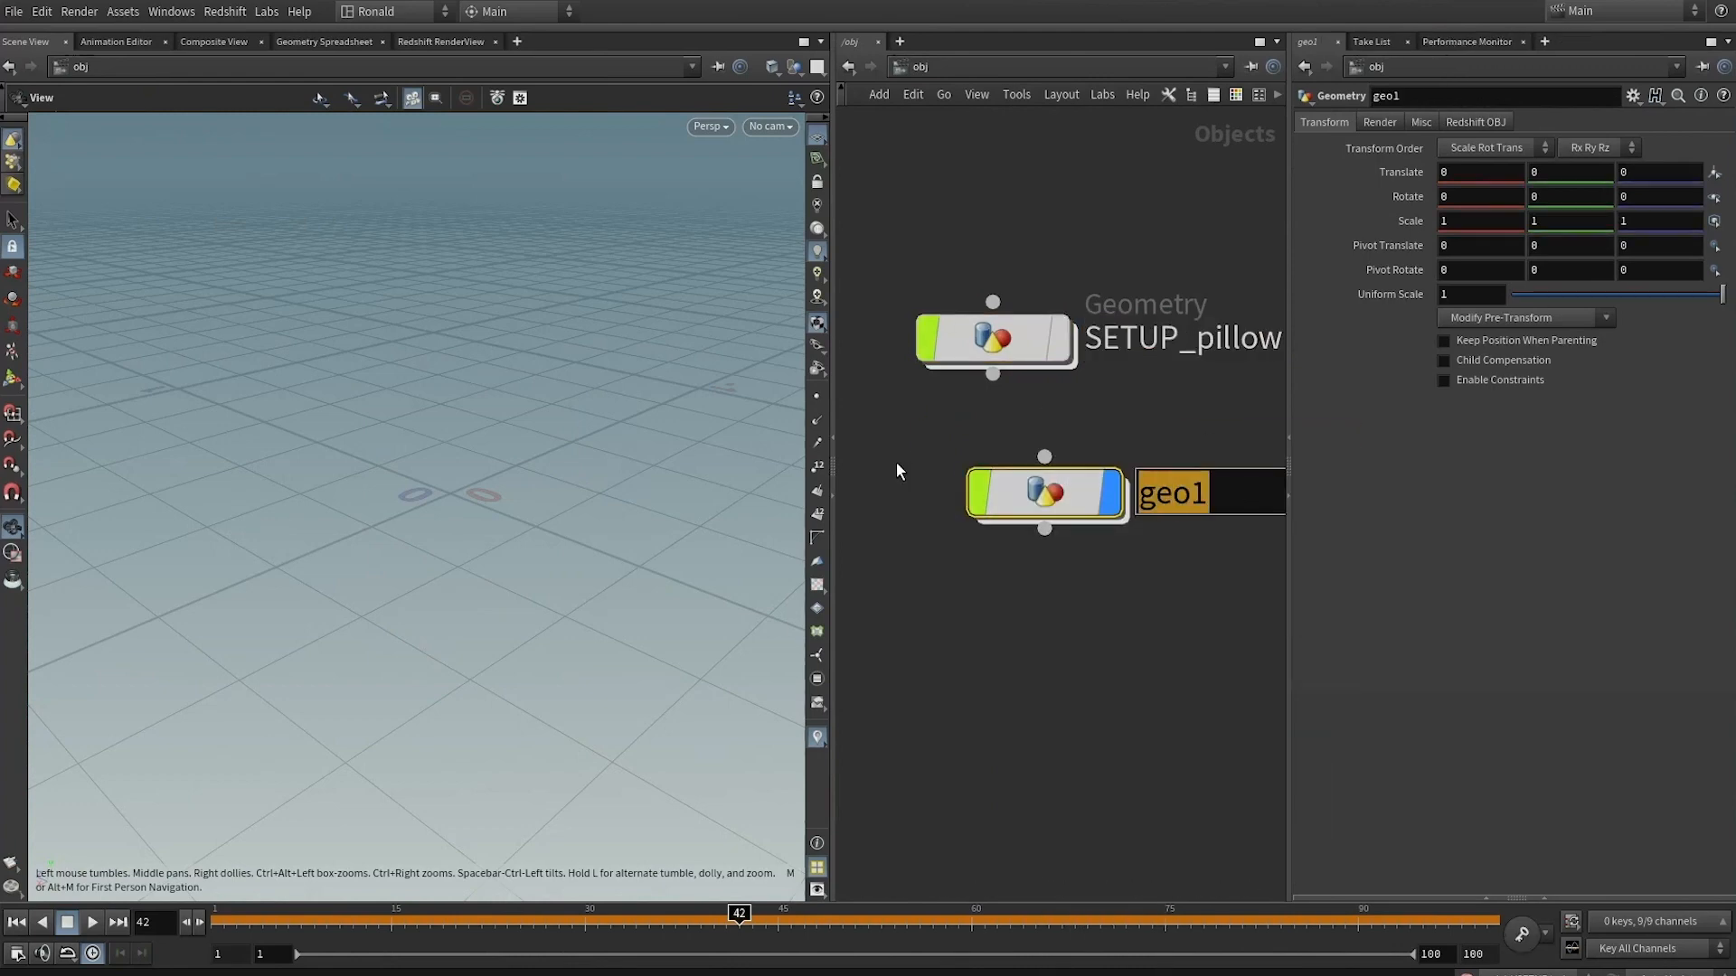
pyautogui.write('SETUPO')
pyautogui.press('BackSpace')
pyautogui.press('Return')
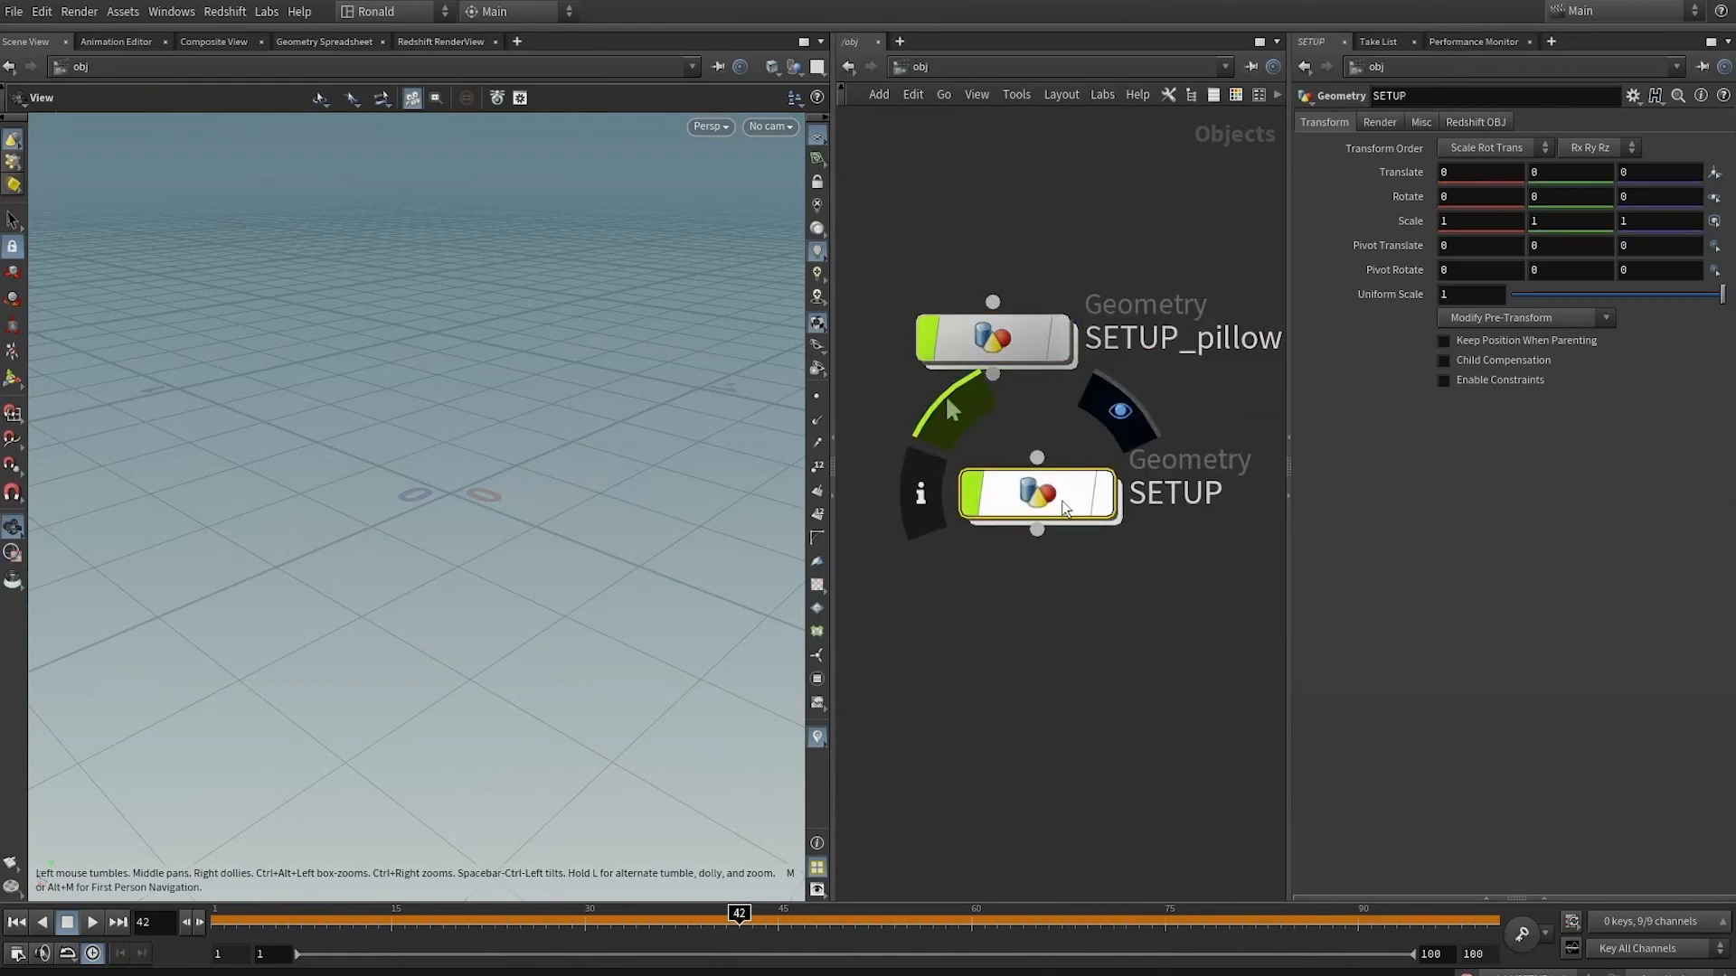
# Open the new SETUP geometry and examine the character loaded by the file node, scrubbing the animation and returning to frame 1
pyautogui.doubleClick(1082, 506)
pyautogui.moveTo(383, 455); pyautogui.dragTo(496, 467, button='right')
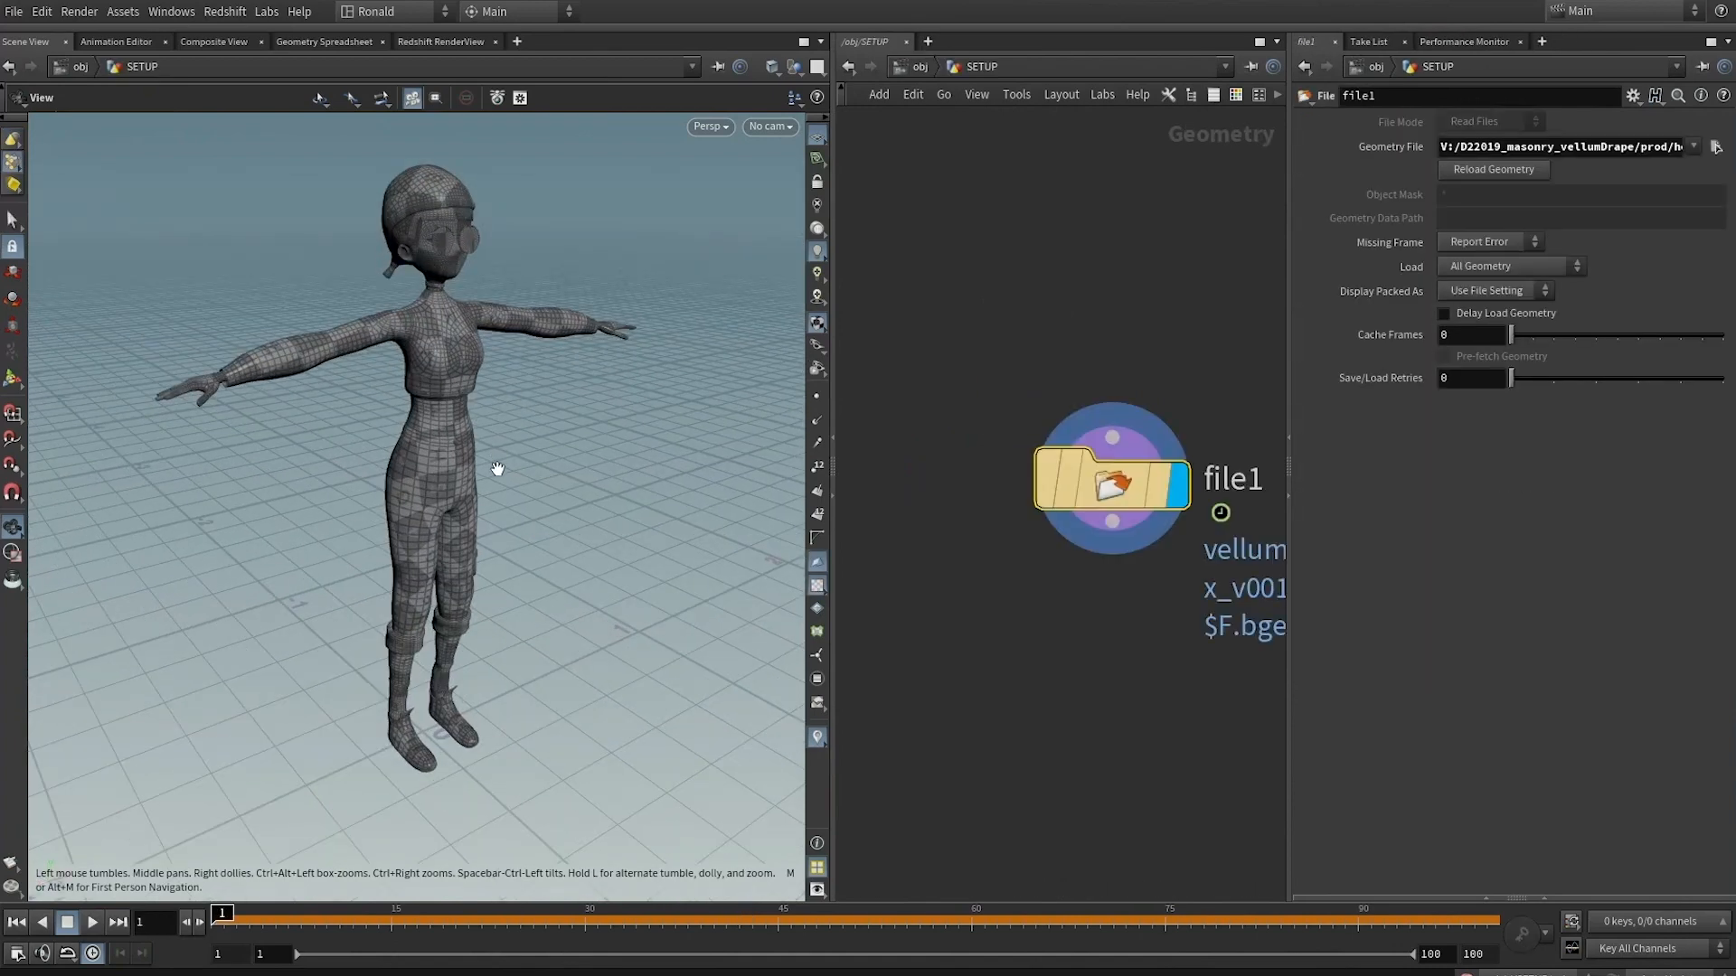
pyautogui.moveTo(496, 468); pyautogui.dragTo(496, 422)
pyautogui.moveTo(542, 918); pyautogui.dragTo(34, 896)
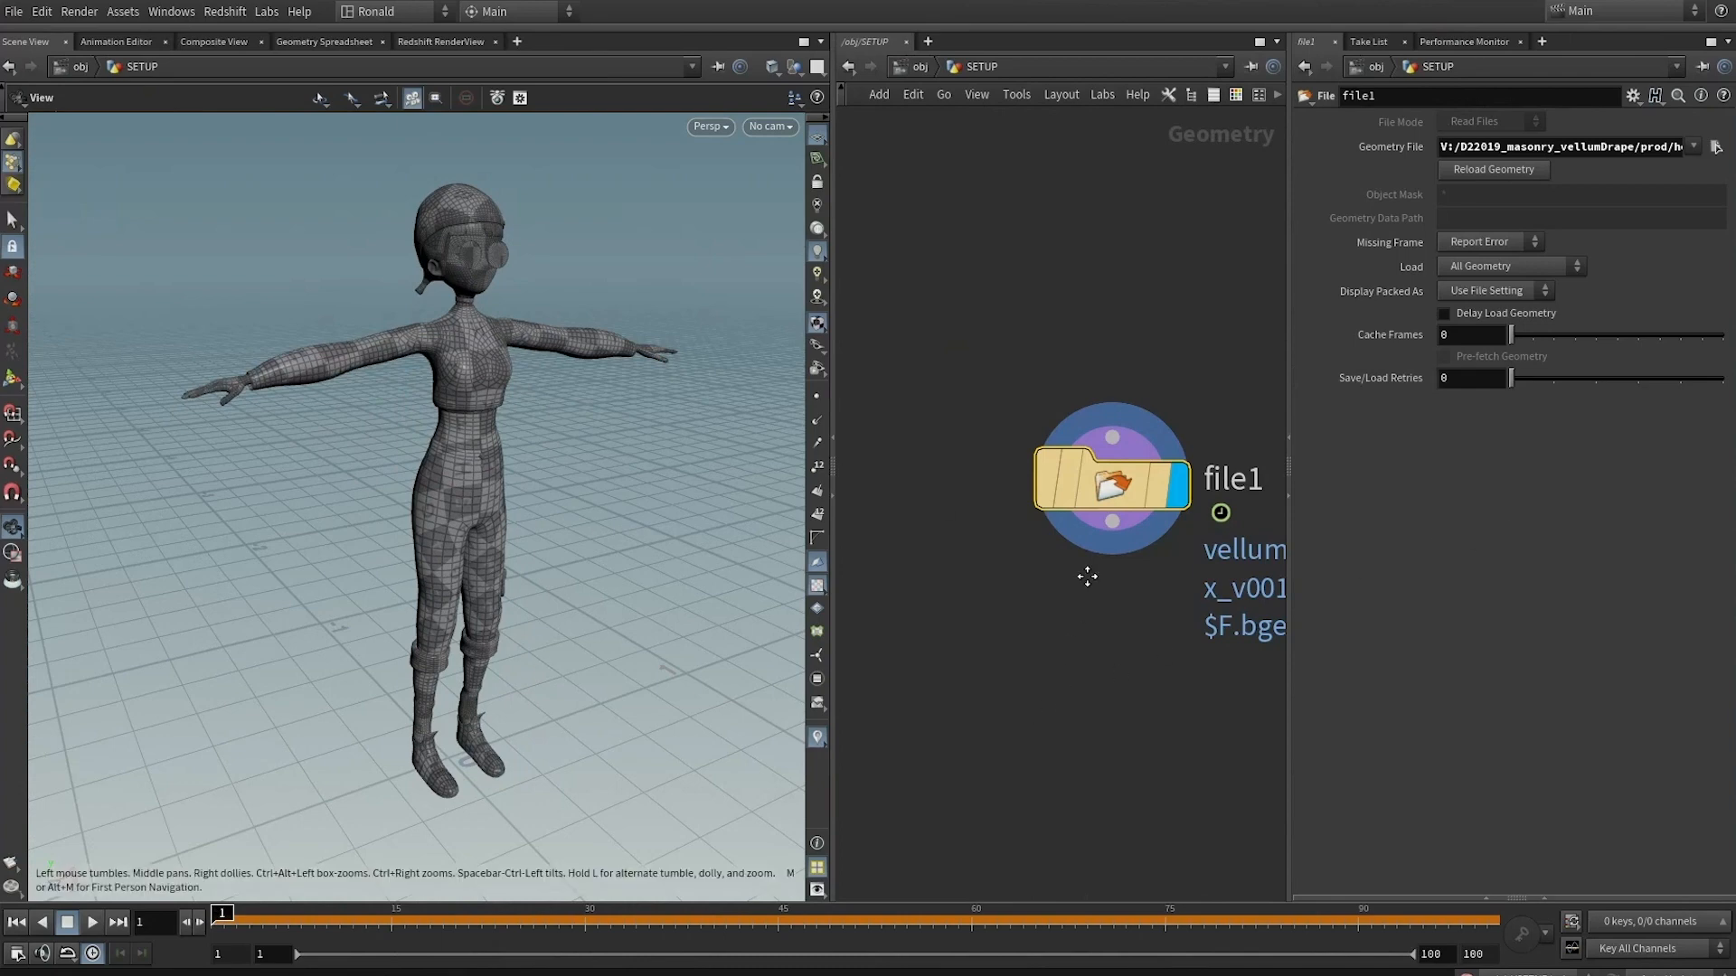
pyautogui.moveTo(1088, 576); pyautogui.dragTo(1117, 421, button='middle')
pyautogui.moveTo(1051, 466); pyautogui.dragTo(1067, 527, button='middle')
pyautogui.moveTo(437, 420); pyautogui.dragTo(431, 395)
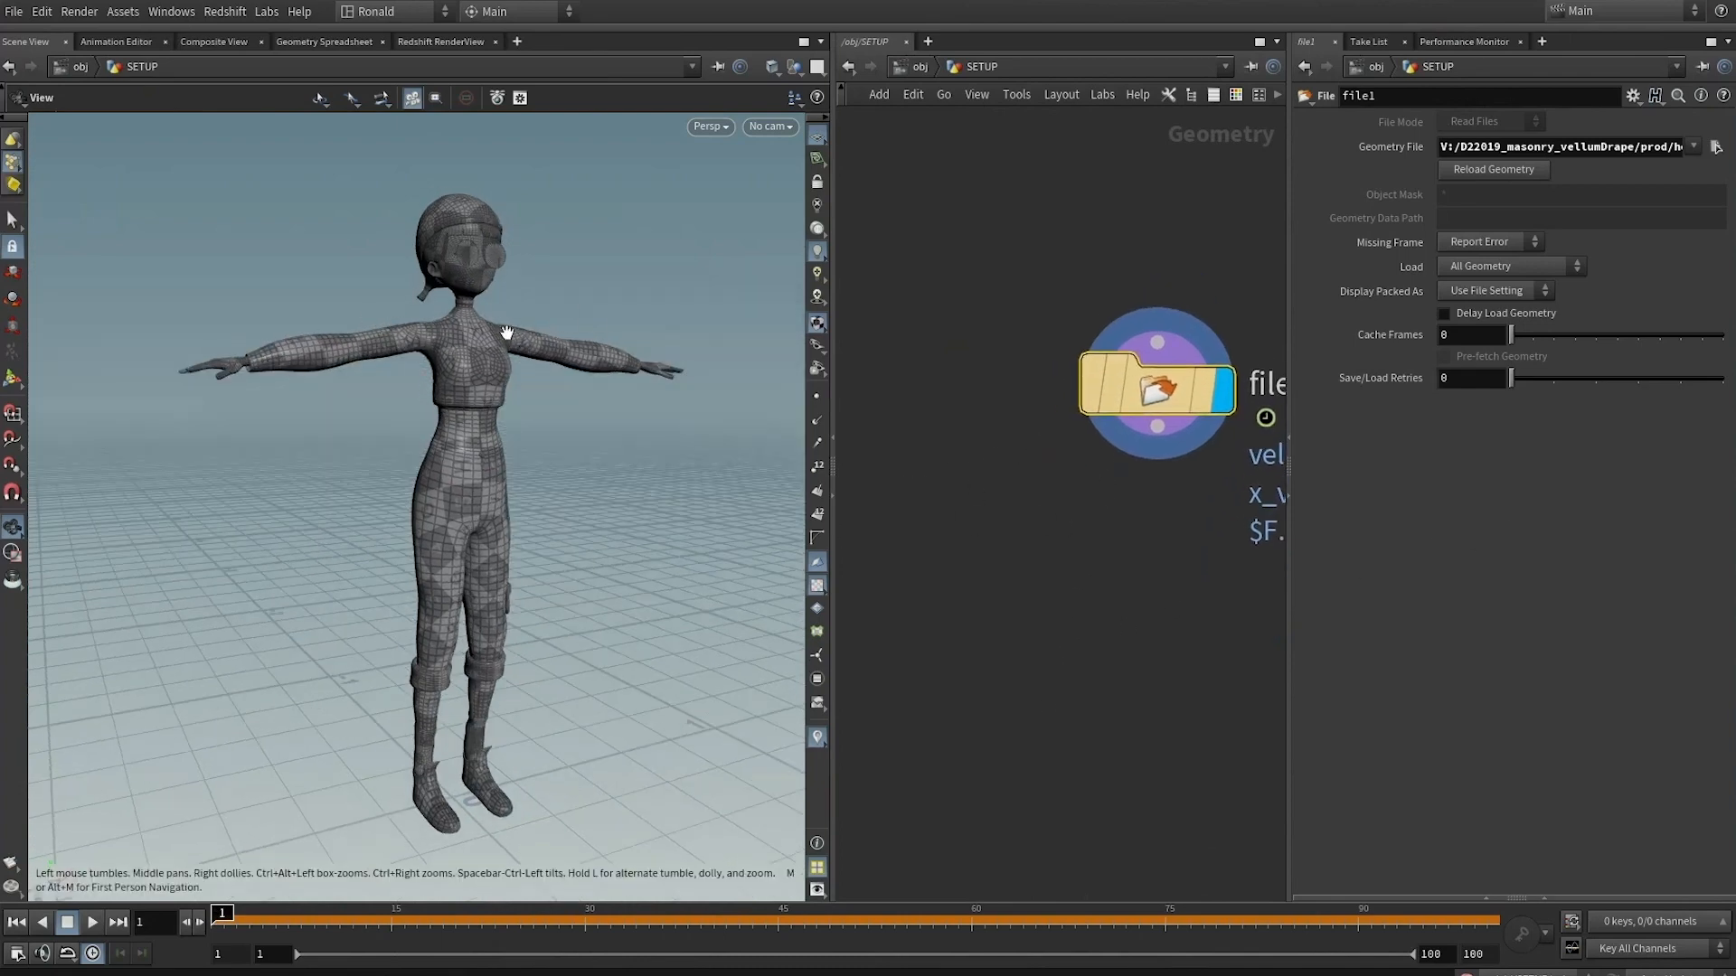
pyautogui.moveTo(249, 922)
pyautogui.mouseDown()
pyautogui.moveTo(624, 922)
pyautogui.moveTo(217, 918)
pyautogui.mouseUp()
# Connect a Time Shift node to the file node, fix its frame at 1 and display it
pyautogui.moveTo(1167, 439); pyautogui.dragTo(1013, 523)
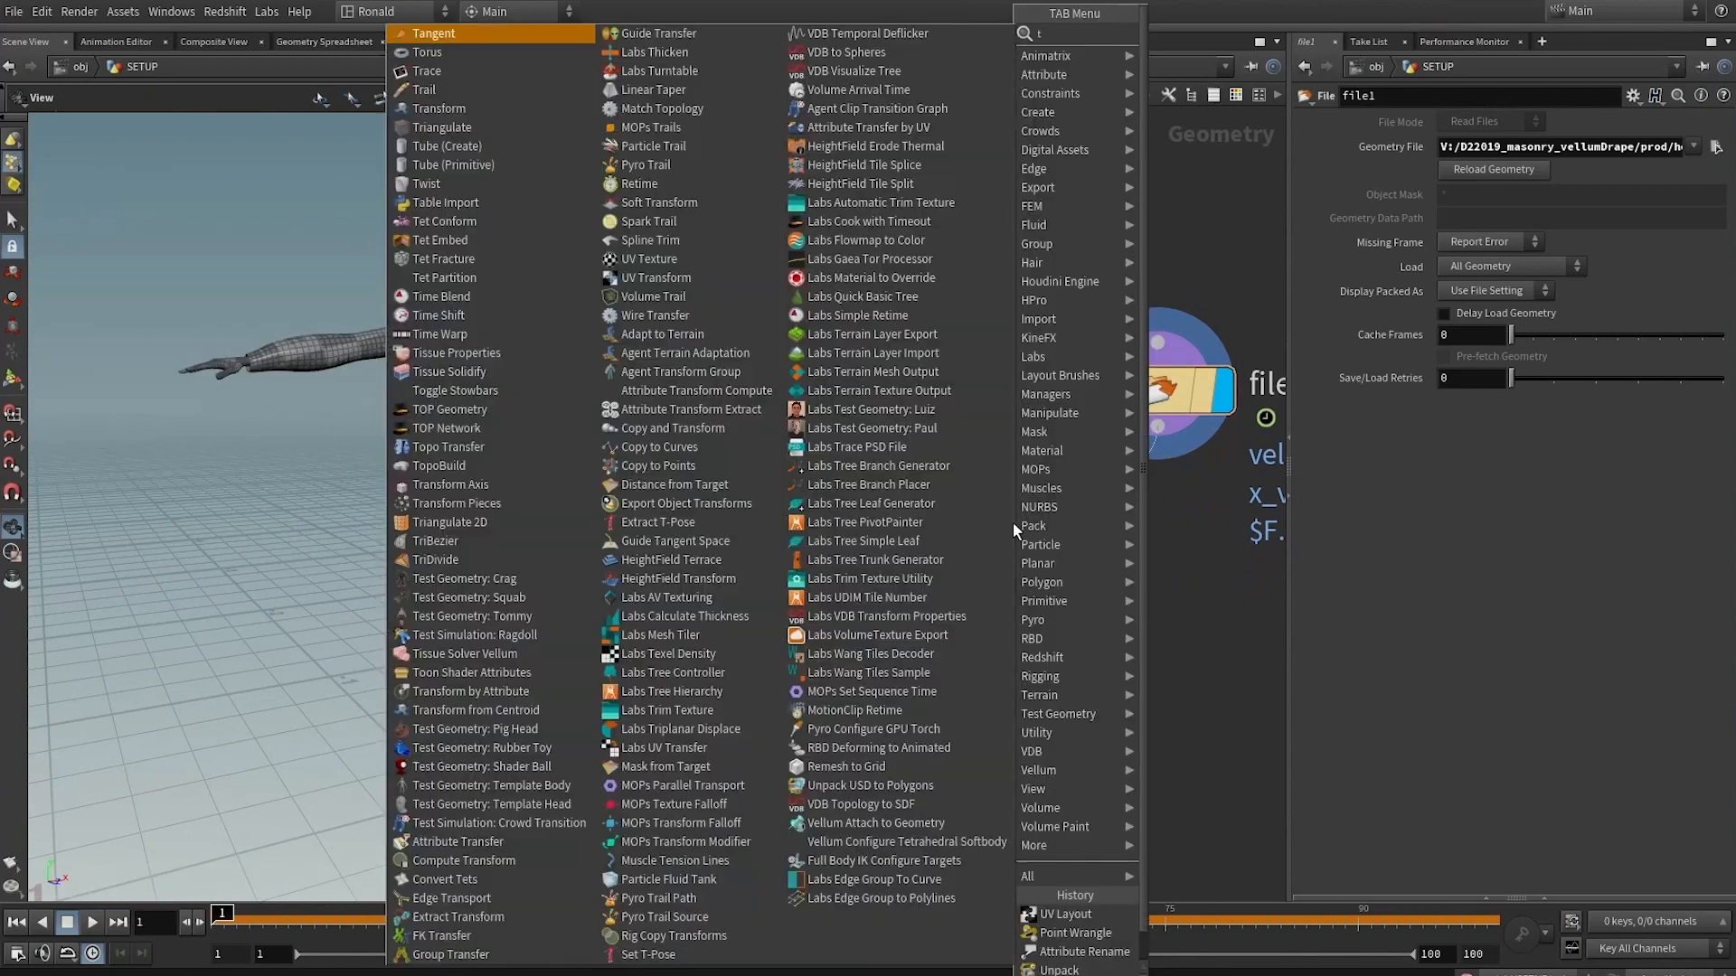
pyautogui.write('times')
pyautogui.press('Return')
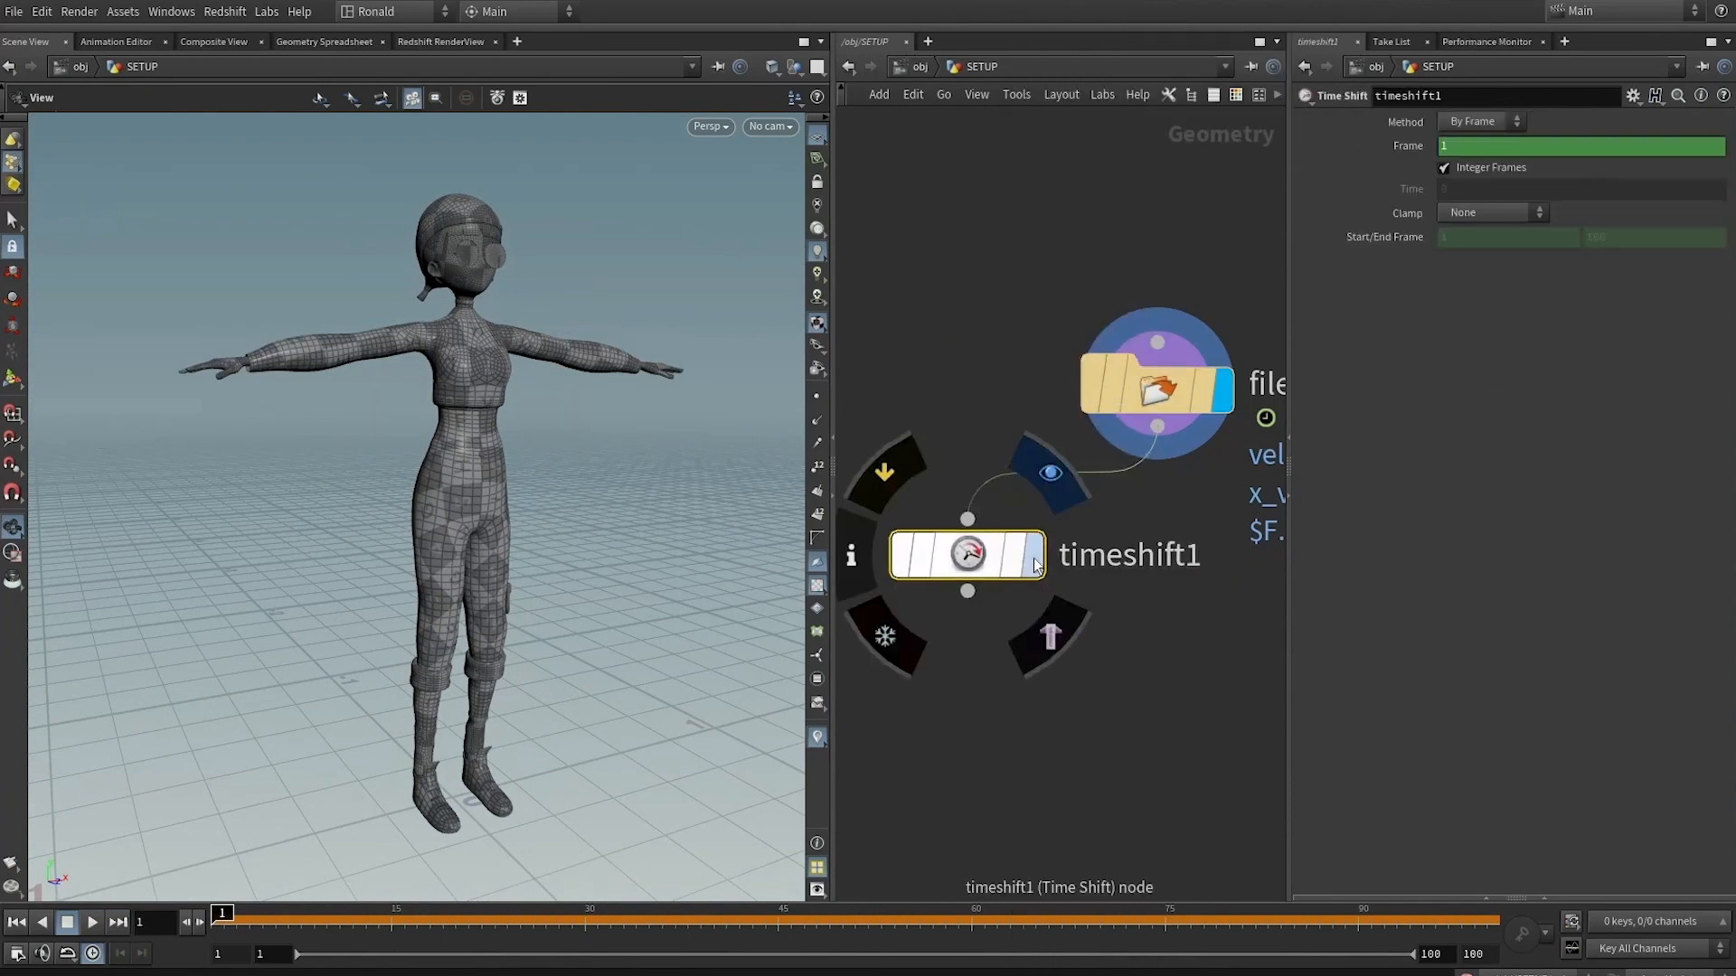
pyautogui.click(1485, 147)
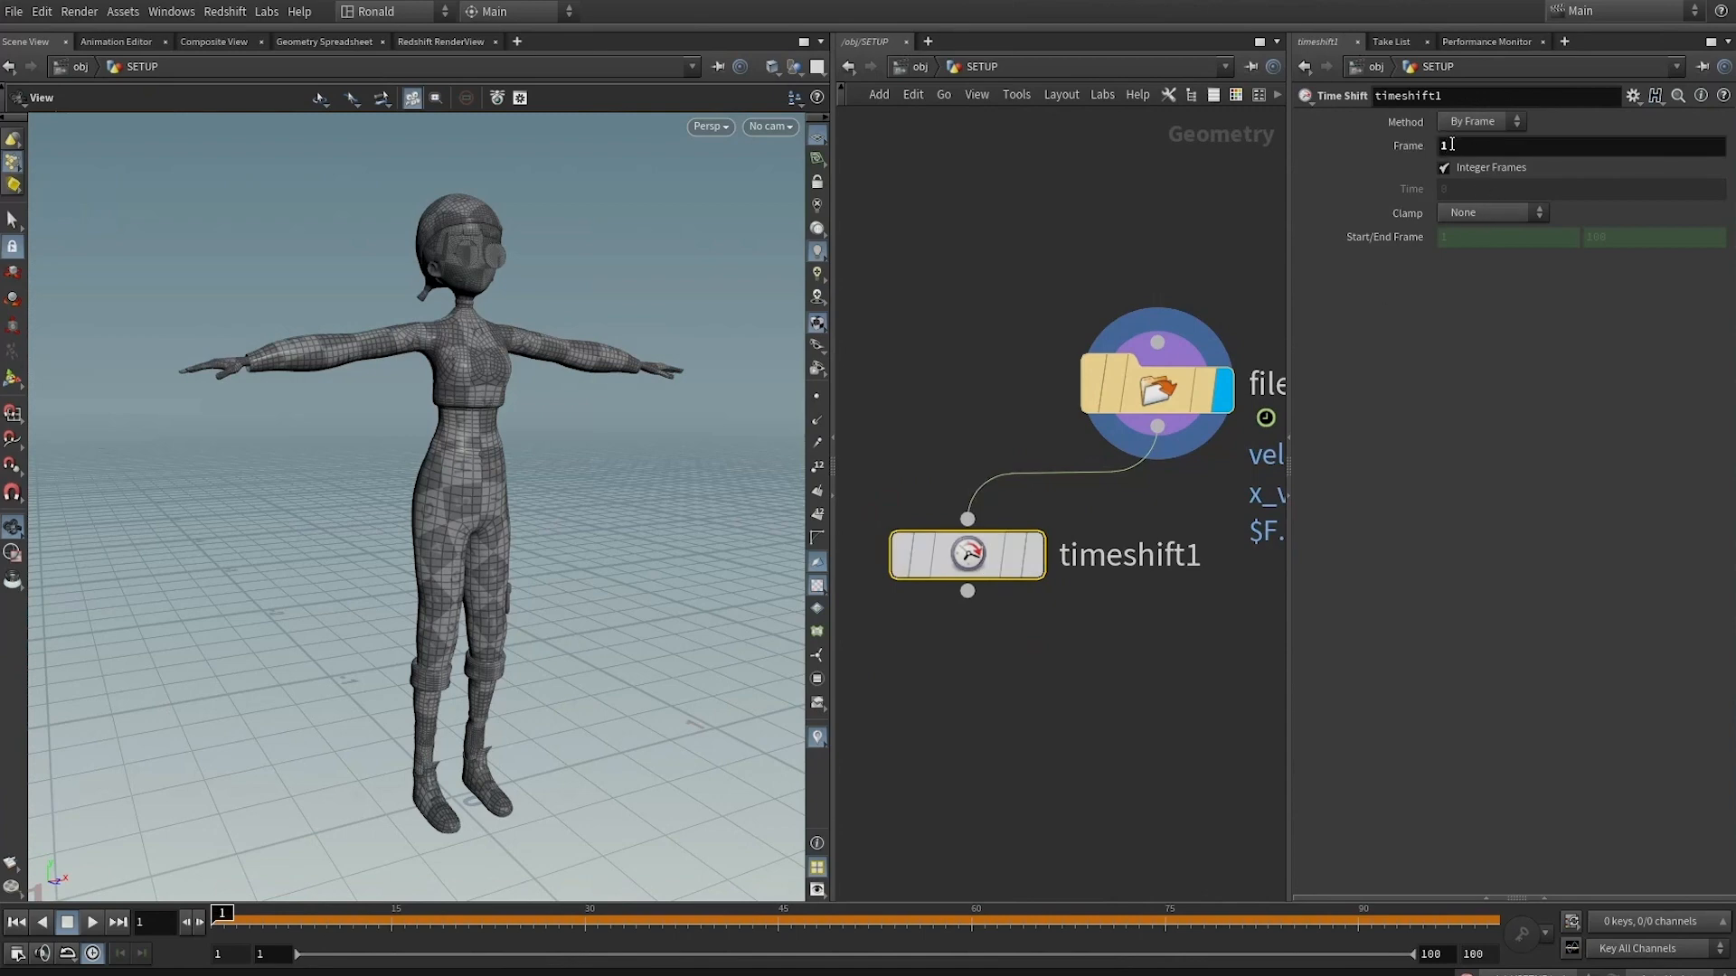
pyautogui.click(1032, 555)
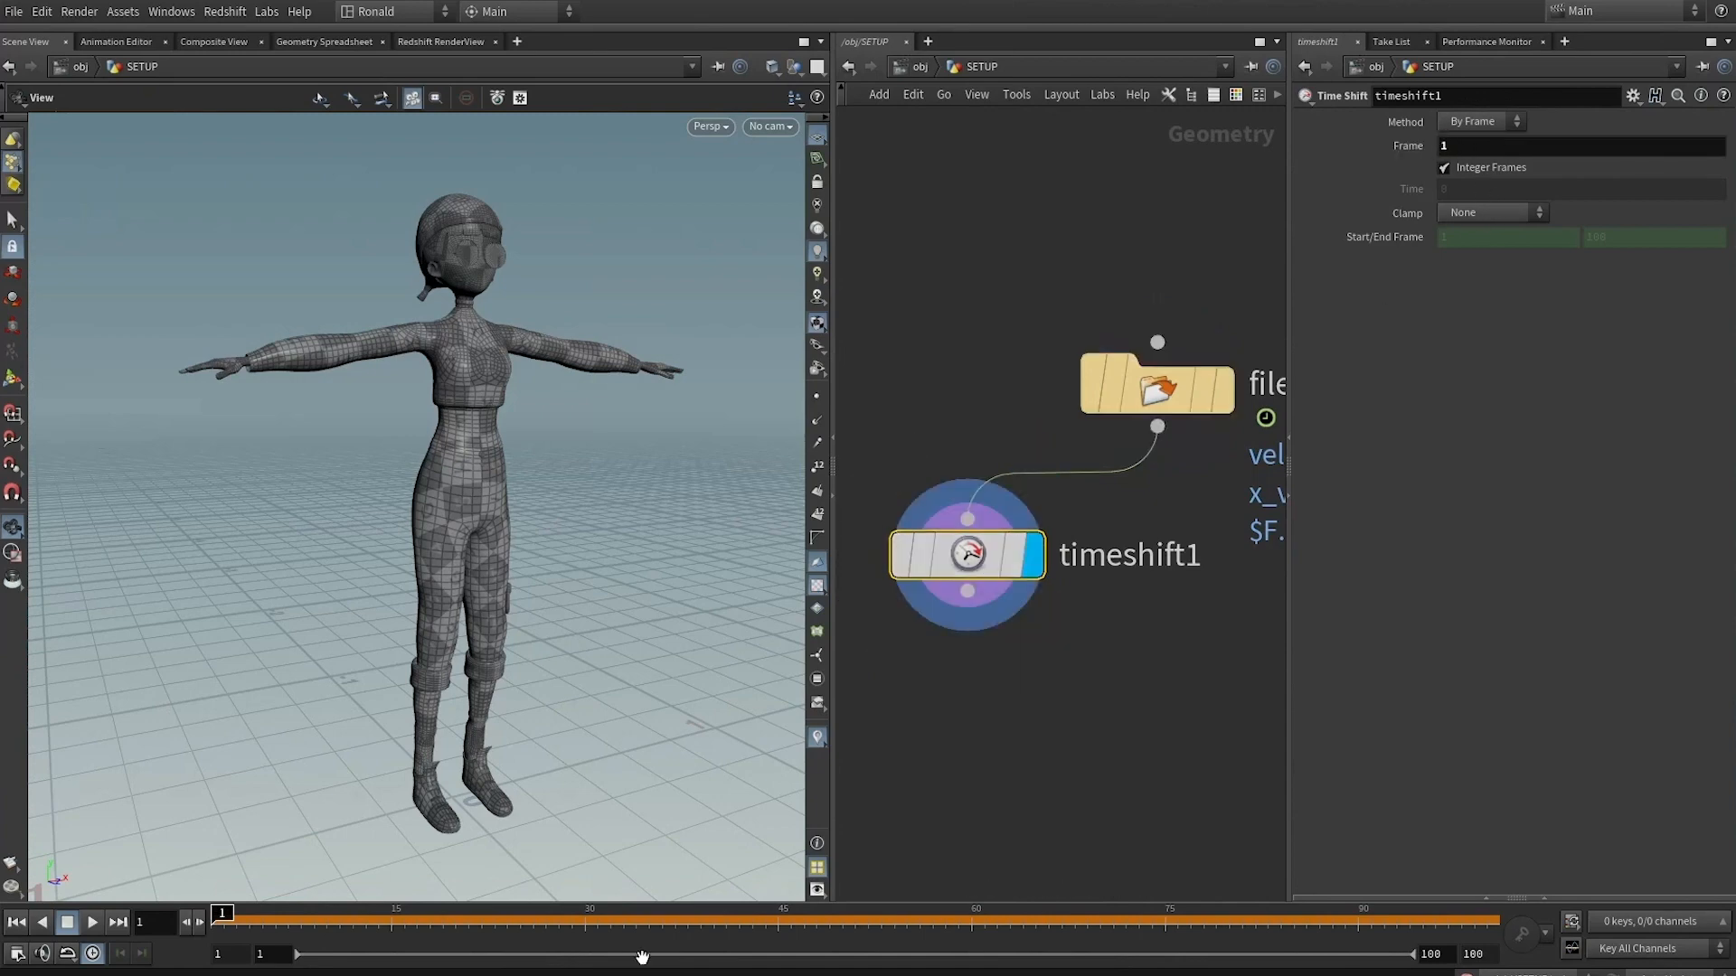
# Add a Null node after the Time Shift and name it STATIC
pyautogui.moveTo(1068, 665); pyautogui.dragTo(1061, 563, button='middle')
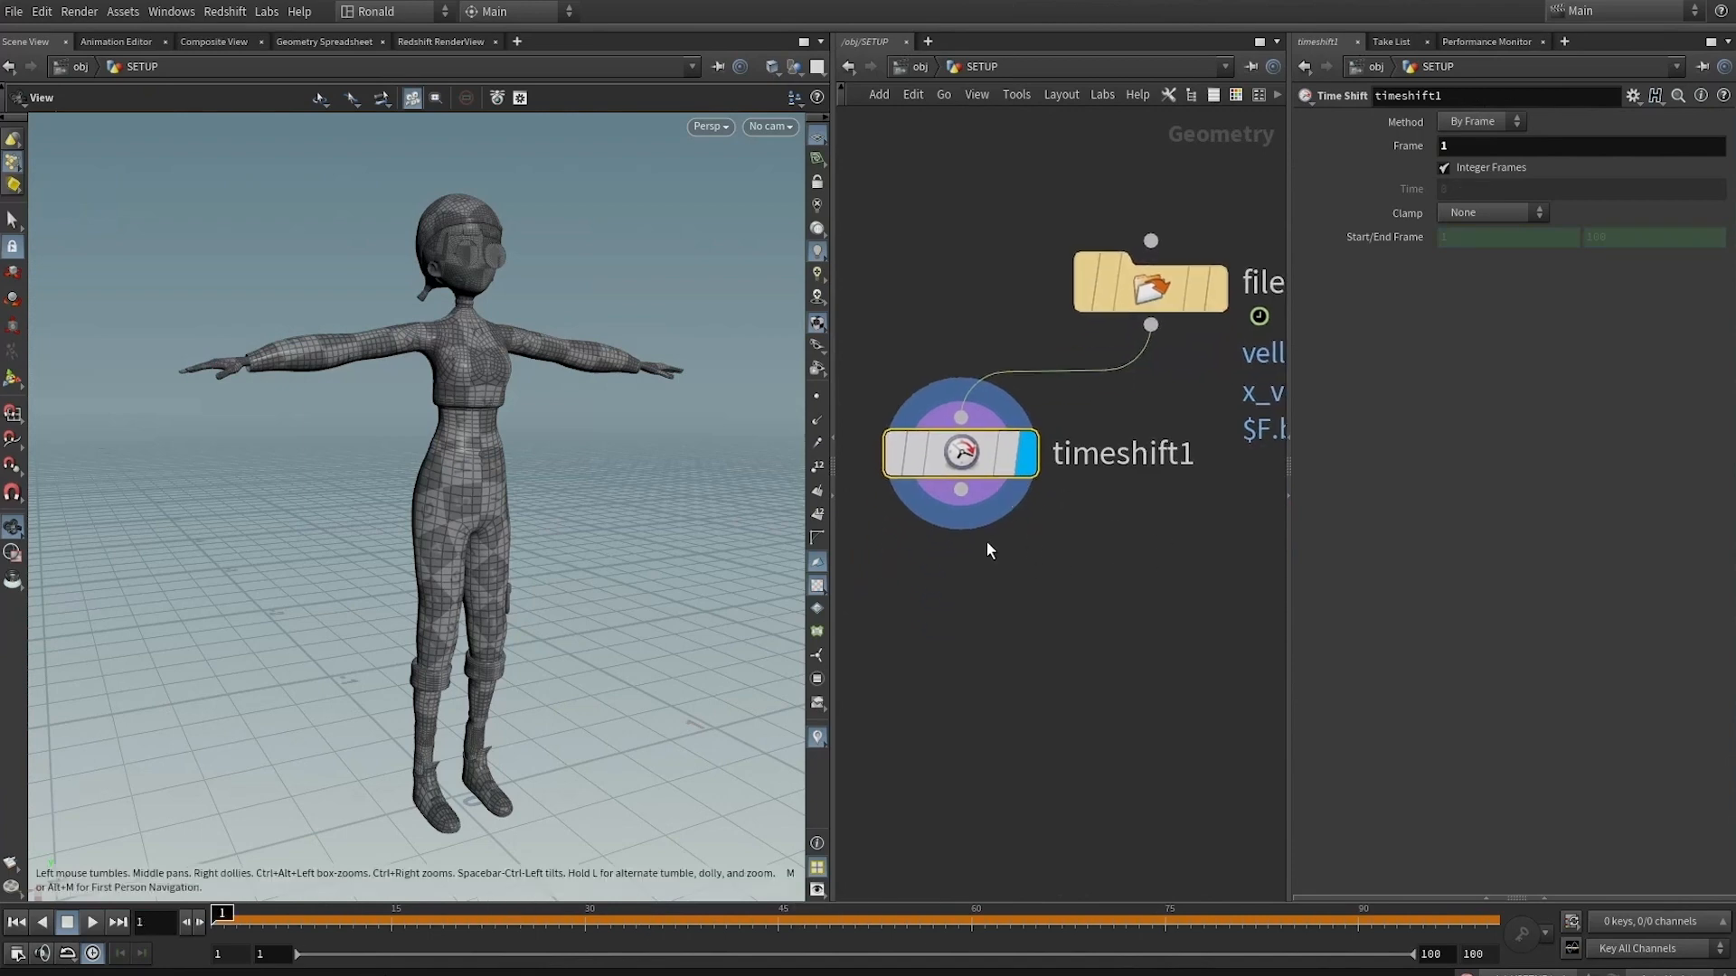
pyautogui.press('Tab')
pyautogui.click(1065, 583)
pyautogui.doubleClick(1049, 622)
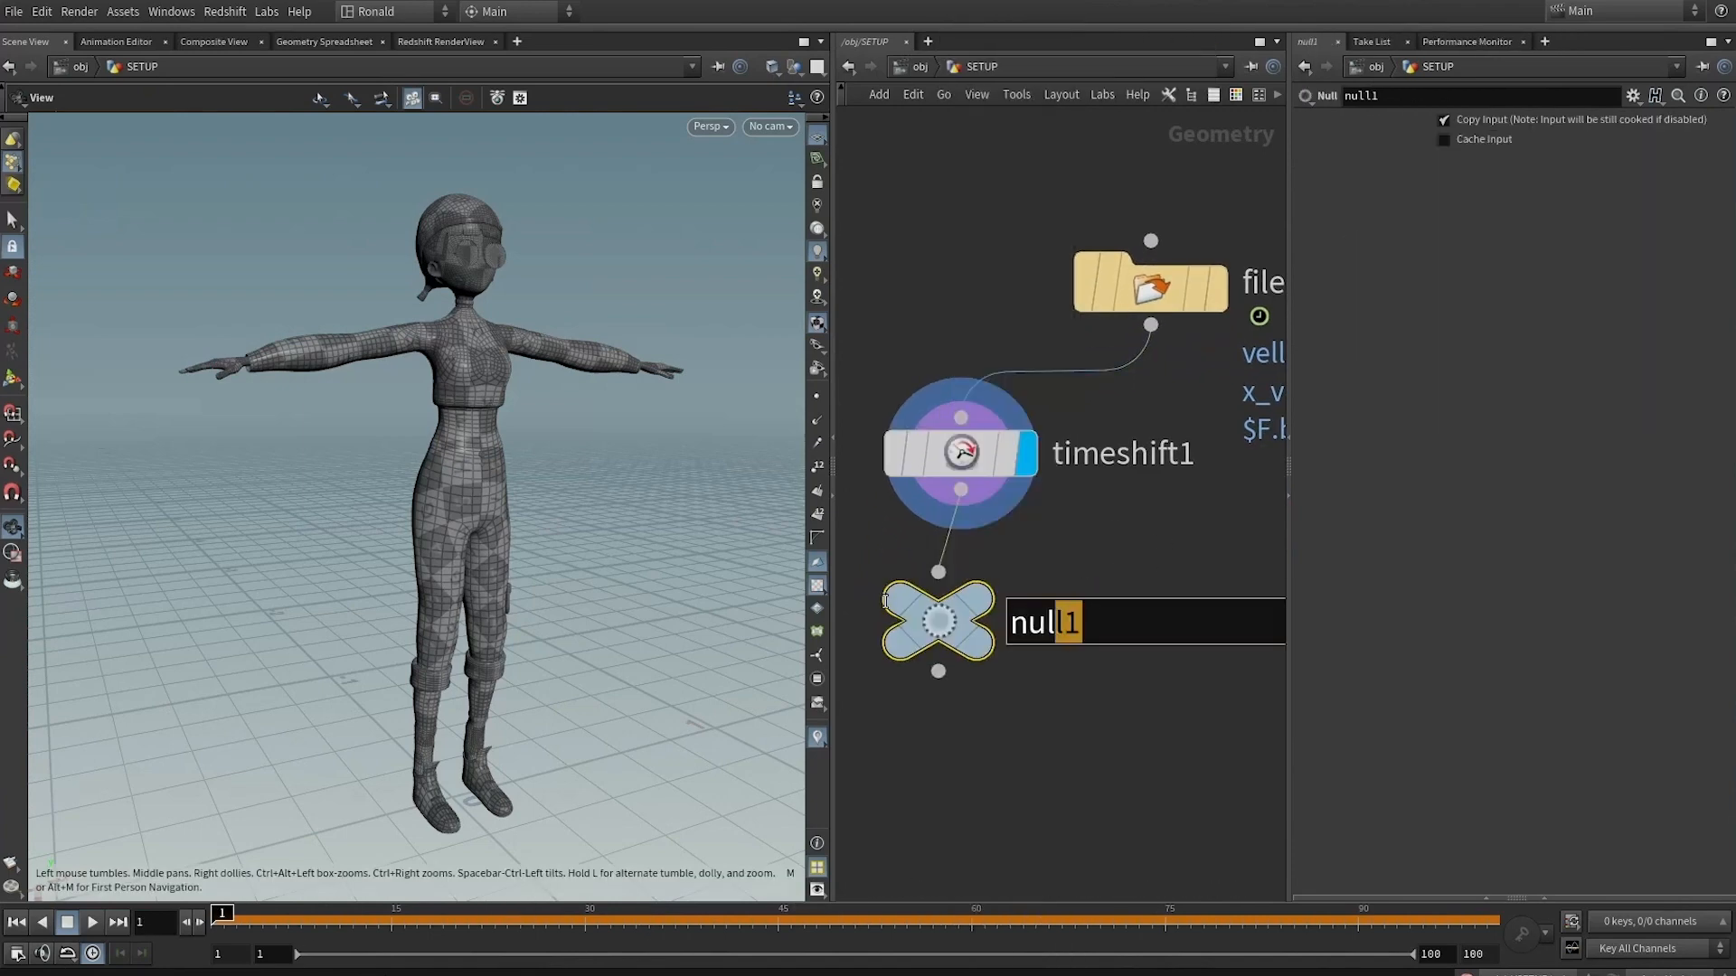
pyautogui.write('STATIC')
pyautogui.press('Return')
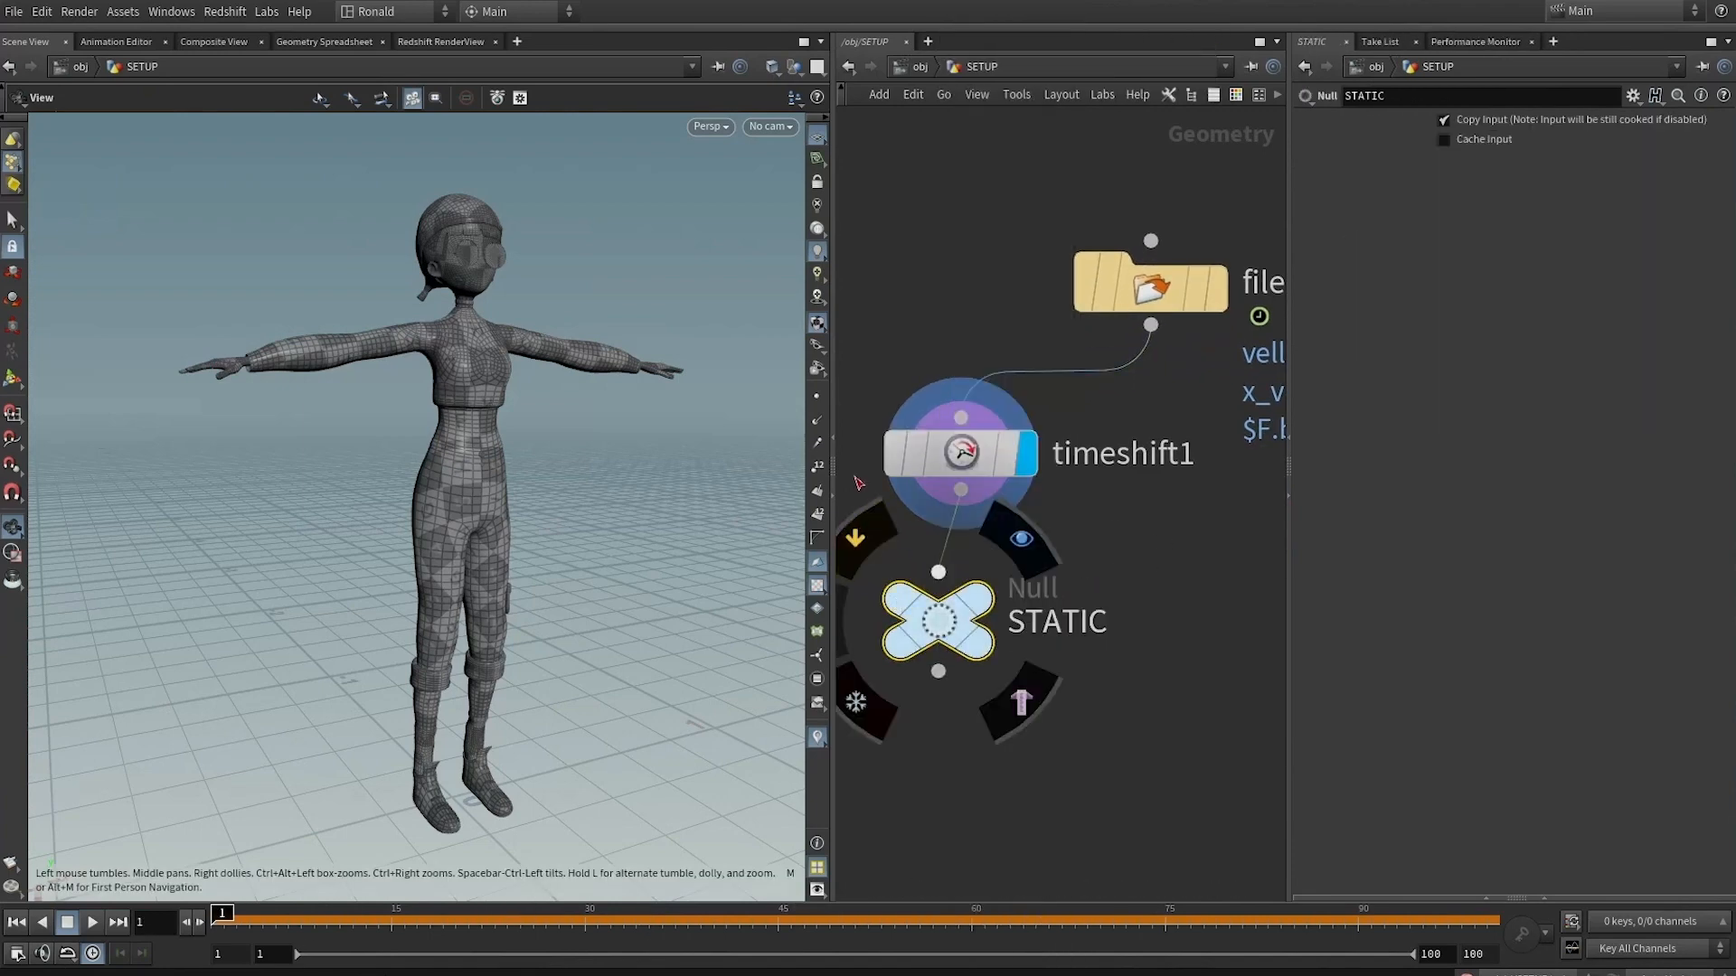
# Duplicate the STATIC null, connect the copy directly to the file node and rename it ANIMATED
pyautogui.keyDown('alt'); pyautogui.moveTo(931, 624); pyautogui.dragTo(1203, 624); pyautogui.keyUp('alt')
pyautogui.moveTo(1150, 325); pyautogui.dragTo(1209, 571)
pyautogui.moveTo(1216, 552); pyautogui.dragTo(1068, 480, button='middle')
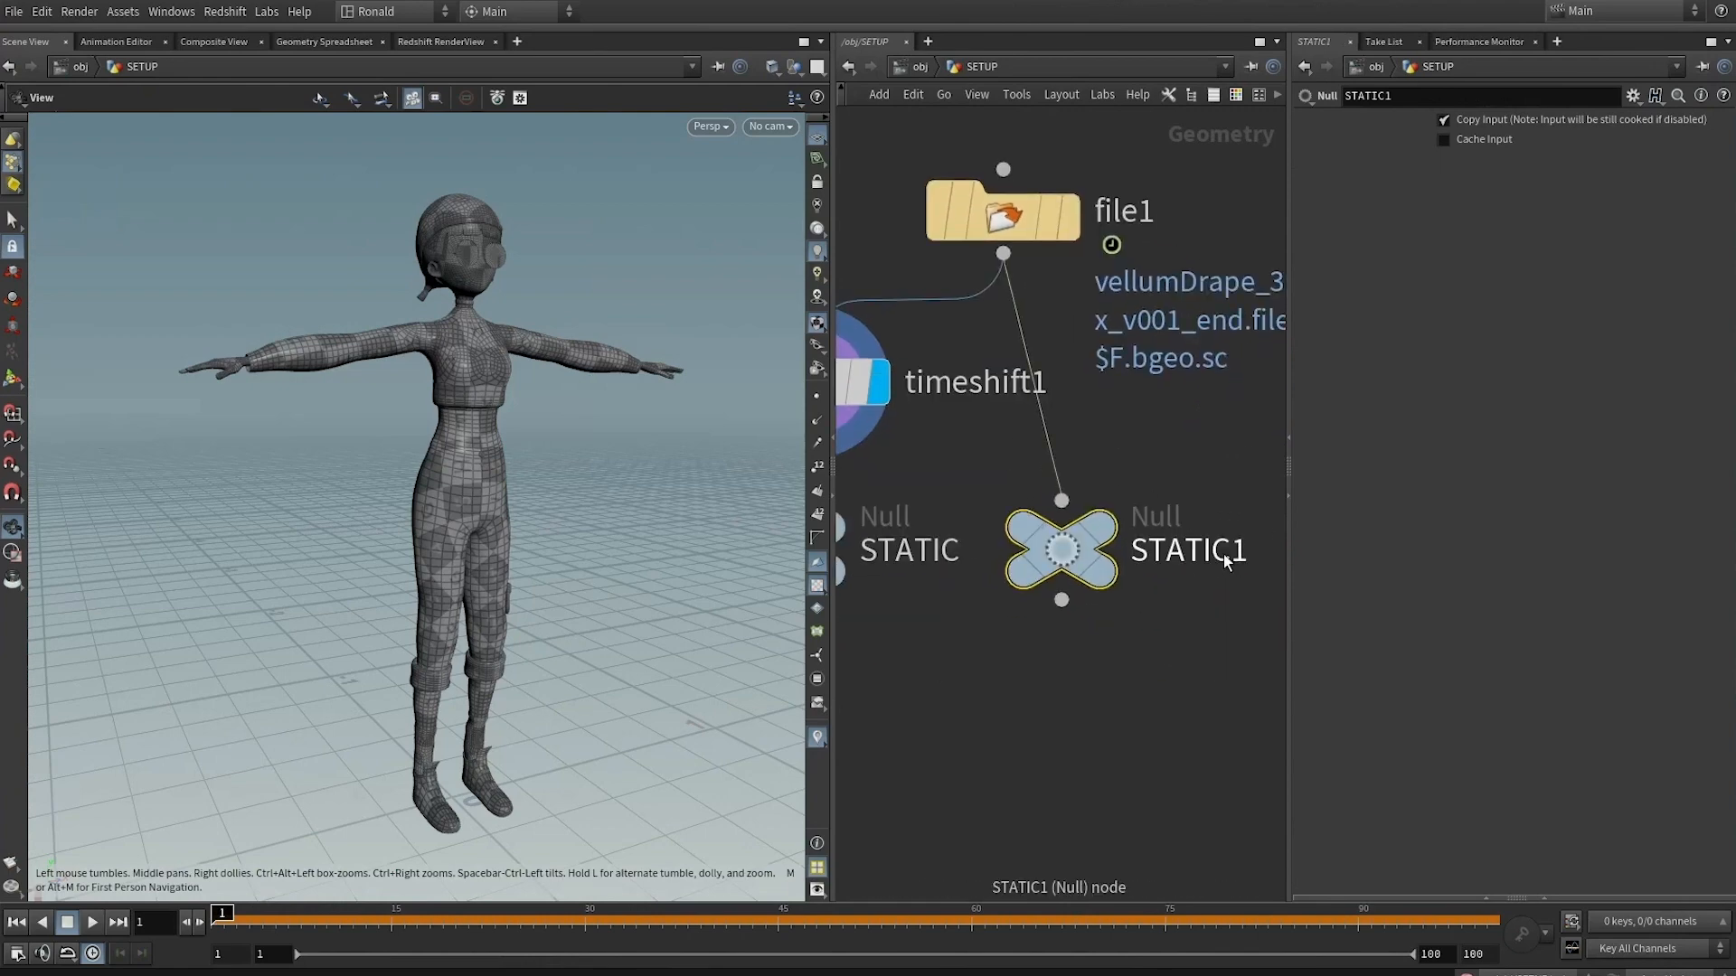
pyautogui.doubleClick(1227, 560)
pyautogui.write('ANIMATED')
pyautogui.press('Return')
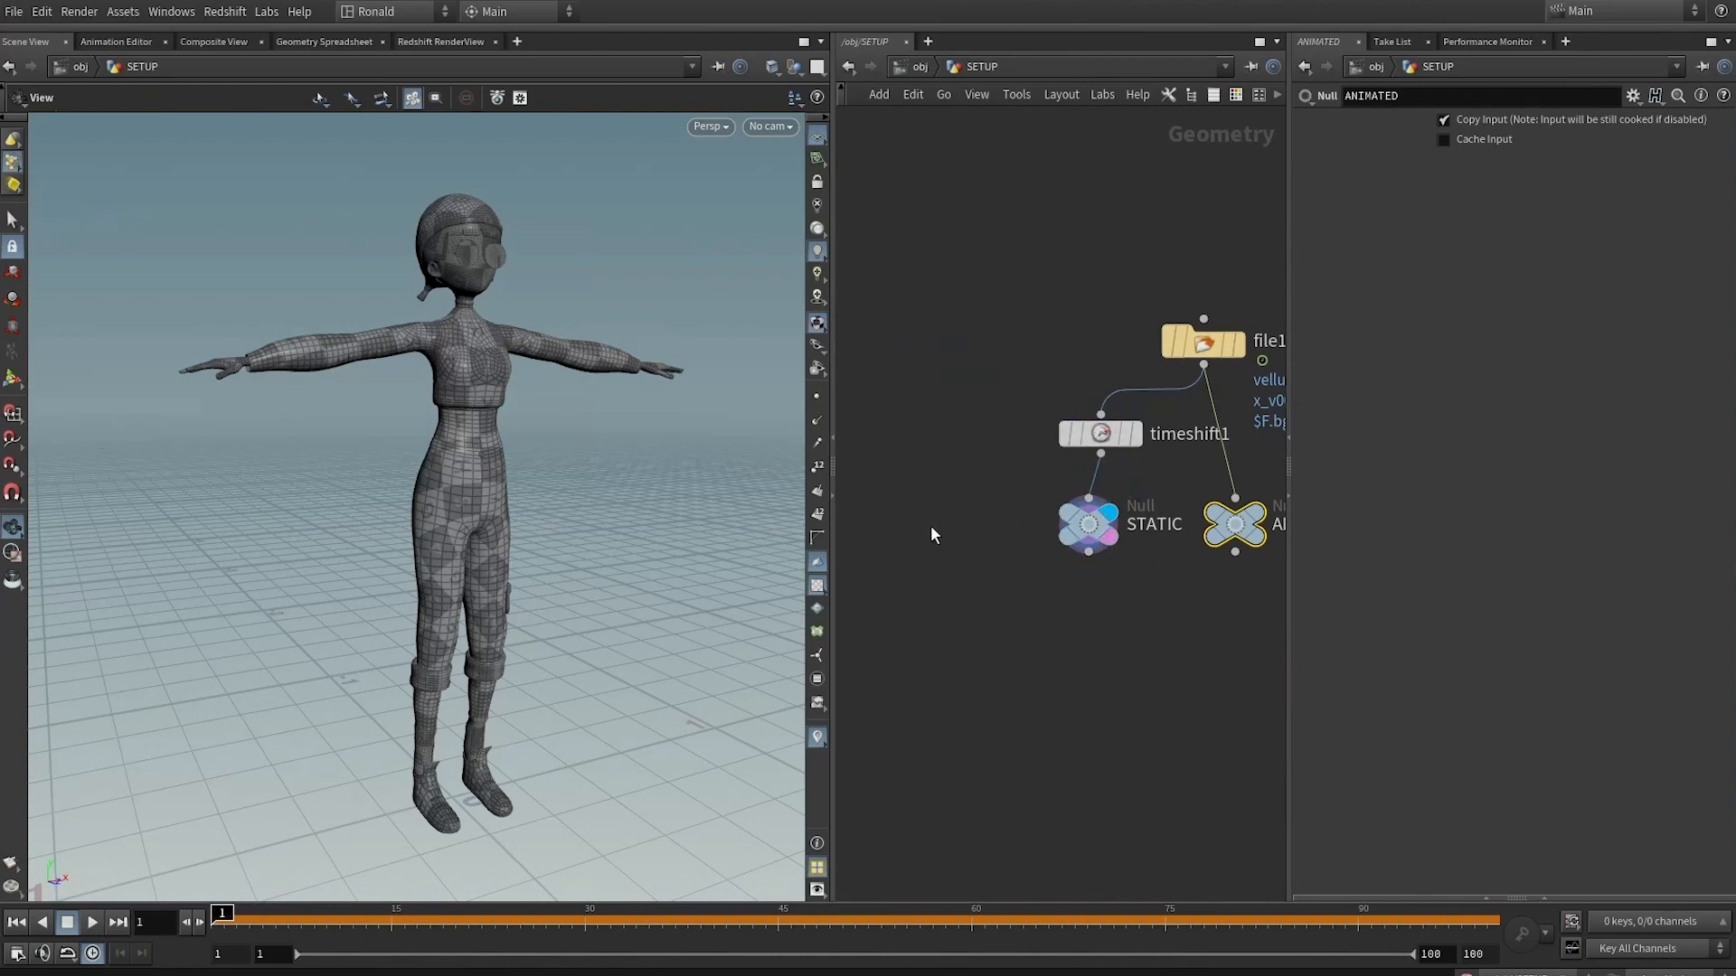
# Add a Curve node beside the STATIC null and activate its Bezier drawing tool in the front view over the character
pyautogui.moveTo(930, 525); pyautogui.dragTo(979, 490, button='middle')
pyautogui.press('Tab')
pyautogui.write('curve')
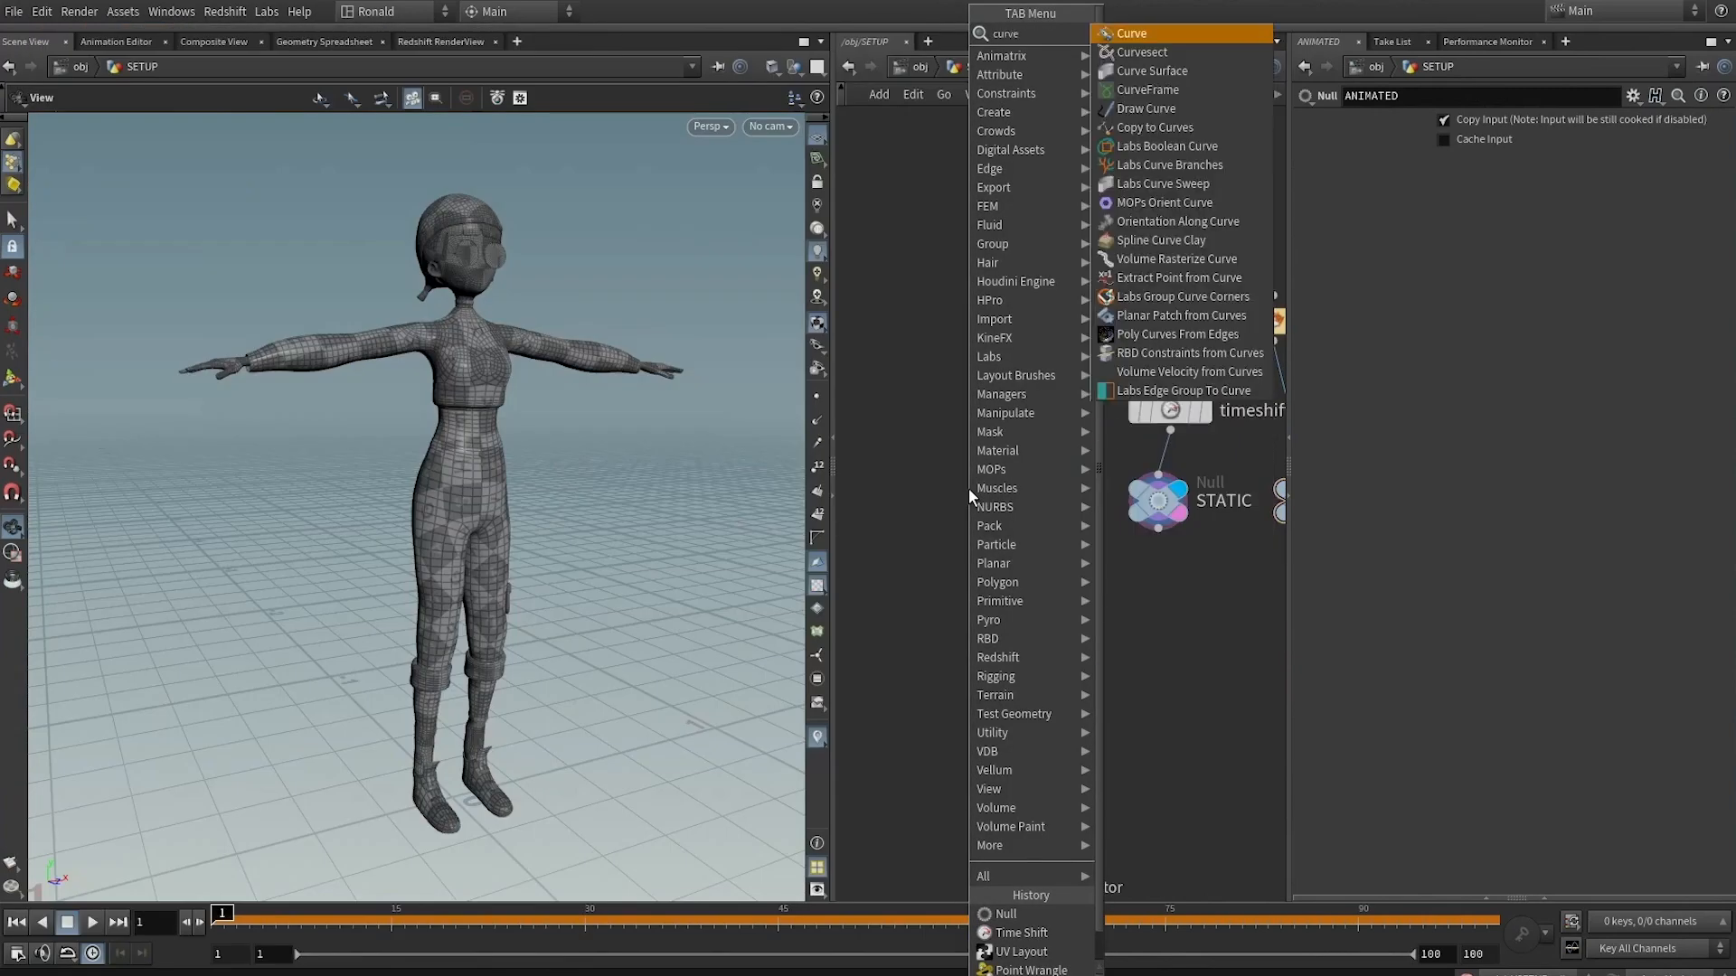
pyautogui.press('Return')
pyautogui.click(968, 488)
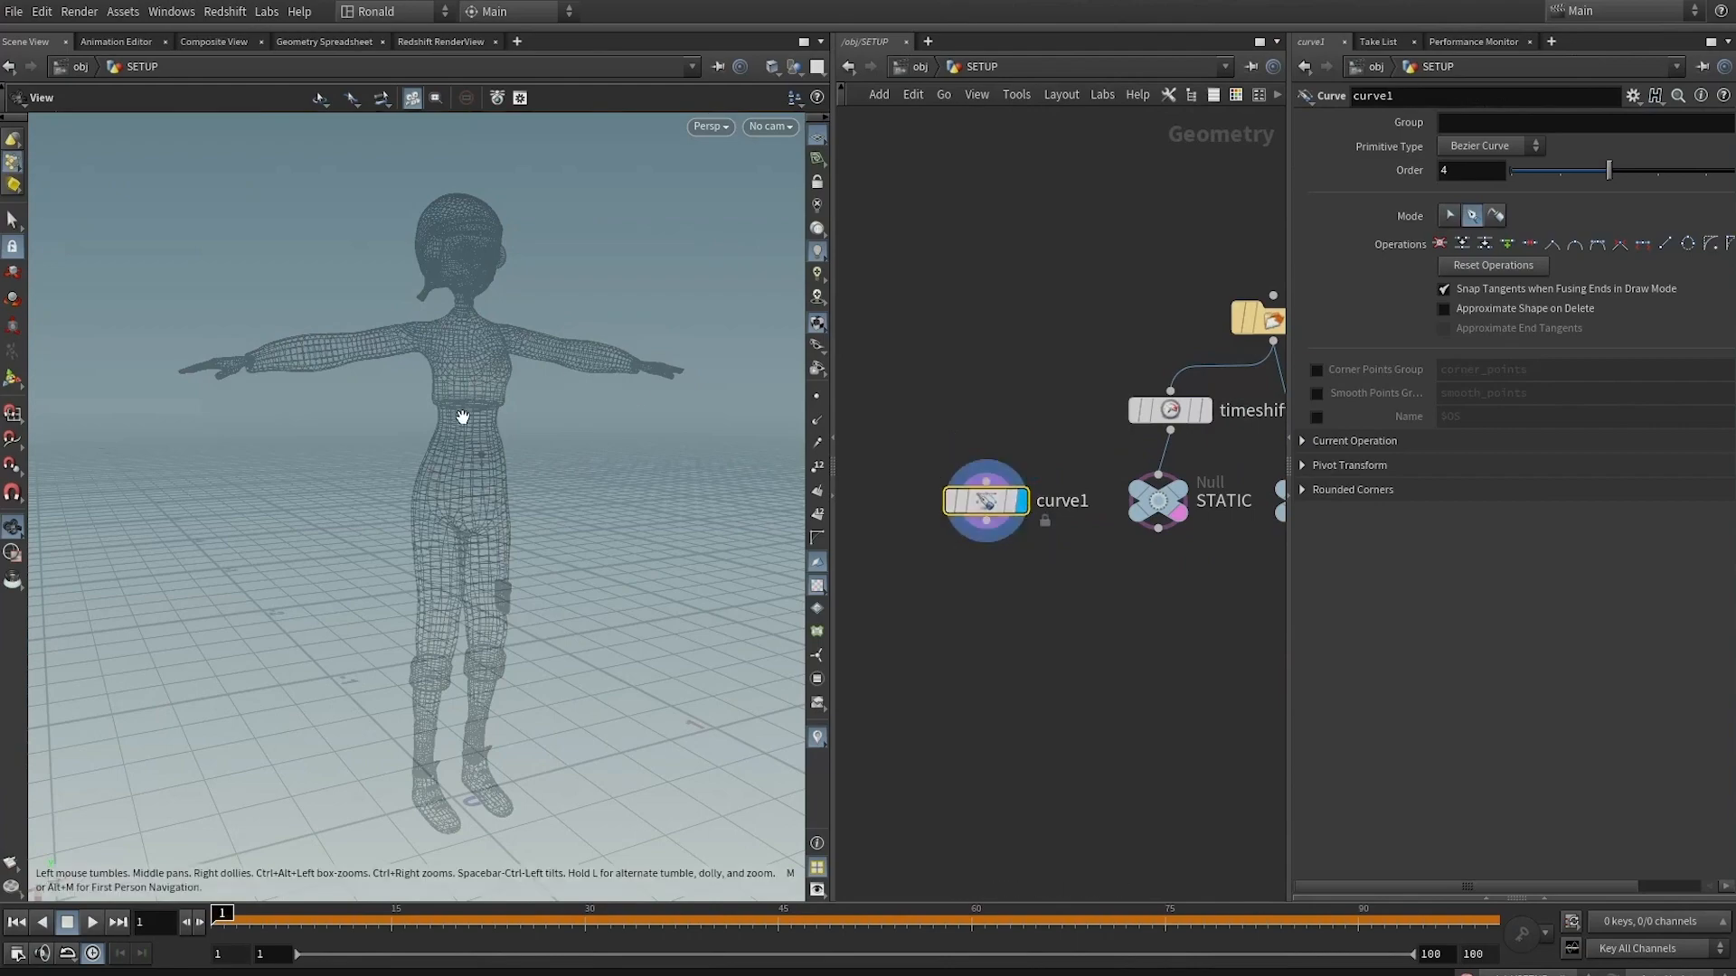
pyautogui.press('Return')
pyautogui.keyDown('alt'); pyautogui.moveTo(473, 409); pyautogui.dragTo(512, 317); pyautogui.keyUp('alt')
pyautogui.moveTo(386, 346)
pyautogui.keyDown('alt'); pyautogui.mouseDown()
pyautogui.moveTo(341, 323)
pyautogui.moveTo(362, 331)
pyautogui.mouseUp(); pyautogui.keyUp('alt')
pyautogui.keyDown('alt'); pyautogui.moveTo(570, 490); pyautogui.dragTo(438, 354); pyautogui.keyUp('alt')
pyautogui.hotkey('space', '3')
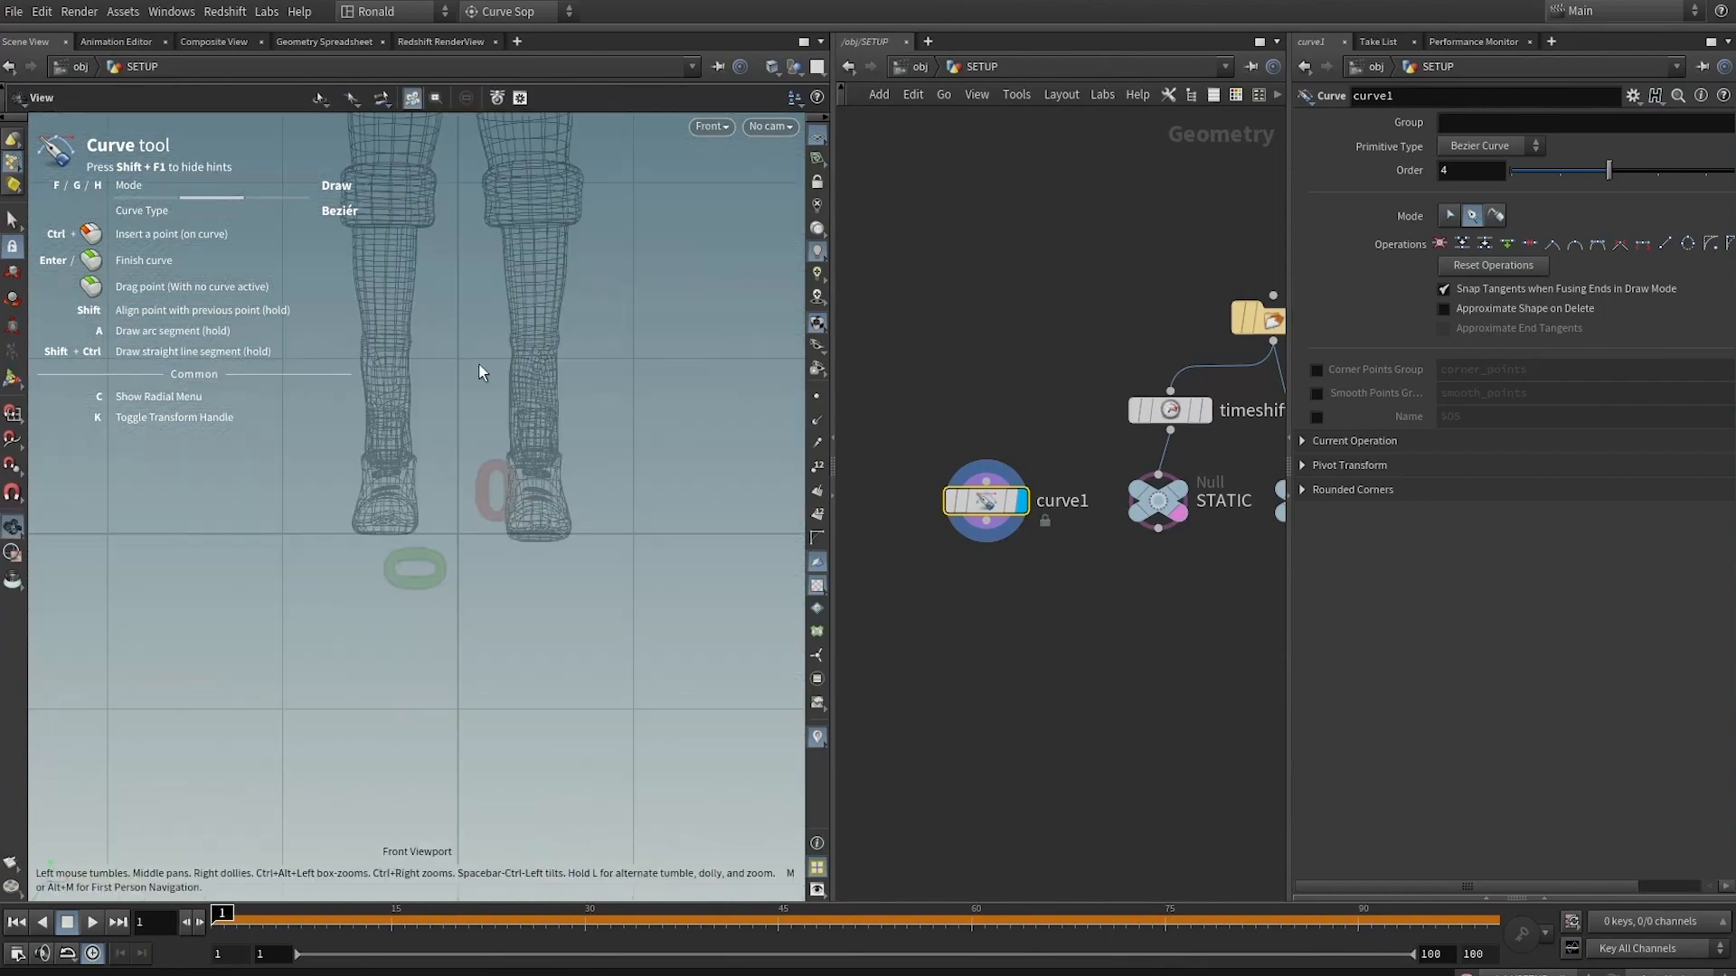
# Draw the neckline curve of the half shirt pattern from the centre of the upper chest up to the shoulder
pyautogui.keyDown('alt'); pyautogui.moveTo(554, 324); pyautogui.dragTo(507, 371, button='middle'); pyautogui.keyUp('alt')
pyautogui.keyDown('alt'); pyautogui.moveTo(507, 371); pyautogui.dragTo(376, 393, button='right'); pyautogui.keyUp('alt')
pyautogui.scroll(3, 376, 393)
pyautogui.click(544, 352)
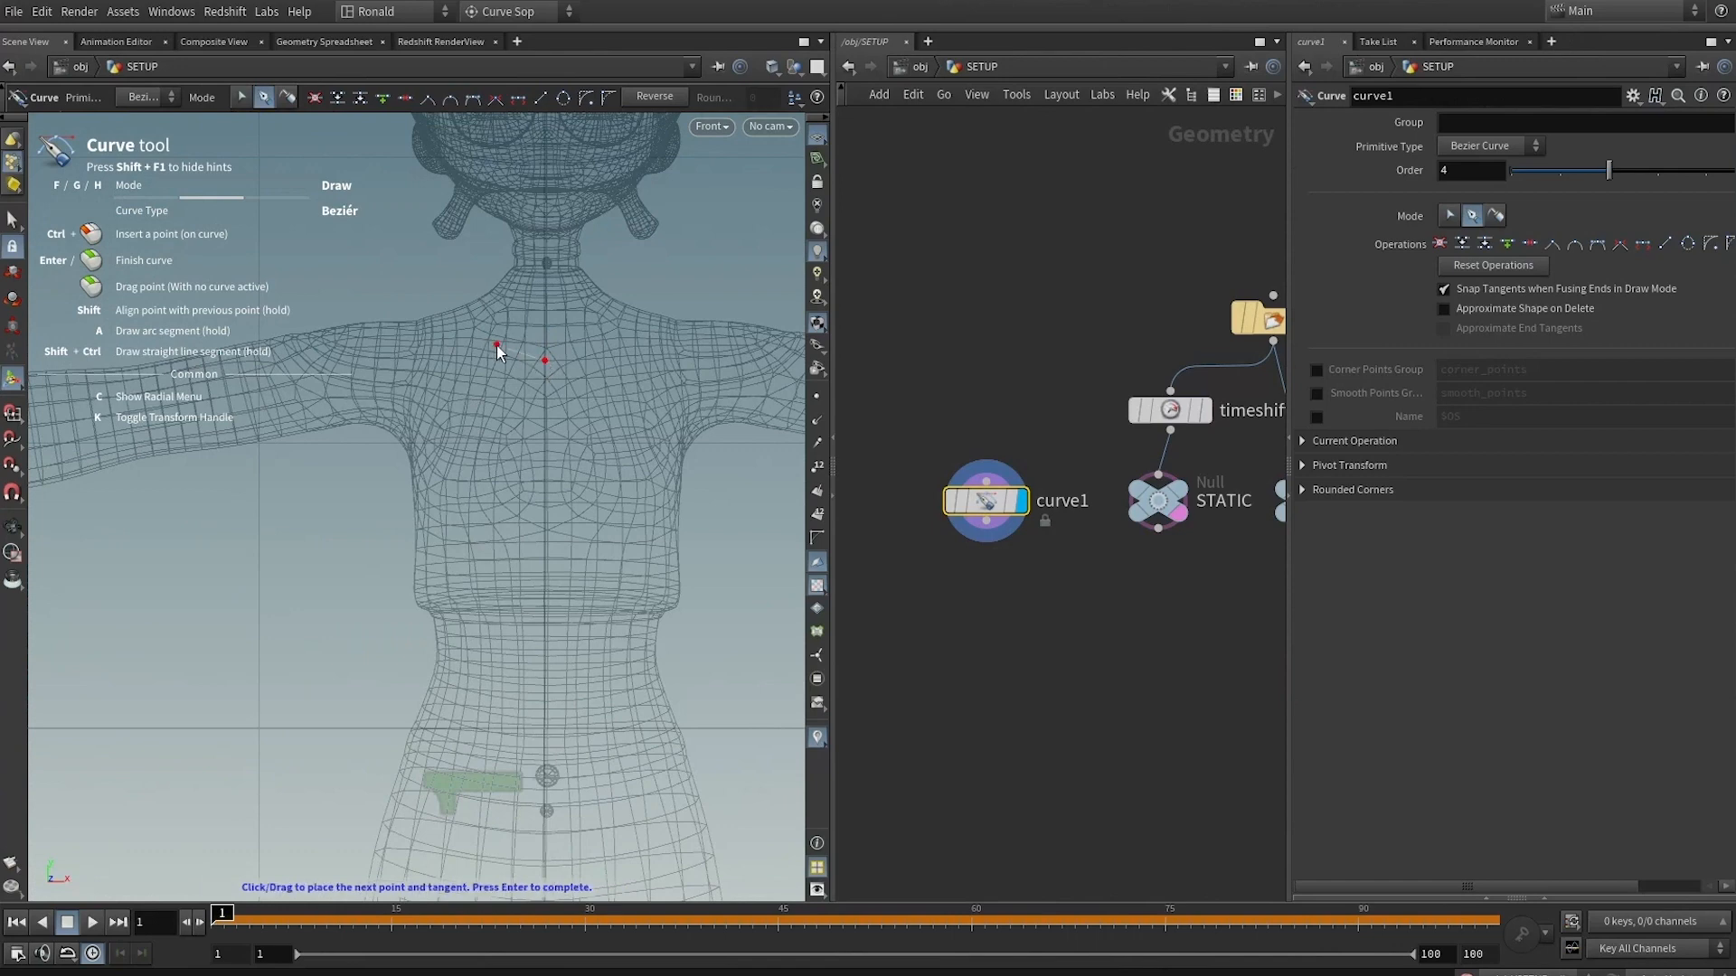
pyautogui.moveTo(497, 344); pyautogui.dragTo(473, 321)
pyautogui.click(451, 282)
pyautogui.press('Return')
# Draw the shoulder, armhole, side seam and hem curves of the half shirt pattern, ending on the body's centre line
pyautogui.click(445, 269)
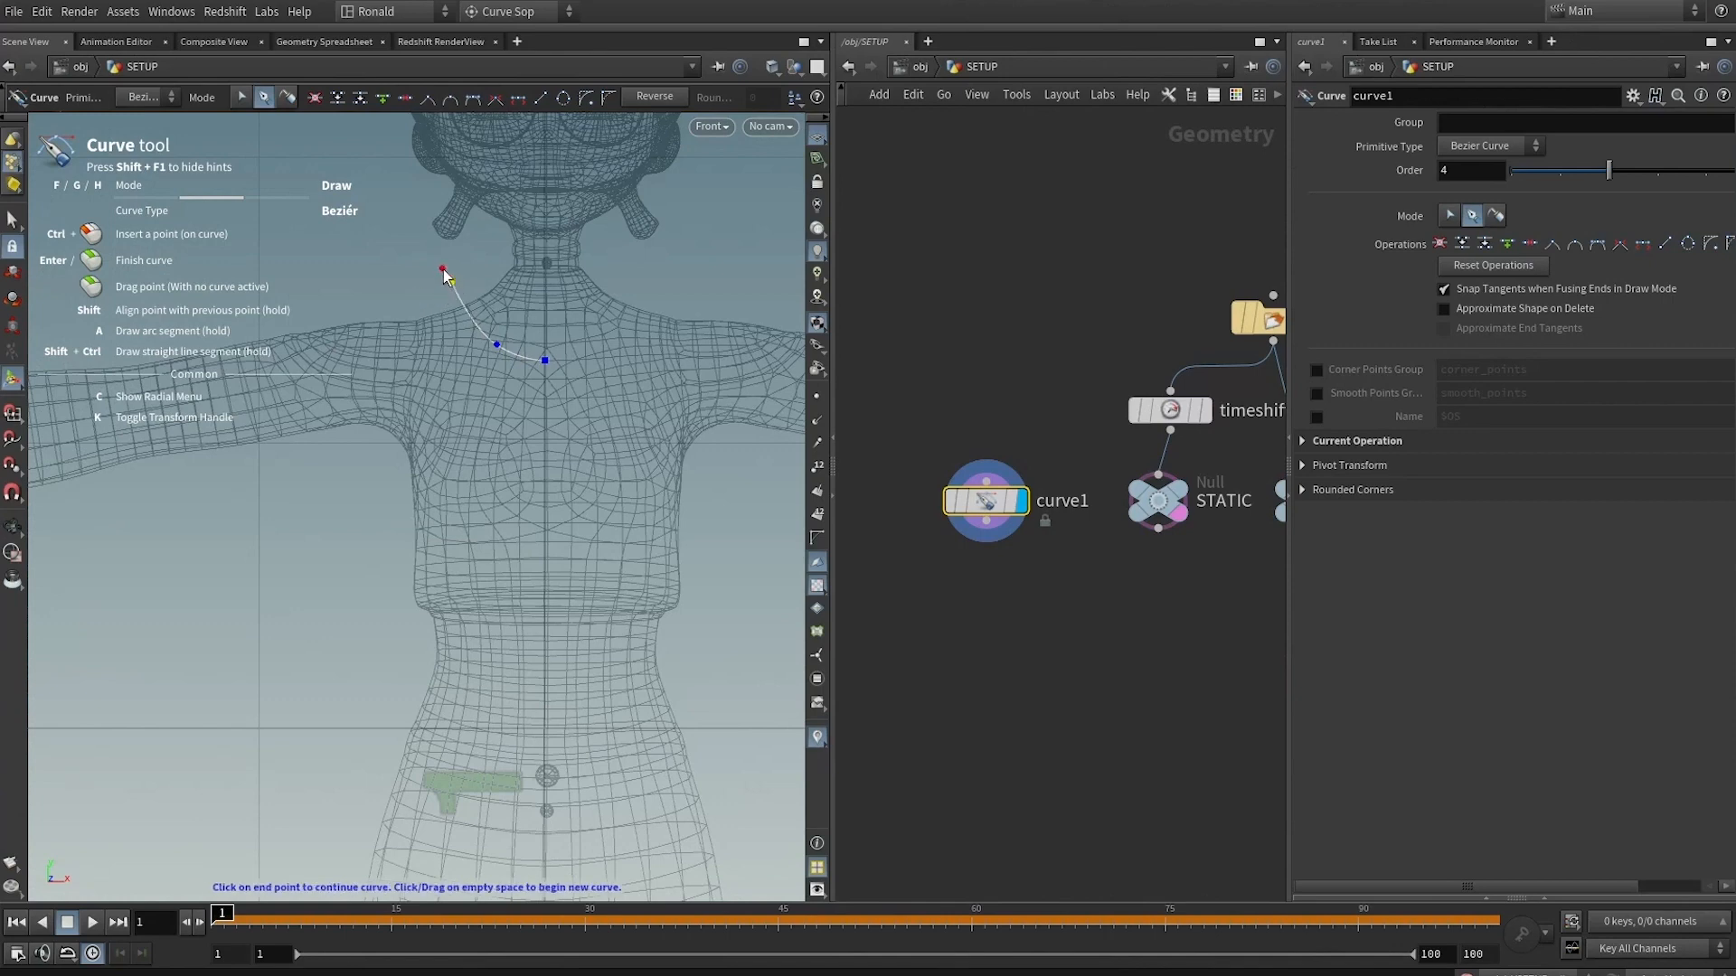
pyautogui.moveTo(393, 282); pyautogui.dragTo(388, 290)
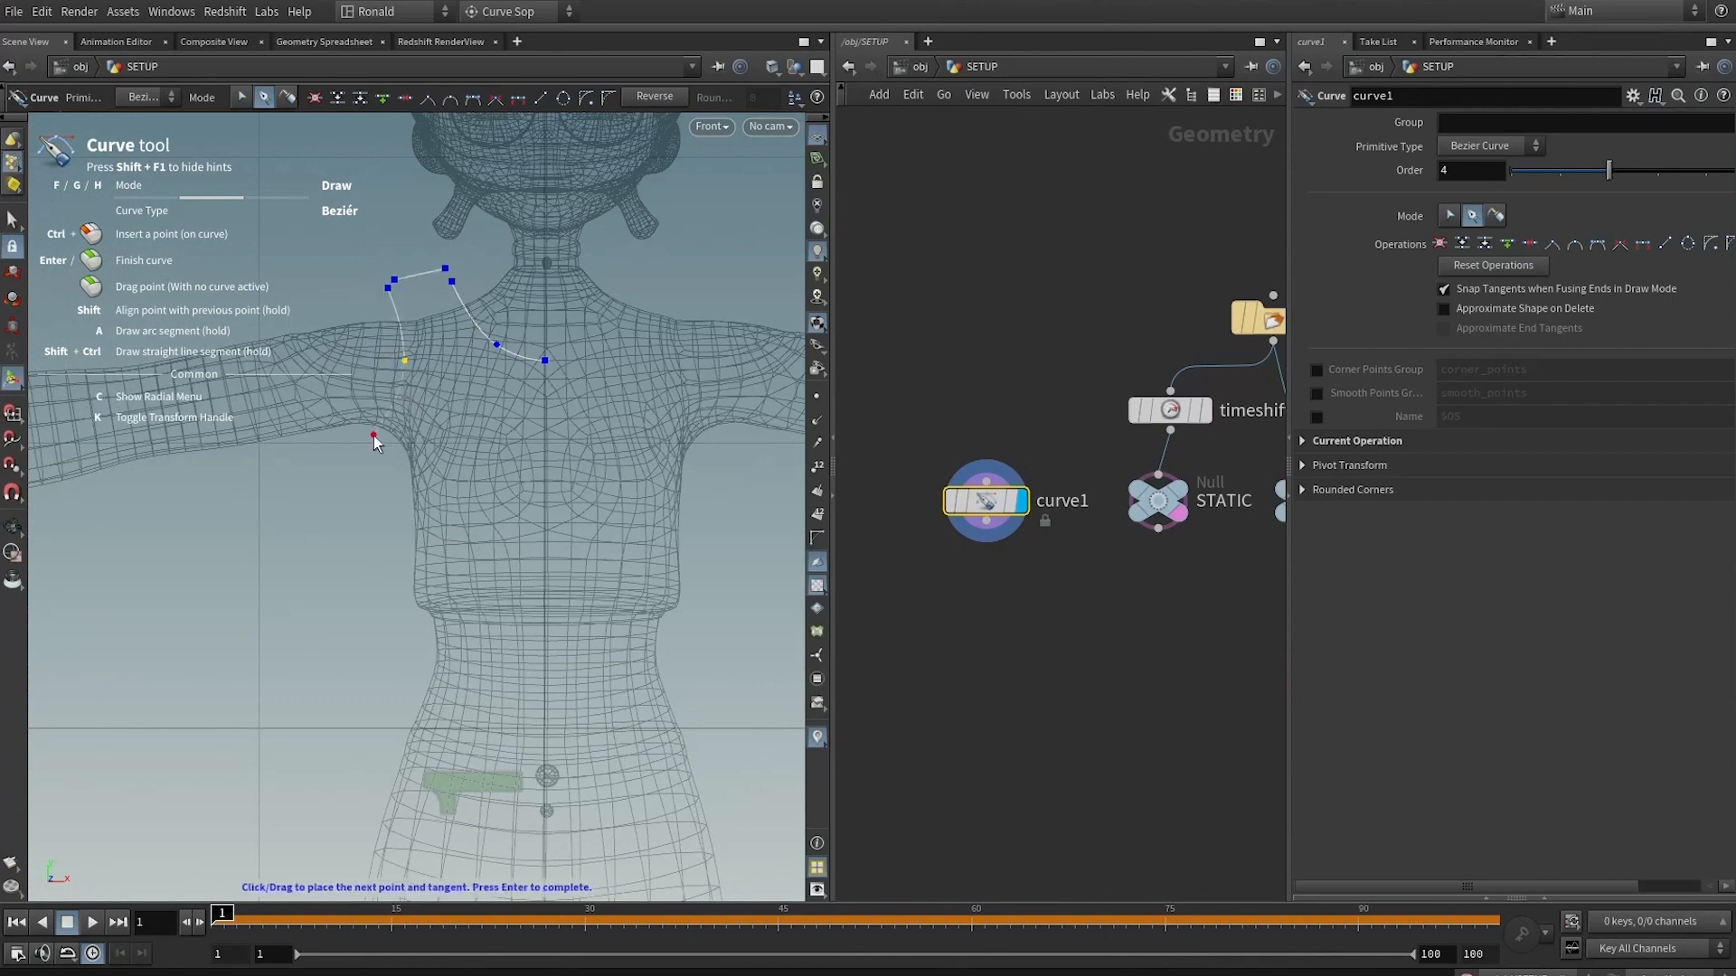
pyautogui.moveTo(373, 435); pyautogui.dragTo(374, 448)
pyautogui.moveTo(376, 620); pyautogui.dragTo(382, 627)
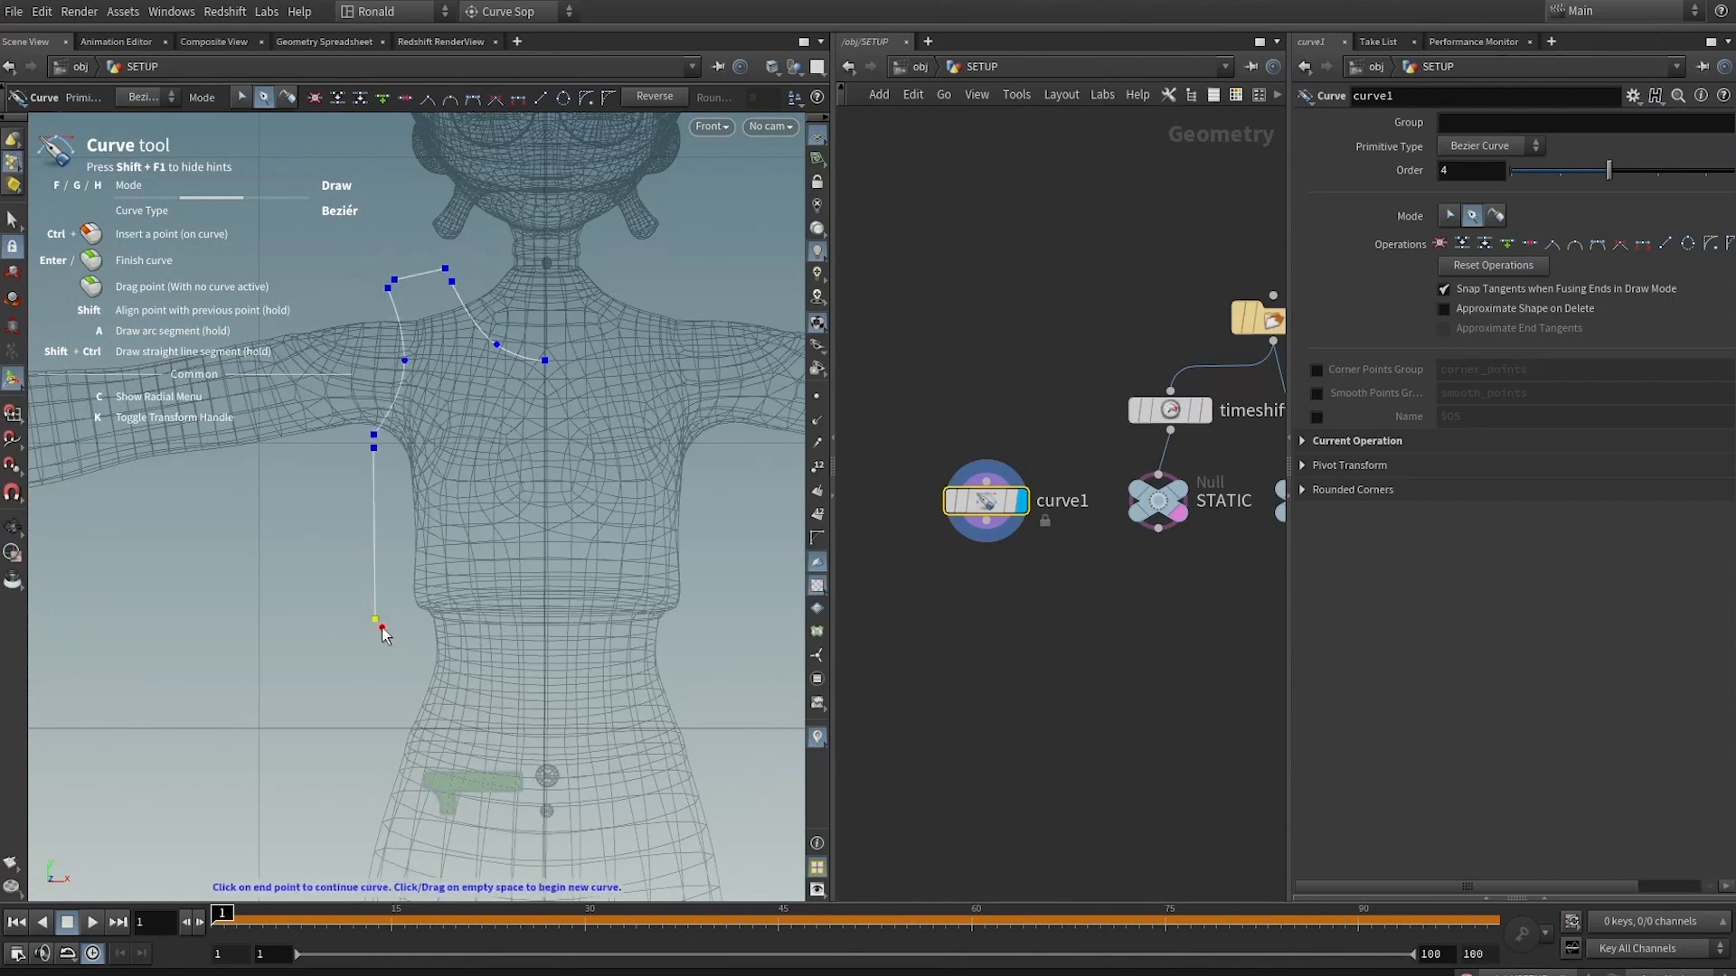
pyautogui.moveTo(543, 676); pyautogui.dragTo(553, 663)
pyautogui.press('Return')
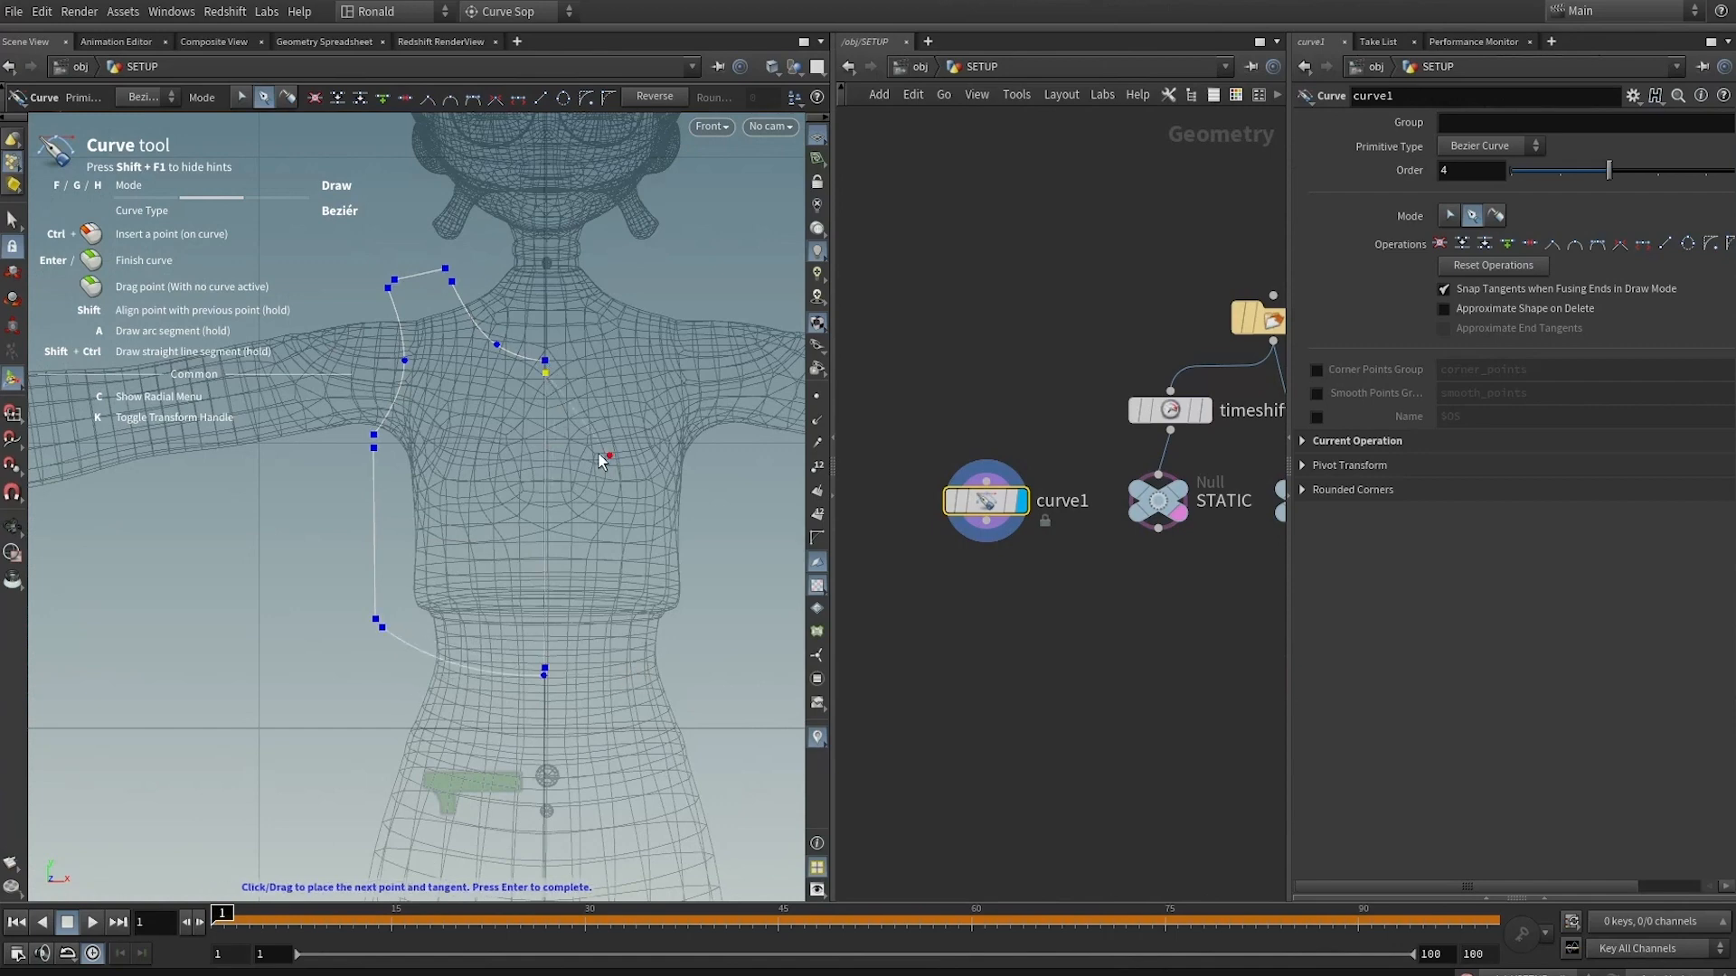
# Draw the sleeve's straight upper edge from the shoulder out to the wrist, and its straight cuff edge across the forearm
pyautogui.scroll(-3, 351, 508)
pyautogui.keyDown('alt'); pyautogui.moveTo(333, 477); pyautogui.dragTo(588, 491, button='middle'); pyautogui.keyUp('alt')
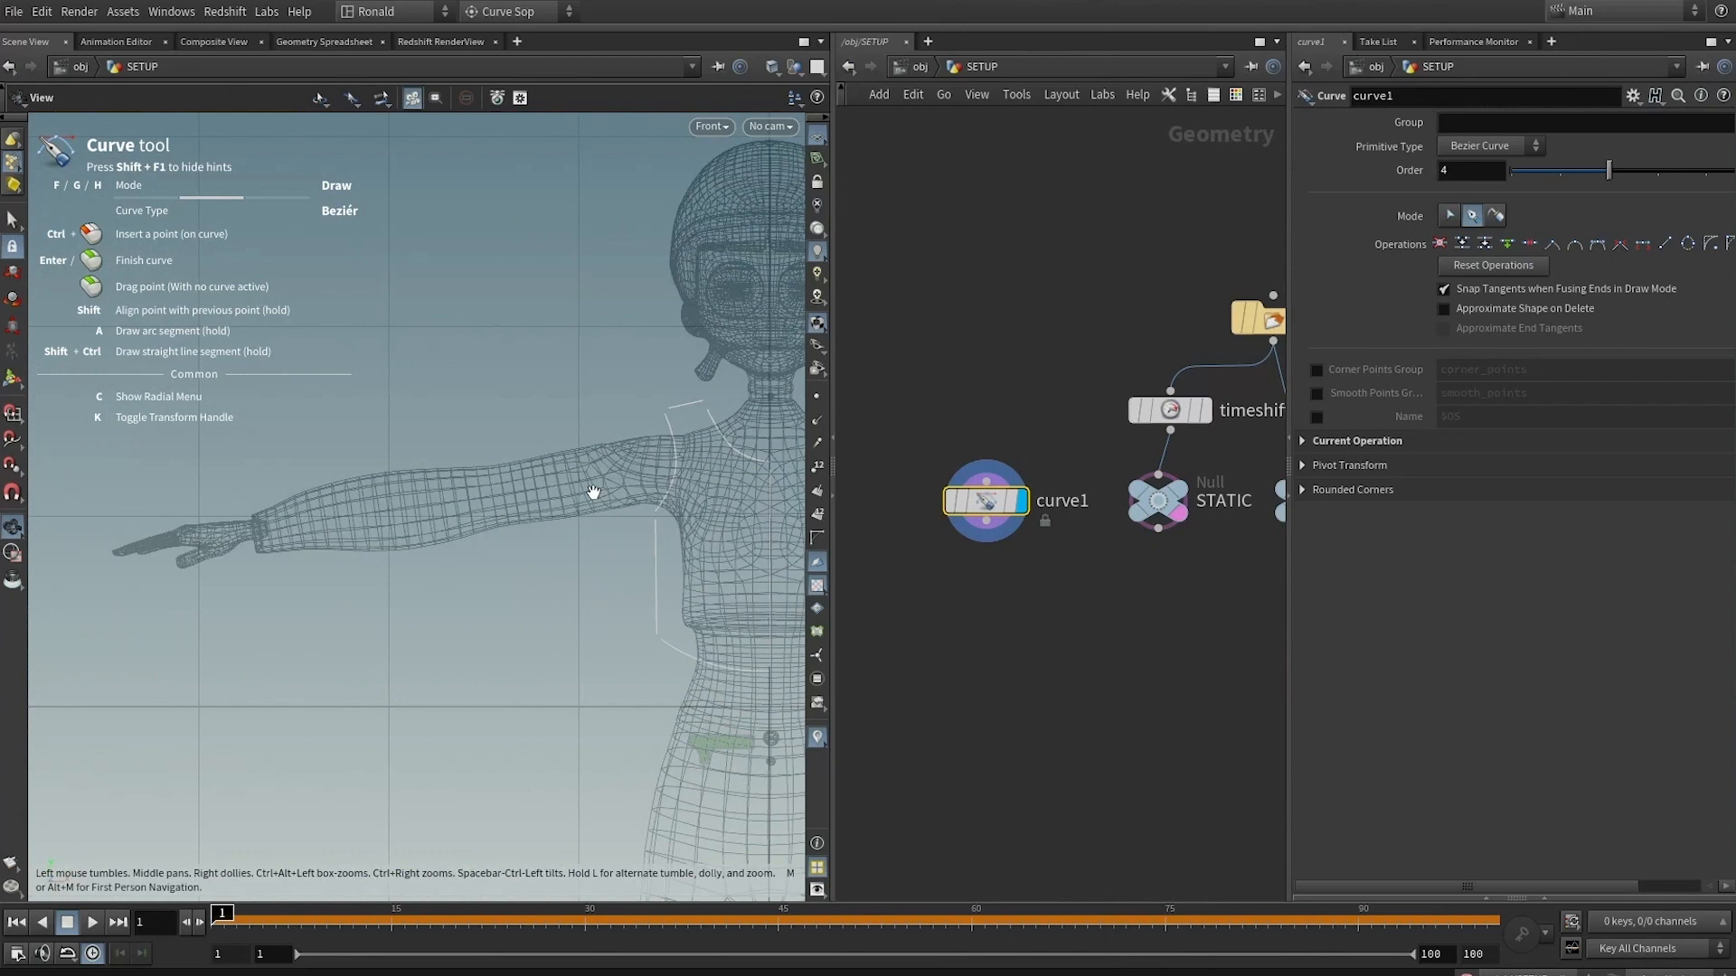
pyautogui.click(652, 417)
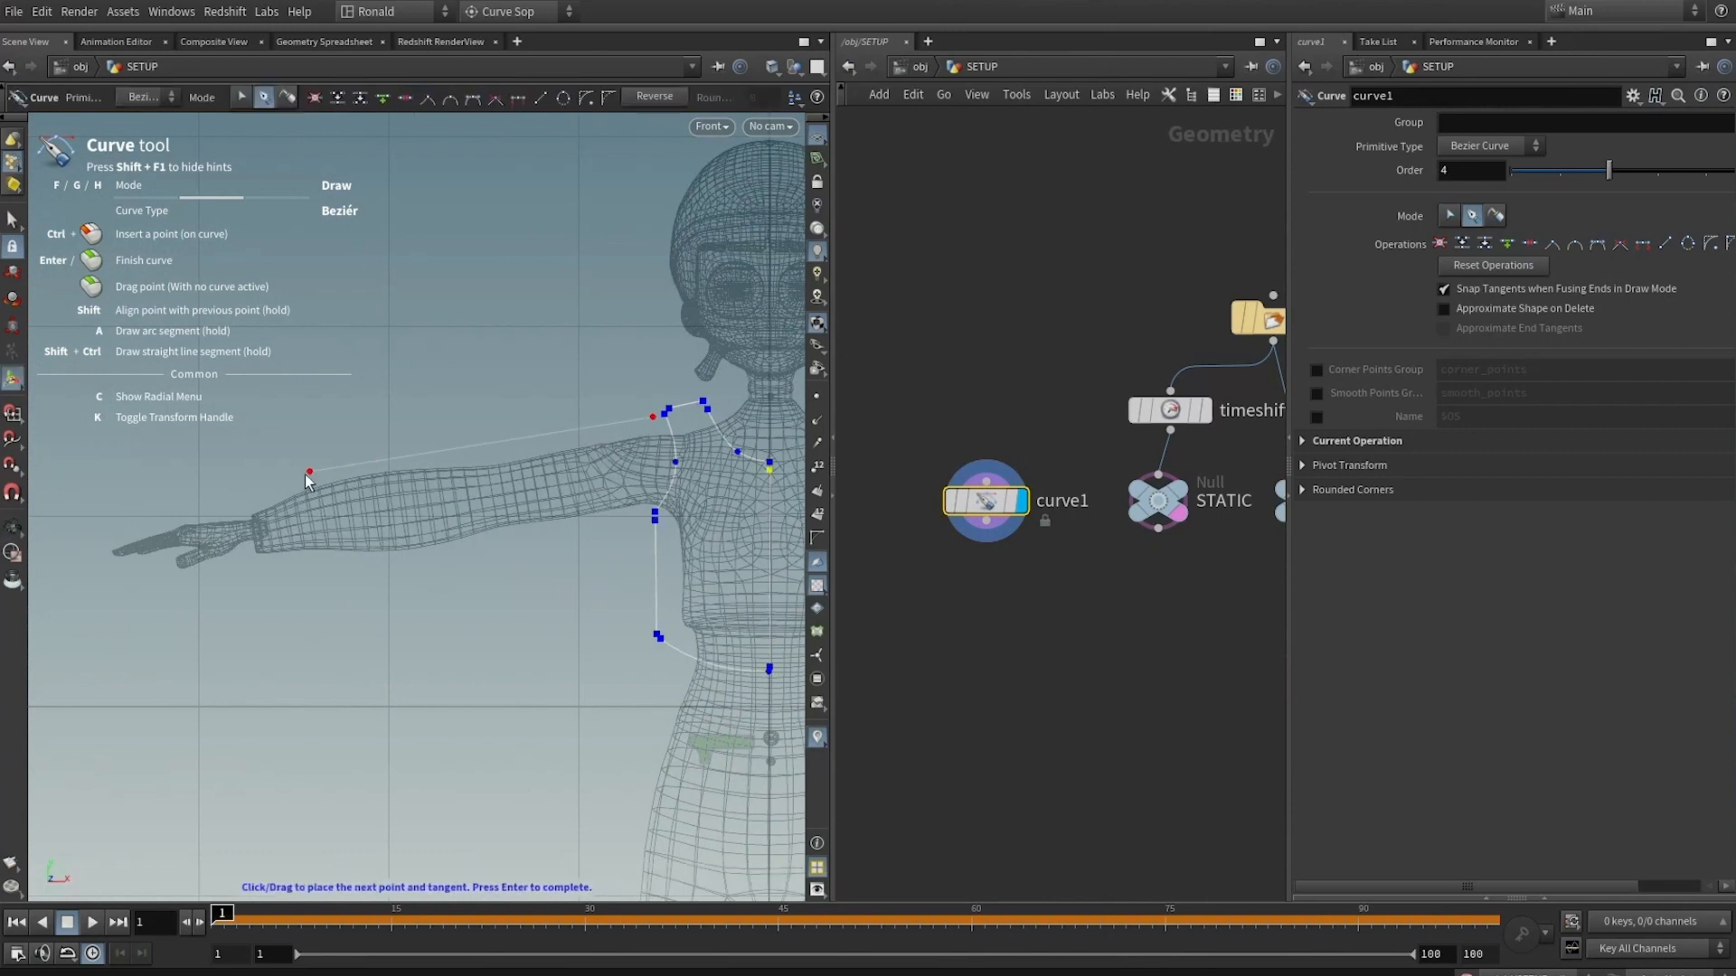
pyautogui.click(287, 462)
pyautogui.press('Return')
pyautogui.click(288, 471)
pyautogui.click(295, 593)
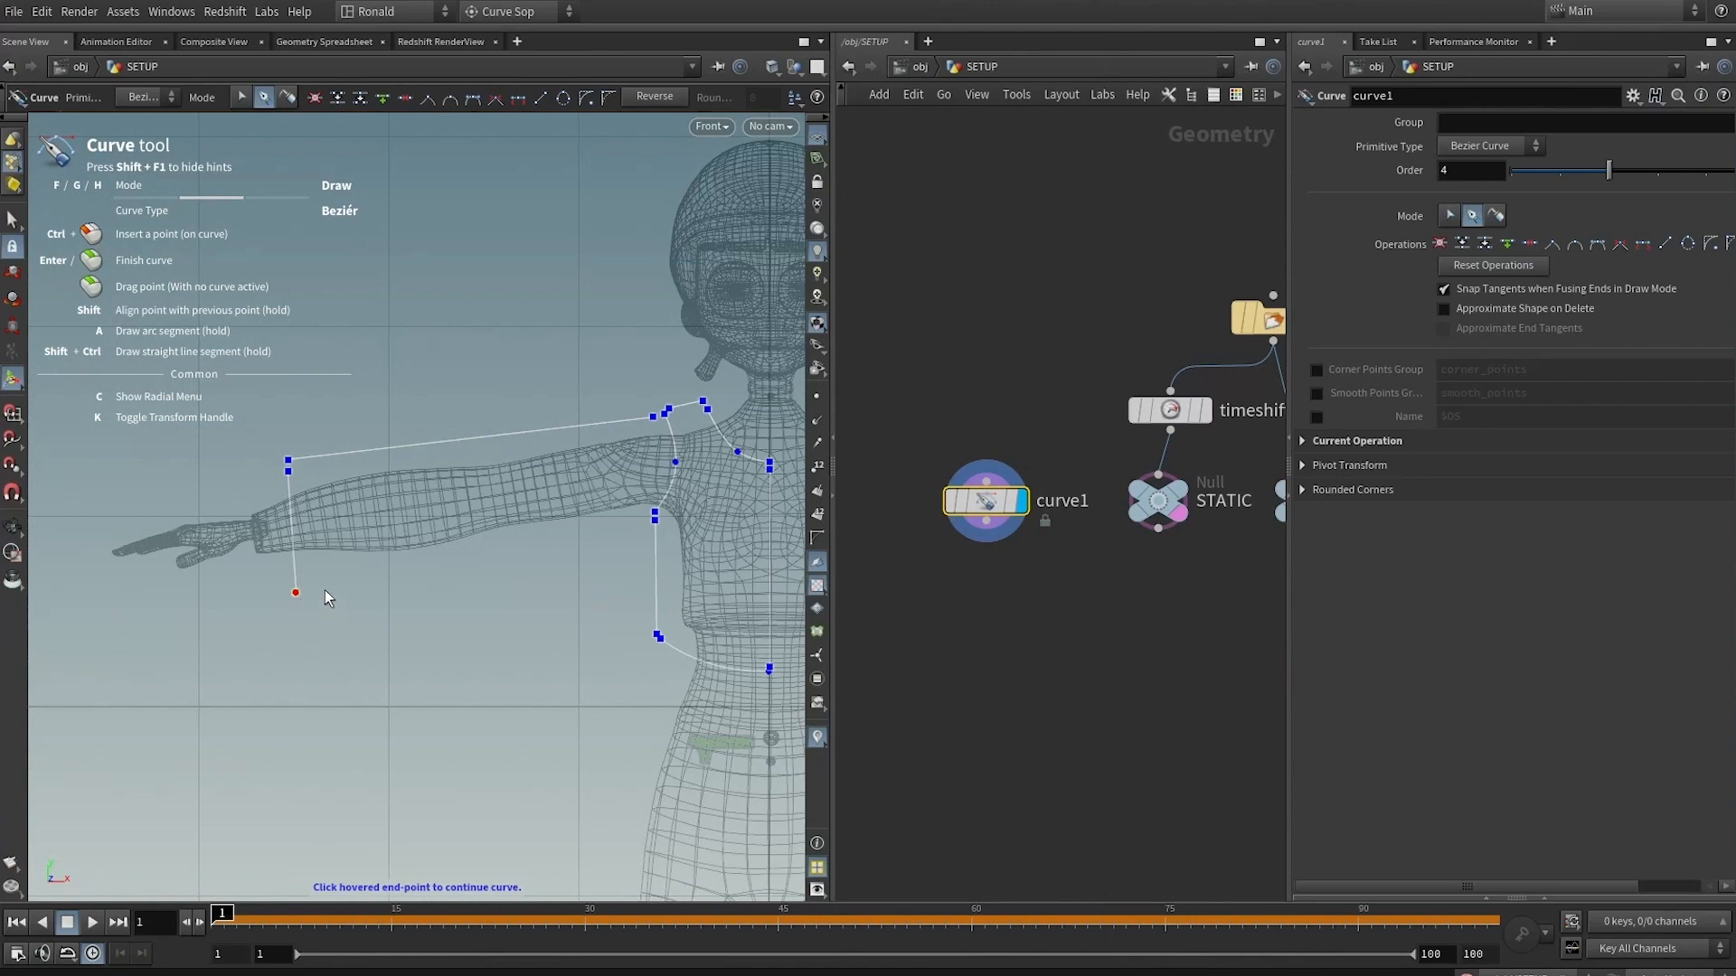
# Draw the sleeve's underside edge up to the armpit and its curved cap alongside the shirt's armhole curve
pyautogui.click(637, 515)
pyautogui.scroll(5, 639, 523)
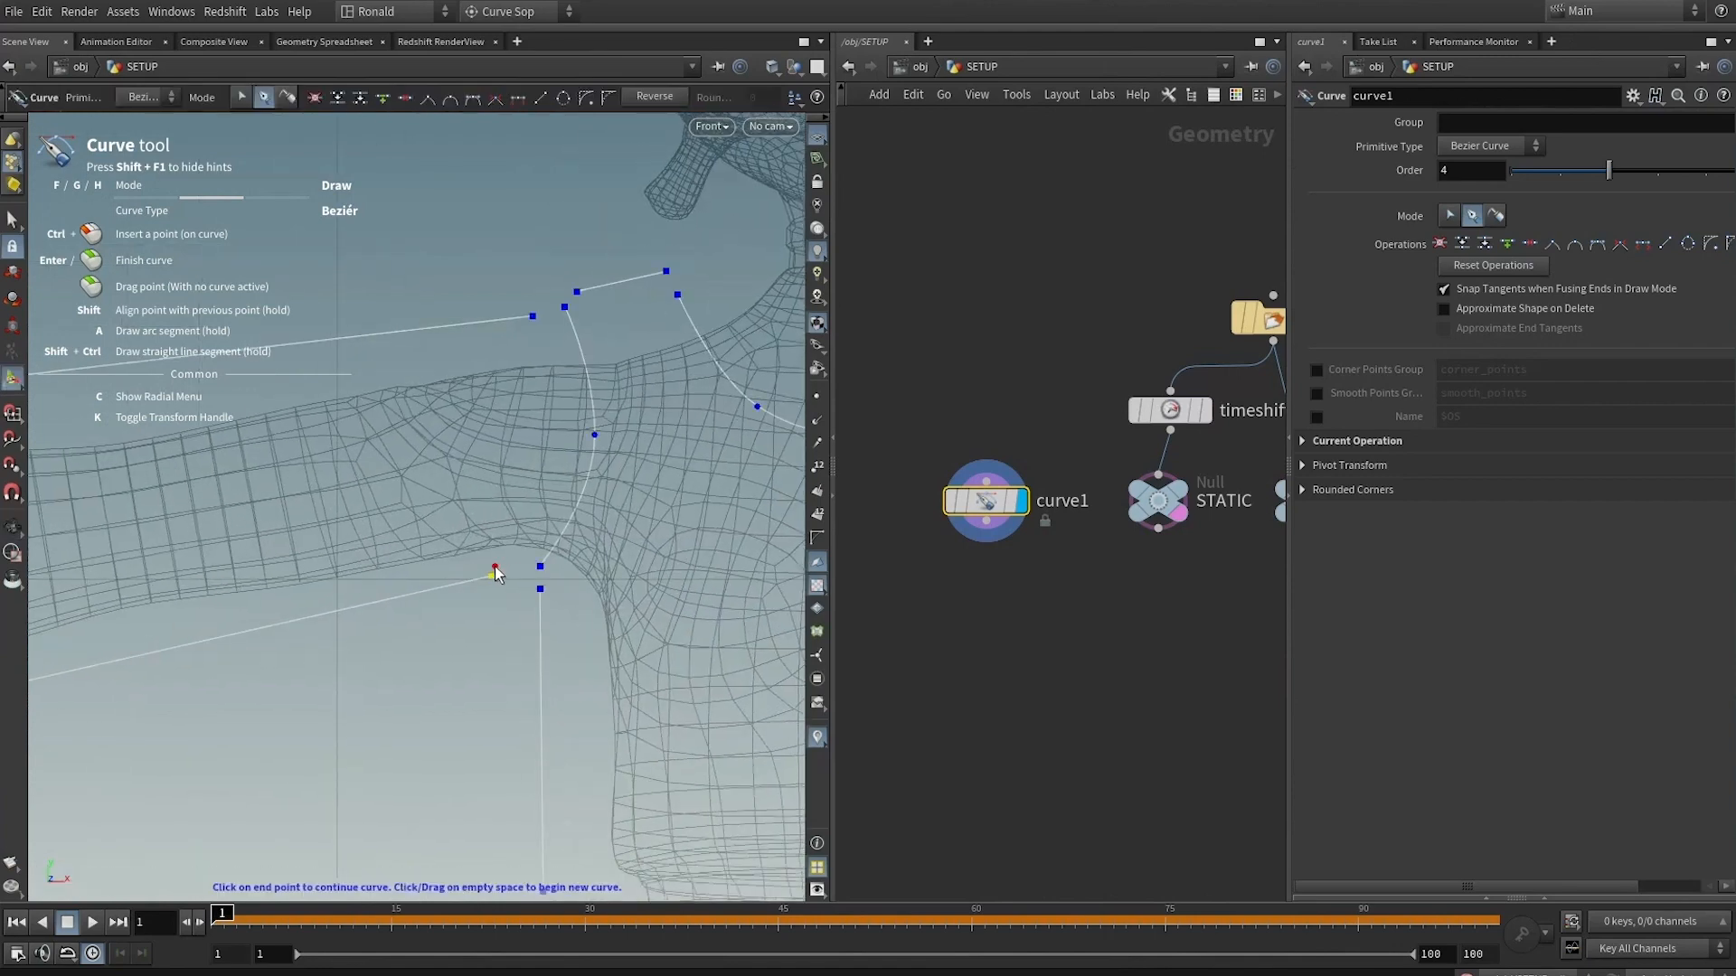
pyautogui.moveTo(494, 569); pyautogui.dragTo(543, 372)
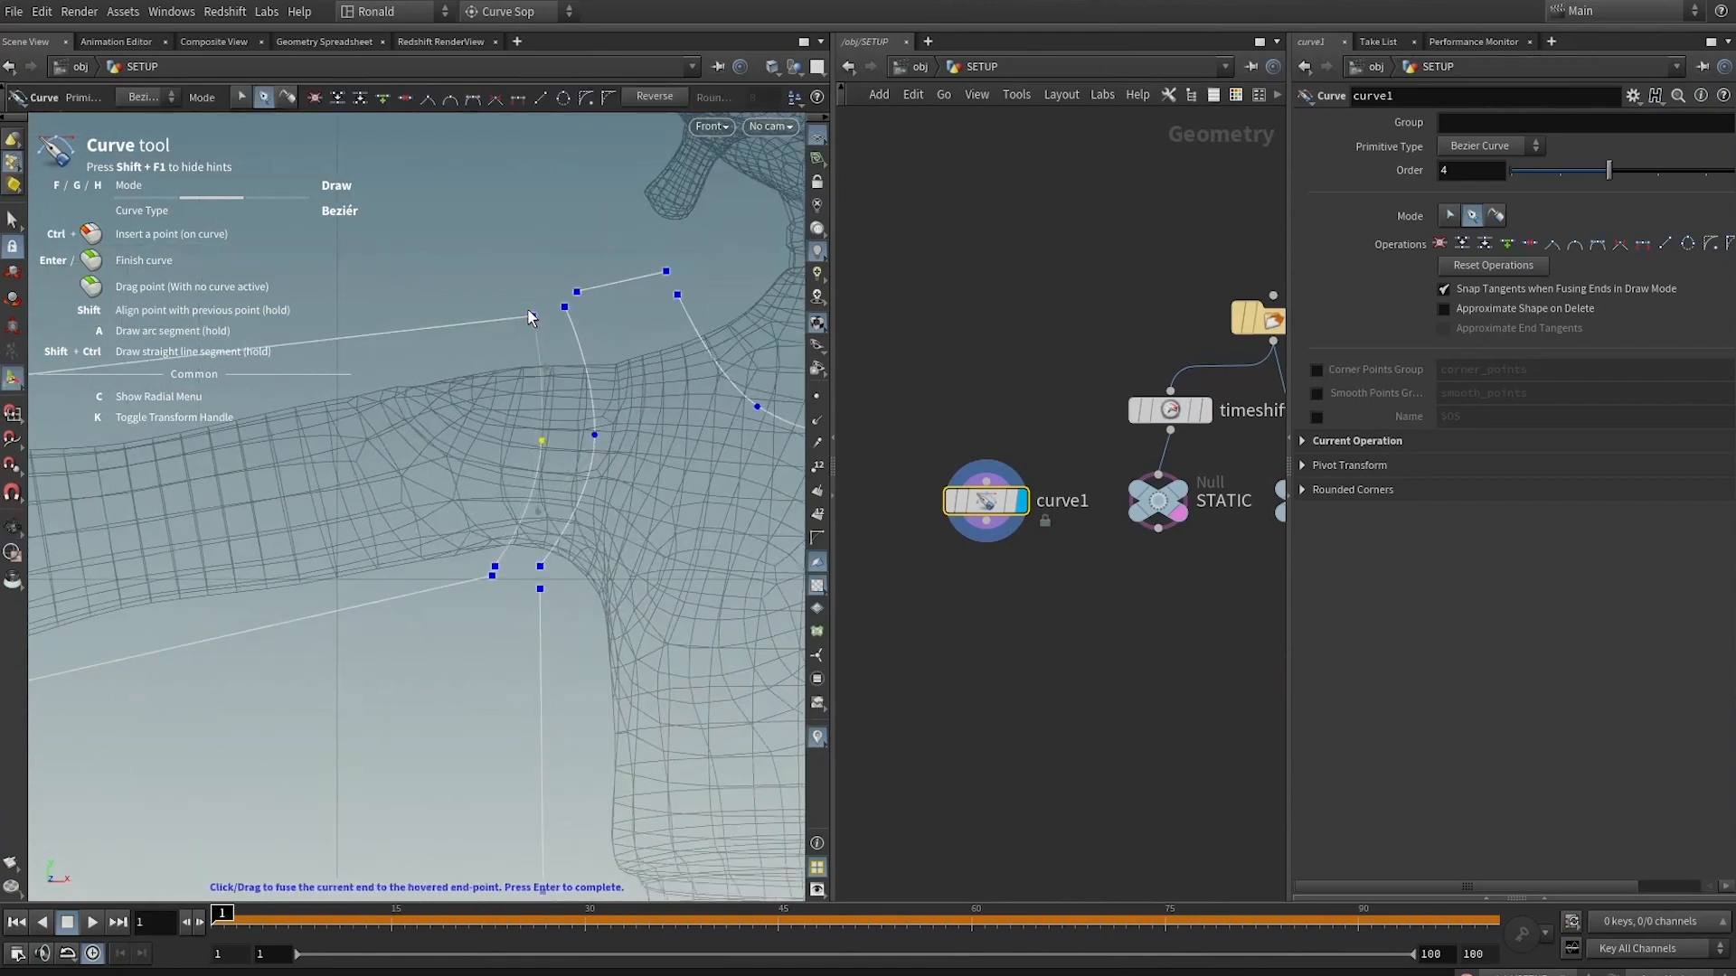
pyautogui.click(537, 329)
pyautogui.press('Return')
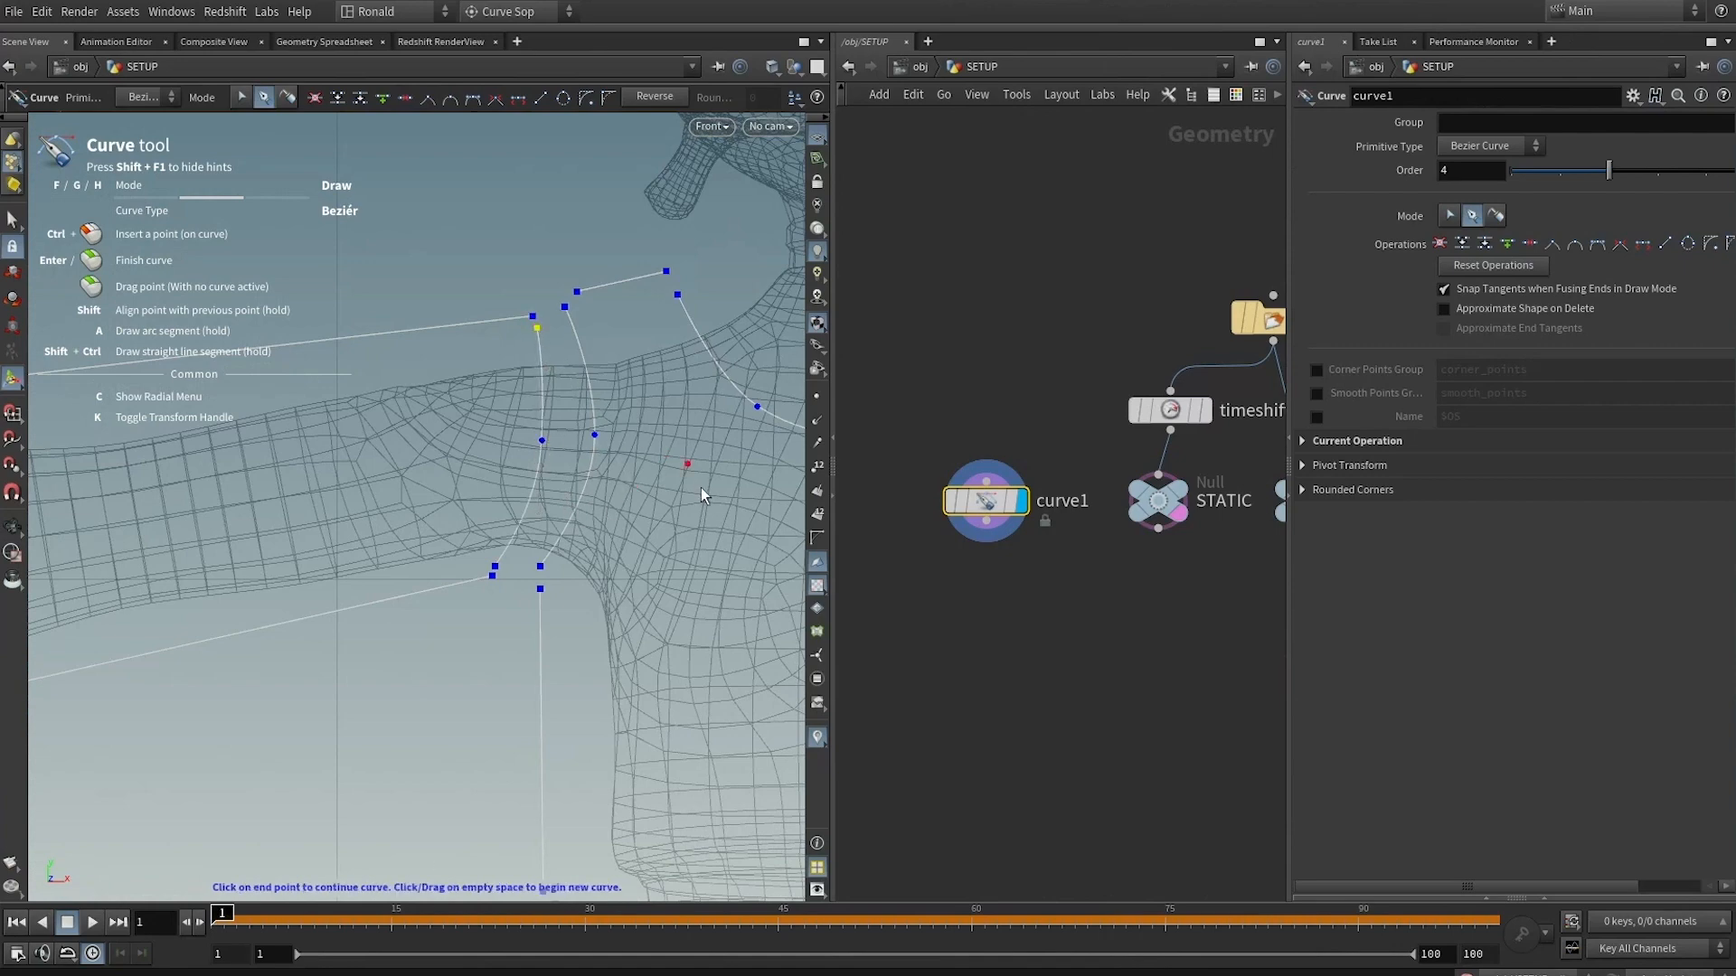
# Draw the half skirt pattern's curved waistline just below the shirt hem, and its side seam flaring out to the lower leg
pyautogui.scroll(-5, 701, 487)
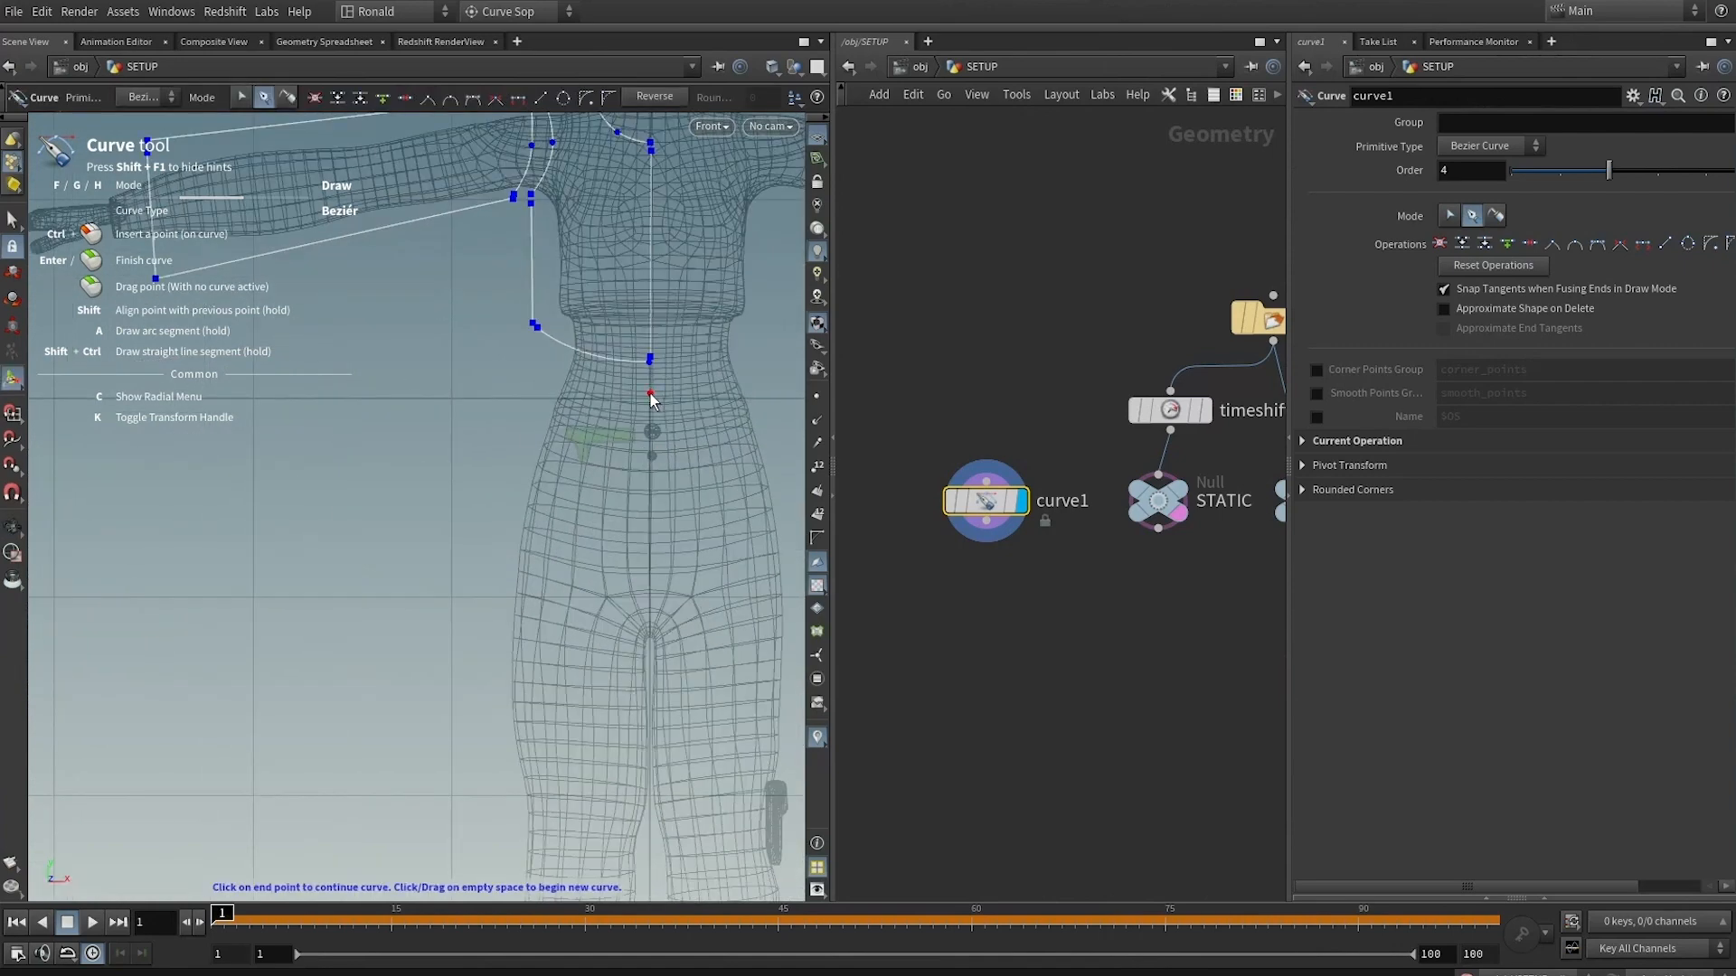
pyautogui.click(650, 394)
pyautogui.moveTo(535, 364); pyautogui.dragTo(489, 338)
pyautogui.press('Return')
pyautogui.click(530, 371)
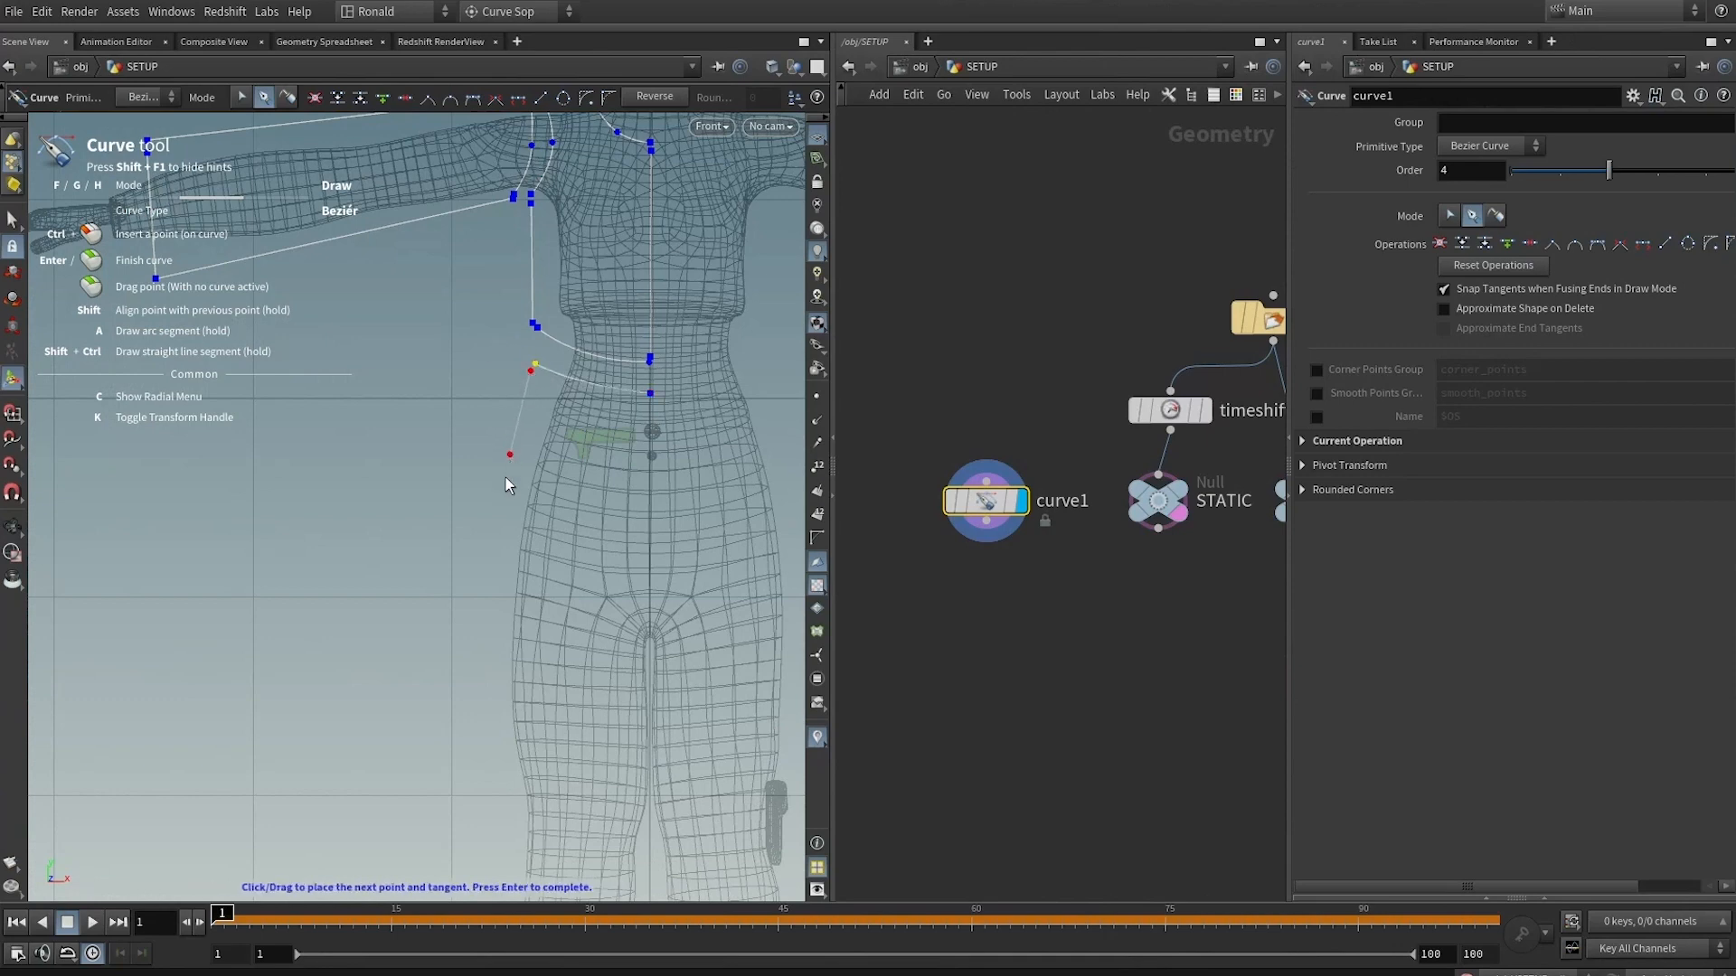
pyautogui.scroll(-4, 521, 681)
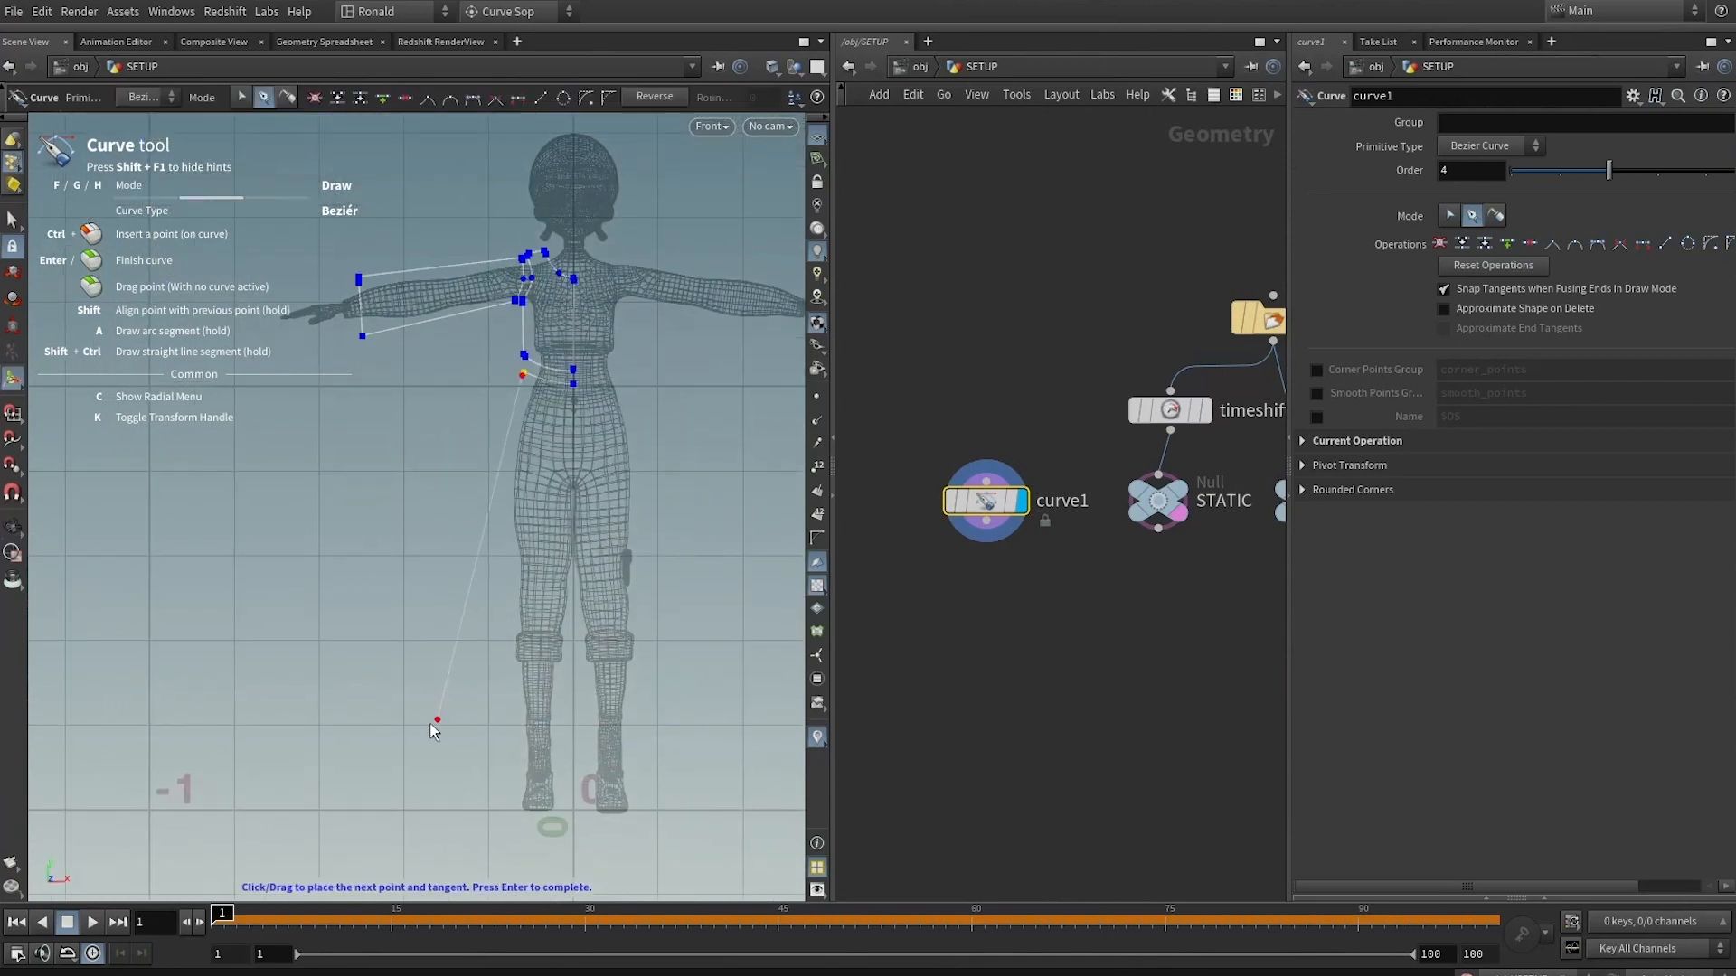
pyautogui.scroll(3, 432, 723)
pyautogui.click(404, 657)
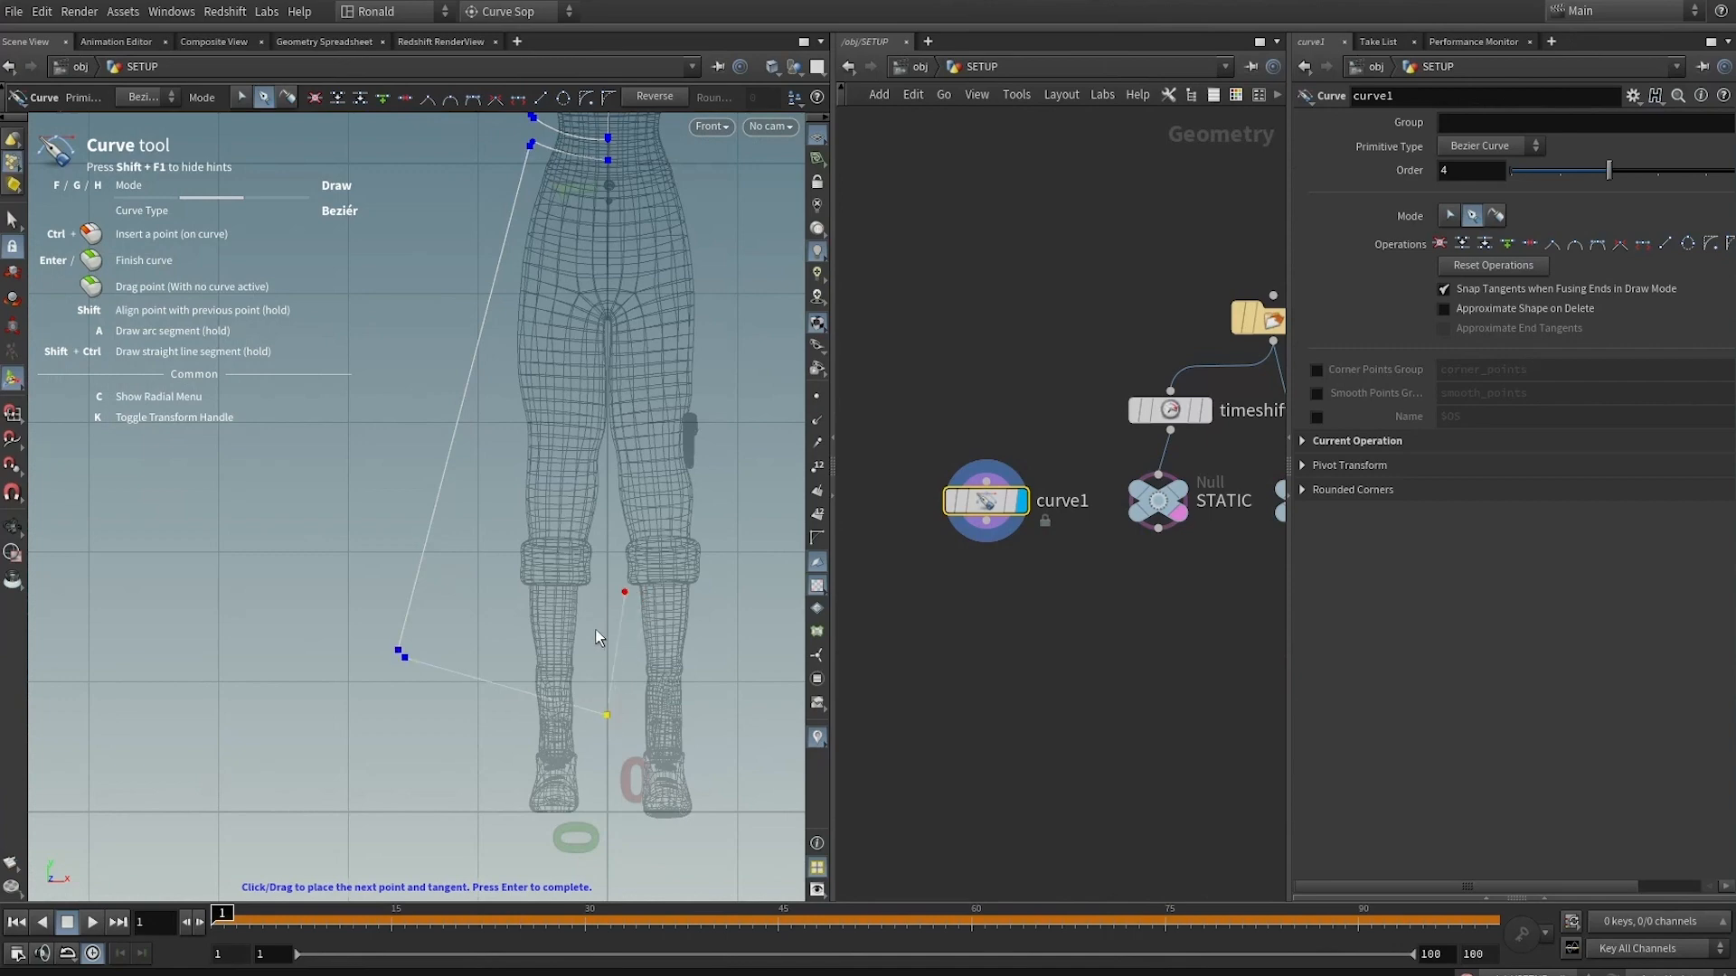
# Draw the half skirt's hem to the body's centre line and its straight centre edge back up to the waist
pyautogui.click(605, 702)
pyautogui.press('Return')
pyautogui.click(607, 706)
pyautogui.keyDown('alt'); pyautogui.moveTo(622, 271); pyautogui.dragTo(581, 478, button='middle'); pyautogui.keyUp('alt')
pyautogui.click(567, 372)
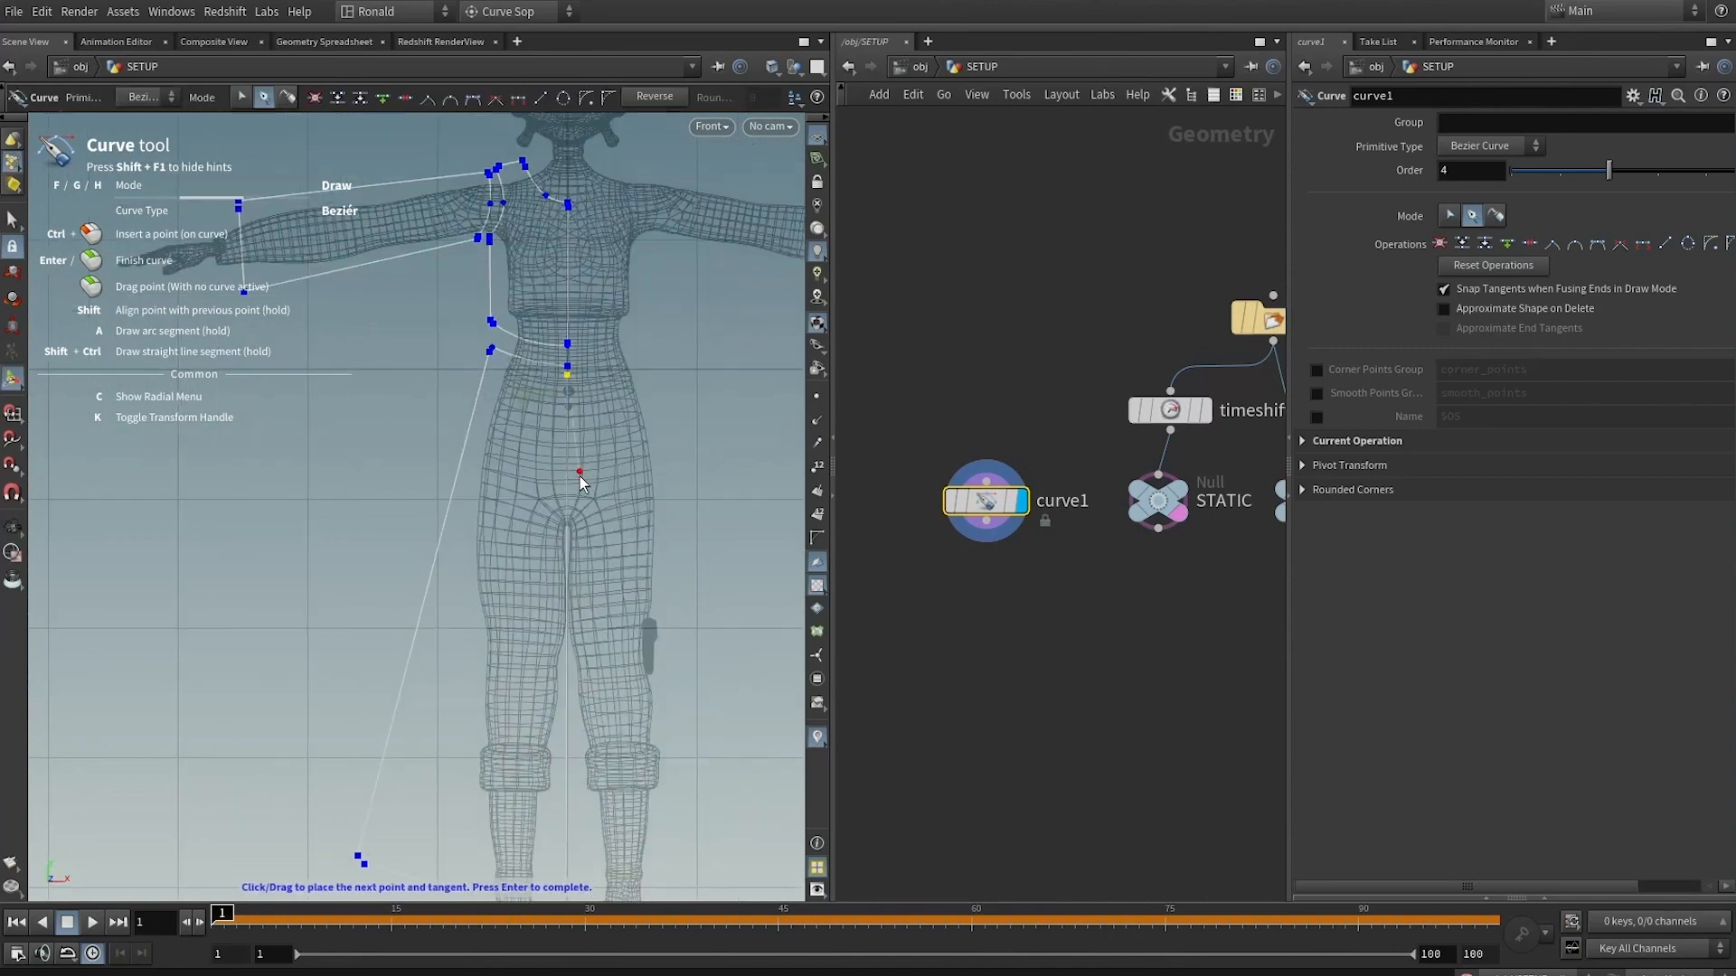
pyautogui.press('Return')
# Switch the curve to edit mode and bring the ends of the neckline curve and the shoulder line together
pyautogui.scroll(4, 523, 366)
pyautogui.keyDown('alt'); pyautogui.moveTo(612, 279); pyautogui.dragTo(568, 495, button='middle'); pyautogui.keyUp('alt')
pyautogui.keyDown('alt'); pyautogui.moveTo(371, 447); pyautogui.dragTo(620, 477, button='right'); pyautogui.keyUp('alt')
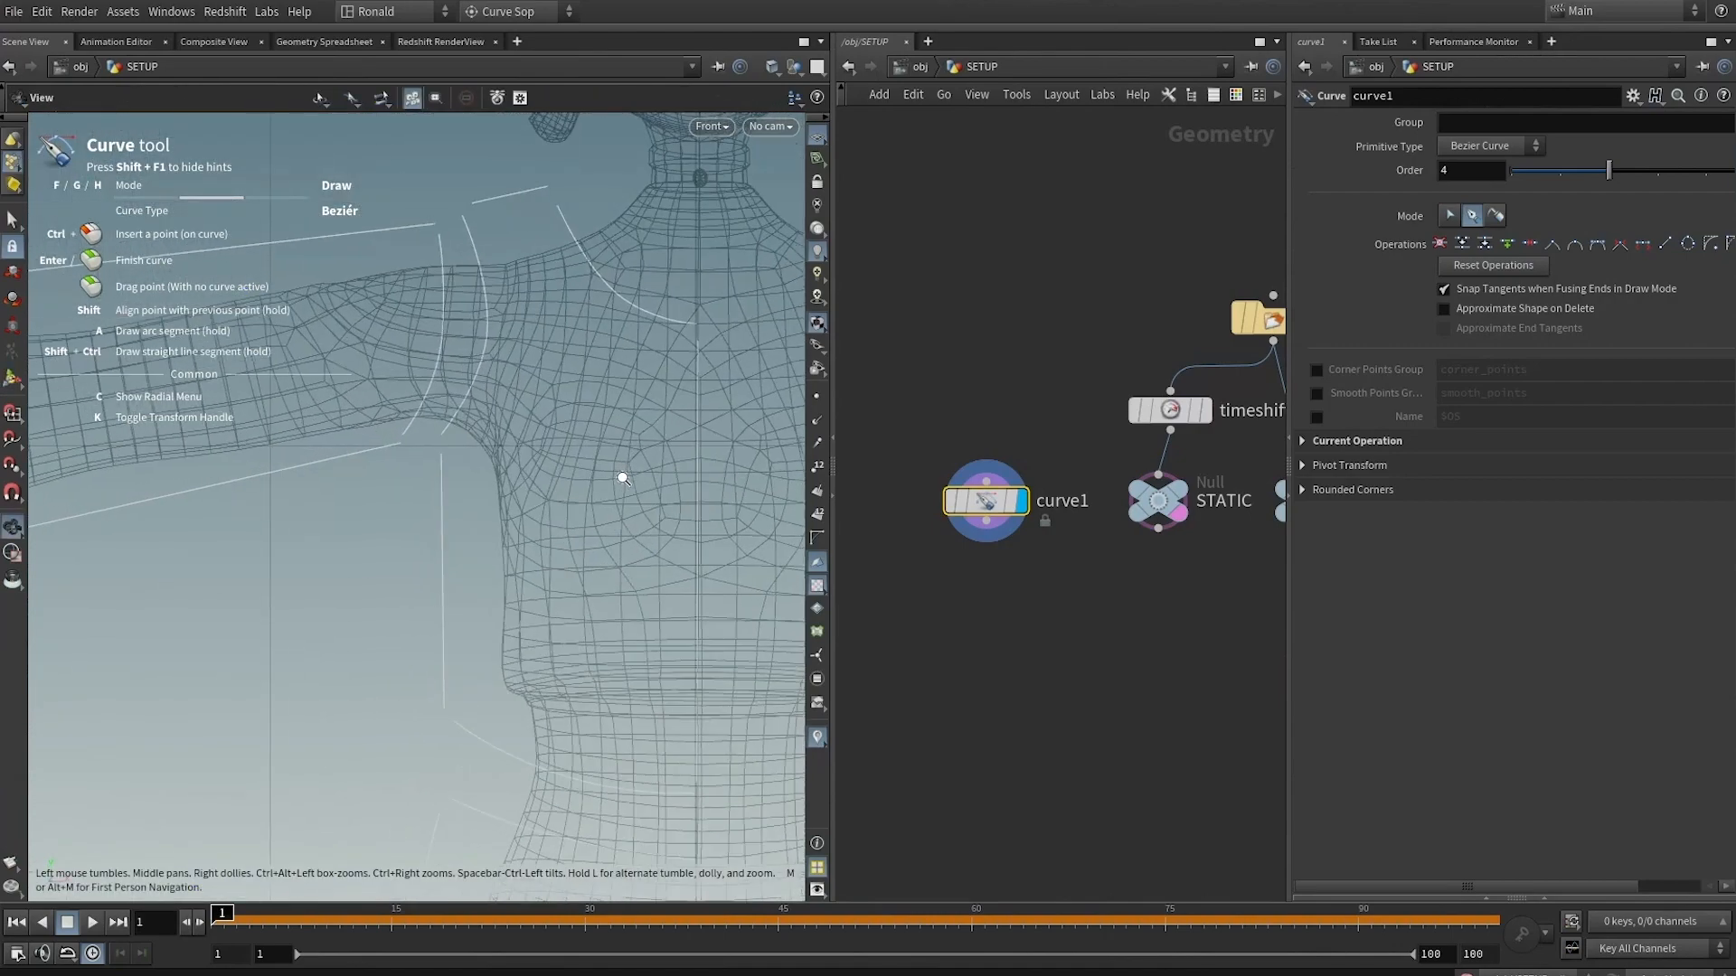
pyautogui.press('f')
pyautogui.keyDown('alt'); pyautogui.moveTo(543, 333); pyautogui.dragTo(720, 339, button='right'); pyautogui.keyUp('alt')
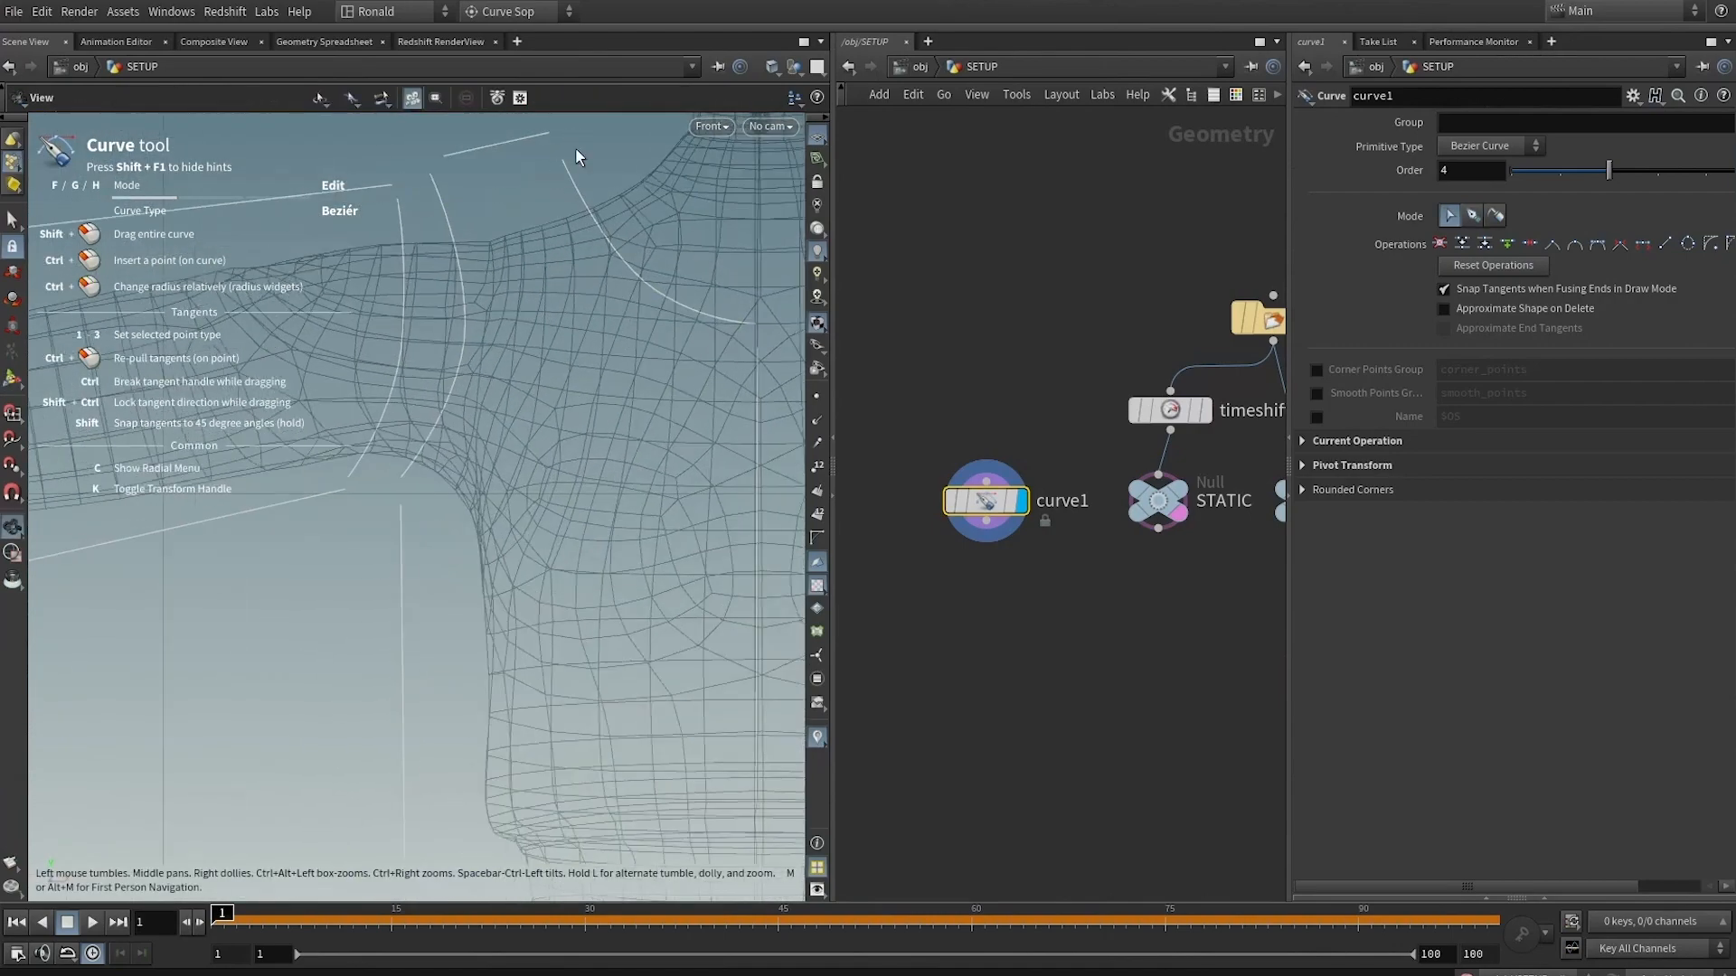
pyautogui.keyDown('alt'); pyautogui.moveTo(562, 159); pyautogui.dragTo(555, 274, button='middle'); pyautogui.keyUp('alt')
pyautogui.click(555, 273)
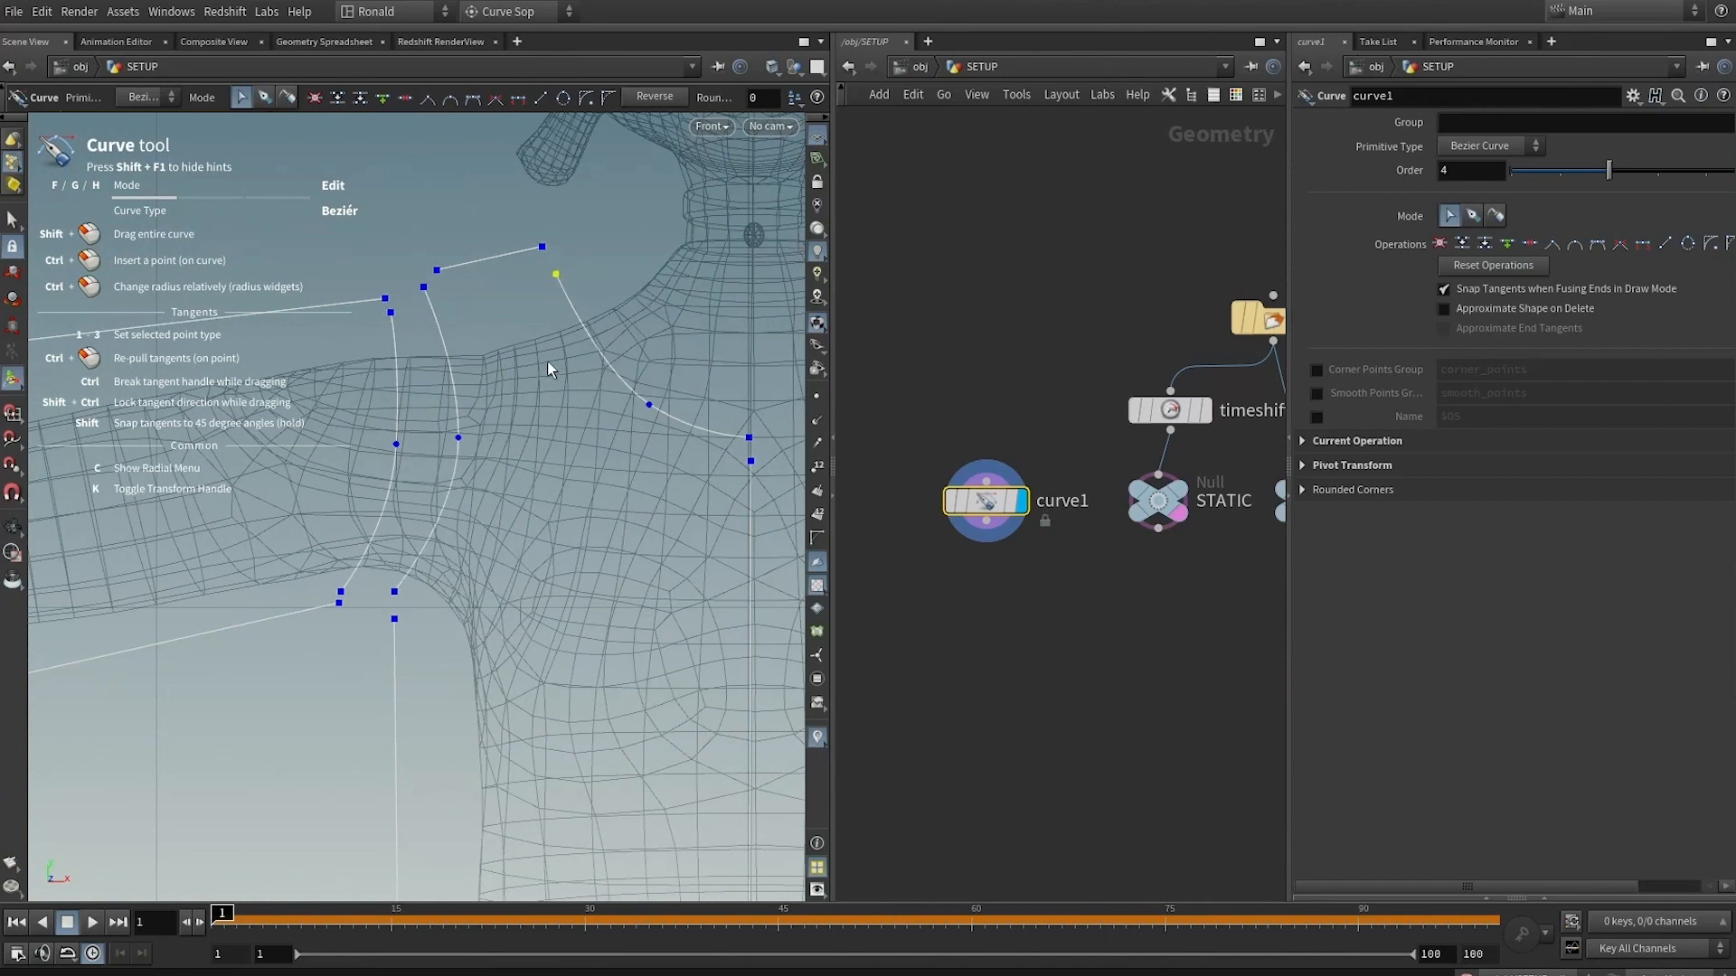
pyautogui.press('Right')
pyautogui.press('Up')
pyautogui.press('Up')
pyautogui.click(542, 248)
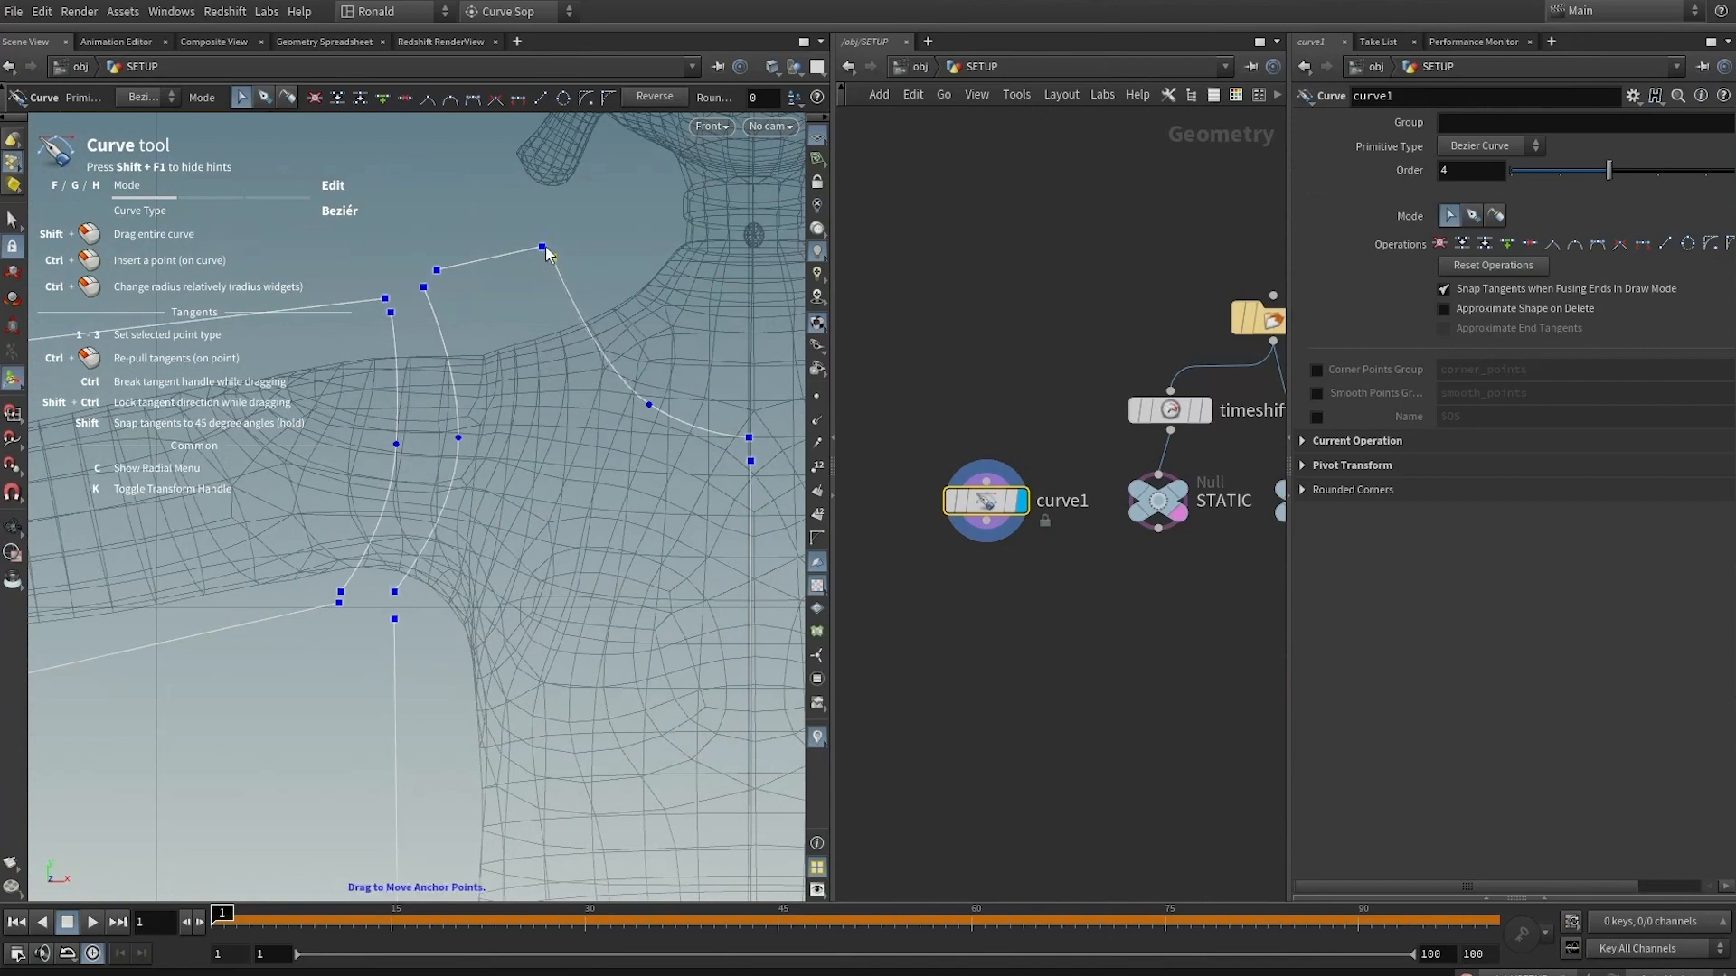
pyautogui.press('Right')
pyautogui.press('Right')
pyautogui.press('Down')
# Move the outer end of the shirt's shoulder line onto the upper end of the armhole curve
pyautogui.click(437, 271)
pyautogui.press('Left')
pyautogui.press('Left')
pyautogui.press('Down')
pyautogui.press('Down')
pyautogui.press('Down')
pyautogui.press('Left')
pyautogui.press('Down')
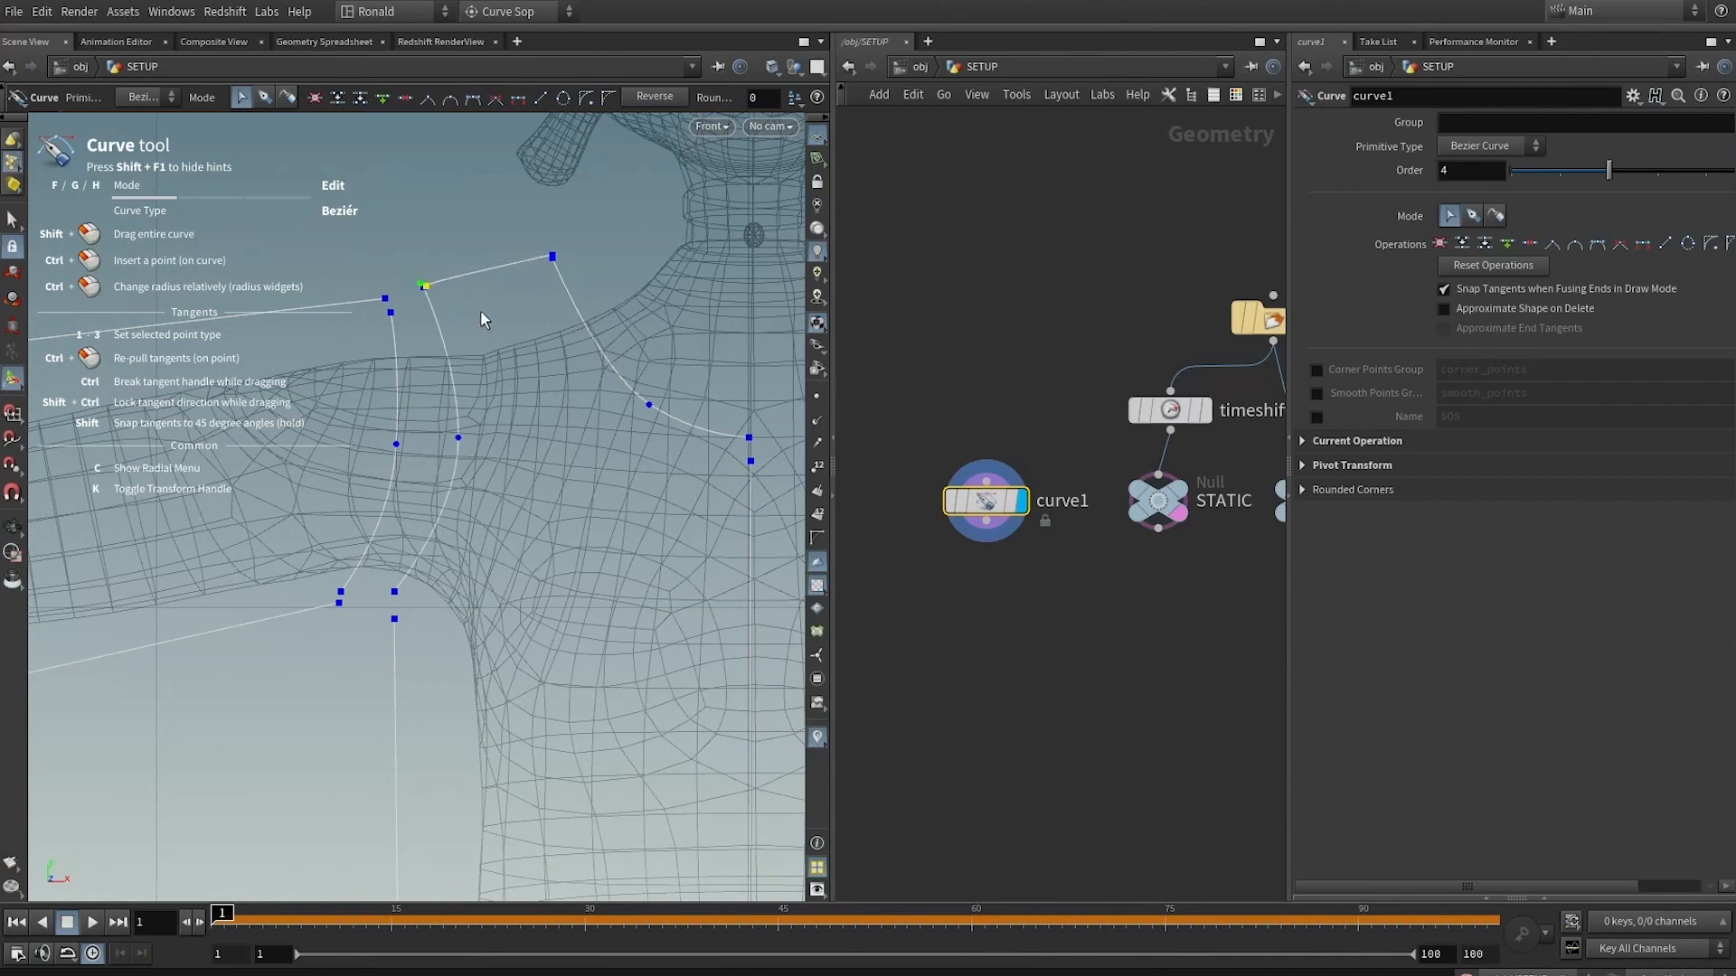
# Move the upper end of the shirt's side seam to the lower end of the armhole curve
pyautogui.keyDown('alt'); pyautogui.moveTo(456, 363); pyautogui.dragTo(525, 224, button='middle'); pyautogui.keyUp('alt')
pyautogui.click(463, 481)
pyautogui.press('Up')
pyautogui.press('Up')
pyautogui.press('Up')
pyautogui.press('Up')
pyautogui.press('Up')
pyautogui.press('Up')
pyautogui.press('Up')
pyautogui.press('Left')
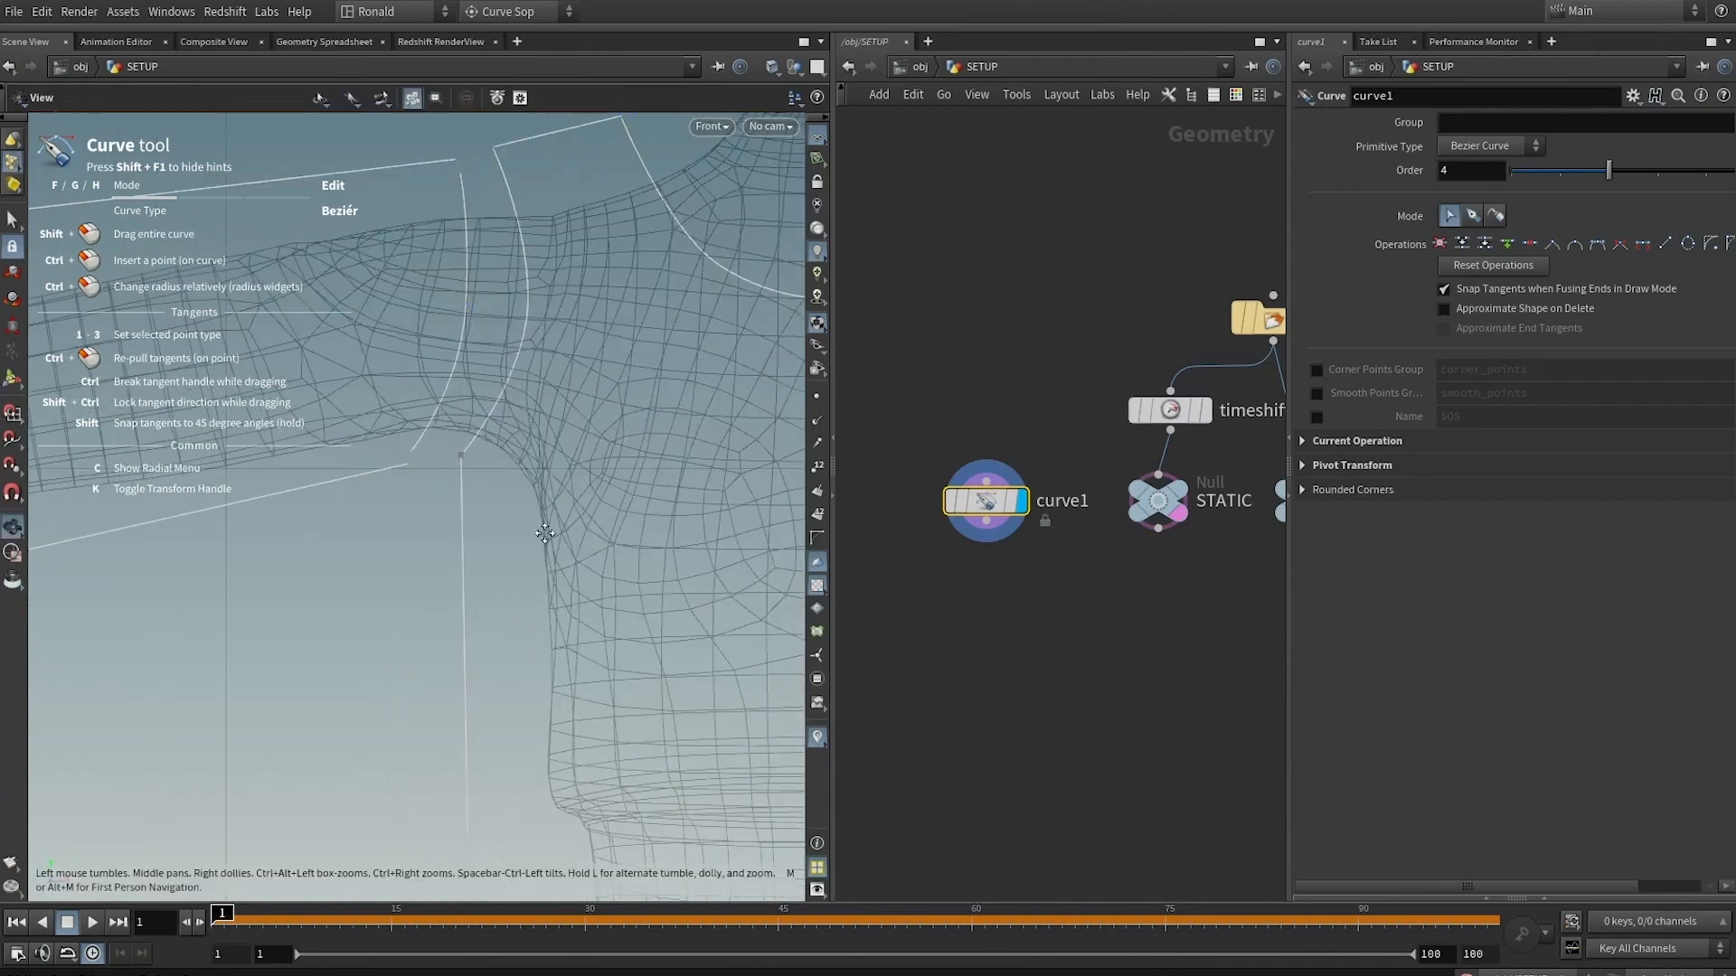
# Close the gap at the shirt's lower outer corner by bringing the side seam and hem ends together
pyautogui.keyDown('alt'); pyautogui.moveTo(508, 796); pyautogui.dragTo(512, 573, button='middle'); pyautogui.keyUp('alt')
pyautogui.click(471, 612)
pyautogui.press('Right')
pyautogui.press('Right')
pyautogui.press('Right')
pyautogui.press('Down')
pyautogui.press('Down')
pyautogui.press('Down')
pyautogui.press('Down')
# Close the gap at the skirt's upper outer corner by bringing the waistline and side seam ends together
pyautogui.keyDown('alt'); pyautogui.moveTo(486, 703); pyautogui.dragTo(423, 560, button='middle'); pyautogui.keyUp('alt')
pyautogui.click(401, 613)
pyautogui.press('Right')
pyautogui.press('Right')
pyautogui.press('Right')
pyautogui.press('Right')
pyautogui.press('Up')
pyautogui.press('Up')
pyautogui.press('Up')
pyautogui.press('Up')
pyautogui.press('Up')
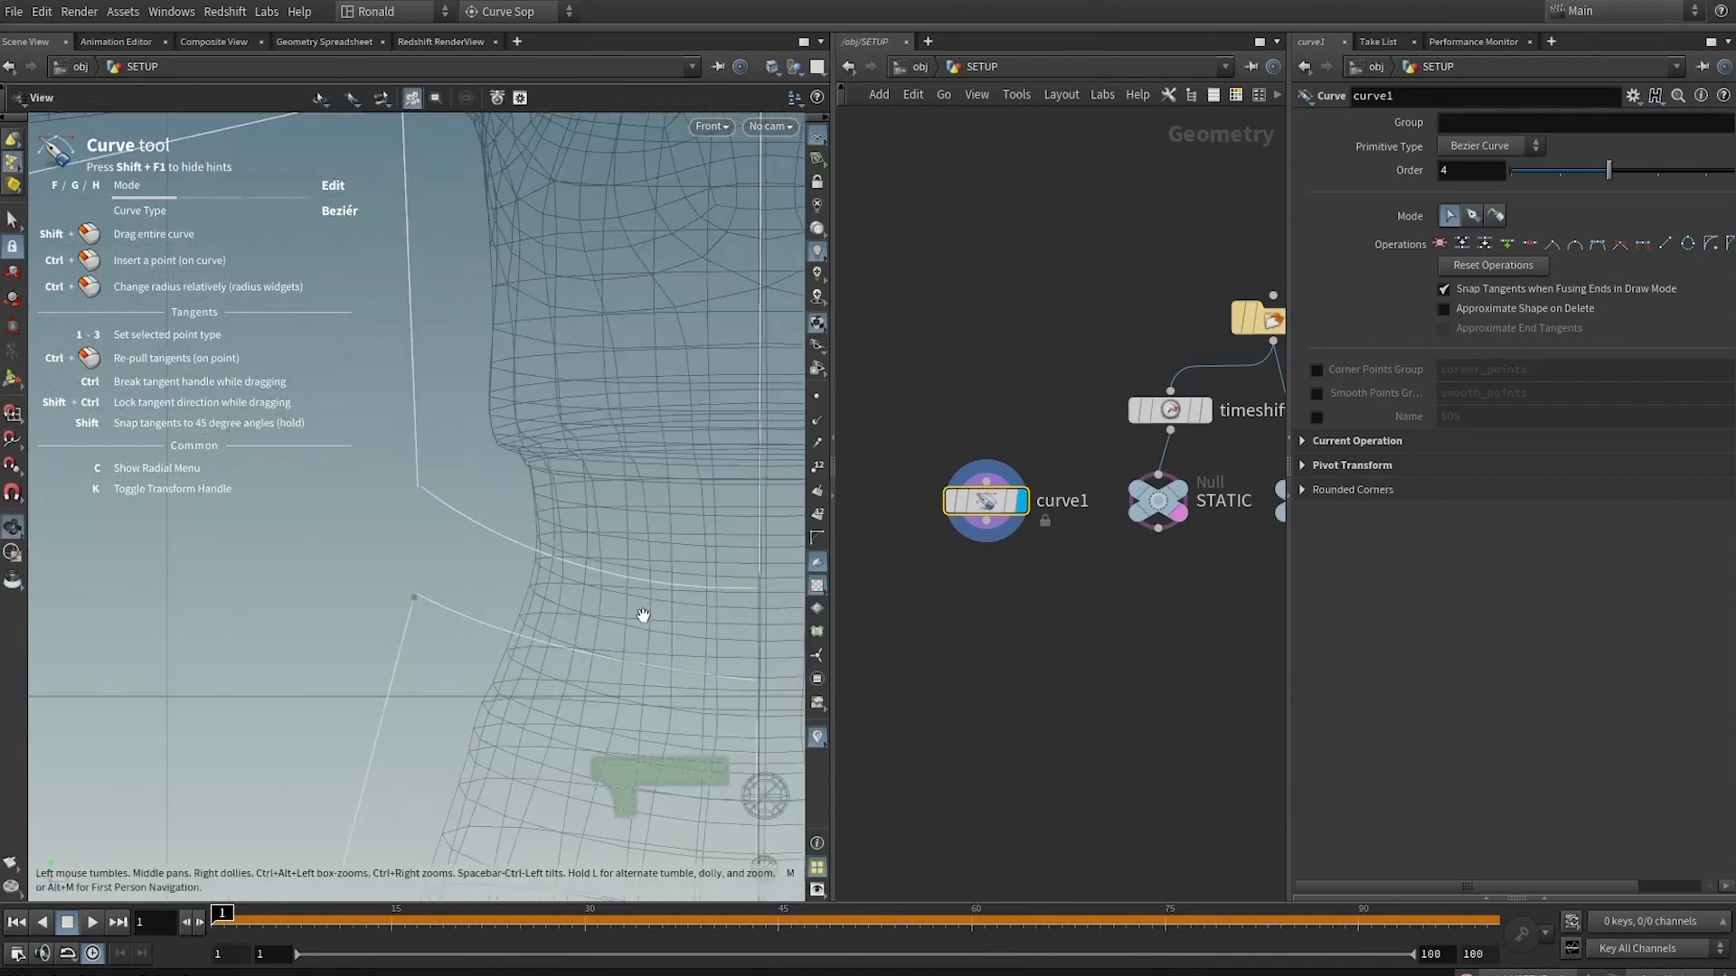
# Bring the end points on the body's centre line together at the skirt waist, shirt hem and neckline
pyautogui.keyDown('alt'); pyautogui.moveTo(643, 615); pyautogui.dragTo(591, 506, button='middle'); pyautogui.keyUp('alt')
pyautogui.click(707, 611)
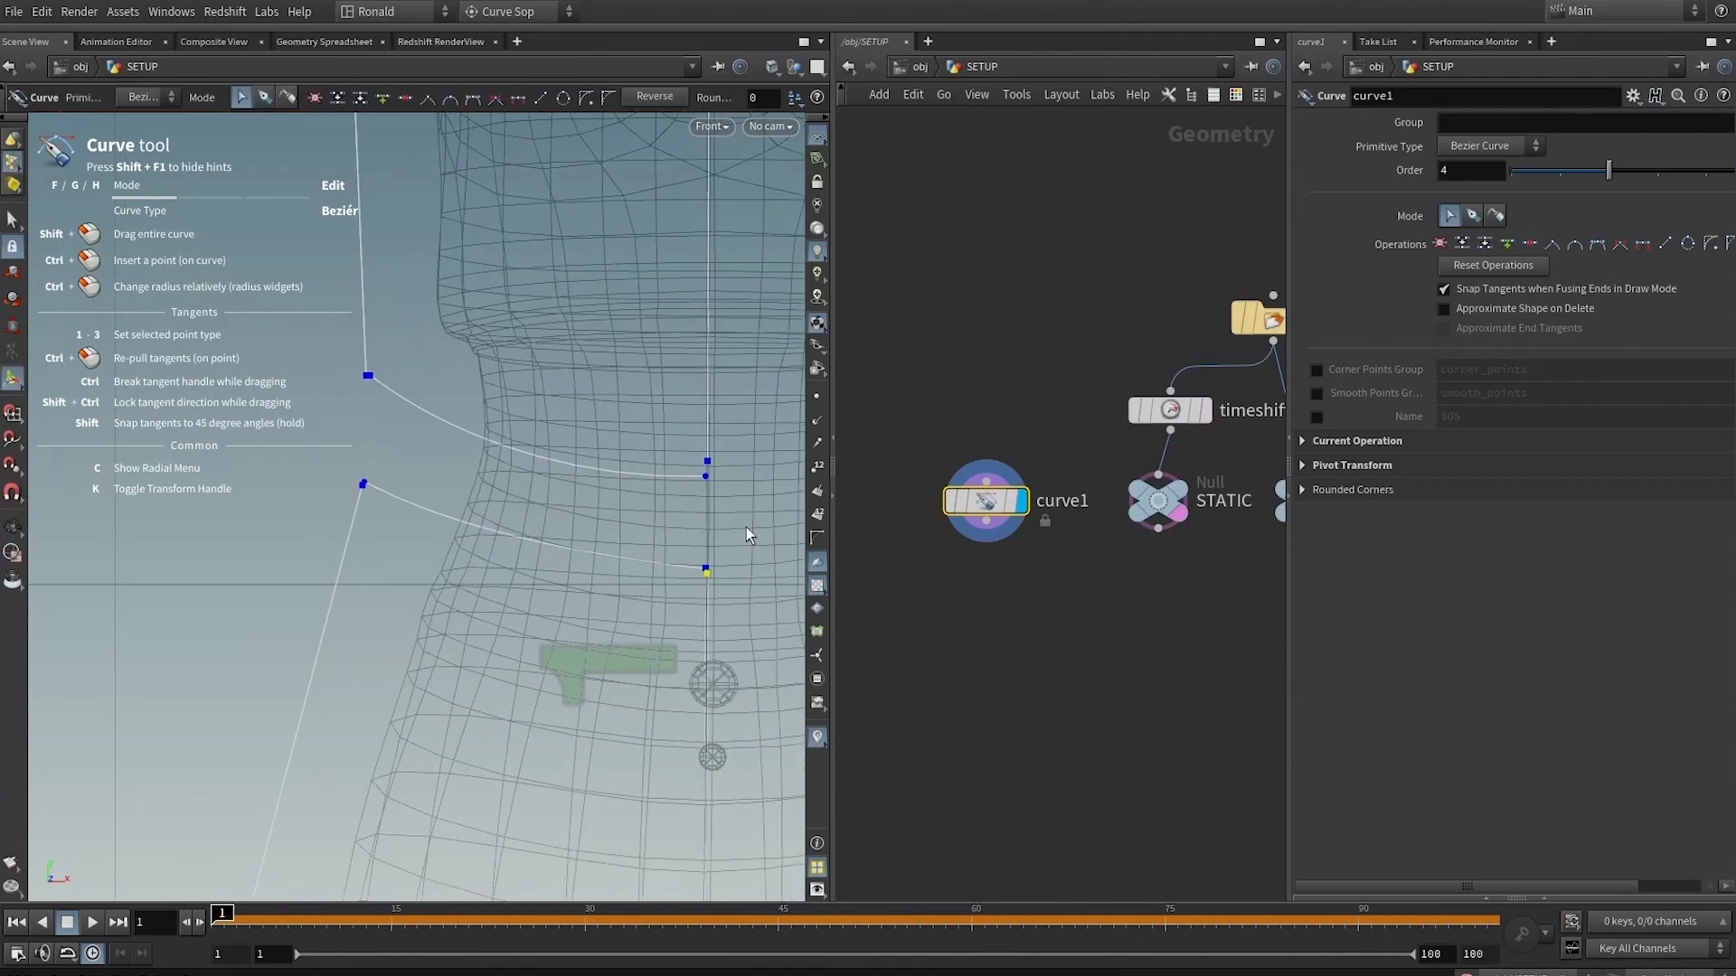
pyautogui.moveTo(707, 462); pyautogui.dragTo(707, 472)
pyautogui.keyDown('alt'); pyautogui.moveTo(648, 178); pyautogui.dragTo(612, 807, button='middle'); pyautogui.keyUp('alt')
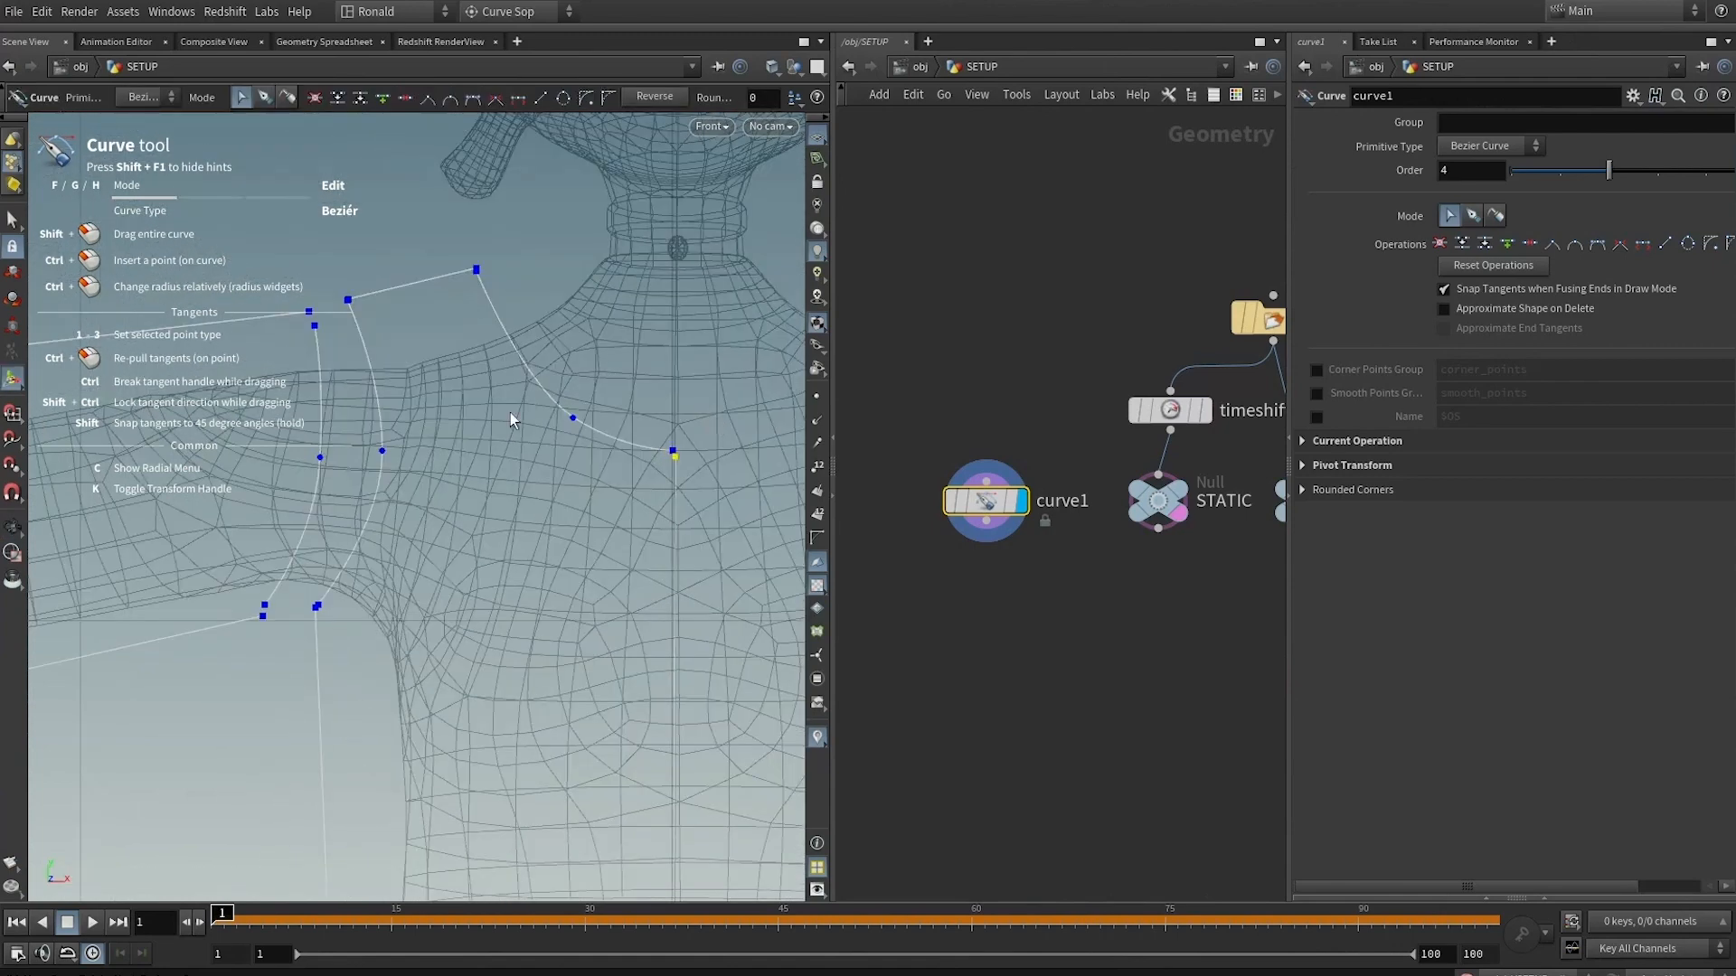
# Close the gaps at the sleeve's upper shoulder corner and upper cuff corner
pyautogui.keyDown('alt'); pyautogui.moveTo(493, 398); pyautogui.dragTo(787, 442, button='middle'); pyautogui.keyUp('alt')
pyautogui.moveTo(609, 376); pyautogui.dragTo(609, 360)
pyautogui.keyDown('alt'); pyautogui.moveTo(104, 442); pyautogui.dragTo(665, 448, button='middle'); pyautogui.keyUp('alt')
pyautogui.moveTo(371, 482); pyautogui.dragTo(370, 457)
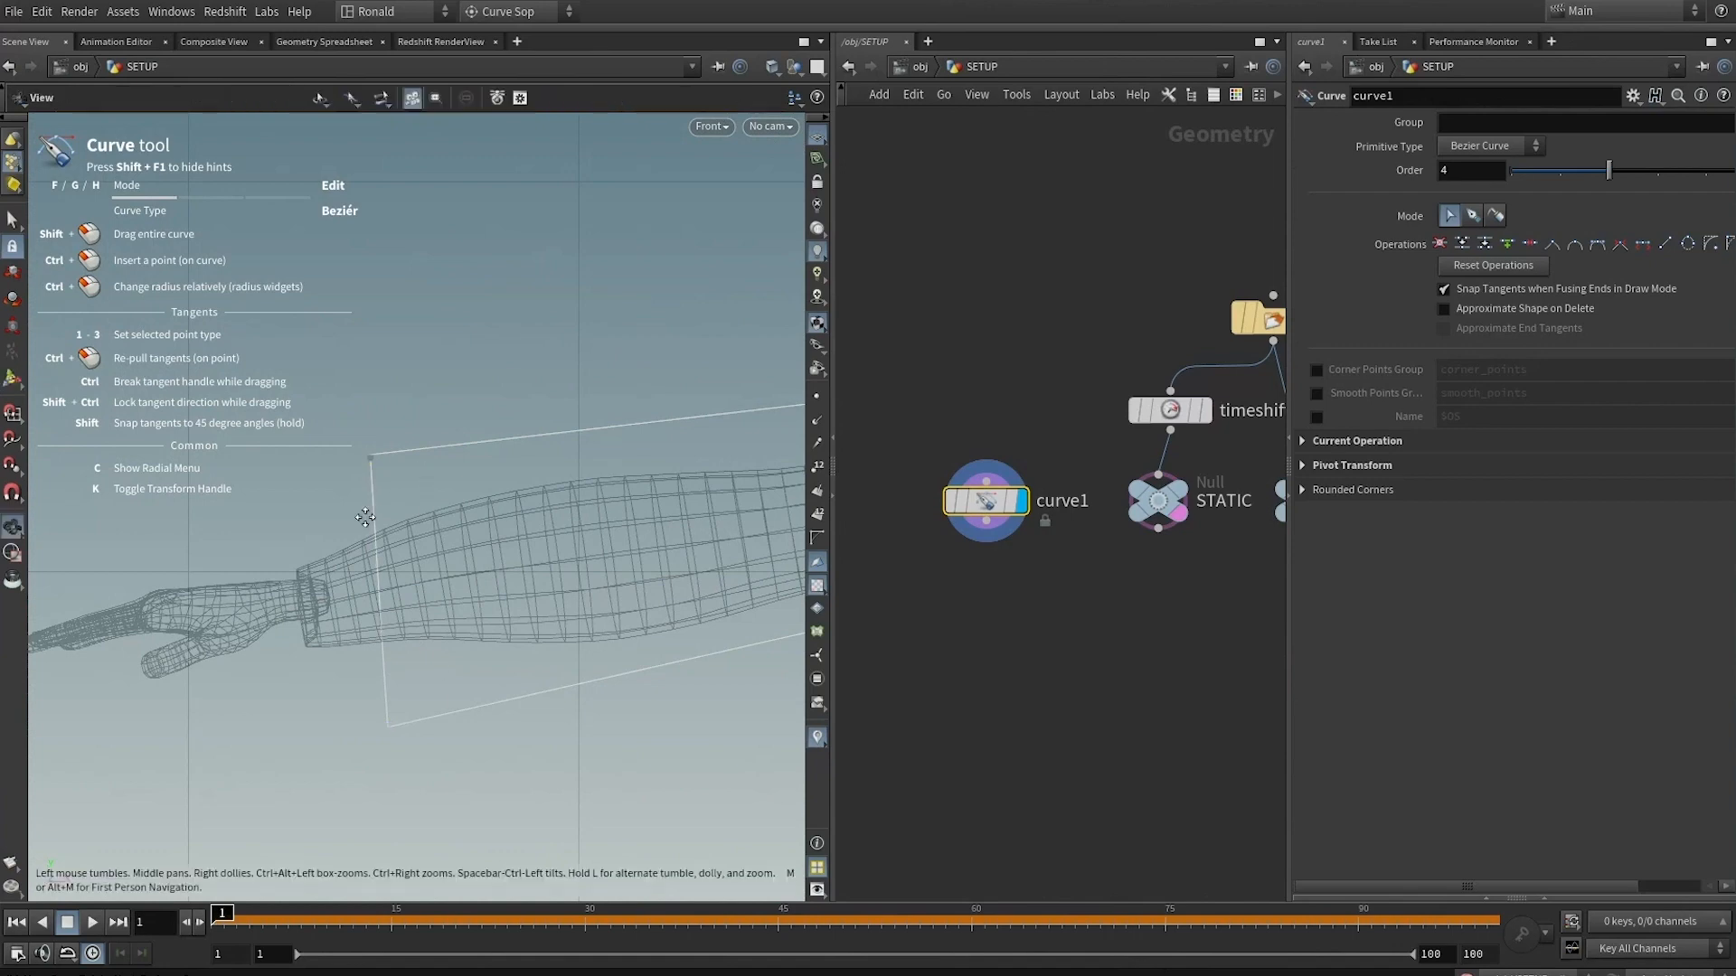
# Move the outer end of the skirt's hem onto the lower end of its side seam
pyautogui.keyDown('alt'); pyautogui.moveTo(741, 715); pyautogui.dragTo(415, 438, button='middle'); pyautogui.keyUp('alt')
pyautogui.keyDown('alt'); pyautogui.moveTo(497, 822); pyautogui.dragTo(485, 546, button='middle'); pyautogui.keyUp('alt')
pyautogui.keyDown('alt'); pyautogui.moveTo(534, 800); pyautogui.dragTo(565, 291, button='middle'); pyautogui.keyUp('alt')
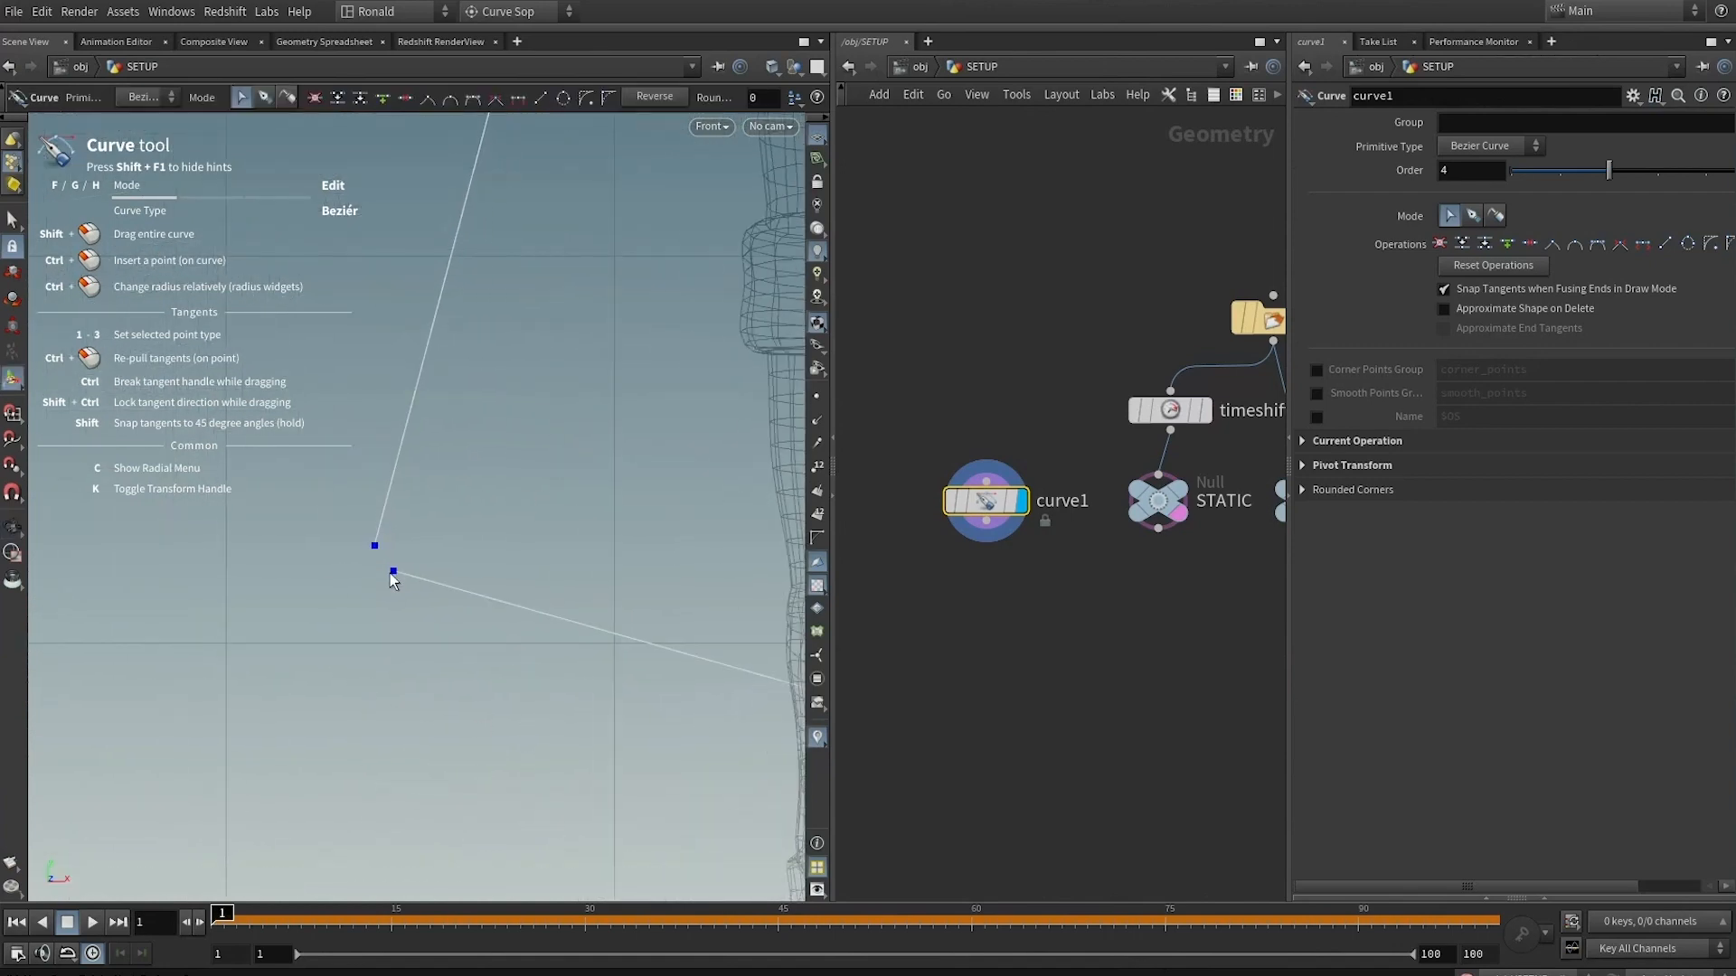
pyautogui.moveTo(394, 571)
pyautogui.mouseDown()
pyautogui.moveTo(357, 547)
pyautogui.moveTo(378, 562)
pyautogui.mouseUp()
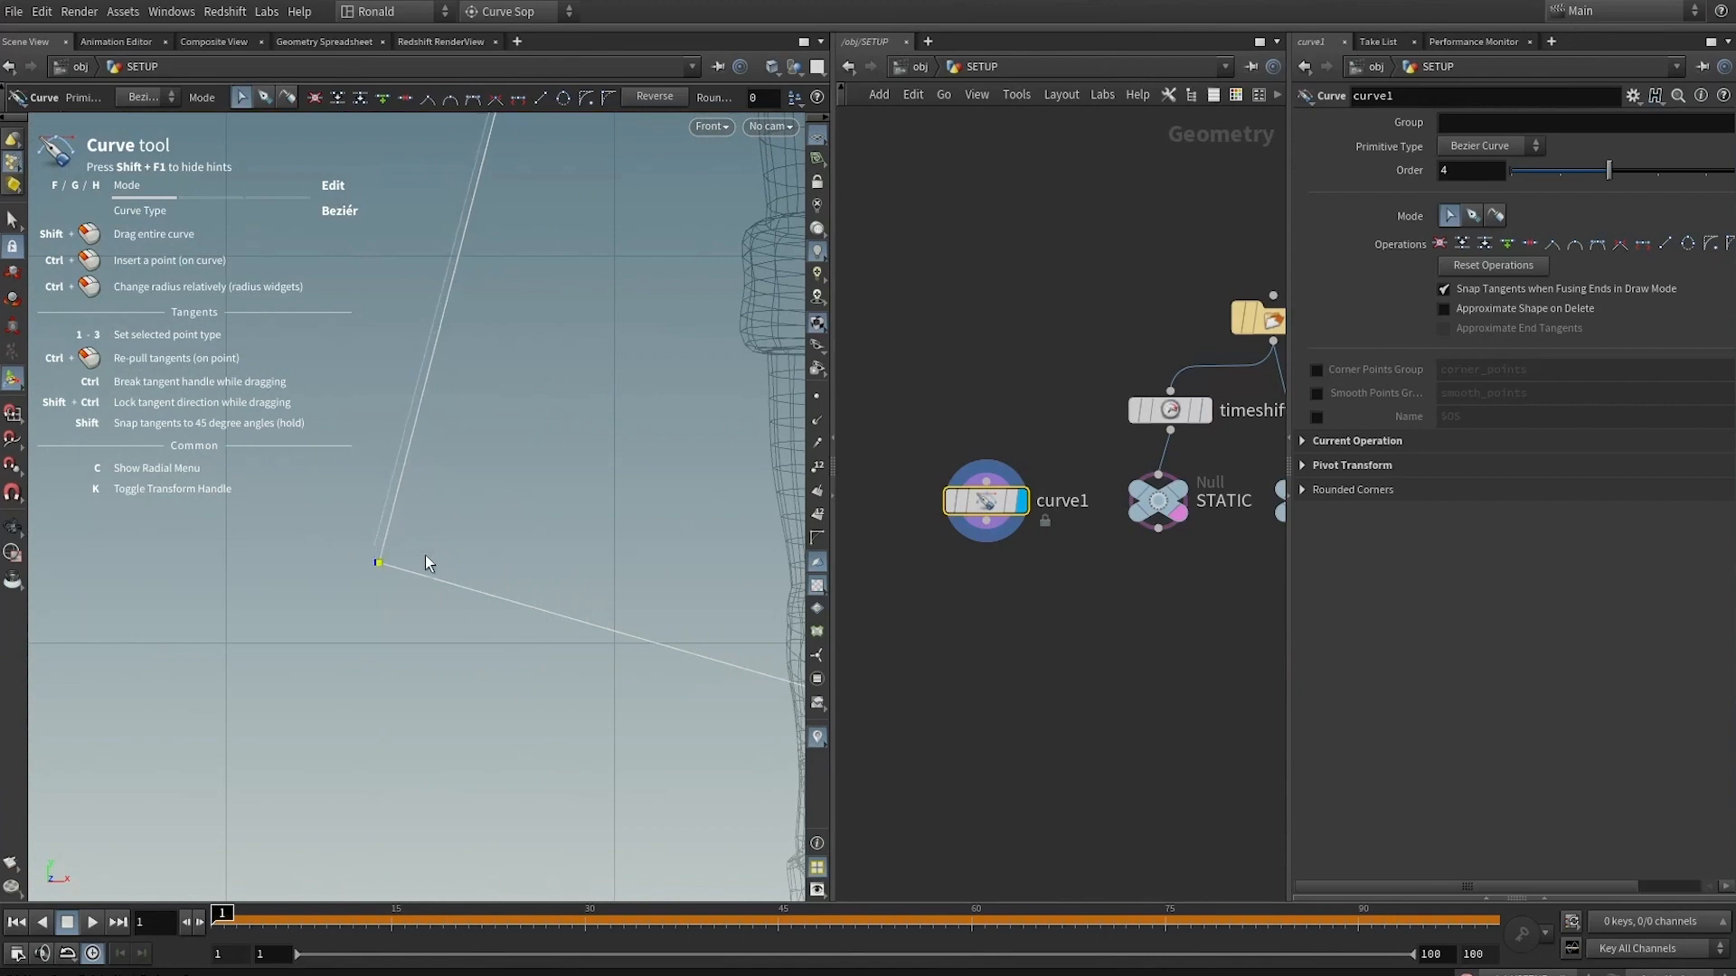
# Move the middle point of the sleeve cap curve slightly towards the shirt's armhole curve
pyautogui.keyDown('alt'); pyautogui.moveTo(461, 533); pyautogui.dragTo(428, 724, button='middle'); pyautogui.keyUp('alt')
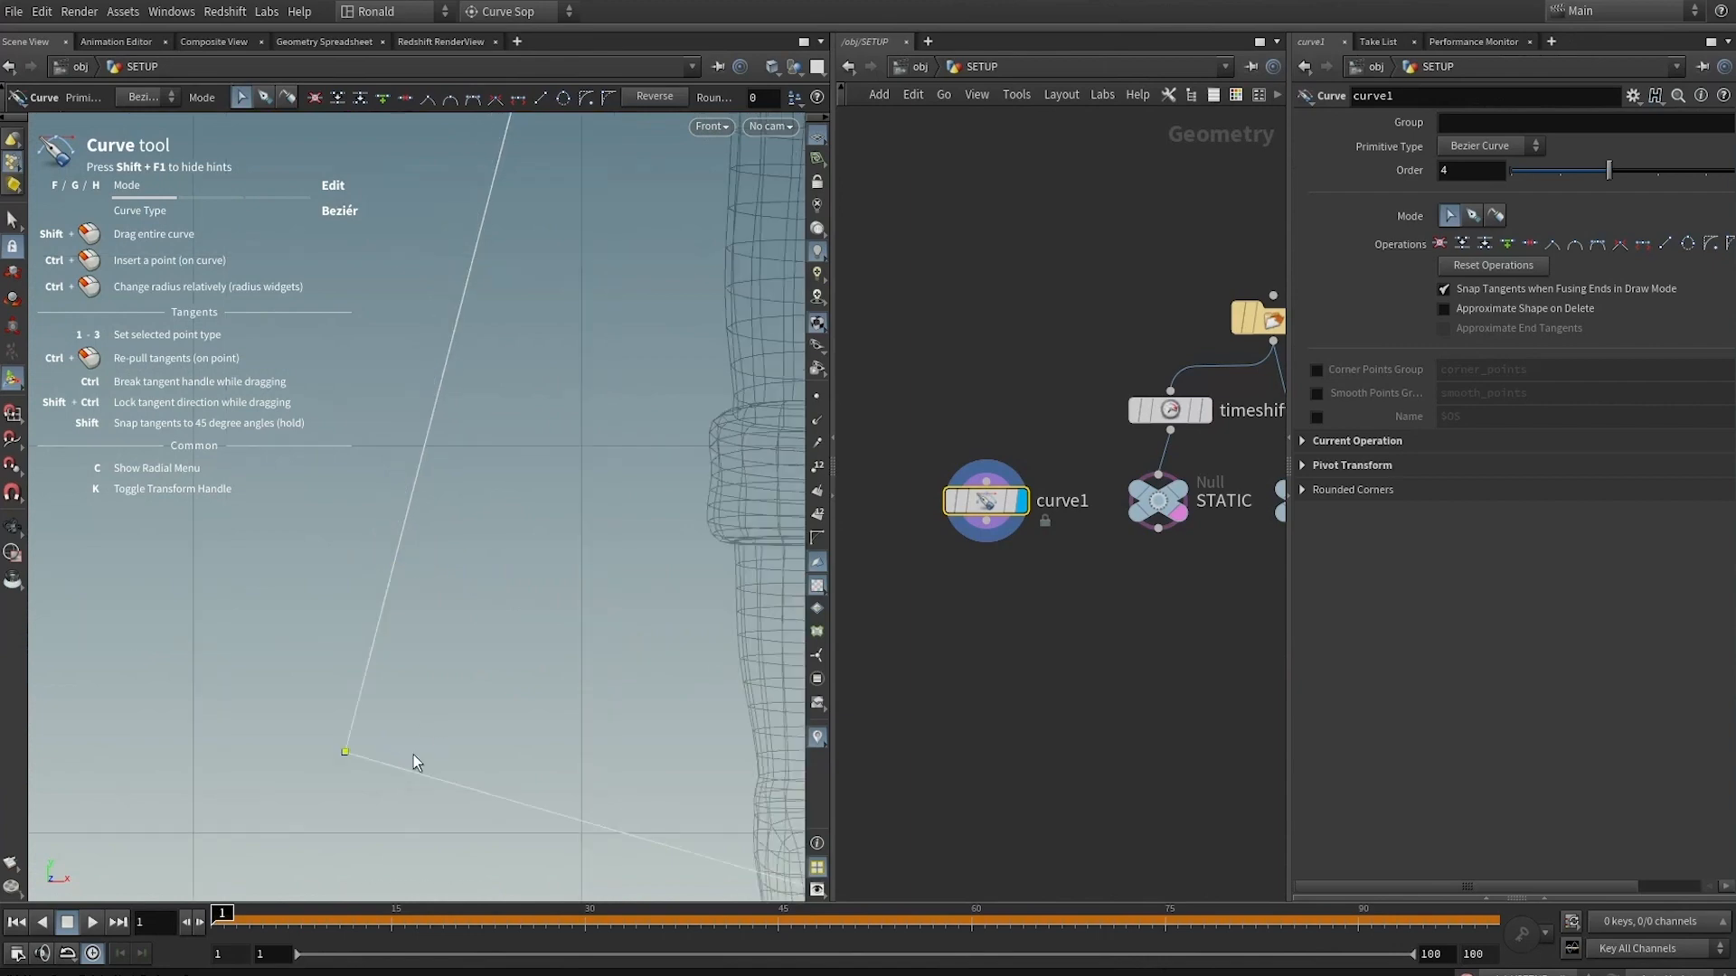
pyautogui.press('space')
pyautogui.moveTo(454, 749); pyautogui.dragTo(497, 705, button='middle')
pyautogui.press('space')
pyautogui.moveTo(553, 362); pyautogui.dragTo(633, 840, button='middle')
pyautogui.click(629, 404)
pyautogui.press('space')
pyautogui.moveTo(653, 407); pyautogui.dragTo(782, 850, button='middle')
pyautogui.scroll(2, 654, 407)
pyautogui.click(547, 418)
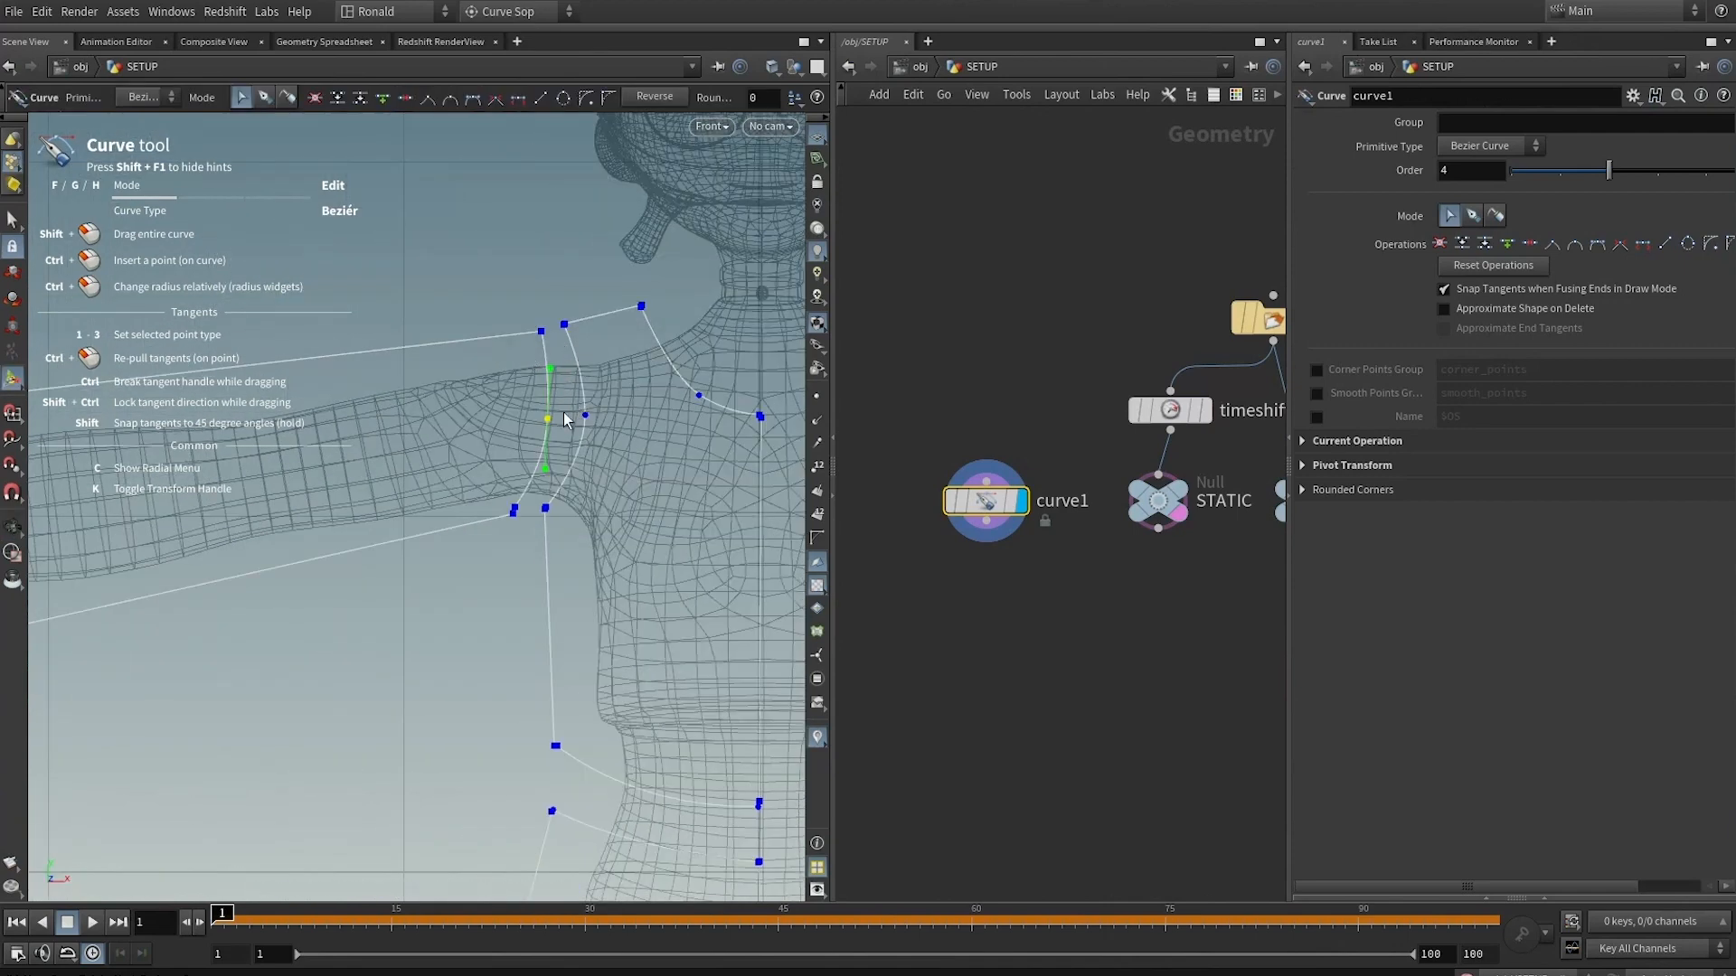
pyautogui.moveTo(548, 423); pyautogui.dragTo(557, 417)
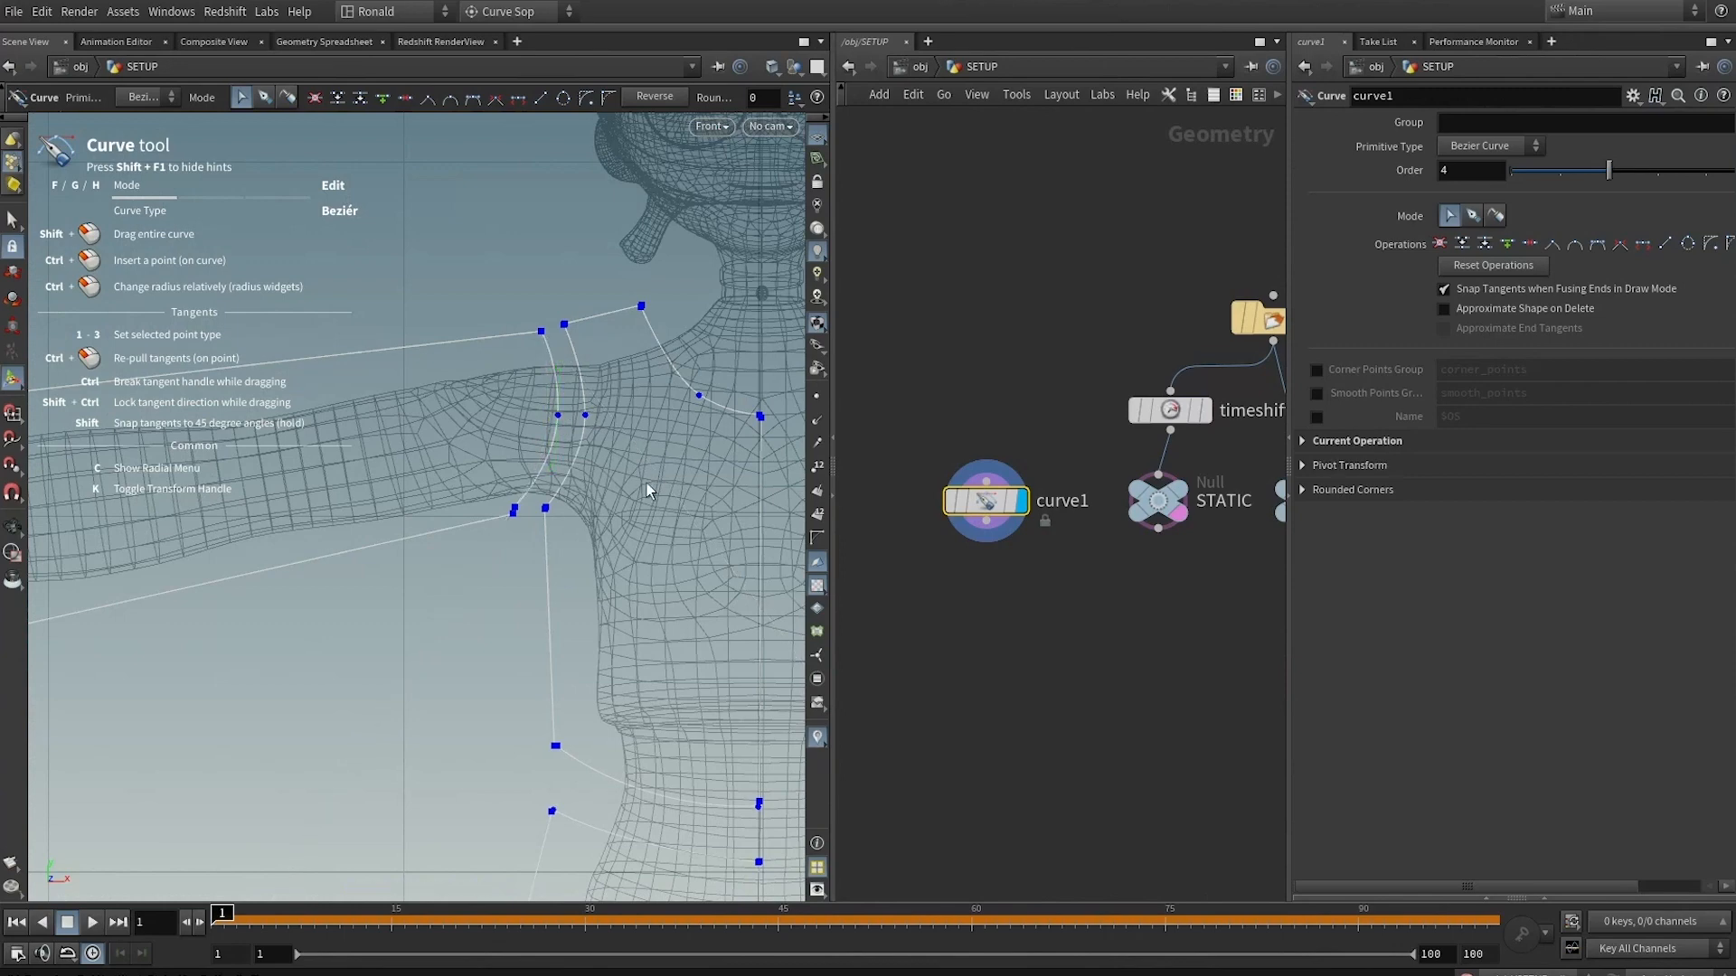
# Add a Resample node after the curve node and set its maximum segment length to 0.02
pyautogui.moveTo(986, 523); pyautogui.dragTo(979, 577)
pyautogui.press('Tab')
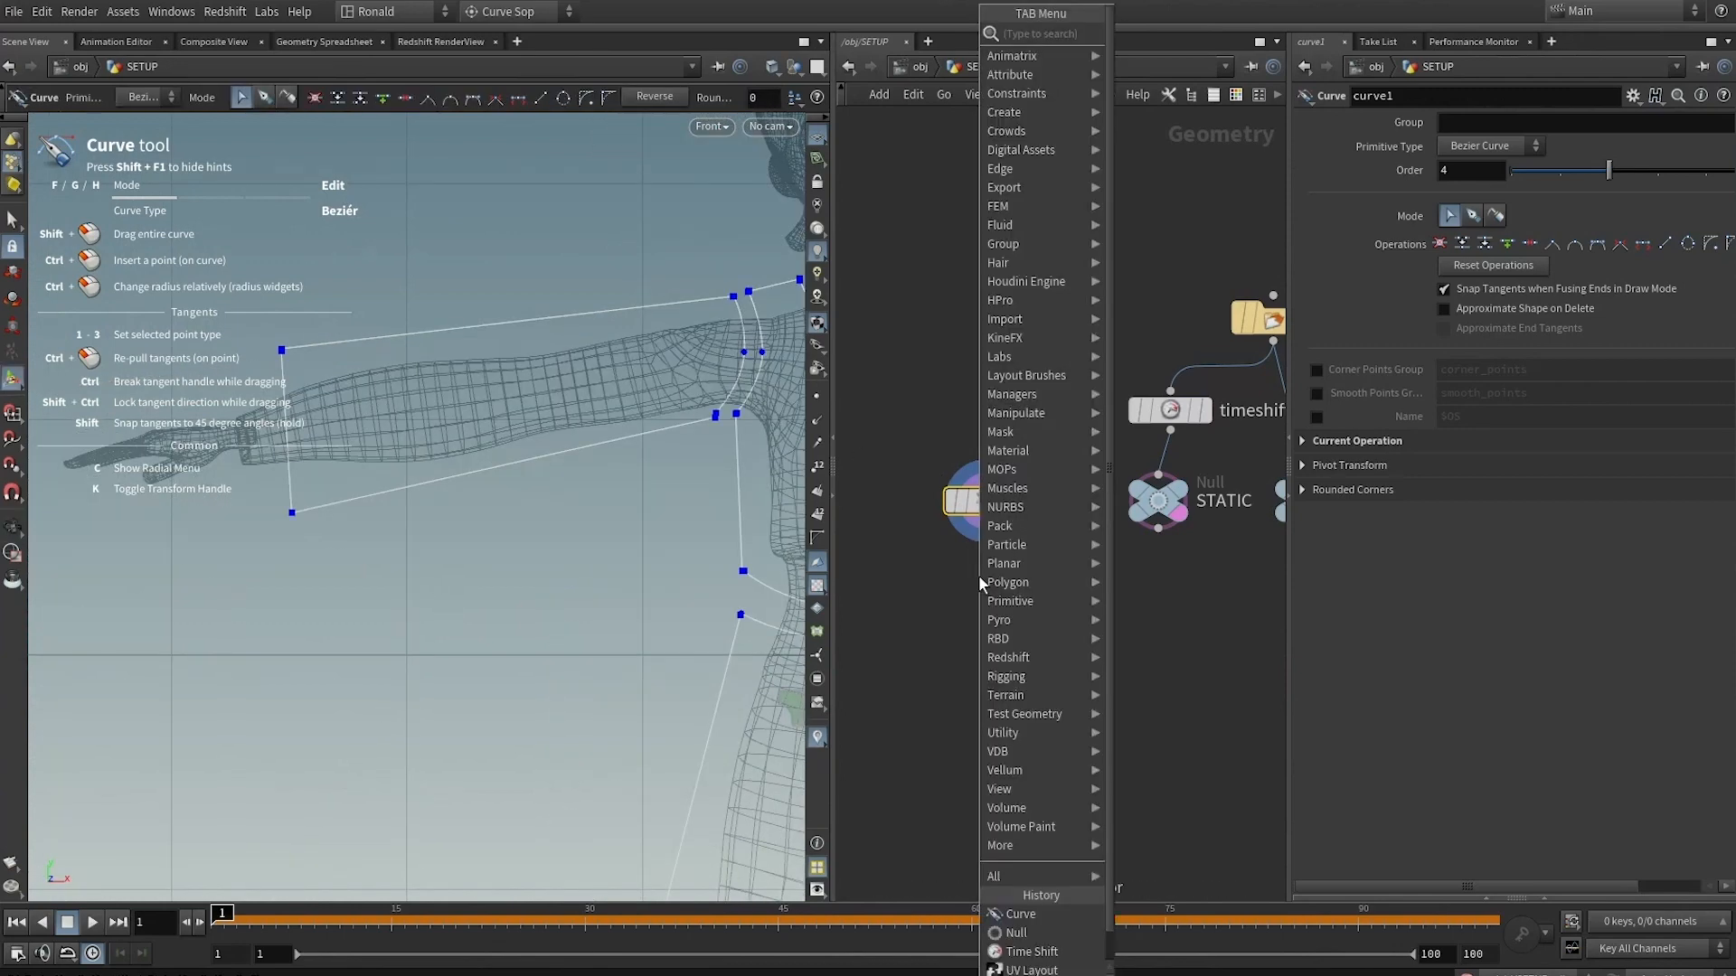
pyautogui.write('res')
pyautogui.press('Return')
pyautogui.click(978, 576)
pyautogui.click(818, 396)
pyautogui.keyDown('alt'); pyautogui.moveTo(714, 407); pyautogui.dragTo(646, 378, button='middle'); pyautogui.keyUp('alt')
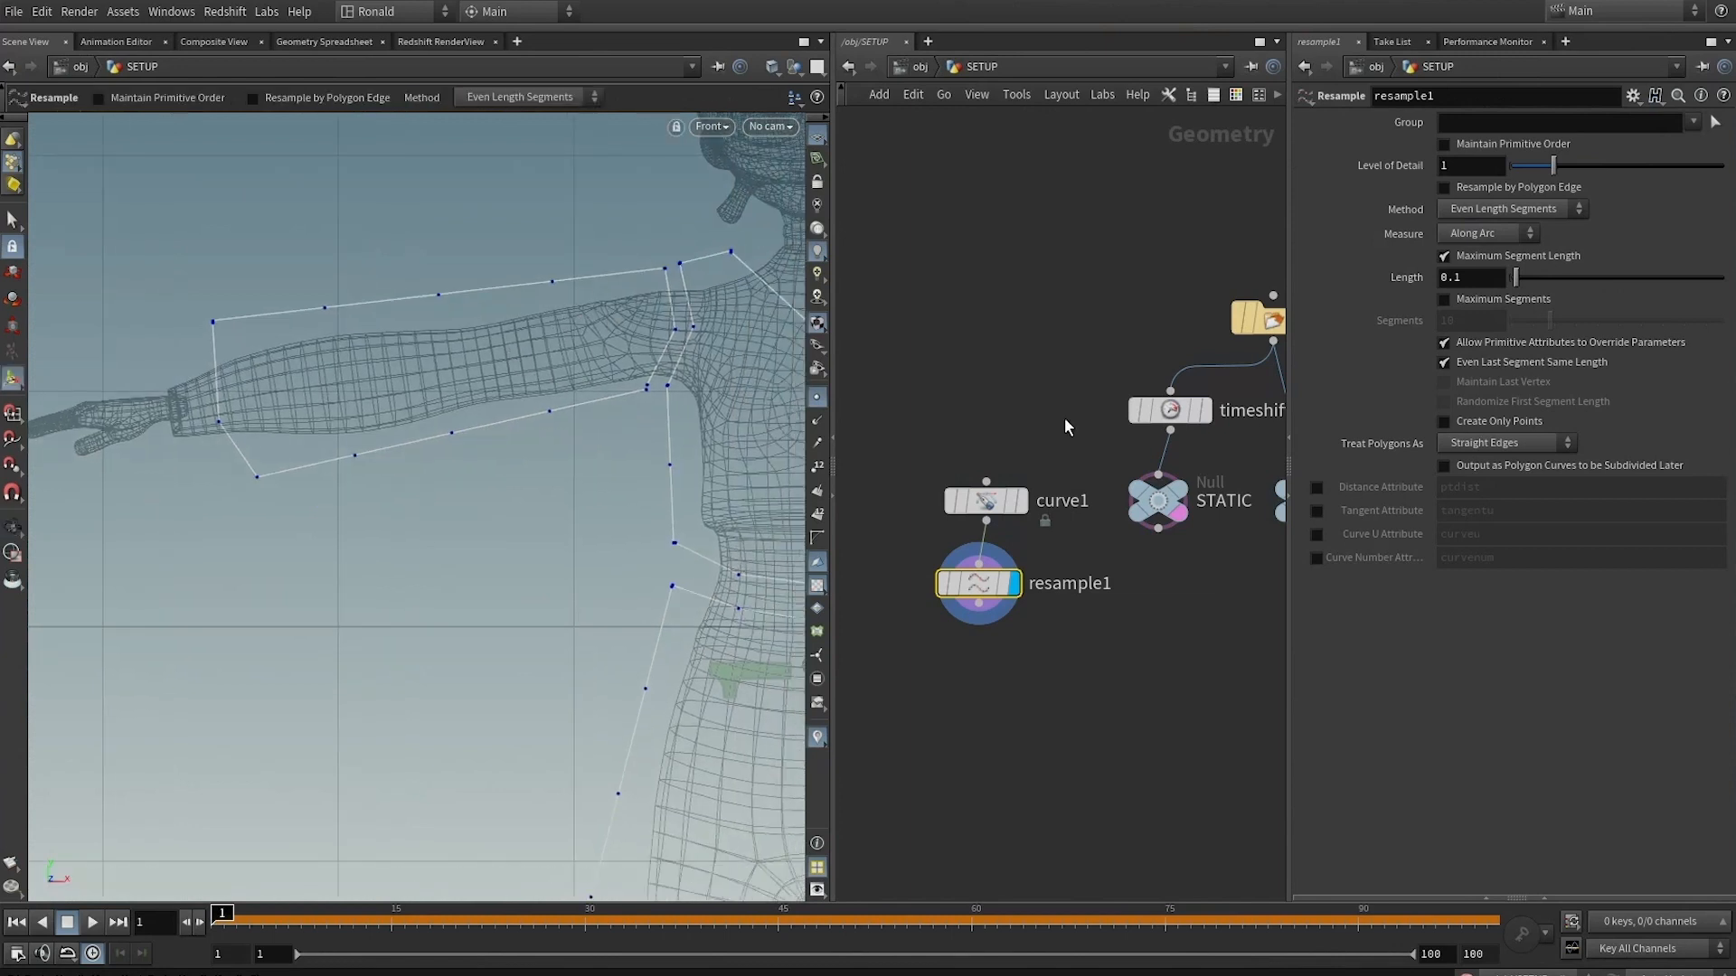
pyautogui.click(1470, 275)
pyautogui.write('.02')
pyautogui.press('Return')
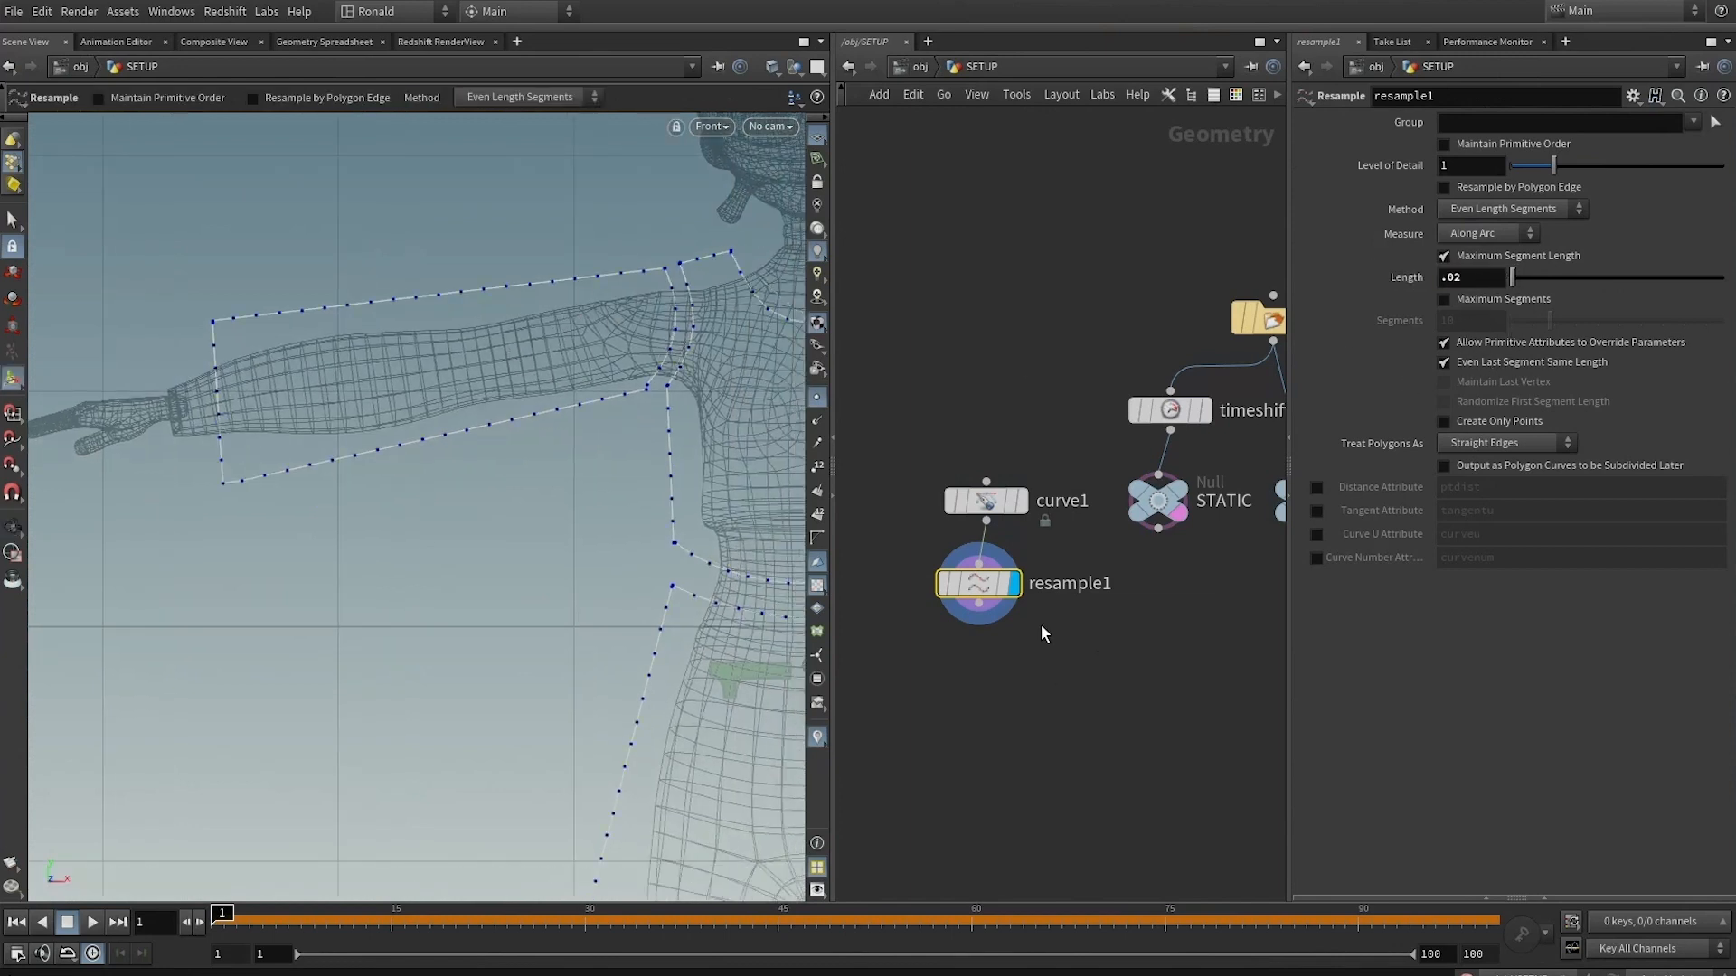
# Add a Fuse node after the Resample node and set its snap distance to 0.01
pyautogui.click(978, 604)
pyautogui.press('Tab')
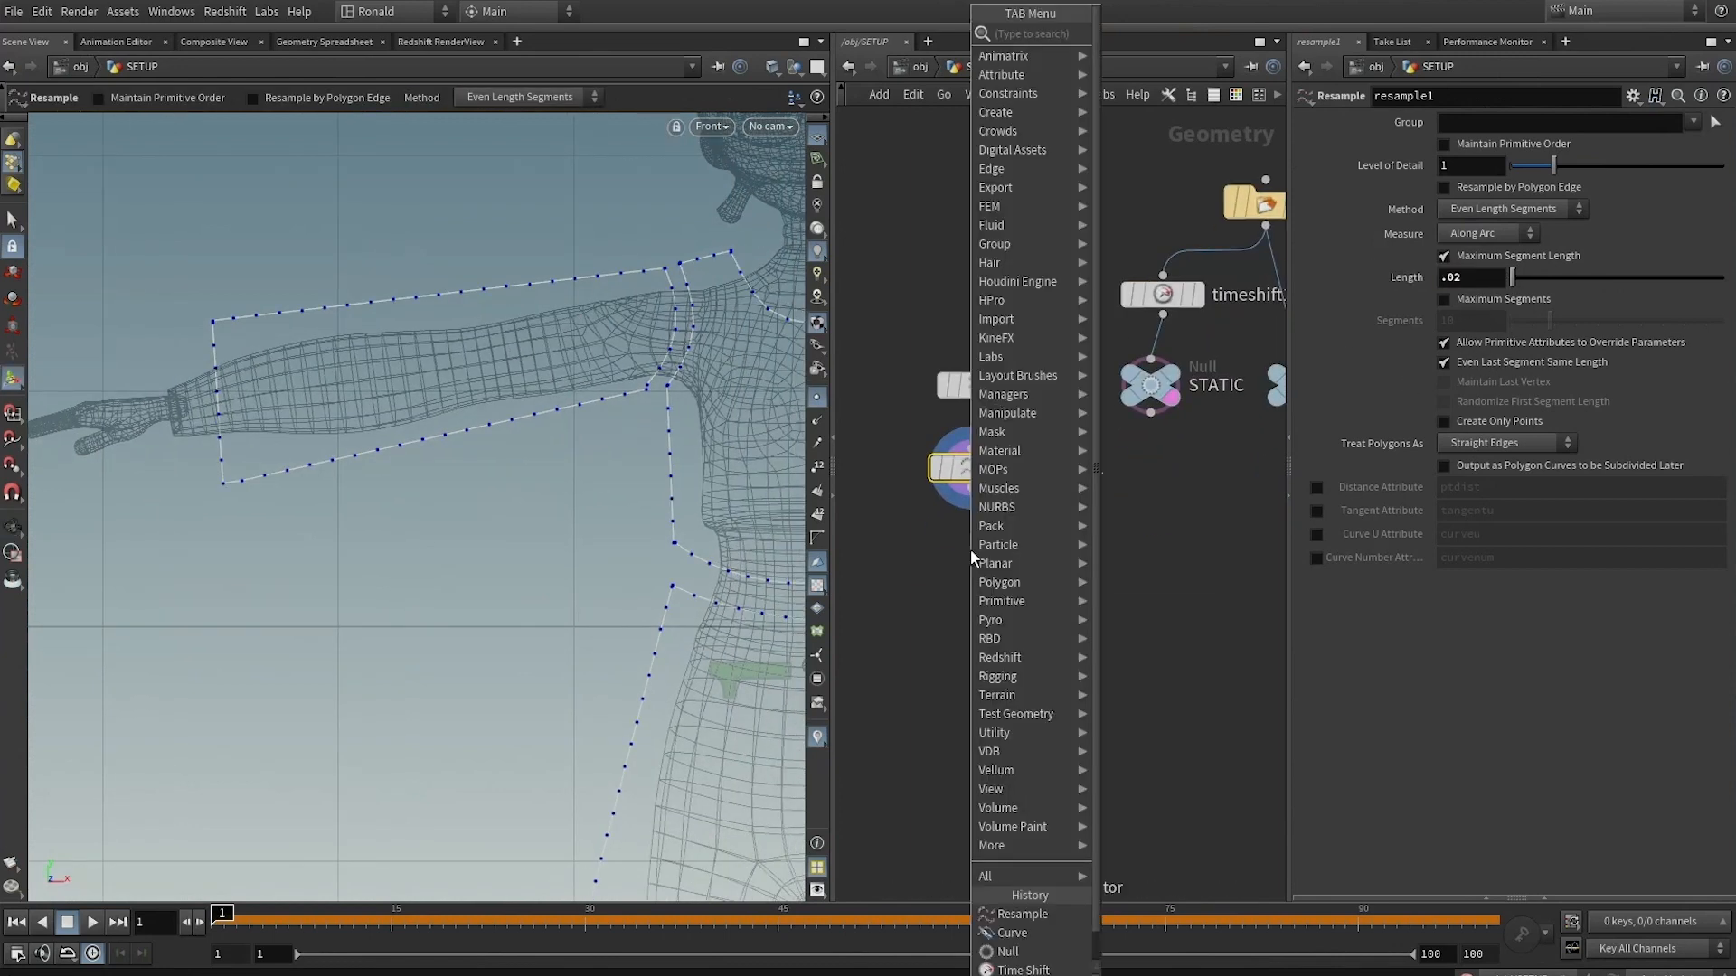
pyautogui.write('fuse')
pyautogui.press('Return')
pyautogui.moveTo(1483, 265); pyautogui.dragTo(1587, 336, button='middle')
# Add a Planar Patch from Curves node after the Fuse node and check which garment patterns it fills
pyautogui.click(976, 490)
pyautogui.press('Tab')
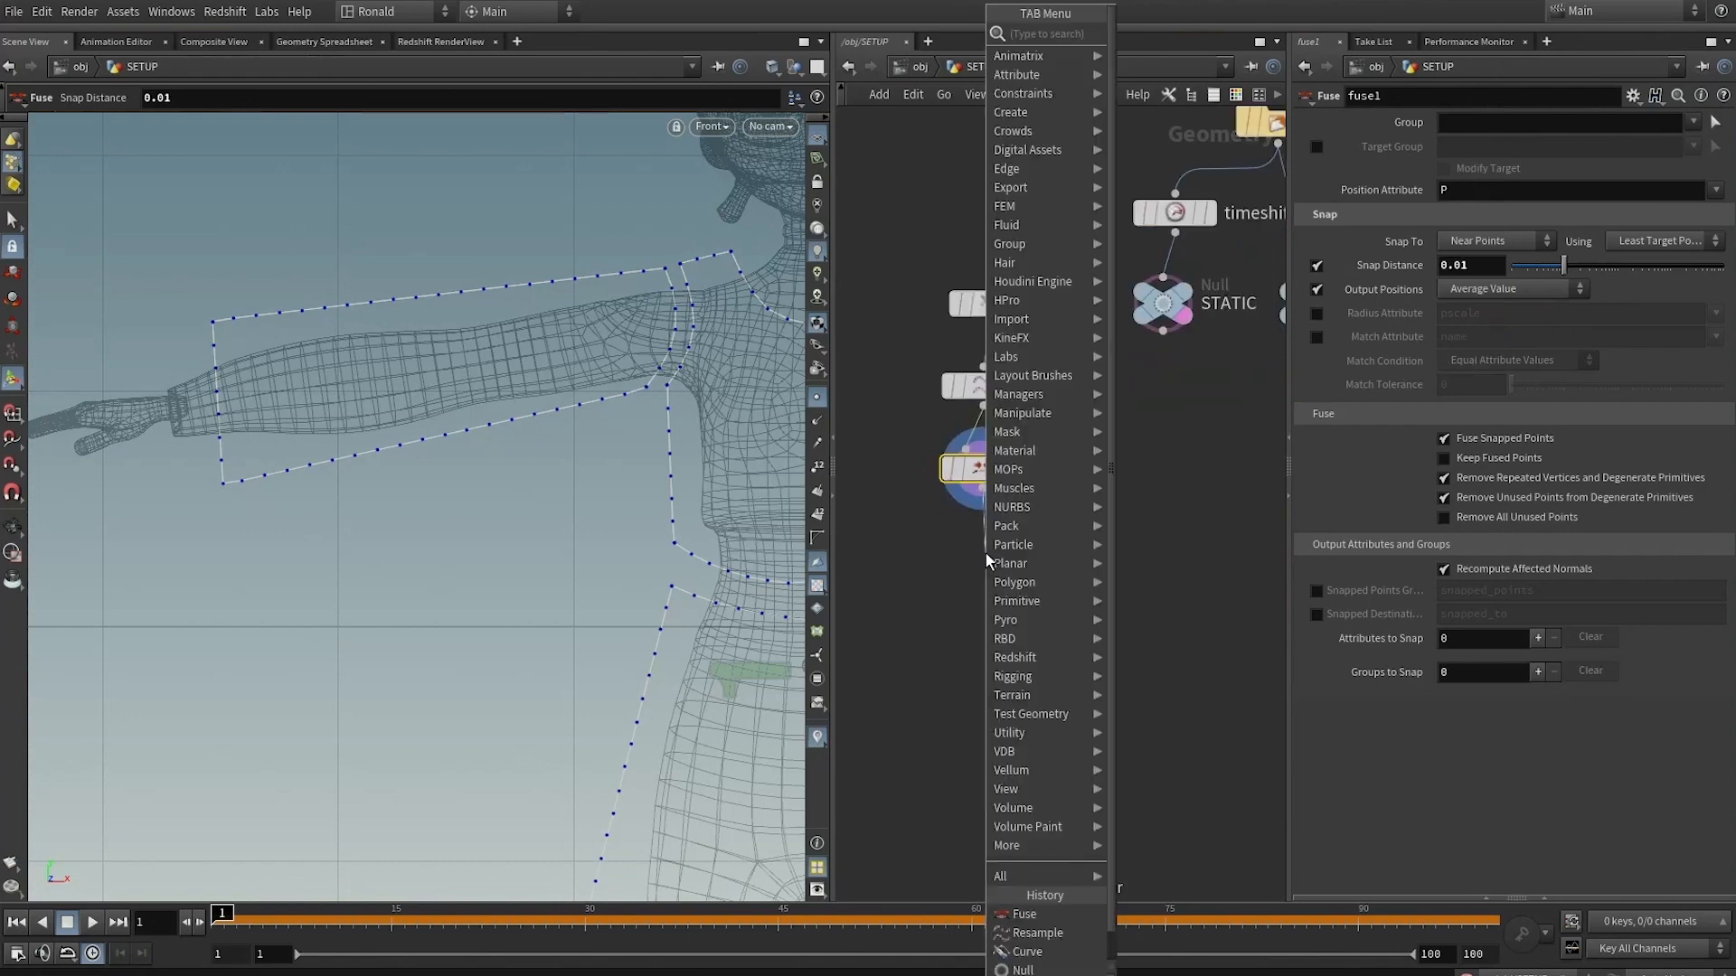
pyautogui.write('patf')
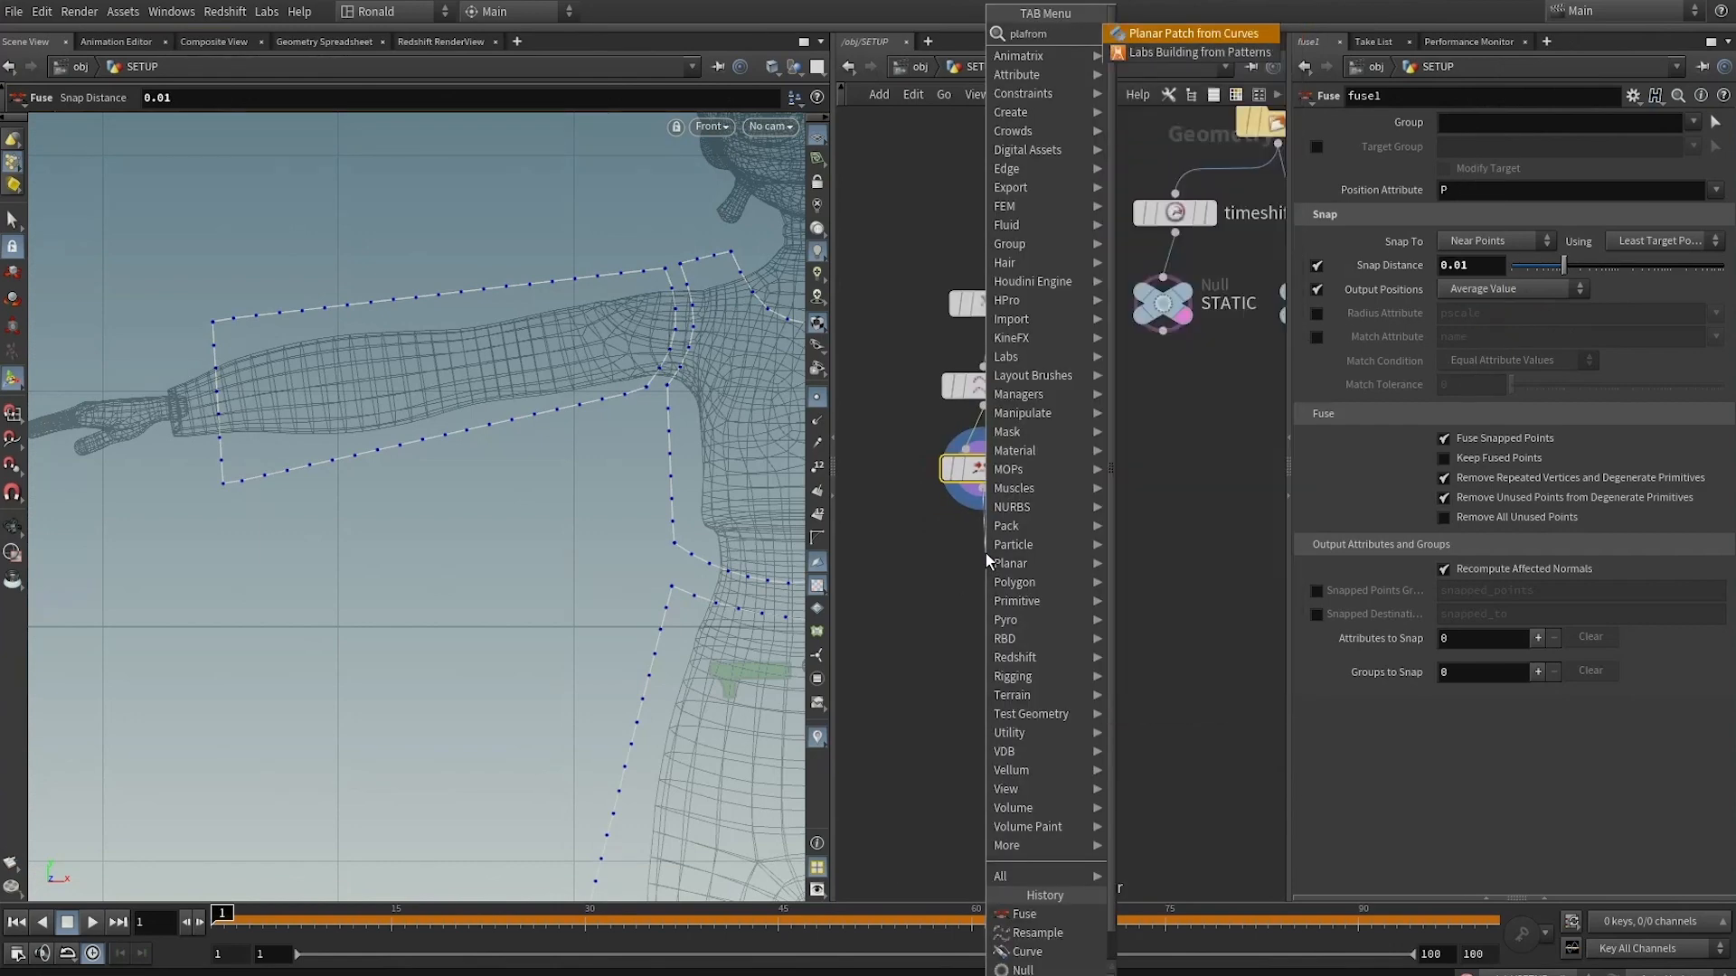
pyautogui.press('Return')
pyautogui.click(986, 554)
pyautogui.click(1020, 553)
pyautogui.moveTo(1019, 553); pyautogui.dragTo(962, 613, button='middle')
pyautogui.keyDown('alt'); pyautogui.moveTo(658, 366); pyautogui.dragTo(419, 341, button='middle'); pyautogui.keyUp('alt')
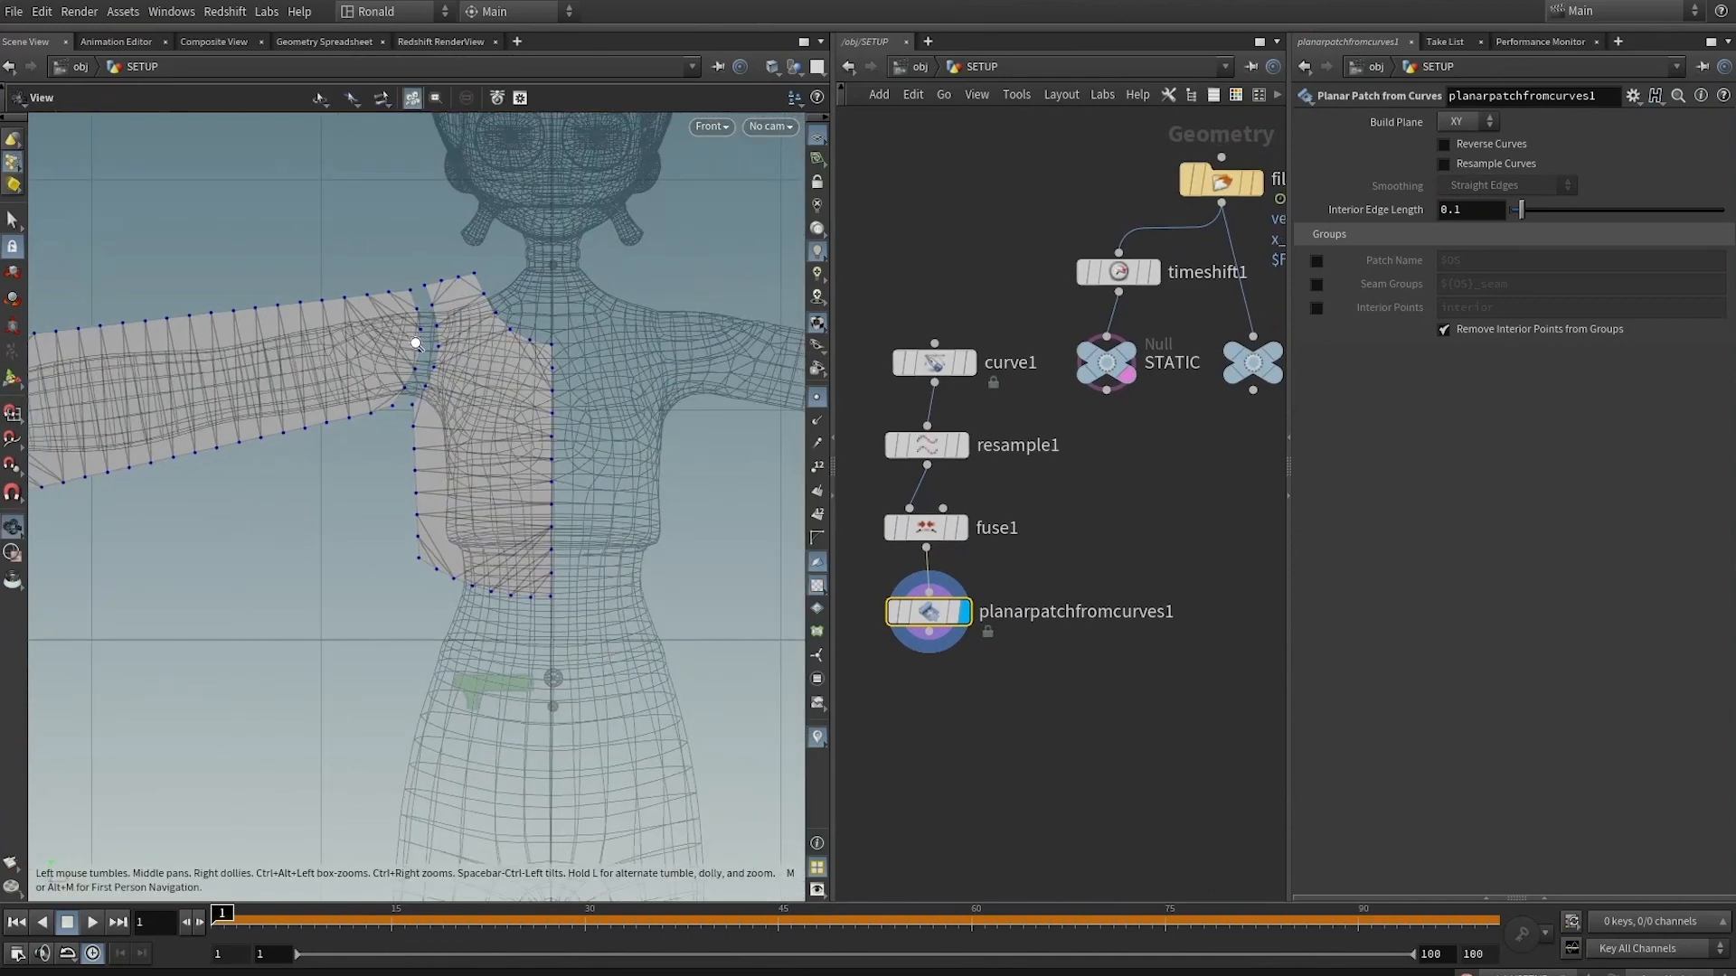
pyautogui.keyDown('alt'); pyautogui.moveTo(419, 341); pyautogui.dragTo(474, 573, button='right'); pyautogui.keyUp('alt')
pyautogui.keyDown('alt'); pyautogui.moveTo(475, 573); pyautogui.dragTo(607, 281, button='middle'); pyautogui.keyUp('alt')
pyautogui.keyDown('alt'); pyautogui.moveTo(496, 484); pyautogui.dragTo(504, 550, button='right'); pyautogui.keyUp('alt')
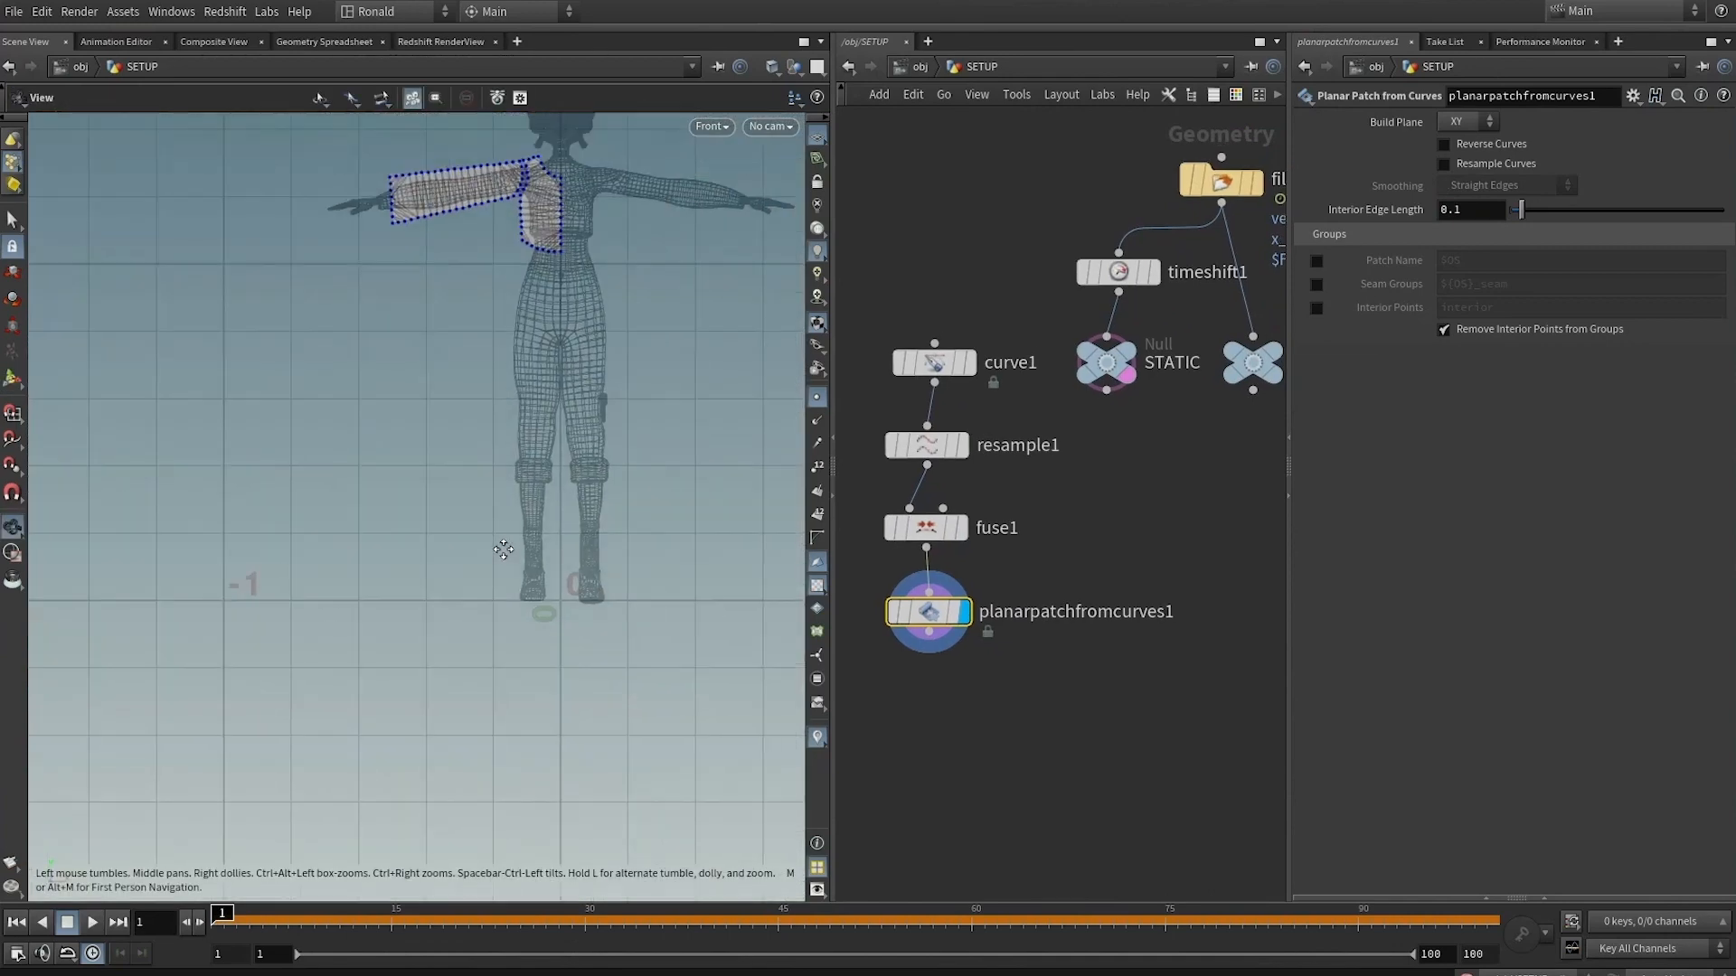
pyautogui.keyDown('alt'); pyautogui.moveTo(503, 550); pyautogui.dragTo(457, 678, button='middle'); pyautogui.keyUp('alt')
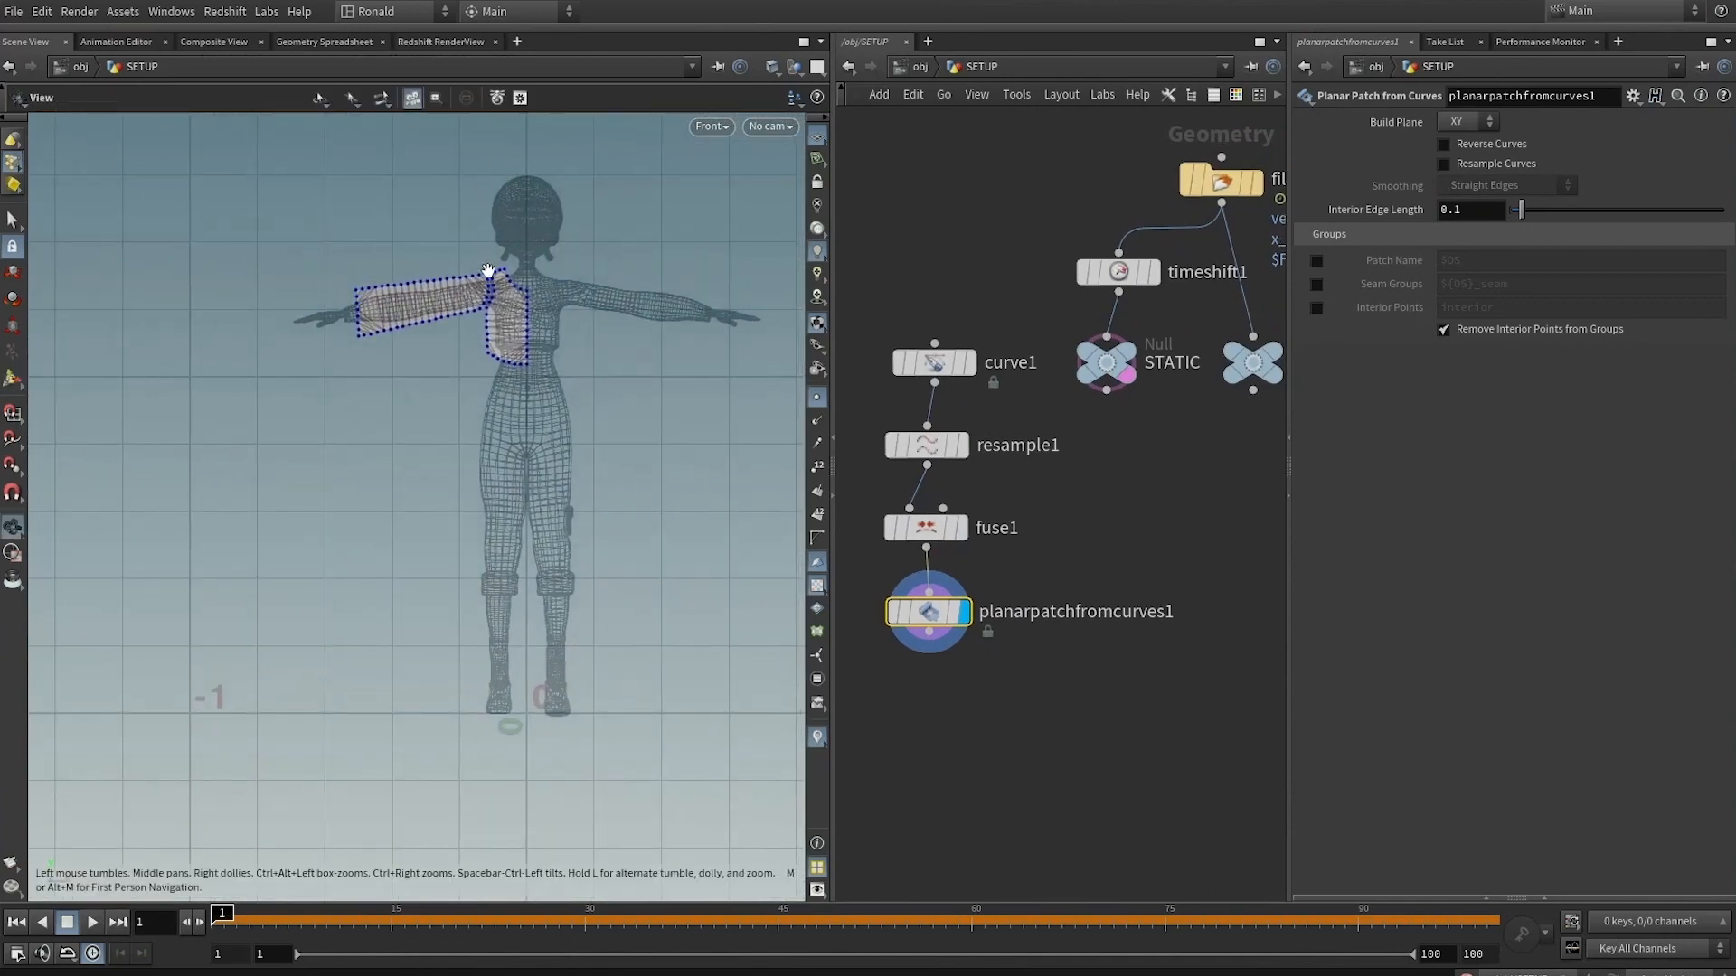
# Set the planar patch's interior edge length to .02 and check the mesh density on the sleeve and shirt
pyautogui.keyDown('alt'); pyautogui.moveTo(484, 279); pyautogui.dragTo(612, 404, button='right'); pyautogui.keyUp('alt')
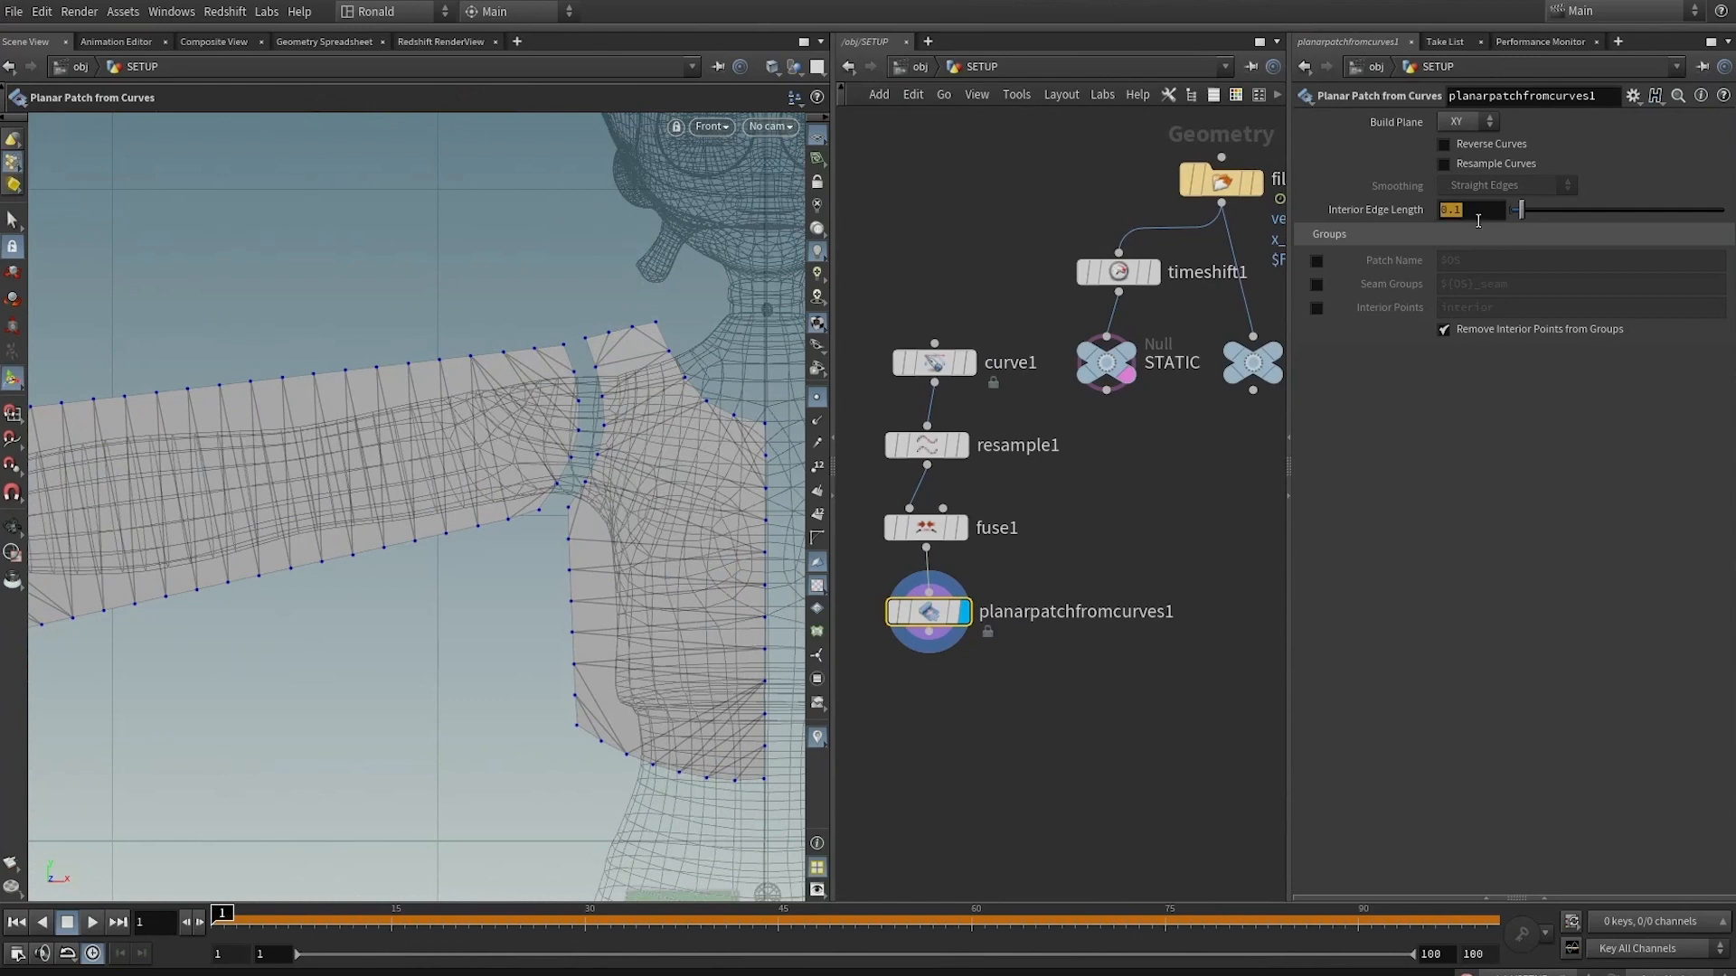
pyautogui.write('.02')
pyautogui.press('Return')
pyautogui.scroll(-5, 573, 681)
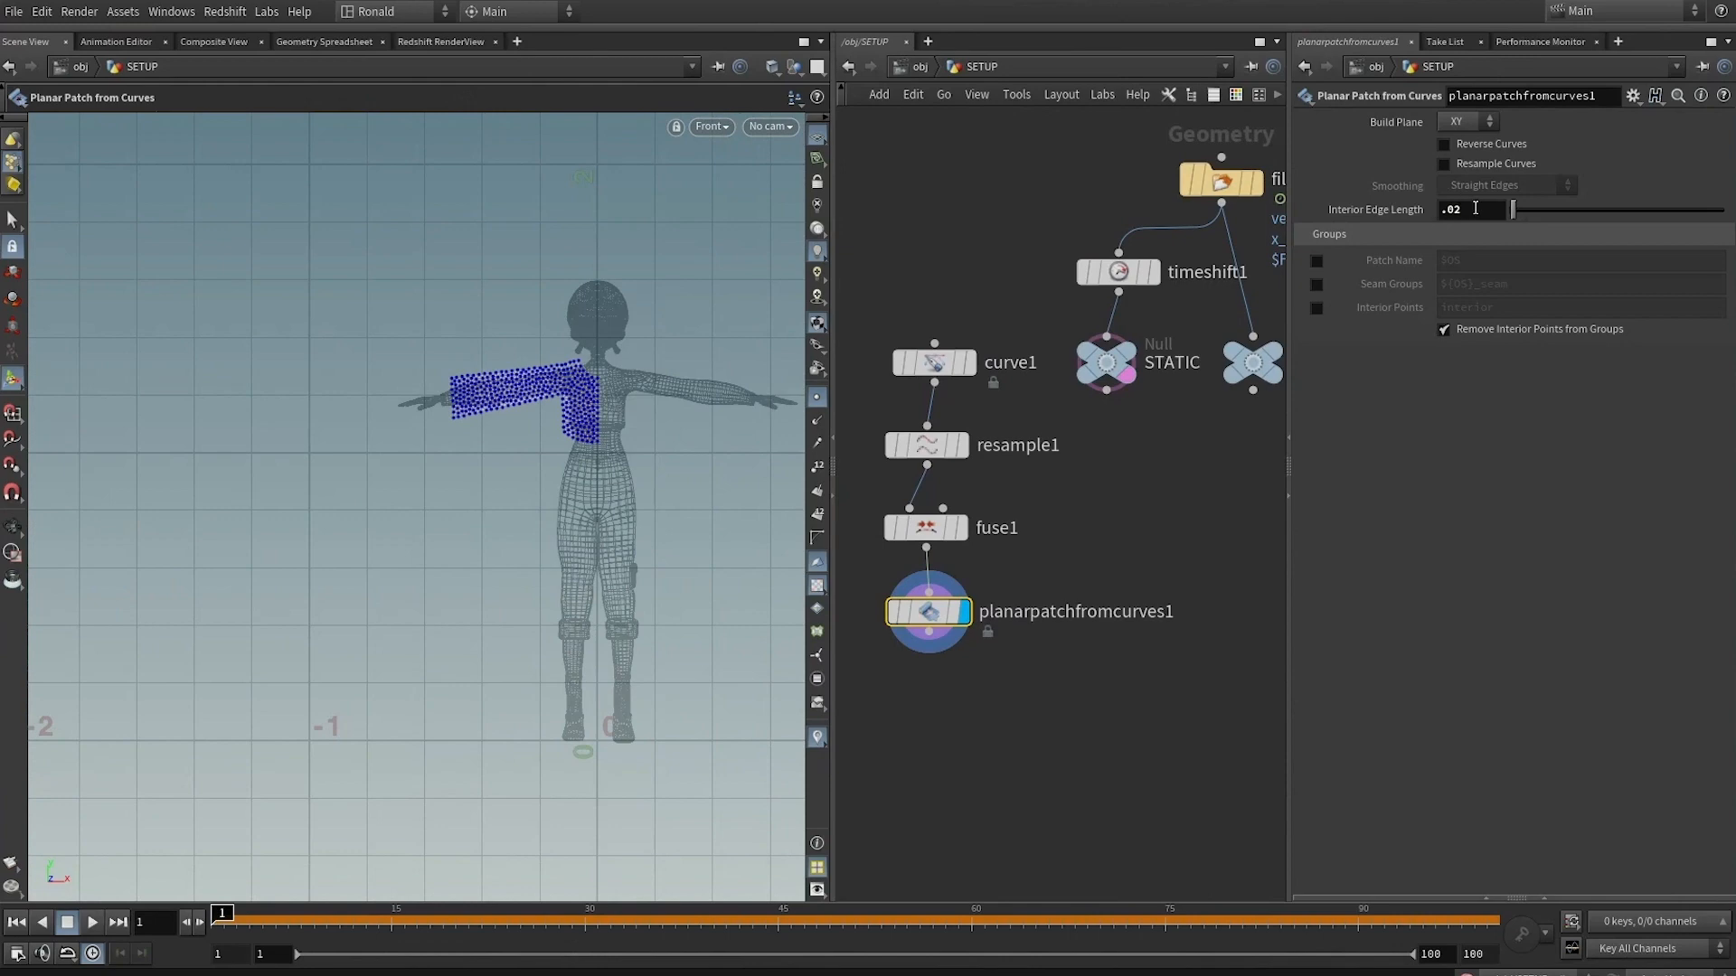
pyautogui.scroll(5, 543, 384)
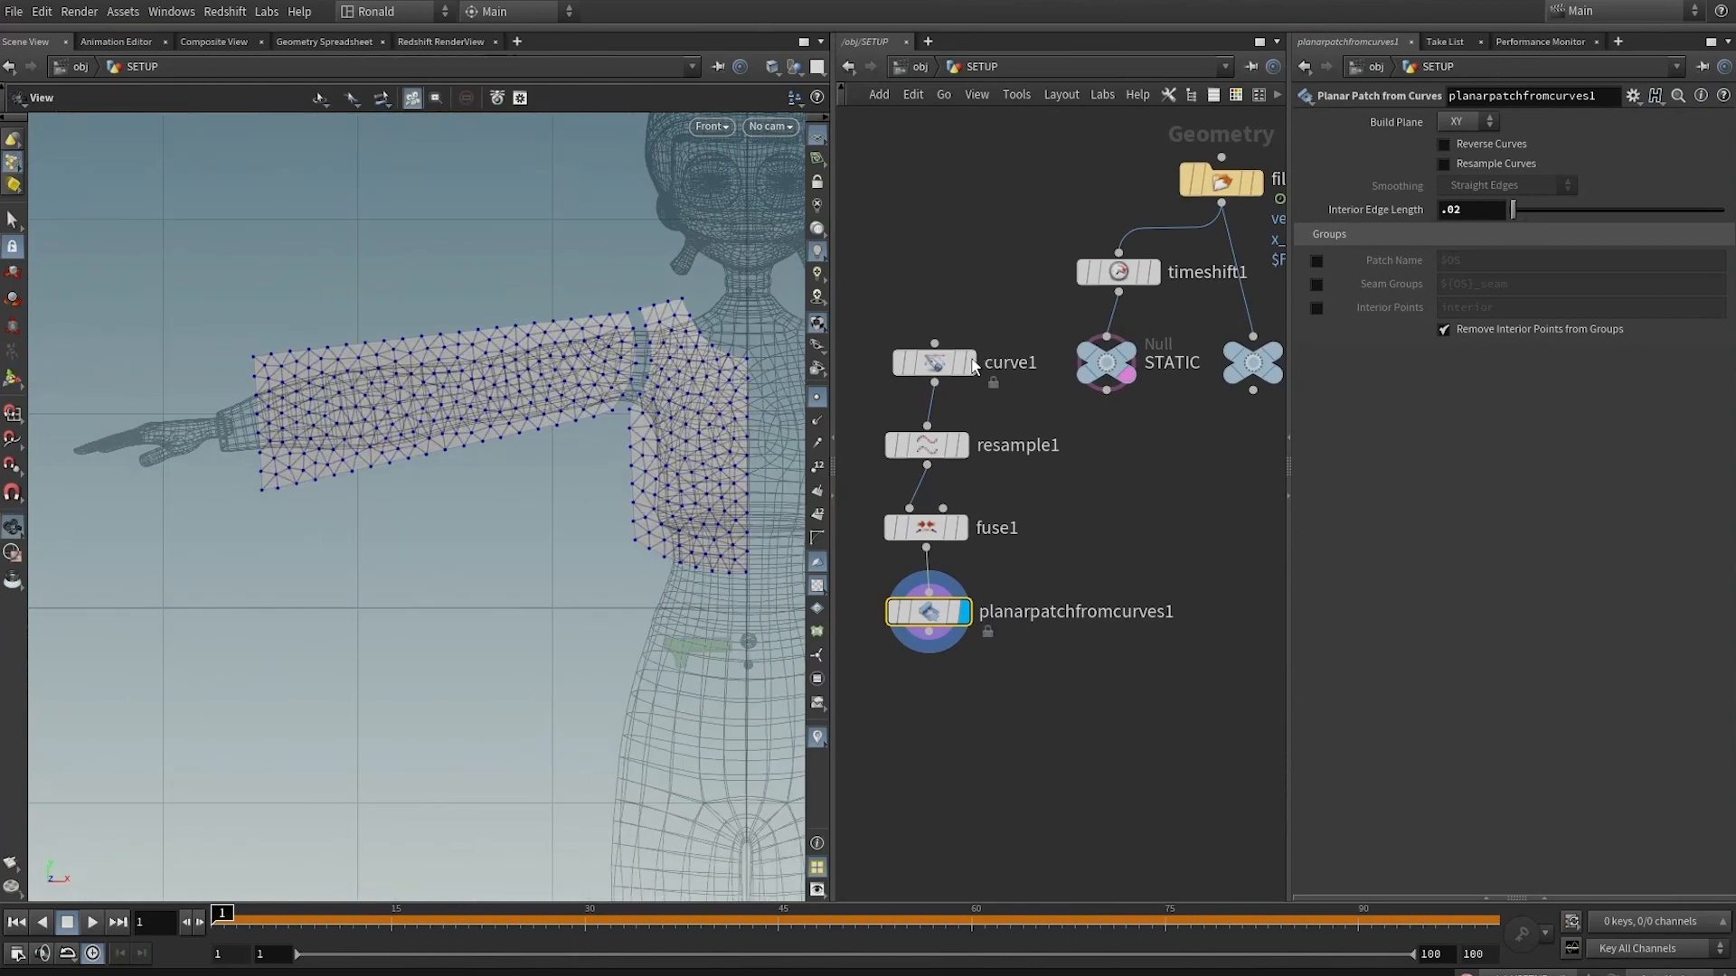
# Try an interior edge length of .01 on the planar patch, and return it to .02
pyautogui.doubleClick(1472, 209)
pyautogui.write('.01')
pyautogui.press('Return')
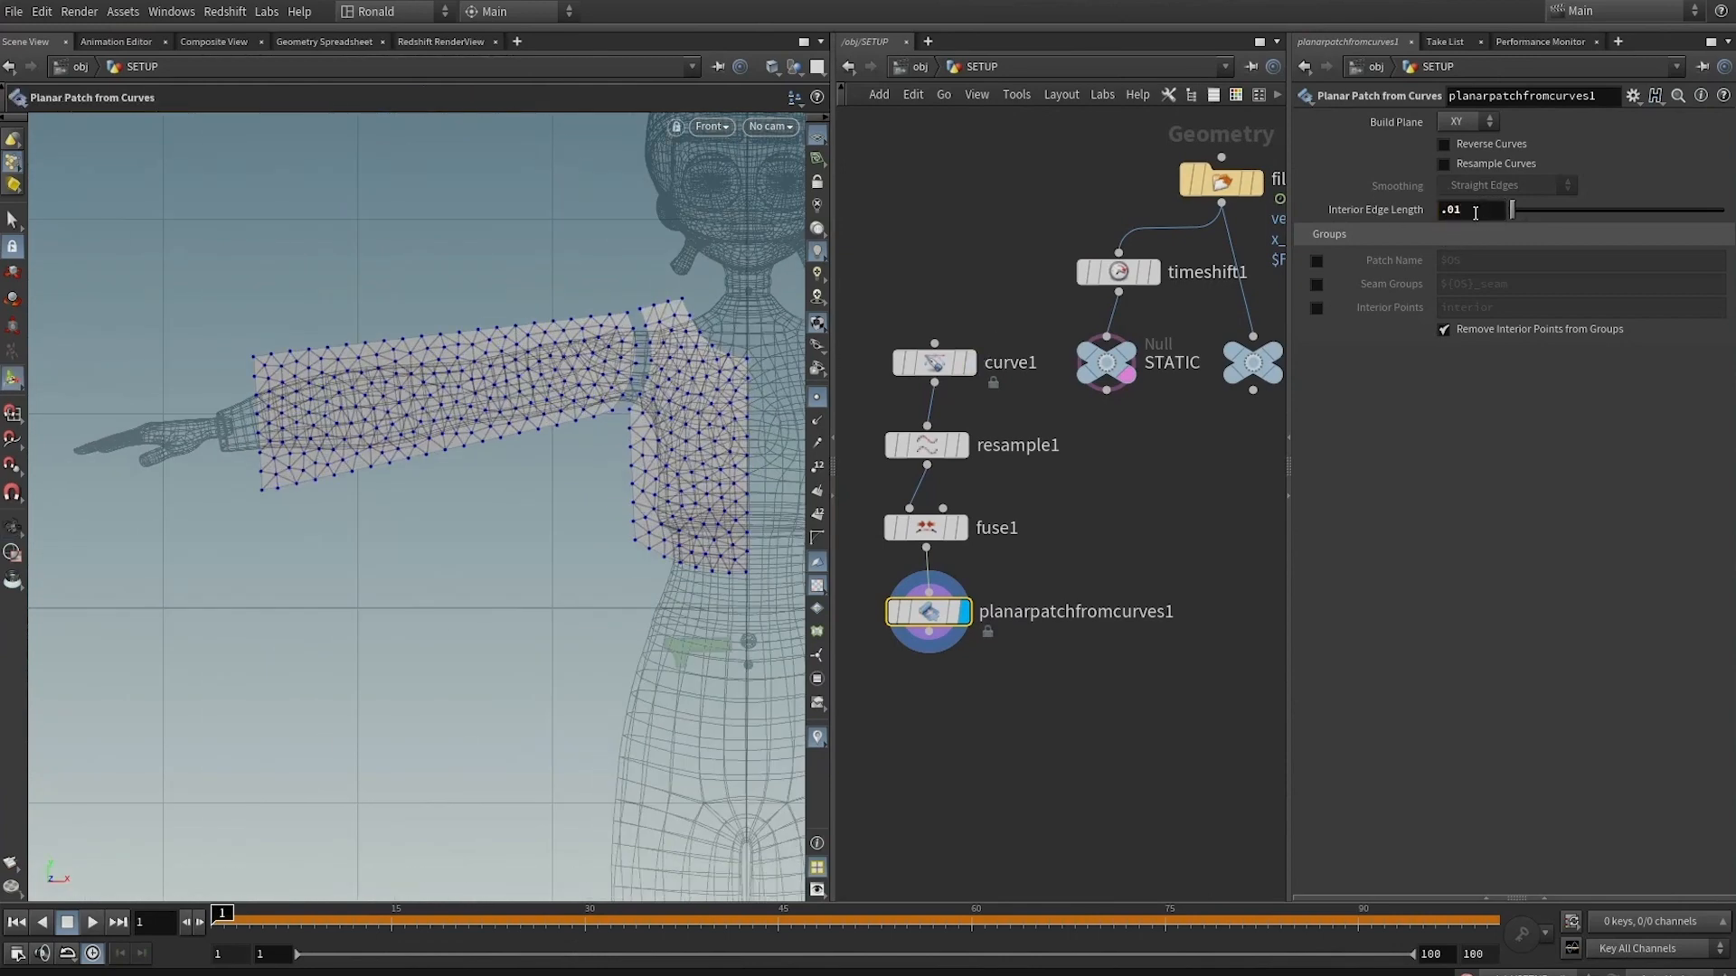
pyautogui.doubleClick(1472, 210)
pyautogui.write('.02')
pyautogui.press('Return')
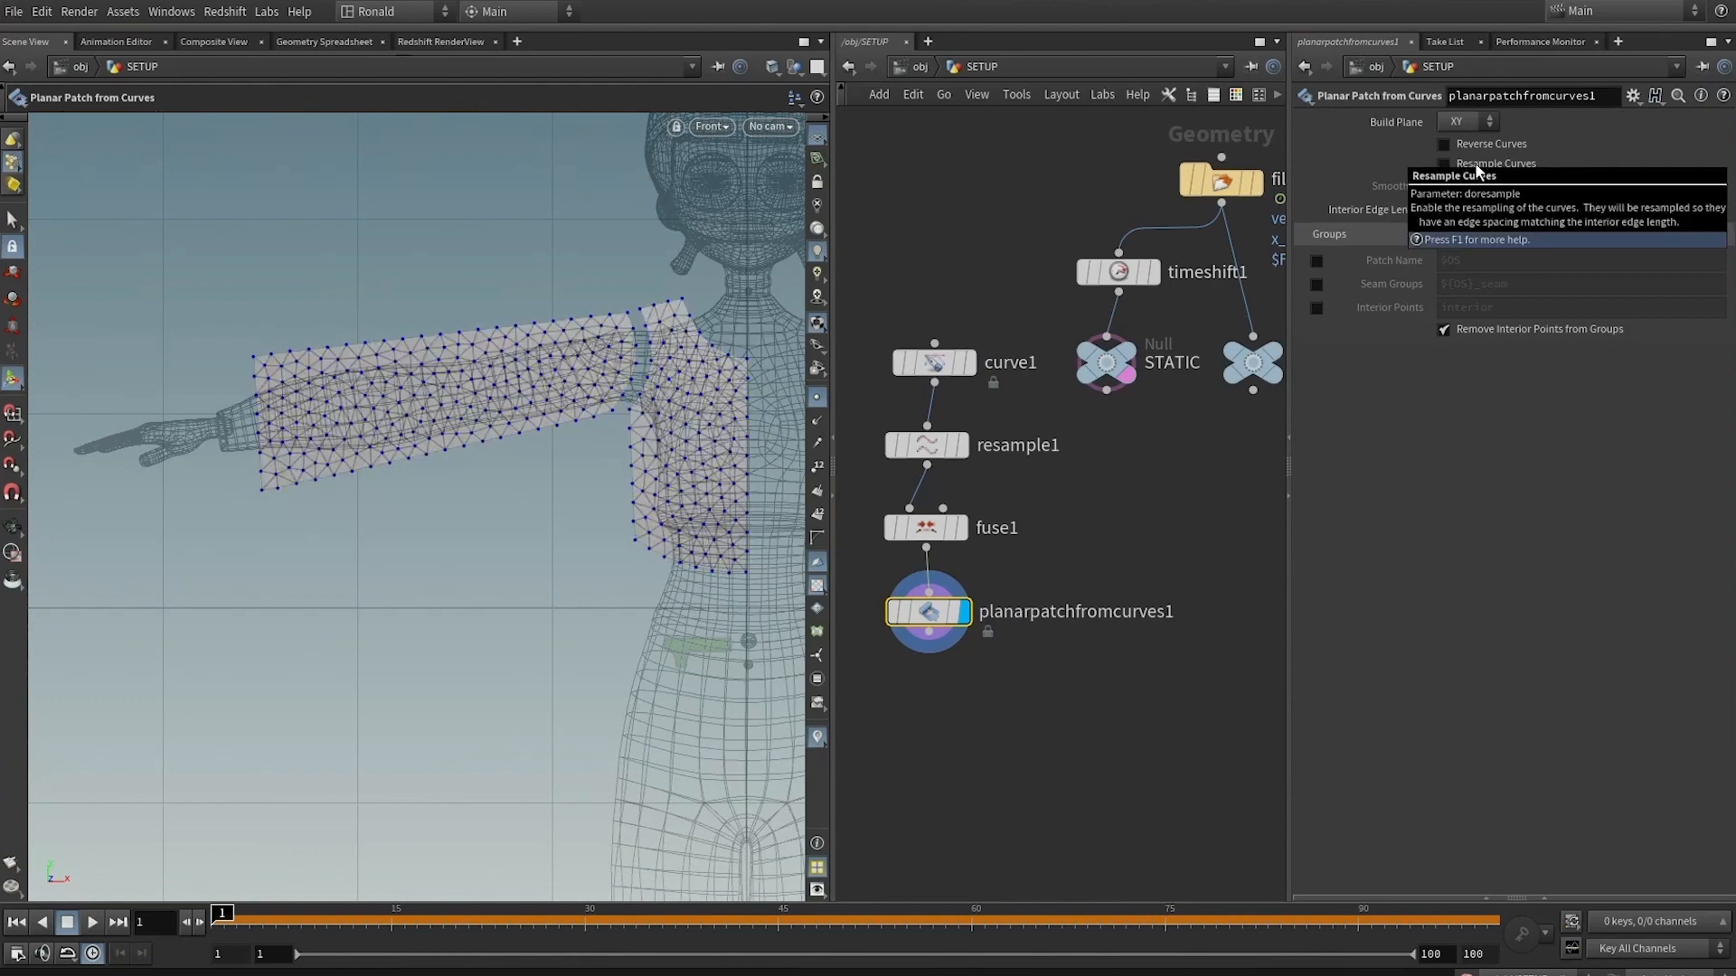
# Enable Resample Curves and Seam Groups on the Planar Patch from Curves node and inspect the node's information
pyautogui.click(1474, 164)
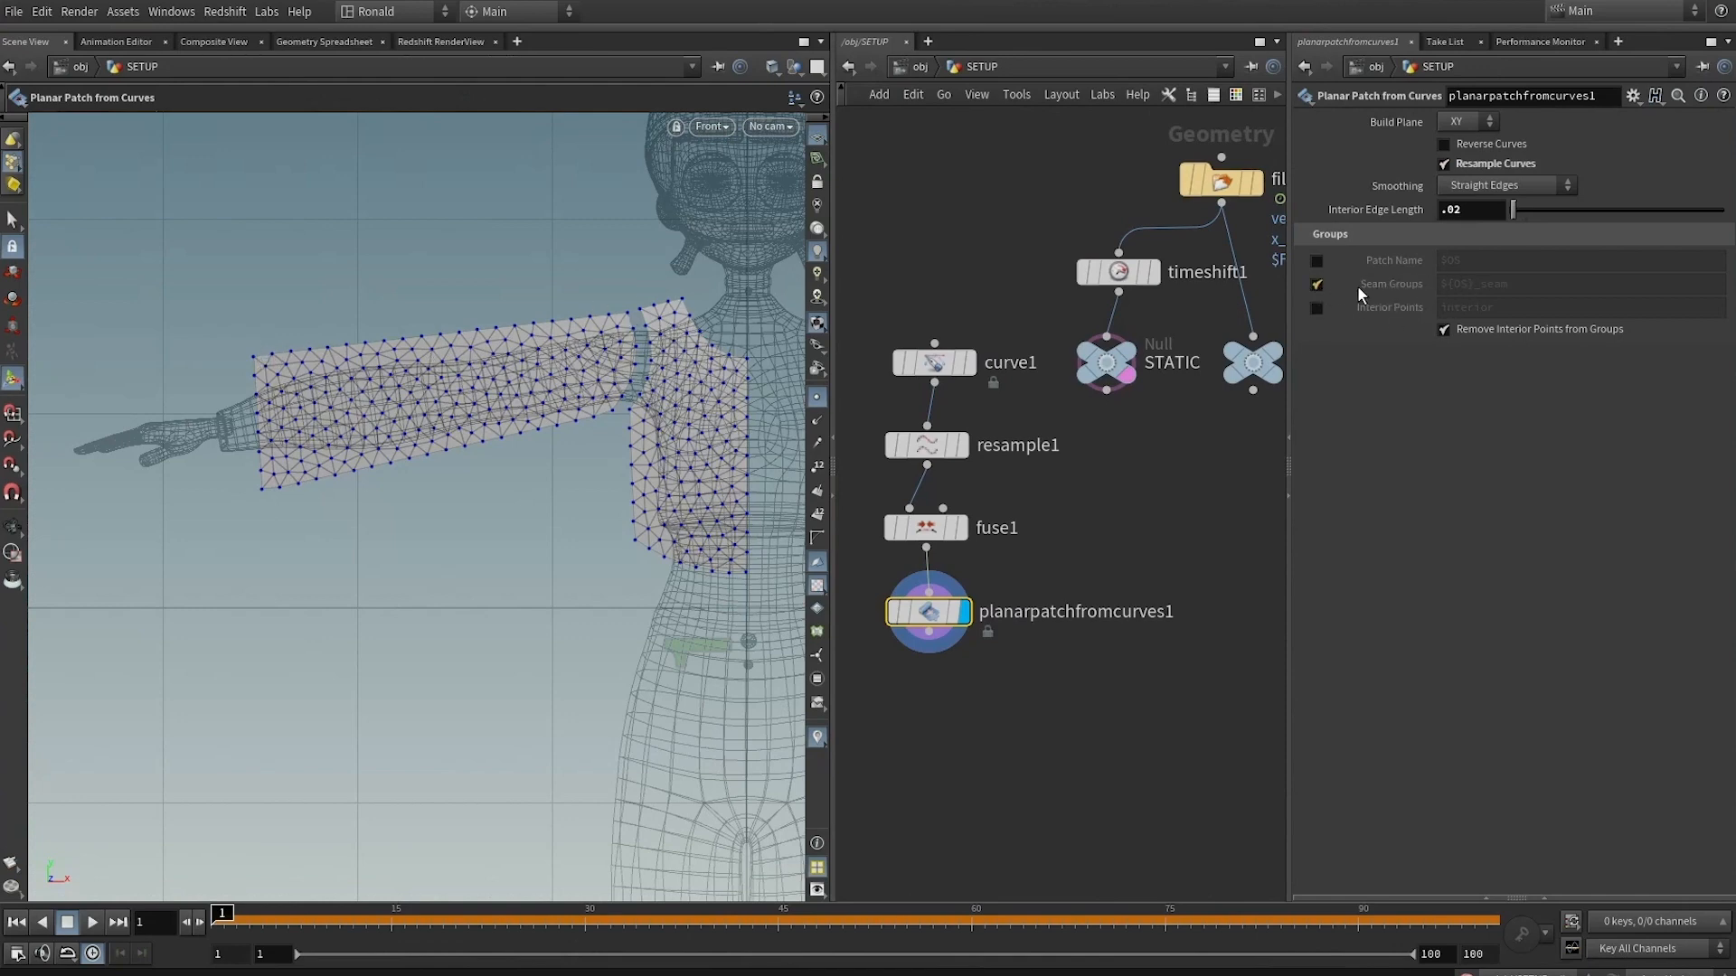
pyautogui.click(1317, 284)
pyautogui.middleClick(940, 611)
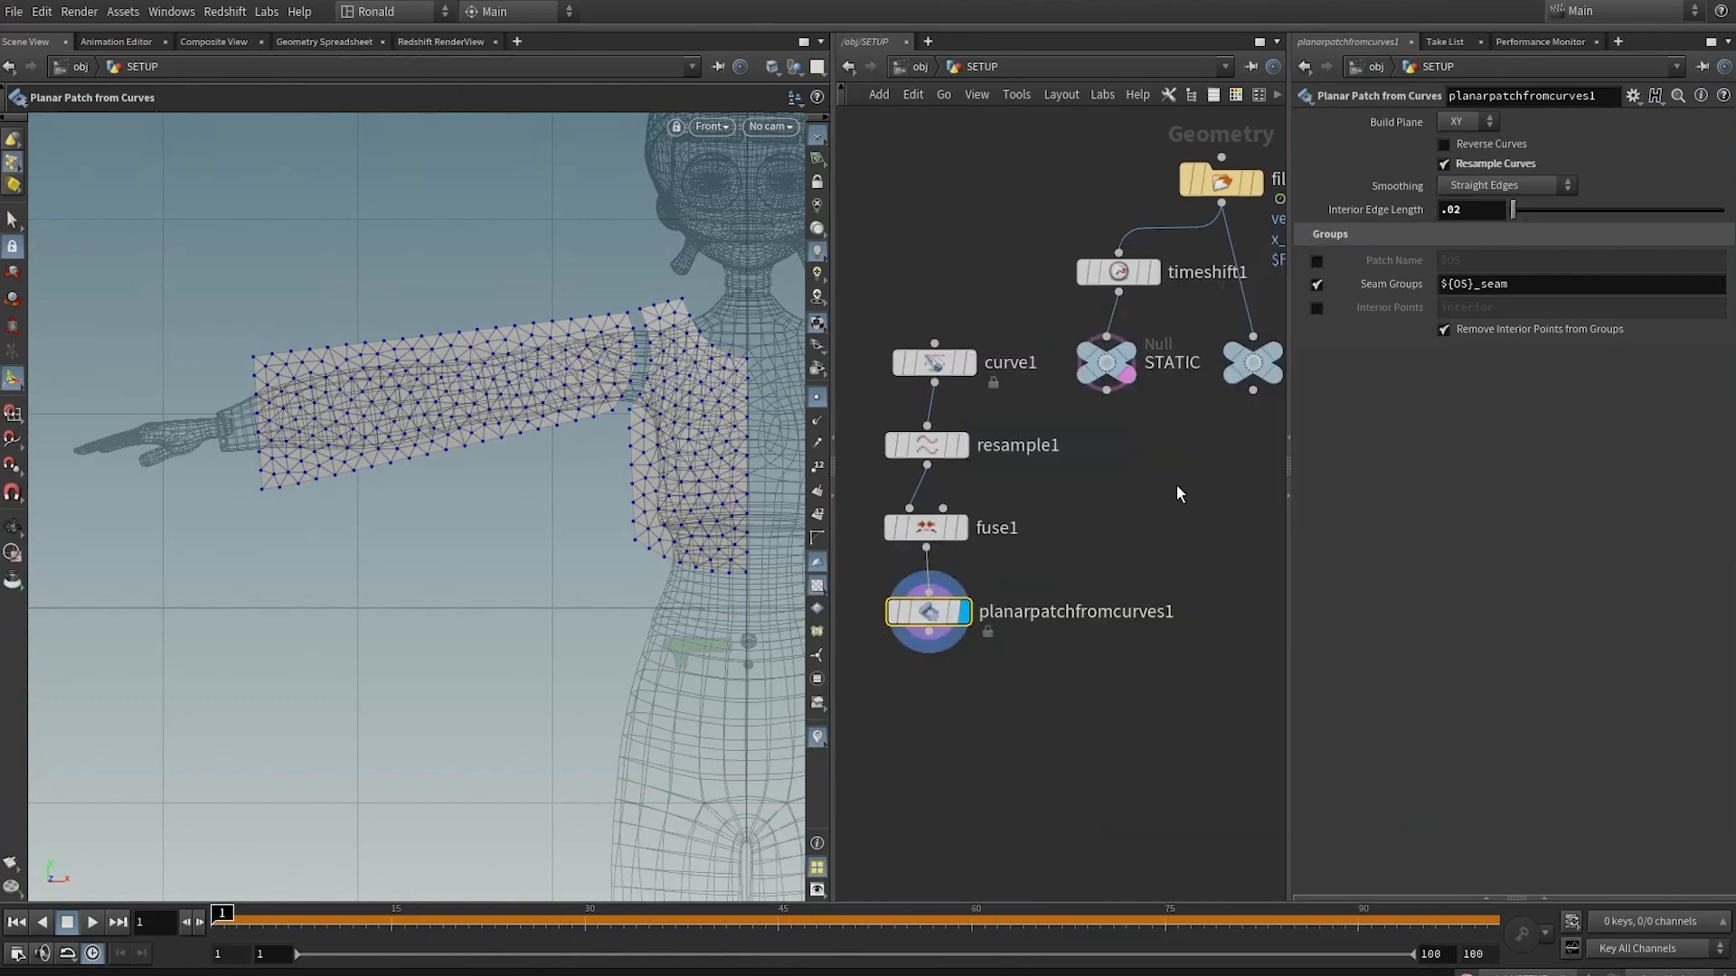
pyautogui.middleClick(937, 618)
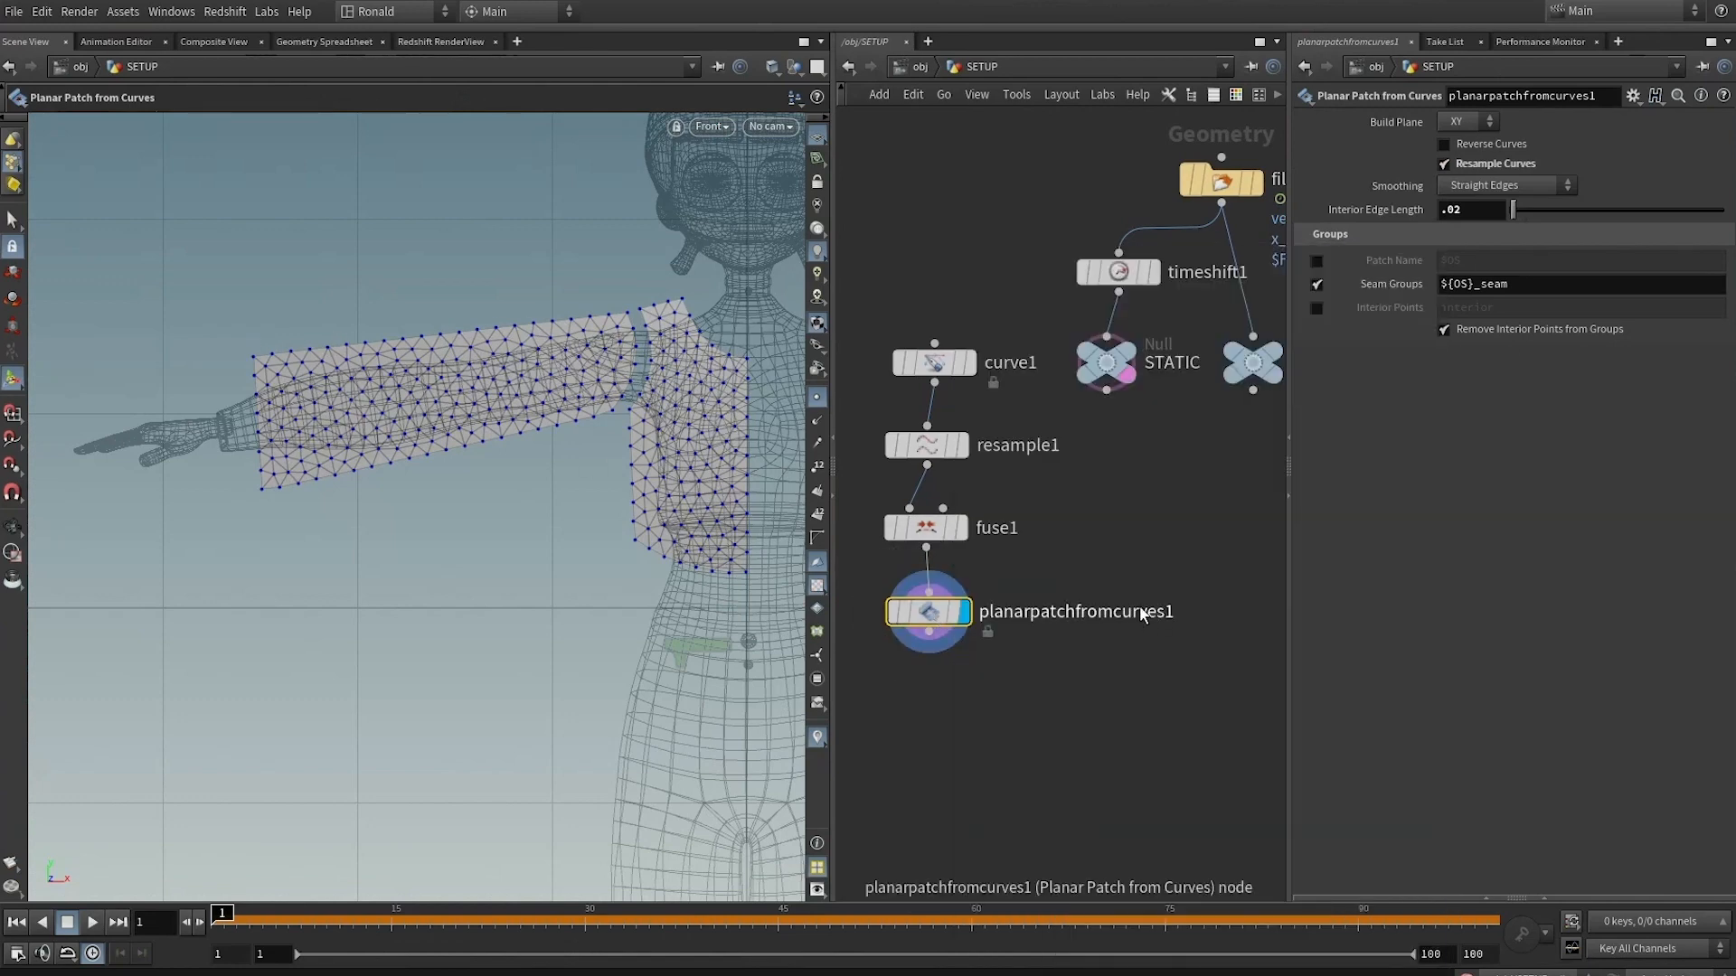
# Rename the Planar Patch from Curves node as RT_FR_top
pyautogui.click(1146, 613)
pyautogui.moveTo(1193, 614); pyautogui.dragTo(970, 640)
pyautogui.write('RT_FRO')
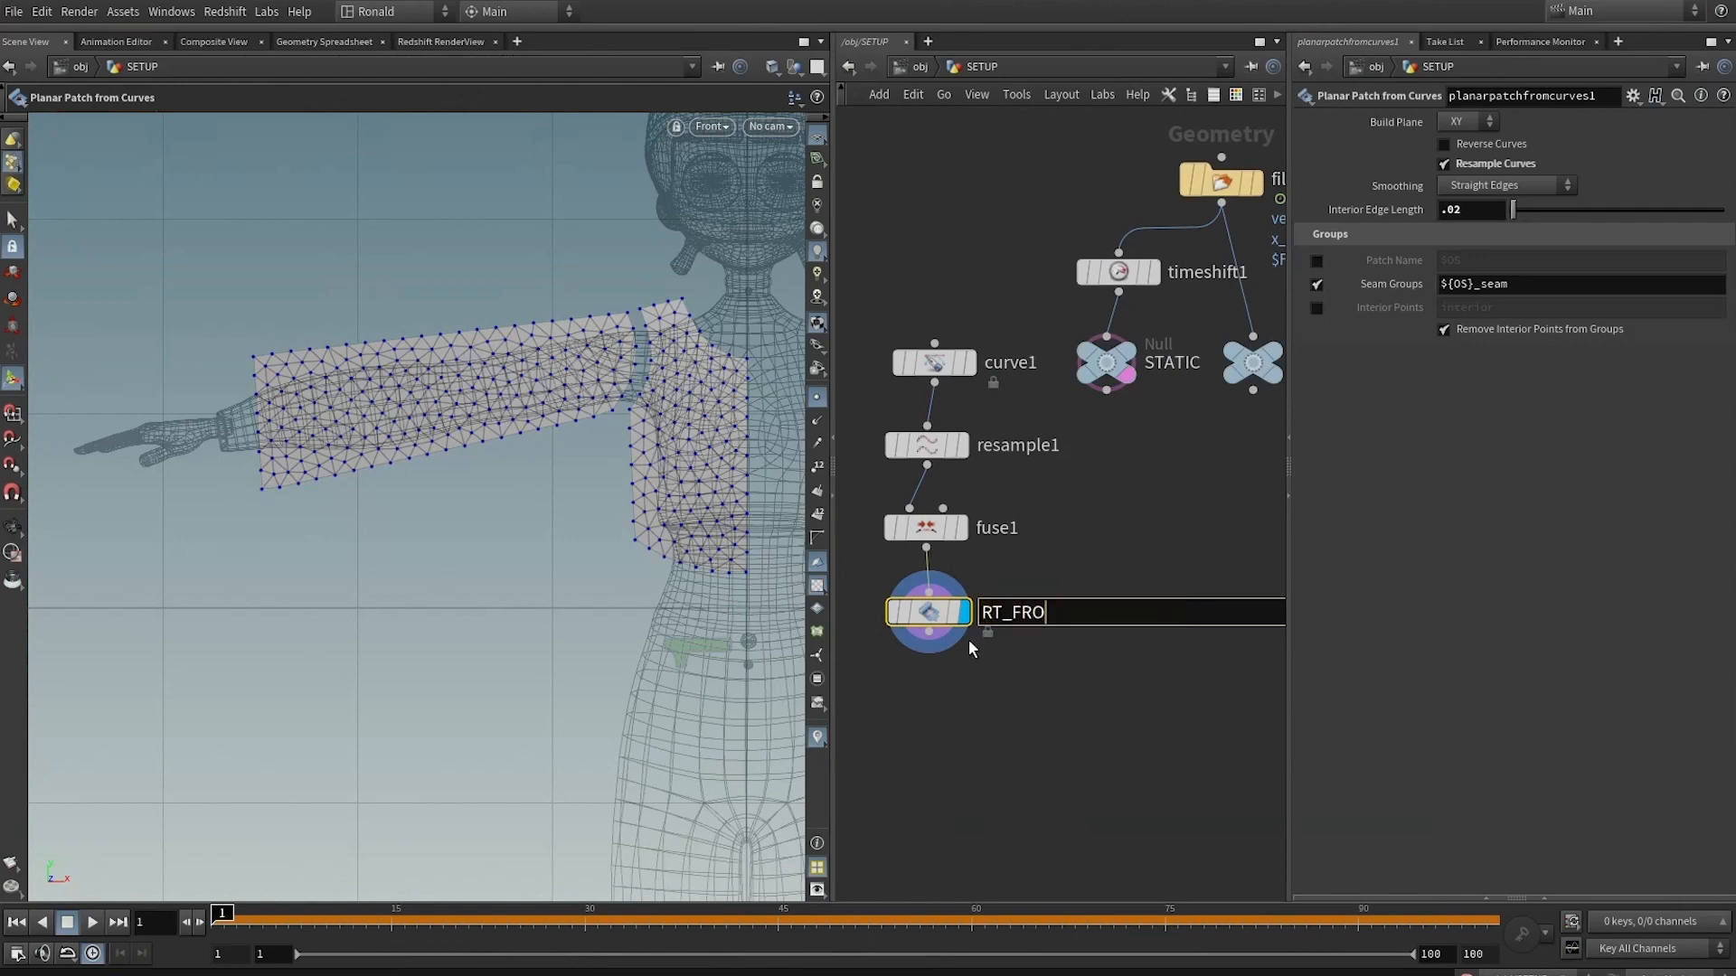
pyautogui.press('BackSpace')
pyautogui.press('Return')
pyautogui.doubleClick(1013, 617)
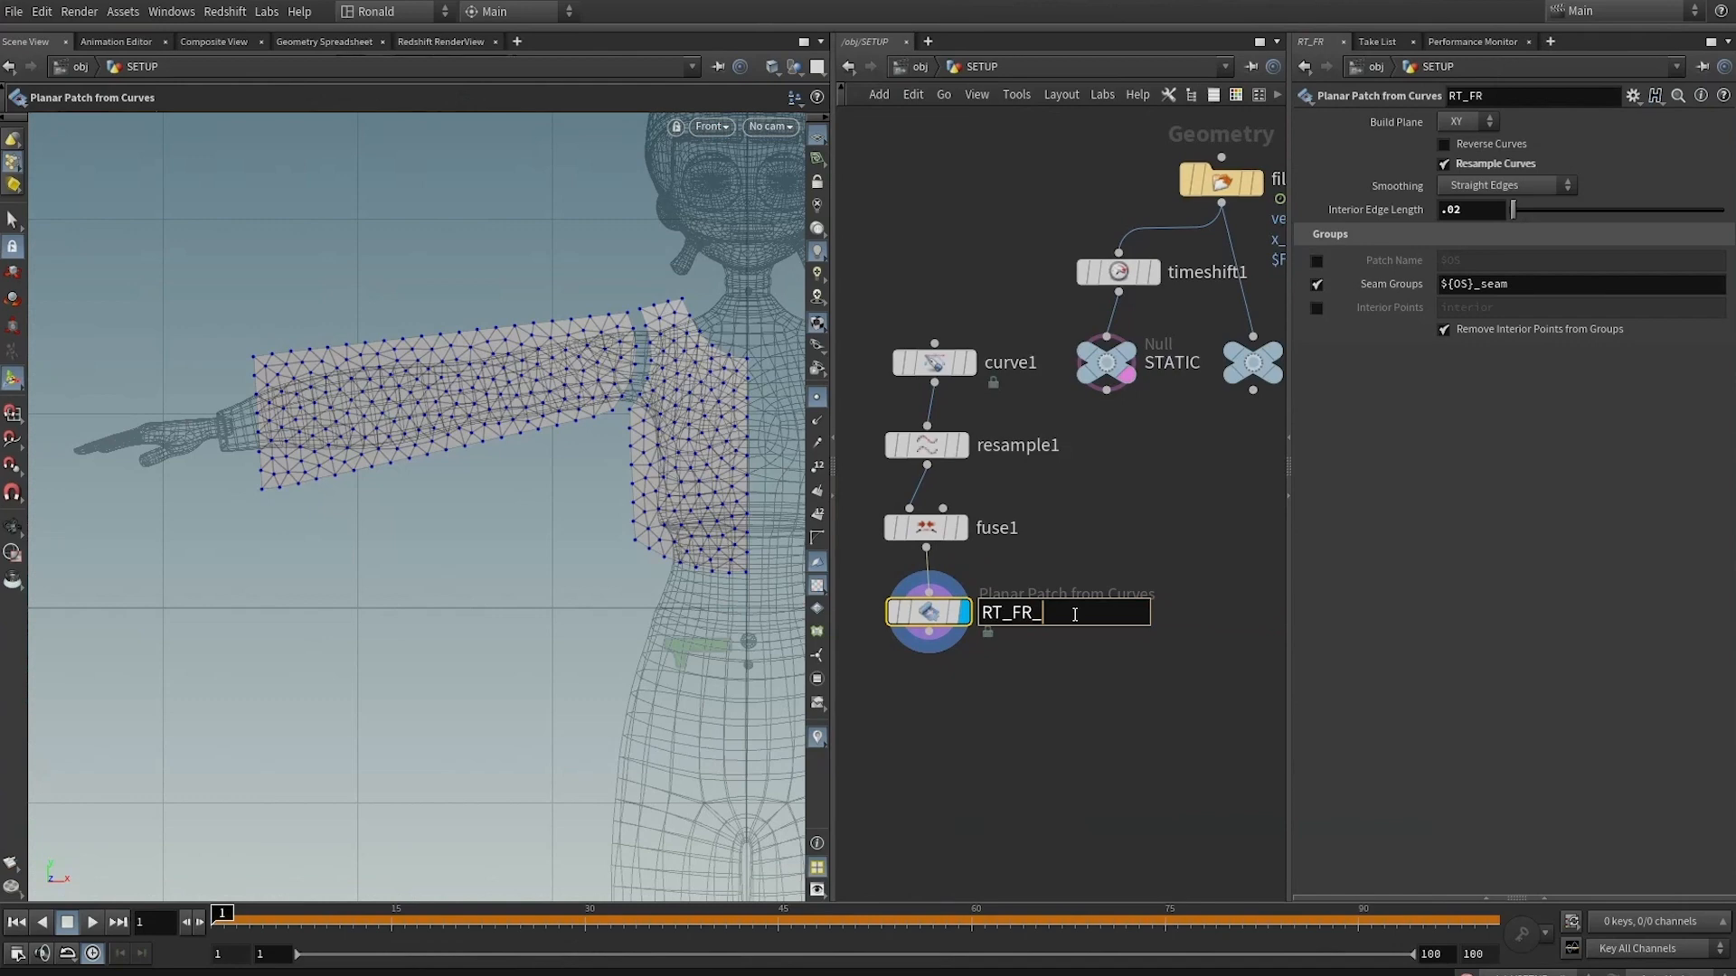
pyautogui.press('Return')
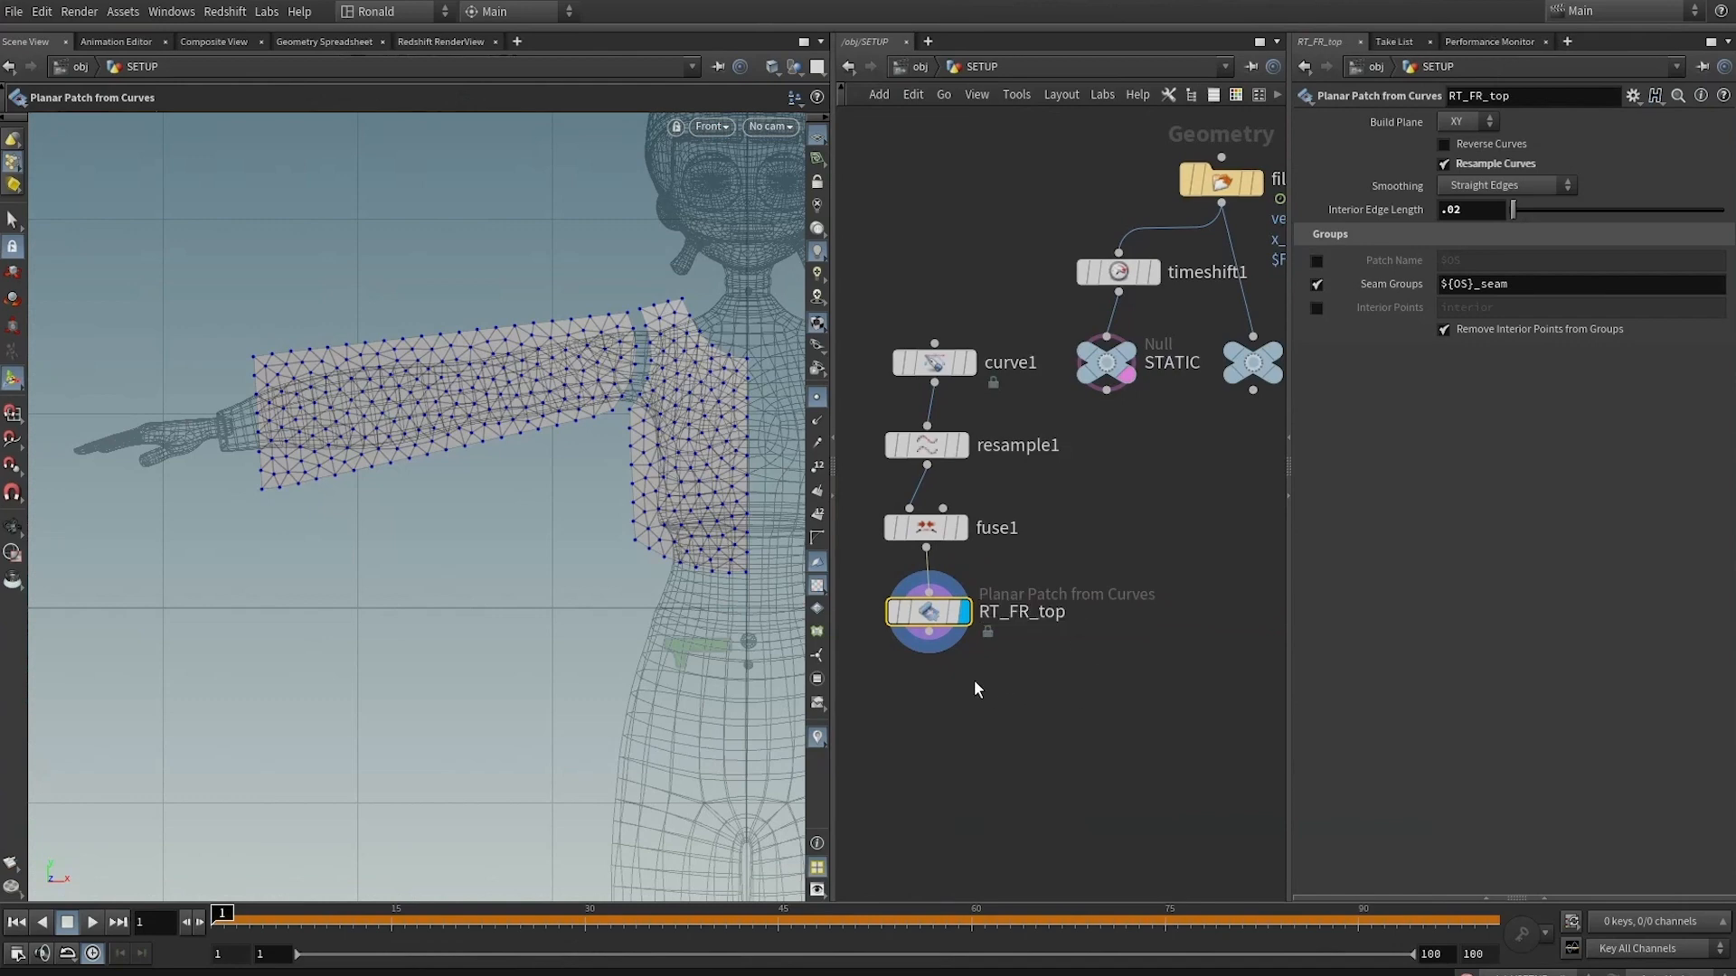
# Add a Mirror node after RT_FR_top and disable Keep Original so only the mirrored half remains
pyautogui.moveTo(975, 684); pyautogui.dragTo(997, 593, button='middle')
pyautogui.scroll(1, 997, 593)
pyautogui.keyDown('alt'); pyautogui.moveTo(733, 520); pyautogui.dragTo(676, 539, button='middle'); pyautogui.keyUp('alt')
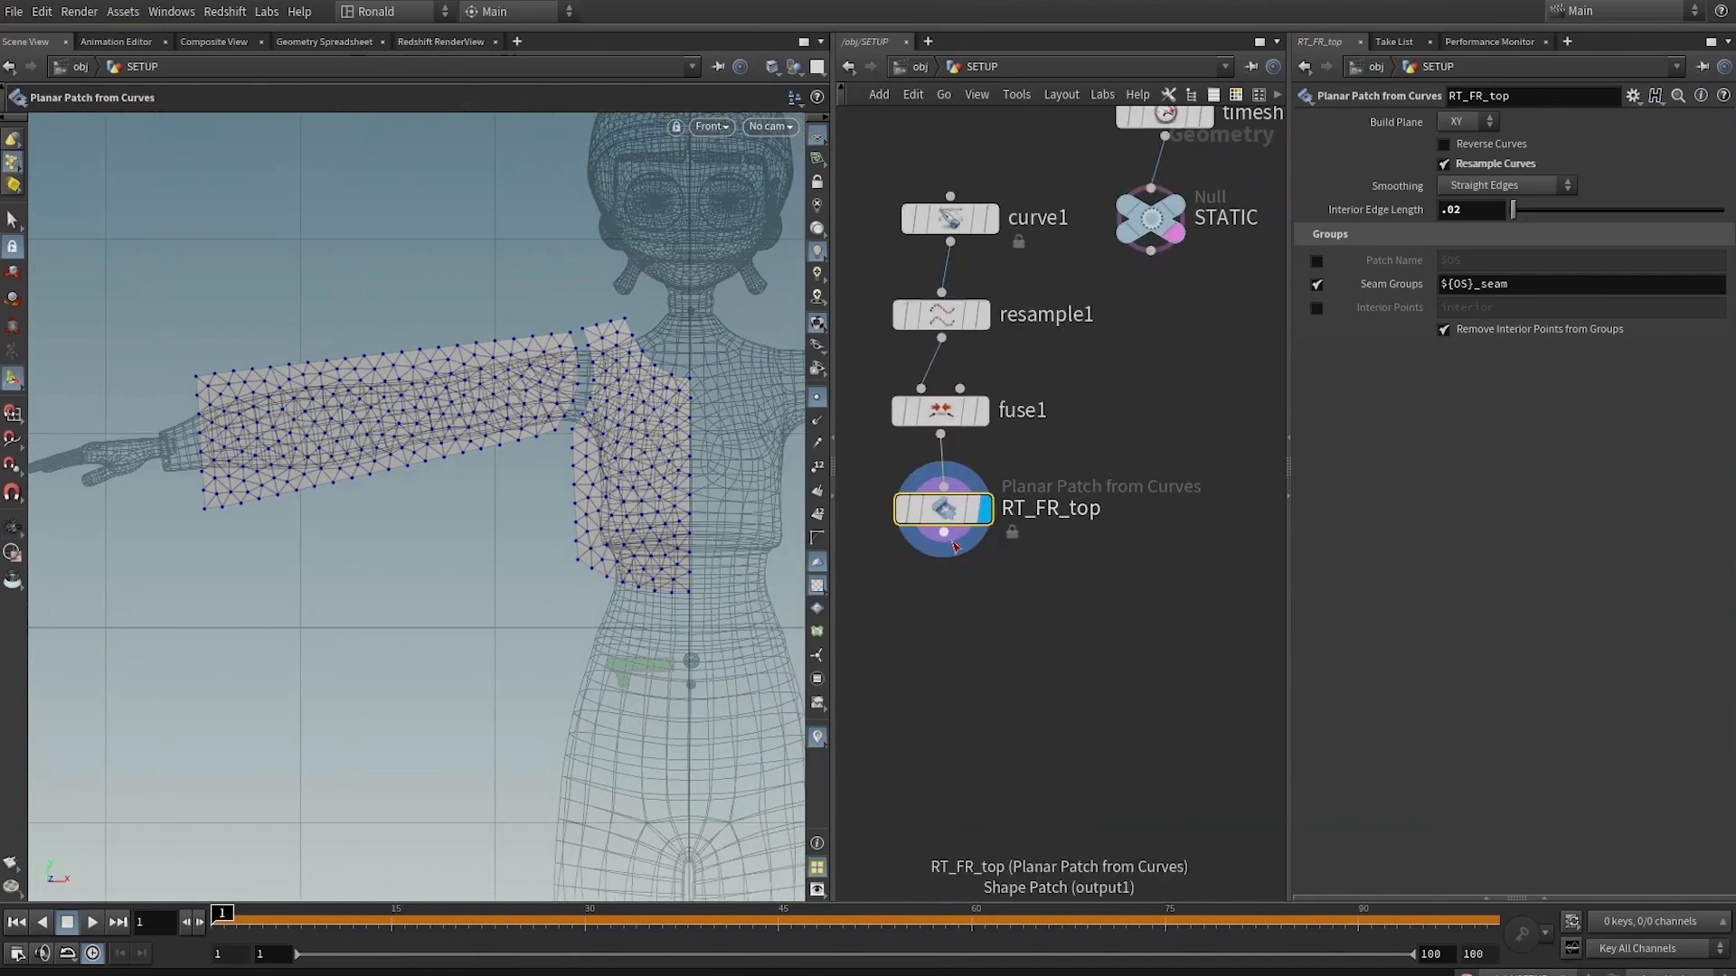
pyautogui.moveTo(945, 536); pyautogui.dragTo(1107, 624)
pyautogui.press('Tab')
pyautogui.write('mir')
pyautogui.press('Return')
pyautogui.press('Return')
pyautogui.click(1154, 574)
pyautogui.moveTo(1160, 495); pyautogui.dragTo(1033, 430, button='middle')
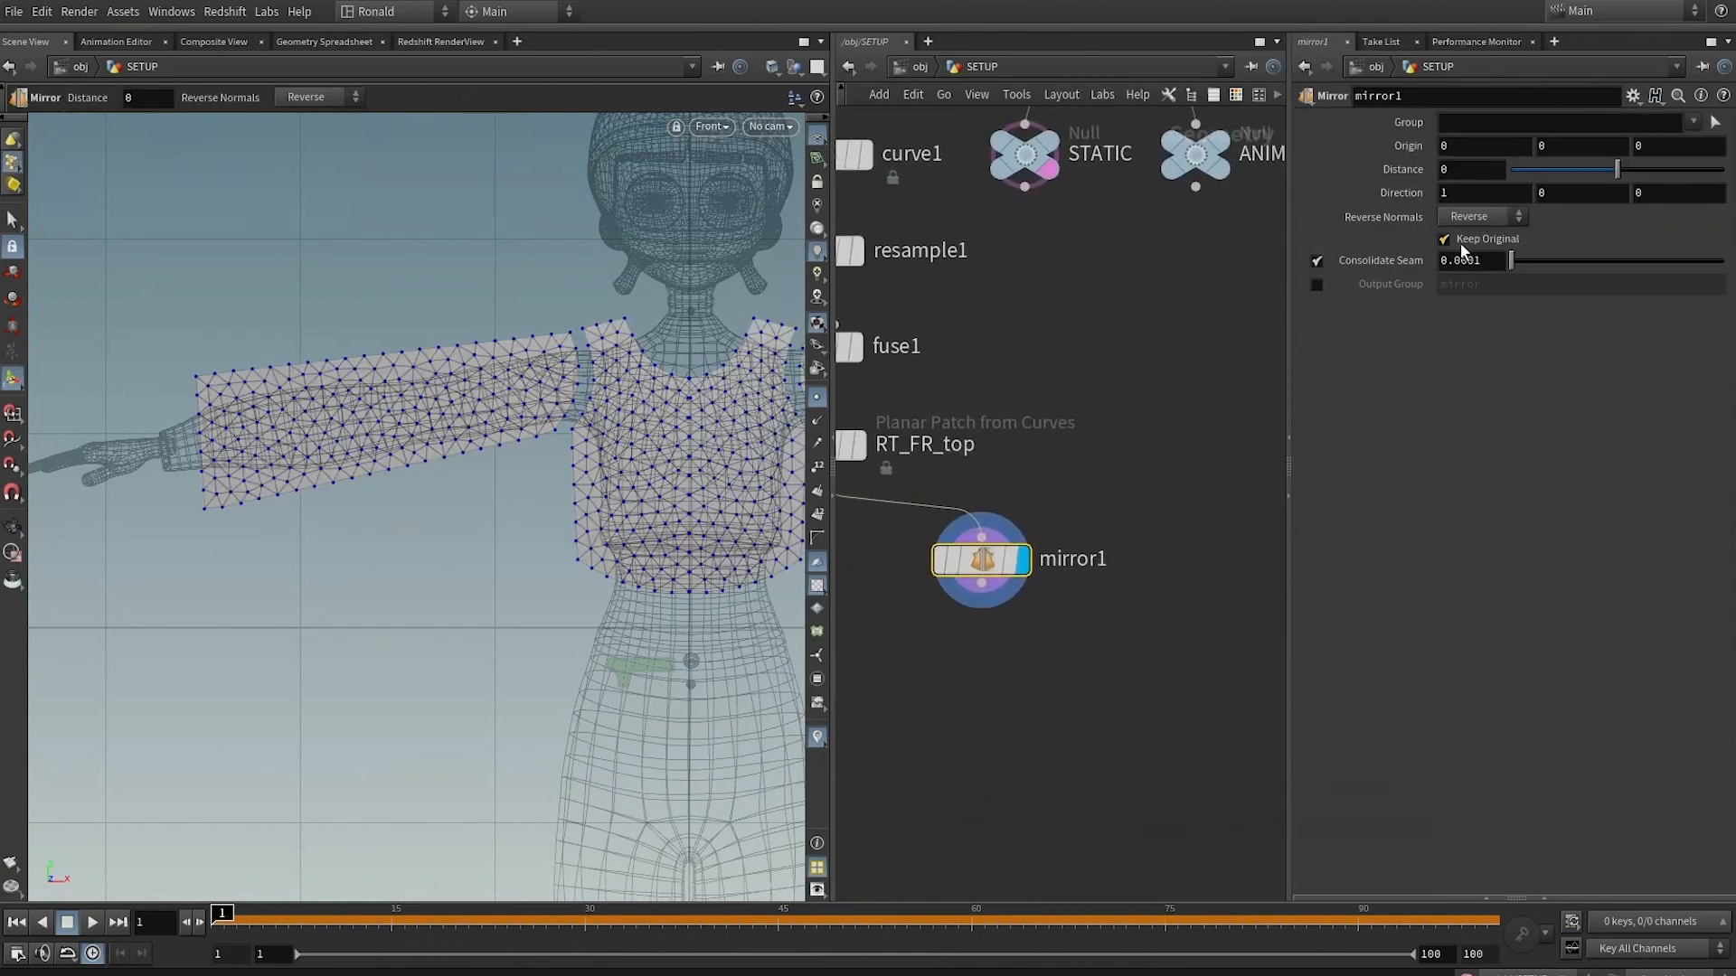
pyautogui.click(1443, 239)
pyautogui.moveTo(678, 371); pyautogui.dragTo(425, 371, button='middle')
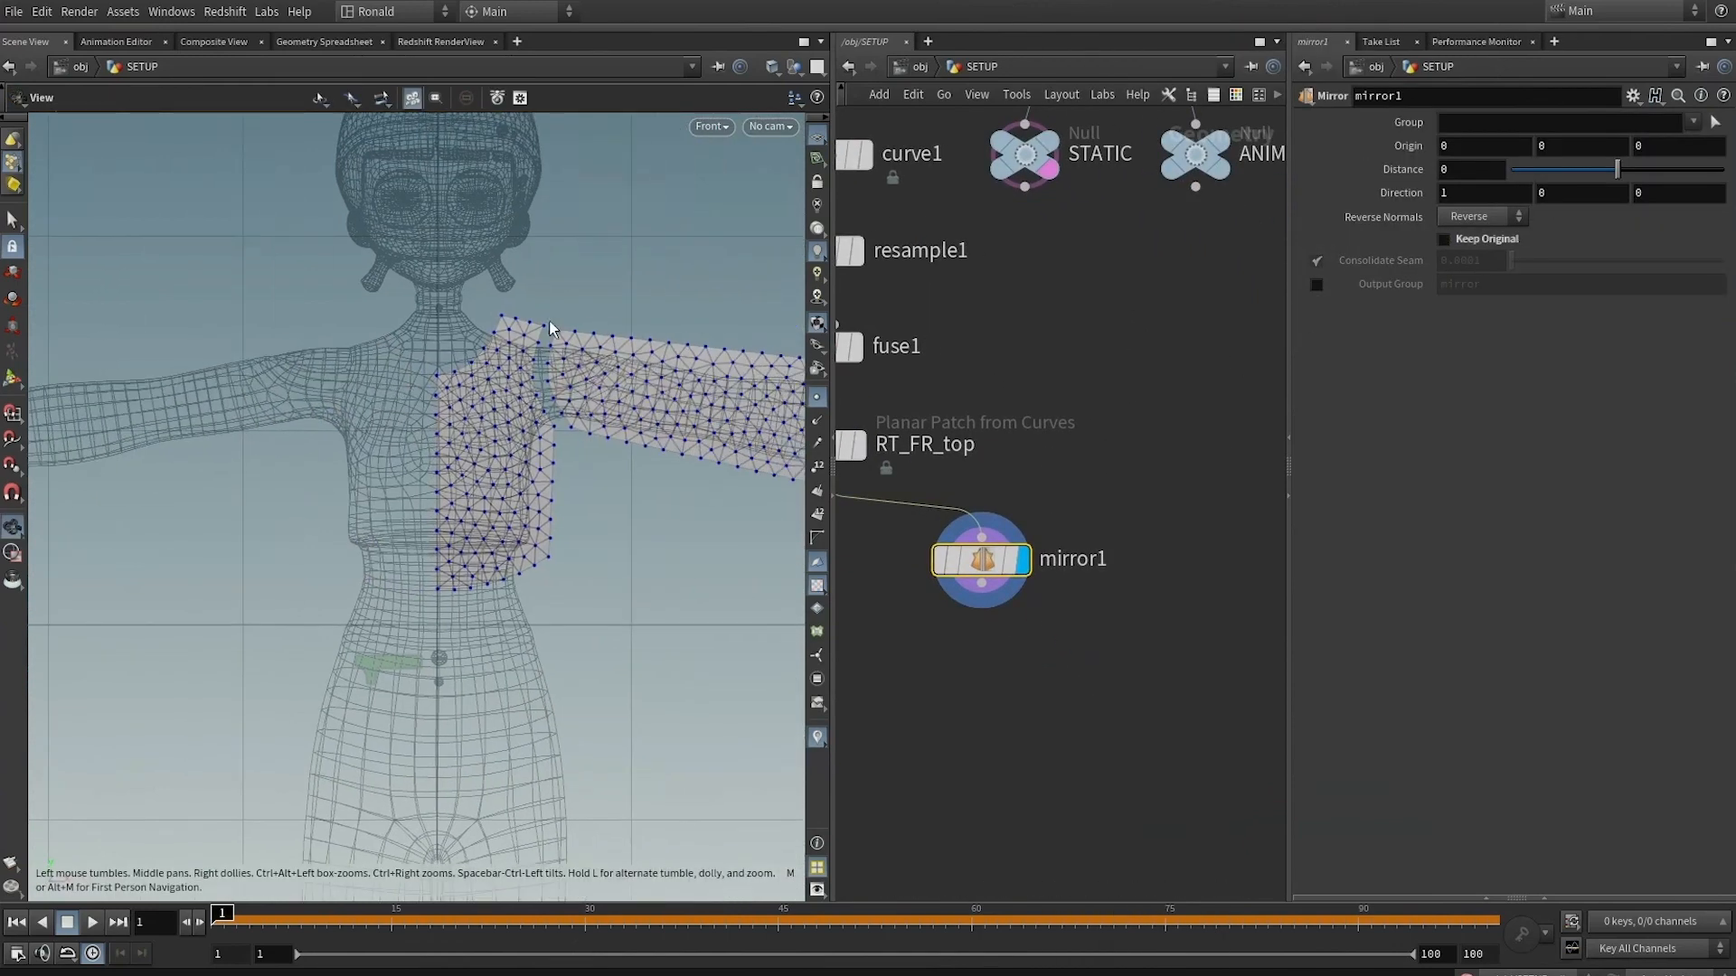
# Add a Group Rename node after the Mirror node and display it
pyautogui.moveTo(1005, 576); pyautogui.dragTo(1060, 509, button='middle')
pyautogui.moveTo(1037, 517); pyautogui.dragTo(1039, 578)
pyautogui.press('Tab')
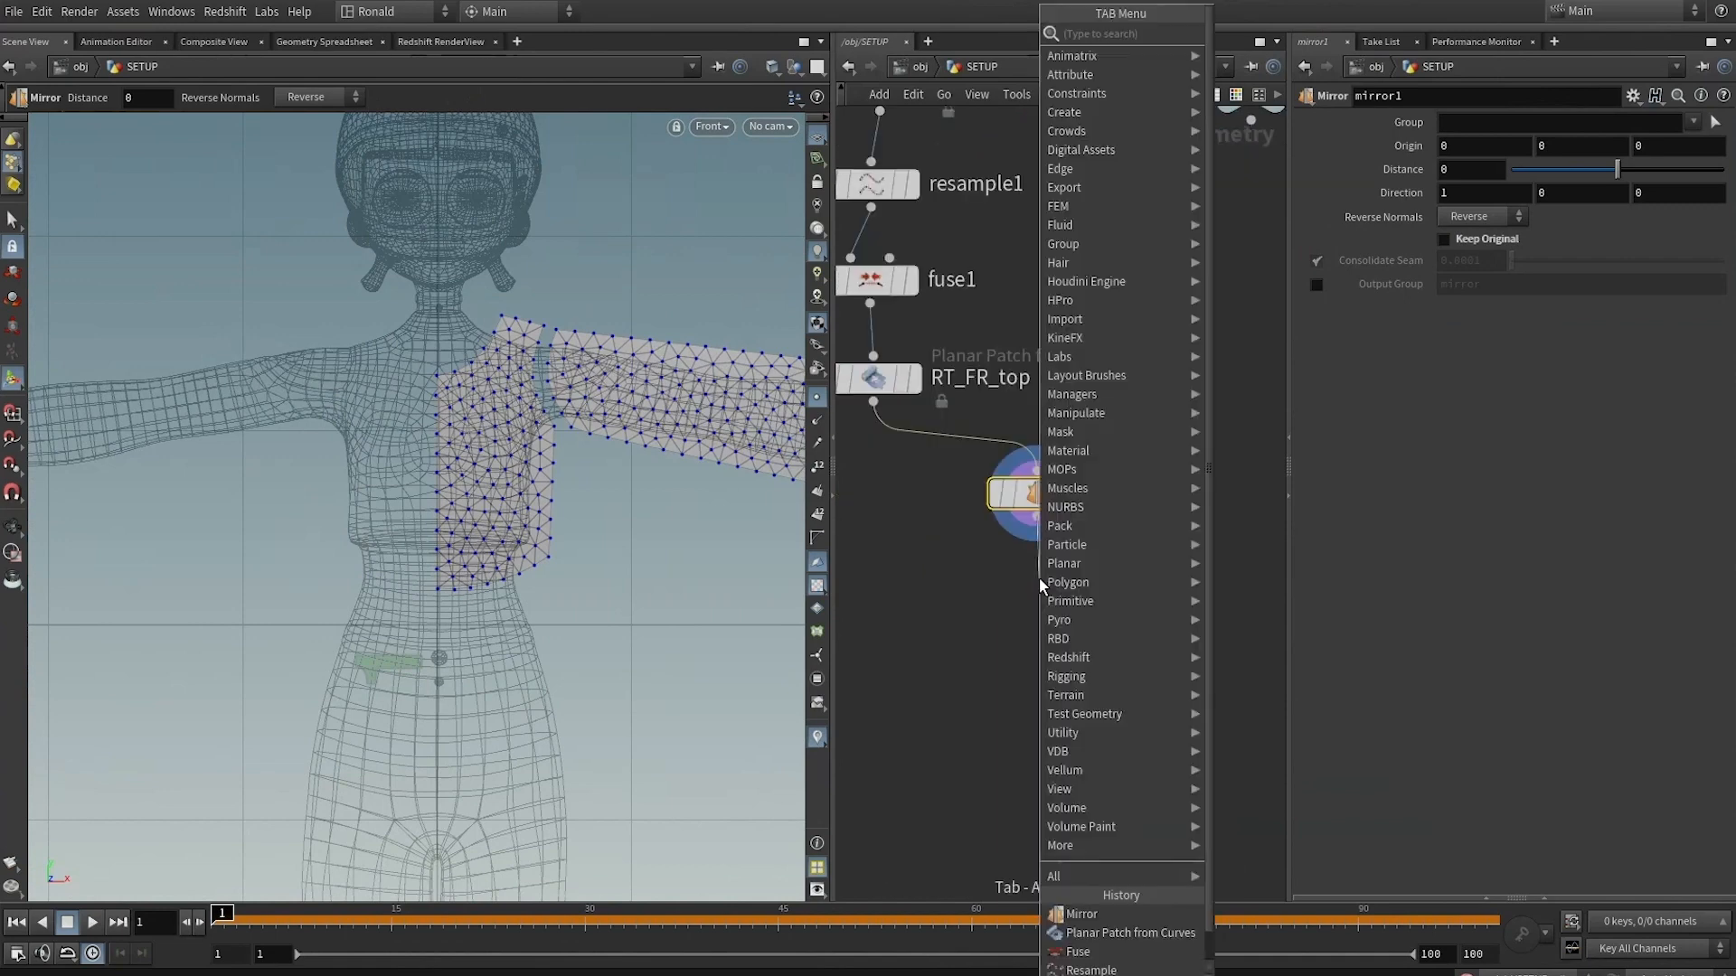
pyautogui.write('groupren')
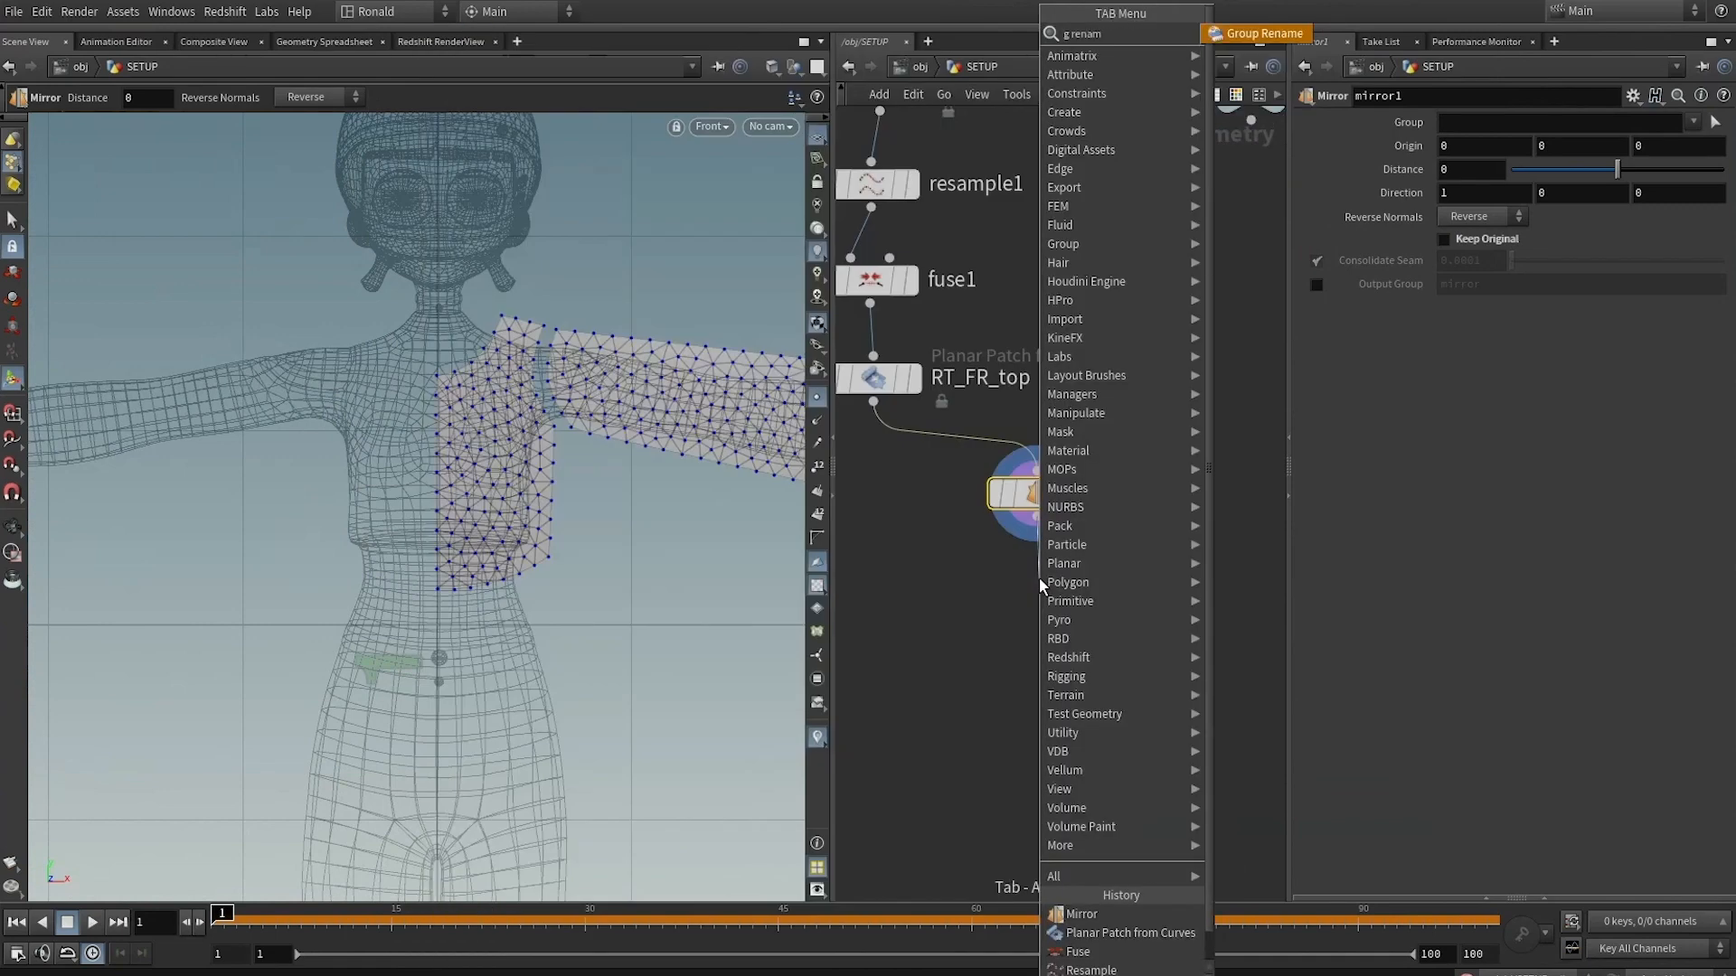
pyautogui.press('Return')
pyautogui.middleClick(1084, 592)
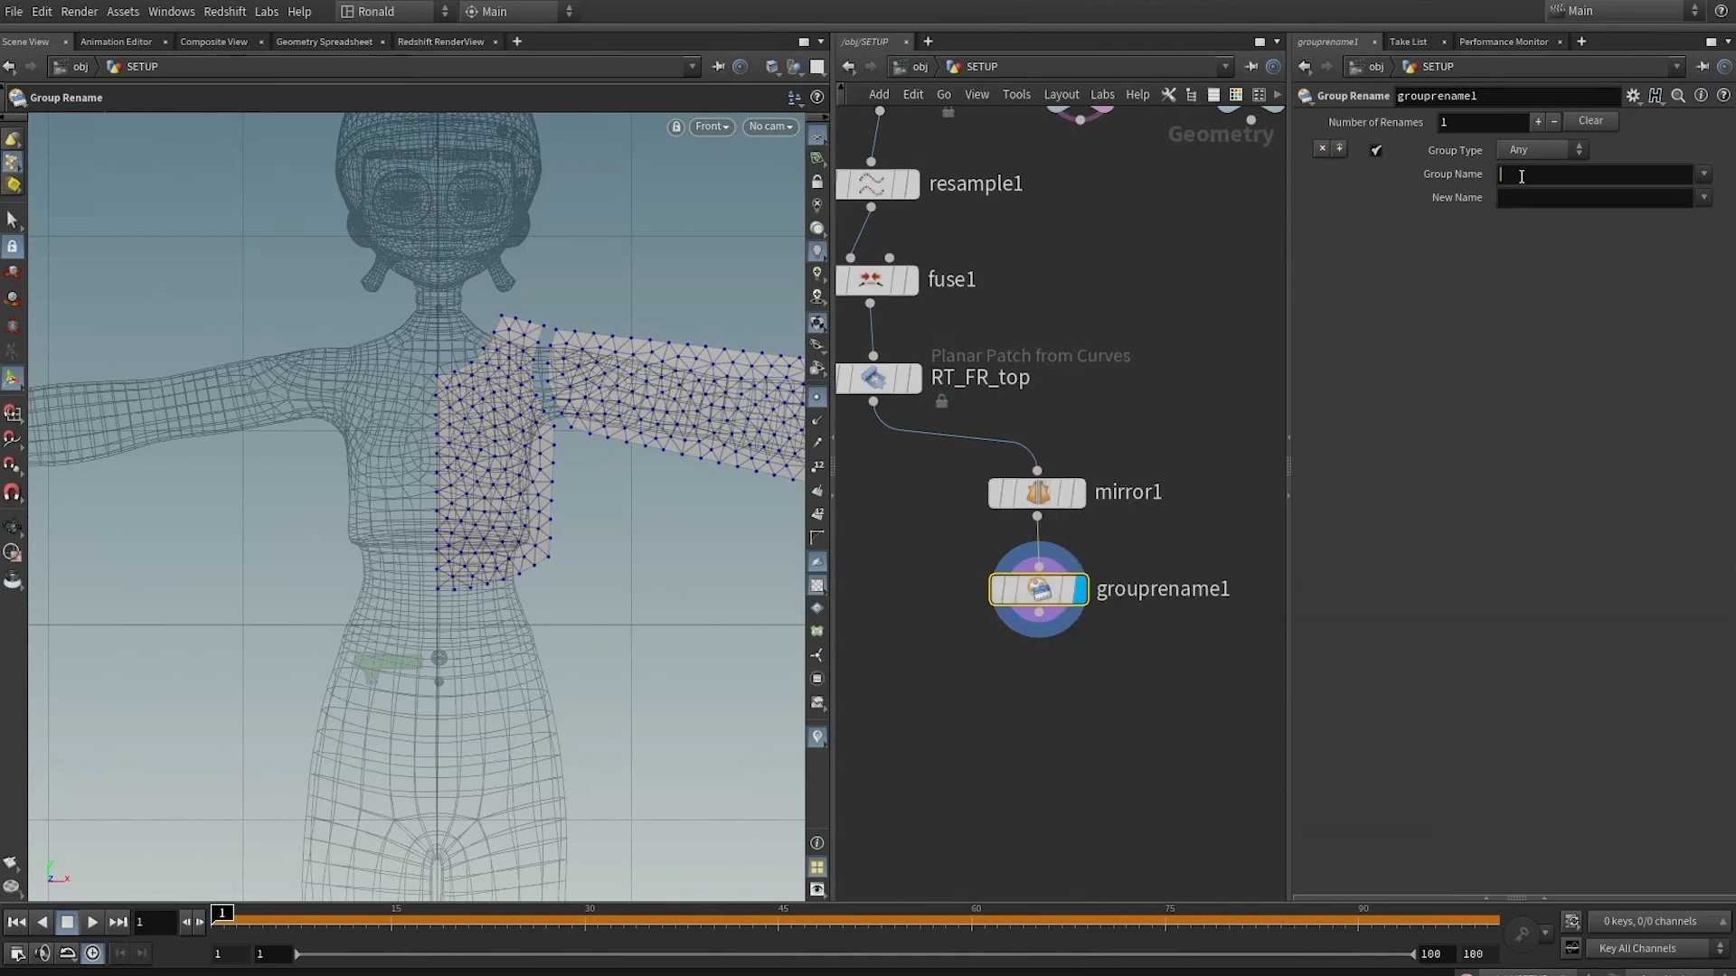
# Rename the mirrored groups from RT* to LF* and compare the group lists of the rename and patch nodes
pyautogui.click(1522, 177)
pyautogui.write('RT*')
pyautogui.press('Tab')
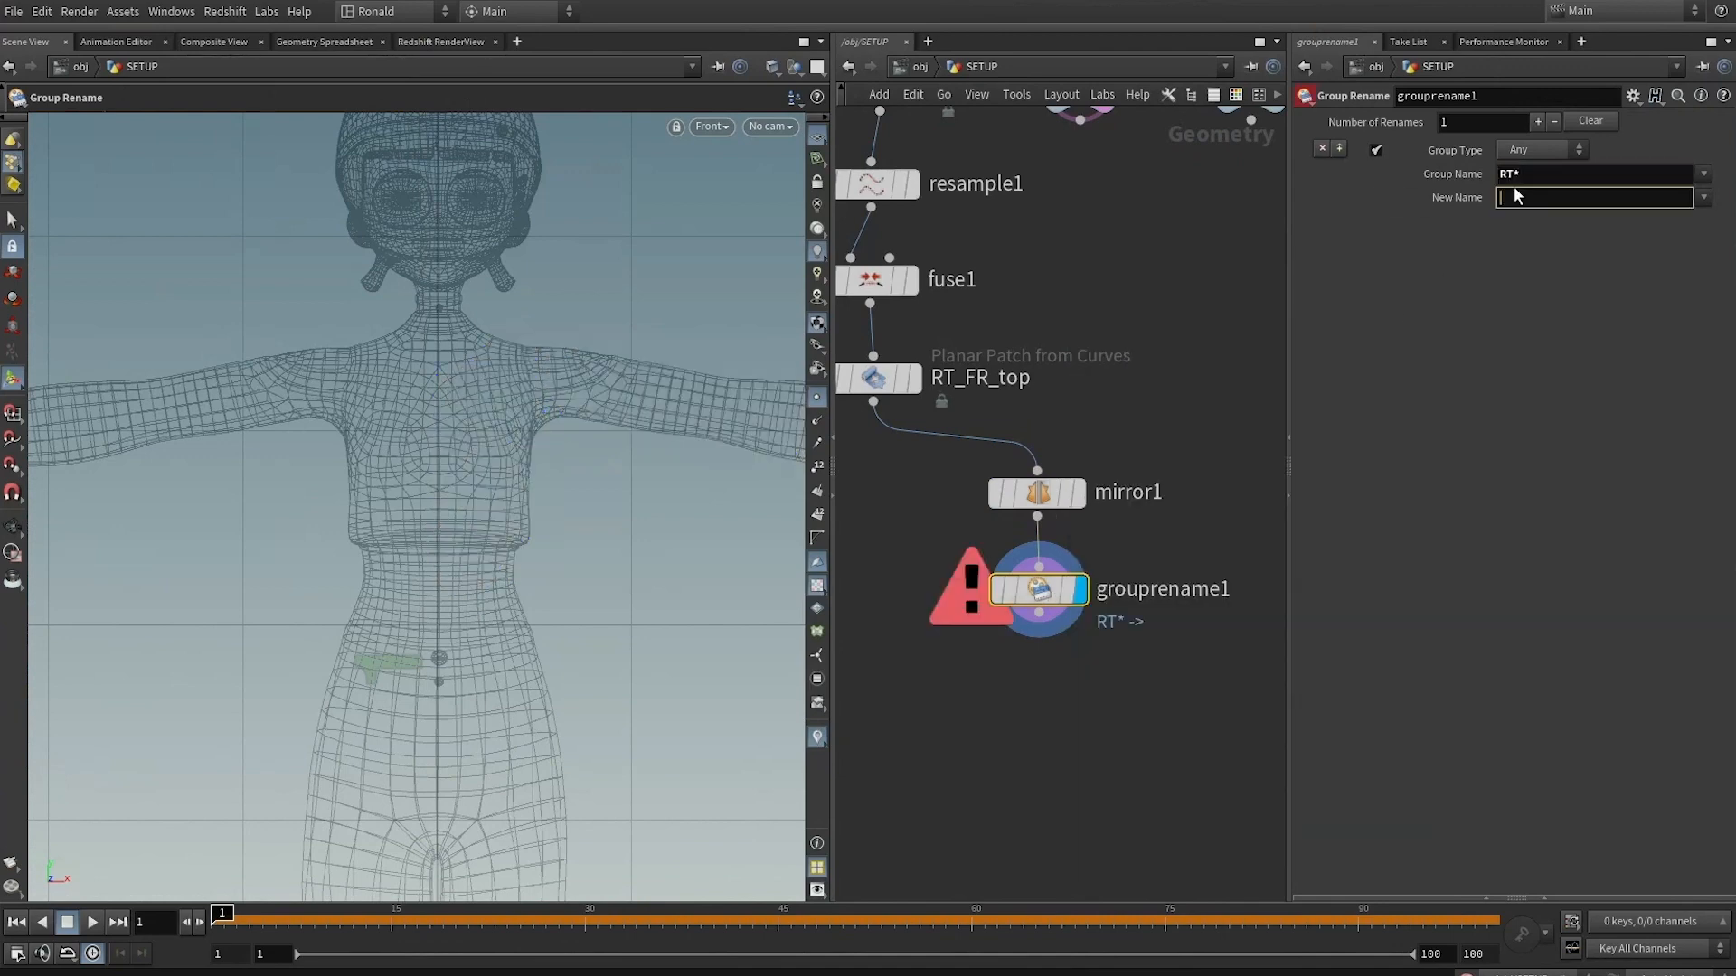
pyautogui.write('LF*')
pyautogui.press('Return')
pyautogui.moveTo(1061, 675); pyautogui.dragTo(1137, 609, button='middle')
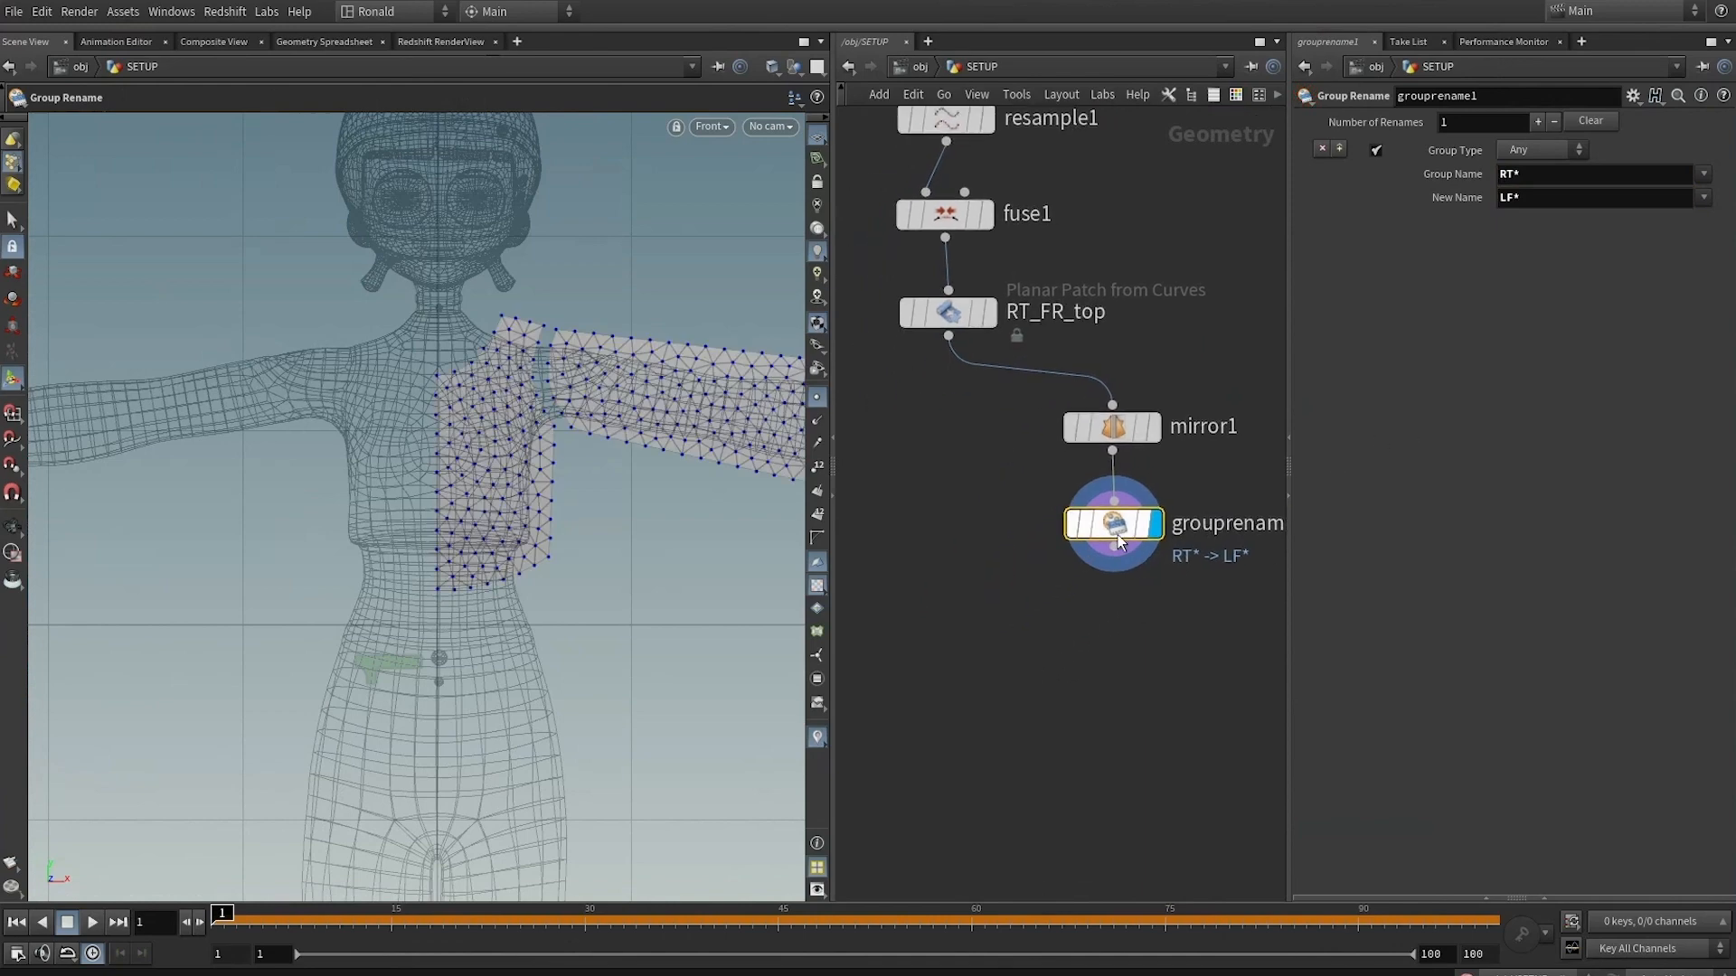
pyautogui.middleClick(1118, 532)
pyautogui.middleClick(967, 320)
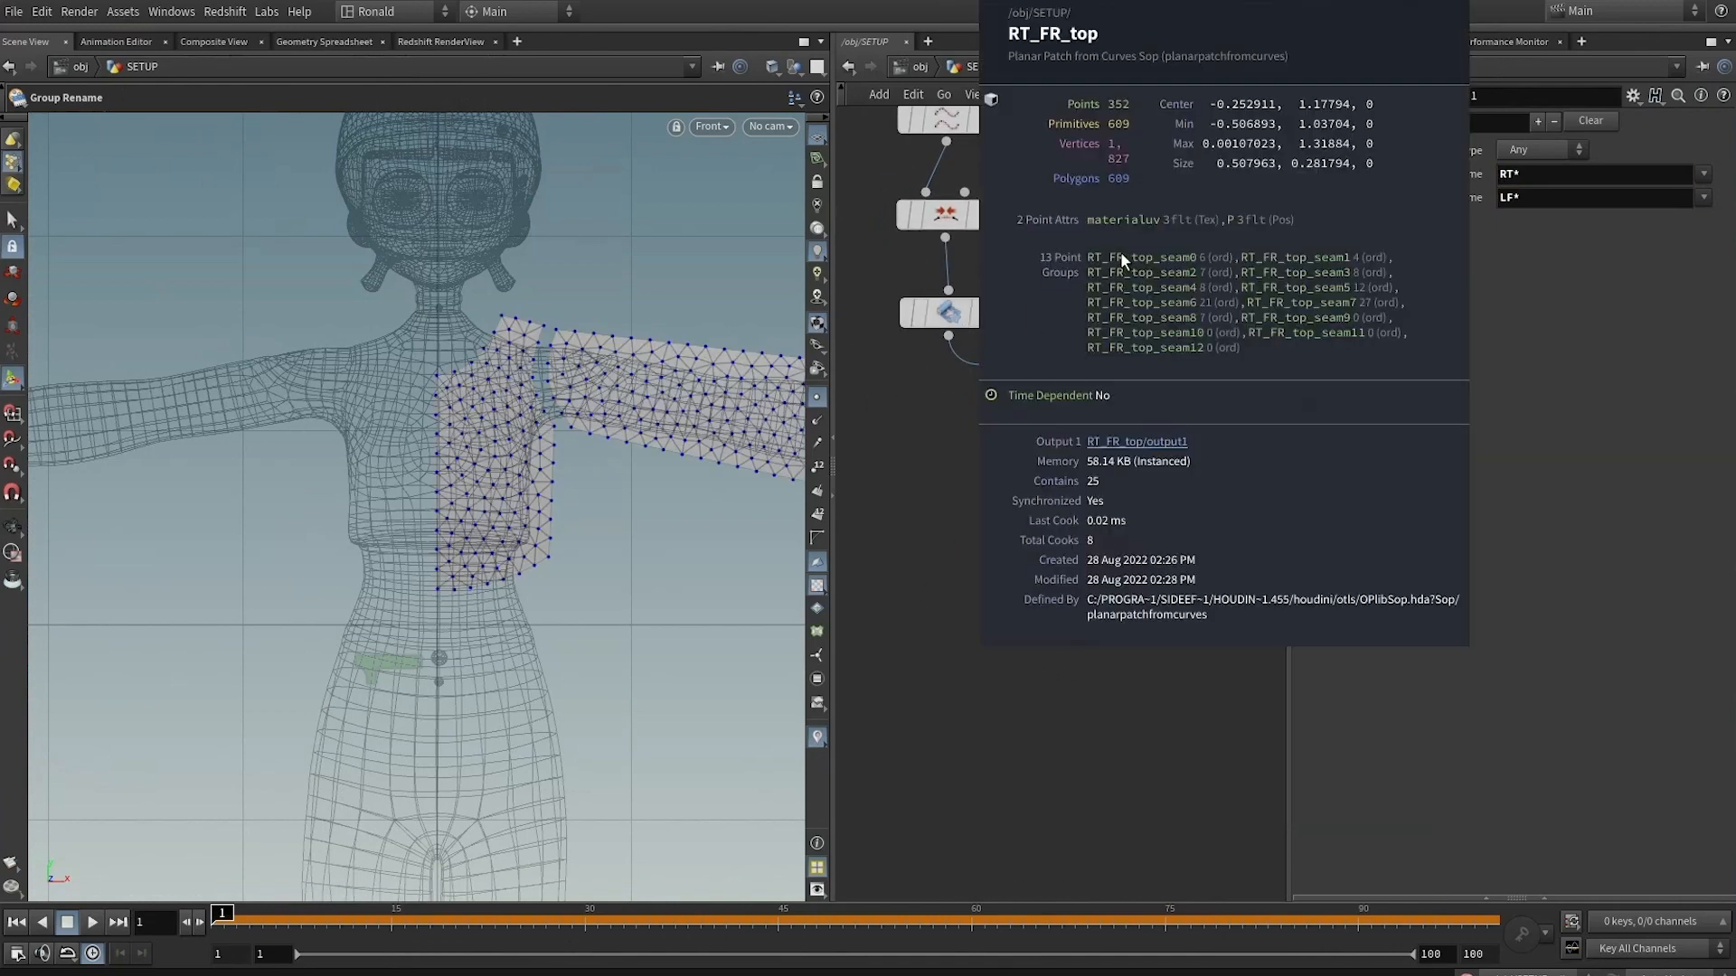
# Merge RT_FR_top with the Group Rename output and inspect the merged point groups
pyautogui.moveTo(884, 380); pyautogui.dragTo(946, 315)
pyautogui.keyDown('shift'); pyautogui.moveTo(1024, 487); pyautogui.dragTo(949, 604); pyautogui.keyUp('shift')
pyautogui.middleClick(948, 601)
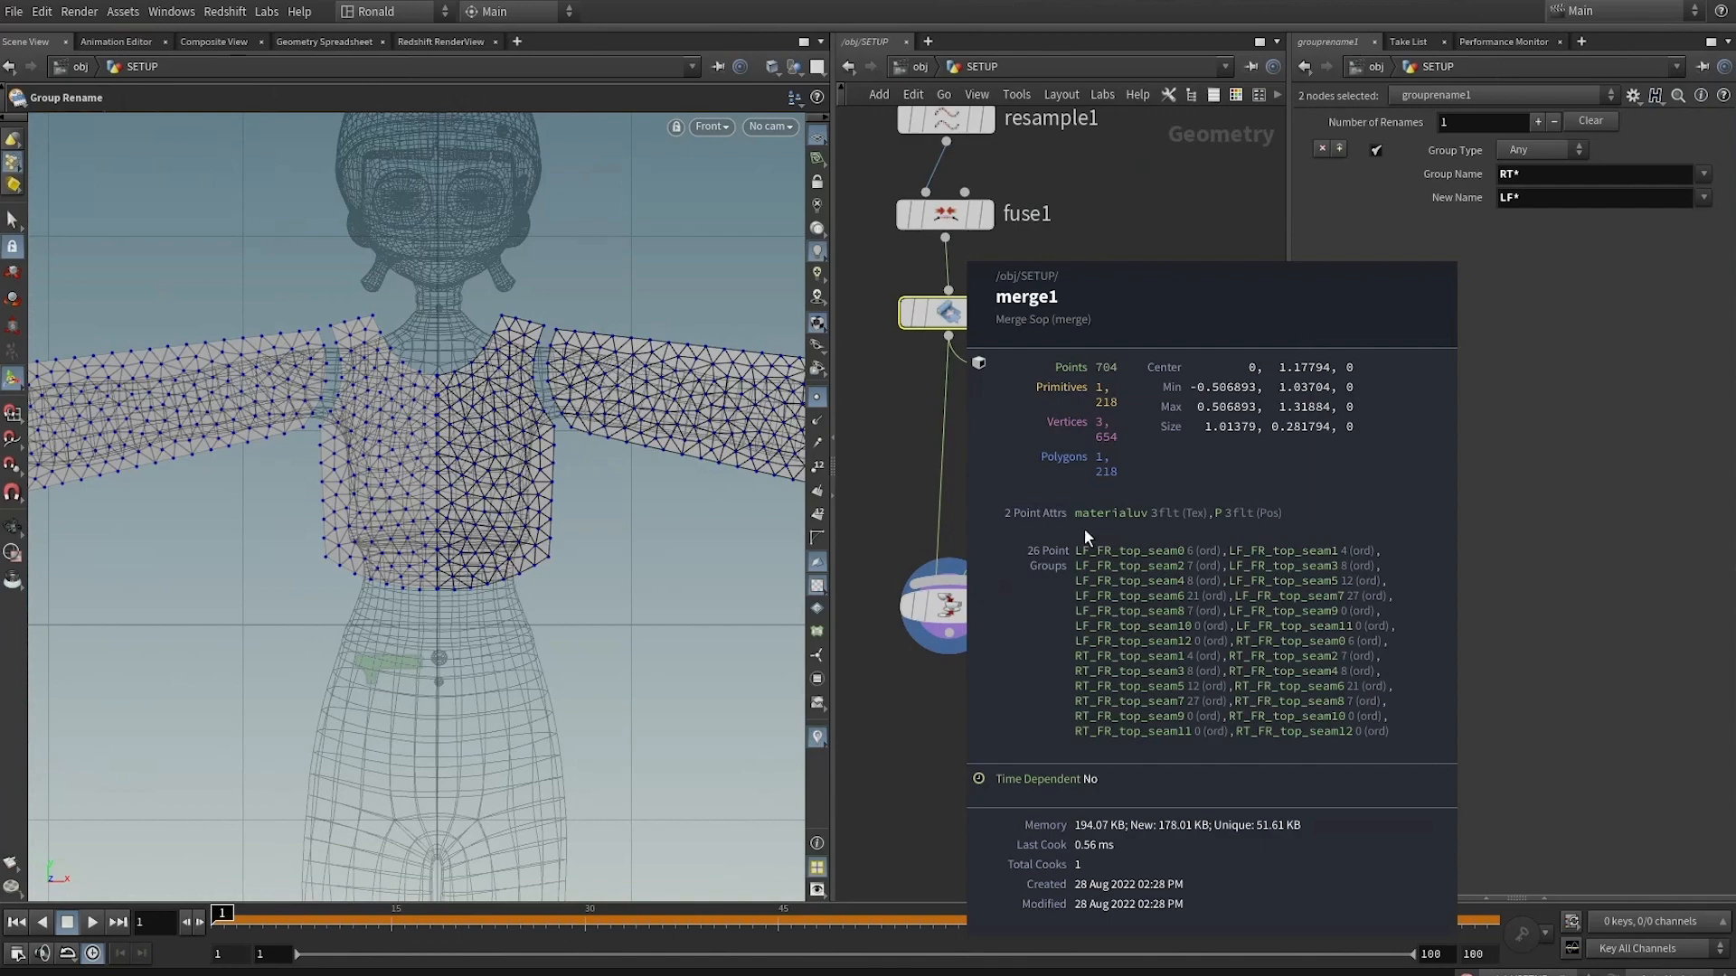
# Add a Transform node after the Merge node and display it in the perspective view
pyautogui.hotkey('space', '1')
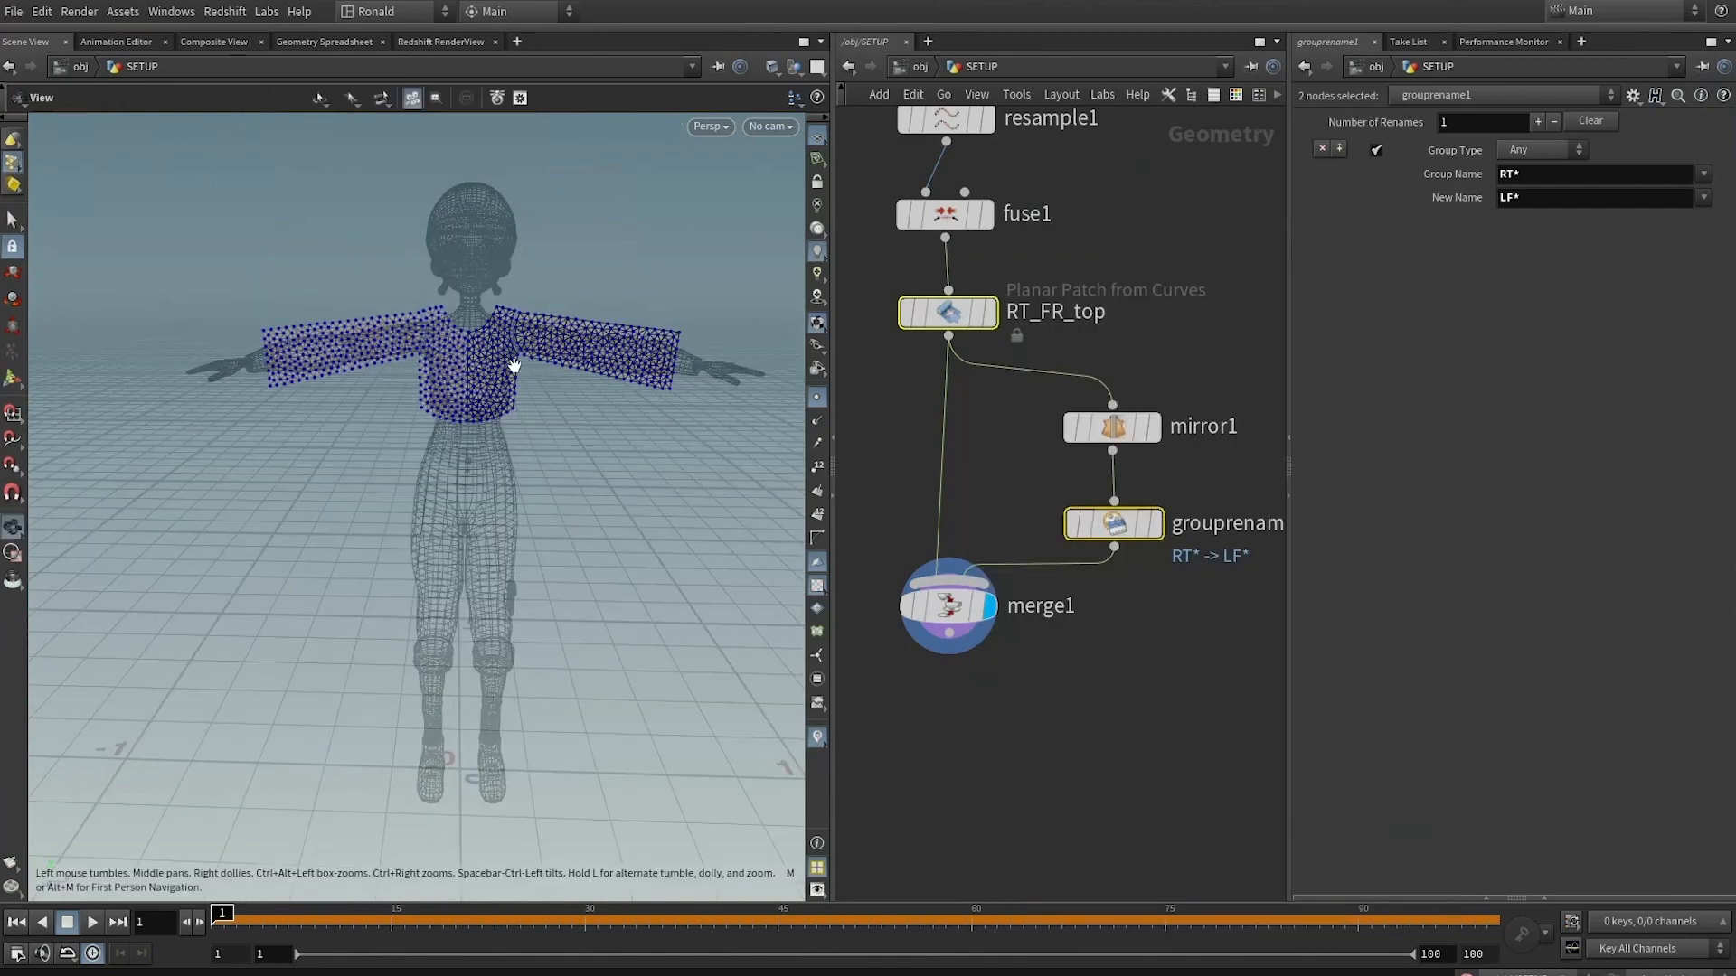
pyautogui.moveTo(512, 364); pyautogui.dragTo(645, 429)
pyautogui.click(948, 635)
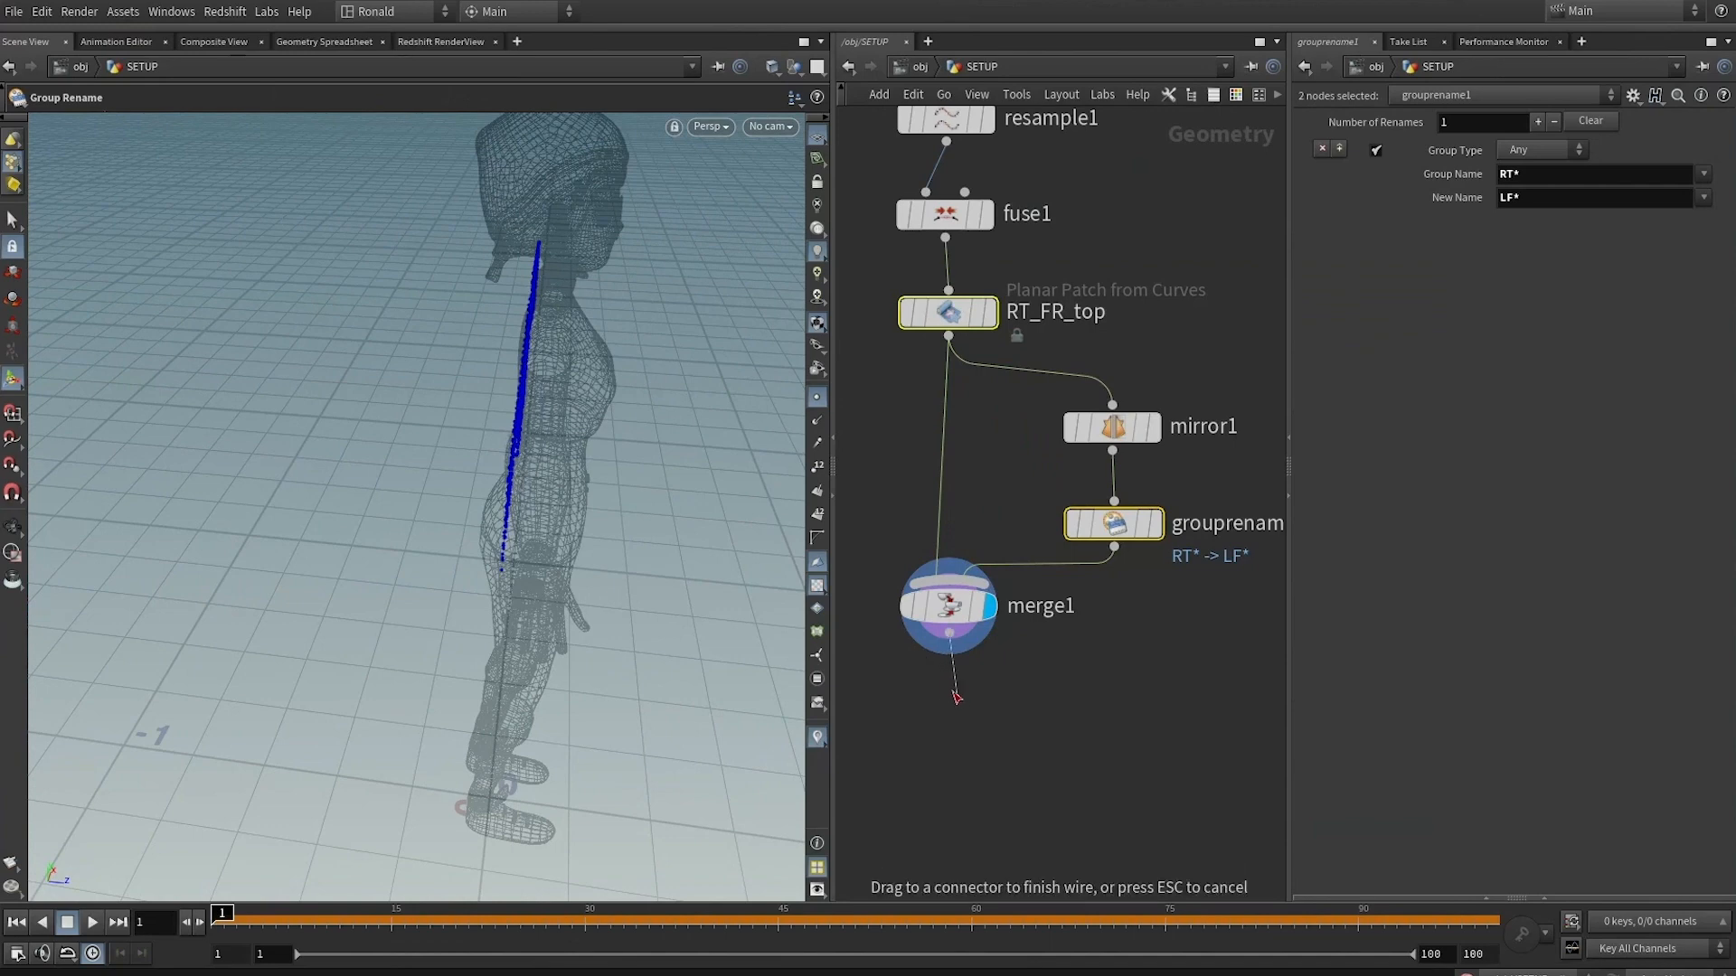
pyautogui.press('Tab')
pyautogui.write('tra')
pyautogui.click(1184, 71)
pyautogui.click(956, 703)
pyautogui.click(998, 703)
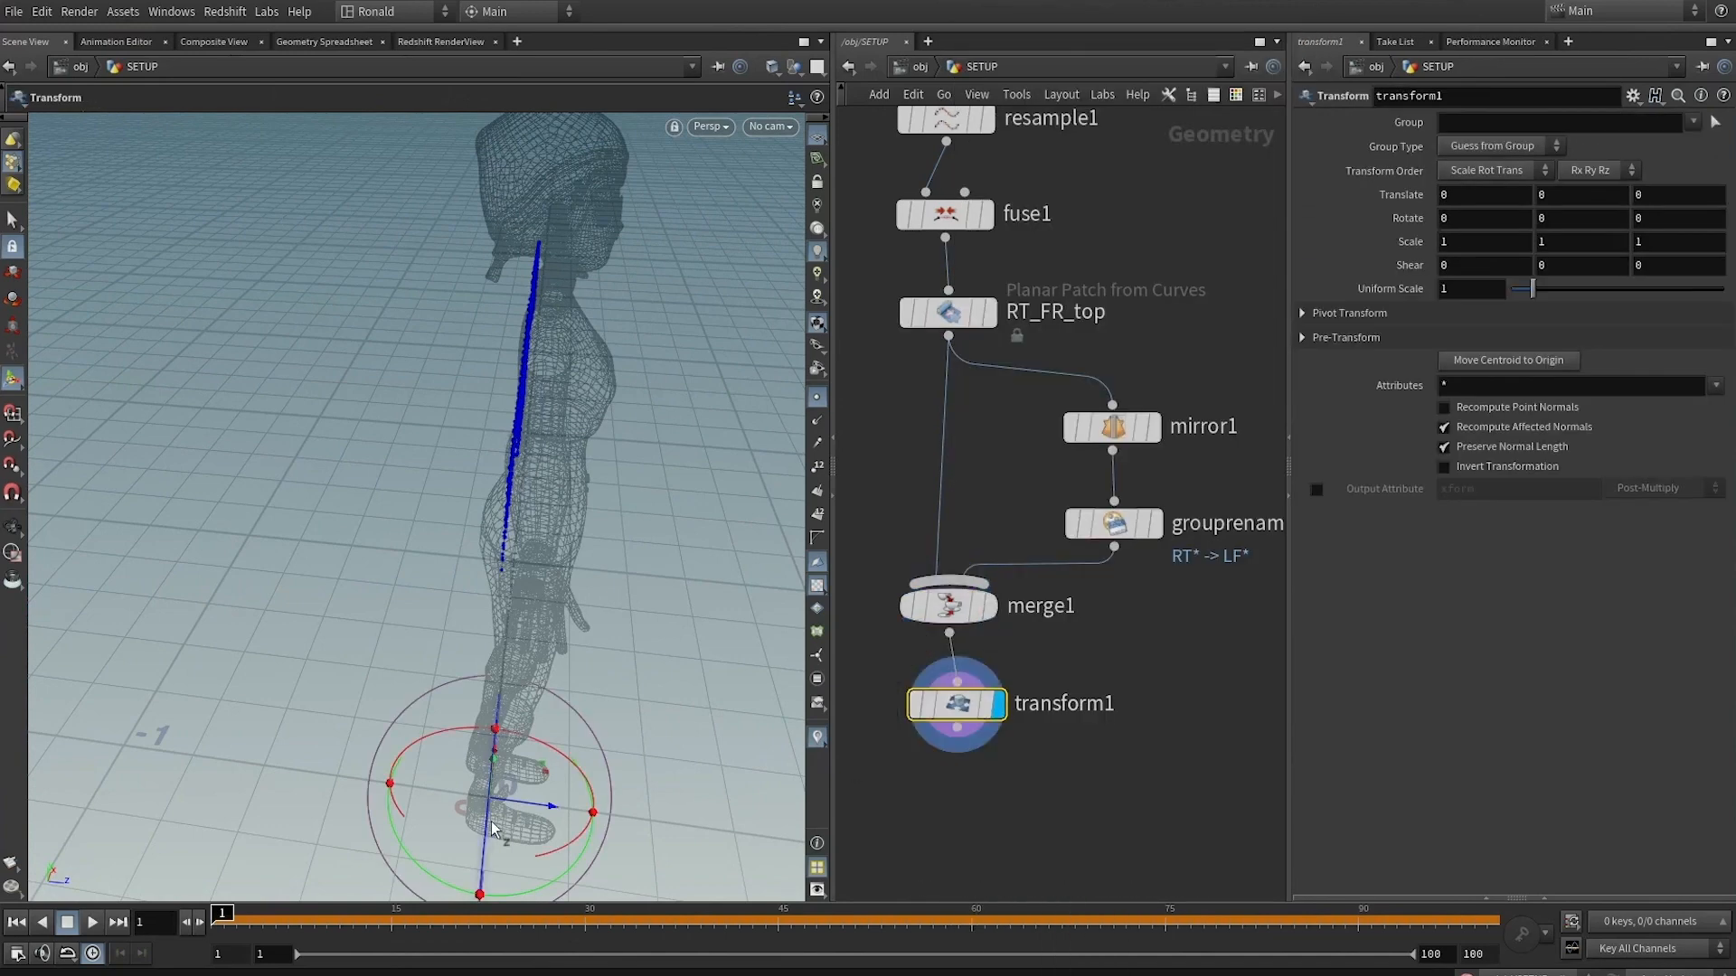
# Move the merged garment patches forward along Z until they sit in front of the character's chest
pyautogui.moveTo(544, 810); pyautogui.dragTo(612, 810)
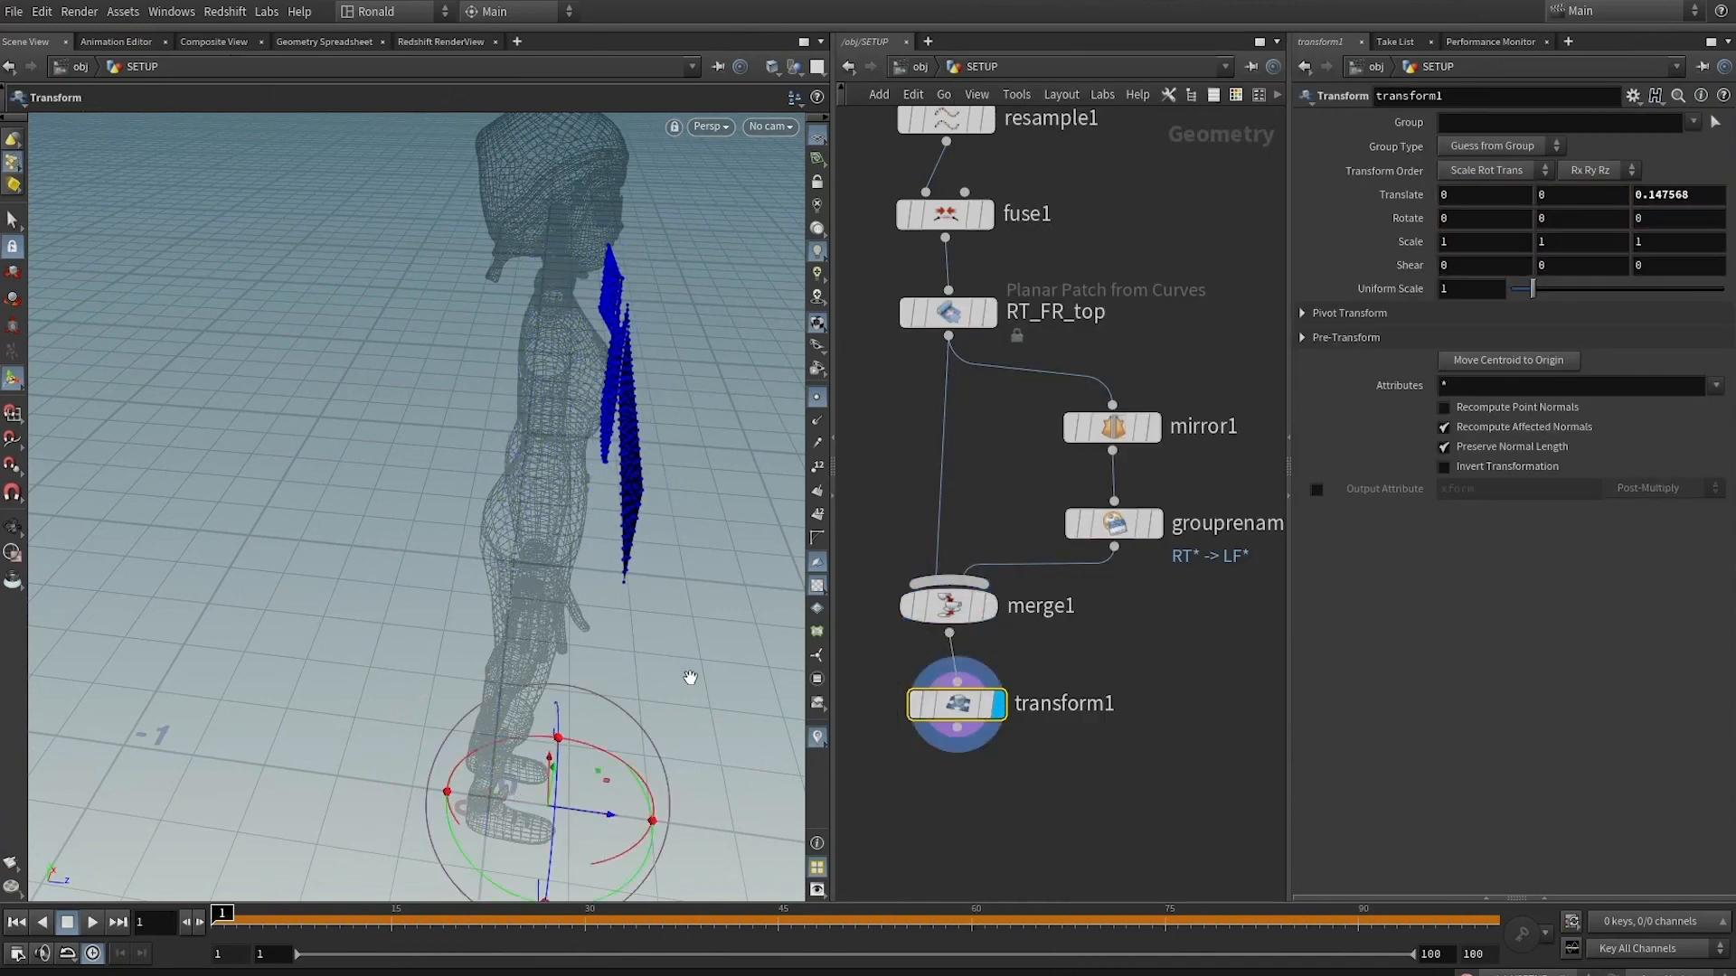
pyautogui.keyDown('alt'); pyautogui.moveTo(690, 674); pyautogui.dragTo(691, 635); pyautogui.keyUp('alt')
pyautogui.moveTo(619, 832); pyautogui.dragTo(638, 835)
# Duplicate the Mirror and Group Rename nodes and connect the copies after the Transform node
pyautogui.moveTo(1085, 660); pyautogui.dragTo(1045, 522, button='middle')
pyautogui.moveTo(1053, 263); pyautogui.dragTo(1157, 479)
pyautogui.keyDown('alt'); pyautogui.moveTo(1076, 386); pyautogui.dragTo(1095, 785); pyautogui.keyUp('alt')
pyautogui.click(1093, 665)
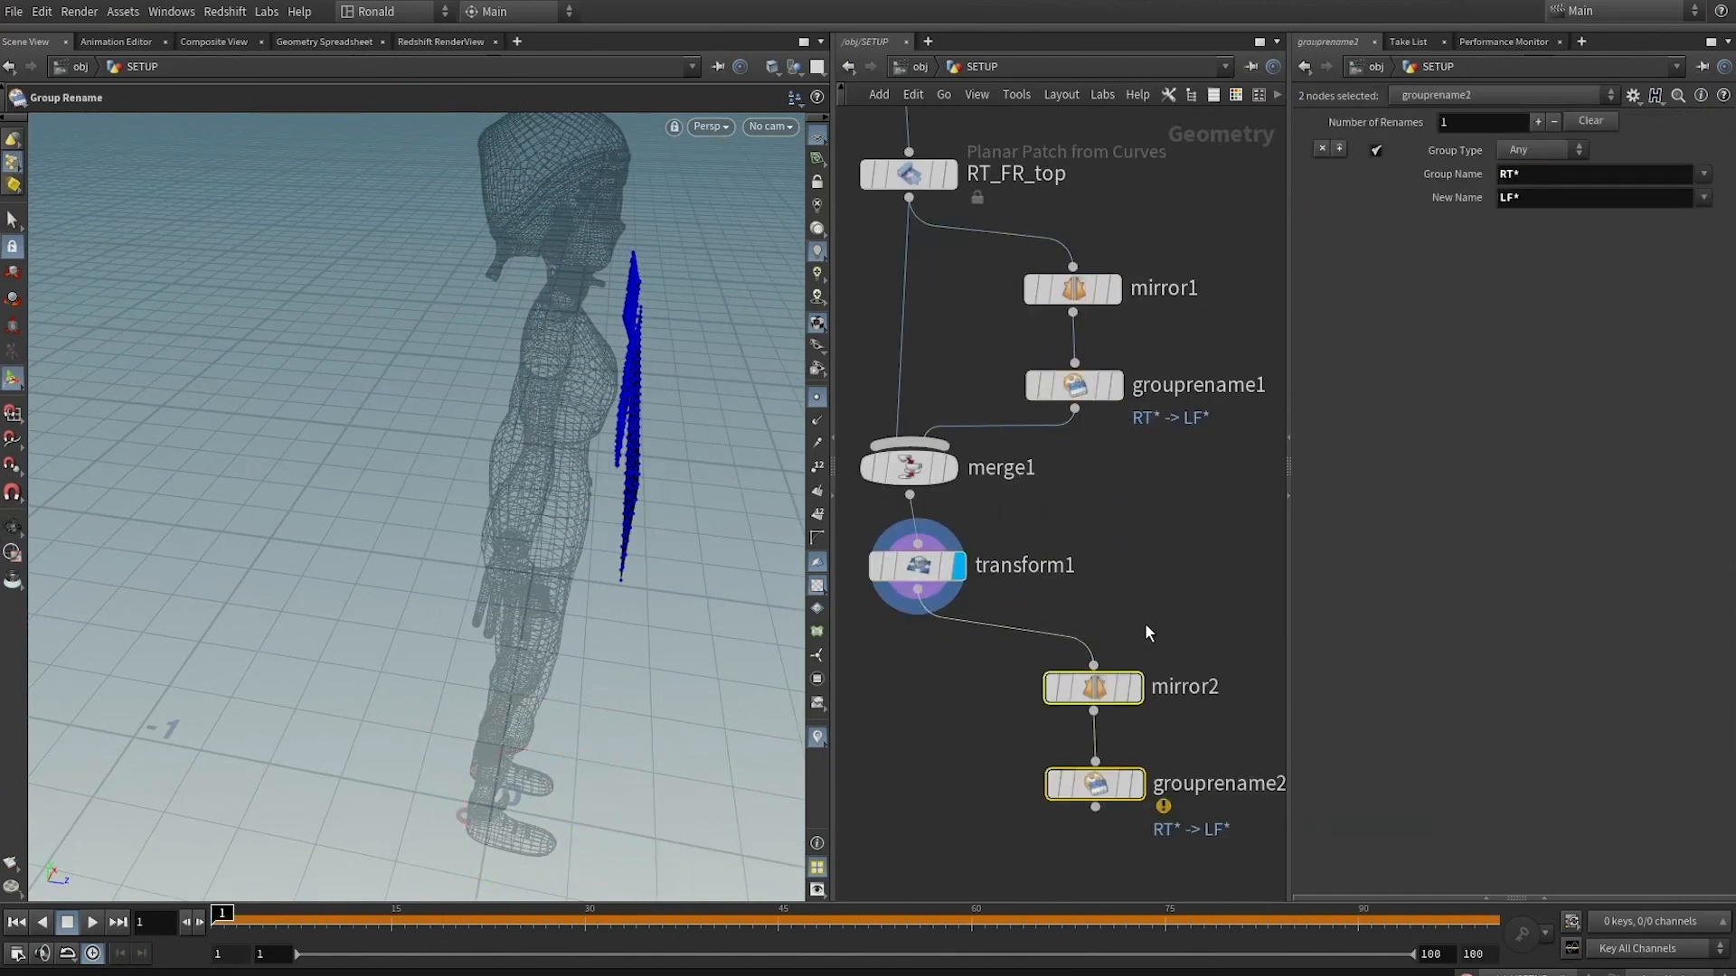
pyautogui.moveTo(1190, 236); pyautogui.dragTo(1142, 571)
pyautogui.moveTo(1159, 707); pyautogui.dragTo(1074, 557, button='middle')
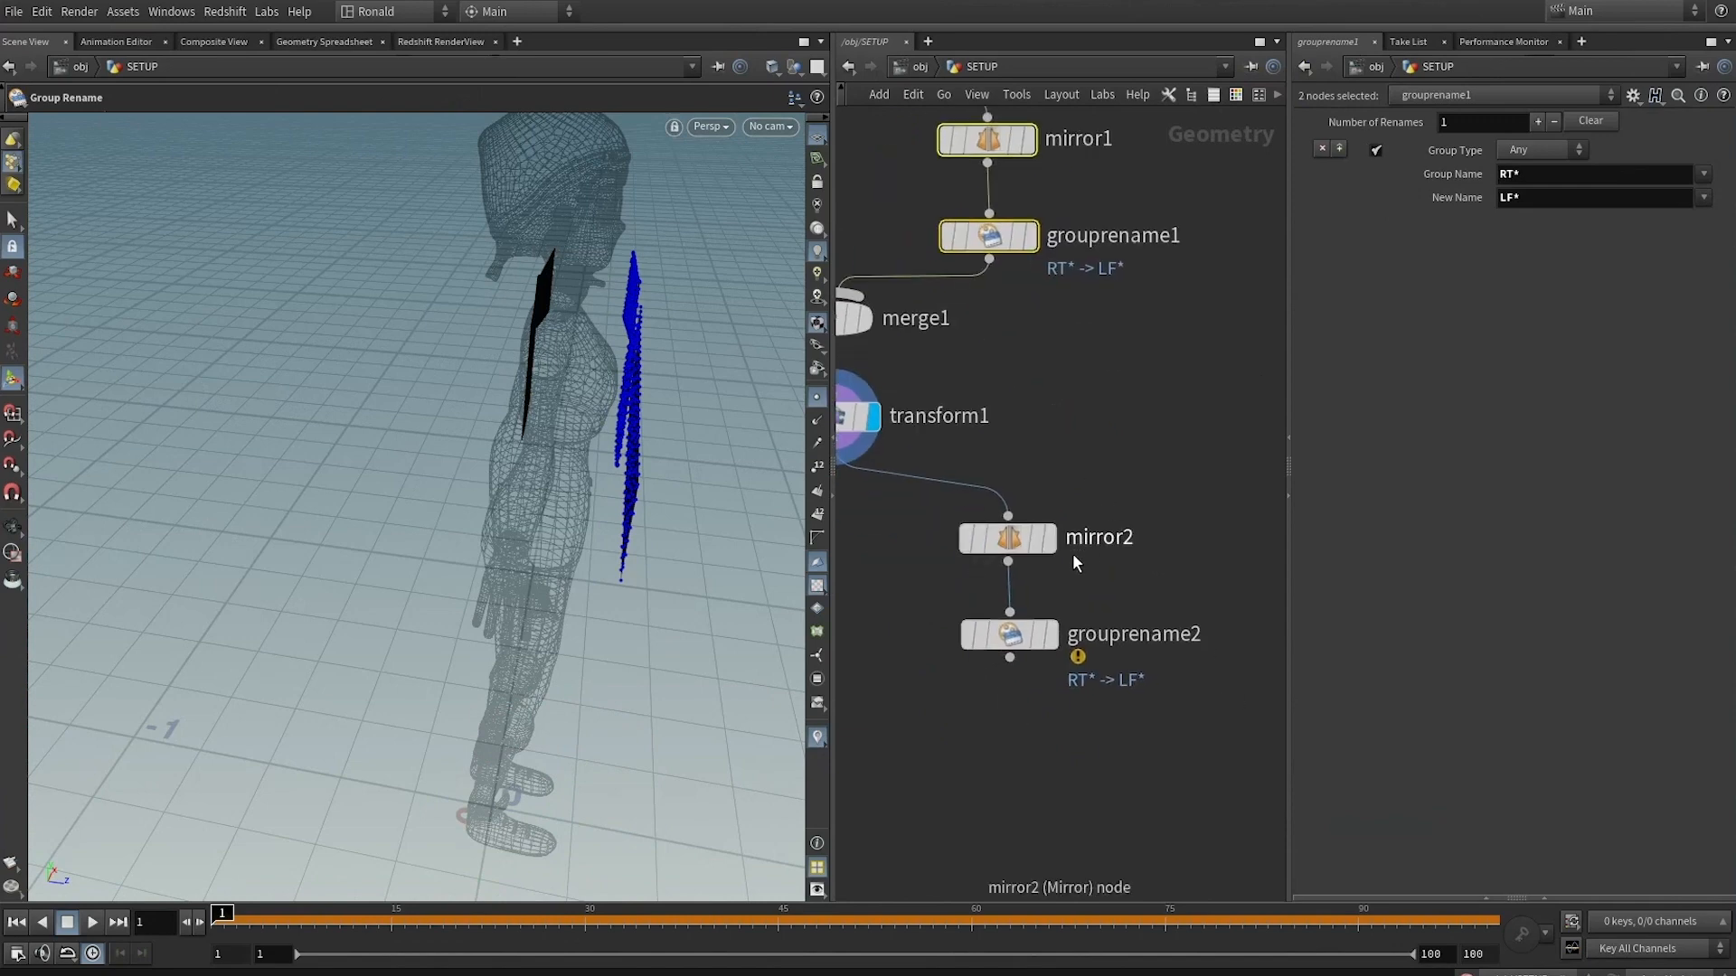
# Display the copied Mirror node and set its direction to 0, 0, -1 to mirror the patches behind the character
pyautogui.click(1050, 539)
pyautogui.click(1011, 536)
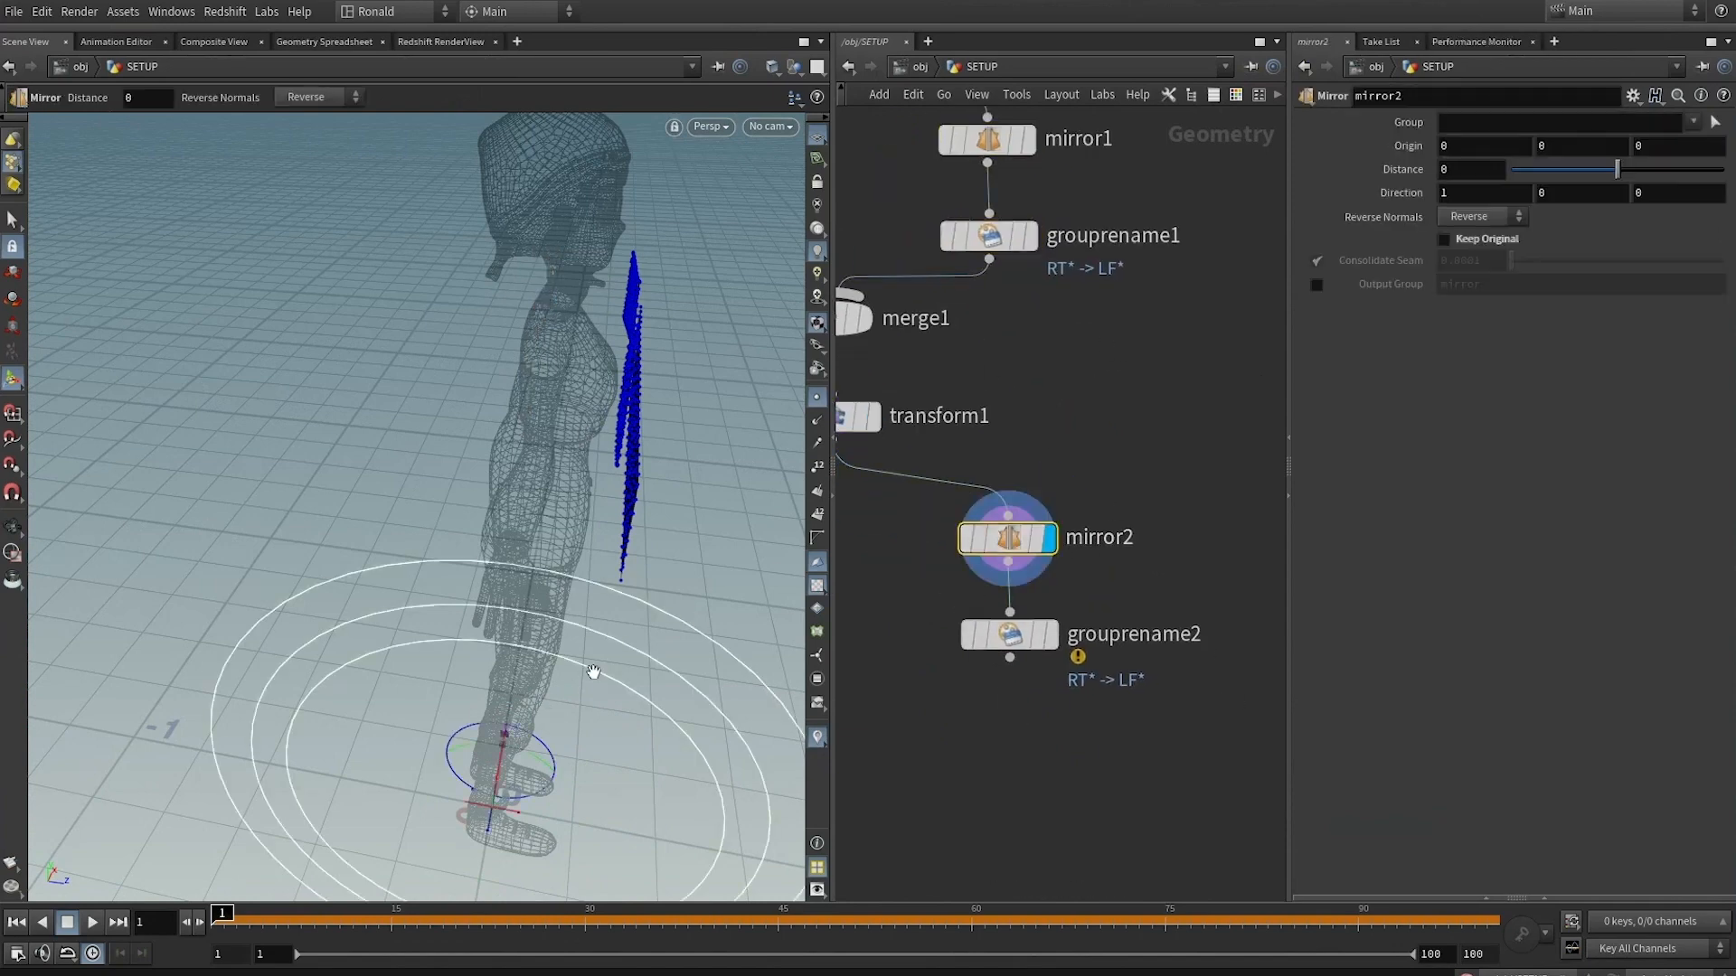
pyautogui.moveTo(593, 672); pyautogui.dragTo(488, 664)
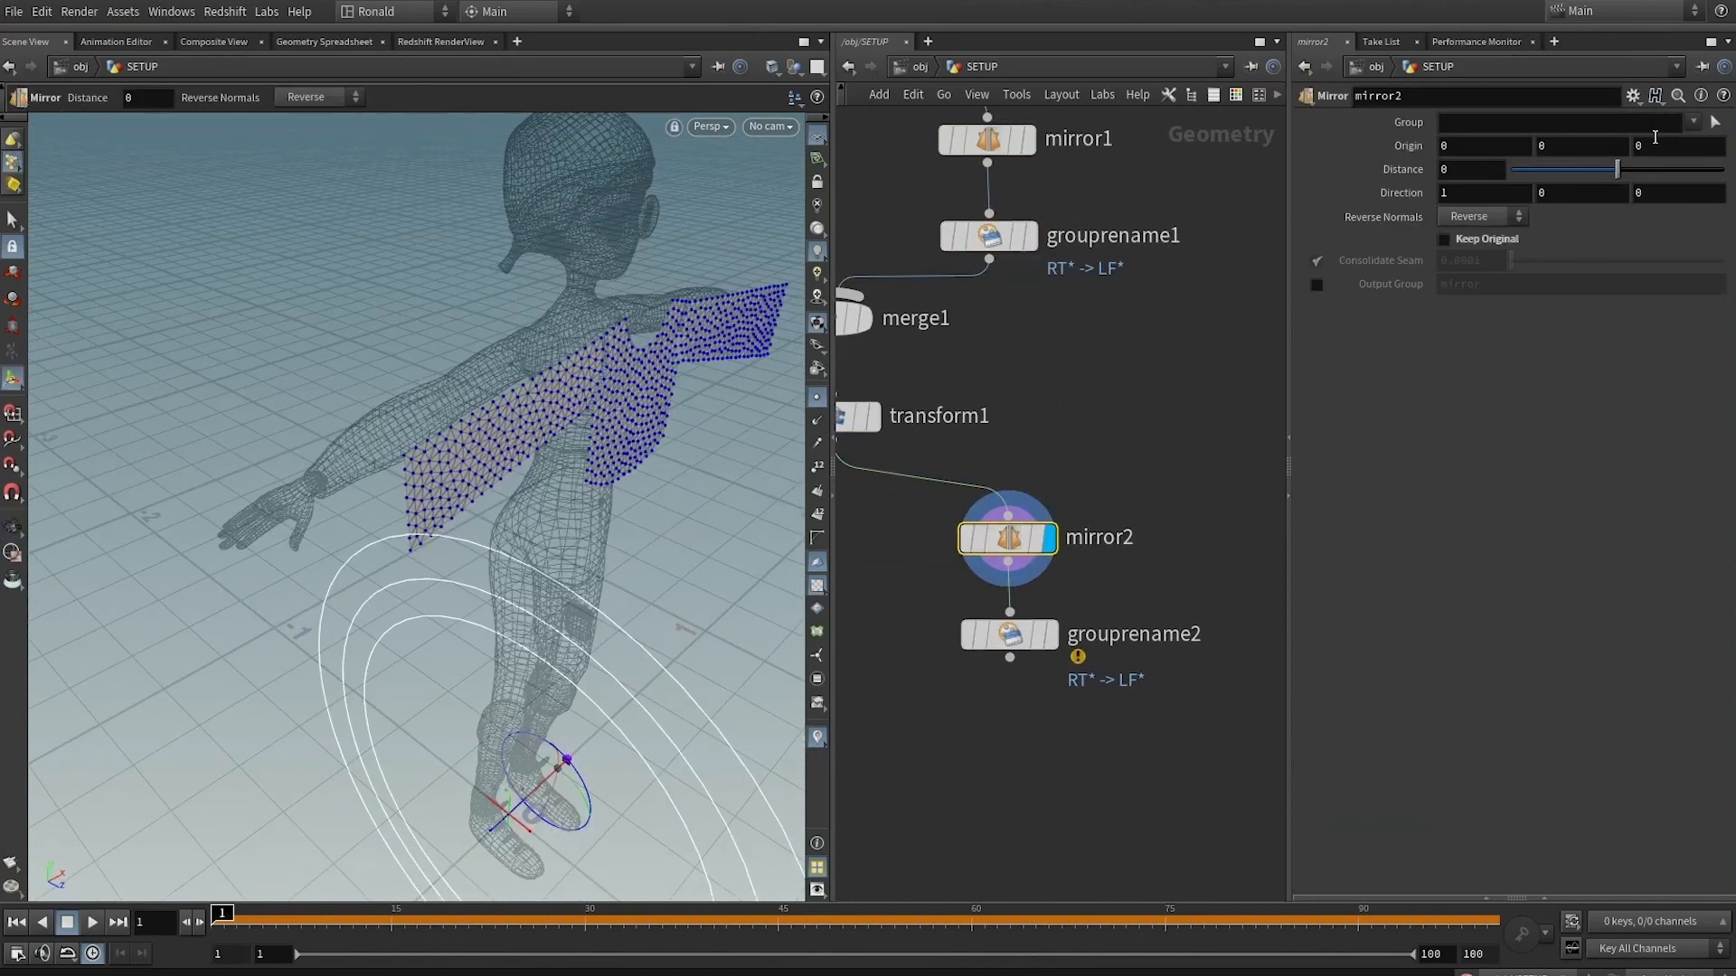
pyautogui.write('0')
pyautogui.press('Tab')
pyautogui.press('Tab')
pyautogui.write('-')
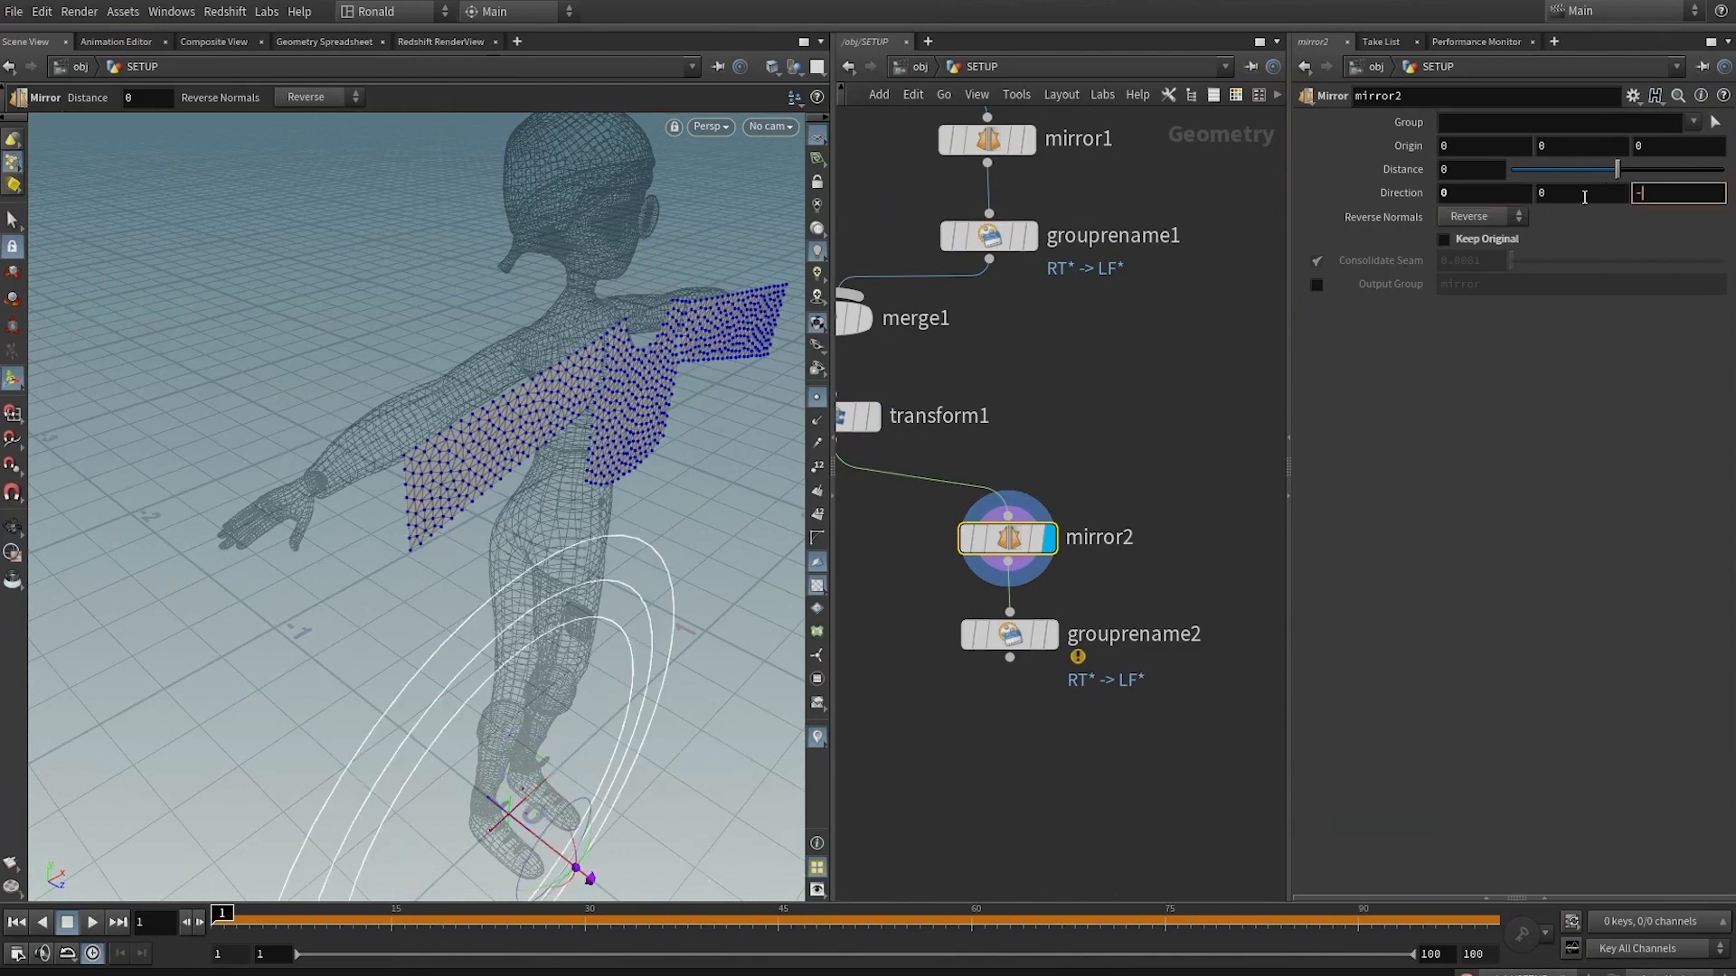
pyautogui.write('1')
pyautogui.press('Return')
pyautogui.keyDown('alt'); pyautogui.moveTo(597, 361); pyautogui.dragTo(690, 342); pyautogui.keyUp('alt')
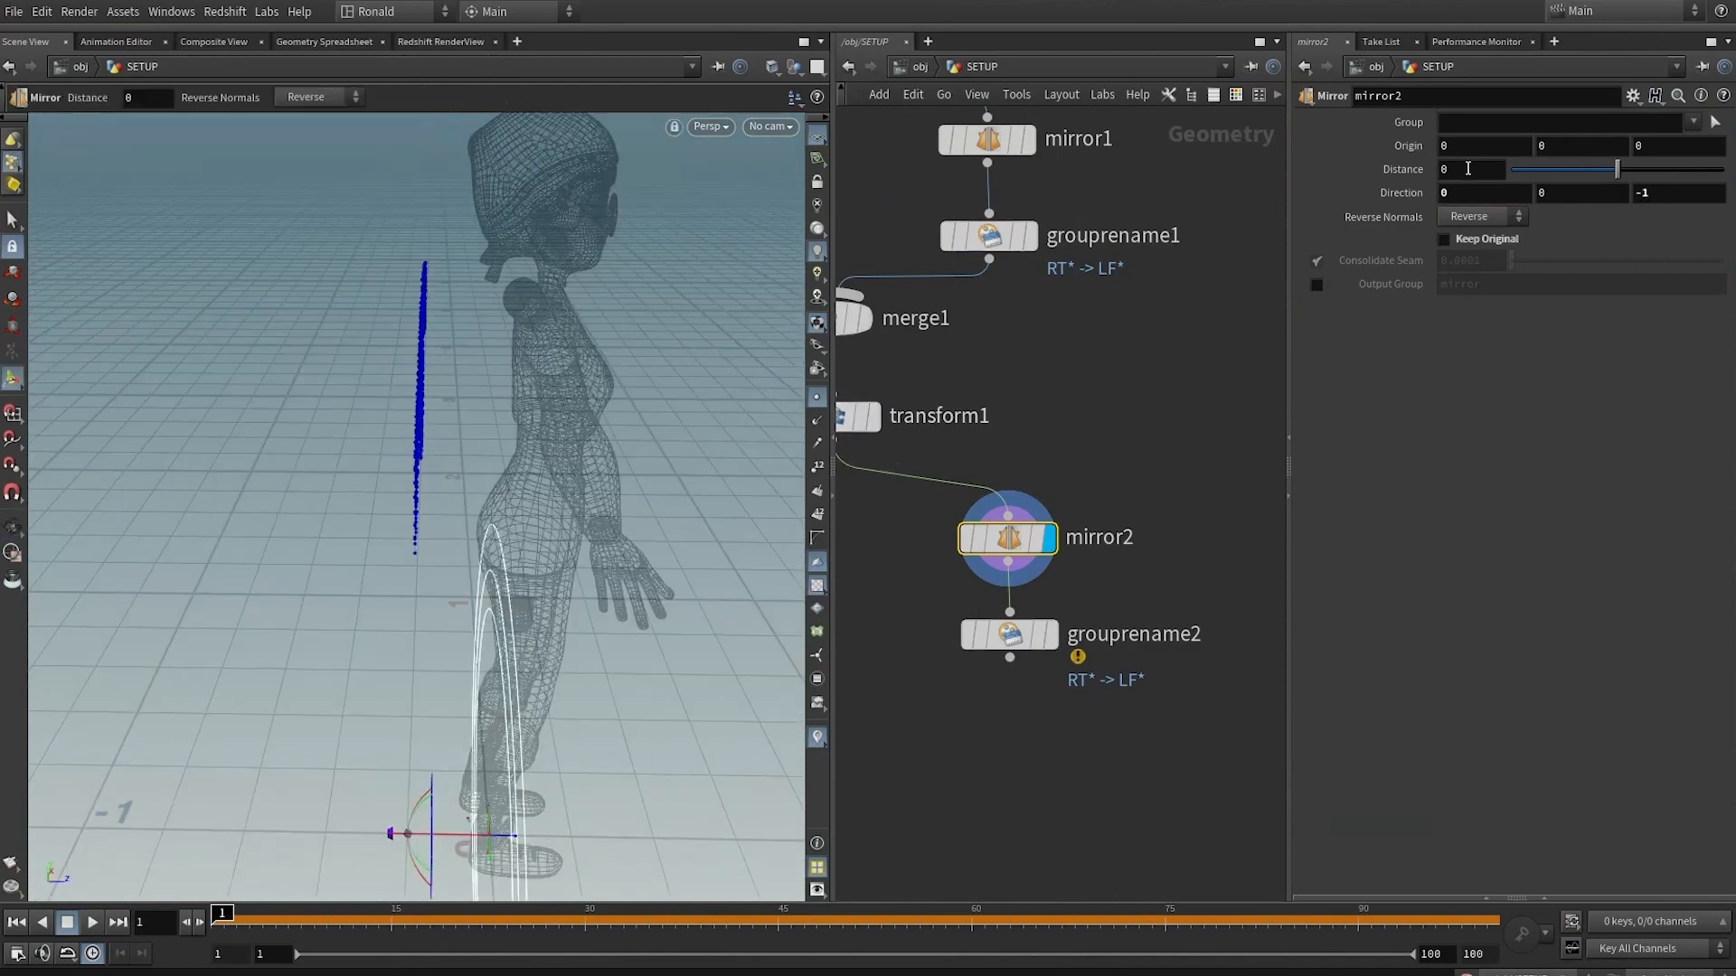
# Set the copied Mirror node's distance to -0.07 to bring the back patches close to the character's back
pyautogui.moveTo(1467, 168); pyautogui.dragTo(1420, 191, button='middle')
pyautogui.moveTo(690, 302); pyautogui.dragTo(649, 281)
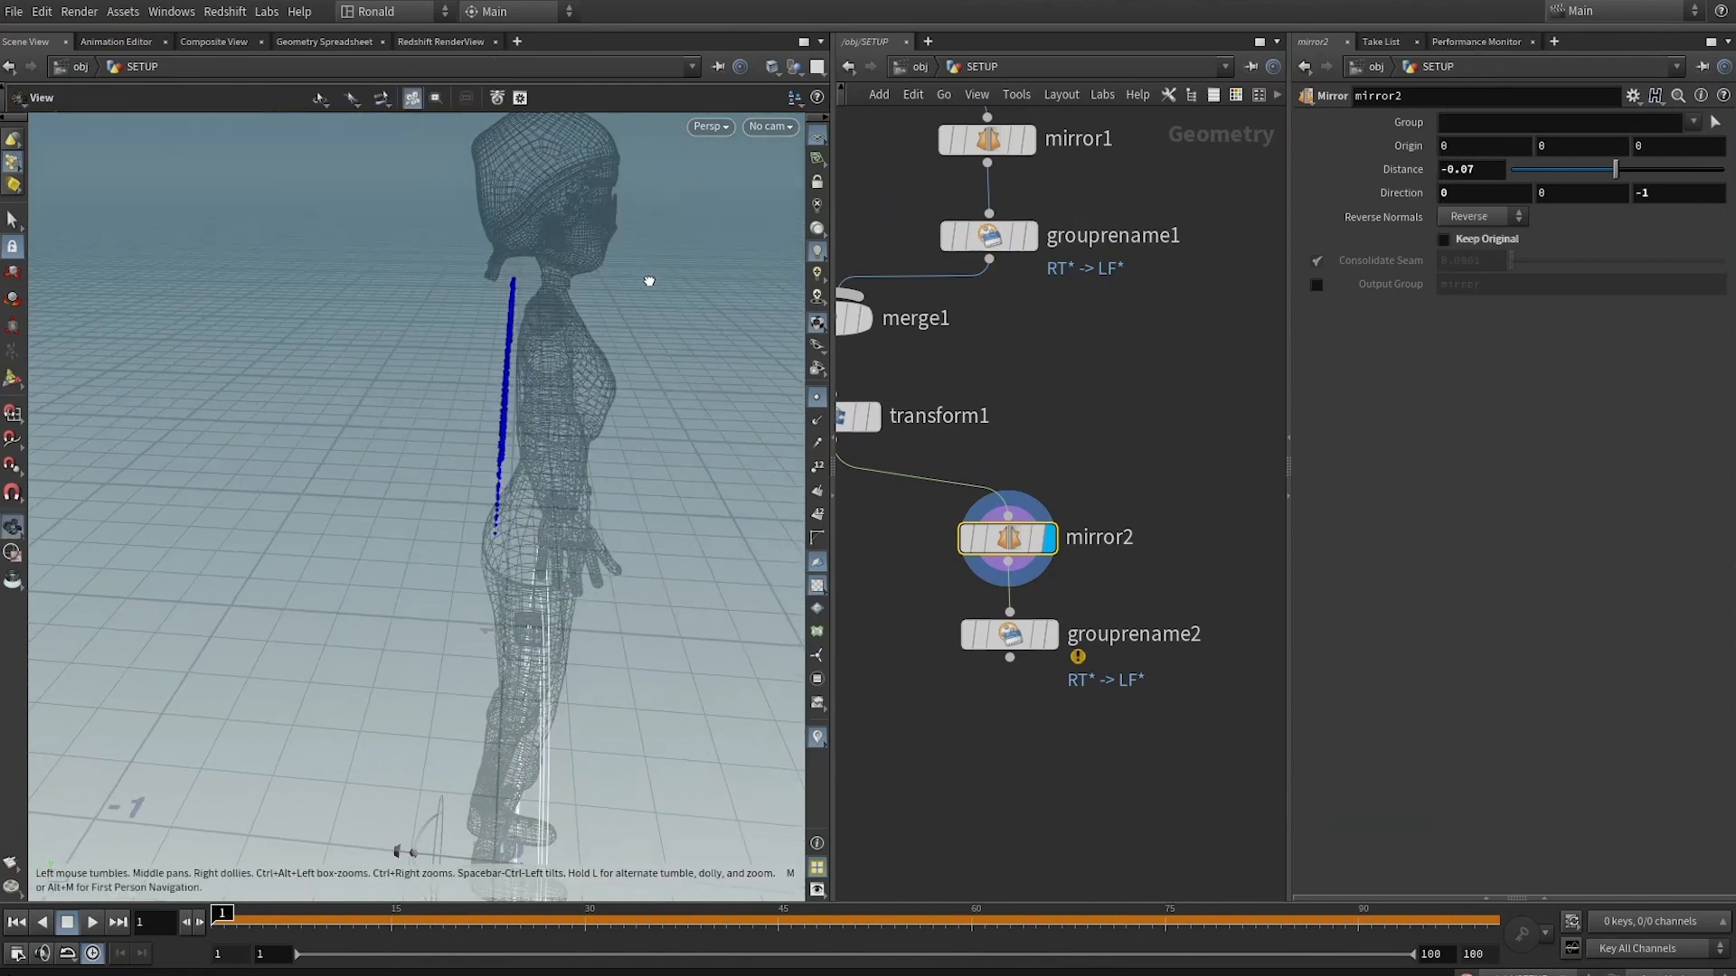
pyautogui.press('Return')
# Display the copied Group Rename node and set it to rename groups matching FR* to BK*
pyautogui.click(1050, 636)
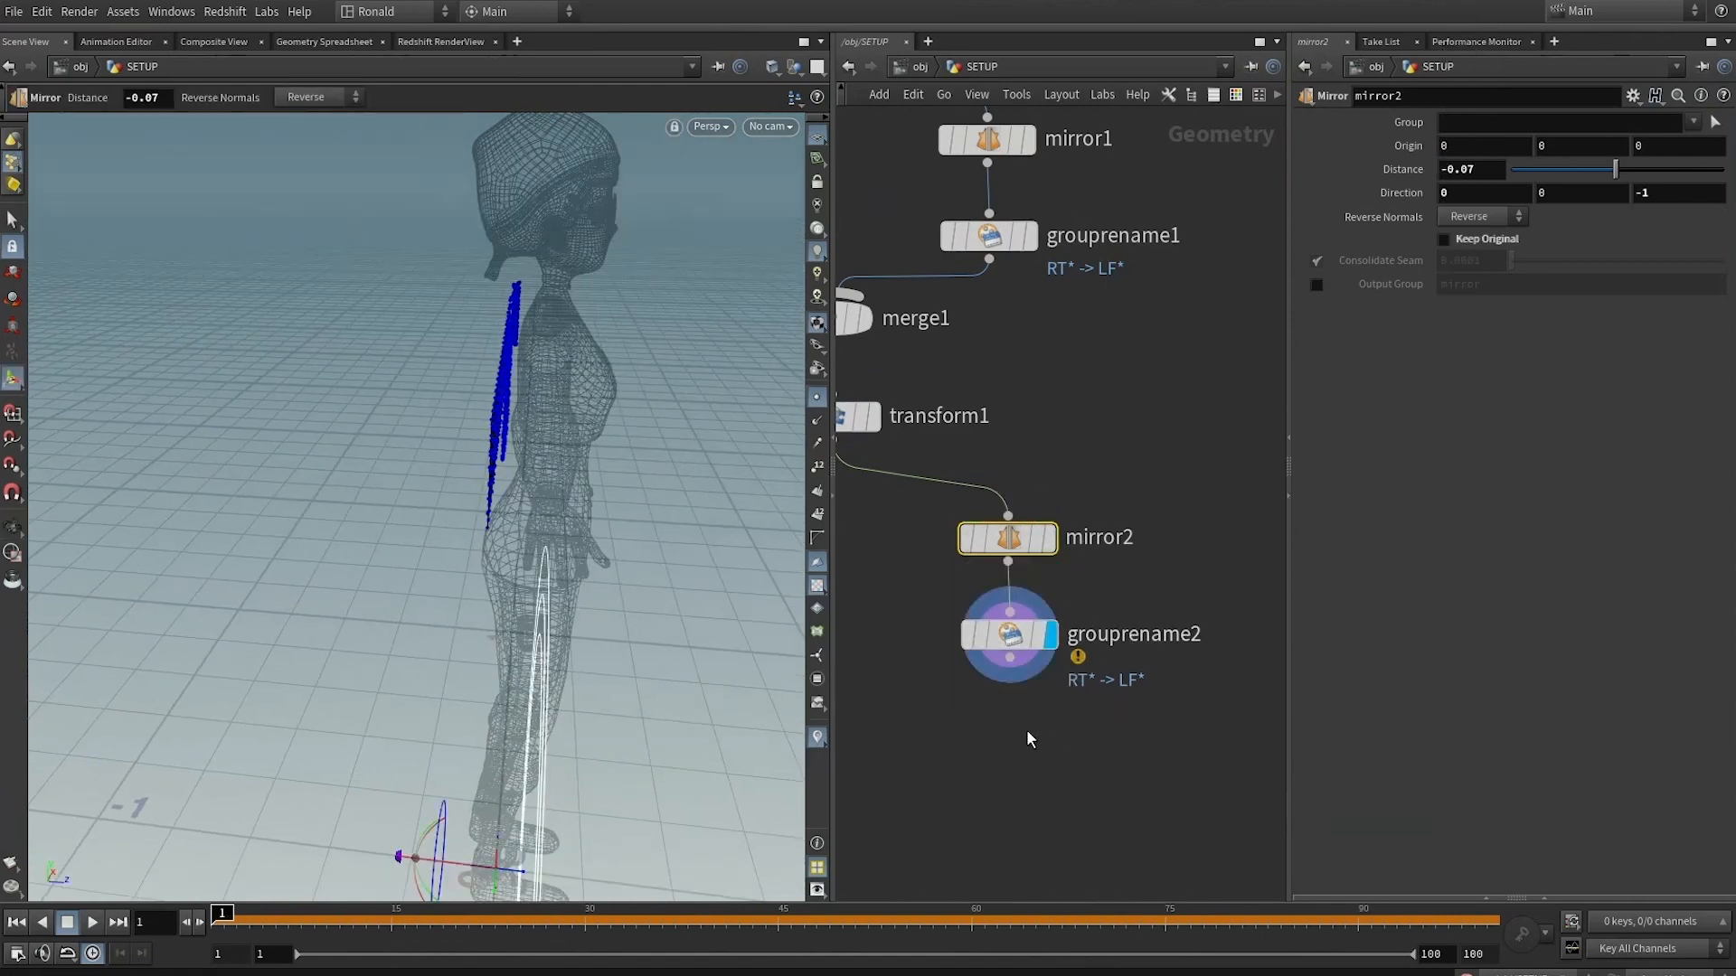
pyautogui.moveTo(1027, 731); pyautogui.dragTo(1064, 666, button='middle')
pyautogui.click(1033, 571)
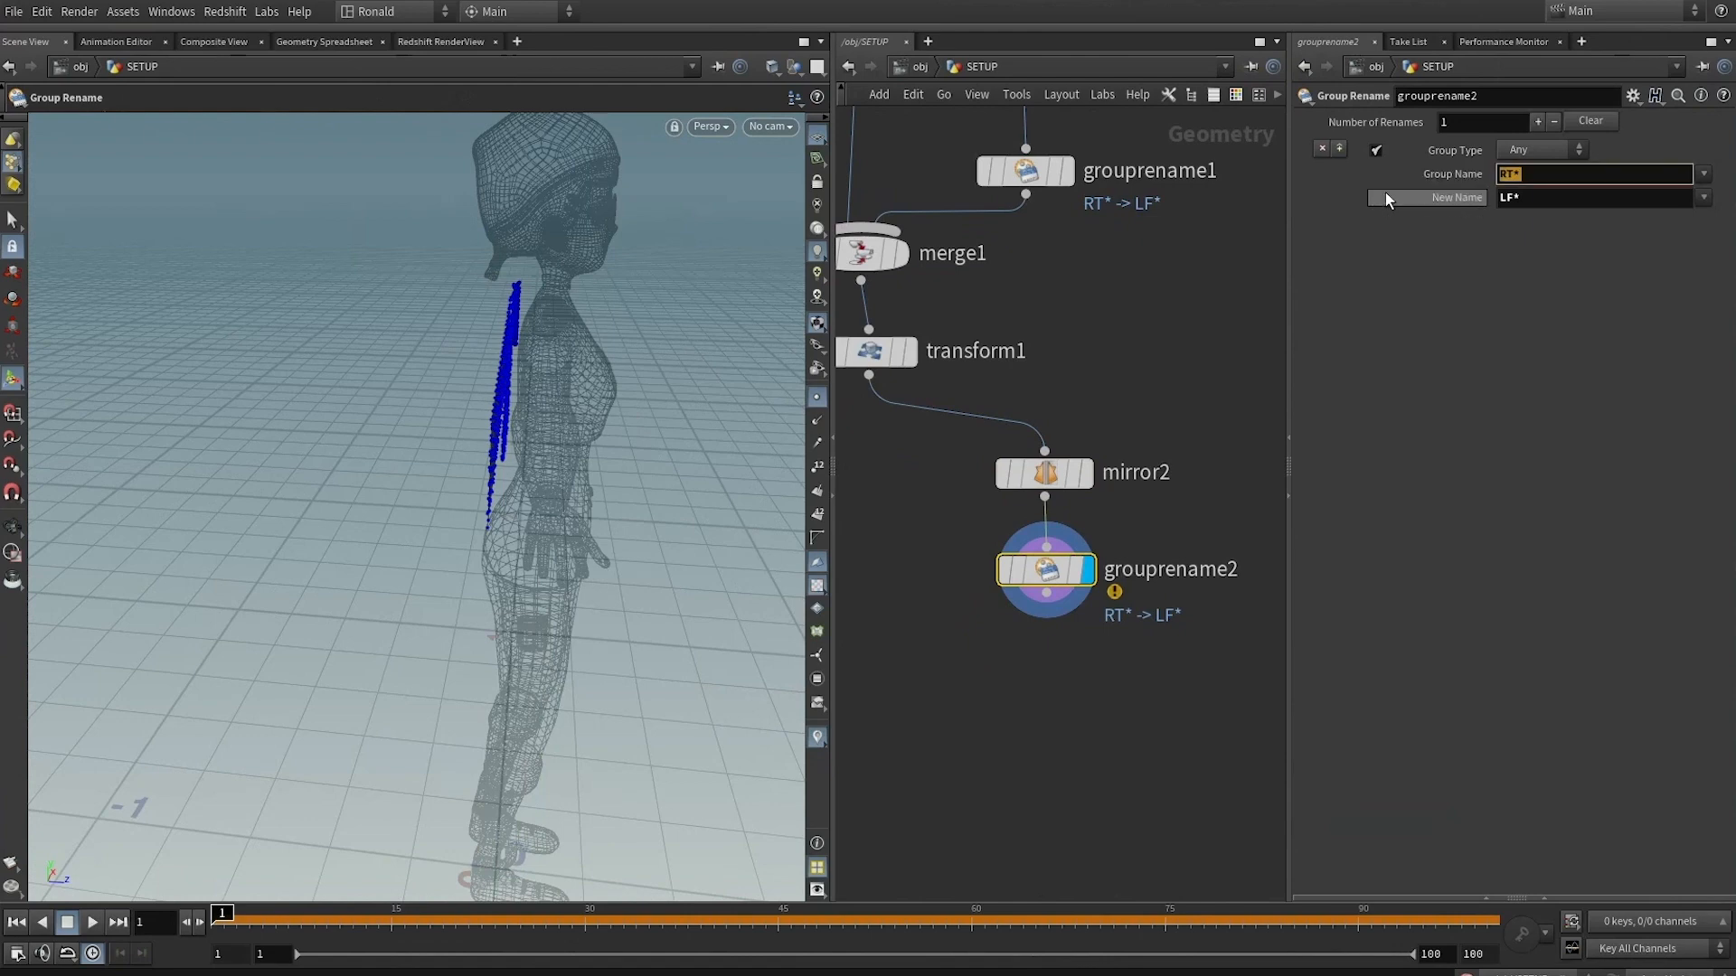
pyautogui.press('BackSpace')
pyautogui.press('BackSpace')
pyautogui.press('BackSpace')
pyautogui.write('FR*')
pyautogui.press('Tab')
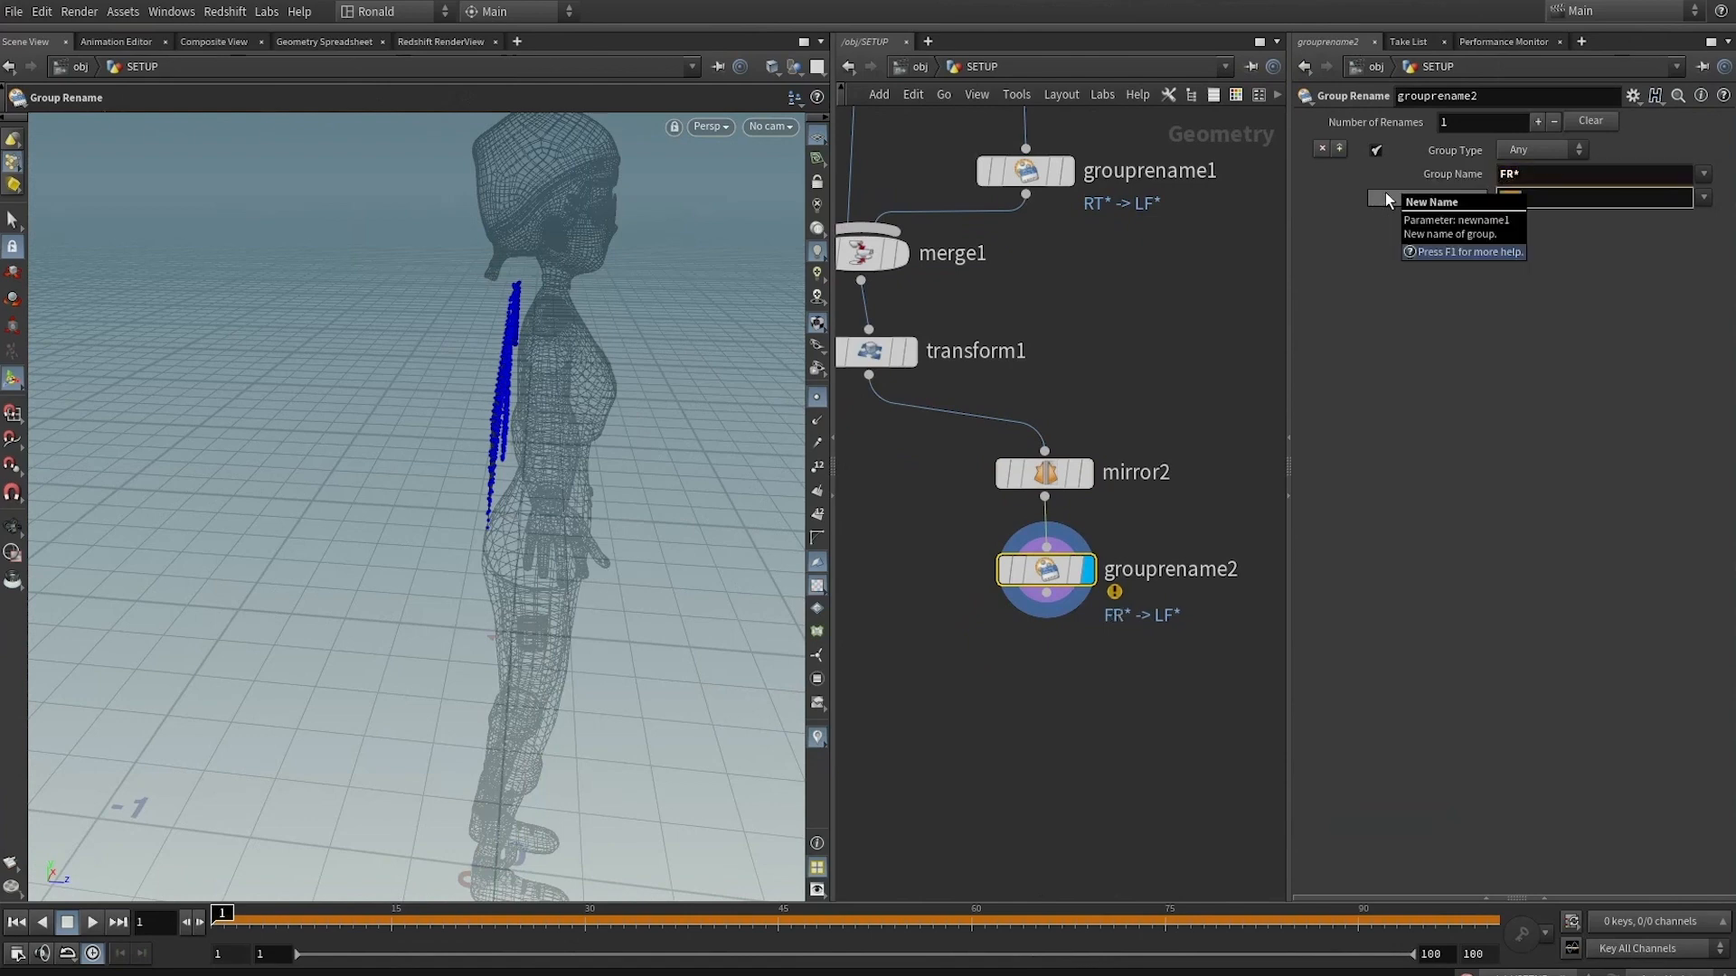
pyautogui.press('BackSpace')
pyautogui.write('BK*')
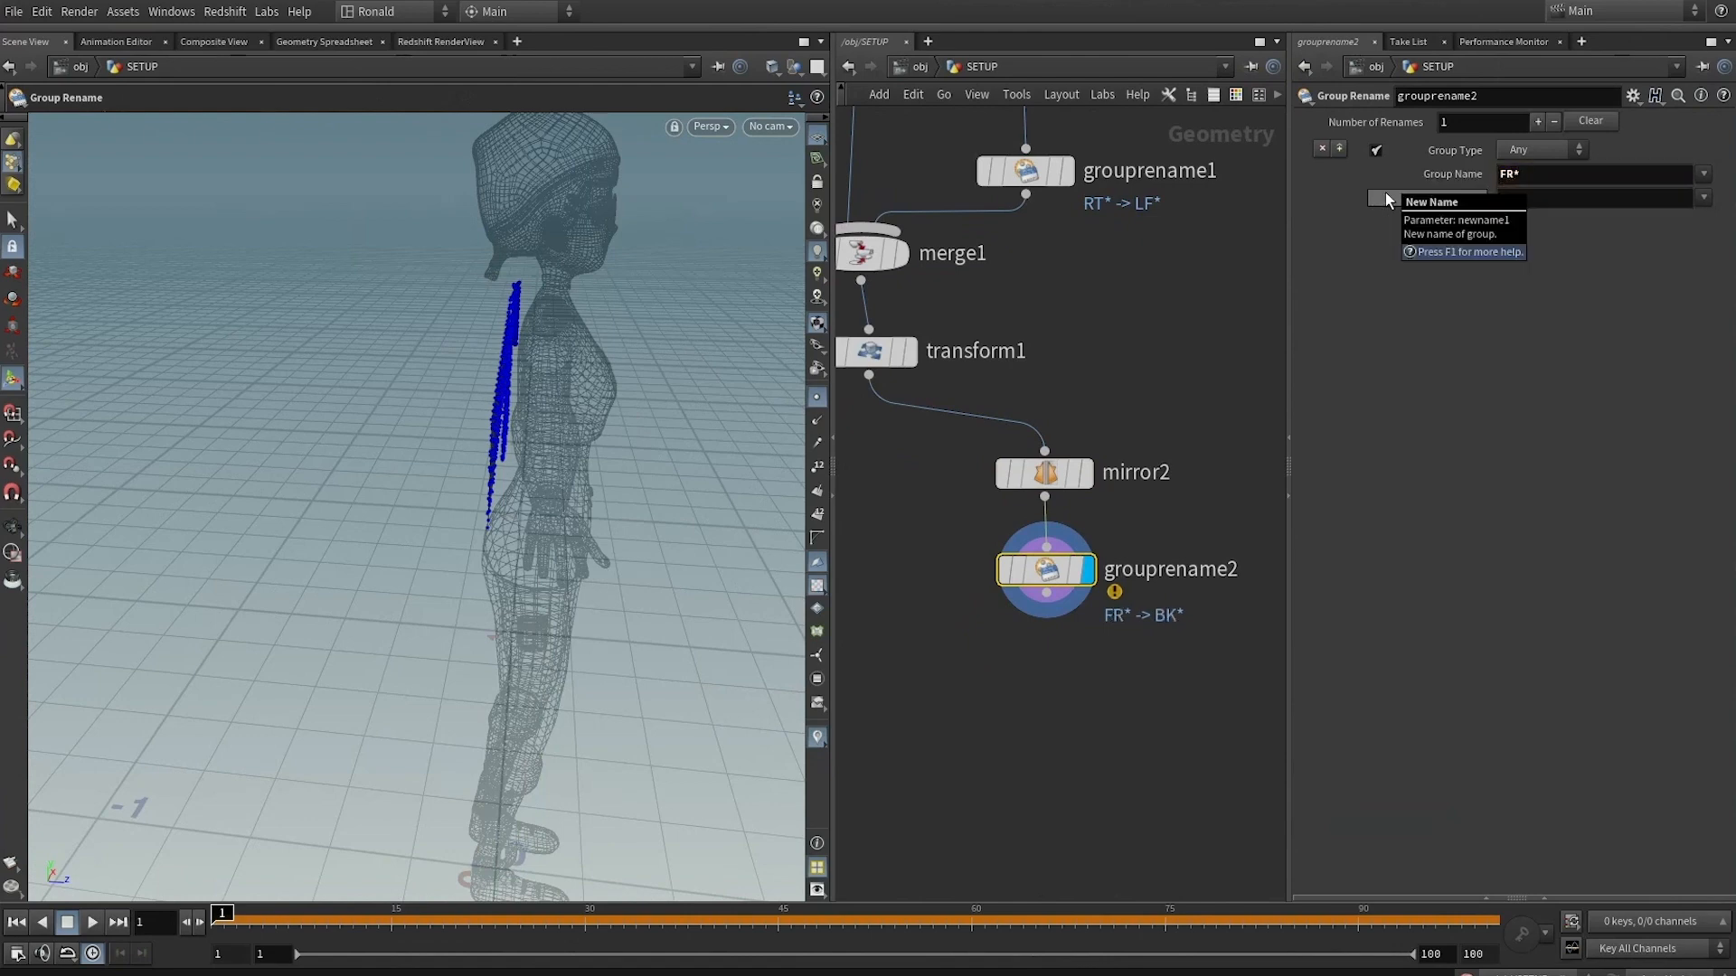
# Check the seam group names on the copied Group Rename node against the first rename pattern and the patch node's name
pyautogui.click(1514, 174)
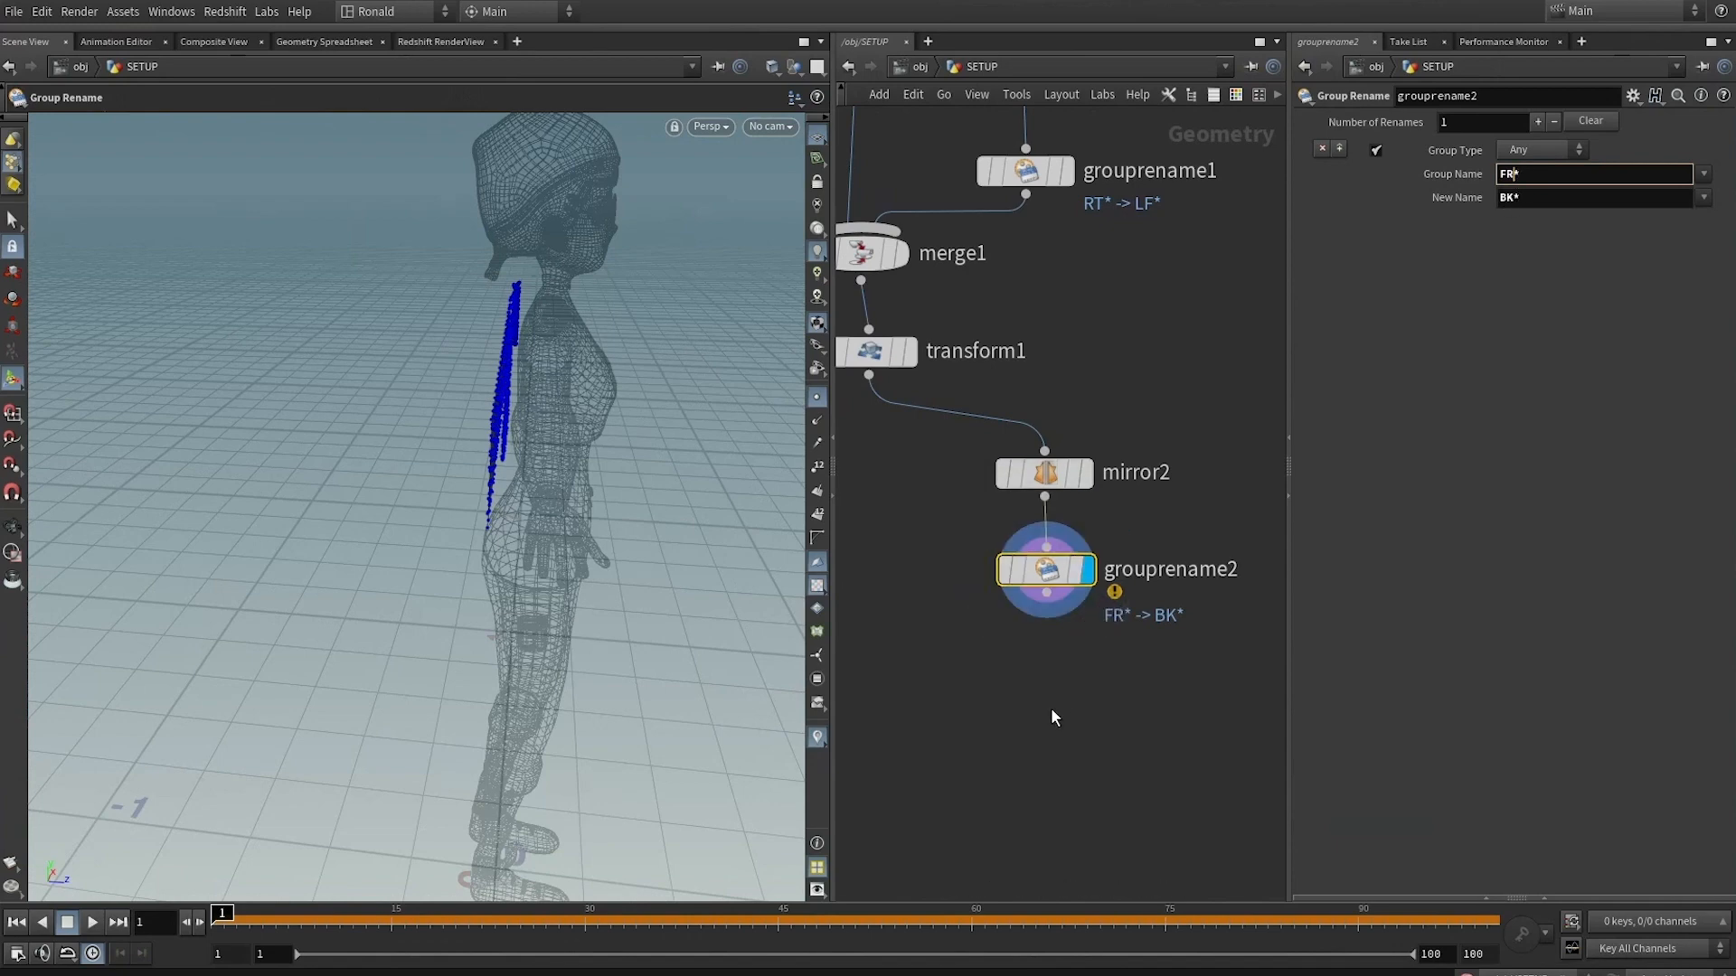
pyautogui.moveTo(1051, 709); pyautogui.dragTo(1104, 665, button='middle')
pyautogui.middleClick(1092, 526)
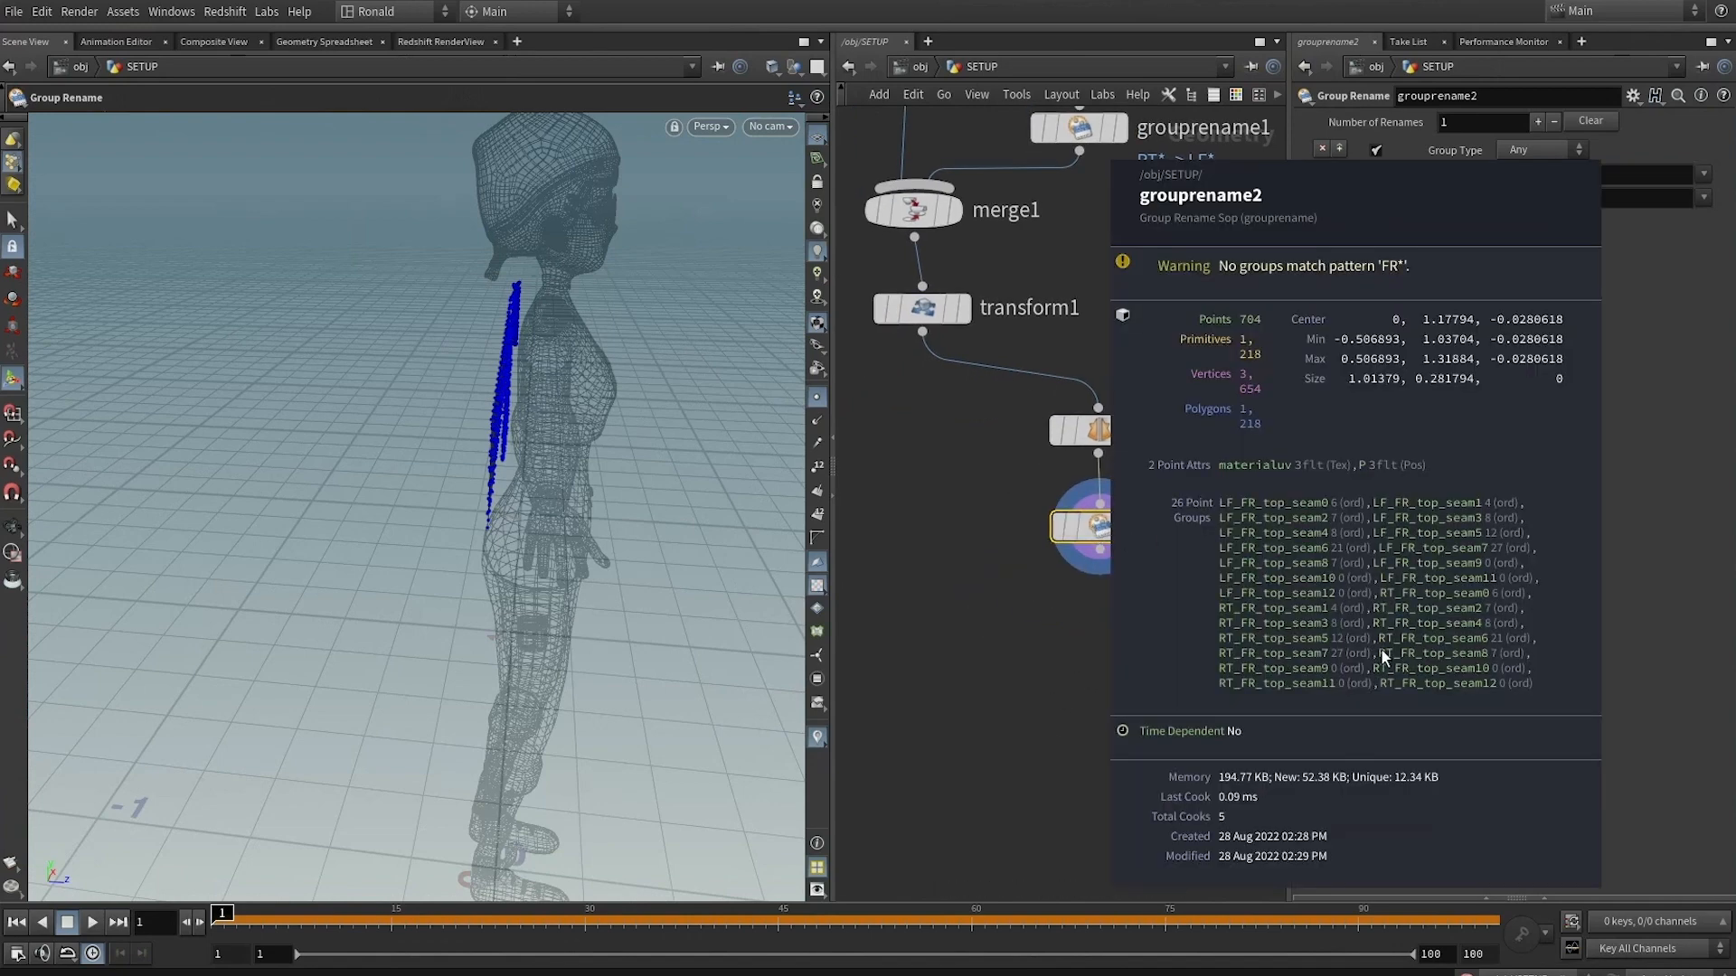
pyautogui.middleClick(1106, 534)
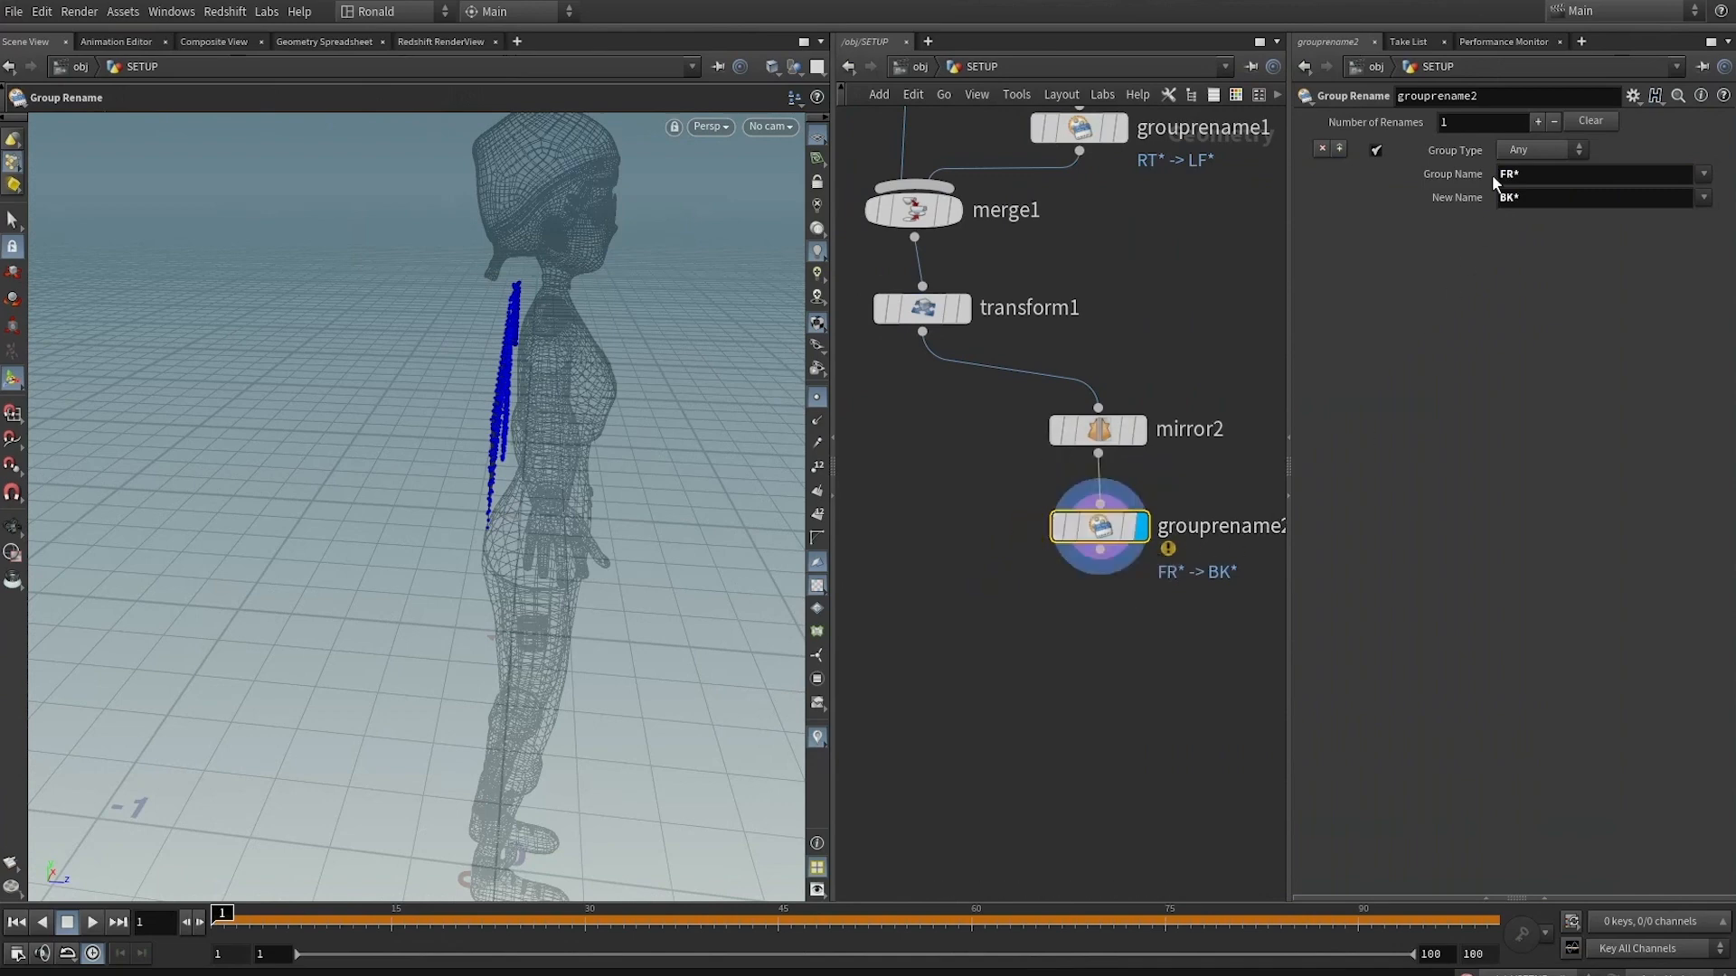
pyautogui.moveTo(1106, 252); pyautogui.dragTo(1118, 477, button='middle')
pyautogui.click(1117, 362)
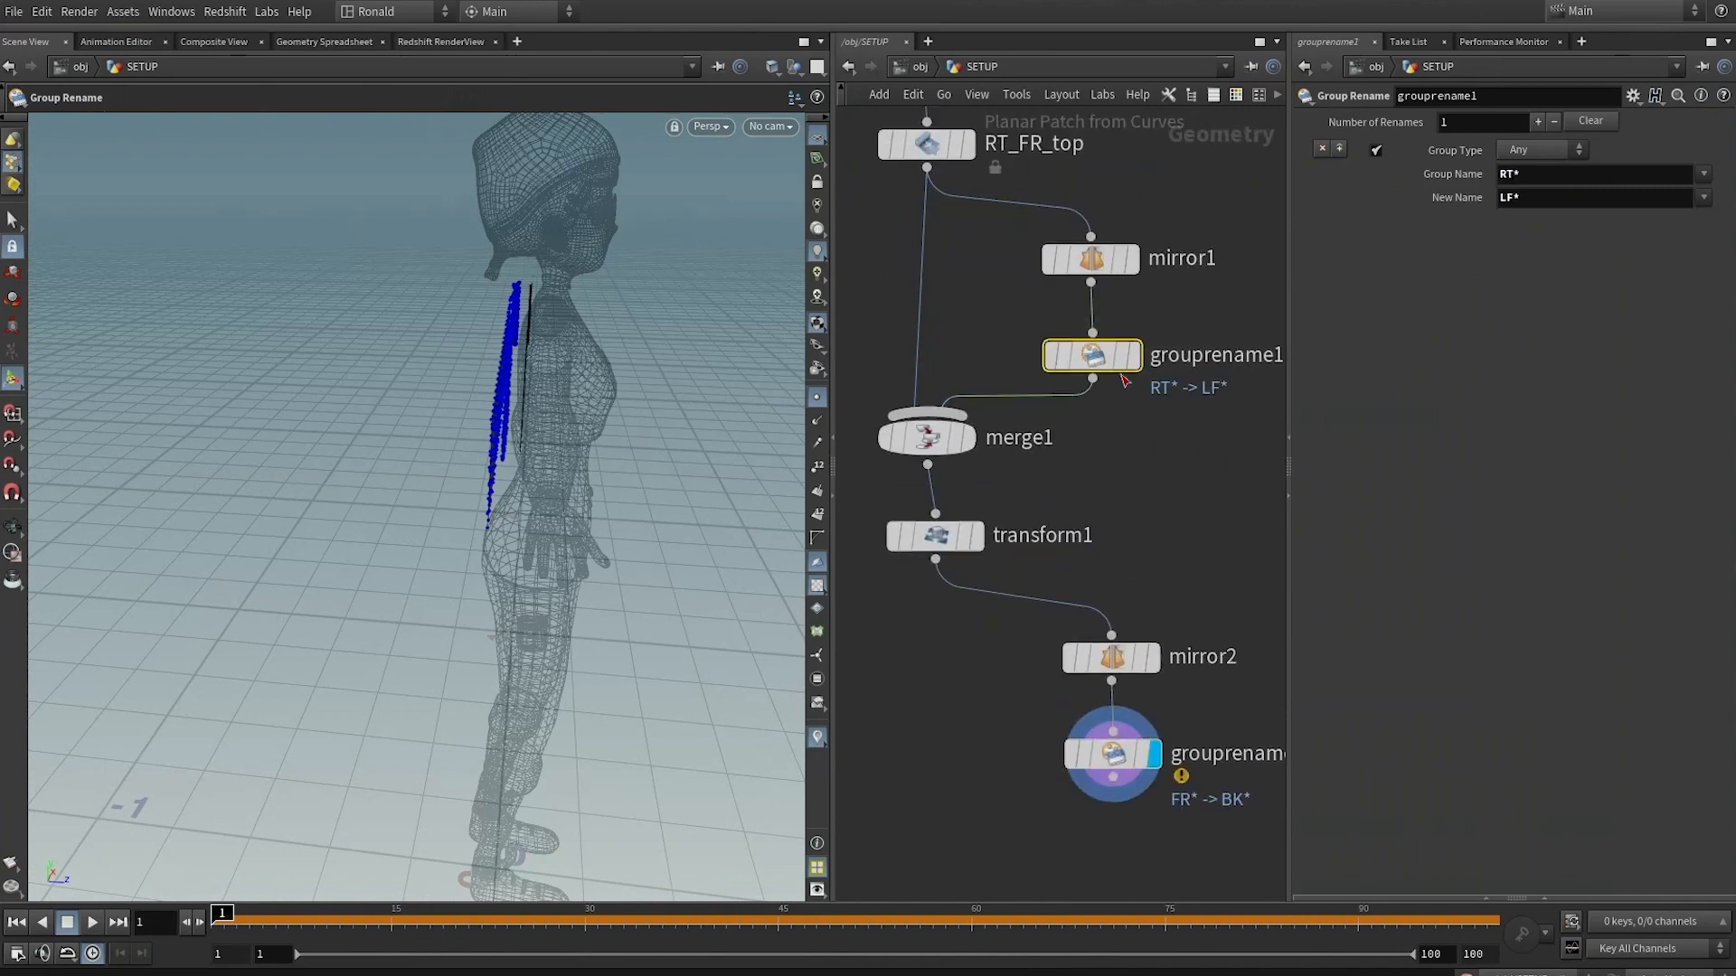
pyautogui.moveTo(953, 260); pyautogui.dragTo(939, 390, button='middle')
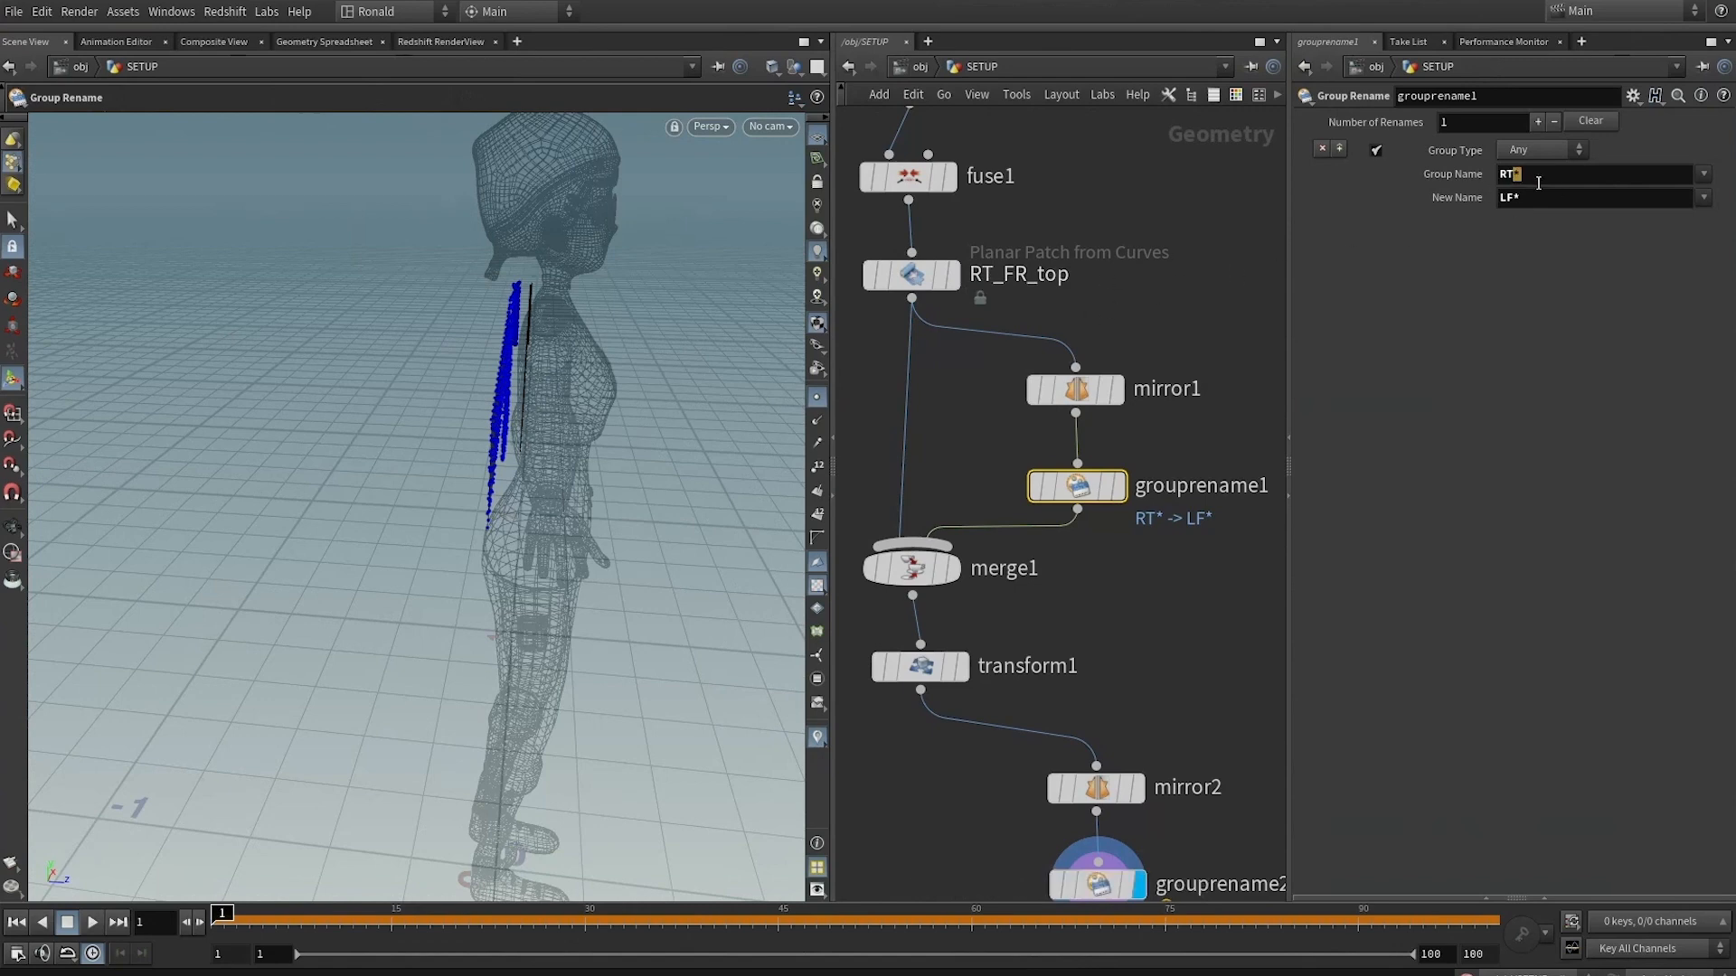
pyautogui.moveTo(1166, 718); pyautogui.dragTo(1141, 554, button='middle')
pyautogui.moveTo(940, 242); pyautogui.dragTo(931, 353, button='middle')
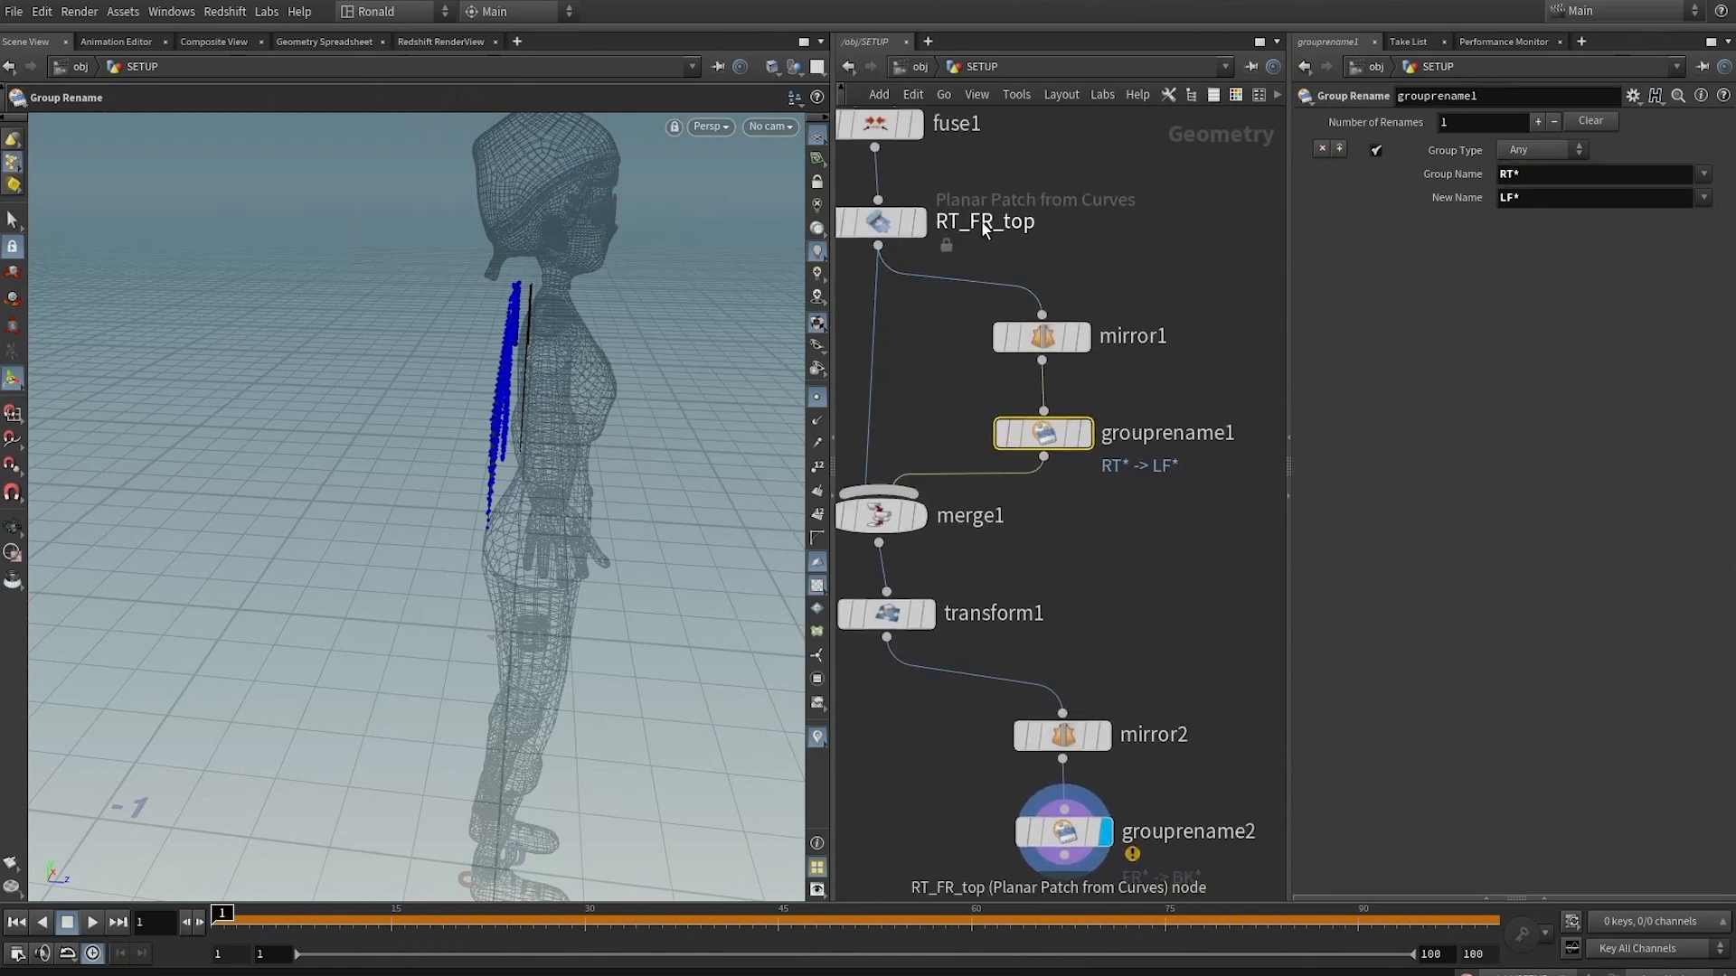
pyautogui.moveTo(1204, 661); pyautogui.dragTo(1163, 525, button='middle')
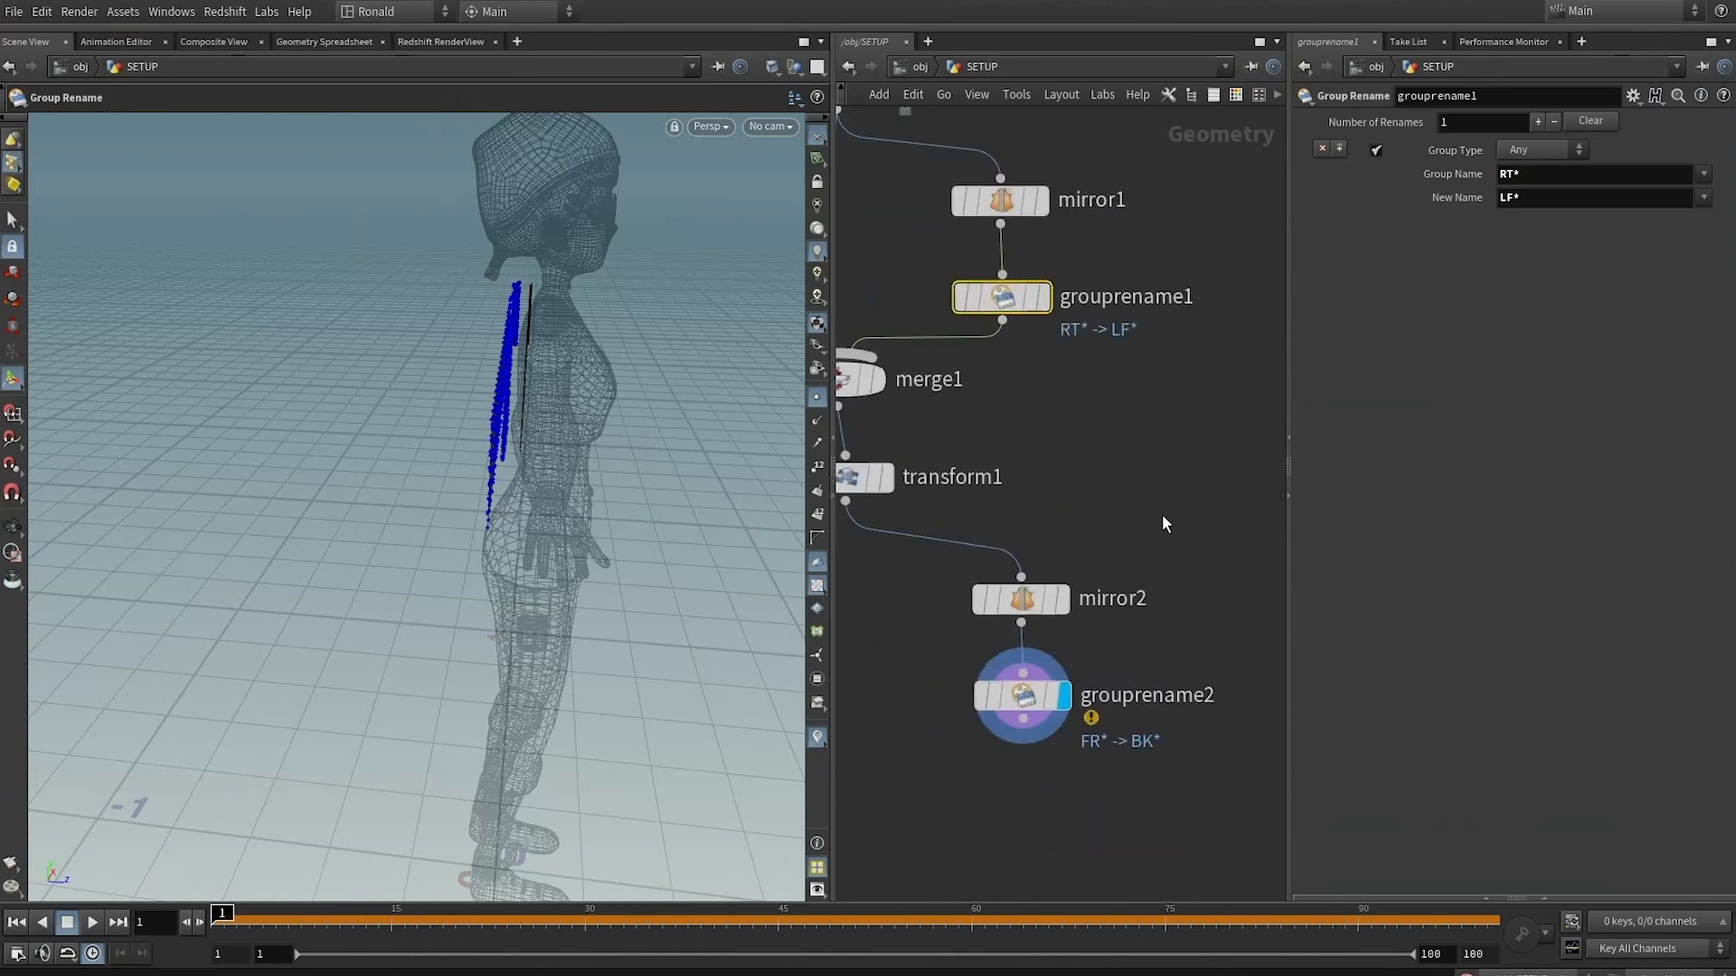
# Change the copied Group Rename patterns to *FR* and *BK*, and check the resulting point group names
pyautogui.click(1065, 603)
pyautogui.click(1021, 696)
pyautogui.click(1496, 176)
pyautogui.write('*')
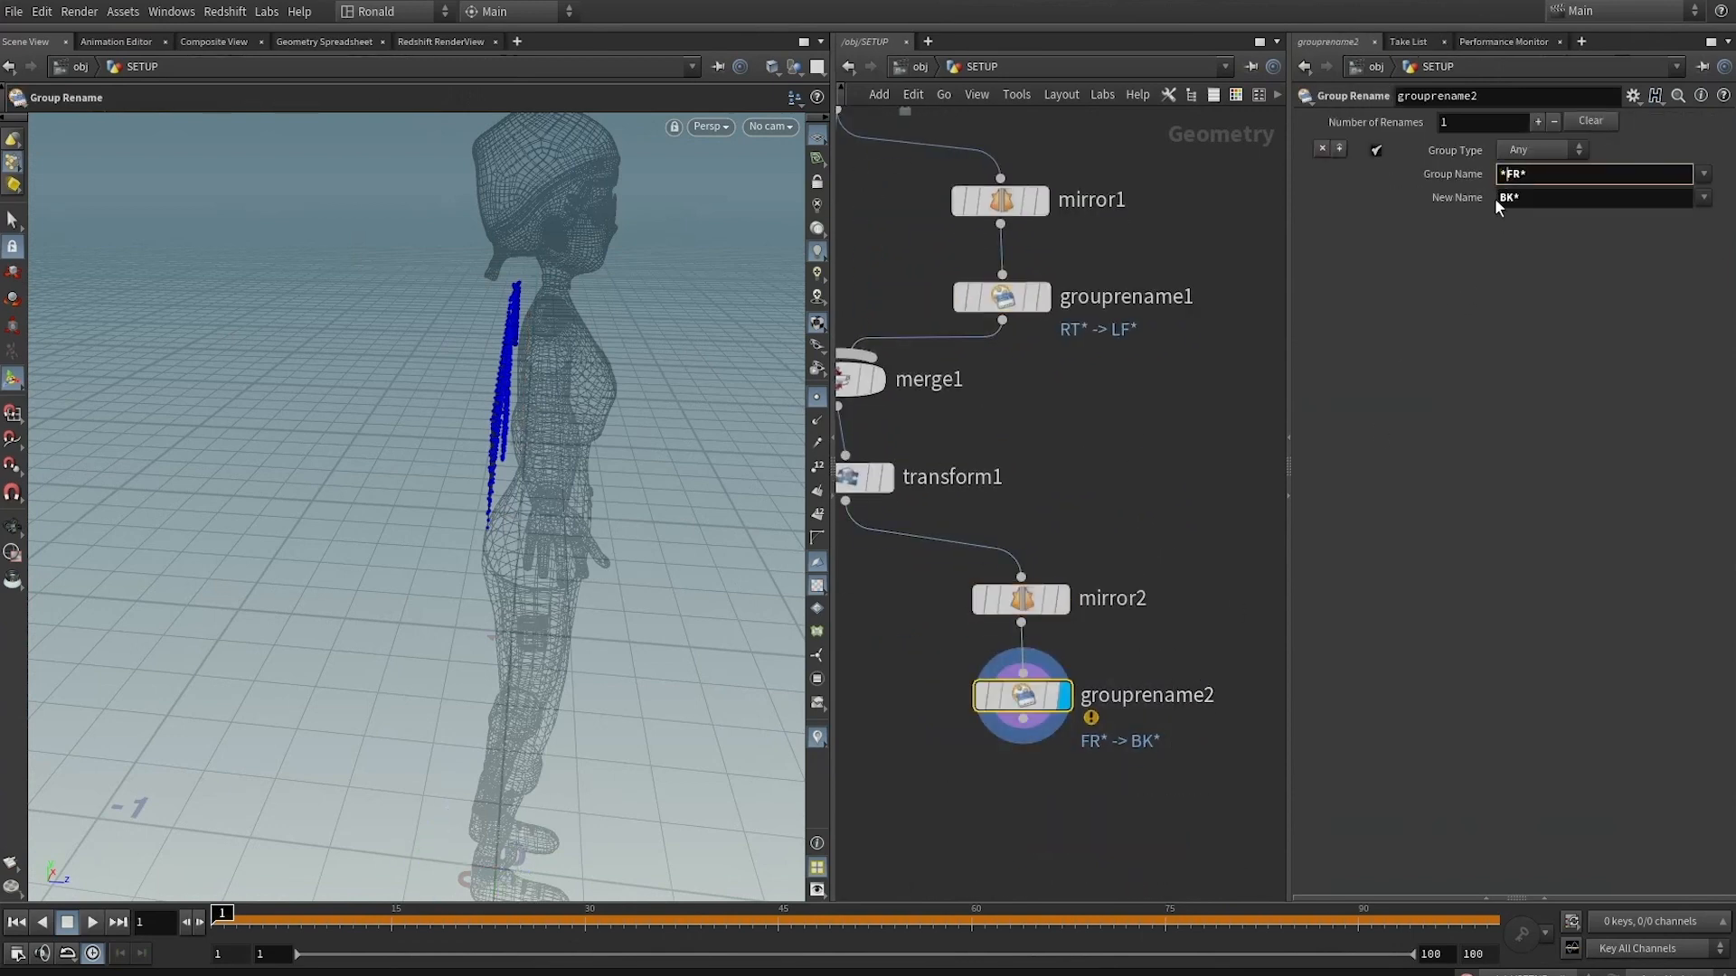
pyautogui.press('Return')
pyautogui.write('*')
pyautogui.press('Return')
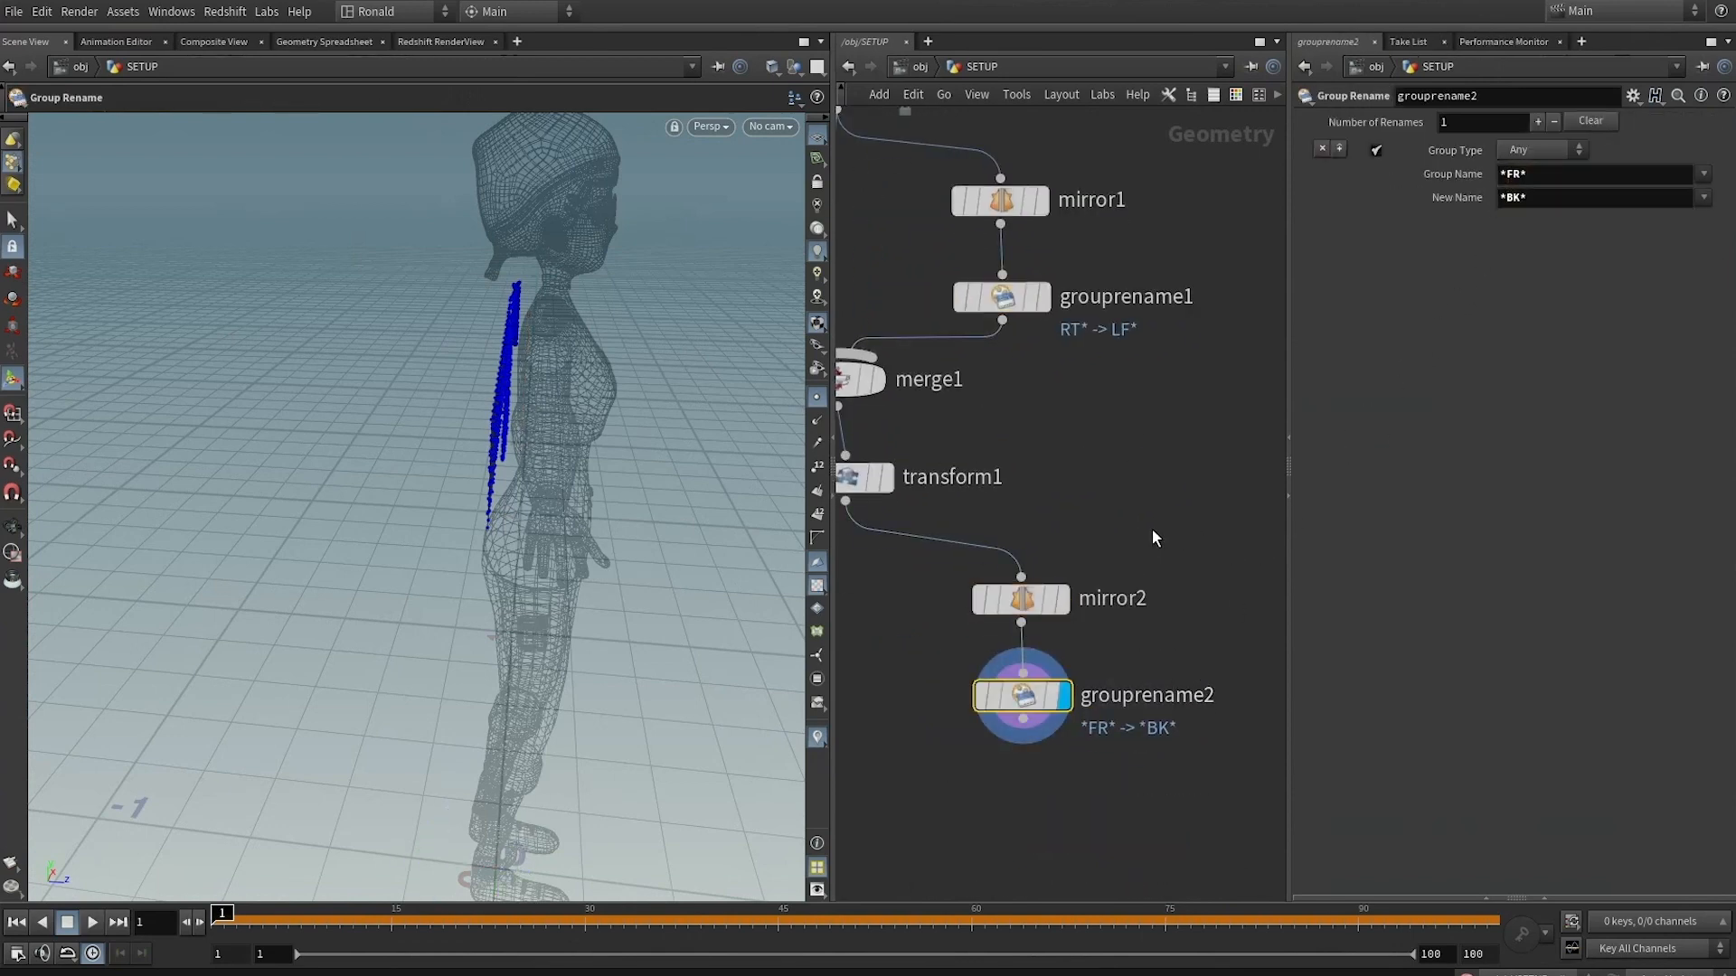
pyautogui.moveTo(1152, 529); pyautogui.dragTo(1179, 464, button='middle')
pyautogui.middleClick(1053, 630)
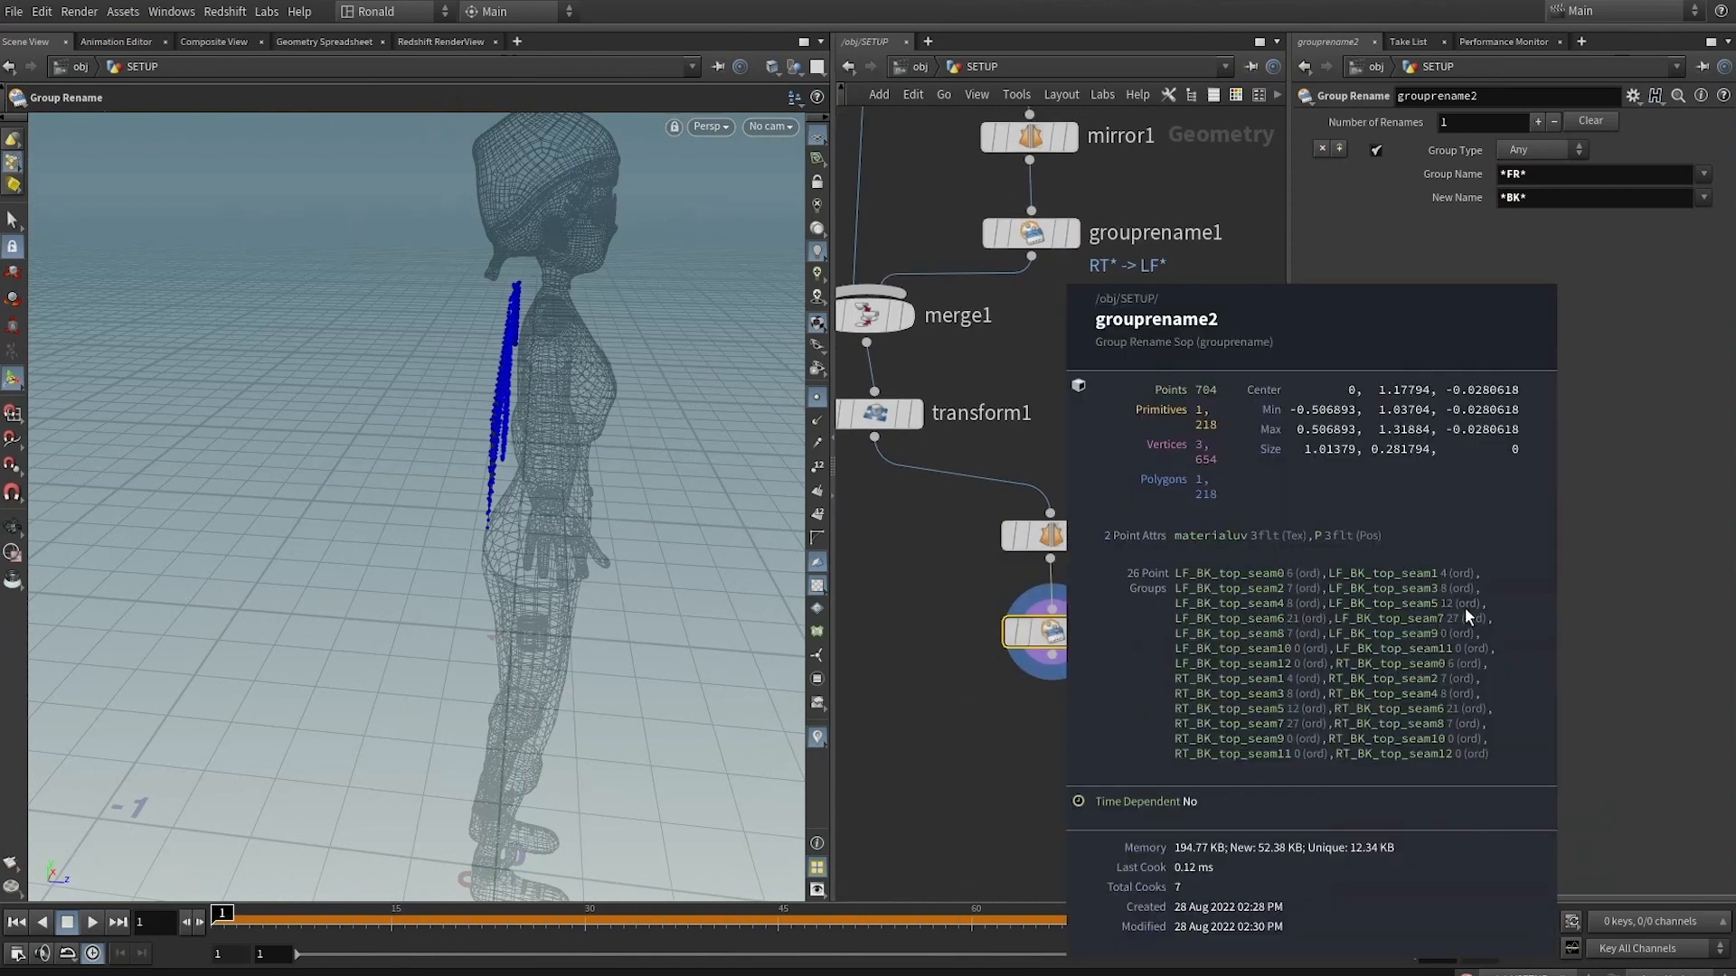
# Merge the Transform output with the copied Group Rename output to combine front and back patches, and display the merge
pyautogui.keyDown('alt'); pyautogui.moveTo(512, 356); pyautogui.dragTo(411, 369); pyautogui.keyUp('alt')
pyautogui.moveTo(871, 519); pyautogui.dragTo(973, 441, button='middle')
pyautogui.click(972, 338)
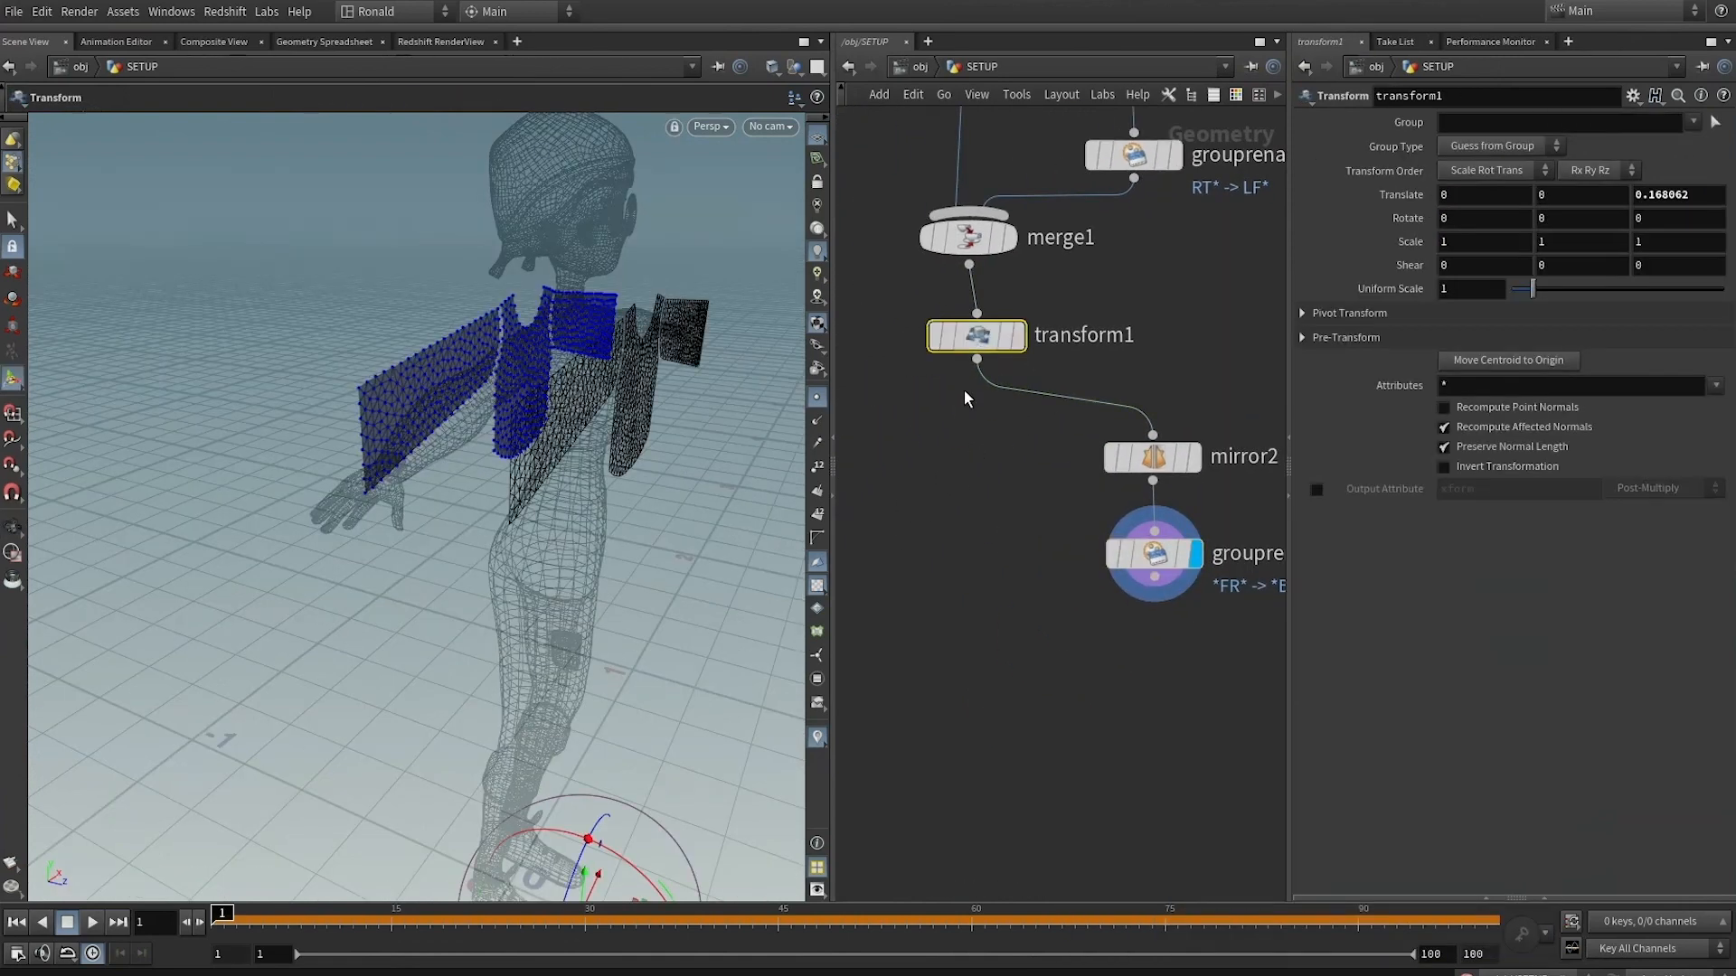
pyautogui.keyDown('shift'); pyautogui.click(1170, 568); pyautogui.keyUp('shift')
pyautogui.click(1155, 576)
pyautogui.keyDown('alt'); pyautogui.click(976, 629); pyautogui.keyUp('alt')
pyautogui.press('Escape')
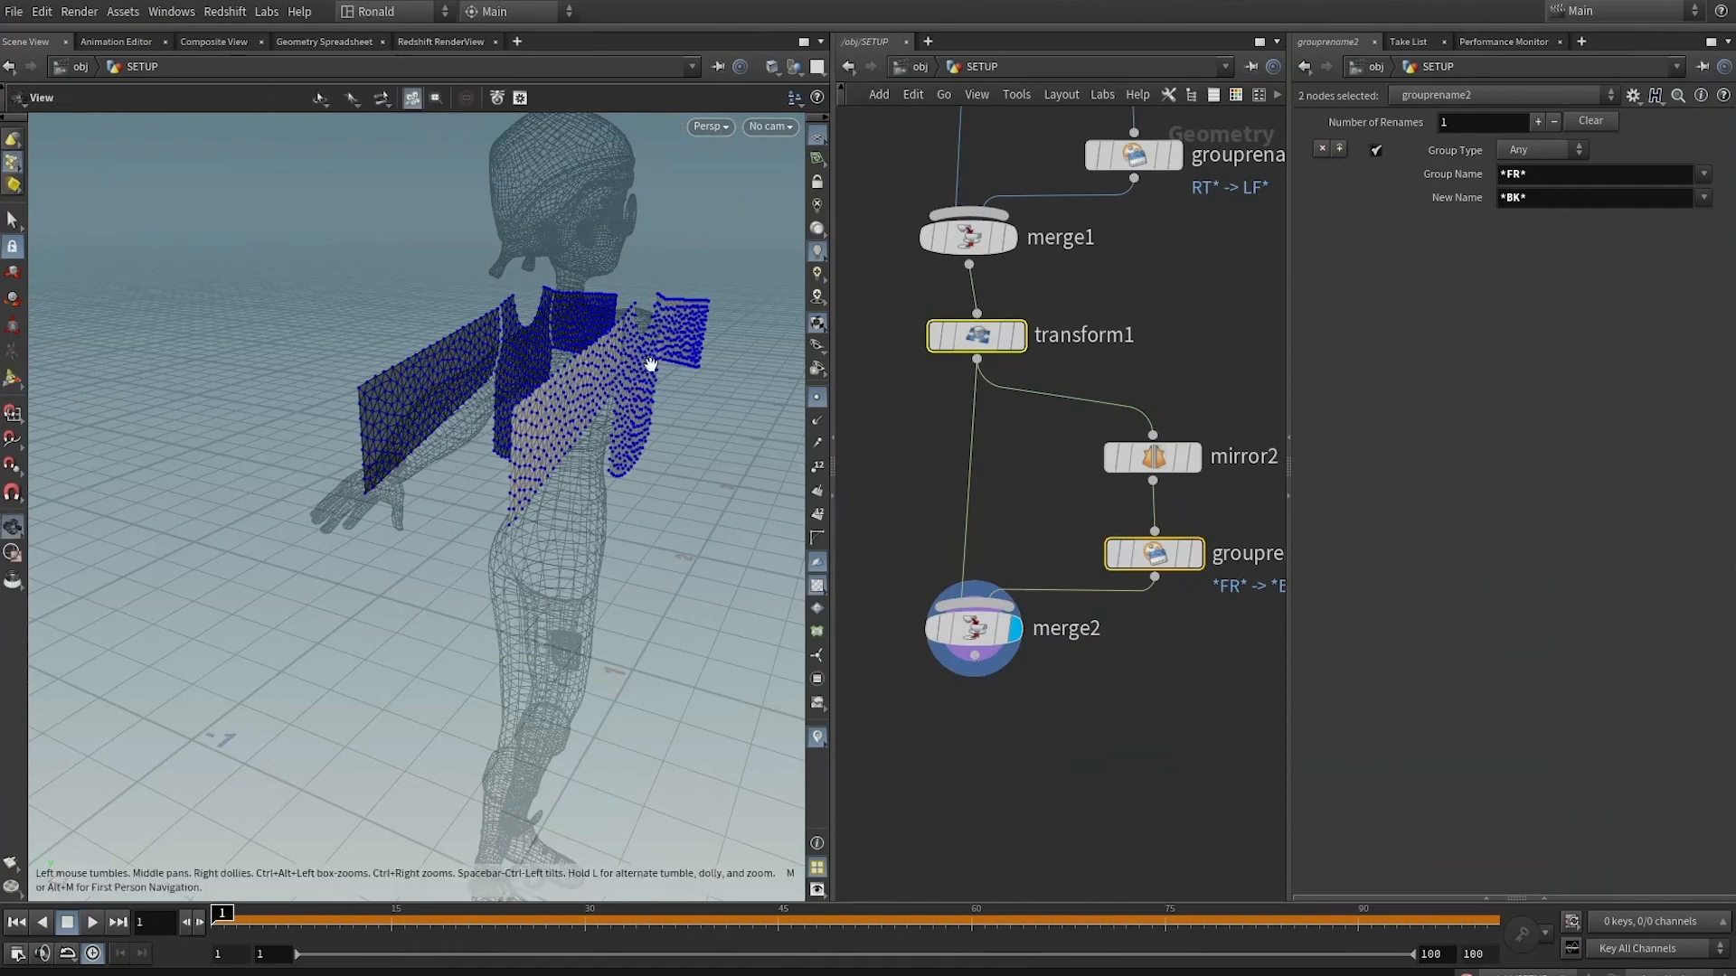
# View the merged garment from the front and turn off point display in the viewport
pyautogui.keyDown('alt'); pyautogui.moveTo(610, 328); pyautogui.dragTo(507, 455, button='middle'); pyautogui.keyUp('alt')
pyautogui.keyDown('alt'); pyautogui.moveTo(508, 455); pyautogui.dragTo(646, 406); pyautogui.keyUp('alt')
pyautogui.scroll(-3, 705, 530)
pyautogui.scroll(3, 605, 341)
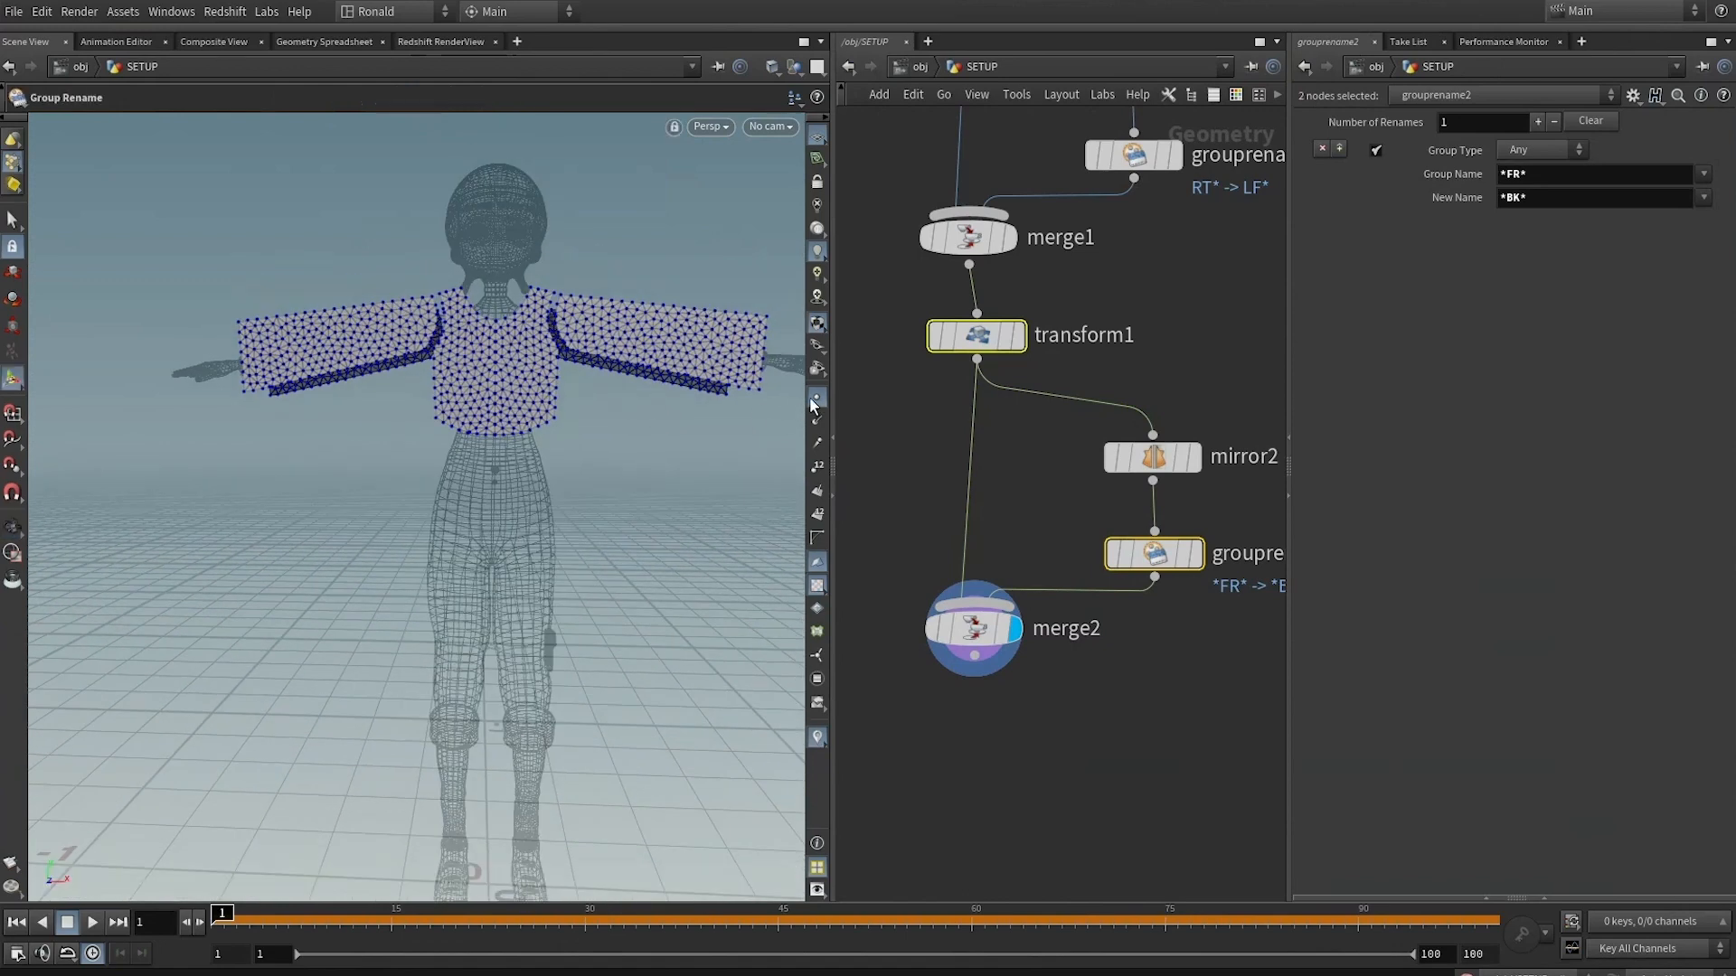
pyautogui.click(817, 397)
# Display the Resample and Fuse nodes in turn and examine the skirt outline
pyautogui.scroll(6, 922, 533)
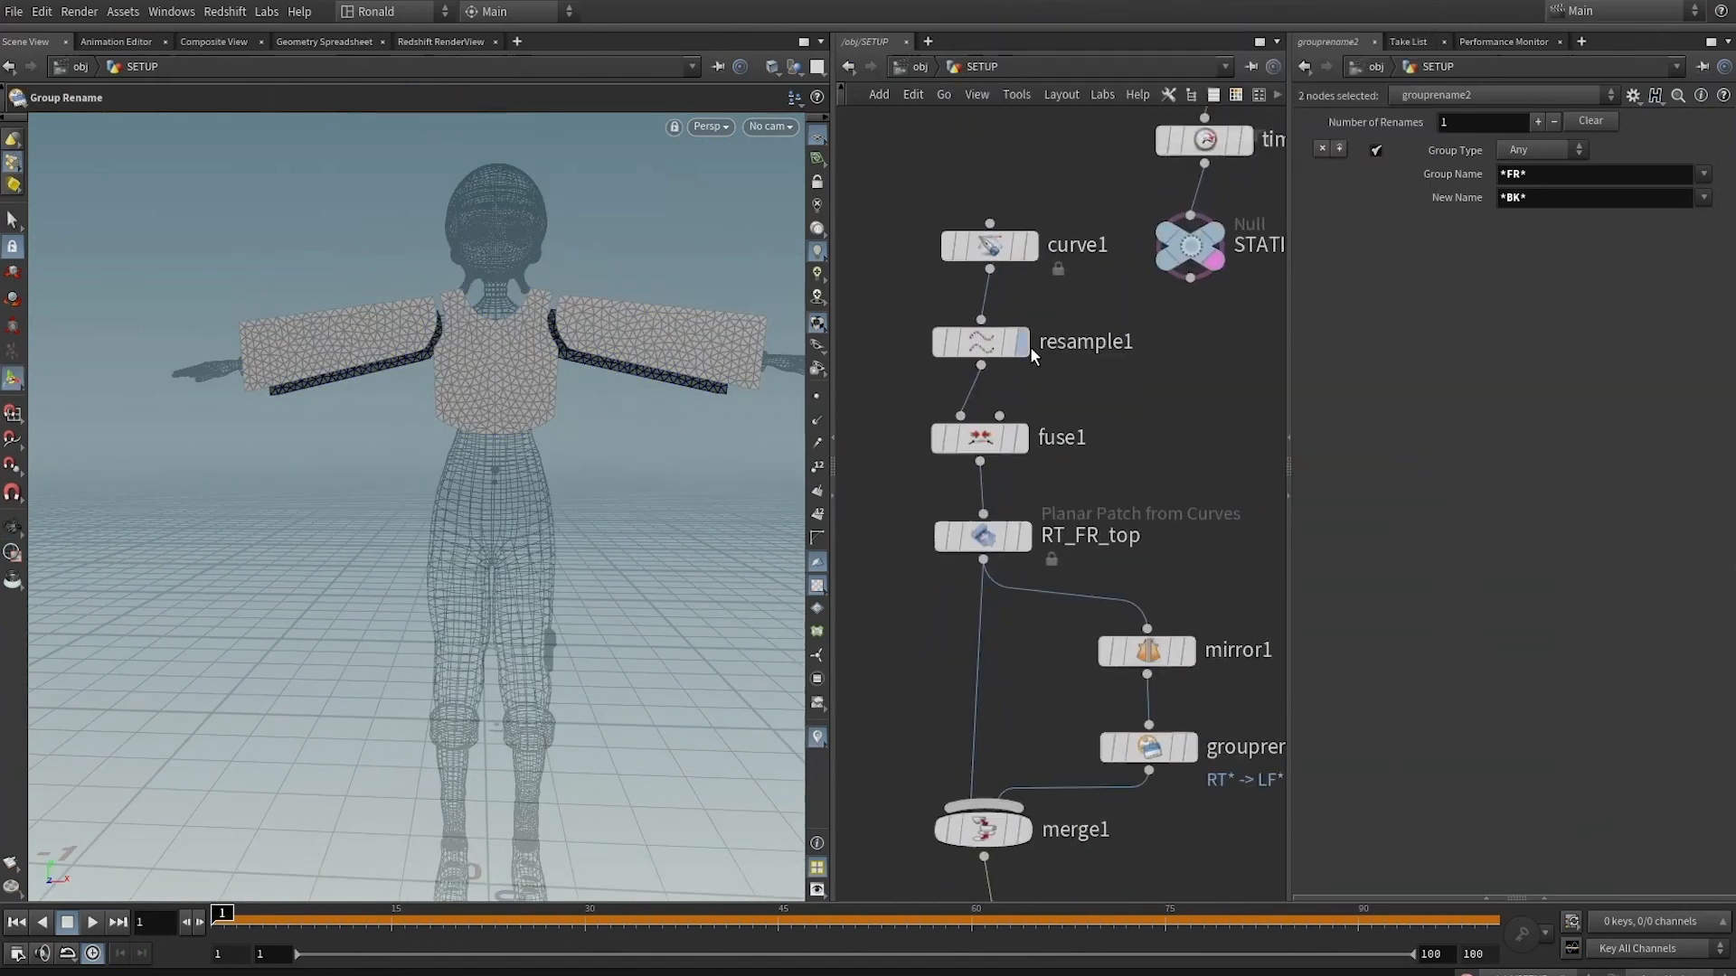
pyautogui.click(1026, 345)
pyautogui.click(982, 344)
pyautogui.keyDown('alt'); pyautogui.moveTo(579, 443); pyautogui.dragTo(556, 364, button='middle'); pyautogui.keyUp('alt')
pyautogui.scroll(2, 556, 364)
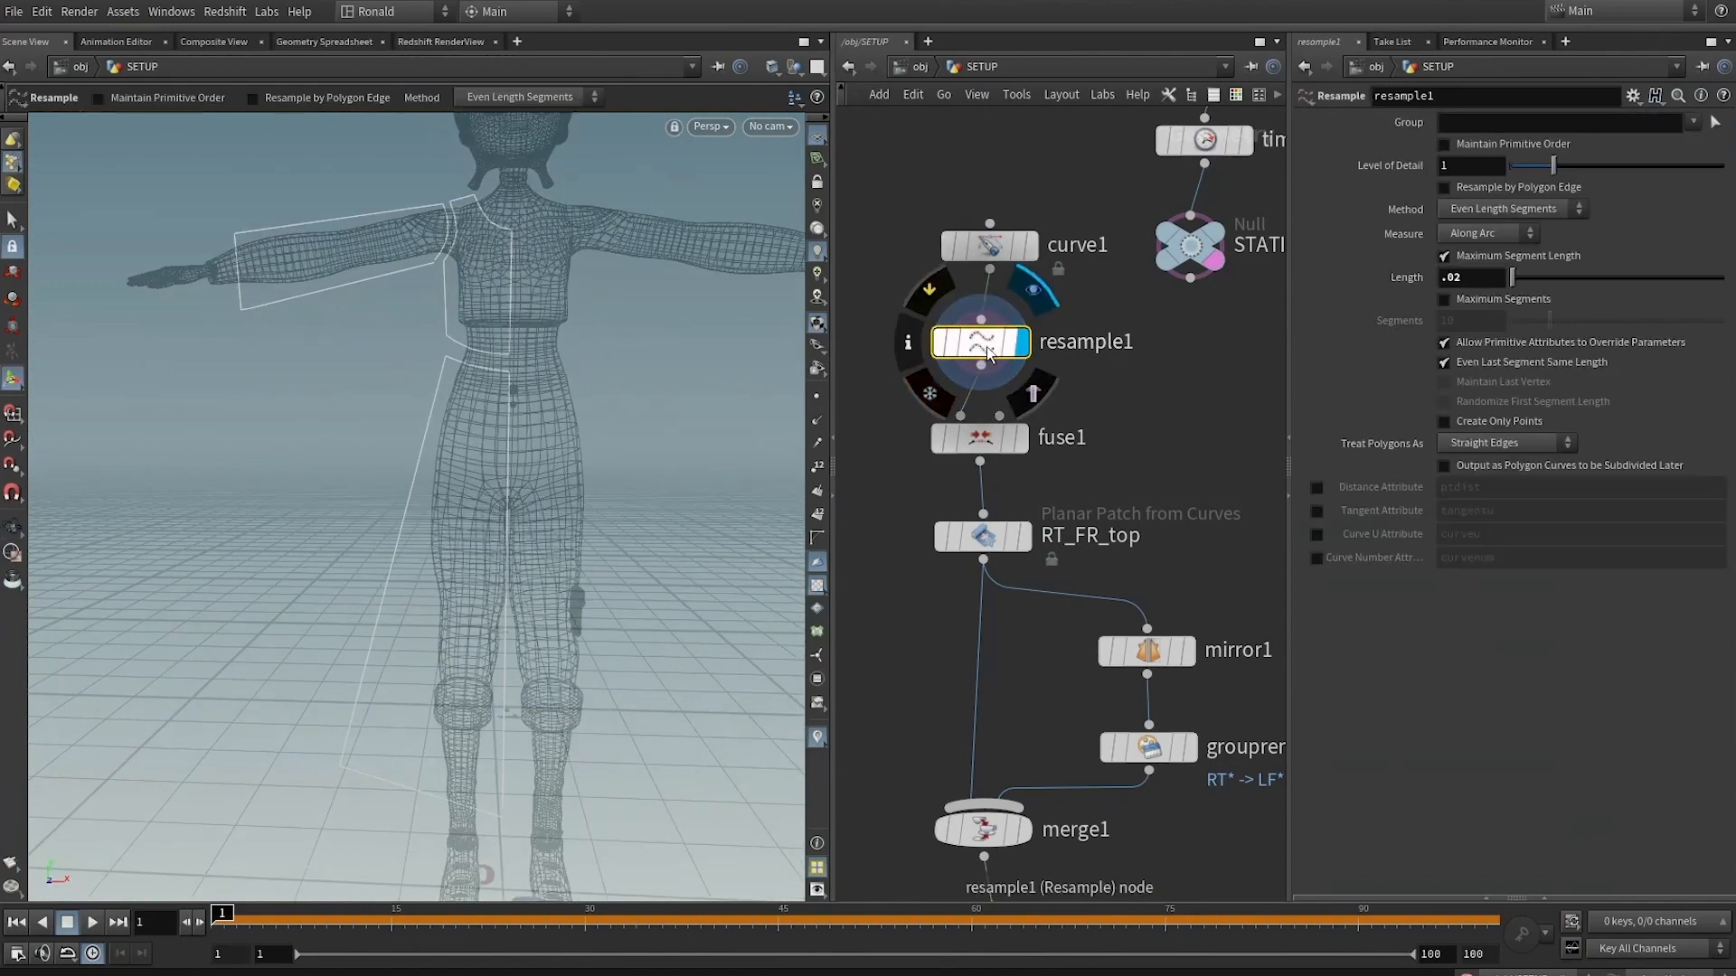
pyautogui.keyDown('alt'); pyautogui.moveTo(561, 384); pyautogui.dragTo(768, 376, button='right'); pyautogui.keyUp('alt')
pyautogui.click(1023, 439)
pyautogui.click(981, 440)
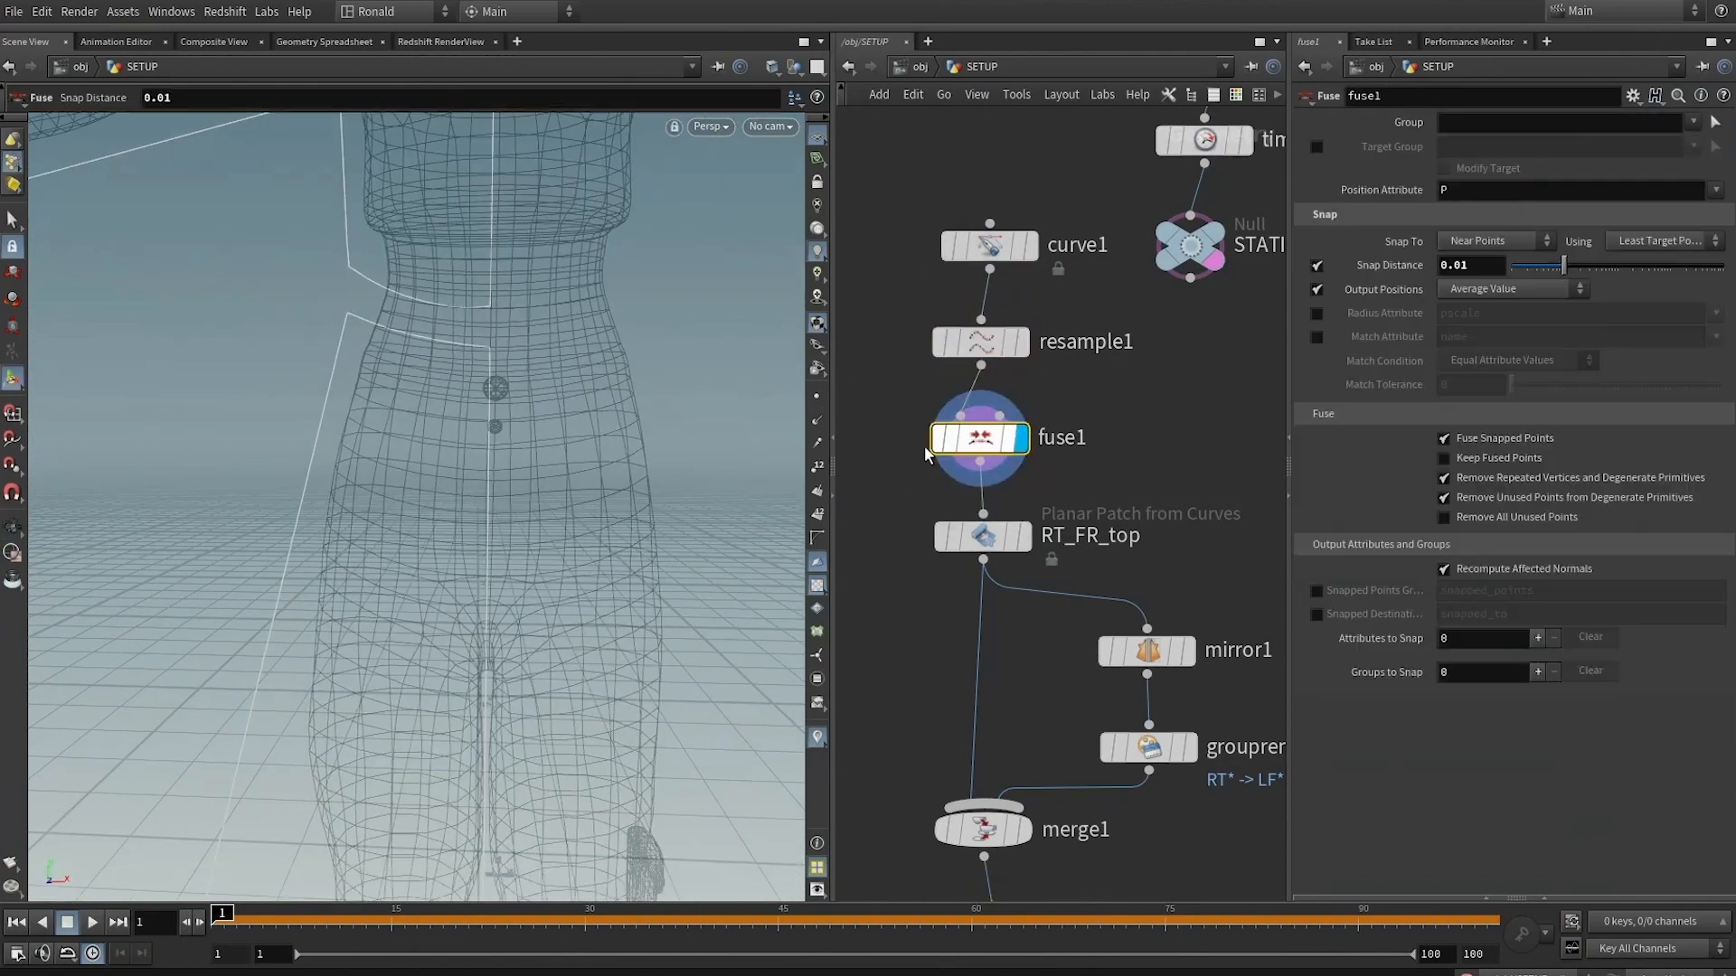
pyautogui.keyDown('alt'); pyautogui.moveTo(578, 407); pyautogui.dragTo(572, 487, button='middle'); pyautogui.keyUp('alt')
pyautogui.keyDown('alt'); pyautogui.moveTo(571, 486); pyautogui.dragTo(678, 506, button='right'); pyautogui.keyUp('alt')
pyautogui.keyDown('alt'); pyautogui.moveTo(678, 507); pyautogui.dragTo(723, 172, button='middle'); pyautogui.keyUp('alt')
# Display the RT_FR_top patch node and check its skirt area and edge length settings
pyautogui.click(1023, 537)
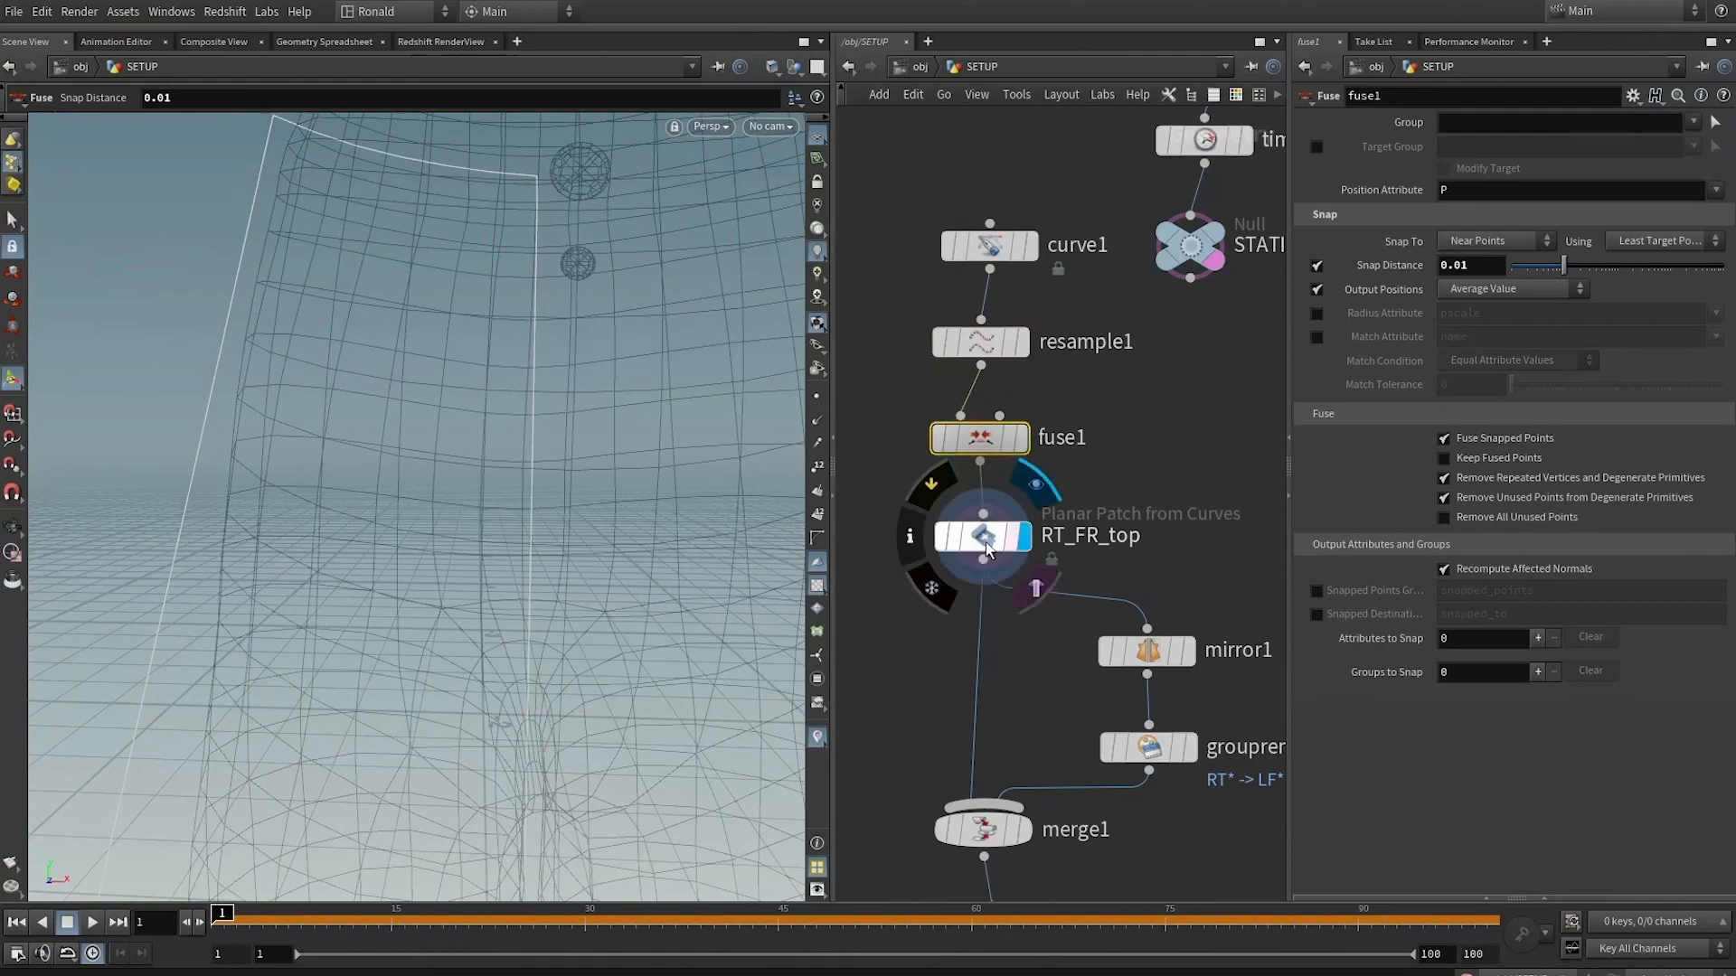
pyautogui.click(985, 542)
pyautogui.keyDown('alt'); pyautogui.moveTo(655, 570); pyautogui.dragTo(647, 458, button='middle'); pyautogui.keyUp('alt')
pyautogui.keyDown('alt'); pyautogui.moveTo(647, 458); pyautogui.dragTo(569, 399, button='right'); pyautogui.keyUp('alt')
pyautogui.keyDown('alt'); pyautogui.moveTo(569, 398); pyautogui.dragTo(547, 312, button='middle'); pyautogui.keyUp('alt')
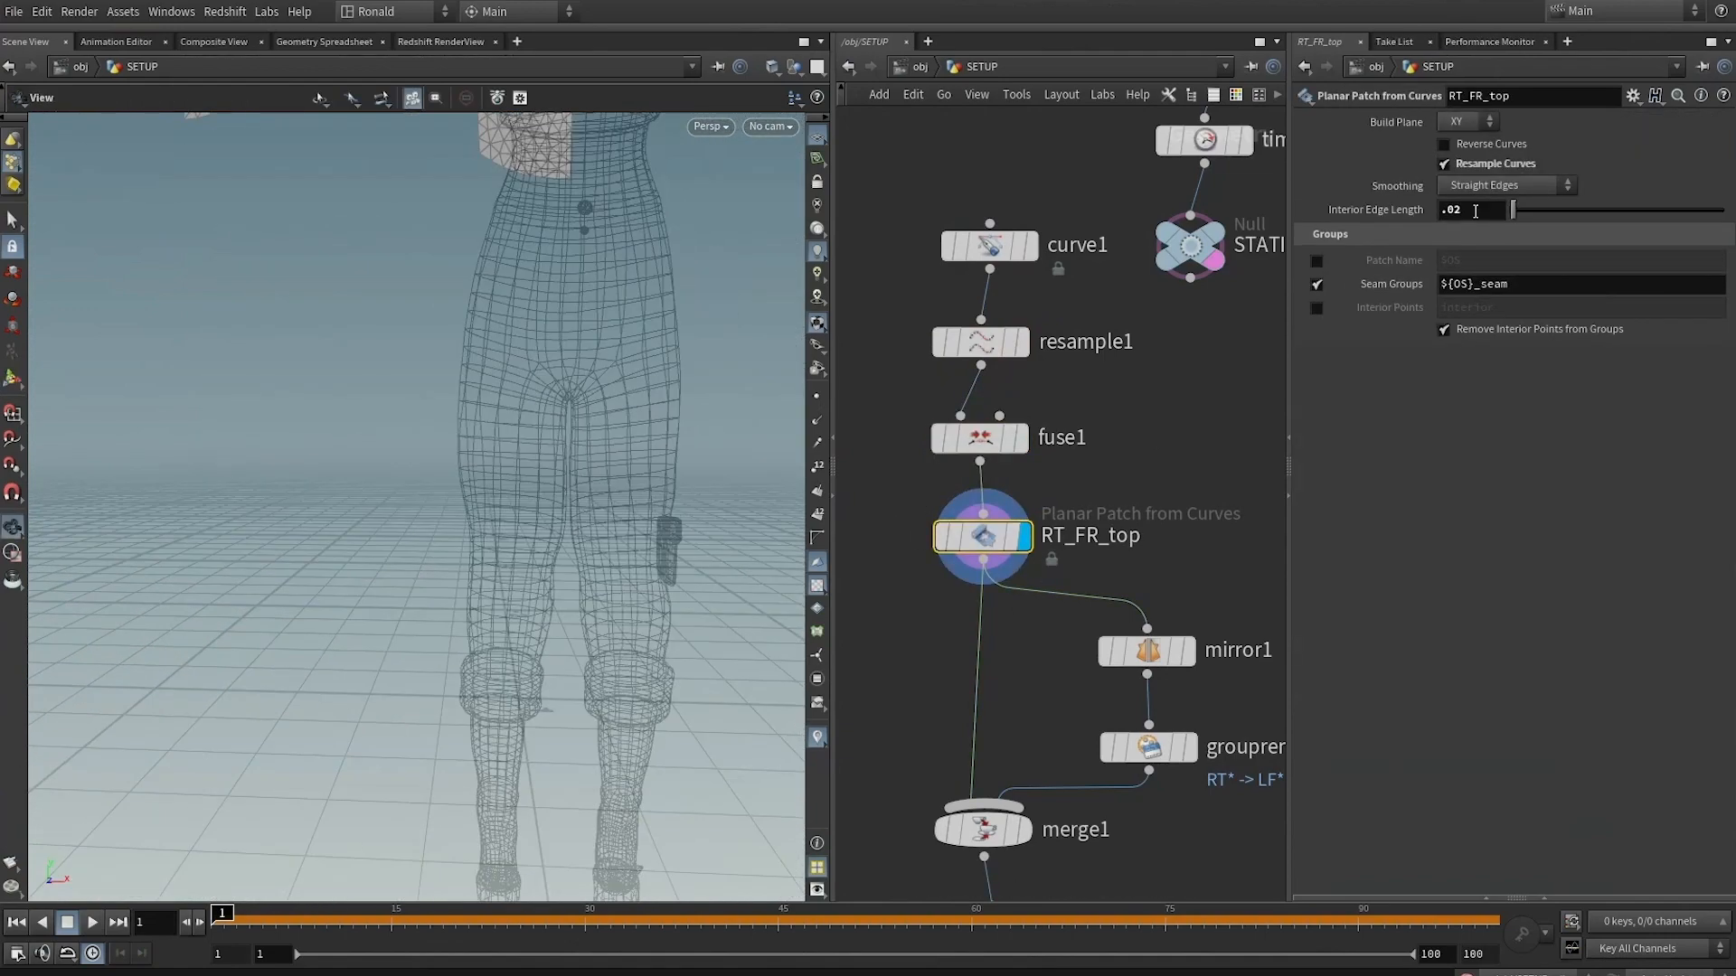
pyautogui.moveTo(668, 478); pyautogui.dragTo(655, 533, button='middle')
# Display the Fuse node in the front view and examine the skirt outline's hem corner
pyautogui.click(1023, 438)
pyautogui.click(981, 439)
pyautogui.hotkey('space', '3')
pyautogui.moveTo(463, 703); pyautogui.dragTo(576, 99, button='middle')
pyautogui.scroll(1, 584, 118)
pyautogui.scroll(5, 629, 496)
pyautogui.moveTo(636, 488); pyautogui.dragTo(638, 516, button='middle')
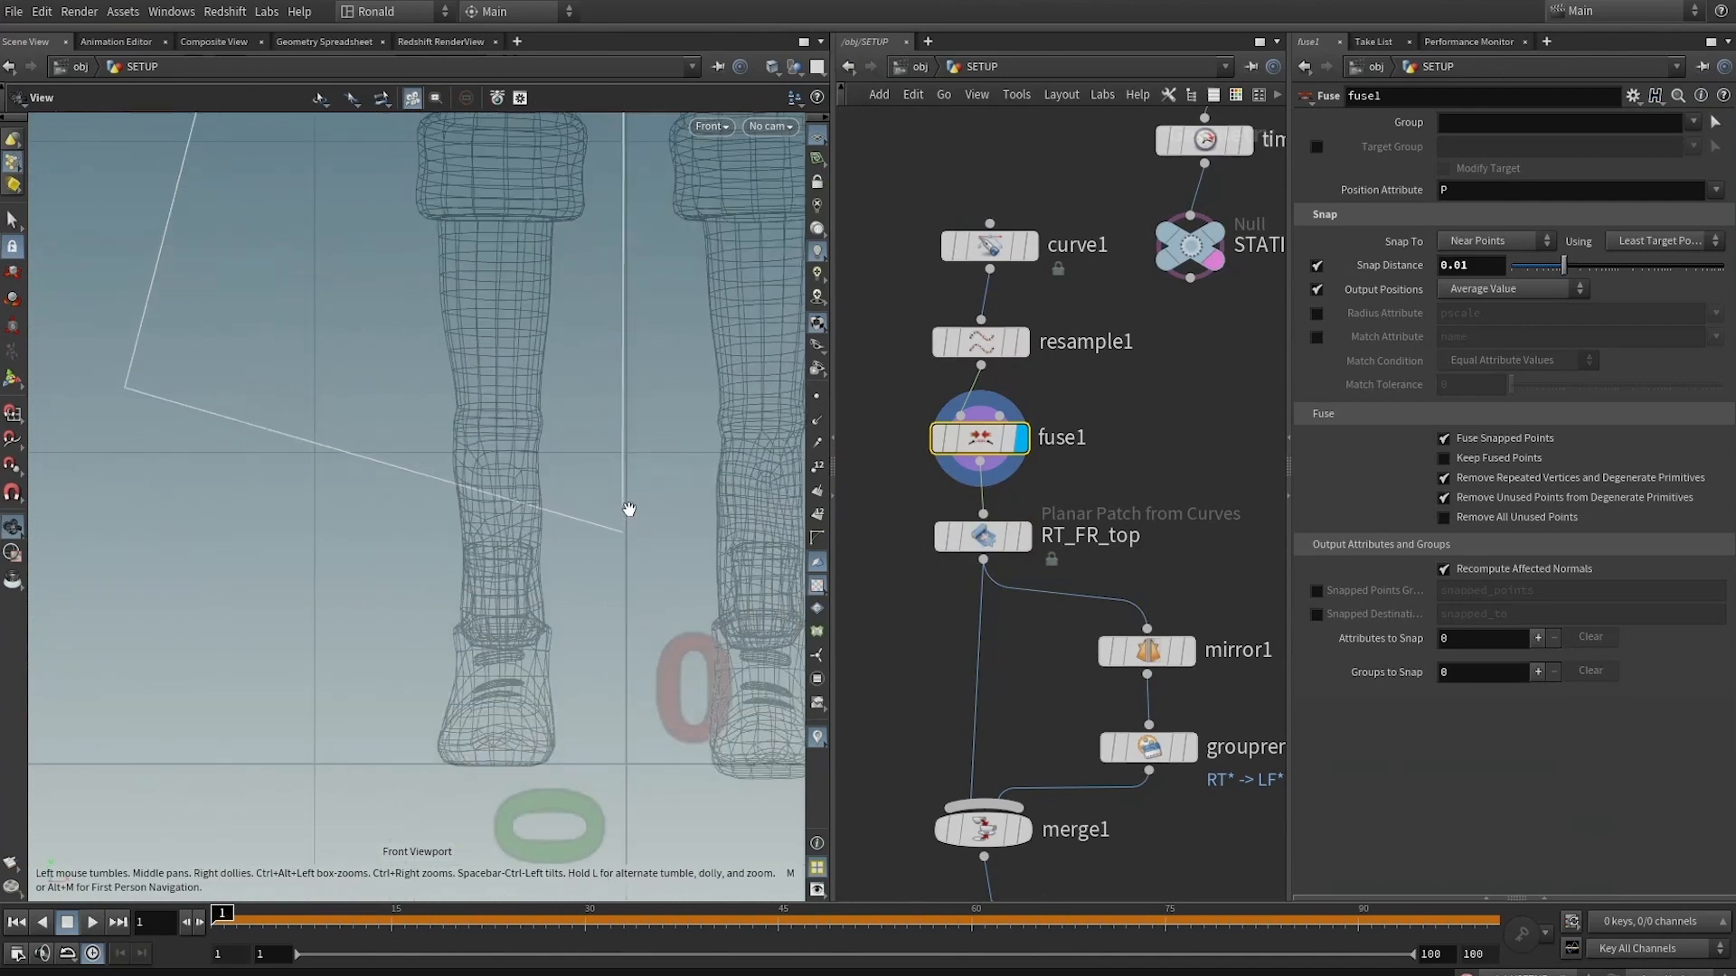
# Edit the pattern curve, moving the loose end of the skirt's center line onto the hem corner to close the outline
pyautogui.click(994, 247)
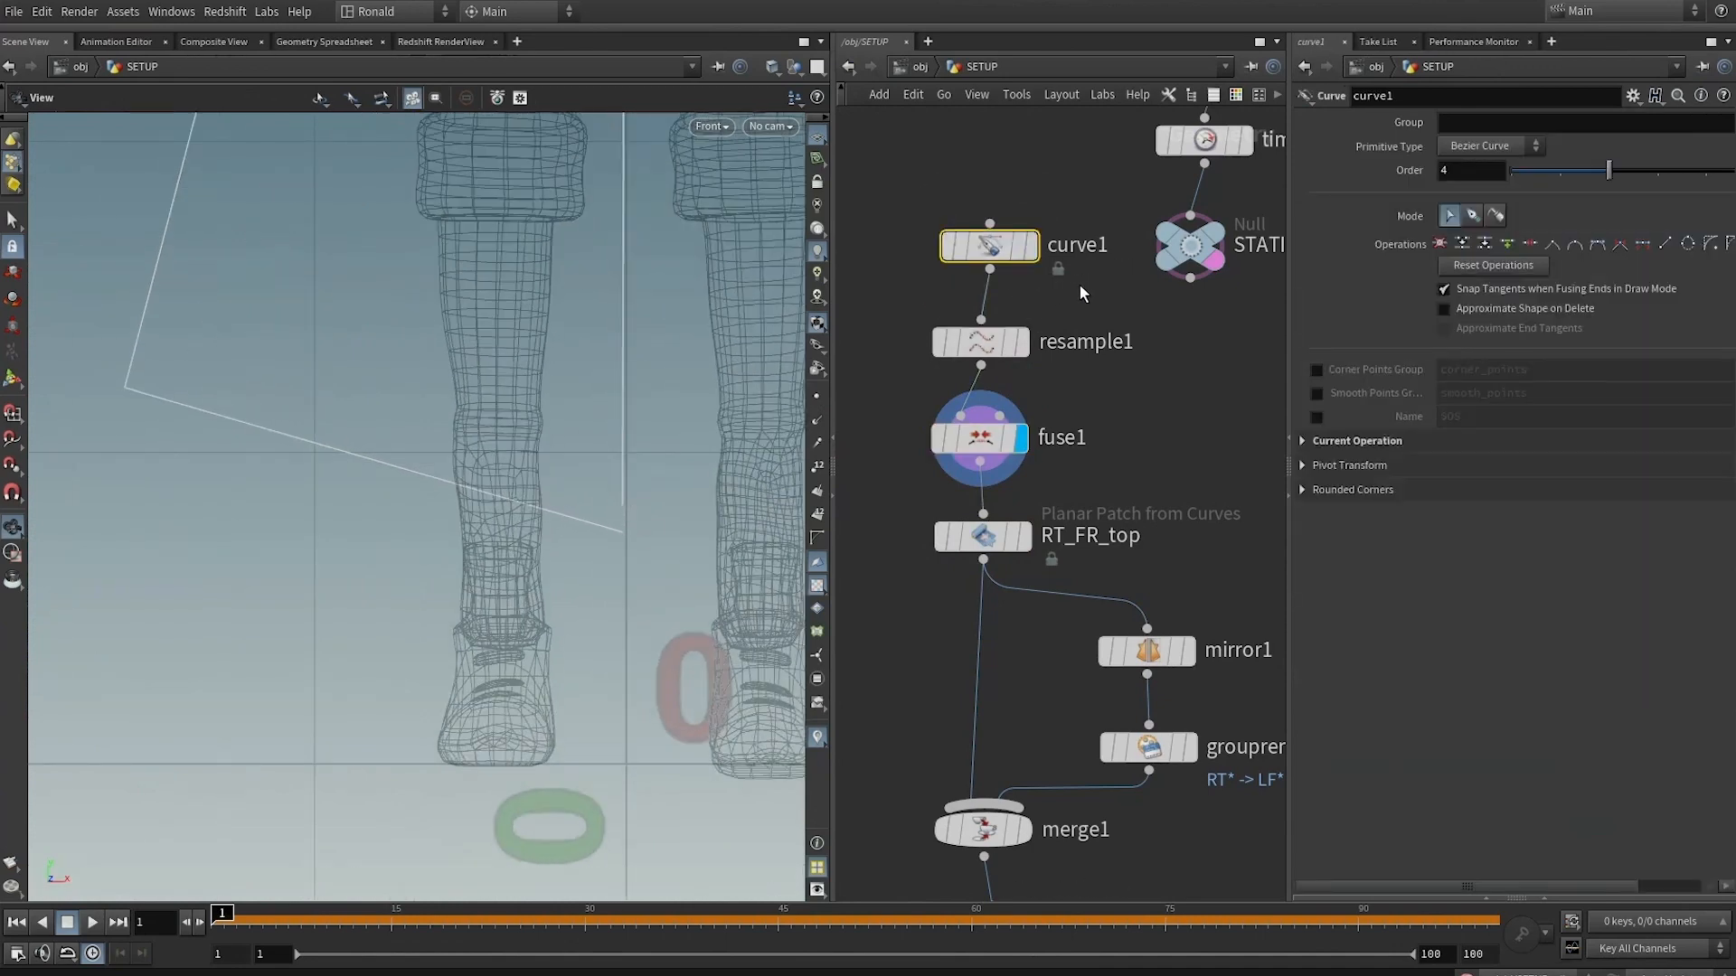
pyautogui.click(1029, 245)
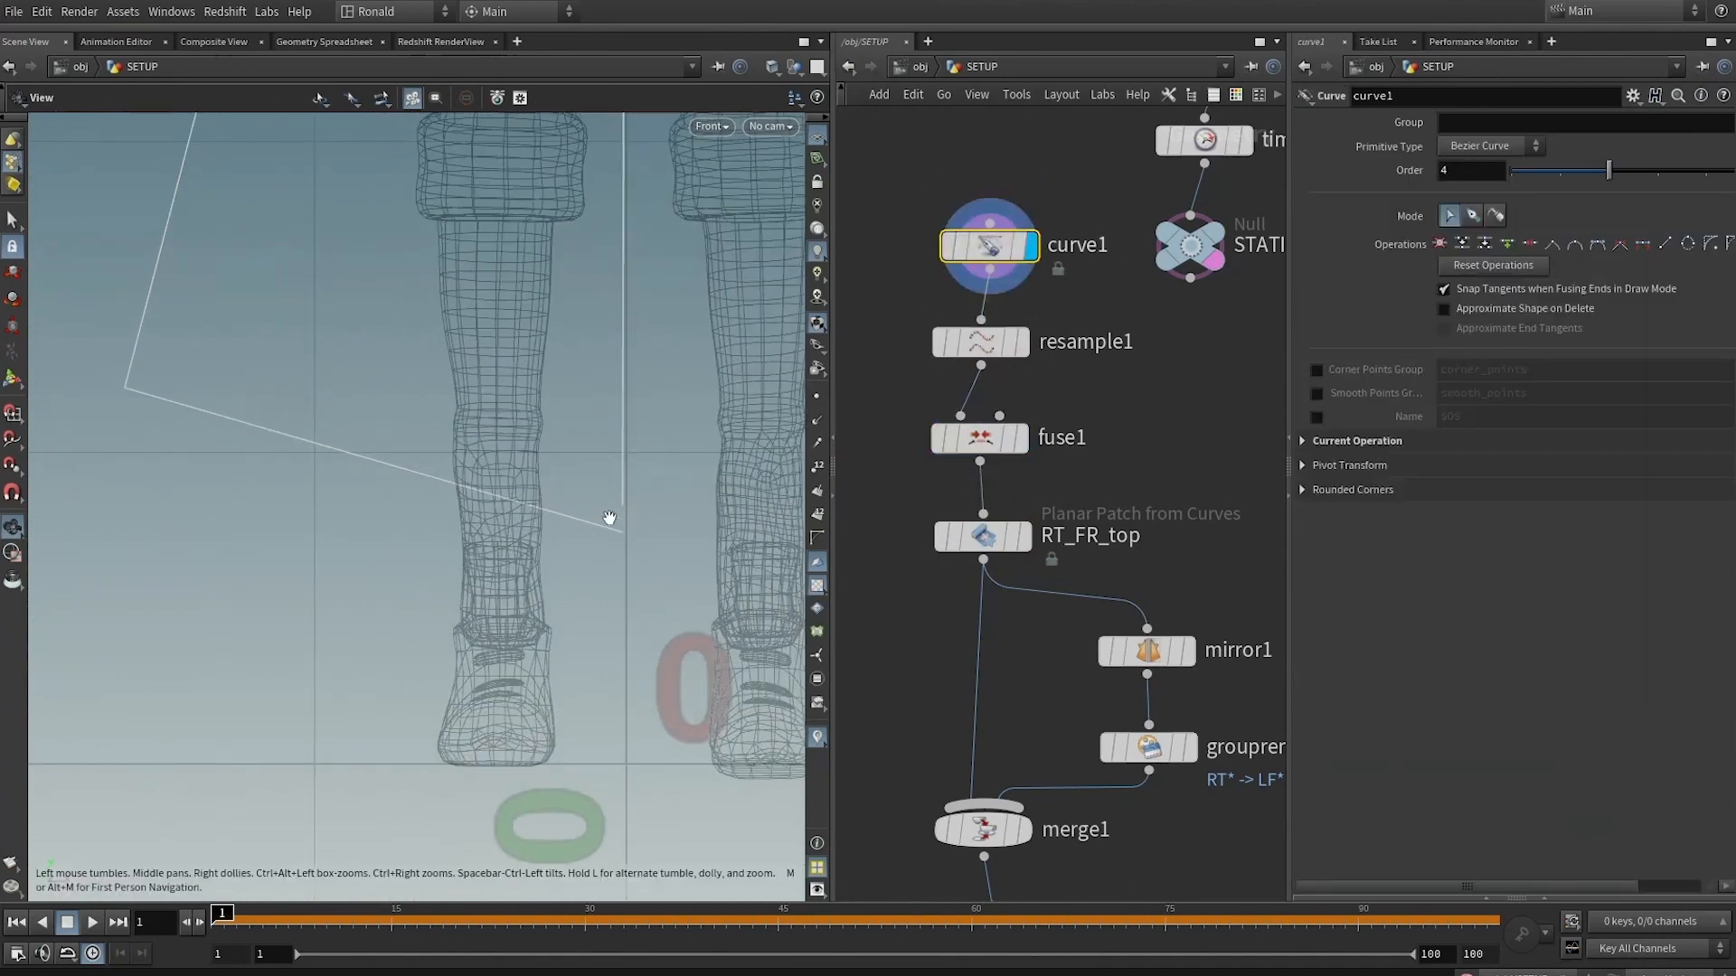
pyautogui.press('Return')
pyautogui.moveTo(624, 506); pyautogui.dragTo(624, 532)
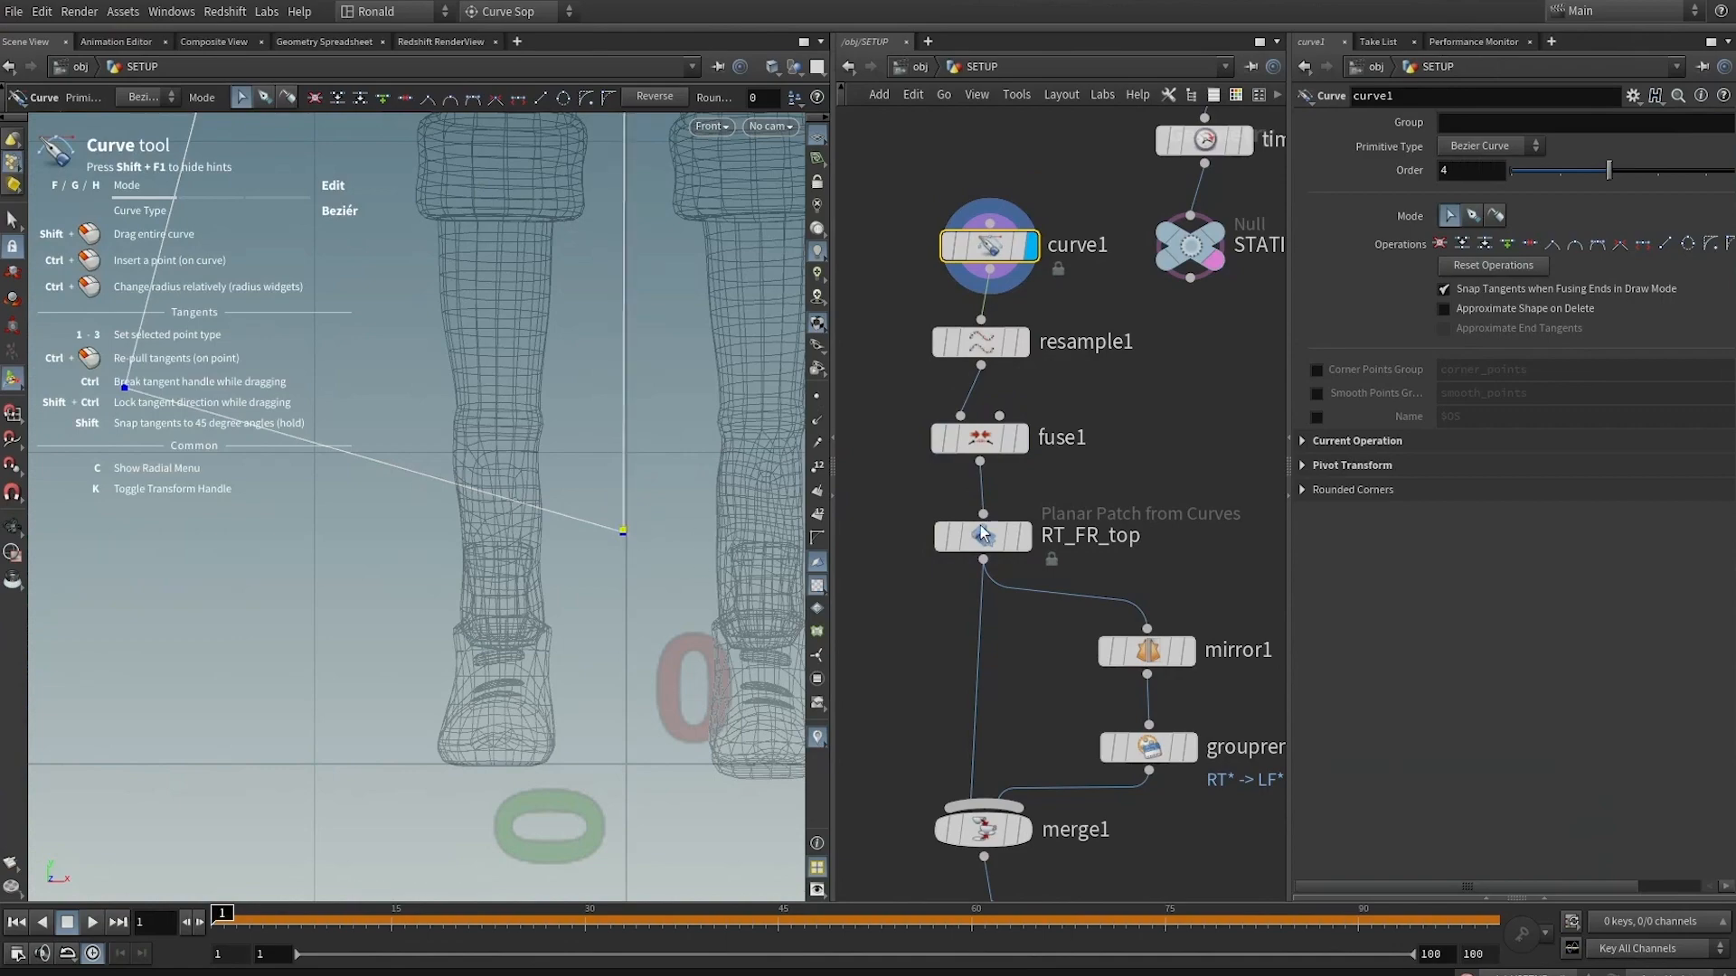
# Display the RT_FR_top patches in the perspective view and examine the skirt panel
pyautogui.click(1025, 537)
pyautogui.hotkey('space', '1')
pyautogui.keyDown('alt'); pyautogui.moveTo(430, 344); pyautogui.dragTo(559, 338); pyautogui.keyUp('alt')
pyautogui.keyDown('alt'); pyautogui.moveTo(548, 405); pyautogui.dragTo(760, 410); pyautogui.keyUp('alt')
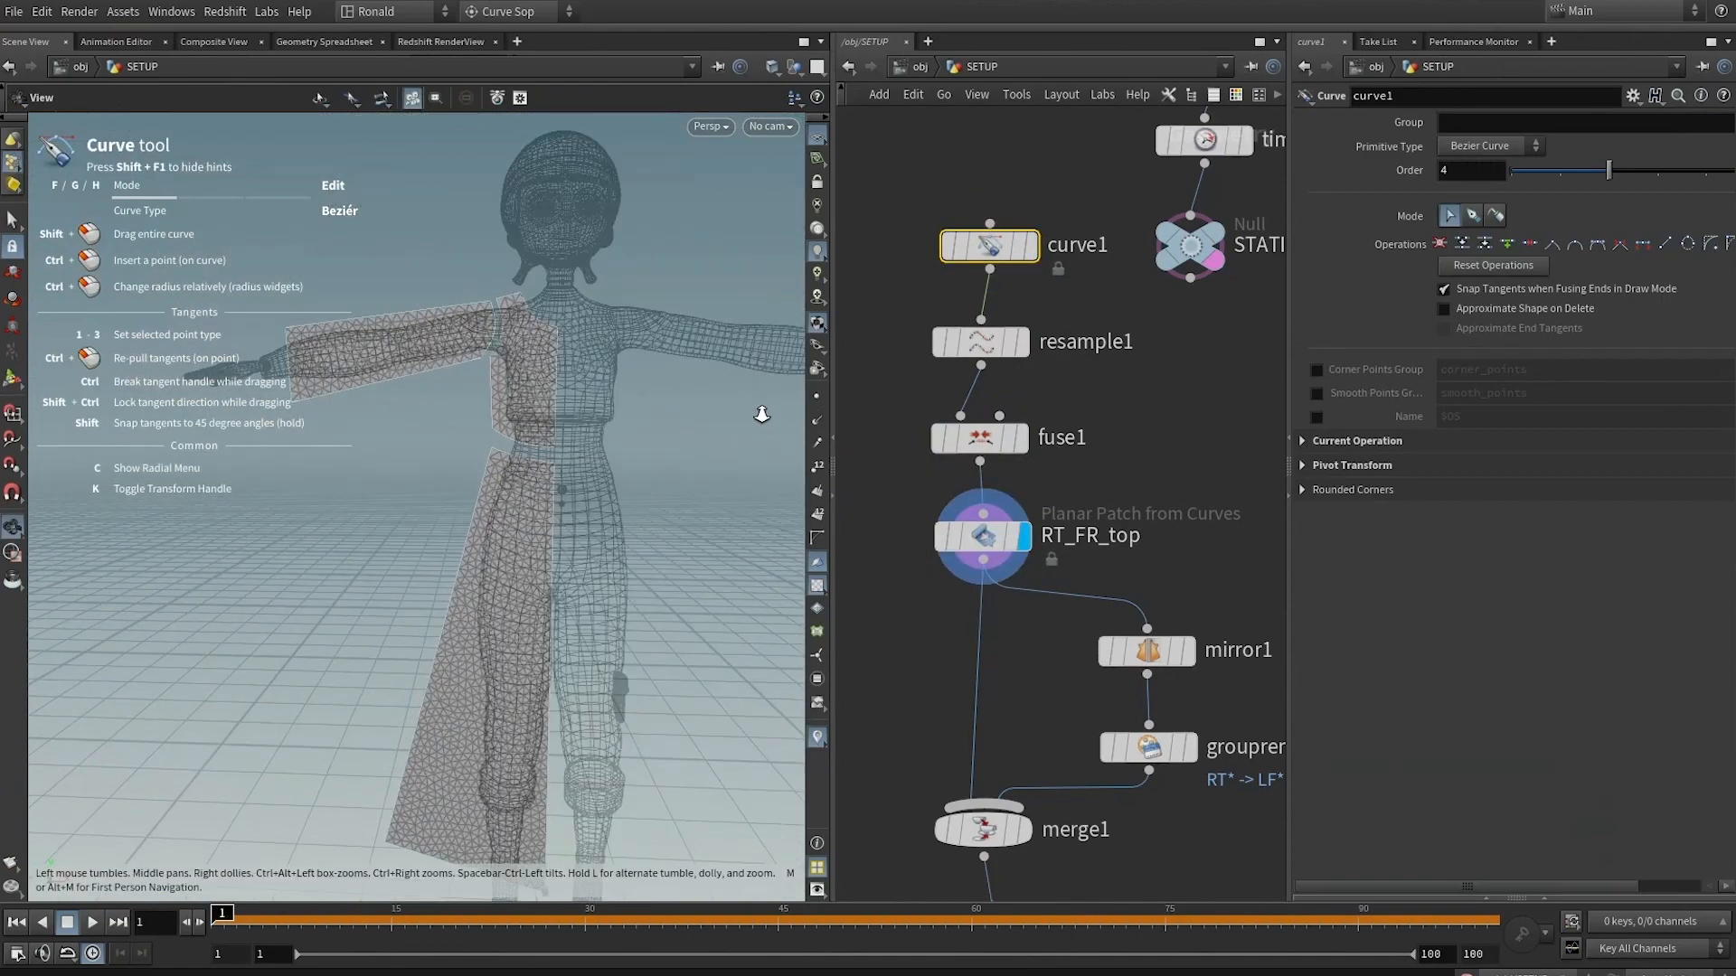
pyautogui.keyDown('alt'); pyautogui.moveTo(759, 411); pyautogui.dragTo(639, 457, button='right'); pyautogui.keyUp('alt')
pyautogui.keyDown('alt'); pyautogui.moveTo(640, 455); pyautogui.dragTo(612, 369, button='middle'); pyautogui.keyUp('alt')
# Display the final merge of front and back patches and view the complete garment around the character
pyautogui.moveTo(1013, 681); pyautogui.dragTo(1003, 218, button='middle')
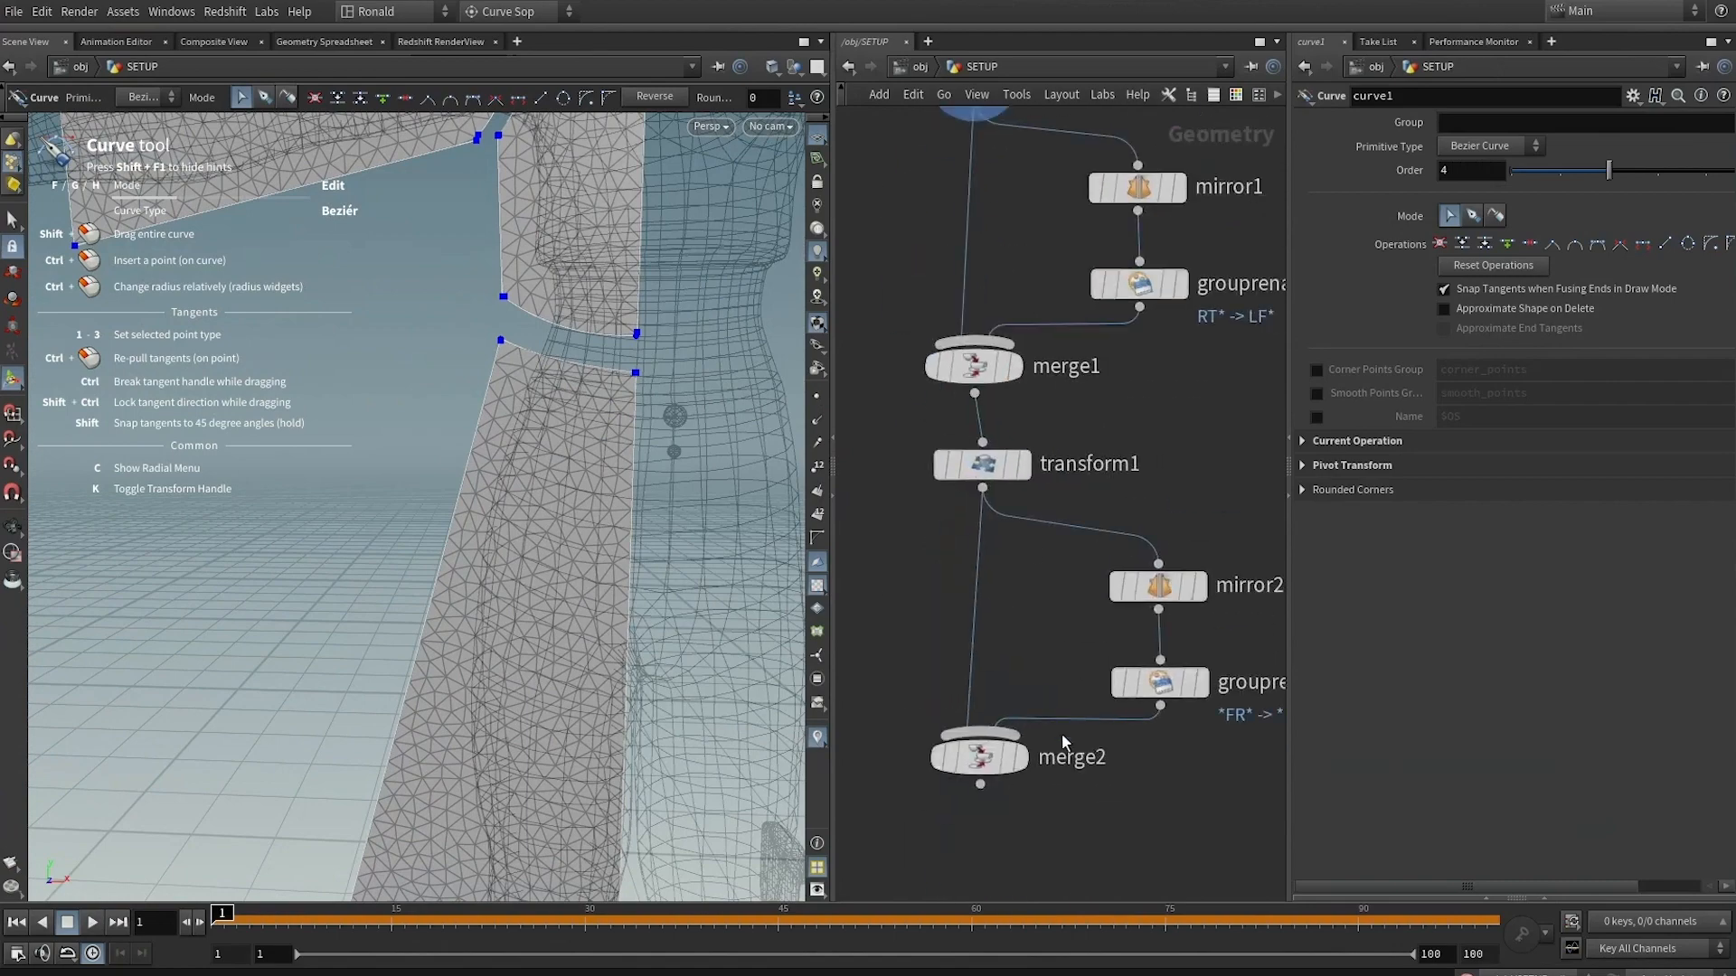
pyautogui.click(1021, 756)
pyautogui.press('Escape')
pyautogui.press('h')
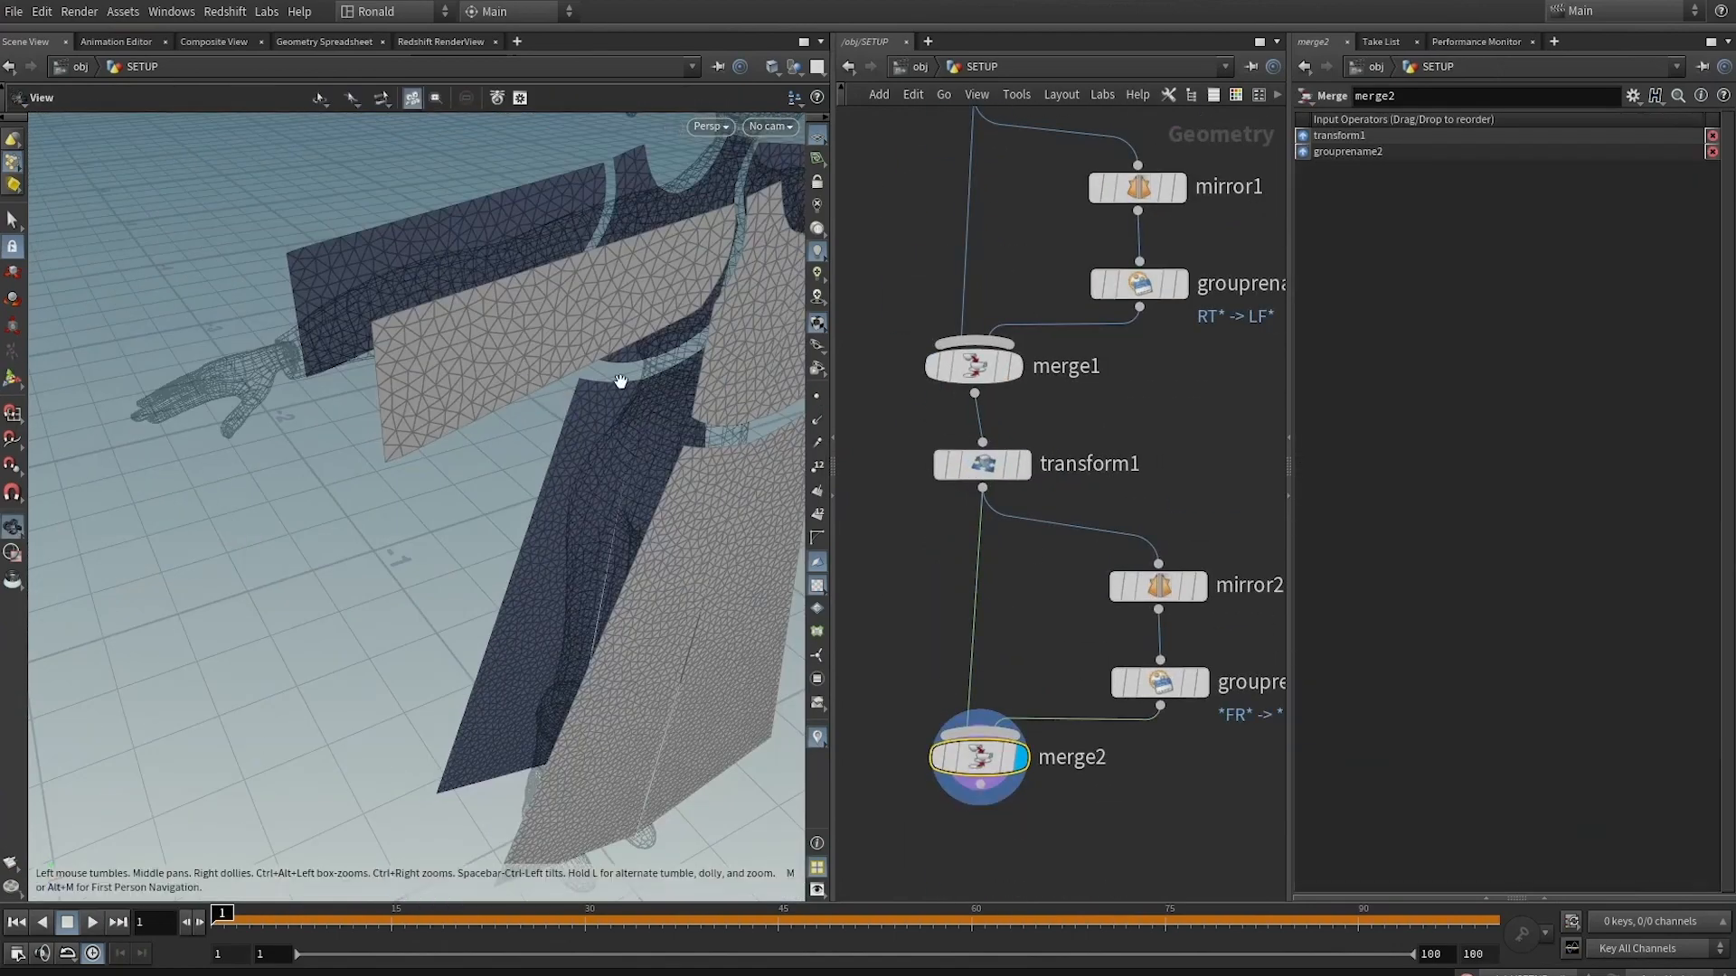
pyautogui.scroll(-5, 1087, 580)
# Move the garment node chain away from the STATIC null to tidy the network
pyautogui.moveTo(1086, 579); pyautogui.dragTo(1103, 573, button='middle')
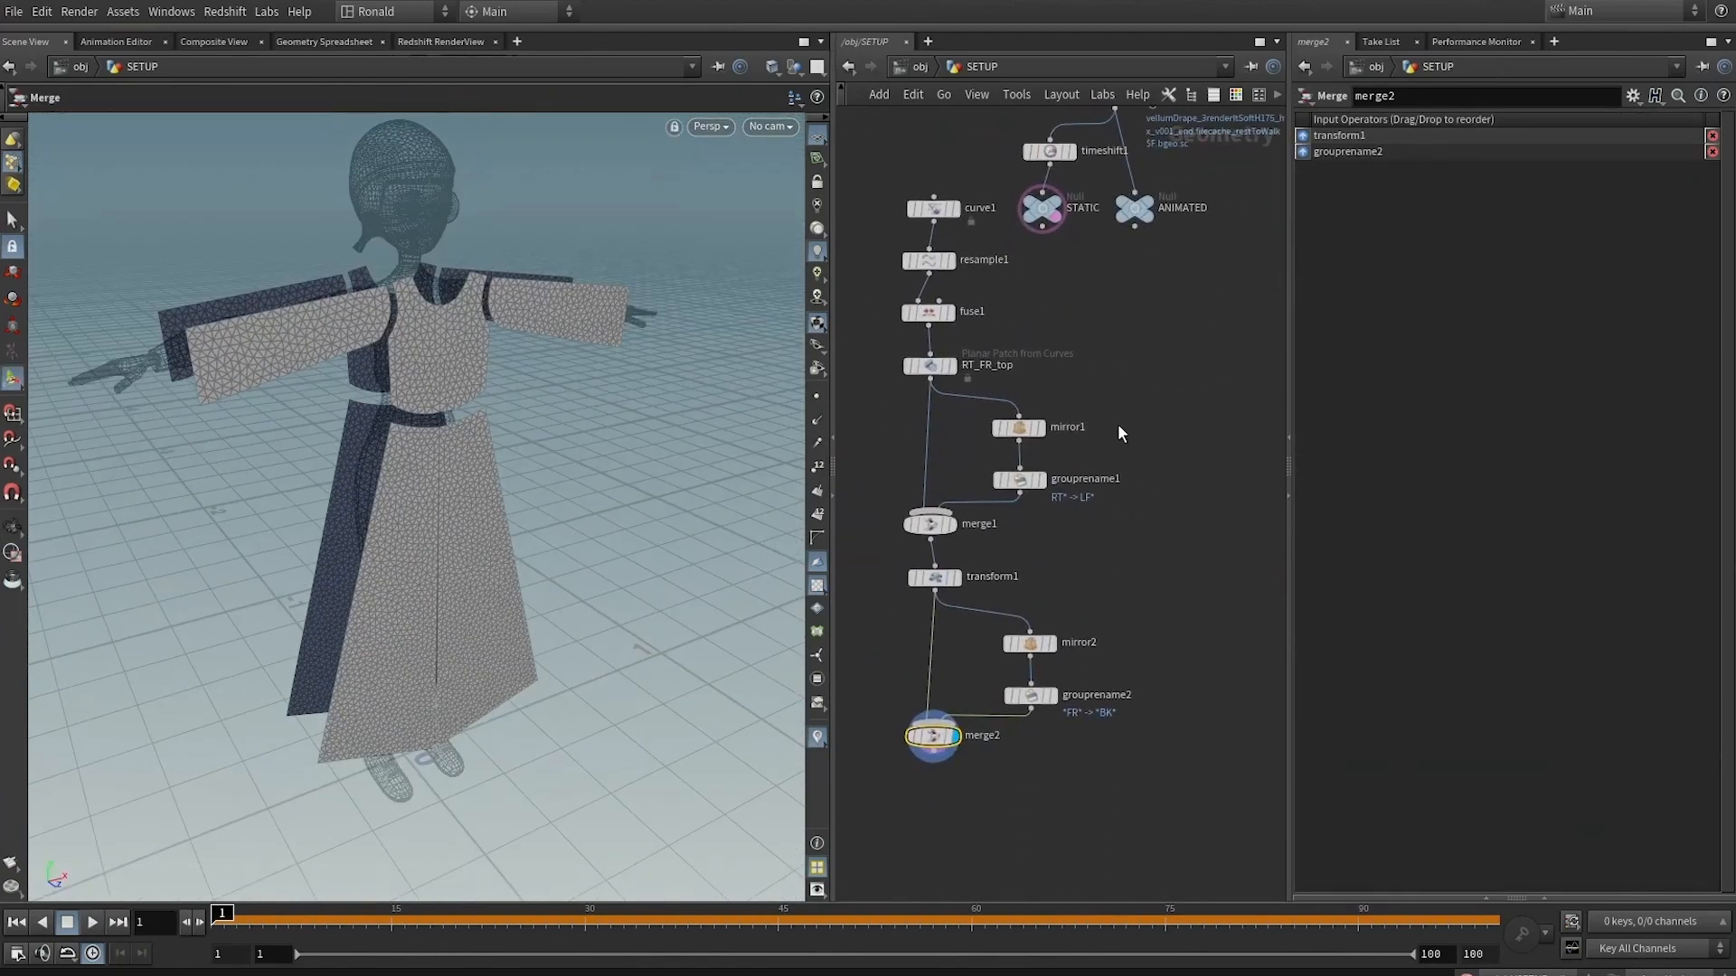
pyautogui.scroll(-5, 1115, 418)
pyautogui.moveTo(942, 288); pyautogui.dragTo(979, 387)
pyautogui.scroll(5, 1131, 362)
pyautogui.moveTo(985, 402); pyautogui.dragTo(1130, 320, button='middle')
pyautogui.click(995, 425)
# Add a Vellum Cloth constraint node after the final merge and inspect the constrained garment
pyautogui.click(913, 409)
pyautogui.press('Tab')
pyautogui.write('vcc')
pyautogui.press('Return')
pyautogui.press('Return')
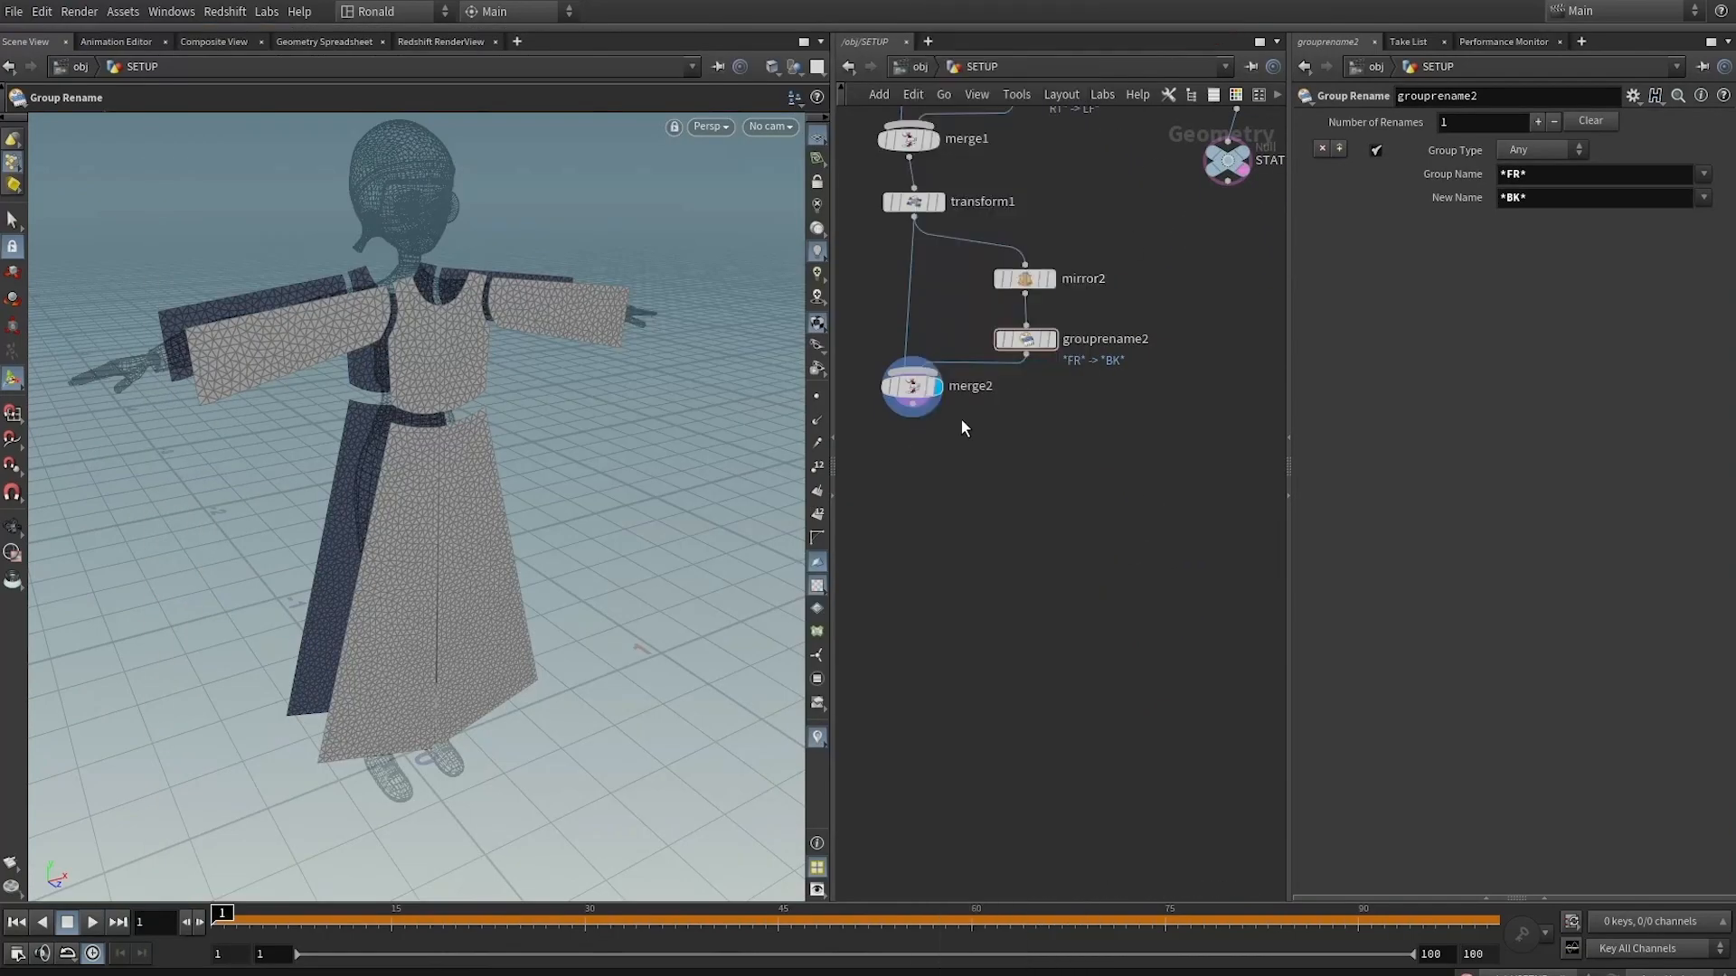
pyautogui.keyDown('alt'); pyautogui.moveTo(543, 308); pyautogui.dragTo(615, 469, button='right'); pyautogui.keyUp('alt')
pyautogui.keyDown('alt'); pyautogui.moveTo(615, 469); pyautogui.dragTo(564, 426); pyautogui.keyUp('alt')
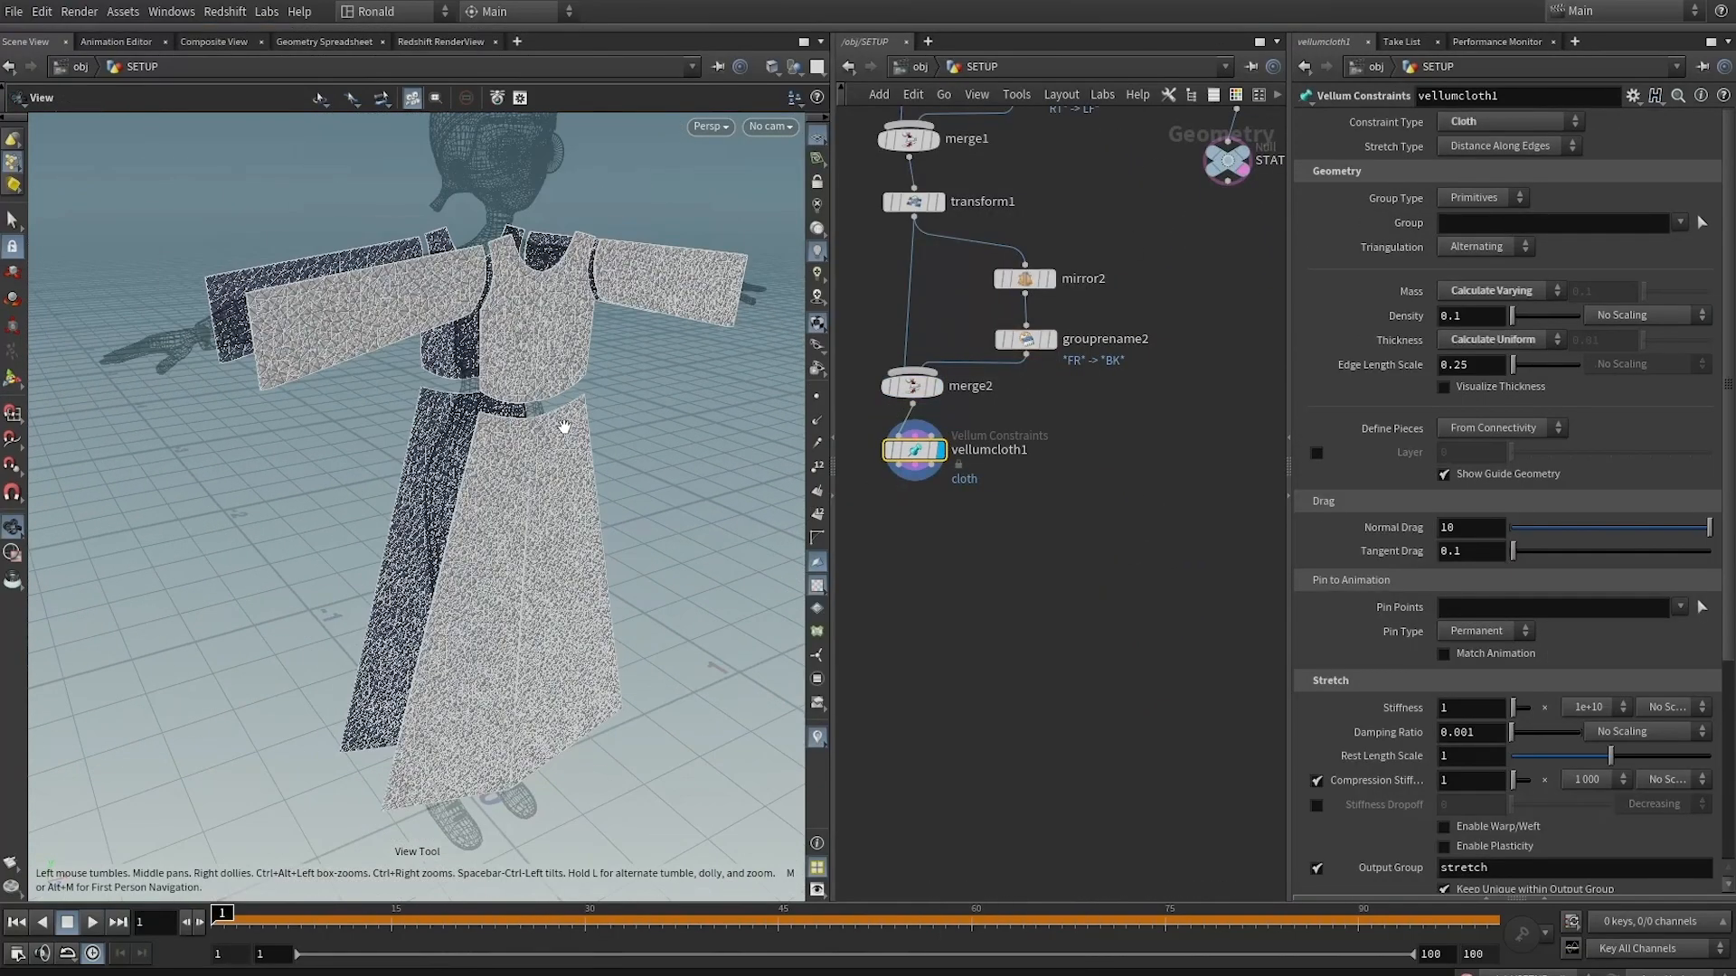
# Play the timeline to check the garment, stop playback and return to the first frame
pyautogui.press('Up')
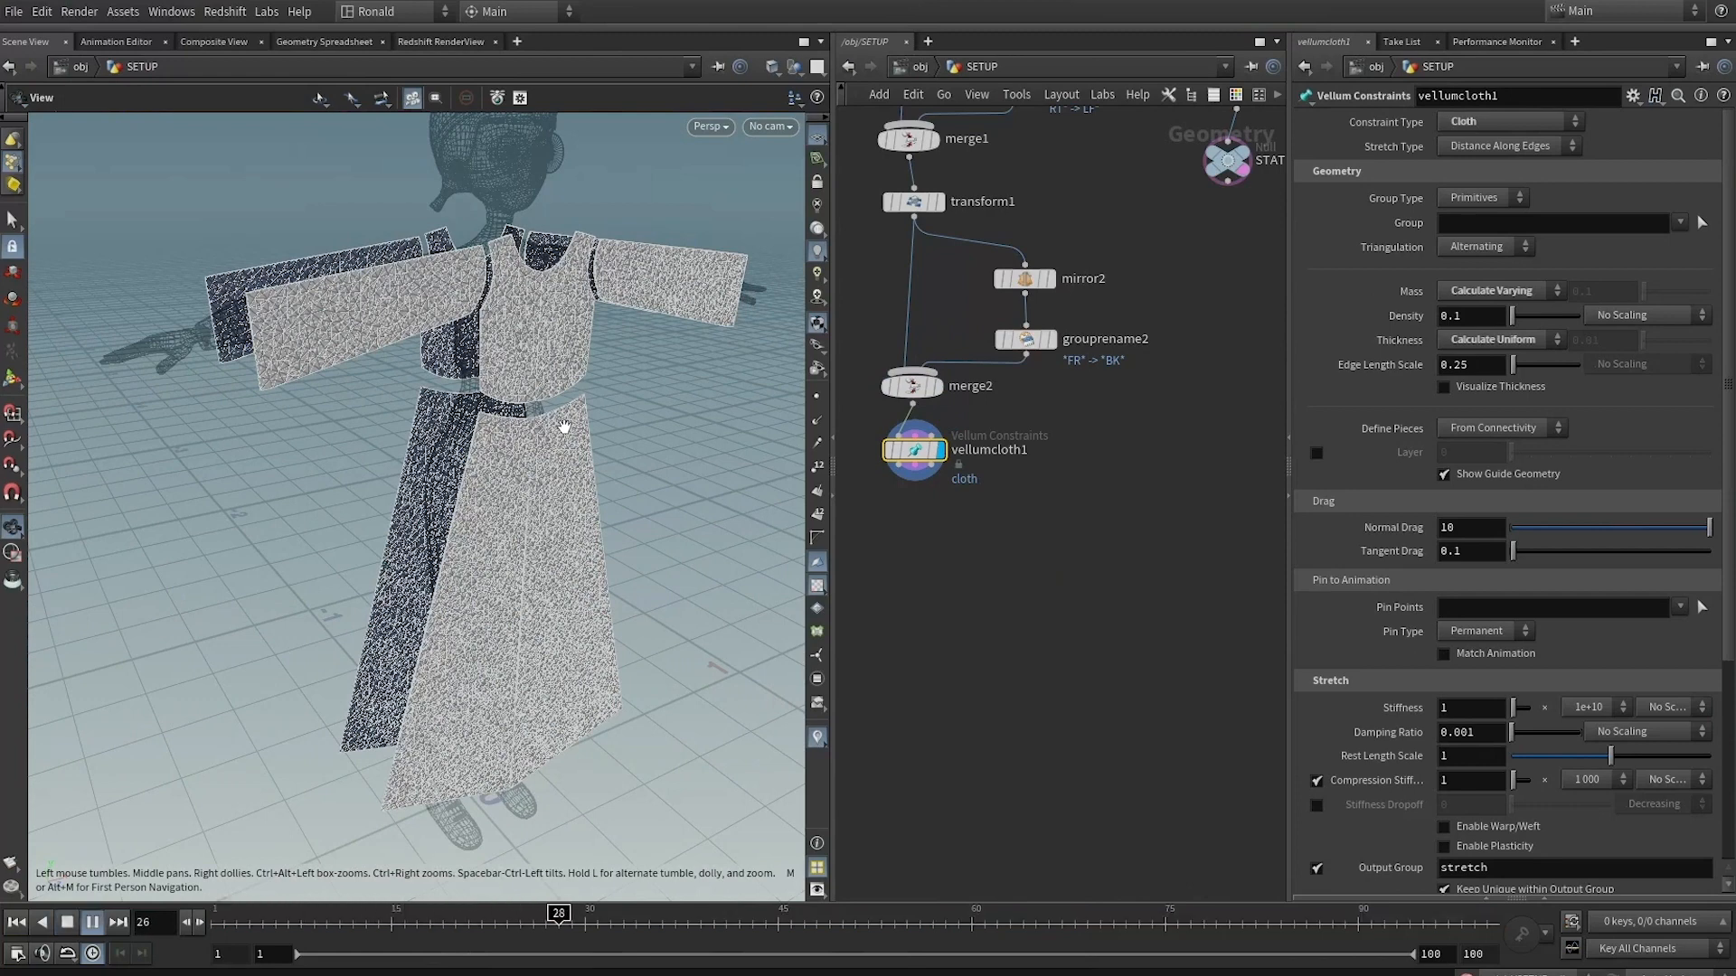
pyautogui.press('Up')
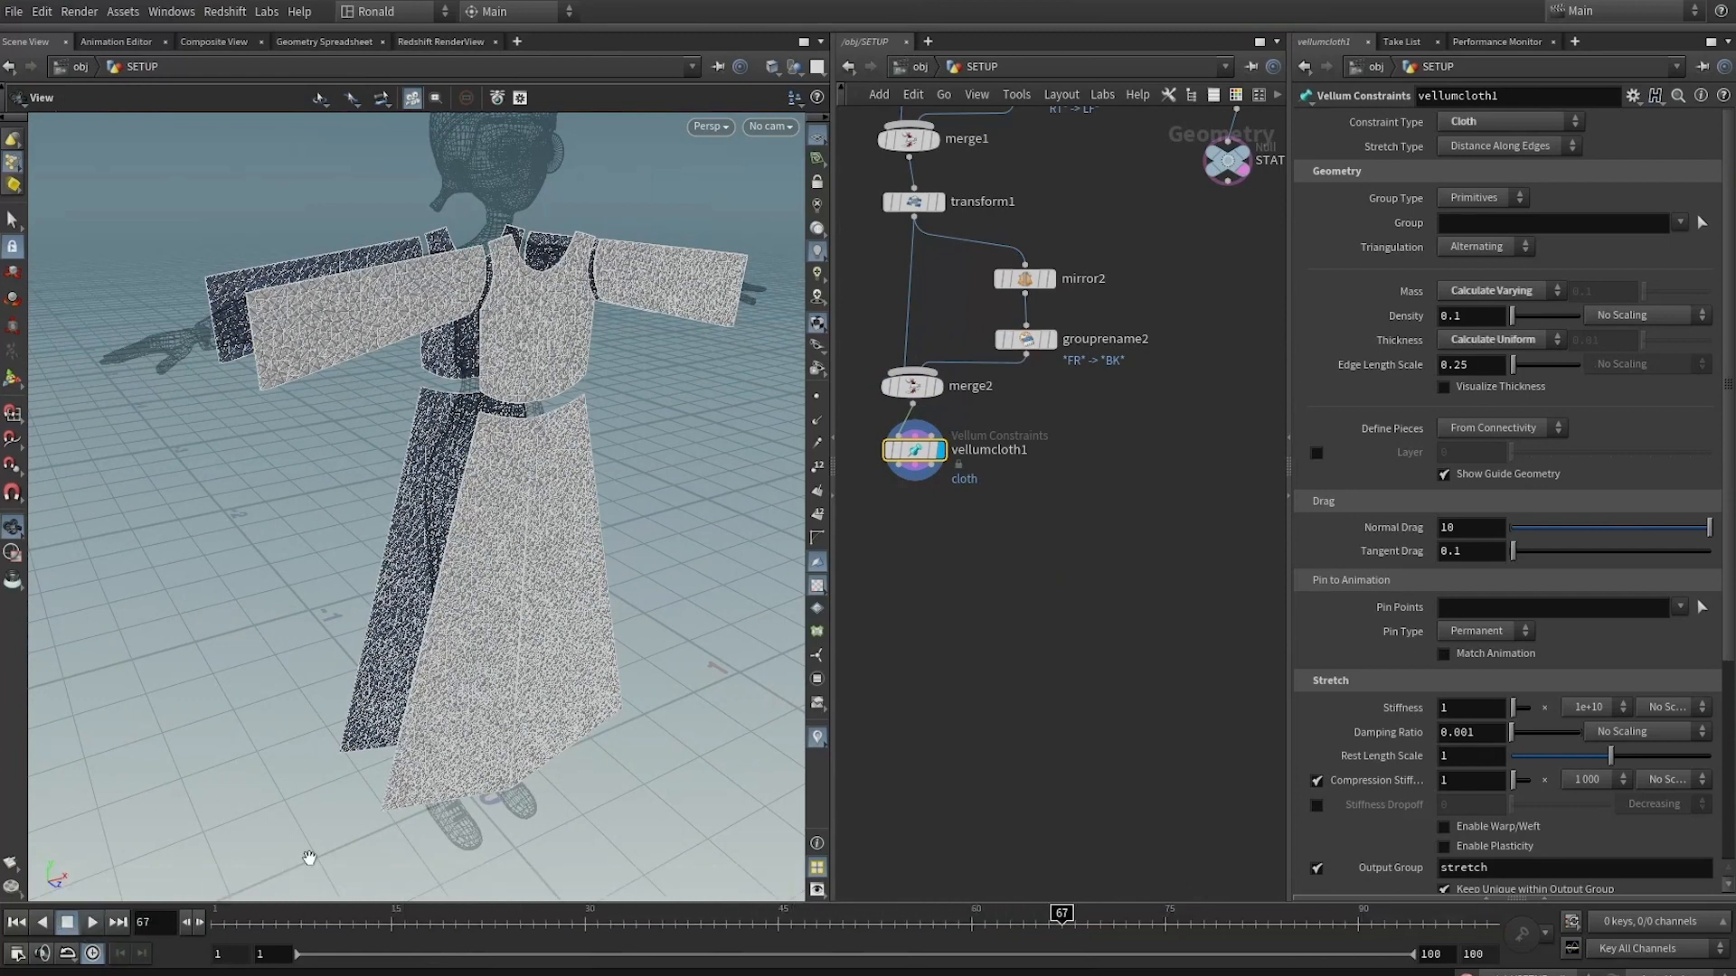
pyautogui.click(15, 922)
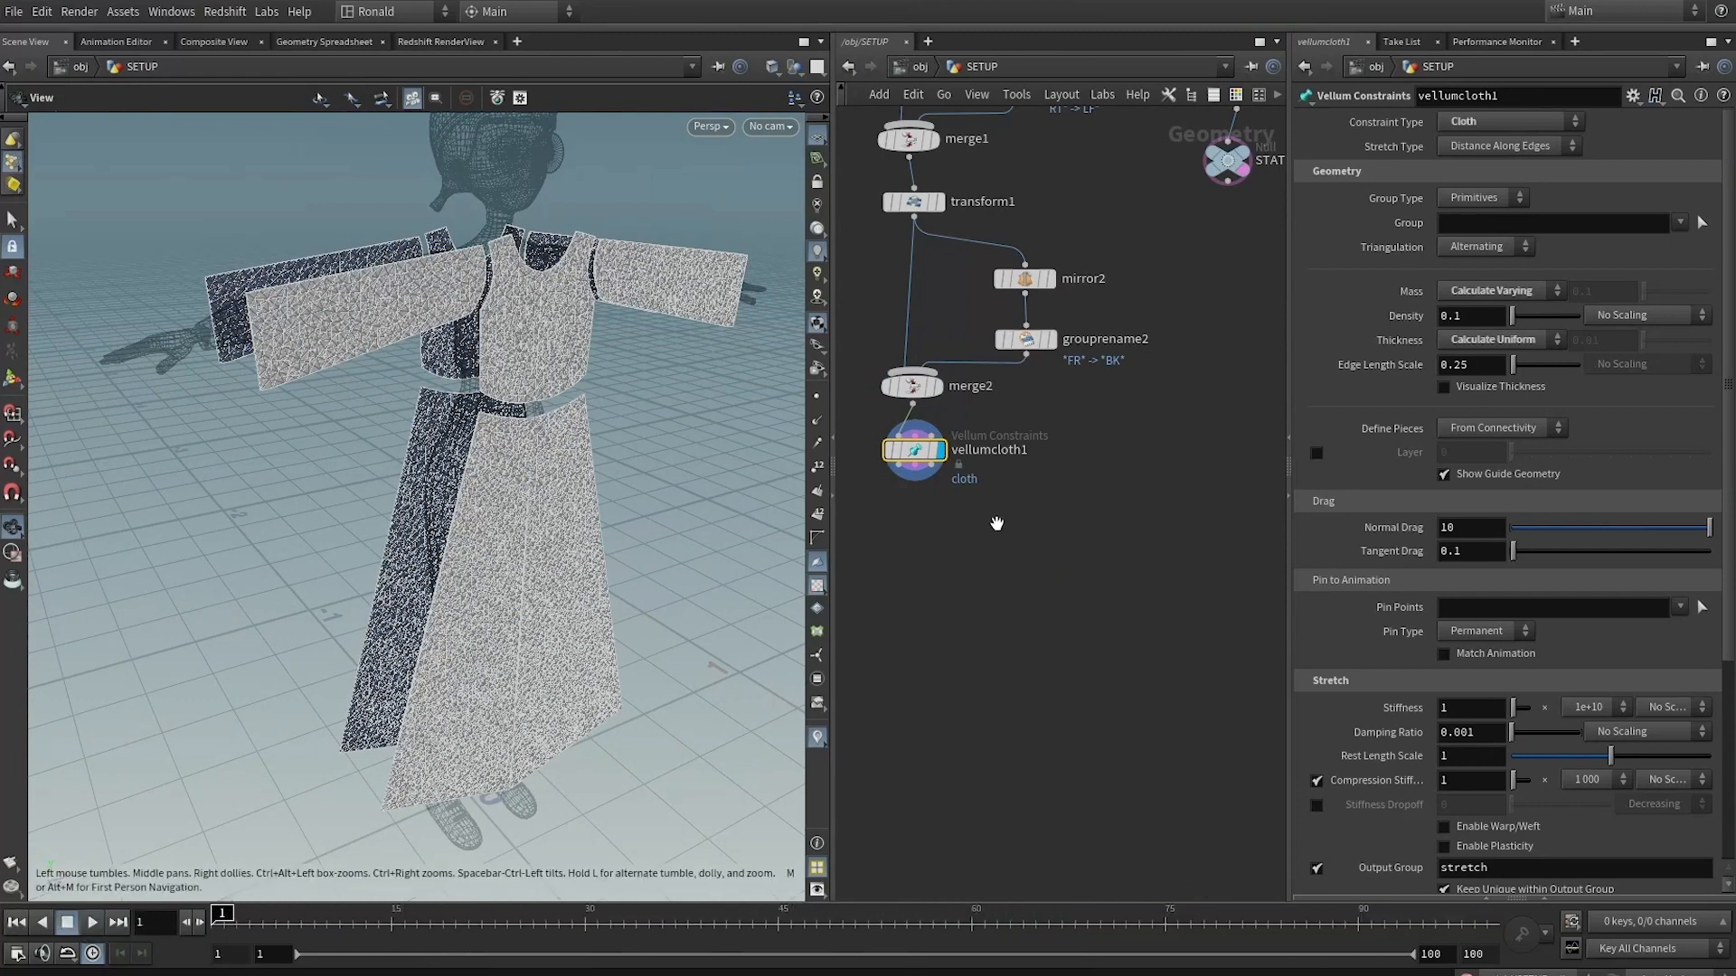
# Add a Vellum Drape node after the Vellum Cloth constraints and display its result
pyautogui.click(900, 466)
pyautogui.click(907, 498)
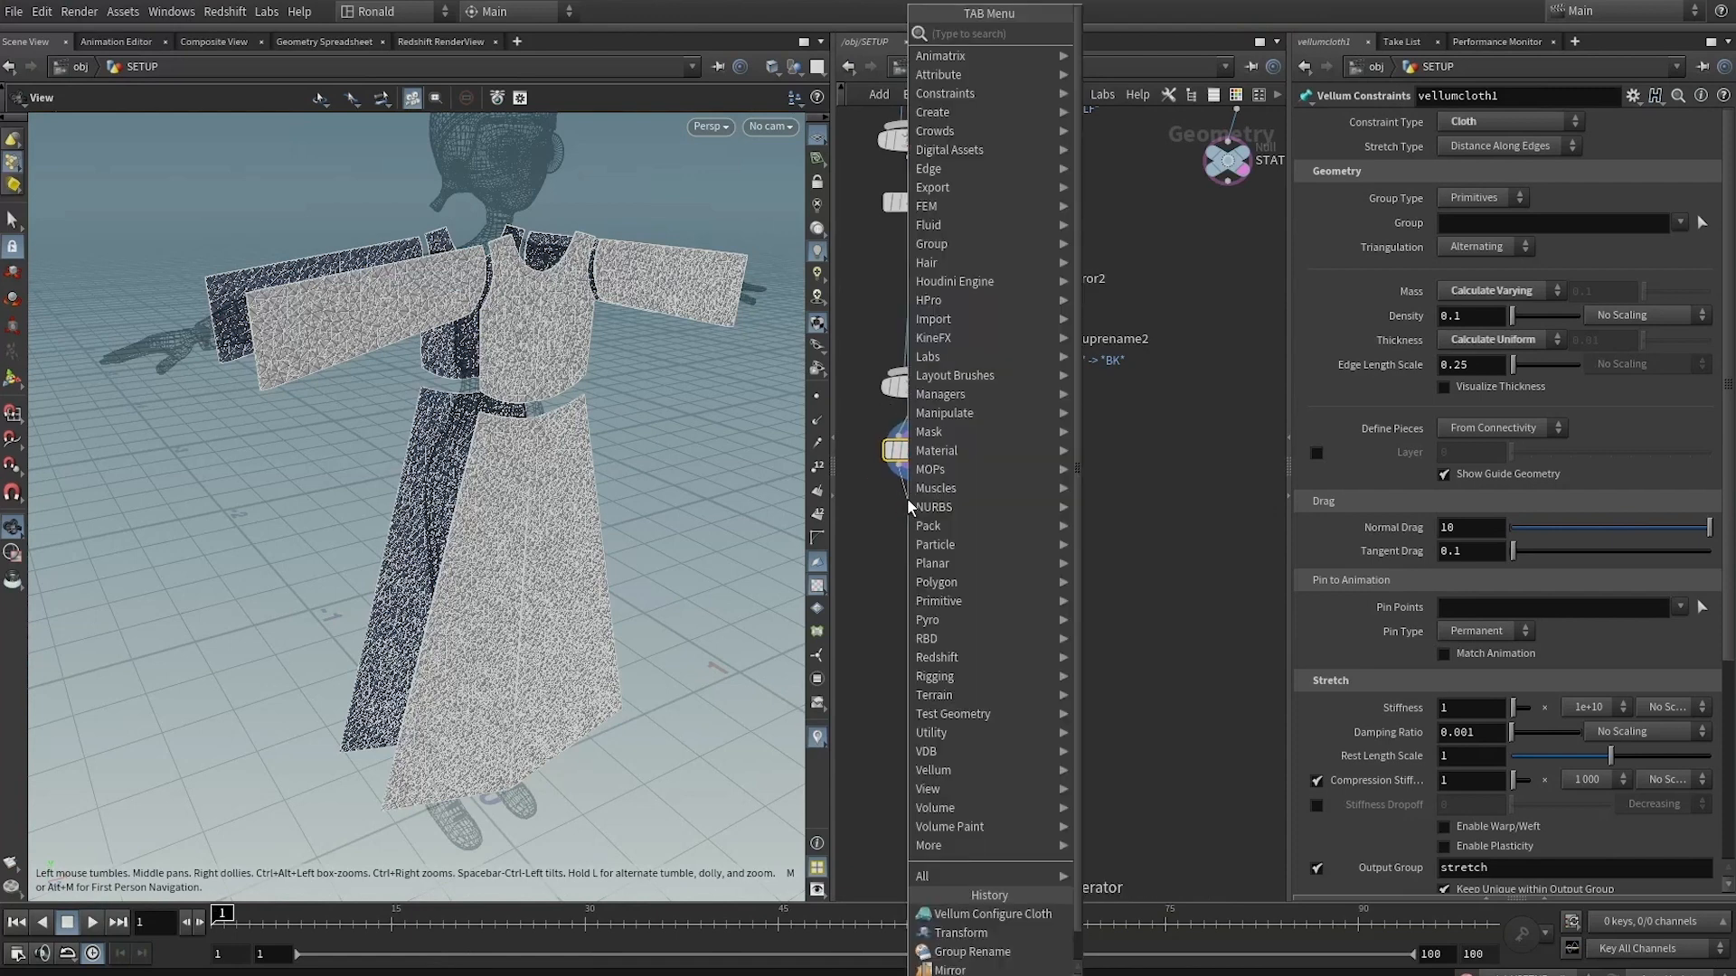
pyautogui.write('drape')
pyautogui.press('Return')
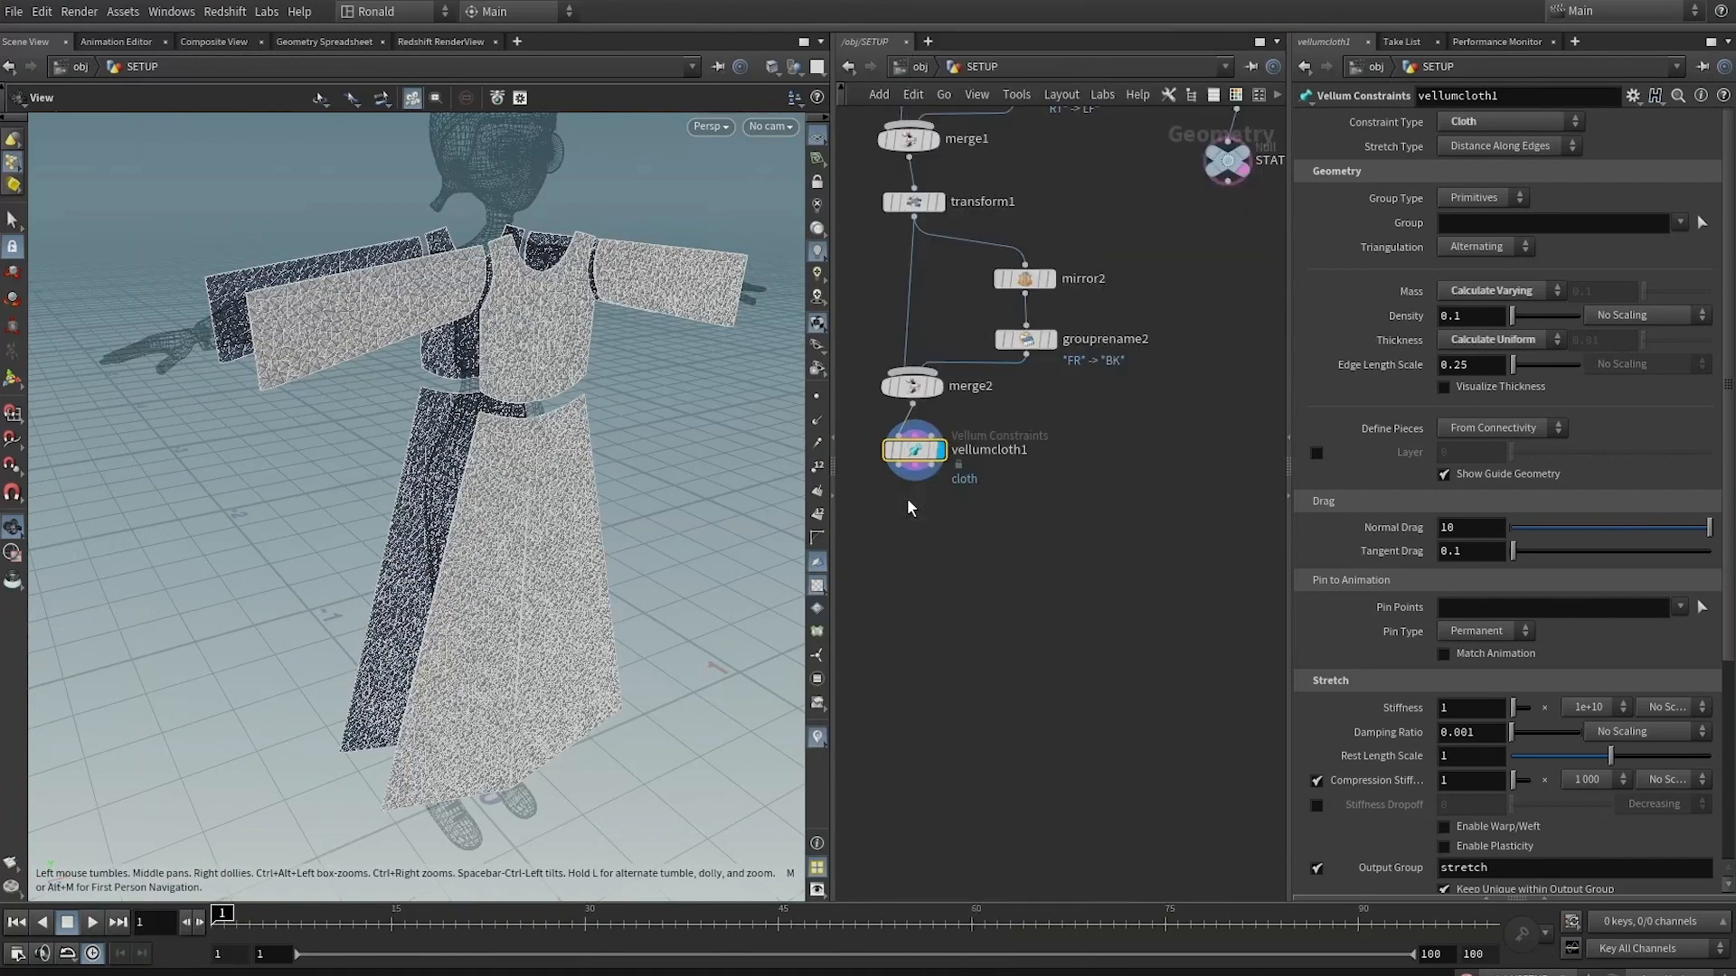
pyautogui.click(940, 509)
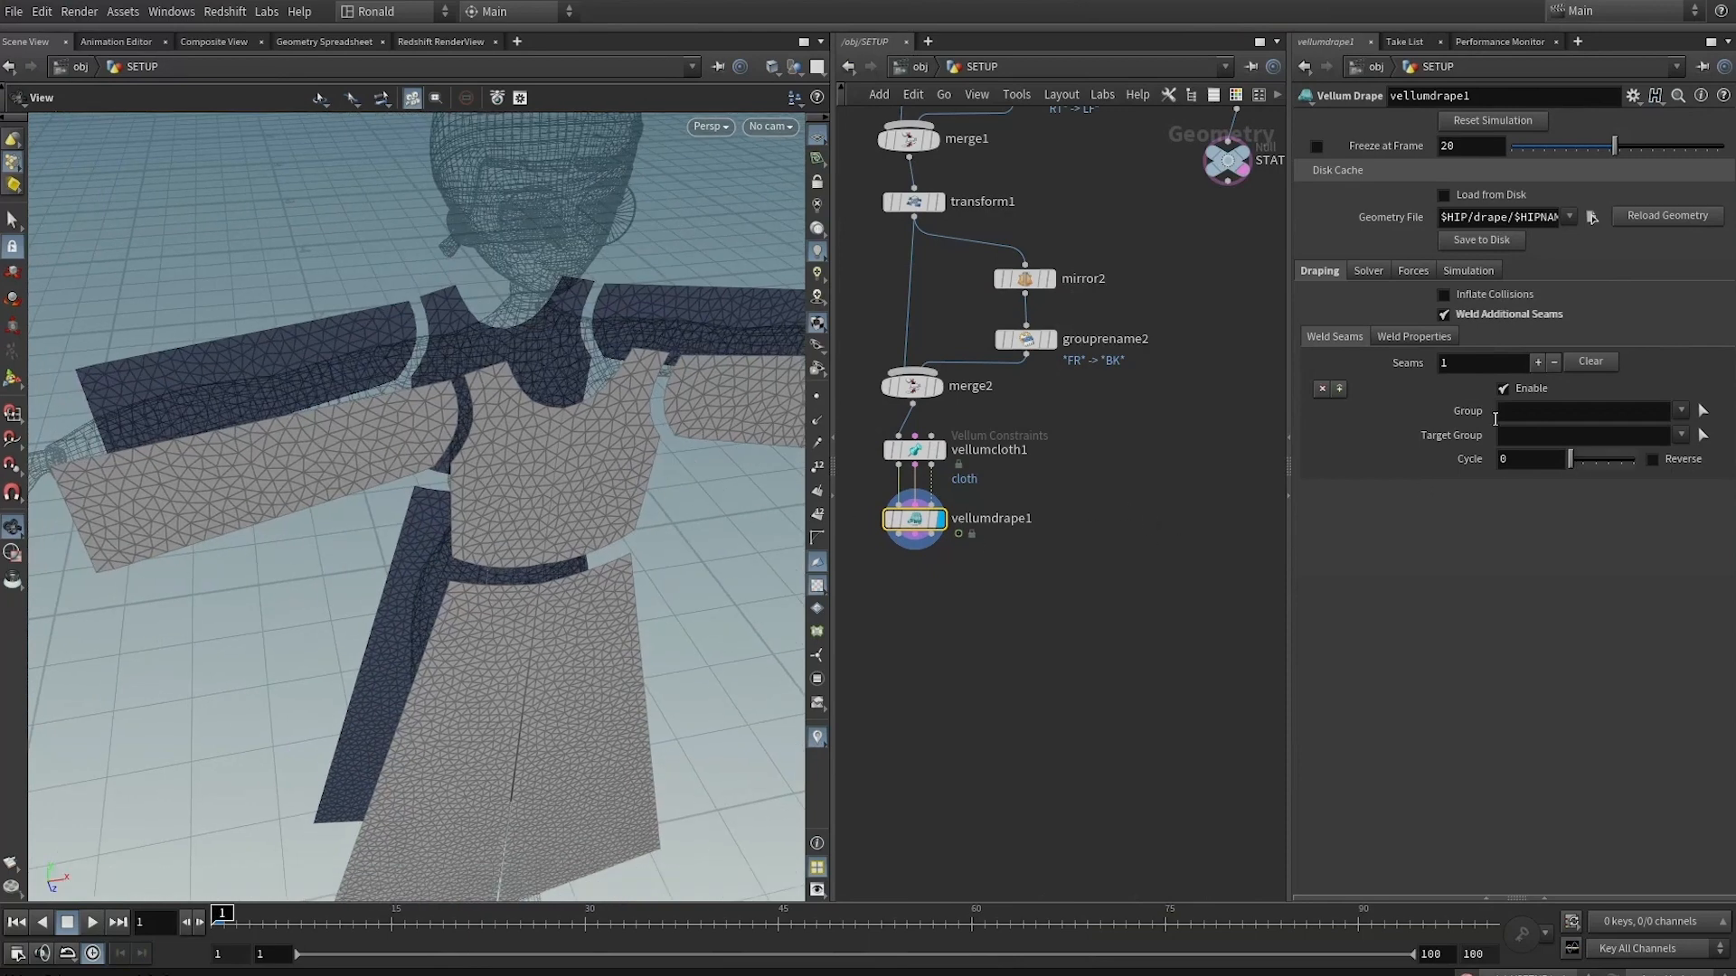
# Pick the front right shoulder seam, RT_FR_top_seam1, as the weld seam's Group on the Vellum Drape node
pyautogui.click(1702, 414)
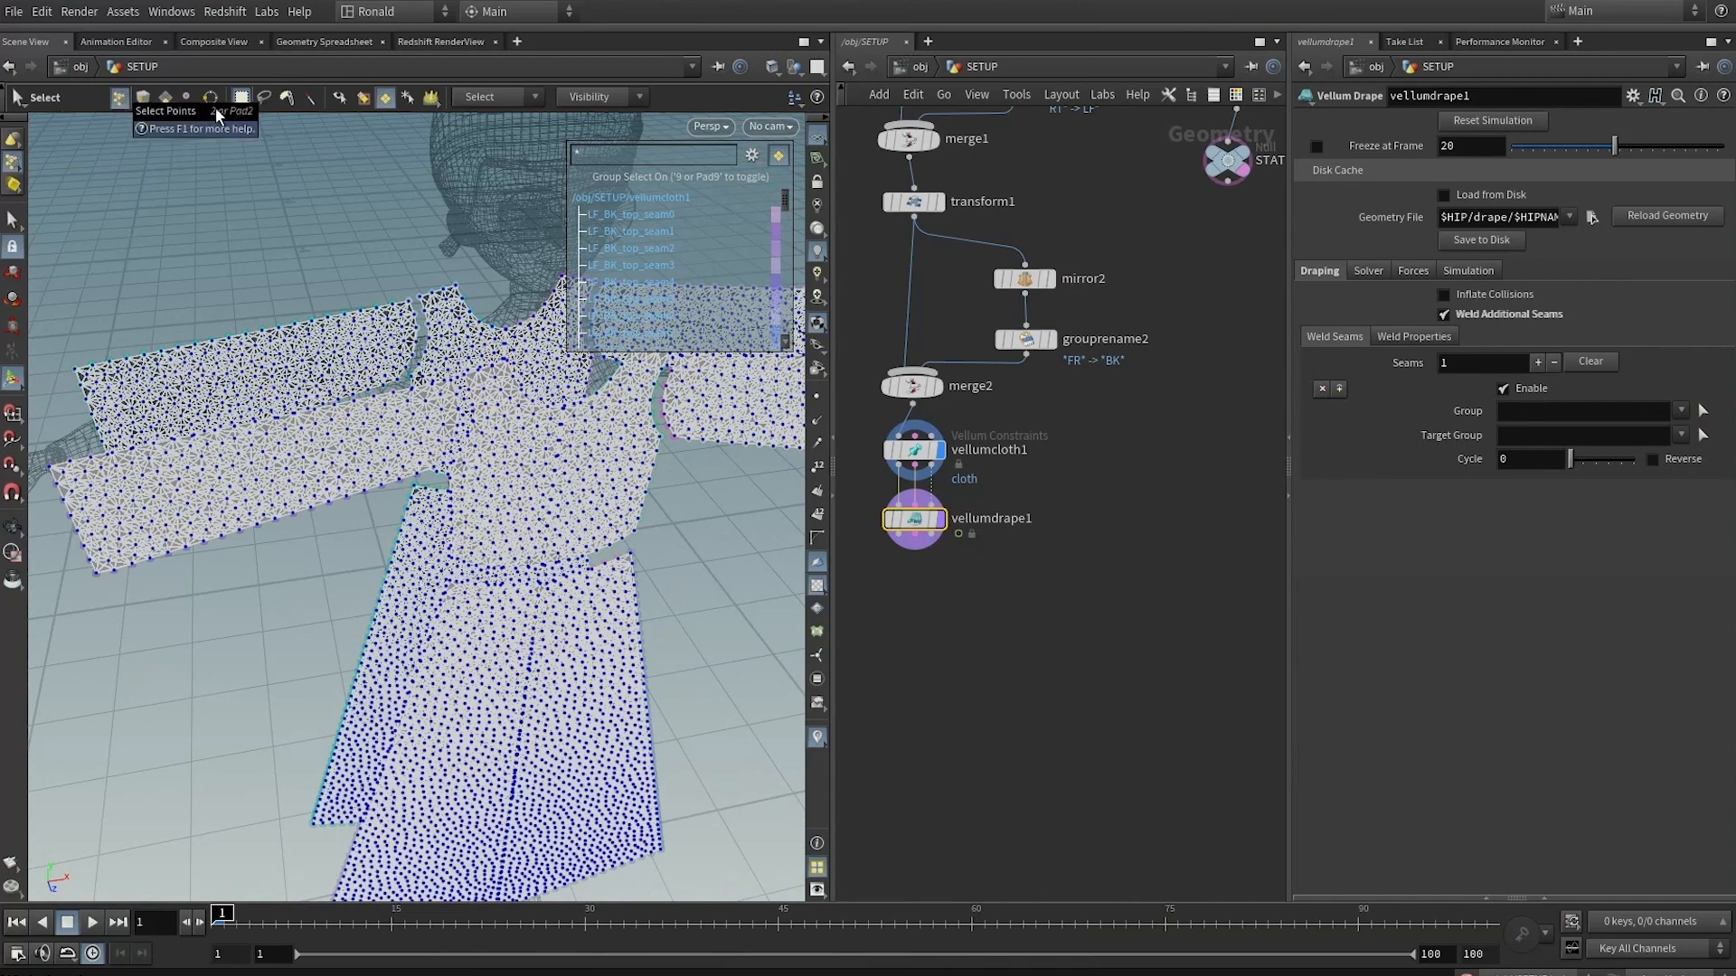
pyautogui.click(479, 96)
pyautogui.click(500, 161)
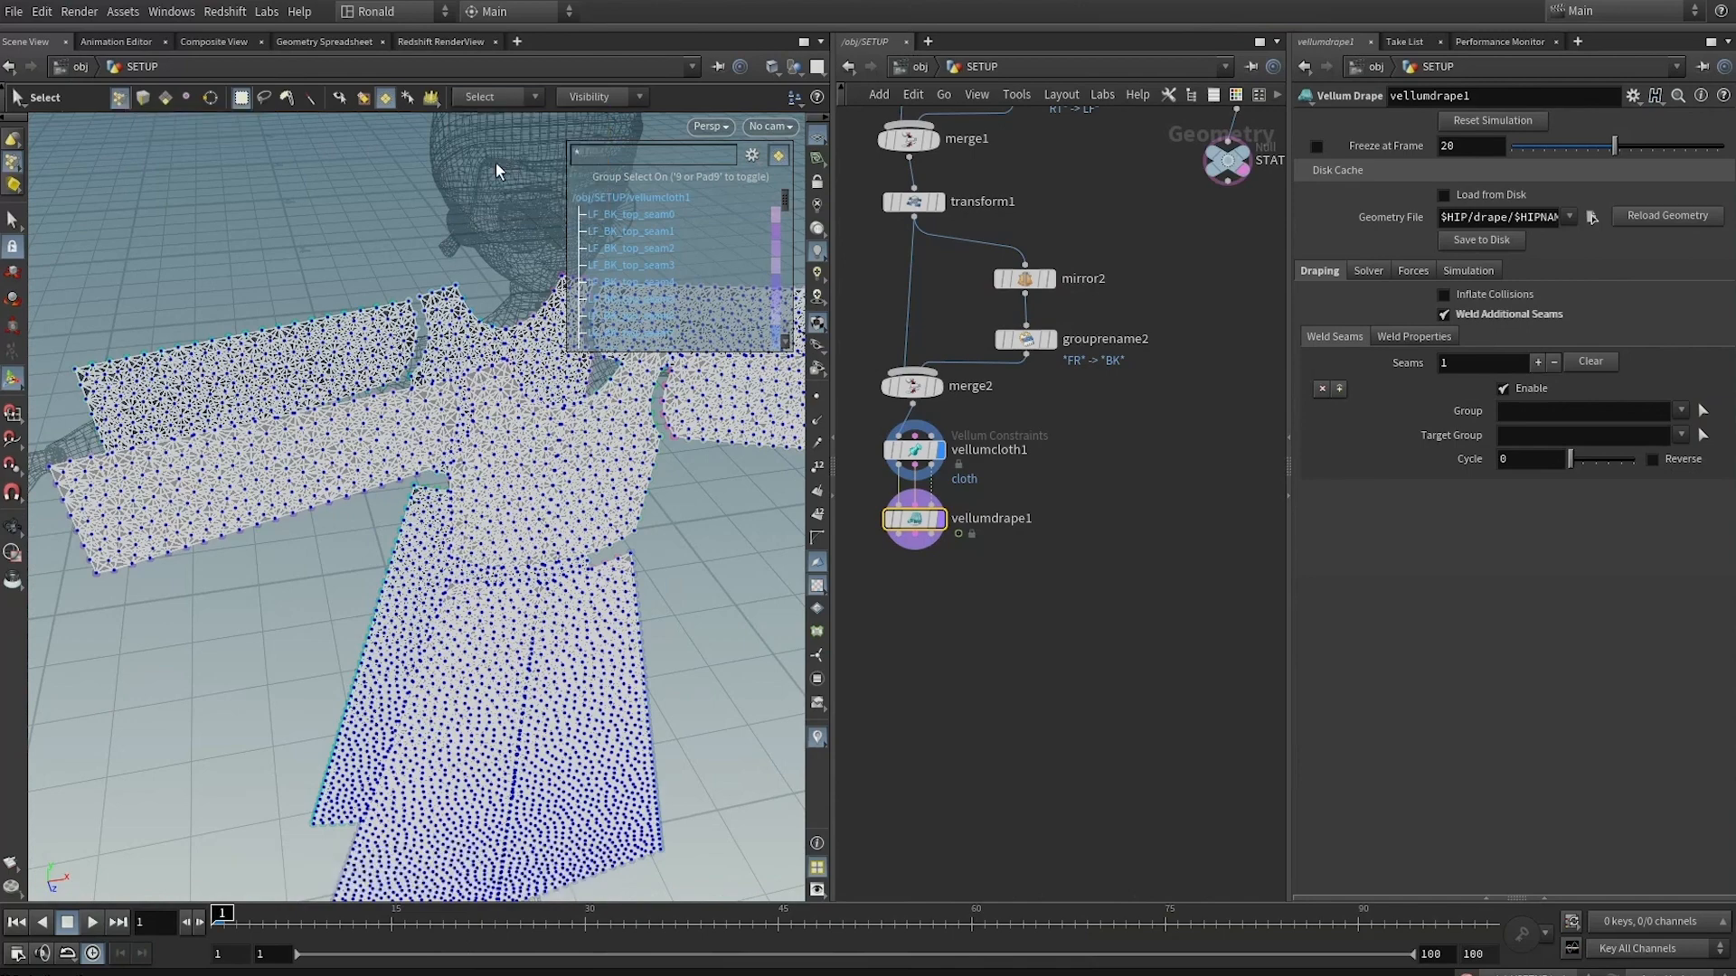
pyautogui.scroll(5, 438, 495)
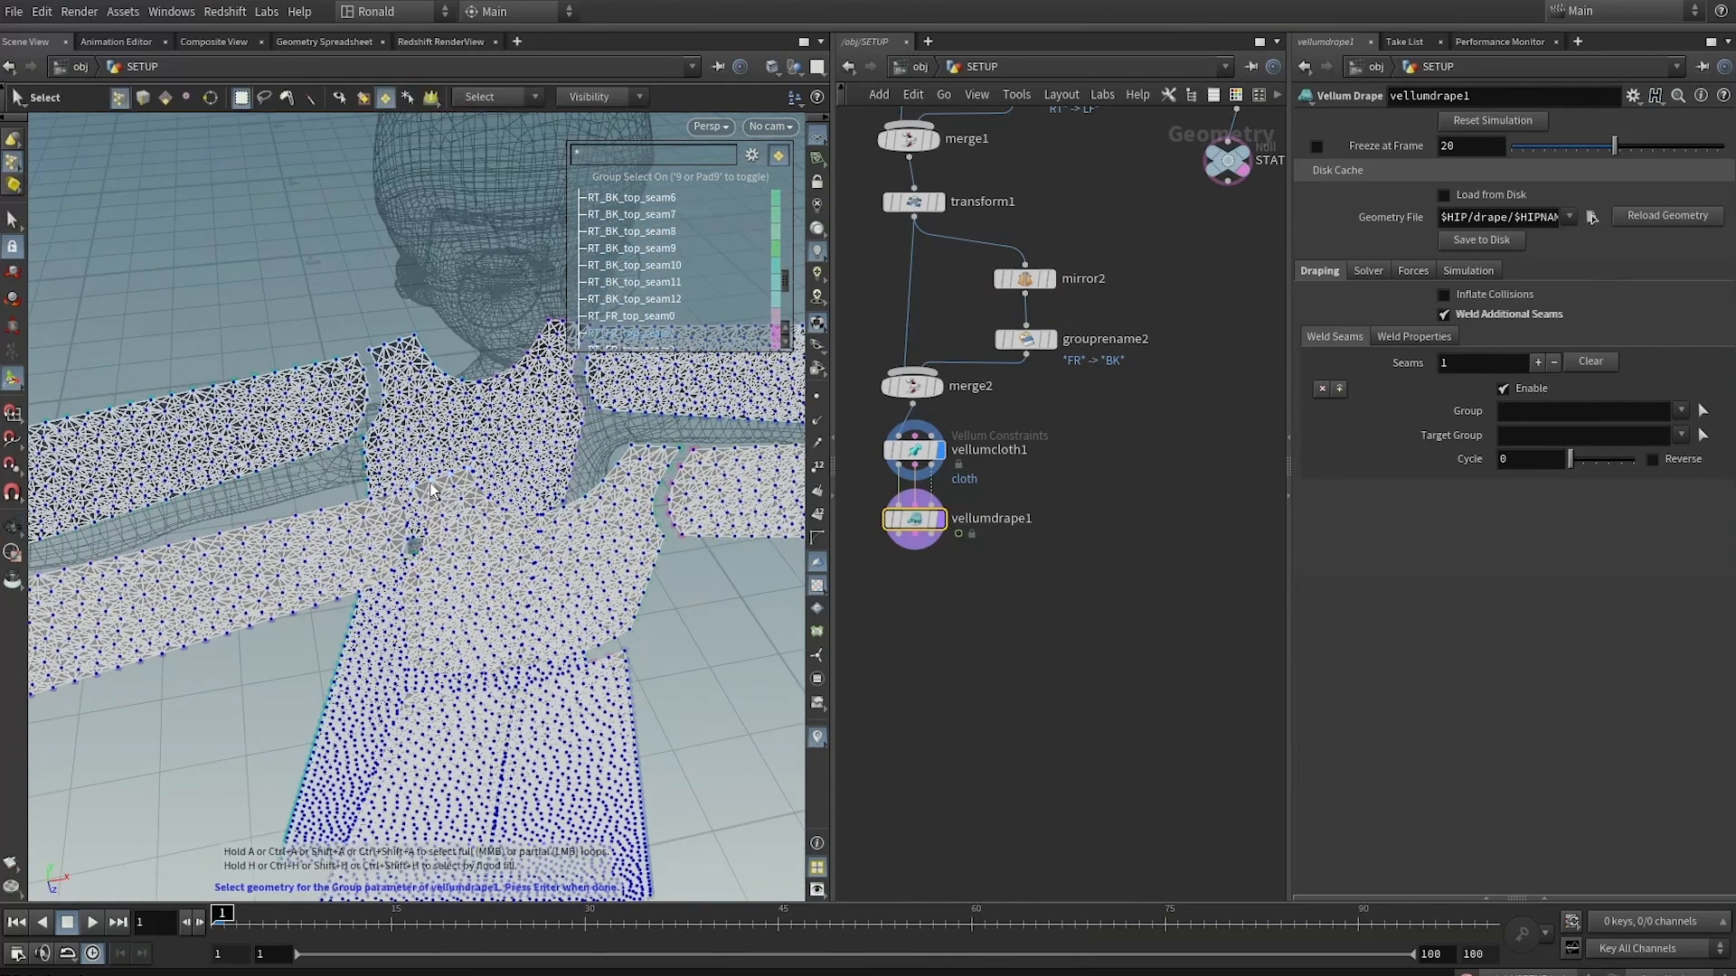
pyautogui.click(528, 470)
pyautogui.press('Return')
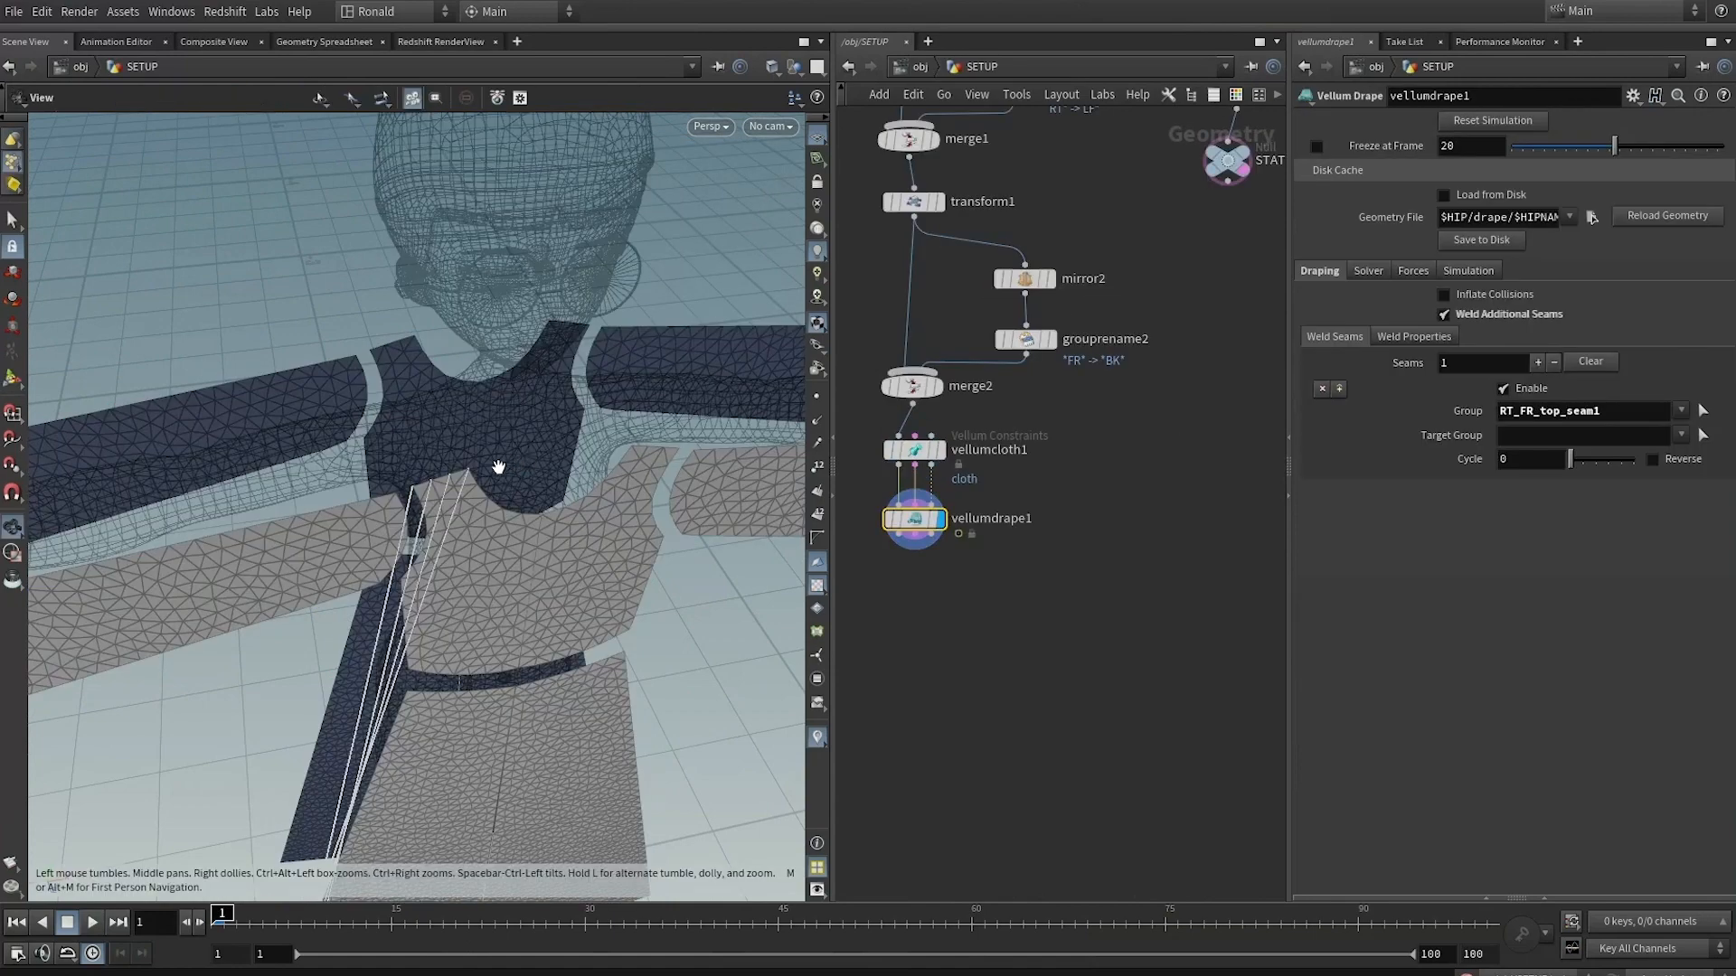
# Set the weld seam's Target Group to RT_BK_top_seam1 and inspect the shoulder weld lines between front and back
pyautogui.doubleClick(1603, 414)
pyautogui.click(1703, 437)
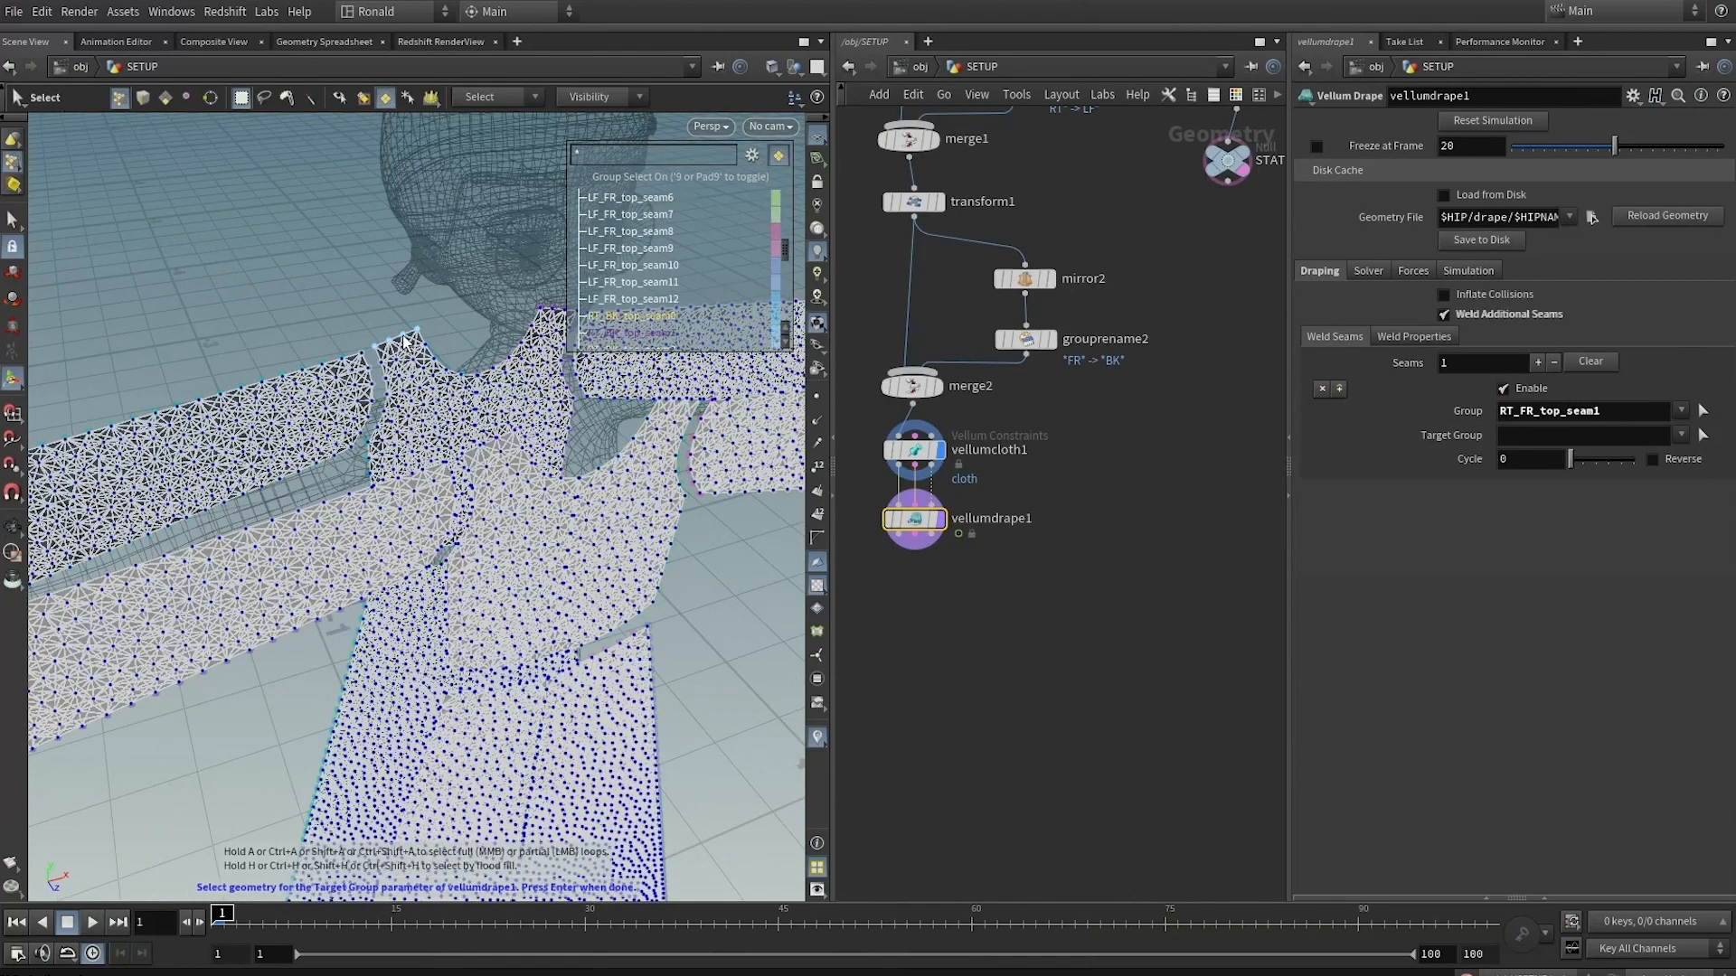
pyautogui.click(444, 339)
pyautogui.press('Return')
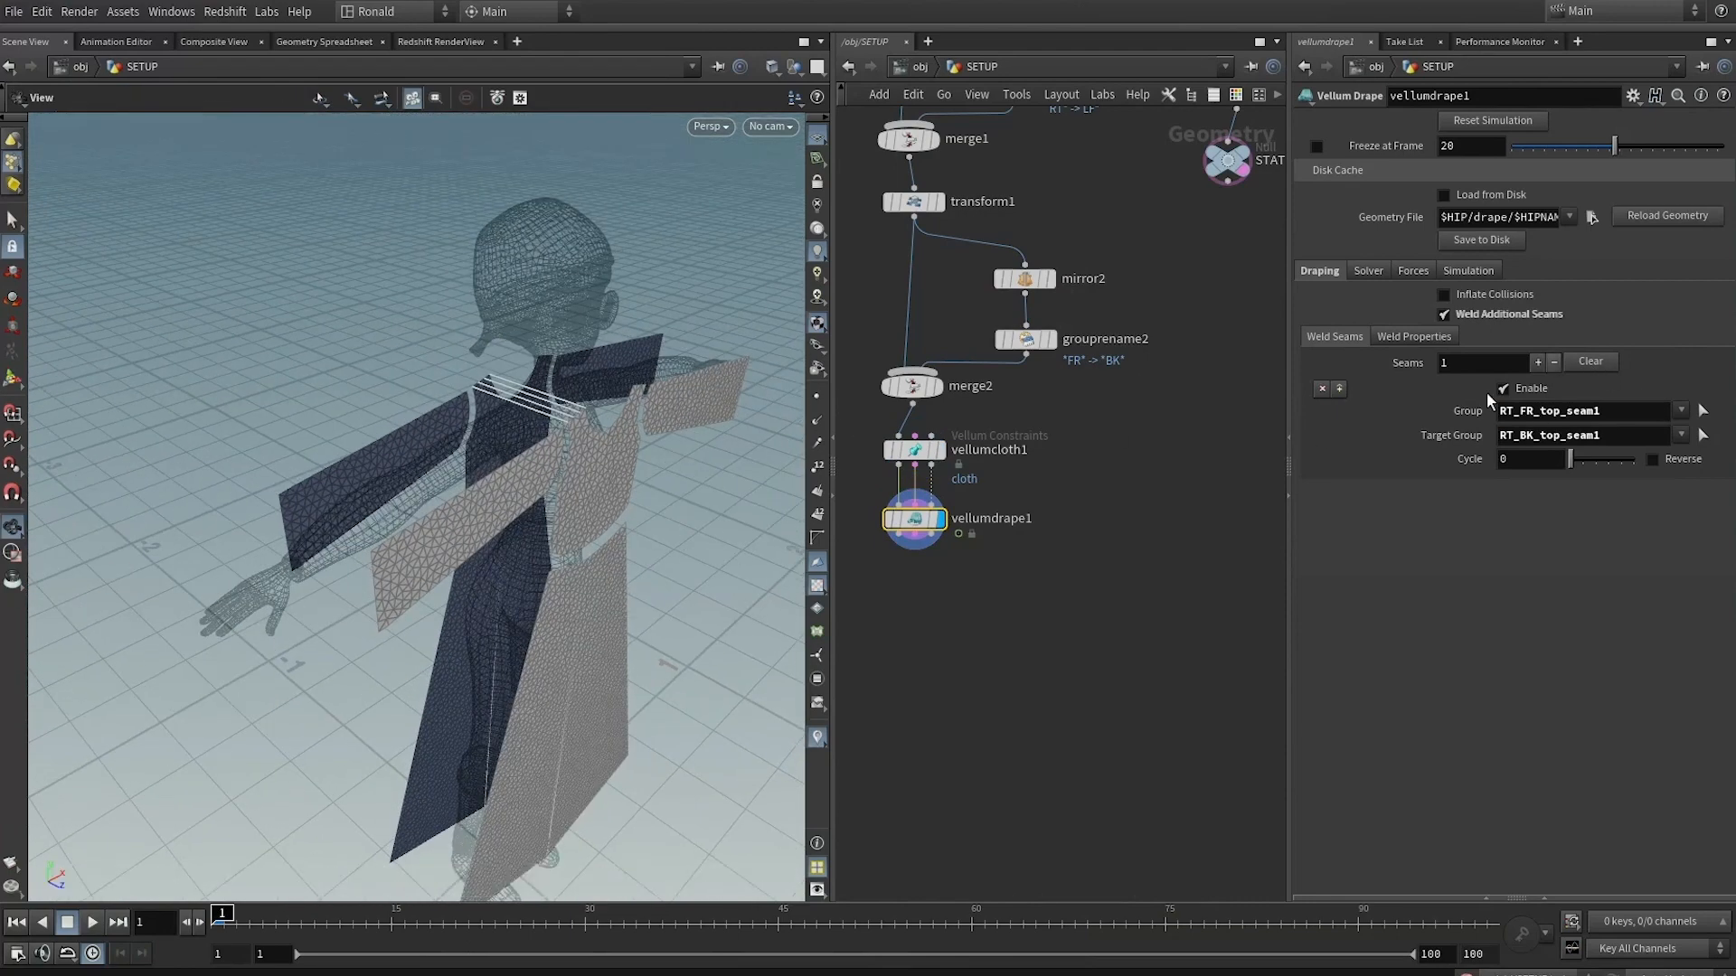
pyautogui.moveTo(592, 343); pyautogui.dragTo(462, 340)
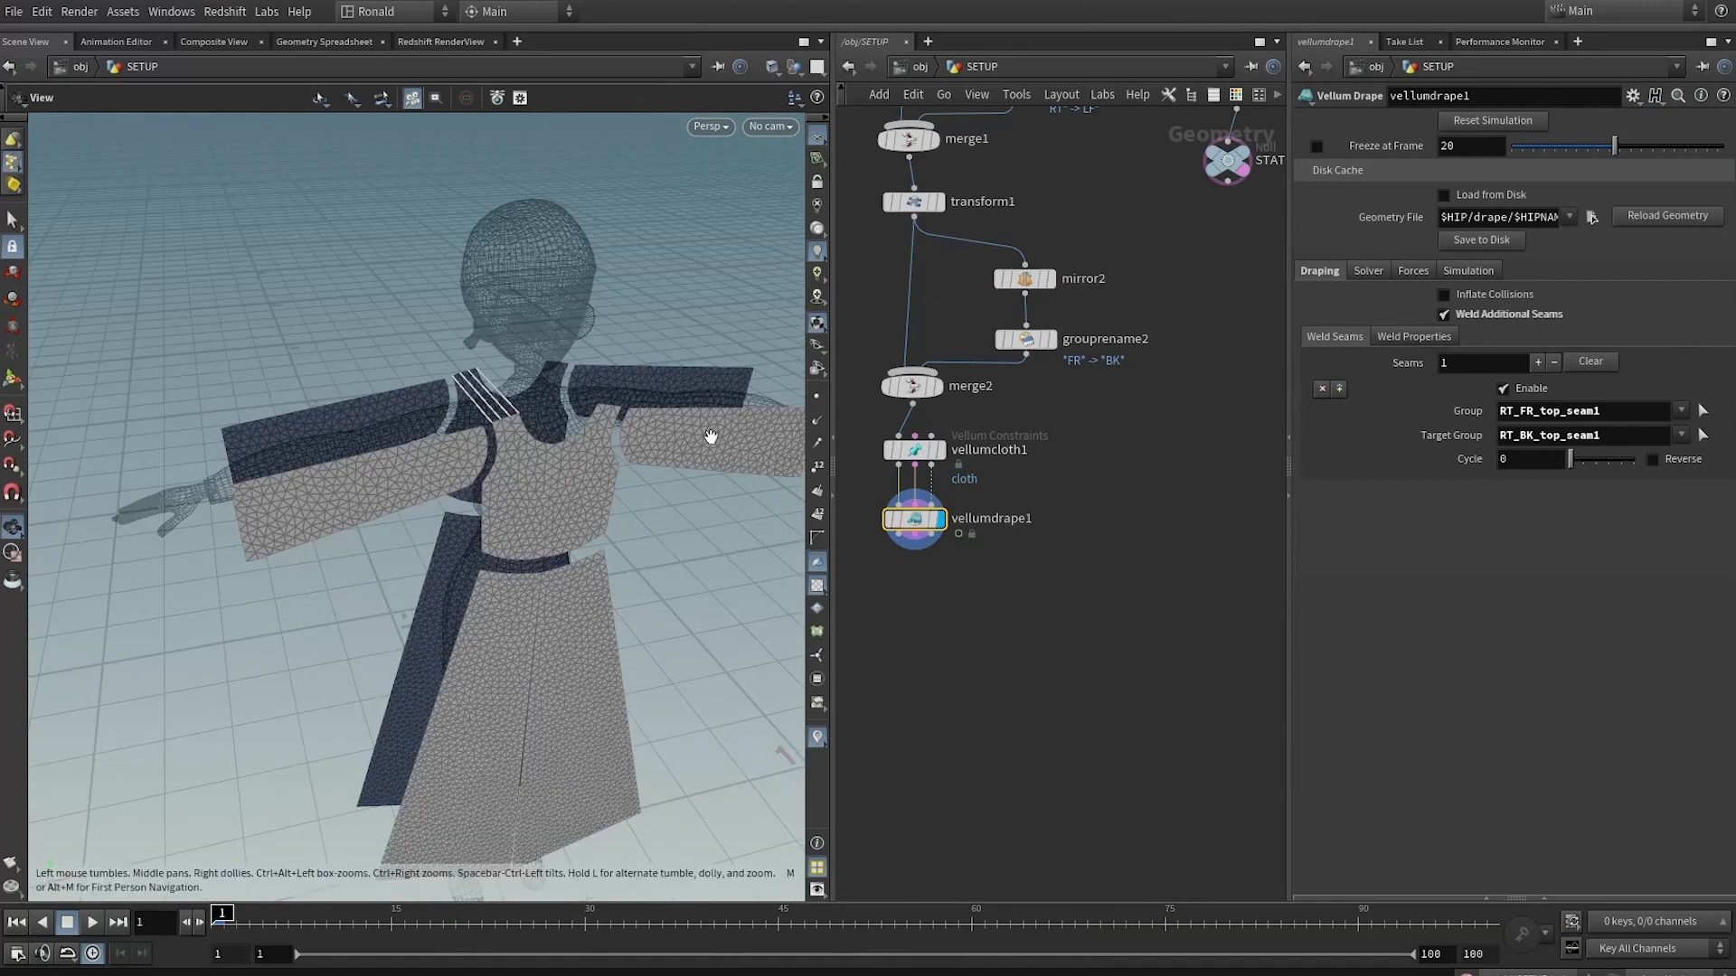
pyautogui.moveTo(628, 450); pyautogui.dragTo(533, 447)
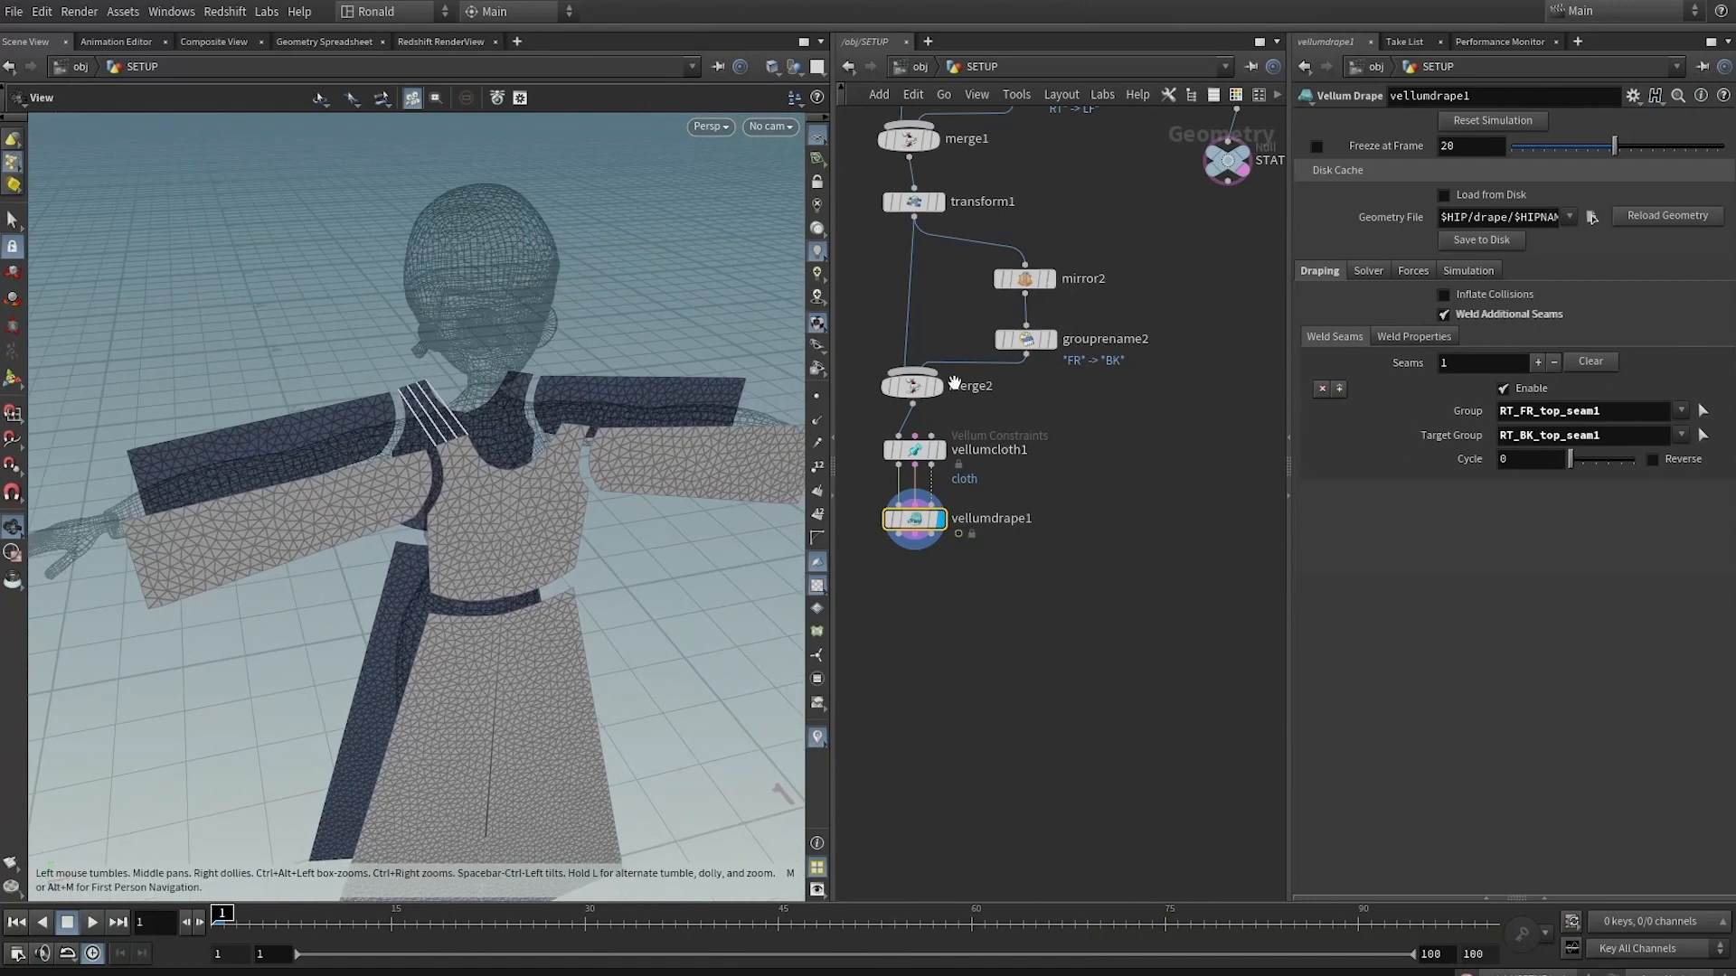
# Try to add the right front sleeve's top and underarm seams to the weld Group
pyautogui.click(1704, 413)
pyautogui.press('Escape')
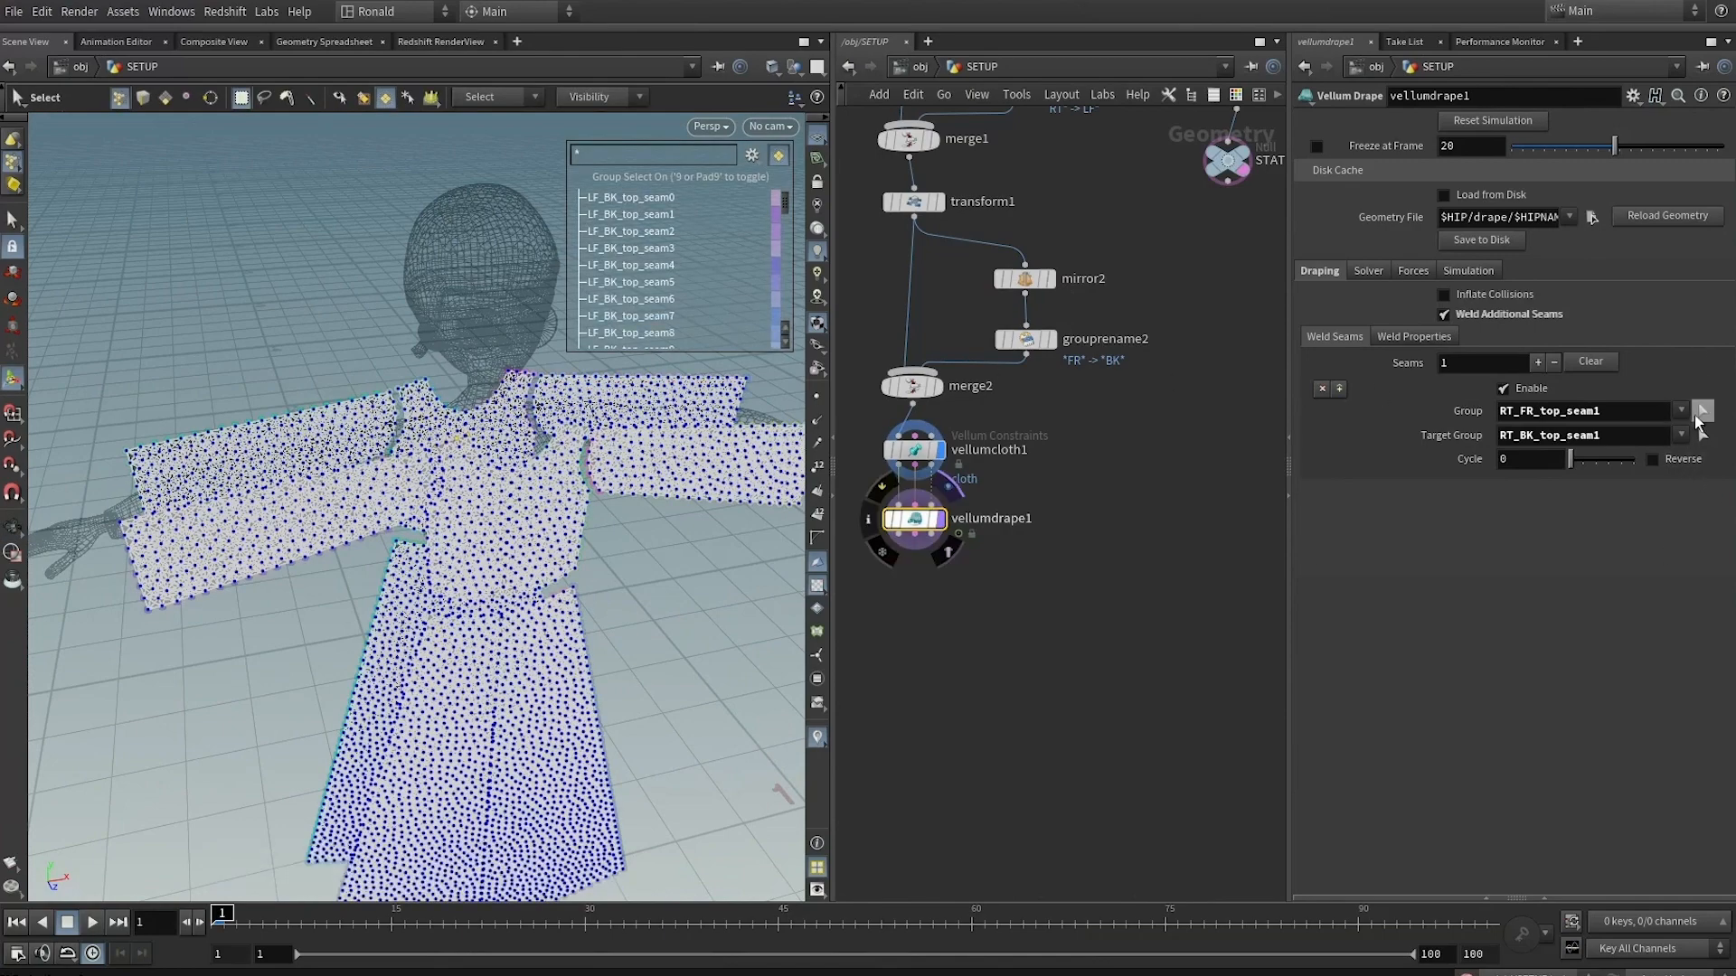
pyautogui.keyDown('alt'); pyautogui.moveTo(470, 397); pyautogui.dragTo(457, 446); pyautogui.keyUp('alt')
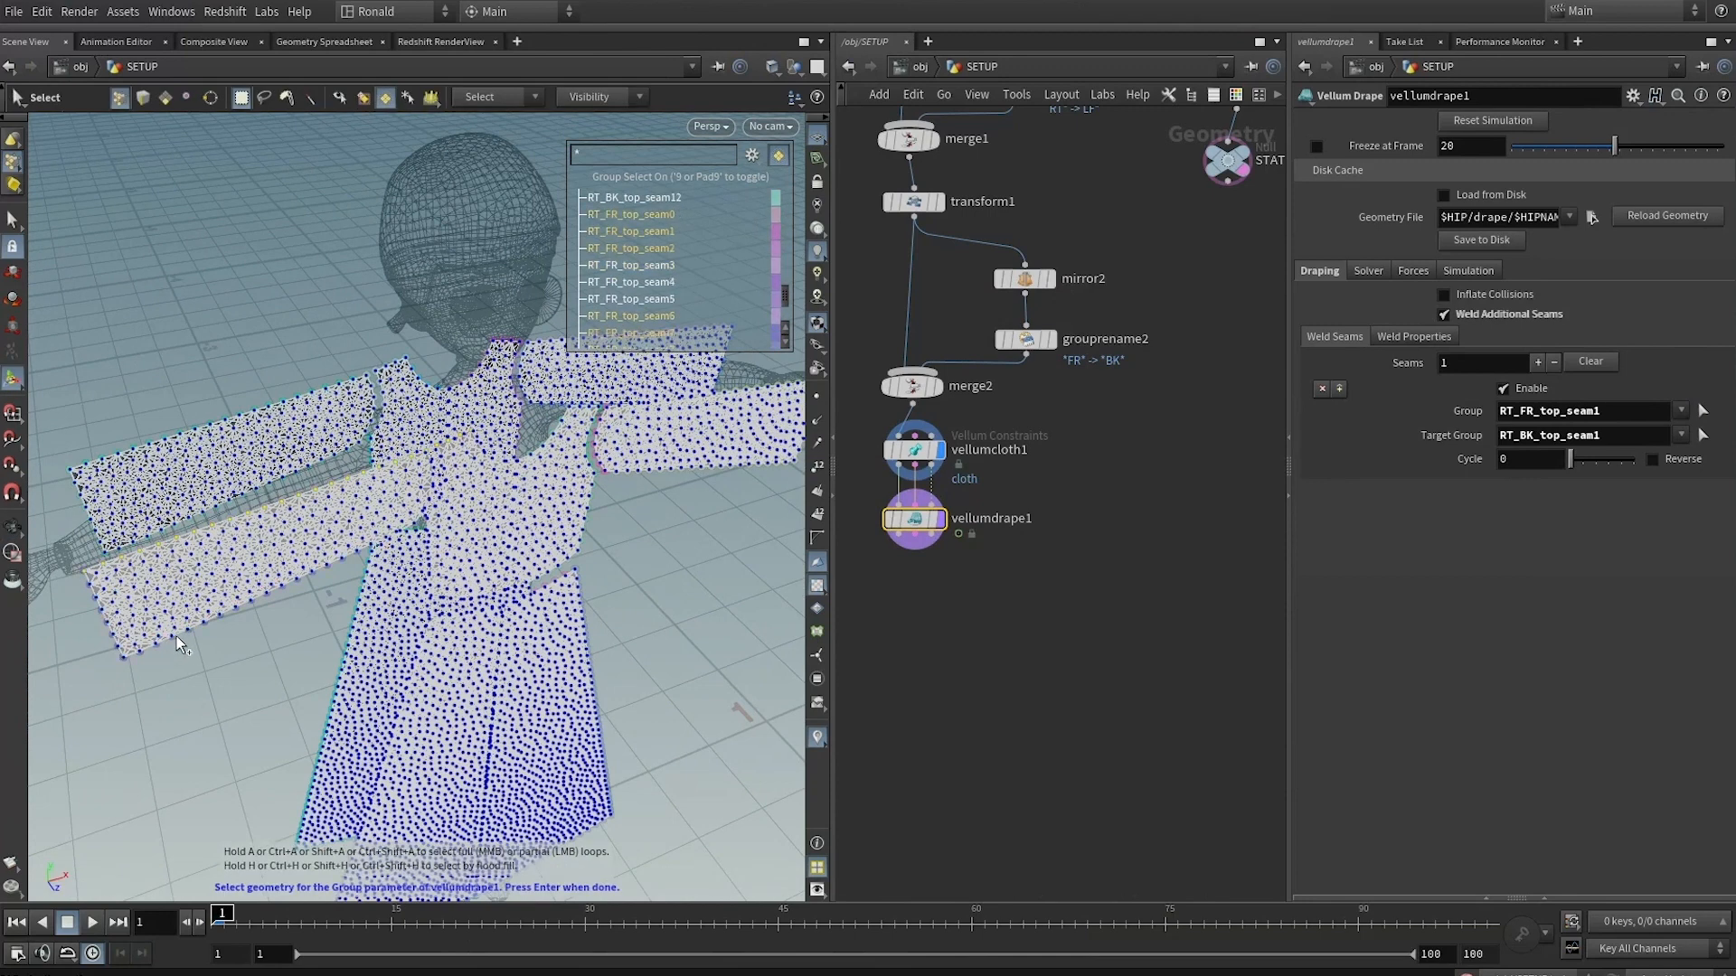
pyautogui.keyDown('alt'); pyautogui.moveTo(251, 603); pyautogui.dragTo(207, 632); pyautogui.keyUp('alt')
pyautogui.click(239, 584)
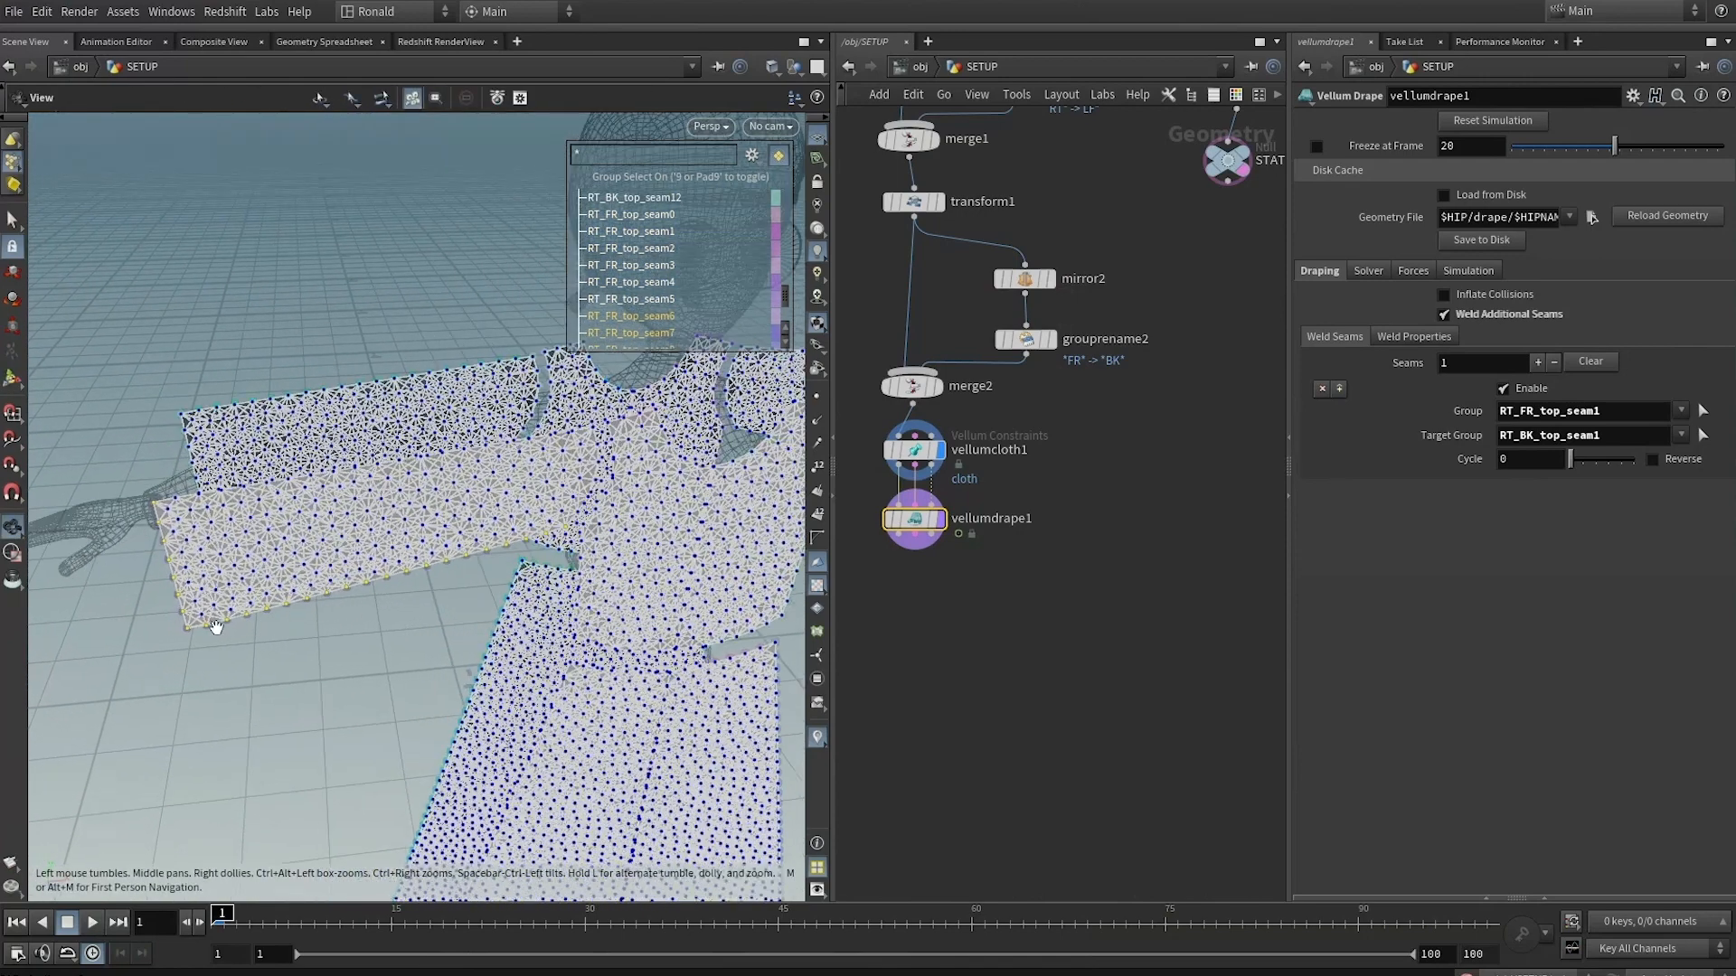
pyautogui.press('Return')
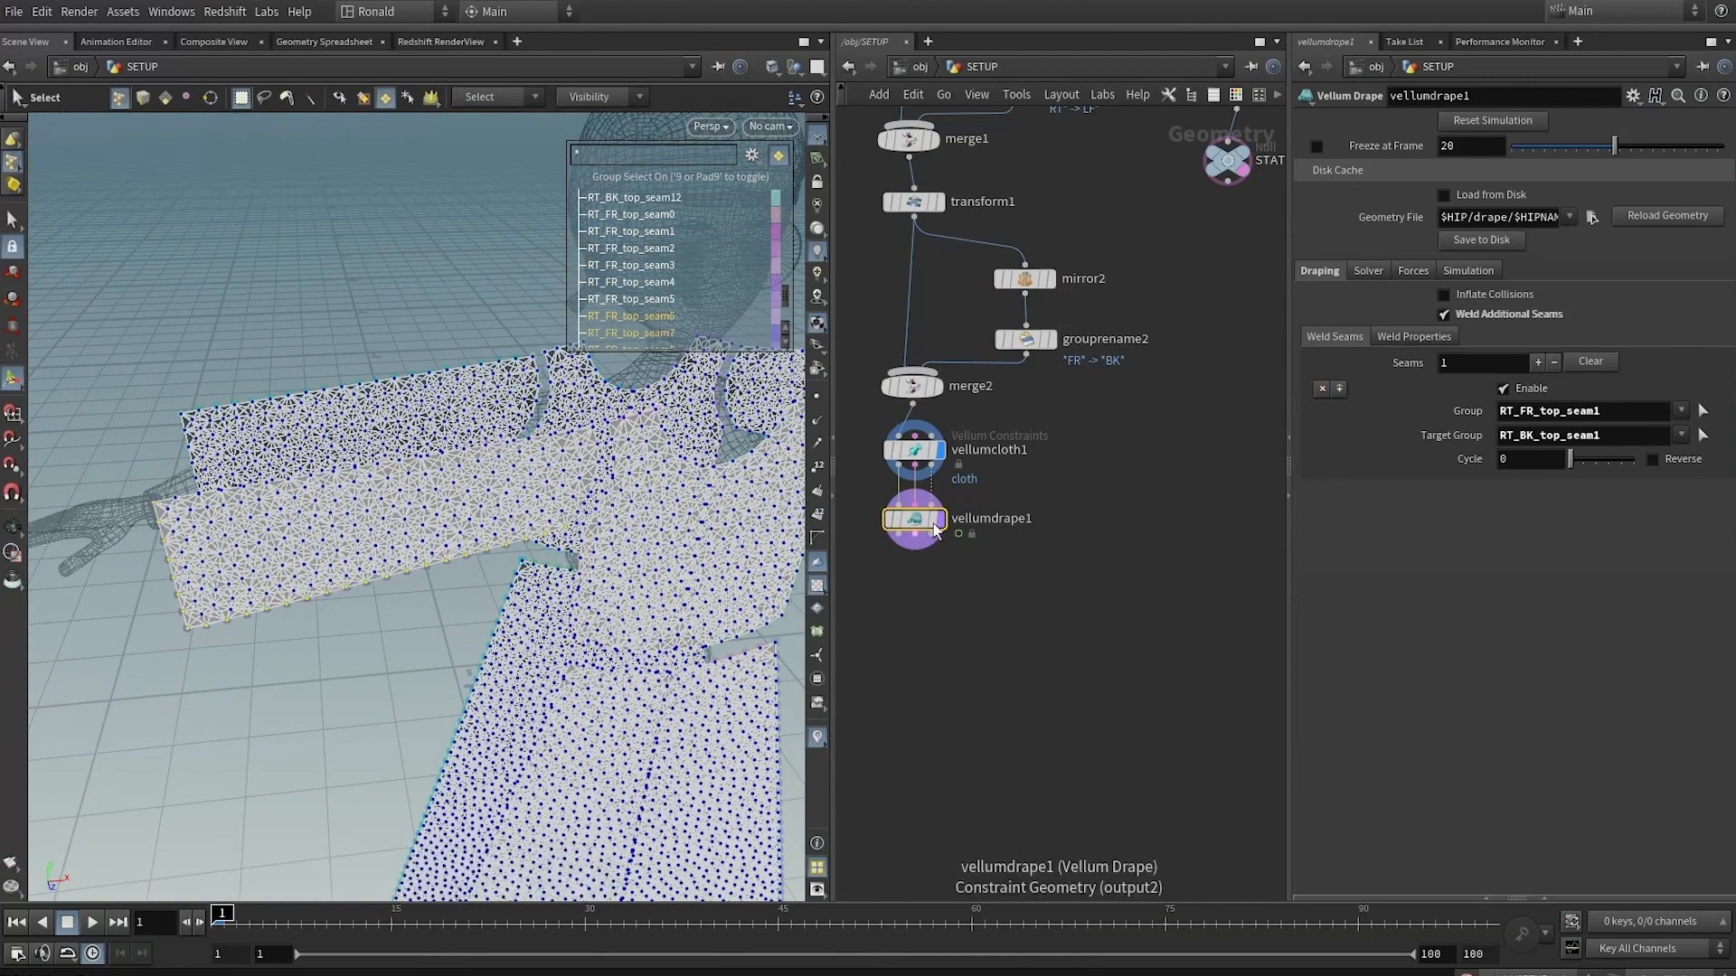
# Turn off Fuse Snapped Points on the fuse1 node and inspect the garment outline around the armpit
pyautogui.click(956, 220)
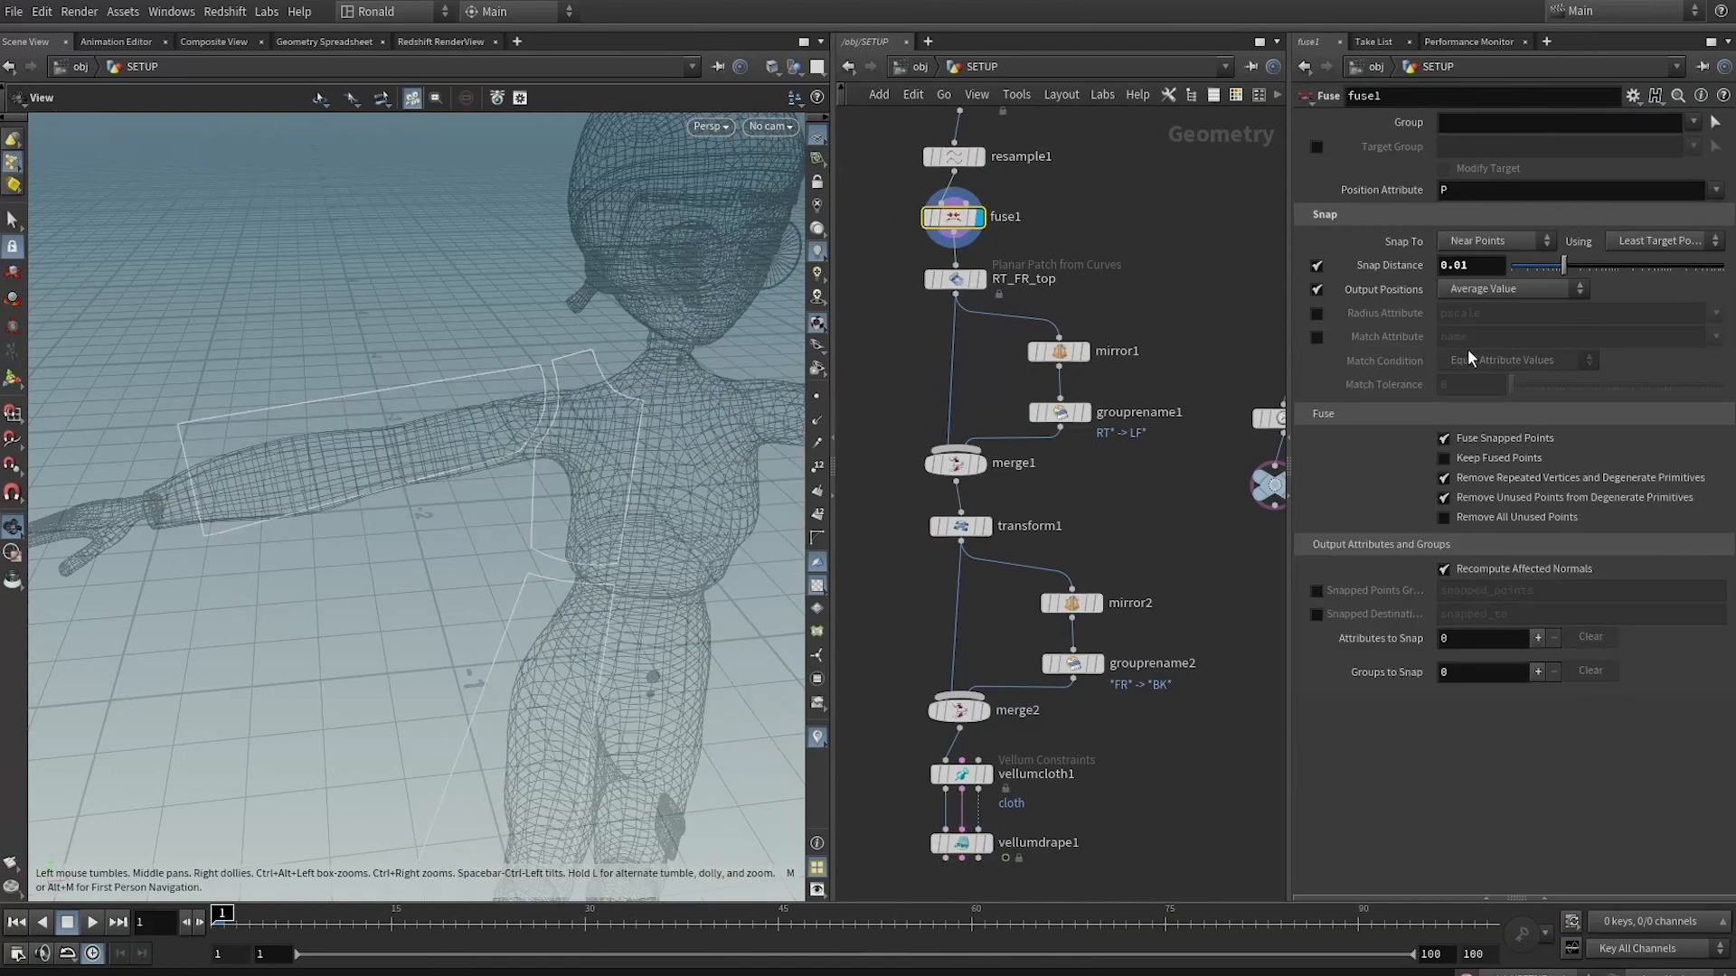
pyautogui.click(1504, 441)
pyautogui.moveTo(790, 539); pyautogui.dragTo(624, 391)
pyautogui.moveTo(660, 431); pyautogui.dragTo(883, 430, button='right')
pyautogui.moveTo(693, 344); pyautogui.dragTo(535, 422, button='middle')
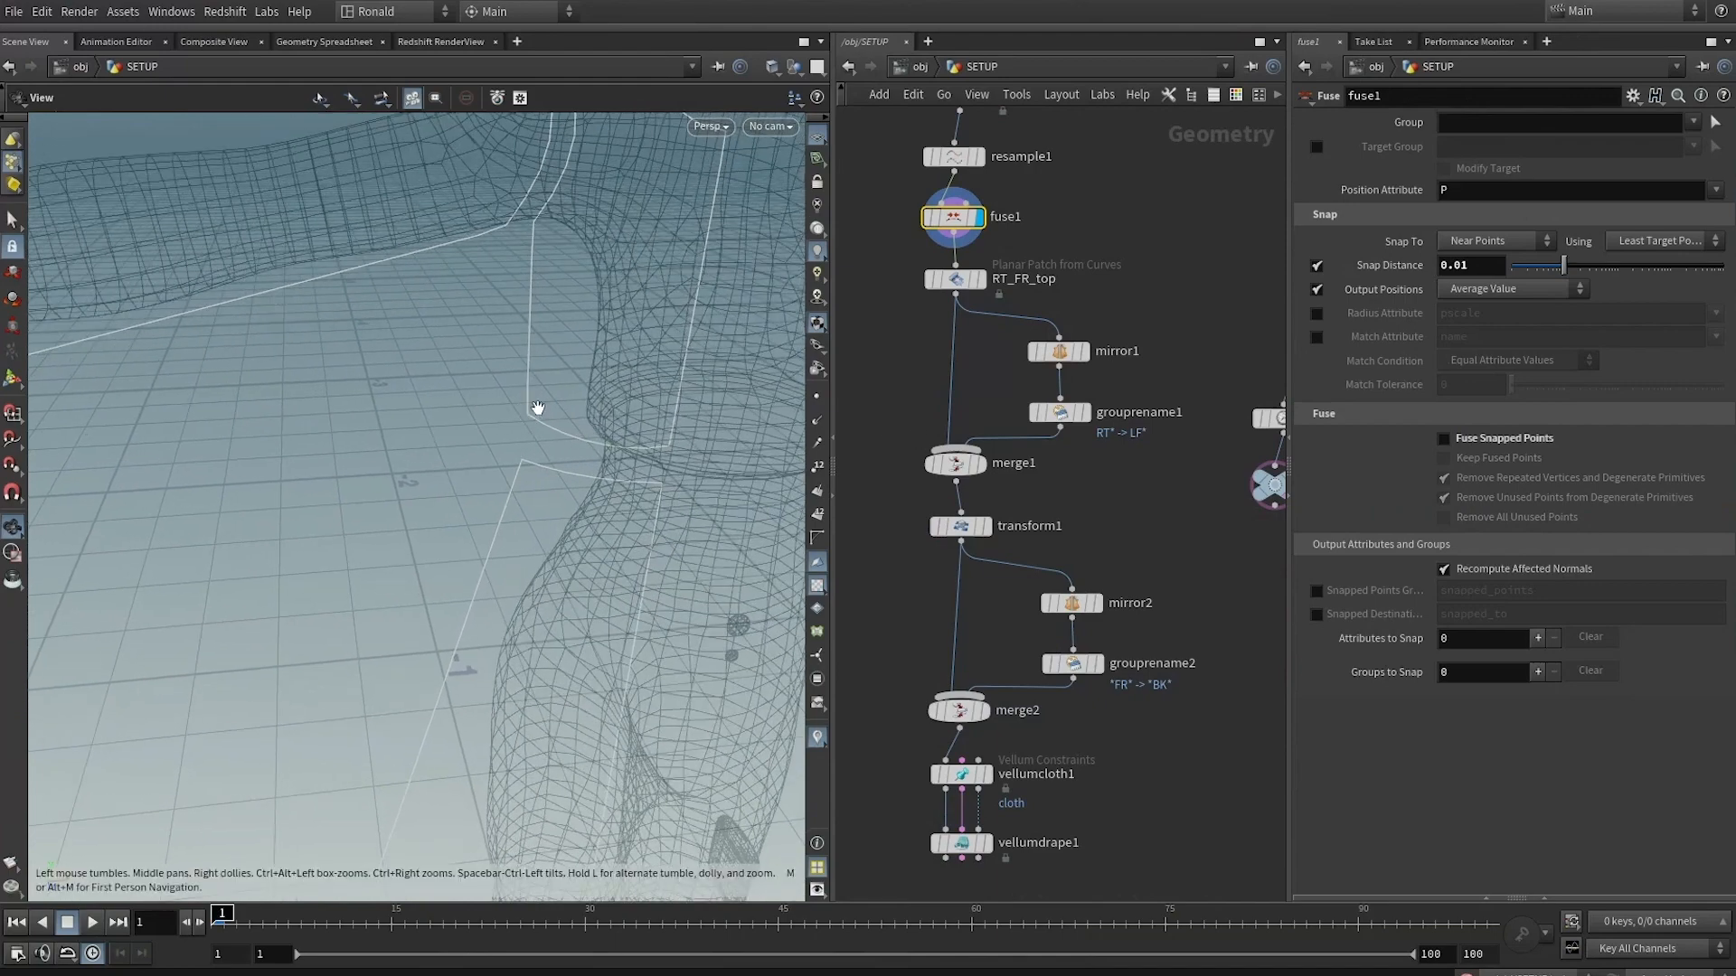
# Display the Vellum Drape result again and examine the right sleeve and shoulder patches
pyautogui.click(985, 775)
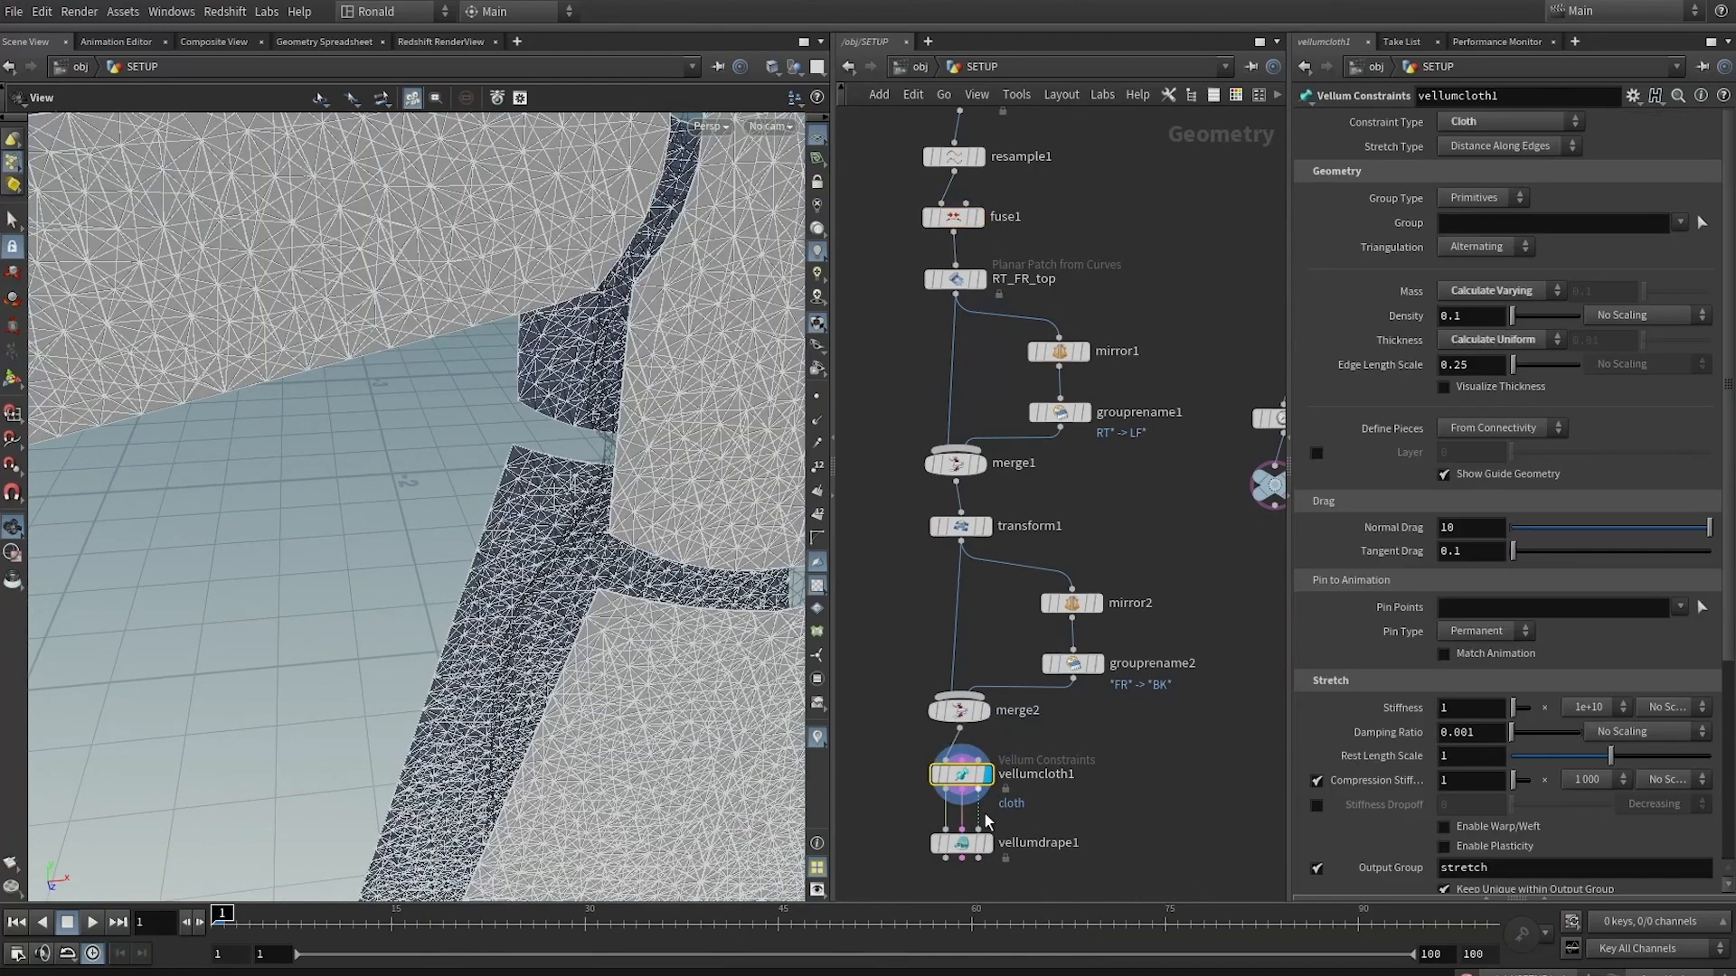
pyautogui.click(965, 848)
pyautogui.moveTo(406, 399); pyautogui.dragTo(226, 399, button='right')
pyautogui.moveTo(510, 365); pyautogui.dragTo(600, 438, button='middle')
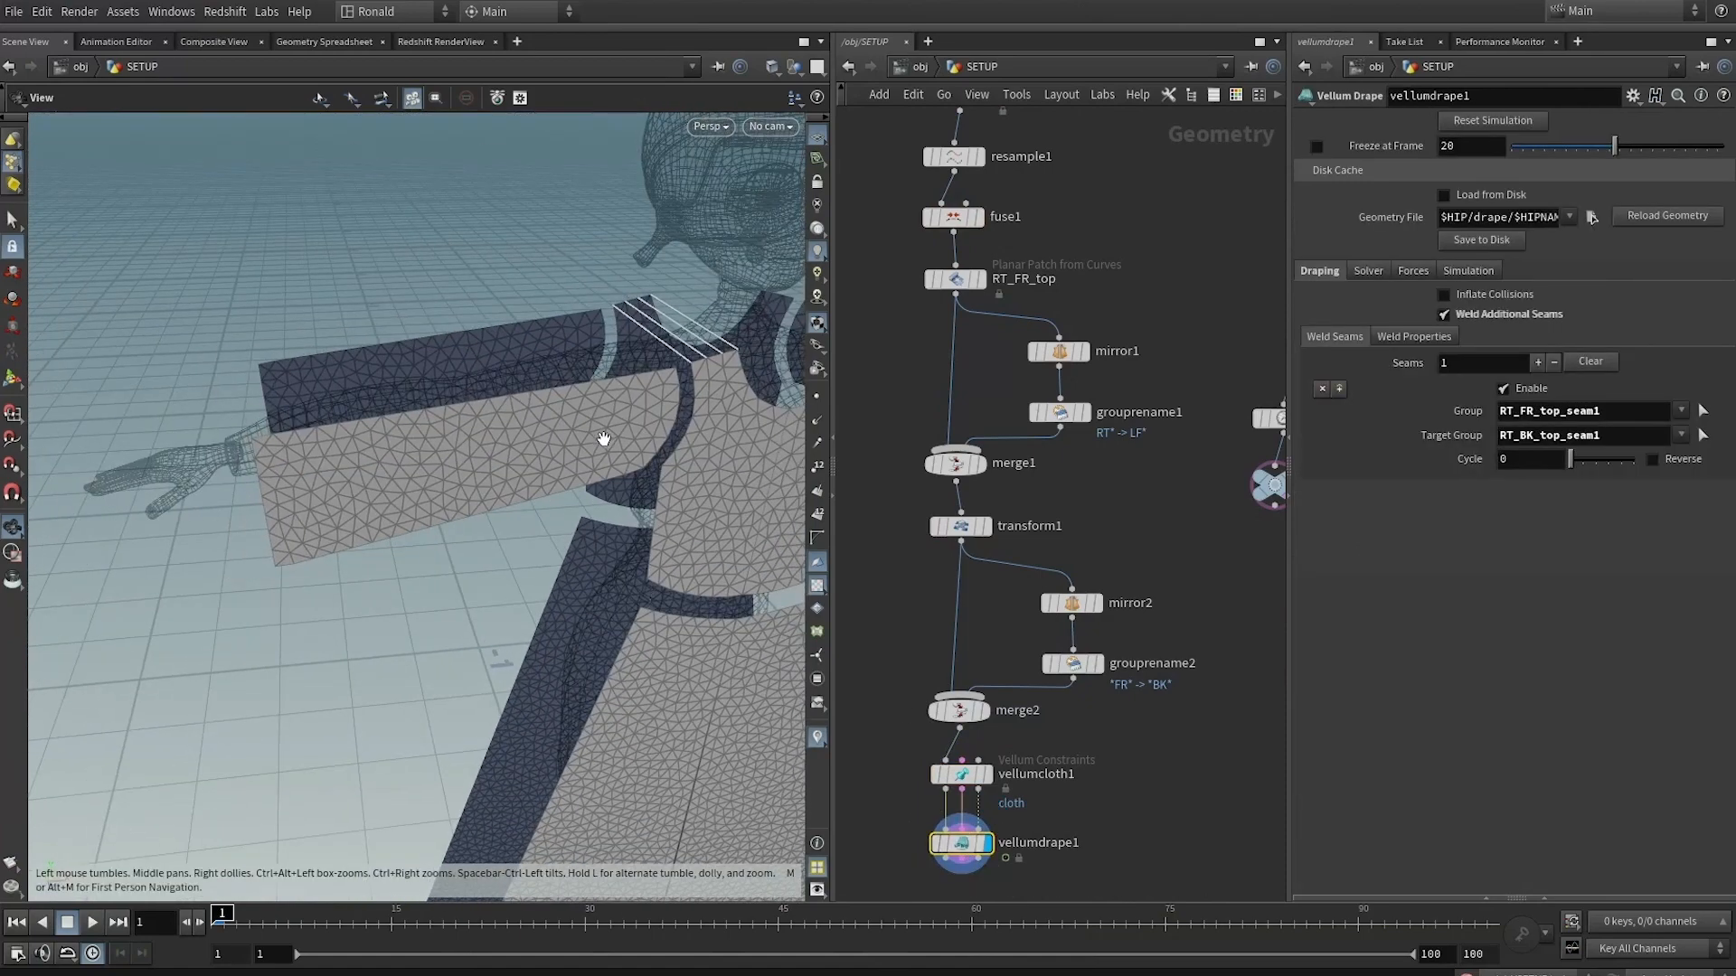
pyautogui.moveTo(625, 415); pyautogui.dragTo(678, 407, button='right')
pyautogui.moveTo(678, 407); pyautogui.dragTo(659, 452, button='middle')
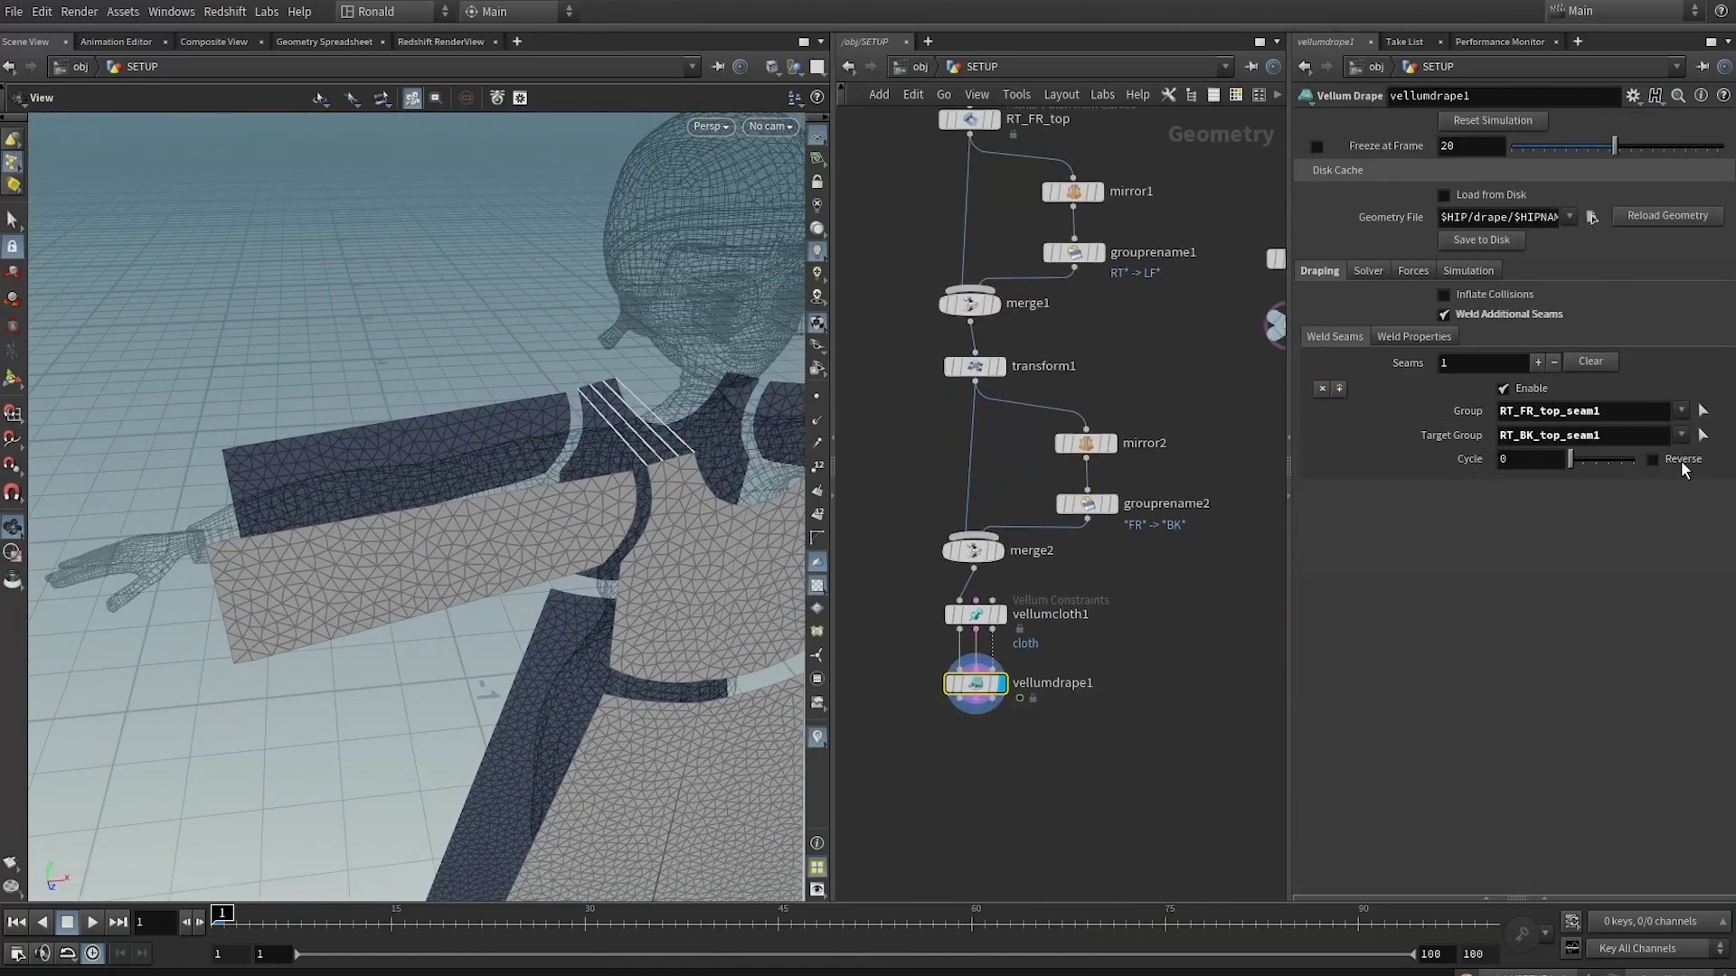
pyautogui.click(1704, 410)
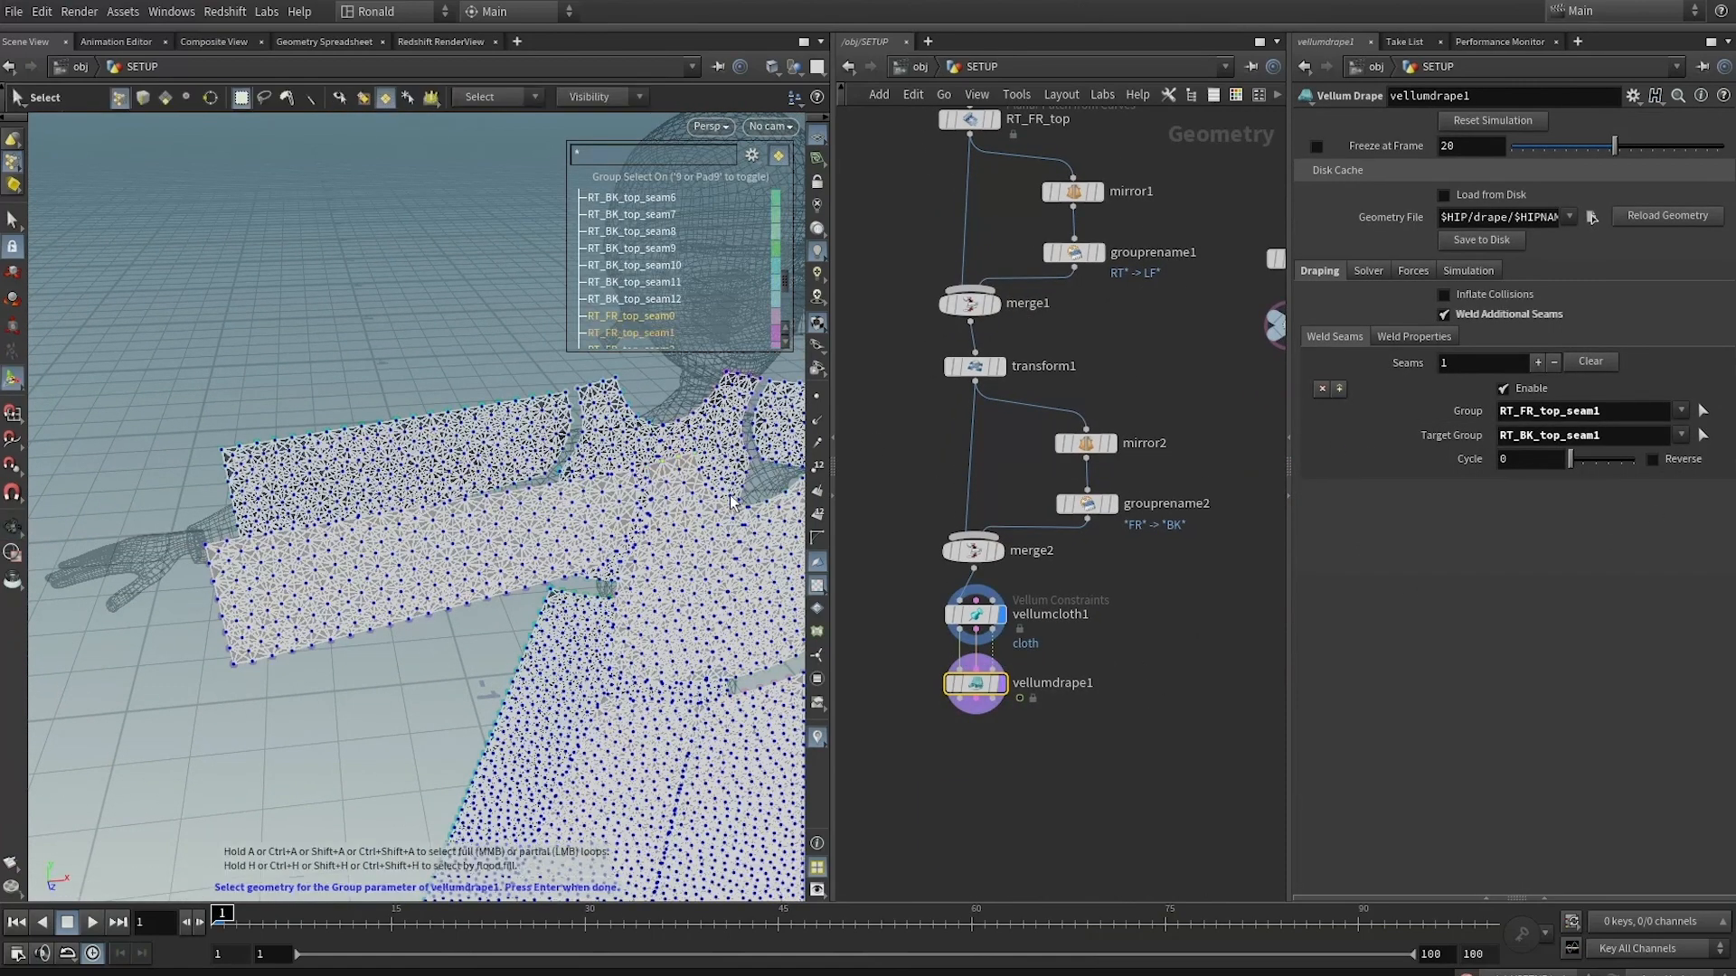
pyautogui.keyDown('alt'); pyautogui.moveTo(732, 501); pyautogui.dragTo(520, 438); pyautogui.keyUp('alt')
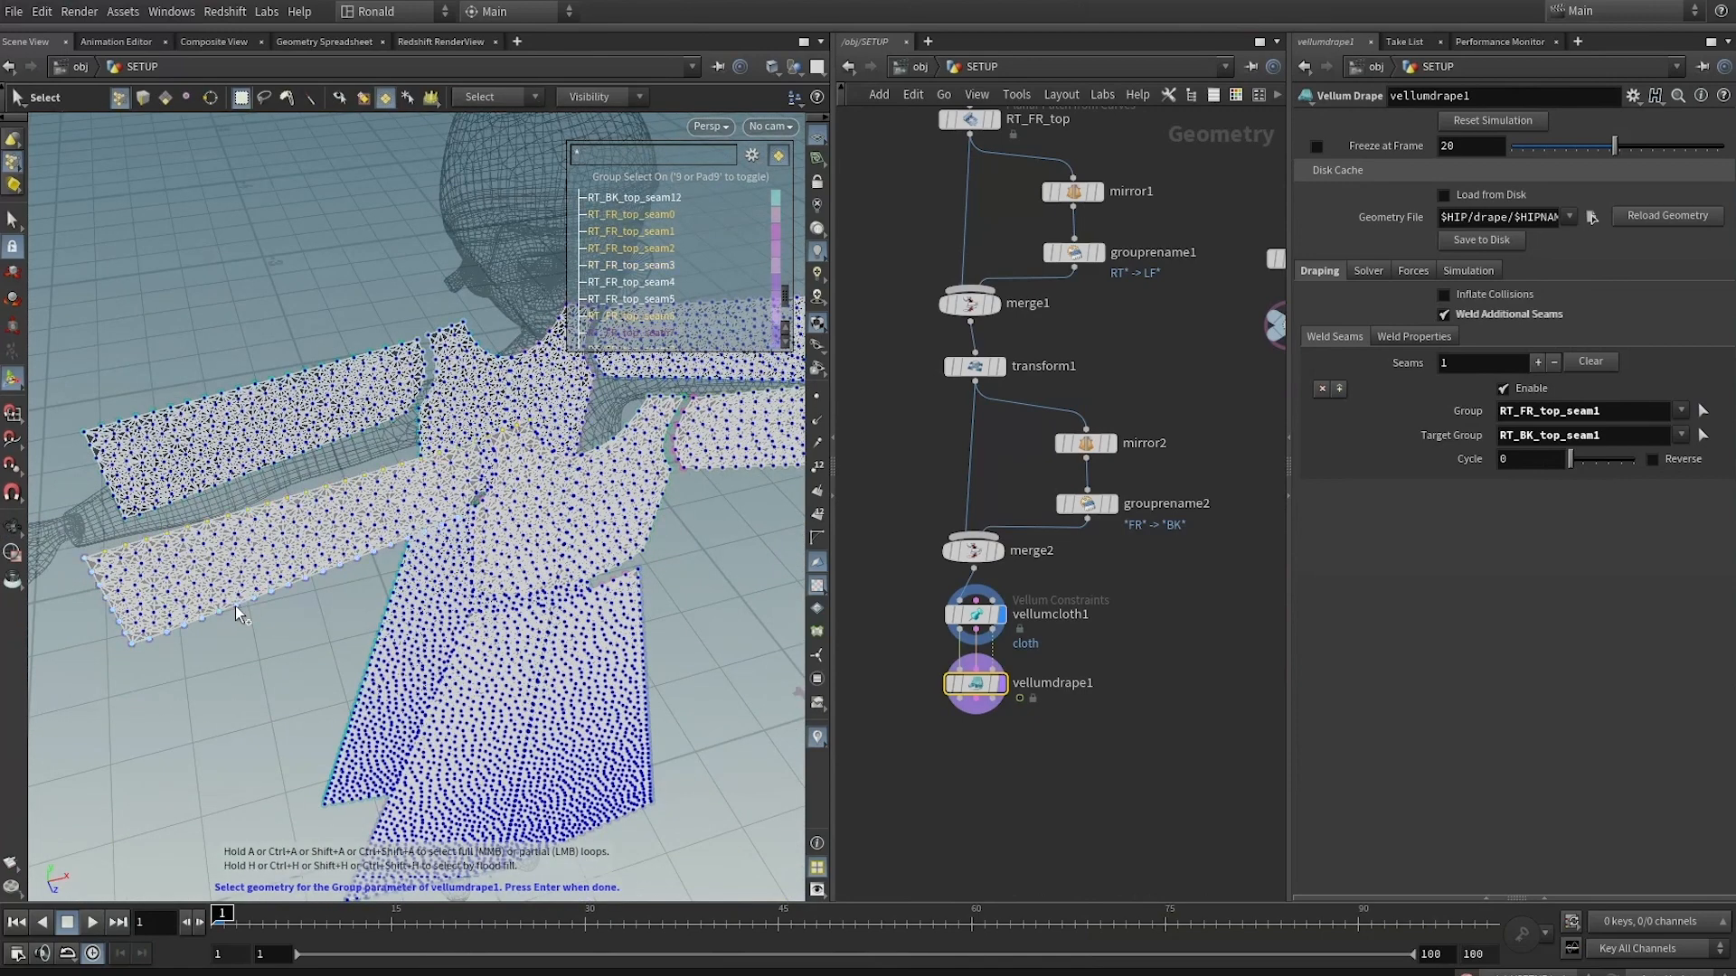
pyautogui.press('Return')
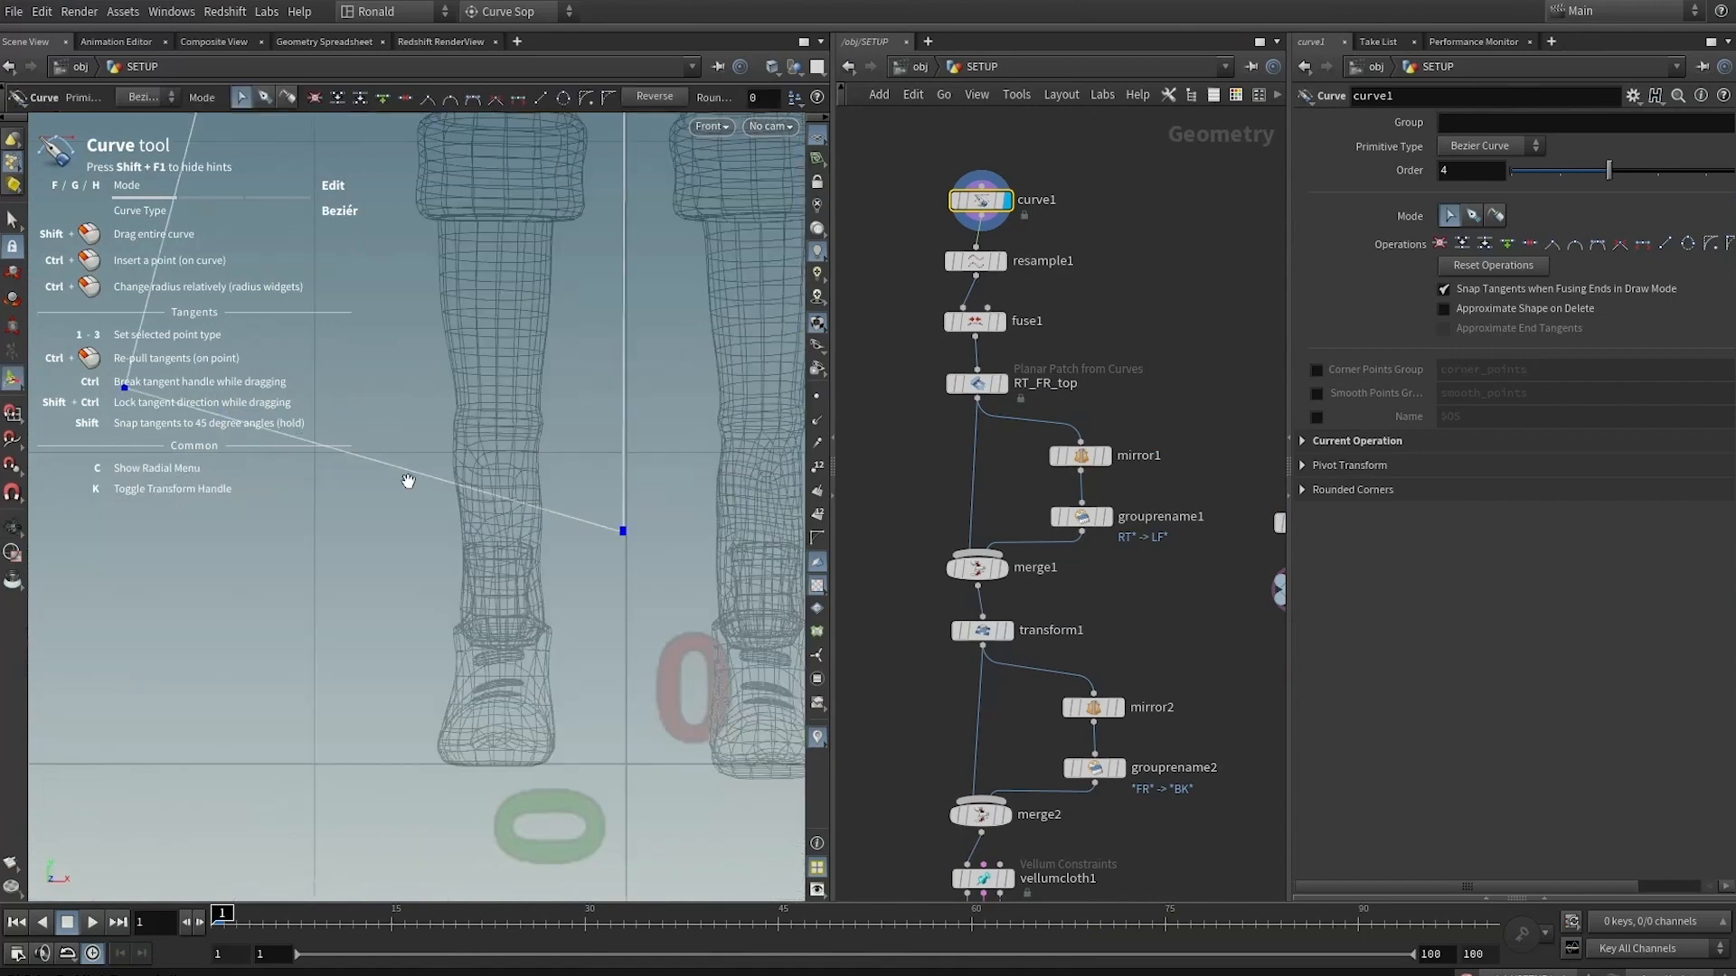
# Redraw the right sleeve's underarm edge on curve1 as a separate straight segment between cuff and armpit
pyautogui.press('space')
pyautogui.moveTo(408, 480); pyautogui.dragTo(407, 615)
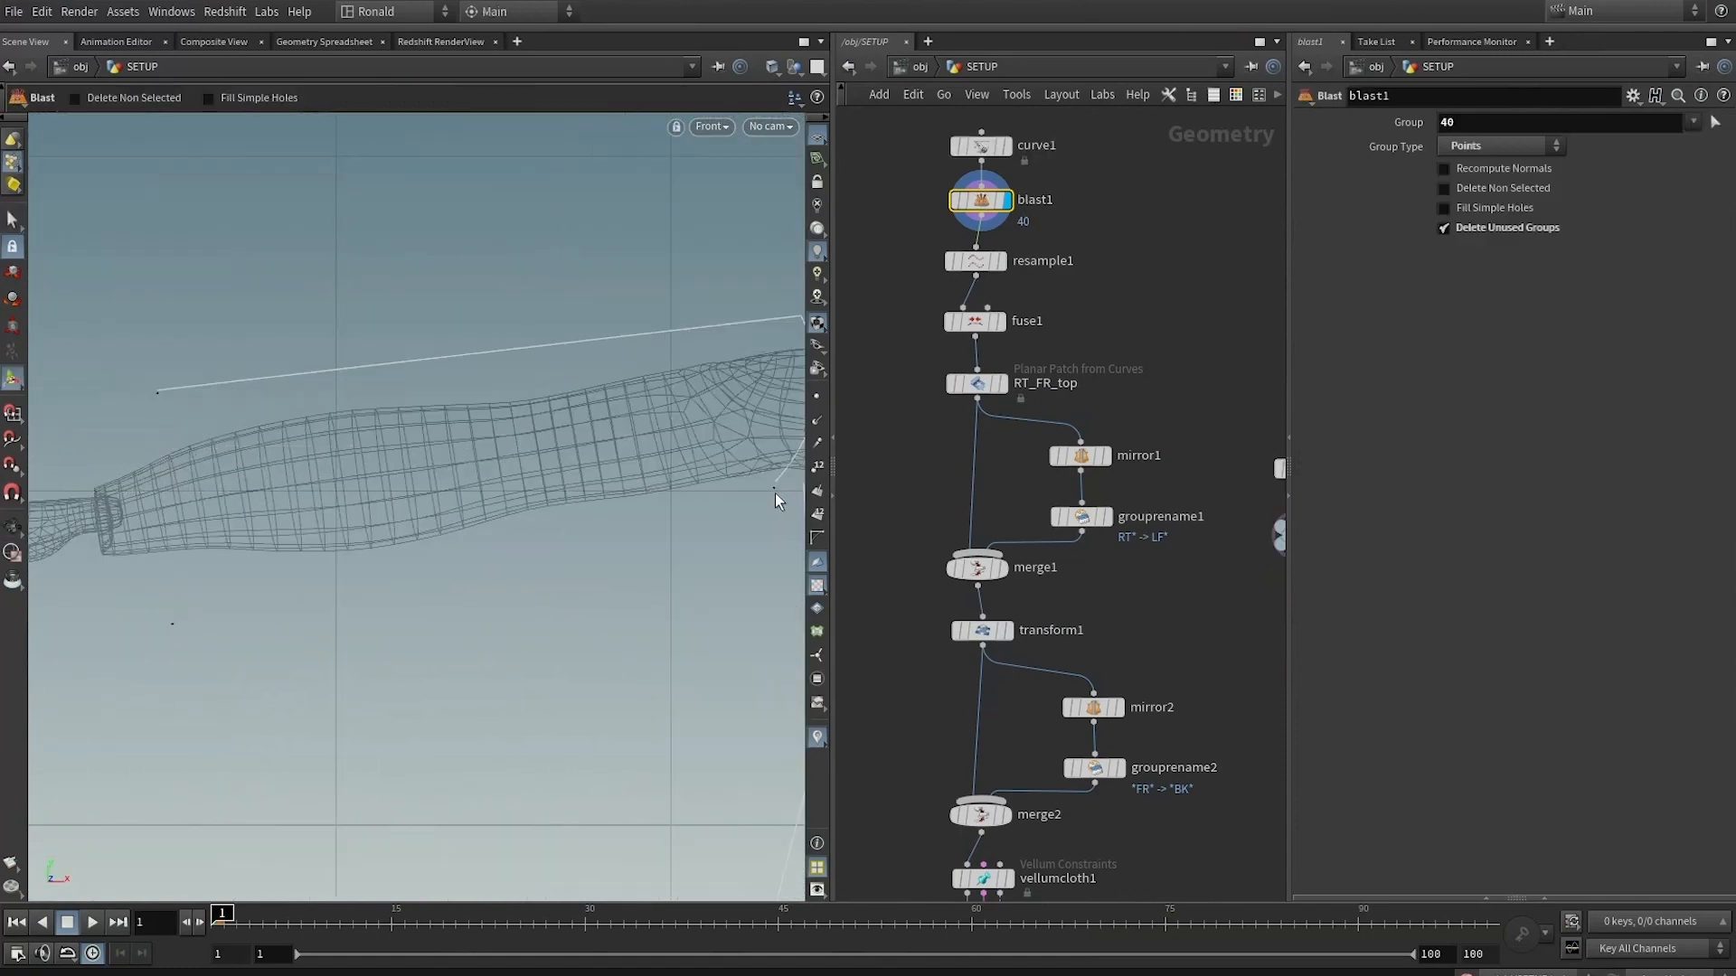
pyautogui.hotkey('ctrl', 'z')
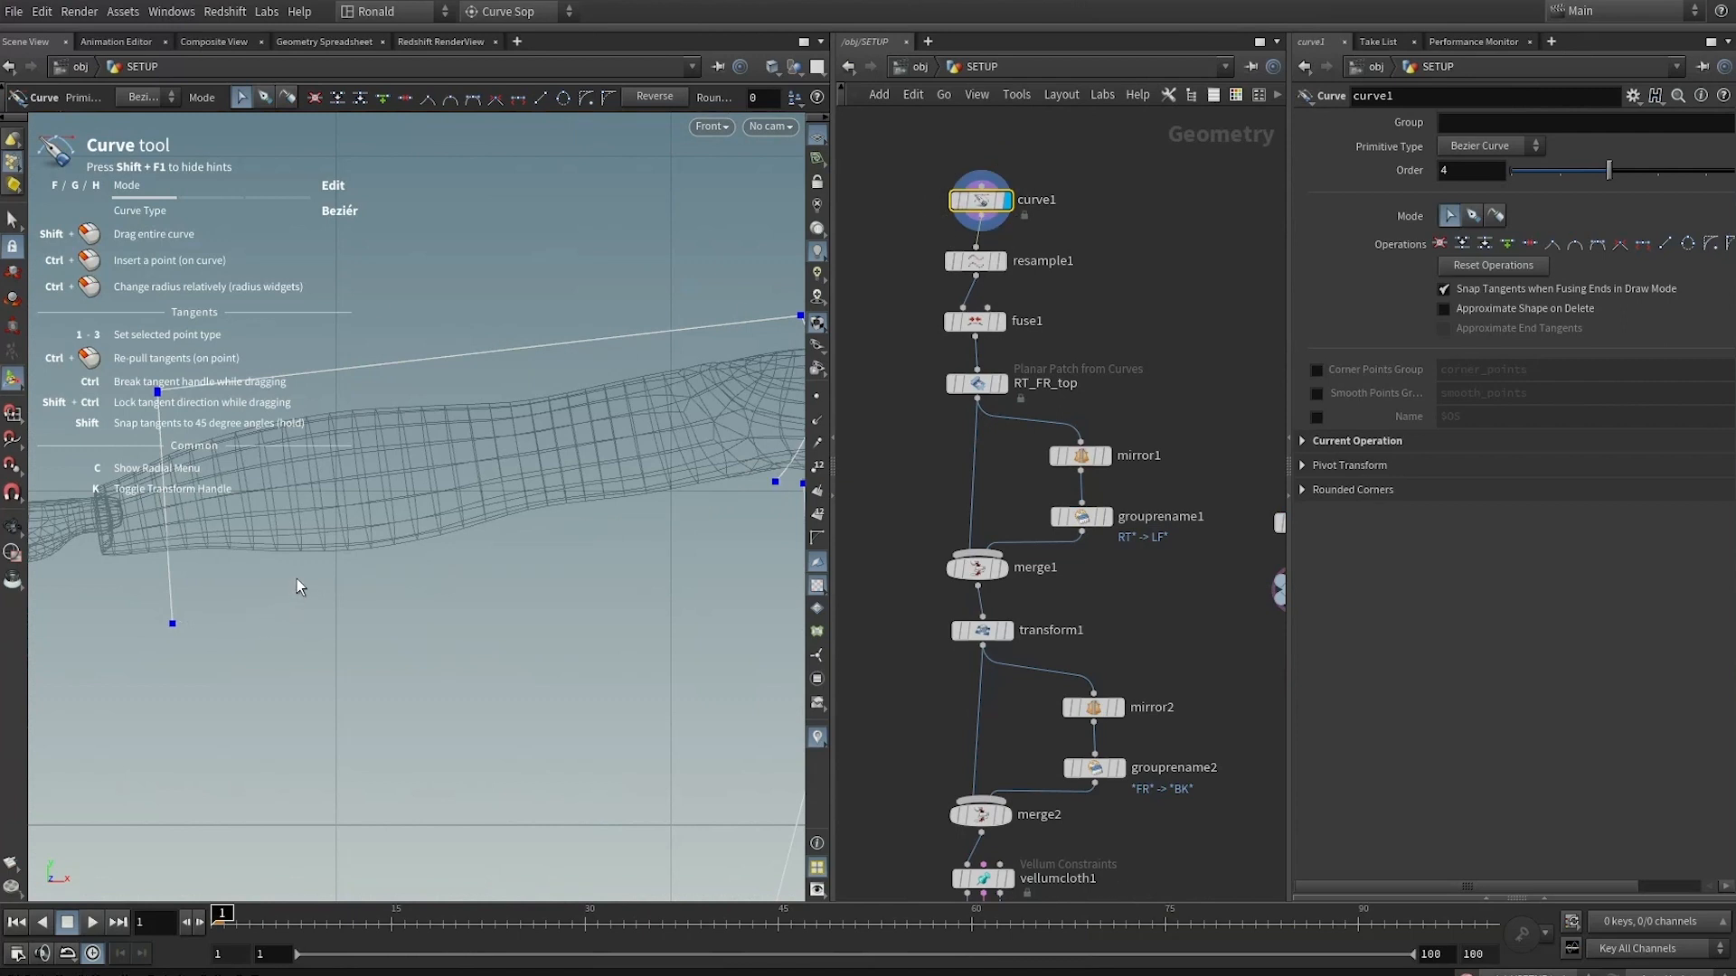
pyautogui.press('g')
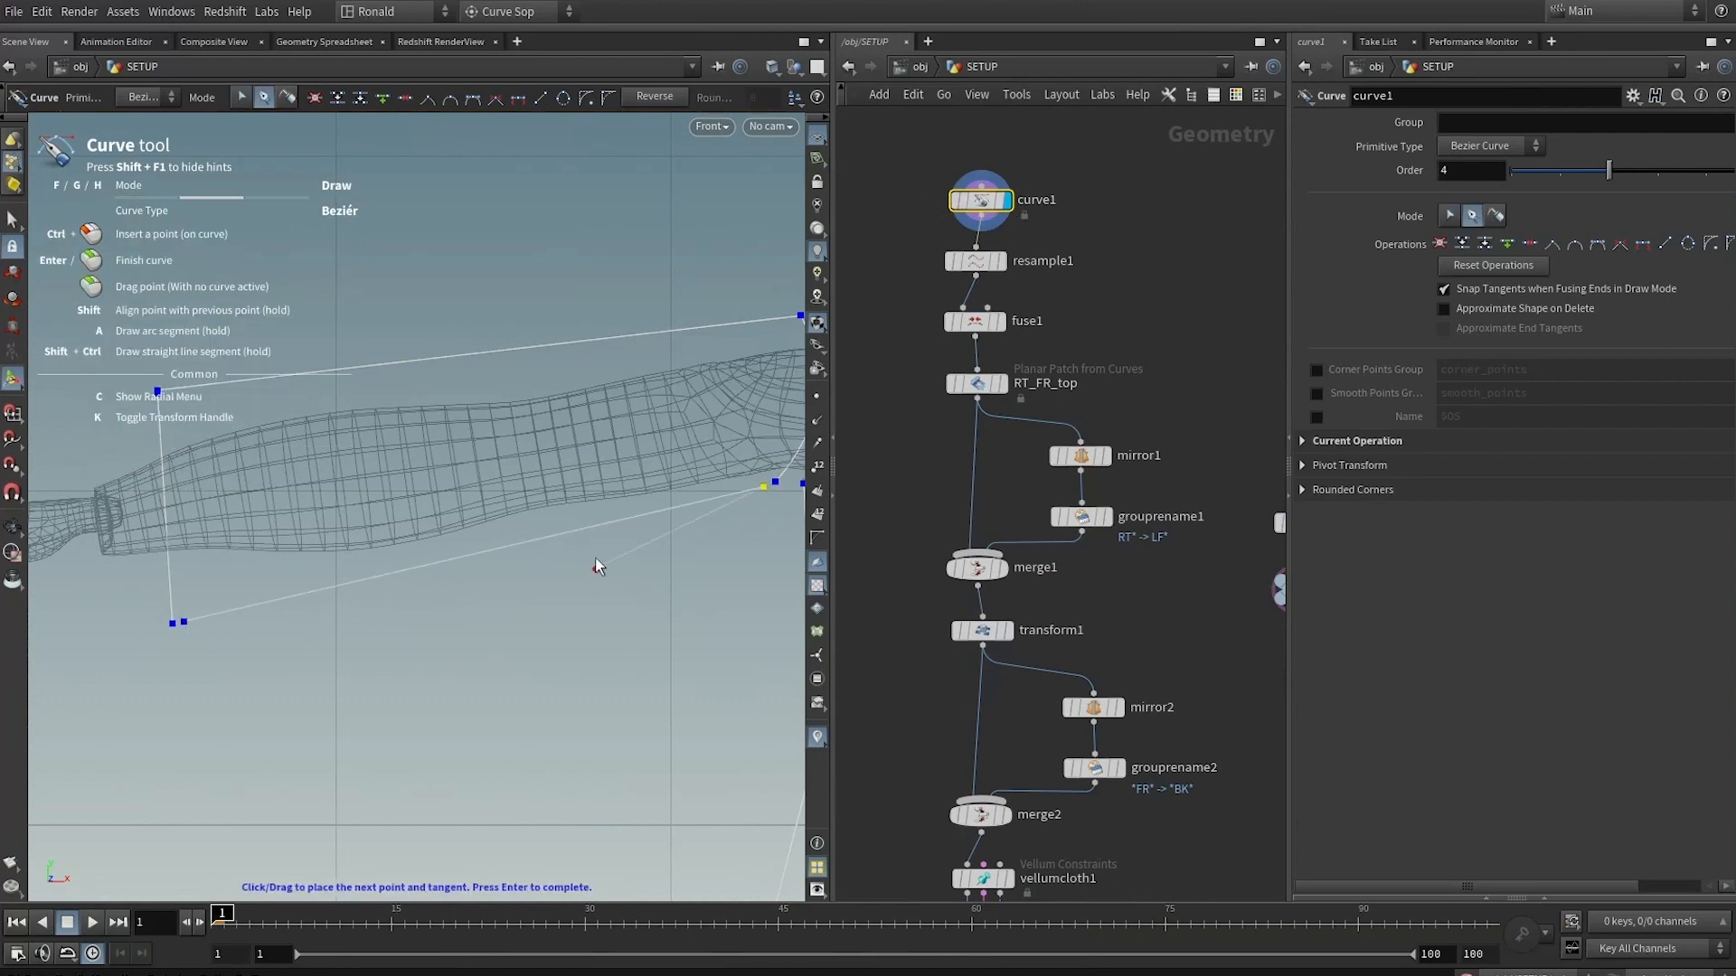
pyautogui.press('Return')
pyautogui.press('f')
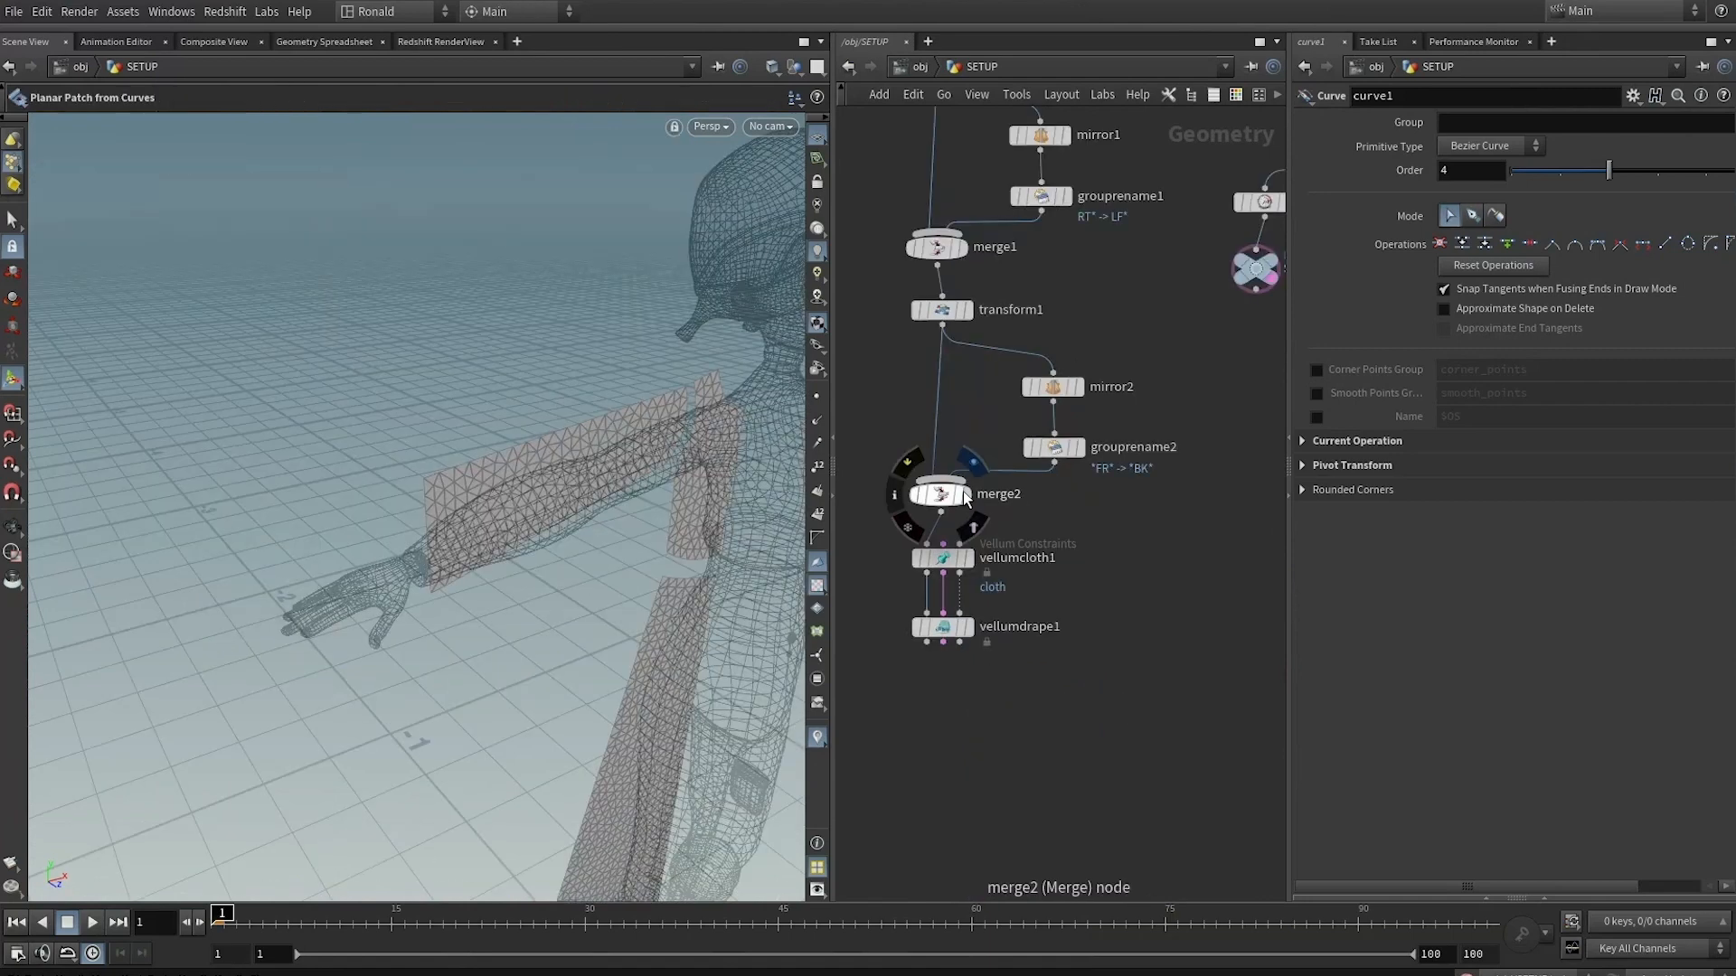
# Display the final merge, the Vellum Cloth constraints and the Vellum Drape node in turn to view the updated garment
pyautogui.click(966, 495)
pyautogui.click(969, 559)
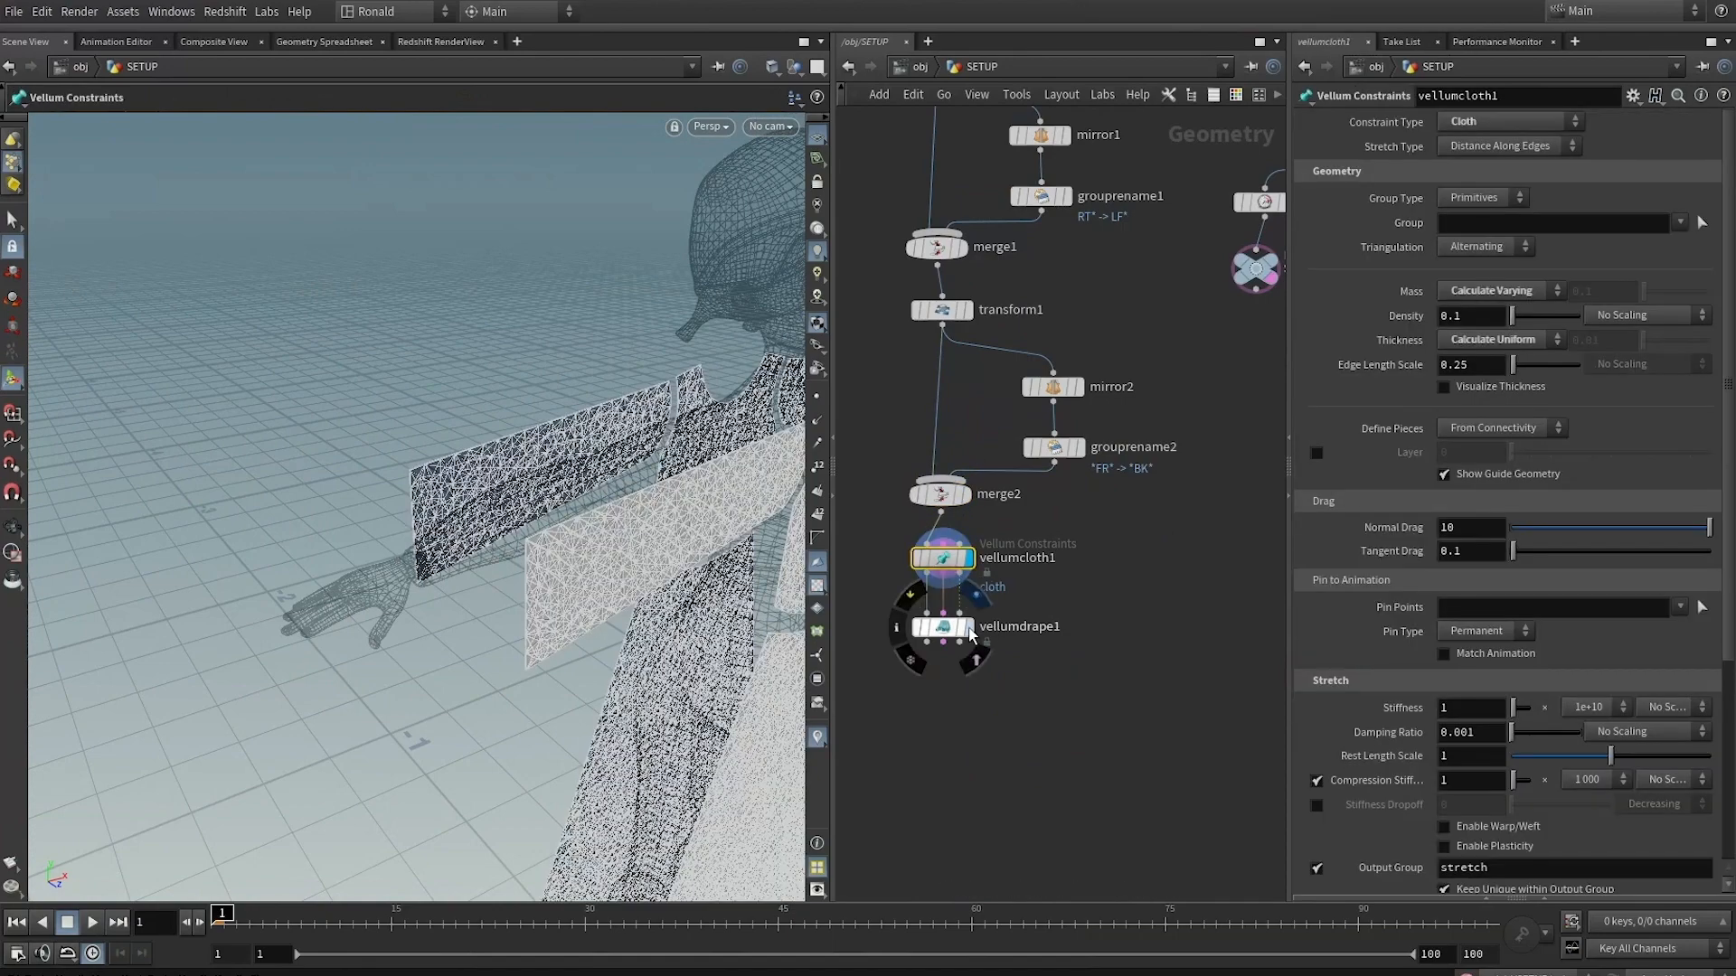
pyautogui.click(970, 627)
pyautogui.keyDown('alt'); pyautogui.moveTo(625, 471); pyautogui.dragTo(534, 495); pyautogui.keyUp('alt')
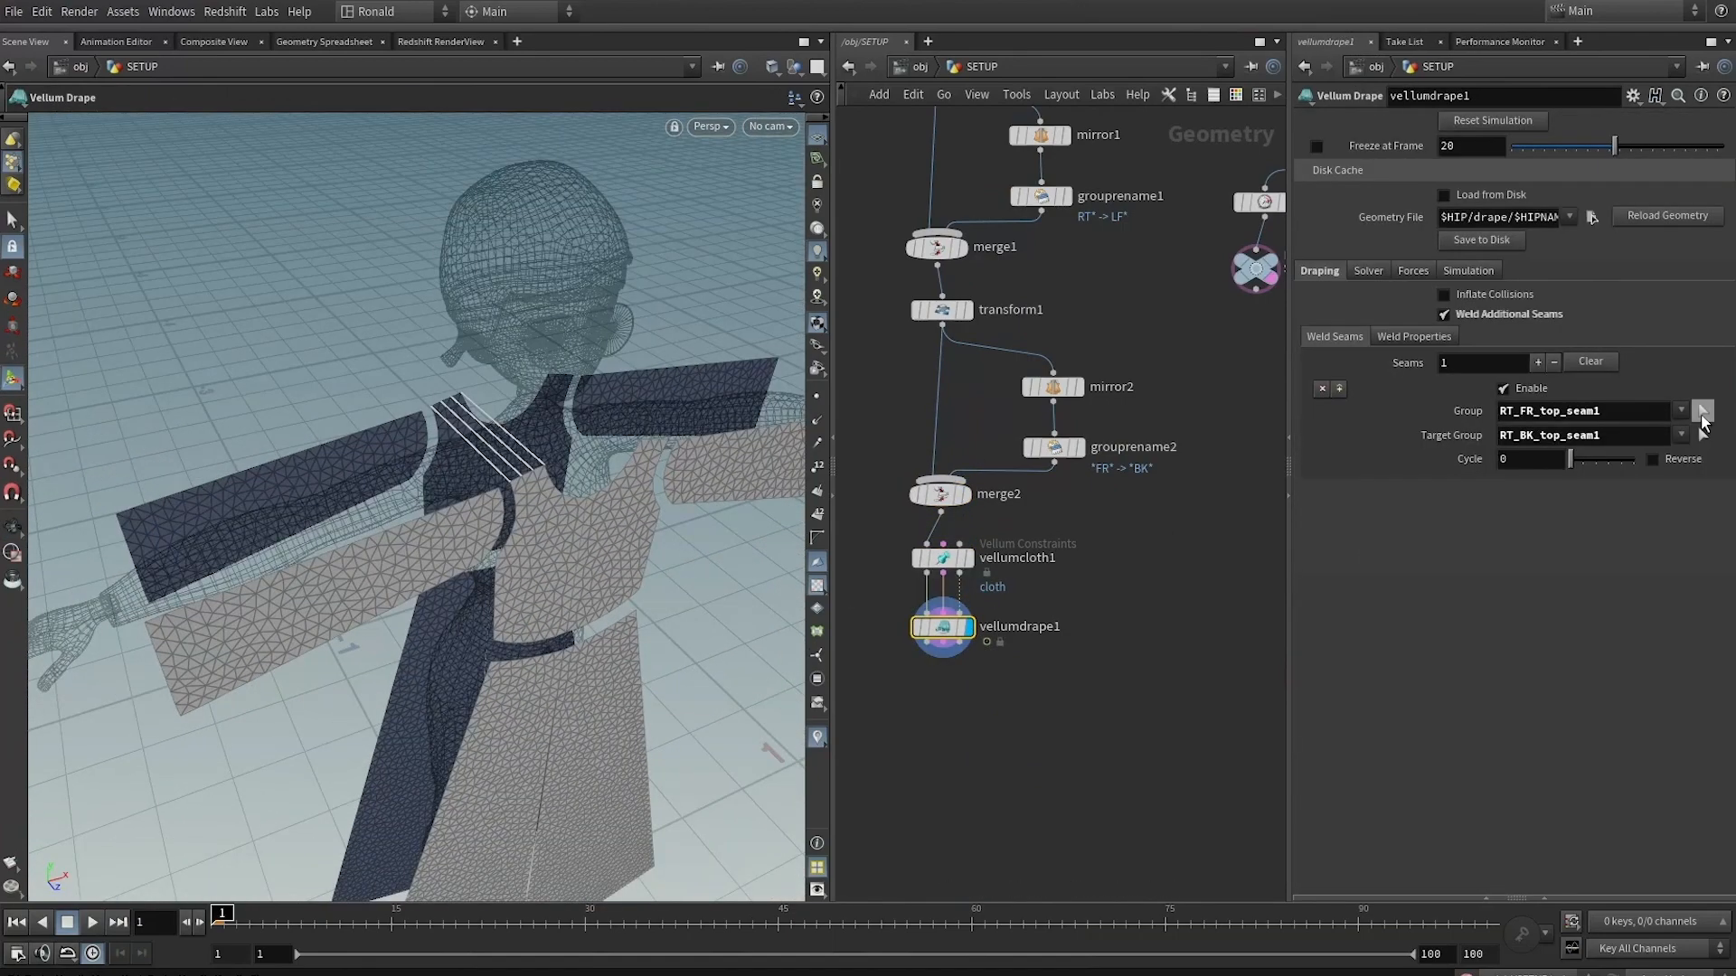
# Select the right front shoulder, sleeve top, underarm, bodice side and skirt side seams for the weld Group
pyautogui.click(1703, 412)
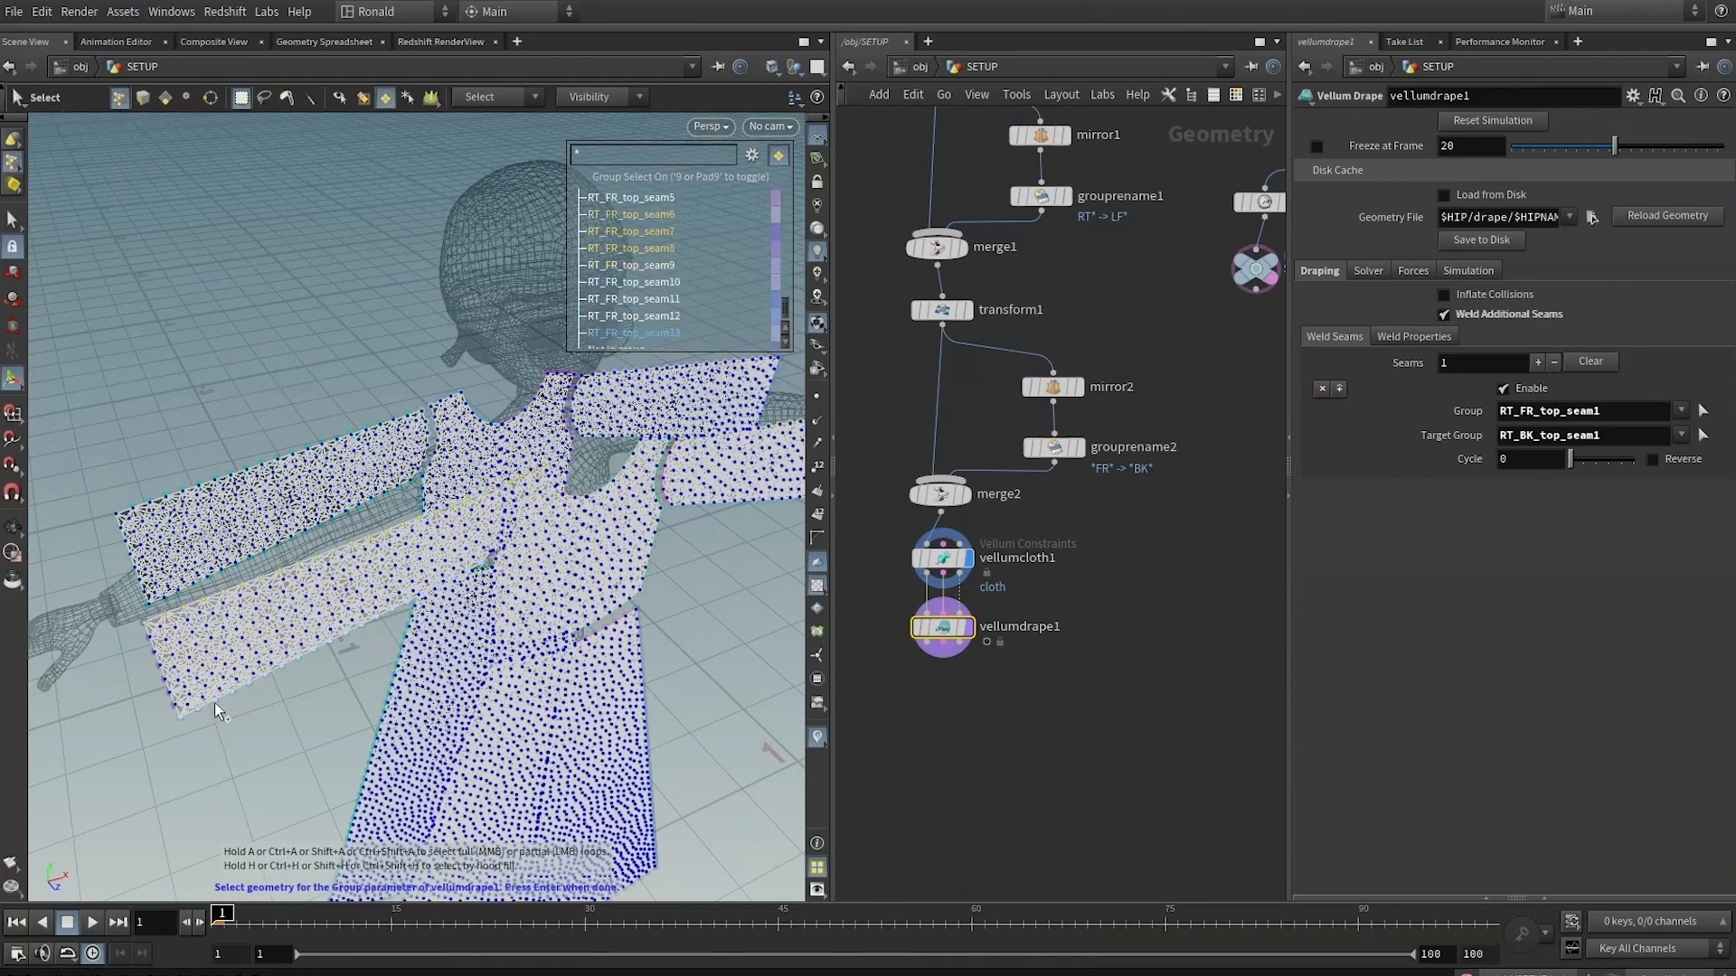
pyautogui.keyDown('shift'); pyautogui.click(217, 711); pyautogui.keyUp('shift')
pyautogui.keyDown('alt'); pyautogui.moveTo(568, 582); pyautogui.dragTo(492, 571); pyautogui.keyUp('alt')
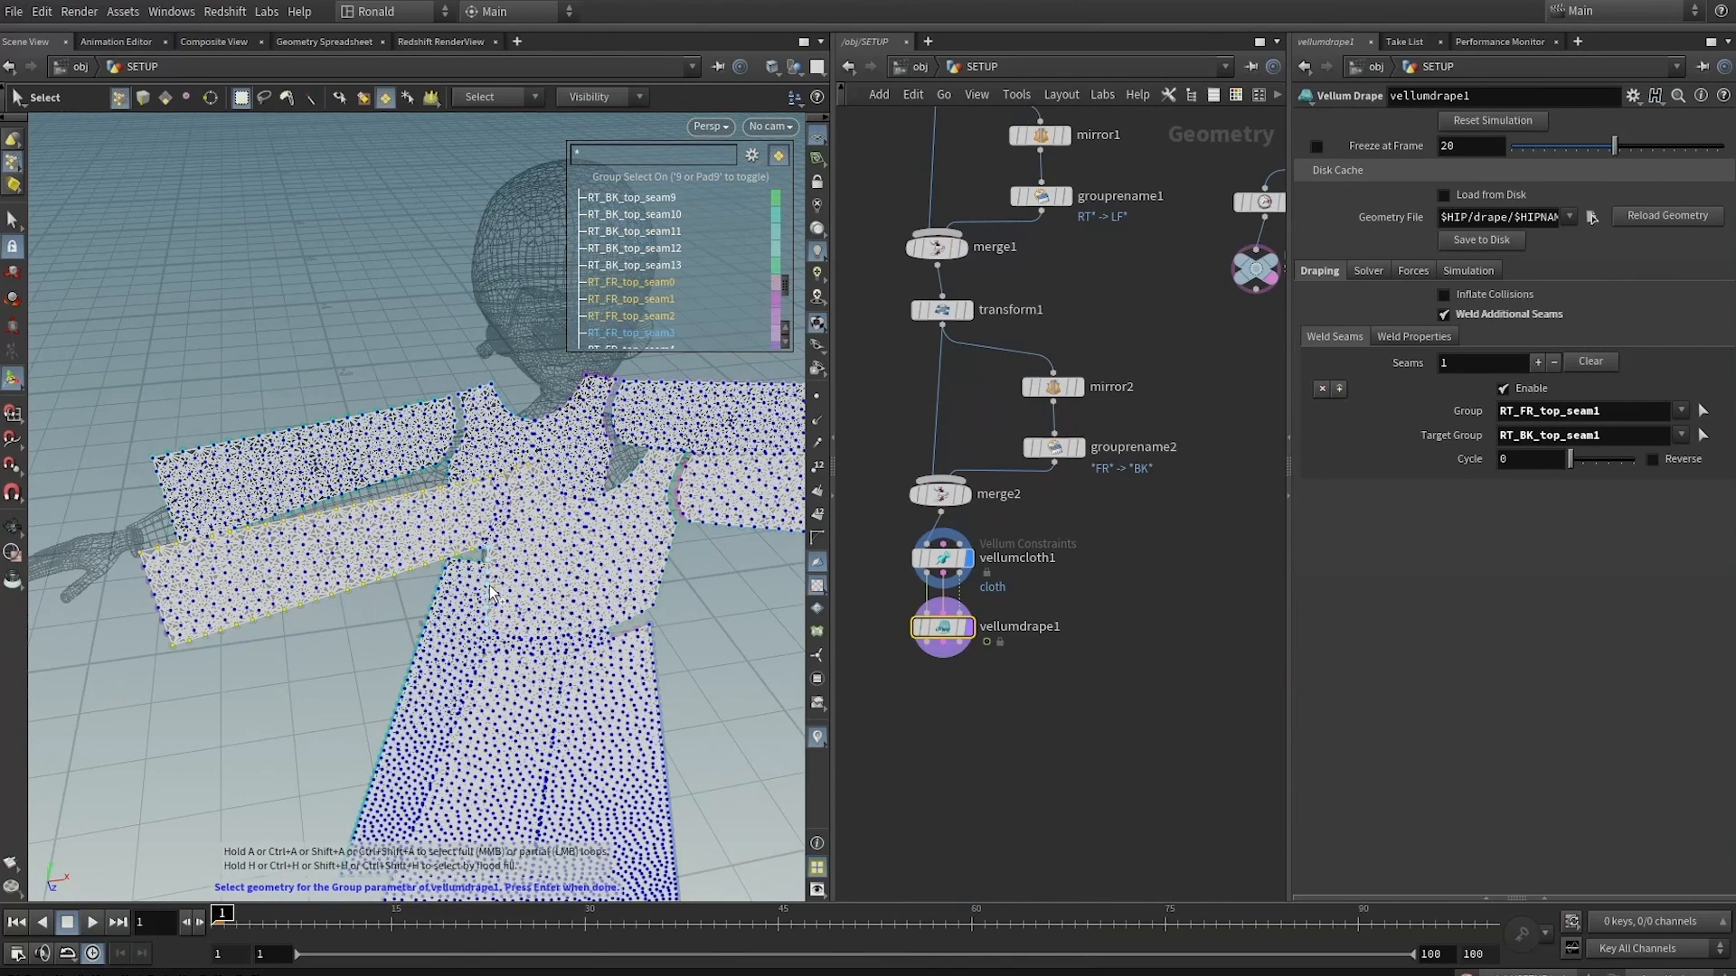
pyautogui.keyDown('shift'); pyautogui.click(489, 592); pyautogui.keyUp('shift')
pyautogui.keyDown('alt'); pyautogui.moveTo(690, 677); pyautogui.dragTo(488, 556, button='middle'); pyautogui.keyUp('alt')
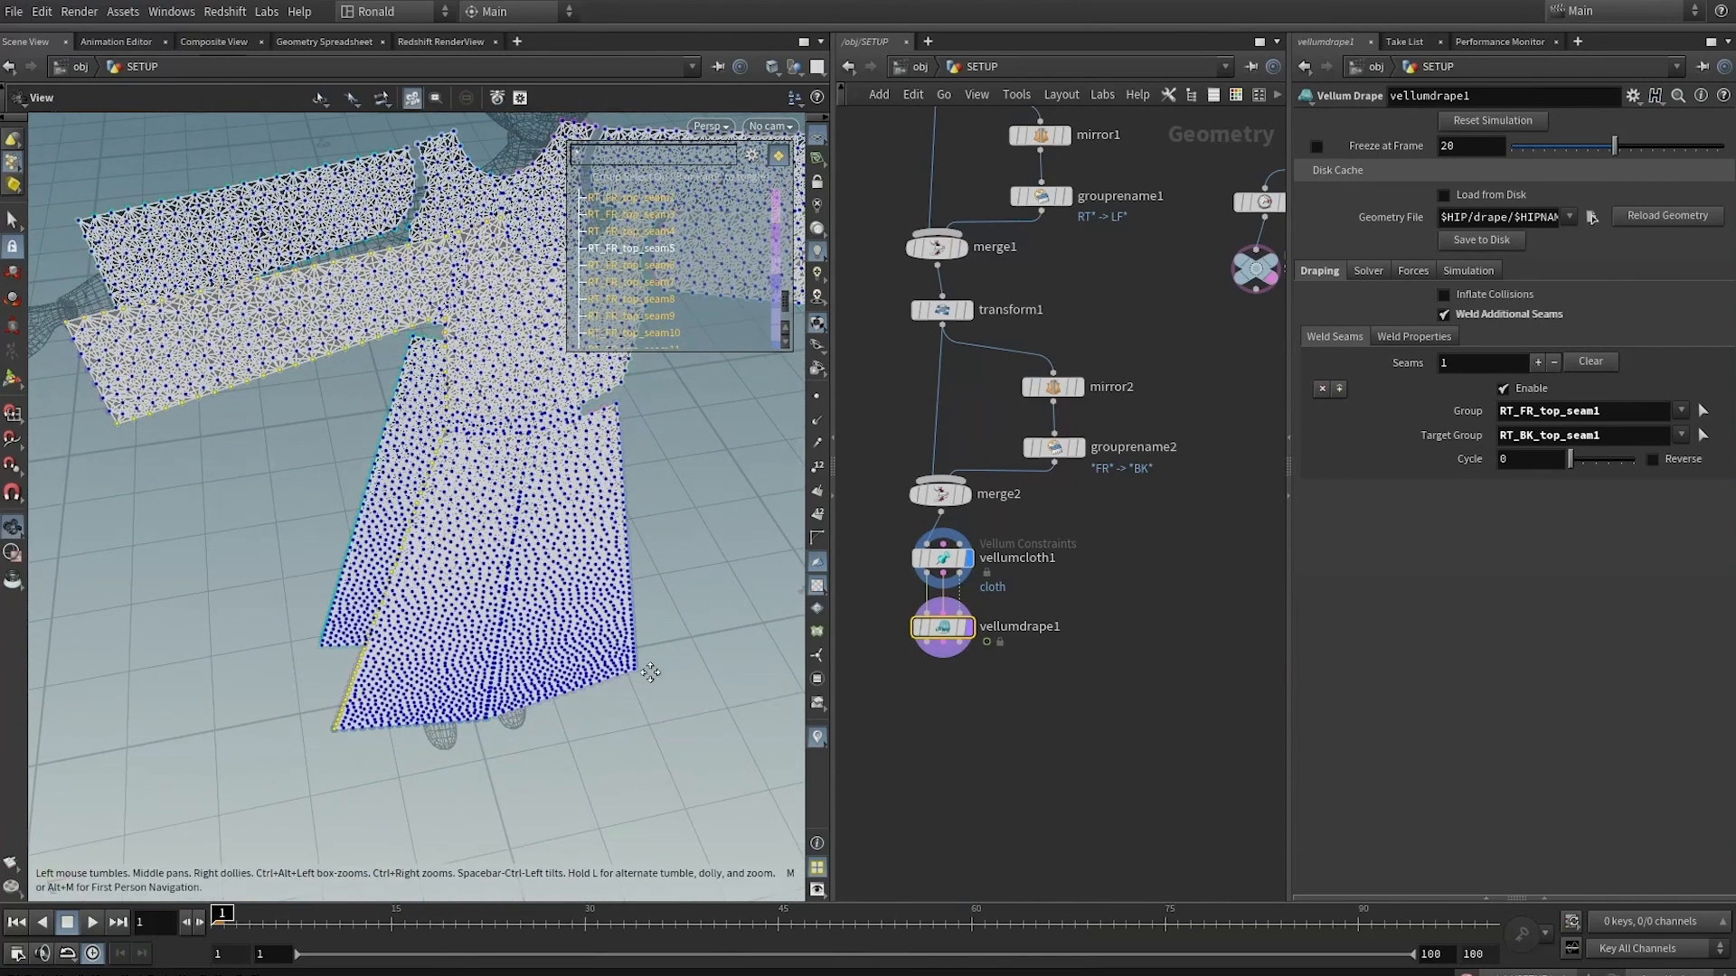
pyautogui.keyDown('alt'); pyautogui.moveTo(650, 673); pyautogui.dragTo(632, 736, button='middle'); pyautogui.keyUp('alt')
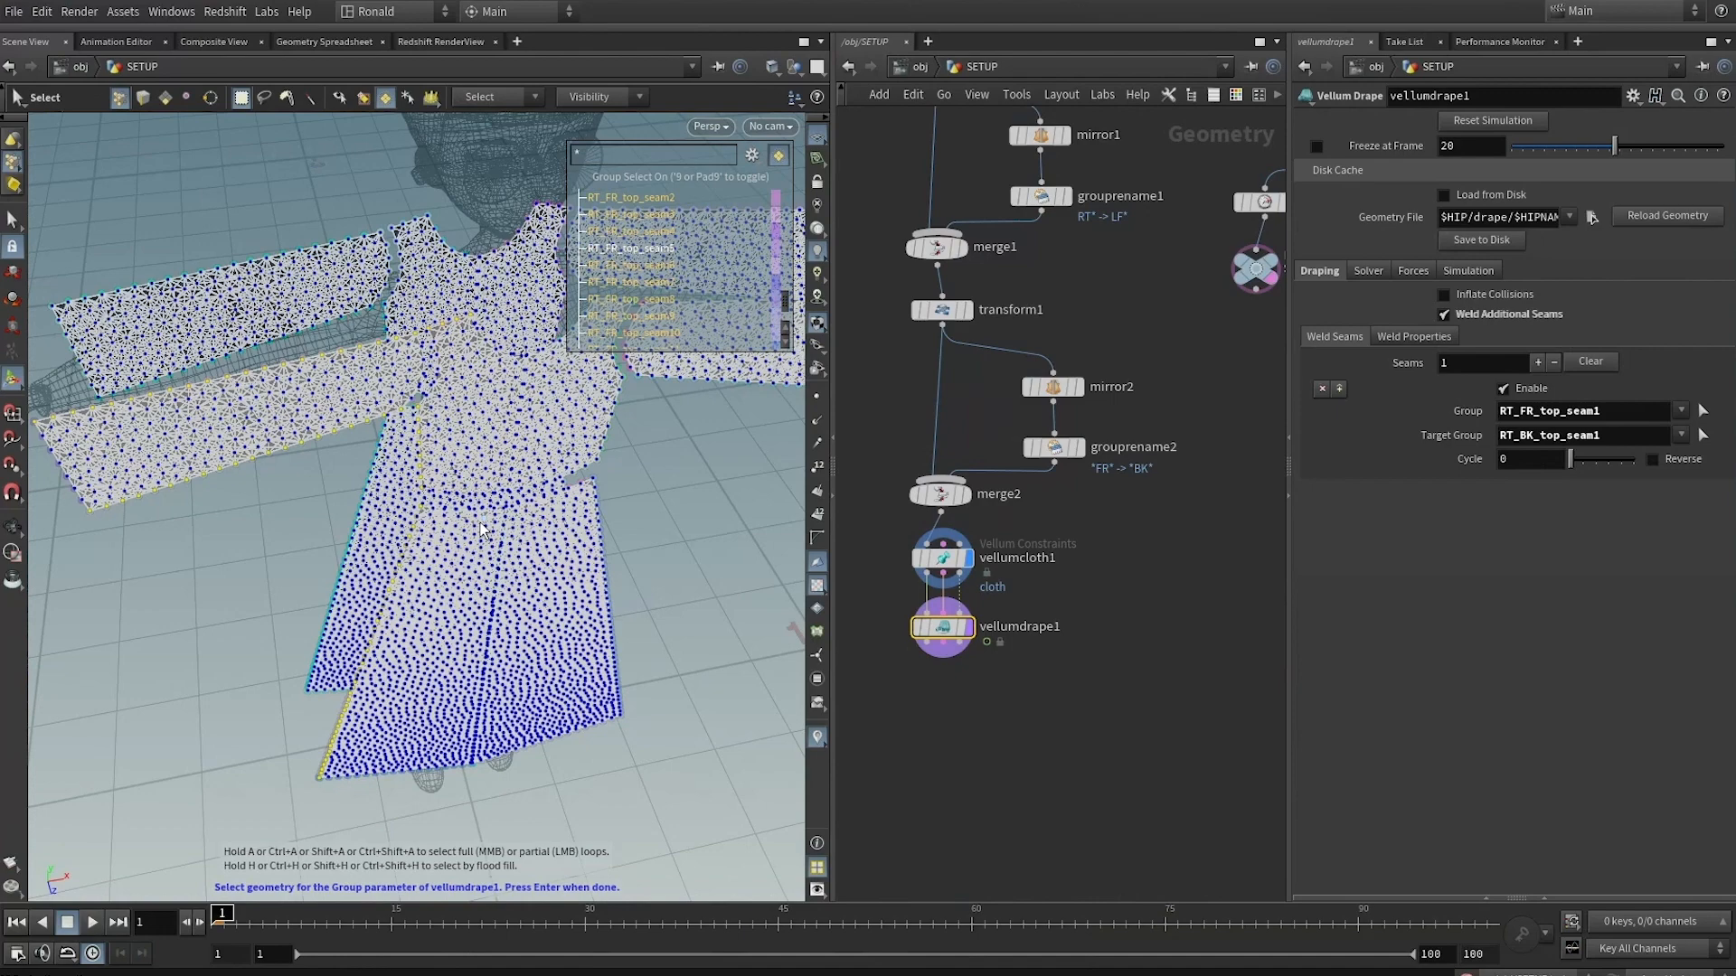
# Add the left front skirt, bodice, sleeve and shoulder seams to the selection and apply it as the weld Group
pyautogui.keyDown('shift'); pyautogui.click(605, 564); pyautogui.keyUp('shift')
pyautogui.keyDown('alt'); pyautogui.moveTo(610, 434); pyautogui.dragTo(559, 508, button='middle'); pyautogui.keyUp('alt')
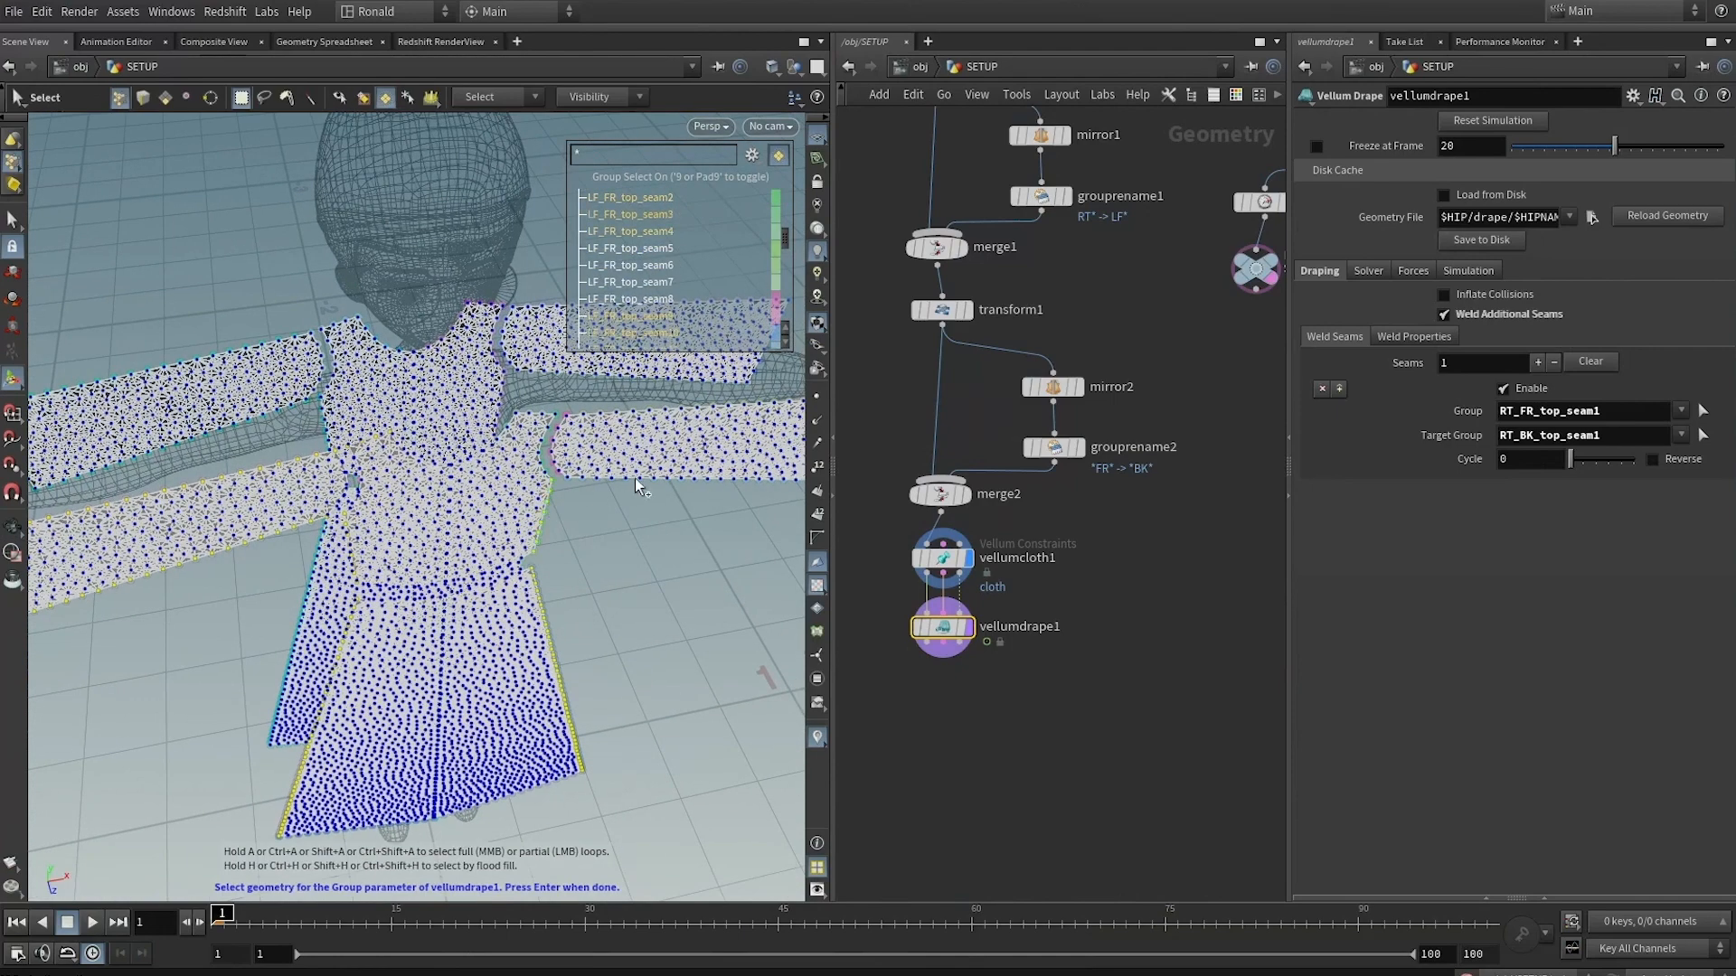
pyautogui.keyDown('shift'); pyautogui.click(534, 419); pyautogui.keyUp('shift')
pyautogui.keyDown('alt'); pyautogui.moveTo(651, 525); pyautogui.dragTo(613, 524); pyautogui.keyUp('alt')
pyautogui.keyDown('alt'); pyautogui.moveTo(613, 525); pyautogui.dragTo(595, 600, button='middle'); pyautogui.keyUp('alt')
pyautogui.press('Return')
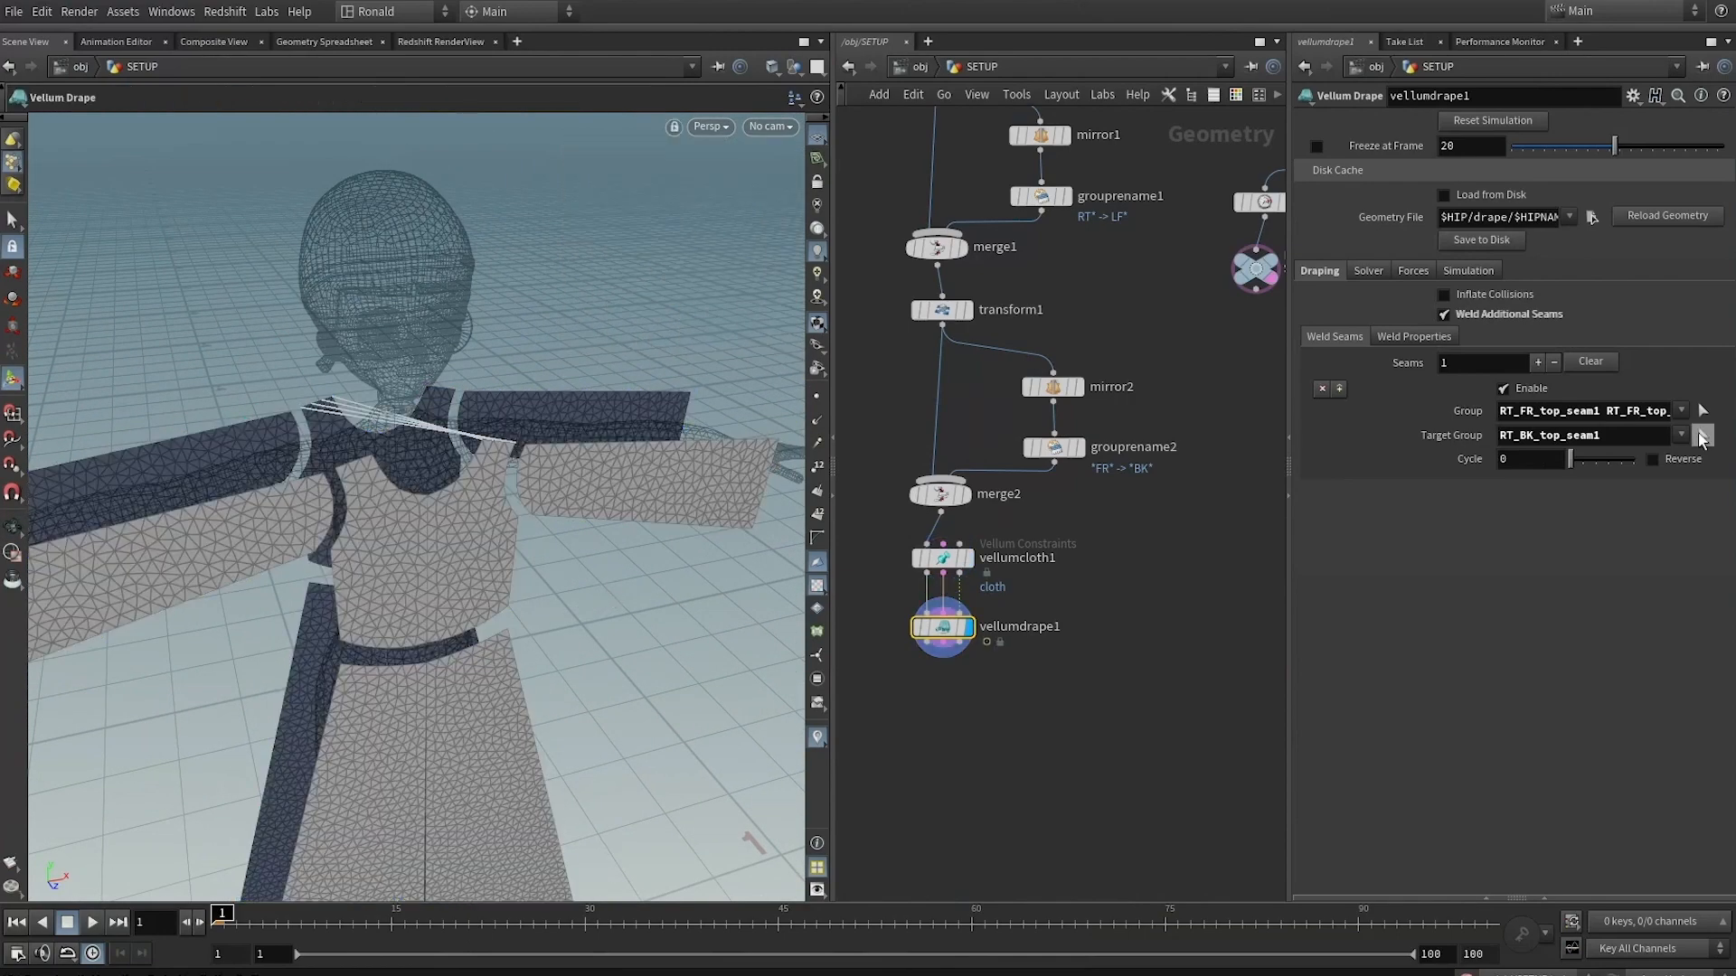
# Select the matching right back shoulder, sleeve, bodice and skirt seams for the weld Target Group
pyautogui.click(1702, 435)
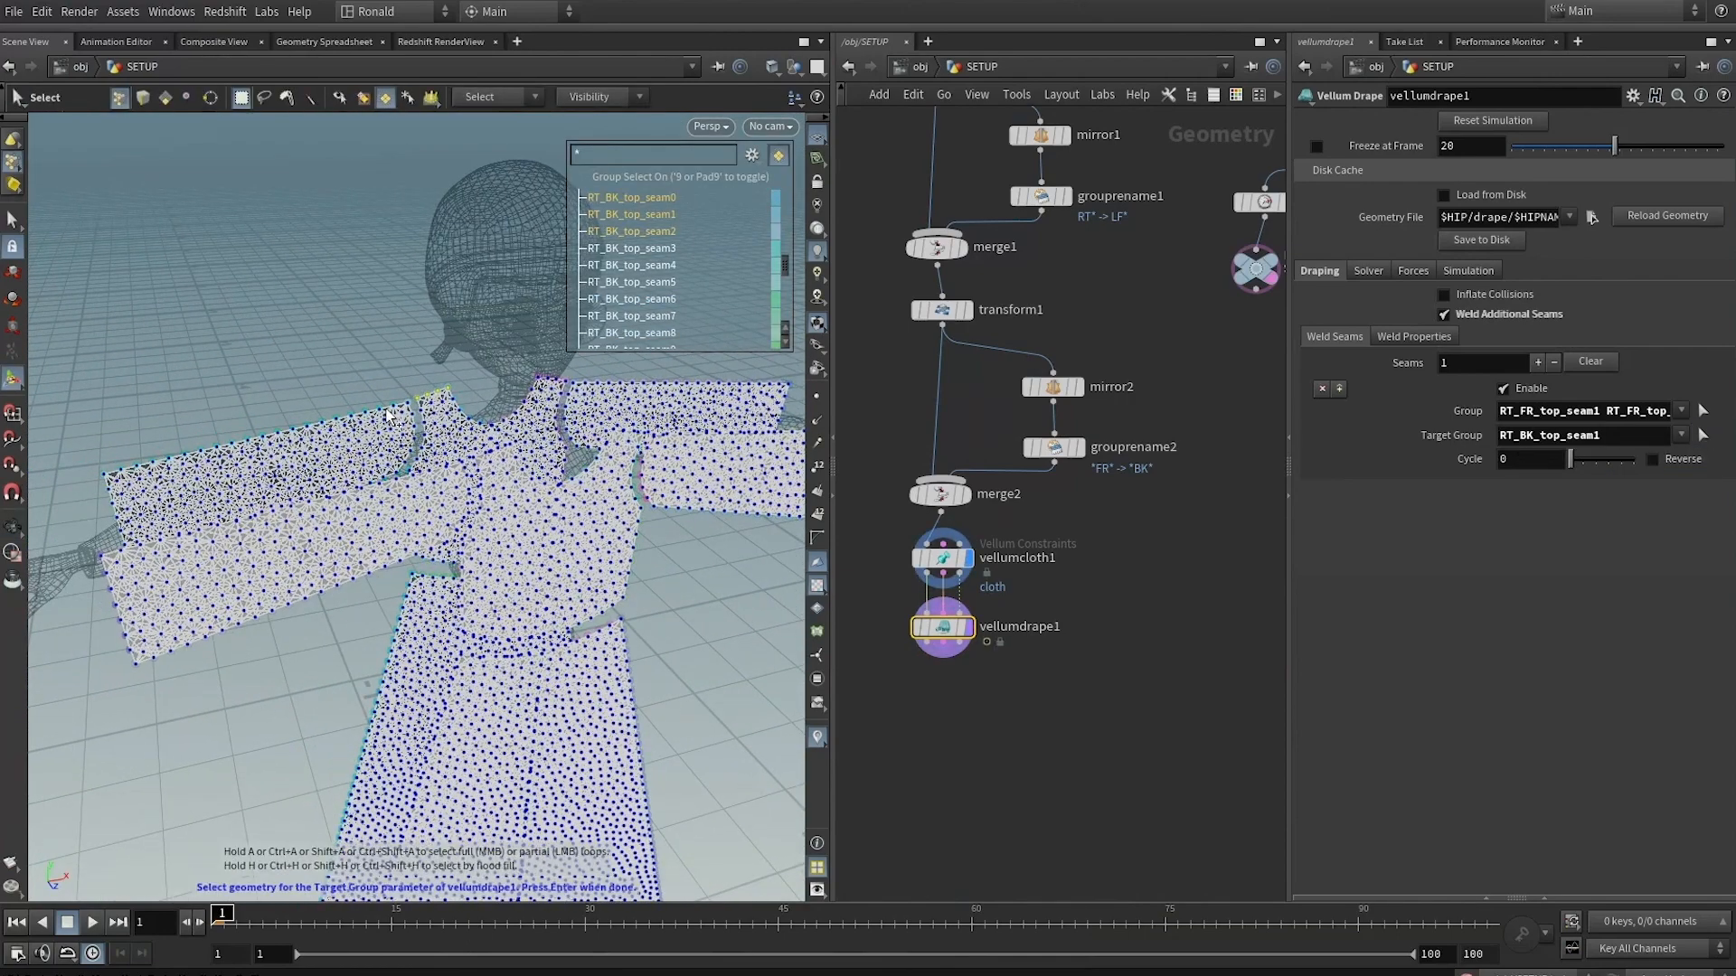
pyautogui.keyDown('shift'); pyautogui.click(386, 411); pyautogui.keyUp('shift')
pyautogui.keyDown('alt'); pyautogui.moveTo(337, 410); pyautogui.dragTo(355, 516); pyautogui.keyUp('alt')
pyautogui.keyDown('shift'); pyautogui.click(353, 505); pyautogui.keyUp('shift')
pyautogui.keyDown('shift'); pyautogui.click(407, 510); pyautogui.keyUp('shift')
pyautogui.keyDown('shift'); pyautogui.click(377, 625); pyautogui.keyUp('shift')
# Add the matching left back seams, apply the selection as the Target Group and inspect the weld lines around the garment
pyautogui.keyDown('alt'); pyautogui.moveTo(493, 511); pyautogui.dragTo(530, 522); pyautogui.keyUp('alt')
pyautogui.keyDown('shift'); pyautogui.click(578, 624); pyautogui.keyUp('shift')
pyautogui.keyDown('shift'); pyautogui.click(622, 471); pyautogui.keyUp('shift')
pyautogui.keyDown('shift'); pyautogui.click(584, 426); pyautogui.keyUp('shift')
pyautogui.press('Return')
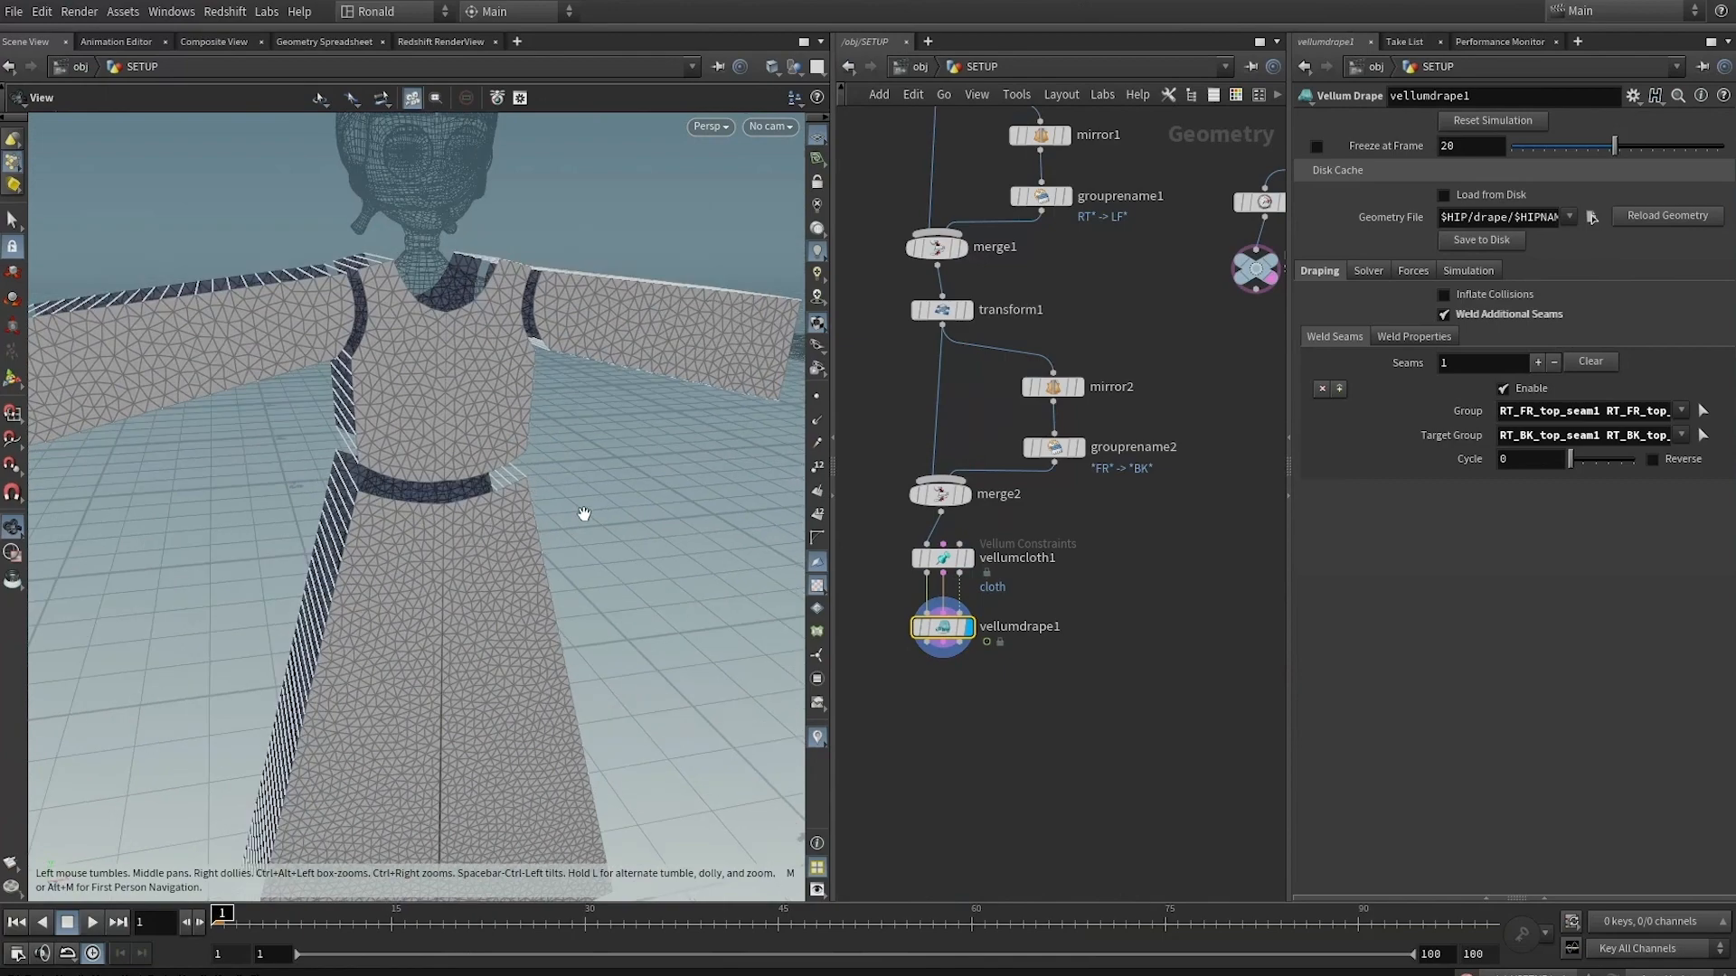
pyautogui.keyDown('alt'); pyautogui.moveTo(584, 513); pyautogui.dragTo(352, 539, button='right'); pyautogui.keyUp('alt')
pyautogui.keyDown('alt'); pyautogui.moveTo(546, 485); pyautogui.dragTo(579, 497); pyautogui.keyUp('alt')
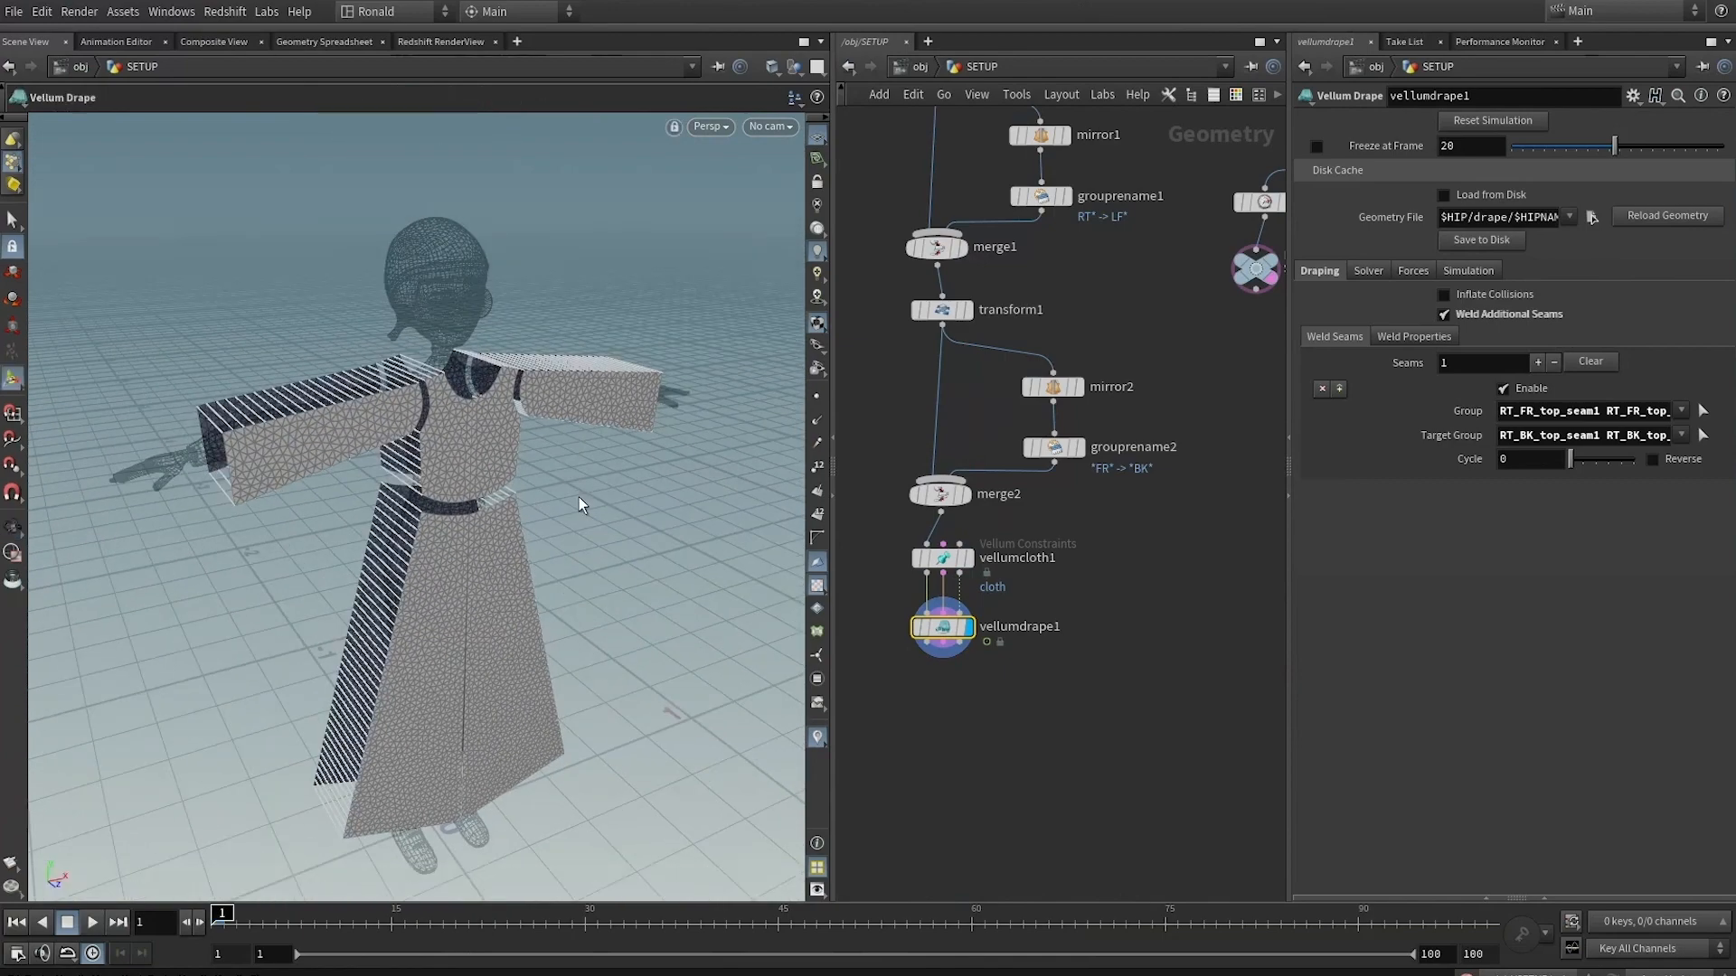
# Run the drape simulation without a collider and examine how the garment pieces behave
pyautogui.press('Up')
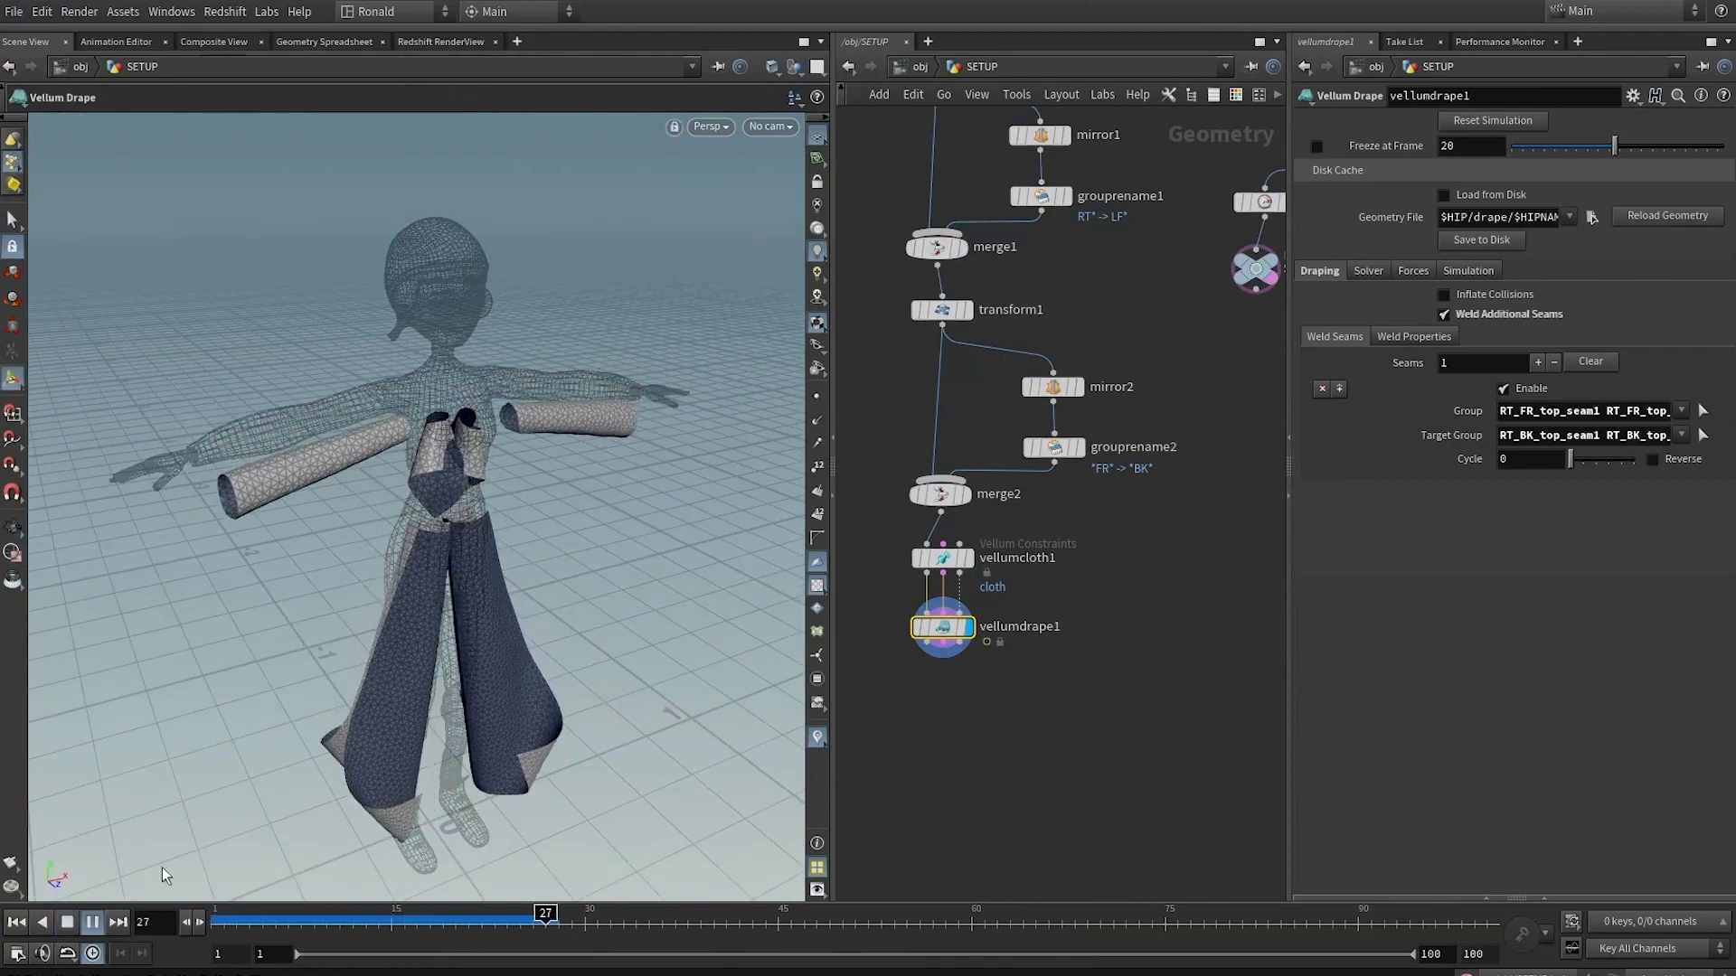
pyautogui.press('Up')
pyautogui.keyDown('alt'); pyautogui.moveTo(371, 484); pyautogui.dragTo(439, 469); pyautogui.keyUp('alt')
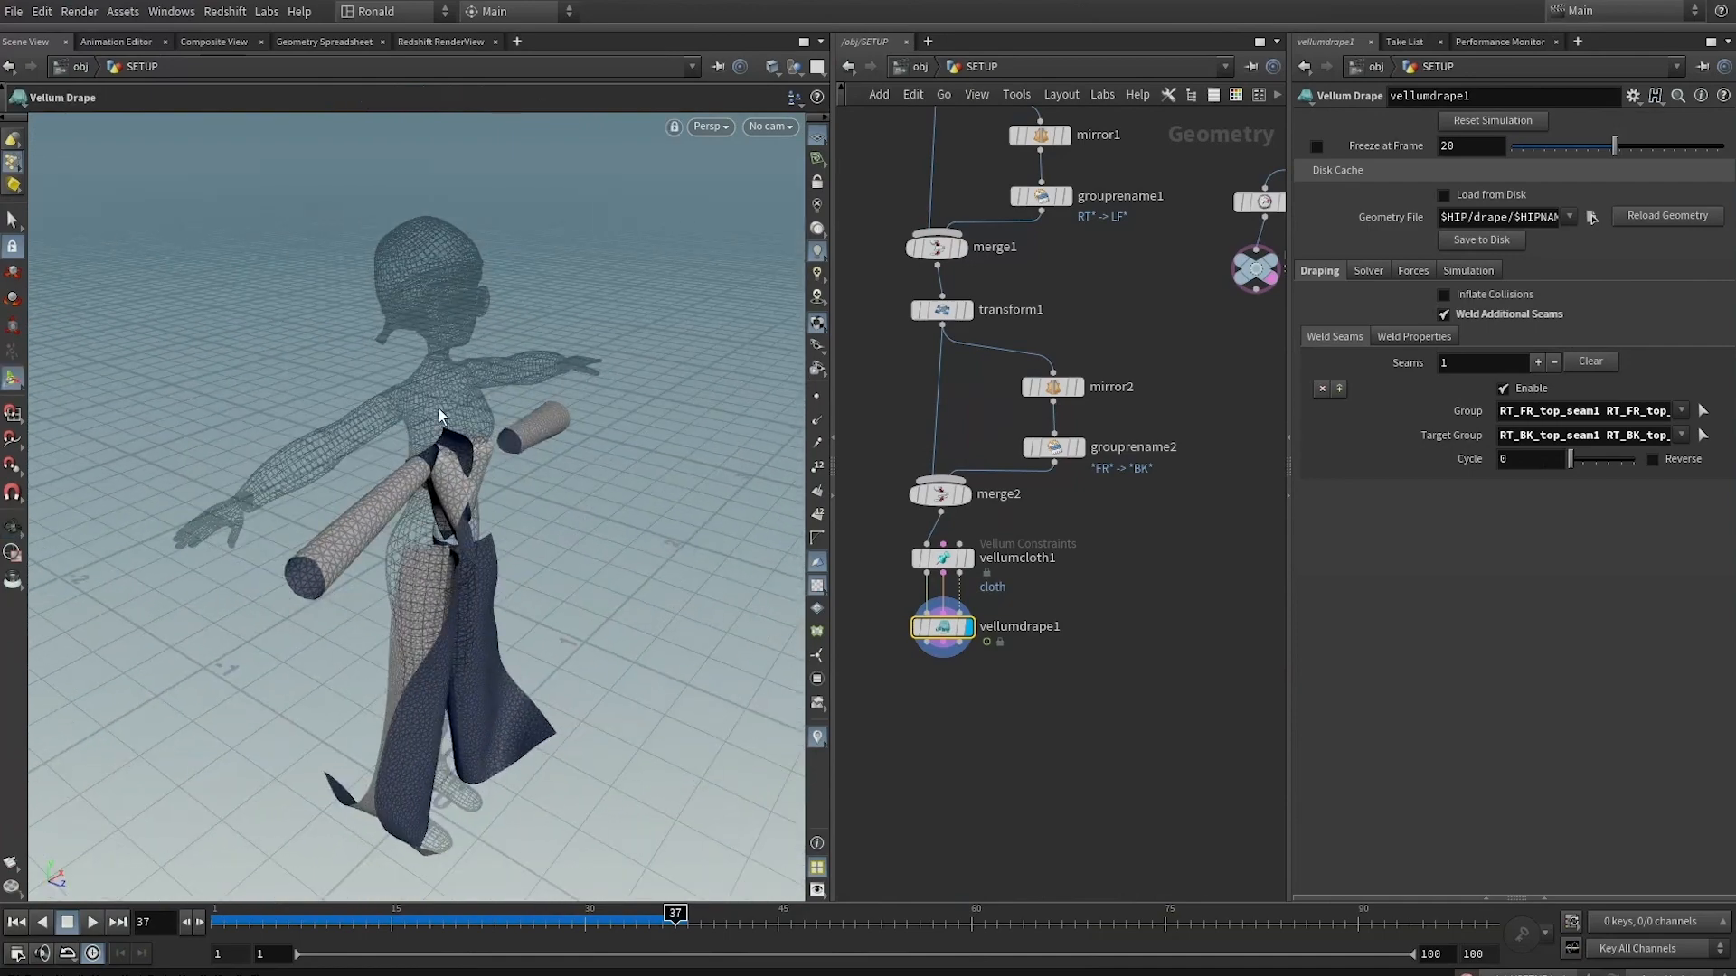
# Connect the STATIC null to the collision input of vellumdrape1 and replay the drape simulation
pyautogui.moveTo(1183, 510); pyautogui.dragTo(1113, 611, button='middle')
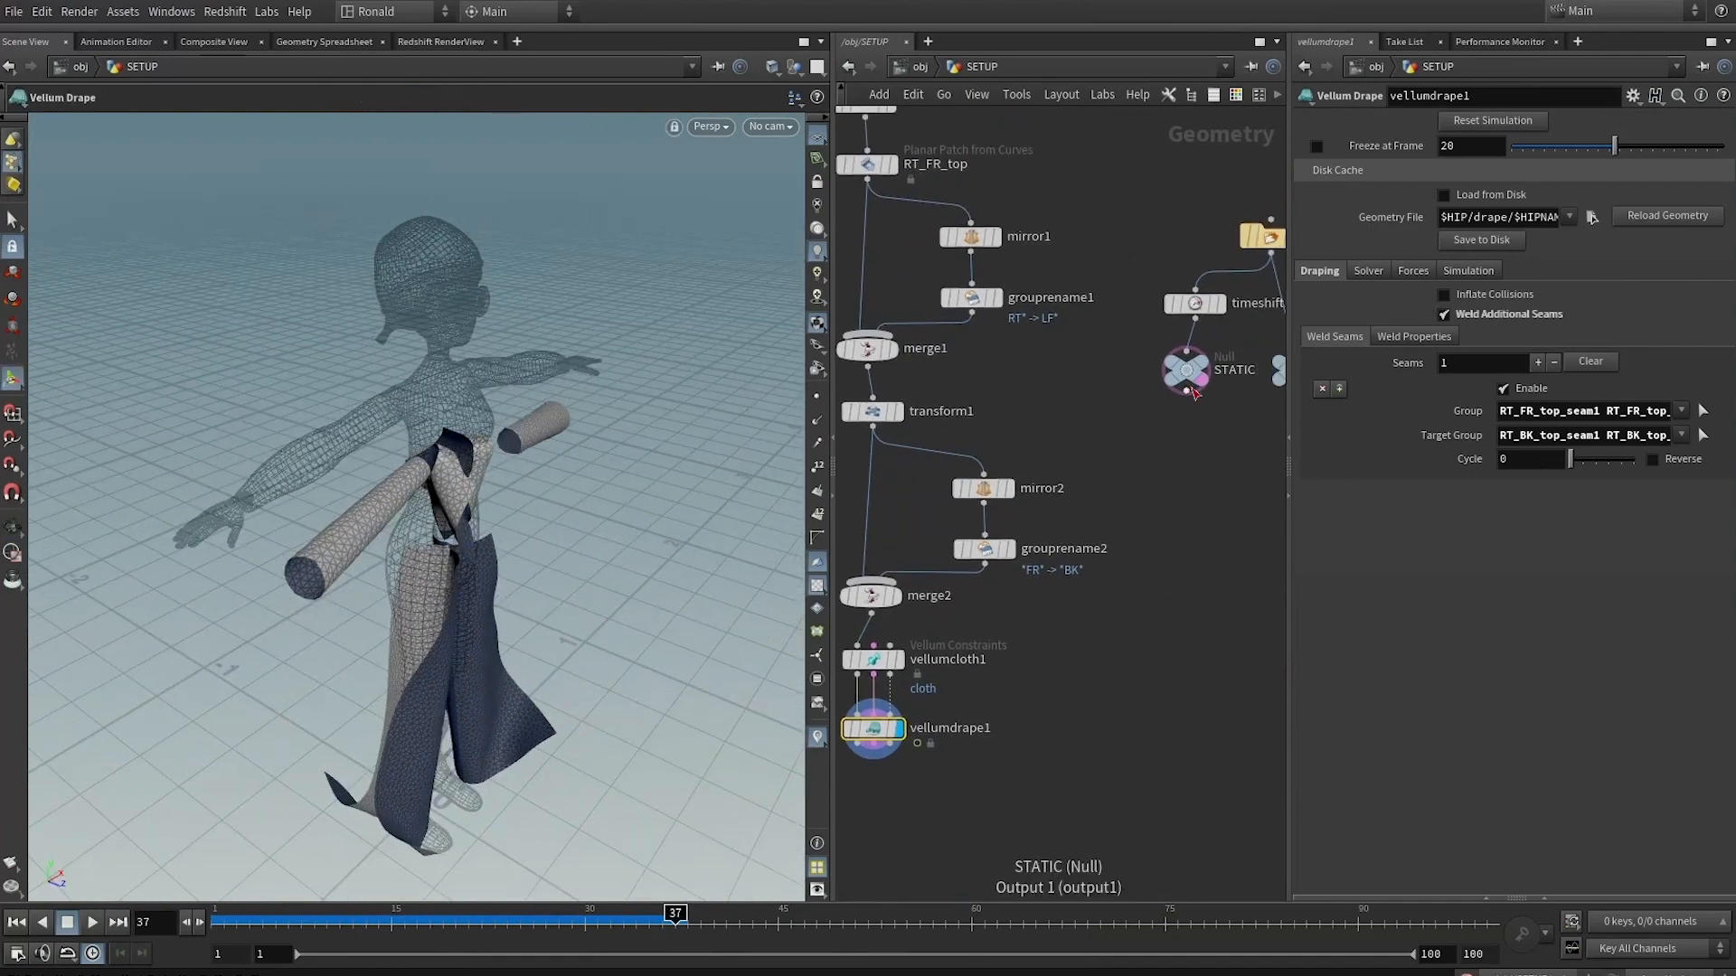
pyautogui.moveTo(1195, 394); pyautogui.dragTo(907, 716)
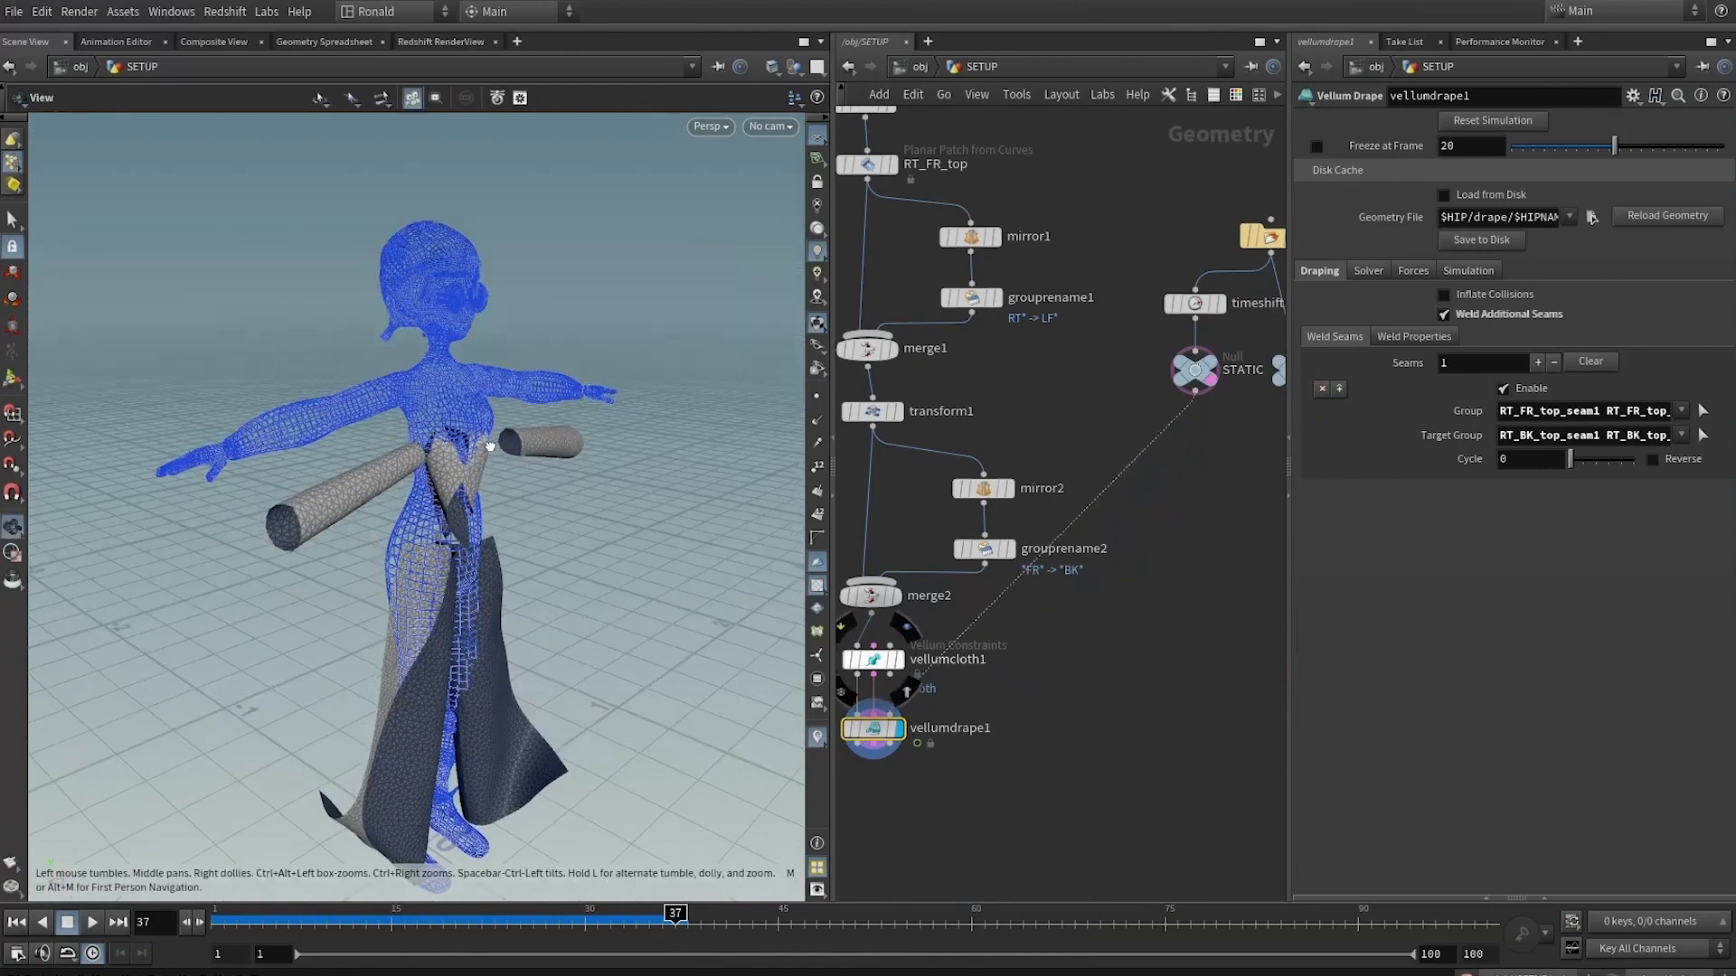
pyautogui.hotkey('ctrl', 'Up')
pyautogui.press('Up')
pyautogui.press('Escape')
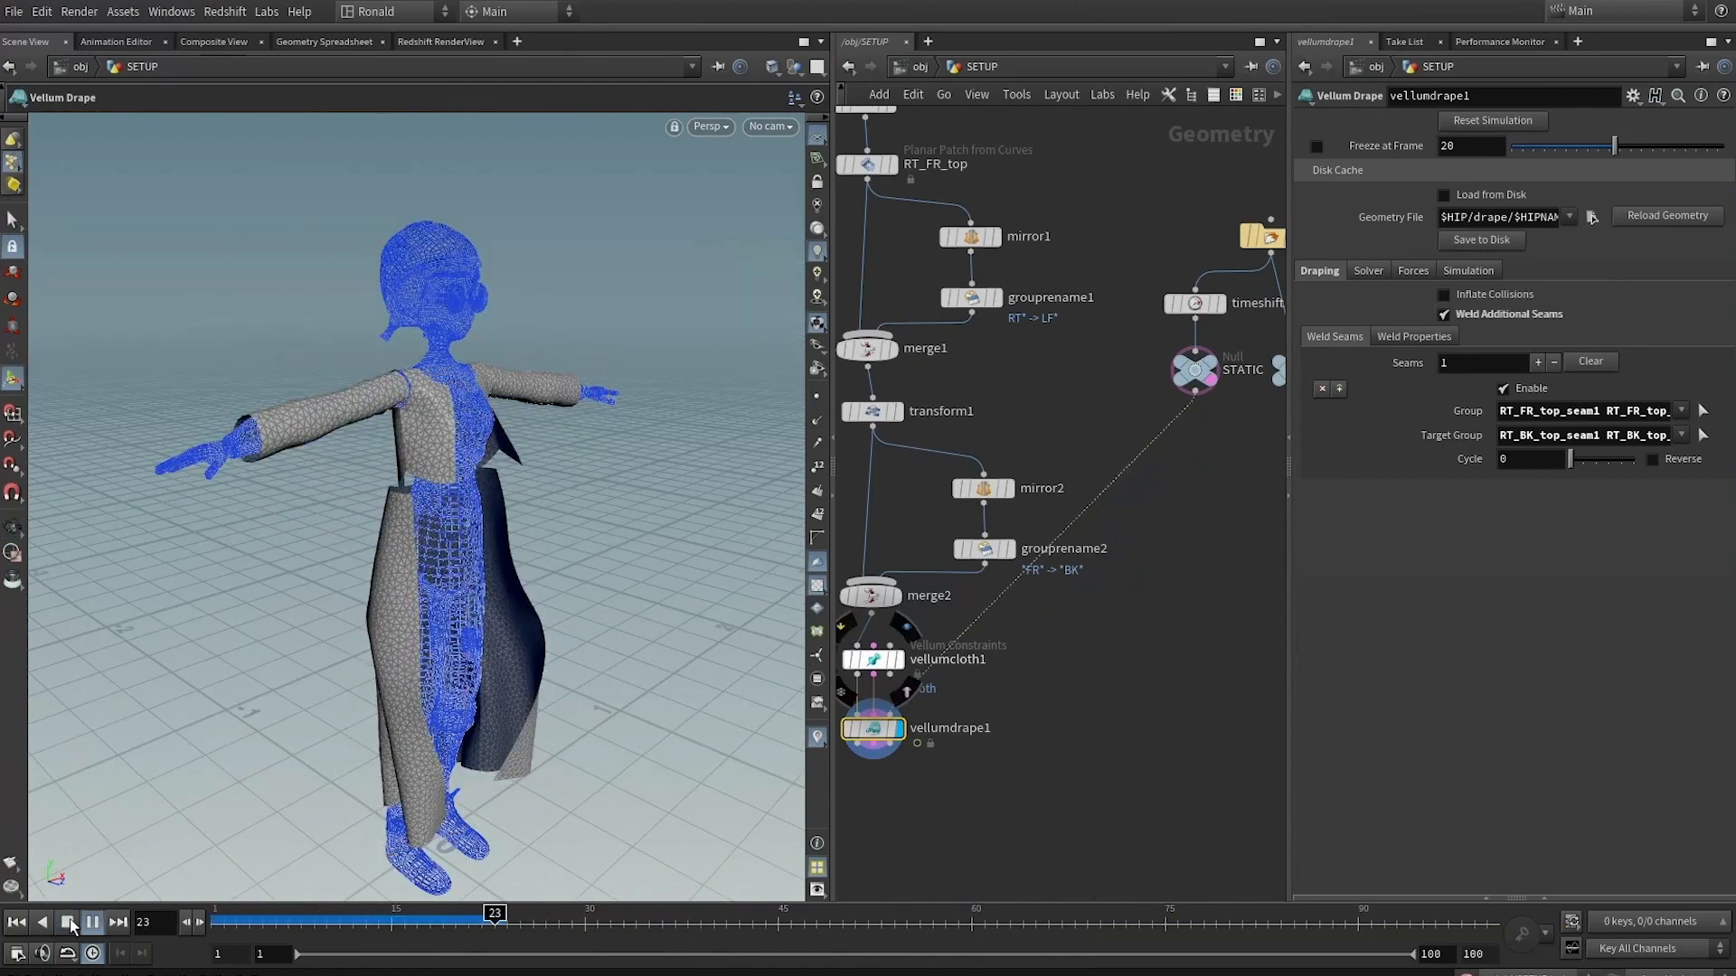
pyautogui.moveTo(495, 547); pyautogui.dragTo(362, 655)
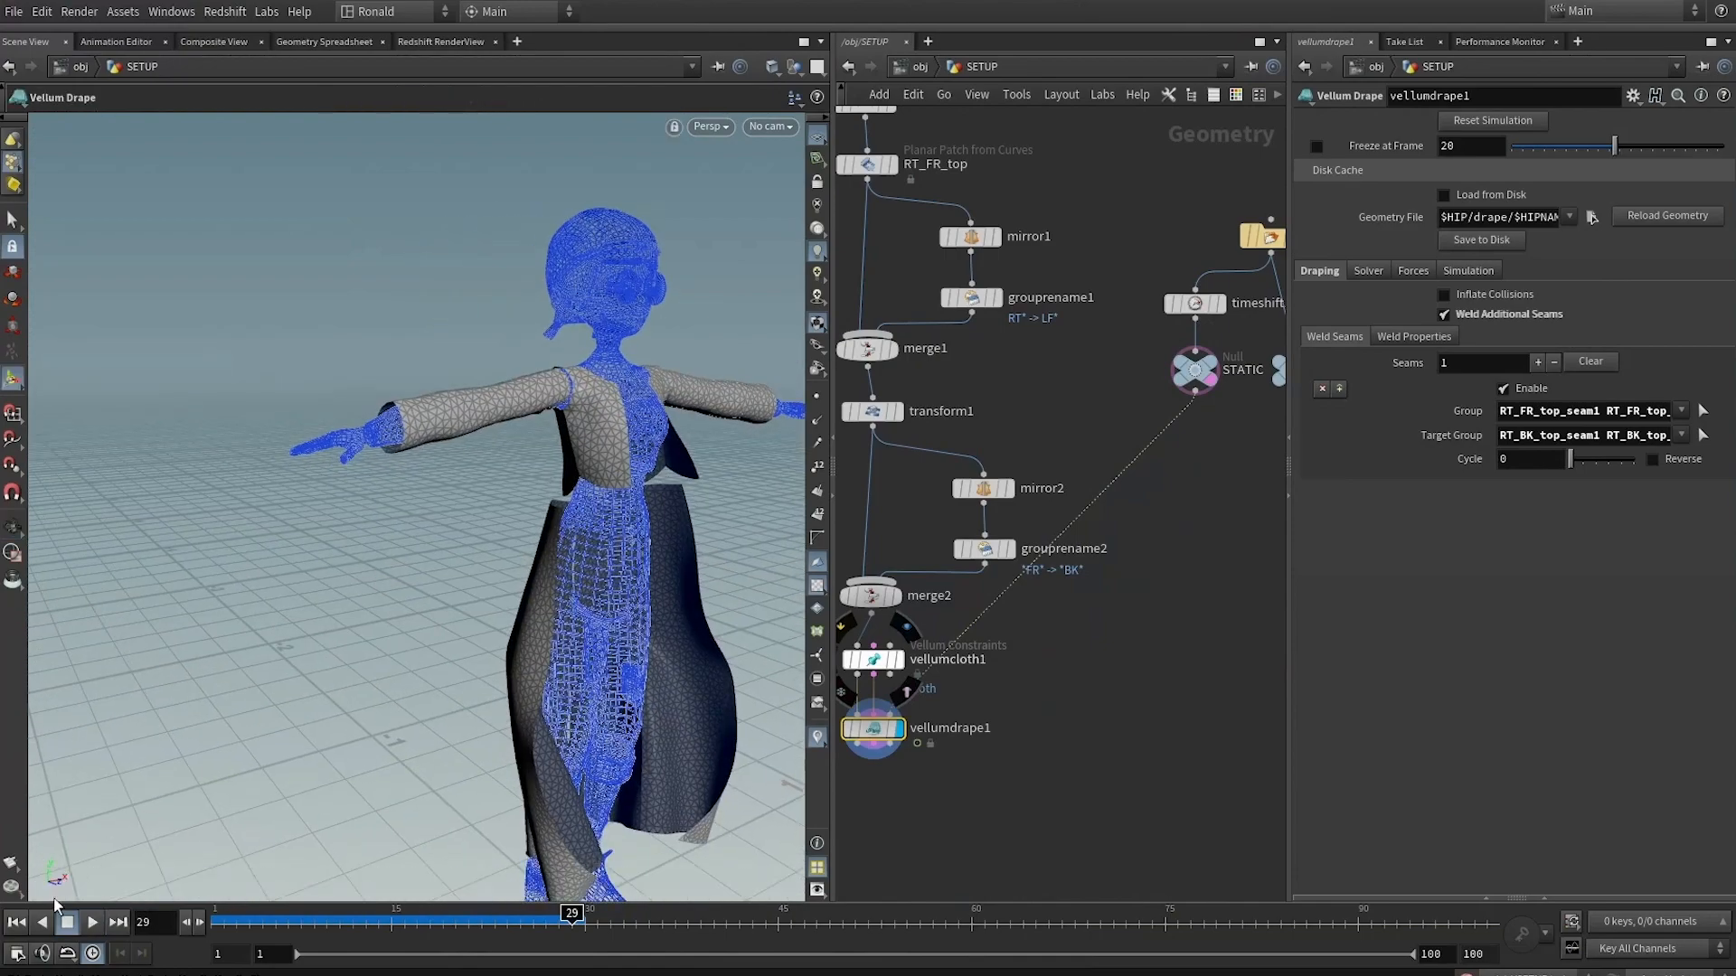
# Set the mirror2 distance to -0.04 to move the back pattern pieces farther behind the body
pyautogui.click(18, 922)
pyautogui.keyDown('alt'); pyautogui.moveTo(312, 569); pyautogui.dragTo(590, 481); pyautogui.keyUp('alt')
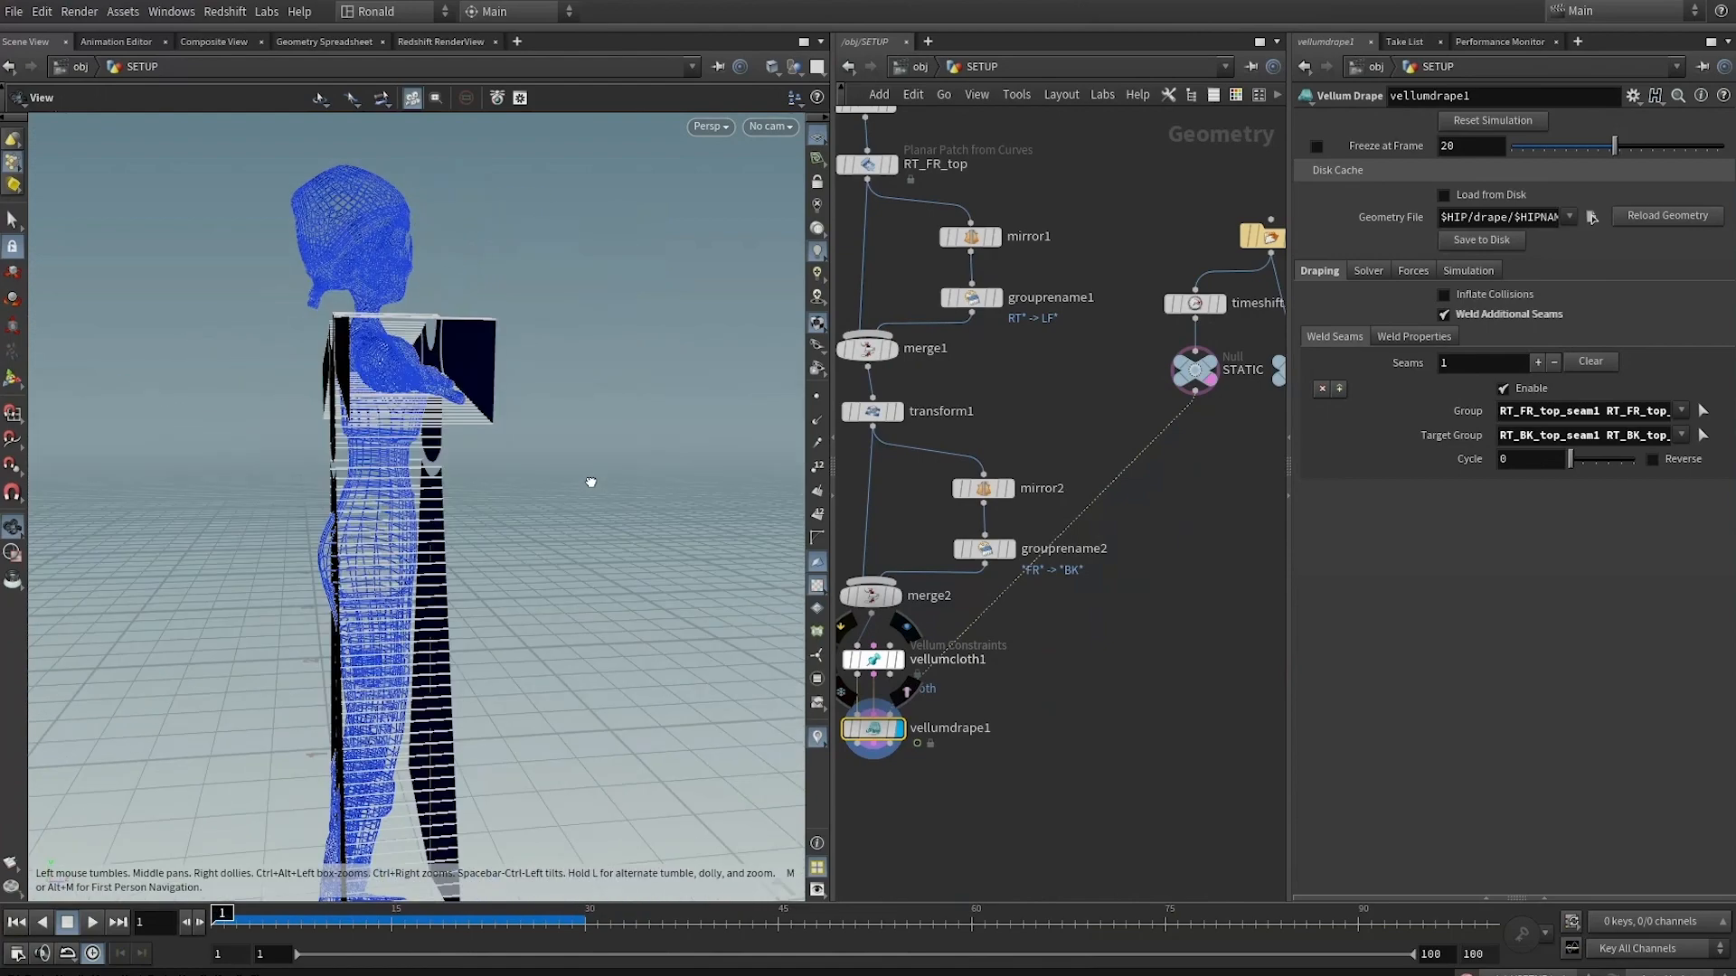
pyautogui.keyDown('alt'); pyautogui.moveTo(336, 504); pyautogui.dragTo(391, 490); pyautogui.keyUp('alt')
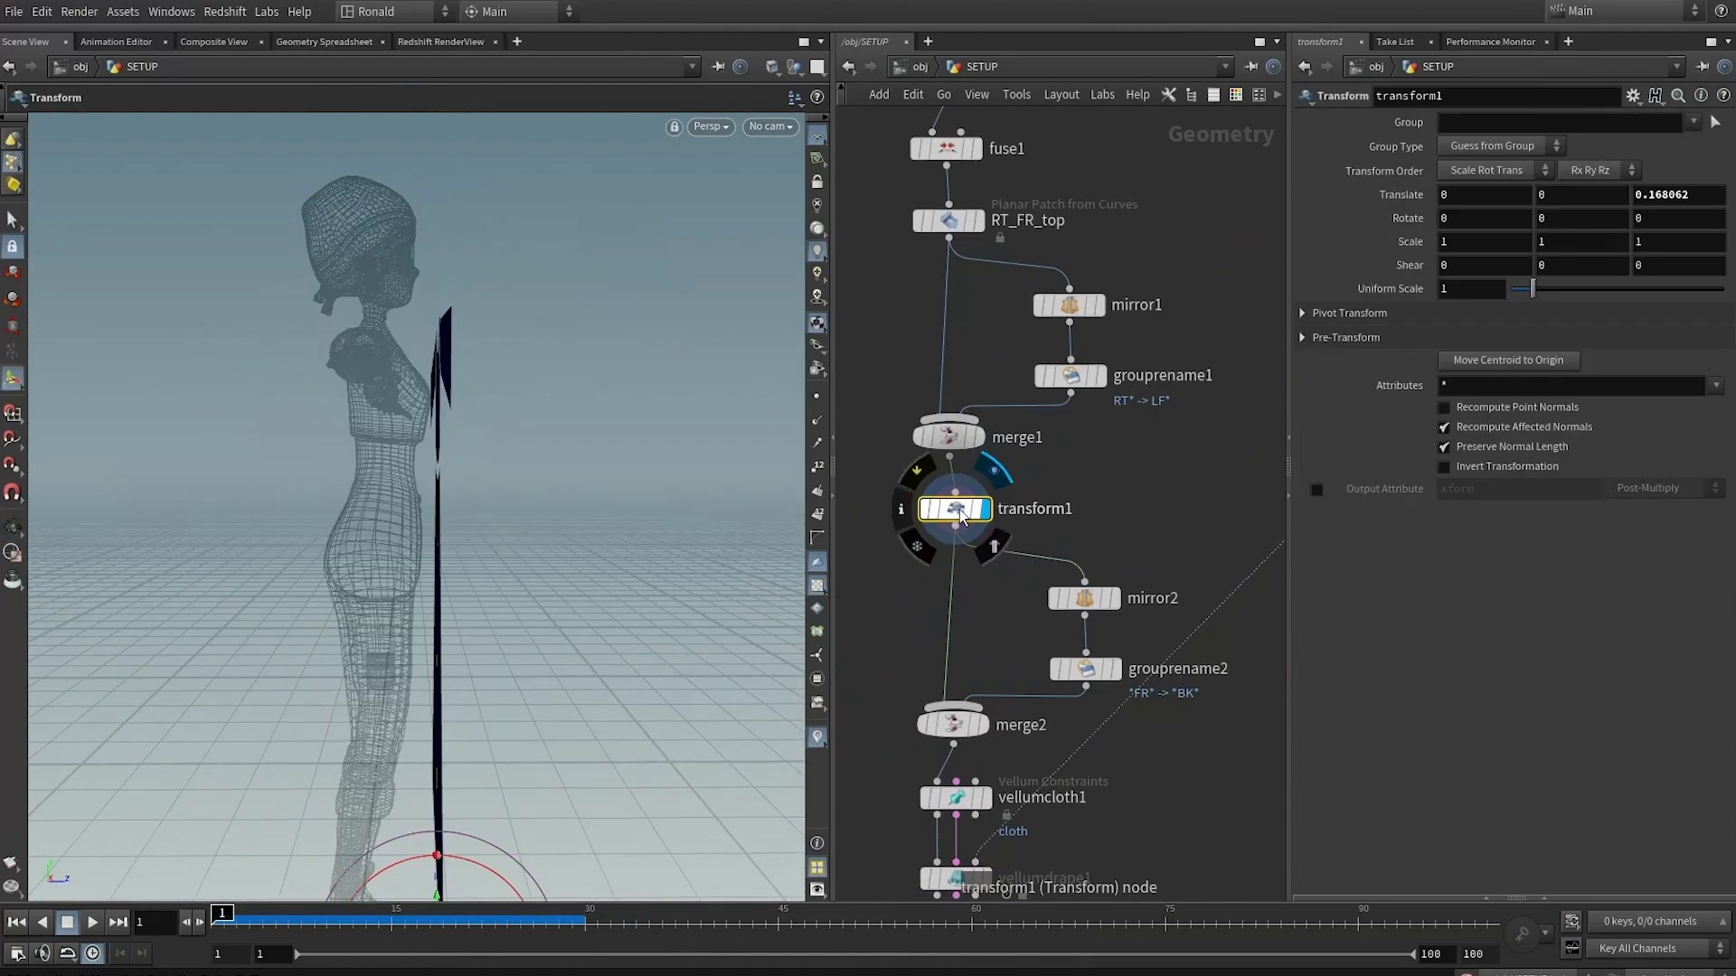
pyautogui.moveTo(955, 512); pyautogui.dragTo(952, 544)
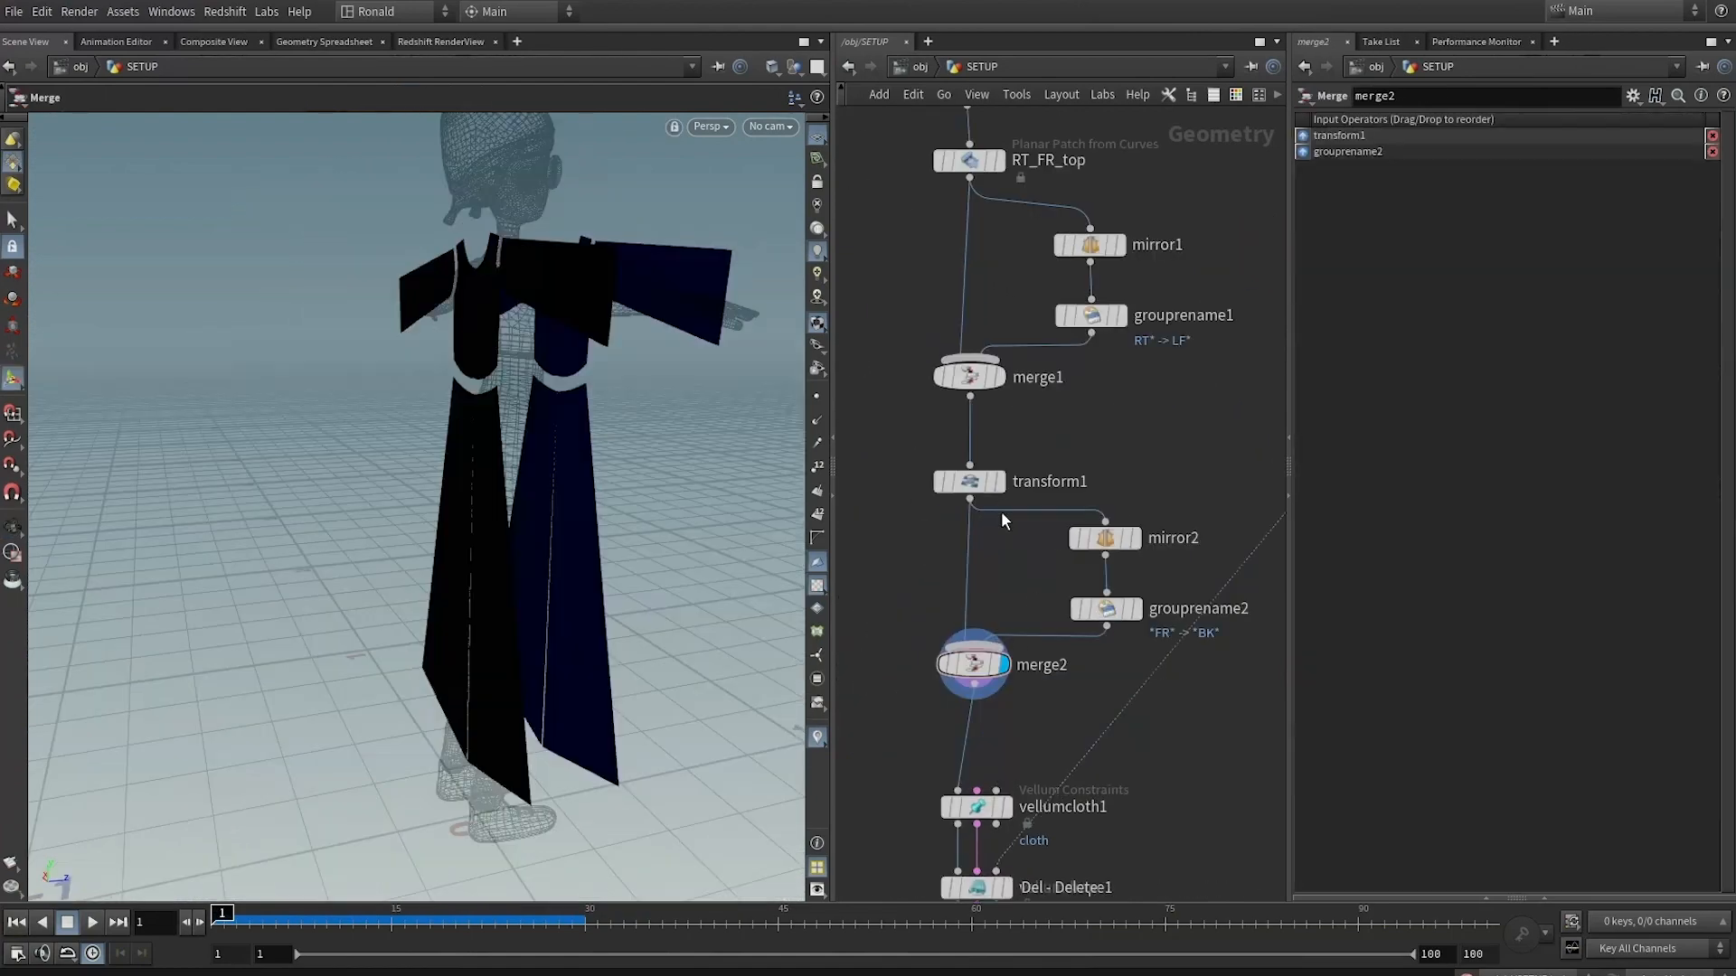
pyautogui.click(995, 481)
pyautogui.keyDown('alt'); pyautogui.moveTo(488, 479); pyautogui.dragTo(604, 472); pyautogui.keyUp('alt')
pyautogui.press('Return')
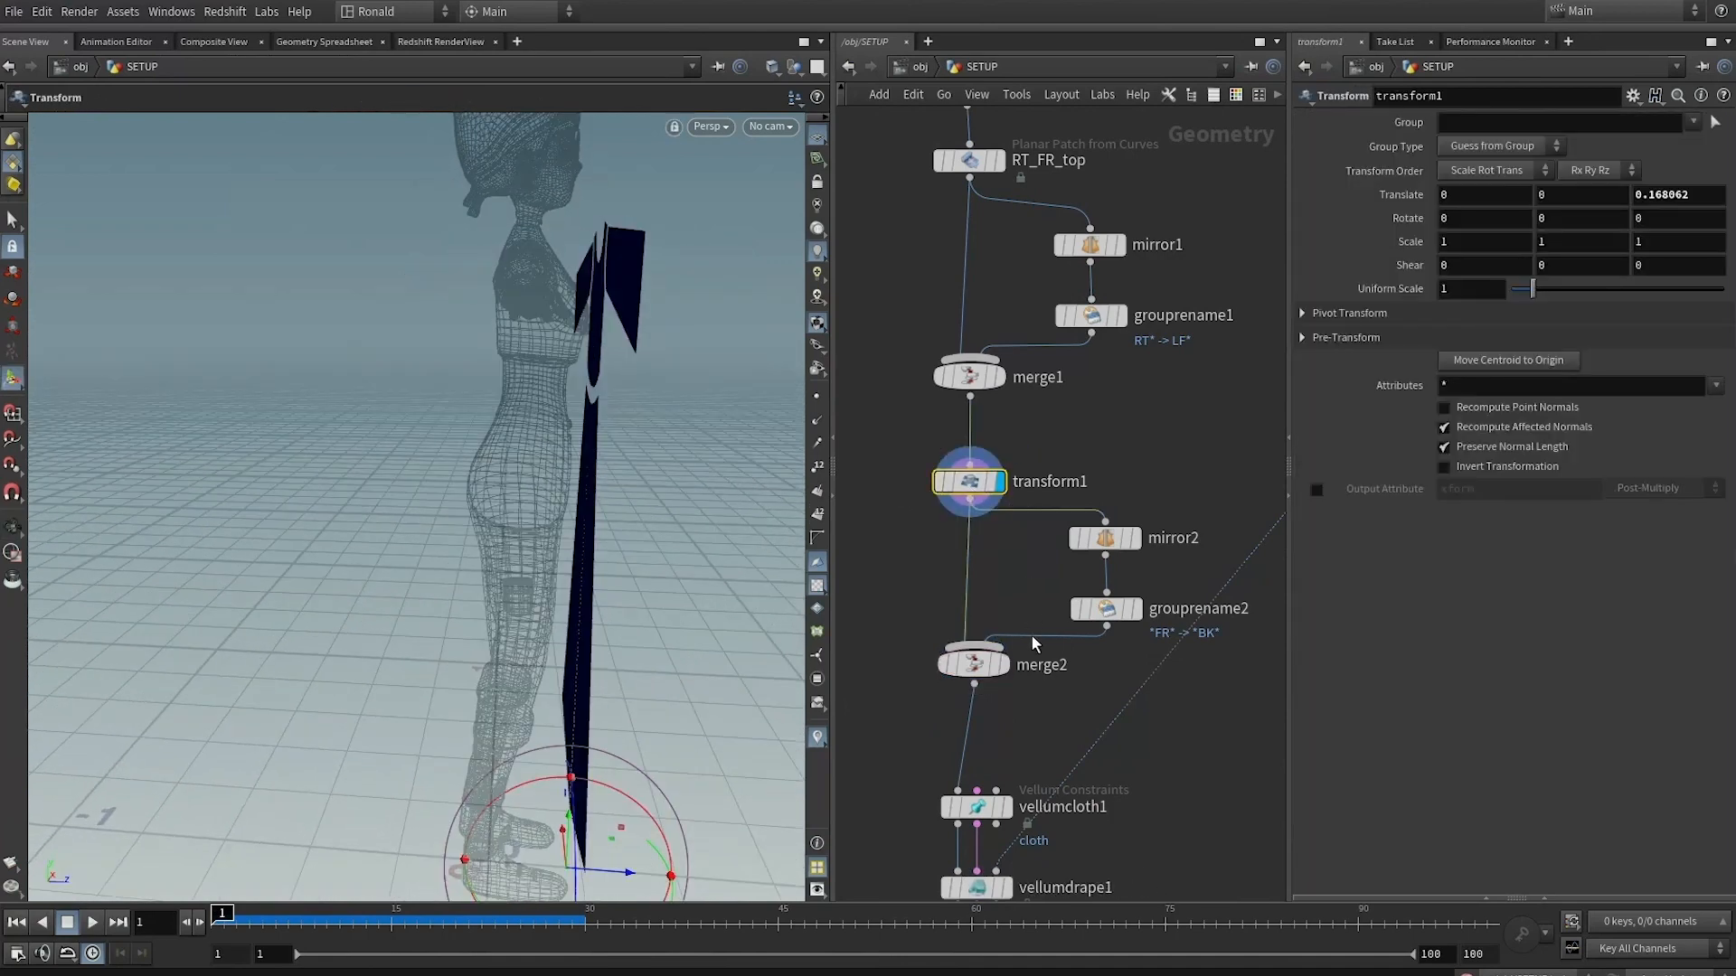
pyautogui.click(1134, 538)
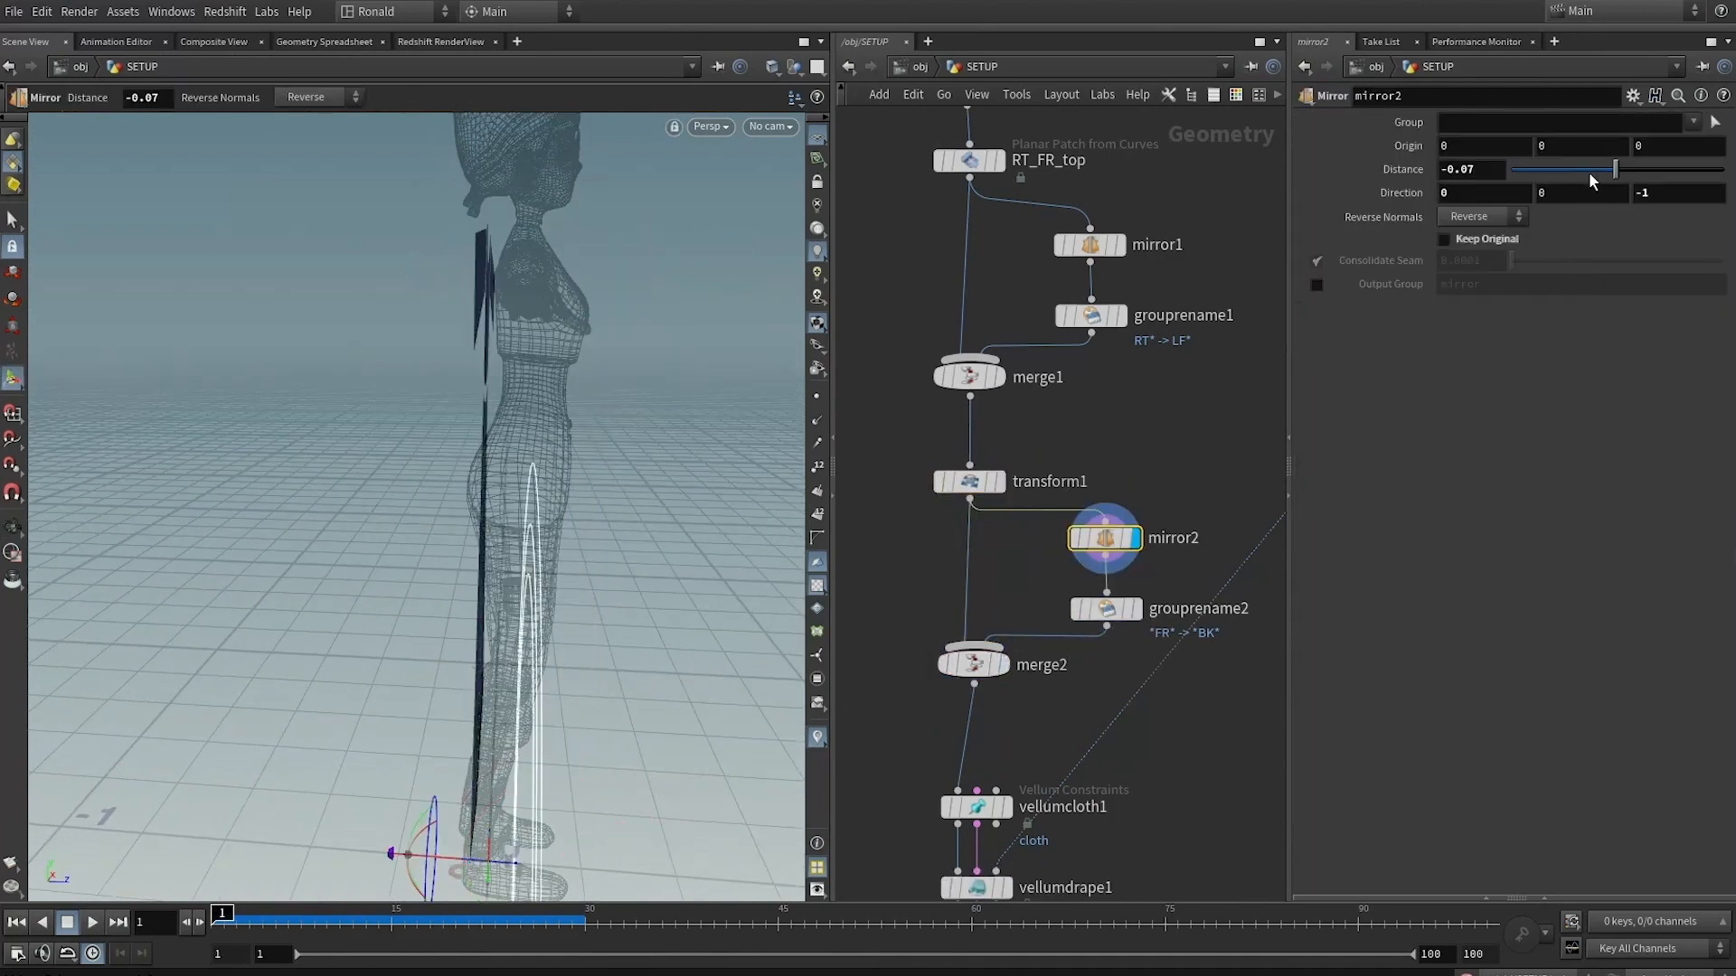
pyautogui.moveTo(1488, 170)
pyautogui.mouseDown(button='middle')
pyautogui.moveTo(1483, 203)
pyautogui.moveTo(1505, 204)
pyautogui.moveTo(1474, 203)
pyautogui.moveTo(1492, 203)
pyautogui.mouseUp(button='middle')
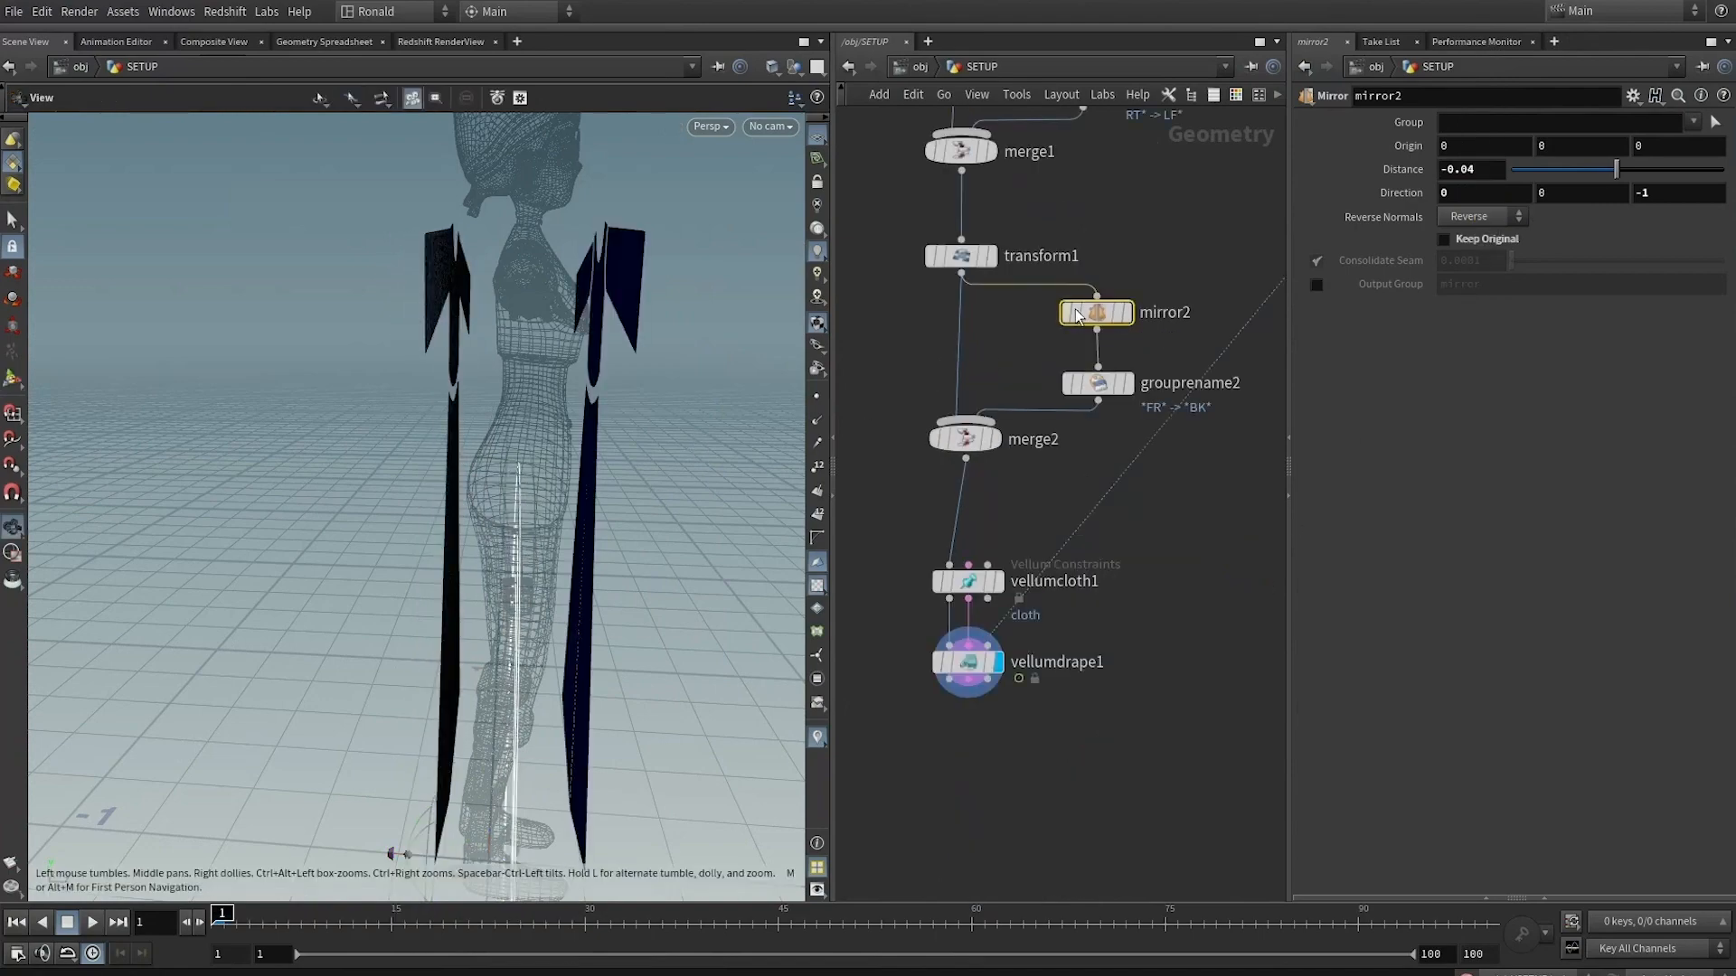
# Compare the curve1 pattern outline with the character's body in the front view
pyautogui.moveTo(687, 324); pyautogui.dragTo(659, 368)
pyautogui.moveTo(540, 421); pyautogui.dragTo(724, 519, button='right')
pyautogui.click(967, 662)
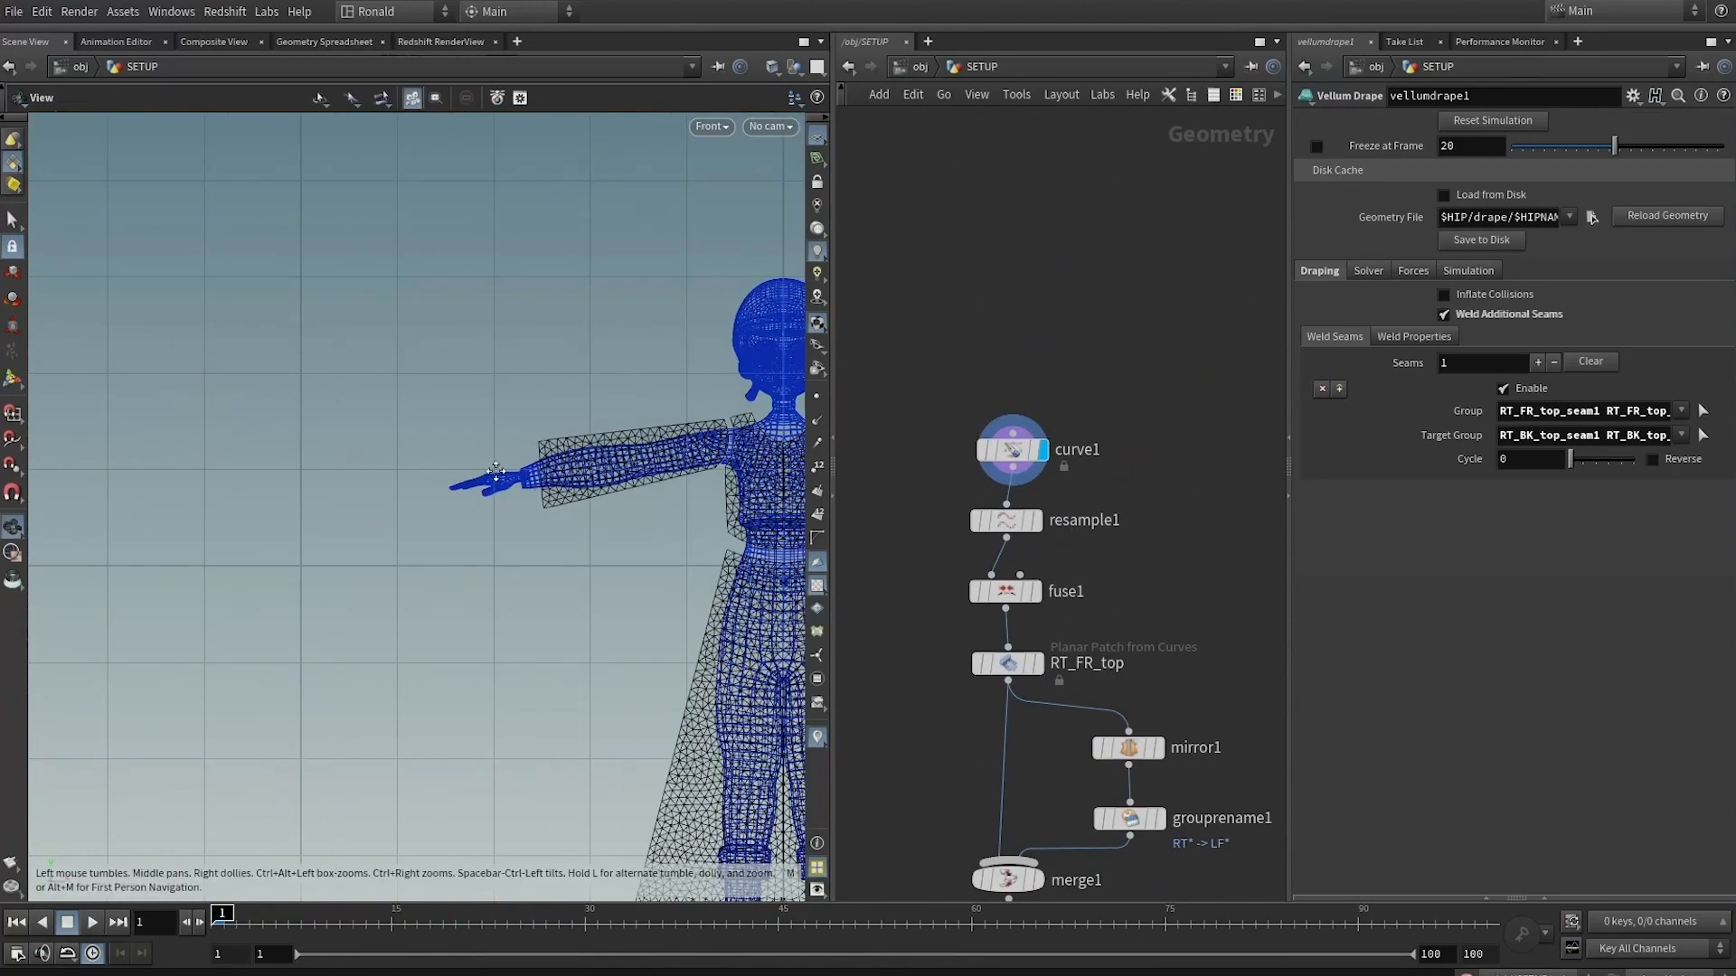
pyautogui.moveTo(495, 471); pyautogui.dragTo(252, 411, button='middle')
pyautogui.moveTo(251, 412); pyautogui.dragTo(710, 439, button='right')
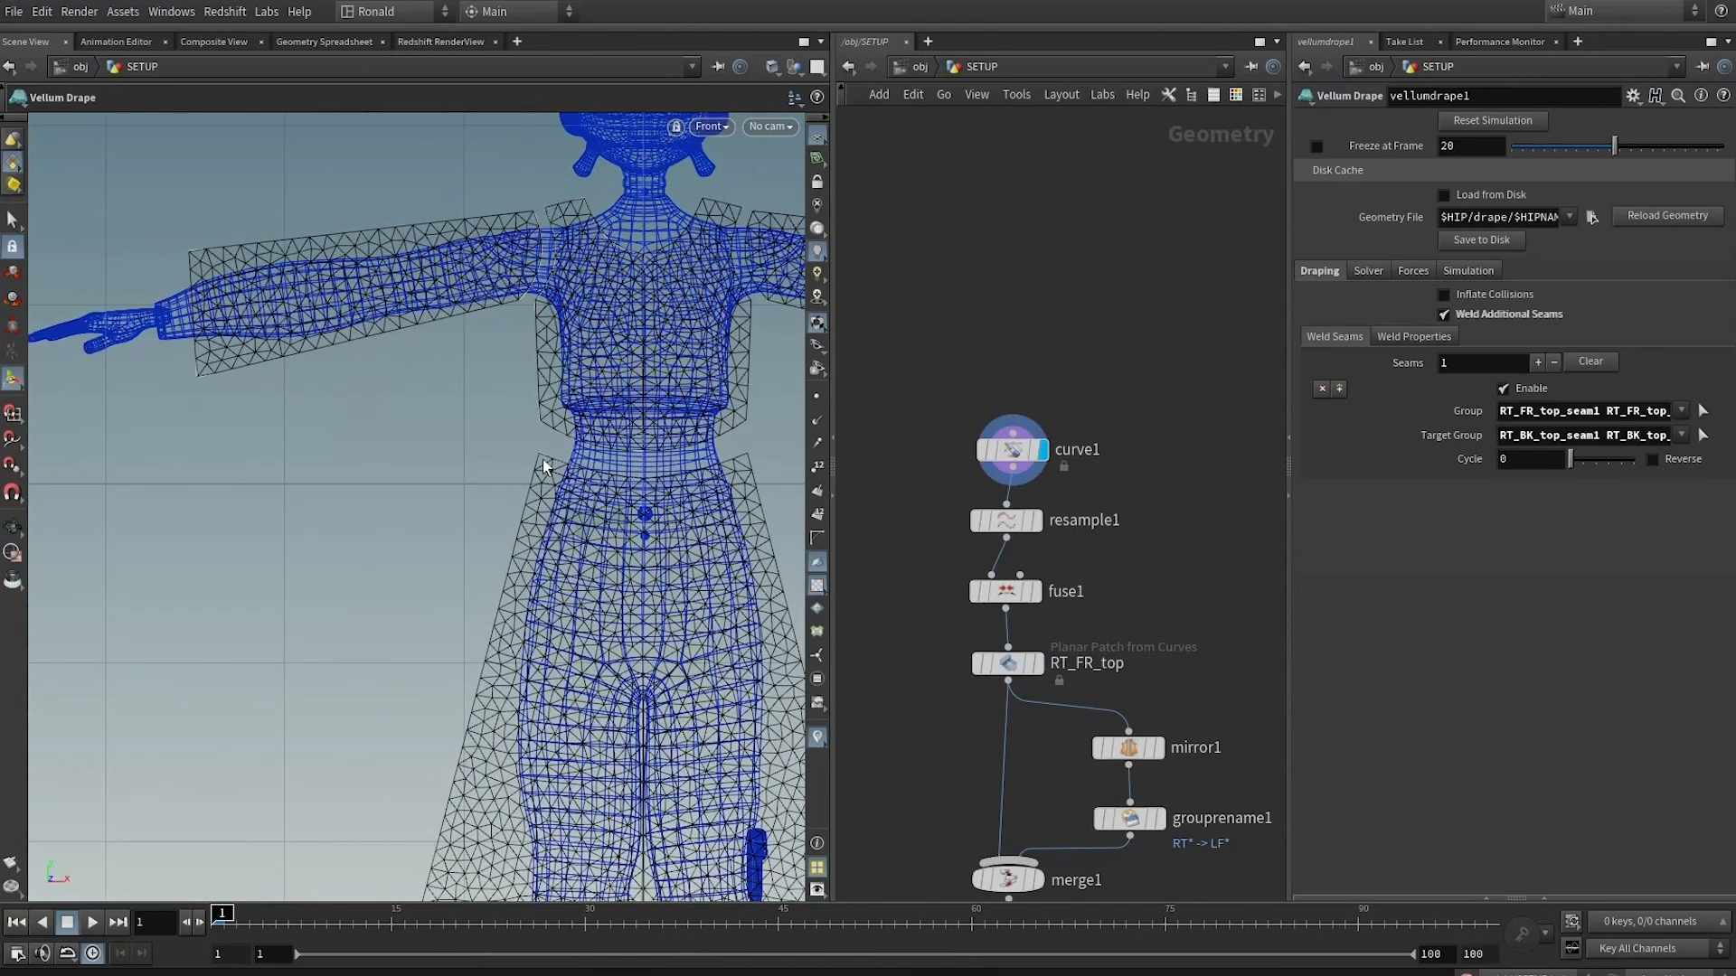
pyautogui.moveTo(1119, 620); pyautogui.dragTo(1130, 233, button='middle')
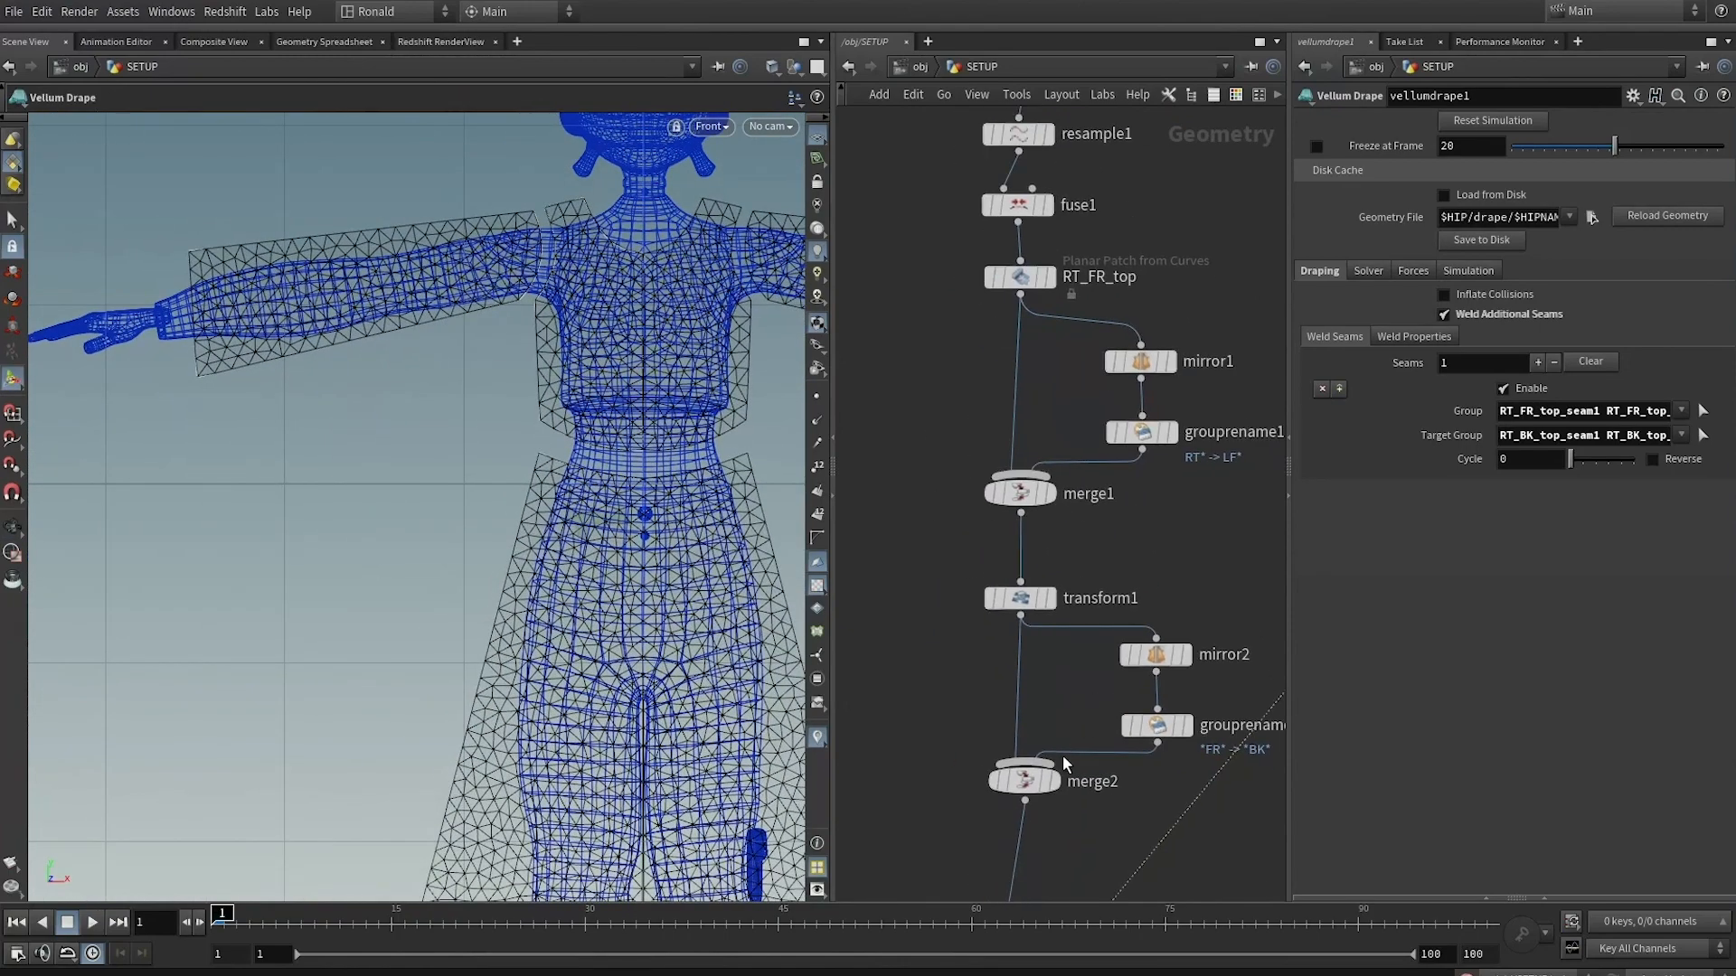
pyautogui.moveTo(1062, 758); pyautogui.dragTo(1000, 284, button='middle')
# Set the Welding Frame Delay of vellumdrape1 to 0 in the weld properties
pyautogui.moveTo(1089, 499); pyautogui.dragTo(875, 588)
pyautogui.click(1416, 335)
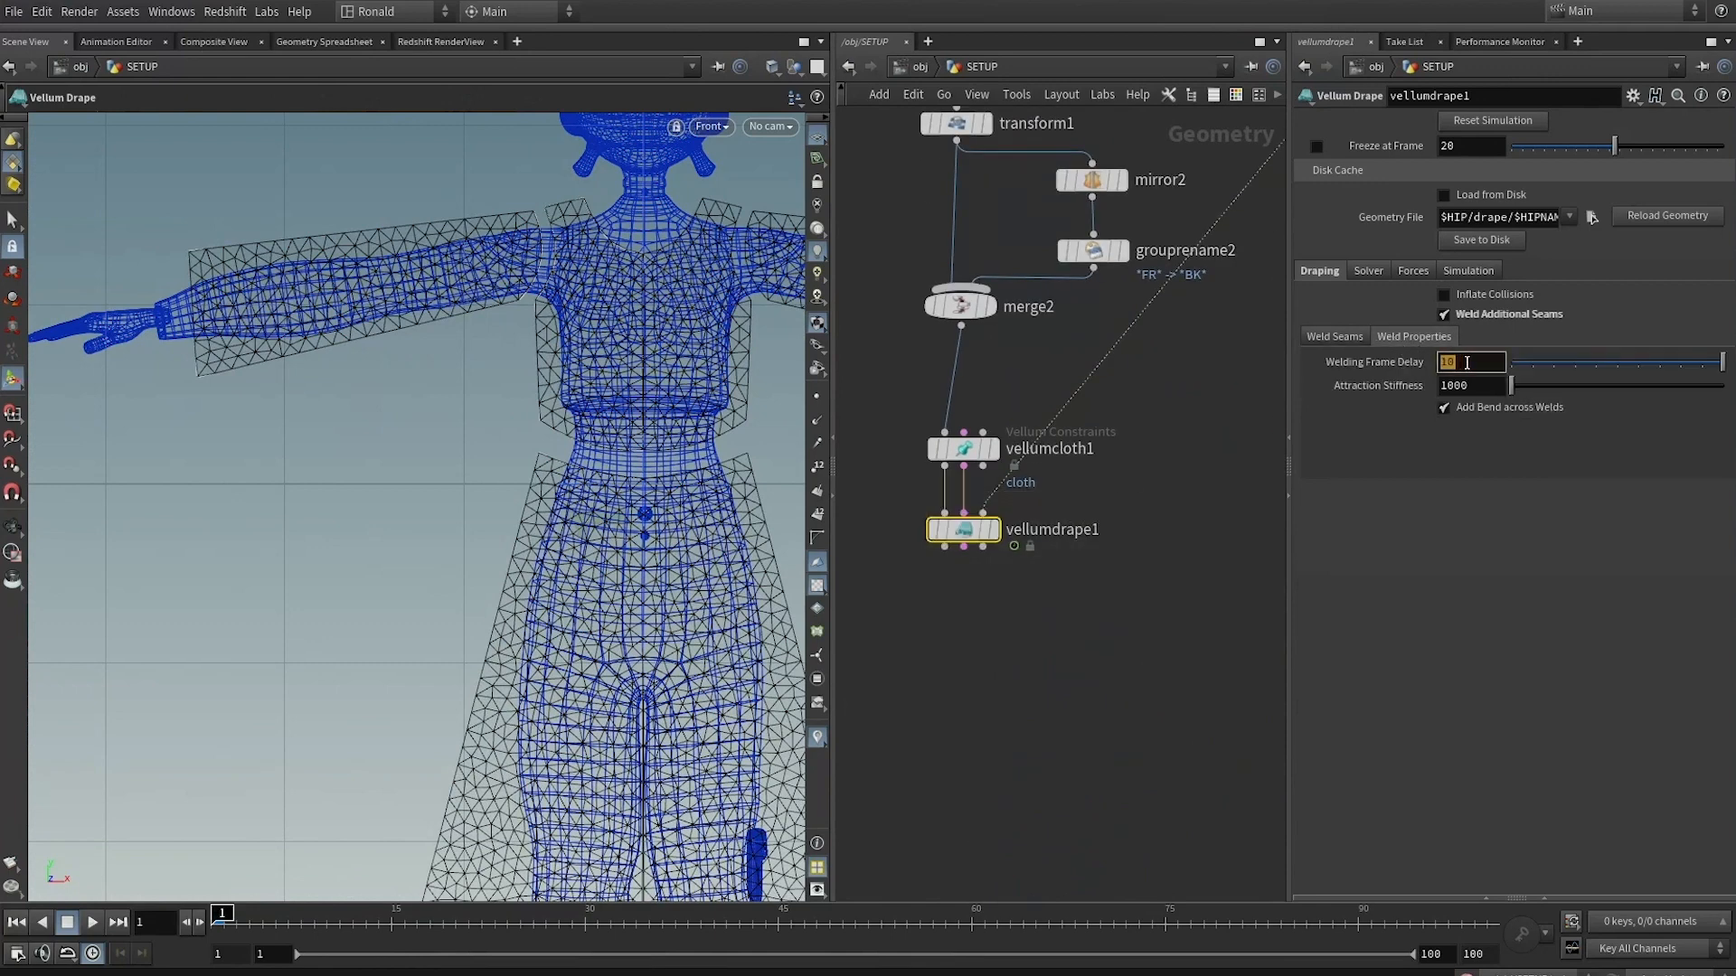
pyautogui.write('0')
pyautogui.press('Return')
pyautogui.hotkey('space', '1')
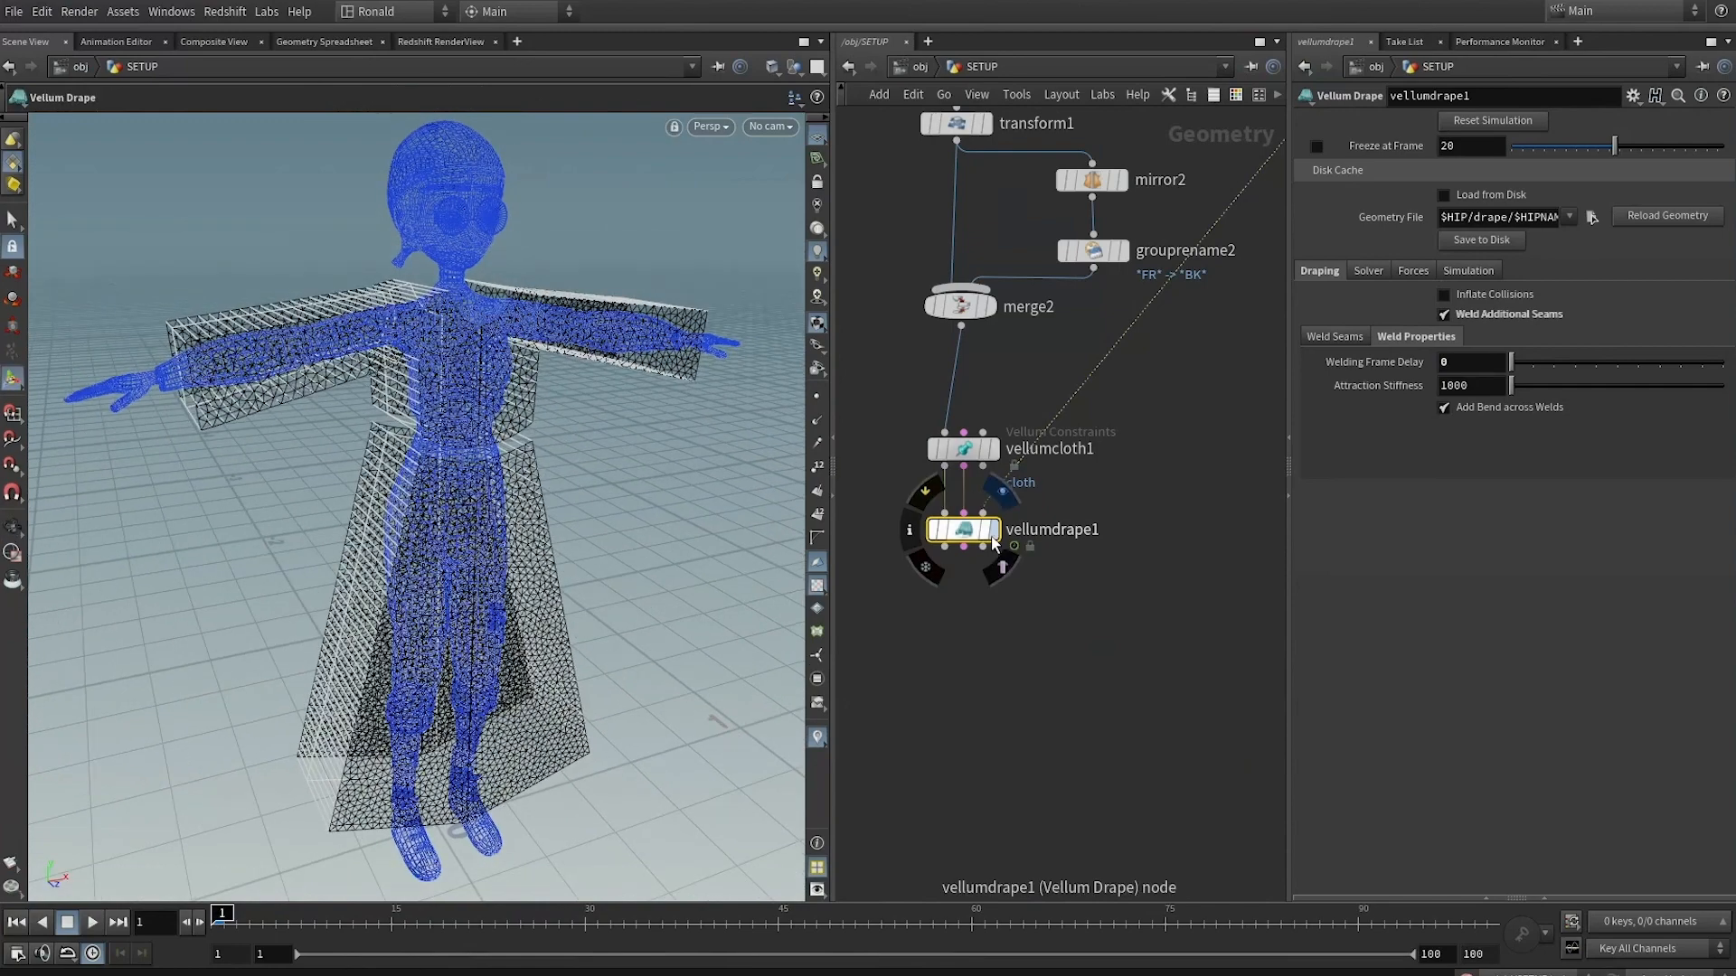
# Display vellumdrape1, run the drape simulation from the first frame and examine the armpit and waist seams
pyautogui.click(994, 532)
pyautogui.moveTo(452, 425); pyautogui.dragTo(565, 419)
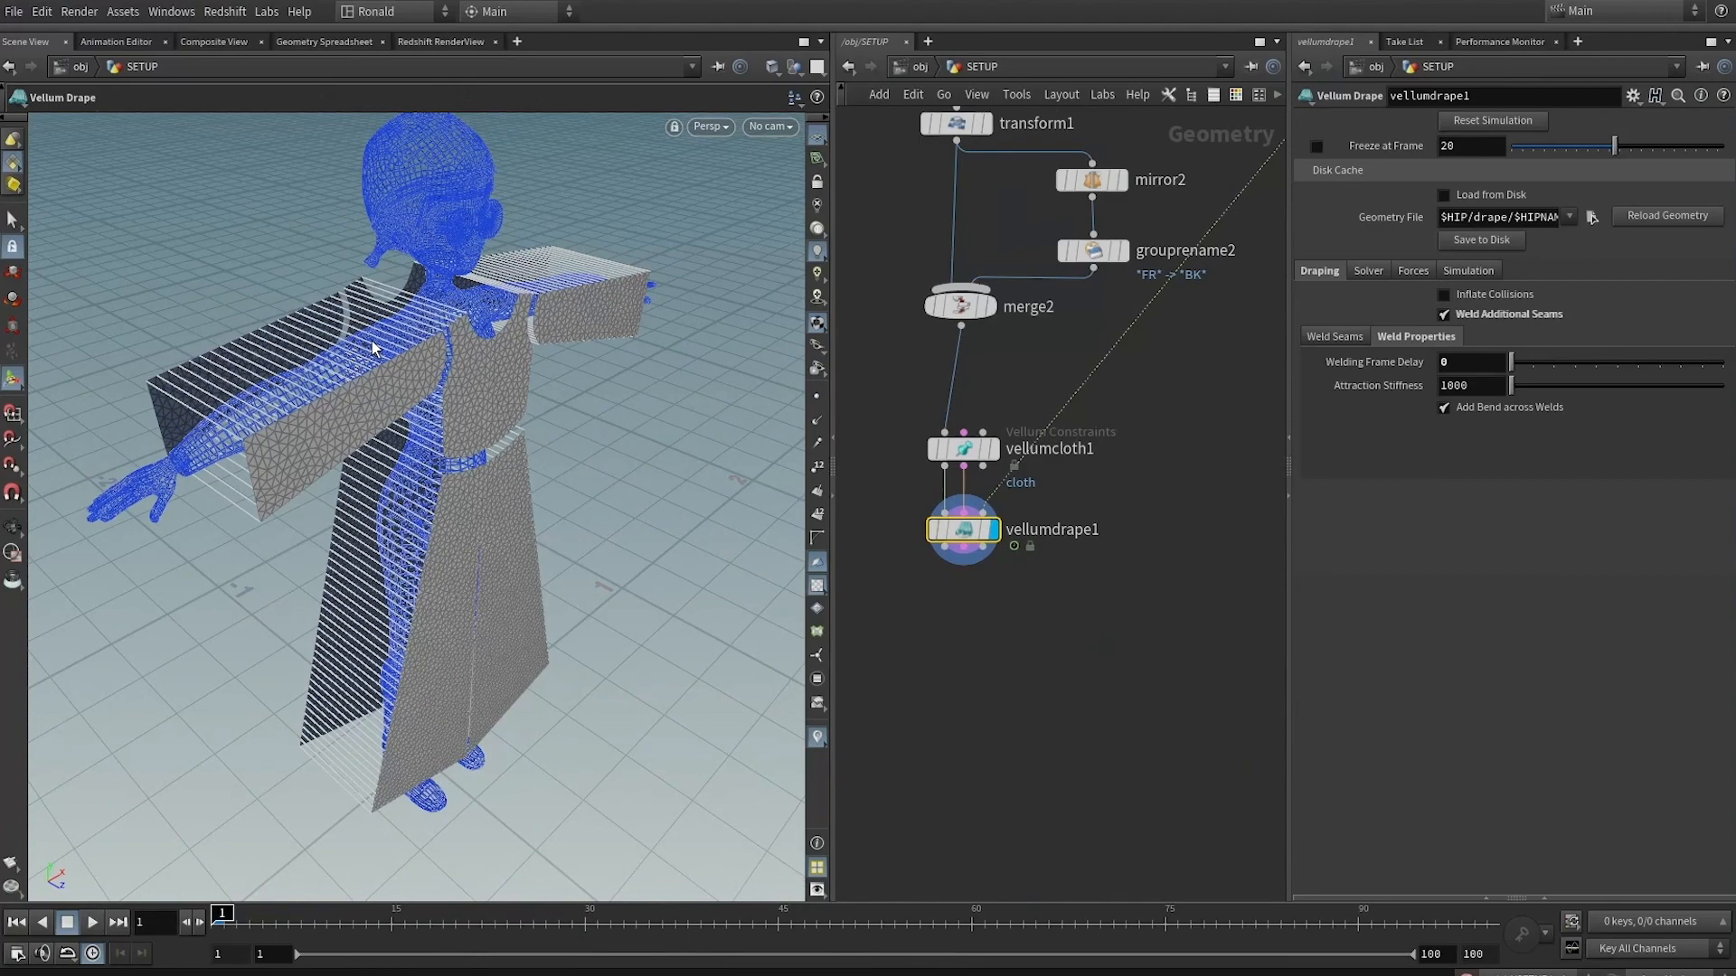
pyautogui.press('Up')
pyautogui.keyDown('alt'); pyautogui.moveTo(517, 469); pyautogui.dragTo(457, 383); pyautogui.keyUp('alt')
pyautogui.keyDown('alt'); pyautogui.moveTo(458, 383); pyautogui.dragTo(622, 346, button='right'); pyautogui.keyUp('alt')
pyautogui.moveTo(622, 346)
pyautogui.mouseDown()
pyautogui.moveTo(659, 327)
pyautogui.moveTo(639, 289)
pyautogui.moveTo(663, 371)
pyautogui.moveTo(644, 332)
pyautogui.mouseUp()
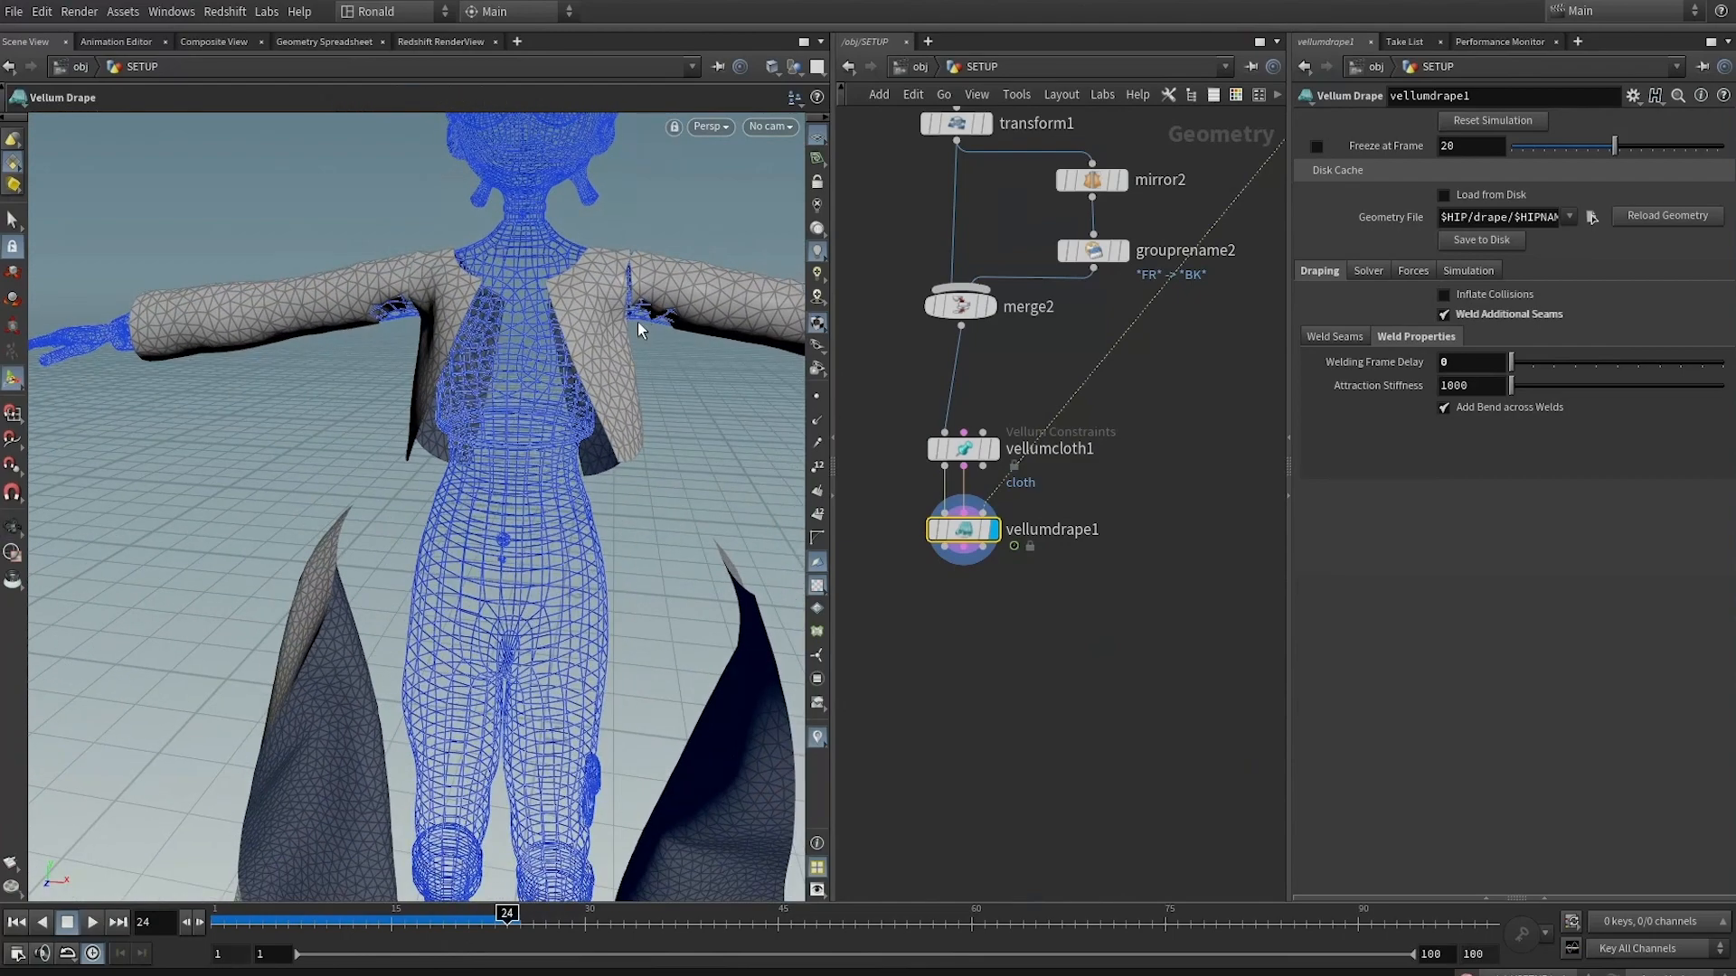
pyautogui.click(225, 923)
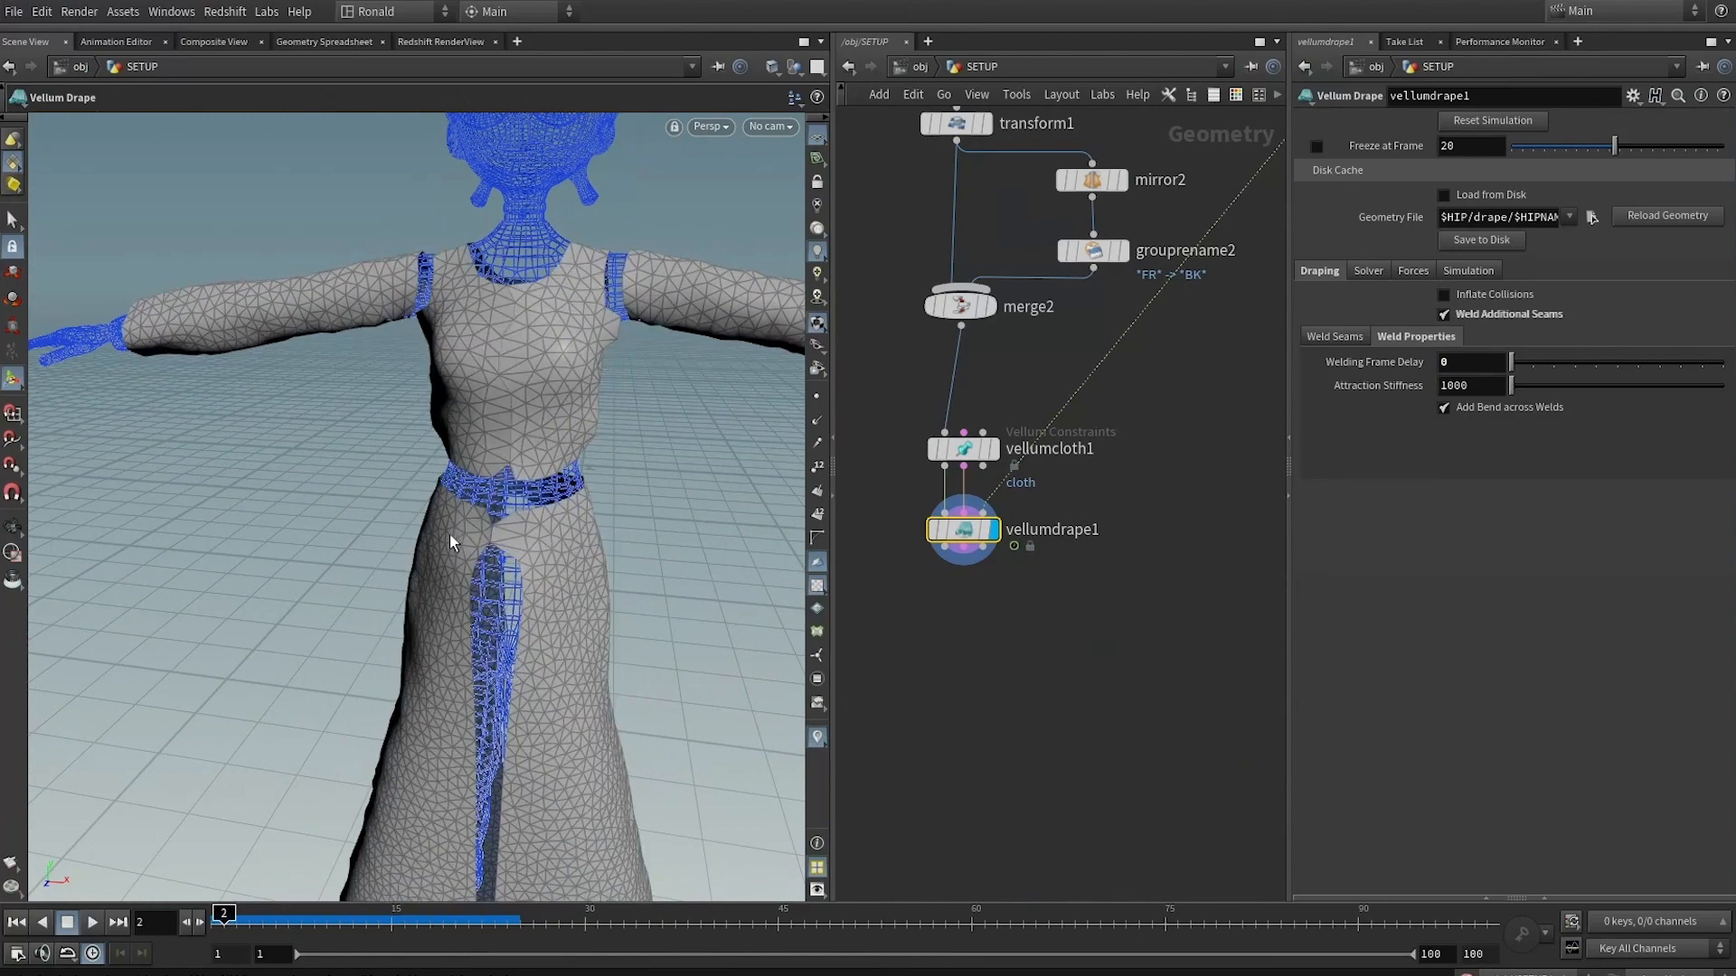
pyautogui.keyDown('alt'); pyautogui.moveTo(415, 434); pyautogui.dragTo(682, 361); pyautogui.keyUp('alt')
# Select the underarm points of the sleeve and bodice in curve1 and move them slightly downward in the front view
pyautogui.moveTo(1022, 199); pyautogui.dragTo(1007, 771, button='middle')
pyautogui.click(976, 382)
pyautogui.press('Return')
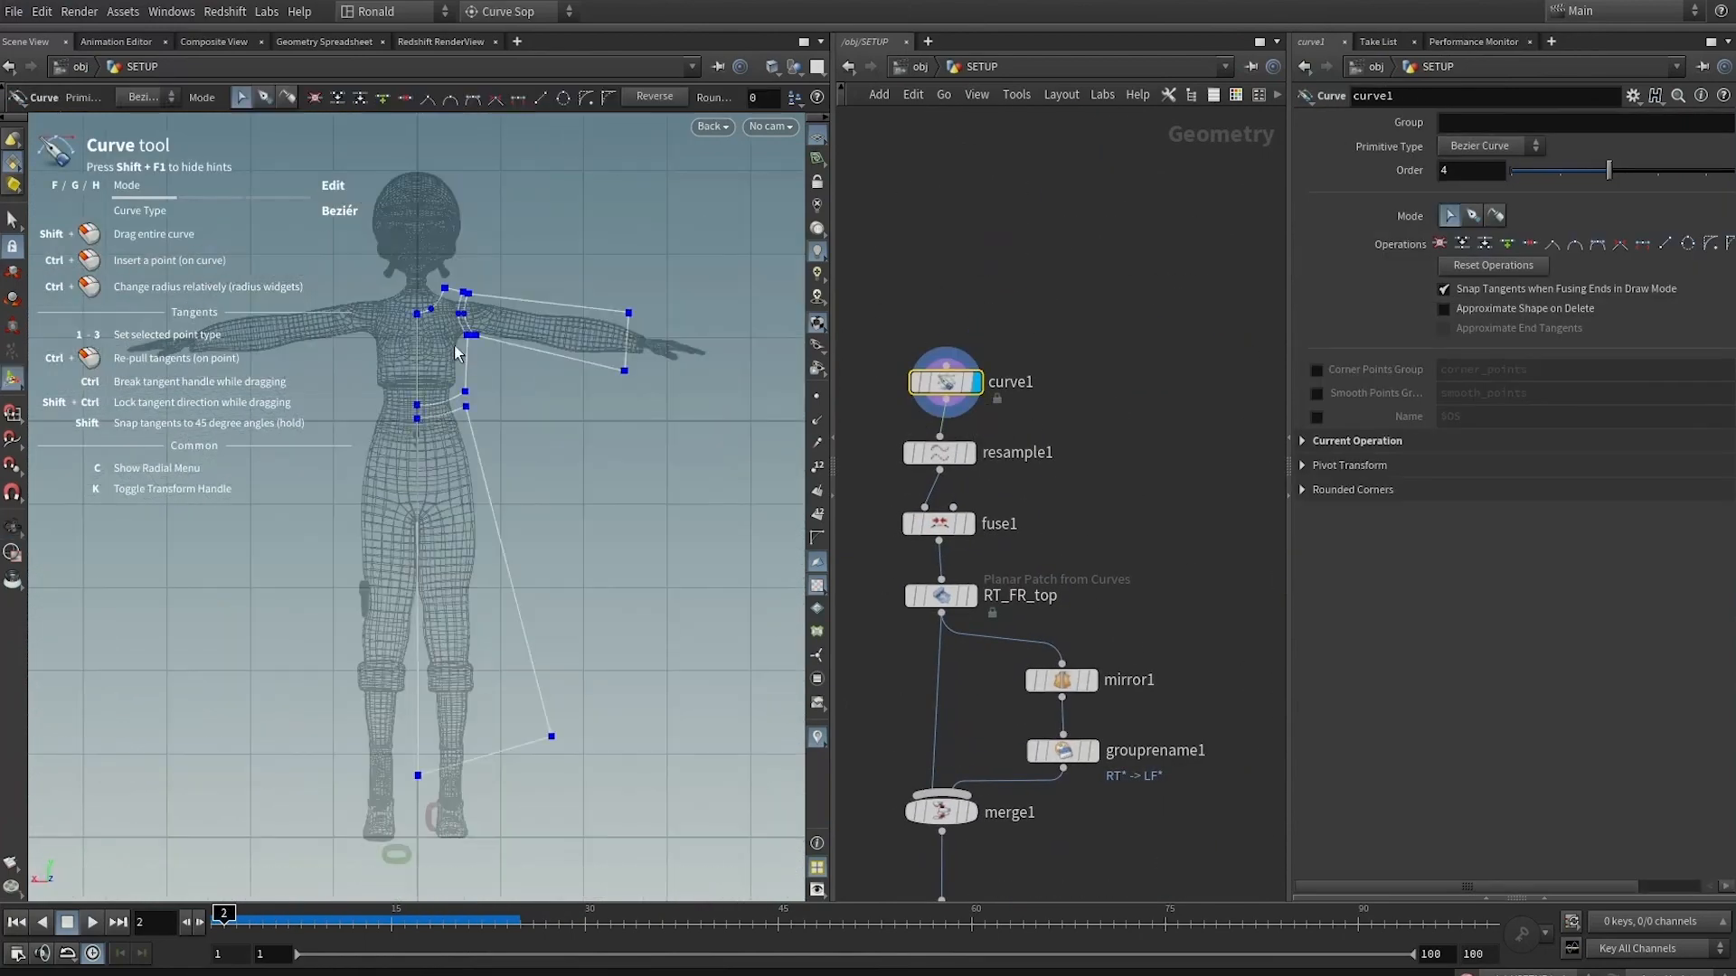
pyautogui.keyDown('alt'); pyautogui.moveTo(565, 345); pyautogui.dragTo(857, 334, button='right'); pyautogui.keyUp('alt')
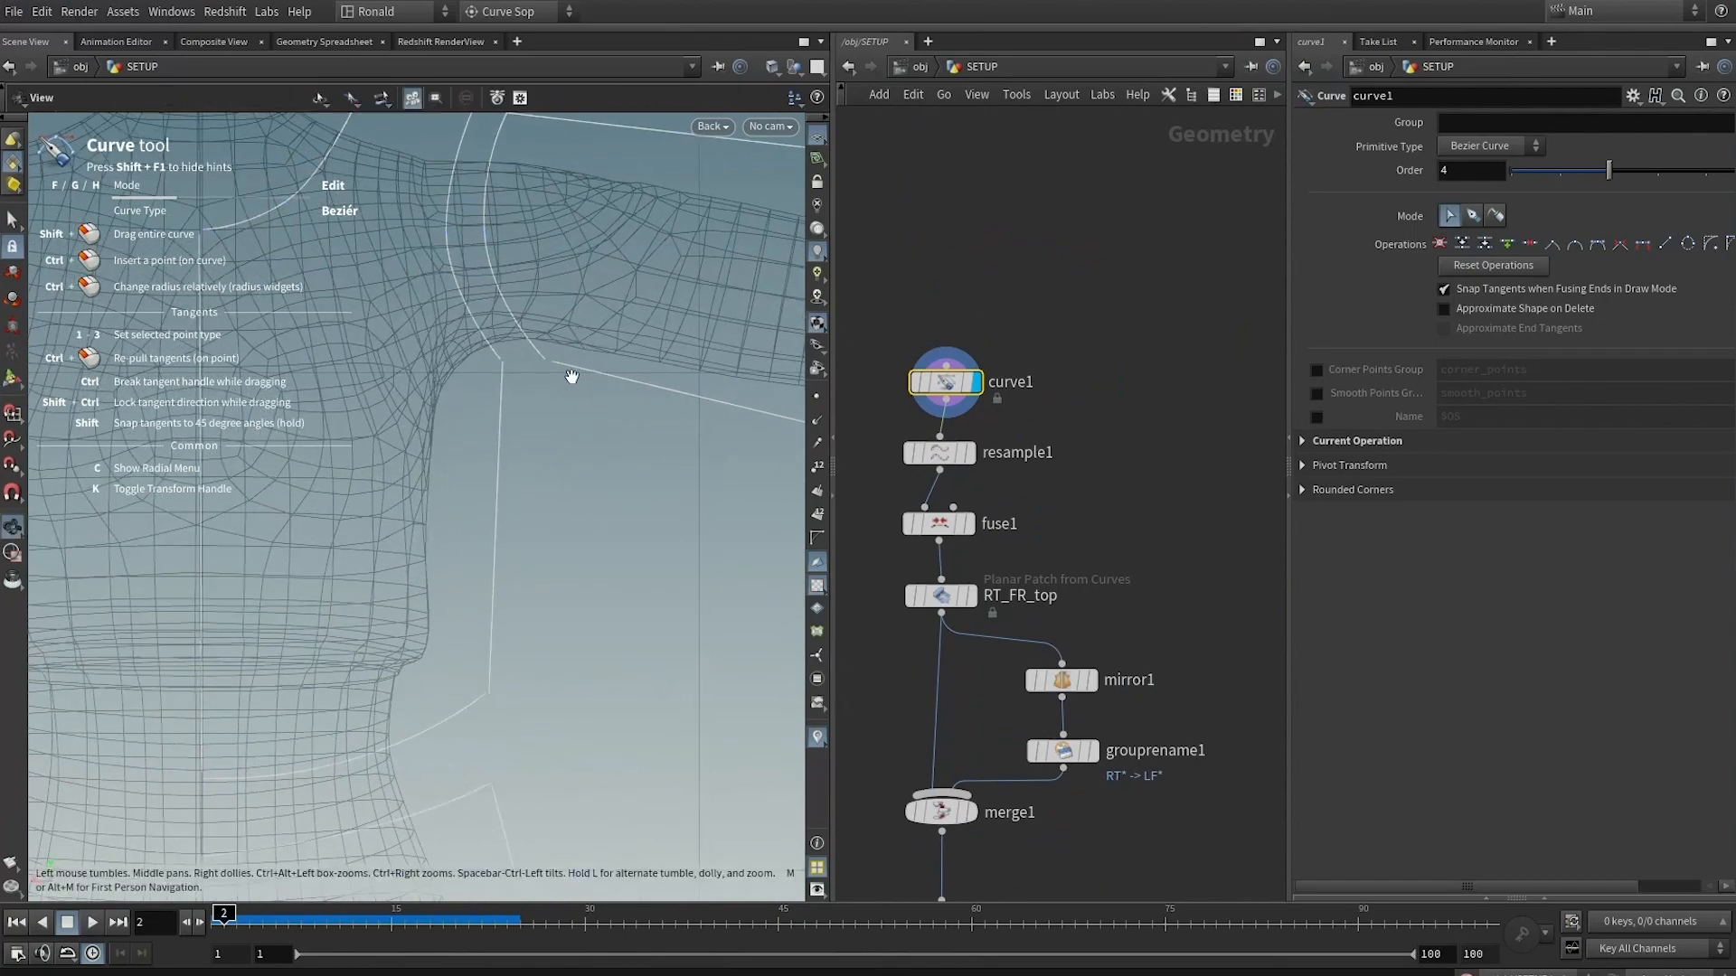
pyautogui.hotkey('space', '1')
pyautogui.hotkey('space', '3')
pyautogui.keyDown('alt'); pyautogui.moveTo(512, 310); pyautogui.dragTo(583, 322, button='right'); pyautogui.keyUp('alt')
pyautogui.press('s')
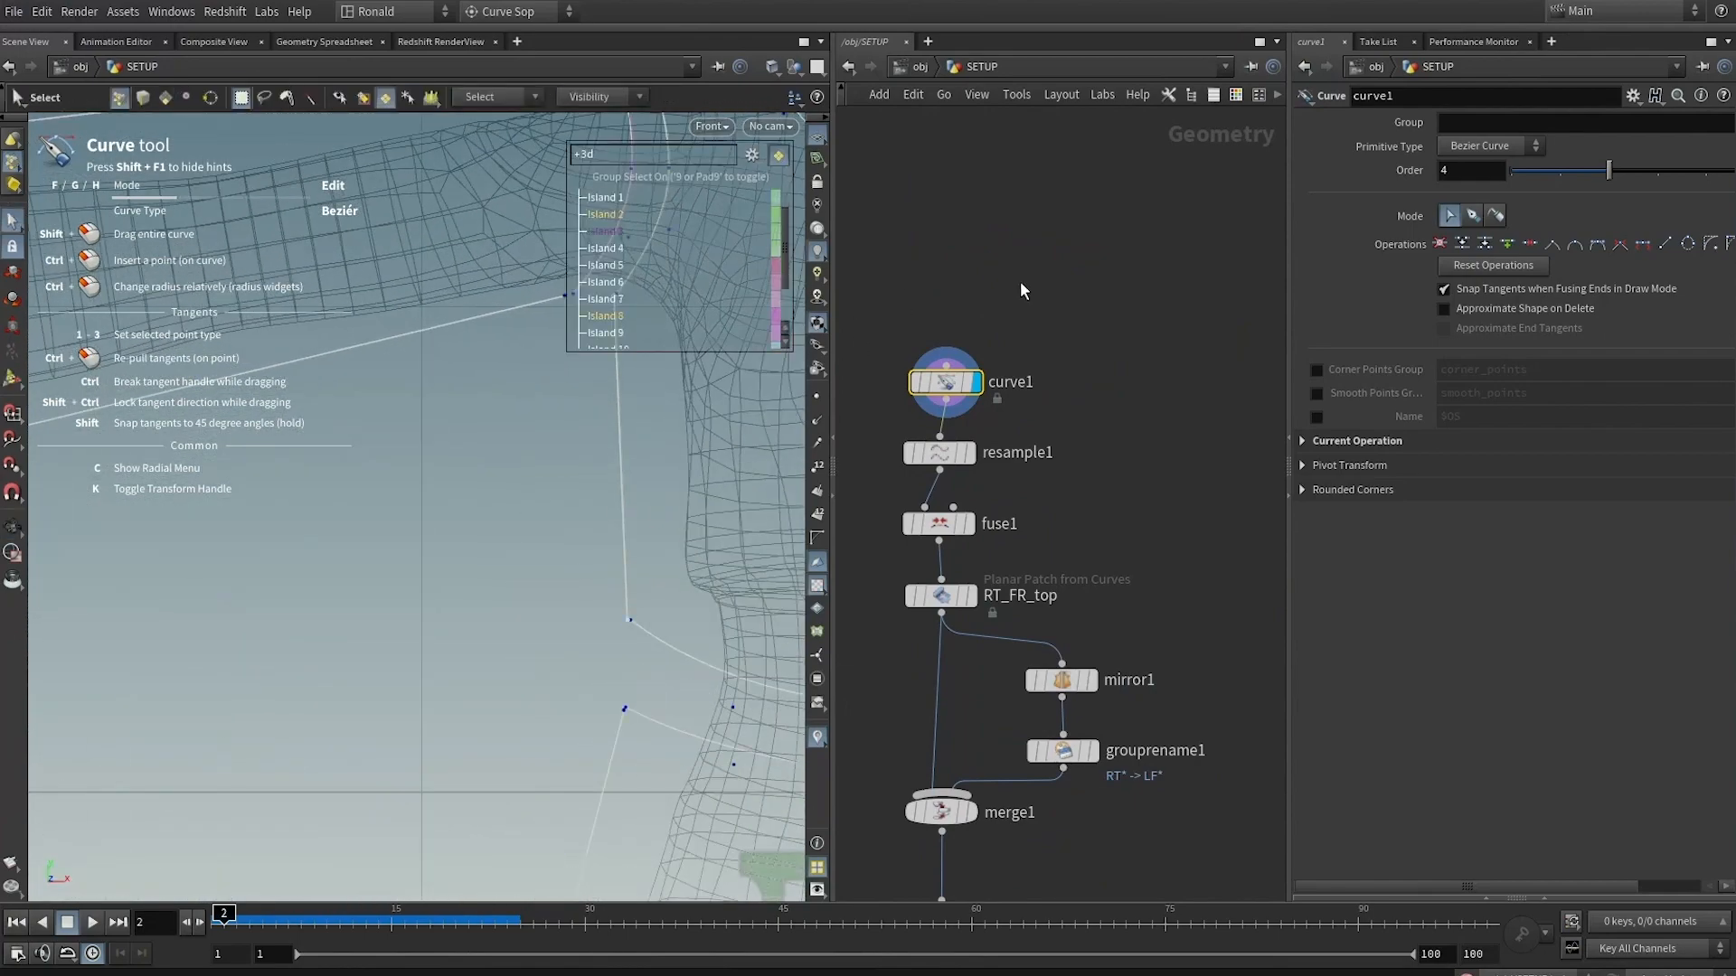
pyautogui.moveTo(1029, 283); pyautogui.dragTo(913, 400)
pyautogui.keyDown('alt'); pyautogui.moveTo(539, 378); pyautogui.dragTo(593, 483); pyautogui.keyUp('alt')
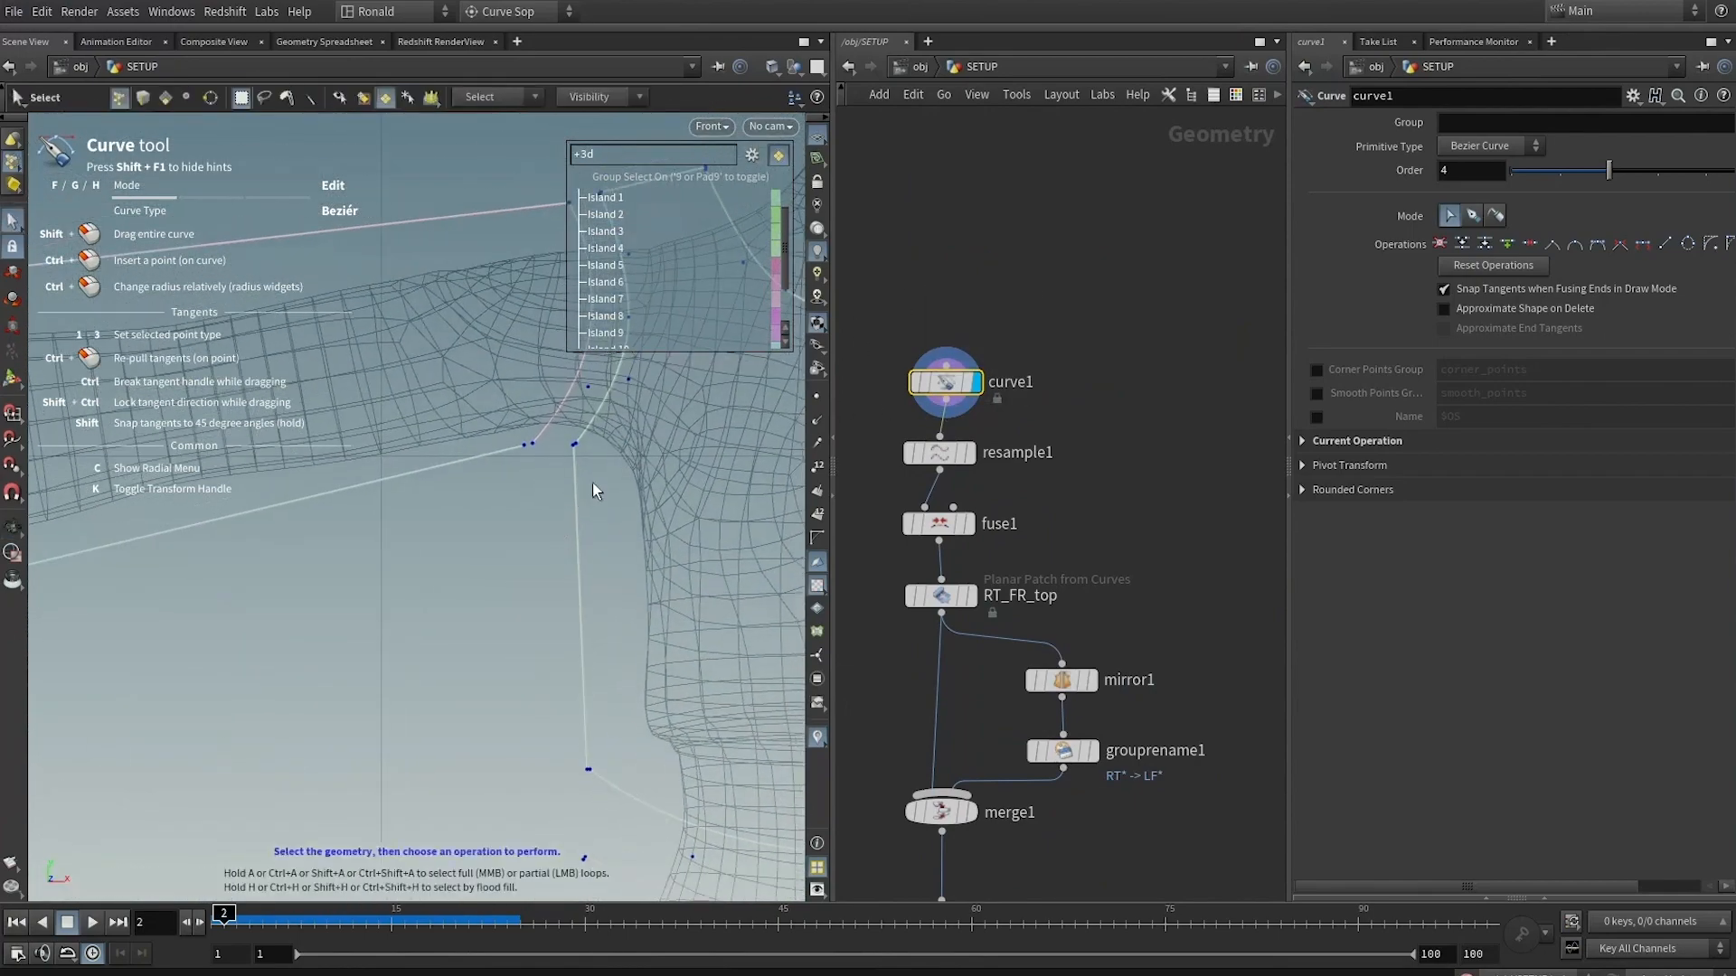
pyautogui.moveTo(472, 421); pyautogui.dragTo(625, 480)
pyautogui.keyDown('alt'); pyautogui.moveTo(638, 443); pyautogui.dragTo(607, 525, button='middle'); pyautogui.keyUp('alt')
pyautogui.press('Return')
pyautogui.moveTo(543, 528); pyautogui.dragTo(536, 567)
pyautogui.press('space')
pyautogui.scroll(-5, 714, 522)
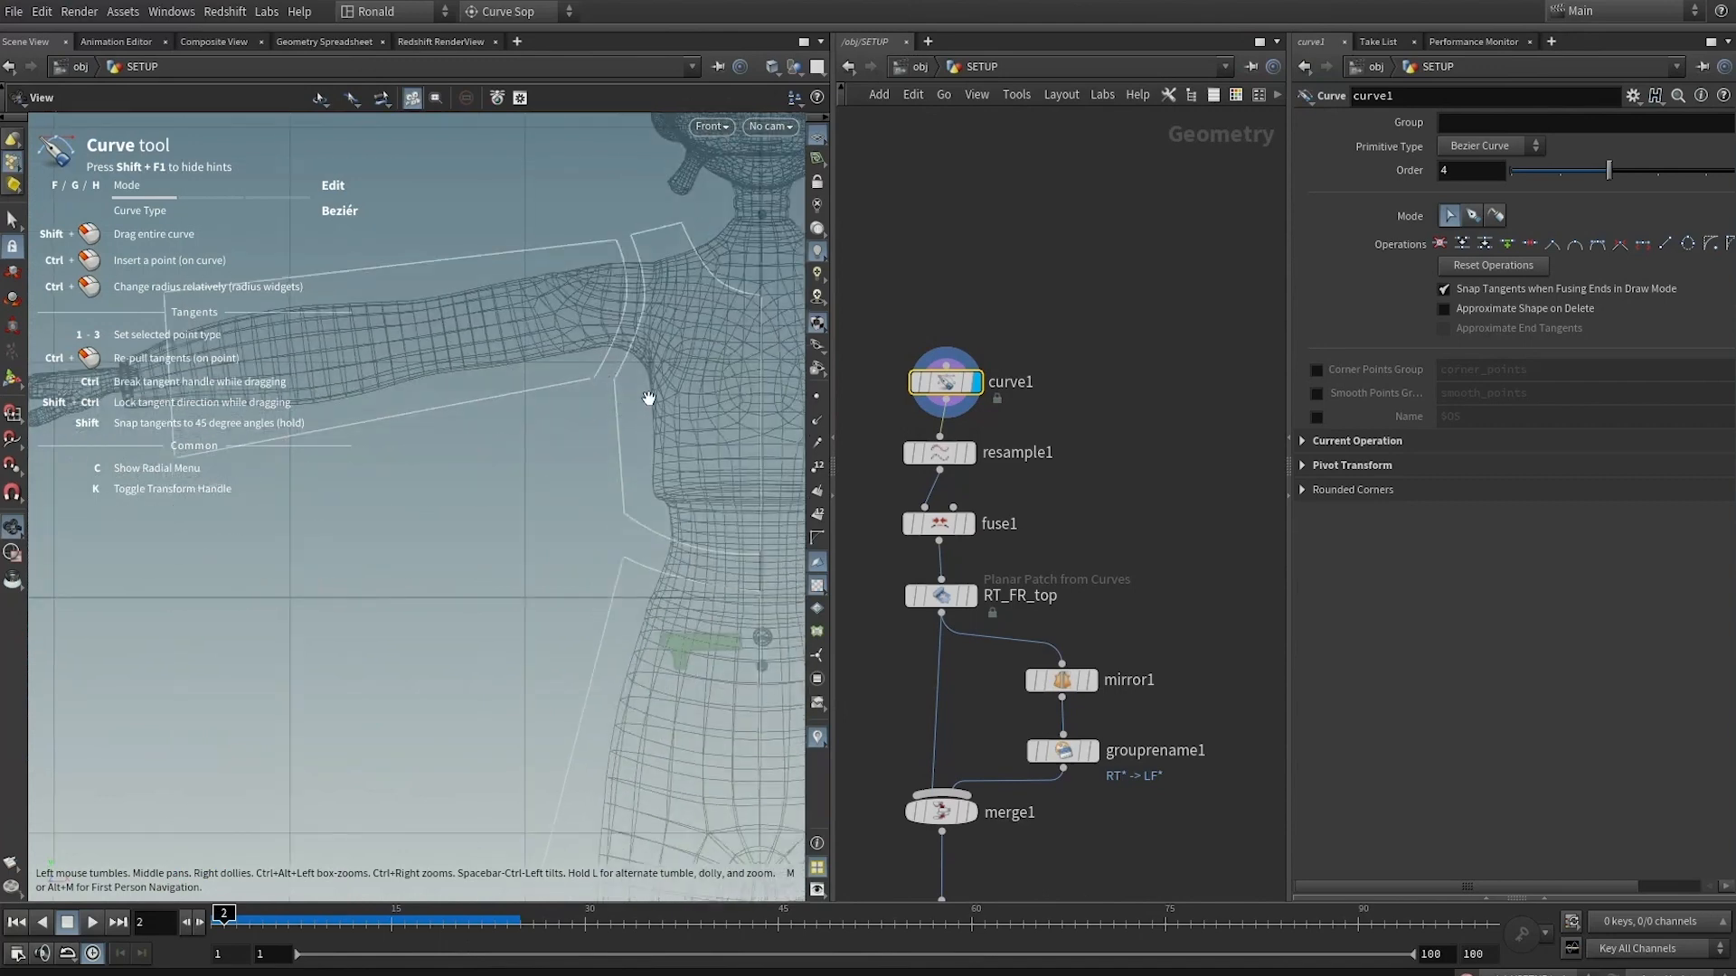
# Display vellumdrape1 again and replay the drape simulation to check the adjusted underarm pattern
pyautogui.moveTo(633, 422); pyautogui.dragTo(592, 325)
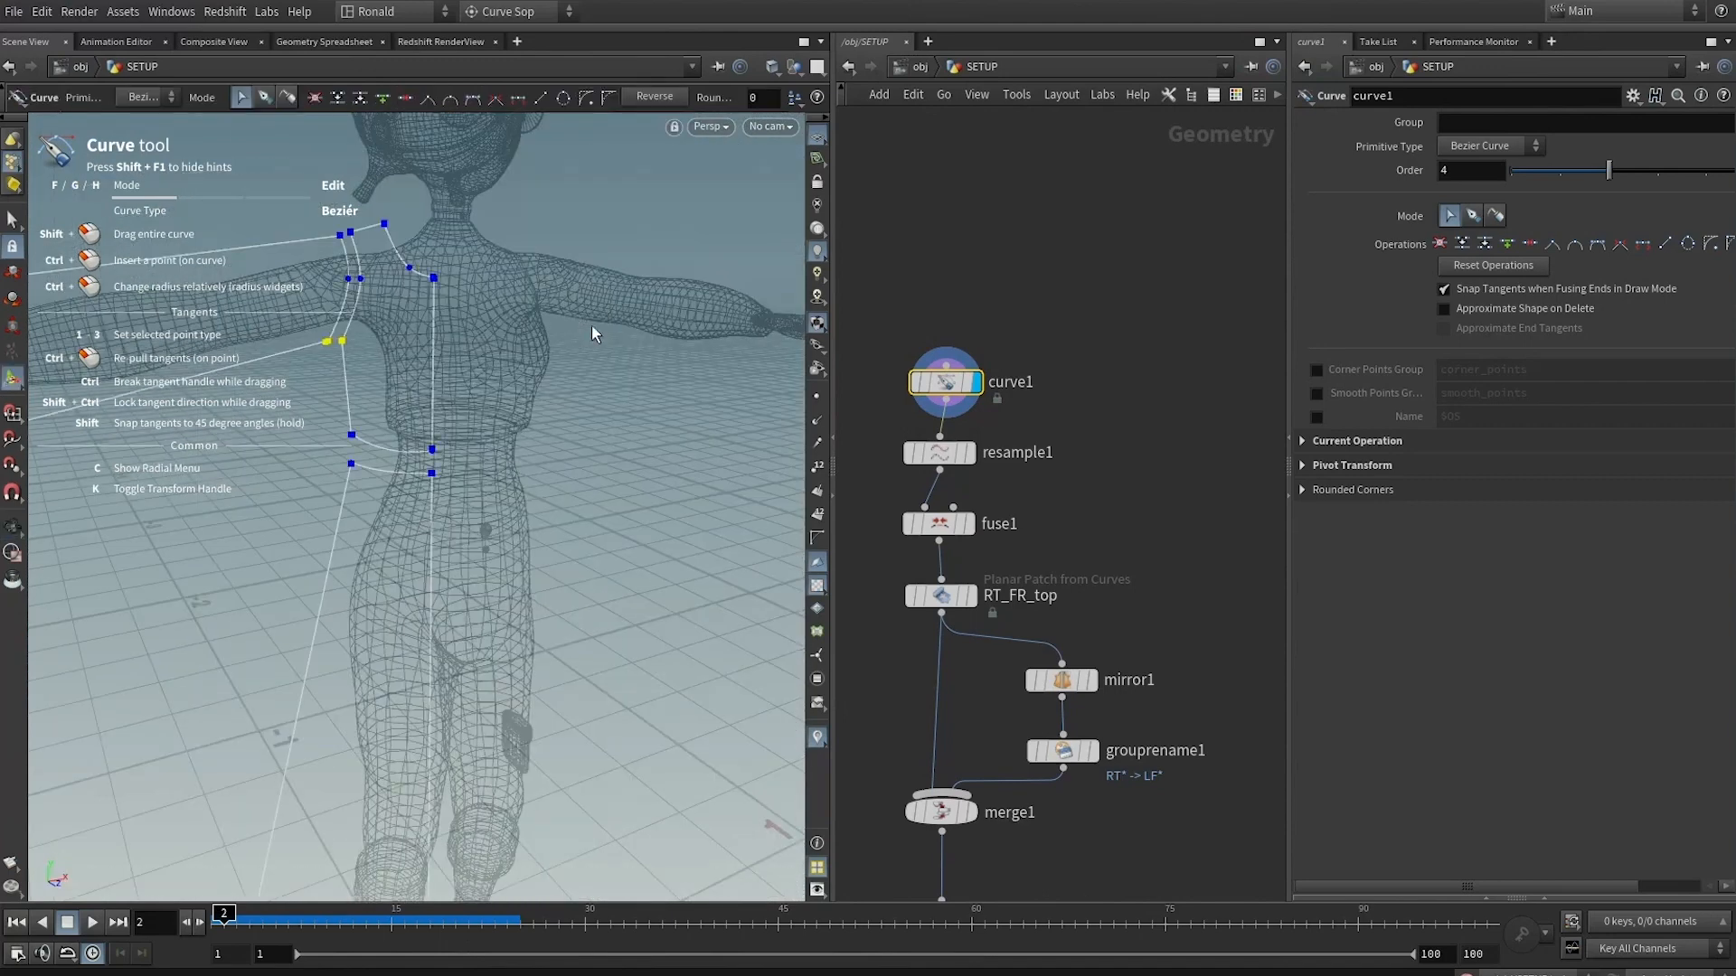
pyautogui.scroll(-3, 1055, 589)
pyautogui.moveTo(1058, 602); pyautogui.dragTo(1139, 466, button='middle')
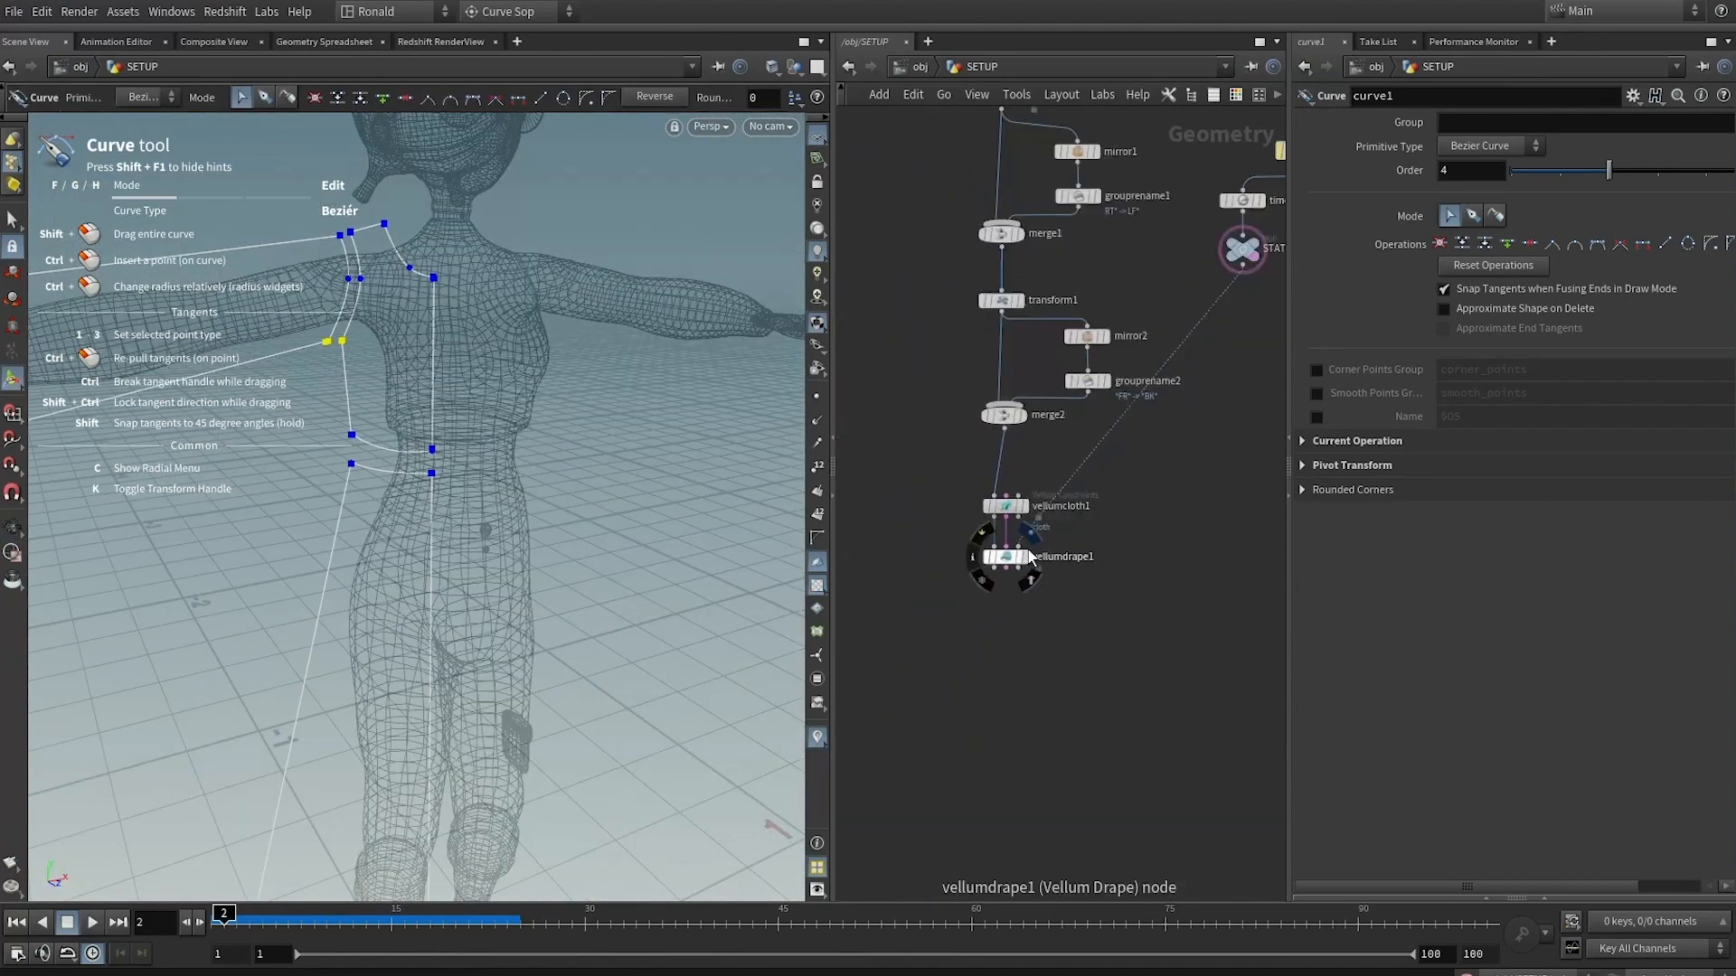
pyautogui.click(1025, 557)
pyautogui.moveTo(458, 374); pyautogui.dragTo(667, 403)
pyautogui.press('Up')
pyautogui.press('Escape')
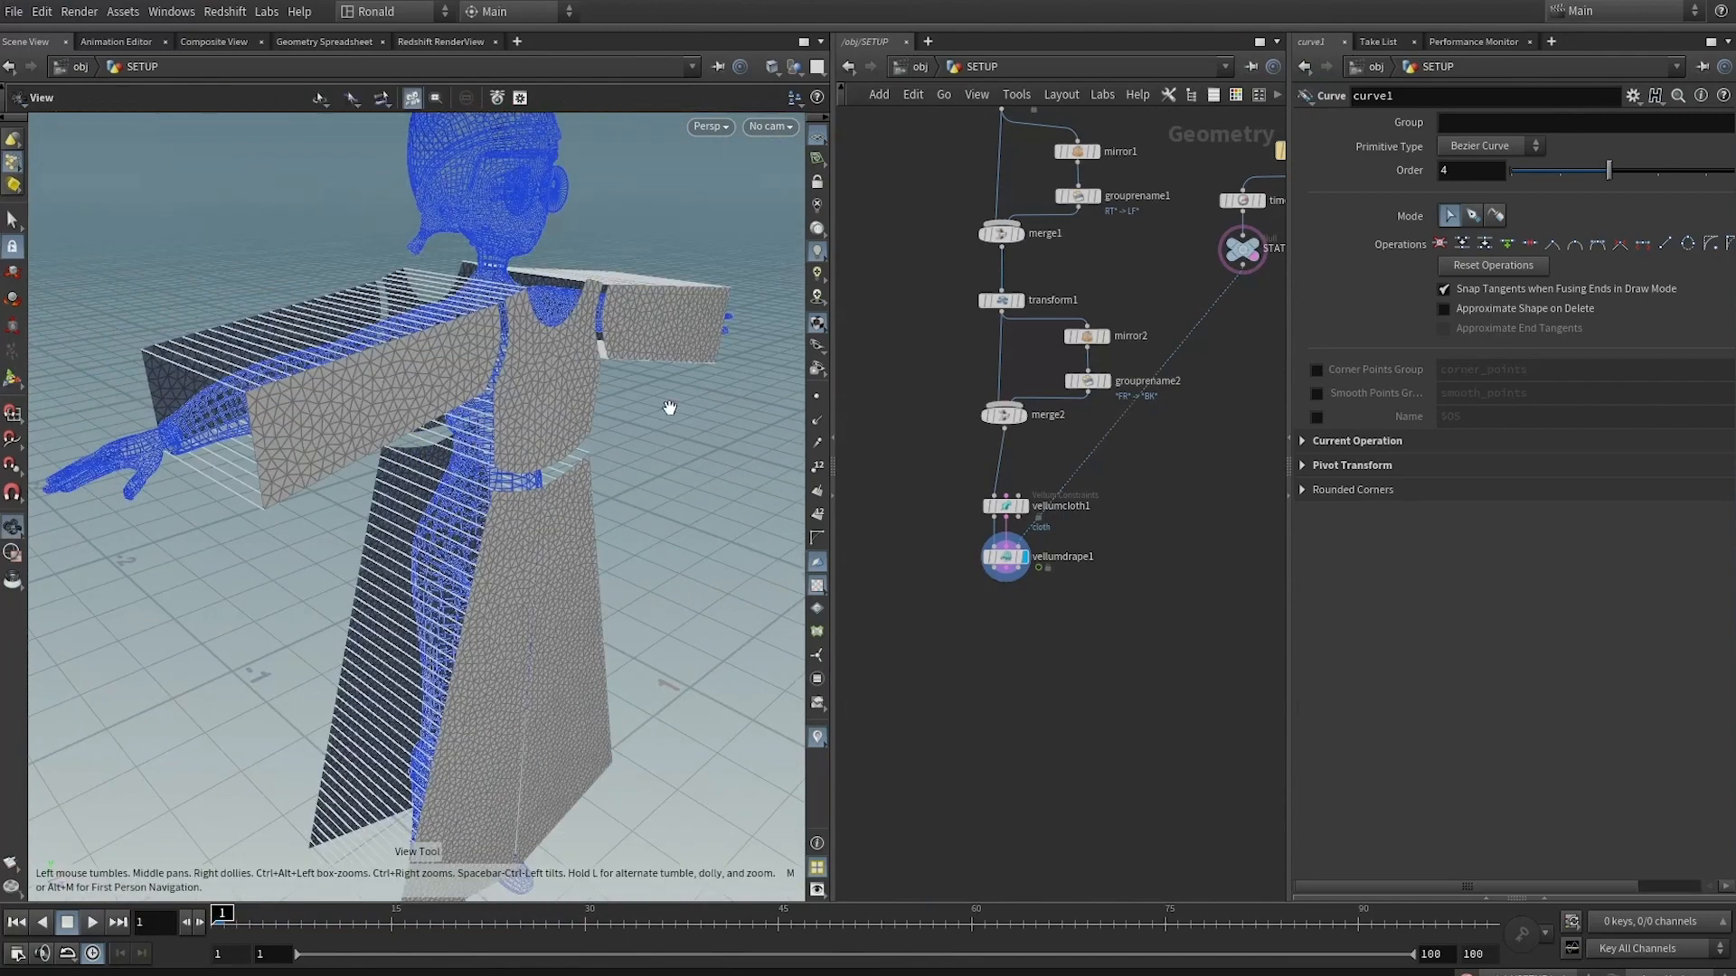
pyautogui.press('Up')
pyautogui.scroll(3, 369, 418)
pyautogui.moveTo(369, 418); pyautogui.dragTo(545, 288)
pyautogui.moveTo(512, 431)
pyautogui.mouseDown()
pyautogui.moveTo(480, 389)
pyautogui.moveTo(488, 431)
pyautogui.mouseUp()
# Return to the first frame and add a second weld seam entry to vellumdrape1
pyautogui.moveTo(920, 542); pyautogui.dragTo(1089, 592)
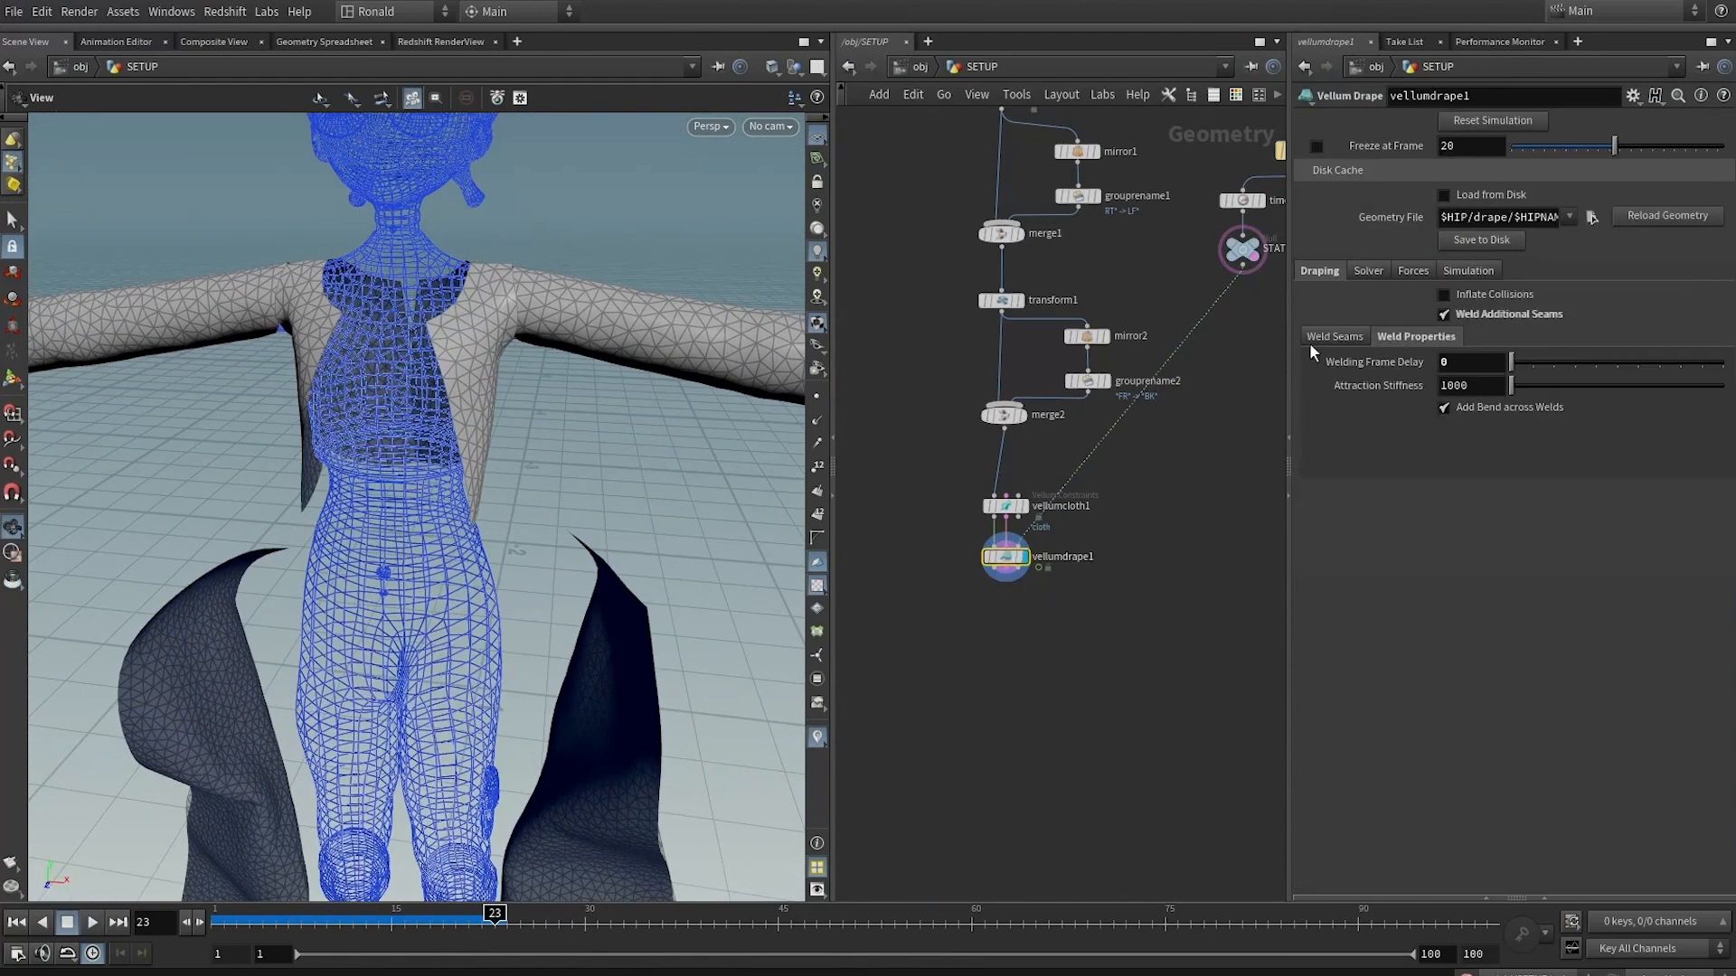
pyautogui.hotkey('ctrl', 'Up')
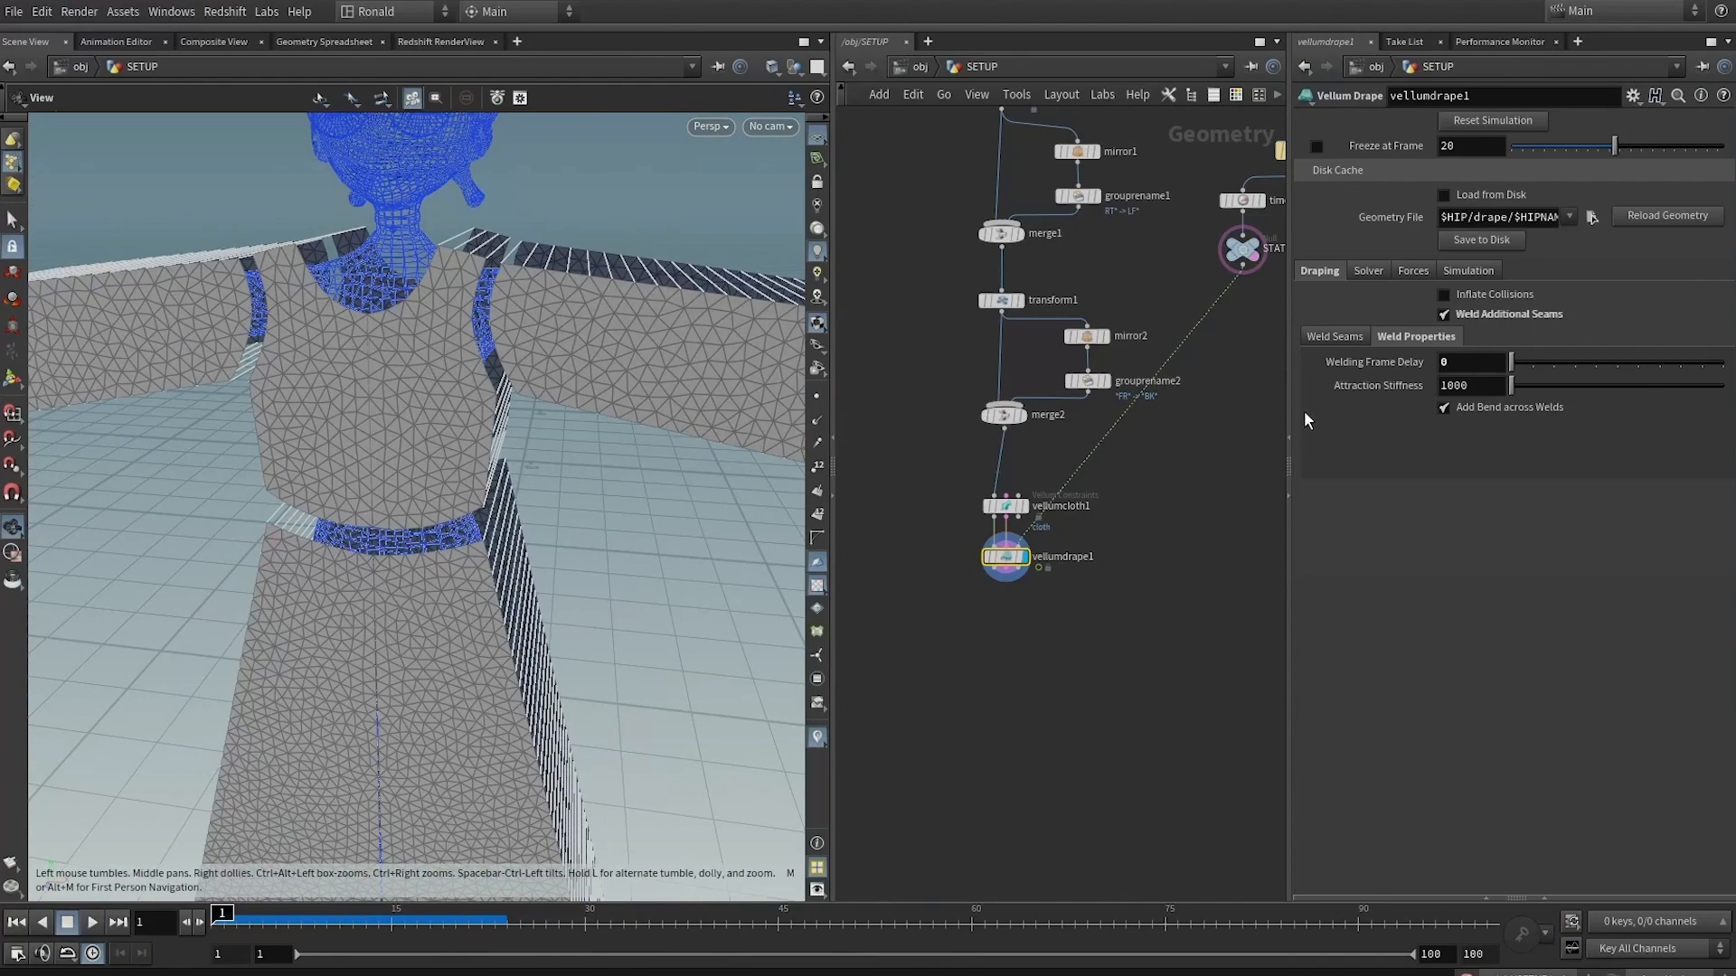
pyautogui.click(1327, 340)
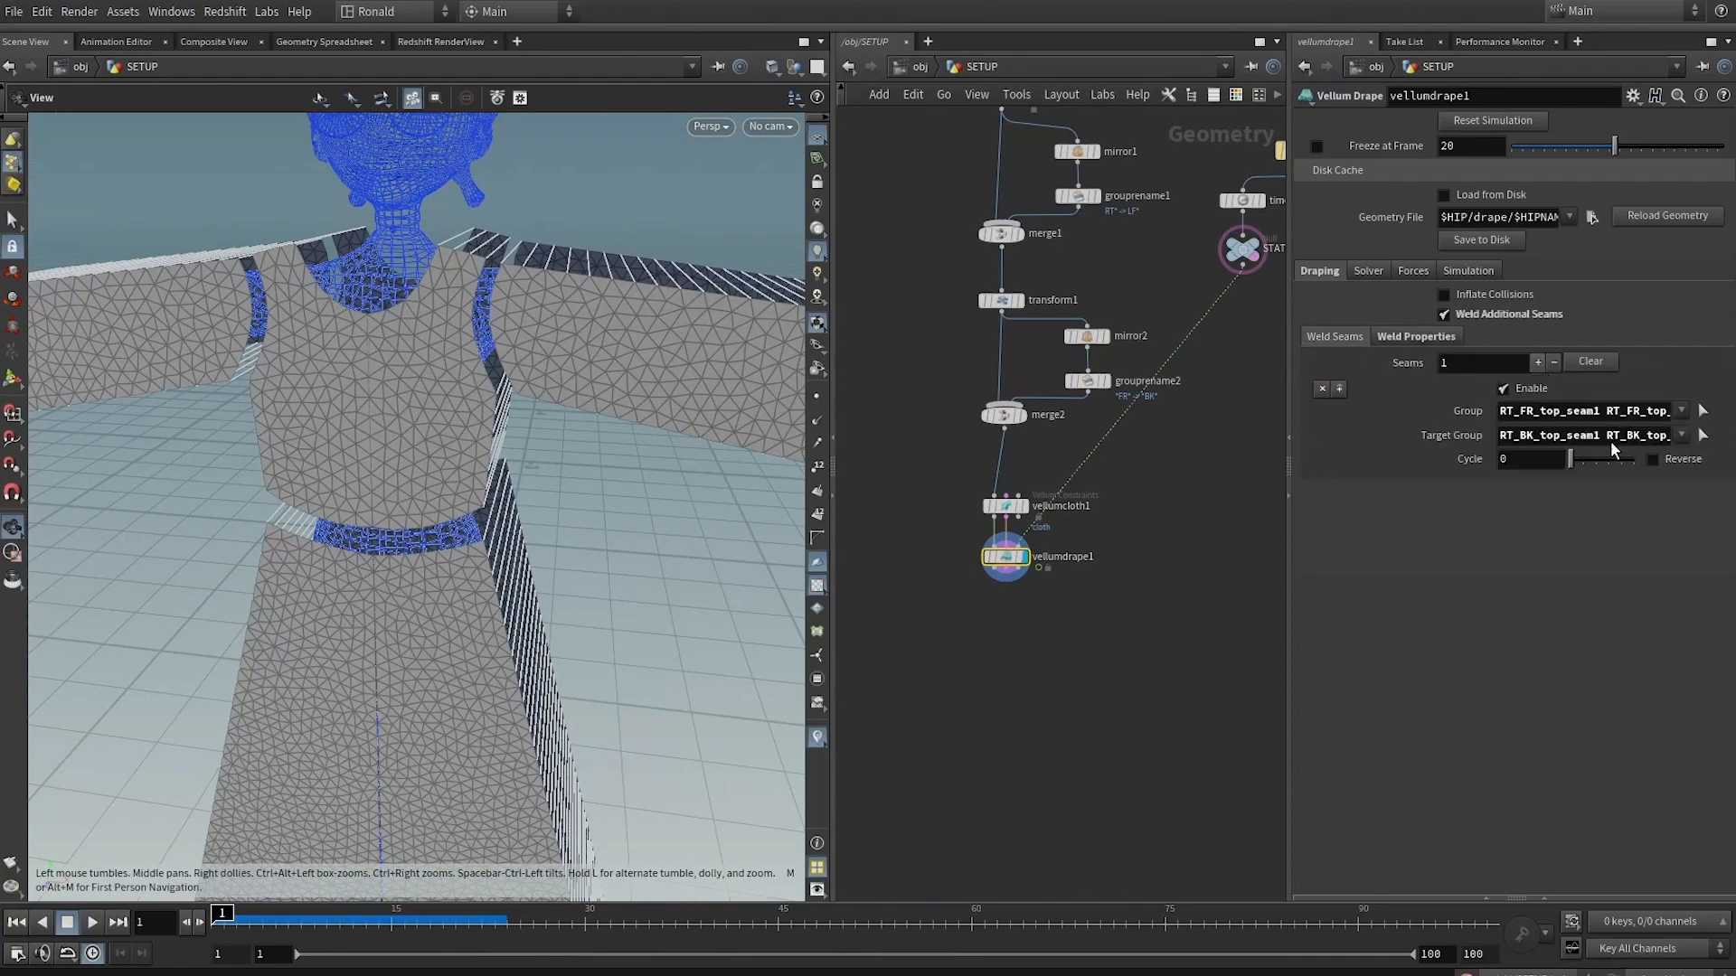
pyautogui.click(1537, 362)
# Set the second weld seam's Group to RT_FR_top_seam4, the front bodice's waist seam, by selecting among geometry groups
pyautogui.click(1704, 502)
pyautogui.scroll(5, 436, 558)
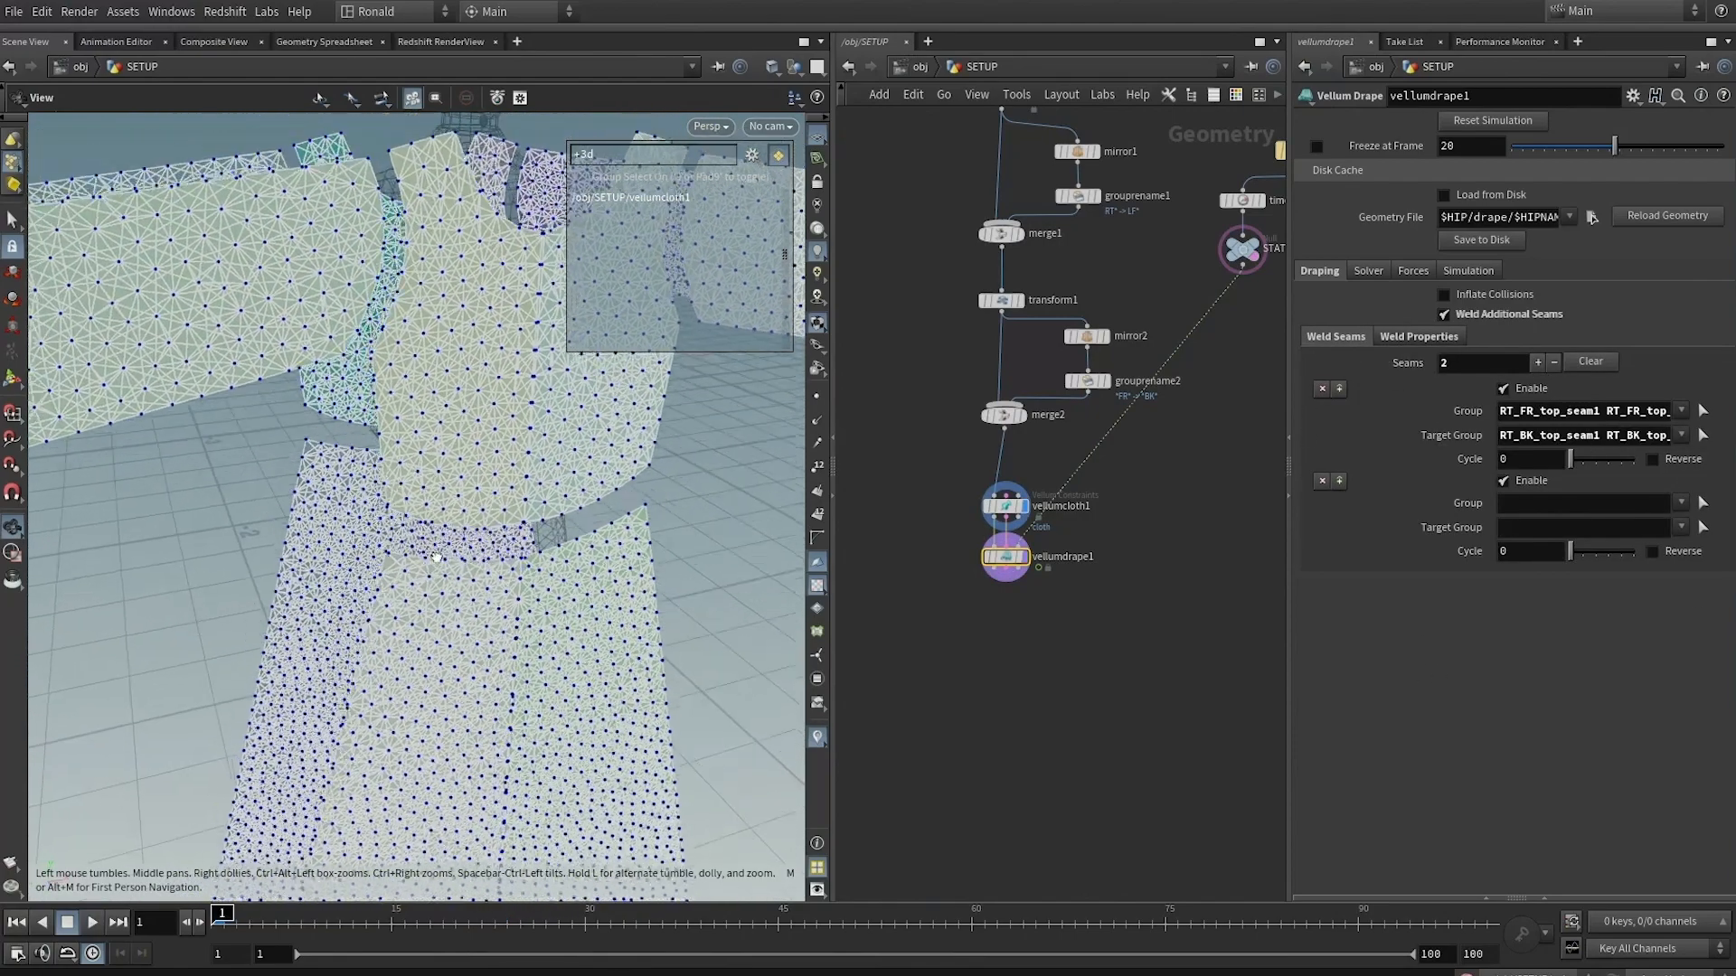
pyautogui.moveTo(437, 558); pyautogui.dragTo(480, 509)
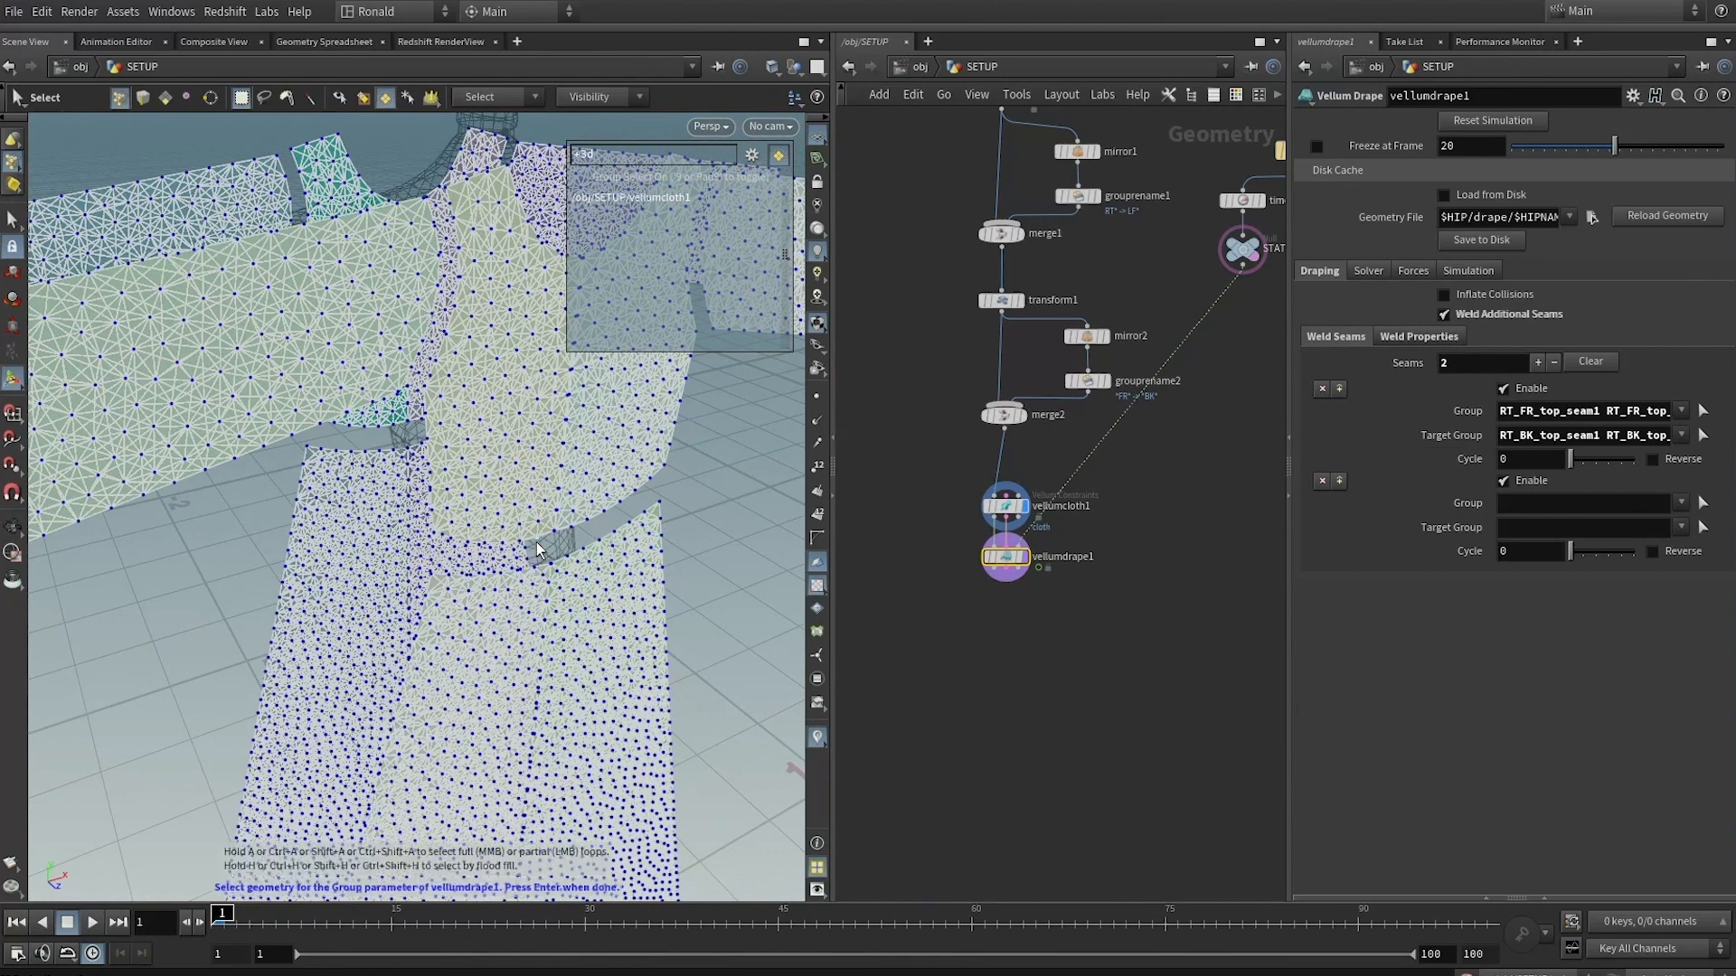
pyautogui.click(479, 98)
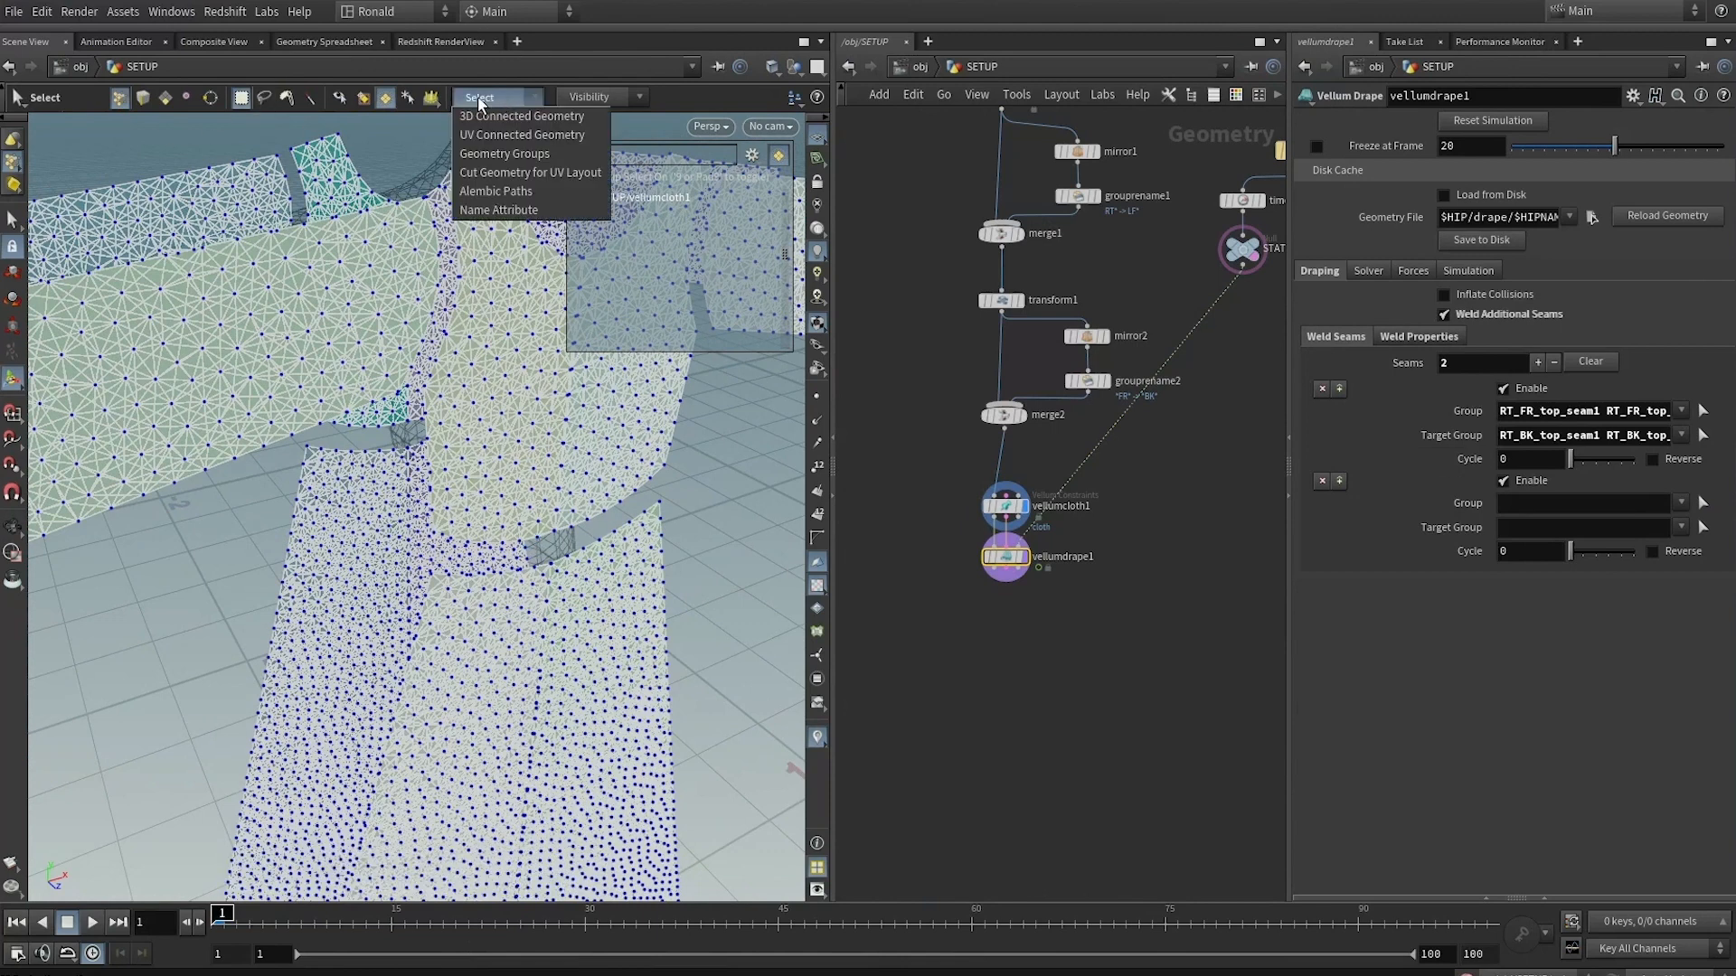
pyautogui.click(504, 153)
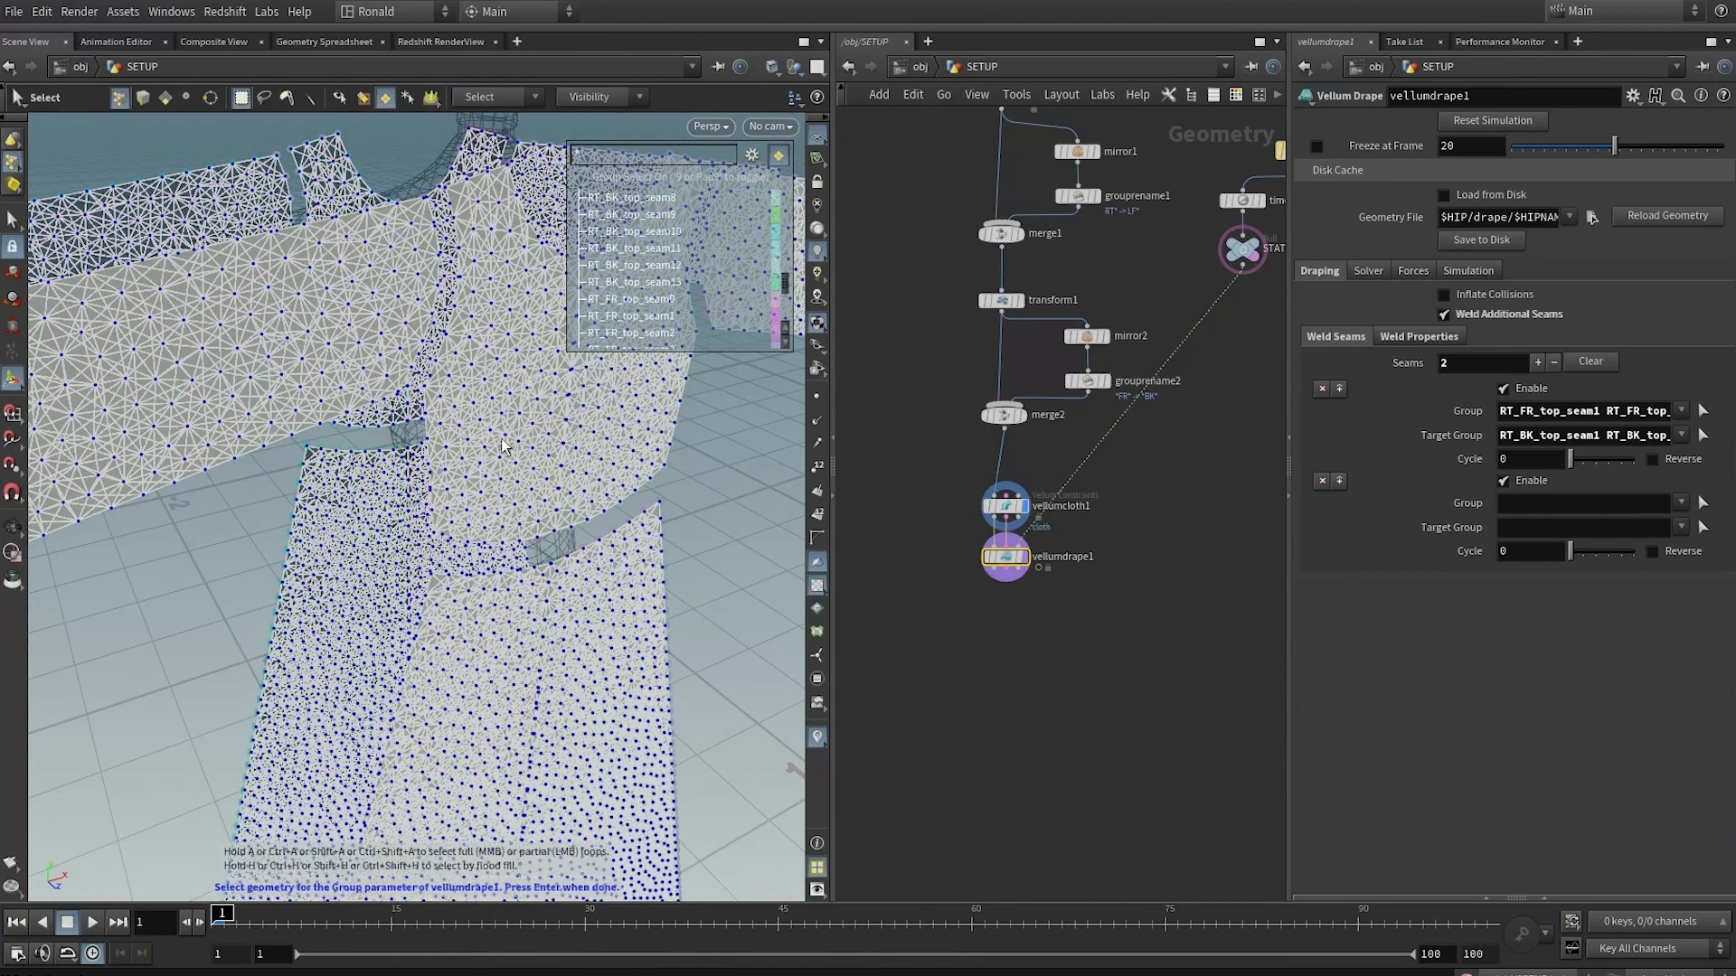
pyautogui.click(534, 543)
pyautogui.press('Return')
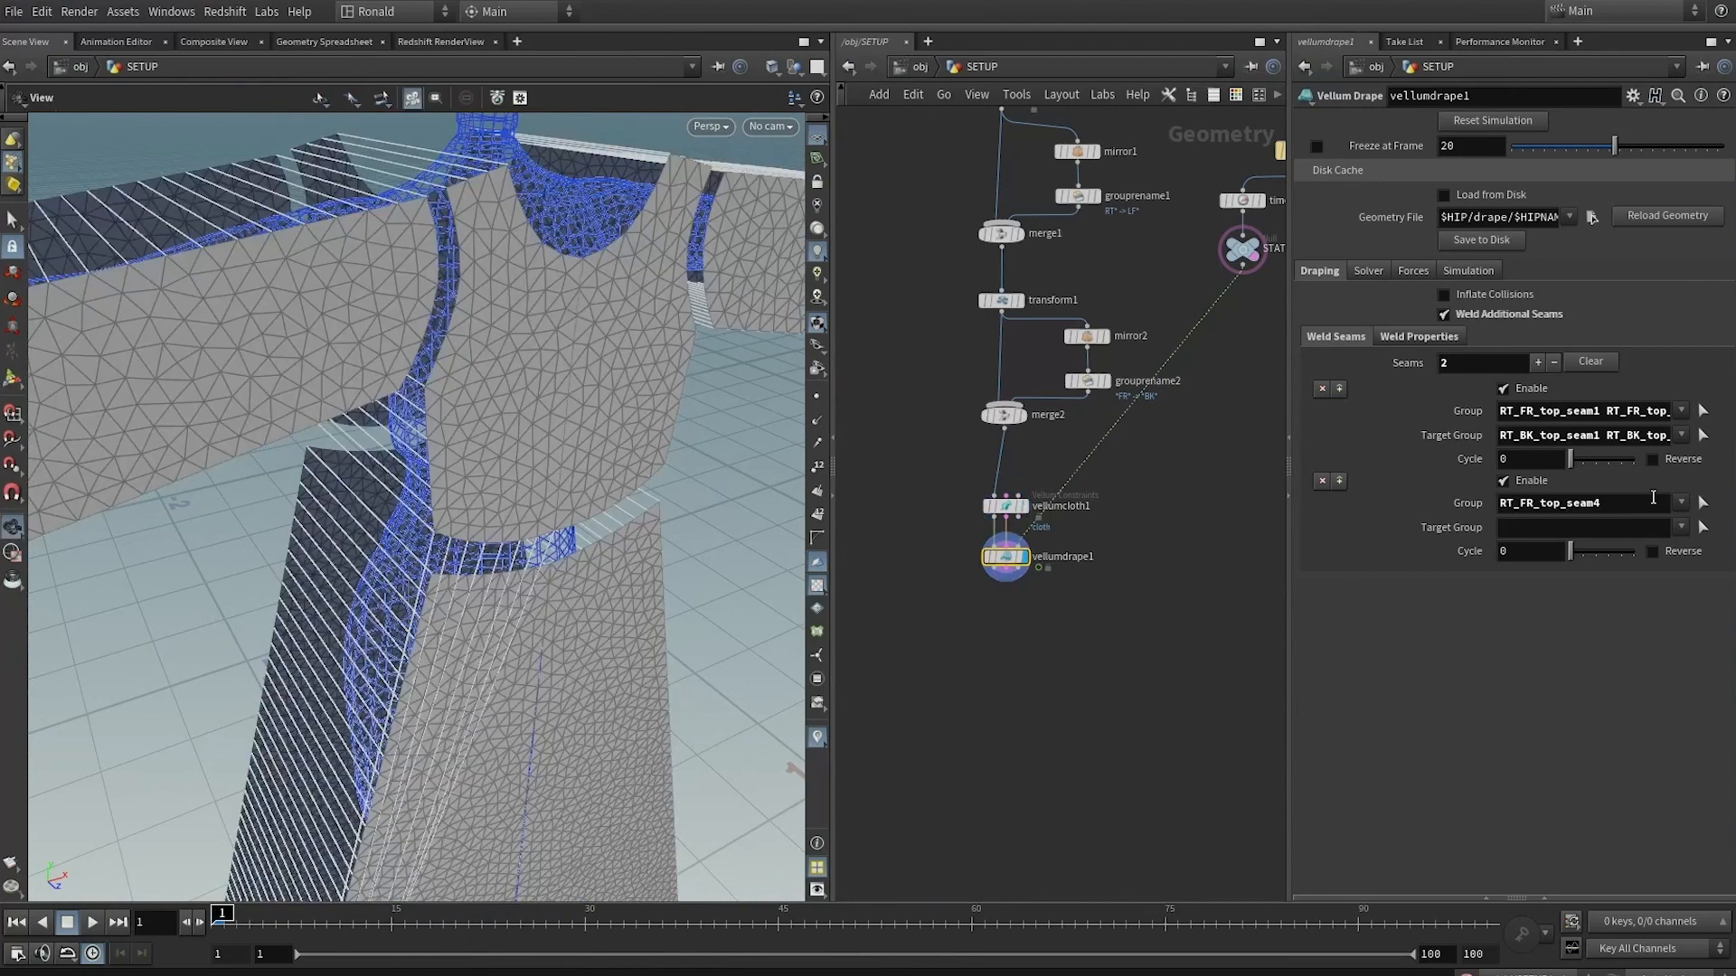
# Set the second weld seam's Target Group to RT_FR_top_seam9 on the skirt and reverse the seam's matching direction
pyautogui.click(1703, 527)
pyautogui.click(560, 566)
pyautogui.press('Return')
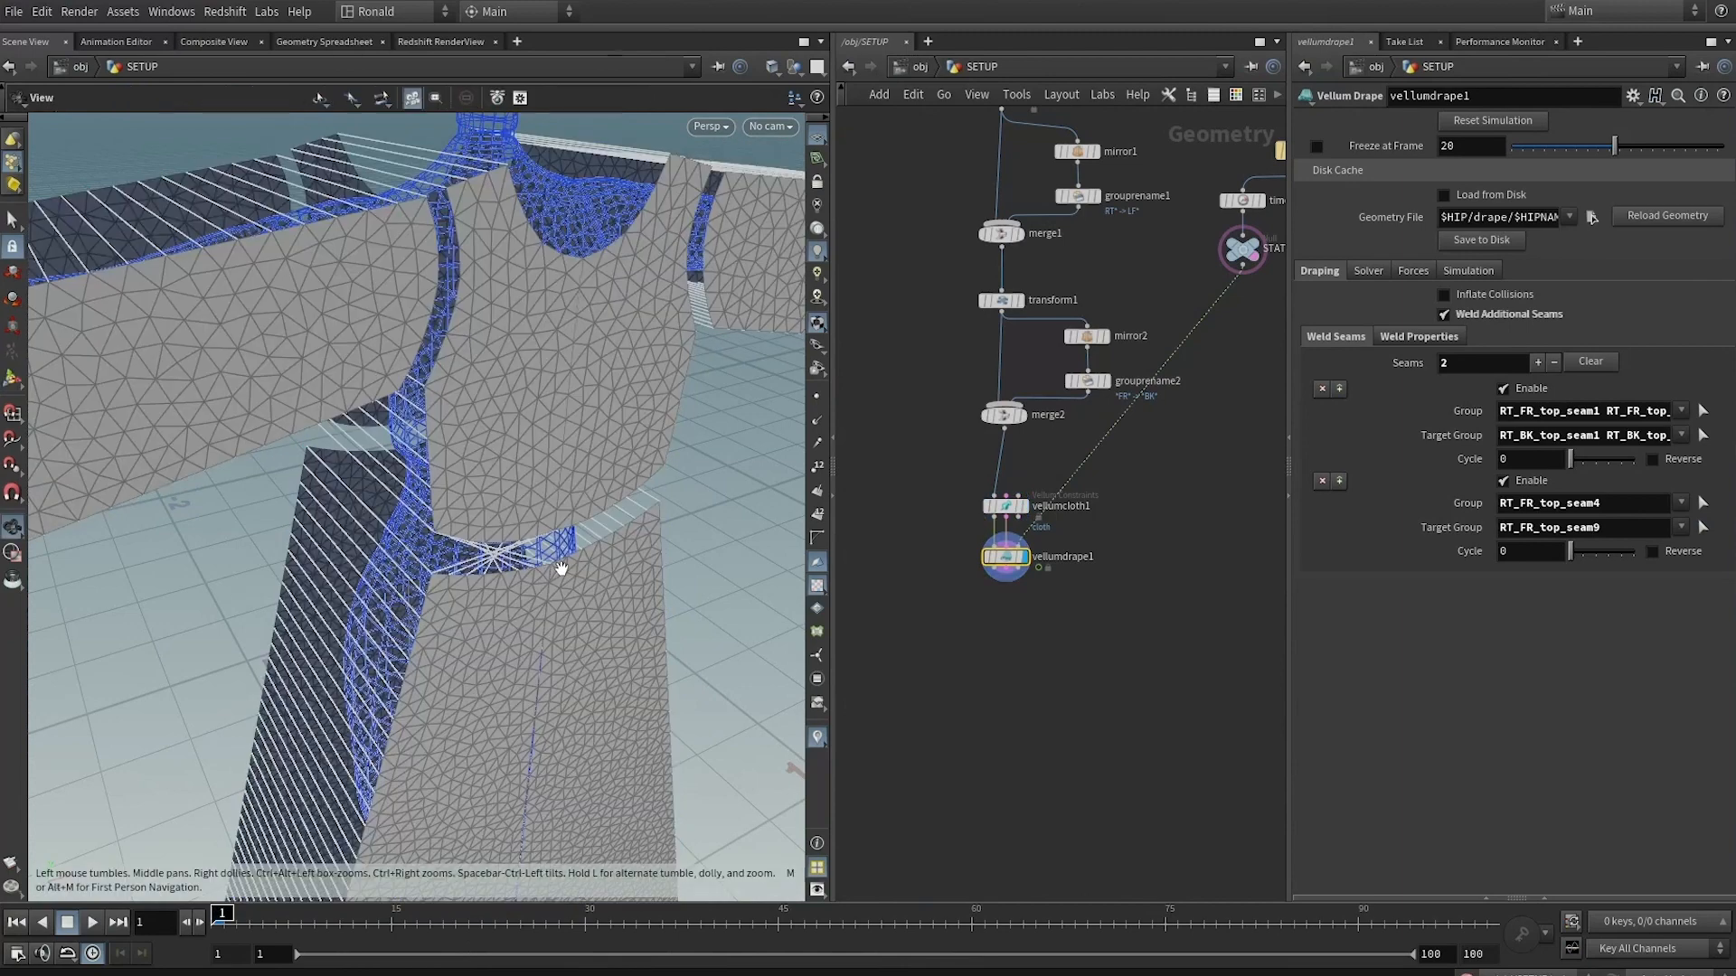
pyautogui.moveTo(561, 568); pyautogui.dragTo(499, 555)
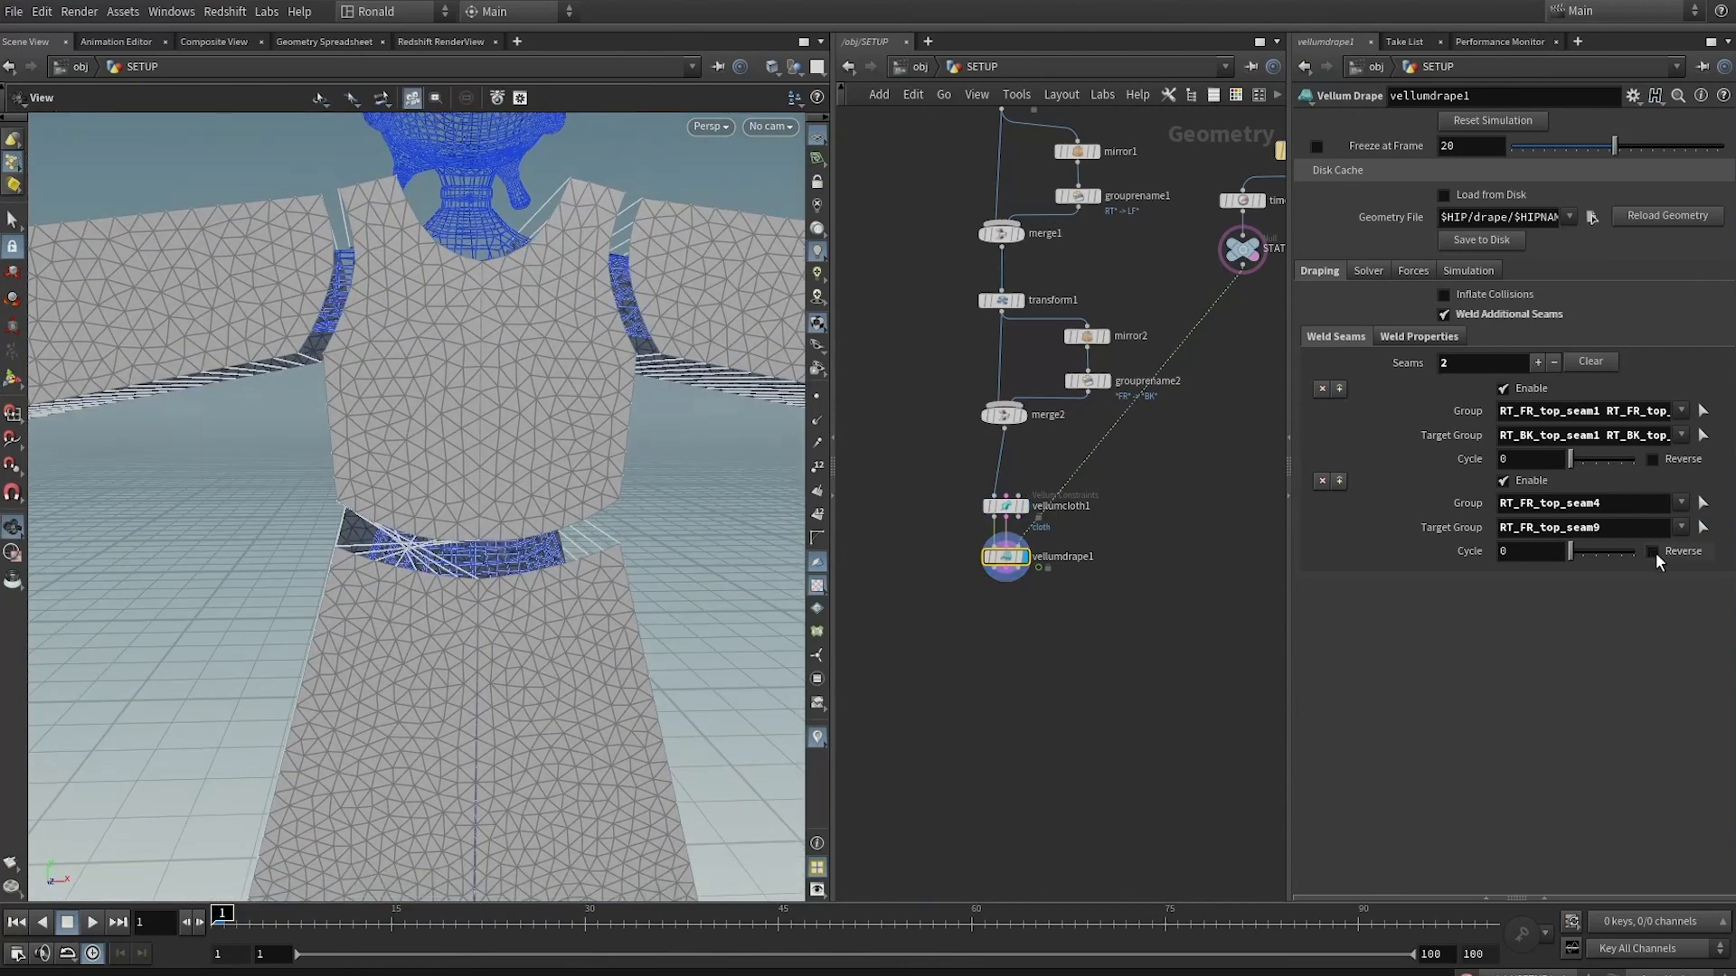
pyautogui.moveTo(399, 589); pyautogui.dragTo(491, 543)
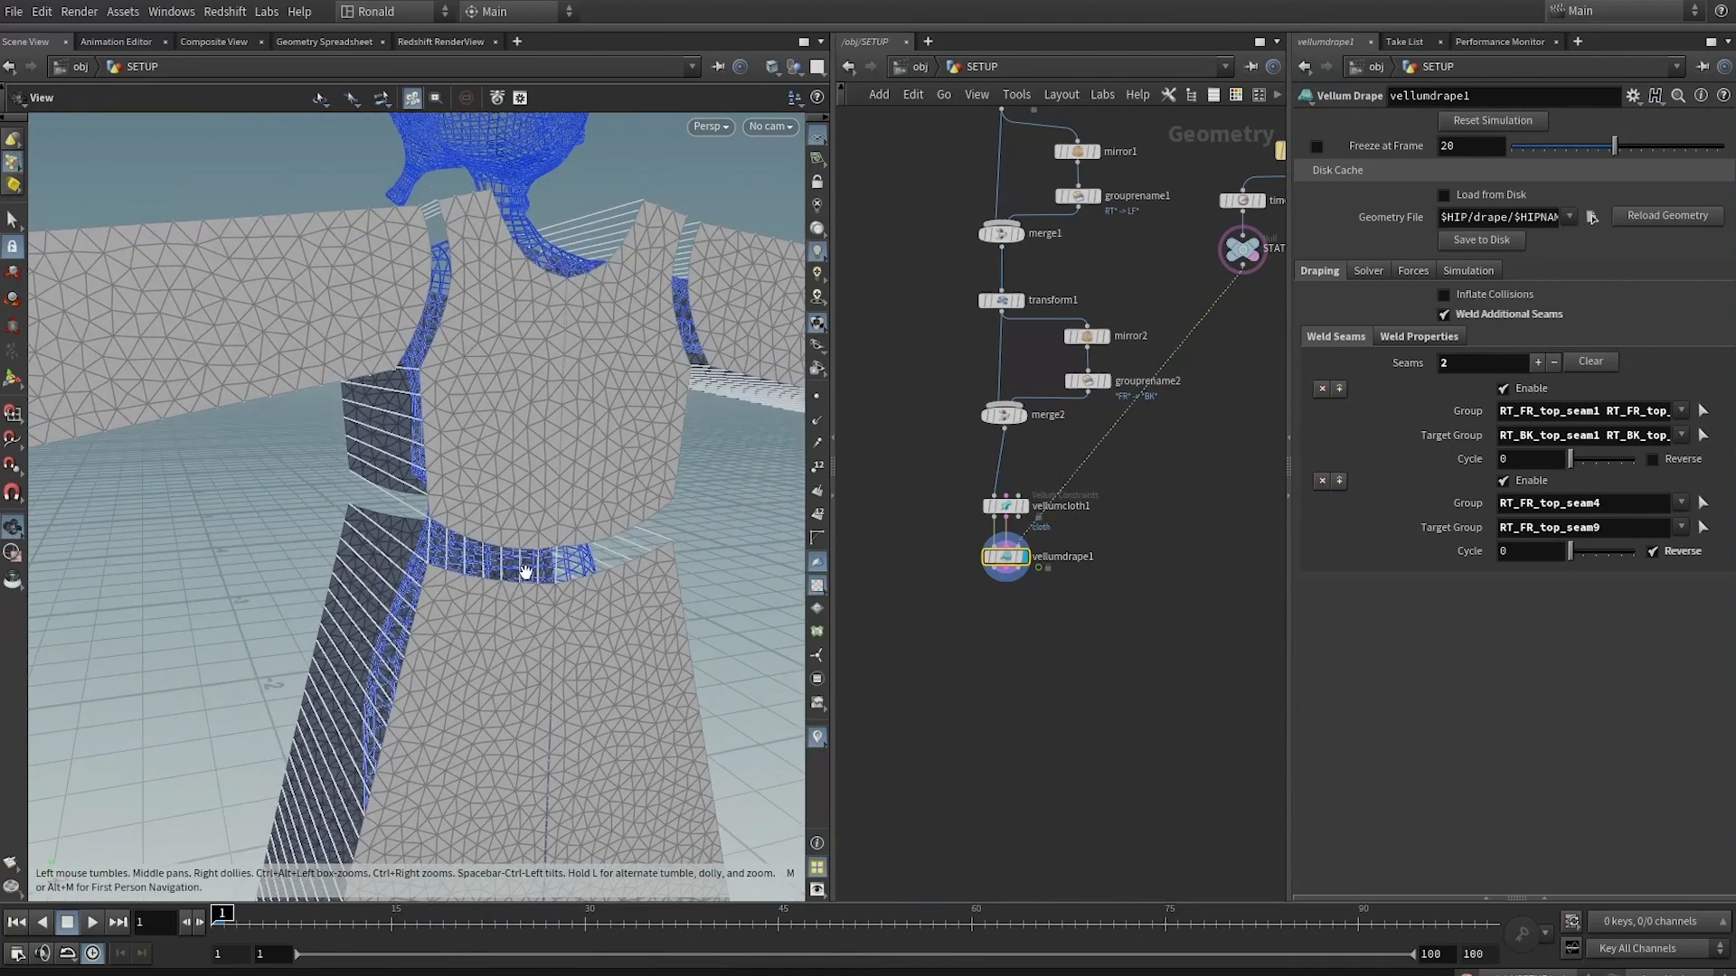
# Add a third weld seam joining LF_FR_top_seam4 to LF_FR_top_seam9 at the front waist, with Reverse enabled
pyautogui.click(1536, 363)
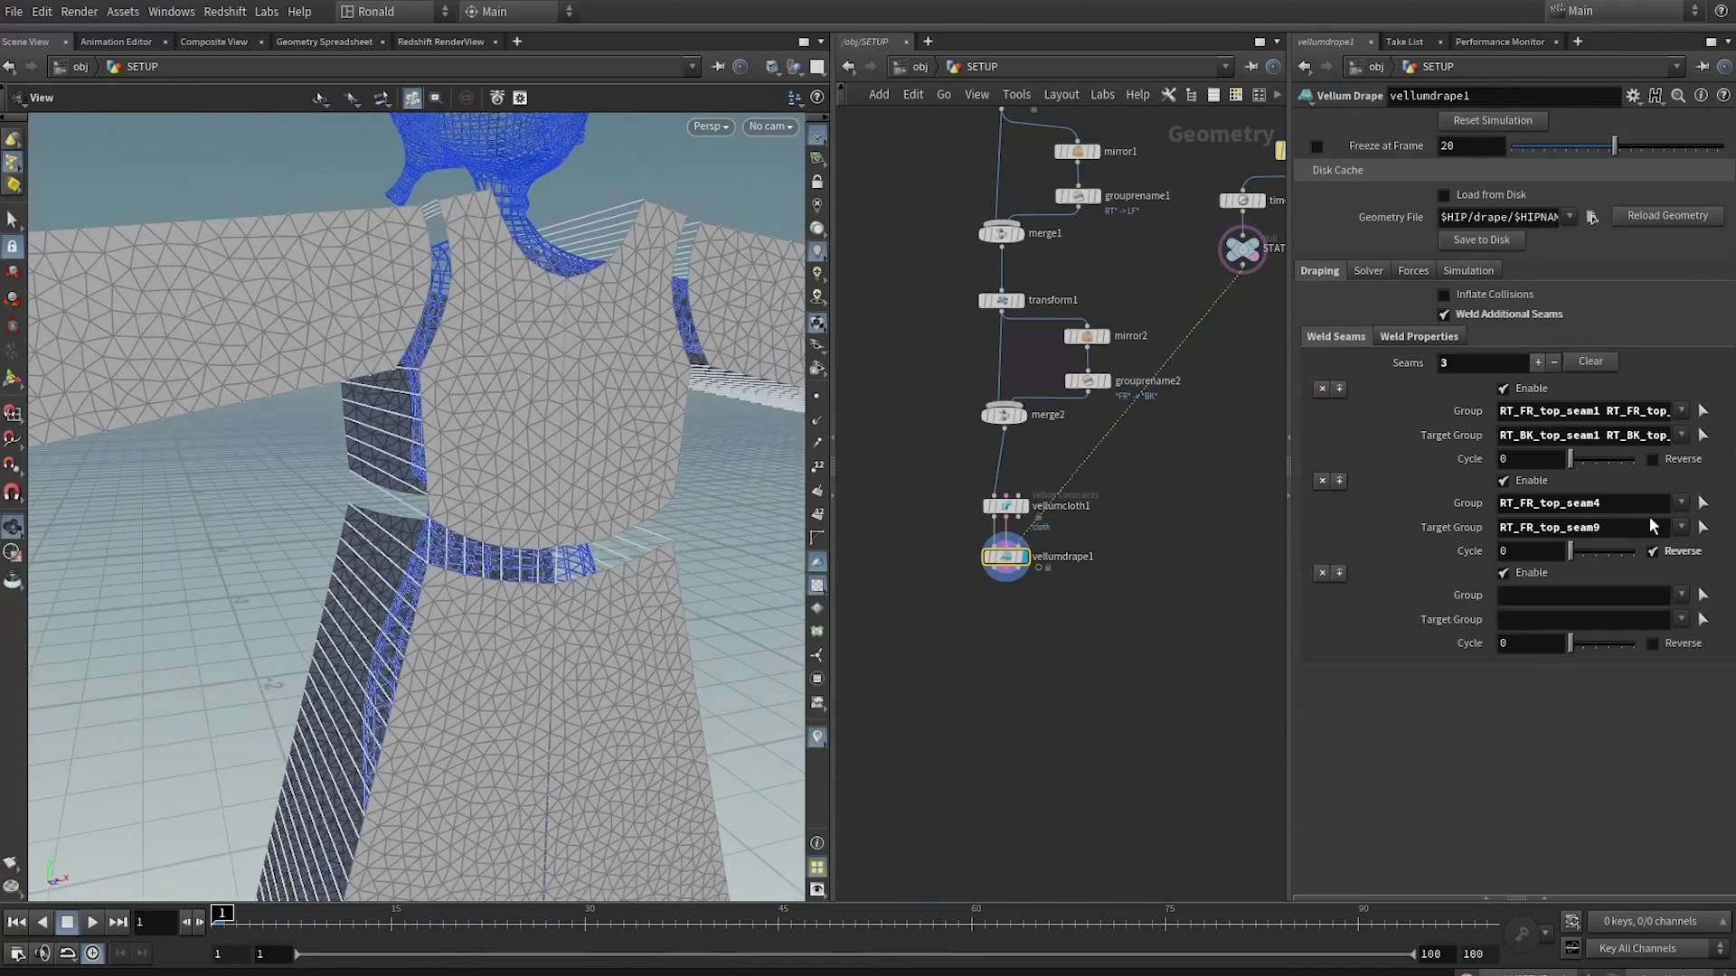
pyautogui.click(1704, 596)
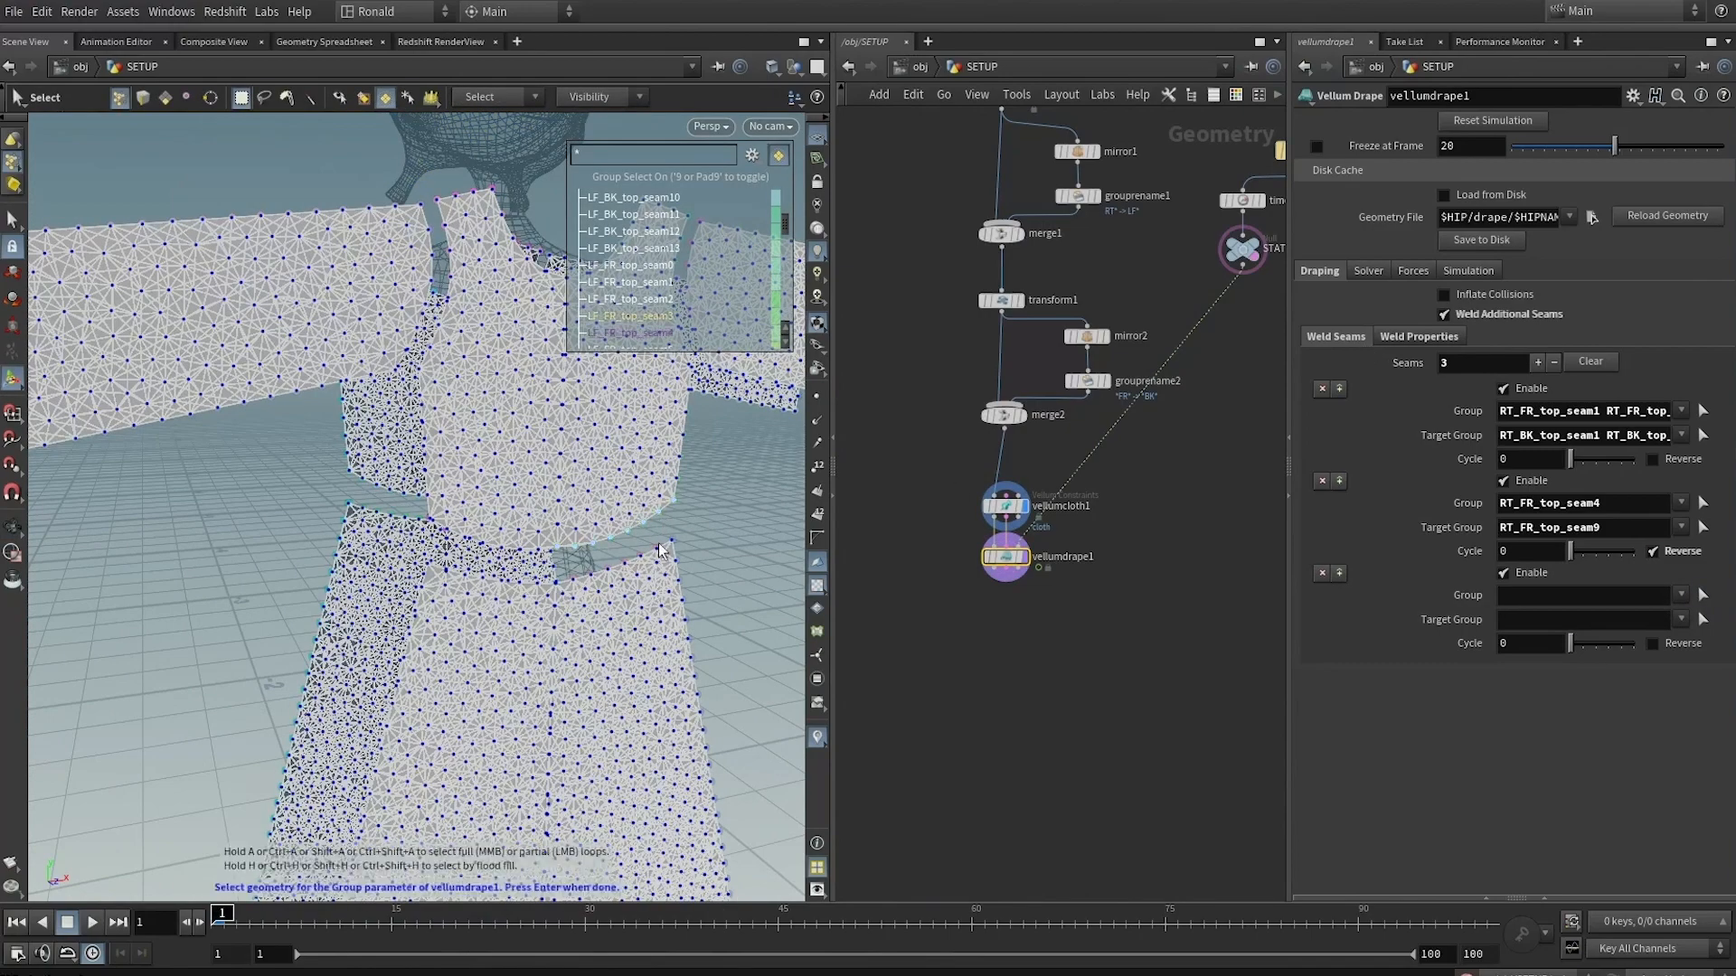
pyautogui.click(632, 333)
pyautogui.press('Return')
pyautogui.click(1704, 620)
pyautogui.scroll(-2, 638, 317)
pyautogui.click(640, 319)
pyautogui.press('Return')
pyautogui.moveTo(713, 527); pyautogui.dragTo(488, 540)
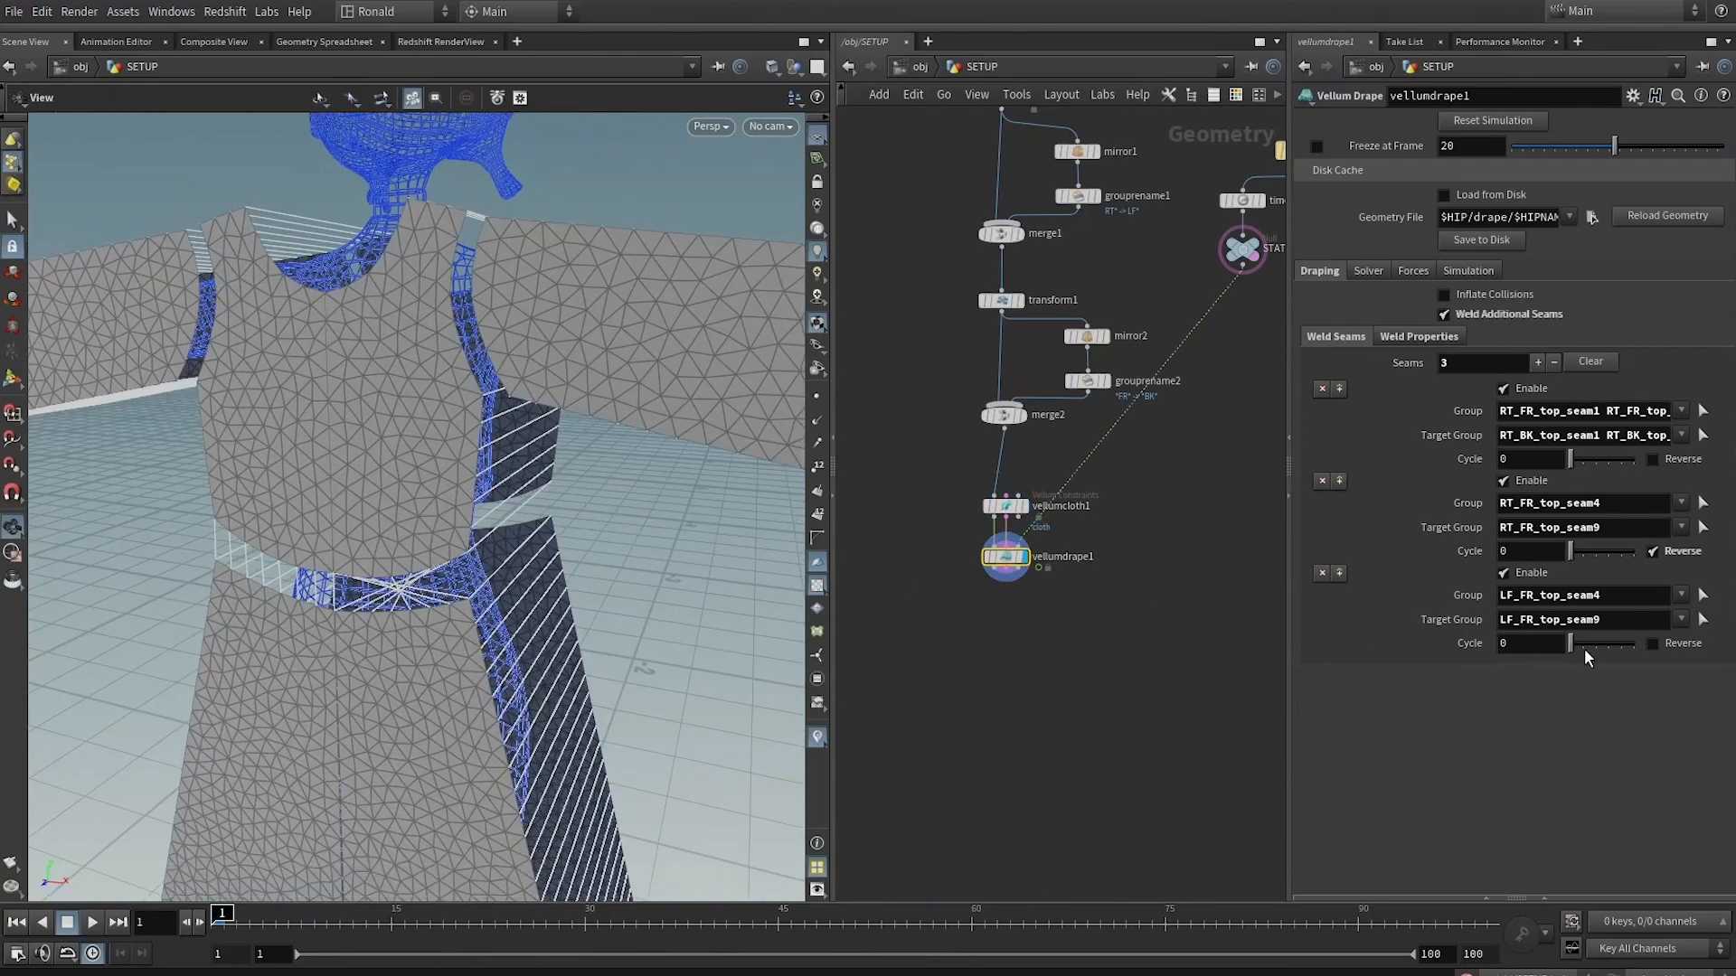
pyautogui.click(1665, 646)
# Add a fourth weld seam joining LF_BK_top_seam4 to LF_BK_top_seam9 at the back waist, with Reverse enabled
pyautogui.moveTo(705, 534); pyautogui.dragTo(578, 534)
pyautogui.click(1538, 362)
pyautogui.click(1703, 688)
pyautogui.scroll(-2, 637, 312)
pyautogui.click(637, 312)
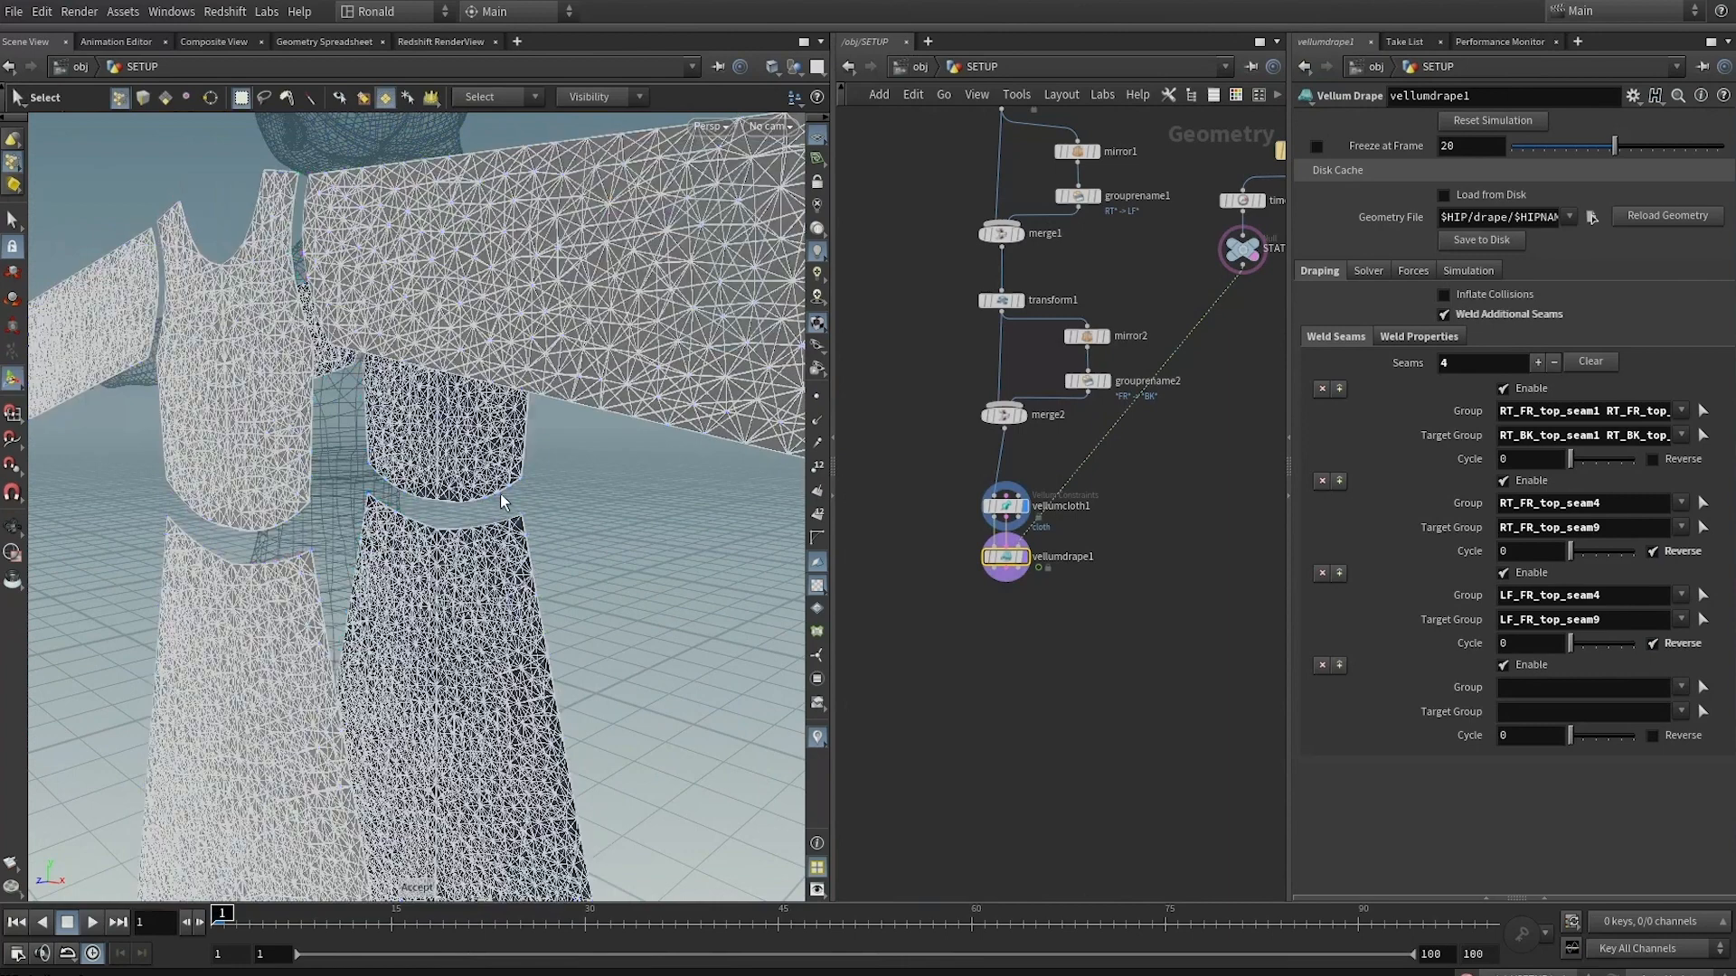
pyautogui.press('Return')
pyautogui.click(1703, 711)
pyautogui.click(524, 520)
pyautogui.press('Return')
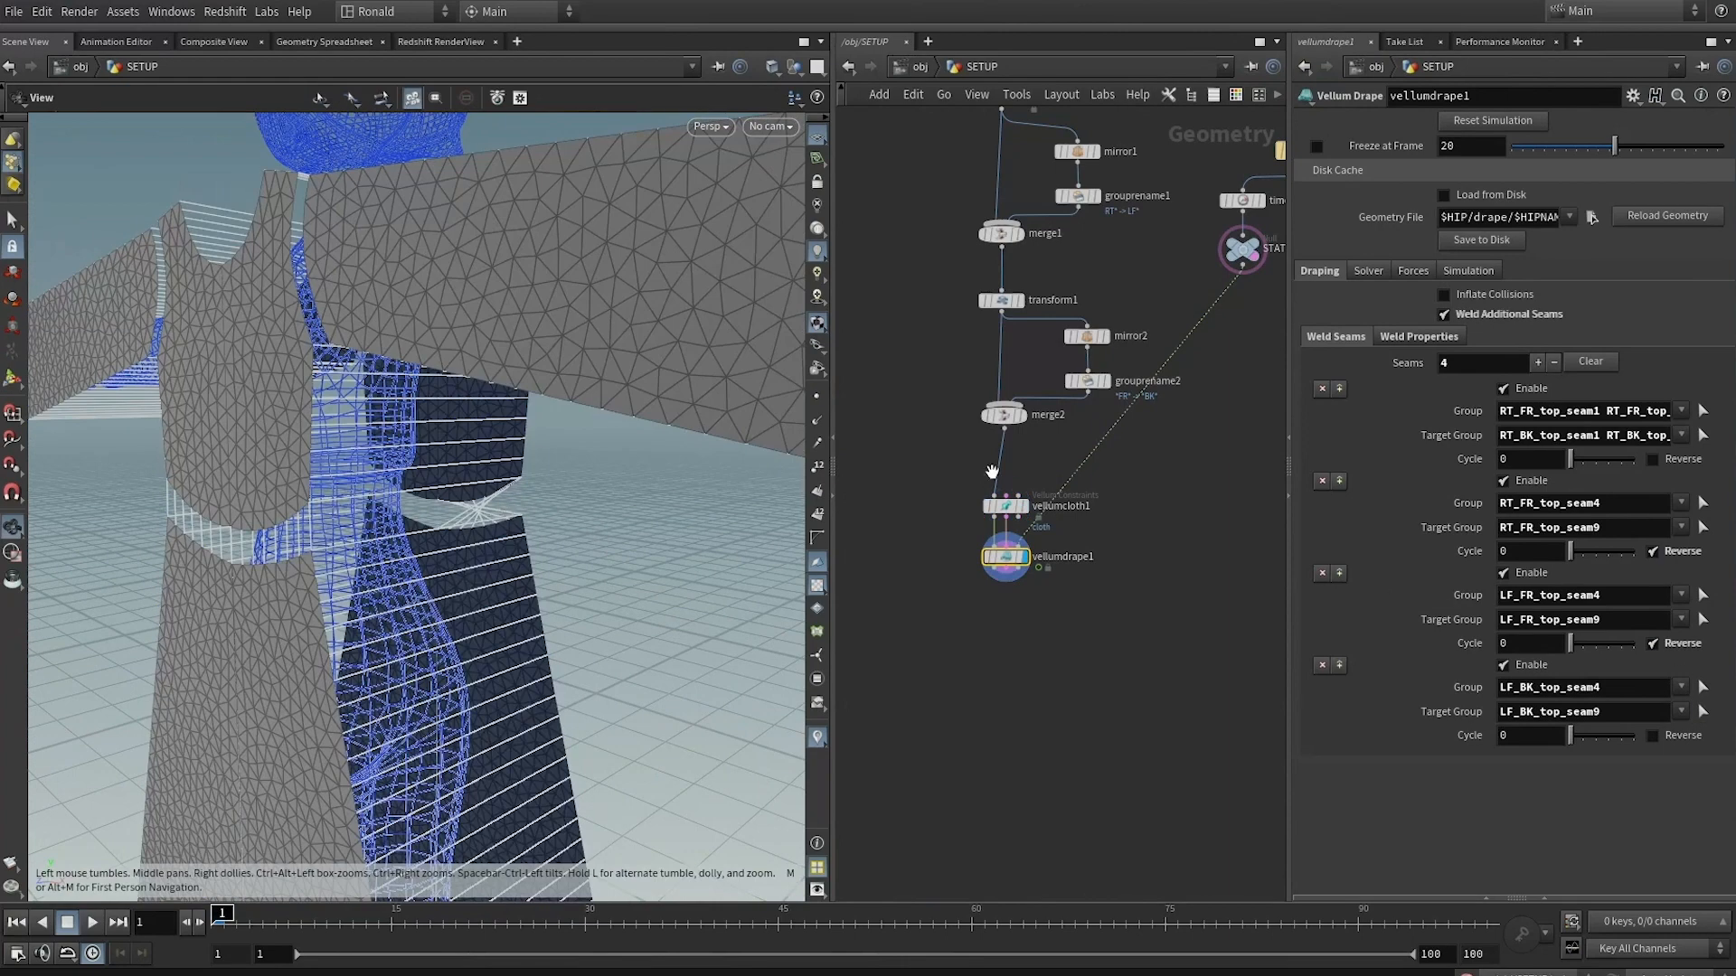
pyautogui.click(1655, 736)
# Add a fifth weld seam joining RT_BK_top_seam4 to RT_BK_top_seam9 at the back waist, with Reverse enabled
pyautogui.click(1538, 363)
pyautogui.click(1703, 779)
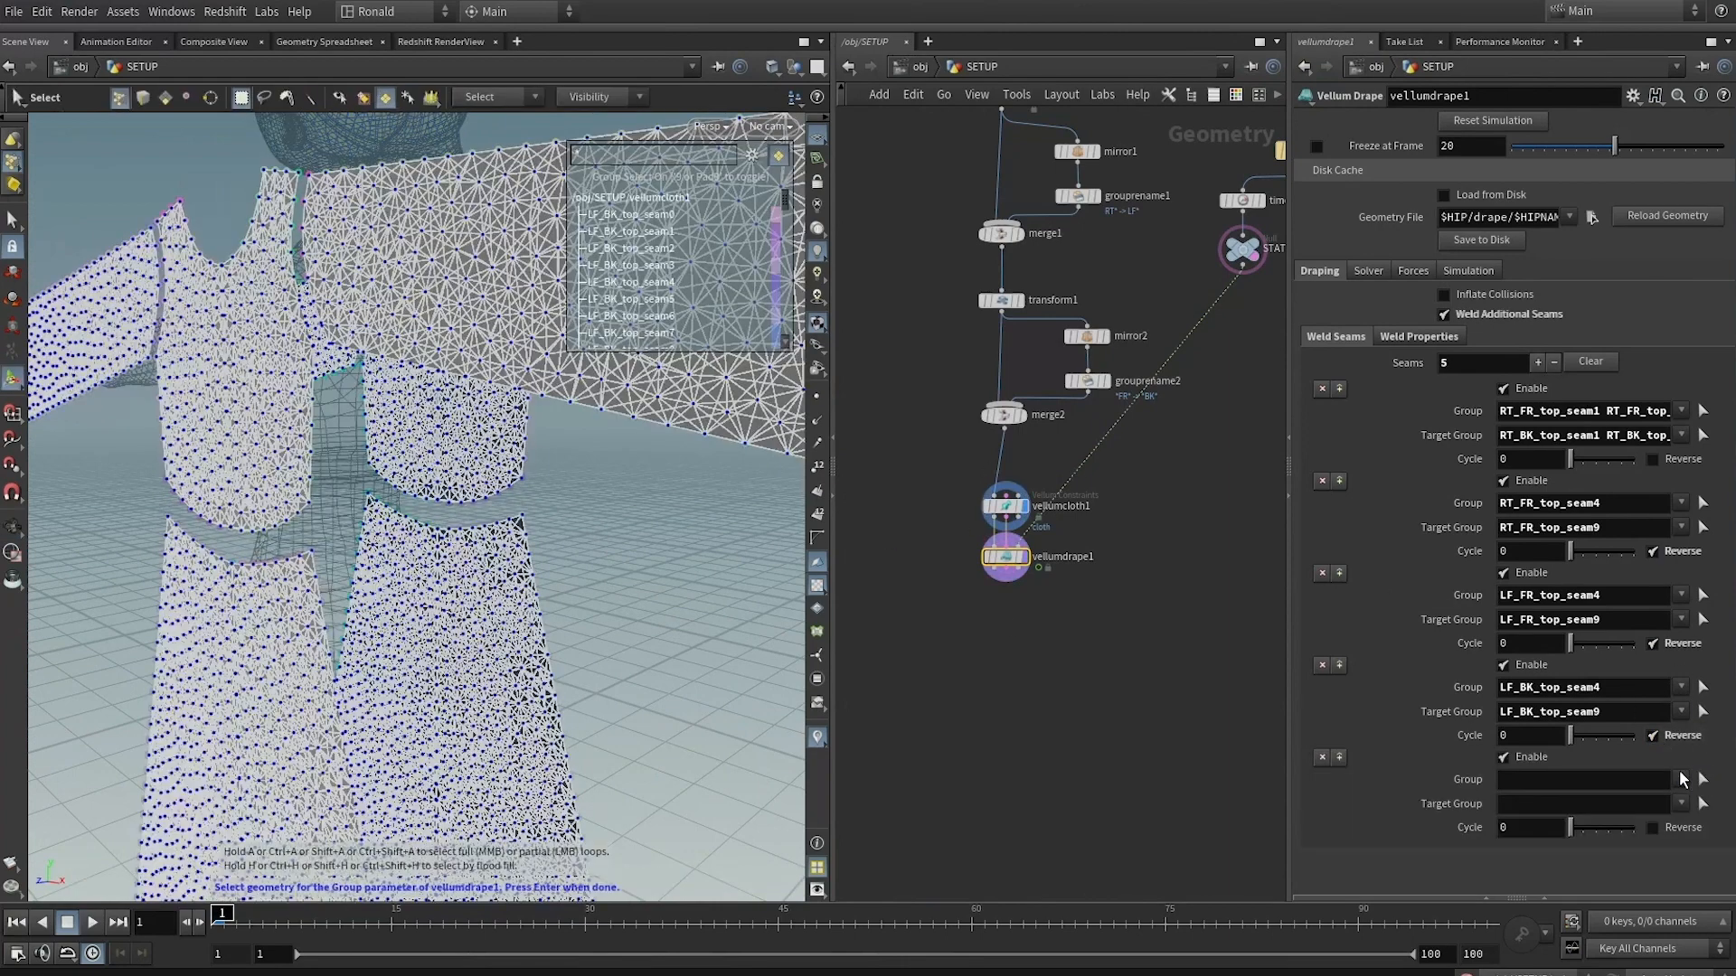
pyautogui.scroll(-3, 674, 272)
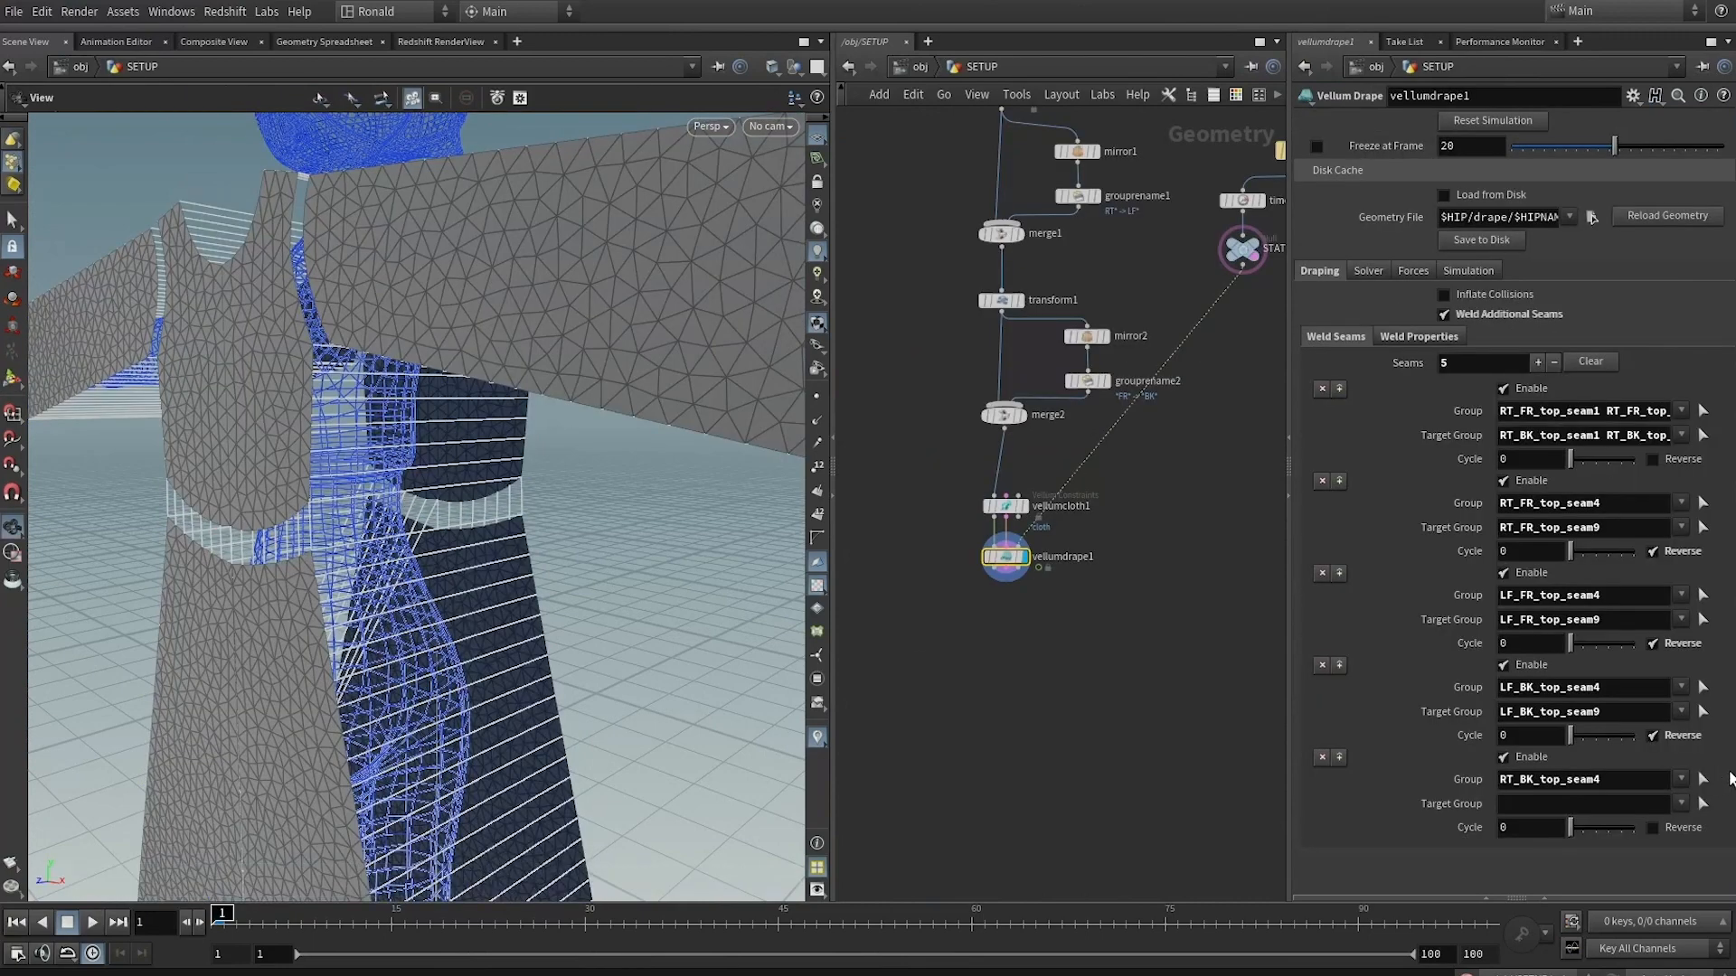
pyautogui.click(1703, 804)
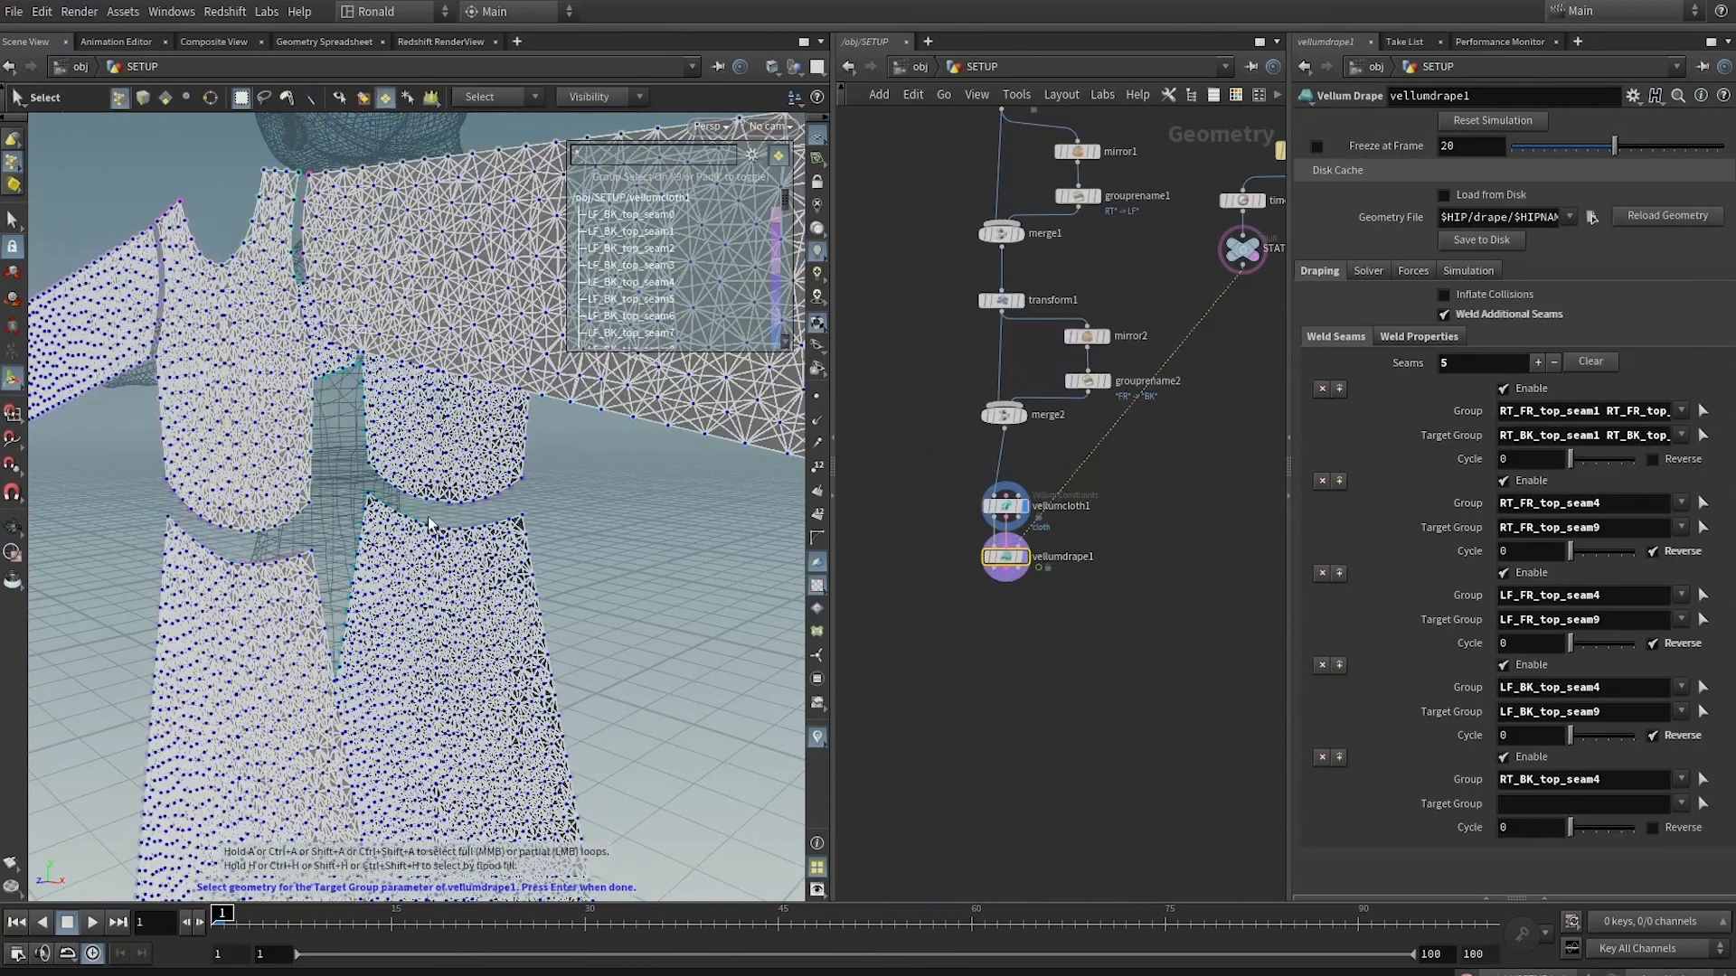
pyautogui.click(409, 523)
pyautogui.press('Return')
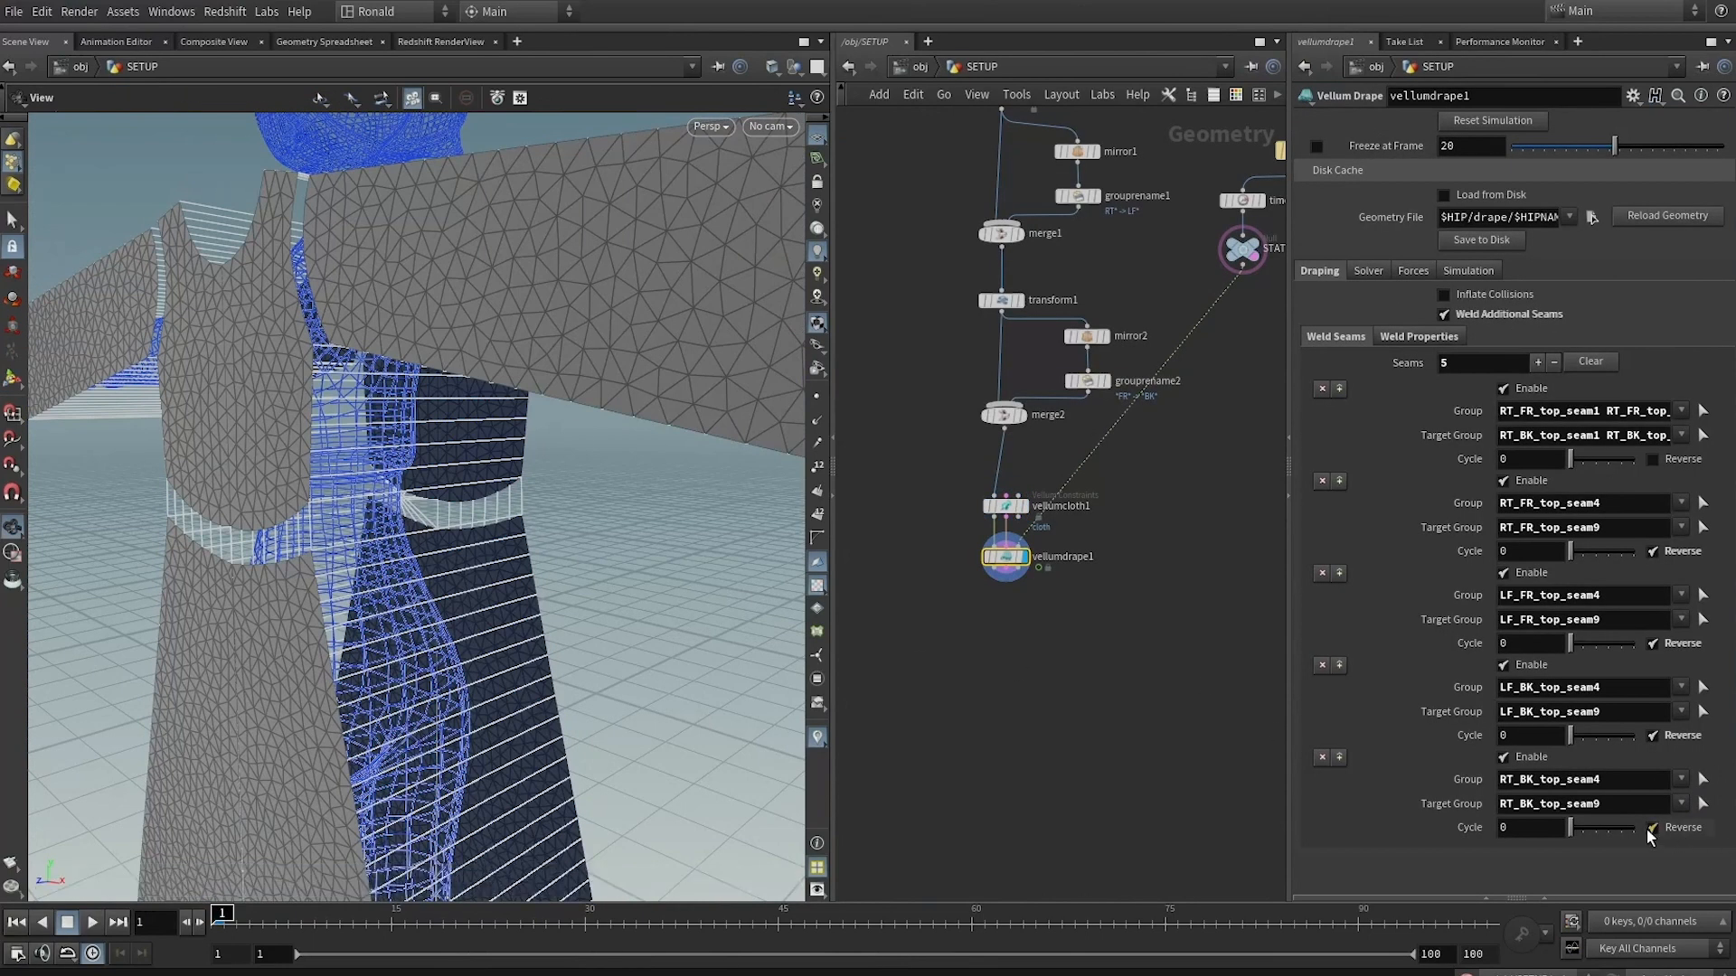
pyautogui.click(1652, 829)
pyautogui.moveTo(281, 524); pyautogui.dragTo(403, 426)
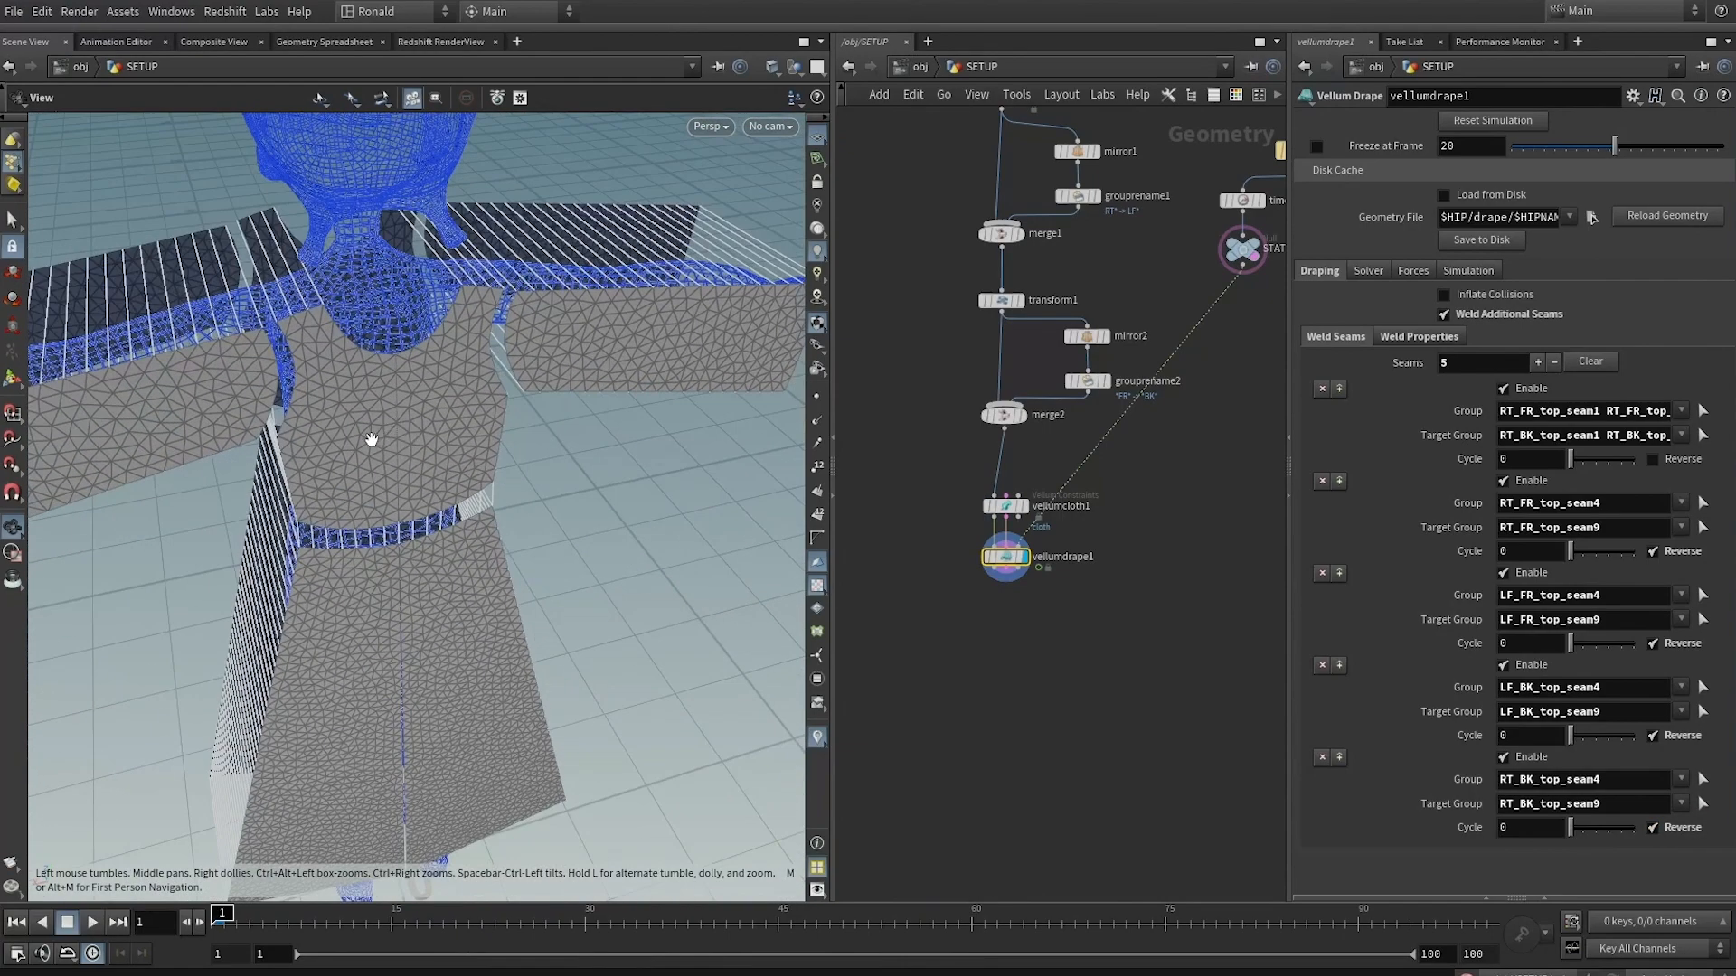
pyautogui.moveTo(530, 568); pyautogui.dragTo(430, 502)
pyautogui.click(1538, 362)
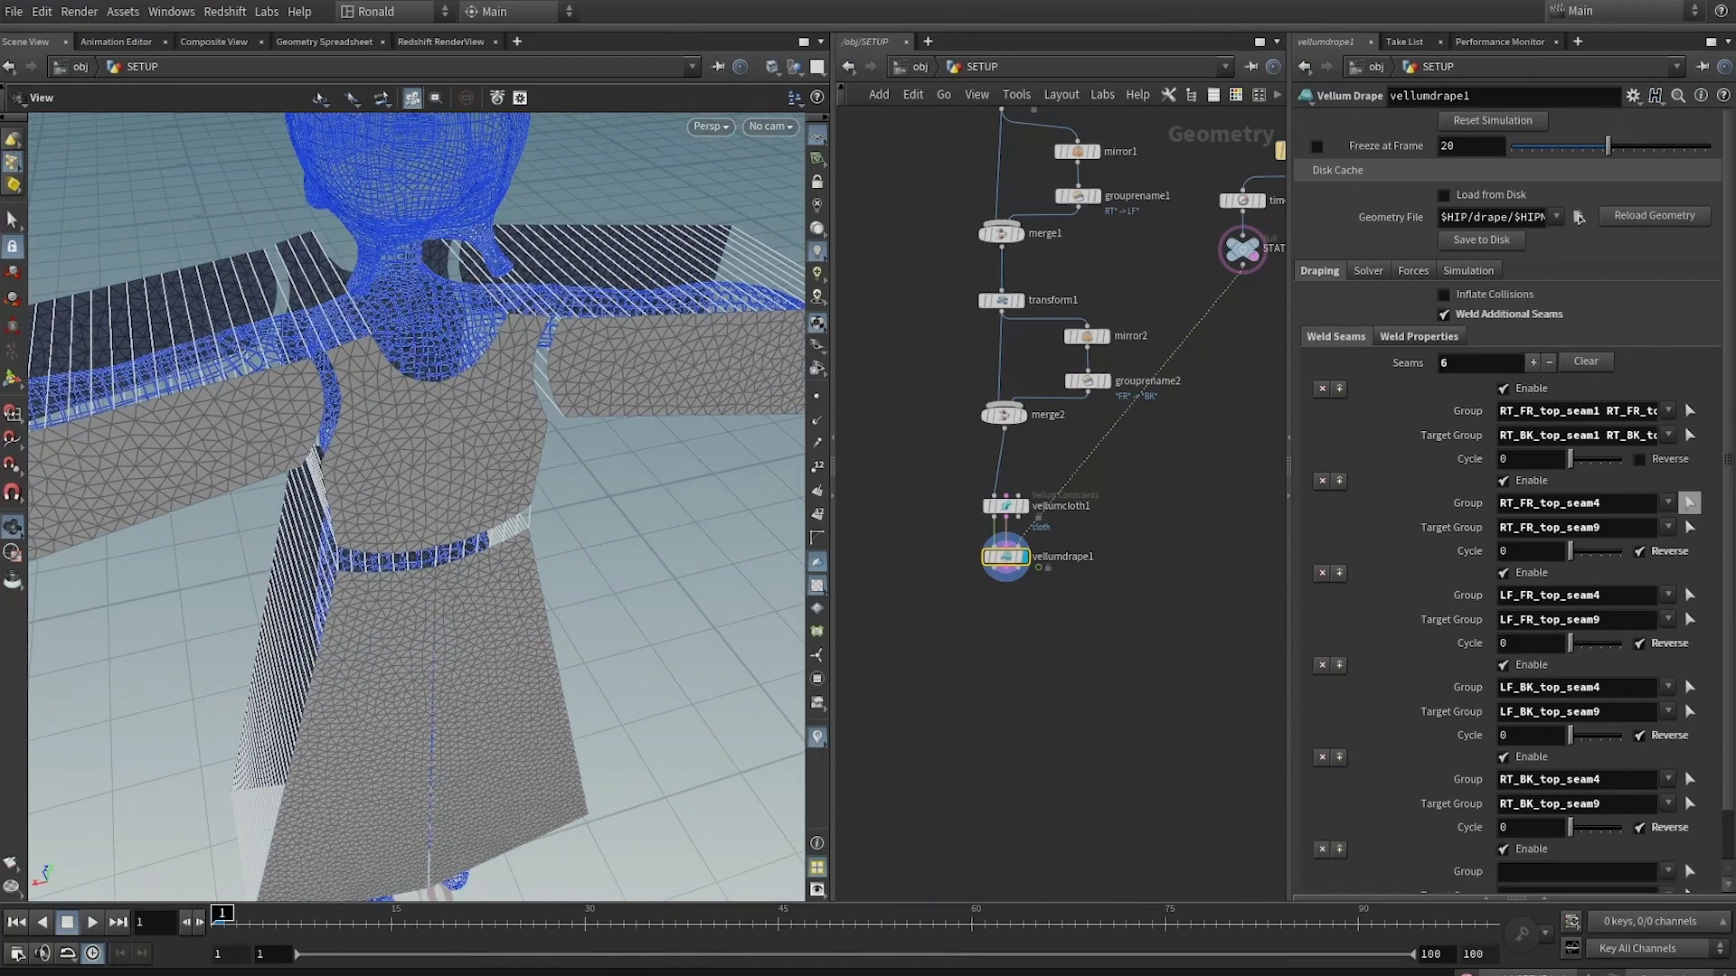
pyautogui.click(1322, 850)
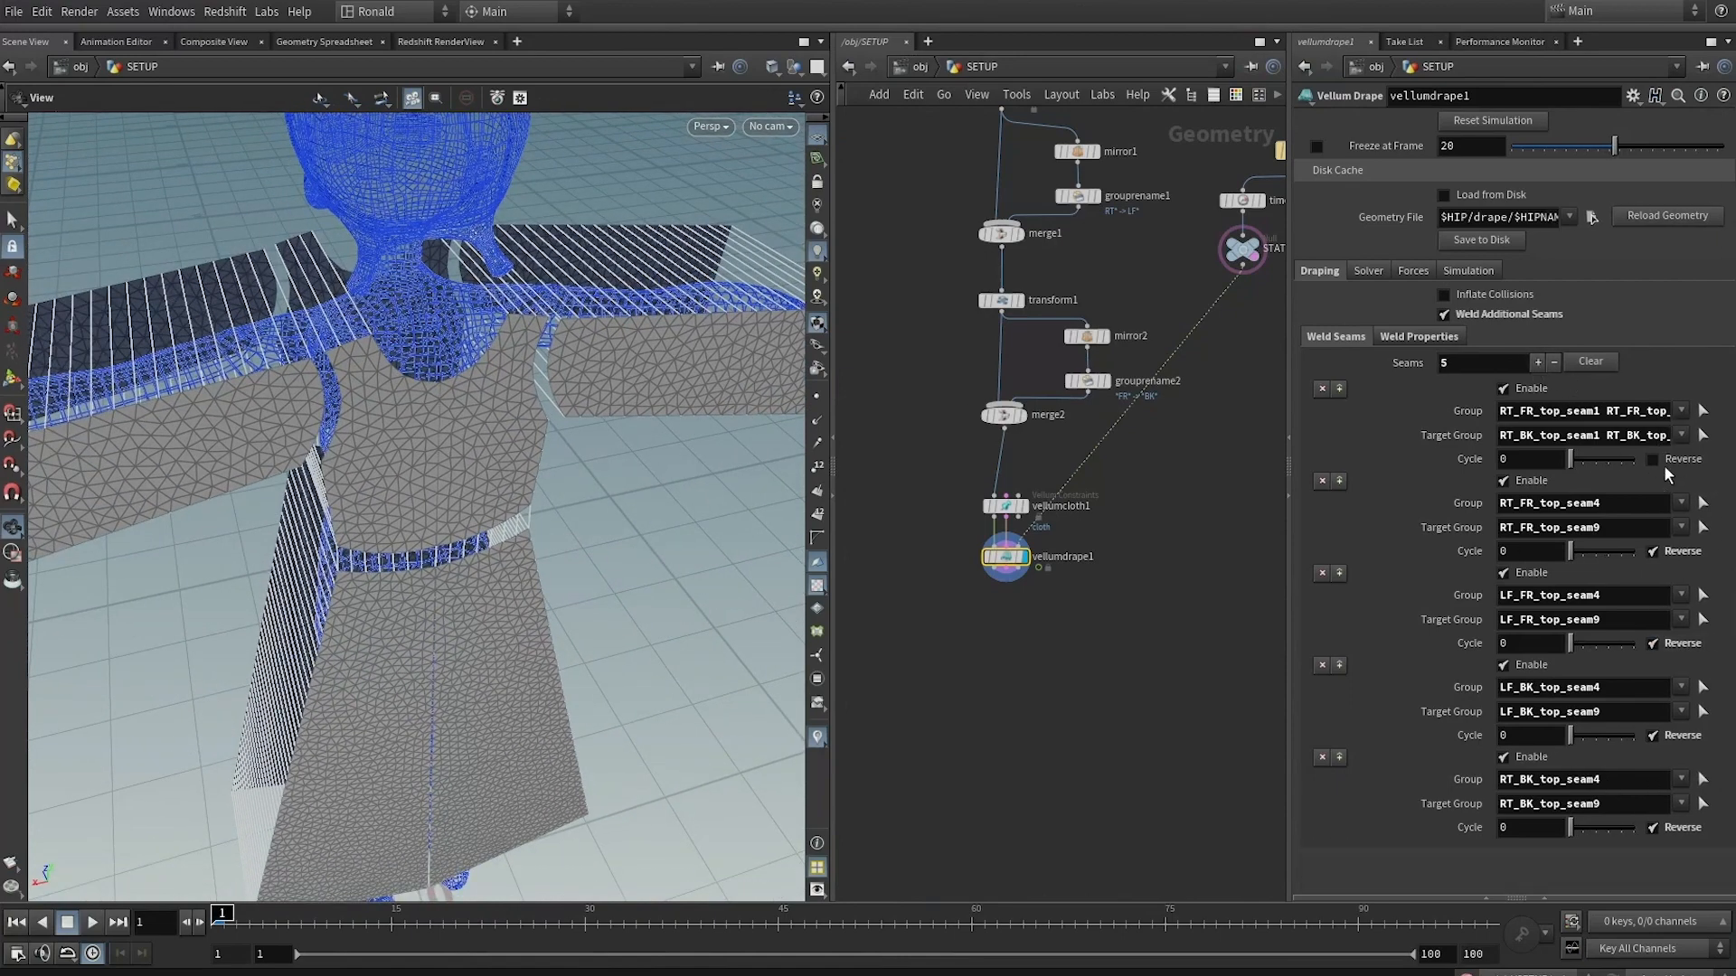
# Insert a weld seam entry before the first one and join RT_BK_top_seam5 to LF_BK_top_seam5 at the bodice centre
pyautogui.click(1339, 389)
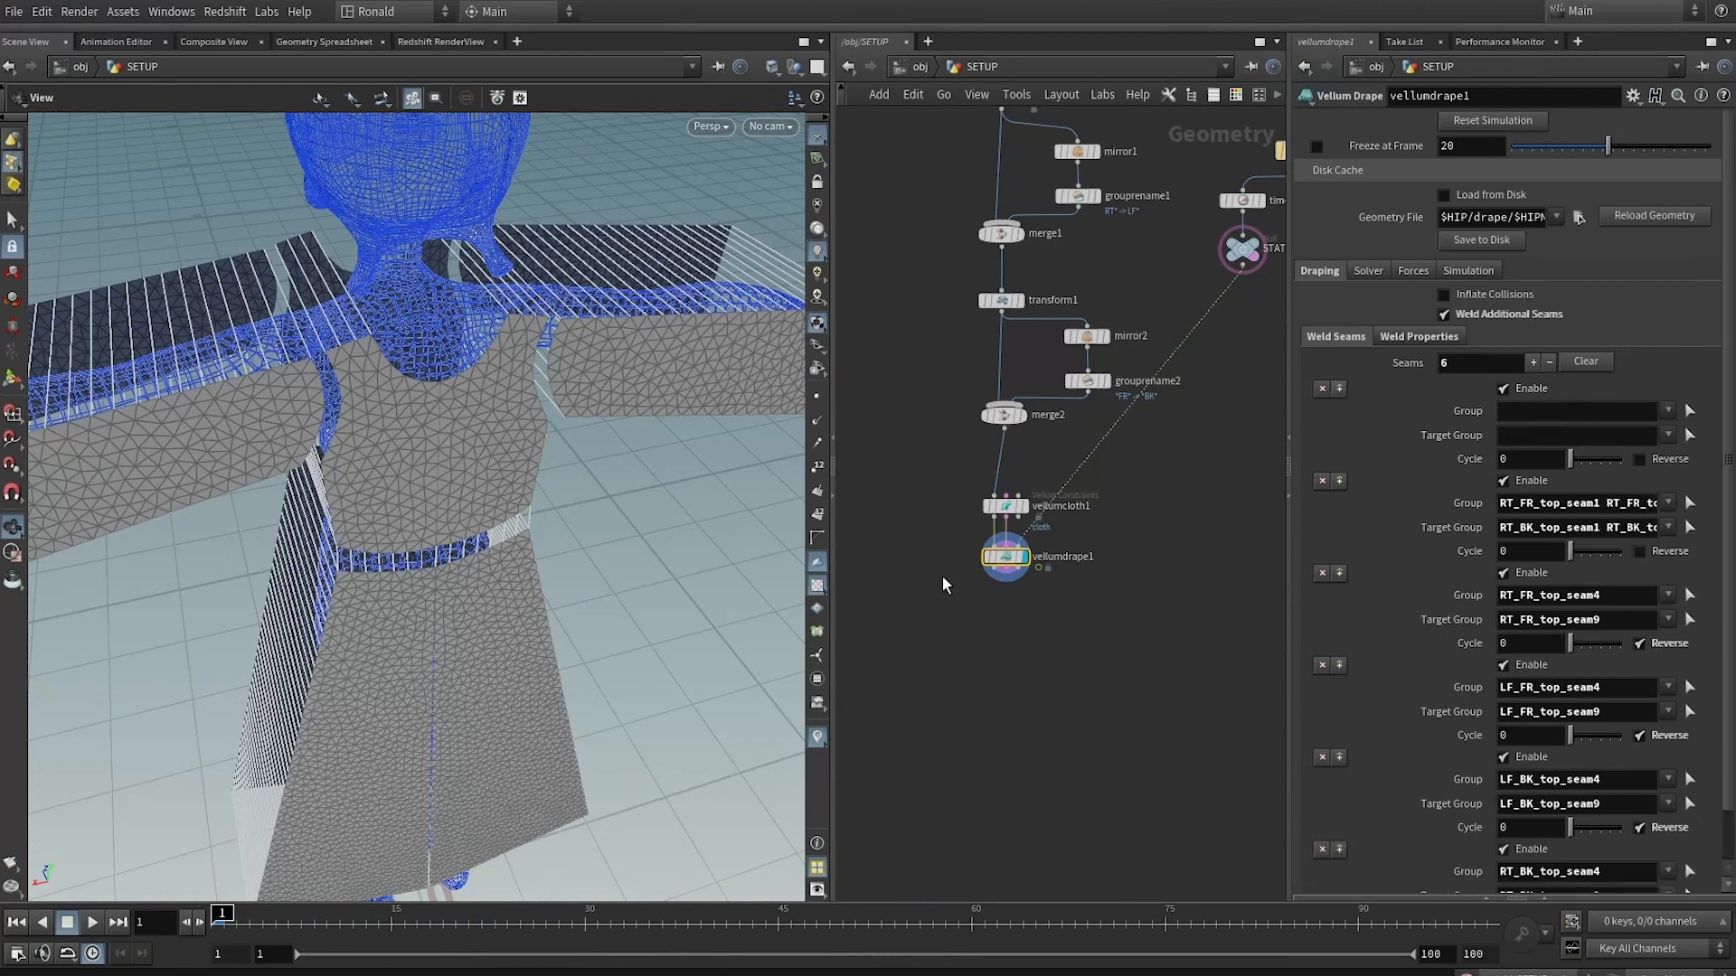
pyautogui.click(1690, 410)
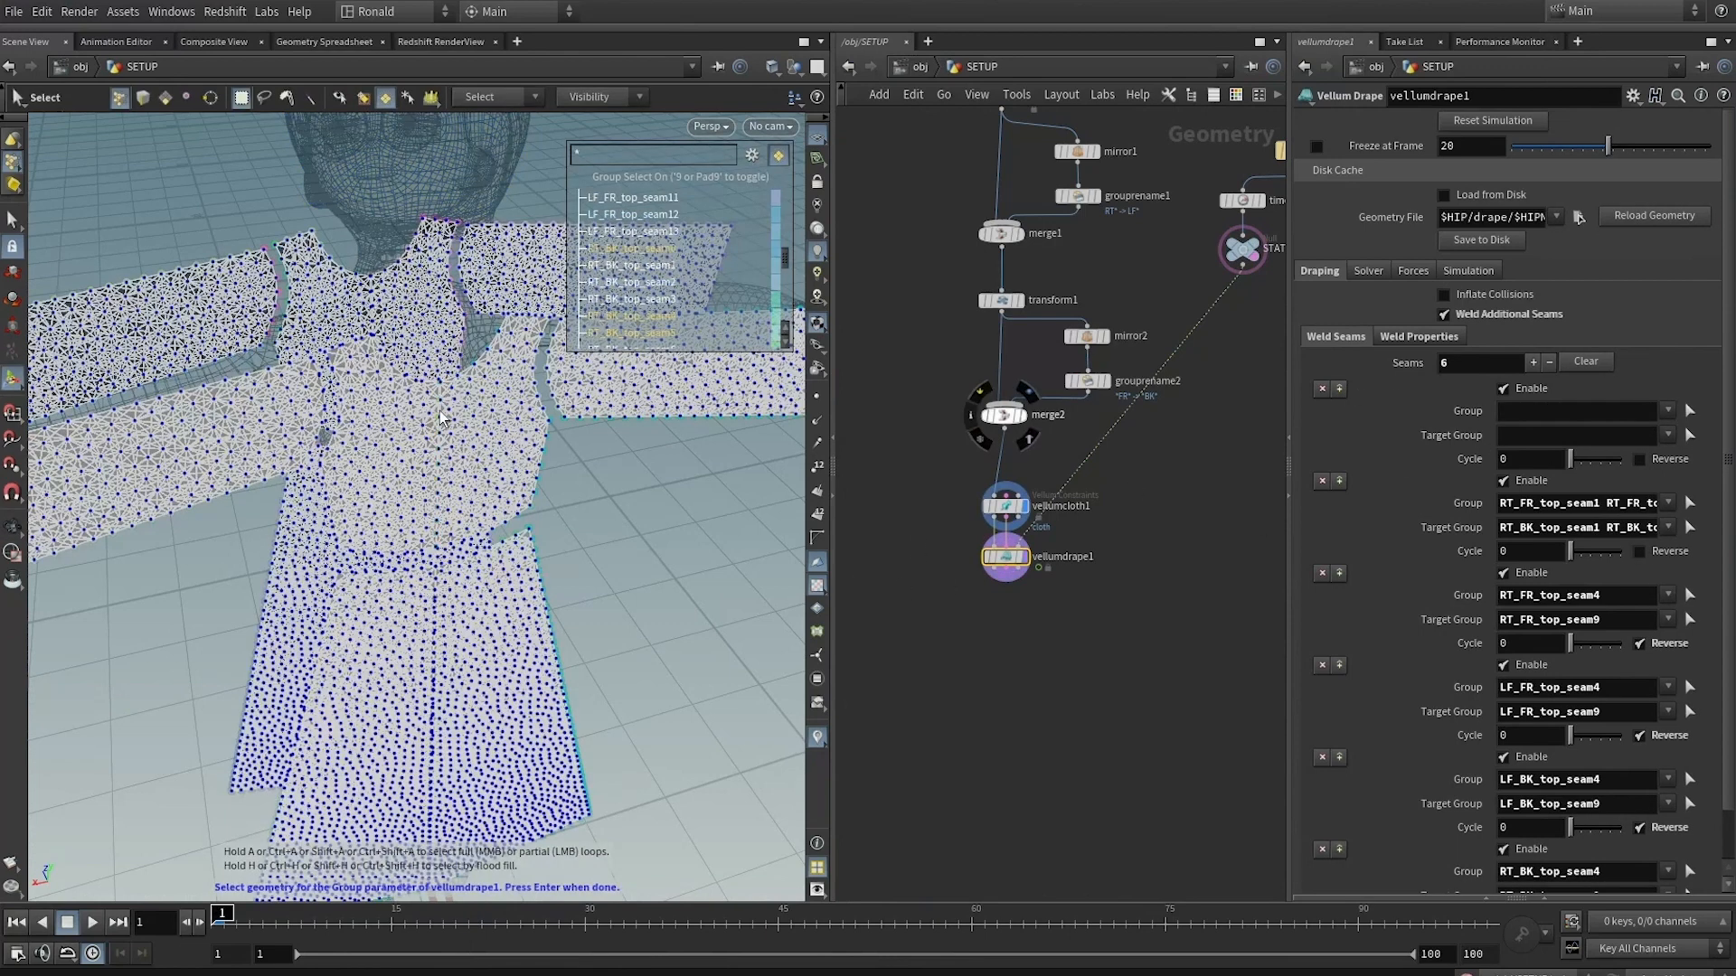
pyautogui.press('Return')
pyautogui.click(443, 405)
pyautogui.press('Return')
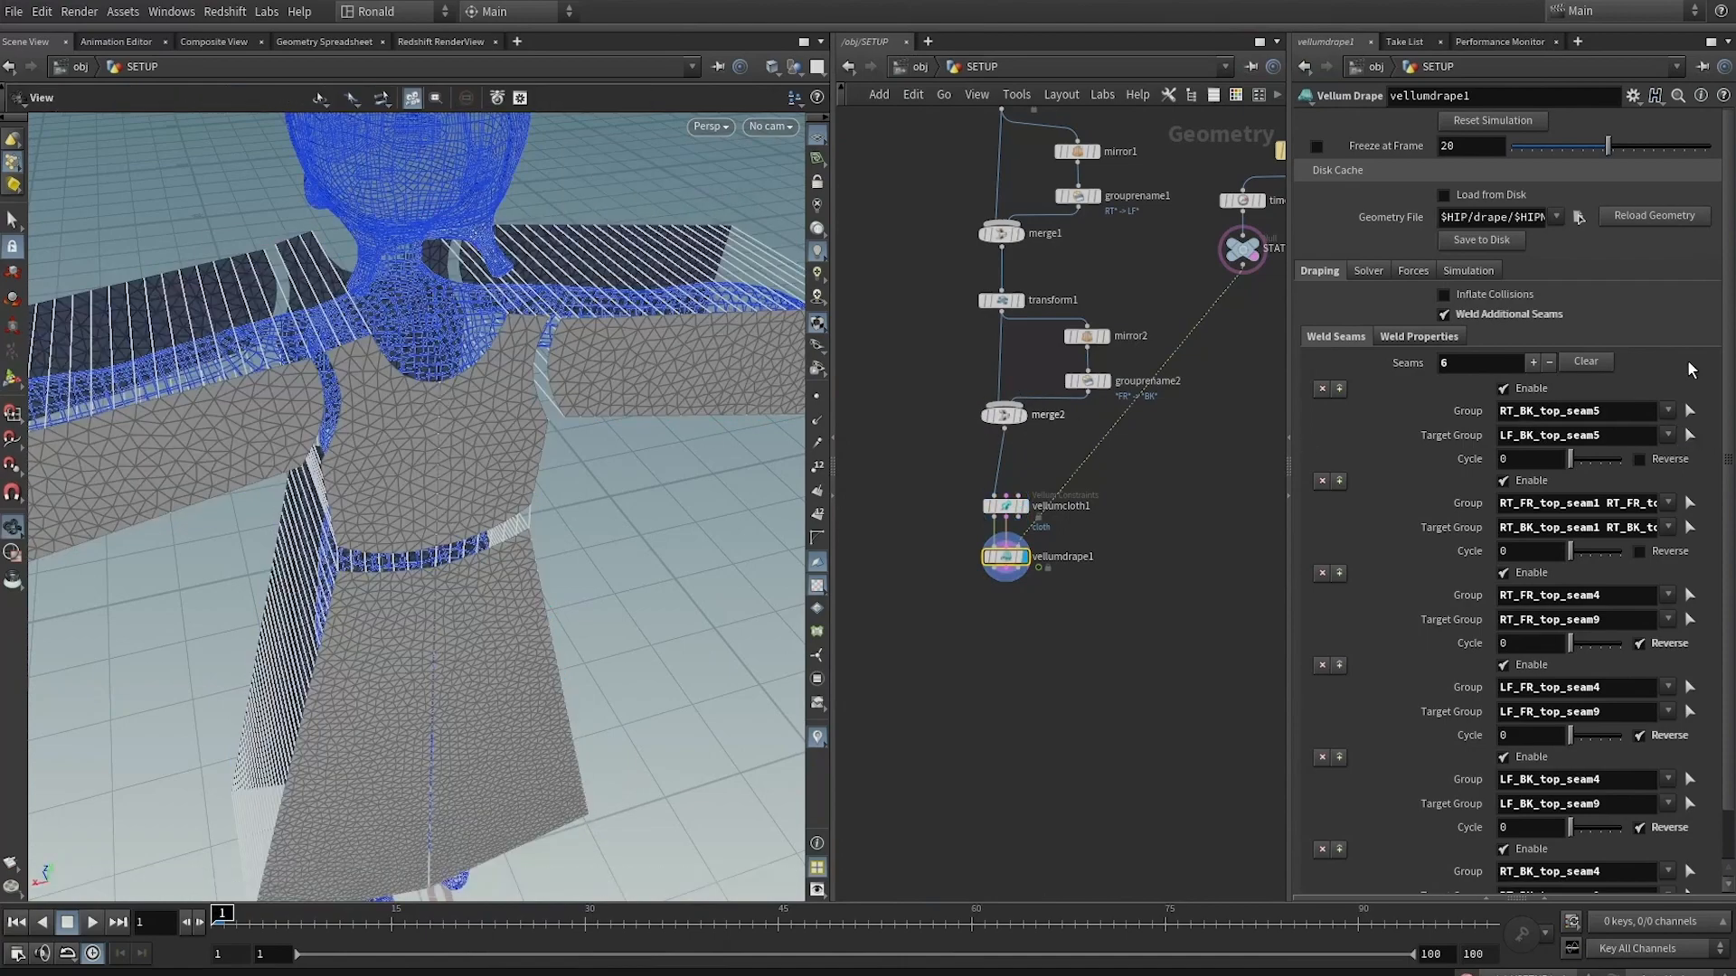
# Insert another weld seam entry before the first one and join LF_BK_top_seam12 to RT_BK_top_seam12 at the skirt's centre
pyautogui.click(1340, 389)
pyautogui.click(1690, 410)
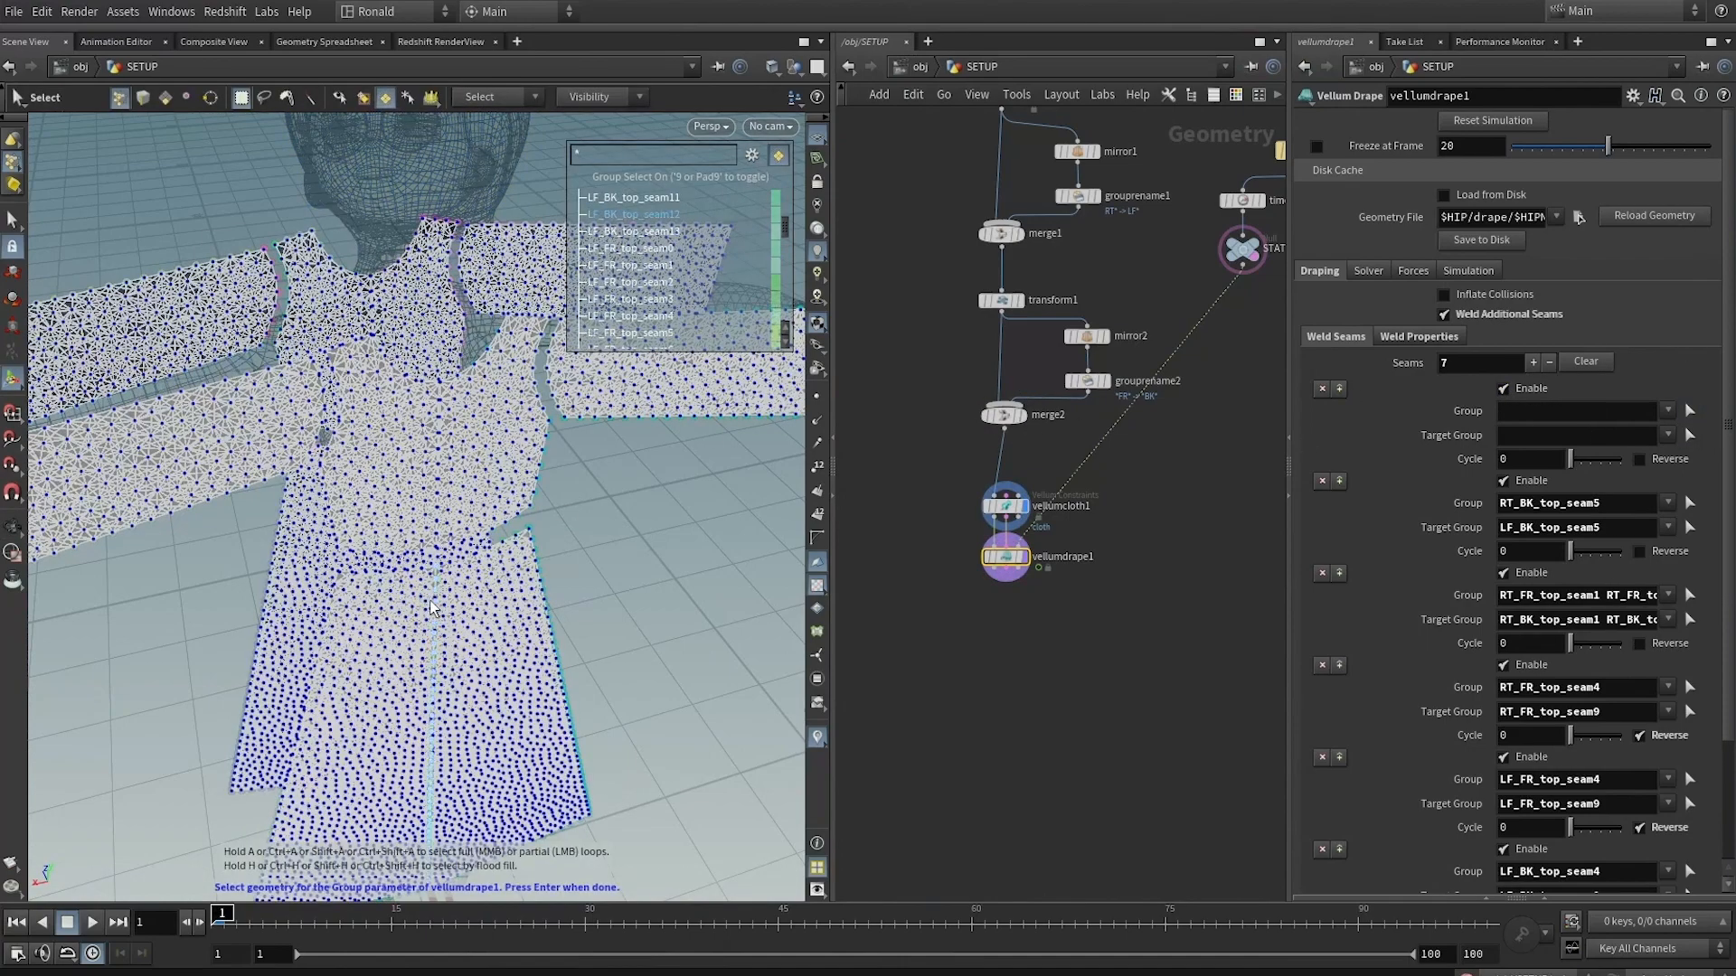
pyautogui.press('Return')
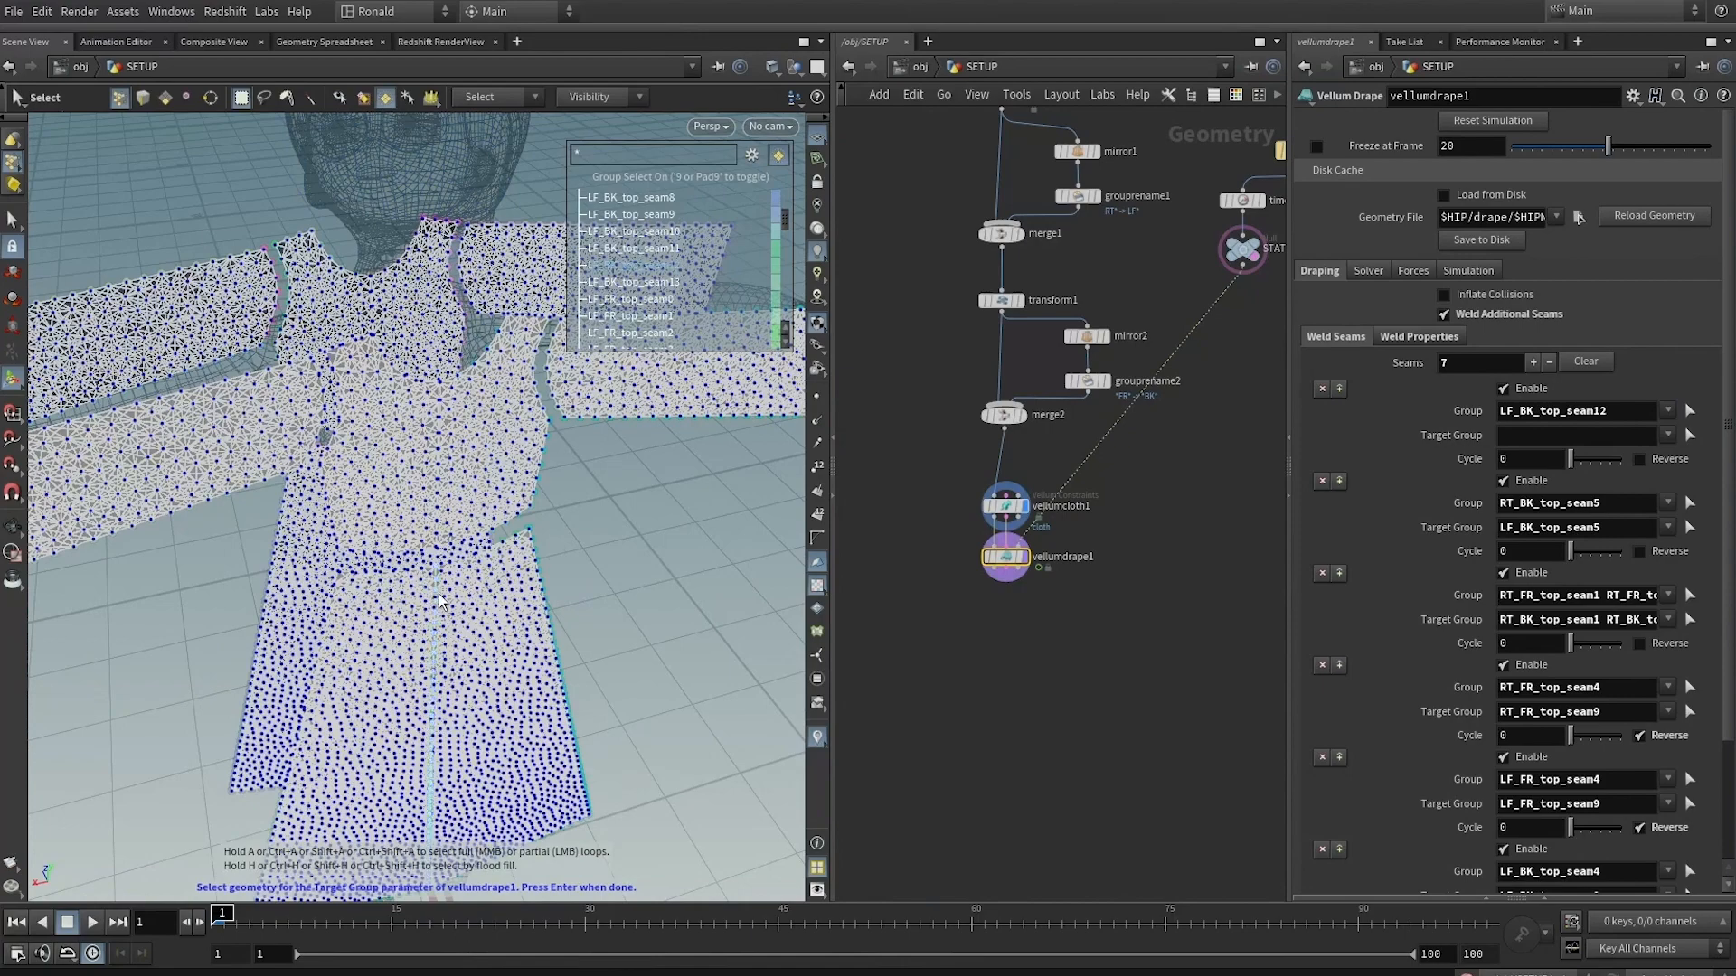
pyautogui.press('Return')
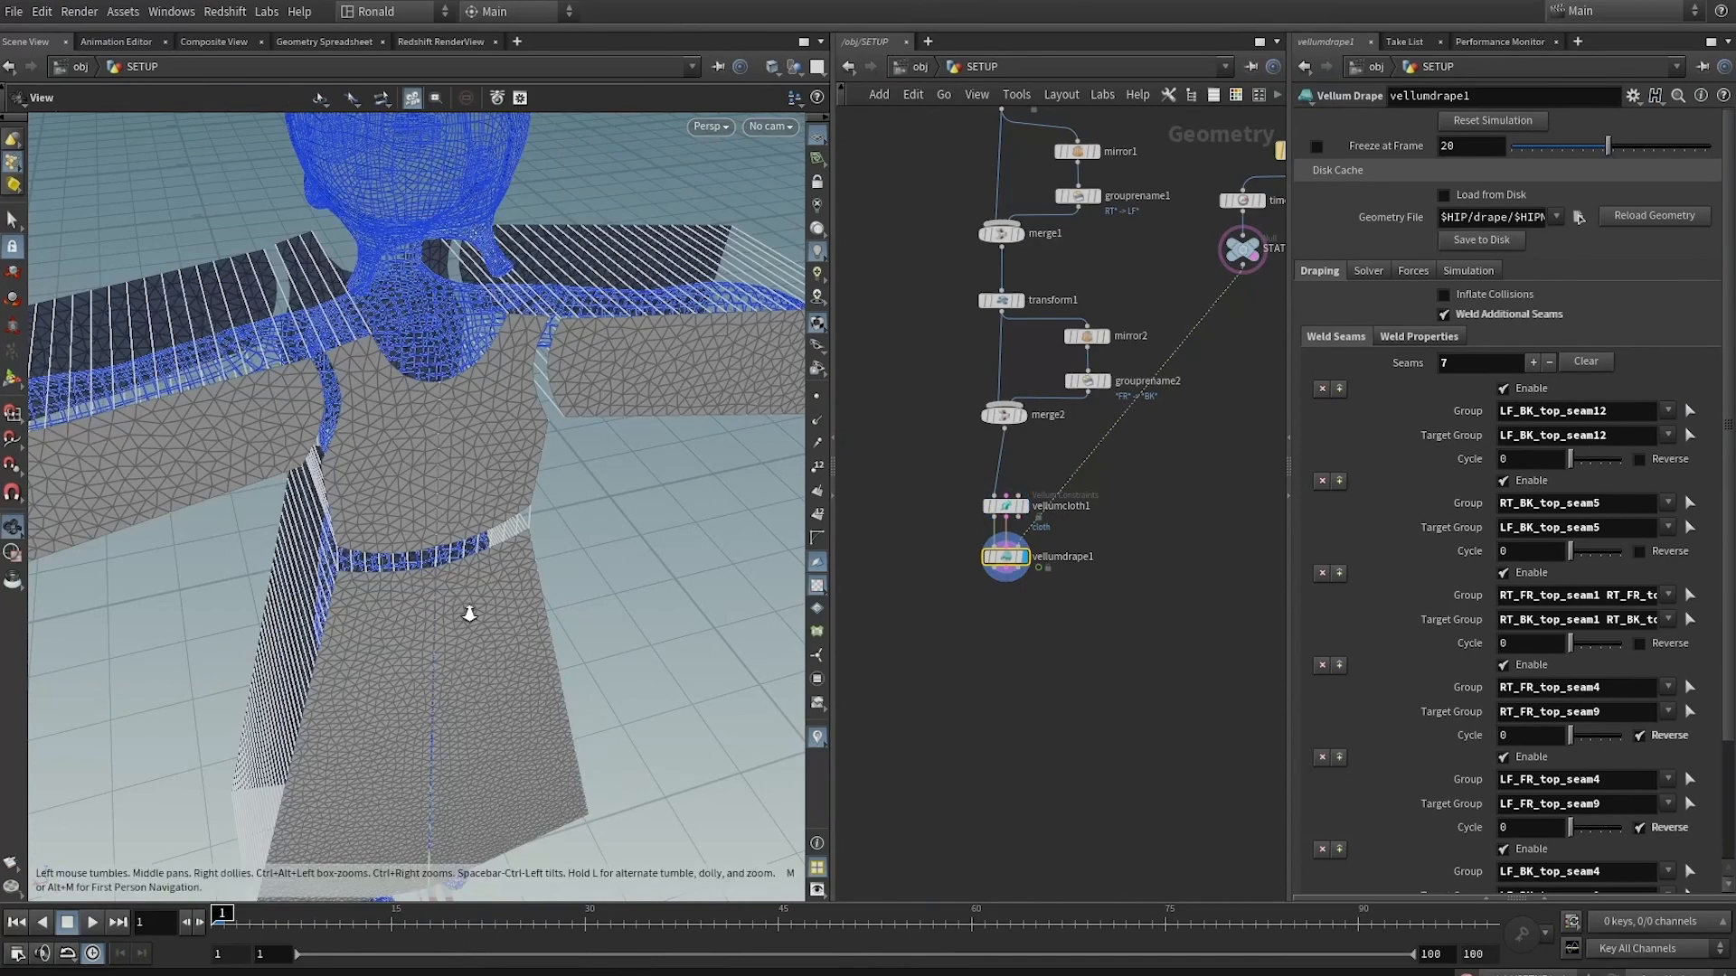
pyautogui.moveTo(469, 614); pyautogui.dragTo(493, 633)
pyautogui.moveTo(493, 632); pyautogui.dragTo(868, 669, button='right')
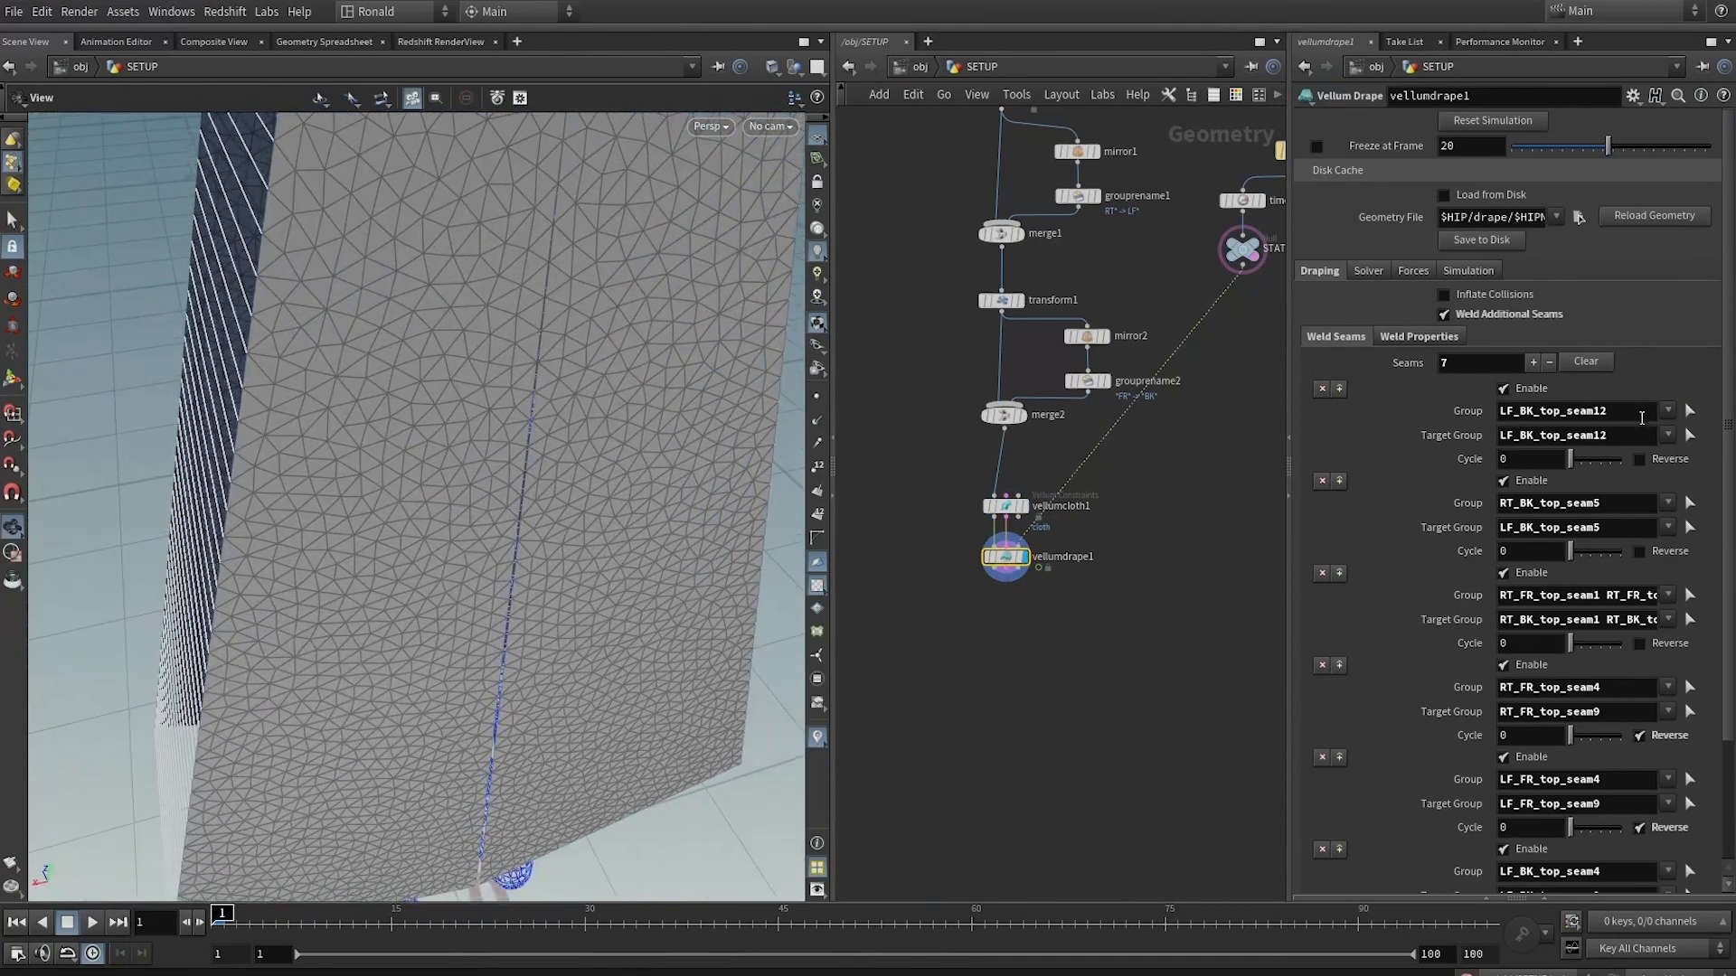
pyautogui.click(509, 645)
pyautogui.press('Return')
# Insert four empty weld seam entries ahead of the existing ones for the armhole seams
pyautogui.moveTo(509, 633); pyautogui.dragTo(492, 380, button='right')
pyautogui.moveTo(492, 380); pyautogui.dragTo(725, 263)
pyautogui.moveTo(724, 263); pyautogui.dragTo(635, 434, button='middle')
pyautogui.moveTo(634, 434); pyautogui.dragTo(431, 484, button='right')
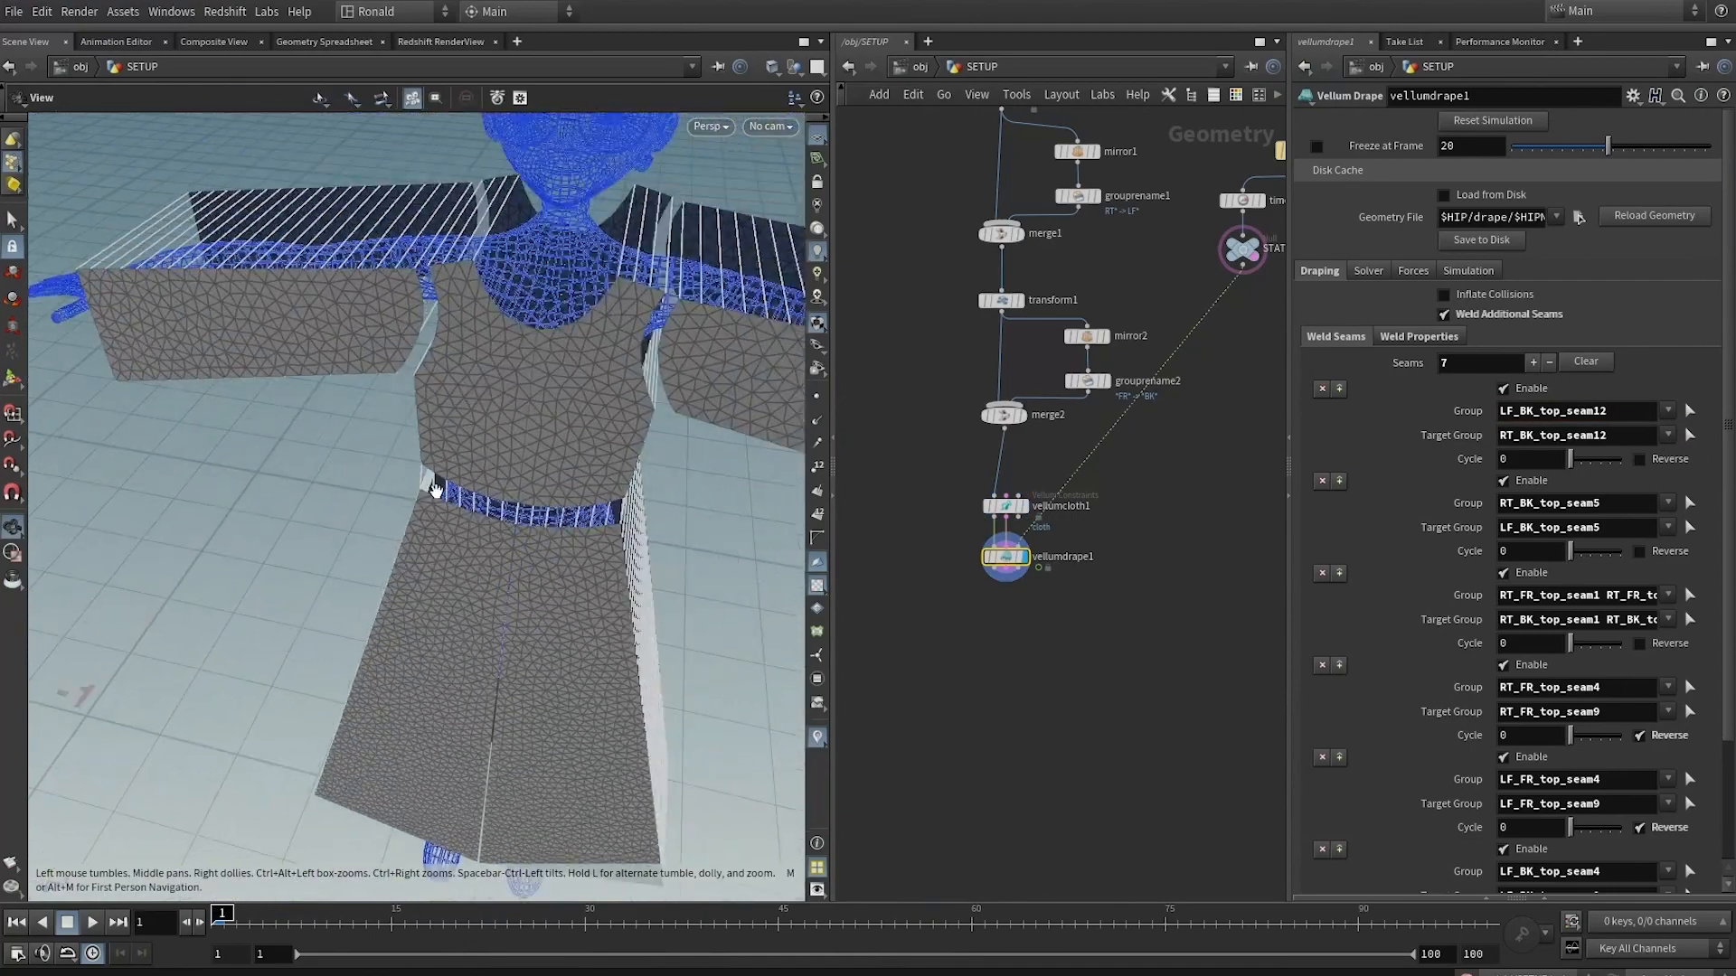
pyautogui.moveTo(431, 484); pyautogui.dragTo(1194, 316)
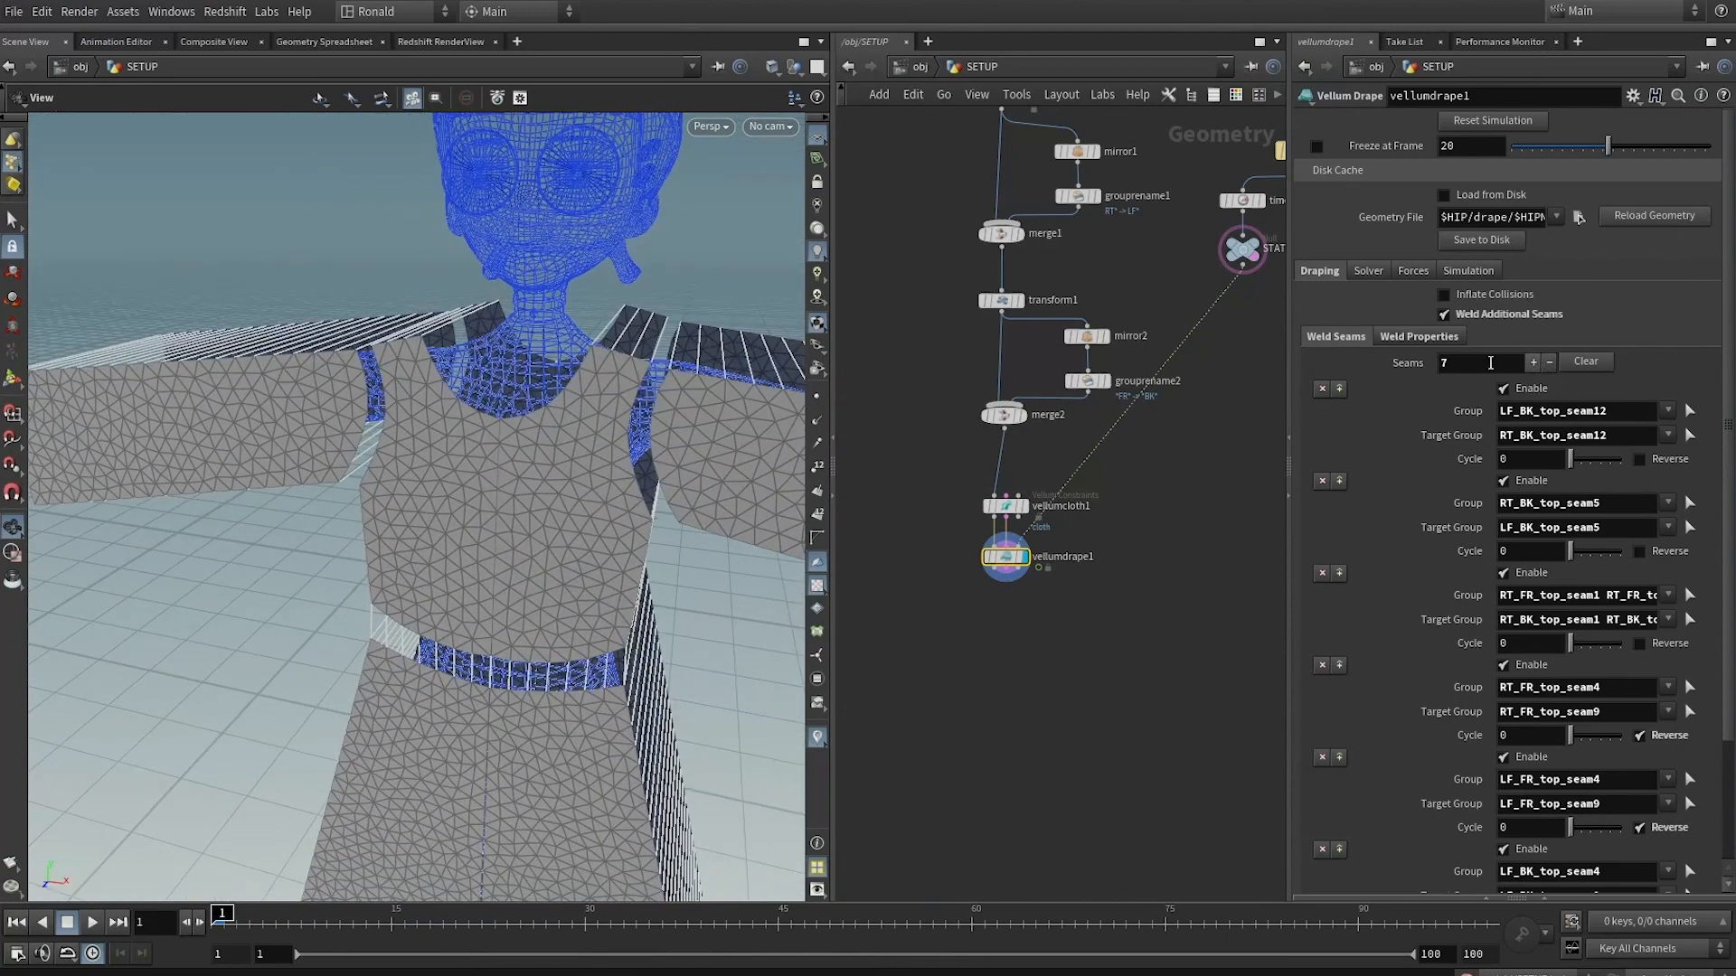
pyautogui.click(1339, 389)
pyautogui.click(1339, 388)
pyautogui.click(1339, 388)
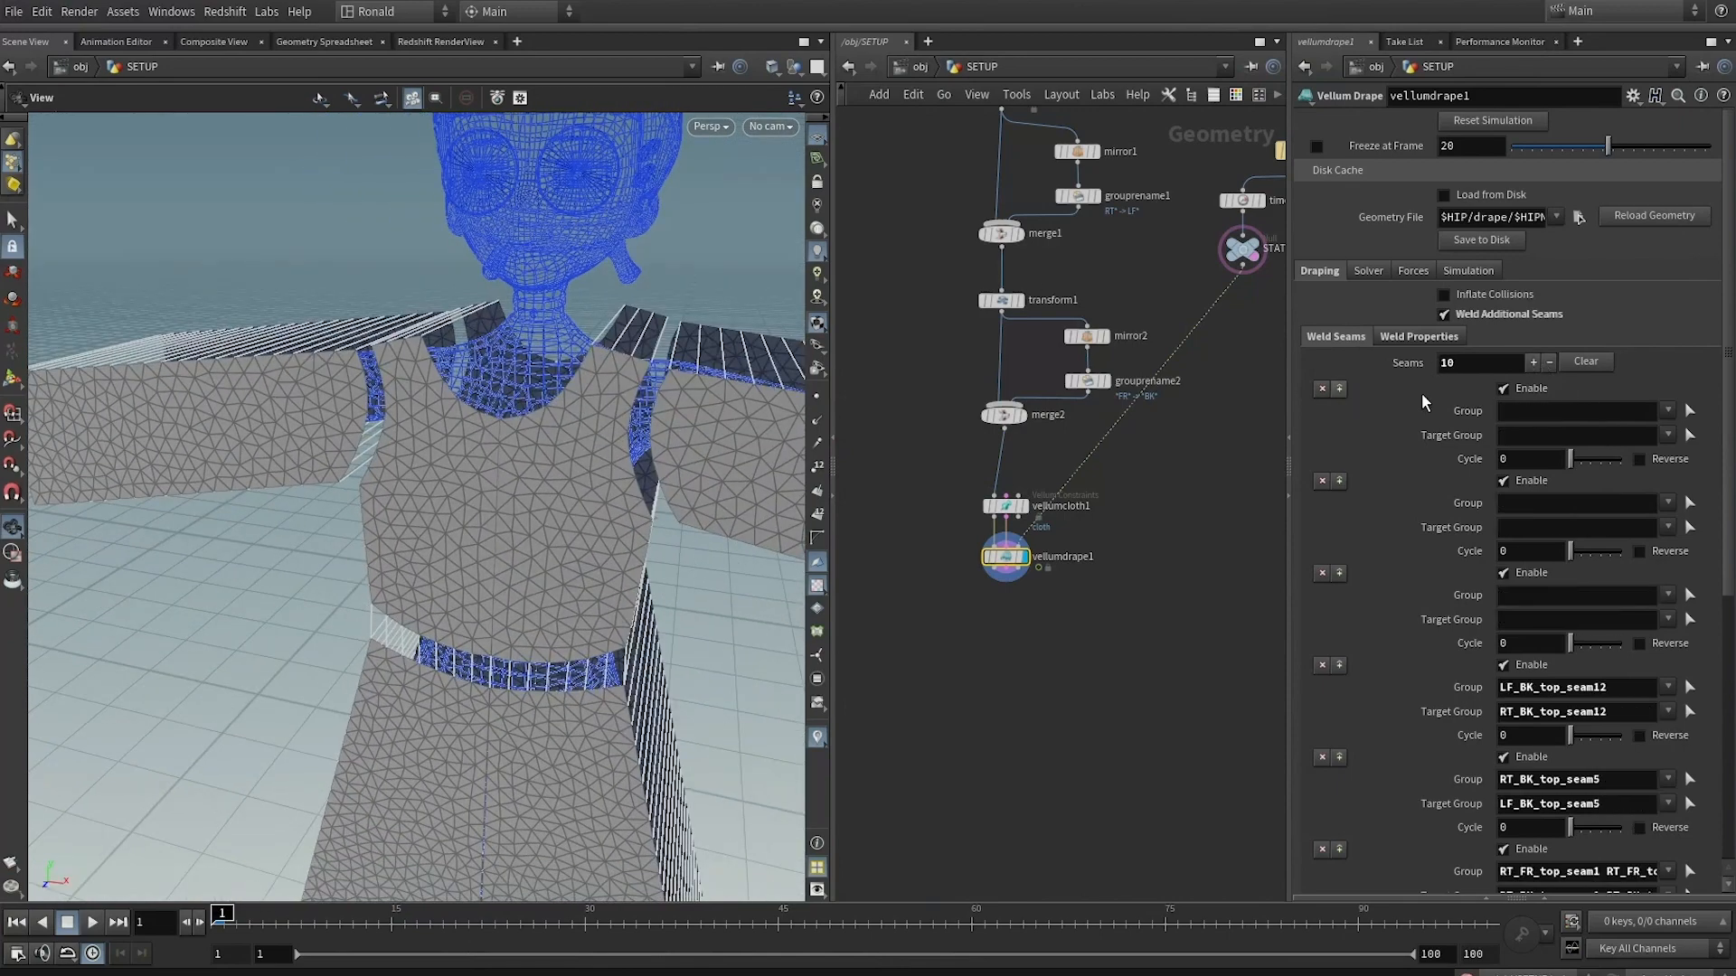
# Set the fourth weld seam entry to join LF_FR_top_seam2 to LF_FR_top_seam8 at the front armhole
pyautogui.click(1690, 688)
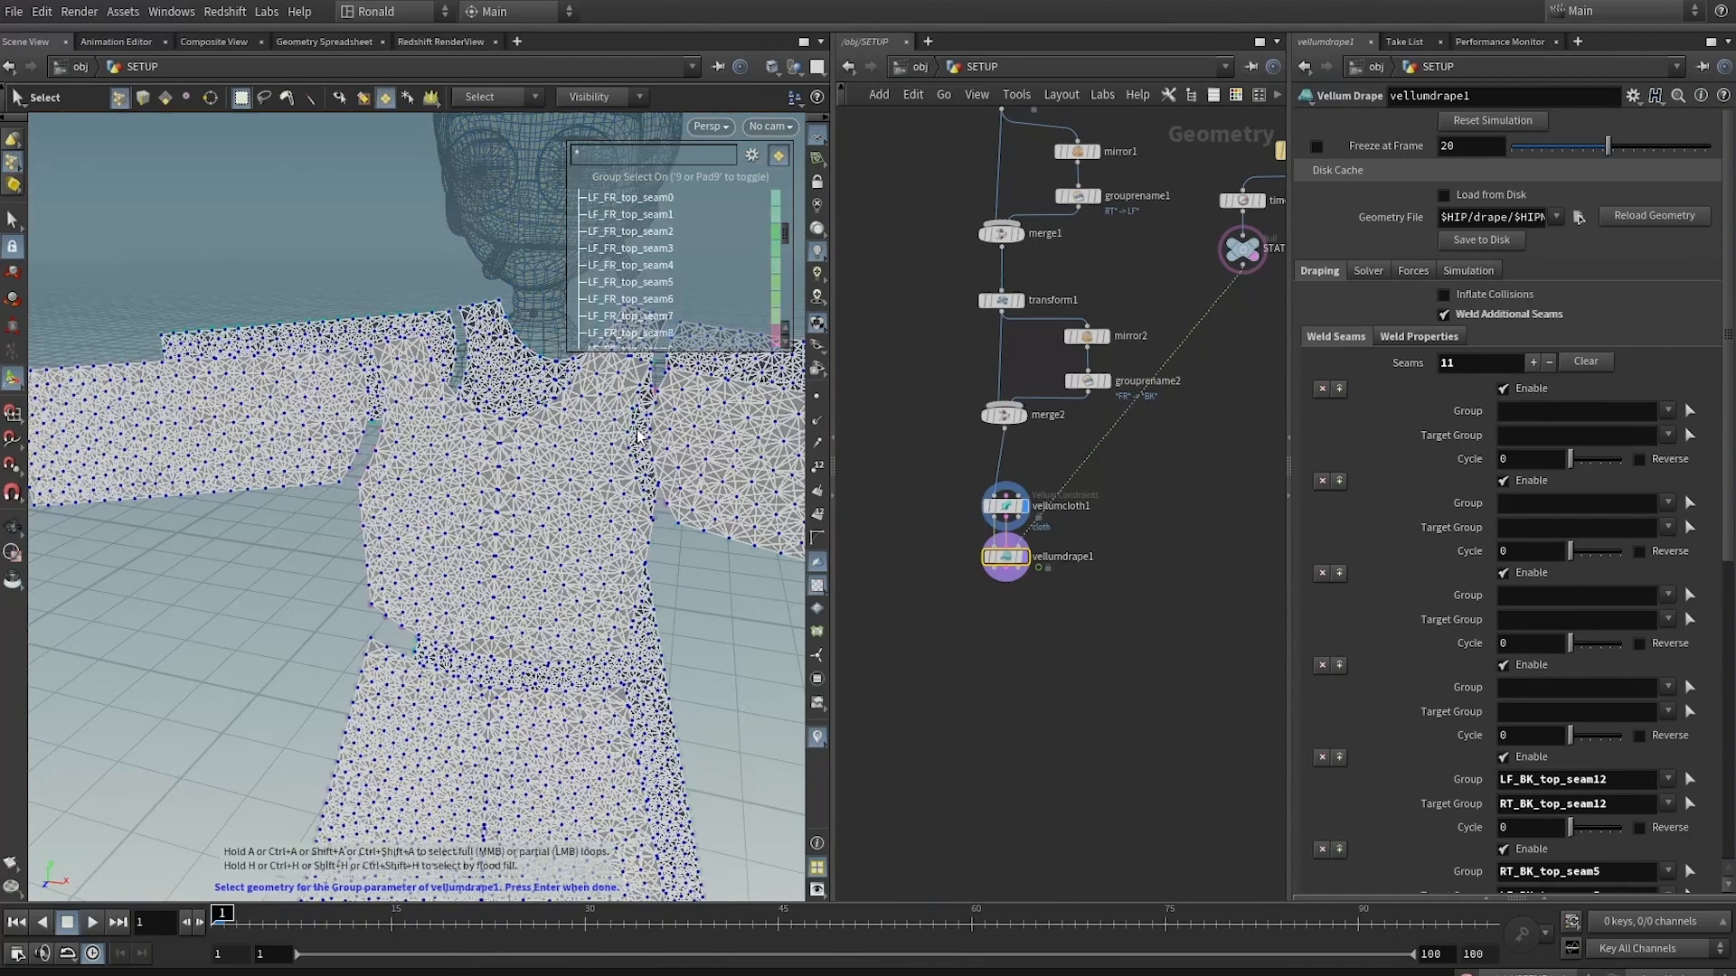
pyautogui.press('Return')
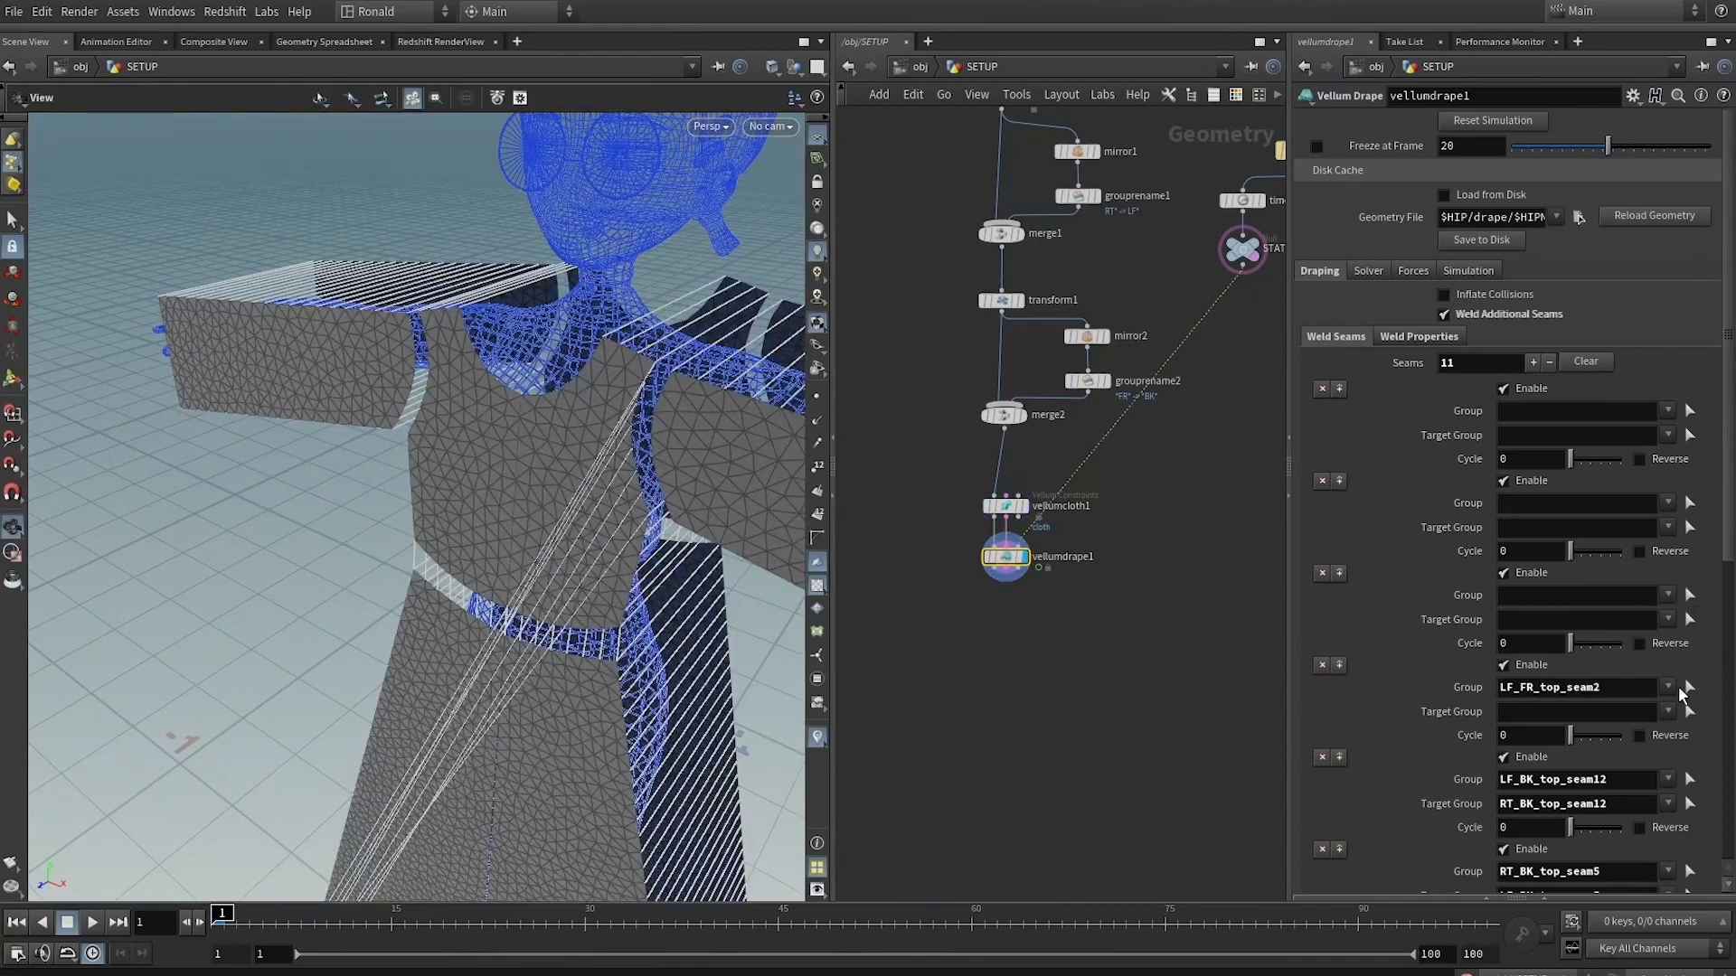
pyautogui.click(657, 442)
pyautogui.press('Return')
# Set the third weld seam entry to join RT_FR_top_seam2 to RT_FR_top_seam8 at the opposite front armhole
pyautogui.moveTo(657, 442); pyautogui.dragTo(192, 403)
pyautogui.click(1690, 595)
pyautogui.moveTo(624, 407); pyautogui.dragTo(515, 464)
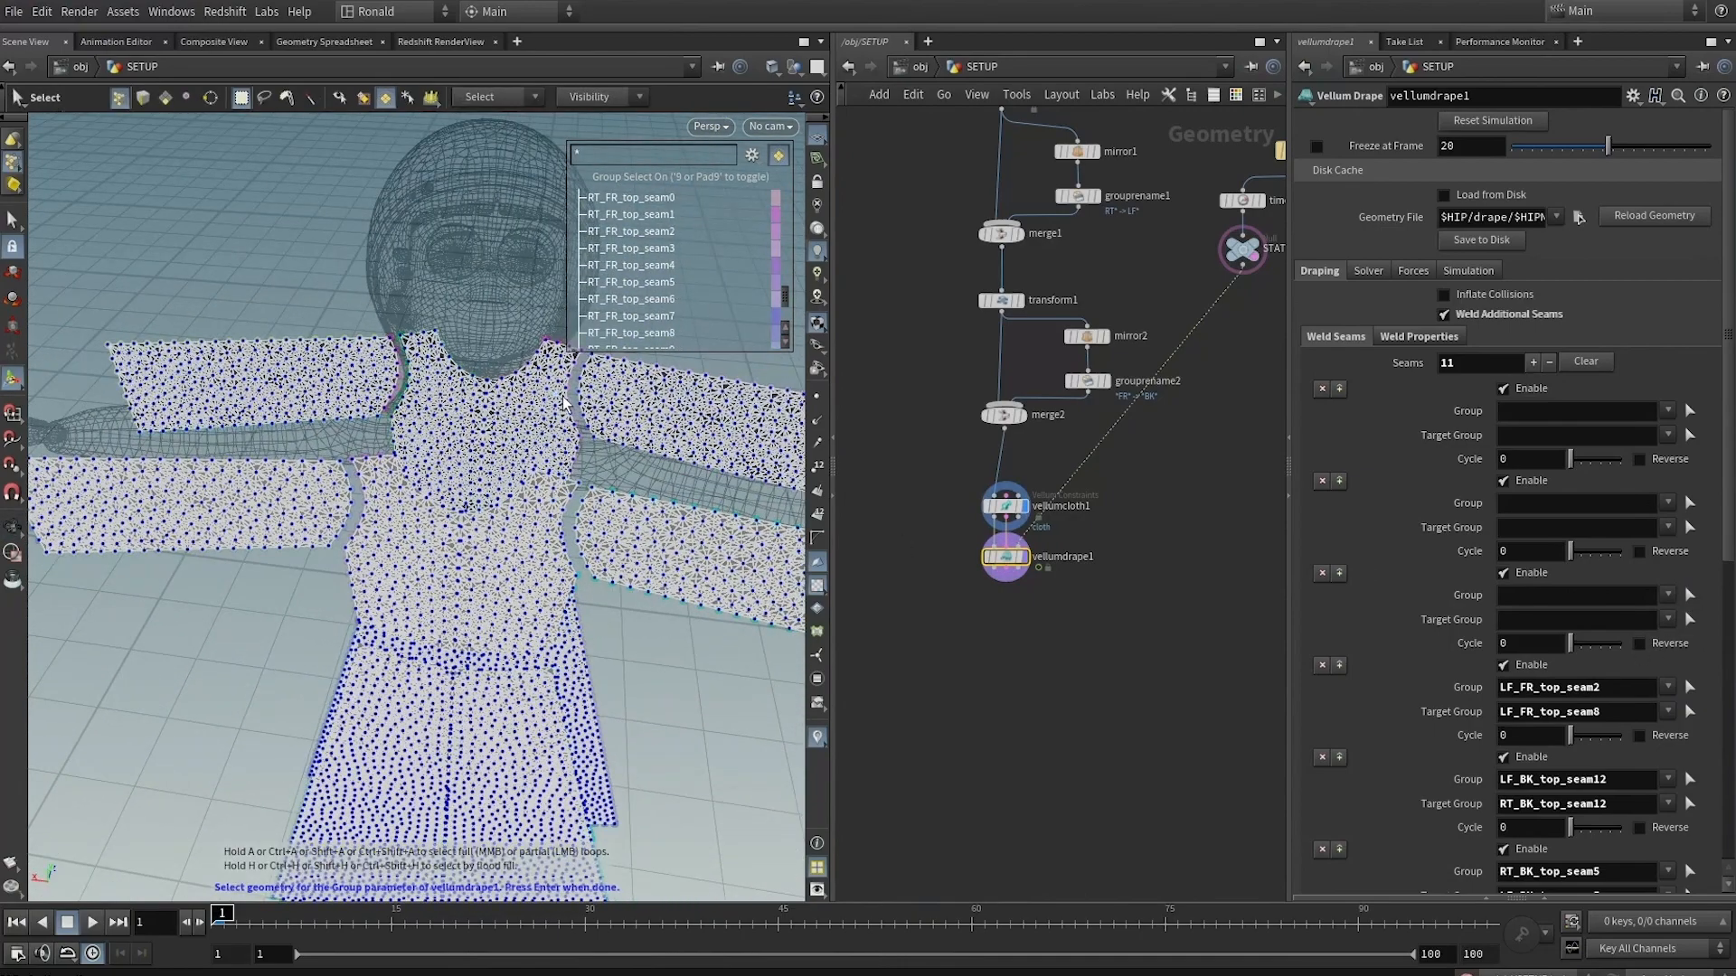
pyautogui.click(572, 400)
pyautogui.press('Return')
pyautogui.click(1688, 622)
pyautogui.click(589, 402)
pyautogui.press('Return')
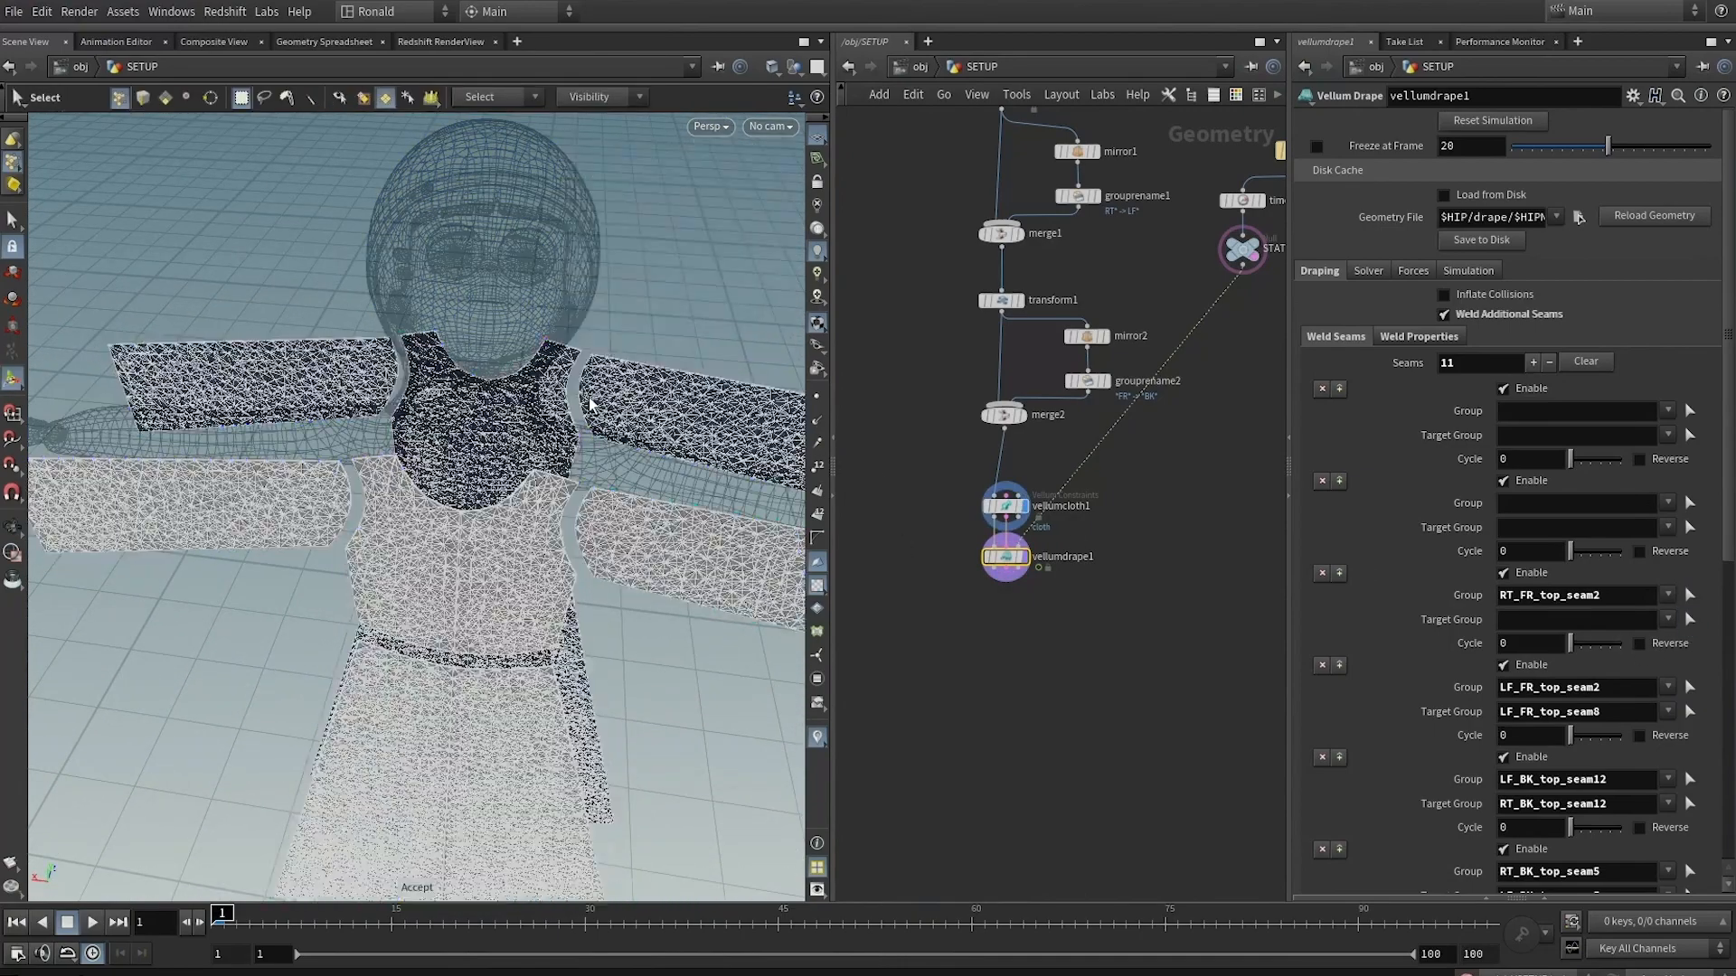
# Set the second weld seam entry to join LF_BK_top_seam8 to LF_BK_top_seam2 at the back armhole
pyautogui.moveTo(589, 405); pyautogui.dragTo(474, 414)
pyautogui.click(1690, 504)
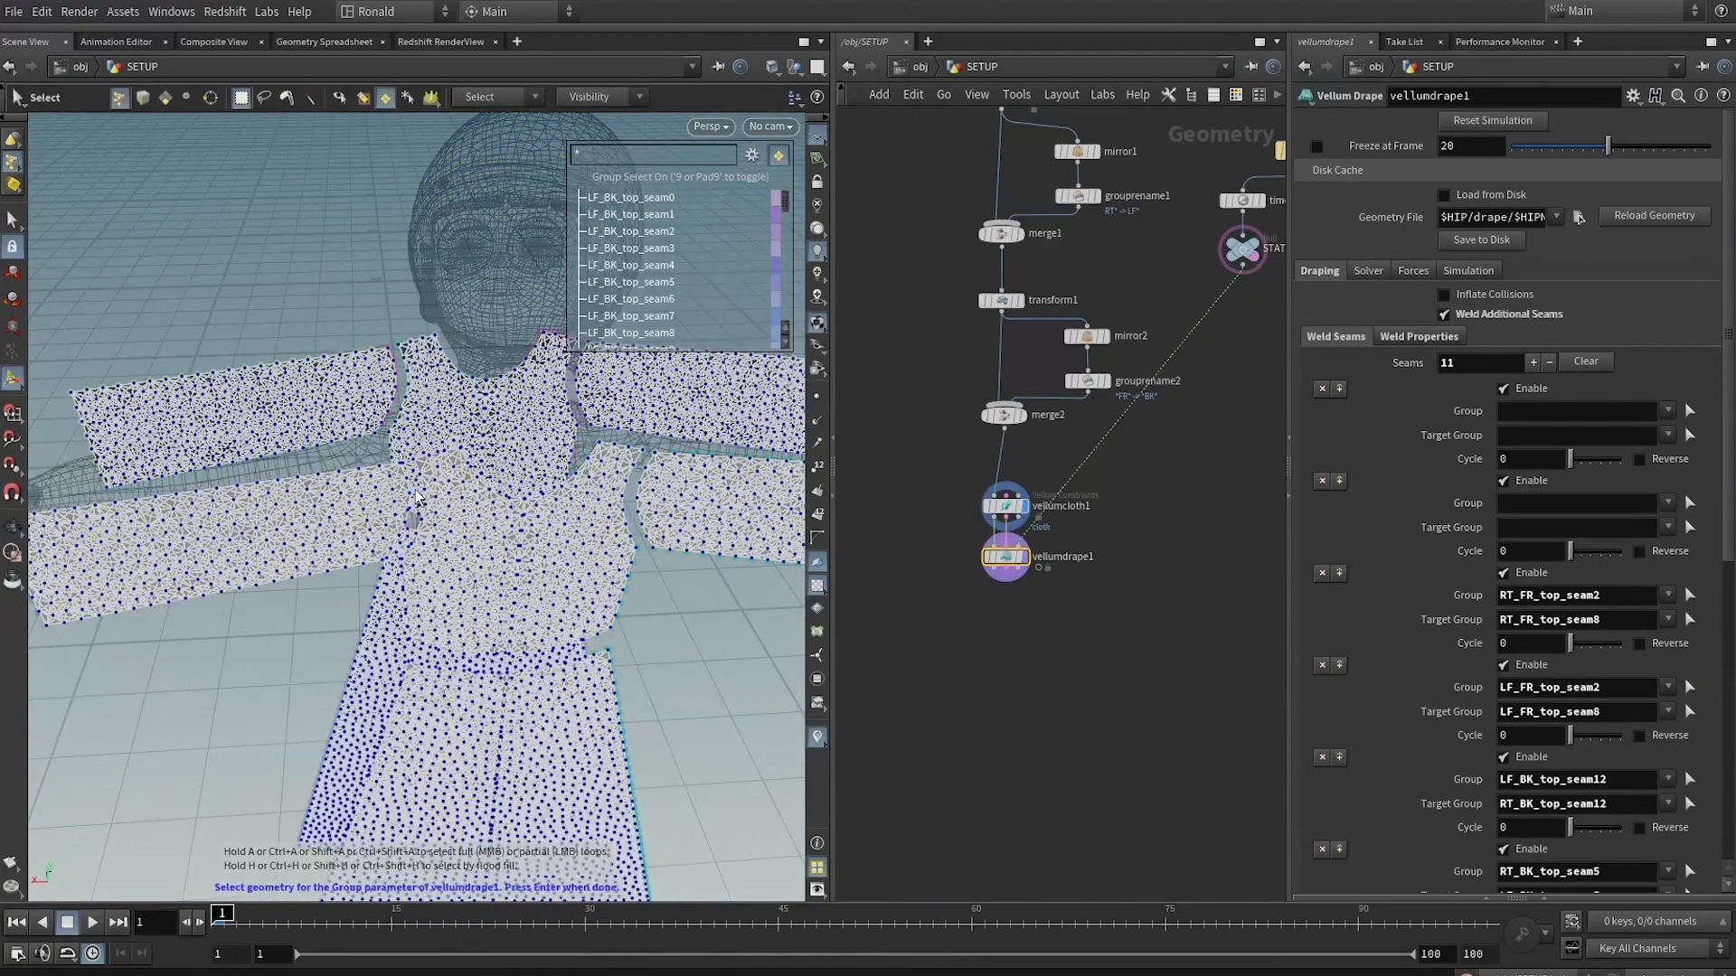
pyautogui.click(416, 497)
pyautogui.press('Return')
pyautogui.click(1690, 504)
pyautogui.click(414, 503)
pyautogui.press('Return')
pyautogui.click(1689, 528)
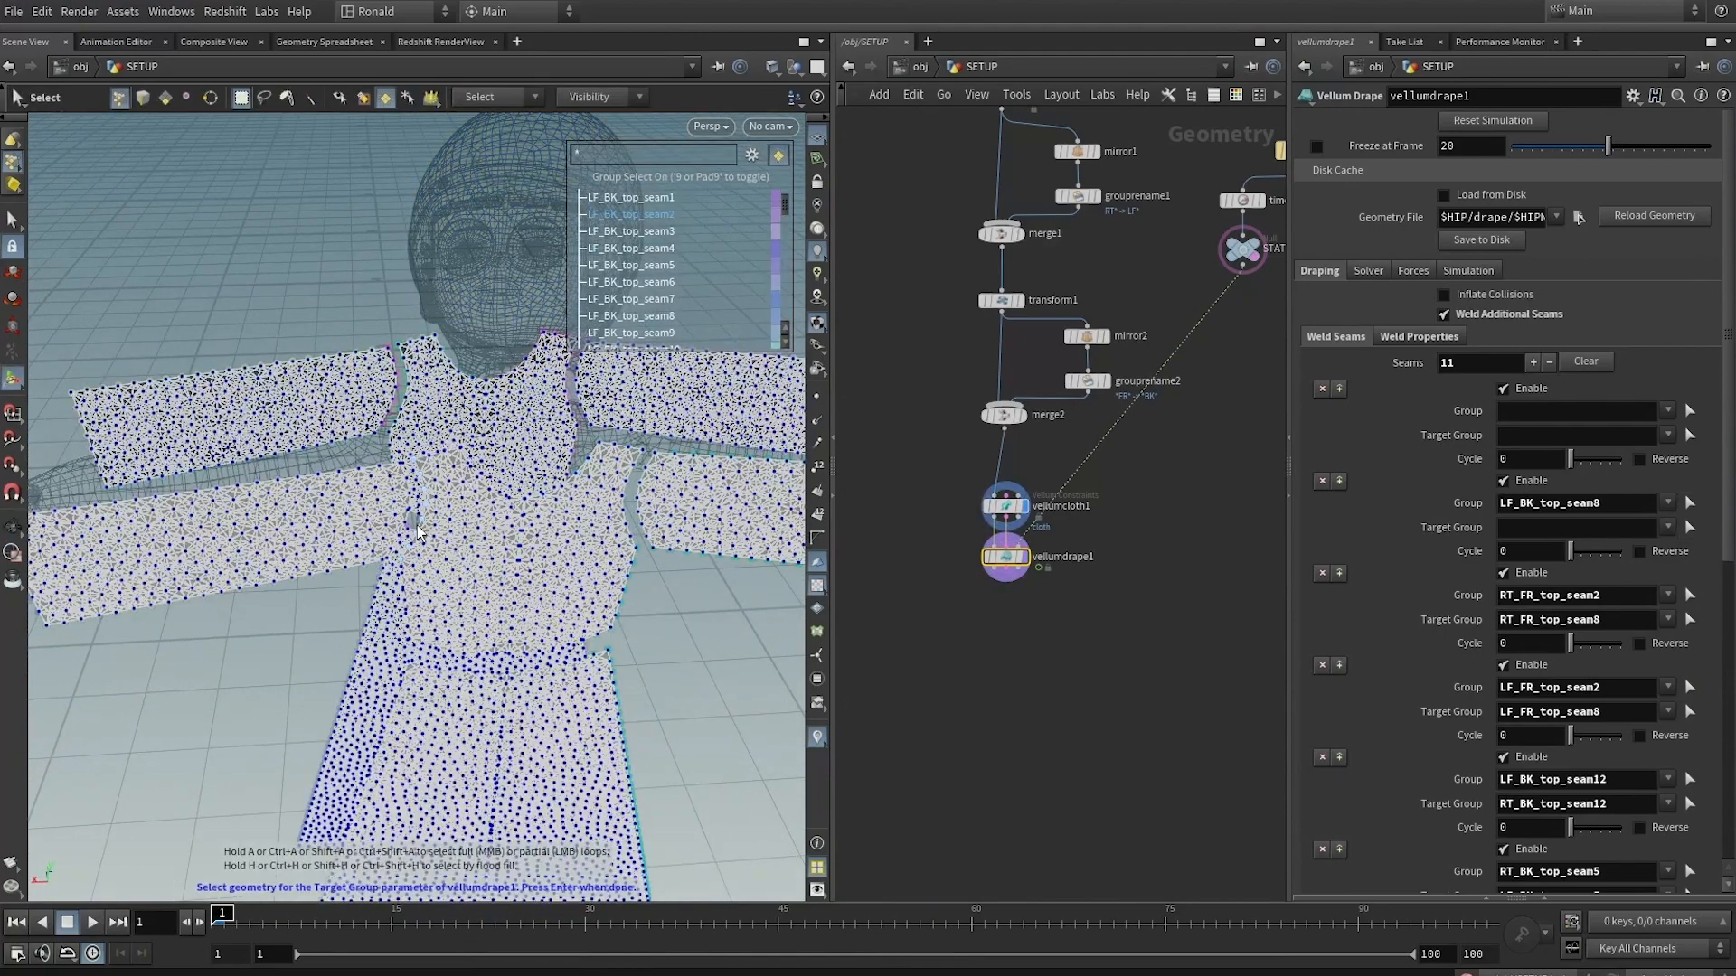
pyautogui.click(418, 532)
pyautogui.press('Return')
# Set the first weld seam entry to join RT_BK_top_seam2 to RT_BK_top_seam8 at the opposite back armhole
pyautogui.click(1690, 410)
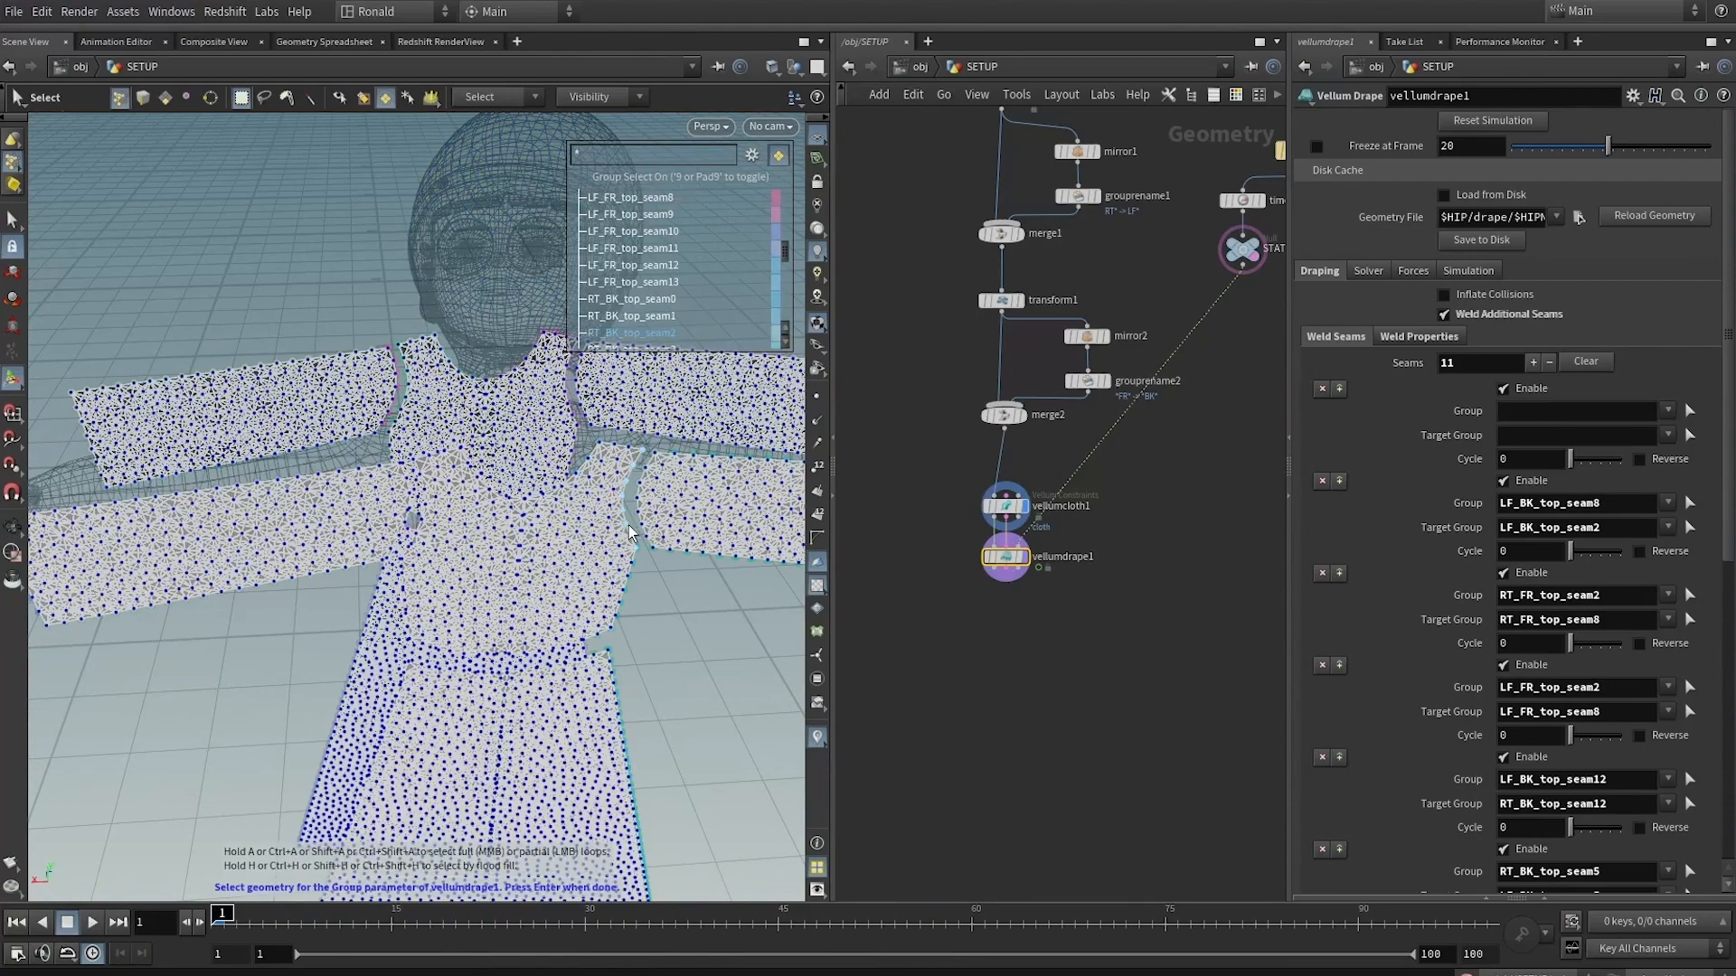
pyautogui.click(629, 528)
pyautogui.press('Return')
pyautogui.click(1690, 436)
pyautogui.click(638, 527)
pyautogui.press('Return')
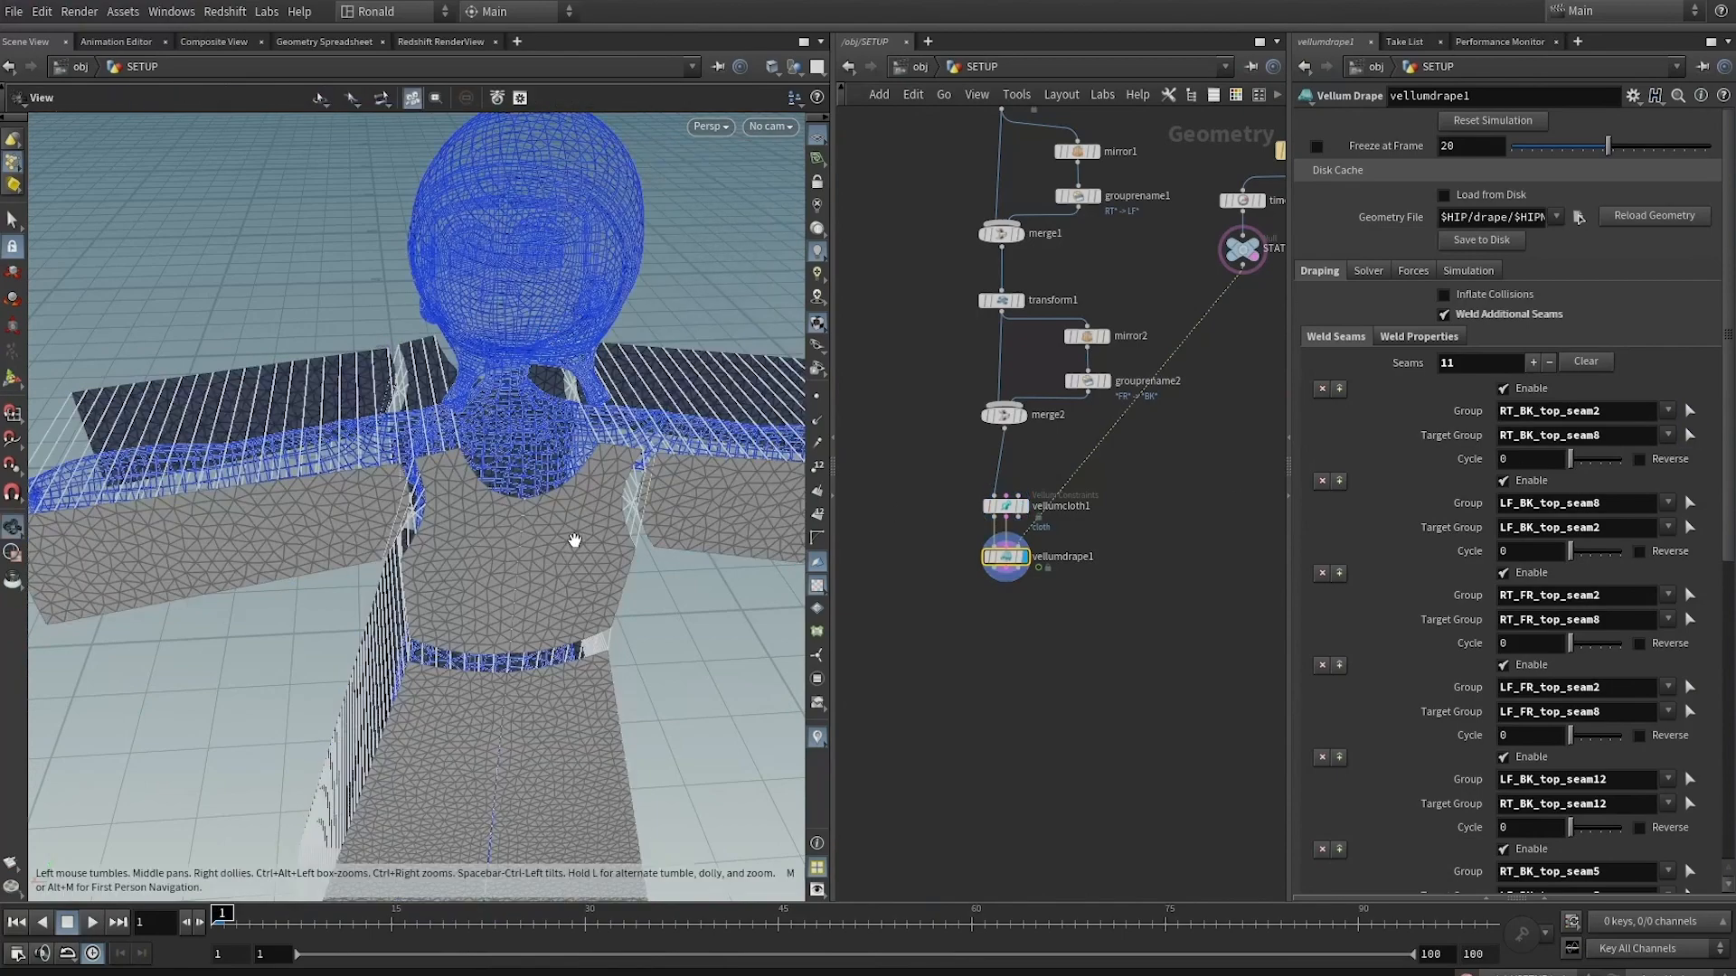
# Reverse the point order of the four armhole weld seam entries
pyautogui.moveTo(574, 540); pyautogui.dragTo(535, 637)
pyautogui.click(1644, 459)
pyautogui.click(1643, 553)
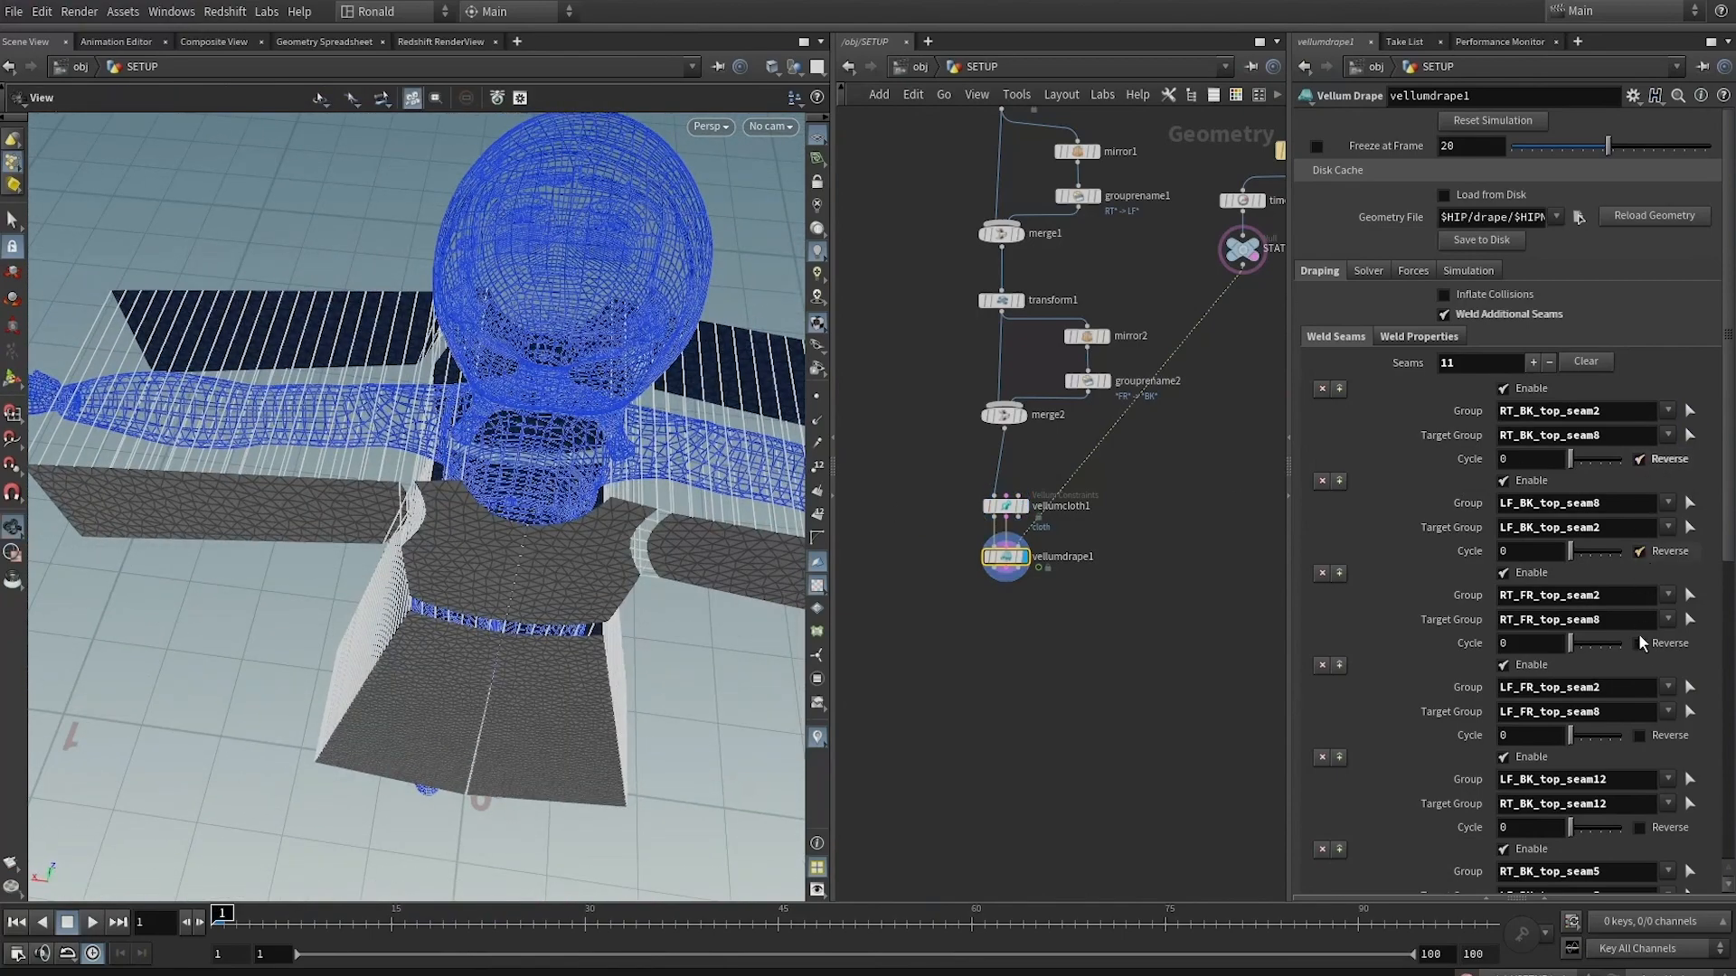
pyautogui.click(1639, 643)
pyautogui.click(1639, 736)
# Play the drape simulation from the first frame, scrub back to frame 6 and examine the garment's fit from several sides
pyautogui.moveTo(578, 344); pyautogui.dragTo(538, 473)
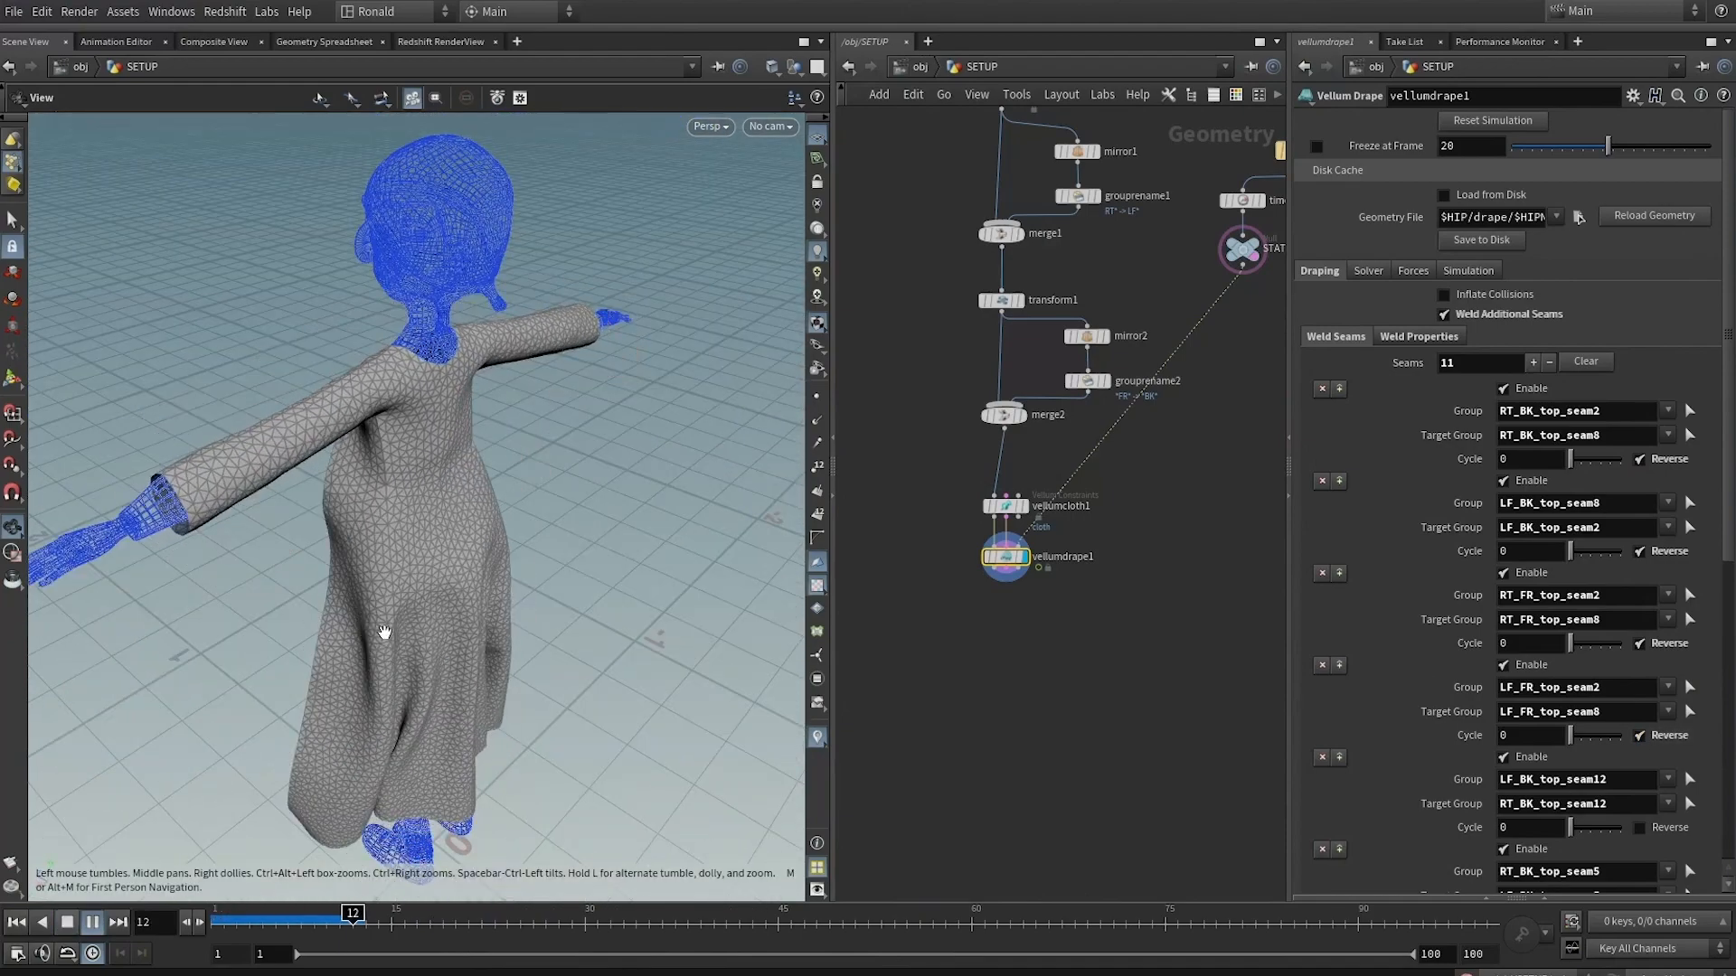
pyautogui.click(71, 923)
pyautogui.moveTo(380, 570); pyautogui.dragTo(452, 534)
pyautogui.click(16, 923)
pyautogui.click(93, 924)
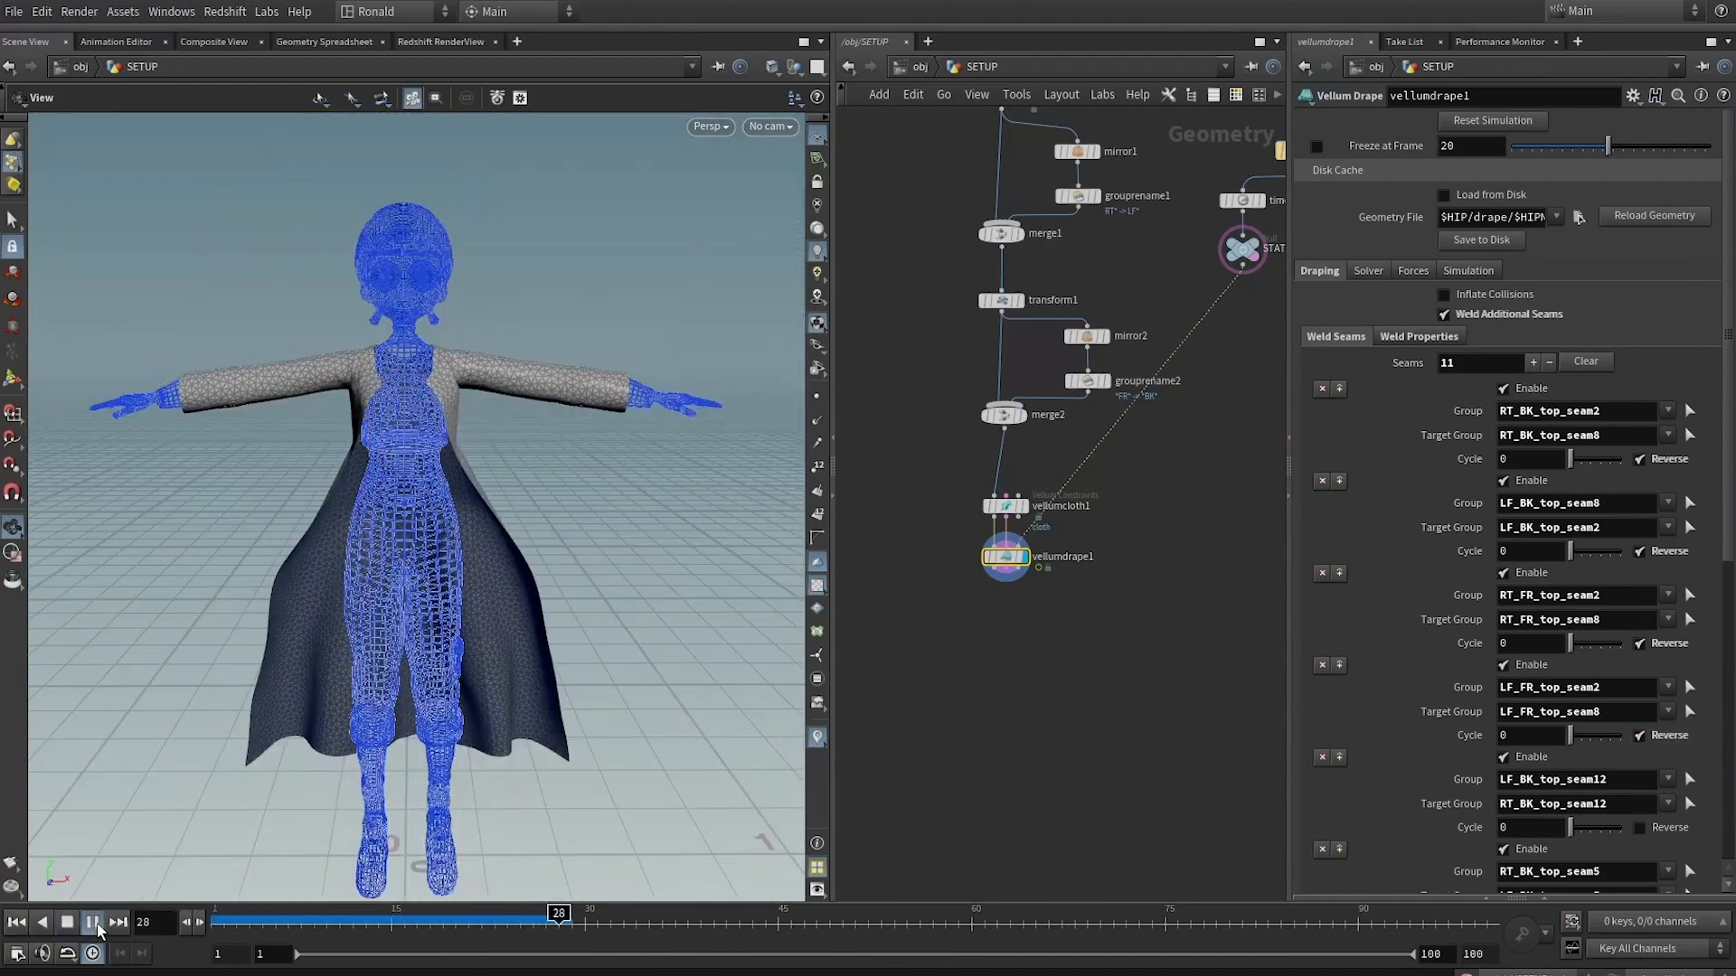
pyautogui.click(69, 923)
pyautogui.moveTo(394, 929); pyautogui.dragTo(276, 931)
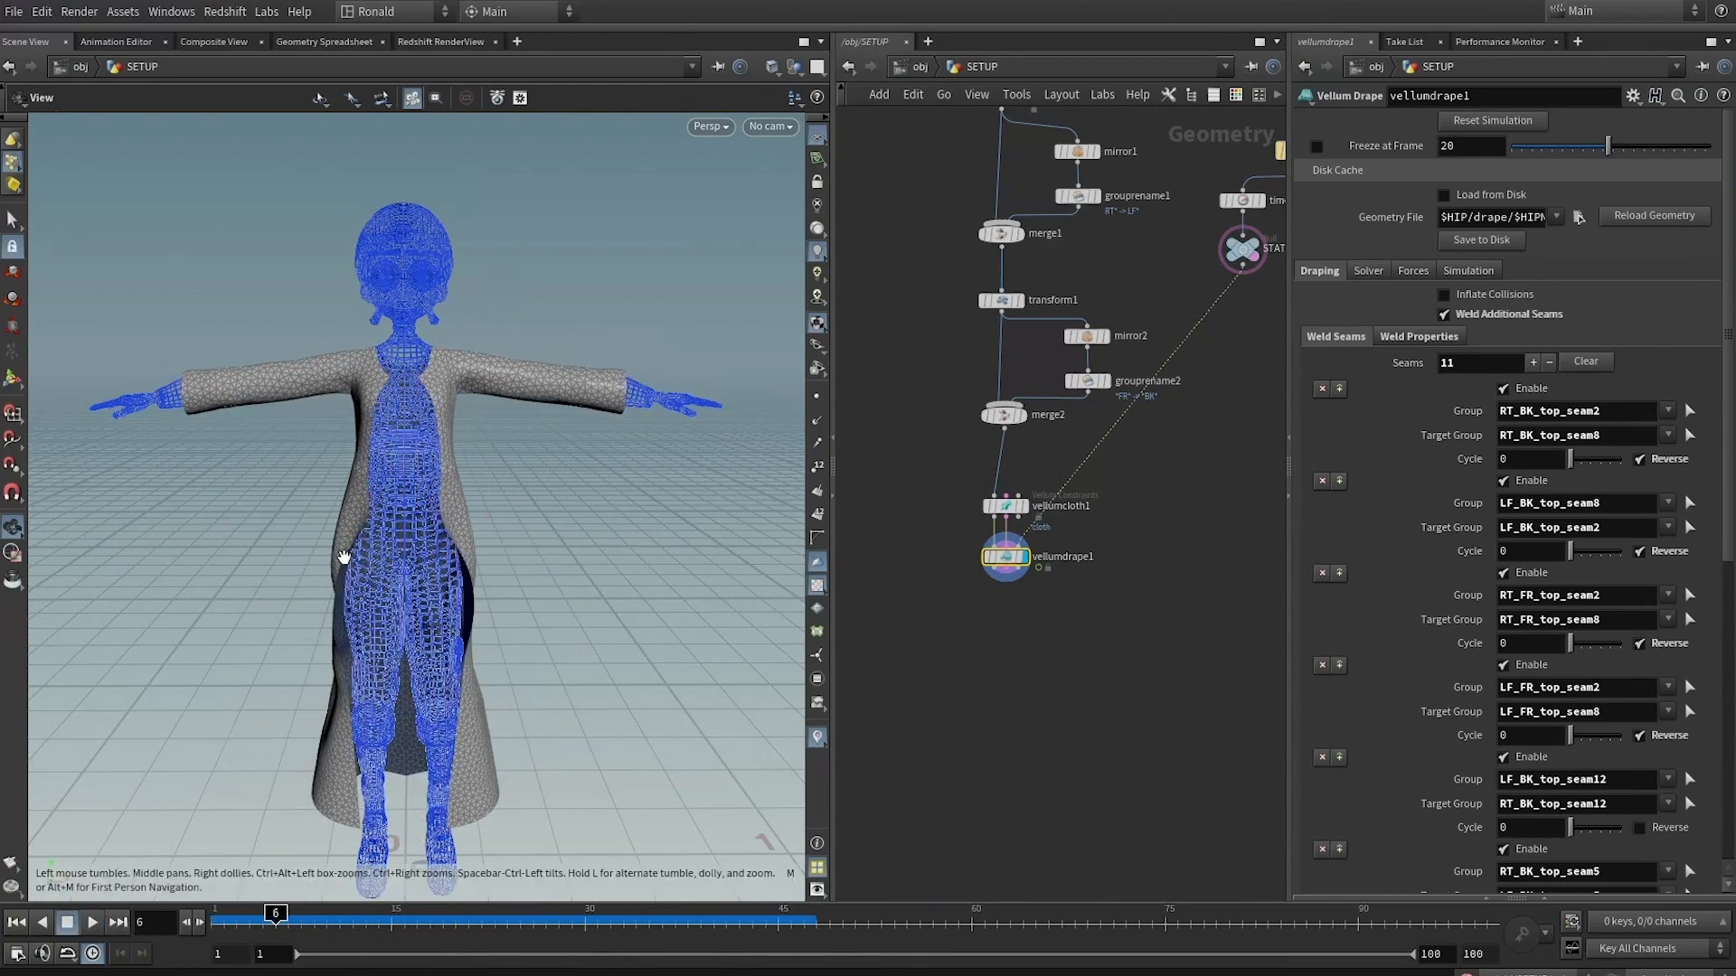
pyautogui.moveTo(343, 553); pyautogui.dragTo(481, 603)
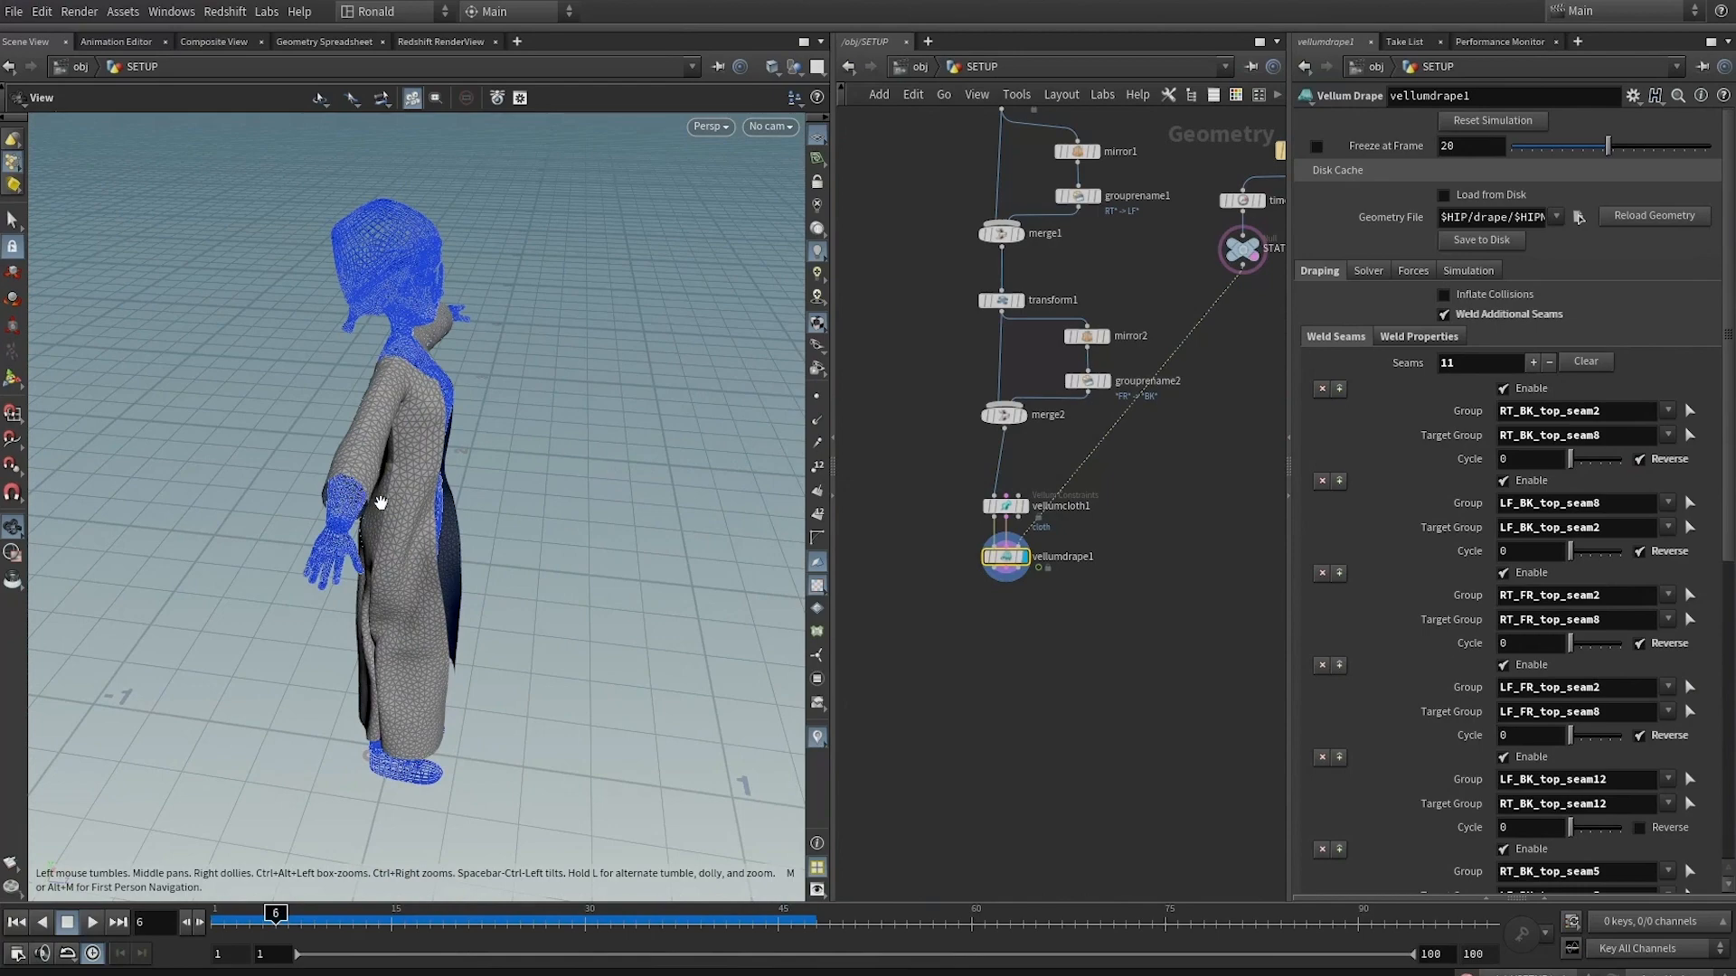
# Set the drape's freeze frame to 15, enable freezing and check the garment around the character
pyautogui.moveTo(1113, 506); pyautogui.dragTo(1094, 590, button='middle')
pyautogui.write('15')
pyautogui.press('Return')
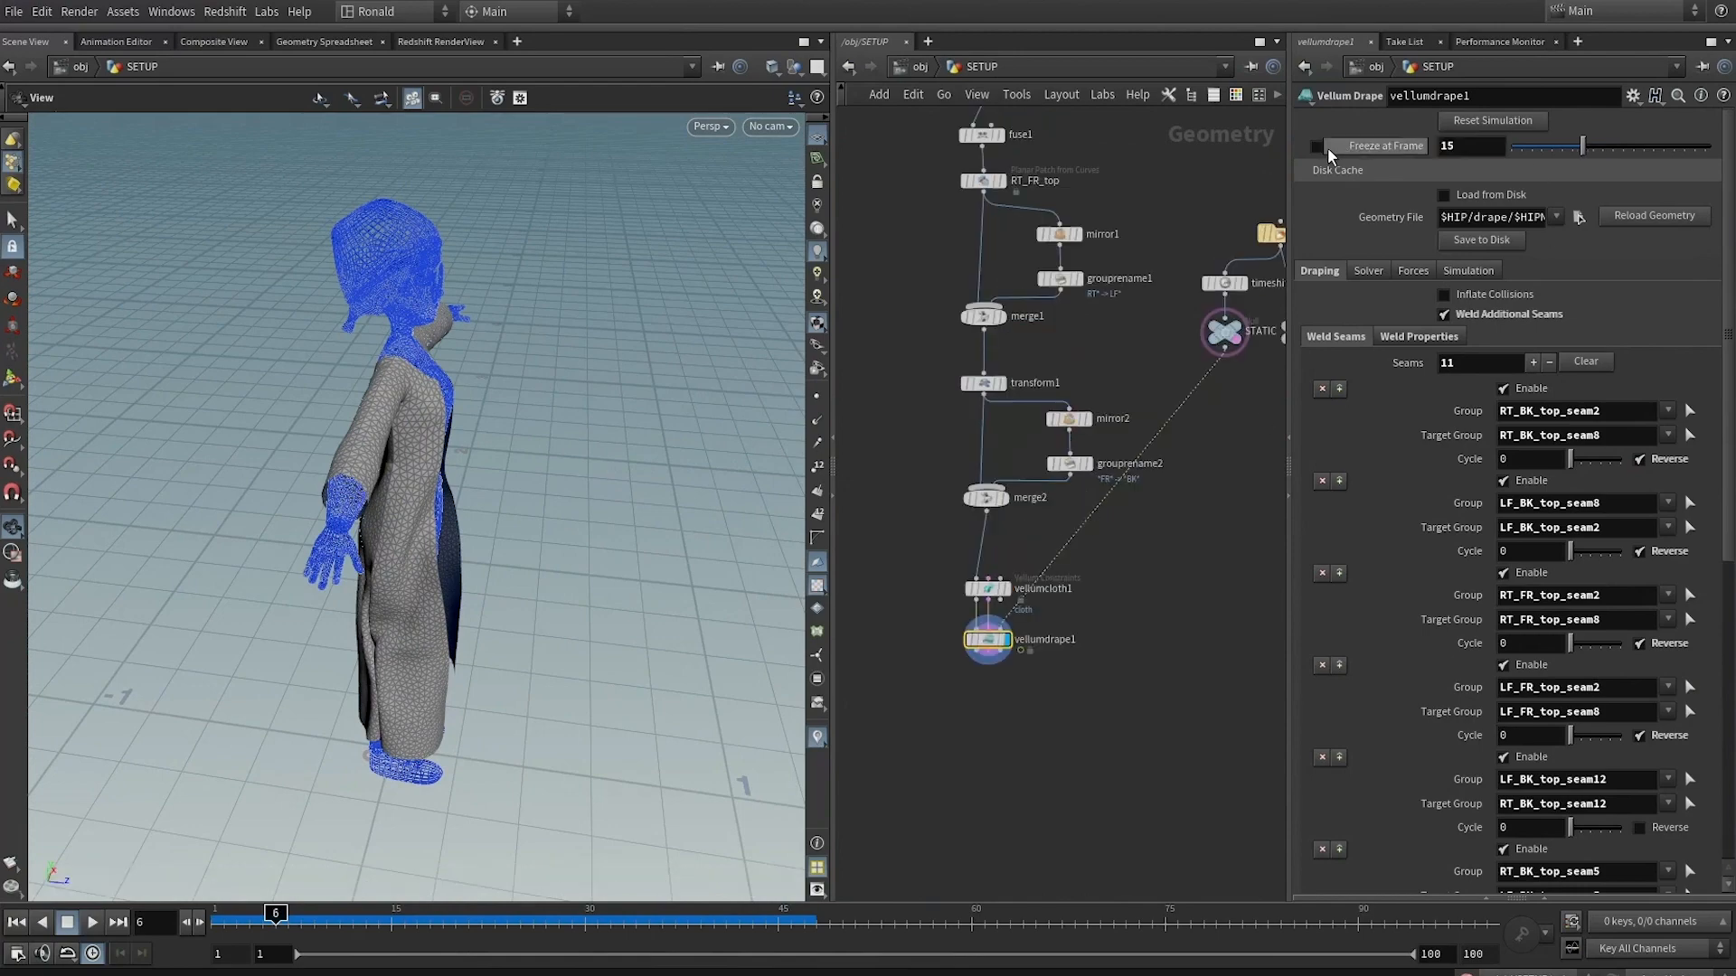
pyautogui.click(1318, 146)
pyautogui.moveTo(488, 443); pyautogui.dragTo(349, 547)
pyautogui.moveTo(485, 548); pyautogui.dragTo(581, 489)
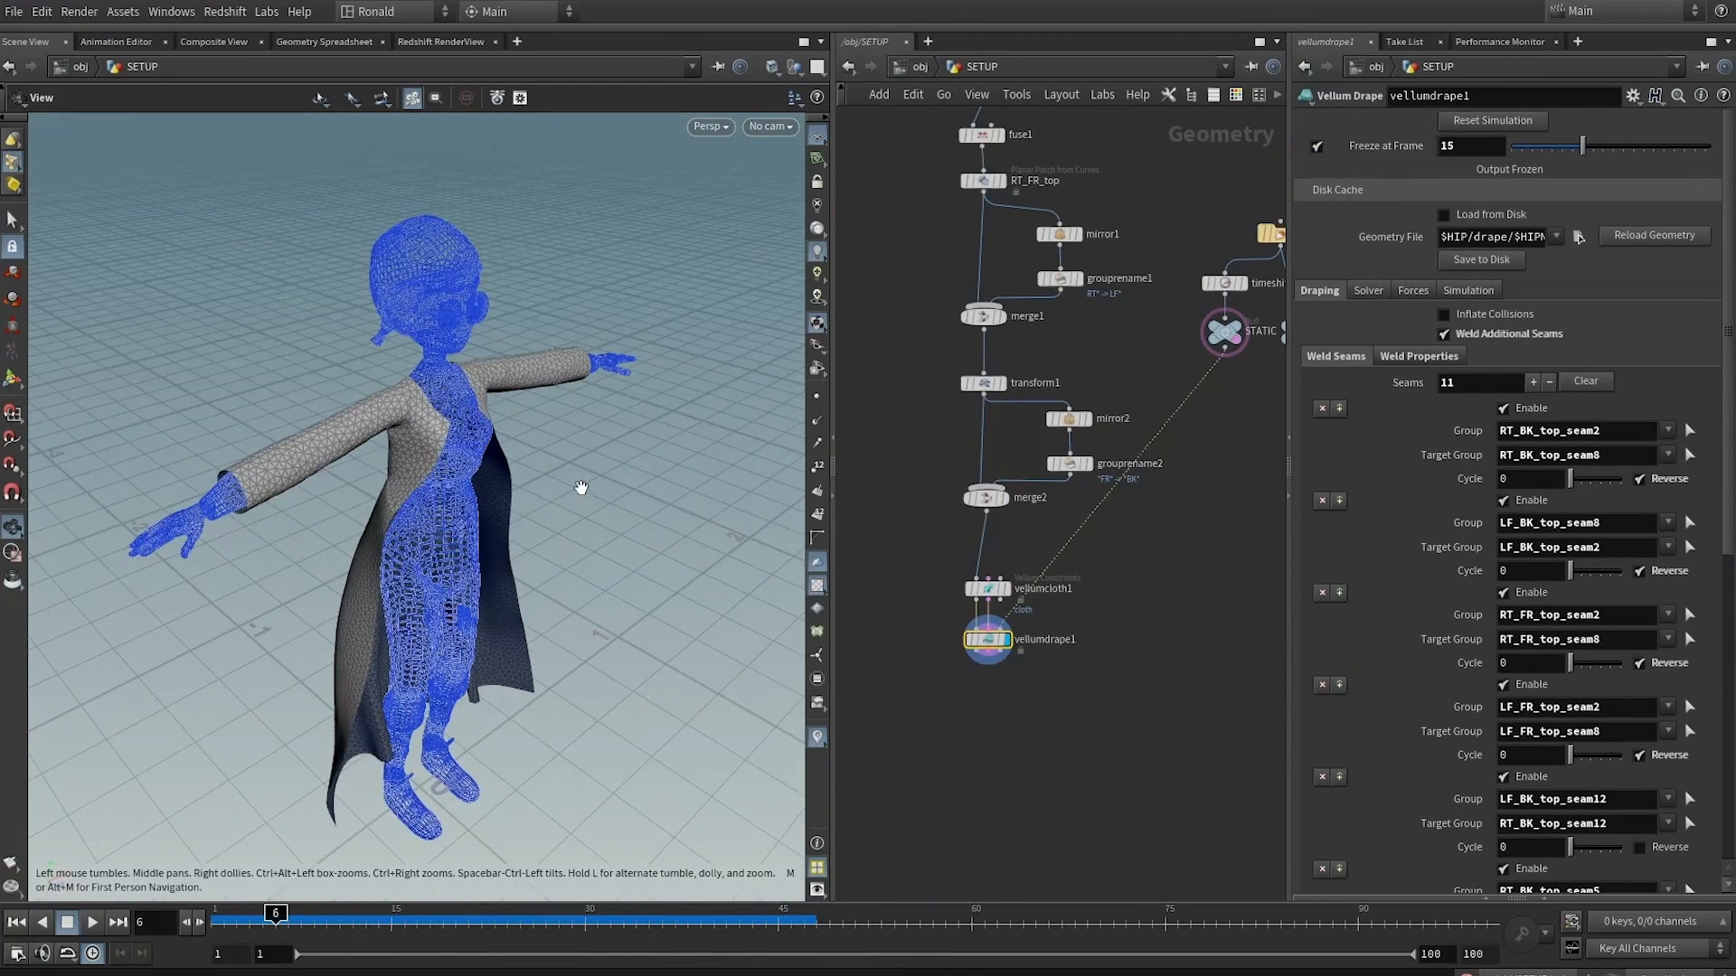
# Add a Clean node fed by the first output of vellumdrape1
pyautogui.moveTo(1040, 702); pyautogui.dragTo(1039, 690, button='middle')
pyautogui.moveTo(474, 503); pyautogui.dragTo(363, 500)
pyautogui.scroll(4, 515, 488)
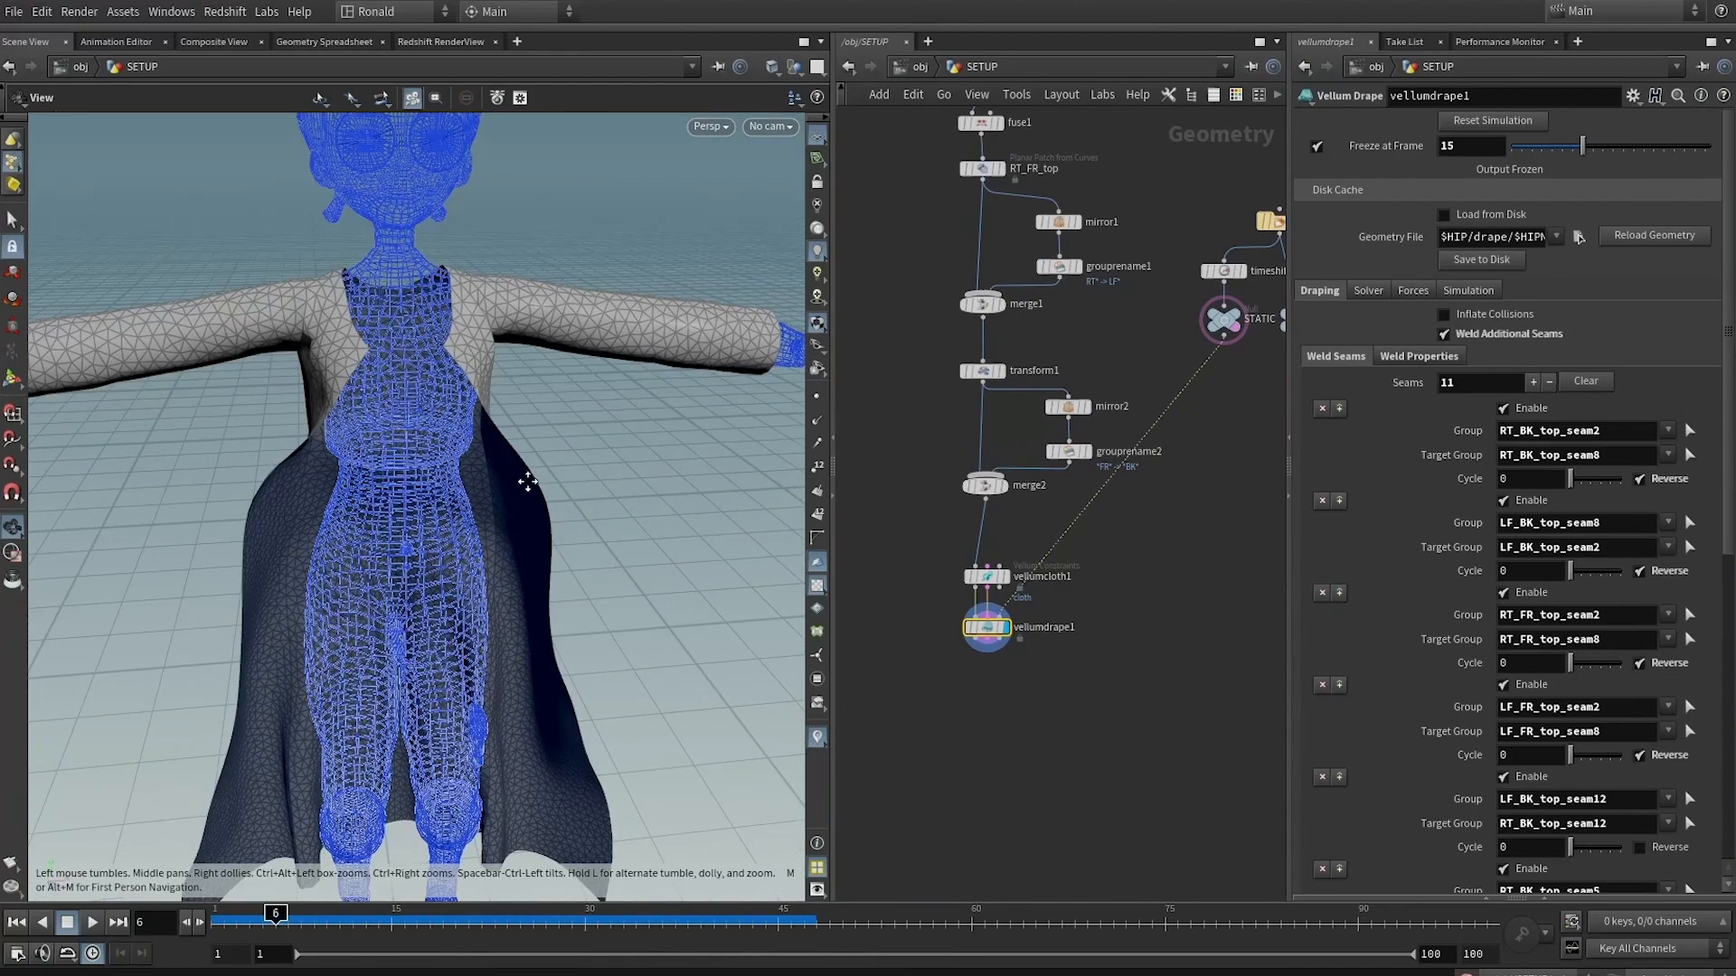
pyautogui.moveTo(527, 480); pyautogui.dragTo(493, 438)
pyautogui.moveTo(986, 706); pyautogui.dragTo(954, 616, button='middle')
pyautogui.scroll(3, 946, 610)
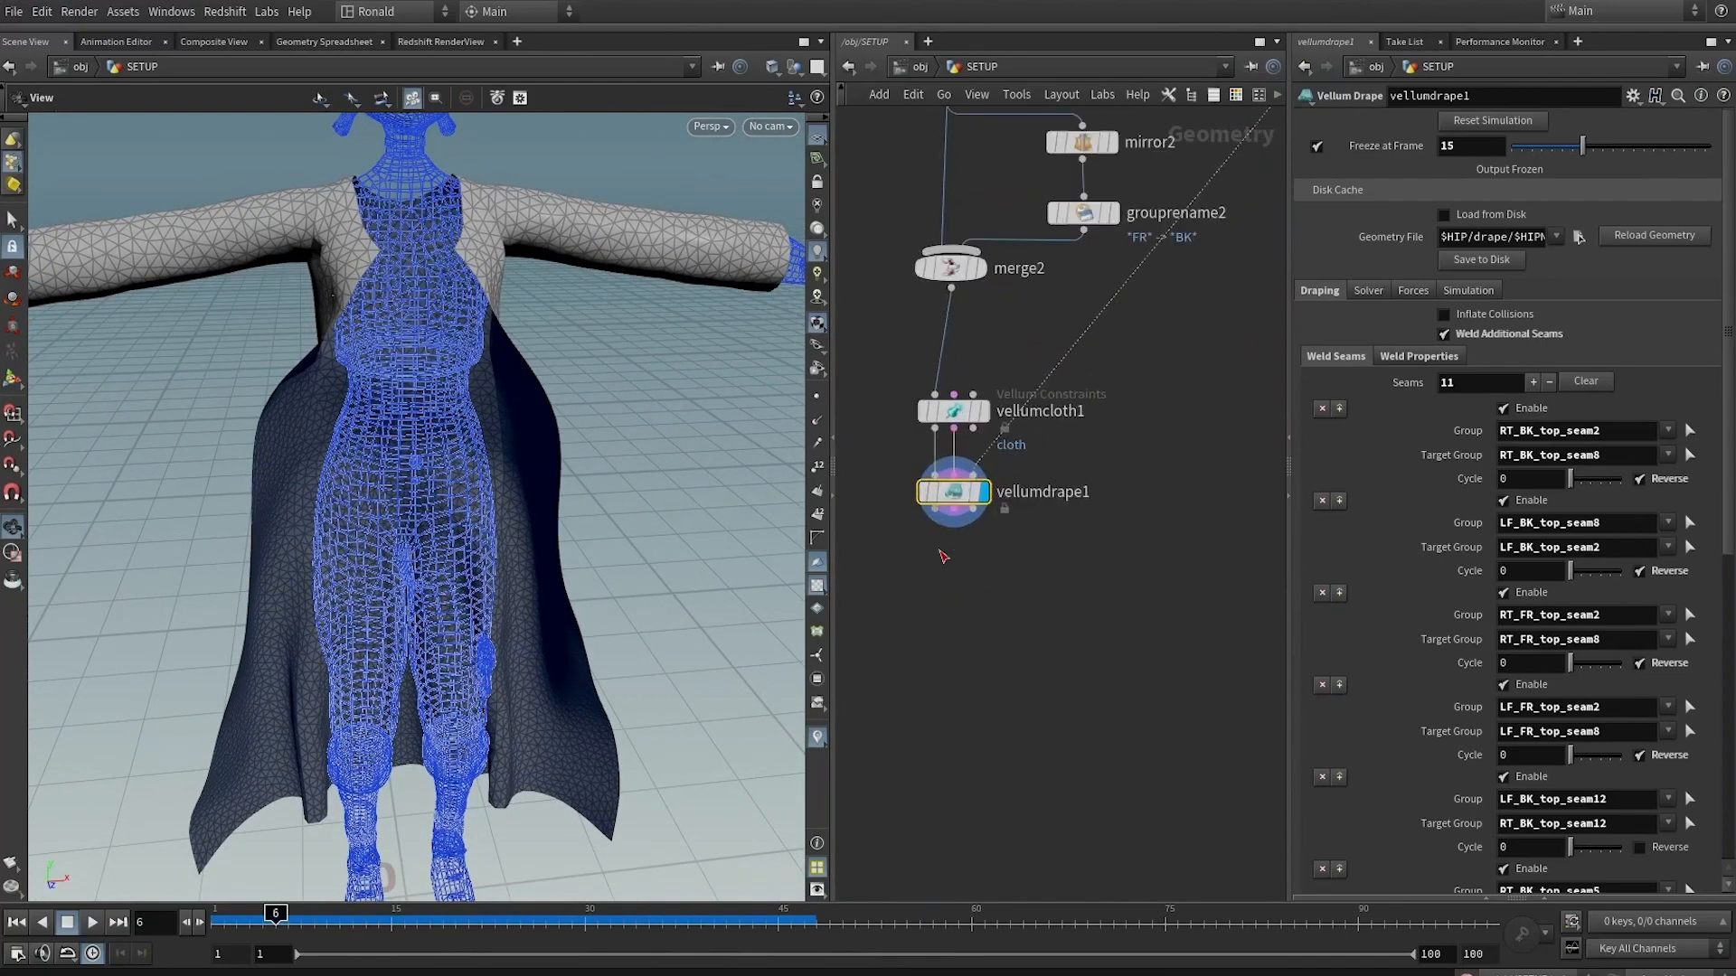
pyautogui.click(935, 509)
pyautogui.press('Tab')
pyautogui.write('clean')
pyautogui.press('Return')
pyautogui.click(942, 578)
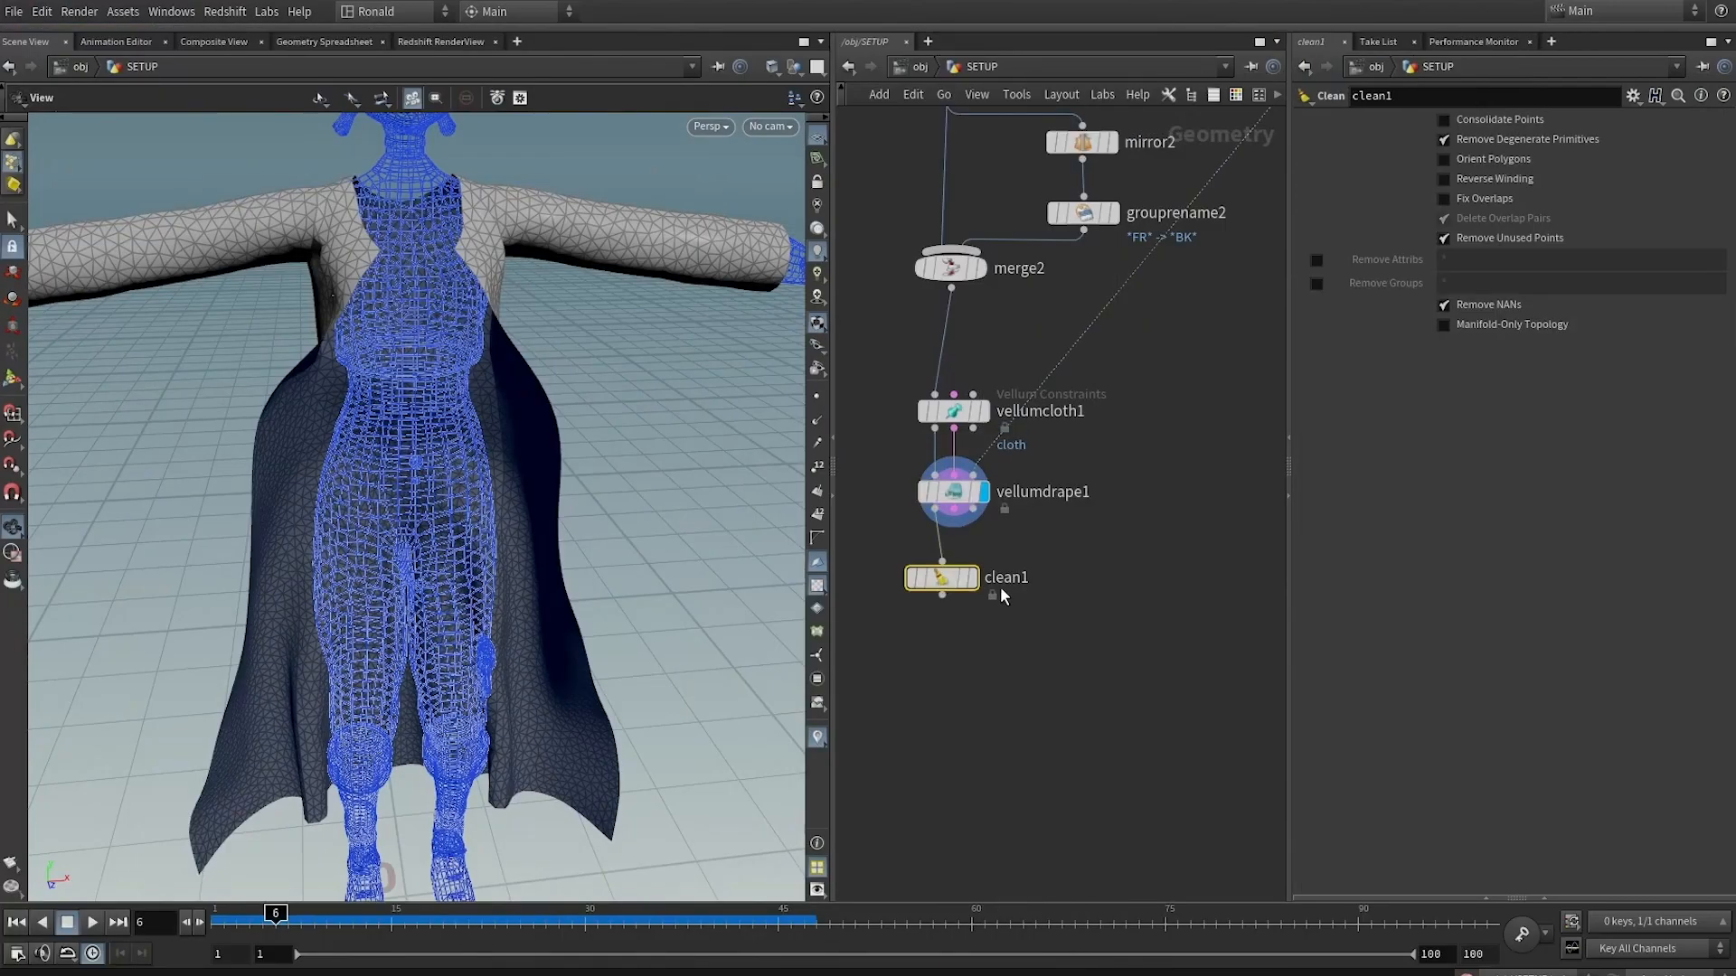
# Display clean1, align it below the drape, remove all attributes with * and disable Remove Degenerate Primitives
pyautogui.click(972, 579)
pyautogui.moveTo(942, 581); pyautogui.dragTo(954, 610)
pyautogui.click(1318, 261)
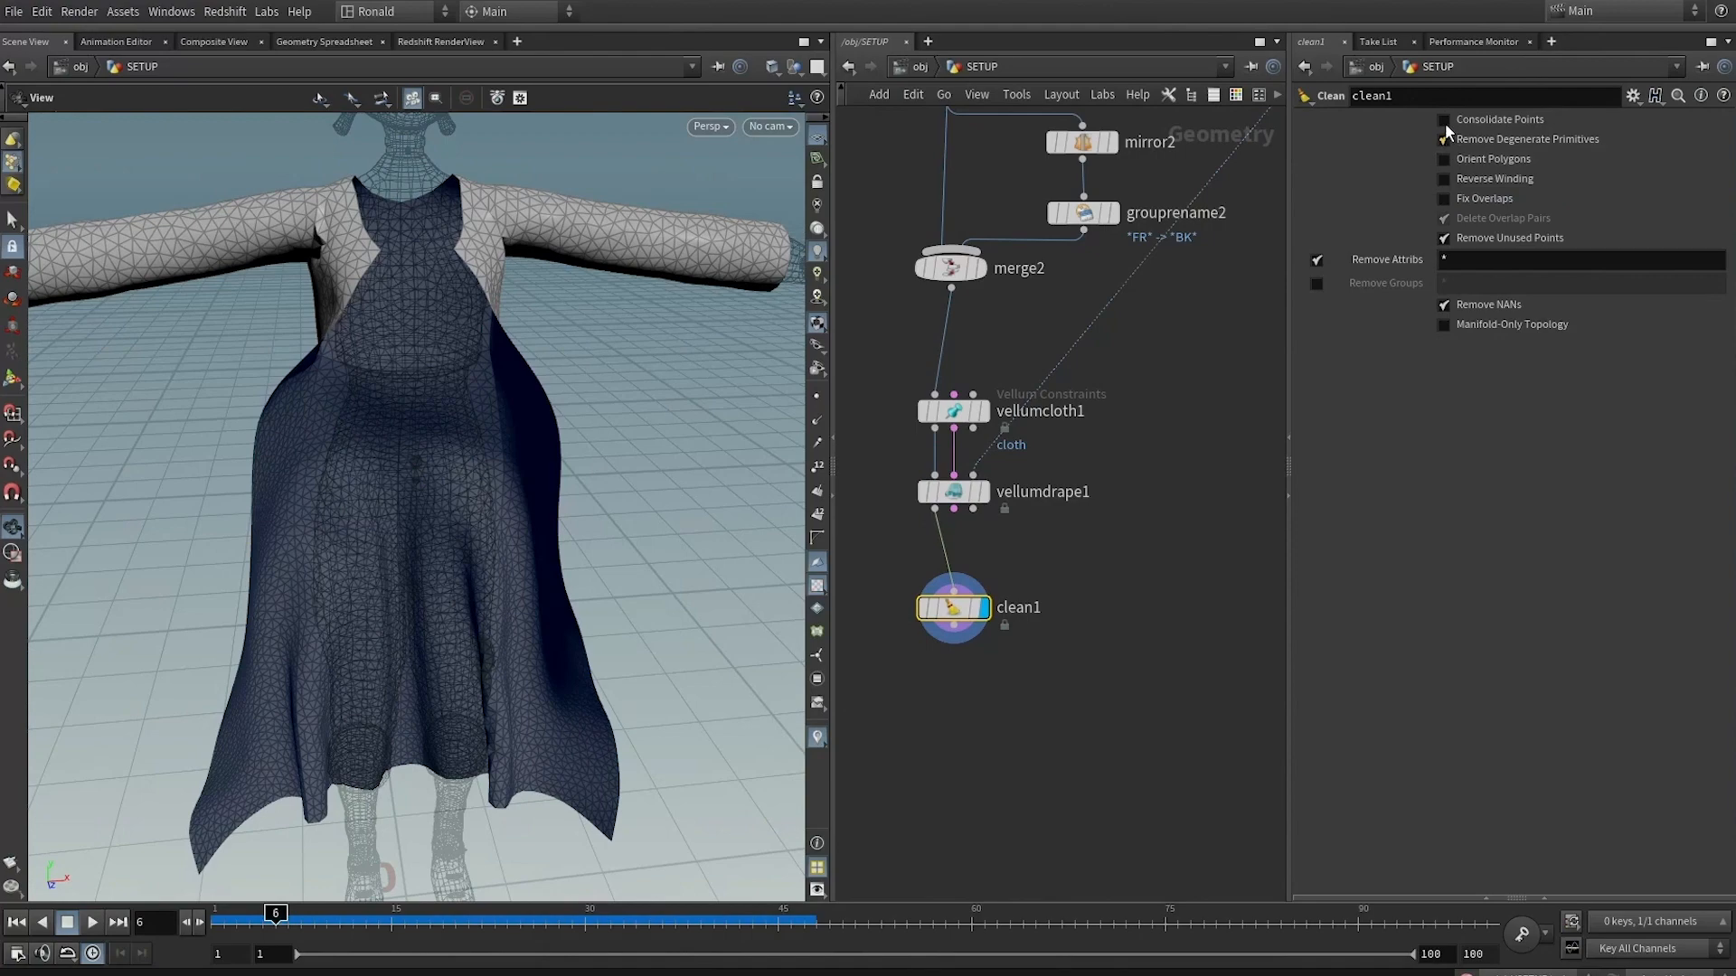
pyautogui.click(1443, 139)
# Append a Vellum Configure Cloth node to clean1 and display it
pyautogui.scroll(-3, 996, 609)
pyautogui.click(922, 615)
pyautogui.moveTo(921, 637); pyautogui.dragTo(921, 637)
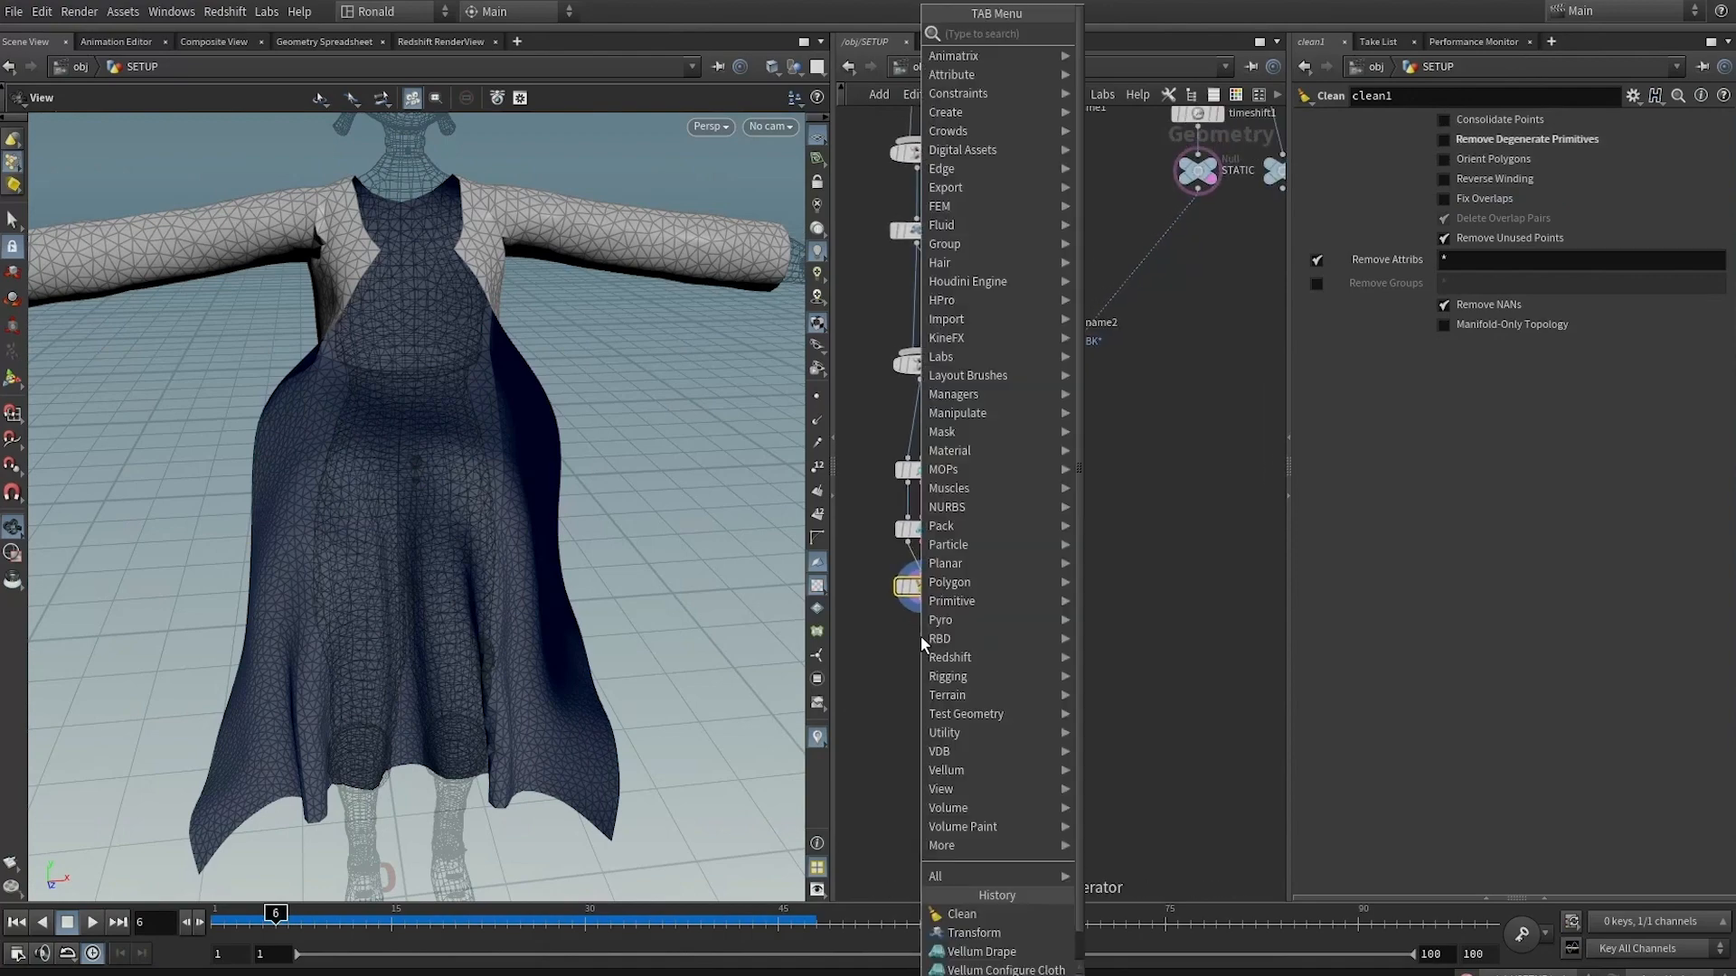
pyautogui.write('vcc')
pyautogui.press('Return')
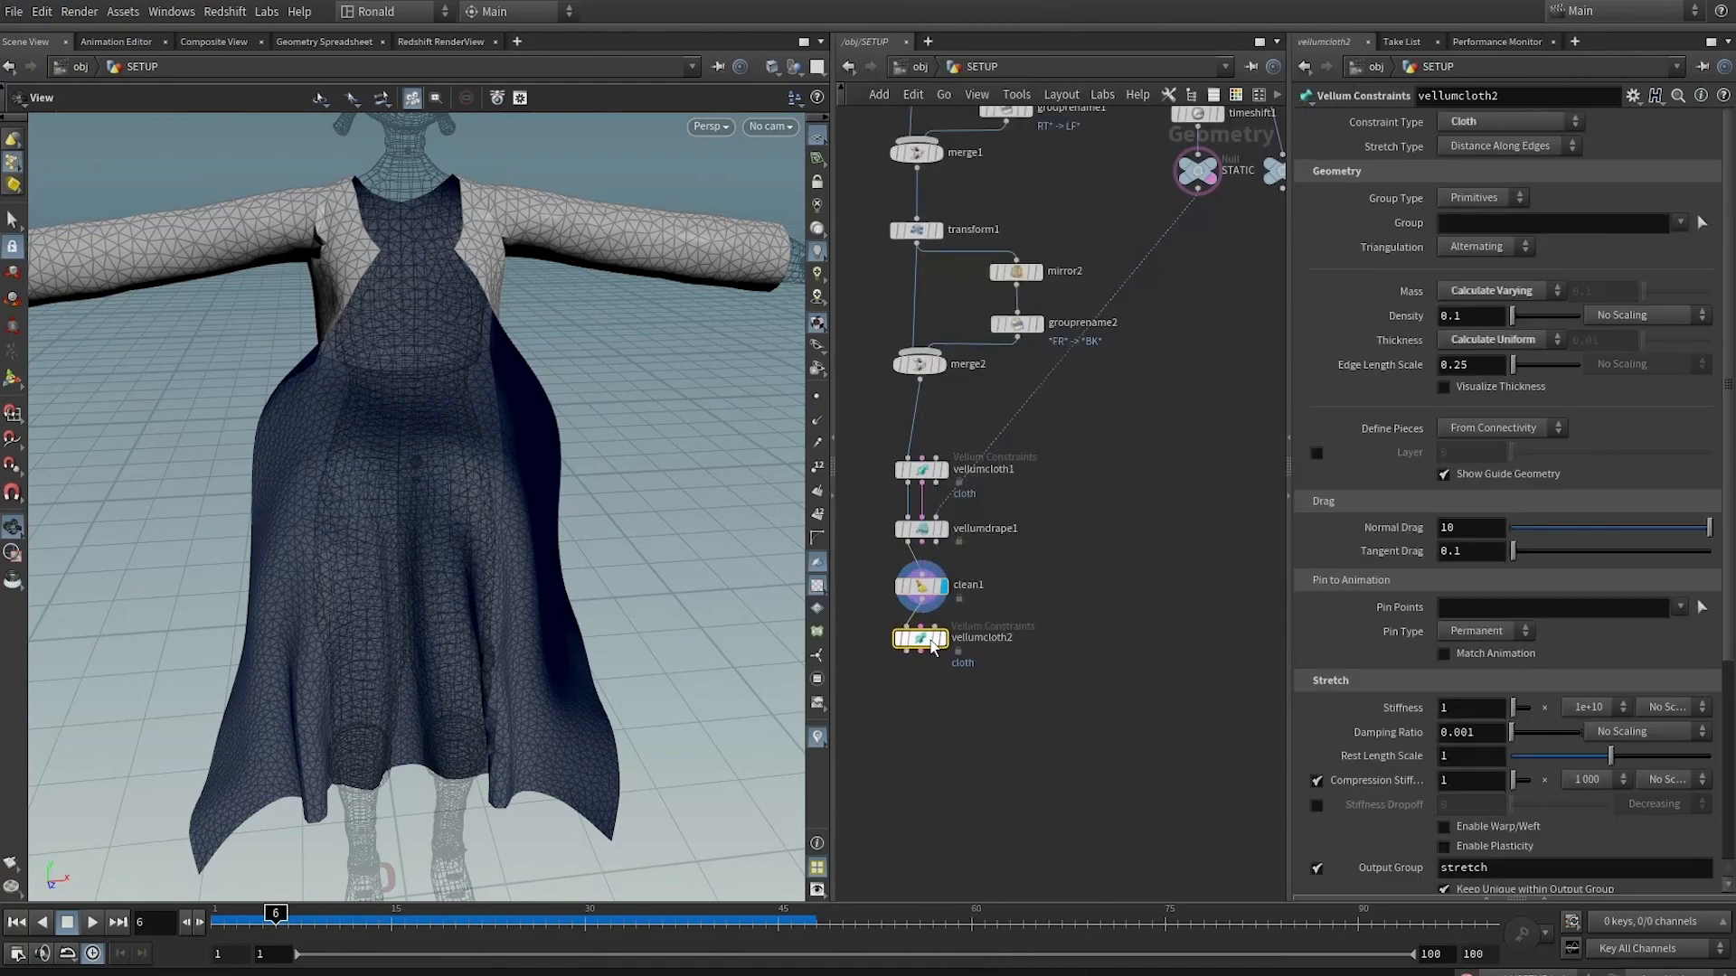
pyautogui.click(922, 649)
# Append a Vellum Solver node below vellumcloth2
pyautogui.click(909, 686)
pyautogui.write('vso')
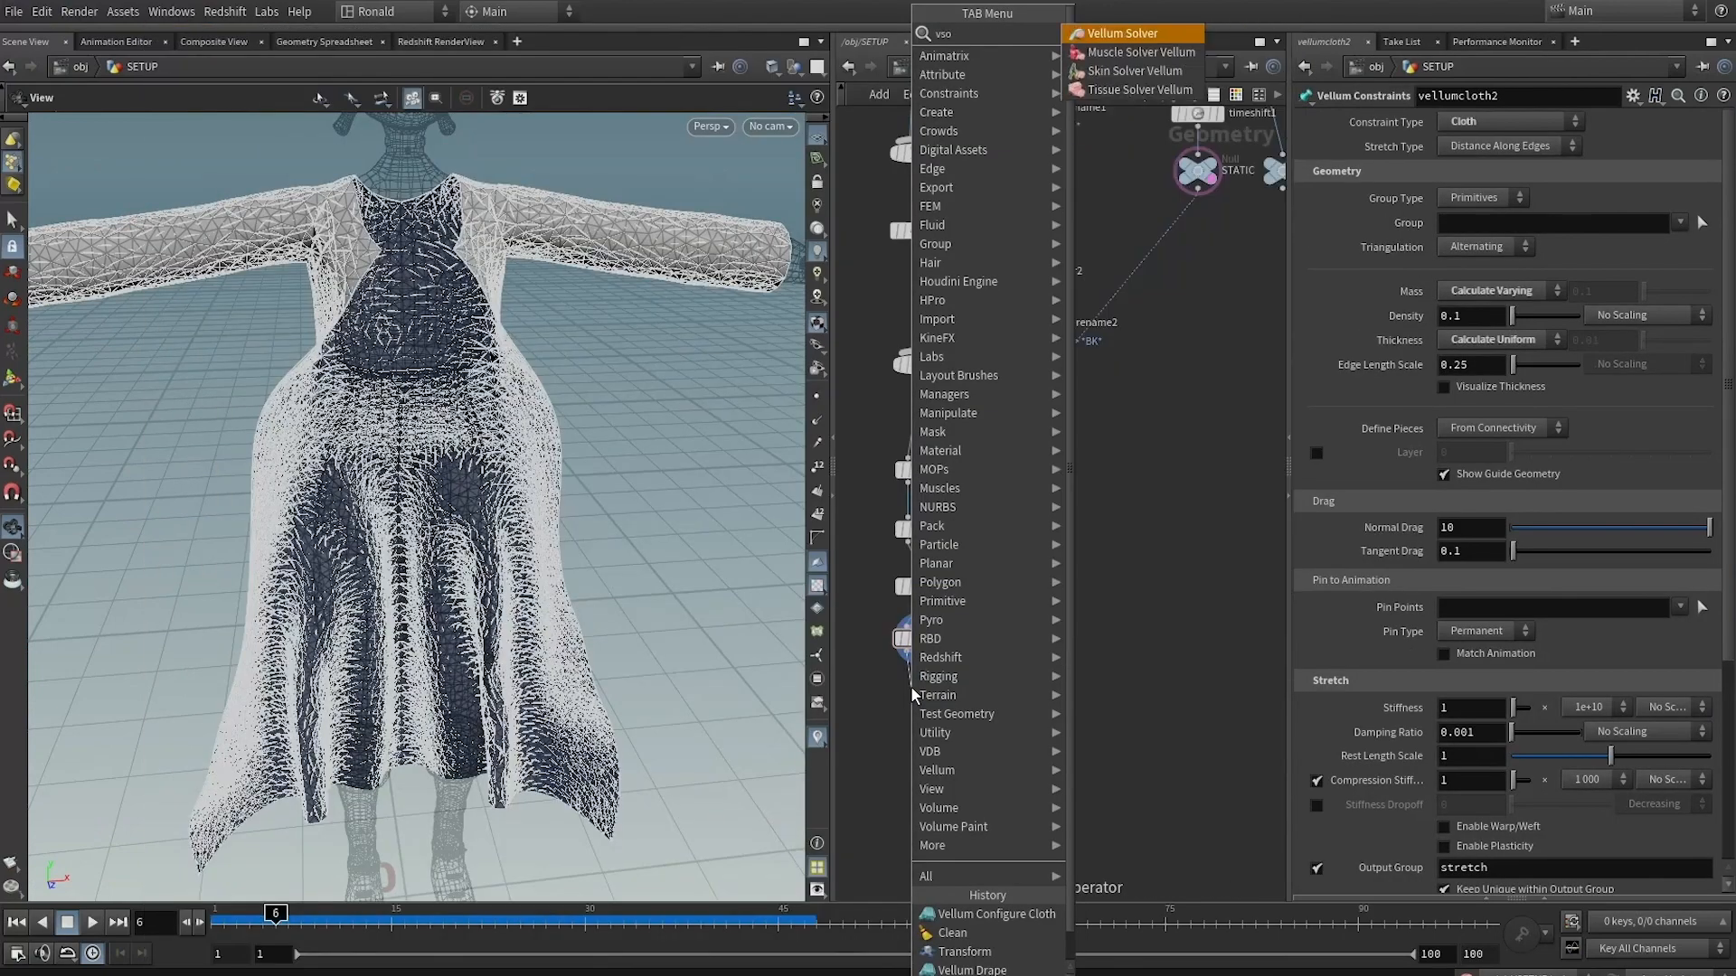
pyautogui.press('Return')
# Wire the ANIMATED null into the collision input of vellumcloth2, move vellumsolver1 slightly lower and display it
pyautogui.press('h')
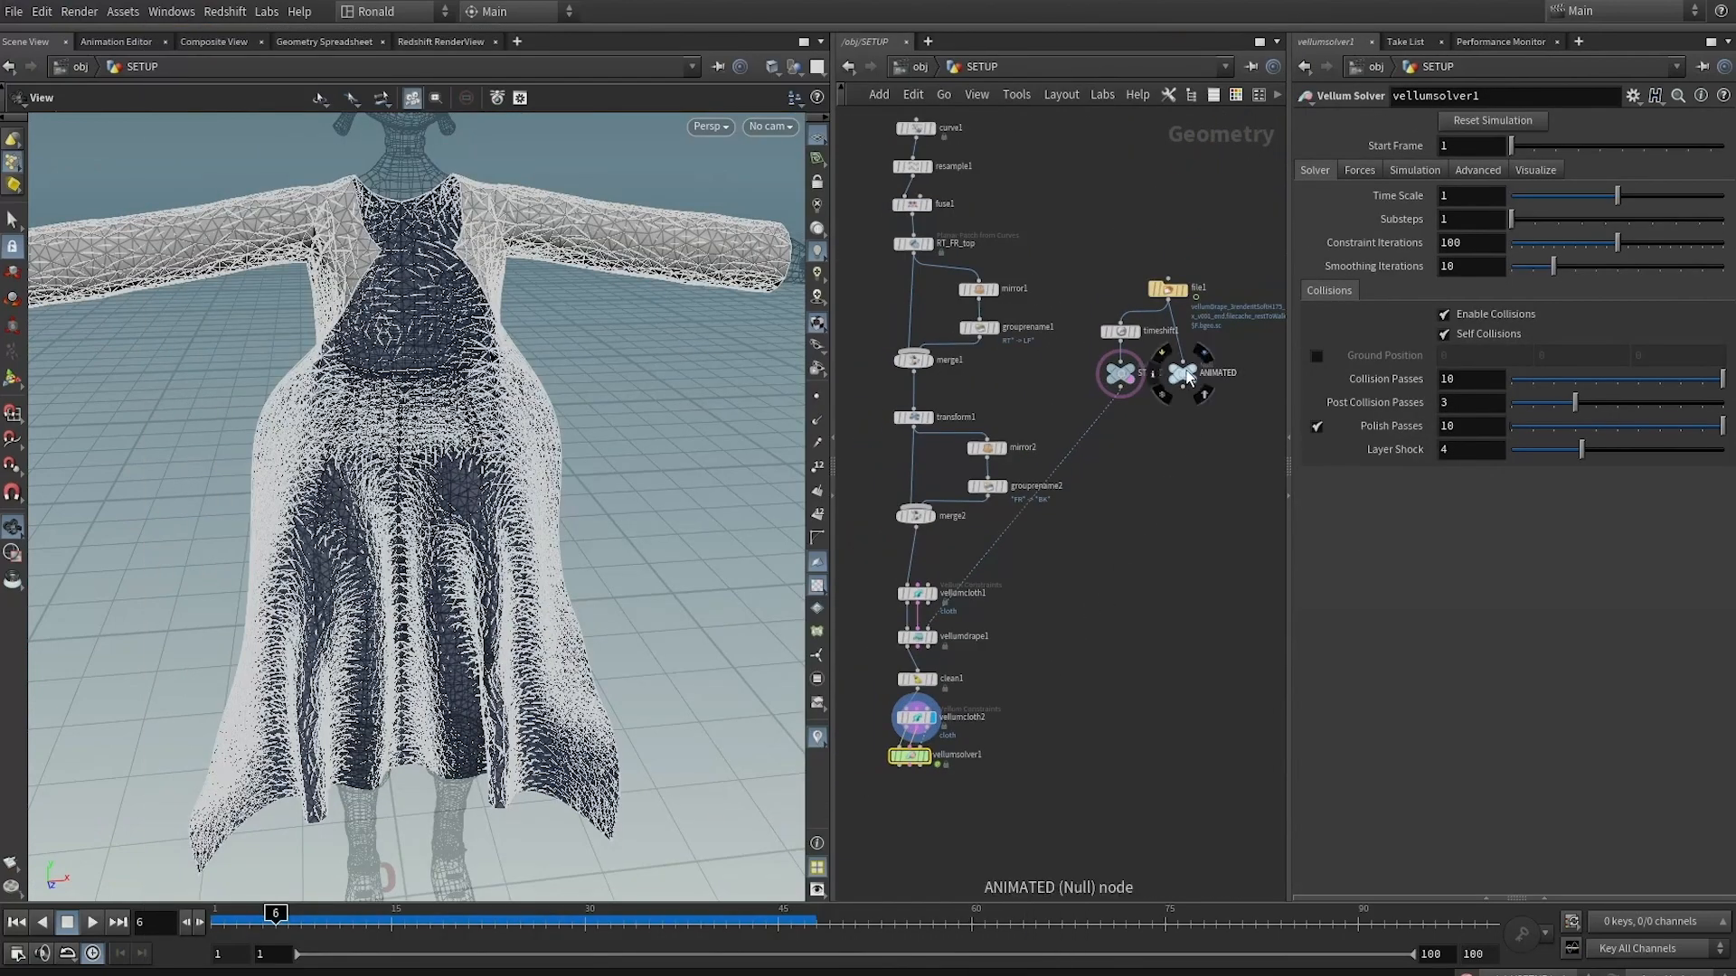
pyautogui.click(1183, 389)
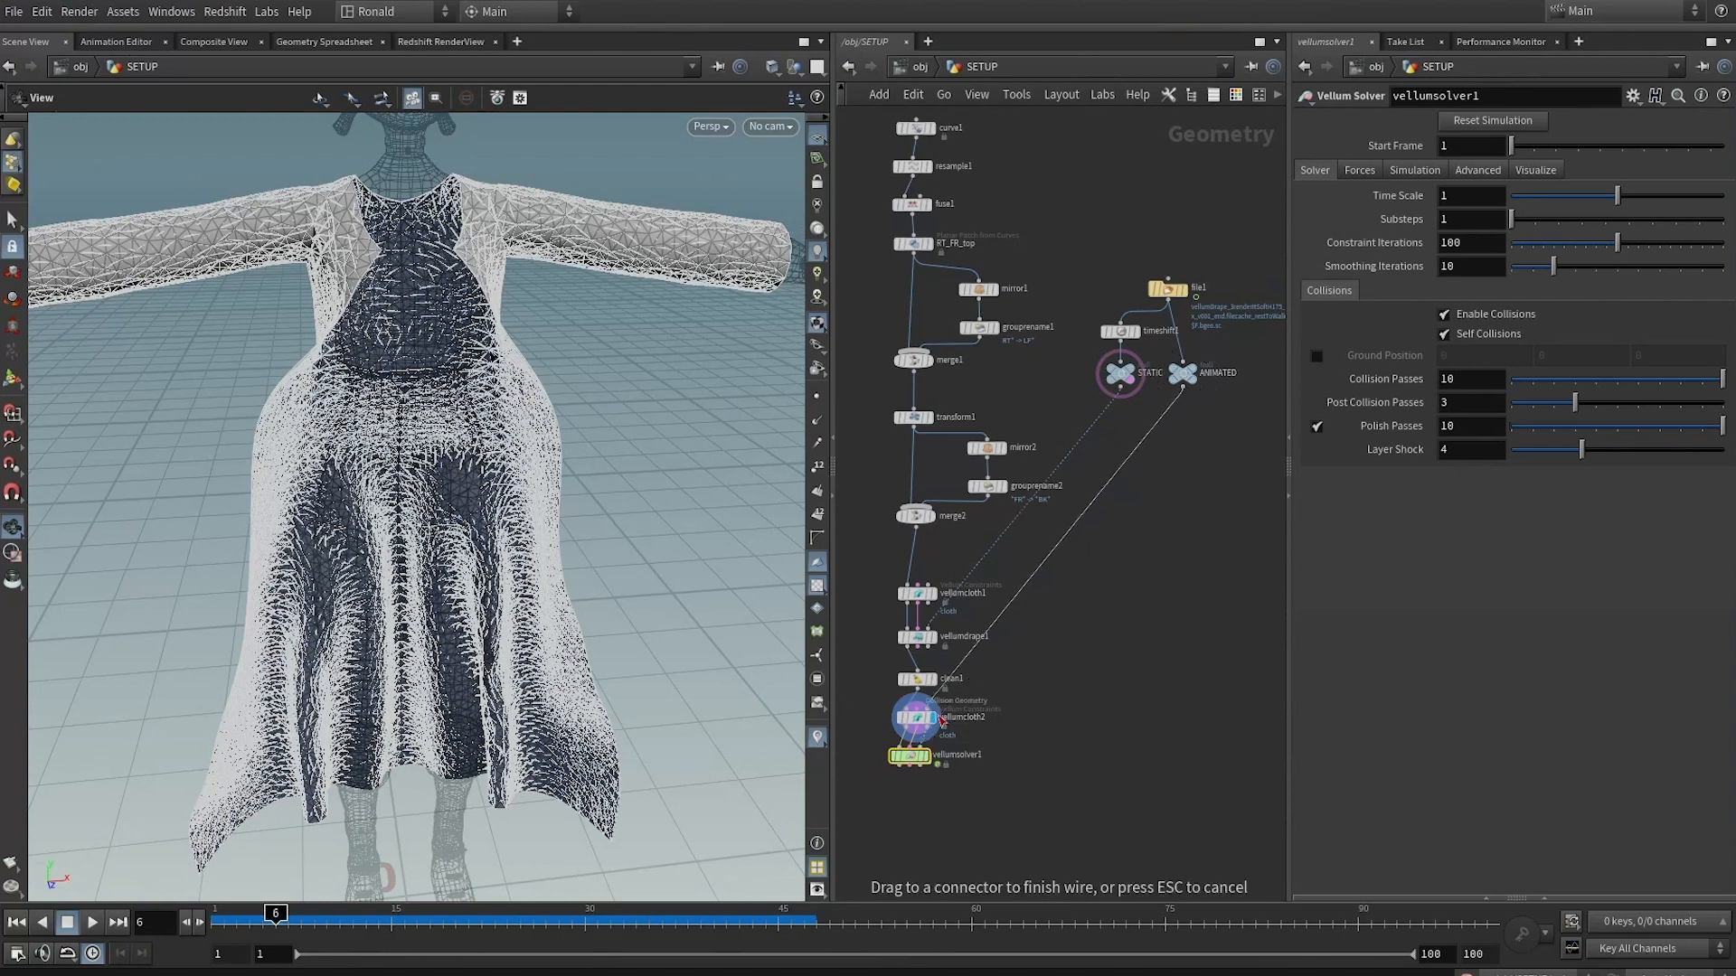
pyautogui.click(937, 715)
pyautogui.moveTo(915, 759); pyautogui.dragTo(922, 778)
pyautogui.click(934, 779)
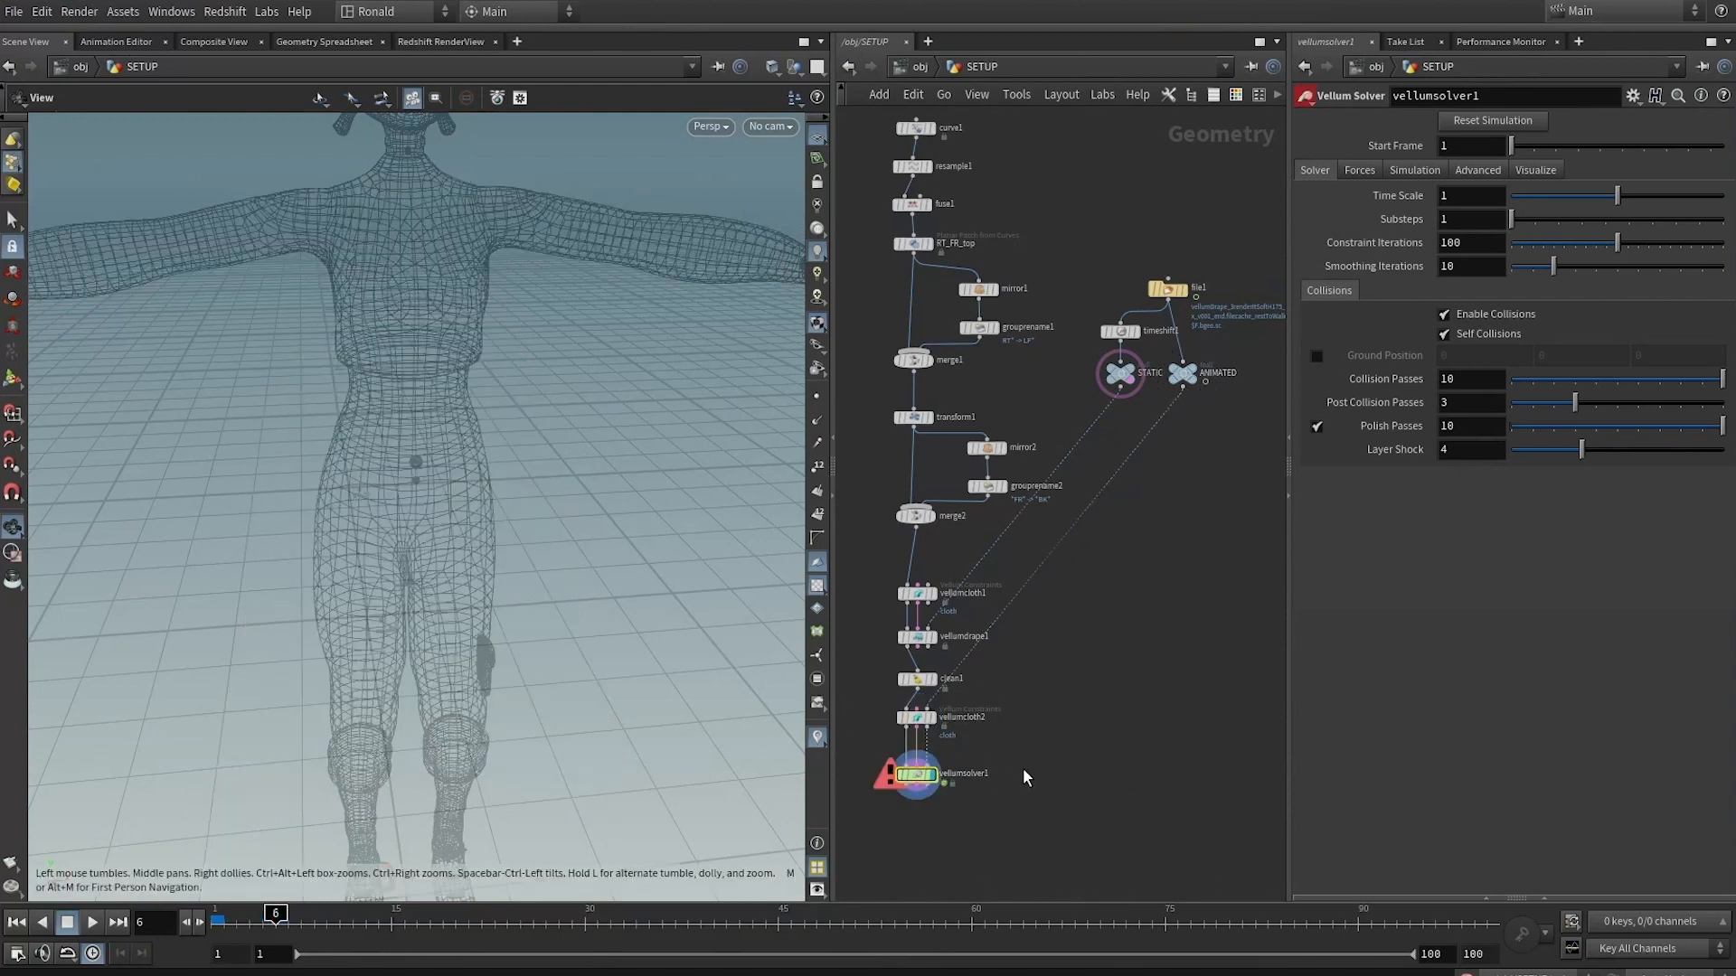
# Enable the solver's ground position and set Substeps to 2 and Constraint Iterations to 20
pyautogui.click(1316, 356)
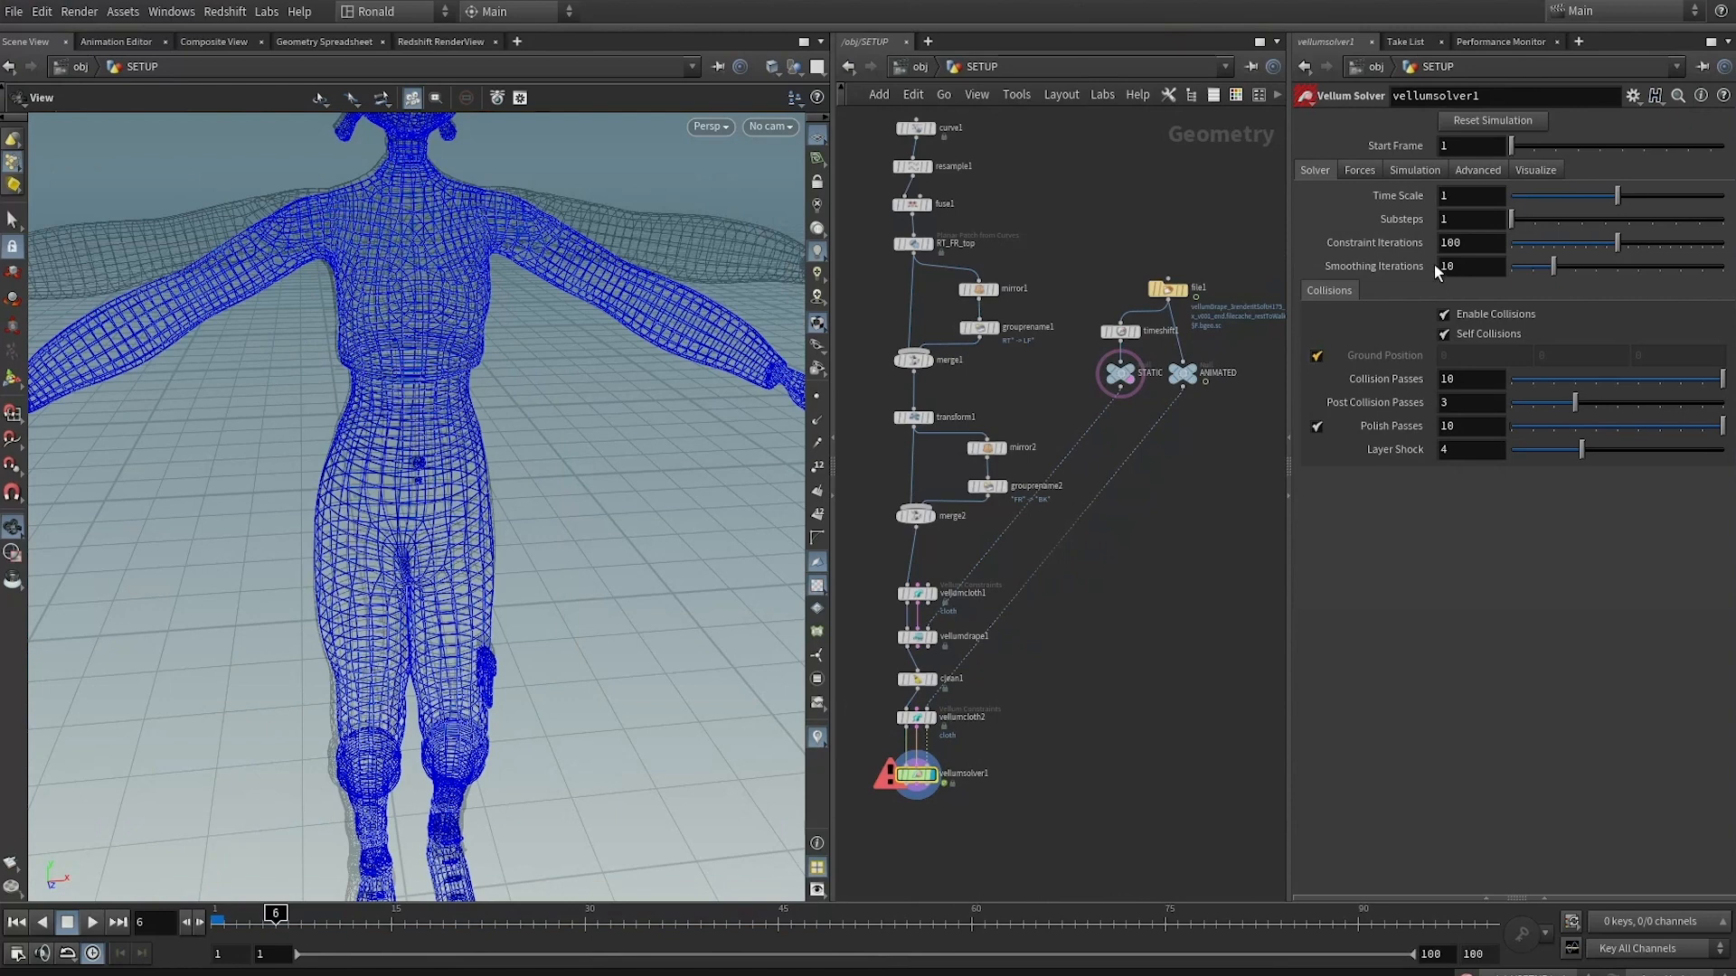
pyautogui.click(1458, 221)
pyautogui.click(1472, 240)
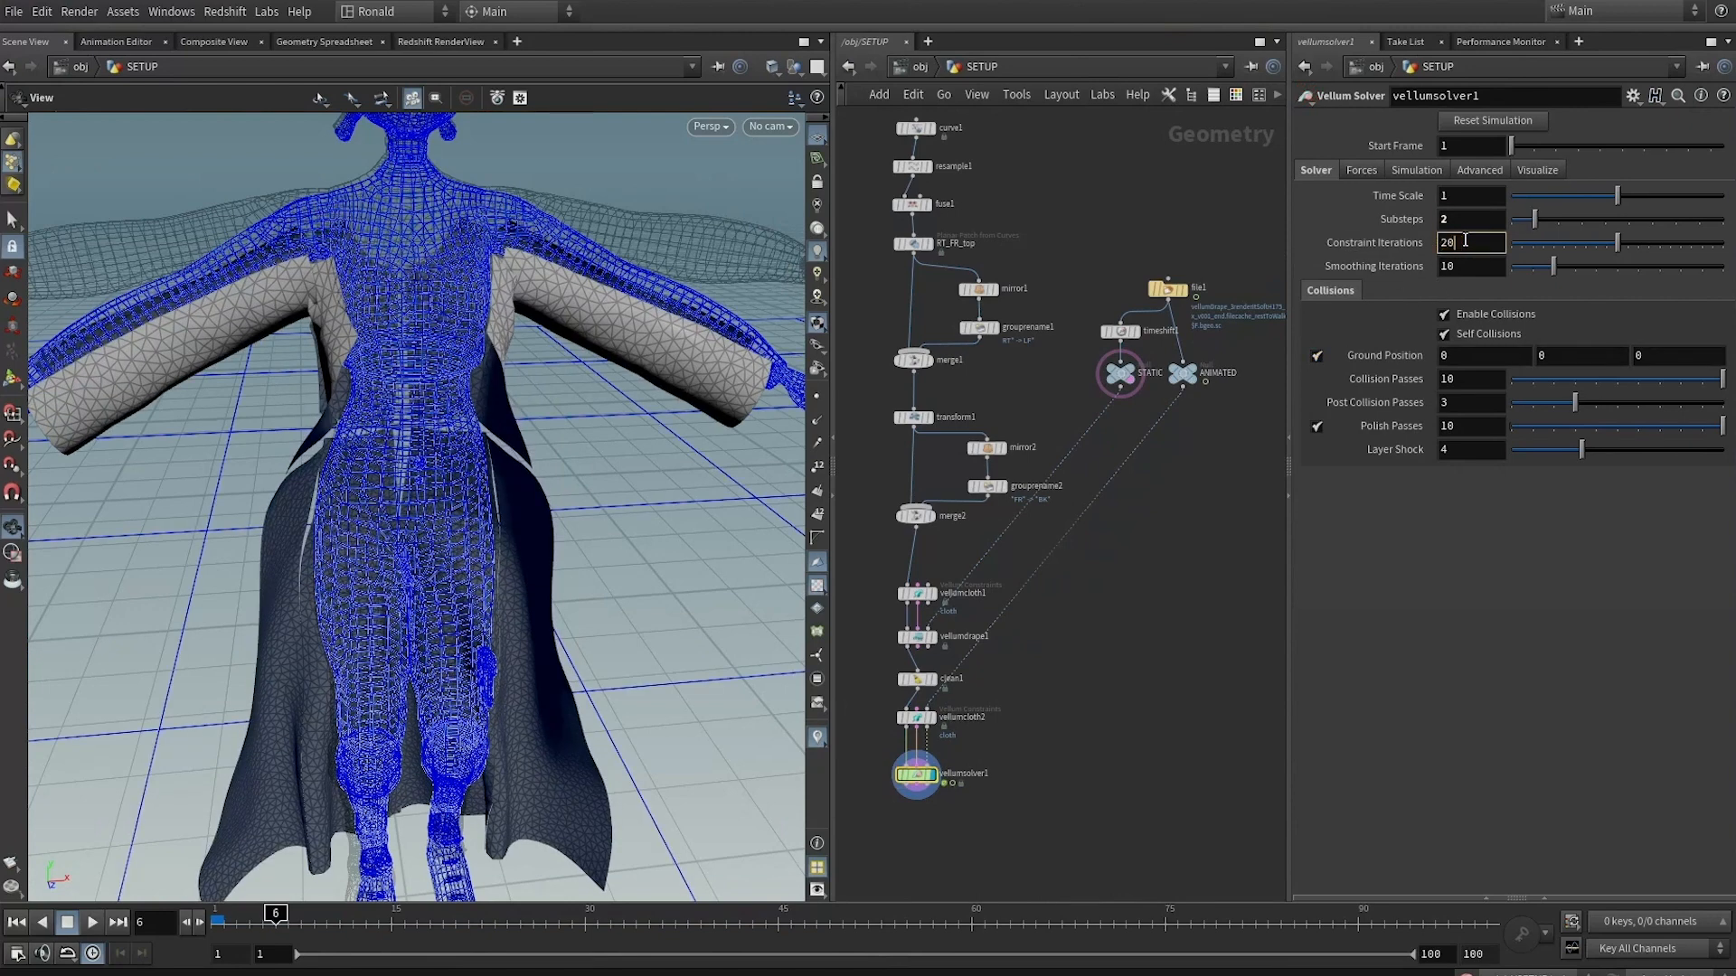
pyautogui.press('Return')
pyautogui.moveTo(434, 452); pyautogui.dragTo(547, 262)
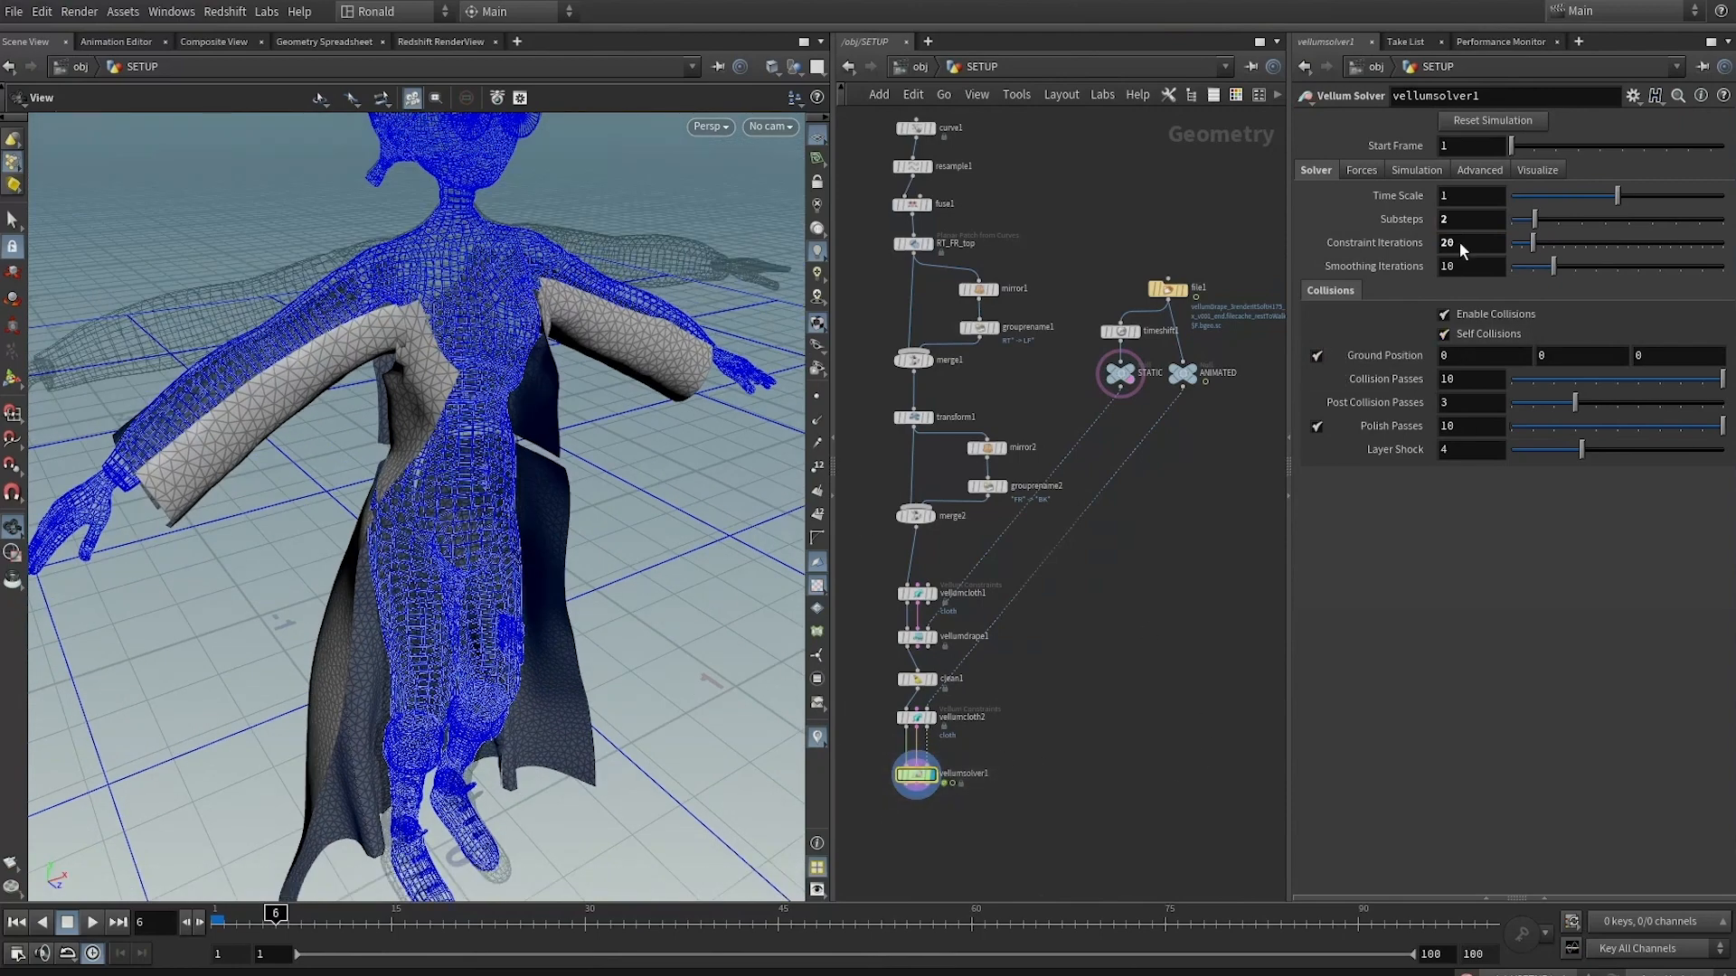
# Hide the solver's collision geometry and template the ANIMATED null instead of STATIC
pyautogui.click(1539, 170)
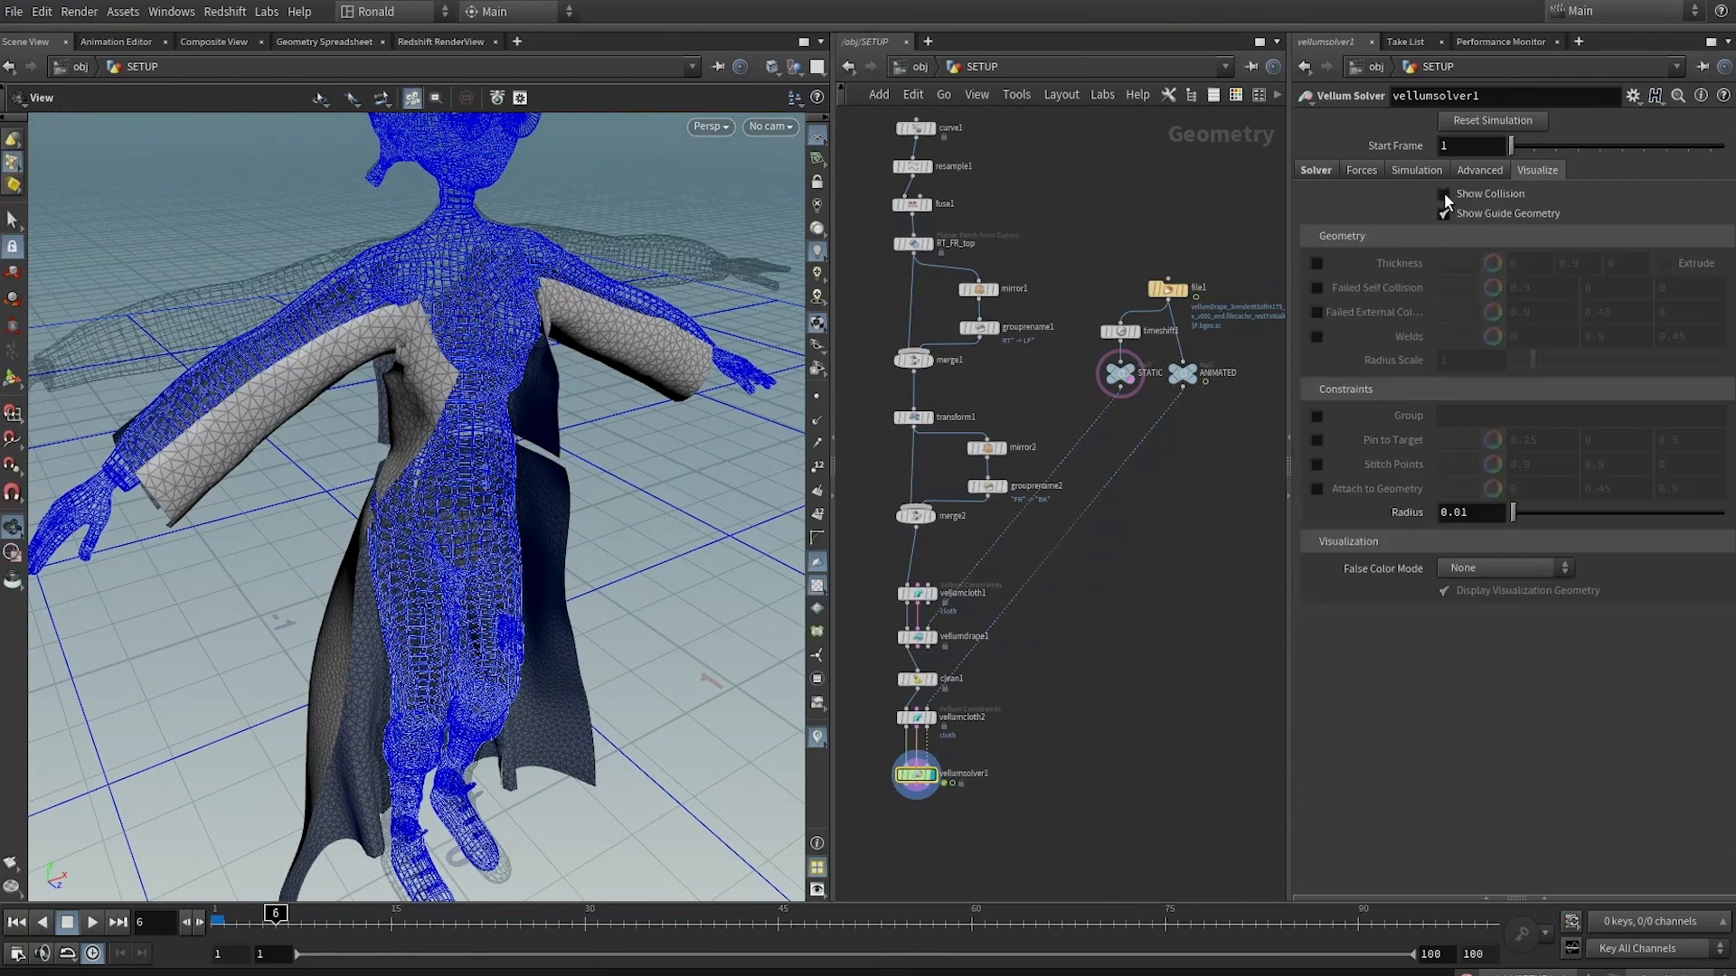
pyautogui.click(1444, 194)
pyautogui.scroll(3, 1092, 380)
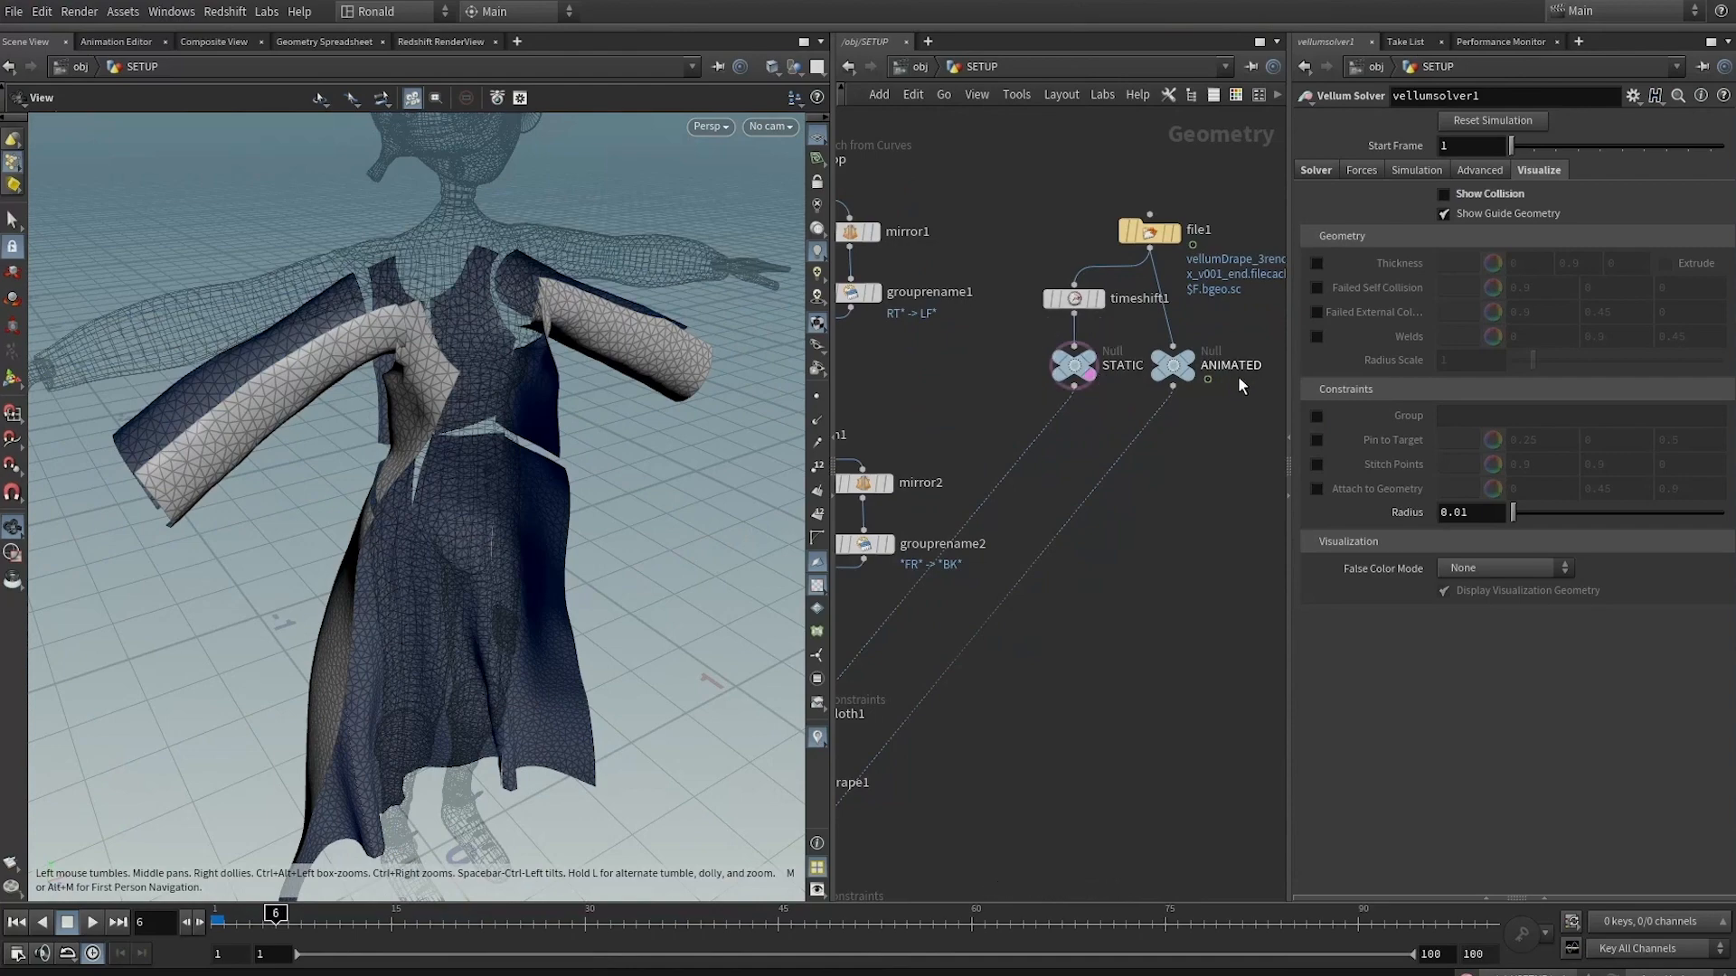
pyautogui.click(1193, 372)
# Play the solver simulation to frame 18 and examine how the garment panels behave on the animated character
pyautogui.moveTo(1130, 543); pyautogui.dragTo(1130, 407, button='middle')
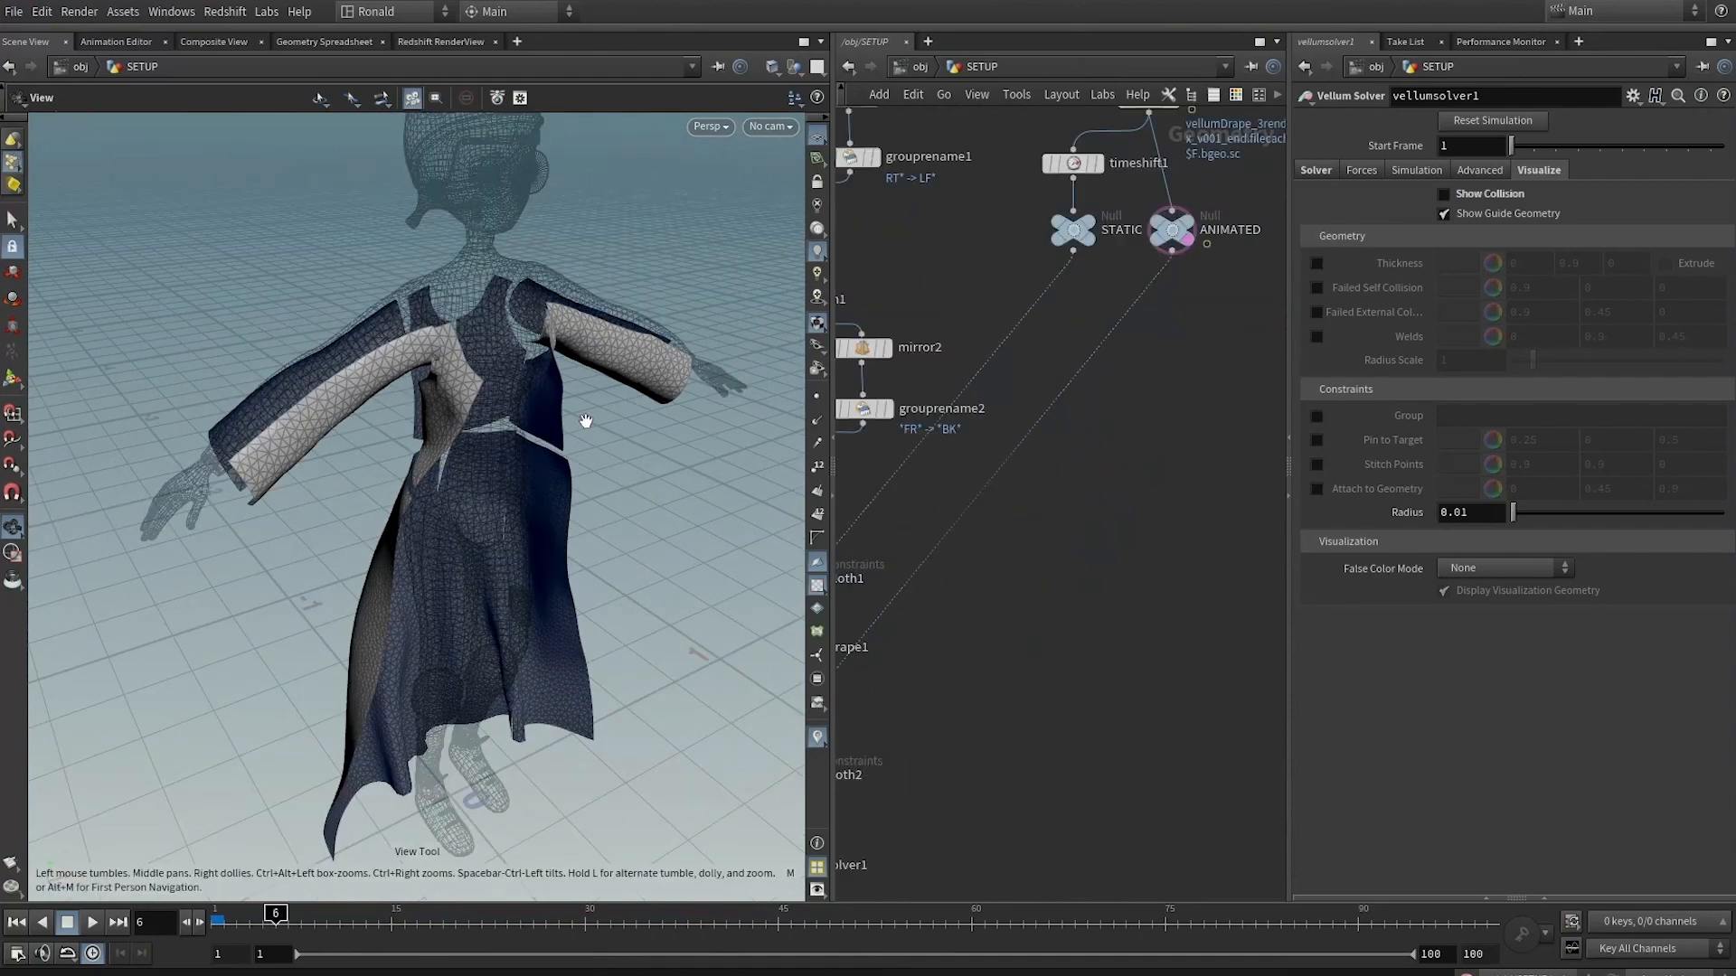
pyautogui.press('Up')
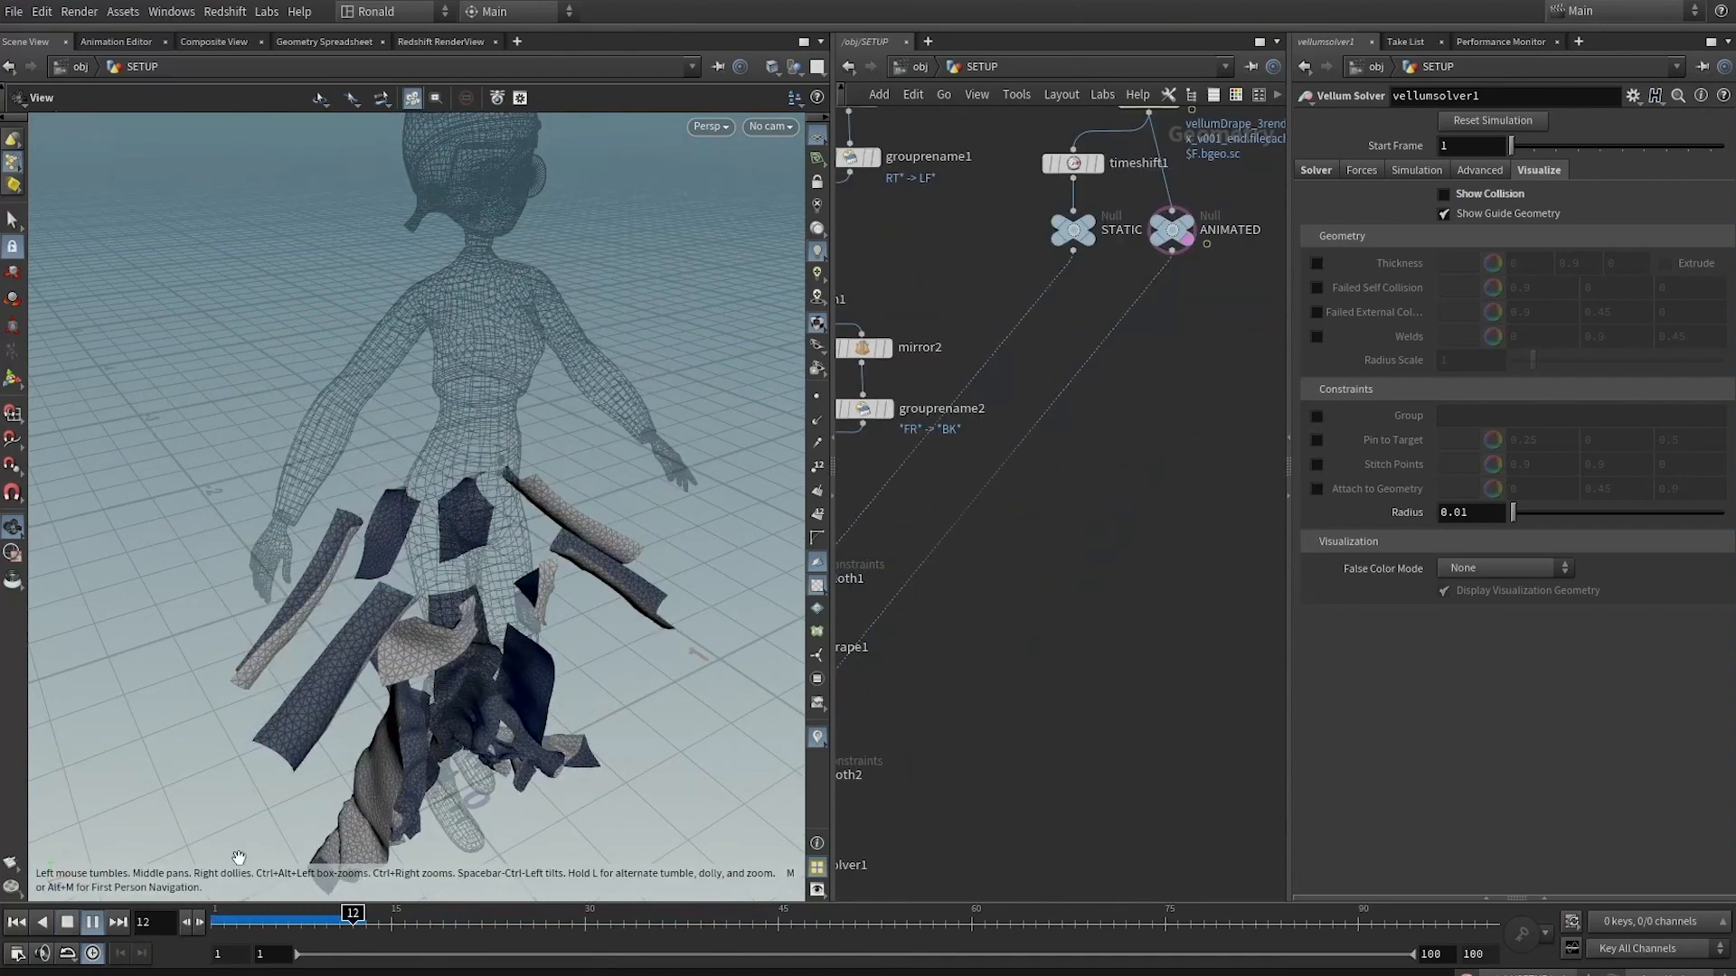
pyautogui.press('Up')
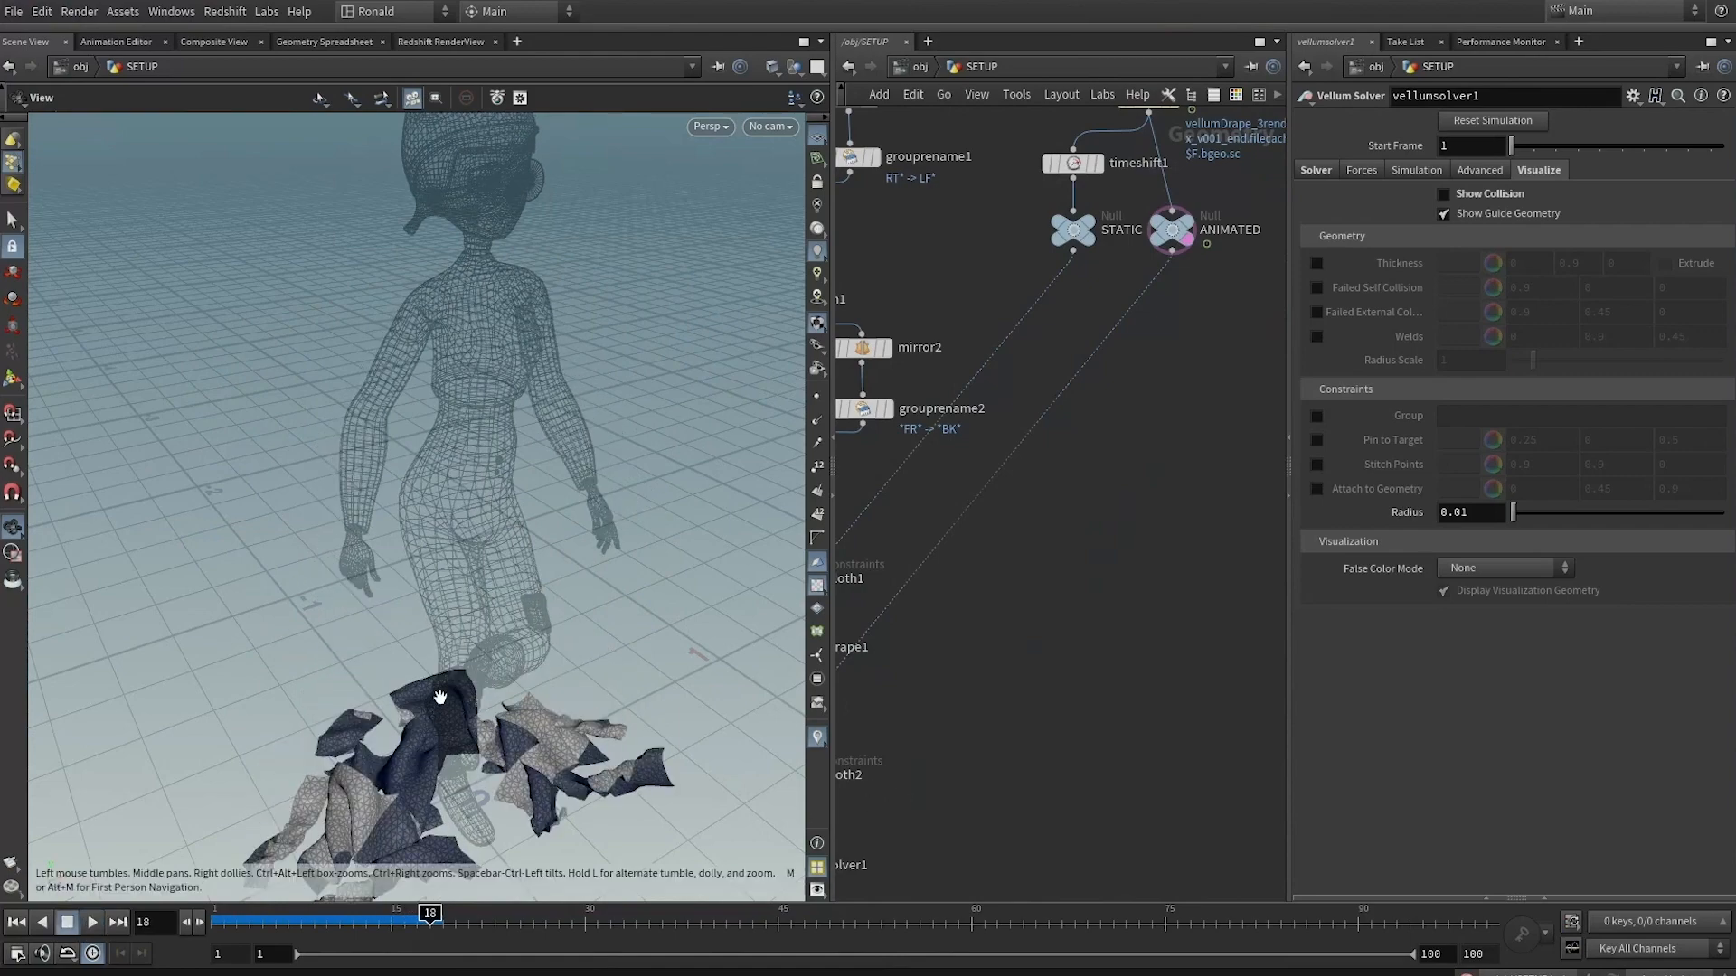
pyautogui.moveTo(488, 658); pyautogui.dragTo(524, 543)
# Set clean1's Remove Attribs pattern to "* ^weld" so the weld attribute is kept
pyautogui.scroll(5, 999, 755)
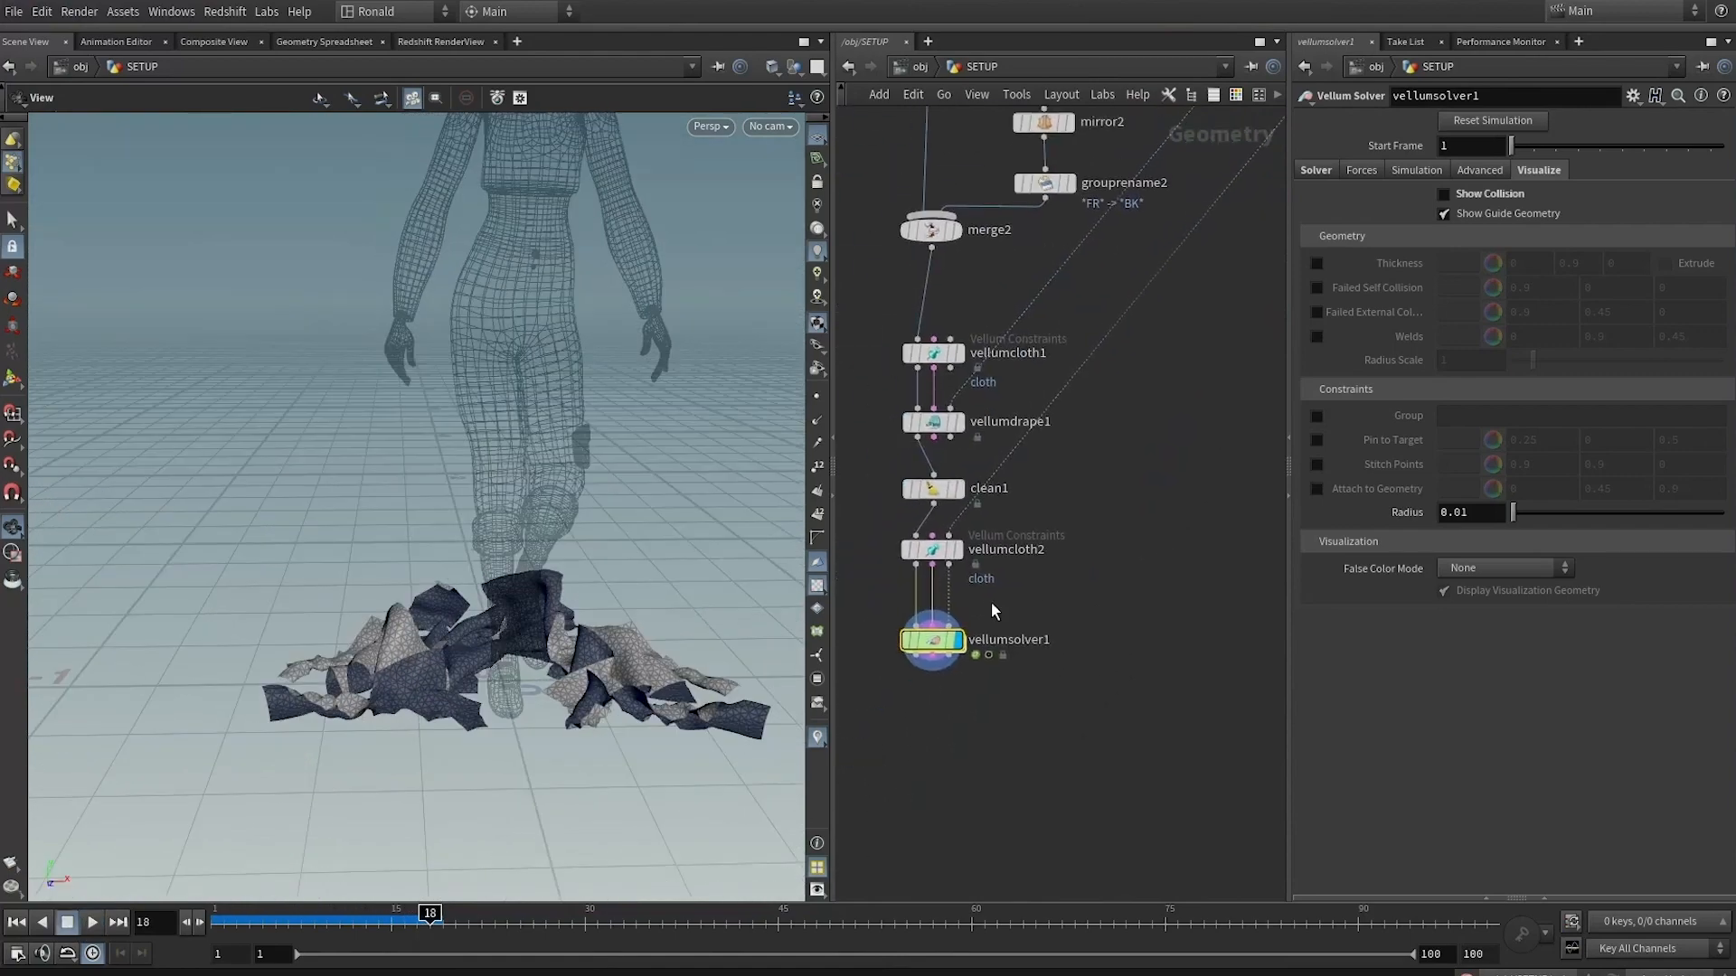
pyautogui.moveTo(1040, 575); pyautogui.dragTo(1179, 758, button='middle')
pyautogui.click(1013, 543)
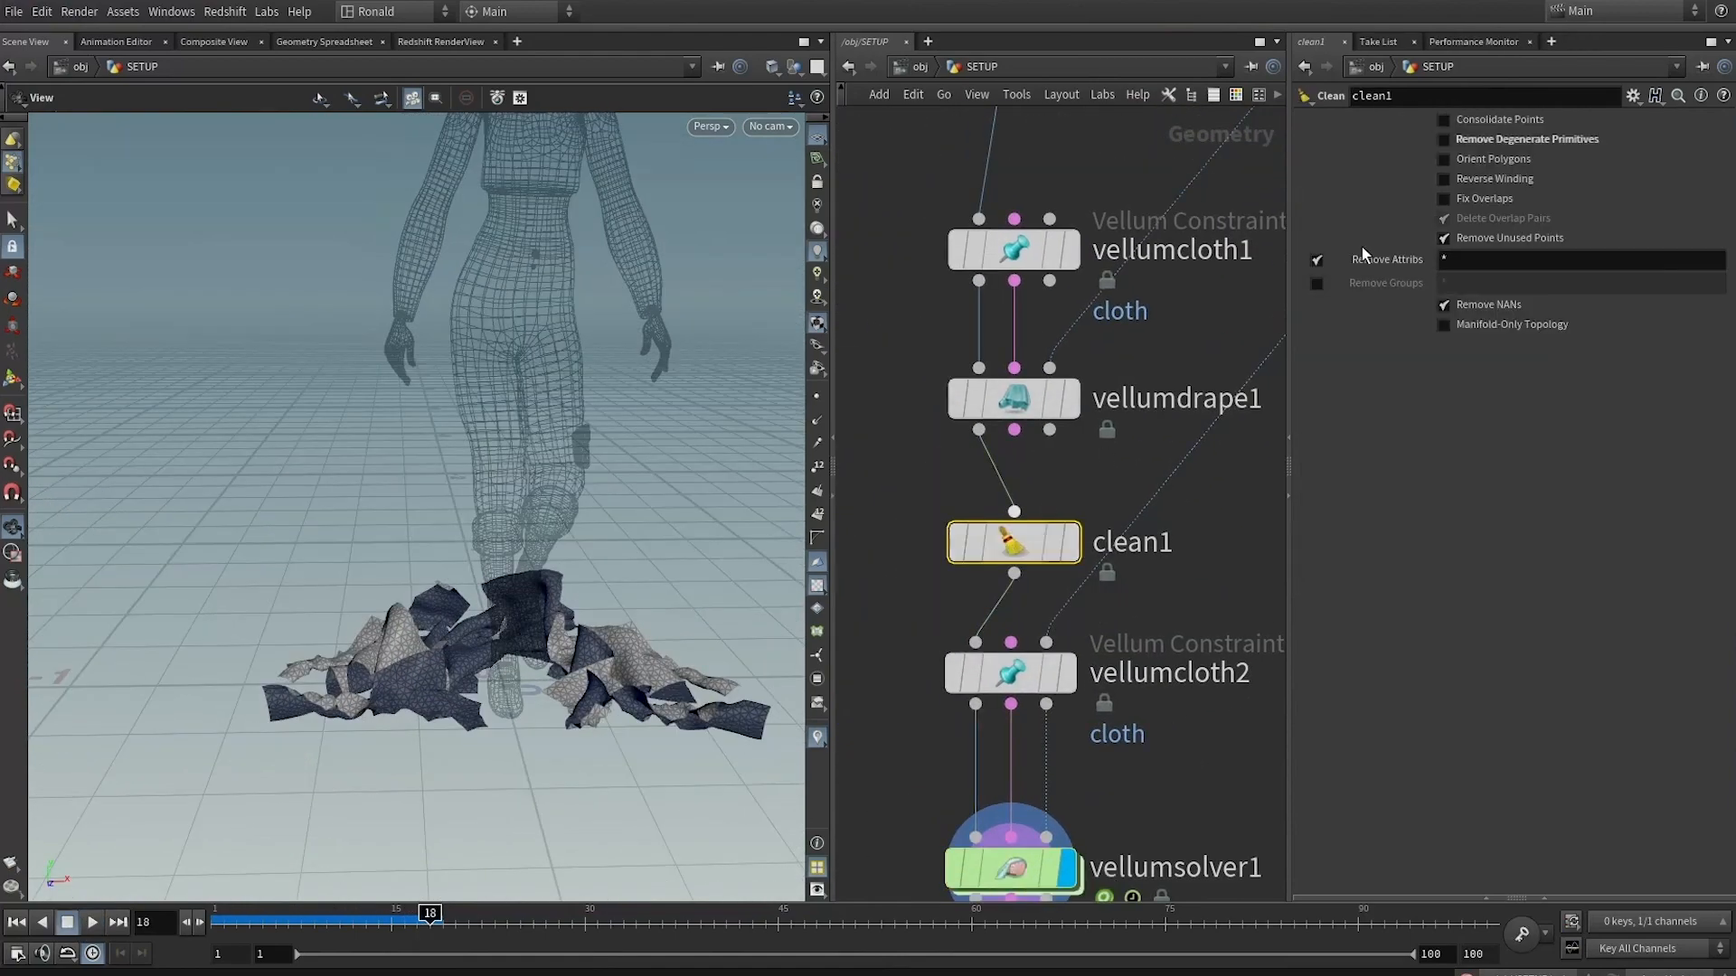
pyautogui.click(1443, 260)
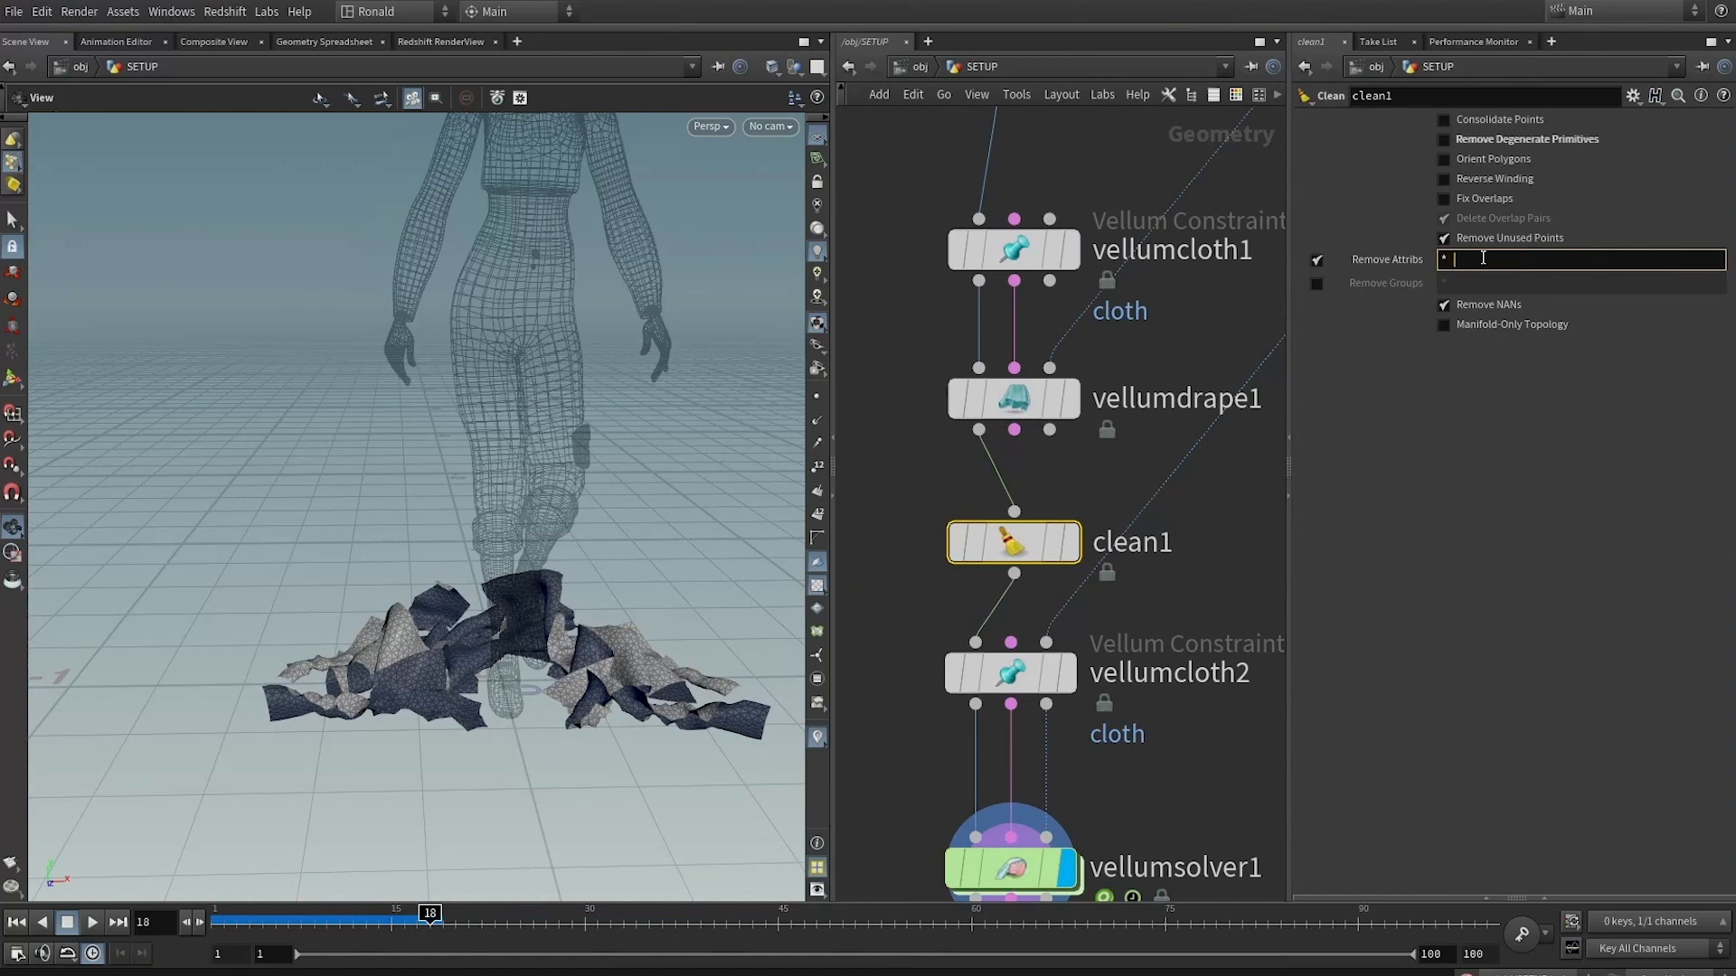
pyautogui.write('^weld')
pyautogui.press('Return')
pyautogui.moveTo(1166, 434); pyautogui.dragTo(1177, 359, button='middle')
pyautogui.scroll(-4, 560, 552)
# Replay the simulation from the first frame and examine whether the garment holds together on the walking character
pyautogui.moveTo(561, 551); pyautogui.dragTo(524, 588)
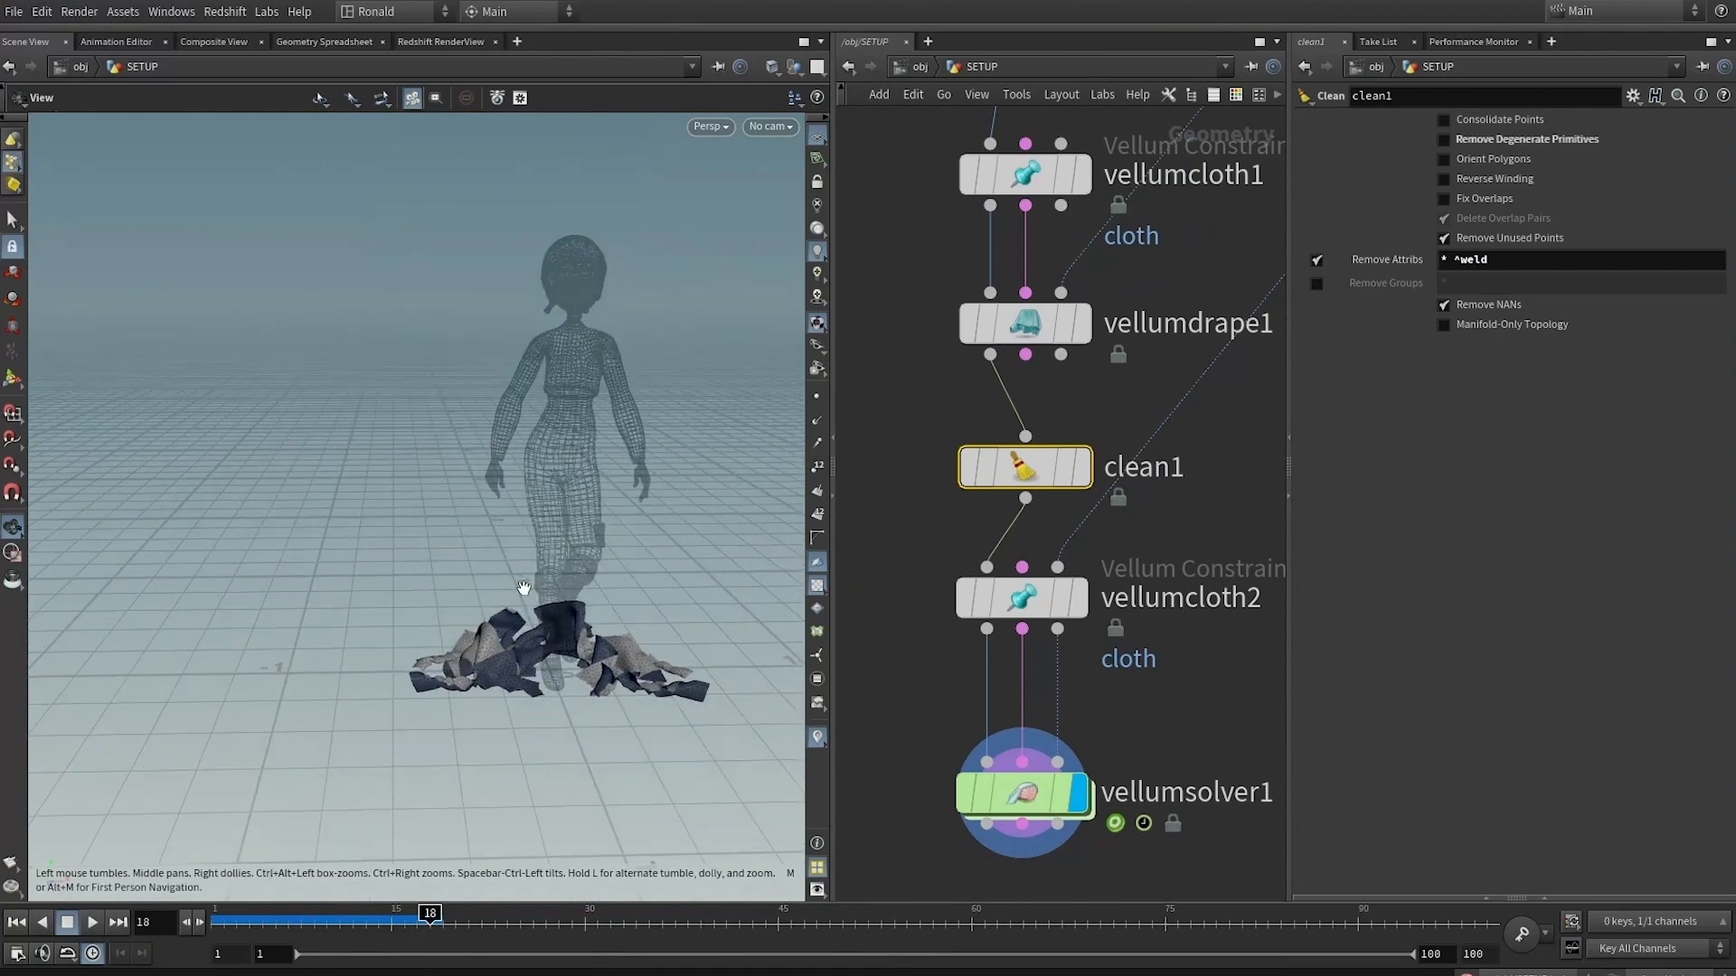
pyautogui.hotkey('ctrl', 'Up')
pyautogui.press('Up')
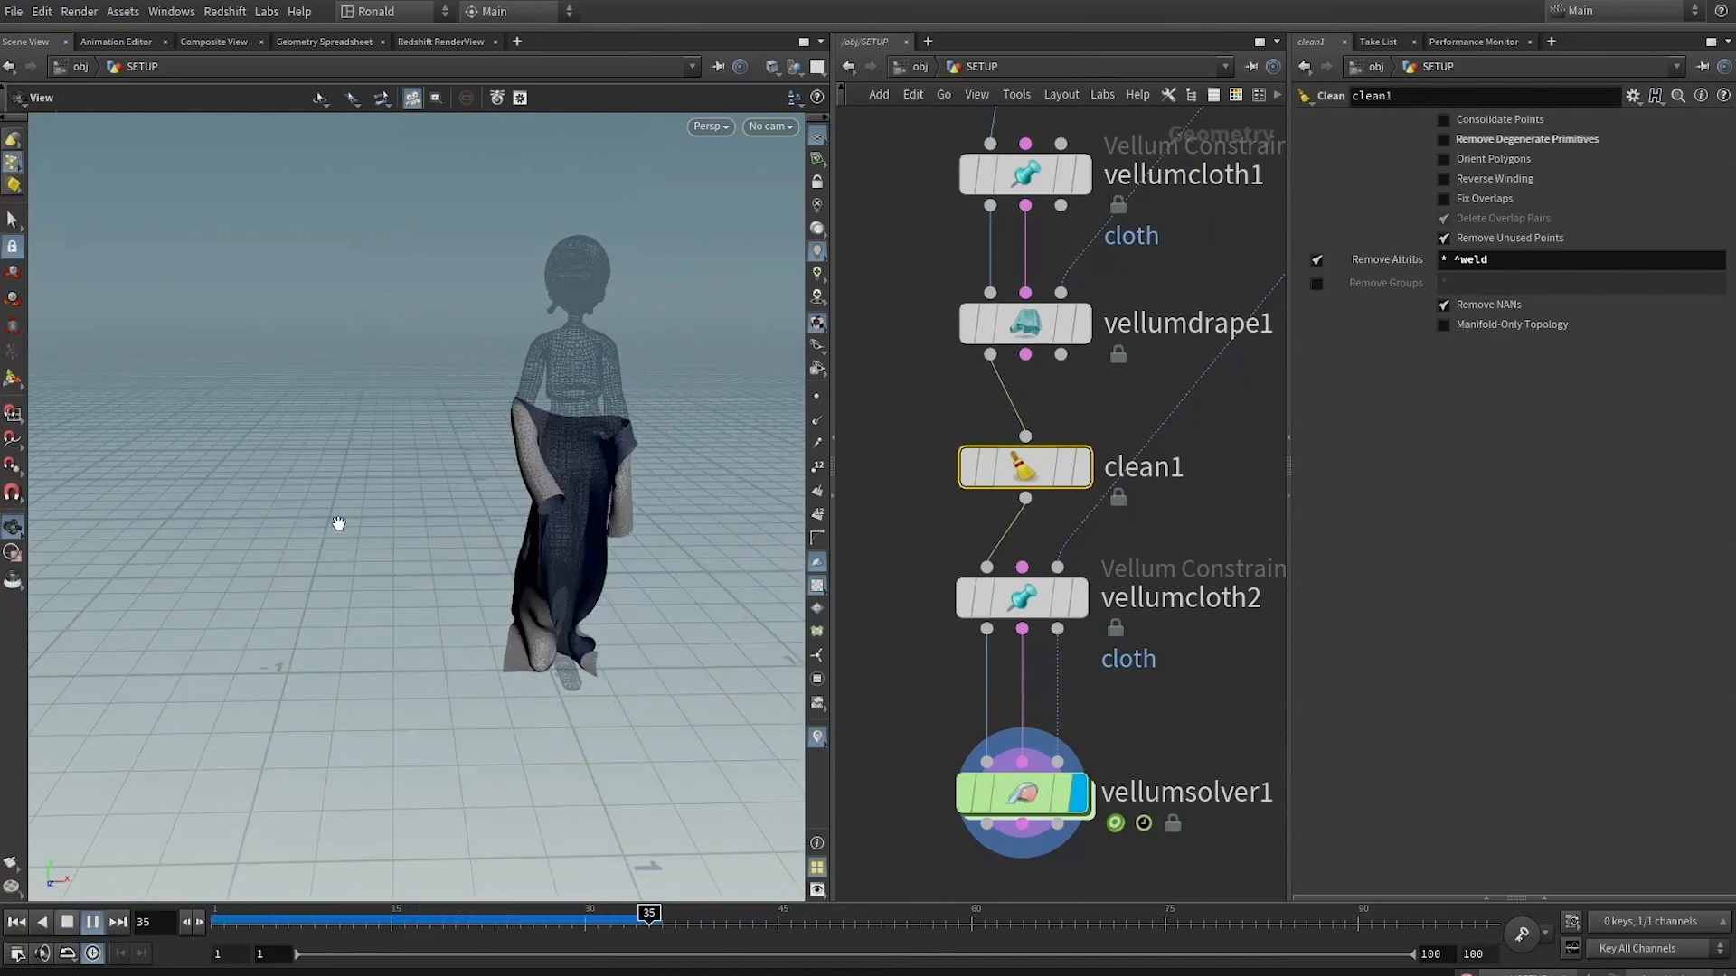
pyautogui.moveTo(338, 524)
pyautogui.mouseDown()
pyautogui.moveTo(488, 554)
pyautogui.moveTo(357, 574)
pyautogui.mouseUp()
# Switch the viewport to smooth shading without wireframe lines and return to frame 1
pyautogui.press('w')
pyautogui.press('w')
pyautogui.hotkey('shift', 'w')
pyautogui.click(18, 923)
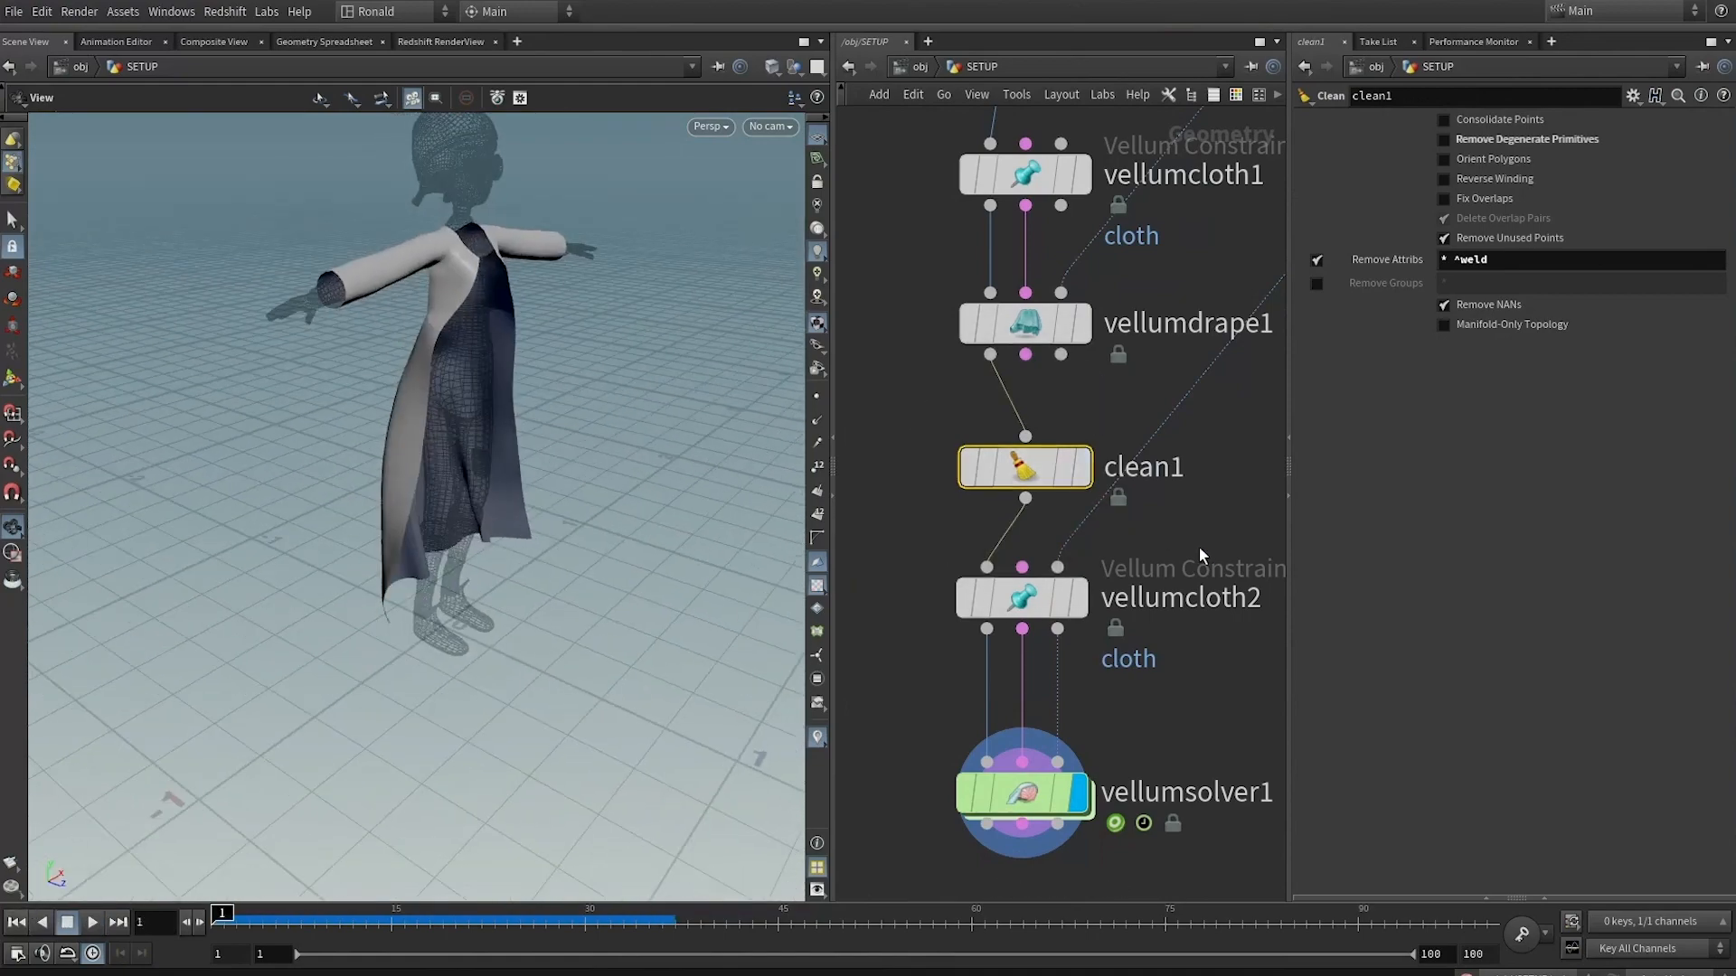
# Set the Bend Stiffness multiplier of vellumcloth2 to 0.000001
pyautogui.click(1053, 599)
pyautogui.scroll(-5, 1493, 734)
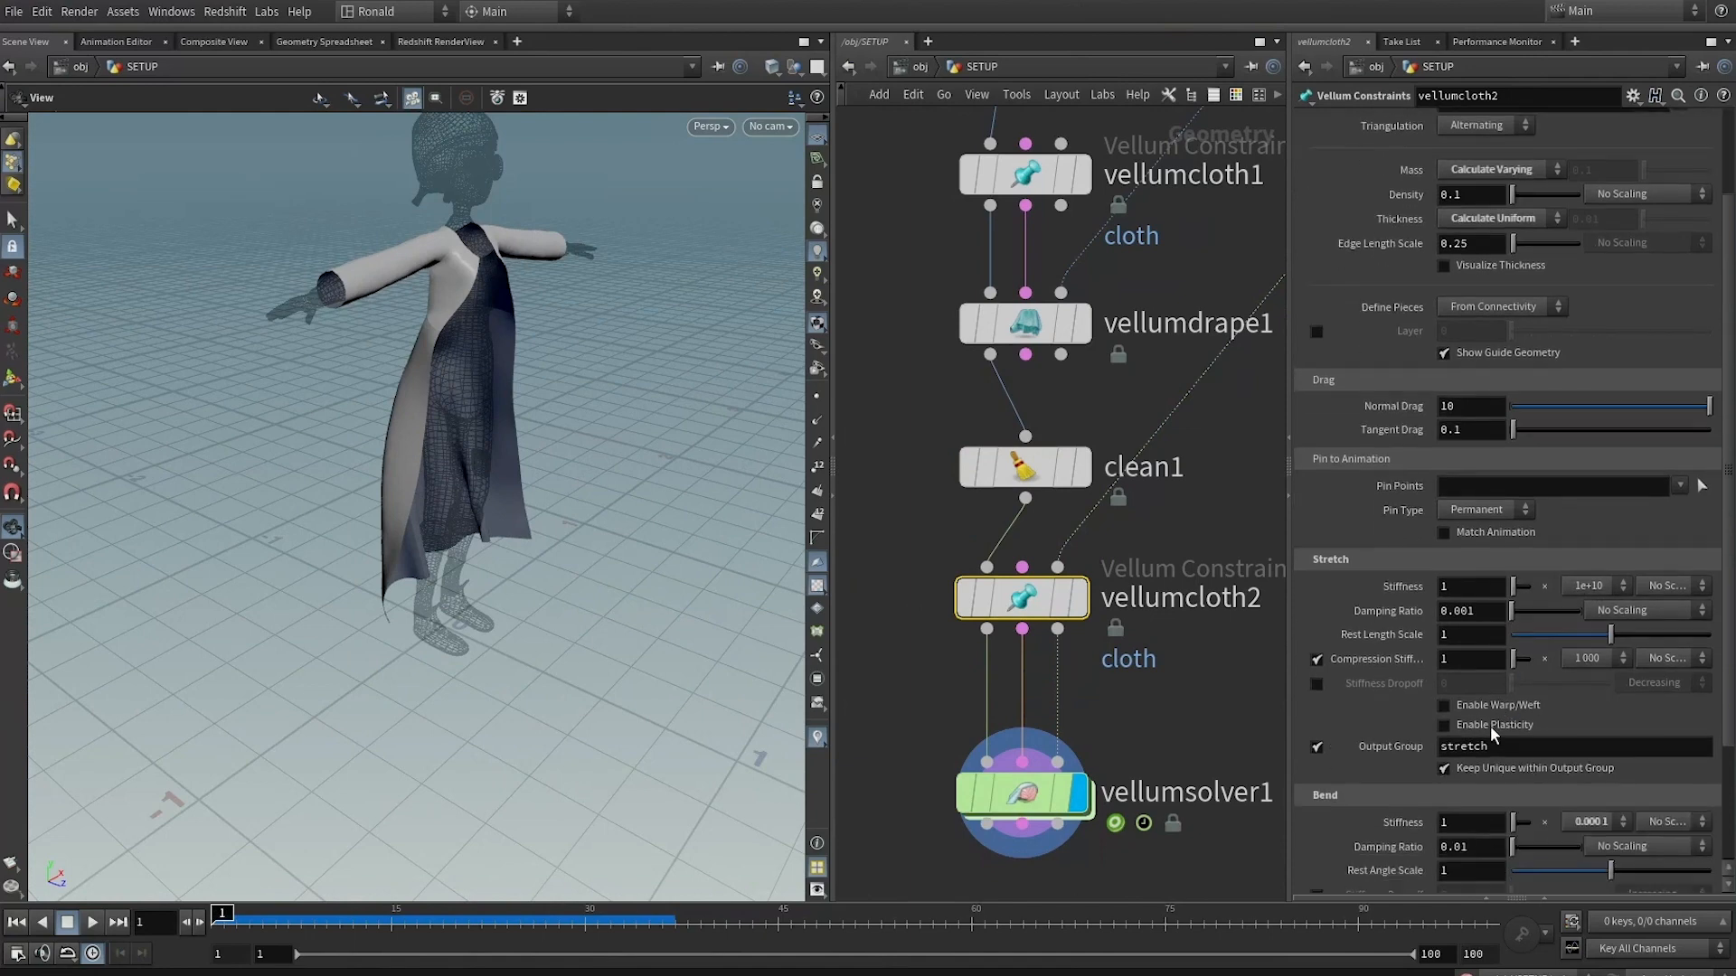
pyautogui.click(1601, 823)
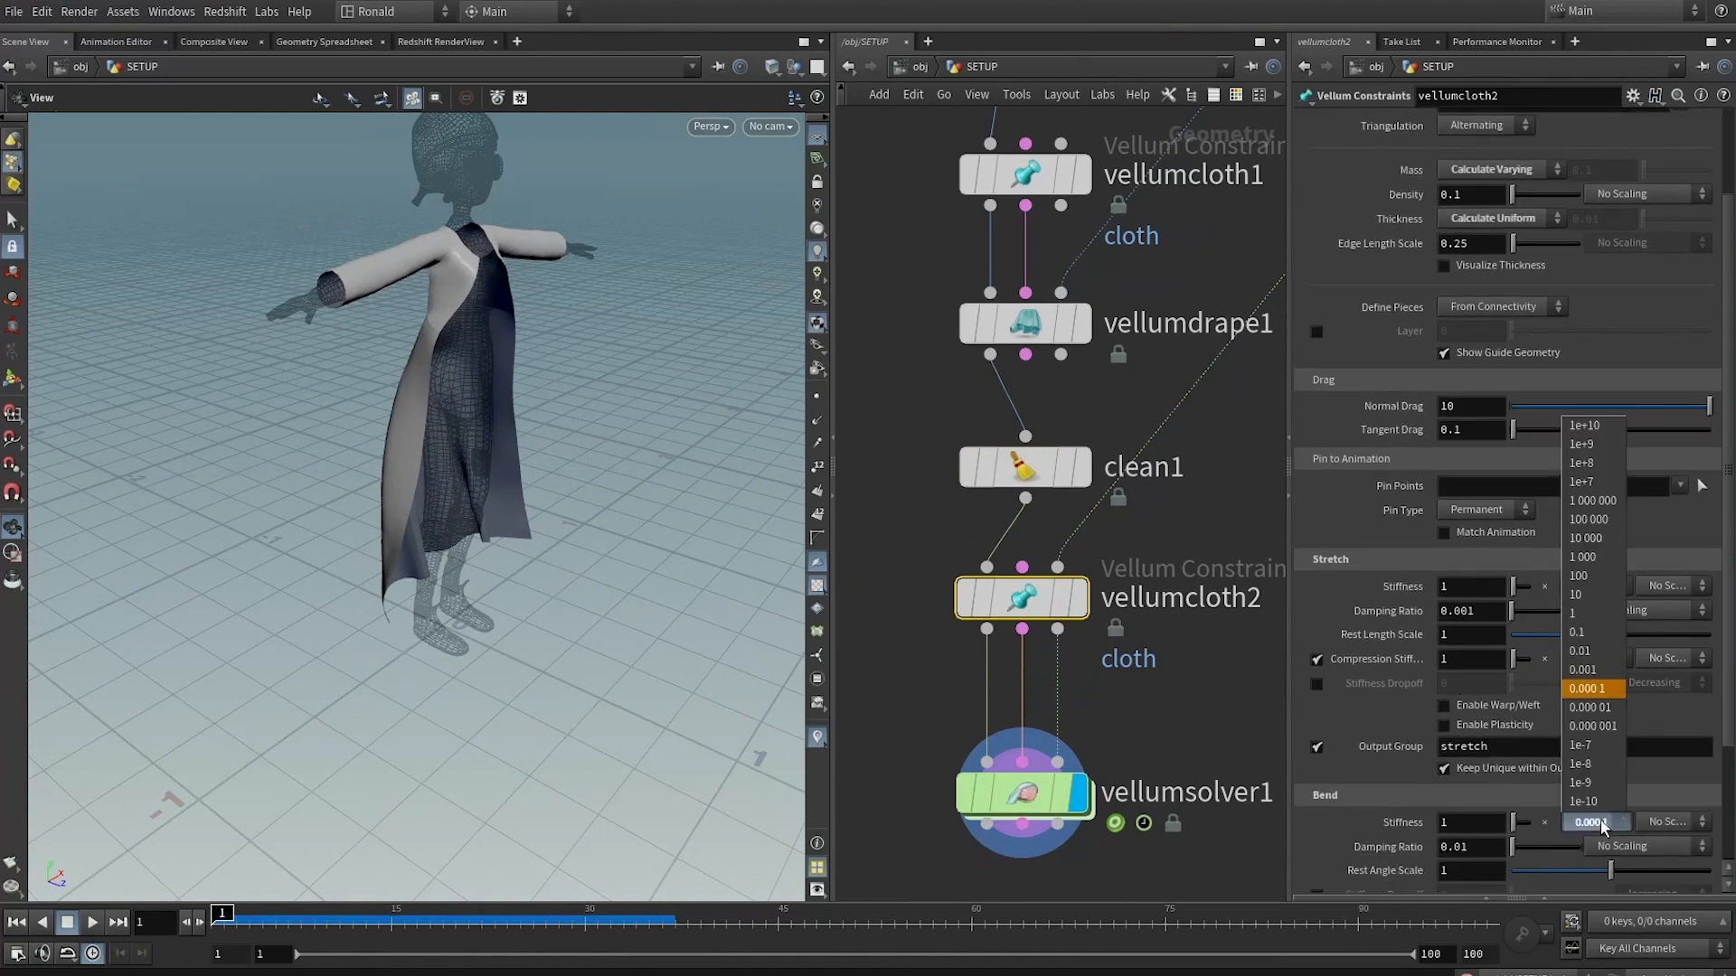
pyautogui.click(1599, 727)
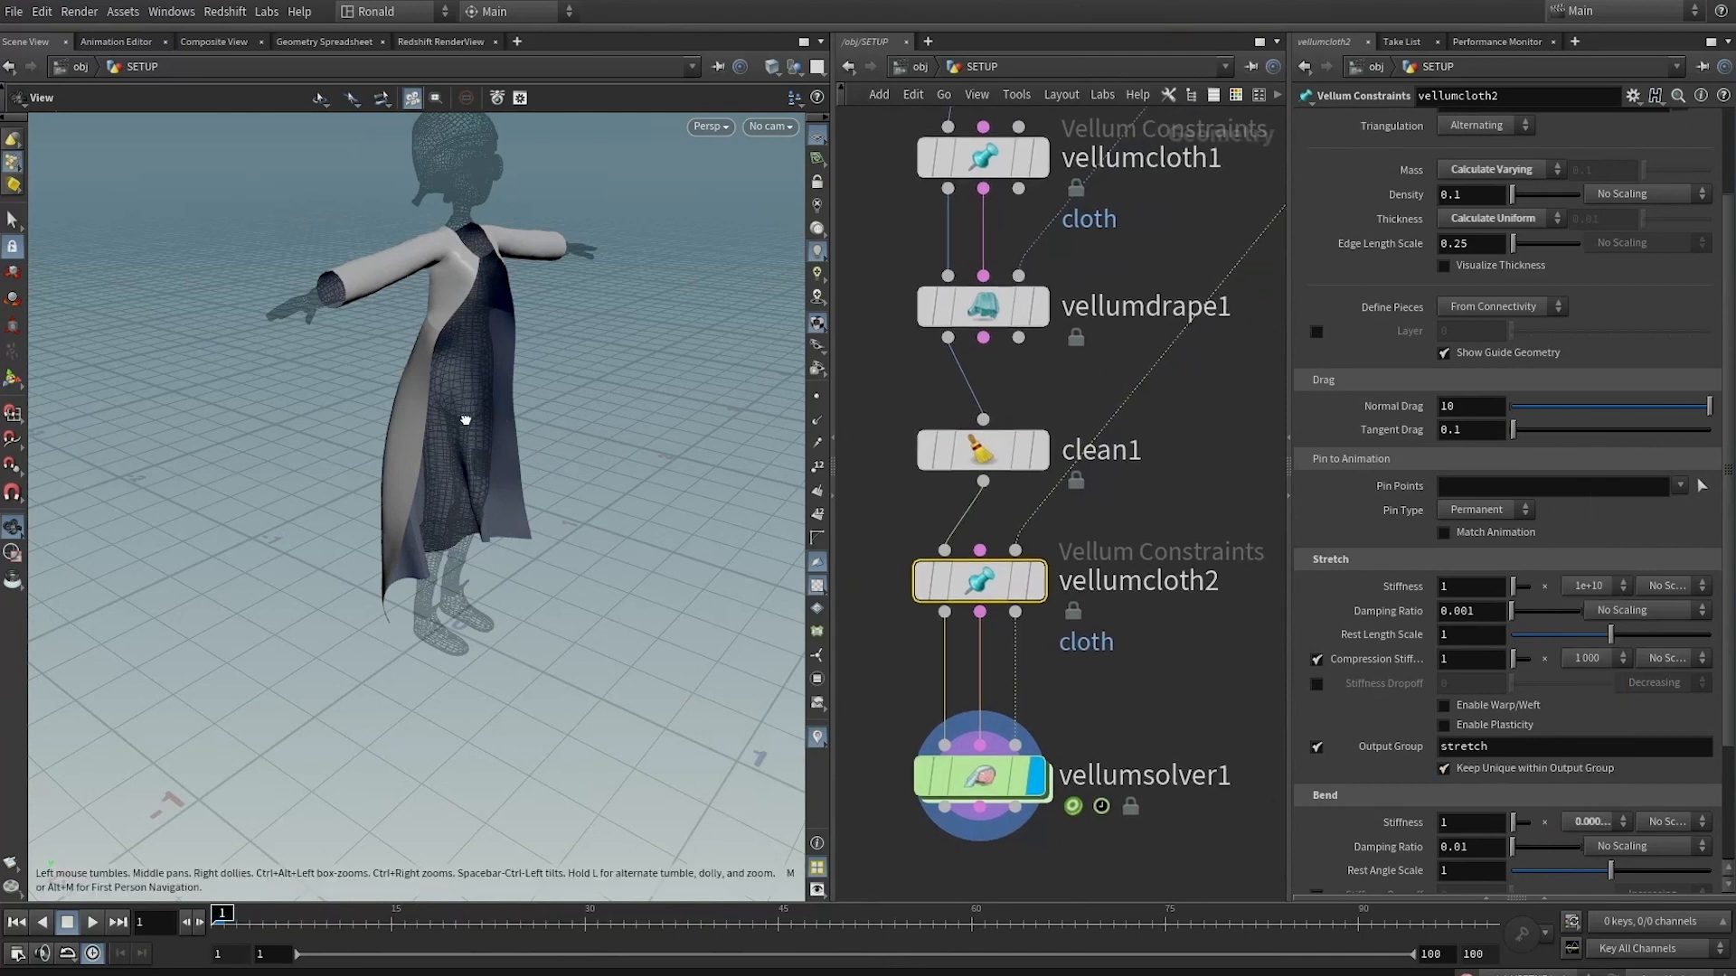
# Play the simulation to frame 29 and examine how the softer cloth moves on the character
pyautogui.moveTo(465, 407); pyautogui.dragTo(458, 424)
pyautogui.press('Up')
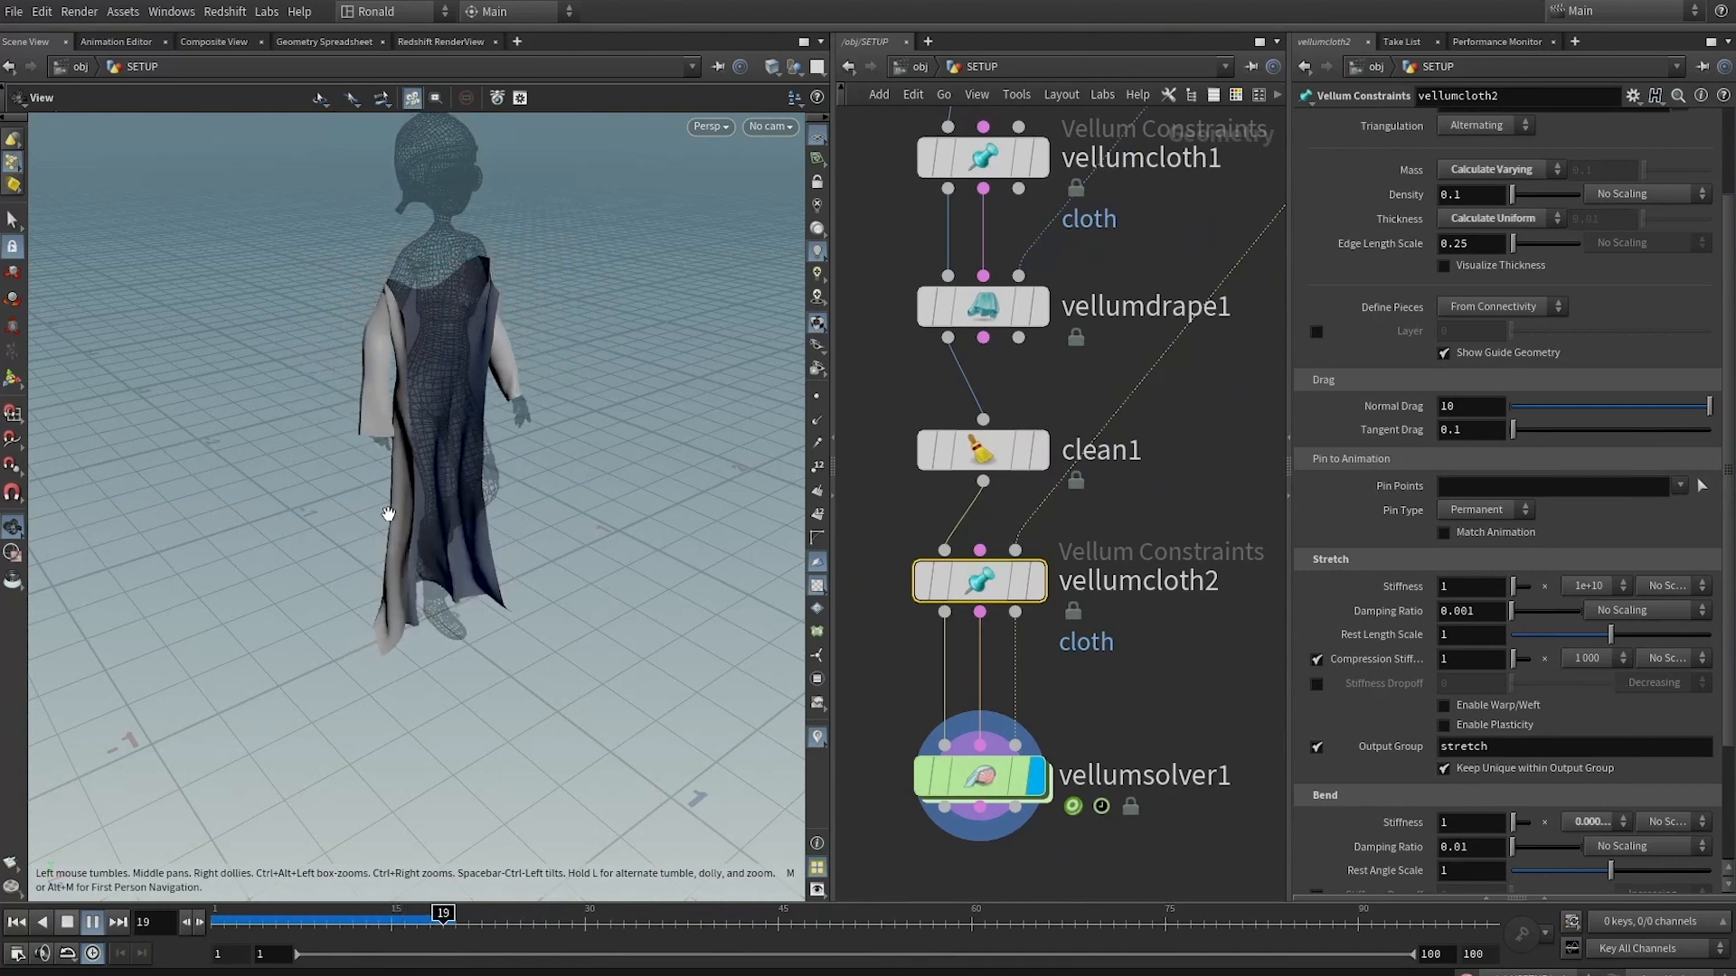
pyautogui.scroll(-5, 1051, 400)
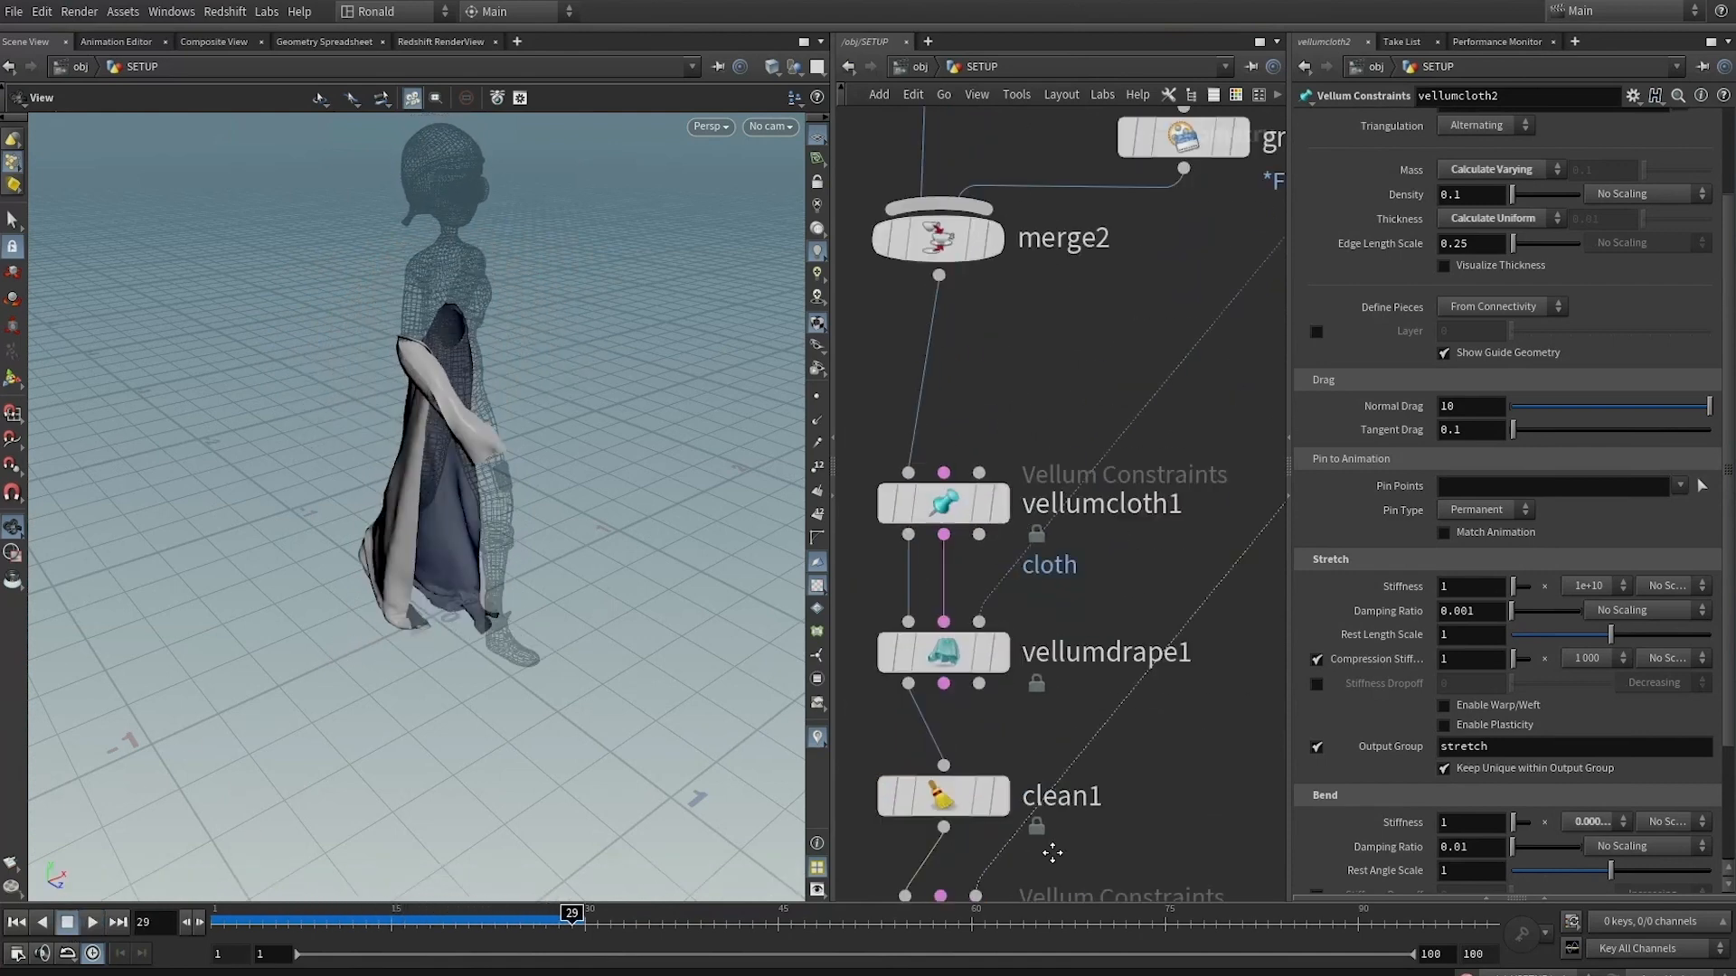
pyautogui.press('Up')
# Find the RT_FR_top planar patch node near the start of the network and view its parameters
pyautogui.scroll(-1, 1050, 394)
pyautogui.moveTo(989, 270); pyautogui.dragTo(934, 603, button='middle')
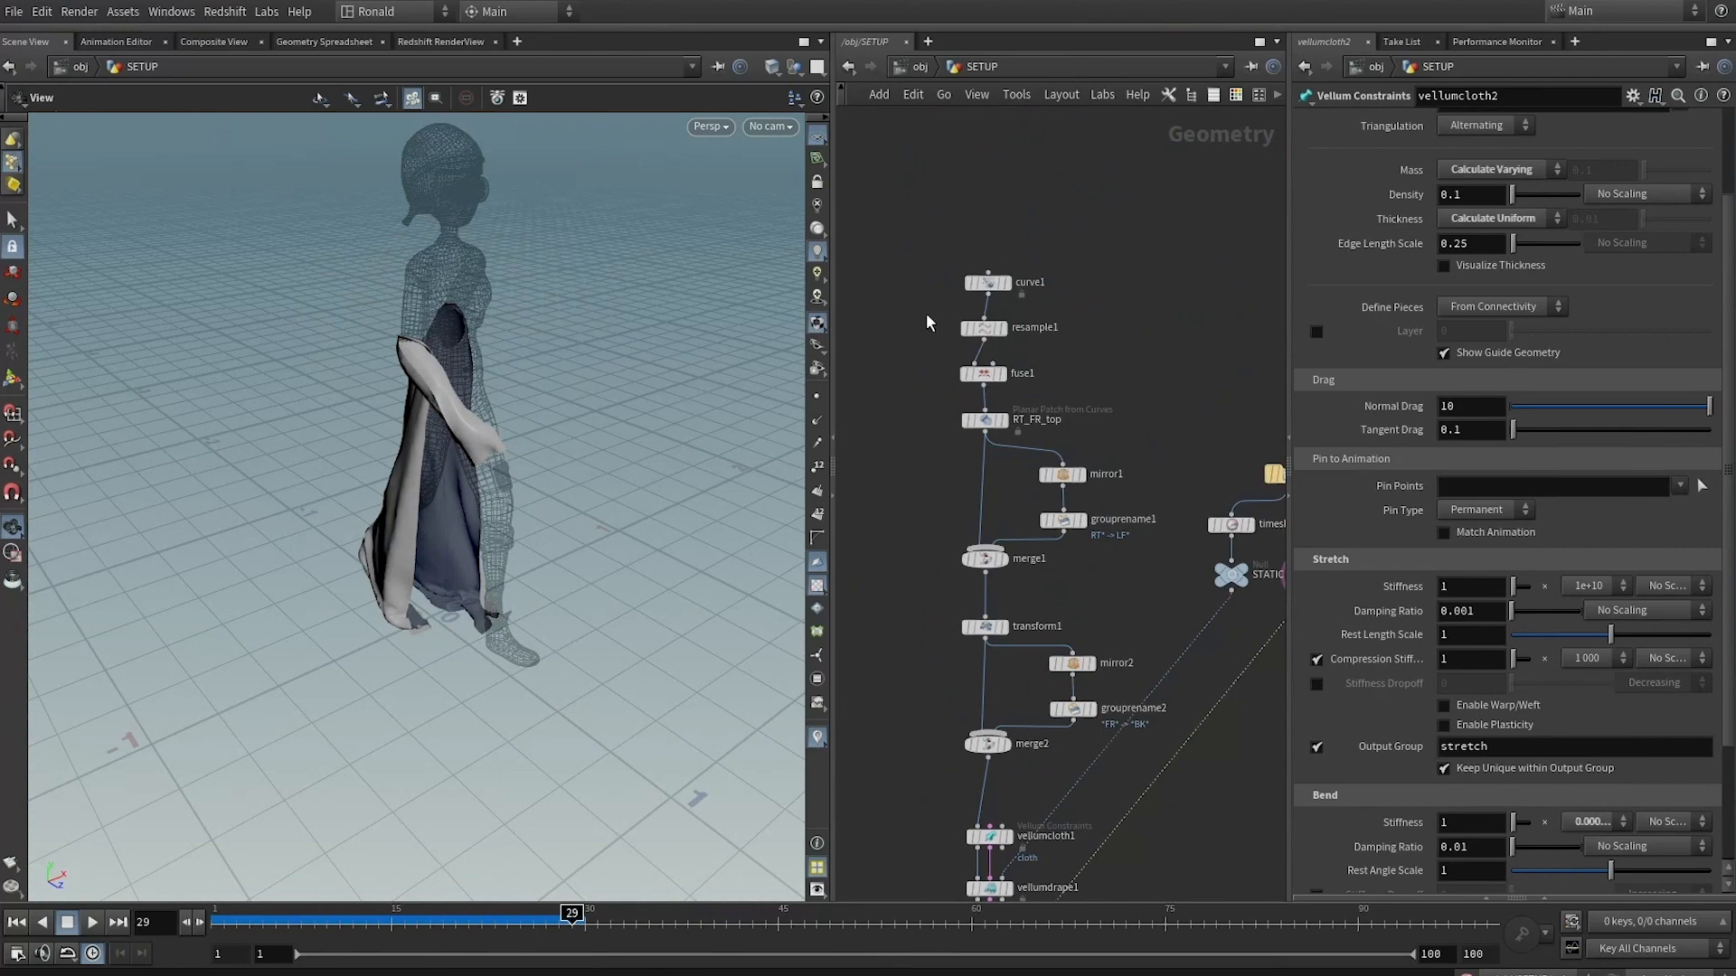
pyautogui.moveTo(936, 380); pyautogui.dragTo(923, 337, button='middle')
pyautogui.click(972, 376)
pyautogui.moveTo(921, 460); pyautogui.dragTo(805, 335, button='middle')
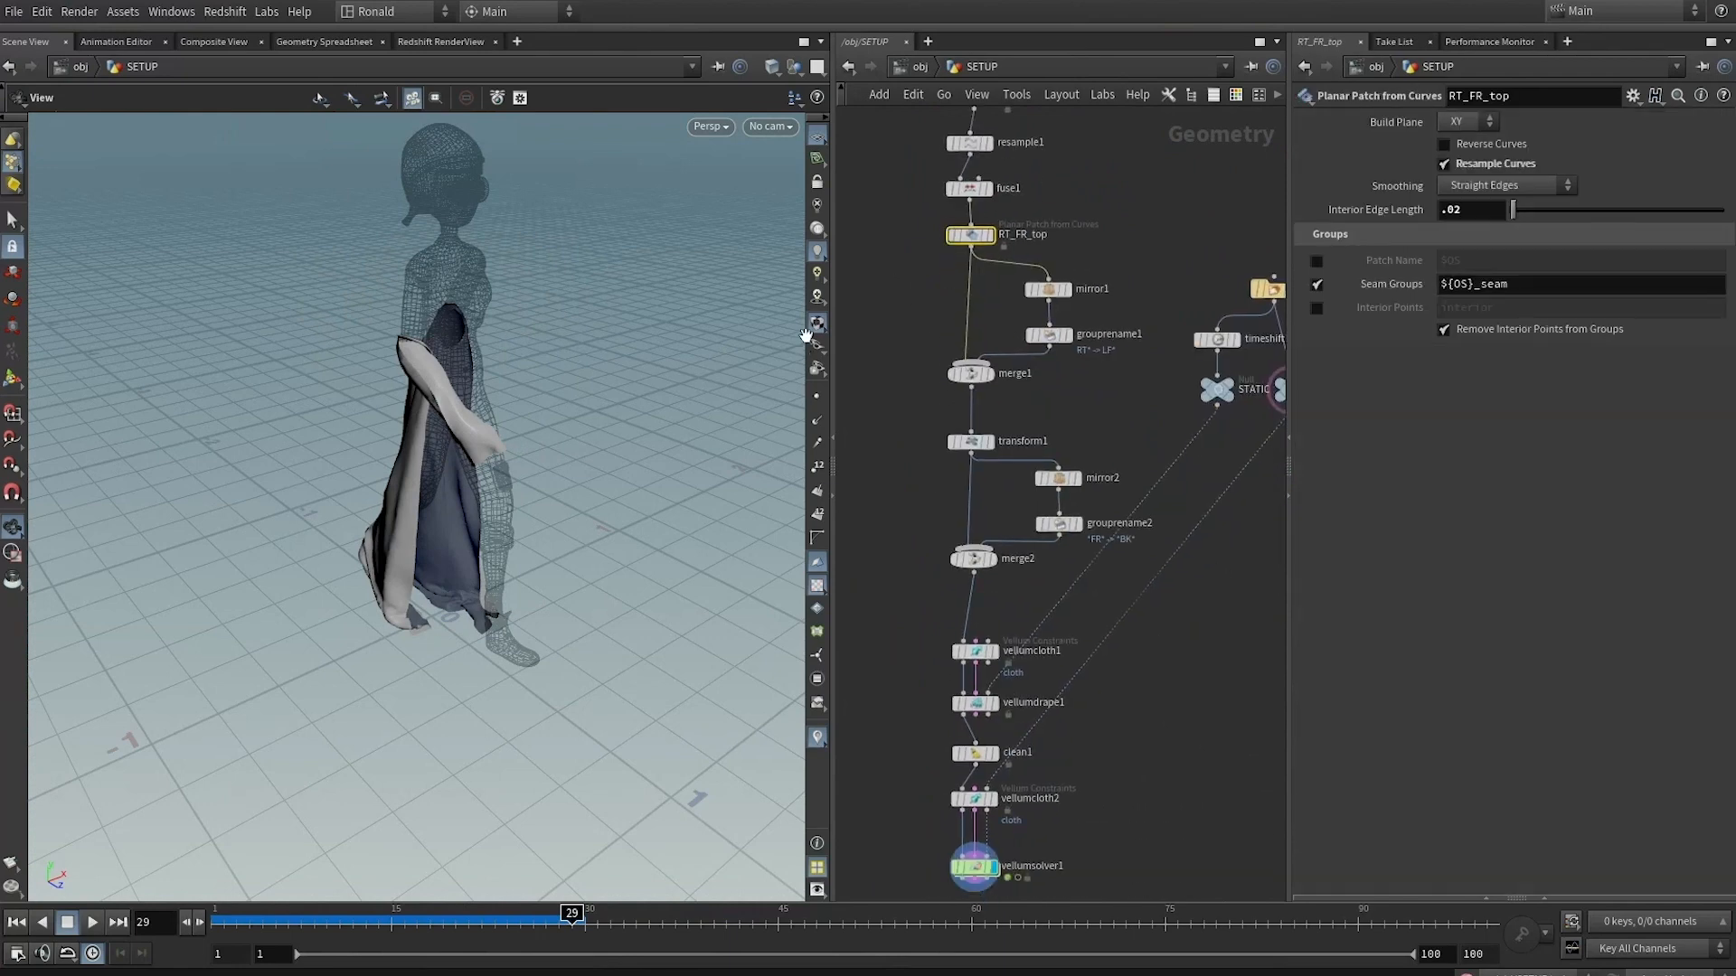
# Replay the simulation from frame 1 and examine from the side how the garment sits on the shoulders
pyautogui.moveTo(461, 361); pyautogui.dragTo(436, 358)
pyautogui.hotkey('ctrl', 'Up')
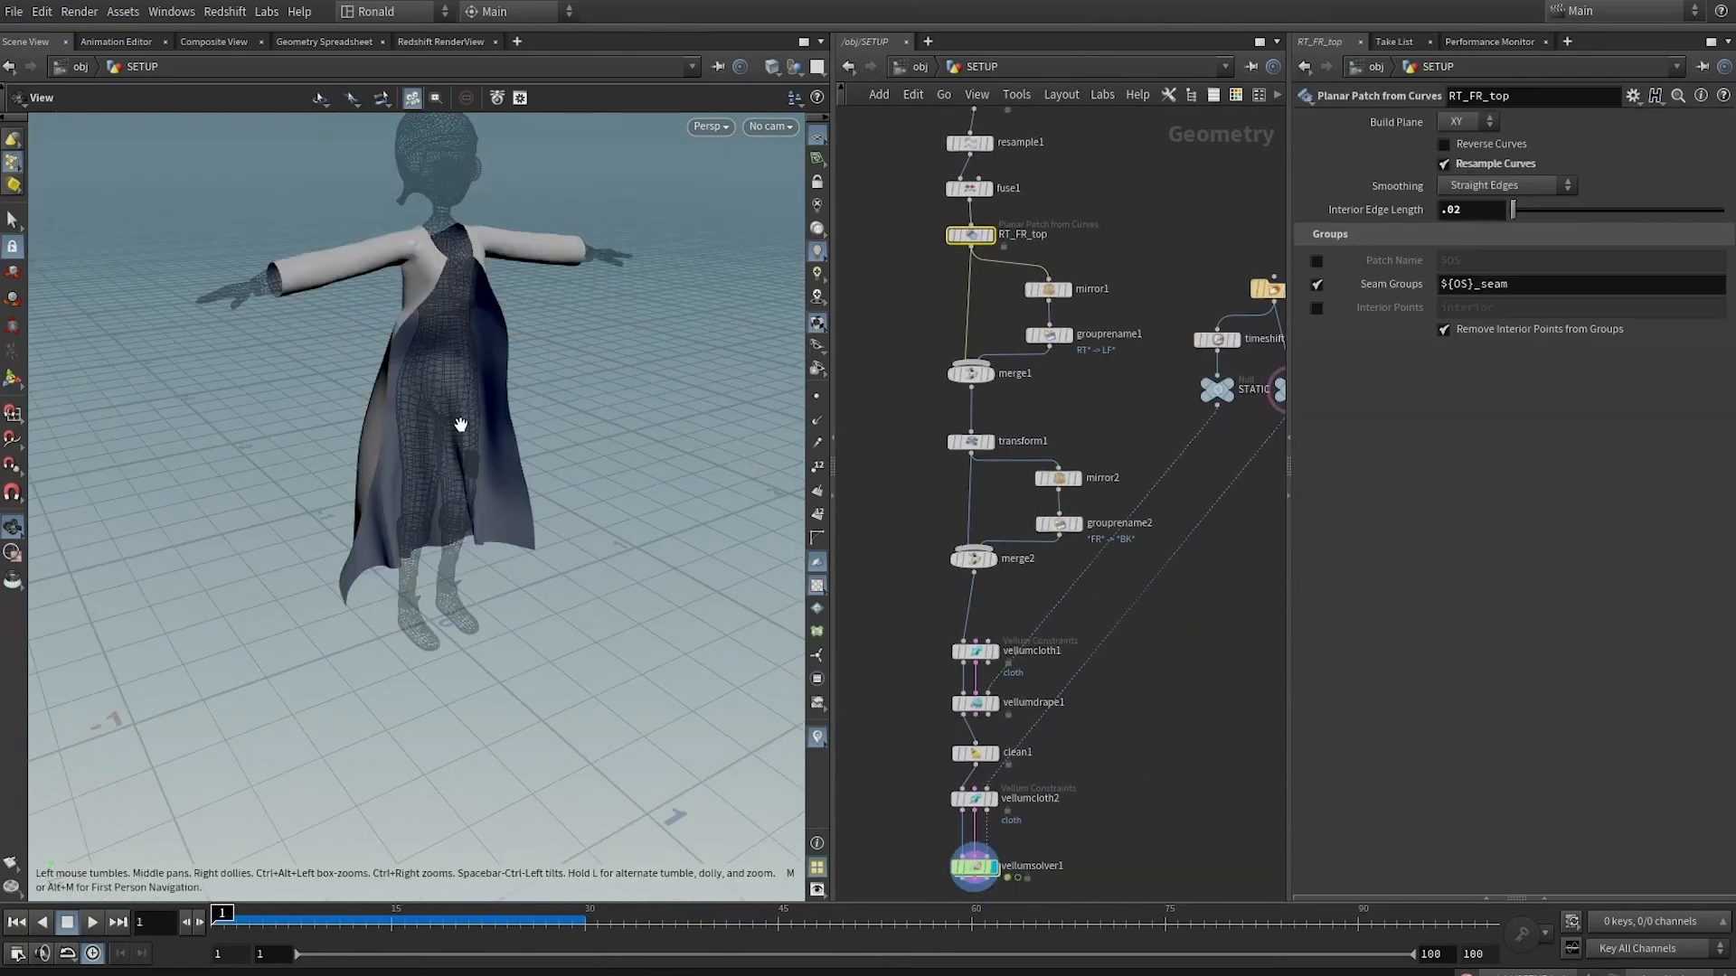
pyautogui.press('Up')
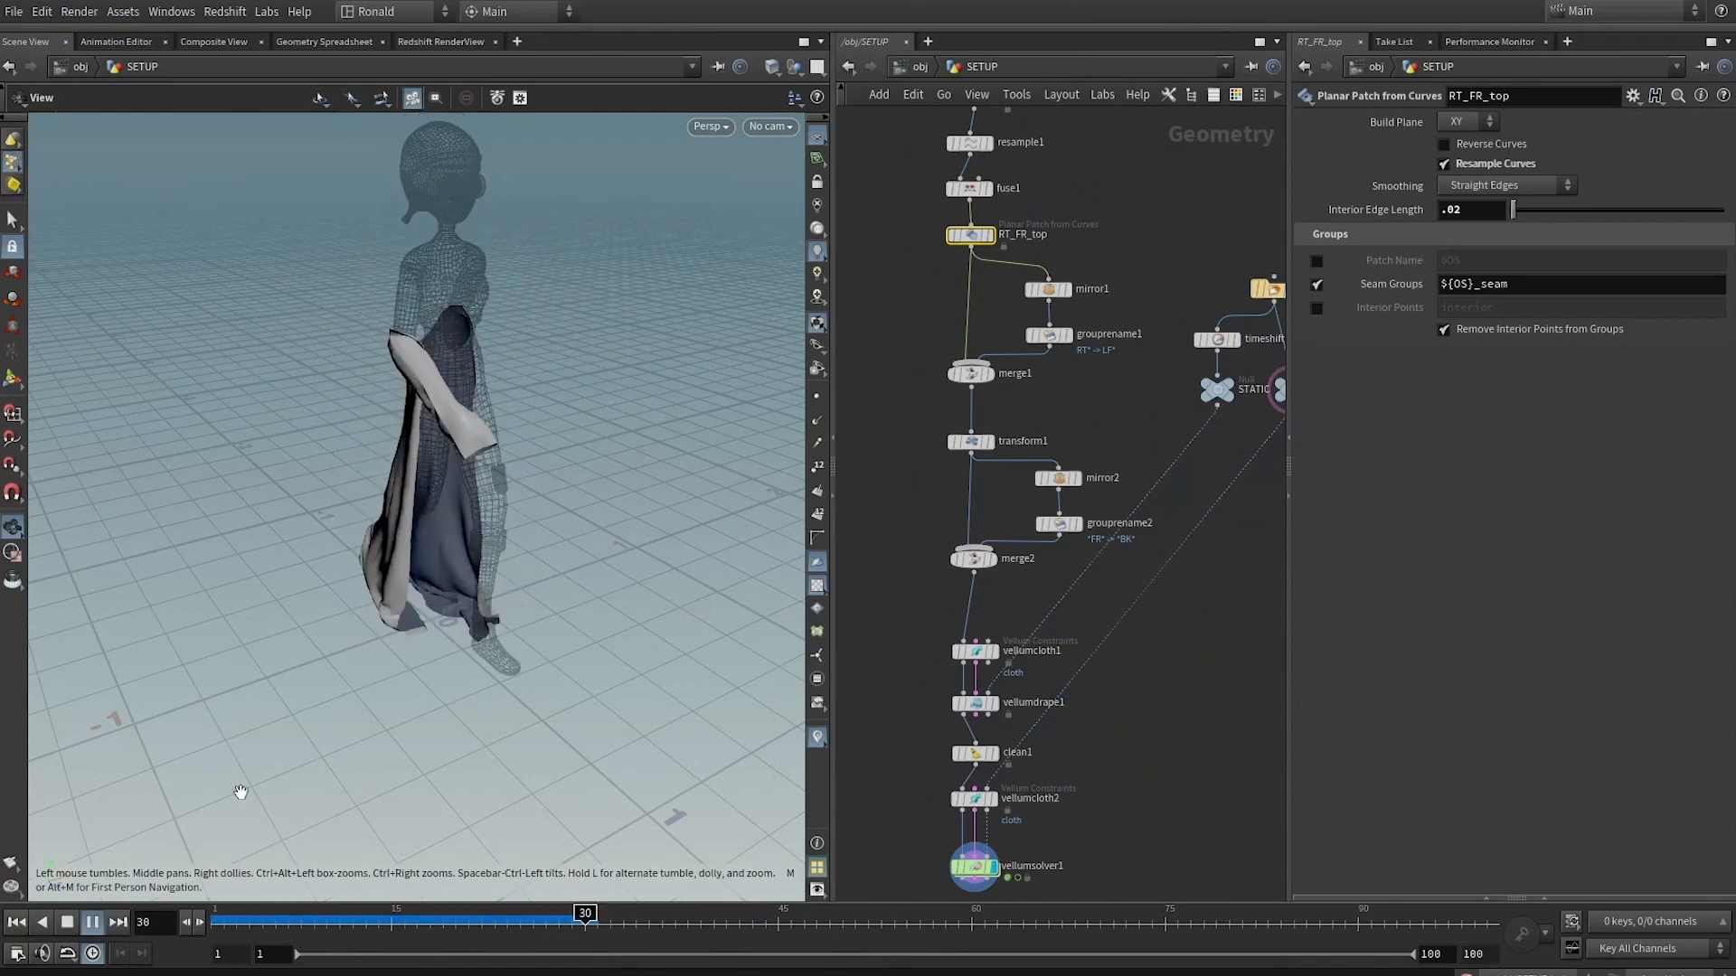
pyautogui.click(77, 923)
pyautogui.moveTo(485, 456); pyautogui.dragTo(531, 500)
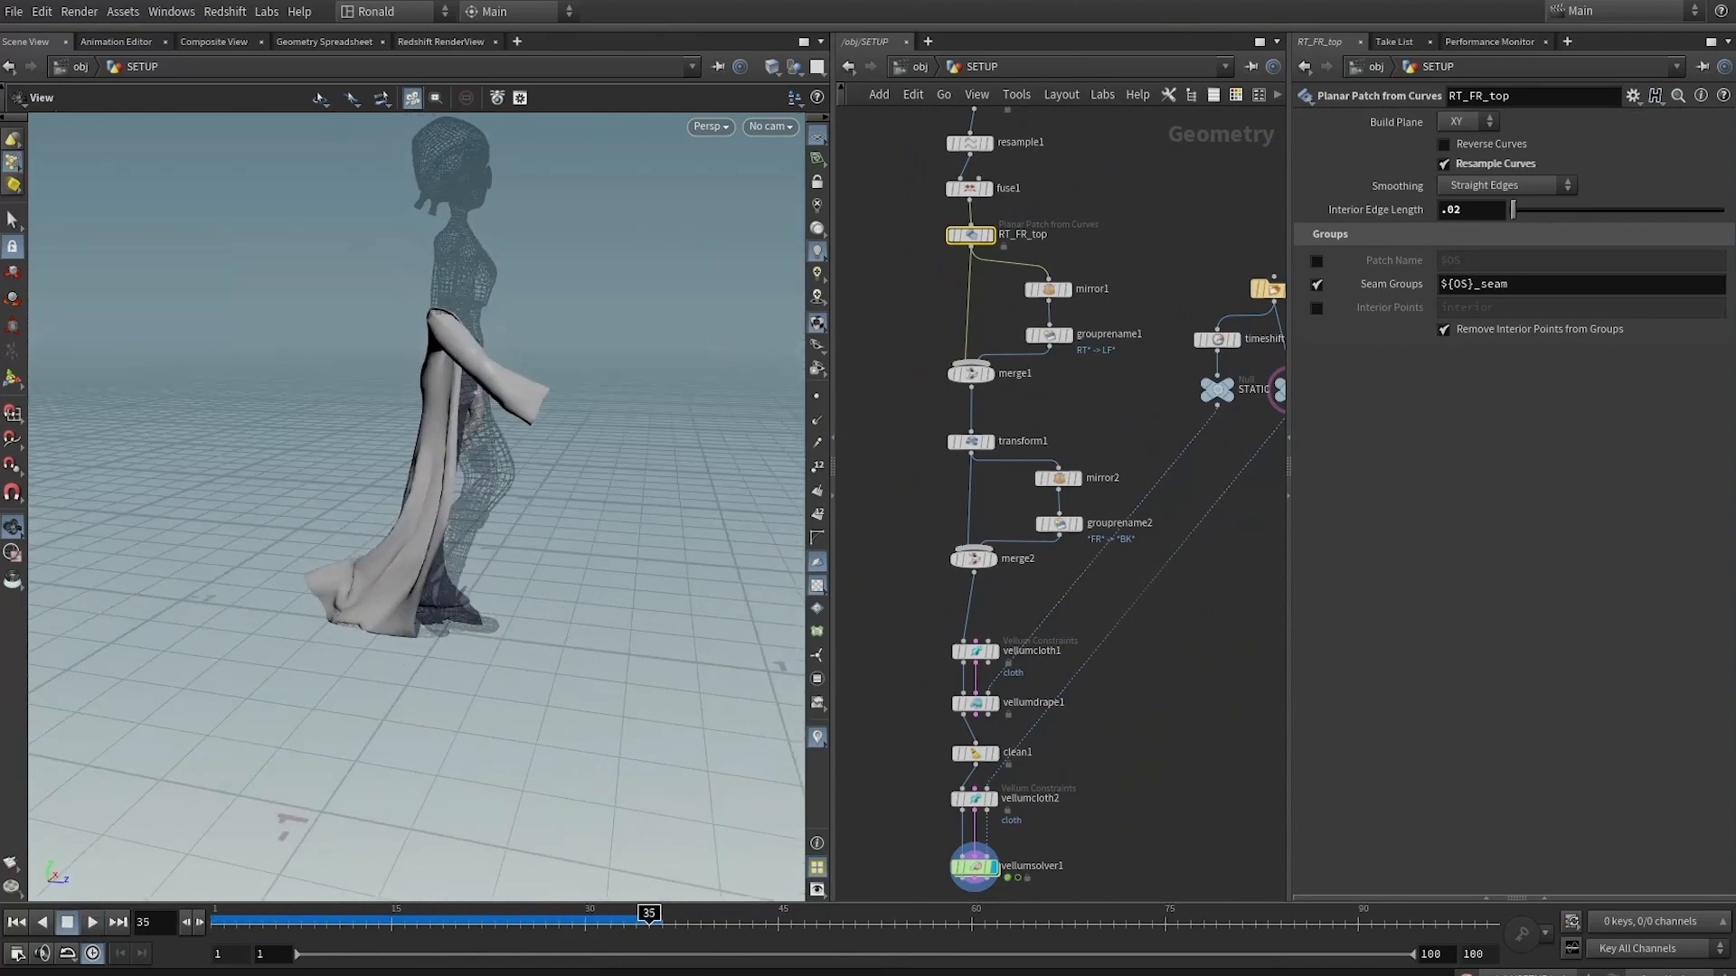
pyautogui.click(47, 927)
pyautogui.click(93, 925)
pyautogui.click(67, 923)
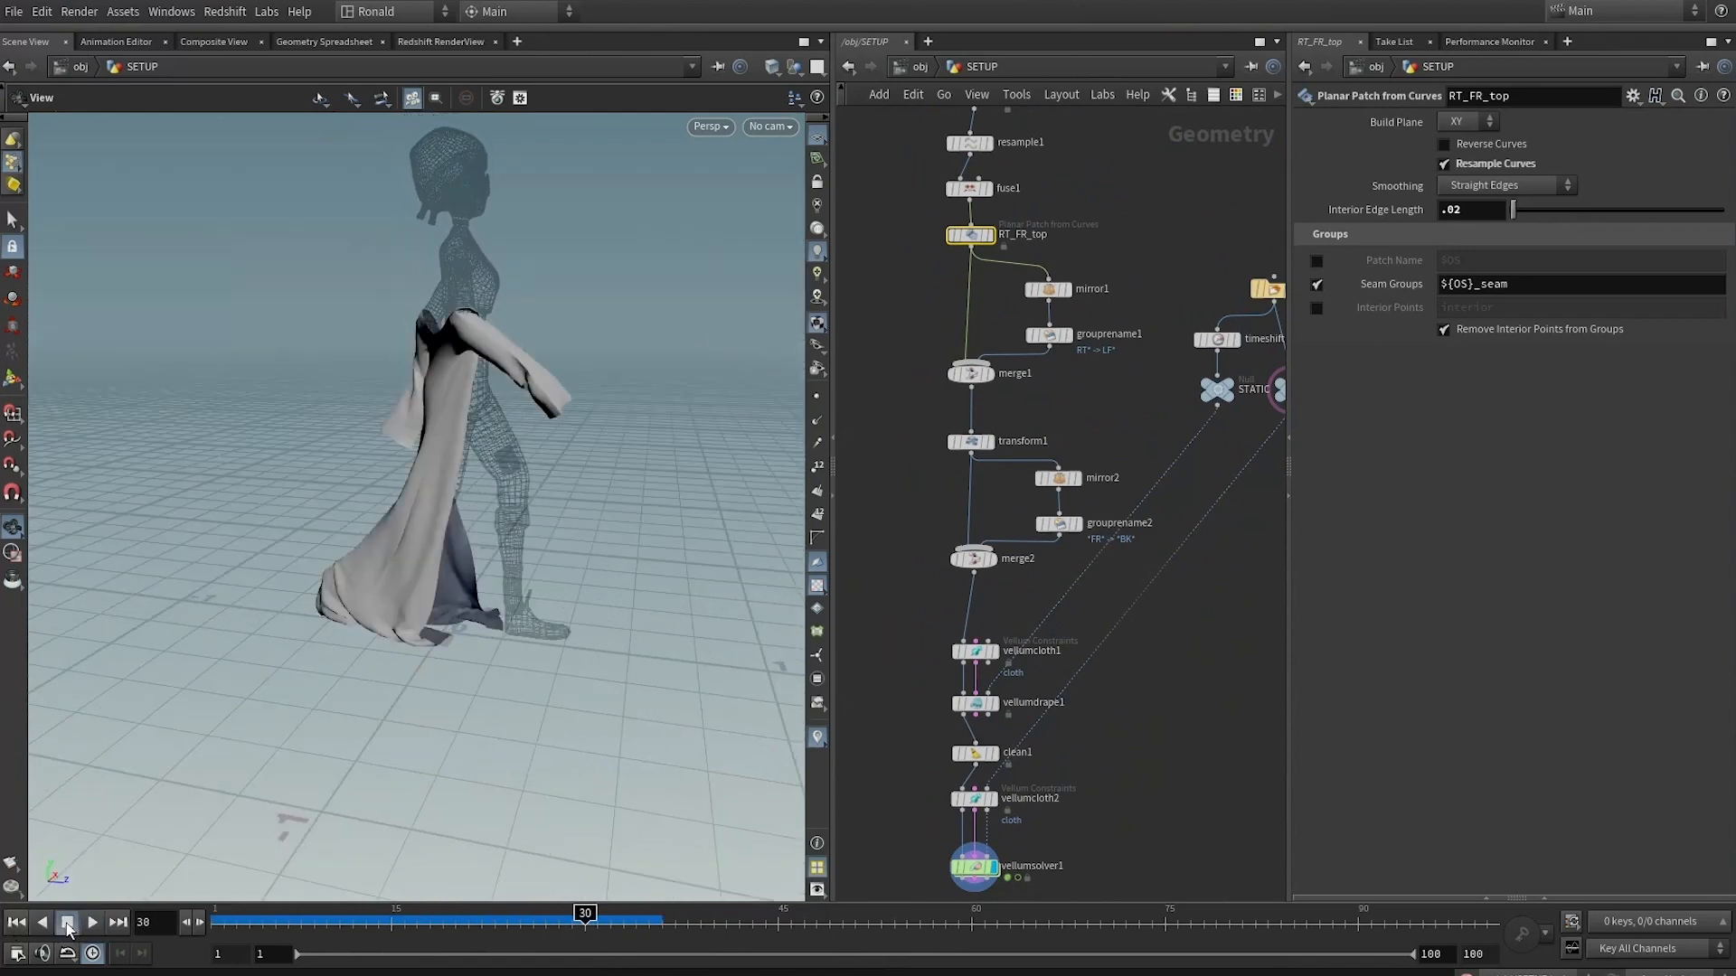
# Examine the garment's neckline and shoulders up close from the front during playback, ending at frame 1
pyautogui.moveTo(560, 714); pyautogui.dragTo(399, 745)
pyautogui.moveTo(313, 921); pyautogui.dragTo(118, 910)
pyautogui.scroll(10, 581, 485)
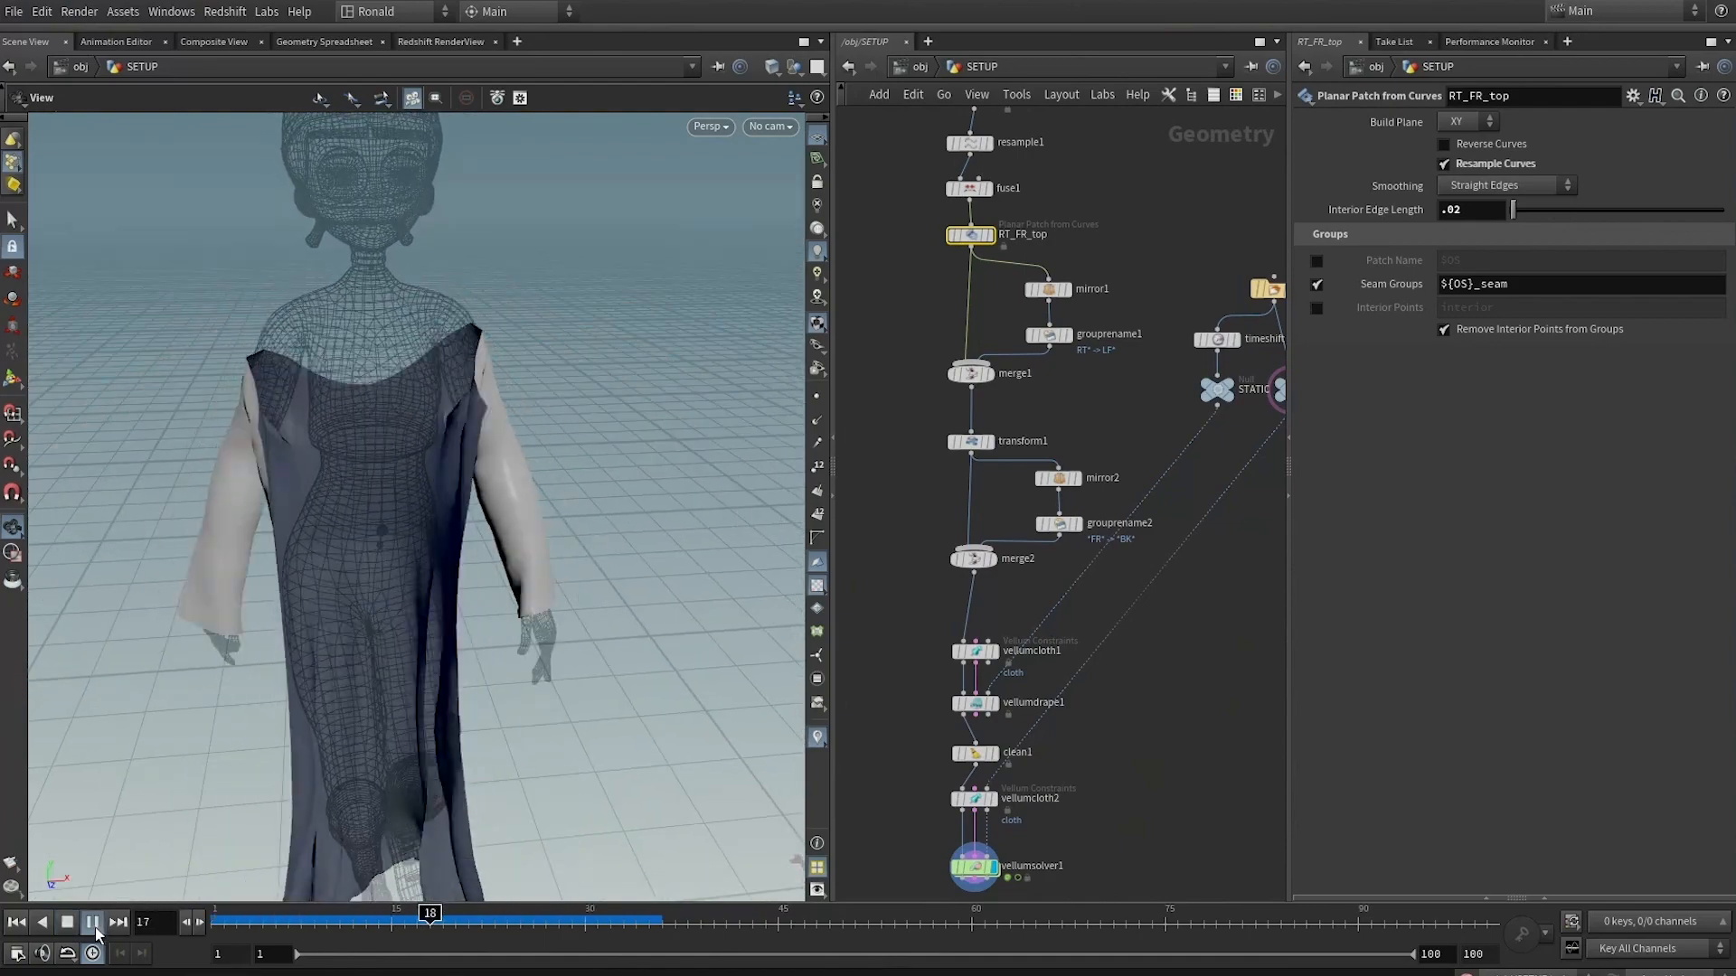
pyautogui.moveTo(415, 508); pyautogui.dragTo(336, 549, button='middle')
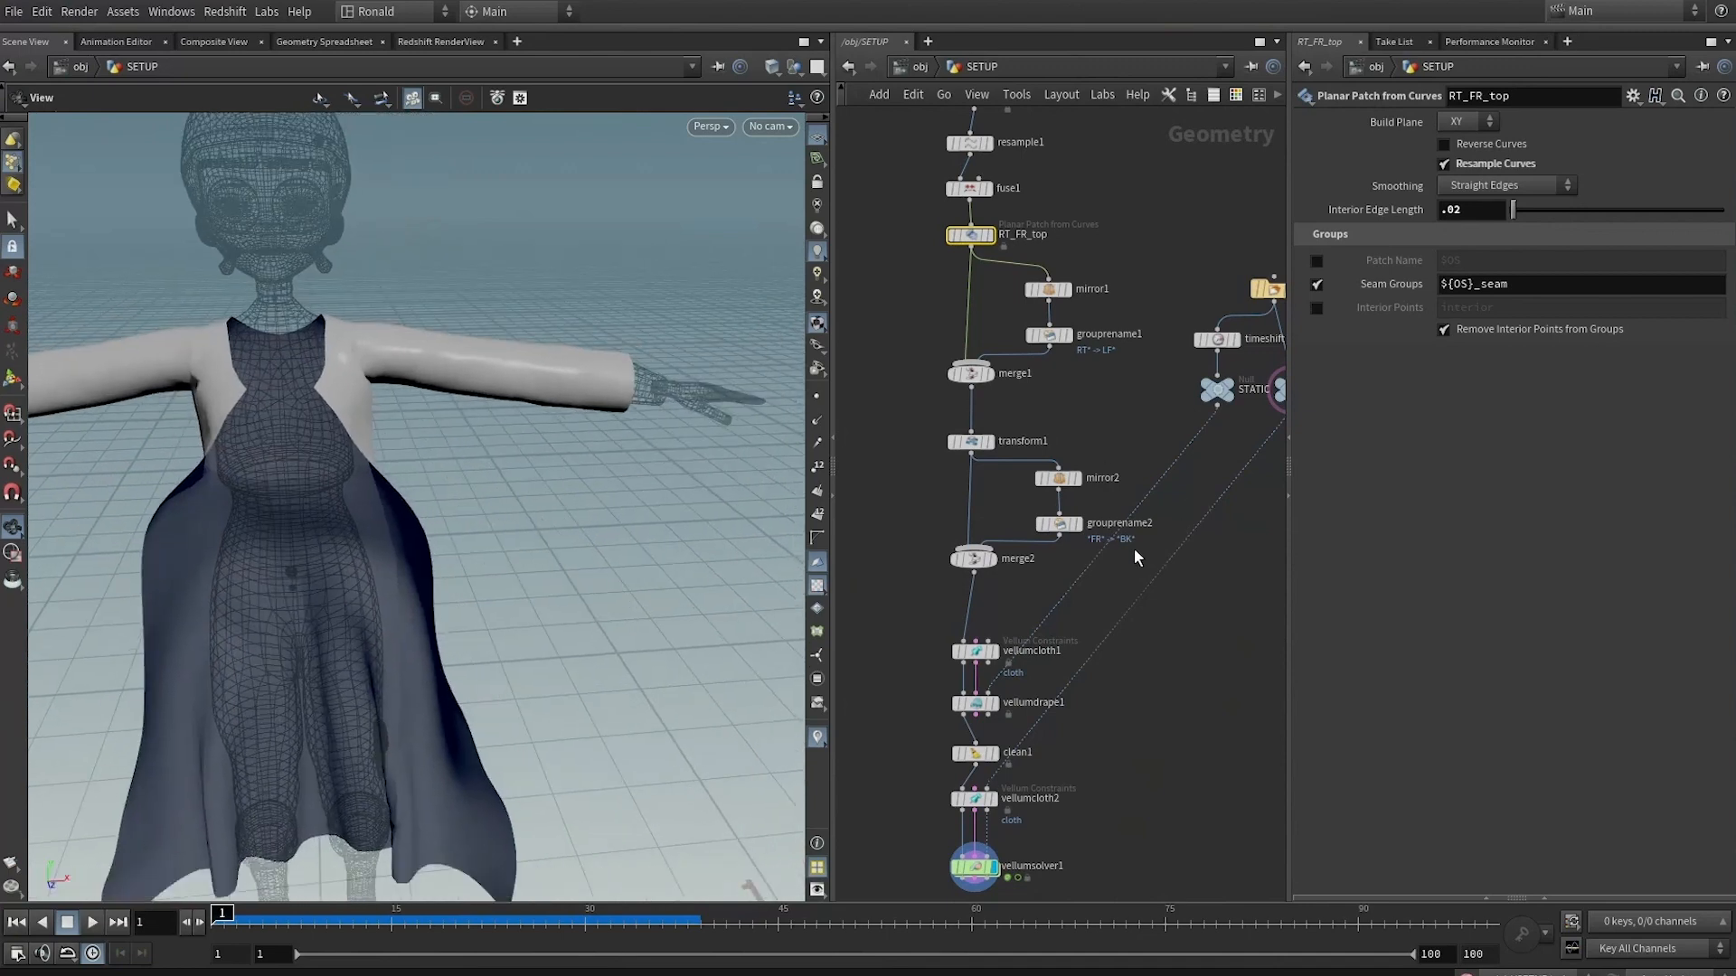
# Display the ANIMATED null and move it lower in the network, below file1
pyautogui.moveTo(1261, 381); pyautogui.dragTo(958, 402, button='middle')
pyautogui.scroll(4, 1029, 393)
pyautogui.click(970, 412)
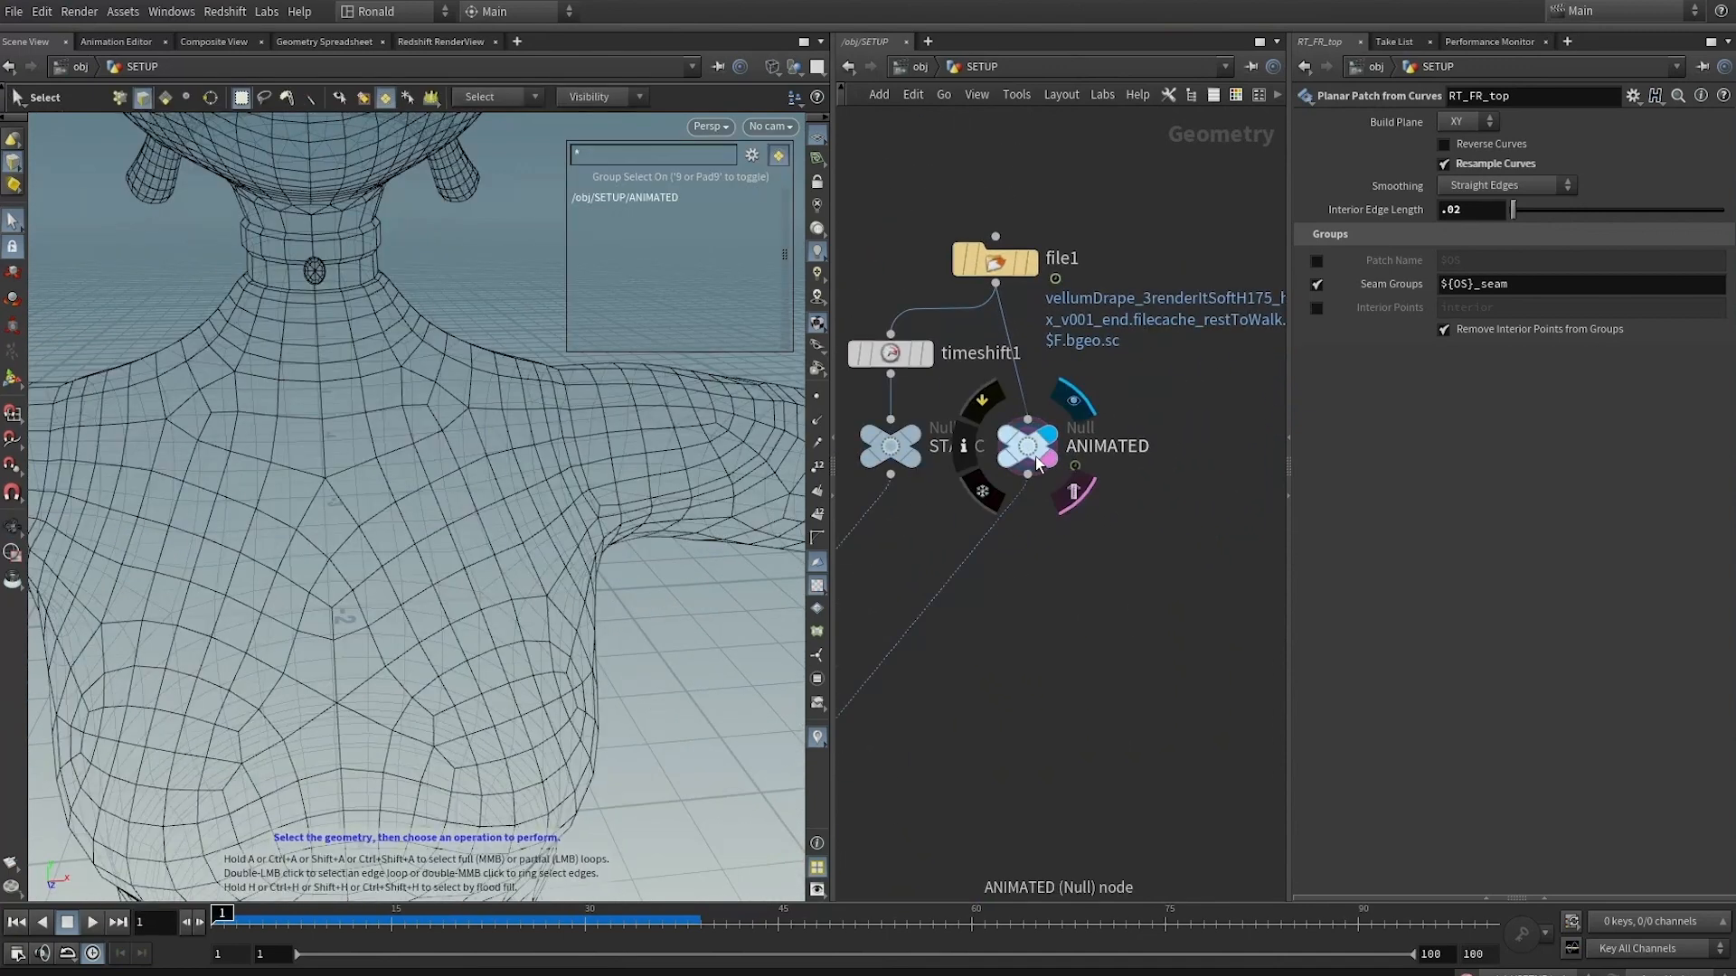
pyautogui.click(1025, 447)
pyautogui.moveTo(1031, 457); pyautogui.dragTo(1036, 534)
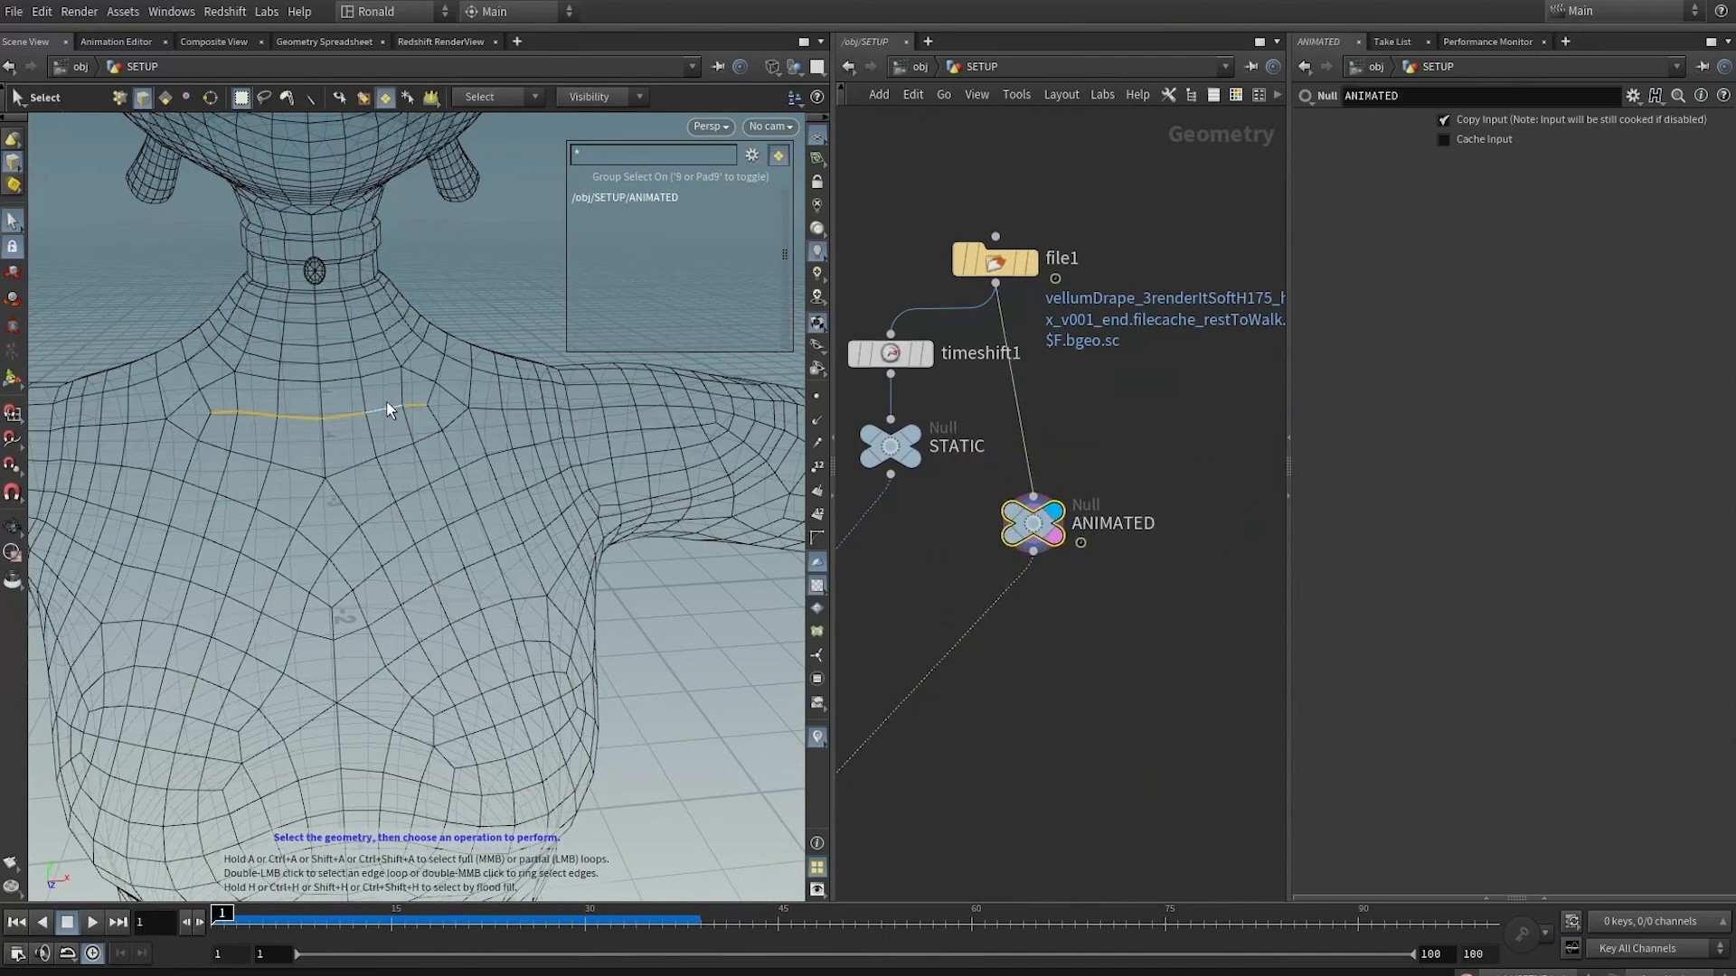
# Create an edge group from the edge loop around the base of the animated character's neck
pyautogui.click(383, 373)
pyautogui.click(370, 353)
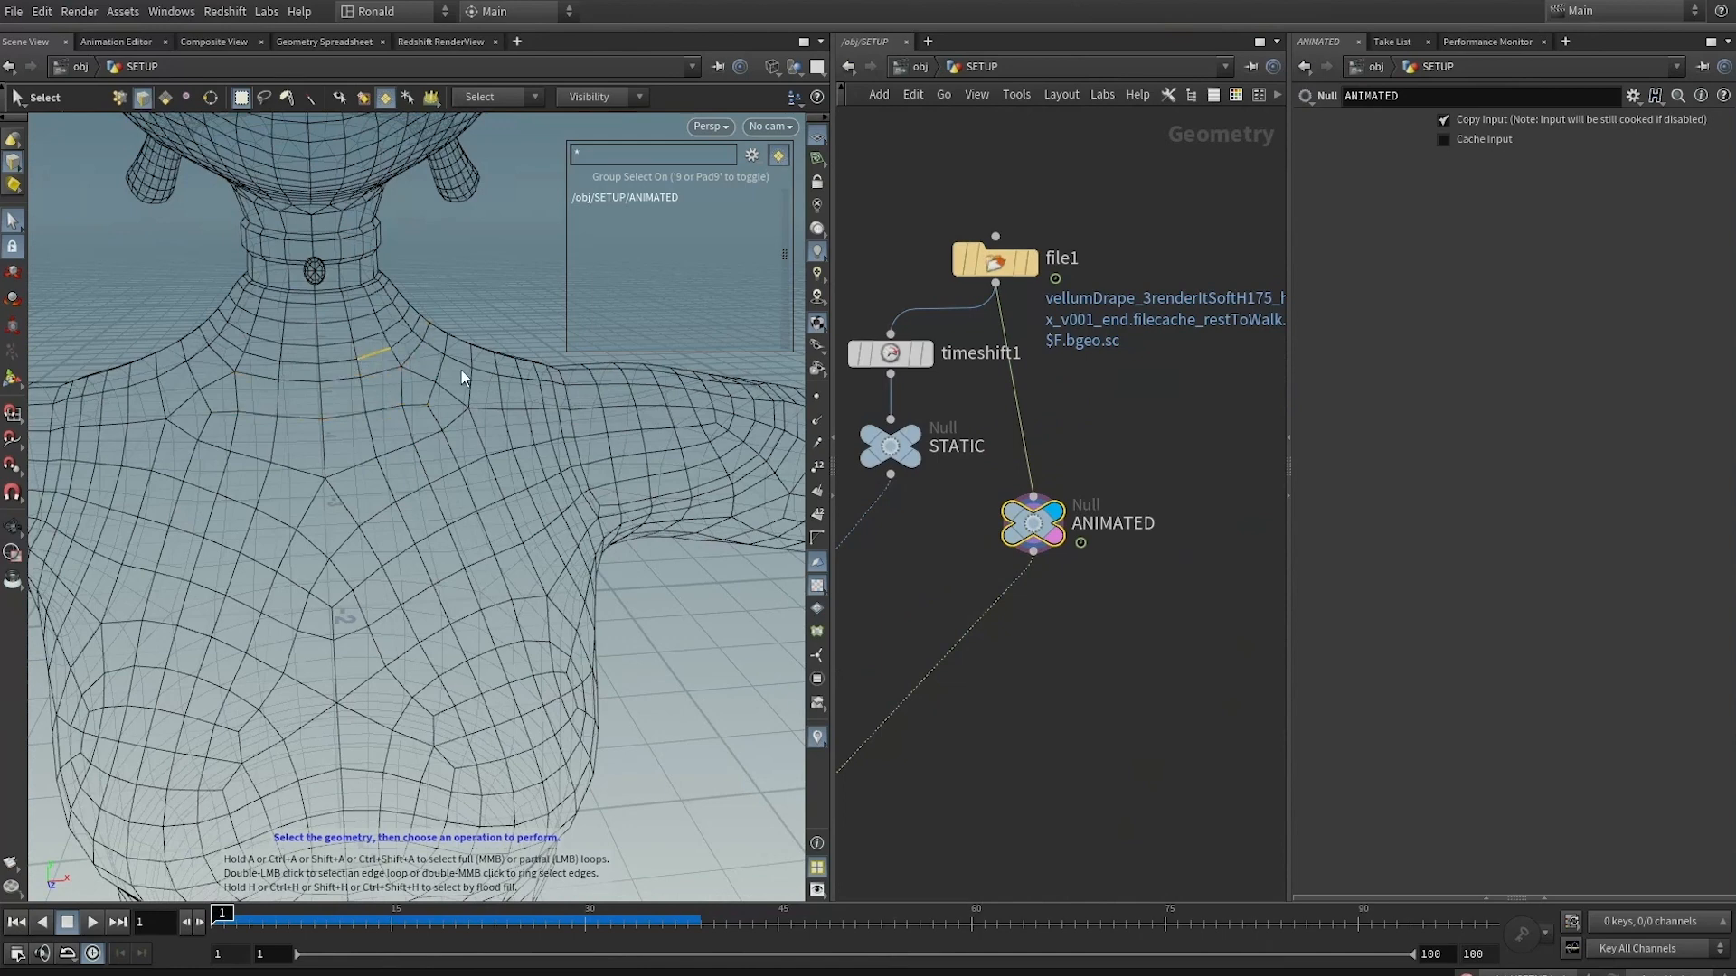
pyautogui.doubleClick(399, 340)
pyautogui.keyDown('alt'); pyautogui.moveTo(399, 340); pyautogui.dragTo(434, 366); pyautogui.keyUp('alt')
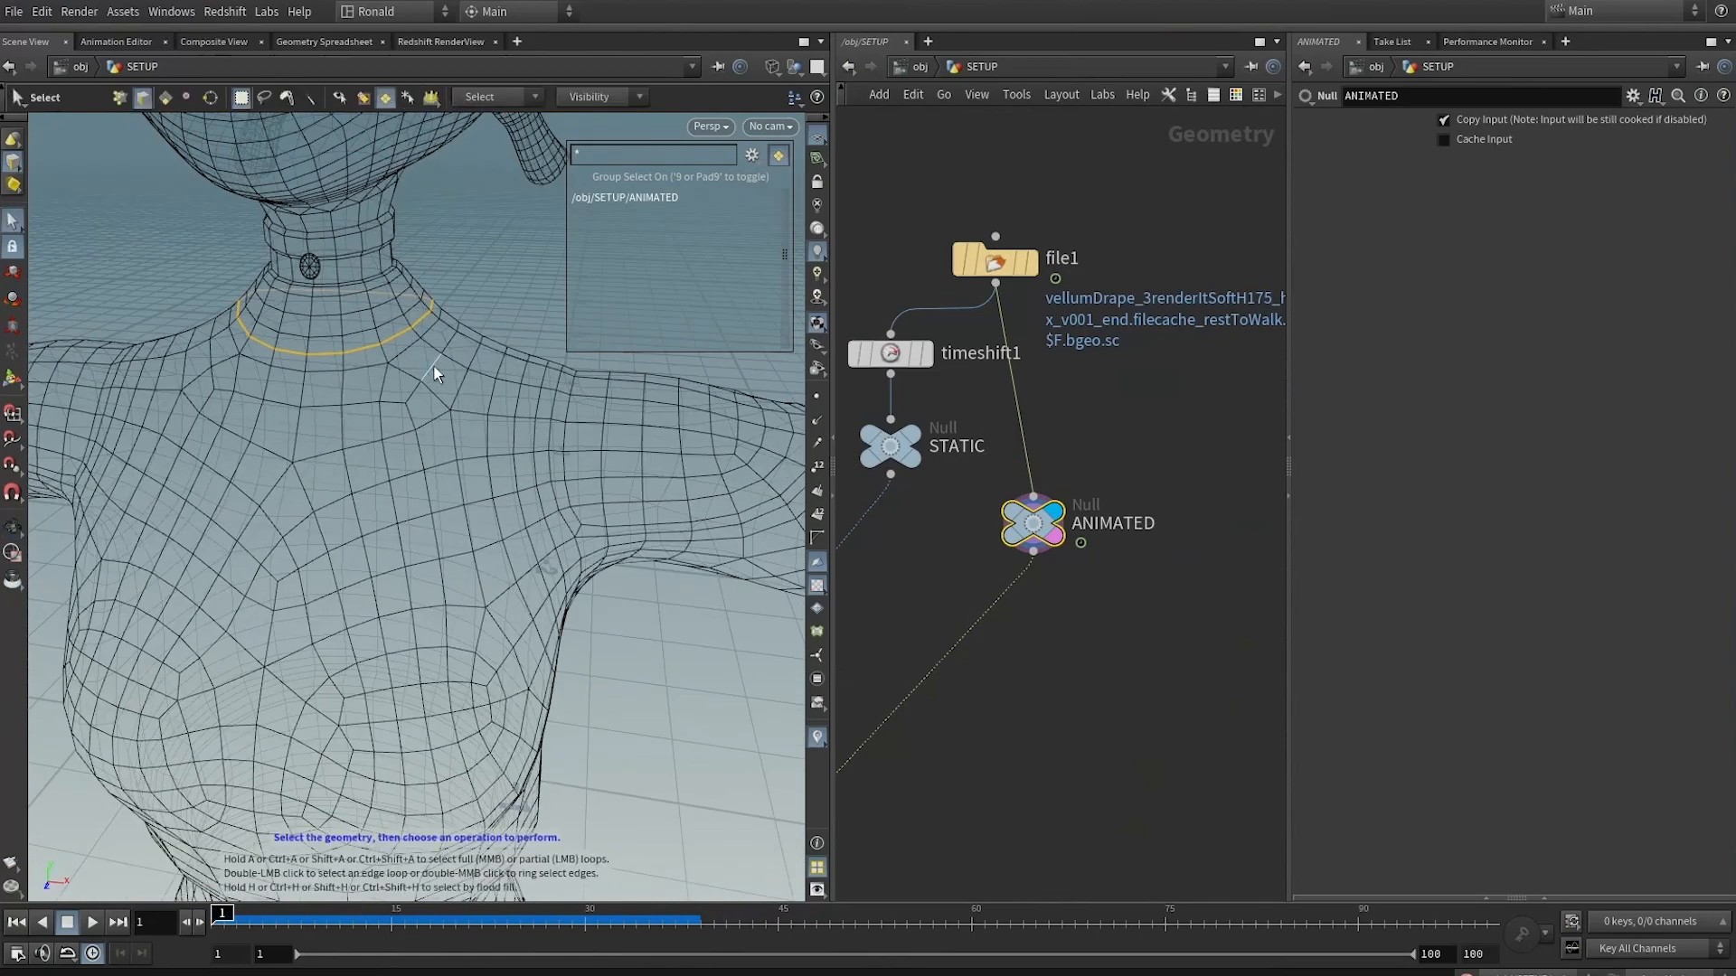
pyautogui.press('Tab')
pyautogui.write('group')
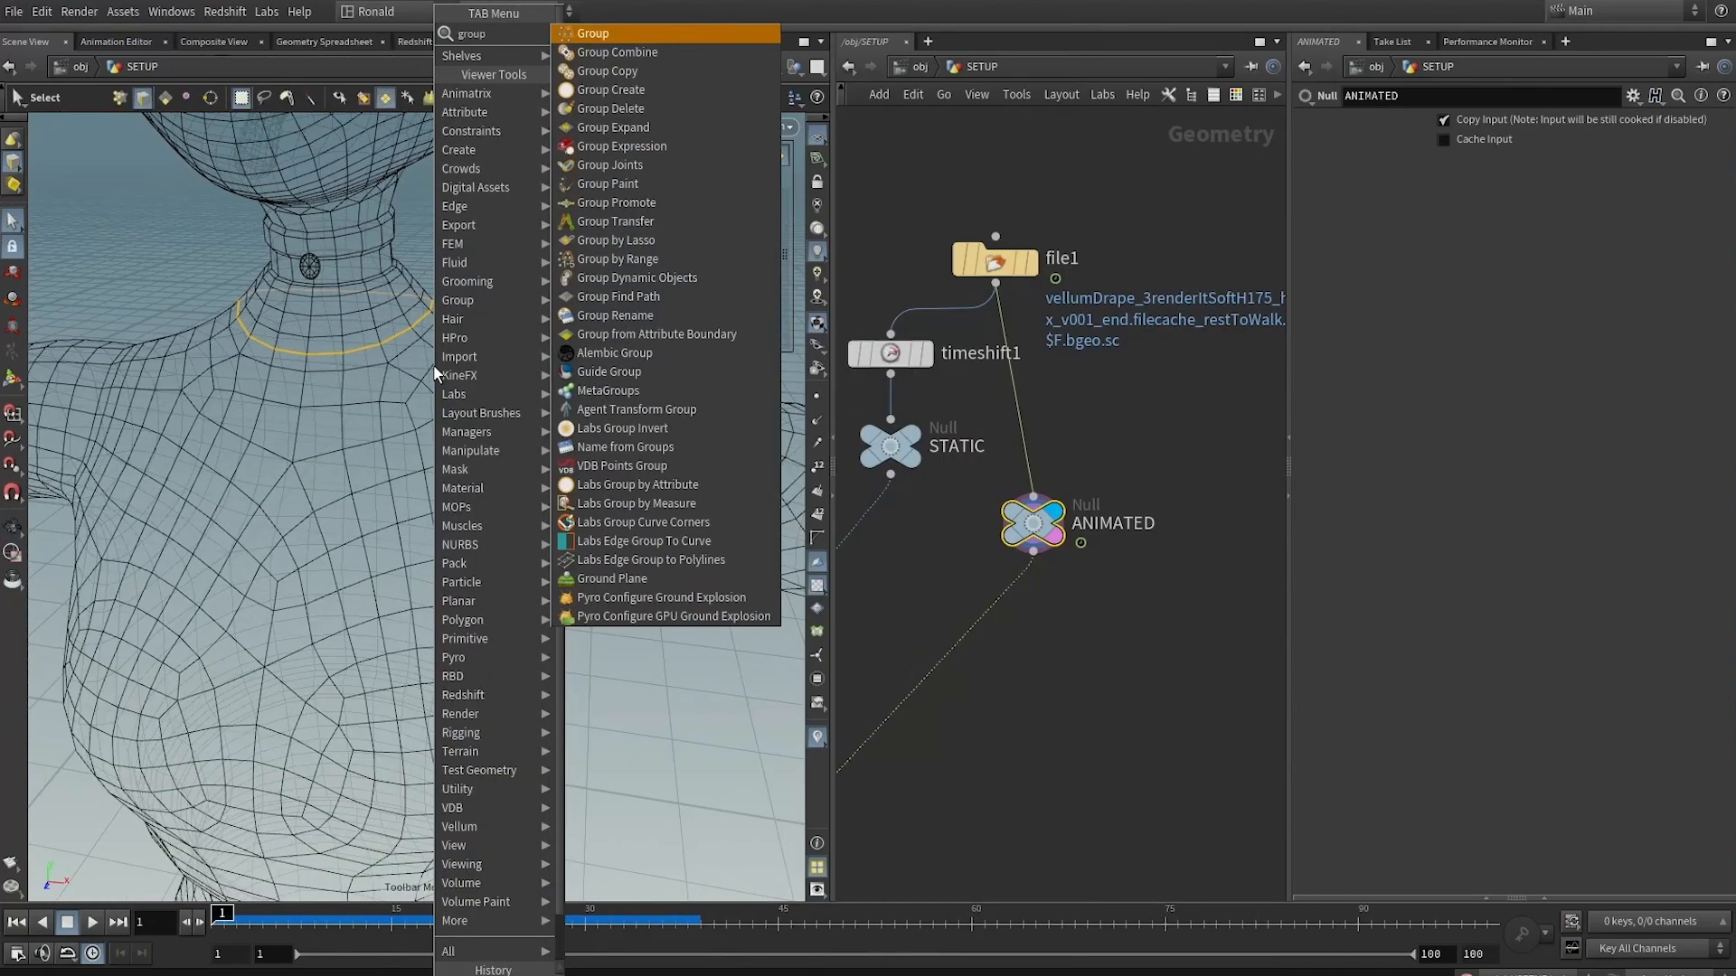
pyautogui.press('Return')
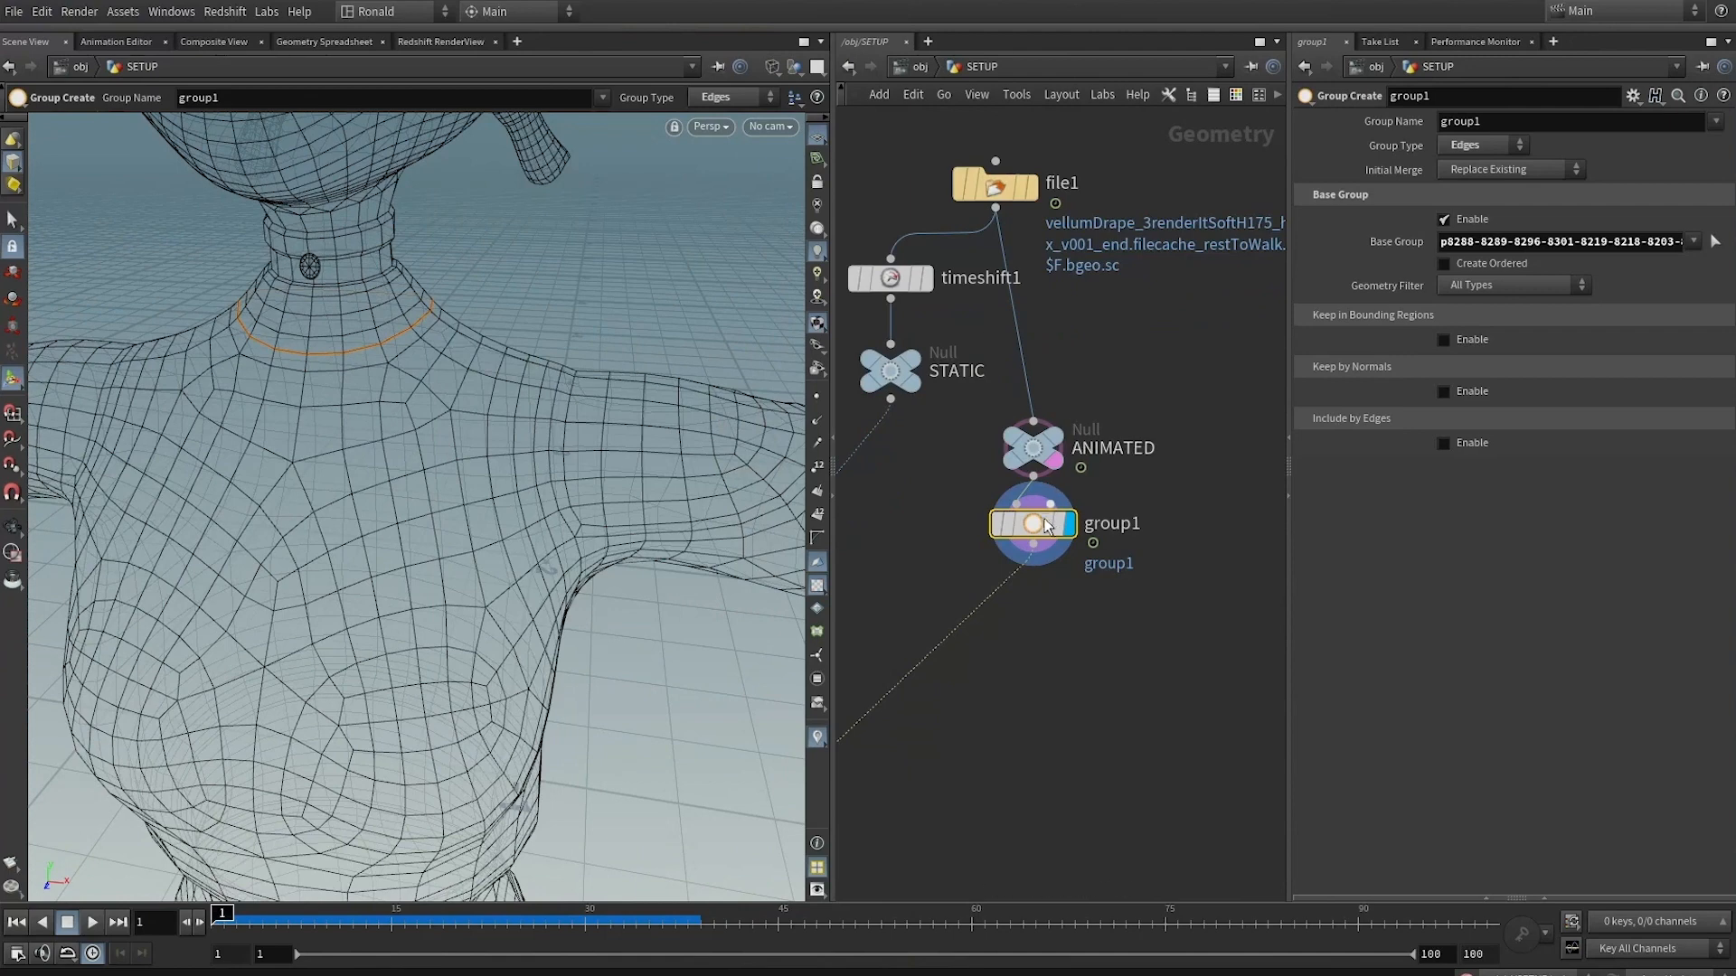
# Space the group node below ANIMATED and name its edge group "neck"
pyautogui.moveTo(1045, 525); pyautogui.dragTo(1044, 580)
pyautogui.moveTo(1497, 123); pyautogui.dragTo(1311, 122)
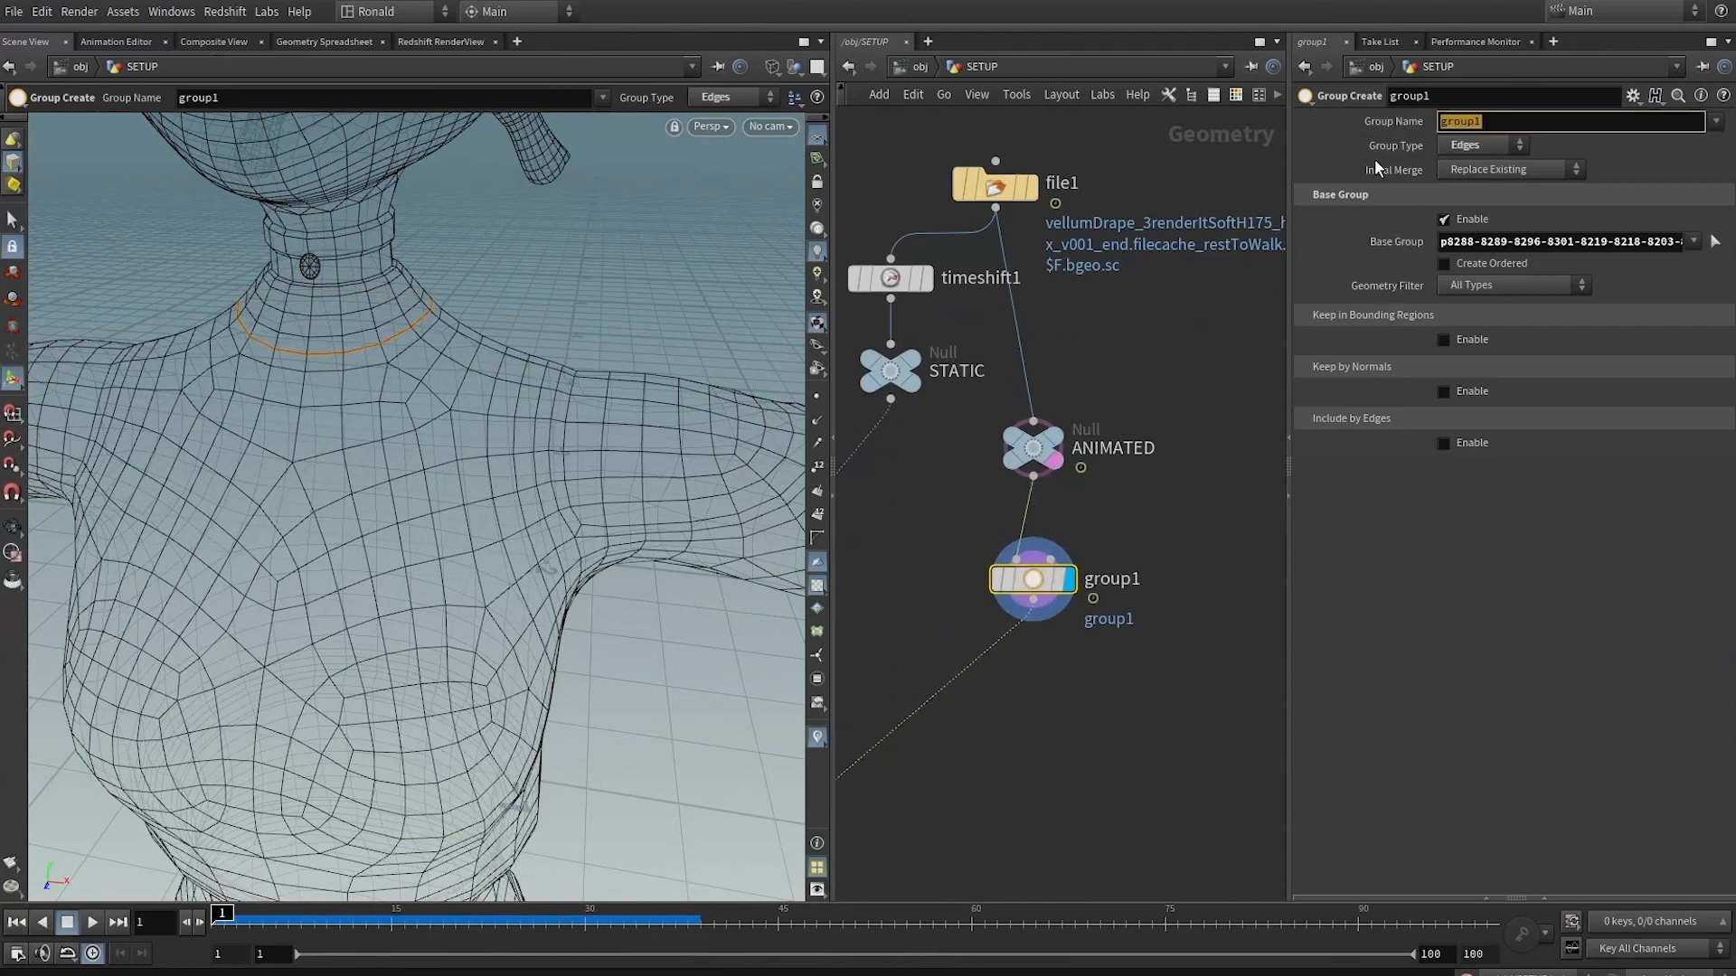
pyautogui.write('neck')
pyautogui.press('Return')
# Insert a Vellum Constraints node between vellumcloth2 and vellumsolver1
pyautogui.press('h')
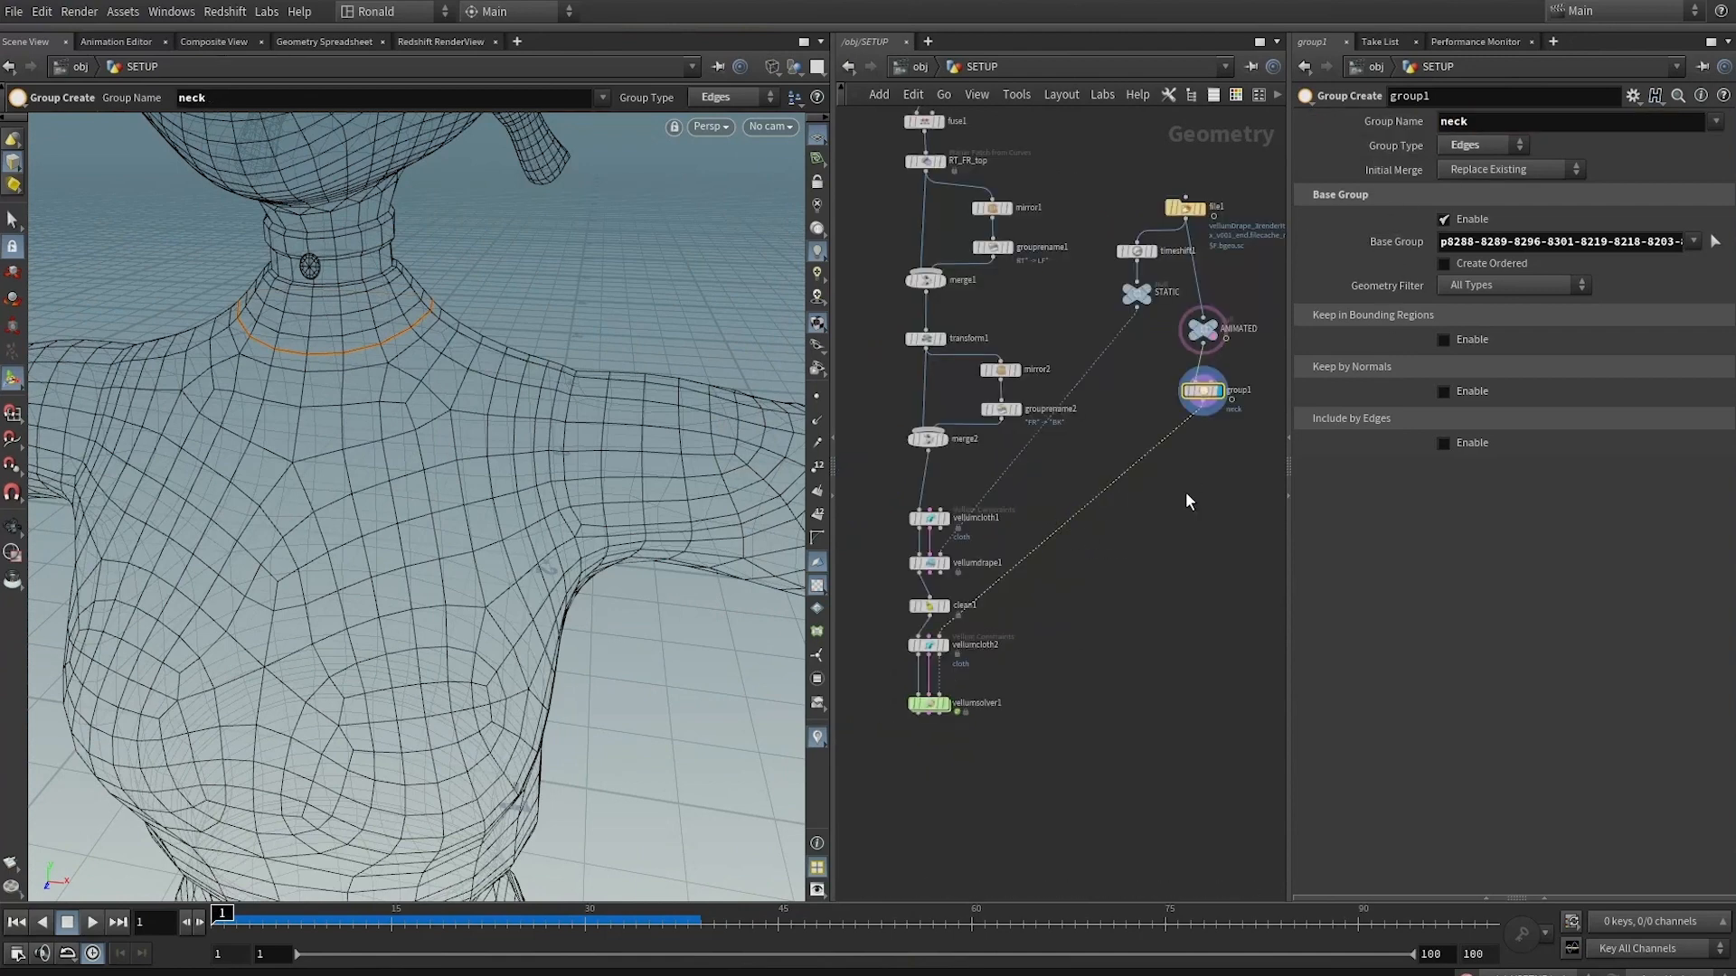
pyautogui.scroll(2, 1175, 506)
pyautogui.scroll(3, 1120, 532)
pyautogui.click(1003, 493)
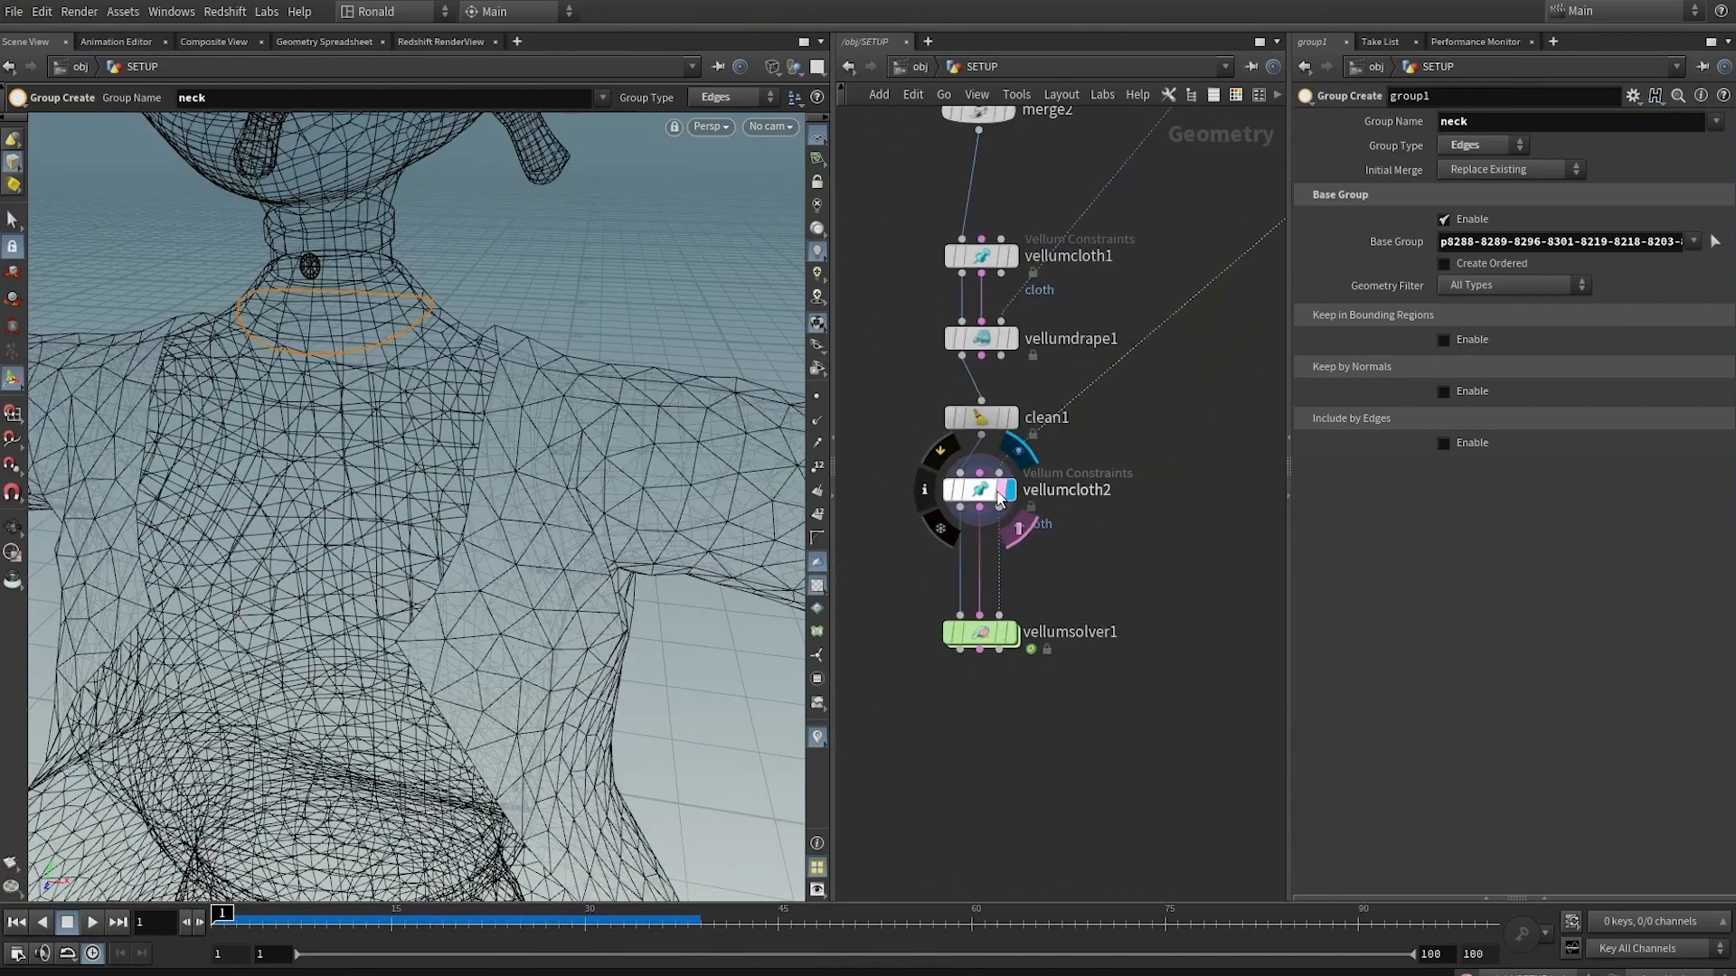
pyautogui.click(1000, 498)
pyautogui.press('Tab')
pyautogui.write('vc')
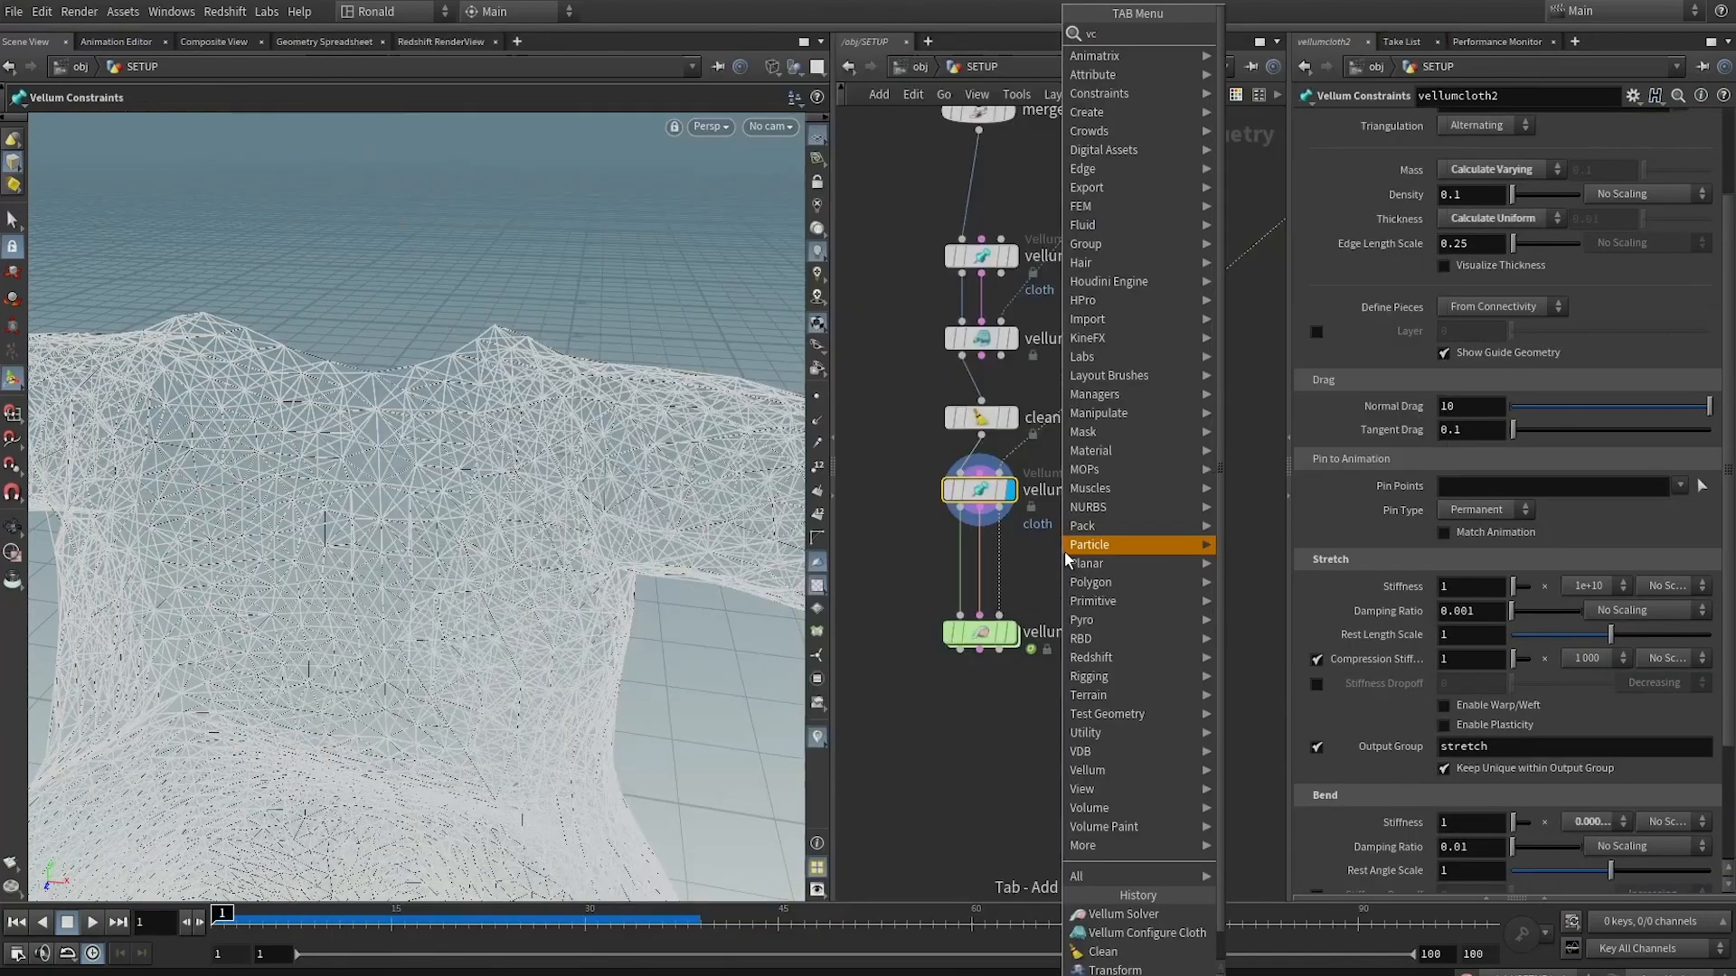
pyautogui.press('Return')
pyautogui.click(1065, 551)
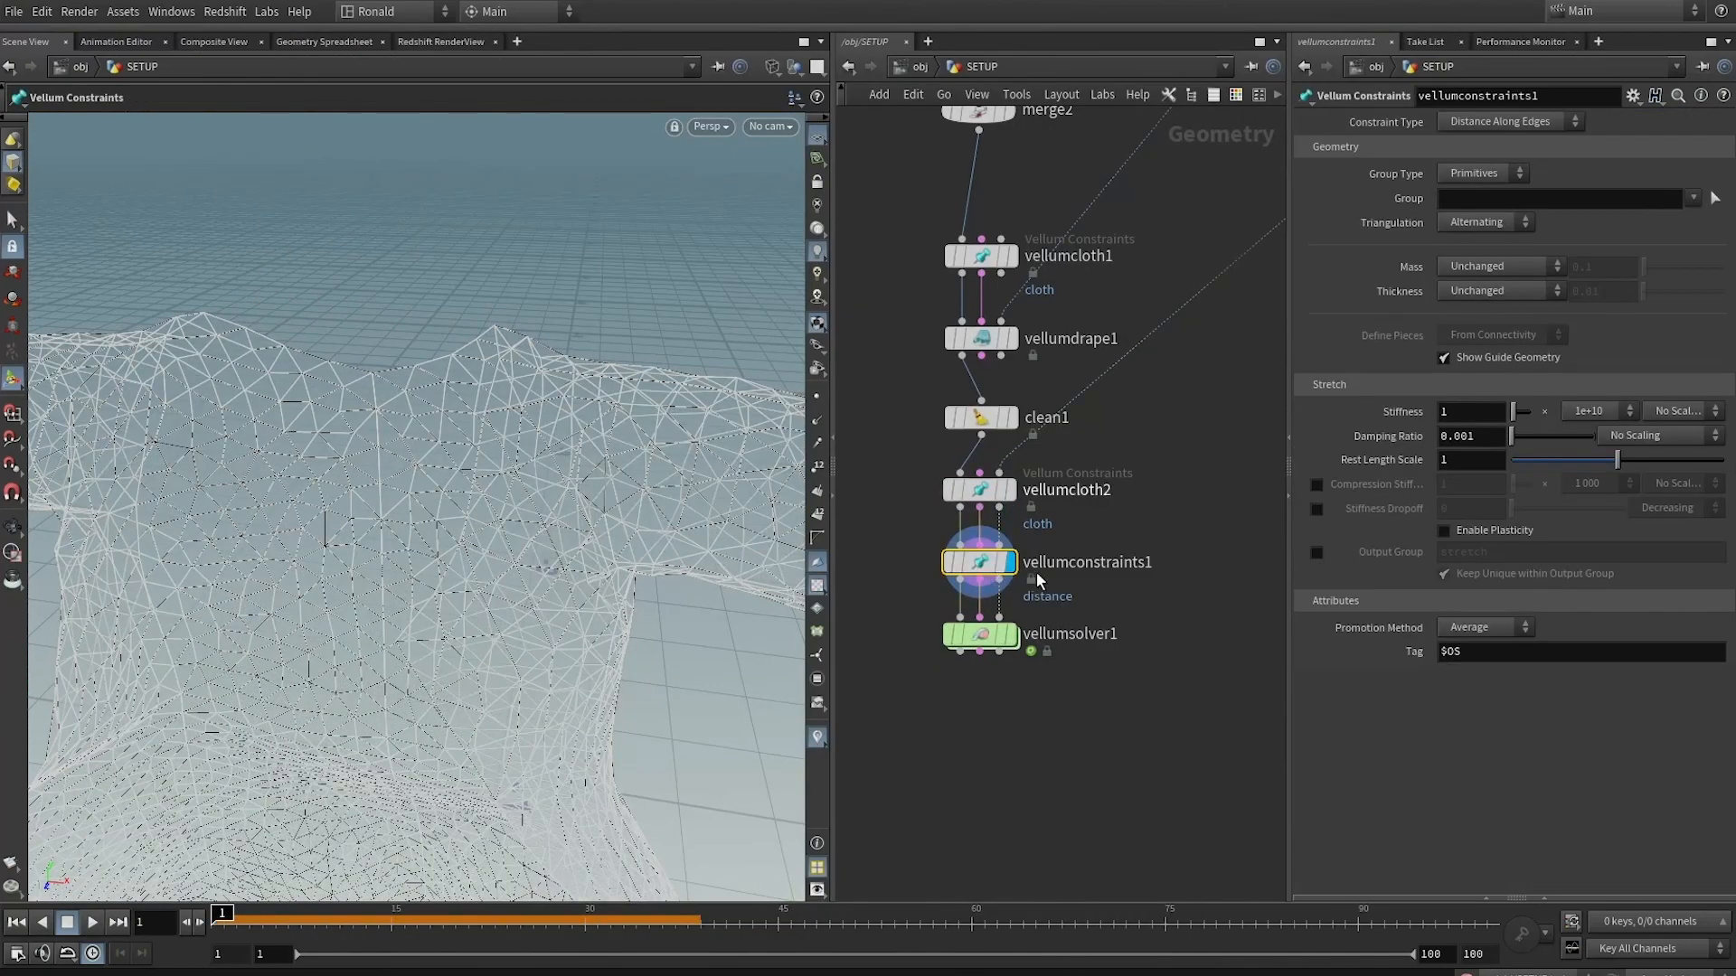
# Set the new constraint's type to Attach to Geometry and examine its guide lines between the garment and the body
pyautogui.click(1479, 119)
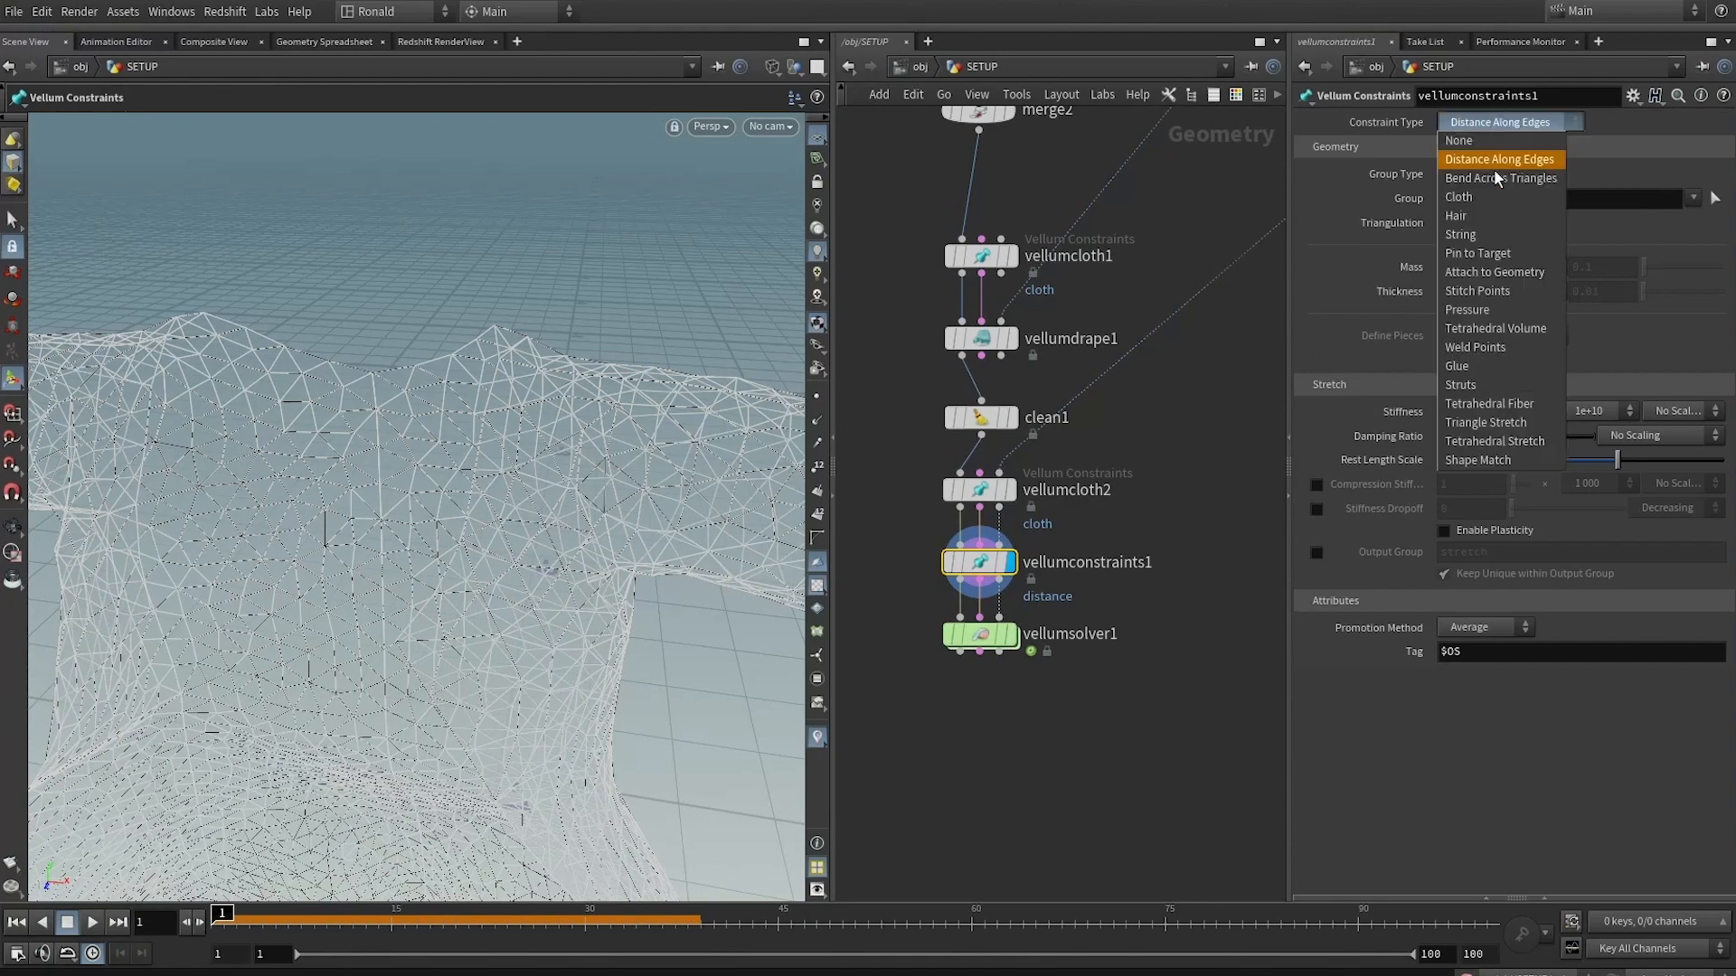
pyautogui.click(1499, 273)
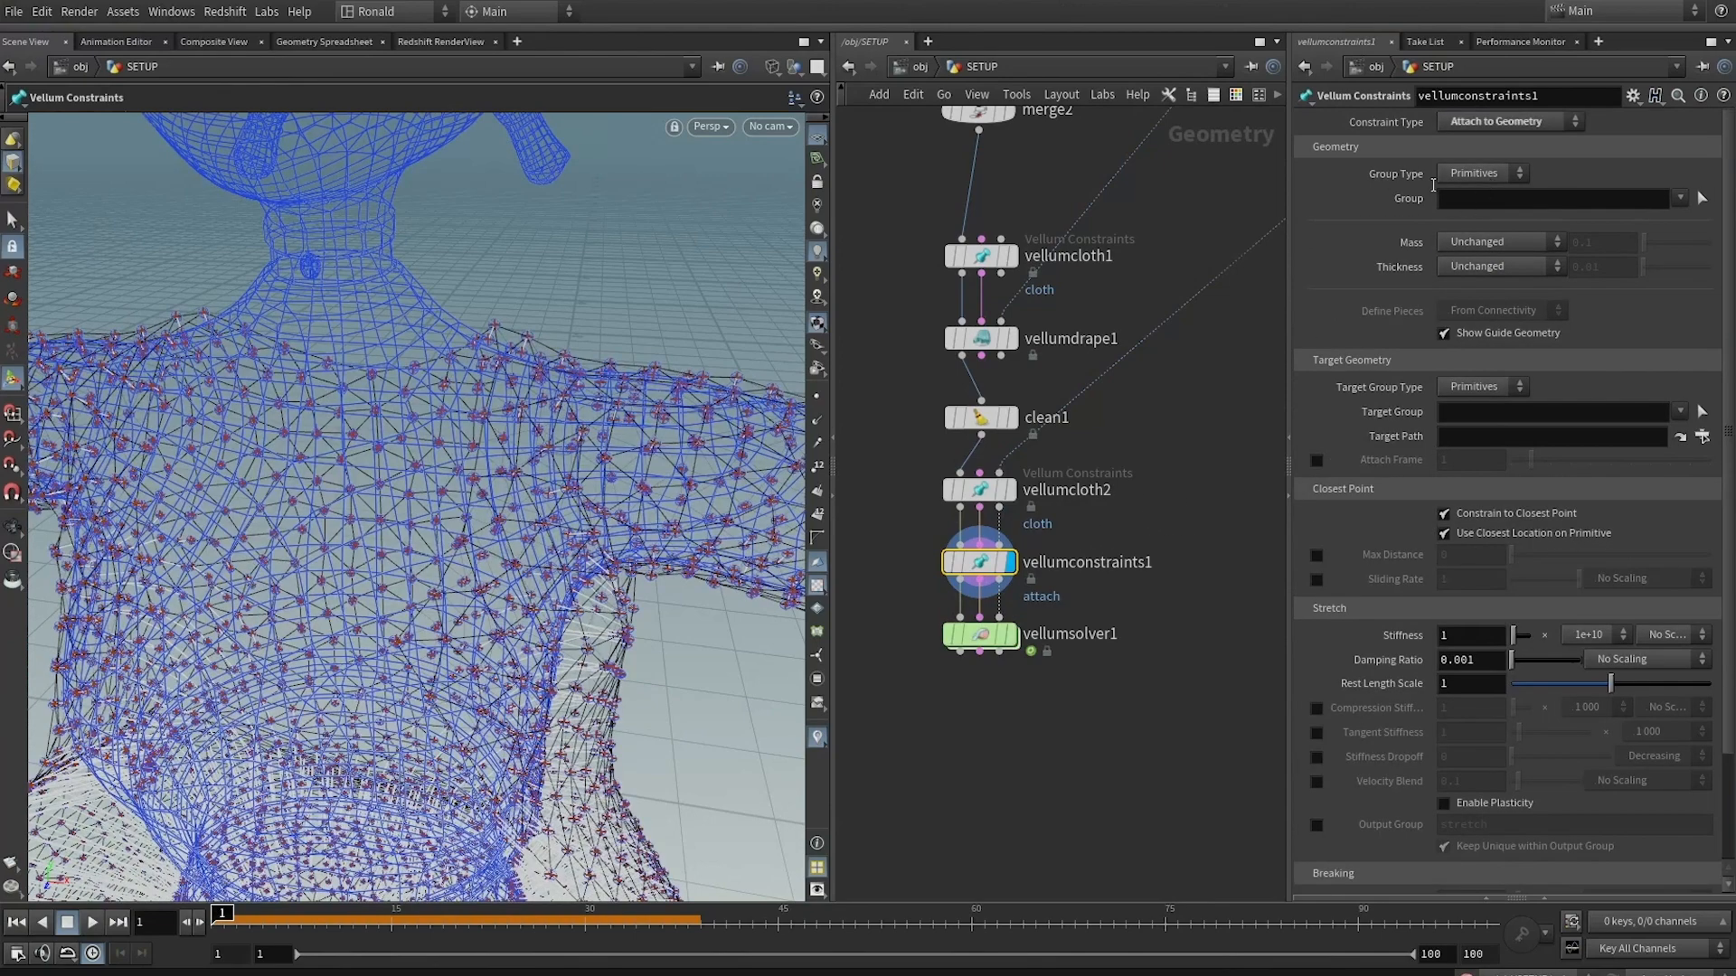
pyautogui.press('Escape')
pyautogui.scroll(-5, 501, 407)
pyautogui.moveTo(501, 407); pyautogui.dragTo(567, 475)
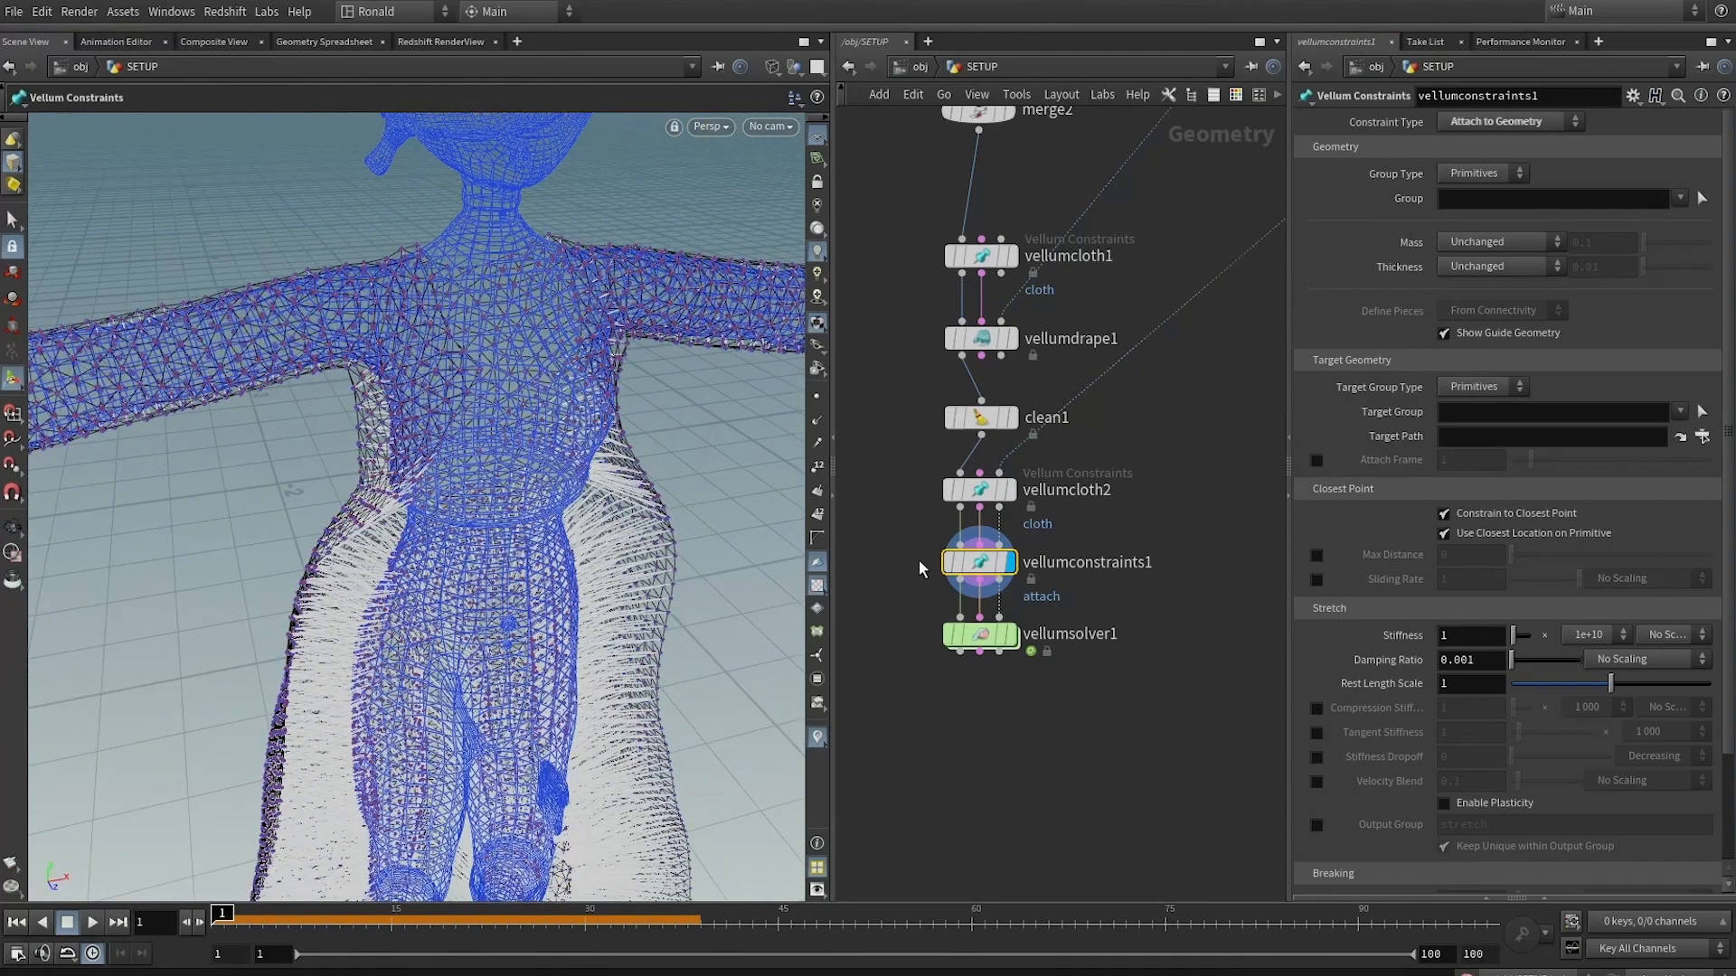
pyautogui.press('Escape')
pyautogui.moveTo(492, 432); pyautogui.dragTo(642, 455)
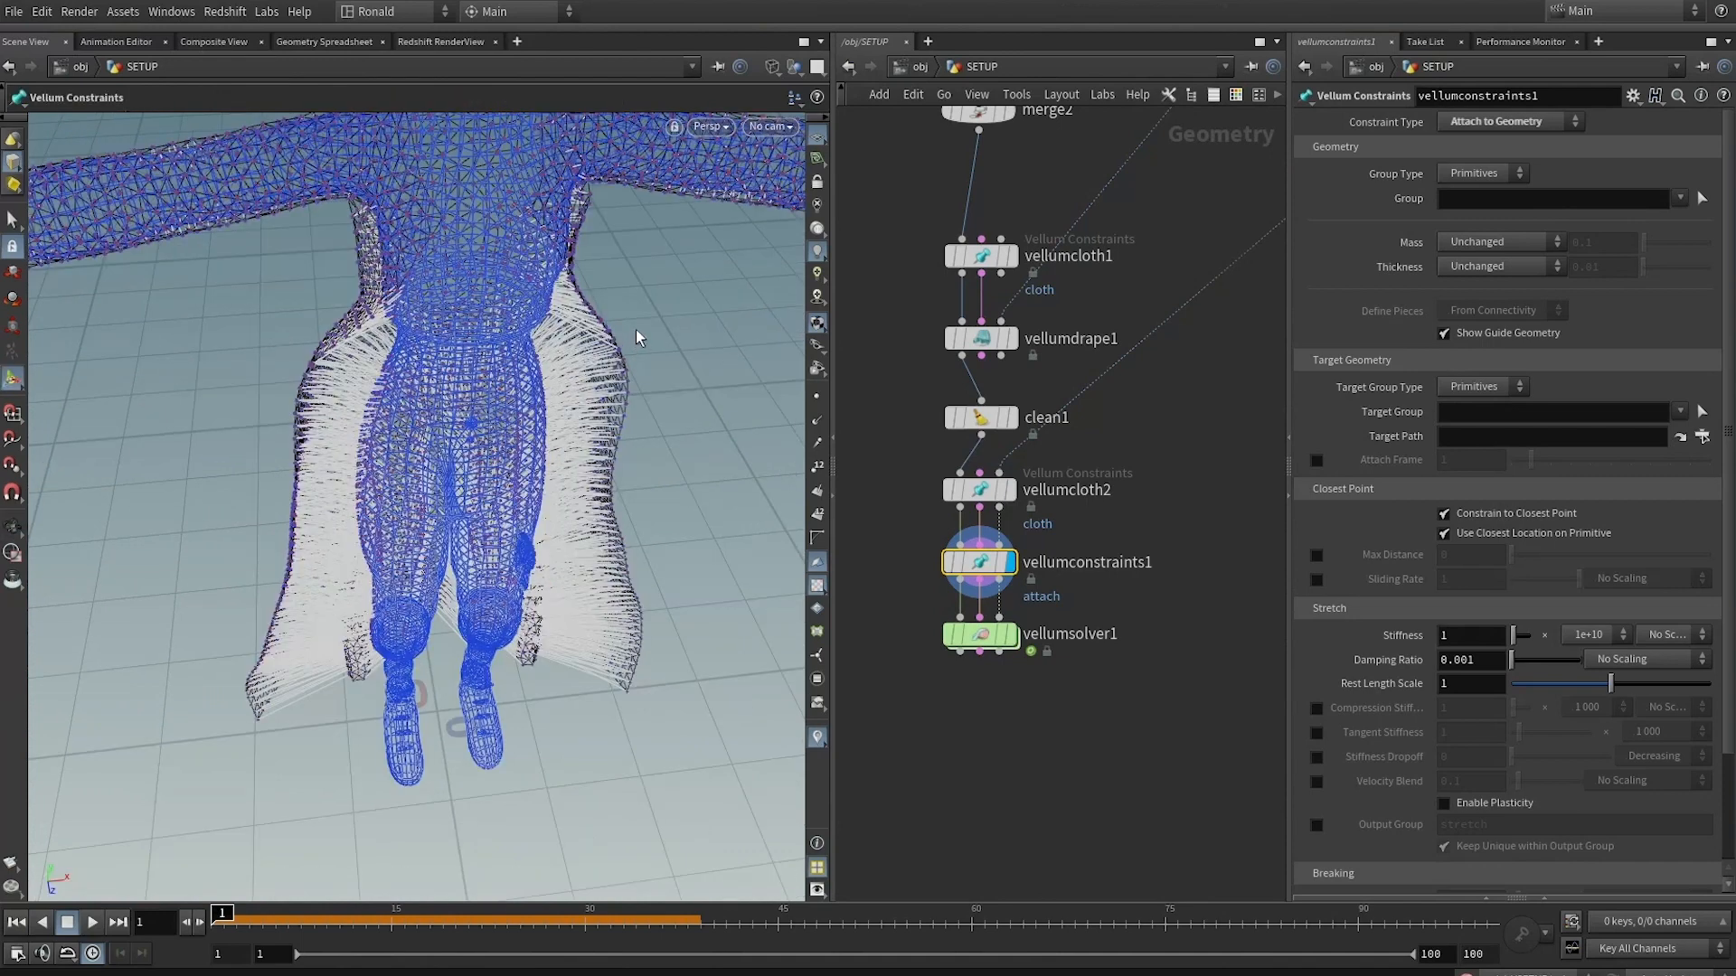
# Set the attach constraint's Target Group Type to Edges and its Target Group to neck
pyautogui.click(1475, 387)
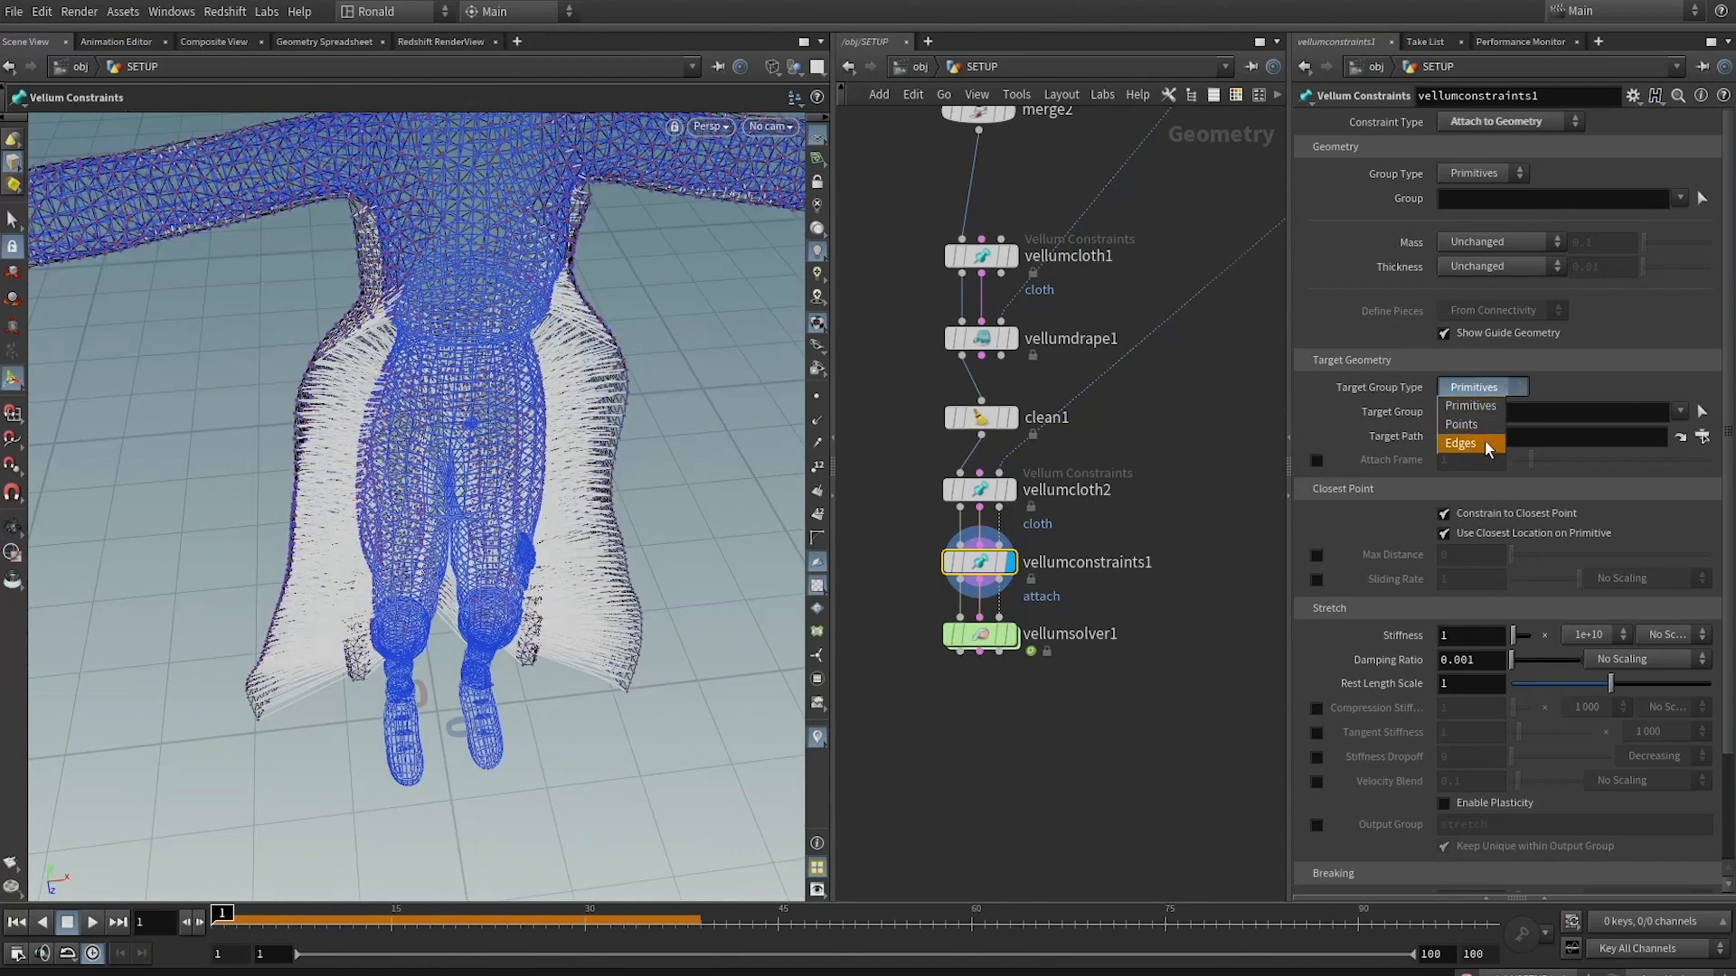
pyautogui.click(1485, 441)
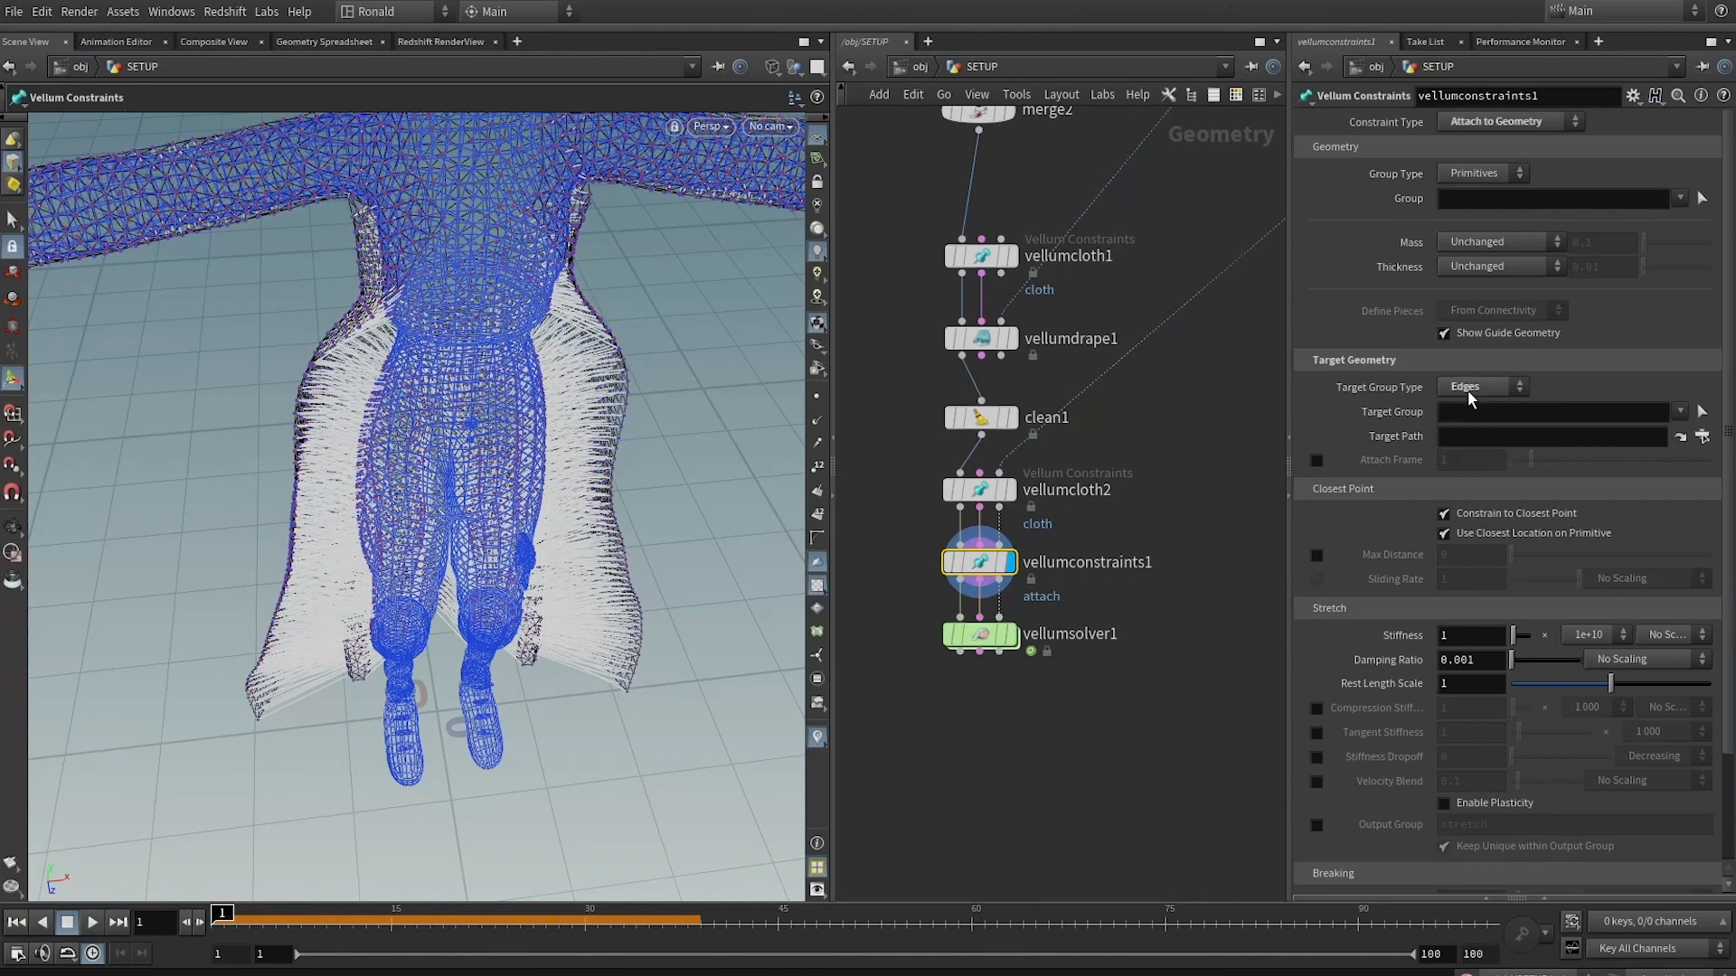
pyautogui.click(1534, 412)
pyautogui.click(1681, 412)
pyautogui.click(1686, 440)
pyautogui.keyDown('alt'); pyautogui.moveTo(520, 534); pyautogui.dragTo(585, 455); pyautogui.keyUp('alt')
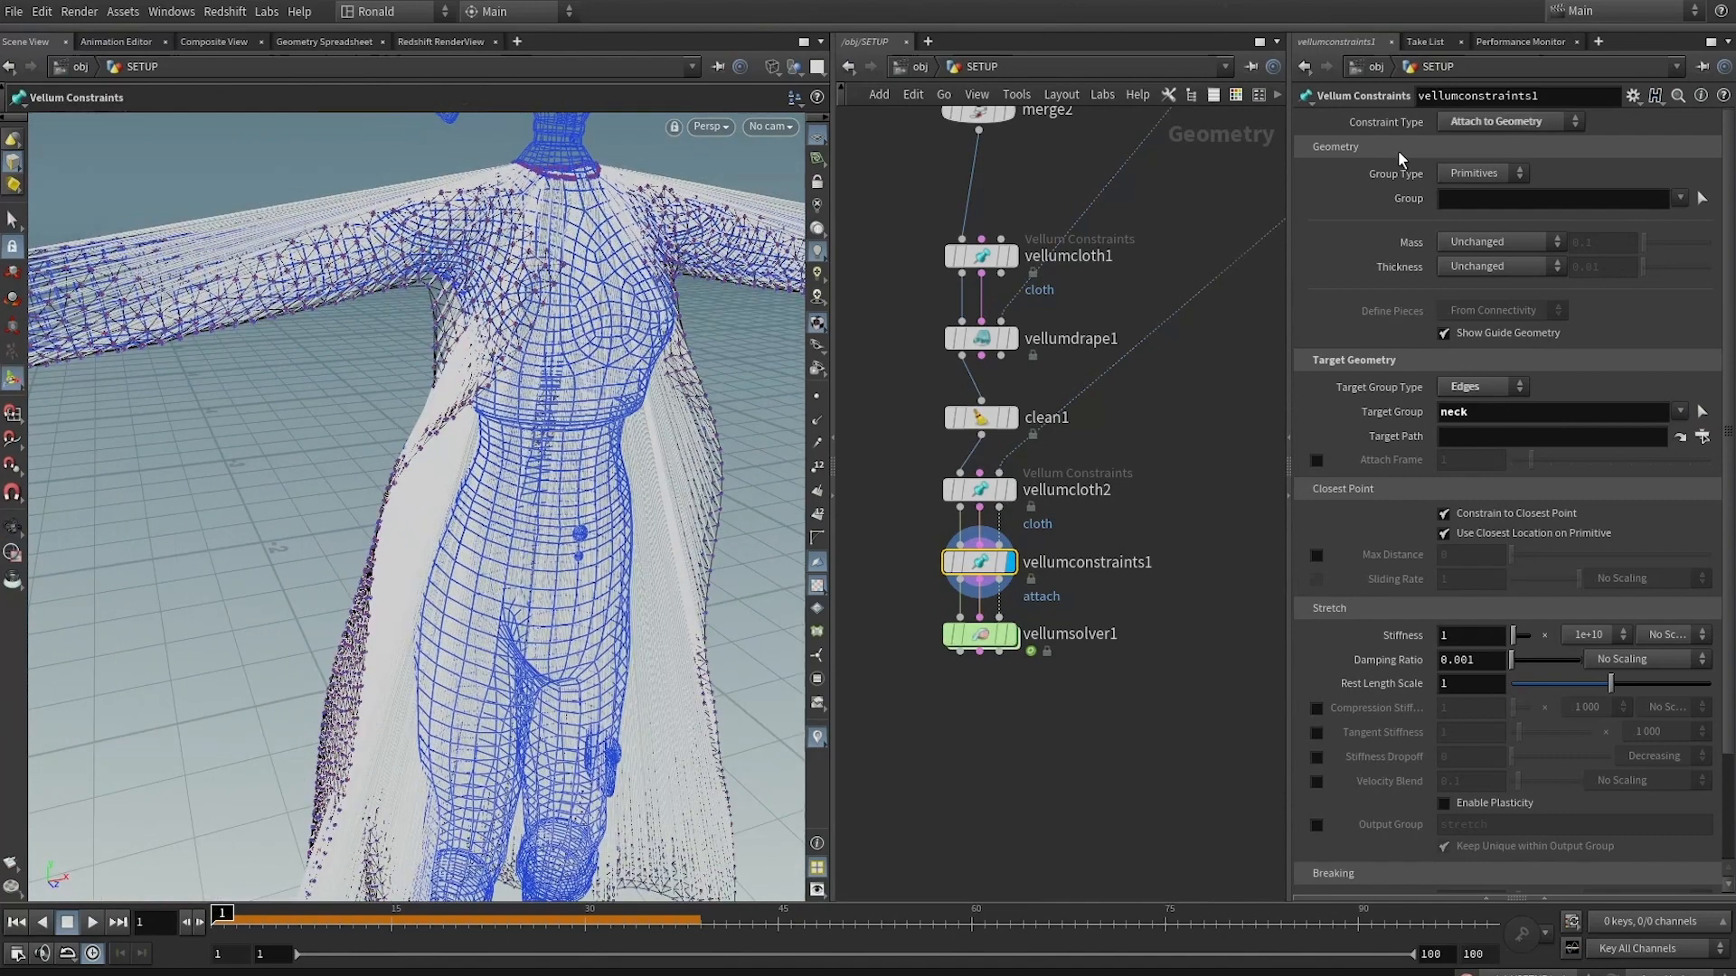
# Set the attach constraint's Group Type to Points and start picking its group on the garment, viewing the neckline
pyautogui.click(1468, 174)
pyautogui.click(1469, 177)
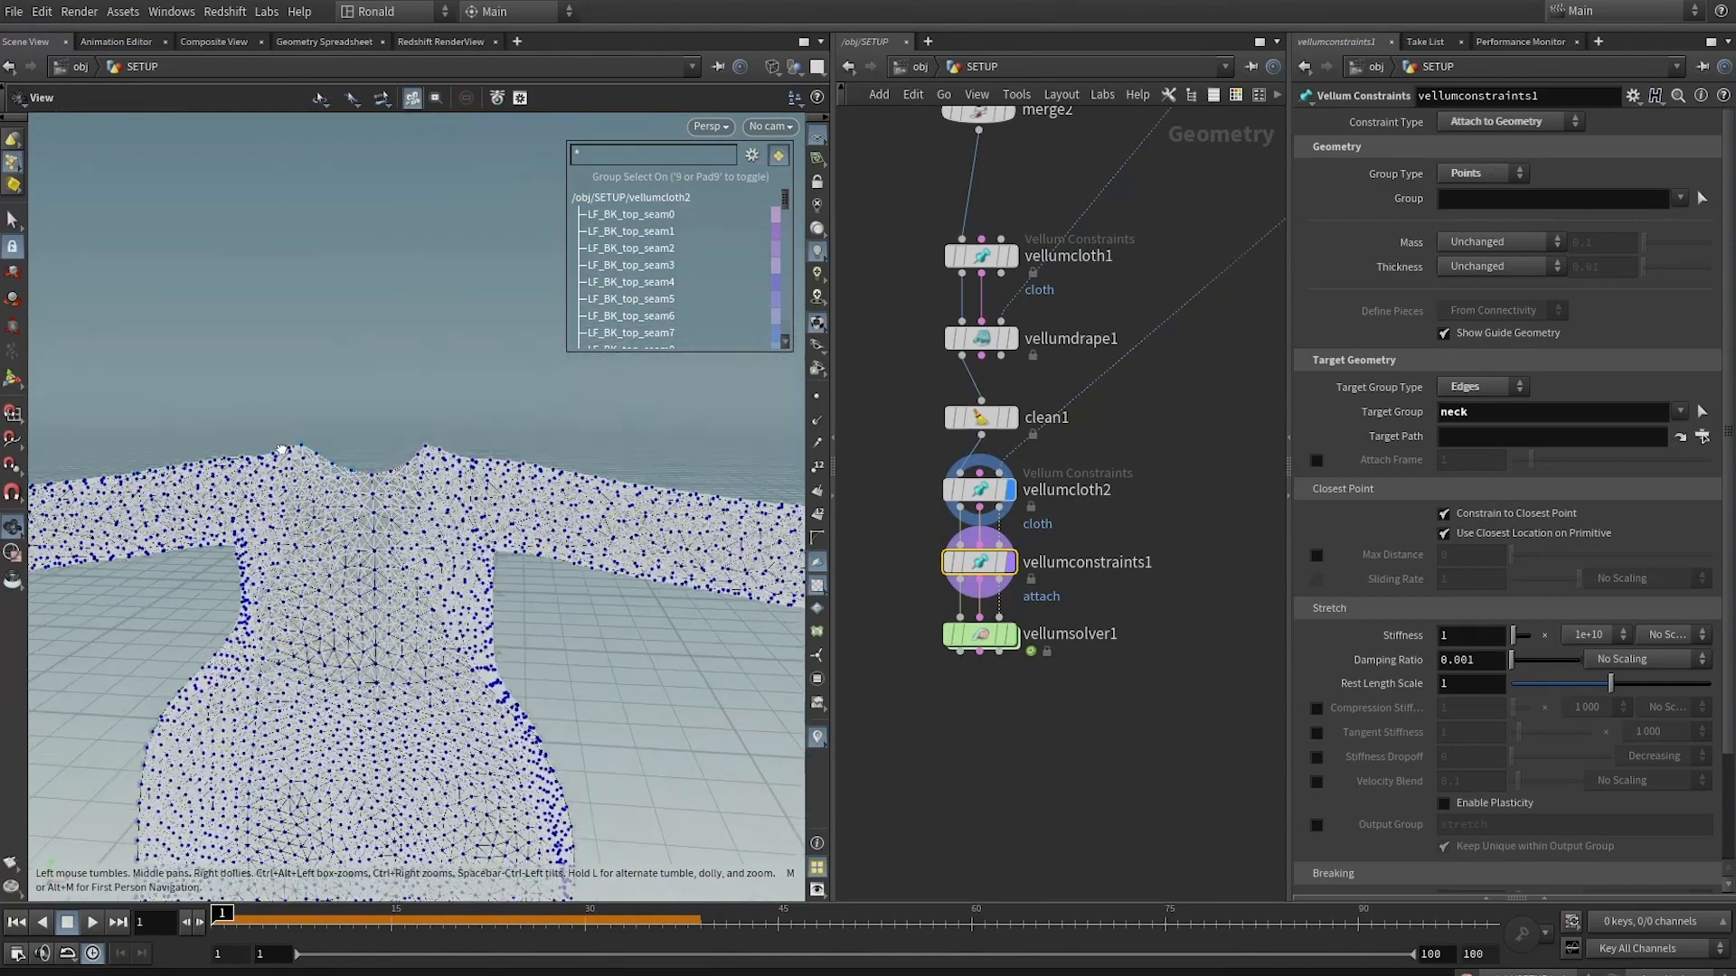
pyautogui.keyDown('alt'); pyautogui.moveTo(281, 449); pyautogui.dragTo(298, 453); pyautogui.keyUp('alt')
pyautogui.keyDown('alt'); pyautogui.moveTo(405, 488); pyautogui.dragTo(420, 491); pyautogui.keyUp('alt')
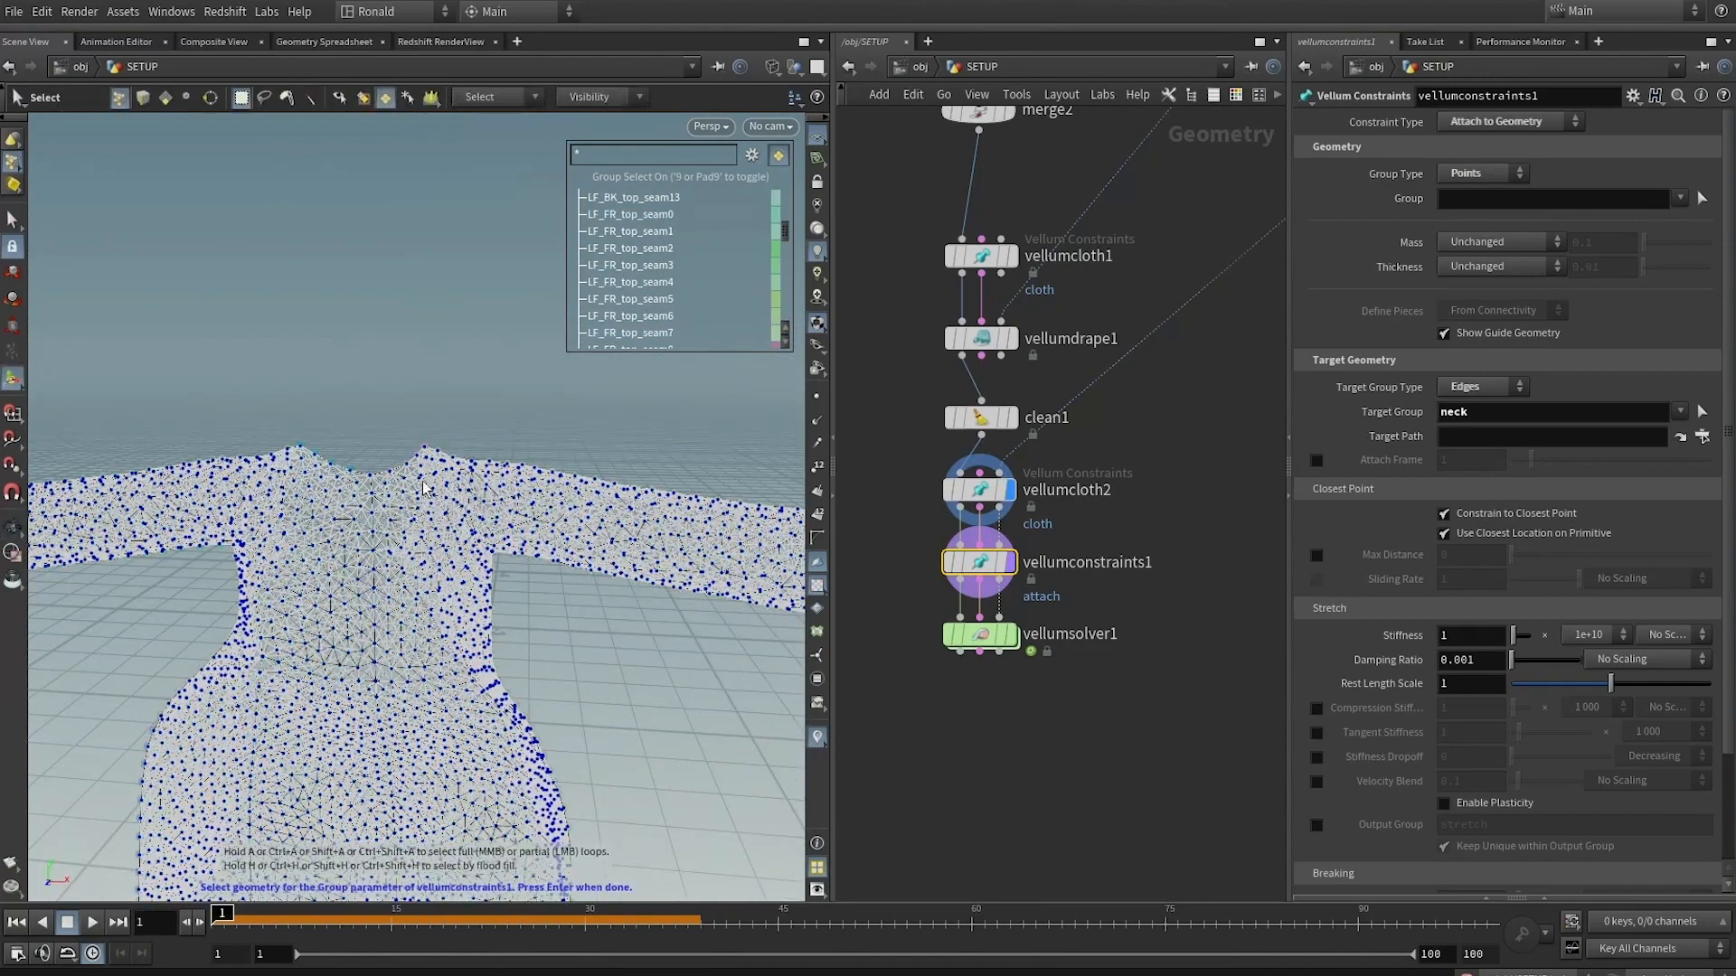
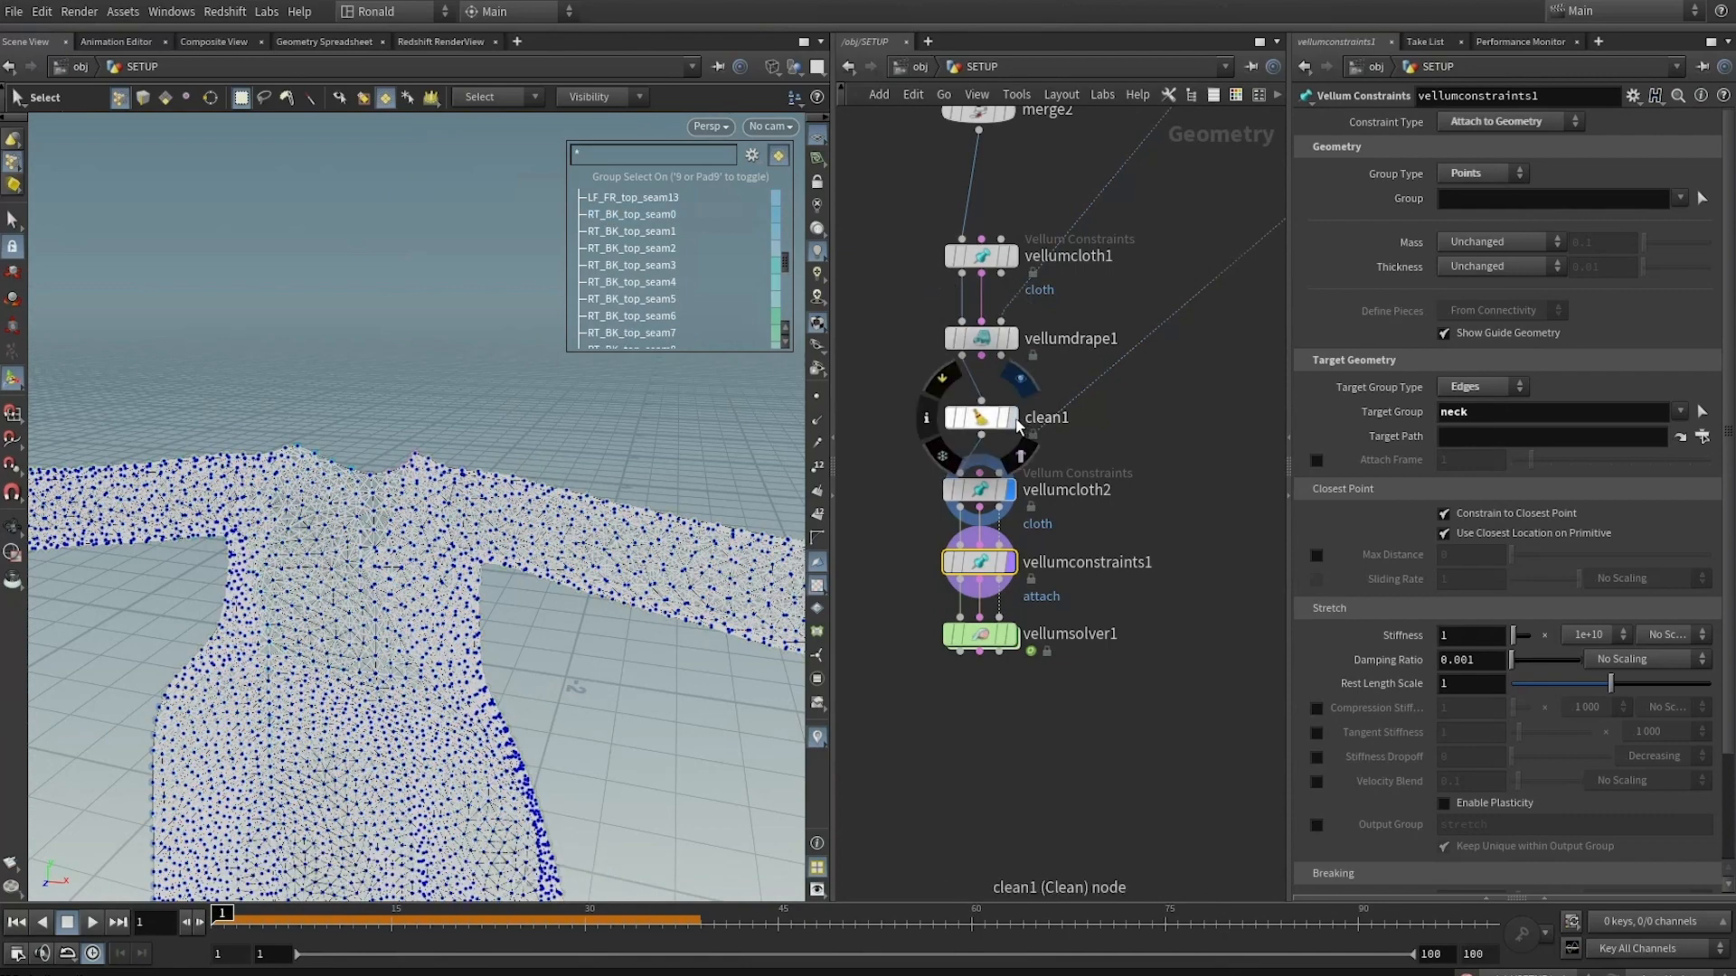
# Enable Remove Groups on clean1 with the pattern "*" to strip all the seam groups
pyautogui.click(983, 424)
pyautogui.click(983, 421)
pyautogui.click(1317, 284)
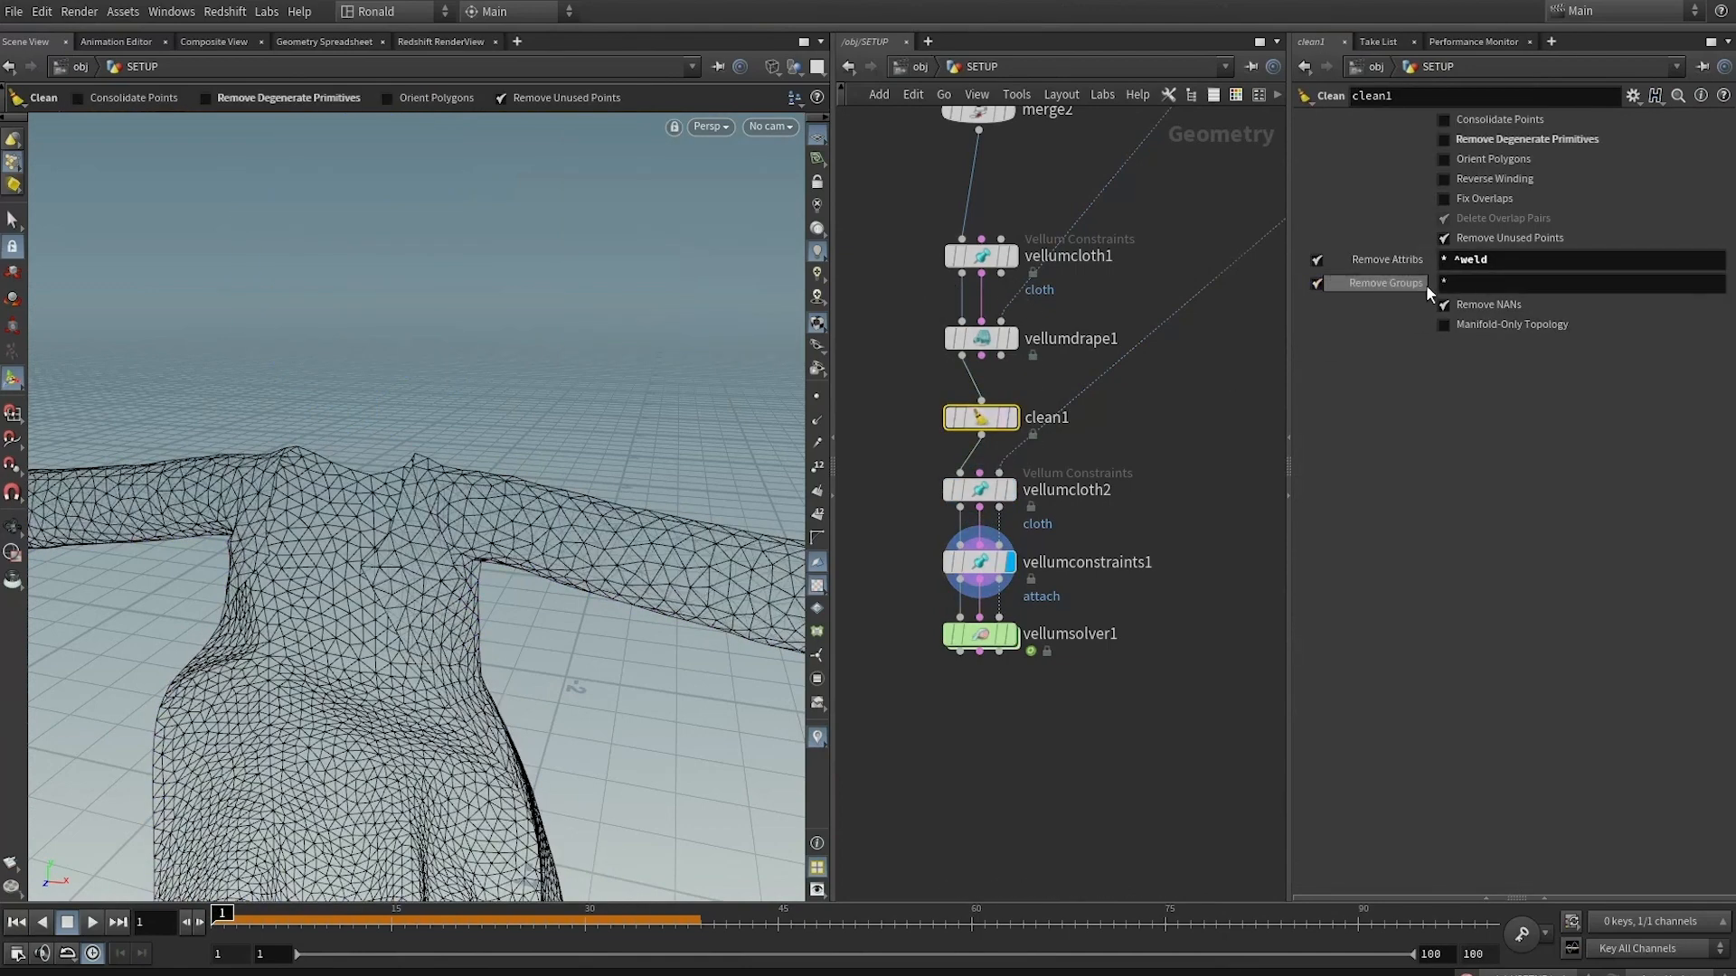
# Narrow clean1's Remove Groups pattern to "*stream*" so the garment's seam groups are kept
pyautogui.click(1462, 281)
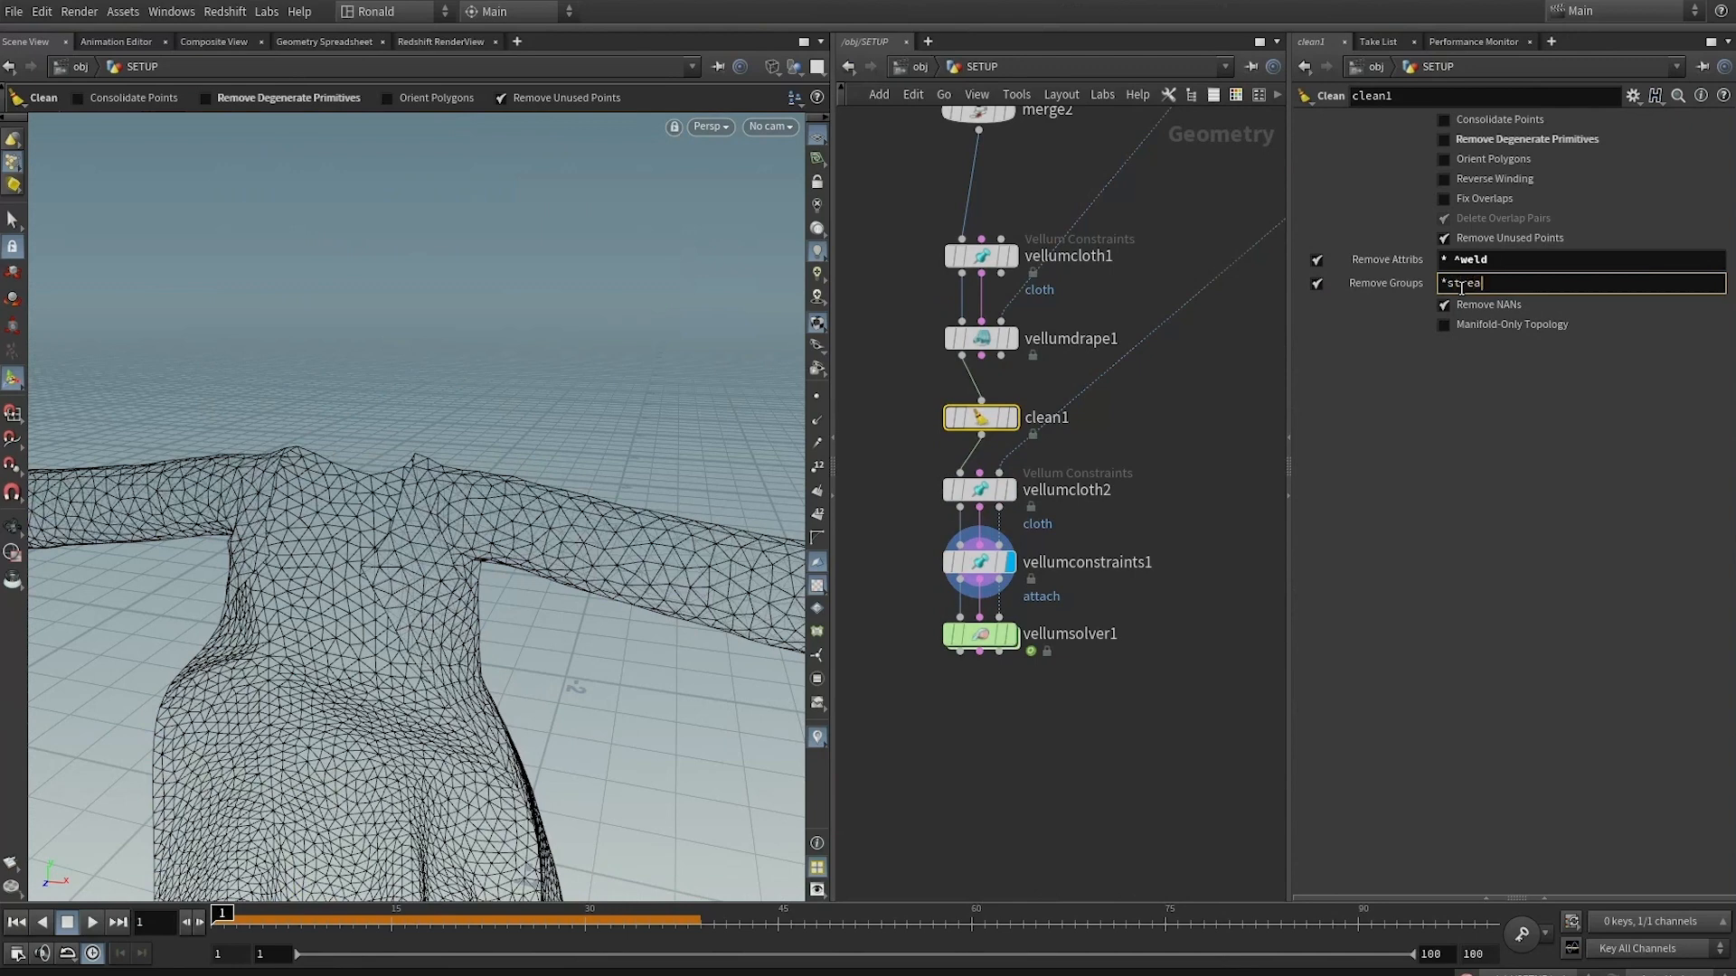
pyautogui.write('stream*')
pyautogui.press('Return')
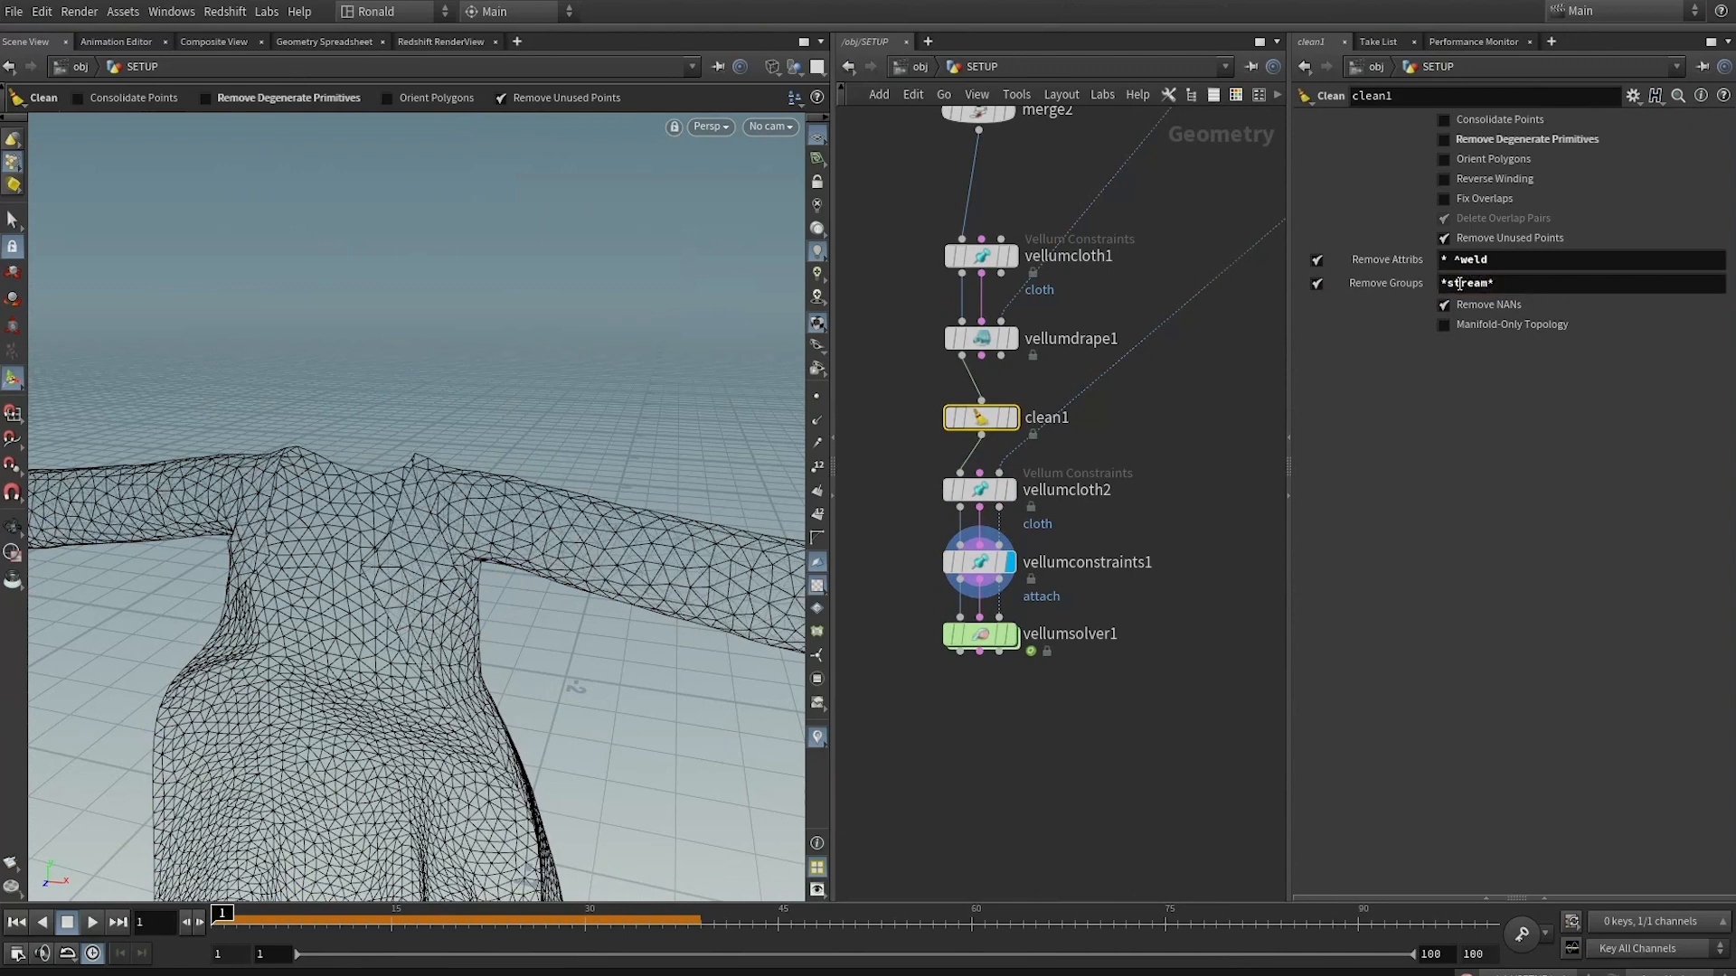
pyautogui.click(1443, 283)
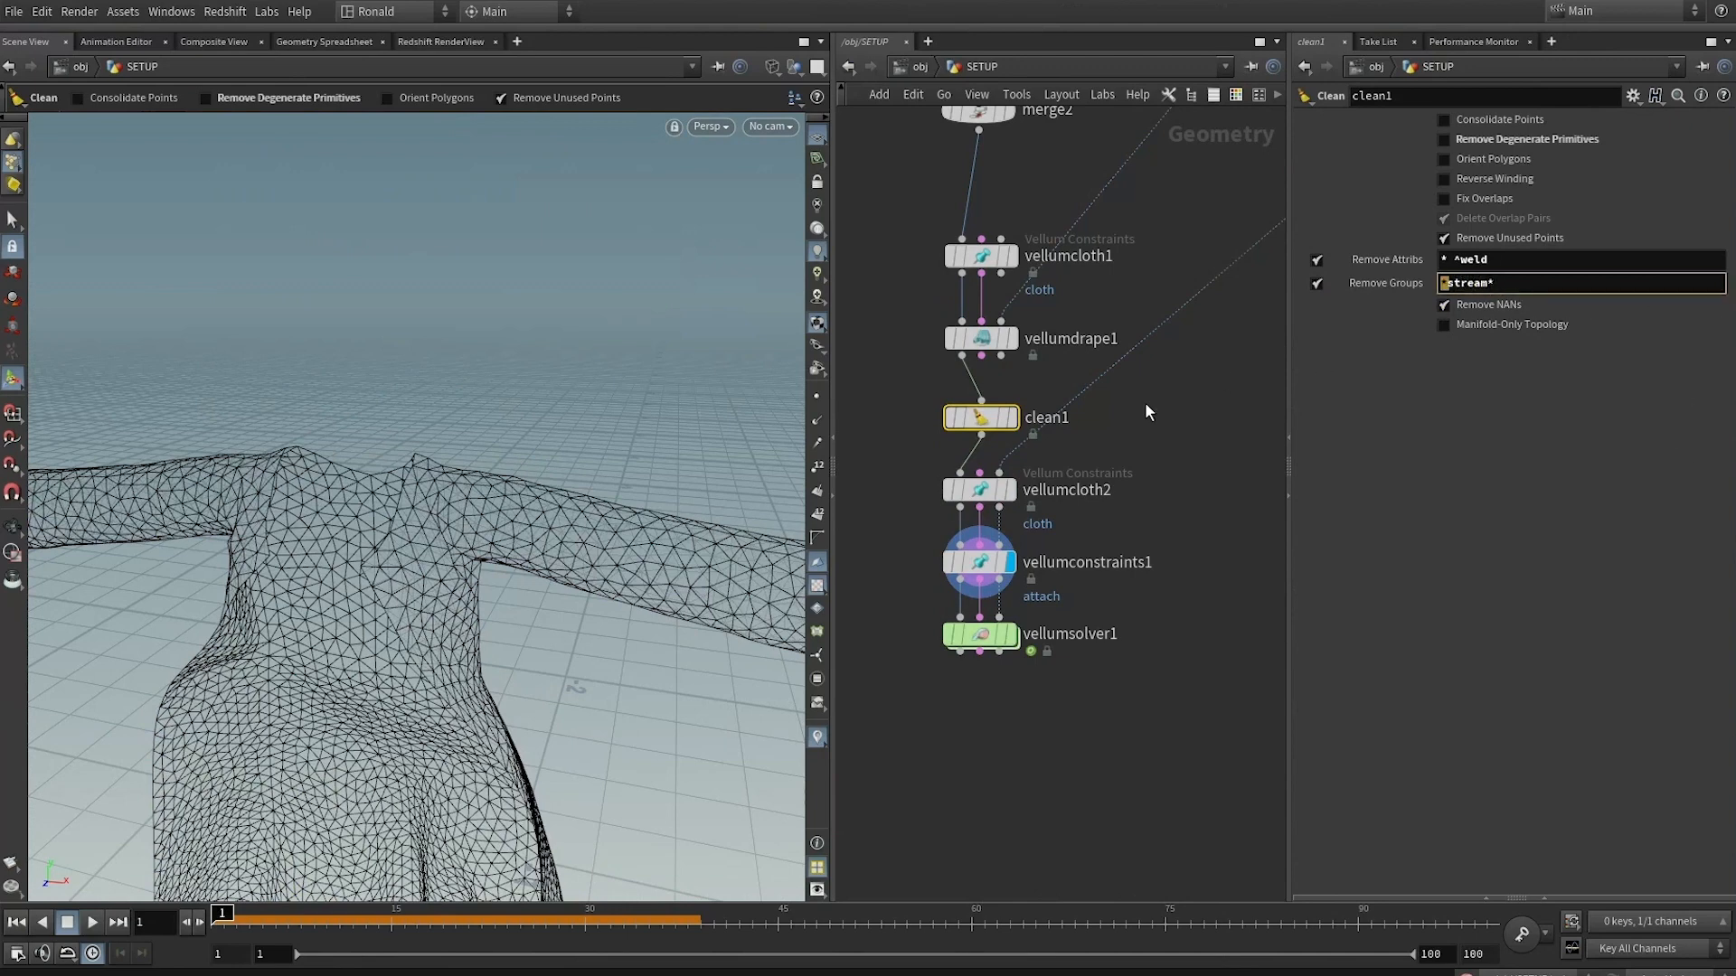
# Pick the garment's neckline top_seam groups, including LF_BK_top_seam0 and RT_BK_top_seam0, as the point Group of vellumconstraints1
pyautogui.click(980, 561)
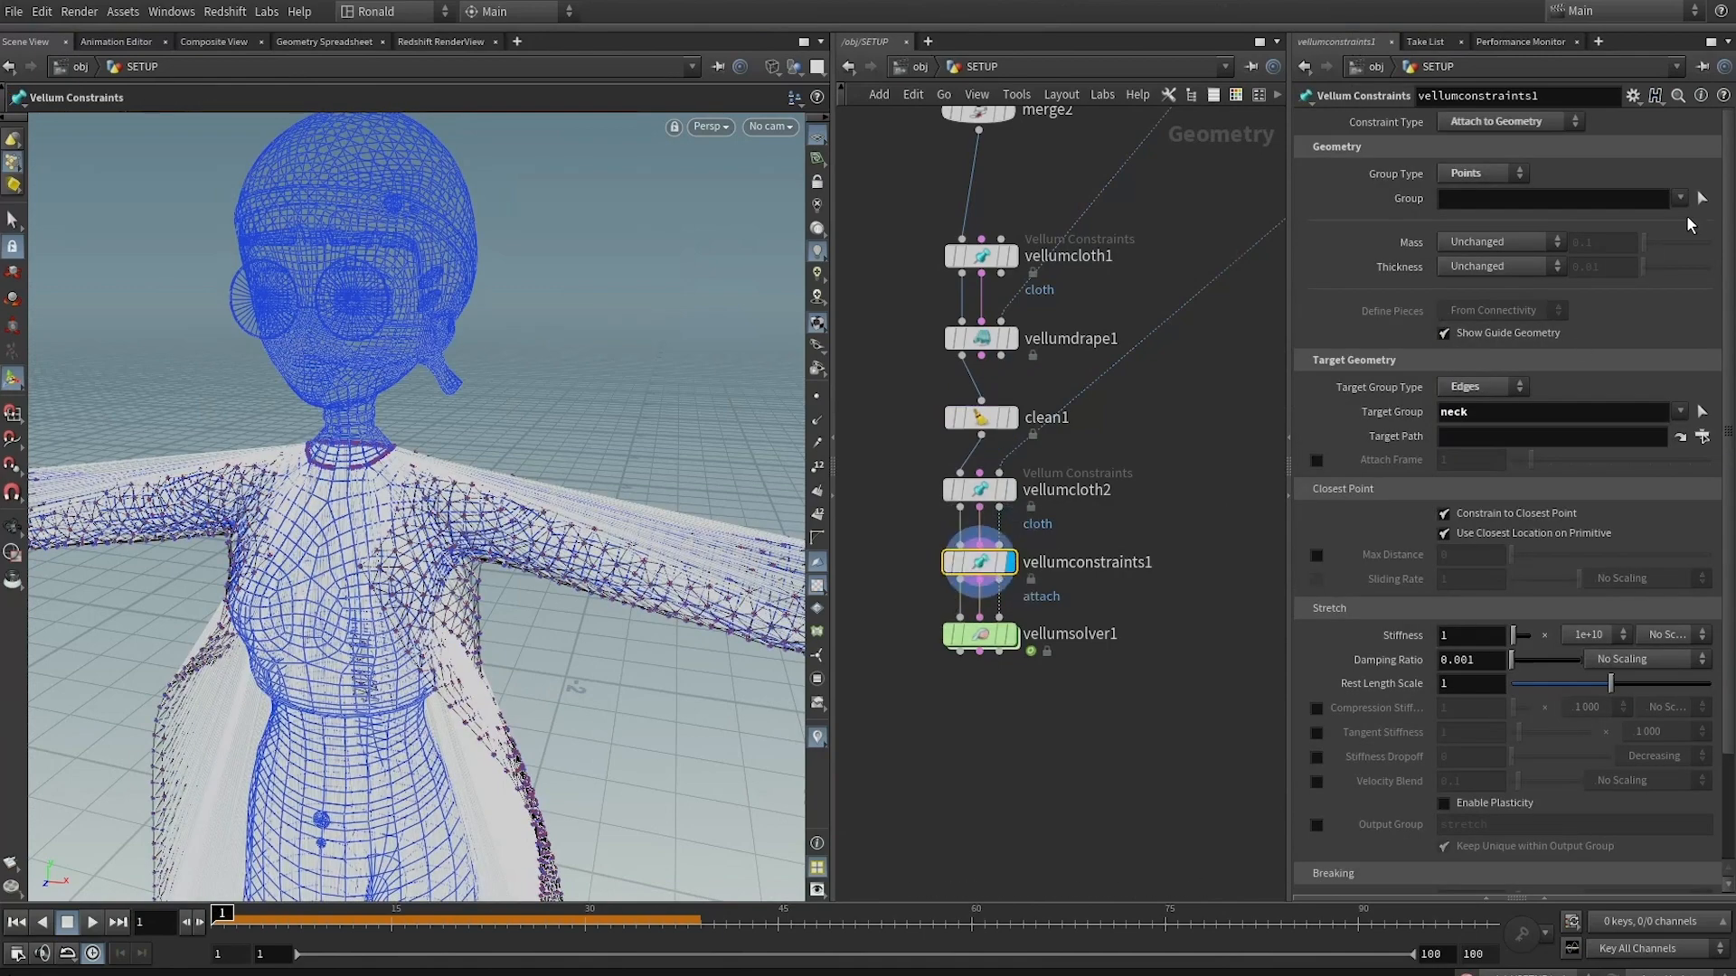
pyautogui.click(1702, 198)
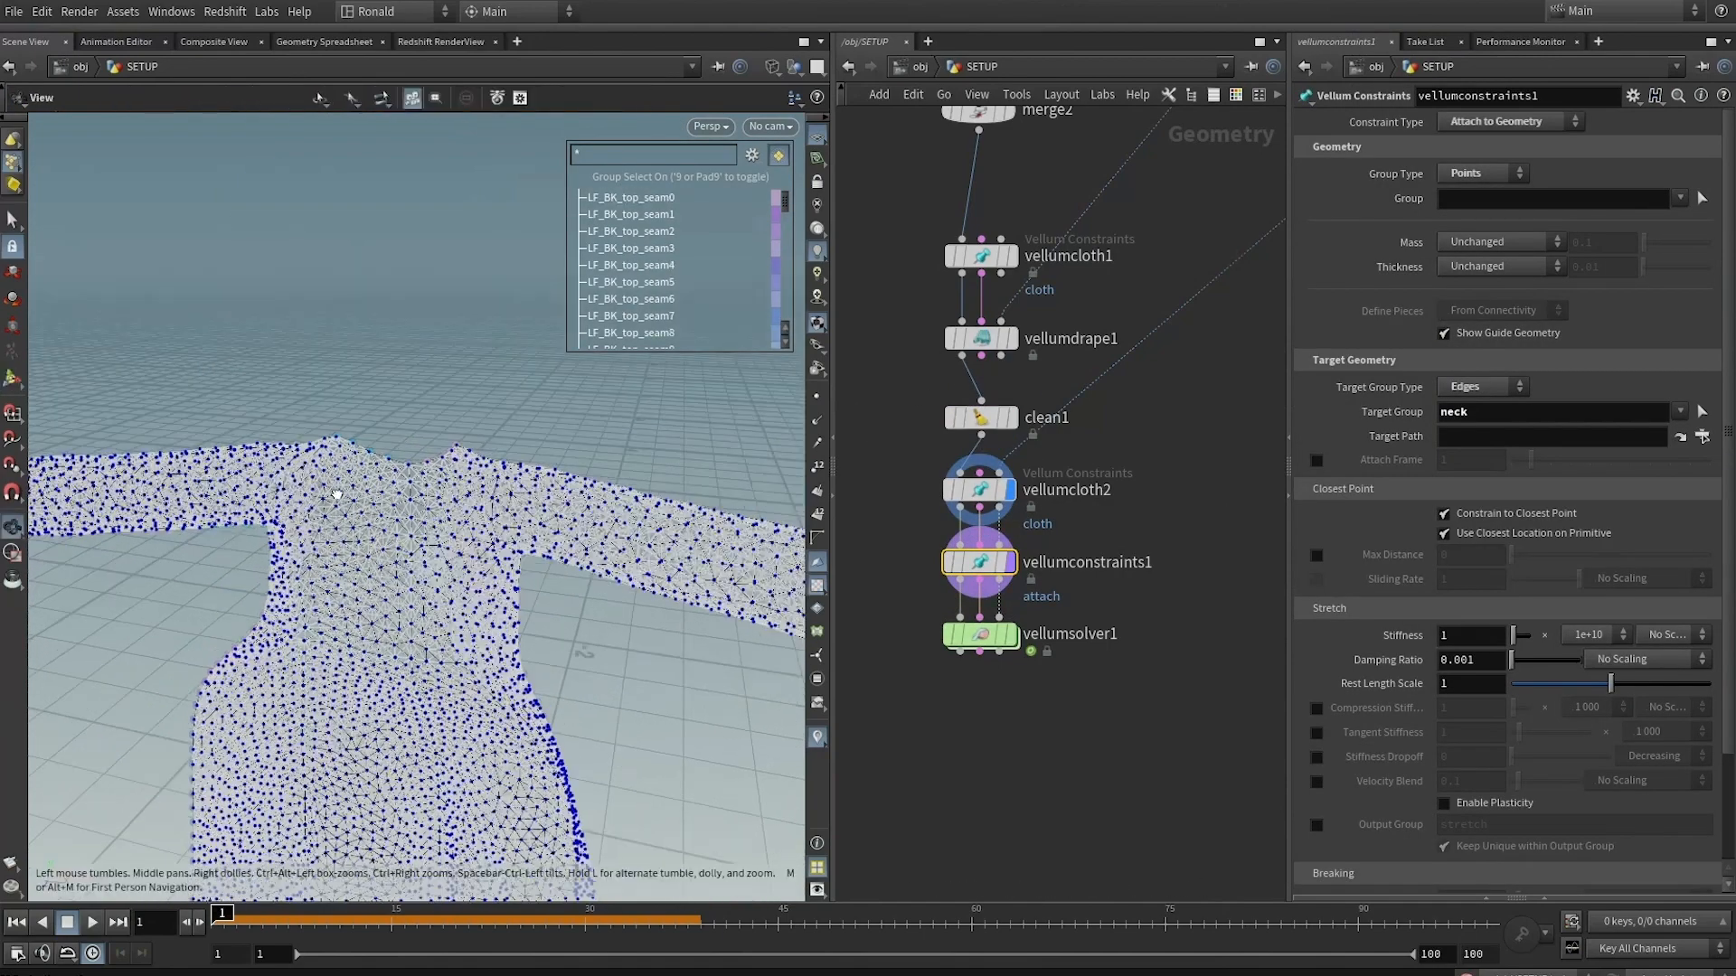
pyautogui.keyDown('alt'); pyautogui.moveTo(337, 495); pyautogui.dragTo(432, 459); pyautogui.keyUp('alt')
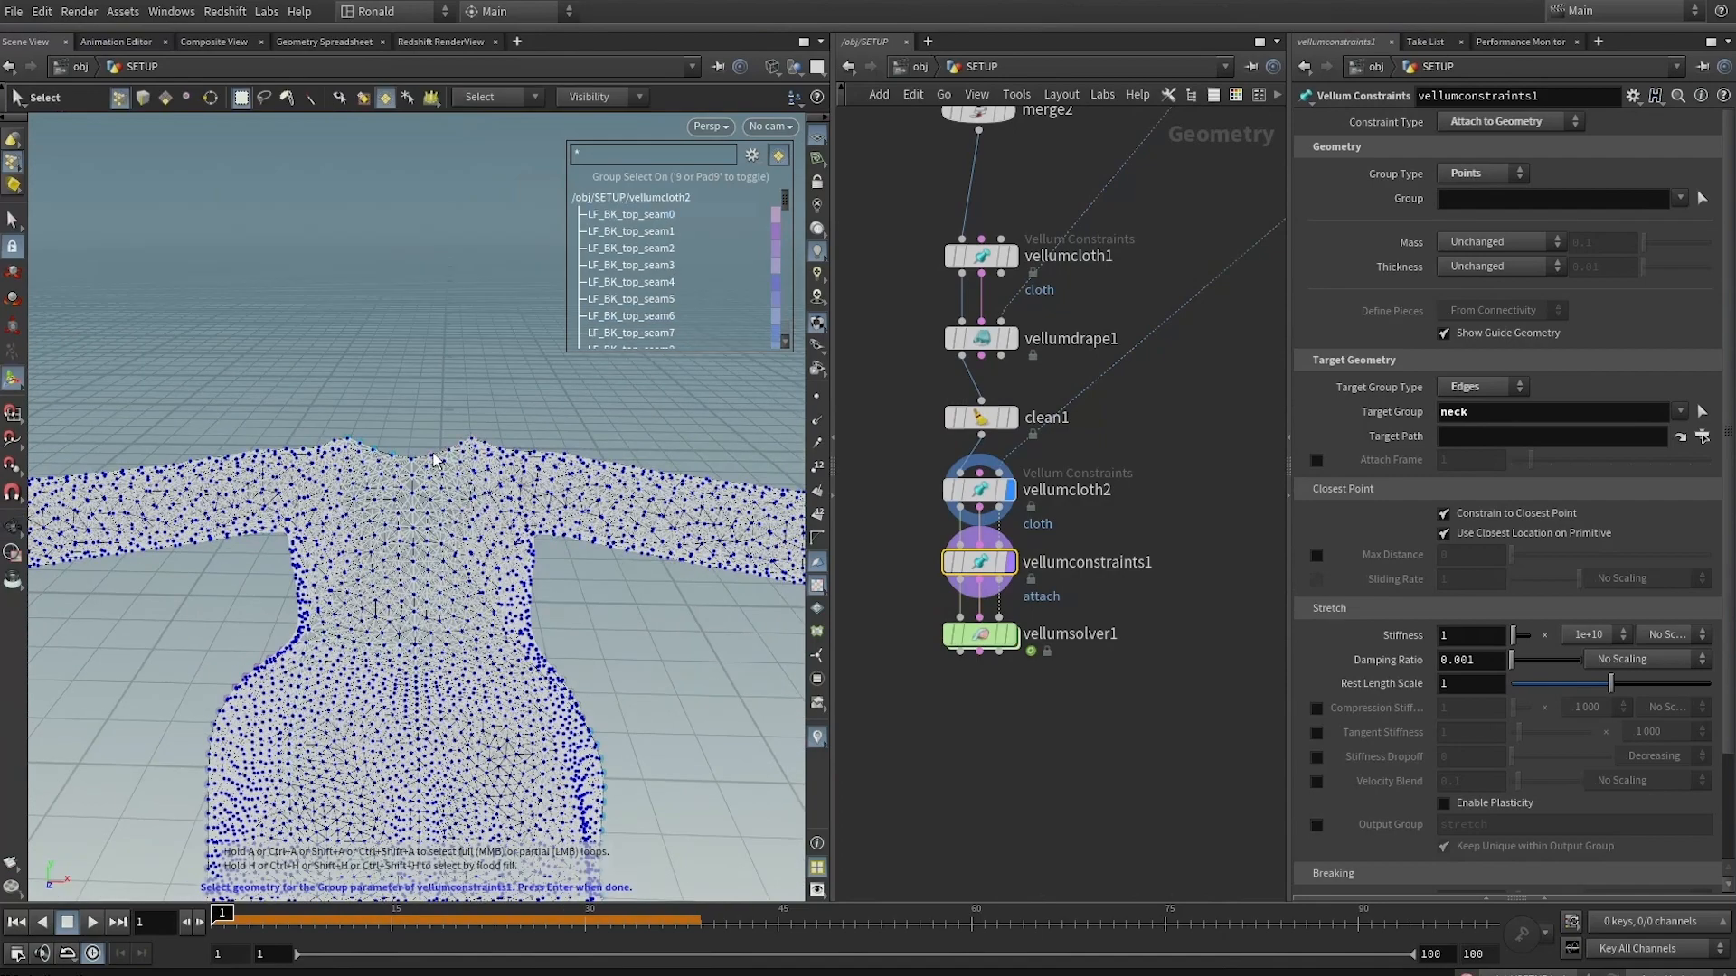
pyautogui.keyDown('alt'); pyautogui.moveTo(376, 487); pyautogui.dragTo(470, 489); pyautogui.keyUp('alt')
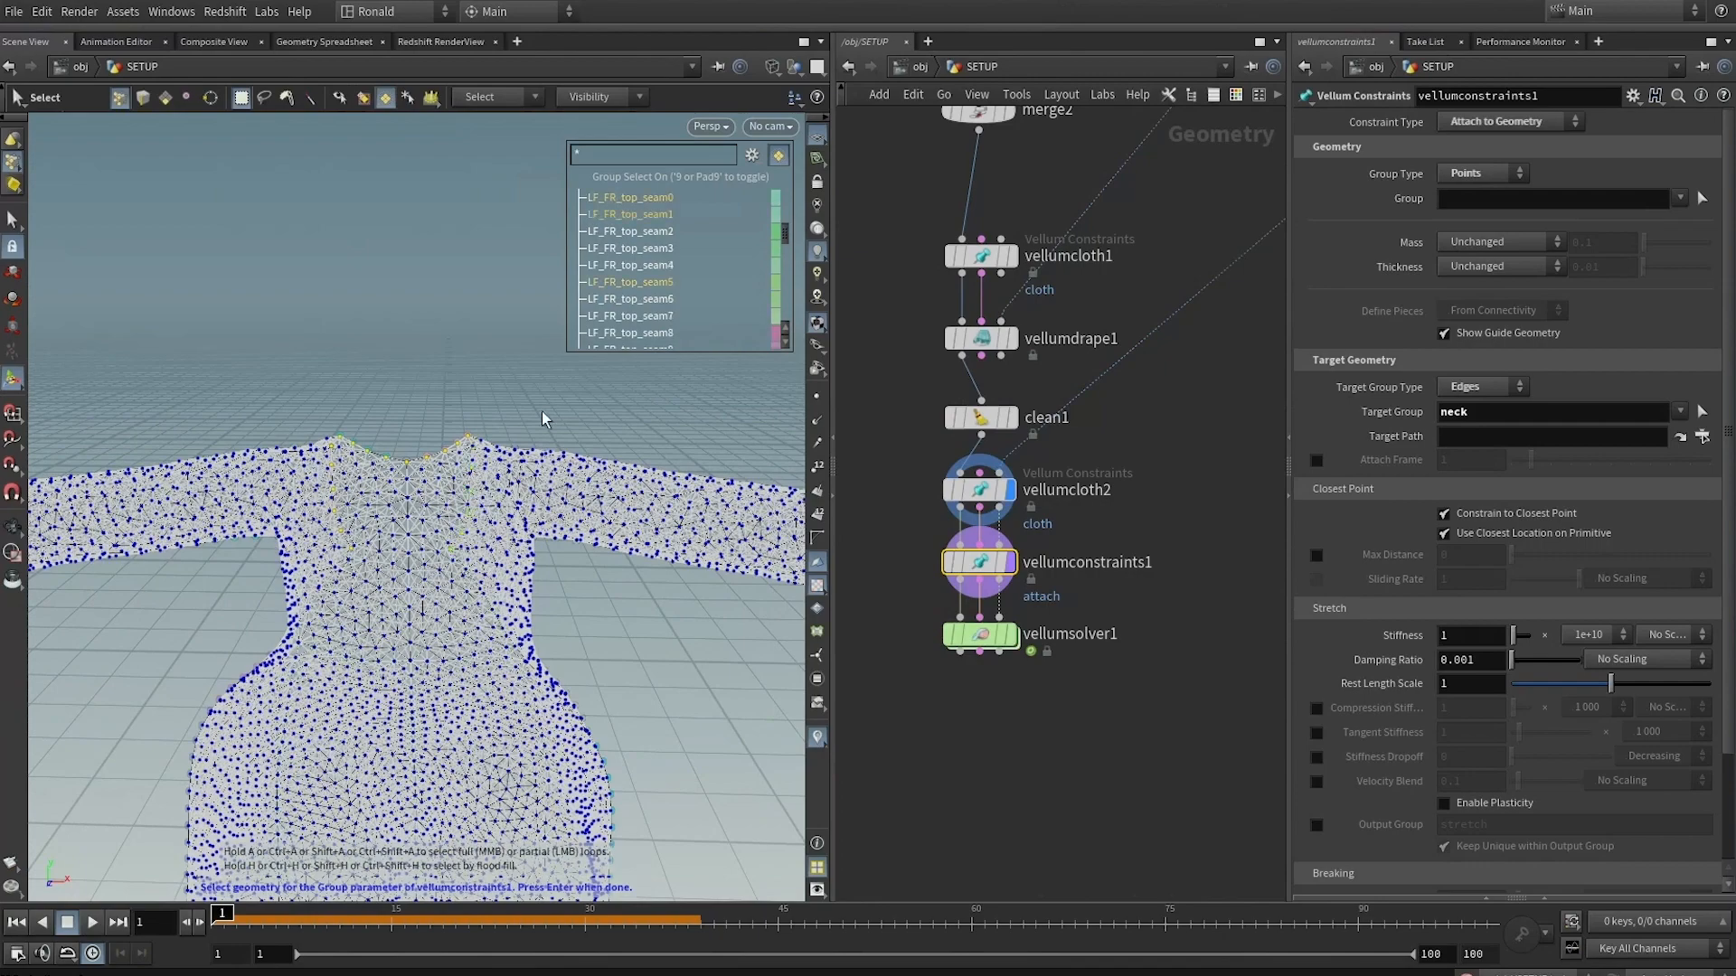
pyautogui.press('Return')
pyautogui.moveTo(383, 488); pyautogui.dragTo(397, 499)
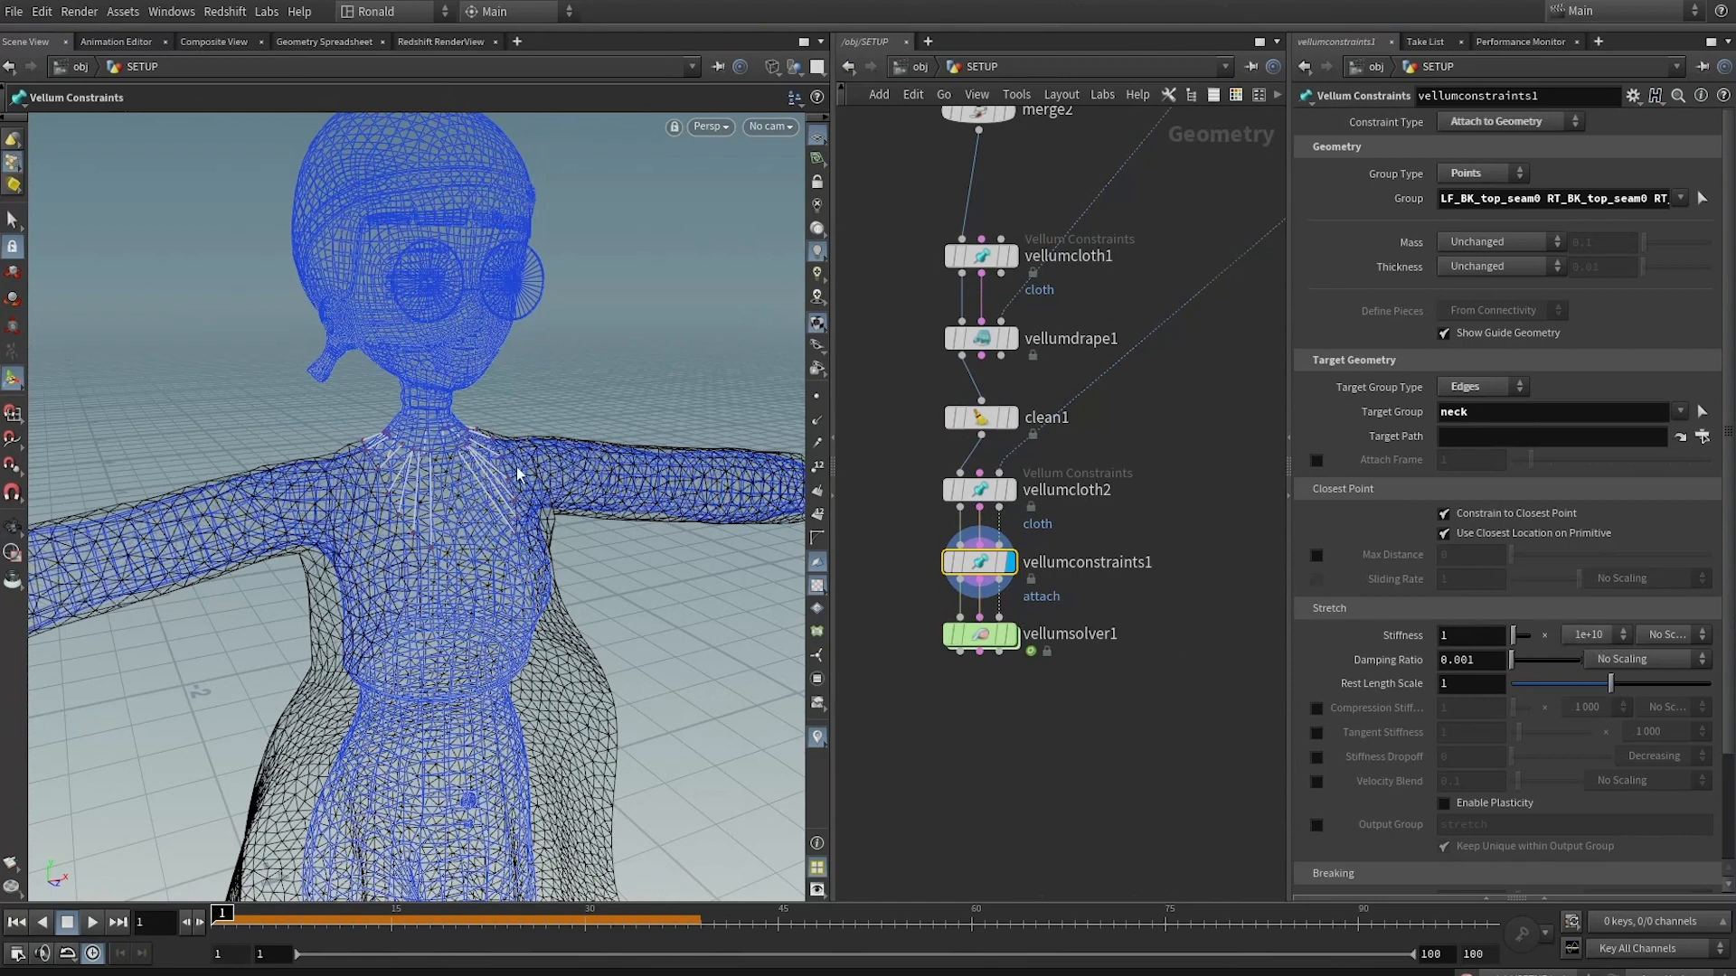
# Set the attach constraint's stretch stiffness multiplier to 1 and display vellumsolver1
pyautogui.click(1584, 635)
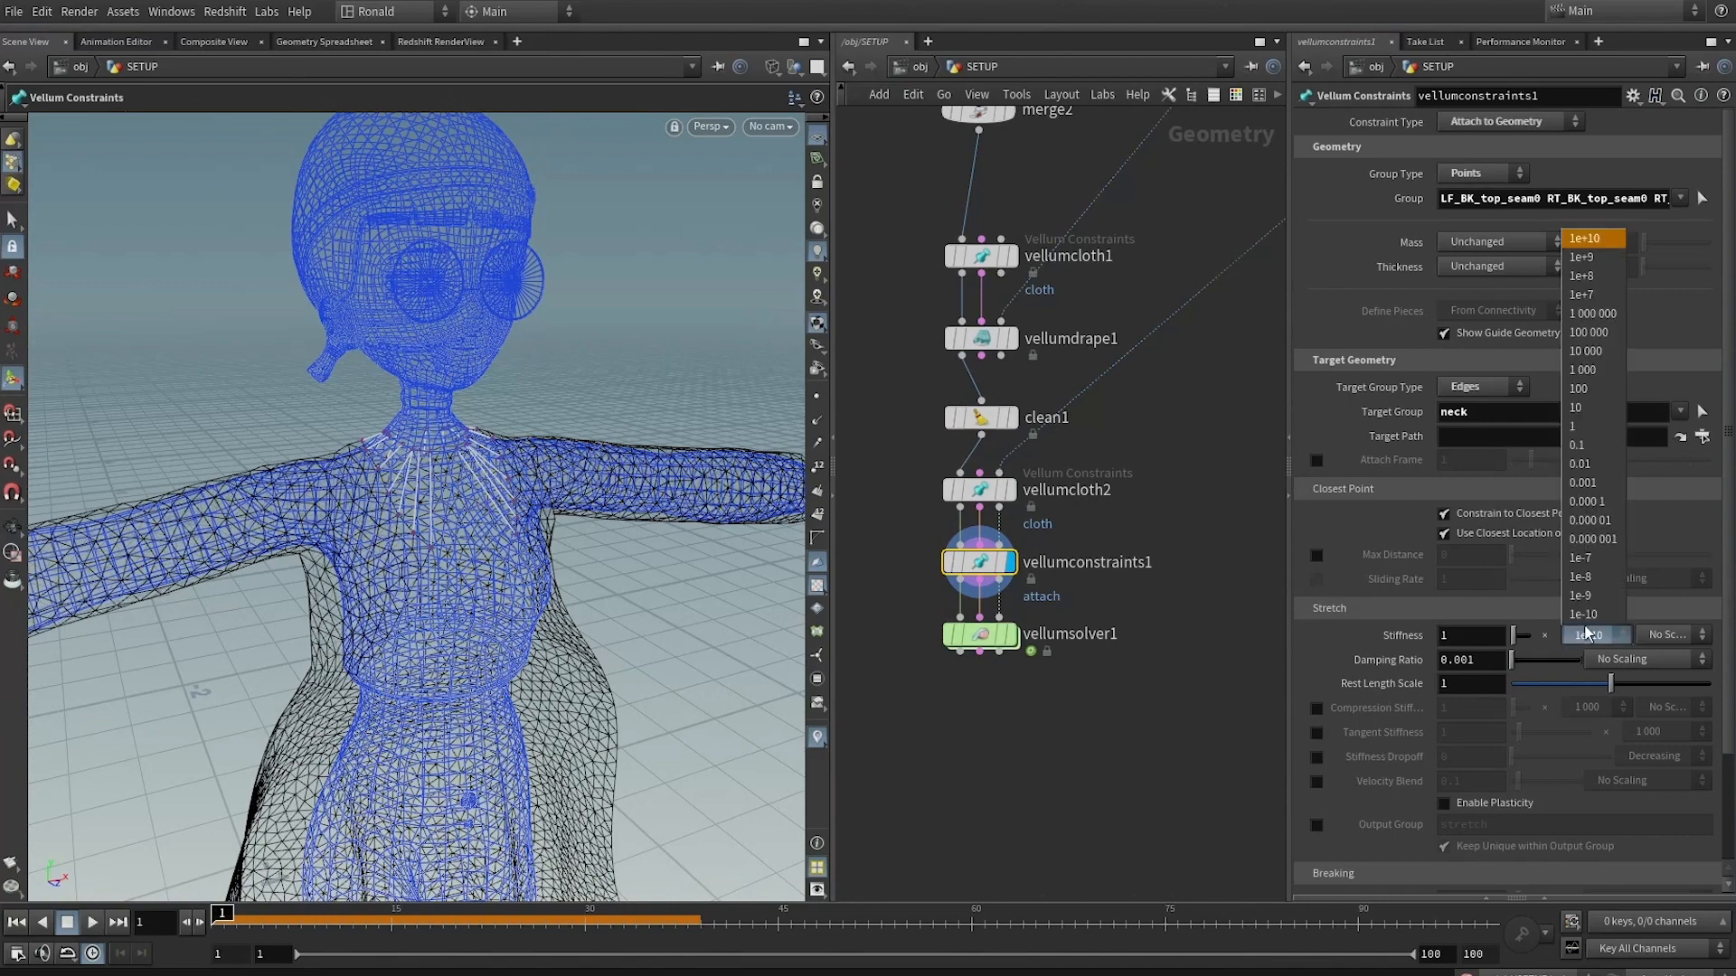
pyautogui.click(1582, 426)
pyautogui.click(1010, 635)
pyautogui.keyDown('alt'); pyautogui.moveTo(623, 511); pyautogui.dragTo(539, 492, button='right'); pyautogui.keyUp('alt')
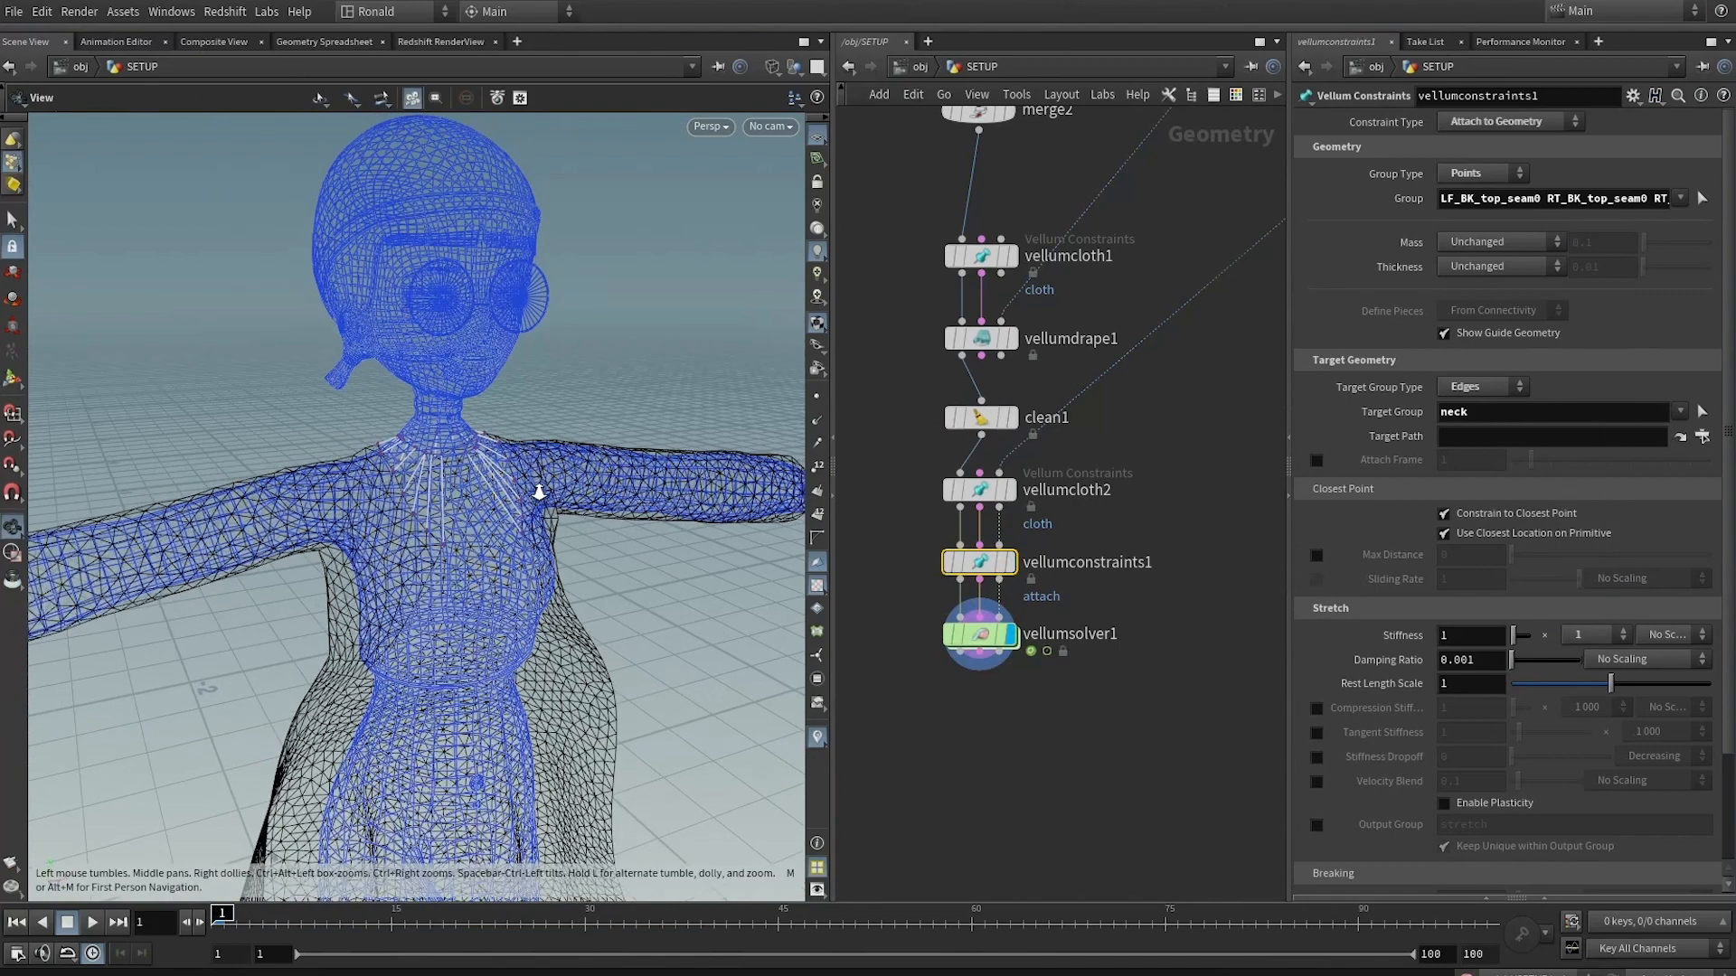
pyautogui.keyDown('alt'); pyautogui.moveTo(539, 492); pyautogui.dragTo(572, 516); pyautogui.keyUp('alt')
pyautogui.click(995, 806)
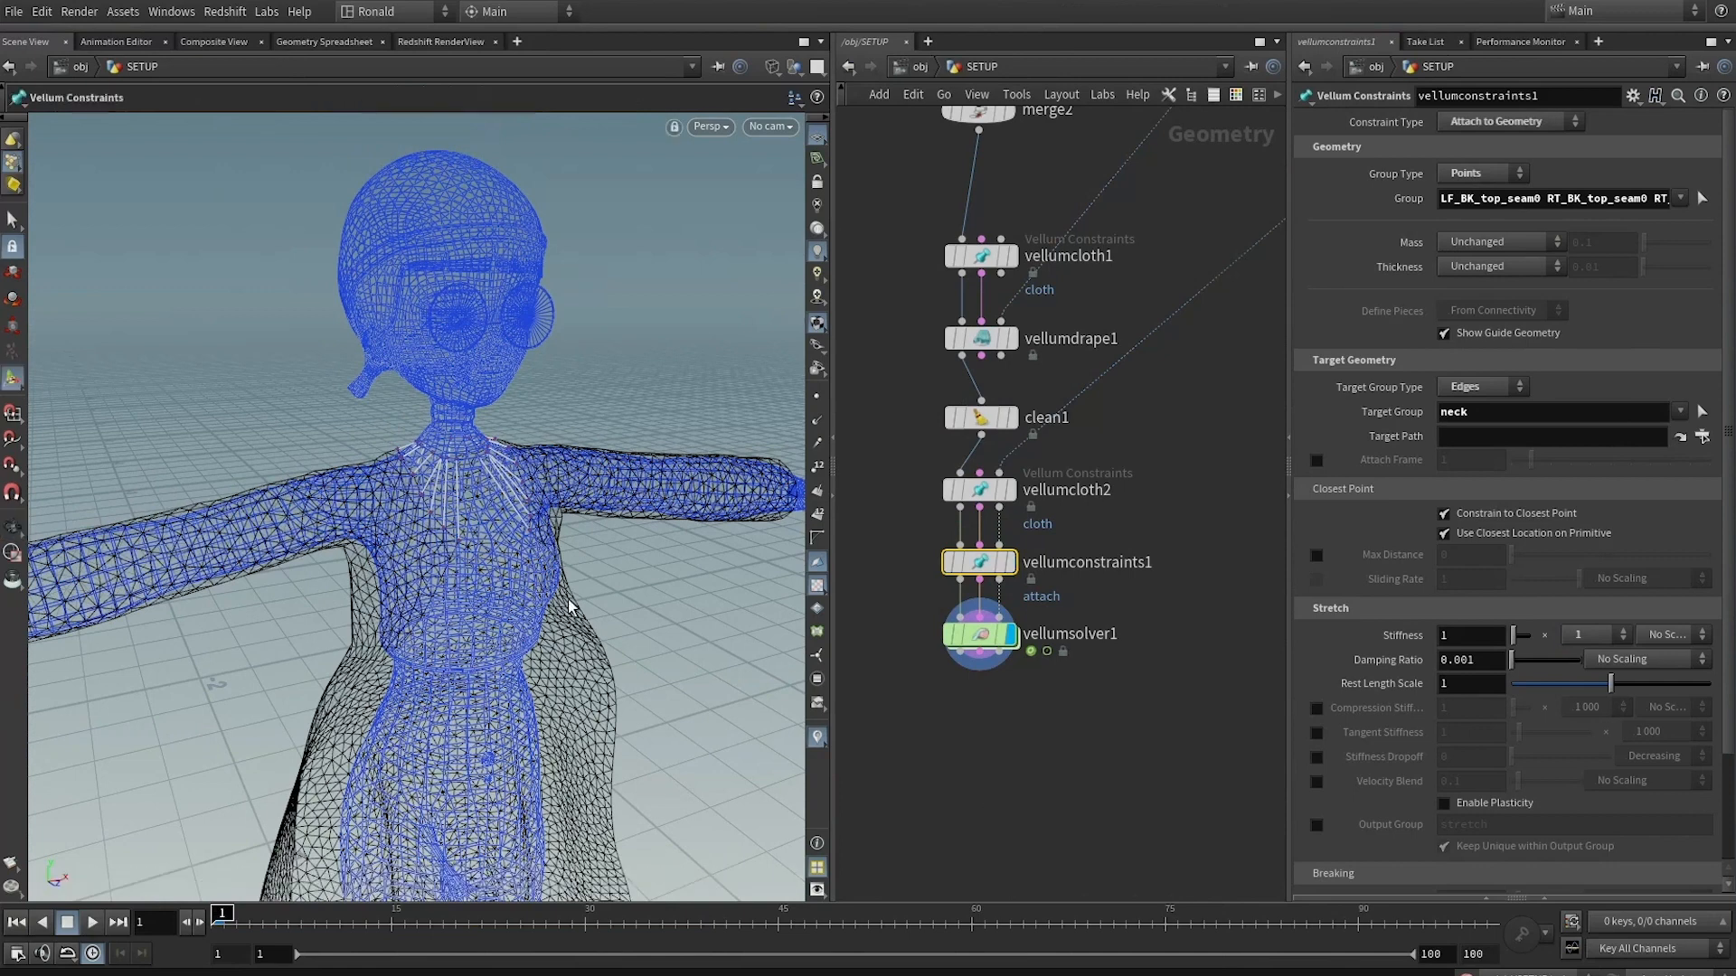
# Show the garment shaded and play the Vellum simulation to check how it hangs from the neck
pyautogui.press('w')
pyautogui.keyDown('alt'); pyautogui.moveTo(570, 609); pyautogui.dragTo(690, 605, button='right'); pyautogui.keyUp('alt')
pyautogui.hotkey('shift', 'w')
pyautogui.keyDown('alt'); pyautogui.moveTo(690, 605); pyautogui.dragTo(638, 576); pyautogui.keyUp('alt')
pyautogui.press('Up')
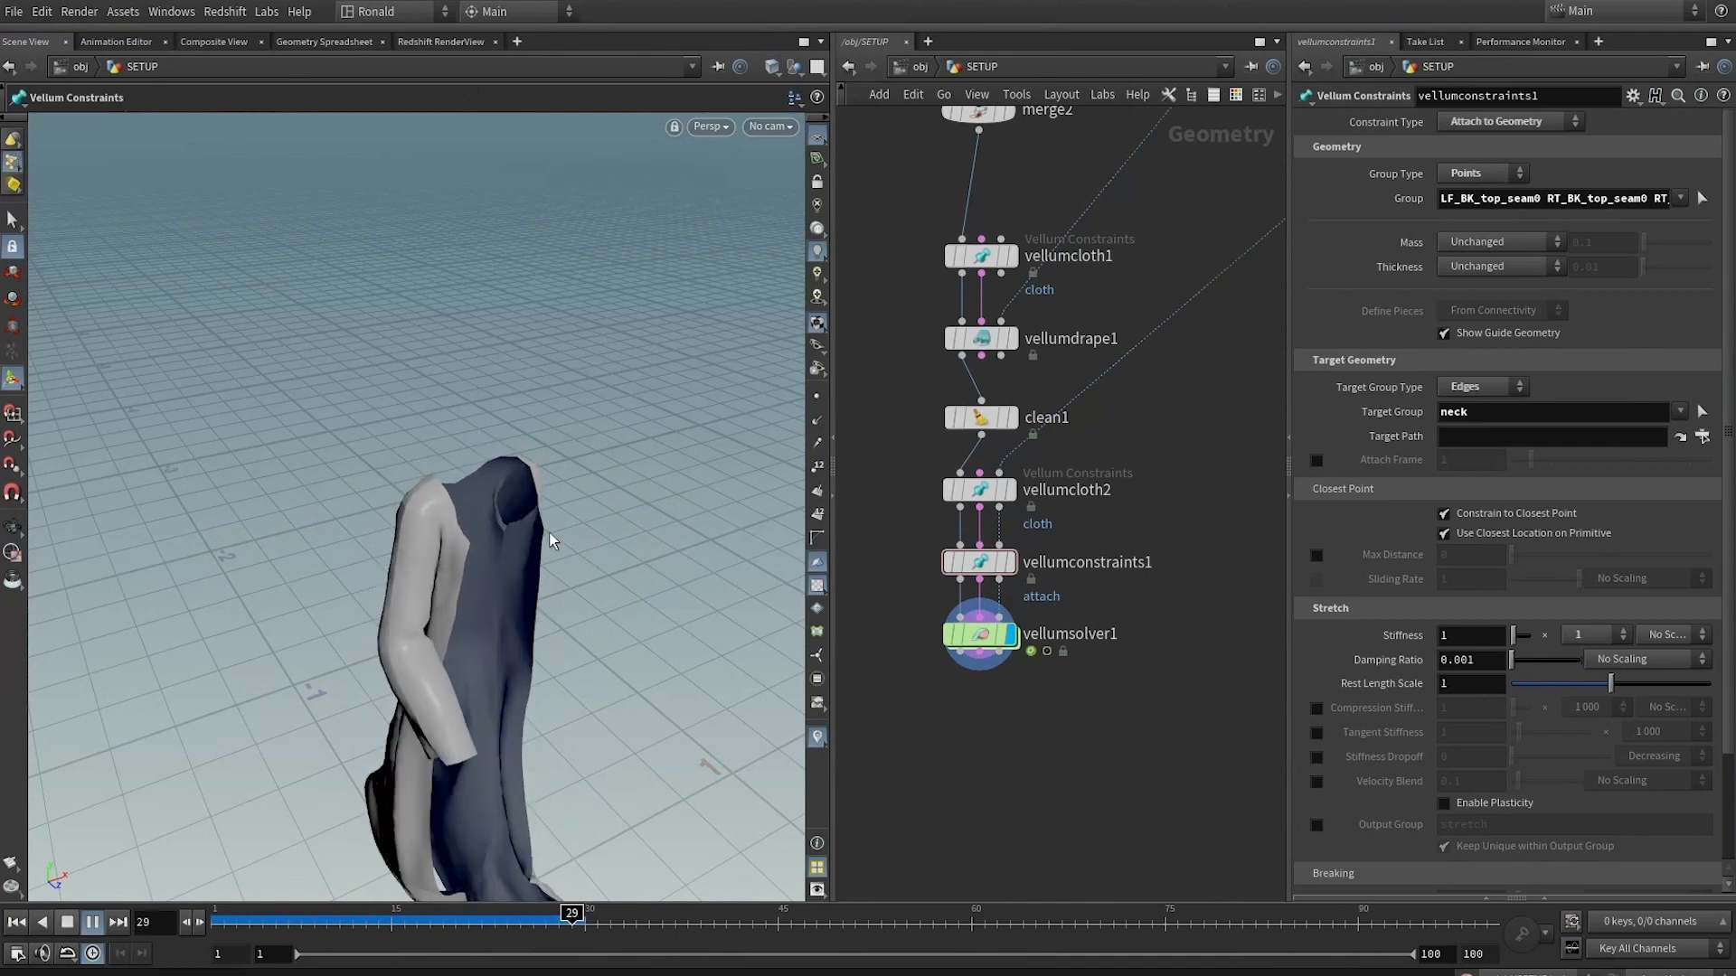
pyautogui.click(67, 922)
pyautogui.keyDown('alt'); pyautogui.moveTo(425, 578); pyautogui.dragTo(488, 543); pyautogui.keyUp('alt')
pyautogui.keyDown('alt'); pyautogui.moveTo(480, 705); pyautogui.dragTo(473, 453, button='middle'); pyautogui.keyUp('alt')
pyautogui.click(68, 922)
pyautogui.click(91, 918)
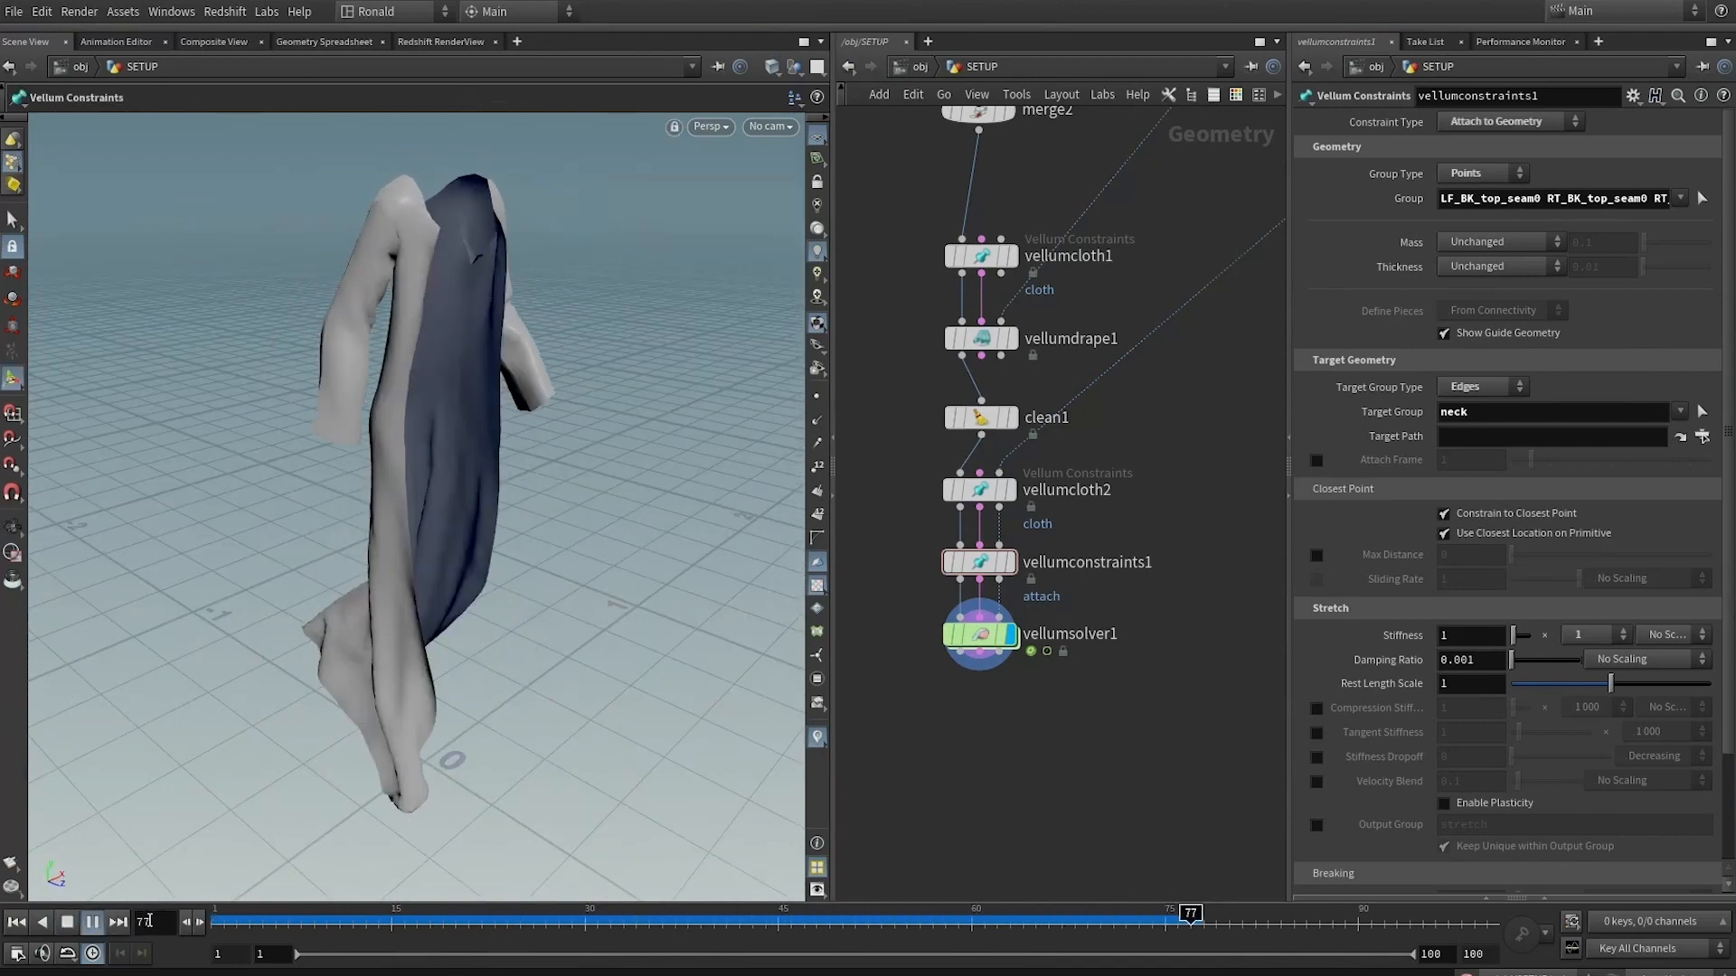
# Template the ANIMATED null so the body is shown as wireframe with the simulated garment
pyautogui.moveTo(1010, 549); pyautogui.dragTo(850, 769, button='middle')
pyautogui.scroll(4, 1100, 384)
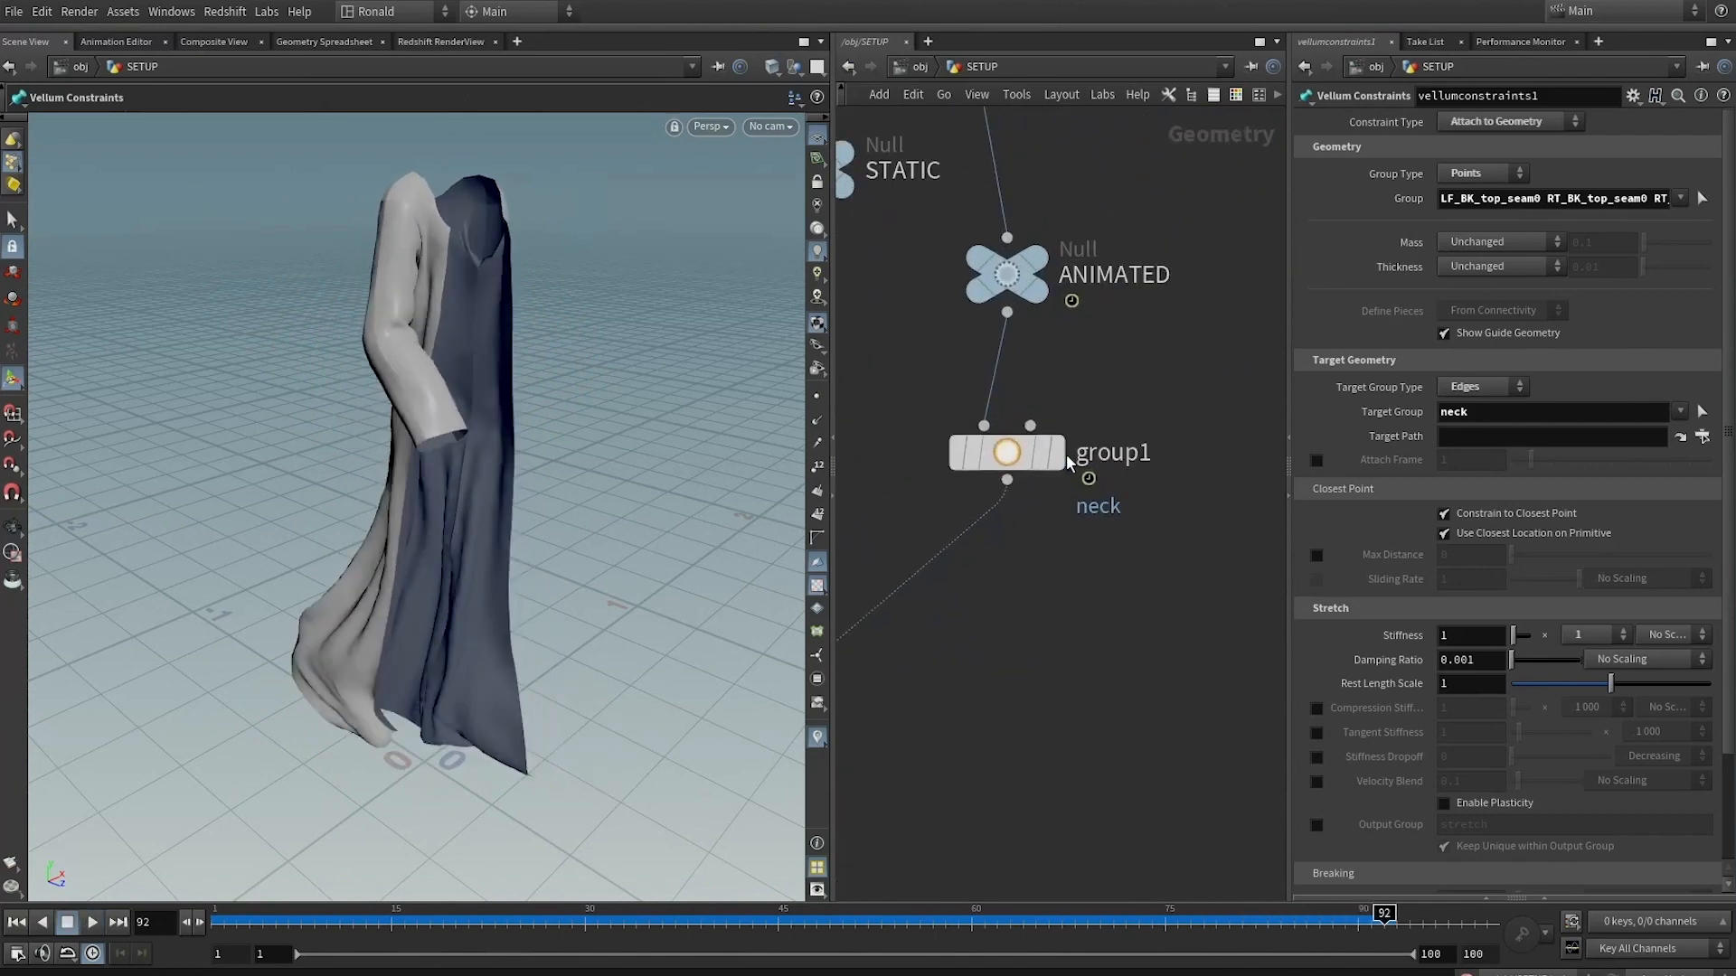
pyautogui.moveTo(1029, 297)
pyautogui.click(1068, 333)
pyautogui.moveTo(1070, 332); pyautogui.dragTo(1197, 305, button='middle')
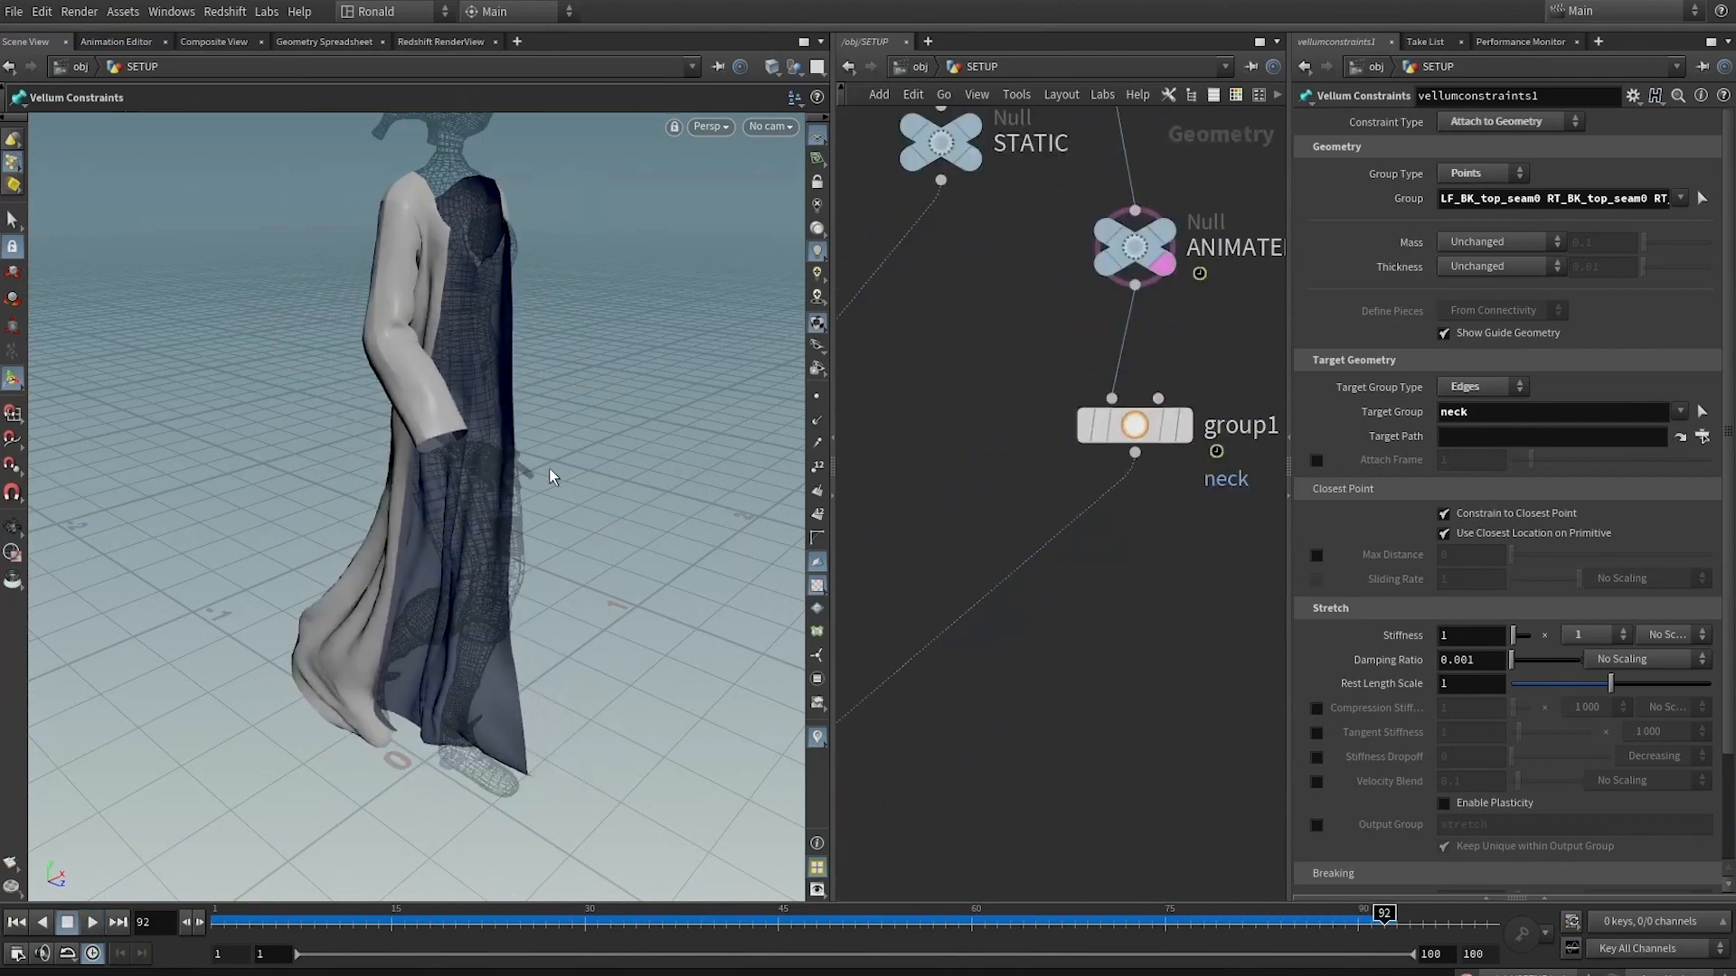
pyautogui.keyDown('alt'); pyautogui.moveTo(556, 472); pyautogui.dragTo(482, 553, button='middle'); pyautogui.keyUp('alt')
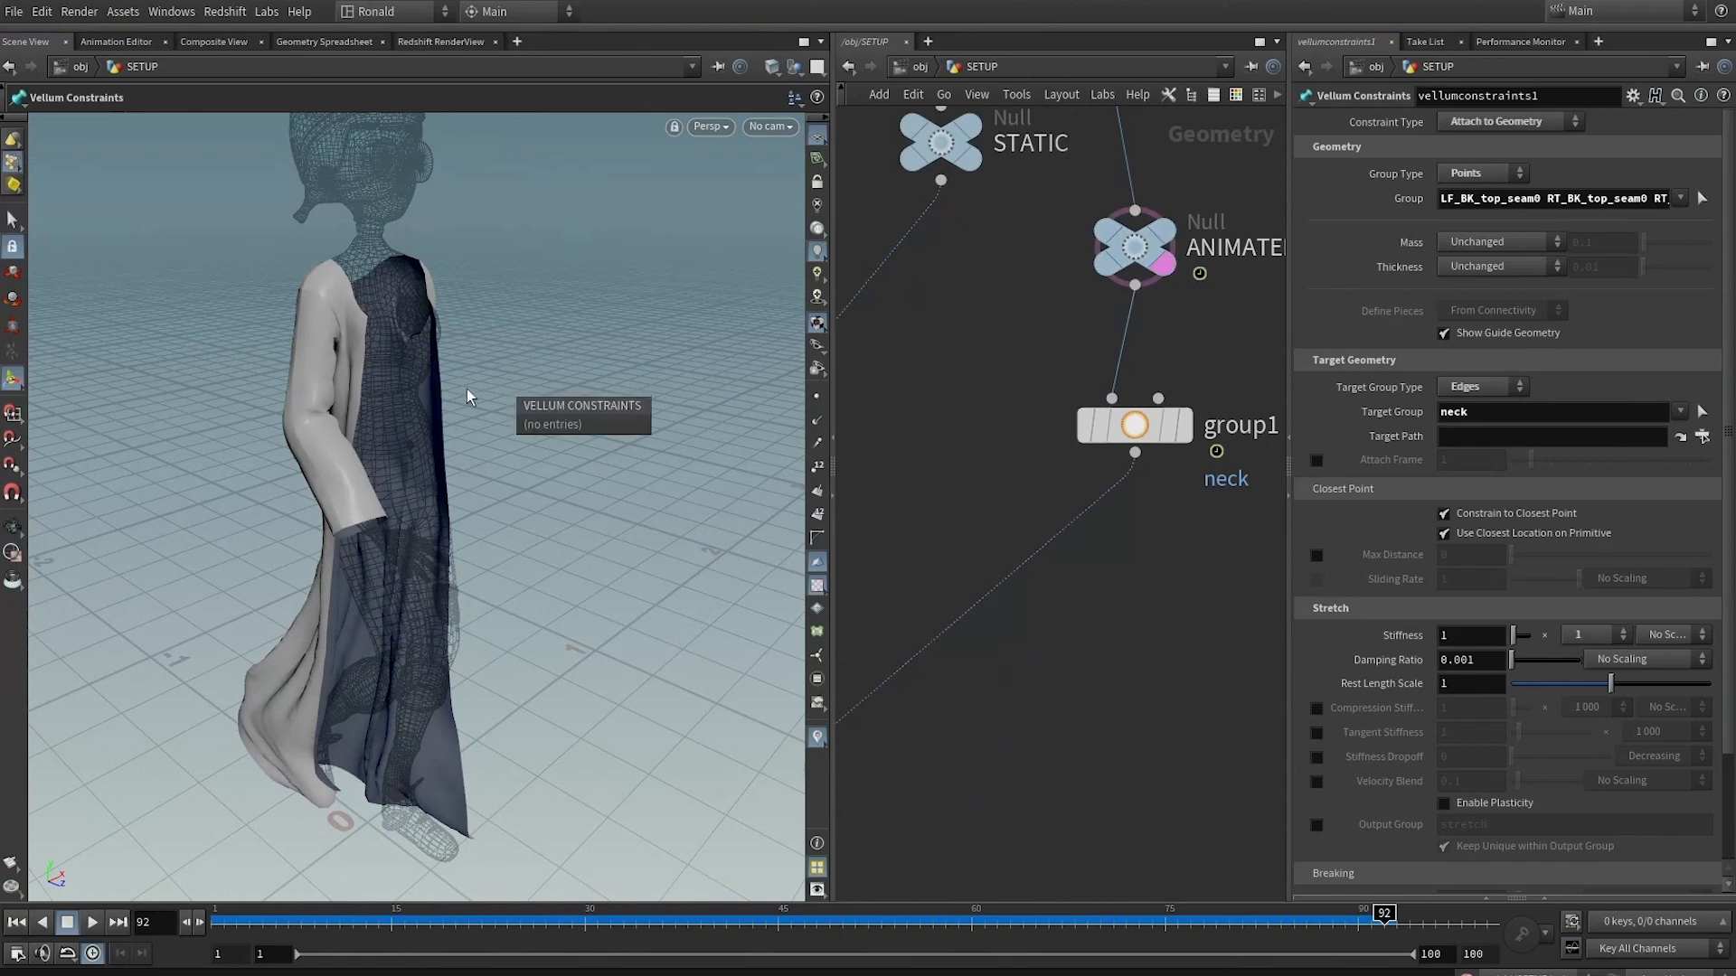
pyautogui.keyDown('alt'); pyautogui.moveTo(453, 622); pyautogui.dragTo(487, 504, button='middle'); pyautogui.keyUp('alt')
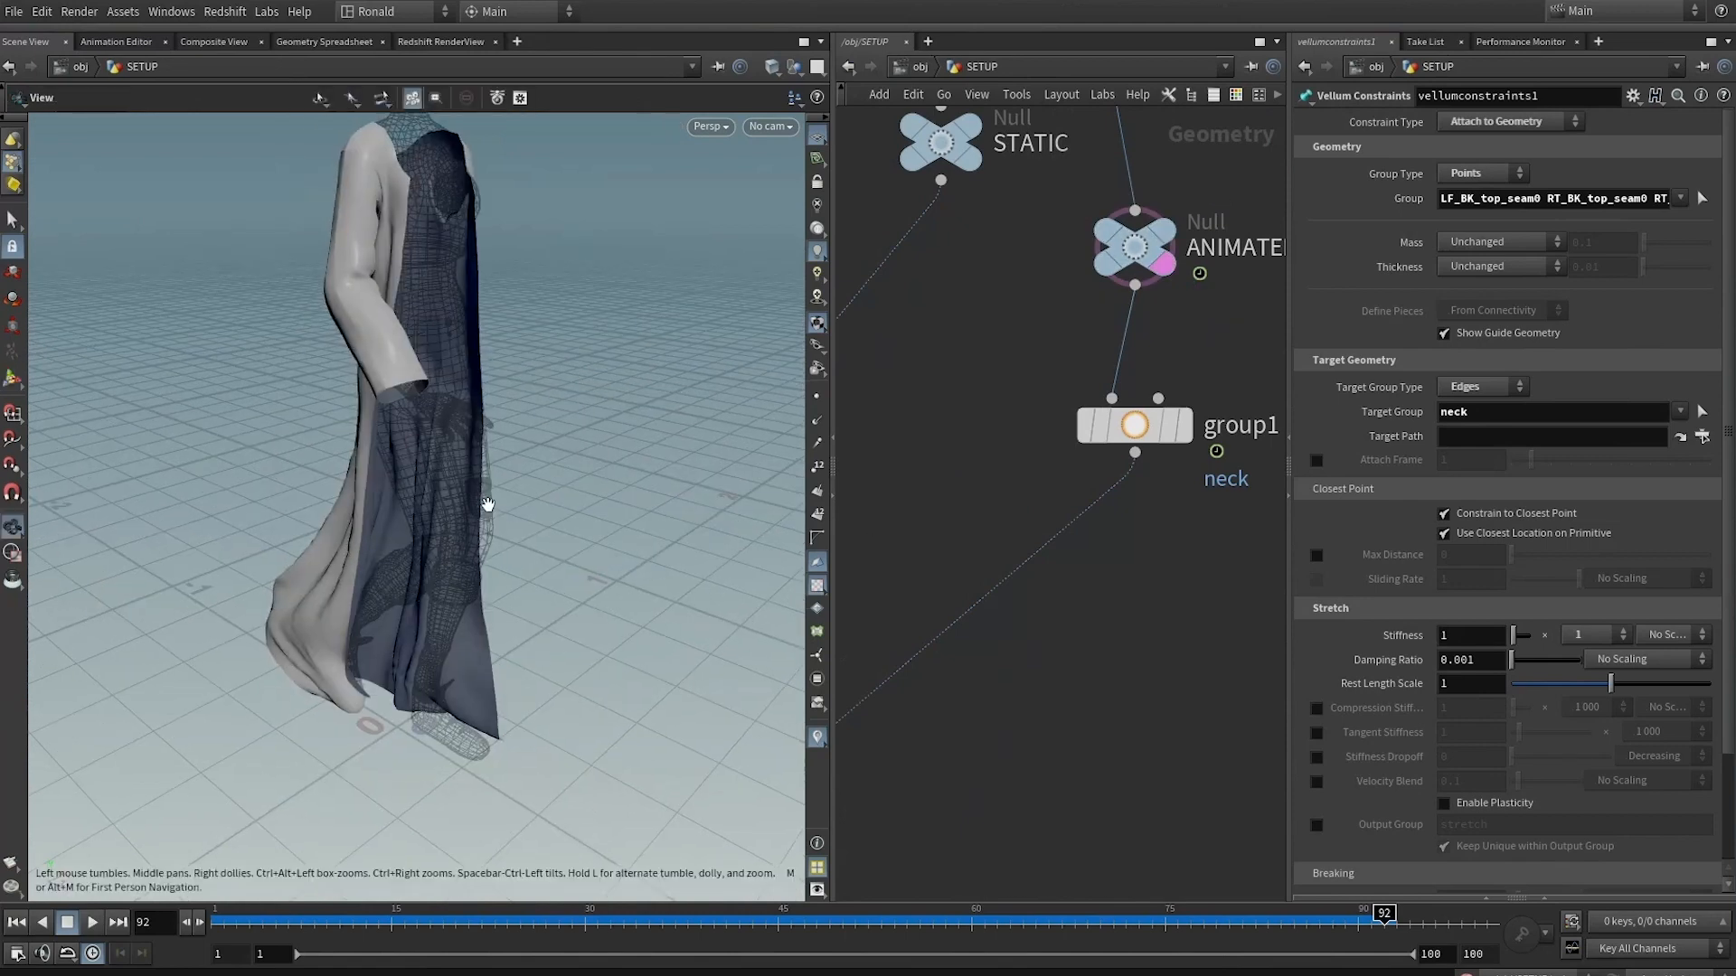
# Examine the garment against the body in the front view by scrubbing the early frames to frame 17
pyautogui.hotkey('space', '2')
pyautogui.hotkey('space', '1')
pyautogui.keyDown('alt'); pyautogui.moveTo(496, 522); pyautogui.dragTo(472, 504); pyautogui.keyUp('alt')
pyautogui.hotkey('space', '3')
pyautogui.keyDown('alt'); pyautogui.moveTo(620, 596); pyautogui.dragTo(633, 831, button='right'); pyautogui.keyUp('alt')
pyautogui.keyDown('alt'); pyautogui.moveTo(633, 832); pyautogui.dragTo(500, 666, button='middle'); pyautogui.keyUp('alt')
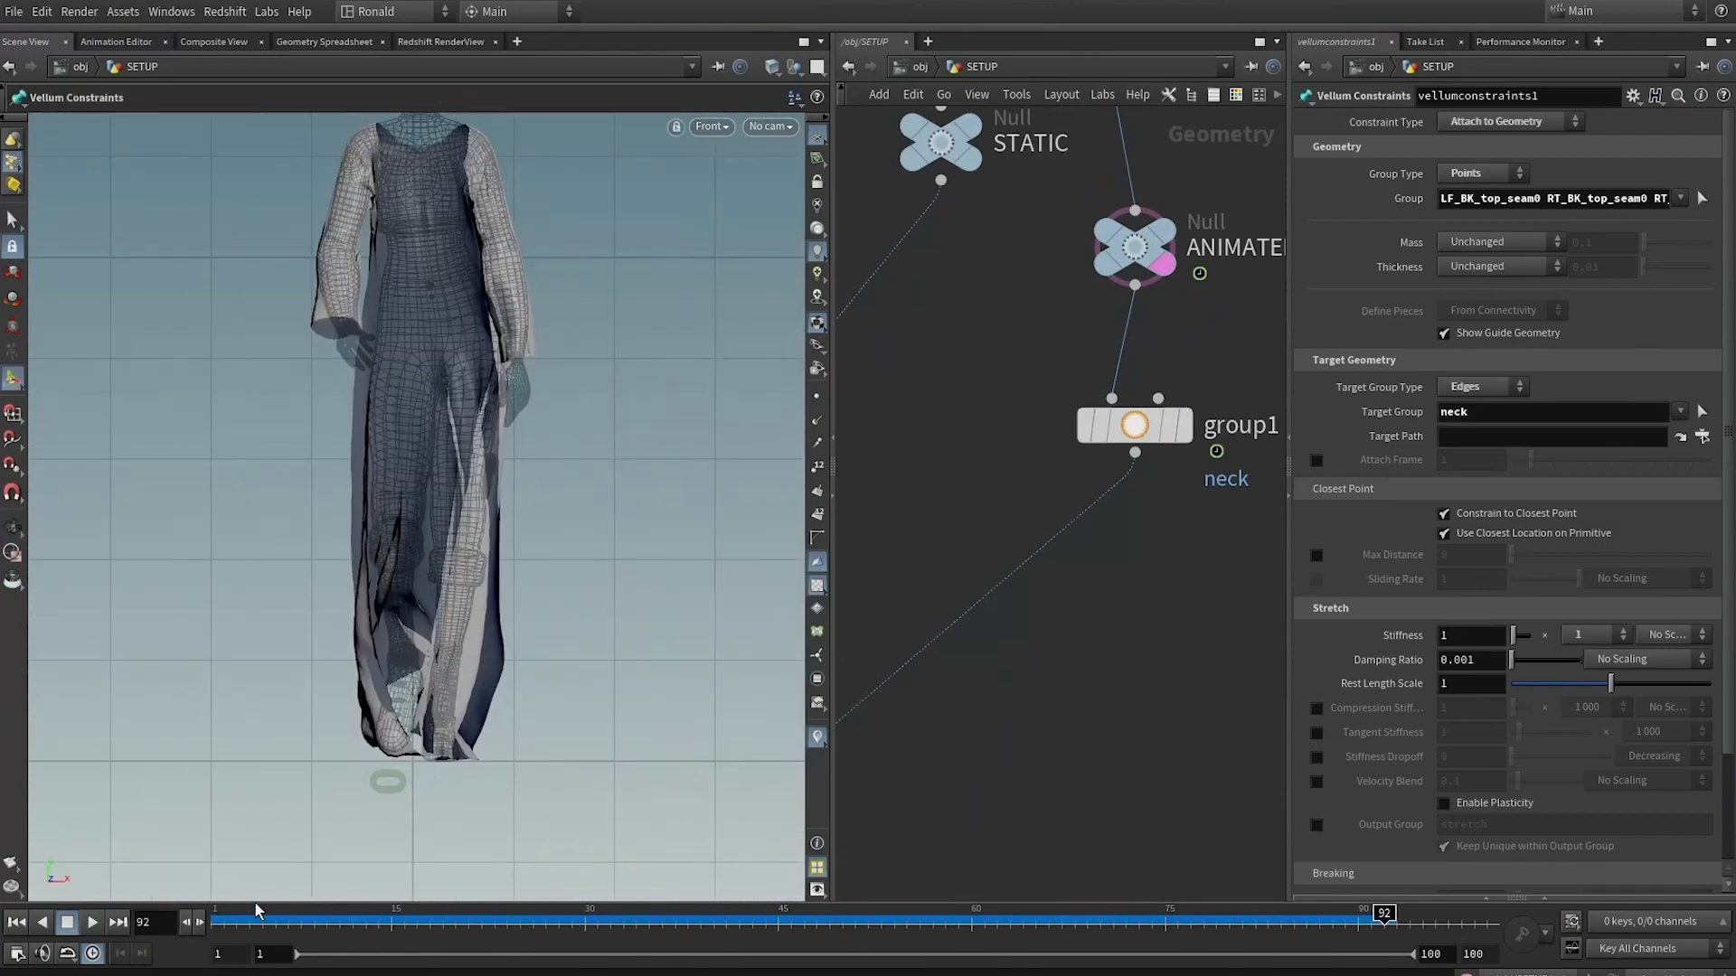
pyautogui.moveTo(231, 920); pyautogui.dragTo(308, 922)
pyautogui.moveTo(343, 918); pyautogui.dragTo(417, 913)
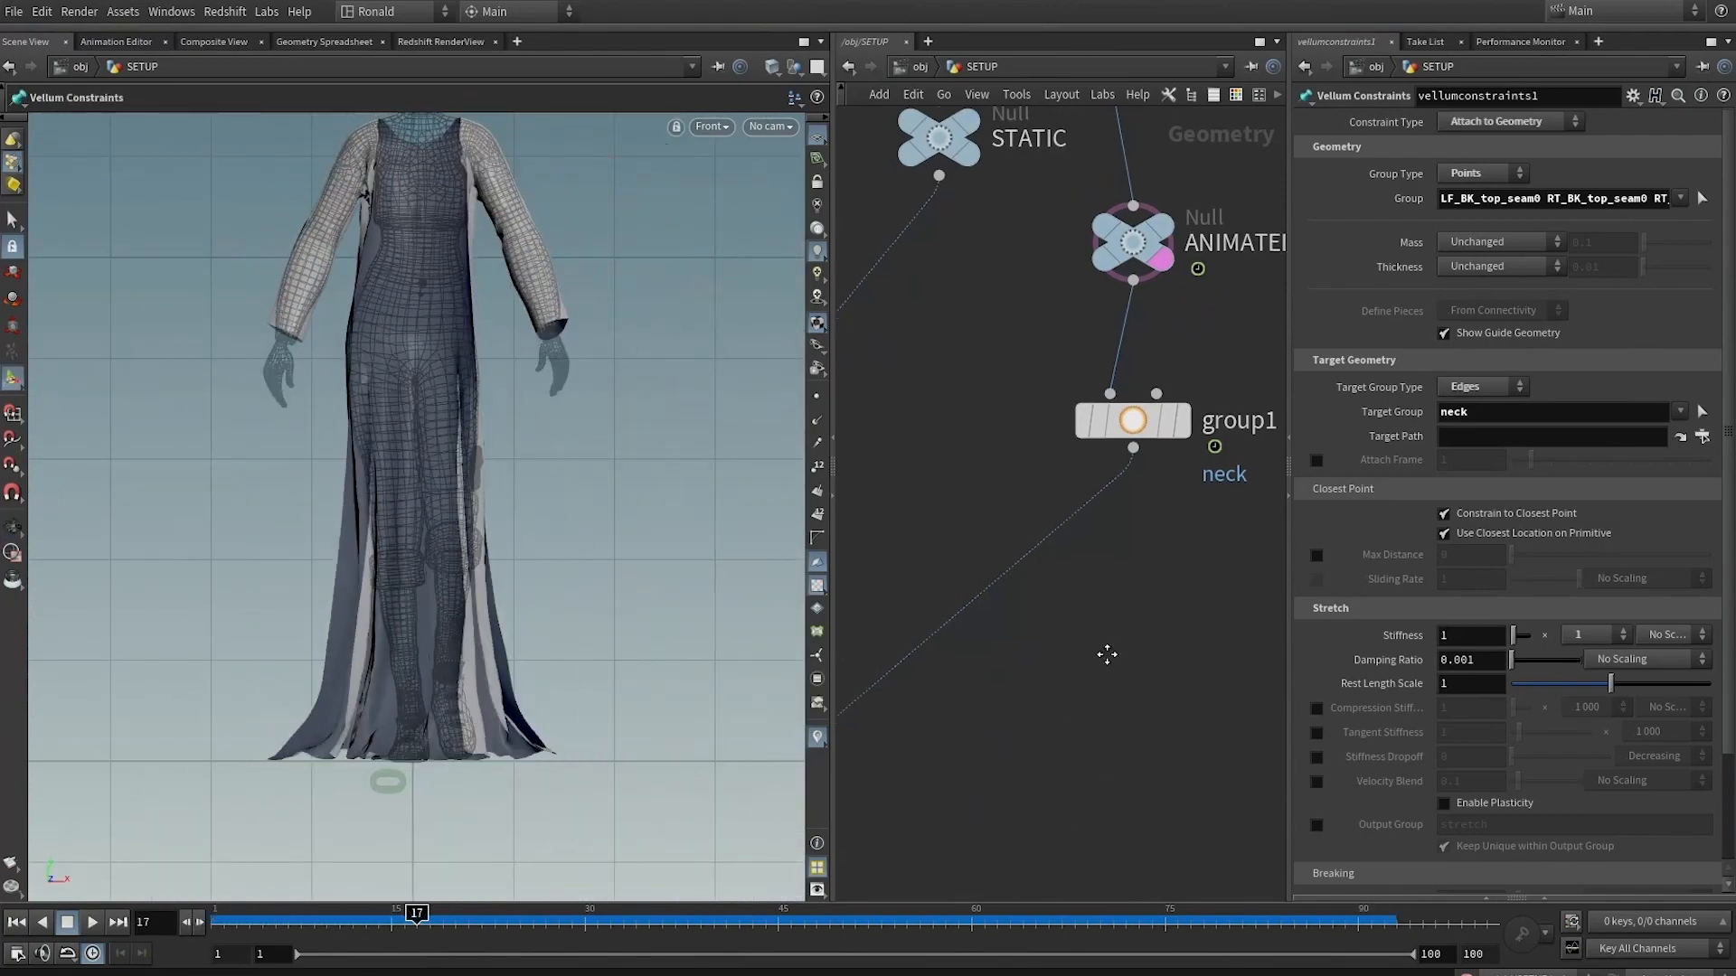
# Review the solver and collision settings of vellumsolver1
pyautogui.scroll(-5, 1104, 651)
pyautogui.scroll(3, 1112, 693)
pyautogui.moveTo(905, 751); pyautogui.dragTo(905, 752)
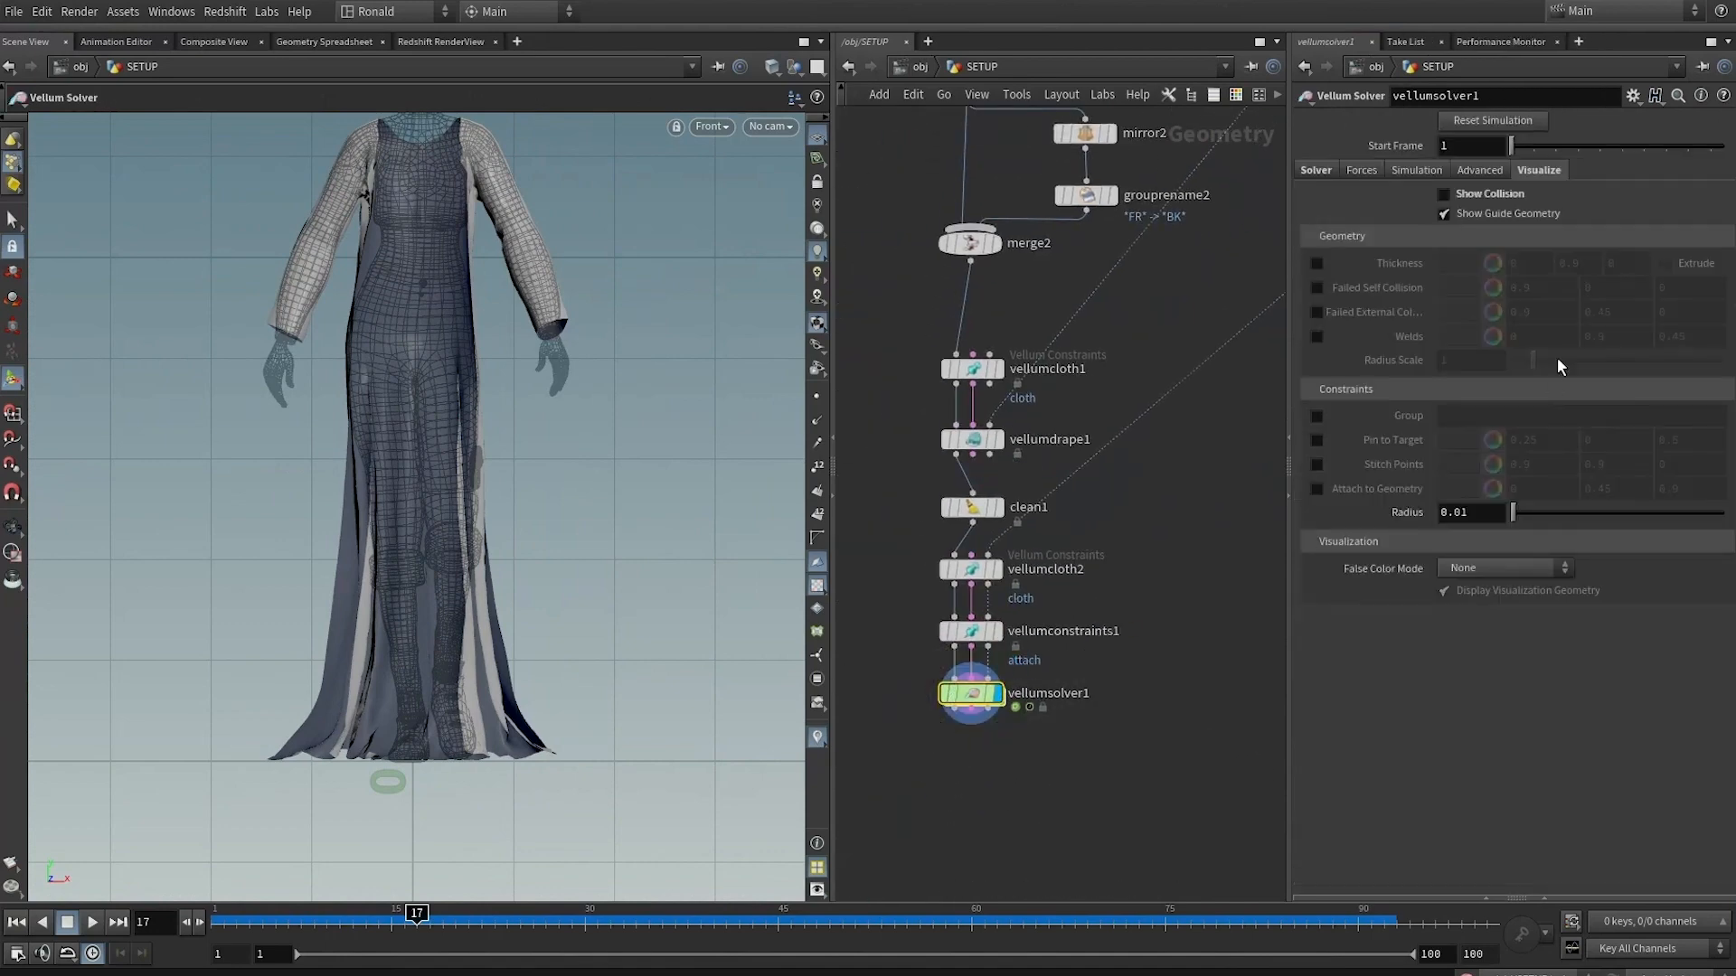
pyautogui.click(1318, 170)
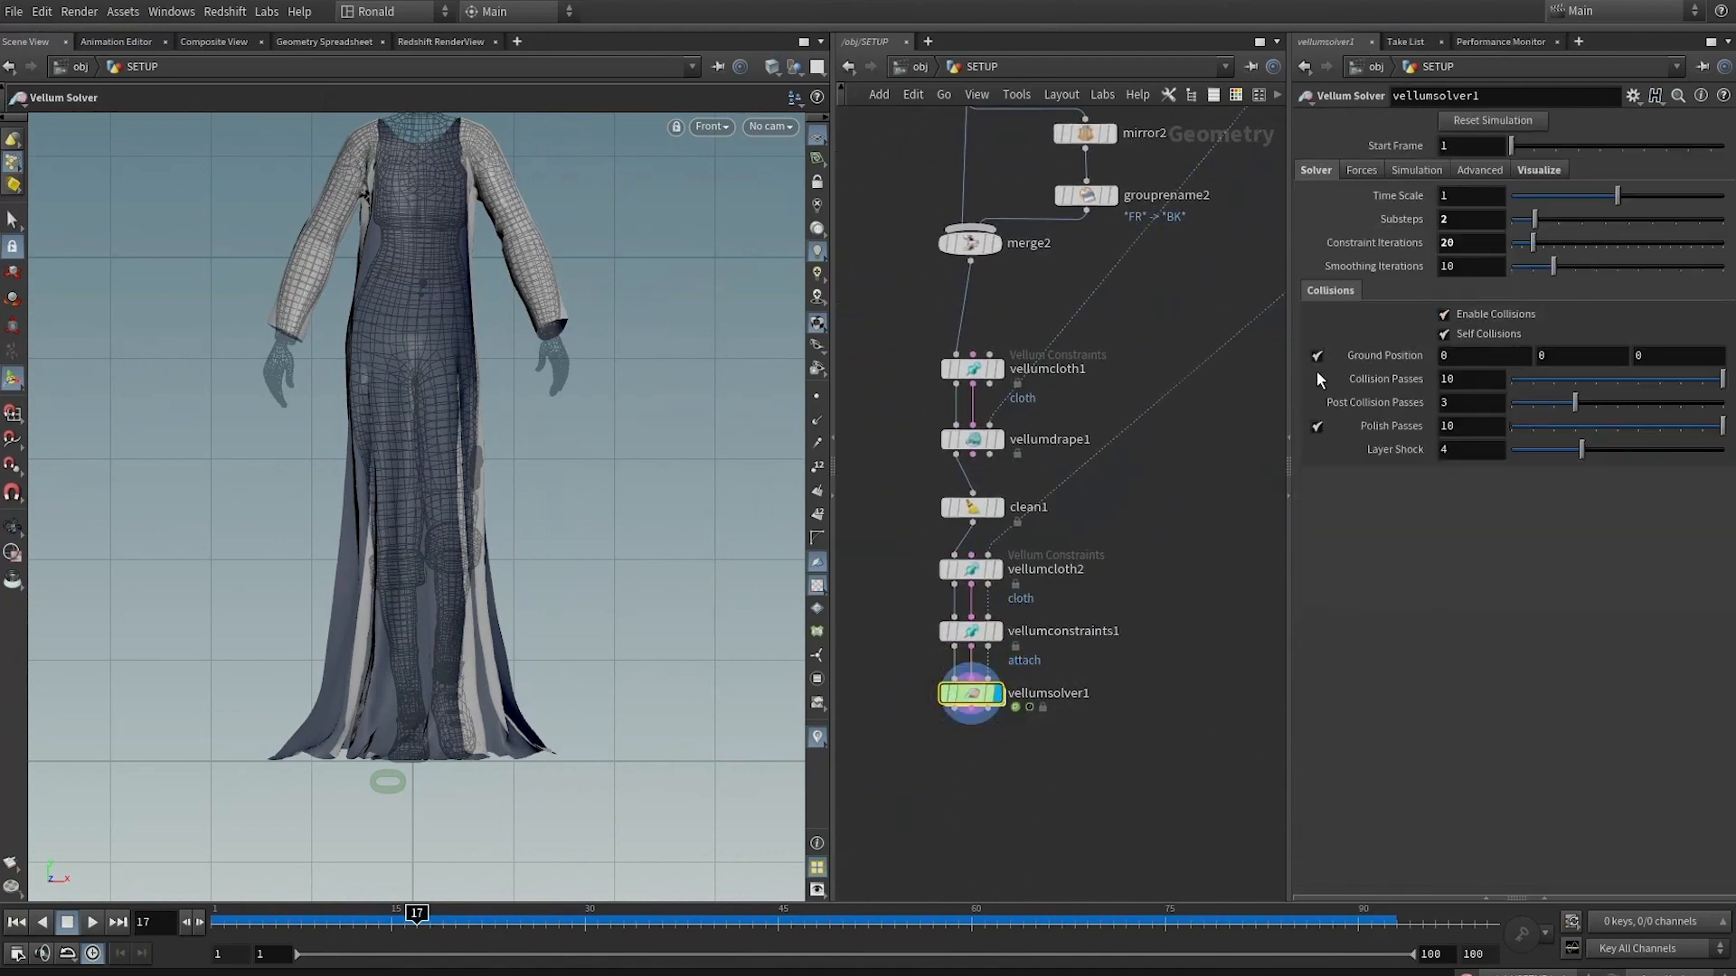
# Play the simulation on and inspect the garment's shoulders and sleeves in perspective, scrubbing to frame 38
pyautogui.press('Up')
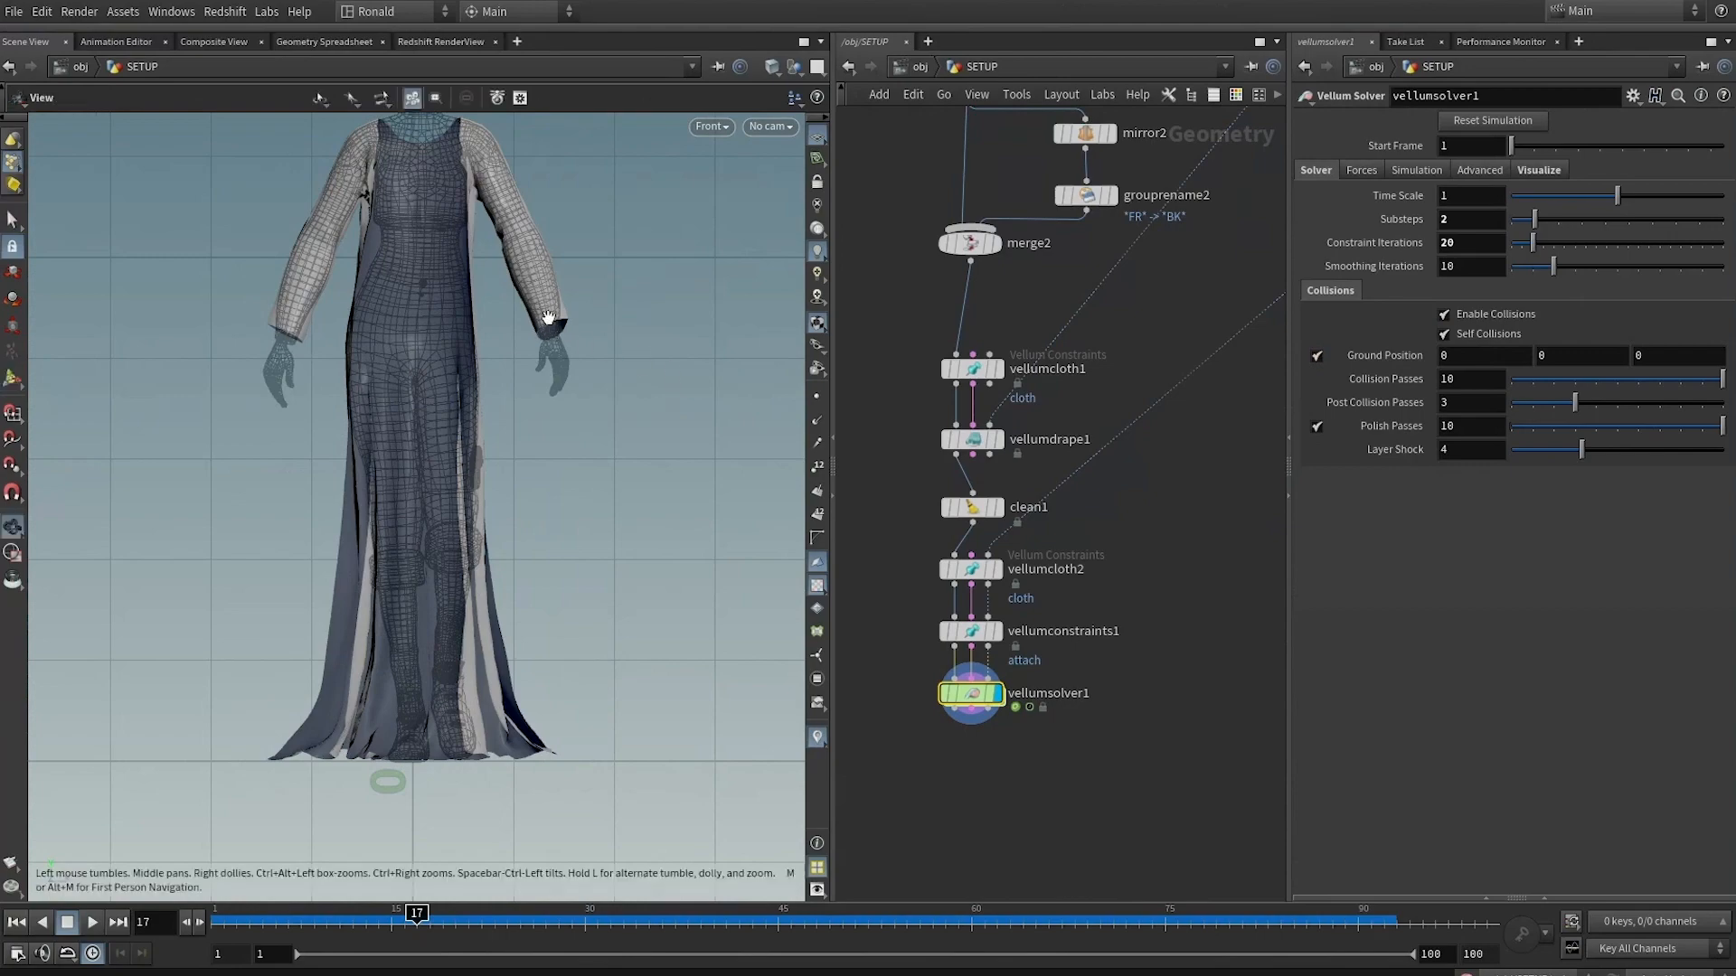
pyautogui.moveTo(732, 381); pyautogui.dragTo(602, 348)
pyautogui.moveTo(602, 348); pyautogui.dragTo(508, 361, button='right')
pyautogui.moveTo(508, 362); pyautogui.dragTo(502, 859, button='middle')
pyautogui.moveTo(407, 361); pyautogui.dragTo(441, 564, button='middle')
pyautogui.moveTo(440, 564); pyautogui.dragTo(372, 605)
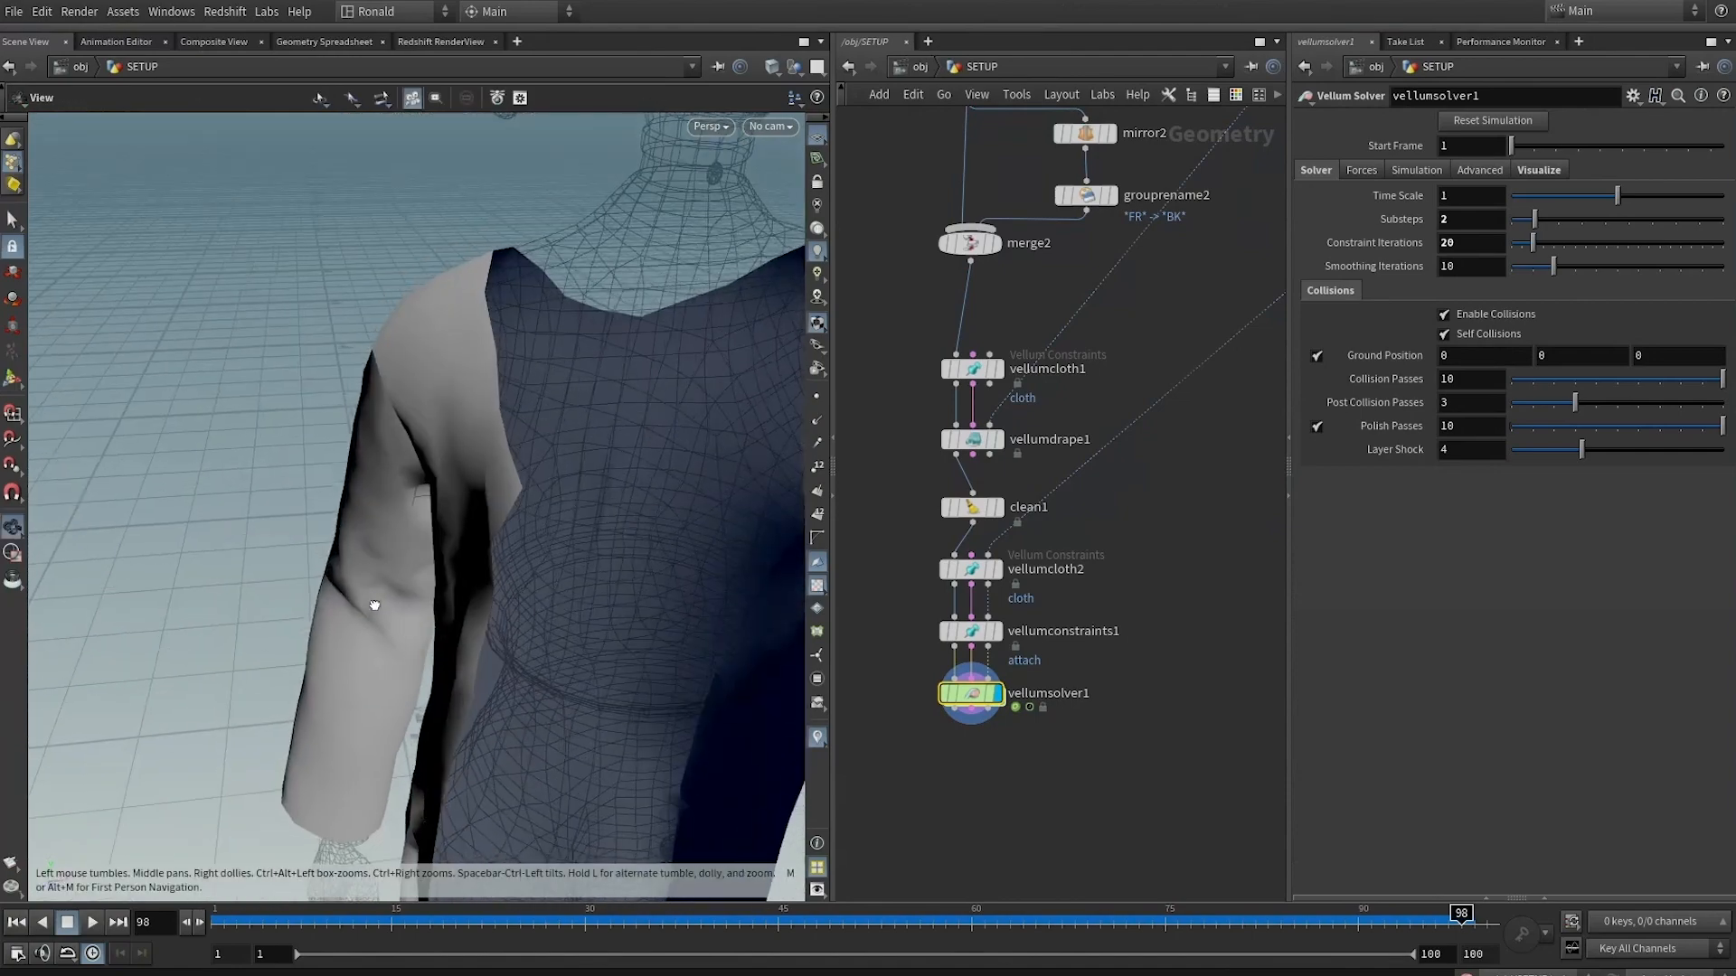
pyautogui.moveTo(371, 605); pyautogui.dragTo(456, 597, button='right')
pyautogui.moveTo(556, 920); pyautogui.dragTo(508, 912)
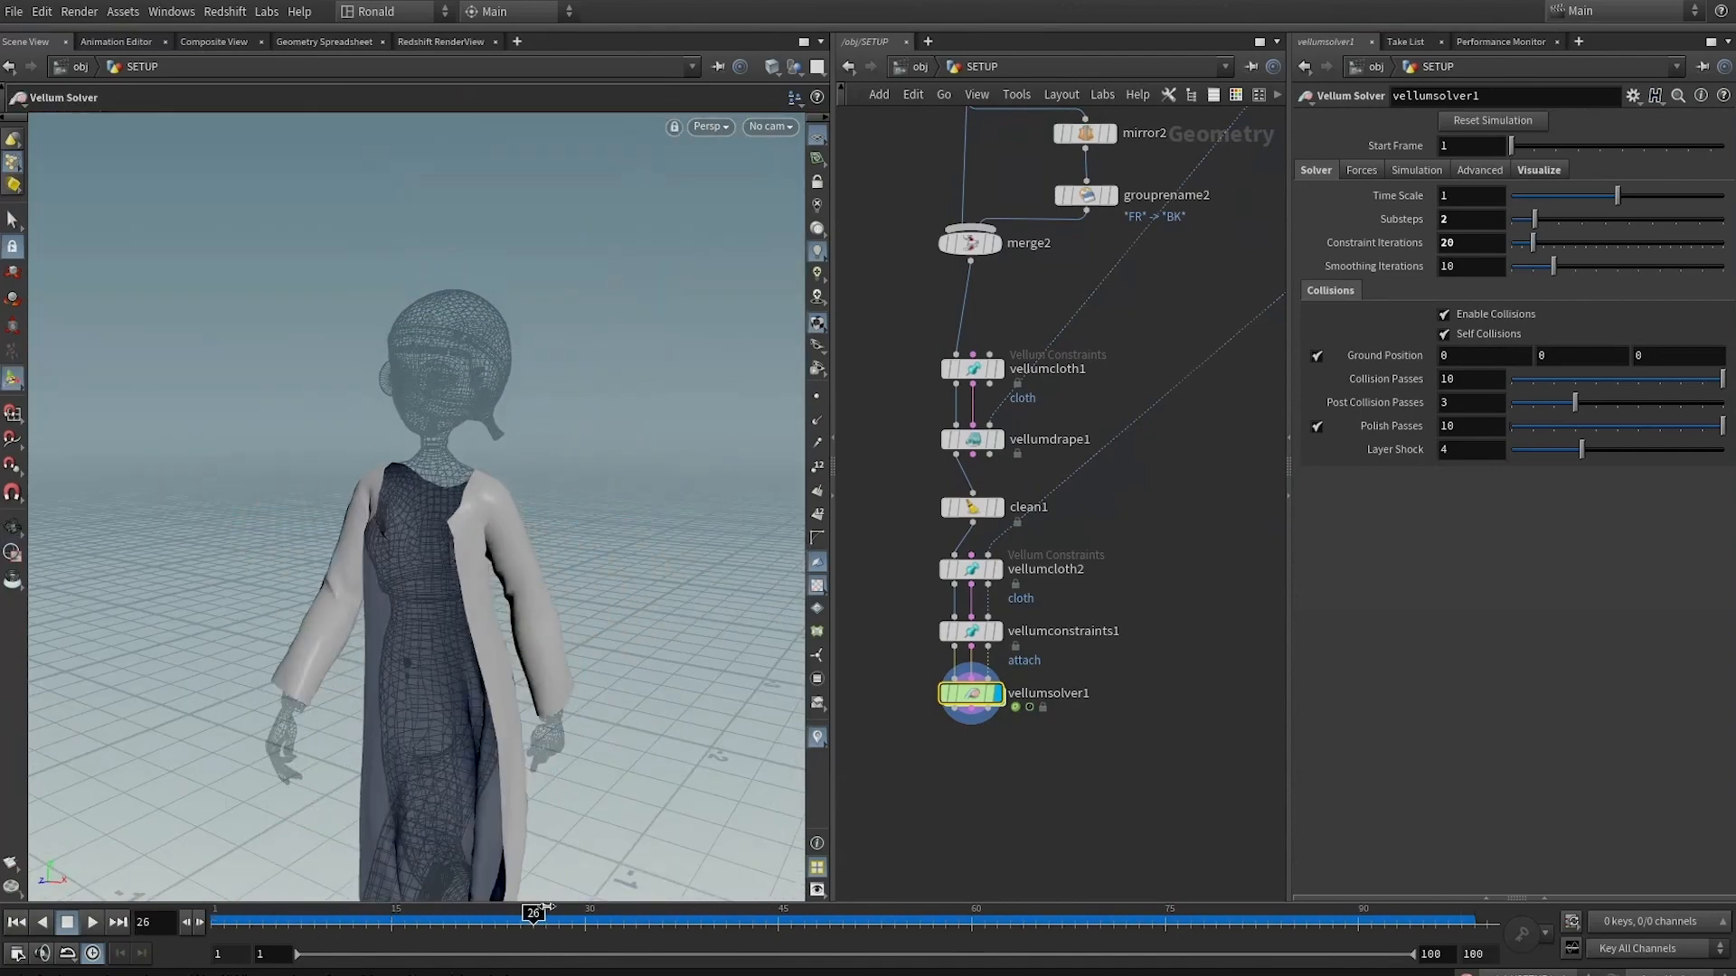
pyautogui.moveTo(669, 880); pyautogui.dragTo(573, 794, button='right')
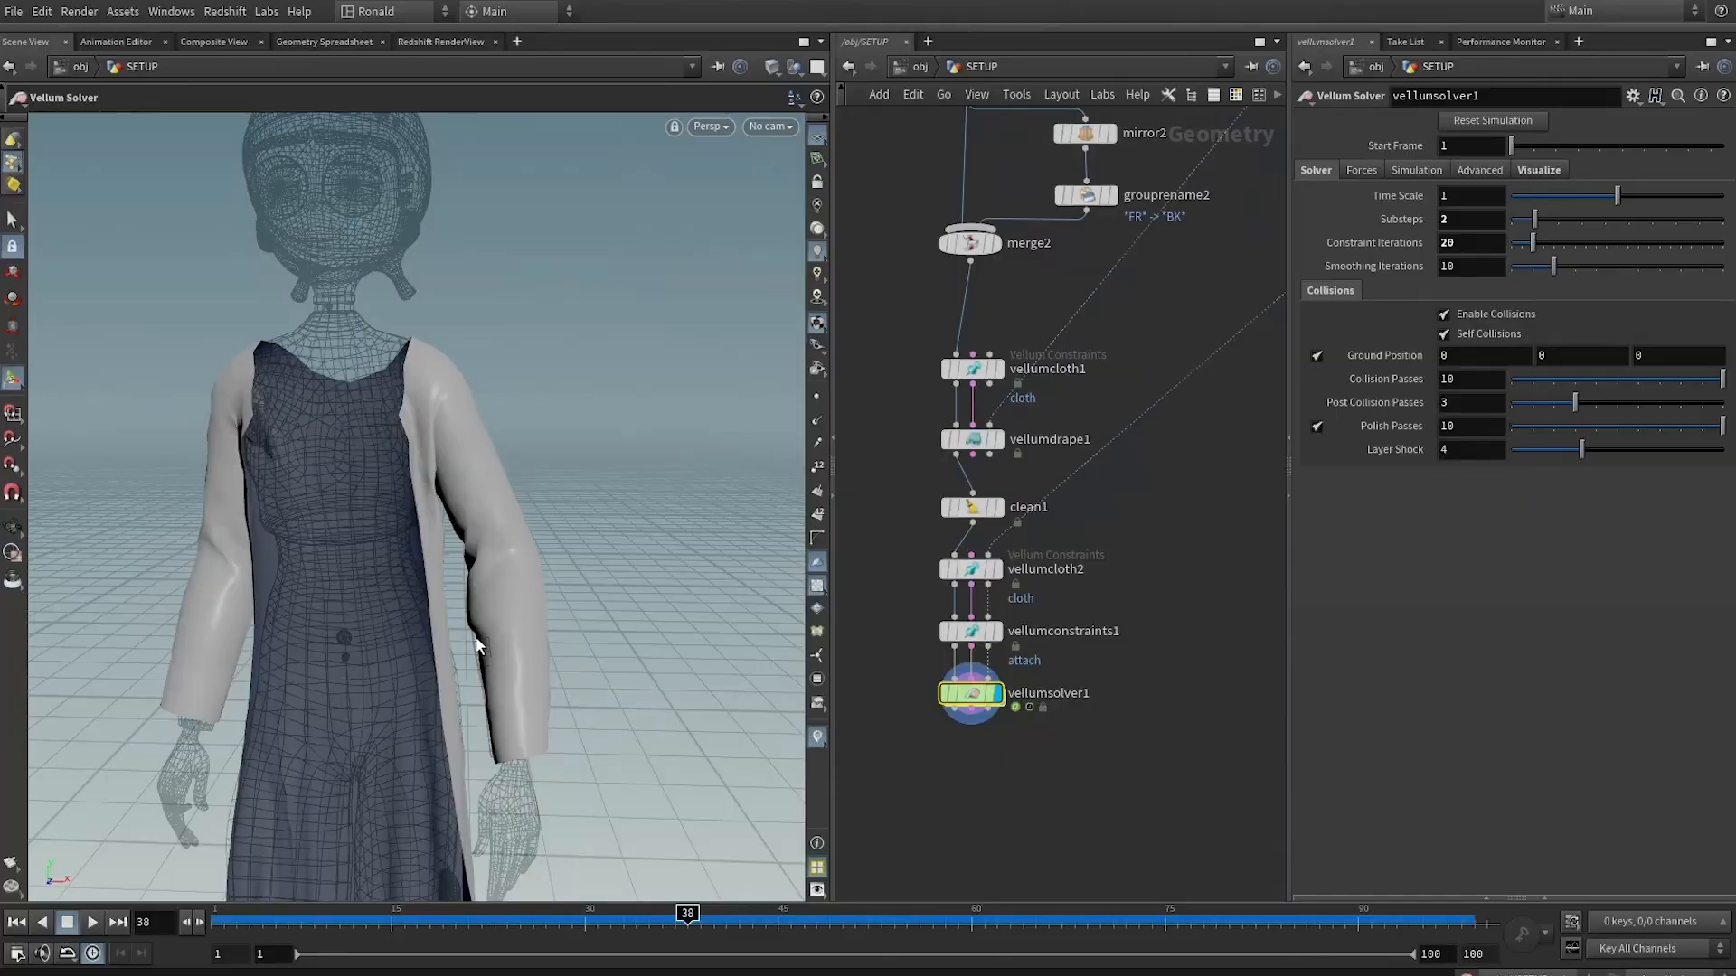
# Examine the gap between the garment's neckline and the body up close at frame 38
pyautogui.scroll(5, 354, 426)
pyautogui.press('Return')
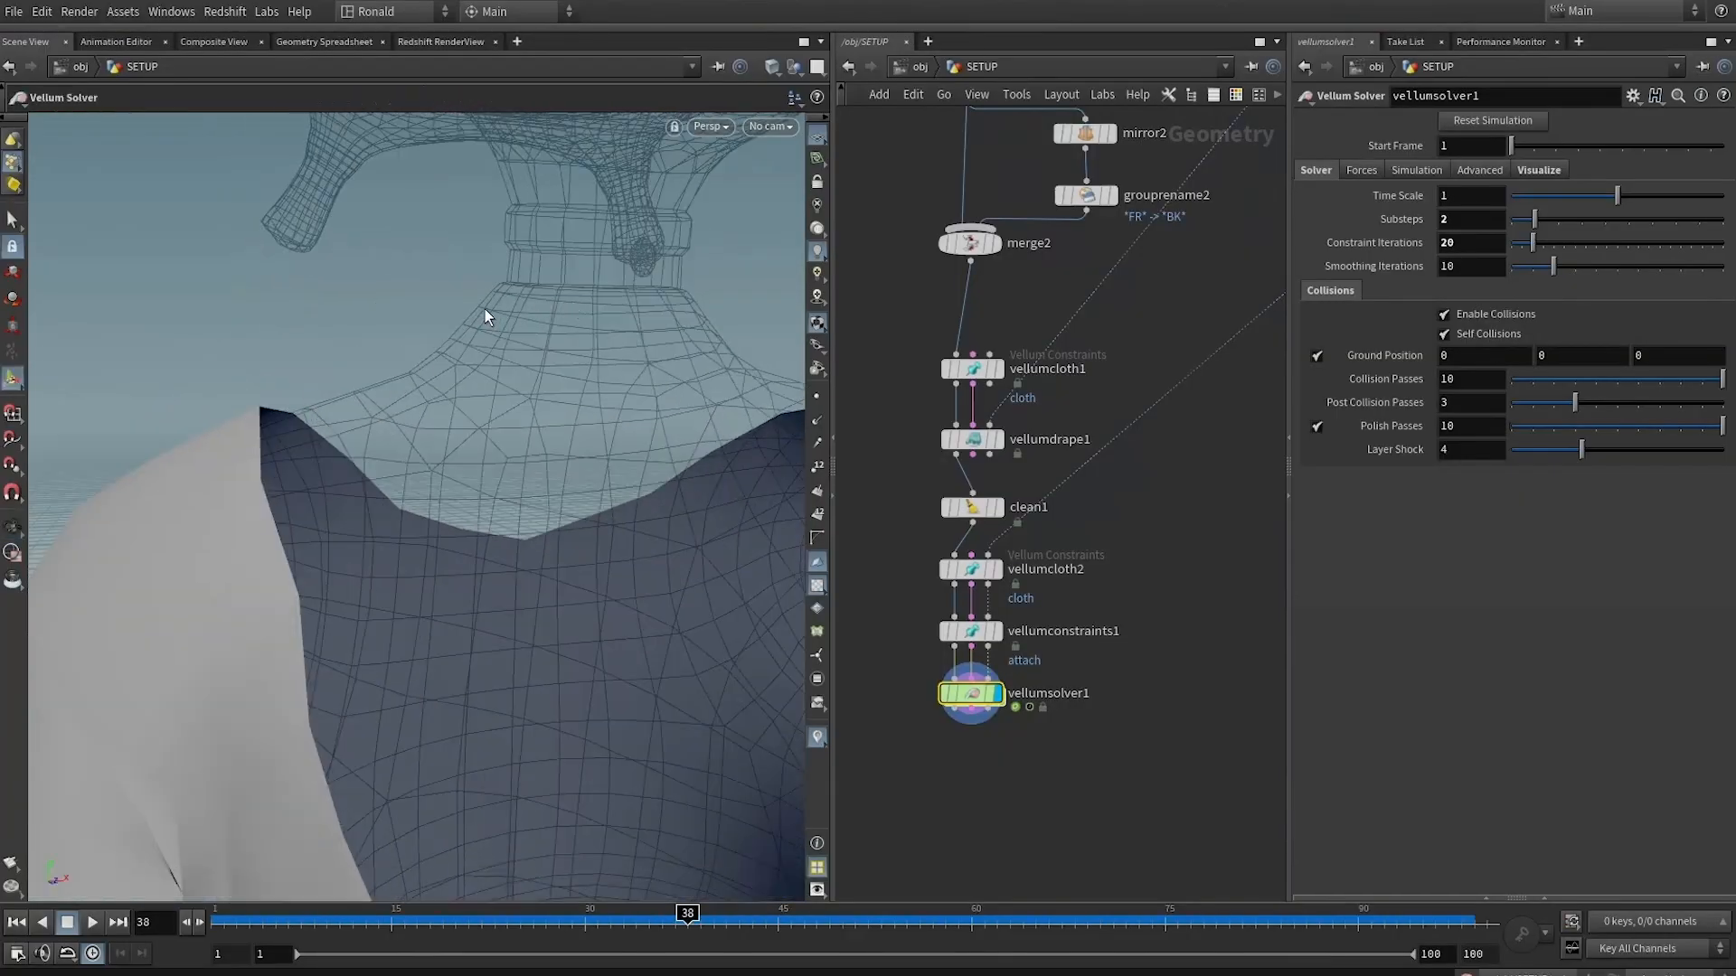
pyautogui.moveTo(304, 409)
pyautogui.keyDown('alt'); pyautogui.mouseDown()
pyautogui.moveTo(375, 404)
pyautogui.moveTo(376, 438)
pyautogui.moveTo(295, 405)
pyautogui.mouseUp(); pyautogui.keyUp('alt')
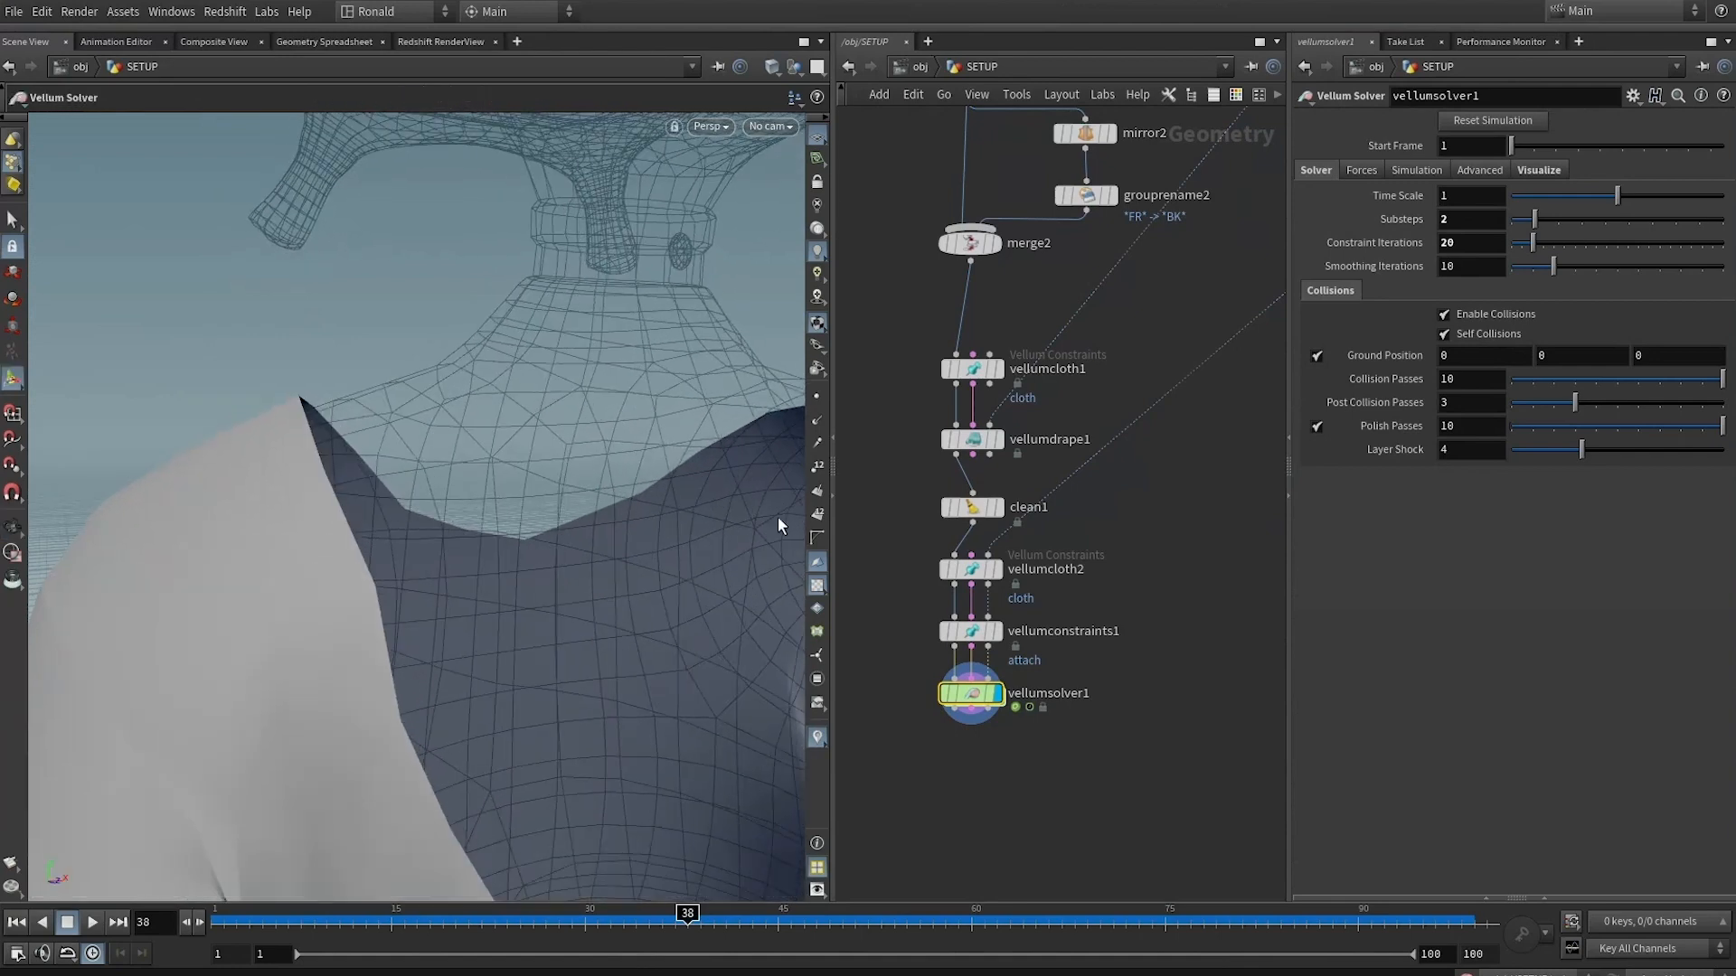
# Display vellumcloth2, then add a Sphere node beside it with Primitive Type set to Primitive
pyautogui.press('r')
pyautogui.click(972, 571)
pyautogui.moveTo(877, 604); pyautogui.dragTo(992, 555, button='middle')
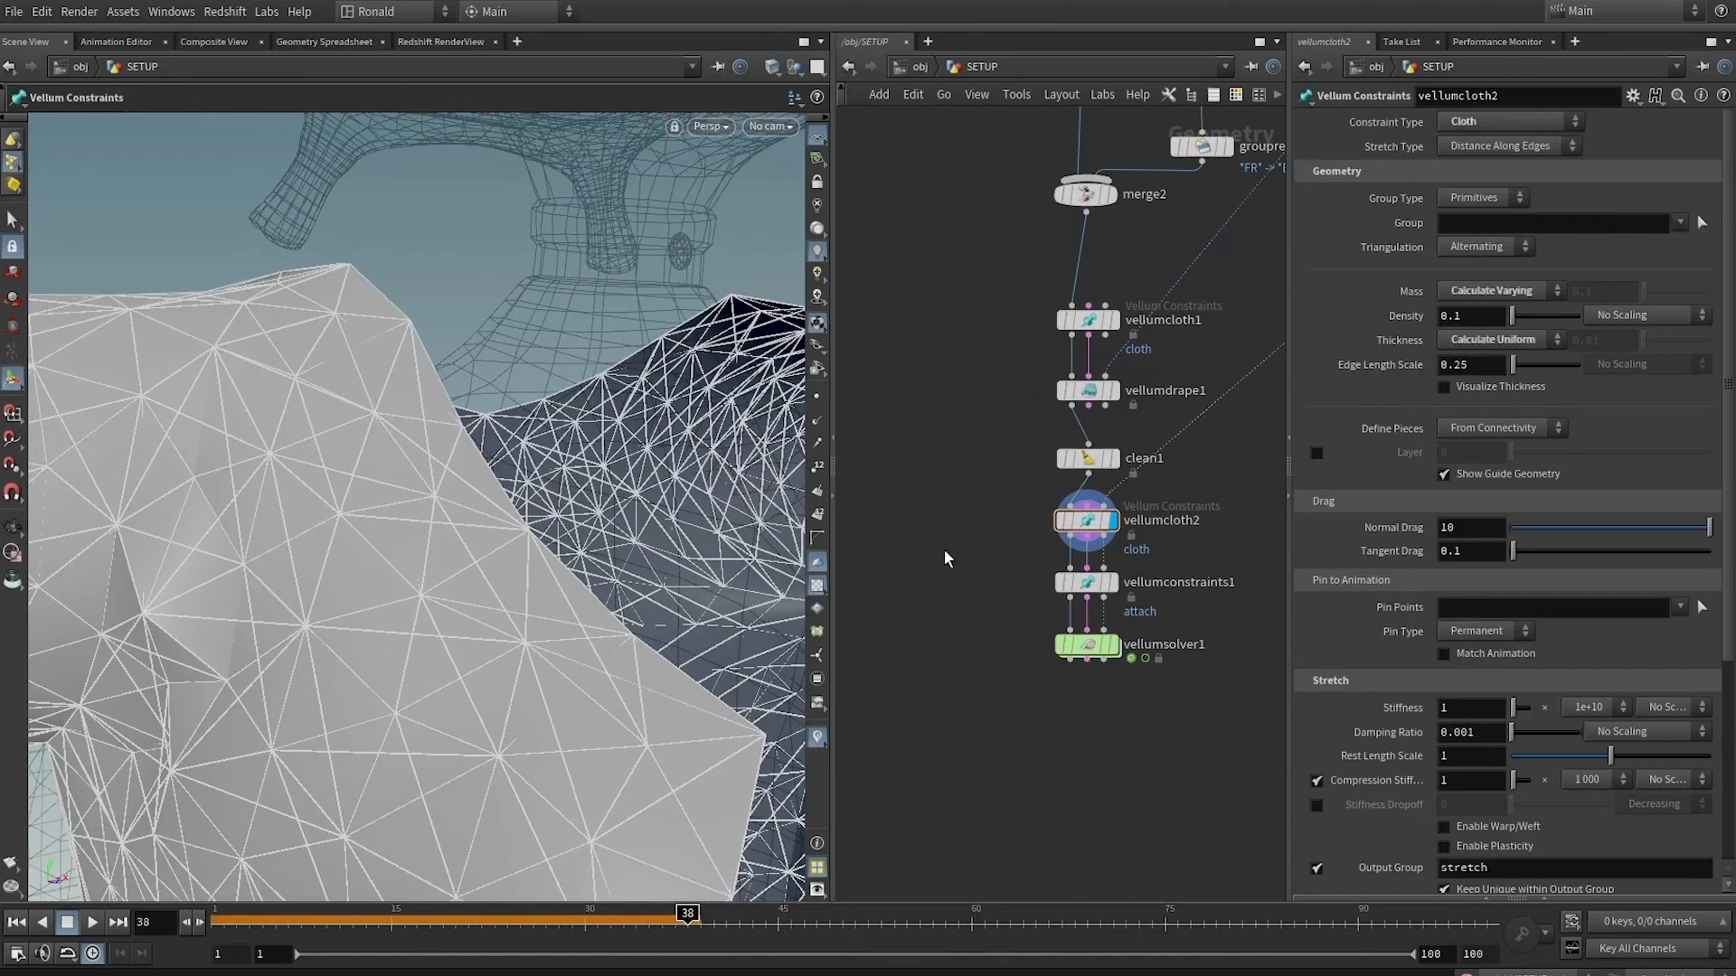
pyautogui.press('Tab')
pyautogui.write('sphere')
pyautogui.press('Return')
pyautogui.click(987, 552)
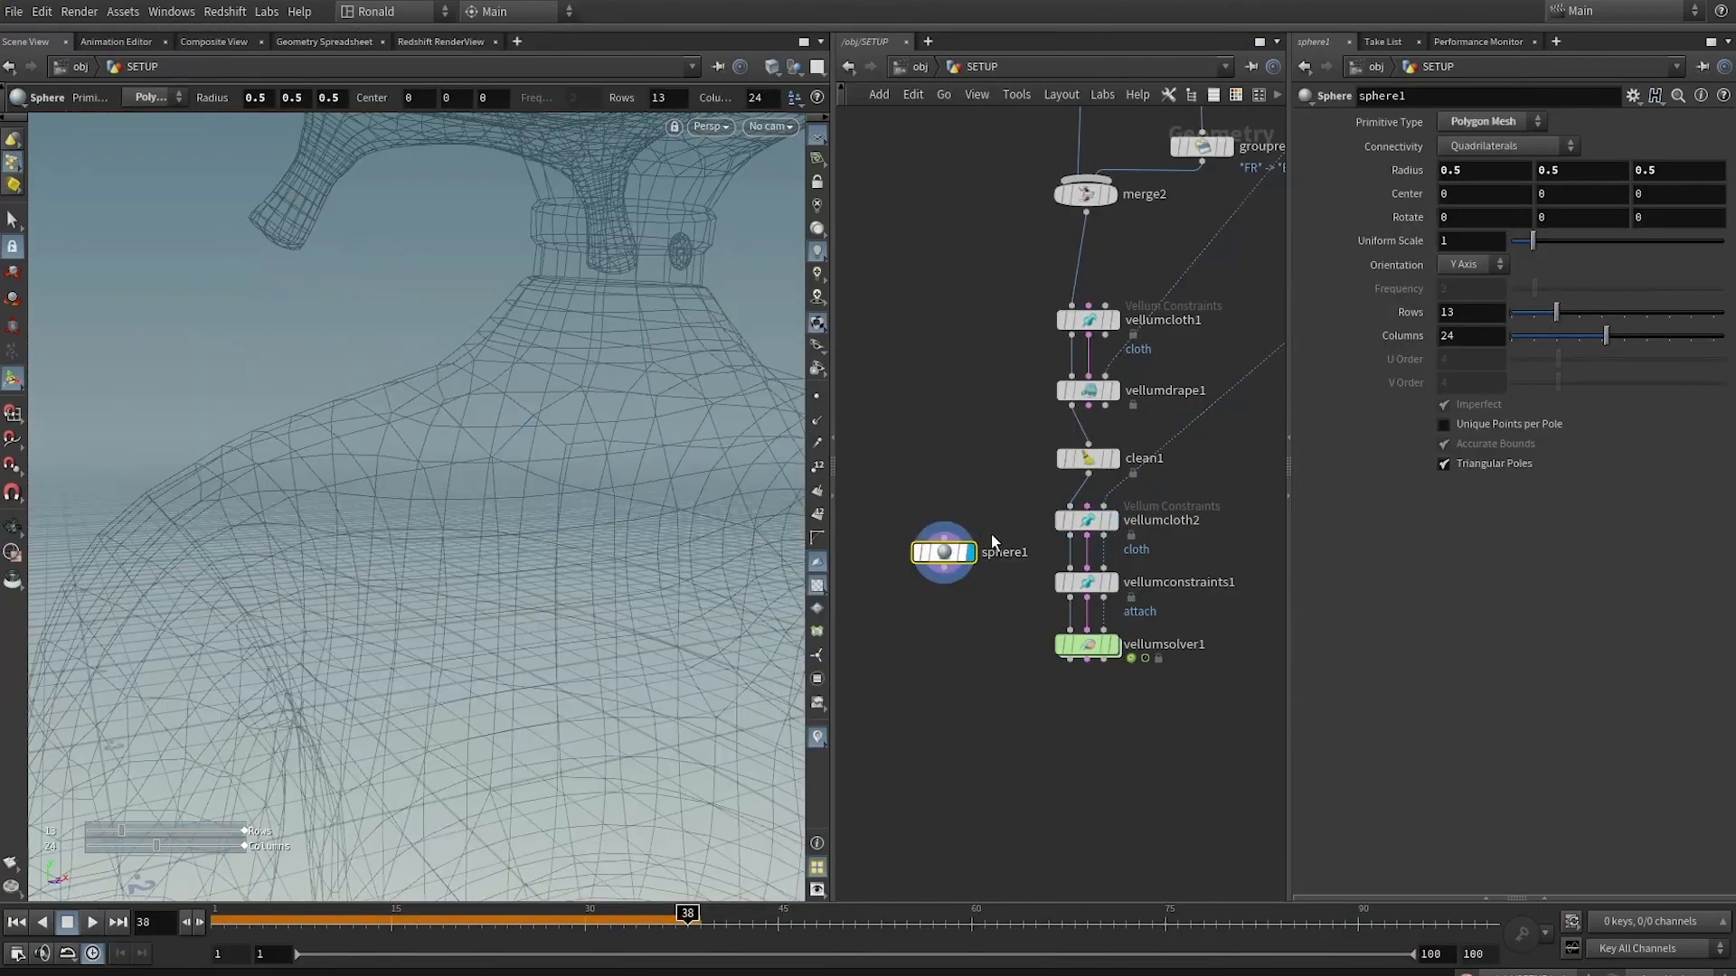
pyautogui.click(1491, 121)
pyautogui.click(1482, 131)
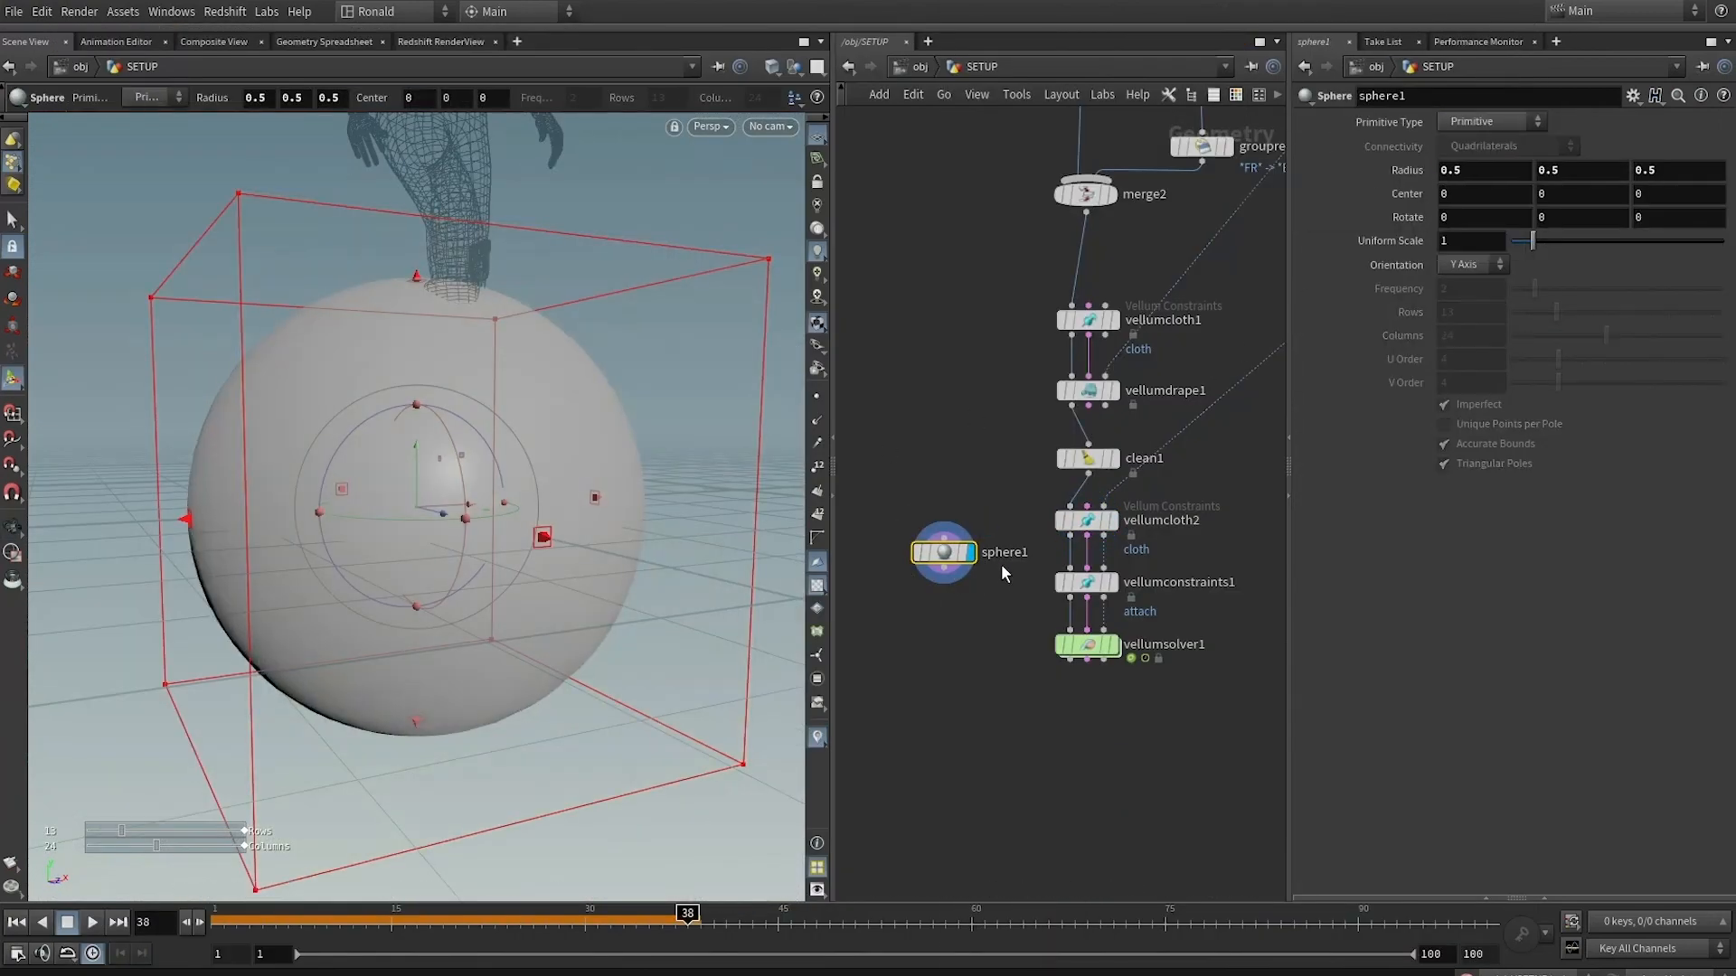
# Add a Copy to Points node that copies the sphere onto the points of vellumcloth2's geometry, and display it
pyautogui.press('Tab')
pyautogui.write('copy')
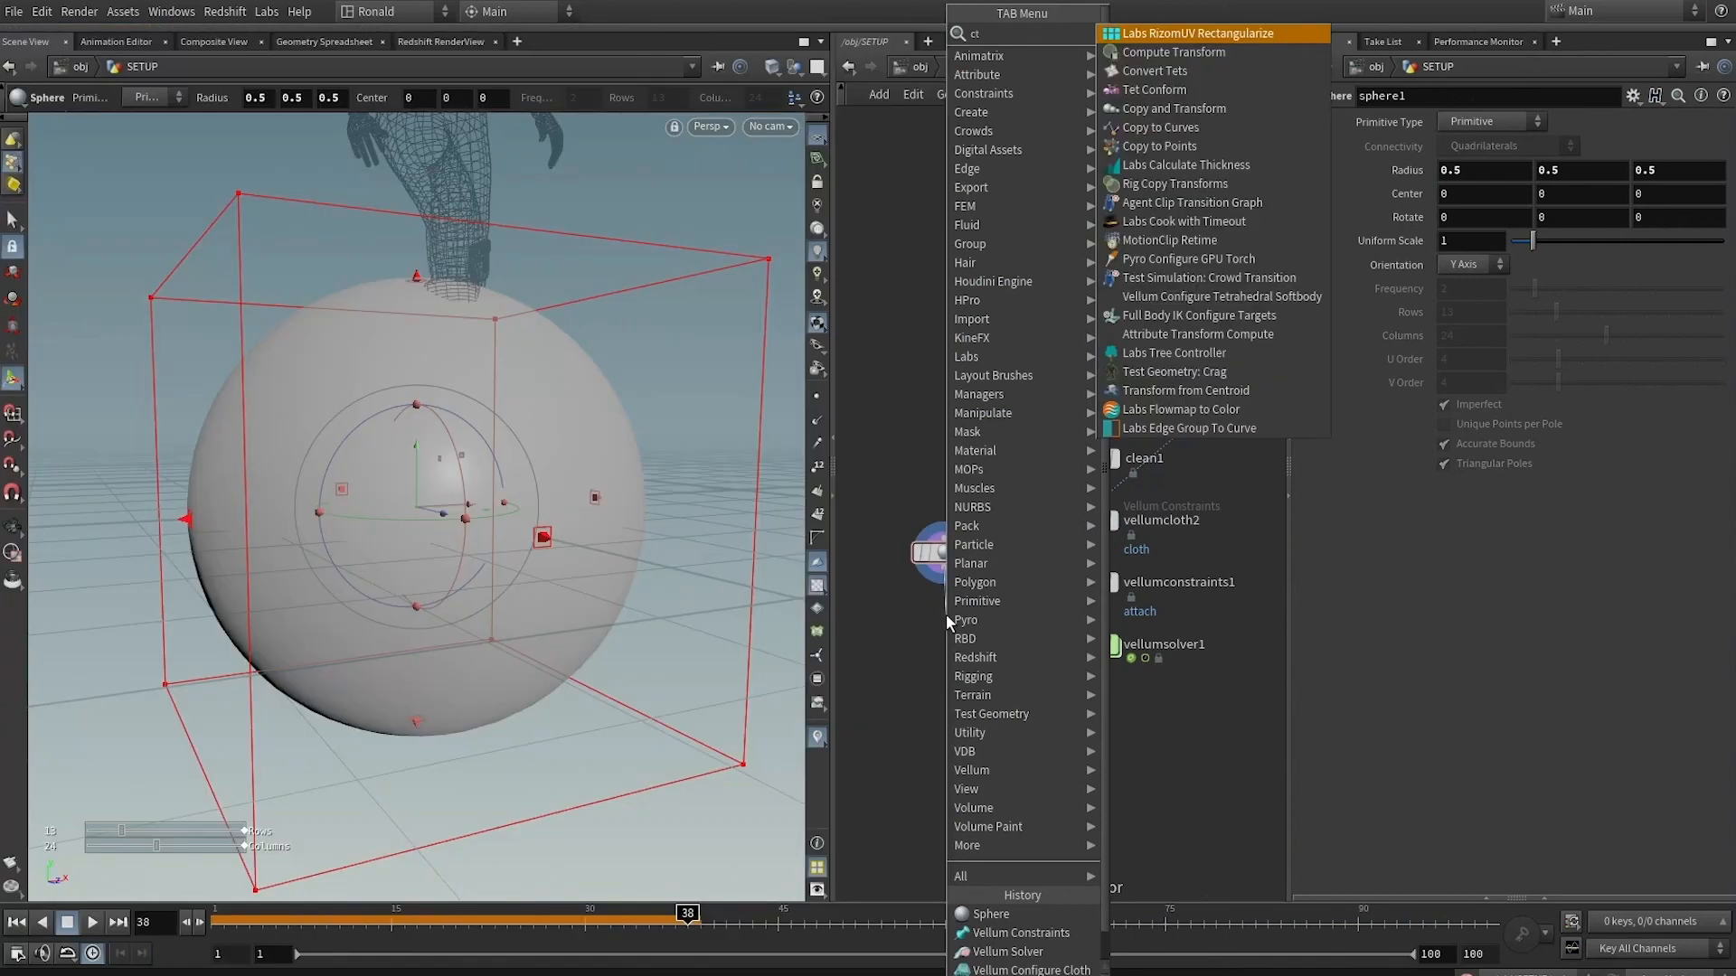
pyautogui.press('Return')
pyautogui.click(945, 615)
pyautogui.click(960, 602)
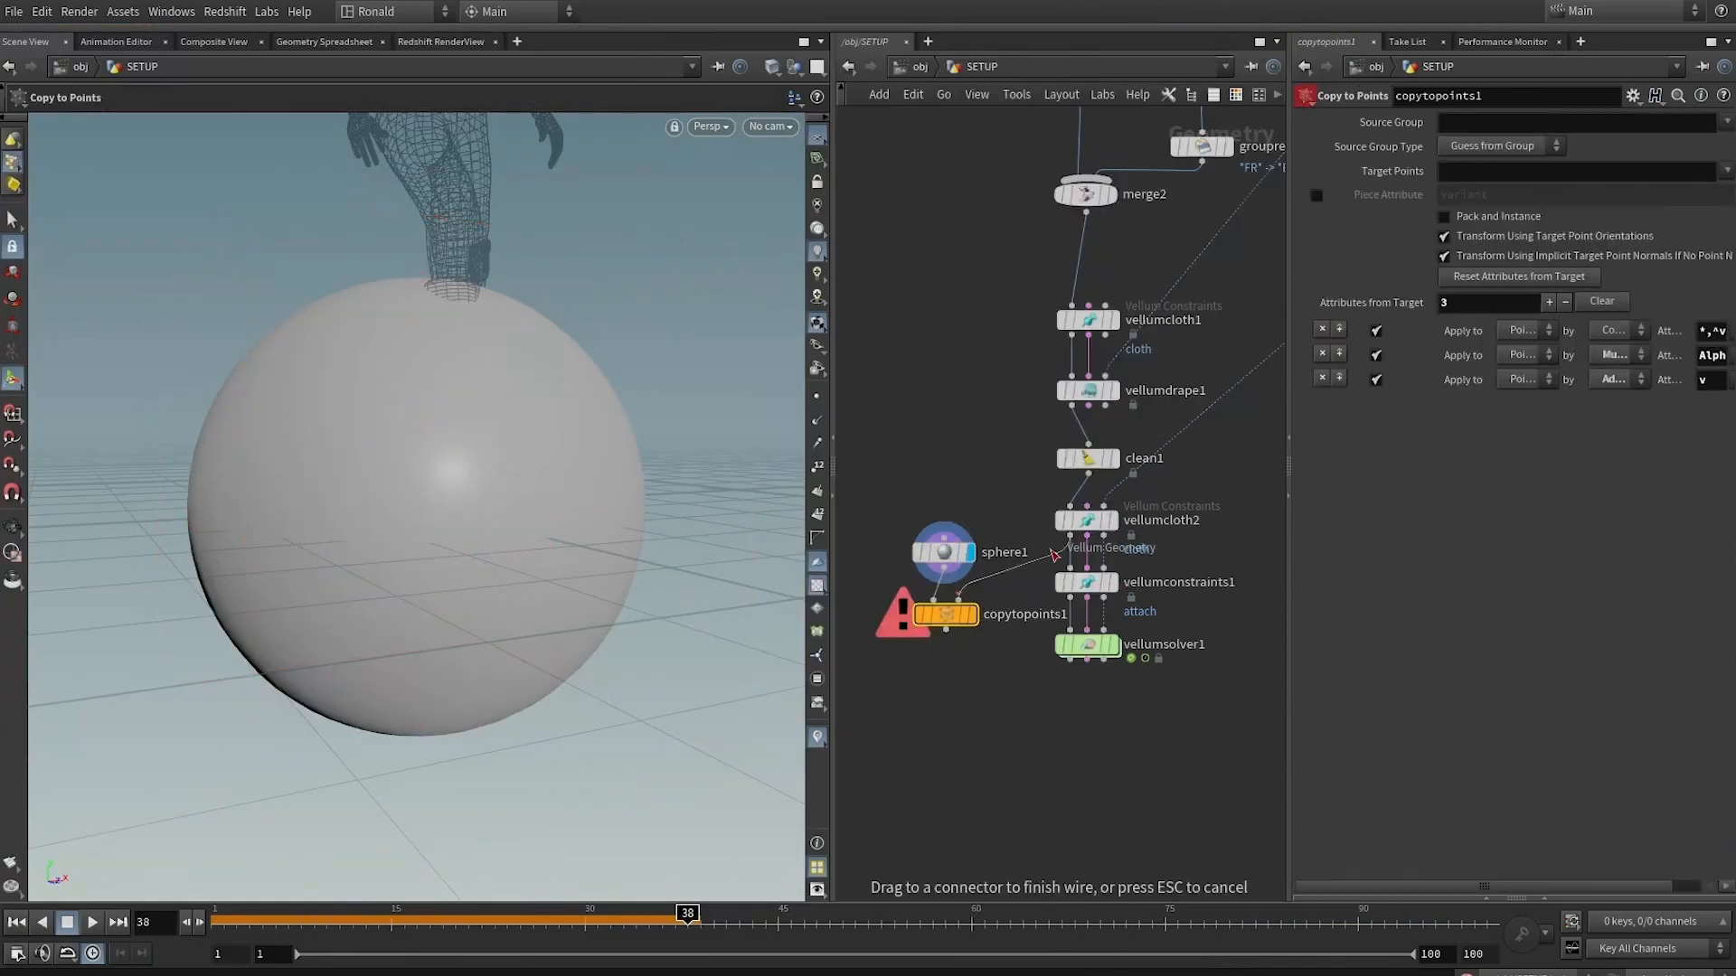
pyautogui.click(972, 615)
pyautogui.press('Escape')
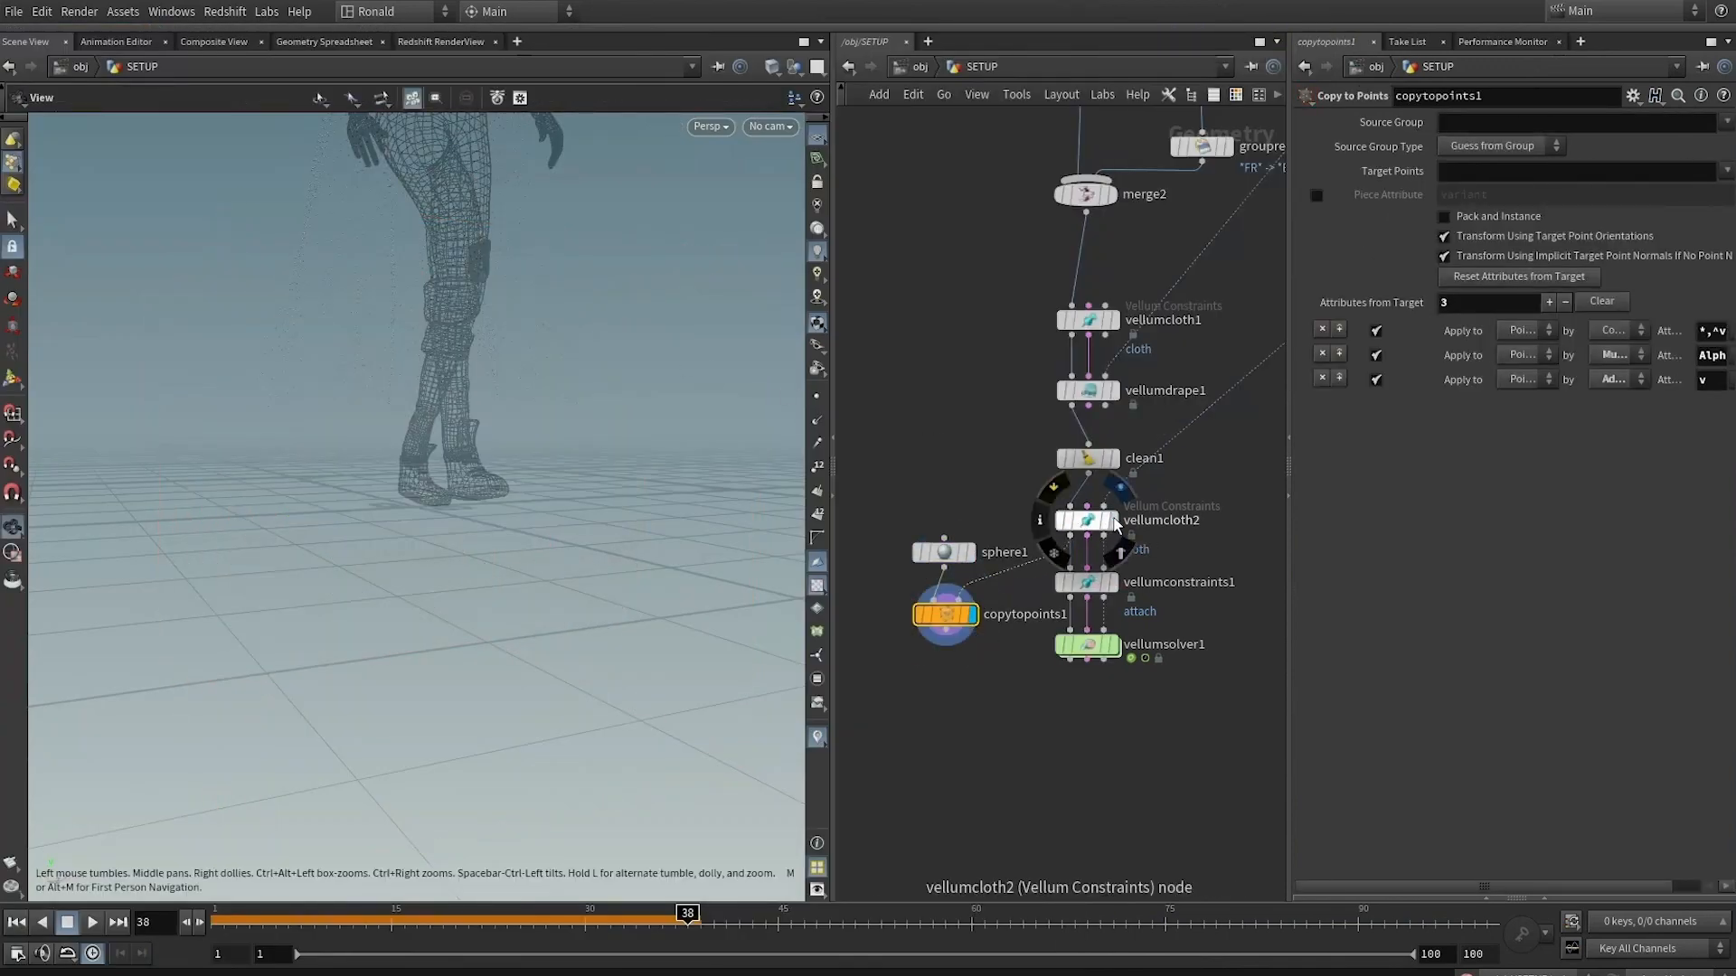
# Frame the garment through vellumcloth2, then redisplay copytopoints1 and inspect the copied spheres' size around the shoulder
pyautogui.click(1113, 521)
pyautogui.moveTo(434, 244); pyautogui.dragTo(457, 380)
pyautogui.click(972, 615)
pyautogui.moveTo(500, 309); pyautogui.dragTo(671, 372, button='right')
pyautogui.moveTo(671, 372); pyautogui.dragTo(385, 310)
pyautogui.press('Return')
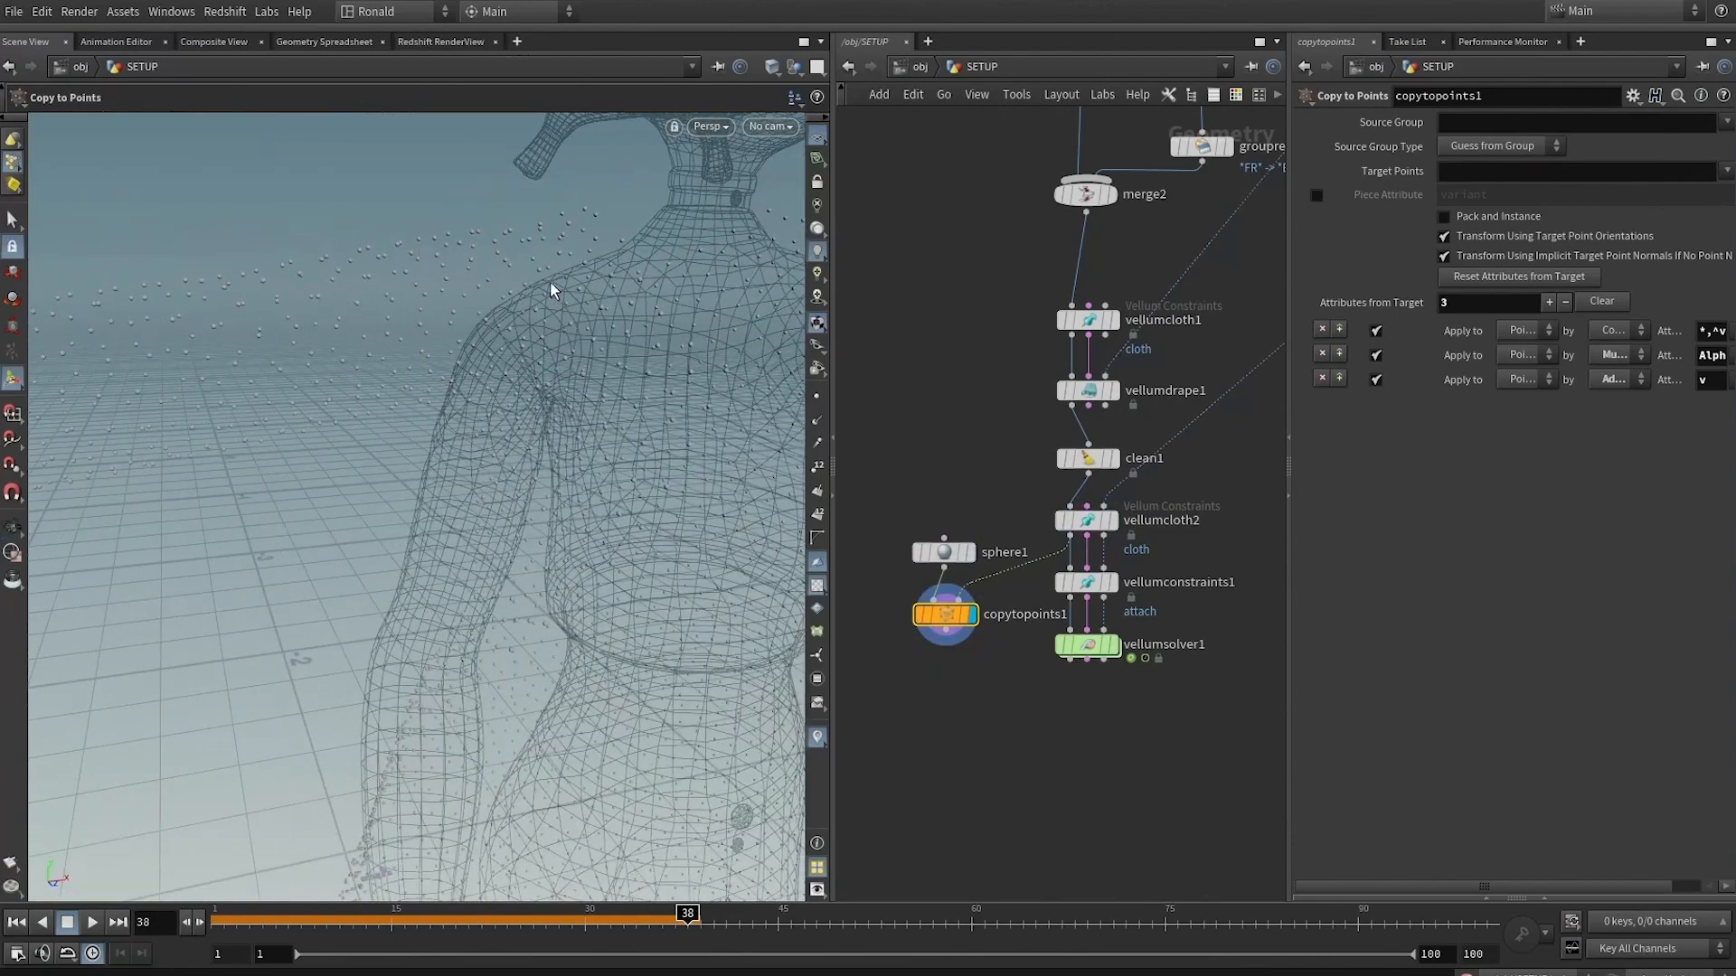
pyautogui.moveTo(550, 280); pyautogui.dragTo(566, 236)
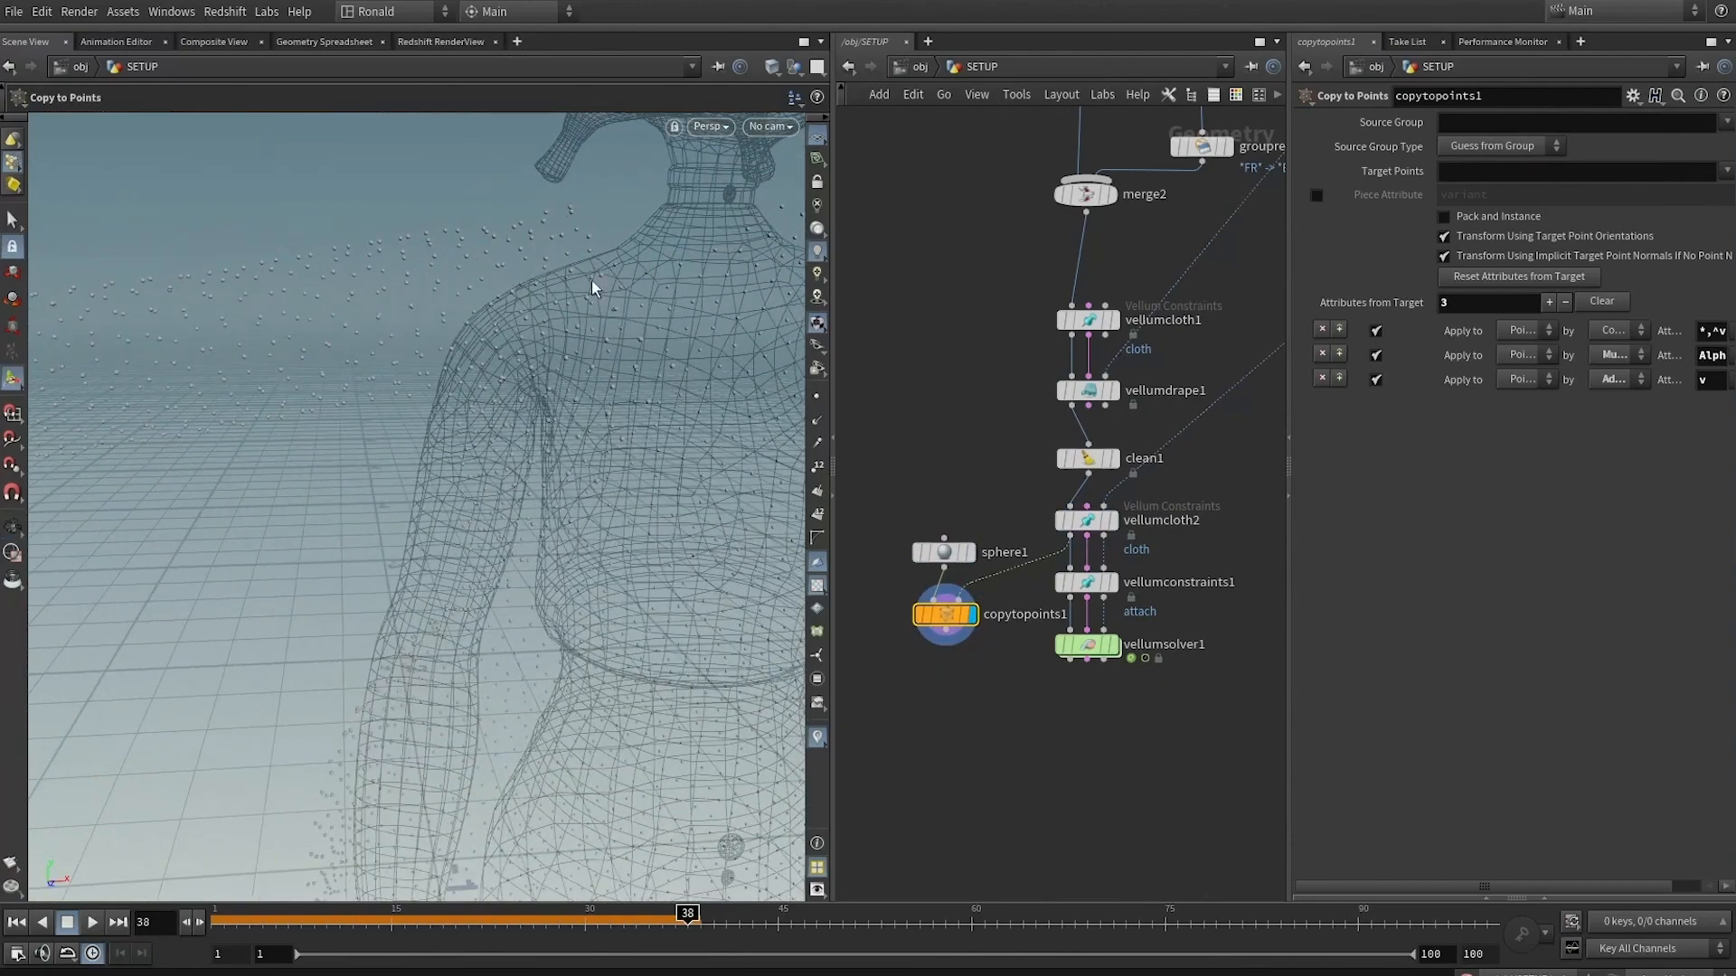
# Duplicate sphere1 and copytopoints1 near the body branch, wire group1 into the duplicate's target points, and display it
pyautogui.moveTo(552, 247); pyautogui.dragTo(491, 256)
pyautogui.moveTo(491, 255); pyautogui.dragTo(576, 263, button='right')
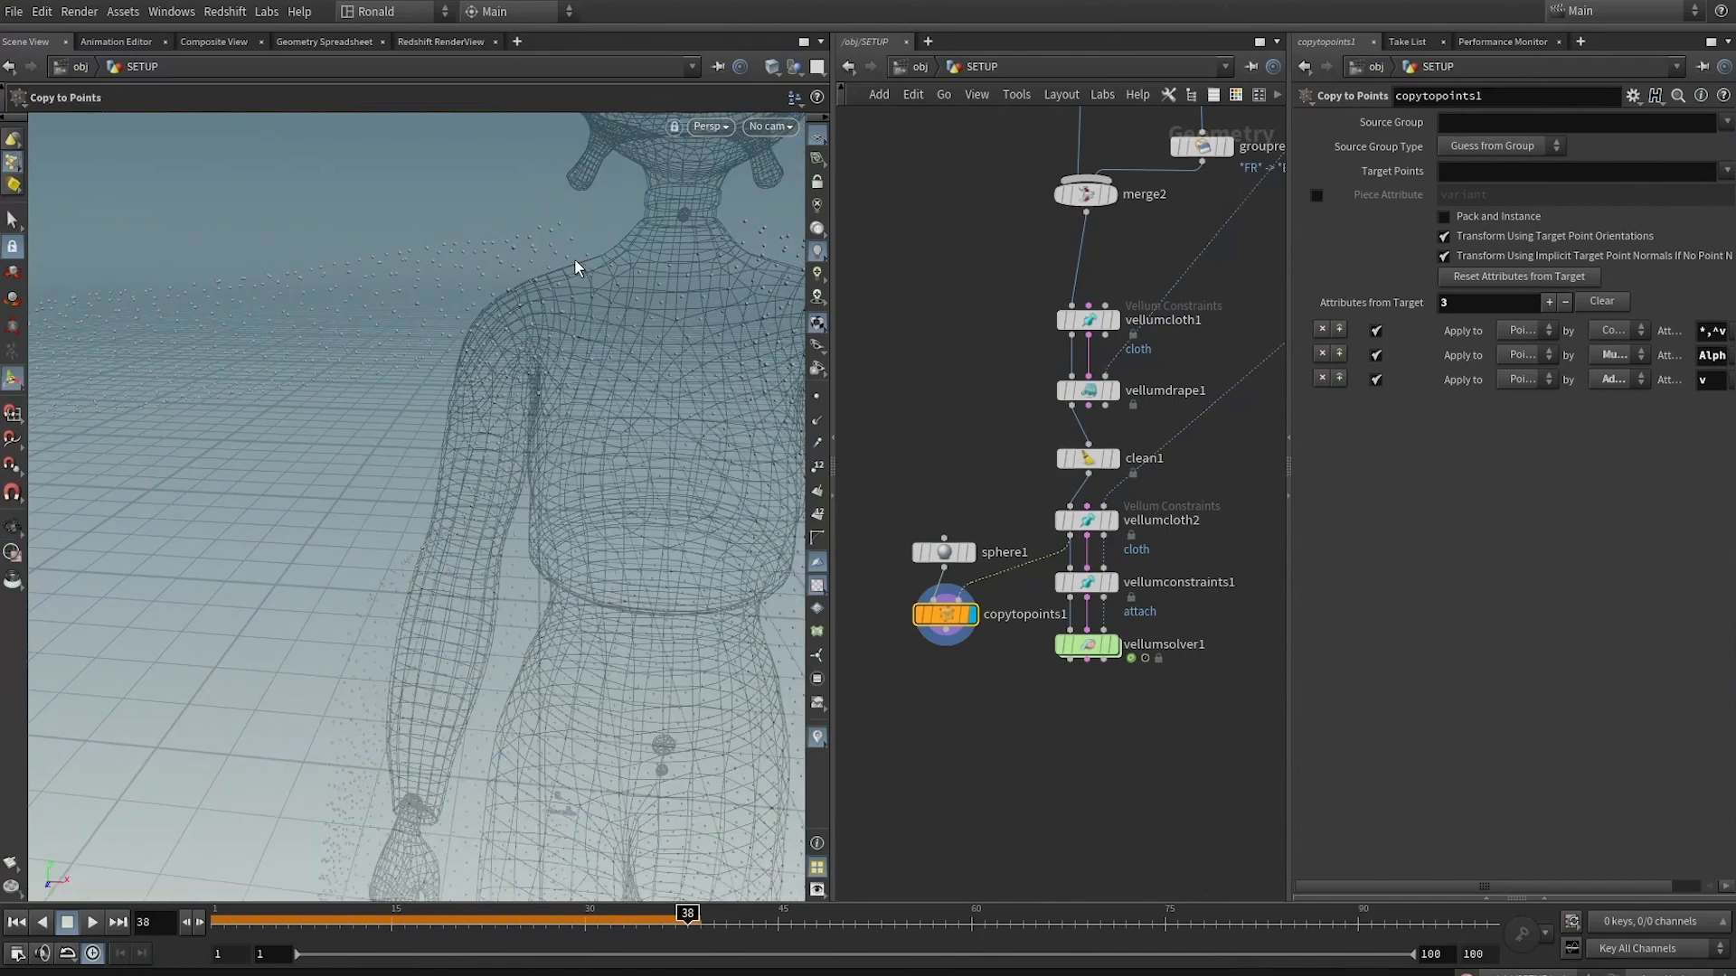
pyautogui.scroll(-4, 970, 677)
pyautogui.keyDown('shift'); pyautogui.click(866, 602); pyautogui.keyUp('shift')
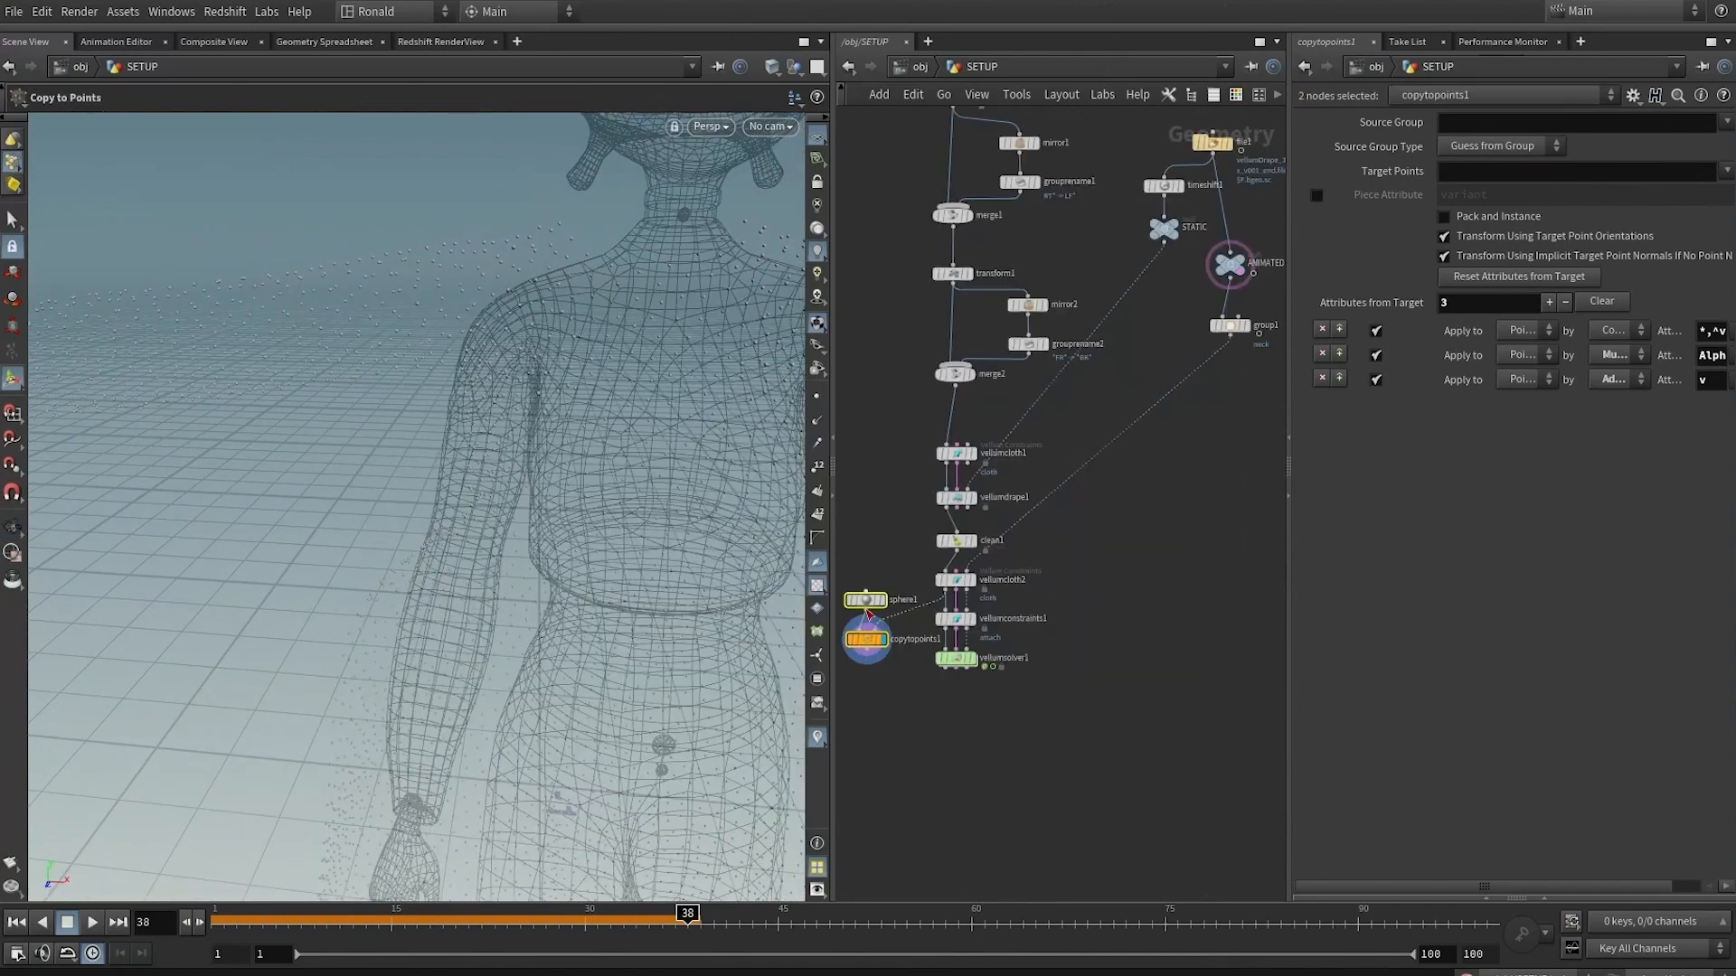
pyautogui.click(1194, 476)
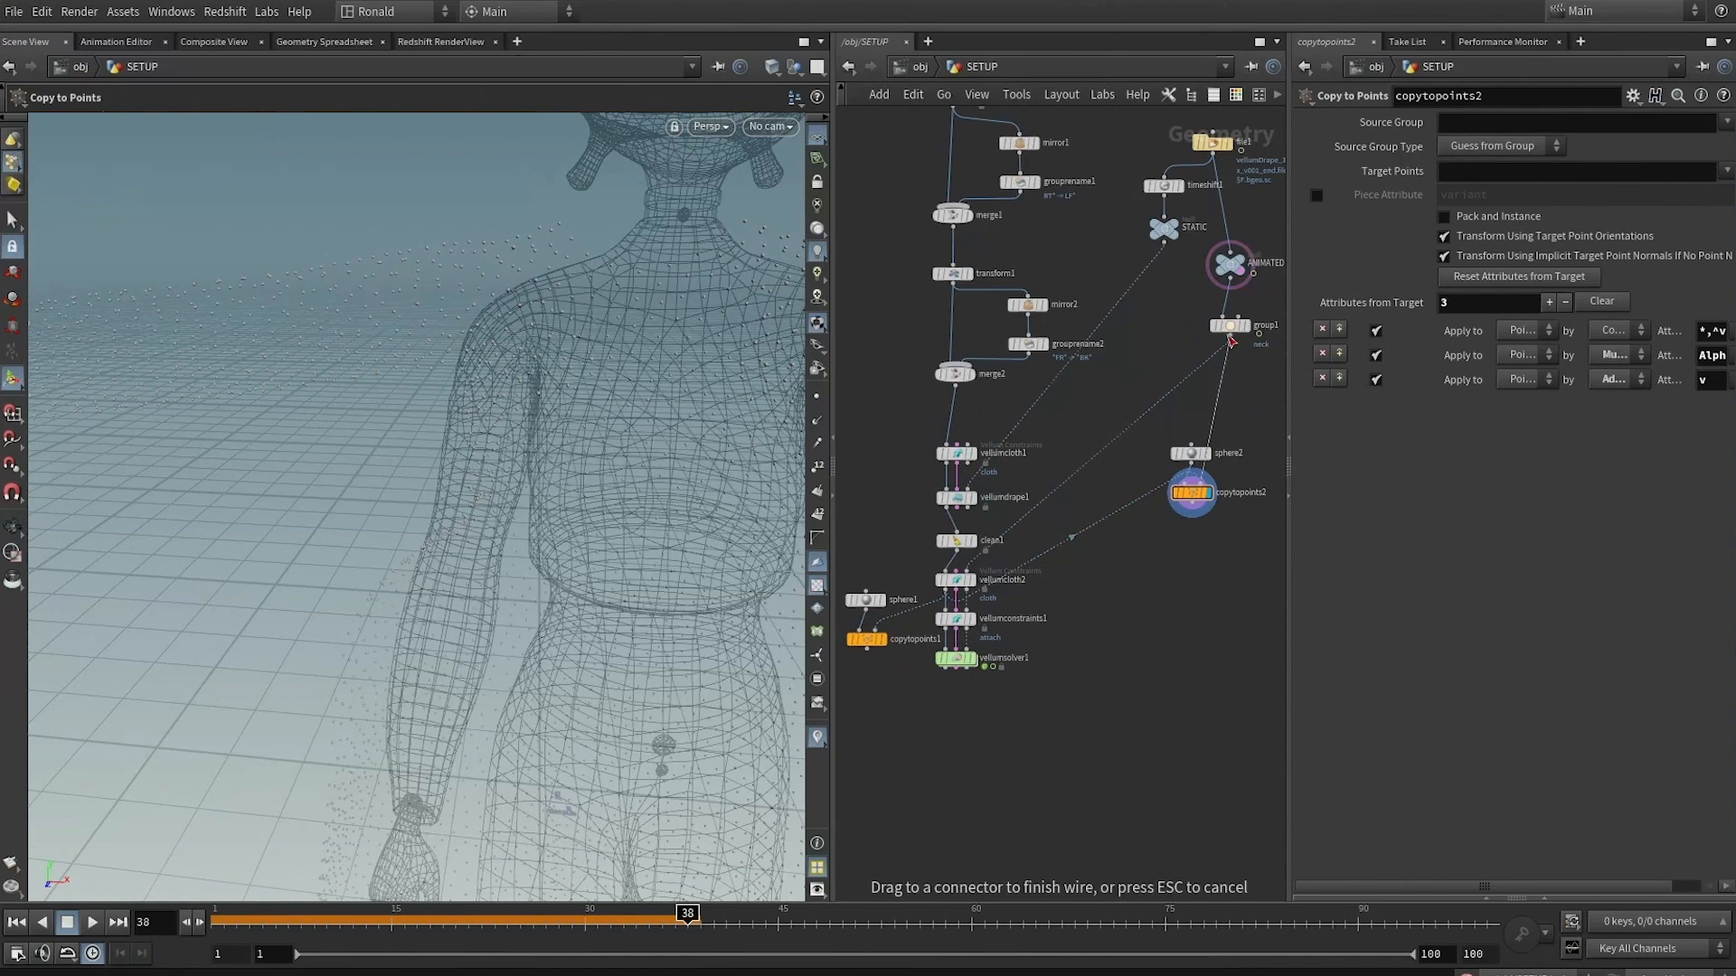
pyautogui.click(1230, 339)
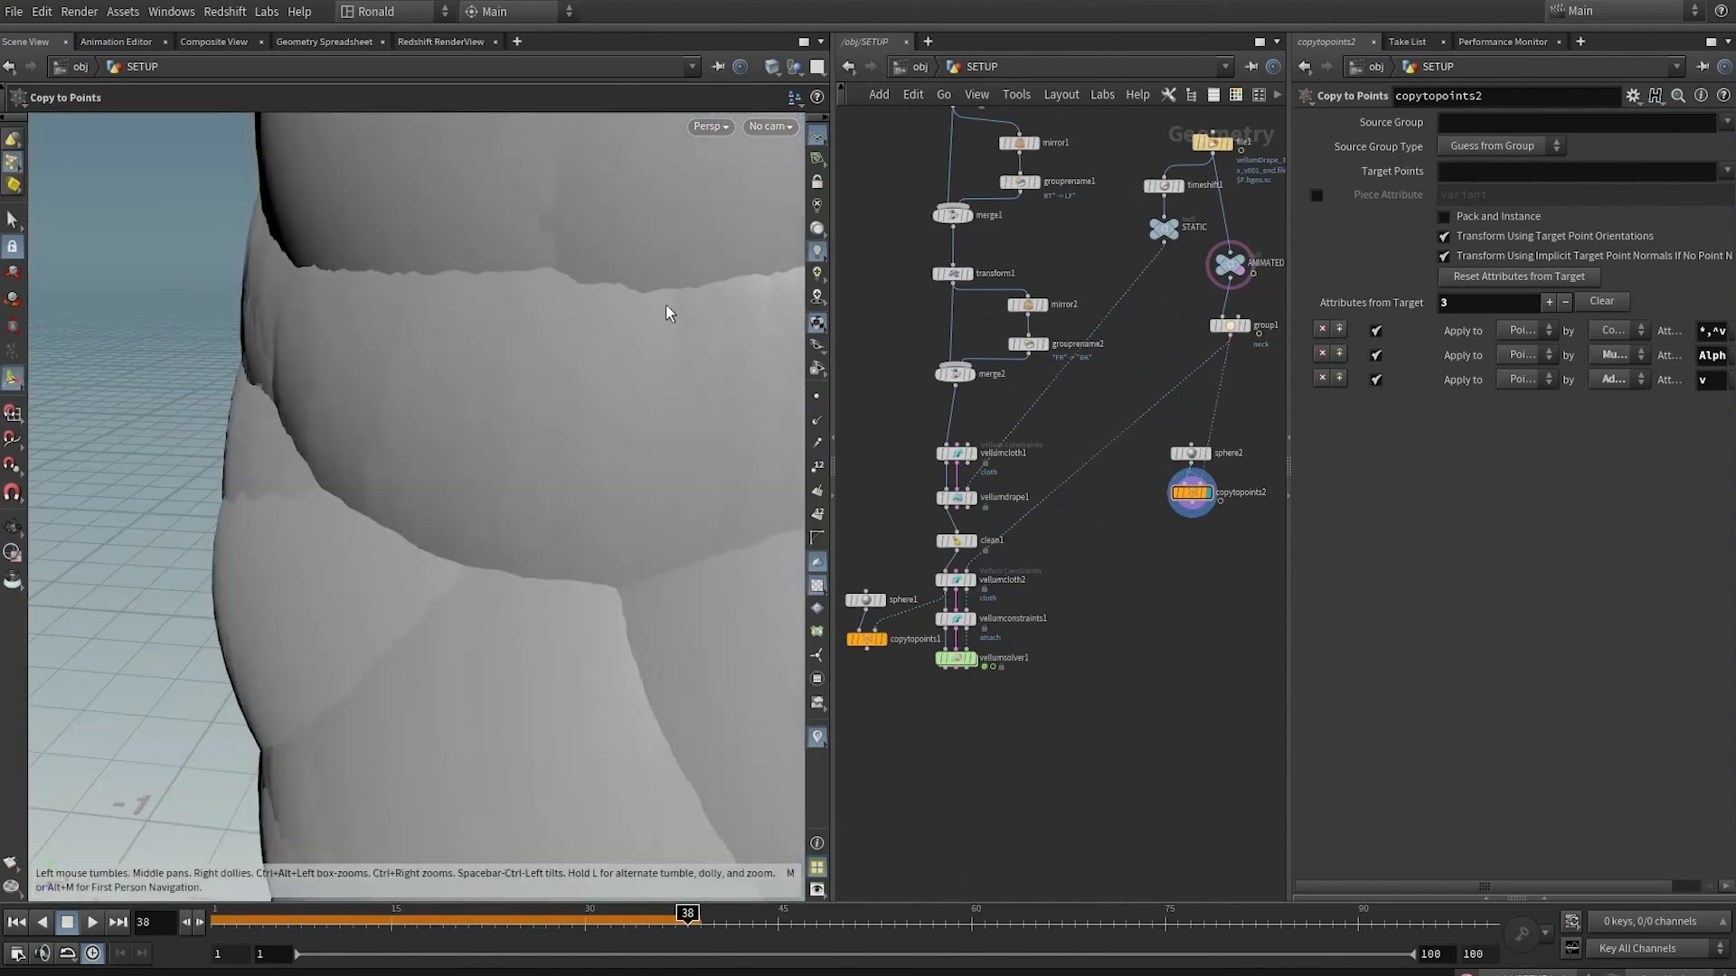
# Add an Attribute Copy node and insert it on the wire from group1 to vellumconstraints1
pyautogui.scroll(3, 1219, 396)
pyautogui.moveTo(1219, 396); pyautogui.dragTo(1208, 441, button='middle')
pyautogui.press('Tab')
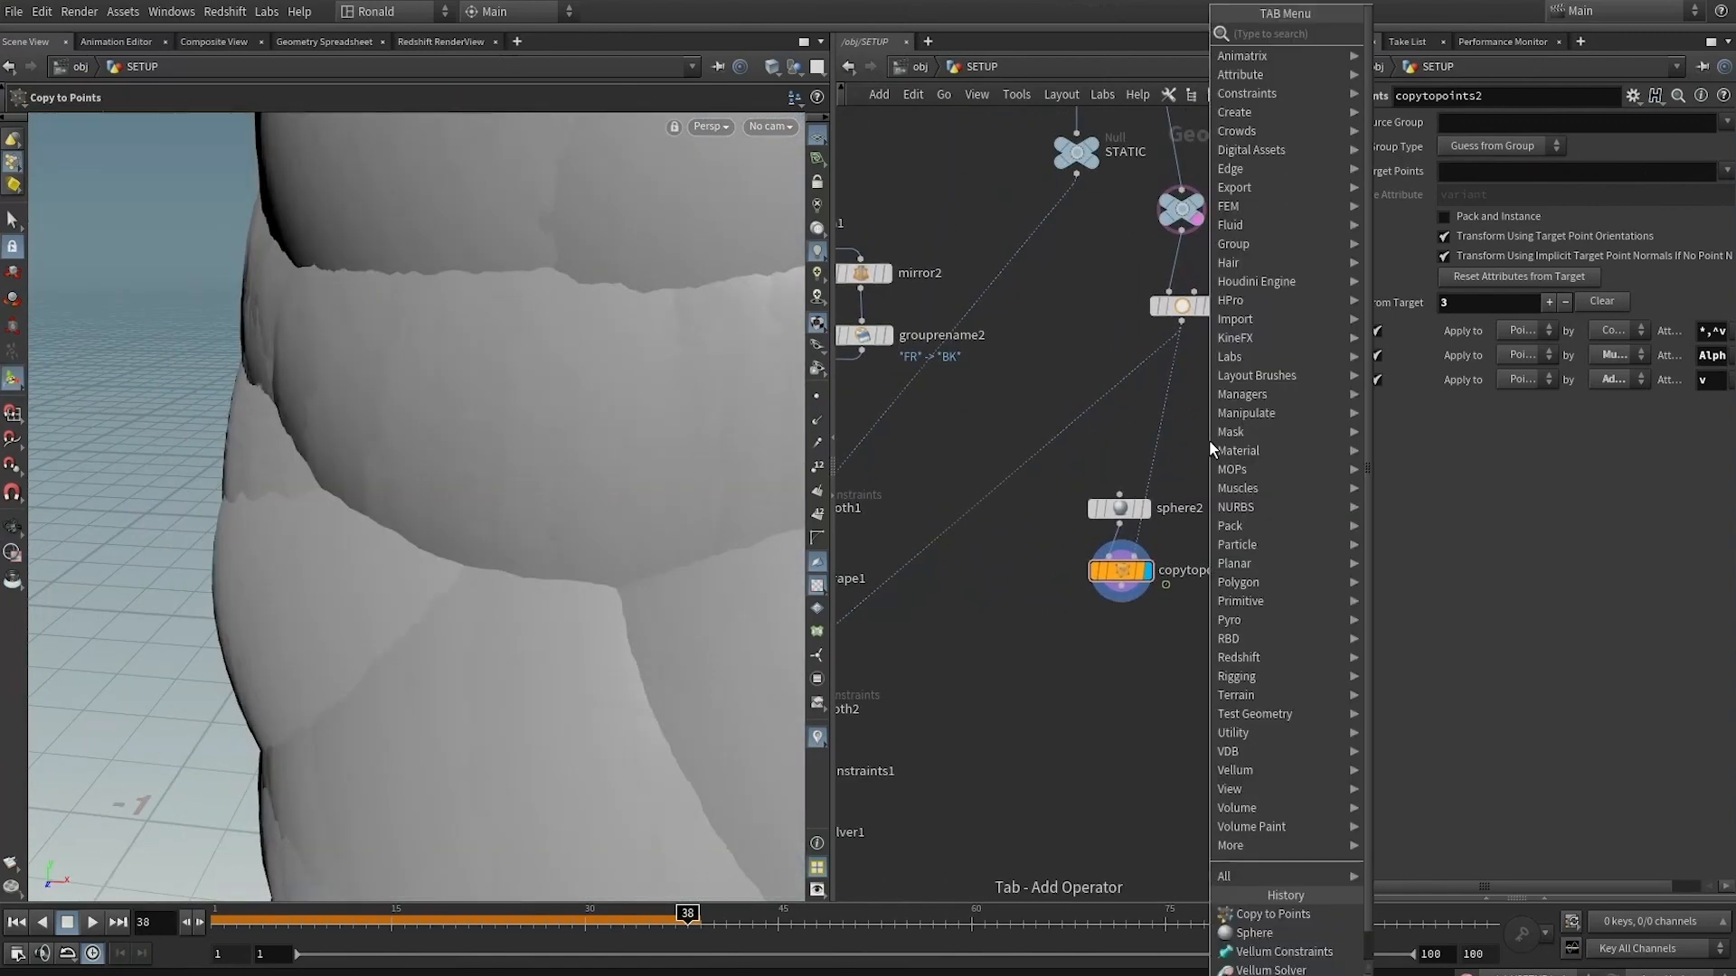
pyautogui.write('acop')
pyautogui.press('Return')
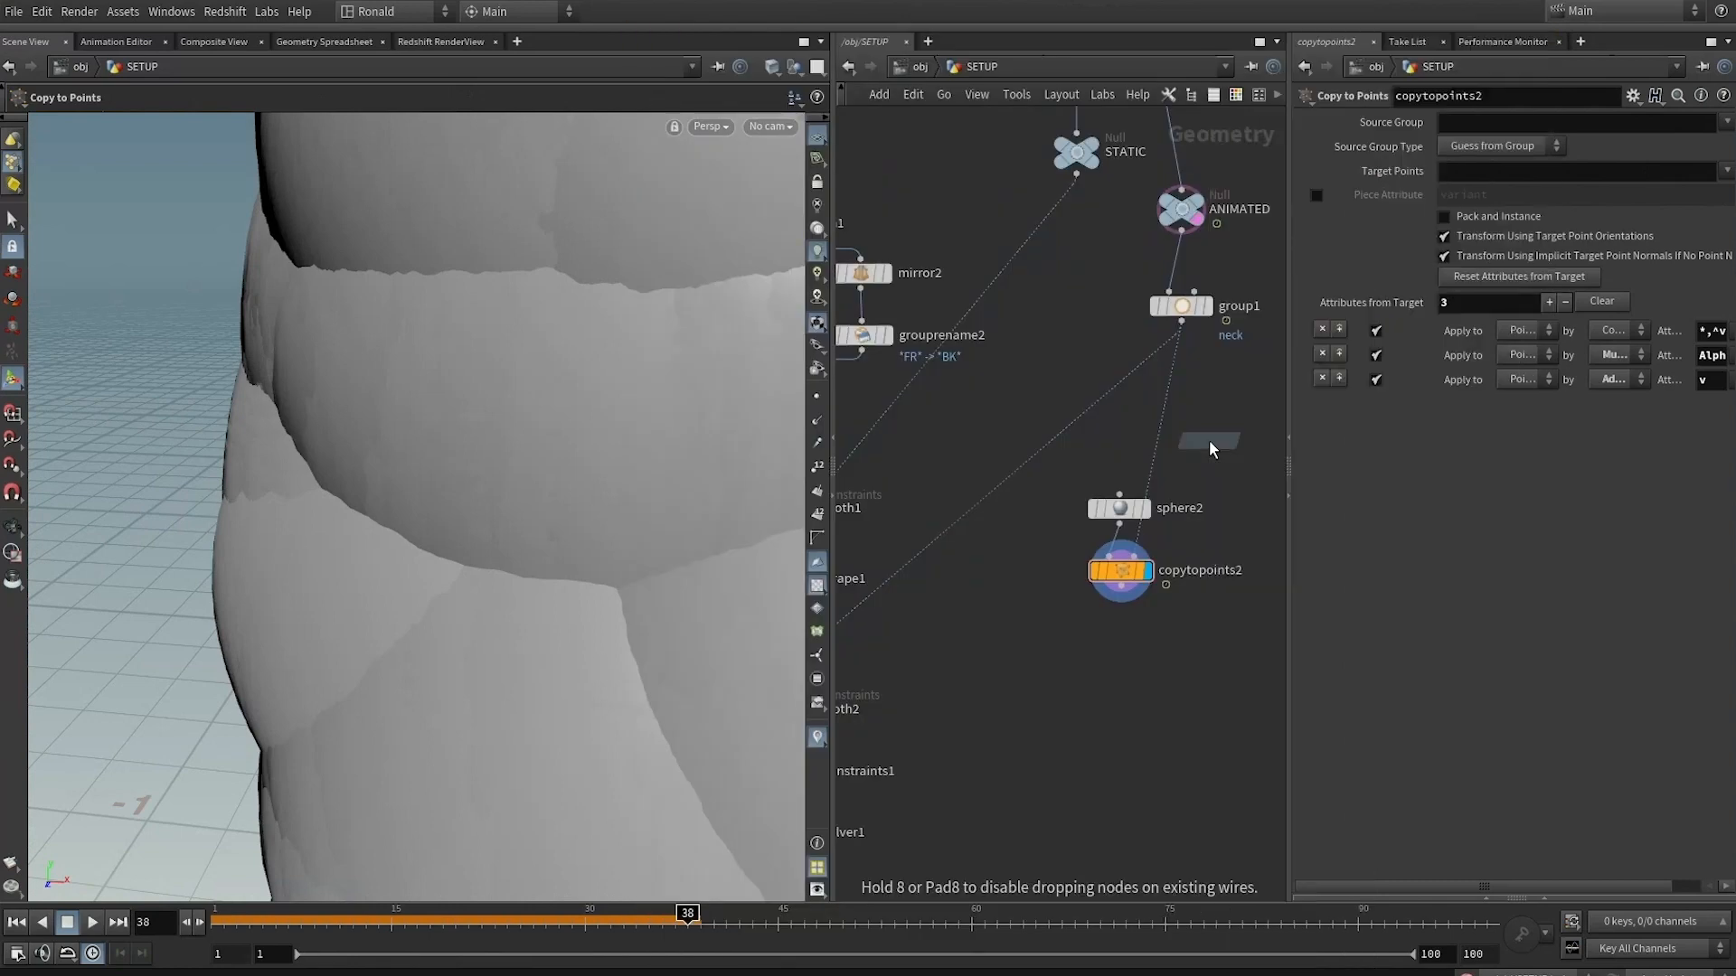
pyautogui.click(1046, 459)
pyautogui.moveTo(1063, 485); pyautogui.dragTo(1040, 762)
# Wire vellumcloth2's geometry into attribcopy1 as the attribute source, display the node, and set Attribute Name to pscale
pyautogui.moveTo(957, 634); pyautogui.dragTo(1206, 450, button='middle')
pyautogui.scroll(-3, 1162, 645)
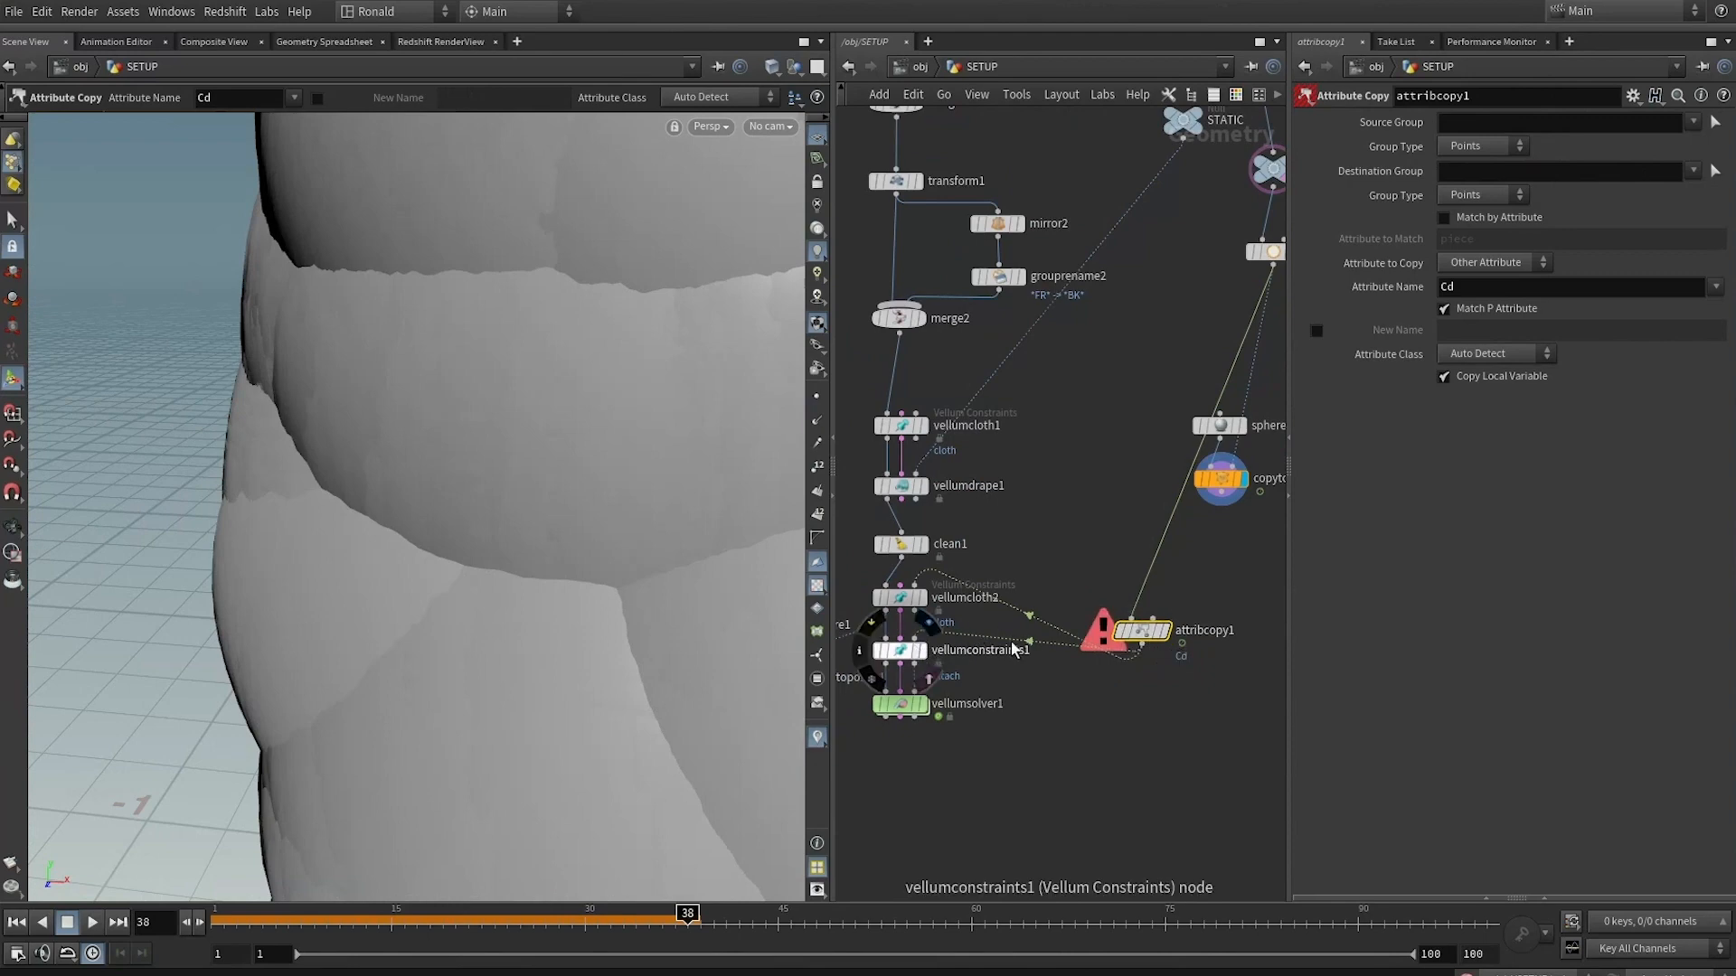
pyautogui.press('r')
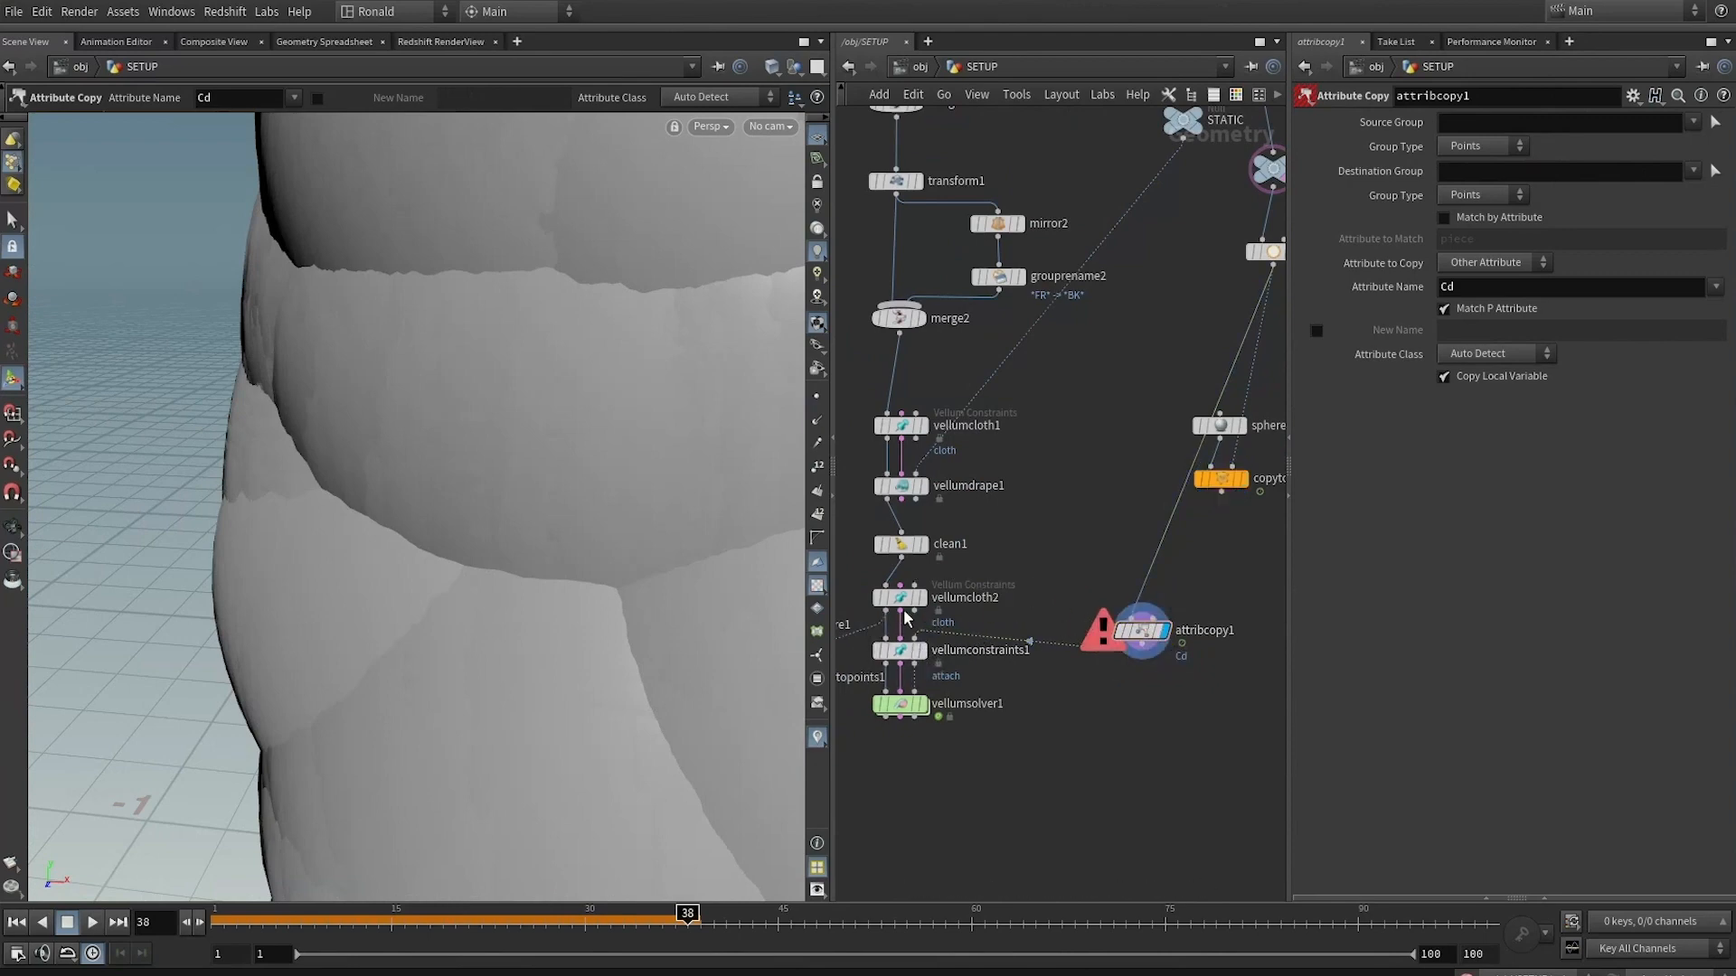
pyautogui.click(944, 600)
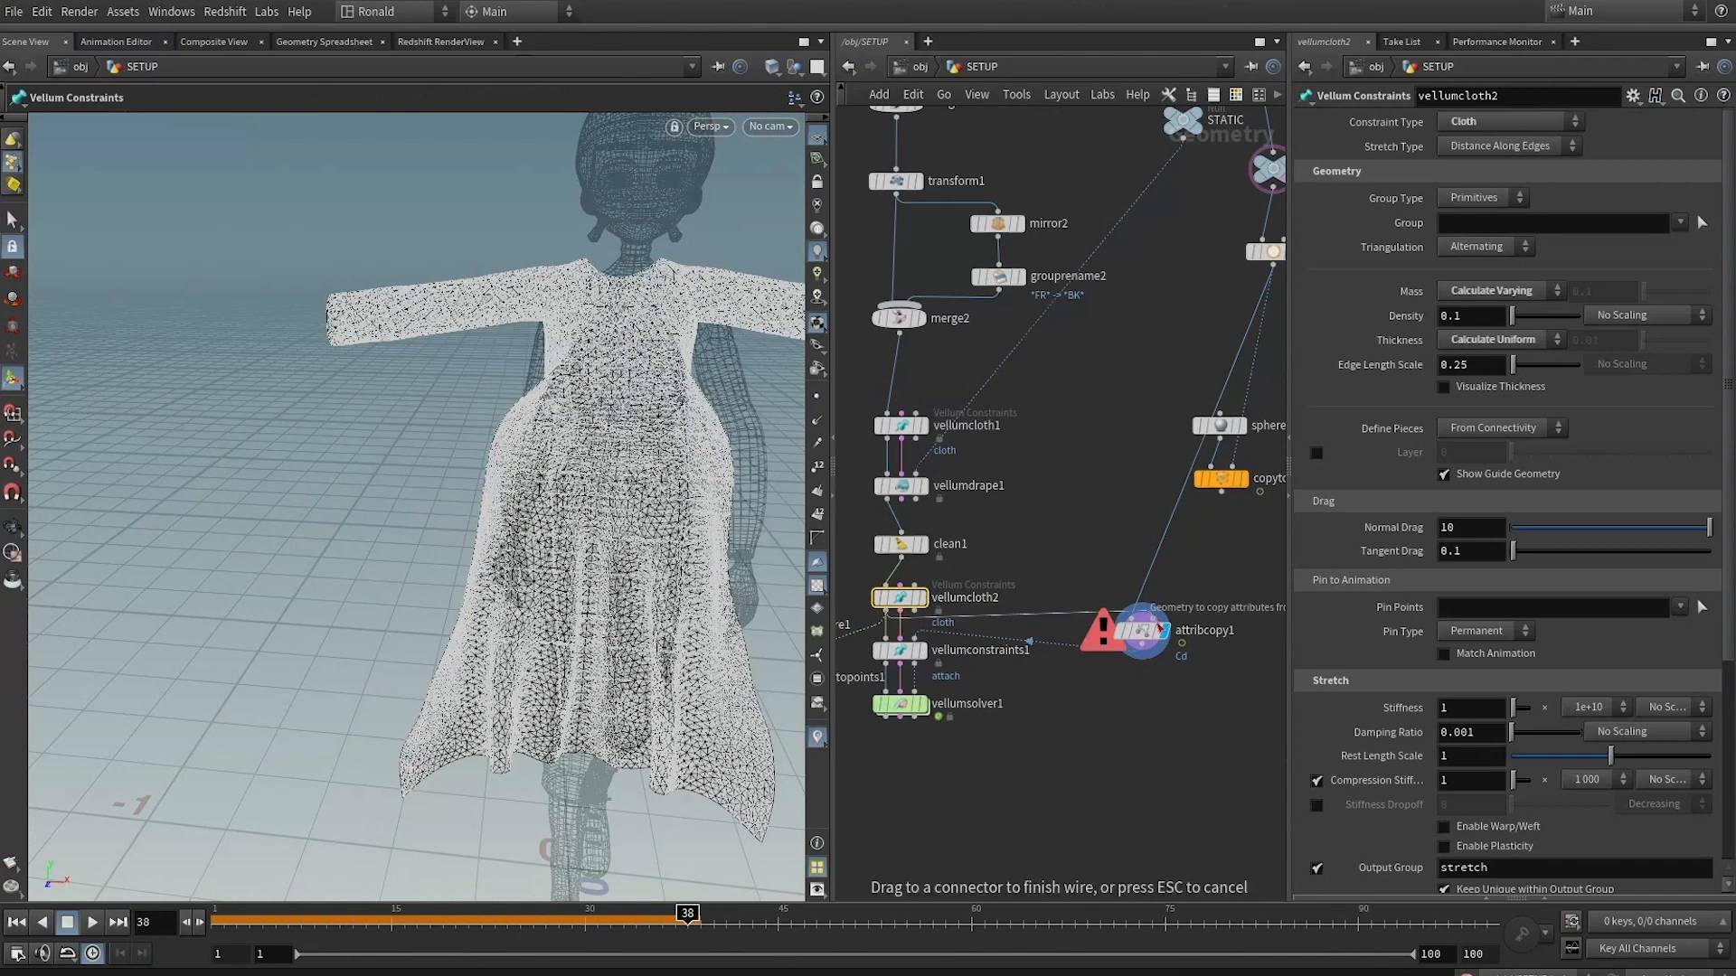
pyautogui.click(1141, 617)
pyautogui.click(1141, 630)
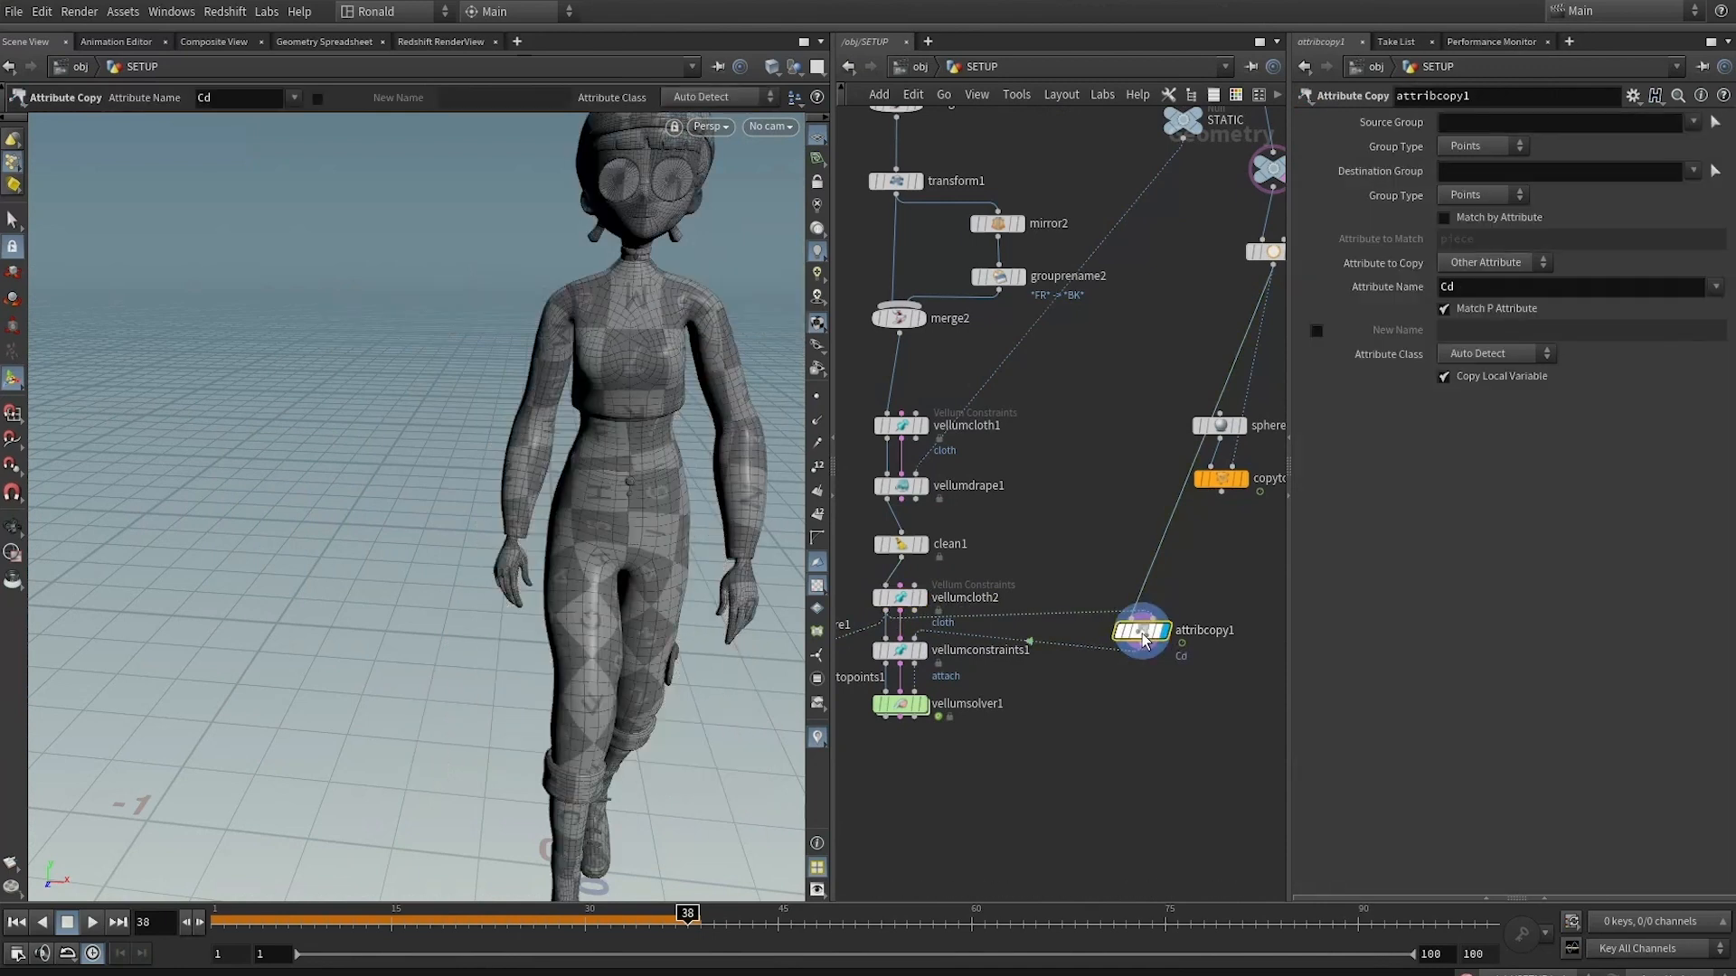
pyautogui.doubleClick(1472, 287)
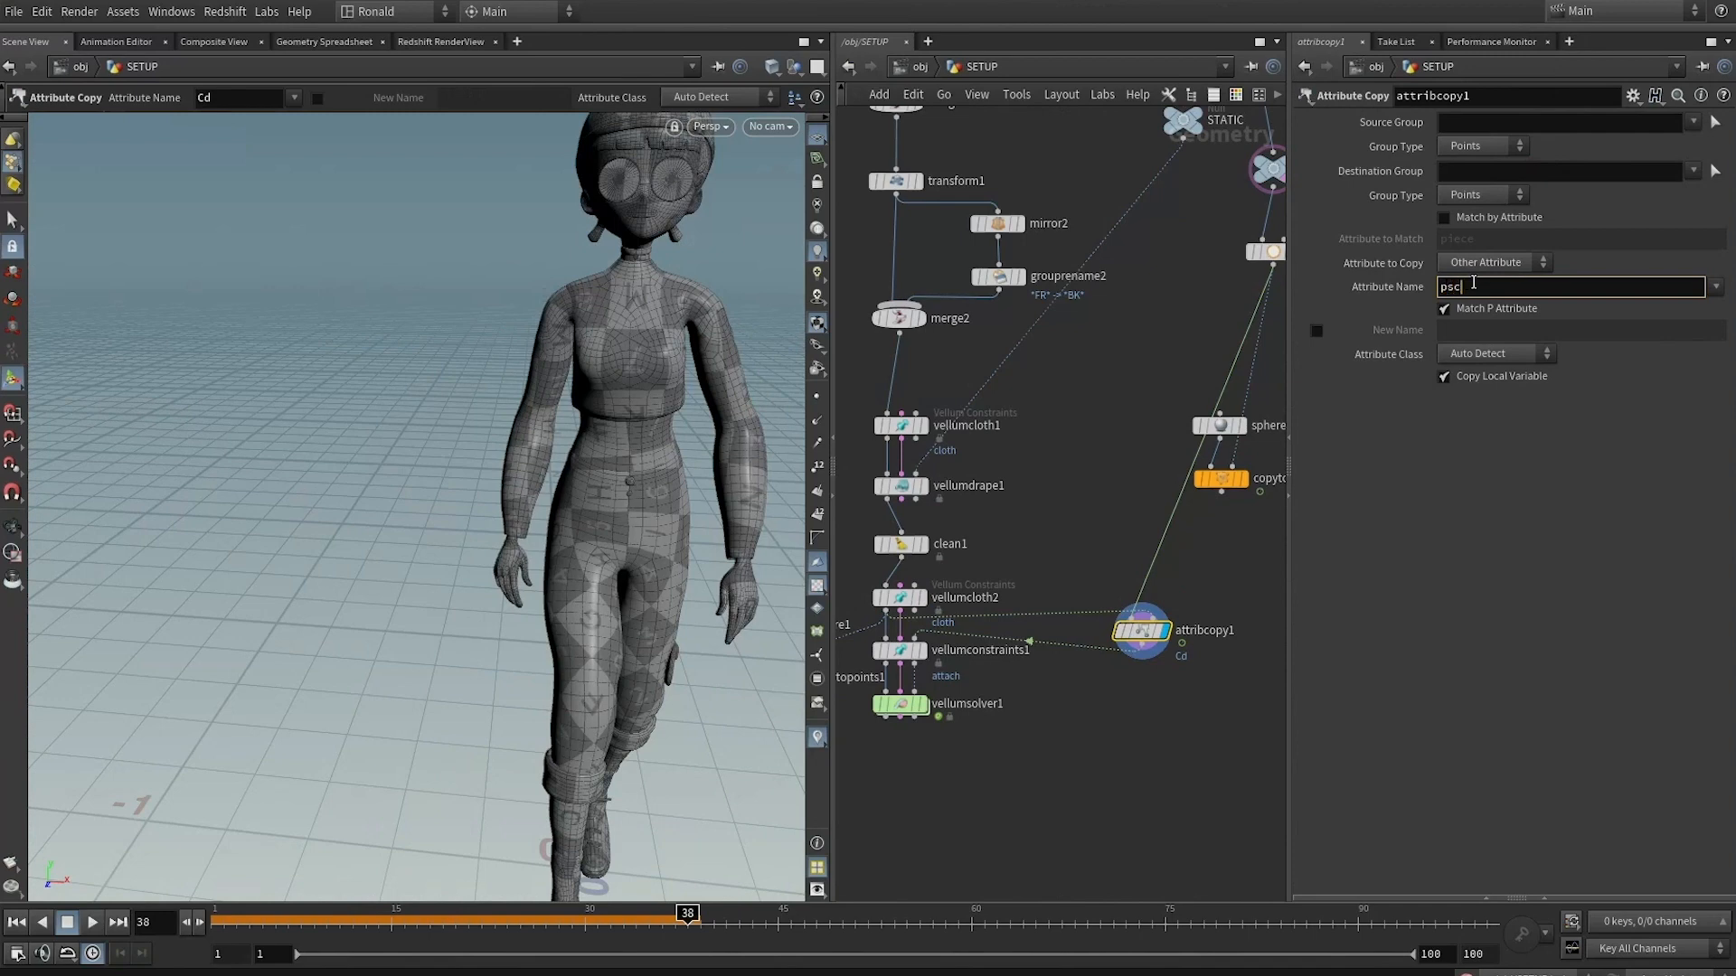
# Move sphere2 and copytopoints2 below attribcopy1, feed attribcopy1 into the target points, and inspect the displayed spheres around the shoulder
pyautogui.moveTo(1100, 406); pyautogui.dragTo(1077, 315, button='middle')
pyautogui.moveTo(1130, 311); pyautogui.dragTo(1090, 643)
pyautogui.click(1107, 663)
pyautogui.click(1105, 667)
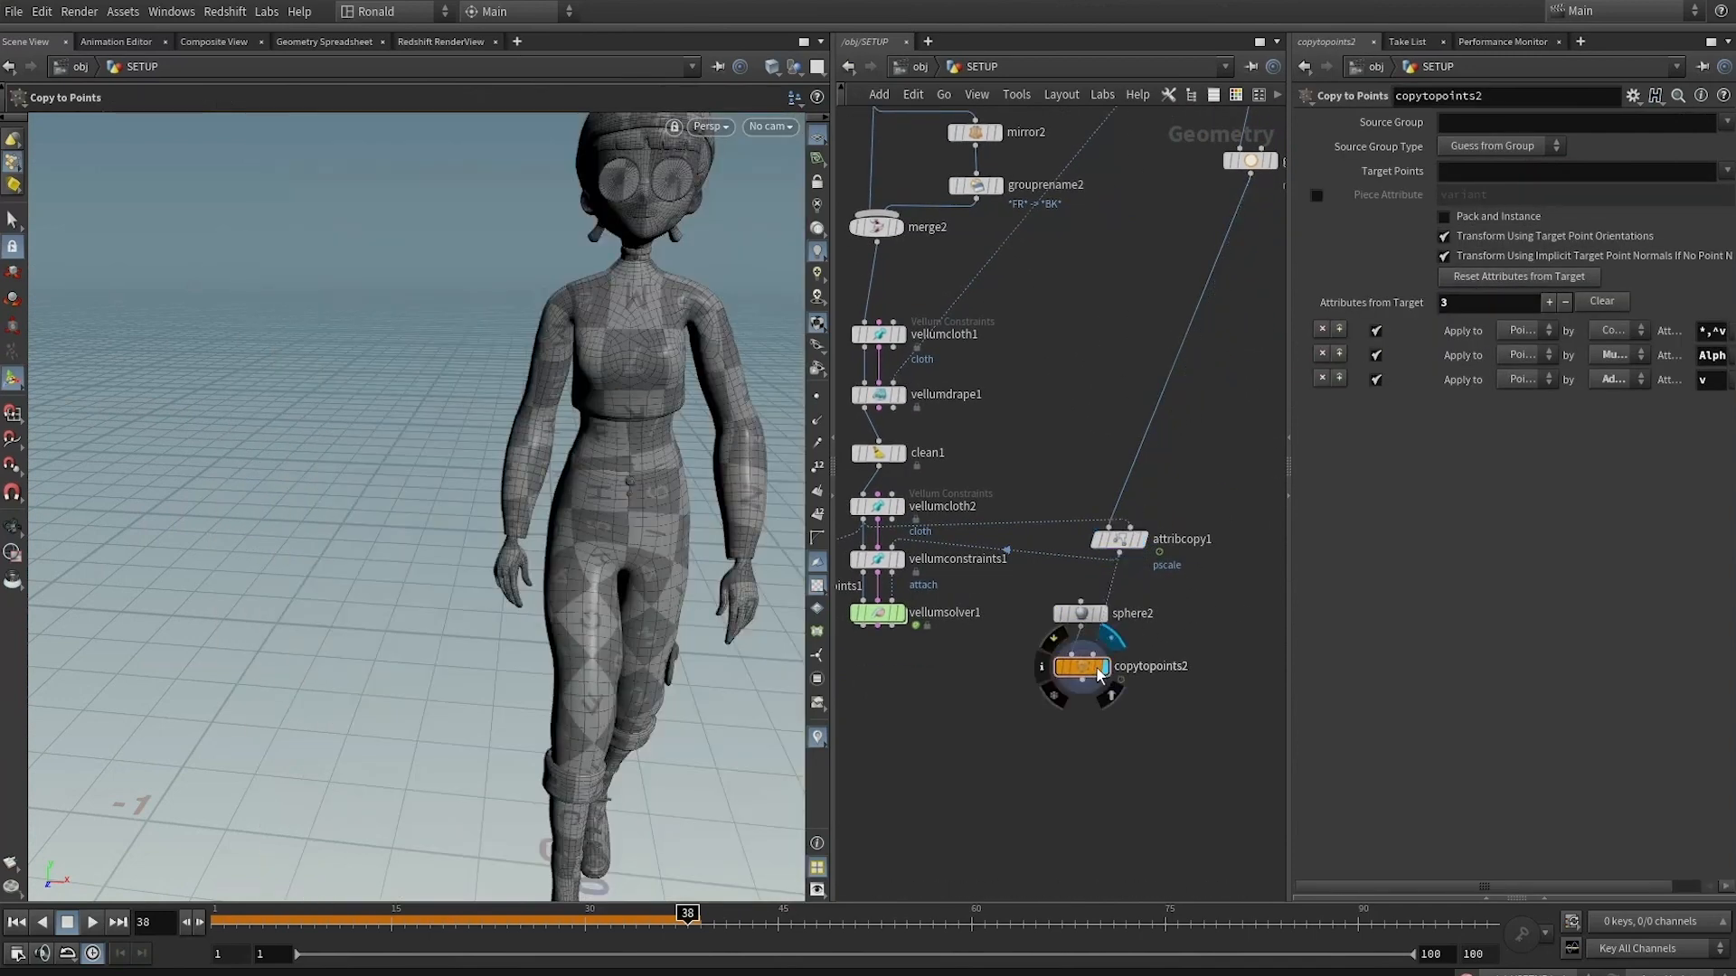
pyautogui.keyDown('alt'); pyautogui.moveTo(579, 425); pyautogui.dragTo(579, 348, button='right'); pyautogui.keyUp('alt')
pyautogui.keyDown('alt'); pyautogui.moveTo(579, 349); pyautogui.dragTo(552, 485, button='middle'); pyautogui.keyUp('alt')
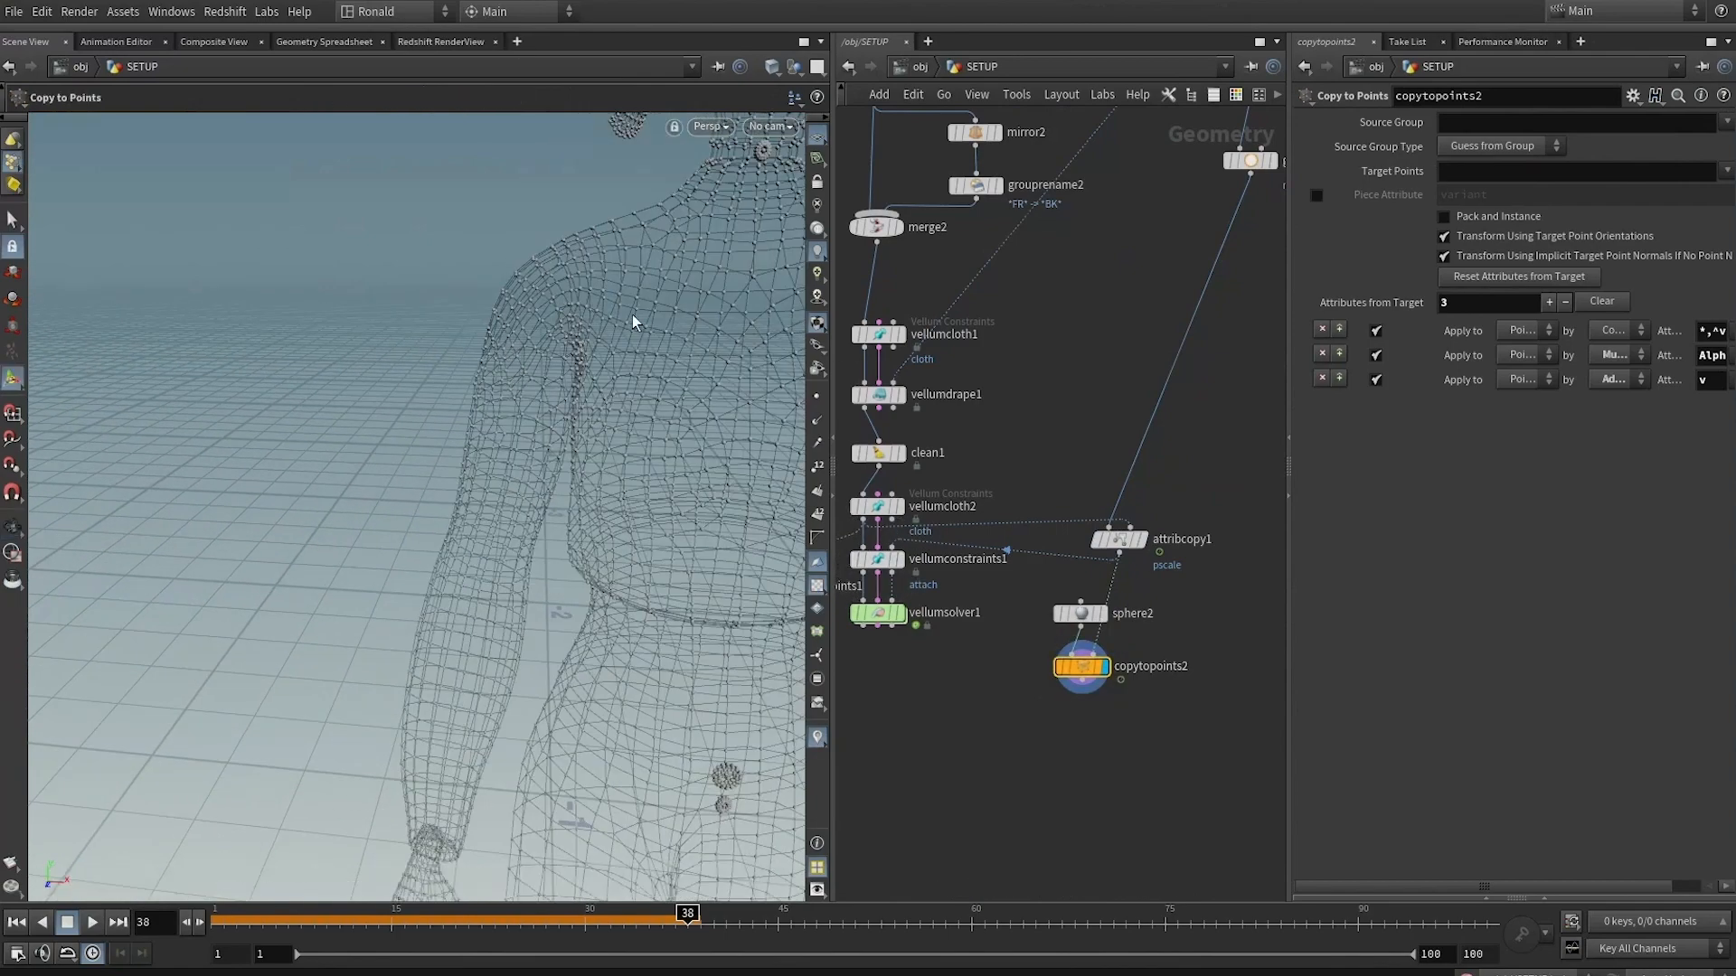
# Check the attribcopy1 and vellumconstraints1 outputs, then display vellumsolver1 and delete the test sphere and Copy to Points nodes
pyautogui.moveTo(1084, 465); pyautogui.dragTo(994, 521, button='middle')
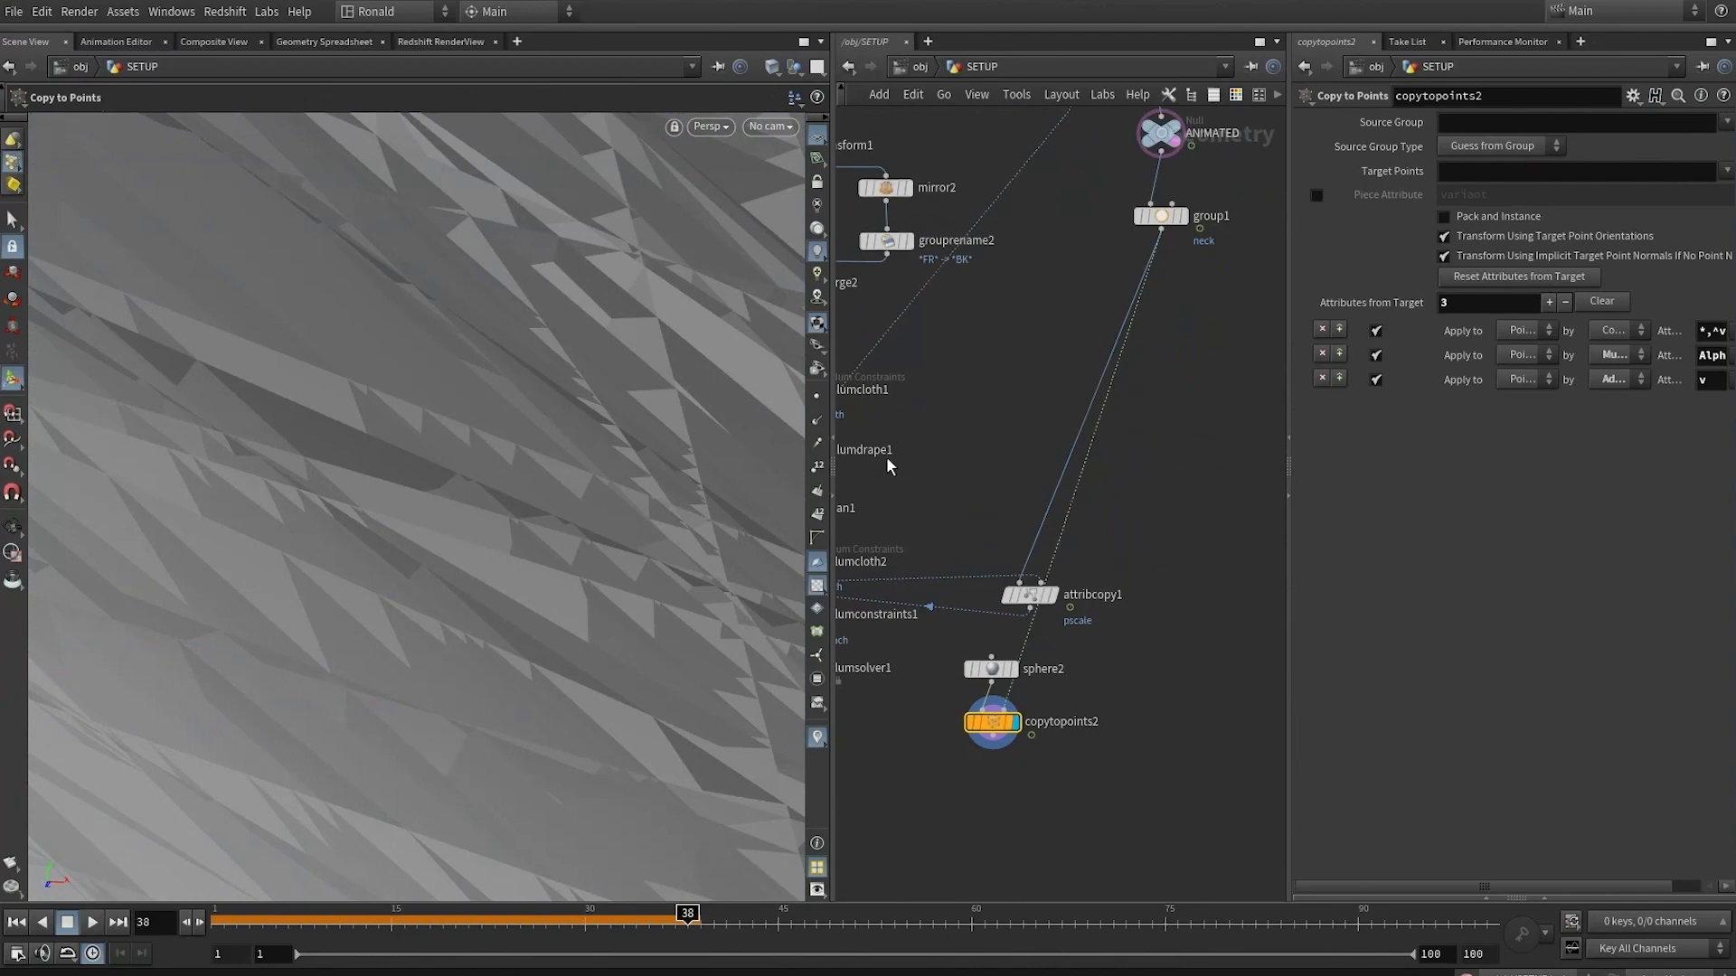
pyautogui.moveTo(885, 460); pyautogui.dragTo(1064, 407, button='middle')
pyautogui.click(1229, 543)
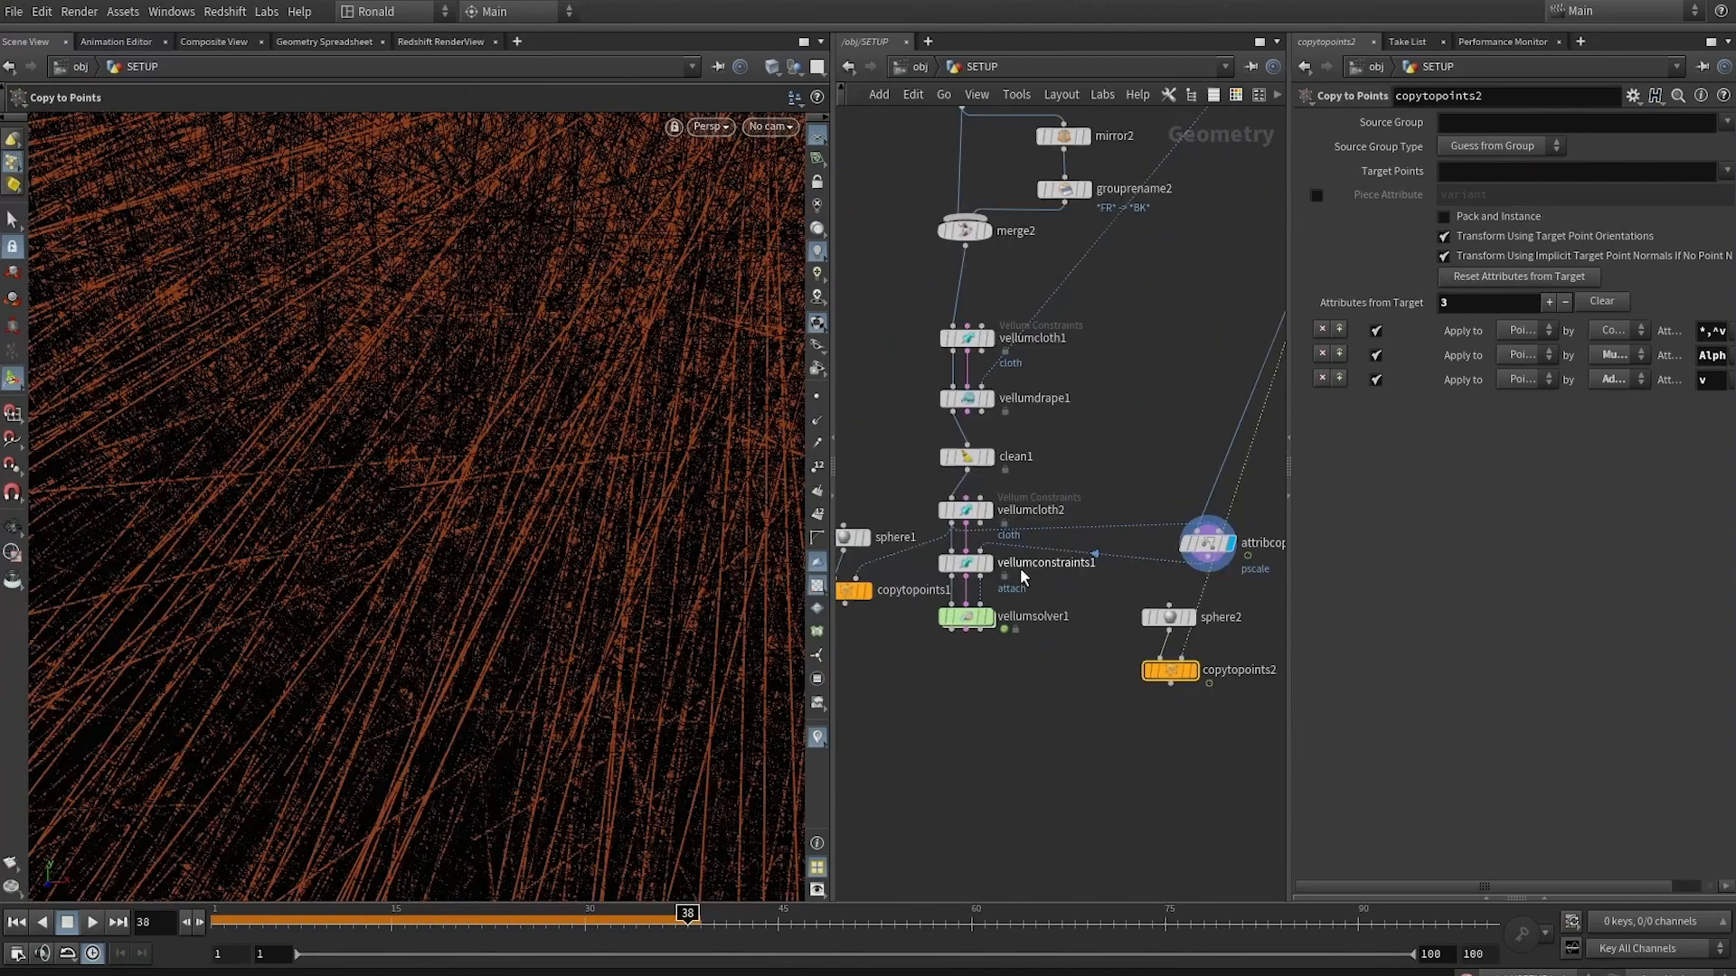
pyautogui.click(986, 564)
pyautogui.click(967, 564)
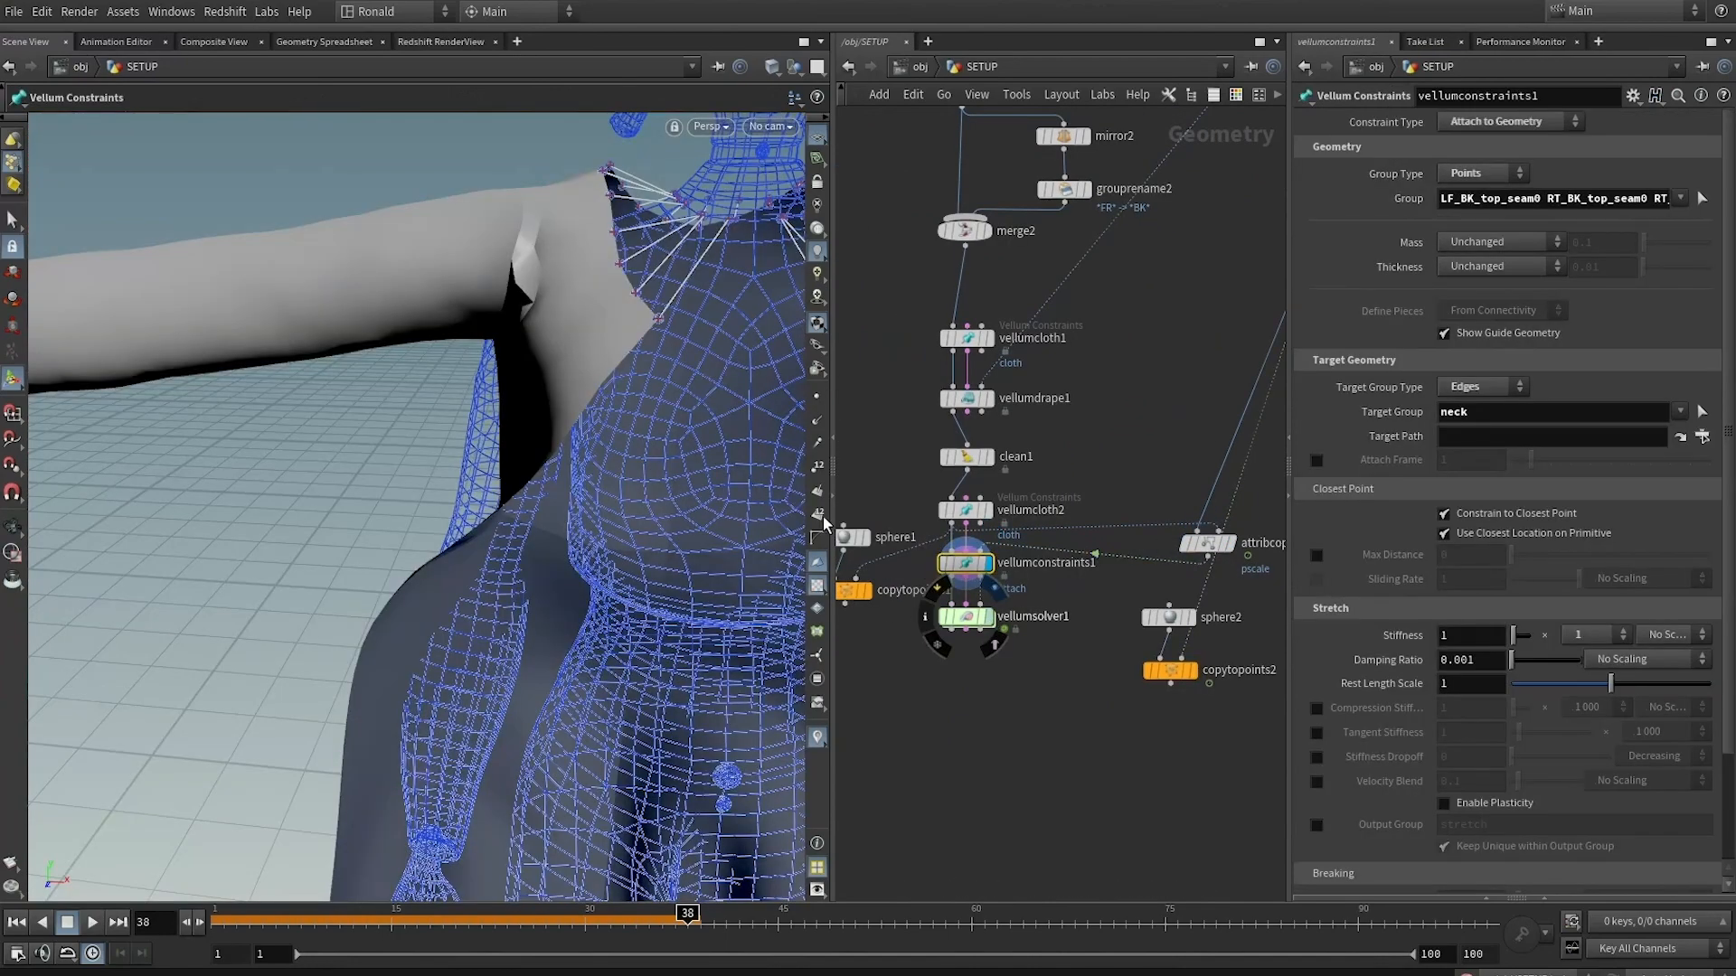
pyautogui.click(989, 617)
pyautogui.press('Delete')
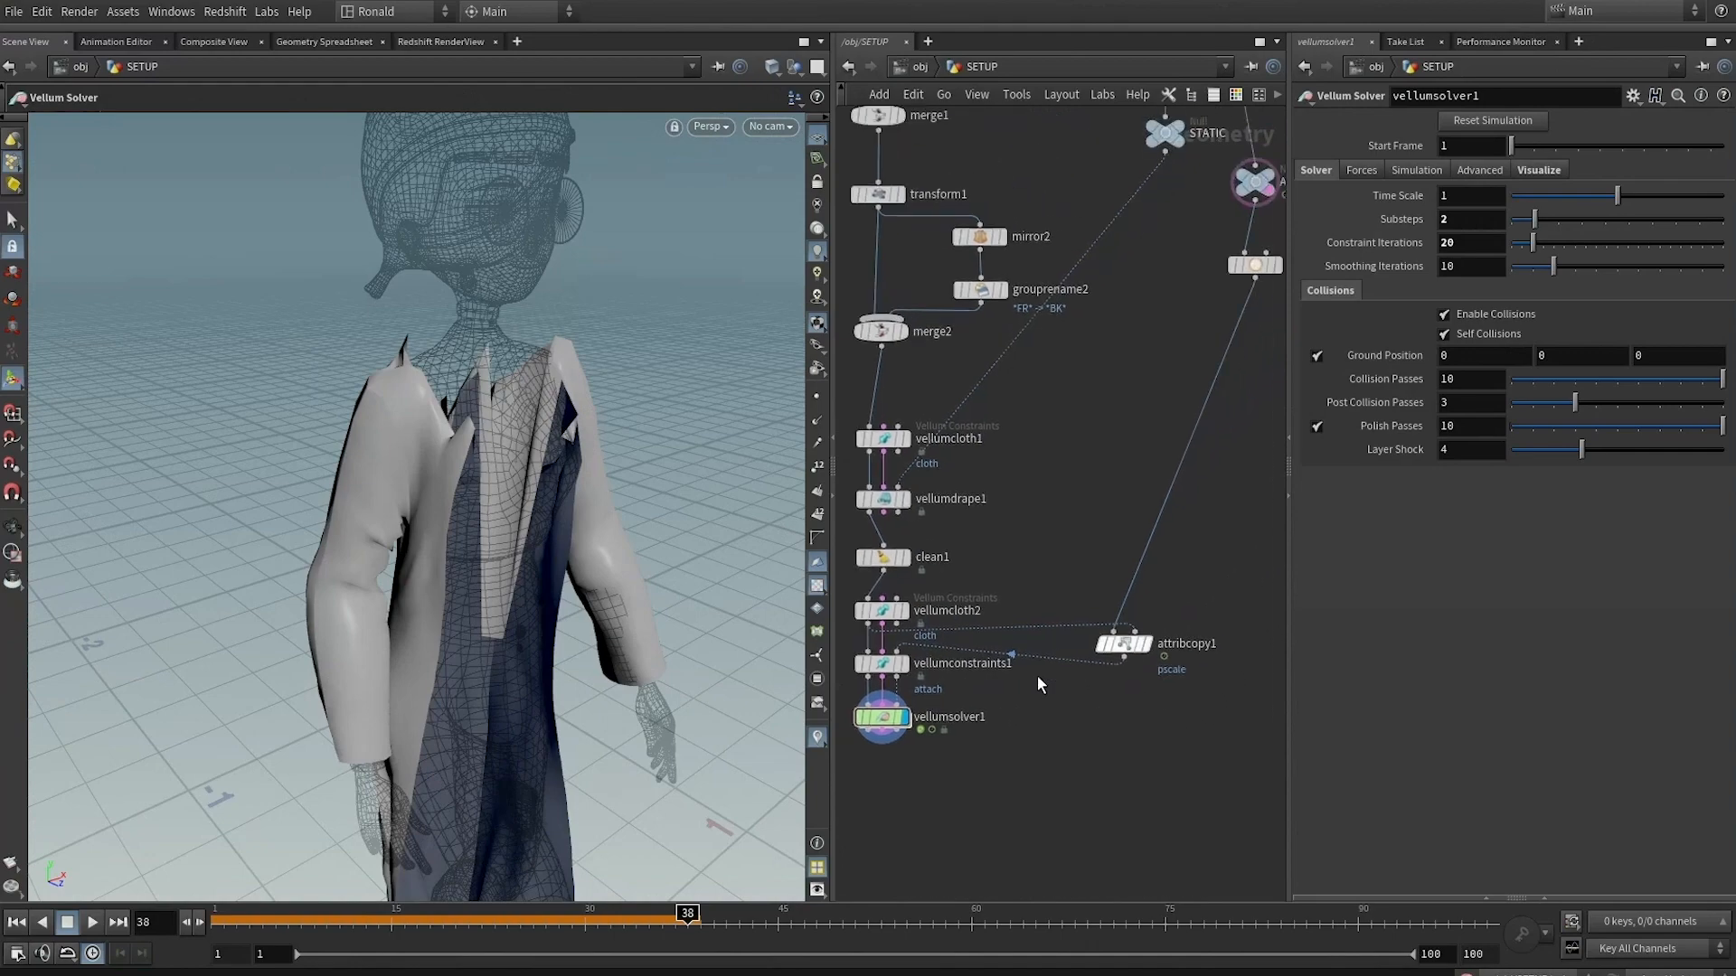
# Move vellumconstraints1 and vellumsolver1 further below vellumcloth2, and compare the vellumcloth2 display with the vellumsolver1 result
pyautogui.moveTo(1016, 698); pyautogui.dragTo(968, 612)
pyautogui.click(965, 480)
pyautogui.moveTo(965, 671); pyautogui.dragTo(973, 671)
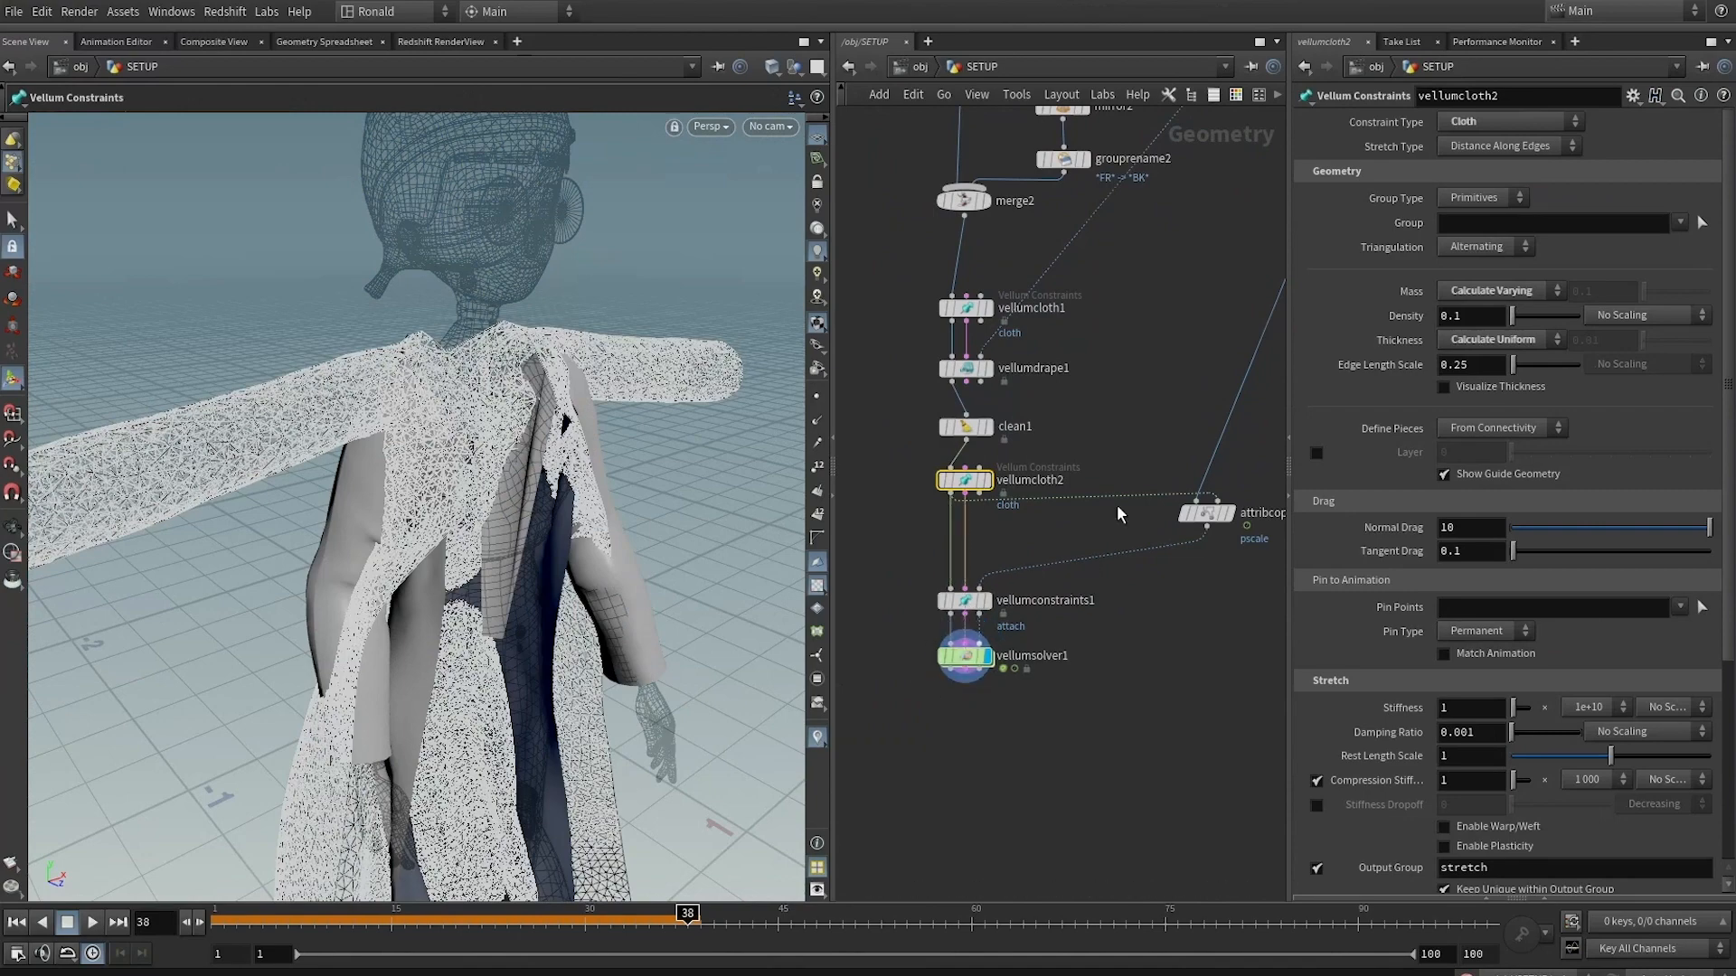
pyautogui.click(987, 480)
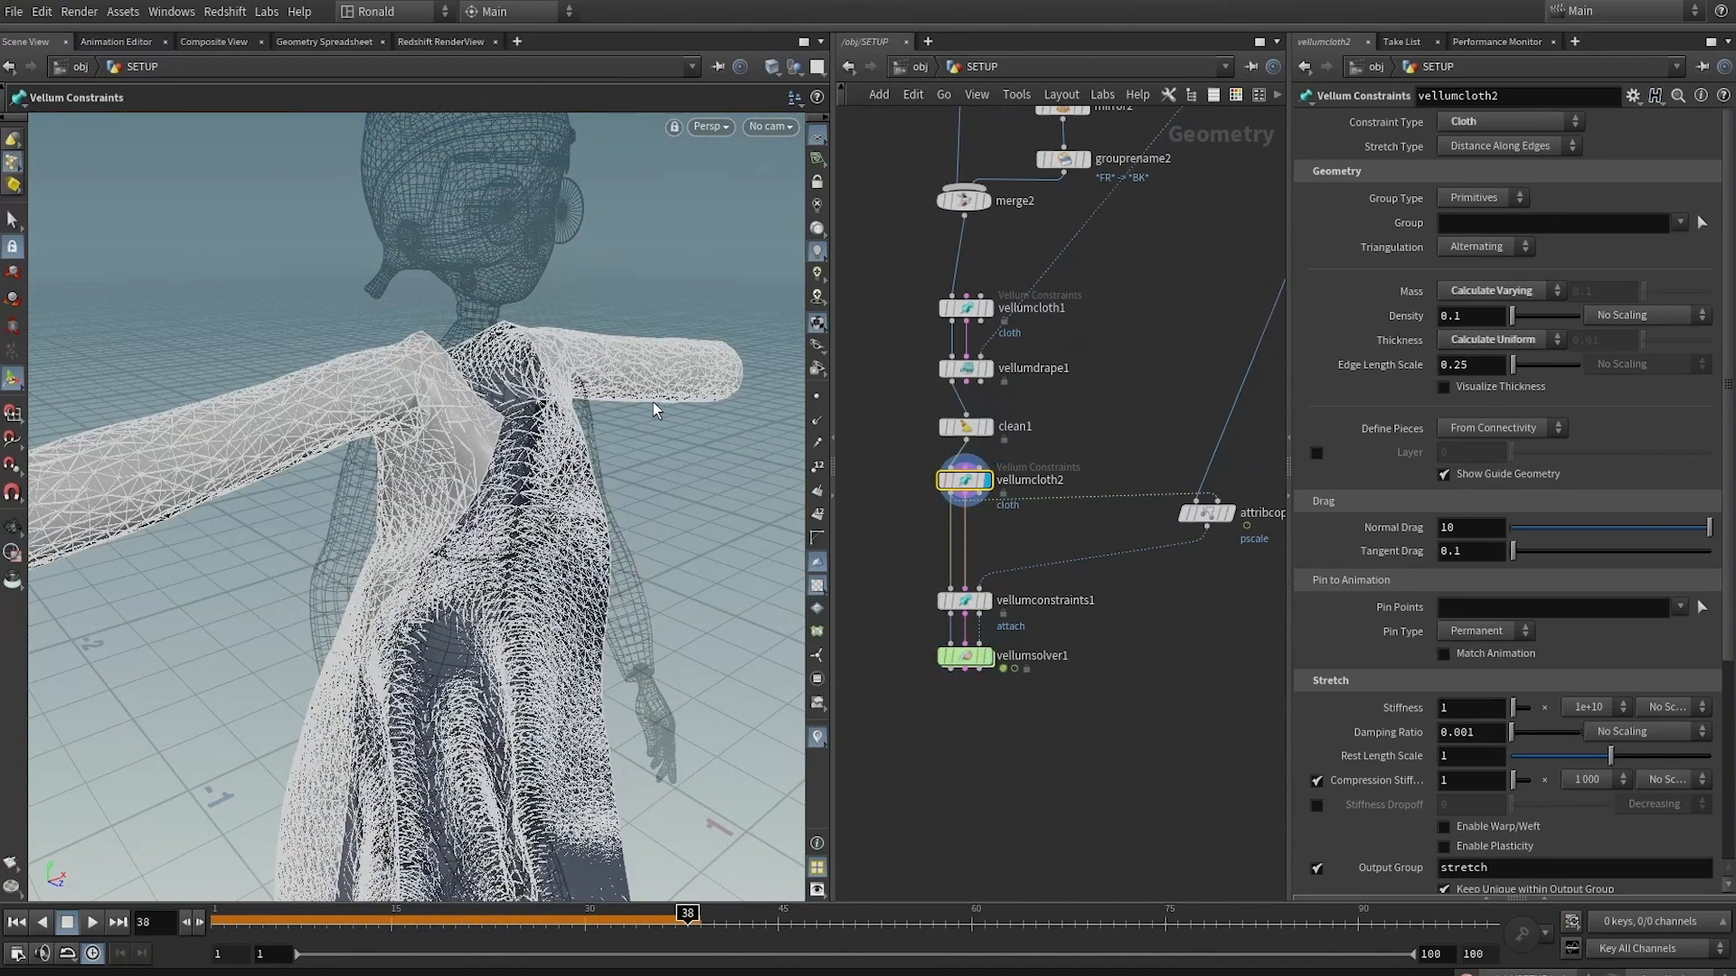
pyautogui.click(987, 657)
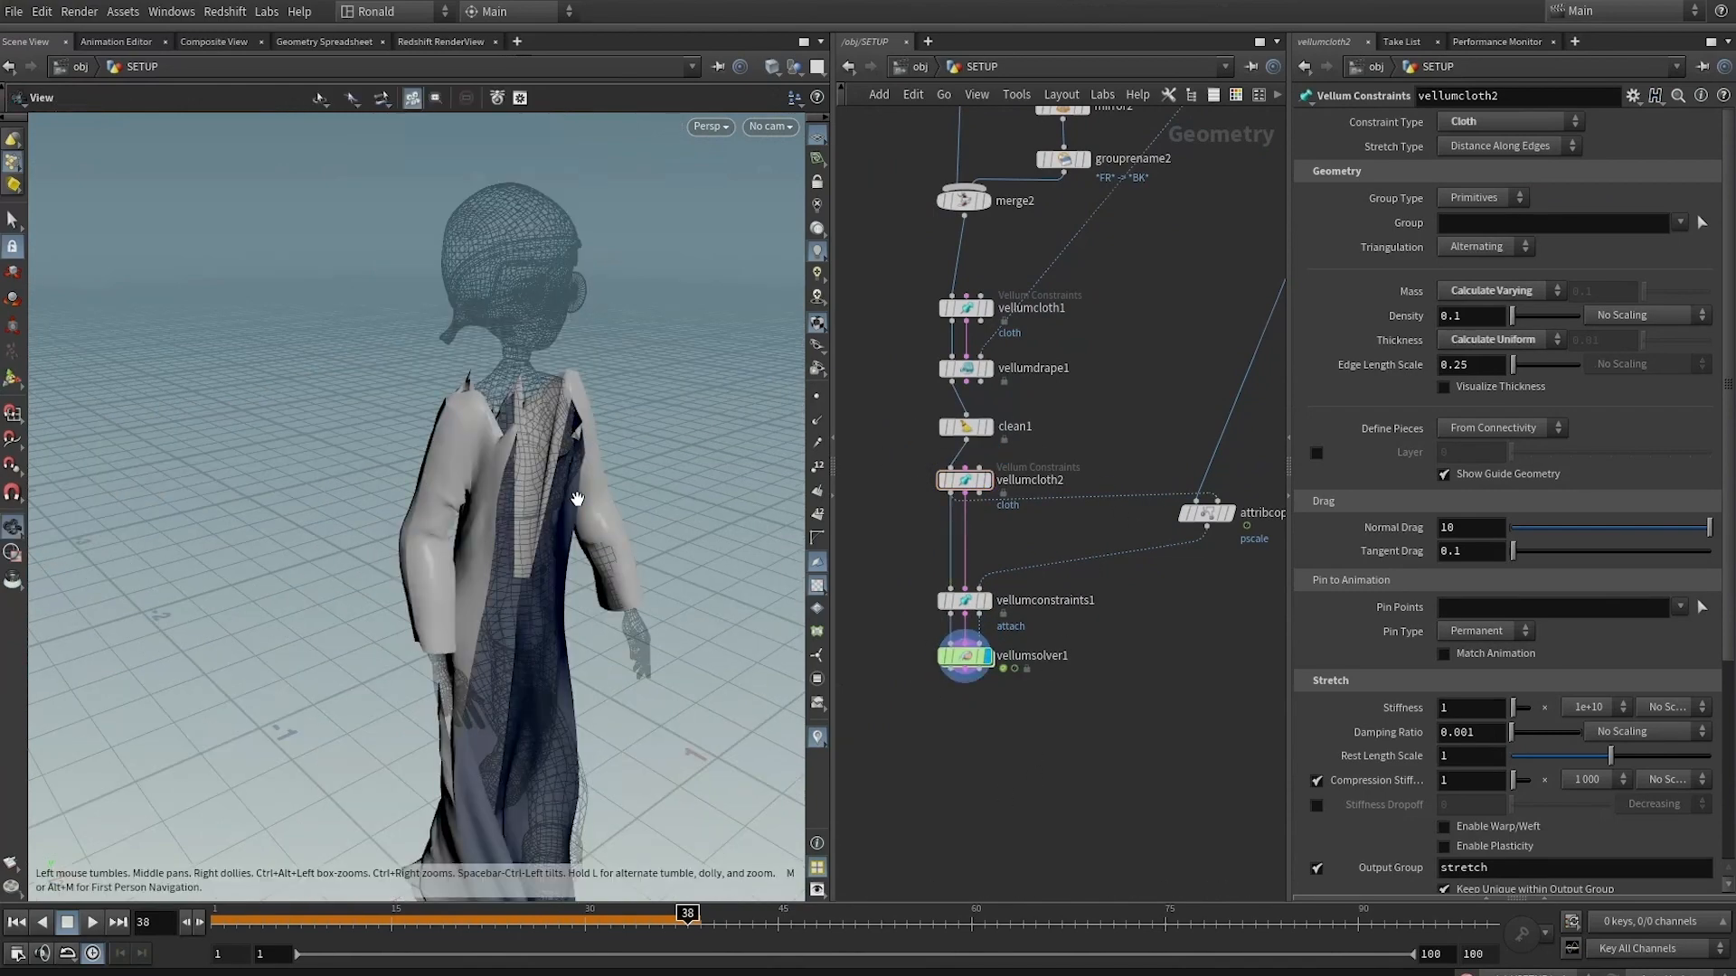
pyautogui.keyDown('alt'); pyautogui.moveTo(575, 491); pyautogui.dragTo(536, 557, button='middle'); pyautogui.keyUp('alt')
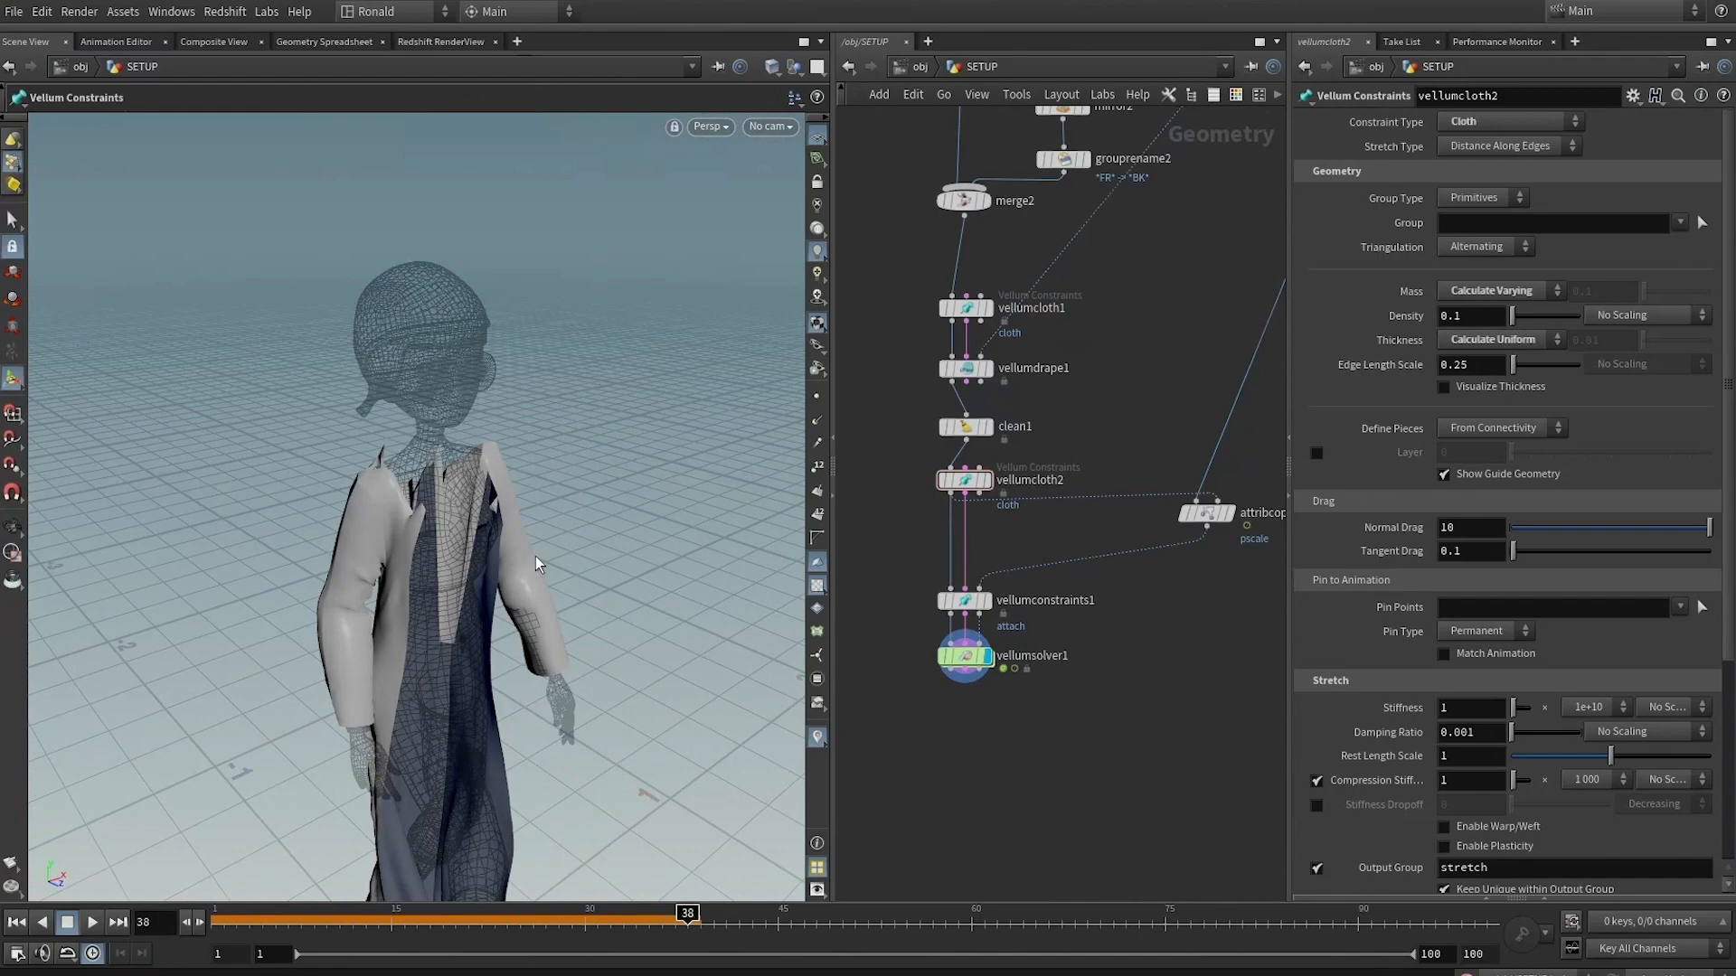
# Simulate from the first frame, then play frames 27 to 84 and examine the garment's motion from several sides
pyautogui.hotkey('ctrl', 'Up')
pyautogui.press('Up')
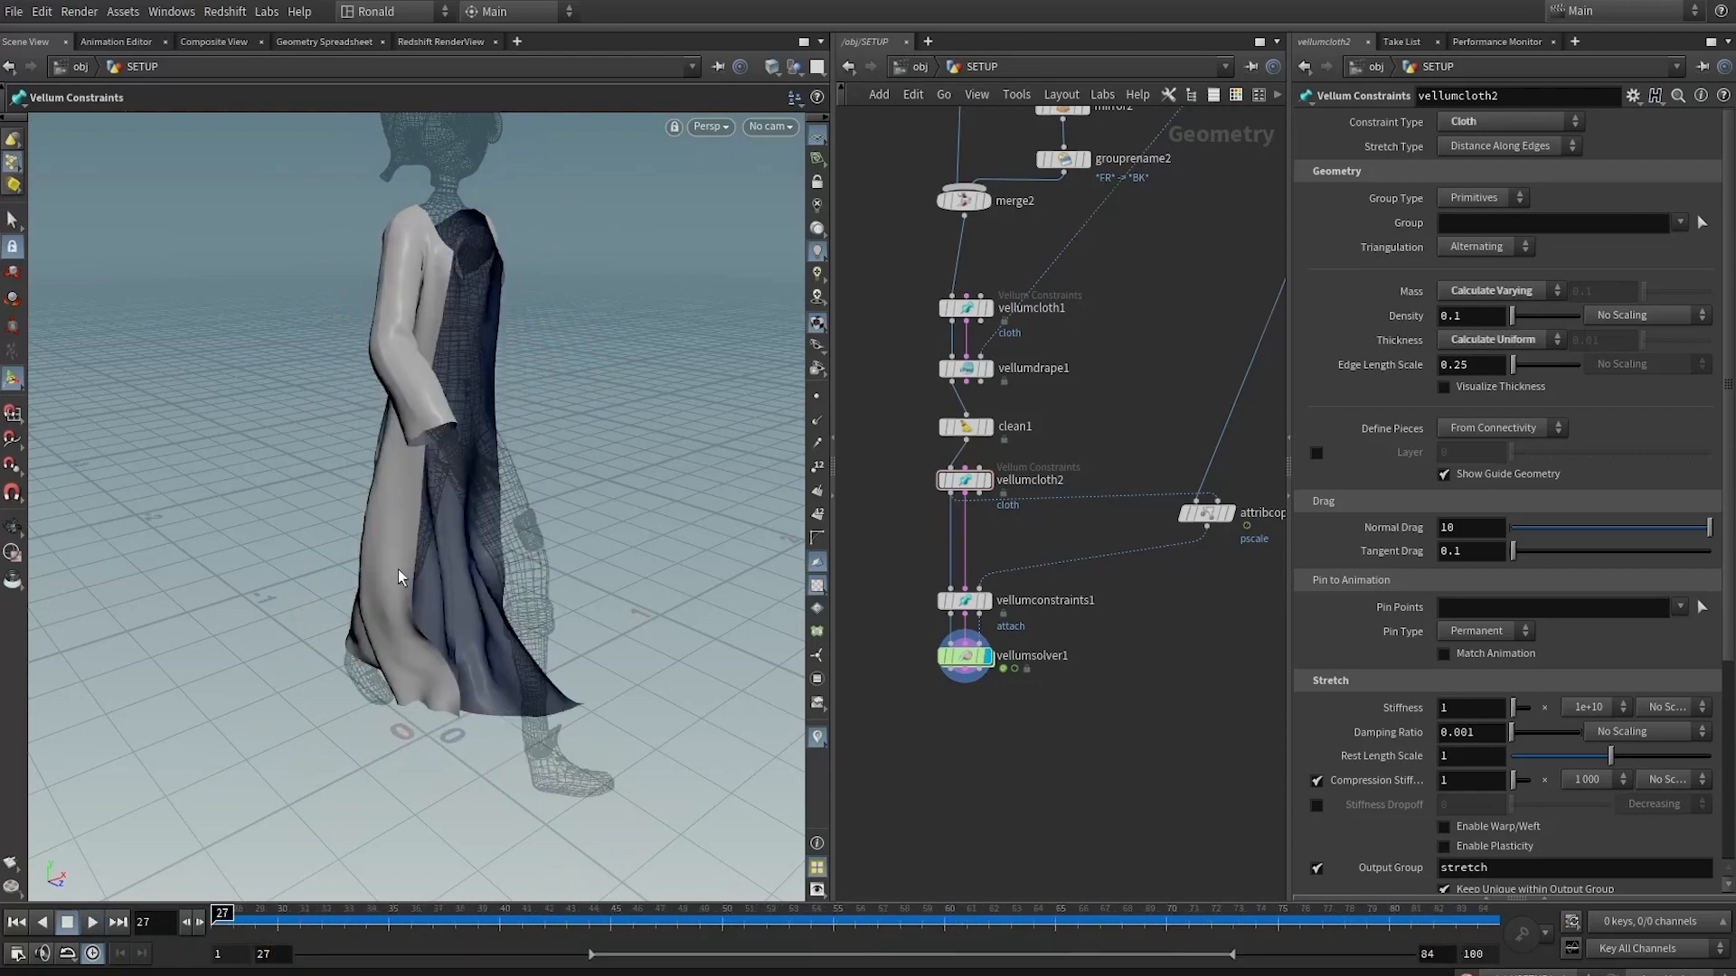
pyautogui.press('Up')
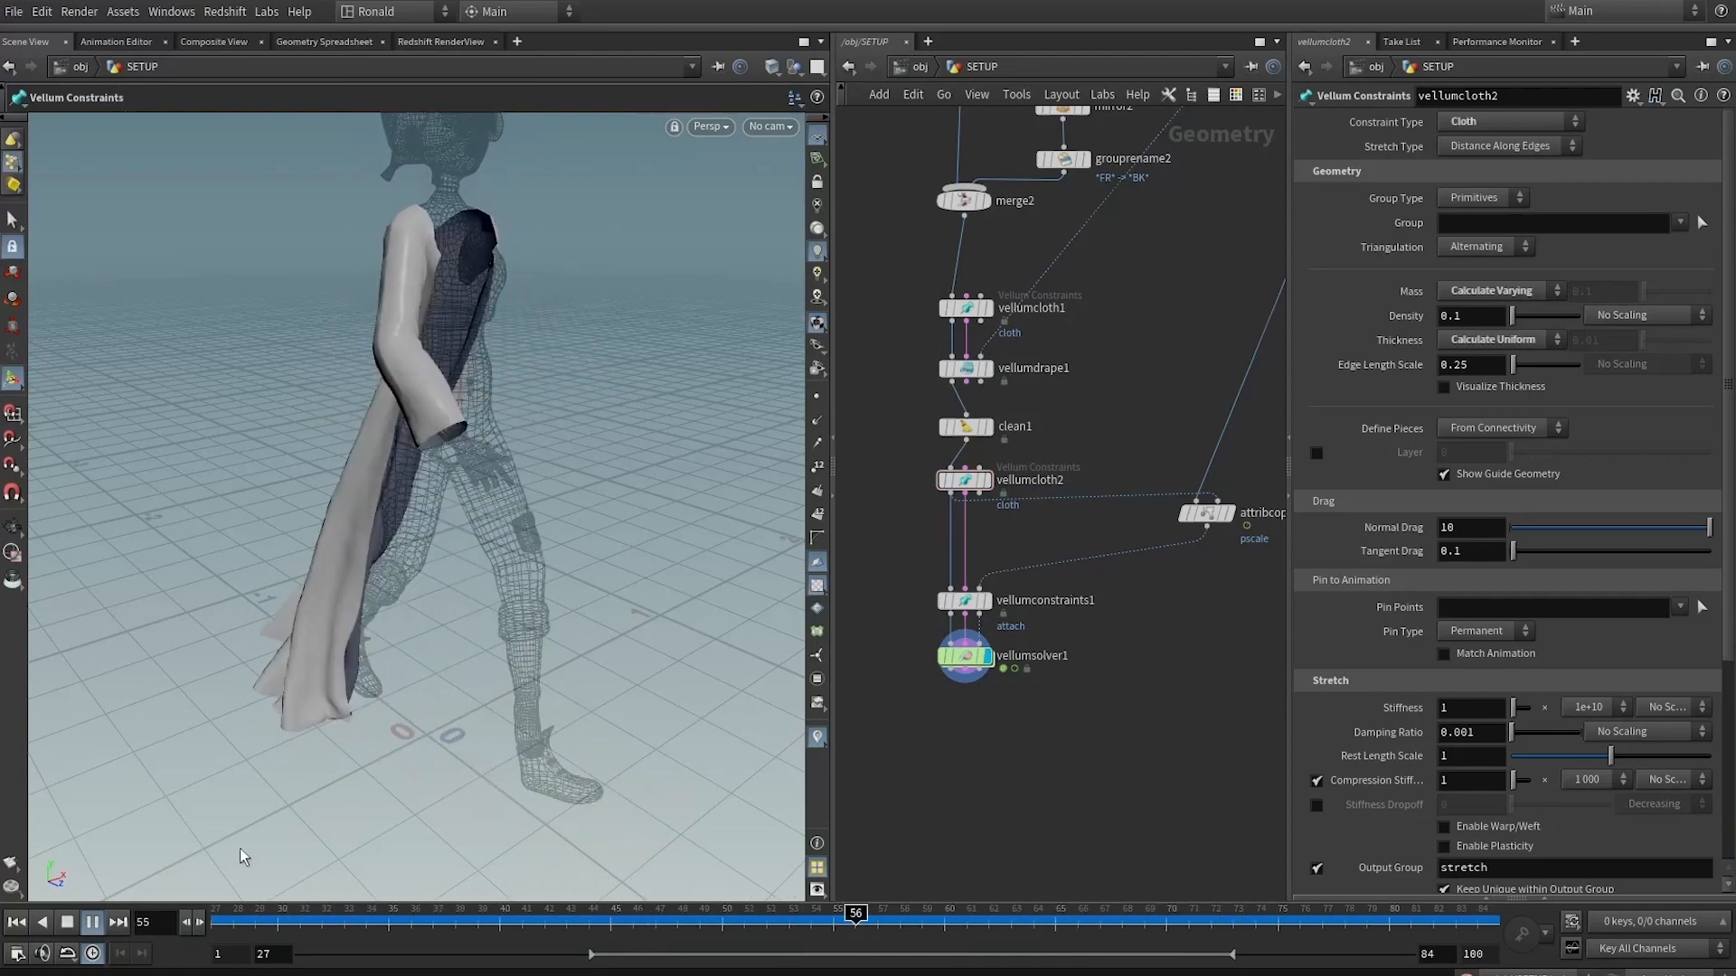
pyautogui.click(92, 922)
pyautogui.keyDown('alt'); pyautogui.moveTo(434, 607); pyautogui.dragTo(280, 615); pyautogui.keyUp('alt')
pyautogui.moveTo(277, 922); pyautogui.dragTo(206, 883)
pyautogui.click(93, 922)
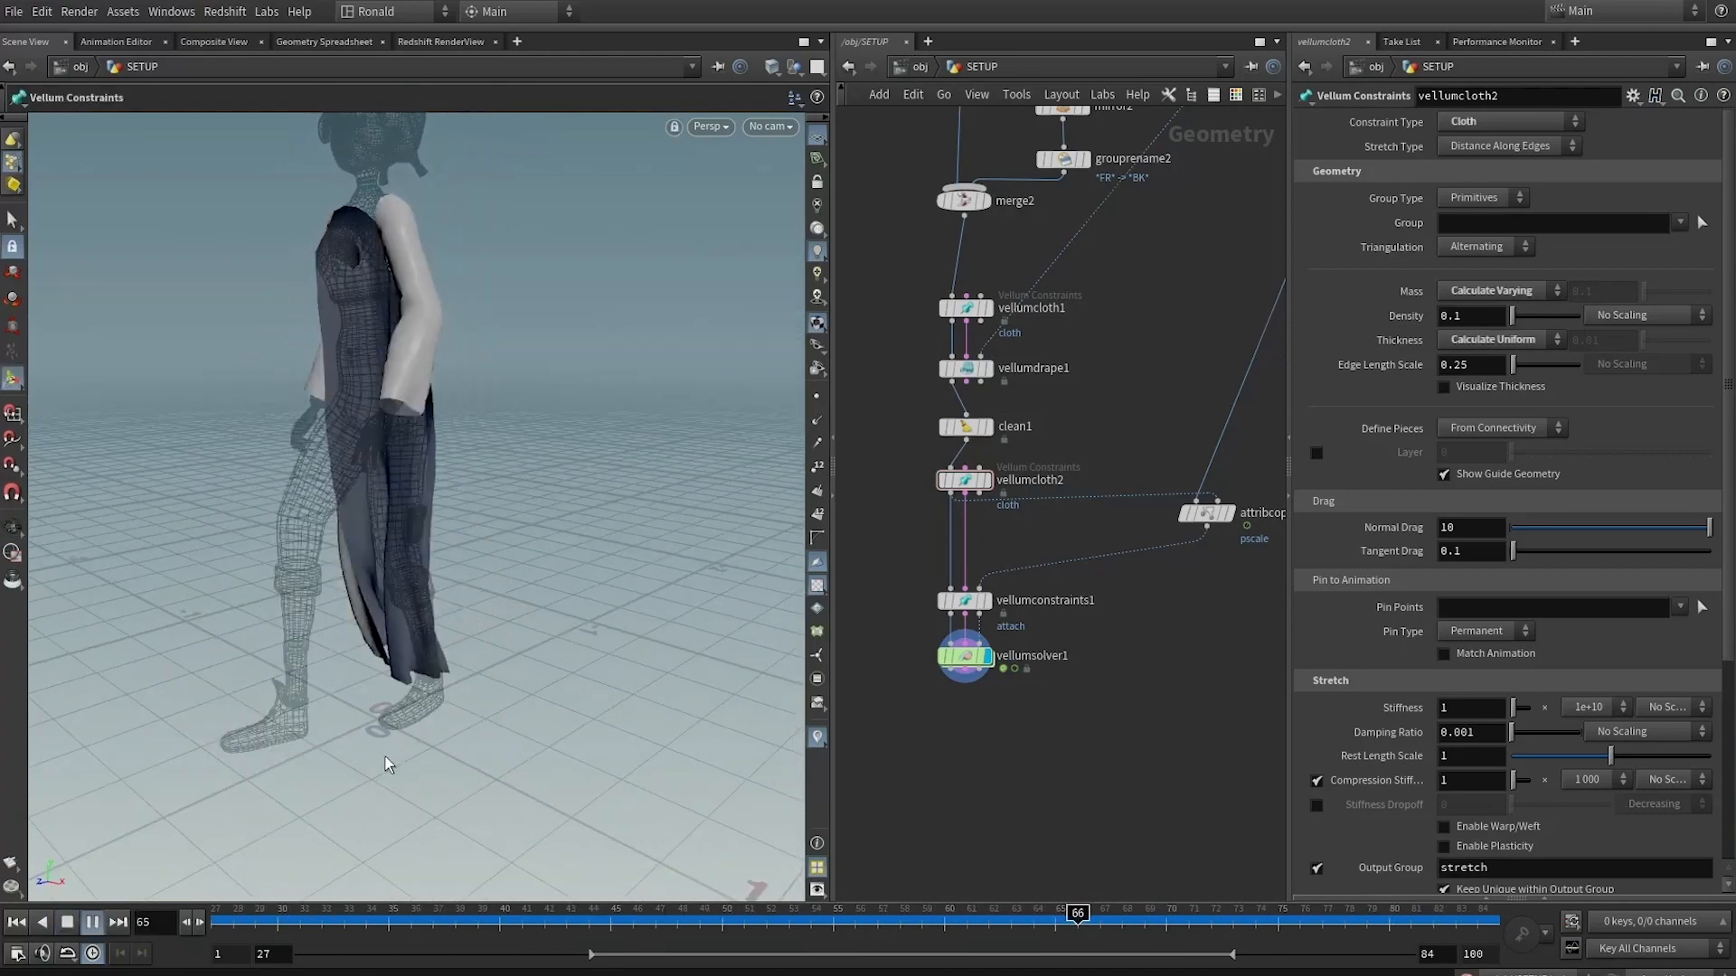
pyautogui.click(92, 922)
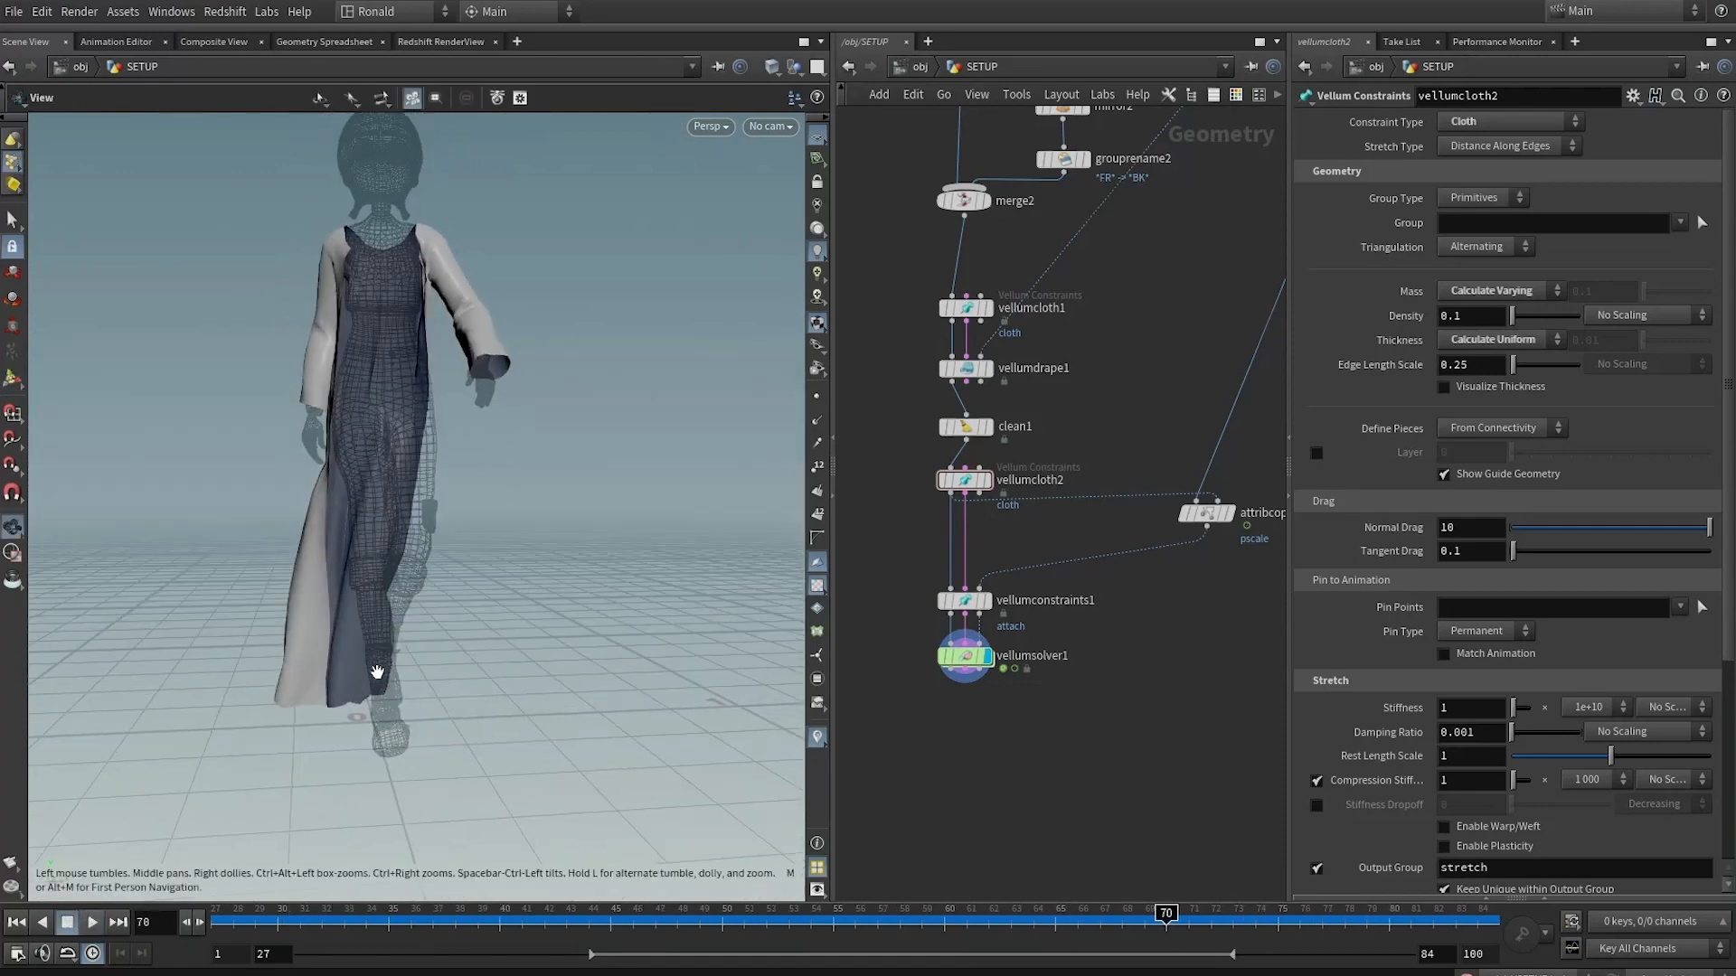
# Display curve1 for editing in the Front view, framed on the character's lower legs
pyautogui.moveTo(976, 276); pyautogui.dragTo(978, 622, button='middle')
pyautogui.moveTo(1049, 284); pyautogui.dragTo(1103, 803, button='middle')
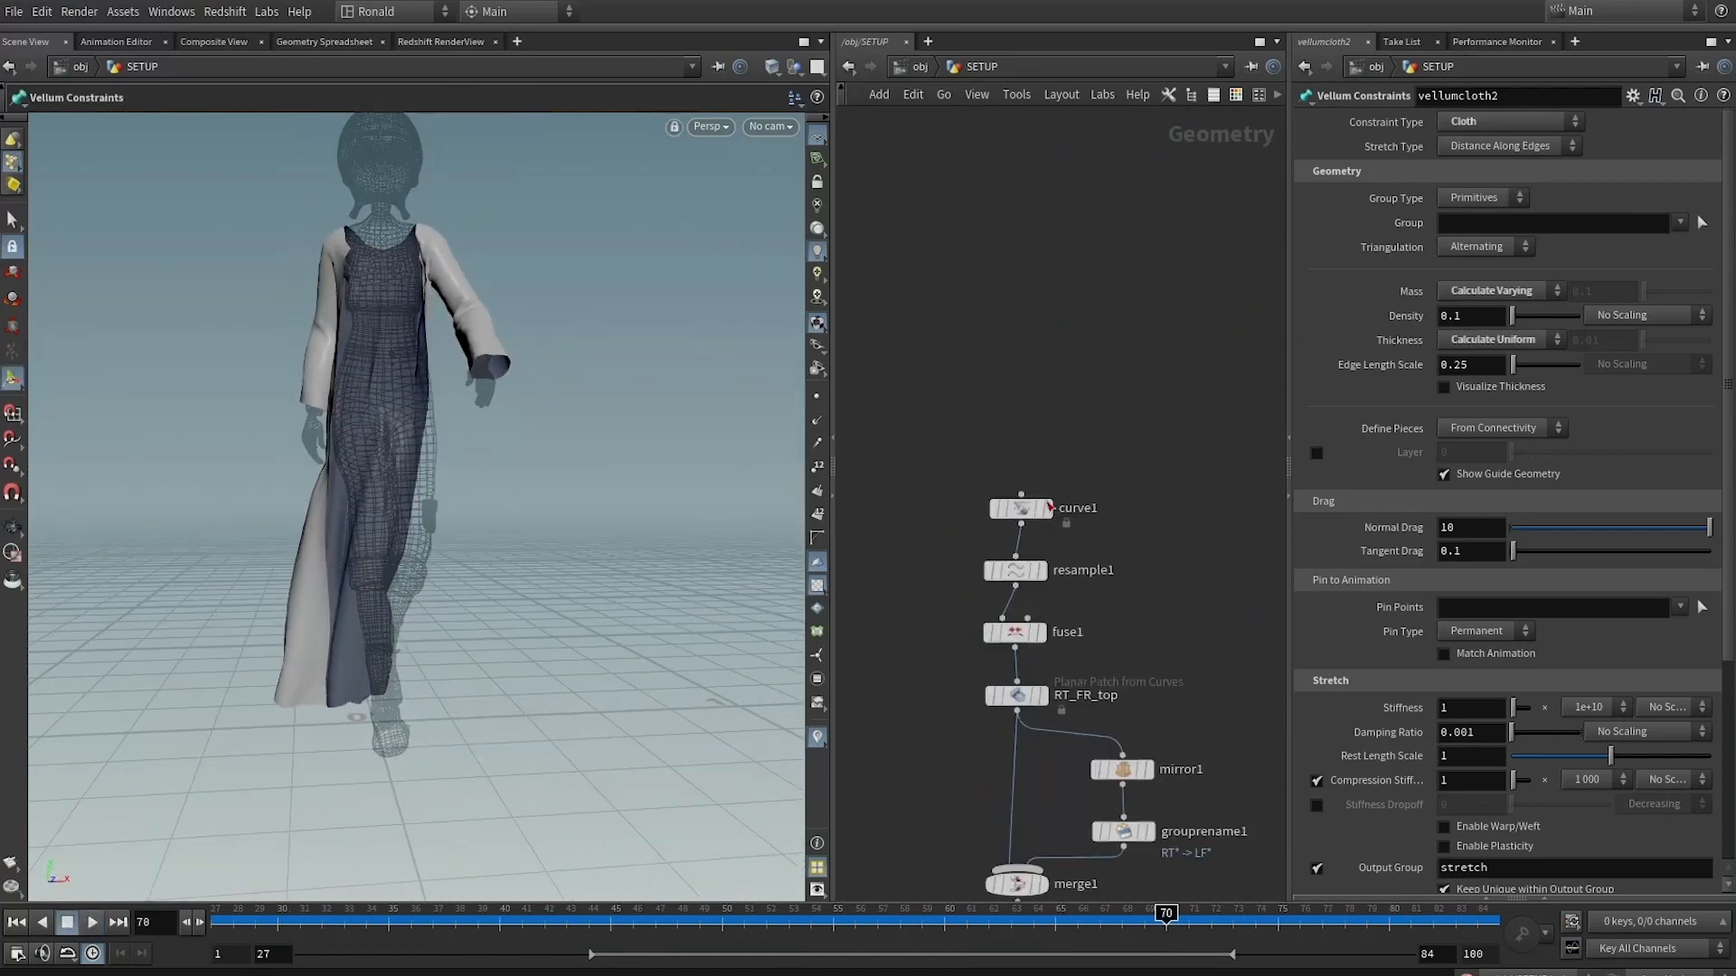
pyautogui.click(1019, 508)
pyautogui.hotkey('space', '3')
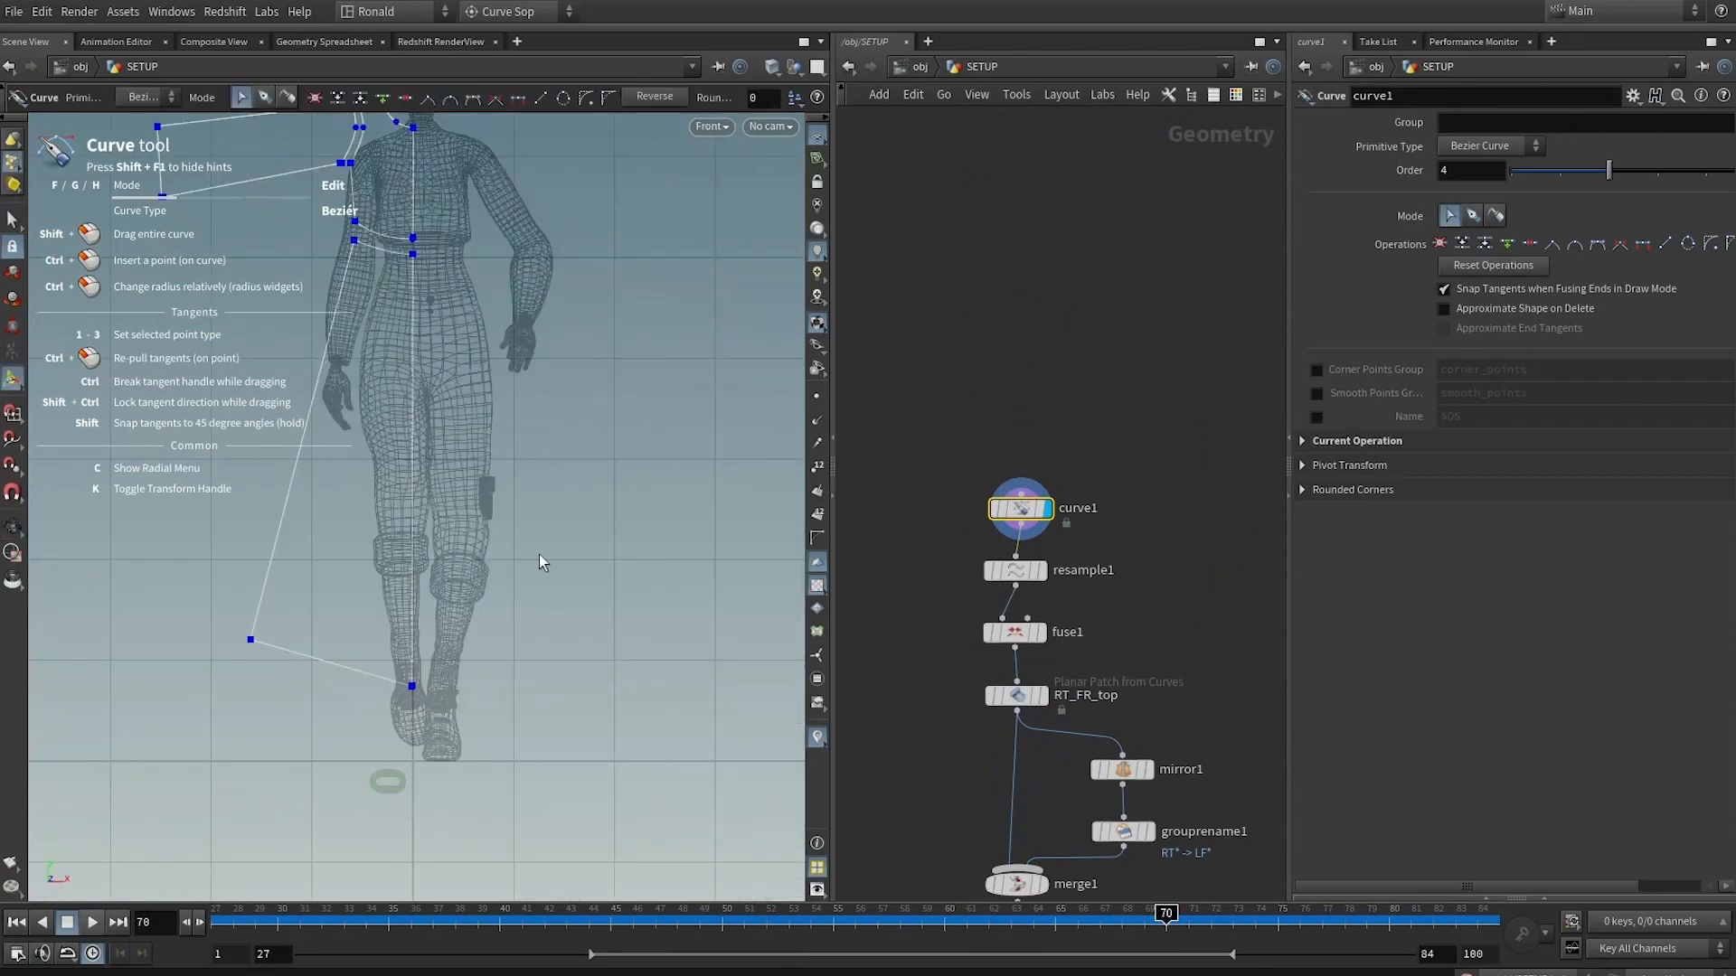
pyautogui.keyDown('alt'); pyautogui.moveTo(584, 539); pyautogui.dragTo(592, 366, button='middle'); pyautogui.keyUp('alt')
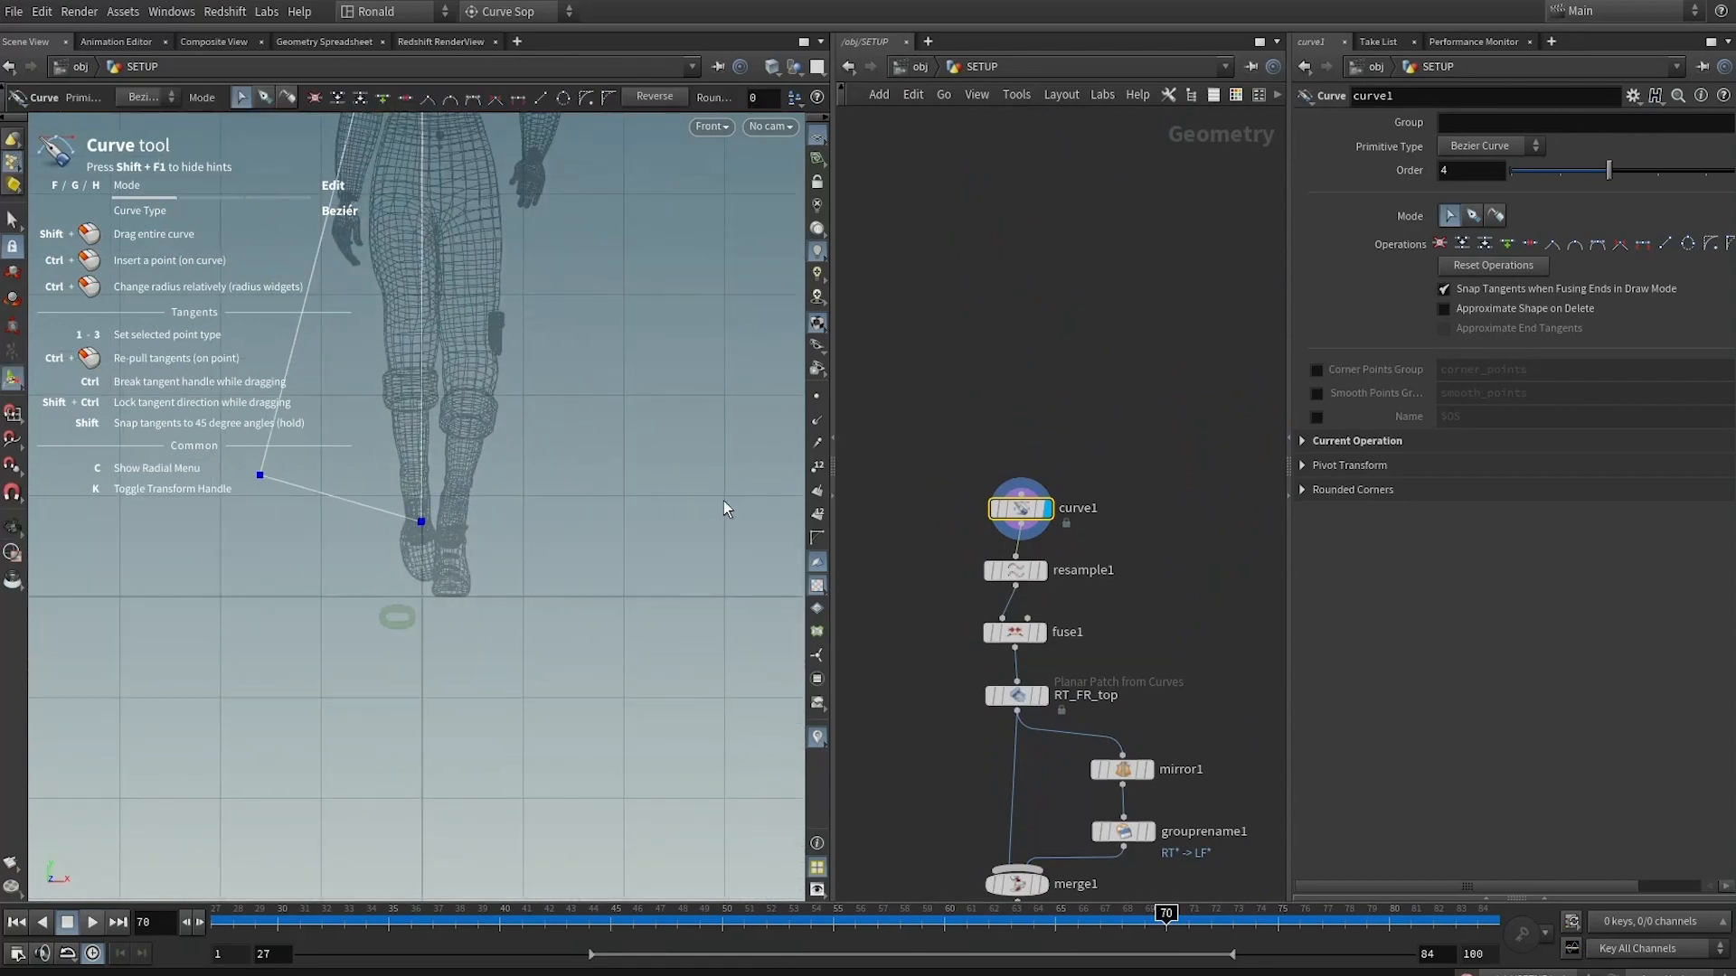
# Shorten the garment pattern by raising curve1's two hem points straight up from the ankle to about mid-shin
pyautogui.moveTo(965, 741); pyautogui.dragTo(971, 327, button='middle')
pyautogui.scroll(-1, 940, 533)
pyautogui.moveTo(935, 547); pyautogui.dragTo(915, 332, button='middle')
pyautogui.scroll(3, 918, 587)
pyautogui.moveTo(918, 588); pyautogui.dragTo(914, 390, button='middle')
pyautogui.moveTo(902, 593); pyautogui.dragTo(887, 335, button='middle')
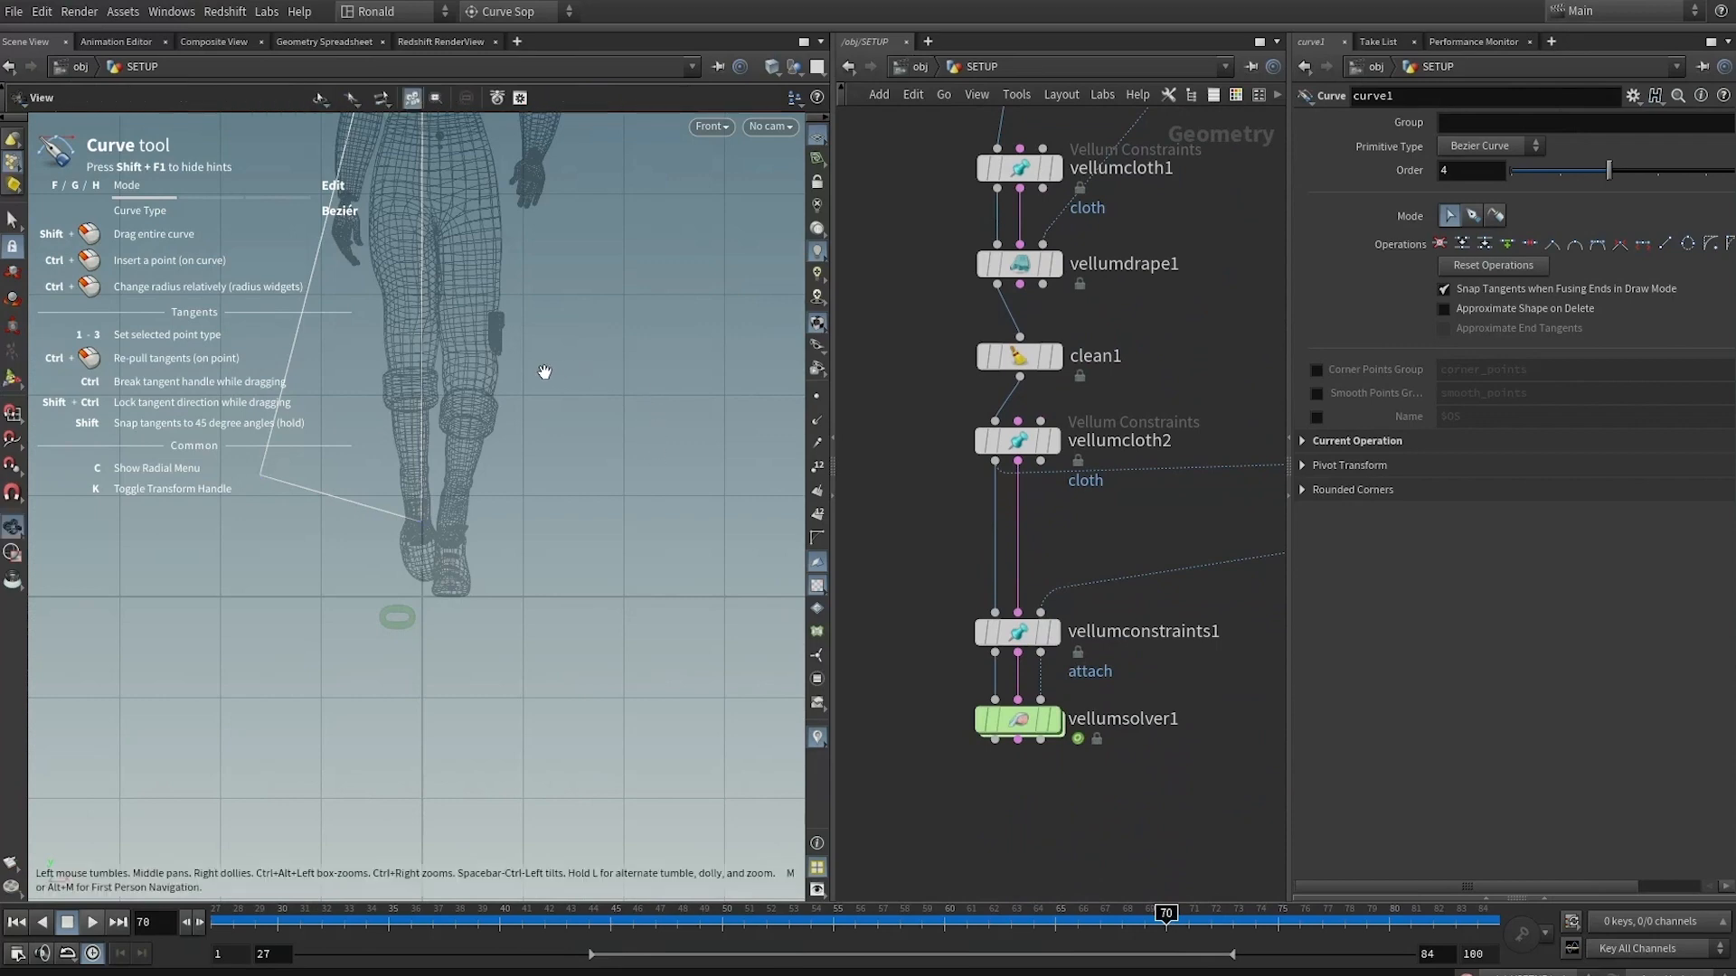
pyautogui.keyDown('alt'); pyautogui.moveTo(544, 374); pyautogui.dragTo(579, 528, button='middle'); pyautogui.keyUp('alt')
pyautogui.scroll(3, 481, 640)
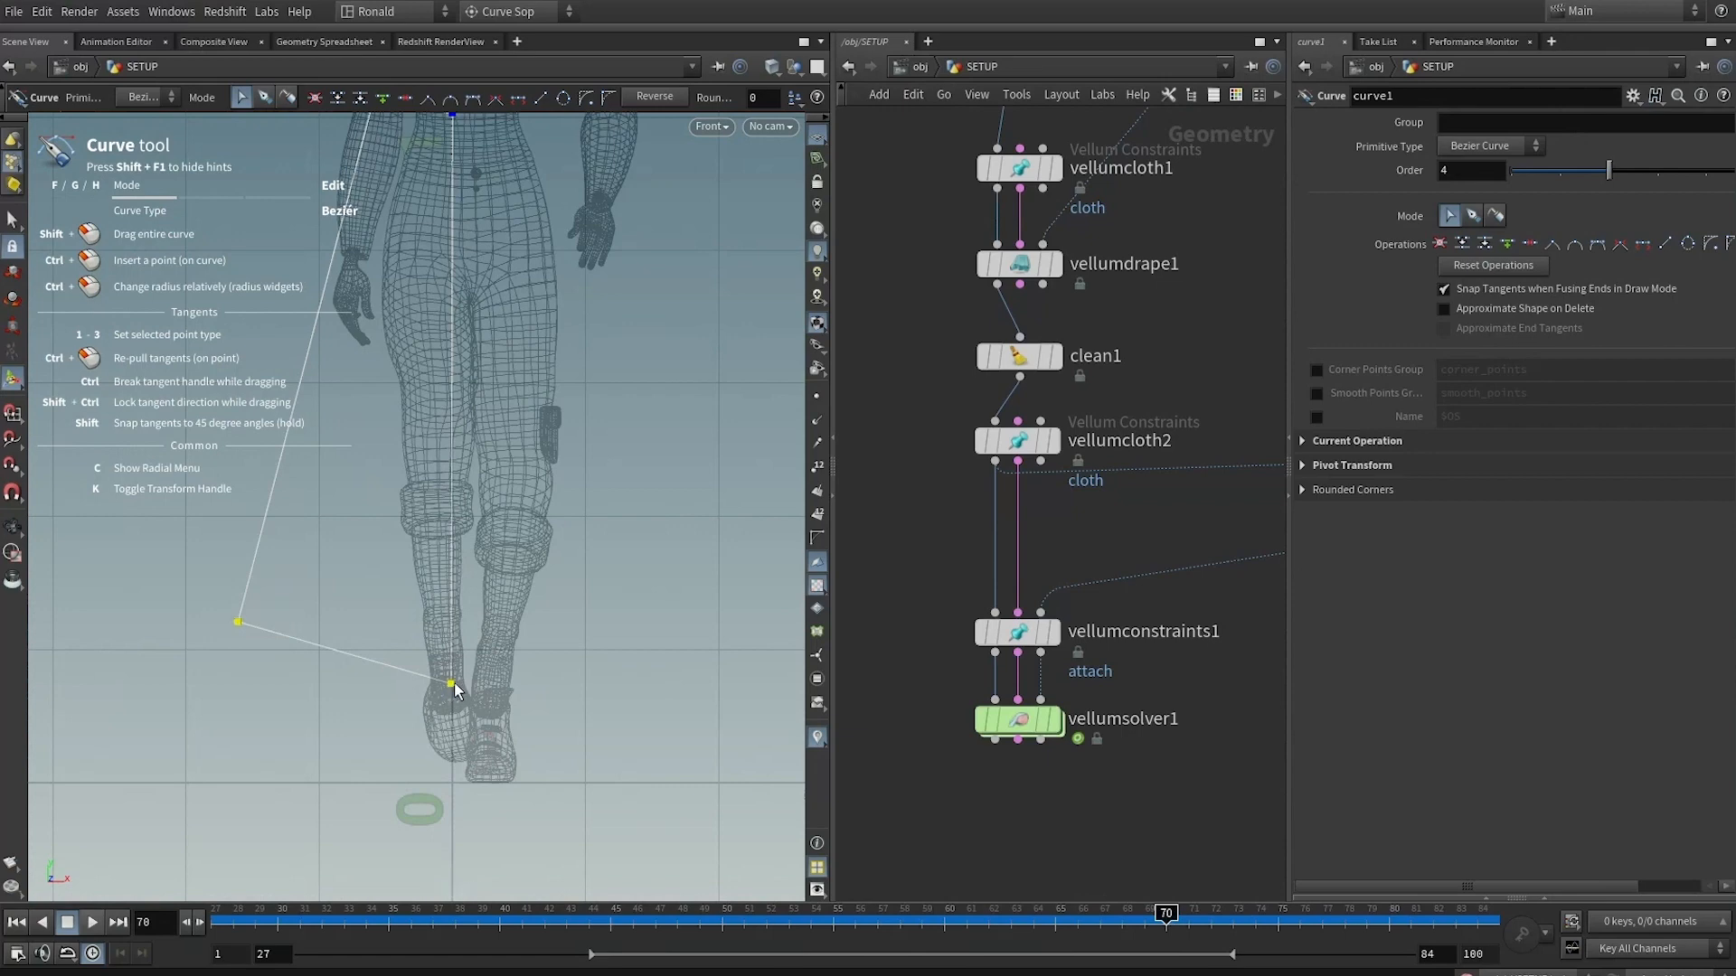
pyautogui.moveTo(452, 687); pyautogui.dragTo(452, 604)
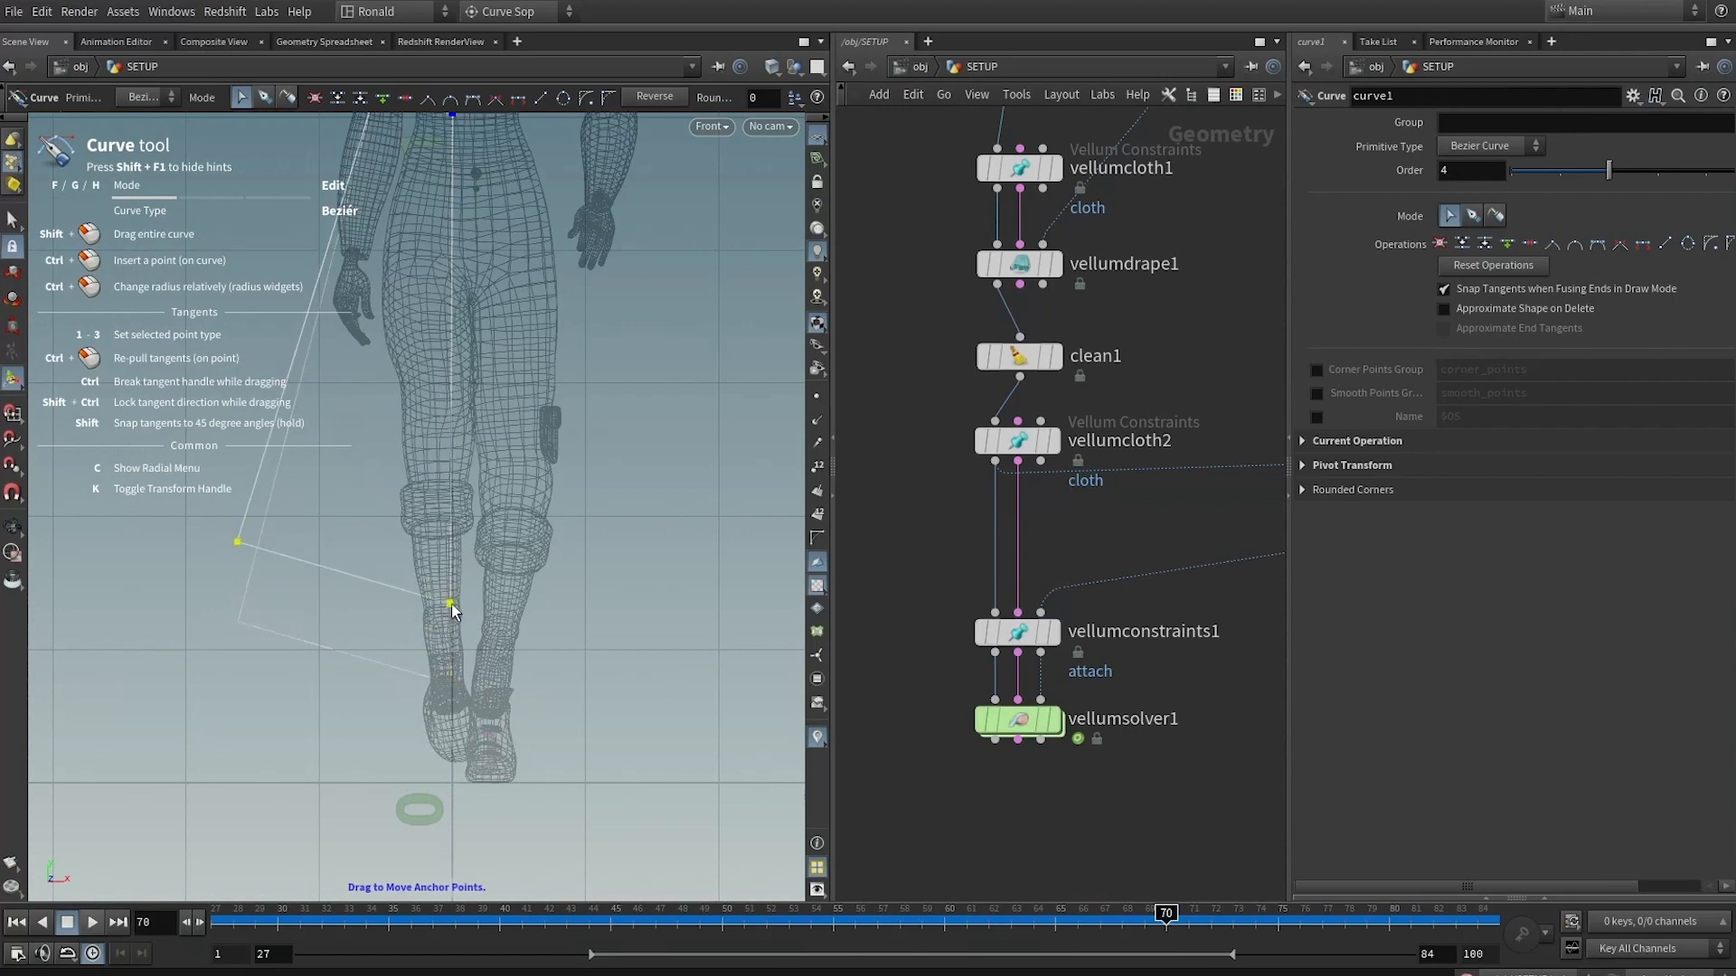
# Check the updated constraints and solver outputs, then reset the vellumdrape1 simulation and display vellumsolver1 again
pyautogui.click(1054, 631)
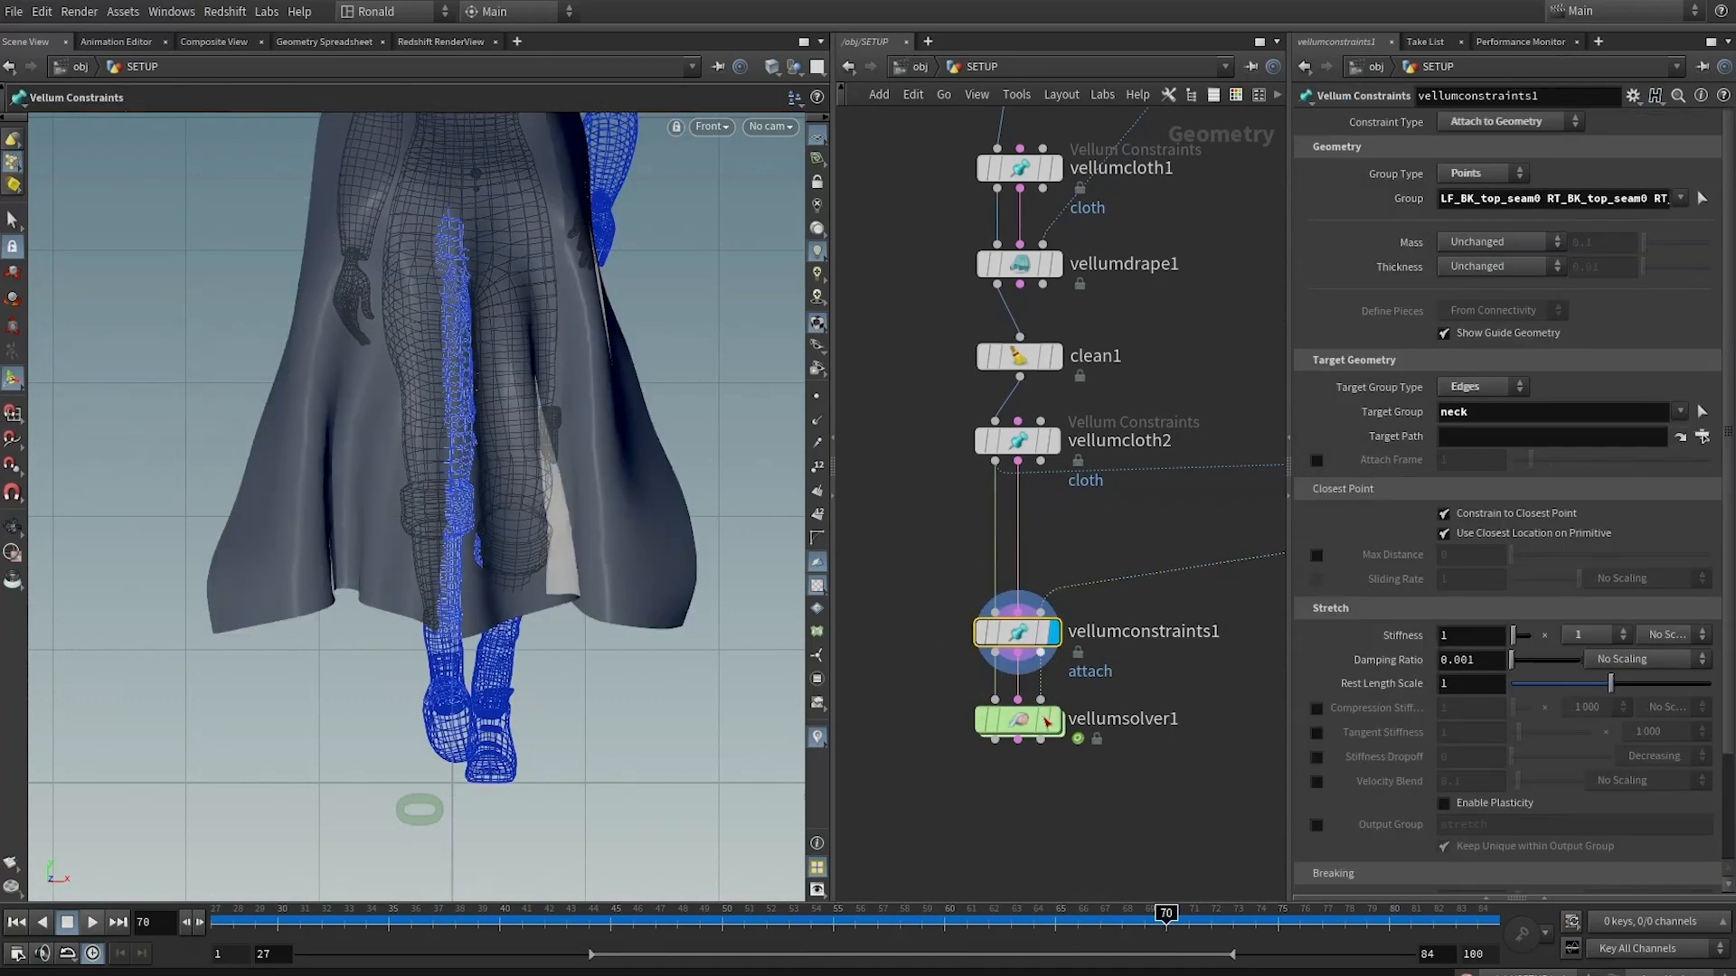
pyautogui.click(1053, 720)
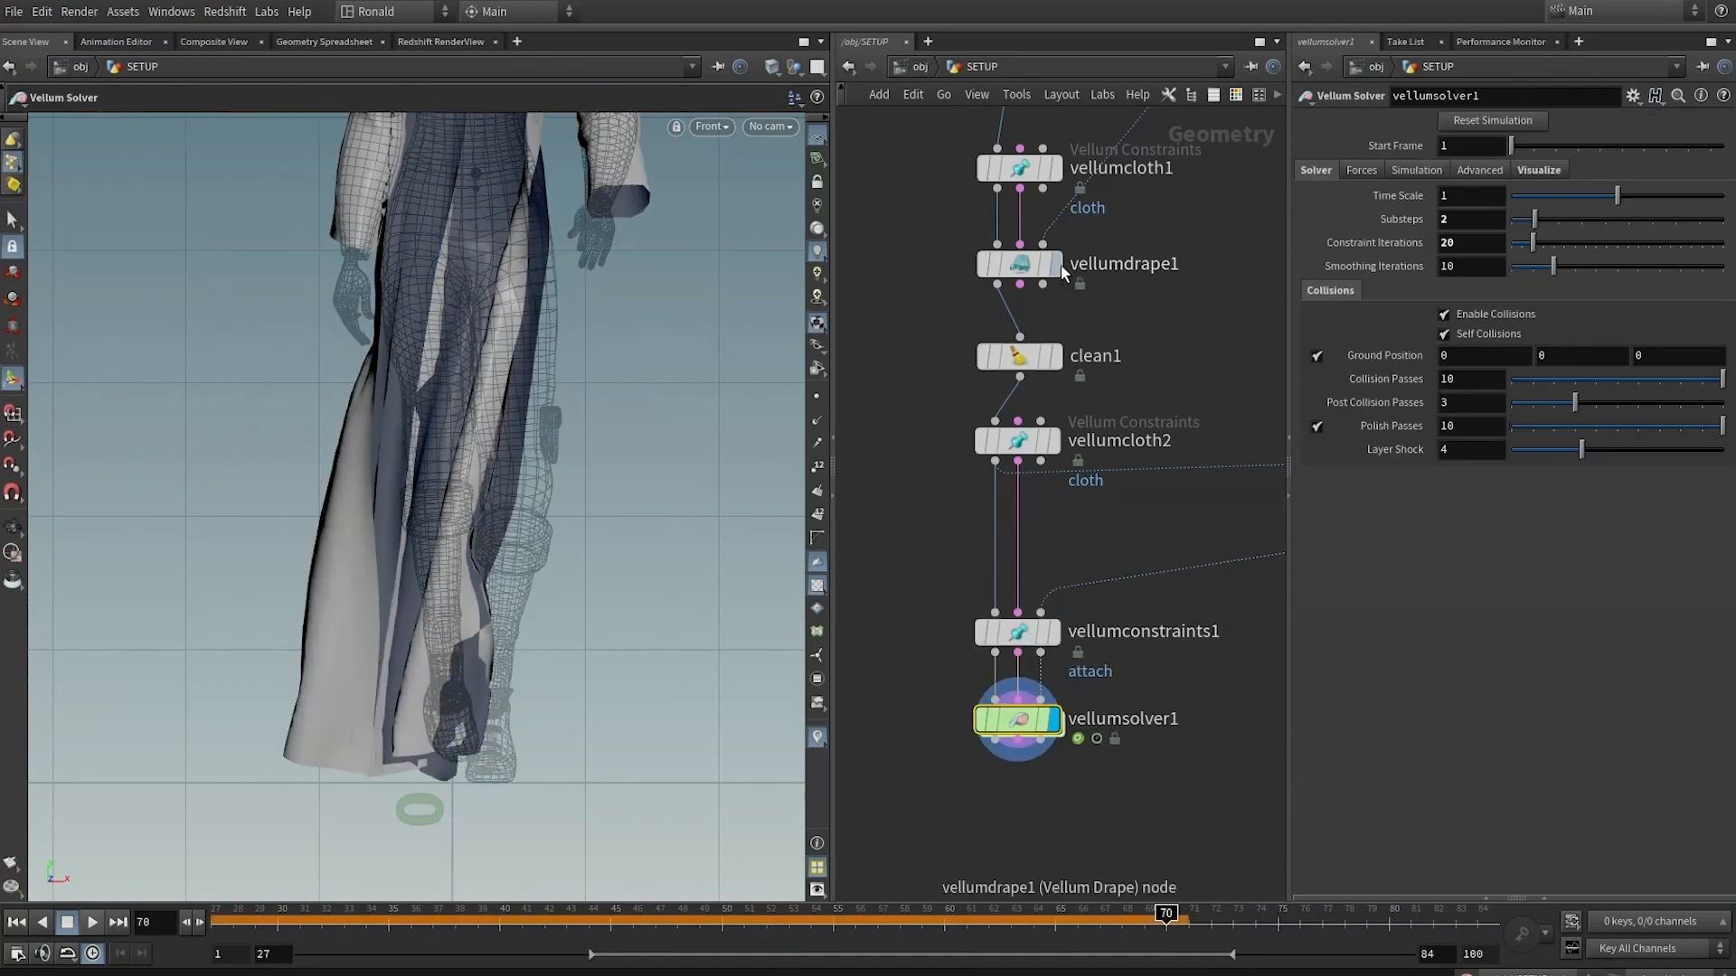
pyautogui.click(1056, 264)
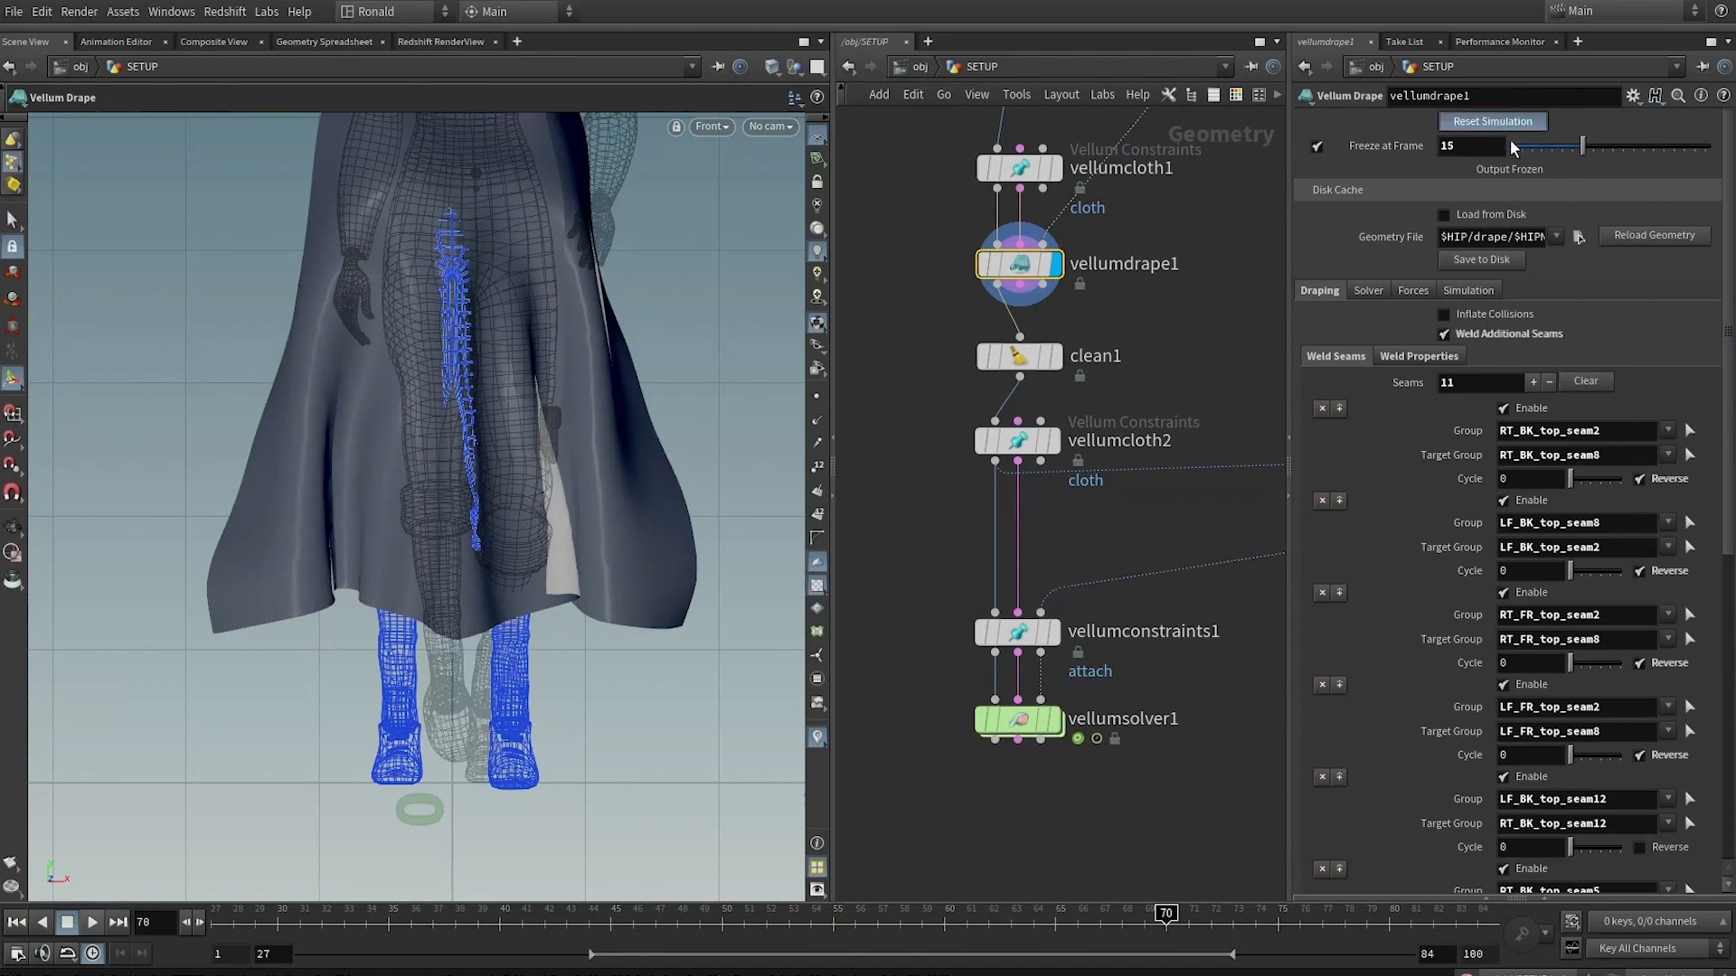
pyautogui.click(1053, 719)
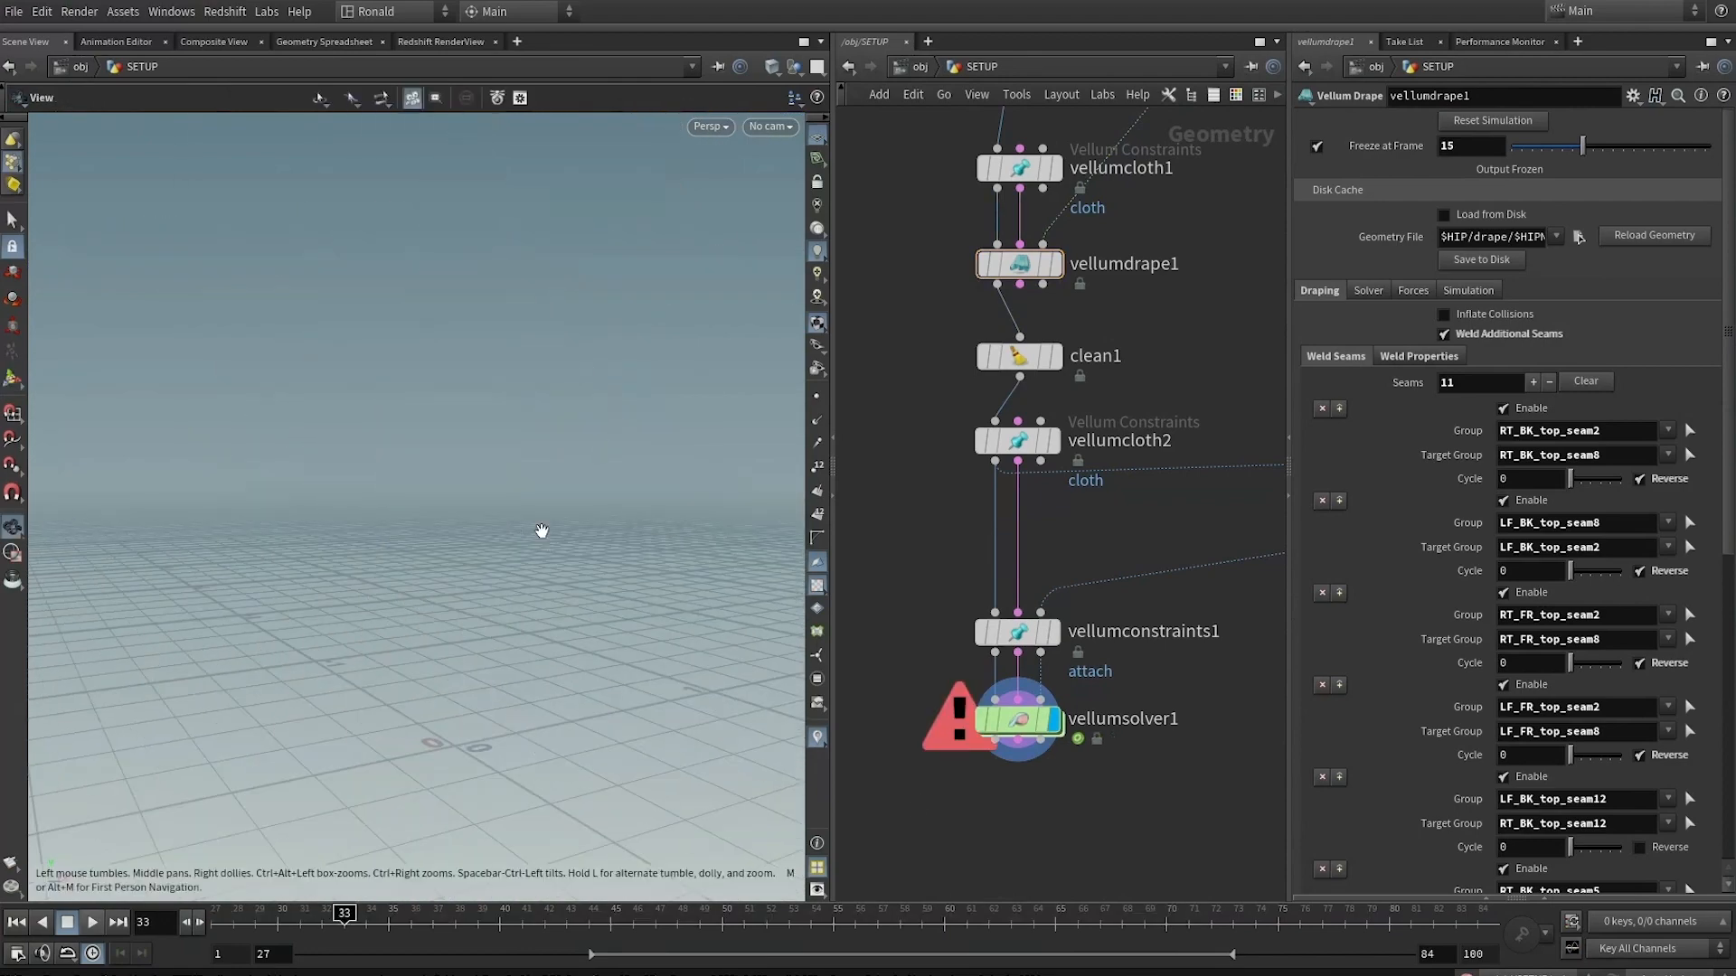
# Set the playback range to start at frame 1 and simulate the shortened garment from that frame
pyautogui.hotkey('ctrl', 'Up')
pyautogui.press('Up')
pyautogui.click(67, 922)
pyautogui.click(16, 922)
pyautogui.moveTo(226, 841); pyautogui.dragTo(319, 840)
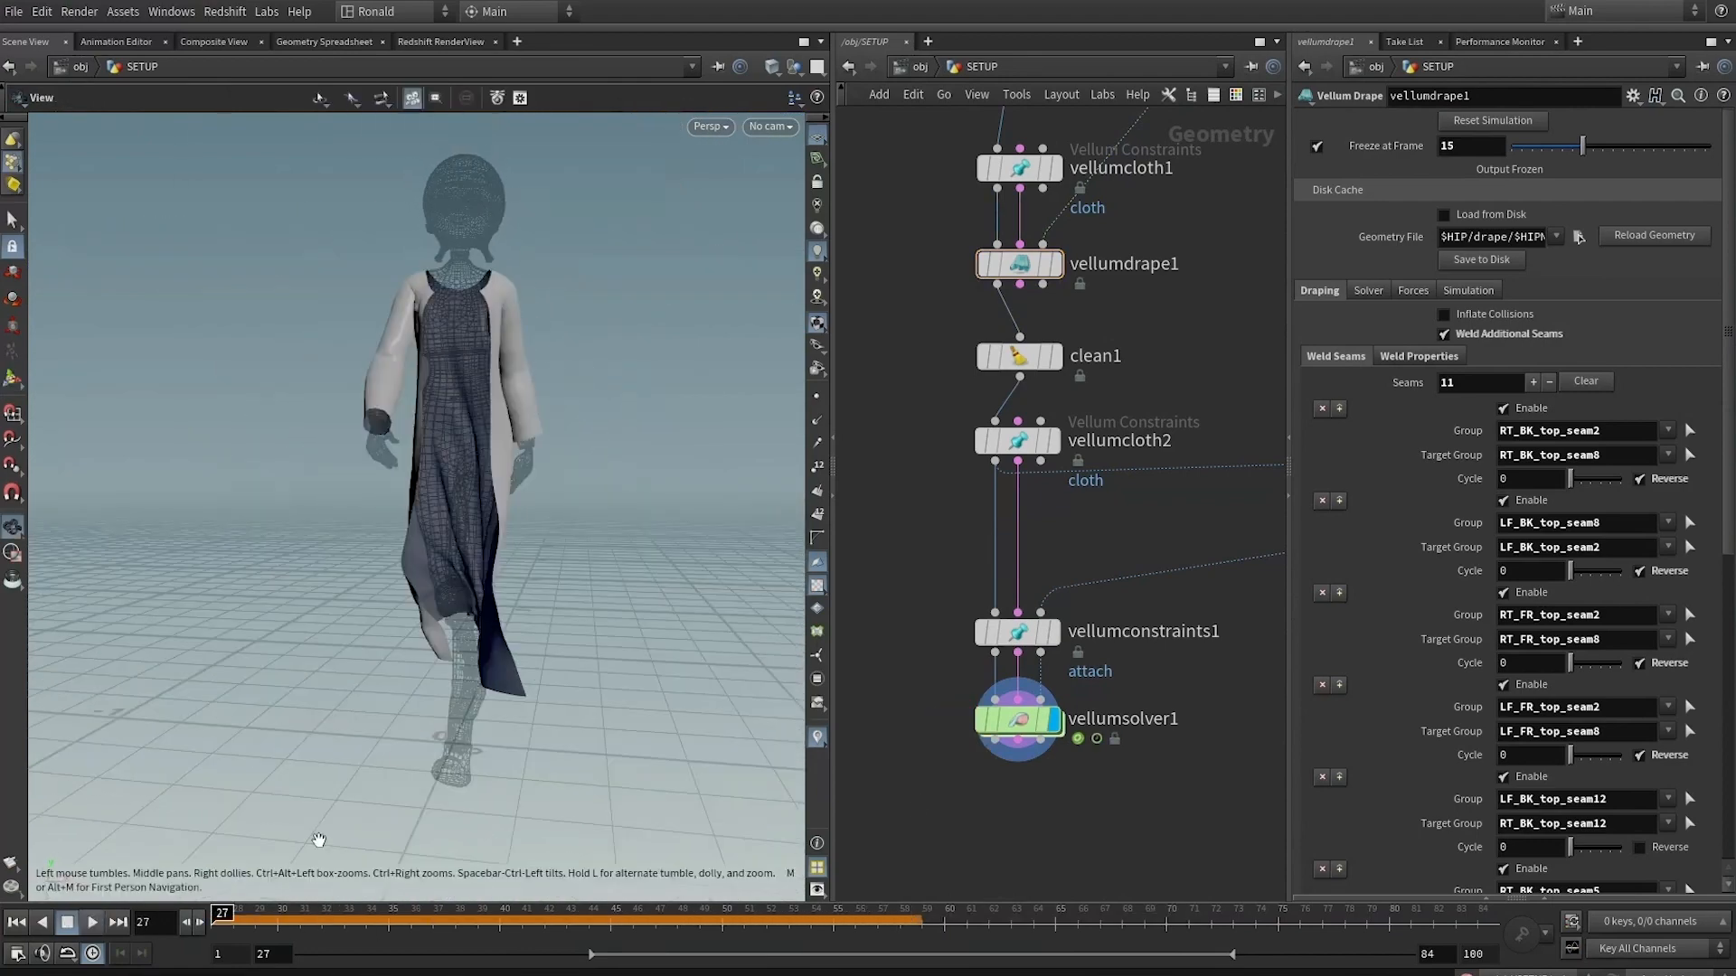
pyautogui.write('1')
pyautogui.press('Return')
pyautogui.moveTo(475, 467); pyautogui.dragTo(479, 647, button='right')
pyautogui.moveTo(223, 923); pyautogui.dragTo(415, 916)
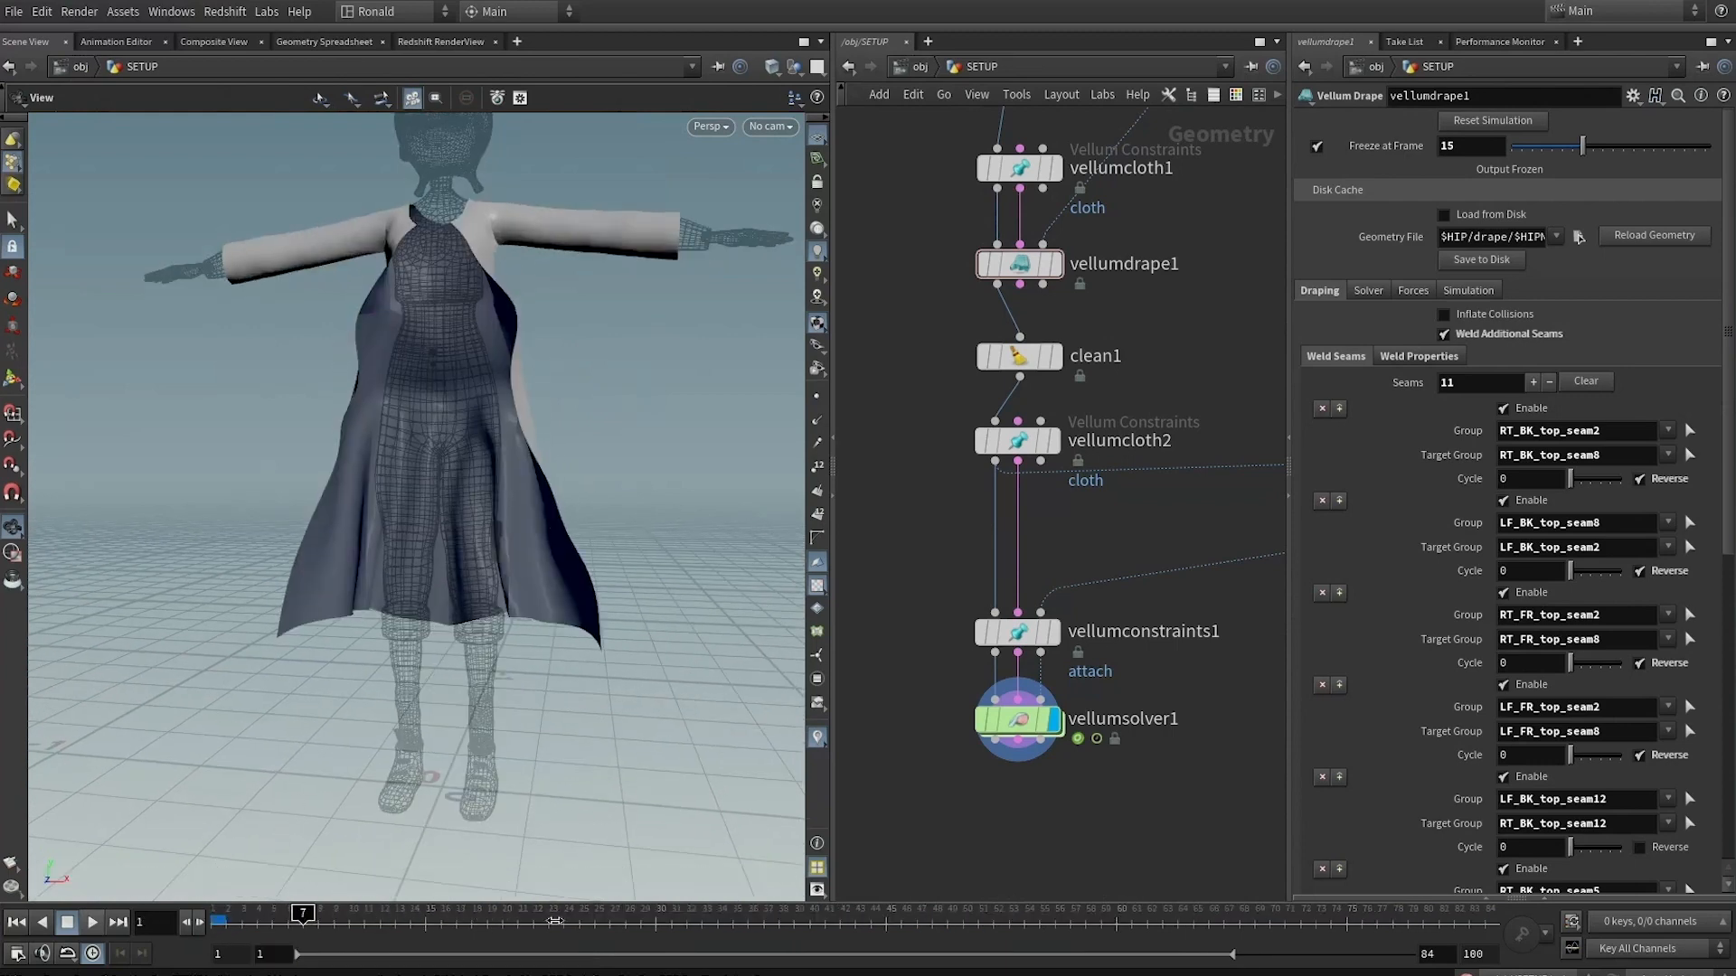
pyautogui.click(92, 922)
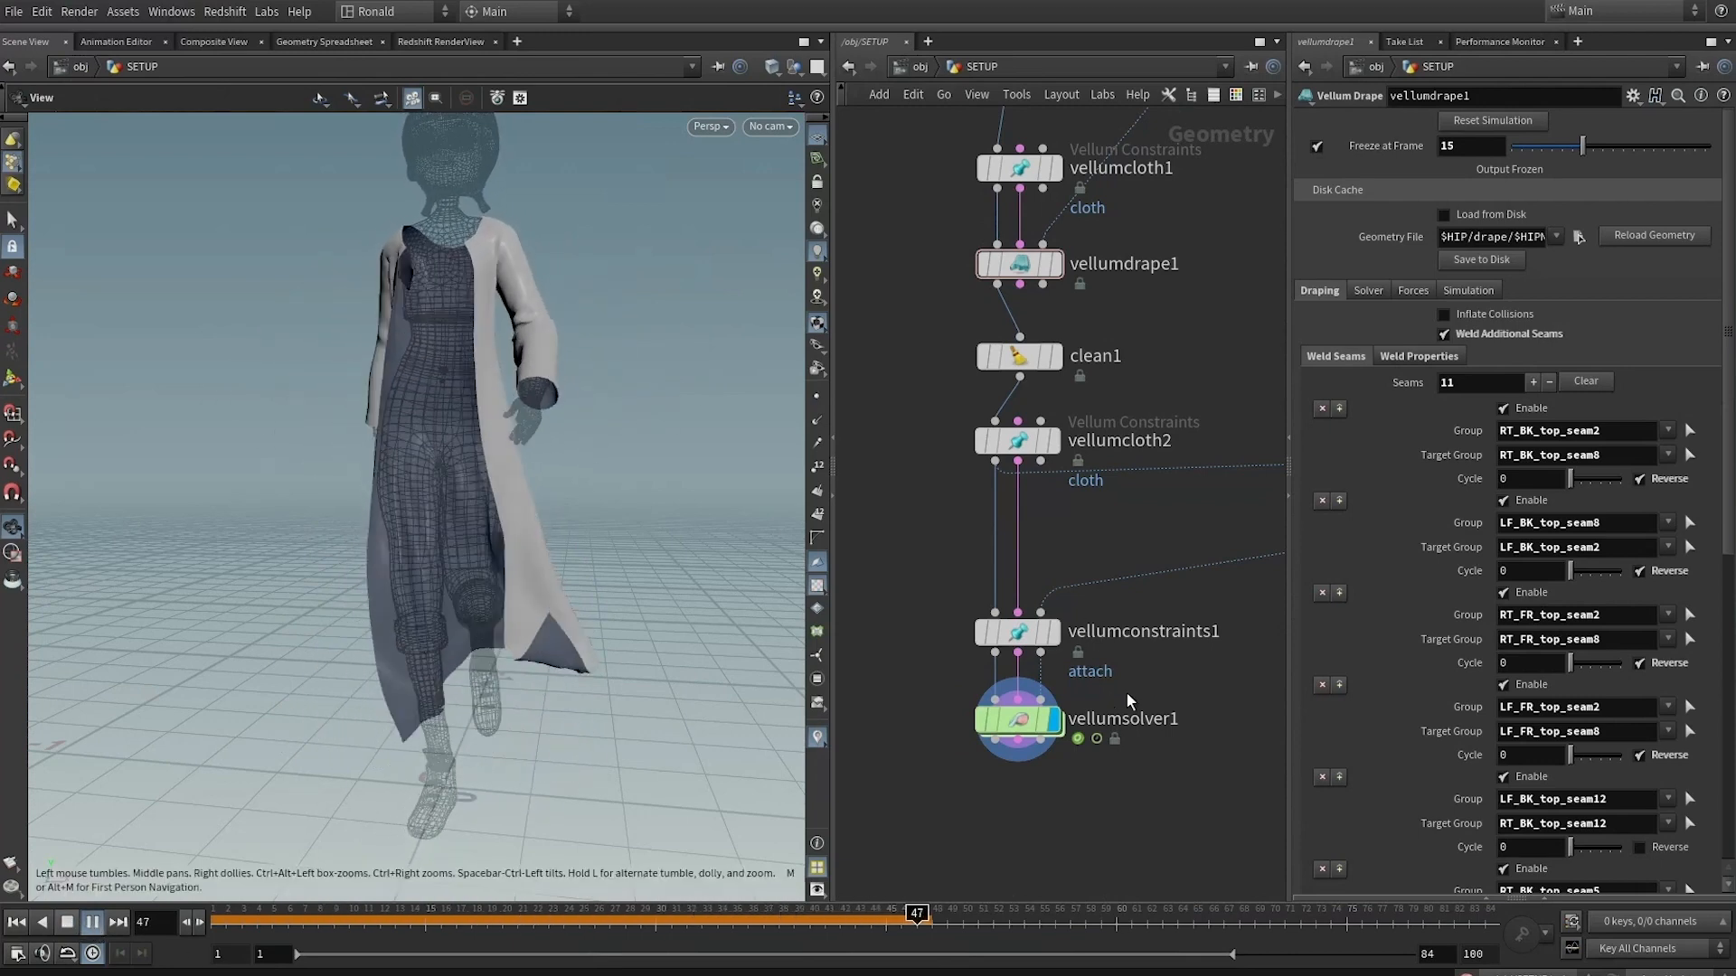
# Set vellumsolver1's substeps to 5, run the simulation again from the first frame, and return to the start
pyautogui.click(1015, 723)
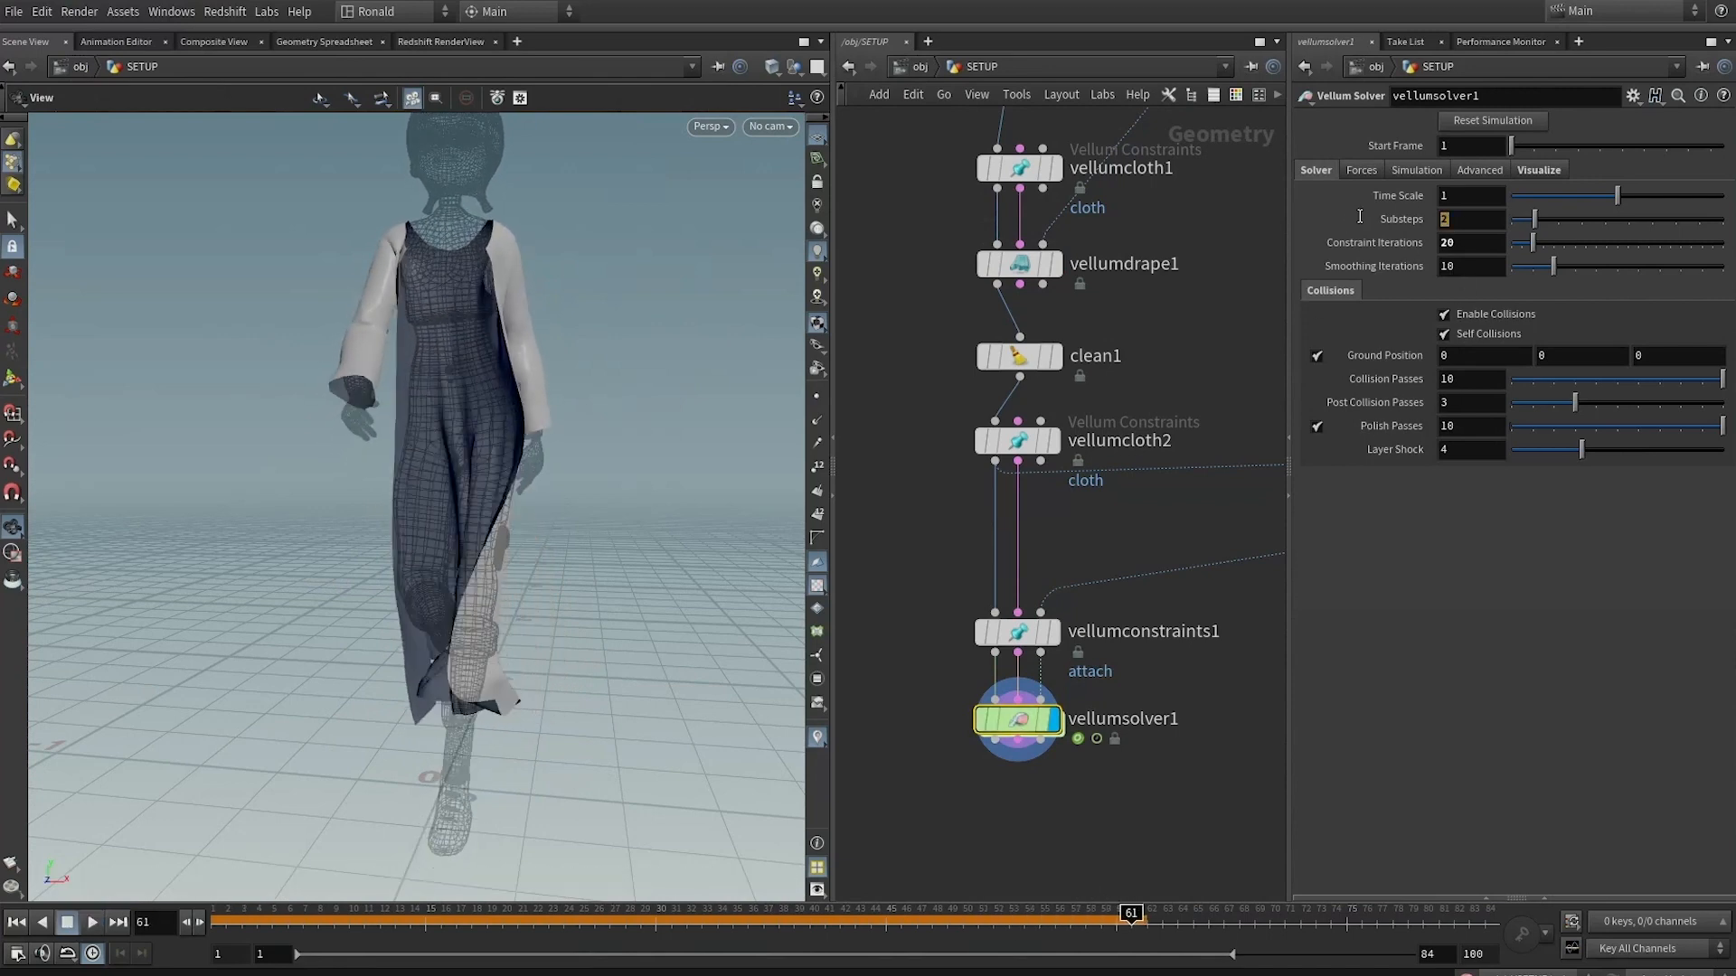
pyautogui.press('Return')
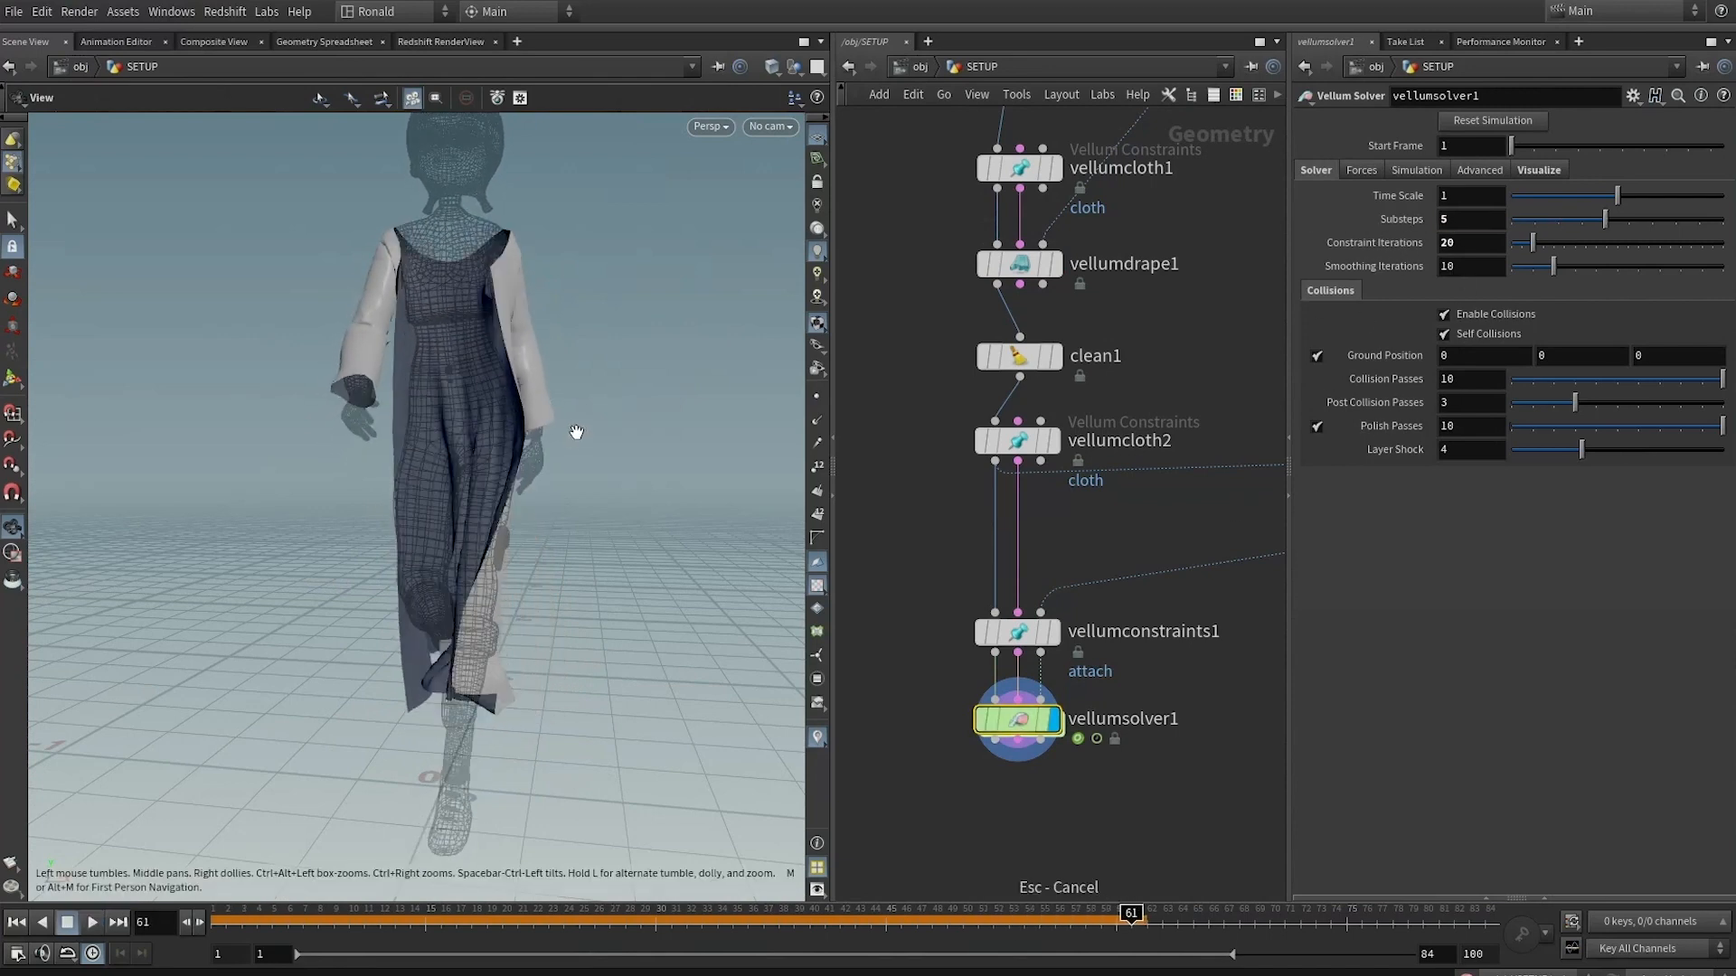
pyautogui.hotkey('ctrl', 'Up')
pyautogui.press('Up')
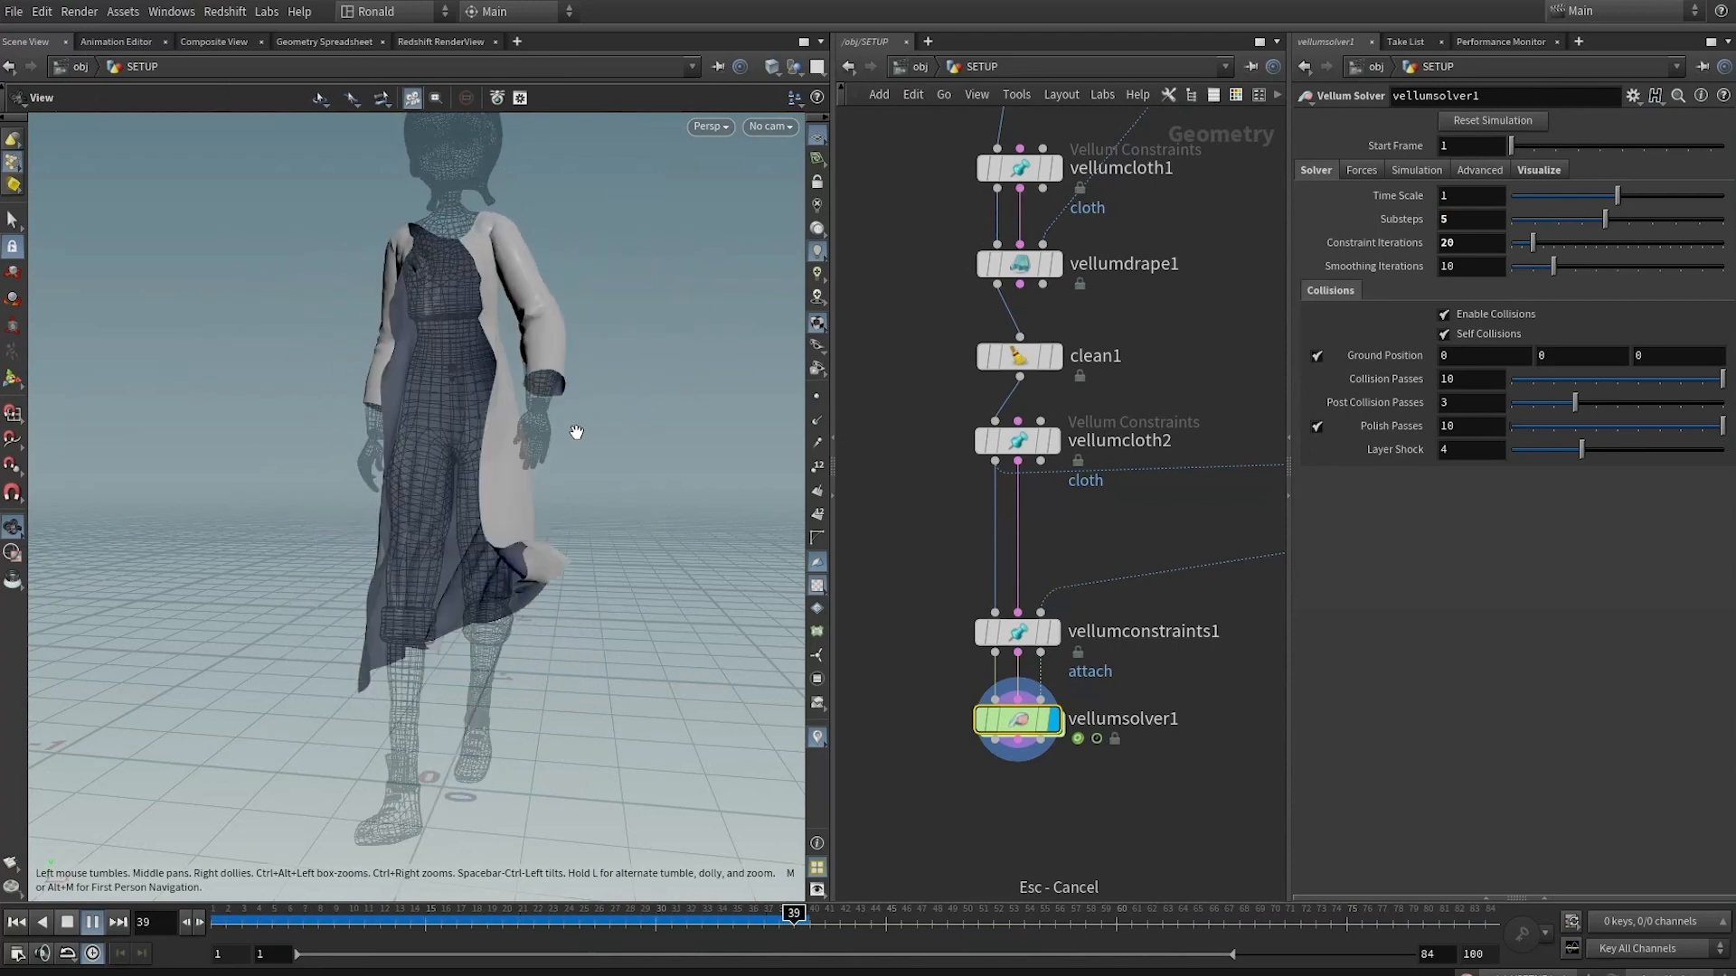
pyautogui.click(70, 927)
pyautogui.click(17, 924)
# Display the ANIMATED null and scrub to around frame 35 to examine how the arms and hands move against the body
pyautogui.moveTo(1244, 357); pyautogui.dragTo(1055, 507, button='middle')
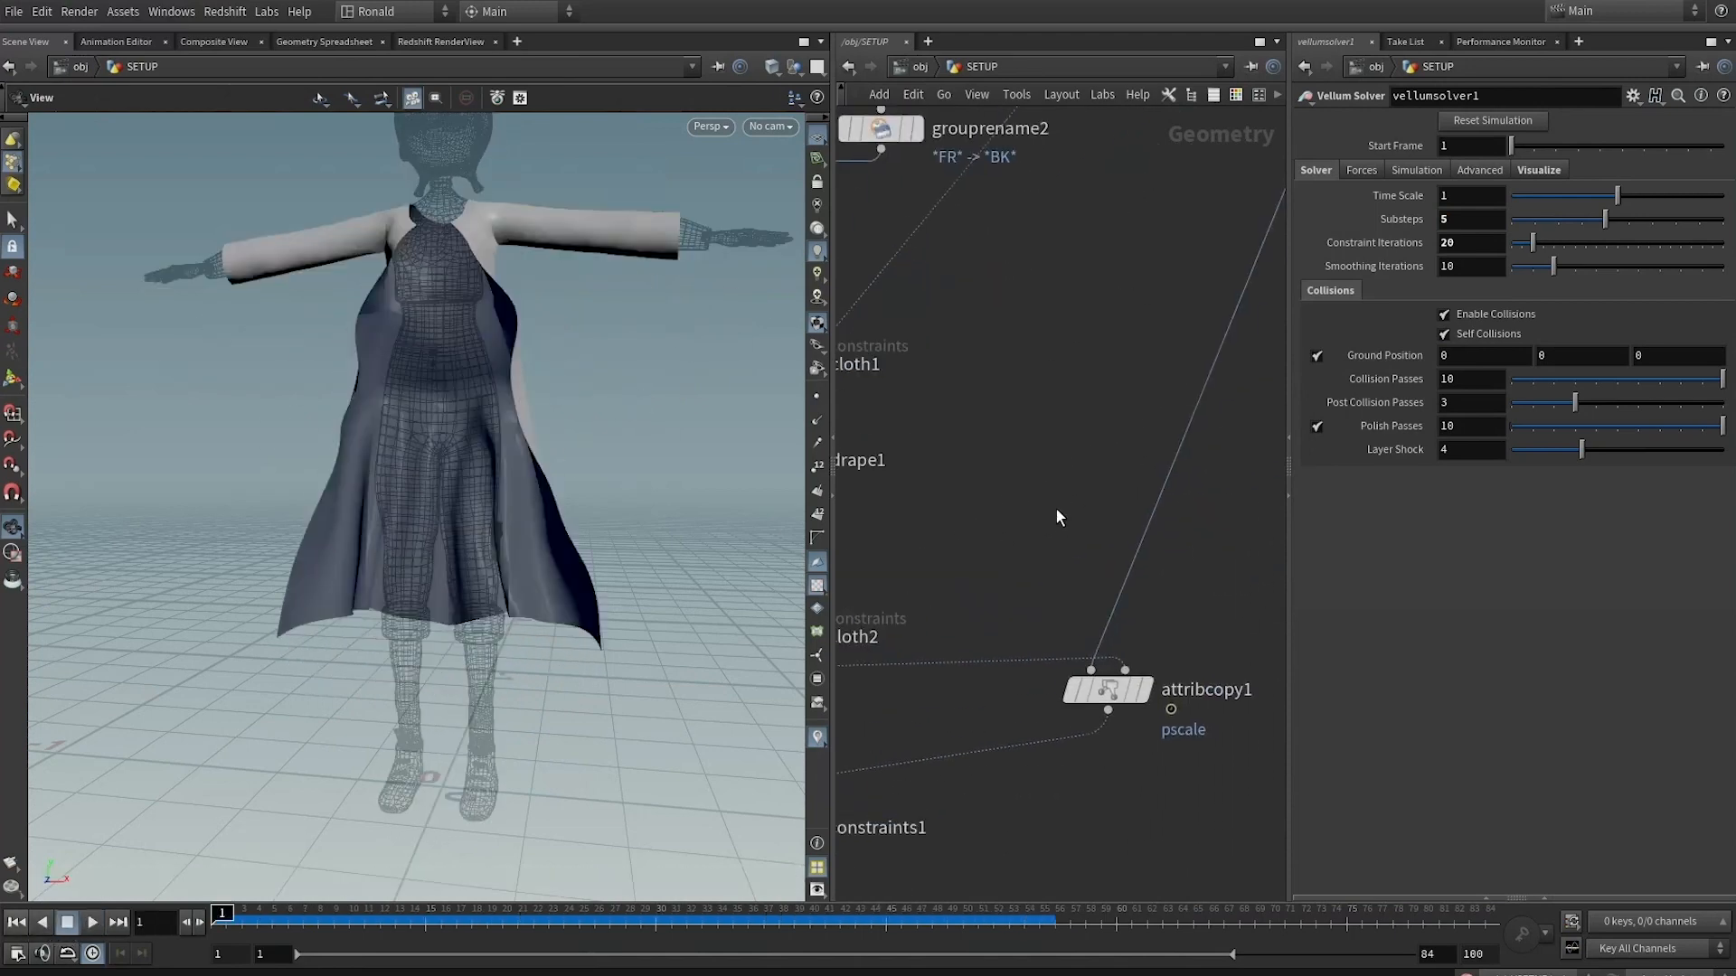
pyautogui.scroll(-4, 1040, 517)
pyautogui.moveTo(1063, 344); pyautogui.dragTo(1017, 399, button='middle')
pyautogui.click(1184, 248)
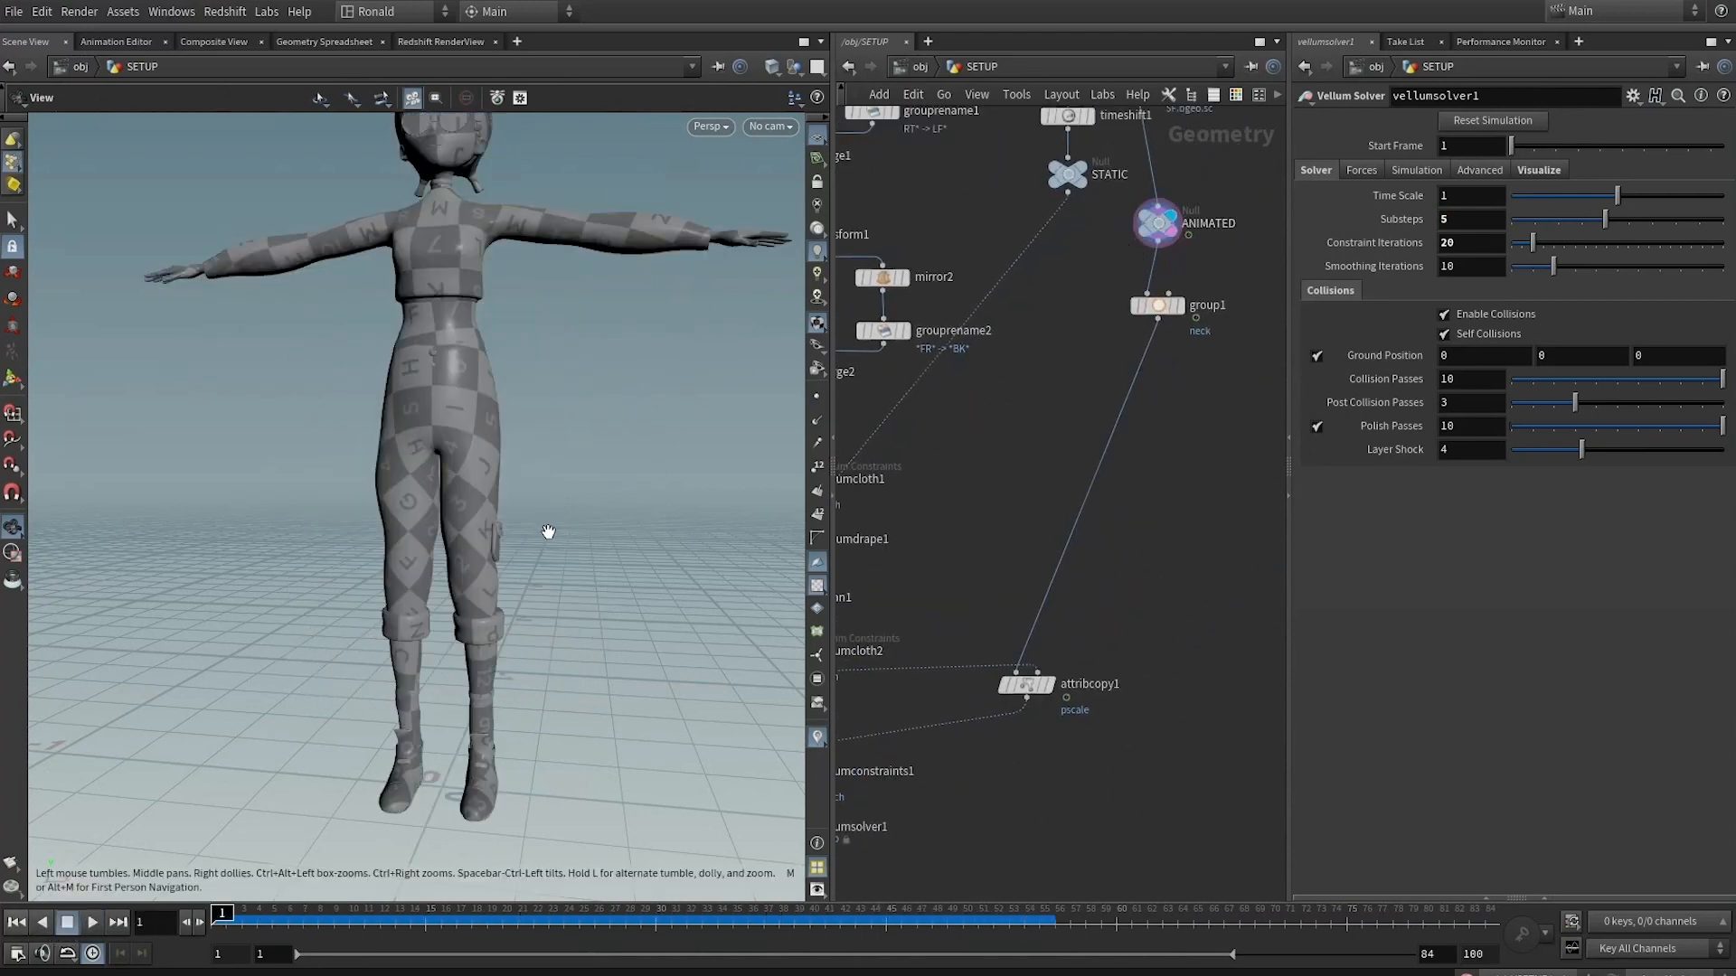
pyautogui.moveTo(287, 932); pyautogui.dragTo(430, 902)
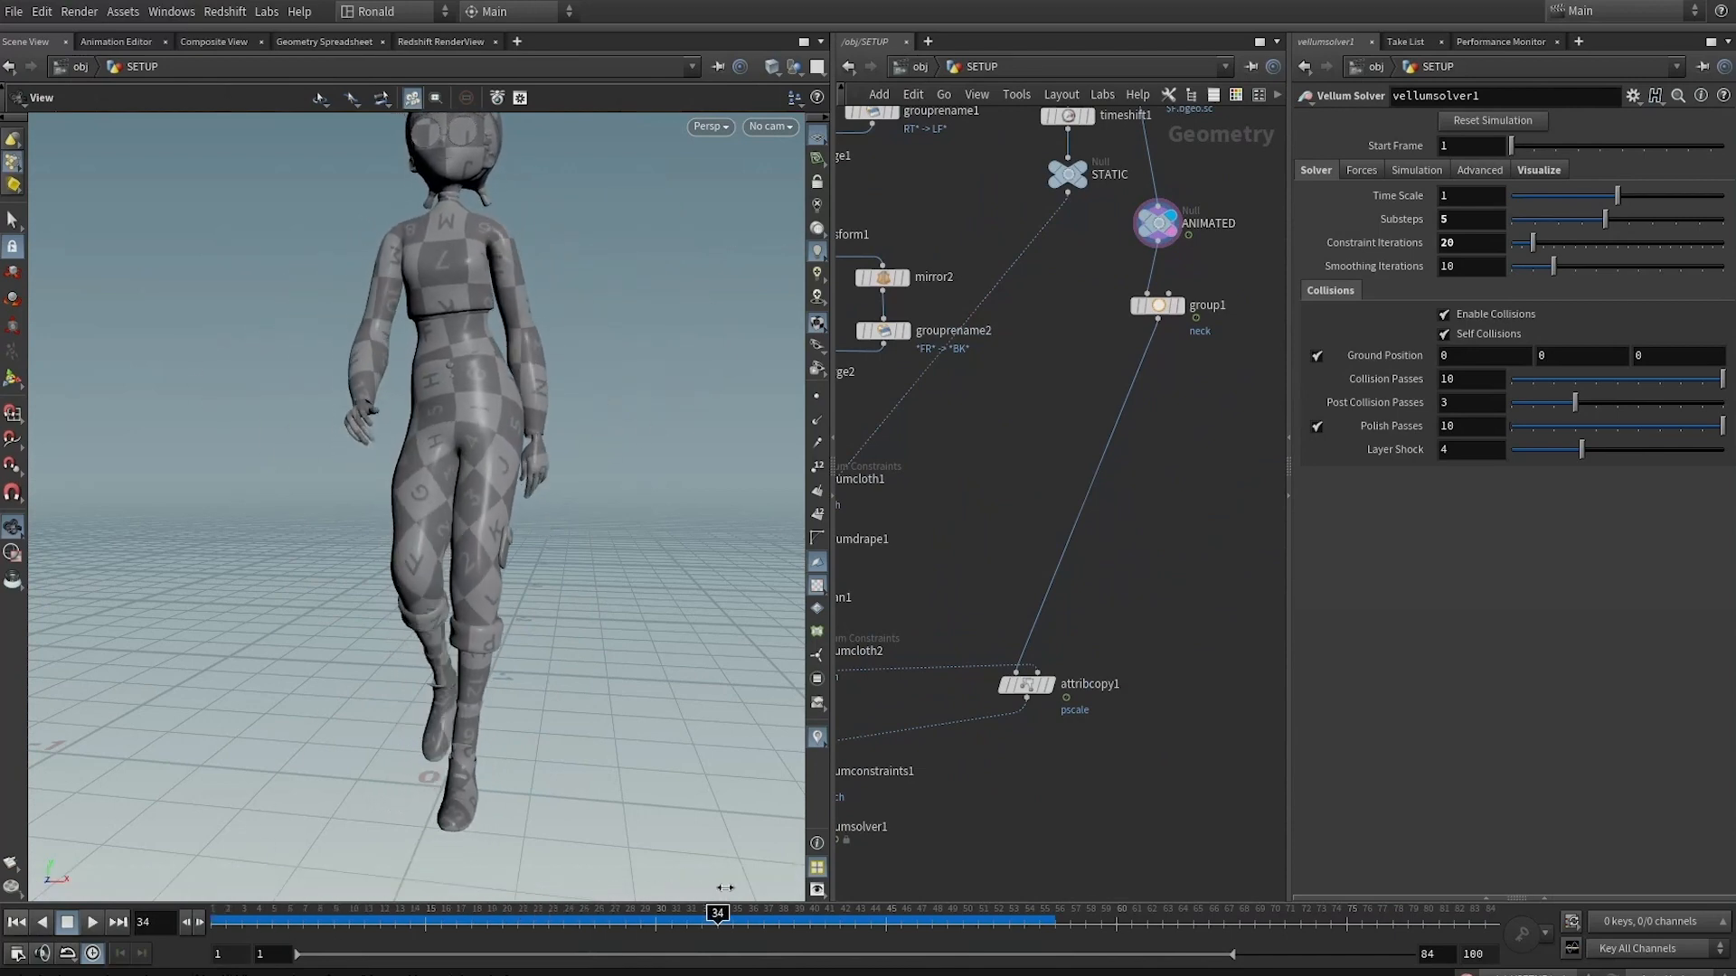
pyautogui.moveTo(460, 438); pyautogui.dragTo(615, 578)
pyautogui.moveTo(570, 909); pyautogui.dragTo(724, 907)
pyautogui.moveTo(593, 620); pyautogui.dragTo(540, 489)
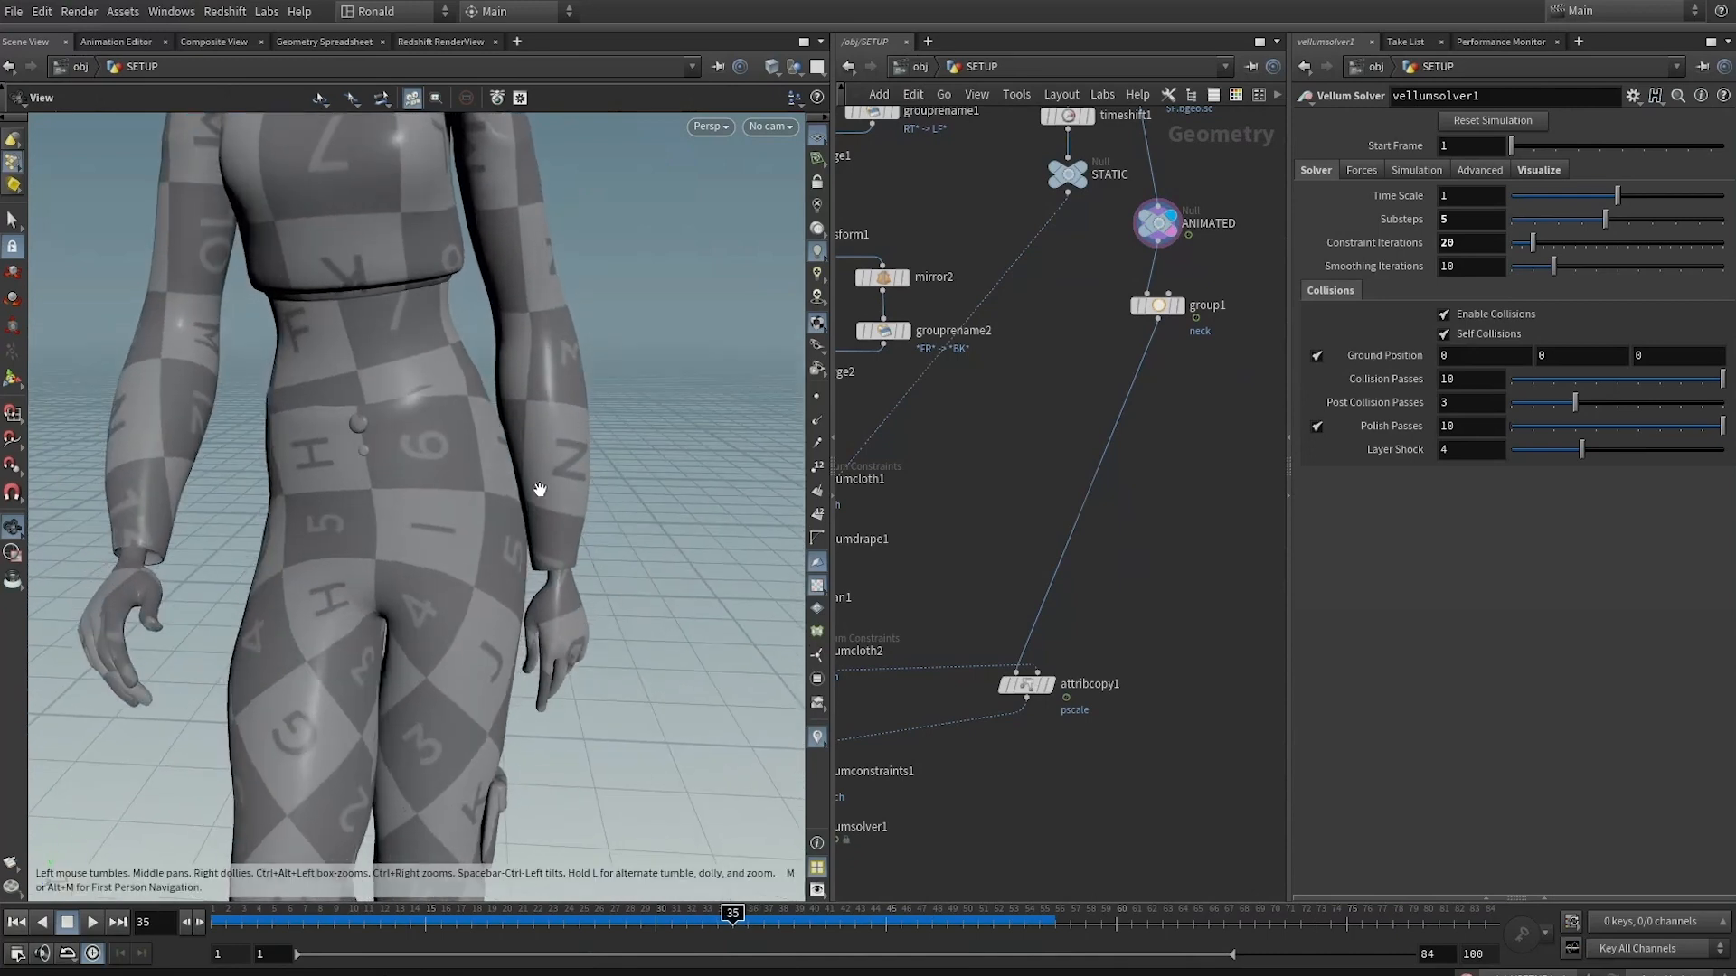
pyautogui.moveTo(760, 935)
pyautogui.mouseDown()
pyautogui.moveTo(596, 922)
pyautogui.moveTo(769, 924)
pyautogui.moveTo(579, 922)
pyautogui.moveTo(758, 922)
pyautogui.moveTo(687, 922)
pyautogui.moveTo(732, 922)
pyautogui.mouseUp()
# Display vellumsolver1 again and examine the garment at frame 35 from several sides, including the sleeve and its mesh up close
pyautogui.moveTo(981, 824); pyautogui.dragTo(1160, 637, button='middle')
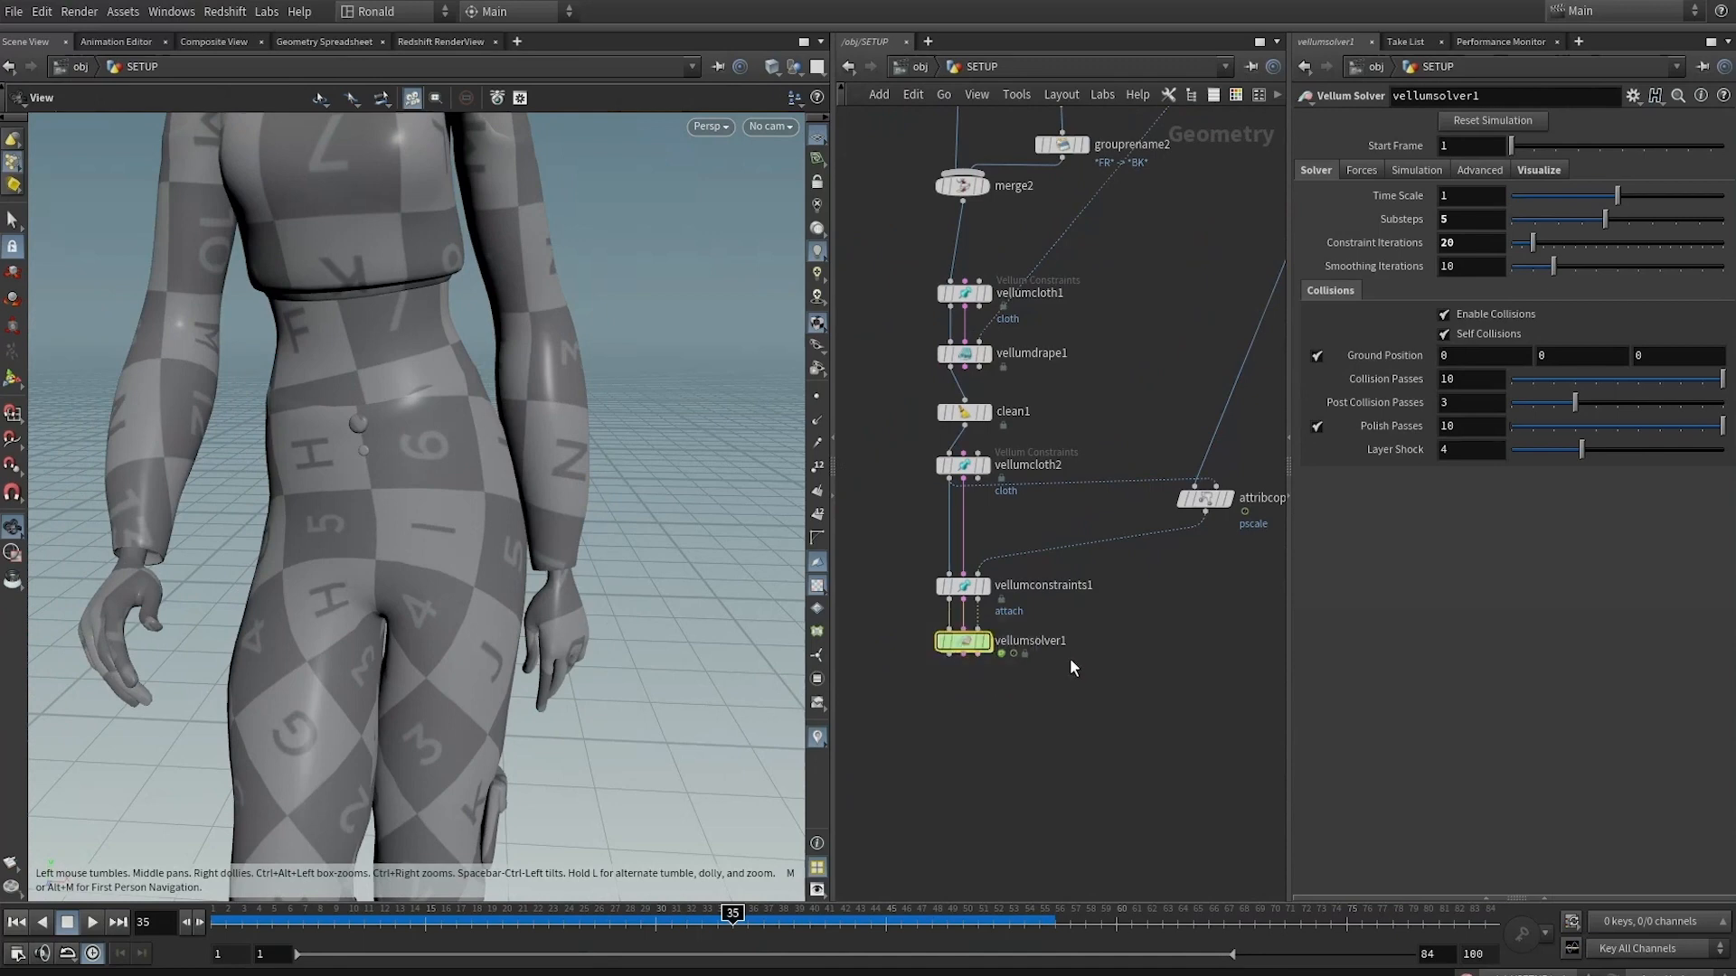
pyautogui.click(983, 641)
pyautogui.moveTo(632, 573); pyautogui.dragTo(349, 574, button='right')
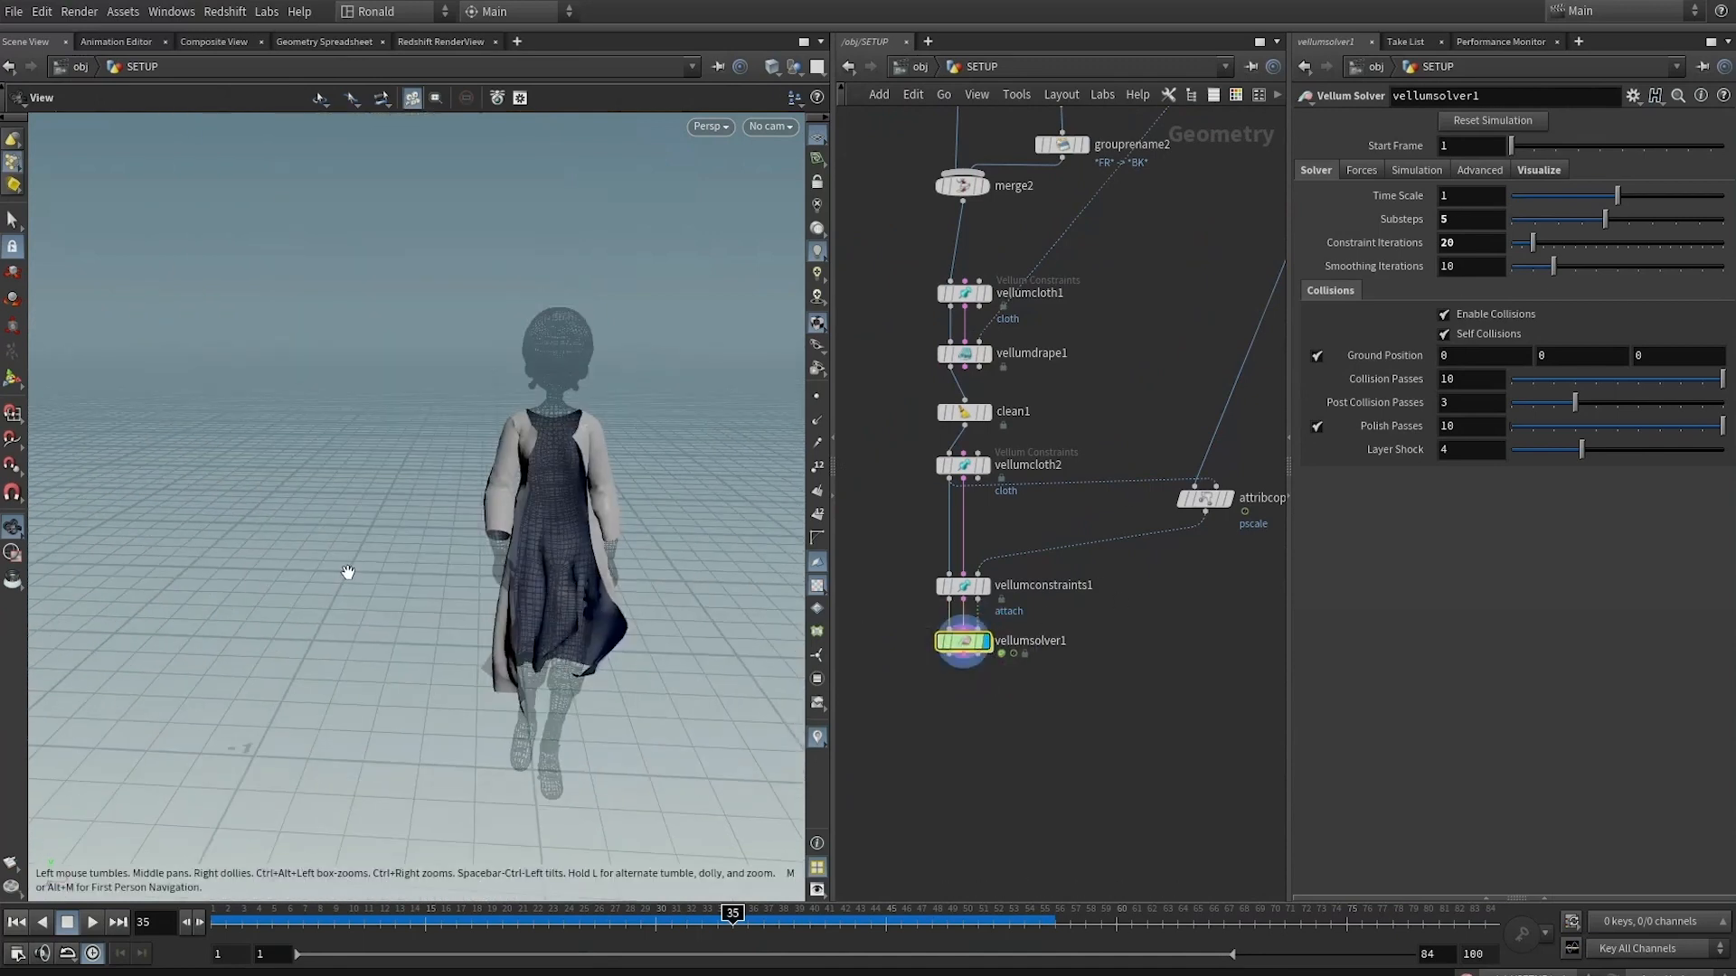
pyautogui.moveTo(349, 573); pyautogui.dragTo(431, 545)
pyautogui.moveTo(217, 913); pyautogui.dragTo(732, 911)
pyautogui.moveTo(683, 845); pyautogui.dragTo(769, 696)
pyautogui.moveTo(488, 452); pyautogui.dragTo(664, 497)
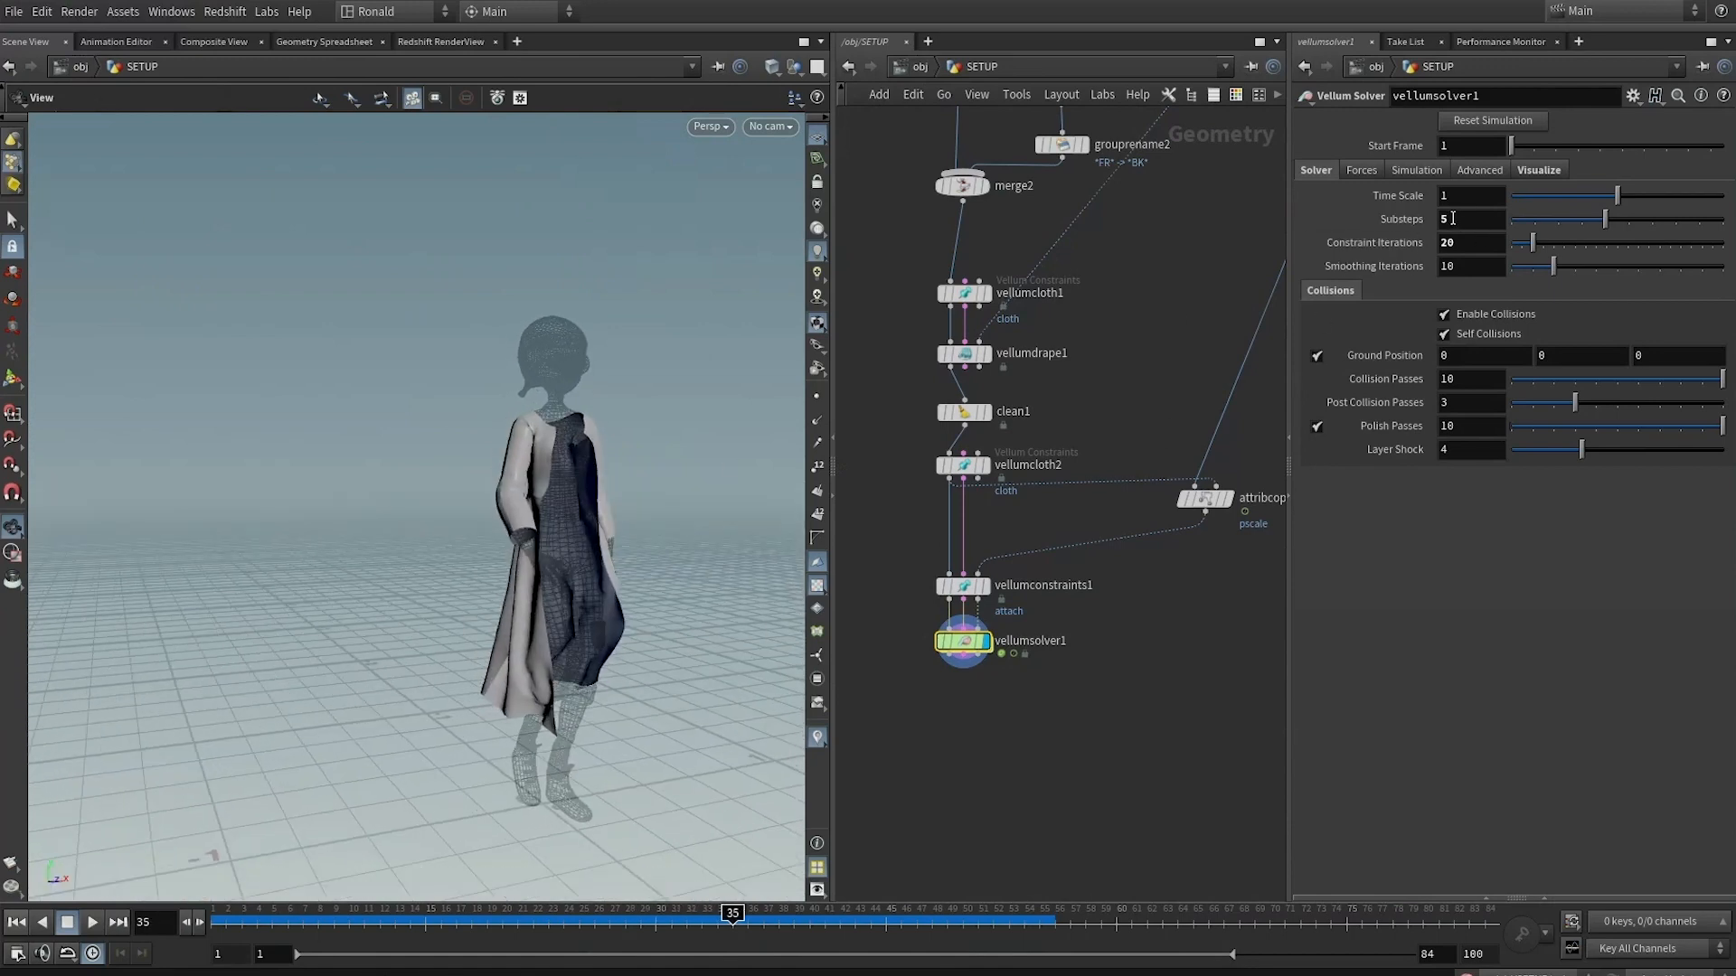
pyautogui.moveTo(583, 628); pyautogui.dragTo(430, 608, button='right')
pyautogui.moveTo(594, 573); pyautogui.dragTo(504, 551, button='right')
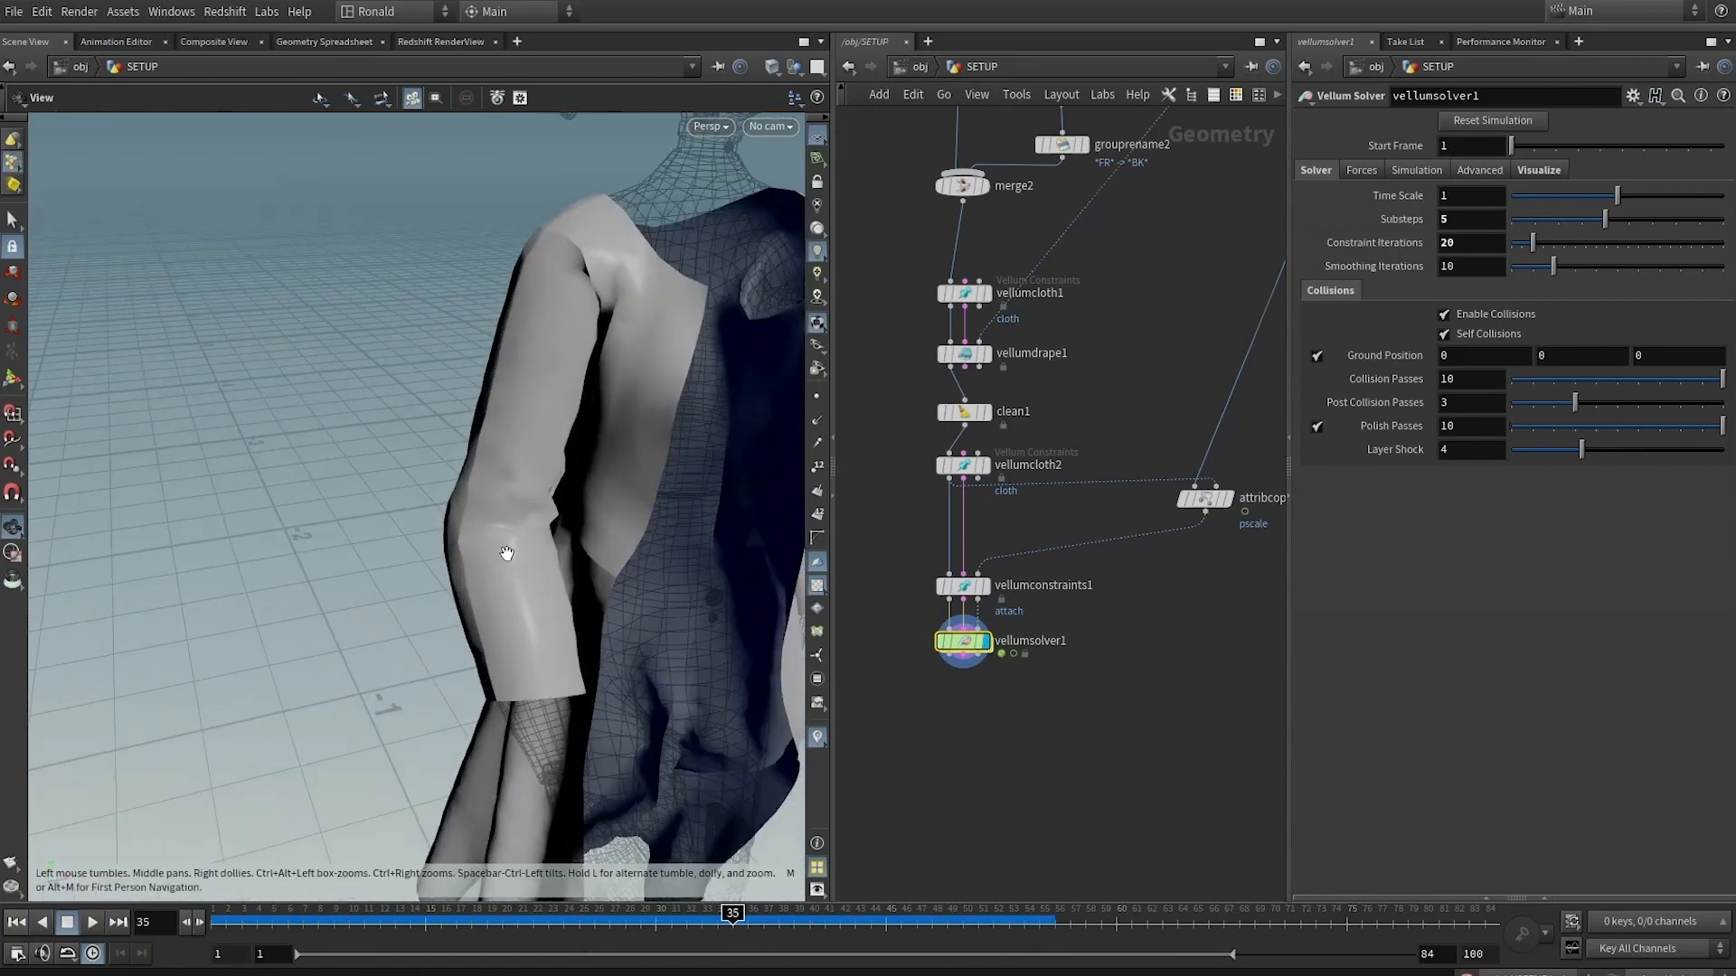
pyautogui.moveTo(504, 551); pyautogui.dragTo(526, 505)
pyautogui.press('w')
pyautogui.press('w')
pyautogui.moveTo(526, 503); pyautogui.dragTo(440, 648, button='middle')
# Display the RT_FR_top planar patch and set its interior edge length to 0.01
pyautogui.scroll(-4, 1120, 335)
pyautogui.moveTo(1120, 335); pyautogui.dragTo(1038, 762, button='middle')
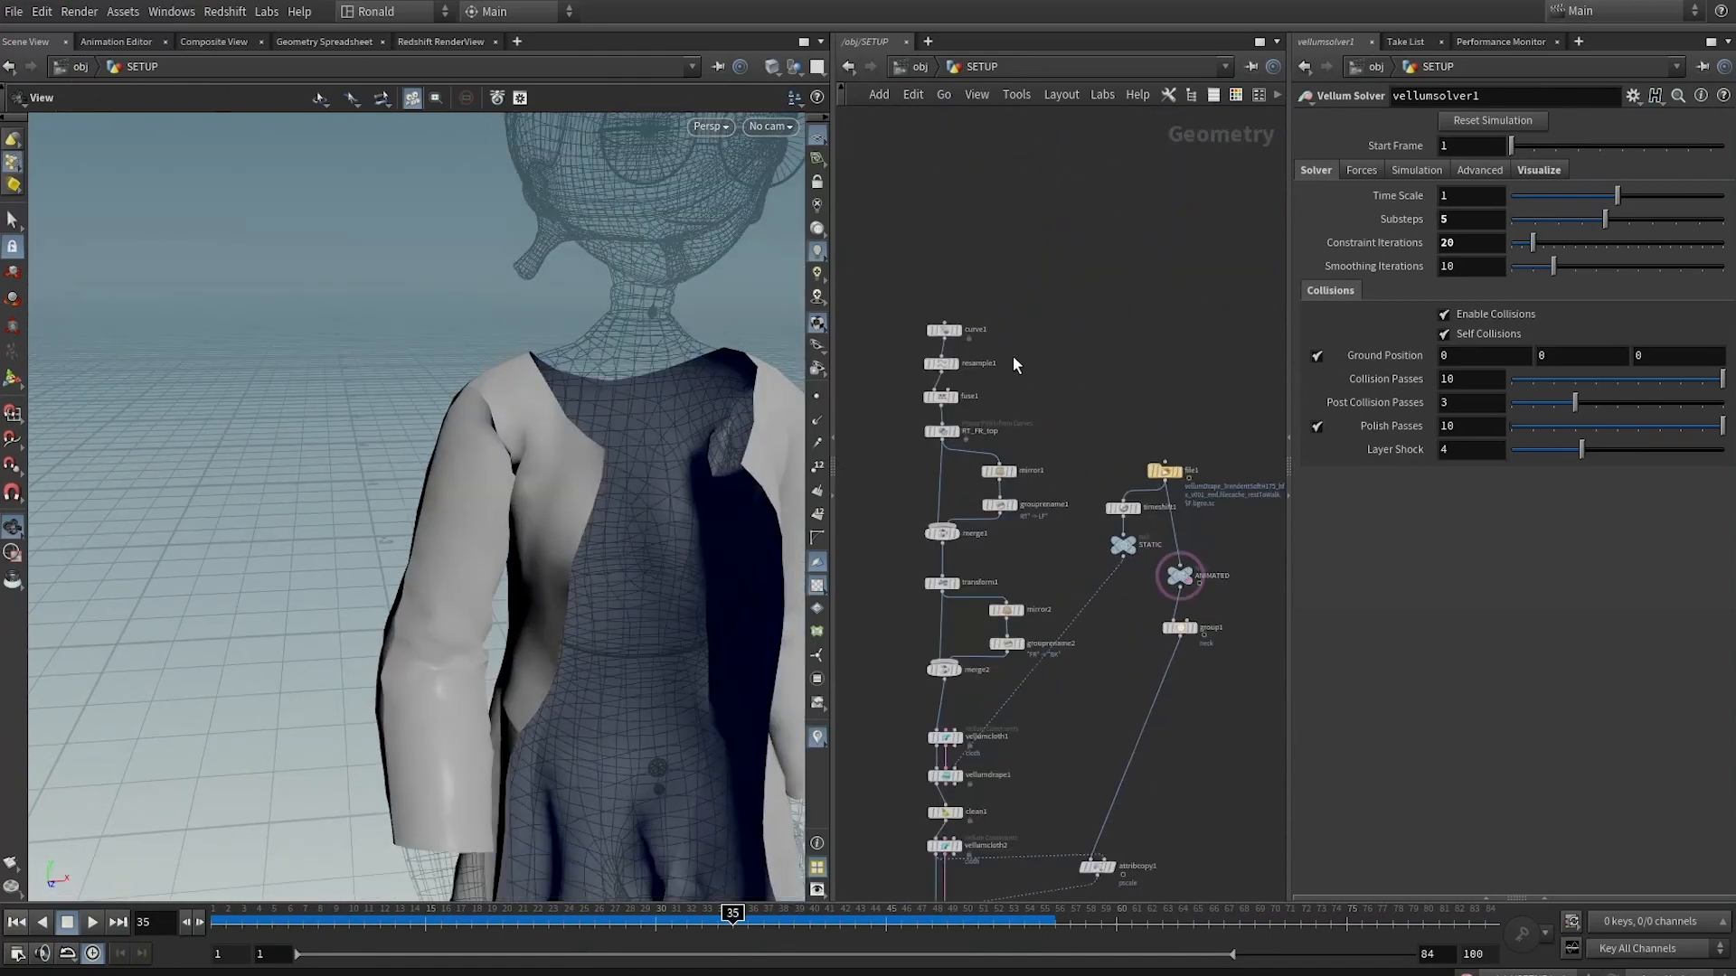
pyautogui.scroll(3, 1011, 354)
pyautogui.click(915, 461)
pyautogui.click(932, 461)
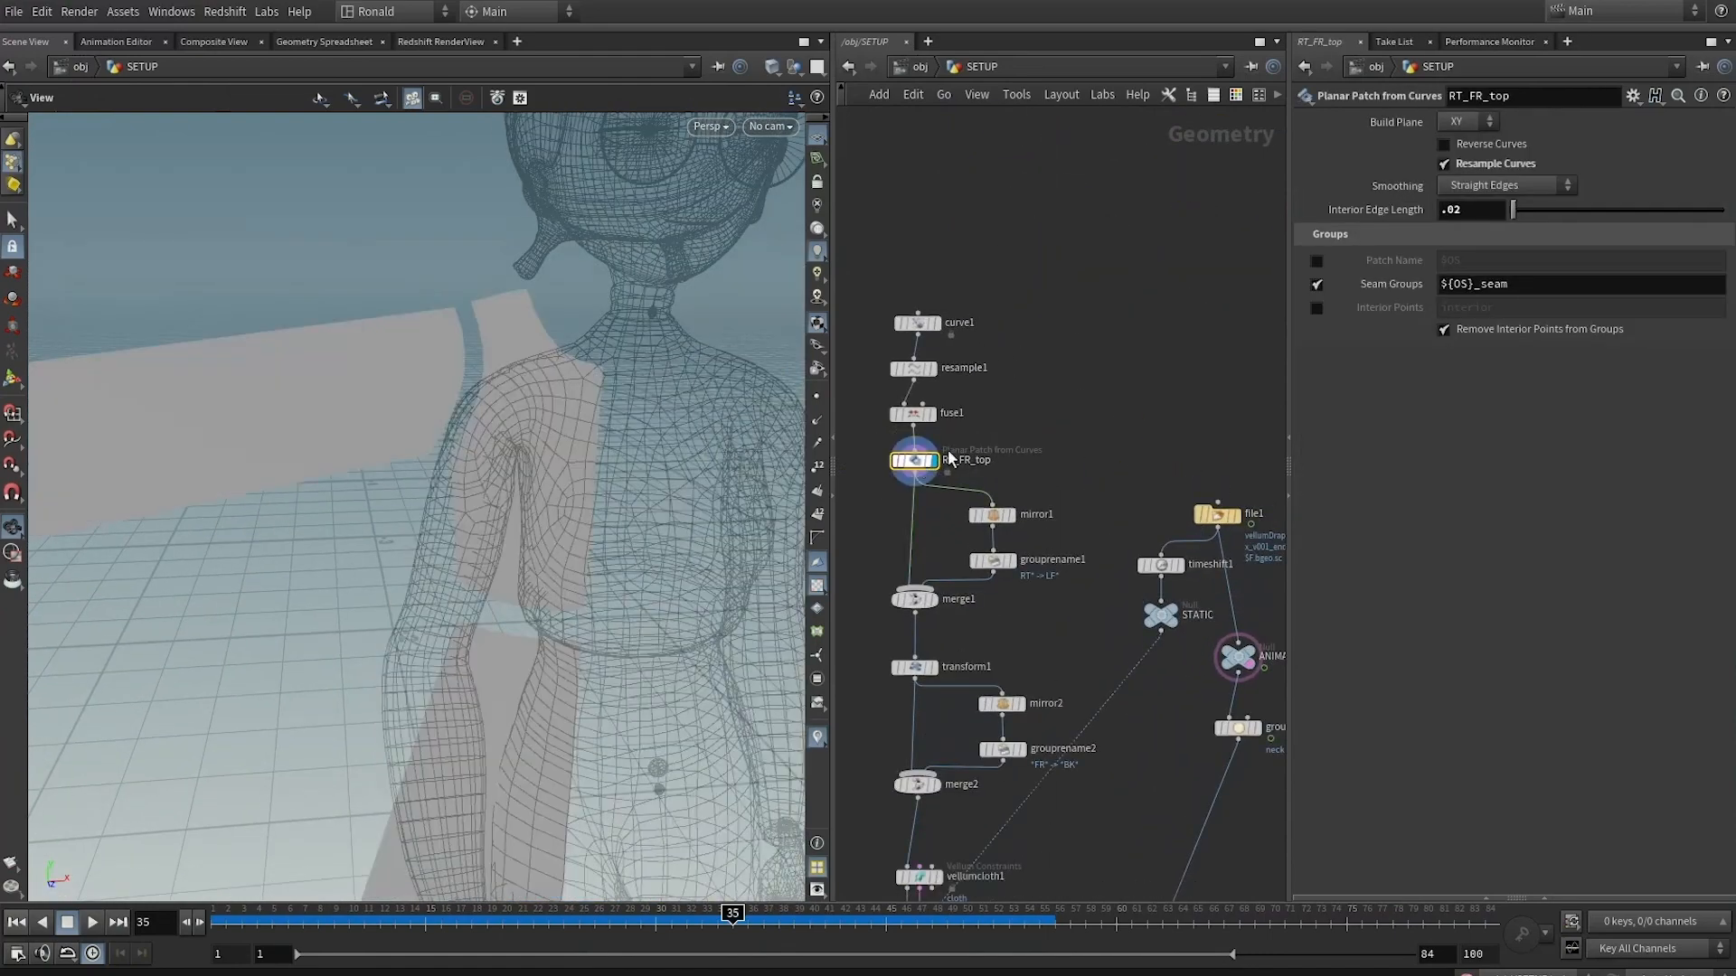
pyautogui.click(1470, 209)
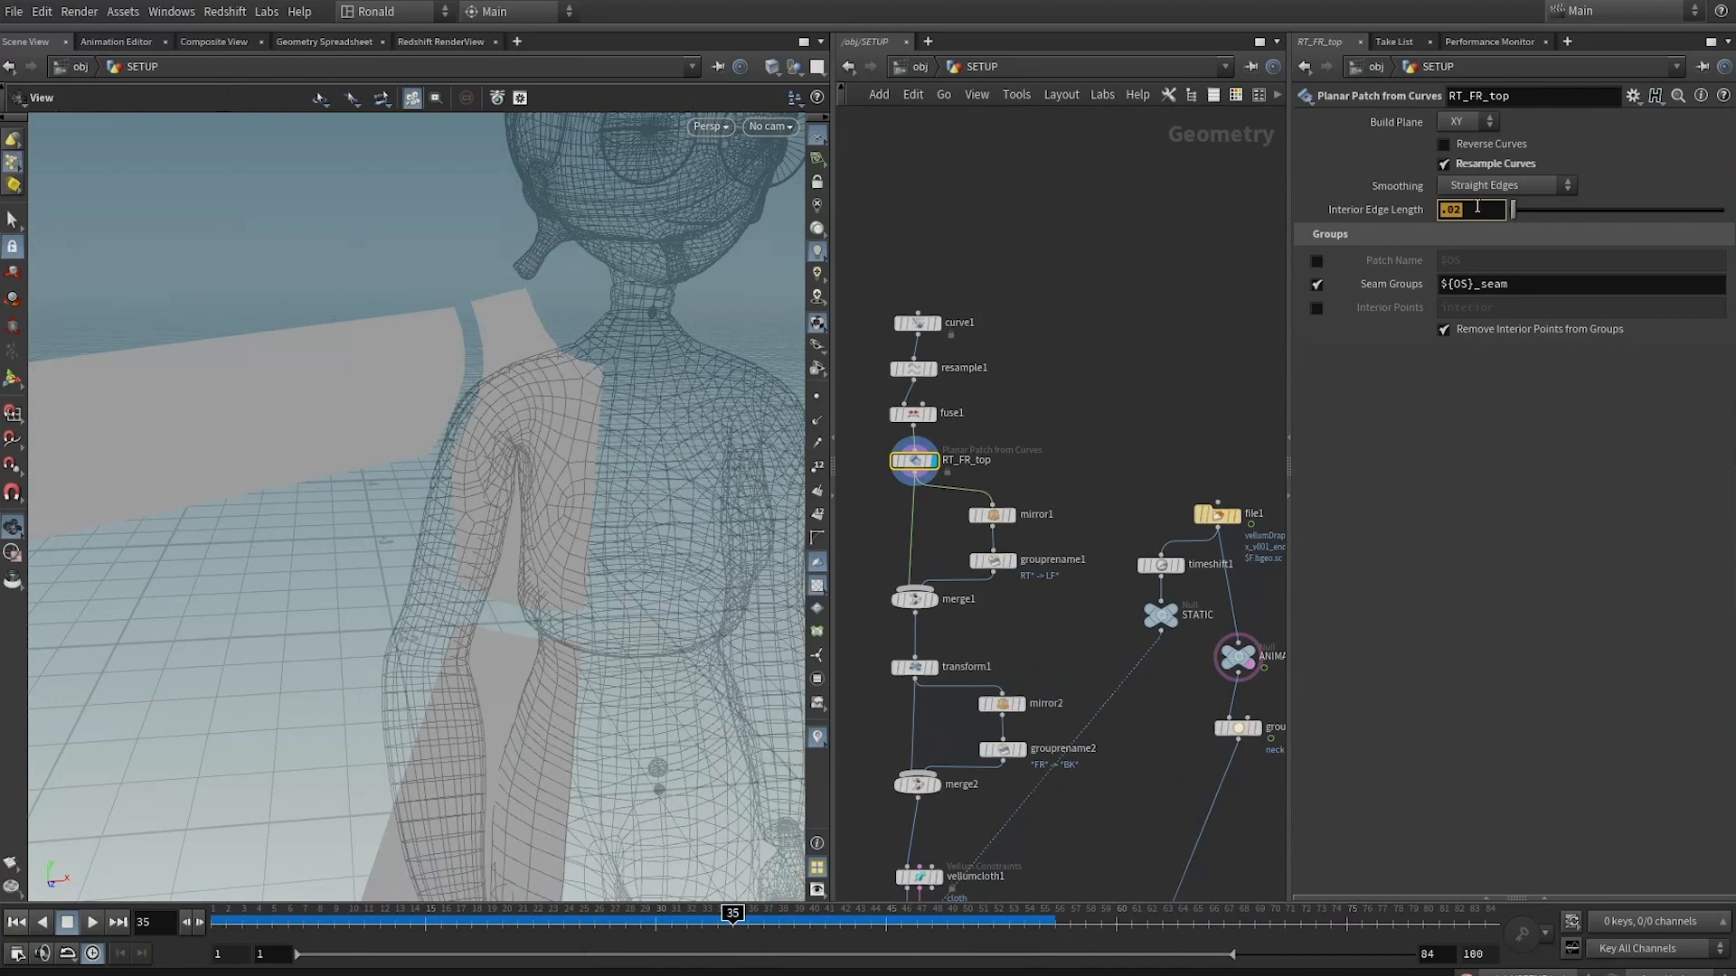
pyautogui.write('.01')
pyautogui.press('Return')
# Display vellumdrape1 with wireframe over shading and reset its draping simulation
pyautogui.moveTo(931, 867); pyautogui.dragTo(1003, 720, button='middle')
pyautogui.click(998, 783)
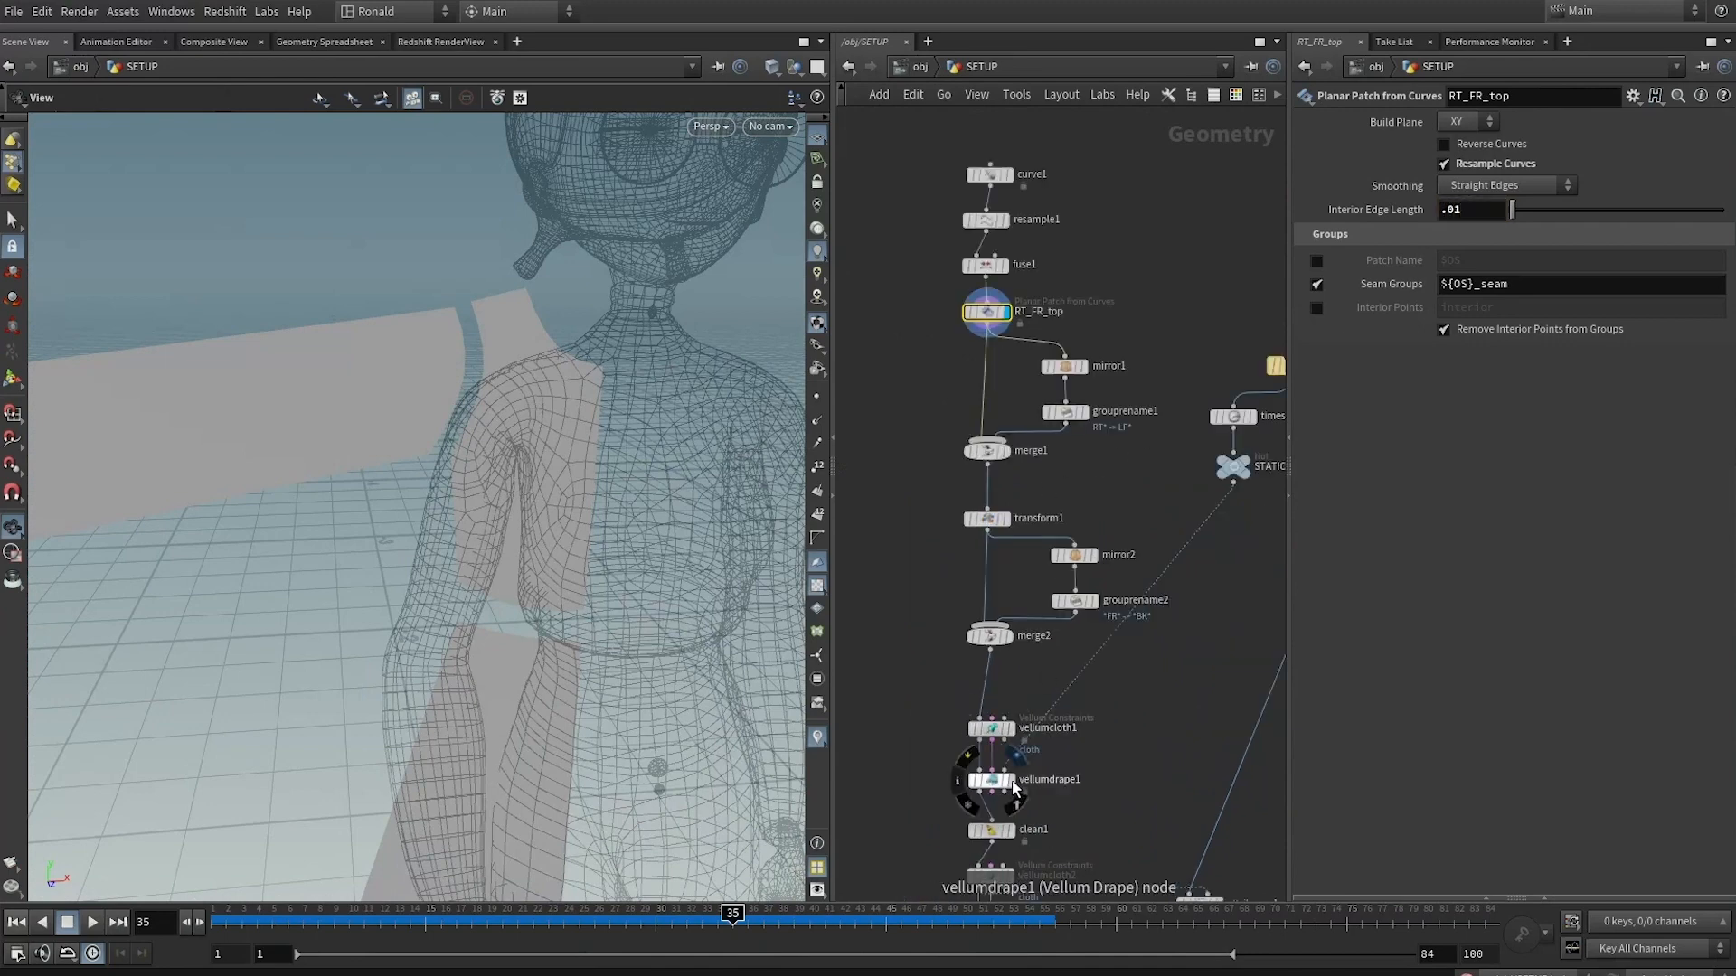
pyautogui.click(992, 783)
pyautogui.press('w')
pyautogui.press('w')
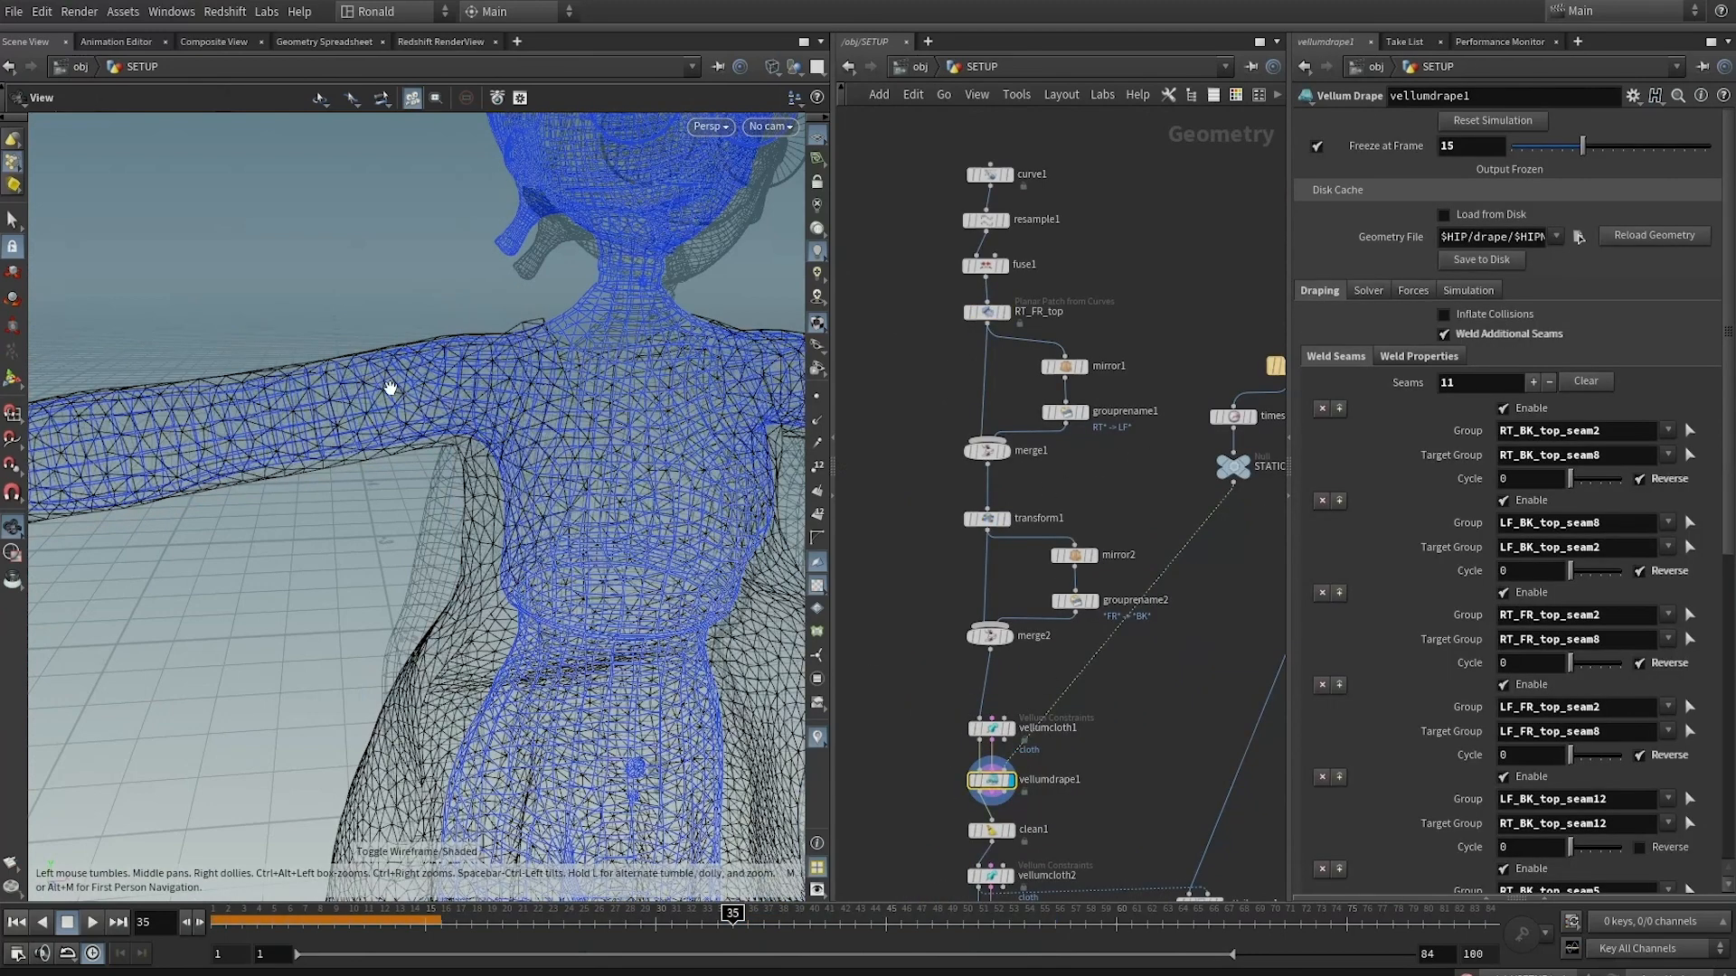
pyautogui.press('w')
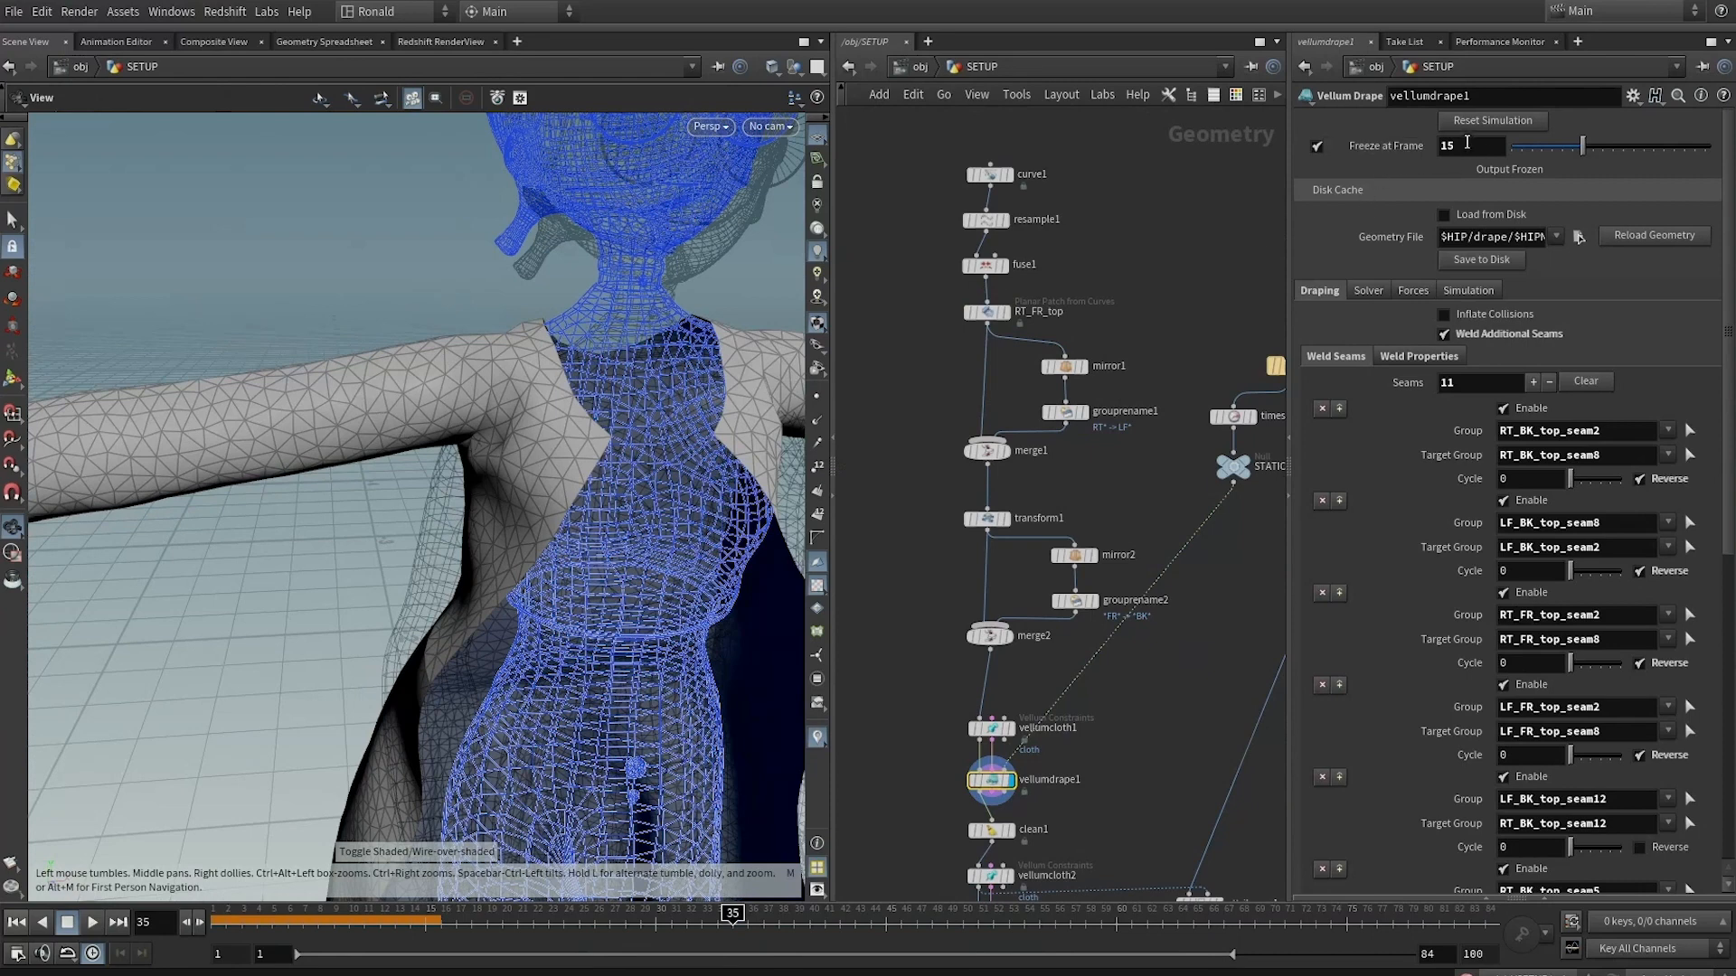
pyautogui.click(1492, 121)
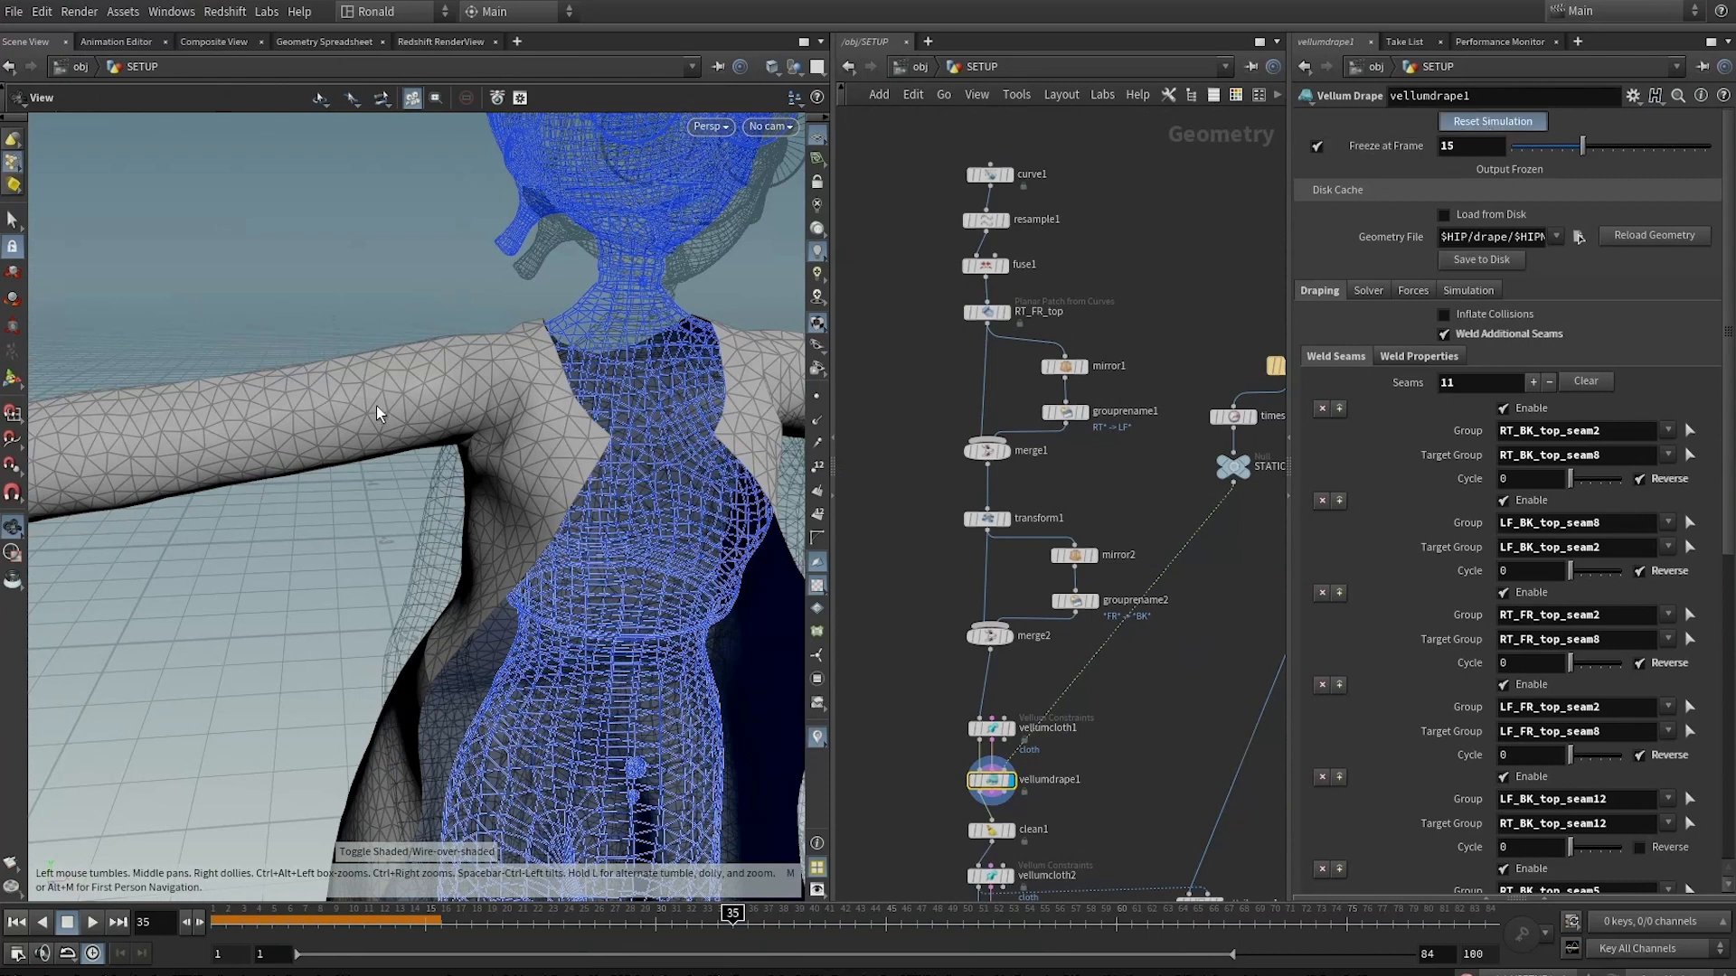
# Examine the re-draped garment's mesh density from the side, then switch the wireframe overlay off
pyautogui.moveTo(381, 399); pyautogui.dragTo(504, 512)
pyautogui.moveTo(505, 511); pyautogui.dragTo(503, 458, button='right')
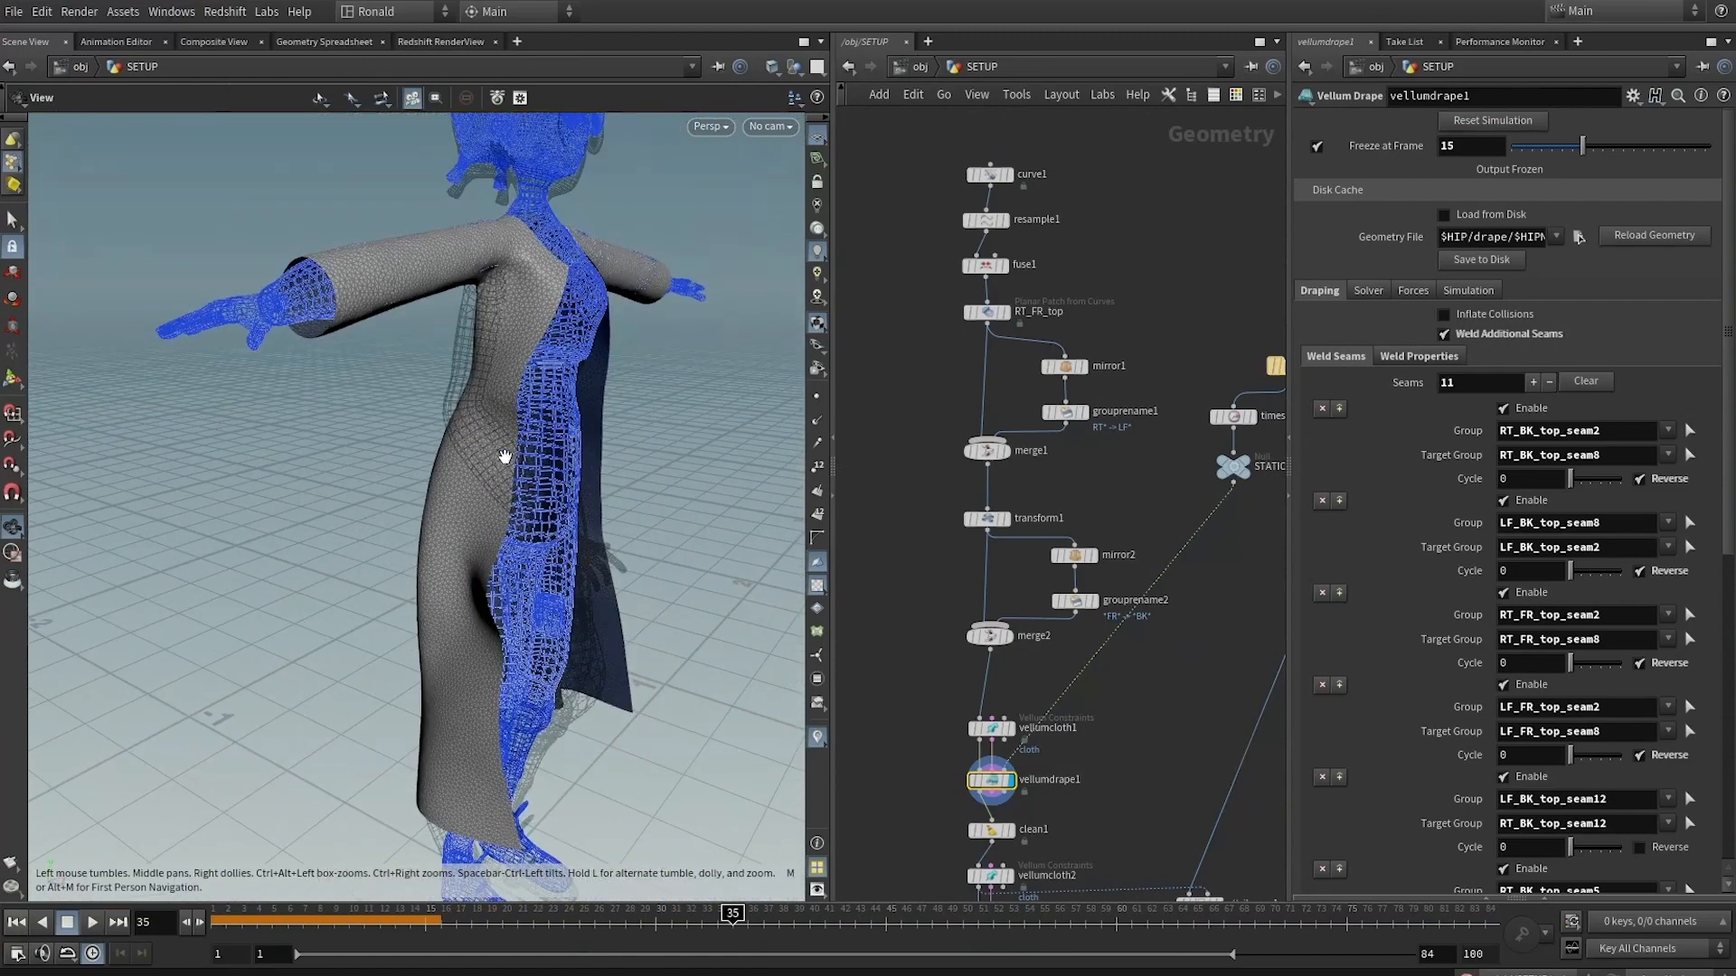
pyautogui.press('w')
pyautogui.press('w')
pyautogui.hotkey('shift', 'w')
pyautogui.moveTo(670, 573); pyautogui.dragTo(667, 506, button='right')
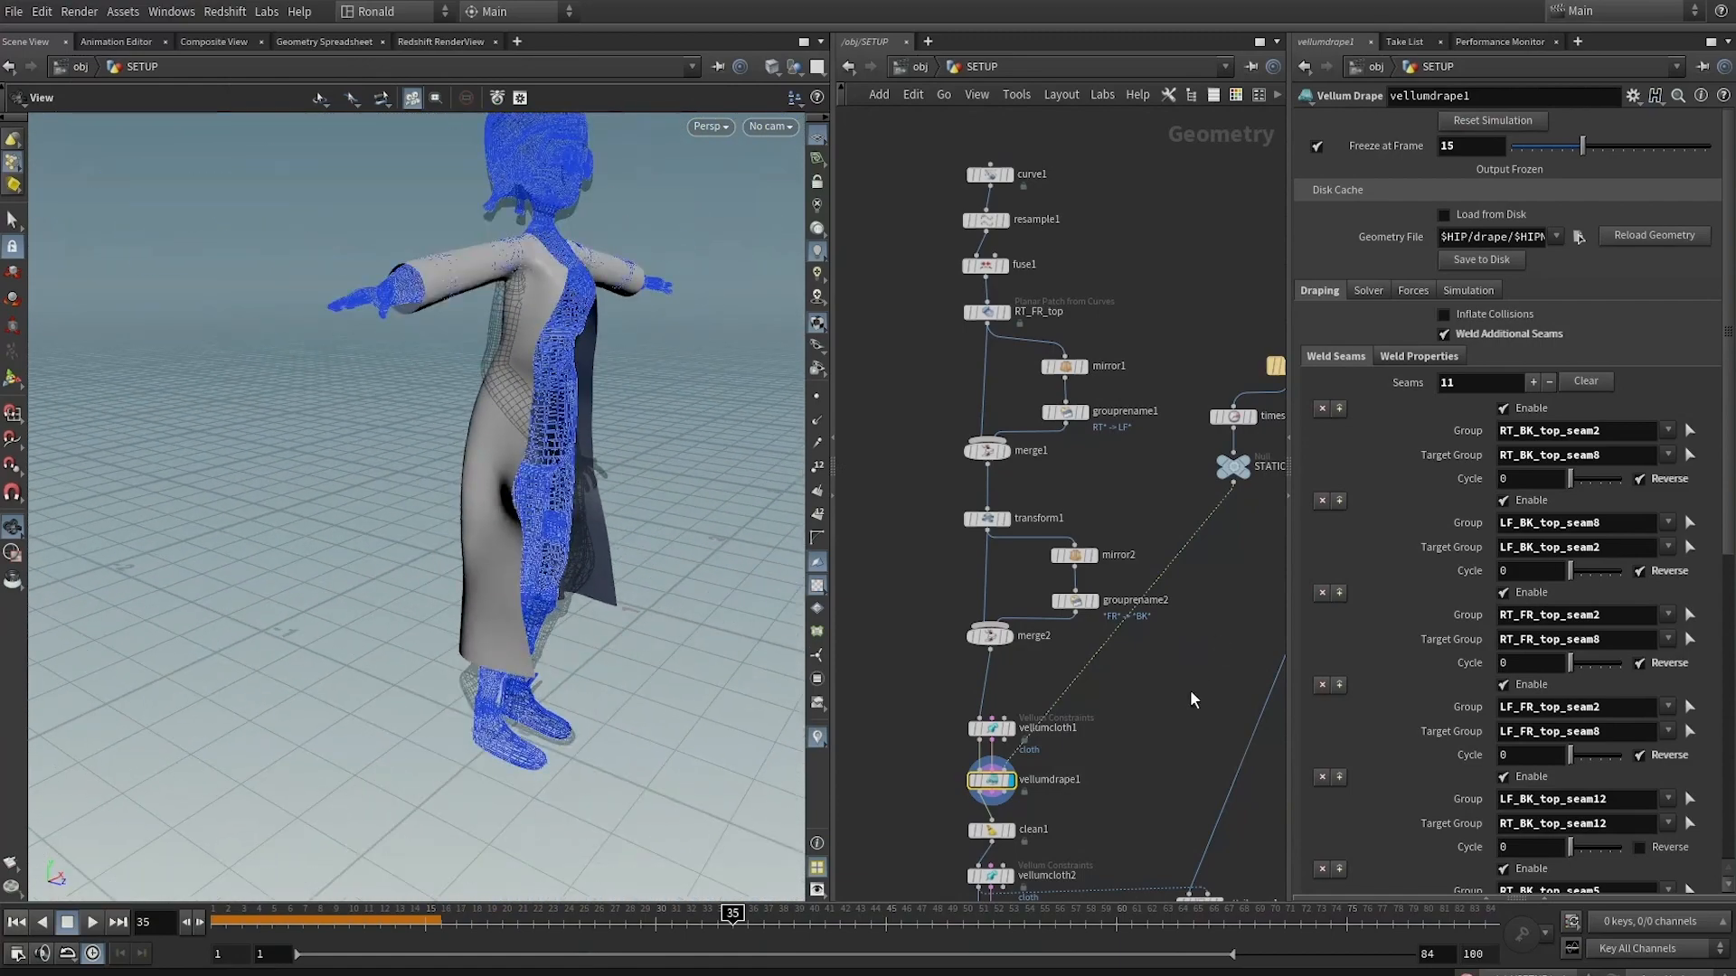
# Check the vellumcloth2 and vellumconstraints1 outputs, then display vellumsolver1 and simulate from the first frame to frame 40
pyautogui.scroll(2, 1115, 819)
pyautogui.moveTo(1115, 819); pyautogui.dragTo(1075, 497, button='middle')
pyautogui.click(928, 573)
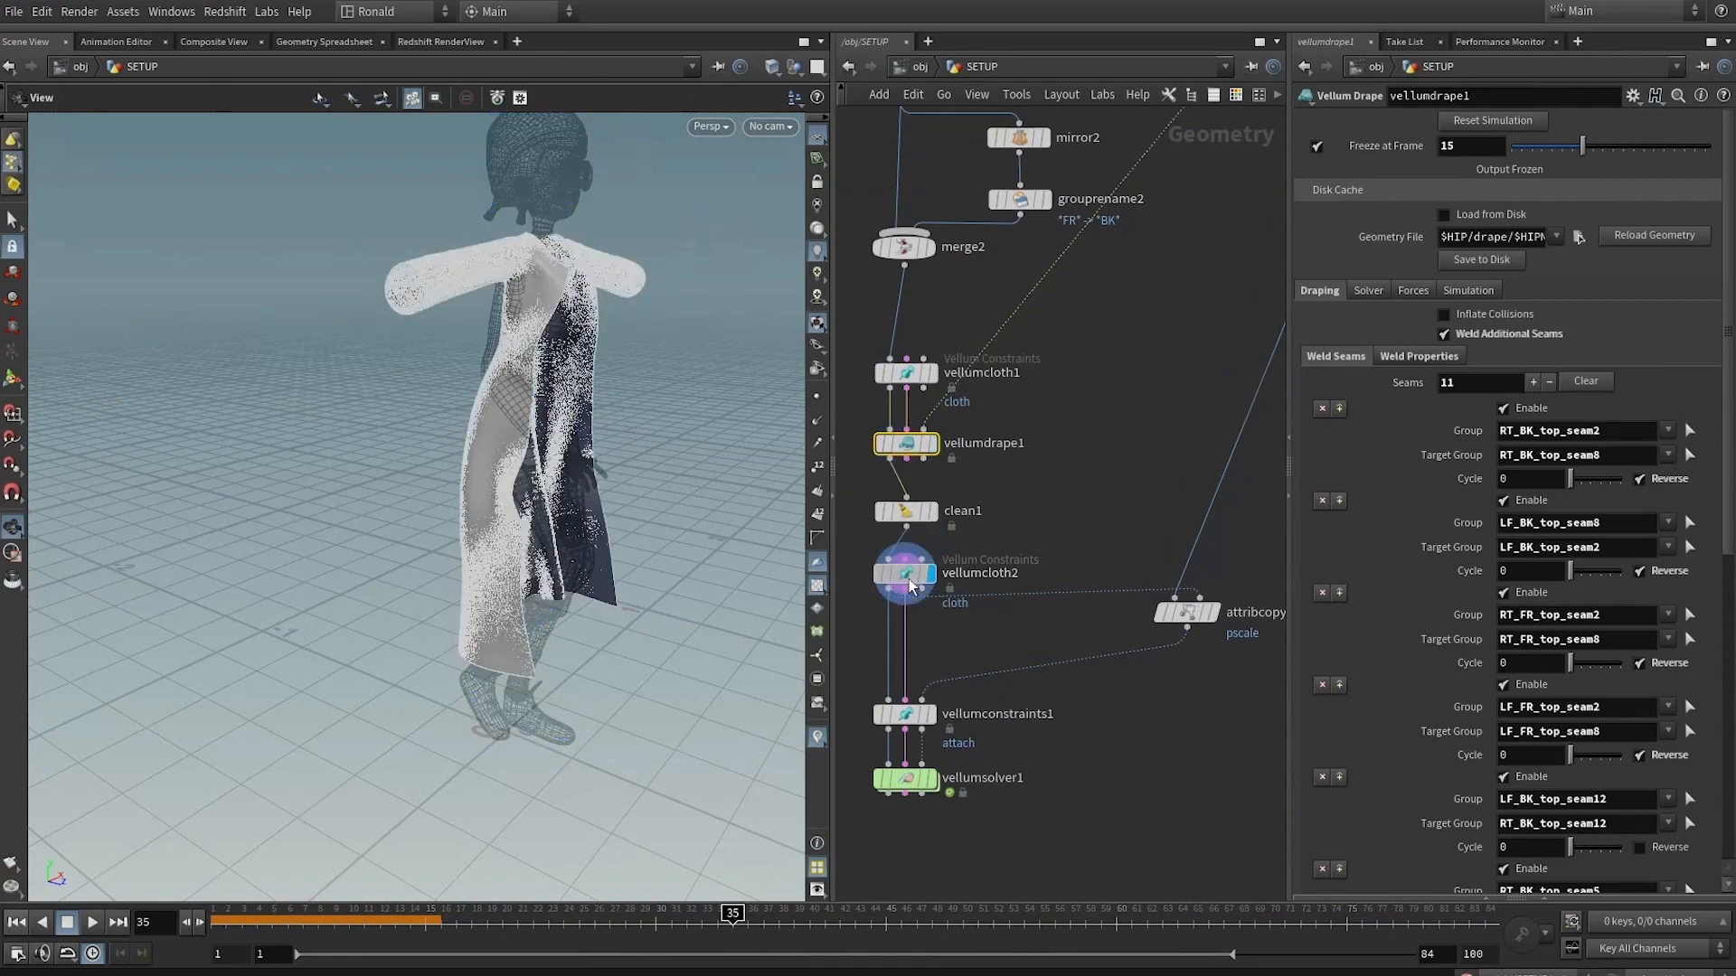
pyautogui.click(907, 573)
pyautogui.click(928, 715)
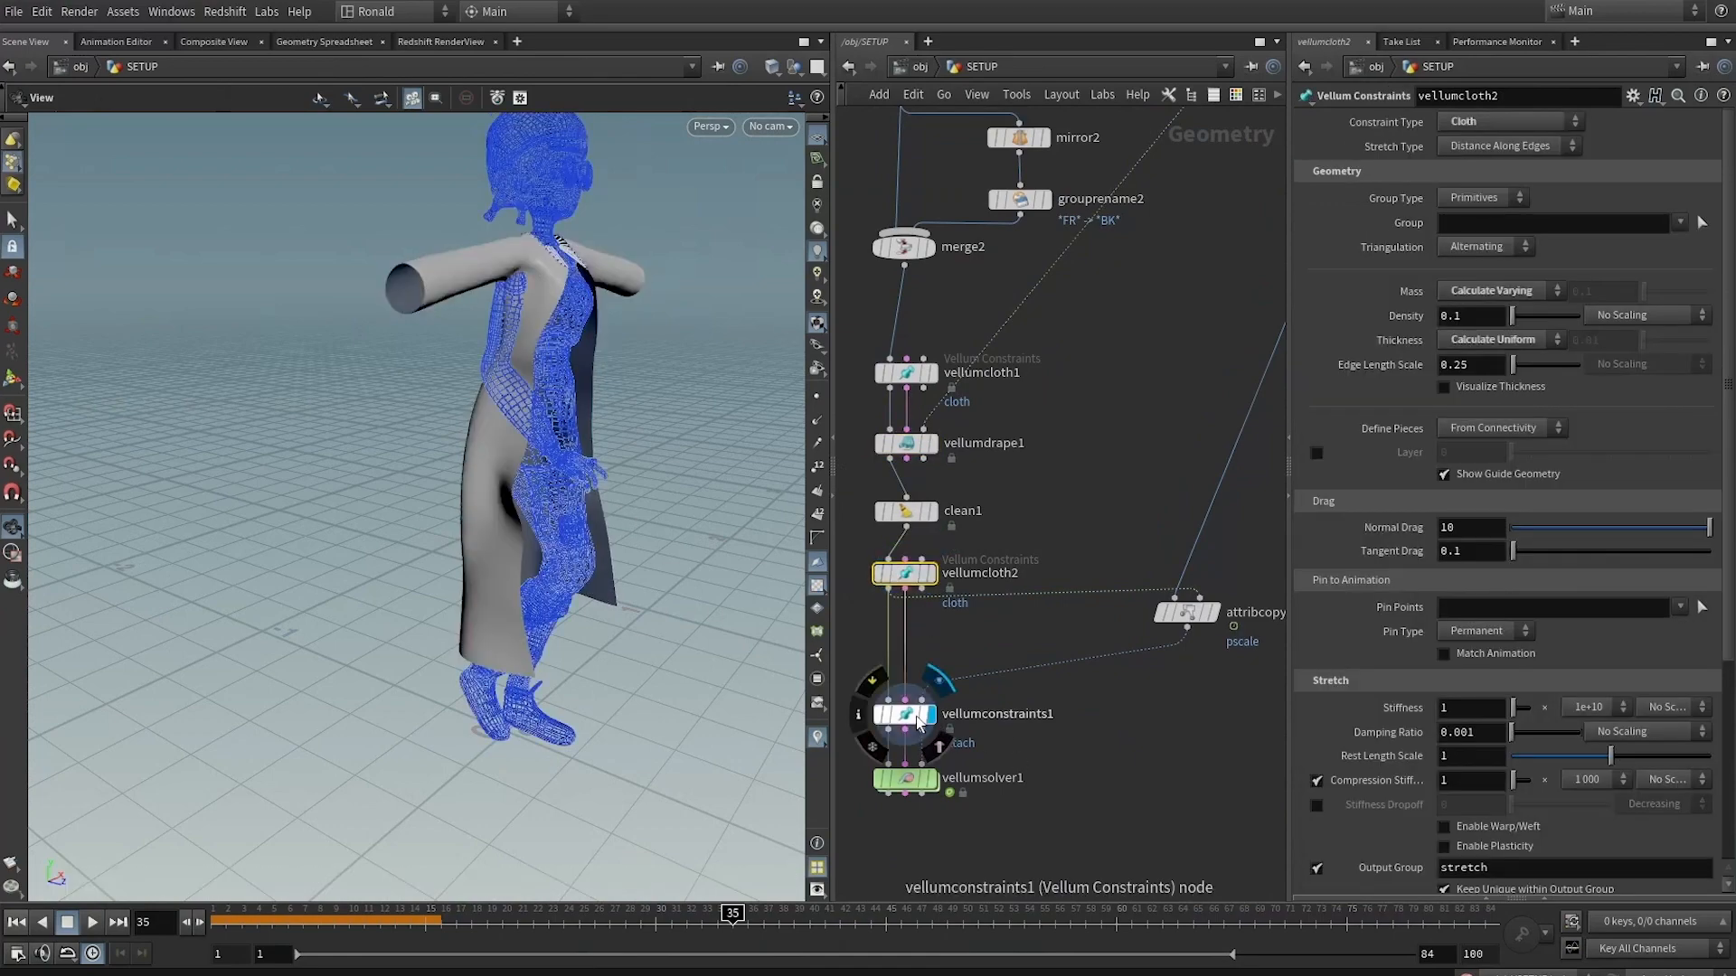
pyautogui.click(908, 714)
pyautogui.click(928, 779)
pyautogui.hotkey('ctrl', 'Up')
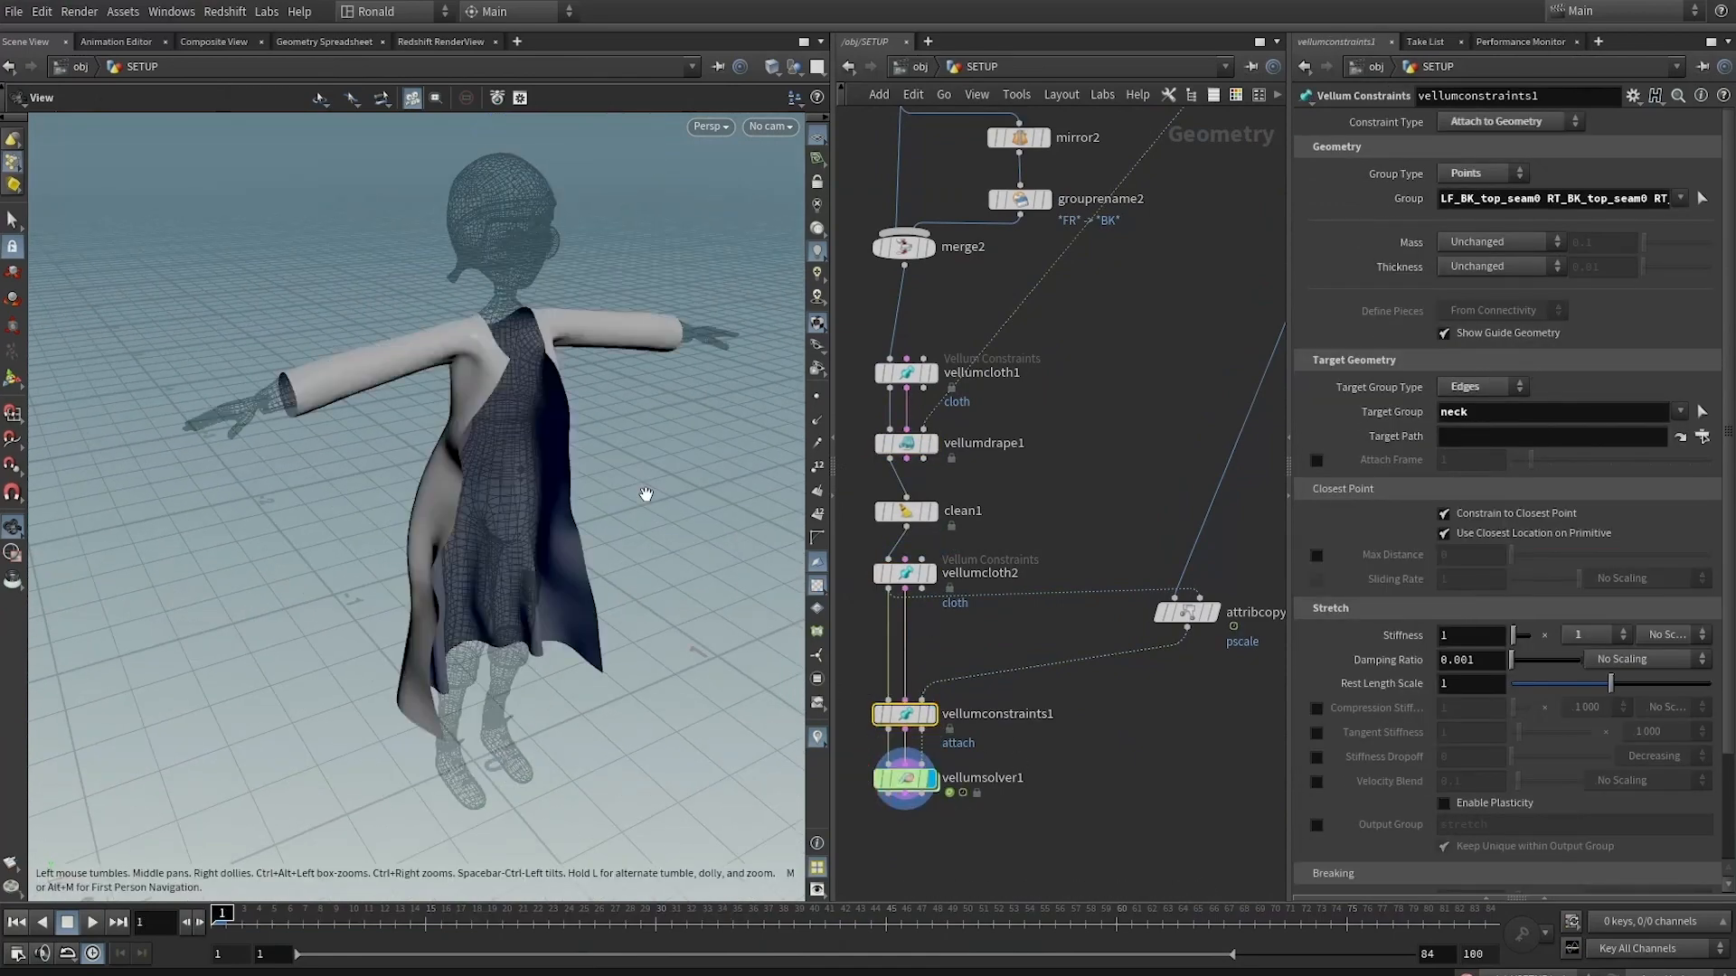
pyautogui.press('Up')
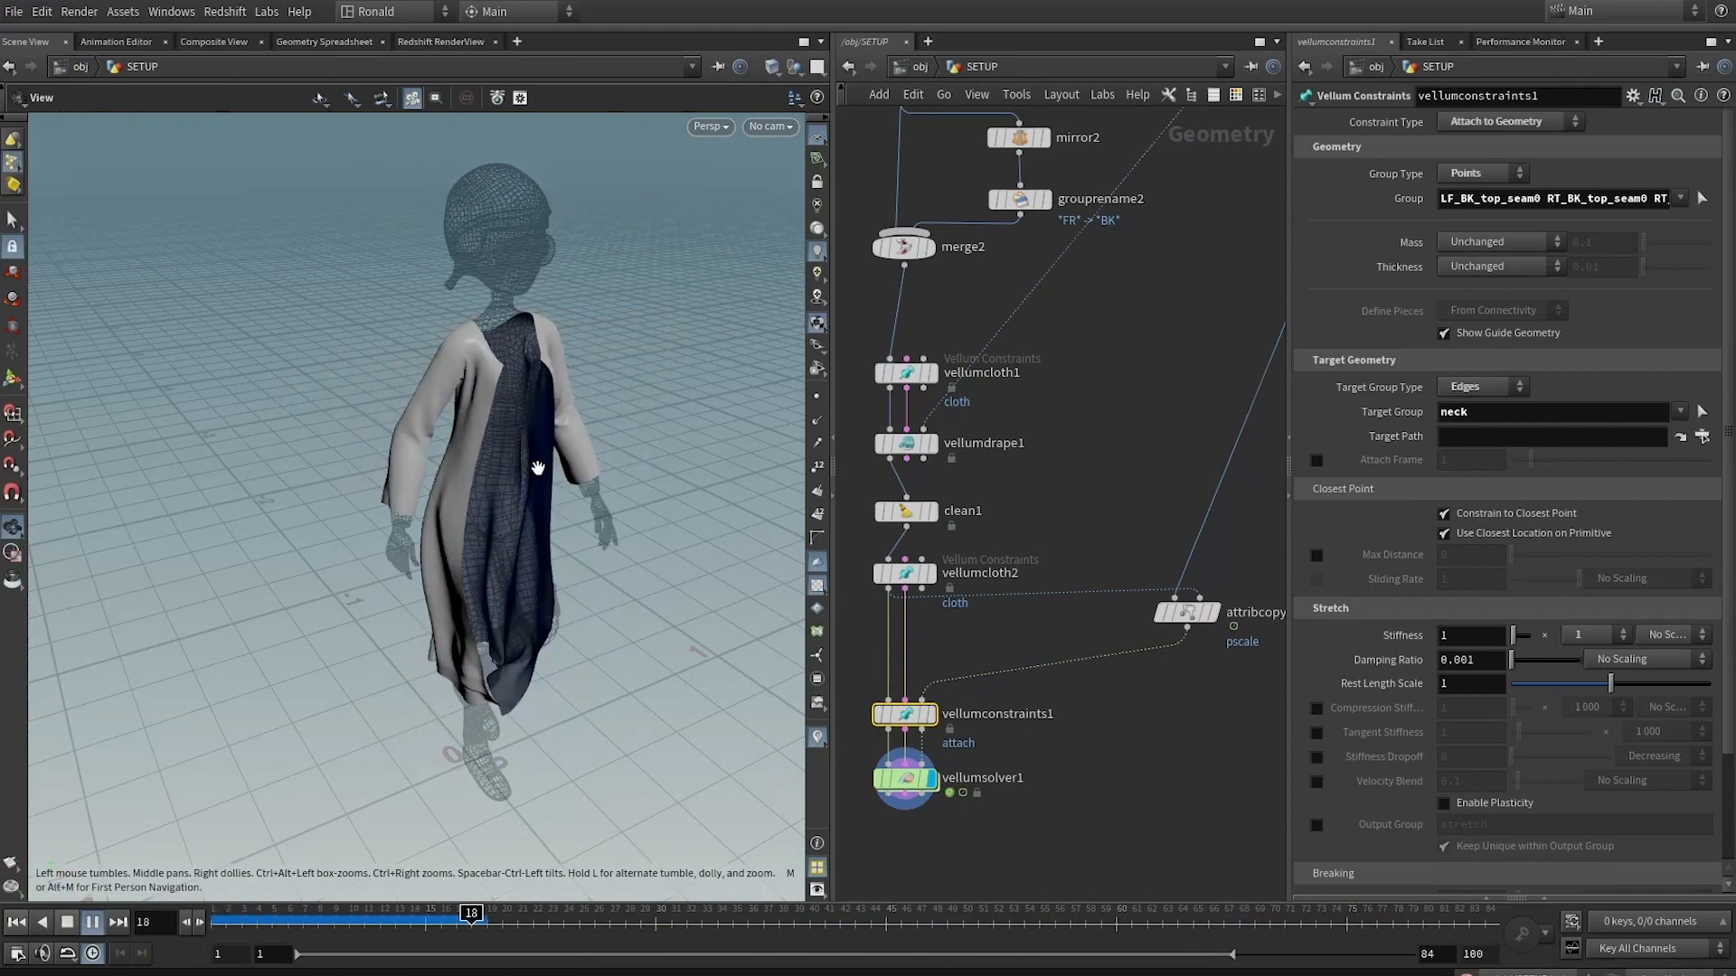
pyautogui.click(66, 925)
# Examine the folds and sleeves of the denser cloth at frame 40 from several sides
pyautogui.moveTo(653, 432); pyautogui.dragTo(782, 440, button='right')
pyautogui.moveTo(459, 398)
pyautogui.mouseDown()
pyautogui.moveTo(643, 414)
pyautogui.moveTo(469, 414)
pyautogui.moveTo(648, 395)
pyautogui.moveTo(557, 415)
pyautogui.mouseUp()
pyautogui.hotkey('shift', 'w')
pyautogui.hotkey('shift', 'w')
pyautogui.moveTo(558, 415); pyautogui.dragTo(476, 368, button='right')
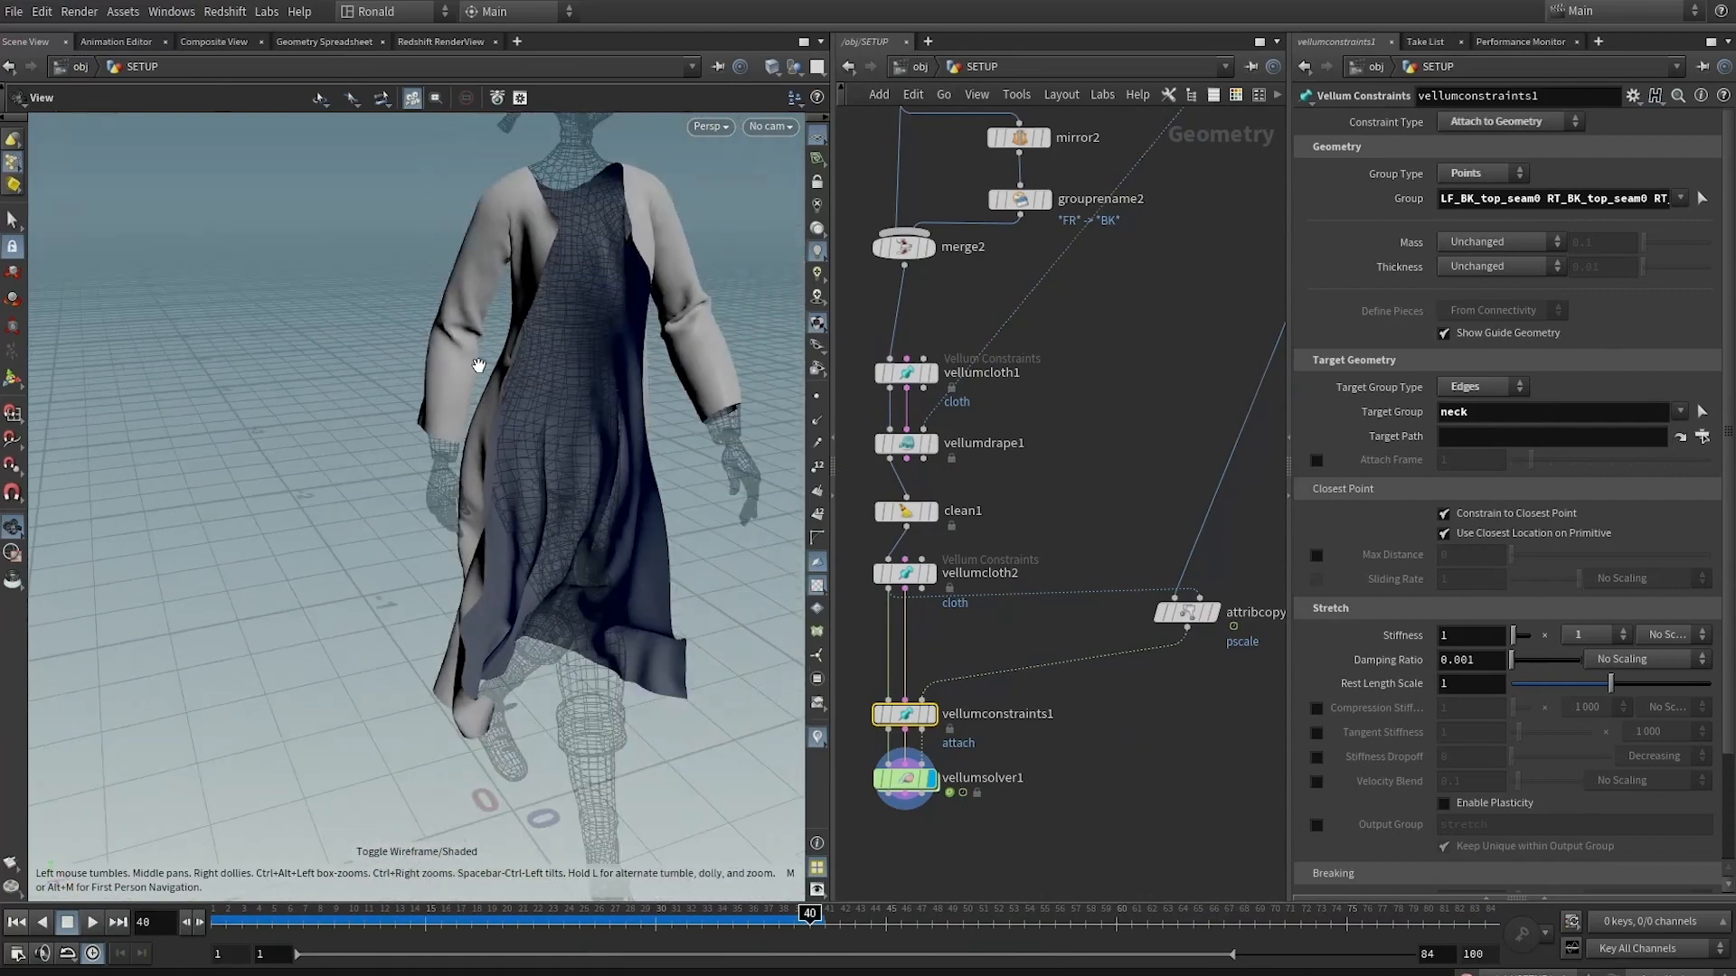
pyautogui.moveTo(477, 368); pyautogui.dragTo(914, 334)
pyautogui.moveTo(583, 519); pyautogui.dragTo(588, 548, button='middle')
pyautogui.moveTo(589, 548); pyautogui.dragTo(466, 618)
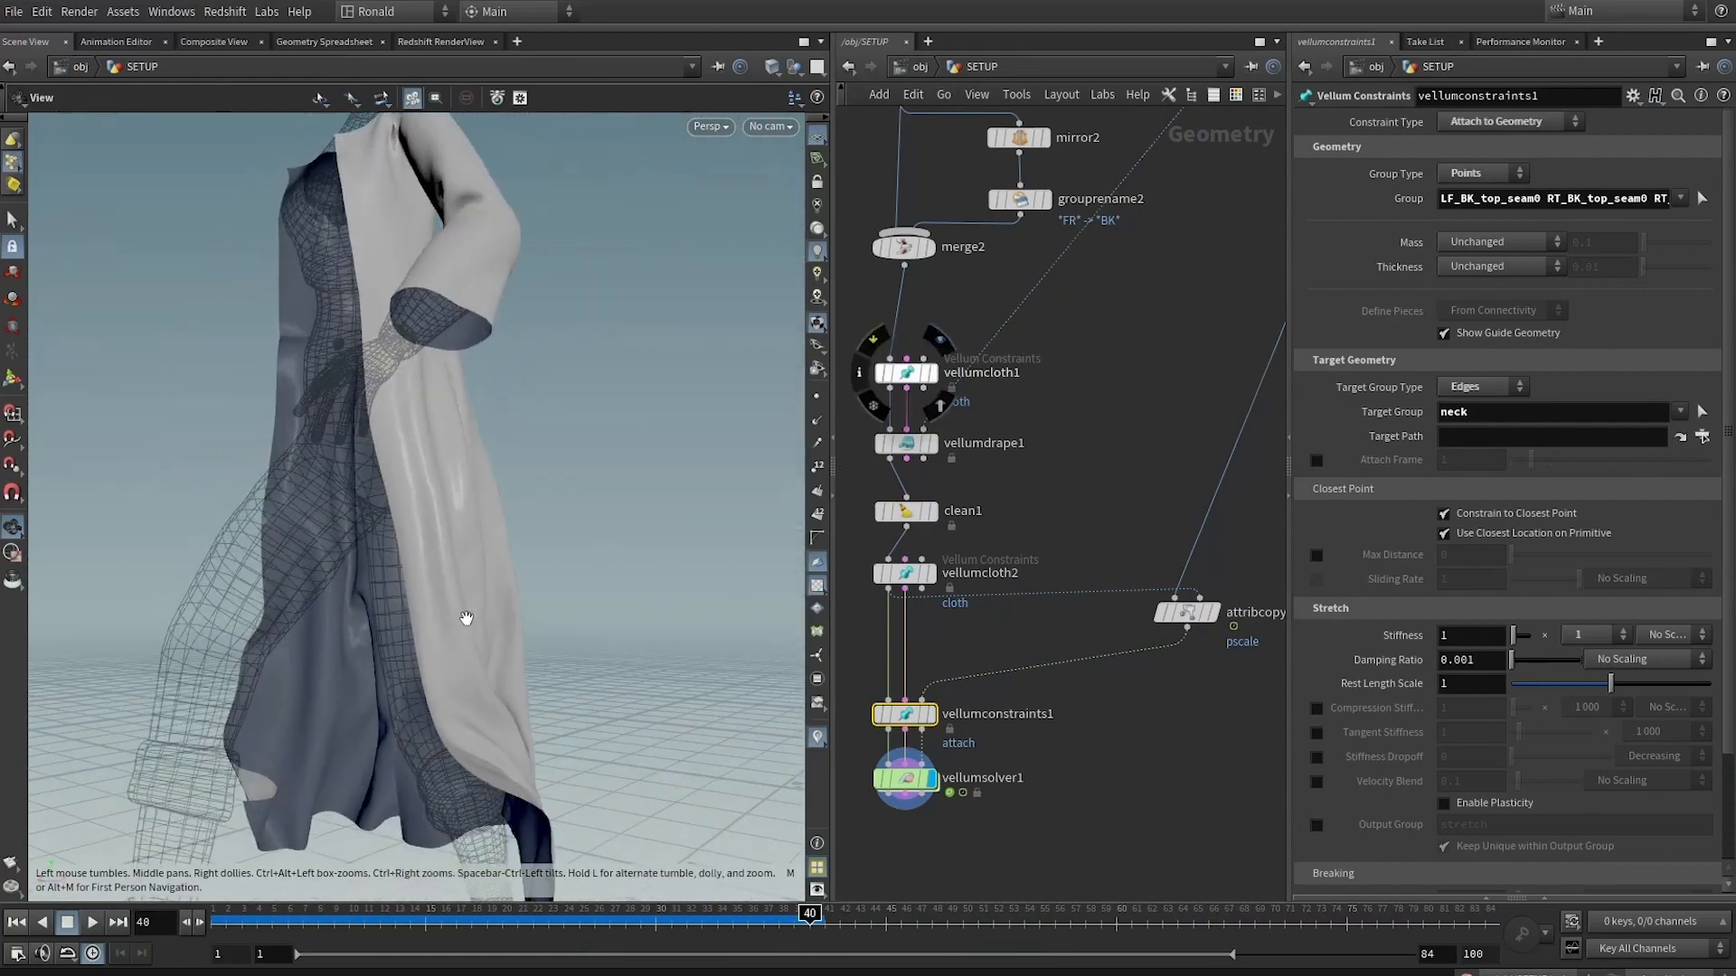
pyautogui.moveTo(466, 618); pyautogui.dragTo(208, 605, button='right')
pyautogui.moveTo(578, 605); pyautogui.dragTo(669, 602)
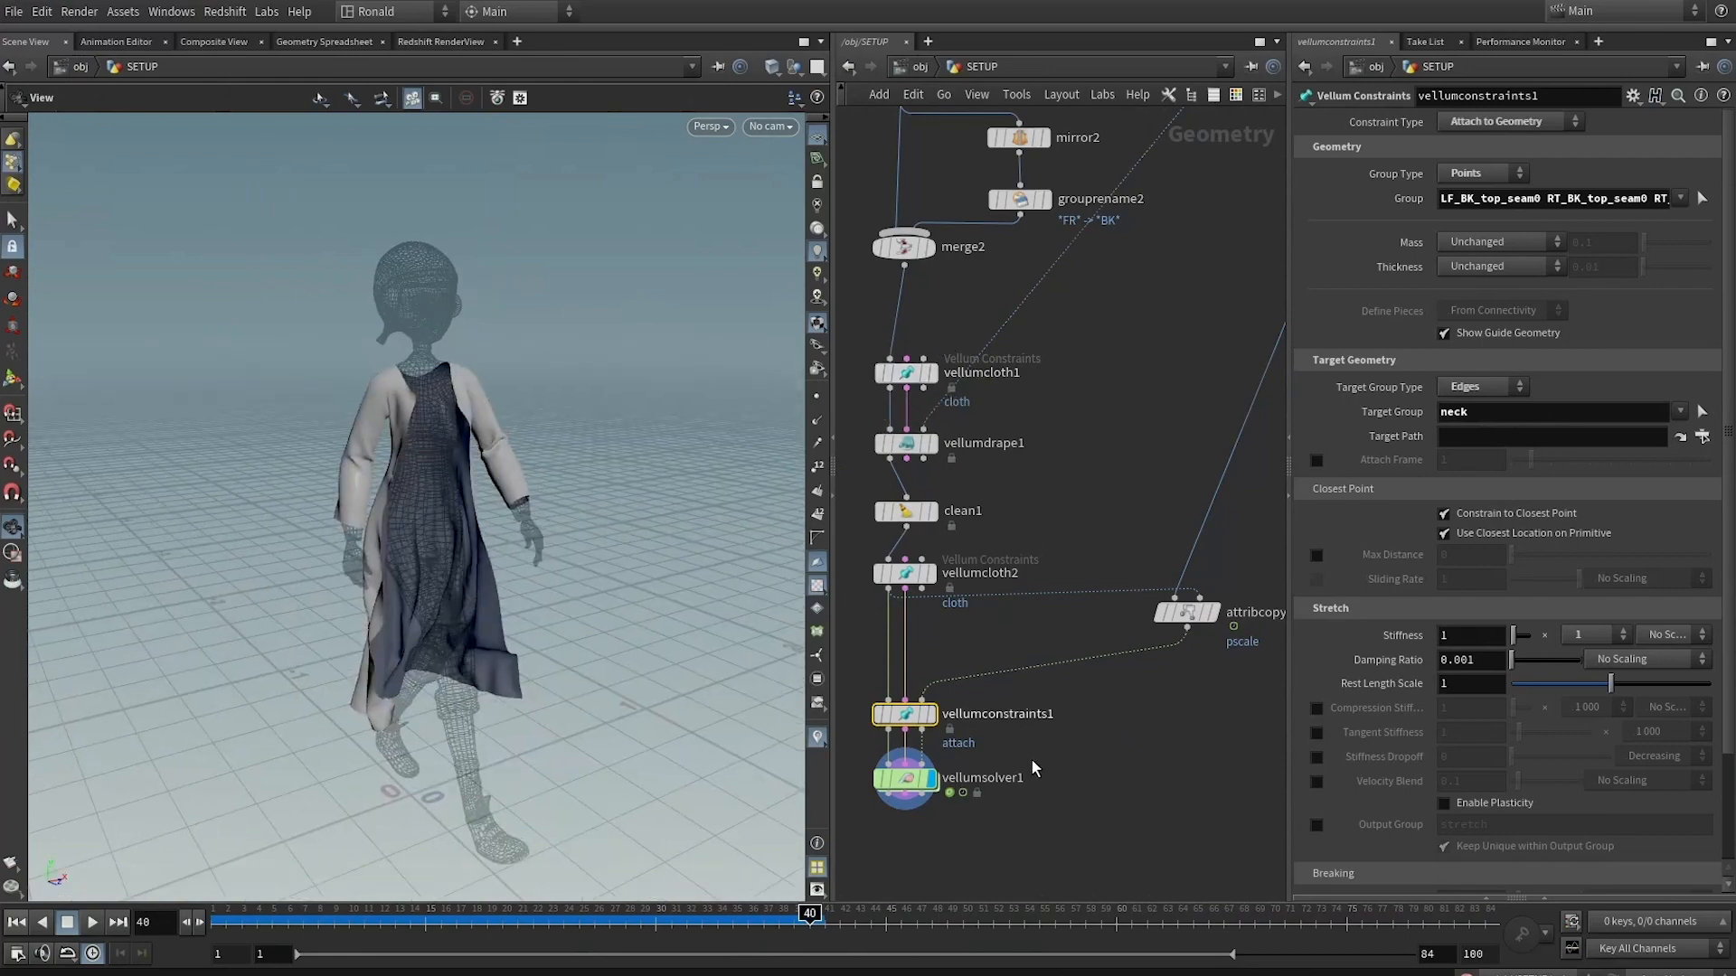
# Add a File Cache node after vellumsolver1's first output, name it filecache_cardigan, and display it
pyautogui.scroll(5, 1031, 729)
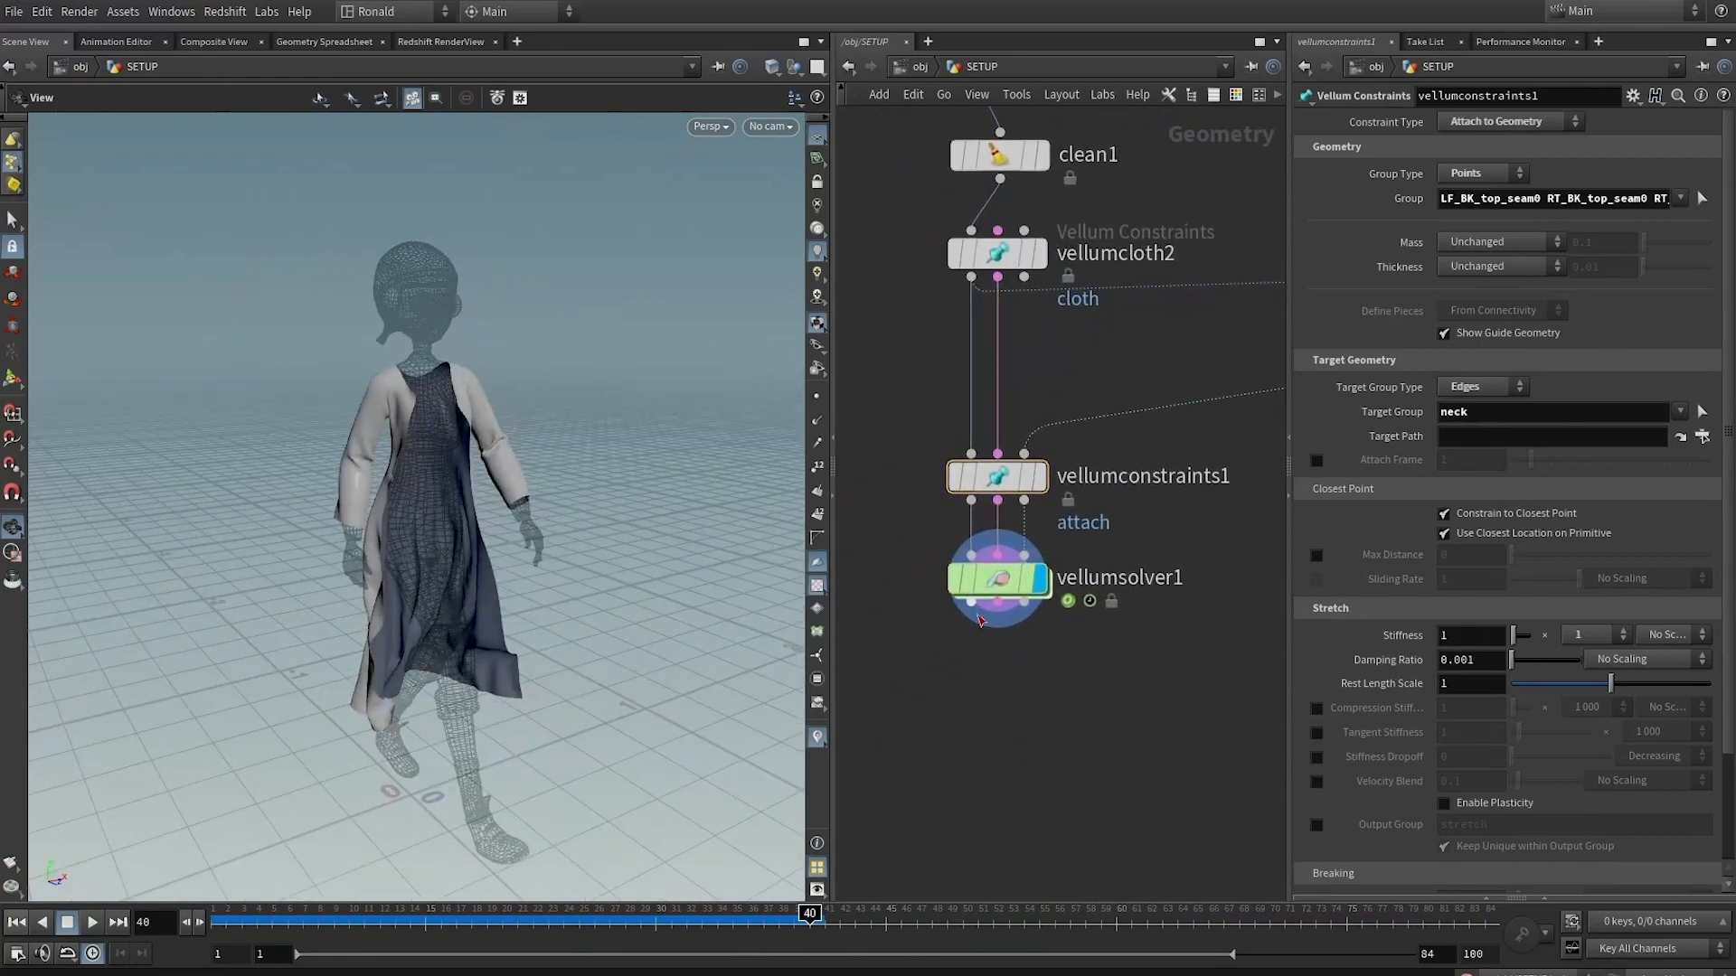
pyautogui.press('Tab')
pyautogui.write('file')
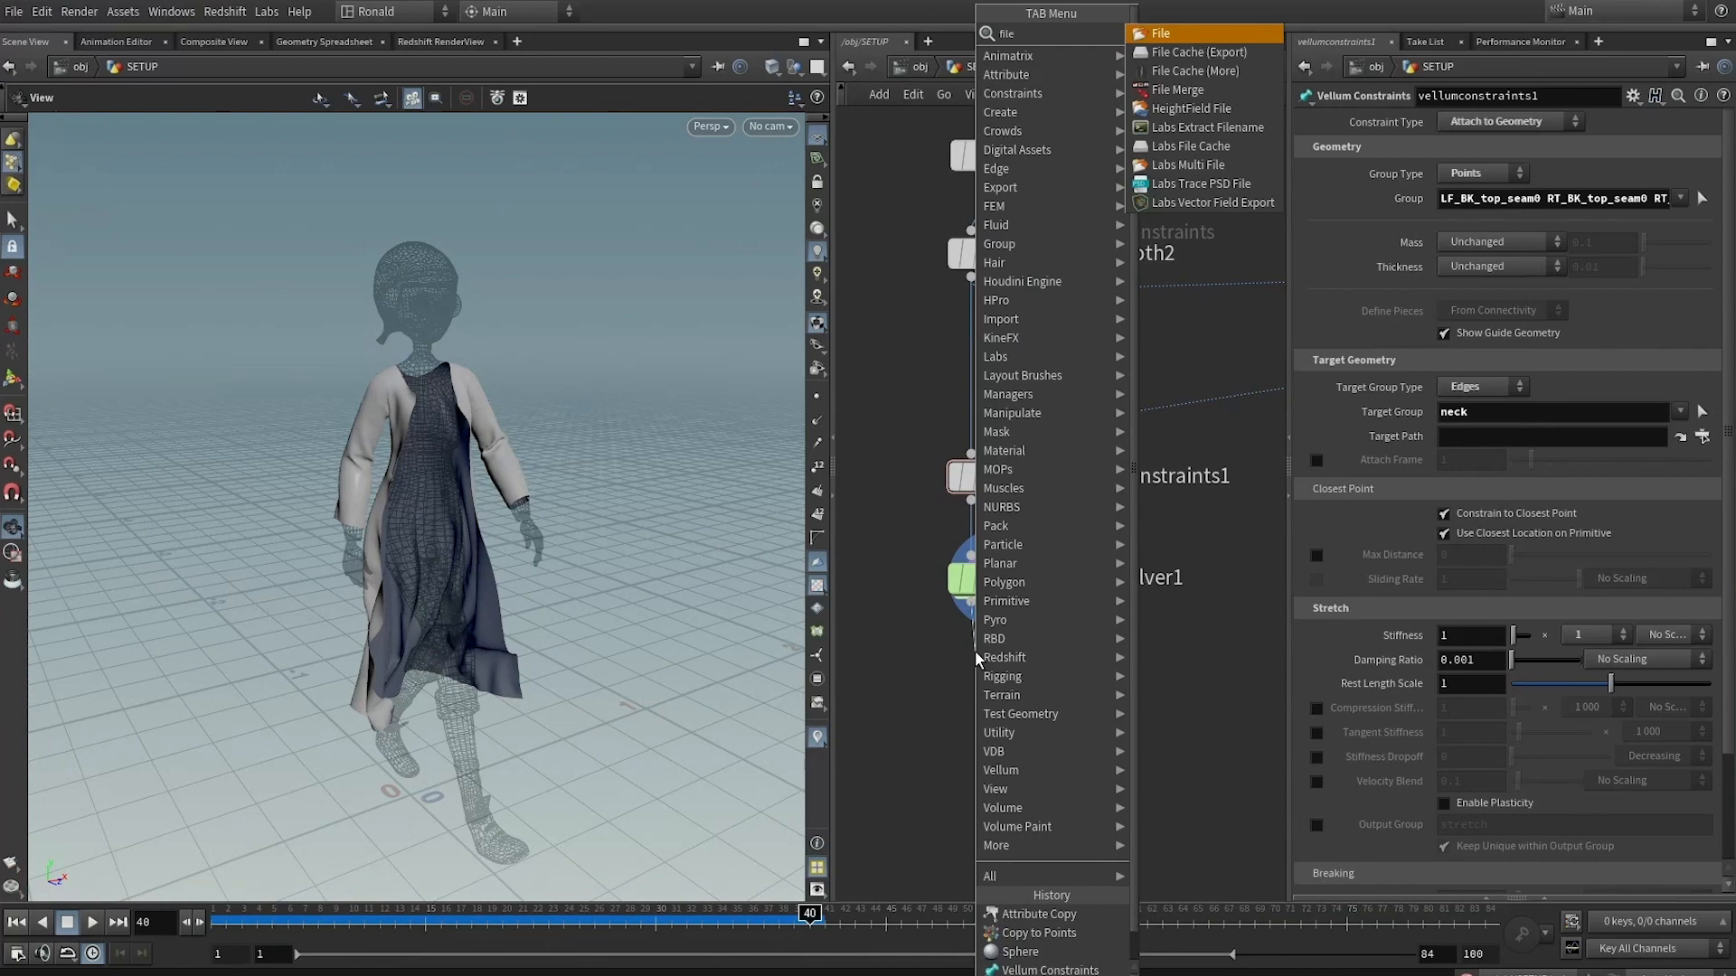
pyautogui.press('Down')
pyautogui.press('Return')
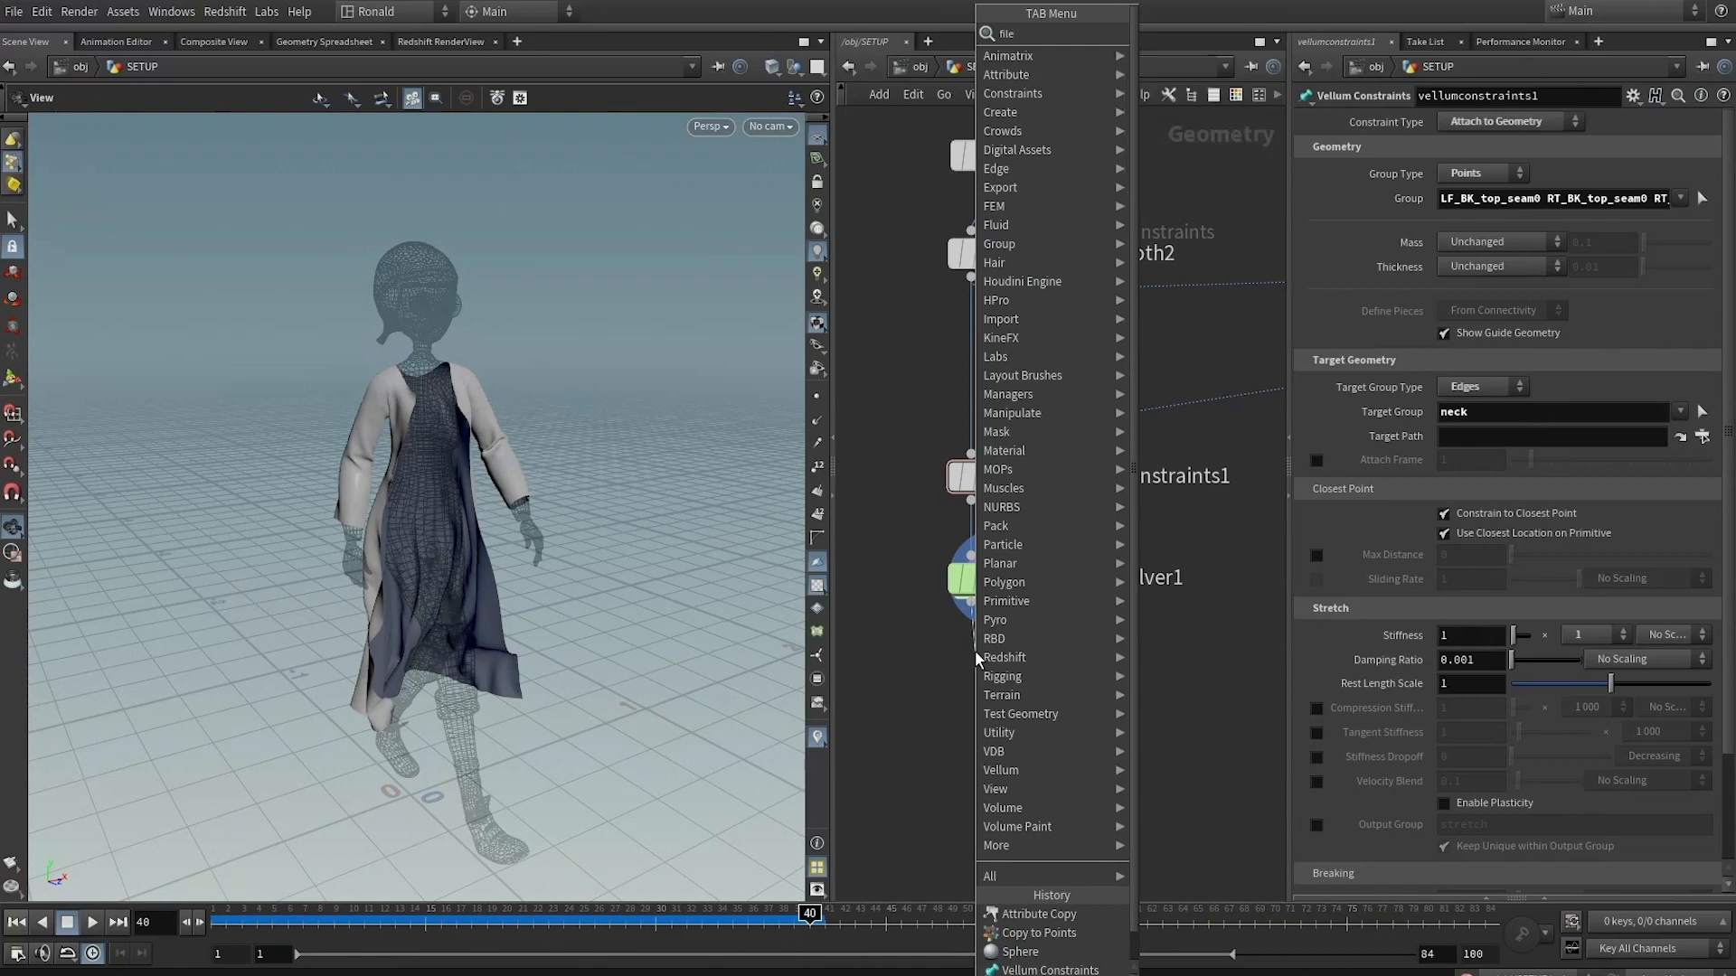
pyautogui.click(1102, 678)
pyautogui.write('_cardigan')
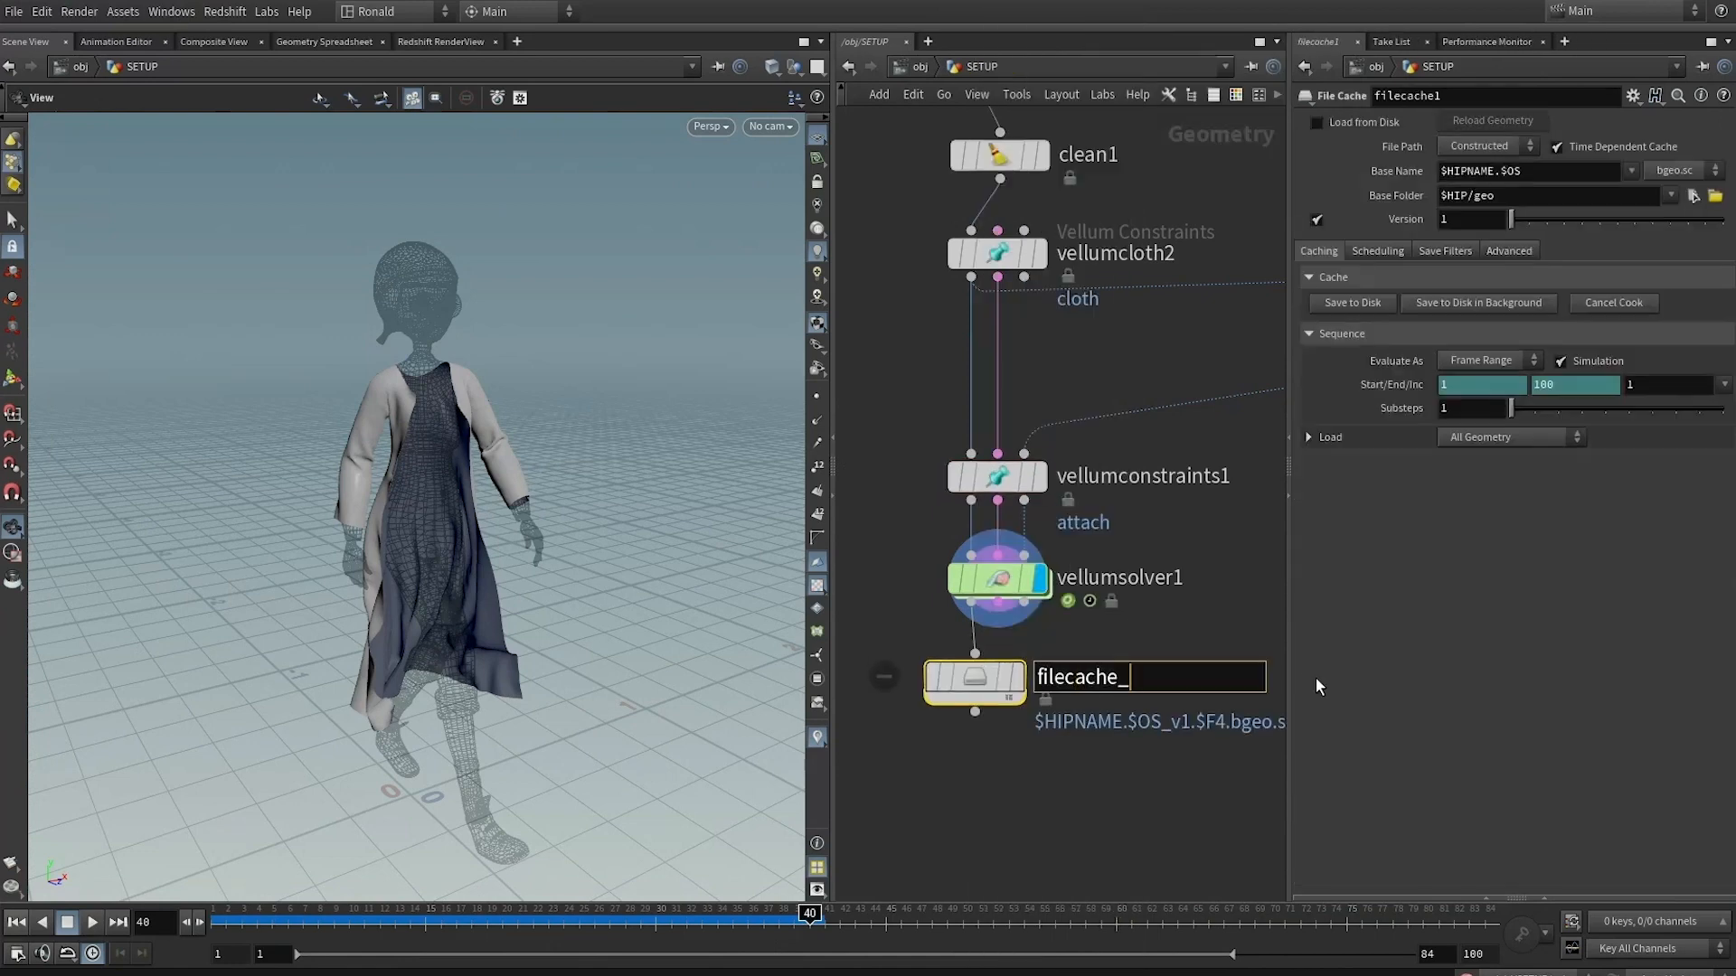
pyautogui.press('Return')
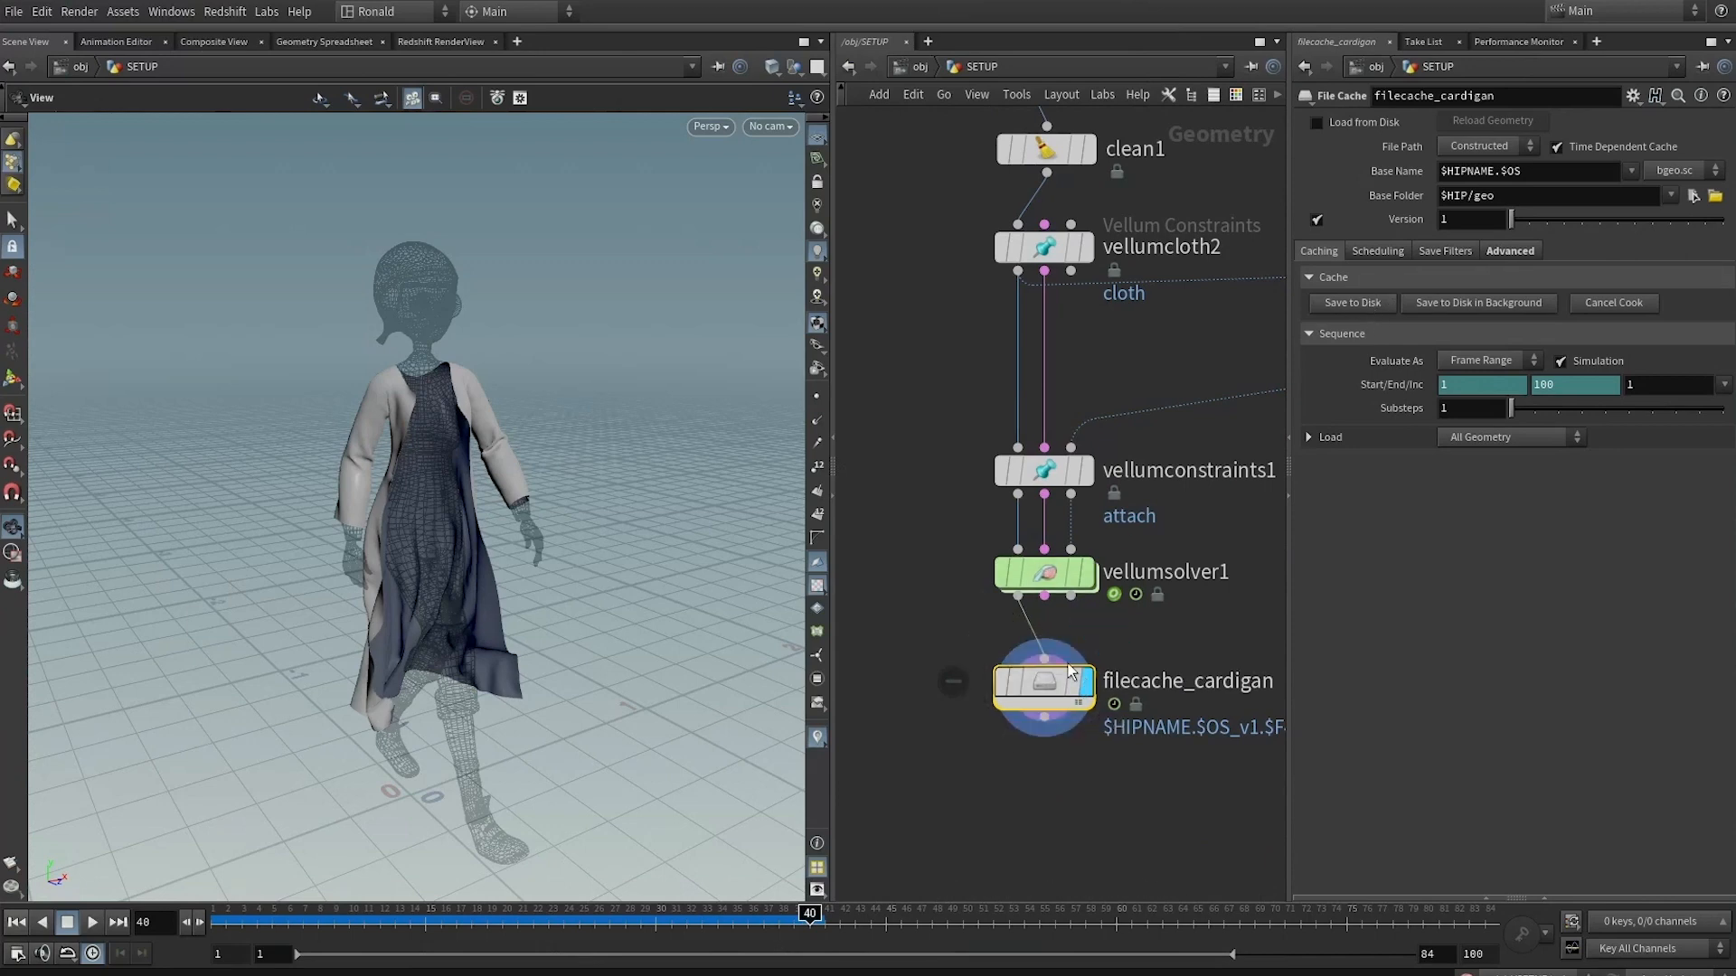
# Insert a copy of the clean1 node between vellumsolver1 and filecache_cardigan, making room for it in the network
pyautogui.moveTo(1071, 672); pyautogui.dragTo(1072, 744)
pyautogui.middleClick(1049, 578)
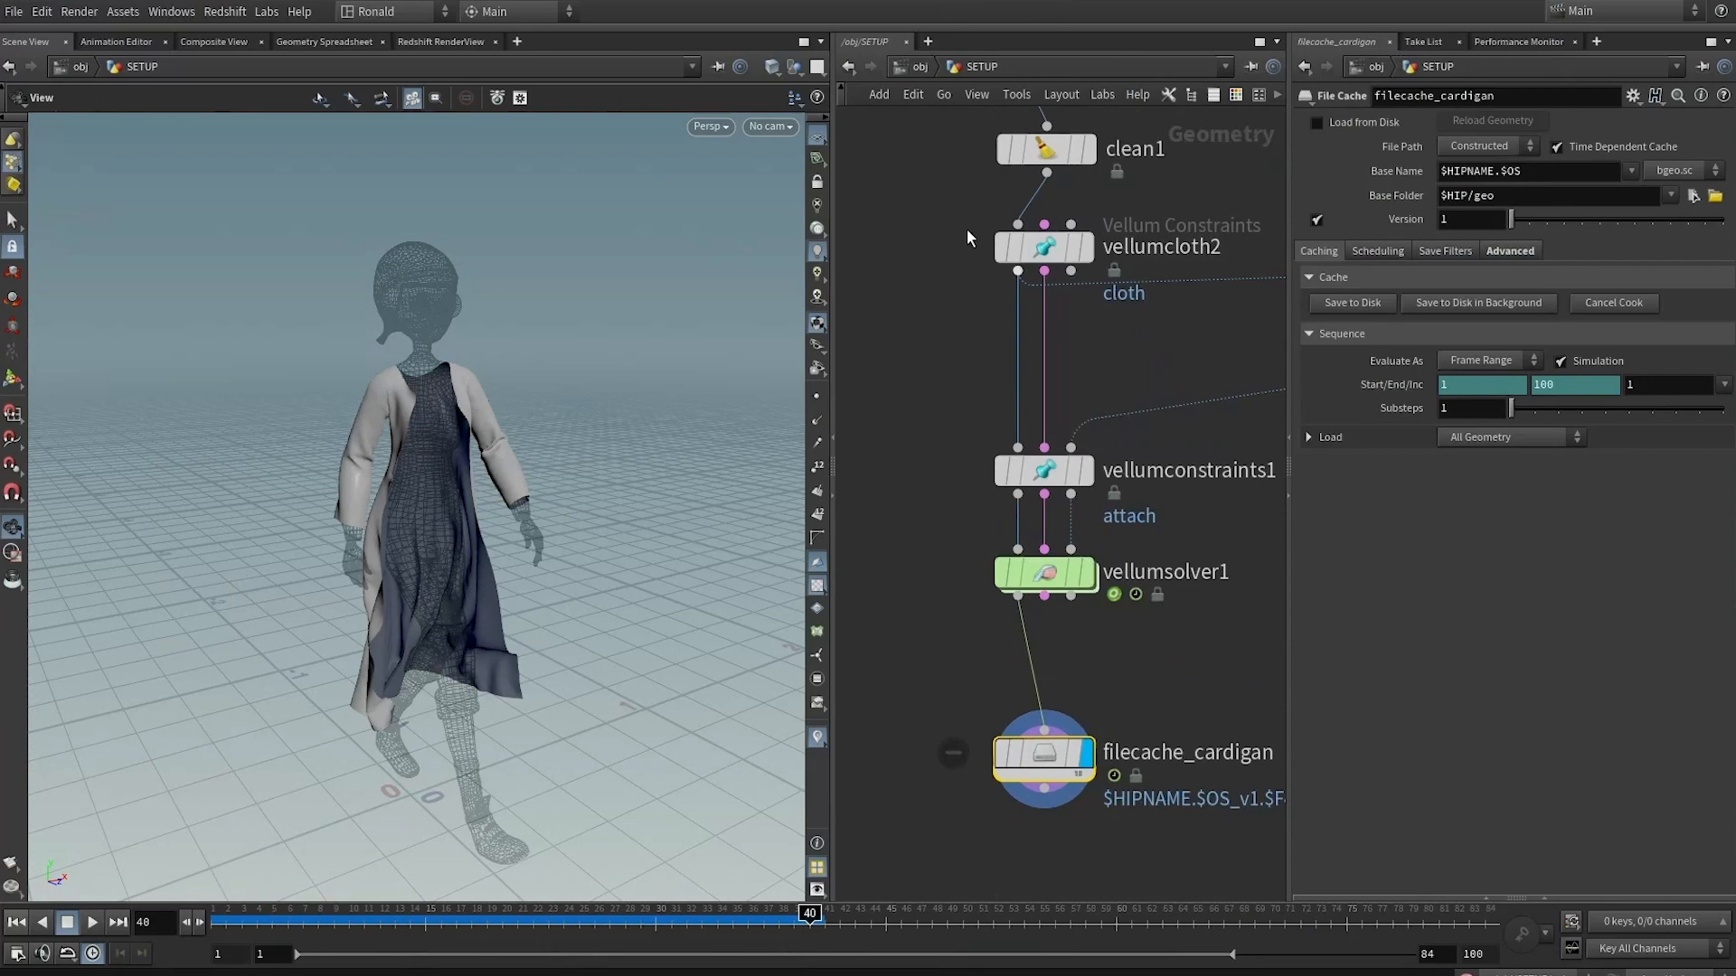
pyautogui.keyDown('alt'); pyautogui.moveTo(1052, 151); pyautogui.dragTo(1051, 666); pyautogui.keyUp('alt')
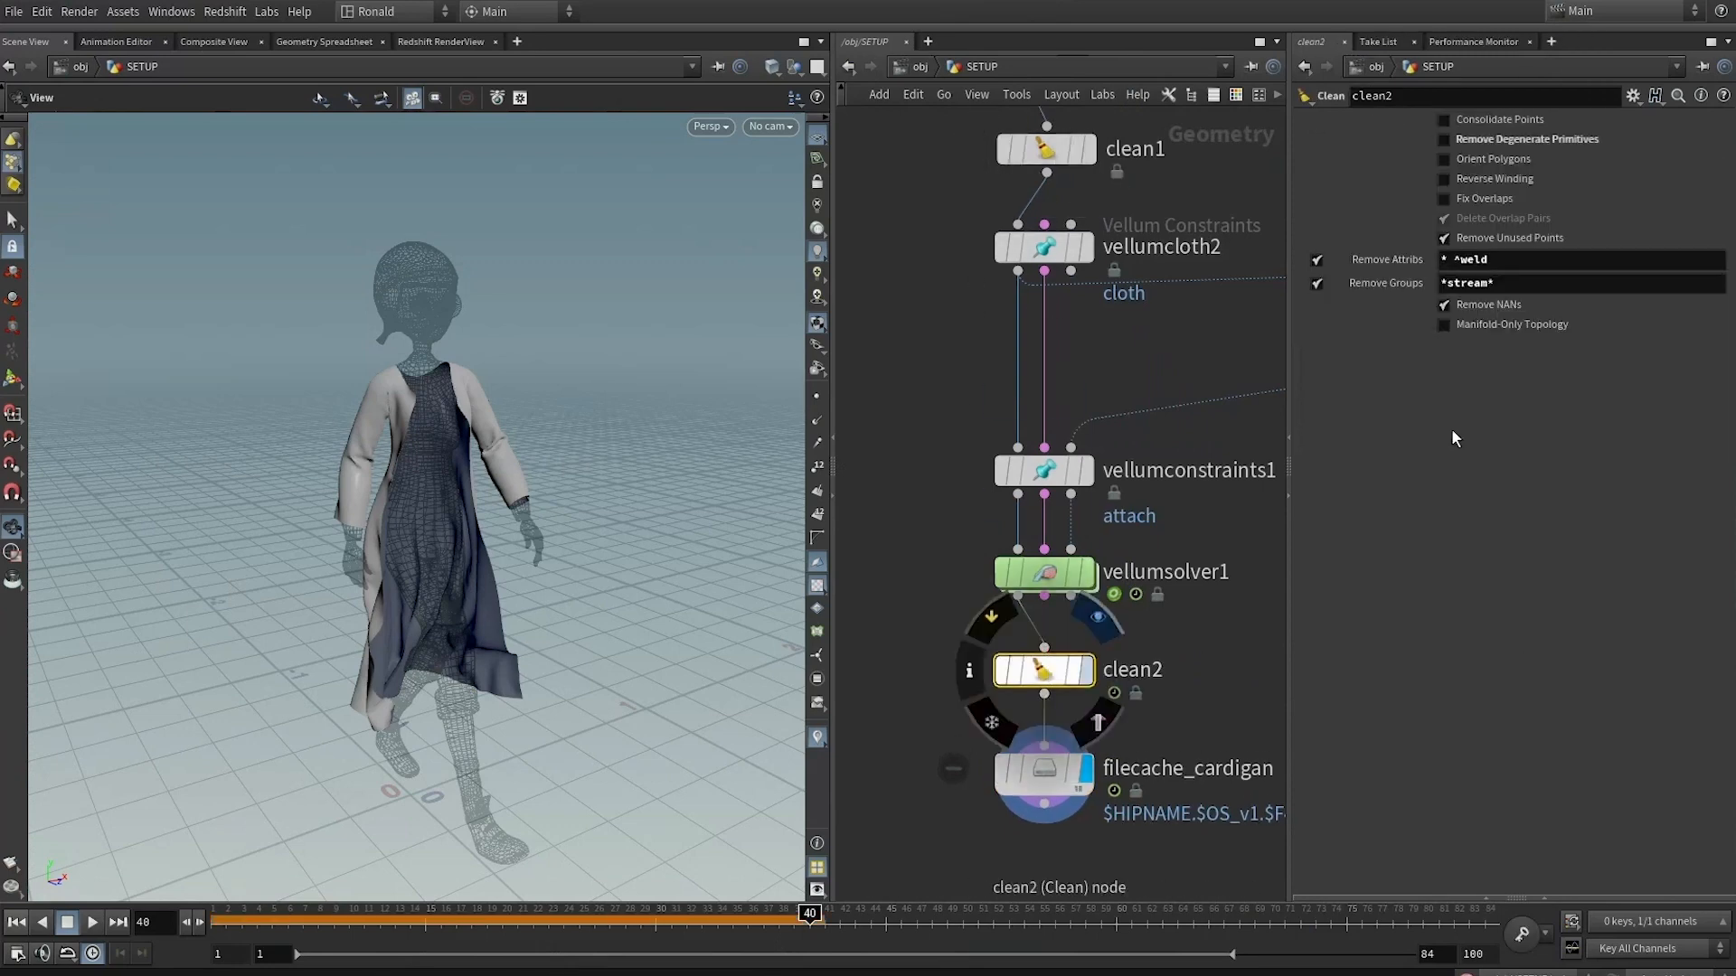
# Check clean1's attributes and set its Remove Attribs pattern to "* ^weld ^uv" so the UVs are kept
pyautogui.moveTo(984, 166); pyautogui.dragTo(978, 518, button='middle')
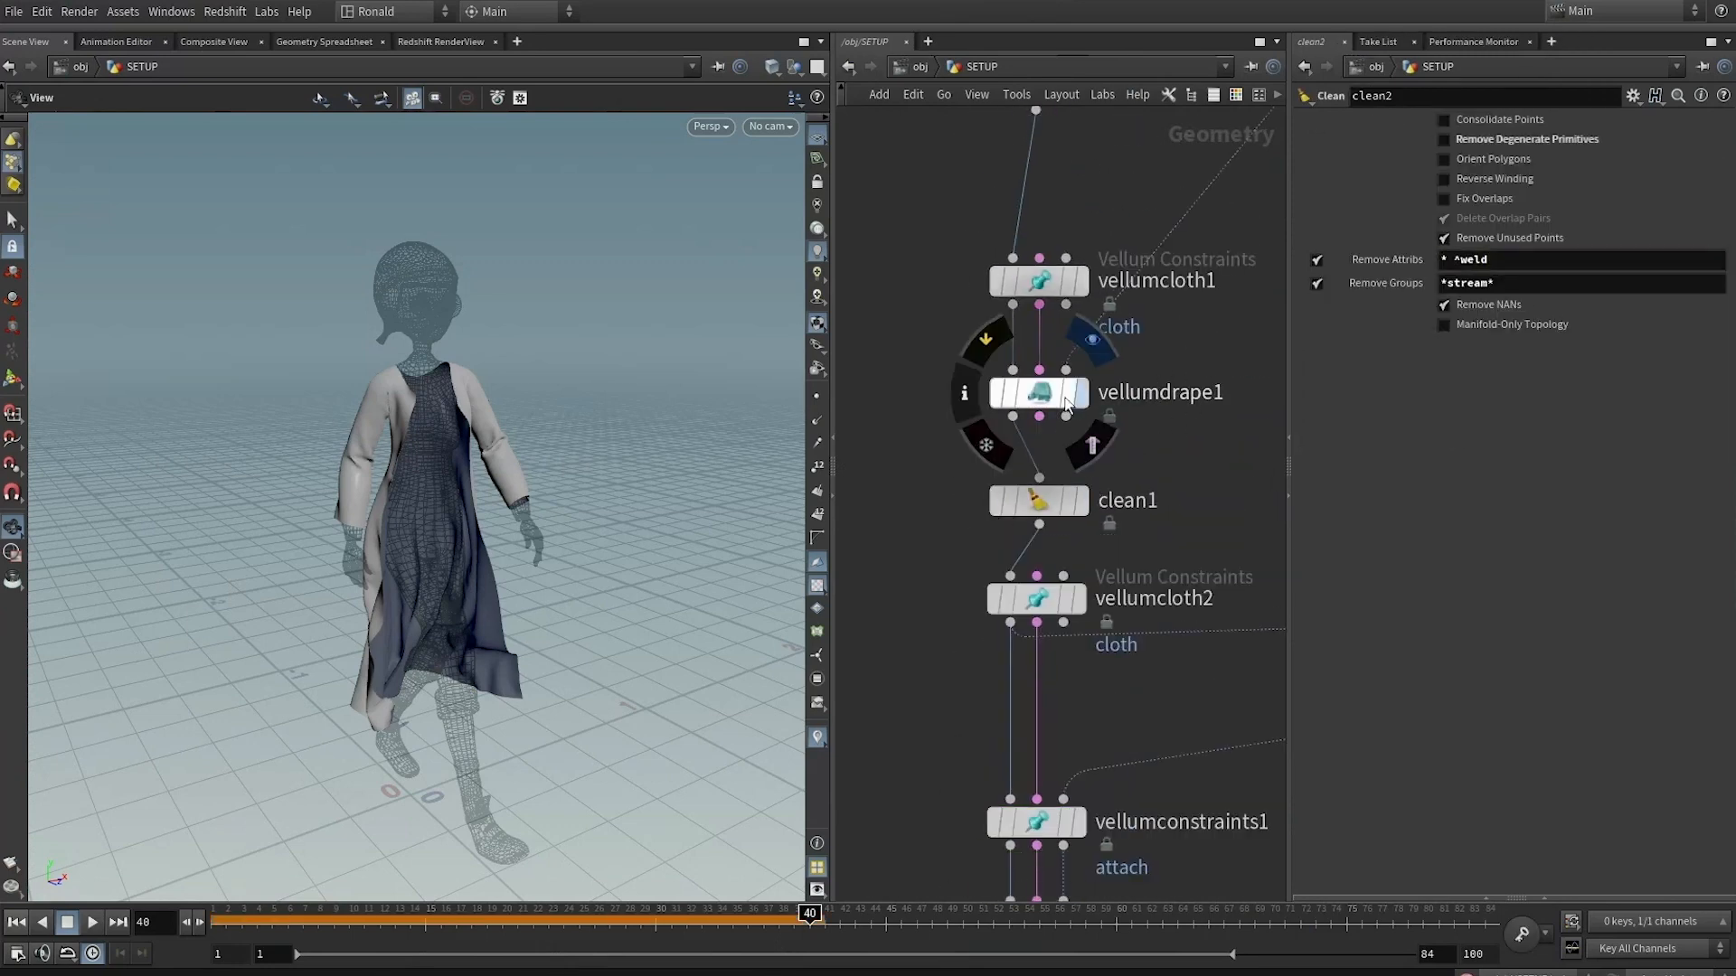
pyautogui.click(1040, 391)
pyautogui.click(1028, 503)
pyautogui.middleClick(1031, 502)
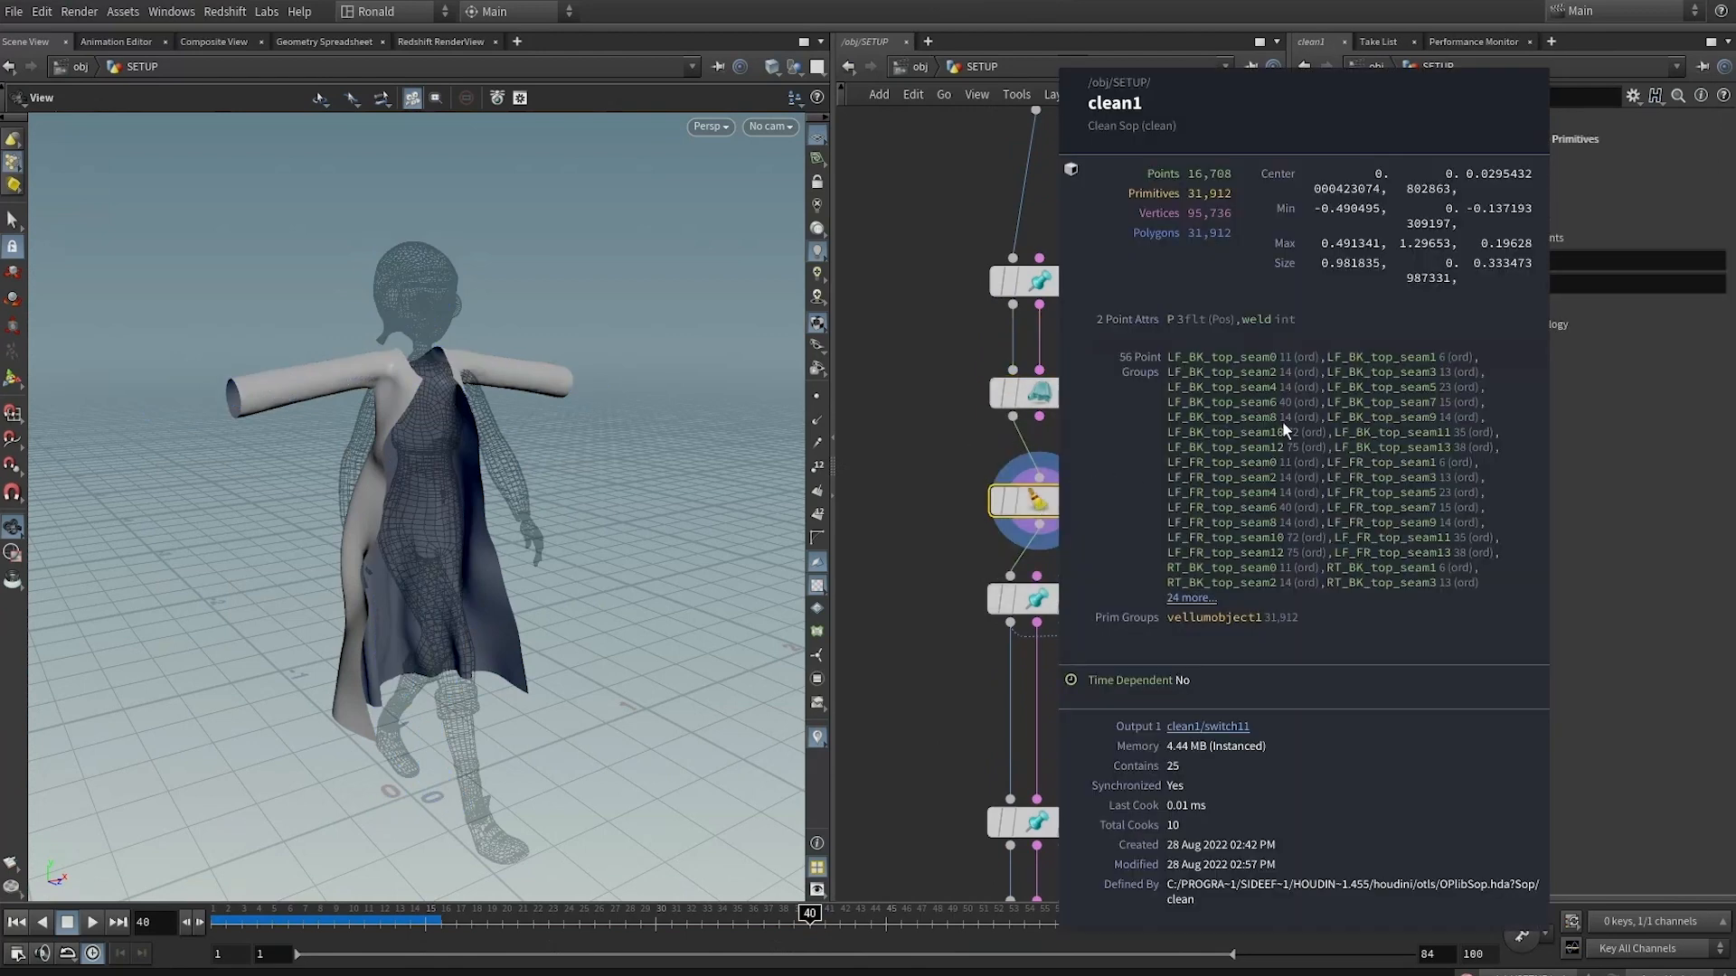
pyautogui.click(1537, 261)
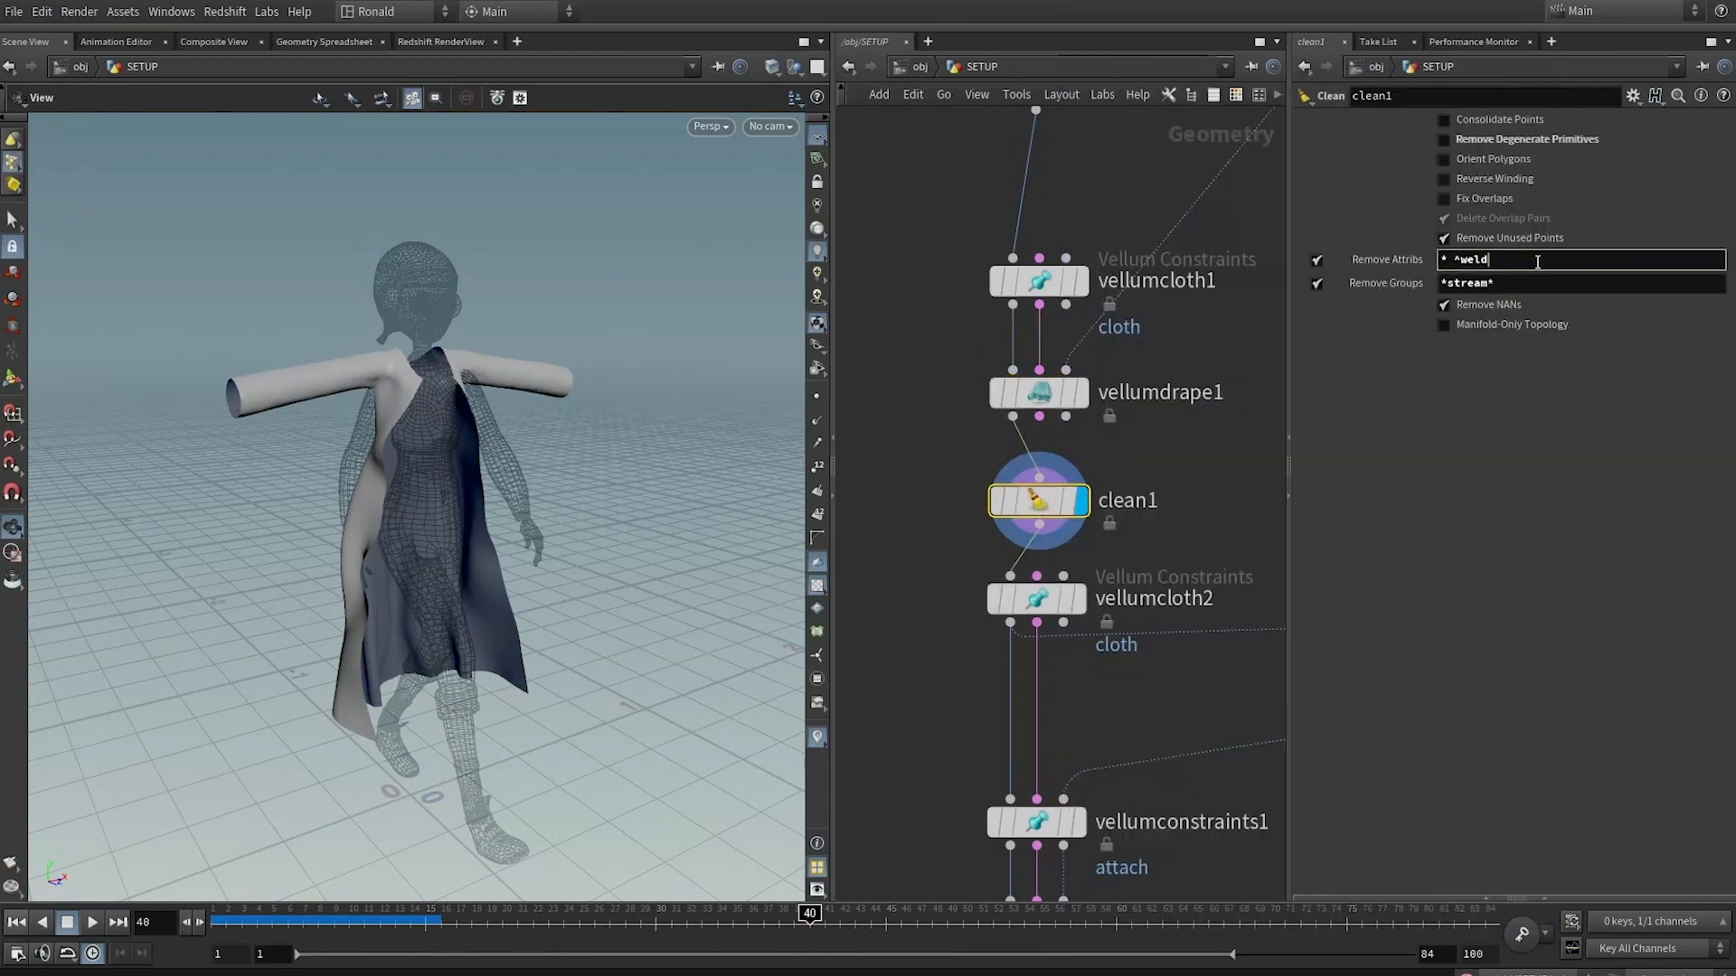
pyautogui.write('^uv')
pyautogui.press('Return')
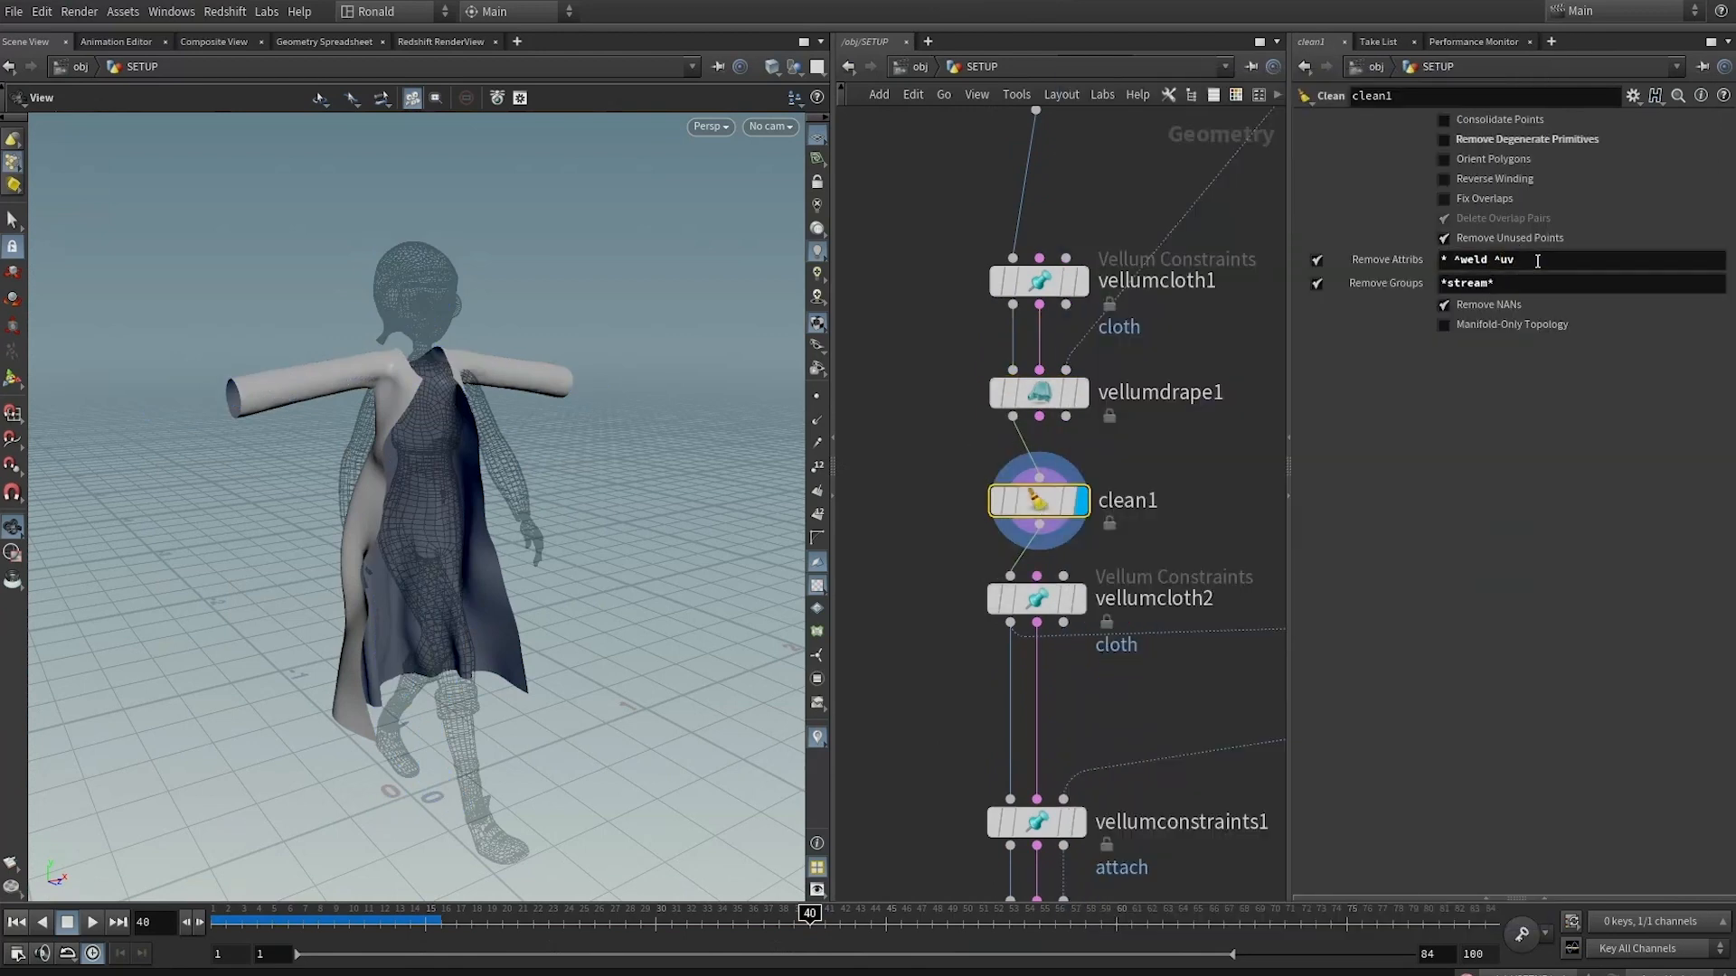
# Check merge2's point attributes and insert a Point Wrangle between merge2 and vellumcloth1
pyautogui.moveTo(1178, 297); pyautogui.dragTo(1124, 896, button='middle')
pyautogui.click(1016, 286)
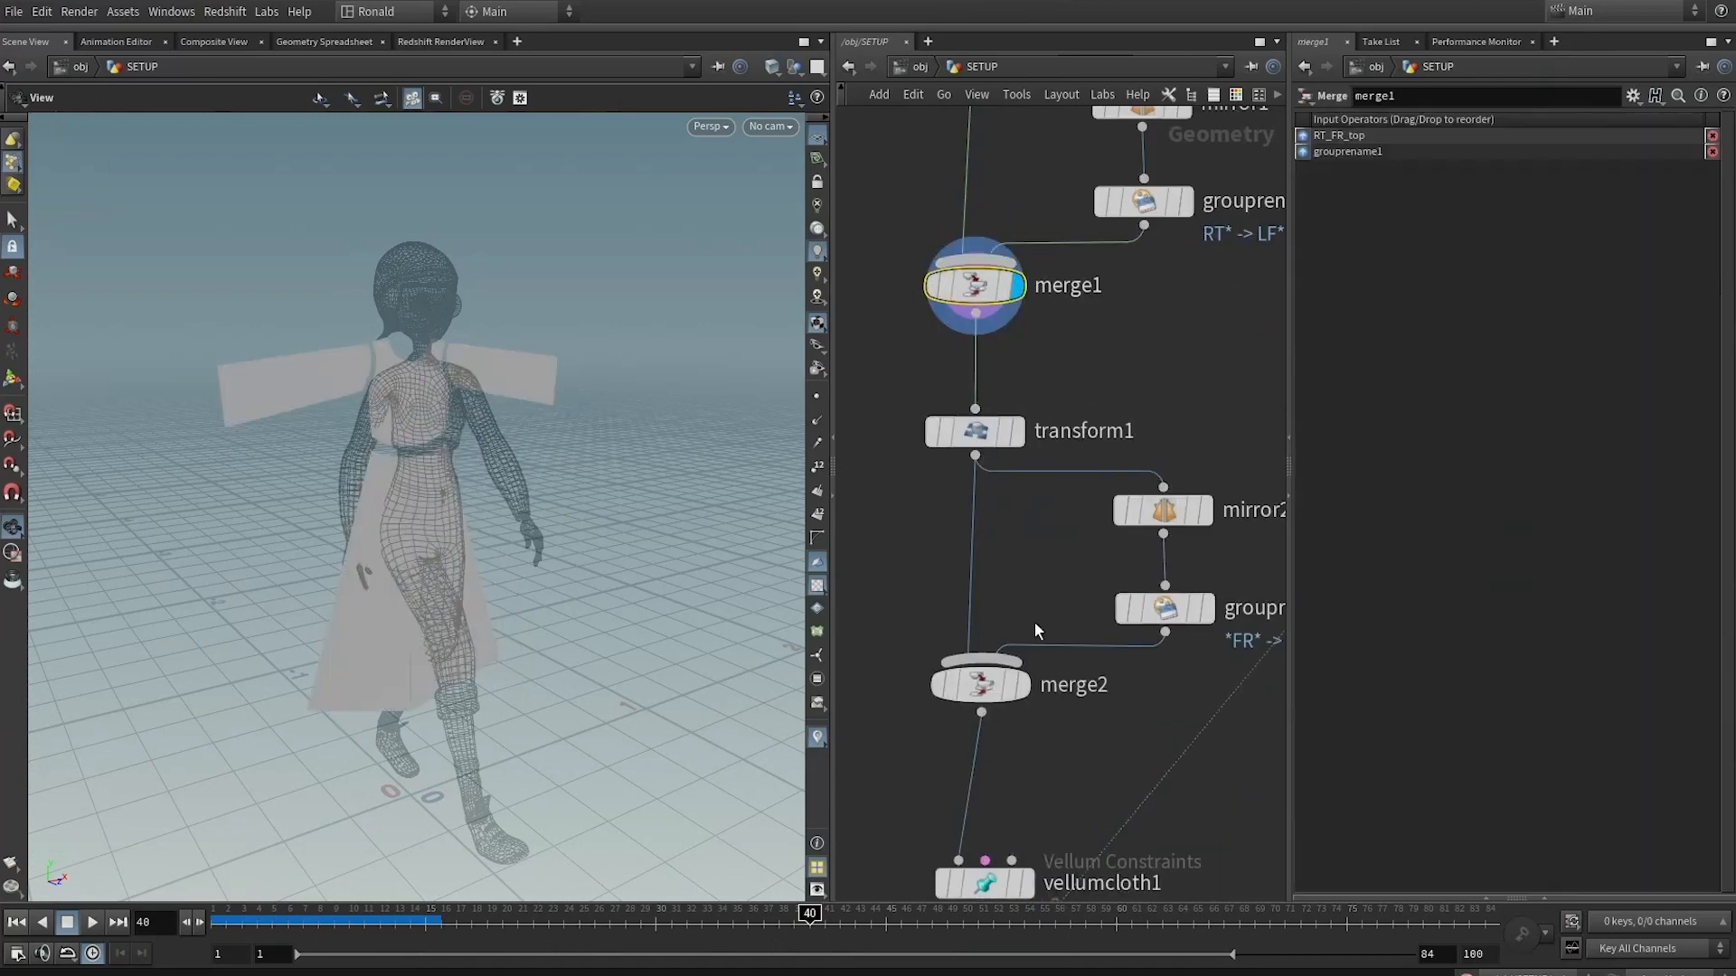
pyautogui.click(1025, 693)
pyautogui.middleClick(985, 684)
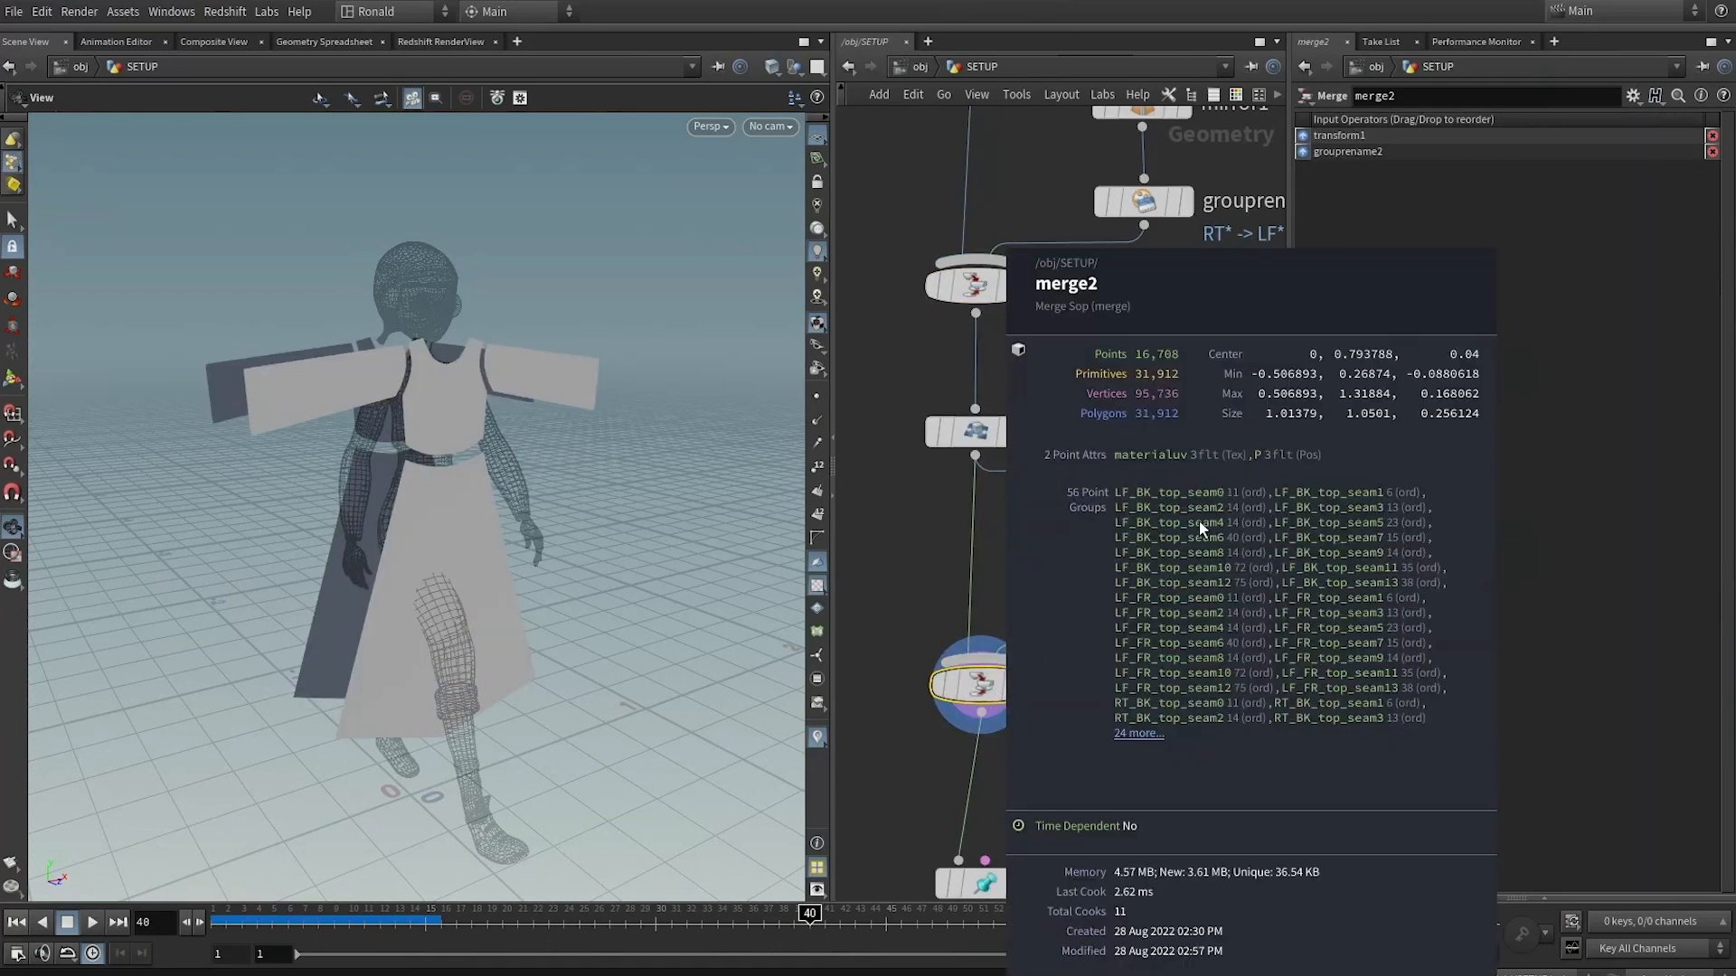
pyautogui.moveTo(1030, 766); pyautogui.dragTo(1002, 617, button='middle')
pyautogui.press('Tab')
pyautogui.moveTo(1006, 618)
pyautogui.write('pw')
pyautogui.press('Return')
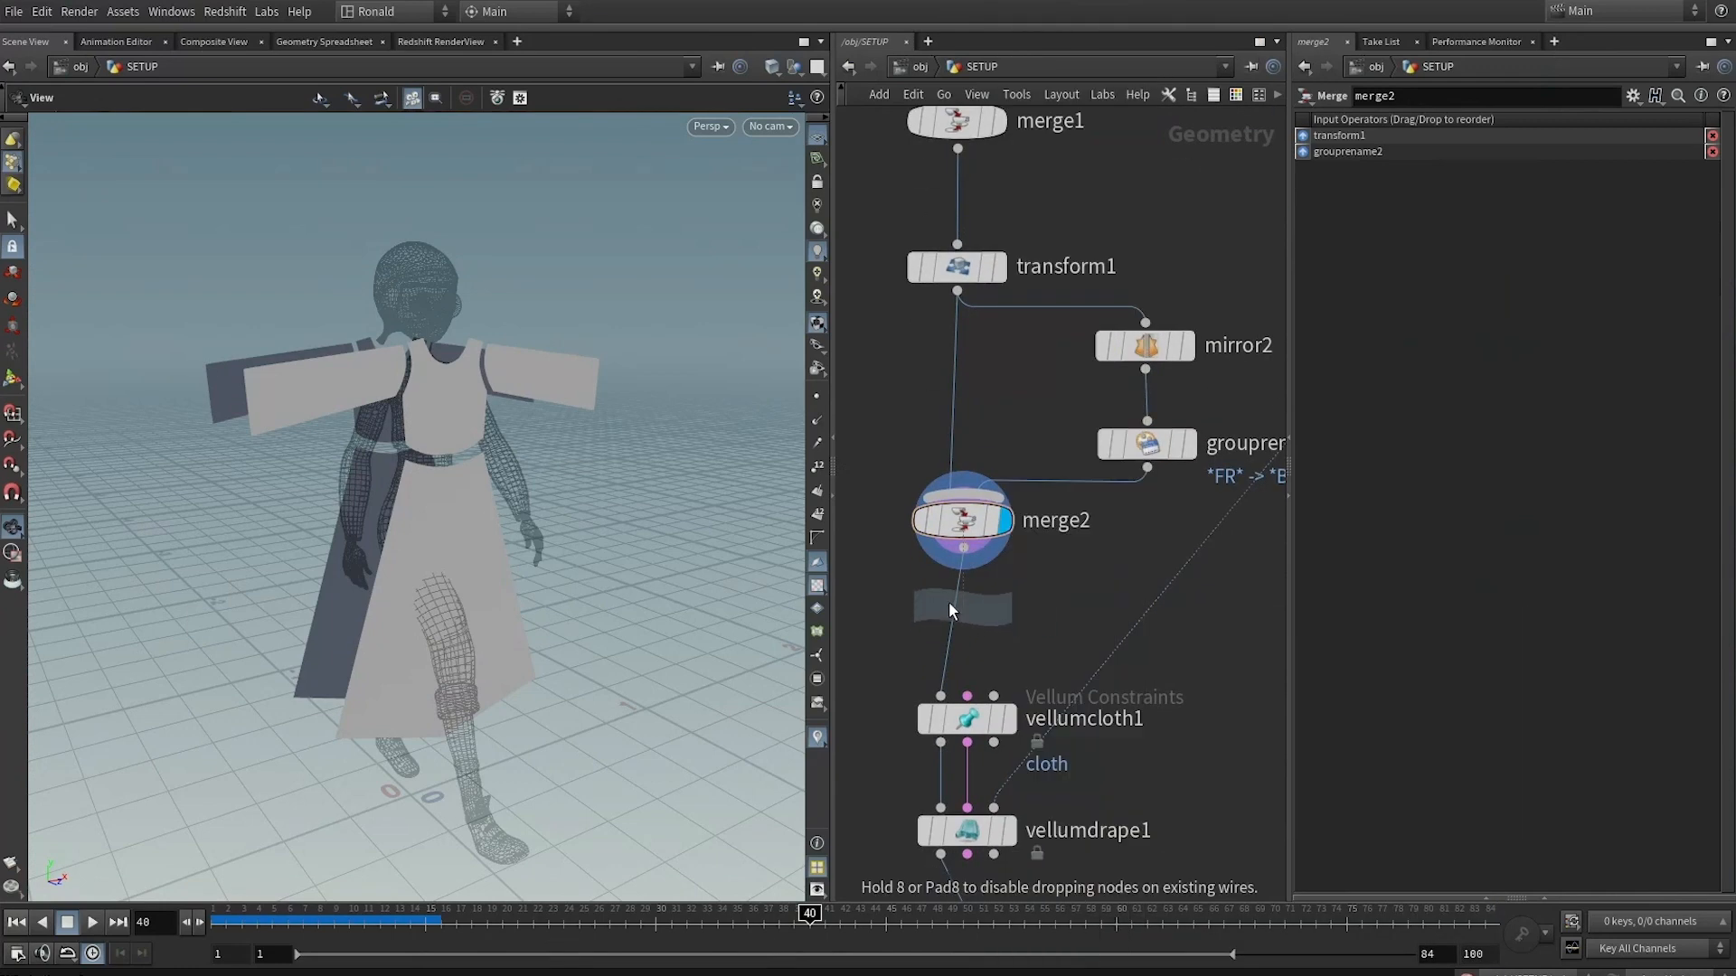
pyautogui.click(957, 600)
# Write "v@uv = v@materialuv;" in the Point Wrangle and display its result on the pattern pieces
pyautogui.click(1383, 333)
pyautogui.write('v@')
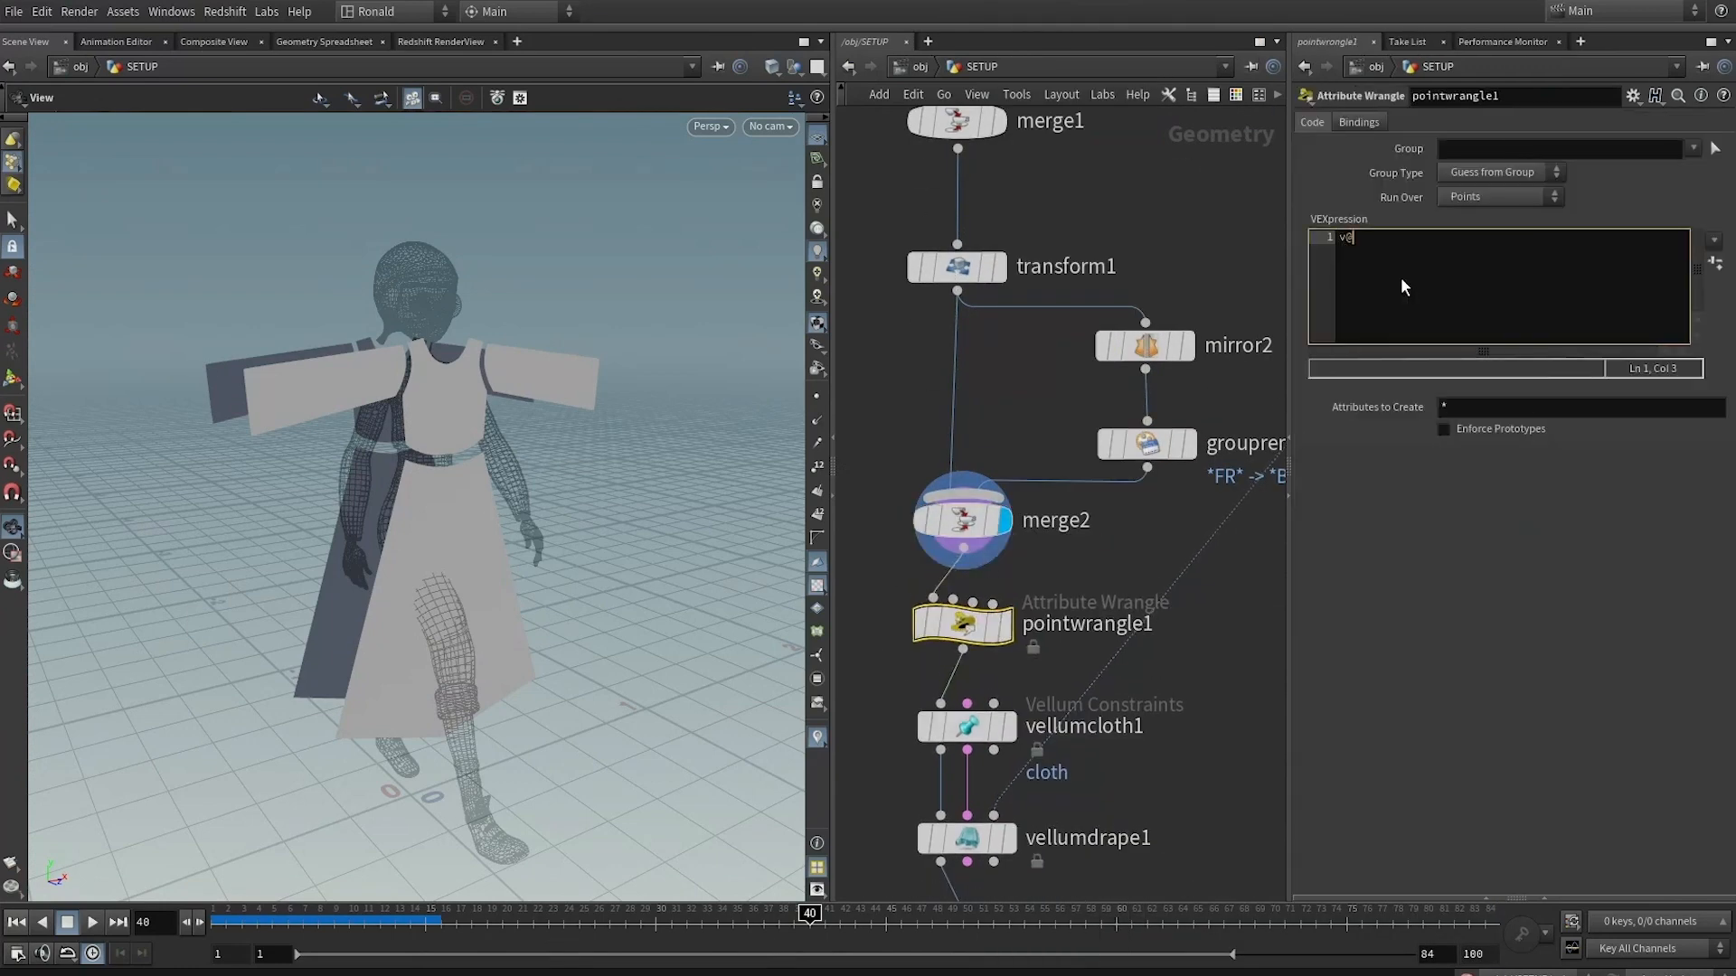
pyautogui.write('uv = v@')
pyautogui.press('BackSpace')
pyautogui.write('v@materialuv;')
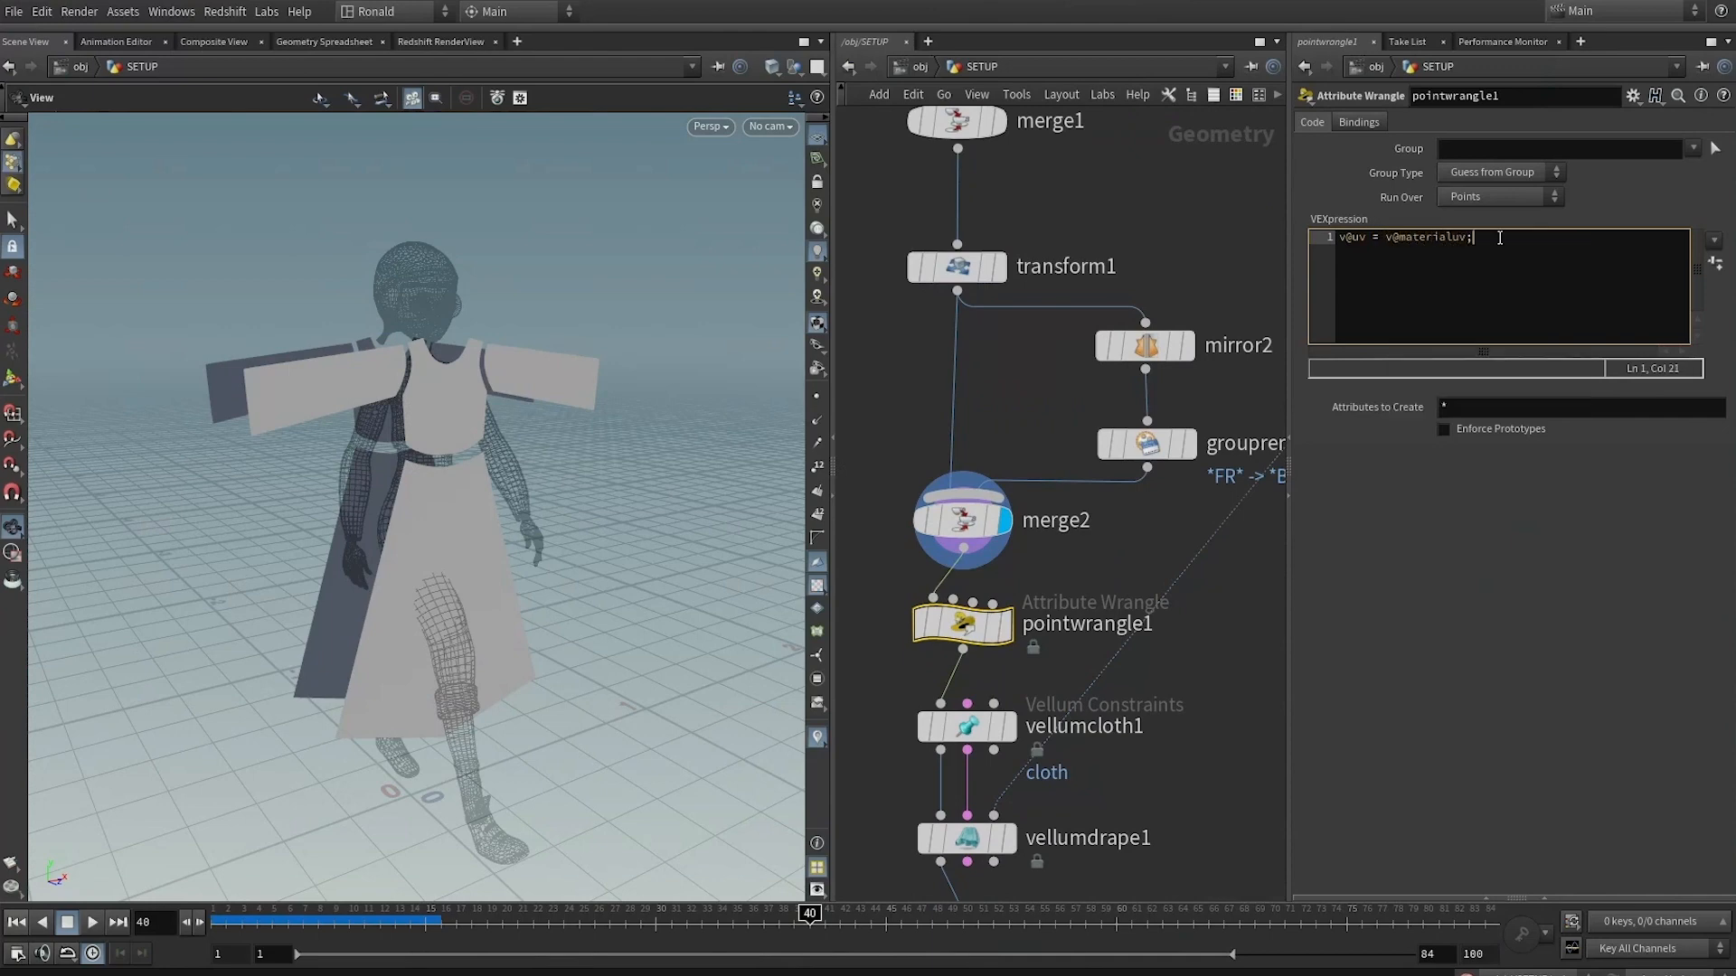
pyautogui.click(1011, 622)
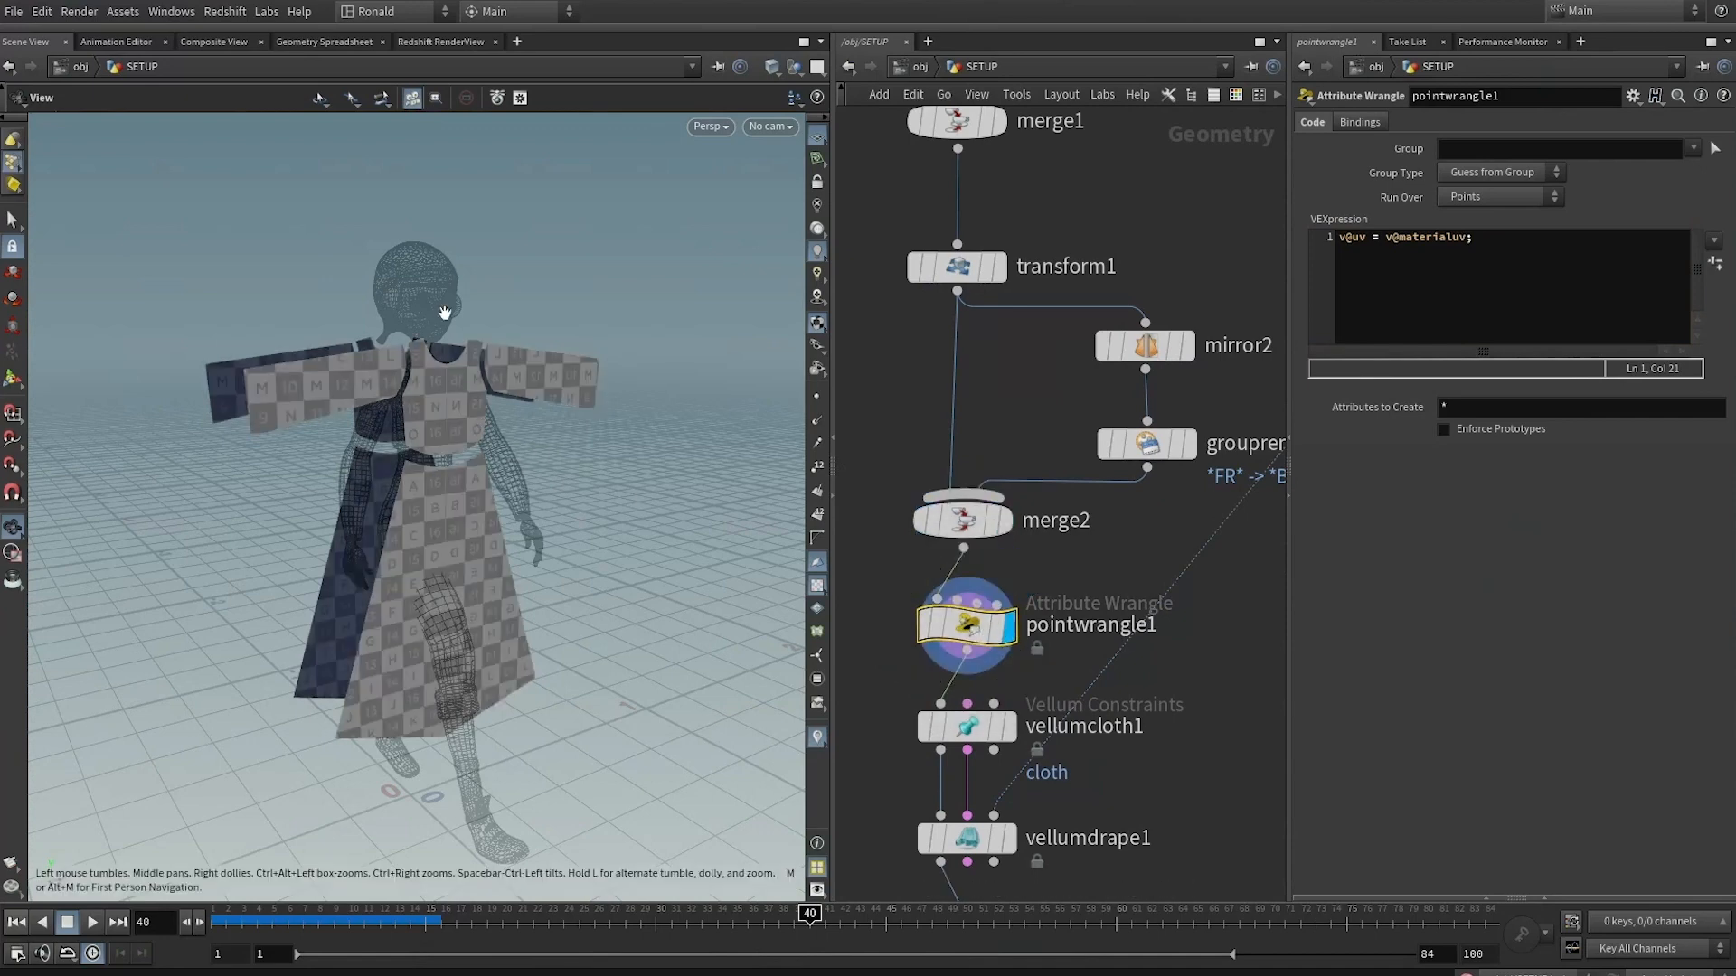
# Switch to the UV view and insert a UV Layout node after pointwrangle1 to pack the pattern islands
pyautogui.hotkey('space', '4')
pyautogui.hotkey('space', 'h')
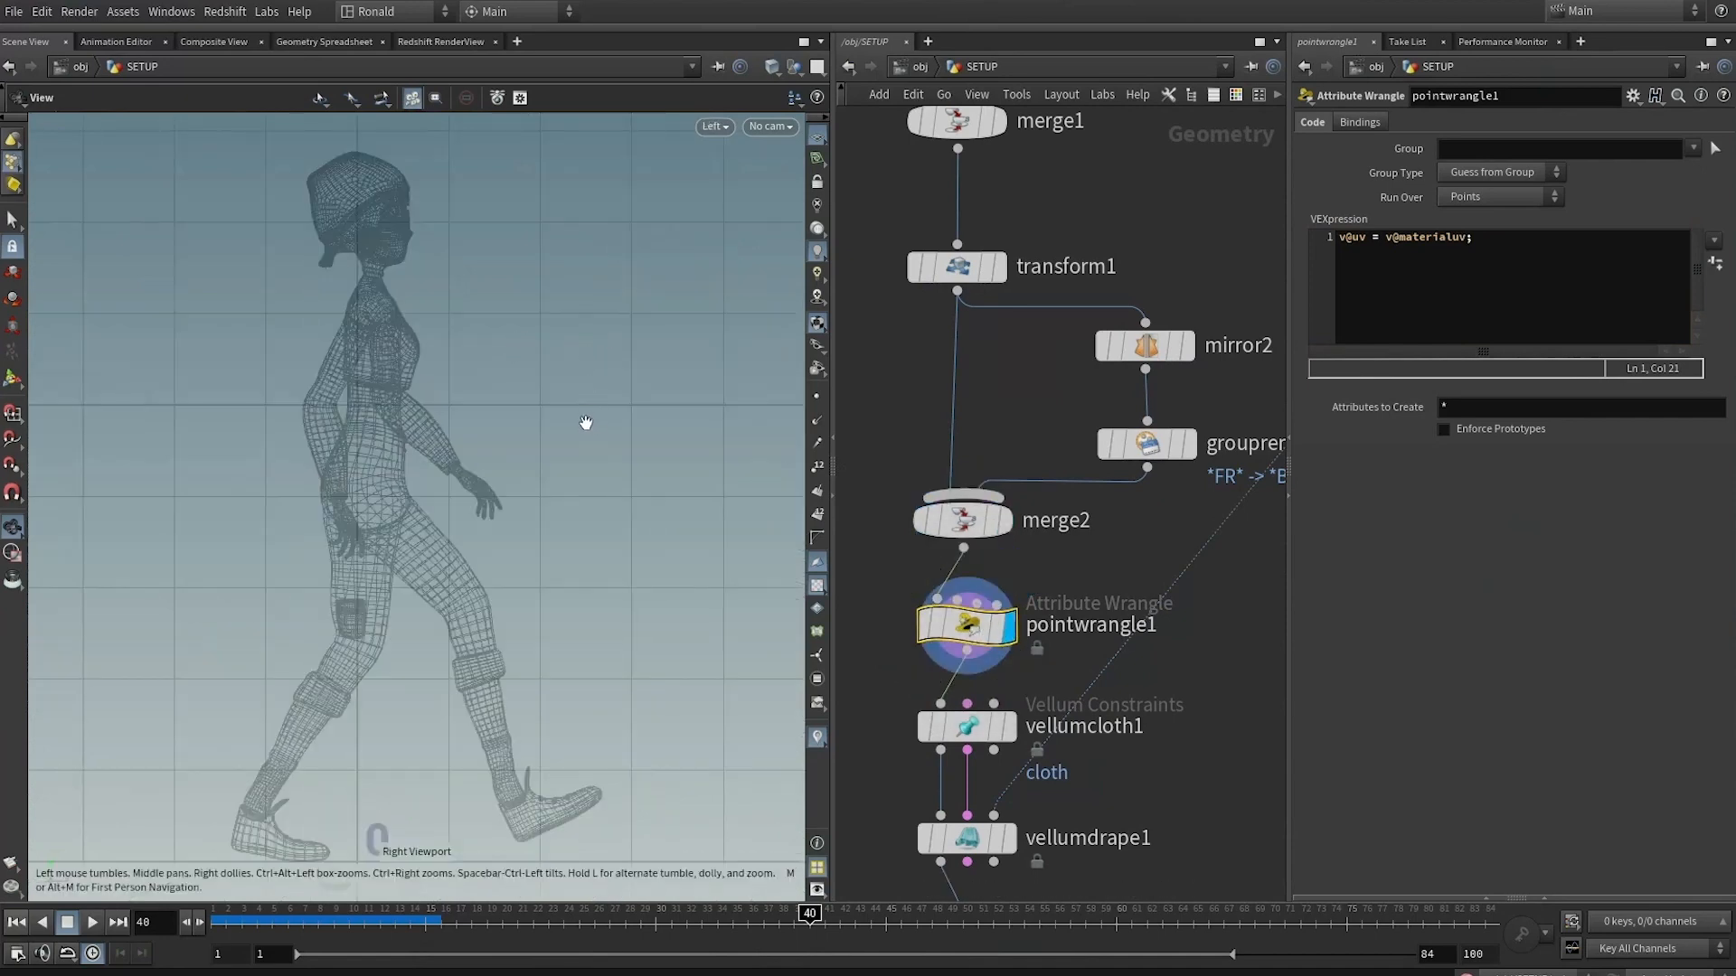
pyautogui.hotkey('space', '5')
pyautogui.moveTo(531, 350); pyautogui.dragTo(378, 664, button='right')
pyautogui.press('Tab')
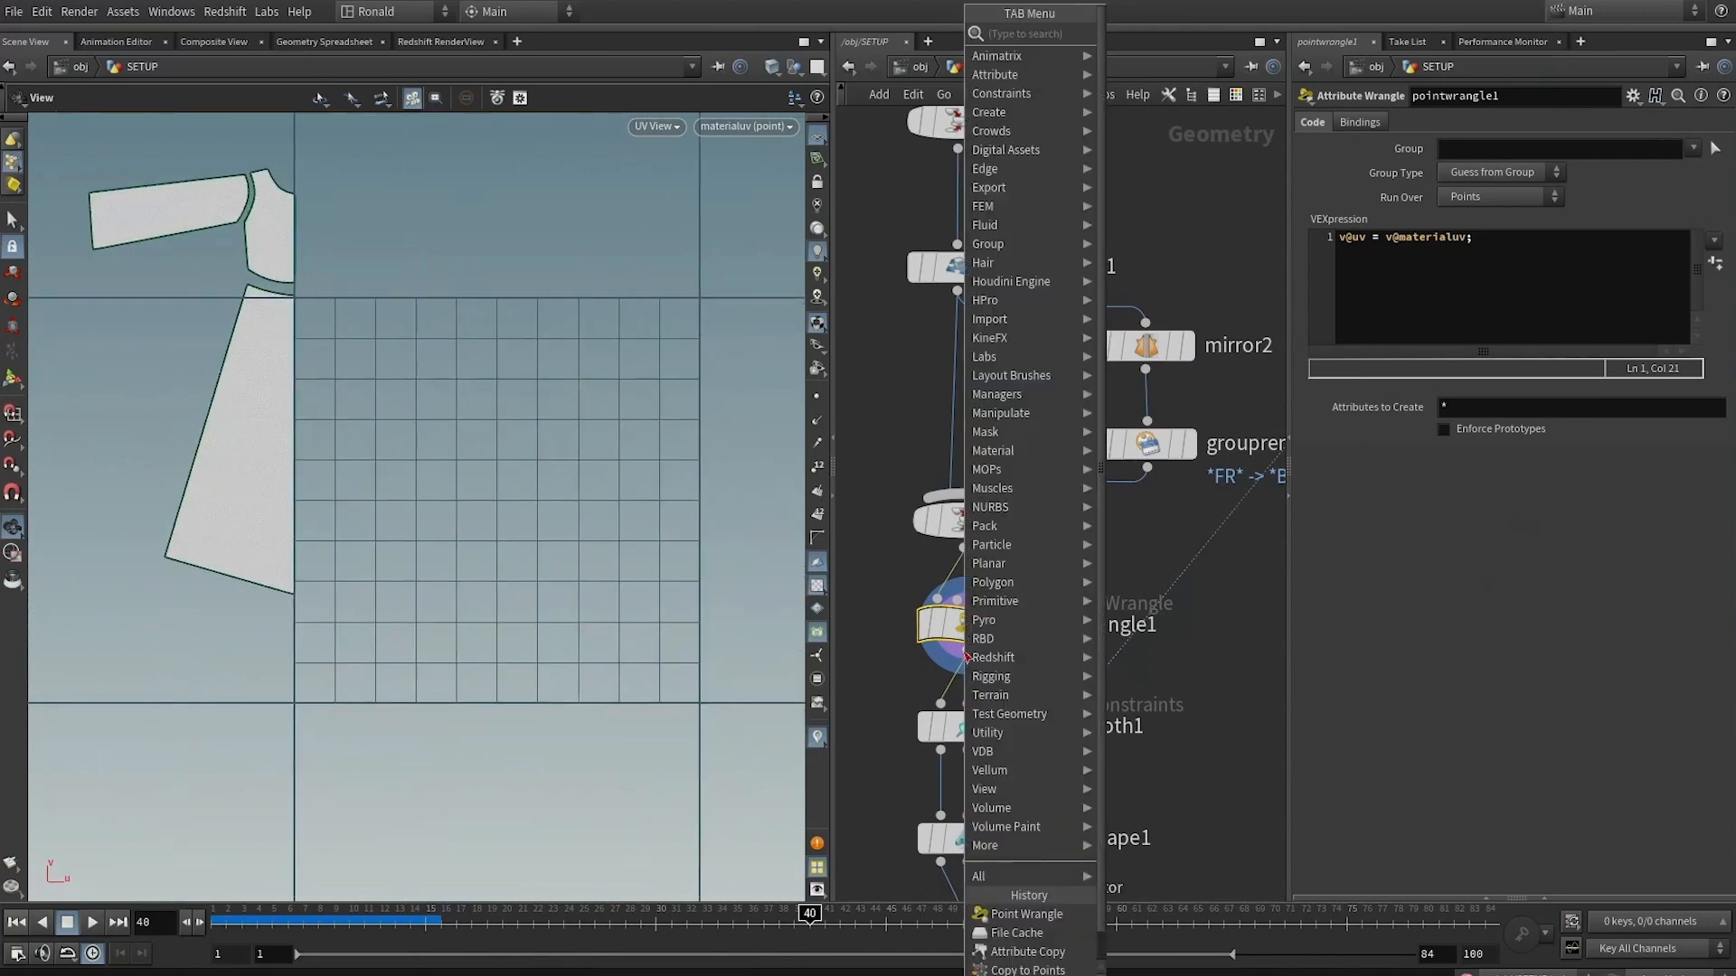
pyautogui.write('uvlayout')
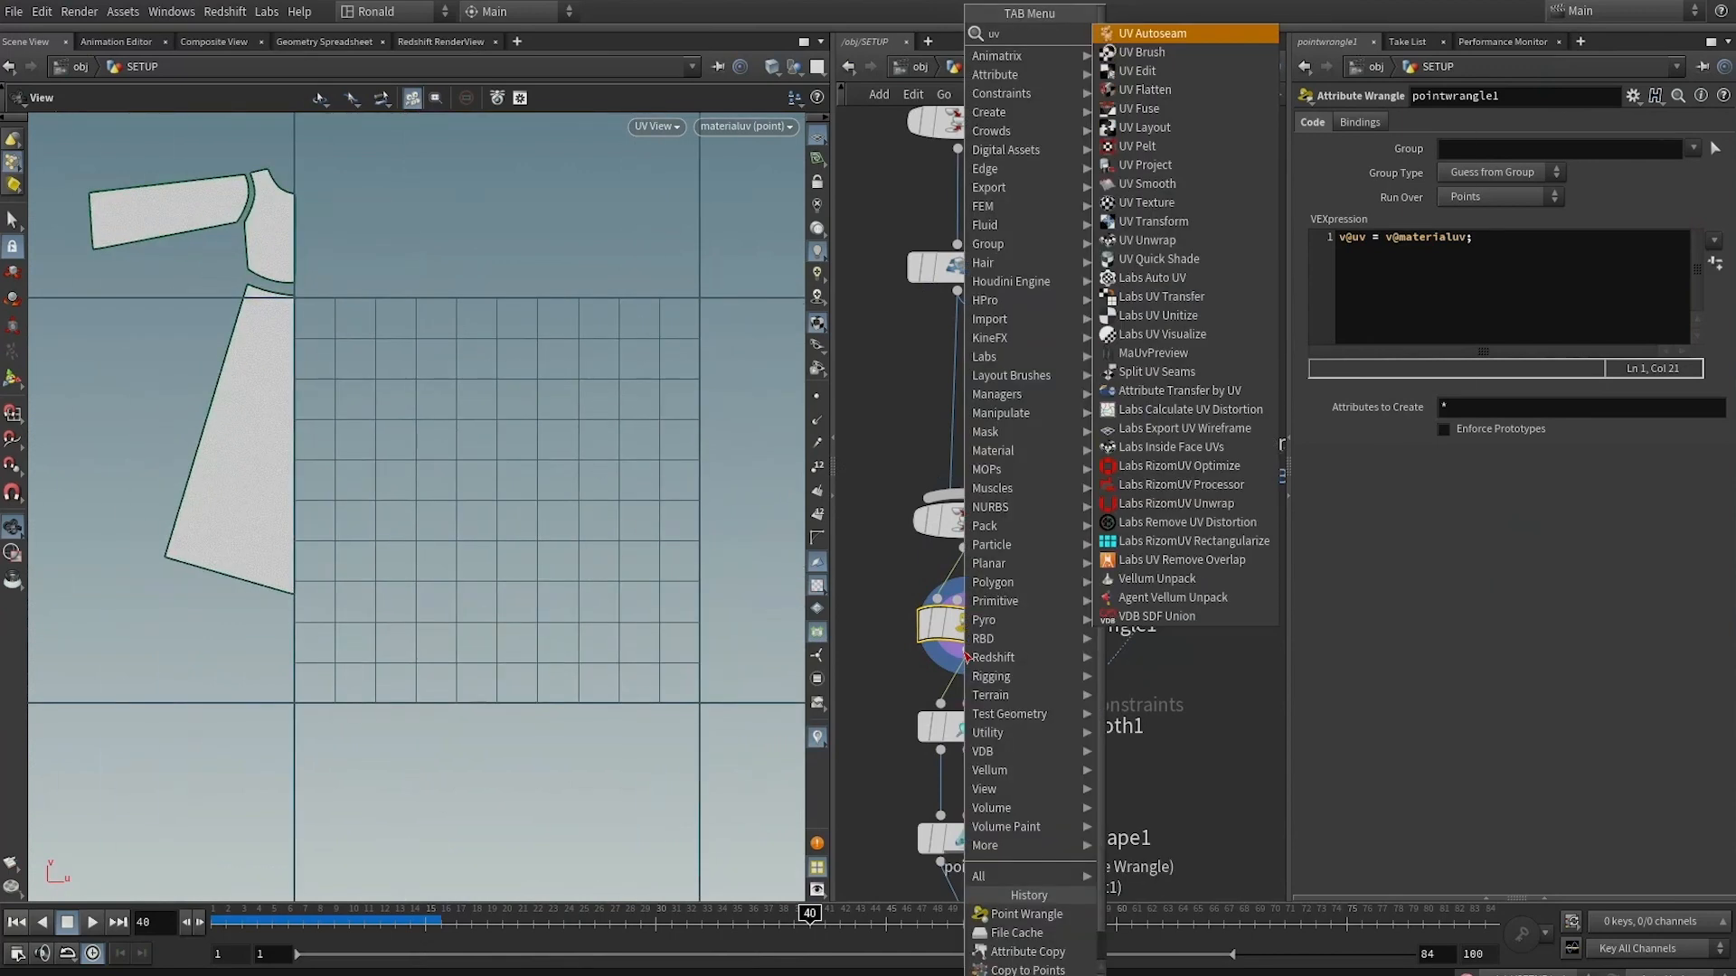
pyautogui.press('Return')
pyautogui.click(988, 729)
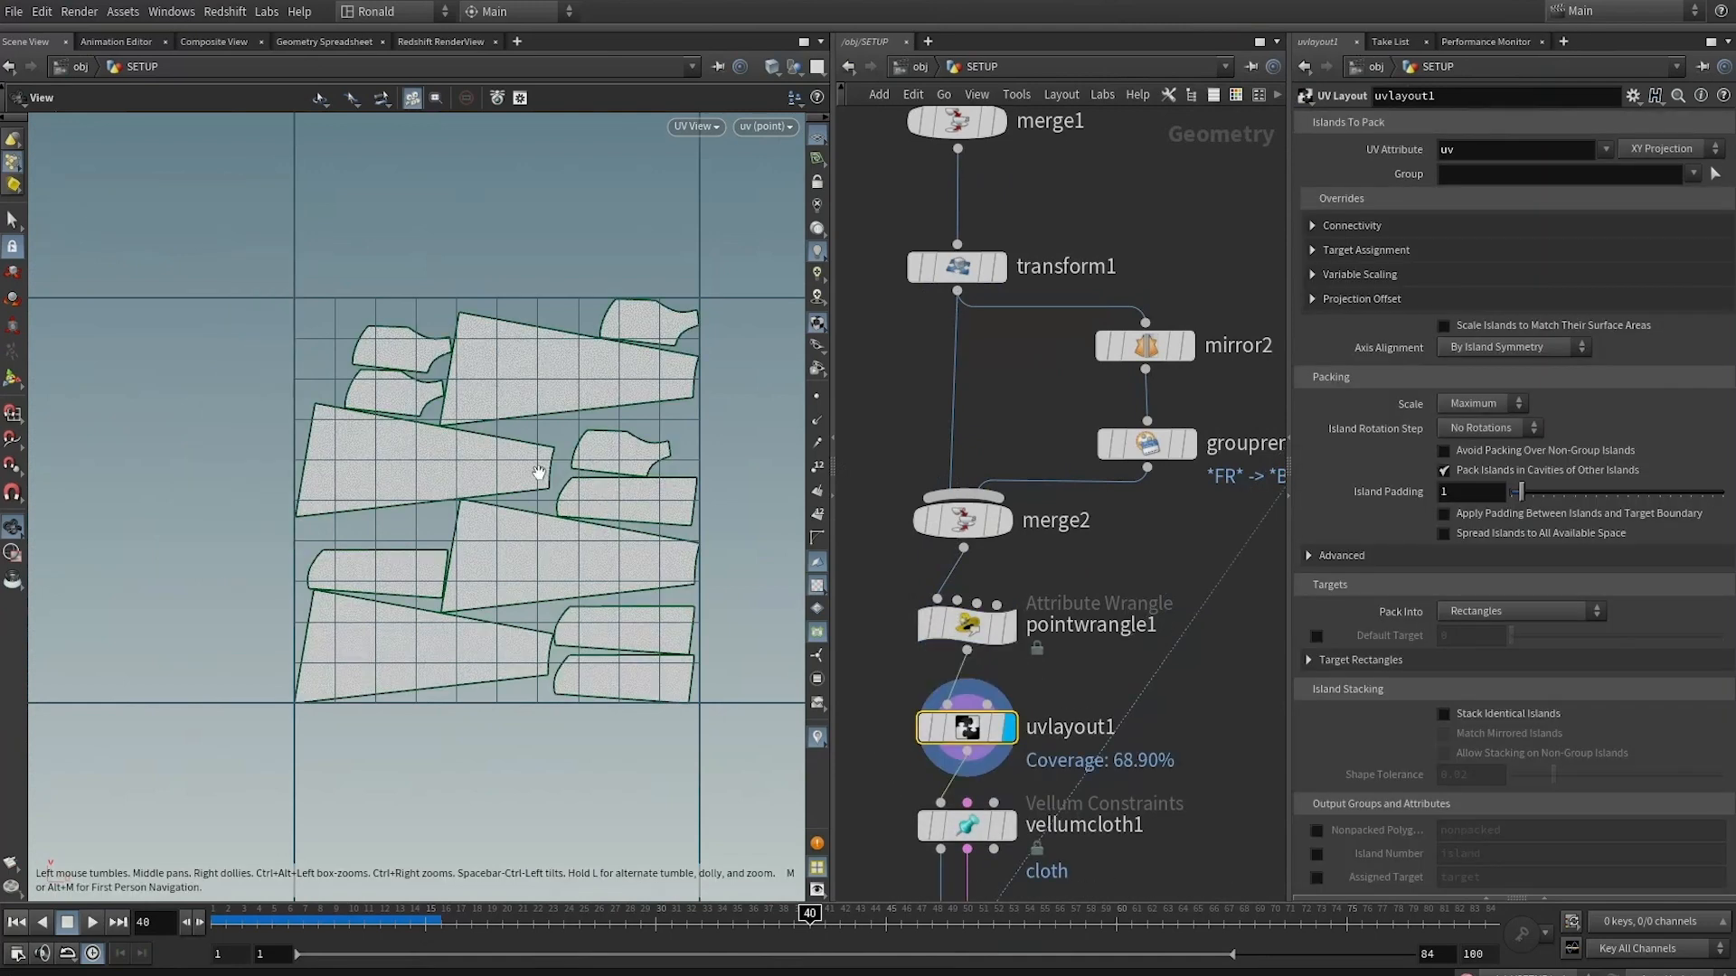
# Insert a UV Transform node after uvlayout1 and rotate the packed UVs 90 degrees about Z
pyautogui.moveTo(1236, 717); pyautogui.dragTo(1203, 478, button='middle')
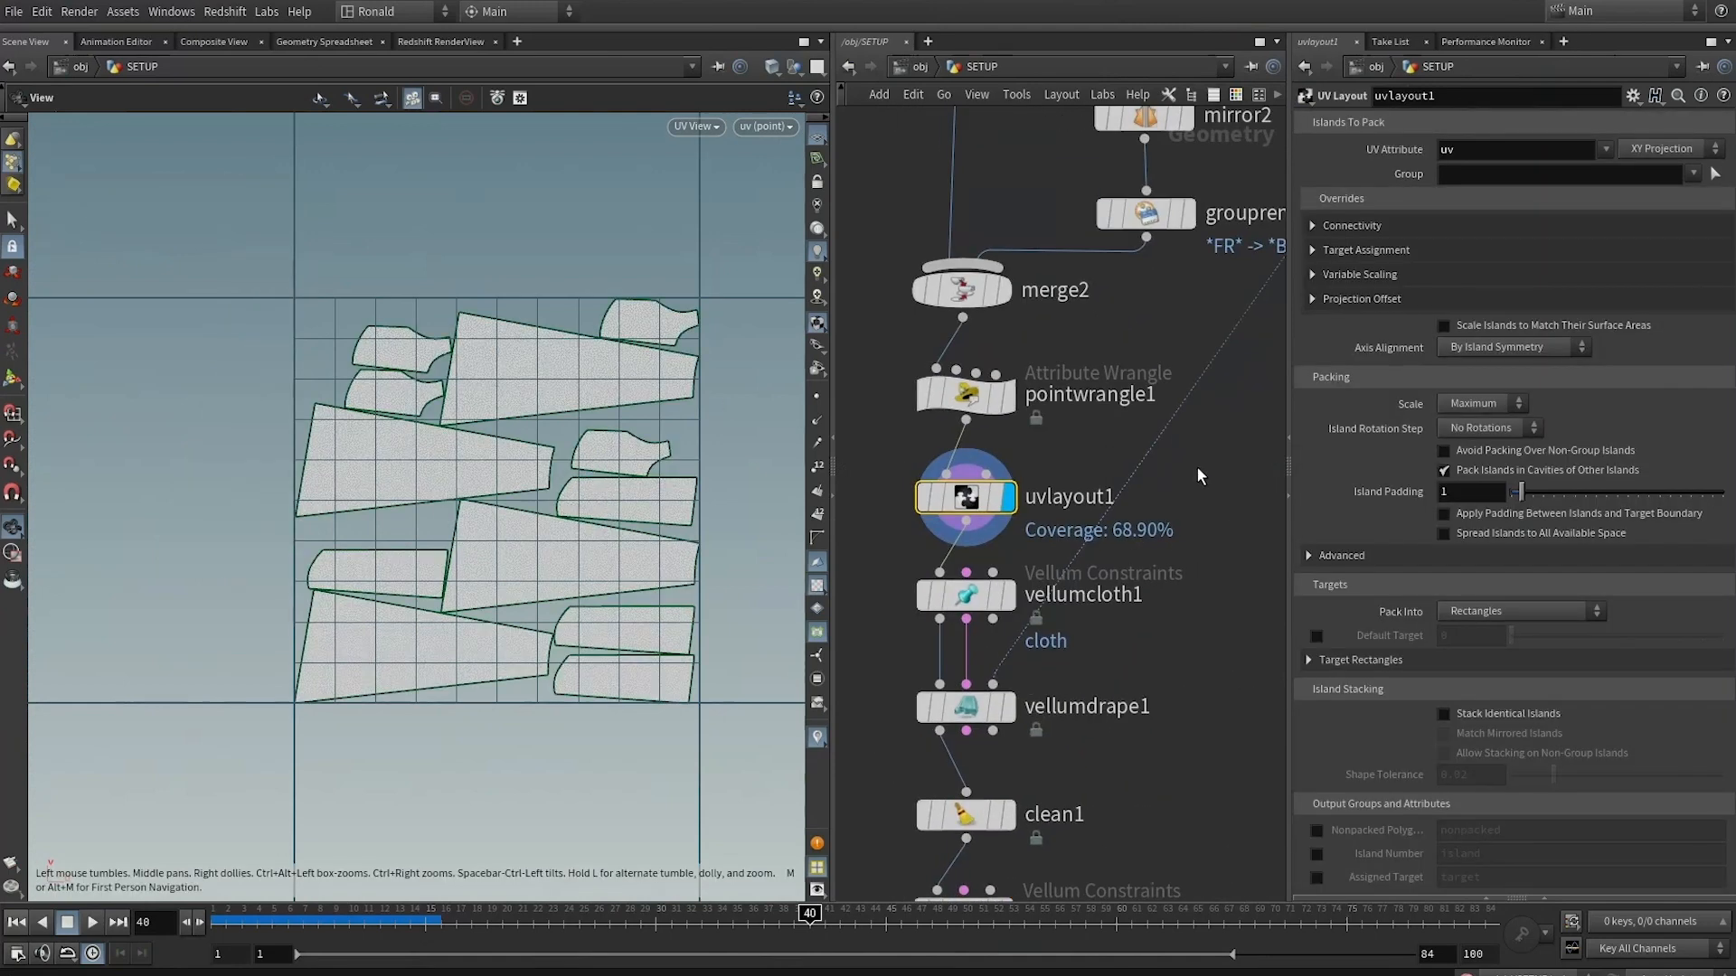
pyautogui.press('Tab')
pyautogui.write('uv')
pyautogui.press('Escape')
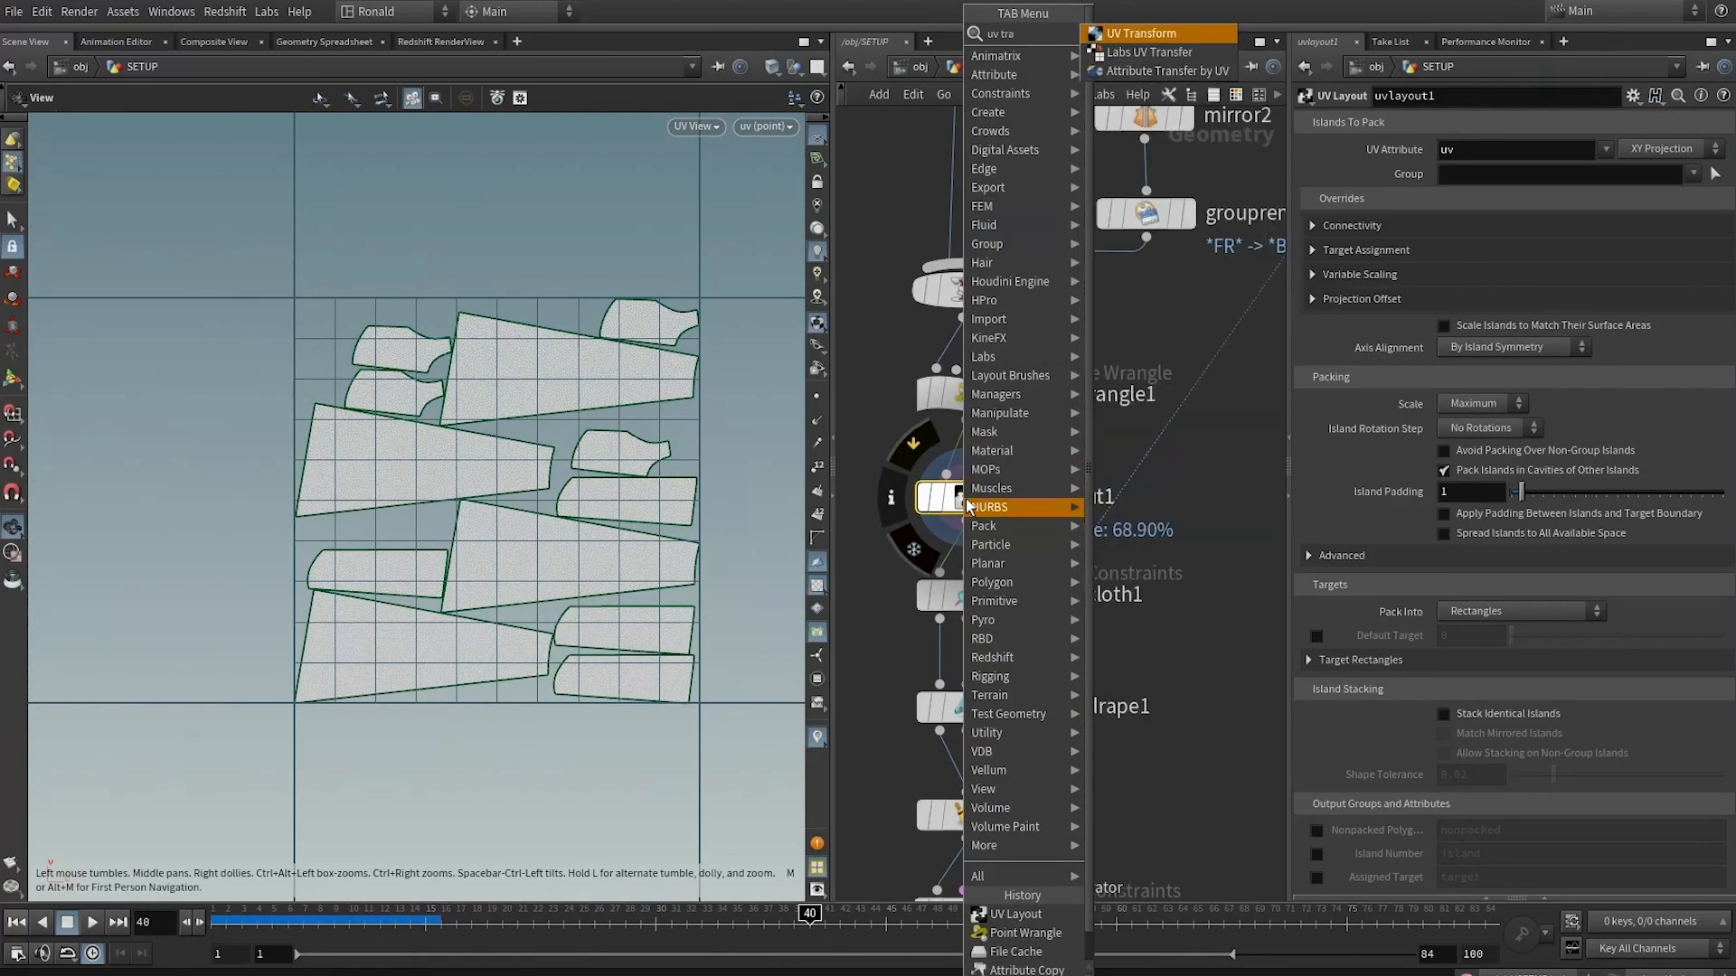
pyautogui.click(964, 551)
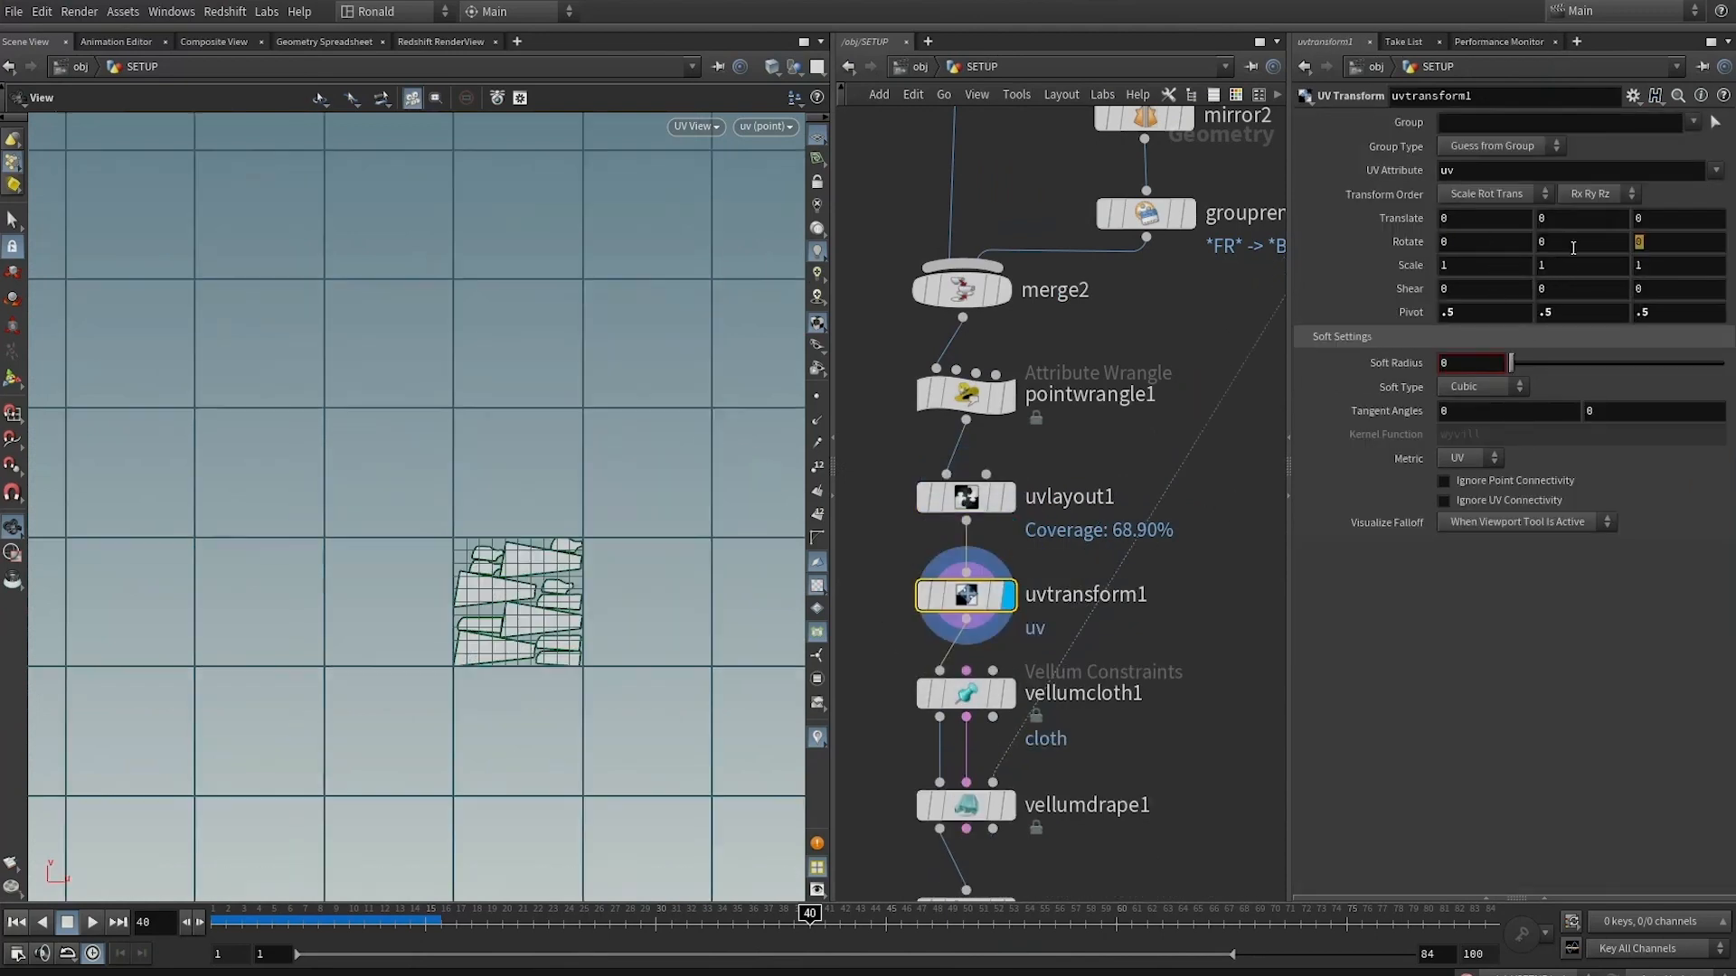
pyautogui.click(1648, 242)
pyautogui.write('90')
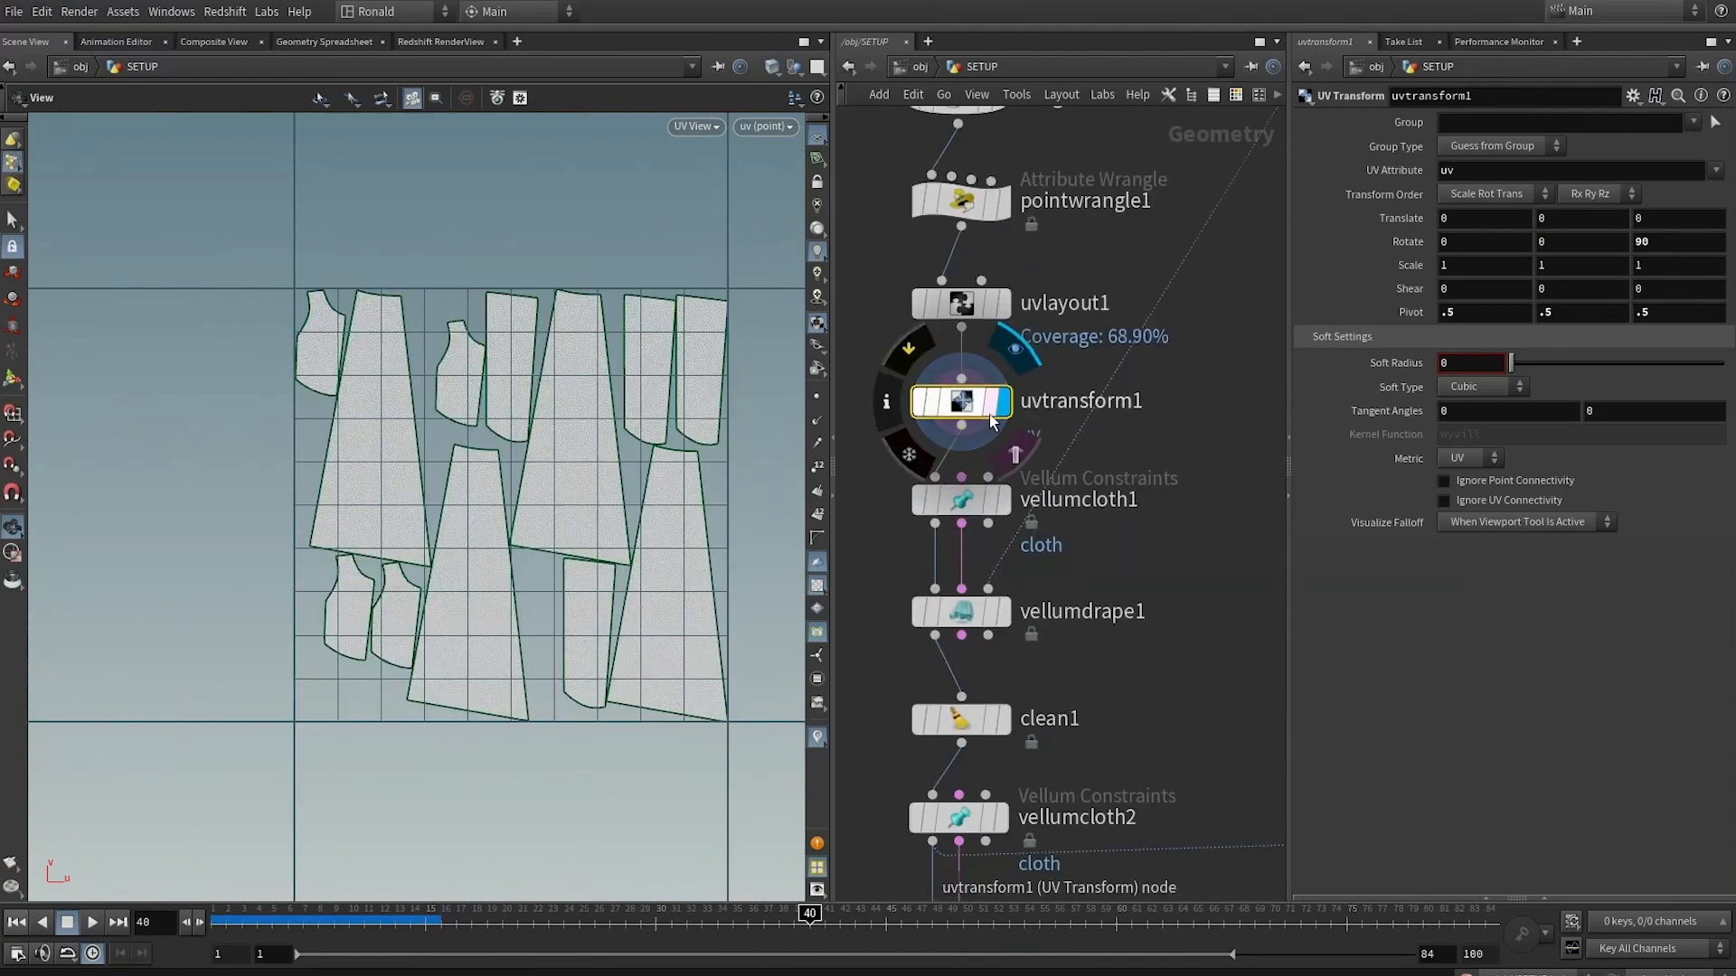
# Insert a Clean node between uvtransform1 and vellumcloth1 and display it
pyautogui.press('Tab')
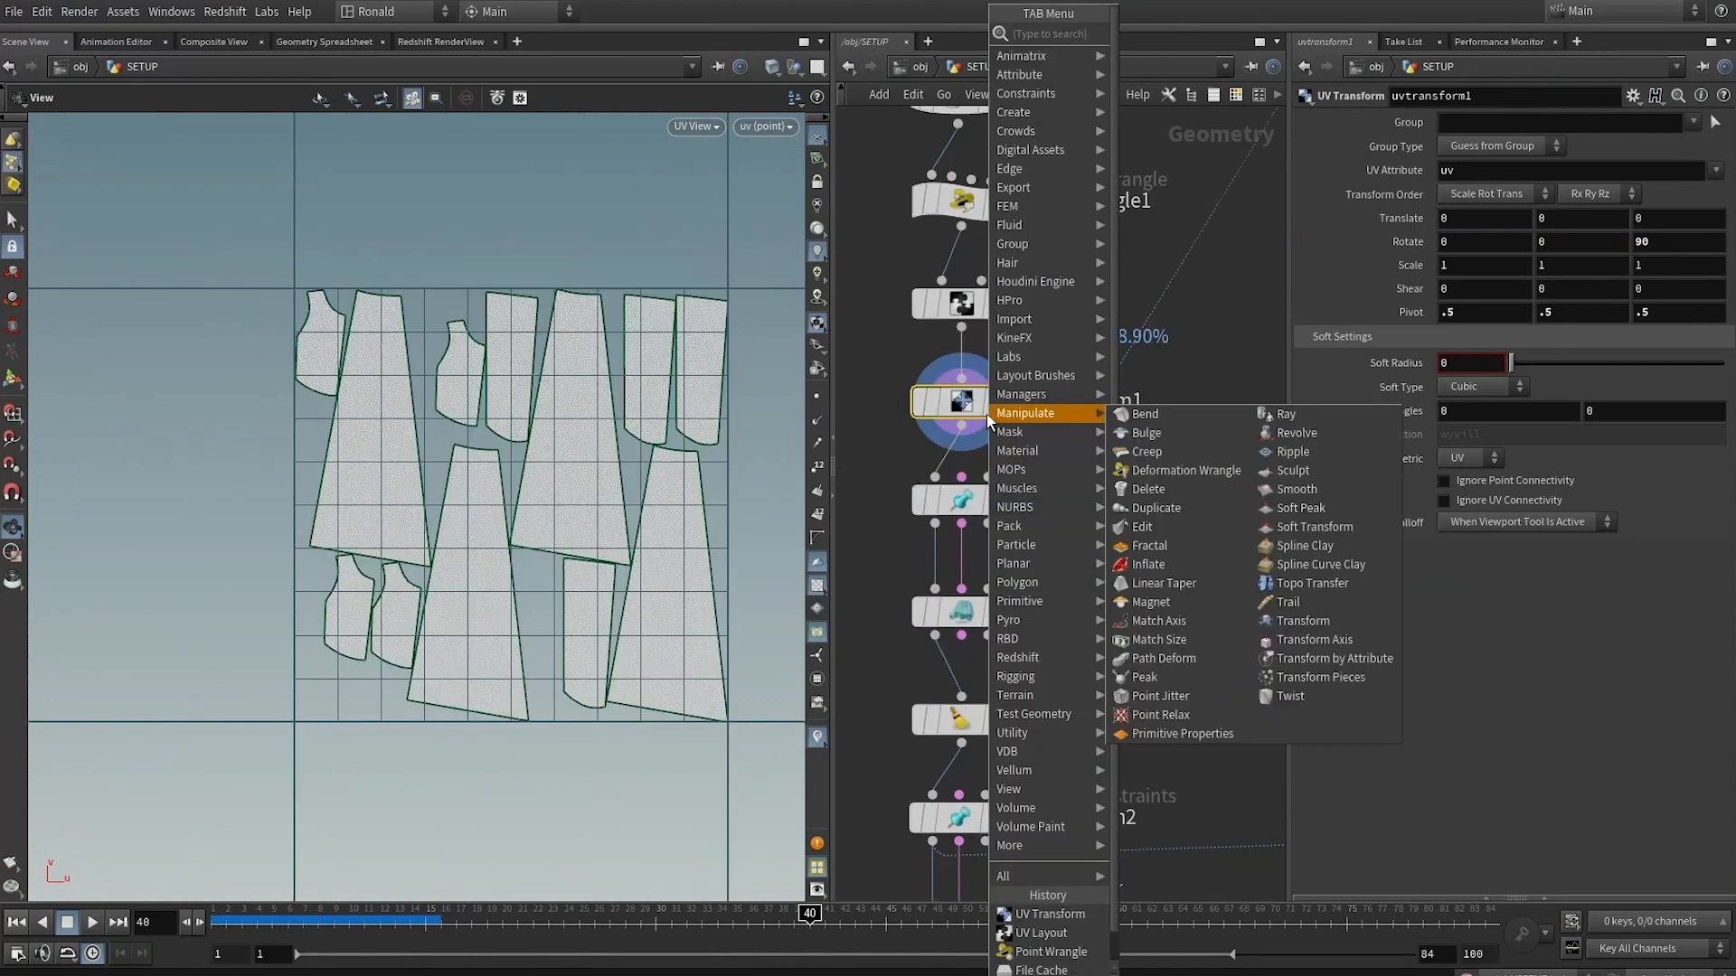
pyautogui.write('clean')
pyautogui.press('Return')
pyautogui.click(986, 414)
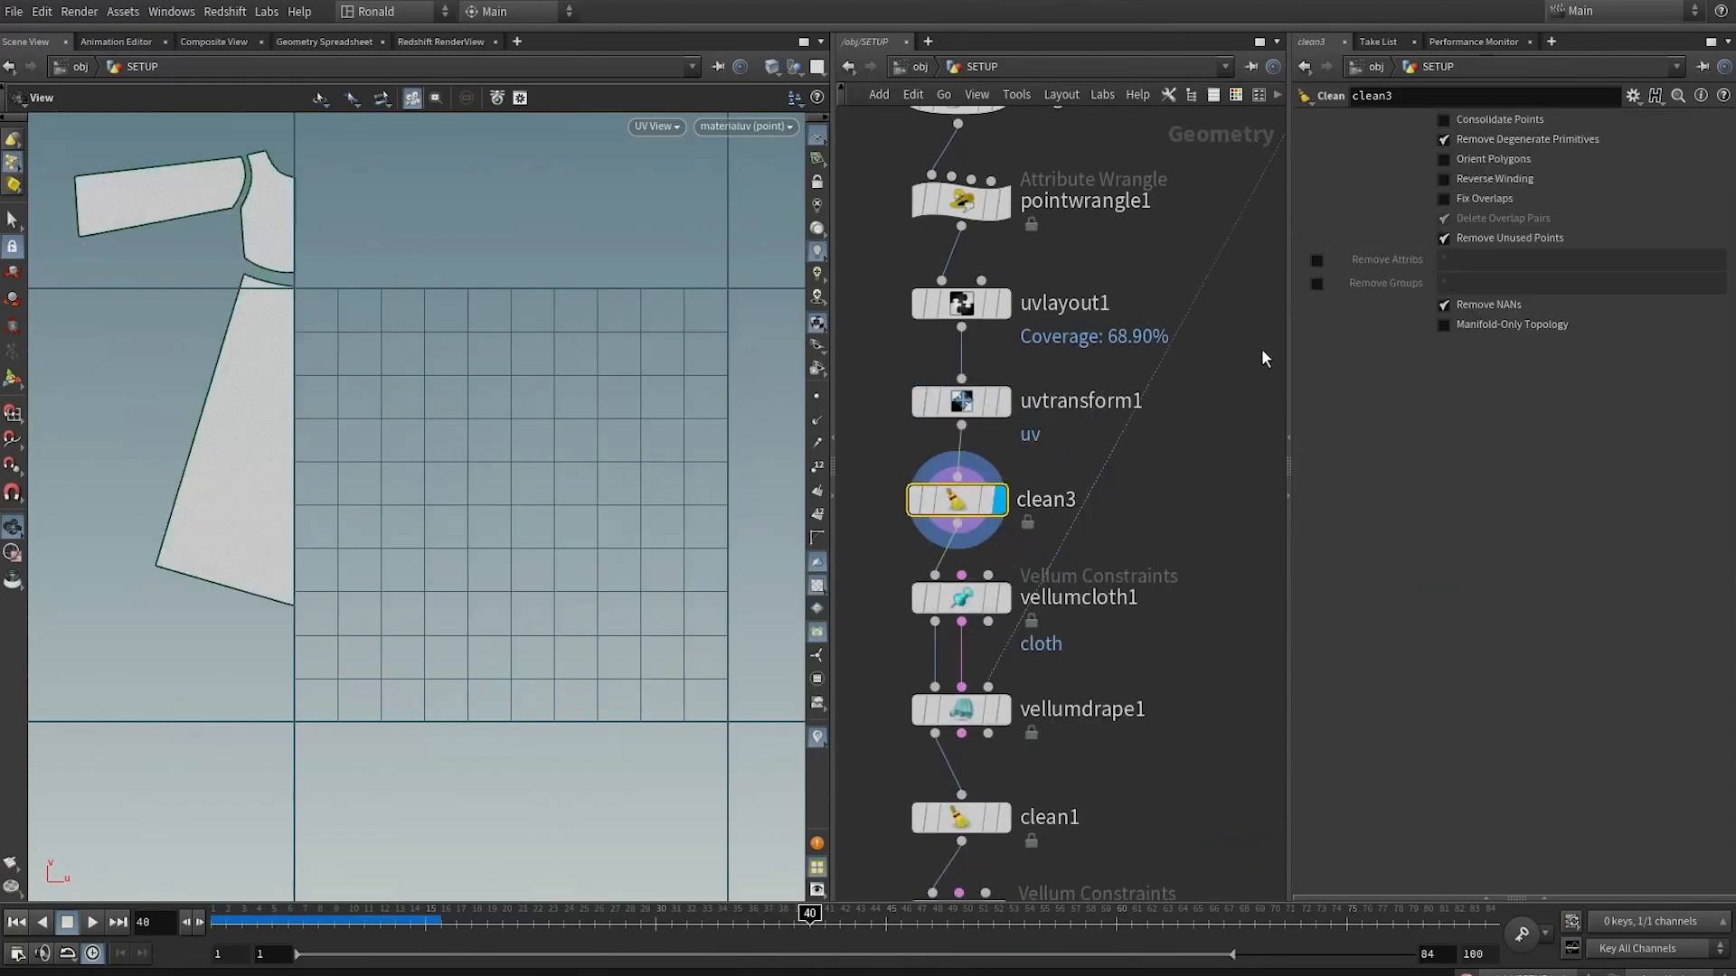
# Make the new Clean node remove the materialuv attribute and keep degenerate primitives, then check its attributes
pyautogui.click(1317, 261)
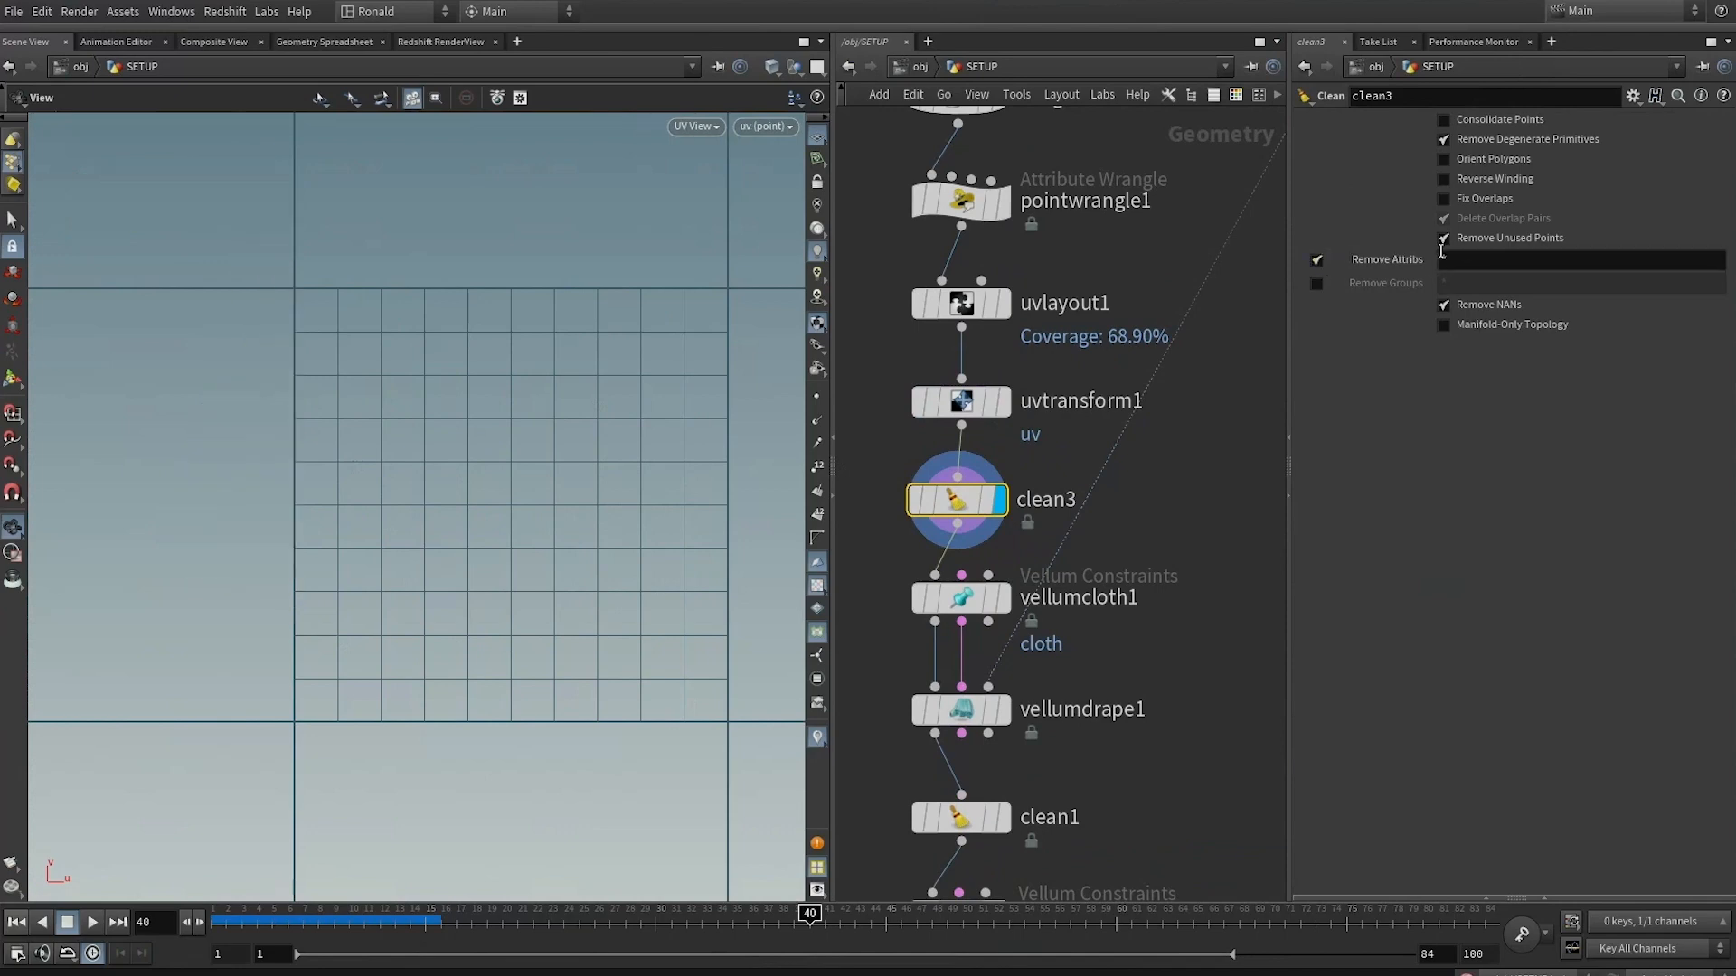
pyautogui.click(1506, 138)
pyautogui.click(1492, 260)
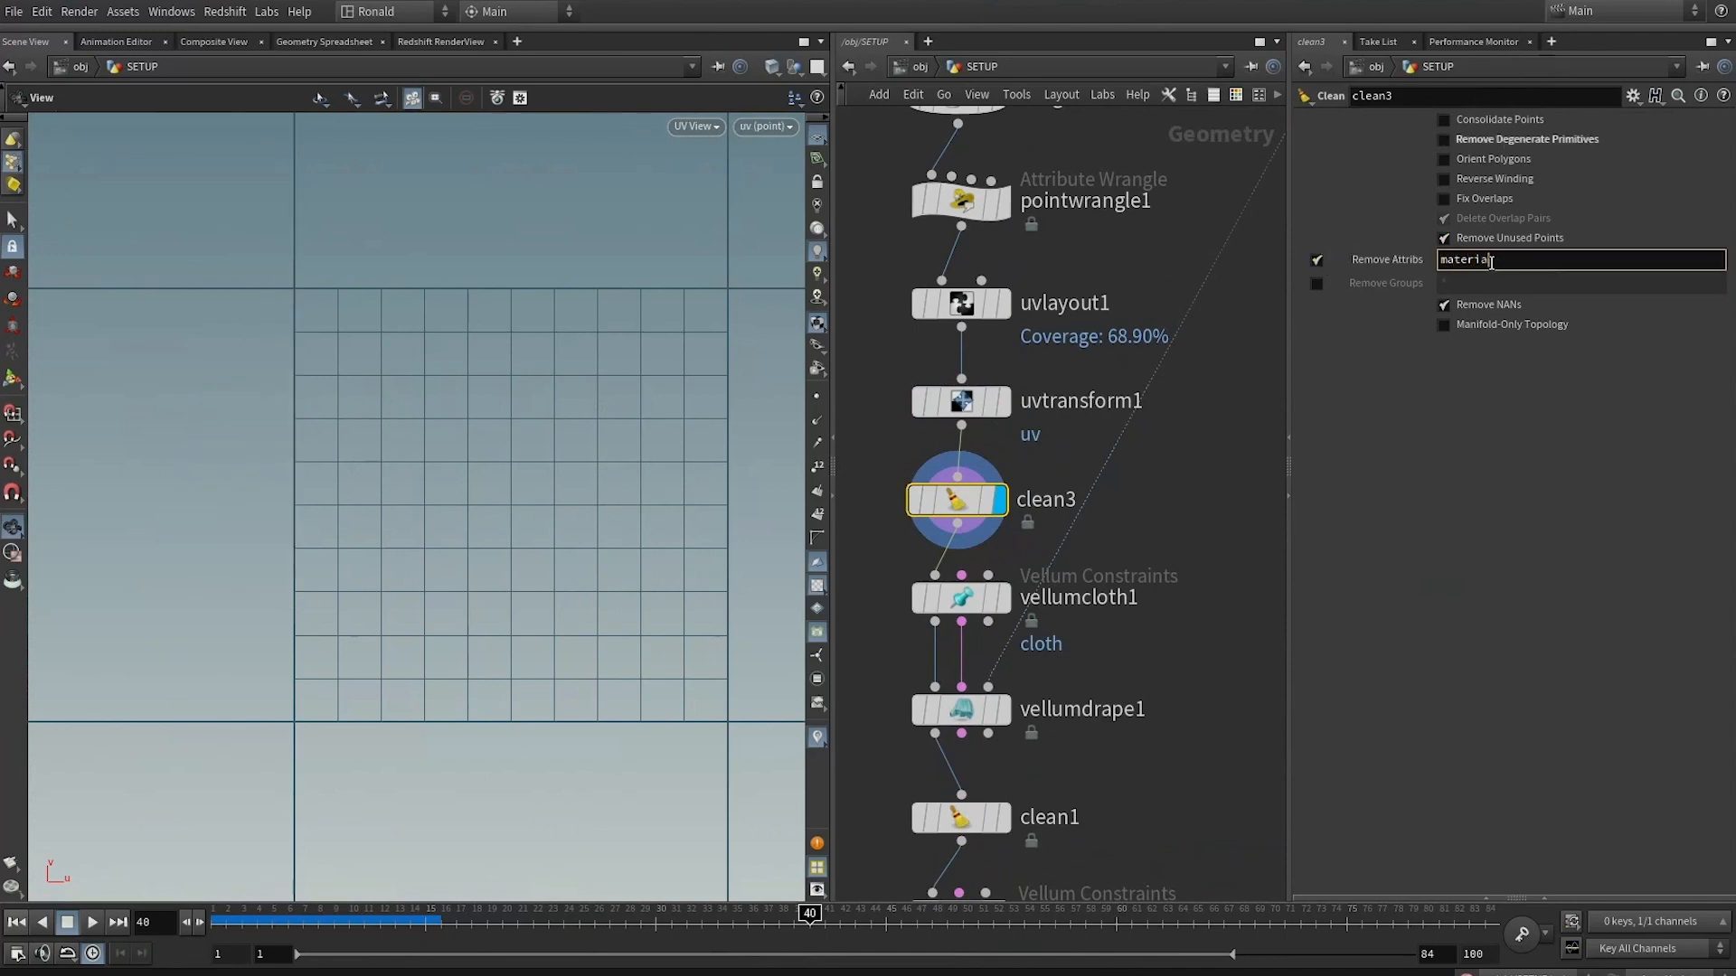
pyautogui.press('Return')
pyautogui.middleClick(965, 499)
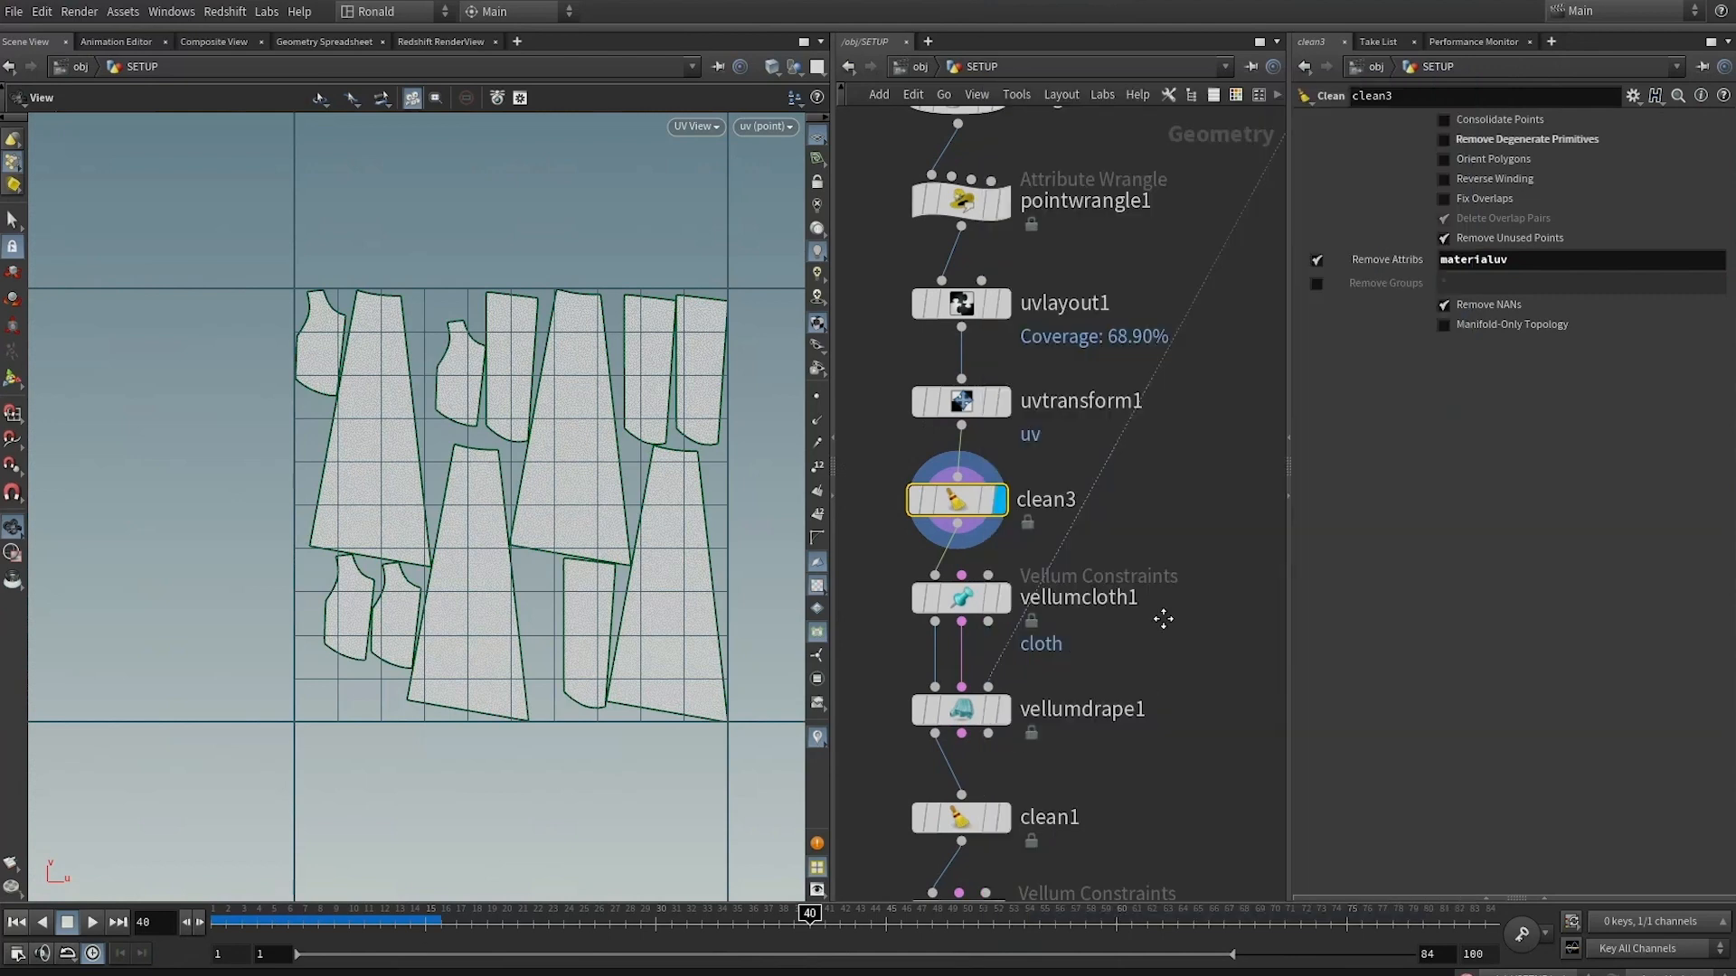
# Display vellumdrape1, reset its simulation to re-drape the garment, and check the UV texture in the perspective view
pyautogui.moveTo(1162, 617); pyautogui.dragTo(1182, 520, button='middle')
pyautogui.click(1026, 612)
pyautogui.click(986, 619)
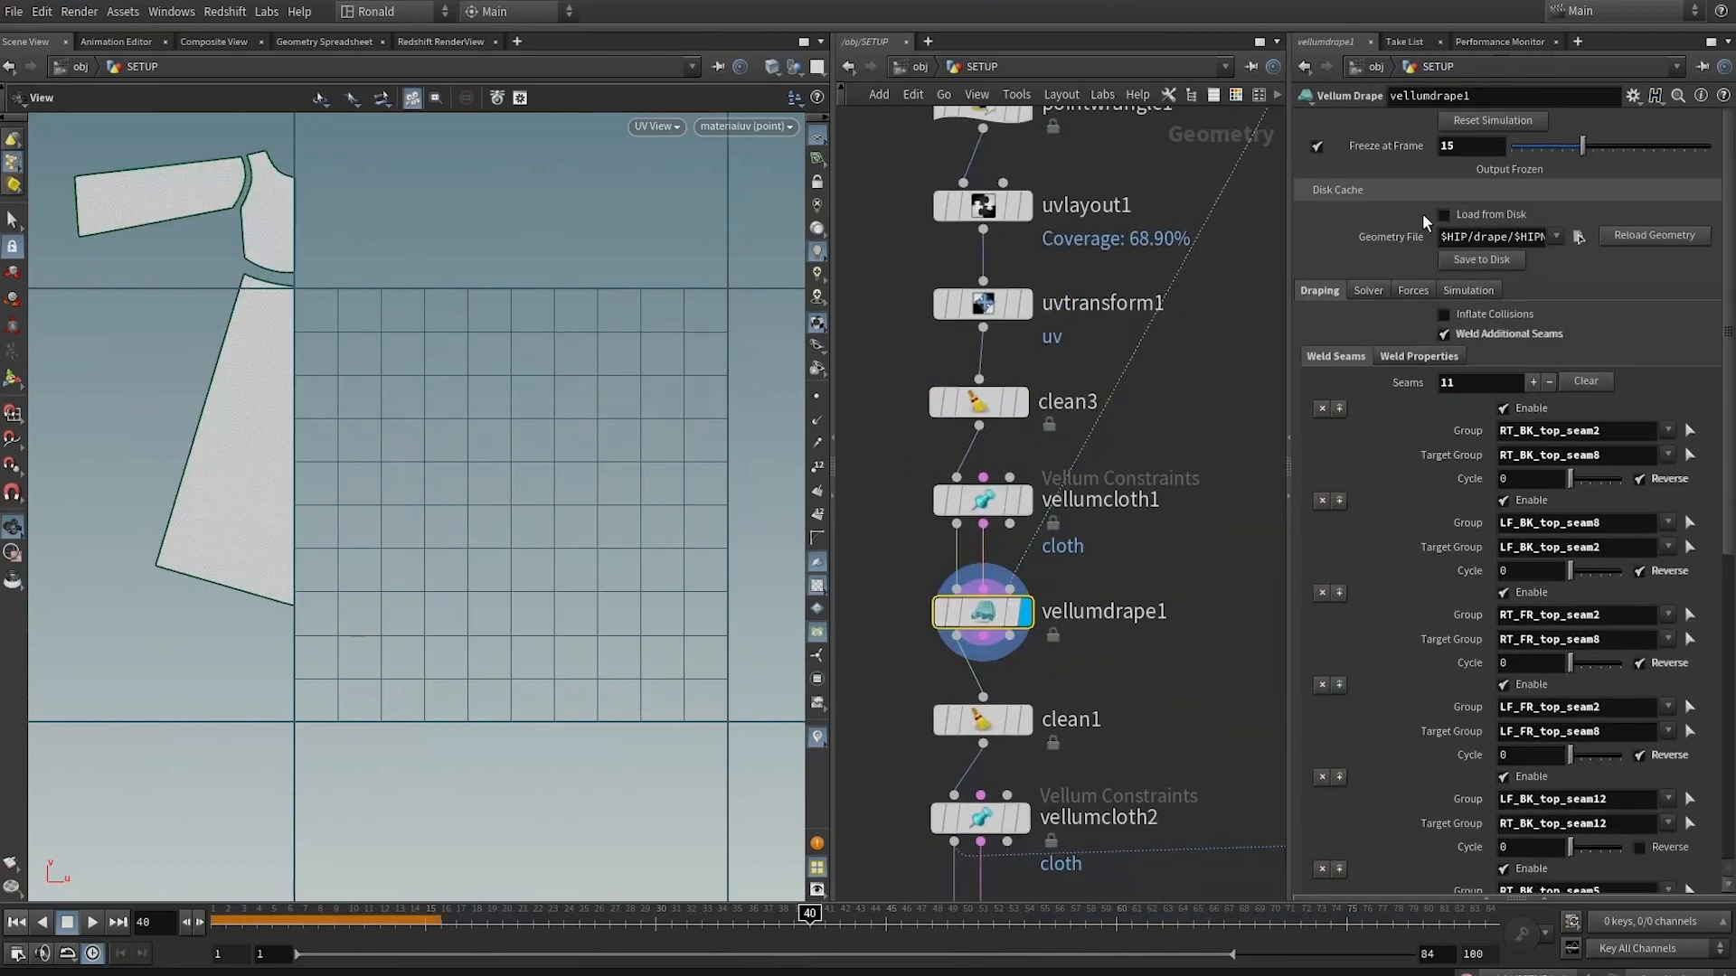
pyautogui.click(1492, 122)
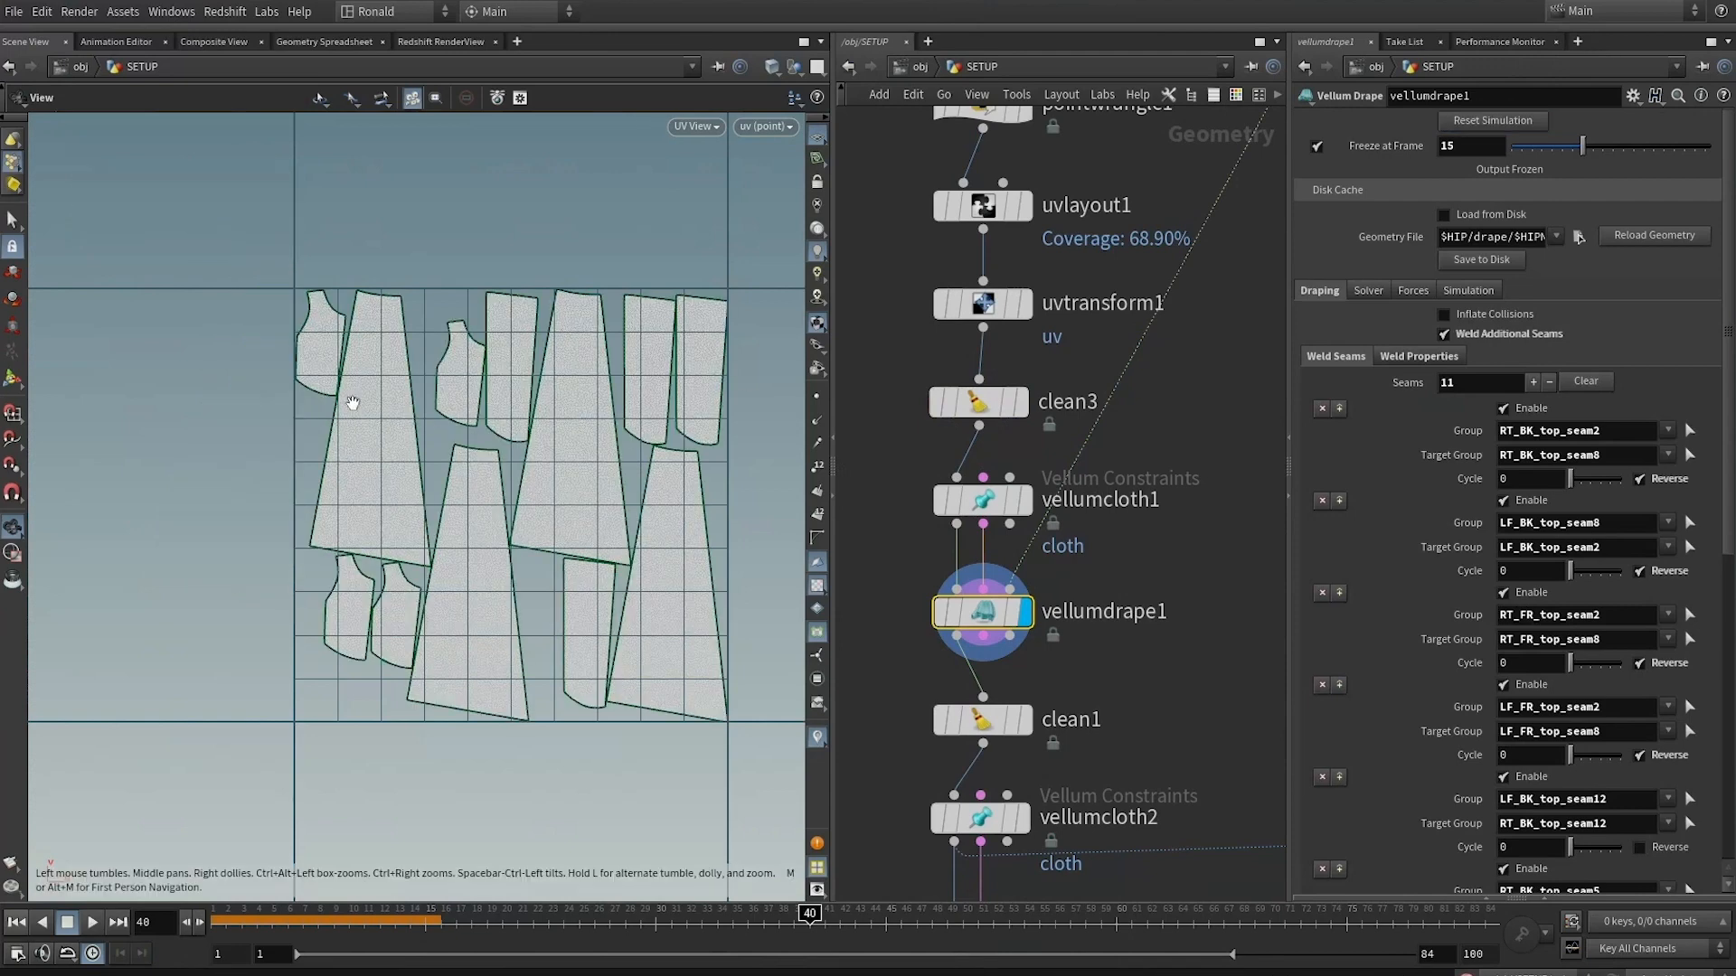
pyautogui.hotkey('space', '1')
pyautogui.moveTo(383, 480); pyautogui.dragTo(487, 458)
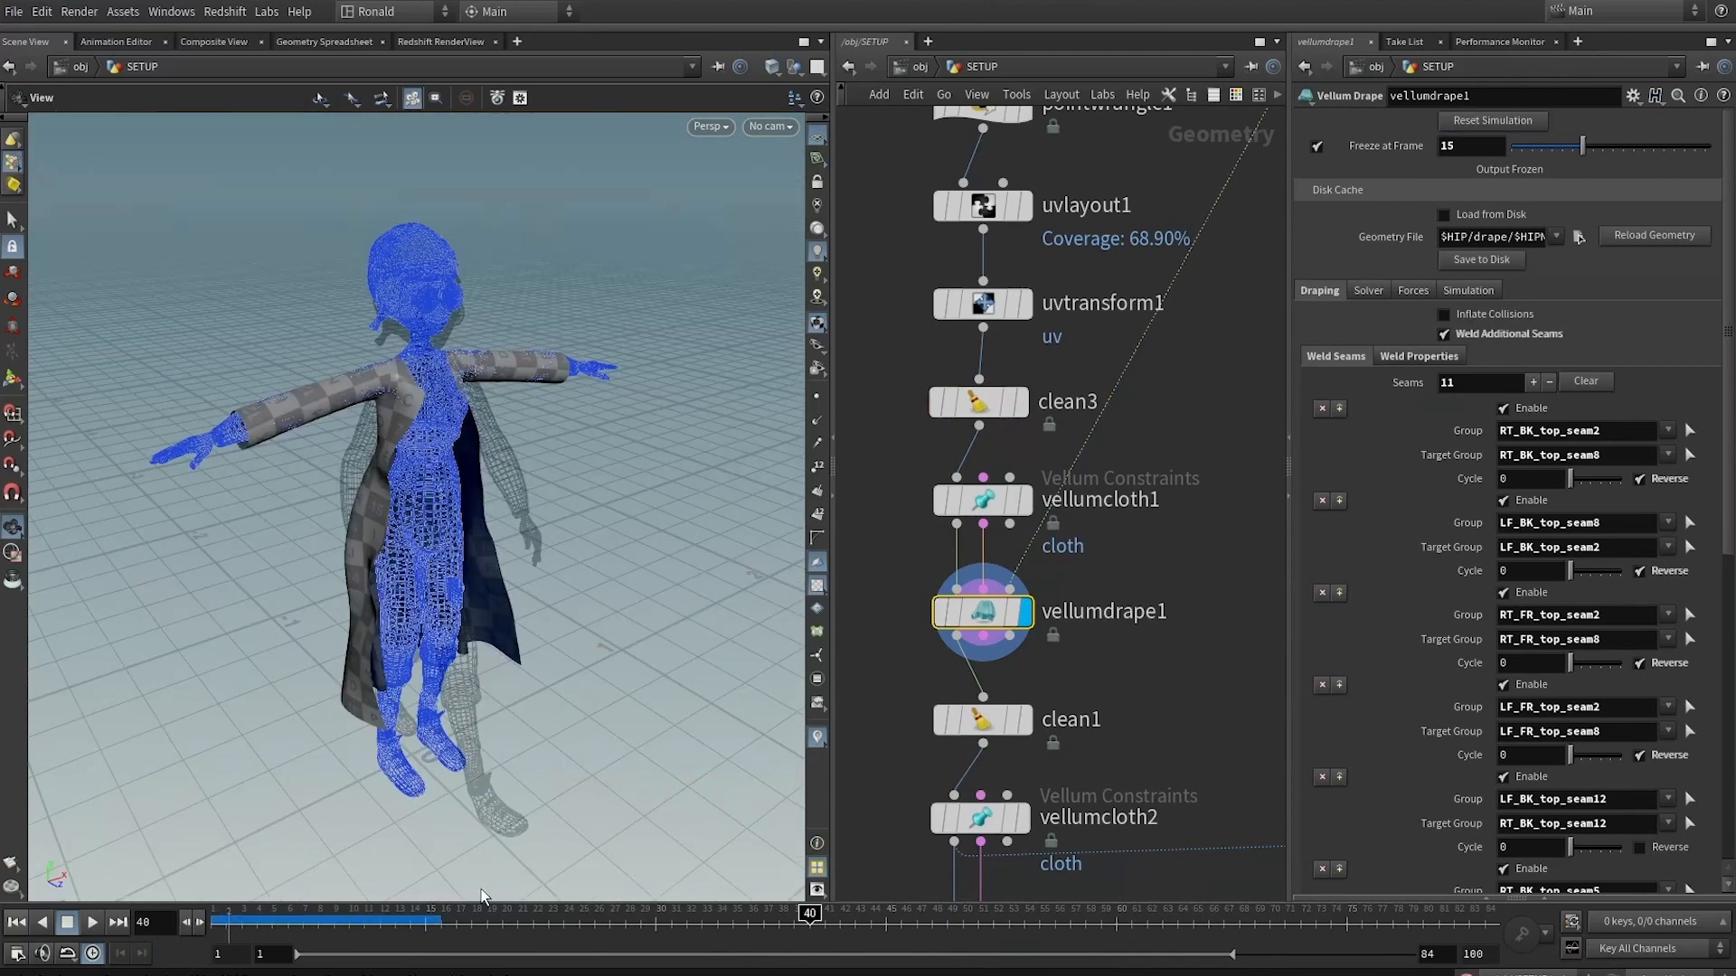
pyautogui.moveTo(303, 915); pyautogui.dragTo(342, 883)
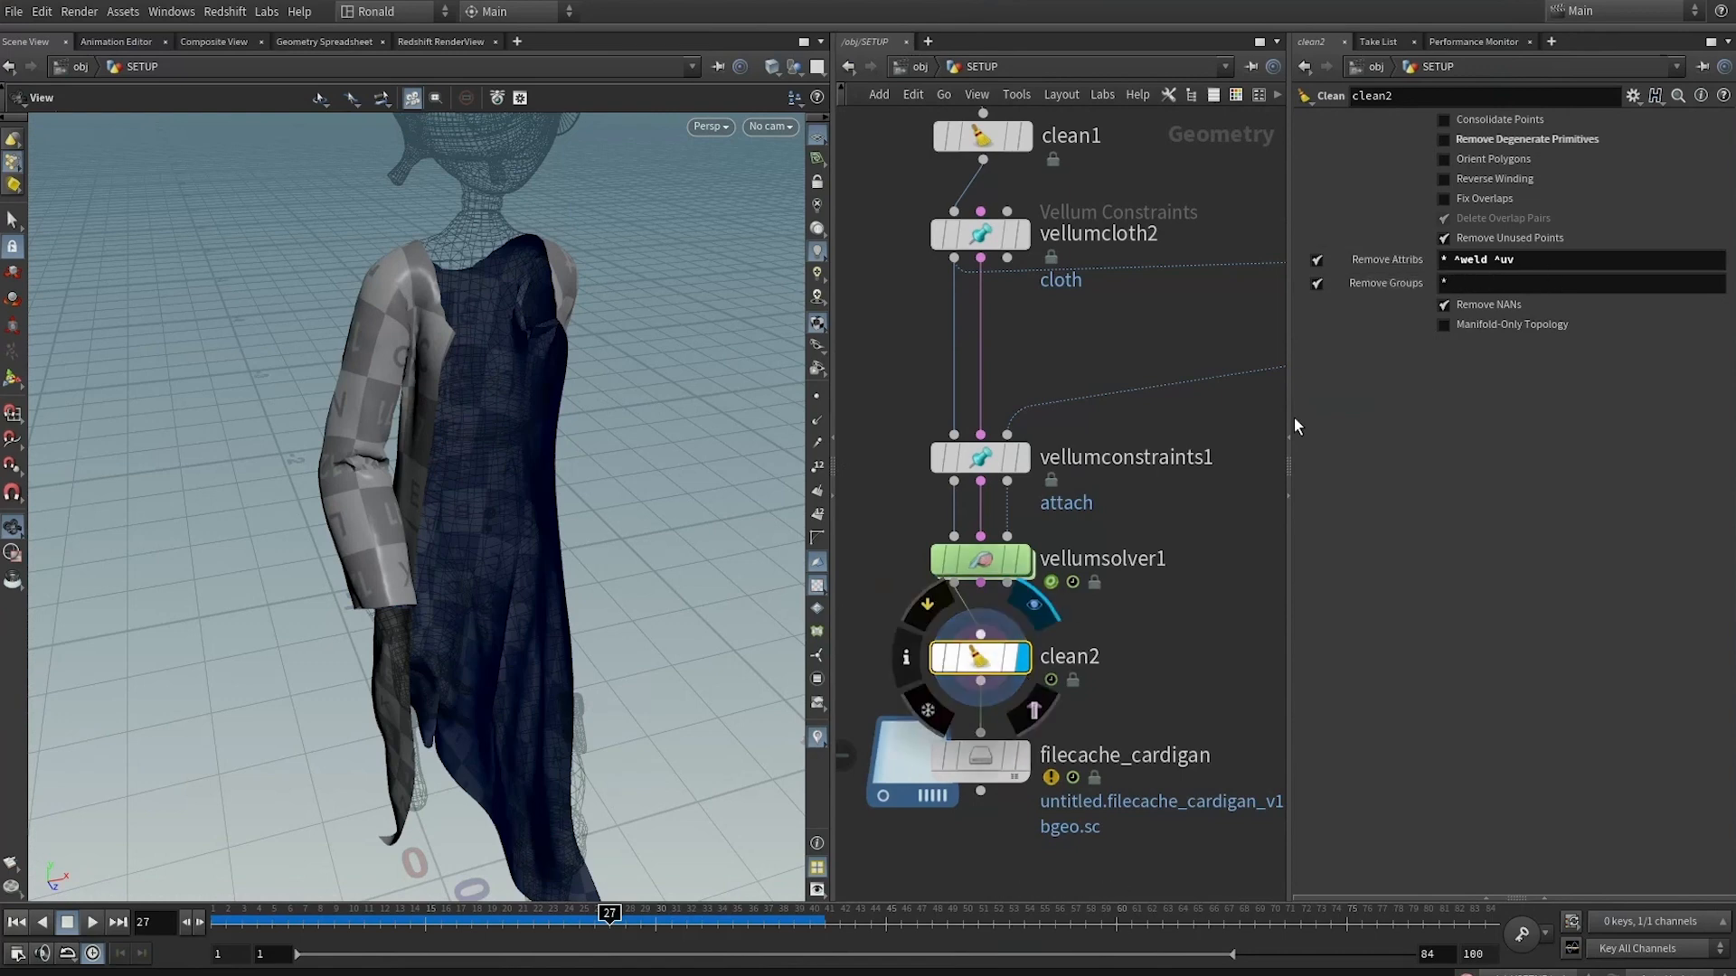
# Review clean2's full group list and set its Remove Groups pattern to "*vellum*"
pyautogui.click(910, 658)
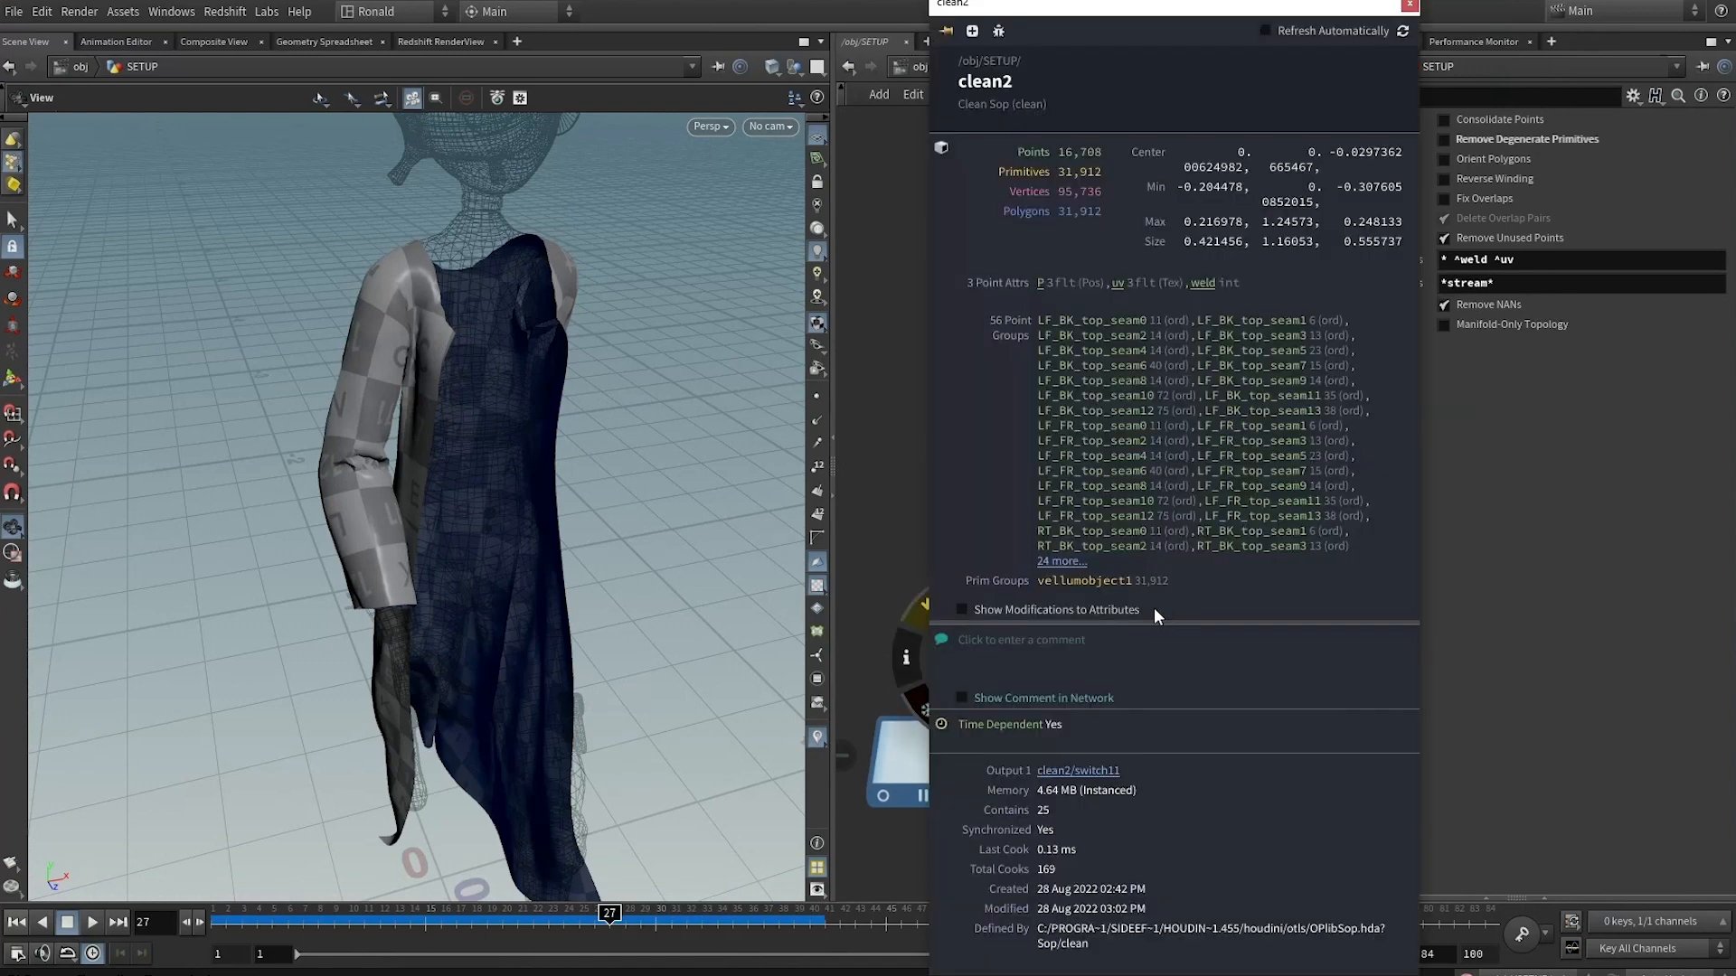
pyautogui.click(1077, 564)
pyautogui.scroll(-4, 1269, 502)
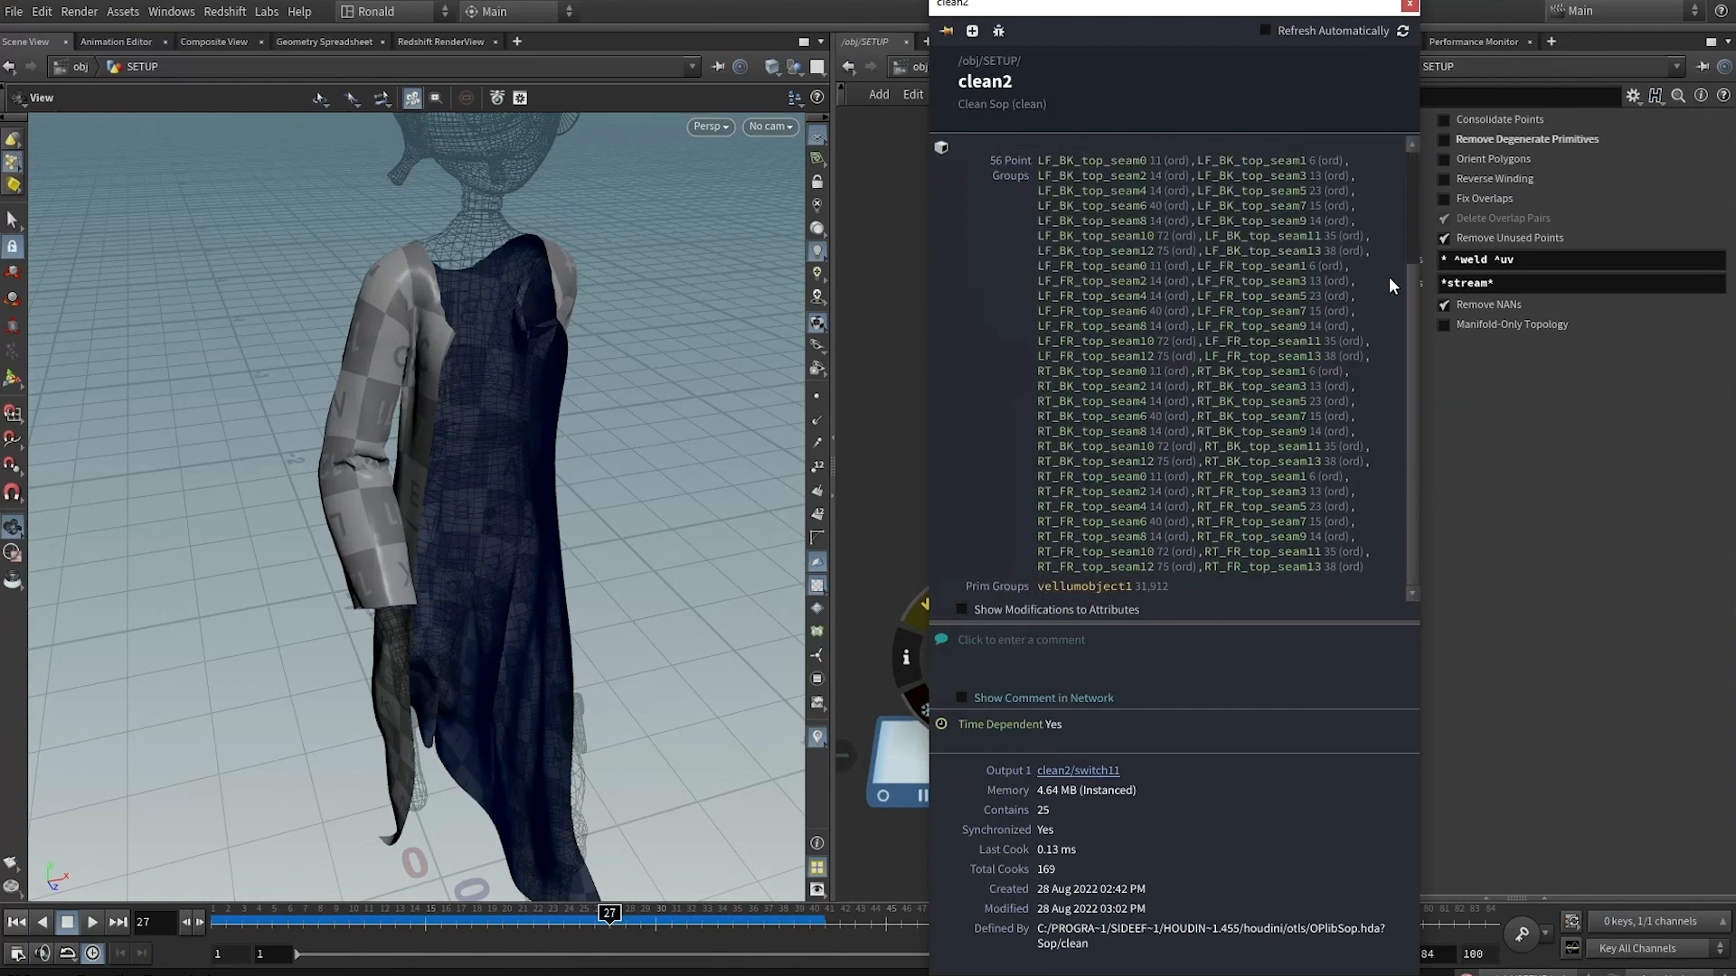
pyautogui.click(1412, 5)
pyautogui.doubleClick(1487, 285)
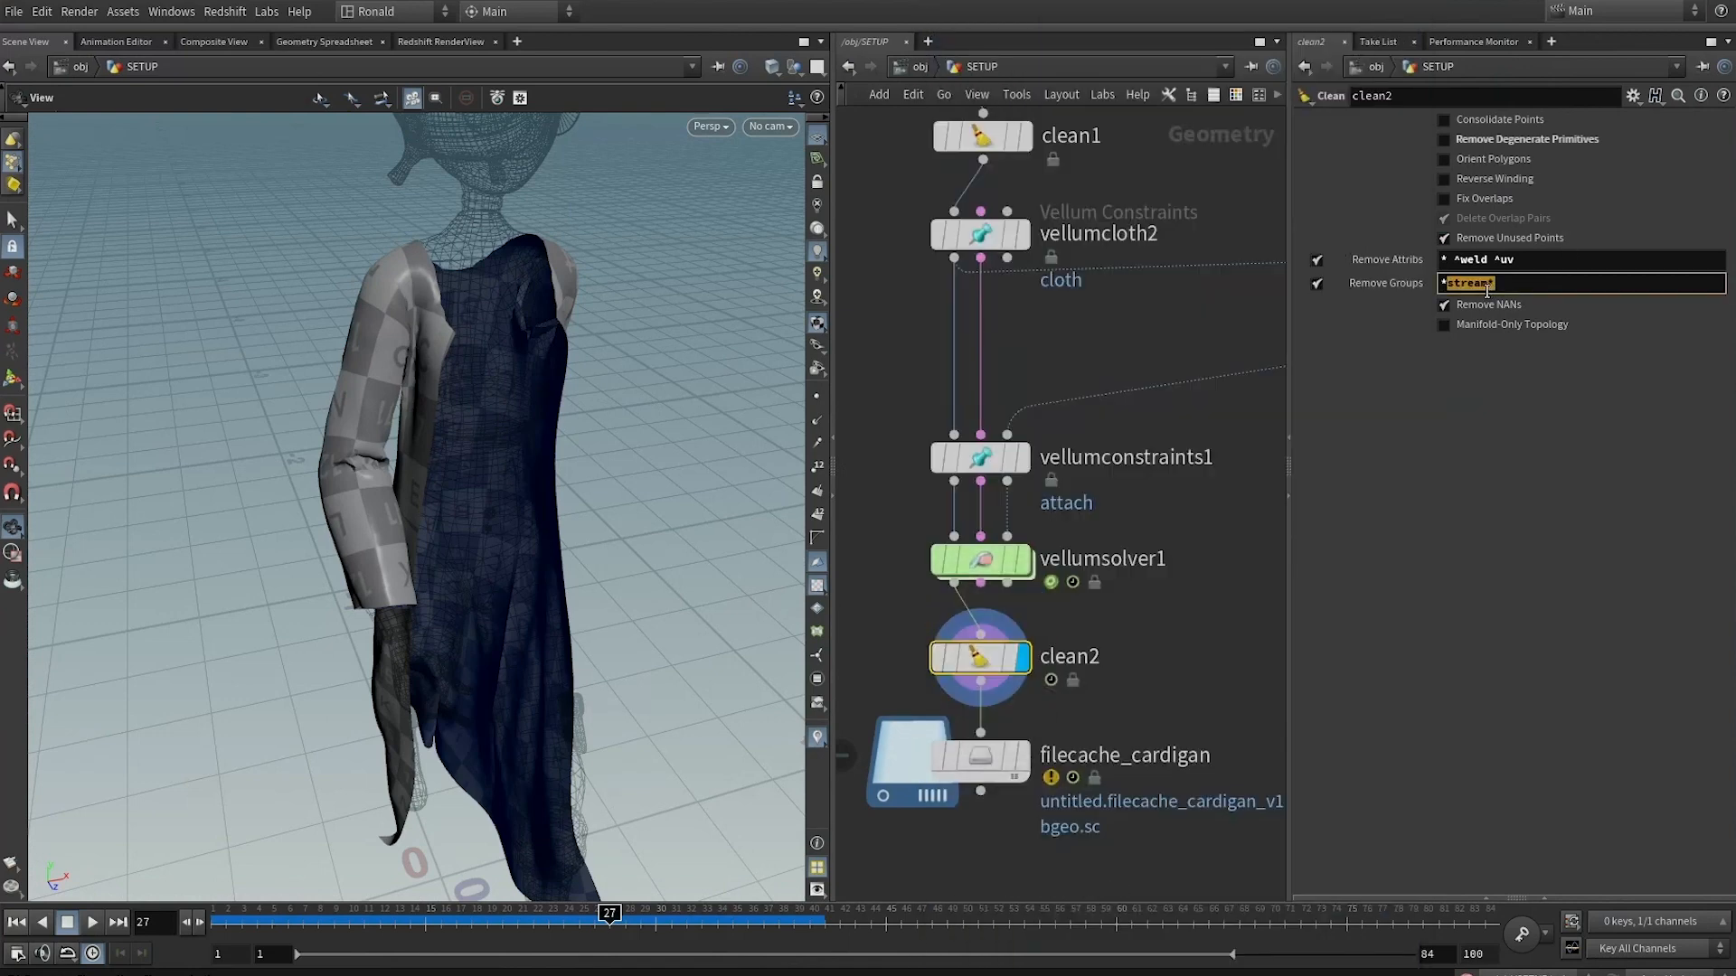
pyautogui.write('vellum')
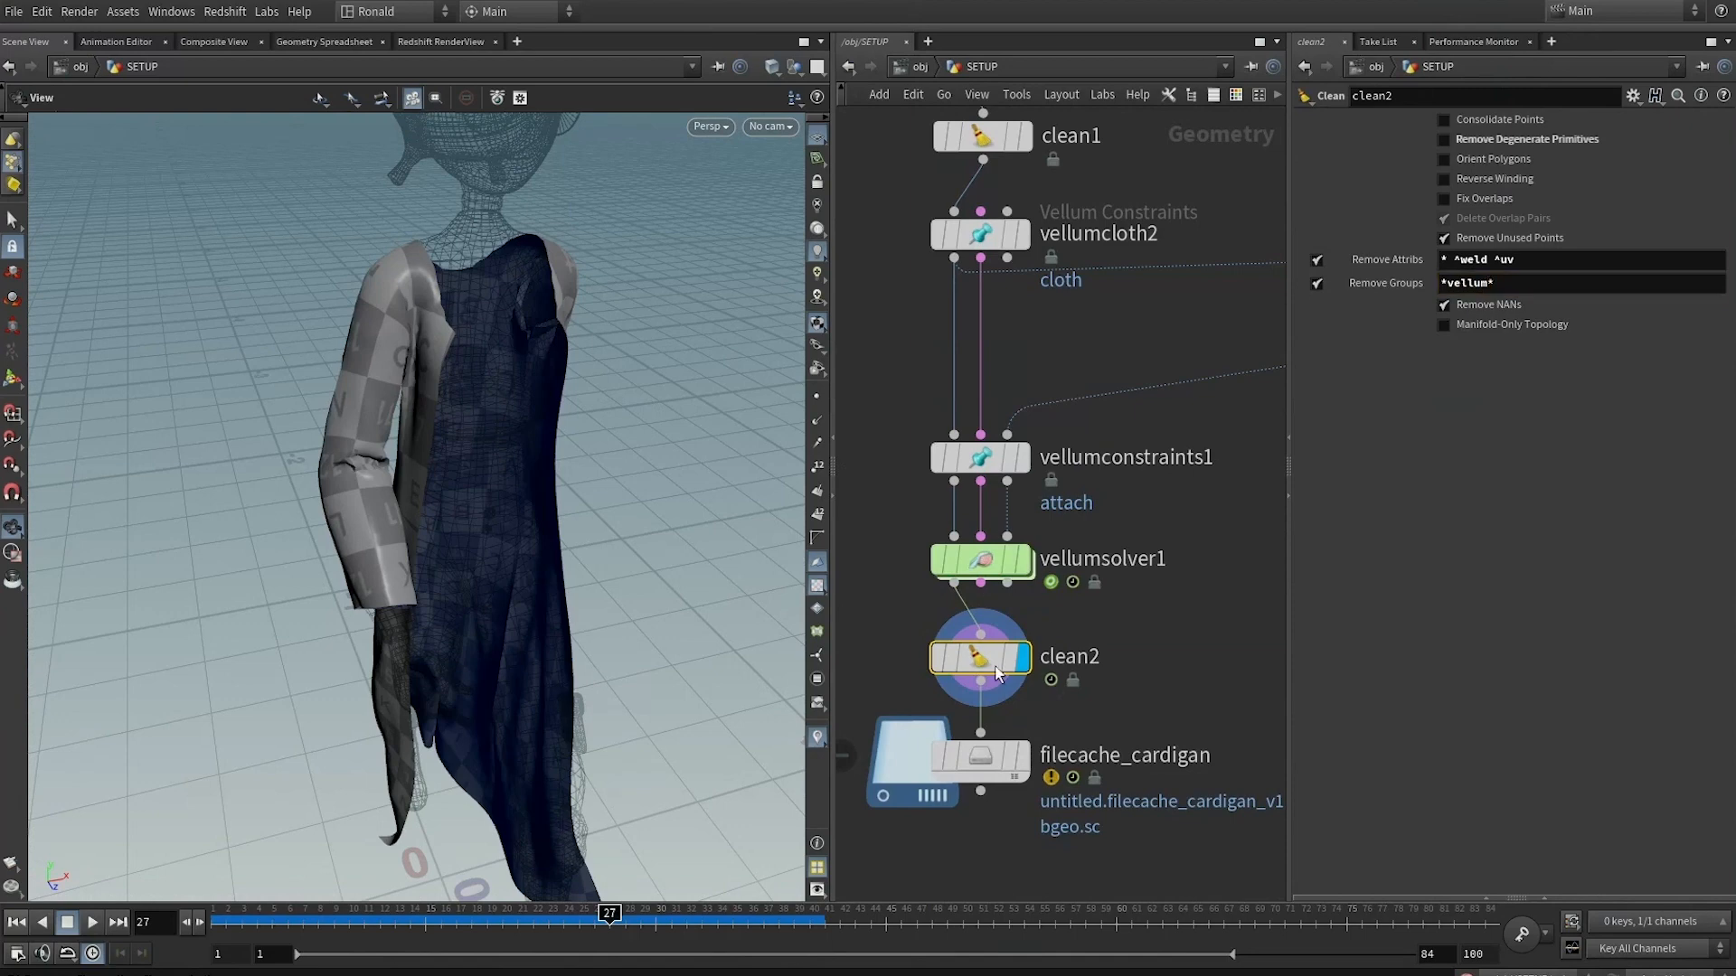
pyautogui.middleClick(1022, 672)
# Display the filecache_cardigan node and save the cleaned simulation to disk
pyautogui.click(1023, 756)
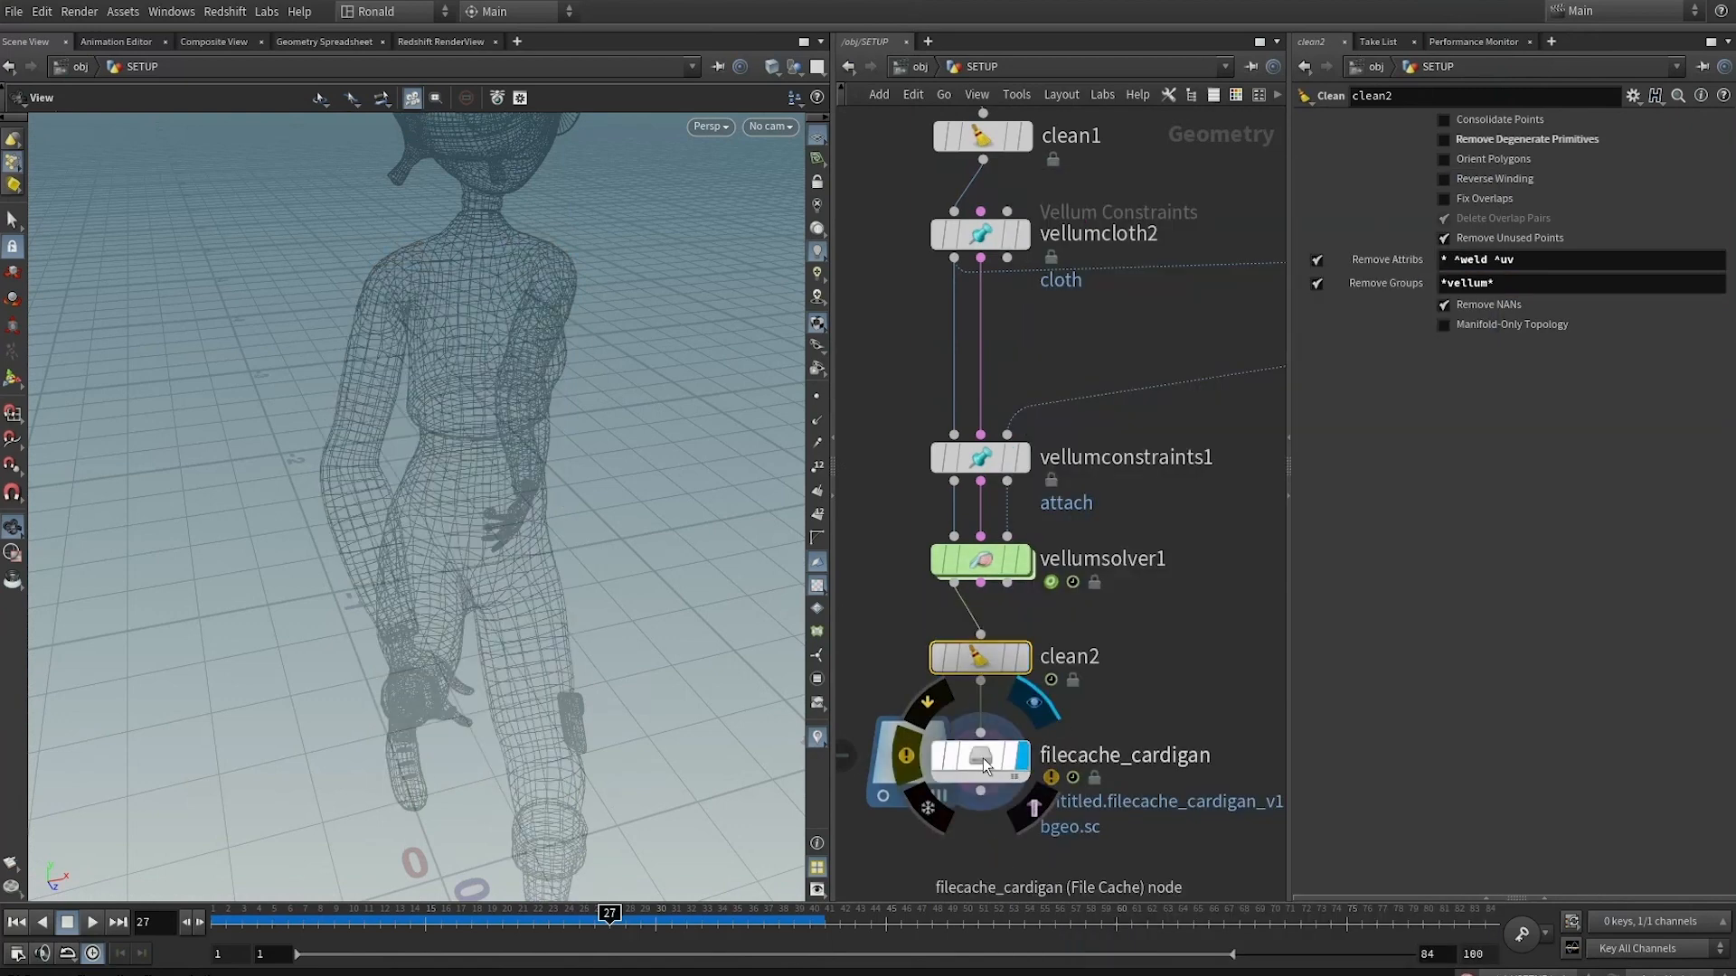
pyautogui.click(984, 758)
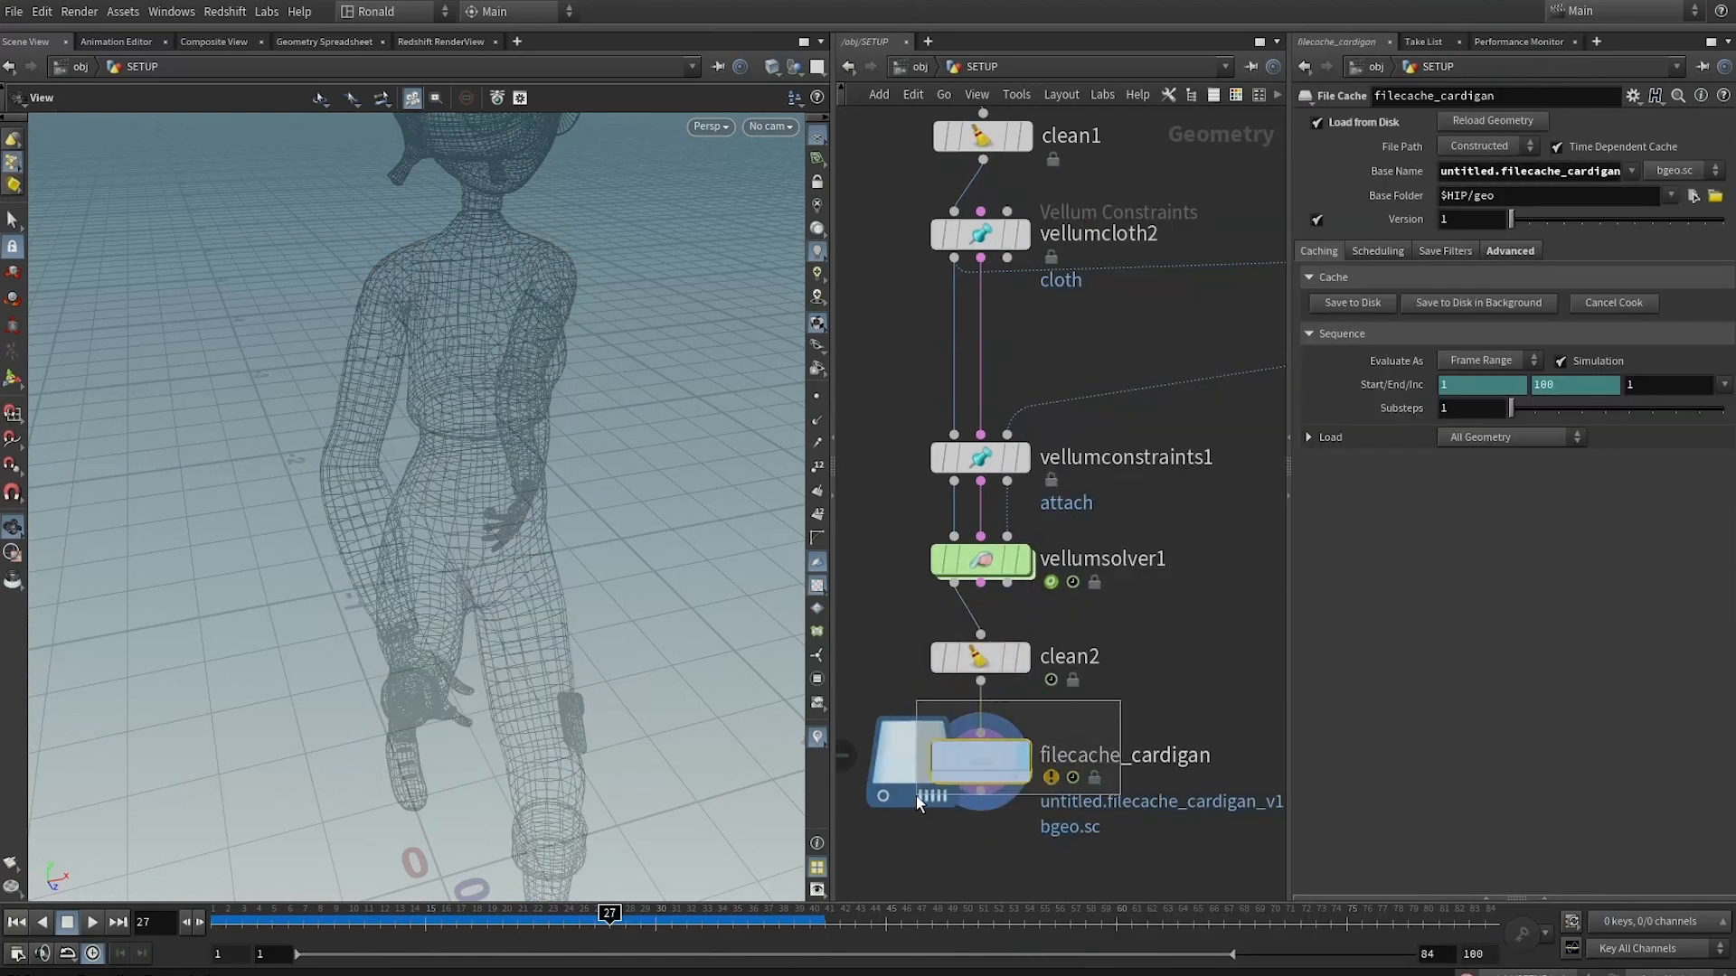
pyautogui.moveTo(1069, 723)
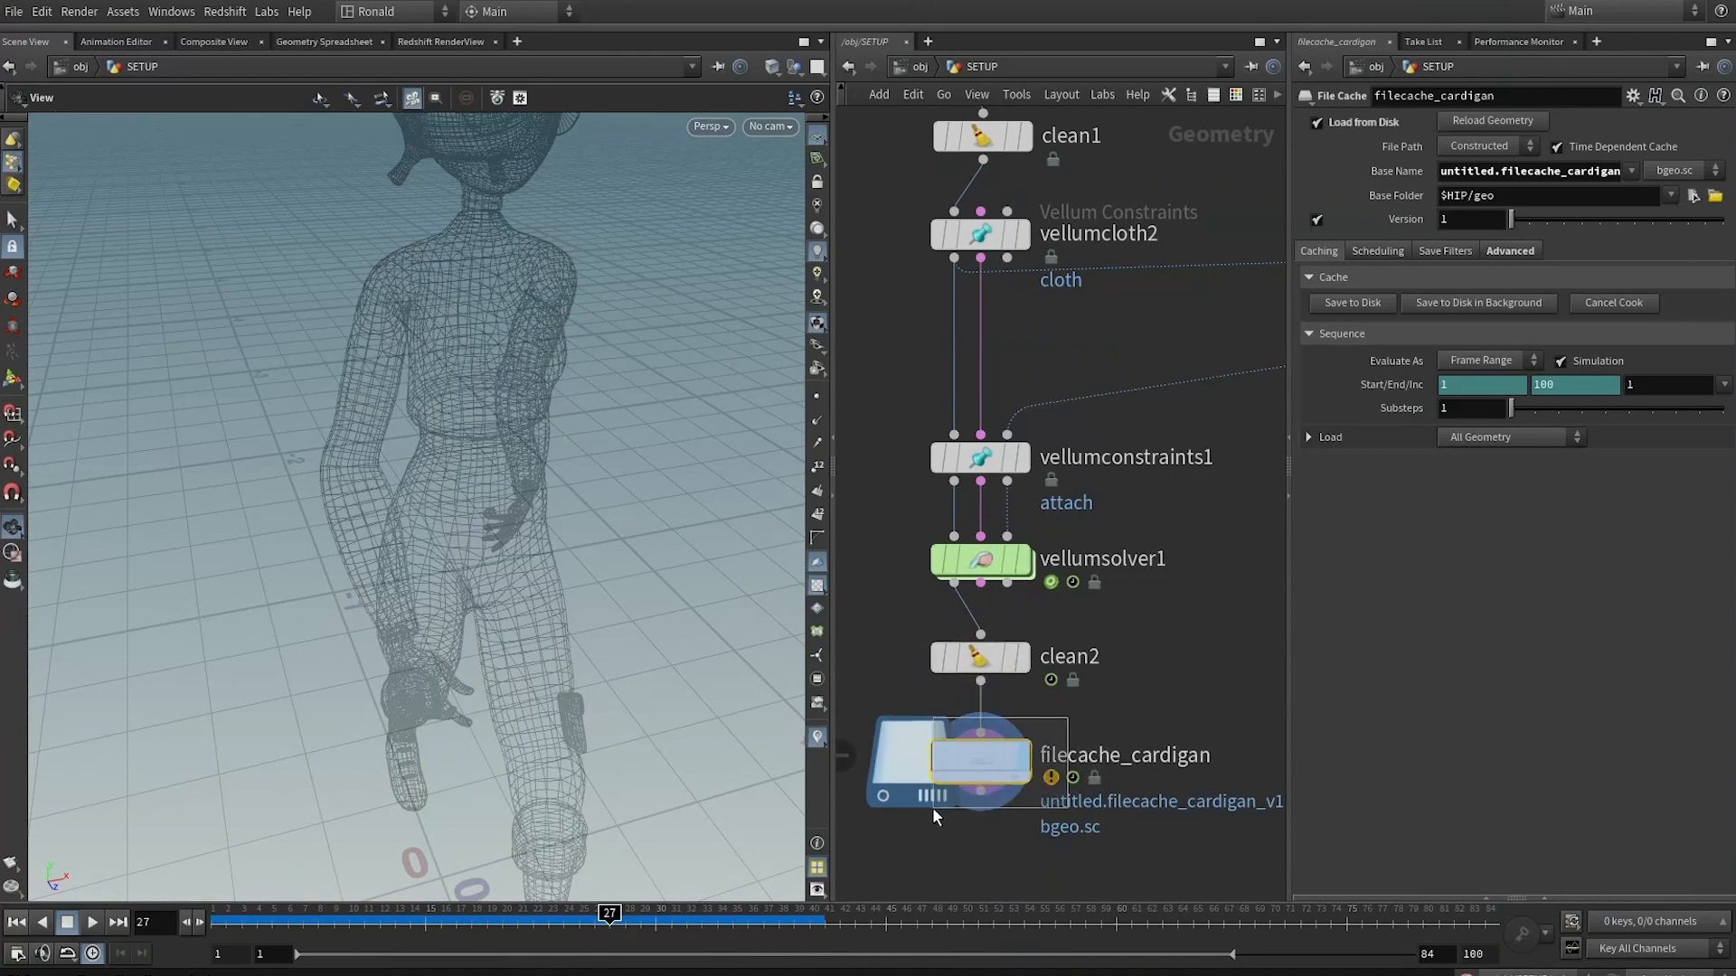
pyautogui.click(1352, 303)
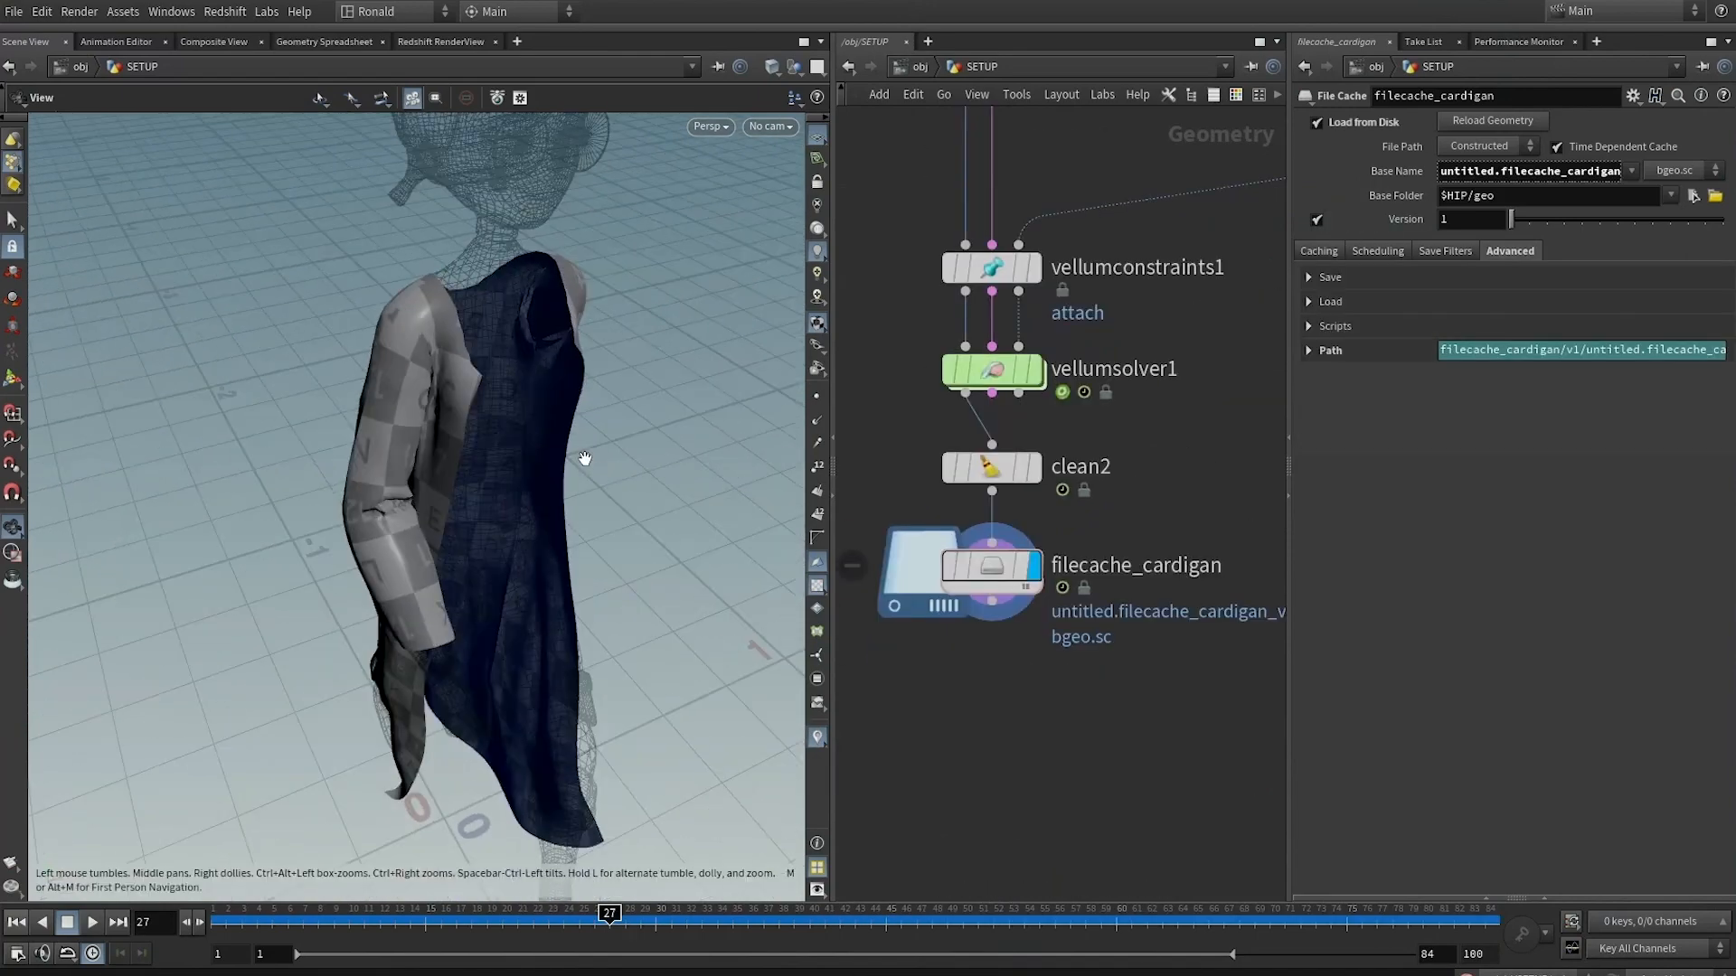
# Review the cached cardigan in different shading modes and play its animation from the side
pyautogui.hotkey('shift', 'w')
pyautogui.hotkey('shift', 'w')
pyautogui.hotkey('shift', 'w')
pyautogui.scroll(-5, 601, 413)
pyautogui.hotkey('shift', 'w')
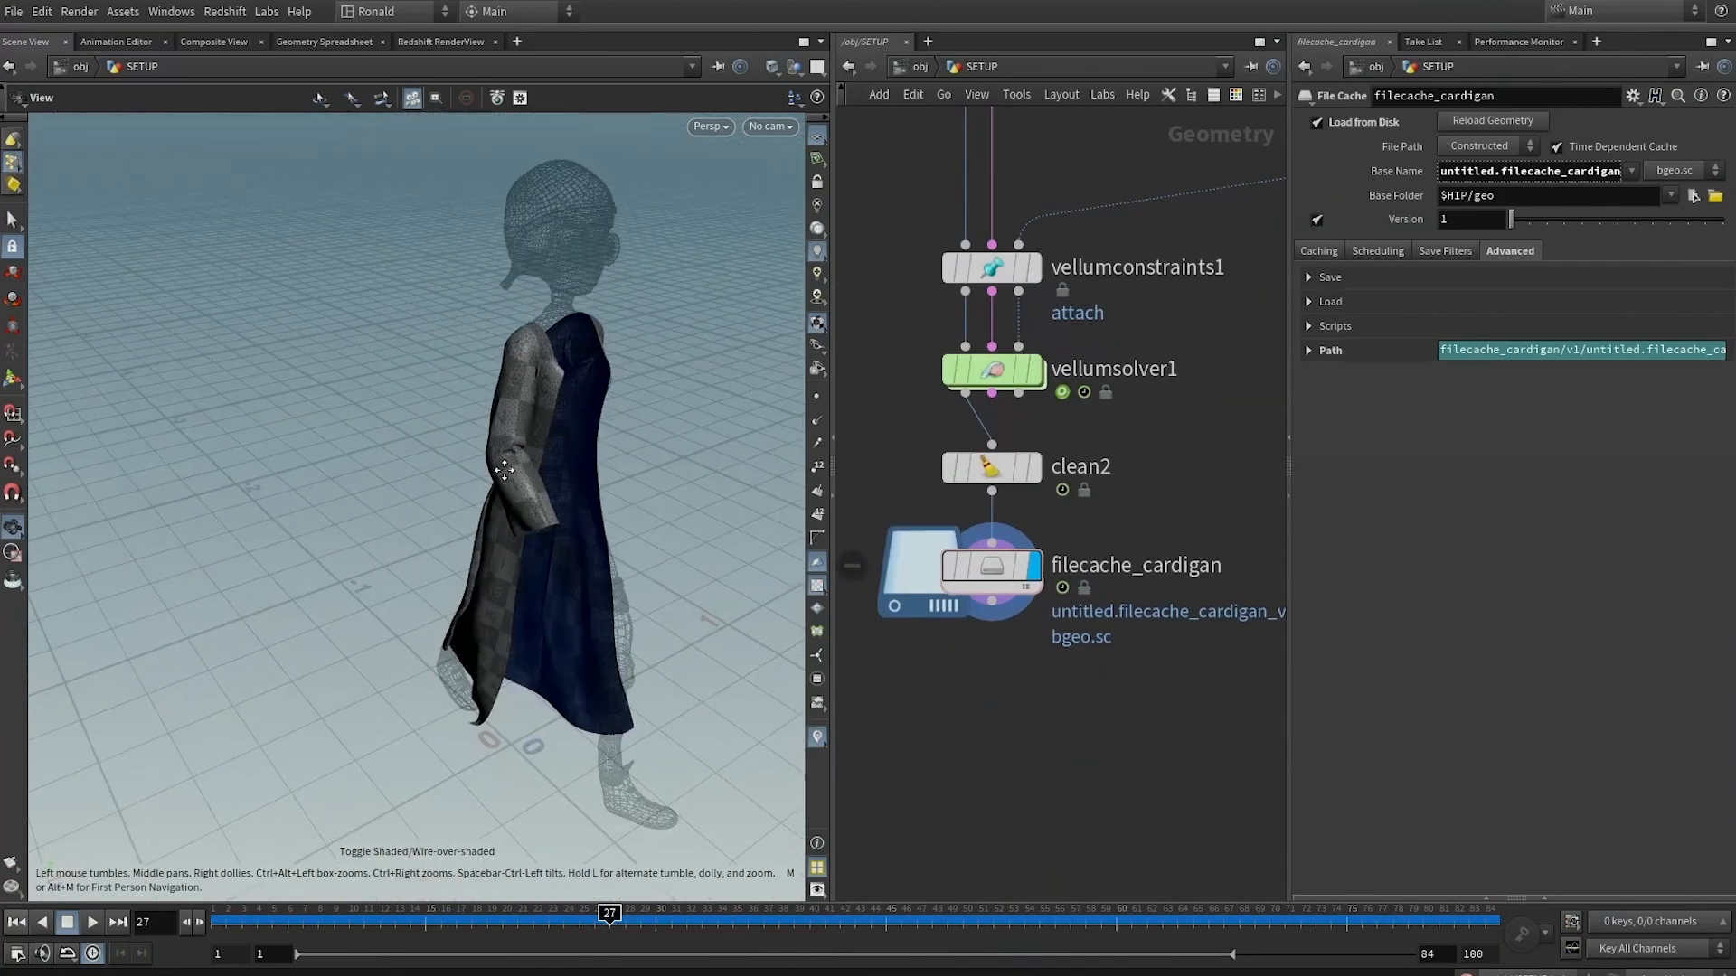
pyautogui.moveTo(624, 452); pyautogui.dragTo(554, 450, button='middle')
pyautogui.hotkey('shift', 'w')
pyautogui.hotkey('shift', 'w')
pyautogui.press('Up')
pyautogui.moveTo(422, 596); pyautogui.dragTo(505, 653)
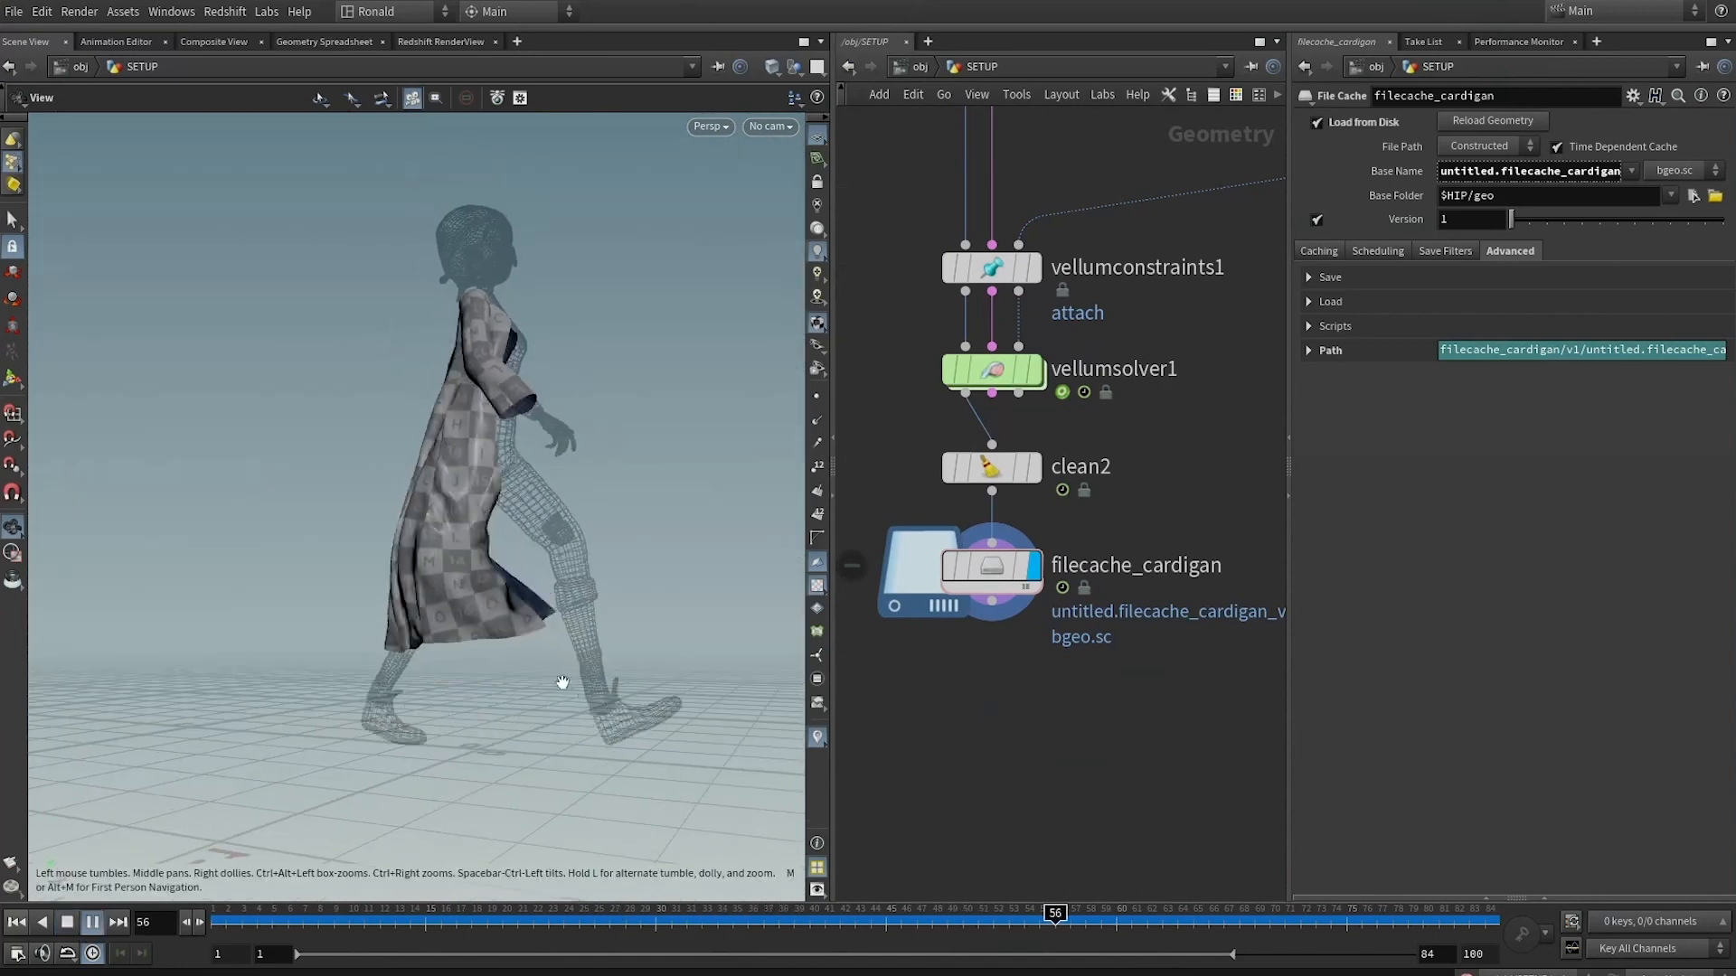
# Set the playback range to start at frame 27 and play the cached simulation
pyautogui.doubleClick(265, 953)
pyautogui.write('27')
pyautogui.press('Return')
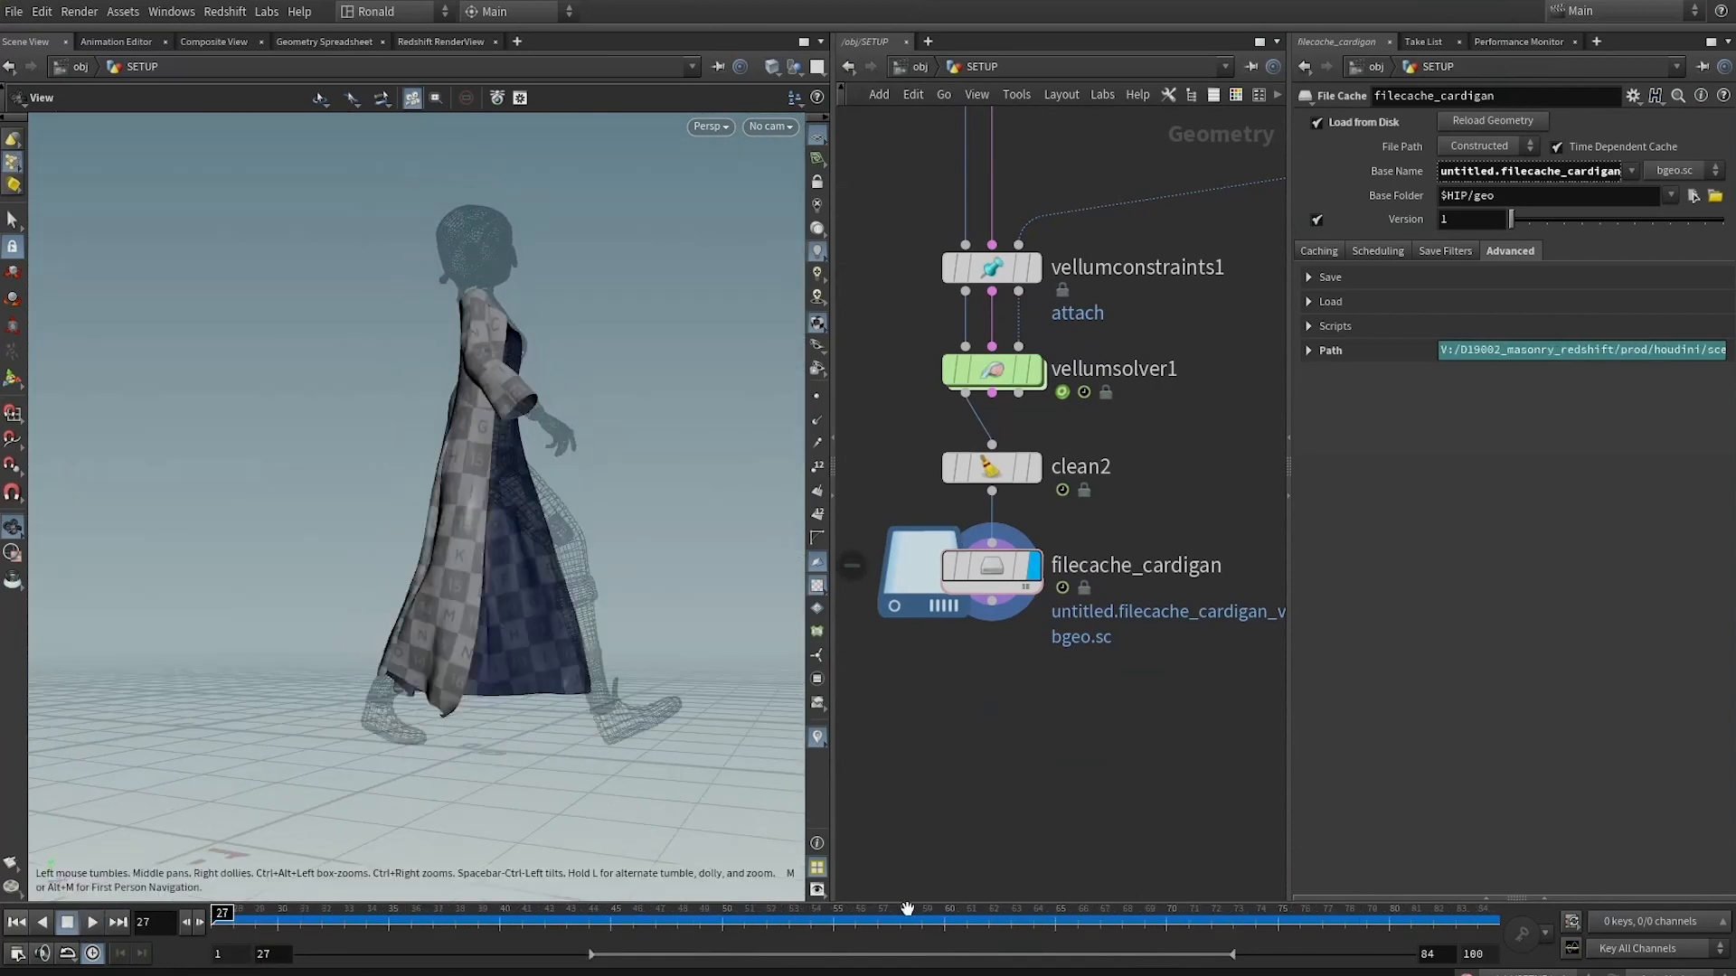
pyautogui.click(93, 922)
pyautogui.moveTo(502, 578); pyautogui.dragTo(491, 638)
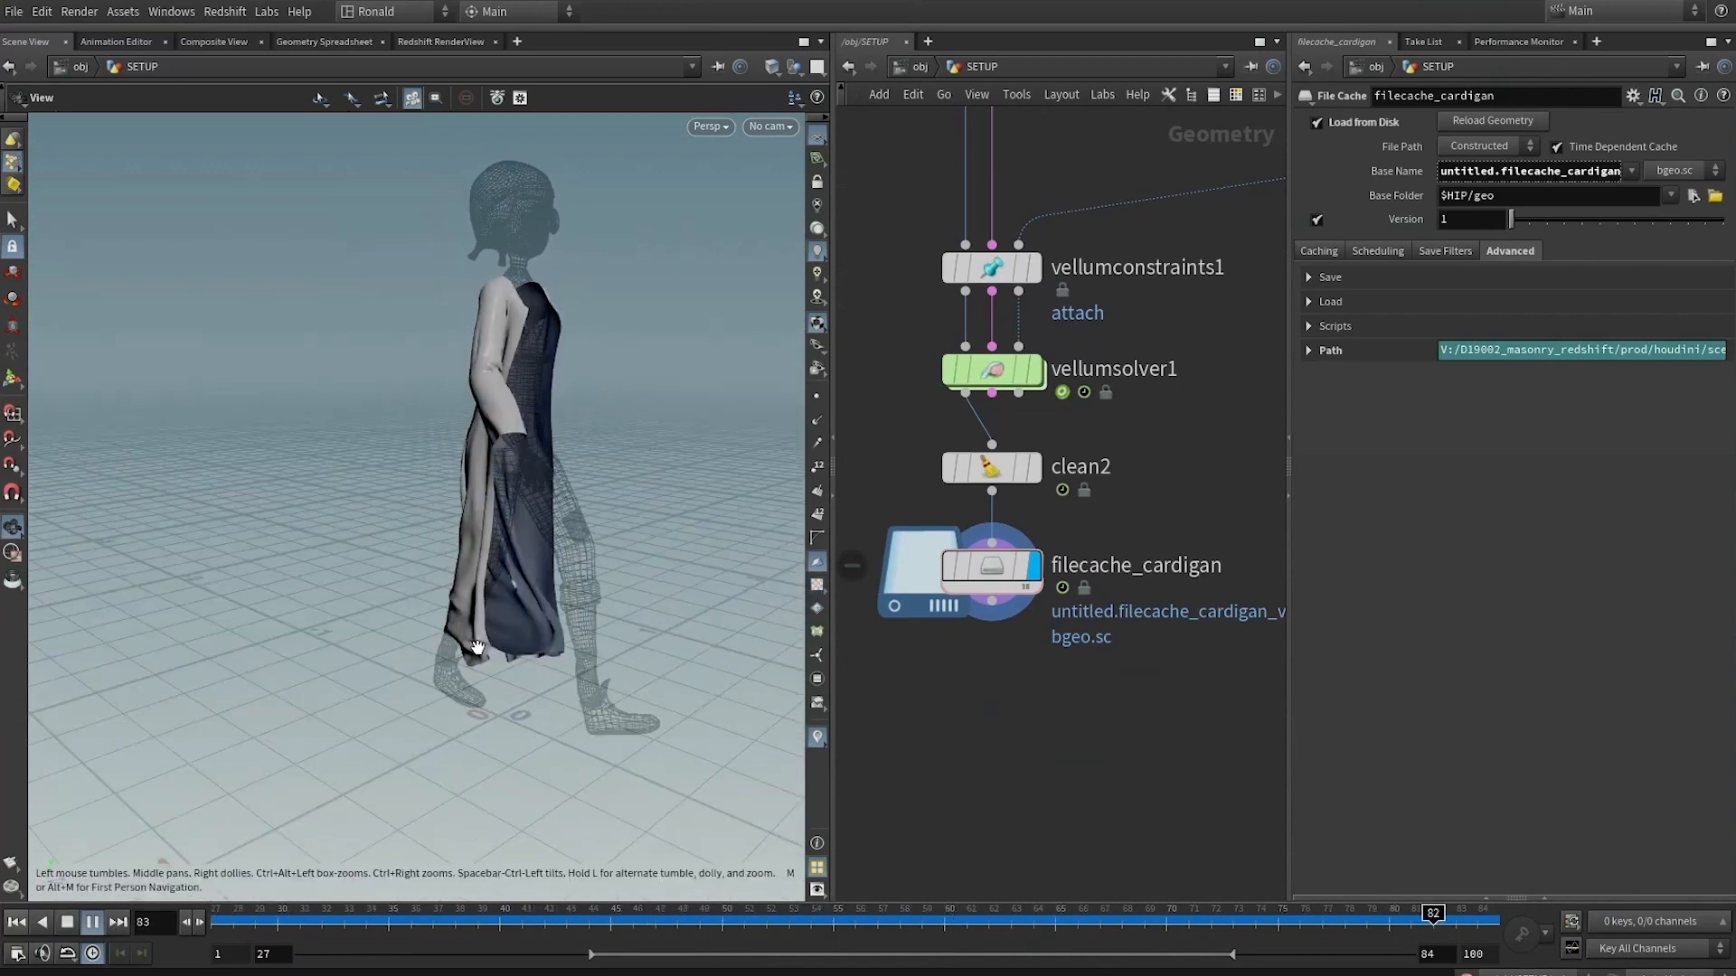
# Review vellumsolver1's settings and examine the moving cardigan from the front and side
pyautogui.click(1010, 371)
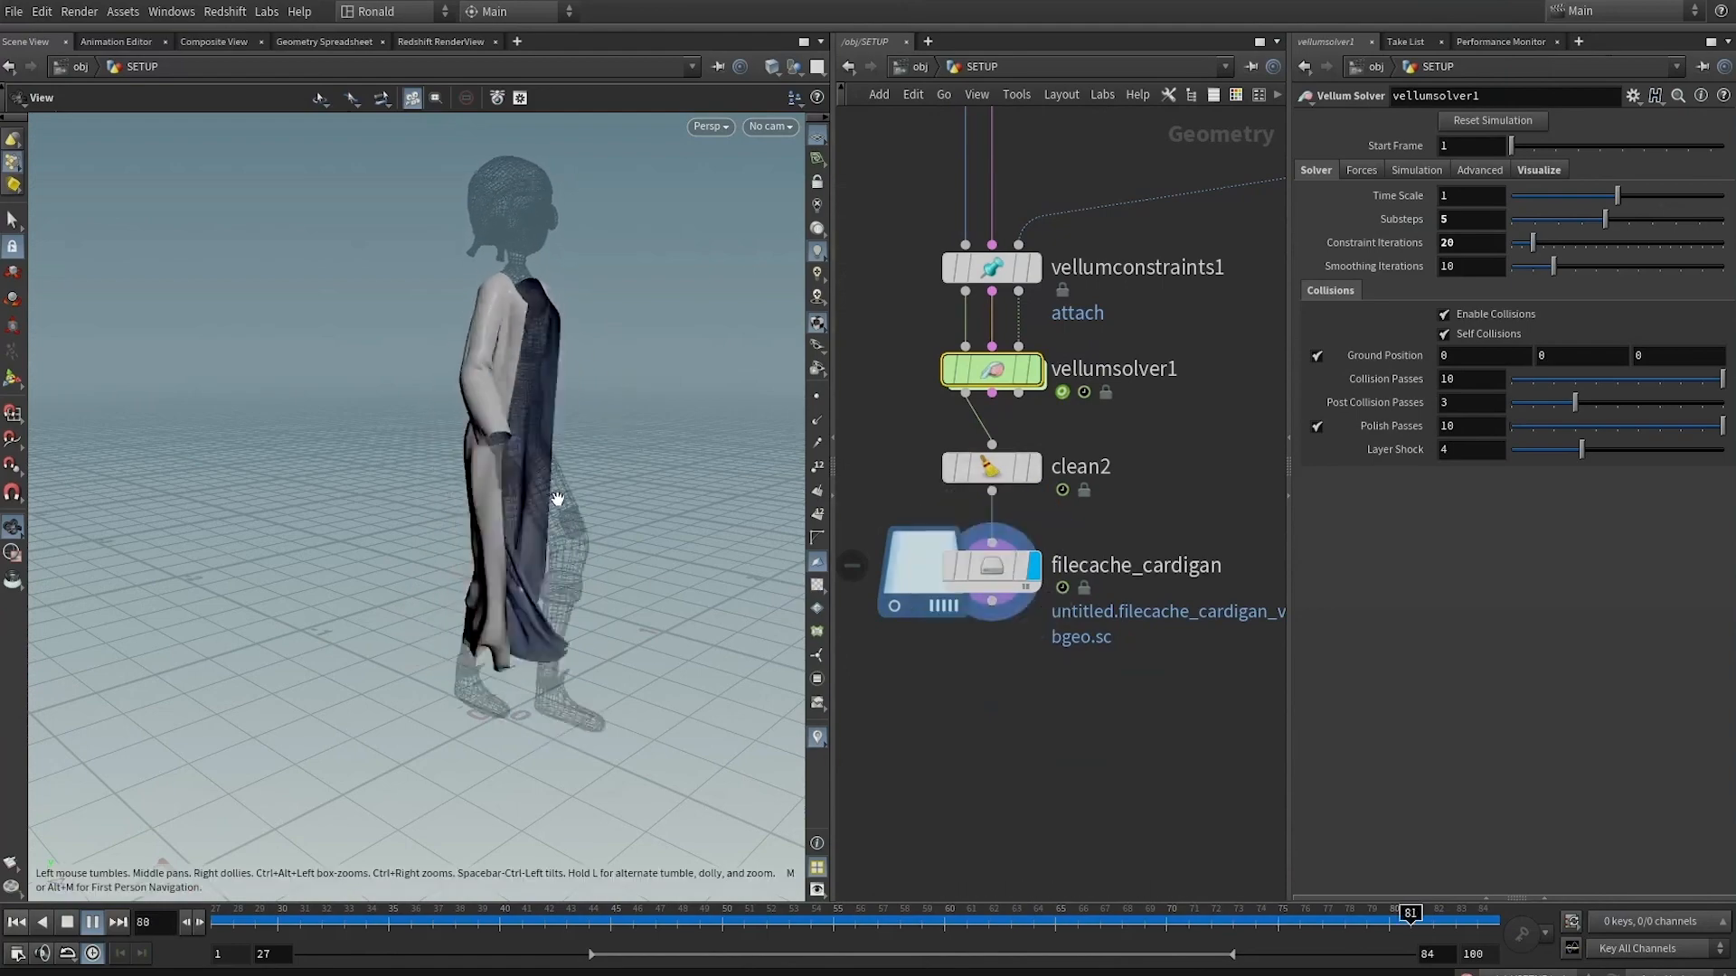
pyautogui.moveTo(581, 523); pyautogui.dragTo(310, 508)
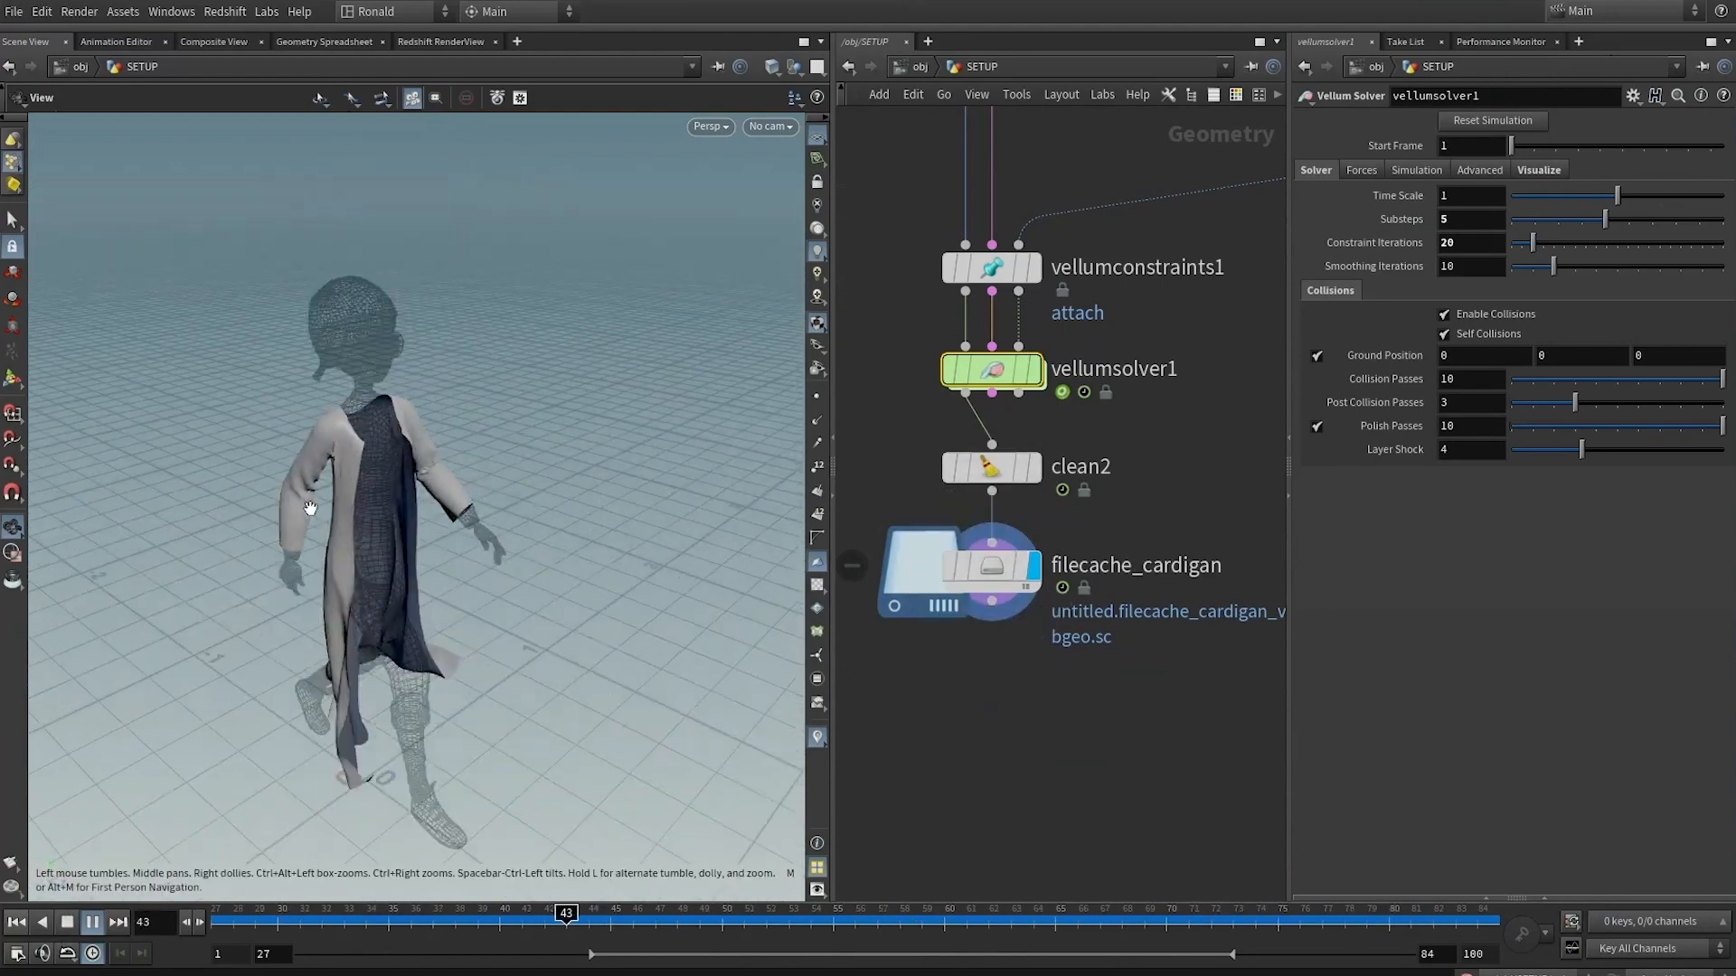
pyautogui.moveTo(310, 507); pyautogui.dragTo(162, 694, button='right')
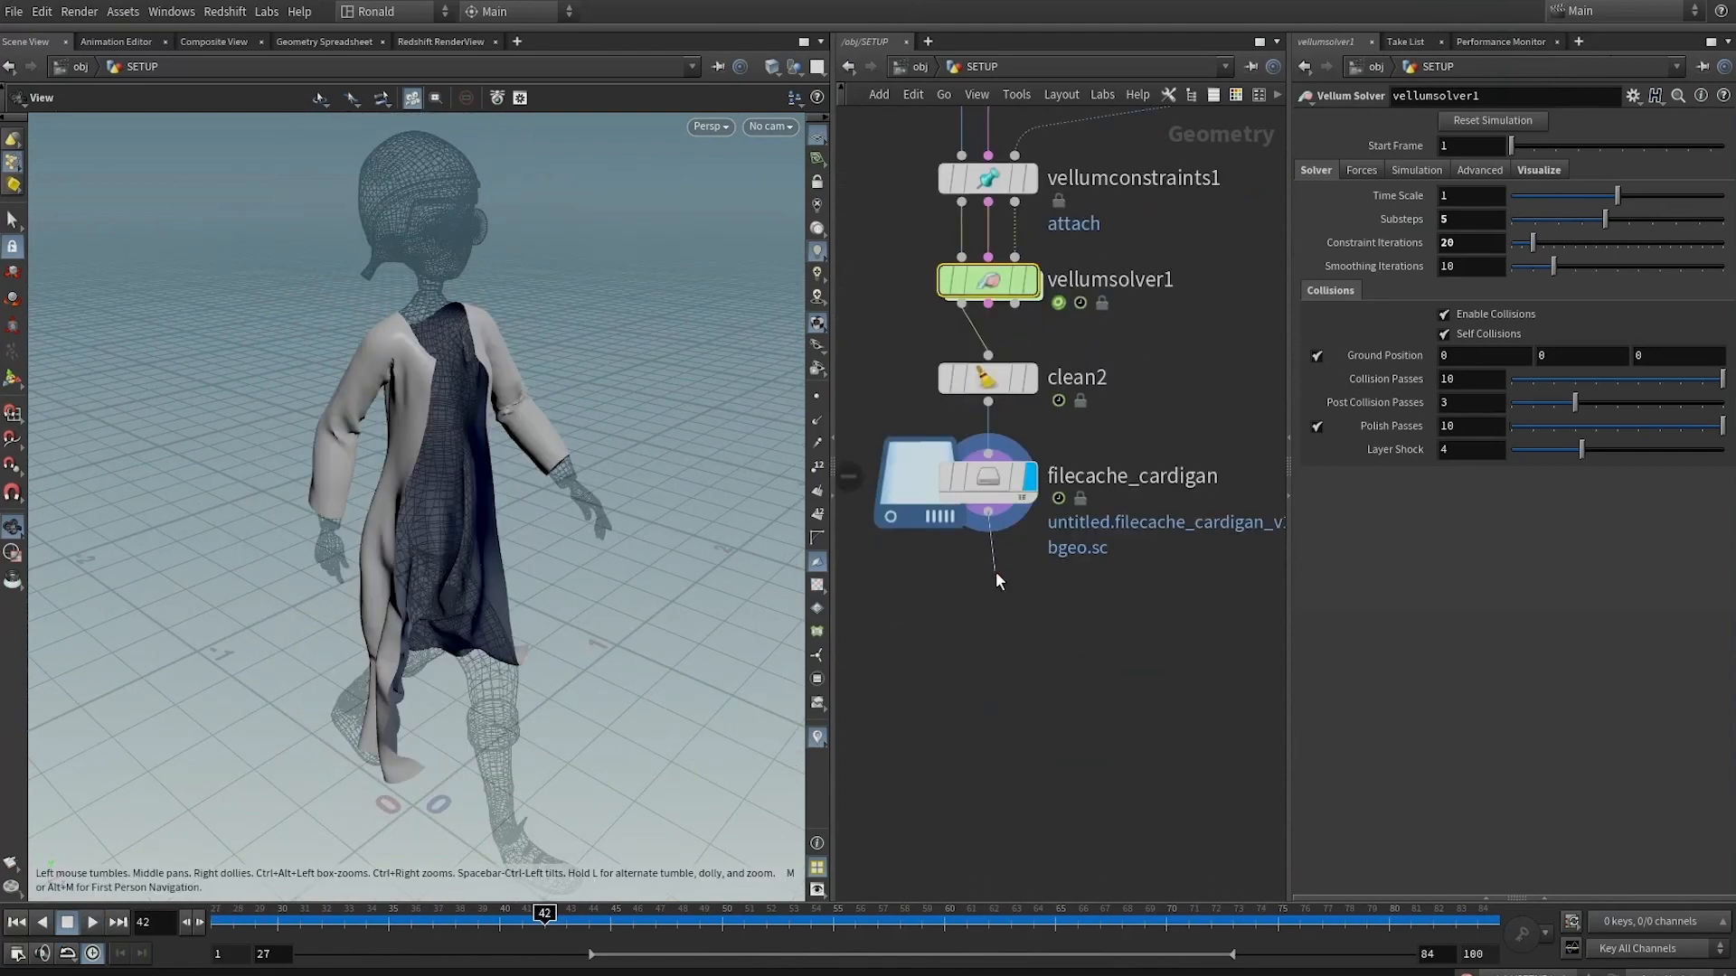
# Append a Vellum Post-Process node to filecache_cardigan, display it, enable Extrude by Thickness and inspect the armhole
pyautogui.press('Tab')
pyautogui.write('vpp')
pyautogui.press('Return')
pyautogui.click(996, 573)
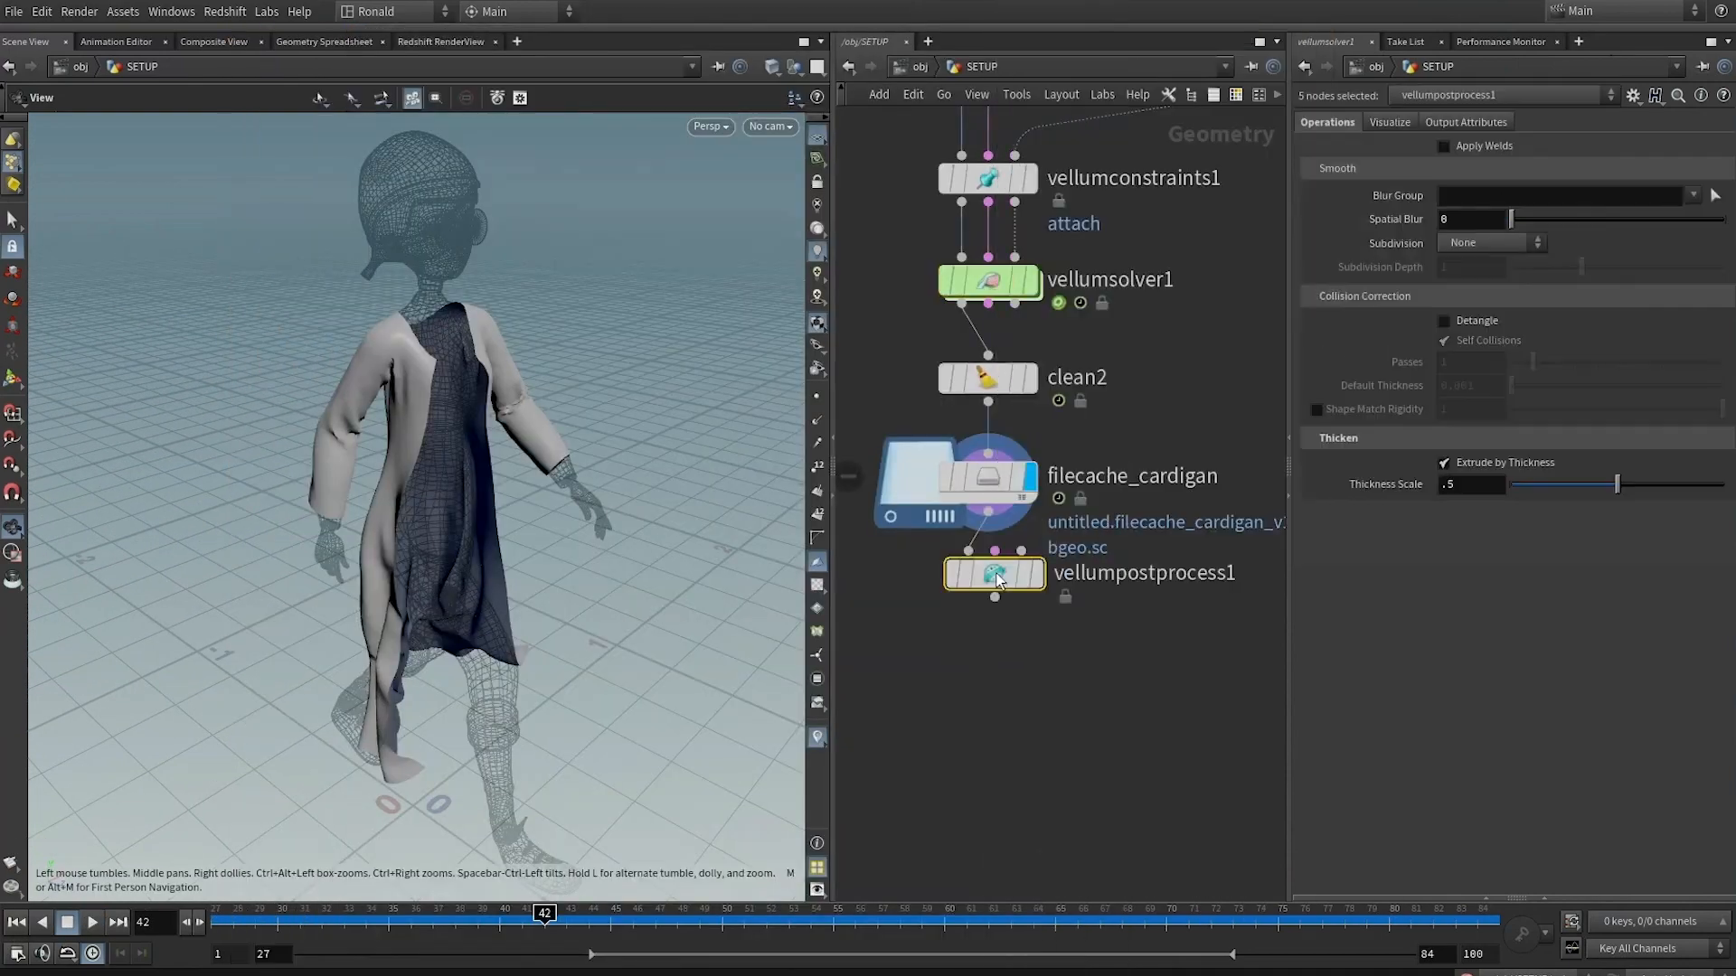
pyautogui.click(1004, 586)
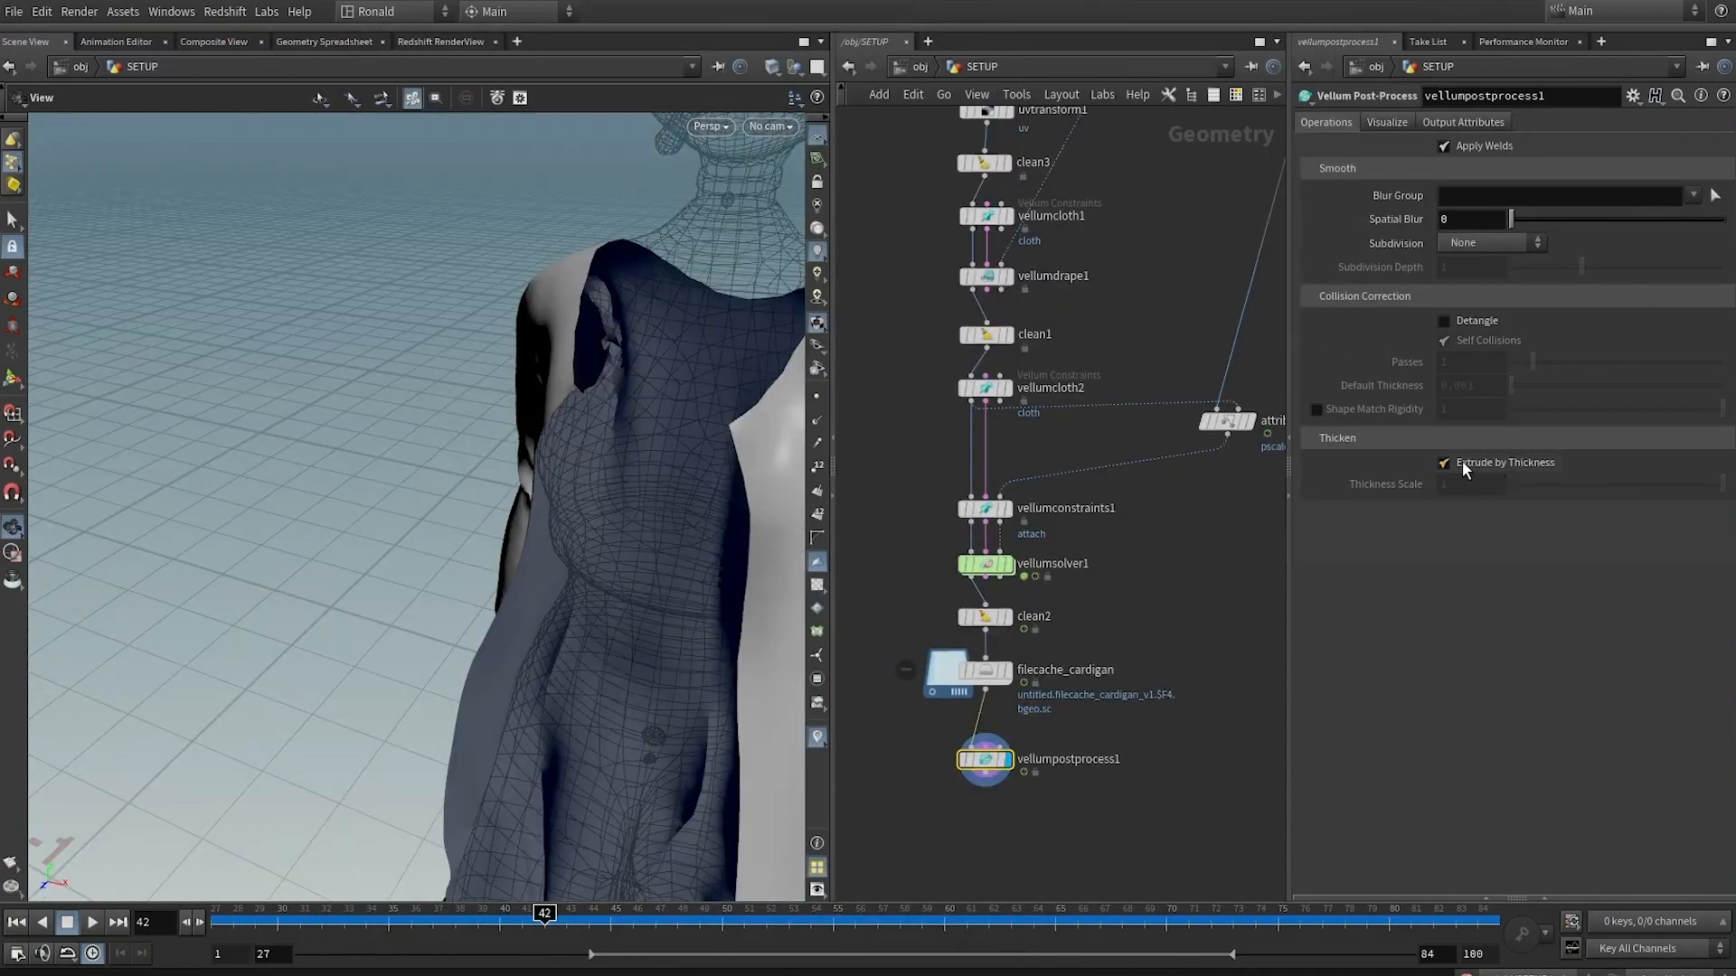
pyautogui.click(1462, 461)
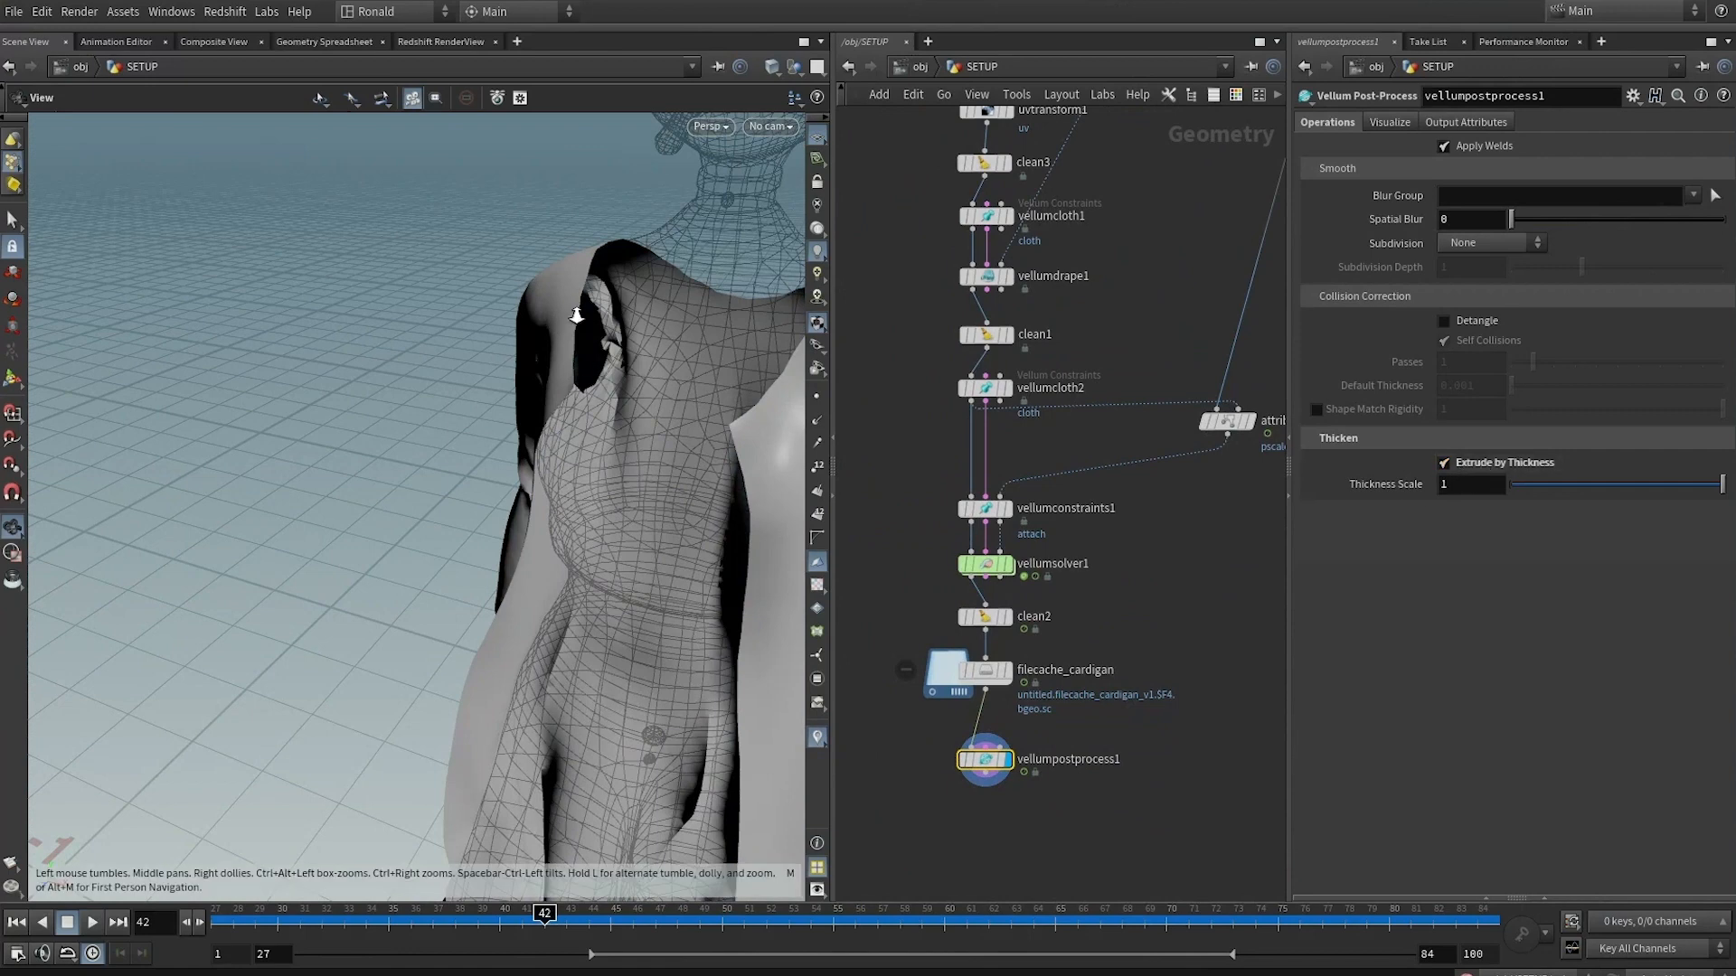
pyautogui.moveTo(576, 315); pyautogui.dragTo(646, 371, button='right')
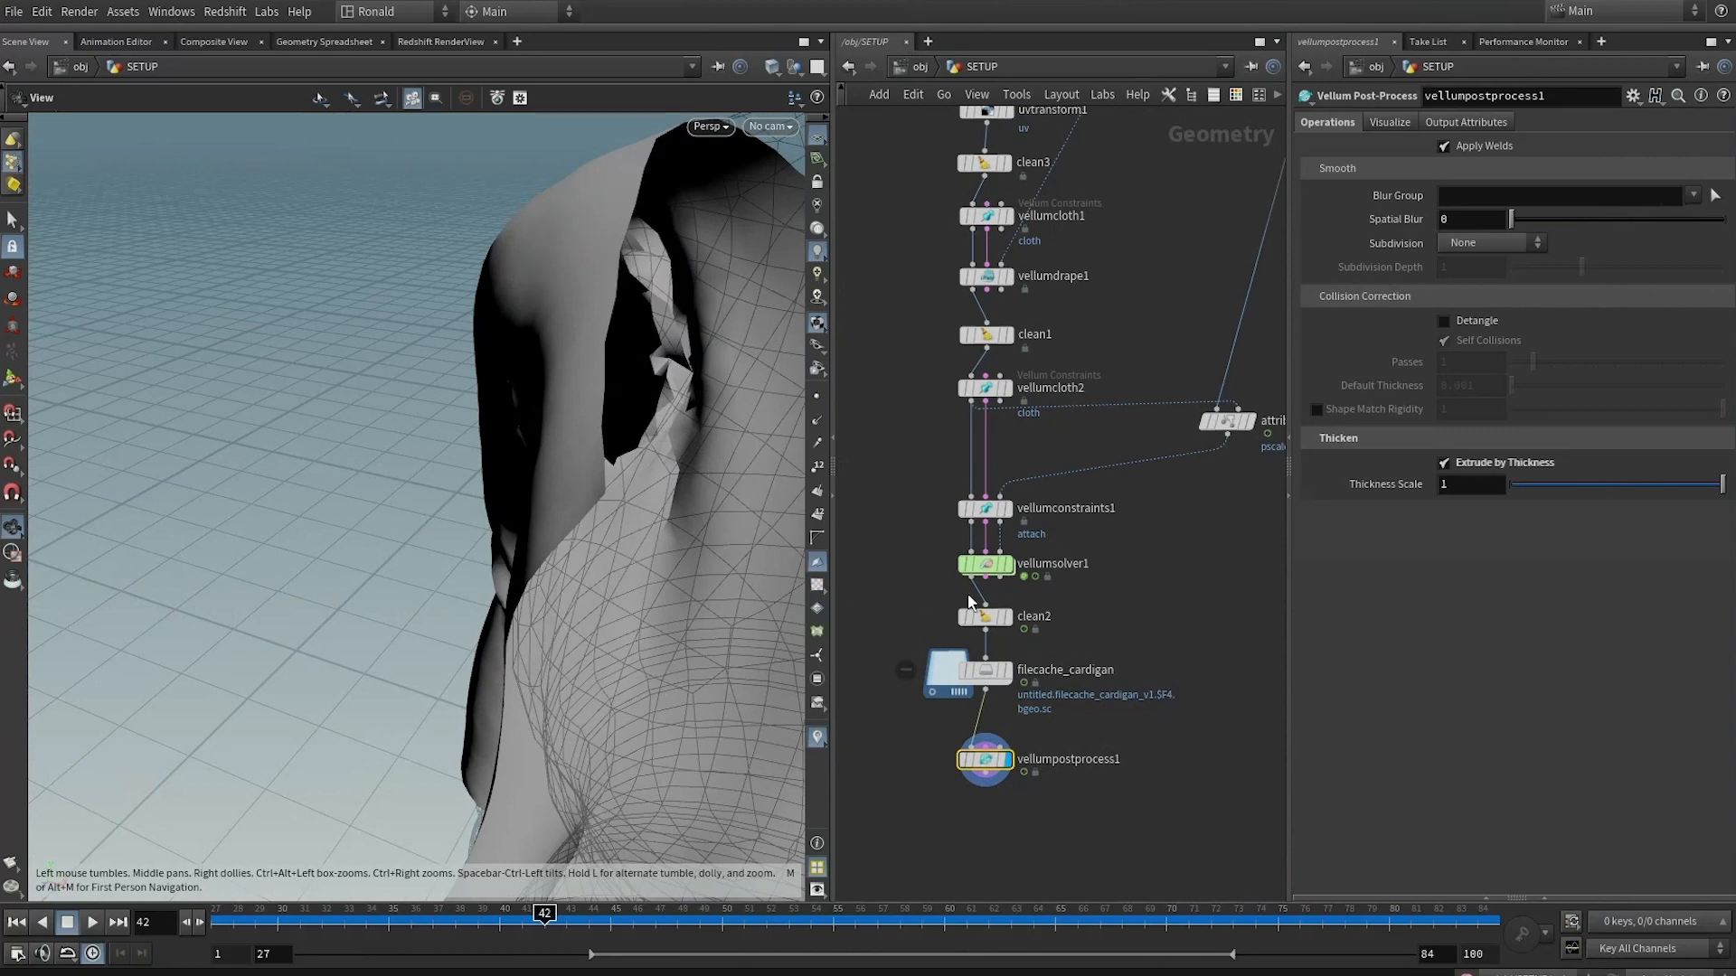
# Display vellumsolver1 and set its Constraint Iterations to 100
pyautogui.click(1006, 564)
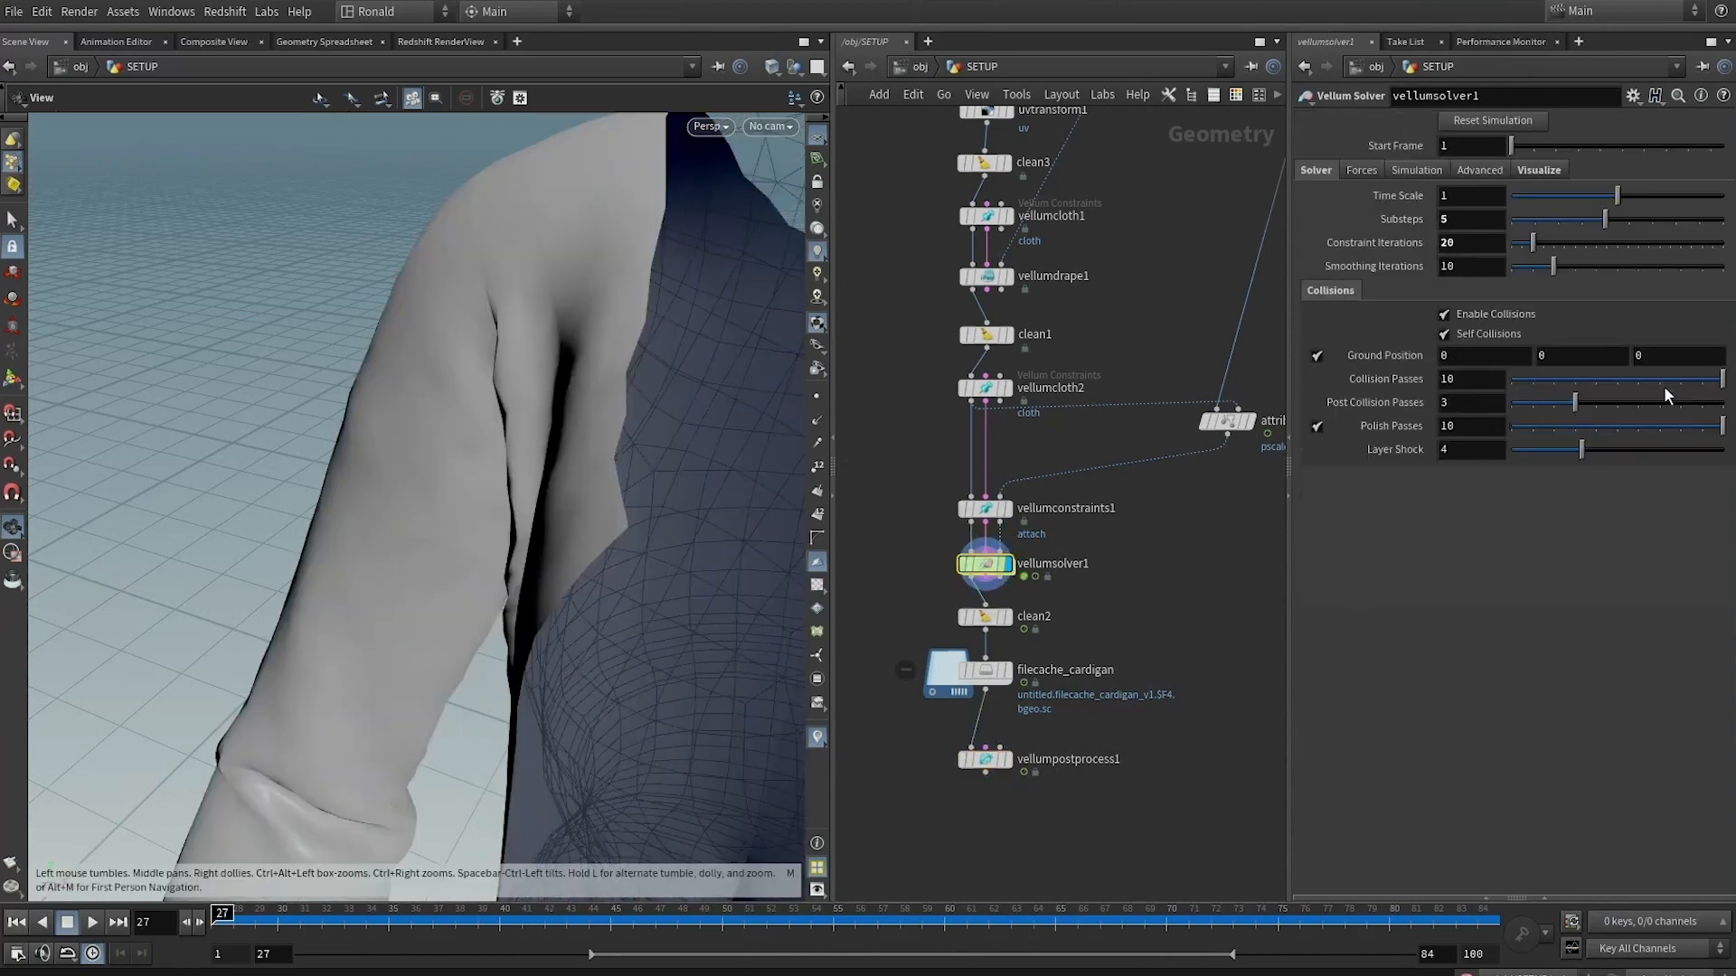
pyautogui.click(1476, 236)
pyautogui.write('100')
pyautogui.press('Return')
pyautogui.scroll(3, 998, 465)
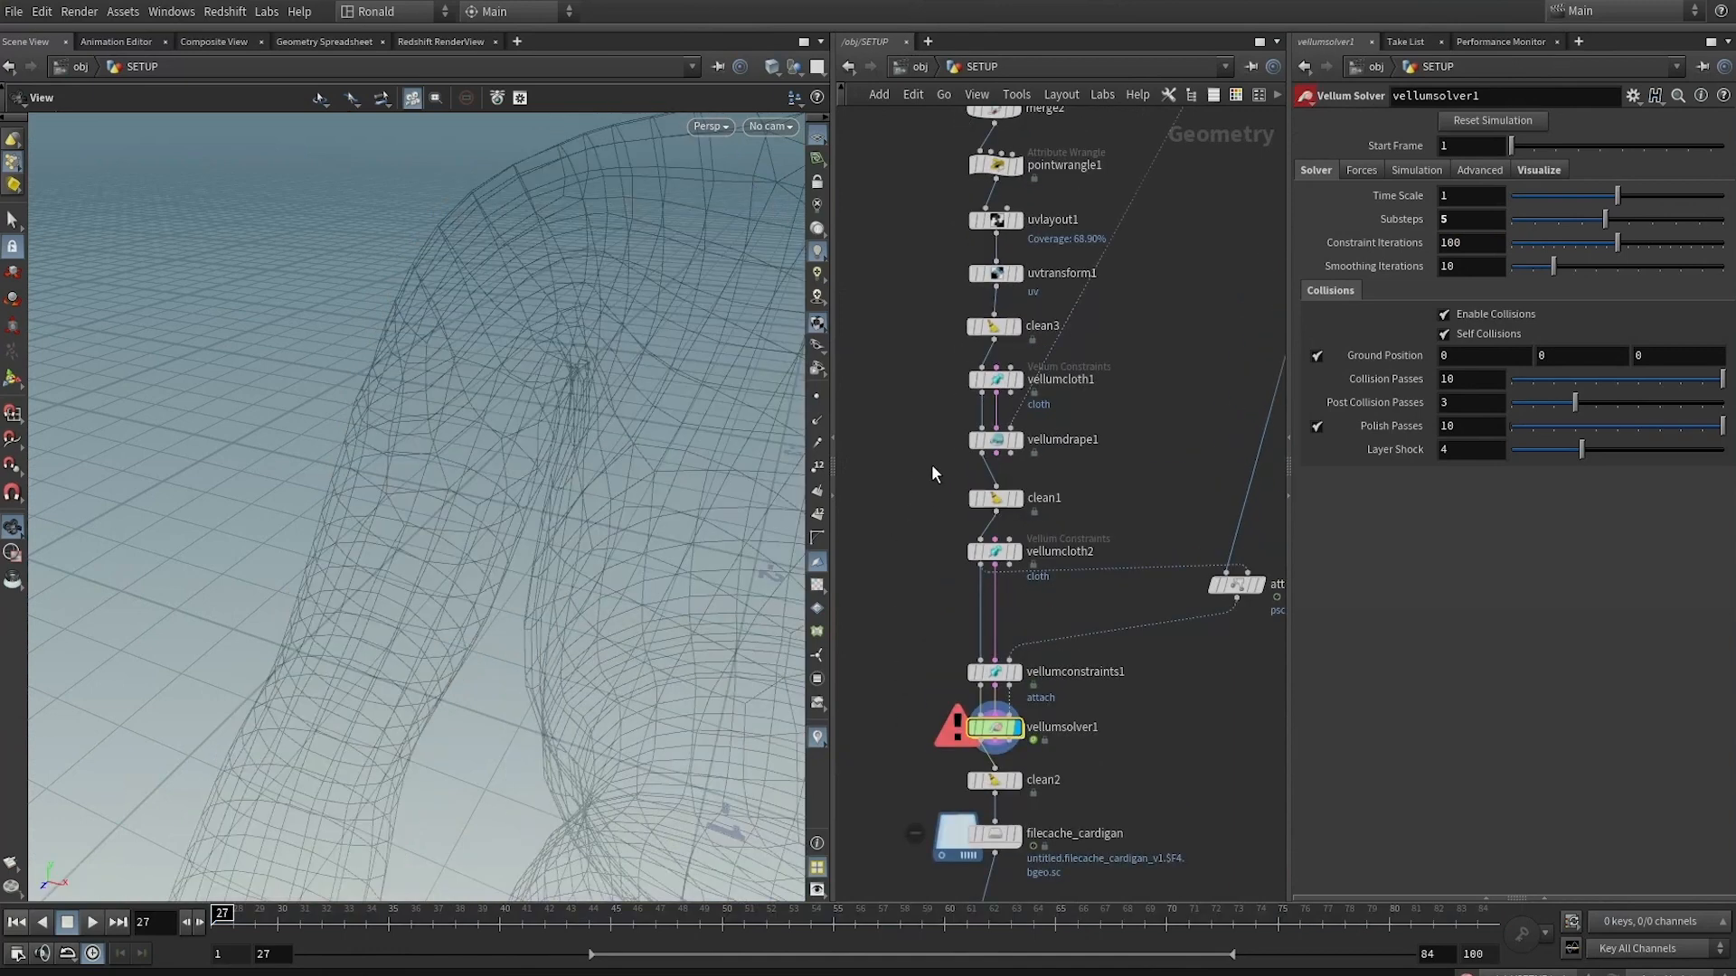
# Add ^pscale to clean2's Remove Attribs pattern so that it reads "* ^weld ^uv ^pscale"
pyautogui.scroll(-2, 913, 653)
pyautogui.click(998, 684)
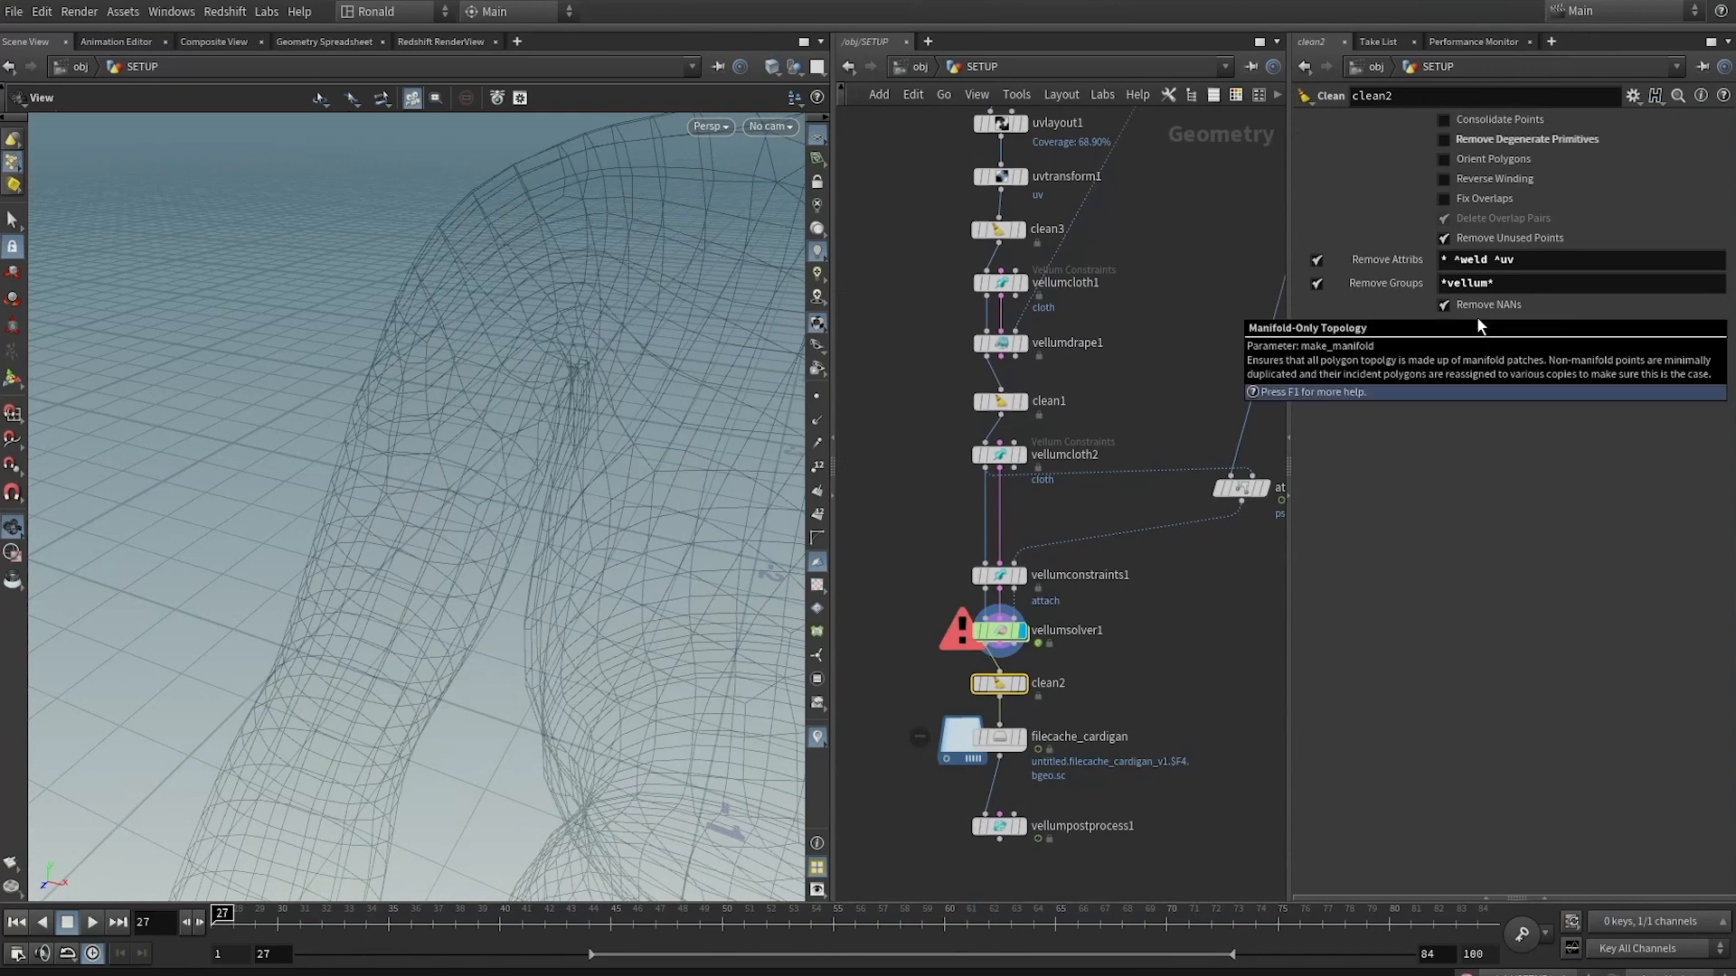
pyautogui.click(1560, 261)
pyautogui.write('^psc')
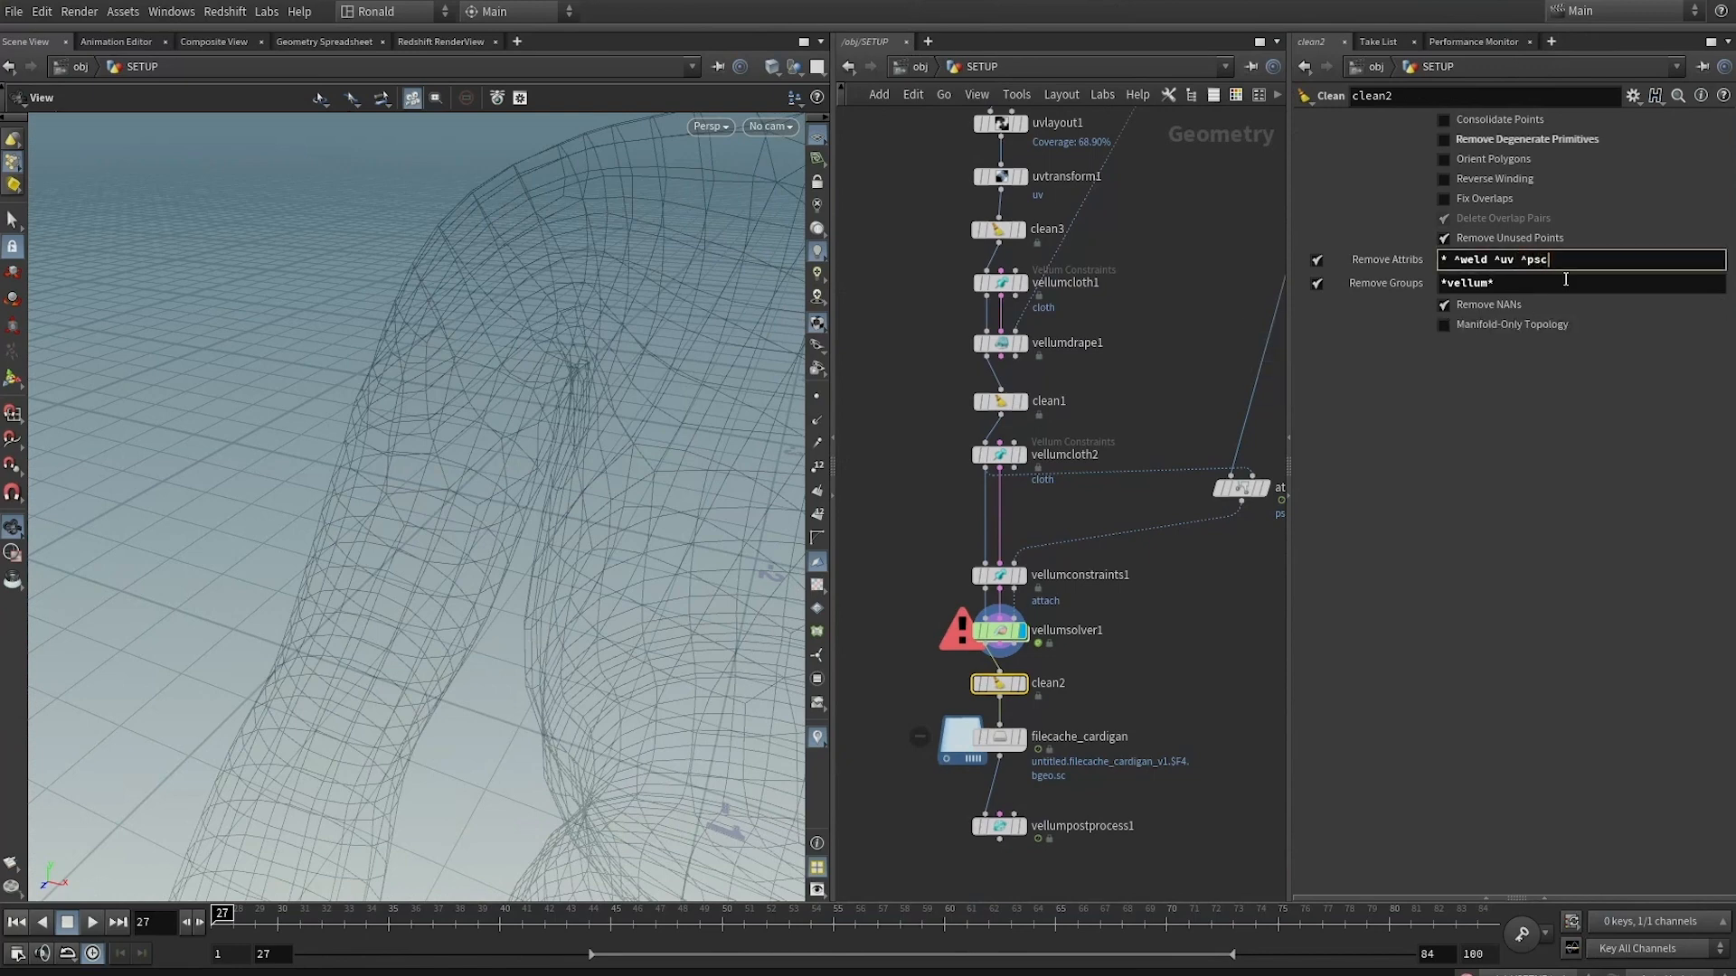
pyautogui.write('ale')
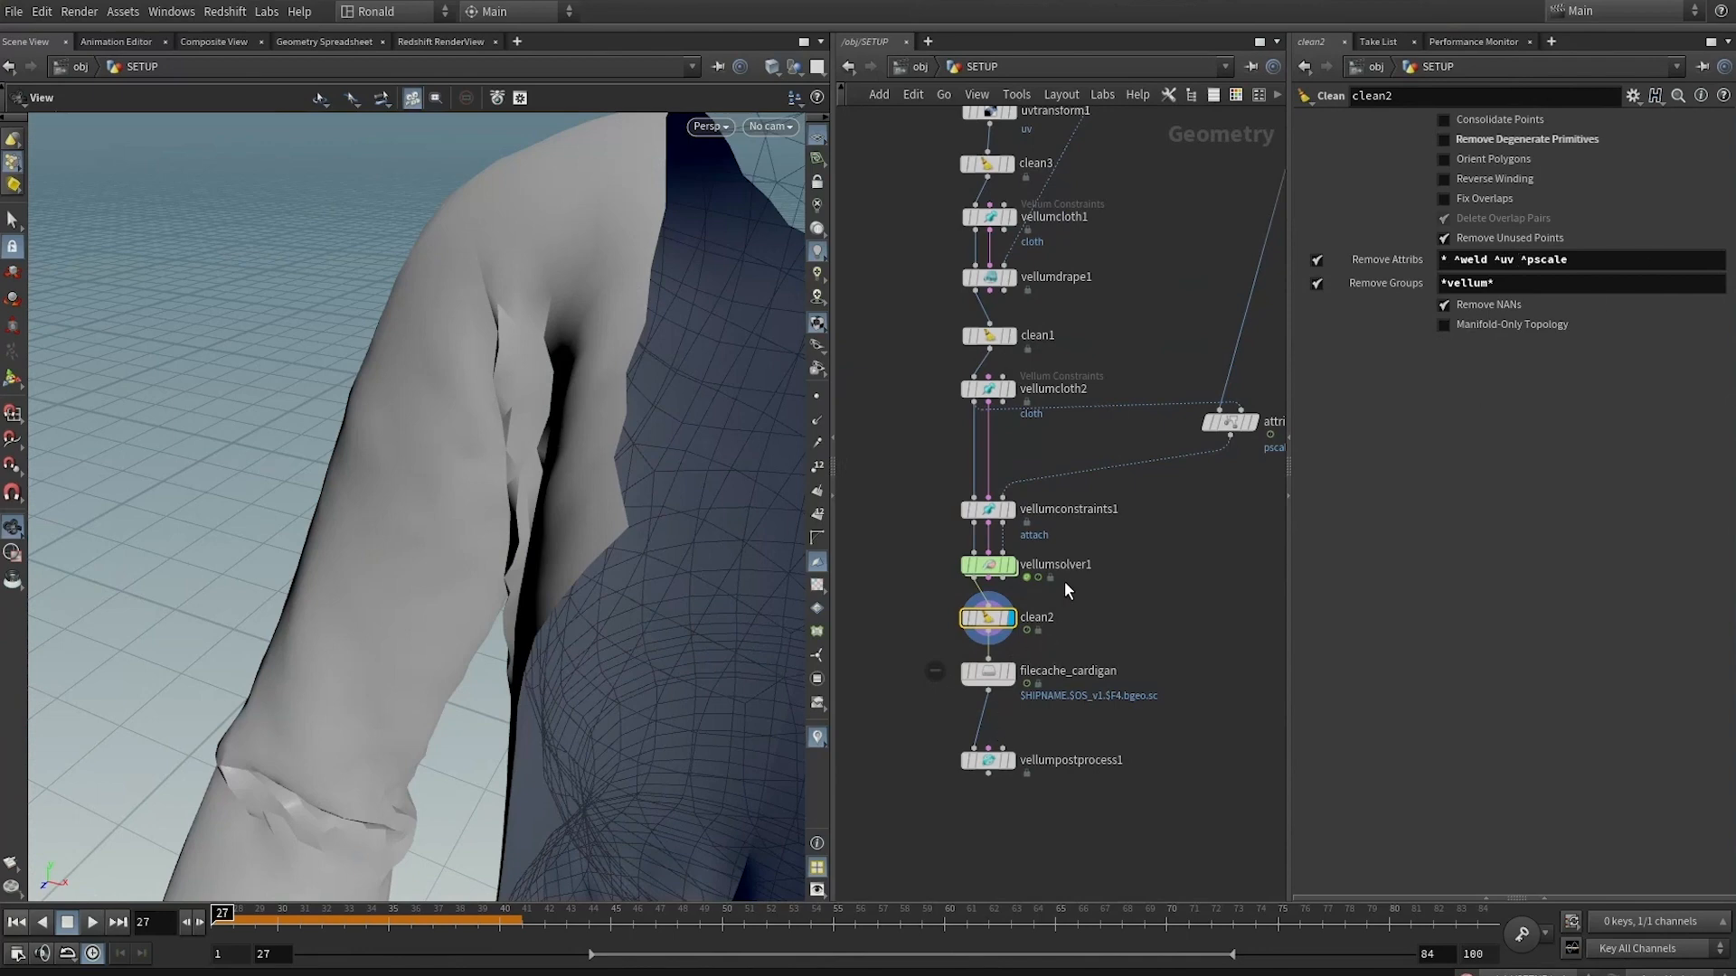
# Replace filecache_cardigan's frame range expressions with start 27 and end 84, and save the cache to disk
pyautogui.scroll(3, 1104, 554)
pyautogui.click(982, 620)
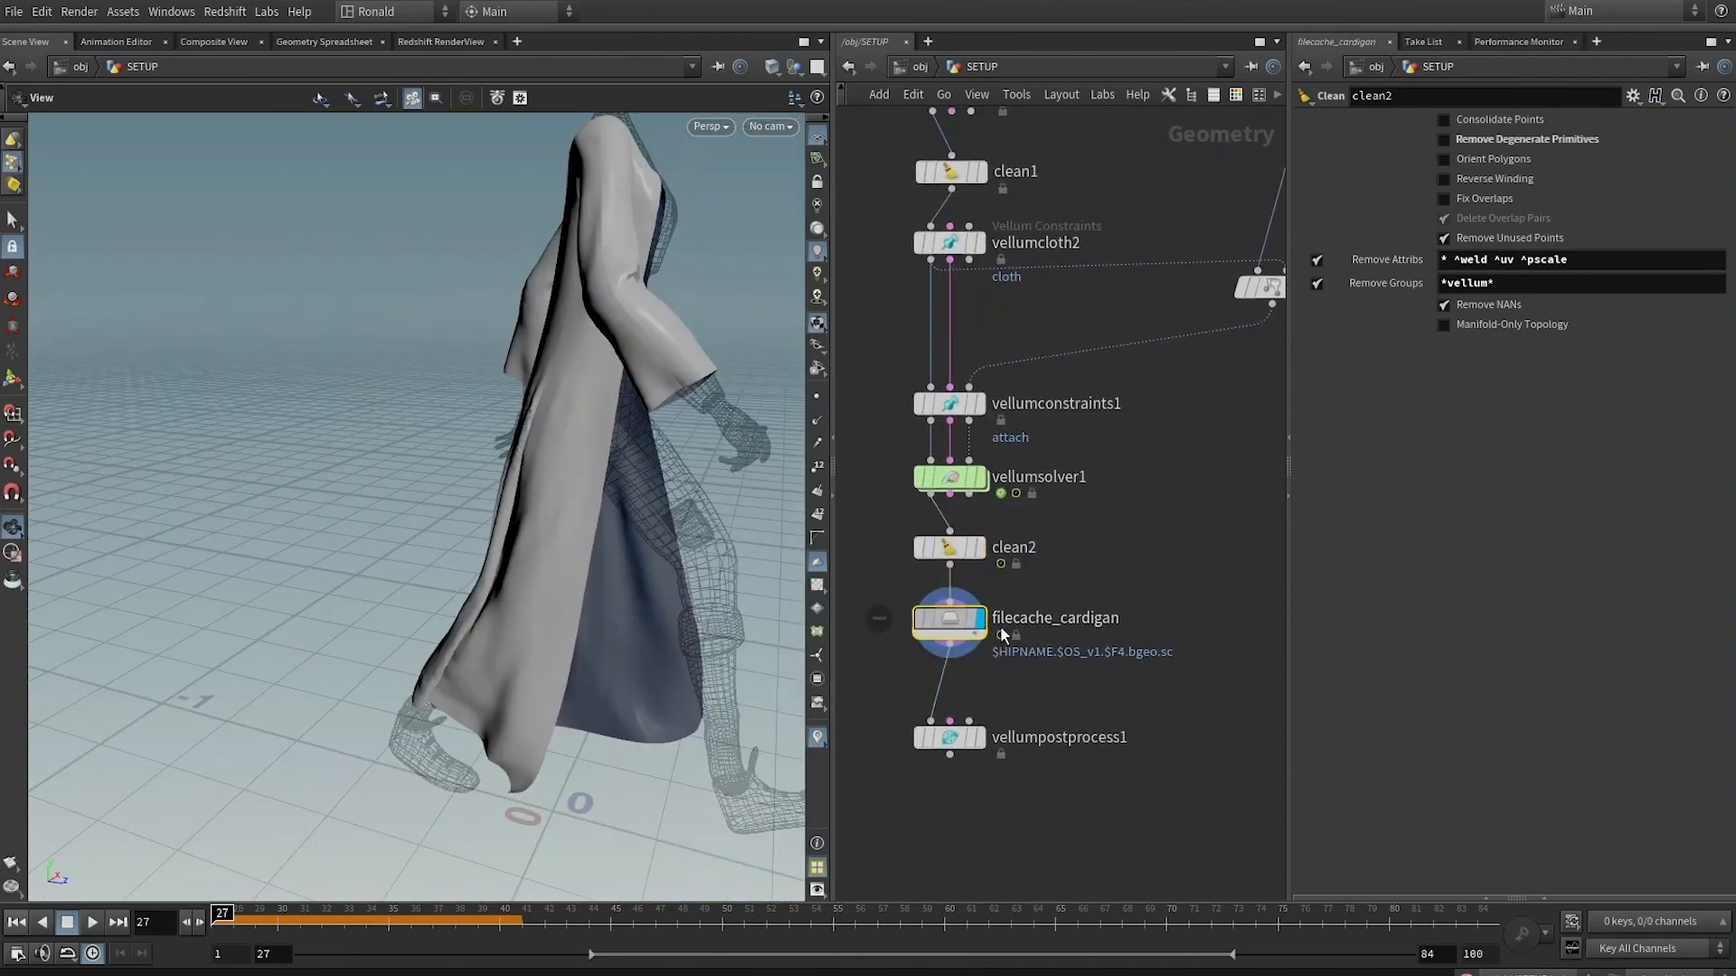
pyautogui.keyDown('ctrl'); pyautogui.keyDown('shift'); pyautogui.click(1481, 389); pyautogui.keyUp('shift'); pyautogui.keyUp('ctrl')
pyautogui.keyDown('ctrl'); pyautogui.keyDown('shift'); pyautogui.click(1538, 386); pyautogui.keyUp('shift'); pyautogui.keyUp('ctrl')
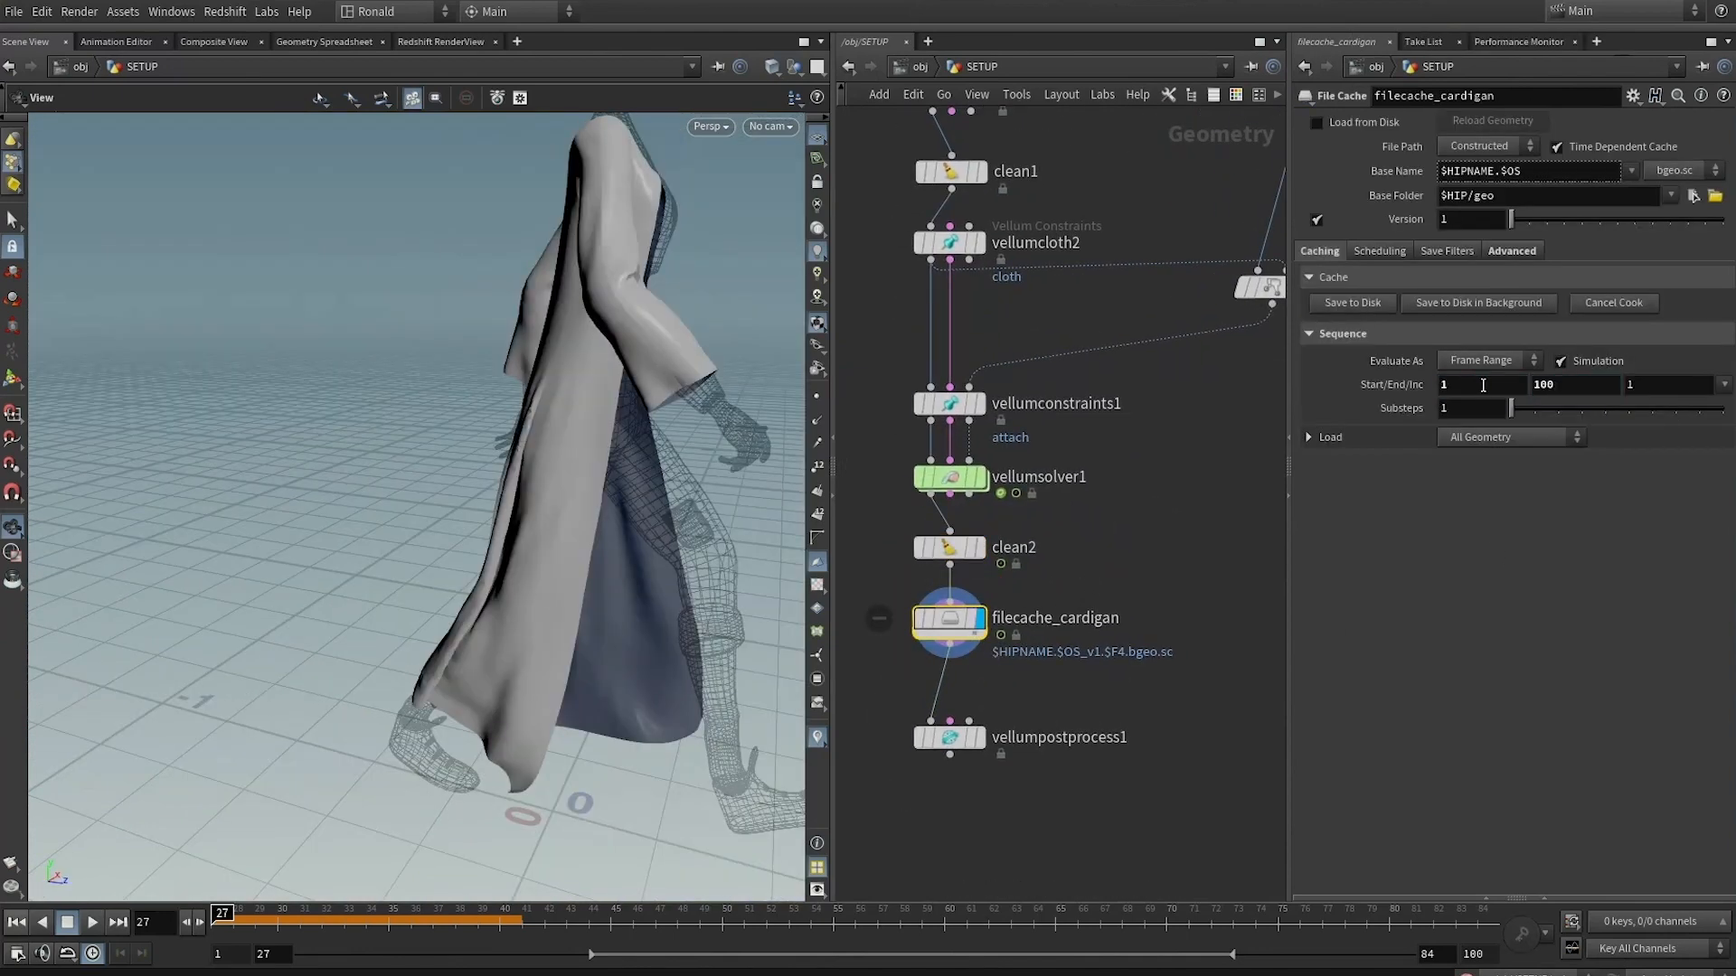
pyautogui.moveTo(1483, 386); pyautogui.dragTo(1373, 384)
pyautogui.write('27')
pyautogui.moveTo(1566, 388); pyautogui.dragTo(1412, 386)
pyautogui.press('Tab')
pyautogui.write('84')
pyautogui.press('Return')
pyautogui.click(1355, 304)
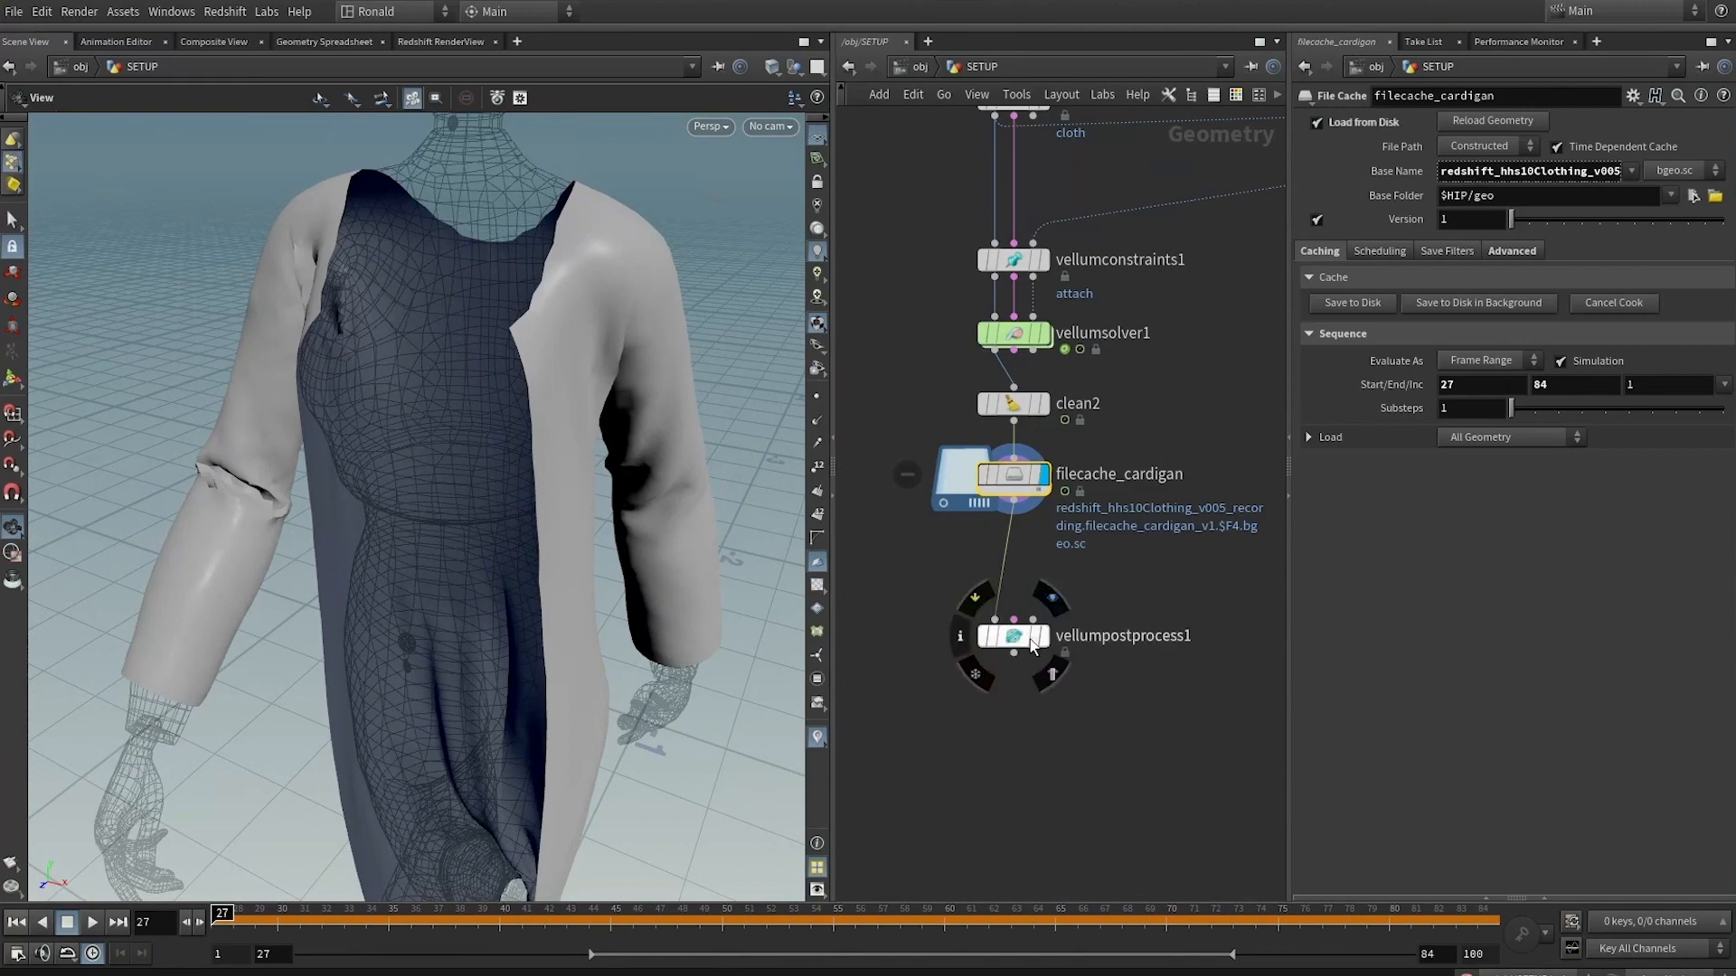
# Display vellumpostprocess1, inspect the armhole, and set its Thickness Scale to .5
pyautogui.click(1043, 639)
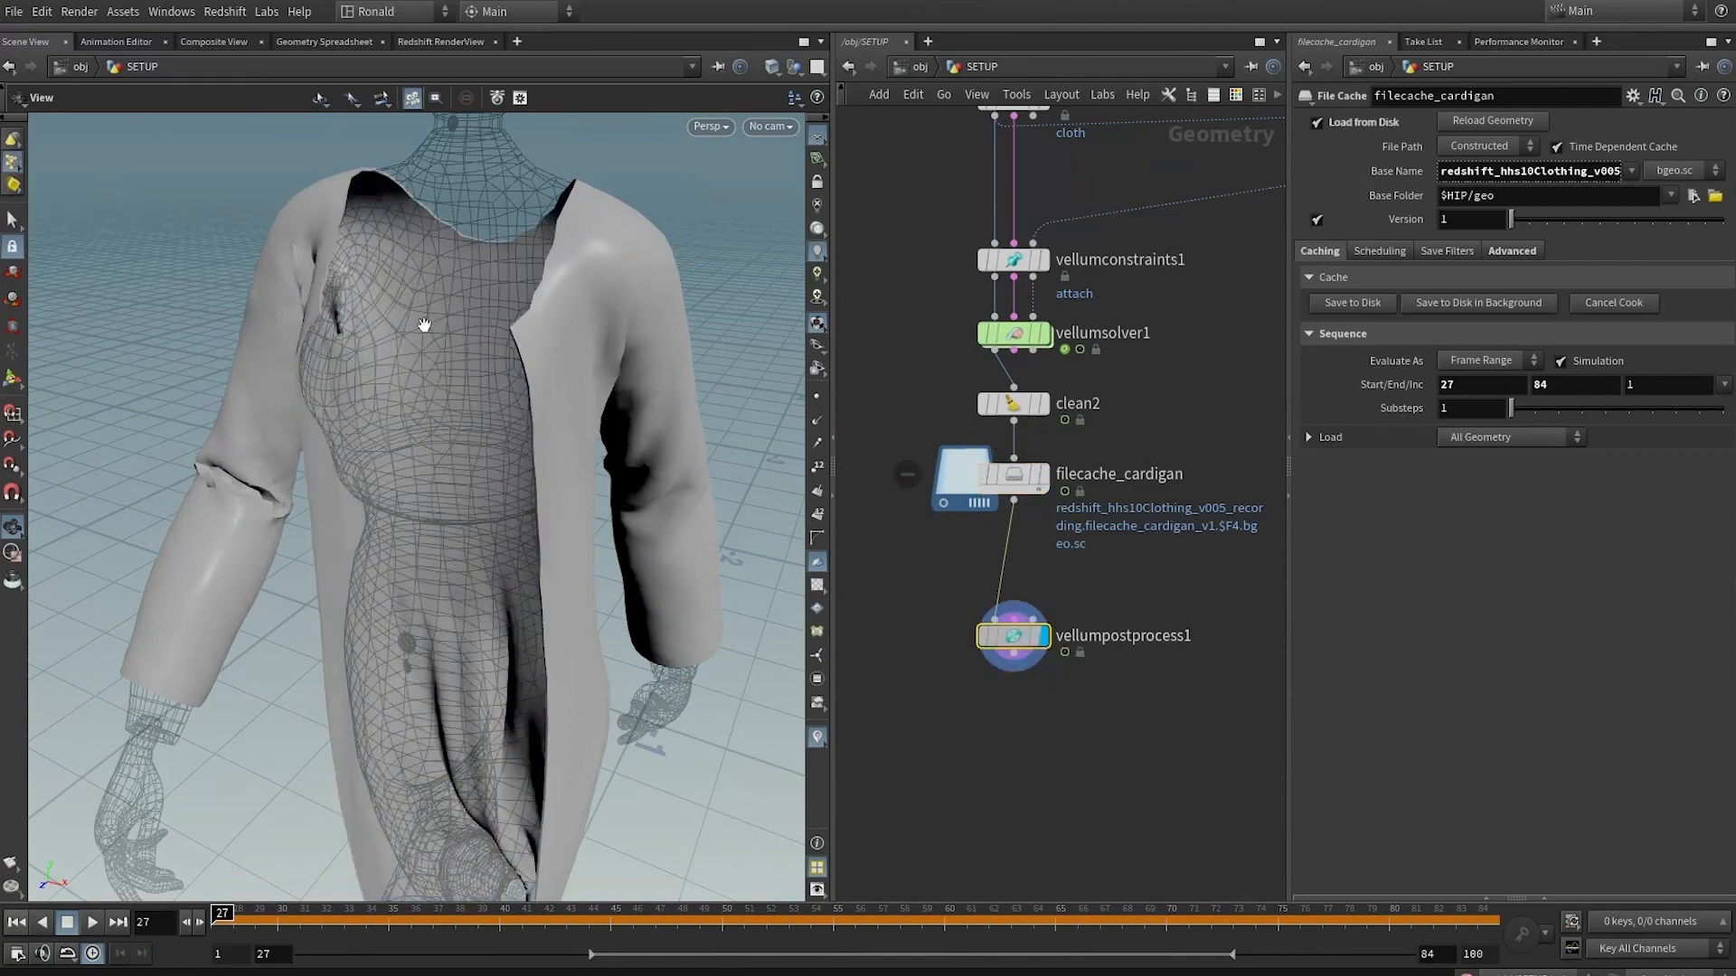
pyautogui.moveTo(258, 328); pyautogui.dragTo(263, 415, button='middle')
pyautogui.moveTo(263, 415); pyautogui.dragTo(391, 349, button='right')
pyautogui.moveTo(350, 460); pyautogui.dragTo(404, 442)
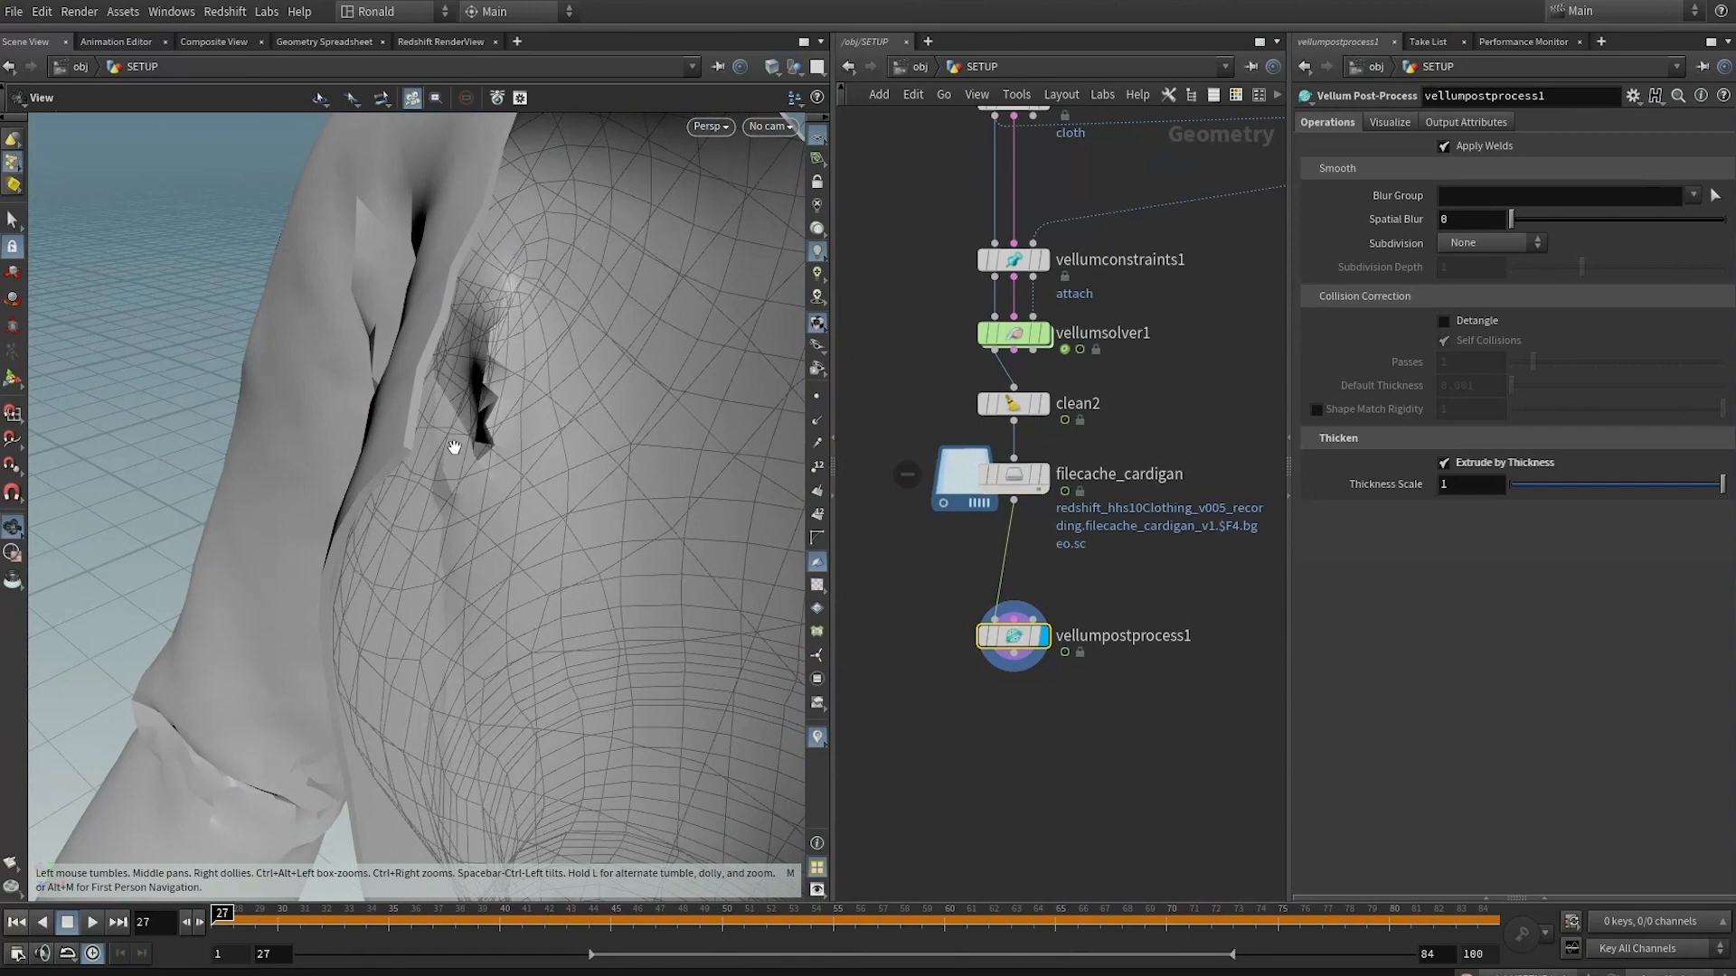
pyautogui.click(1479, 485)
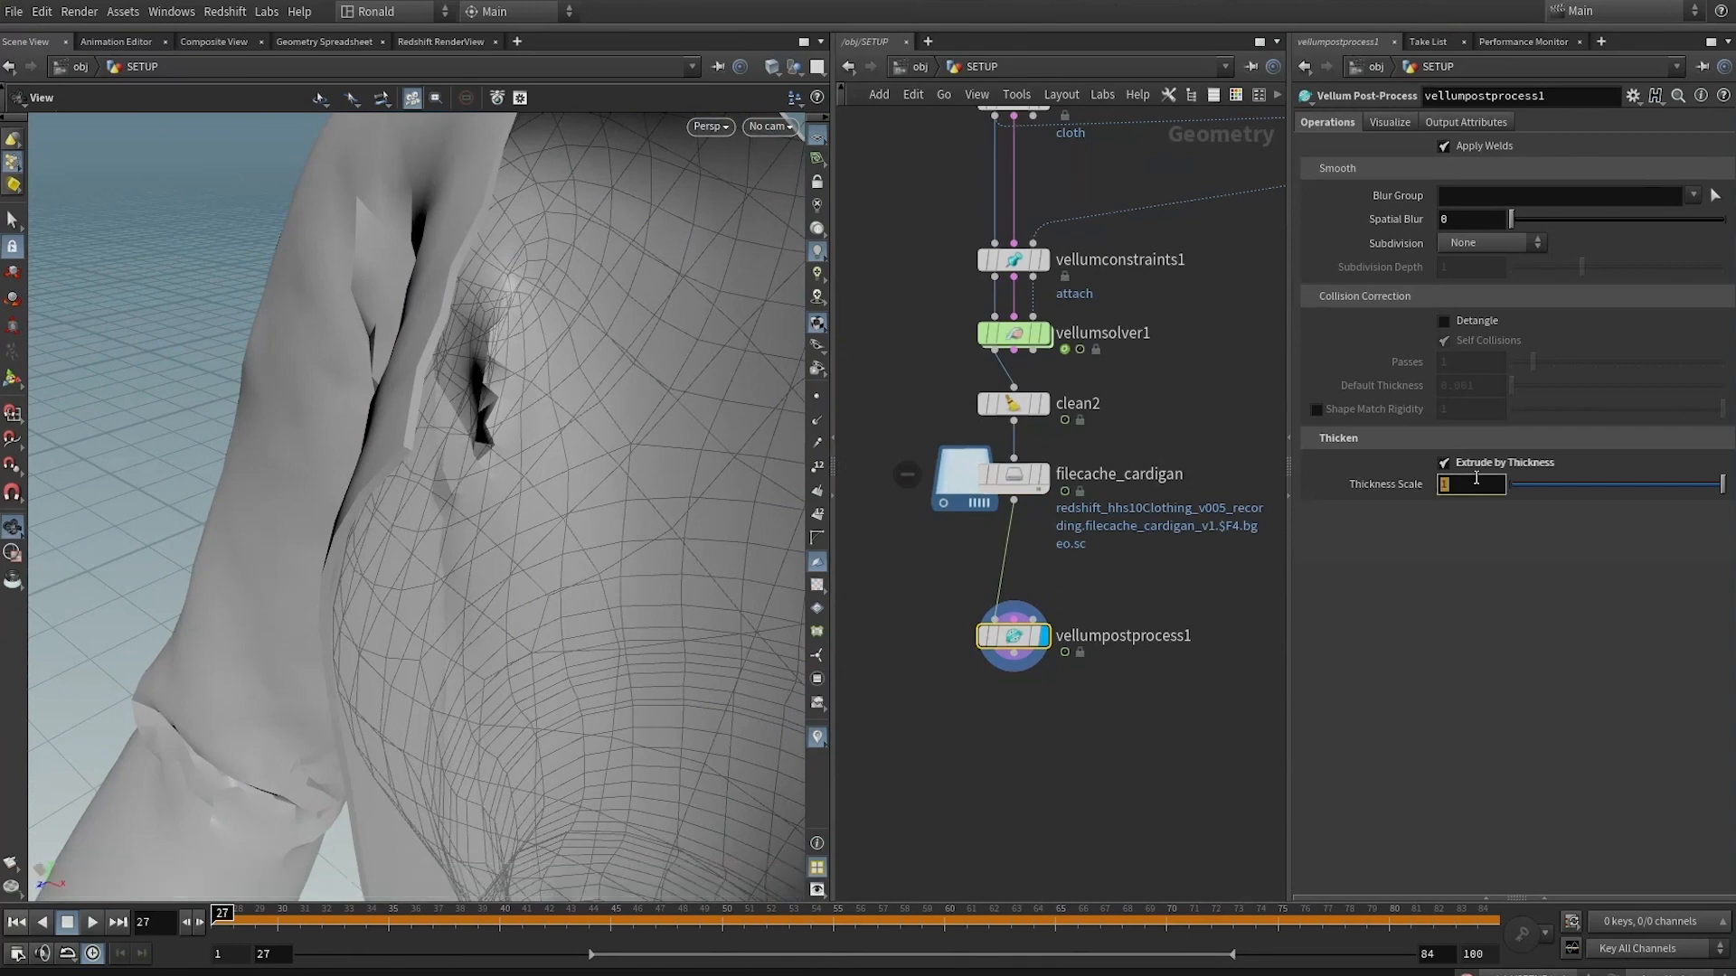
pyautogui.write('.5')
pyautogui.press('Return')
pyautogui.moveTo(624, 425); pyautogui.dragTo(402, 483)
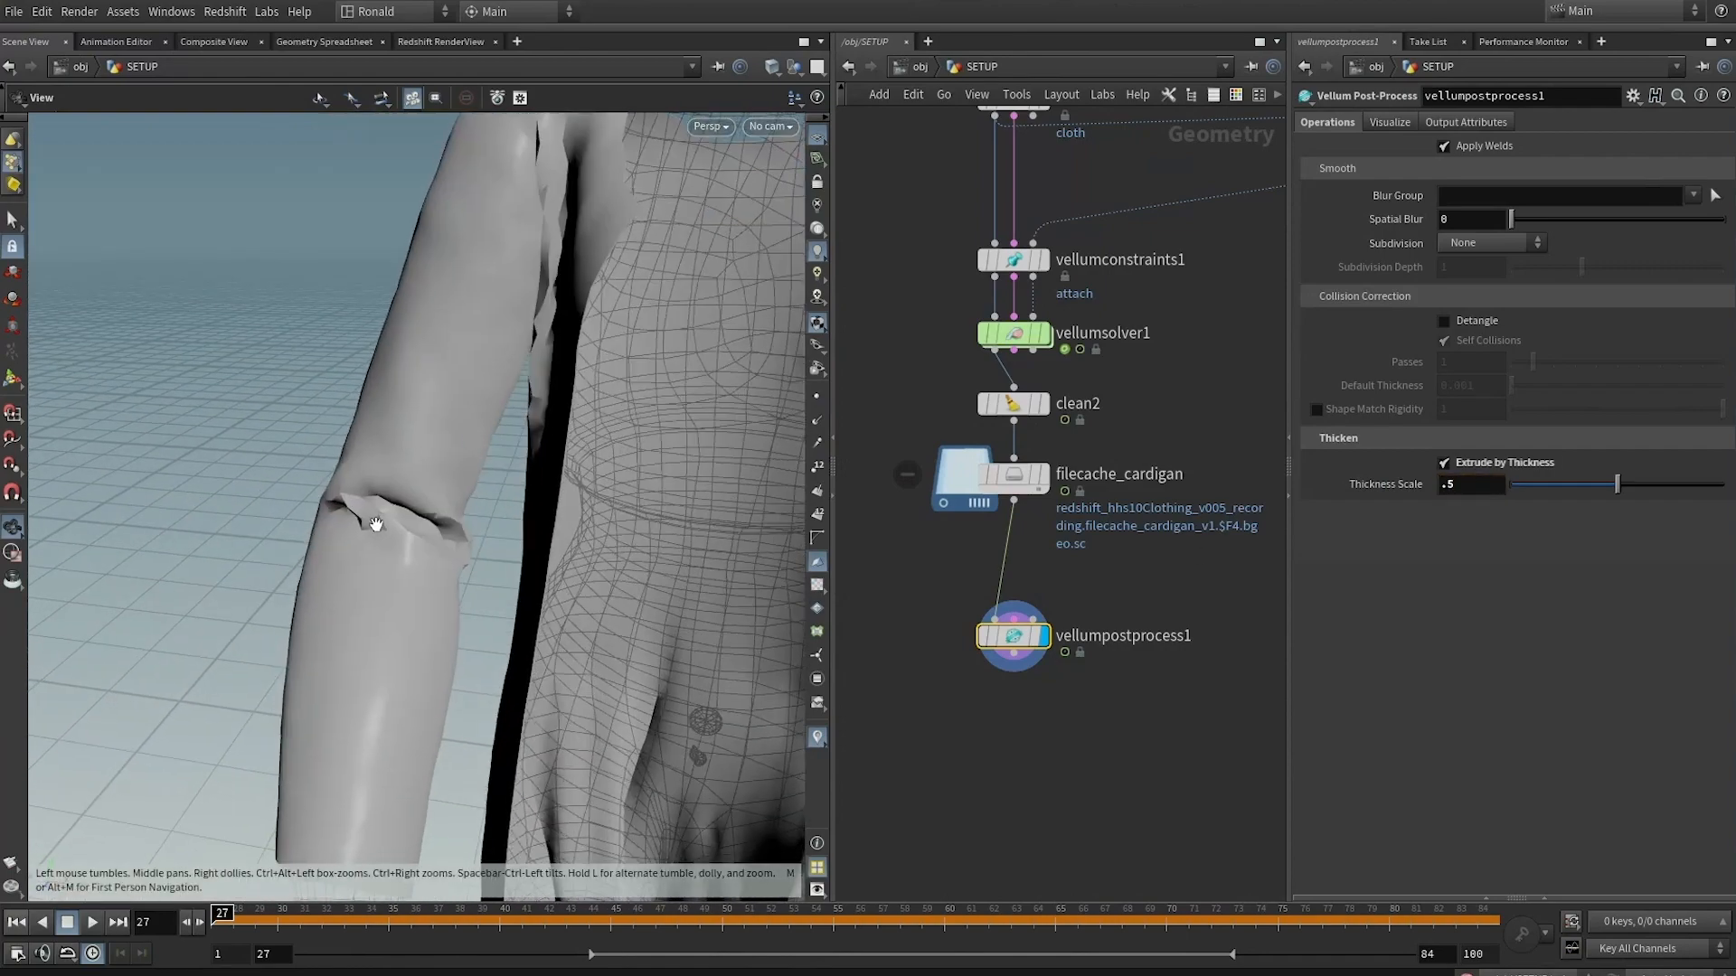
# Make room below filecache_cardigan, display the cache, and insert a Normal node between it and vellumpostprocess1
pyautogui.moveTo(1017, 636); pyautogui.dragTo(1005, 719)
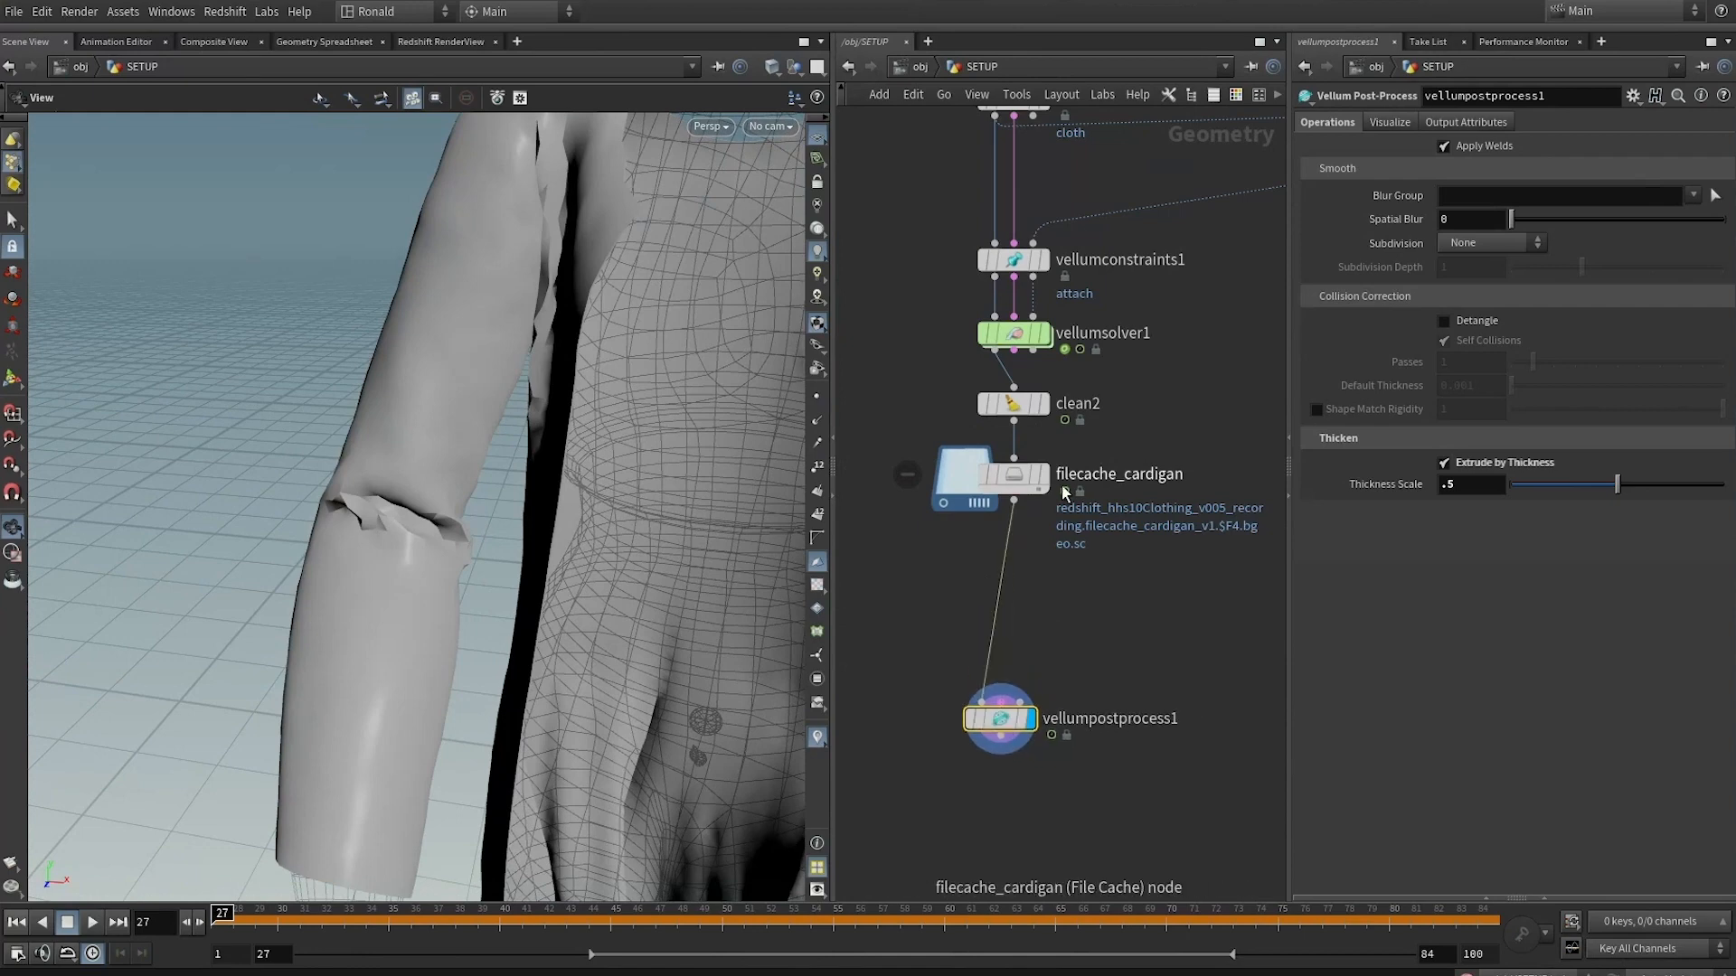
pyautogui.click(1042, 476)
pyautogui.click(1012, 475)
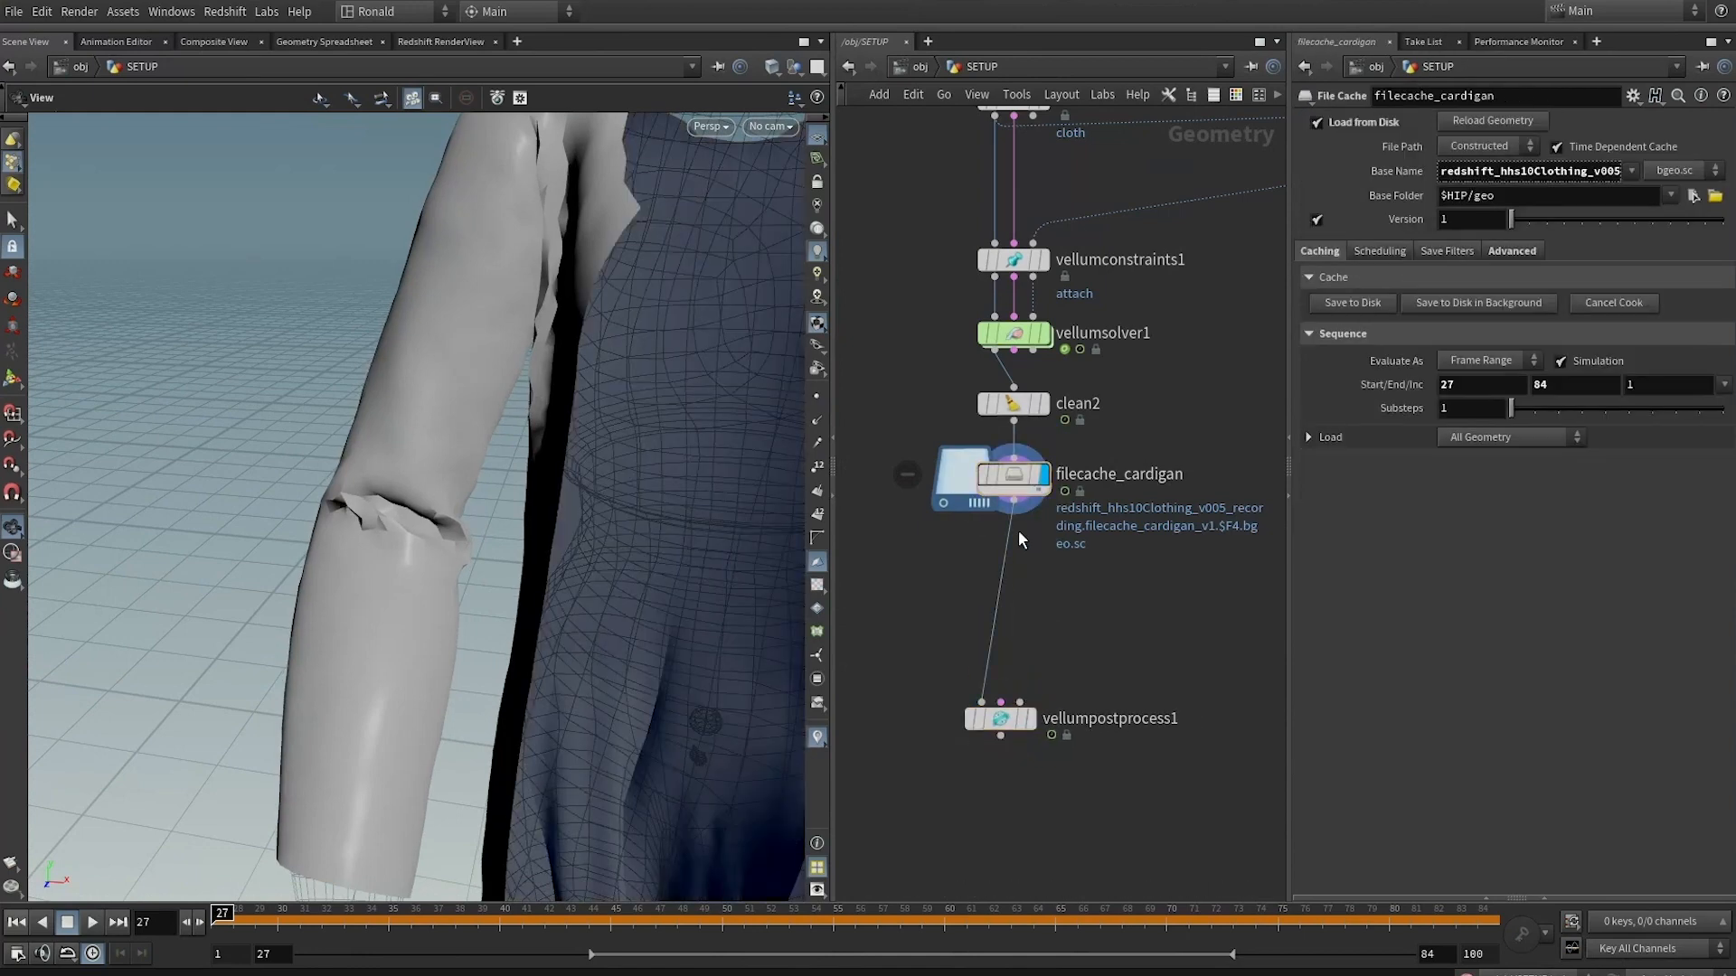
pyautogui.press('Tab')
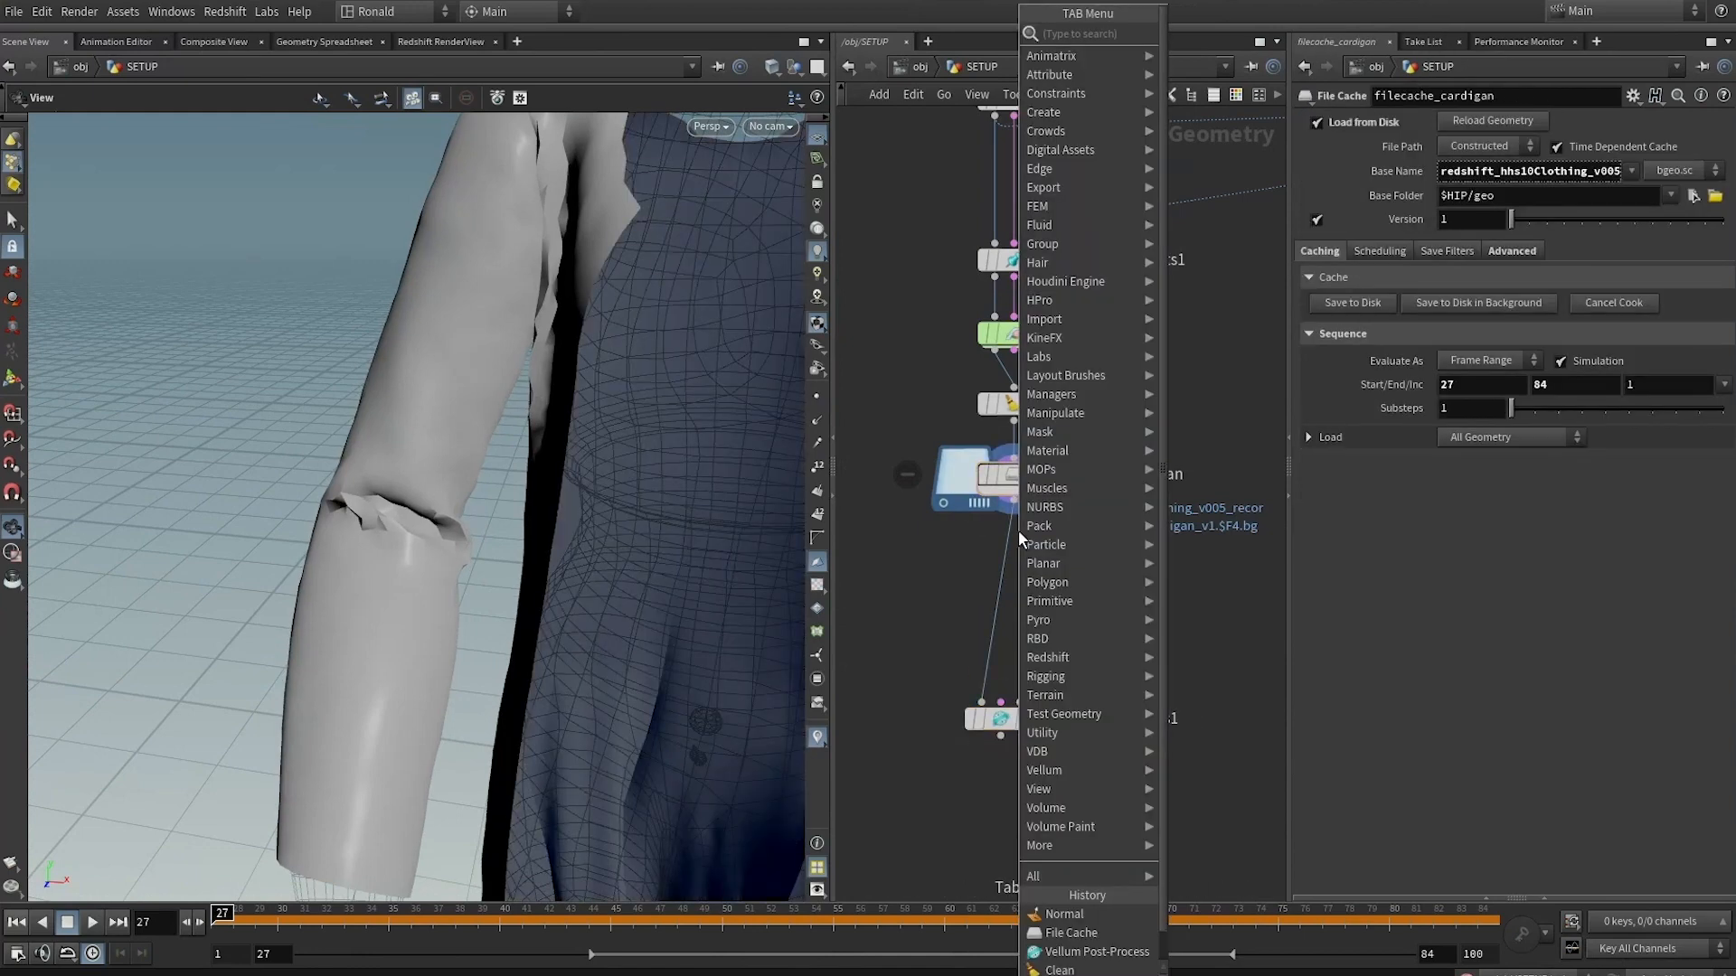
pyautogui.write('nor')
pyautogui.press('Return')
pyautogui.click(1012, 572)
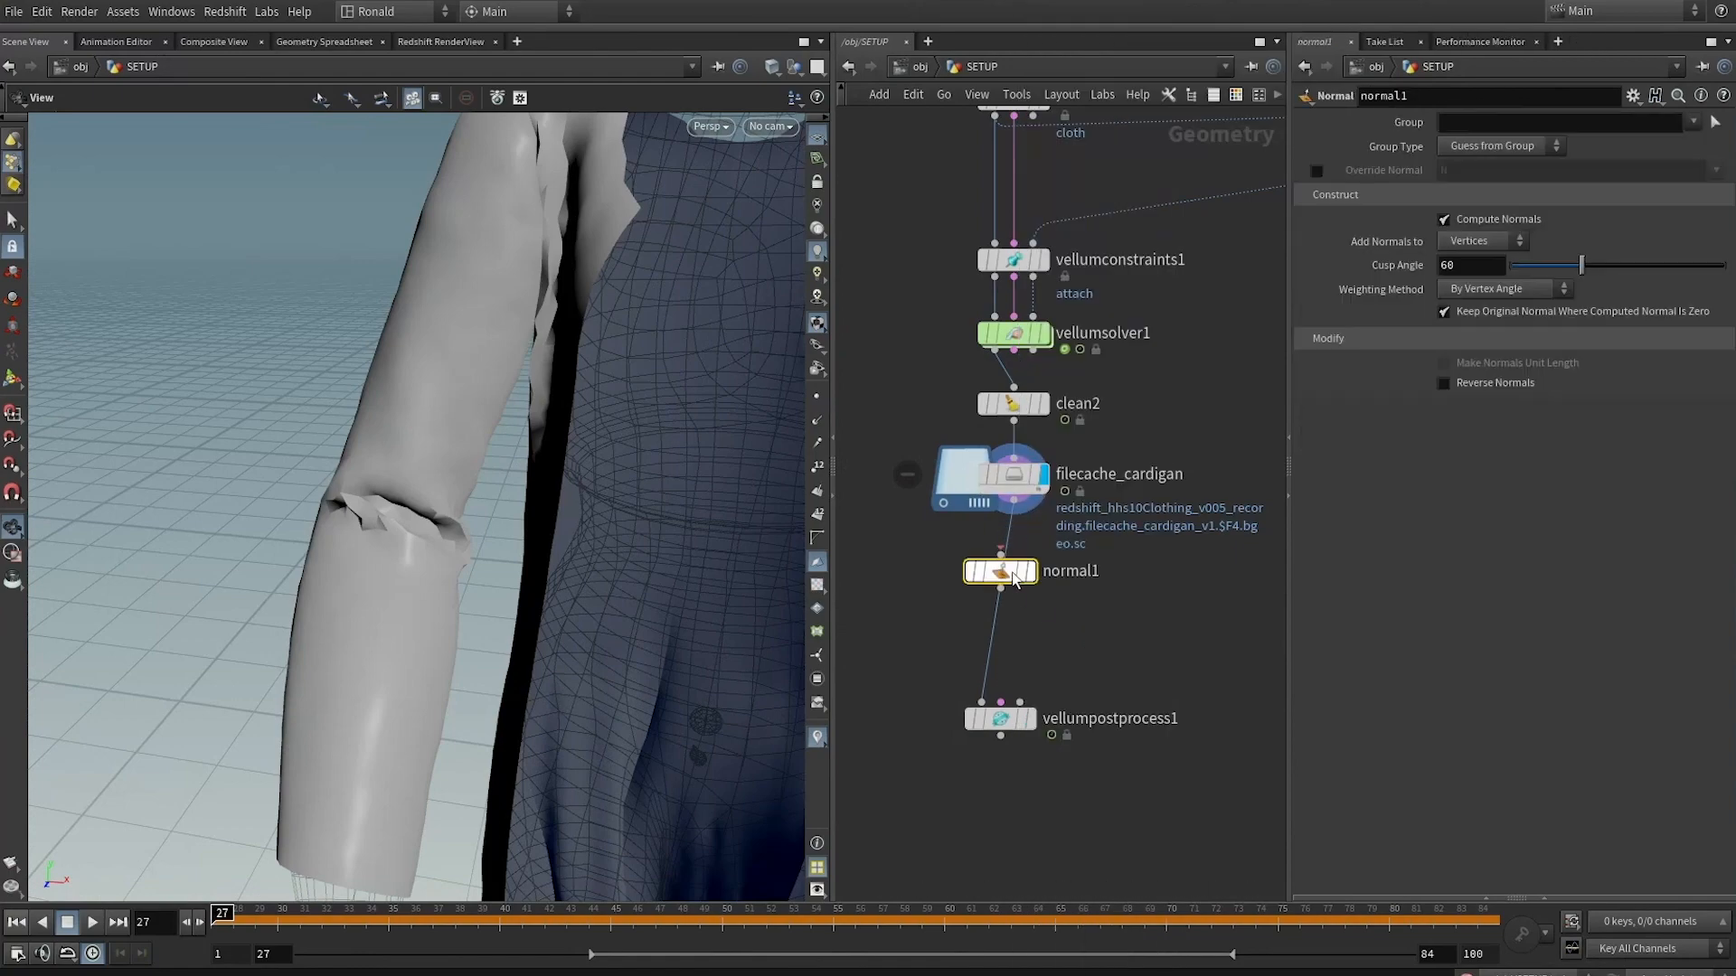
# Make normal1 add its normals to Points and check the smoothed sleeve shading
pyautogui.click(1483, 240)
pyautogui.click(1462, 259)
pyautogui.moveTo(531, 600); pyautogui.dragTo(492, 558)
pyautogui.moveTo(492, 558); pyautogui.dragTo(585, 500, button='right')
pyautogui.moveTo(585, 500); pyautogui.dragTo(552, 534, button='middle')
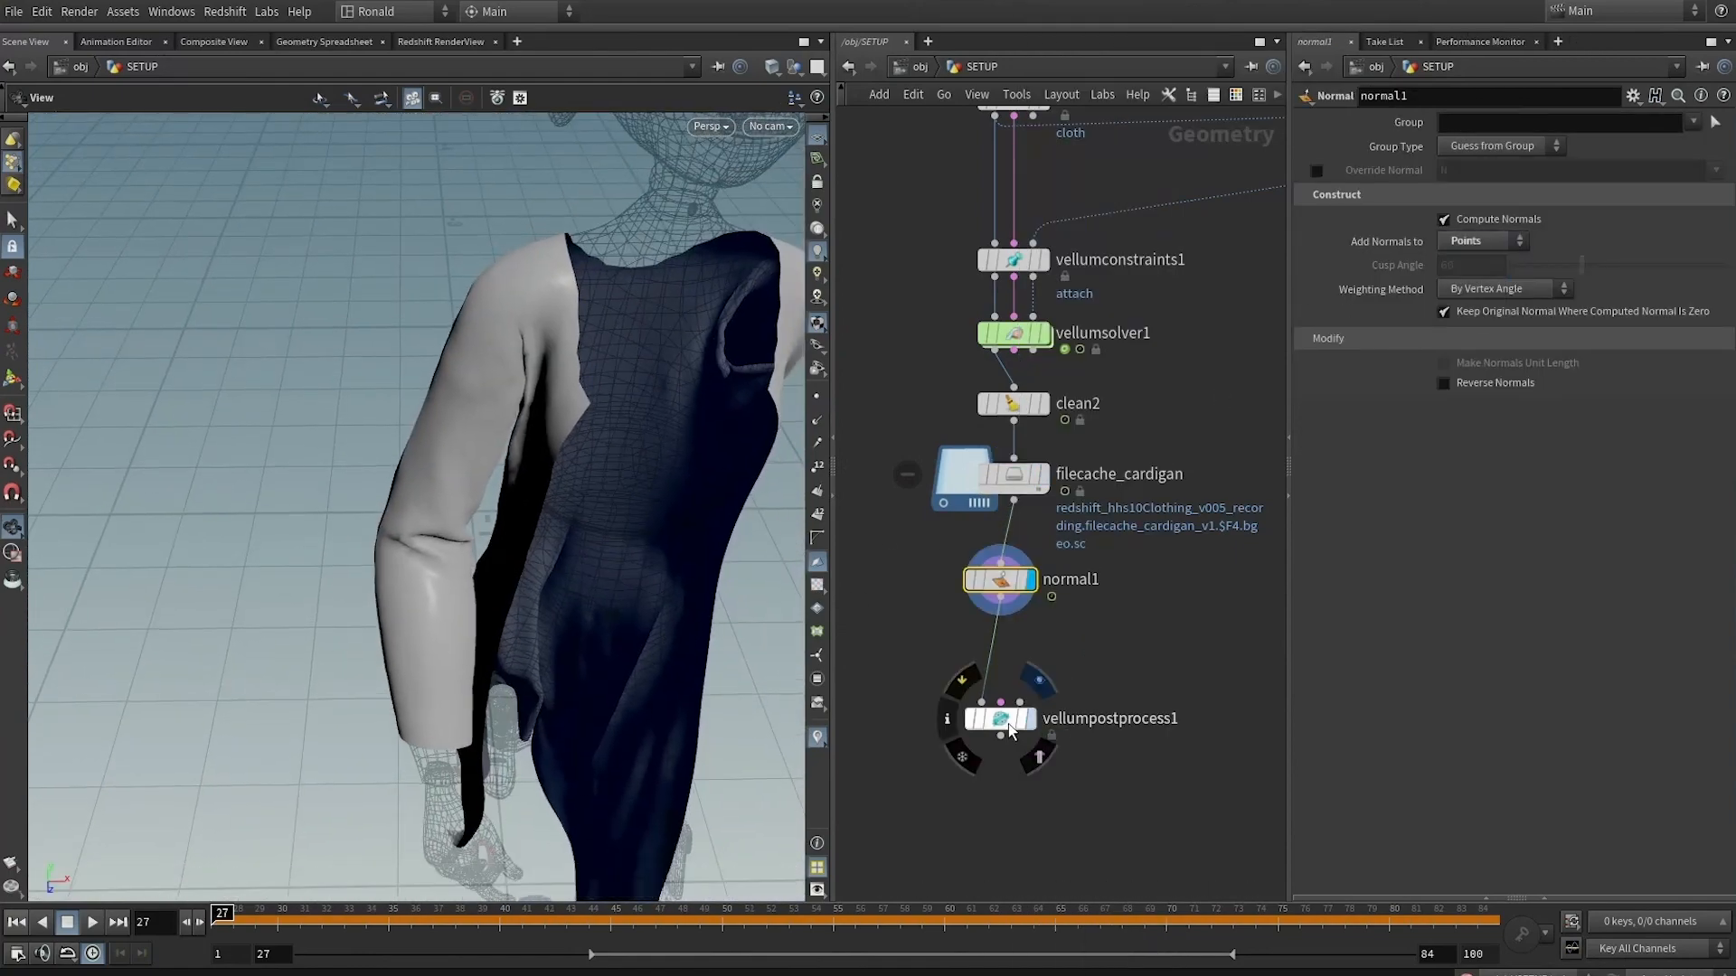
# Move vellumpostprocess1 closer beneath normal1, display it, and inspect the thickened cardigan
pyautogui.press('r')
pyautogui.moveTo(1008, 724); pyautogui.dragTo(1013, 666)
pyautogui.click(1012, 666)
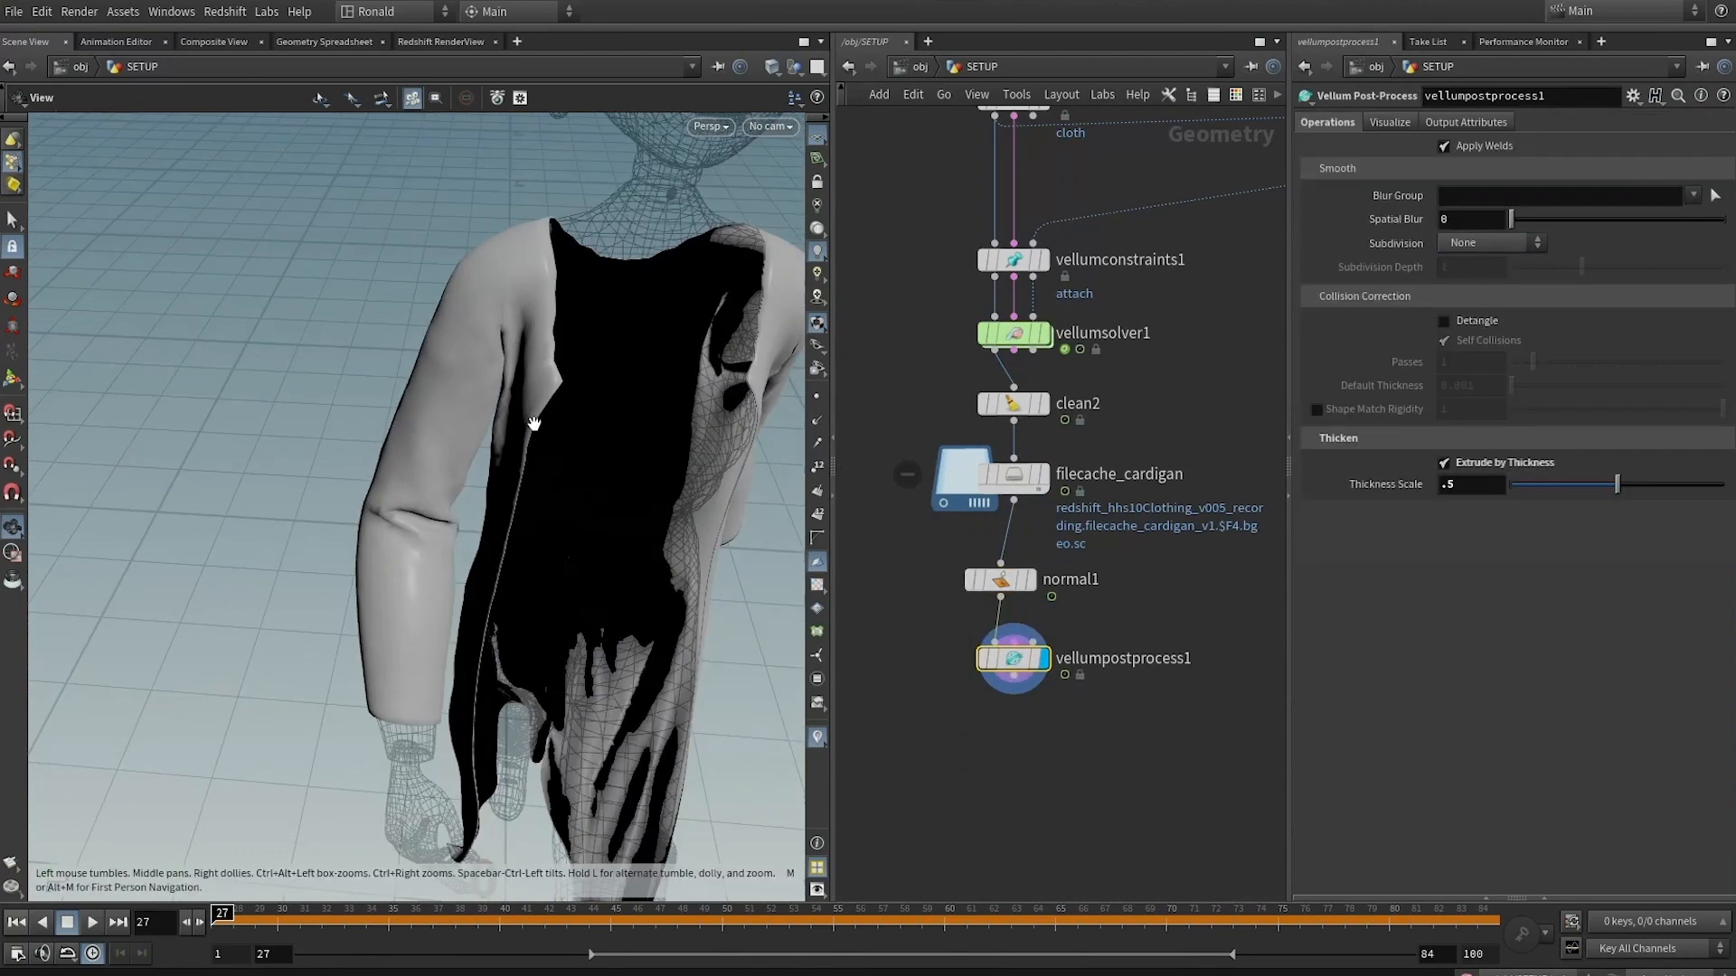
pyautogui.moveTo(542, 407); pyautogui.dragTo(631, 375)
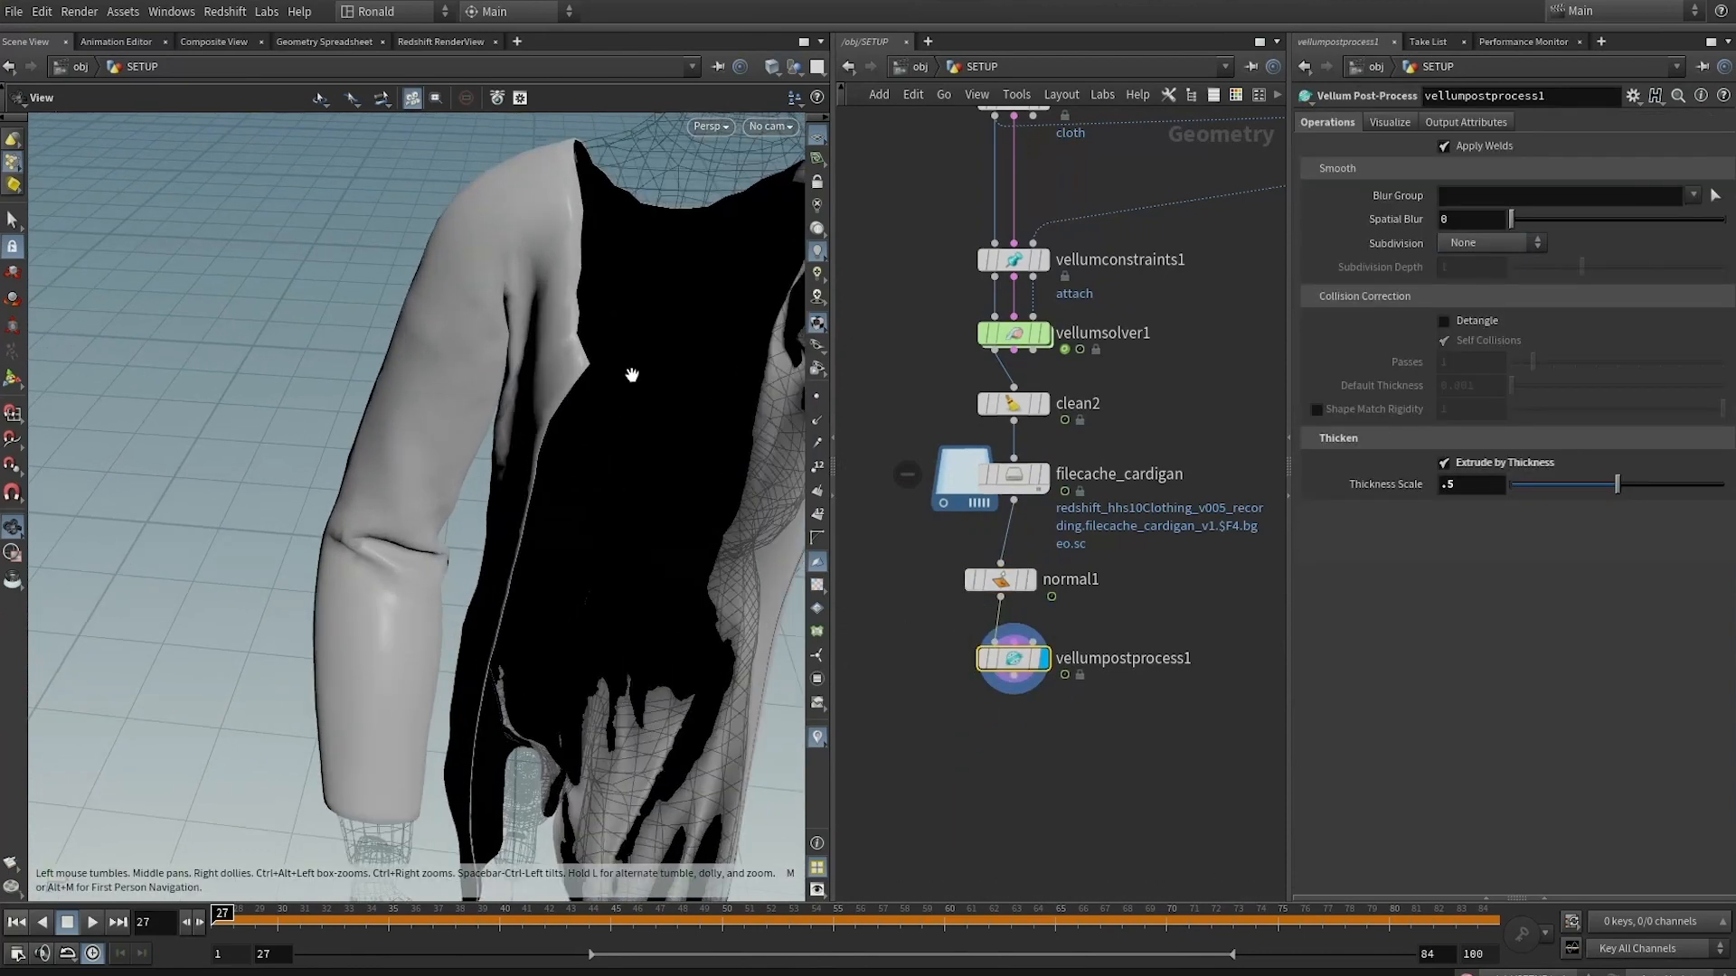
# Turn off Apply Welds on vellumpostprocess1, set its Subdivision to Catmull-Clark, and inspect the shoulder seams
pyautogui.click(1466, 145)
pyautogui.moveTo(529, 251); pyautogui.dragTo(497, 389)
pyautogui.scroll(3, 1048, 837)
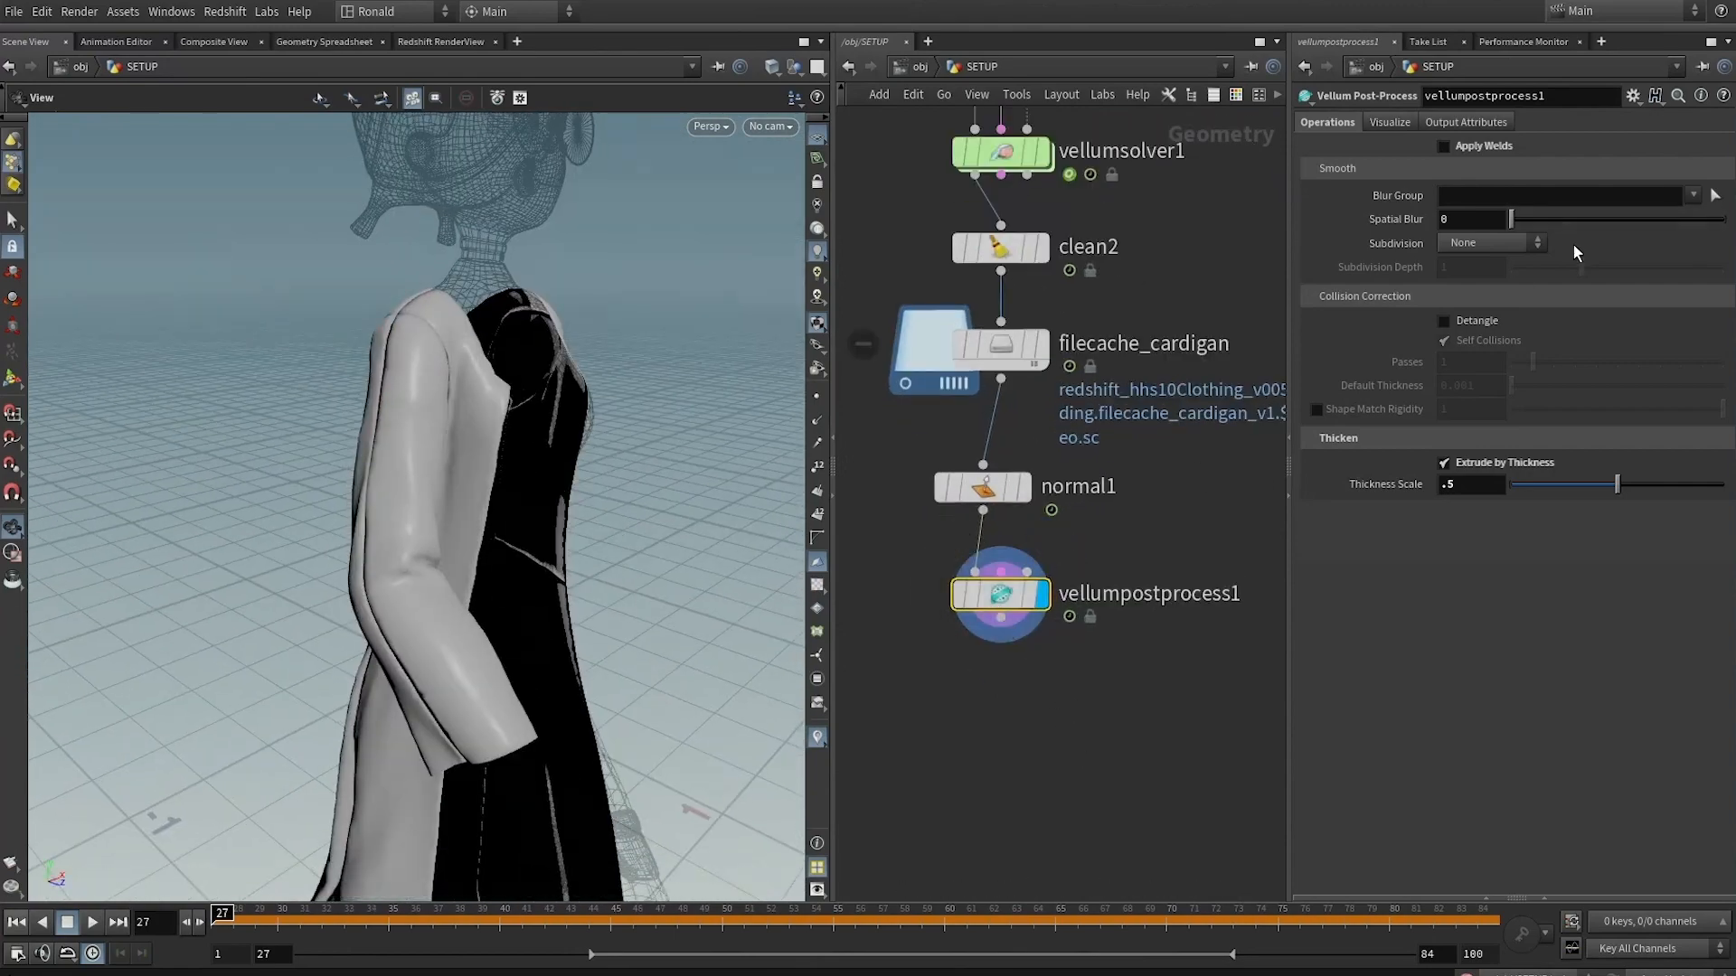
pyautogui.click(1520, 240)
pyautogui.click(1505, 282)
pyautogui.moveTo(547, 360); pyautogui.dragTo(435, 382)
pyautogui.scroll(3, 589, 383)
pyautogui.moveTo(588, 384); pyautogui.dragTo(344, 571)
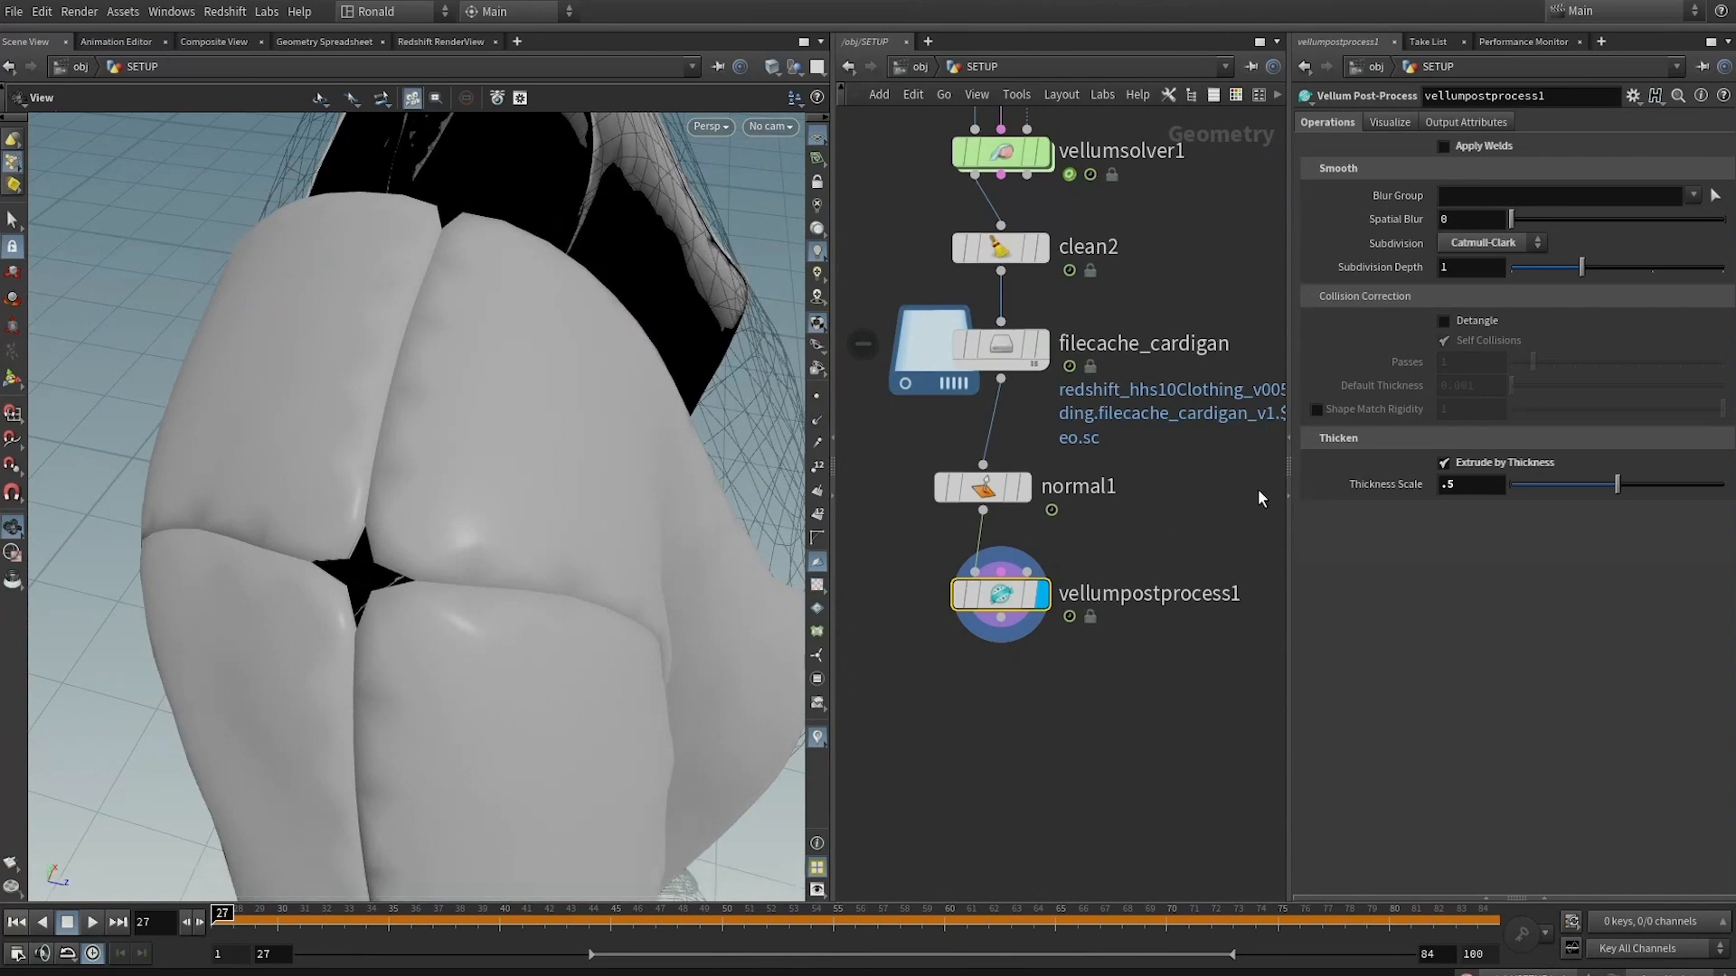
# Compare normal1's wireframe mesh with the output of vellumpostprocess1 around the shoulder seams
pyautogui.click(1030, 493)
pyautogui.press('w')
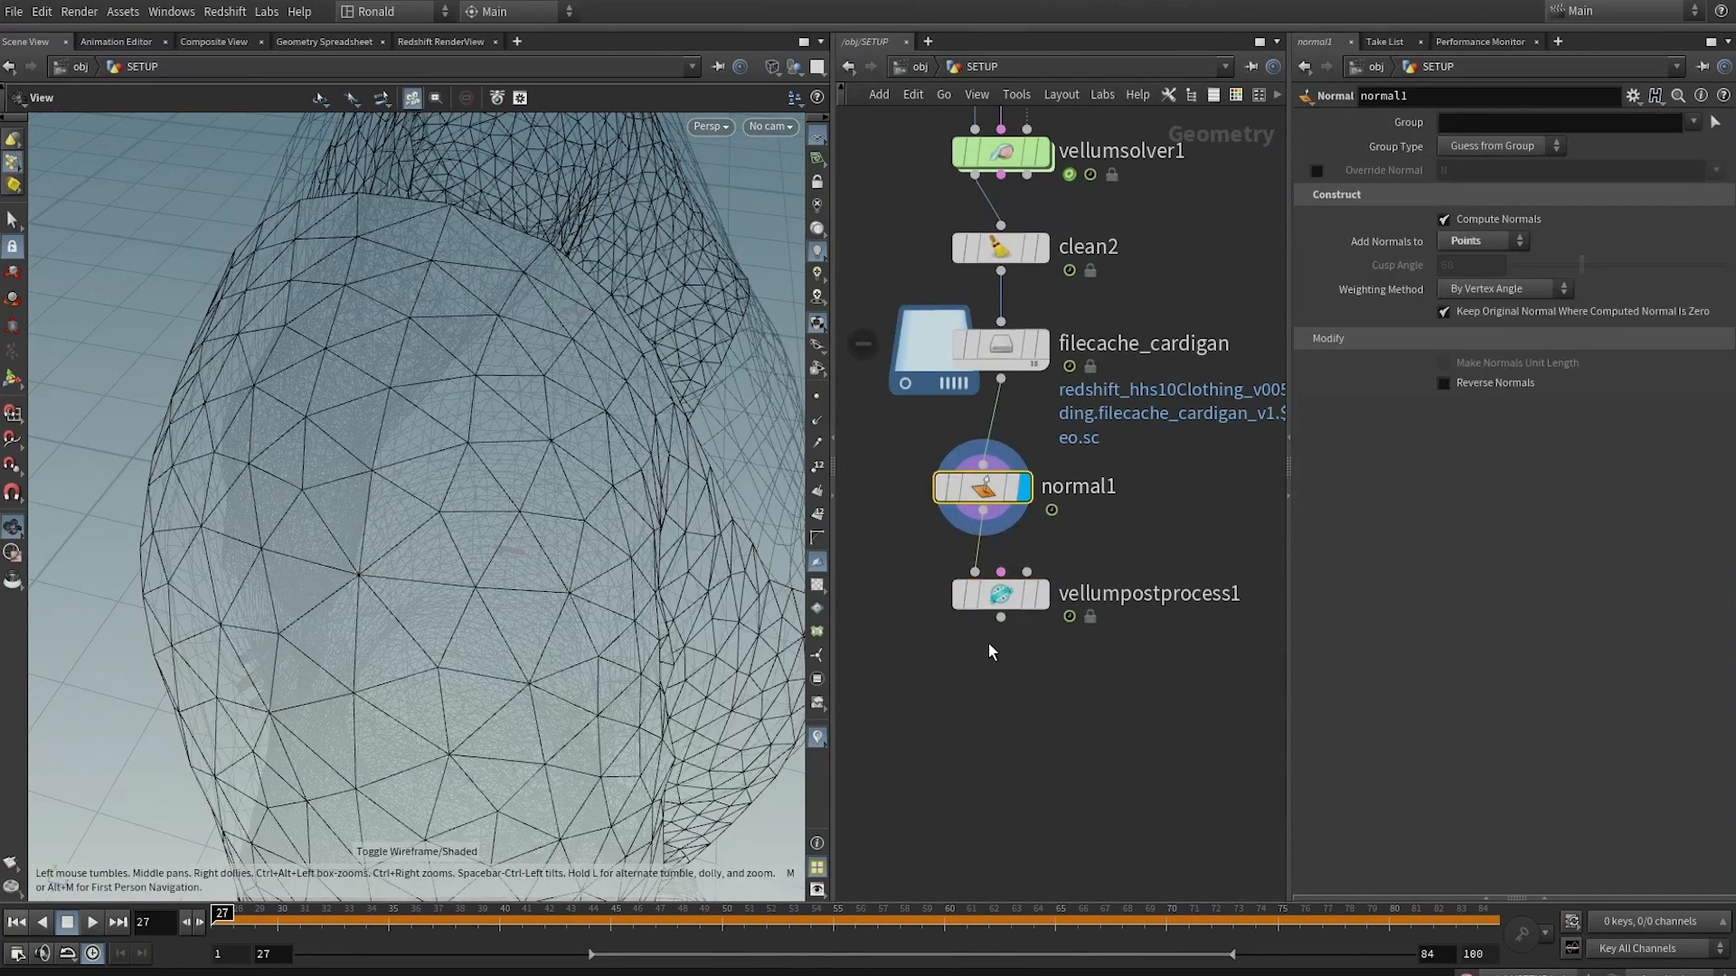
pyautogui.click(1009, 596)
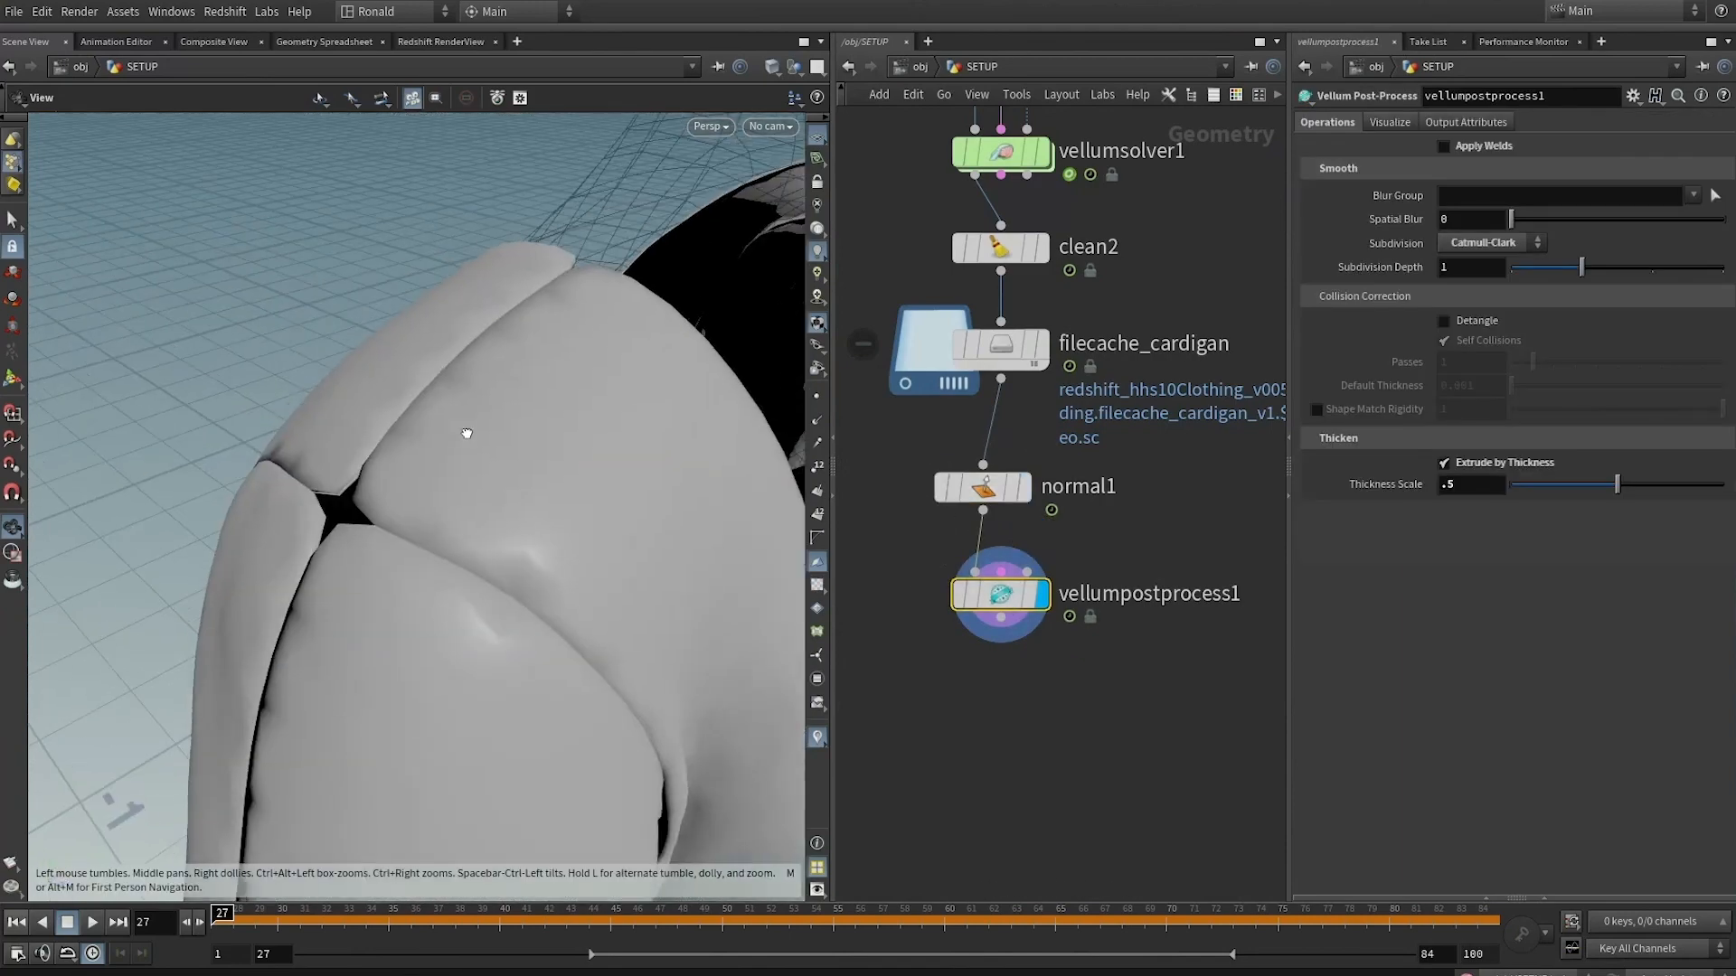
pyautogui.scroll(-6, 1060, 257)
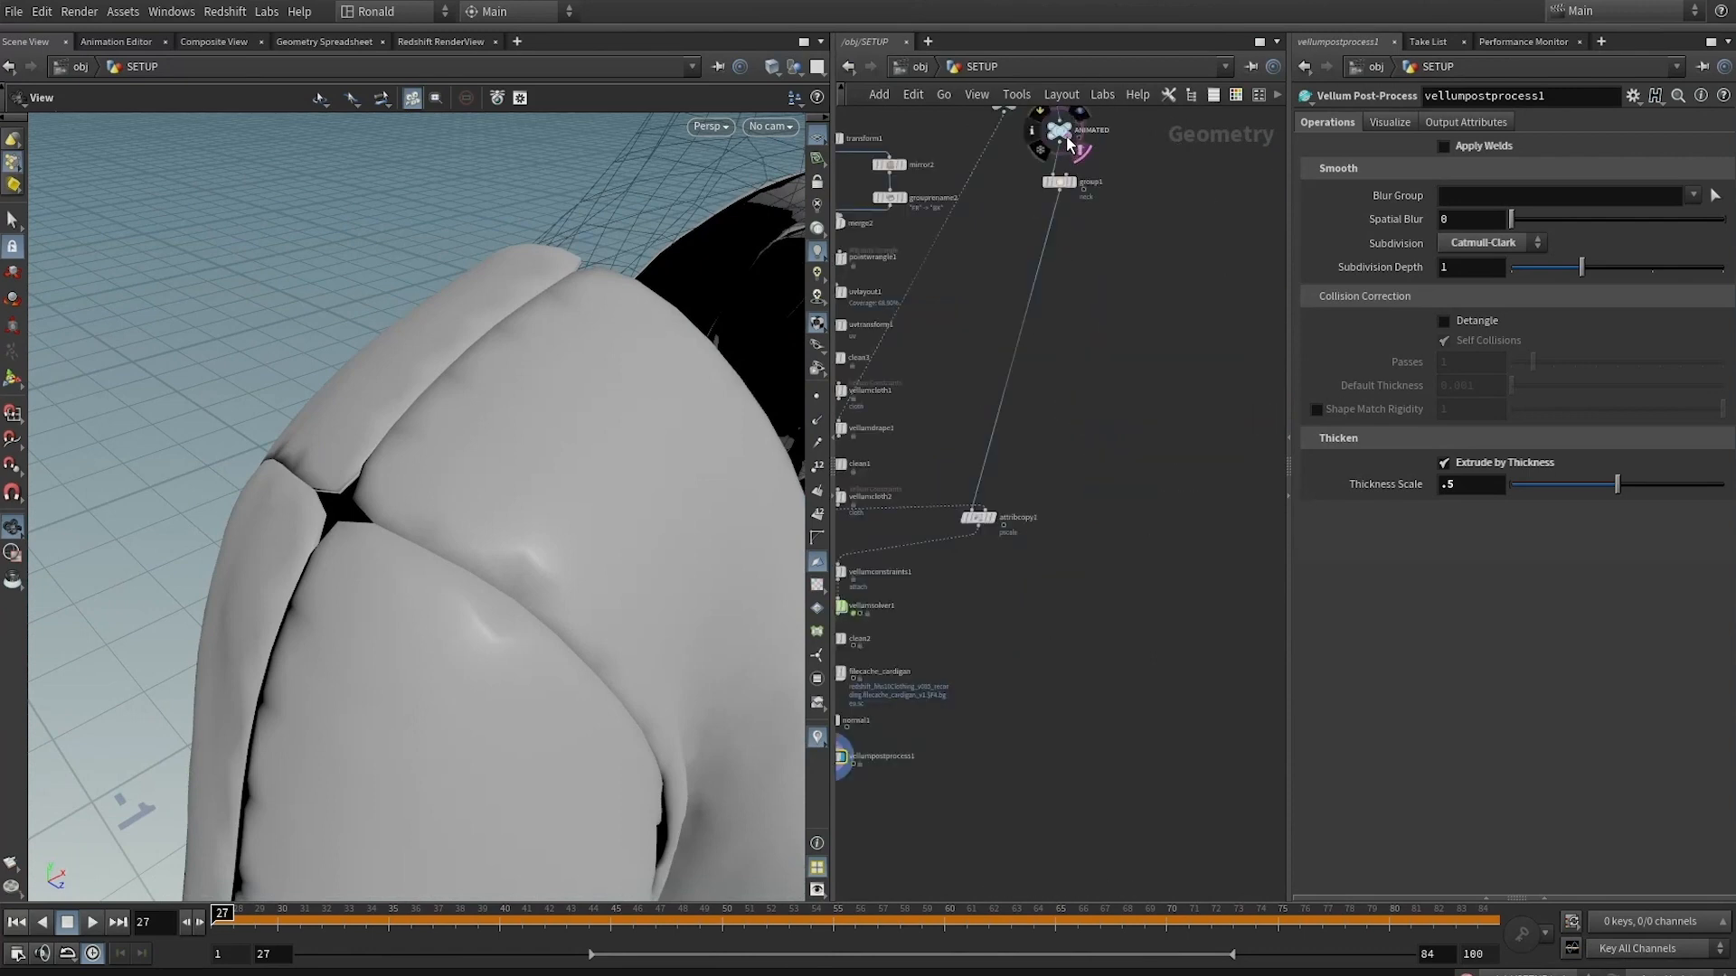
# Toggle the template display of the ANIMATED body node and reposition normal1 beneath filecache_cardigan
pyautogui.click(1075, 144)
pyautogui.moveTo(972, 751); pyautogui.dragTo(1109, 561, button='middle')
pyautogui.scroll(4, 986, 624)
pyautogui.moveTo(941, 458); pyautogui.dragTo(962, 438)
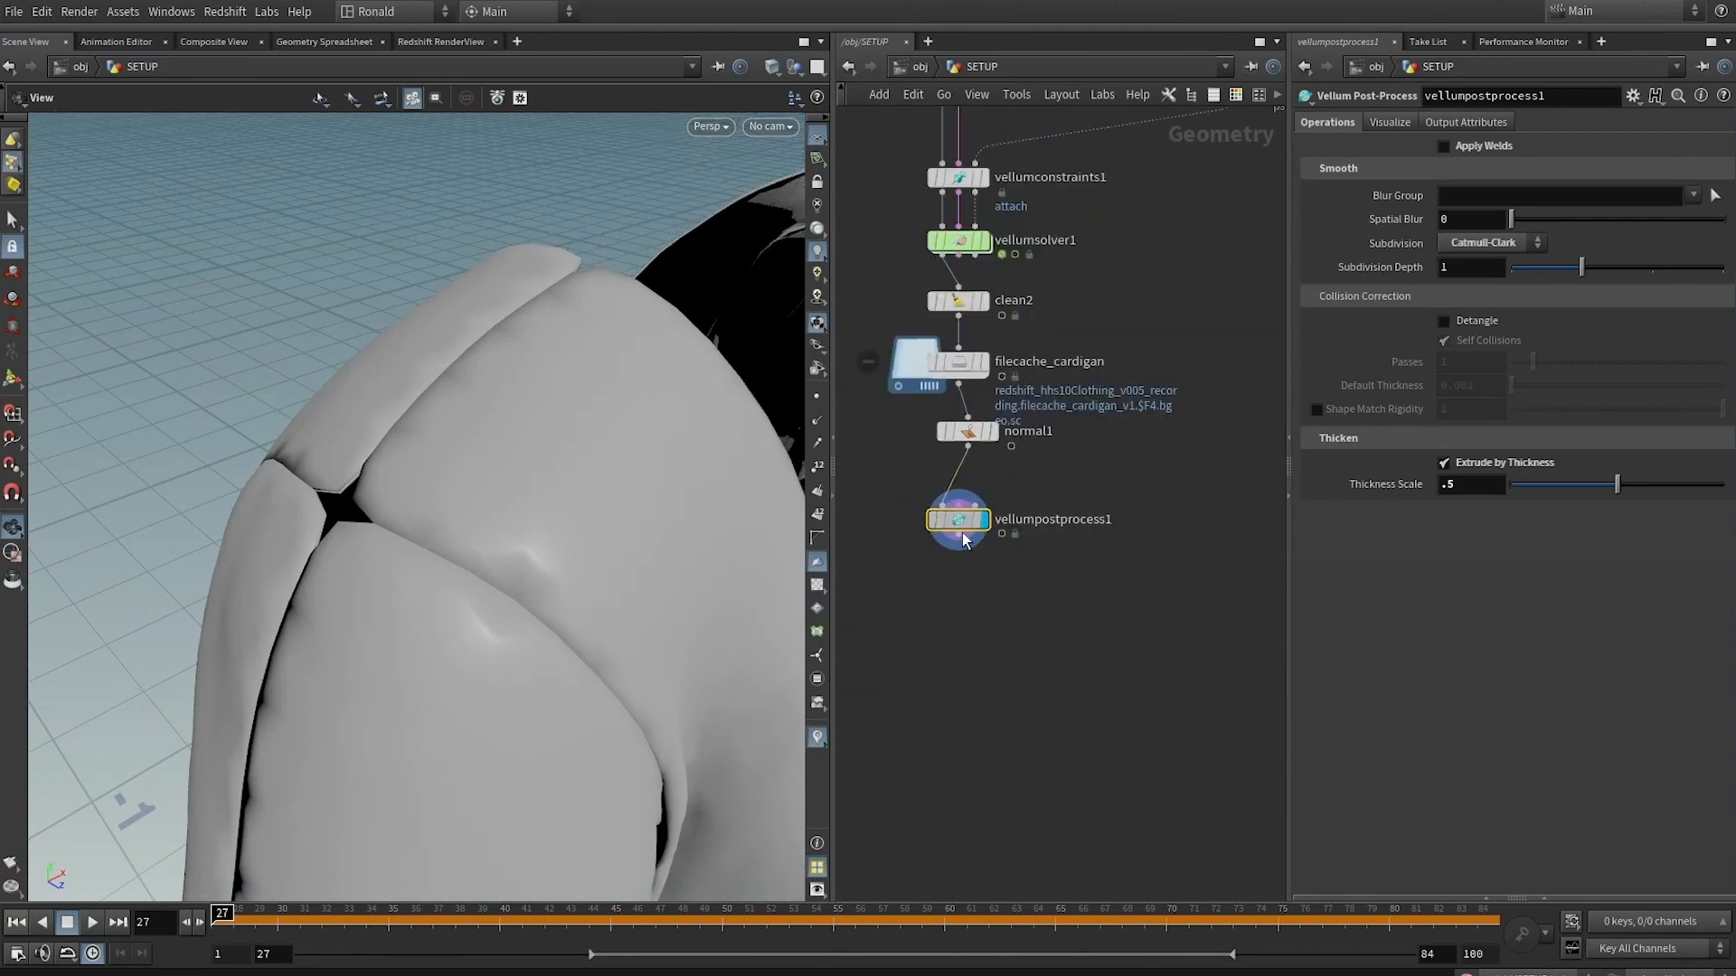
# Turn off subdivision on the vellumpostprocess1 node by setting it to None, and inspect the shoulder seams
pyautogui.moveTo(958, 521); pyautogui.dragTo(968, 561)
pyautogui.click(1482, 243)
pyautogui.click(1467, 262)
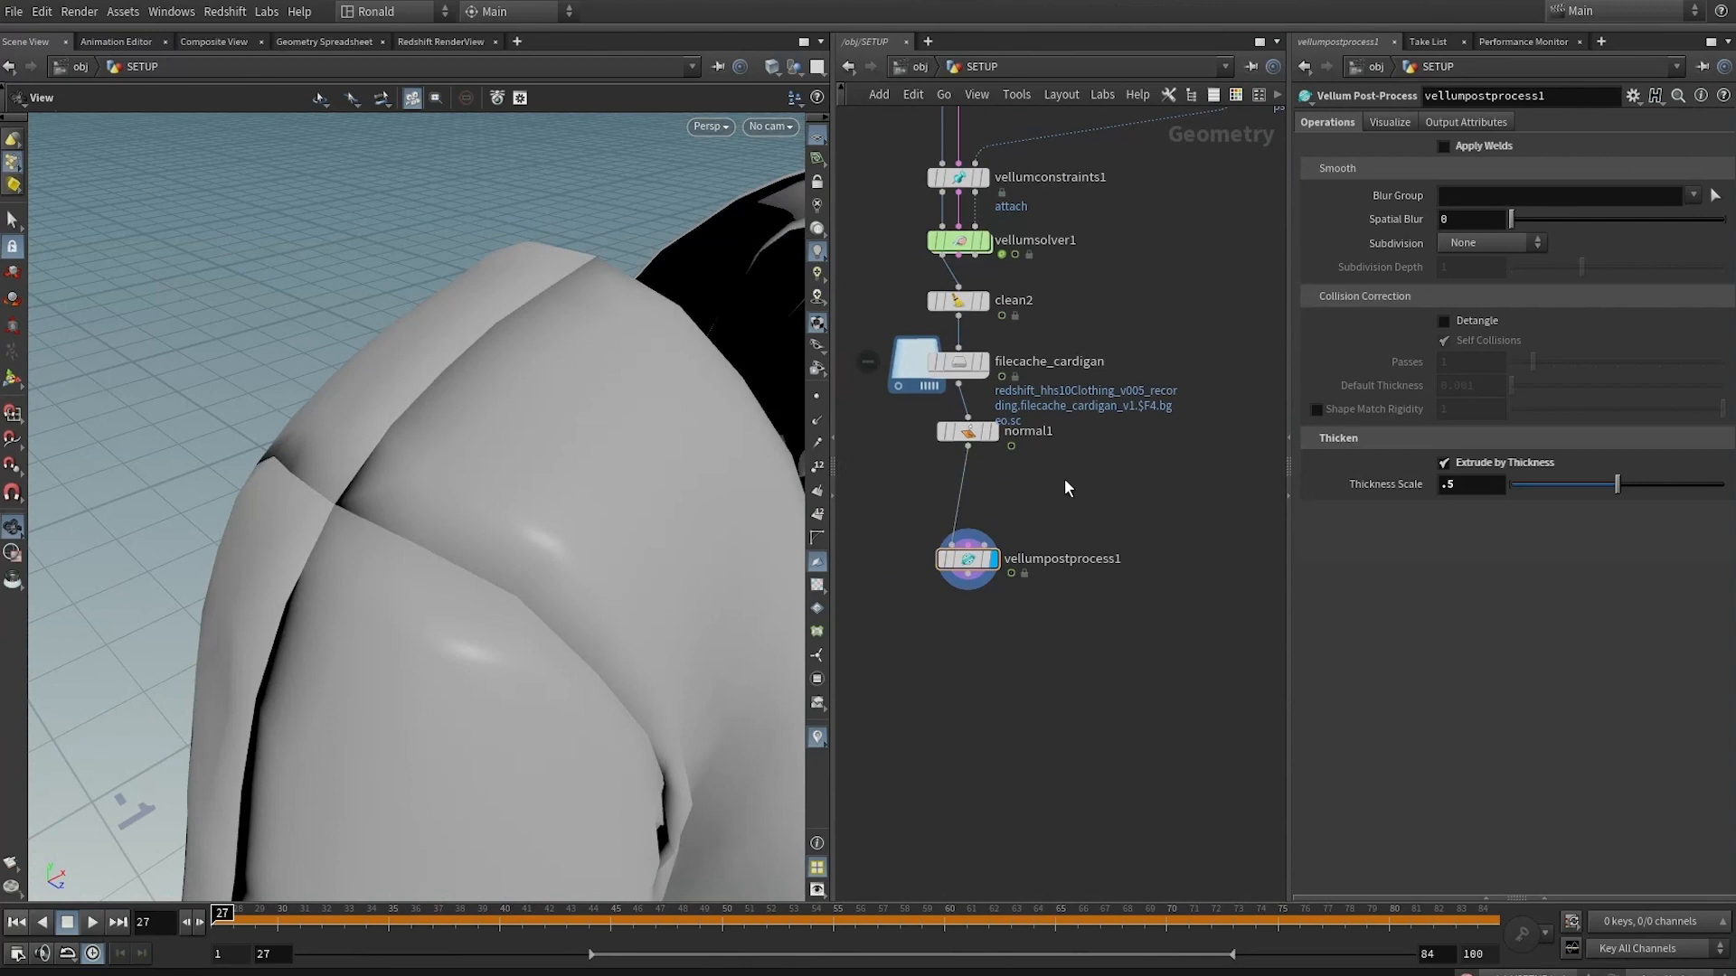
pyautogui.moveTo(1065, 479); pyautogui.dragTo(969, 560)
pyautogui.moveTo(310, 504); pyautogui.dragTo(337, 498)
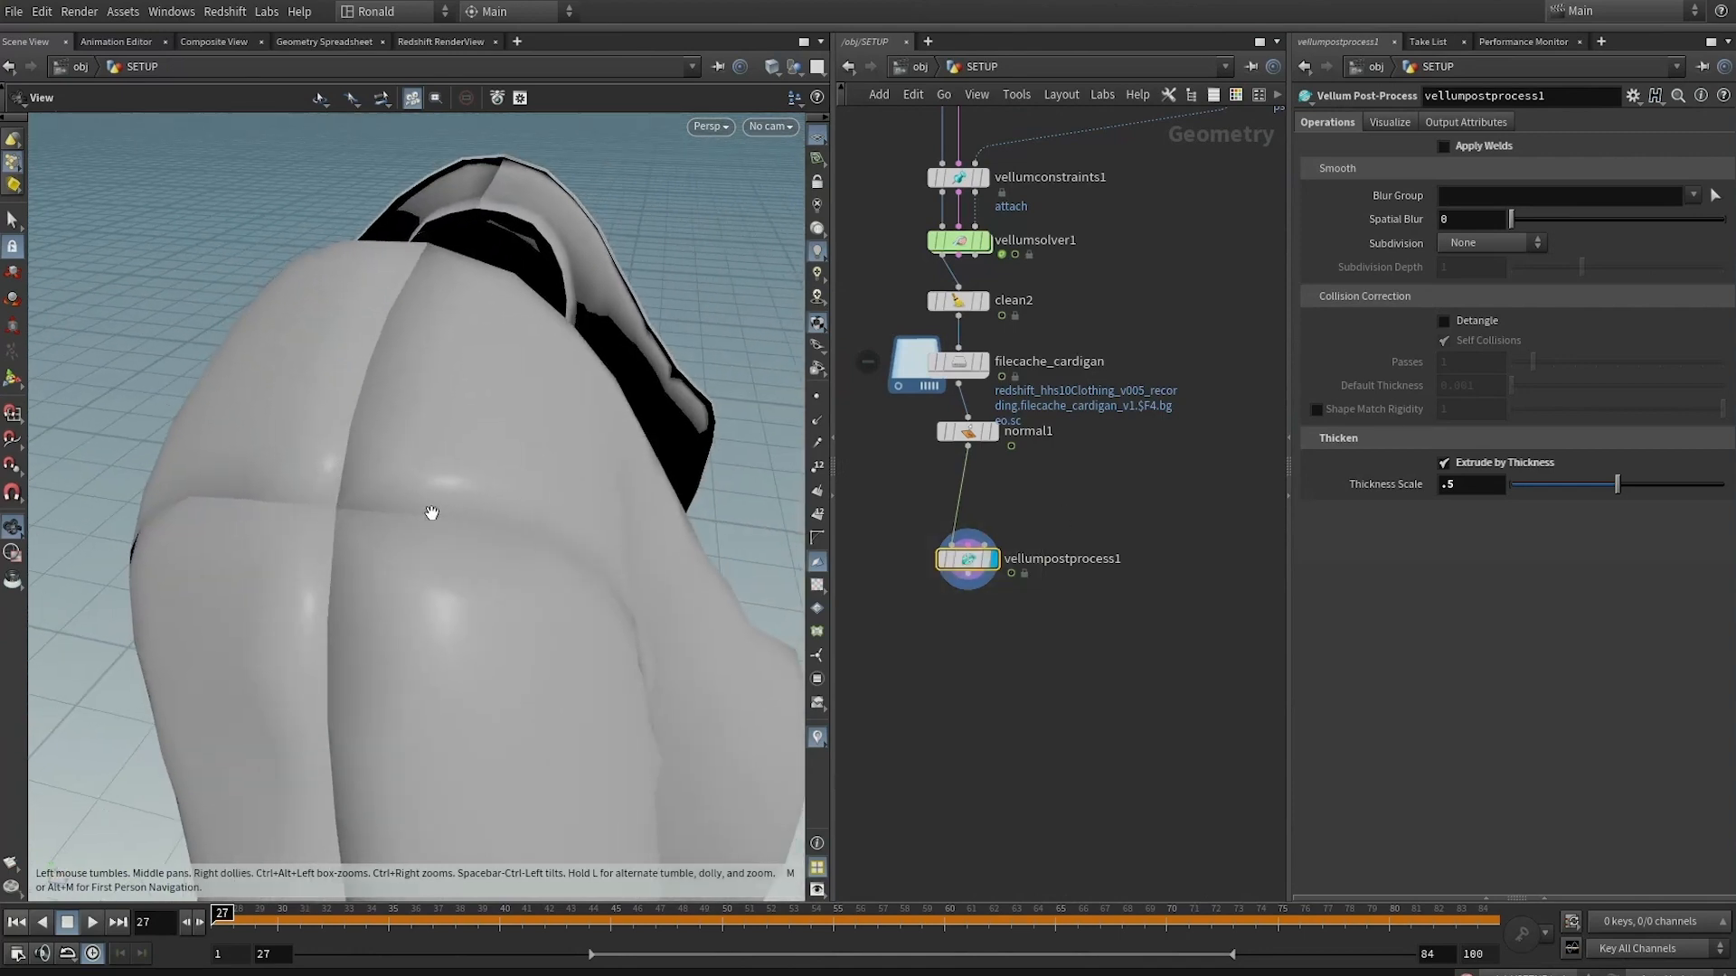
# Insert a Crease node between normal1 and vellumpostprocess1 and display its output
pyautogui.scroll(5, 971, 480)
pyautogui.click(1018, 387)
pyautogui.press('Tab')
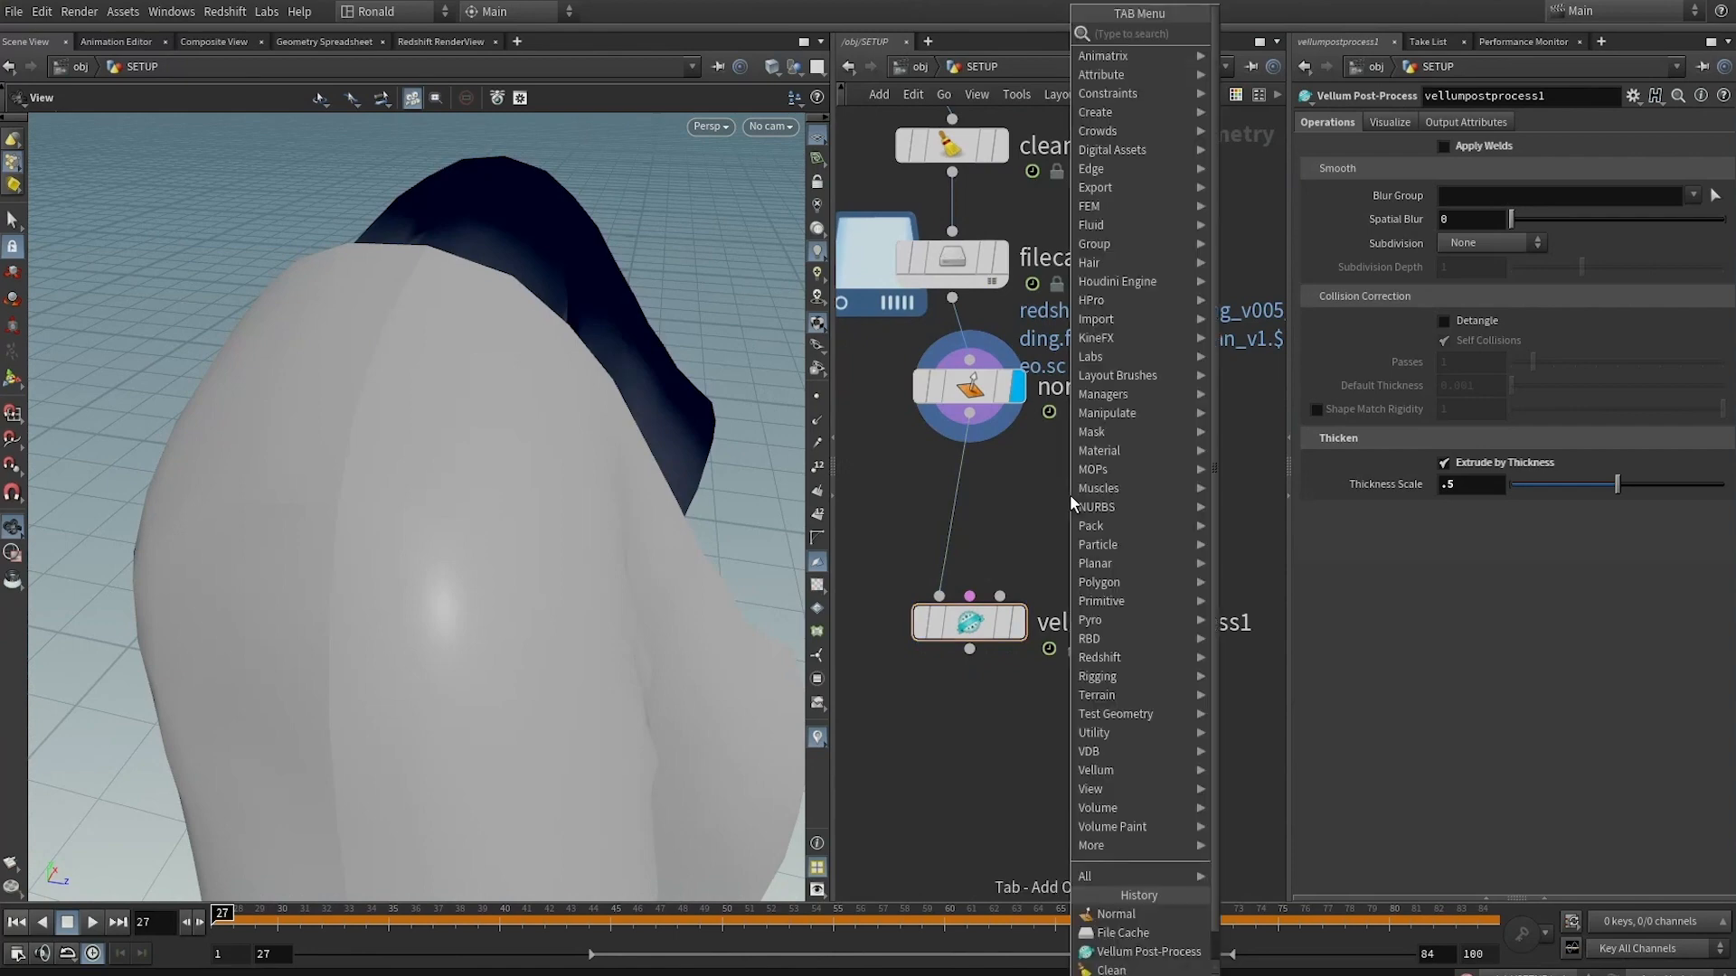
pyautogui.write('crease')
pyautogui.press('Return')
pyautogui.click(987, 506)
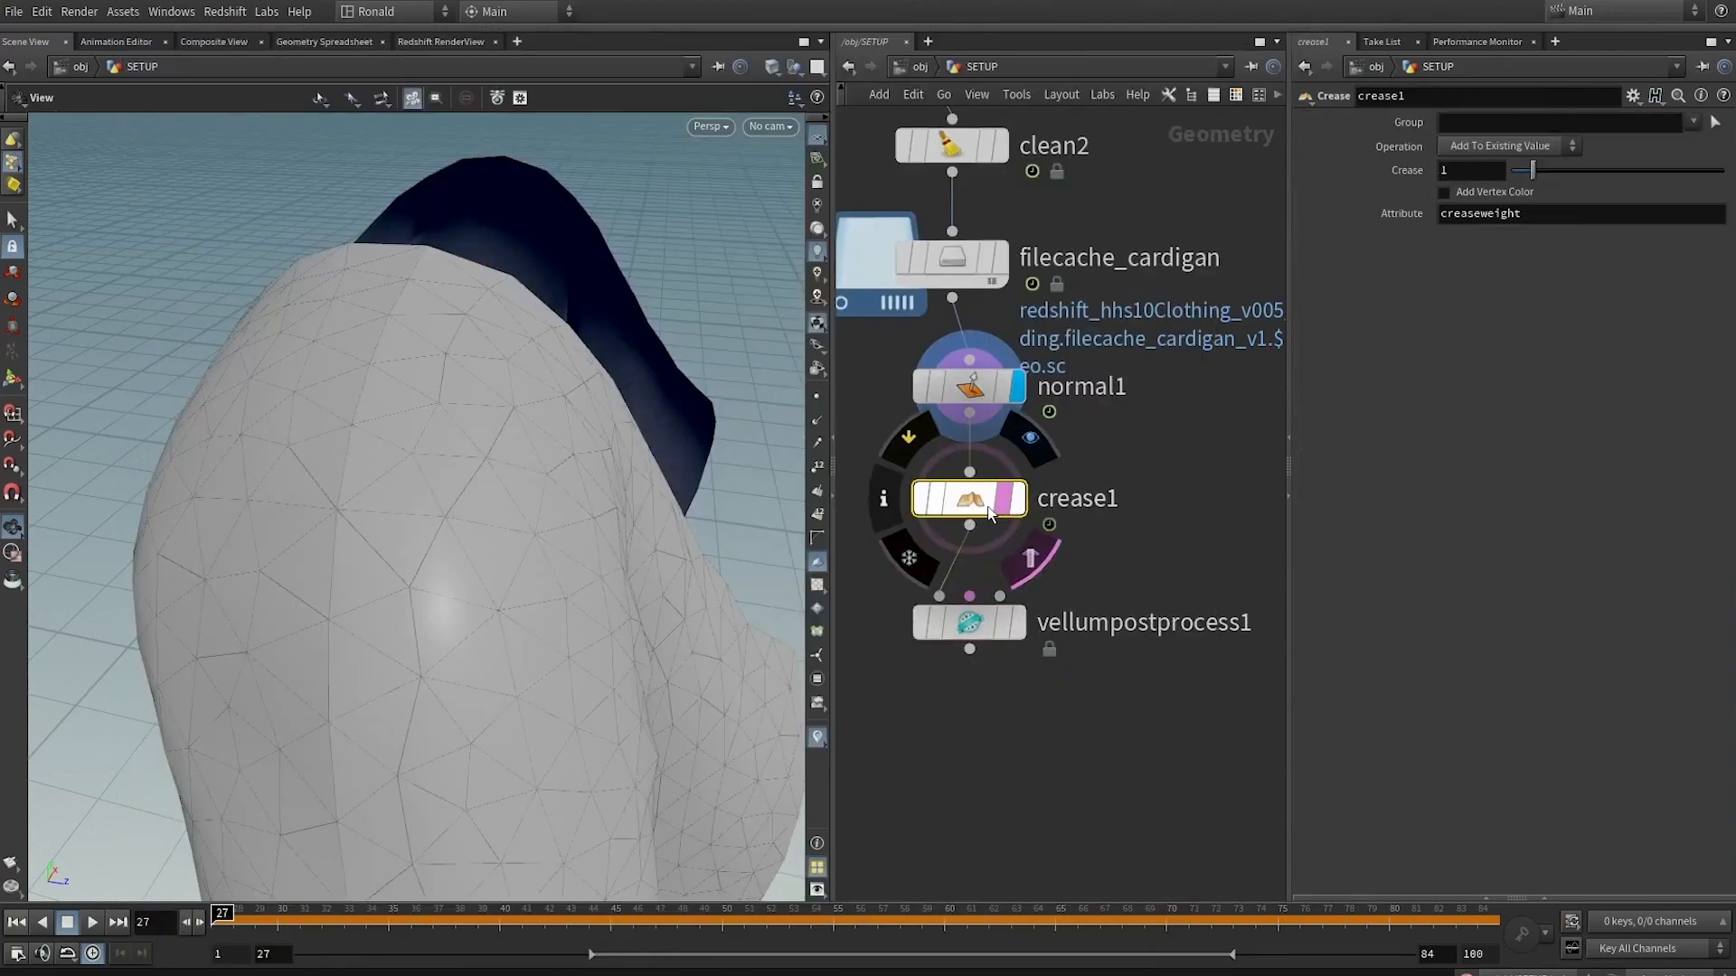
pyautogui.click(1011, 502)
pyautogui.middleClick(975, 501)
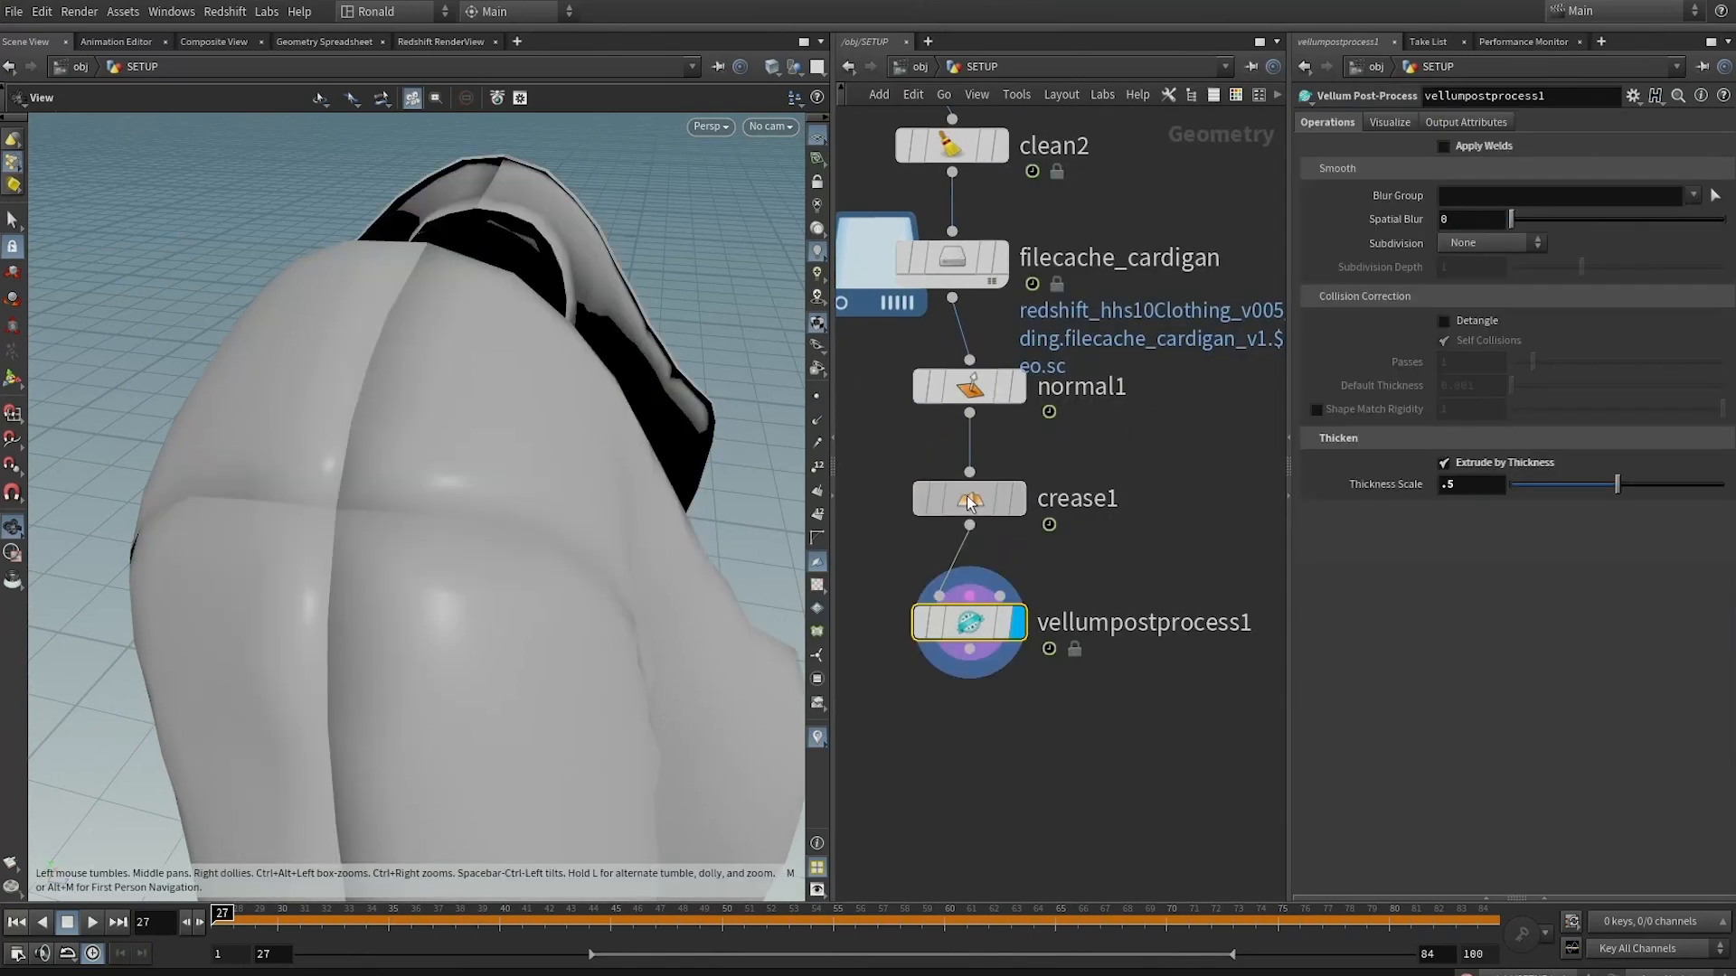
pyautogui.click(1017, 501)
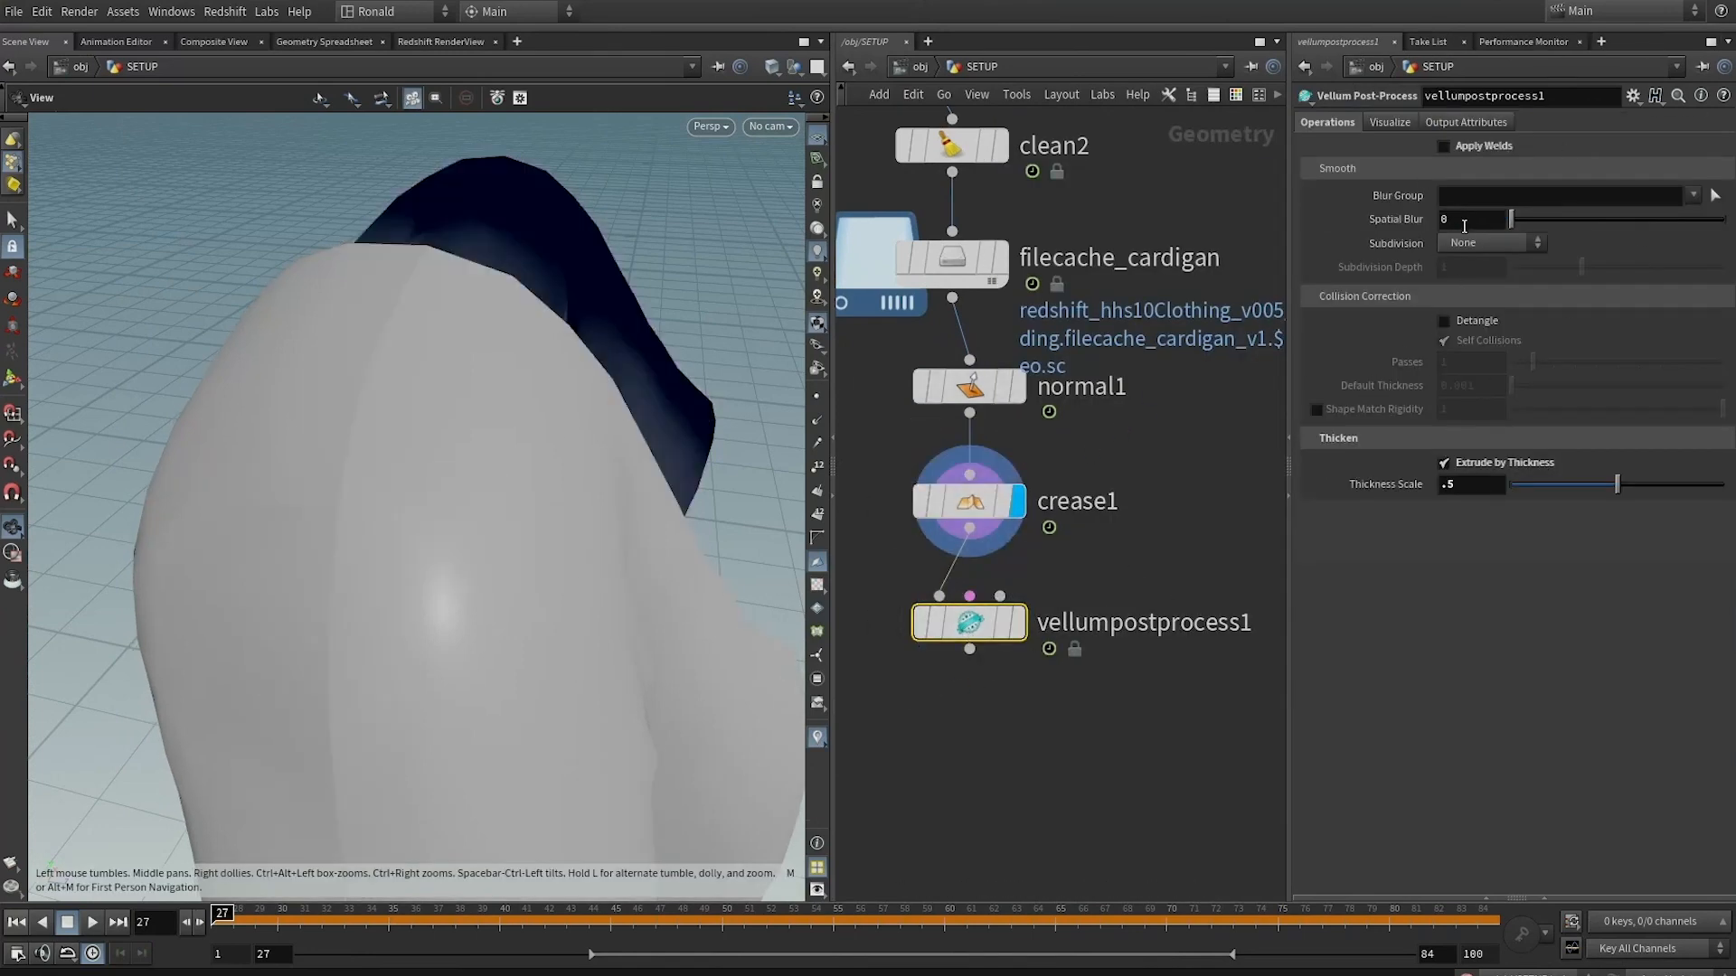
# Move the Crease node out of its place and reconnect it after vellumpostprocess1, inspecting the thickened garment
pyautogui.moveTo(979, 503); pyautogui.dragTo(974, 747)
pyautogui.moveTo(969, 649); pyautogui.dragTo(977, 751)
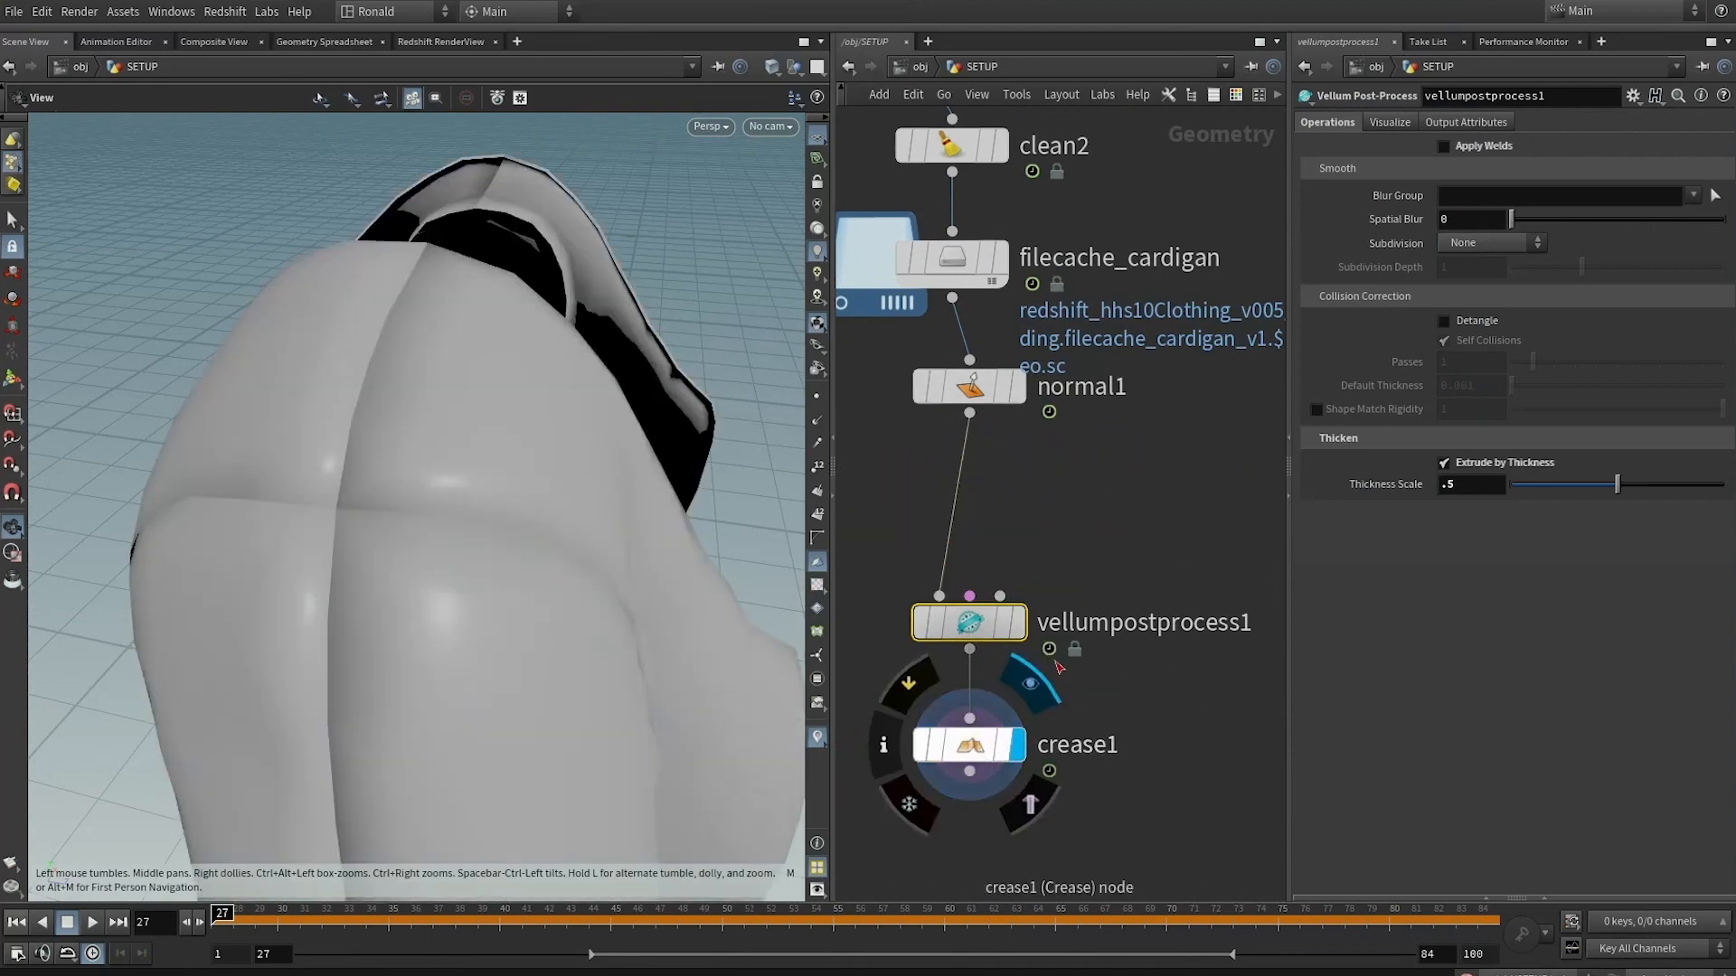
pyautogui.click(1005, 617)
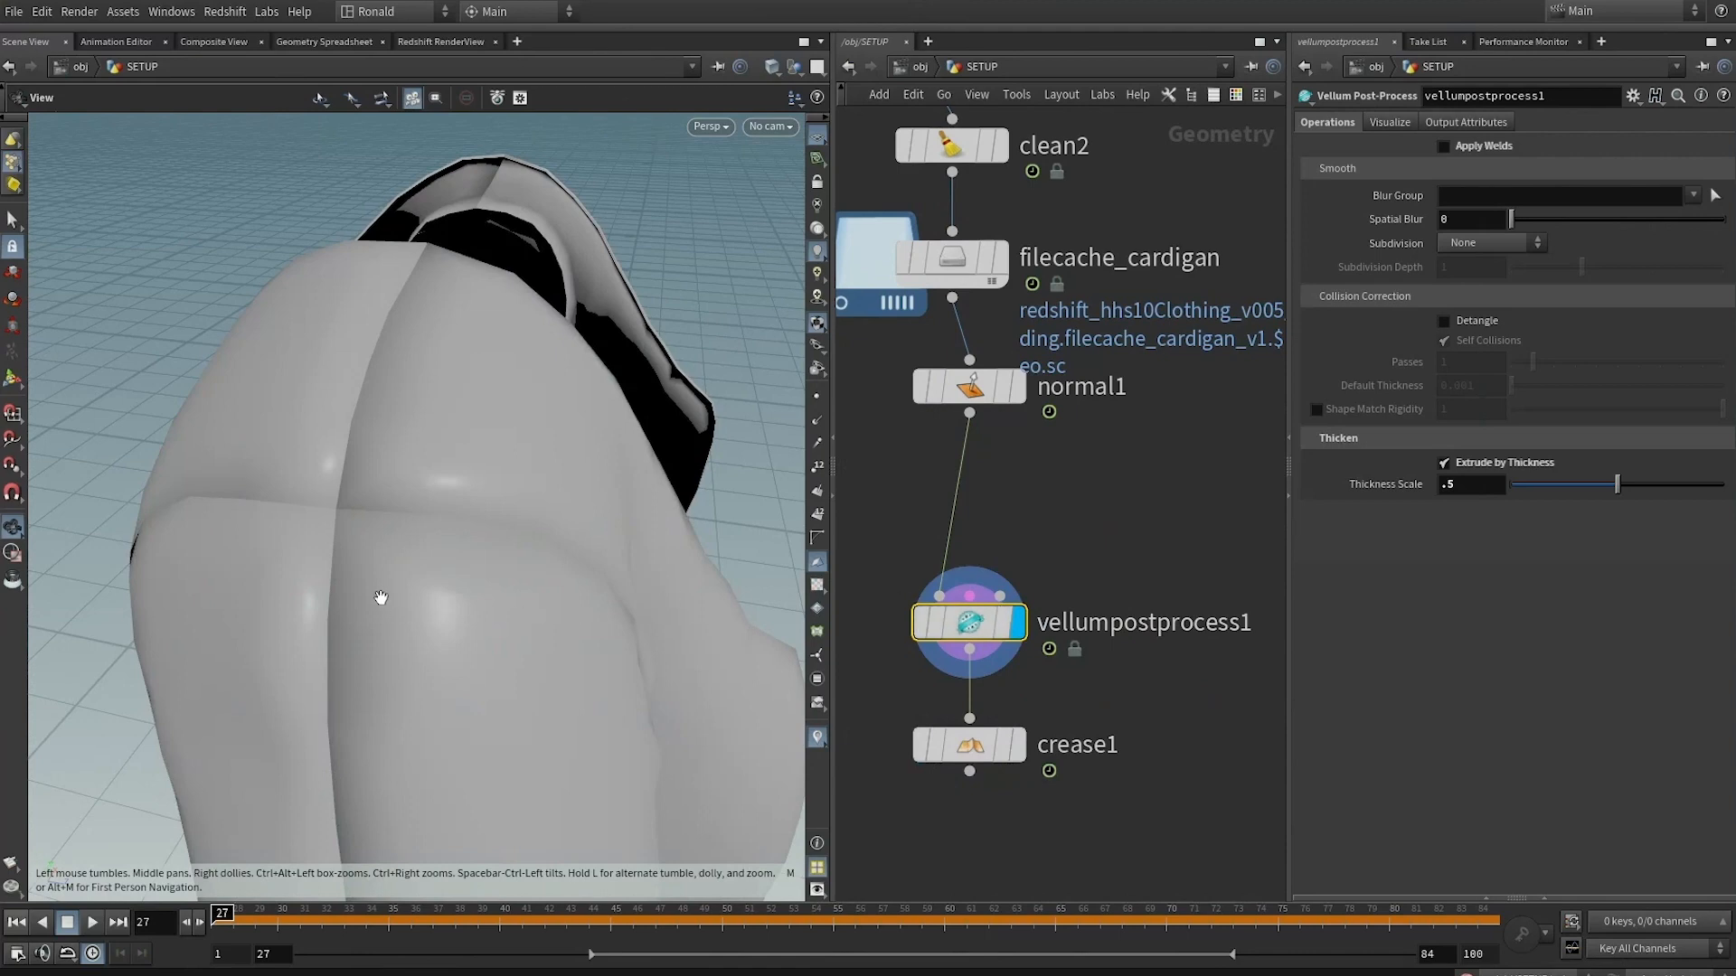
pyautogui.moveTo(380, 596); pyautogui.dragTo(624, 463)
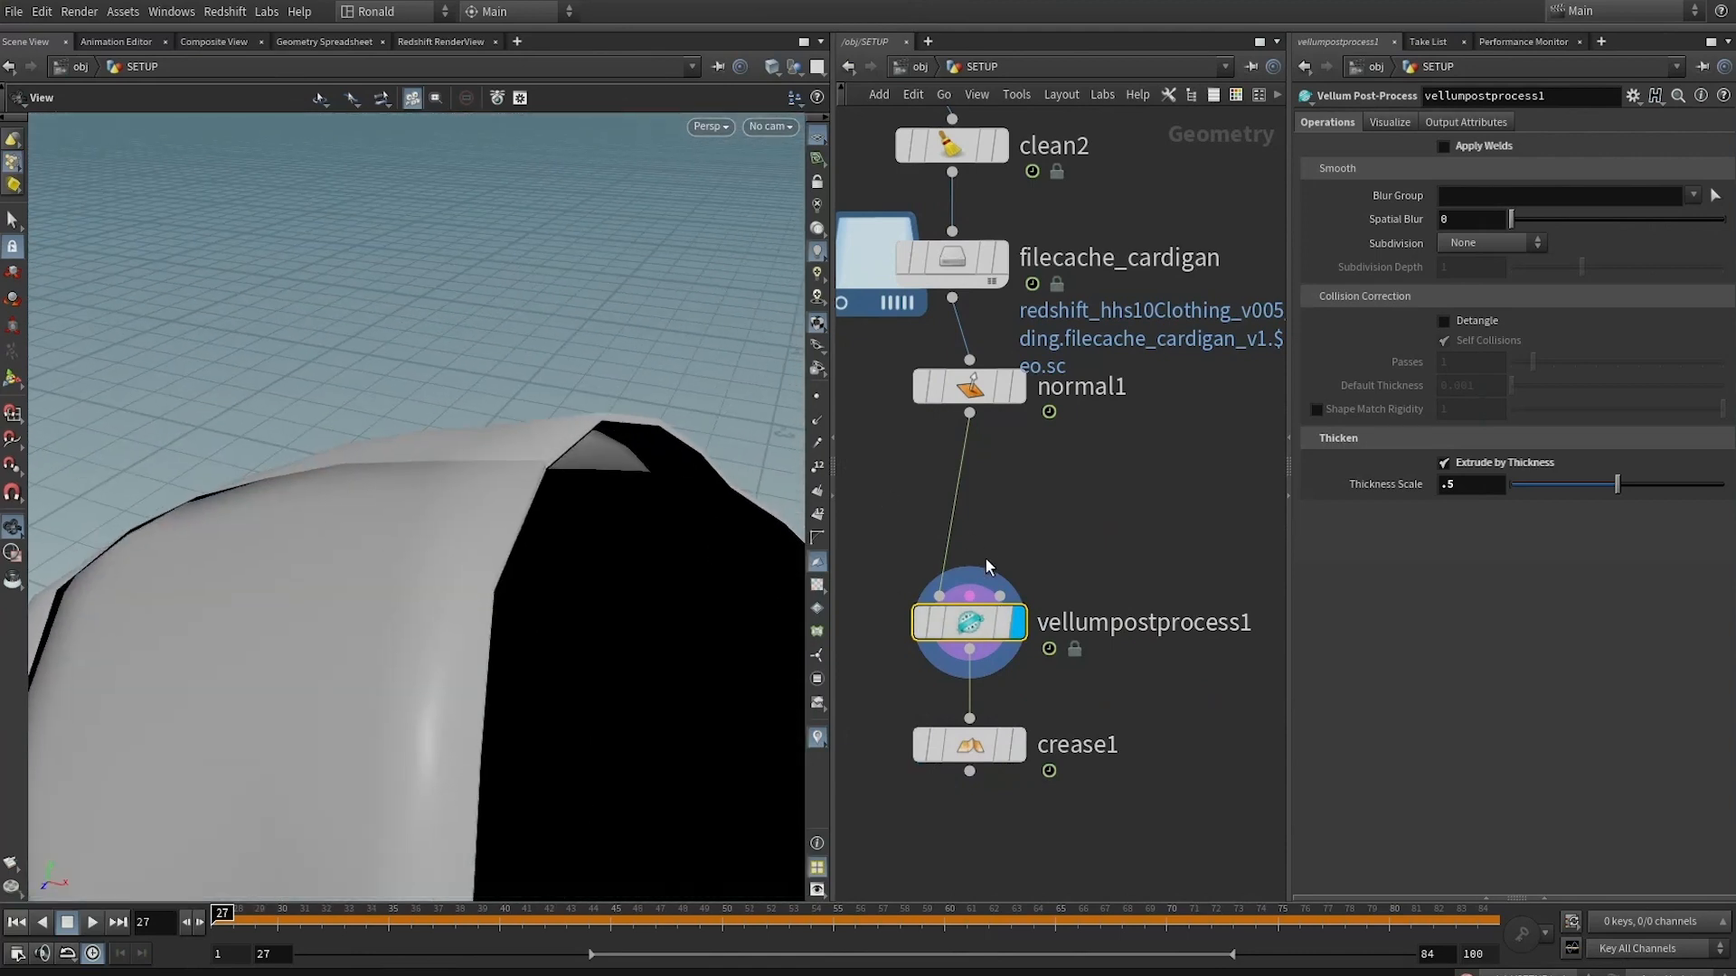
pyautogui.middleClick(980, 624)
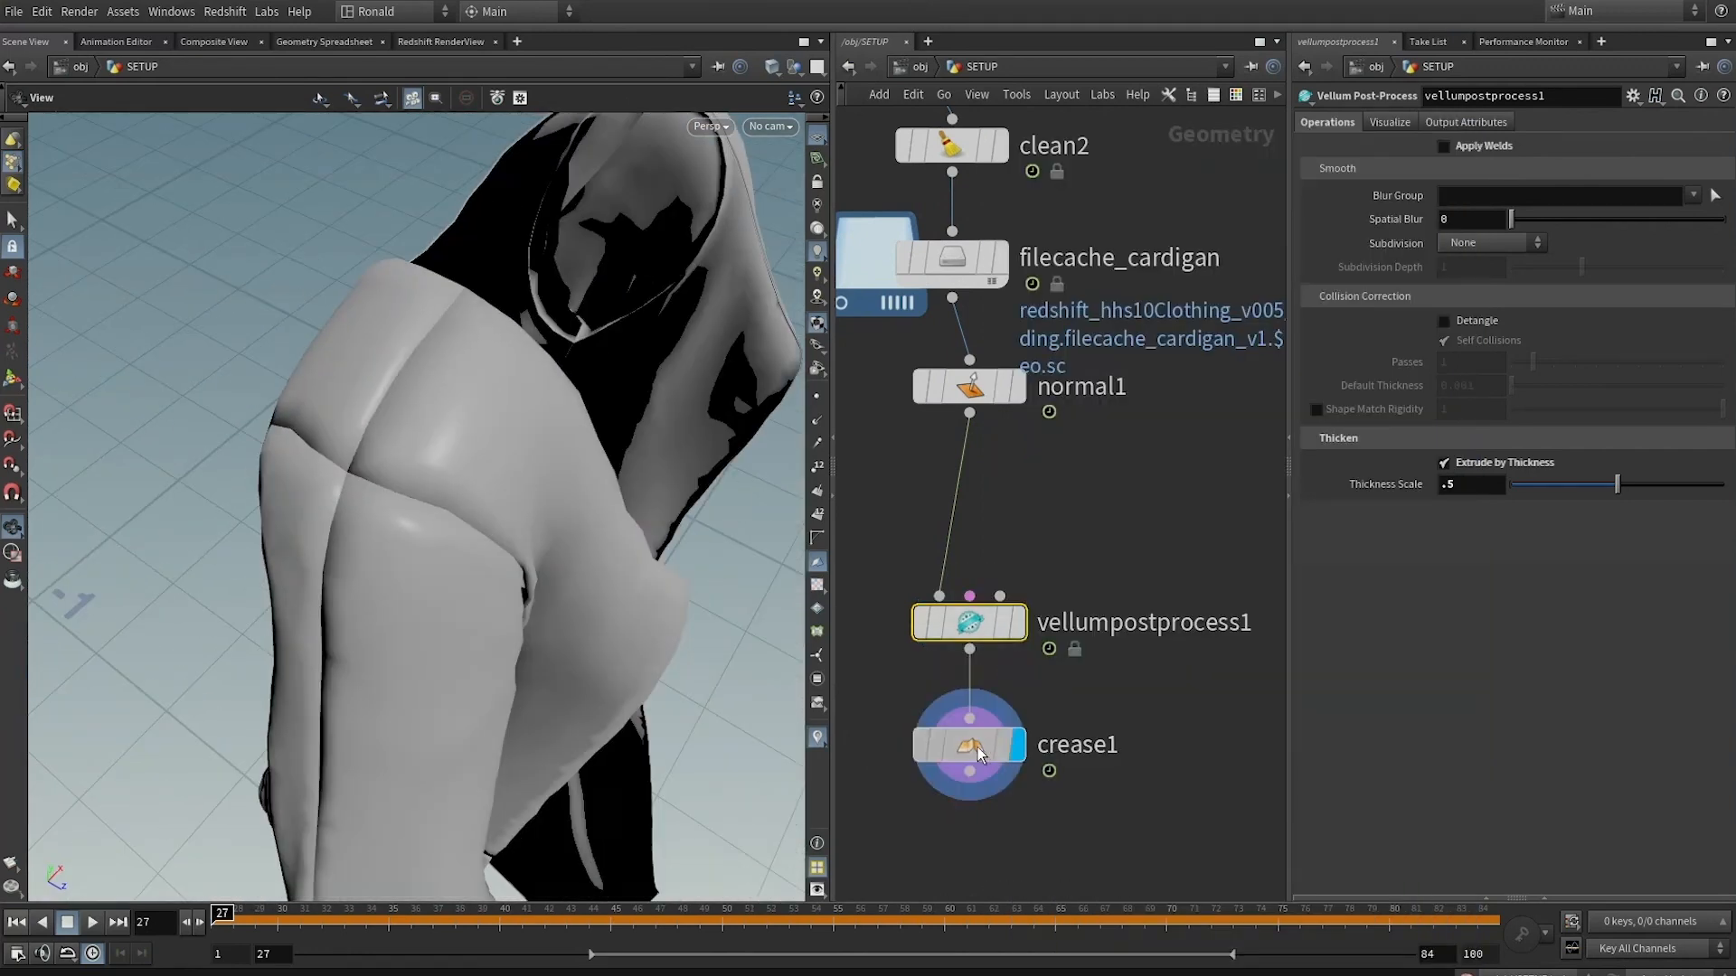
# Set the Crease node's group to extrudeBack, extrudeFront and extrudeSide
pyautogui.click(978, 746)
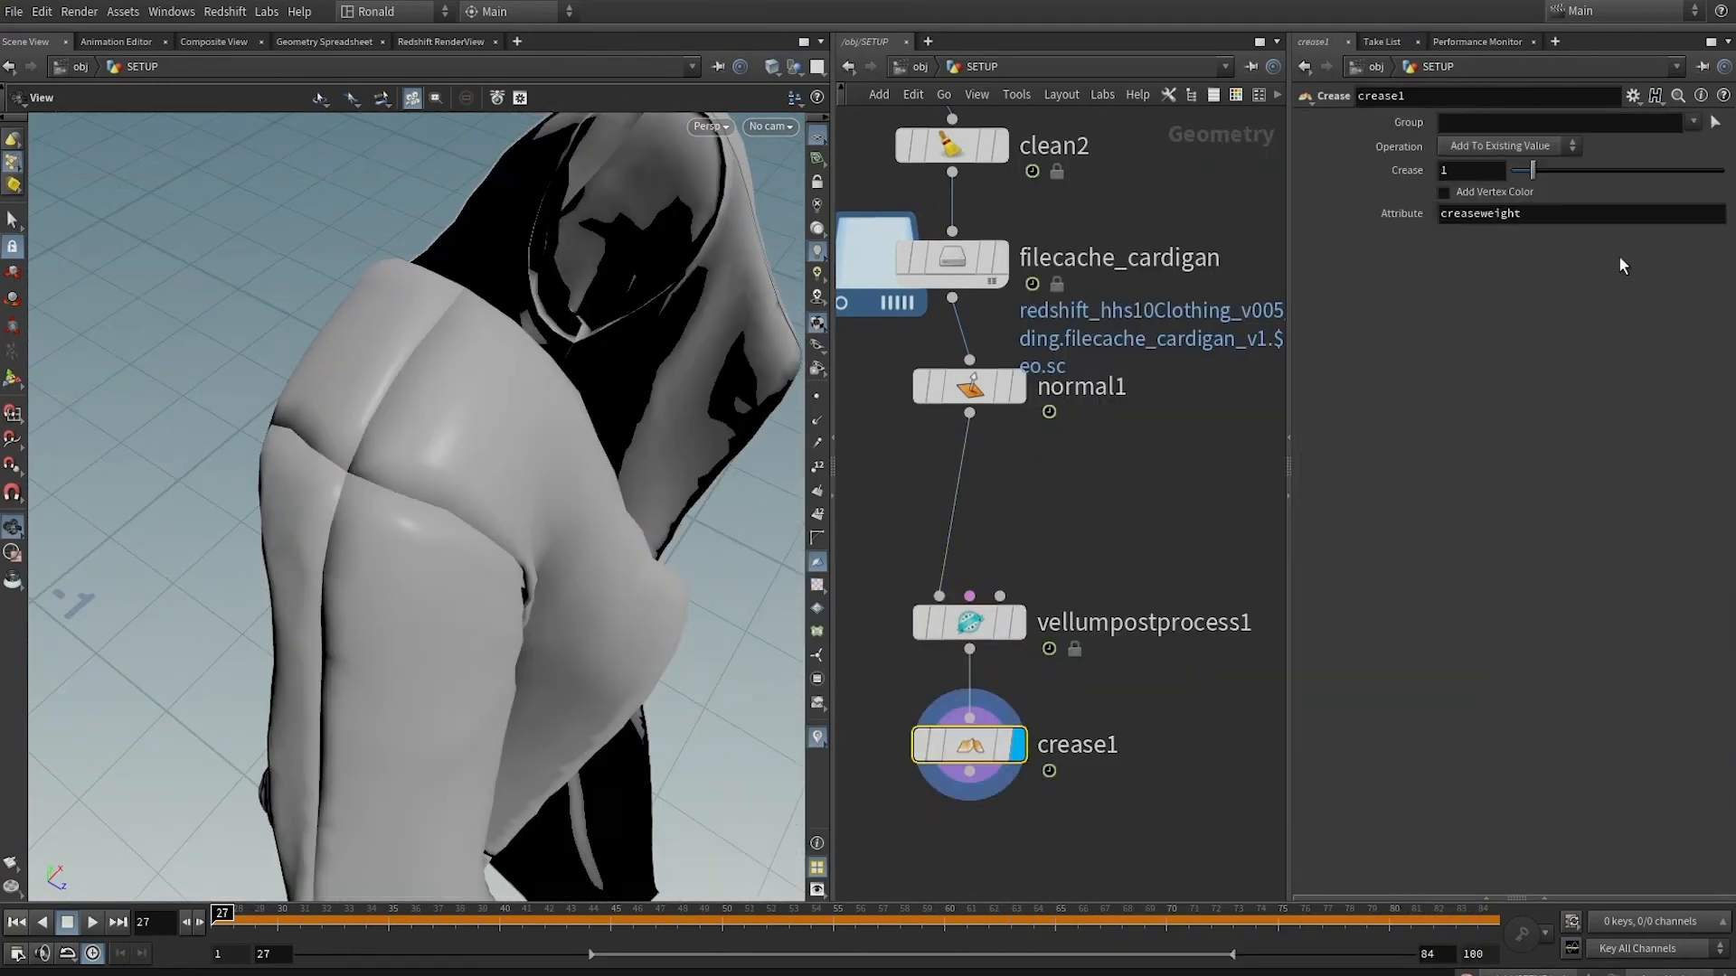
pyautogui.click(1691, 123)
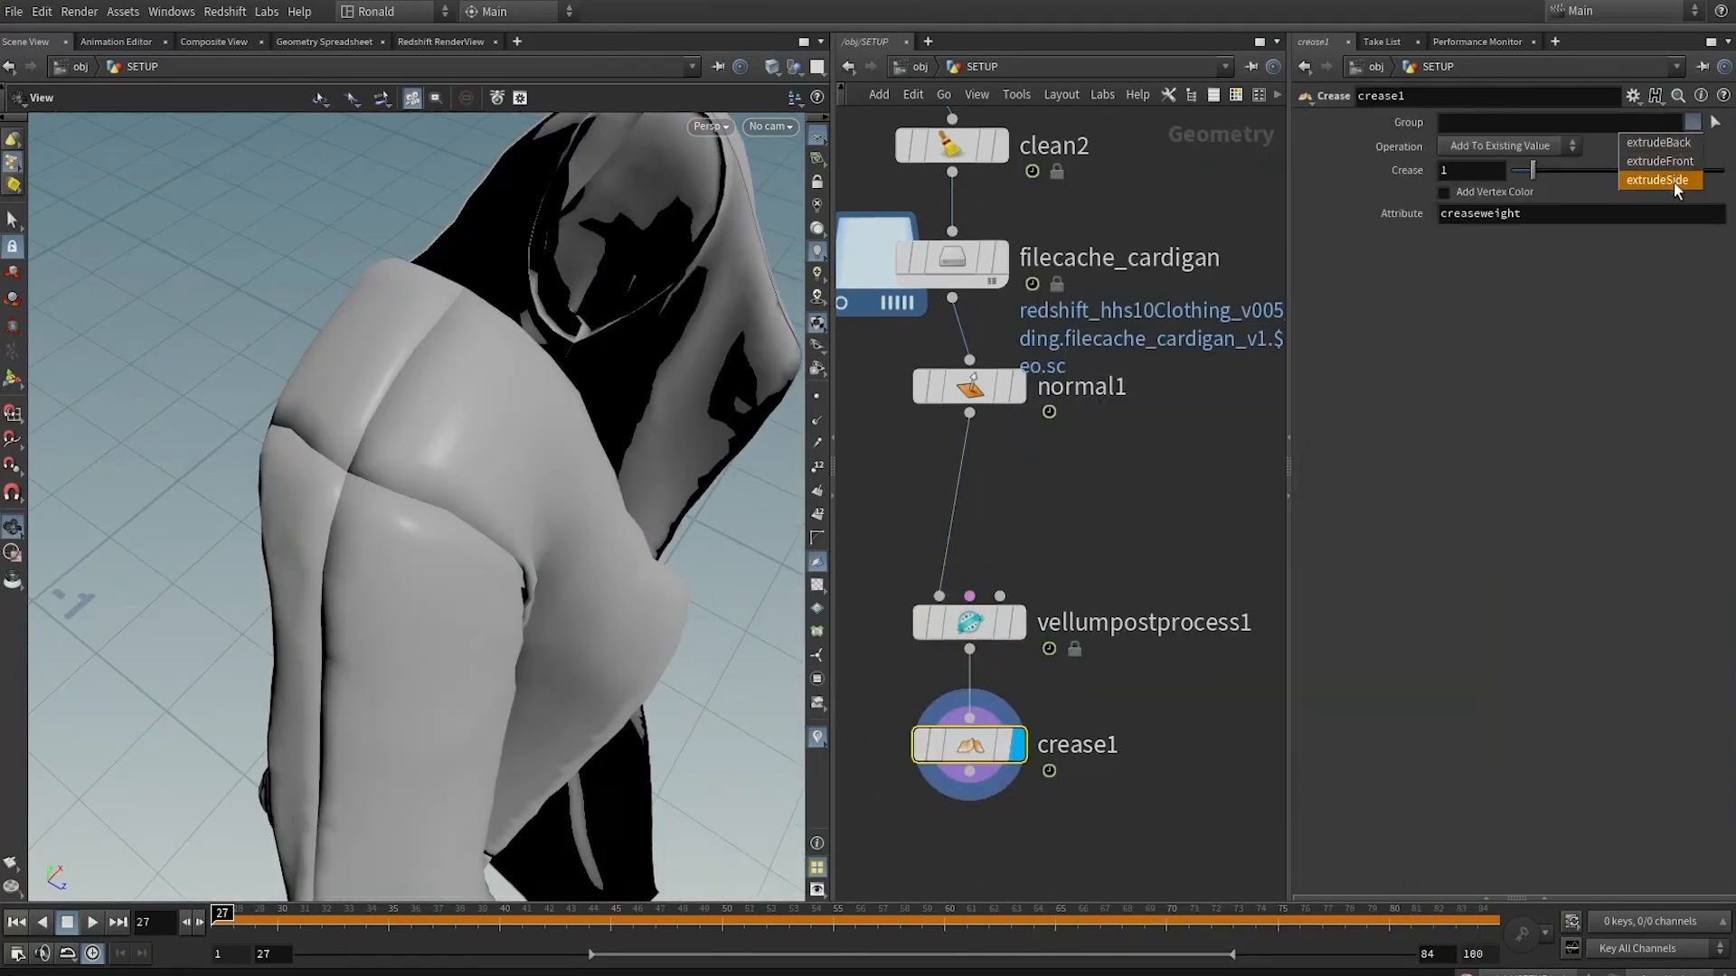
pyautogui.click(1664, 143)
pyautogui.click(1692, 122)
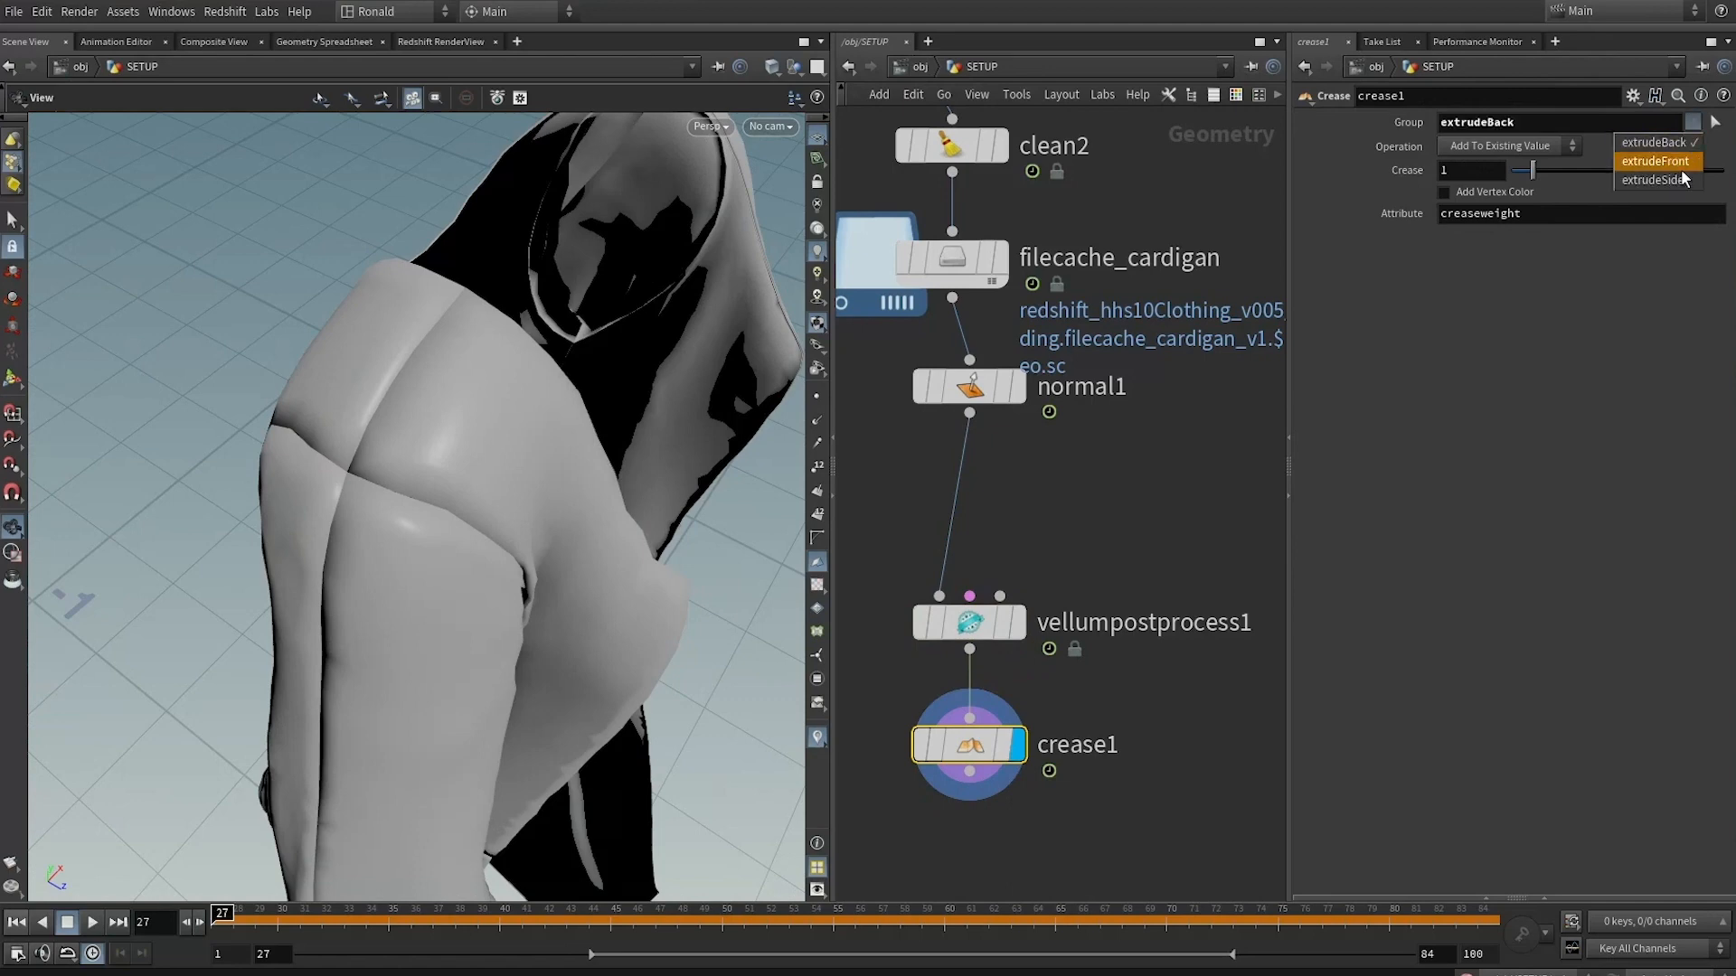
pyautogui.click(1659, 161)
pyautogui.click(1693, 122)
pyautogui.click(1664, 179)
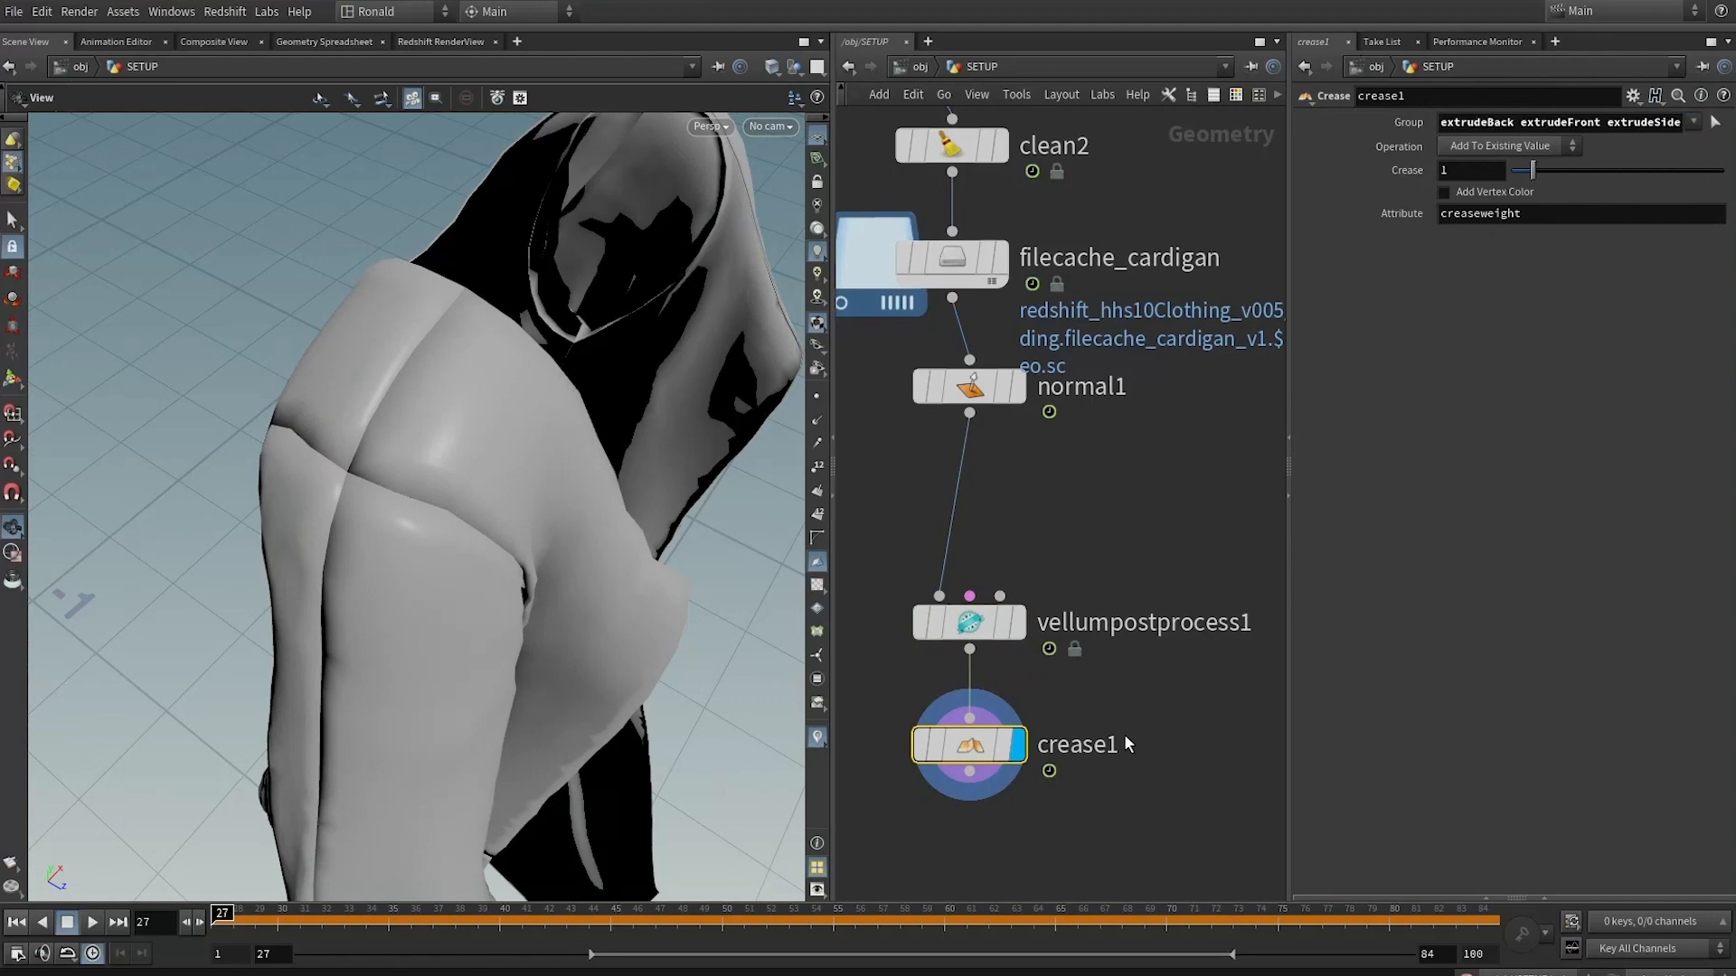
# Add a Subdivide node after crease1 and display its result
pyautogui.moveTo(1127, 743); pyautogui.dragTo(1135, 485, button='middle')
pyautogui.press('Tab')
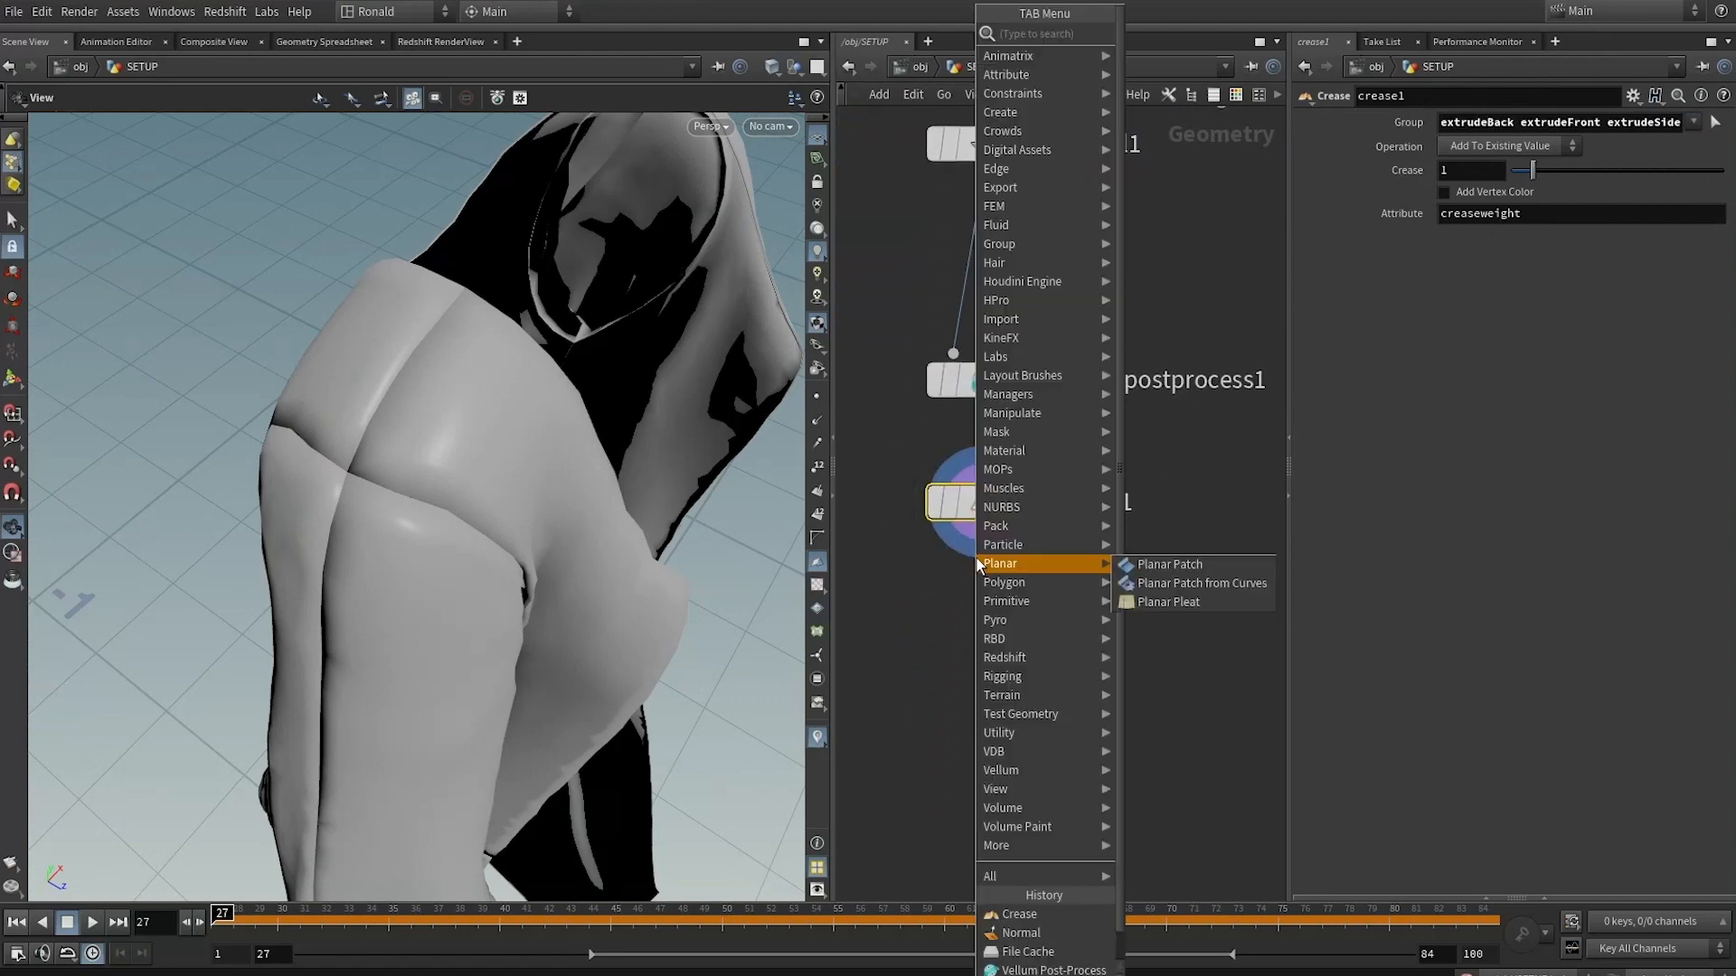
pyautogui.write('subd')
pyautogui.press('Return')
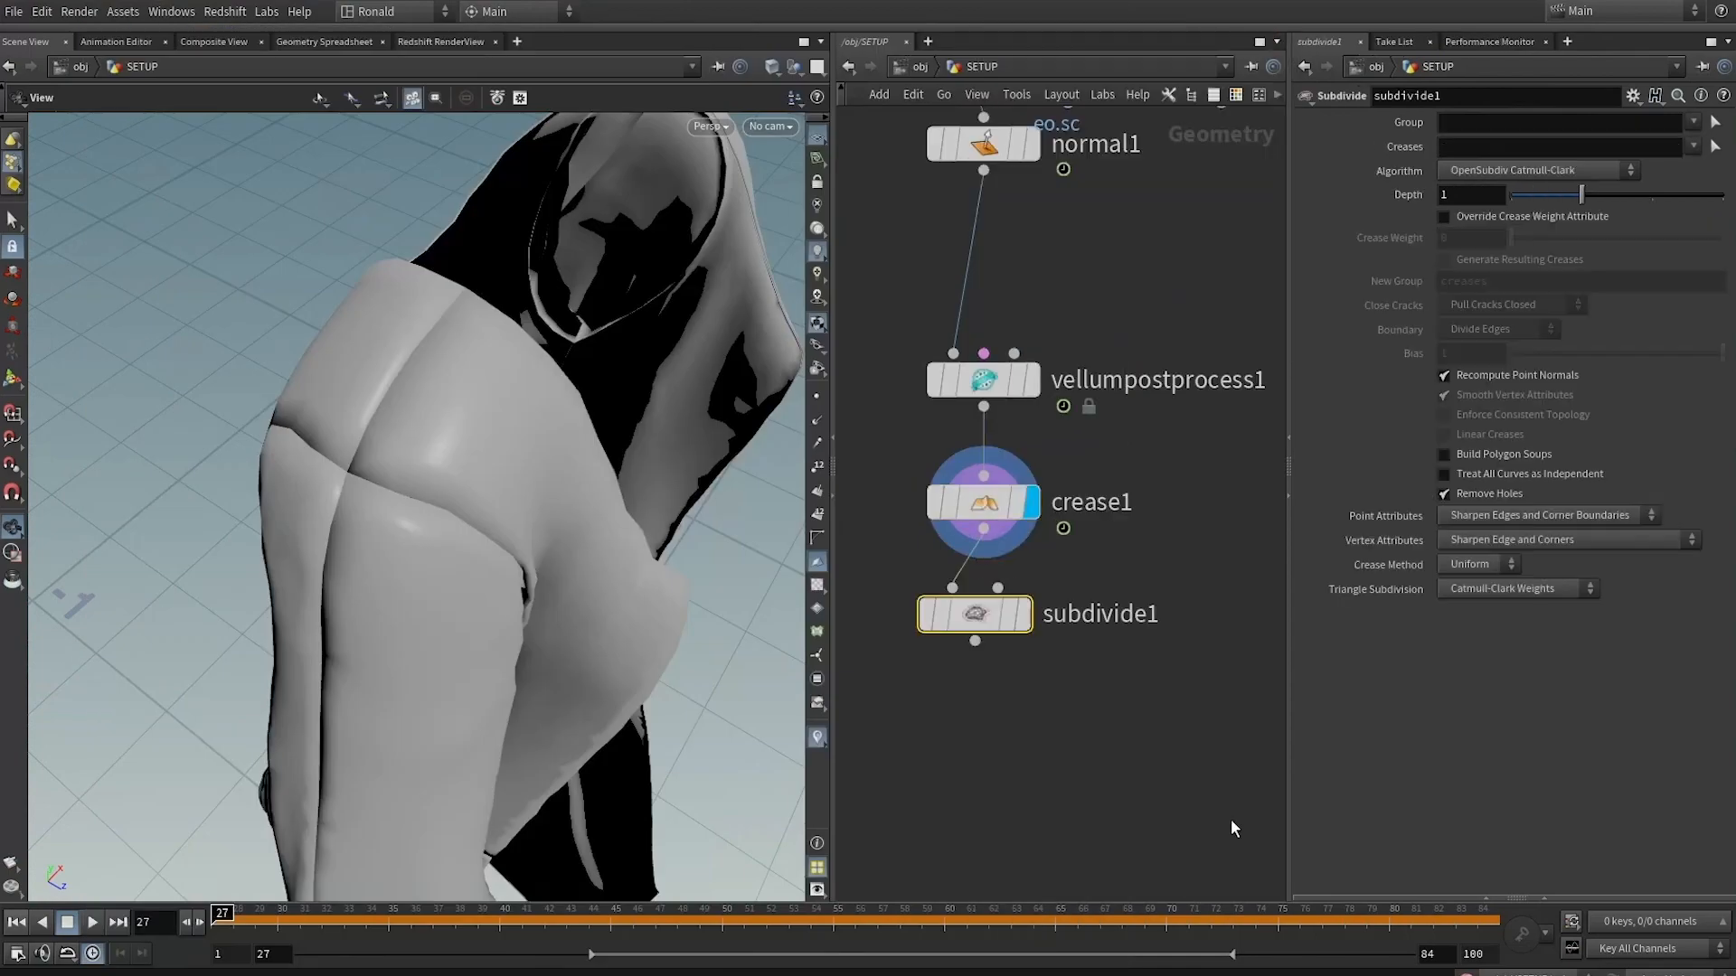
pyautogui.click(1023, 614)
# Examine the subdivided shoulder seams in wireframe and shaded display, comparing them with crease1 bypassed and active
pyautogui.press('w')
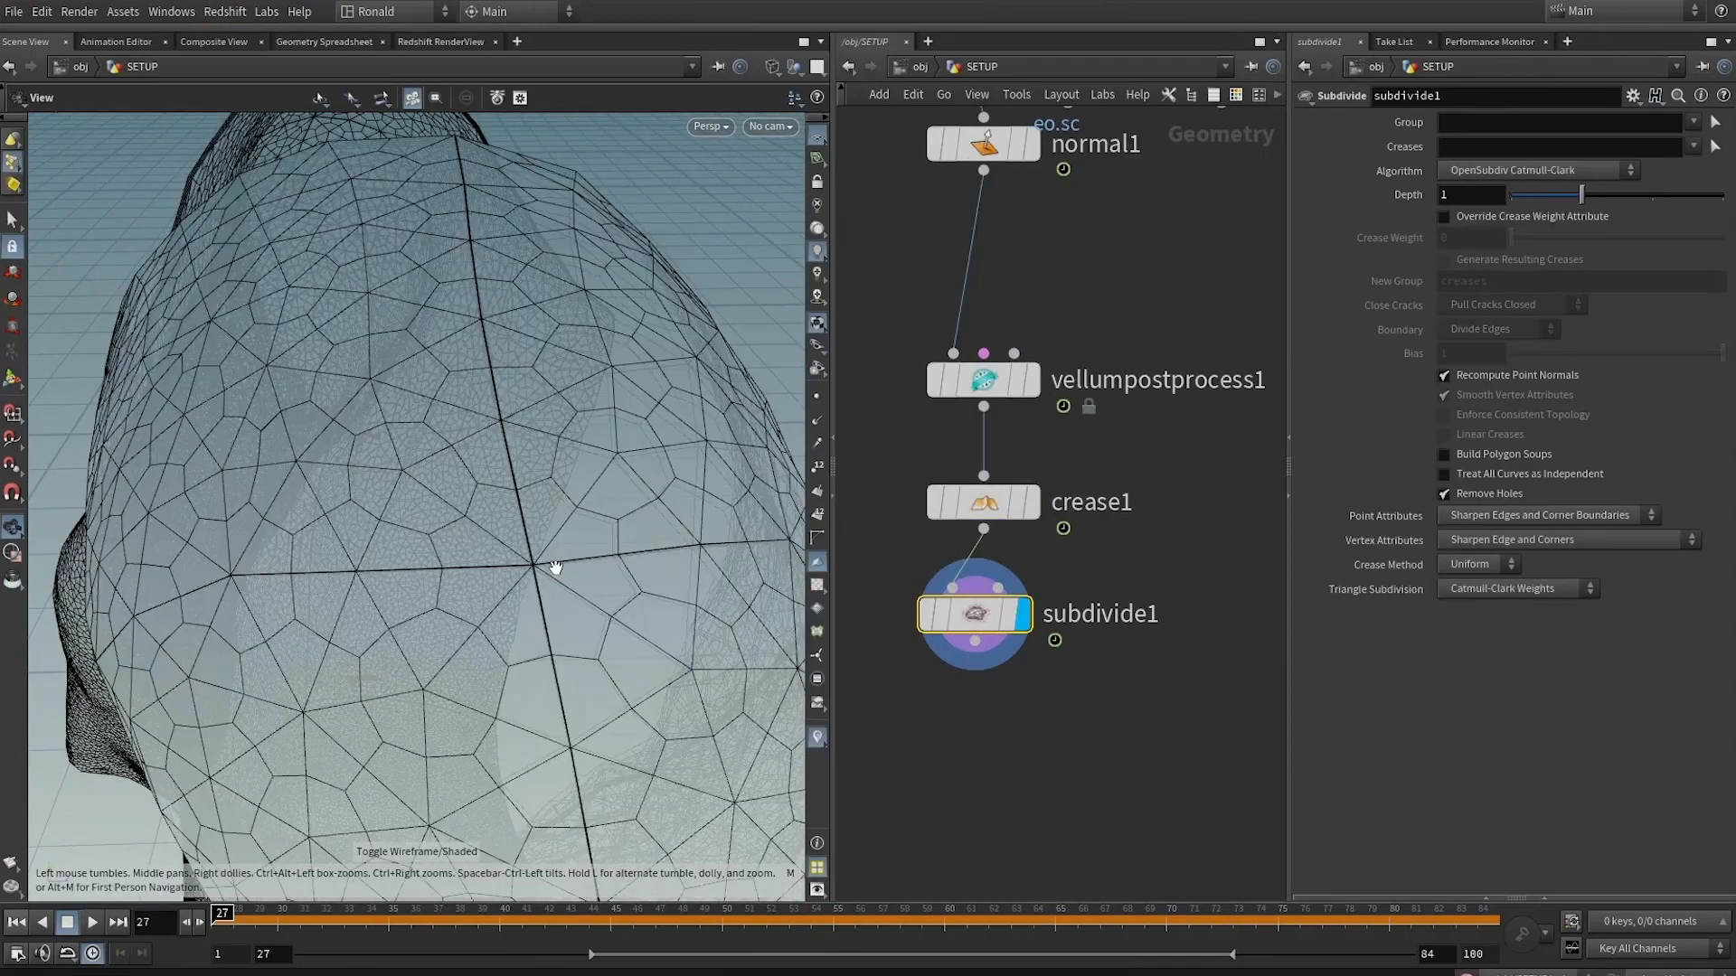
pyautogui.press('w')
pyautogui.moveTo(539, 581); pyautogui.dragTo(425, 562)
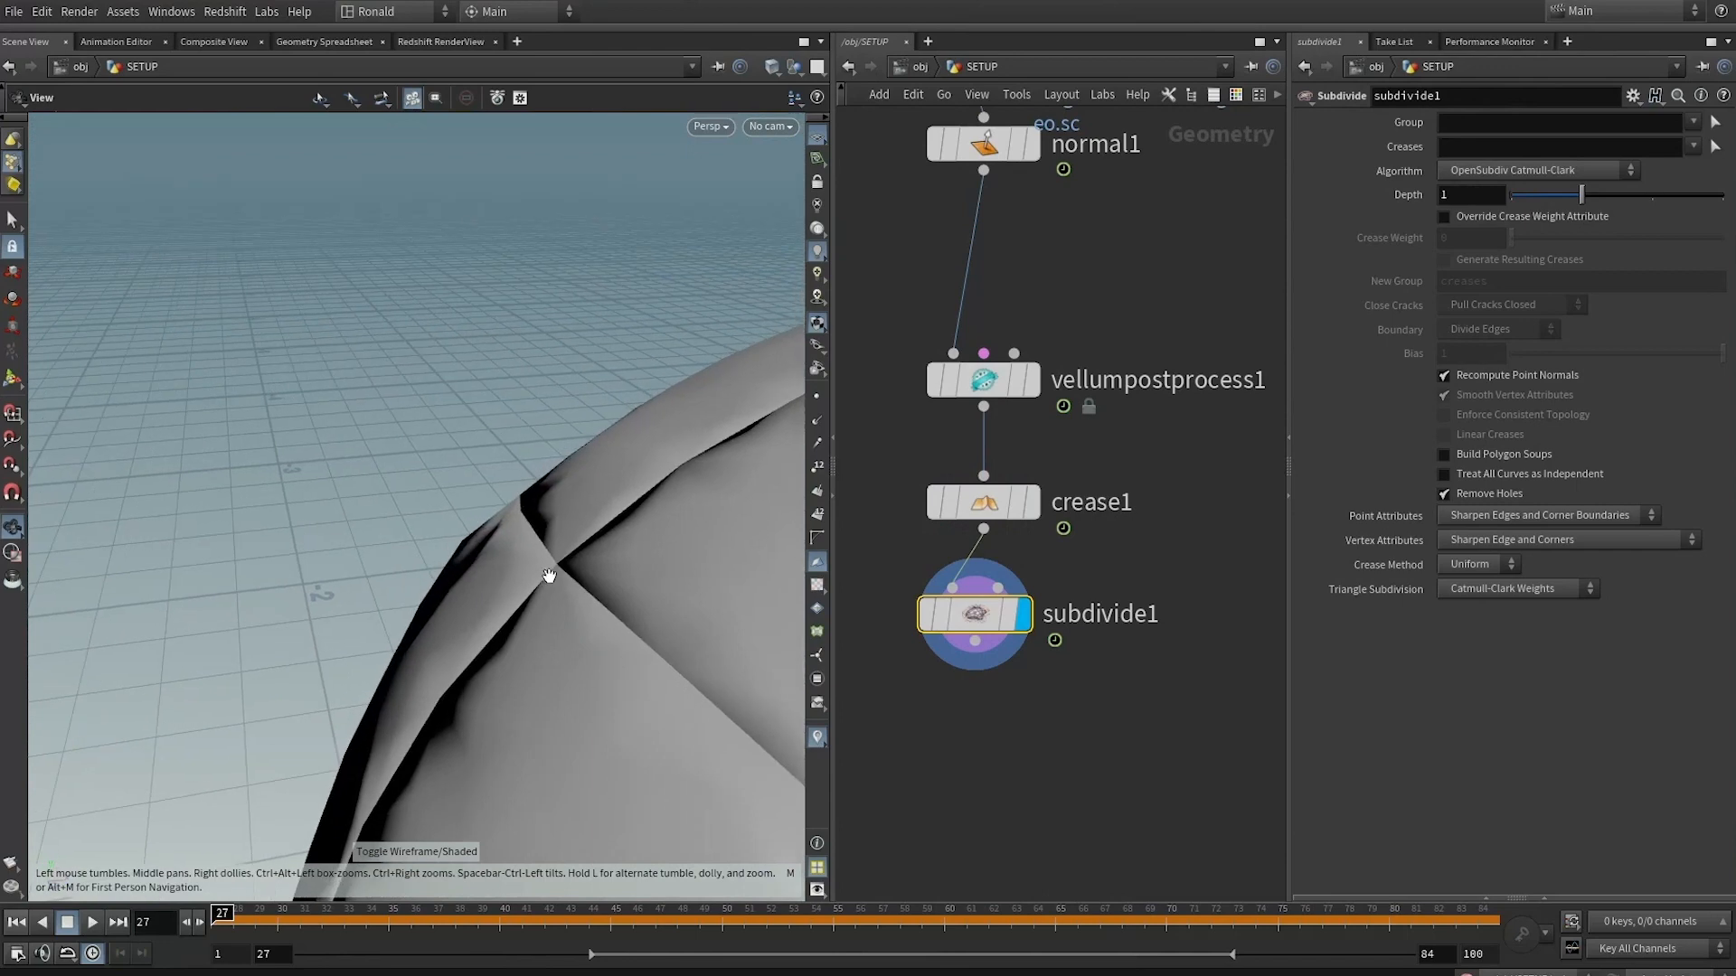
pyautogui.moveTo(629, 572); pyautogui.dragTo(480, 555, button='right')
pyautogui.moveTo(480, 554); pyautogui.dragTo(596, 597)
pyautogui.moveTo(1187, 475); pyautogui.dragTo(1034, 537)
pyautogui.press('b')
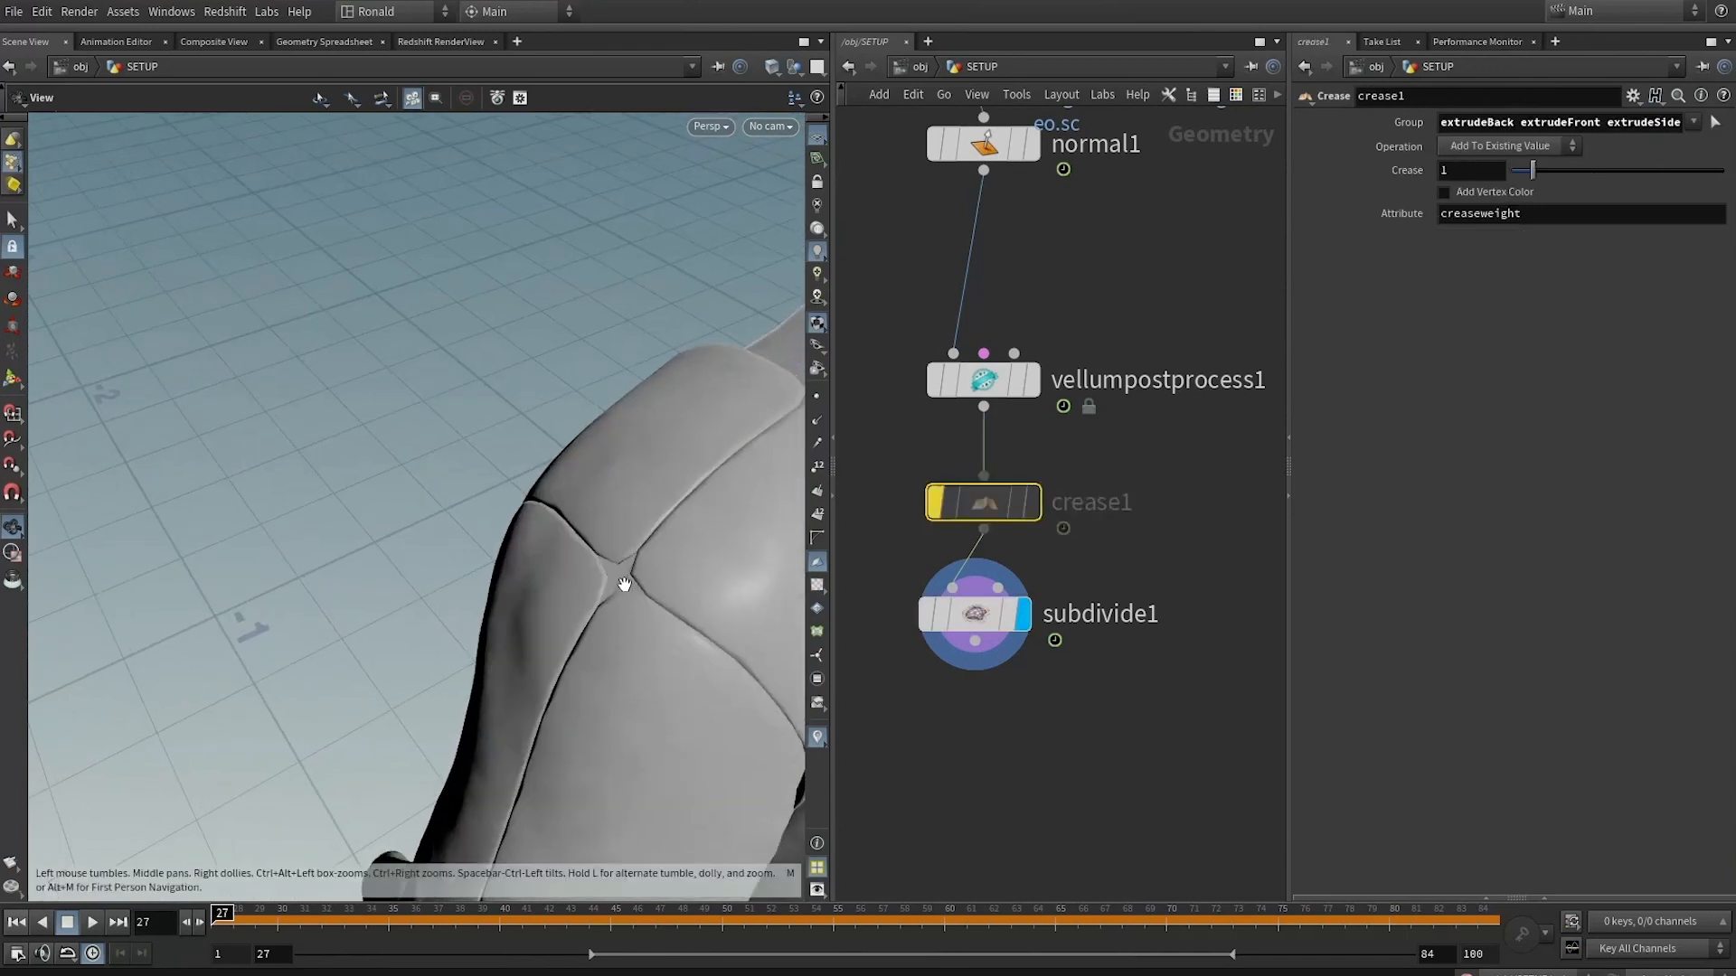
pyautogui.press('b')
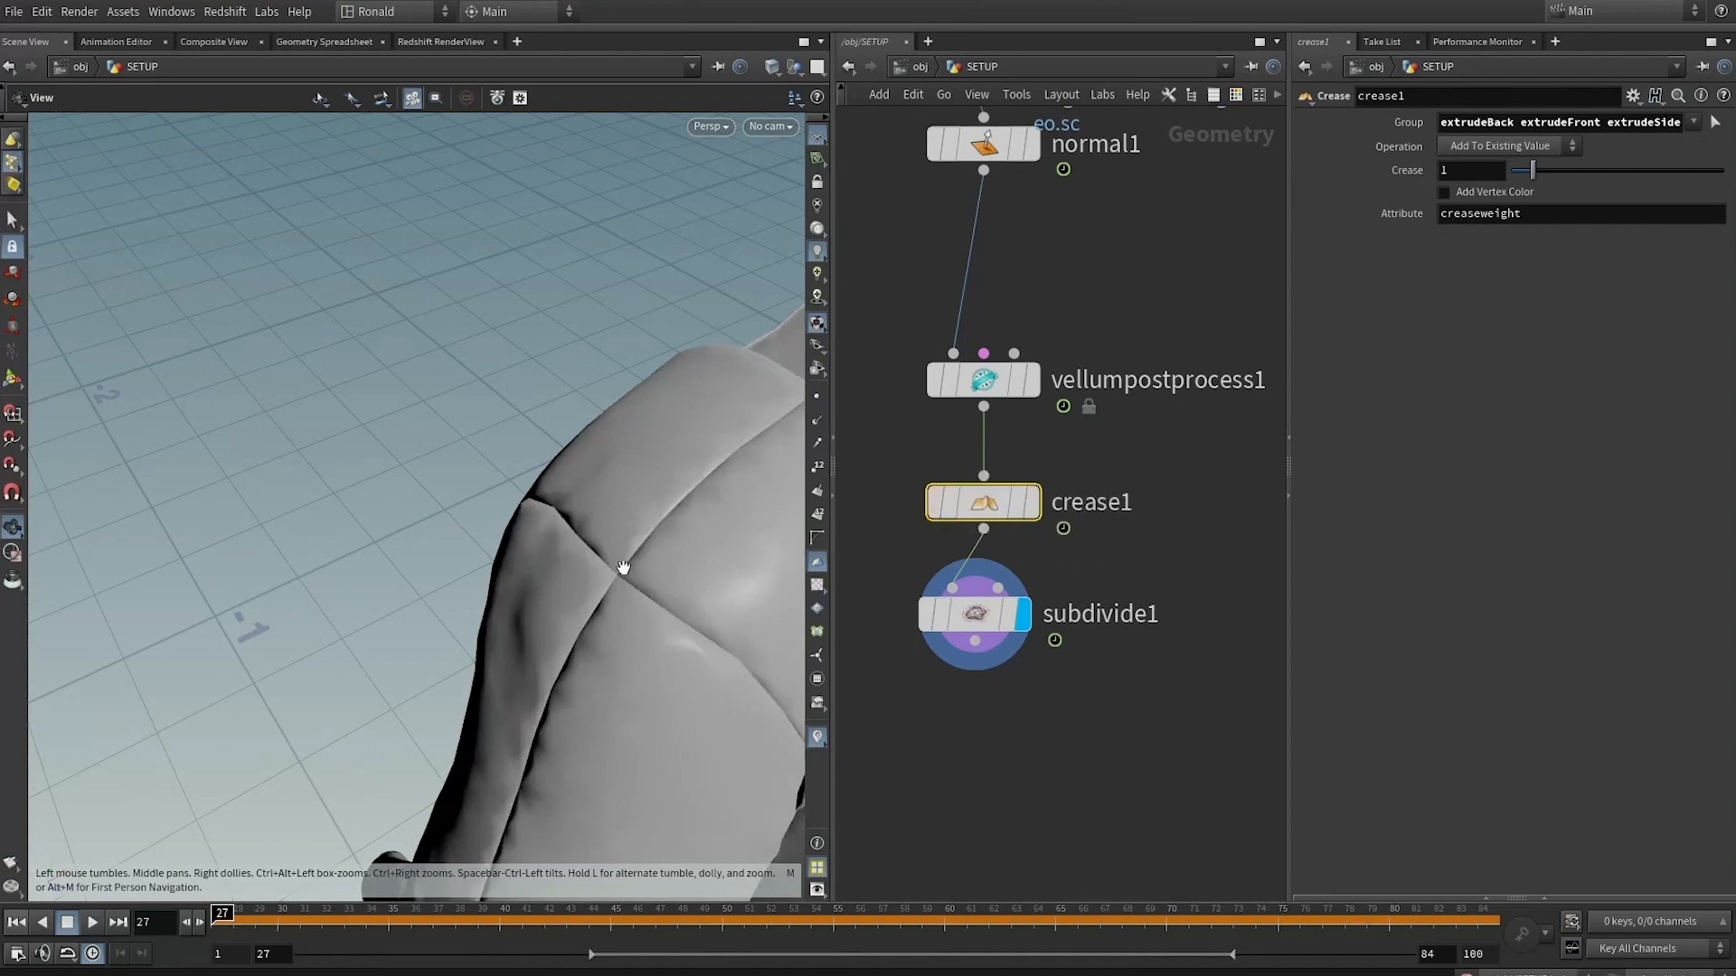
pyautogui.moveTo(1182, 449); pyautogui.dragTo(926, 531)
pyautogui.moveTo(1170, 490); pyautogui.dragTo(986, 534)
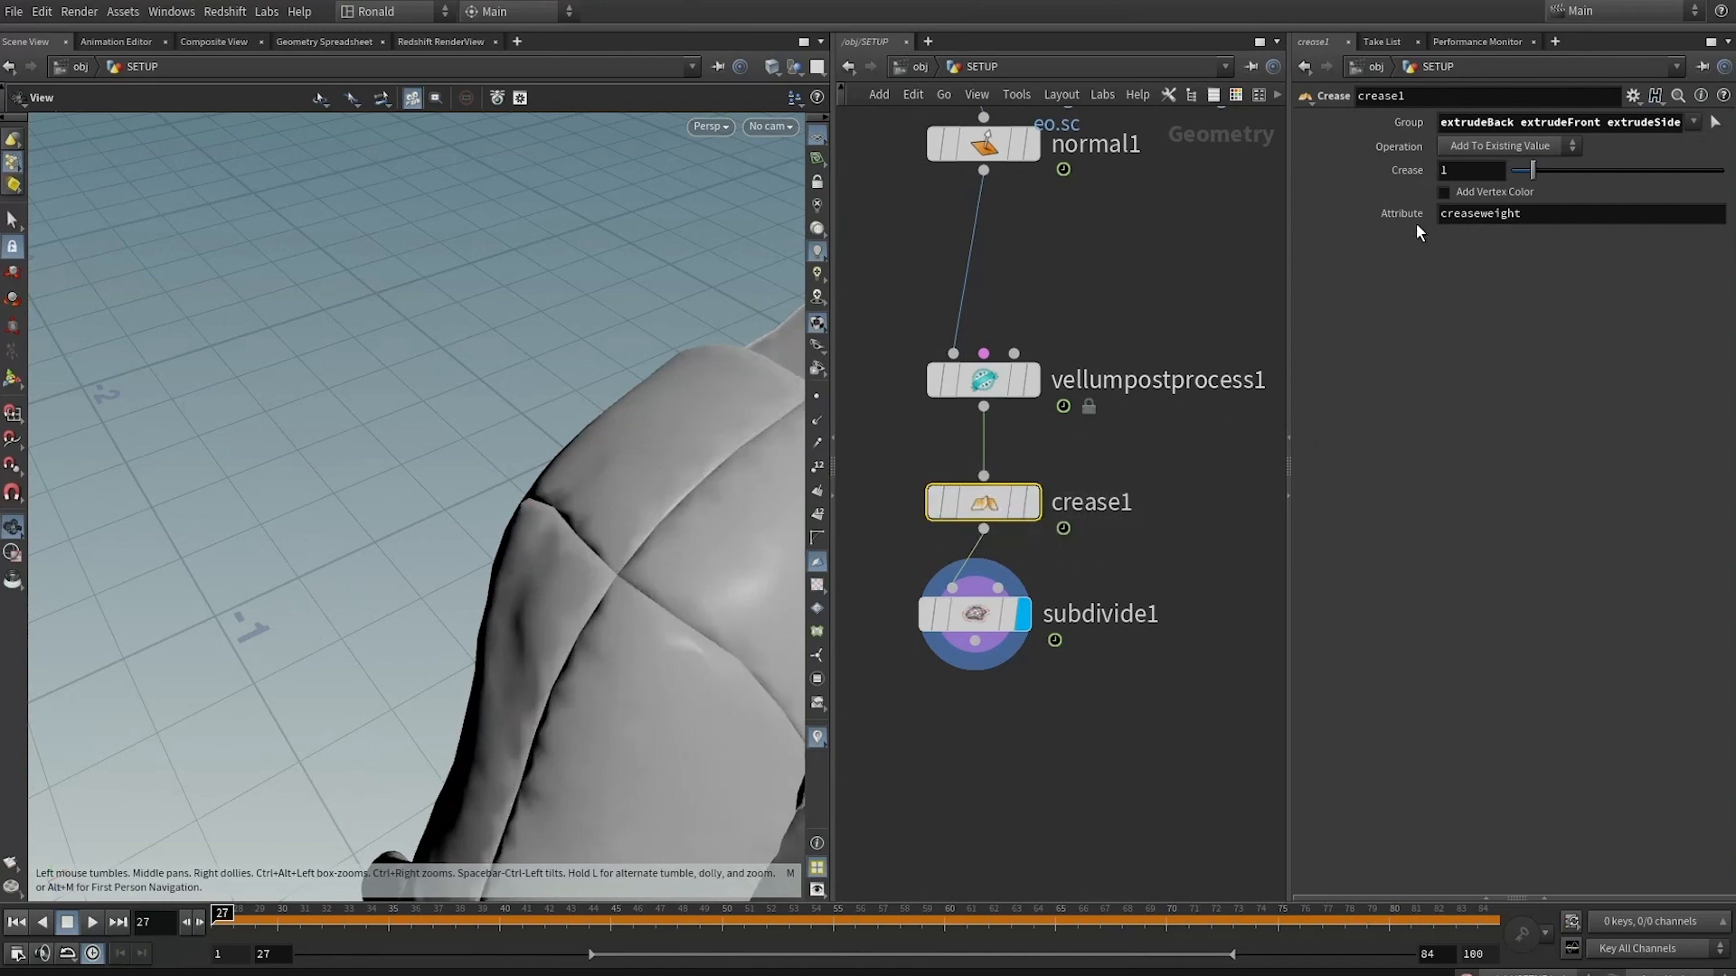
# Try crease values of .5 and .75 on crease1, compare the shoulder seams, and restore the value to 1
pyautogui.doubleClick(1449, 170)
pyautogui.write('.5')
pyautogui.press('Return')
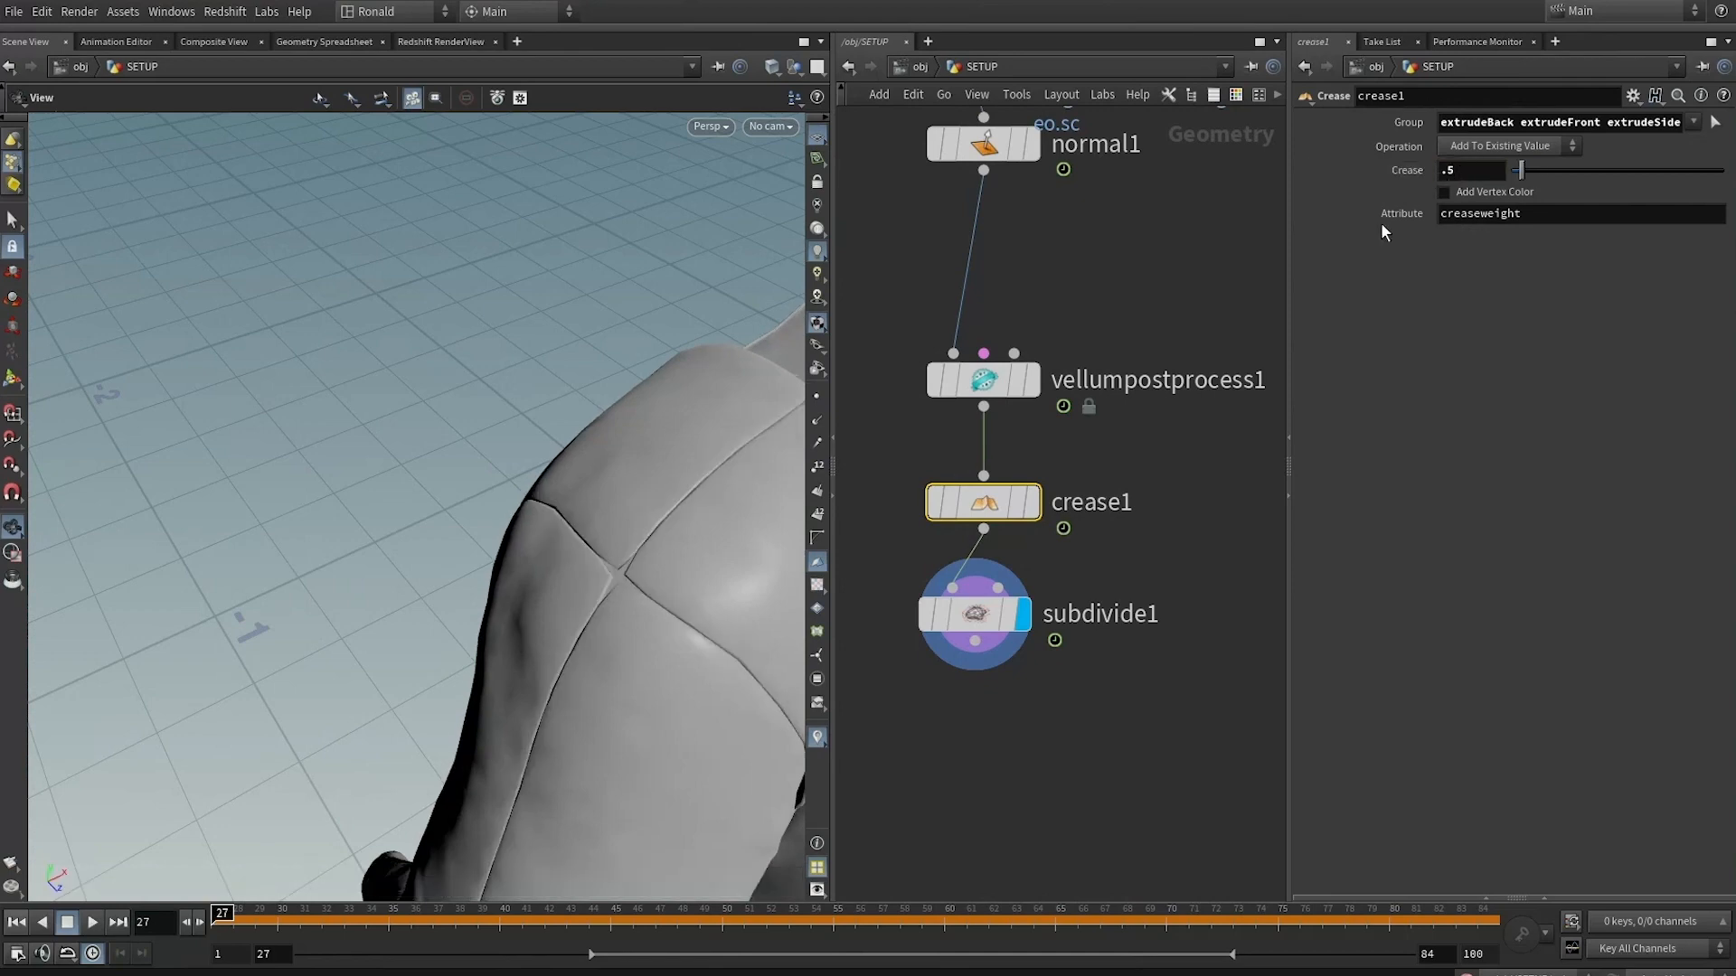
pyautogui.doubleClick(1475, 170)
pyautogui.write('.75')
pyautogui.press('Return')
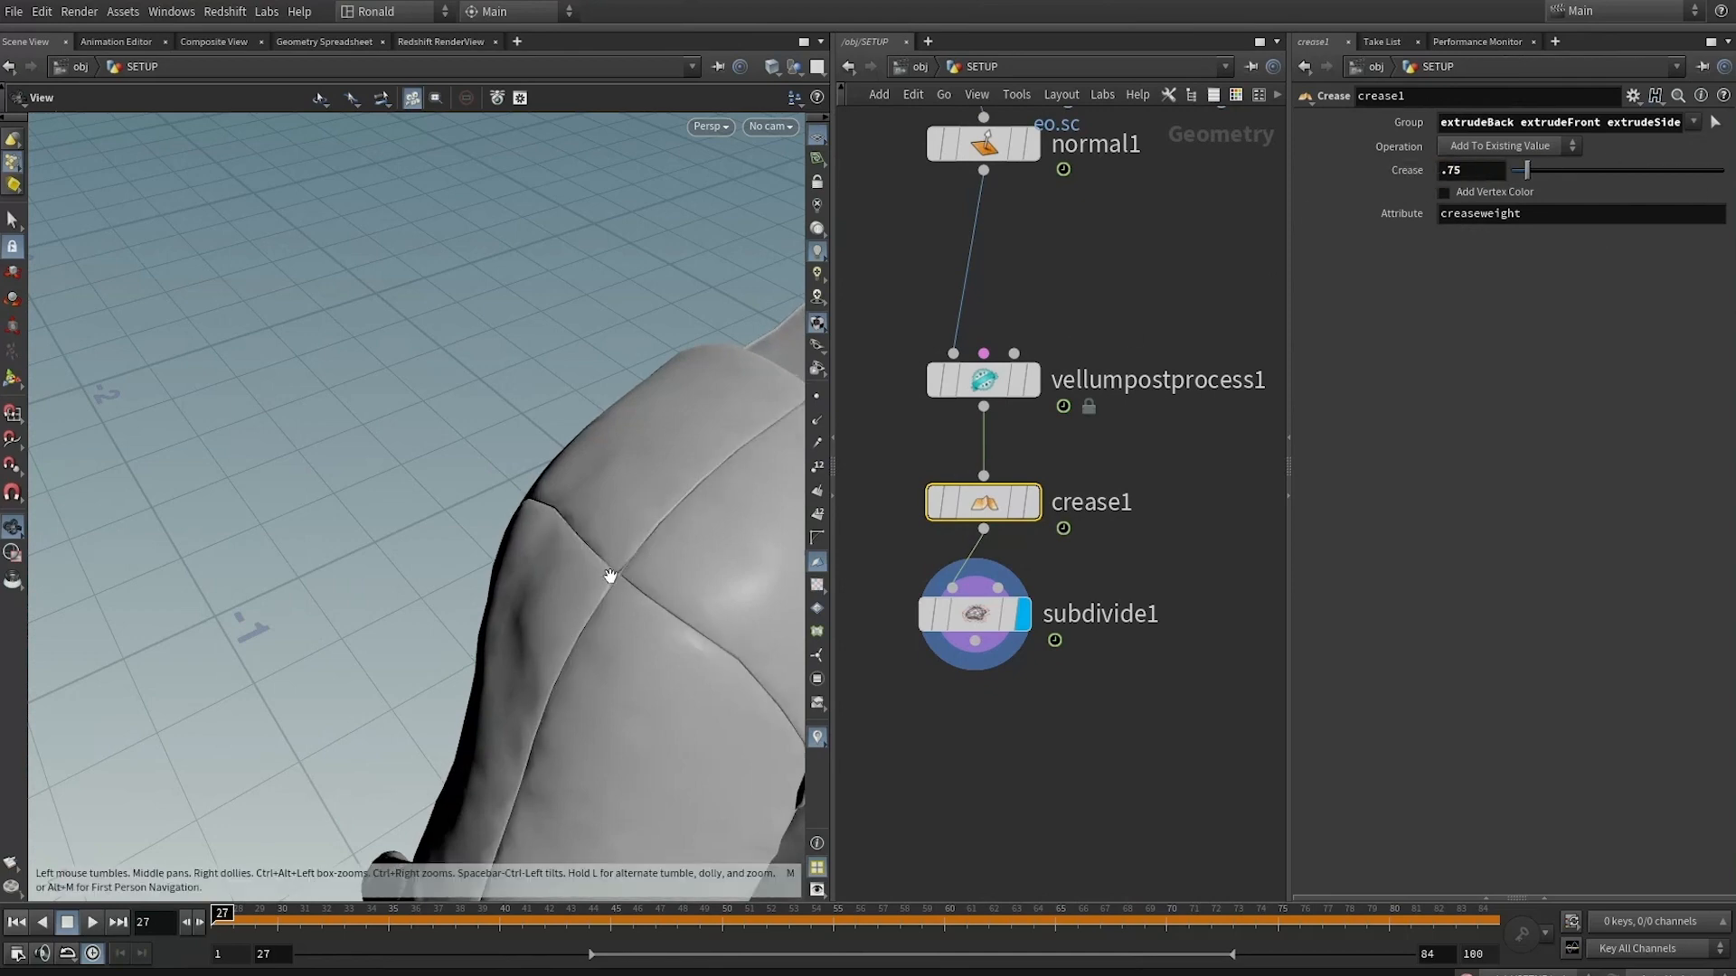
pyautogui.moveTo(621, 586); pyautogui.dragTo(694, 505)
pyautogui.moveTo(559, 488); pyautogui.dragTo(387, 398)
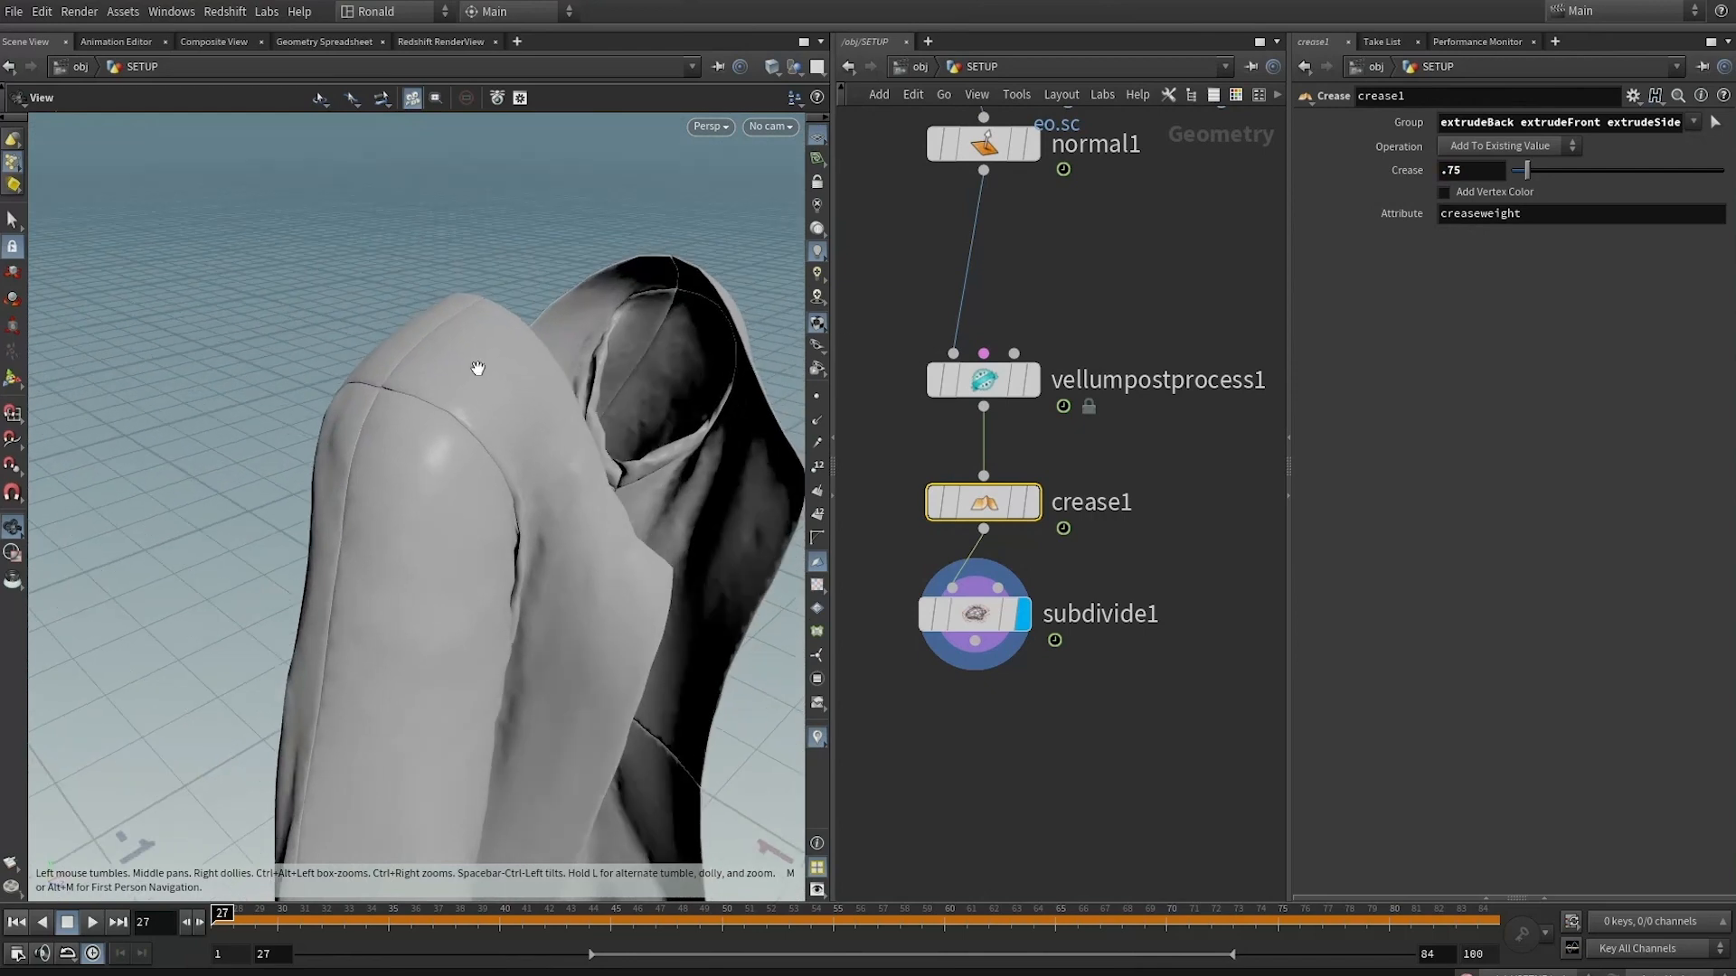
pyautogui.write('1')
pyautogui.press('Return')
# Align the nodes from filecache_cardigan down to subdivide1 in a straight vertical column
pyautogui.moveTo(506, 561); pyautogui.dragTo(399, 559)
pyautogui.scroll(5, 449, 539)
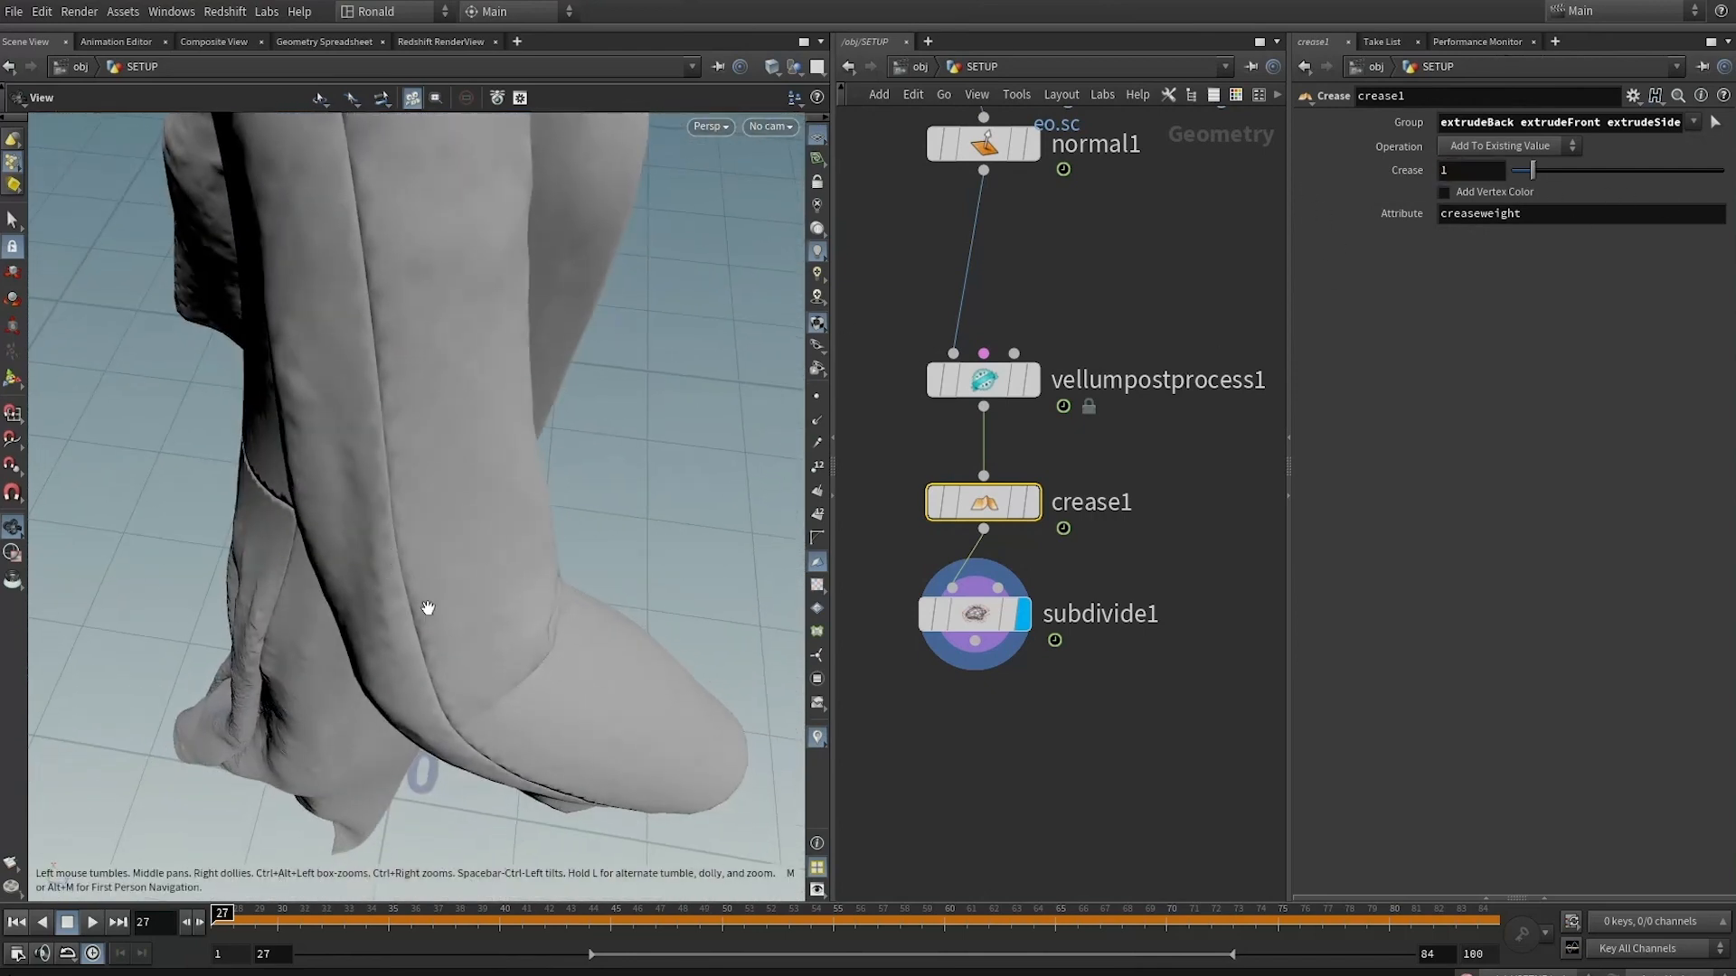
pyautogui.scroll(-4, 1039, 768)
pyautogui.moveTo(1102, 791); pyautogui.dragTo(1012, 294)
pyautogui.press('l')
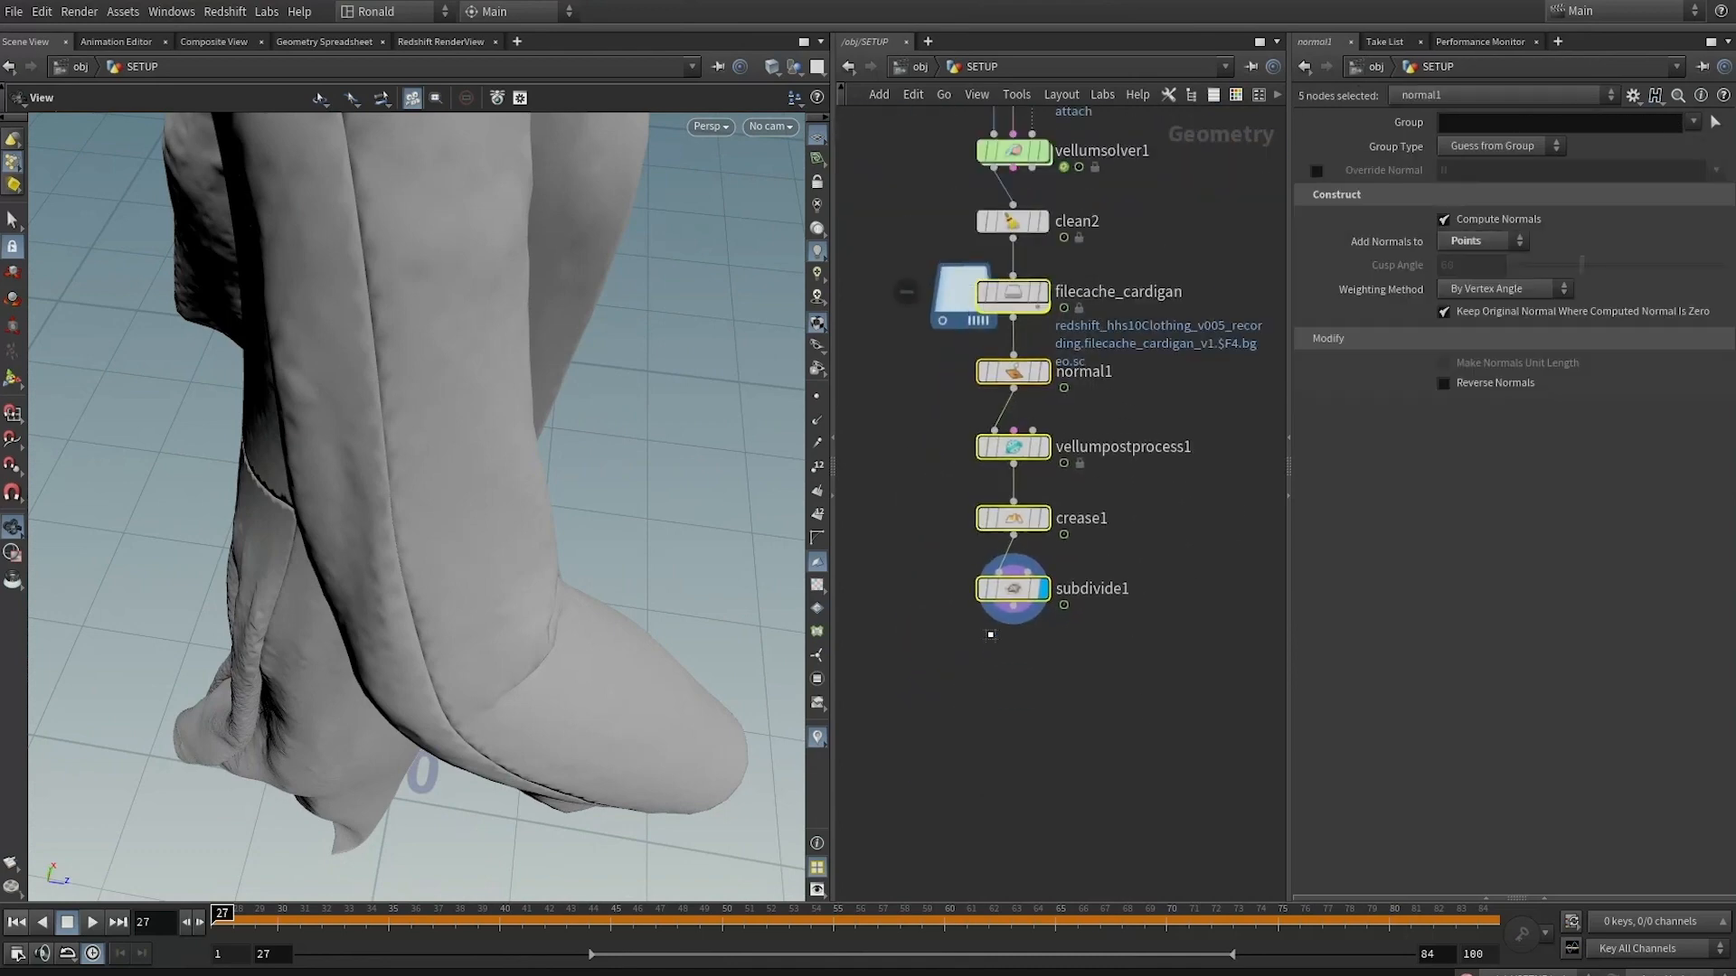
# Duplicate normal1, connect the copy after subdivide1 and display it
pyautogui.click(1014, 374)
pyautogui.keyDown('alt'); pyautogui.moveTo(1014, 373); pyautogui.dragTo(1014, 659); pyautogui.keyUp('alt')
pyautogui.moveTo(1014, 640); pyautogui.dragTo(1014, 607)
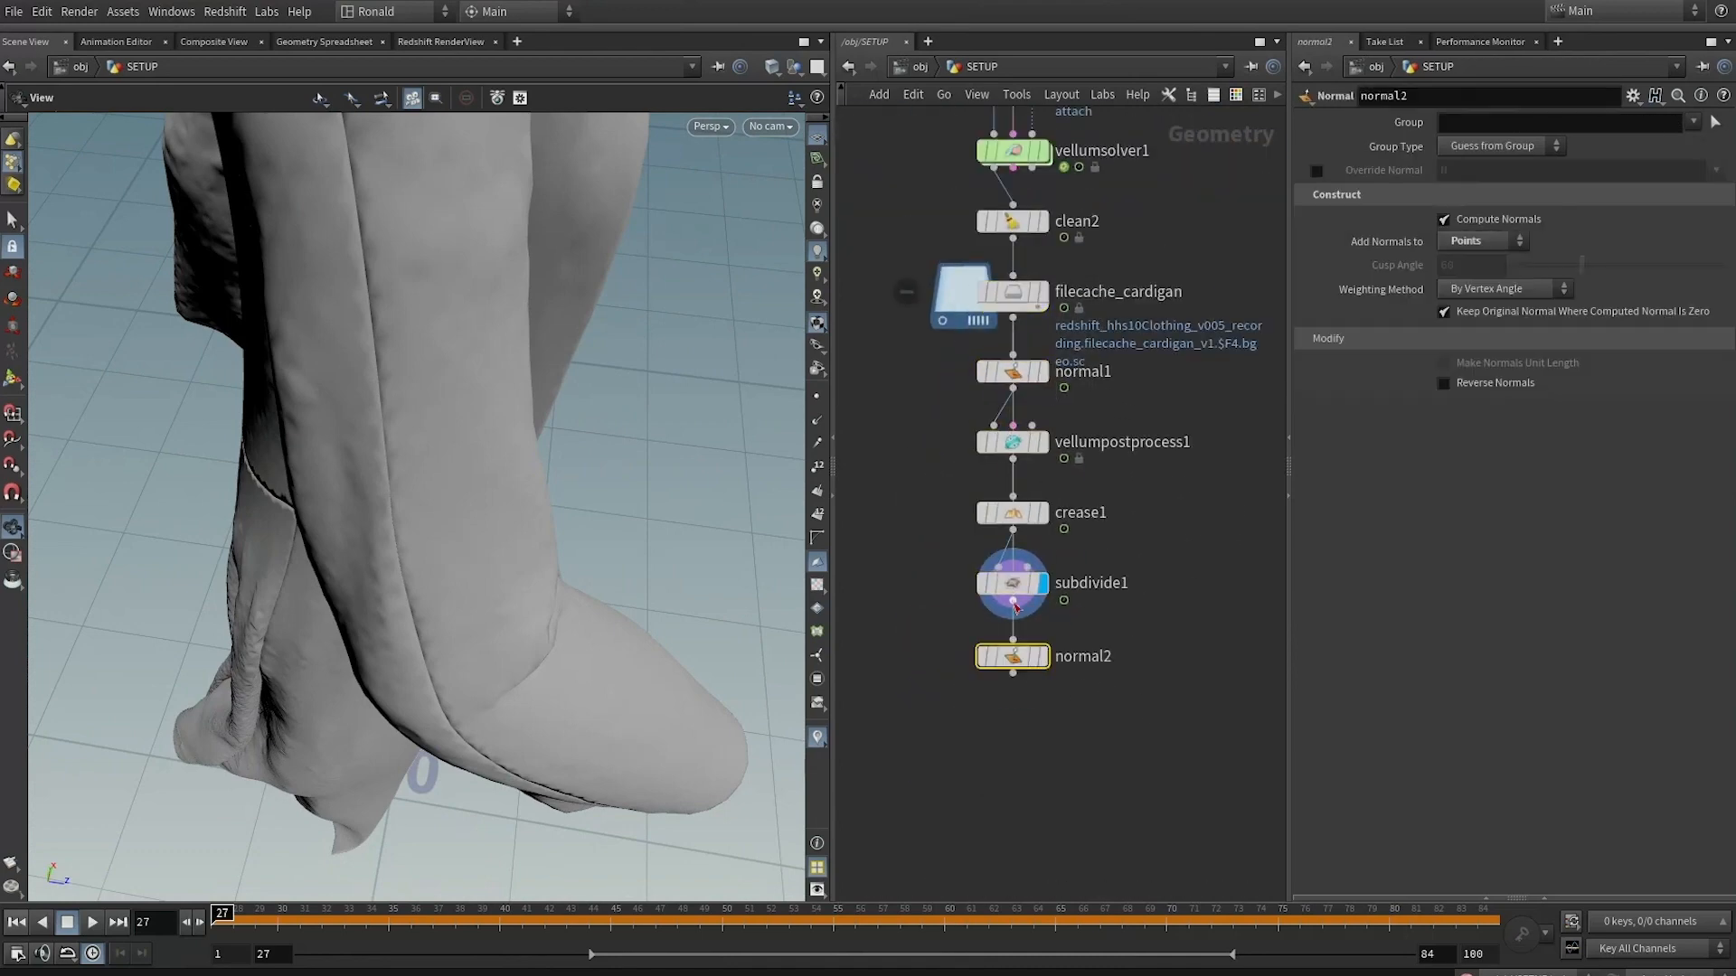
pyautogui.click(1044, 656)
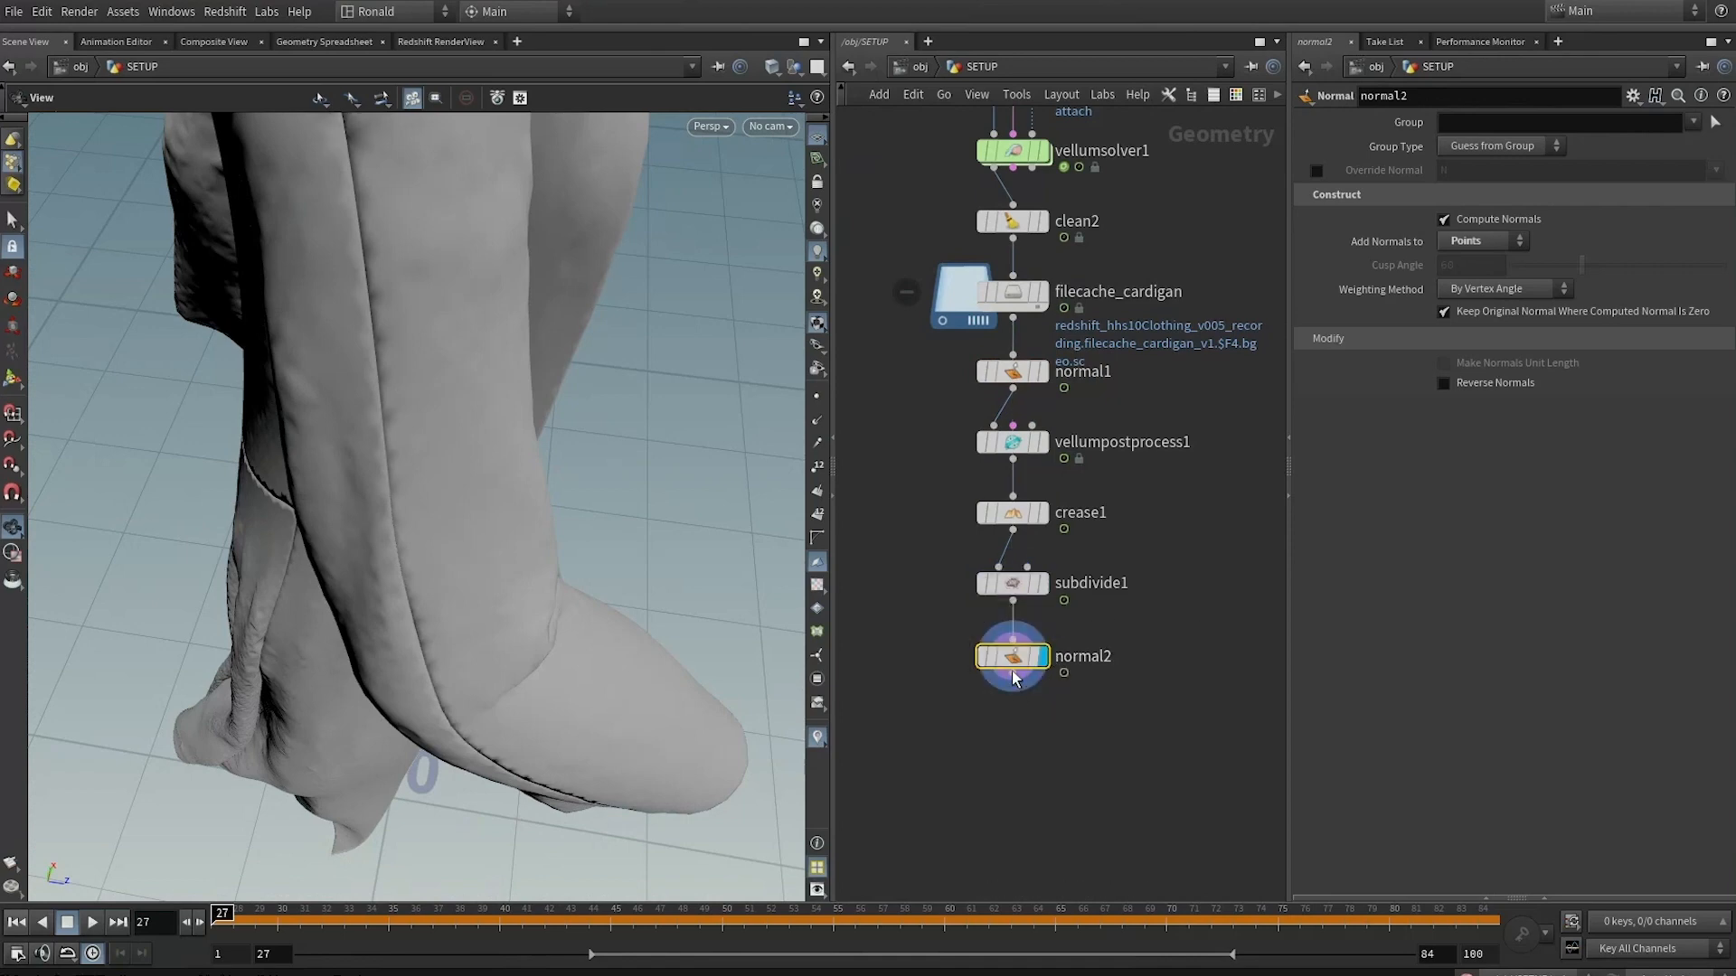
# Add an Attribute Blur node after normal2
pyautogui.click(1012, 680)
pyautogui.press('Tab')
pyautogui.write('a')
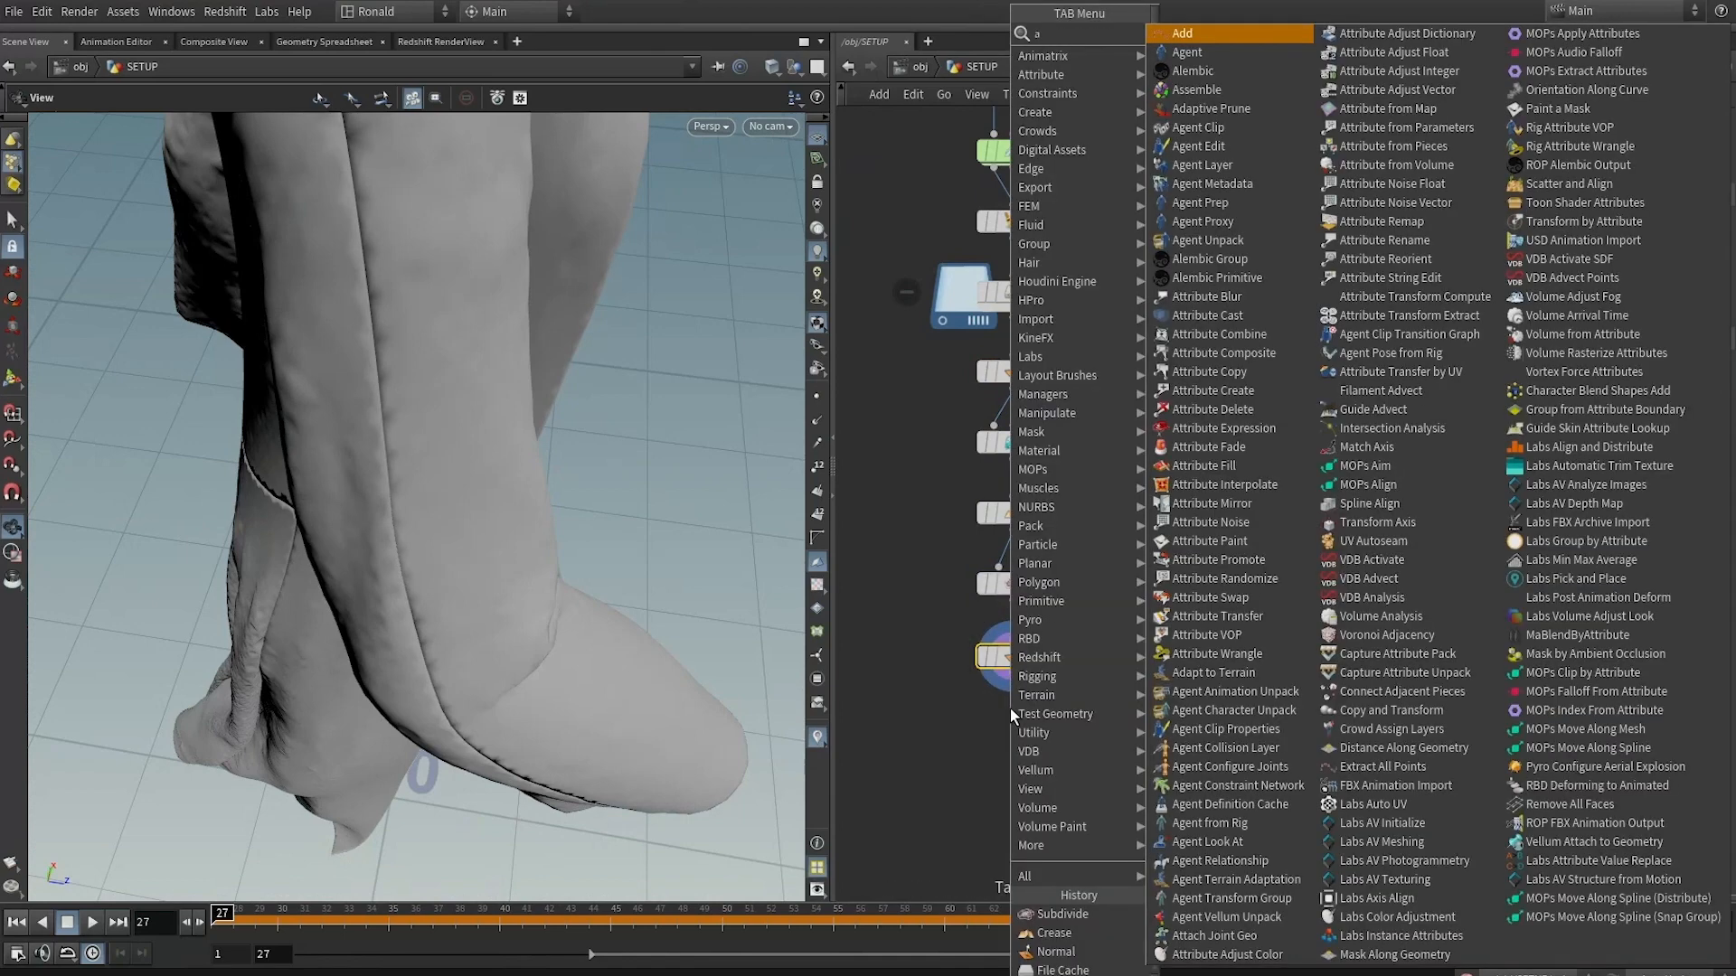
pyautogui.write('ttrib blur')
pyautogui.press('Return')
# Configure the Attribute Blur to blur the N attribute with 5 blurring iterations
pyautogui.click(1447, 146)
pyautogui.write('N')
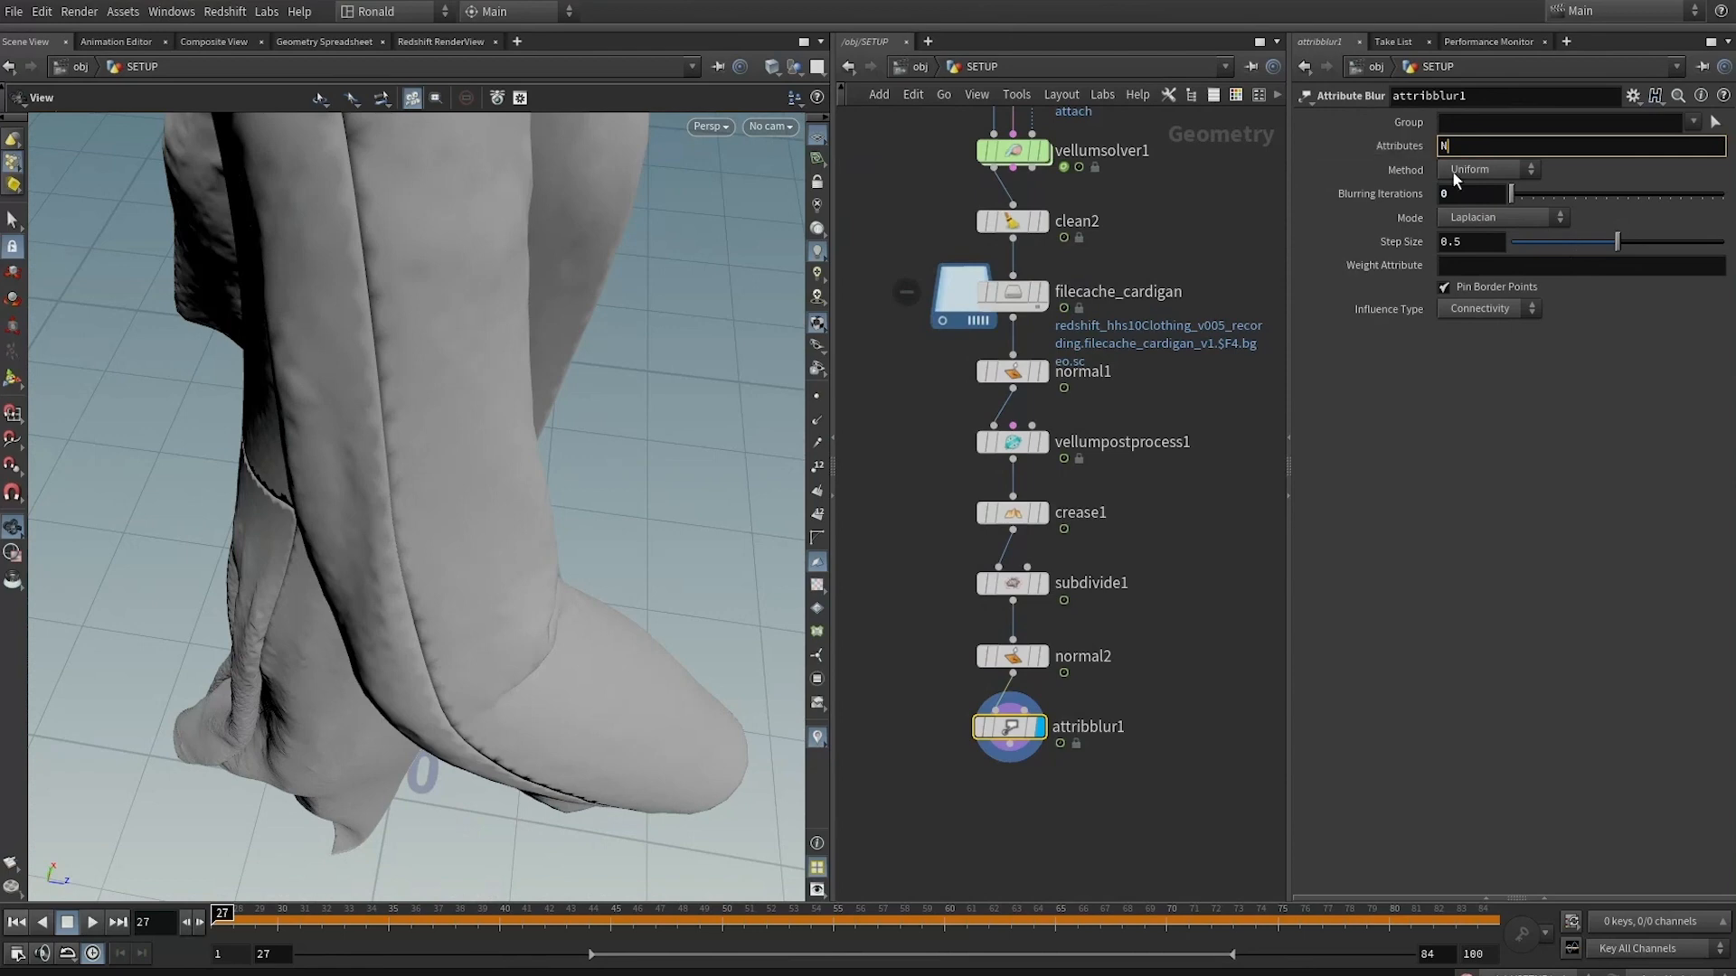
pyautogui.click(1462, 195)
pyautogui.write('5')
pyautogui.press('Return')
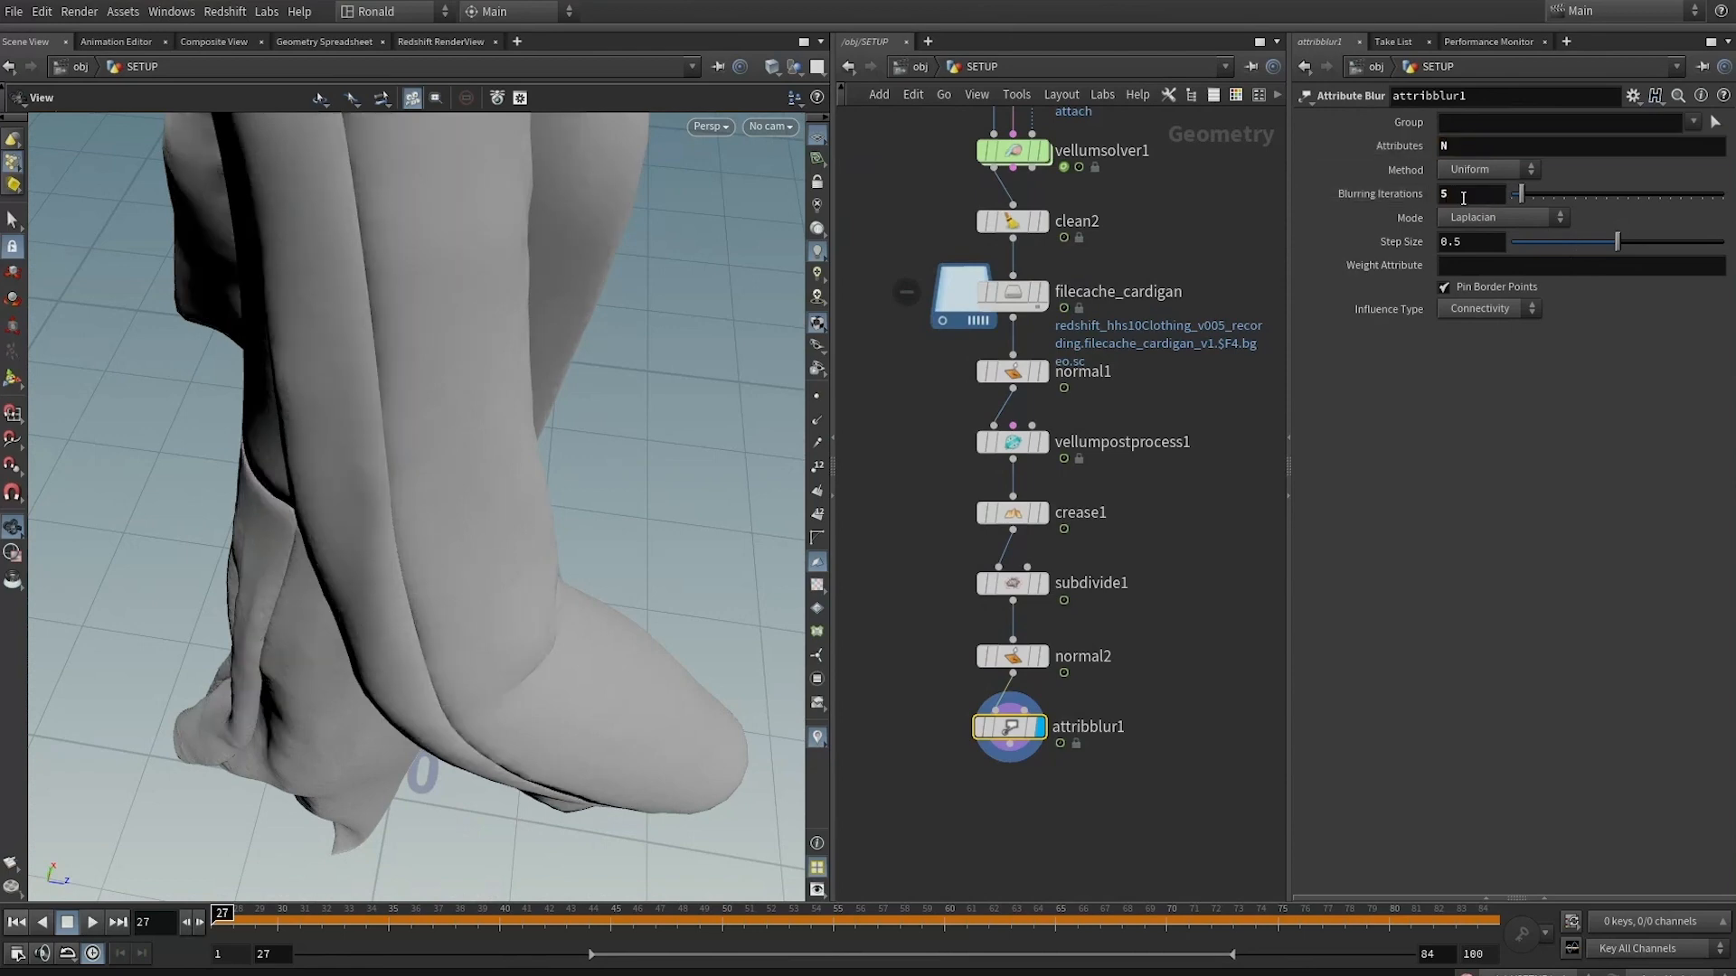
# Display the vellumpostprocess1 node at frame 46, enable Apply Welds and inspect the whole cardigan
pyautogui.moveTo(593, 585); pyautogui.dragTo(632, 648)
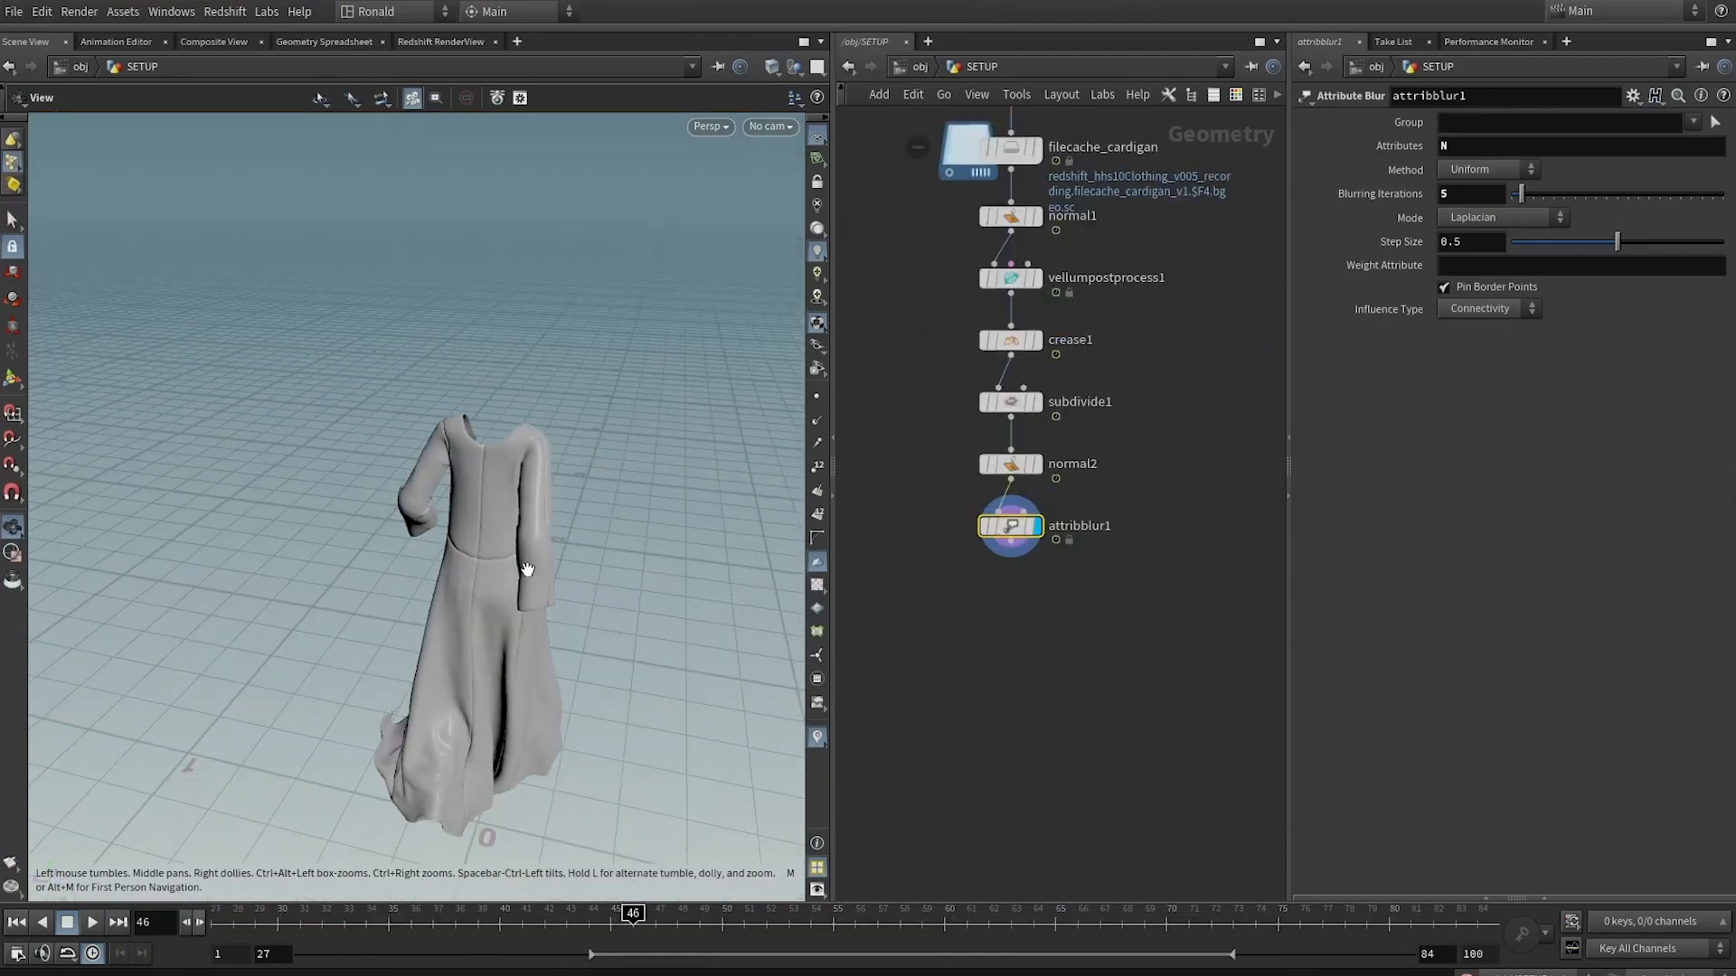
pyautogui.moveTo(527, 574); pyautogui.dragTo(633, 579)
pyautogui.moveTo(1090, 288); pyautogui.dragTo(1094, 474, button='middle')
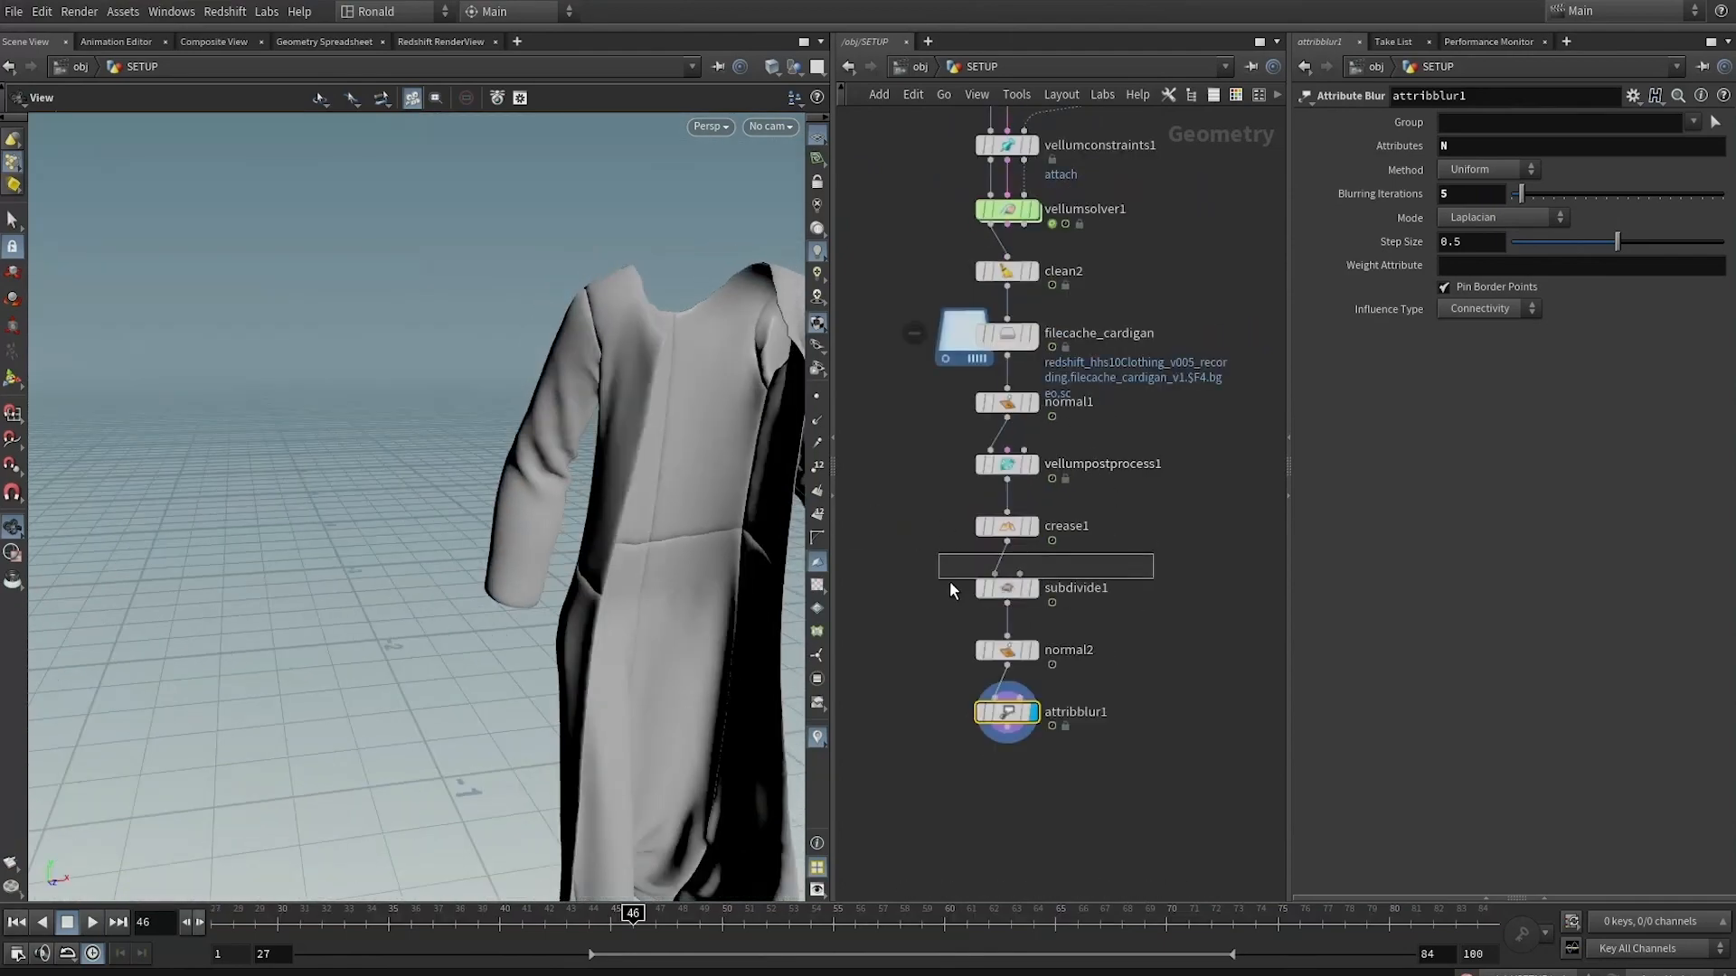
pyautogui.click(1006, 464)
pyautogui.click(1031, 464)
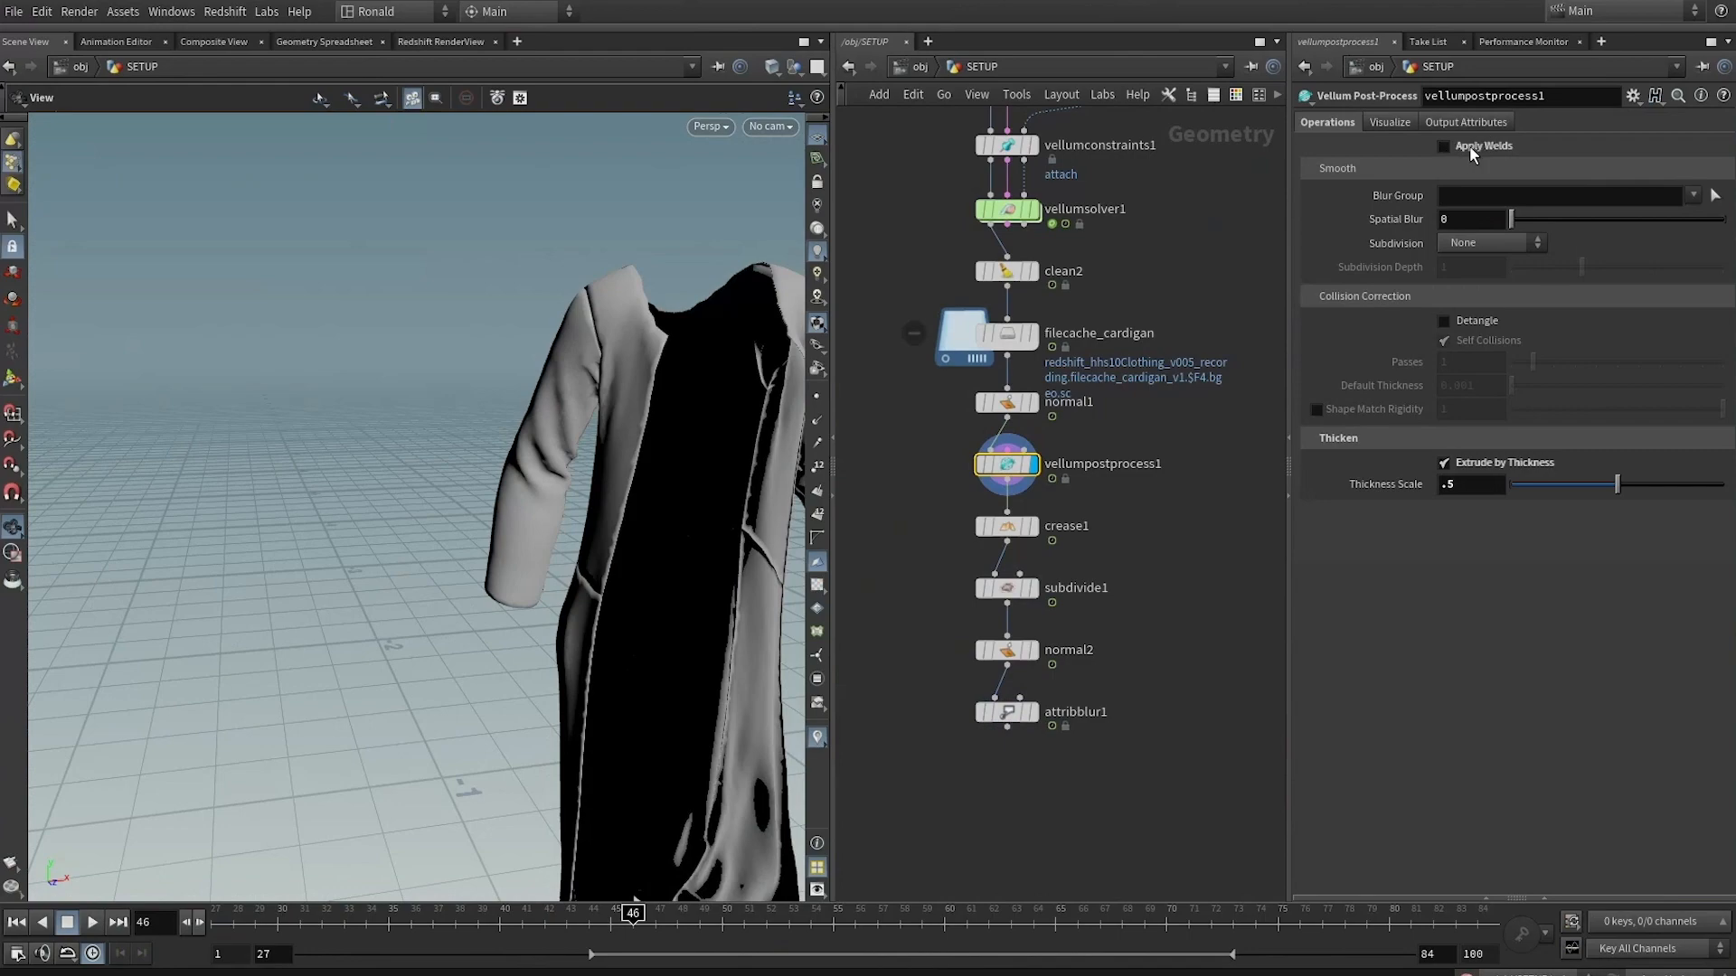
pyautogui.moveTo(573, 507); pyautogui.dragTo(612, 546)
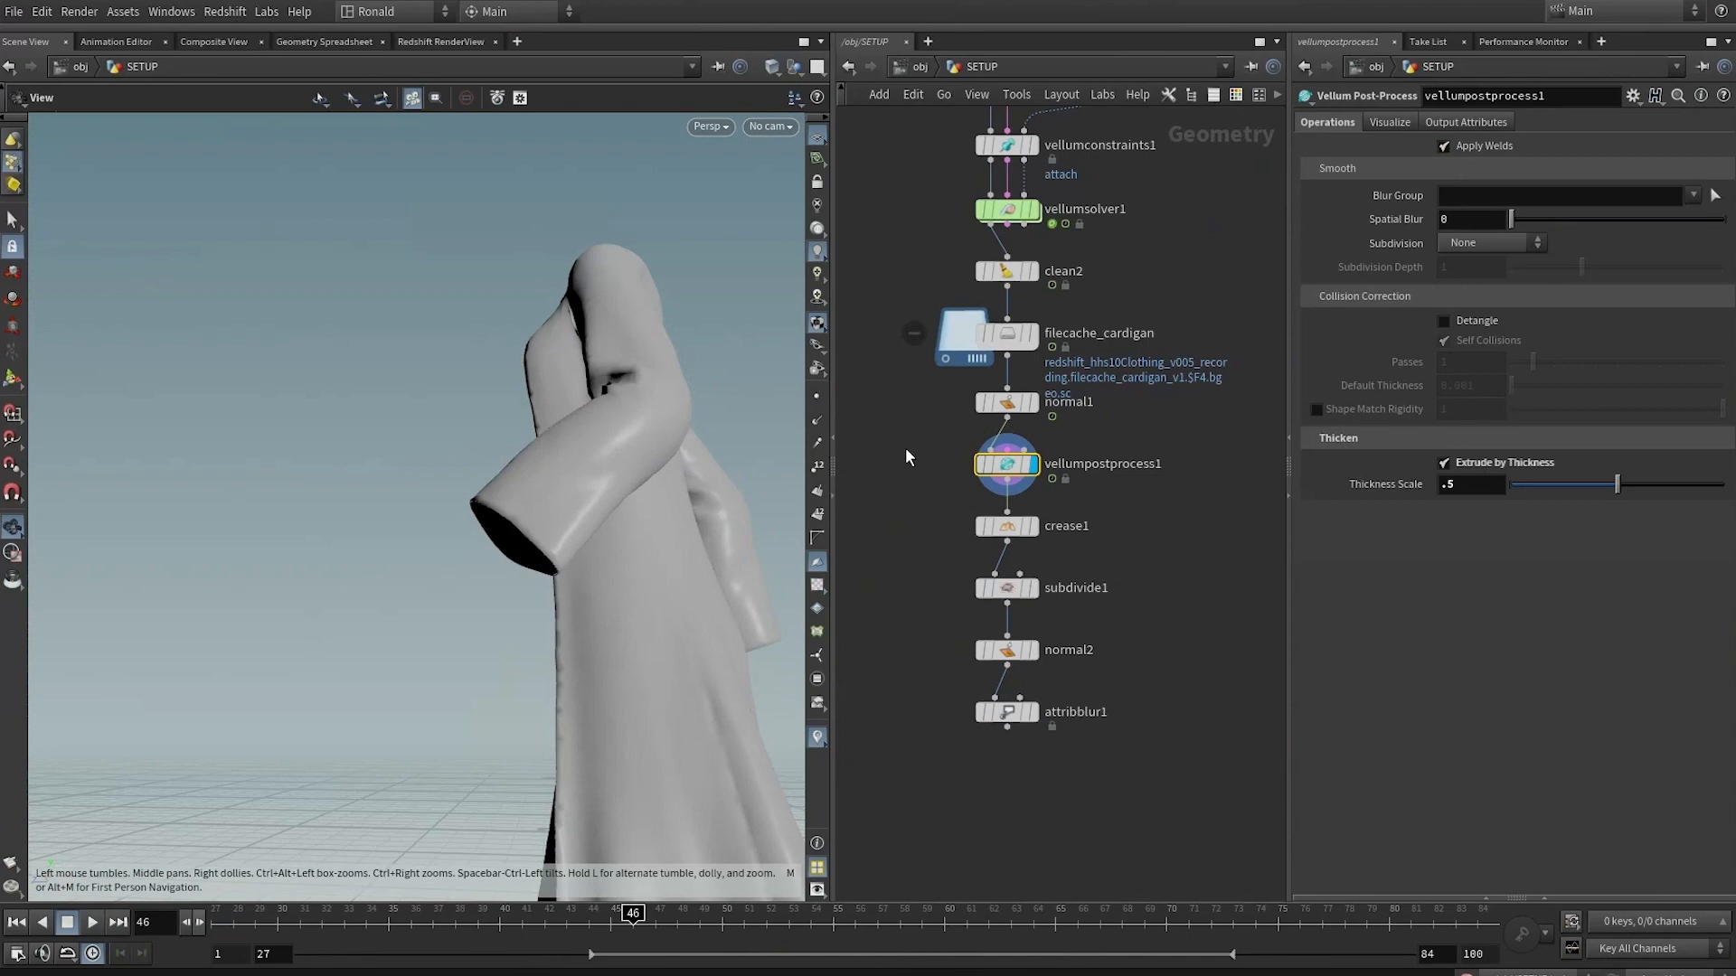
# Move vellumpostprocess1 and the nodes below it down, and insert a Point Wrangle between normal1 and vellumpostprocess1
pyautogui.moveTo(620, 488); pyautogui.dragTo(694, 492)
pyautogui.moveTo(926, 455); pyautogui.dragTo(1069, 768)
pyautogui.moveTo(1002, 472); pyautogui.dragTo(1002, 566)
pyautogui.press('Tab')
pyautogui.write('pw')
pyautogui.press('Return')
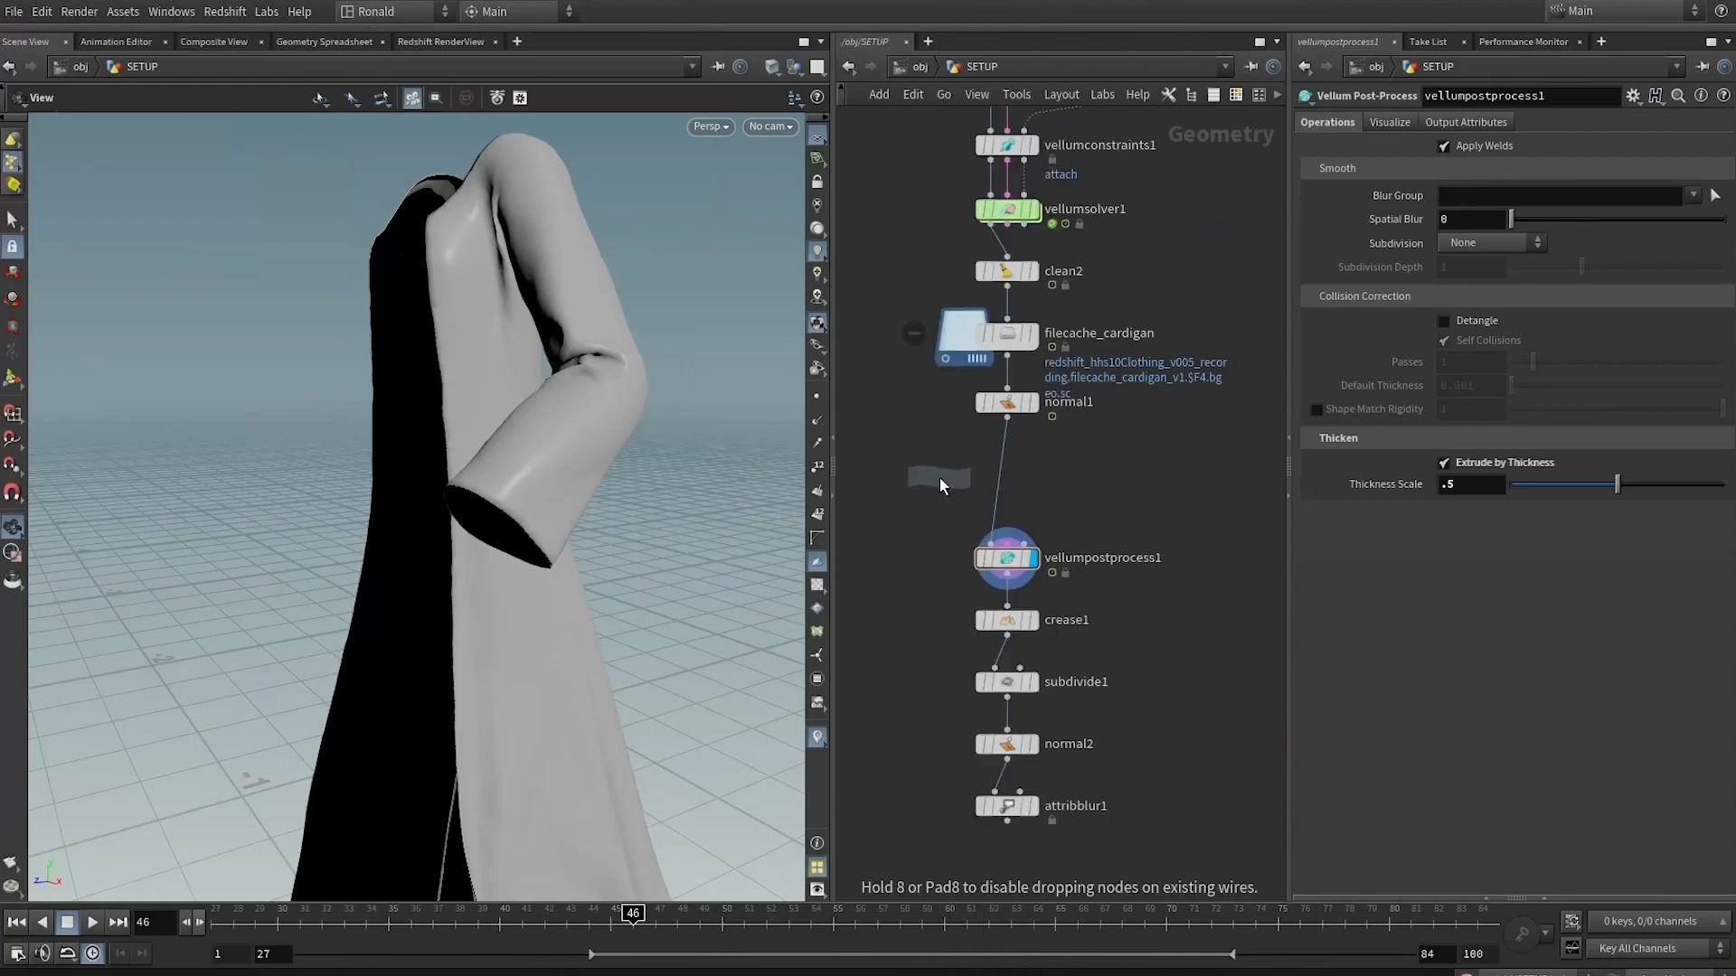
pyautogui.click(939, 512)
pyautogui.moveTo(943, 509); pyautogui.dragTo(961, 479)
# Set the wrangle's expression to i@weld = -1; and compare its geometry with the vellumpostprocess1 result
pyautogui.click(1381, 321)
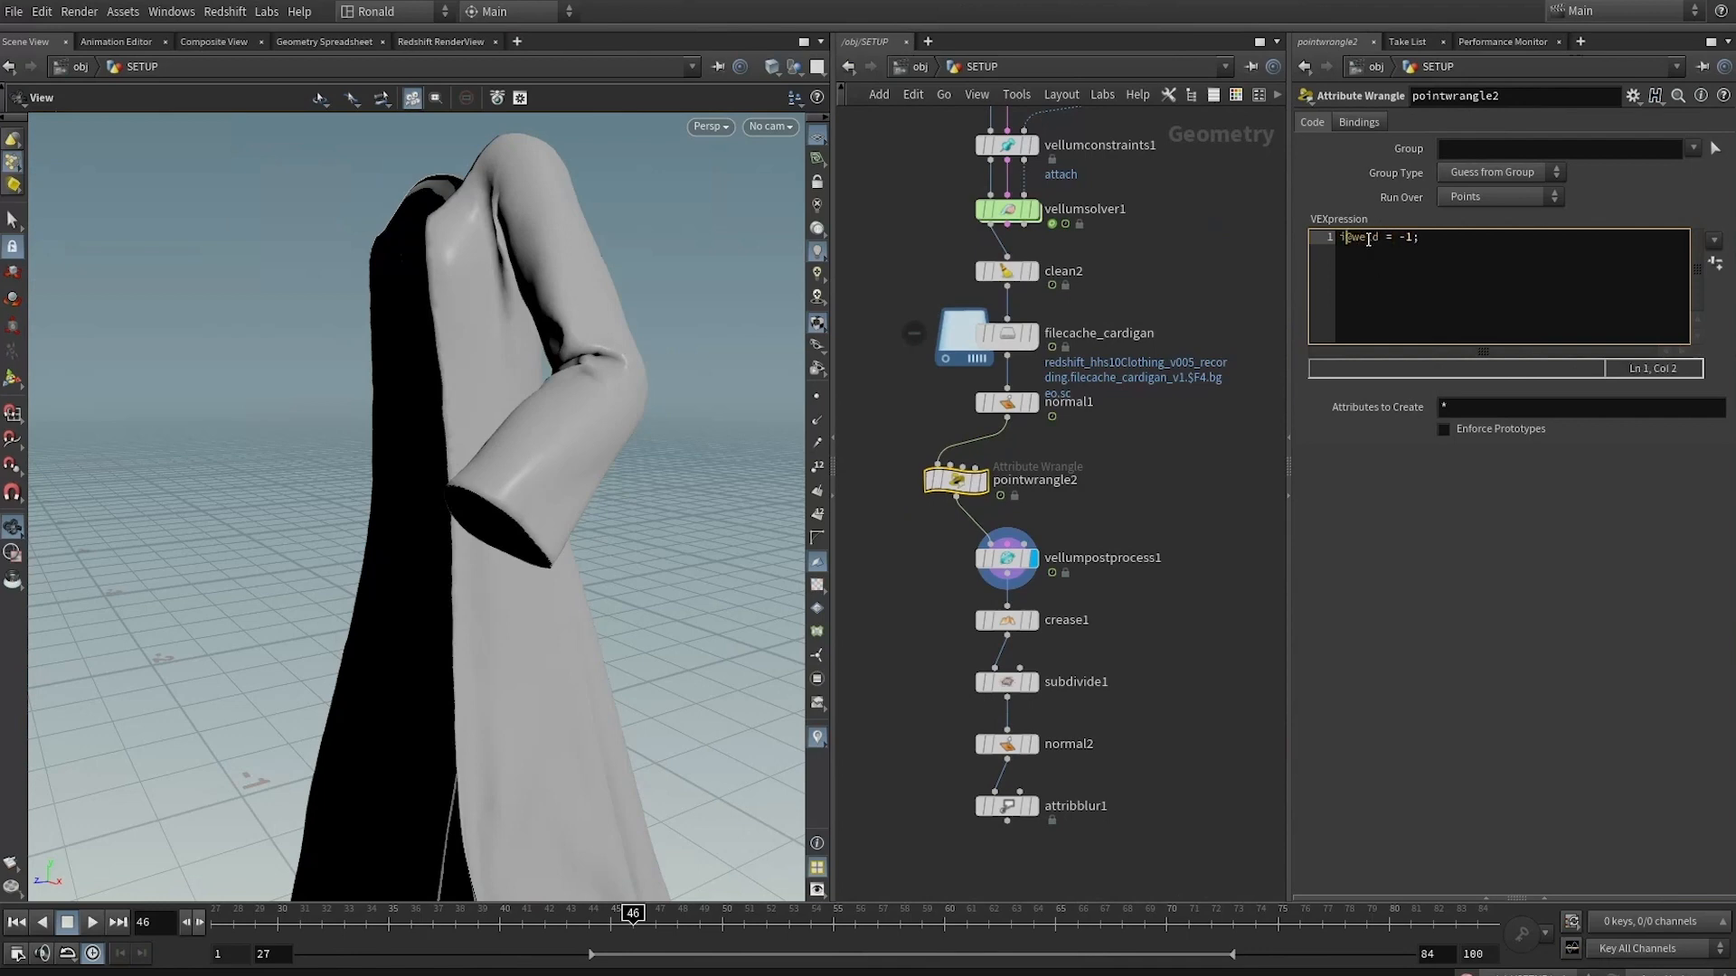
pyautogui.click(984, 480)
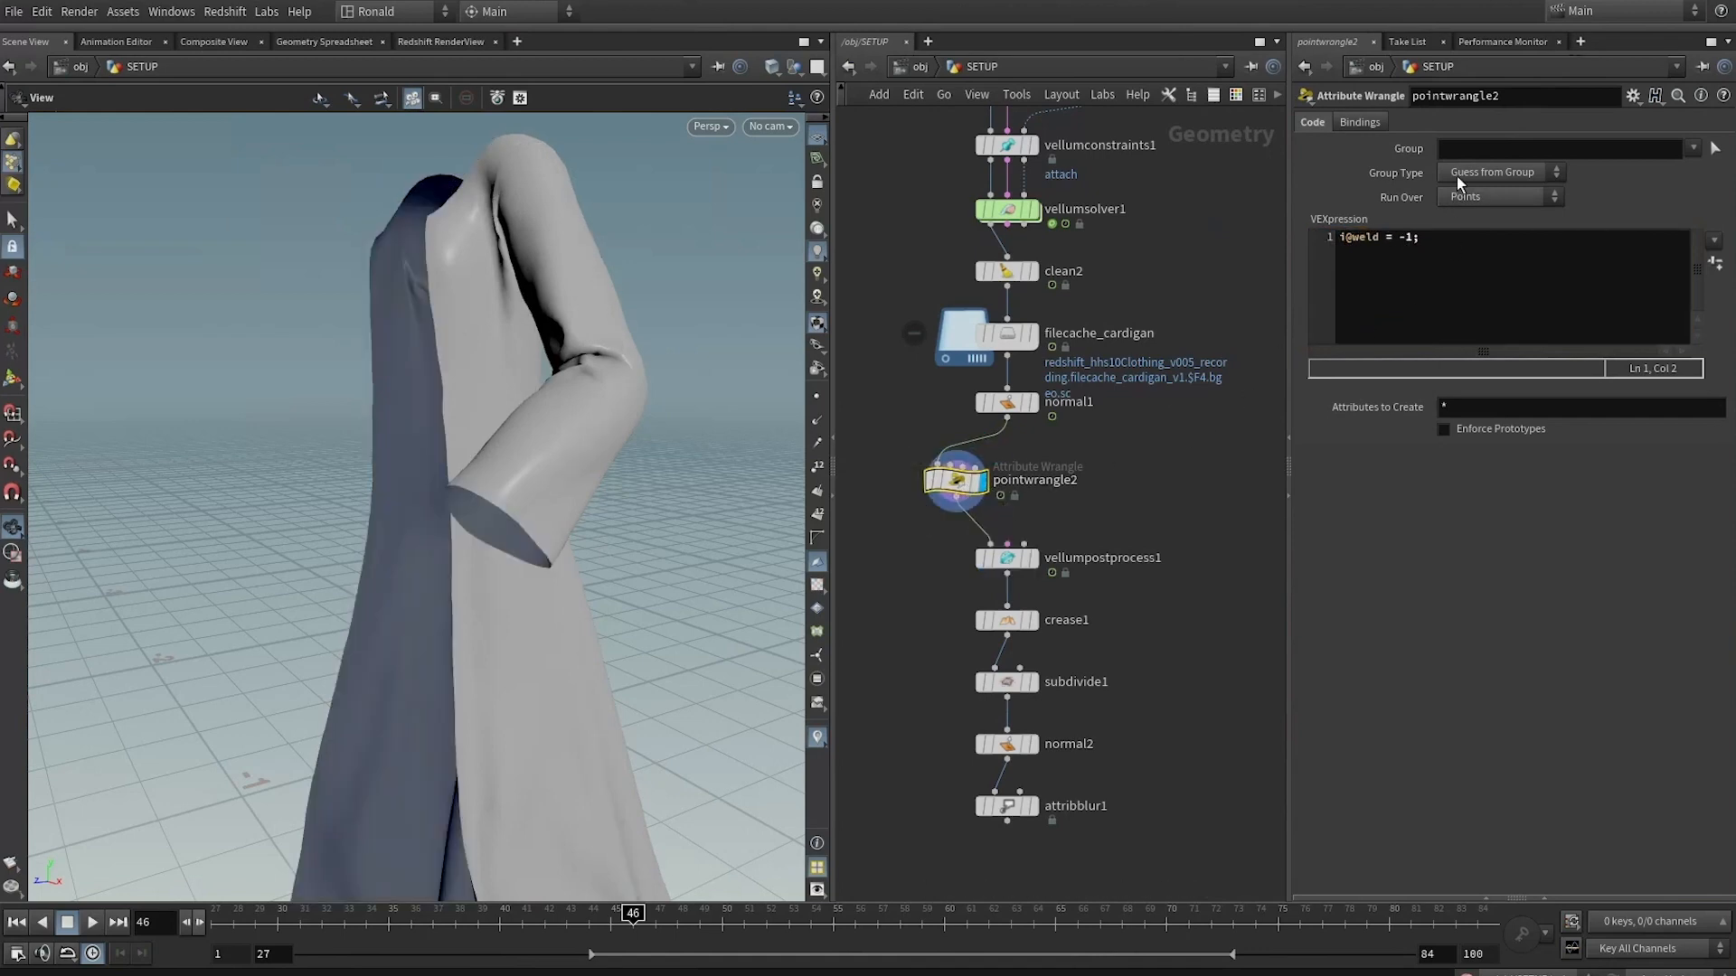
pyautogui.click(1033, 557)
pyautogui.click(1007, 562)
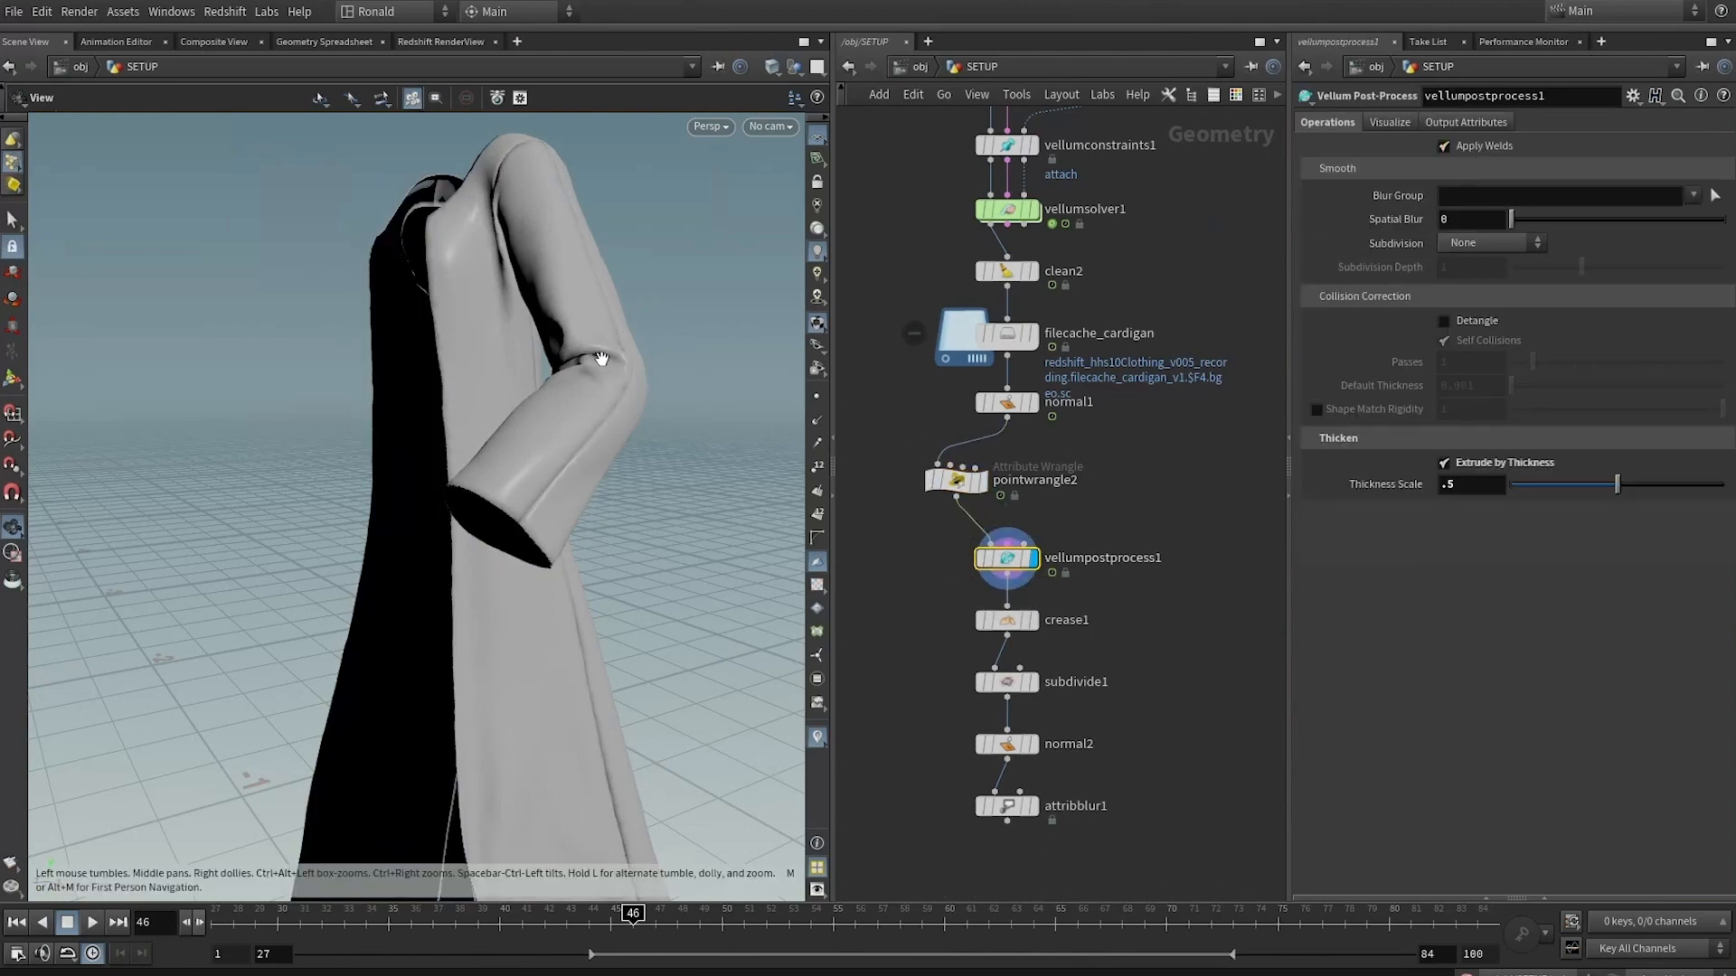
pyautogui.moveTo(600, 356); pyautogui.dragTo(638, 447)
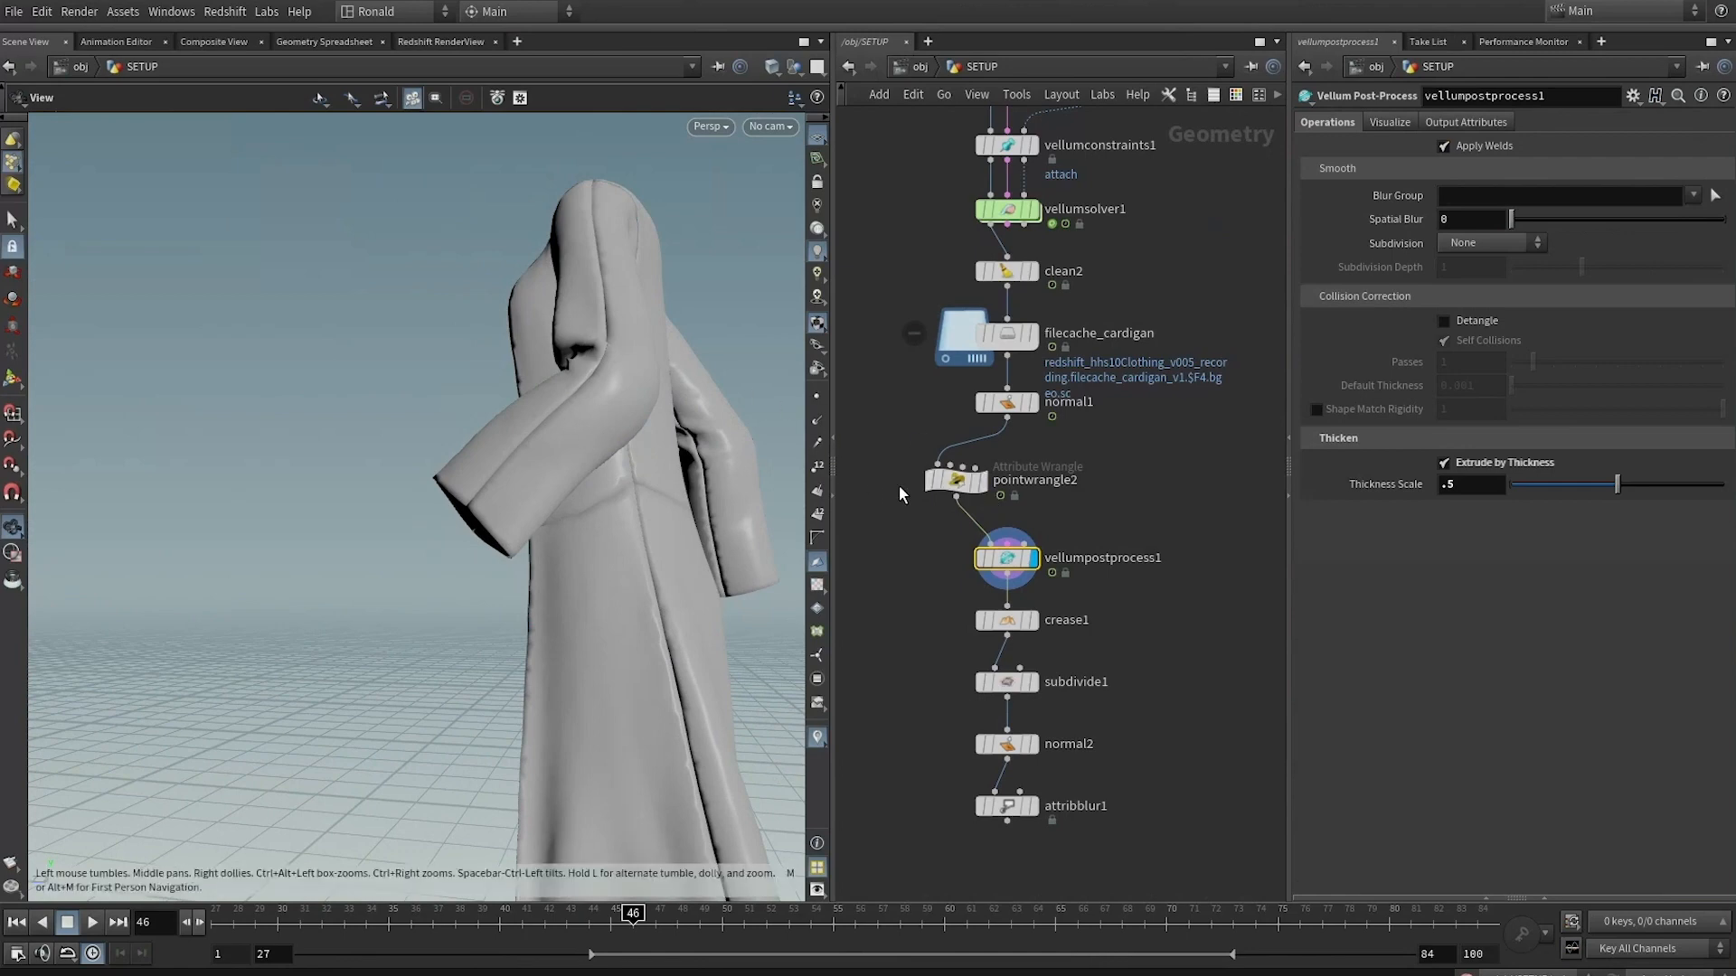
pyautogui.click(958, 482)
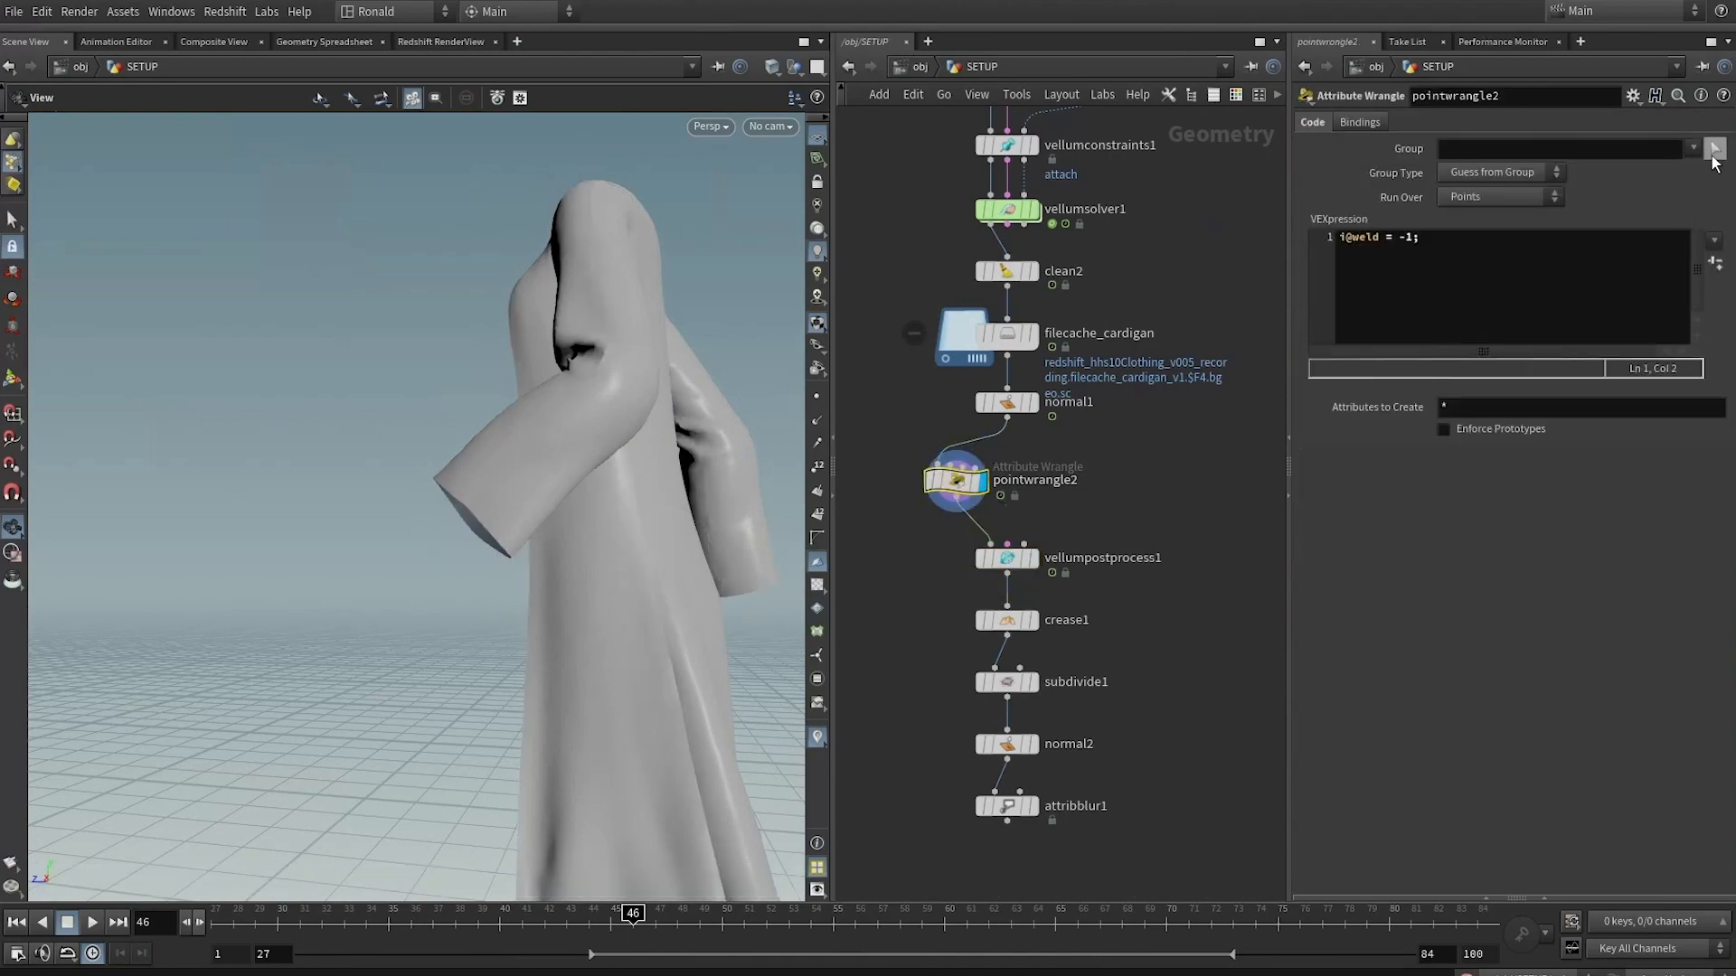
pyautogui.click(1714, 150)
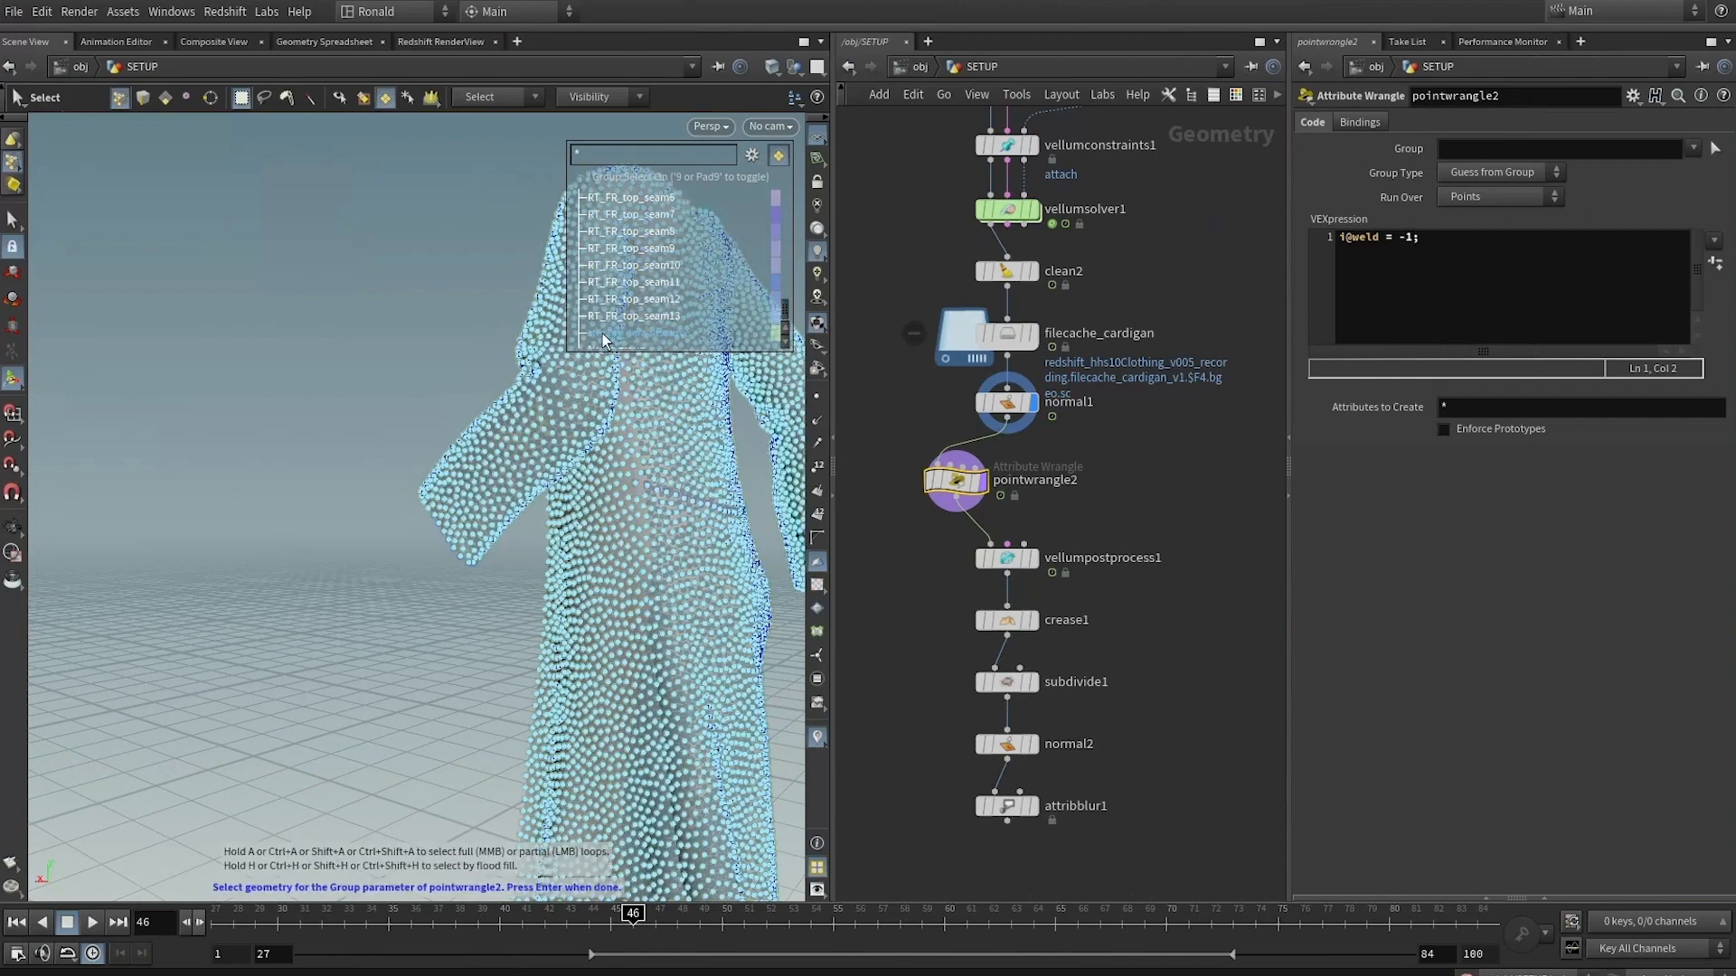
pyautogui.scroll(-1, 660, 306)
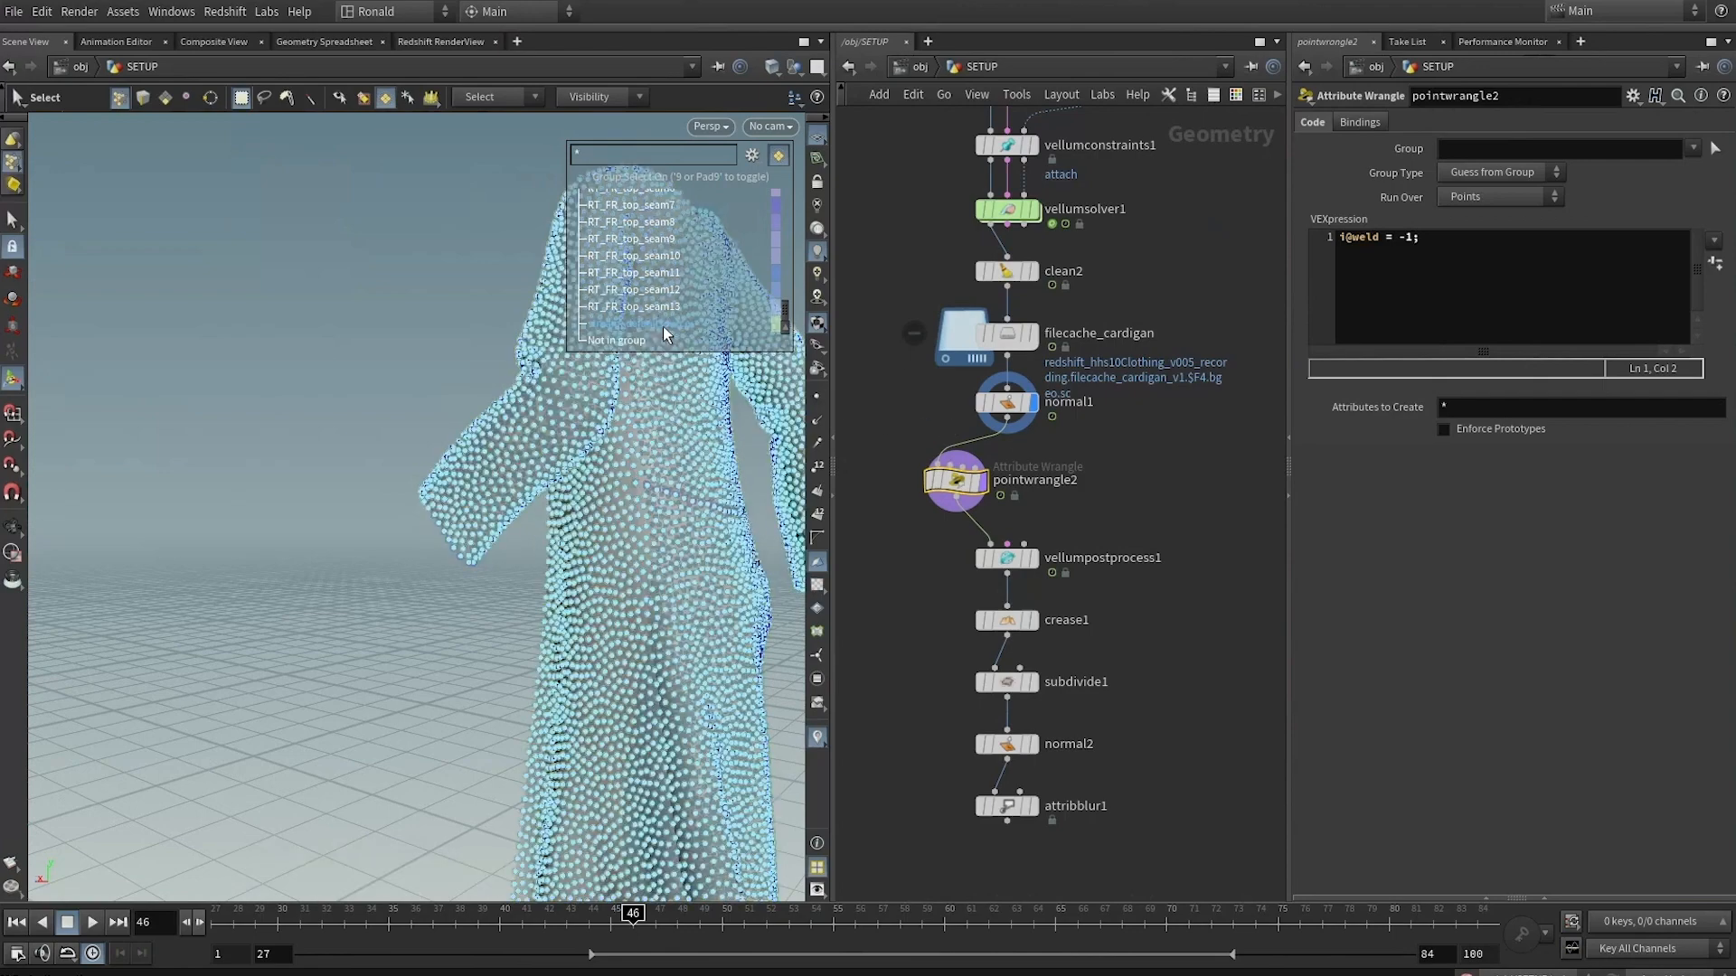
# Insert a Group Delete node between normal1 and pointwrangle2
pyautogui.press('Tab')
pyautogui.write('groupdel')
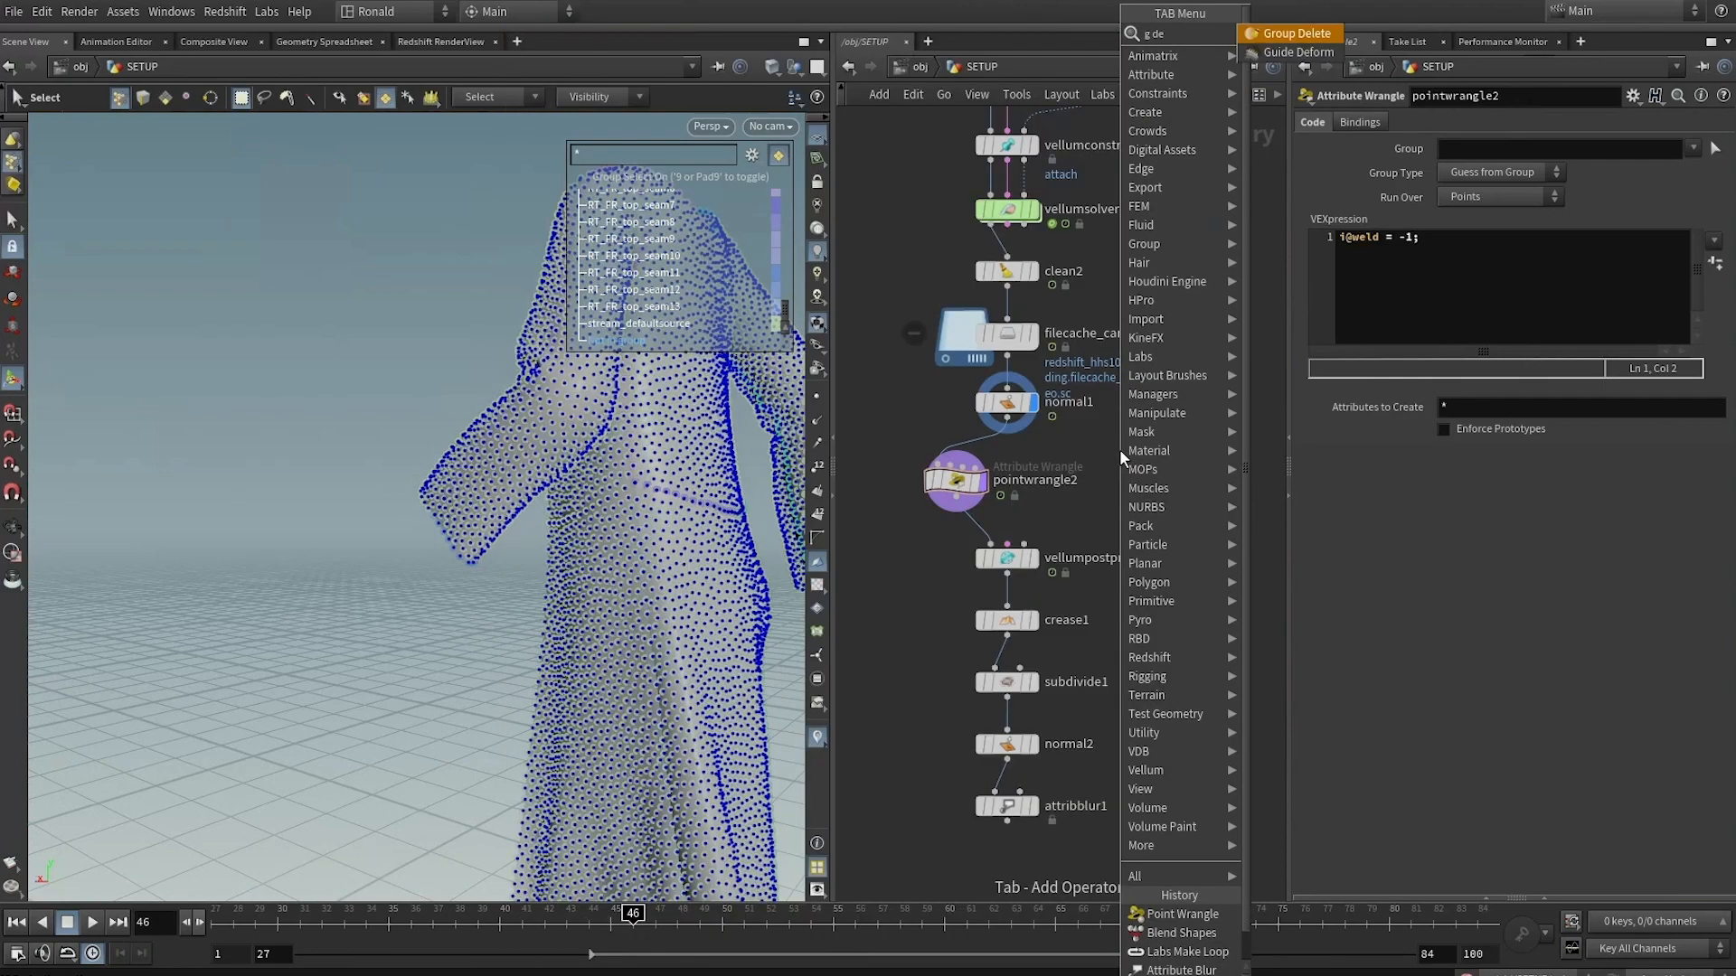
pyautogui.press('Return')
pyautogui.click(1121, 453)
pyautogui.moveTo(1085, 455); pyautogui.dragTo(961, 463)
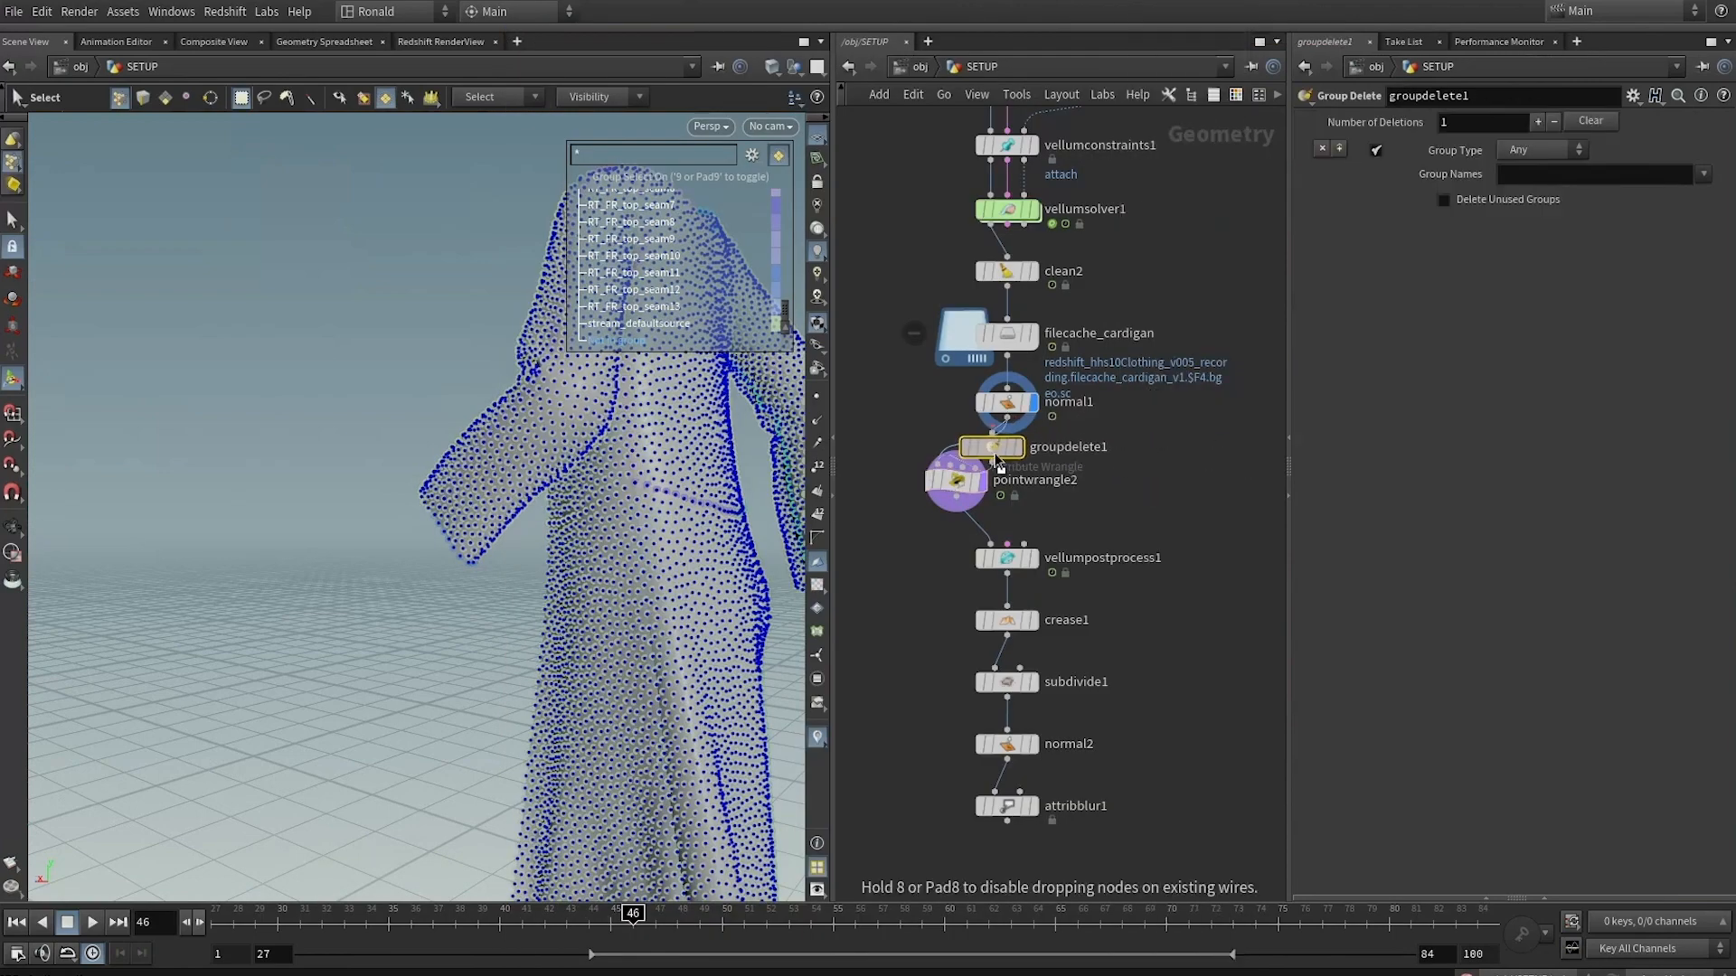
# Set the Group Delete node to remove the groups matching *stream*
pyautogui.click(1552, 174)
pyautogui.write('*stream')
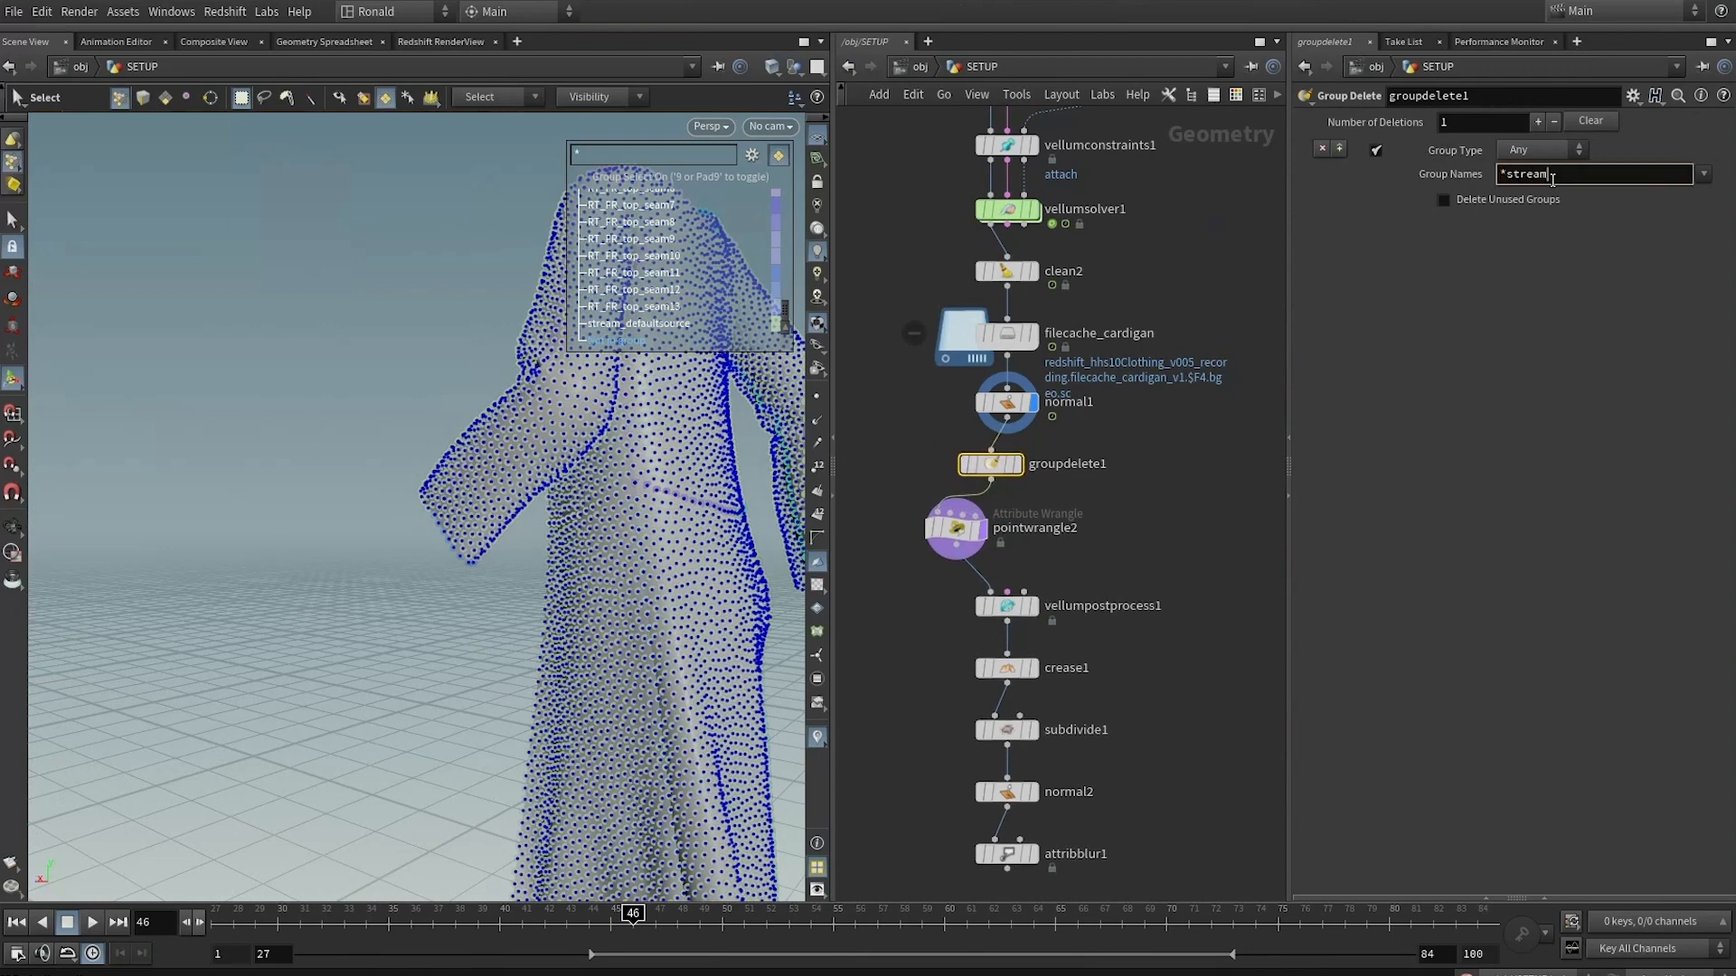
pyautogui.write('*')
pyautogui.press('Return')
# Restrict pointwrangle2 to the cardigan's seam point groups, starting with LF_BK_top_seam0, by picking them from the group list
pyautogui.click(956, 528)
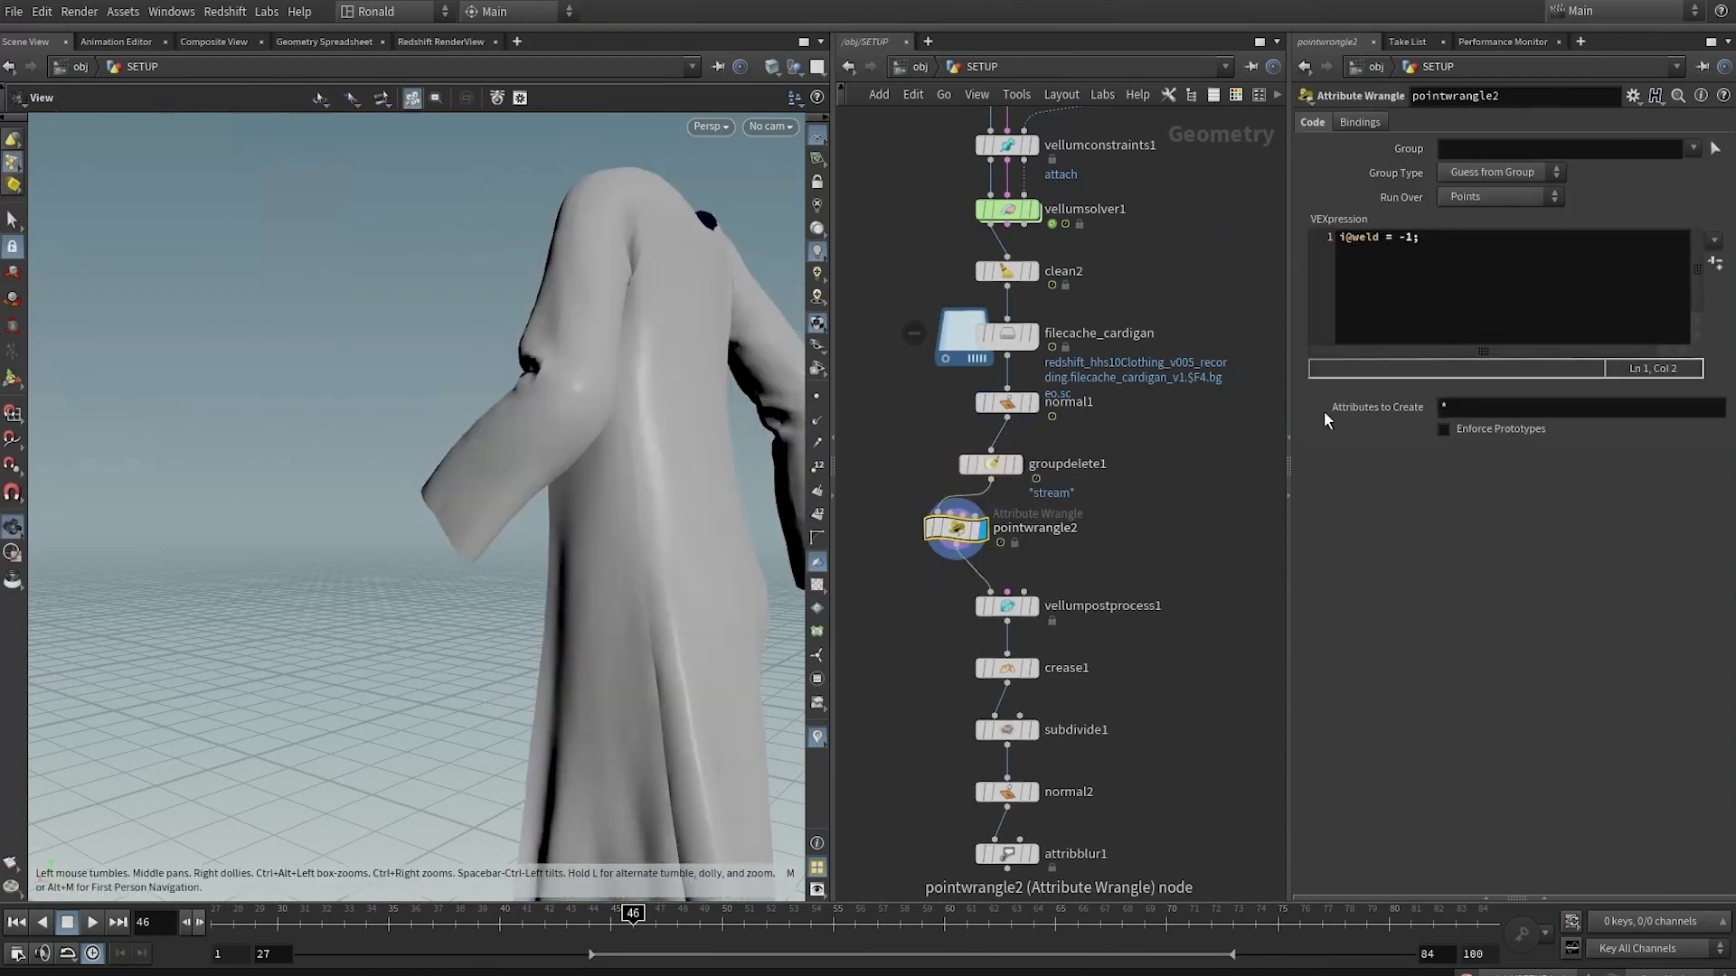
pyautogui.press('9')
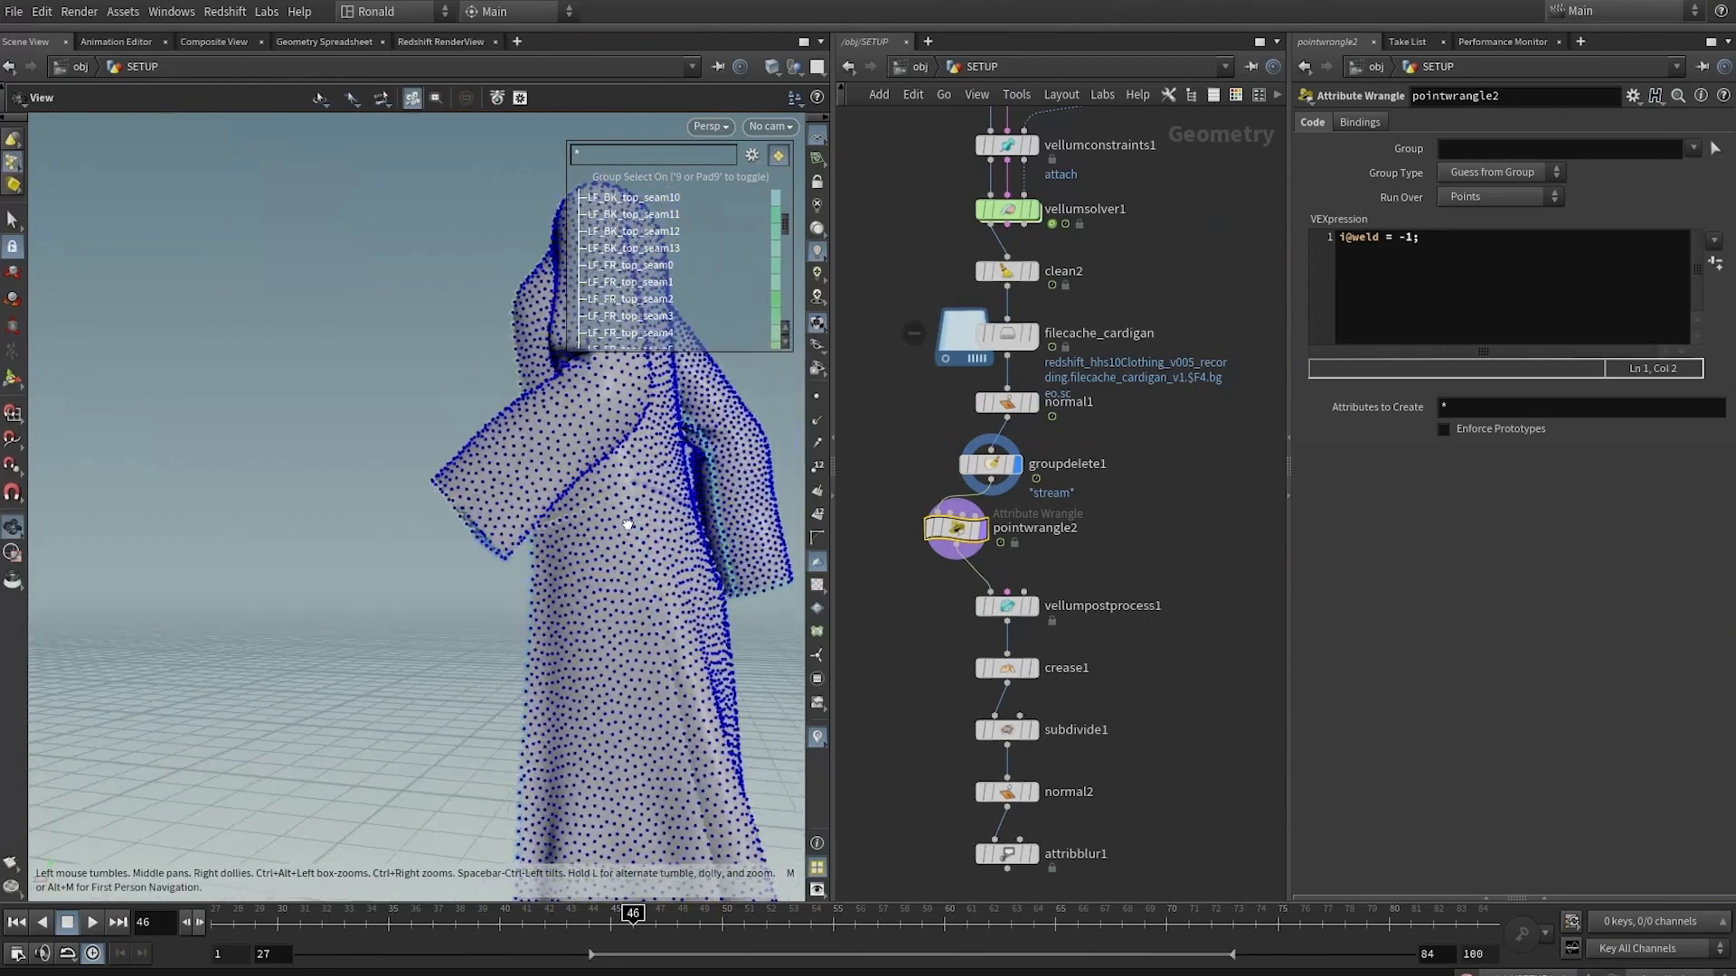
pyautogui.keyDown('alt'); pyautogui.moveTo(628, 524); pyautogui.dragTo(275, 512); pyautogui.keyUp('alt')
pyautogui.press('Return')
pyautogui.click(1715, 148)
pyautogui.scroll(-5, 562, 477)
pyautogui.scroll(5, 542, 491)
pyautogui.scroll(3, 528, 440)
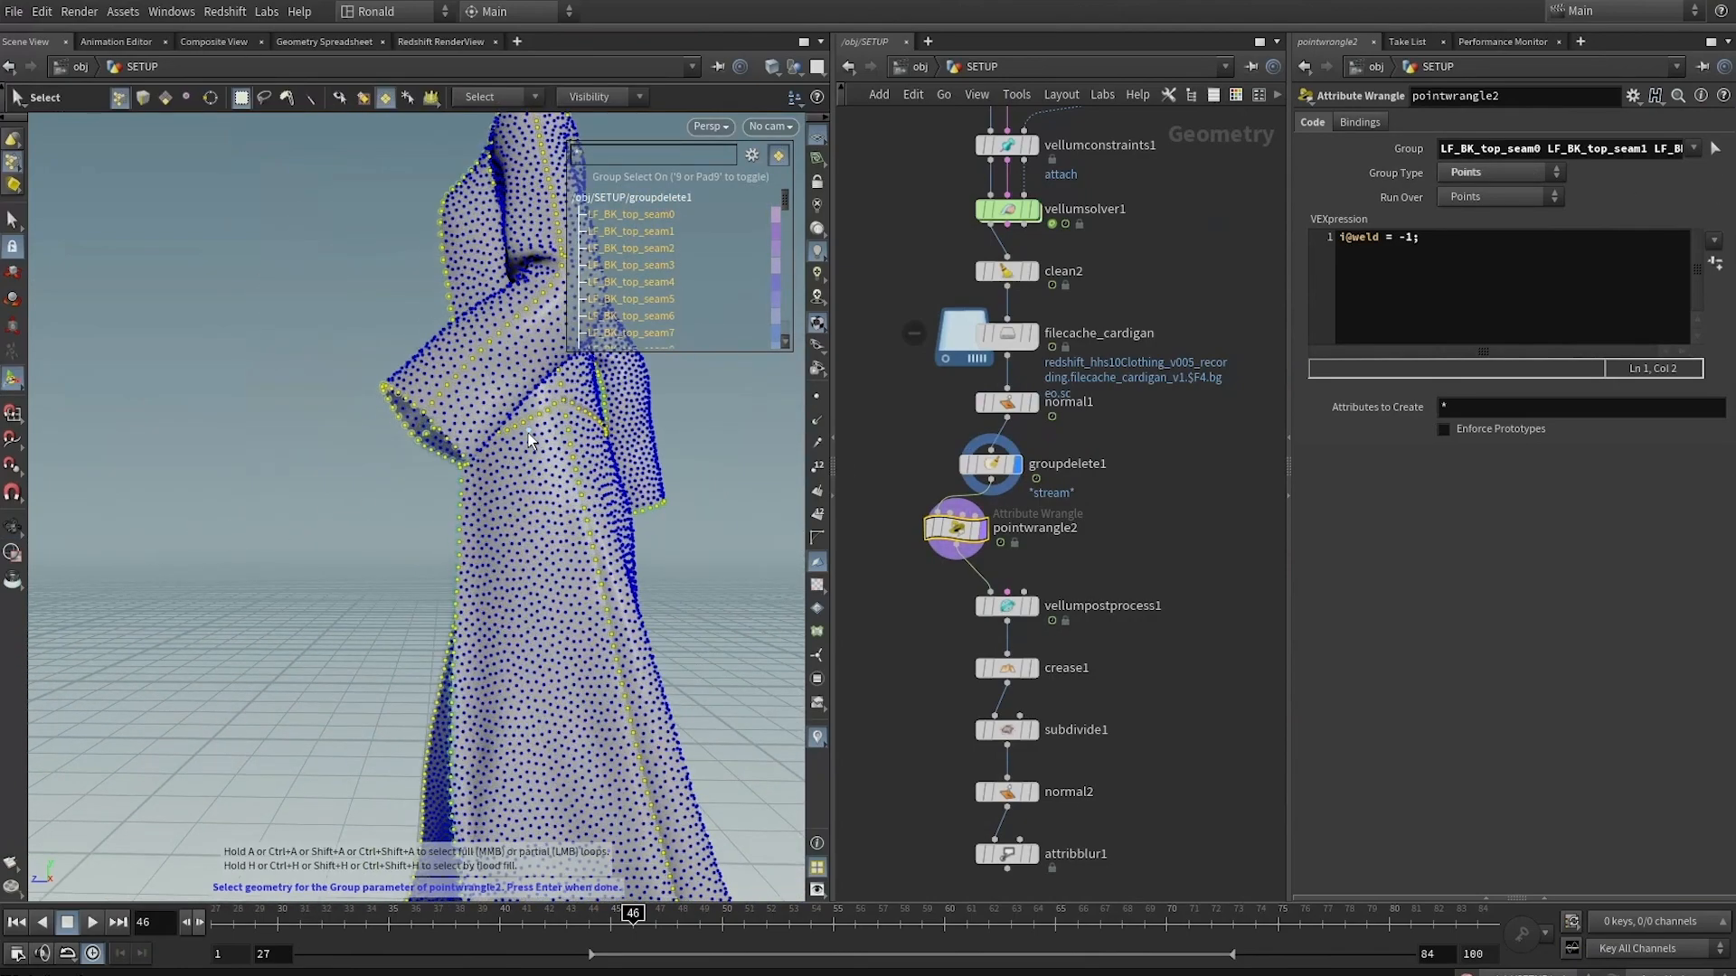
pyautogui.keyDown('alt'); pyautogui.moveTo(530, 440); pyautogui.dragTo(569, 480); pyautogui.keyUp('alt')
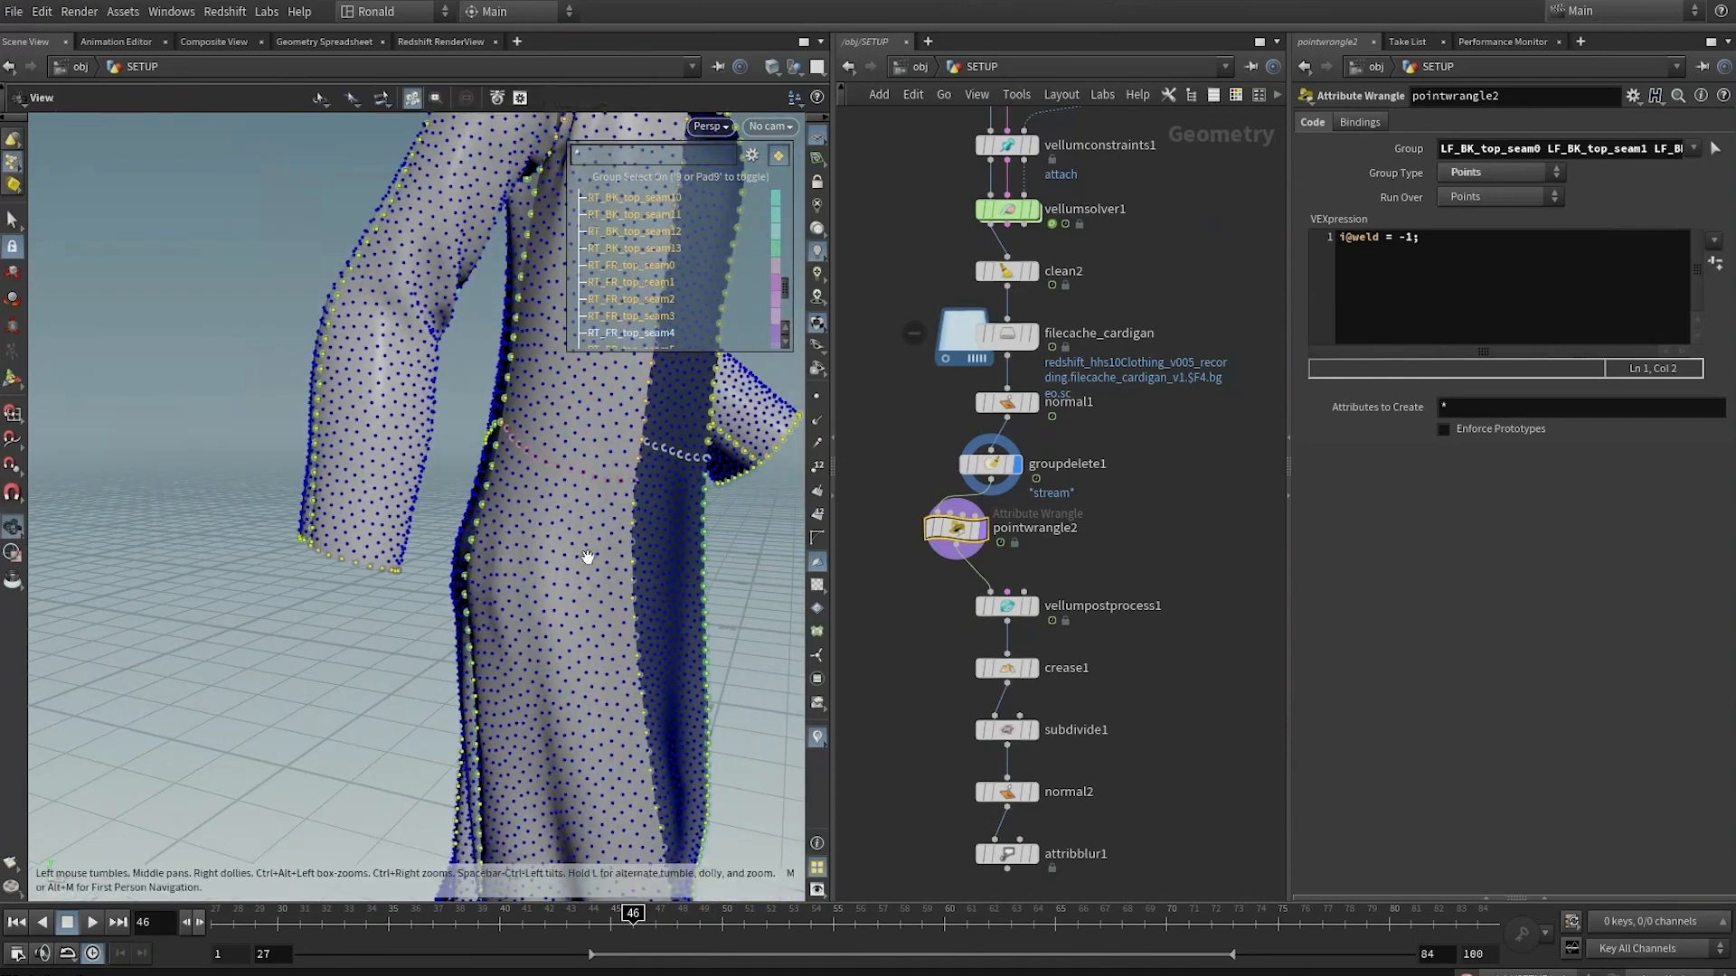
pyautogui.keyDown('alt'); pyautogui.moveTo(587, 557); pyautogui.dragTo(600, 517); pyautogui.keyUp('alt')
pyautogui.press('Return')
# Display the vellumpostprocess1 node and inspect the seams and thickness around the whole cardigan
pyautogui.moveTo(957, 527); pyautogui.dragTo(949, 536)
pyautogui.click(1015, 610)
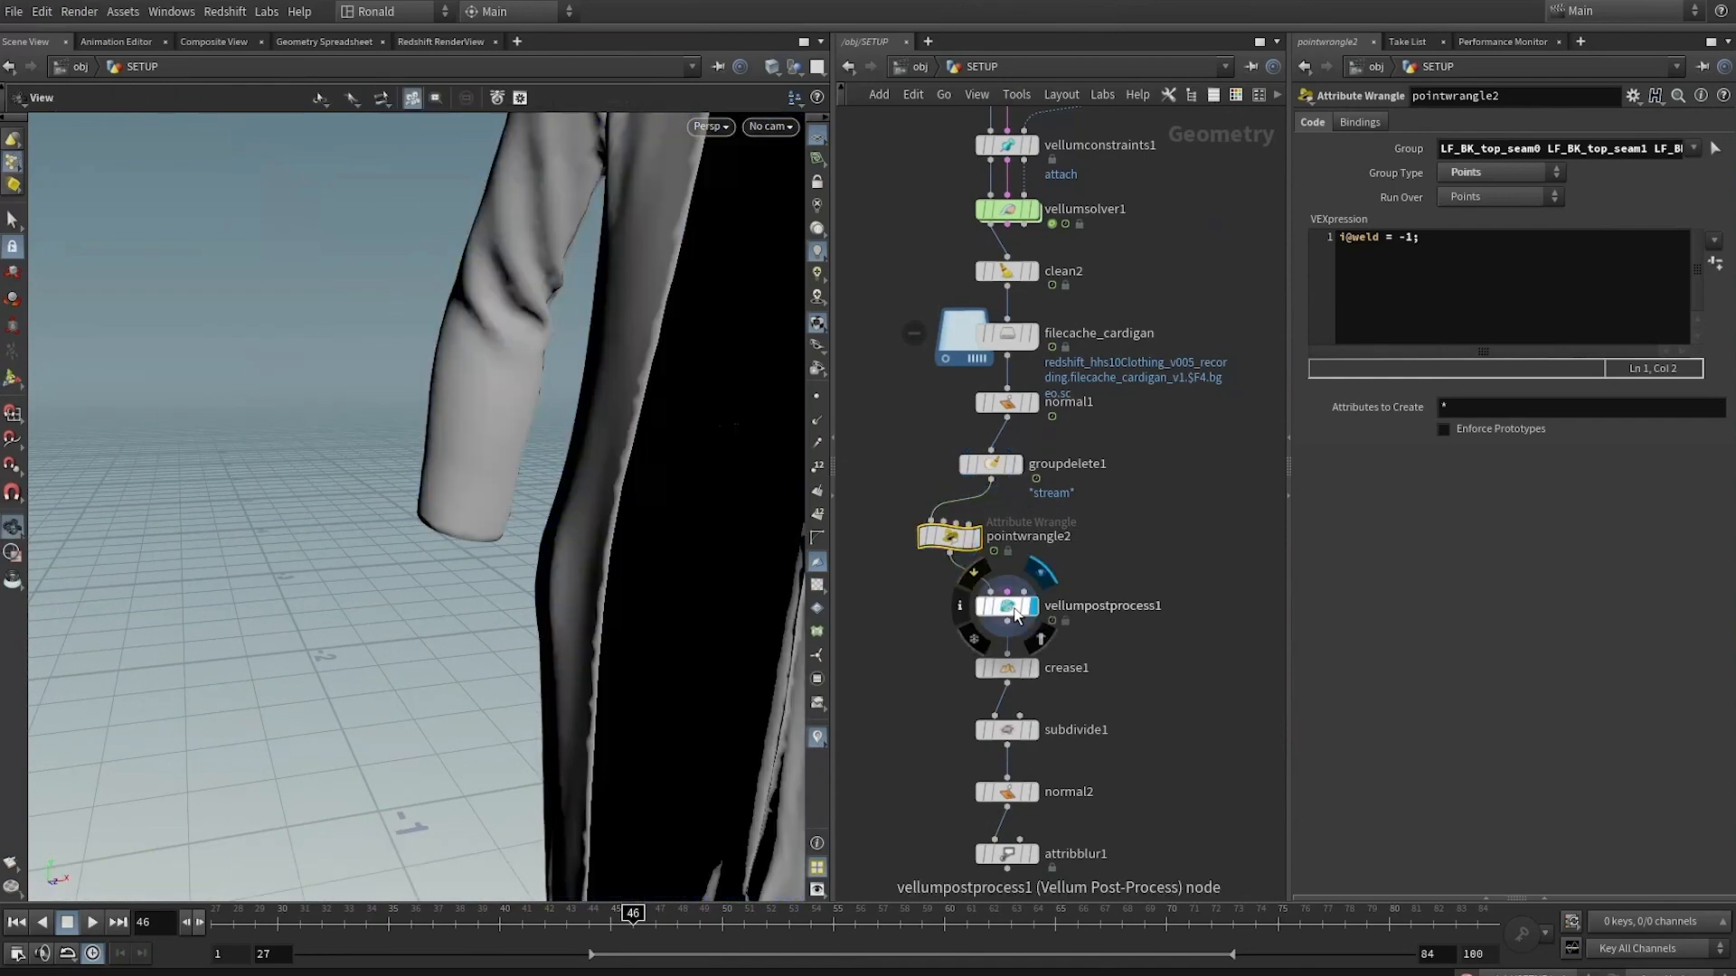
pyautogui.click(1014, 615)
pyautogui.moveTo(589, 465); pyautogui.dragTo(453, 446)
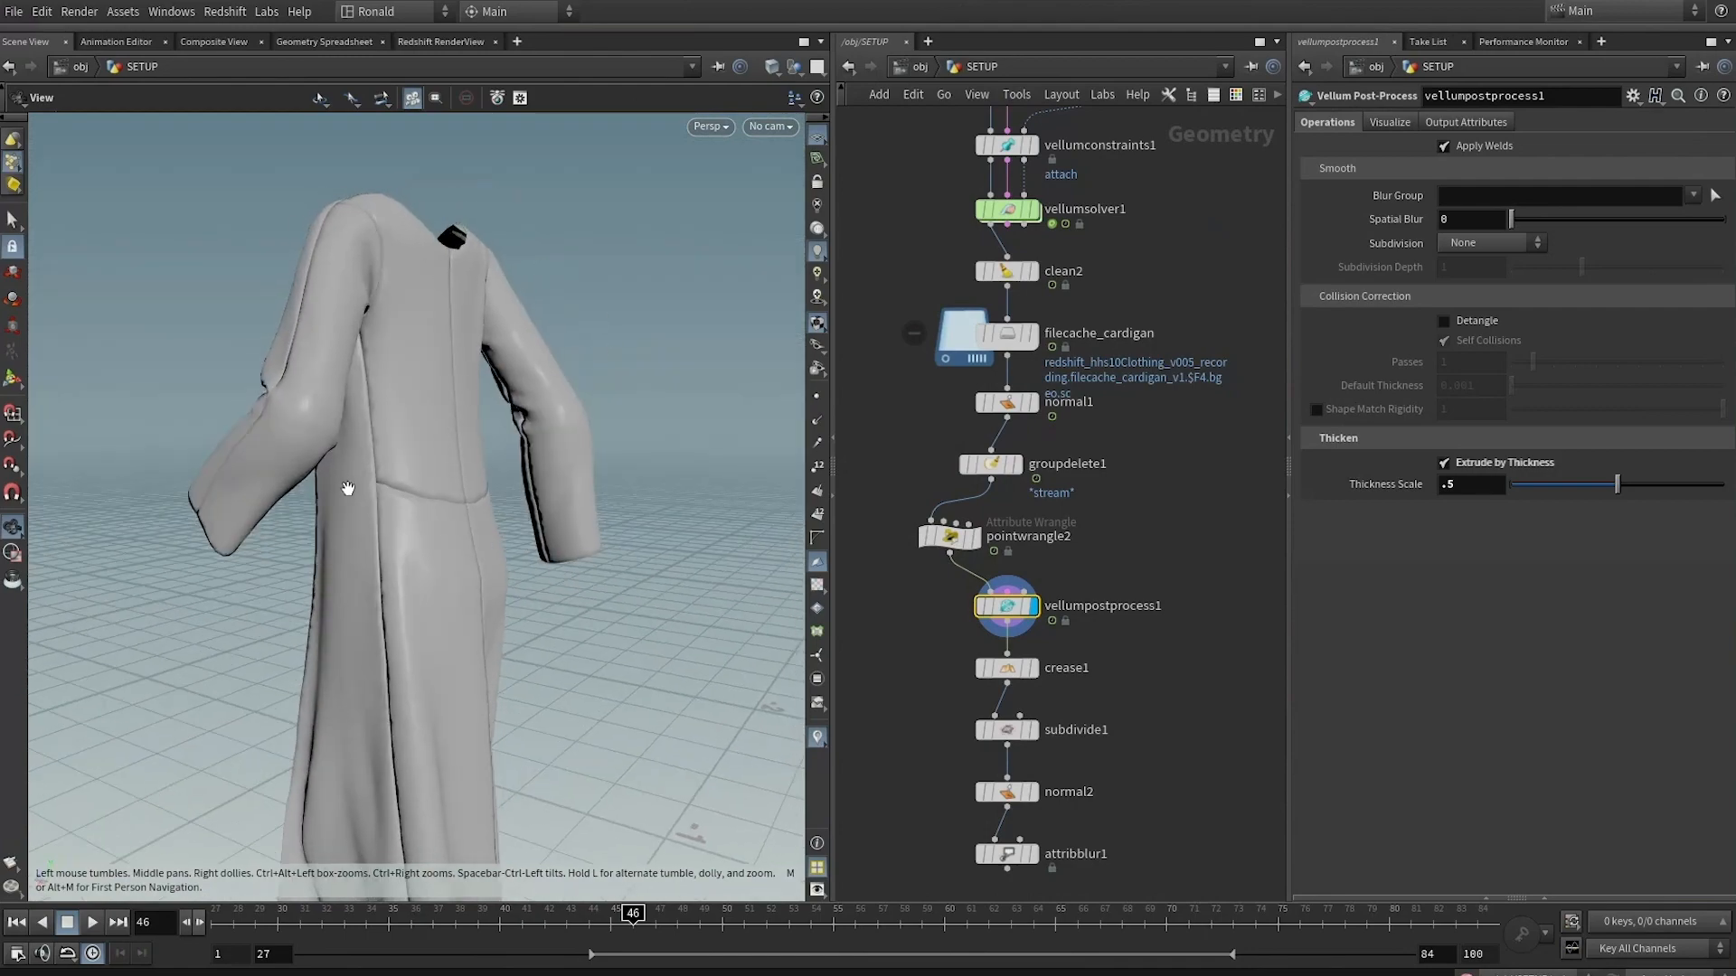
pyautogui.moveTo(526, 555); pyautogui.dragTo(472, 488)
pyautogui.scroll(5, 558, 399)
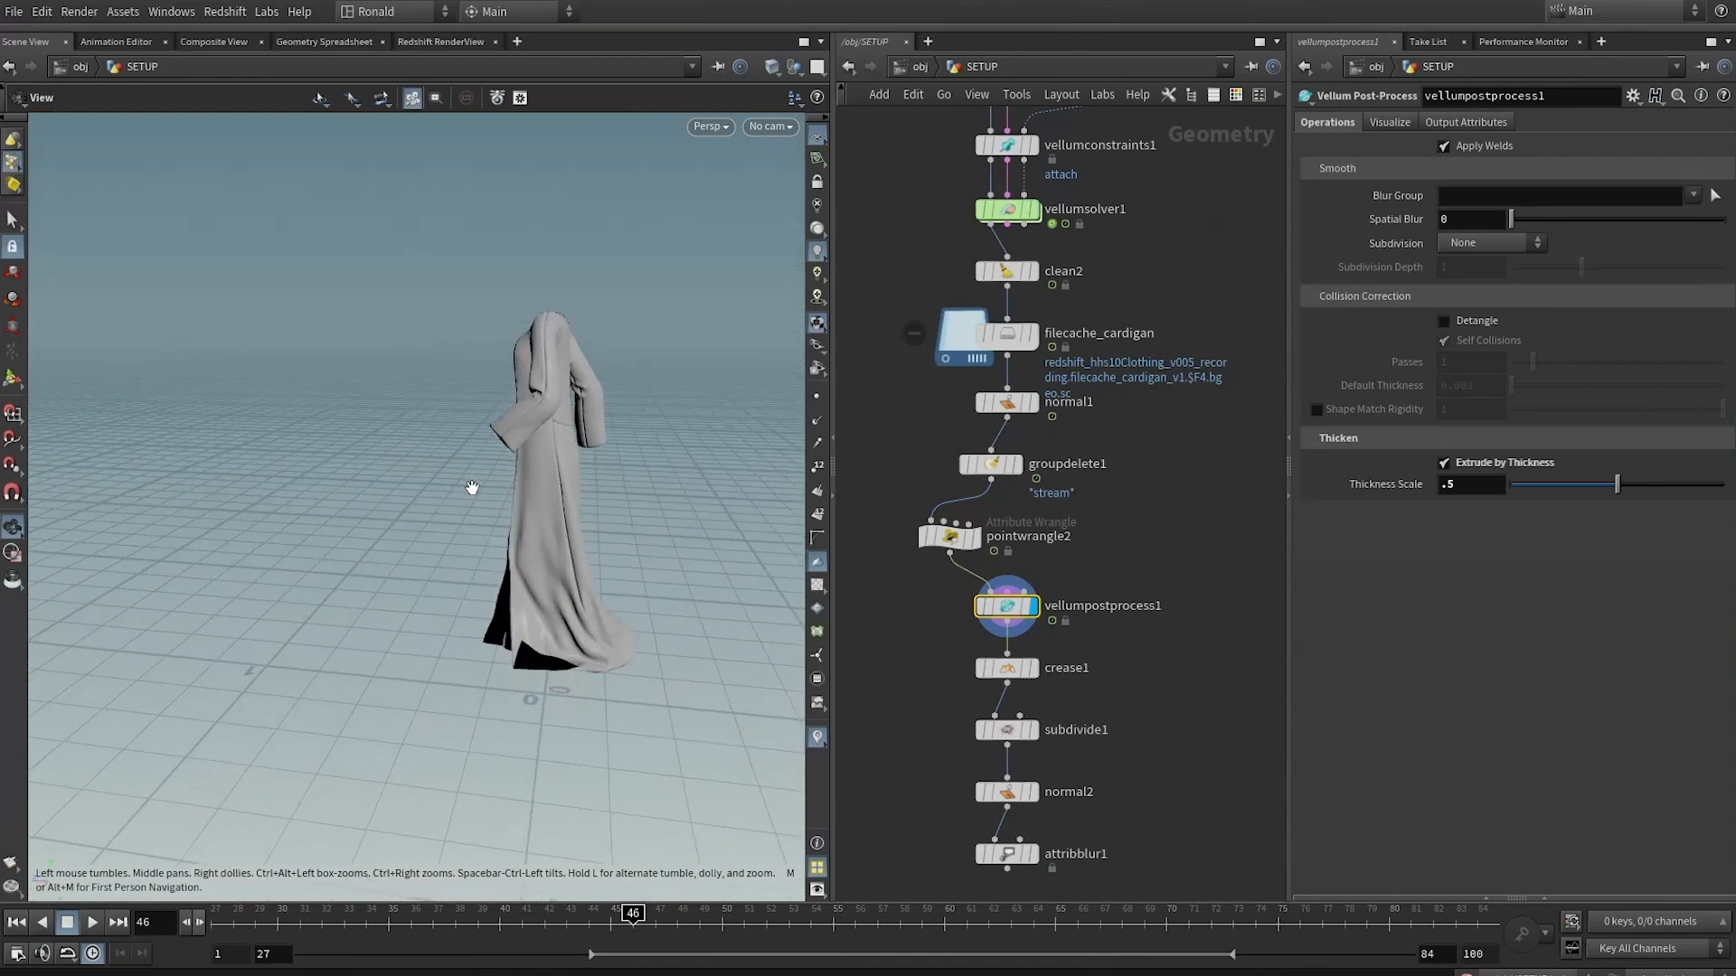
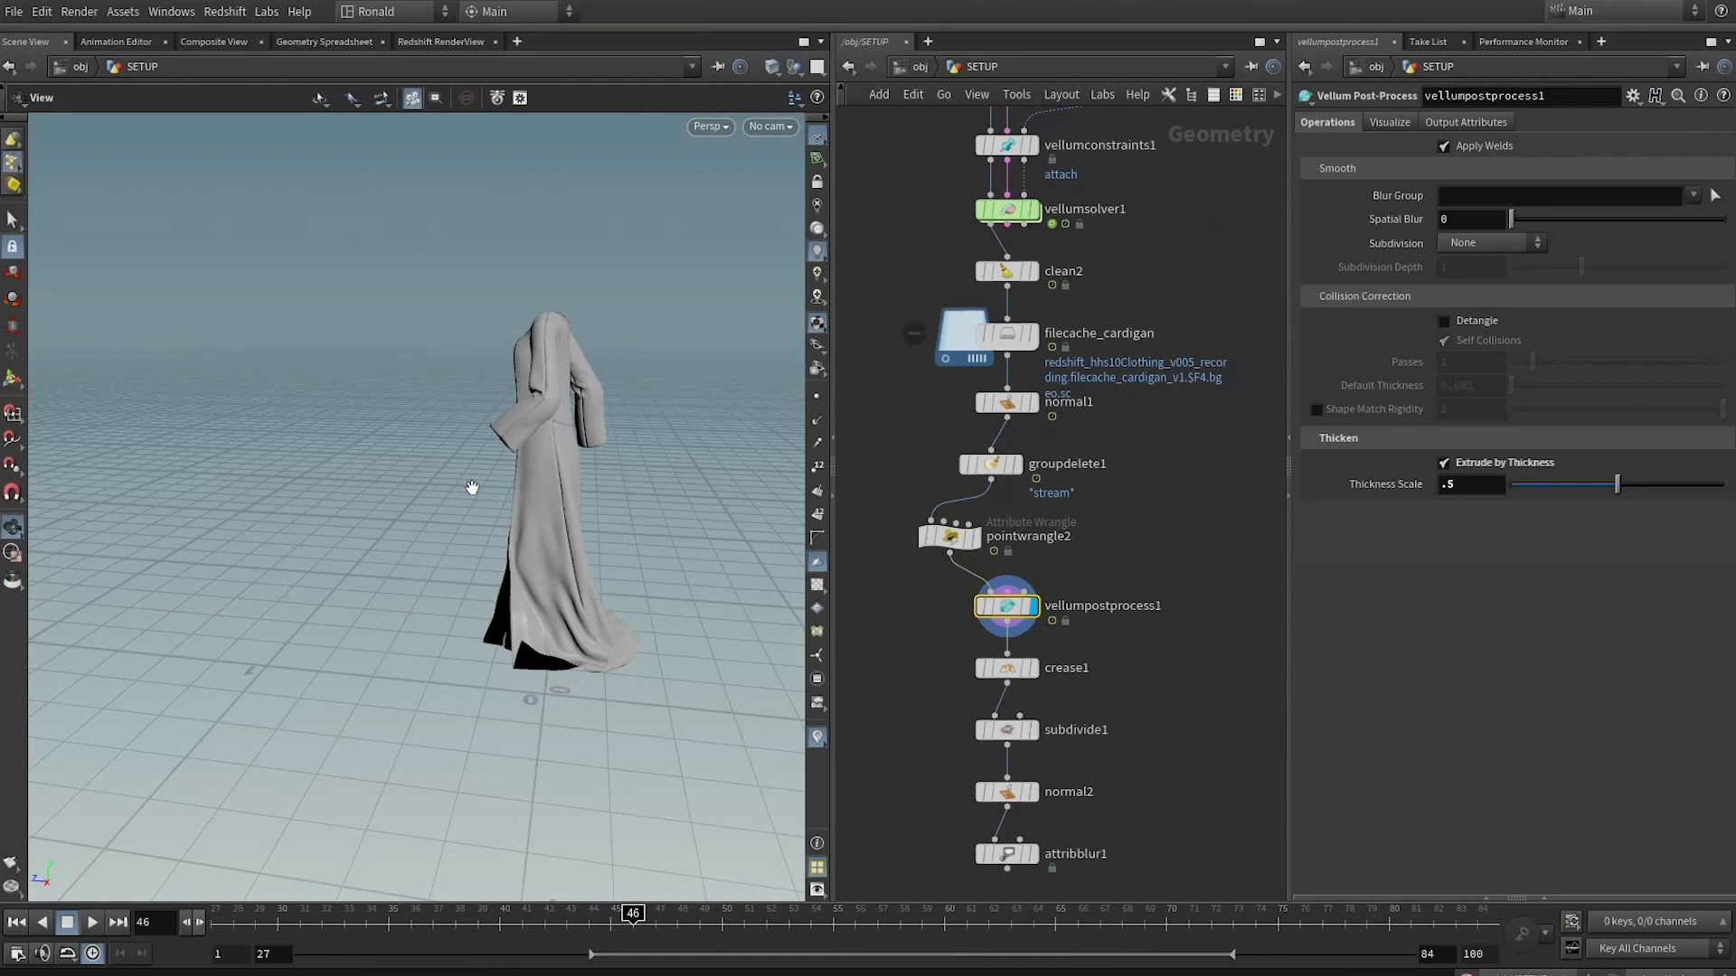
pyautogui.moveTo(472, 489); pyautogui.dragTo(674, 504)
pyautogui.scroll(5, 1049, 777)
# Display attribblur1 and frame the finished cardigan to check it from several sides
pyautogui.click(1077, 778)
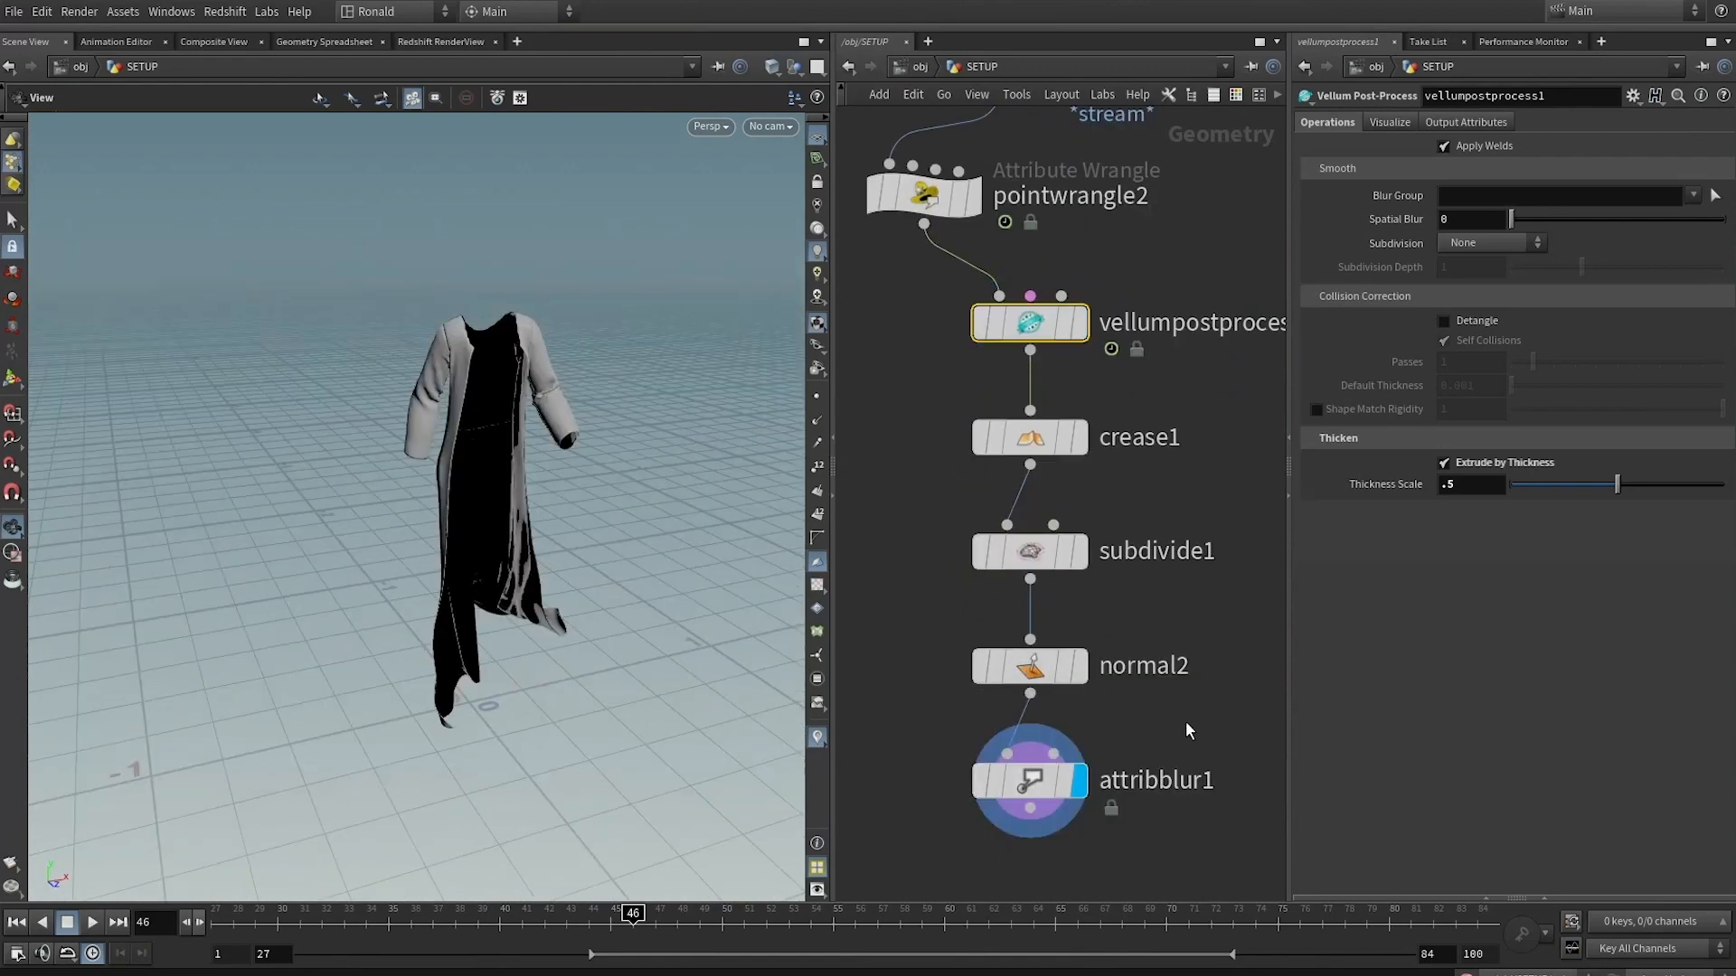
pyautogui.moveTo(349, 453); pyautogui.dragTo(542, 380)
pyautogui.scroll(3, 1043, 675)
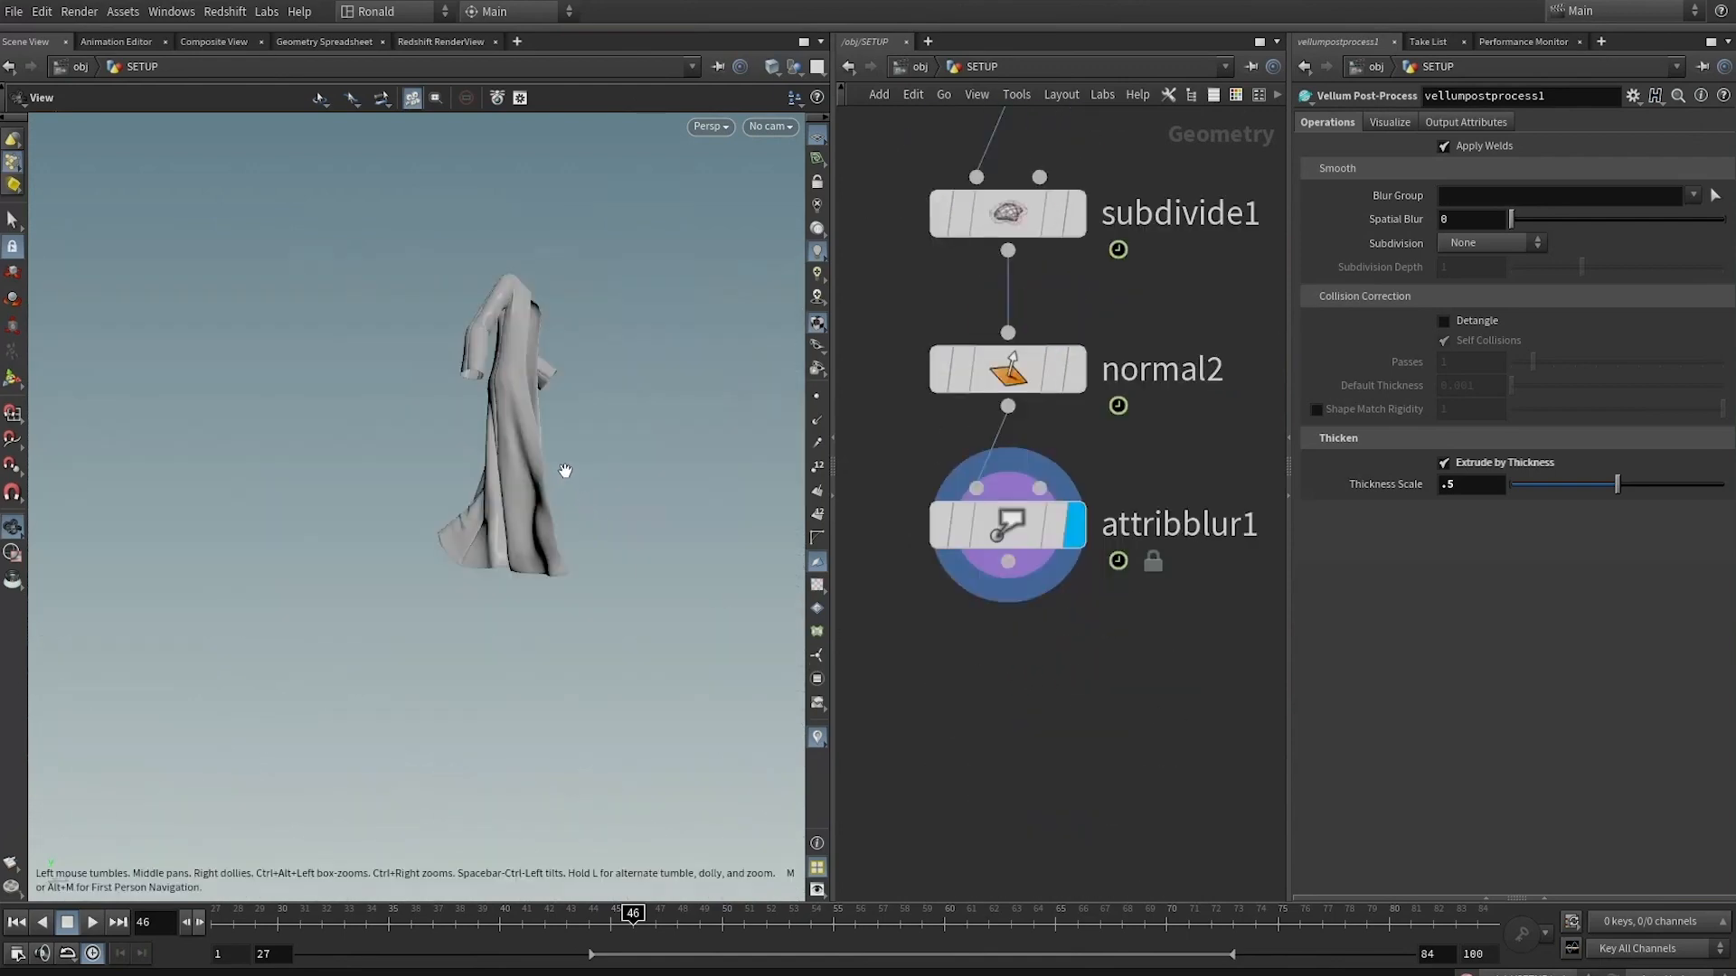
pyautogui.moveTo(565, 471); pyautogui.dragTo(561, 516)
pyautogui.press('f')
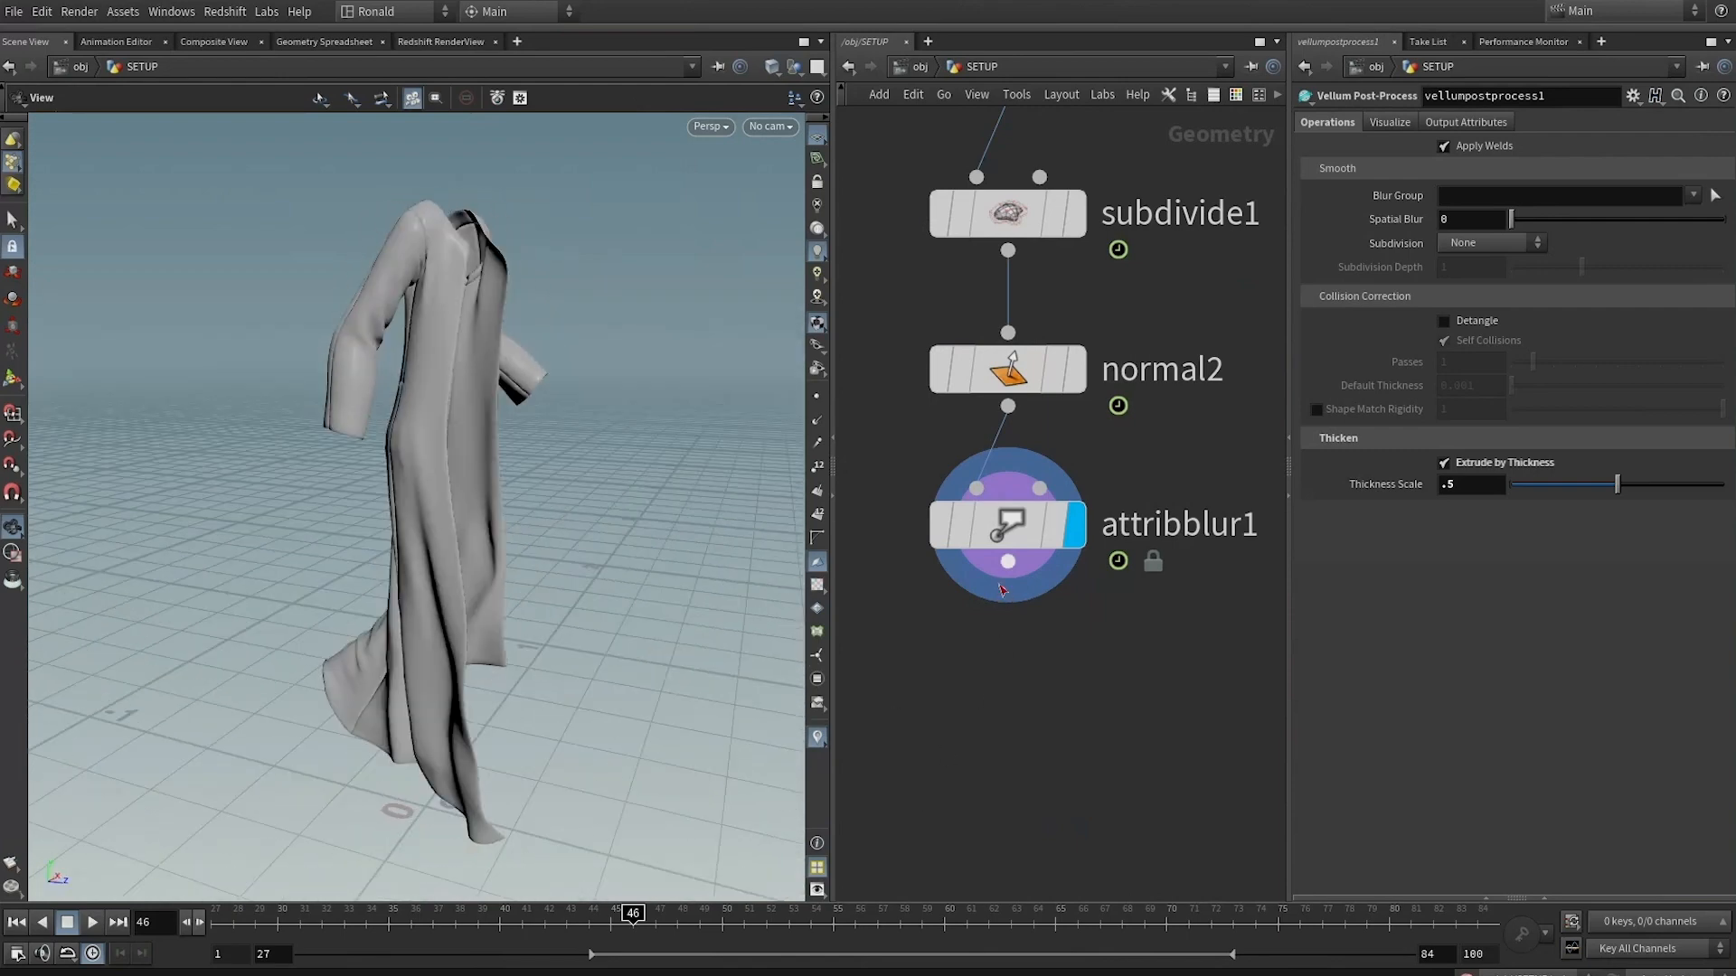
# Add a Null after attribblur1 and name it OUT_cardigan
pyautogui.press('Tab')
pyautogui.write('null')
pyautogui.press('Return')
pyautogui.press('Return')
pyautogui.doubleClick(1118, 696)
pyautogui.write('OUT_')
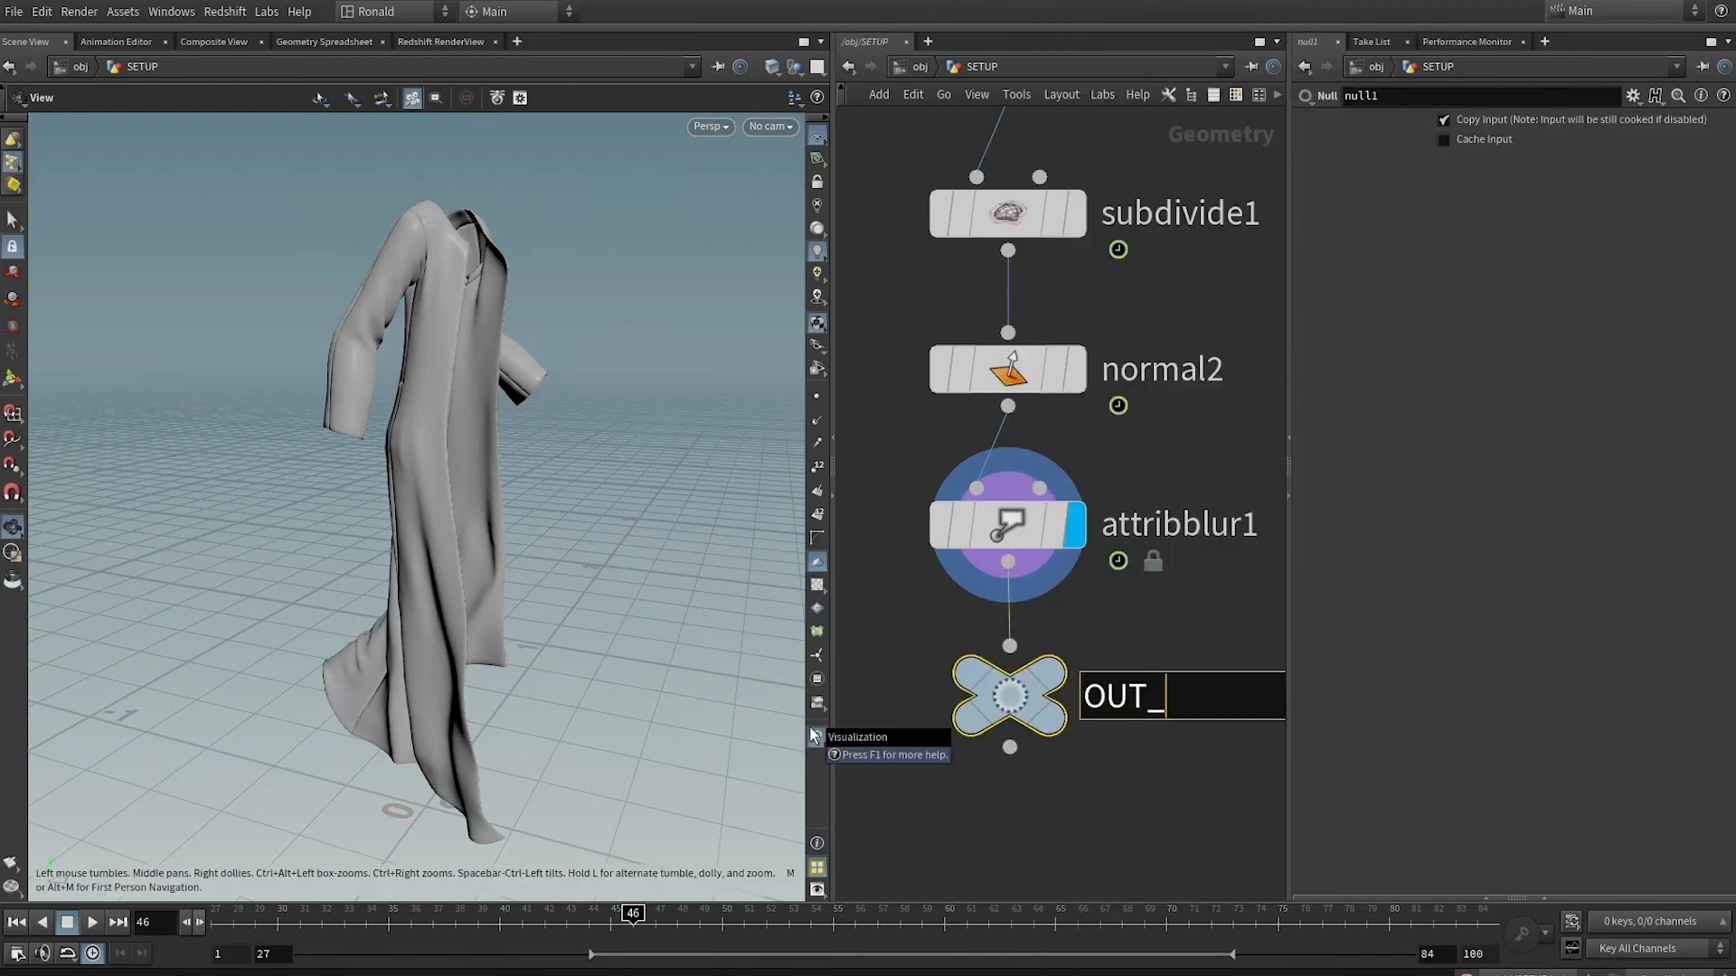
pyautogui.write('cardigan')
pyautogui.press('Return')
# Duplicate the OUT_cardigan null, connect the copy to the file1 node and rename it OUT_character
pyautogui.press('h')
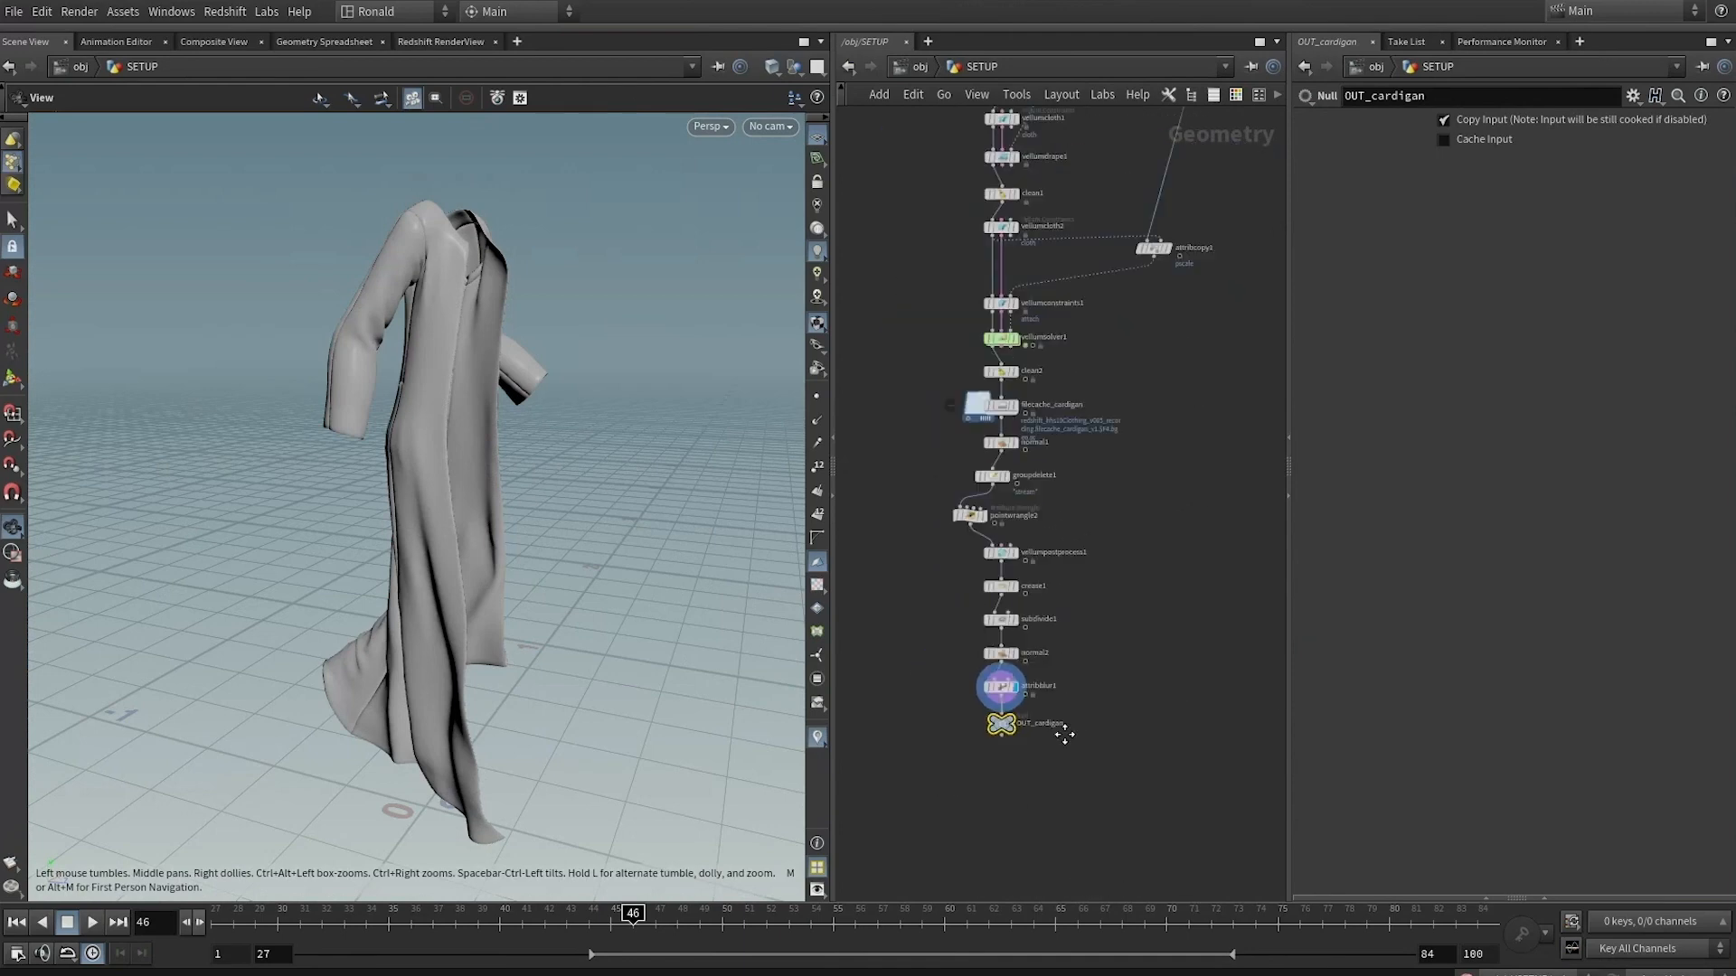
pyautogui.keyDown('alt'); pyautogui.moveTo(1314, 232); pyautogui.dragTo(1193, 241); pyautogui.keyUp('alt')
pyautogui.moveTo(1175, 427); pyautogui.dragTo(1005, 865, button='middle')
pyautogui.scroll(1, 1050, 562)
pyautogui.moveTo(1026, 698); pyautogui.dragTo(1138, 467)
pyautogui.moveTo(971, 287); pyautogui.dragTo(1128, 443)
pyautogui.doubleClick(1176, 456)
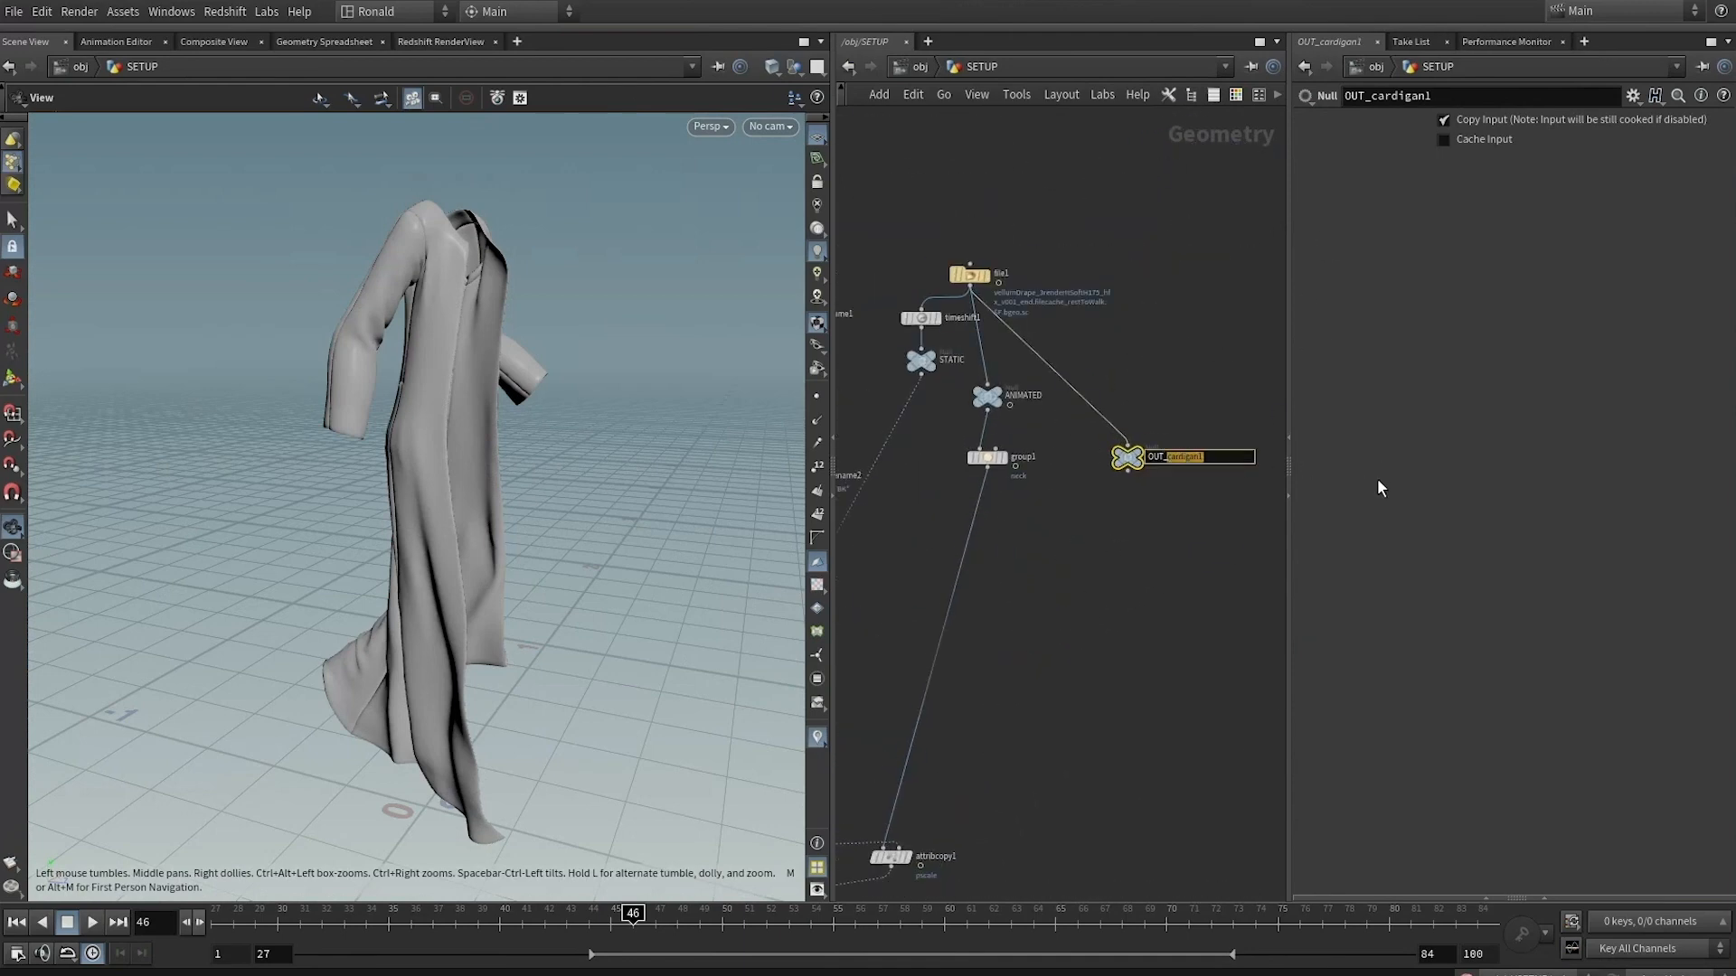
pyautogui.write('character')
pyautogui.press('Return')
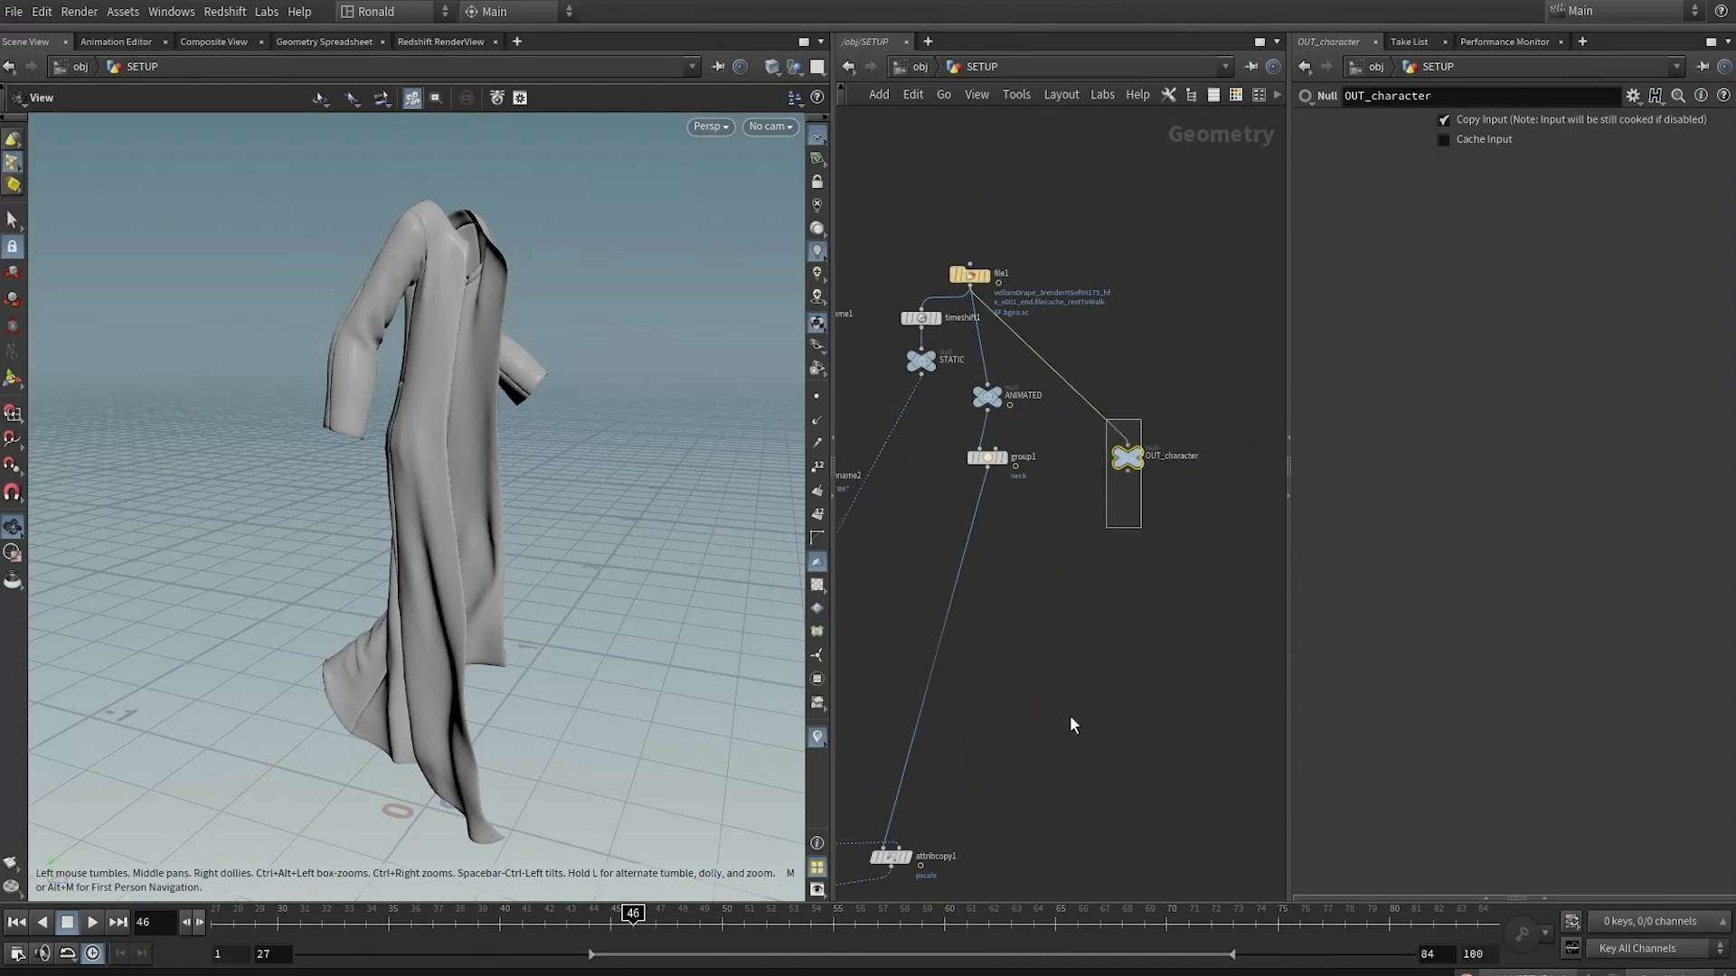
# Create a Geometry object below SETUP at the object level and name it cardigan
pyautogui.click(919, 67)
pyautogui.press('Tab')
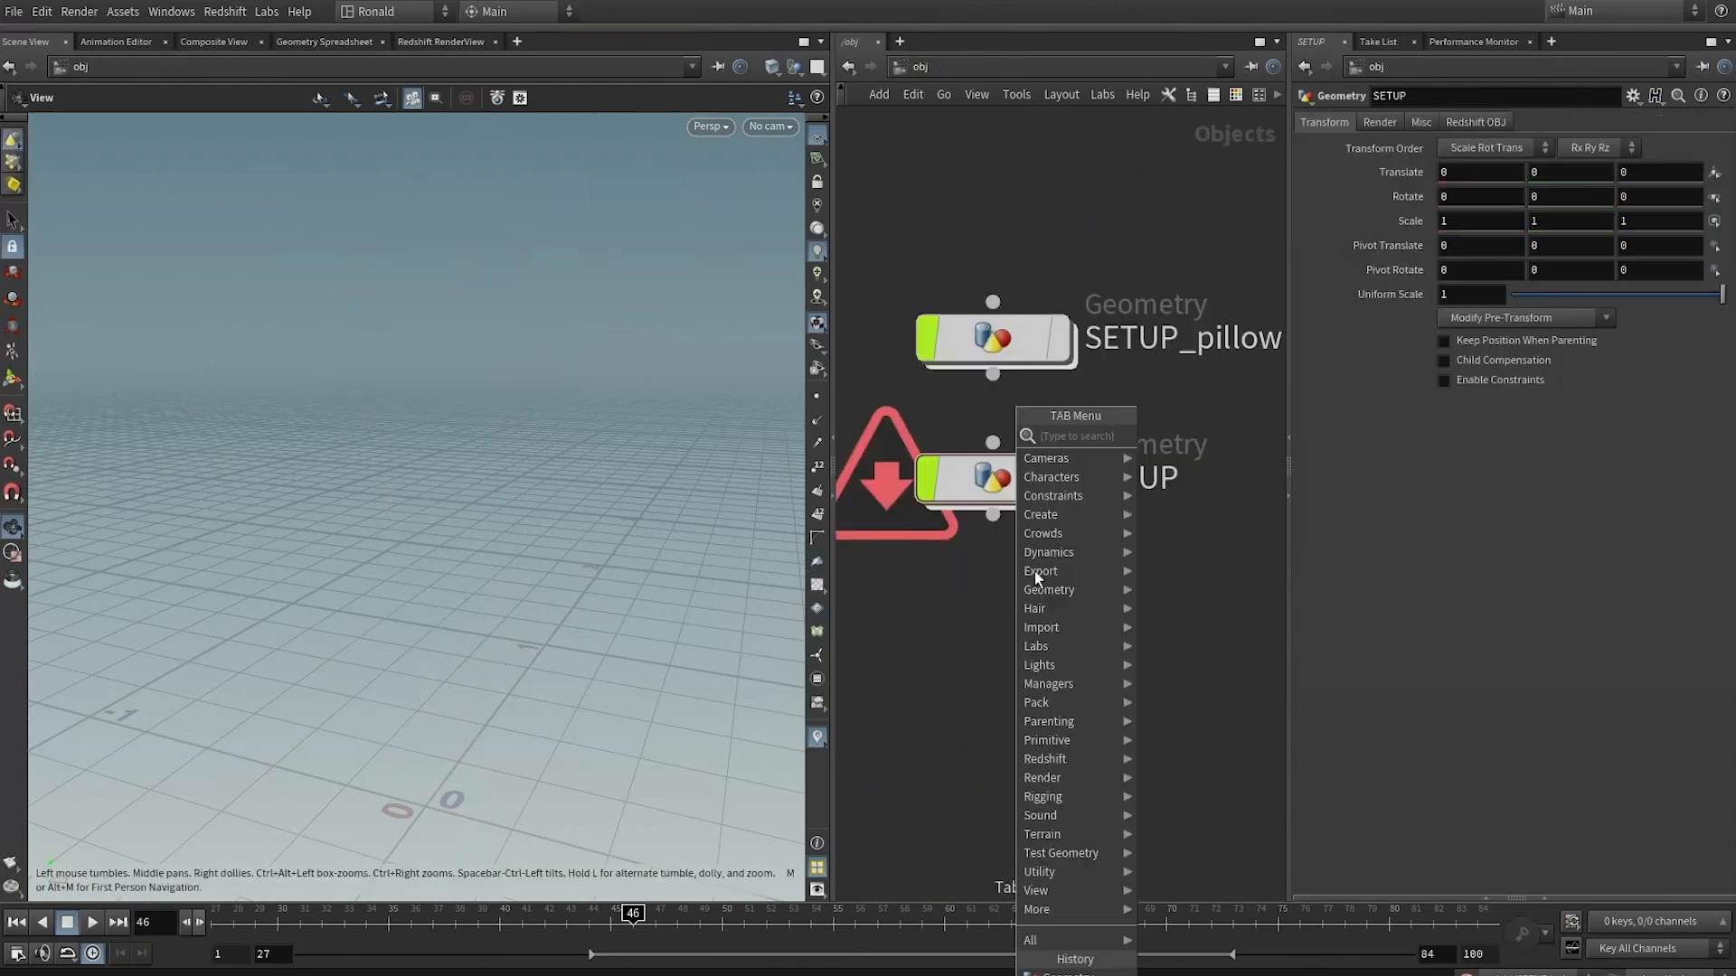
pyautogui.write('ge')
pyautogui.click(1182, 439)
pyautogui.click(1007, 632)
pyautogui.press('F2')
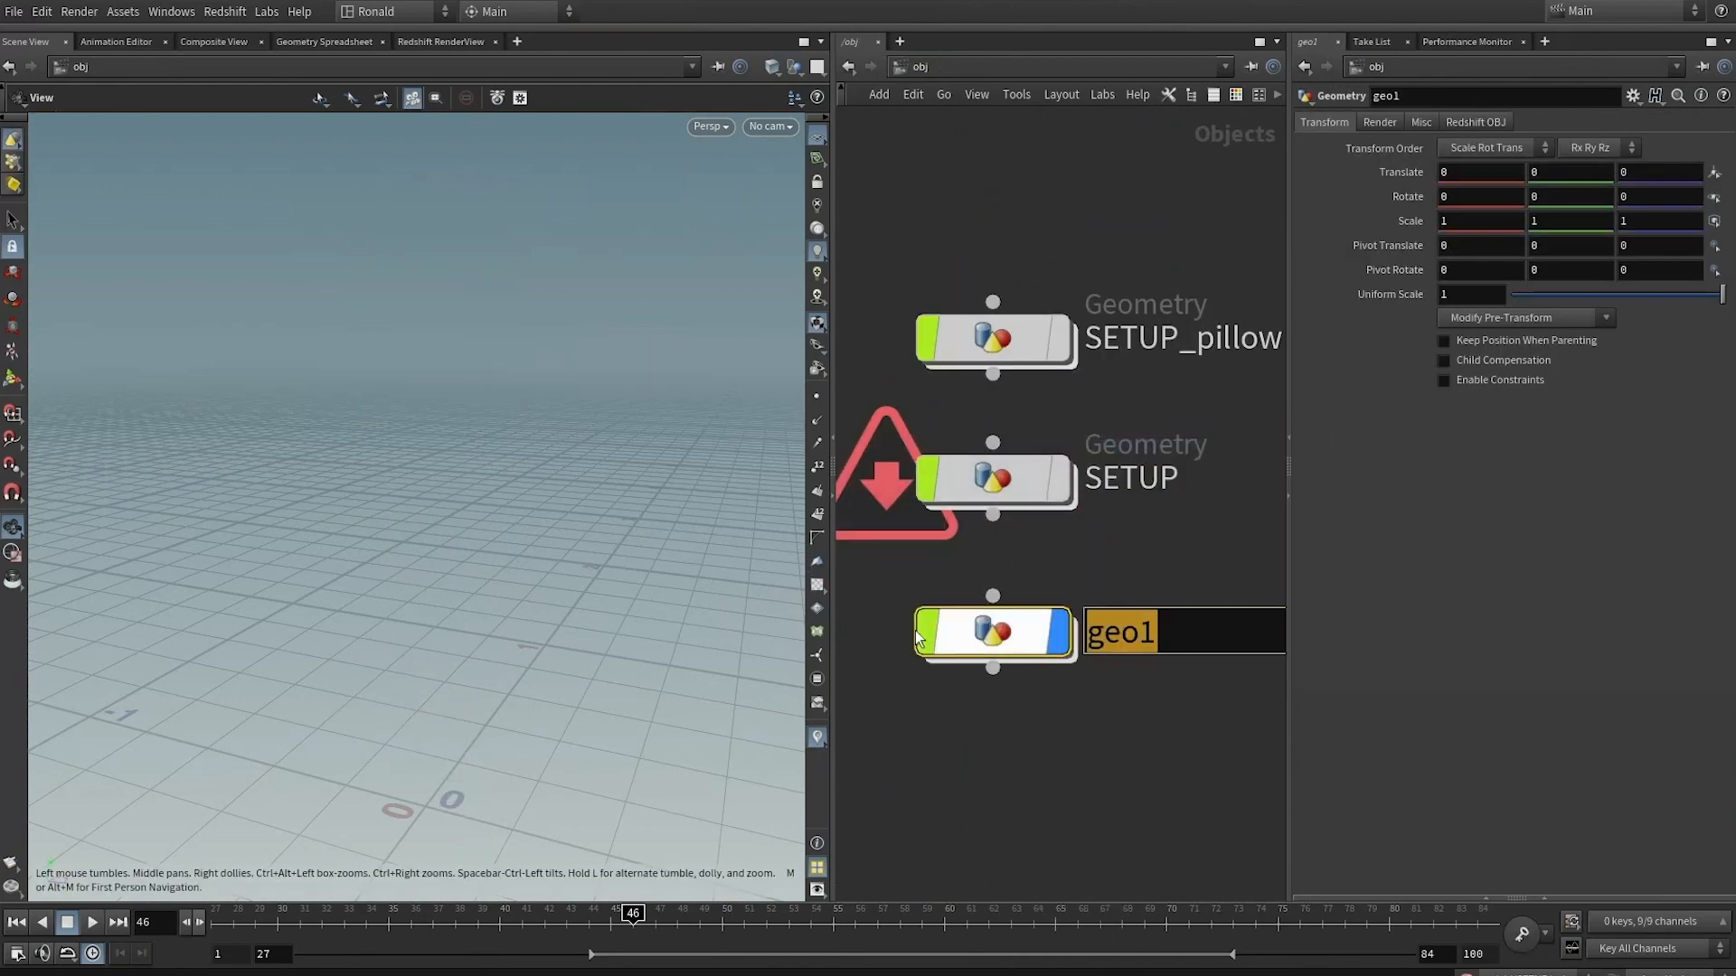
pyautogui.write('cardigan')
pyautogui.press('Return')
# Duplicate the cardigan object and rename the copy character
pyautogui.keyDown('alt'); pyautogui.moveTo(985, 635); pyautogui.dragTo(977, 778); pyautogui.keyUp('alt')
pyautogui.press('F2')
pyautogui.write('character')
pyautogui.press('Return')
# Inside the cardigan object, add an Object Merge that references OUT_cardigan from SETUP
pyautogui.doubleClick(994, 631)
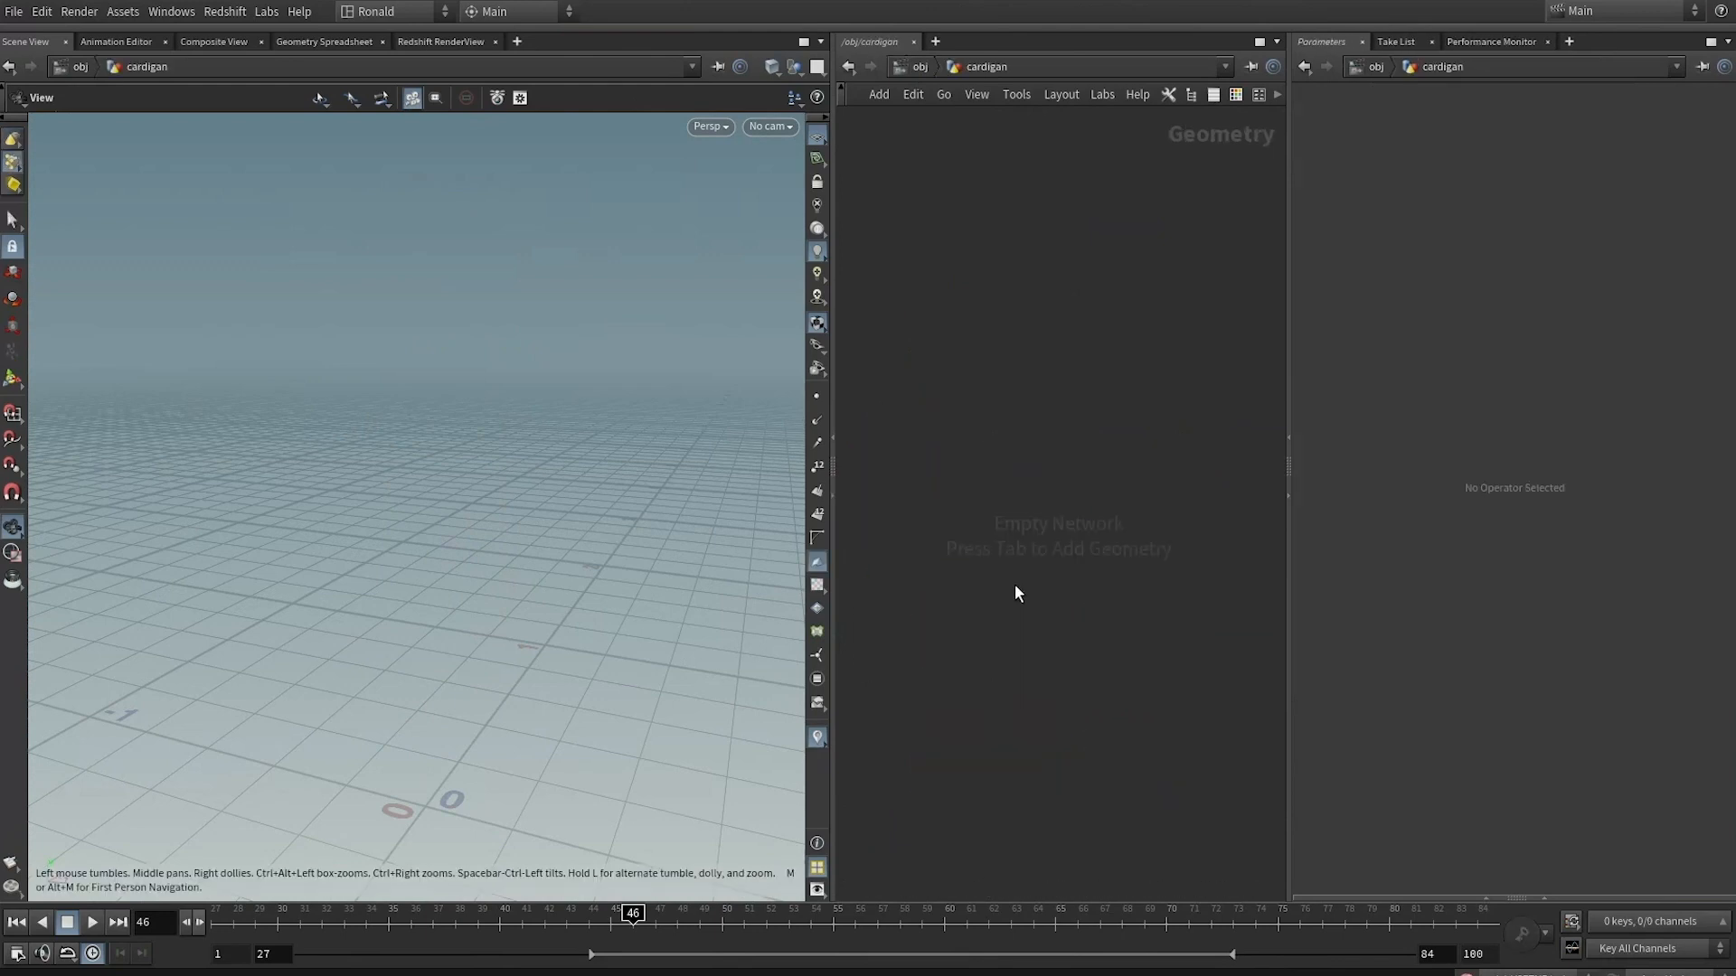
pyautogui.press('Tab')
pyautogui.write('obj')
pyautogui.press('Return')
pyautogui.click(1007, 573)
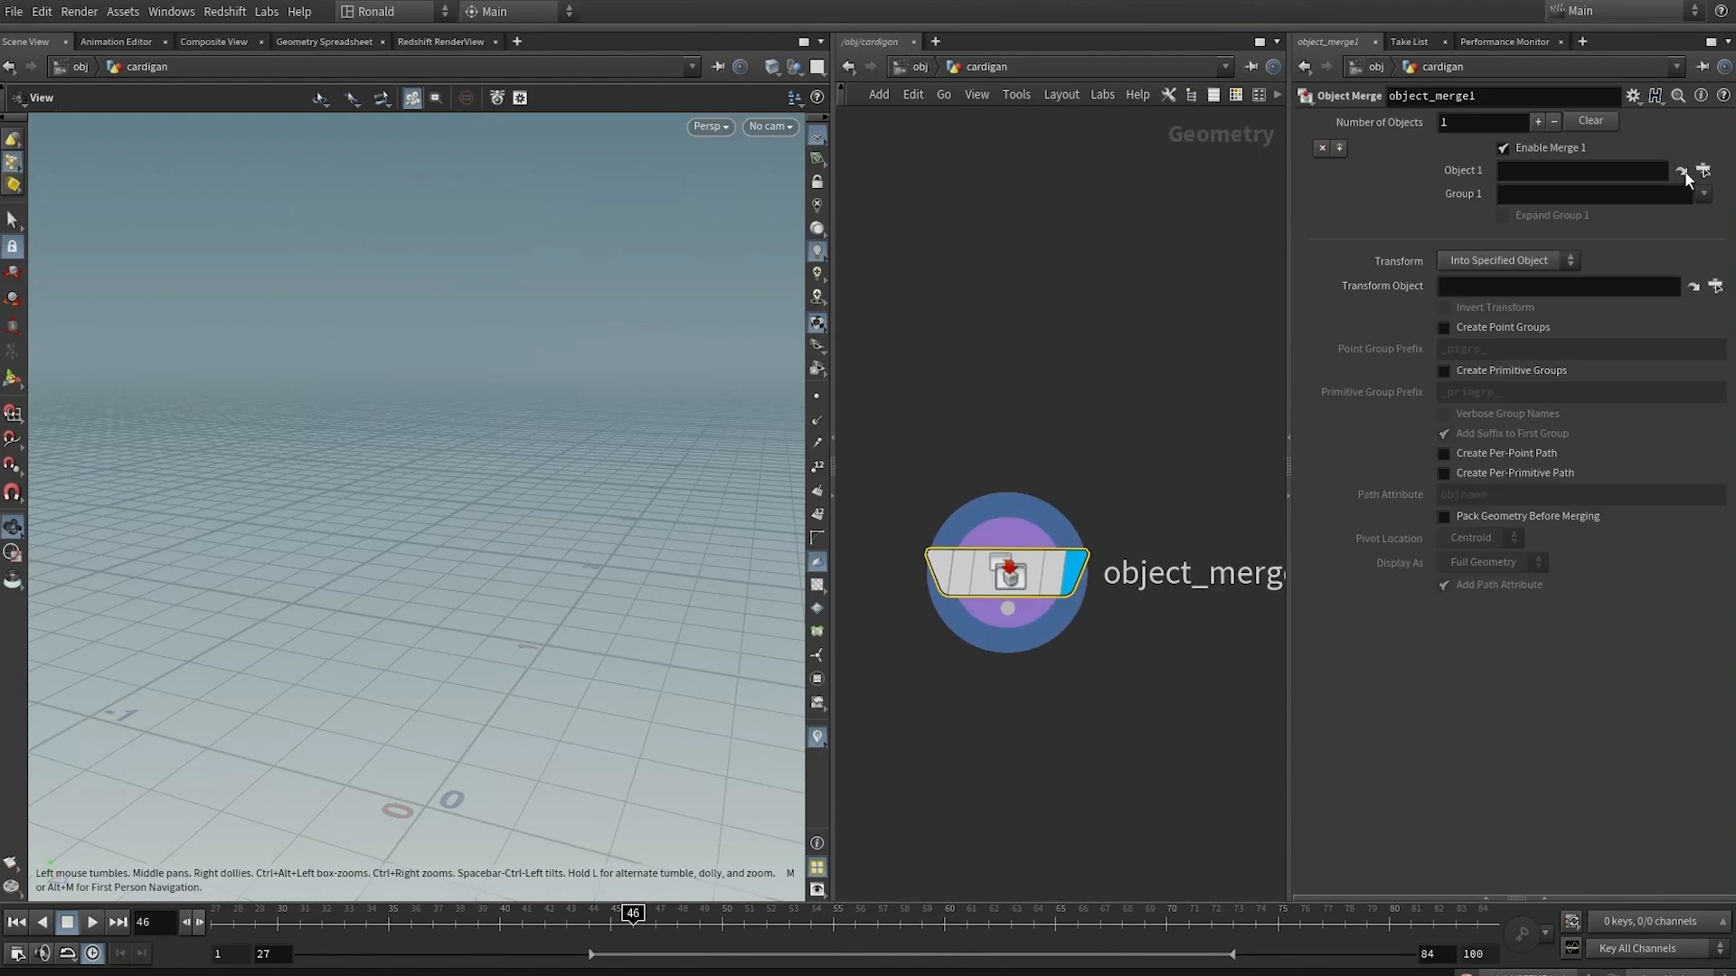
pyautogui.click(1702, 171)
pyautogui.click(1537, 71)
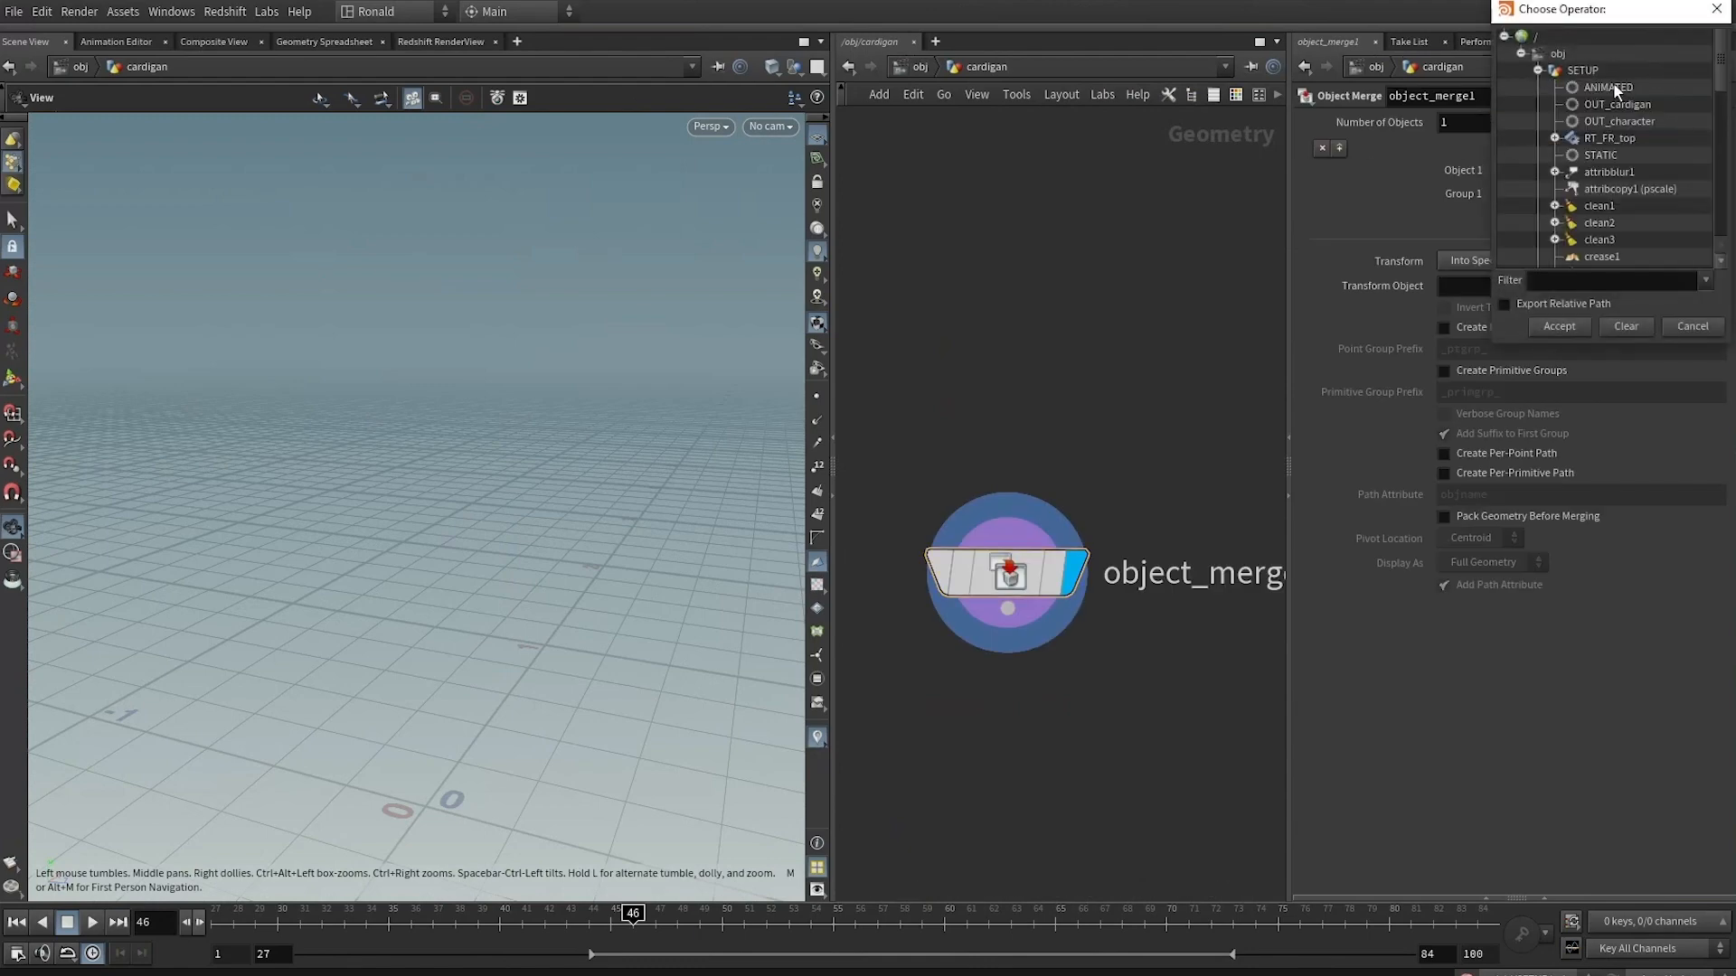
pyautogui.doubleClick(1637, 103)
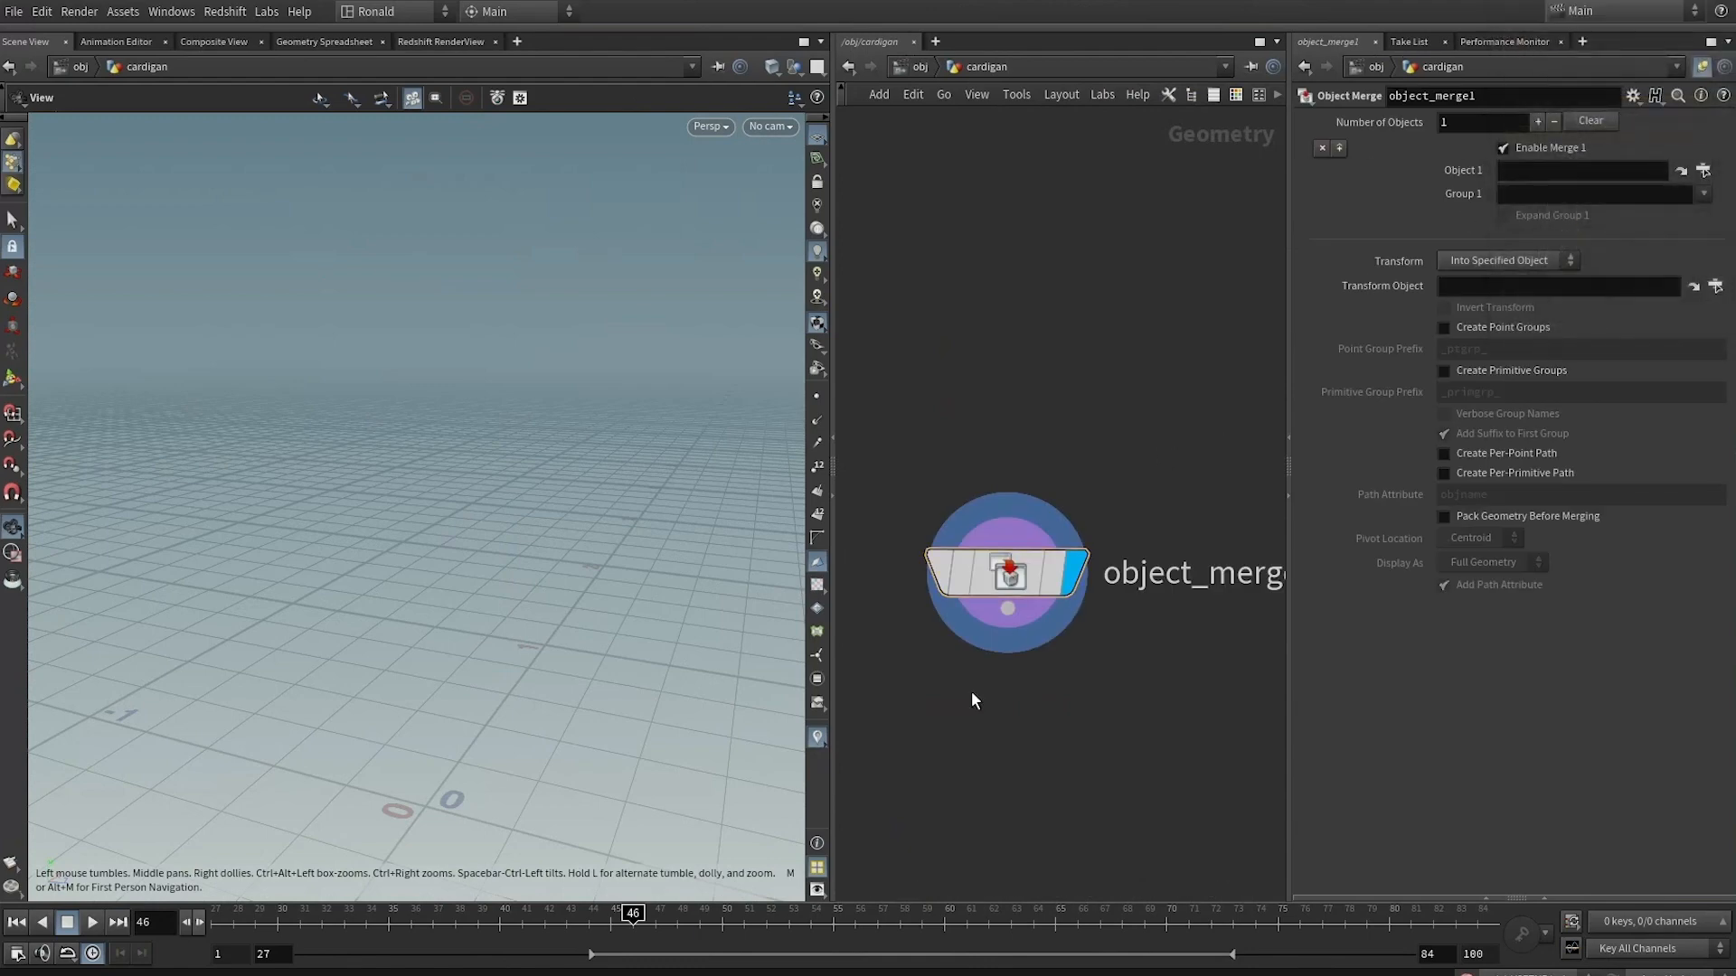
# Inside the character object, add an Object Merge that references OUT_character from SETUP, and return to the object level
pyautogui.press('u')
pyautogui.doubleClick(1019, 775)
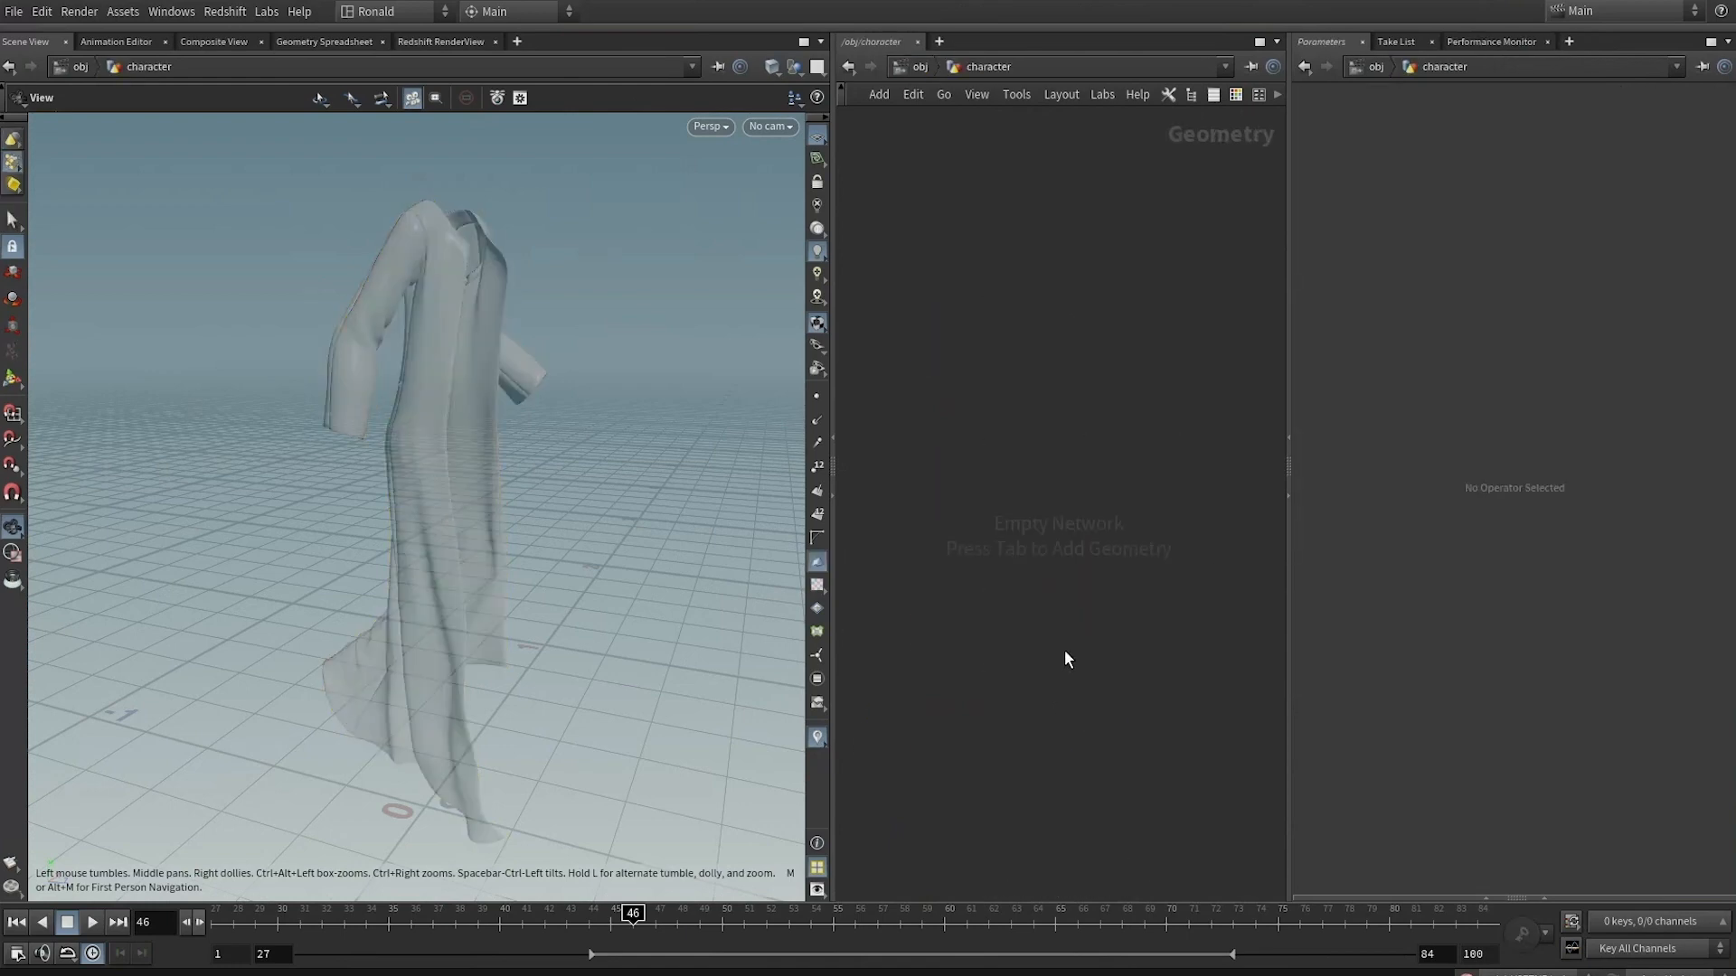
pyautogui.press('Tab')
pyautogui.write('obj')
pyautogui.press('Return')
pyautogui.click(1091, 592)
pyautogui.click(1703, 170)
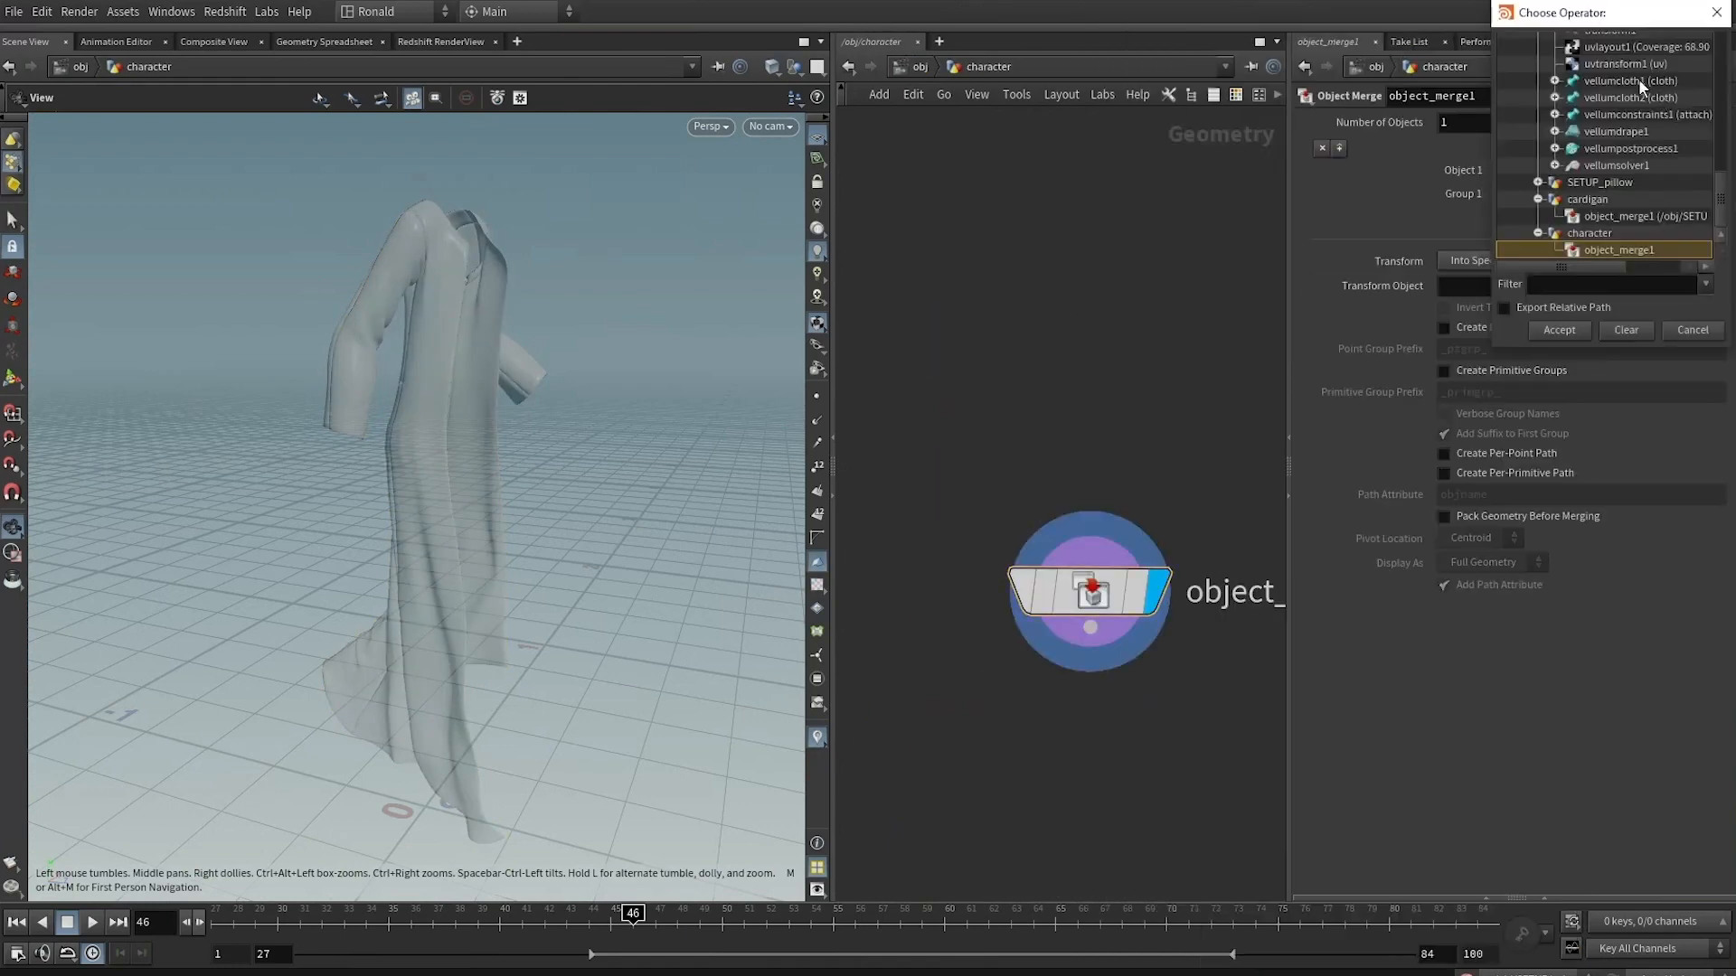
pyautogui.doubleClick(1621, 68)
pyautogui.press('u')
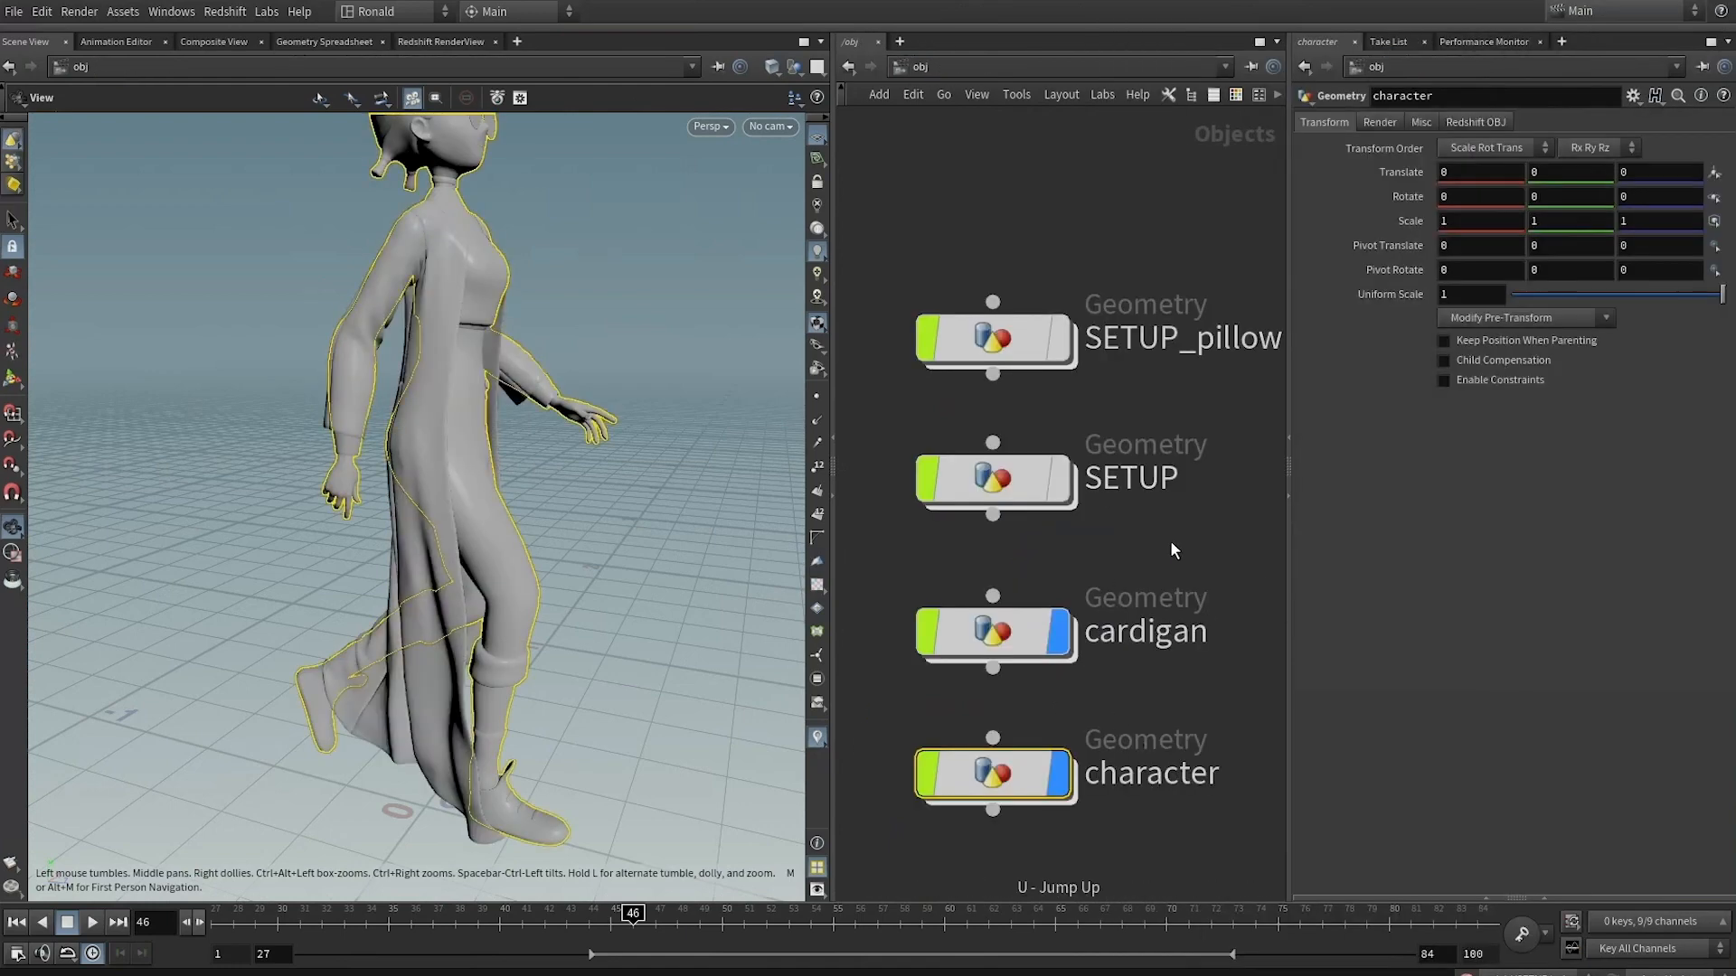
# Create a camera beside the geometry objects at the object level and name it render_CAM
pyautogui.moveTo(613, 412); pyautogui.dragTo(582, 434)
pyautogui.press('g')
pyautogui.moveTo(522, 356); pyautogui.dragTo(579, 316)
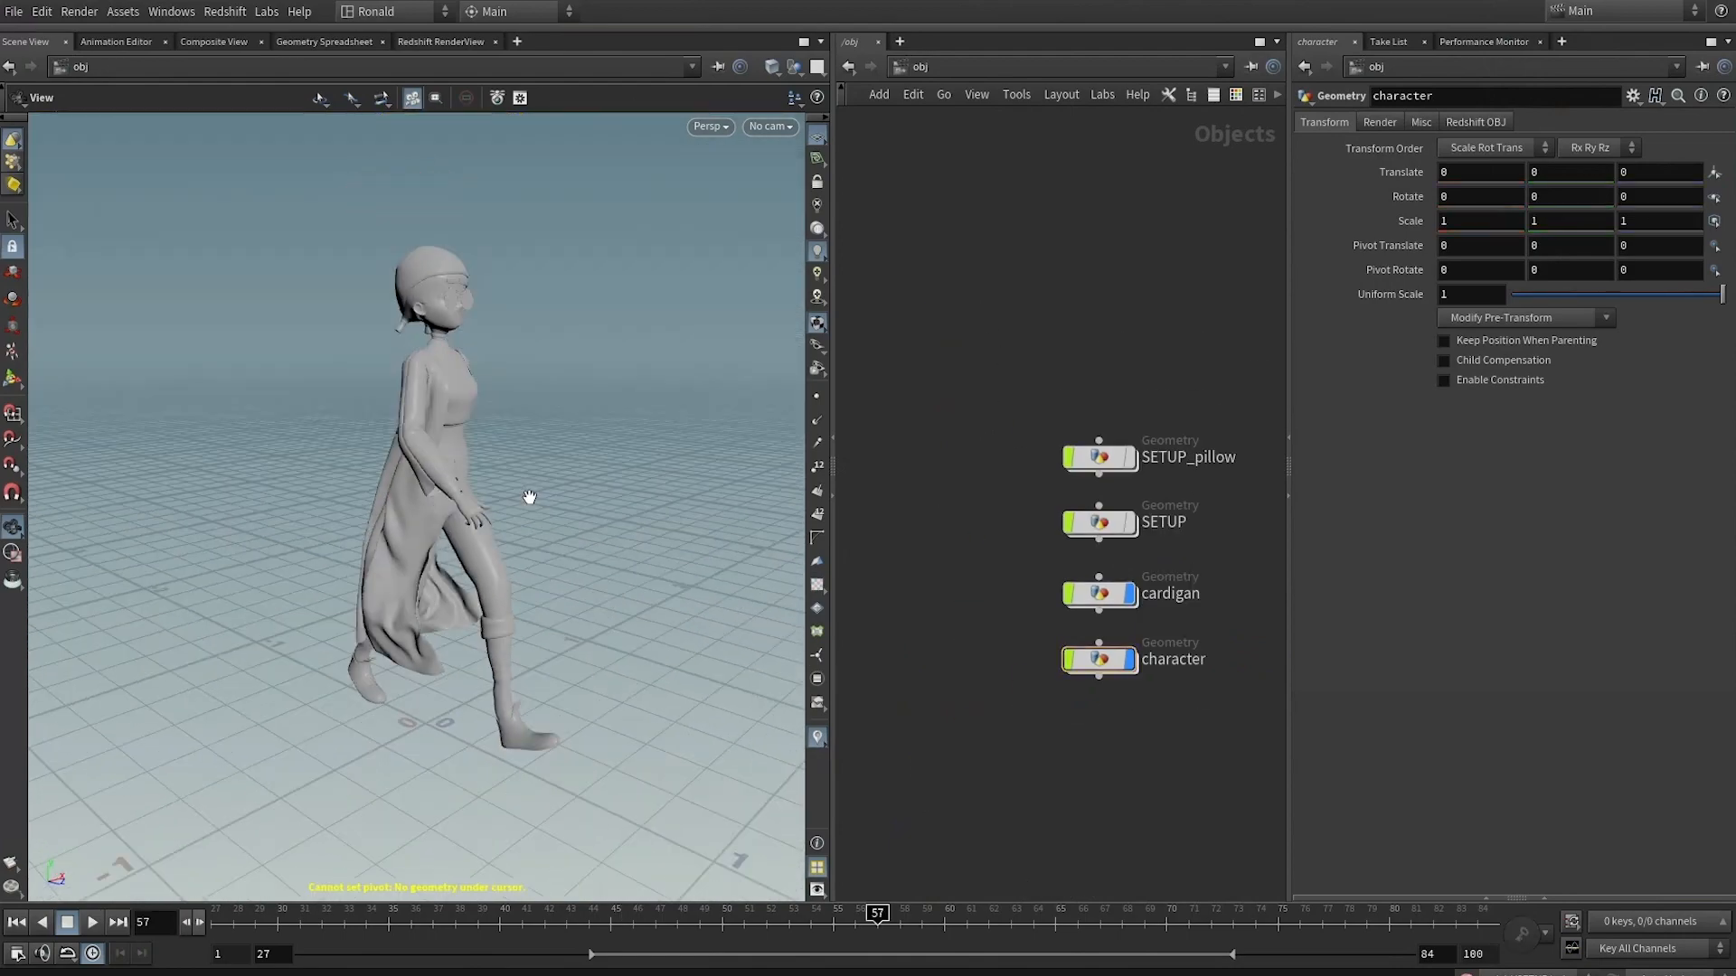
pyautogui.scroll(3, 1211, 416)
pyautogui.scroll(1, 1211, 452)
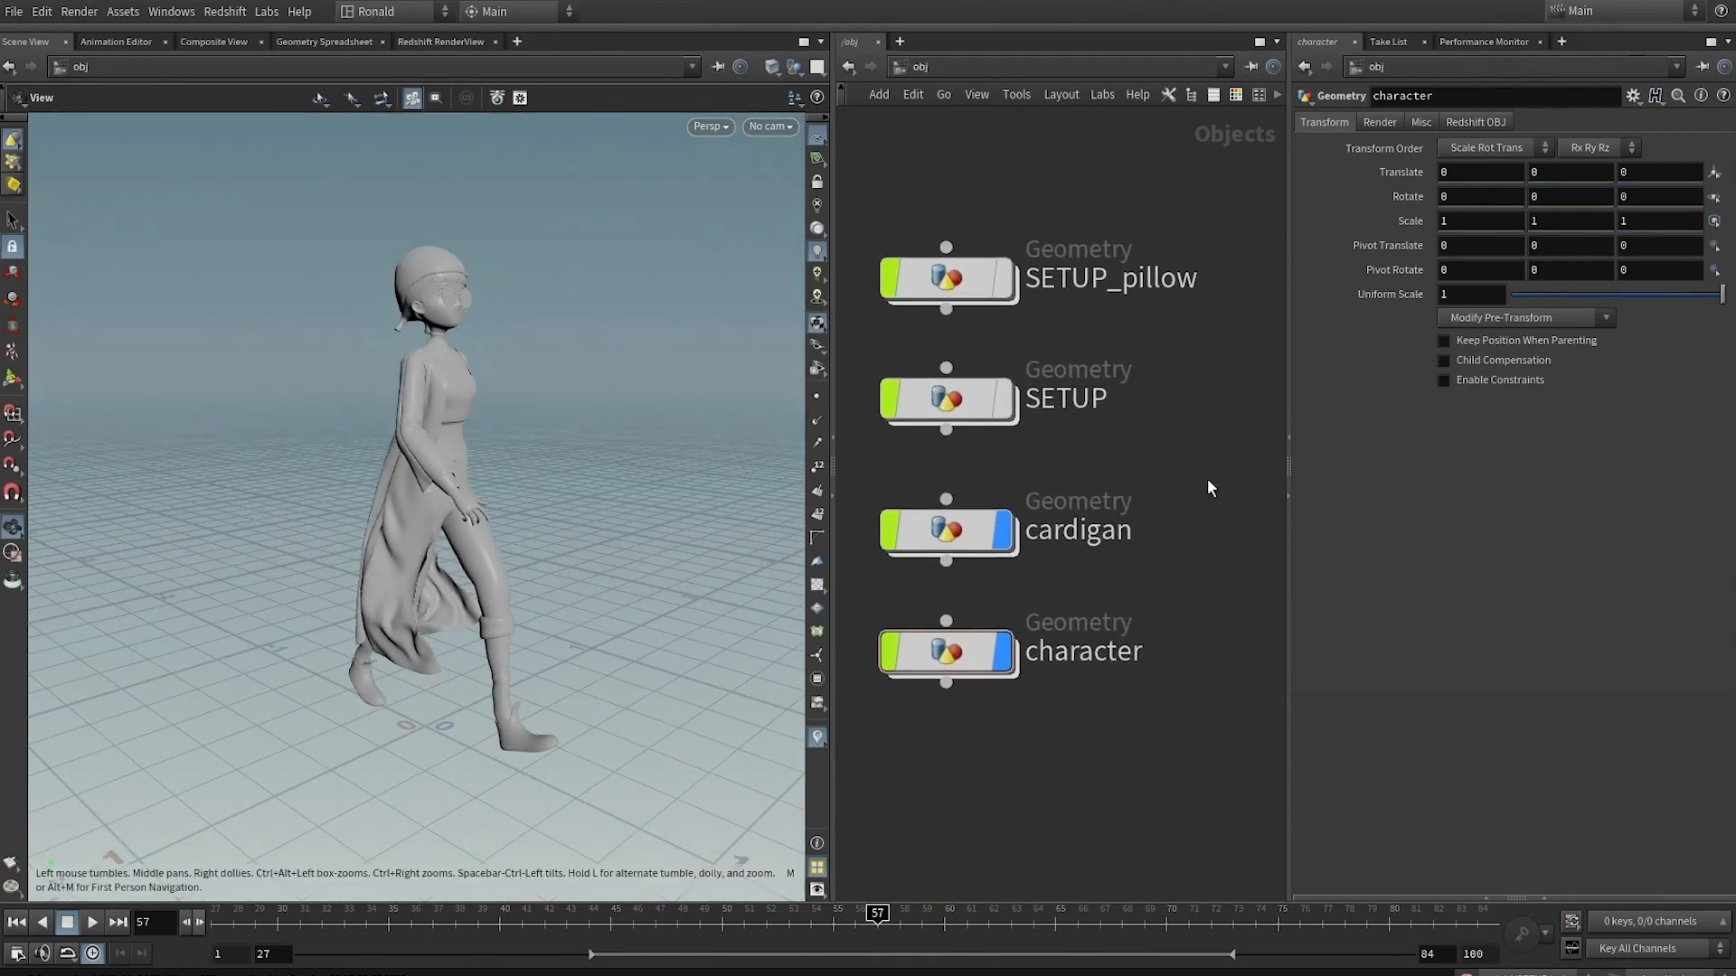
pyautogui.press('Tab')
pyautogui.write('ca')
pyautogui.press('Return')
pyautogui.click(1244, 475)
pyautogui.write('re')
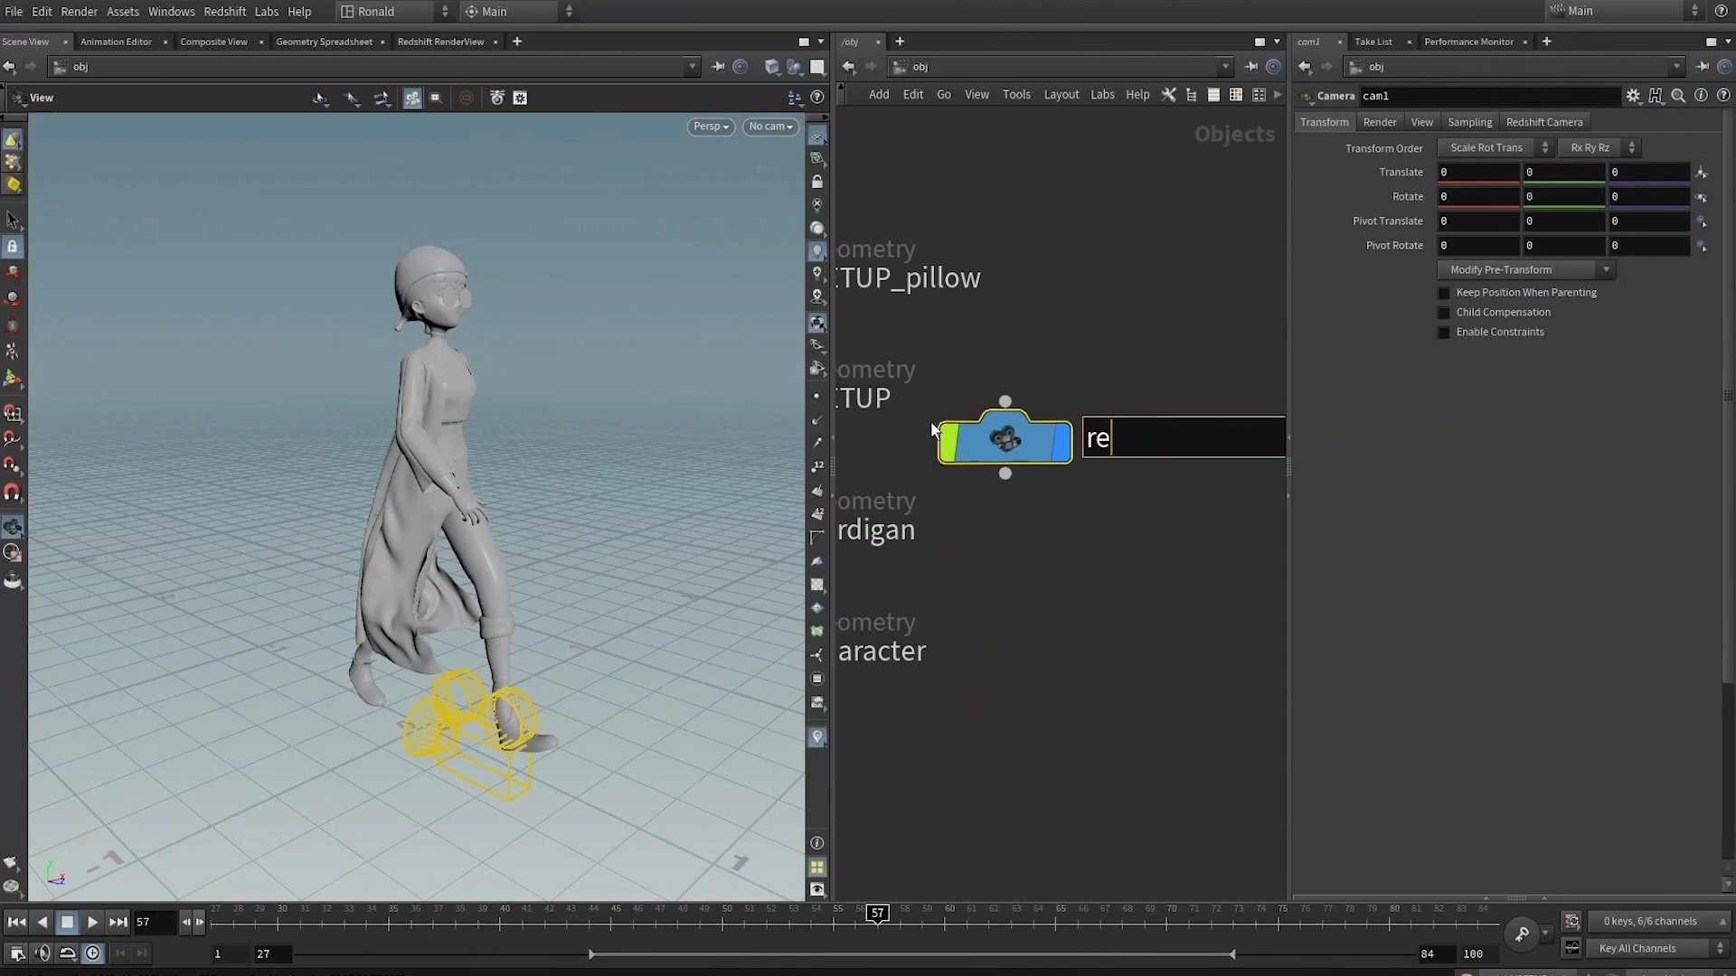
pyautogui.write('nder_CAM')
pyautogui.press('Return')
# Look through render_CAM with the view locked to it and frame the walking character from the side
pyautogui.click(770, 125)
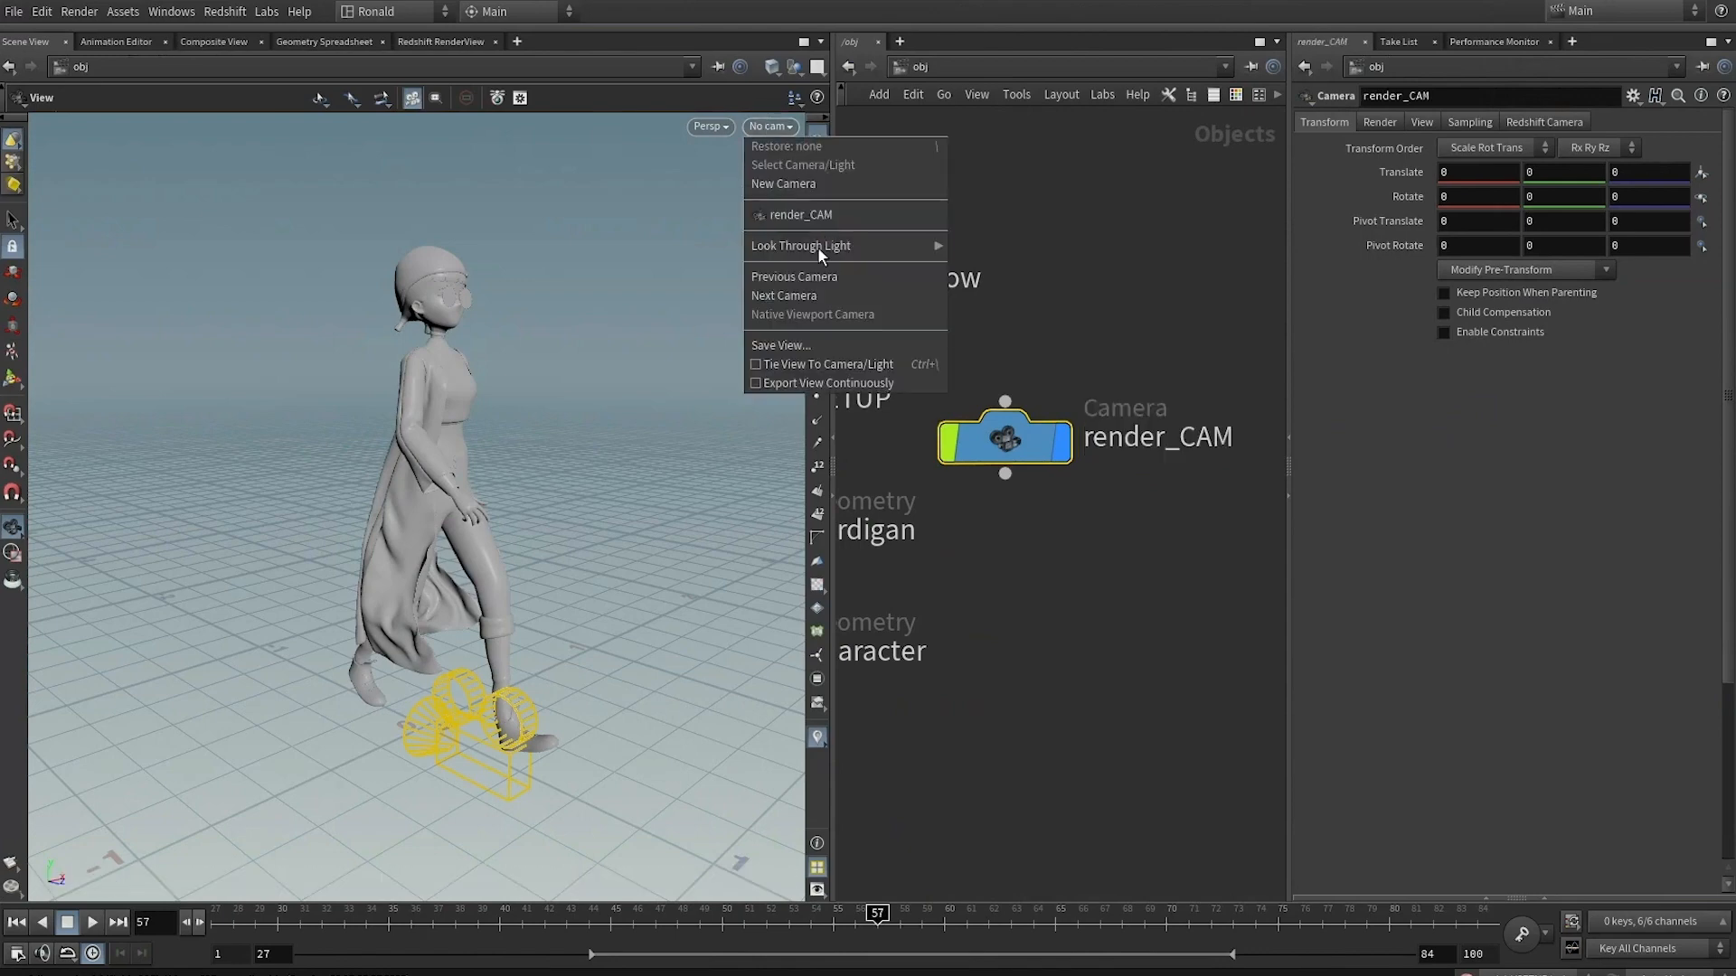
pyautogui.click(819, 224)
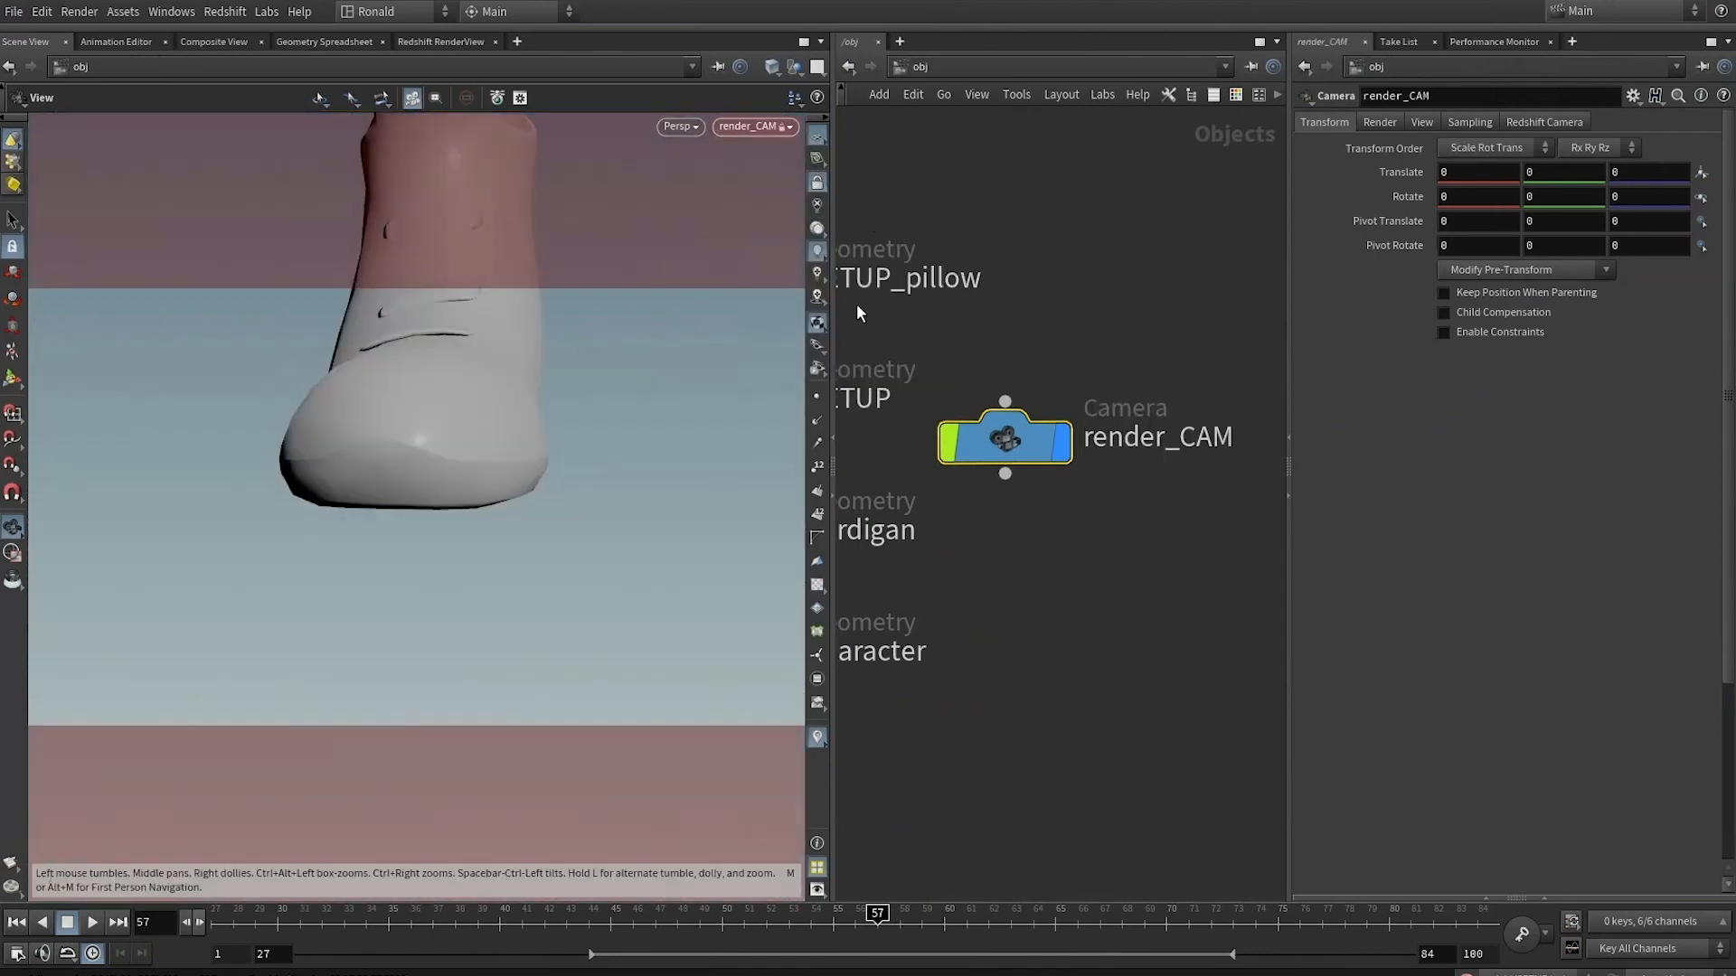
pyautogui.moveTo(855, 304); pyautogui.dragTo(1046, 318, button='middle')
pyautogui.moveTo(588, 479); pyautogui.dragTo(470, 461, button='right')
pyautogui.moveTo(469, 461); pyautogui.dragTo(663, 403)
pyautogui.moveTo(663, 403); pyautogui.dragTo(535, 464, button='middle')
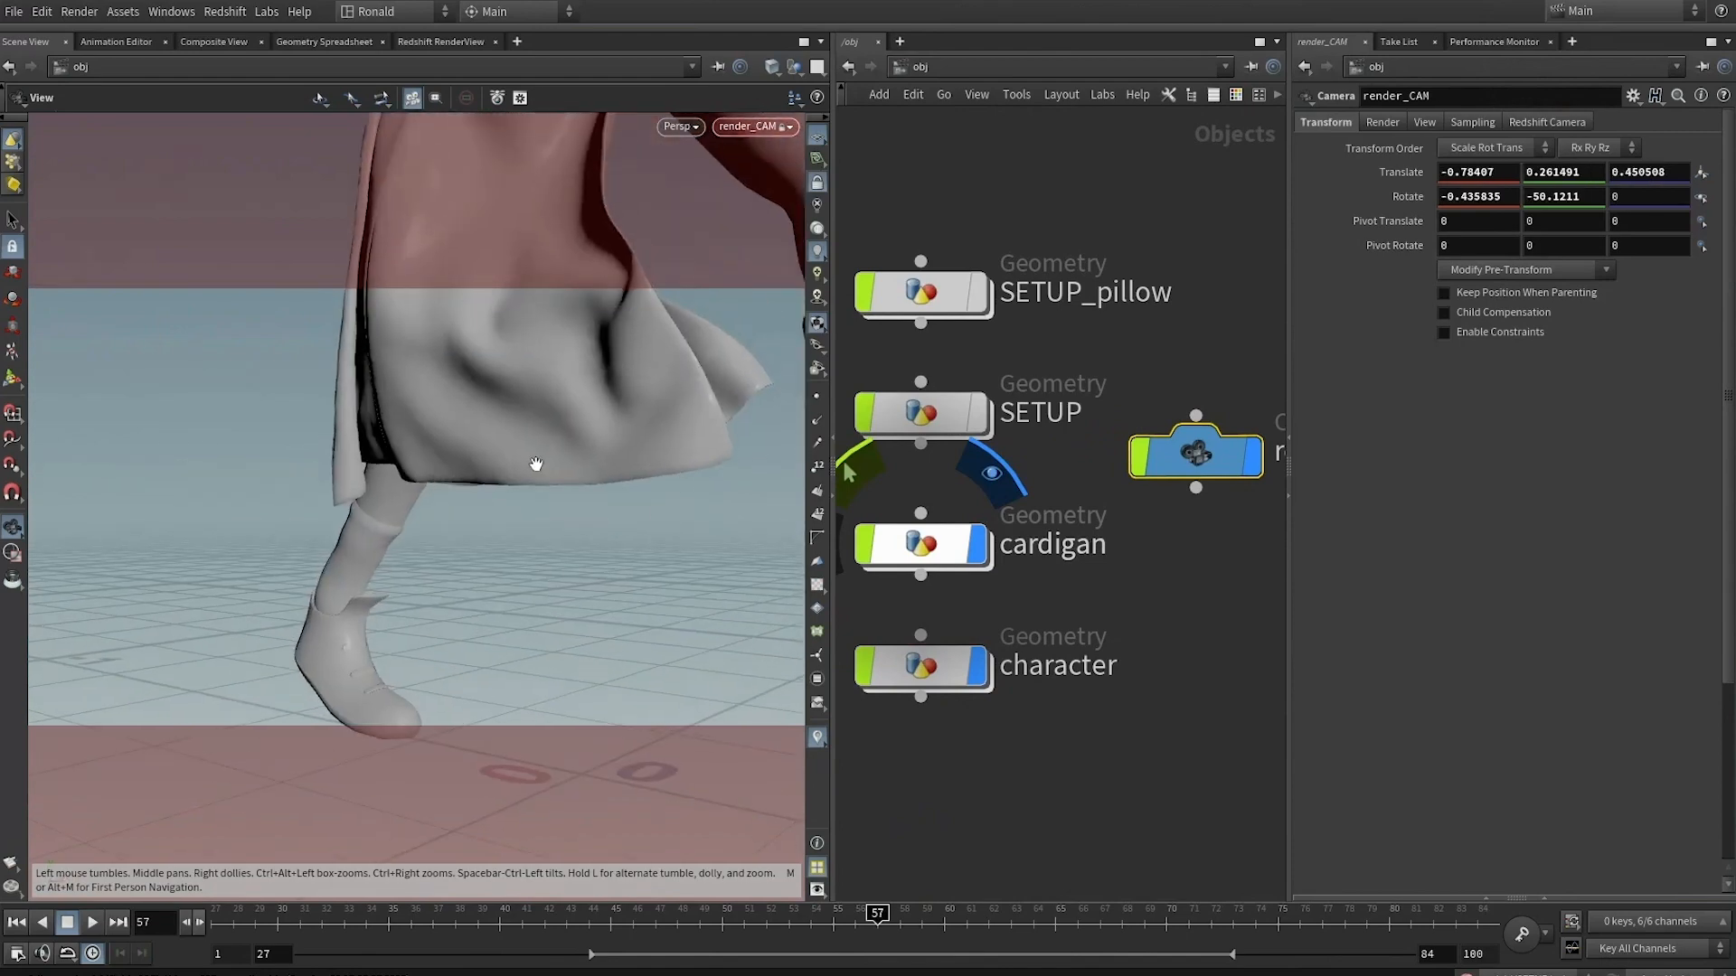
pyautogui.moveTo(535, 465); pyautogui.dragTo(523, 573, button='right')
pyautogui.moveTo(522, 574); pyautogui.dragTo(391, 703, button='middle')
pyautogui.moveTo(573, 496); pyautogui.dragTo(340, 638, button='middle')
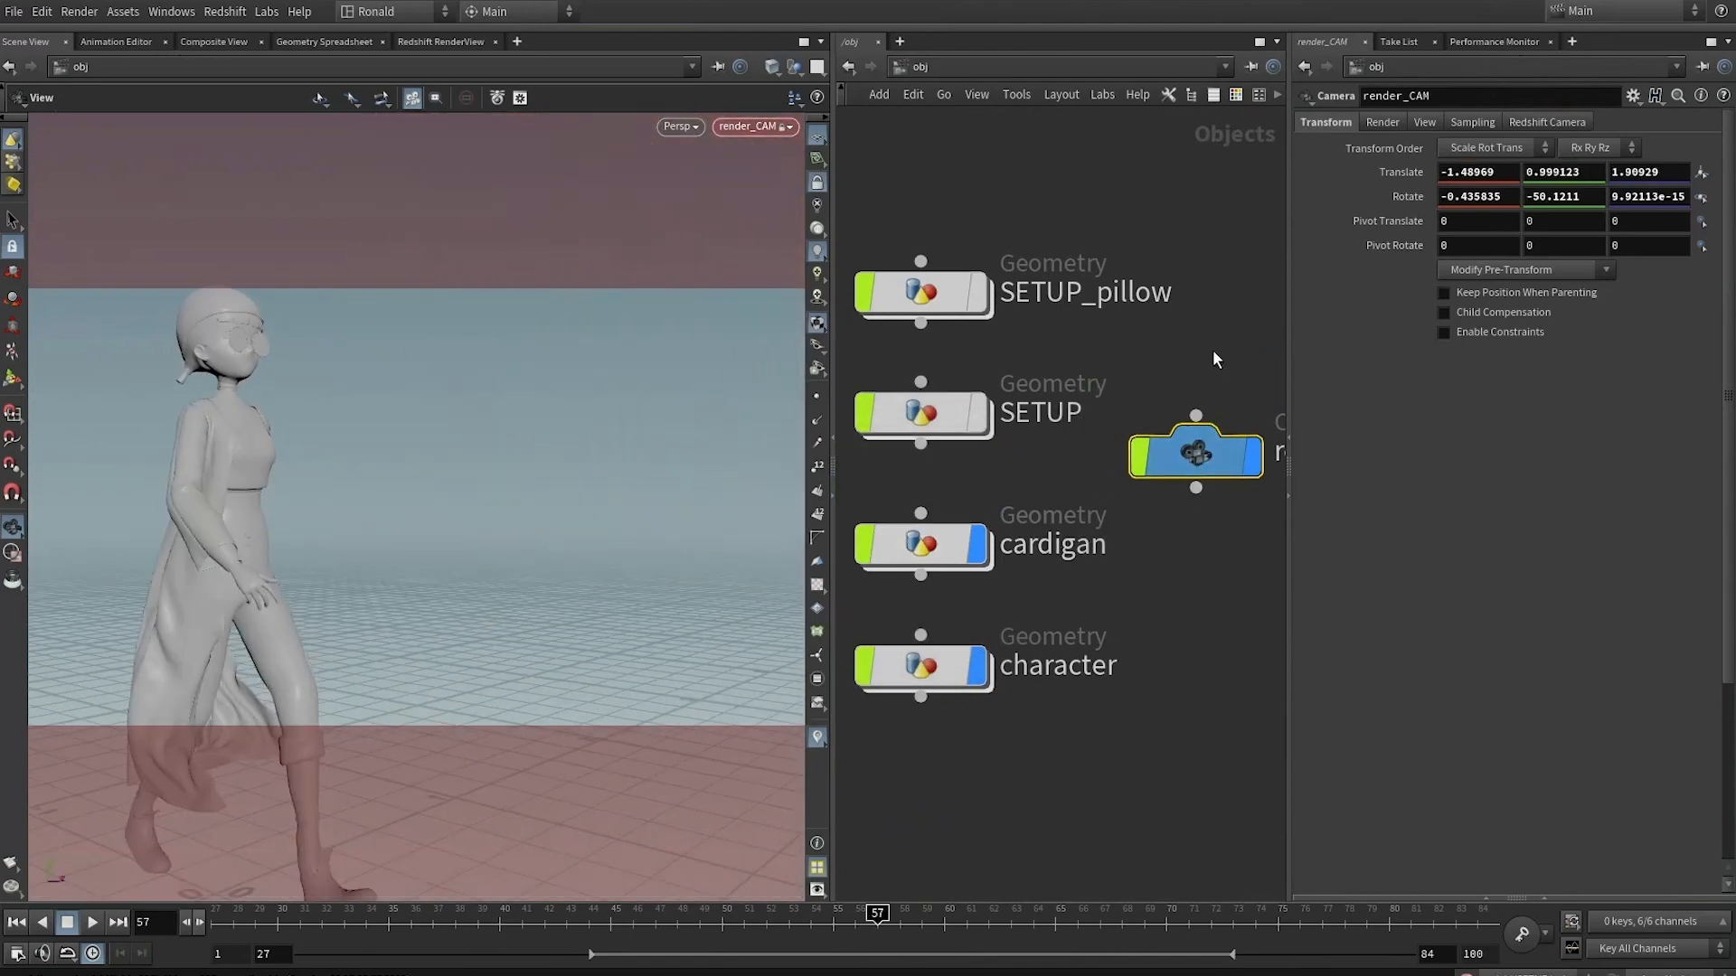
# Set the render_CAM resolution to 1920 by 1080
pyautogui.click(1422, 123)
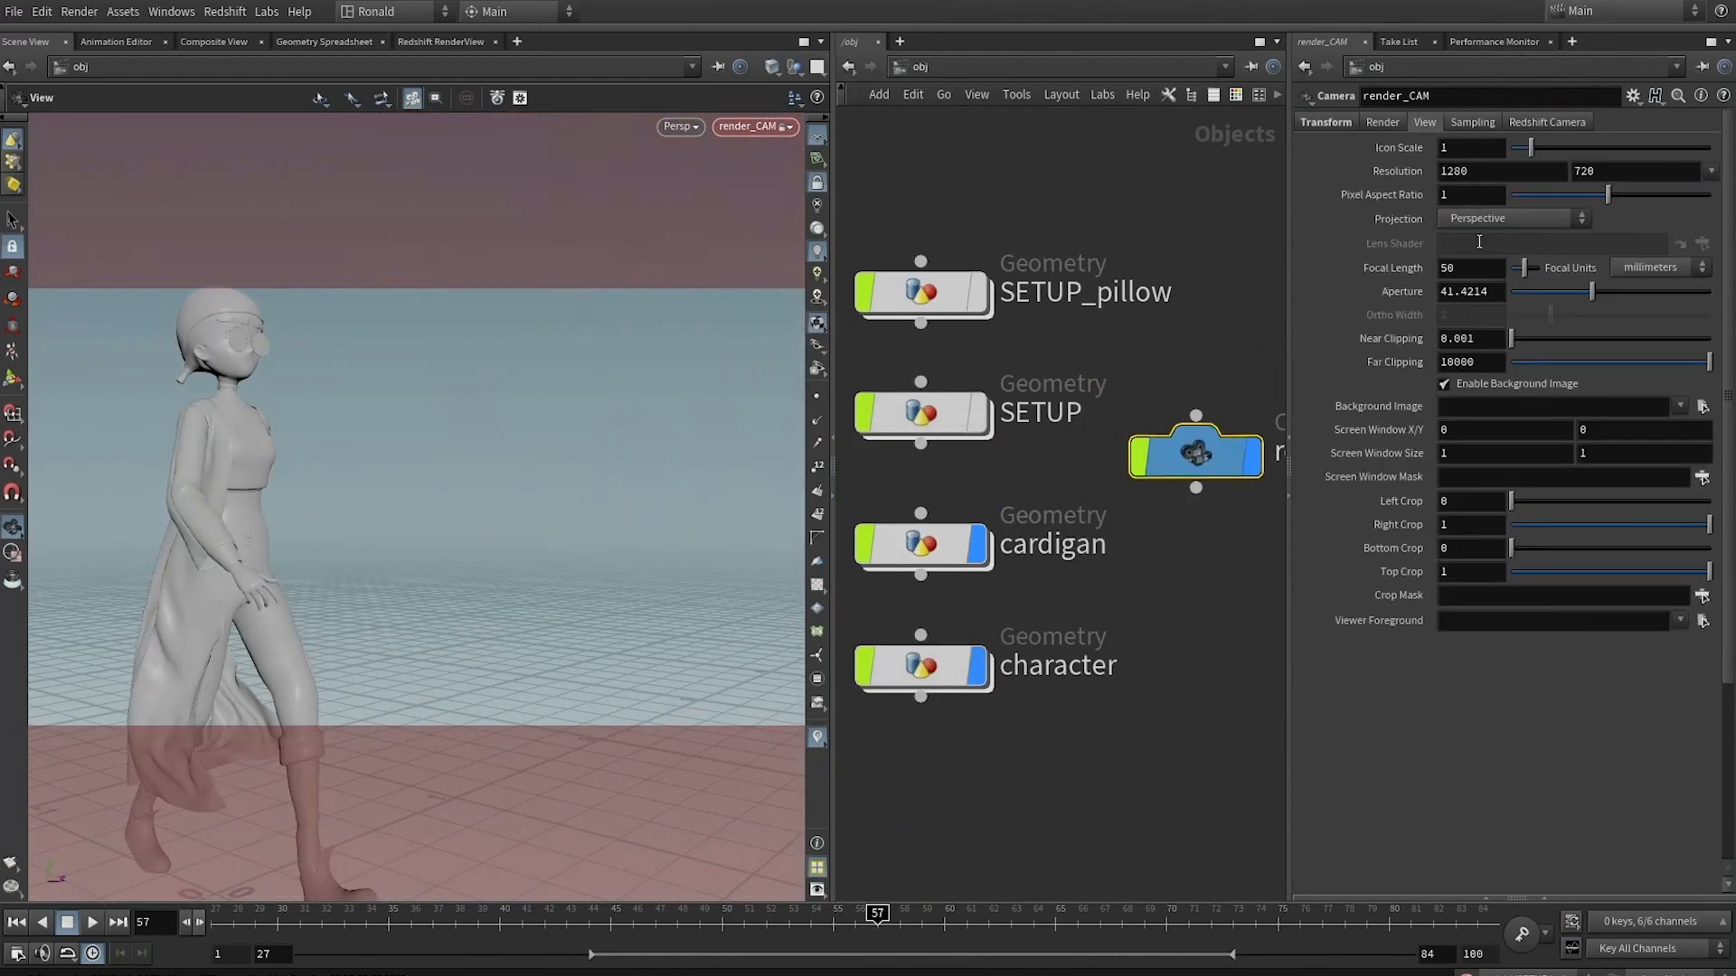
pyautogui.doubleClick(1499, 177)
pyautogui.write('1920')
pyautogui.press('Tab')
pyautogui.write('1080')
# Set the render_CAM focal length to 120 mm and reframe the character at full height
pyautogui.press('Tab')
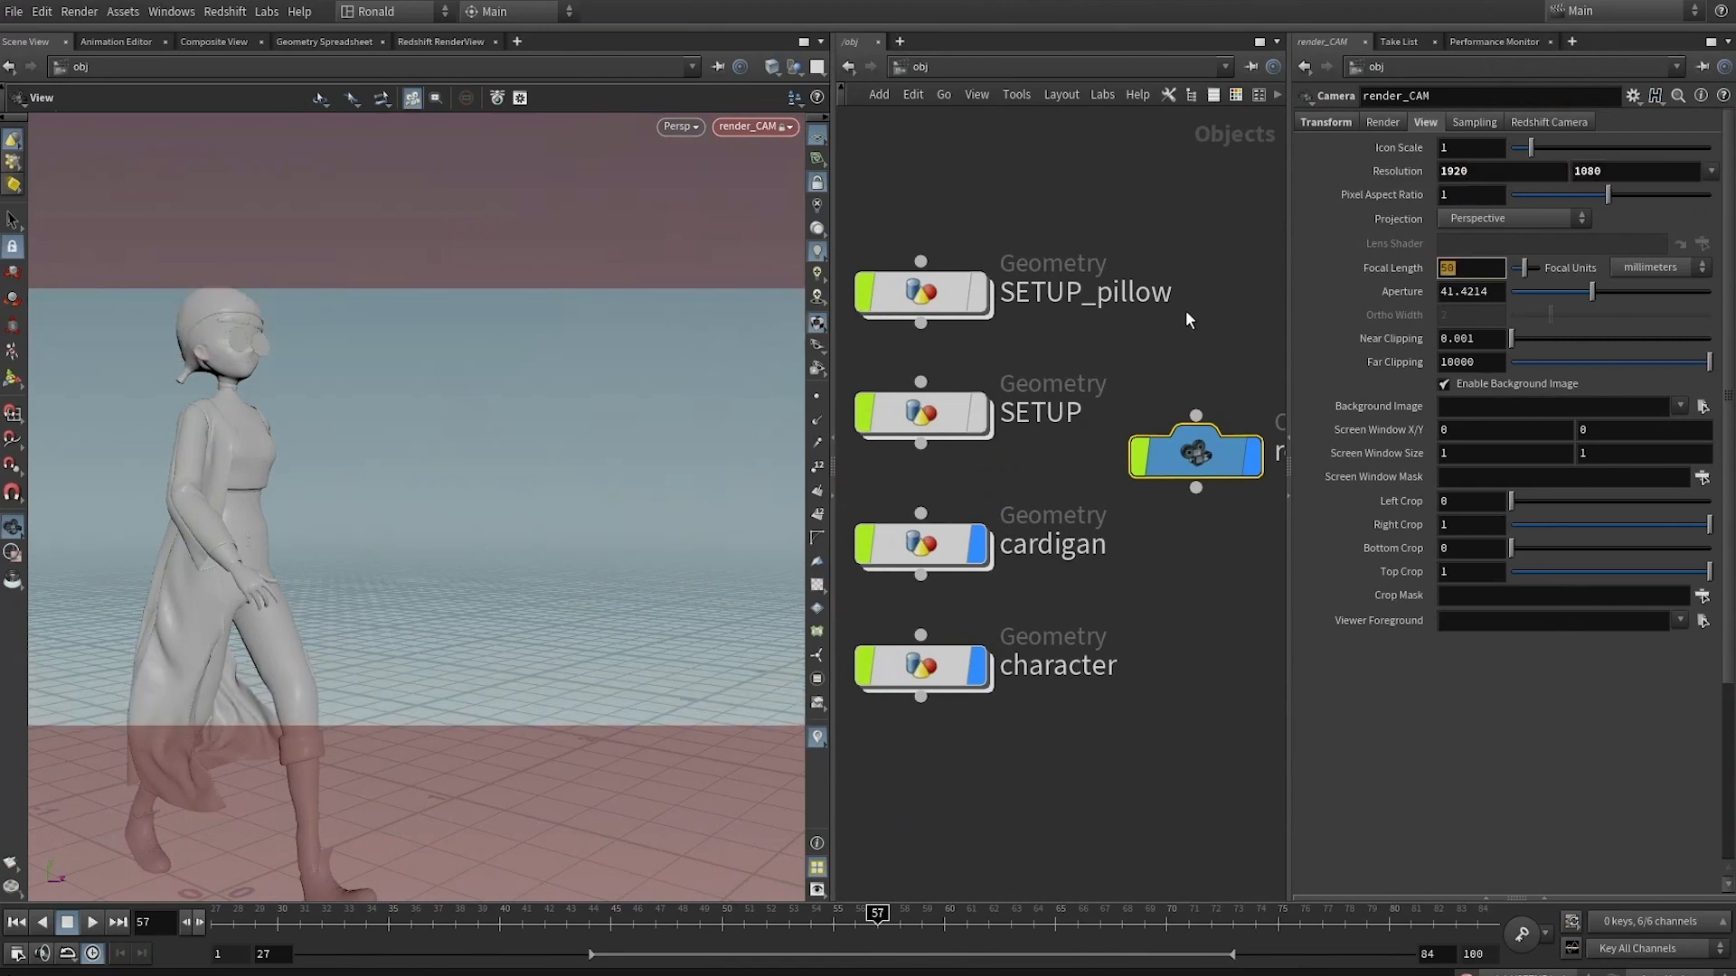
pyautogui.press('Return')
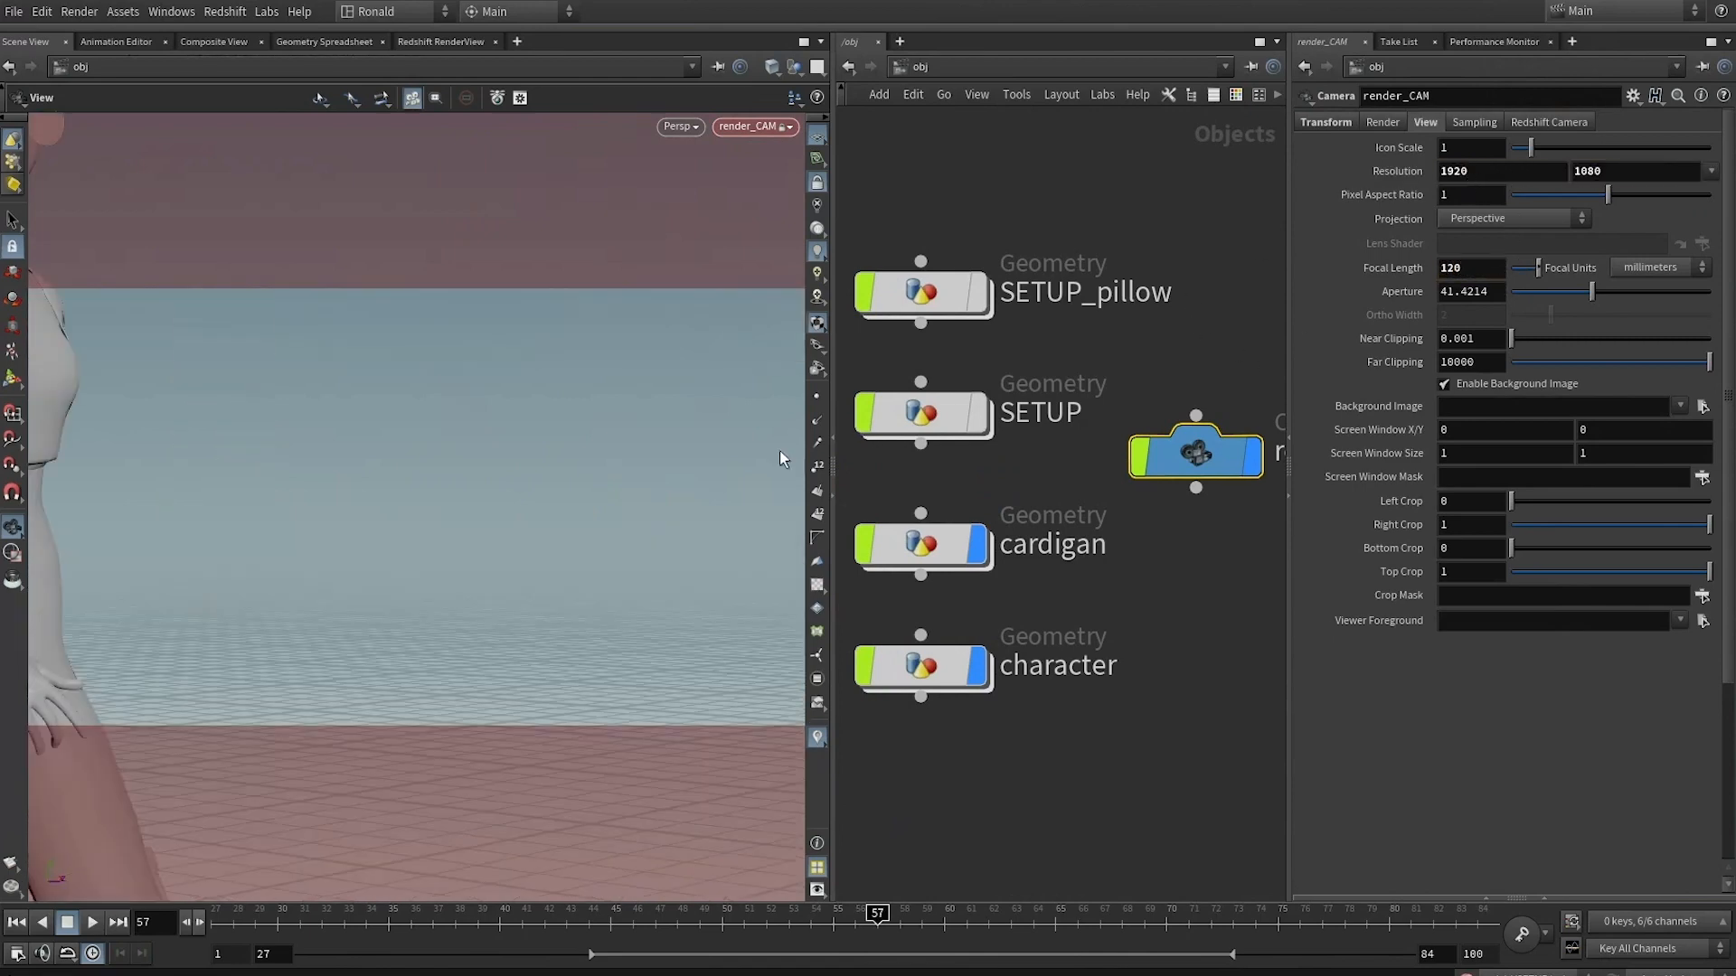
pyautogui.moveTo(507, 597); pyautogui.dragTo(547, 485, button='right')
pyautogui.moveTo(547, 485); pyautogui.dragTo(574, 499, button='middle')
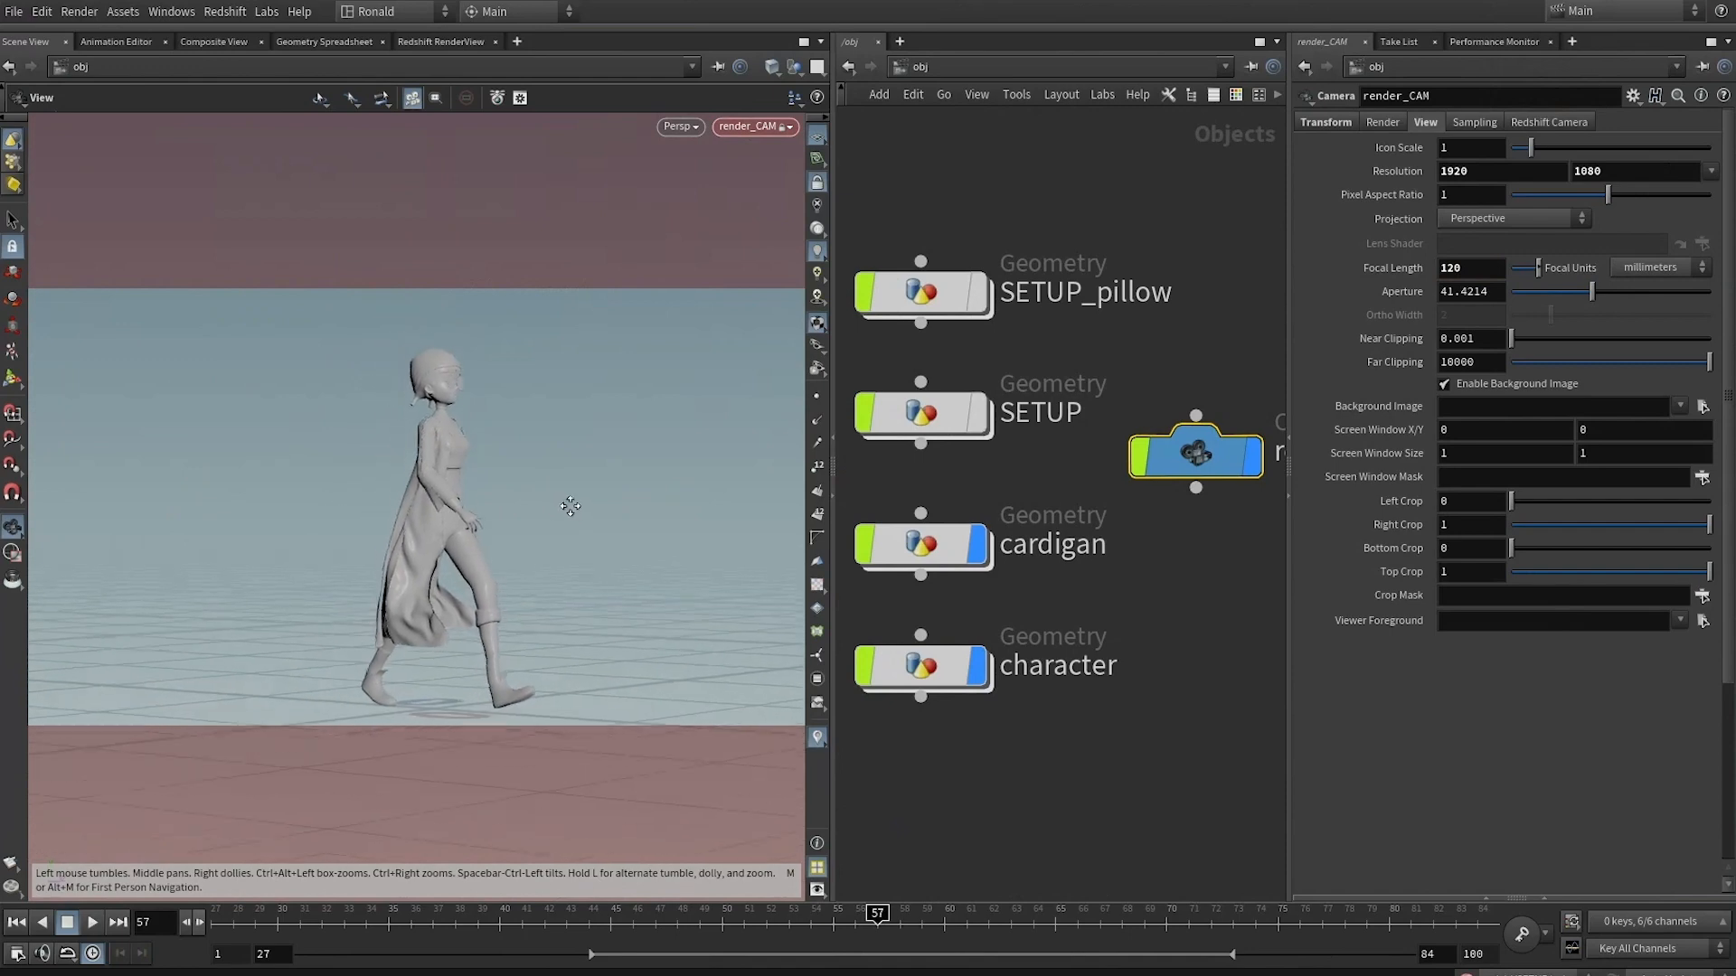
# Review the OUT_character and OUT_cardigan outputs inside SETUP and check the walk animation through render_CAM
pyautogui.click(918, 545)
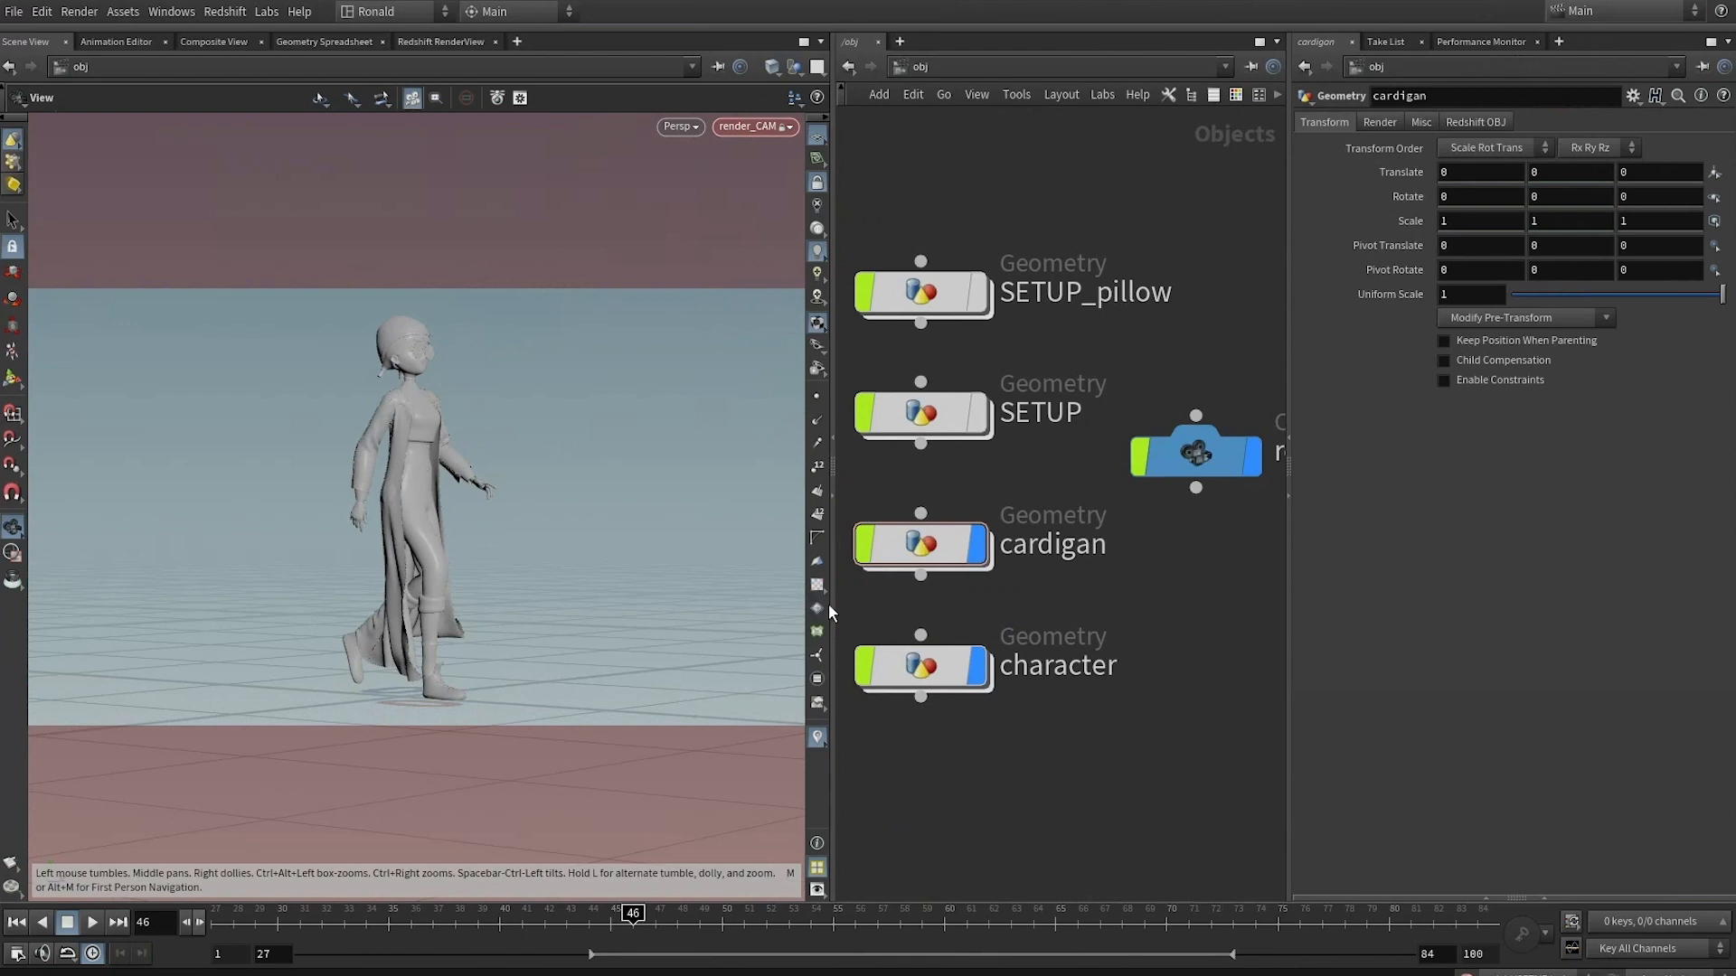
pyautogui.click(936, 414)
pyautogui.doubleClick(907, 409)
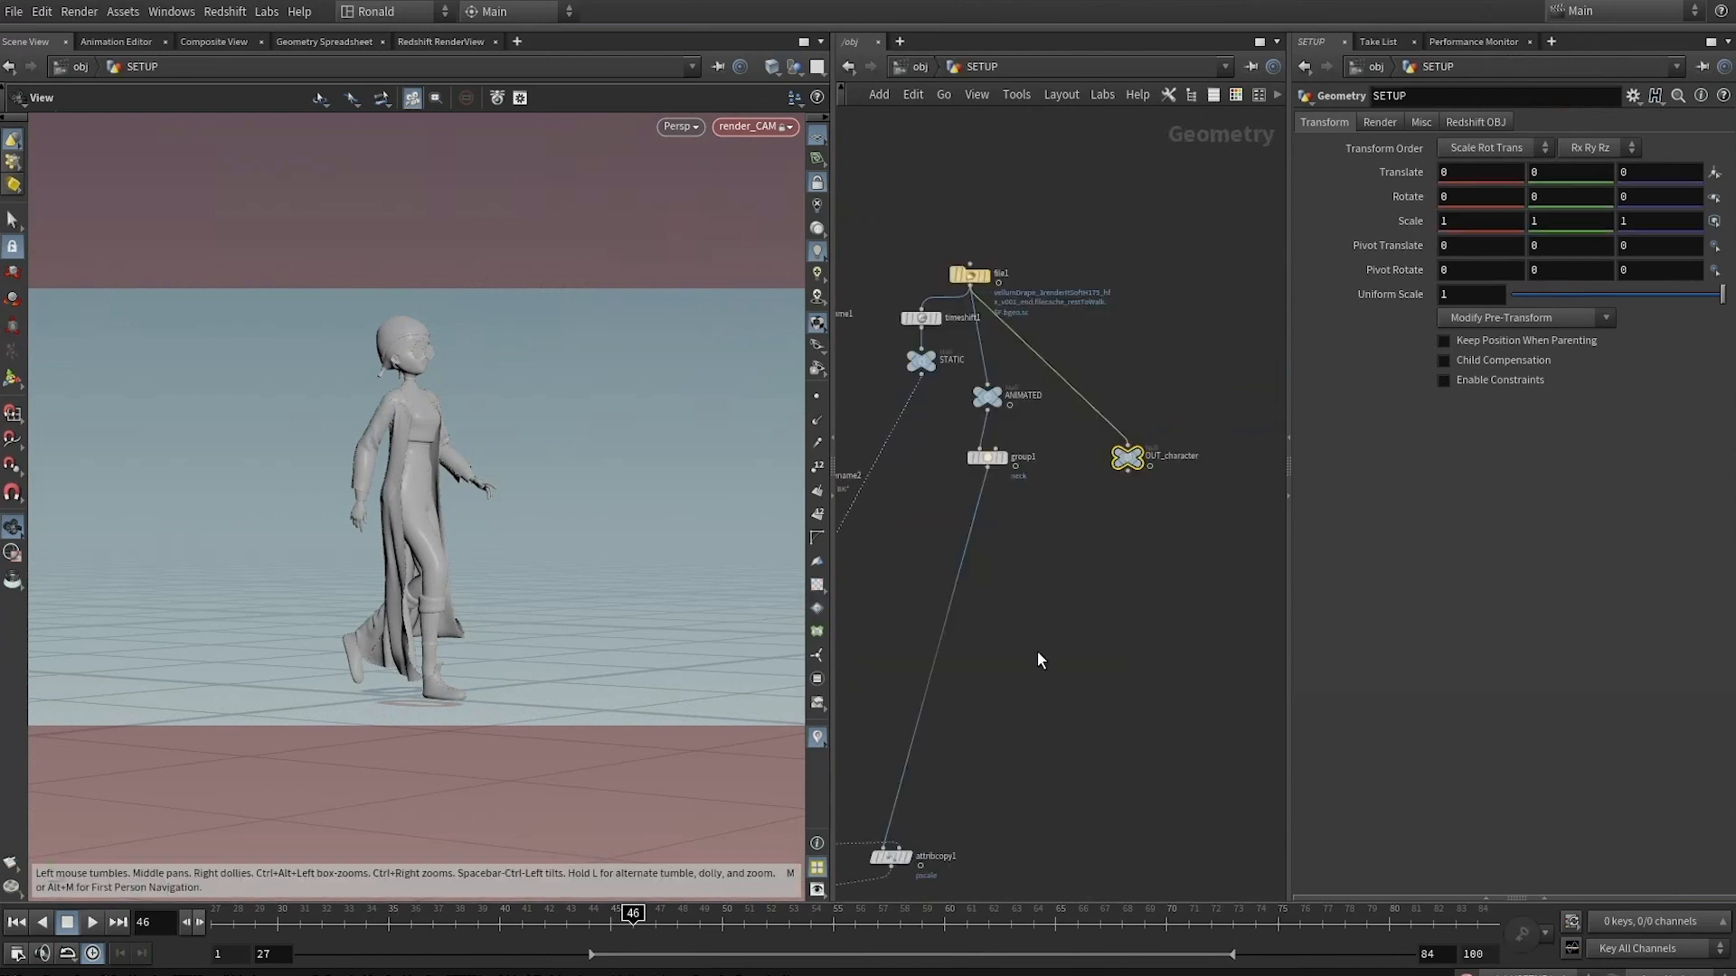
pyautogui.scroll(5, 1088, 572)
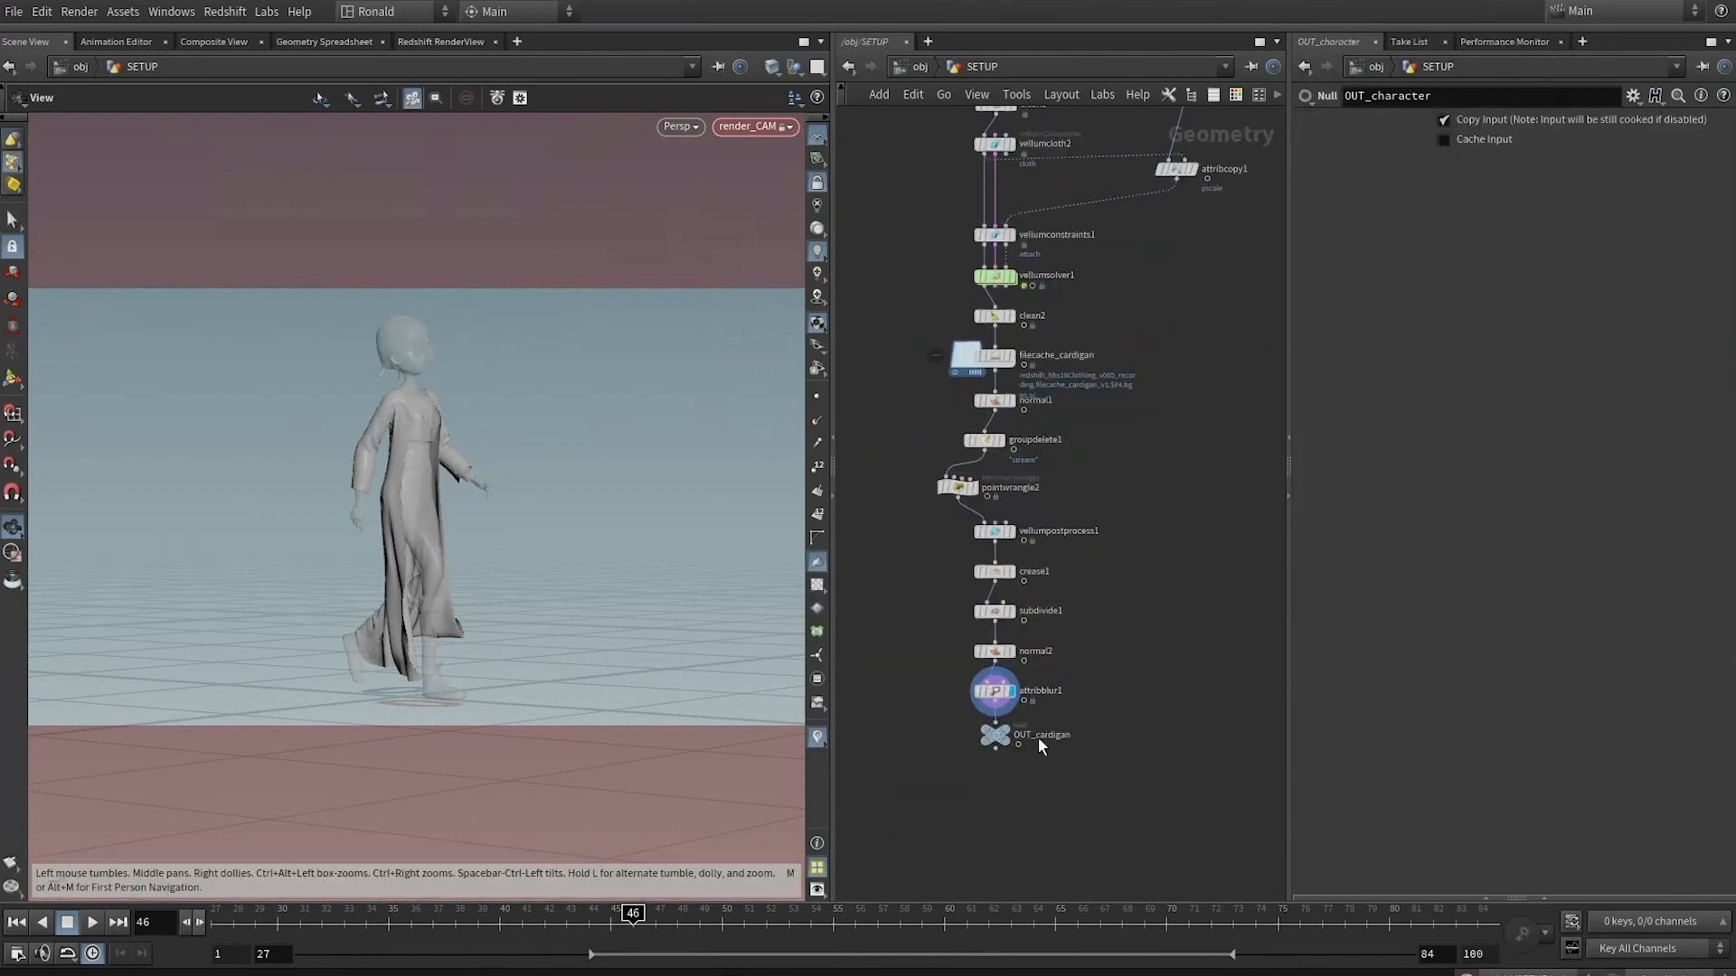
pyautogui.moveTo(1038, 744); pyautogui.dragTo(1187, 746)
pyautogui.moveTo(995, 370); pyautogui.dragTo(1145, 729)
pyautogui.press('u')
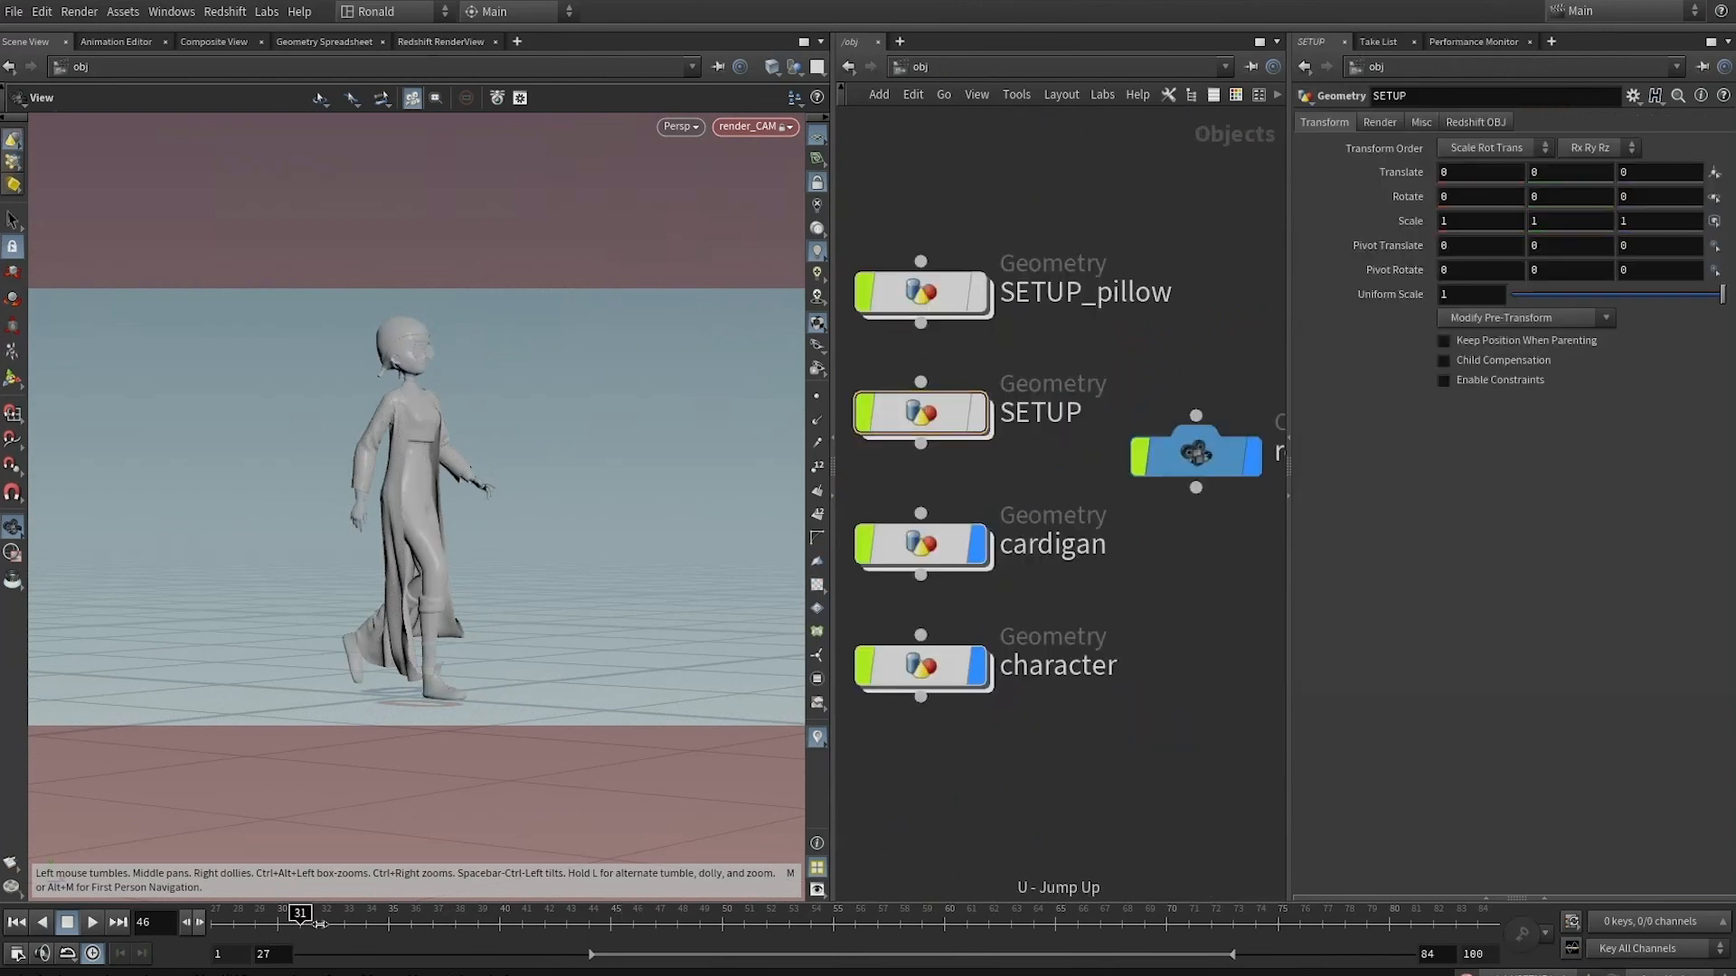
pyautogui.moveTo(319, 923); pyautogui.dragTo(610, 922)
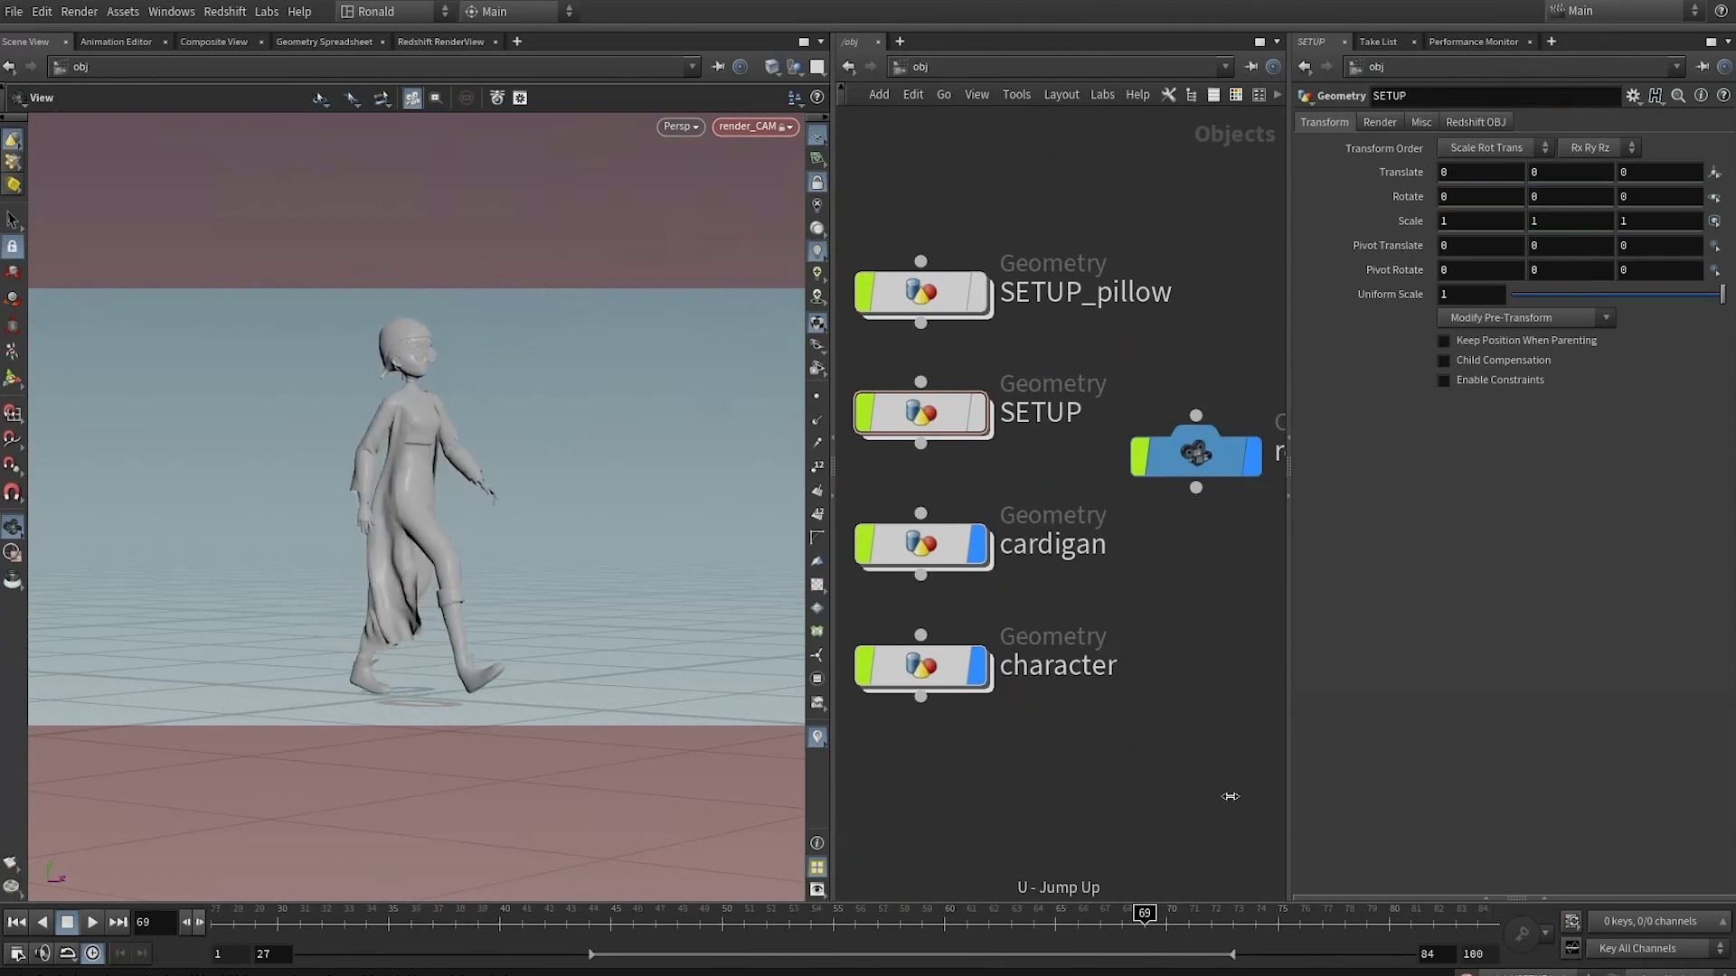
# Add a grid object below character at the object level as the ground plane
pyautogui.press('Tab')
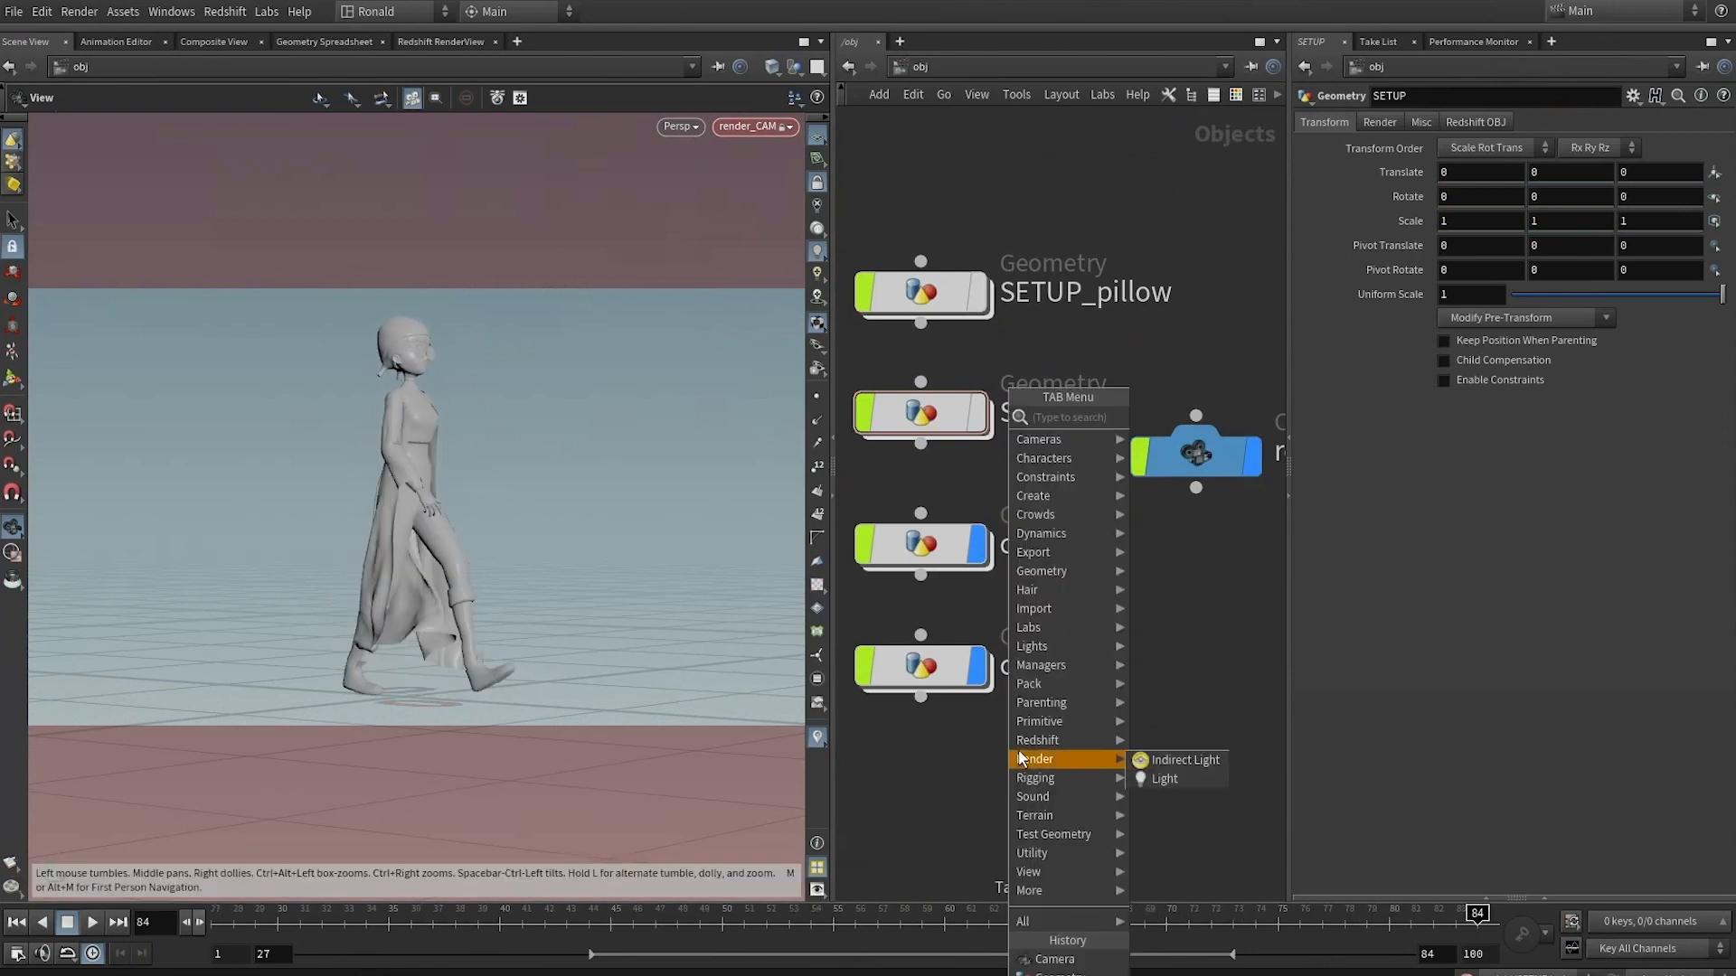
pyautogui.write('gri')
pyautogui.press('Return')
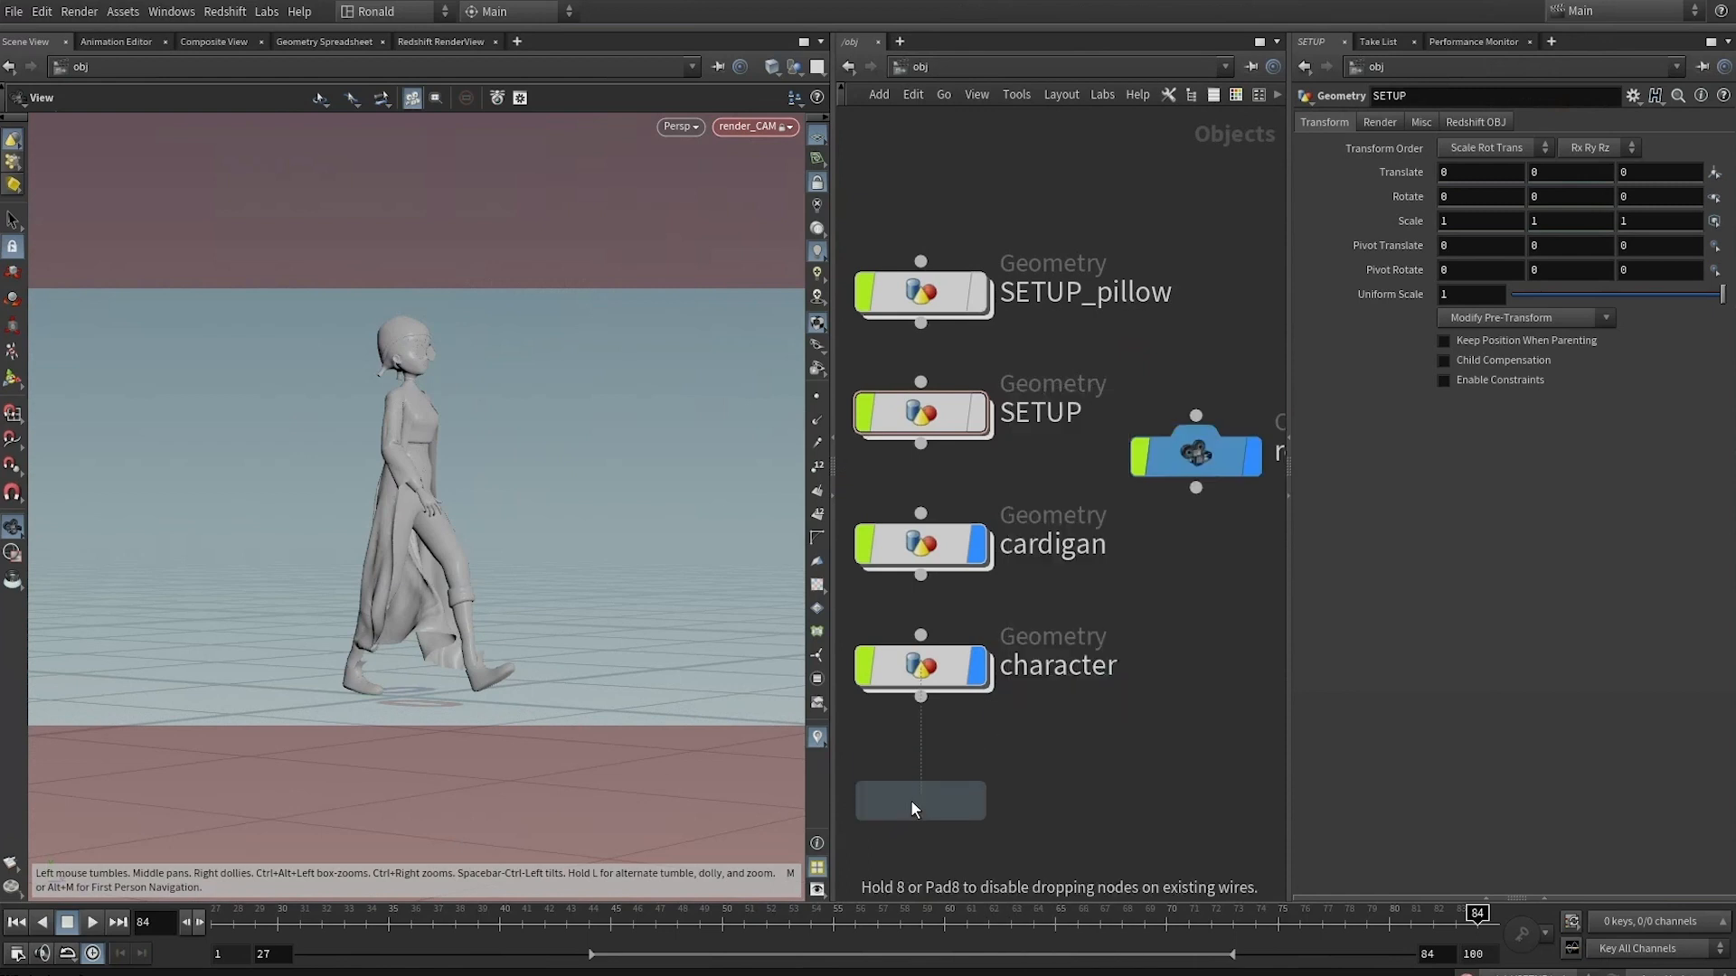
pyautogui.click(917, 801)
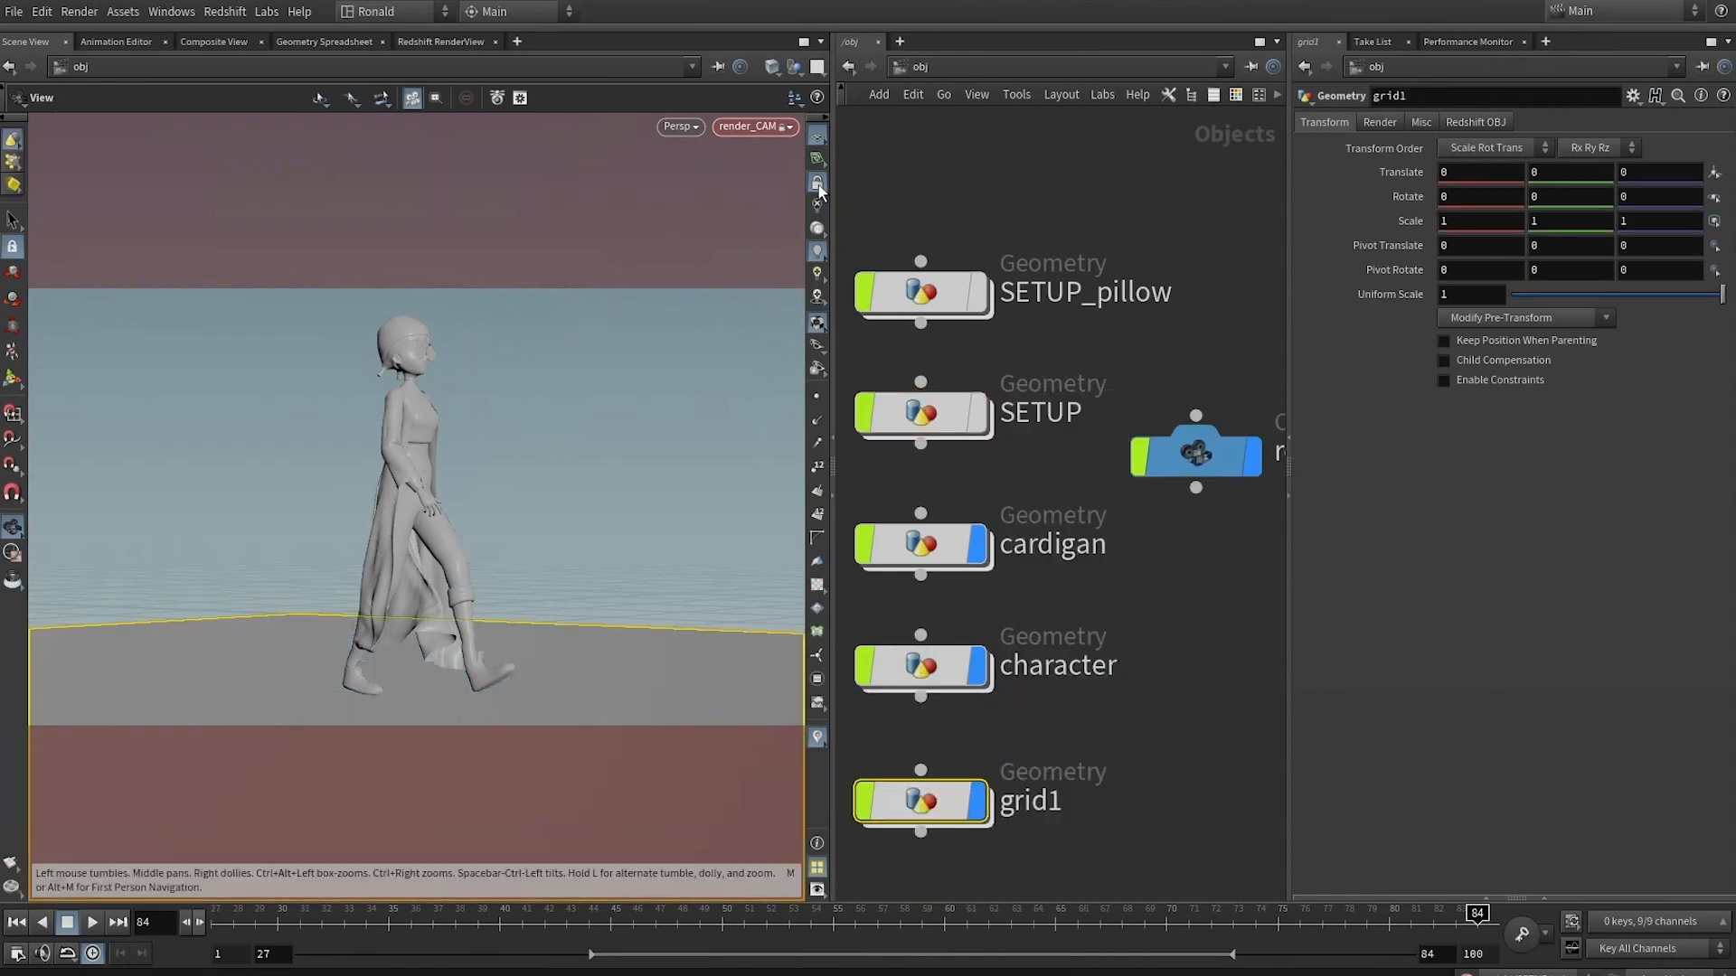
pyautogui.moveTo(387, 452); pyautogui.dragTo(748, 570)
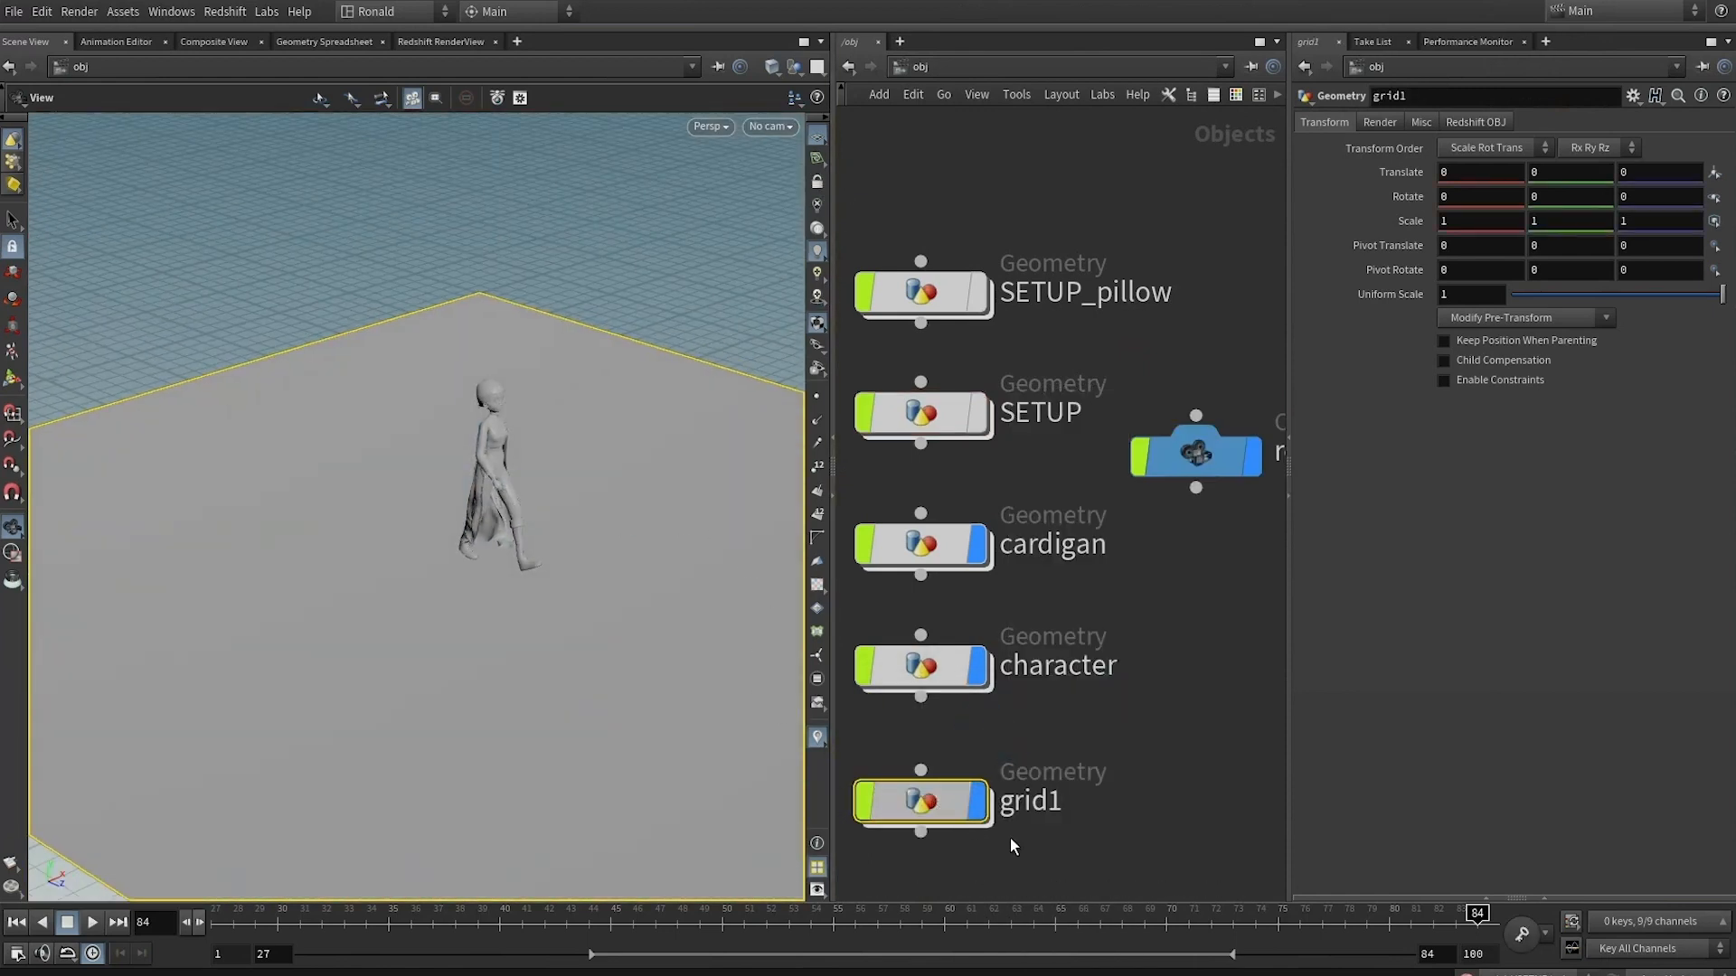
# Inside the grid1 object, append a UV Unwrap to the grid and return to the object level
pyautogui.press('i')
pyautogui.press('Tab')
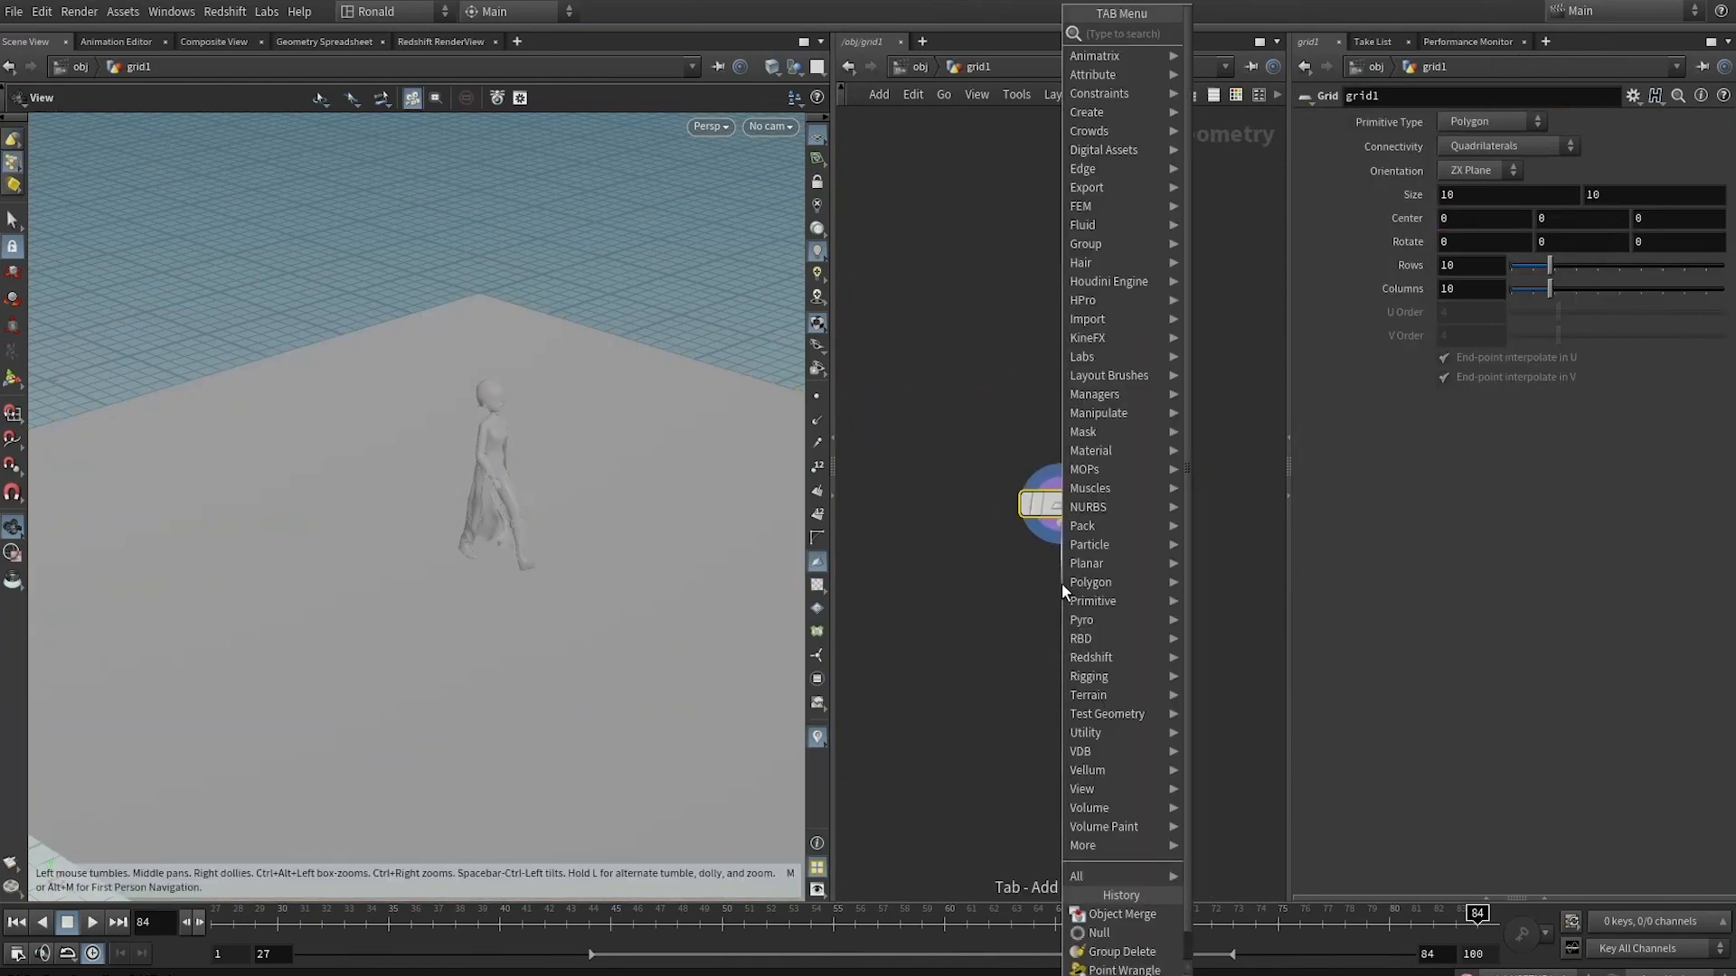
pyautogui.write('uvw')
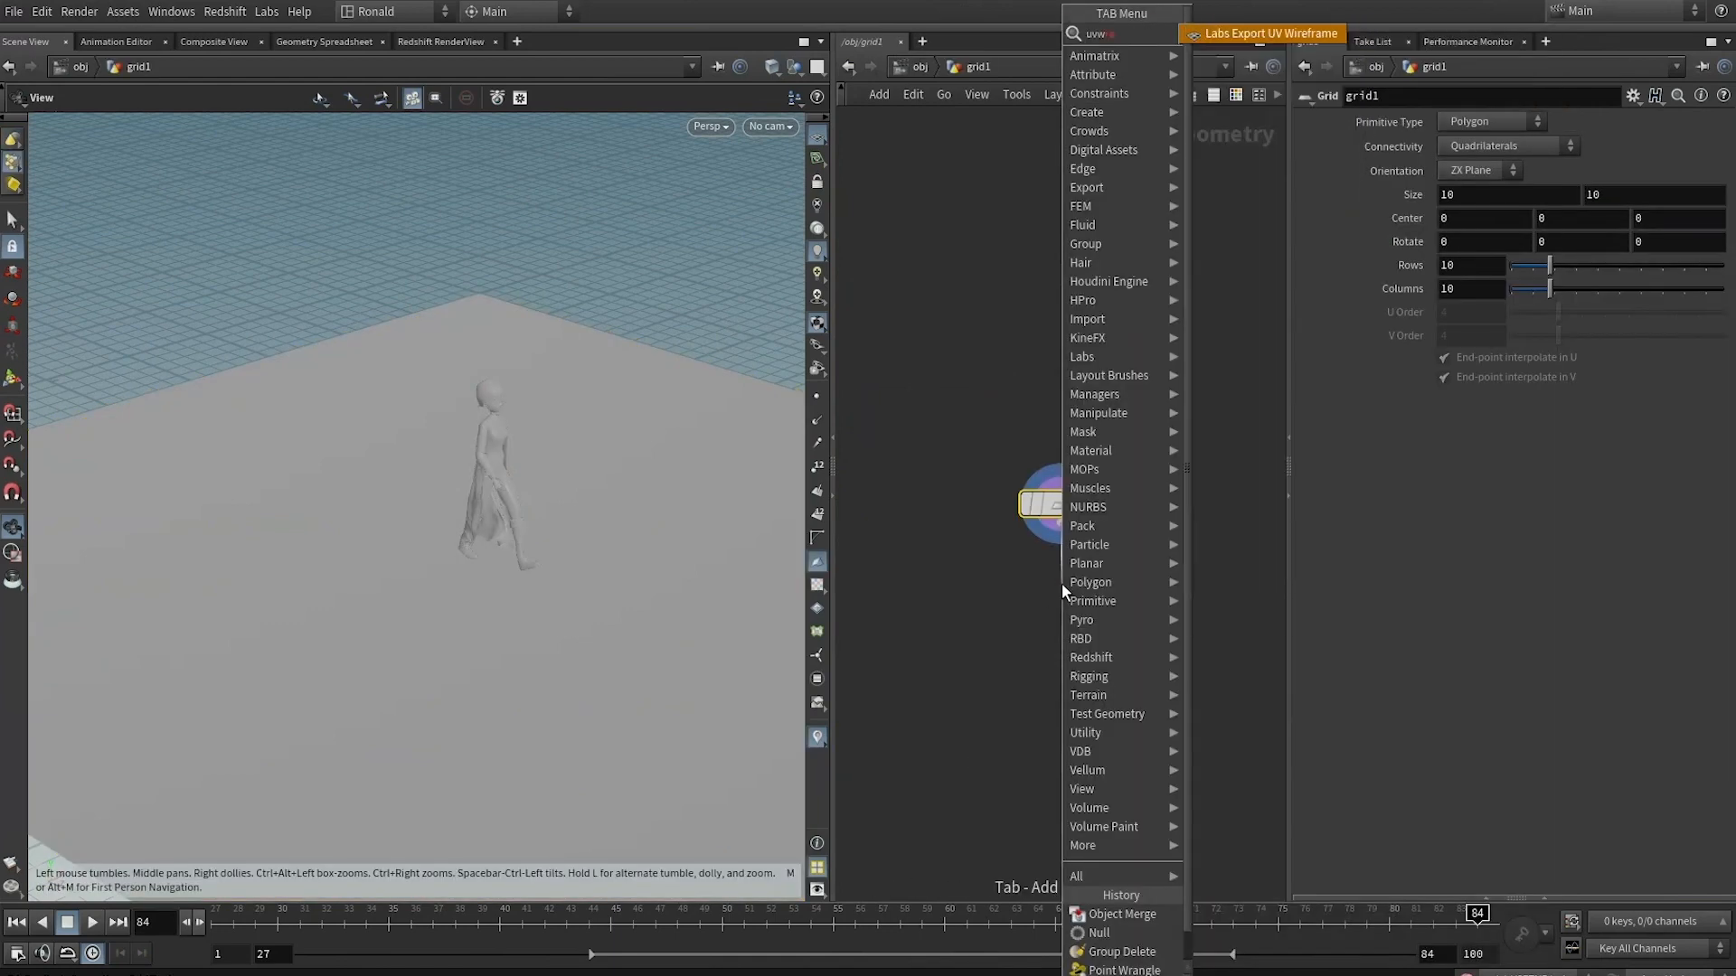
pyautogui.write('p')
pyautogui.press('BackSpace')
pyautogui.press('BackSpace')
pyautogui.press('BackSpace')
pyautogui.press('BackSpace')
pyautogui.write('un')
pyautogui.press('Return')
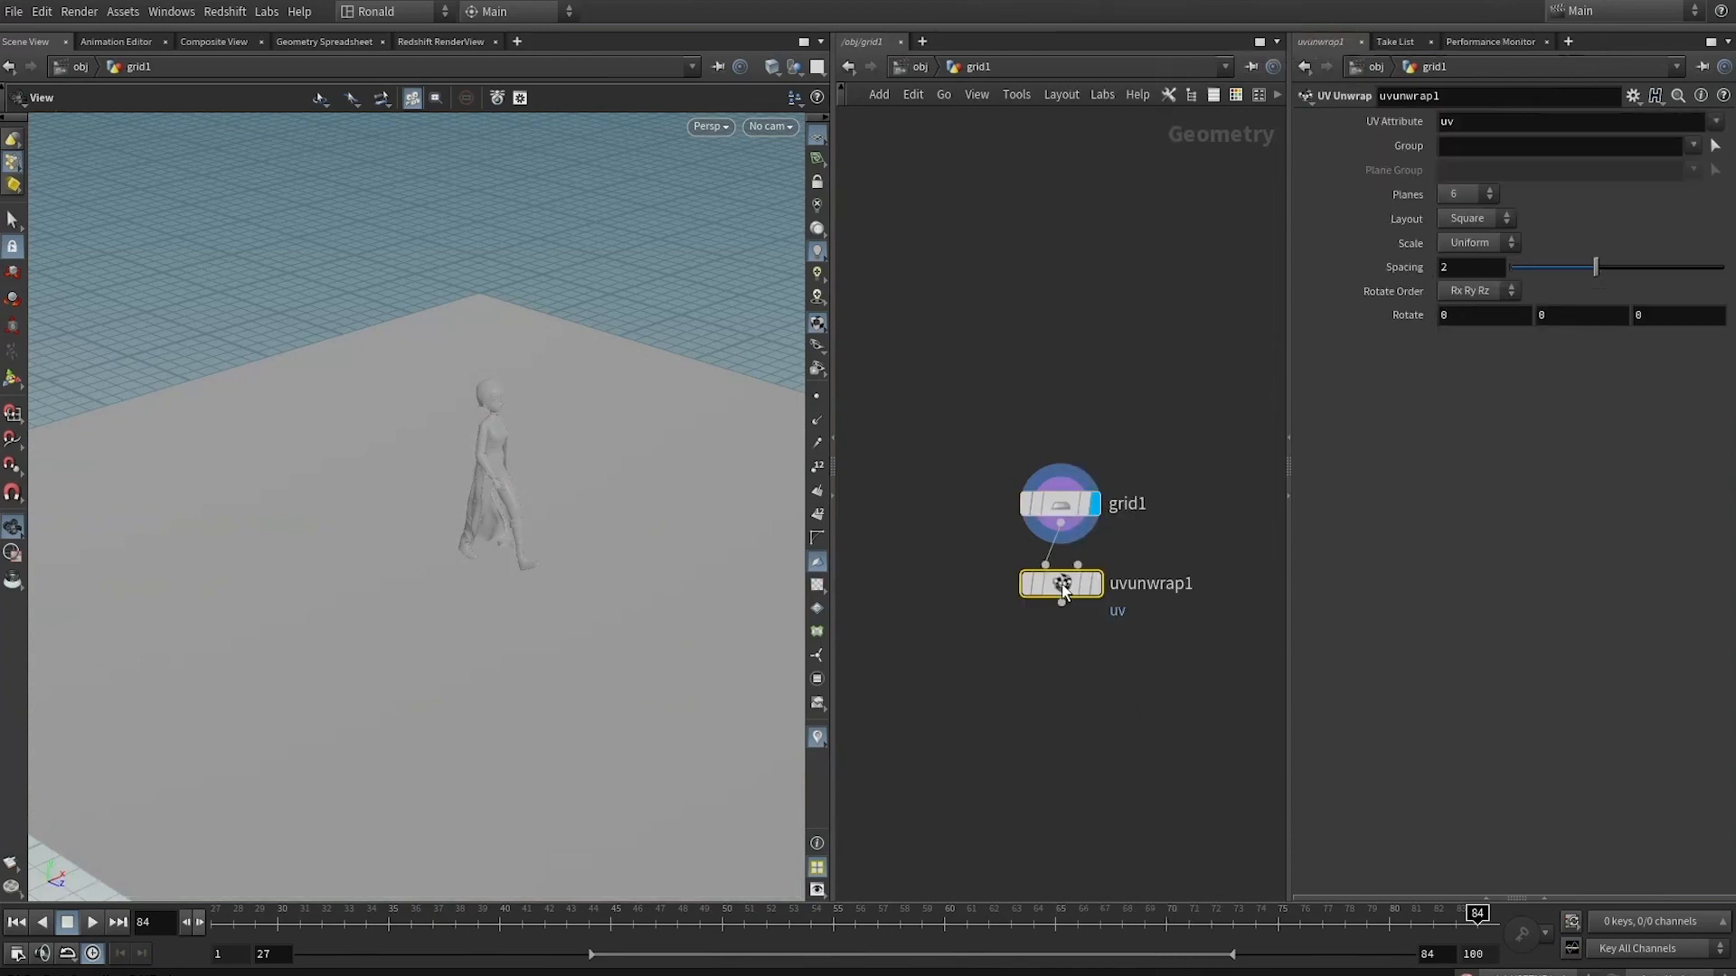
pyautogui.press('u')
# Duplicate grid1 as a wall behind the character, moved about 2.24 along X with its Z rotation set to 90
pyautogui.keyDown('alt'); pyautogui.moveTo(938, 826); pyautogui.dragTo(1098, 823); pyautogui.keyUp('alt')
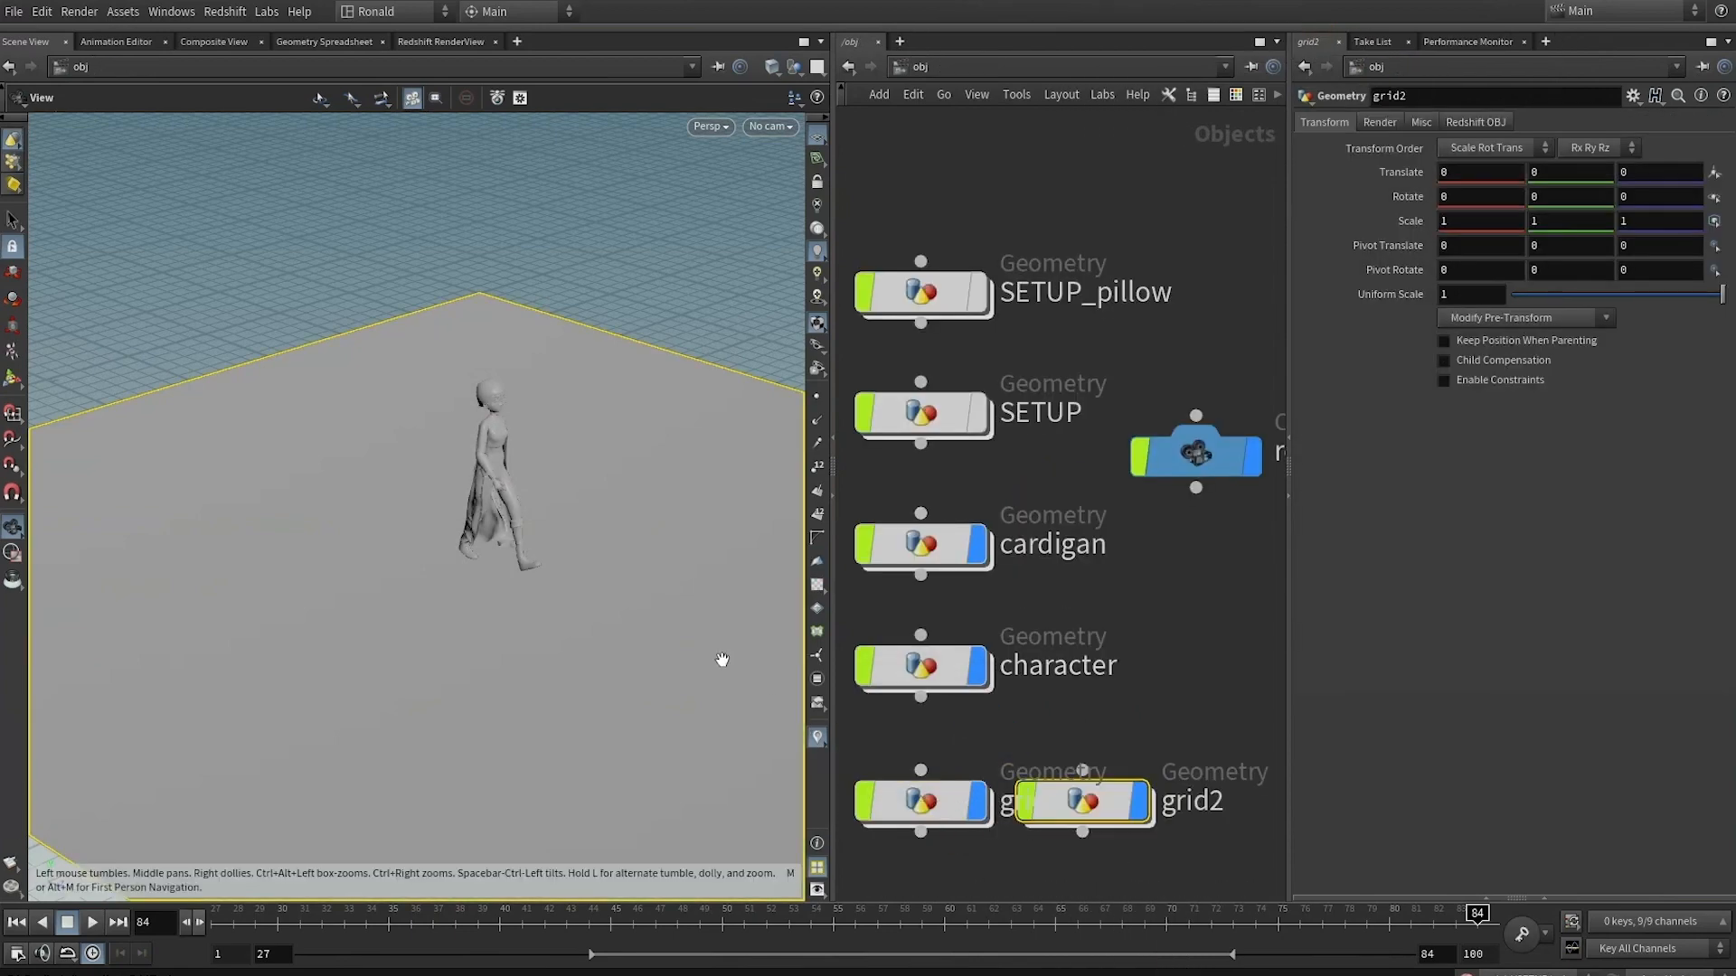
pyautogui.press('r')
pyautogui.moveTo(465, 486); pyautogui.dragTo(660, 503)
pyautogui.doubleClick(1643, 196)
pyautogui.write('90')
pyautogui.press('Return')
# Try a second wall by duplicating grid2, setting the copy's X rotation to 90 and X translation to 0
pyautogui.keyDown('alt'); pyautogui.moveTo(1082, 802); pyautogui.dragTo(1228, 802); pyautogui.keyUp('alt')
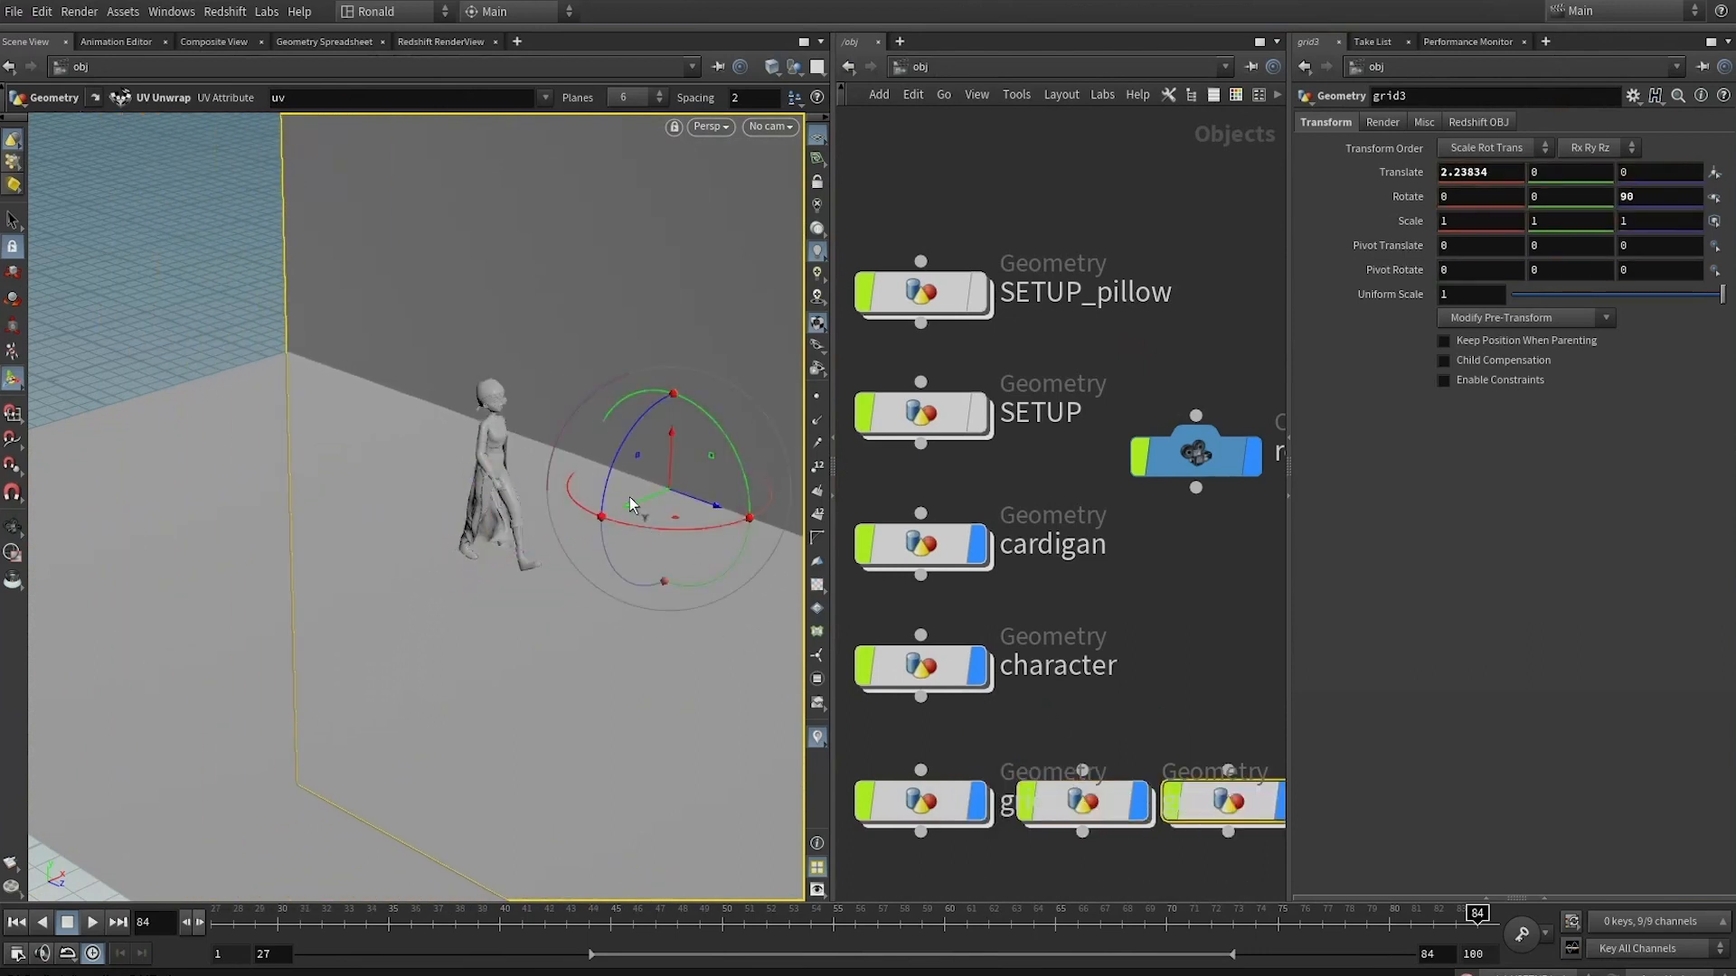
pyautogui.moveTo(629, 497); pyautogui.dragTo(1344, 375)
pyautogui.doubleClick(1482, 197)
pyautogui.write('90')
pyautogui.press('Return')
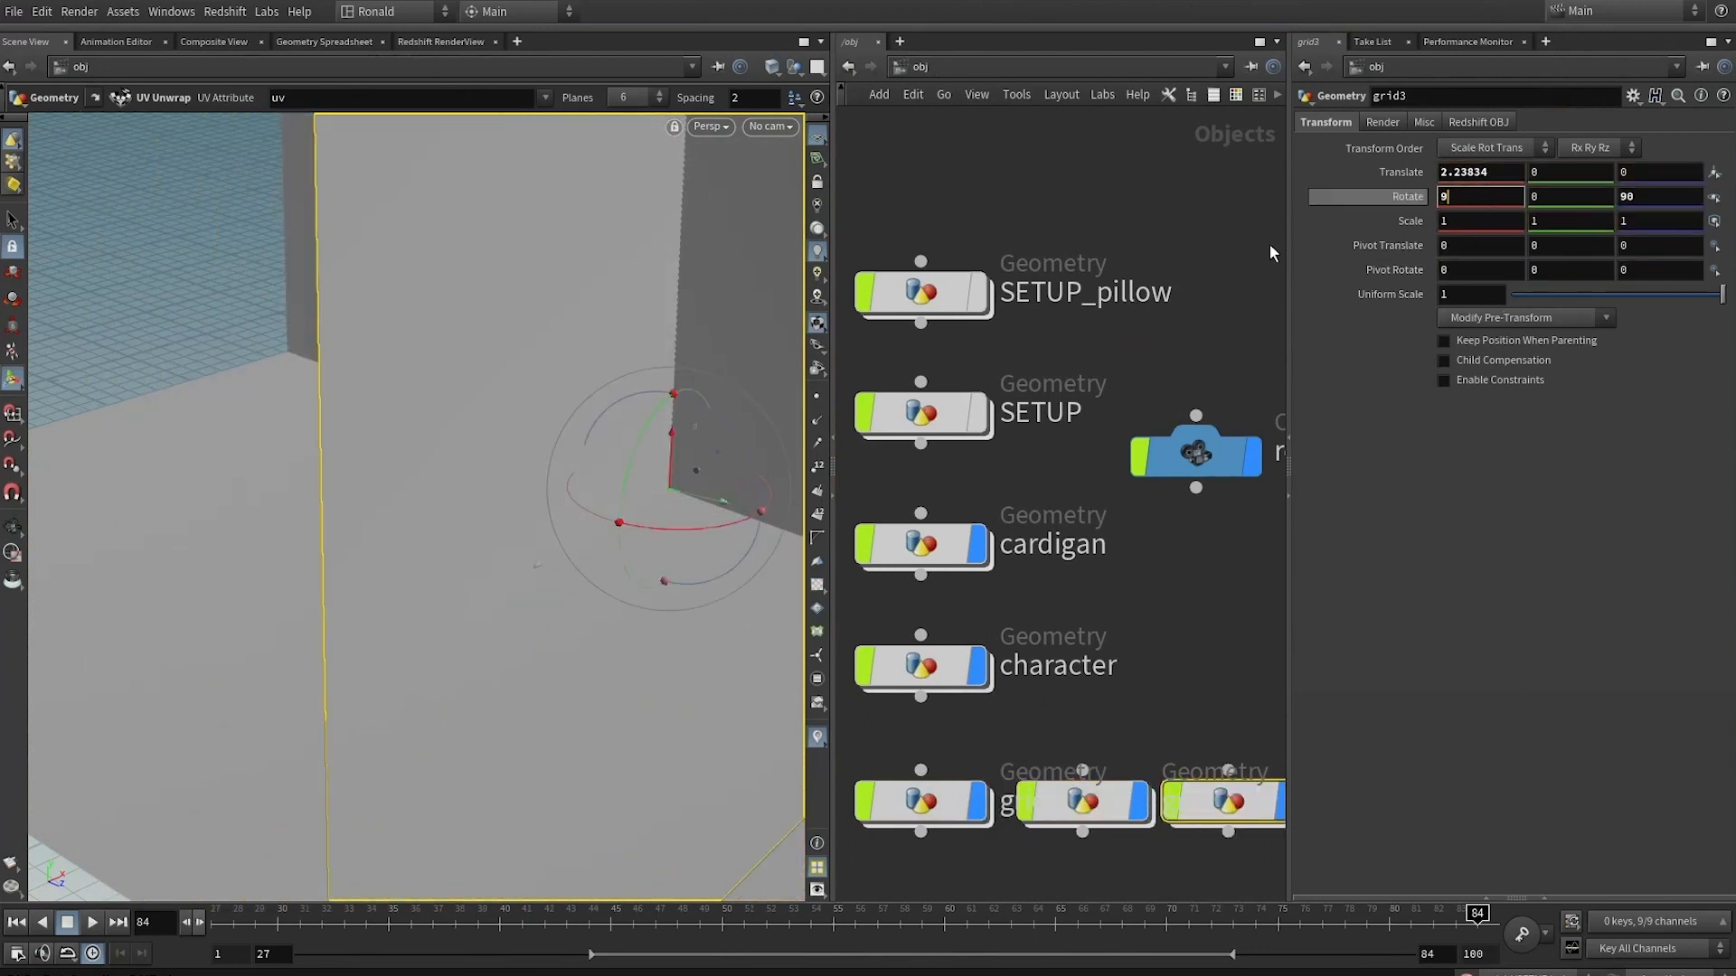
pyautogui.write('0')
pyautogui.press('Return')
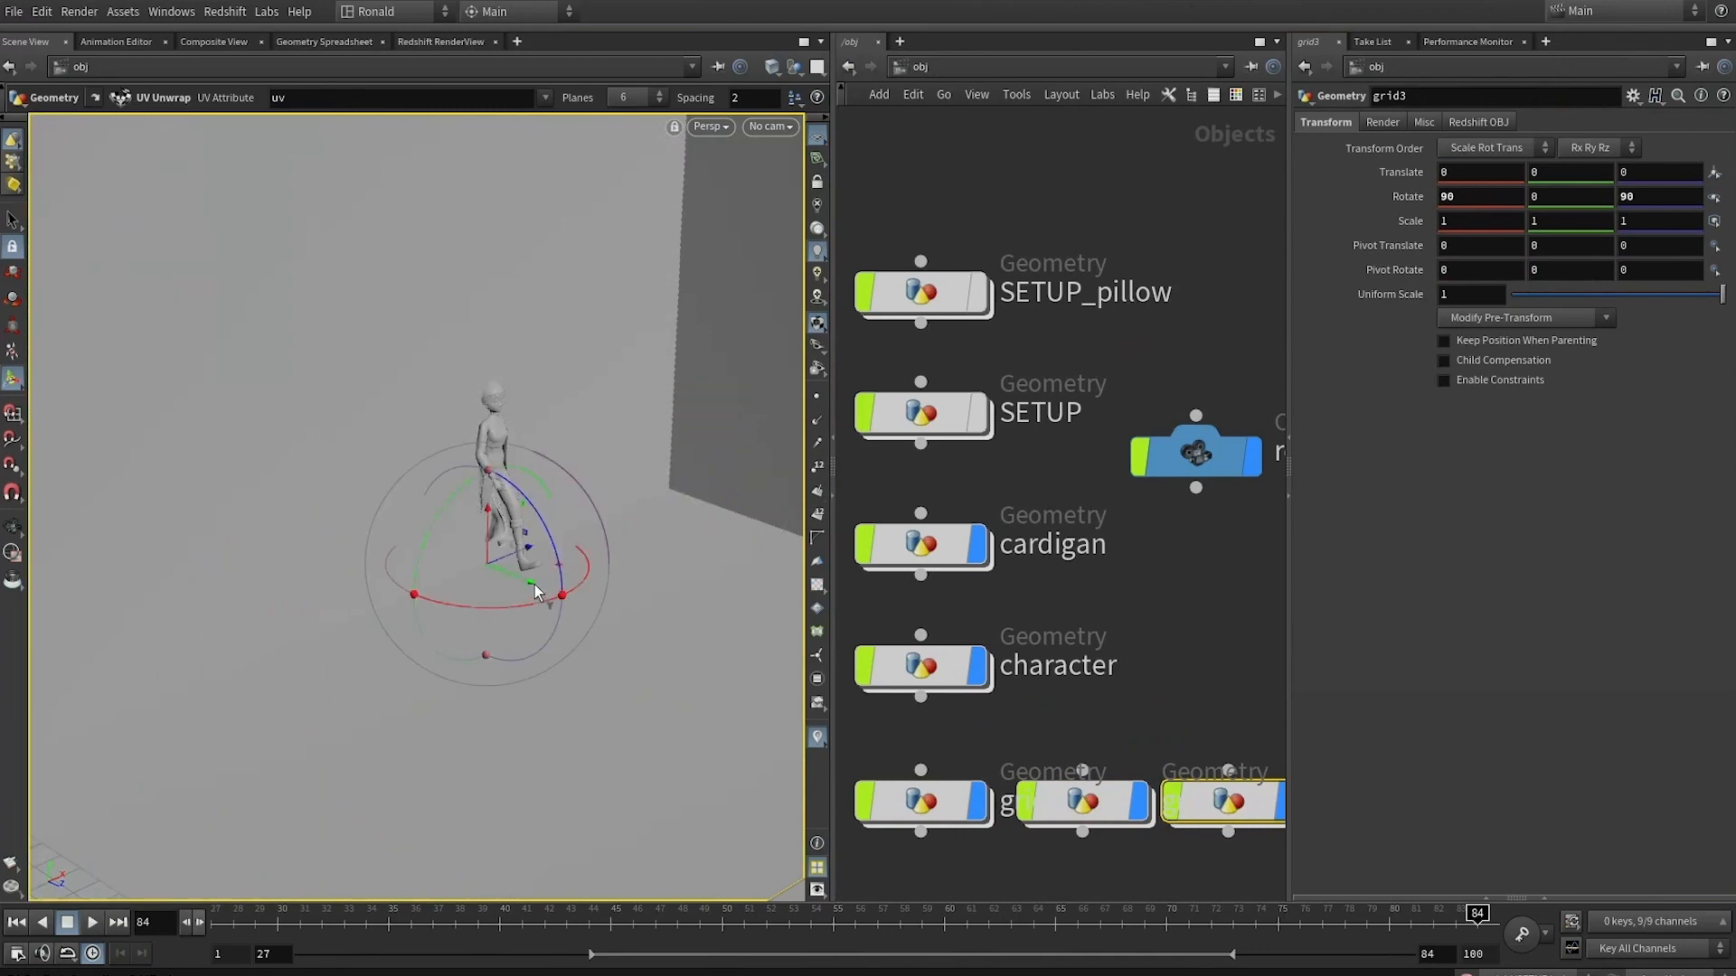
# Try the second wall at about -2.17 along Z against the render_CAM view, and delete it
pyautogui.moveTo(534, 584); pyautogui.dragTo(348, 503)
pyautogui.keyDown('alt'); pyautogui.moveTo(380, 443); pyautogui.dragTo(555, 240); pyautogui.keyUp('alt')
pyautogui.press('[')
pyautogui.moveTo(242, 918); pyautogui.dragTo(1098, 814)
pyautogui.keyDown('alt'); pyautogui.moveTo(484, 597); pyautogui.dragTo(175, 558, button='right'); pyautogui.keyUp('alt')
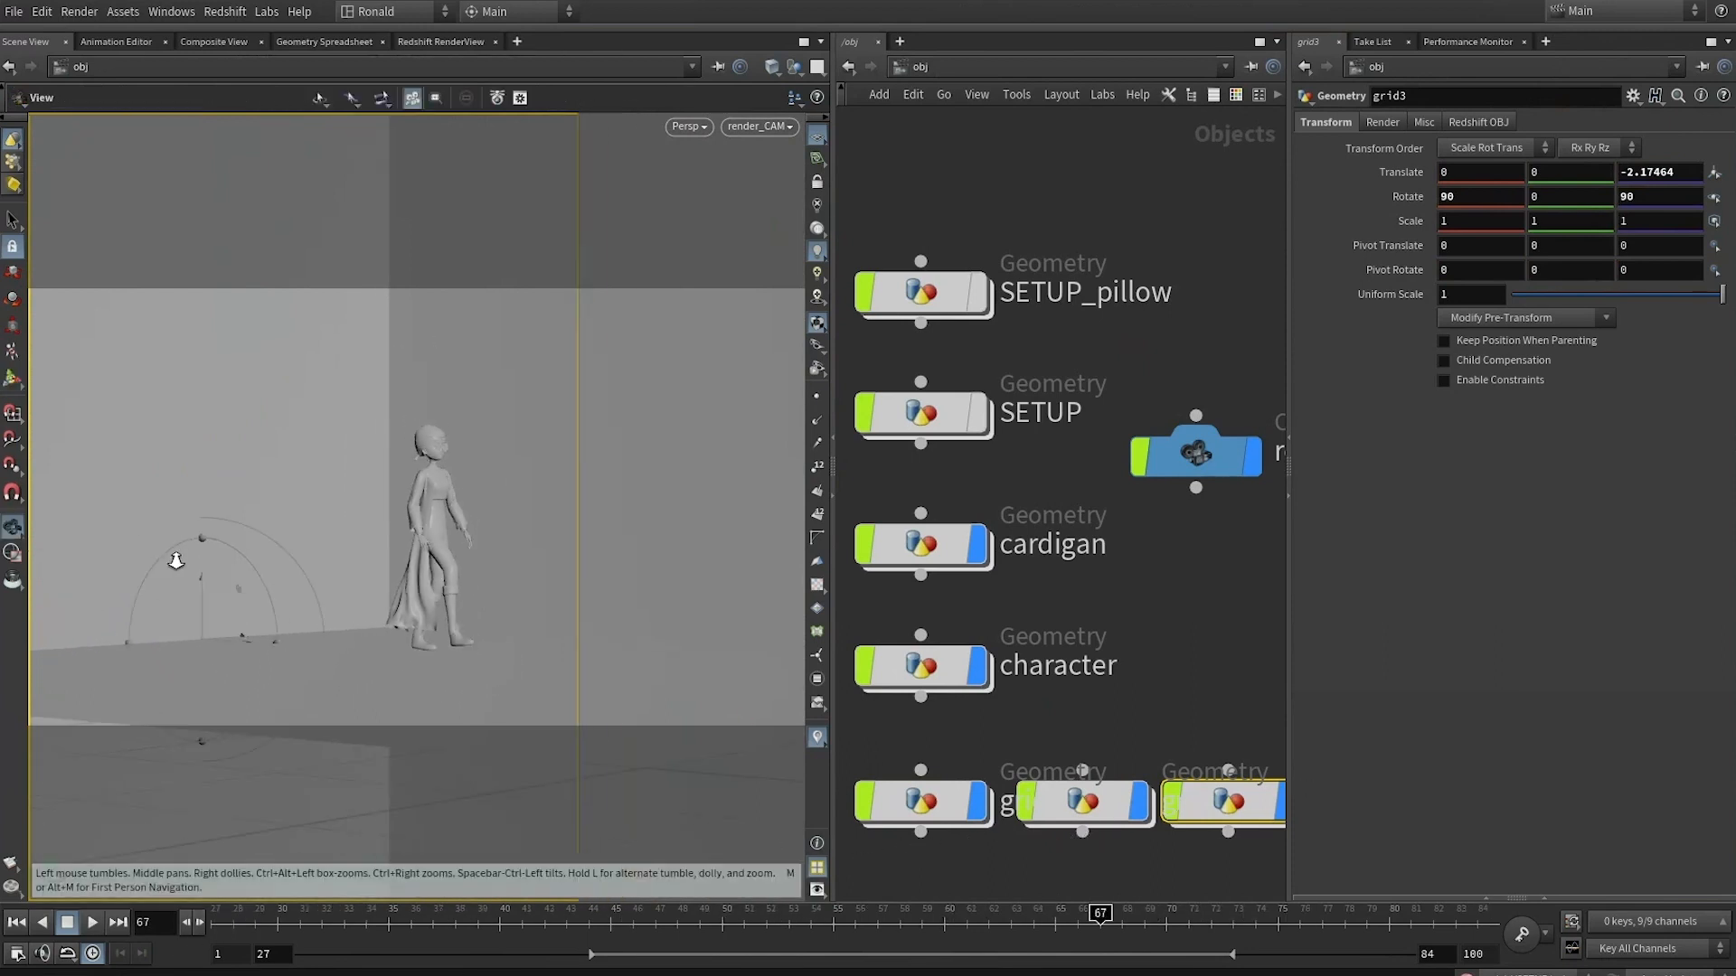
pyautogui.keyDown('alt'); pyautogui.moveTo(174, 558); pyautogui.dragTo(132, 600); pyautogui.keyUp('alt')
pyautogui.press('Delete')
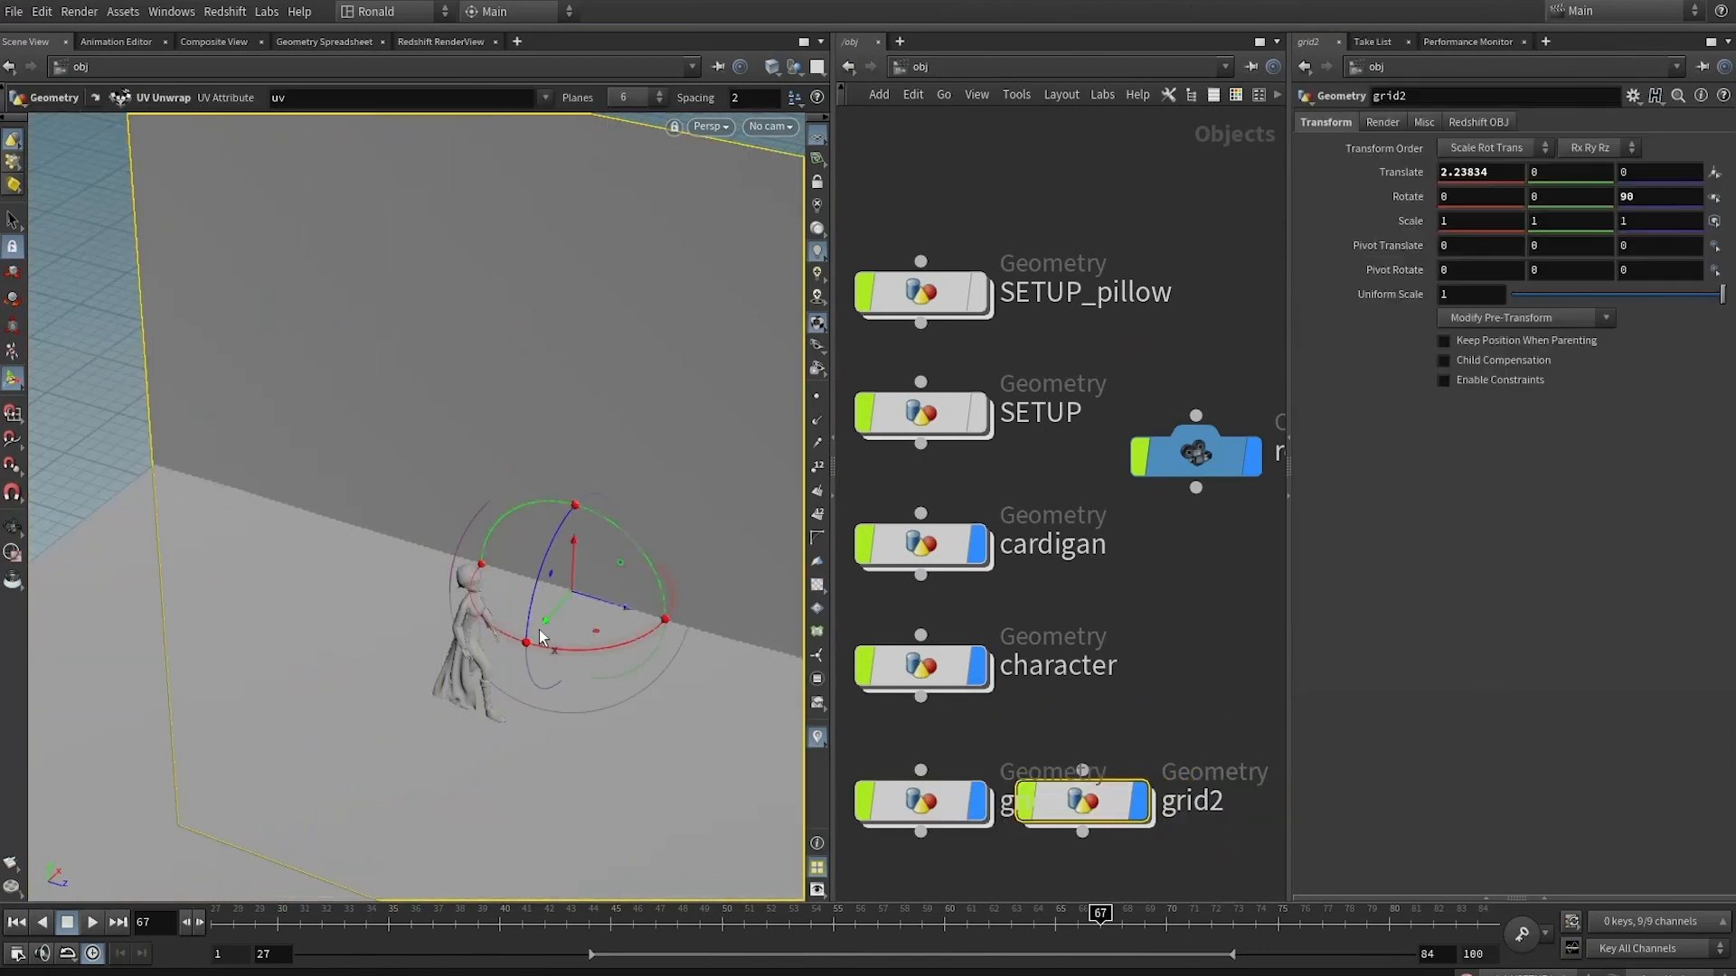
# Move the grid2 wall closer to the character, to about 1.32 in X, and check the animation through render_CAM
pyautogui.moveTo(546, 626)
pyautogui.mouseDown()
pyautogui.moveTo(532, 649)
pyautogui.moveTo(552, 638)
pyautogui.mouseUp()
pyautogui.moveTo(282, 917); pyautogui.dragTo(899, 884)
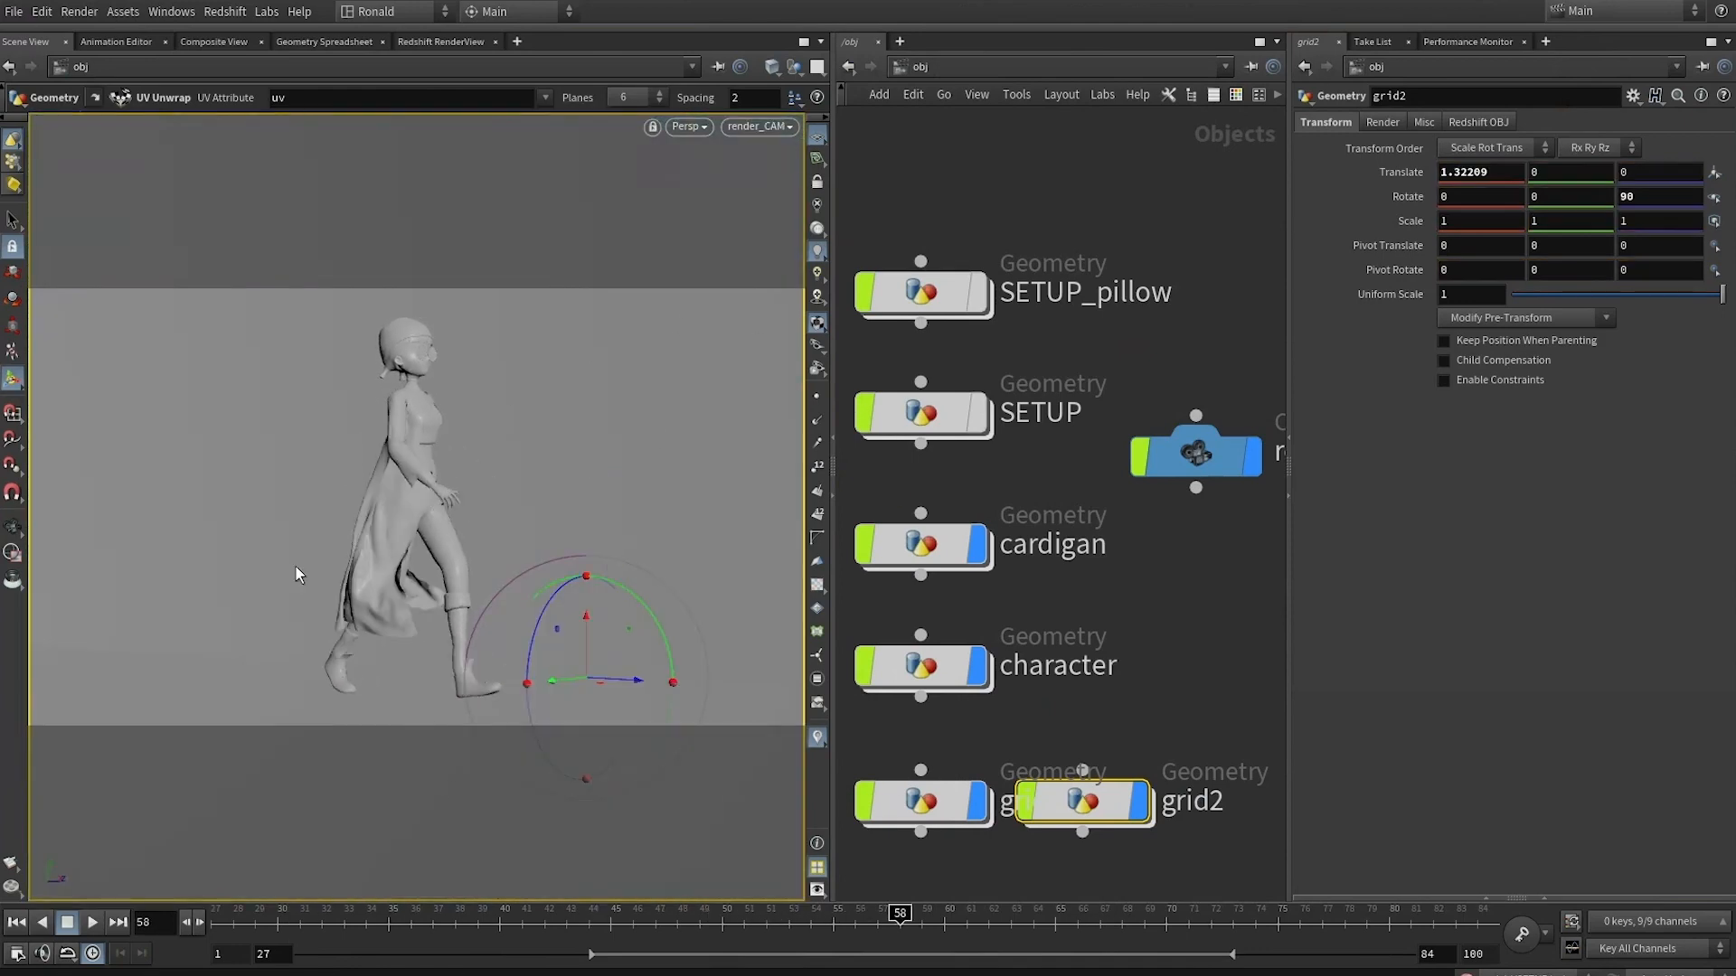
pyautogui.moveTo(220, 918); pyautogui.dragTo(1144, 864)
# Leave the transform handle and reposition the grid2 node below and beside grid1 in the network
pyautogui.moveTo(1121, 840); pyautogui.dragTo(1071, 743, button='middle')
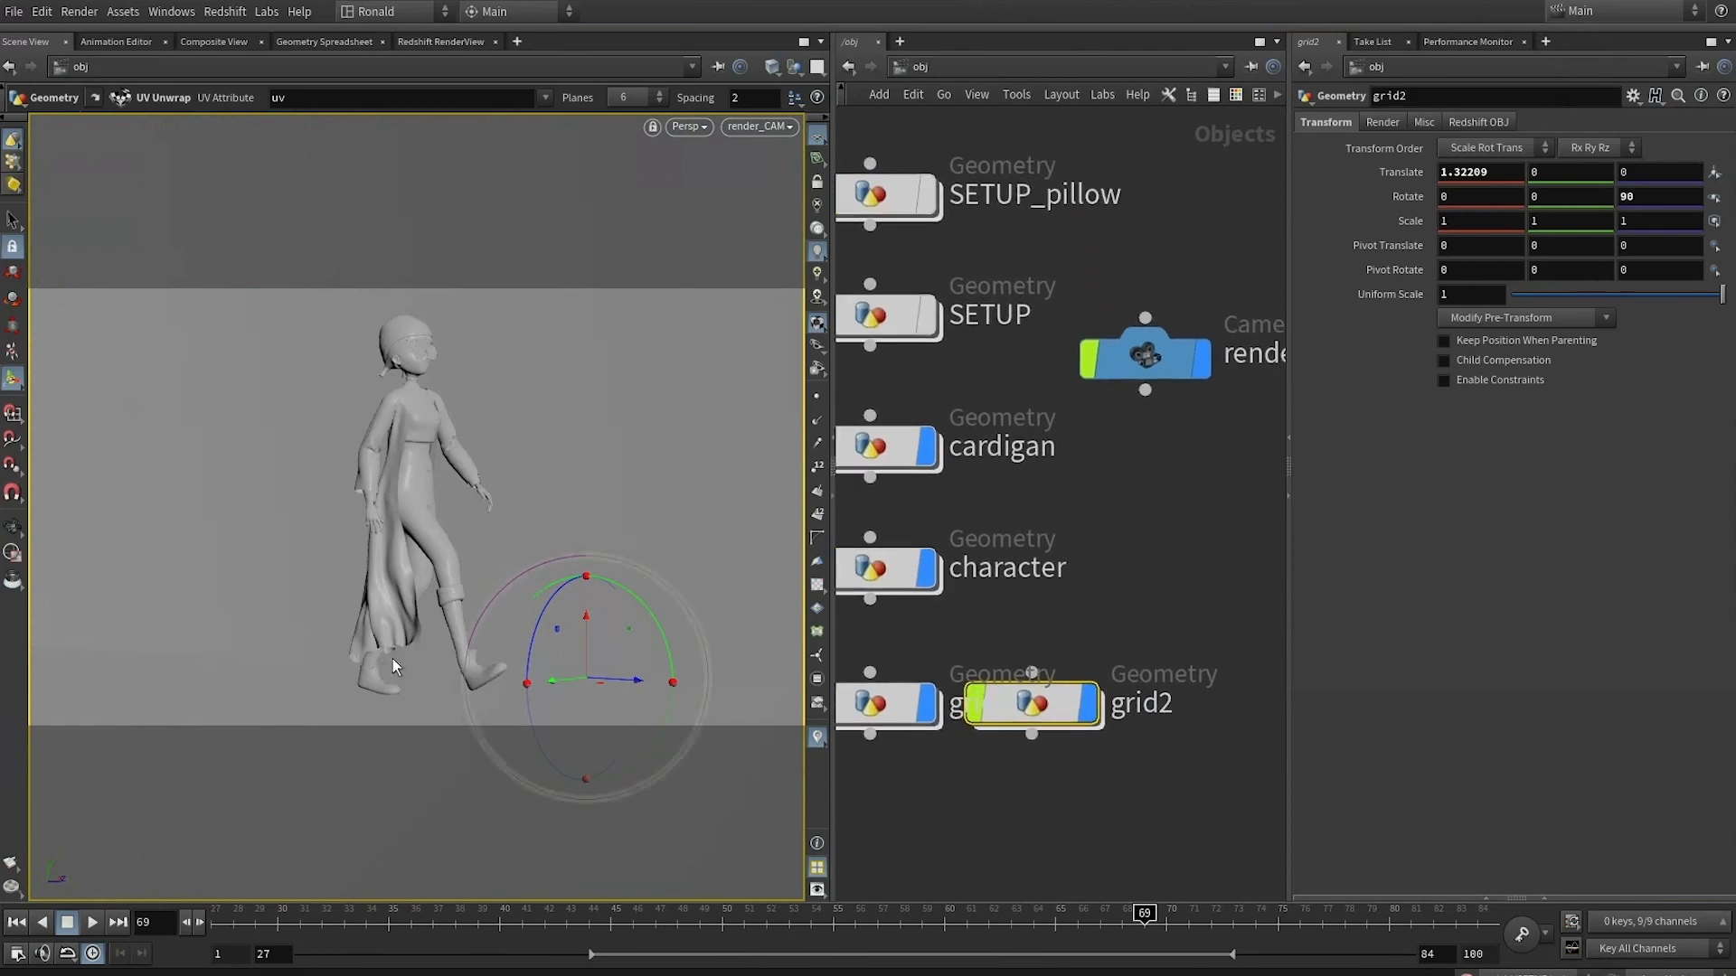
pyautogui.press('Escape')
pyautogui.moveTo(1049, 703); pyautogui.dragTo(913, 784)
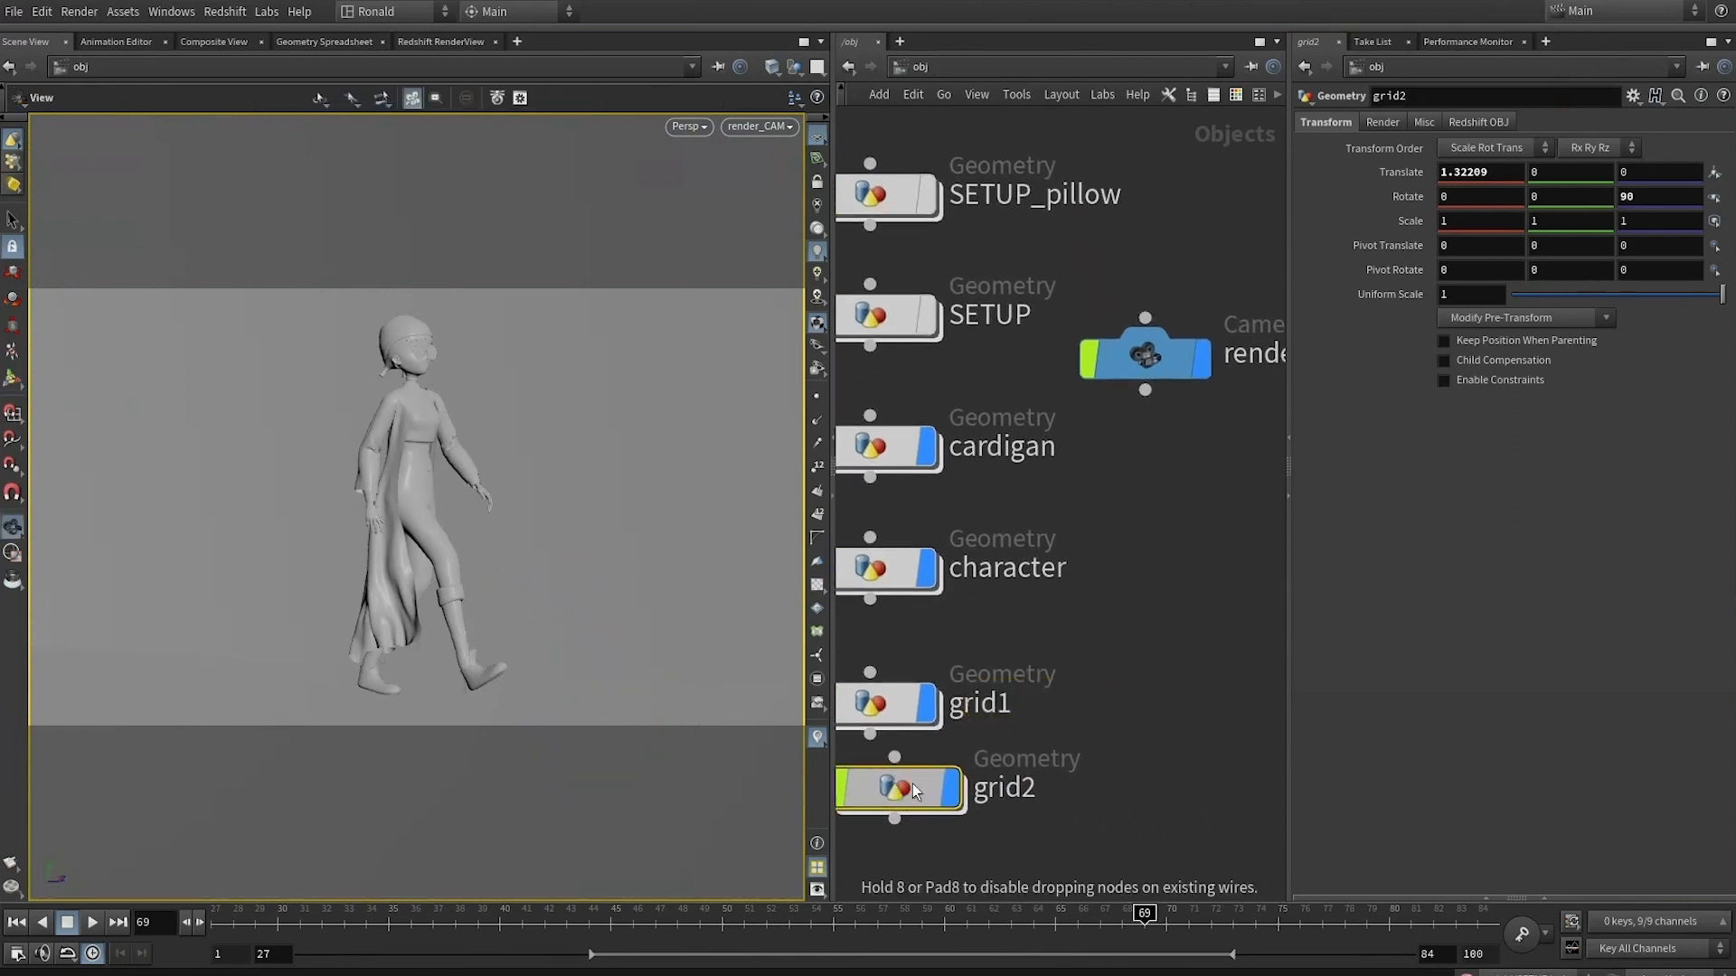
pyautogui.moveTo(968, 788); pyautogui.dragTo(1056, 714, button='middle')
pyautogui.moveTo(989, 736); pyautogui.dragTo(1092, 724)
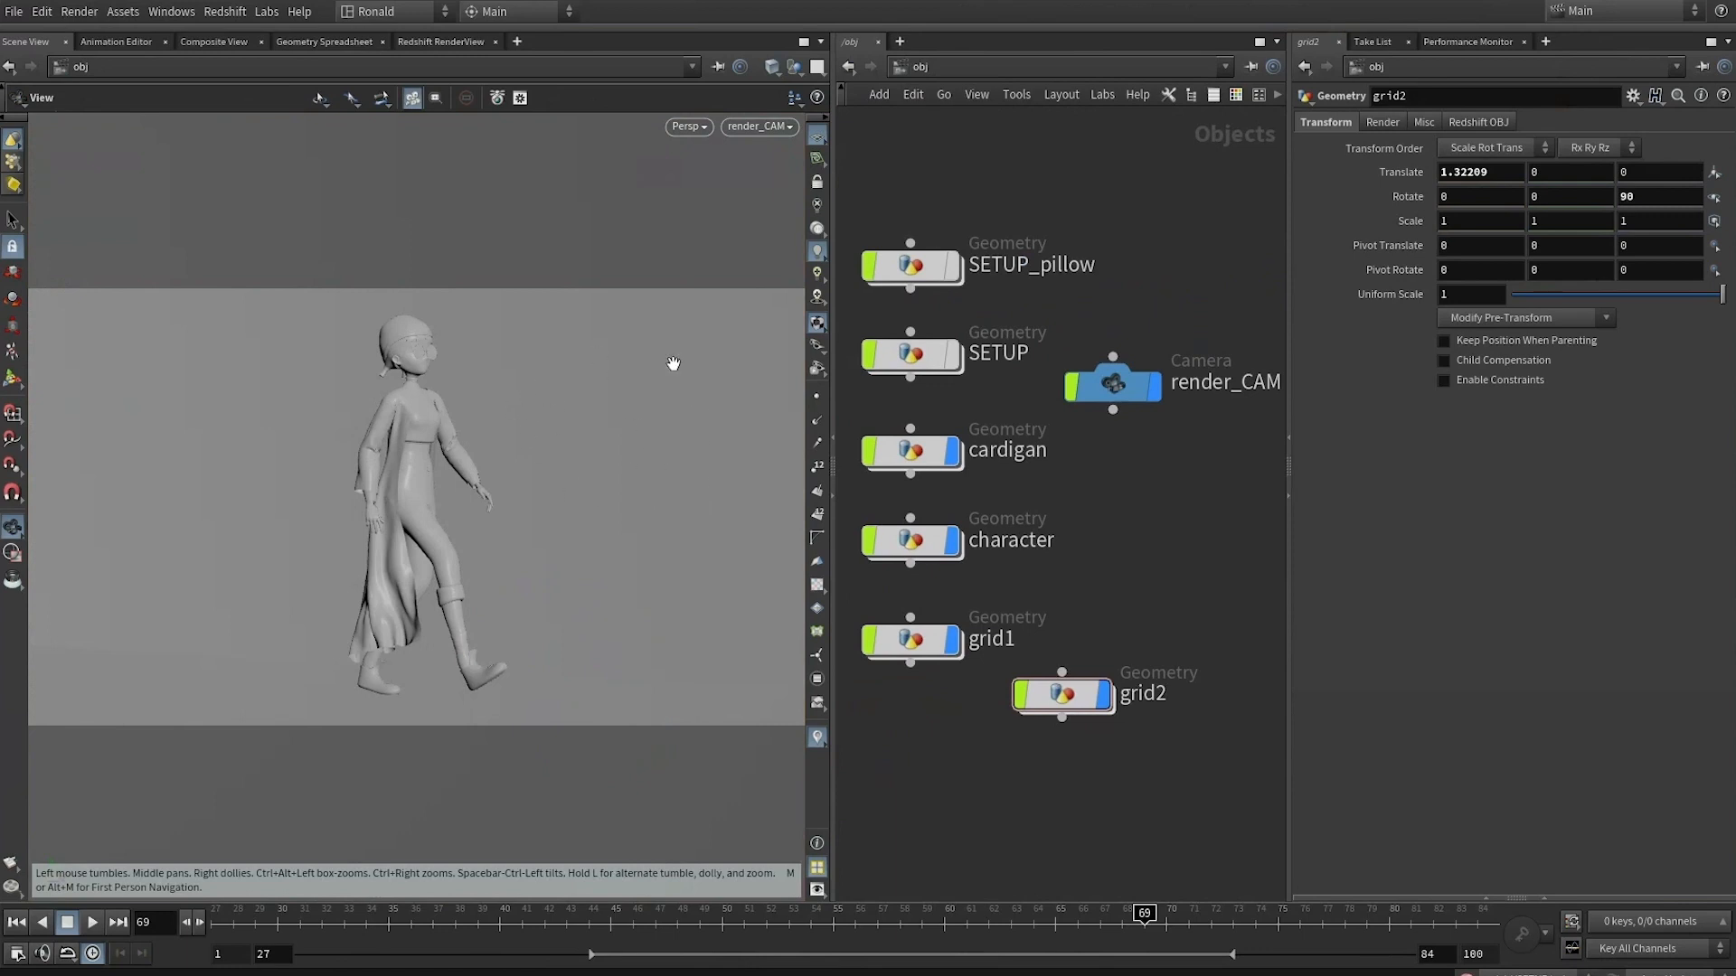
# Add a Redshift dome light near render_CAM and load the driving school 1k HDRI as its texture
pyautogui.press('Tab')
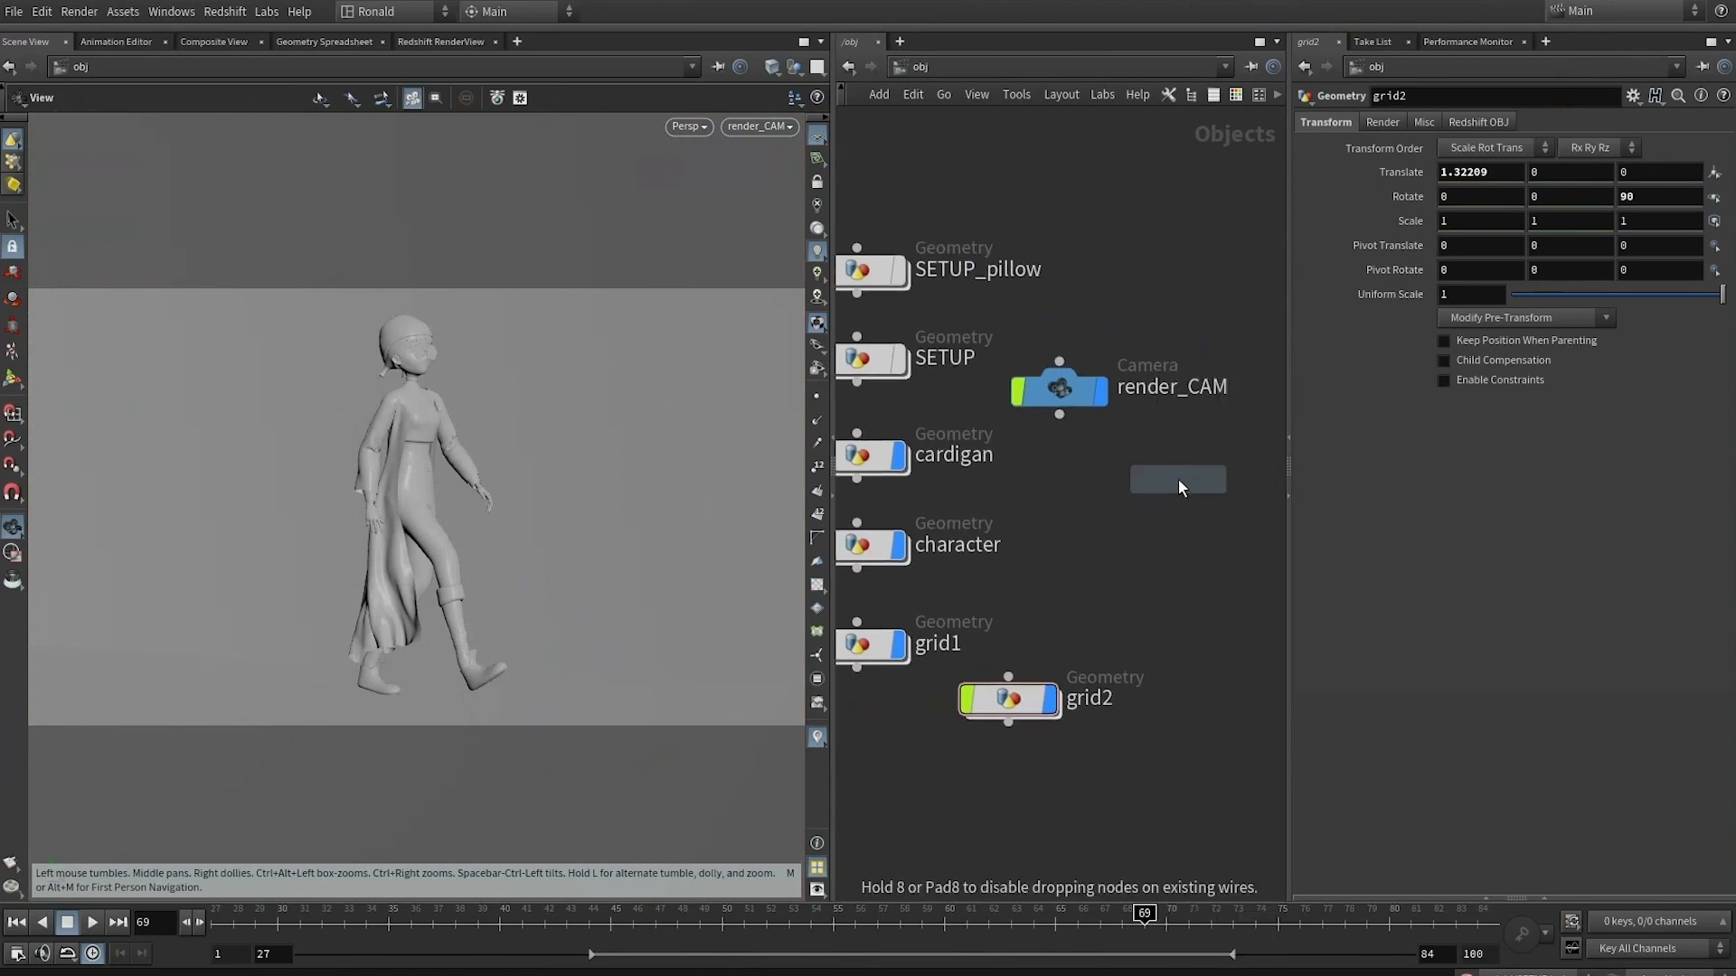
pyautogui.click(1080, 484)
pyautogui.click(1376, 123)
pyautogui.click(1691, 320)
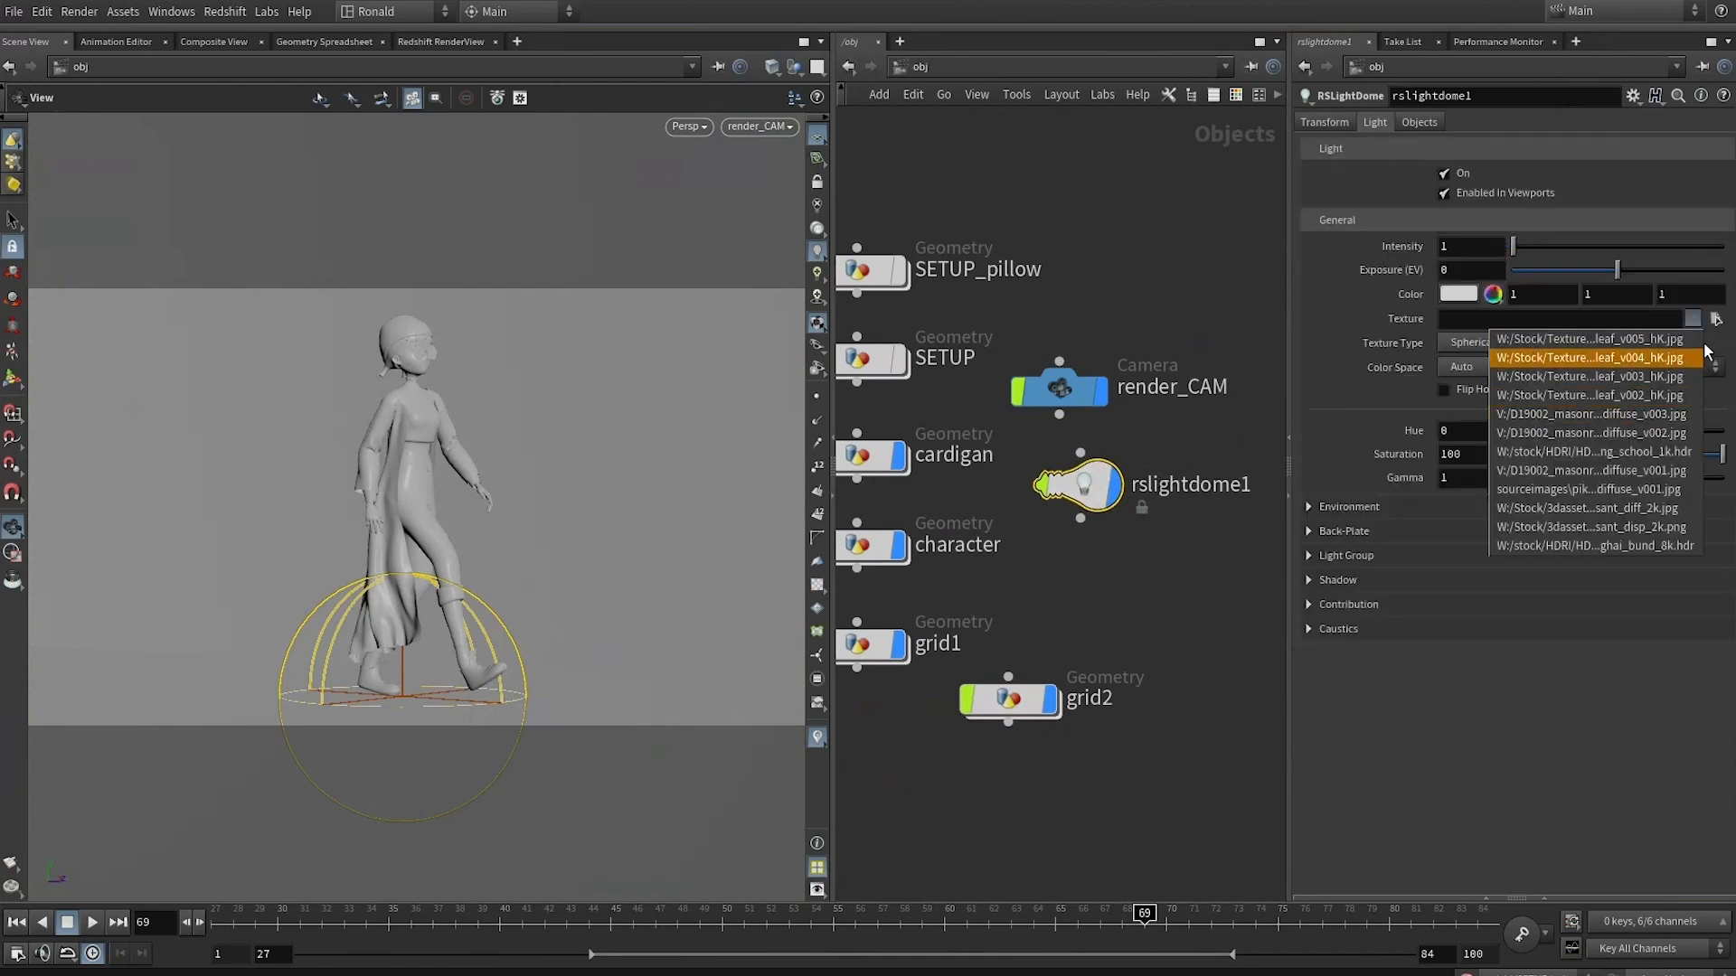
pyautogui.click(1682, 463)
# Replace the dome light's texture with the goegap HDRI, rearrange the grid2 node, and disable the light in viewports
pyautogui.click(1717, 320)
pyautogui.doubleClick(226, 61)
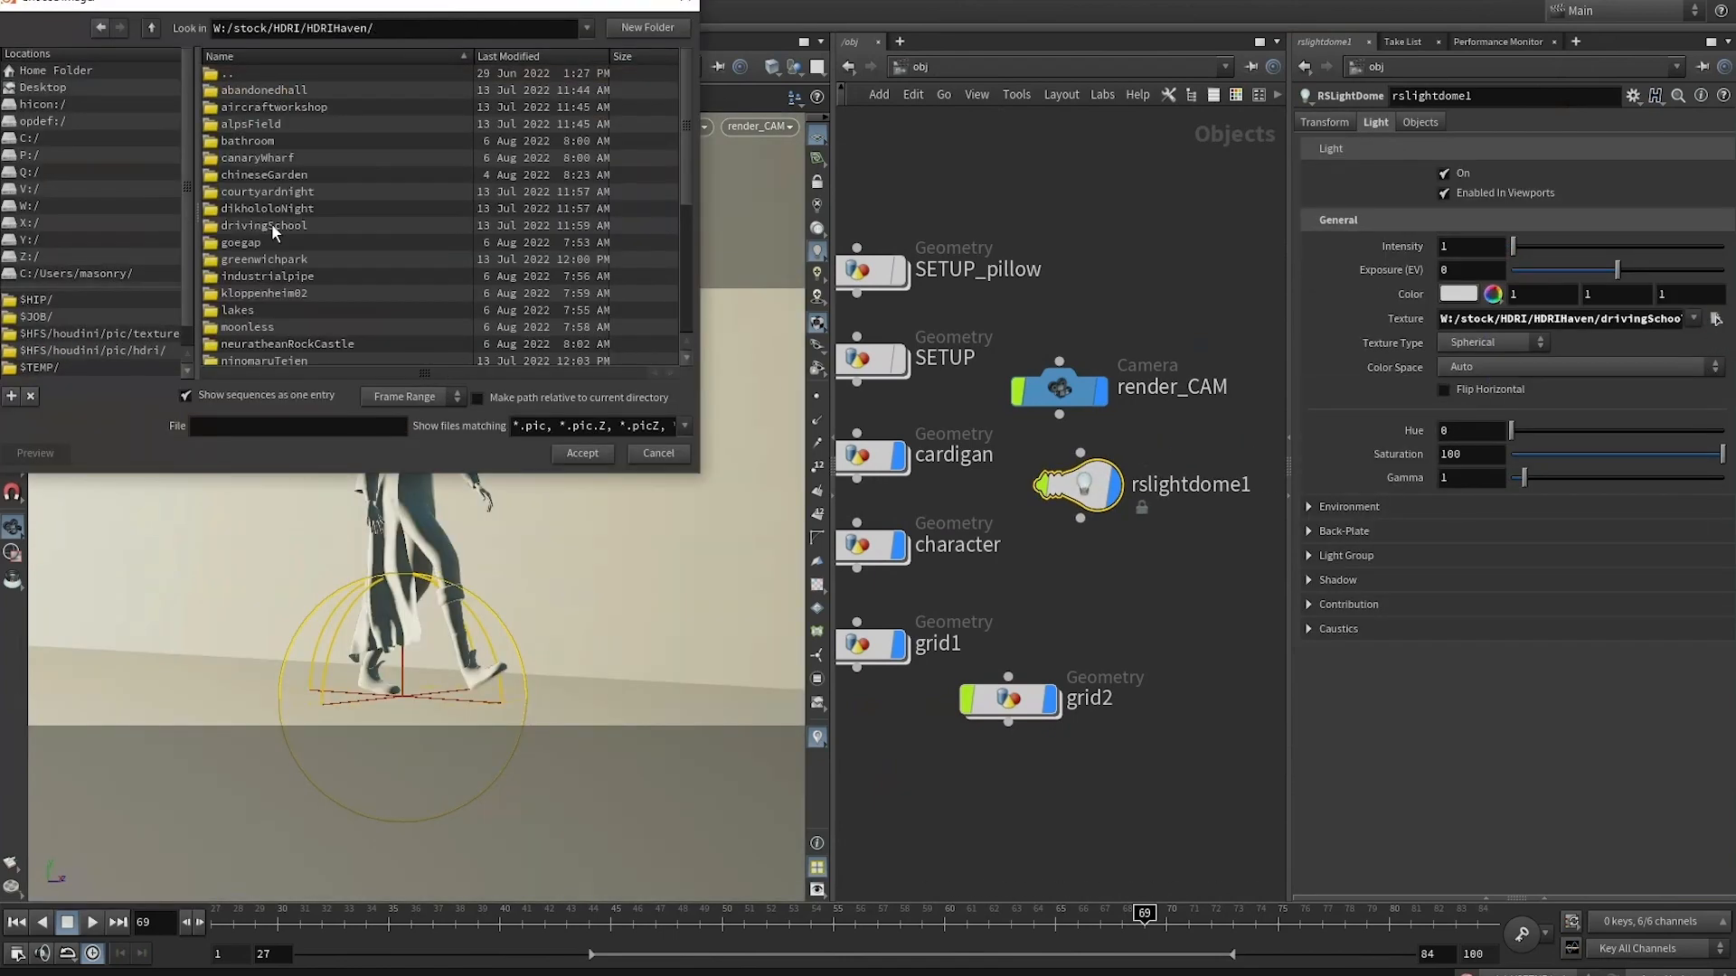
pyautogui.doubleClick(273, 242)
pyautogui.doubleClick(289, 89)
pyautogui.moveTo(1008, 698); pyautogui.dragTo(1087, 612)
pyautogui.click(1484, 193)
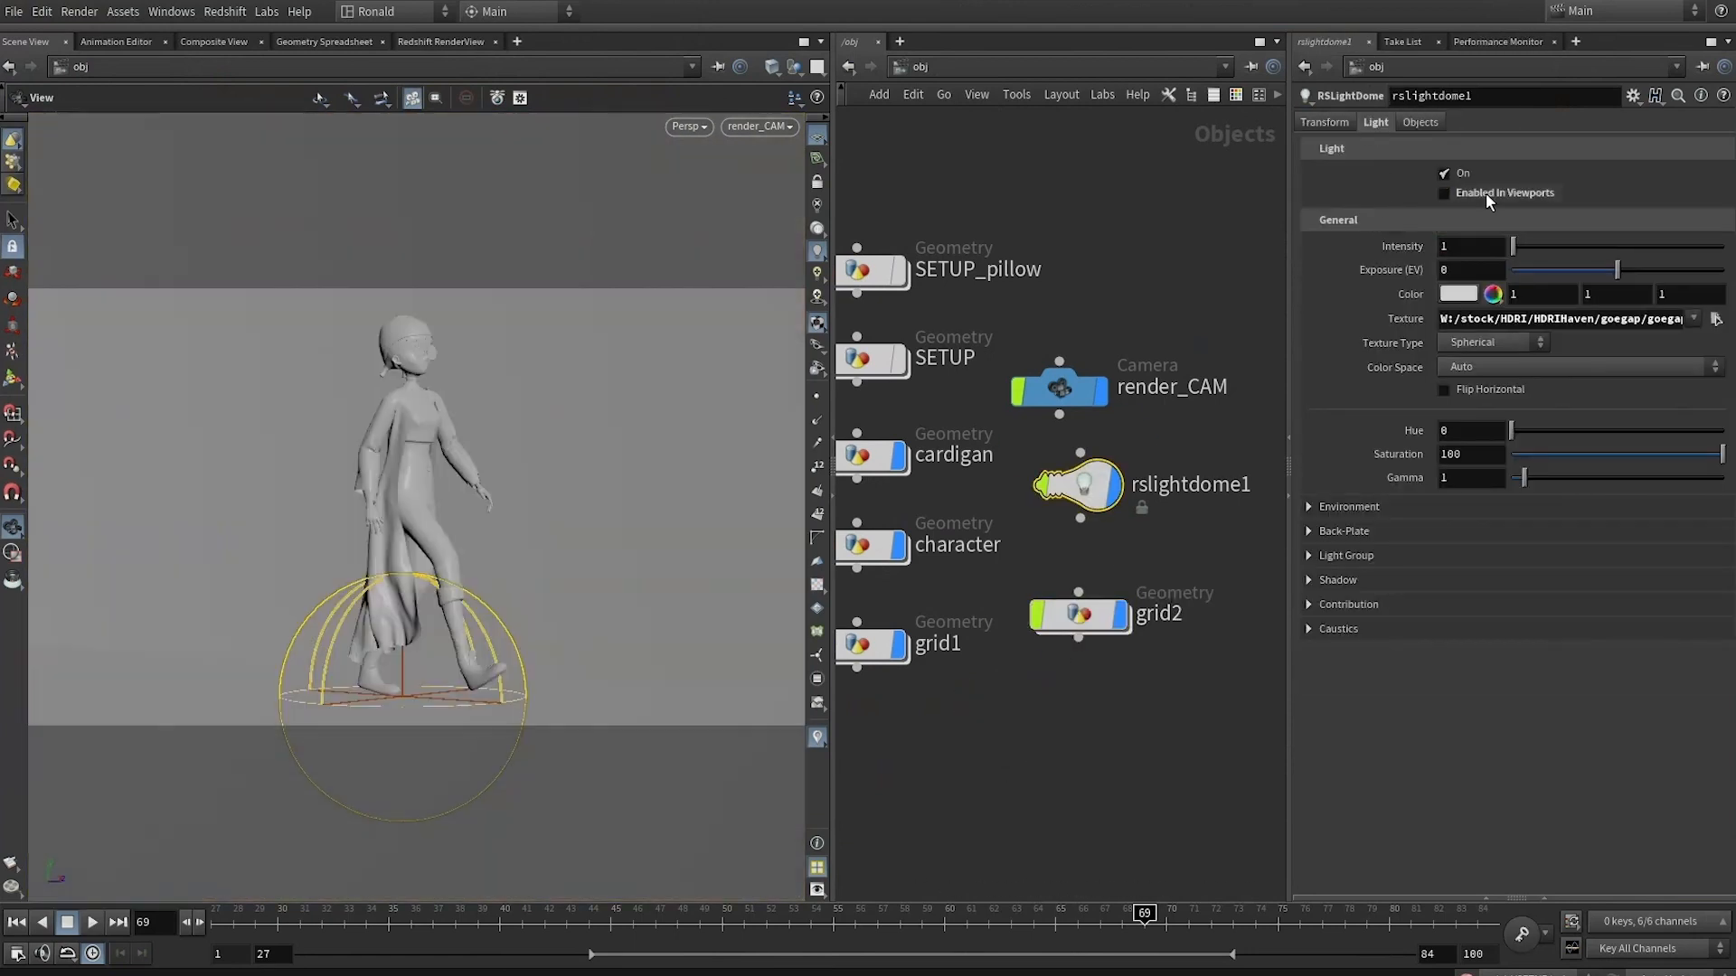
# Run a first test render in the Redshift RenderView, check render_CAM's settings, and stop the render
pyautogui.click(452, 43)
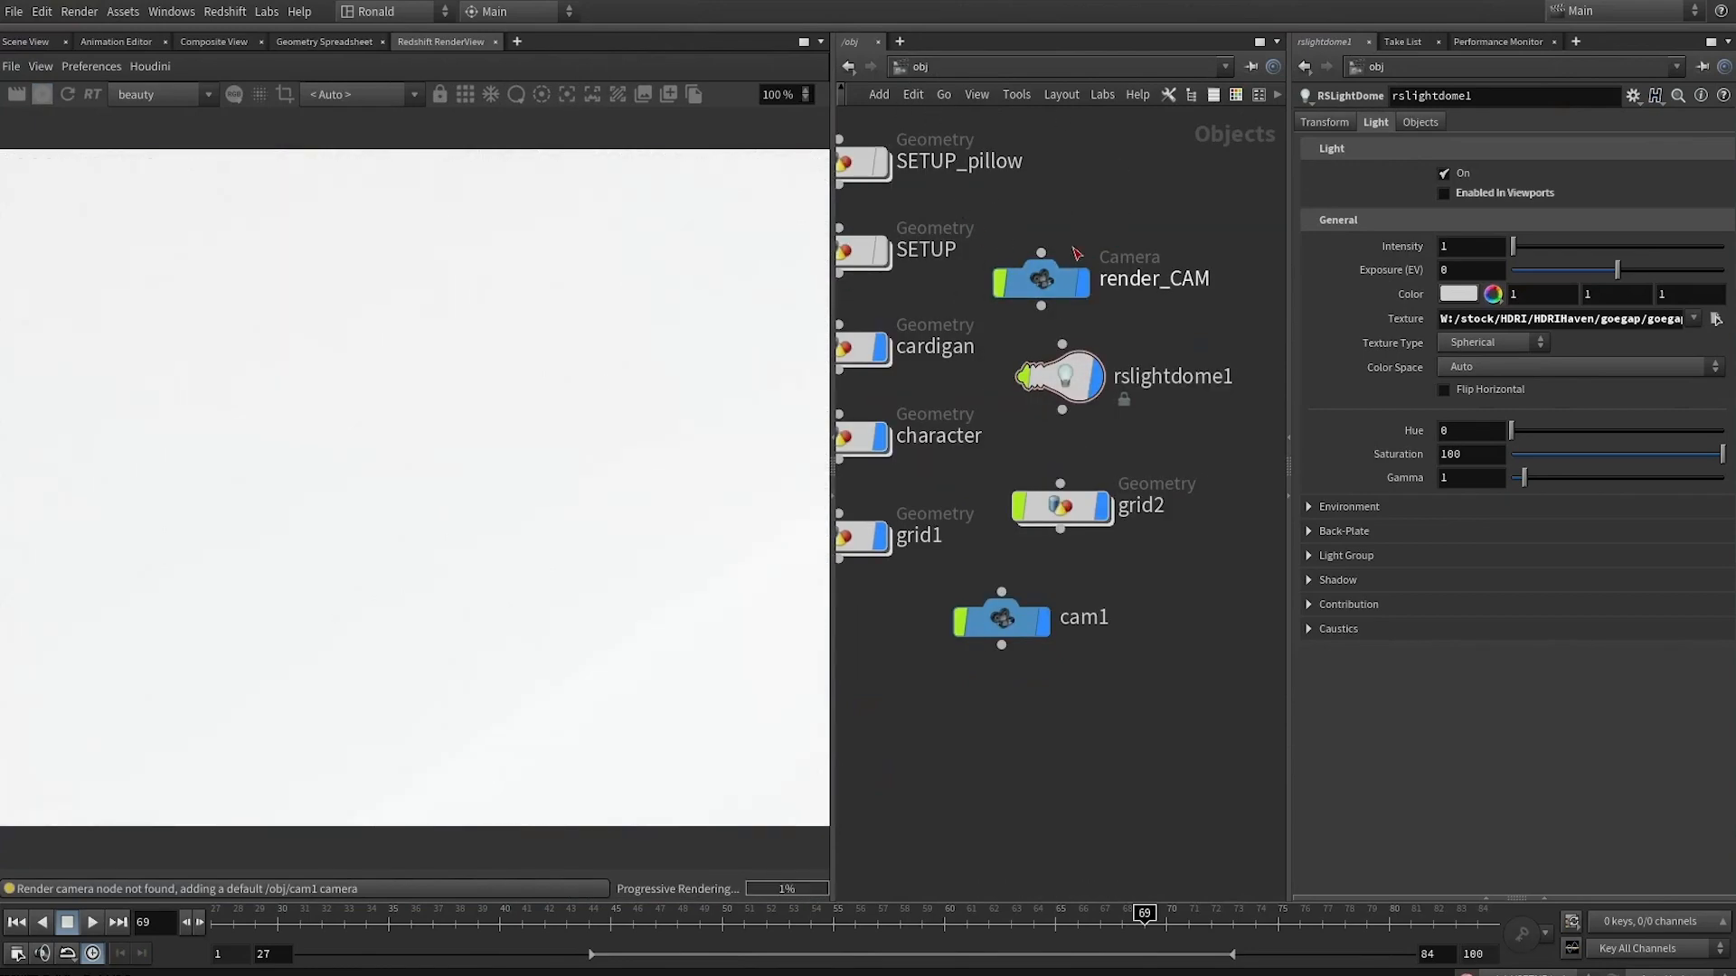
pyautogui.click(1056, 280)
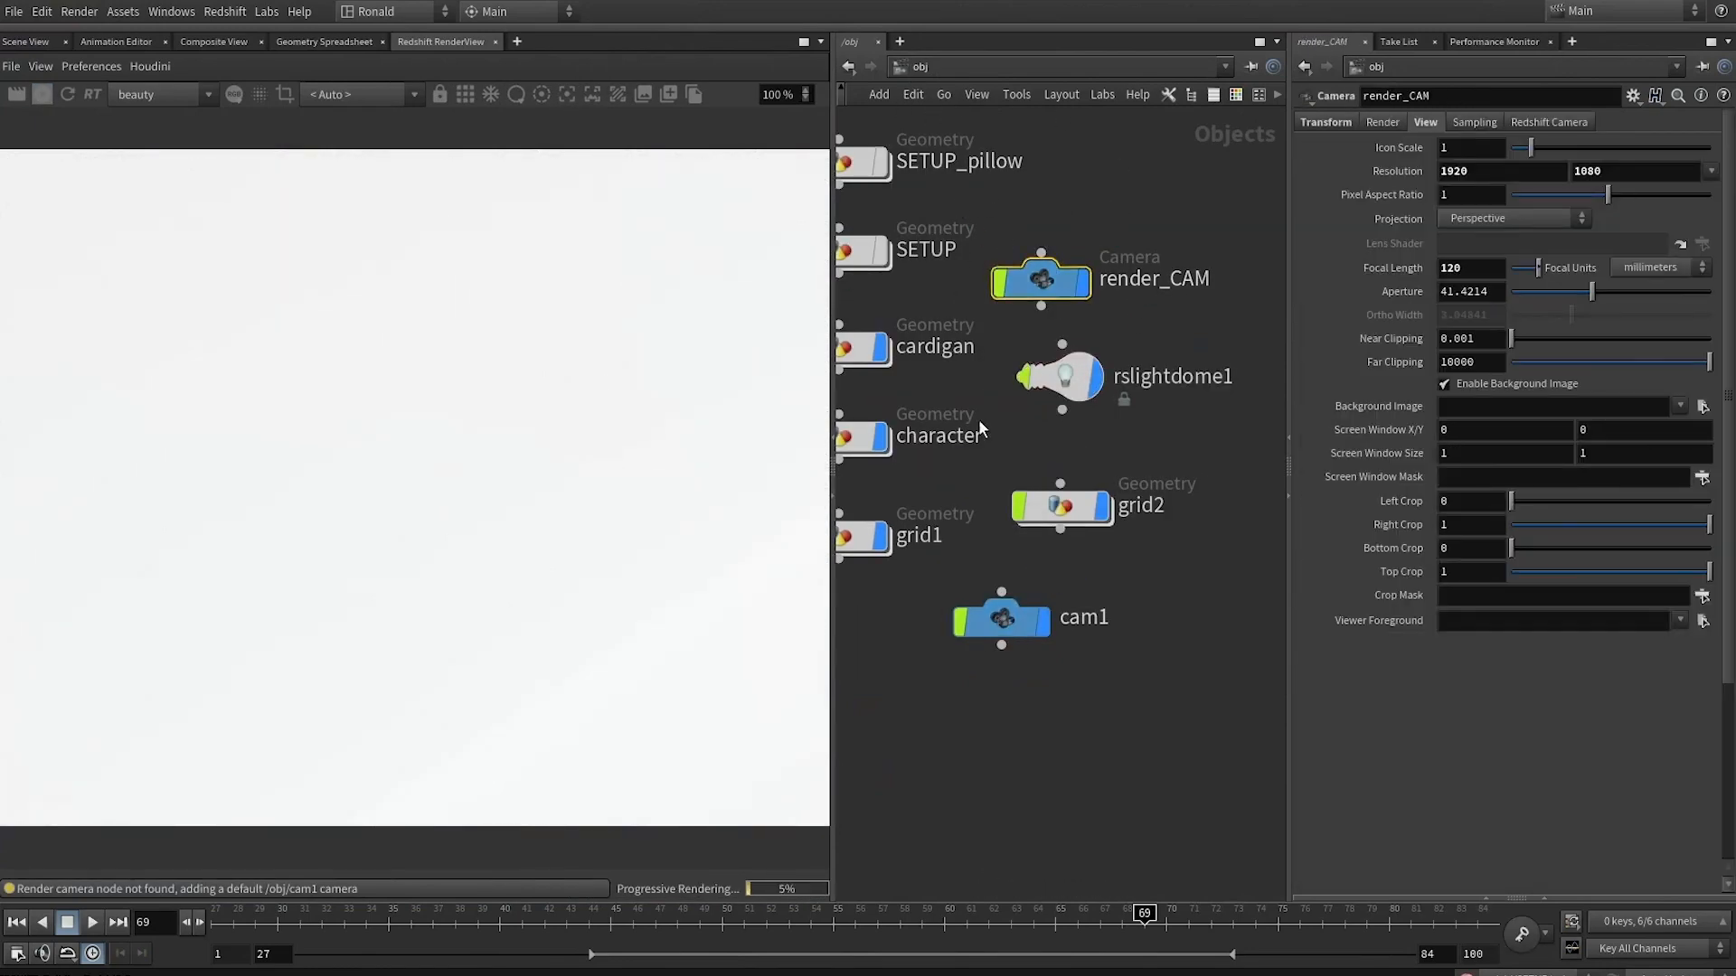
pyautogui.click(43, 96)
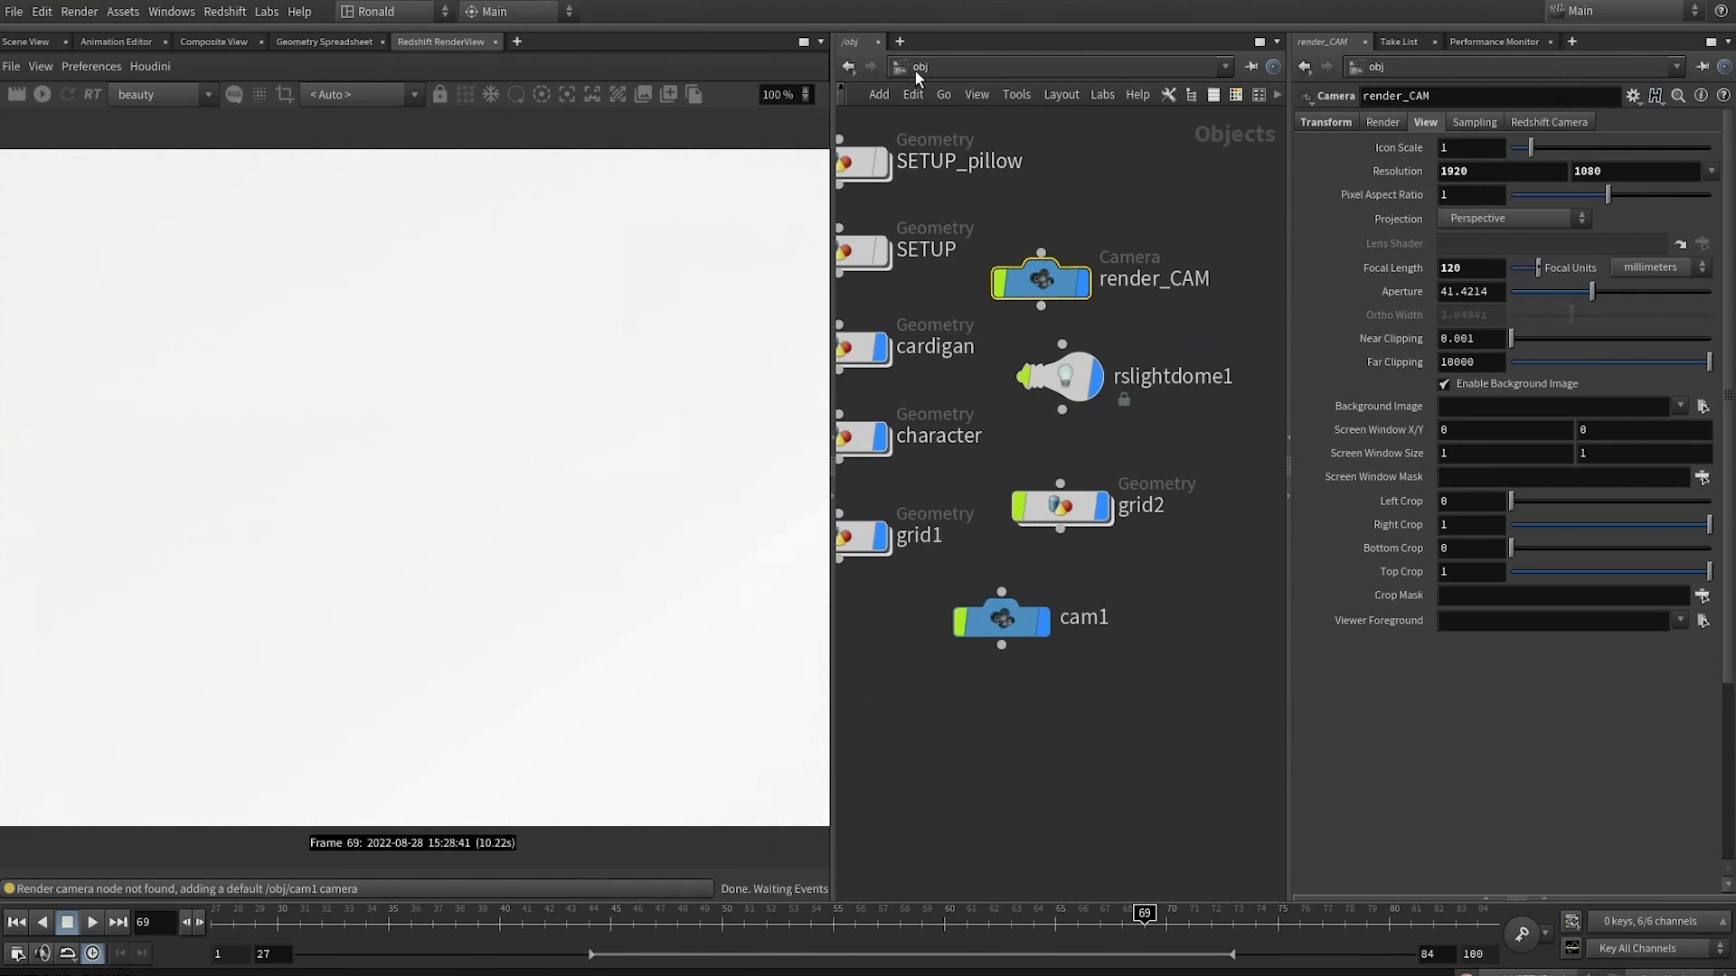
# Set network quickmarks 1, 2 and 3 for the obj, mat and out contexts
pyautogui.hotkey('ctrl', '1')
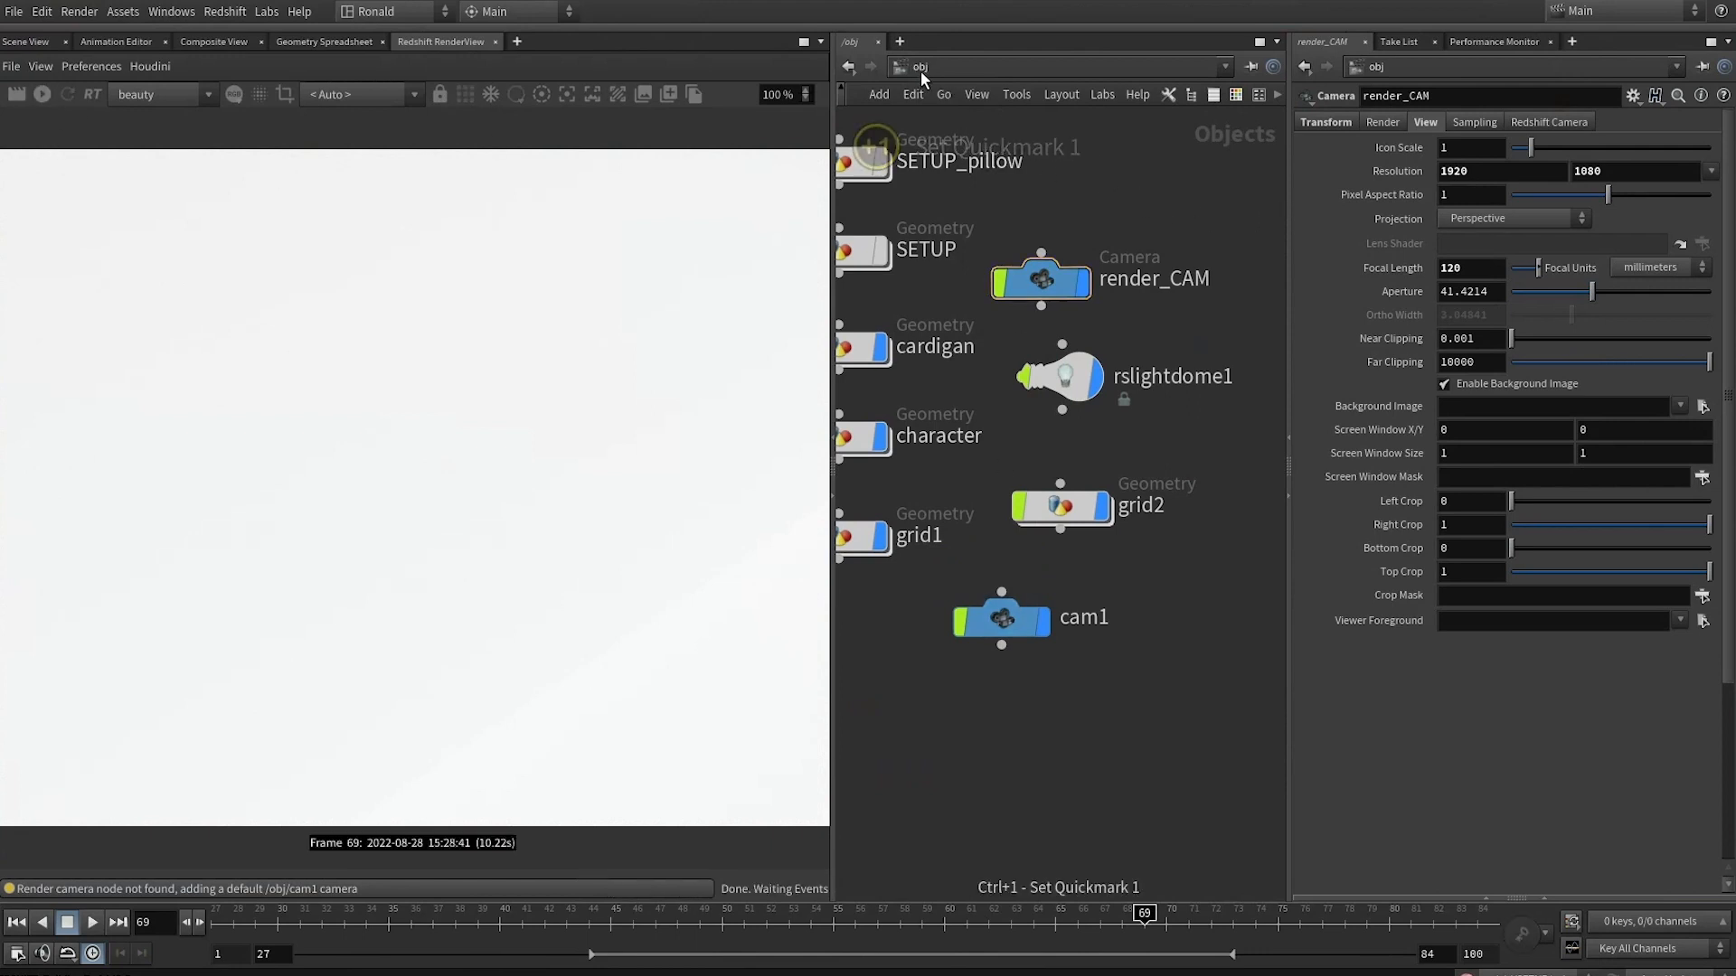
pyautogui.click(921, 72)
pyautogui.click(961, 136)
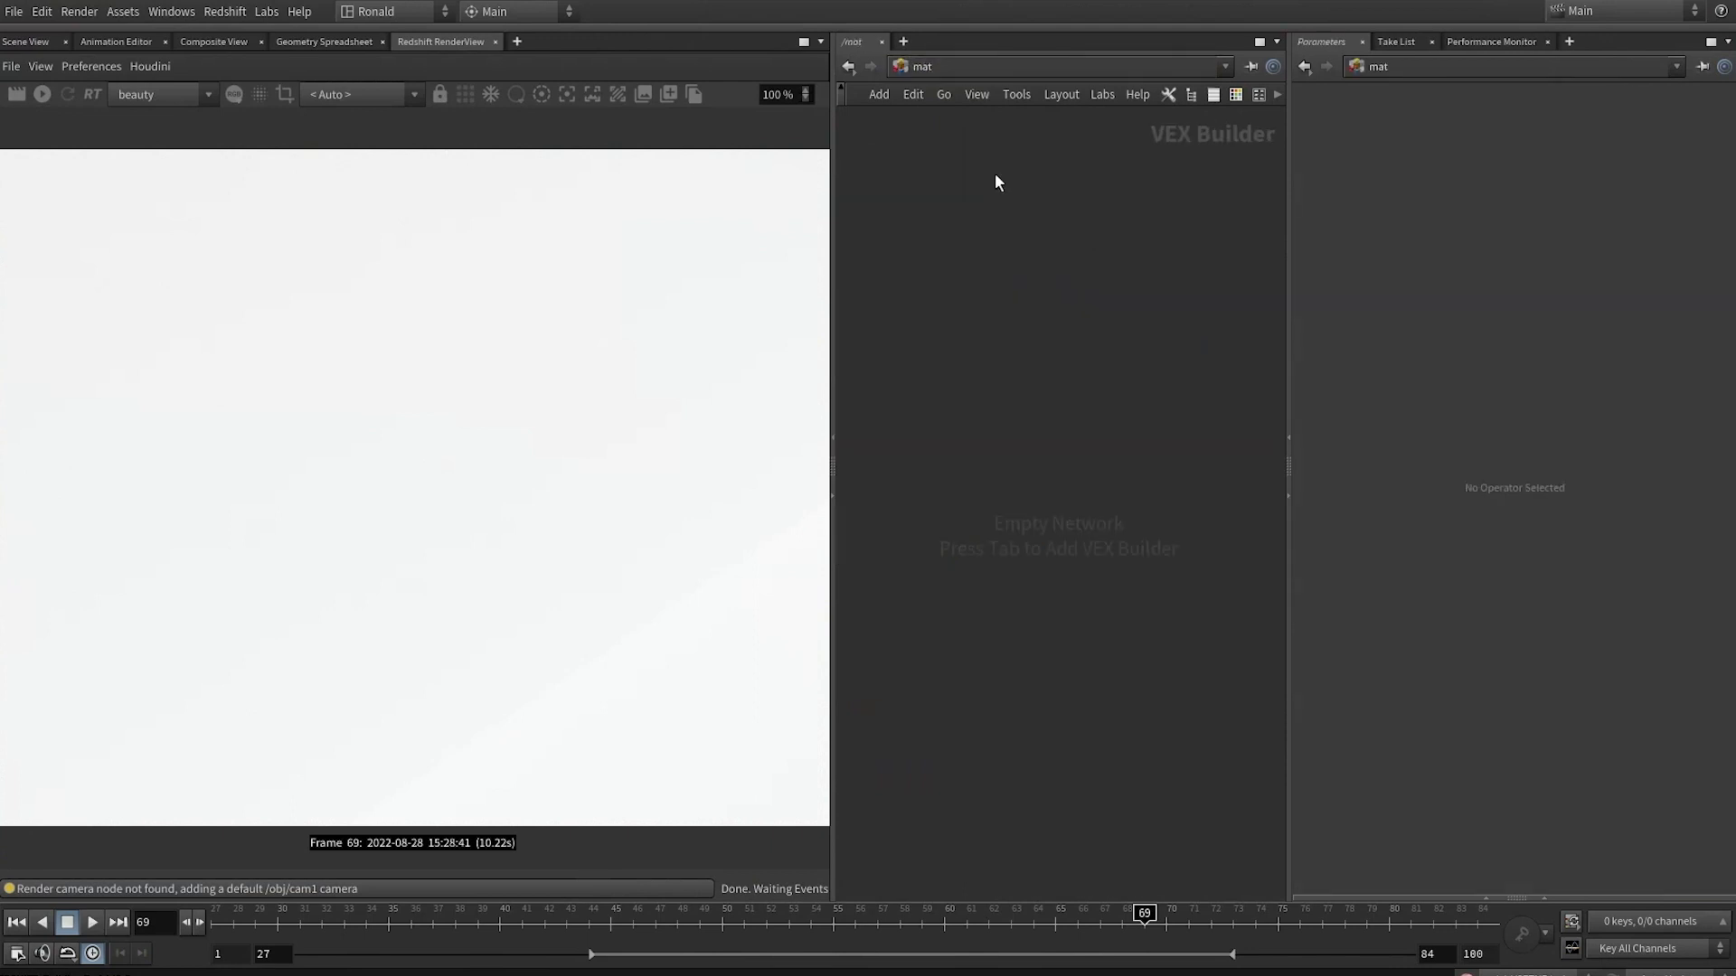
pyautogui.hotkey('ctrl', '2')
pyautogui.click(943, 94)
pyautogui.click(966, 176)
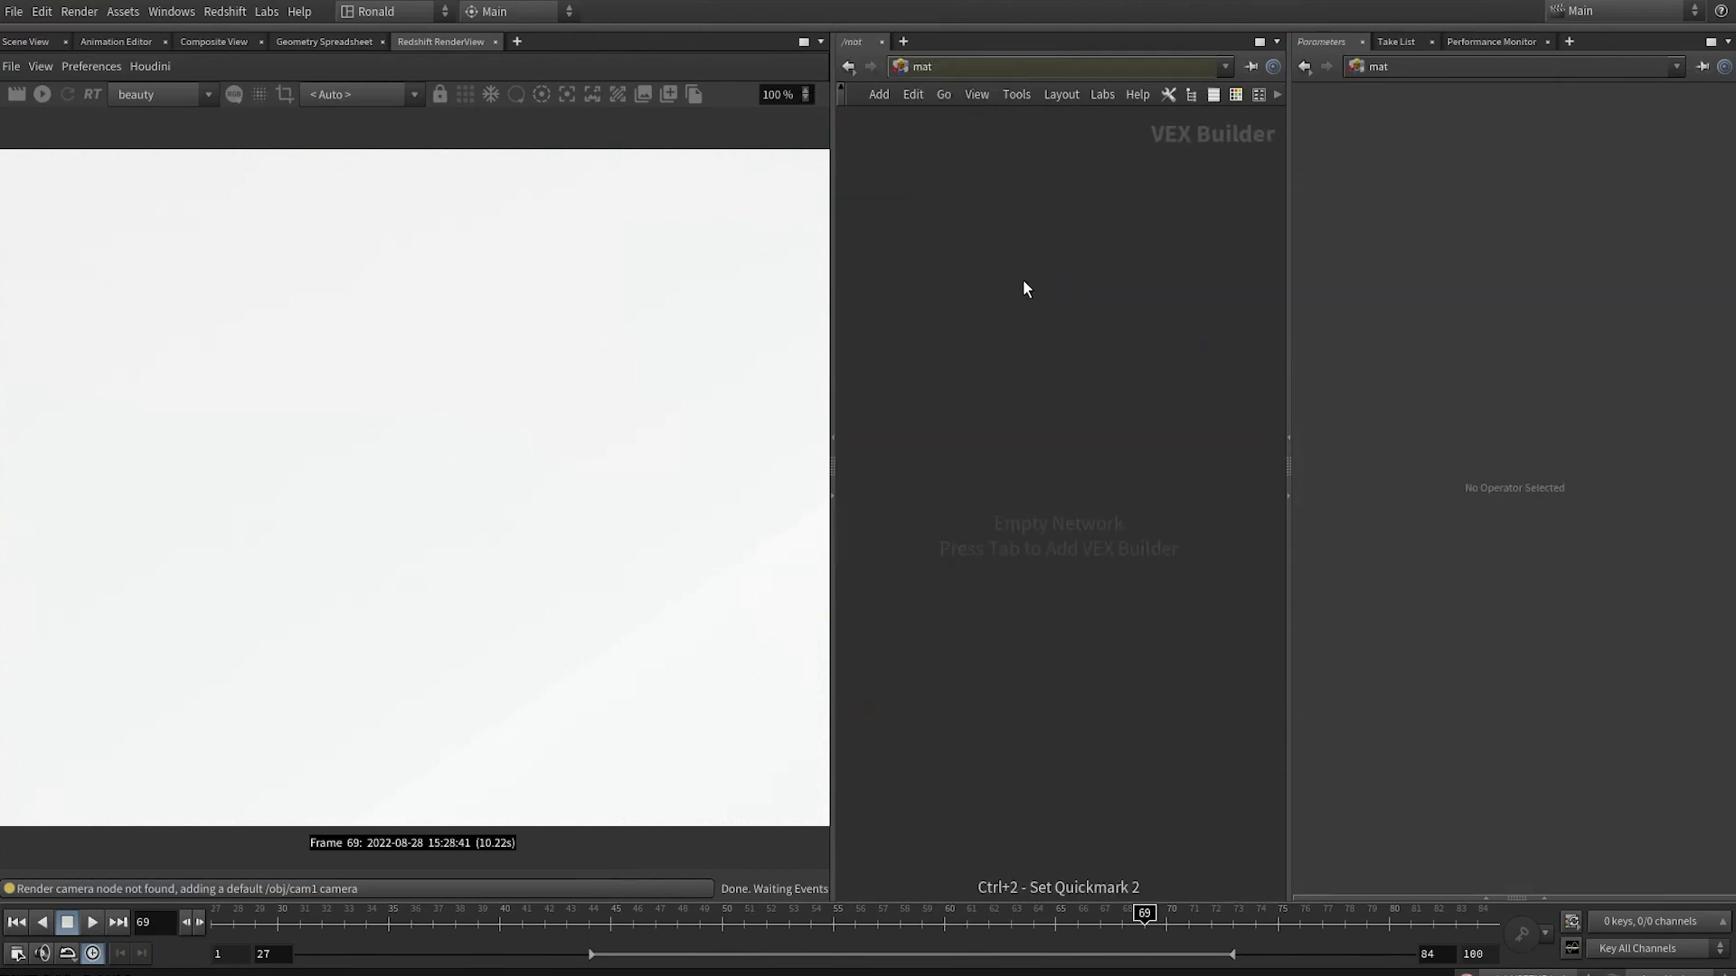
pyautogui.press('1')
pyautogui.hotkey('ctrl', '3')
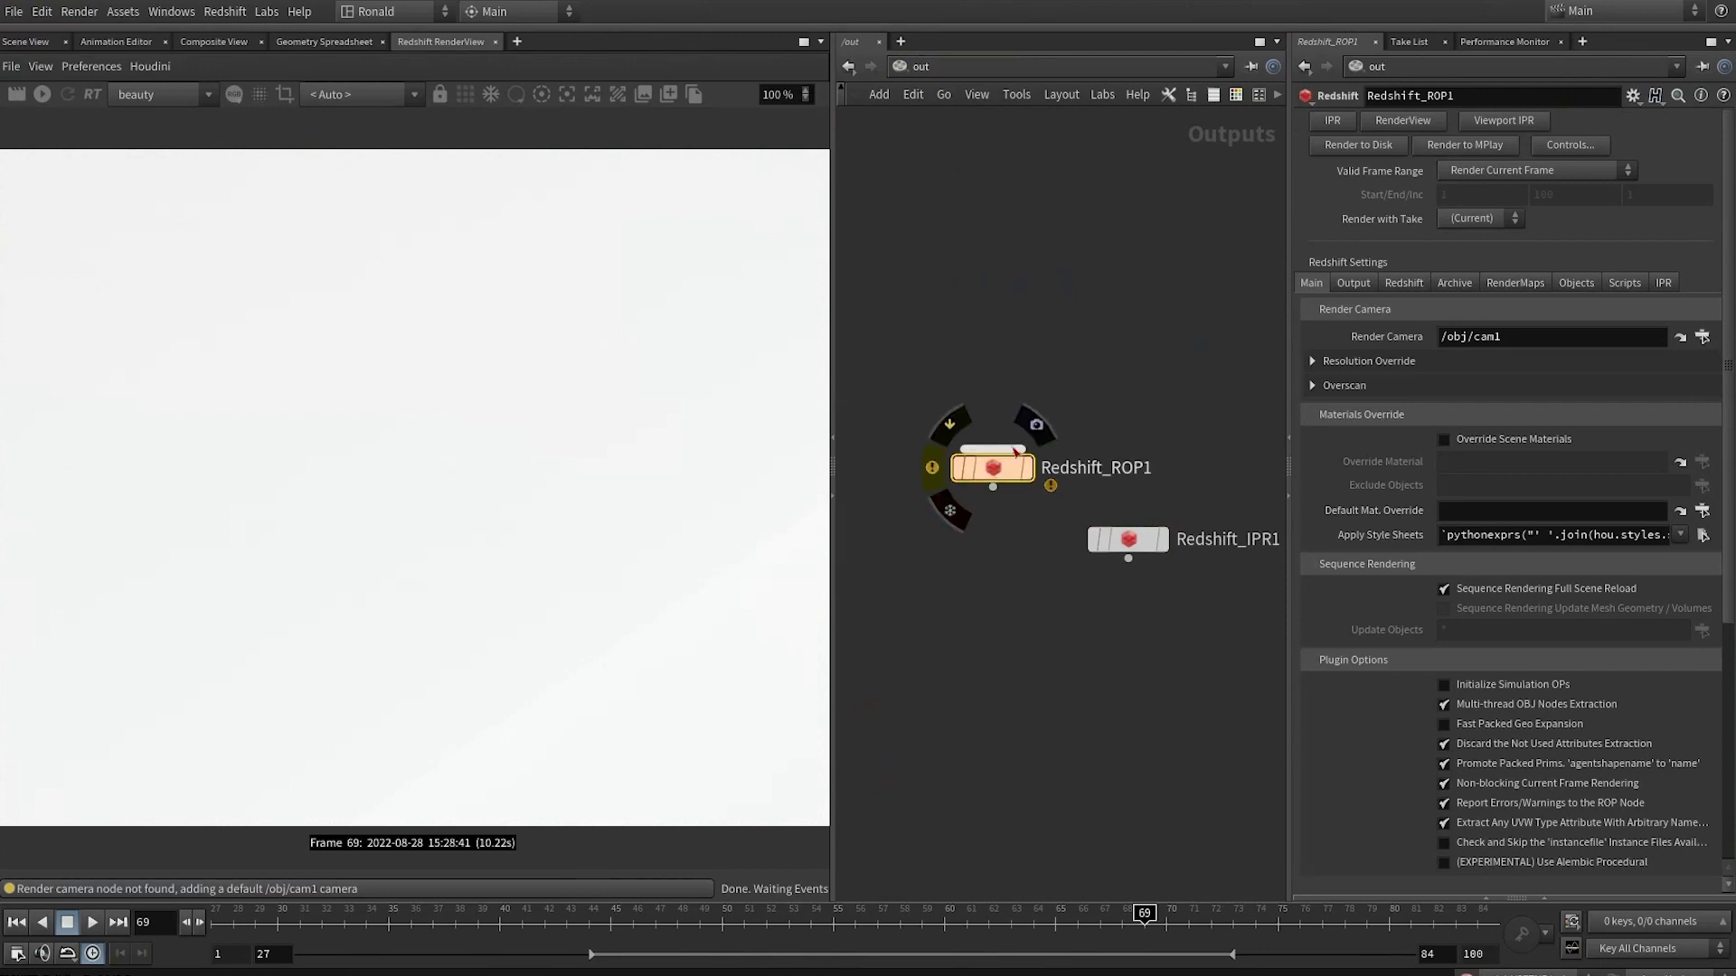
# Set Redshift_ROP1's render camera to render_CAM and enable live IPR updates for SOP level, stylesheets and COP2 textures
pyautogui.click(1702, 336)
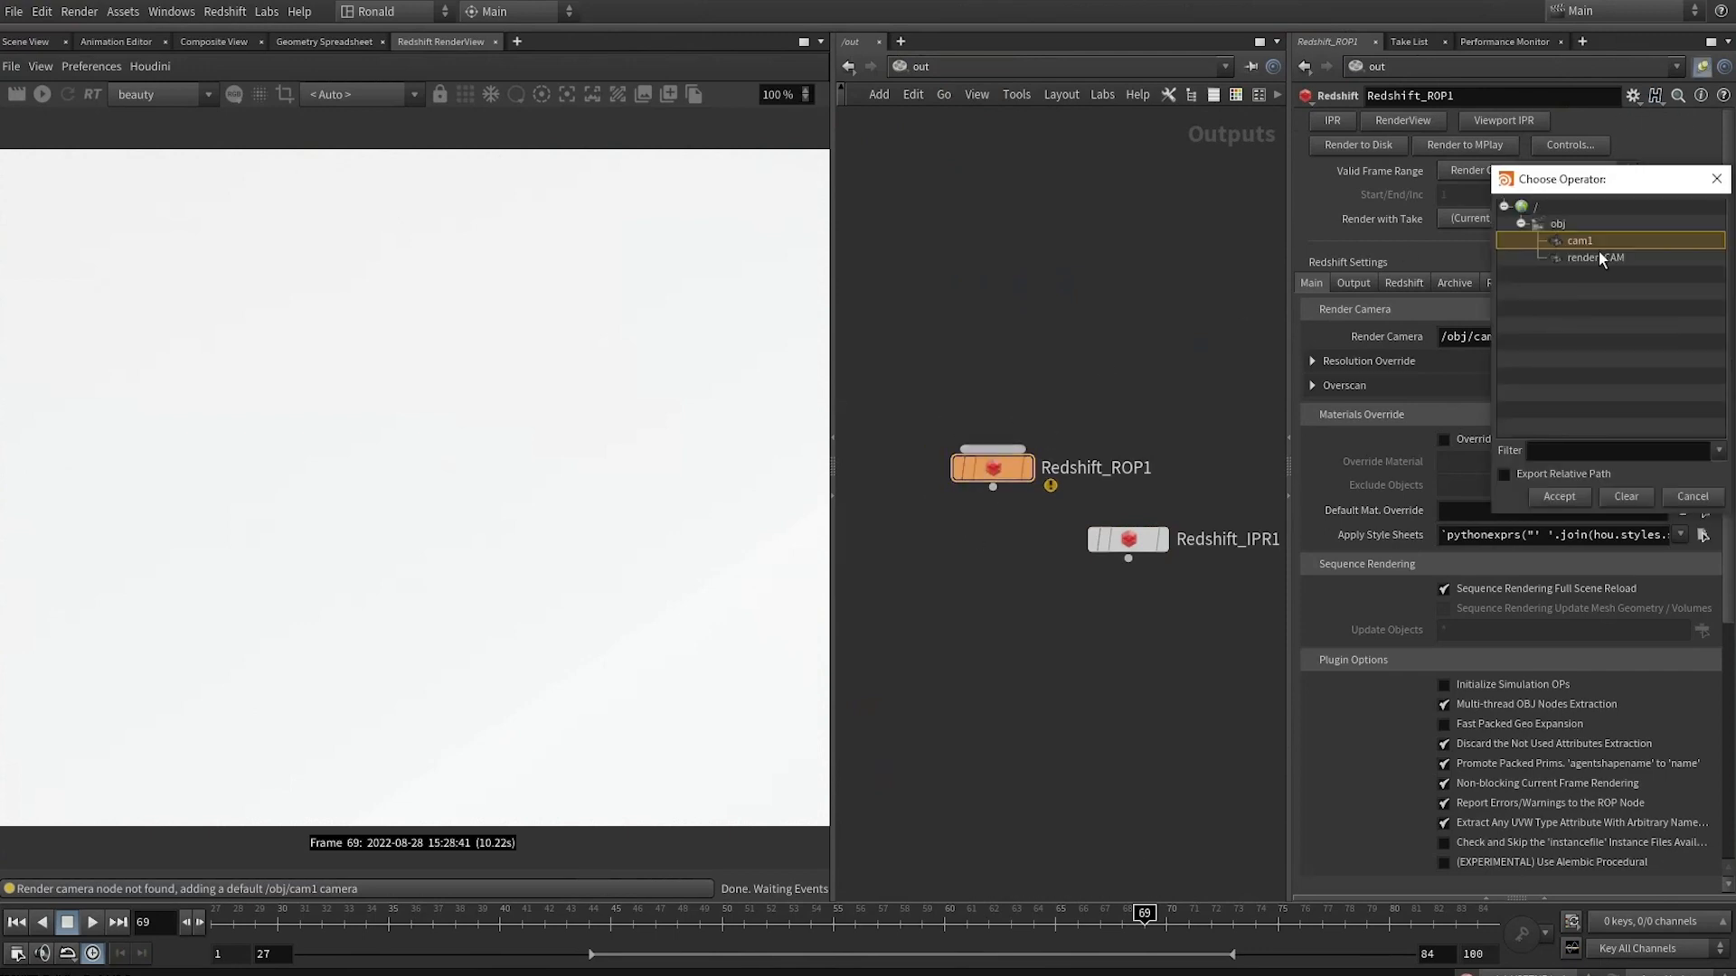
pyautogui.doubleClick(1513, 257)
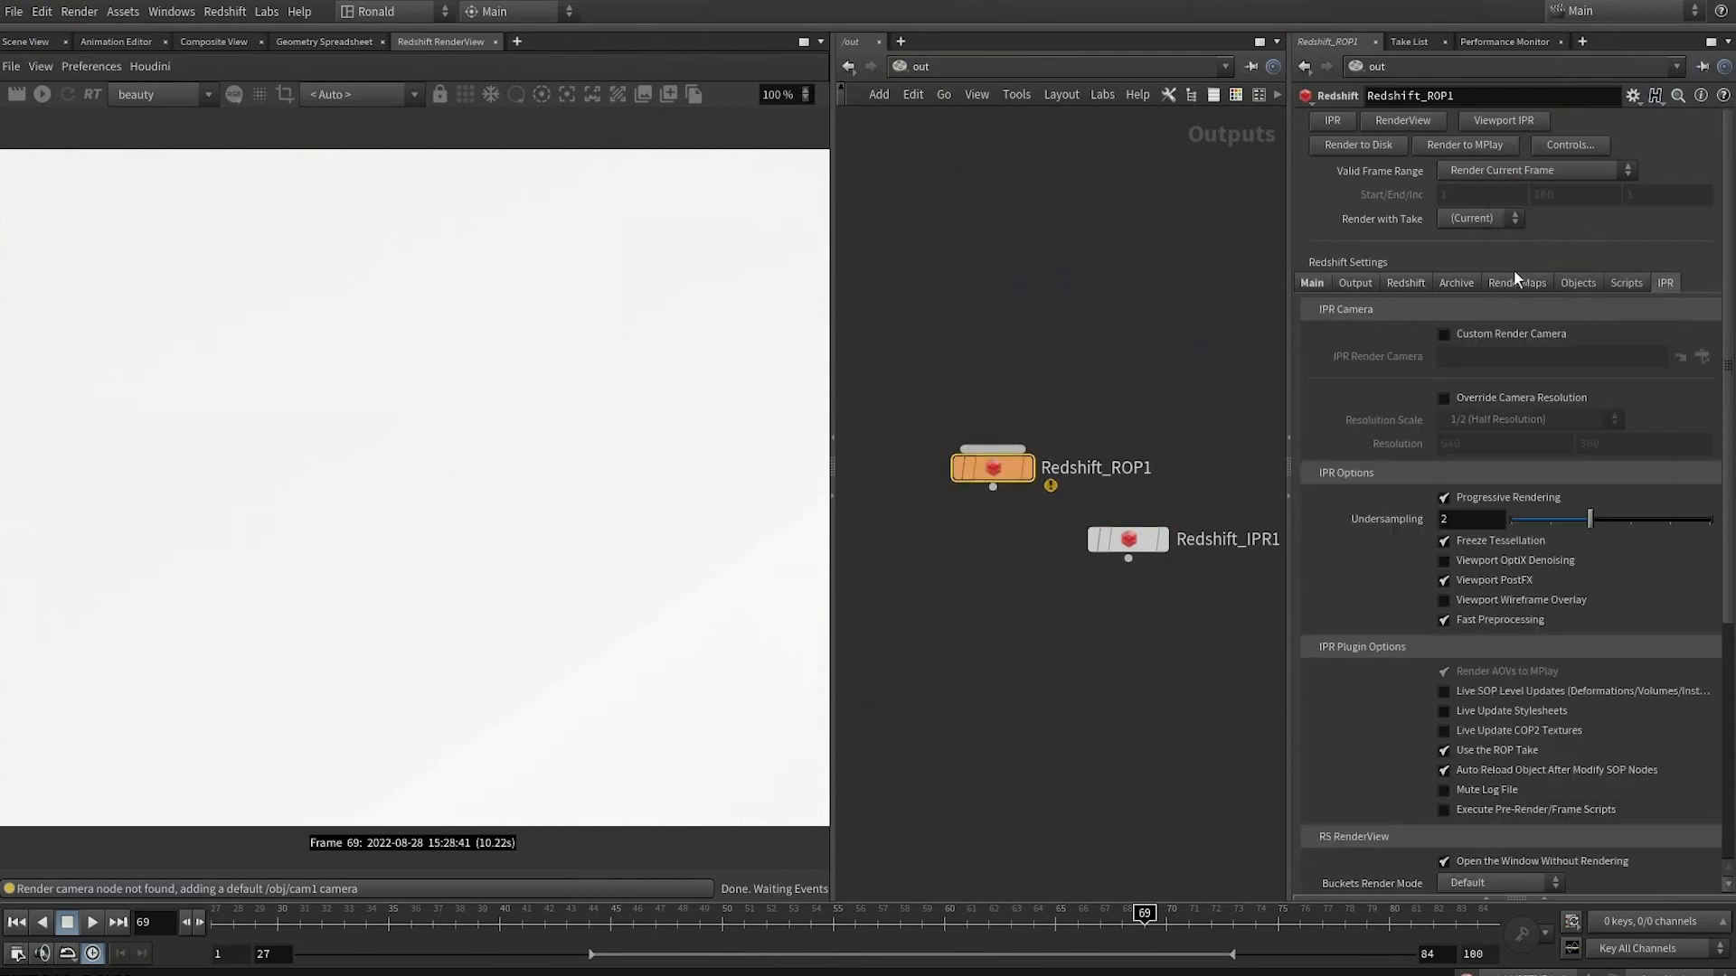
pyautogui.click(1481, 711)
pyautogui.click(1486, 731)
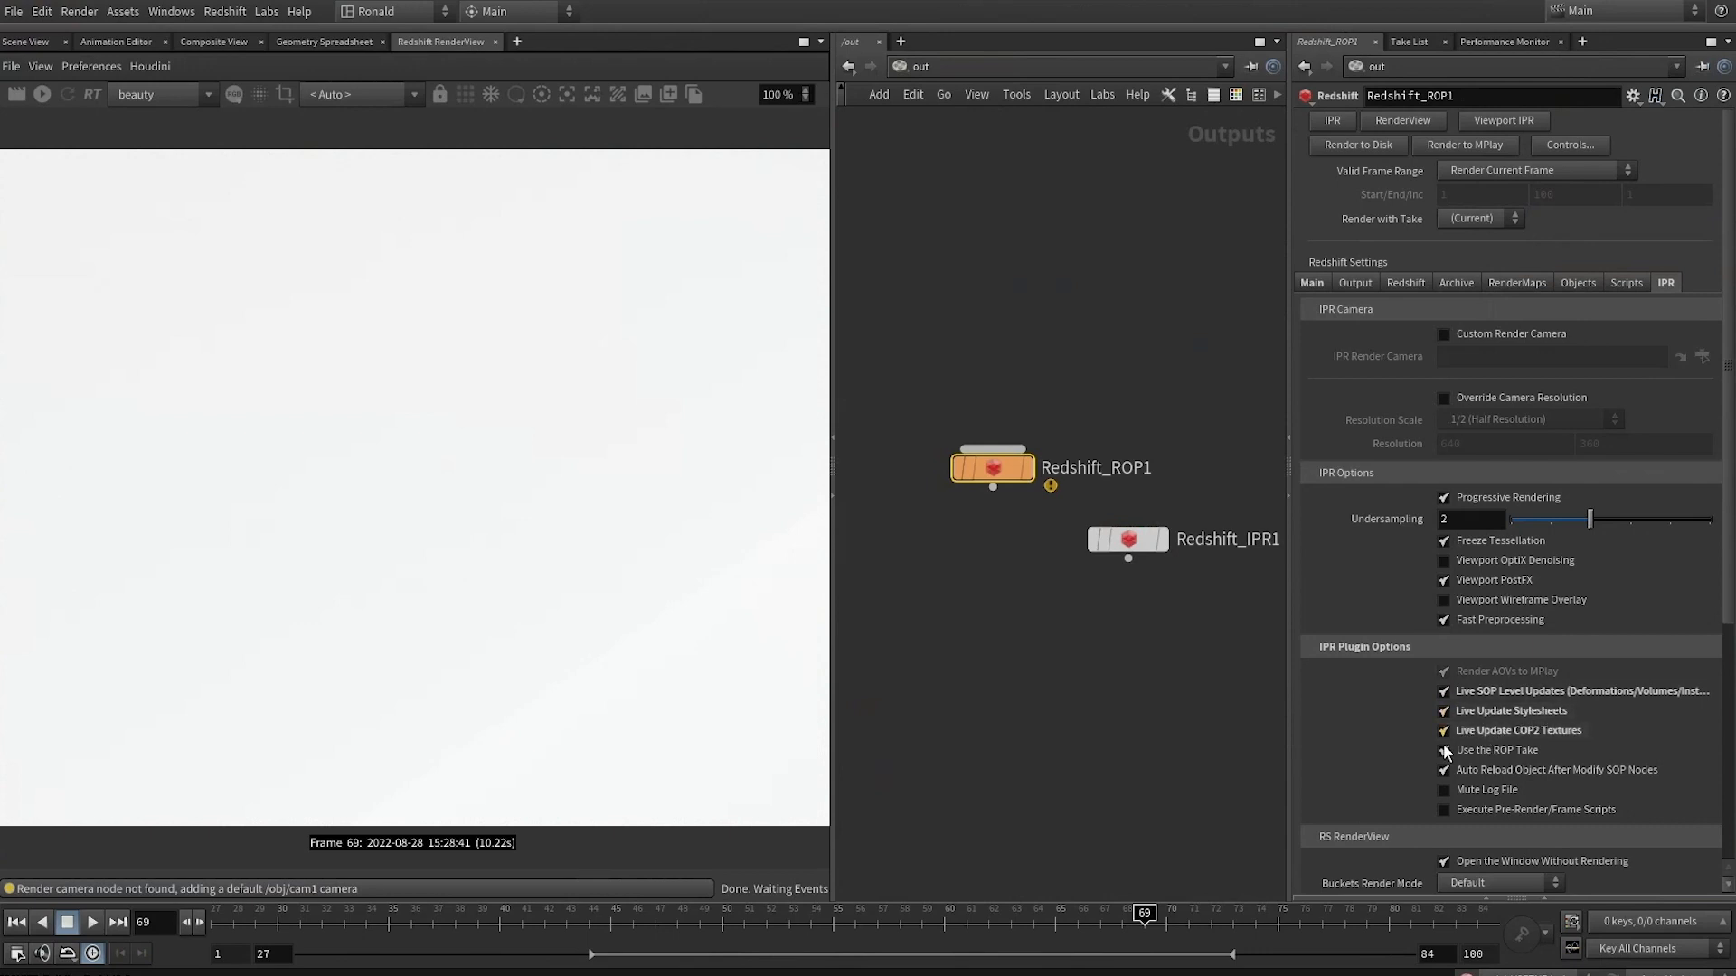
# Set Redshift_ROP1 to Render Frame Range and apply the masonry_redshiftRender preset
pyautogui.click(1516, 171)
pyautogui.click(1544, 208)
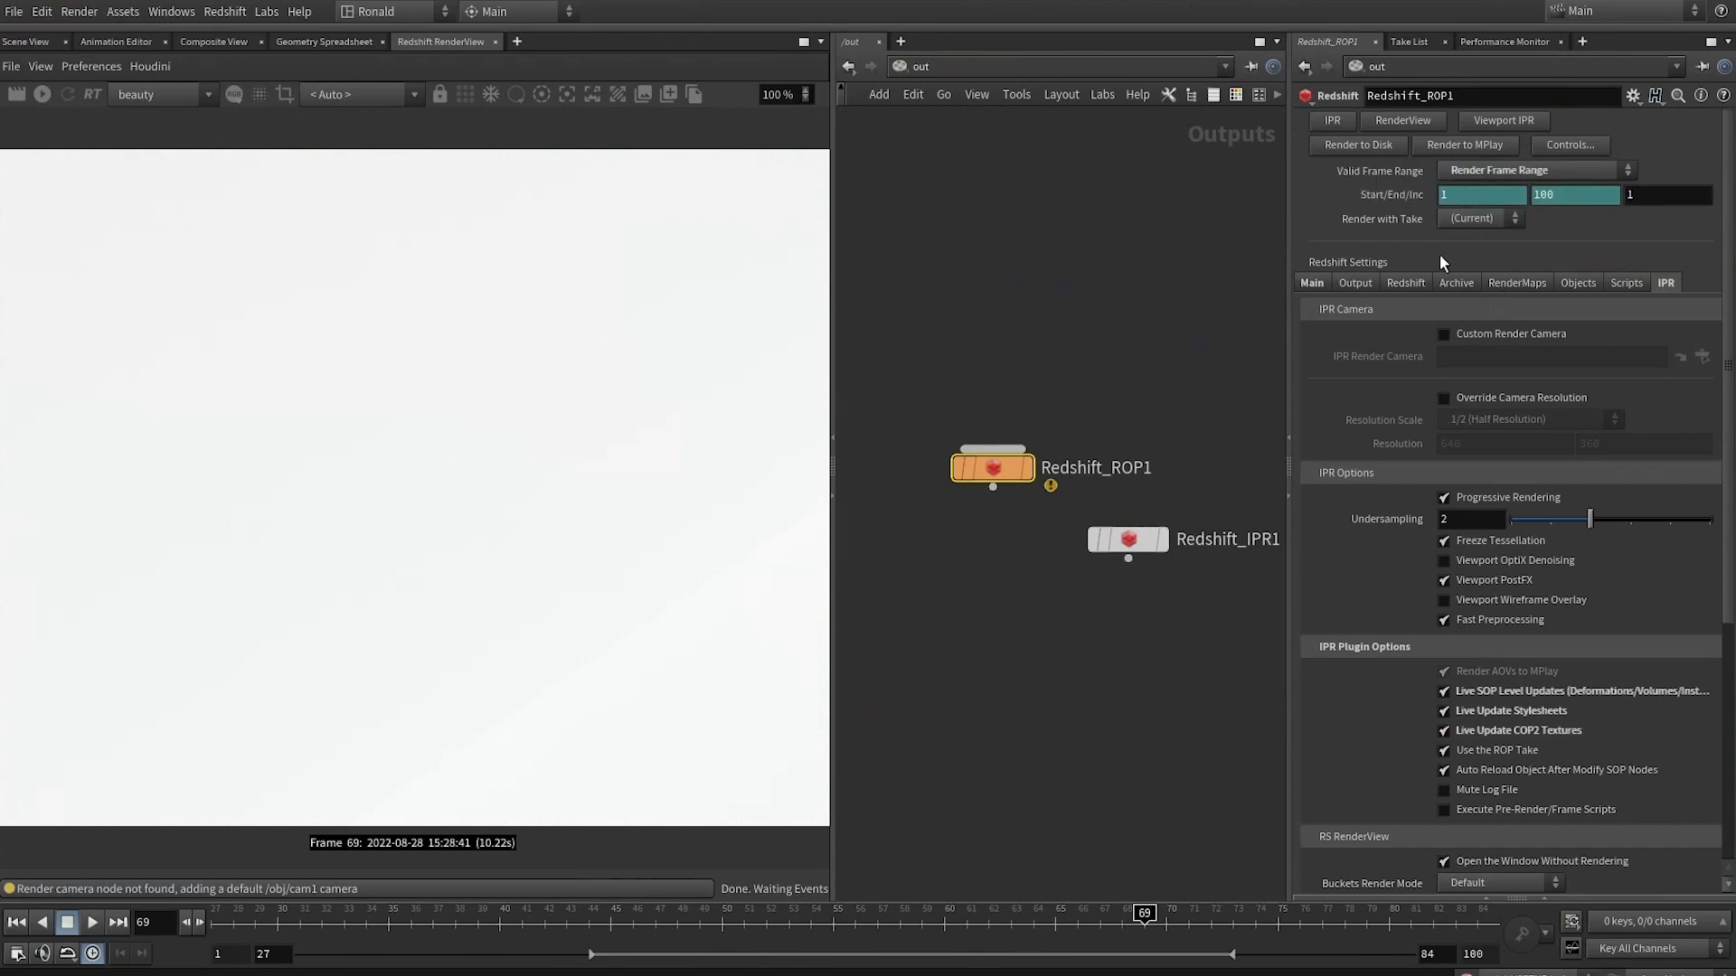
pyautogui.click(1633, 96)
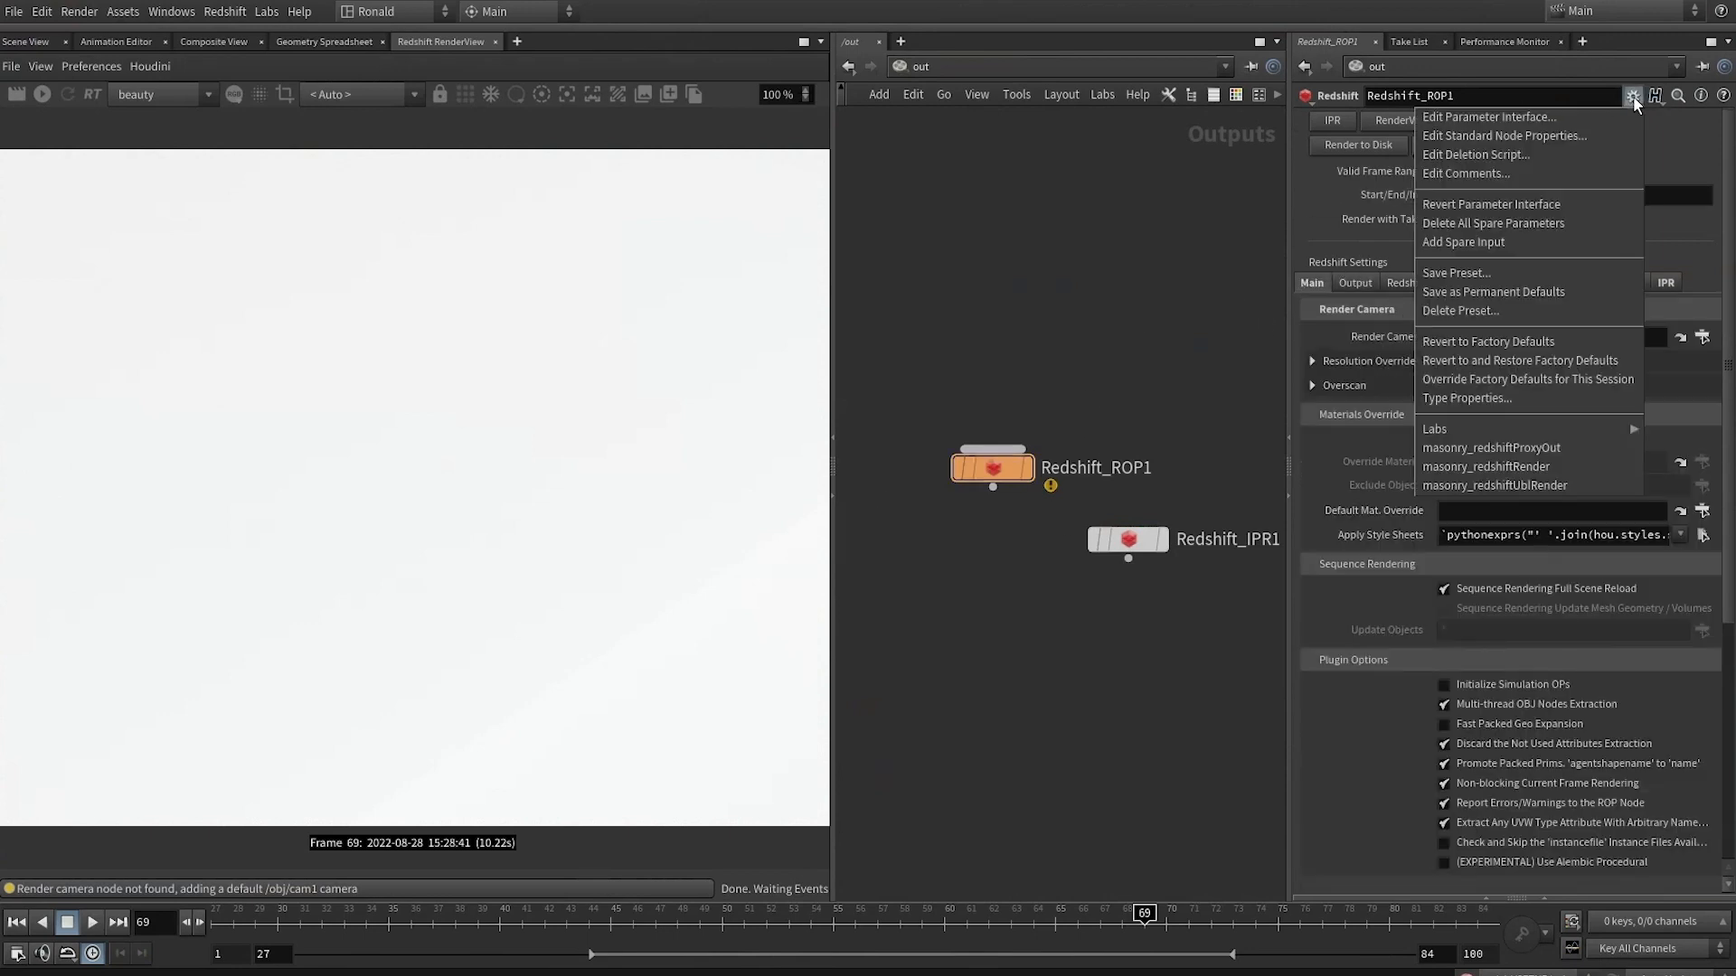
pyautogui.click(1549, 467)
# Create an RS Material Builder in the mat context
pyautogui.press('2')
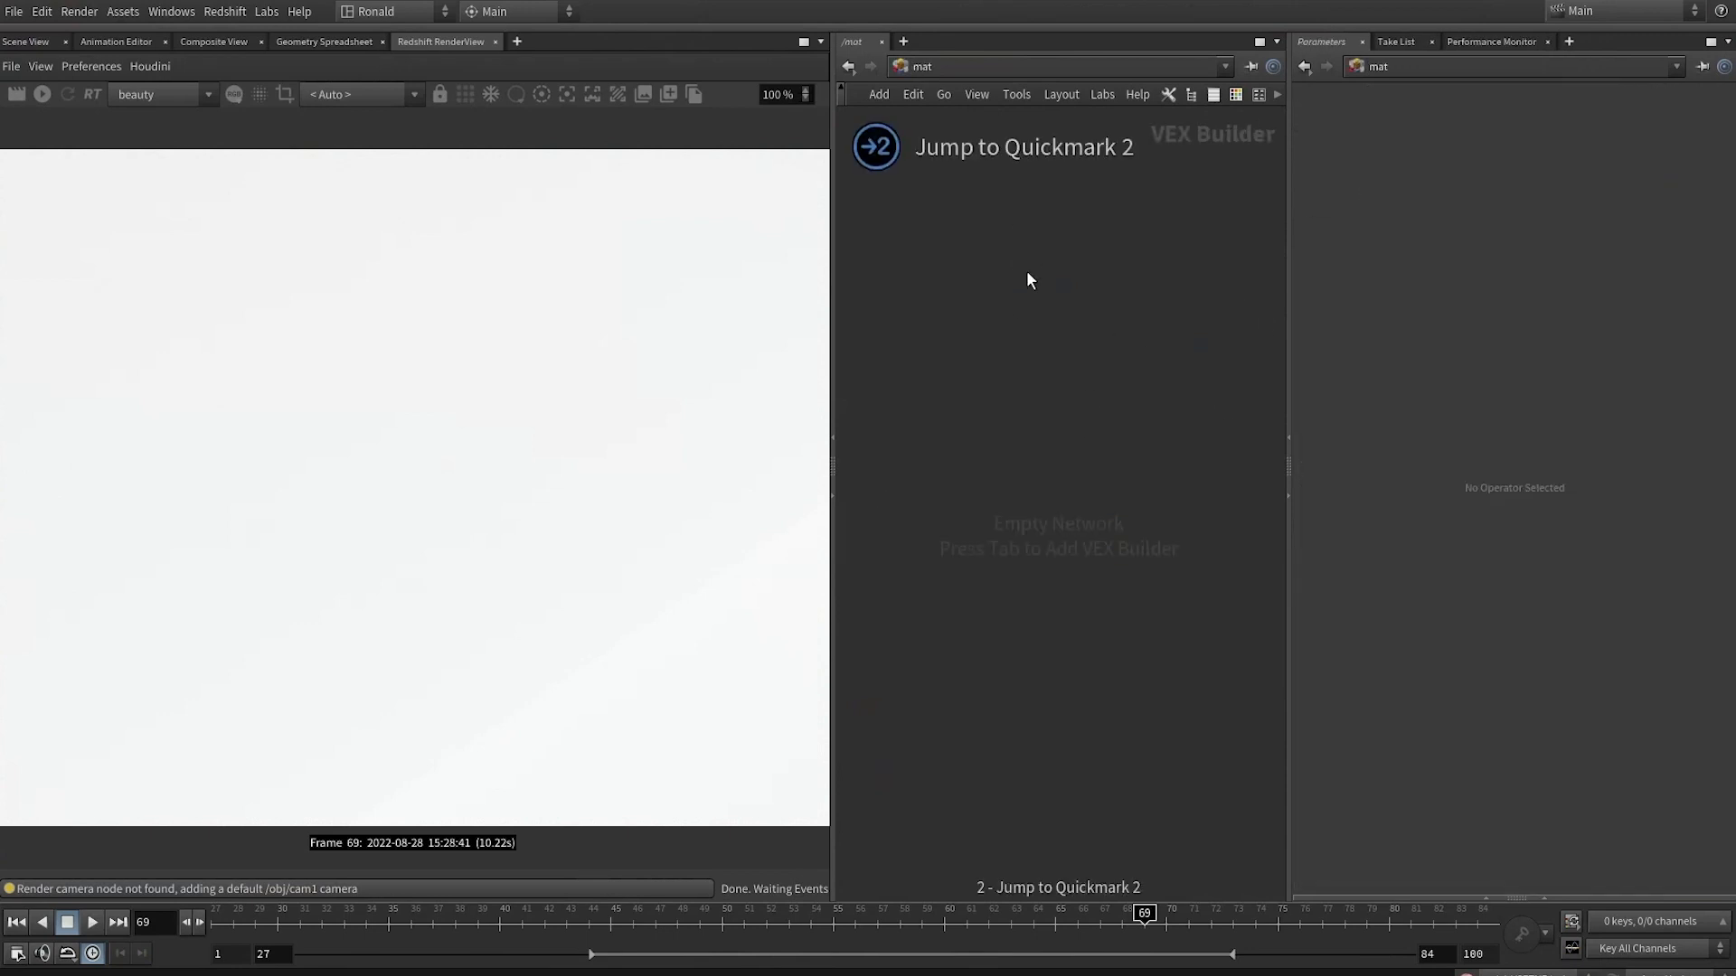
pyautogui.press('Tab')
pyautogui.write('rs')
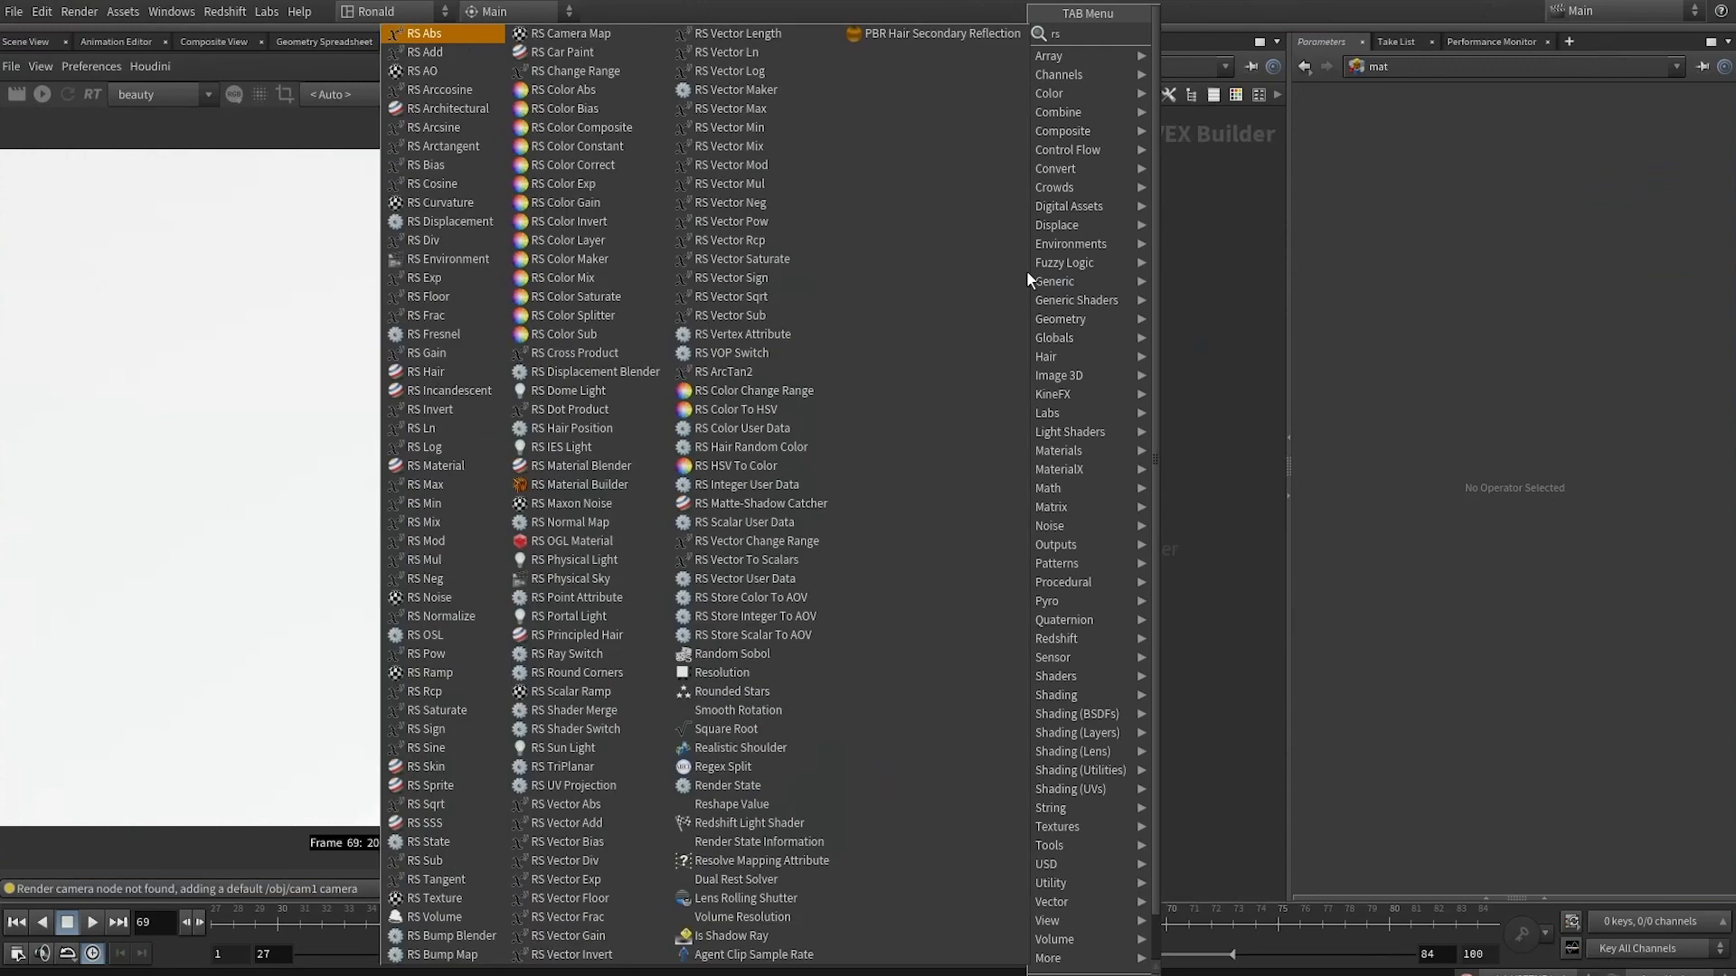
pyautogui.write(' m bui')
pyautogui.press('Return')
pyautogui.click(1027, 273)
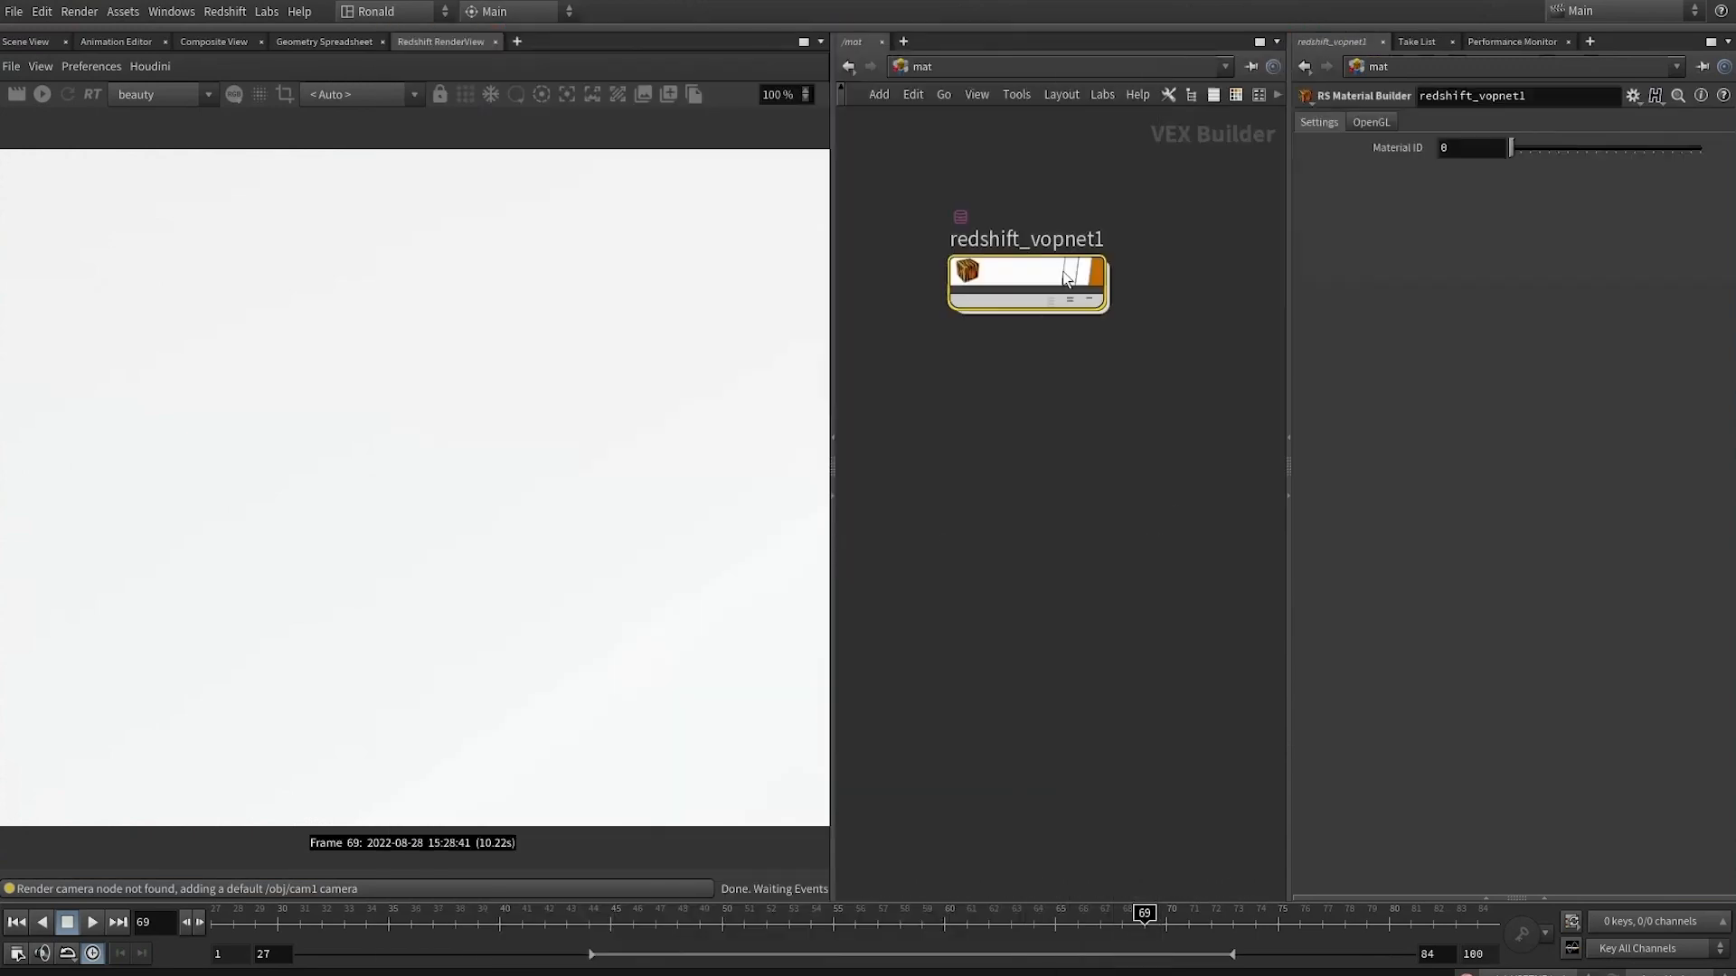
# Rename the new material builder to redshift_cardigan
pyautogui.moveTo(1018, 322); pyautogui.dragTo(942, 514, button='middle')
pyautogui.doubleClick(956, 432)
pyautogui.moveTo(964, 432); pyautogui.dragTo(1090, 433)
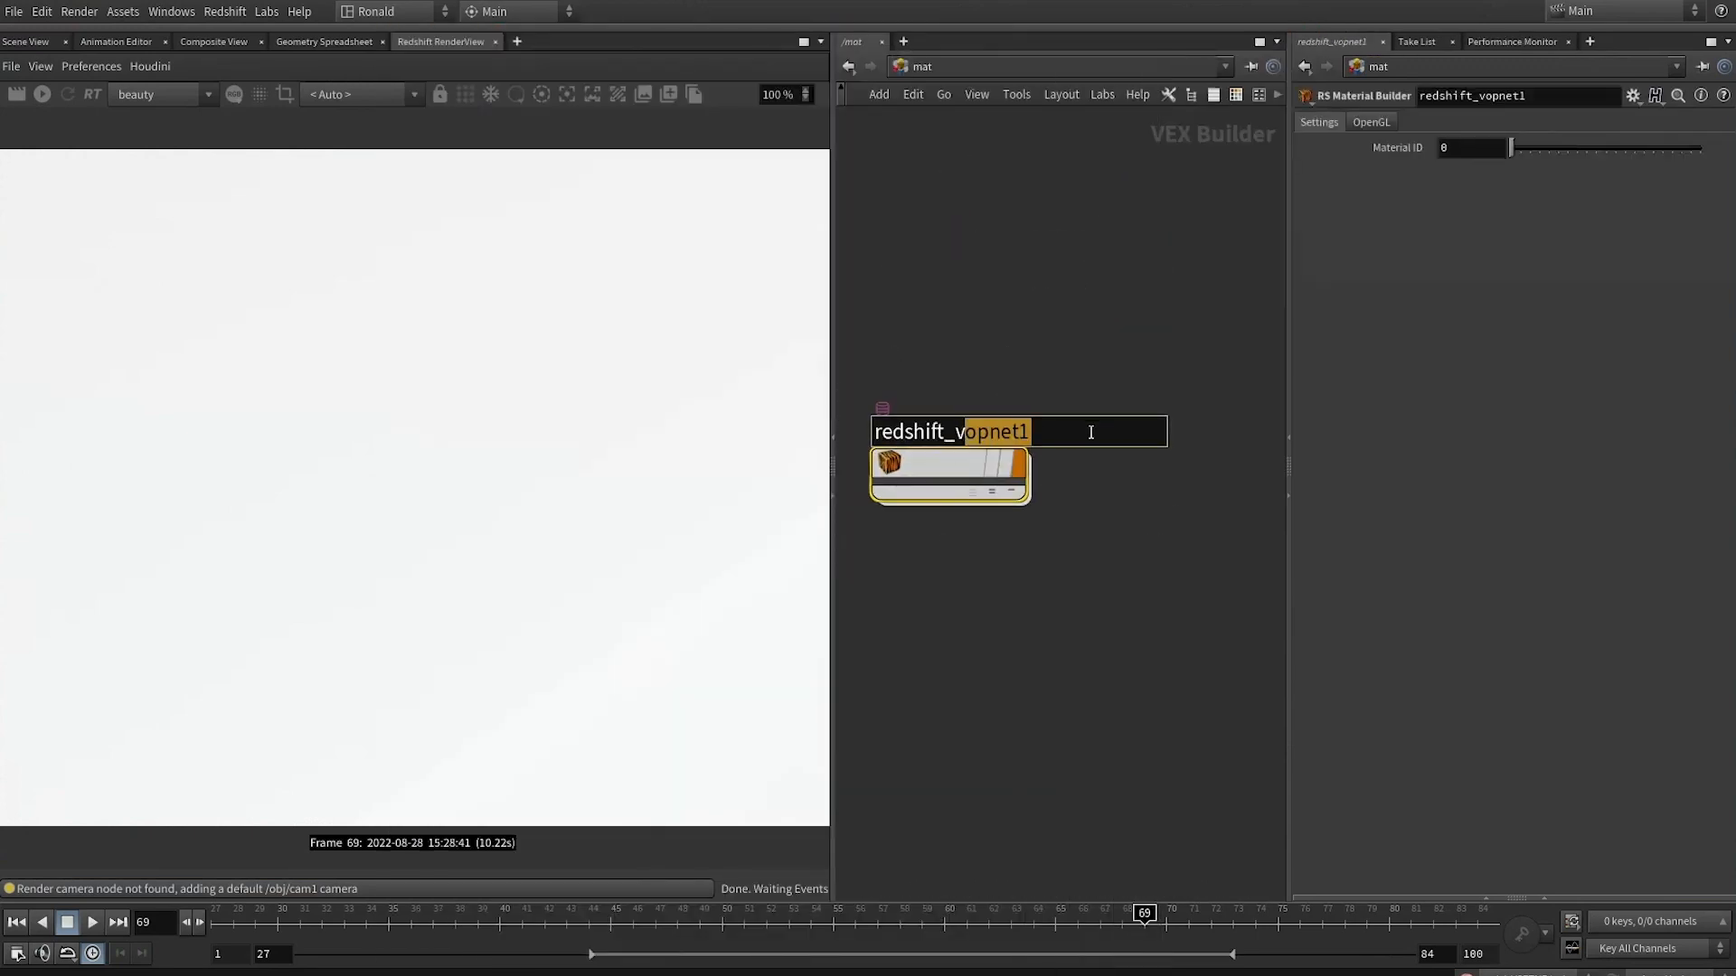
pyautogui.press('BackSpace')
pyautogui.press('BackSpace')
pyautogui.write('cardingan')
pyautogui.press('Return')
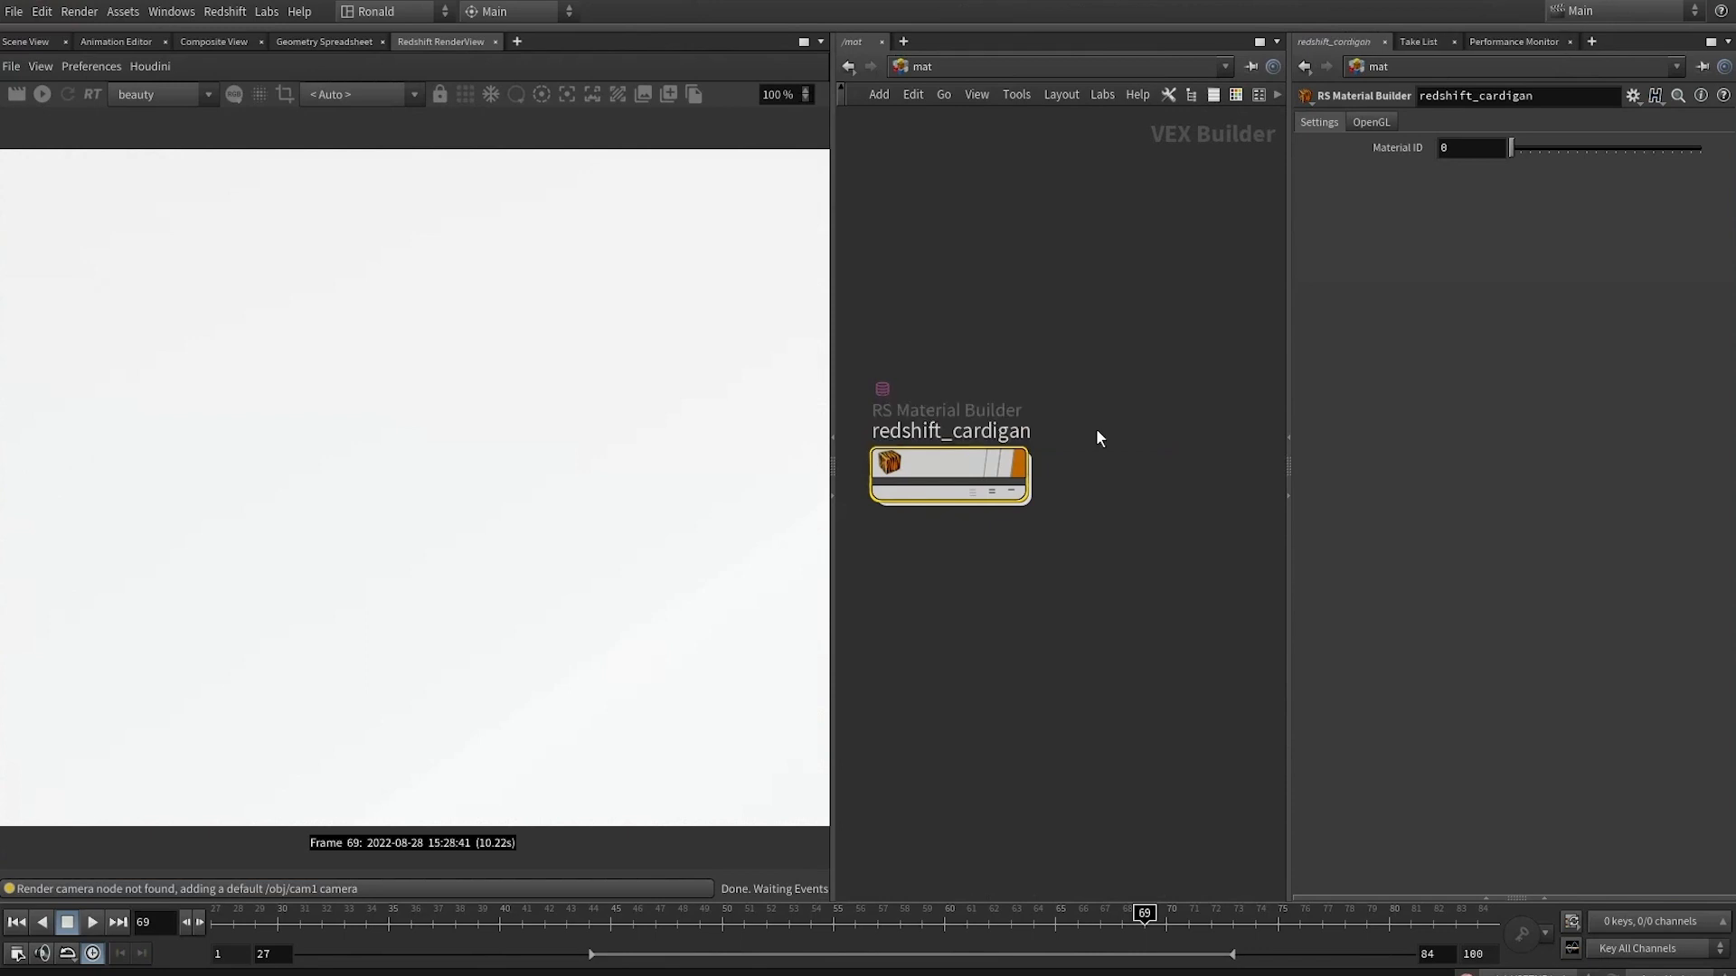
# Make two copies of the cardigan material builder, naming them redshift_character and redshift_bg
pyautogui.keyDown('alt'); pyautogui.moveTo(960, 483); pyautogui.dragTo(1223, 549); pyautogui.keyUp('alt')
pyautogui.doubleClick(971, 553)
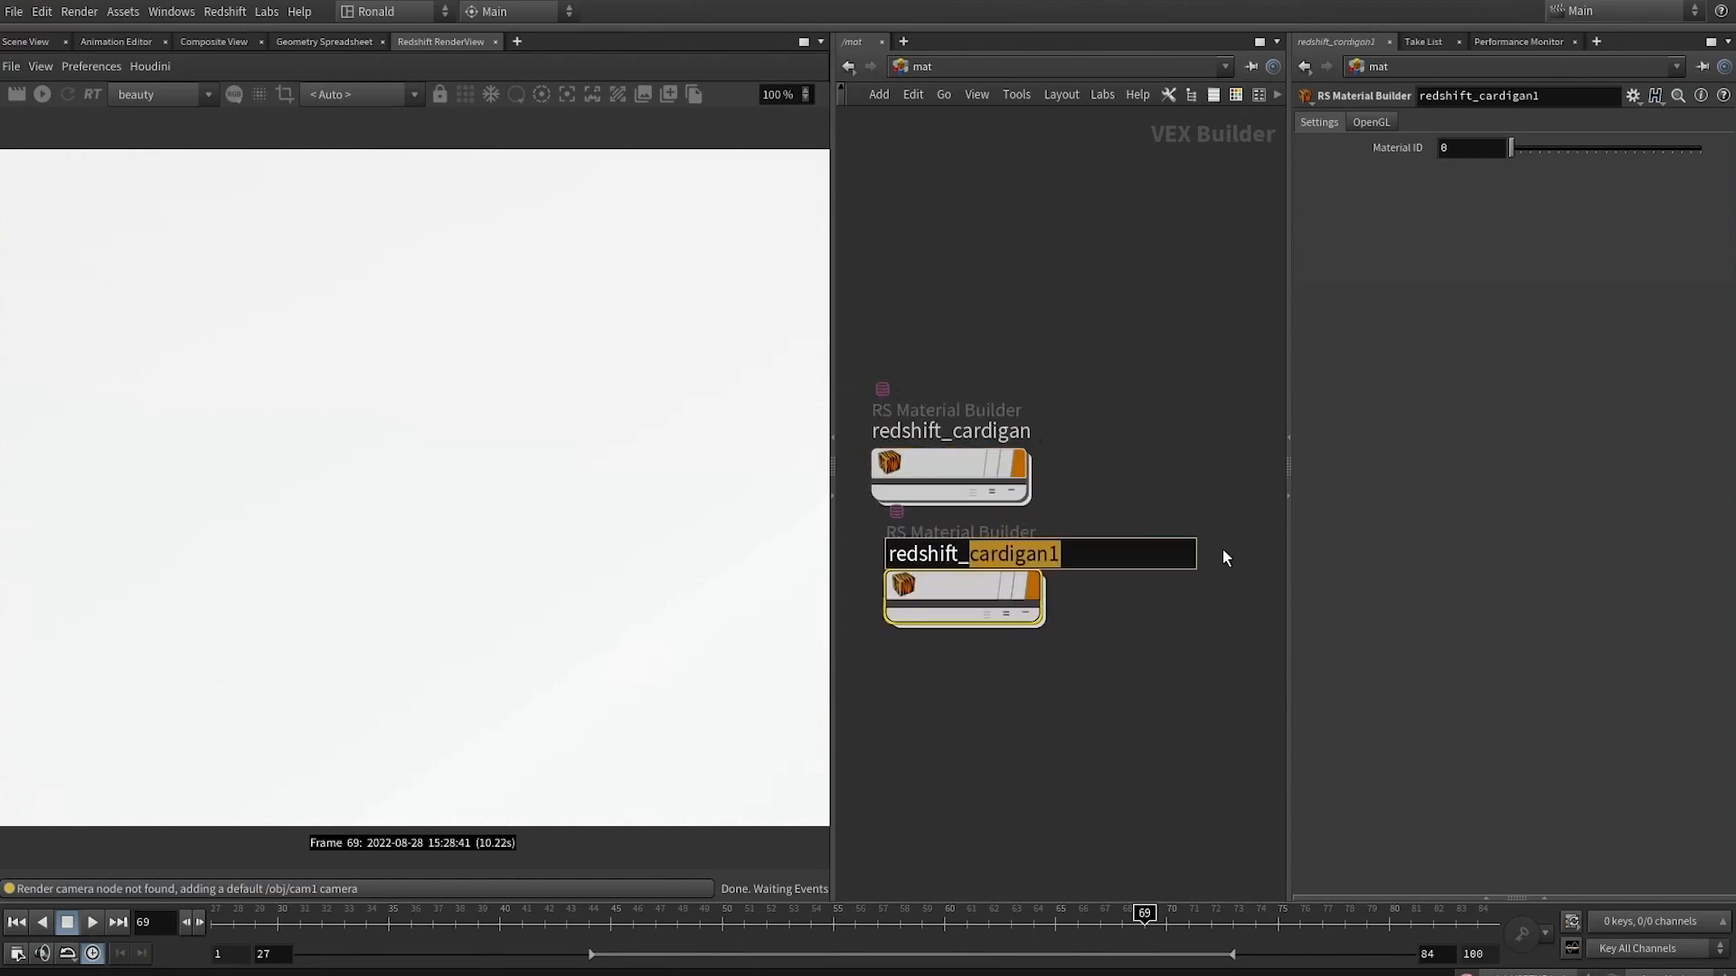
pyautogui.write('character')
pyautogui.press('Return')
pyautogui.keyDown('alt'); pyautogui.moveTo(959, 606); pyautogui.dragTo(1202, 673); pyautogui.keyUp('alt')
pyautogui.doubleClick(983, 667)
pyautogui.write('bg')
pyautogui.press('Return')
# Show the scene through render_CAM and assign the Redshift materials to the matching objects
pyautogui.press('1')
pyautogui.click(38, 42)
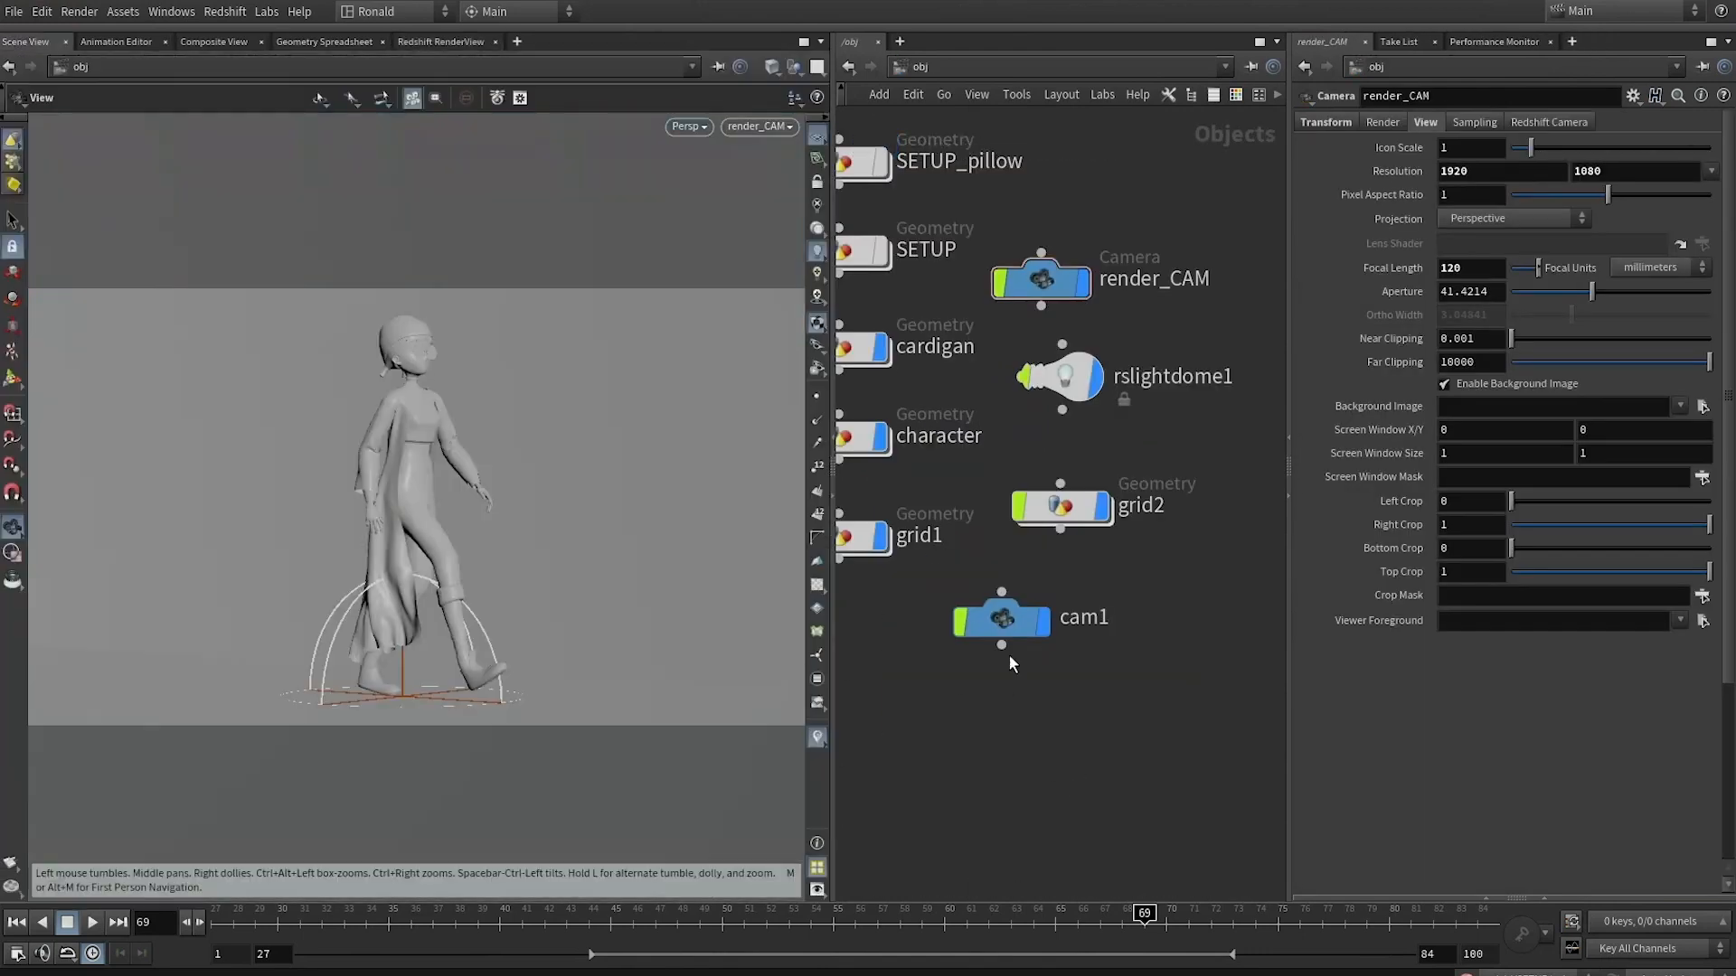
pyautogui.press('2')
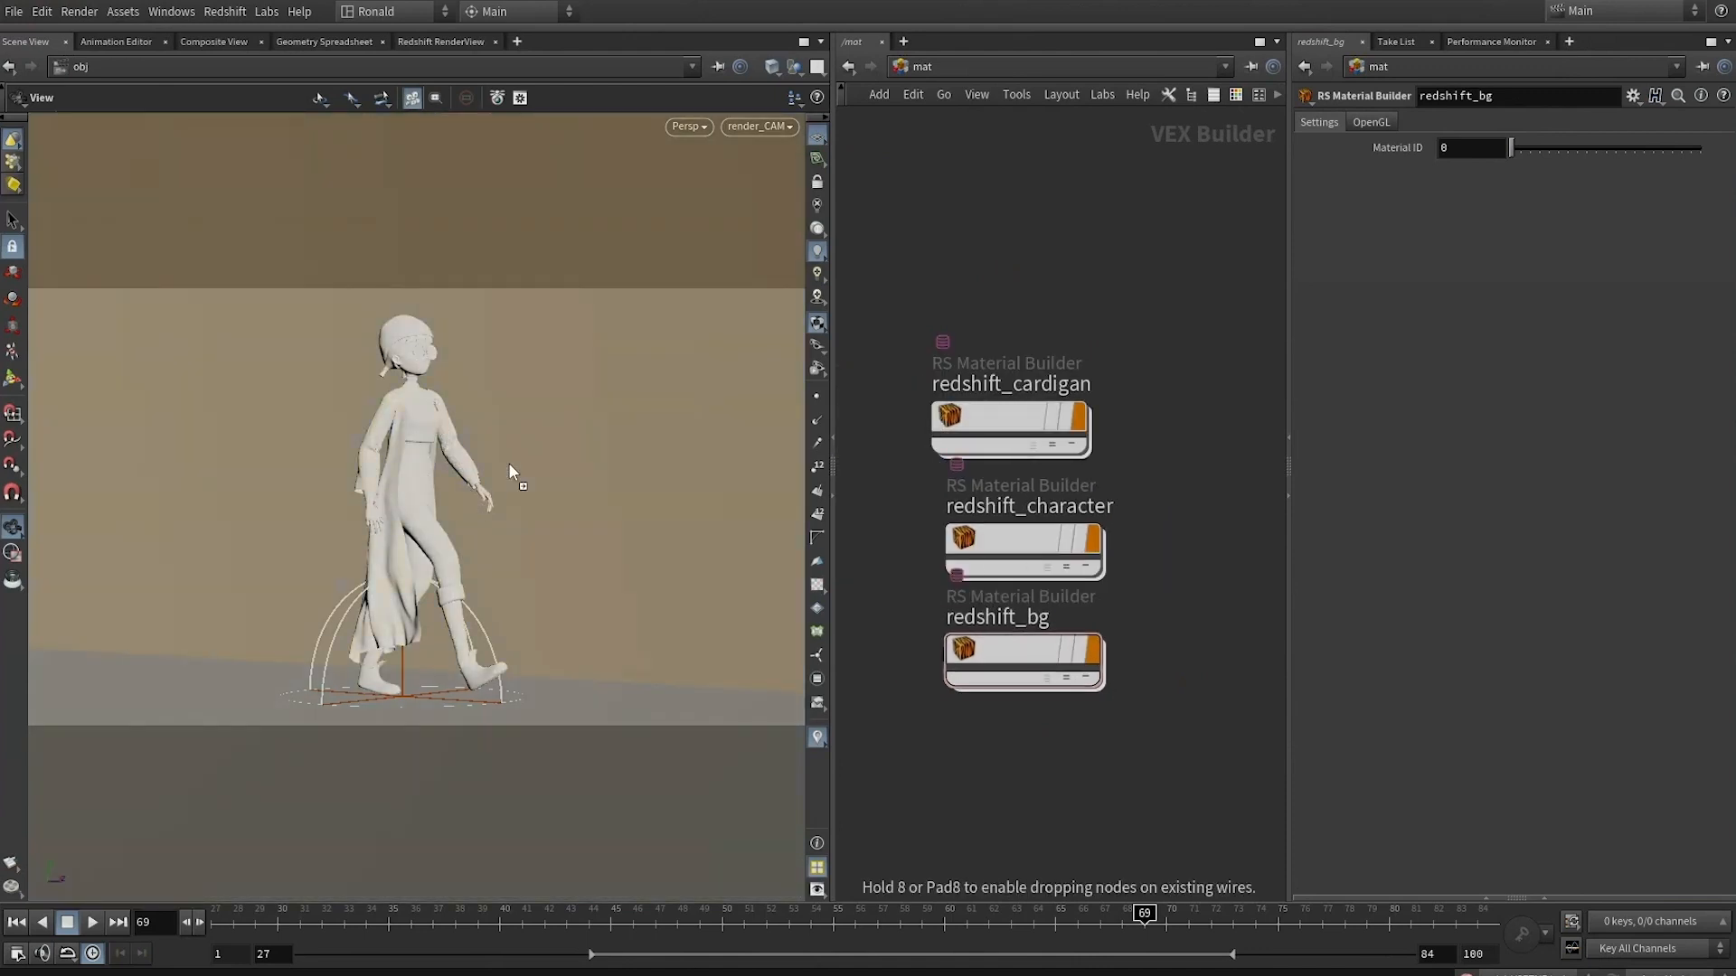
# Render the scene in the Redshift RenderView with the image scaled to 50%
pyautogui.click(442, 42)
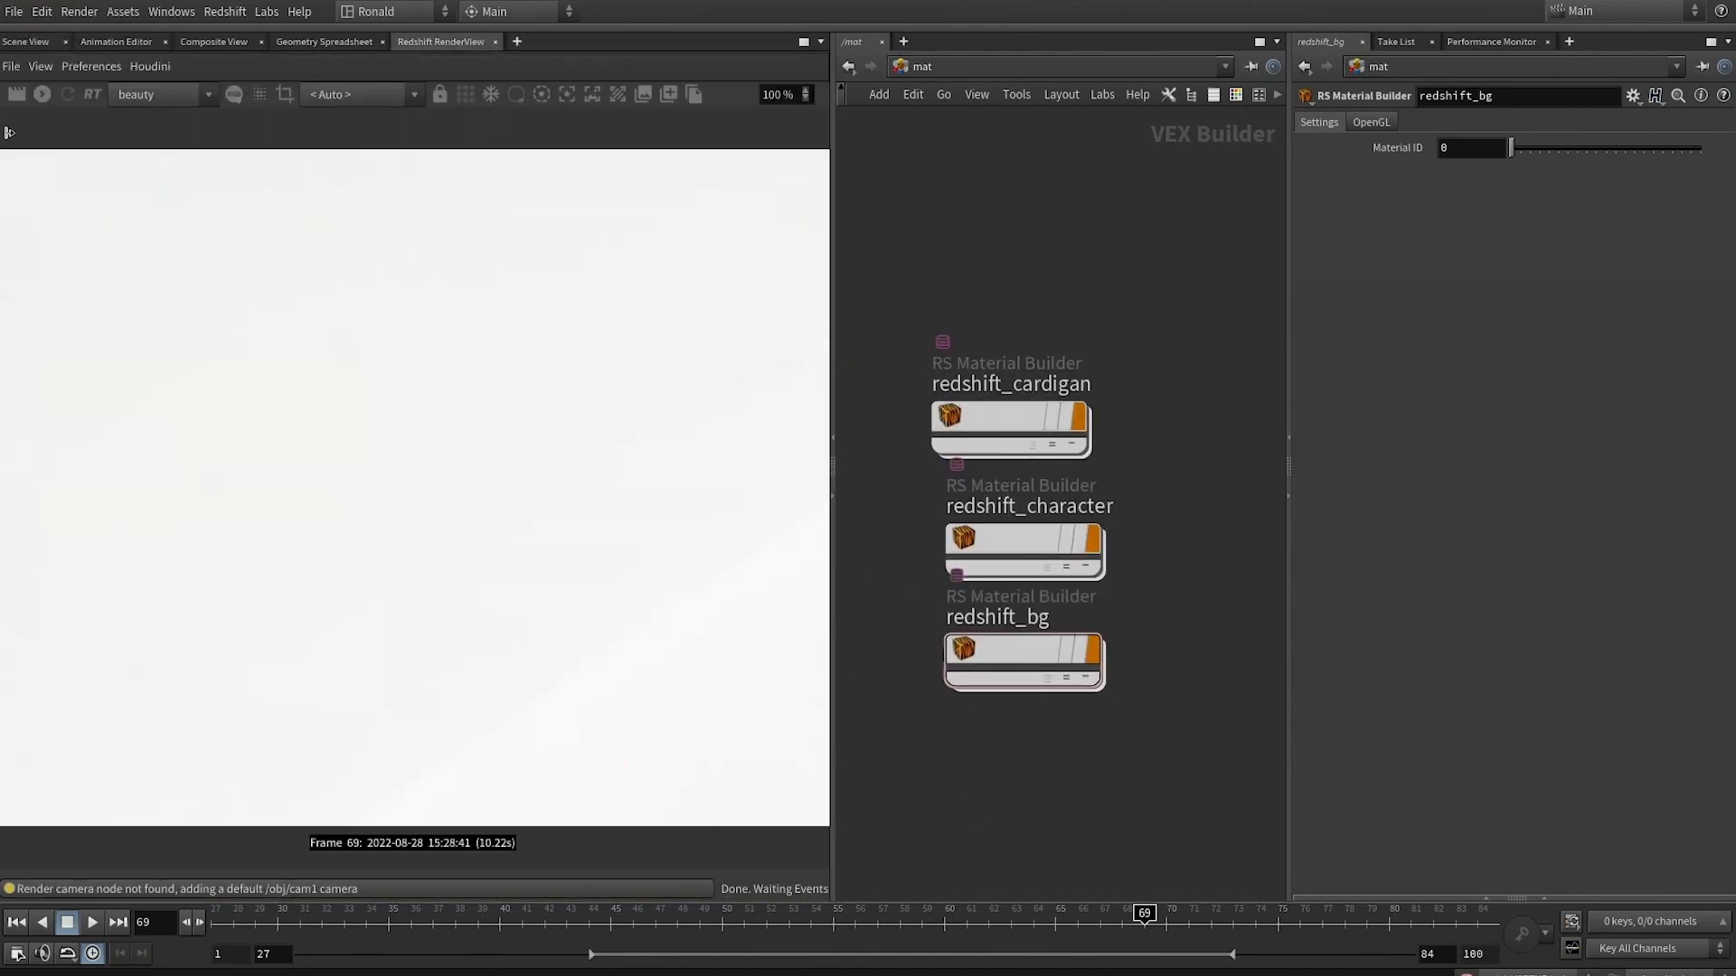
pyautogui.click(42, 94)
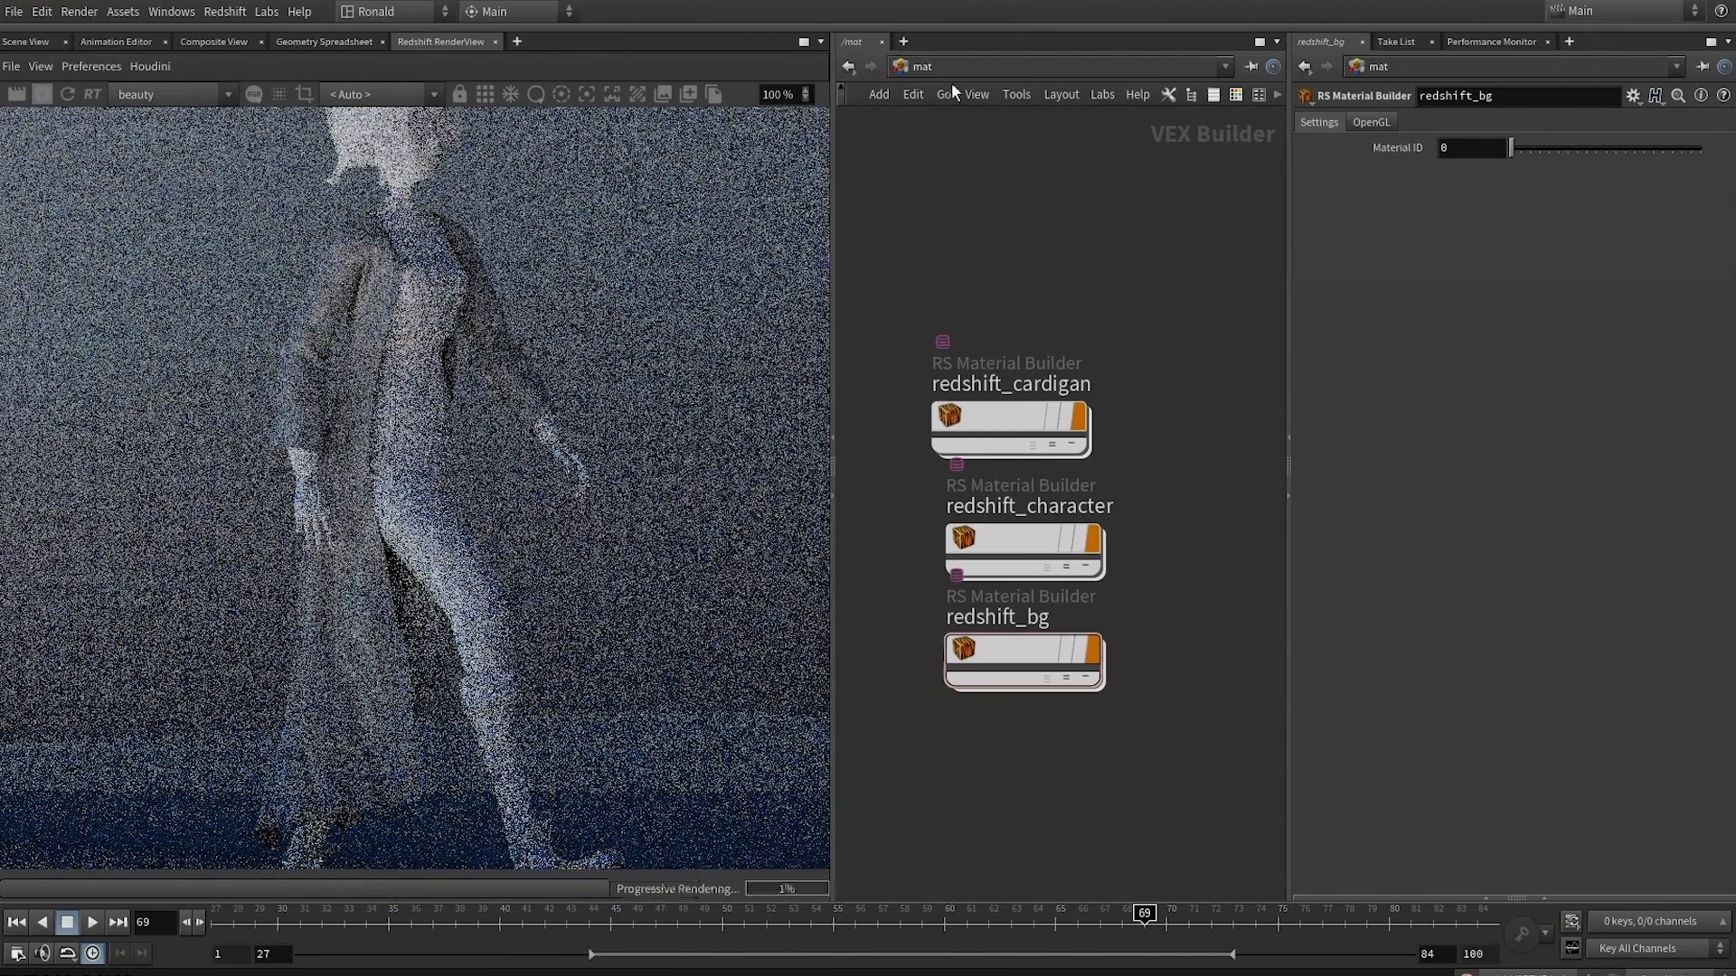
pyautogui.click(824, 94)
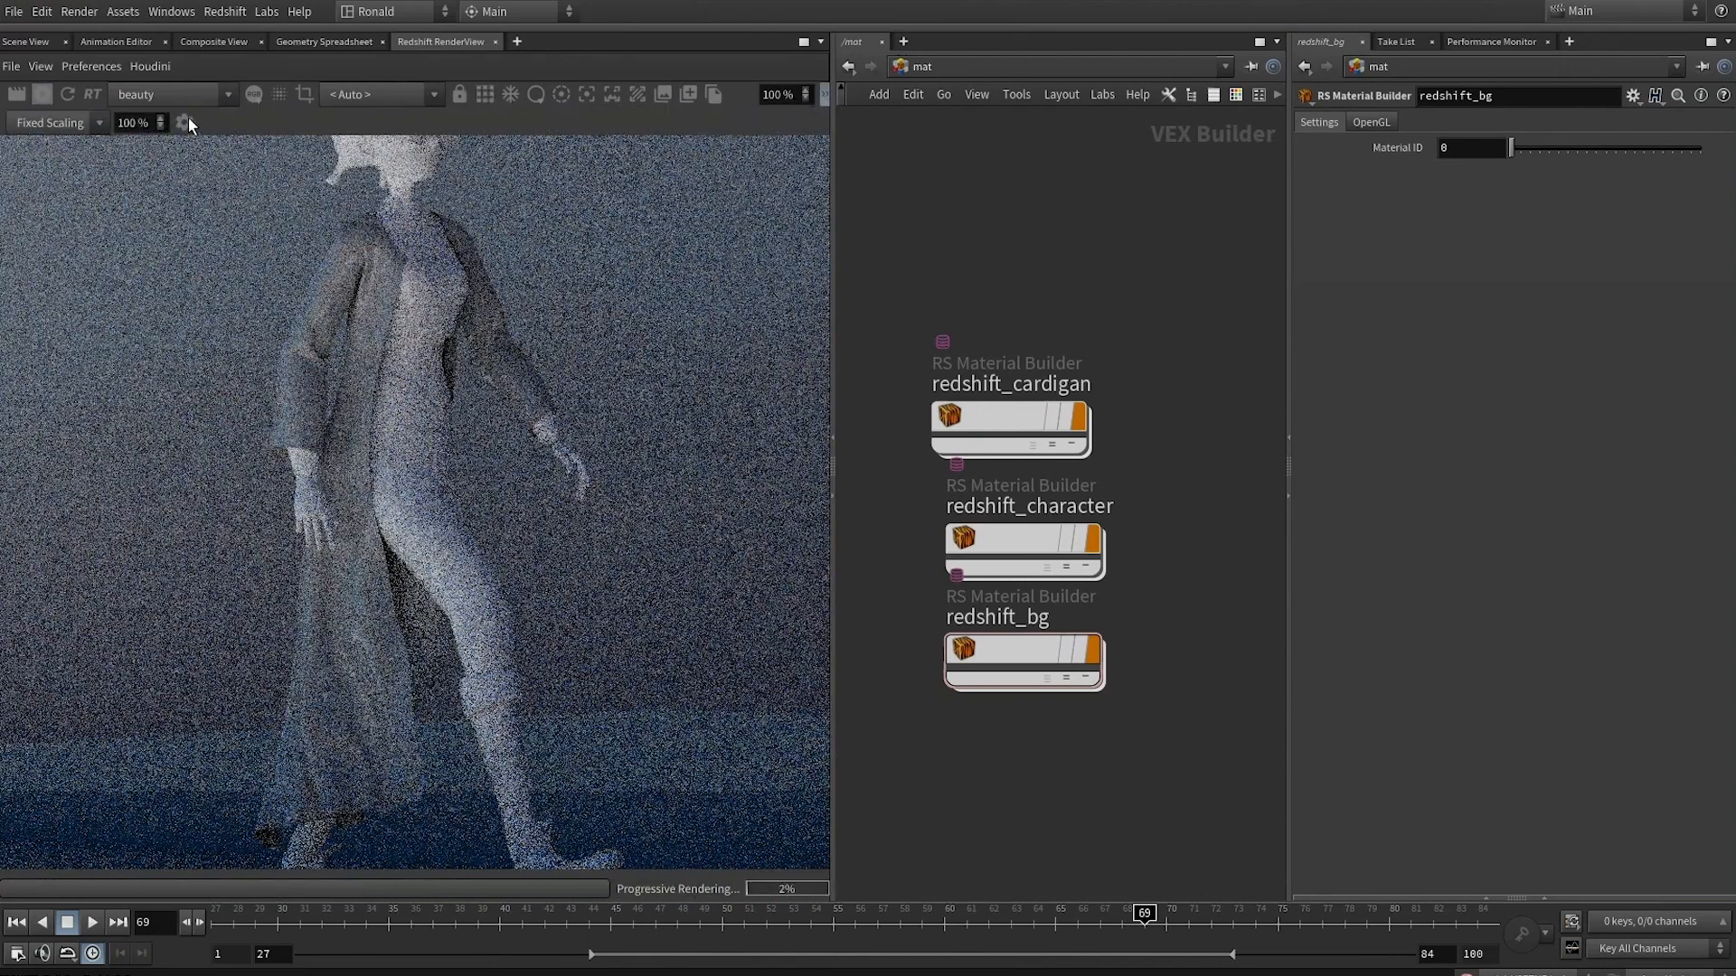
pyautogui.click(140, 120)
pyautogui.write('50')
pyautogui.press('Return')
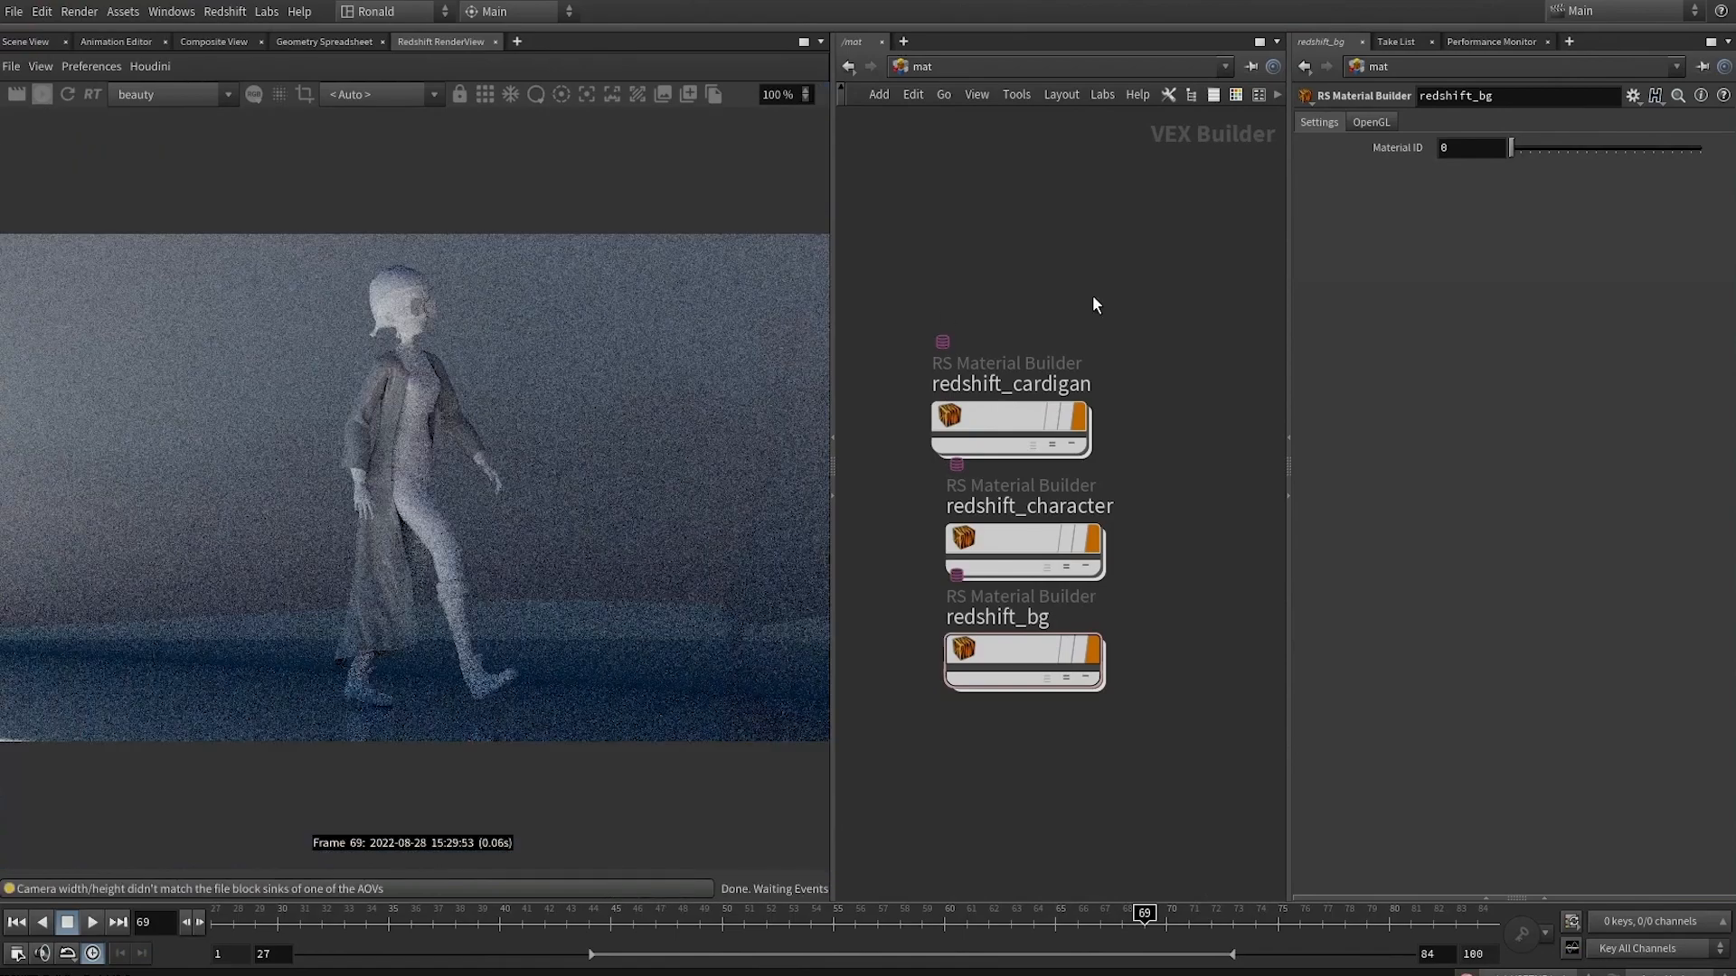
pyautogui.click(38, 94)
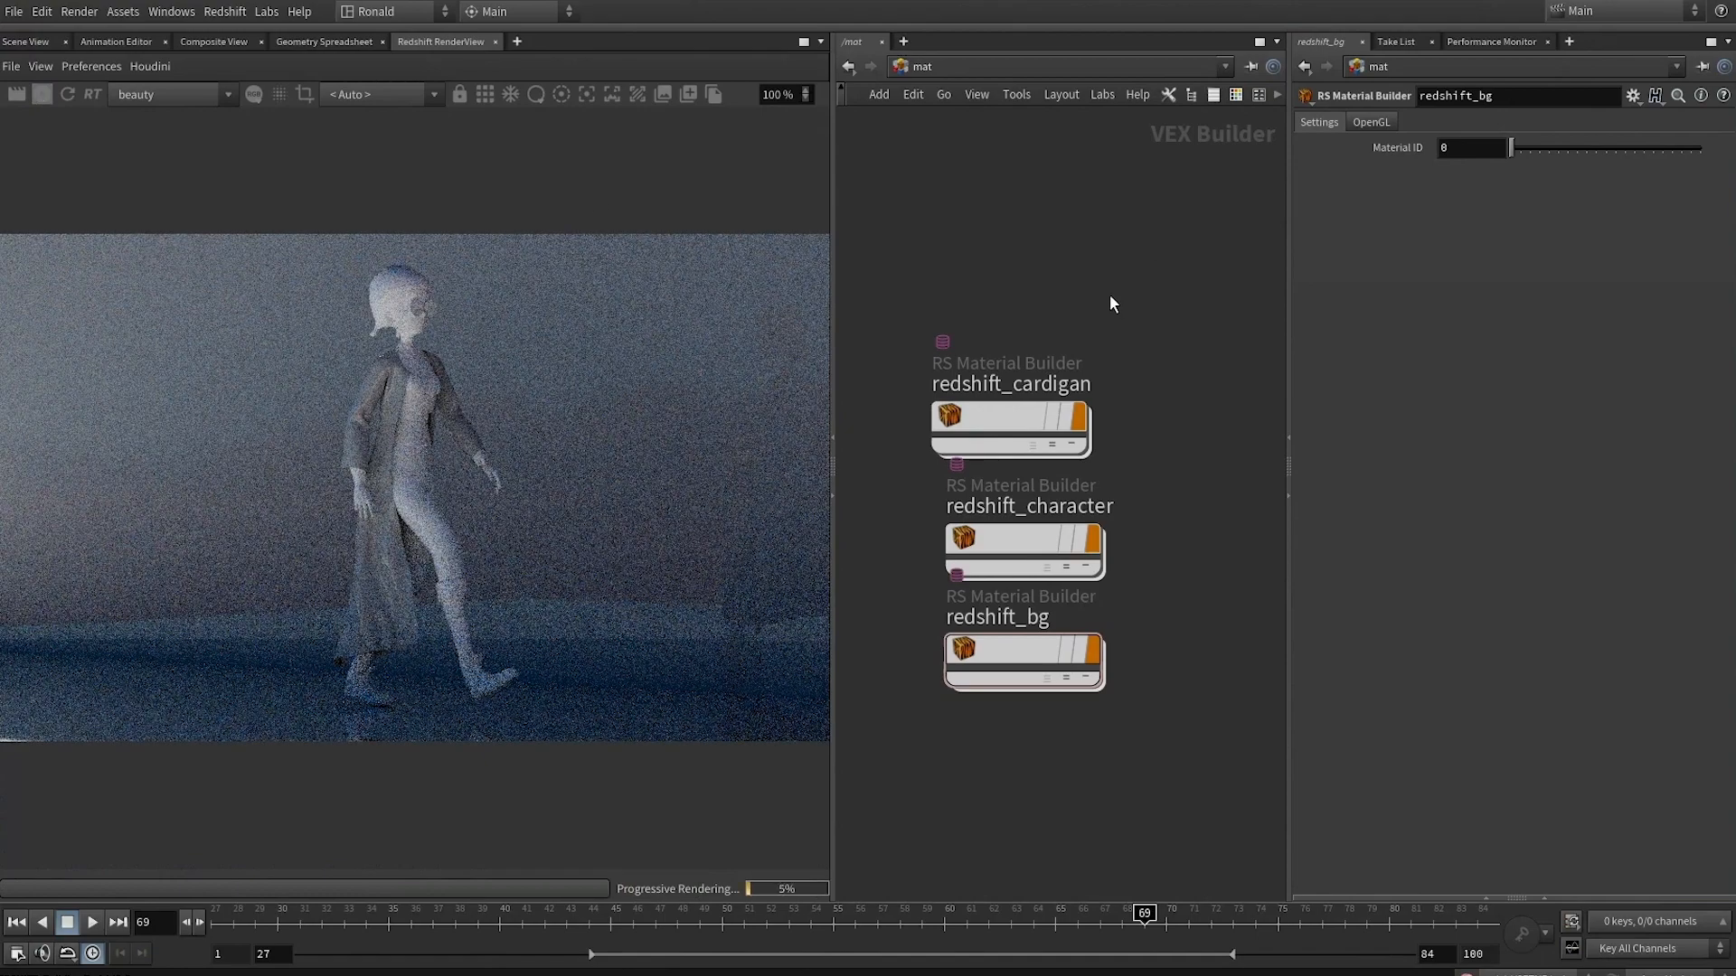
# Delete the unneeded cam1 camera from the obj network
pyautogui.press('1')
pyautogui.moveTo(1150, 591); pyautogui.dragTo(971, 680)
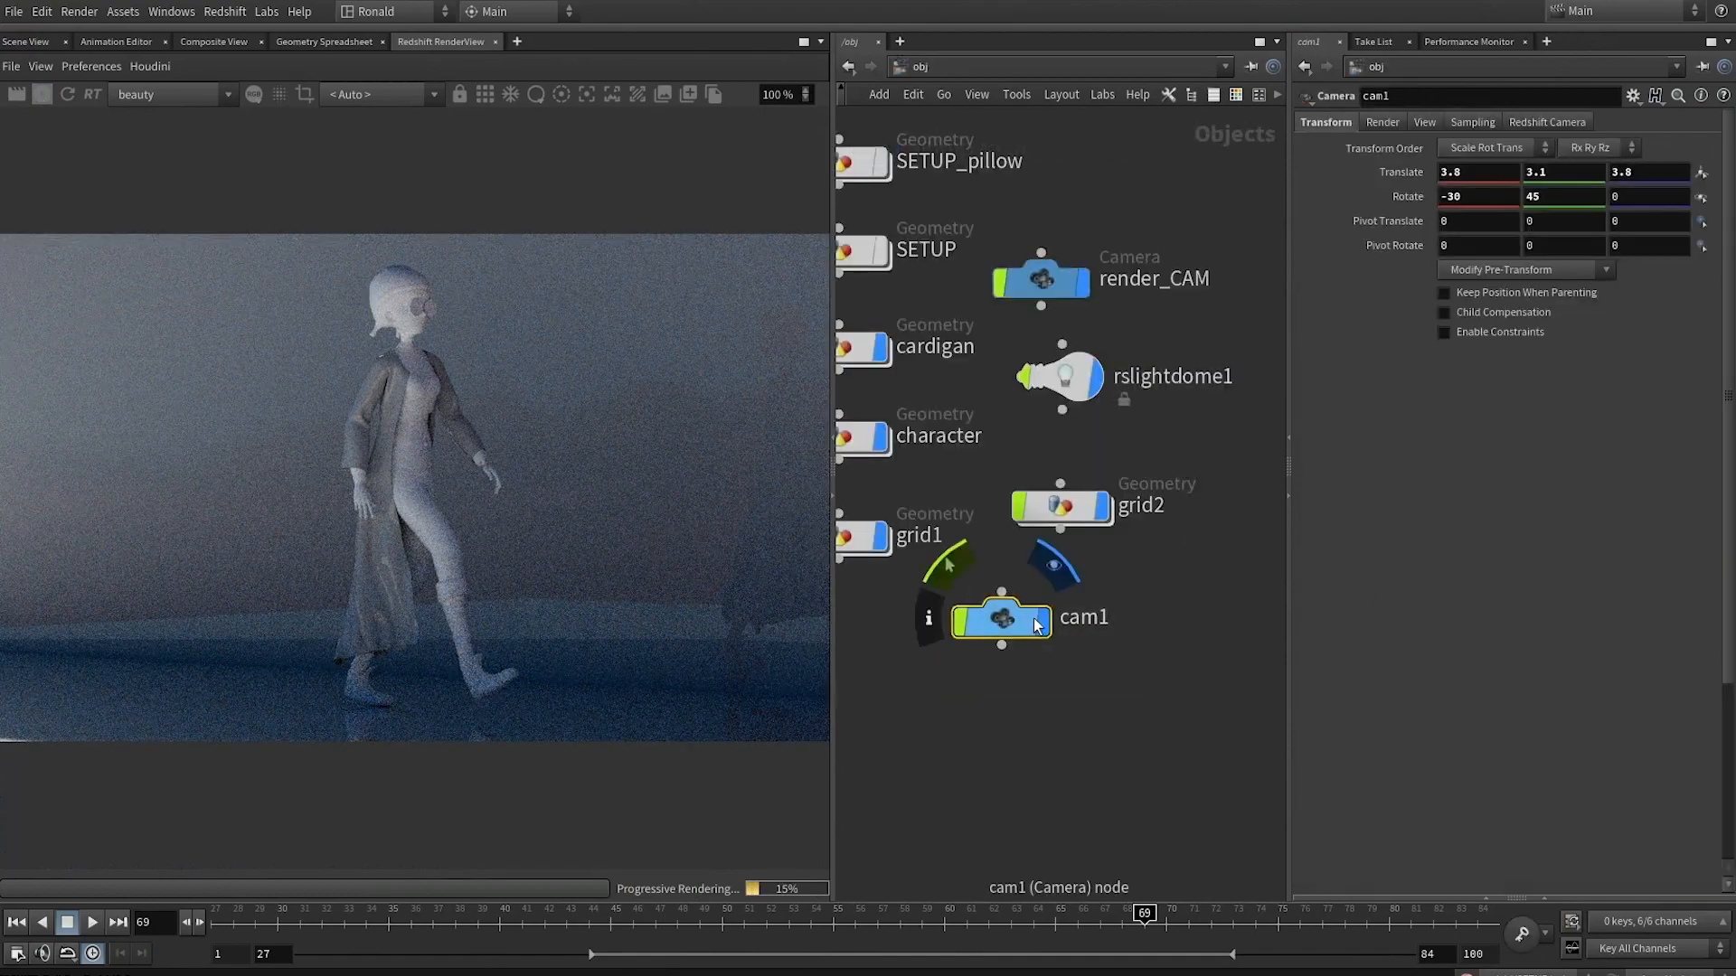
pyautogui.press('Delete')
# Rotate rslightdome1 to -130 degrees around Y to relight the character in the live render
pyautogui.moveTo(1087, 207); pyautogui.dragTo(1022, 296)
pyautogui.moveTo(1215, 331); pyautogui.dragTo(992, 400)
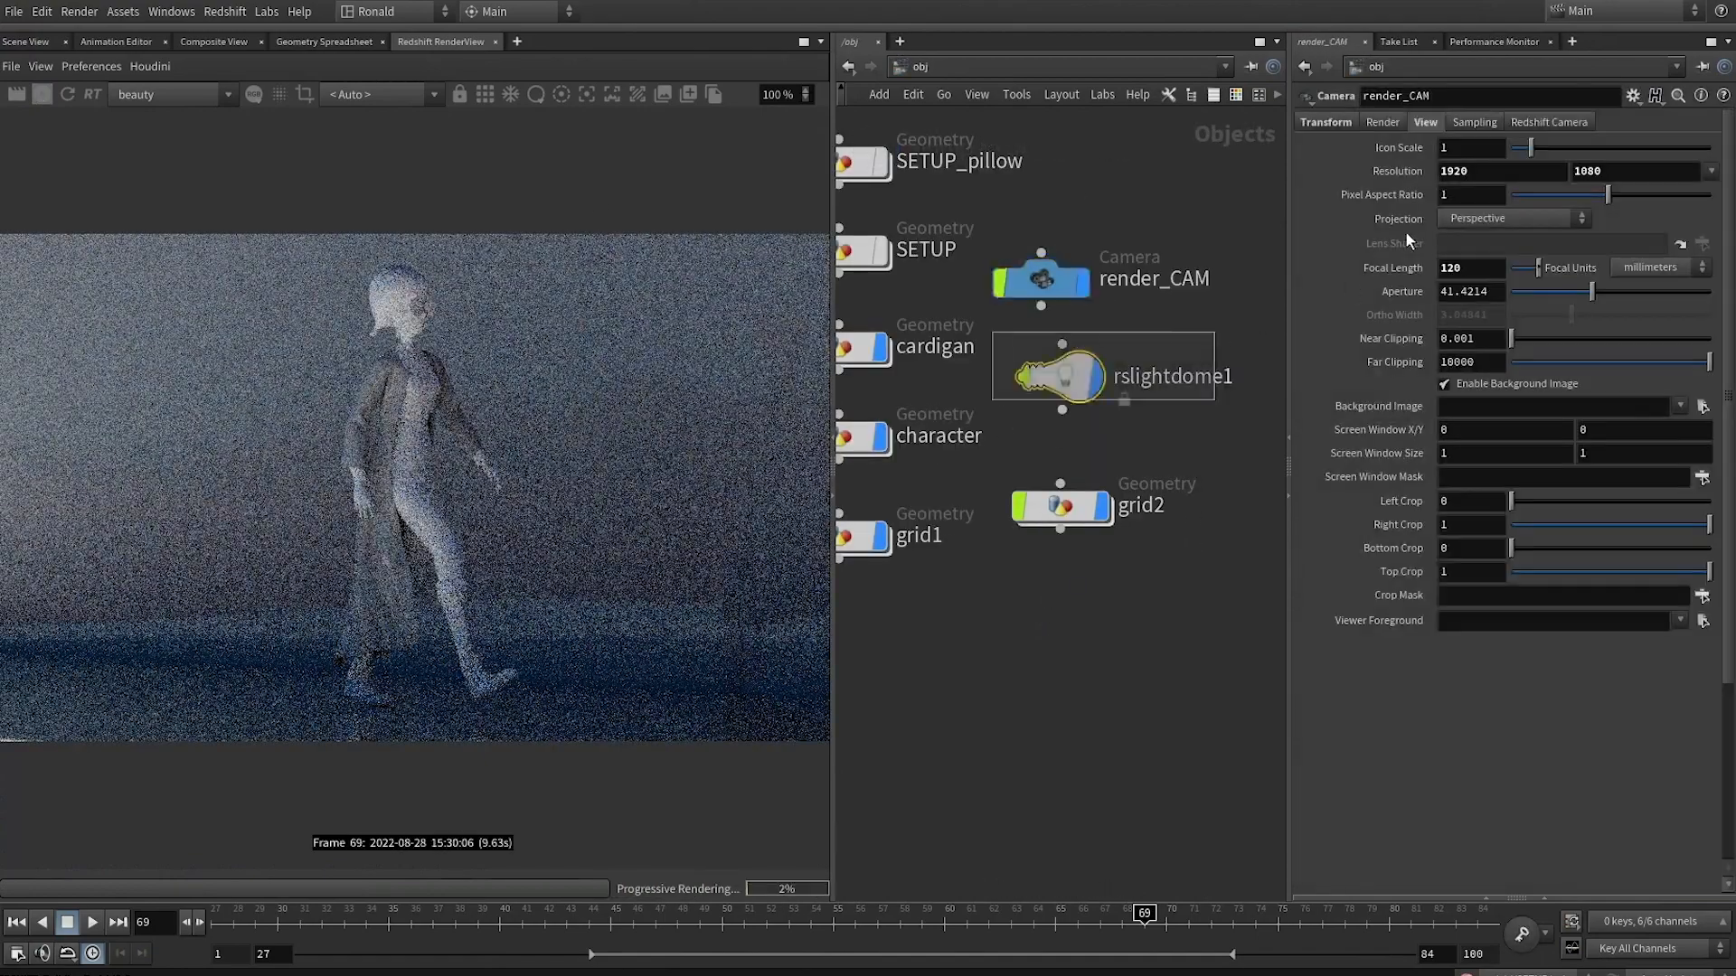
pyautogui.click(1322, 121)
pyautogui.moveTo(1545, 197); pyautogui.dragTo(1348, 169, button='middle')
pyautogui.moveTo(1567, 225); pyautogui.dragTo(1452, 177, button='middle')
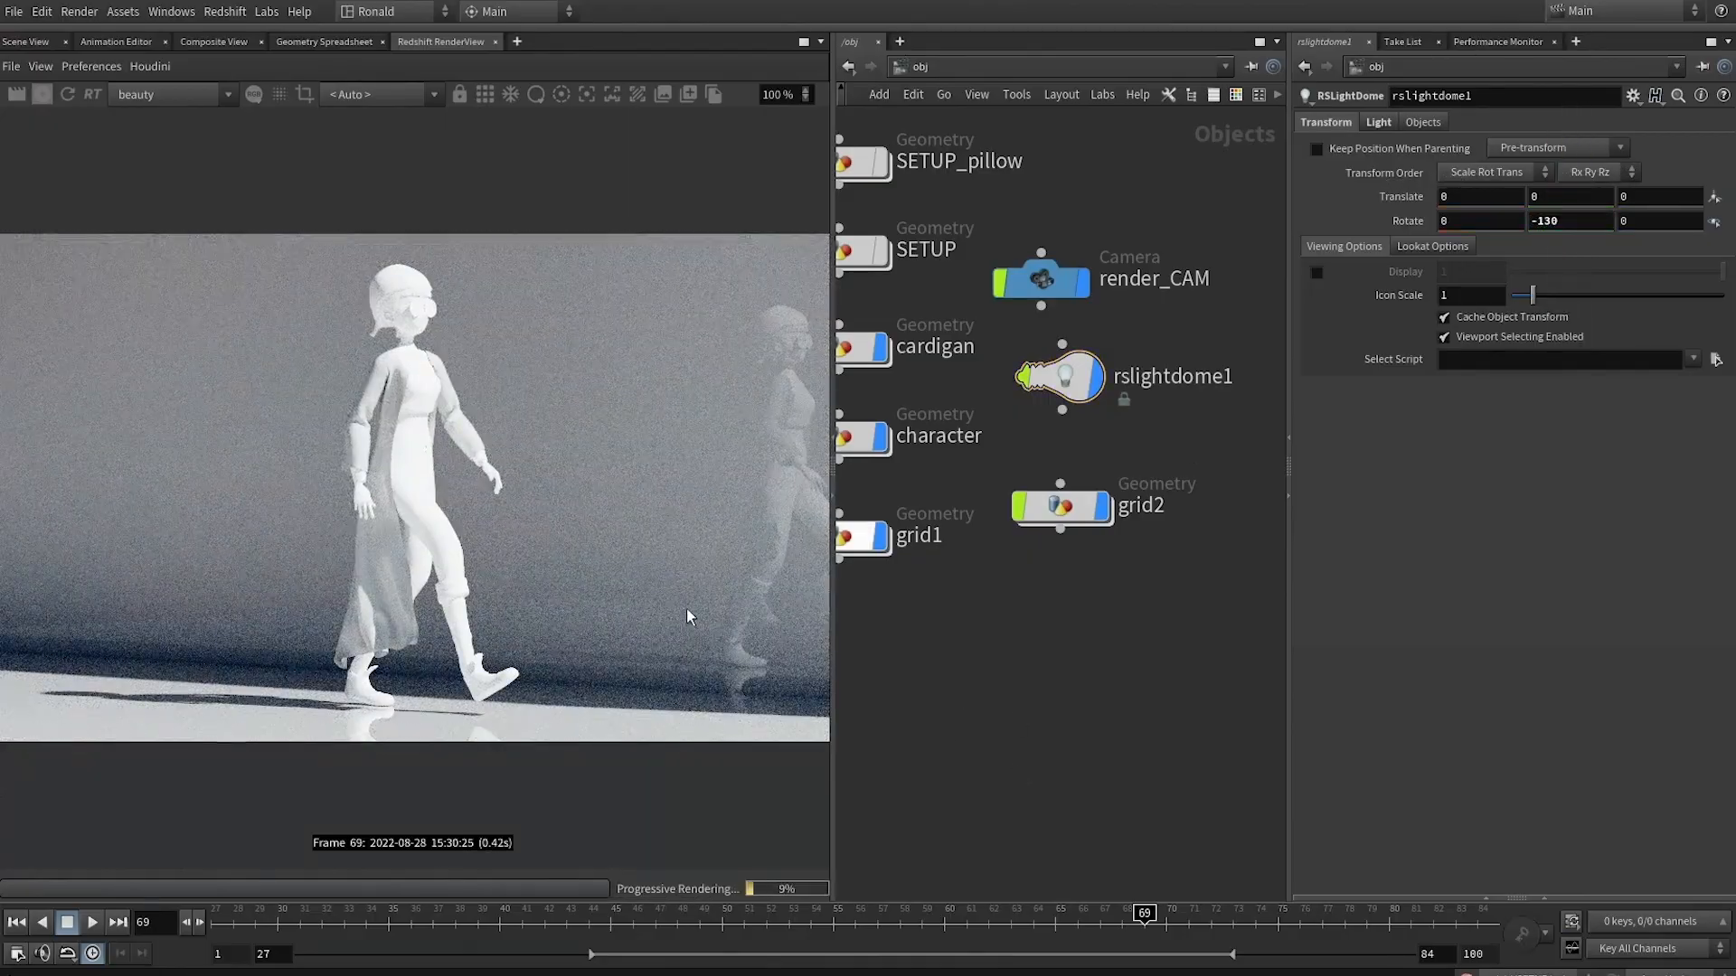
# In the redshift_bg material, set the reflection roughness to 0.5 and the reflection samples to 512
pyautogui.press('2')
pyautogui.doubleClick(968, 710)
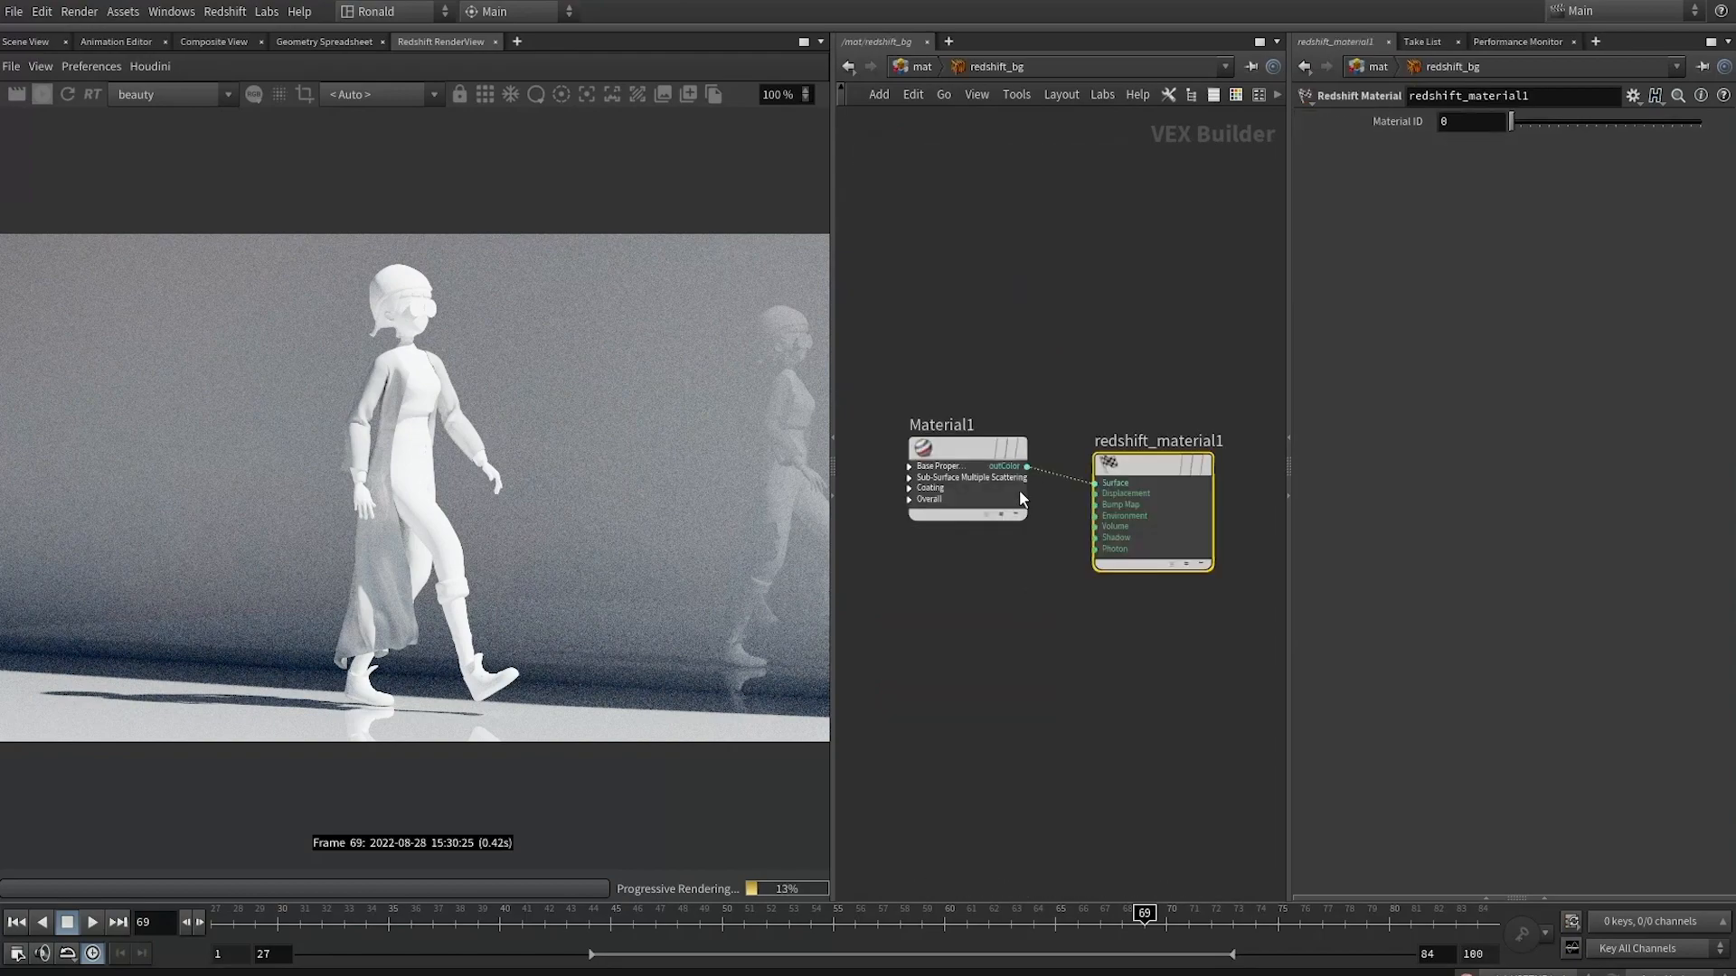
pyautogui.click(967, 480)
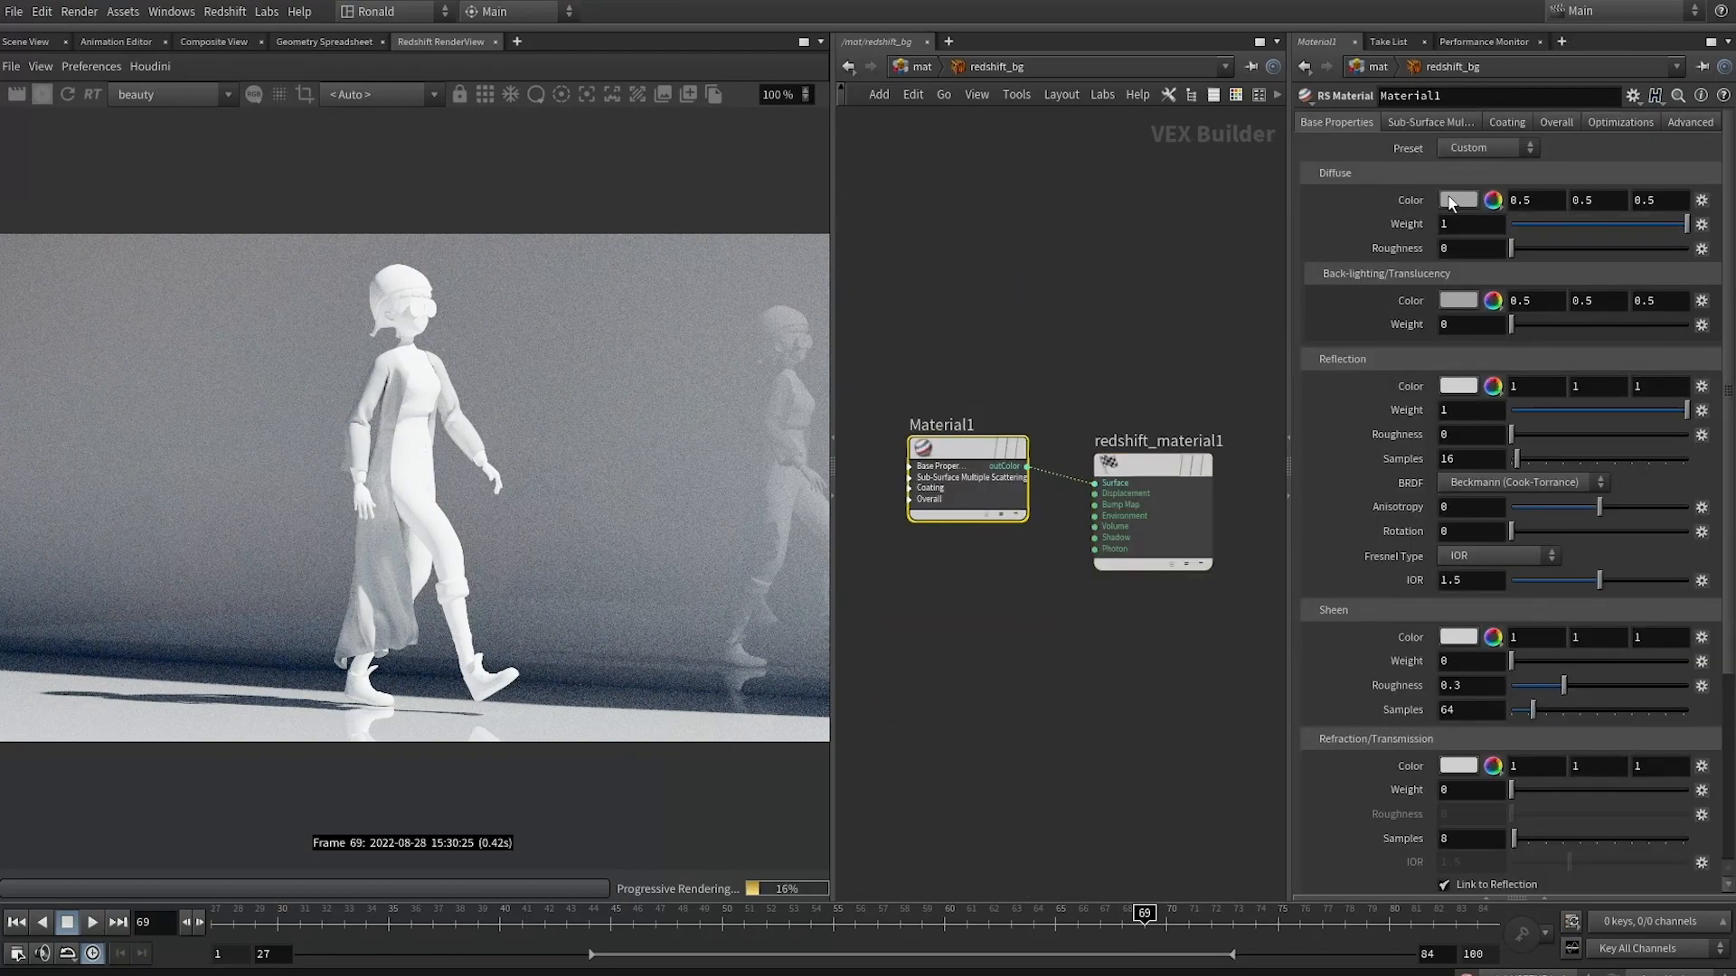
pyautogui.moveTo(1512, 436); pyautogui.dragTo(1689, 436)
pyautogui.moveTo(1457, 435); pyautogui.dragTo(1413, 431)
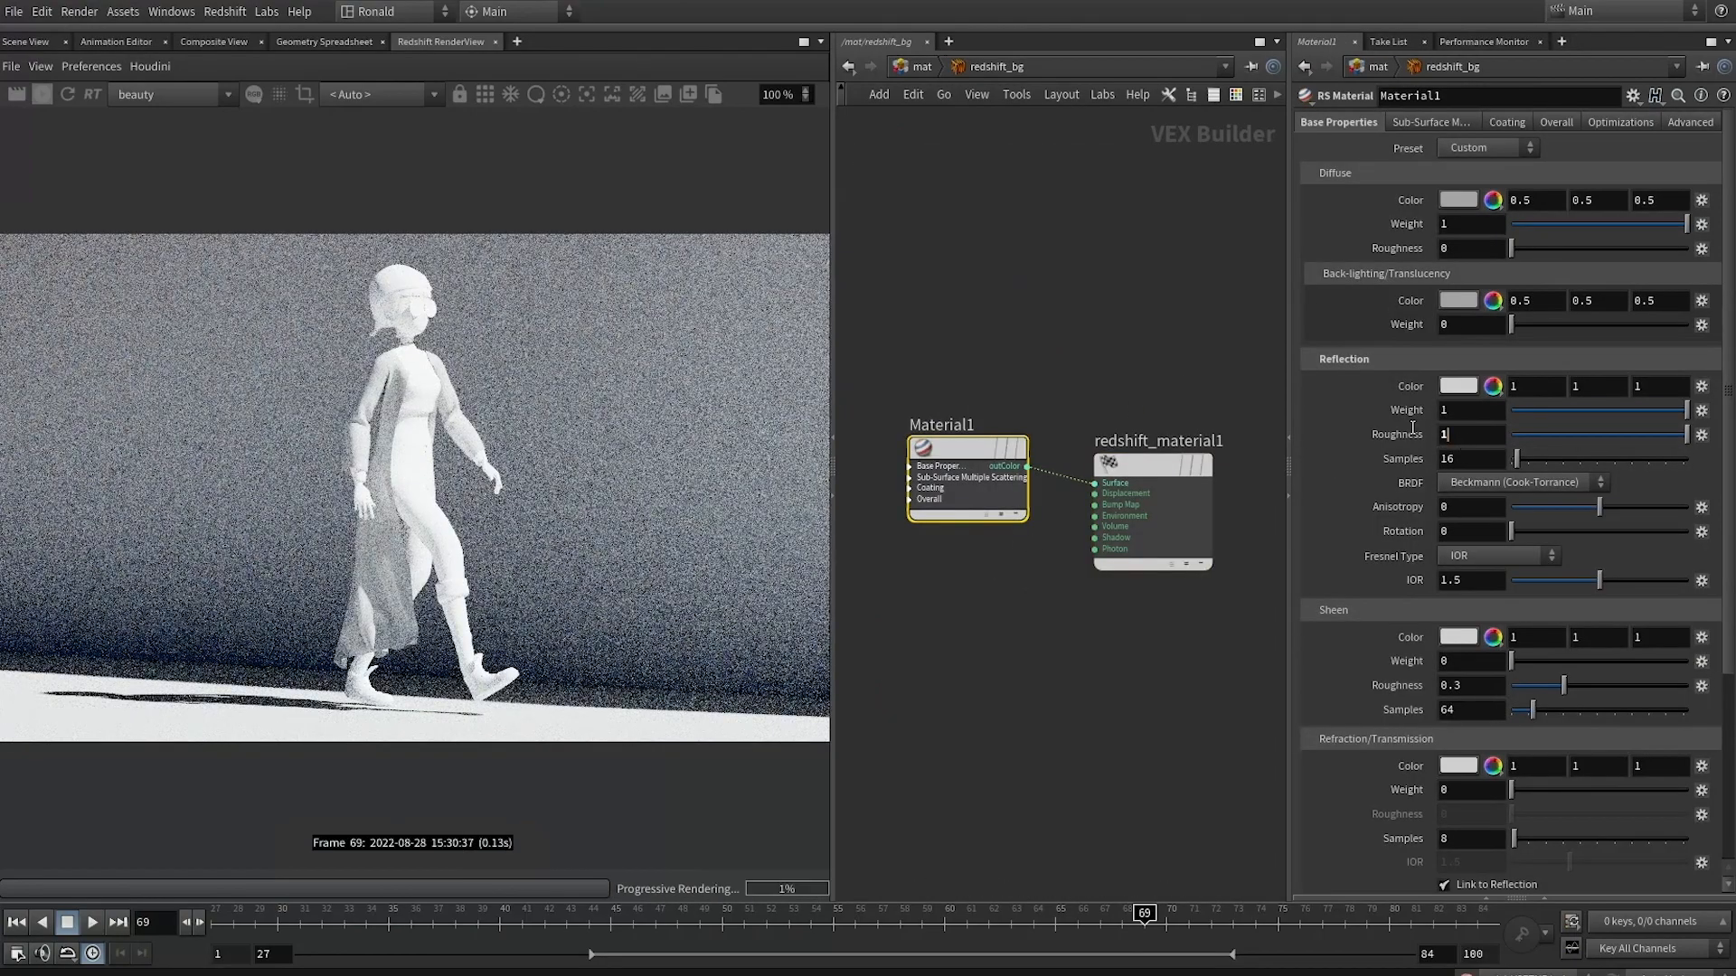
pyautogui.write('.5')
pyautogui.press('Return')
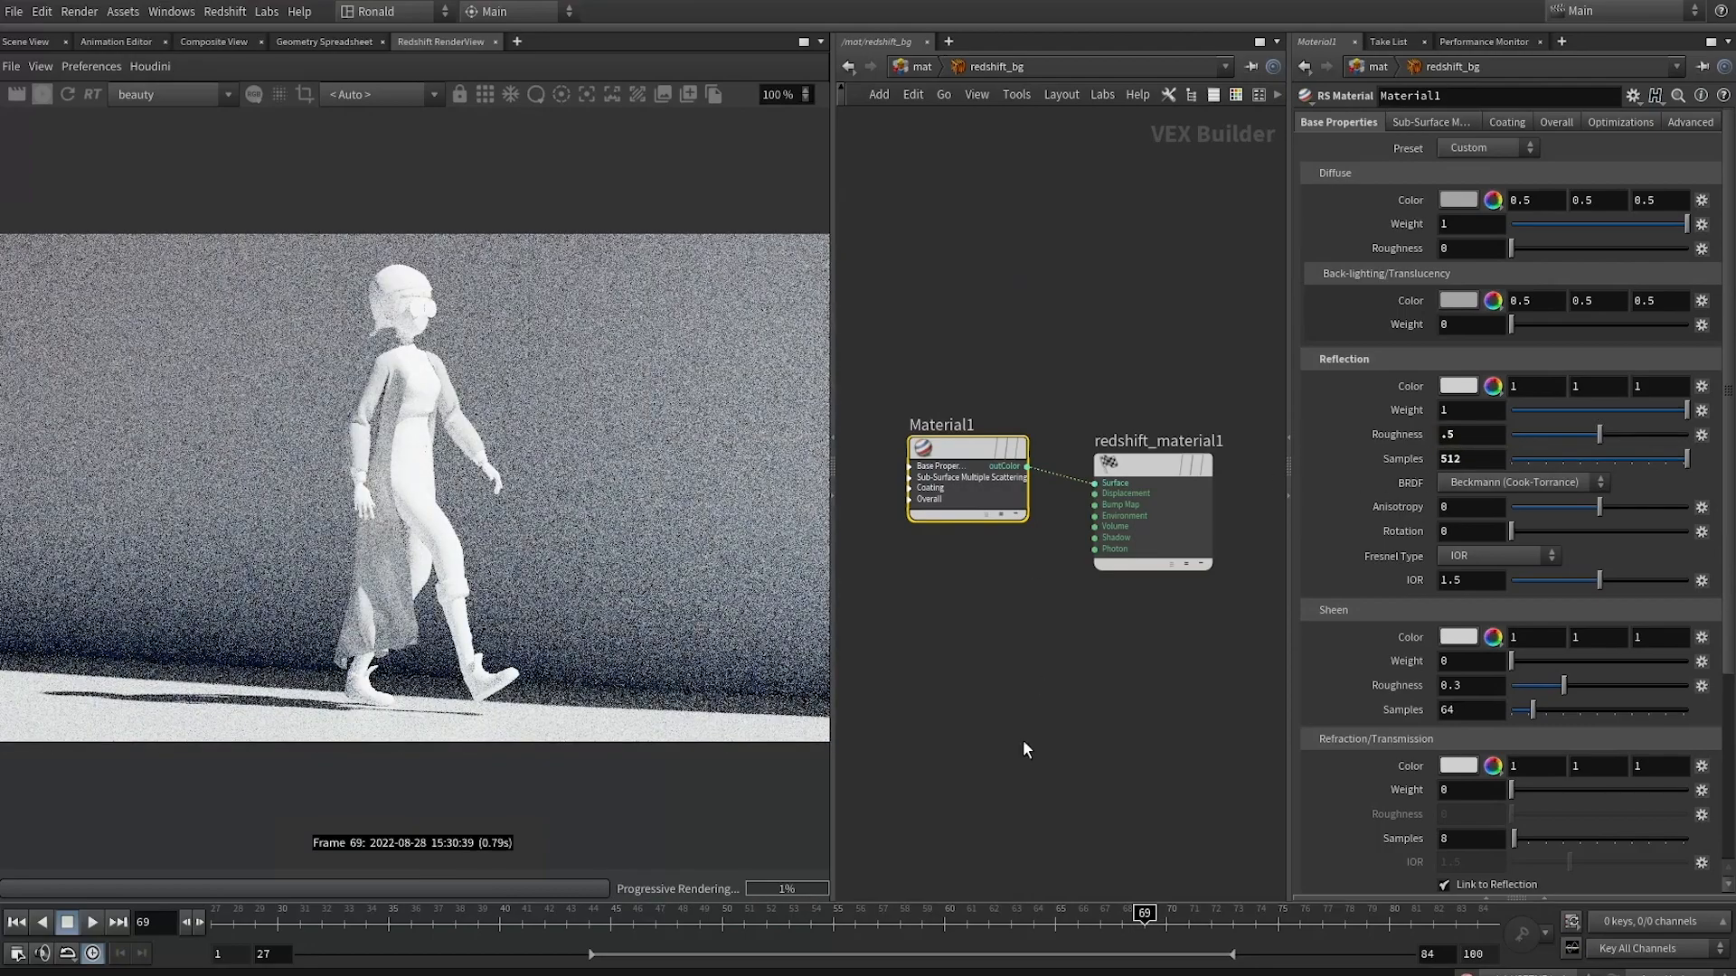
# Inspect the geometry attributes of the object merge node inside the character object for an existing material assignment
pyautogui.press('1')
pyautogui.press('2')
pyautogui.doubleClick(951, 602)
pyautogui.moveTo(988, 557); pyautogui.dragTo(1016, 510, button='middle')
pyautogui.click(994, 438)
pyautogui.click(32, 41)
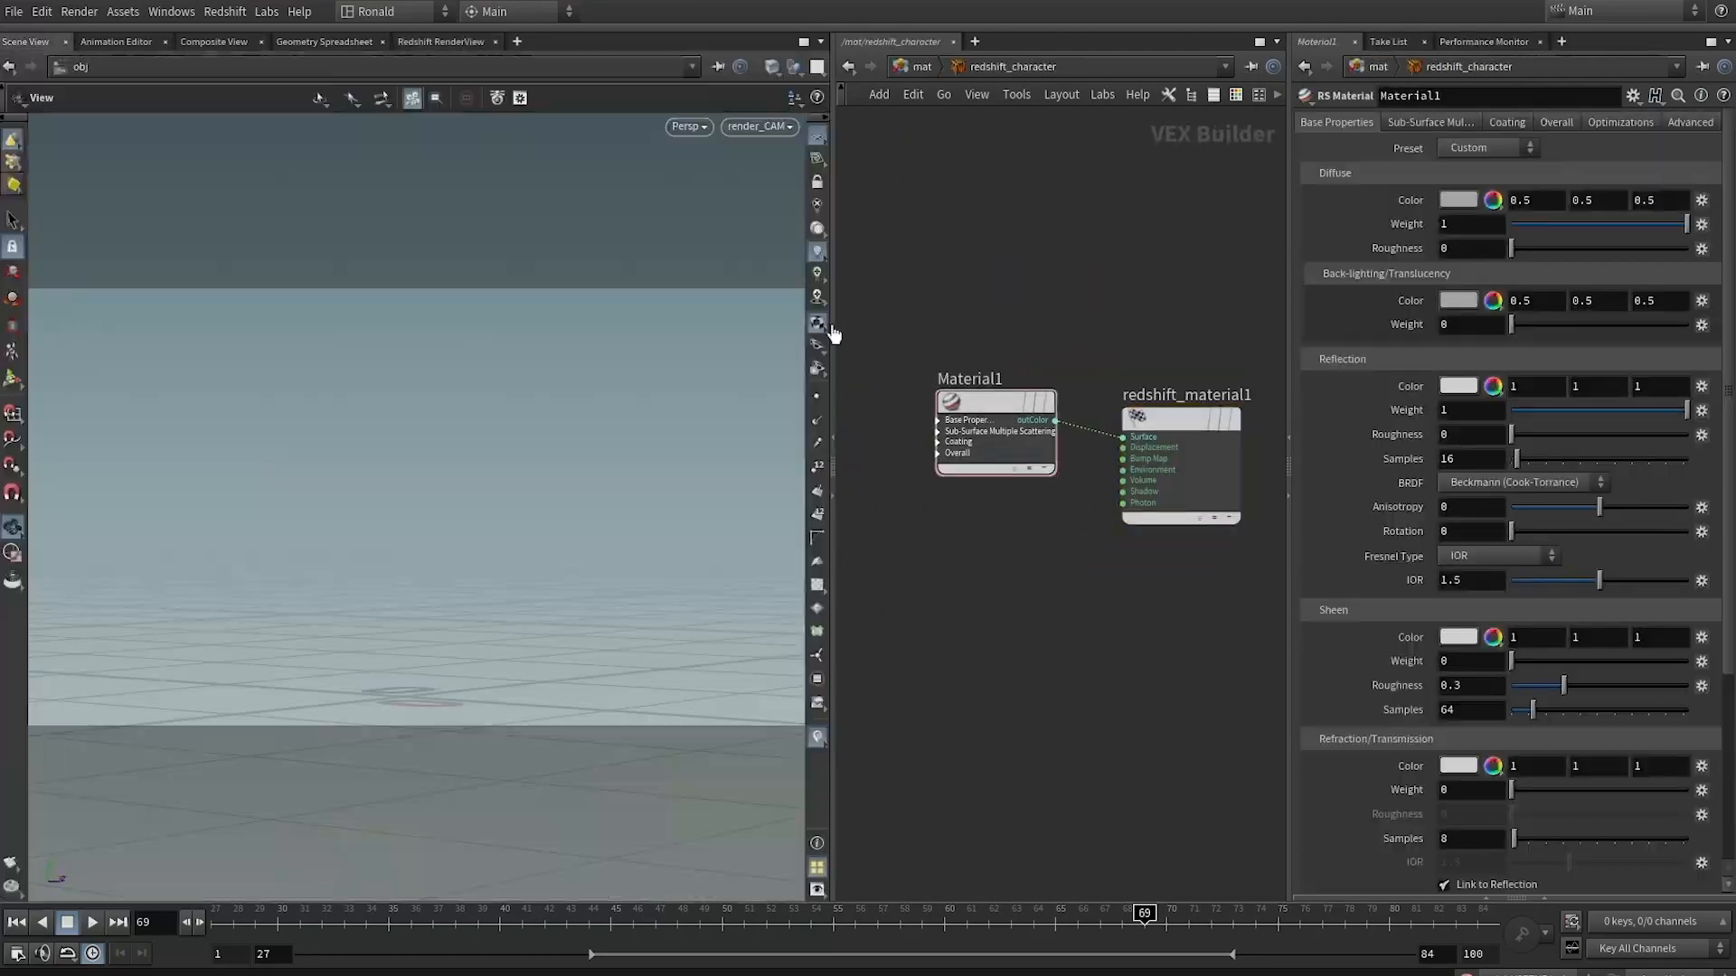
pyautogui.press('1')
pyautogui.doubleClick(949, 436)
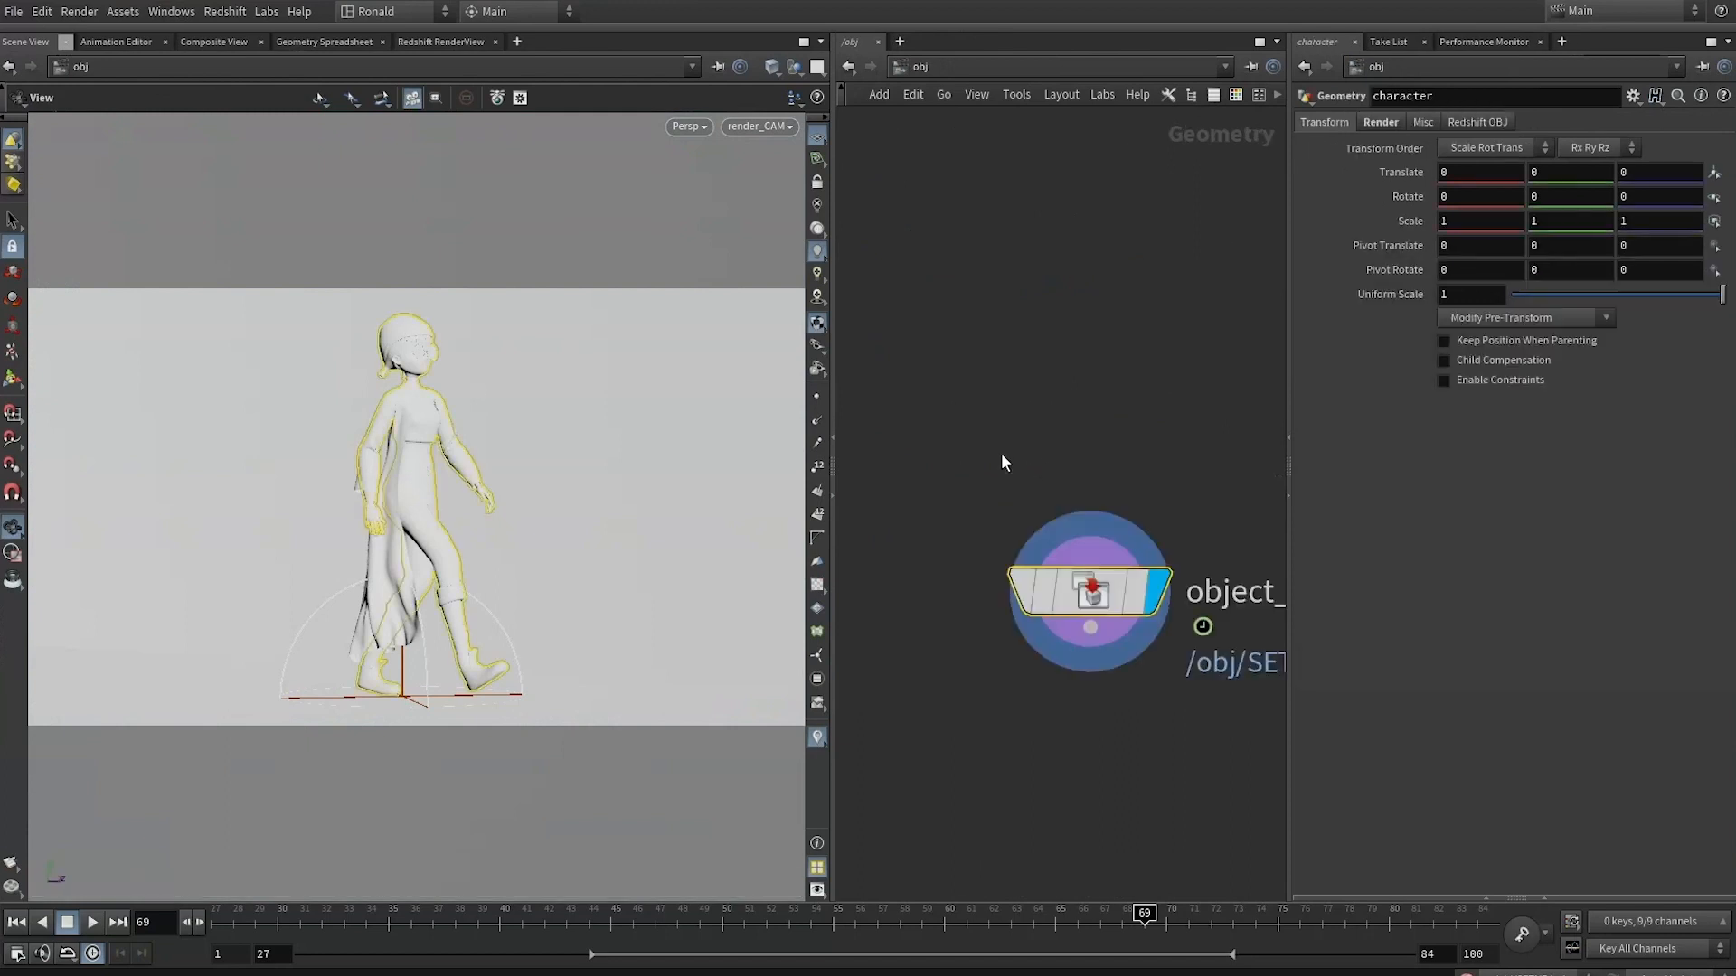
pyautogui.moveTo(1094, 621); pyautogui.dragTo(1193, 604, button='middle')
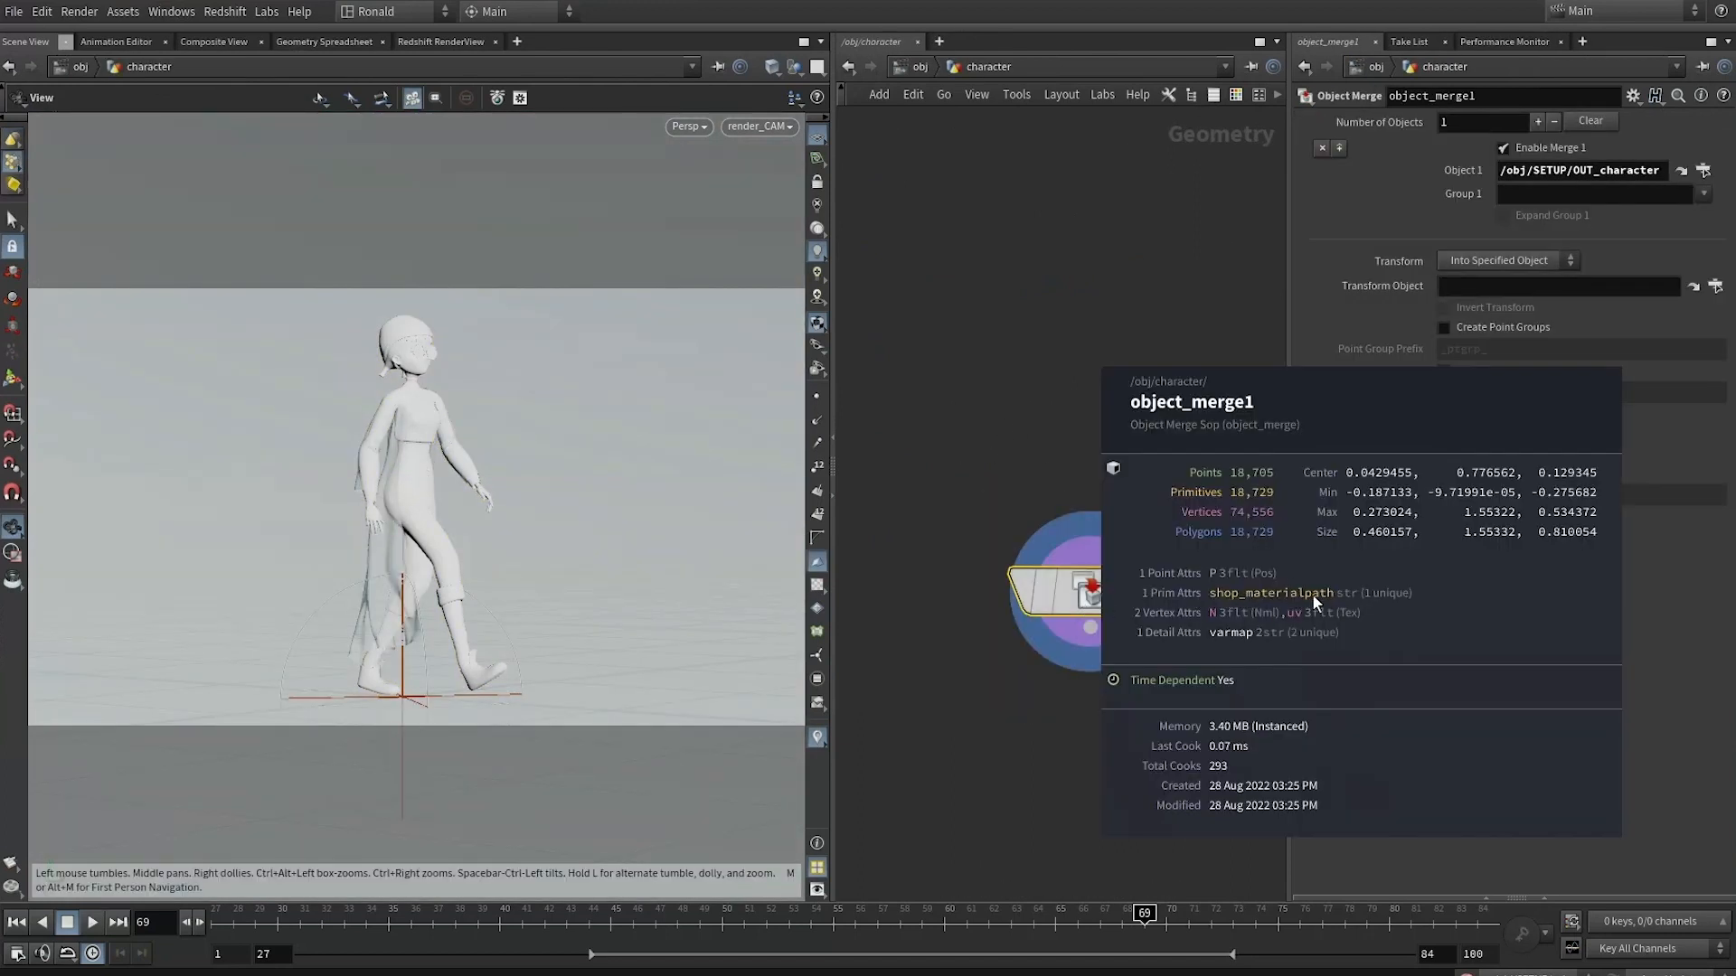
pyautogui.moveTo(1314, 599); pyautogui.dragTo(1317, 595, button='middle')
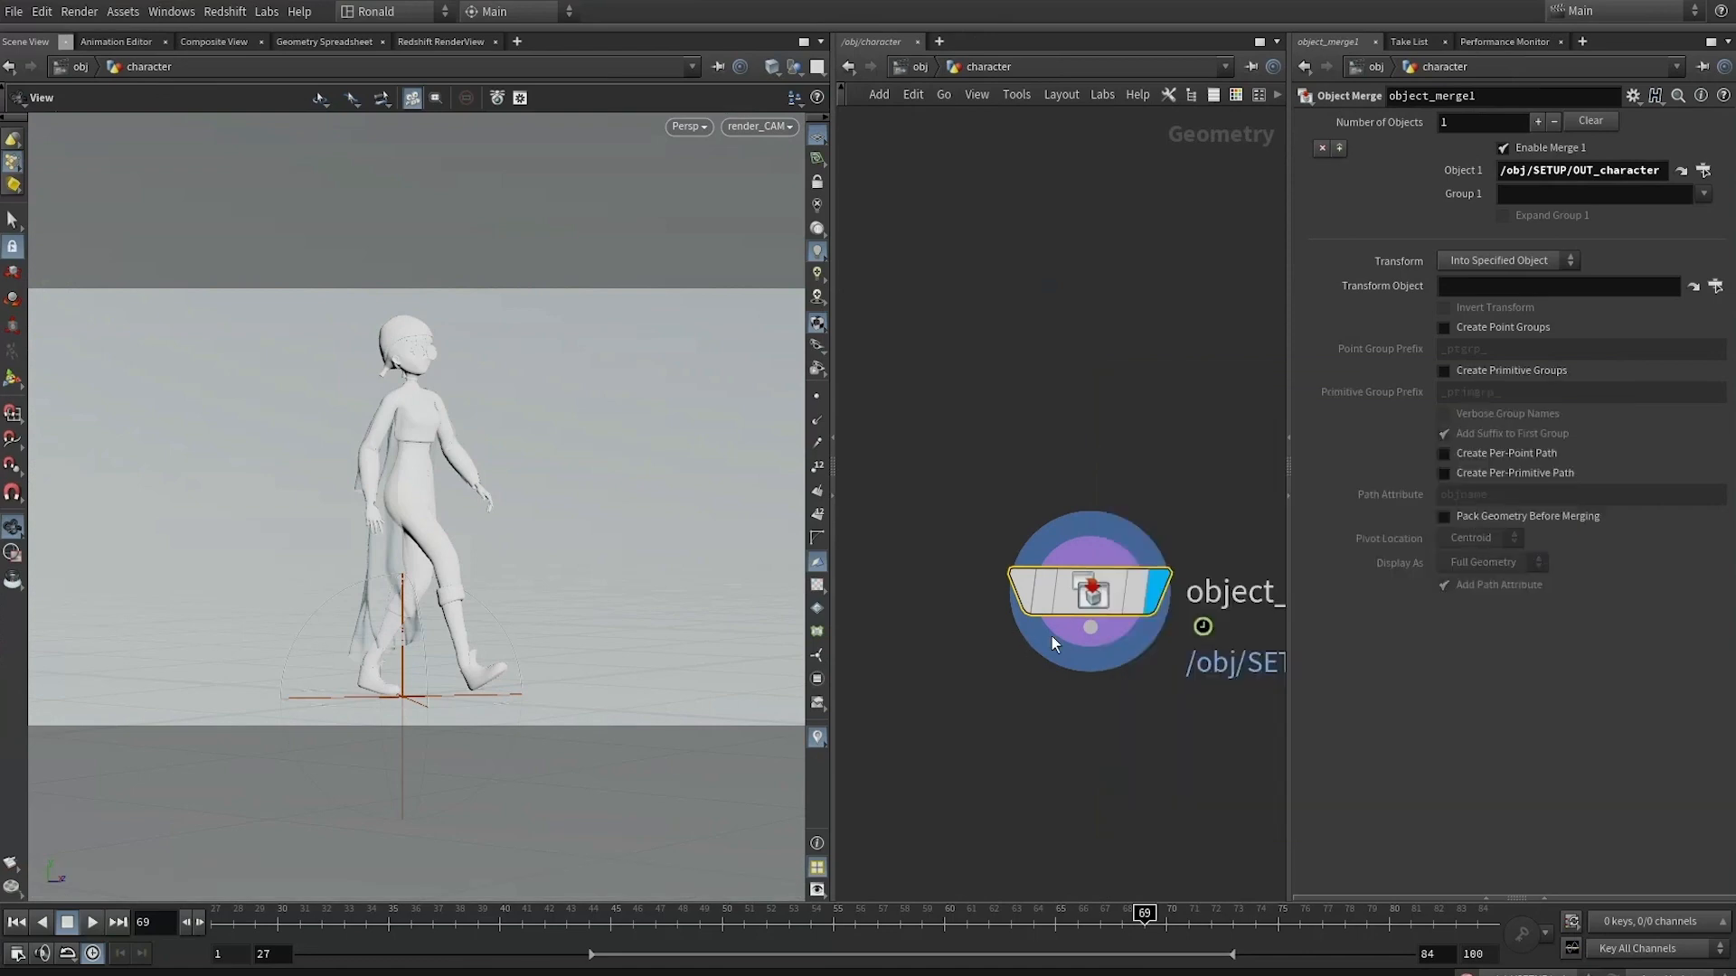
# Add an Attribute Delete after the character's object merge that removes the shop_materialpath primitive attribute, and make it the displayed output
pyautogui.moveTo(1090, 628); pyautogui.dragTo(1076, 709)
pyautogui.write('ade')
pyautogui.press('Return')
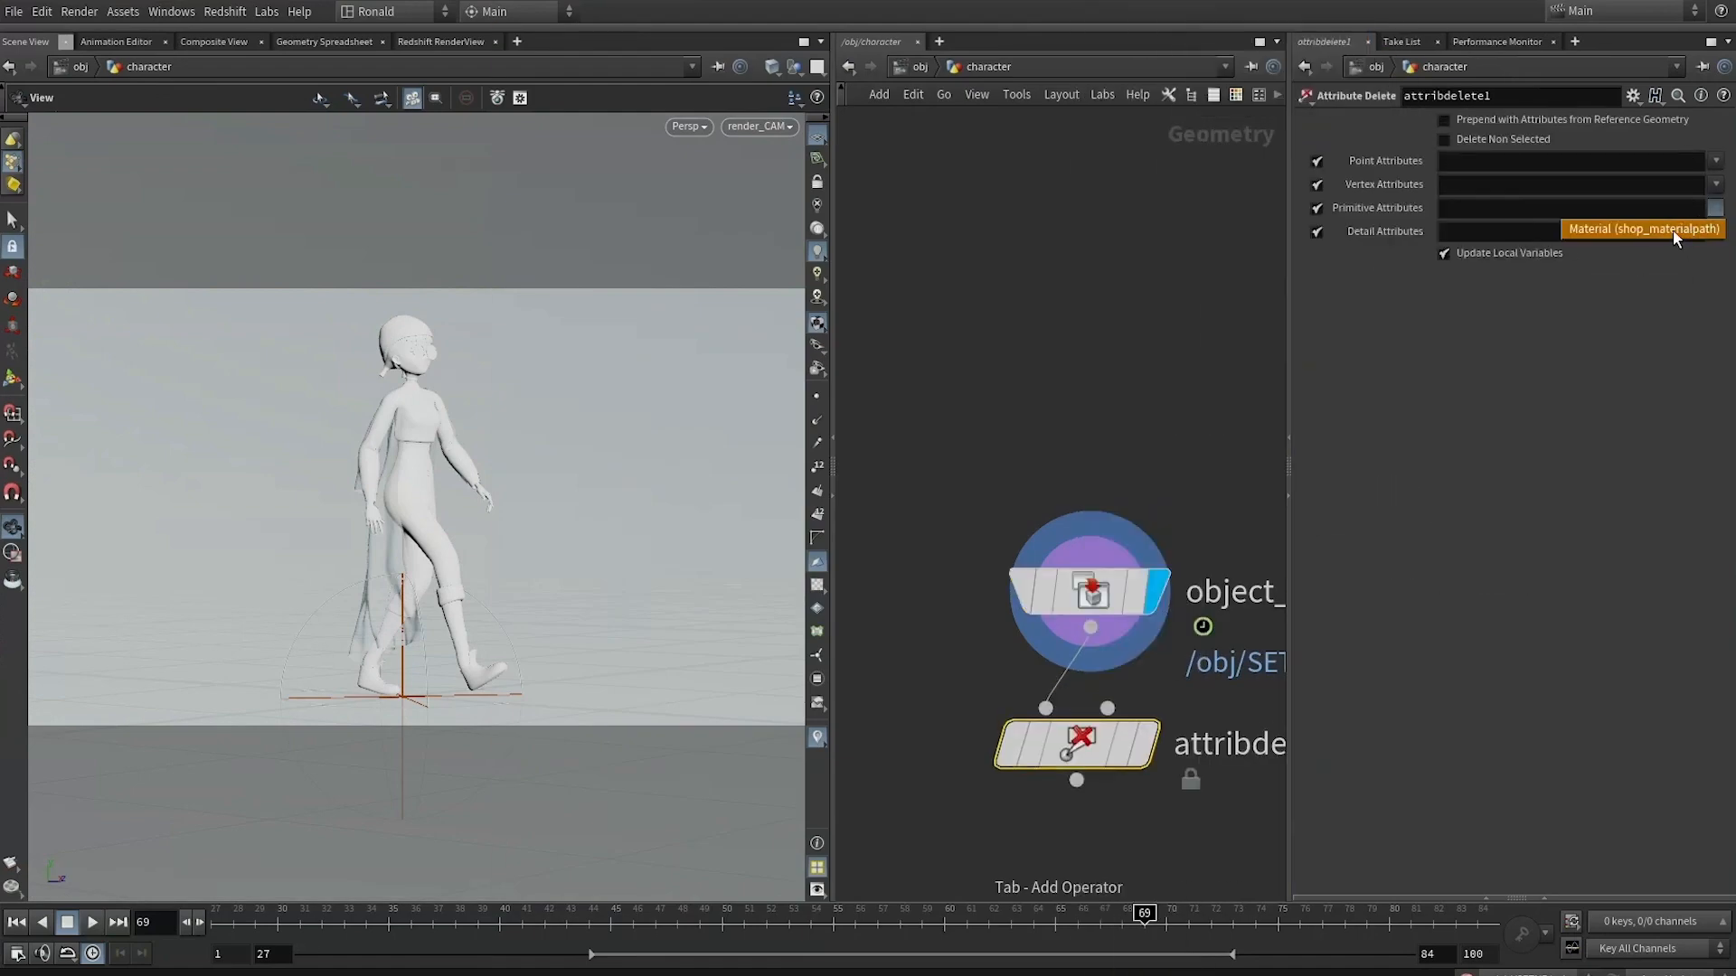
pyautogui.click(1674, 229)
pyautogui.click(1145, 743)
pyautogui.press('u')
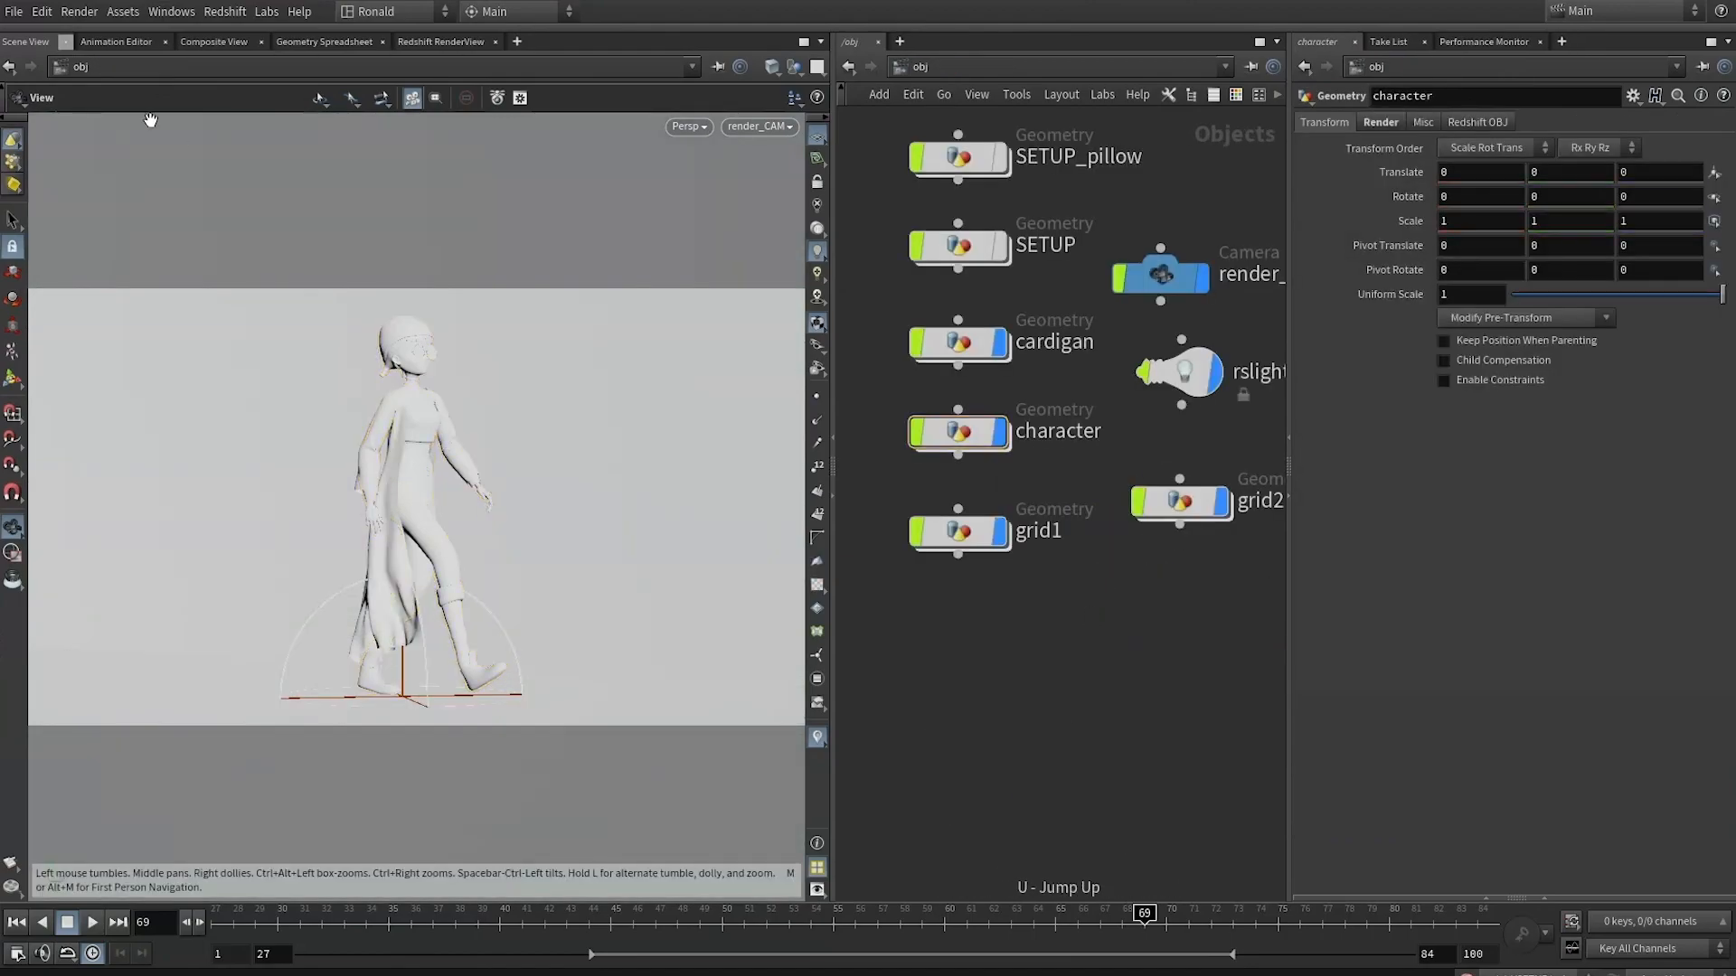
# Show the Redshift render and set the diffuse color of the redshift_character material to pure red (1, 0, 0)
pyautogui.click(440, 41)
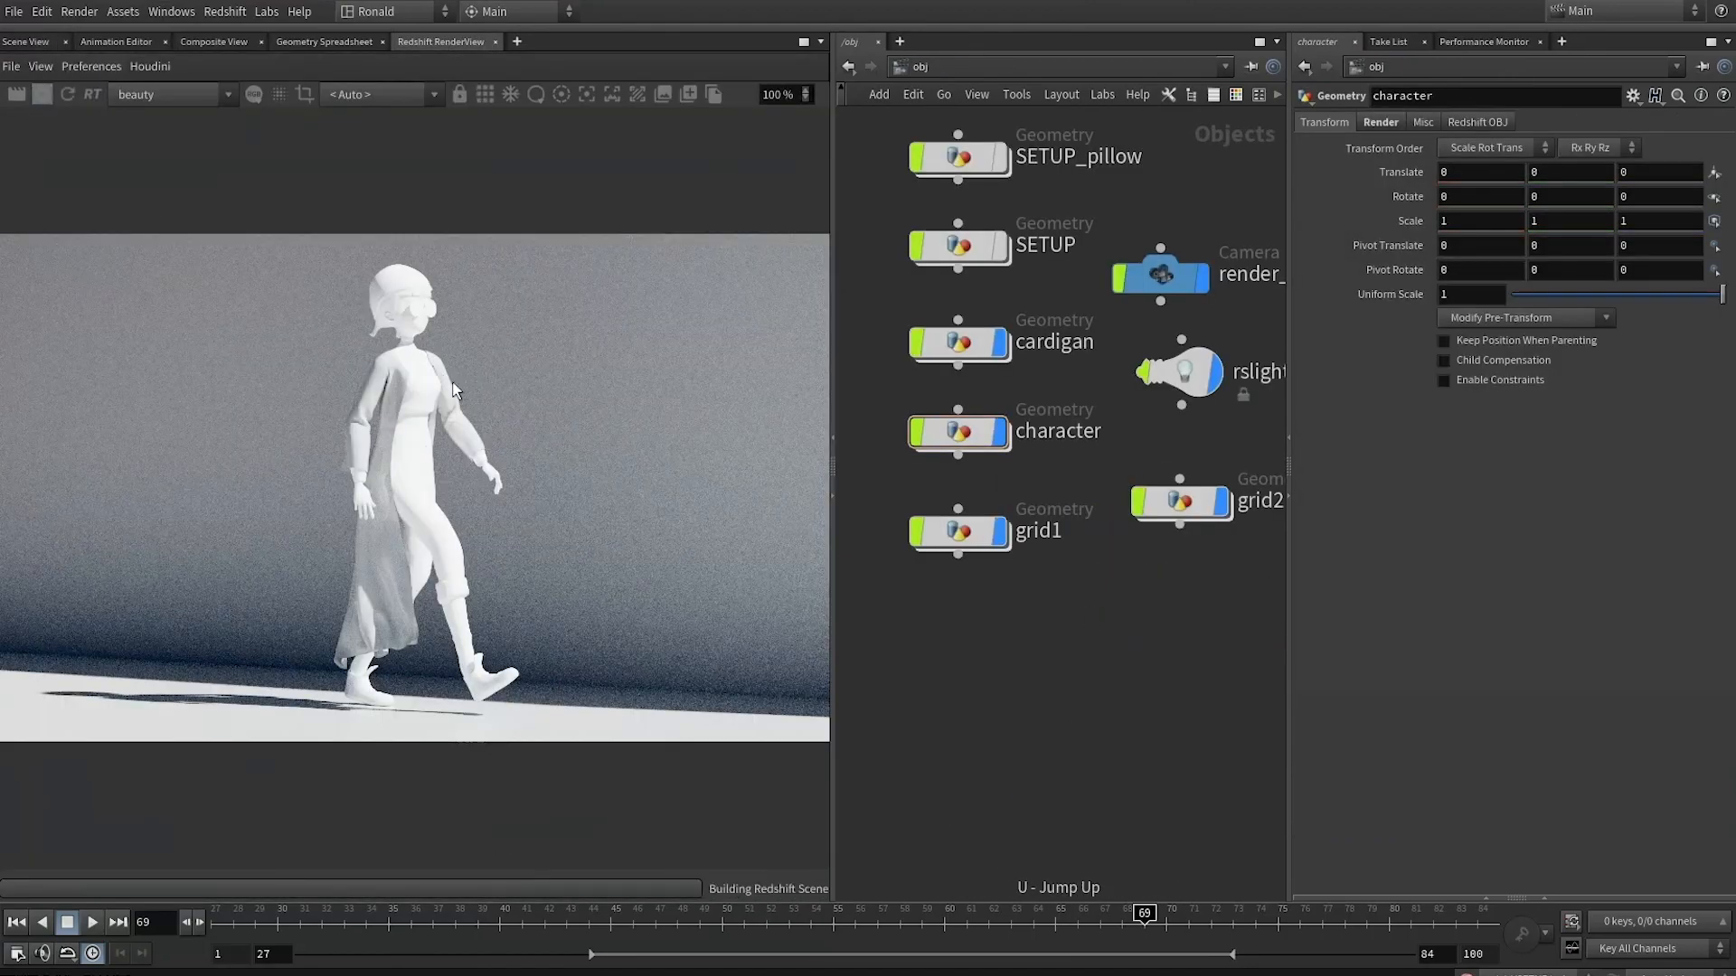
pyautogui.press('2')
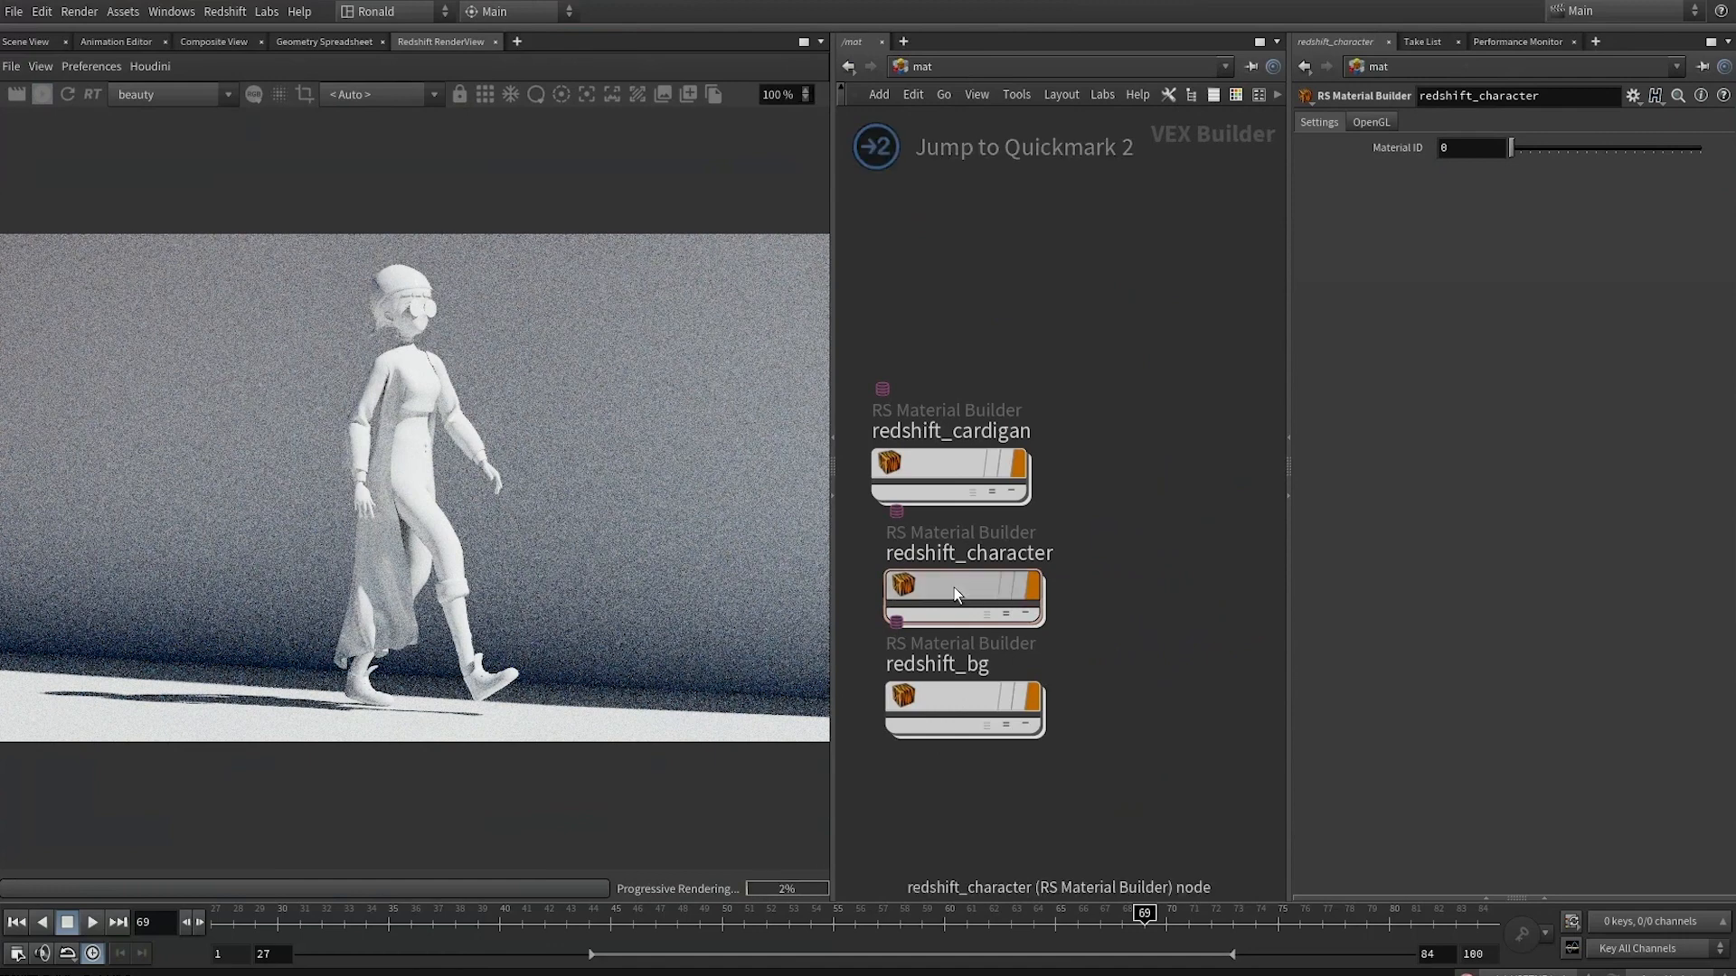
pyautogui.doubleClick(964, 592)
pyautogui.click(1493, 199)
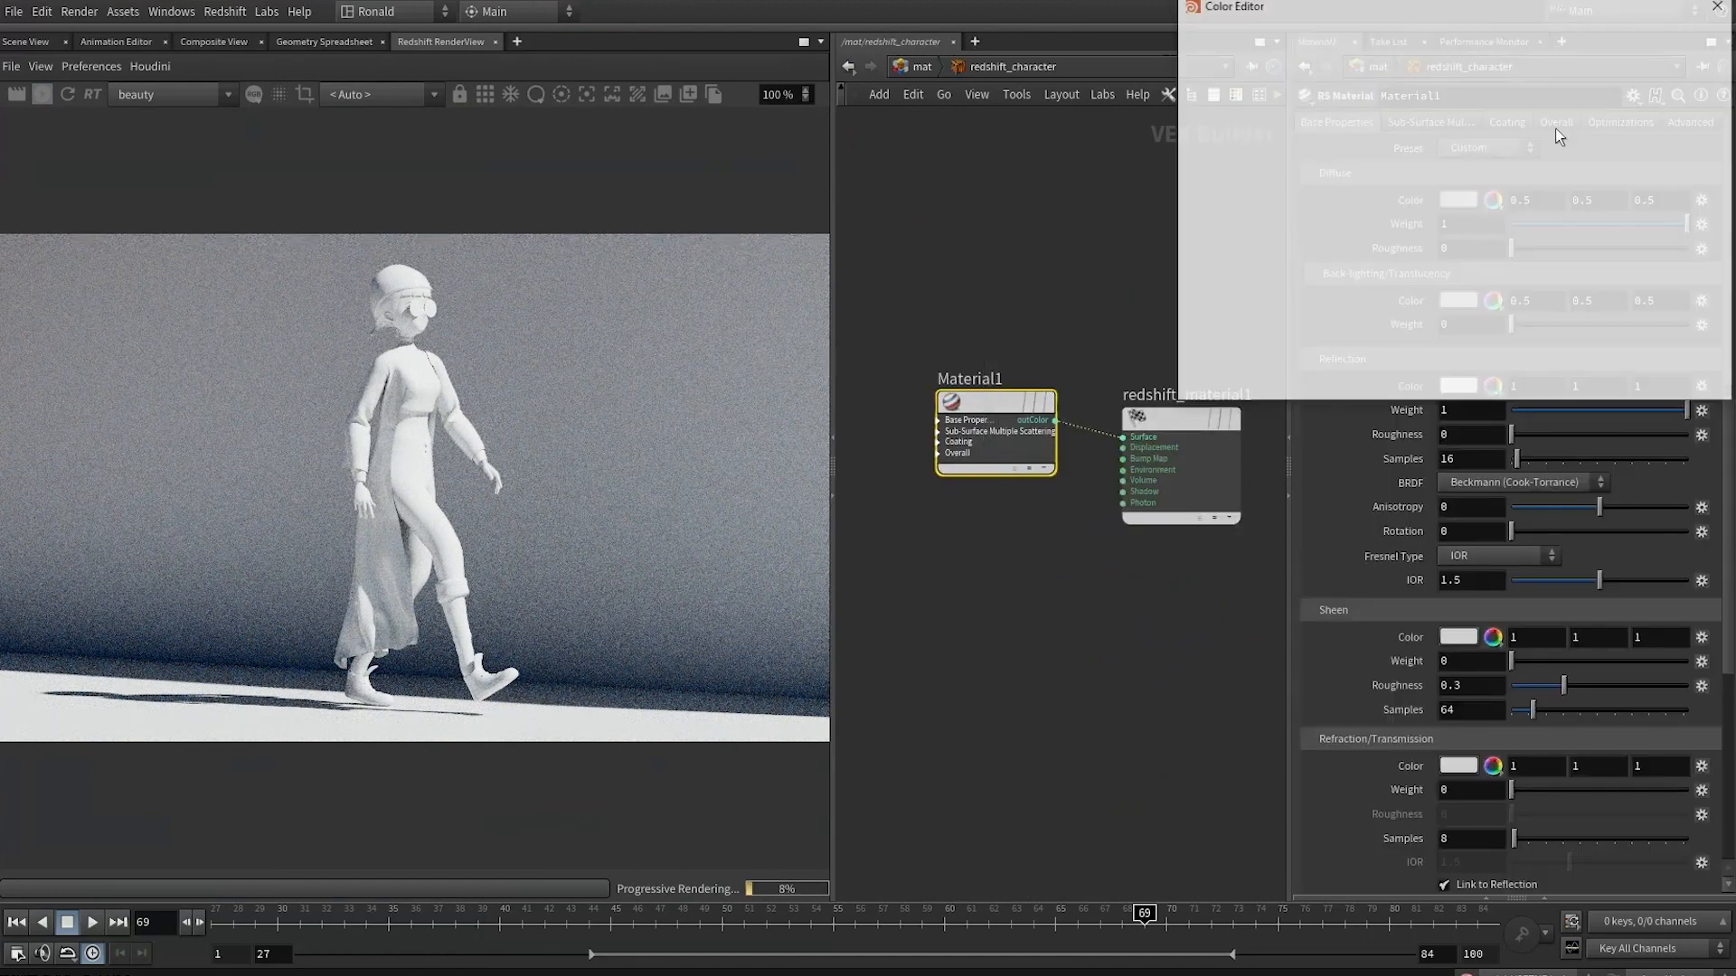
pyautogui.click(1386, 70)
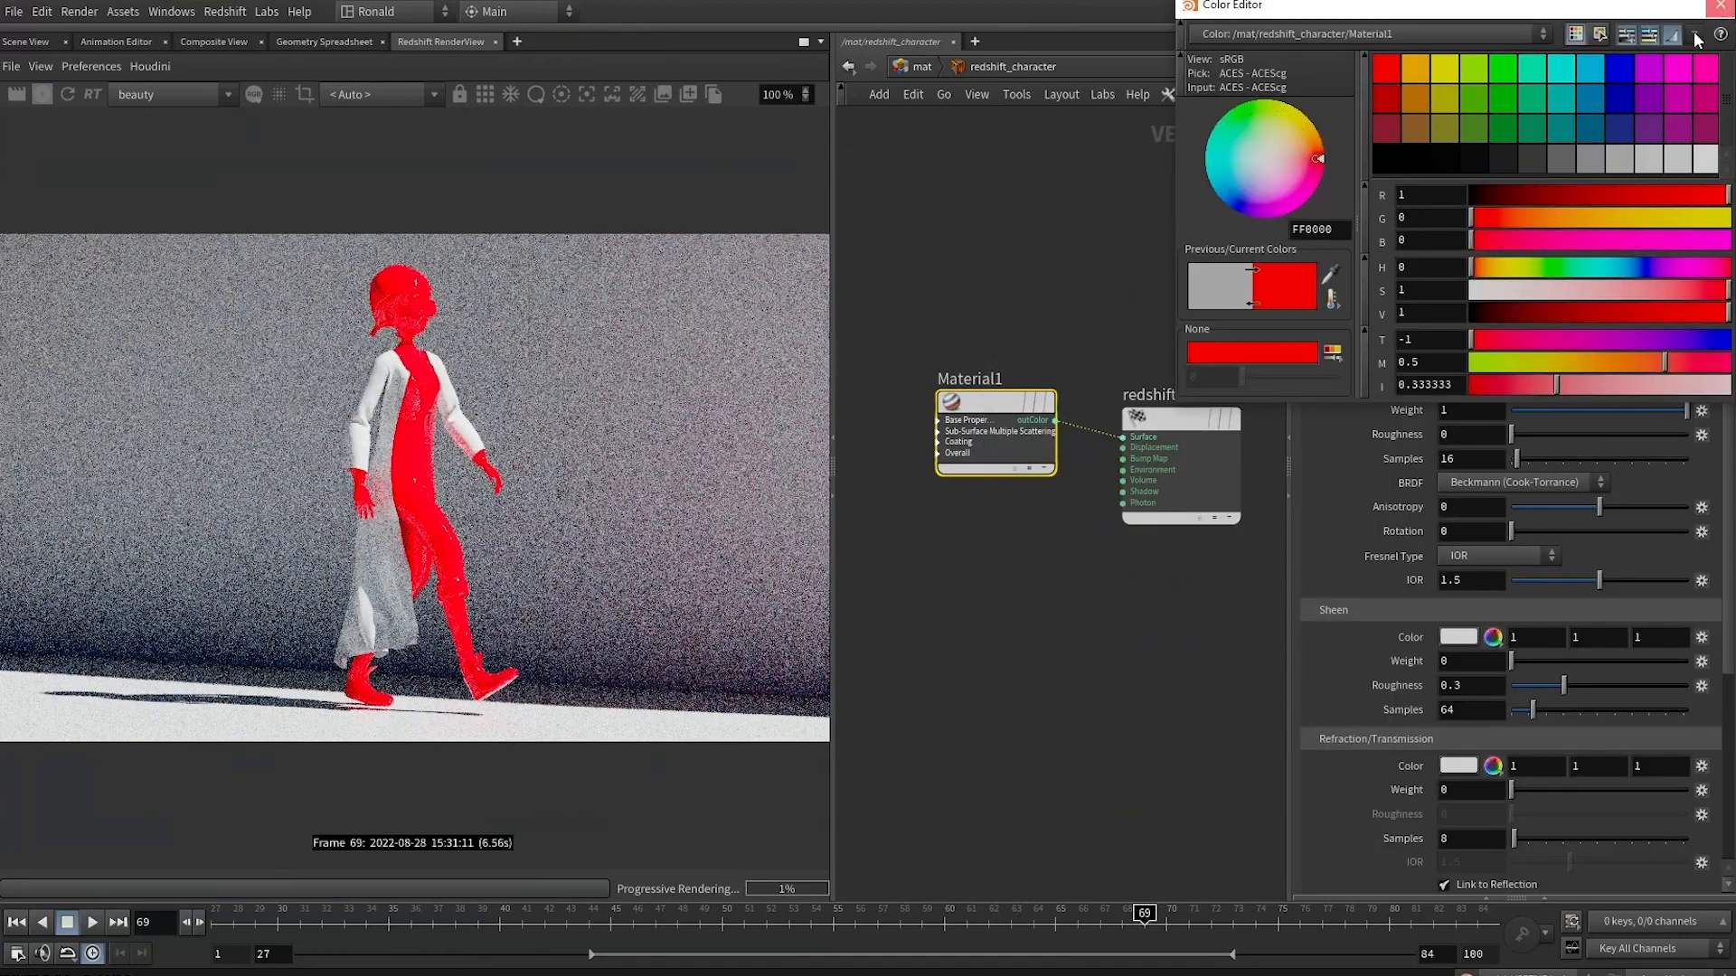
pyautogui.click(1719, 5)
# Add an RS Texture node to the redshift_character network, pause the live render, and load the jackie texture image from the Mocap/mixamo folder
pyautogui.press('Tab')
pyautogui.write('rste')
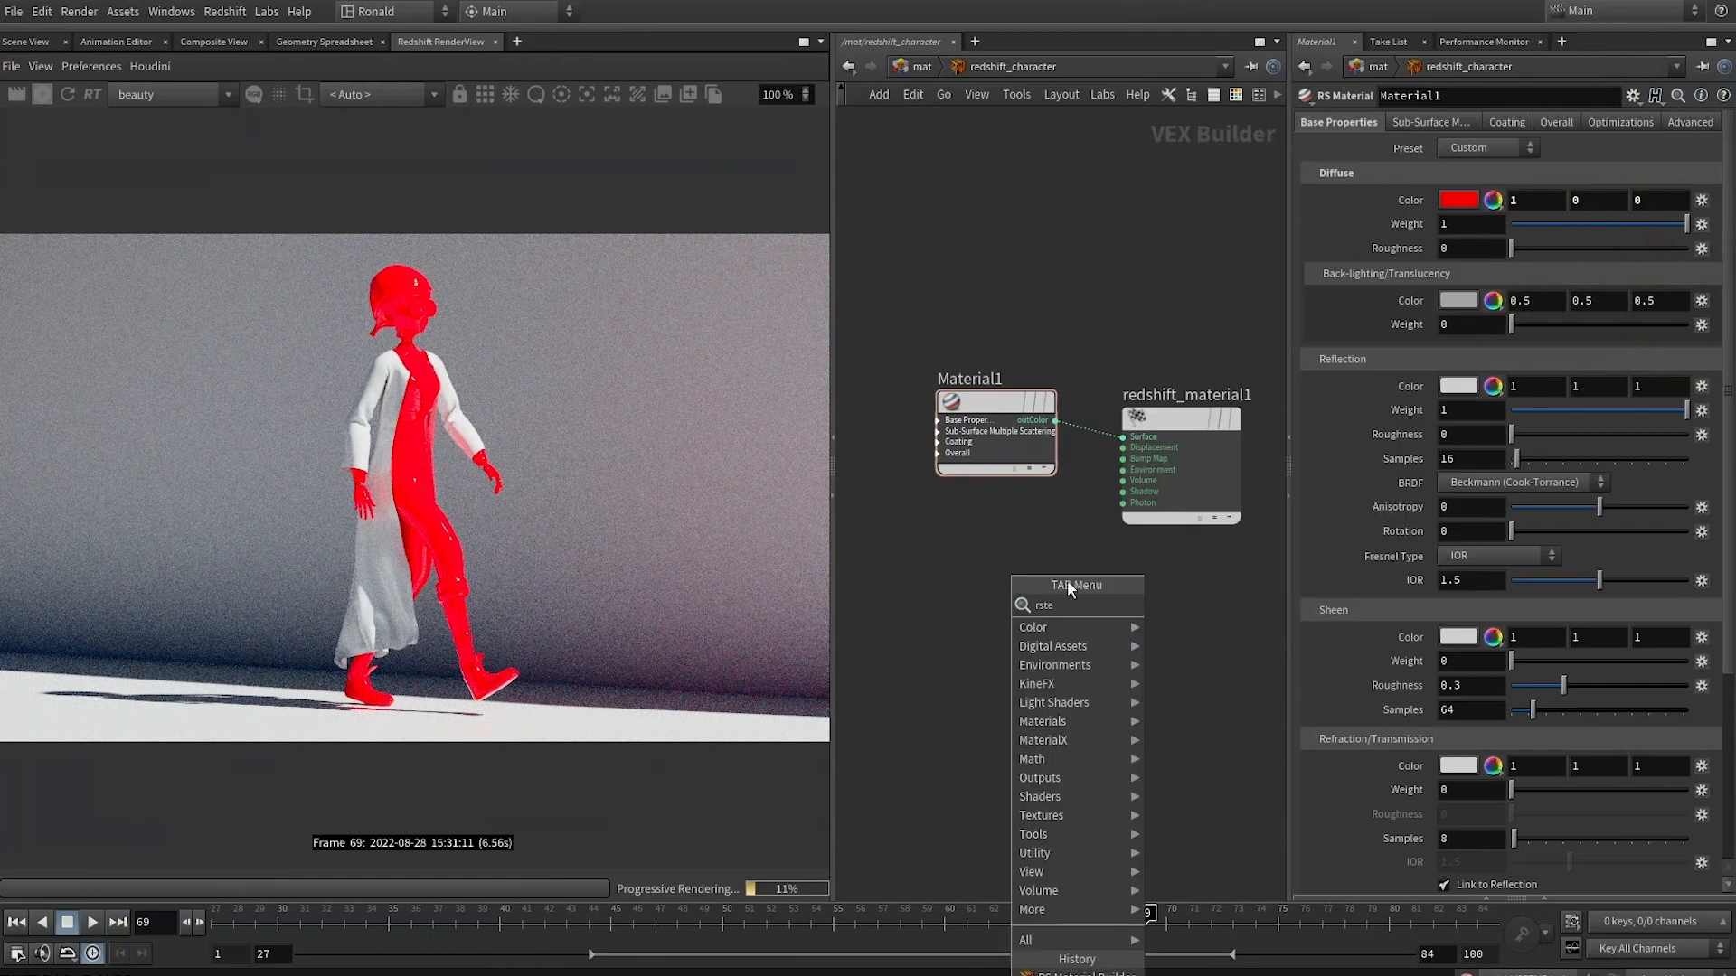
pyautogui.press('Return')
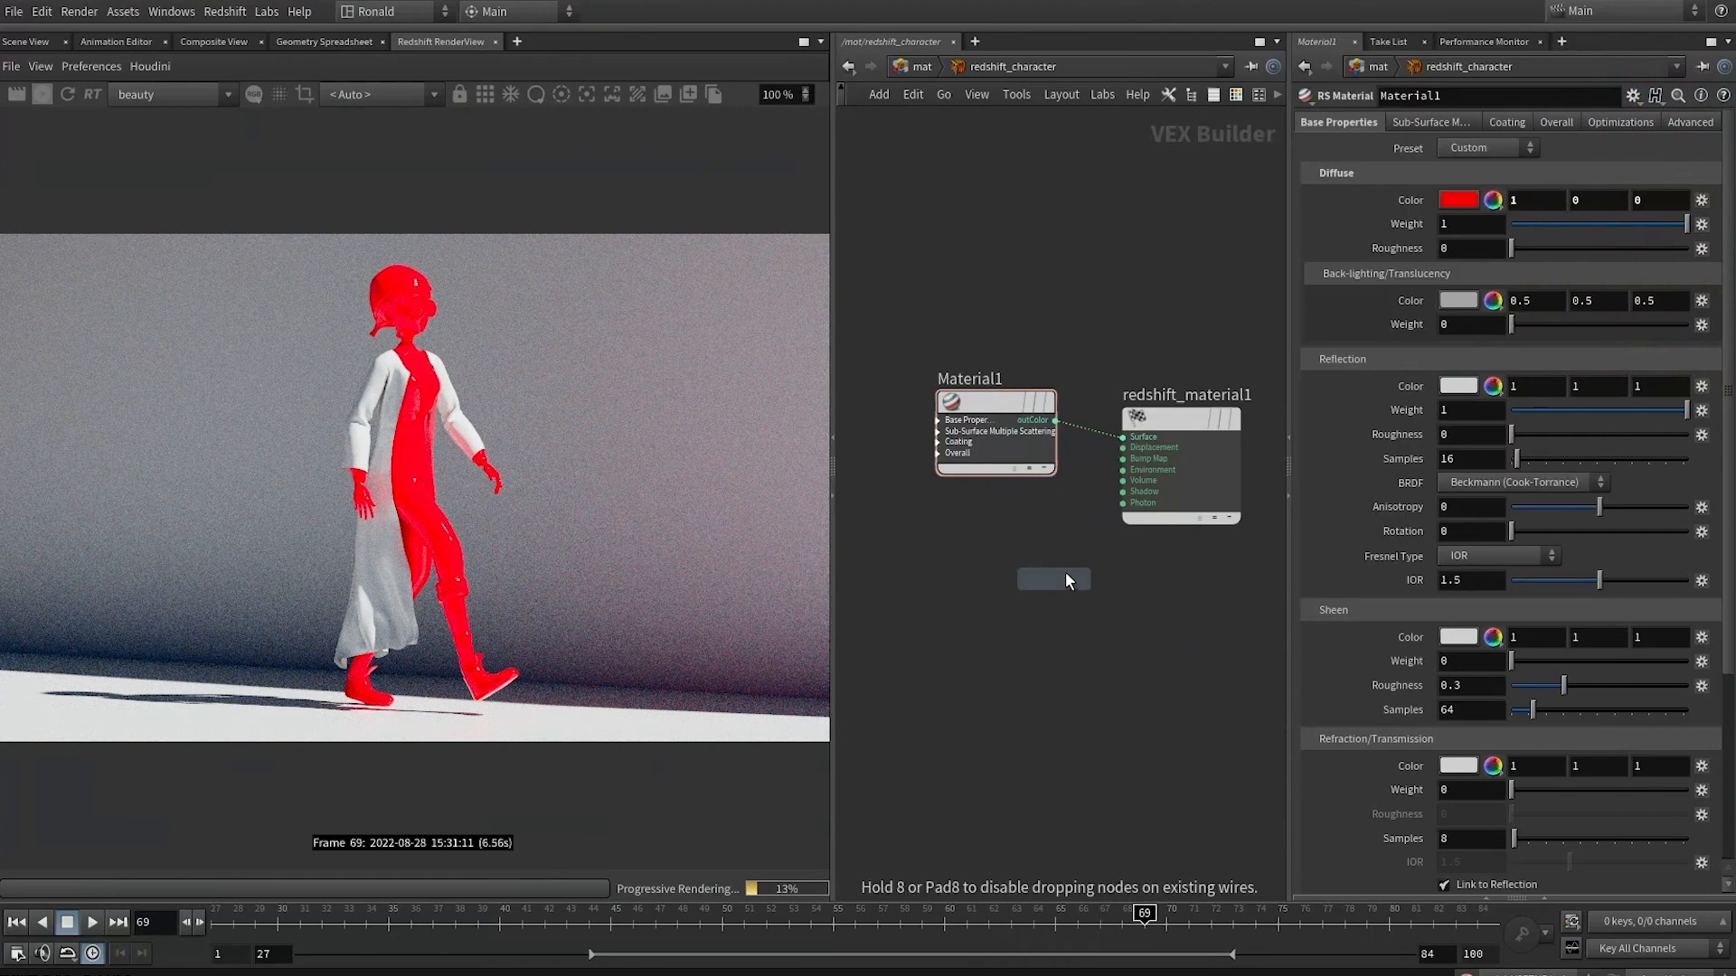
pyautogui.click(1035, 582)
pyautogui.click(41, 94)
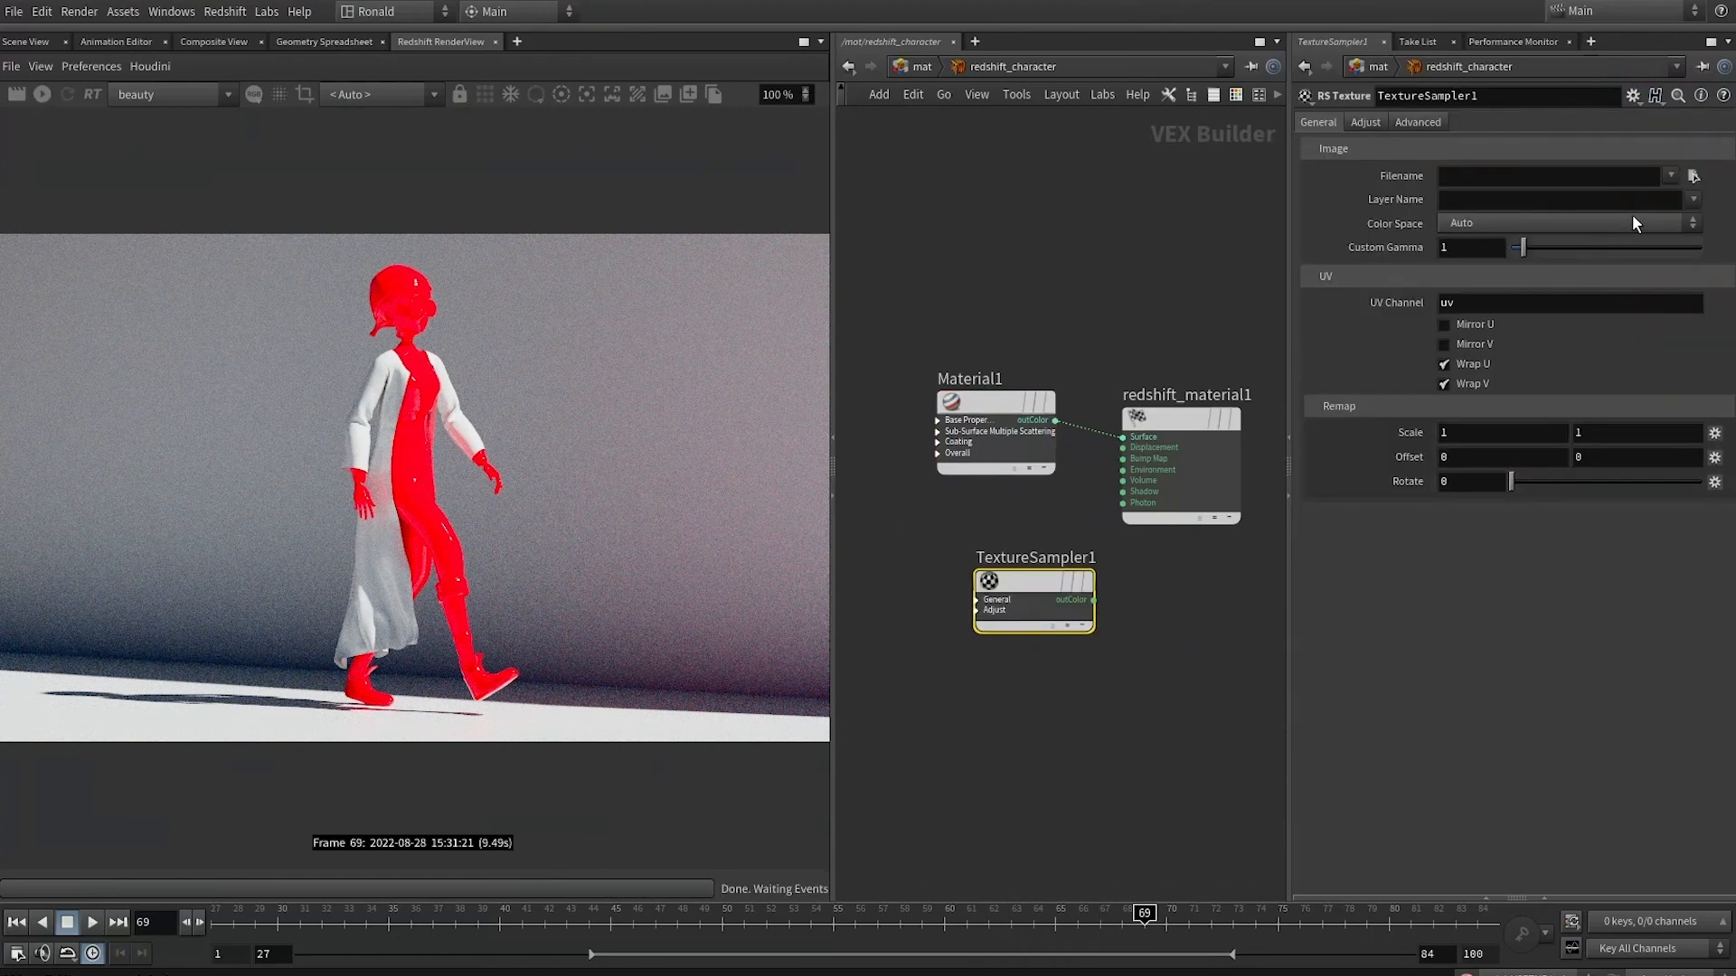
pyautogui.click(1694, 176)
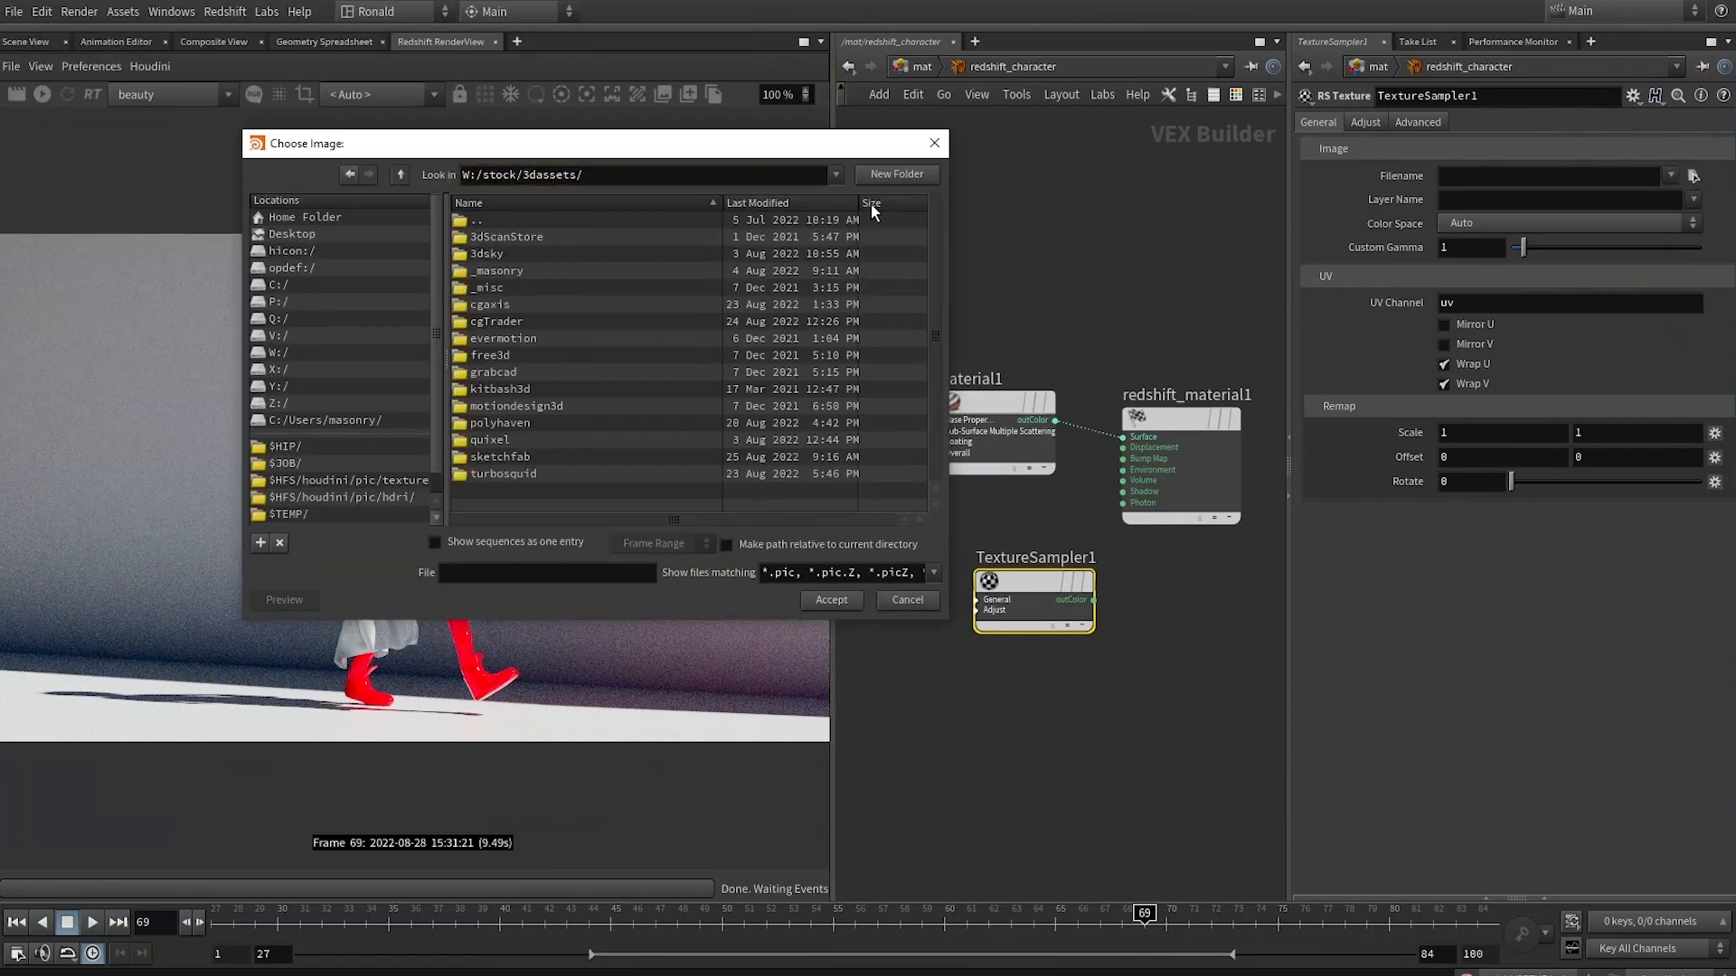
pyautogui.doubleClick(576, 287)
pyautogui.doubleClick(562, 285)
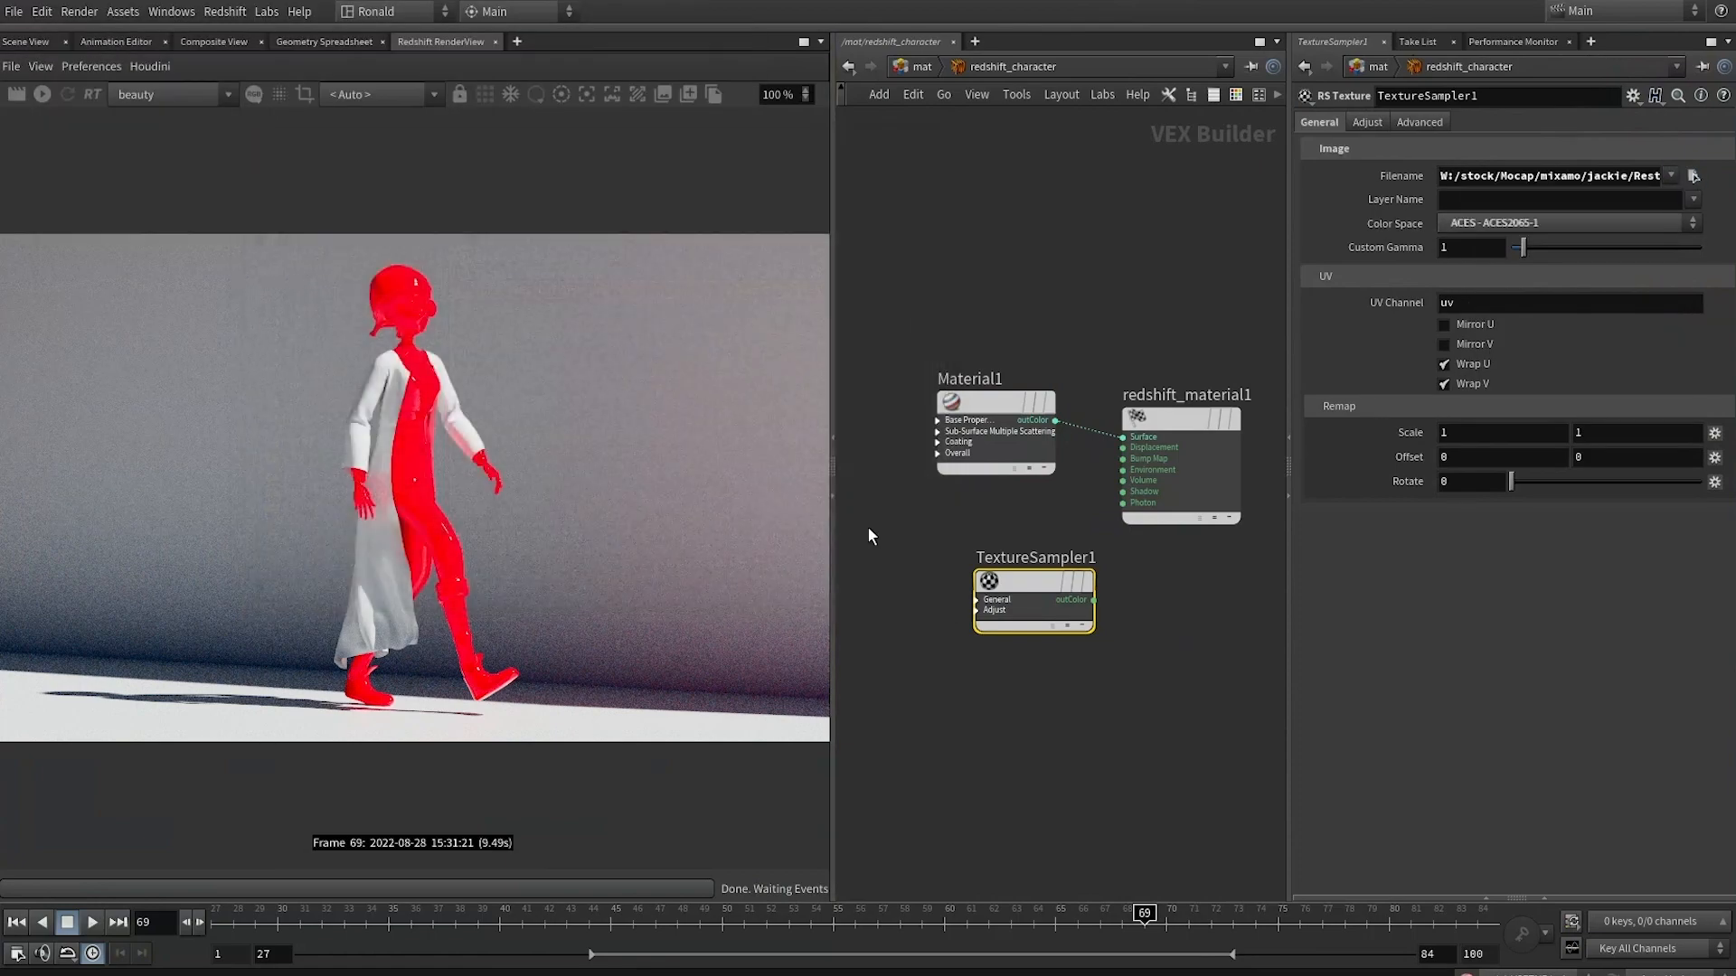
# Connect the texture's color output to the diffuse color of the character's Material1 and restart the live render
pyautogui.click(1093, 599)
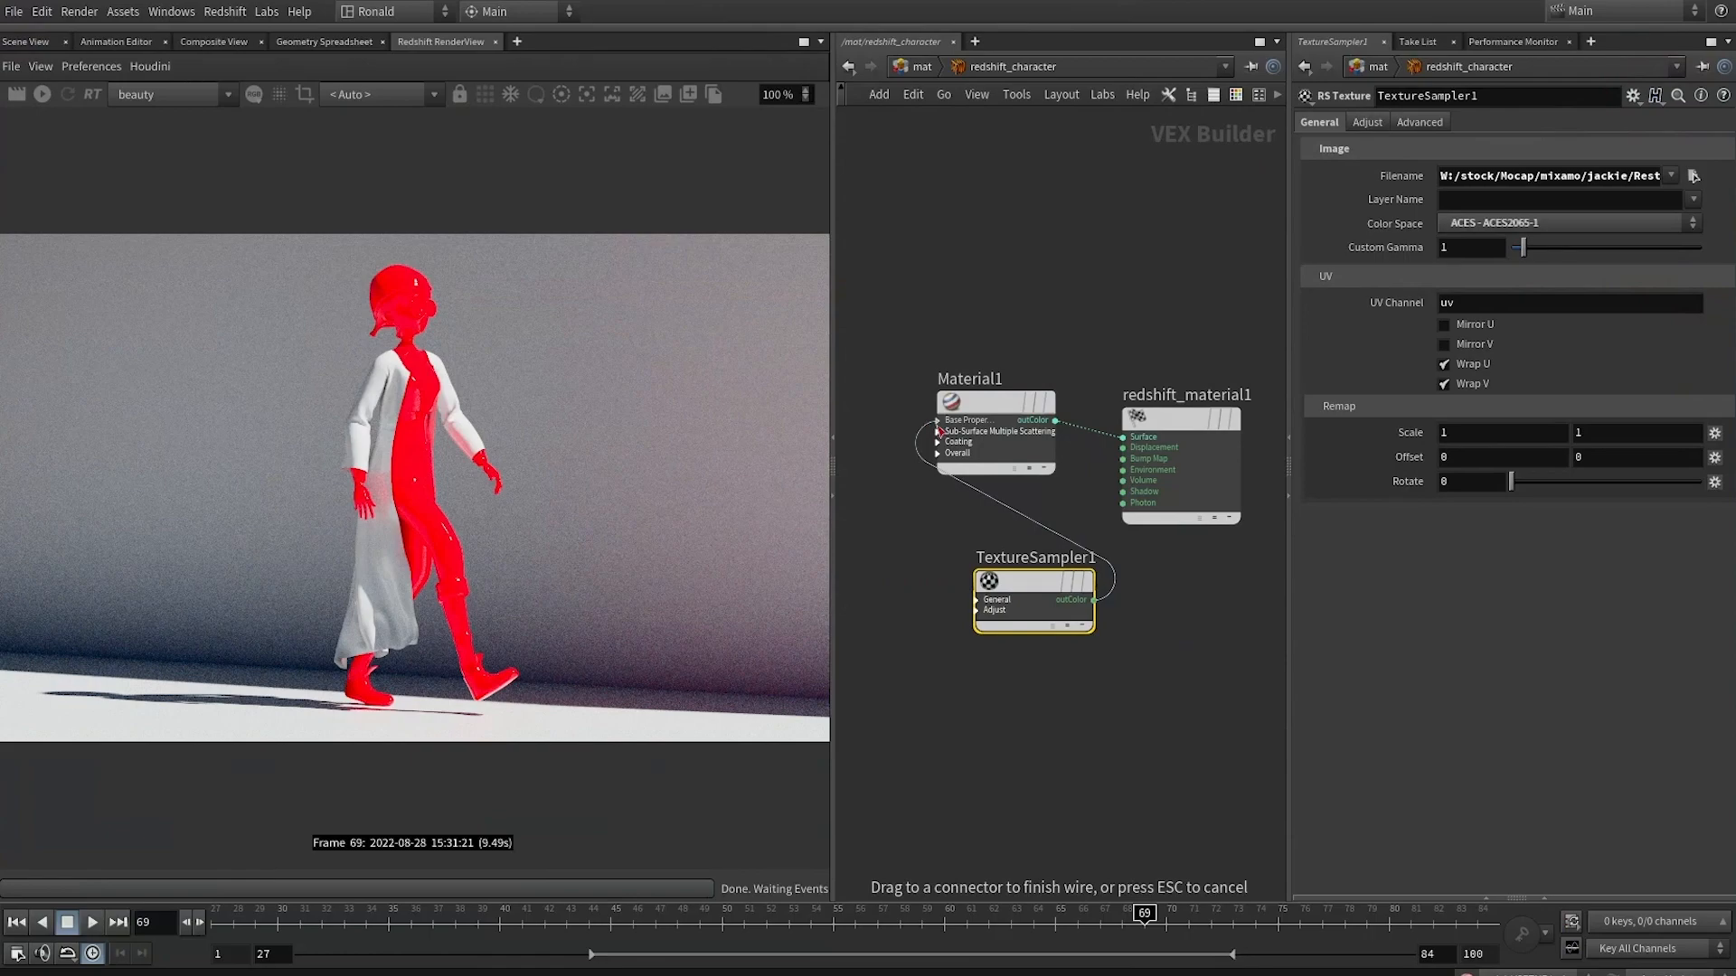
pyautogui.click(931, 429)
pyautogui.click(1024, 458)
pyautogui.moveTo(1034, 588); pyautogui.dragTo(974, 560)
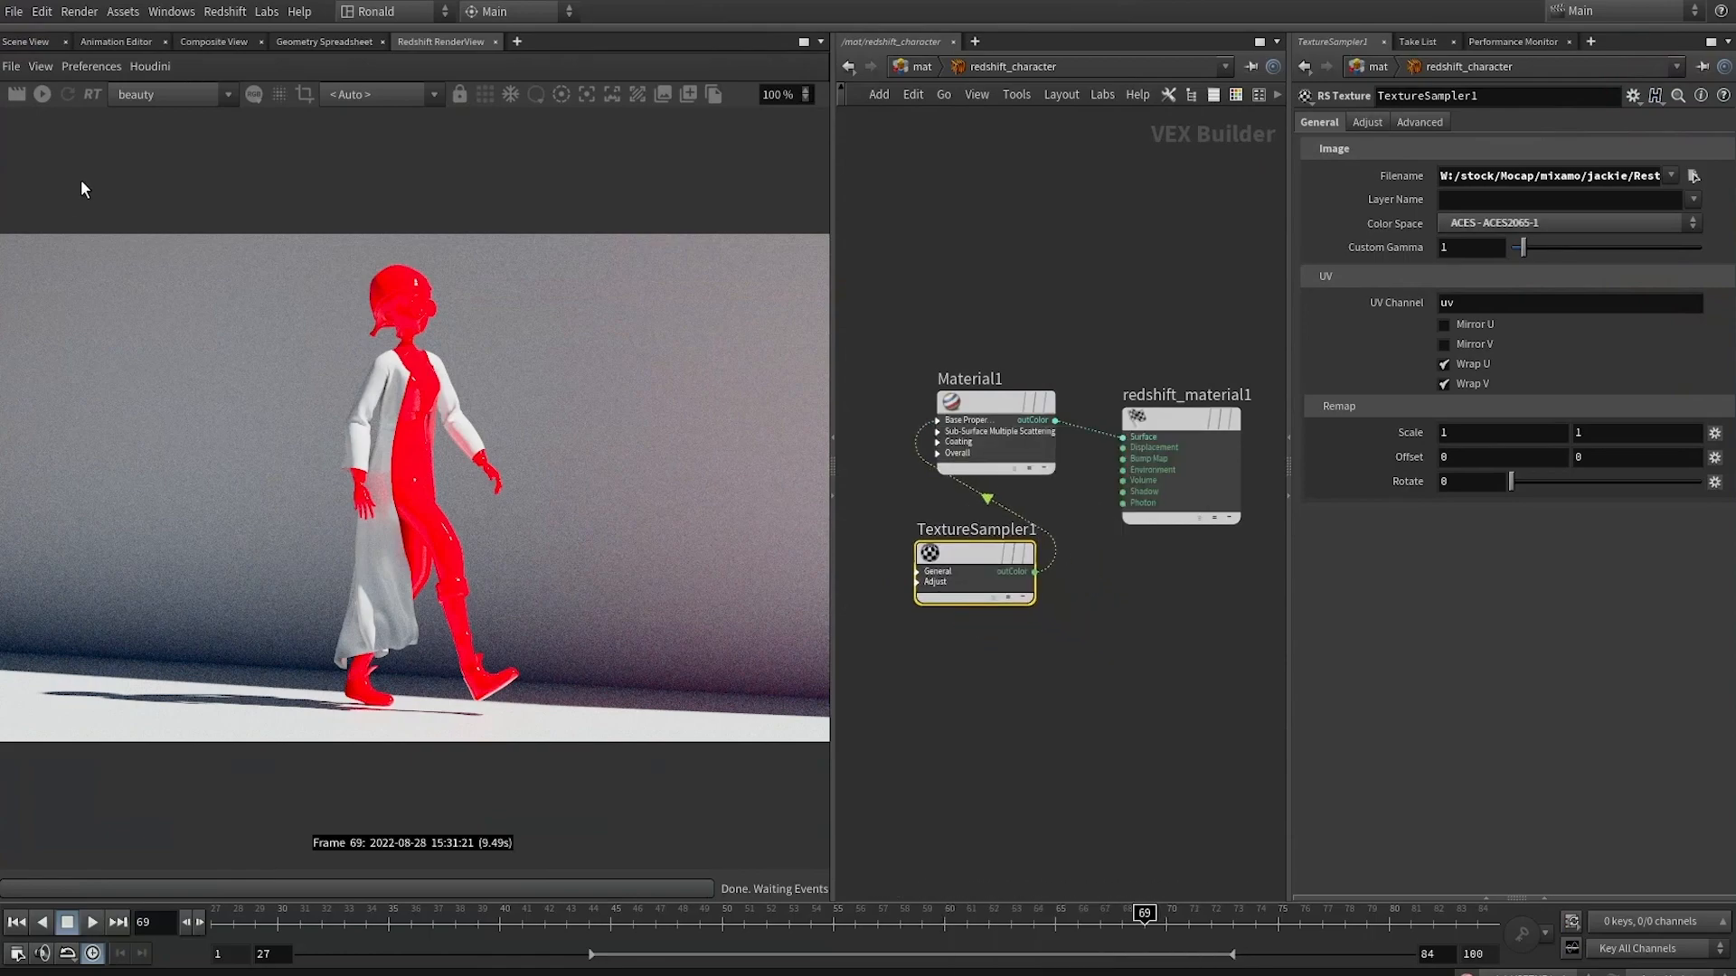
pyautogui.click(40, 94)
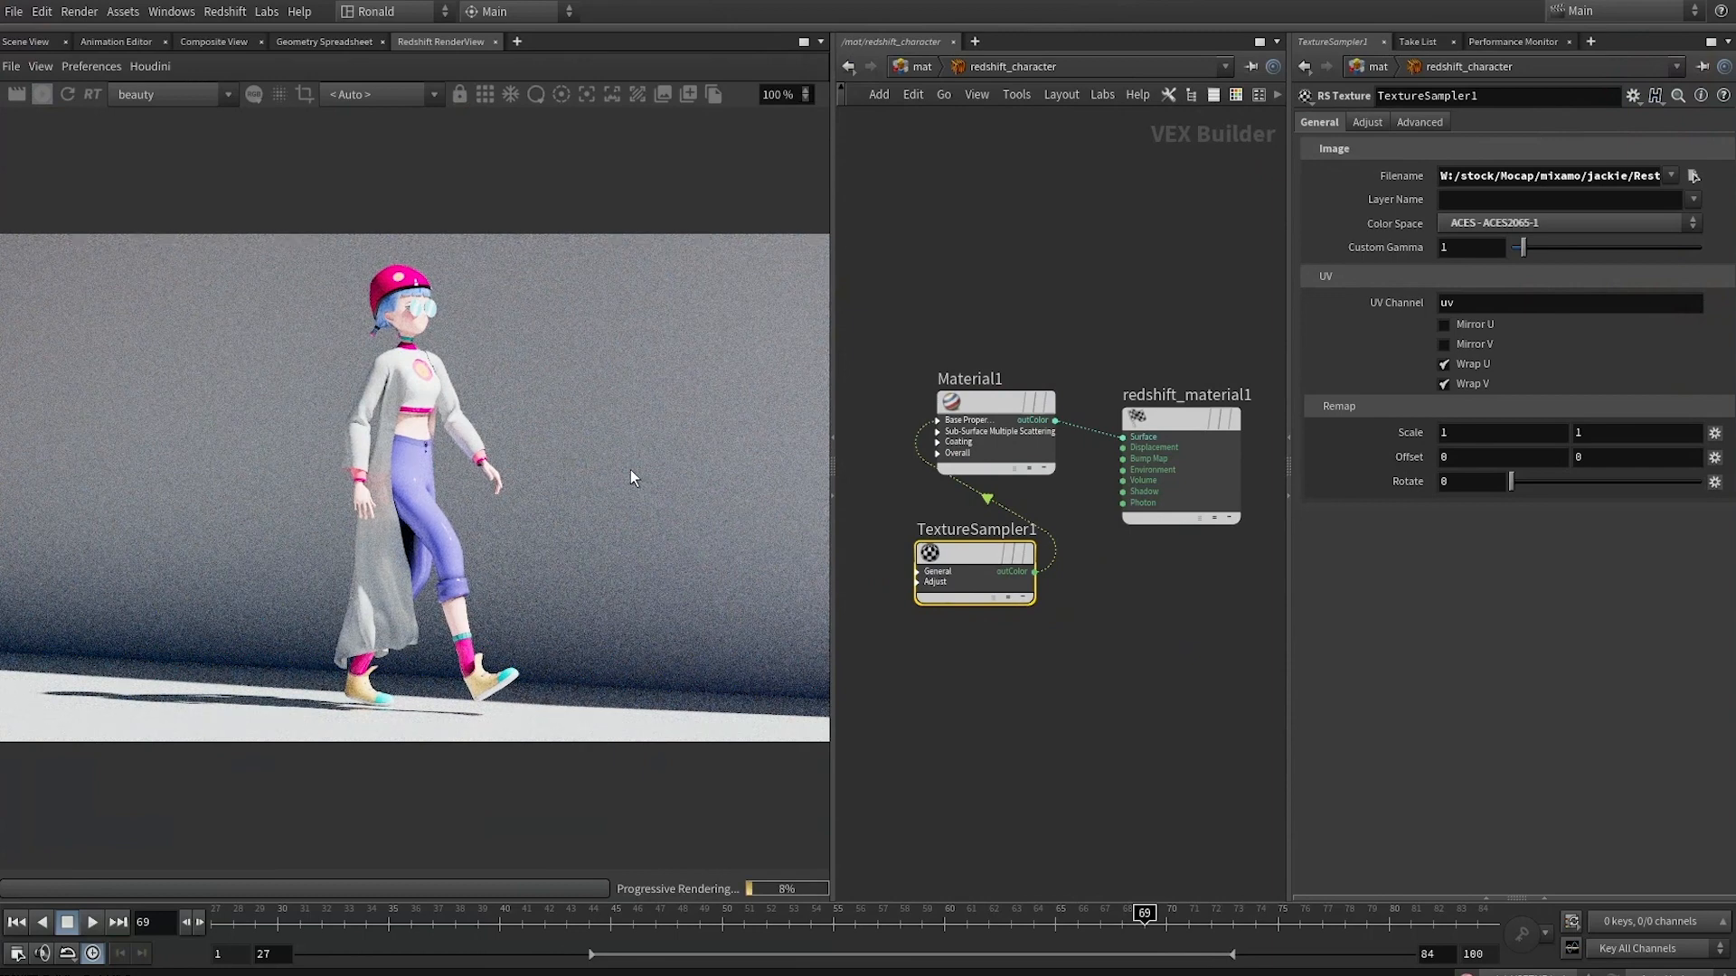
# Hide the character object in the obj network so only the cardigan renders against the backdrop
pyautogui.press('1')
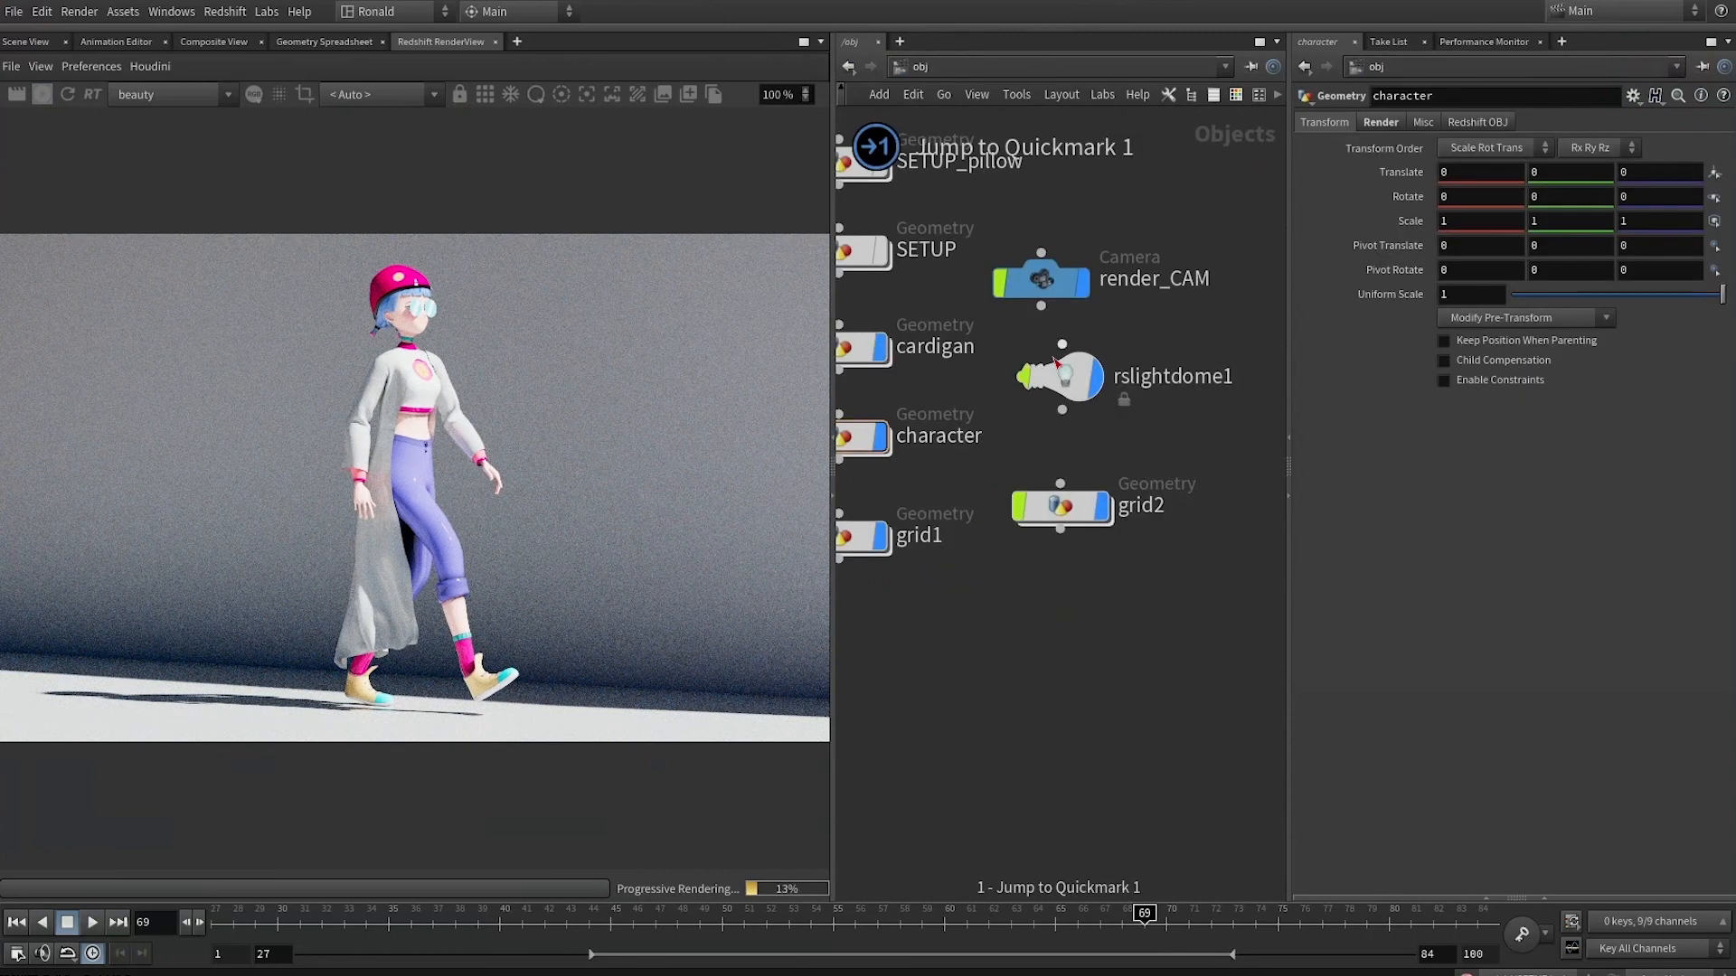
pyautogui.click(1023, 356)
pyautogui.click(1039, 609)
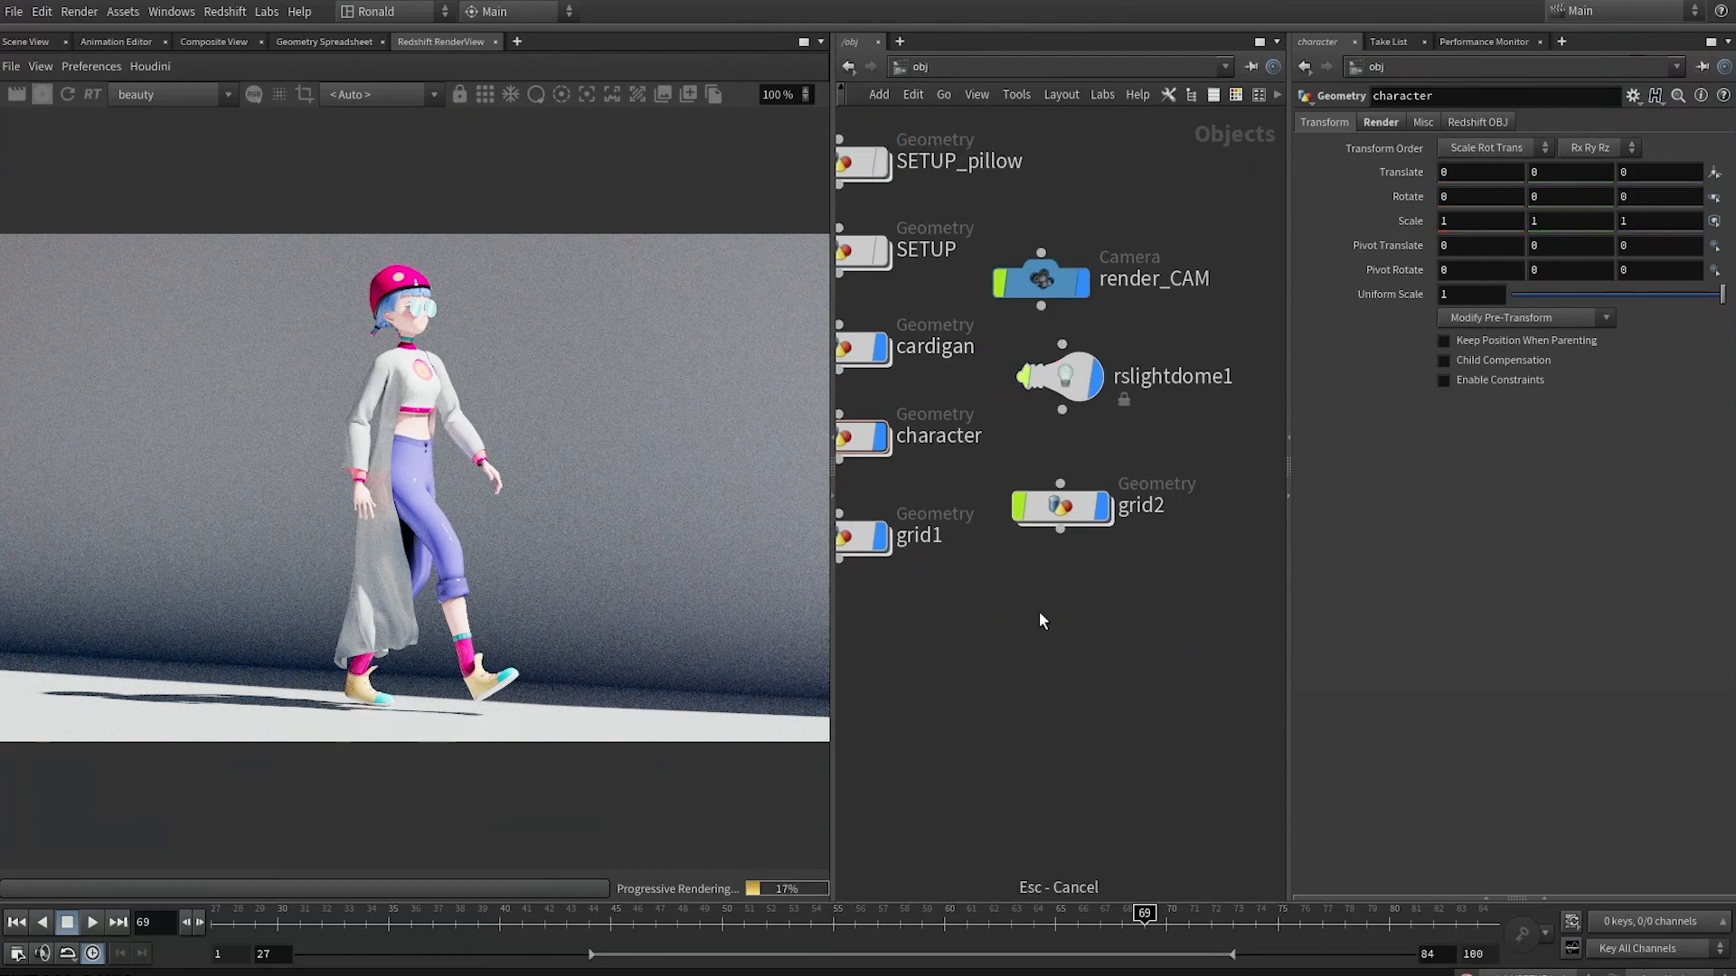
pyautogui.press('2')
pyautogui.press('1')
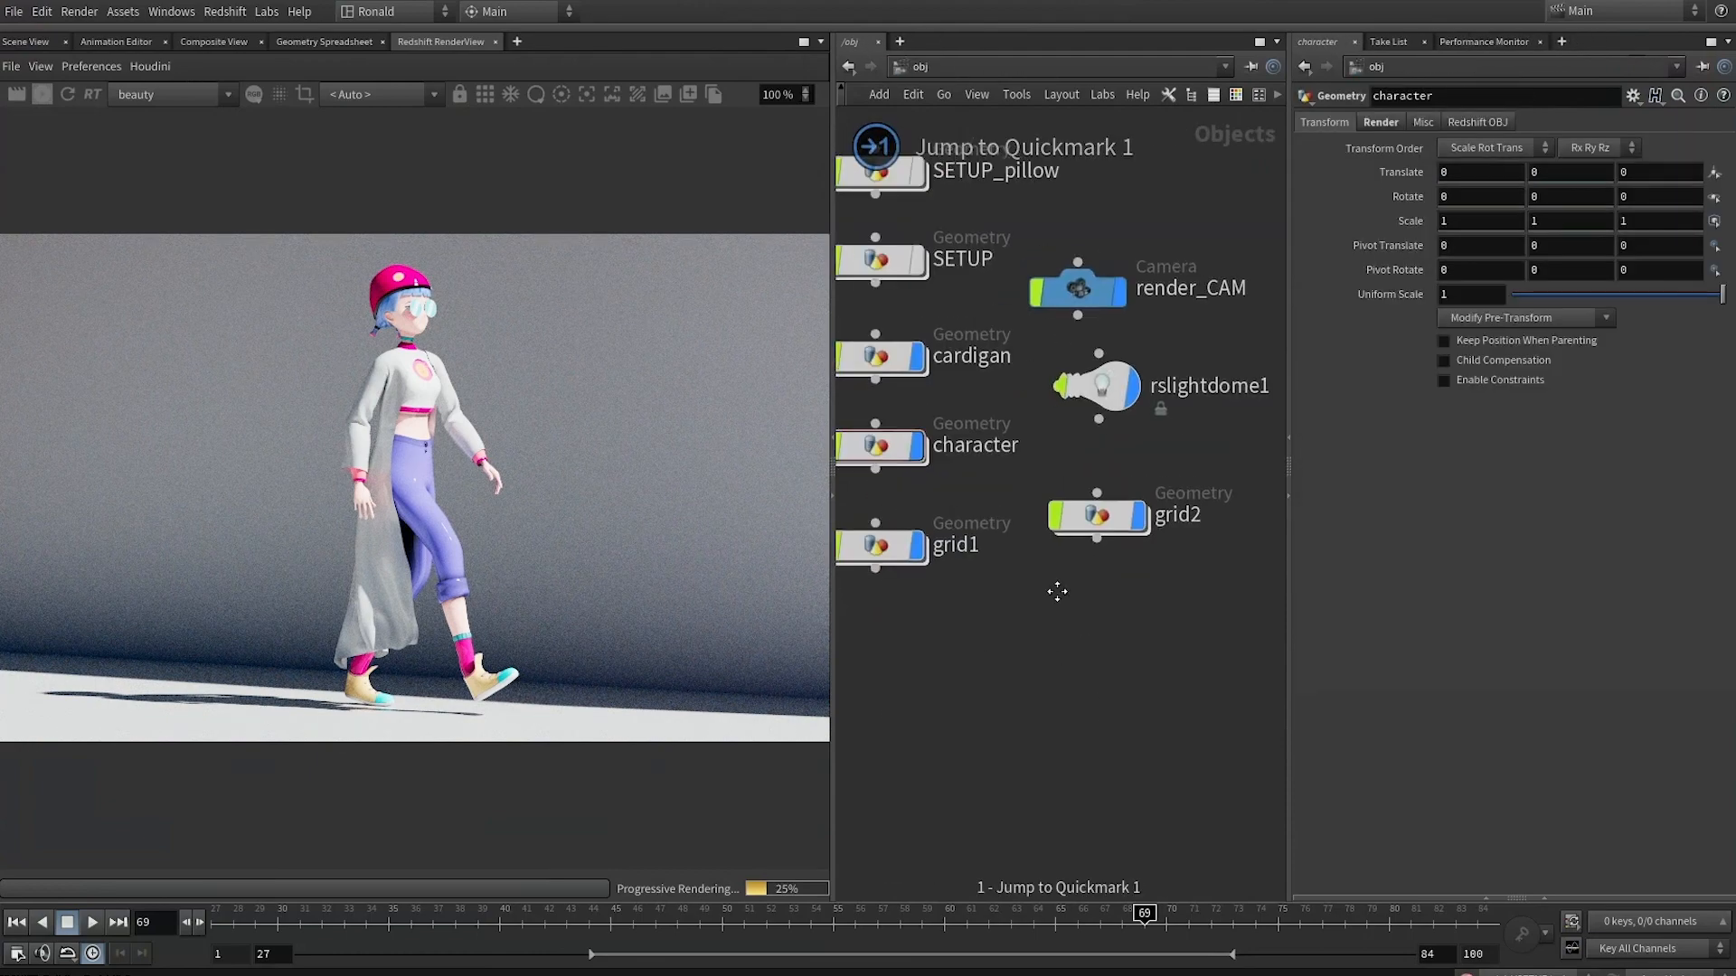
# Open the redshift_cardigan material and set the diffuse weight of its Material1 to 0
pyautogui.press('2')
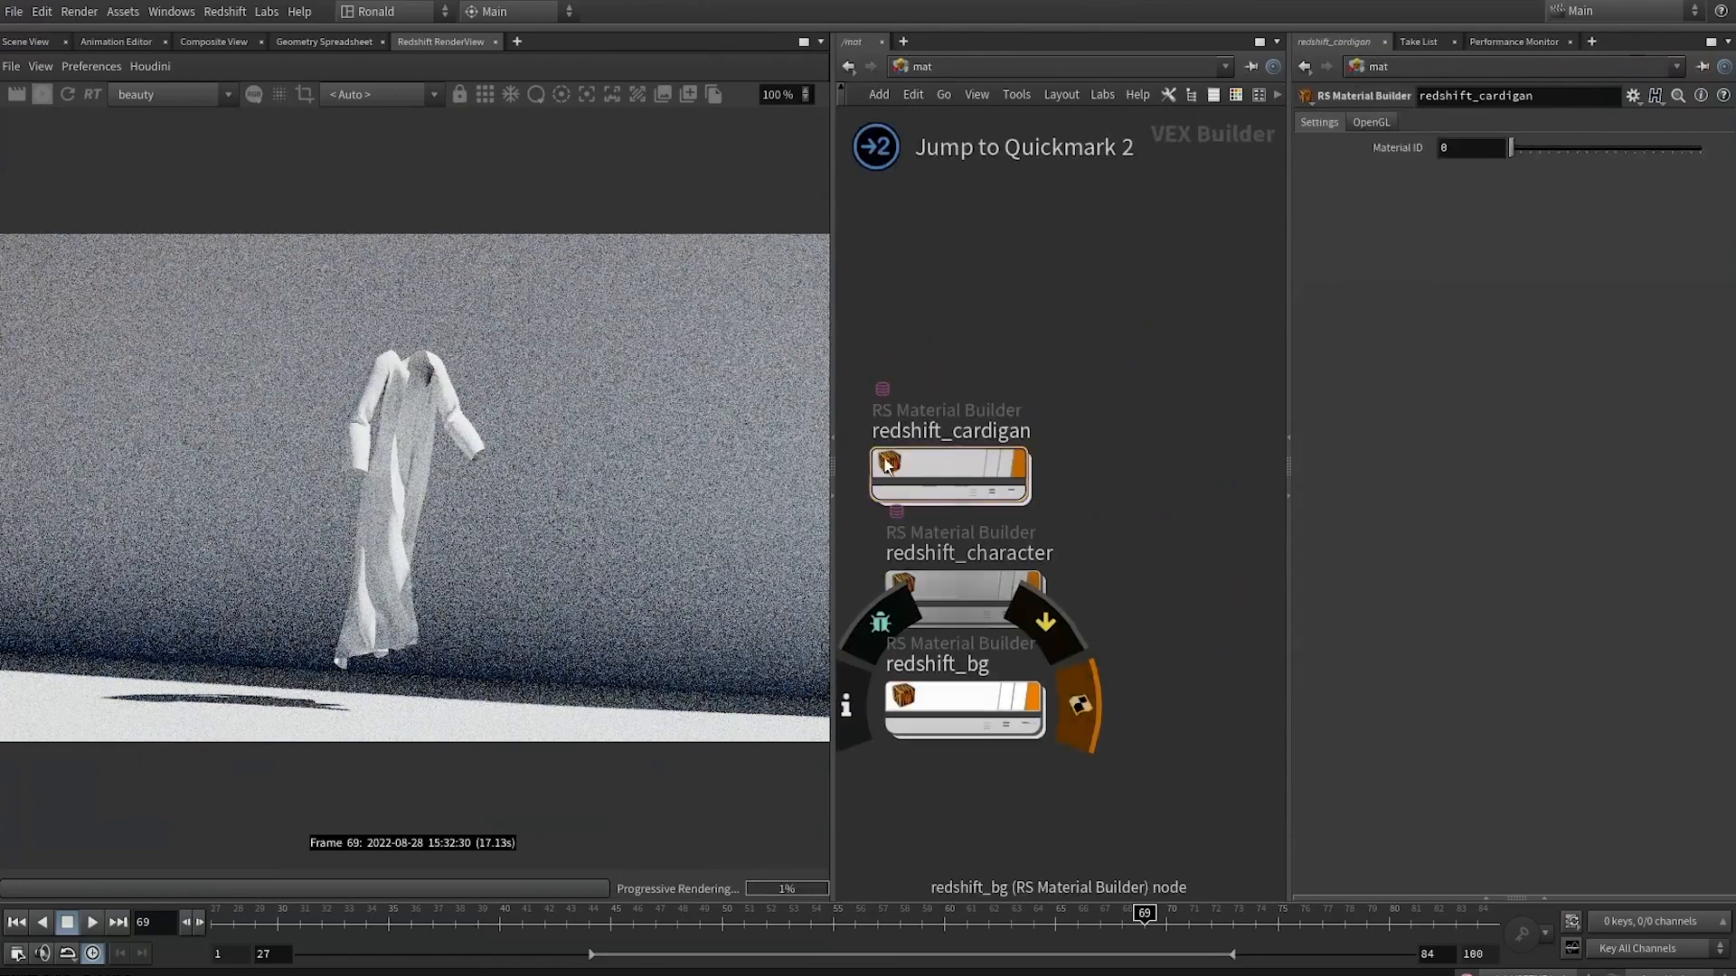
pyautogui.doubleClick(942, 463)
pyautogui.moveTo(971, 556); pyautogui.dragTo(976, 584)
pyautogui.moveTo(1606, 225); pyautogui.dragTo(1489, 224)
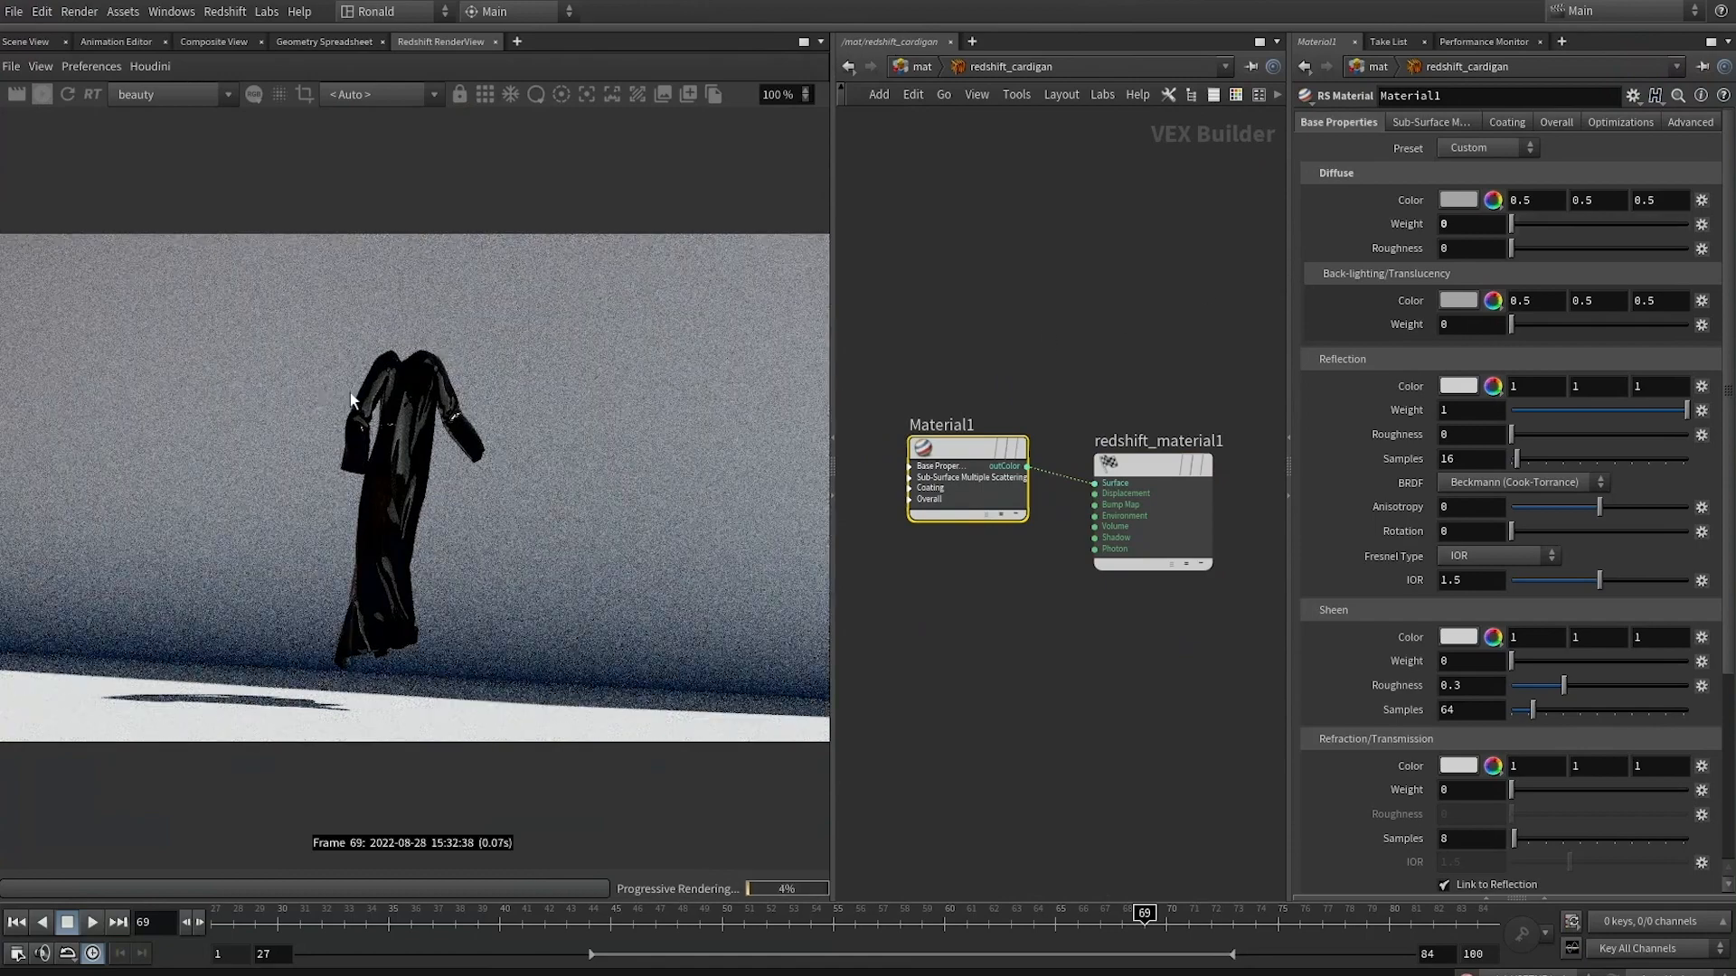
# Set the cardigan material's reflection roughness to 0.5 and its reflection weight to 0
pyautogui.scroll(2, 350, 393)
pyautogui.scroll(1, 452, 256)
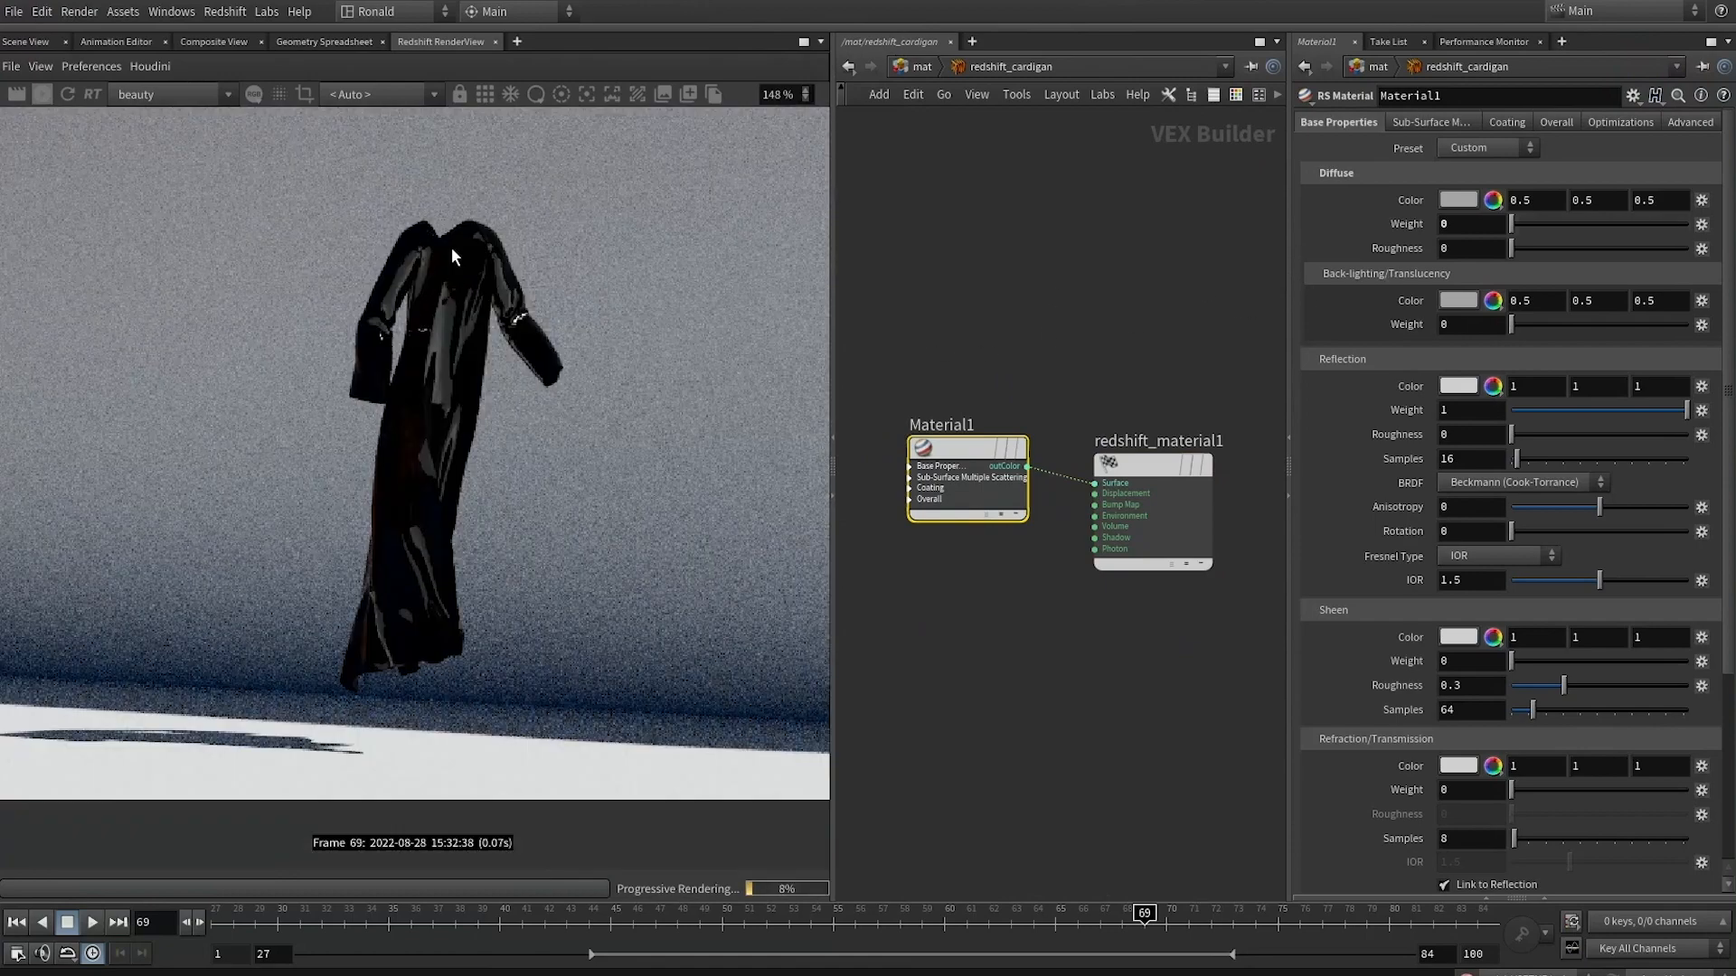
pyautogui.scroll(1, 637, 367)
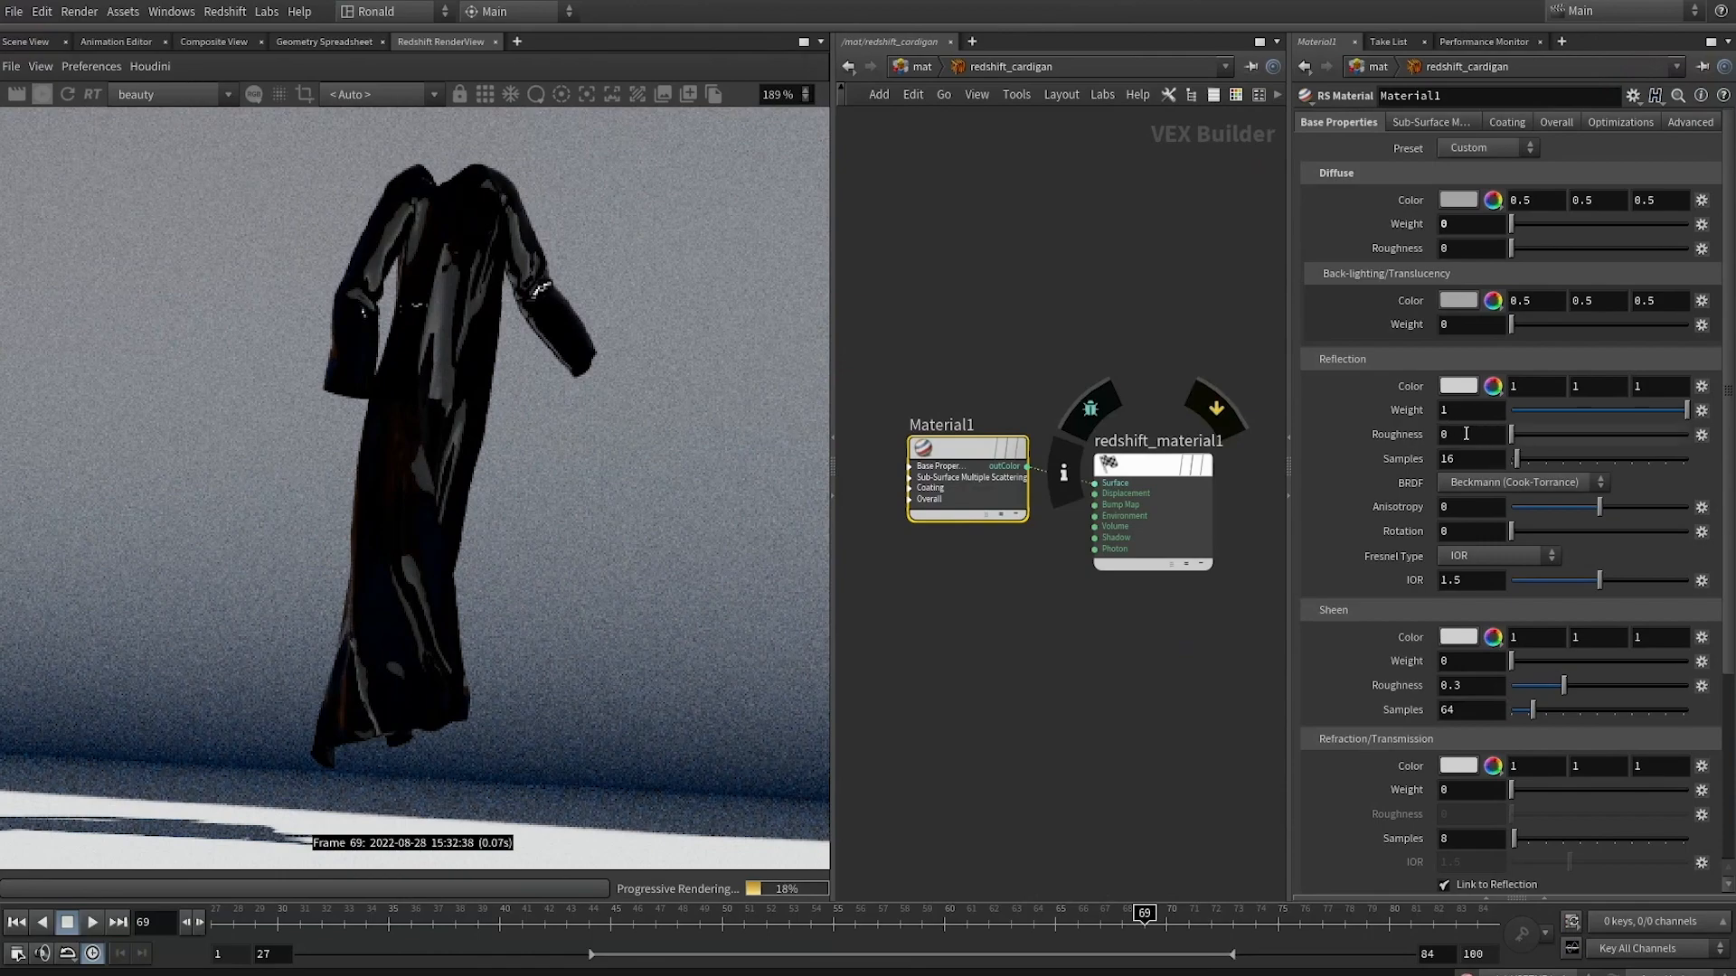
pyautogui.click(1465, 434)
pyautogui.write('.5')
pyautogui.press('Return')
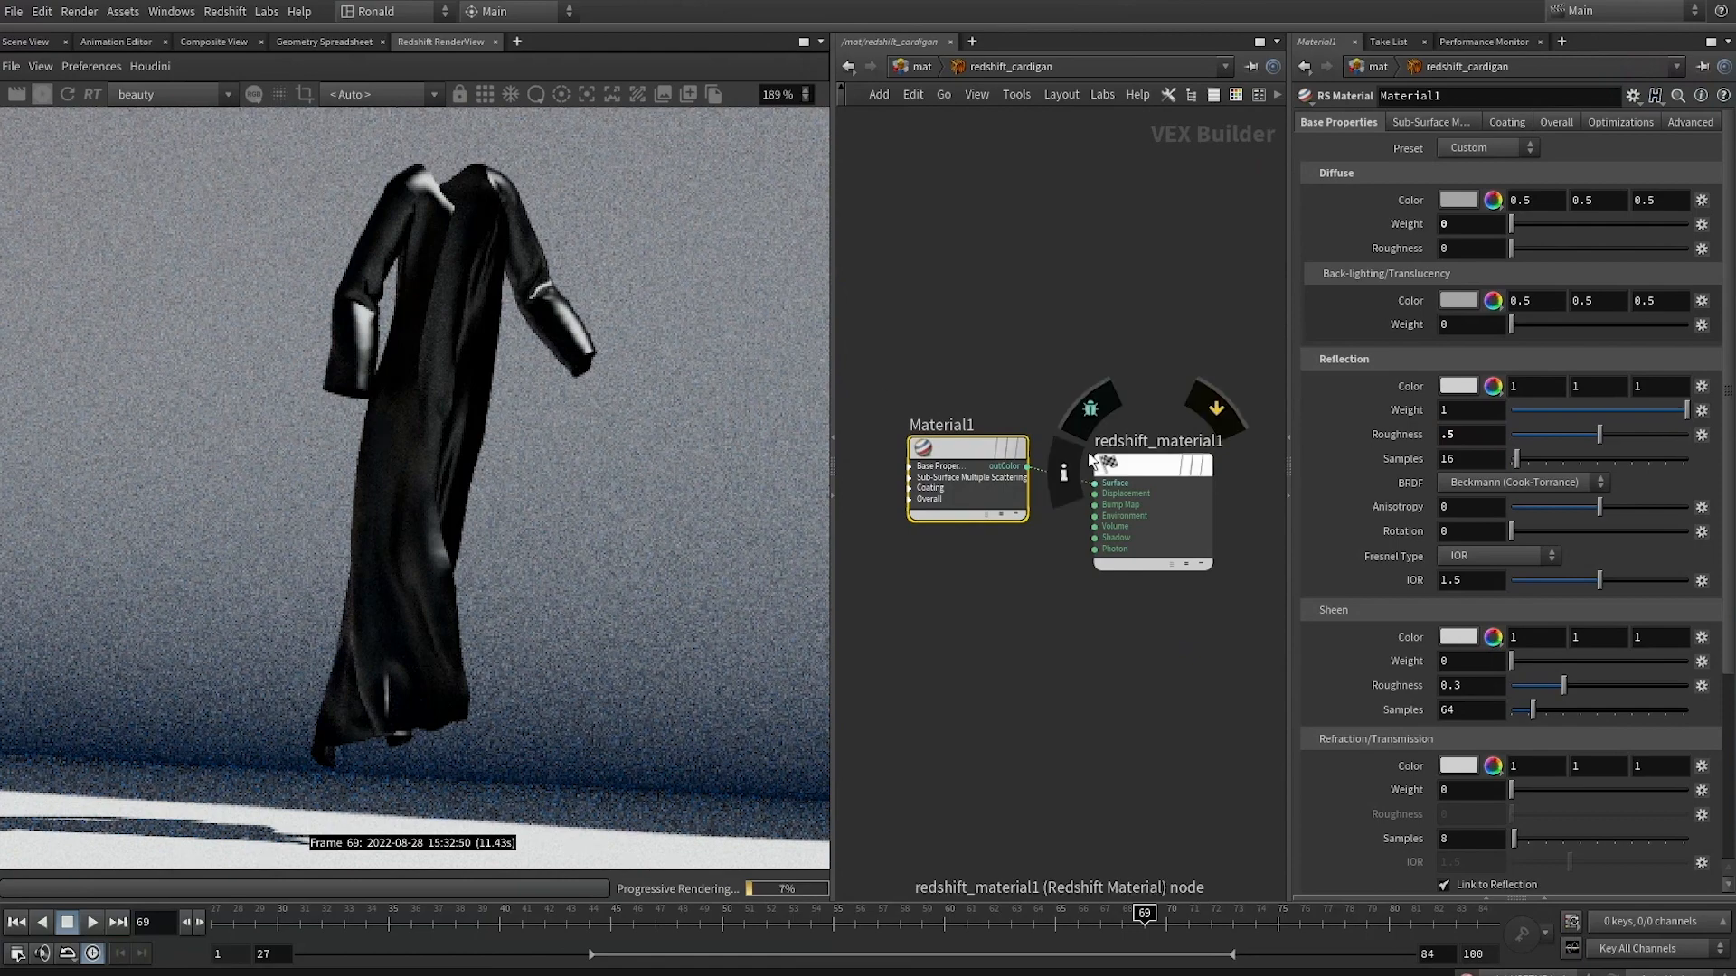
pyautogui.scroll(-3, 1385, 422)
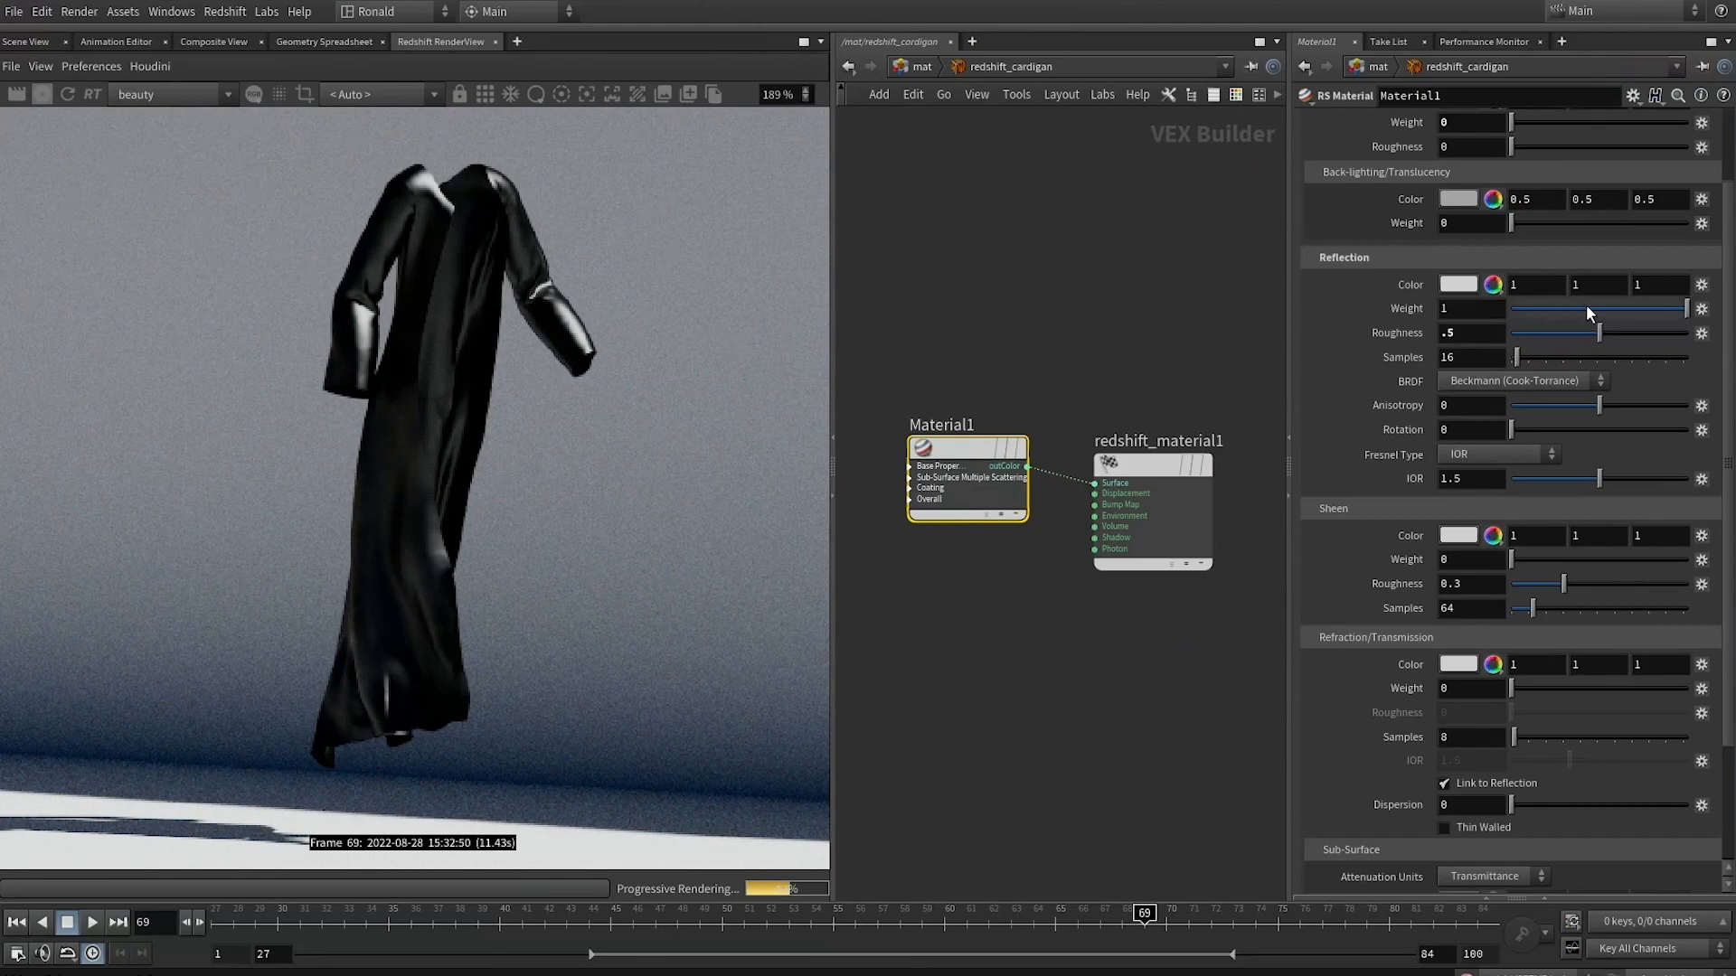
pyautogui.moveTo(1597, 302); pyautogui.dragTo(1472, 306)
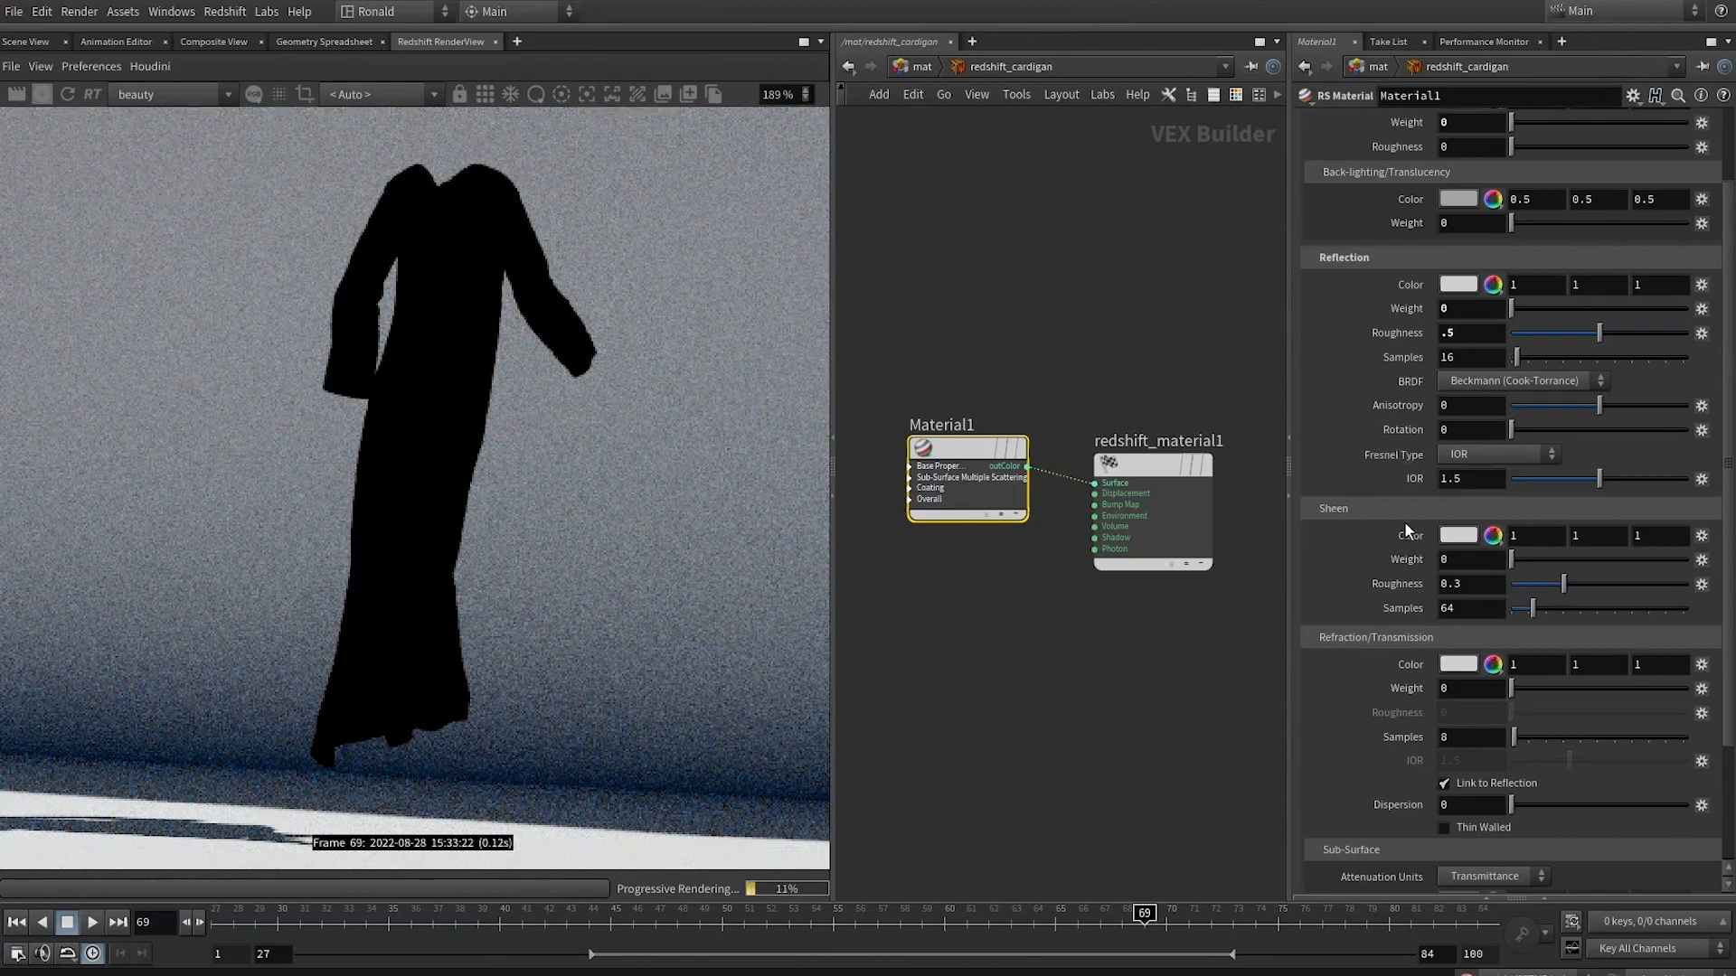
# Set the cardigan material's sheen weight to 1 and its sheen roughness to 0.1
pyautogui.moveTo(1514, 561); pyautogui.dragTo(1689, 562)
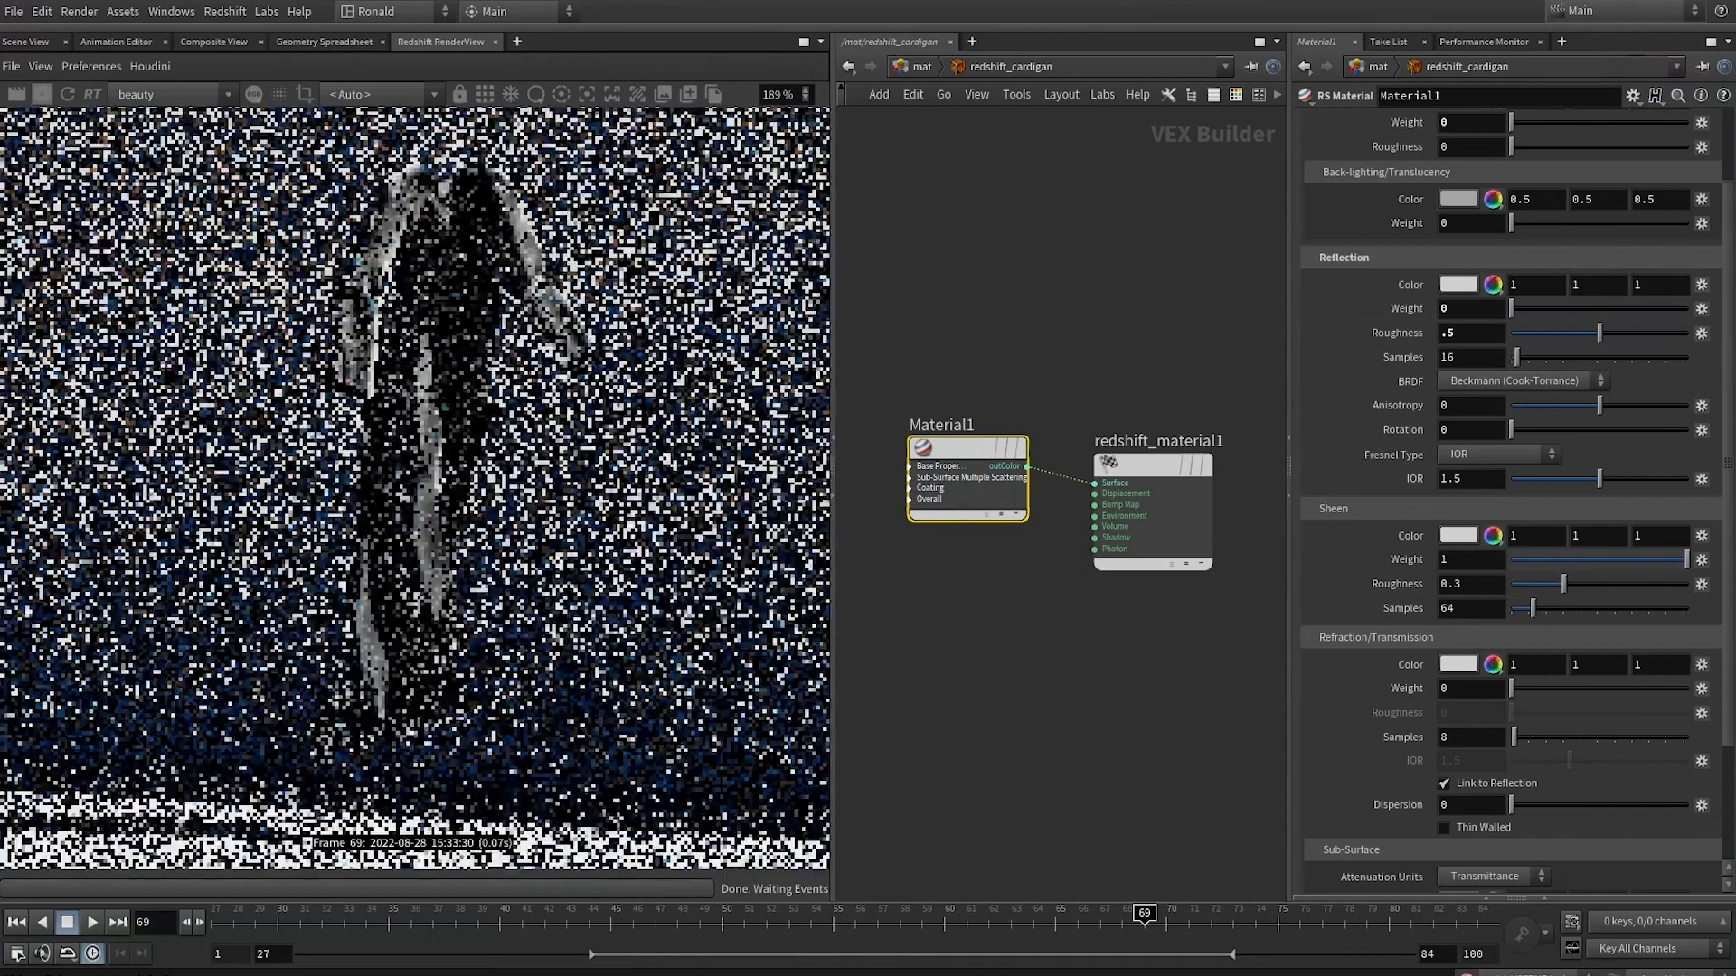
pyautogui.doubleClick(1481, 587)
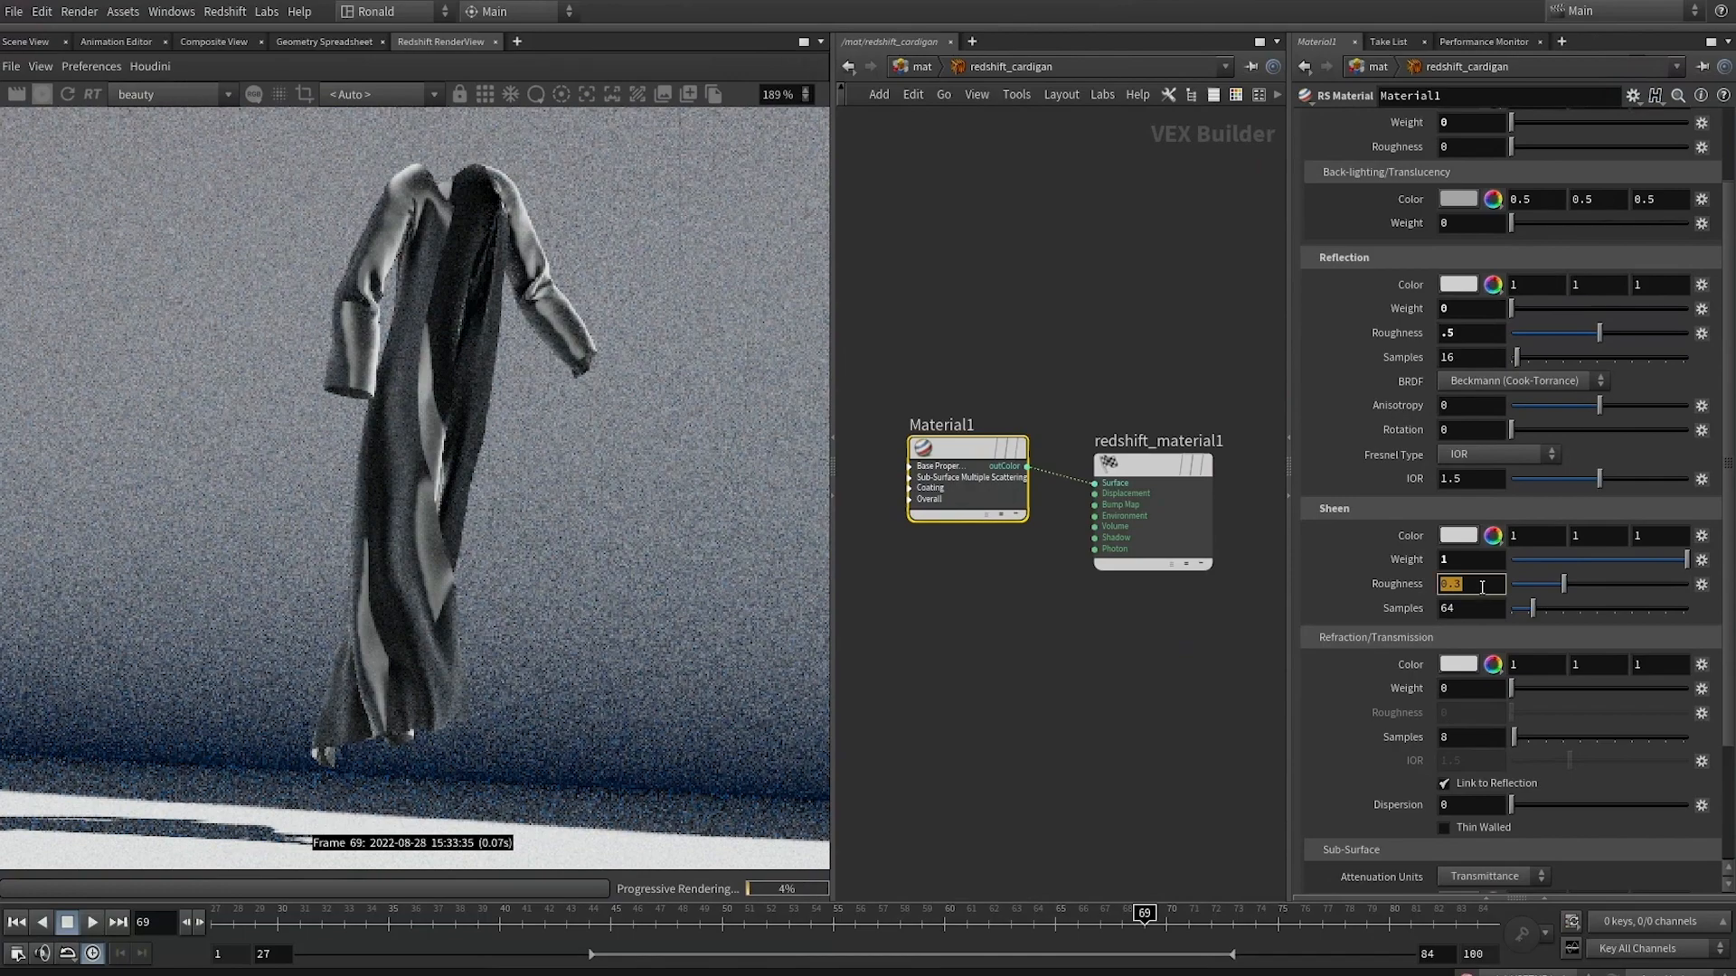
pyautogui.write('.1')
pyautogui.press('Return')
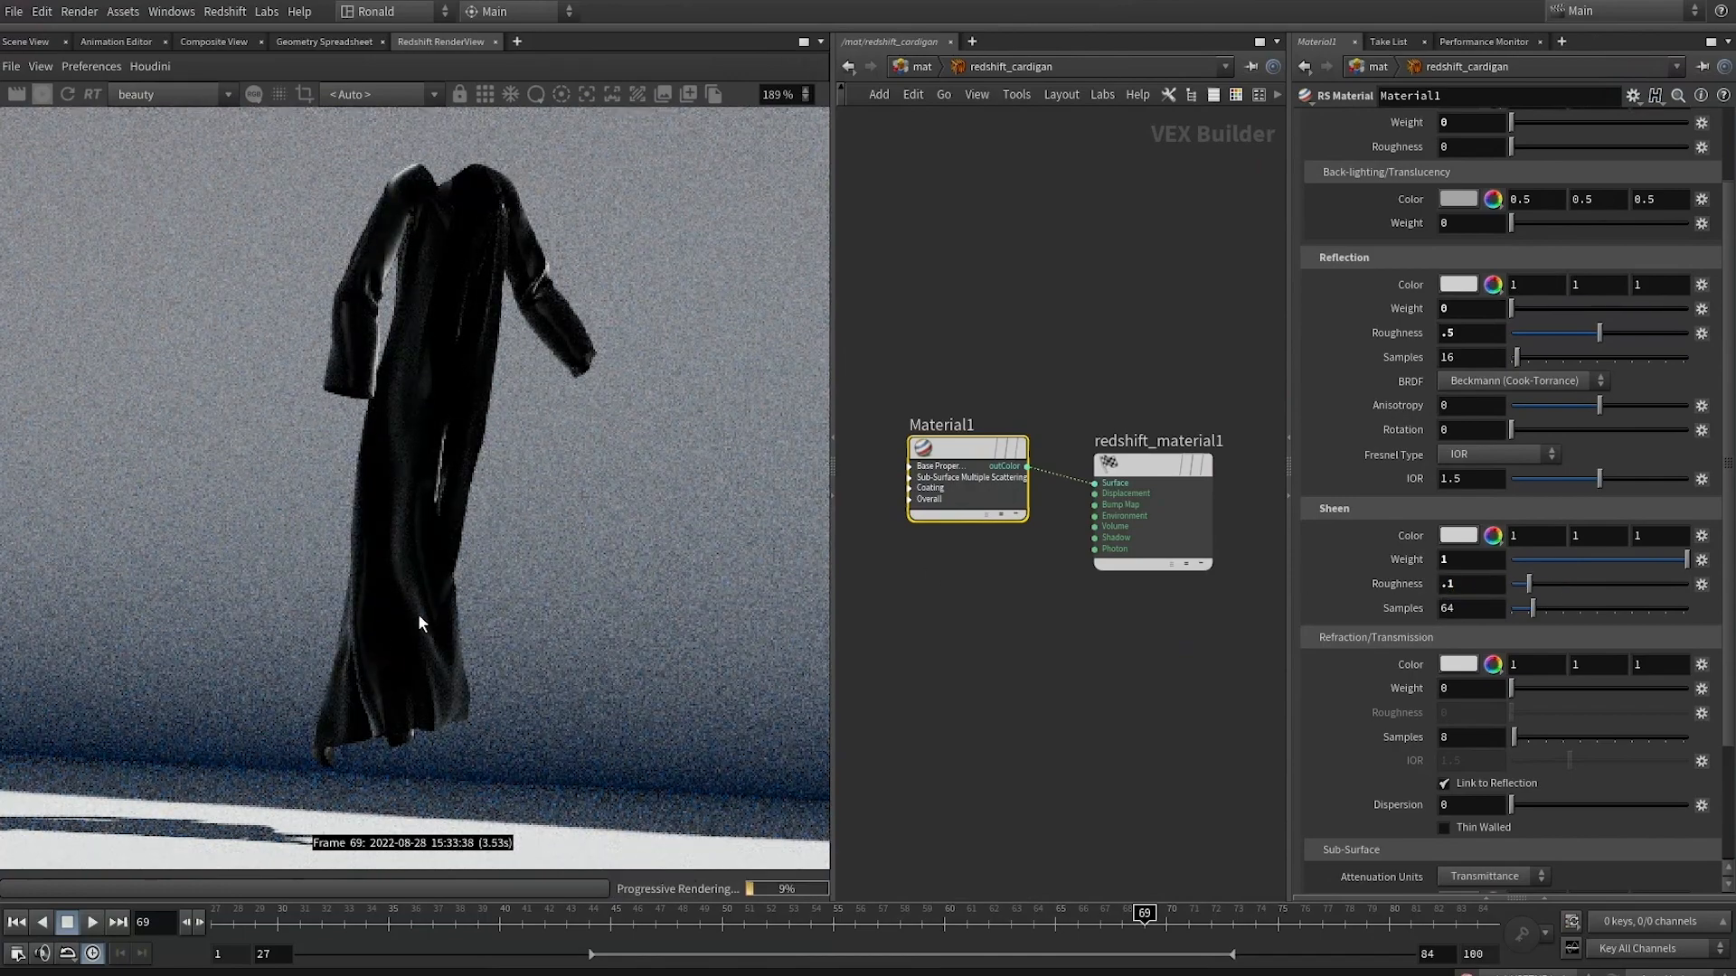
# Set the cardigan material's sheen samples to 512 and its sheen roughness to 0.15
pyautogui.write('512')
pyautogui.press('Return')
pyautogui.doubleClick(1468, 583)
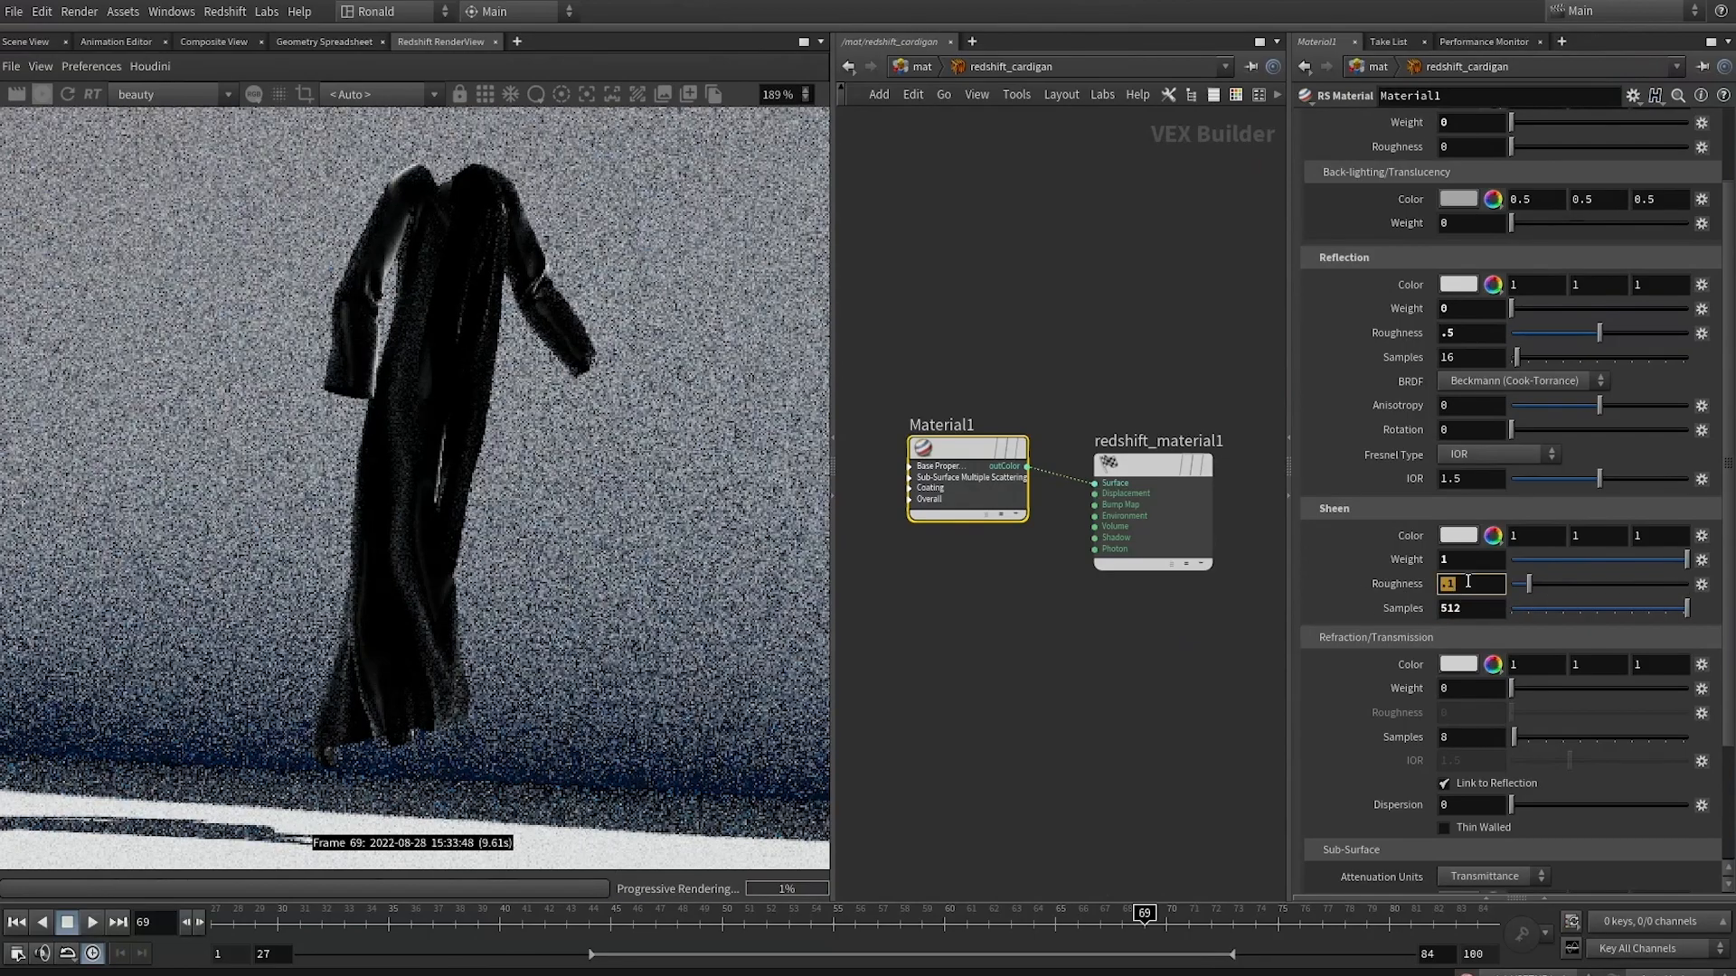
pyautogui.write('.15')
pyautogui.press('Return')
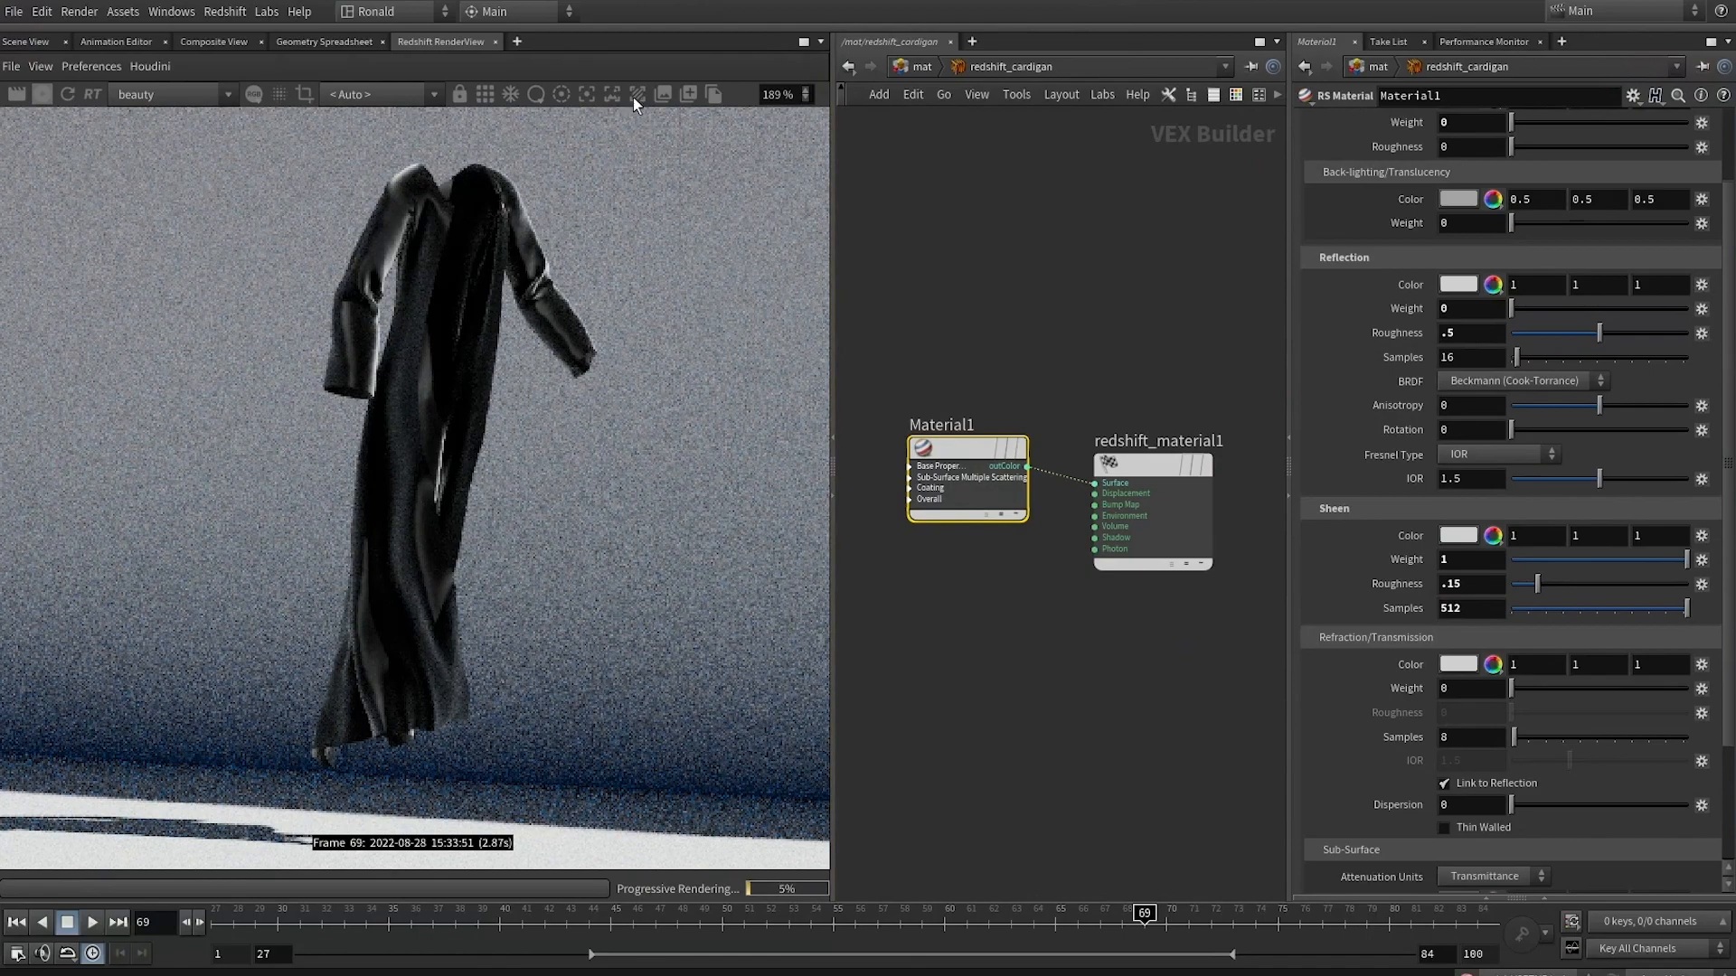
# Lower the cardigan material's sheen weight to 0.75
pyautogui.doubleClick(1470, 561)
pyautogui.write('.5')
pyautogui.press('Return')
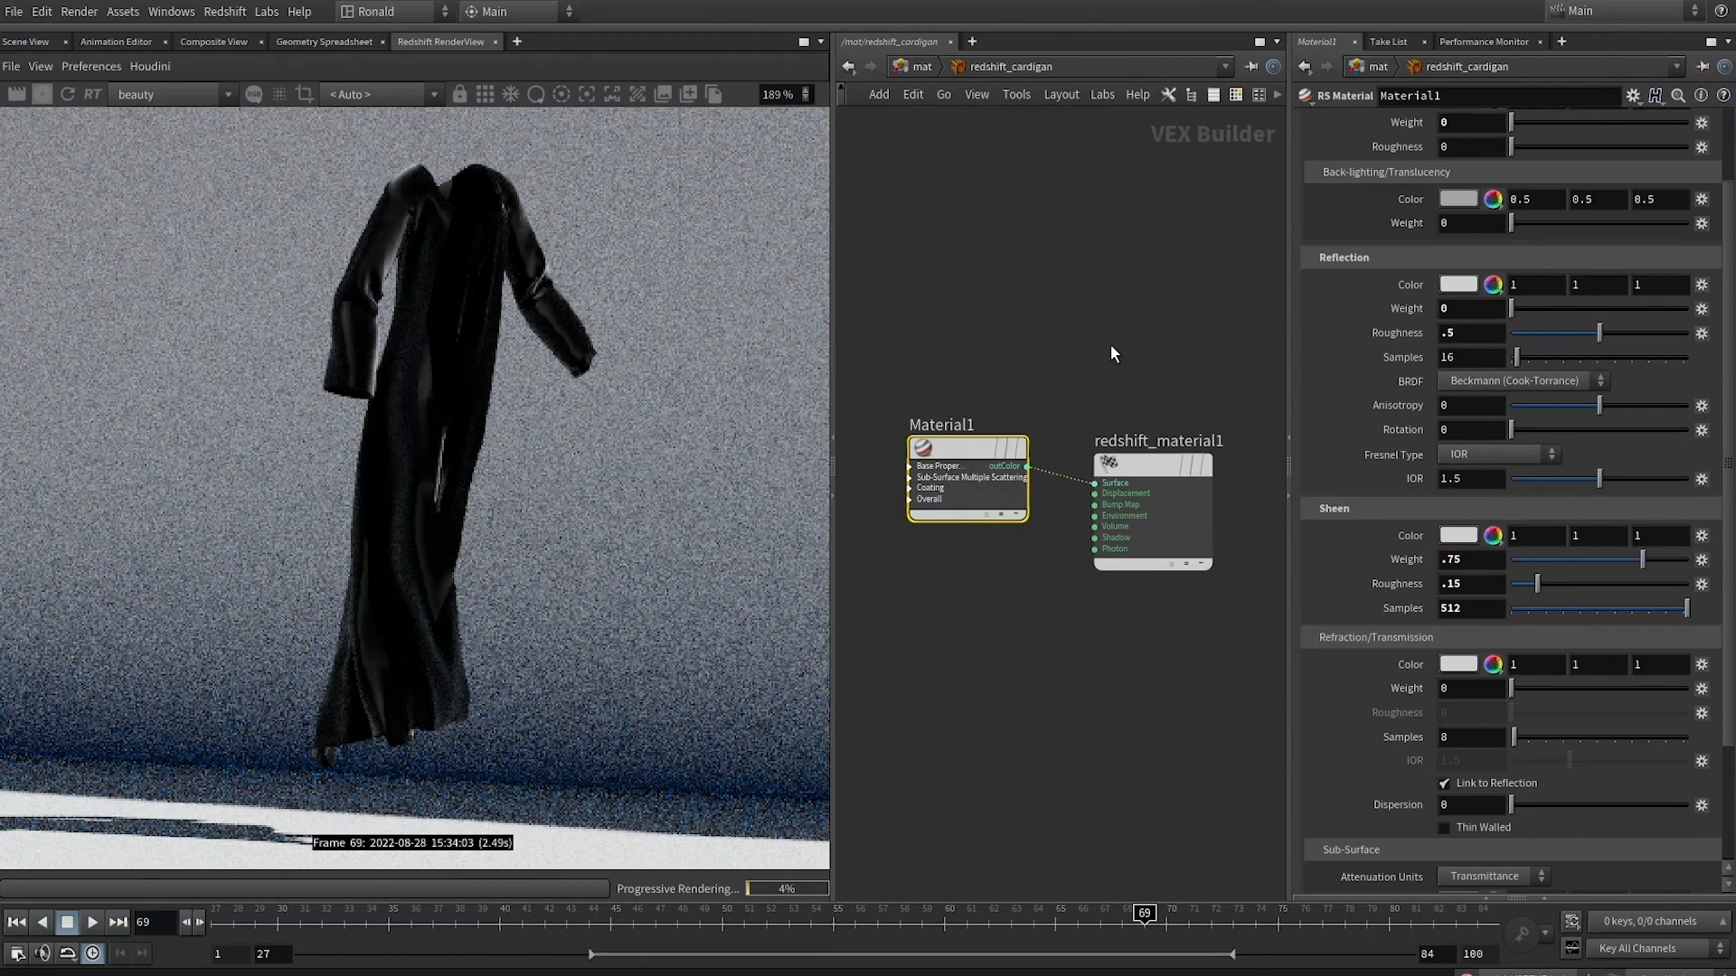
# Take a render snapshot and compare the reflection-only and sheen-only looks of the cardigan
pyautogui.click(687, 95)
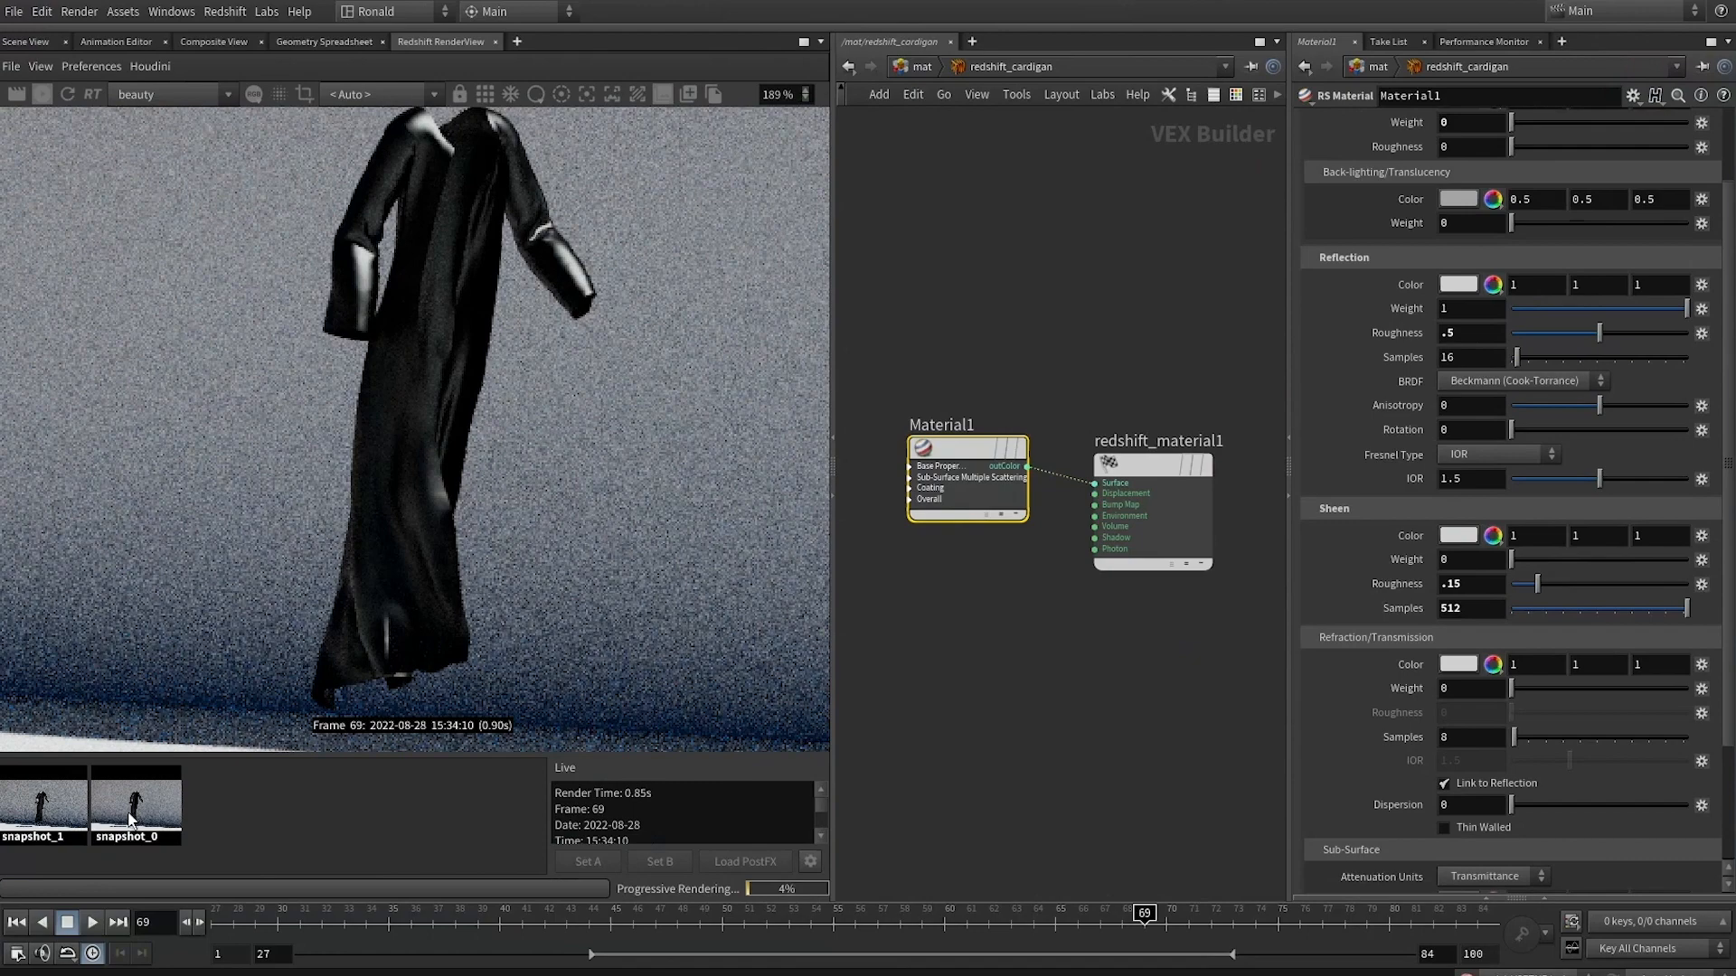
pyautogui.click(41, 805)
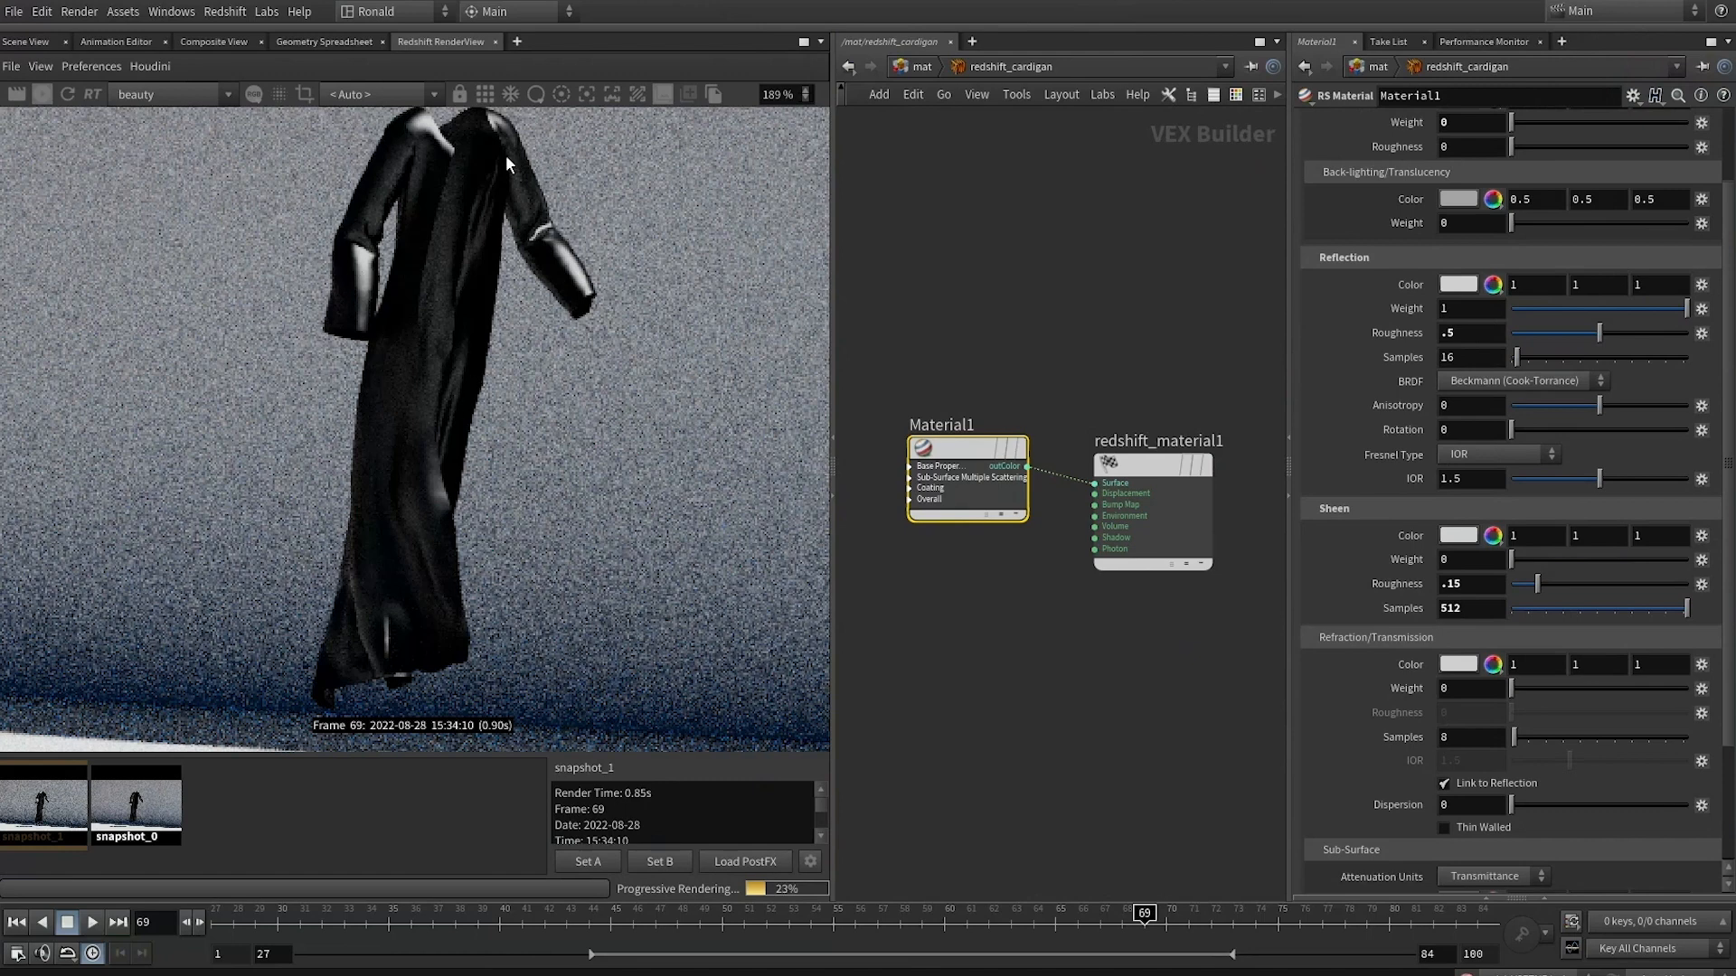
pyautogui.click(144, 807)
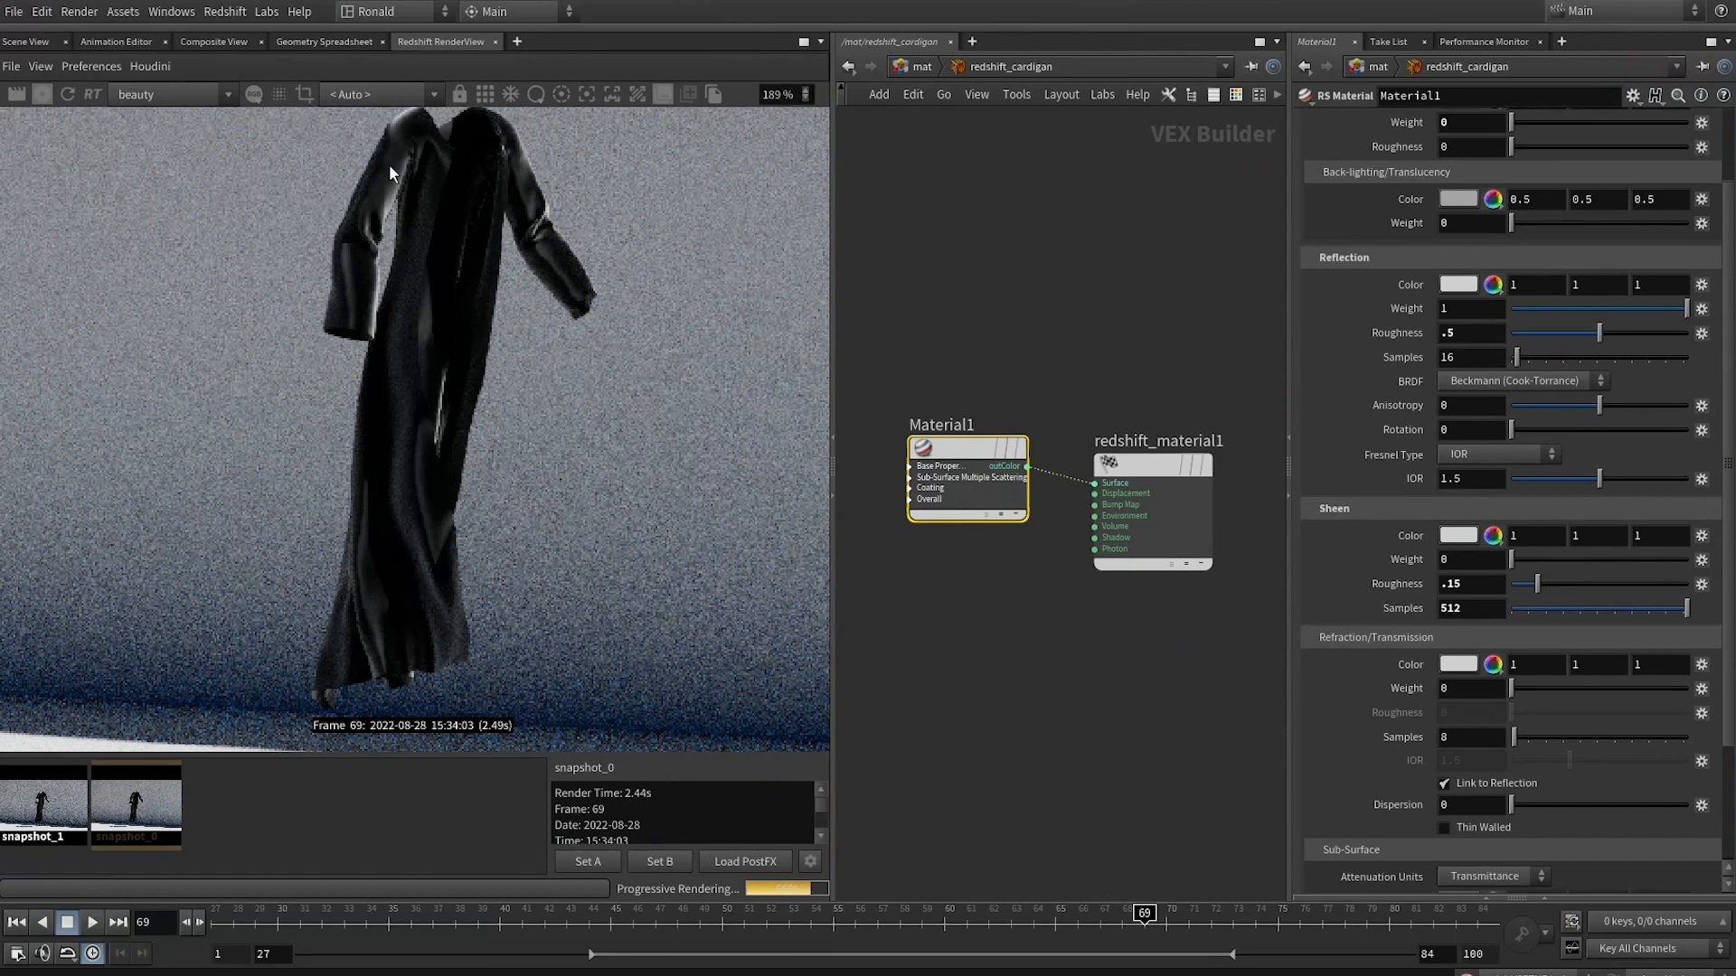
pyautogui.click(63, 828)
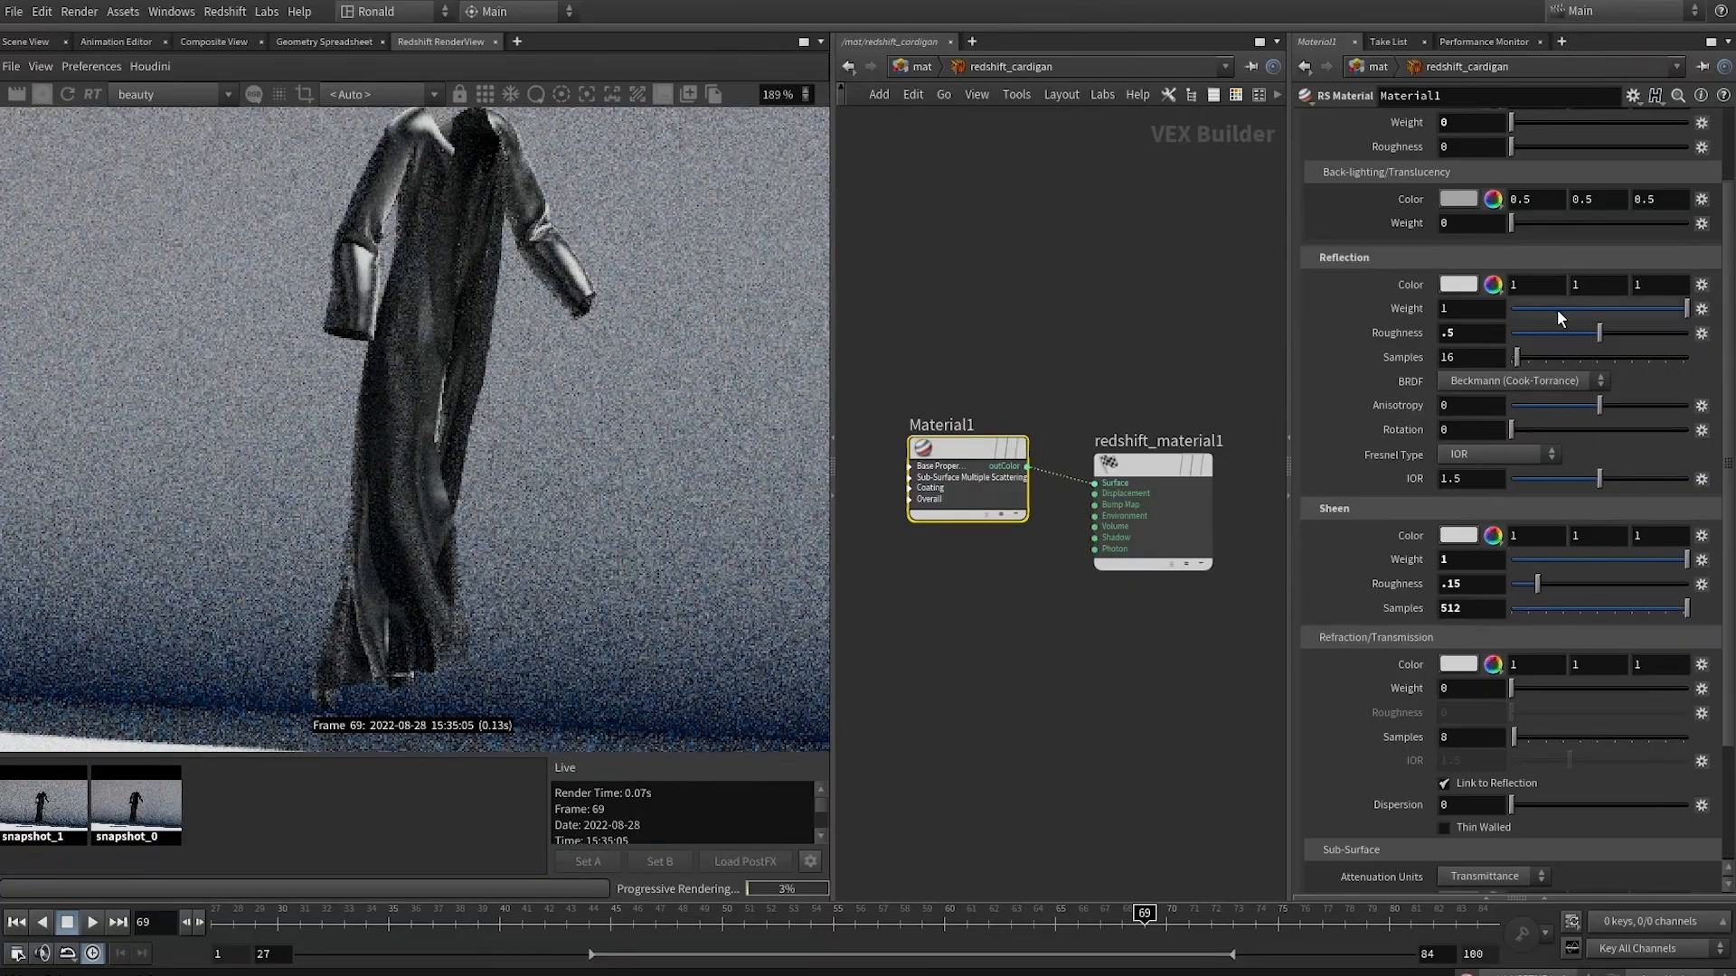
# Set the cardigan material's reflection weight to 0 and its sheen roughness to 0.2
pyautogui.moveTo(1553, 309); pyautogui.dragTo(1397, 307)
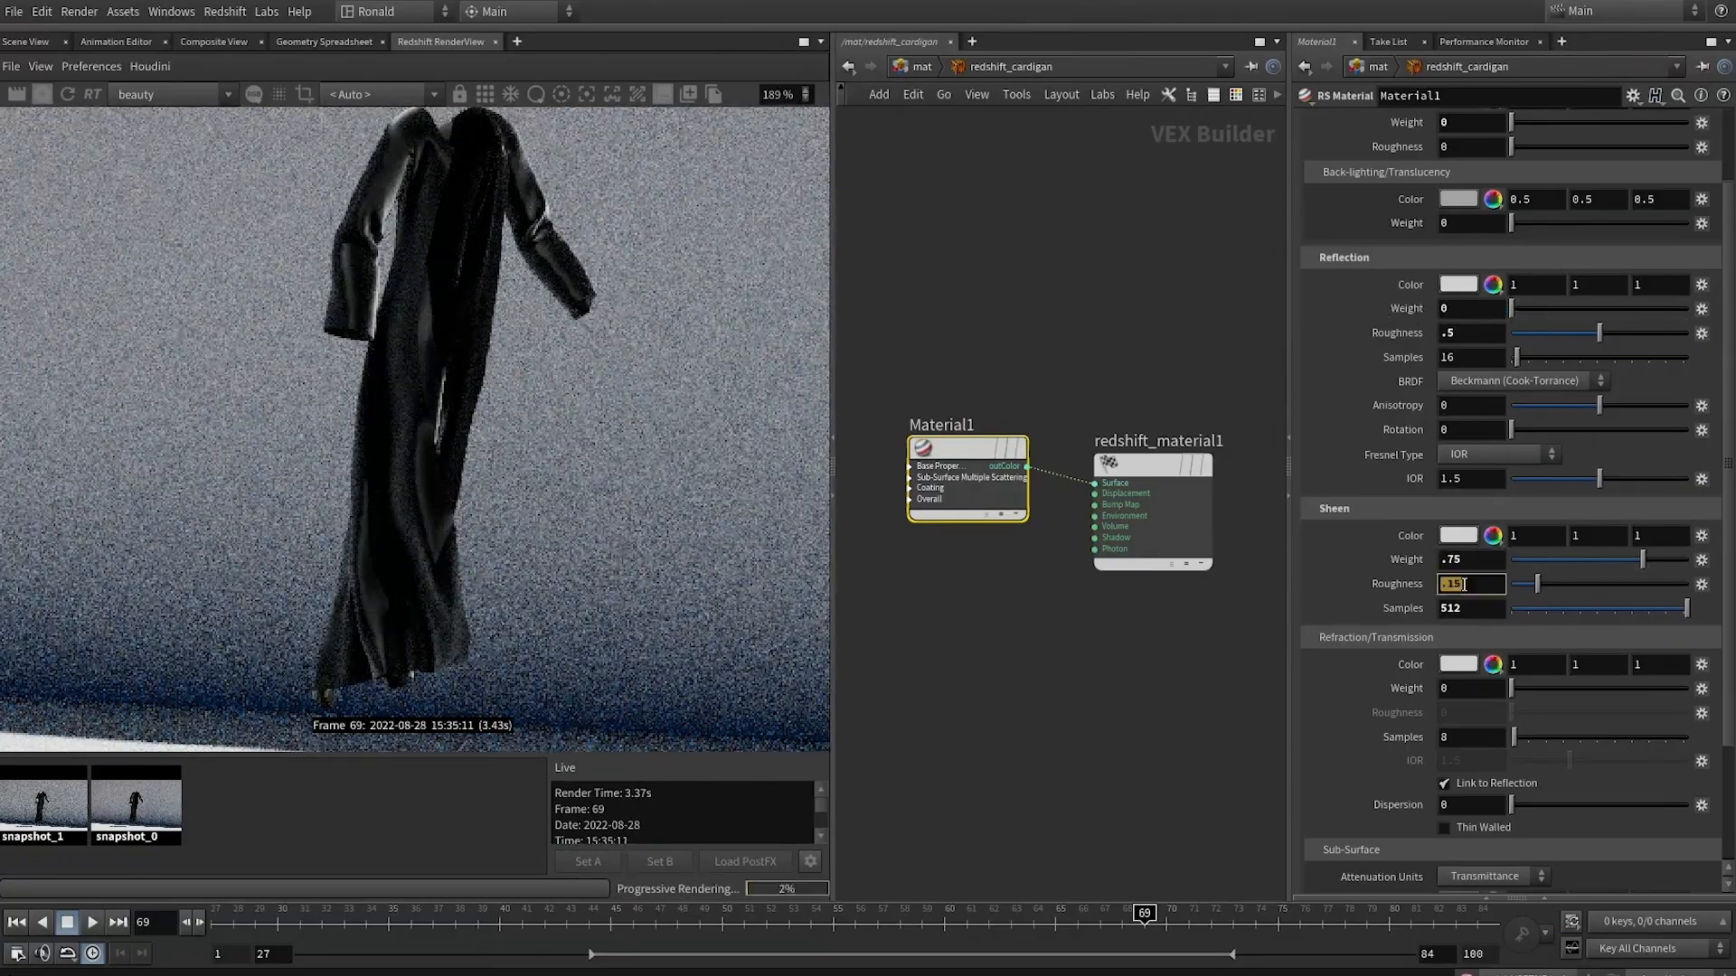
pyautogui.scroll(2, 957, 388)
pyautogui.scroll(1, 671, 314)
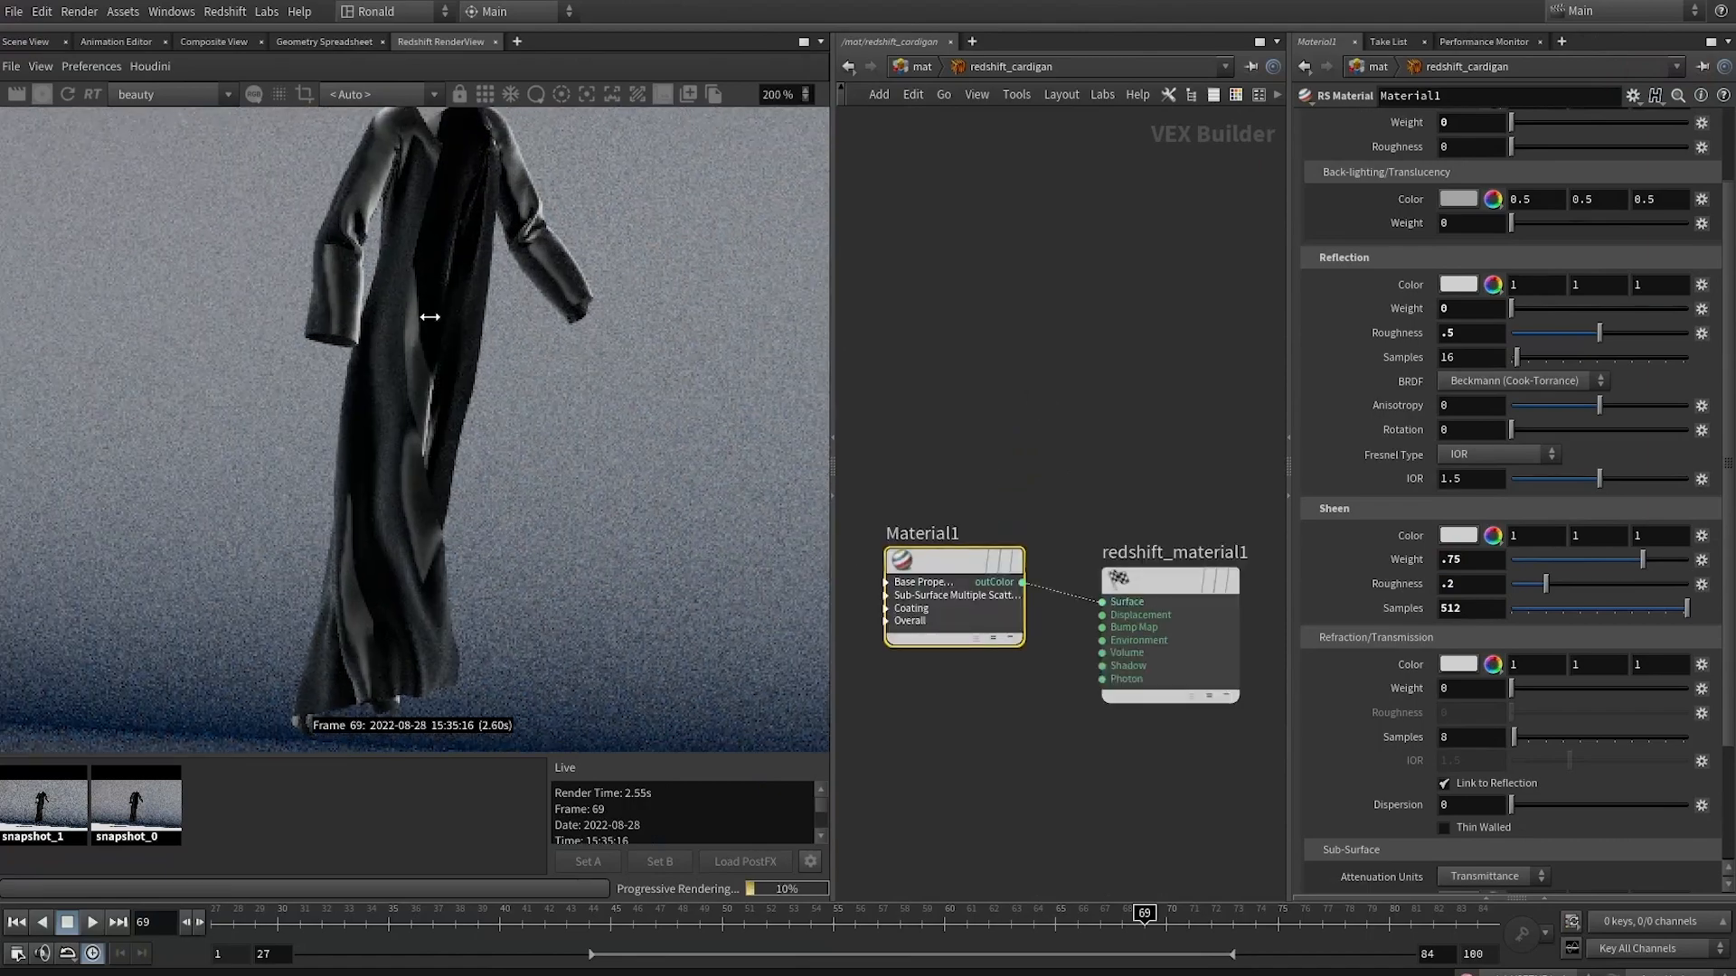
pyautogui.keyDown('alt'); pyautogui.moveTo(430, 318); pyautogui.dragTo(415, 317, button='right'); pyautogui.keyUp('alt')
pyautogui.keyDown('alt'); pyautogui.moveTo(415, 317); pyautogui.dragTo(345, 345, button='middle'); pyautogui.keyUp('alt')
# Set the cardigan material's diffuse colour to a very dark red (0.022, 0, 0) and its diffuse weight to 1
pyautogui.scroll(3, 1381, 192)
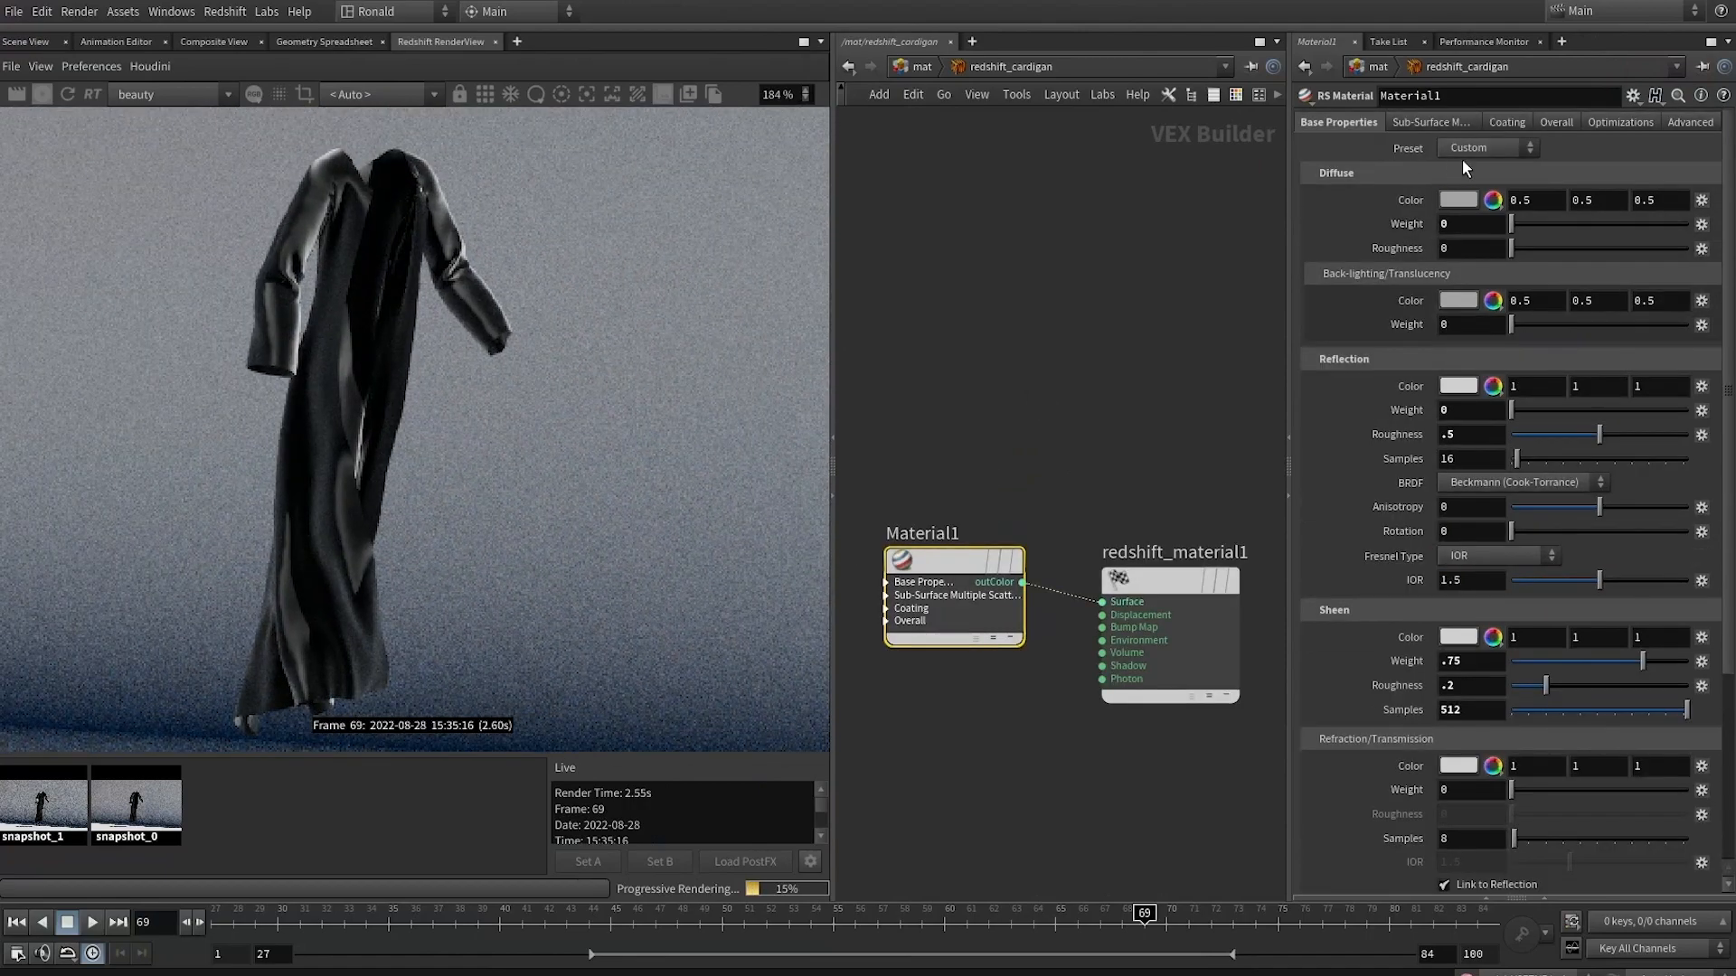
pyautogui.click(1459, 194)
pyautogui.click(1386, 128)
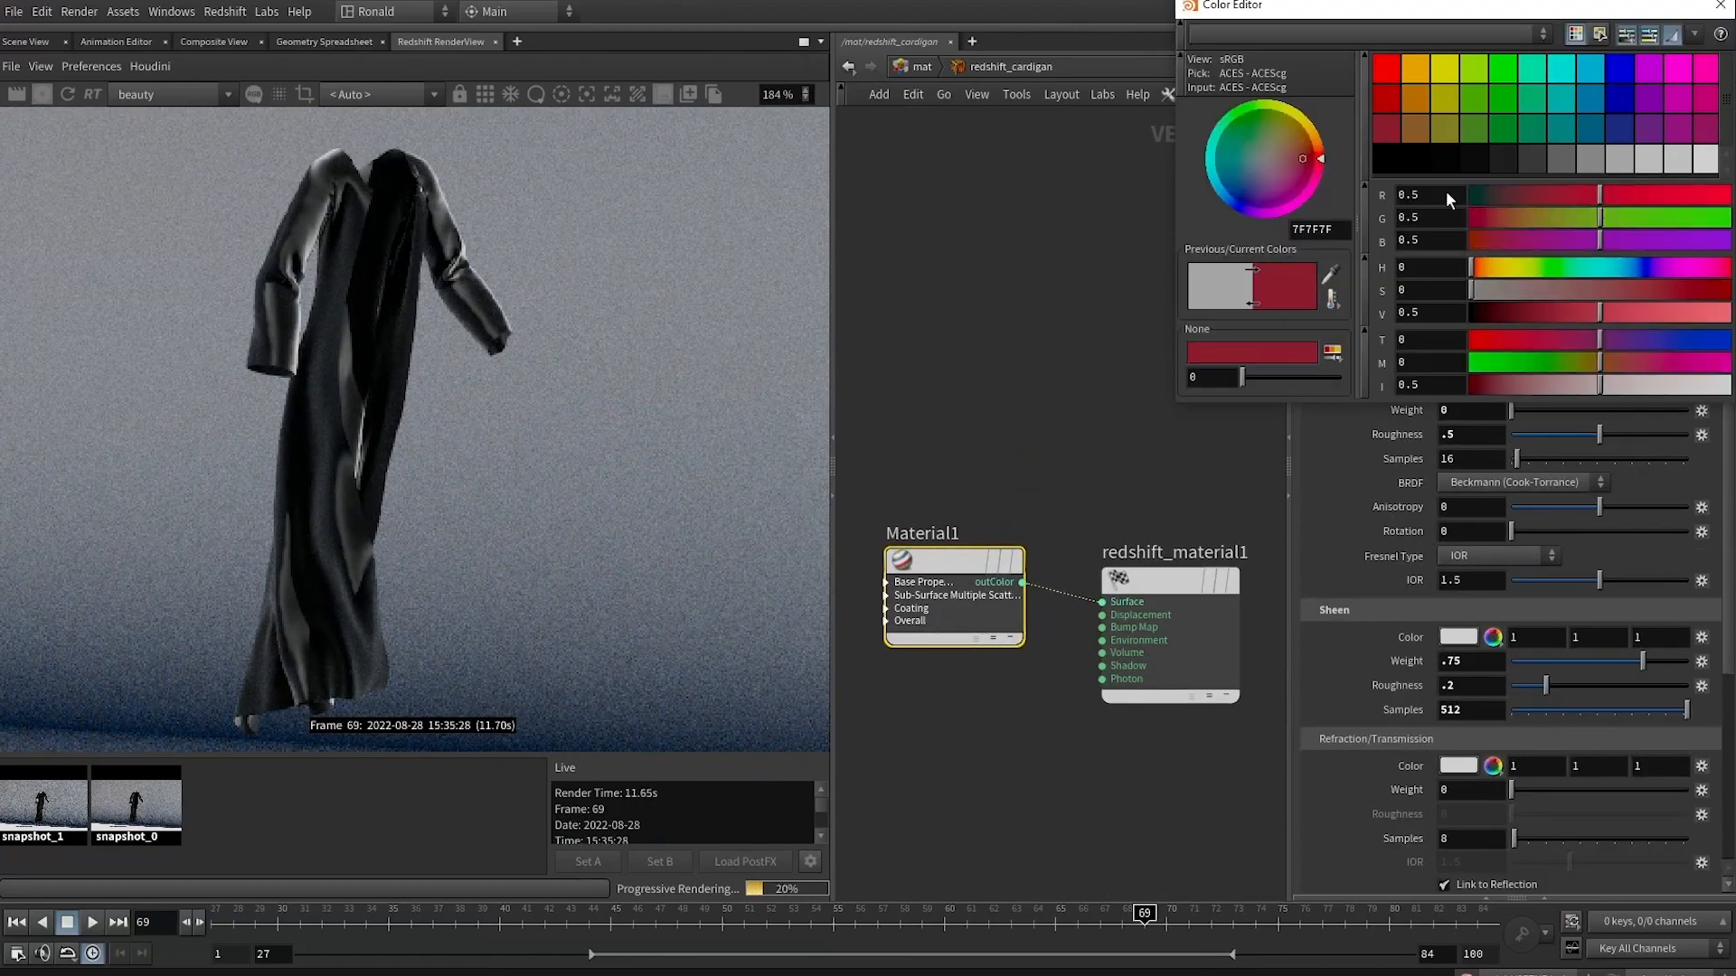
pyautogui.moveTo(1483, 312); pyautogui.dragTo(1502, 313)
pyautogui.moveTo(1664, 290); pyautogui.dragTo(1730, 292)
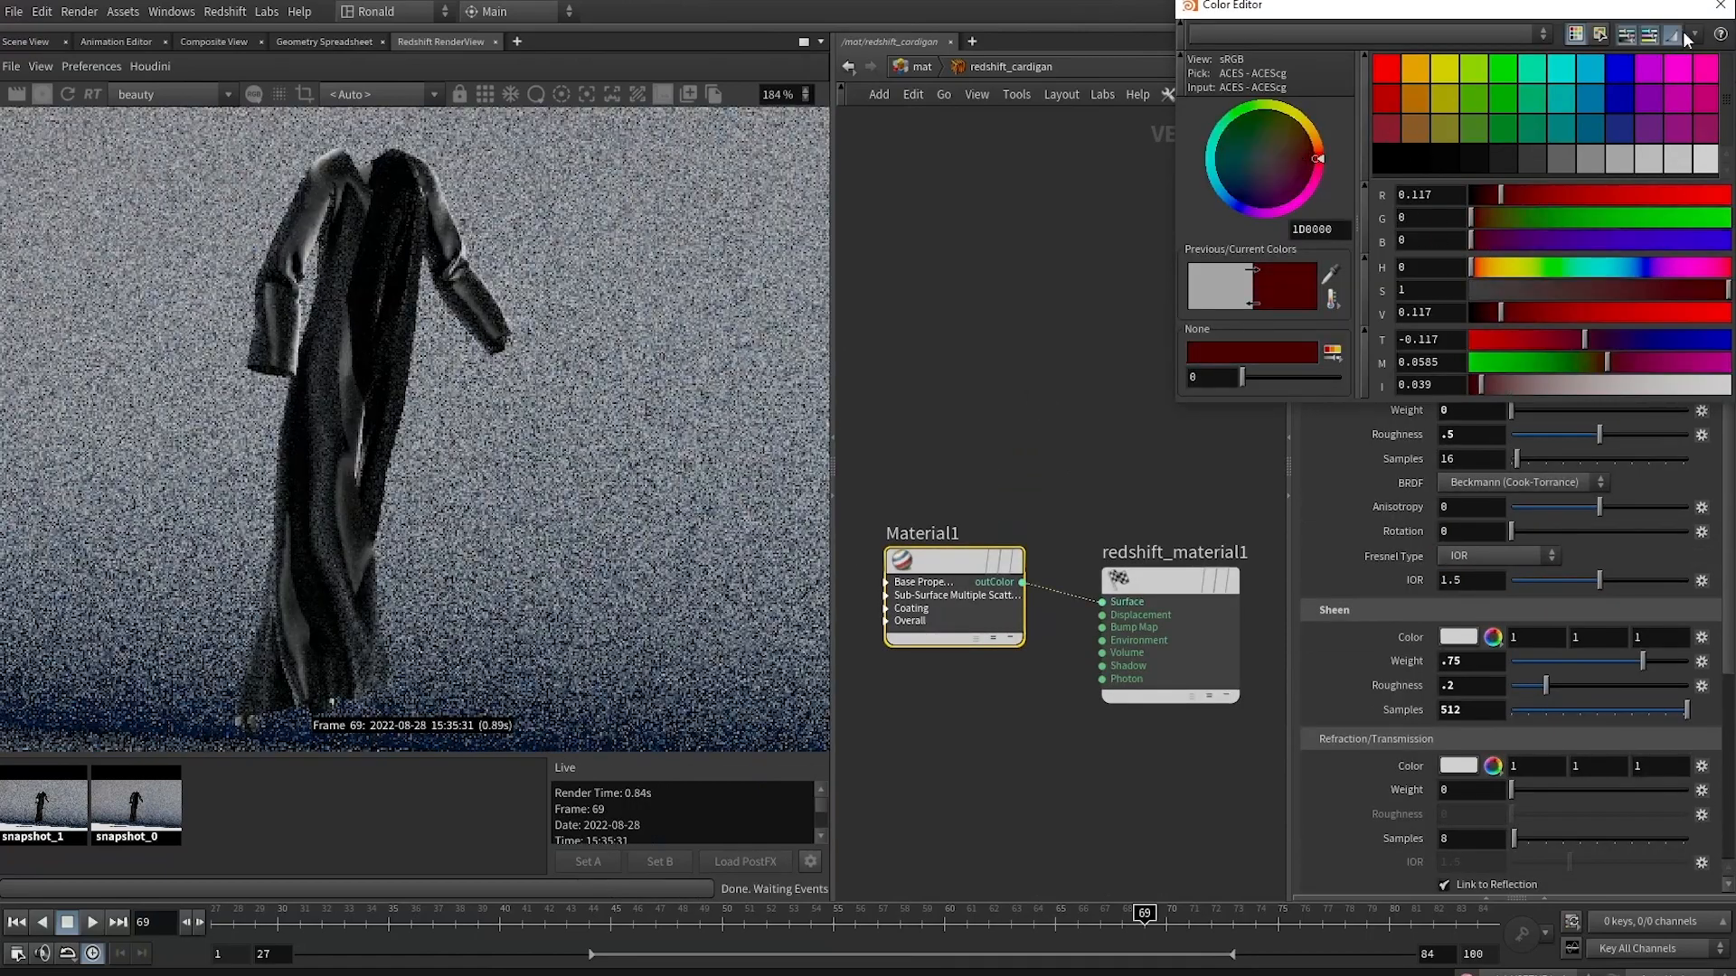
pyautogui.click(1720, 5)
pyautogui.moveTo(1514, 225); pyautogui.dragTo(1689, 224)
pyautogui.moveTo(1139, 366); pyautogui.dragTo(1202, 305, button='middle')
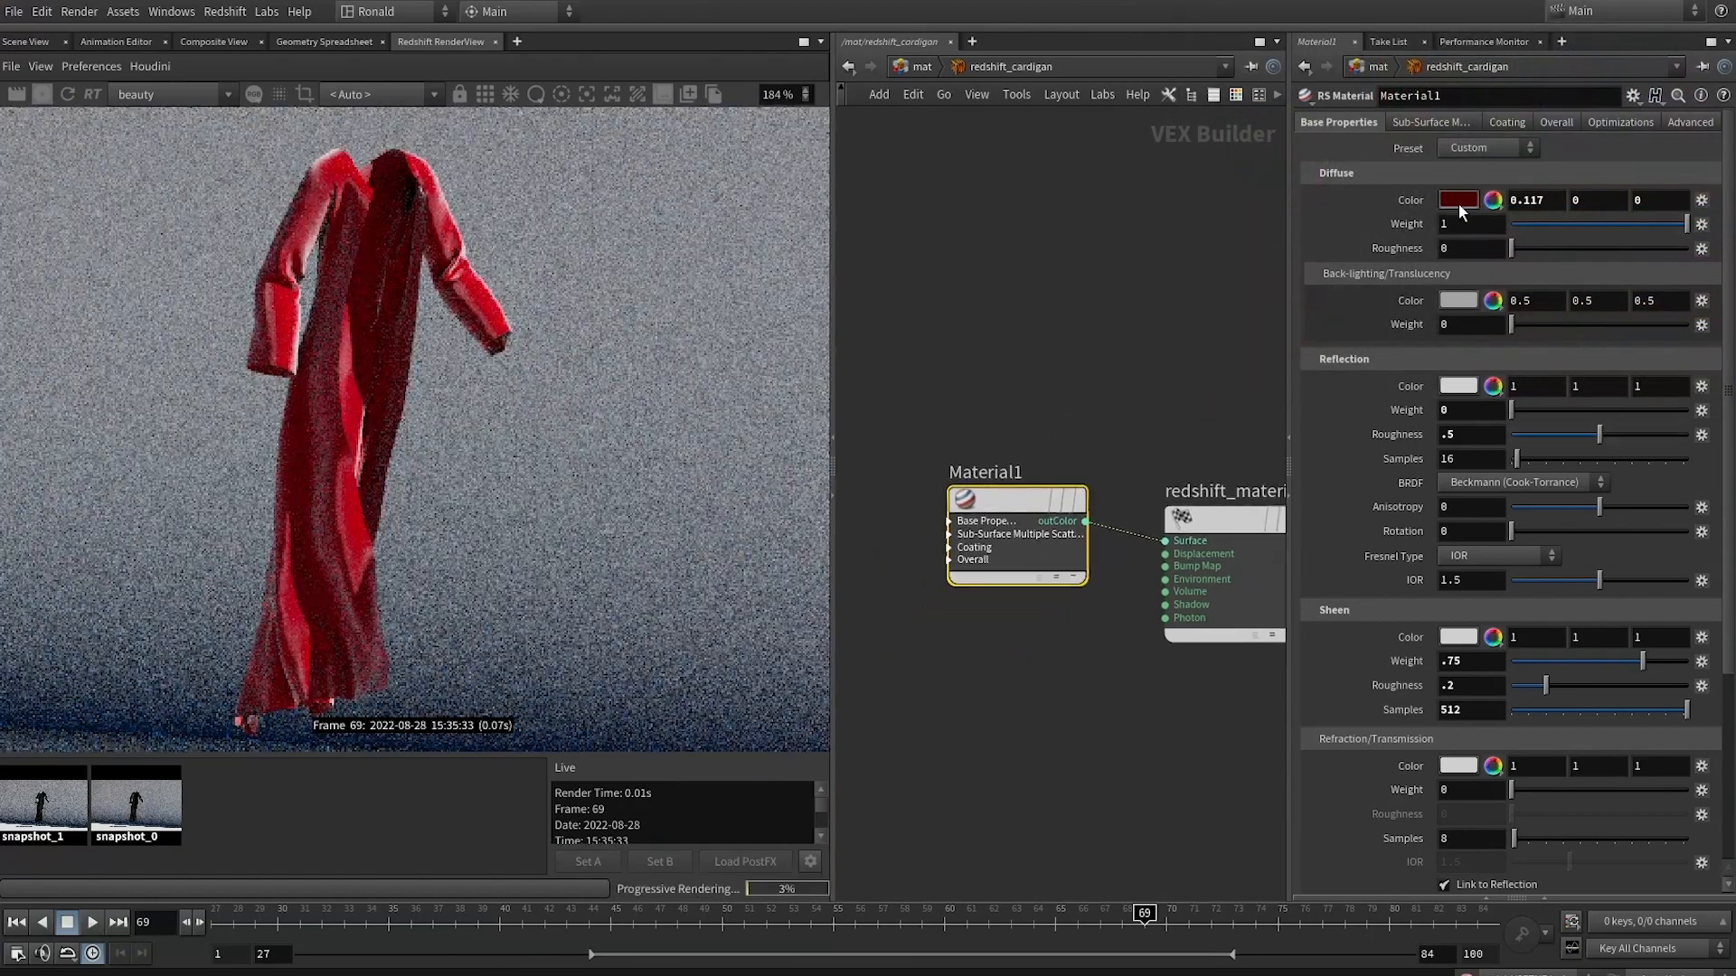
pyautogui.click(1457, 200)
pyautogui.moveTo(1474, 313); pyautogui.dragTo(1478, 311)
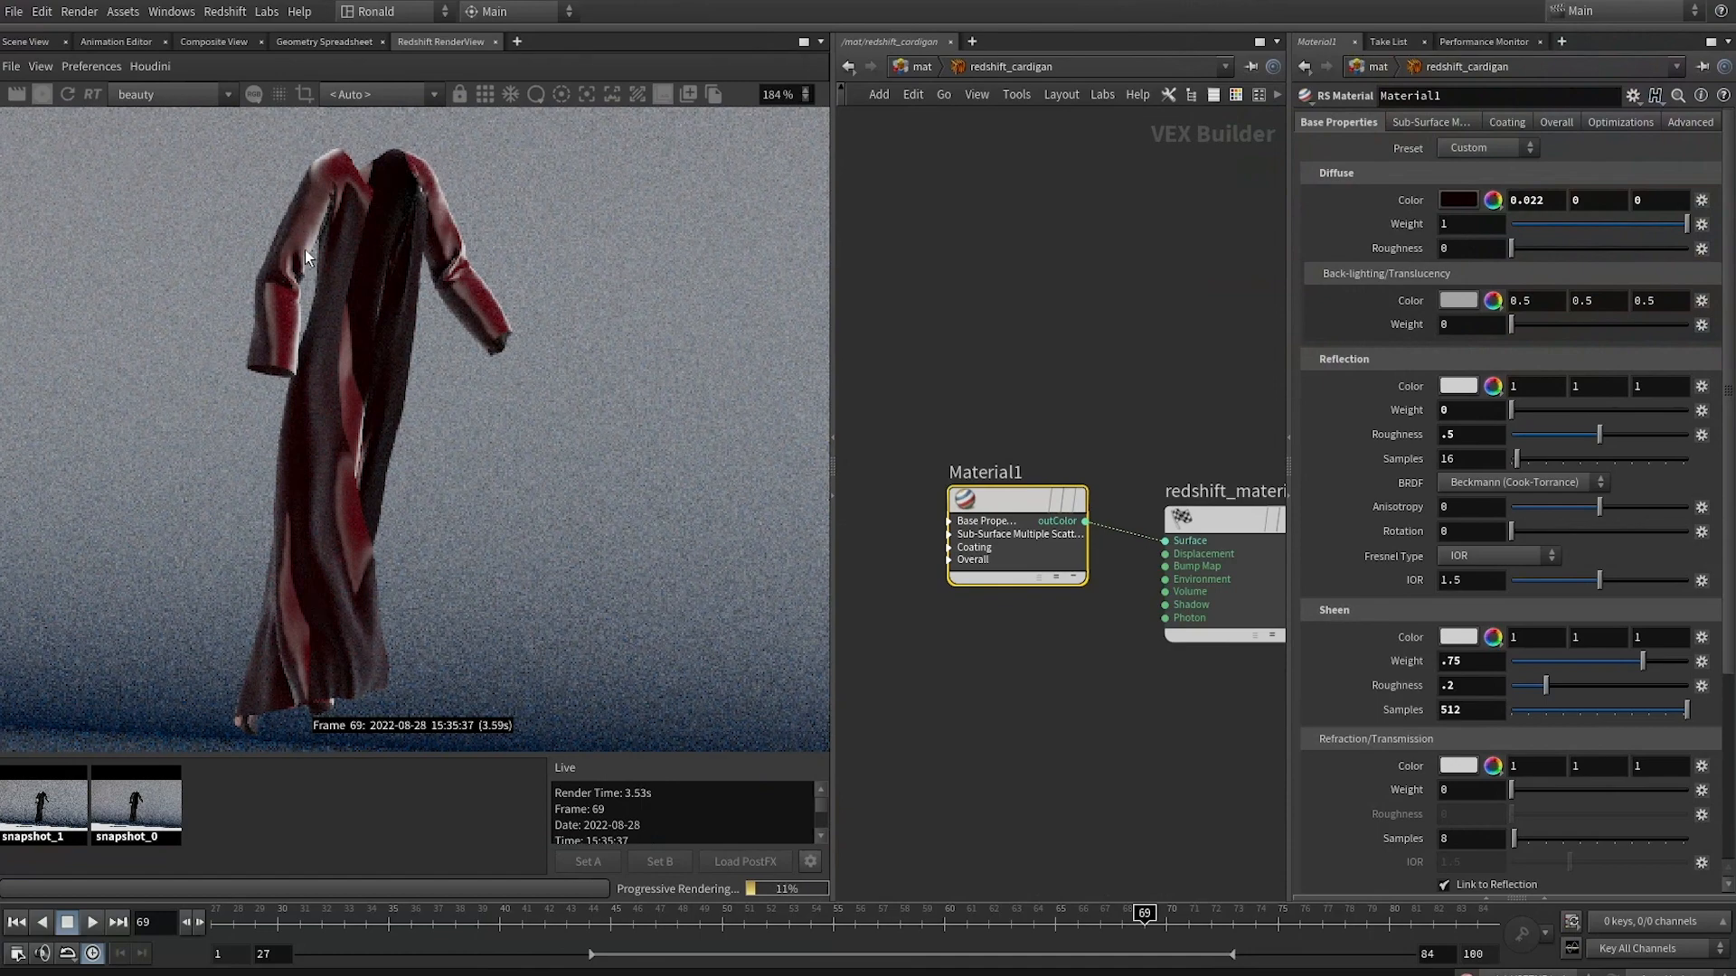
# Set the cardigan material's sheen colour to light pink (1, 0.628, 1) and stop the live render
pyautogui.click(1453, 637)
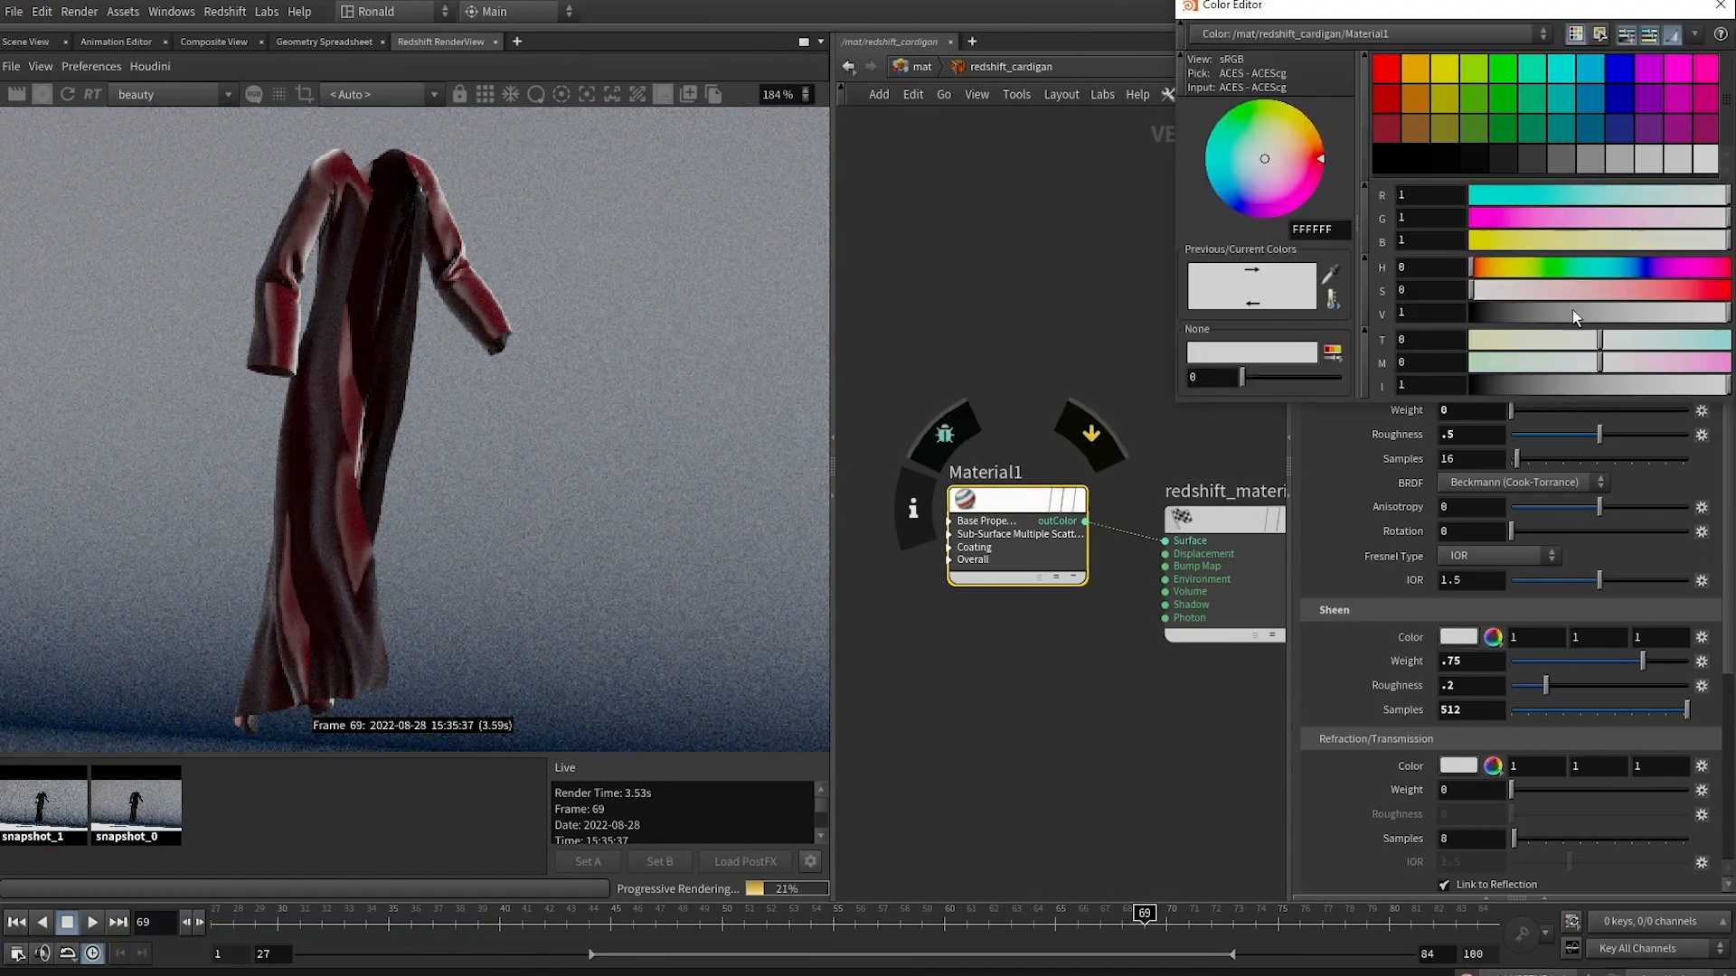
pyautogui.click(1678, 74)
pyautogui.moveTo(1723, 291); pyautogui.dragTo(1526, 289)
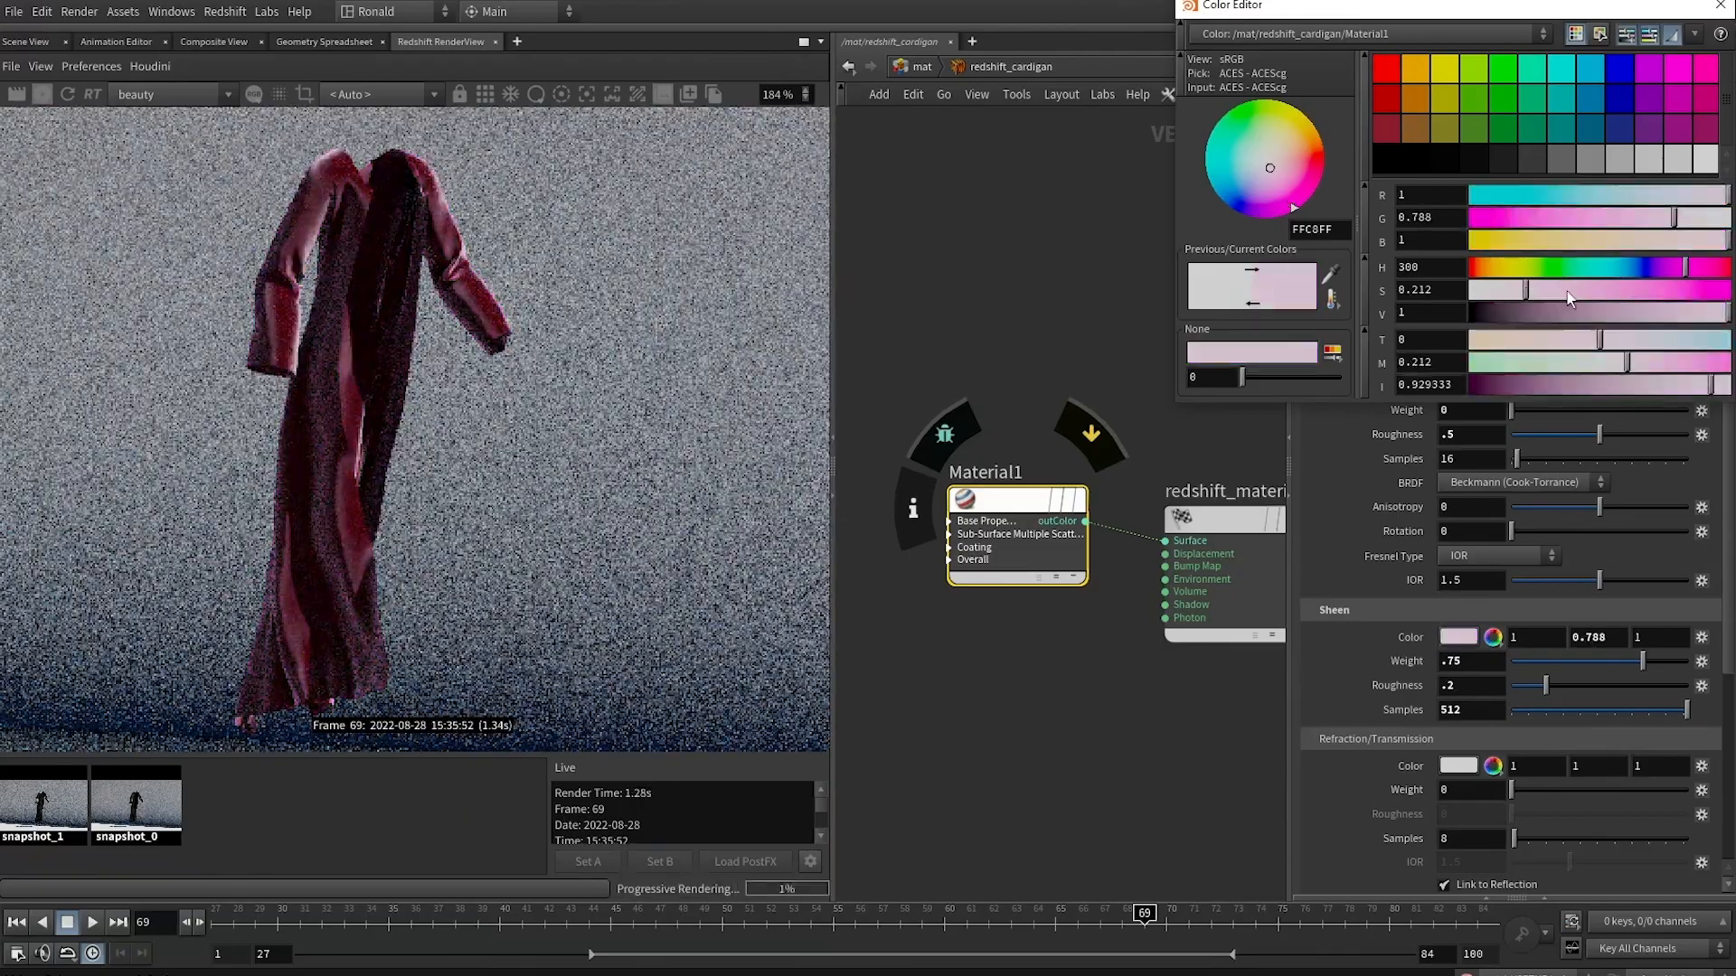
pyautogui.click(1566, 291)
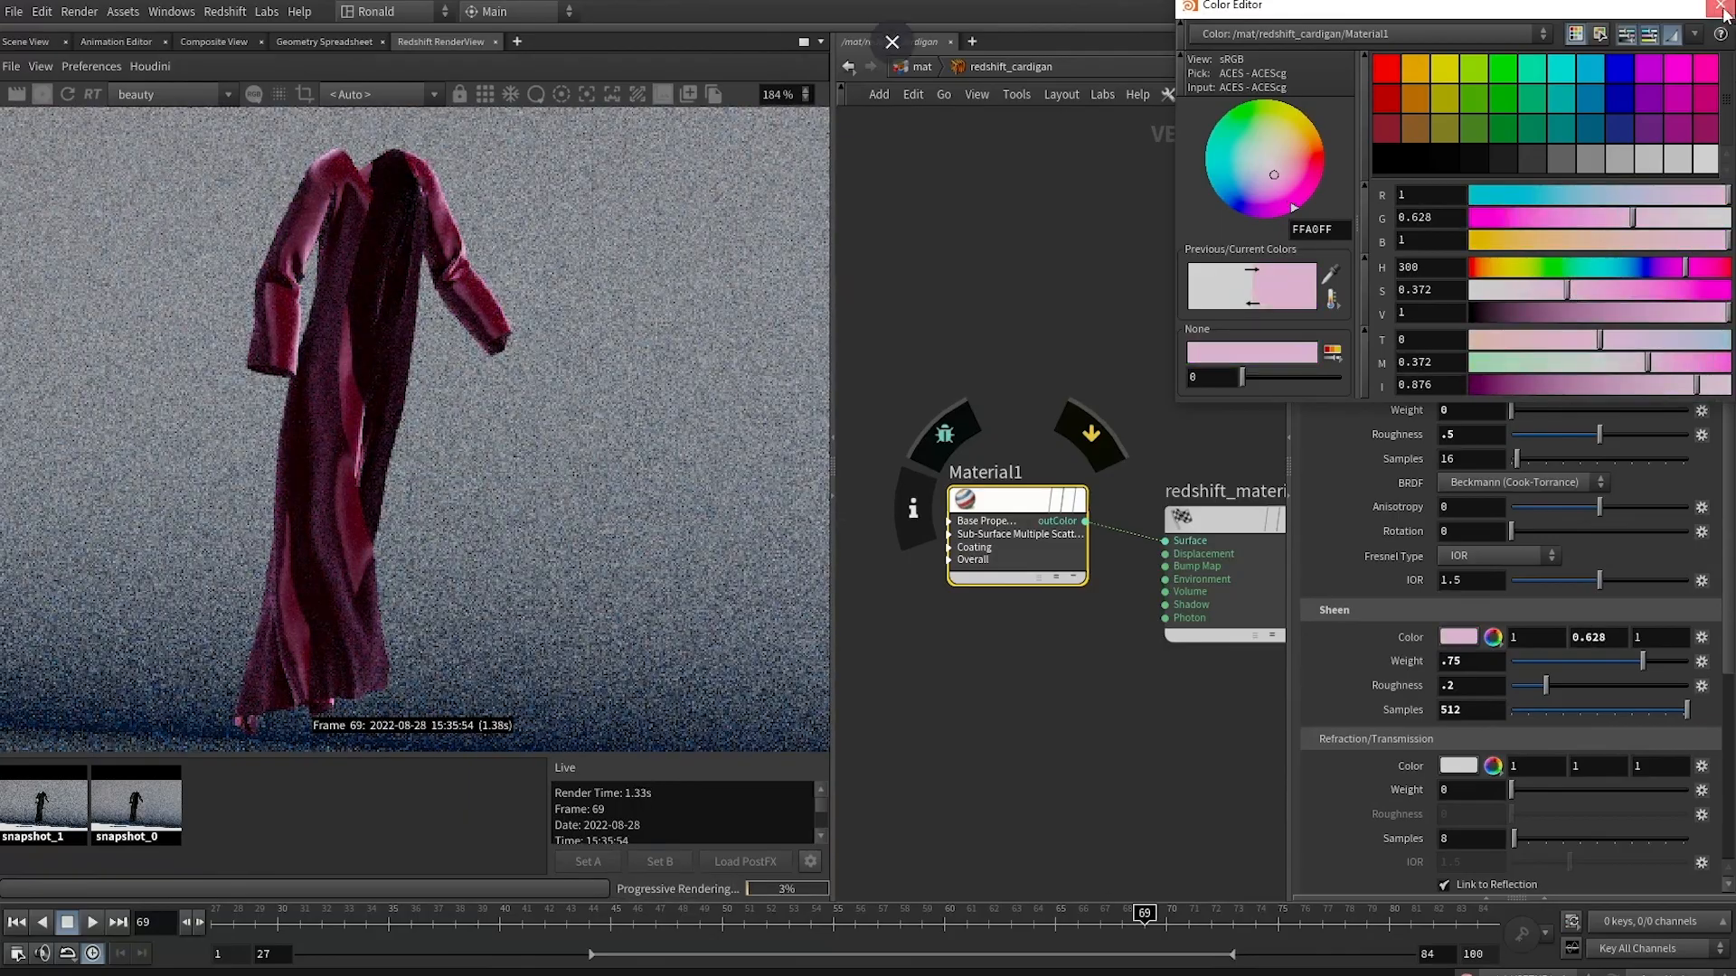
pyautogui.click(1721, 8)
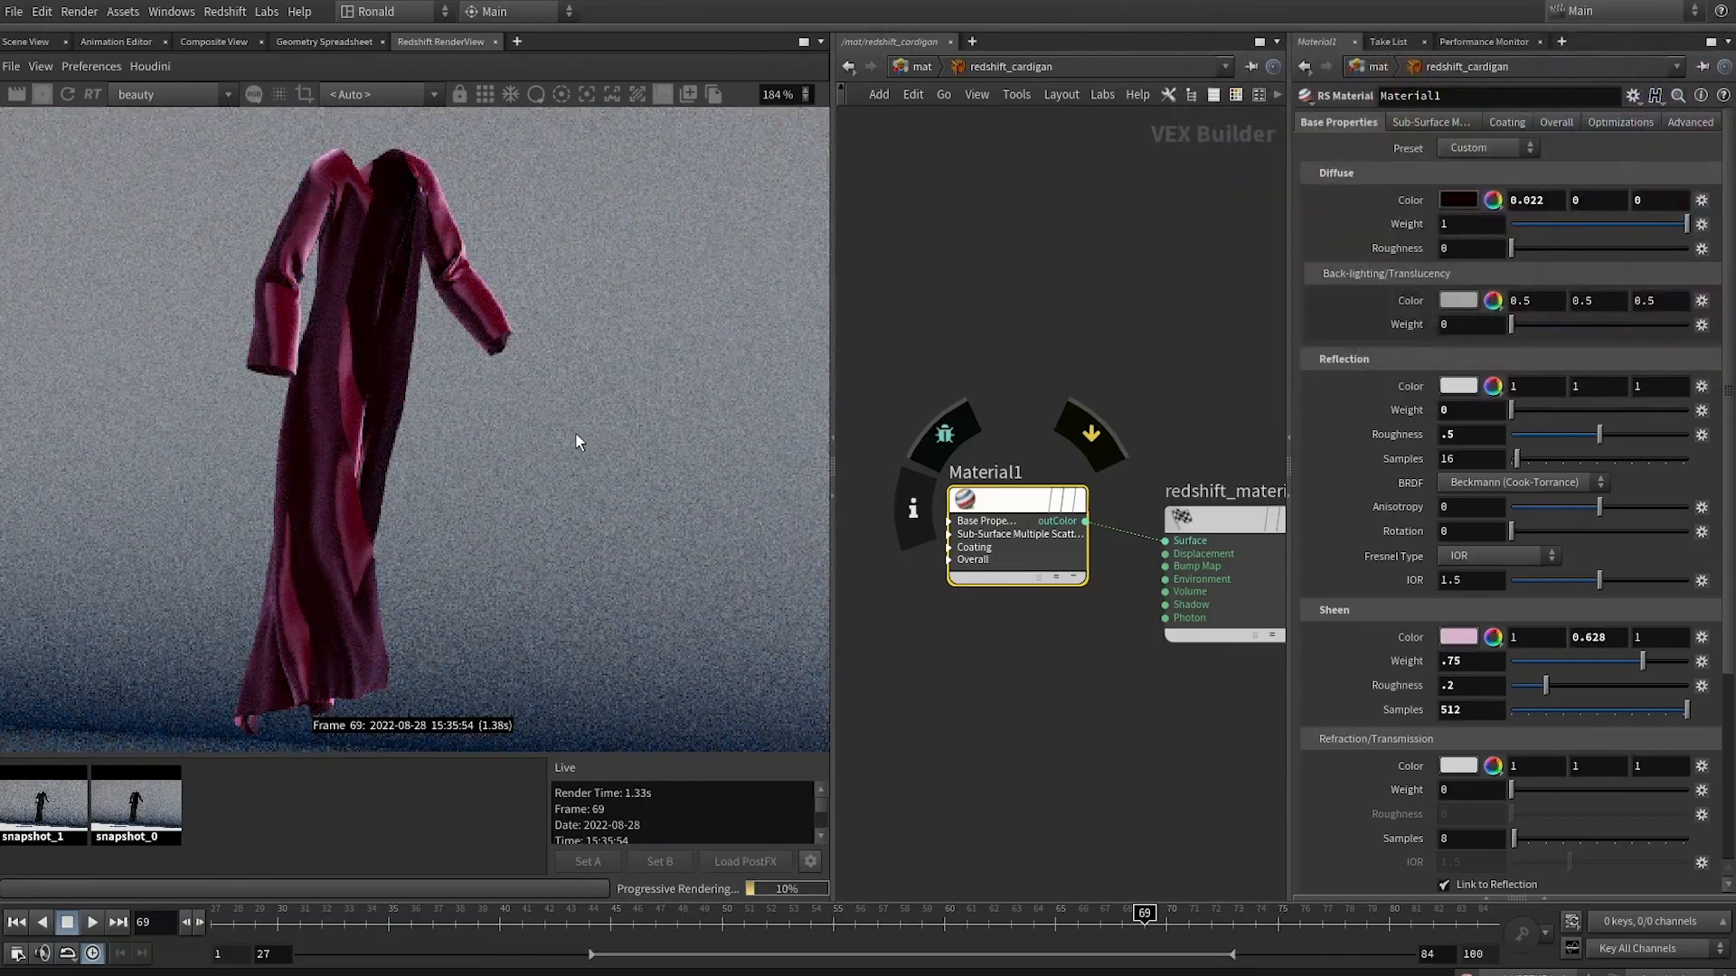
pyautogui.click(42, 94)
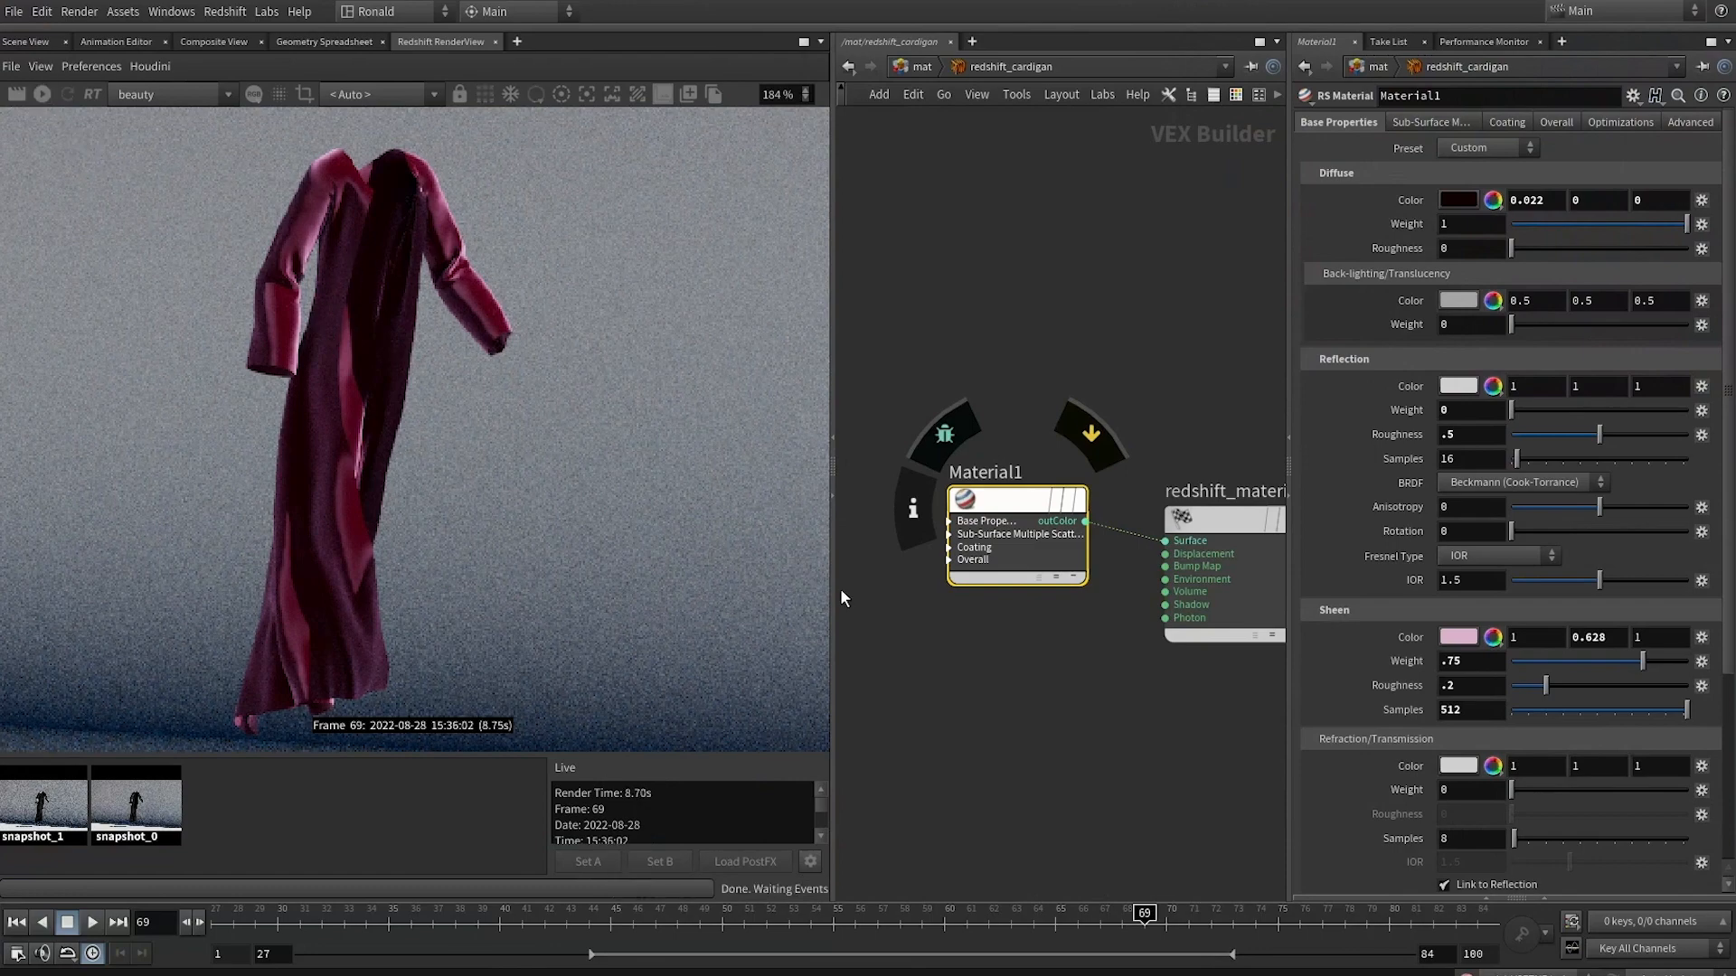
# Add an RS Texture node below Material1 in the redshift_cardigan network
pyautogui.press('Tab')
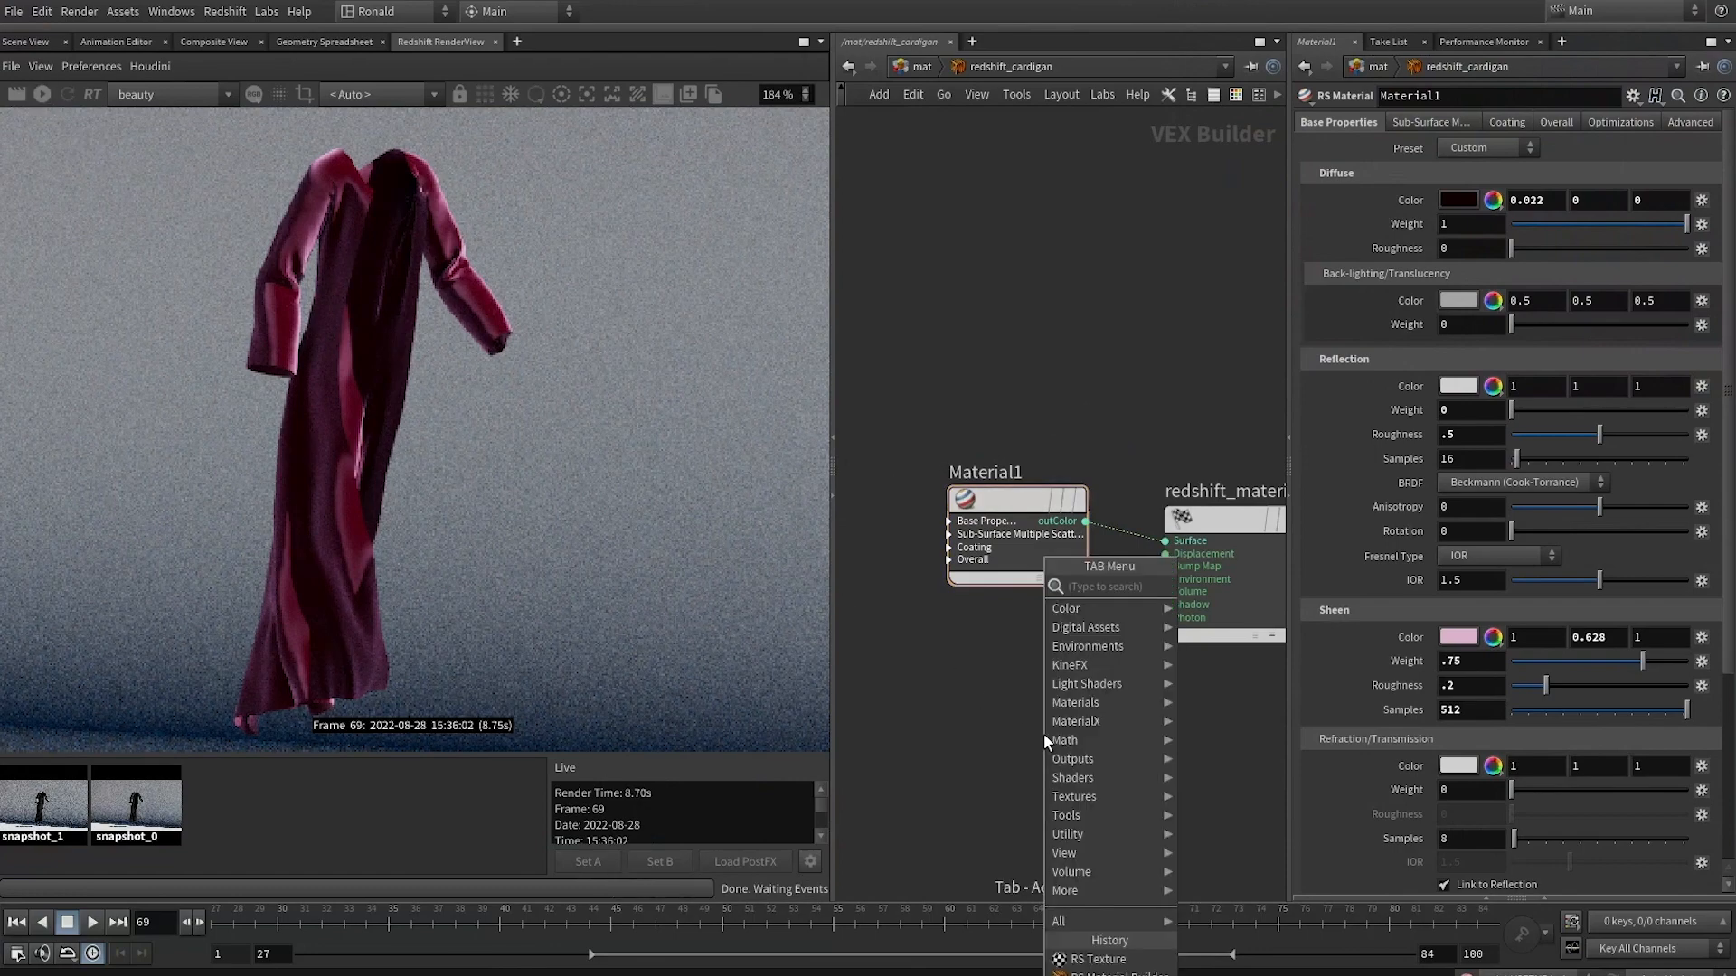
pyautogui.write('dis')
pyautogui.press('BackSpace')
pyautogui.press('BackSpace')
pyautogui.press('BackSpace')
pyautogui.write('tex')
pyautogui.press('Return')
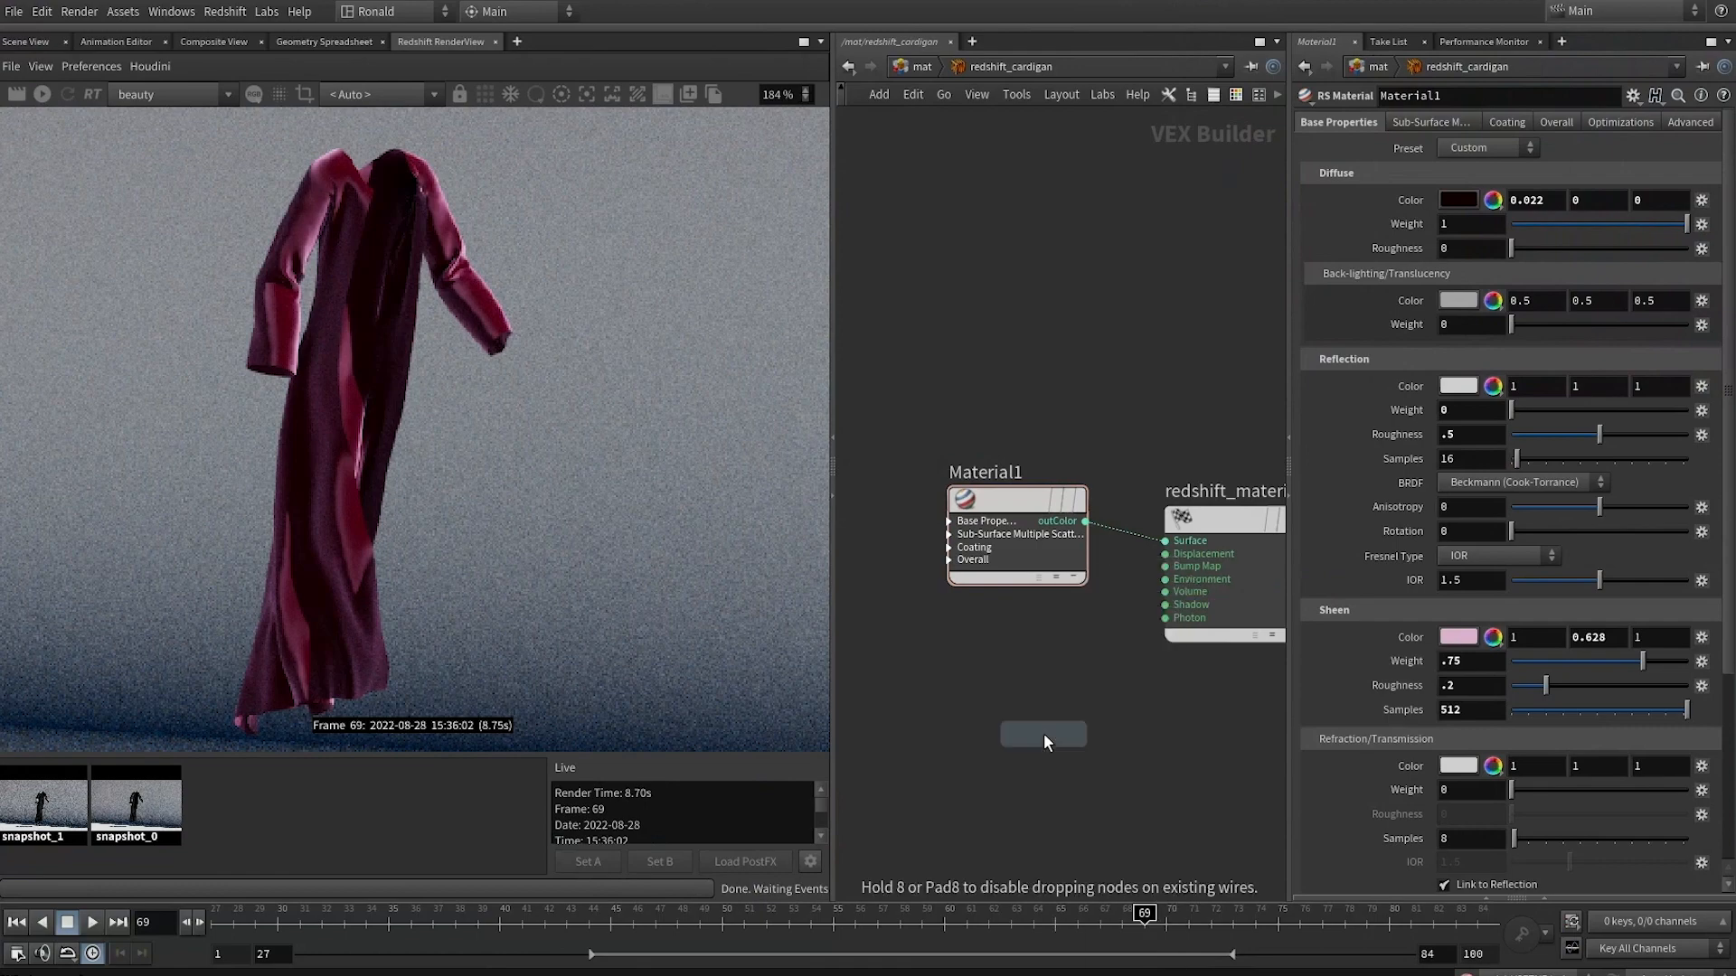
pyautogui.click(1043, 734)
# Load the black-and-white texture image from W:/stock/Textures/cgaxis into the new texture node
pyautogui.click(1693, 177)
pyautogui.moveTo(523, 175); pyautogui.dragTo(880, 256)
pyautogui.press('BackSpace')
pyautogui.press('Return')
pyautogui.doubleClick(500, 440)
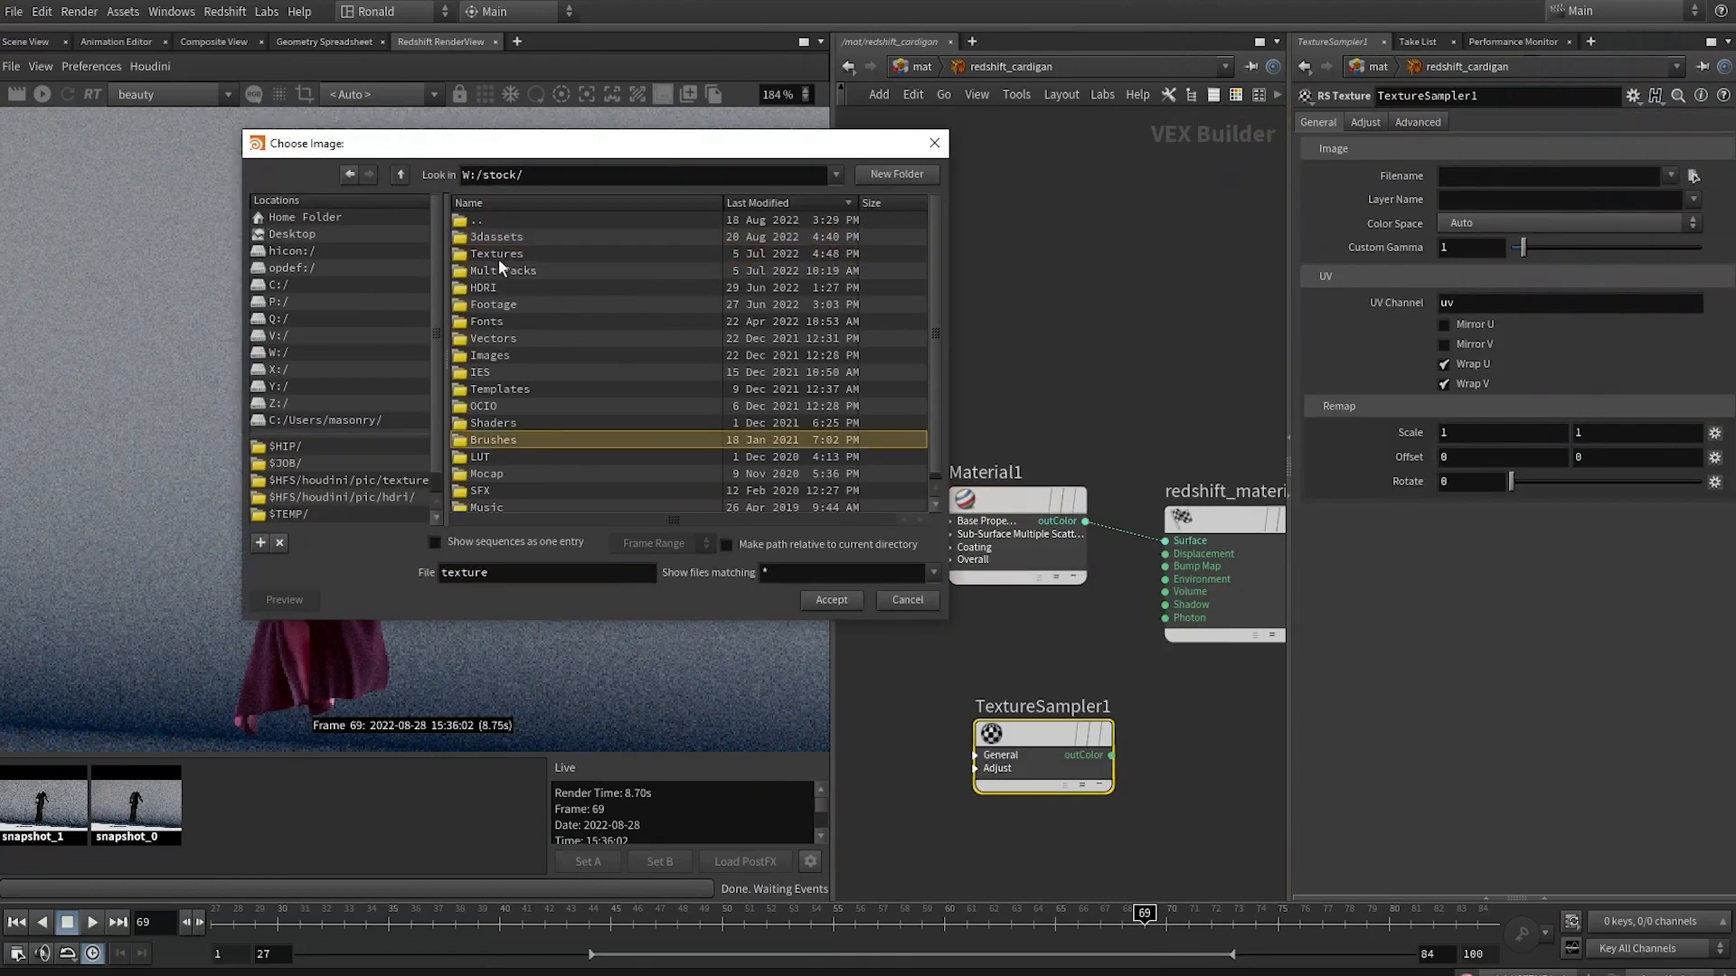
pyautogui.doubleClick(500, 268)
pyautogui.doubleClick(520, 237)
pyautogui.doubleClick(579, 321)
# Connect the texture node to the material output's displacement input through a new RS Displacement node
pyautogui.moveTo(999, 734); pyautogui.dragTo(917, 702)
pyautogui.moveTo(1104, 706); pyautogui.dragTo(1060, 704, button='middle')
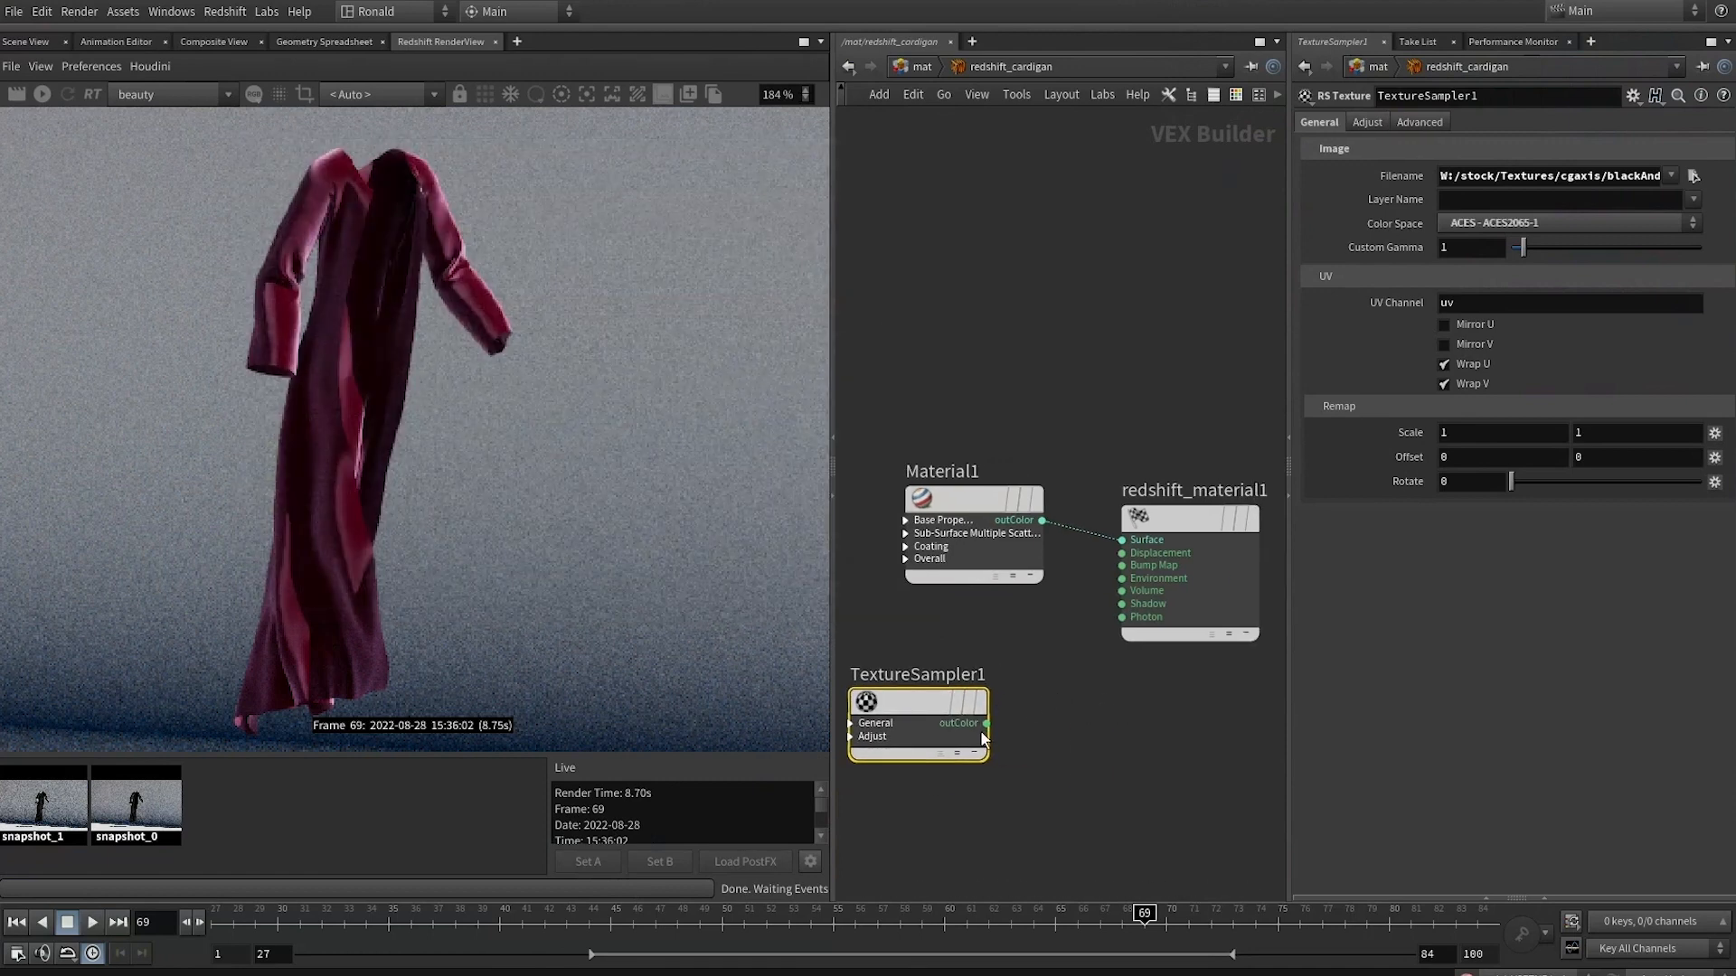
pyautogui.moveTo(986, 724); pyautogui.dragTo(1121, 555)
pyautogui.press('Tab')
pyautogui.write('d')
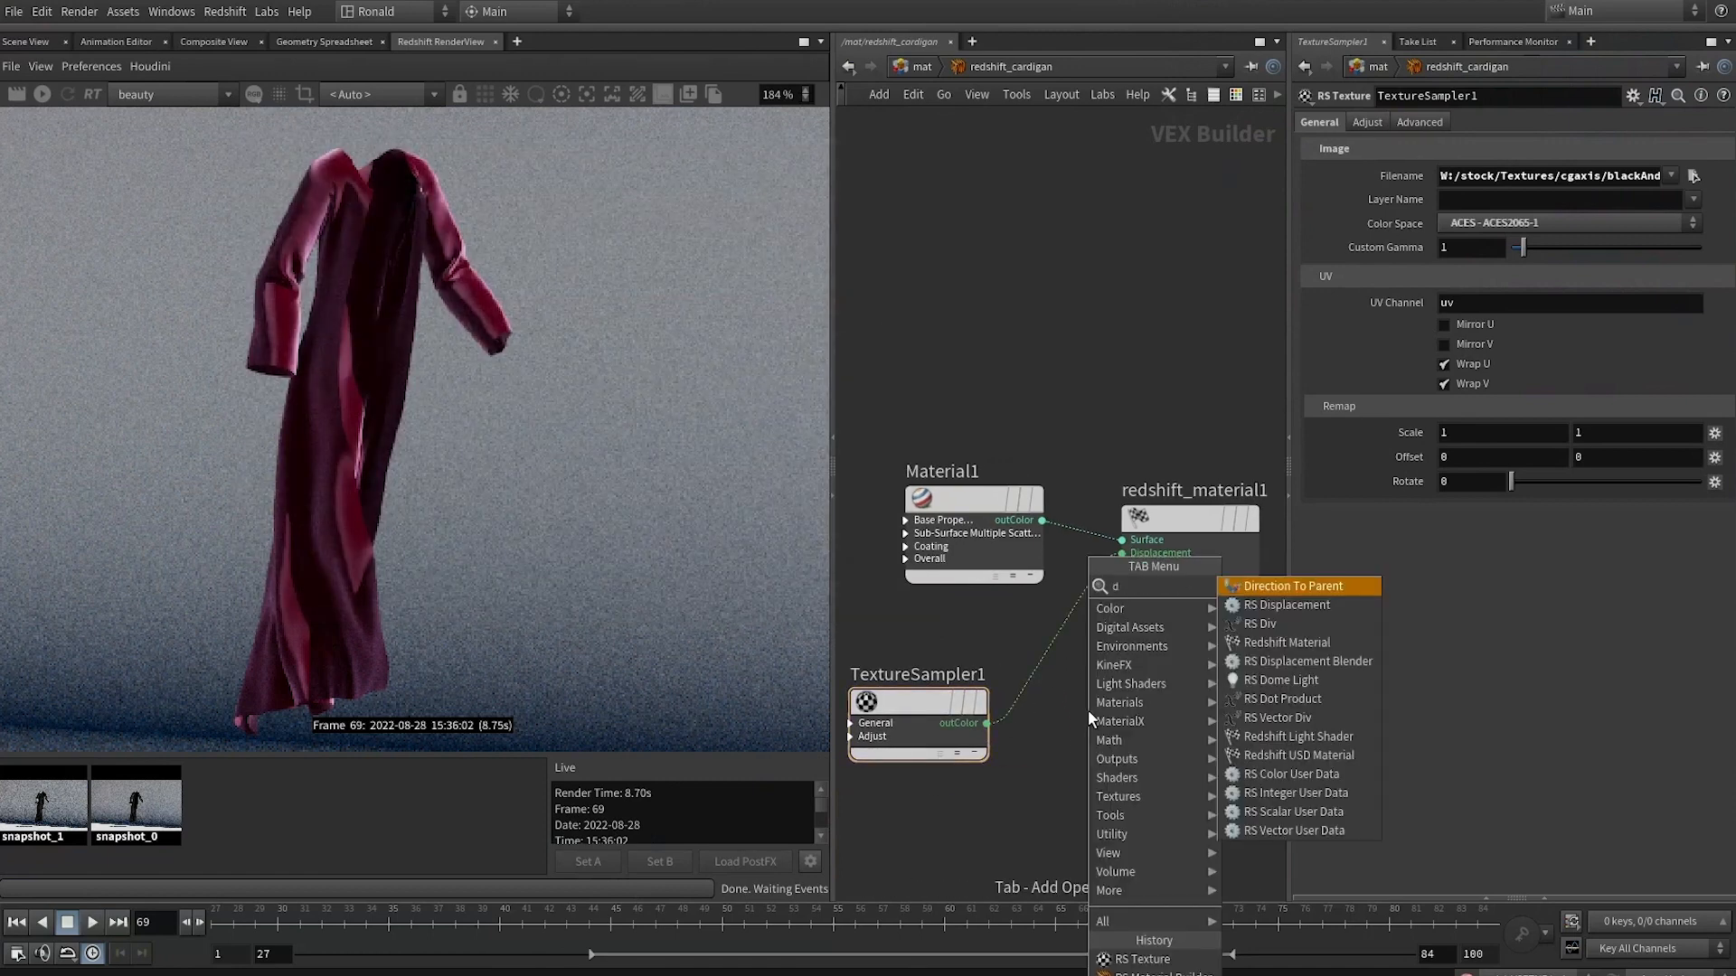
pyautogui.write('isplace')
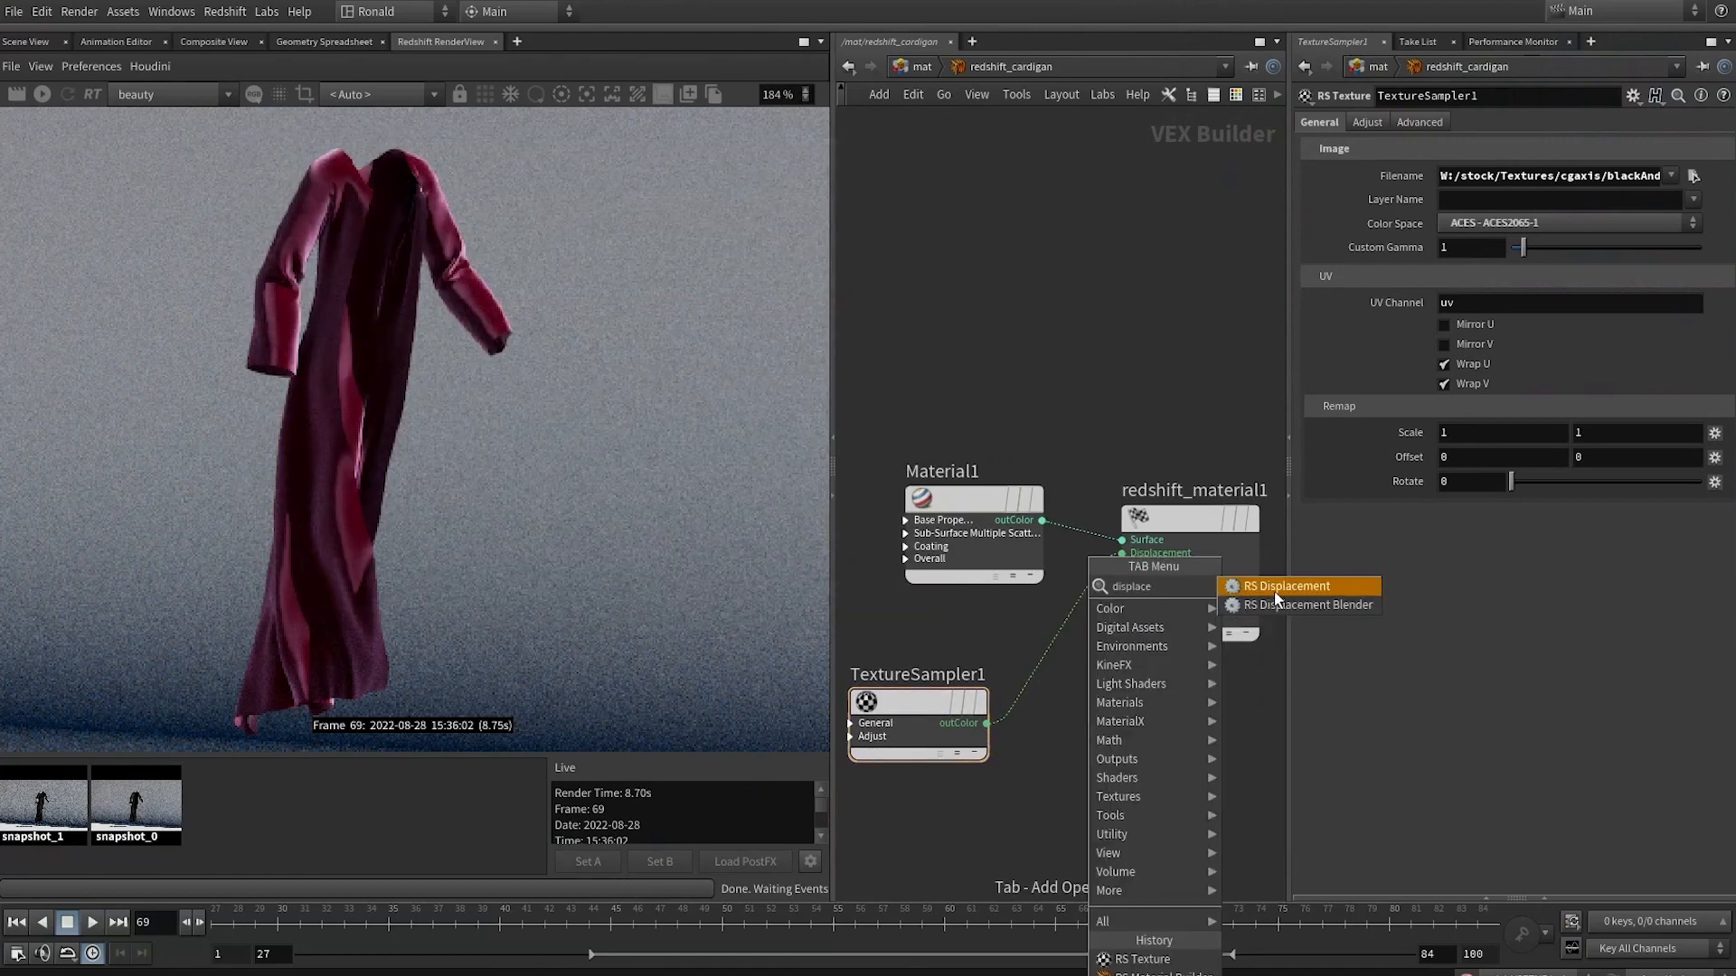
pyautogui.press('Return')
# Set the displacement node's scale to 0.01
pyautogui.doubleClick(1470, 149)
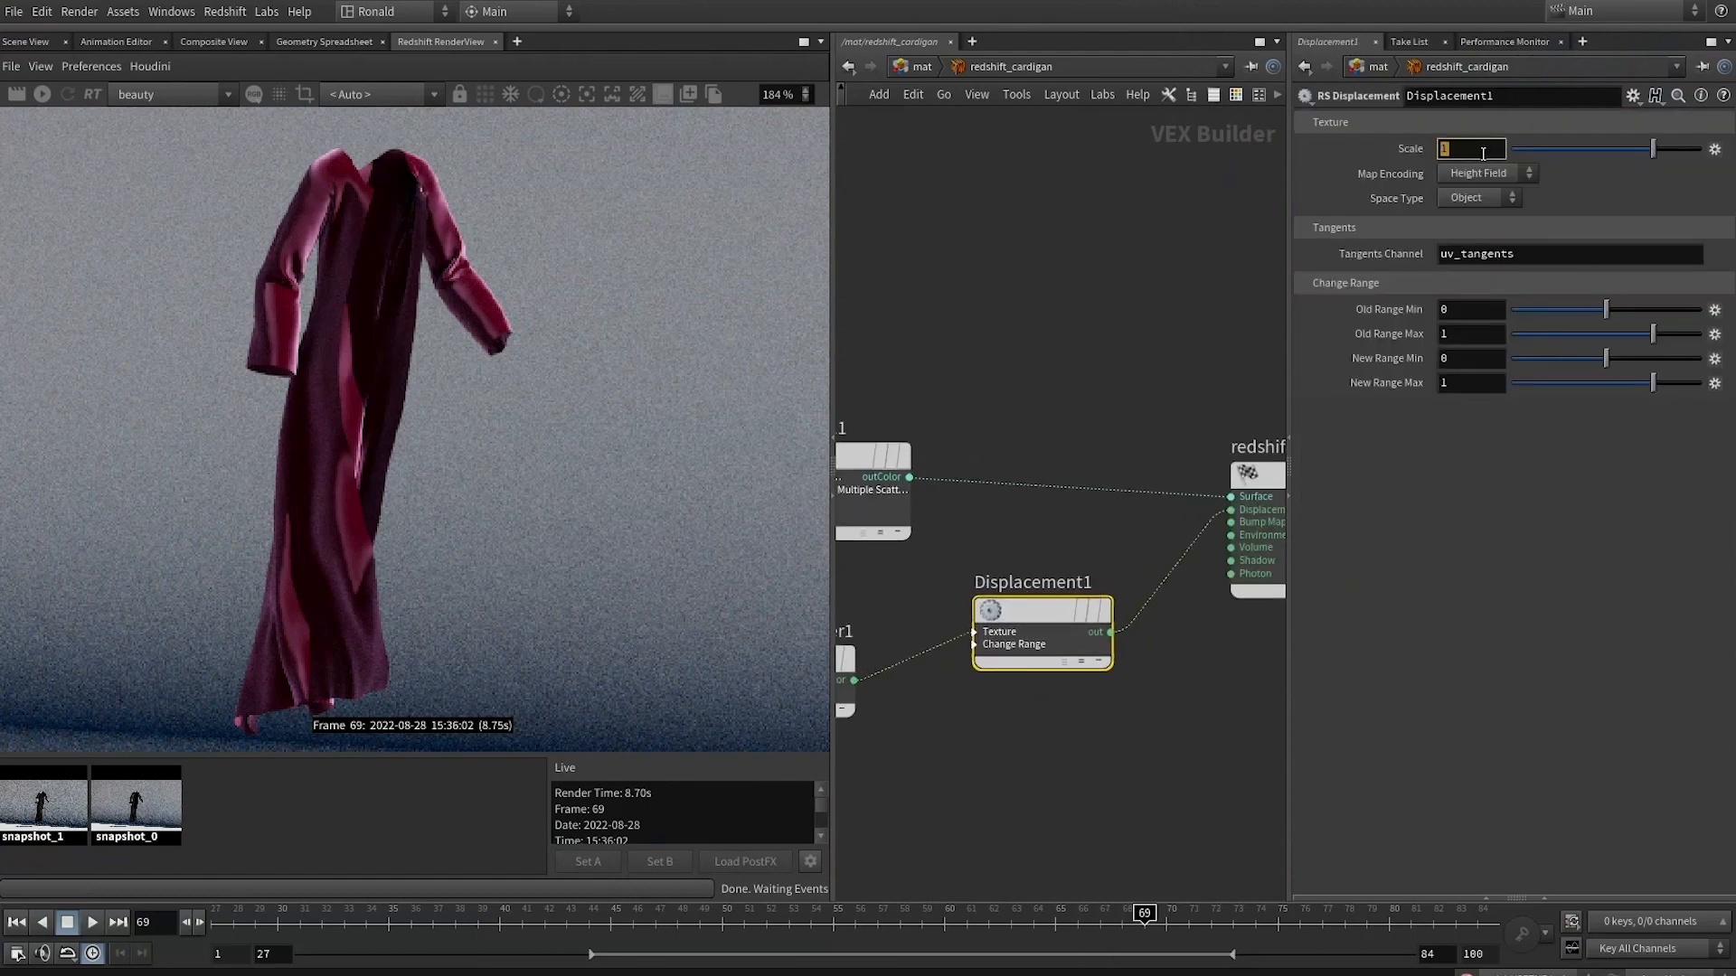
pyautogui.write('.01')
pyautogui.press('Return')
# Set the texture node's color space to Auto
pyautogui.moveTo(979, 384); pyautogui.dragTo(1152, 347, button='middle')
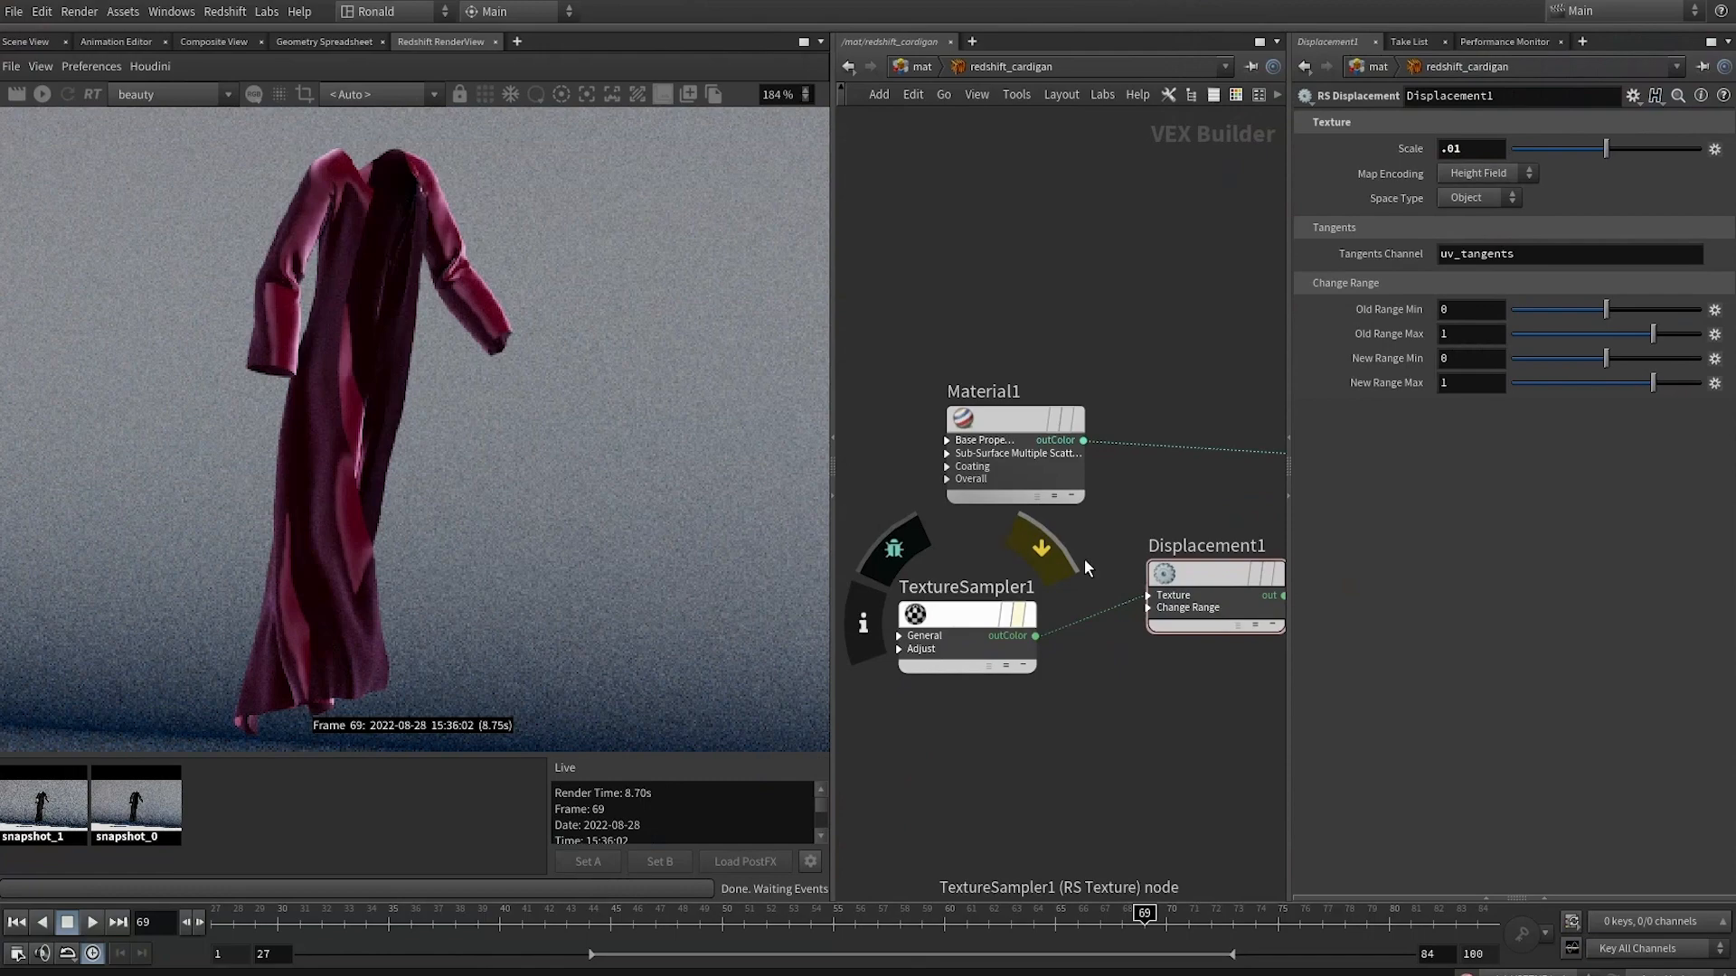
pyautogui.click(1011, 587)
pyautogui.click(1479, 223)
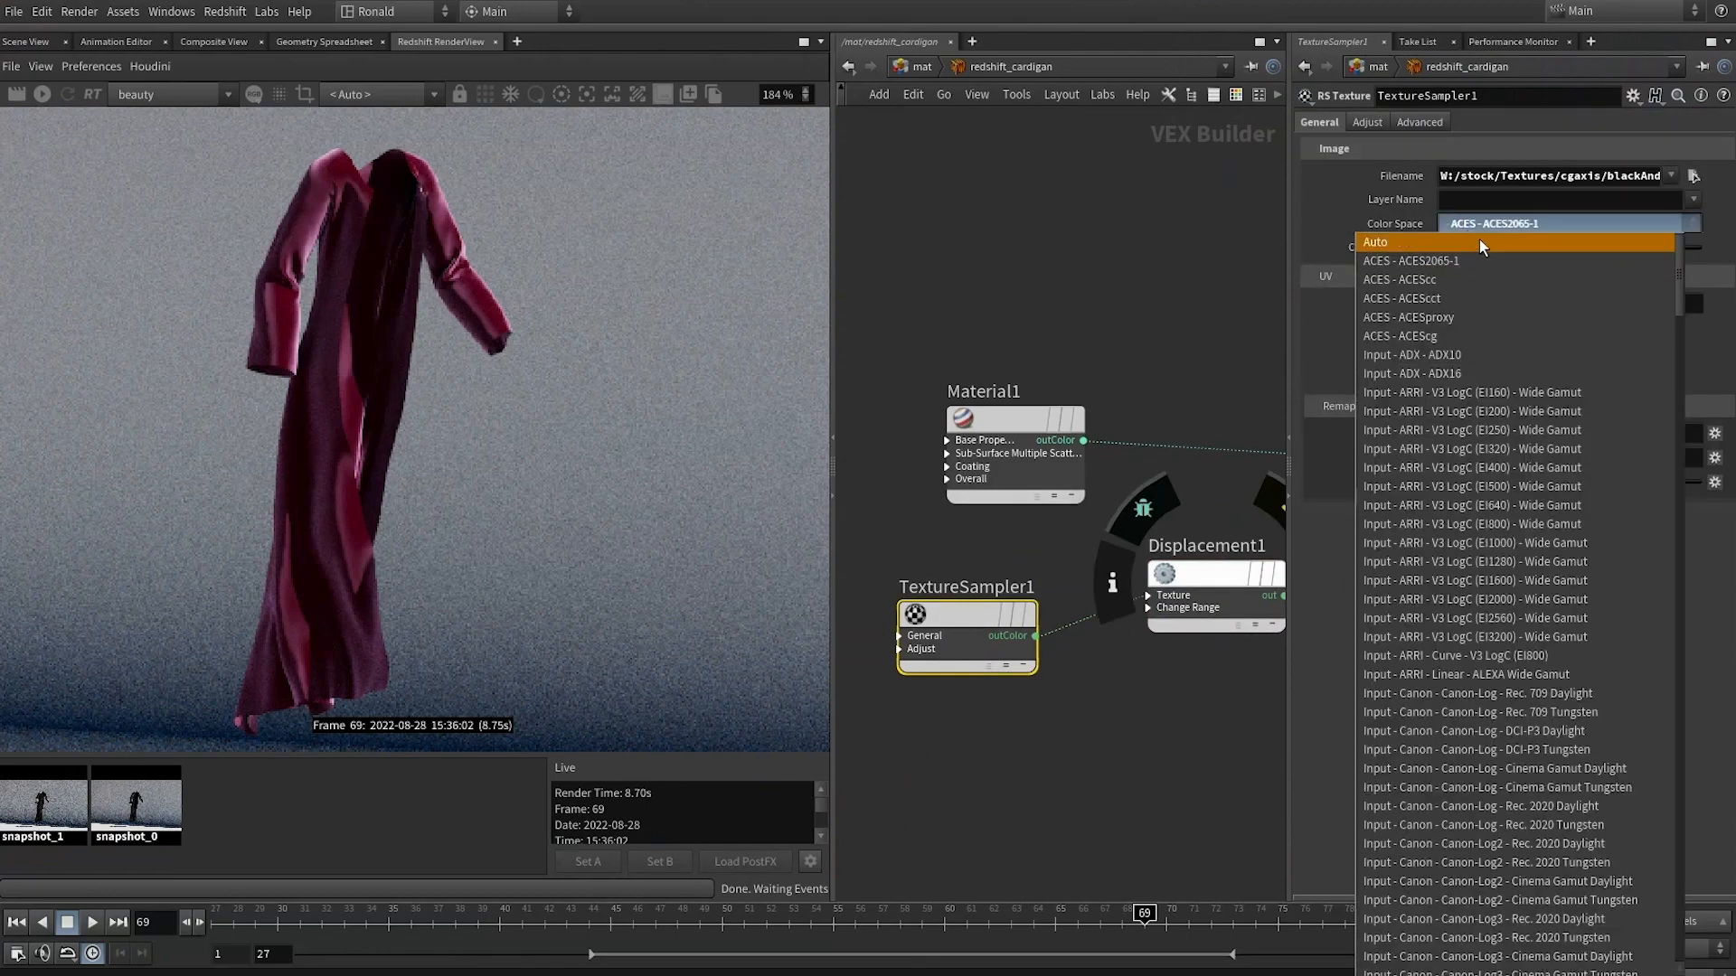
pyautogui.click(1468, 243)
# Enable tessellation and displacement in the Redshift settings of the cardigan object in the obj network
pyautogui.press('1')
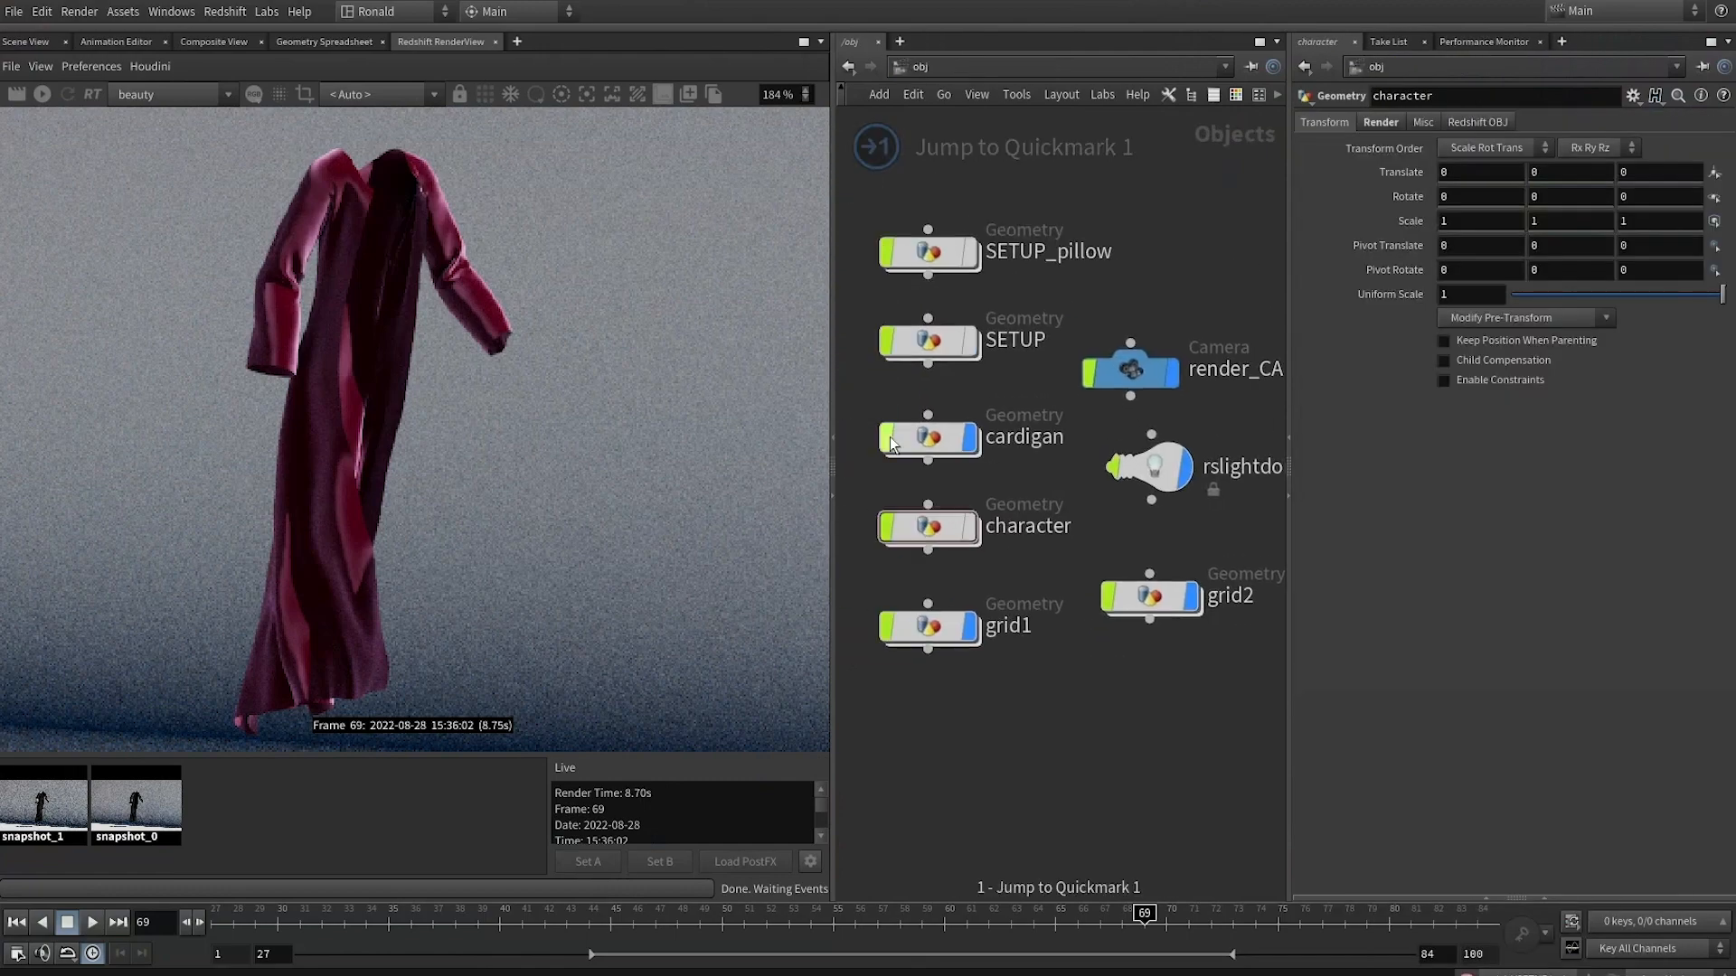
pyautogui.click(928, 437)
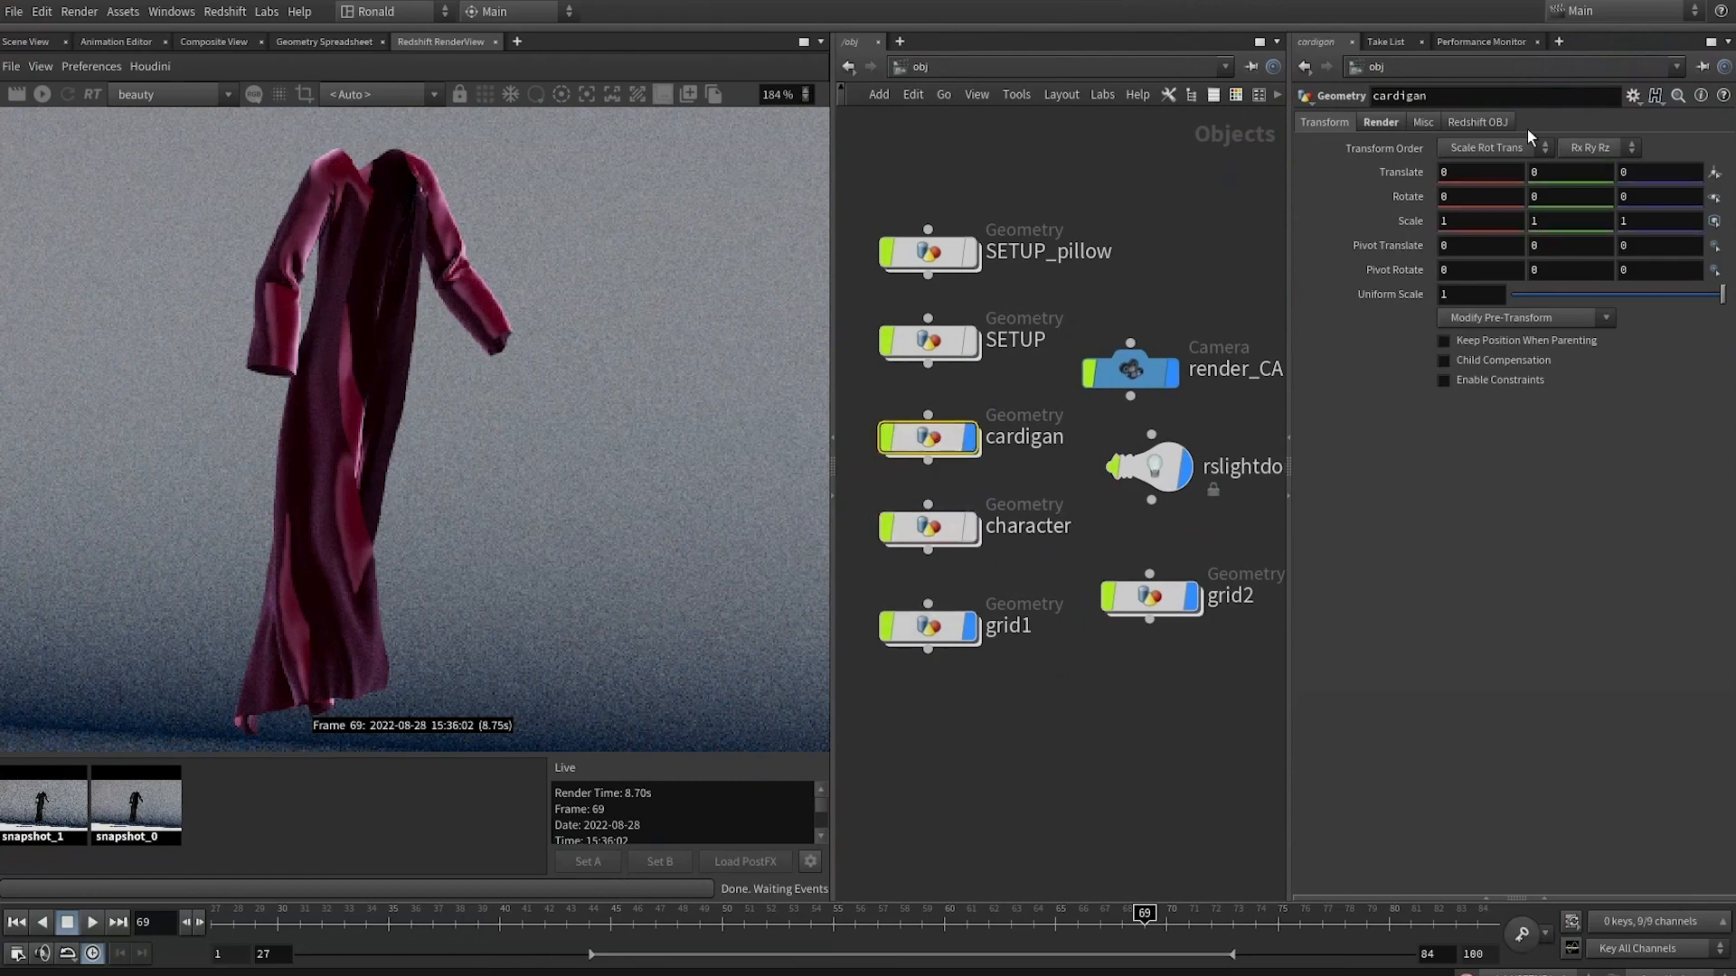
pyautogui.click(1462, 124)
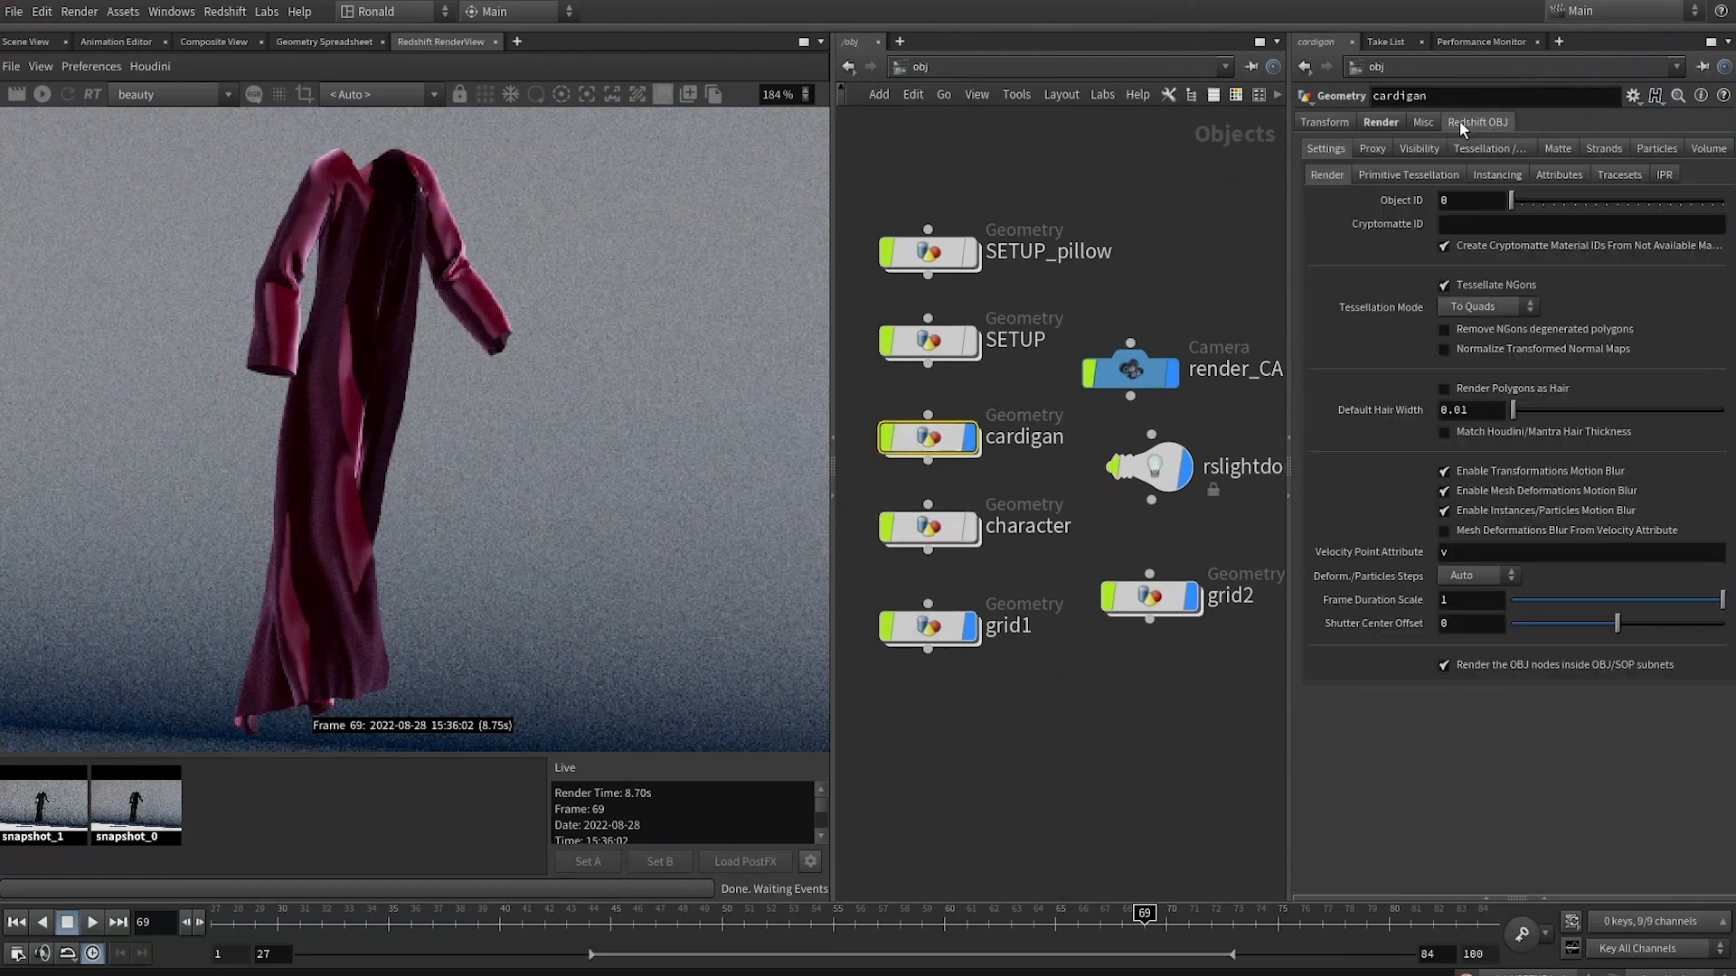
pyautogui.click(1499, 152)
pyautogui.click(1490, 191)
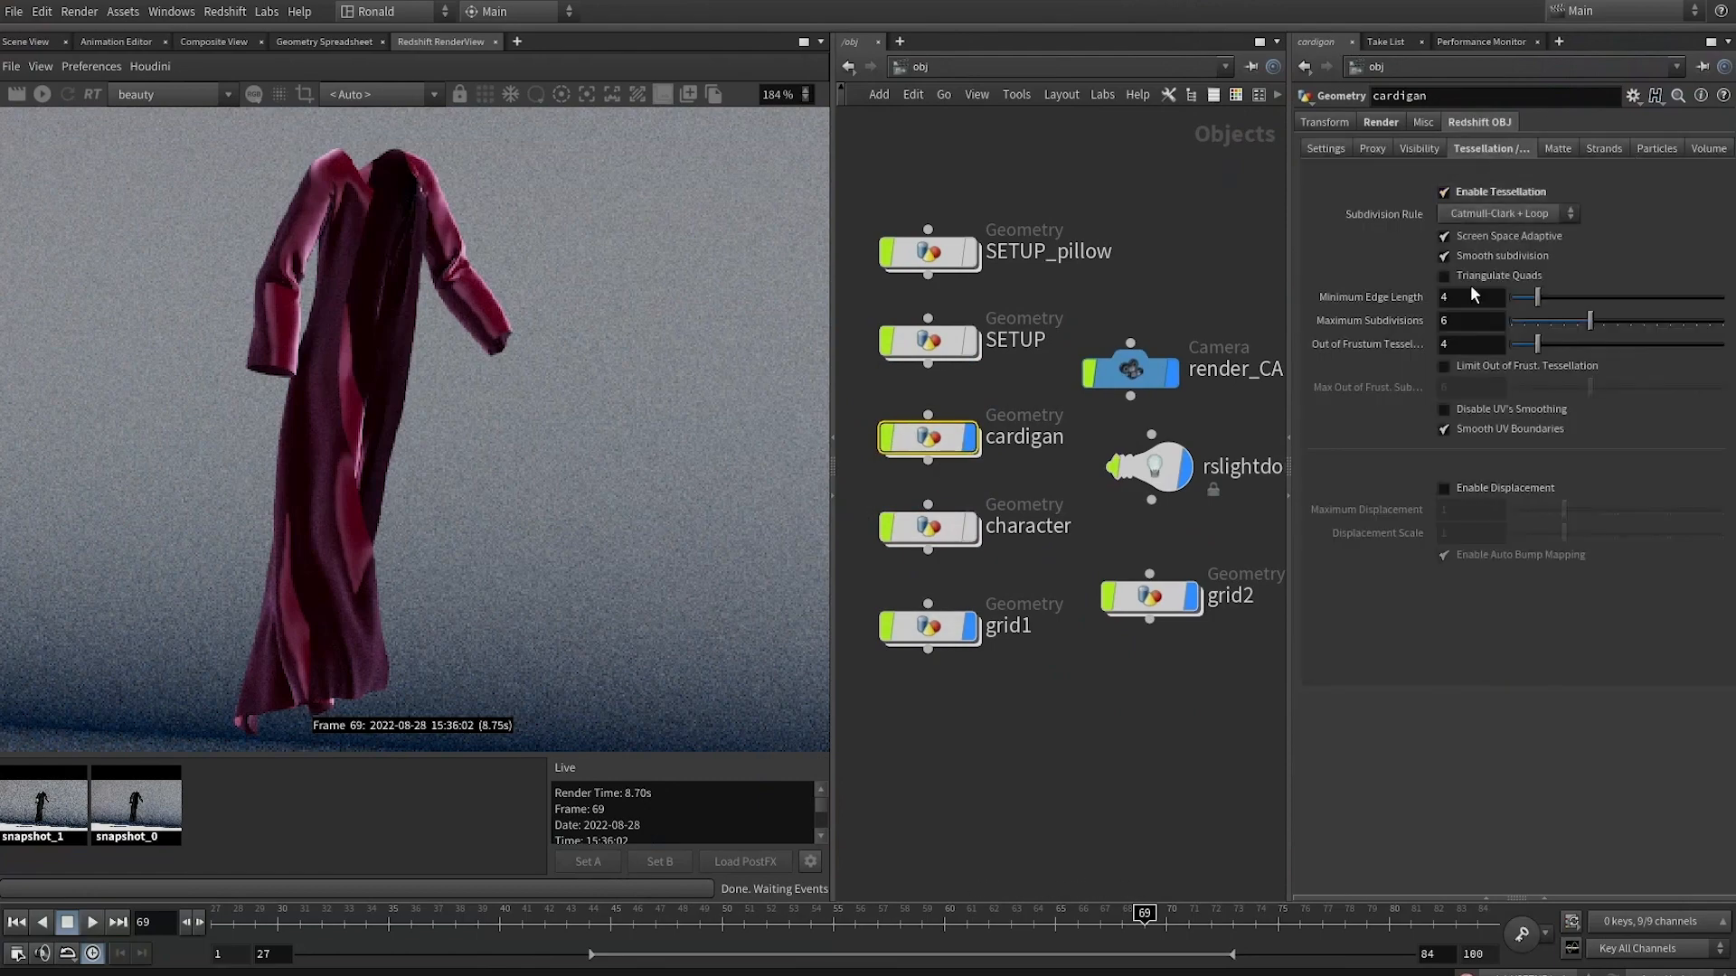
pyautogui.click(1487, 490)
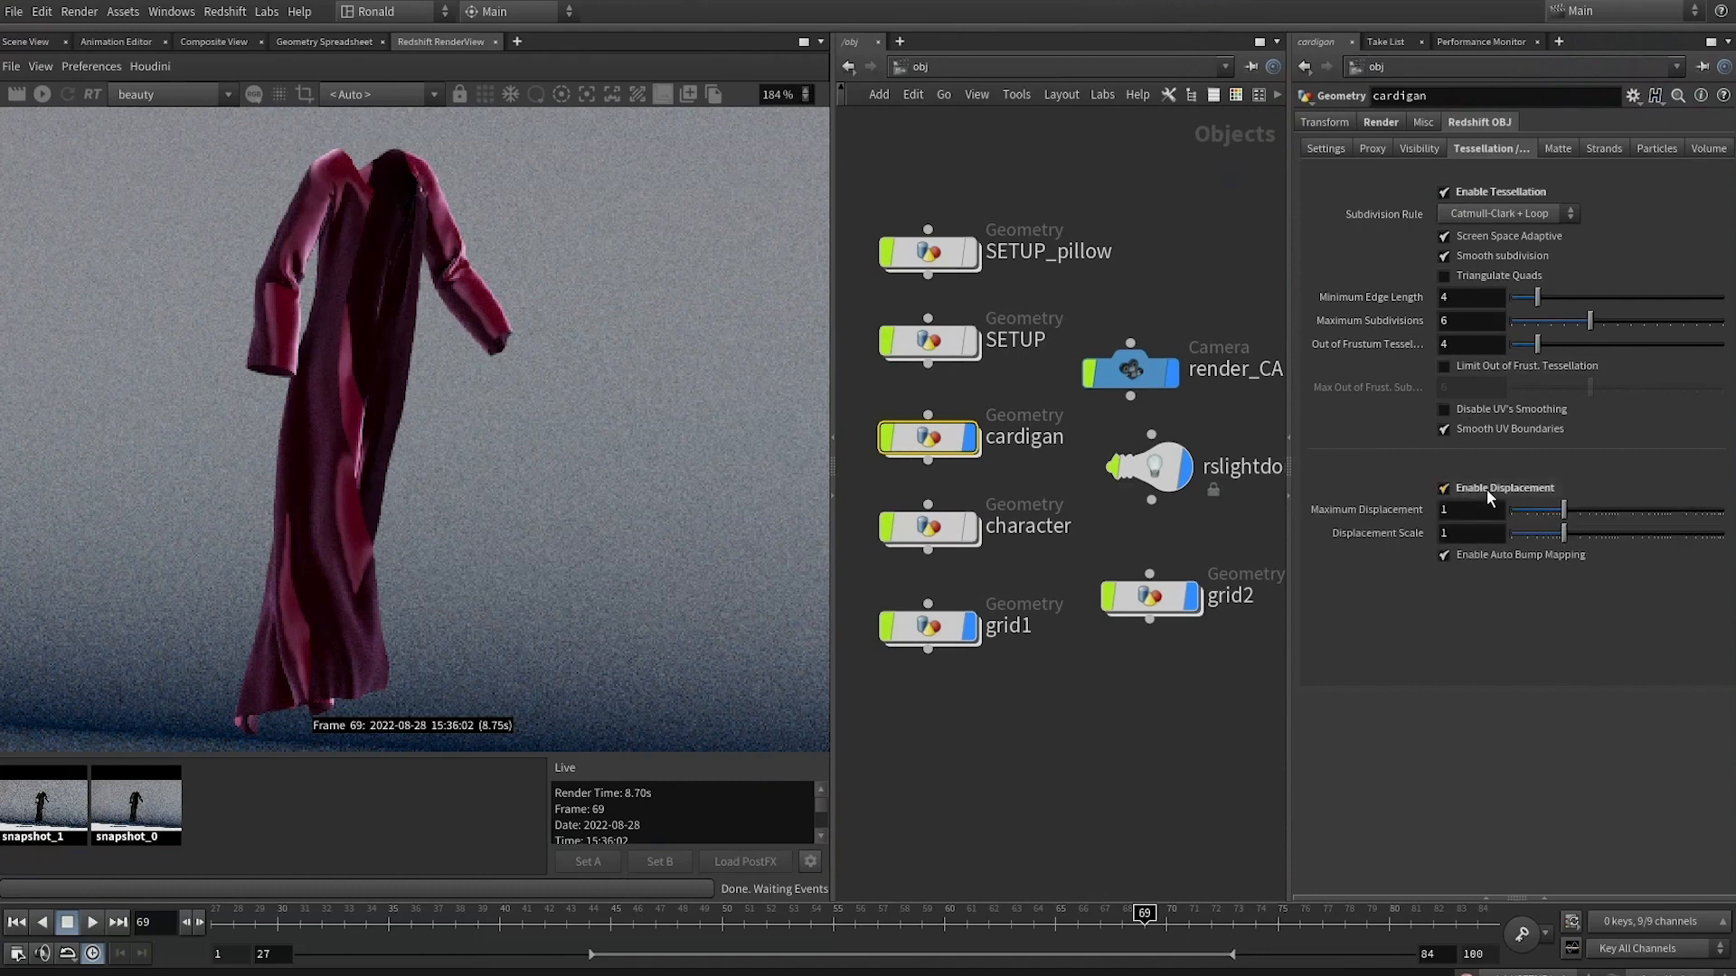
# Turn off screen space adaptive tessellation for the cardigan and set its minimum edge length to 0 and maximum subdivisions to 2
pyautogui.click(1479, 241)
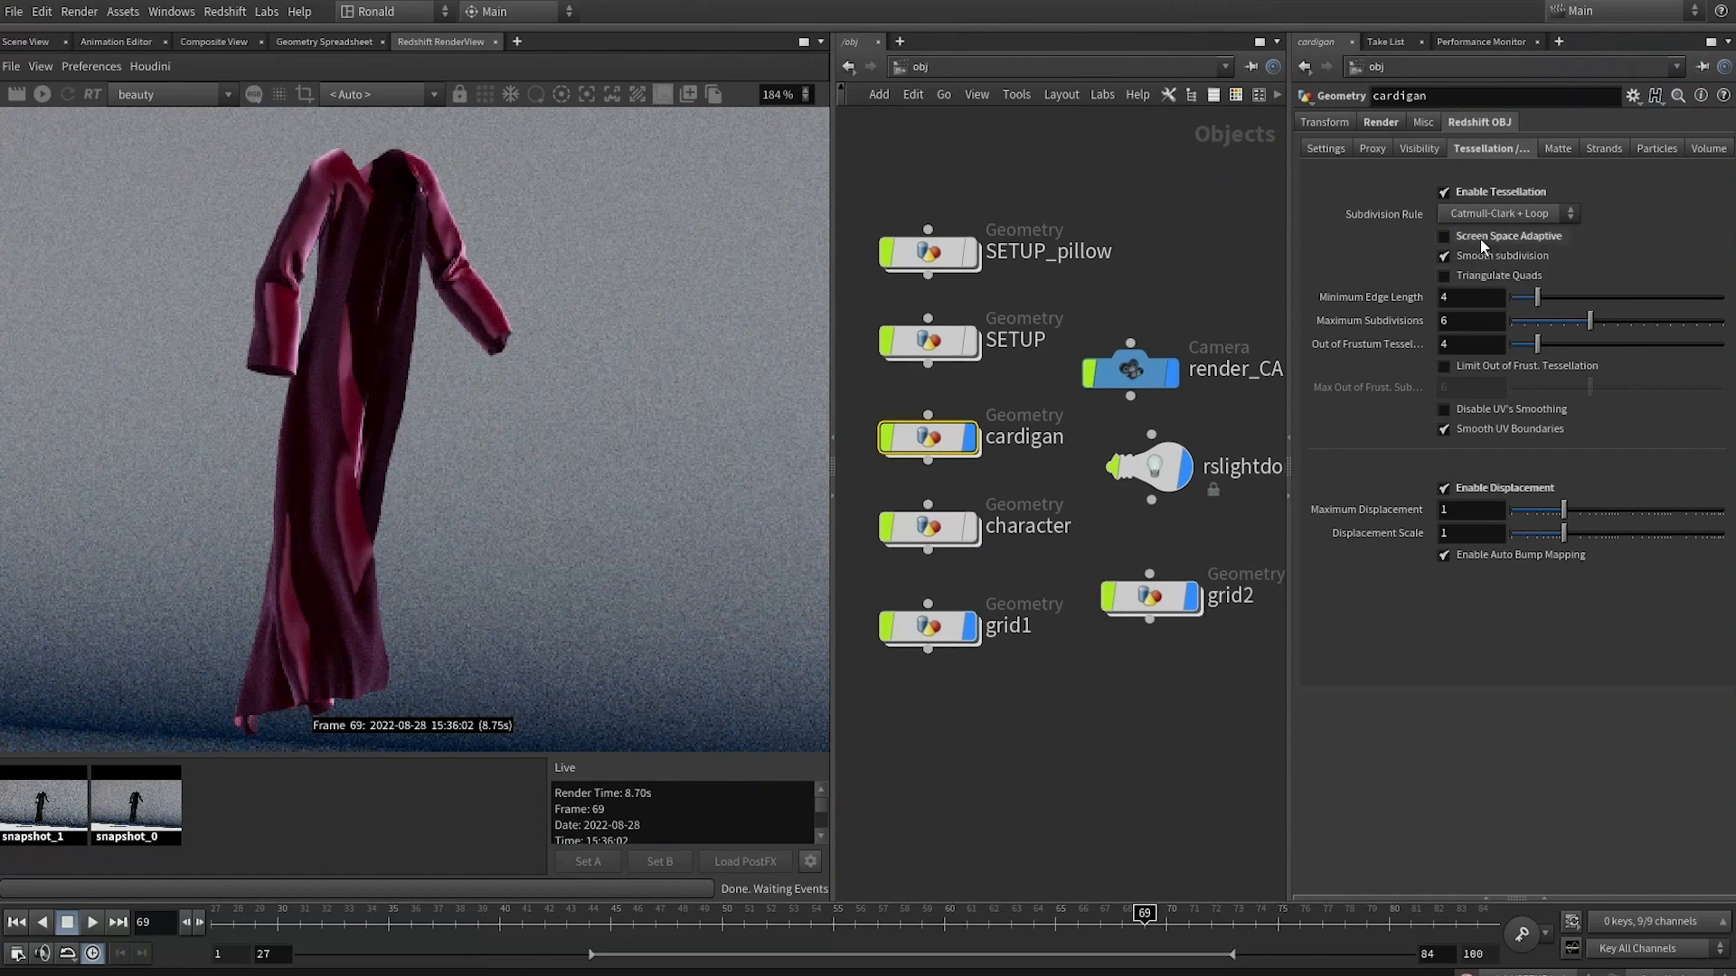
pyautogui.click(1452, 322)
pyautogui.write('3')
pyautogui.click(1459, 302)
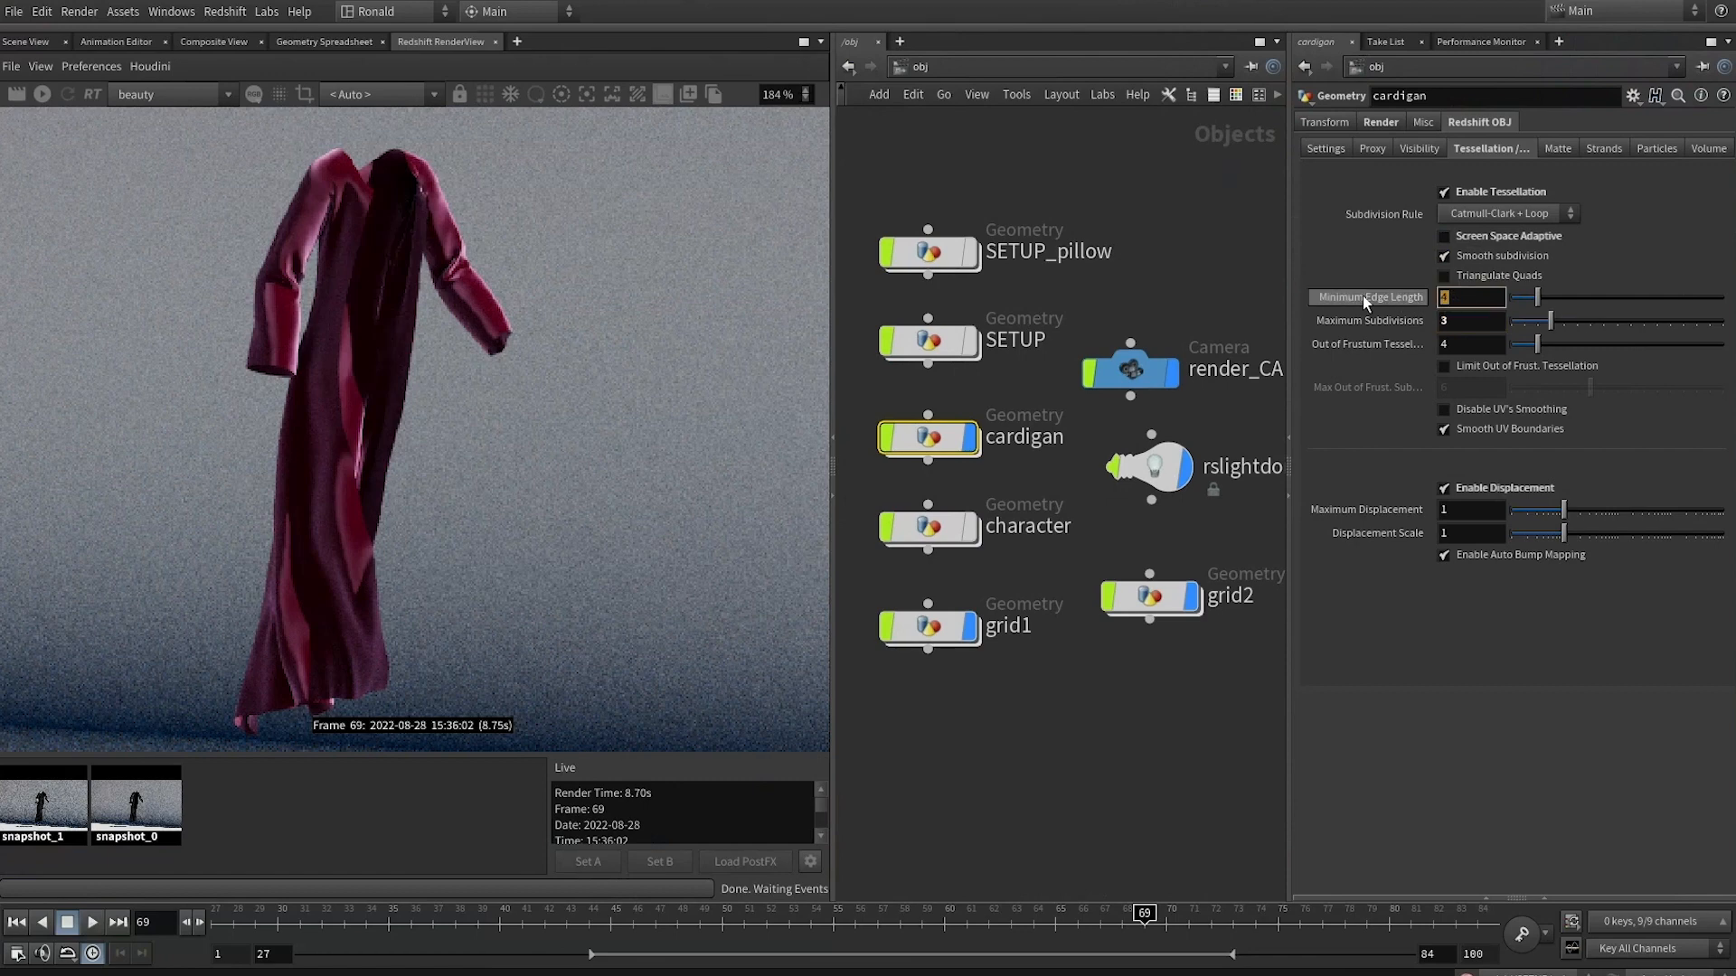
pyautogui.write('0')
pyautogui.press('Return')
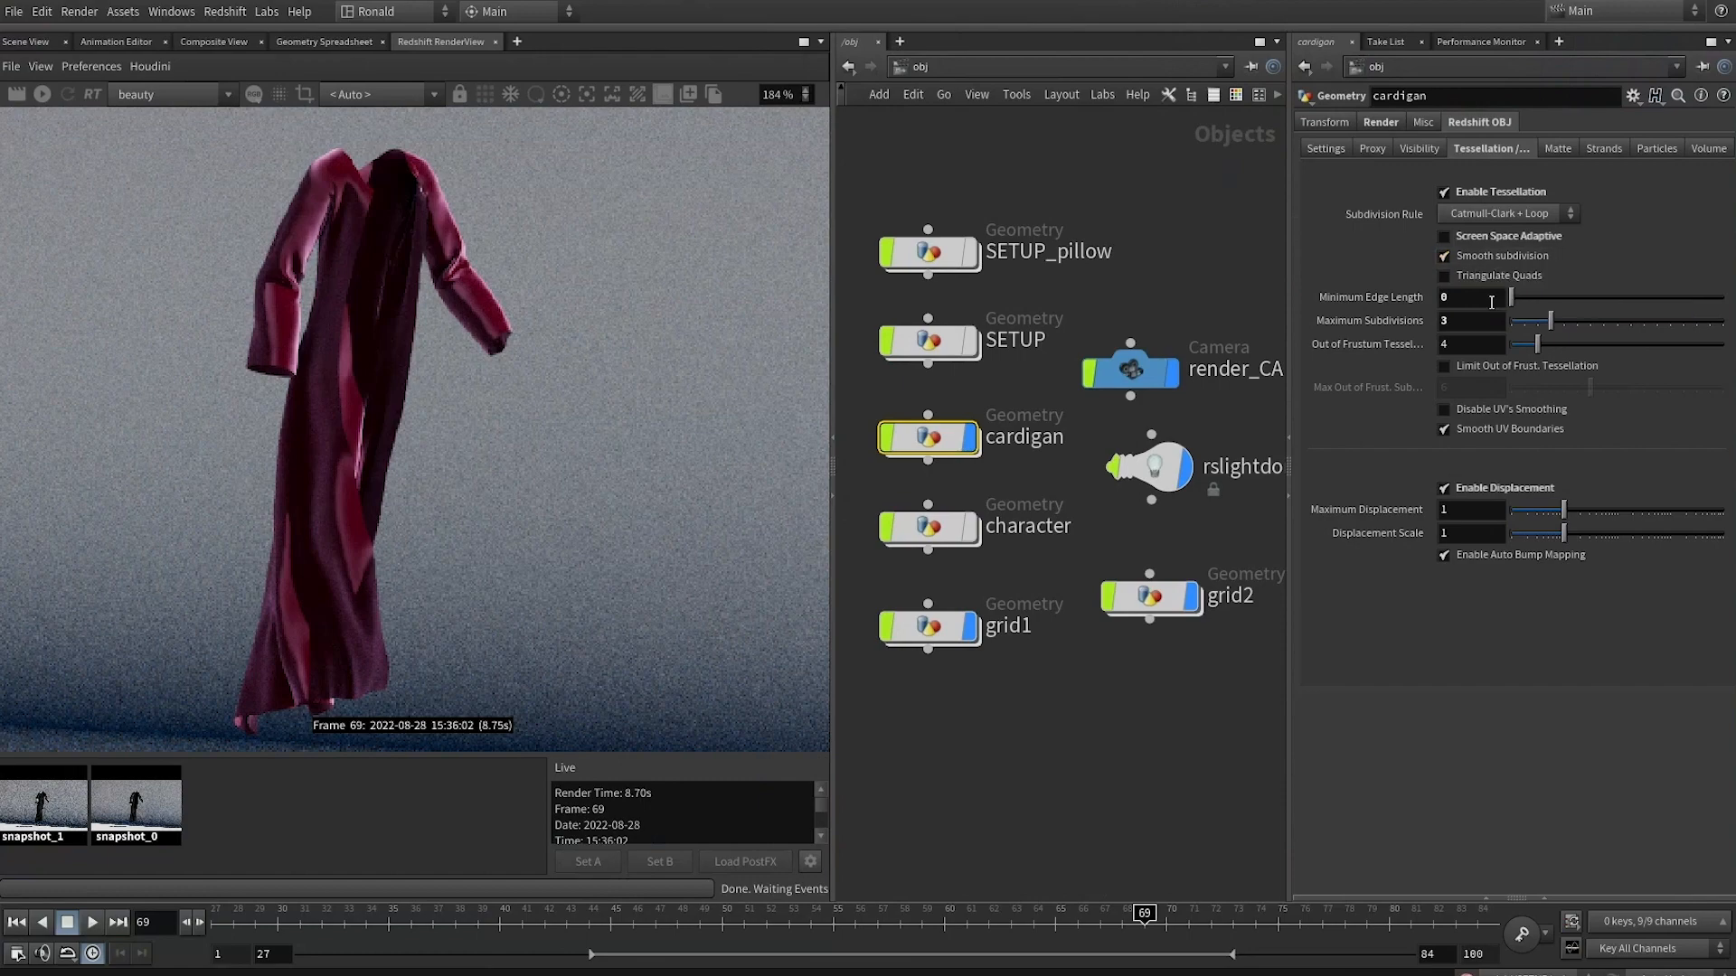
pyautogui.click(1465, 321)
pyautogui.write('2')
pyautogui.press('Return')
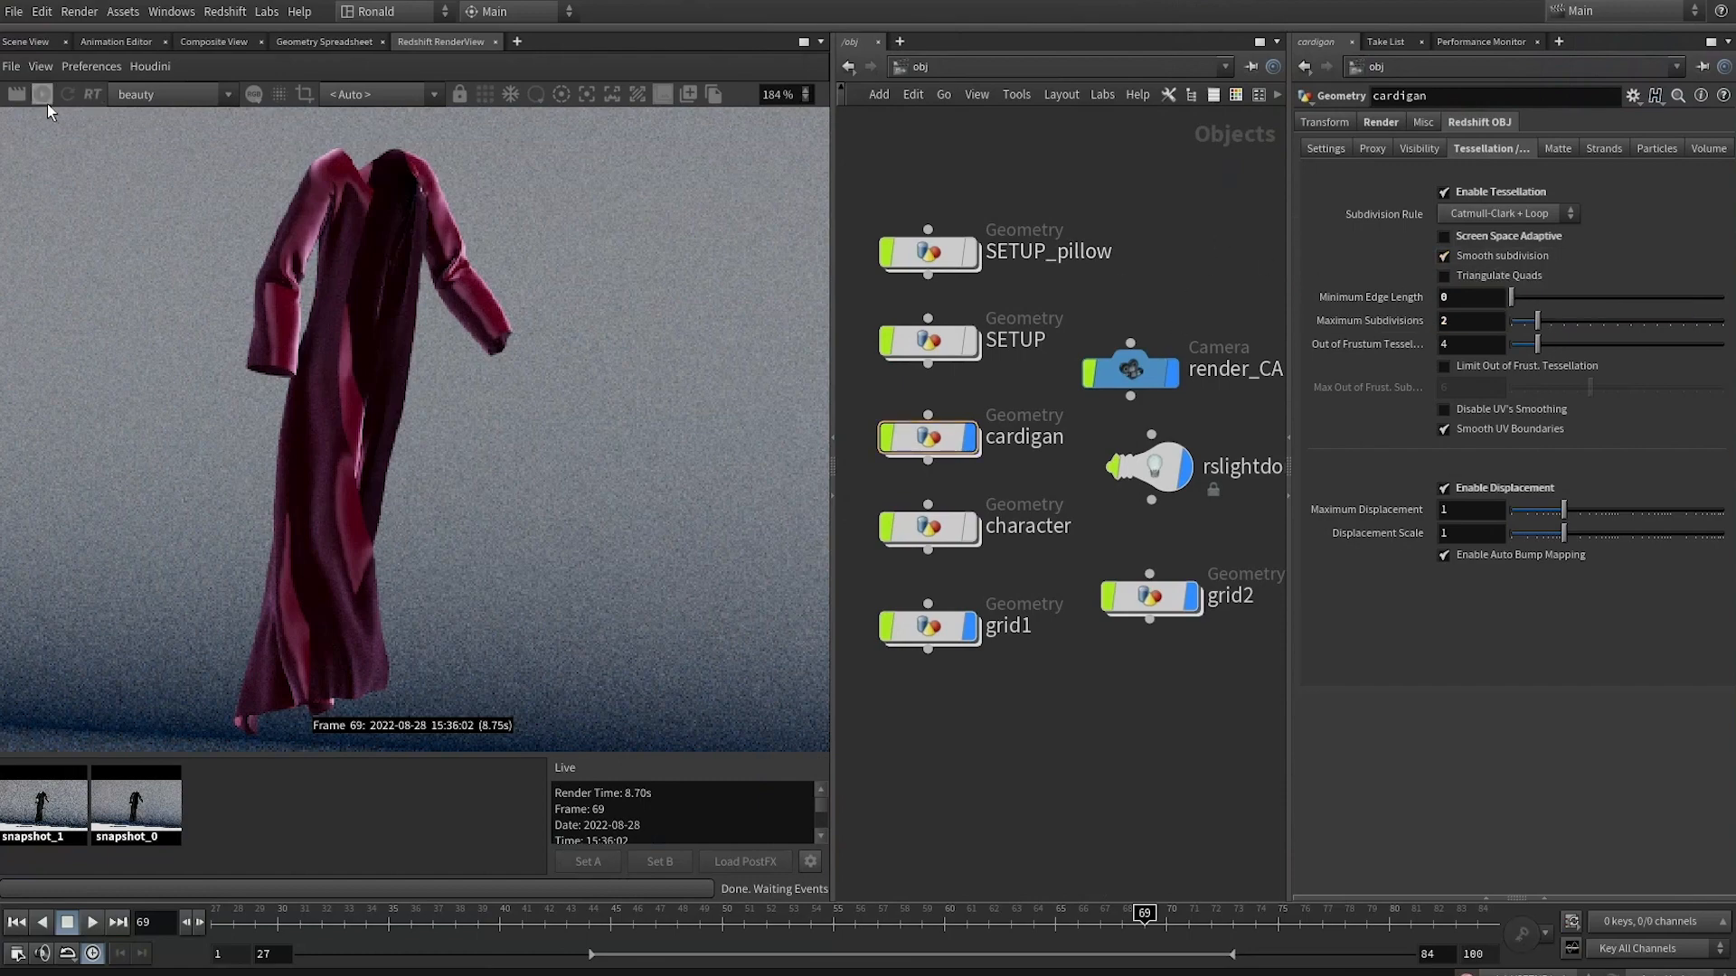
# In the redshift_cardigan material, disconnect the displacement from the output and wire the texture node directly into the surface input
pyautogui.press('2')
pyautogui.doubleClick(973, 493)
pyautogui.moveTo(1125, 519); pyautogui.dragTo(1191, 618)
pyautogui.press('Delete')
pyautogui.moveTo(947, 615); pyautogui.dragTo(1217, 485)
pyautogui.moveTo(883, 596); pyautogui.dragTo(897, 566)
pyautogui.click(904, 573)
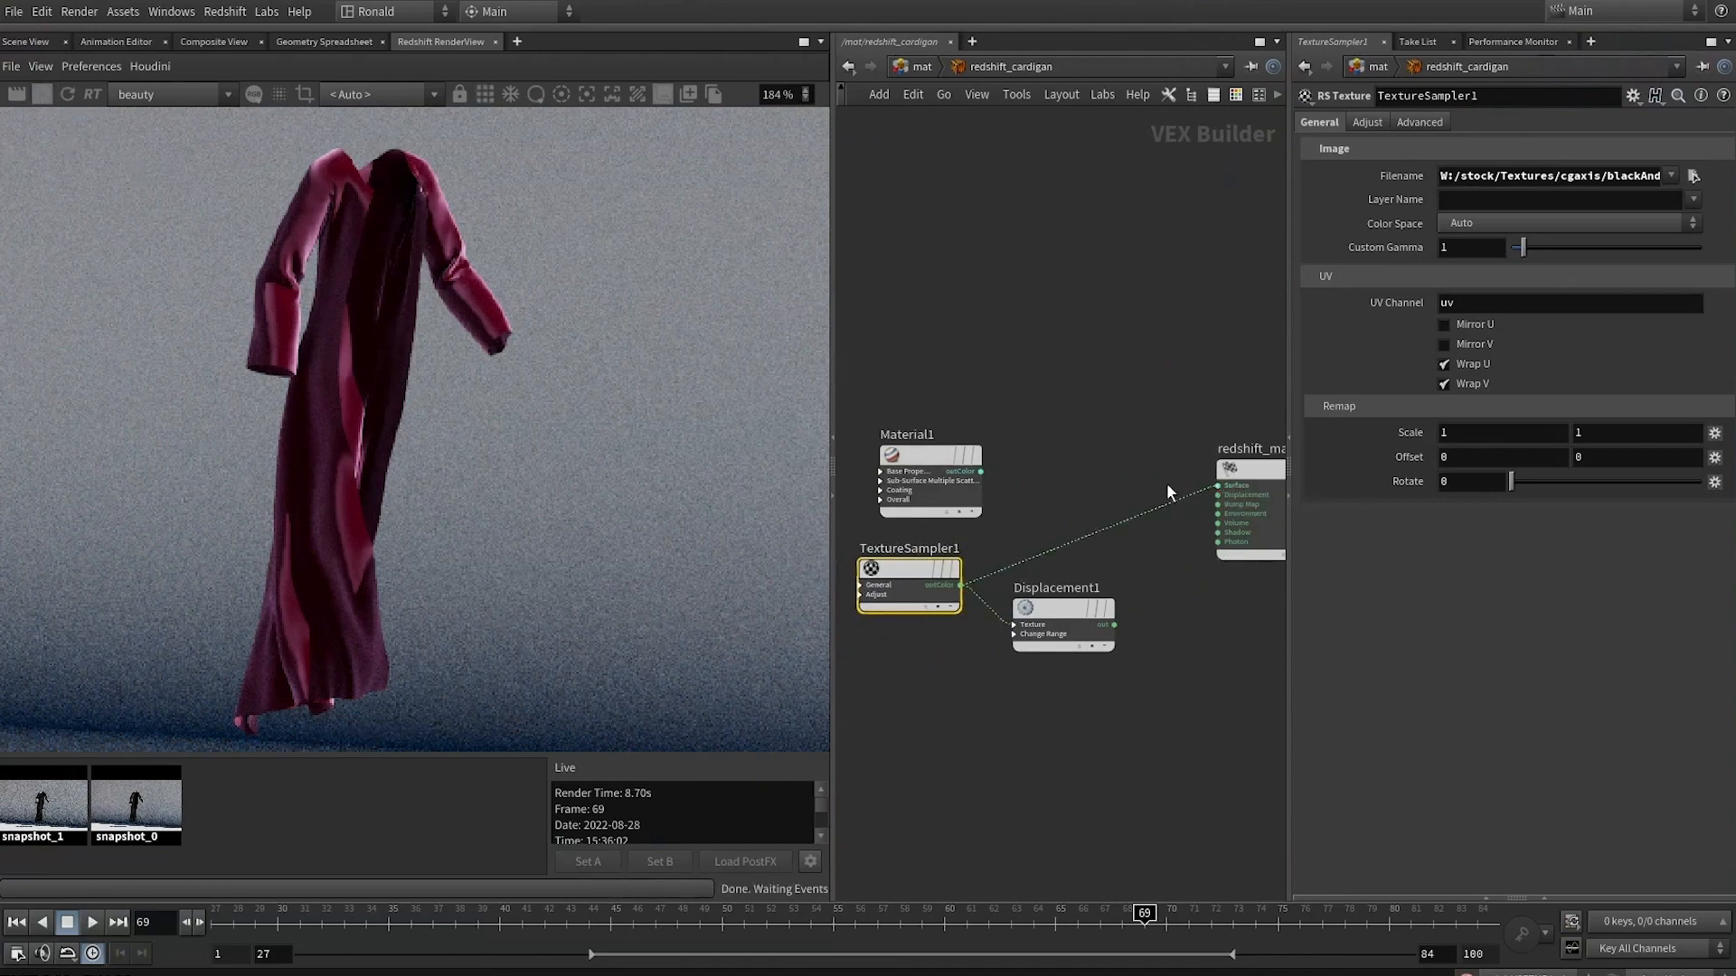
# Link the texture node's second scale value to the first with a relative reference
pyautogui.rightClick(1501, 437)
pyautogui.click(1512, 556)
pyautogui.rightClick(1627, 434)
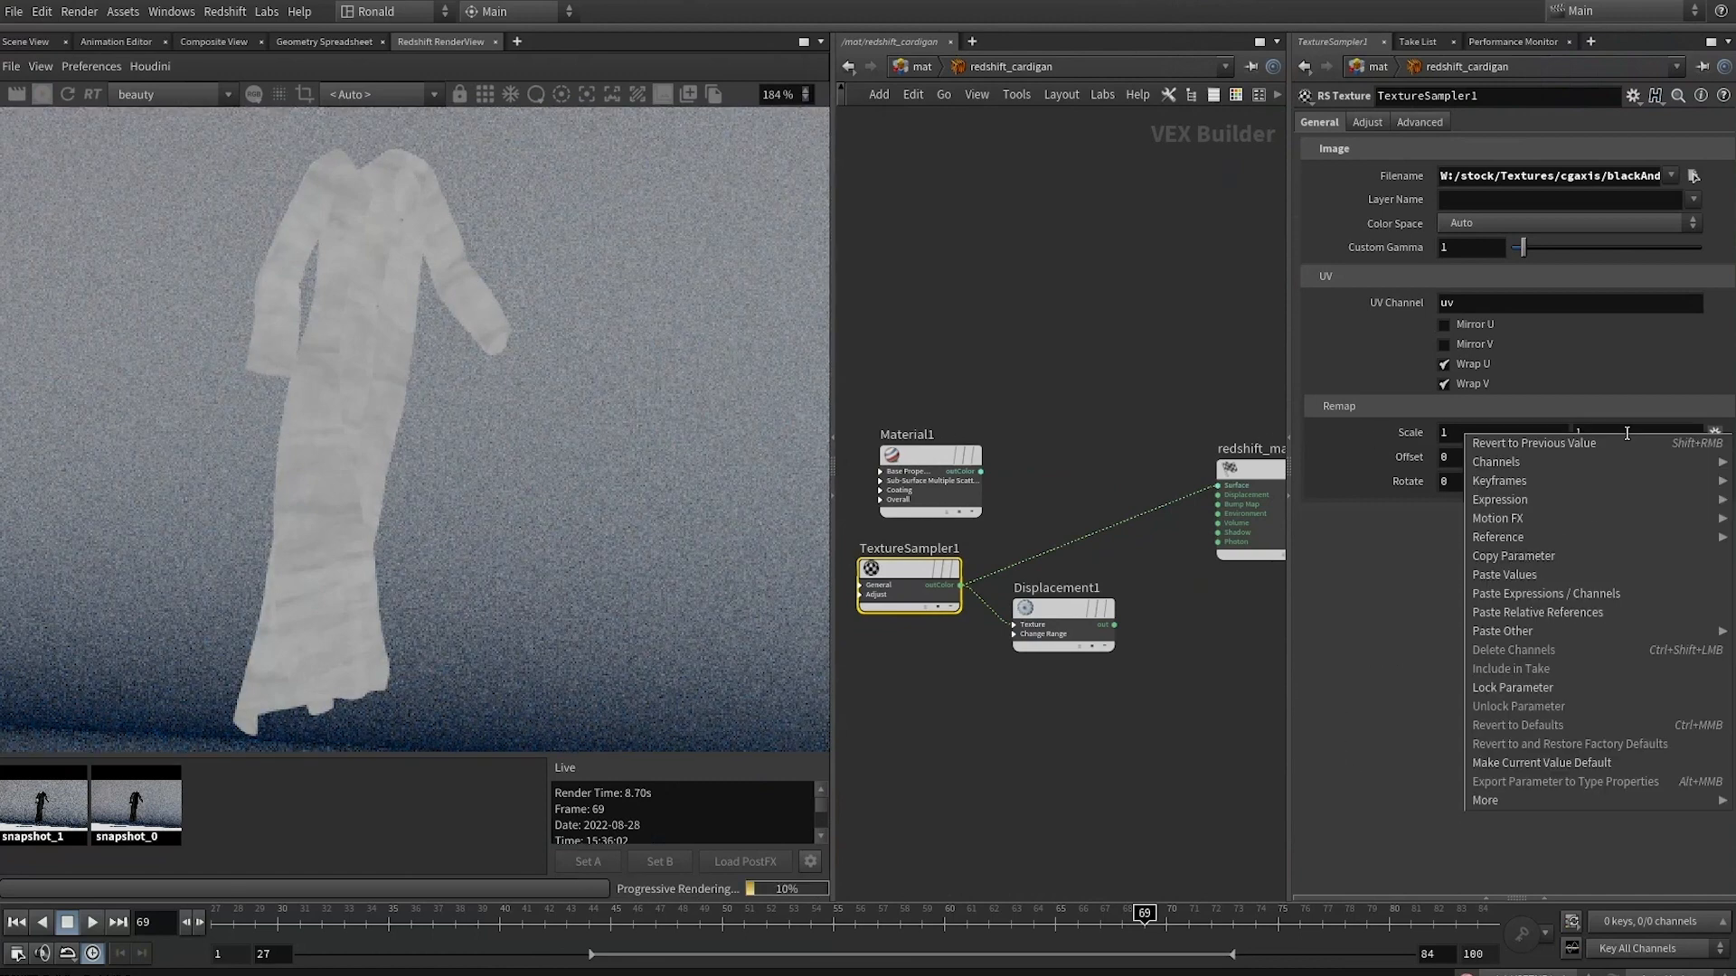
pyautogui.click(1583, 613)
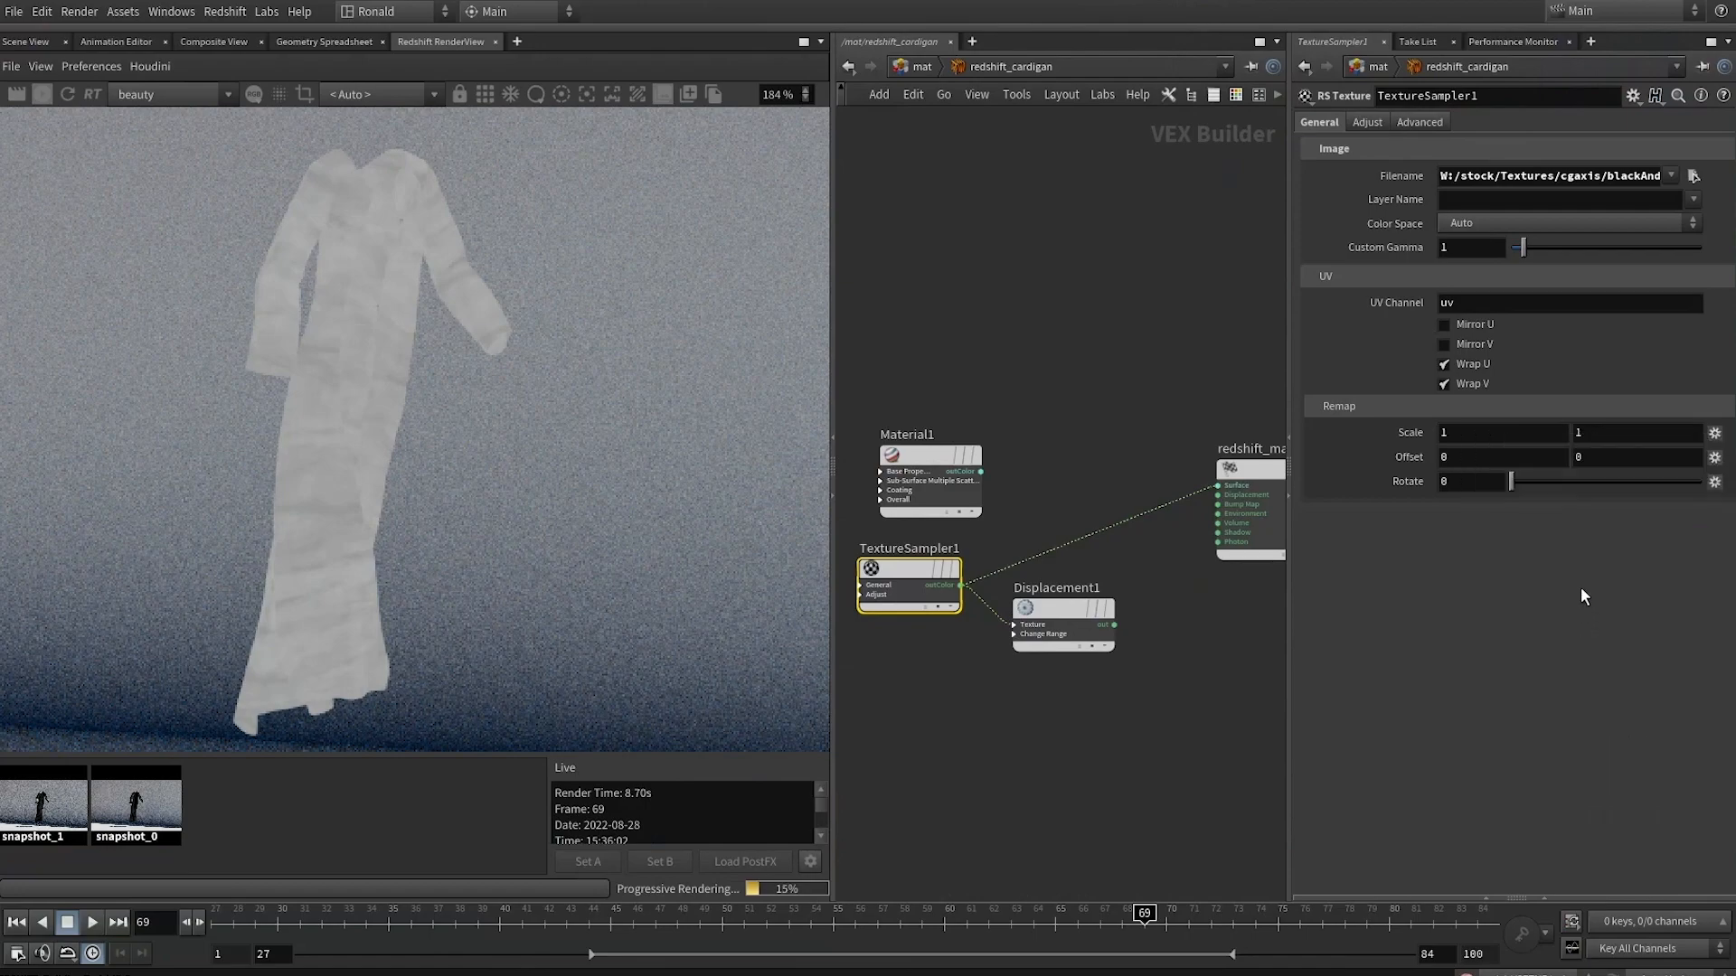
# Set the texture node's linked scale to 0.1
pyautogui.click(1461, 438)
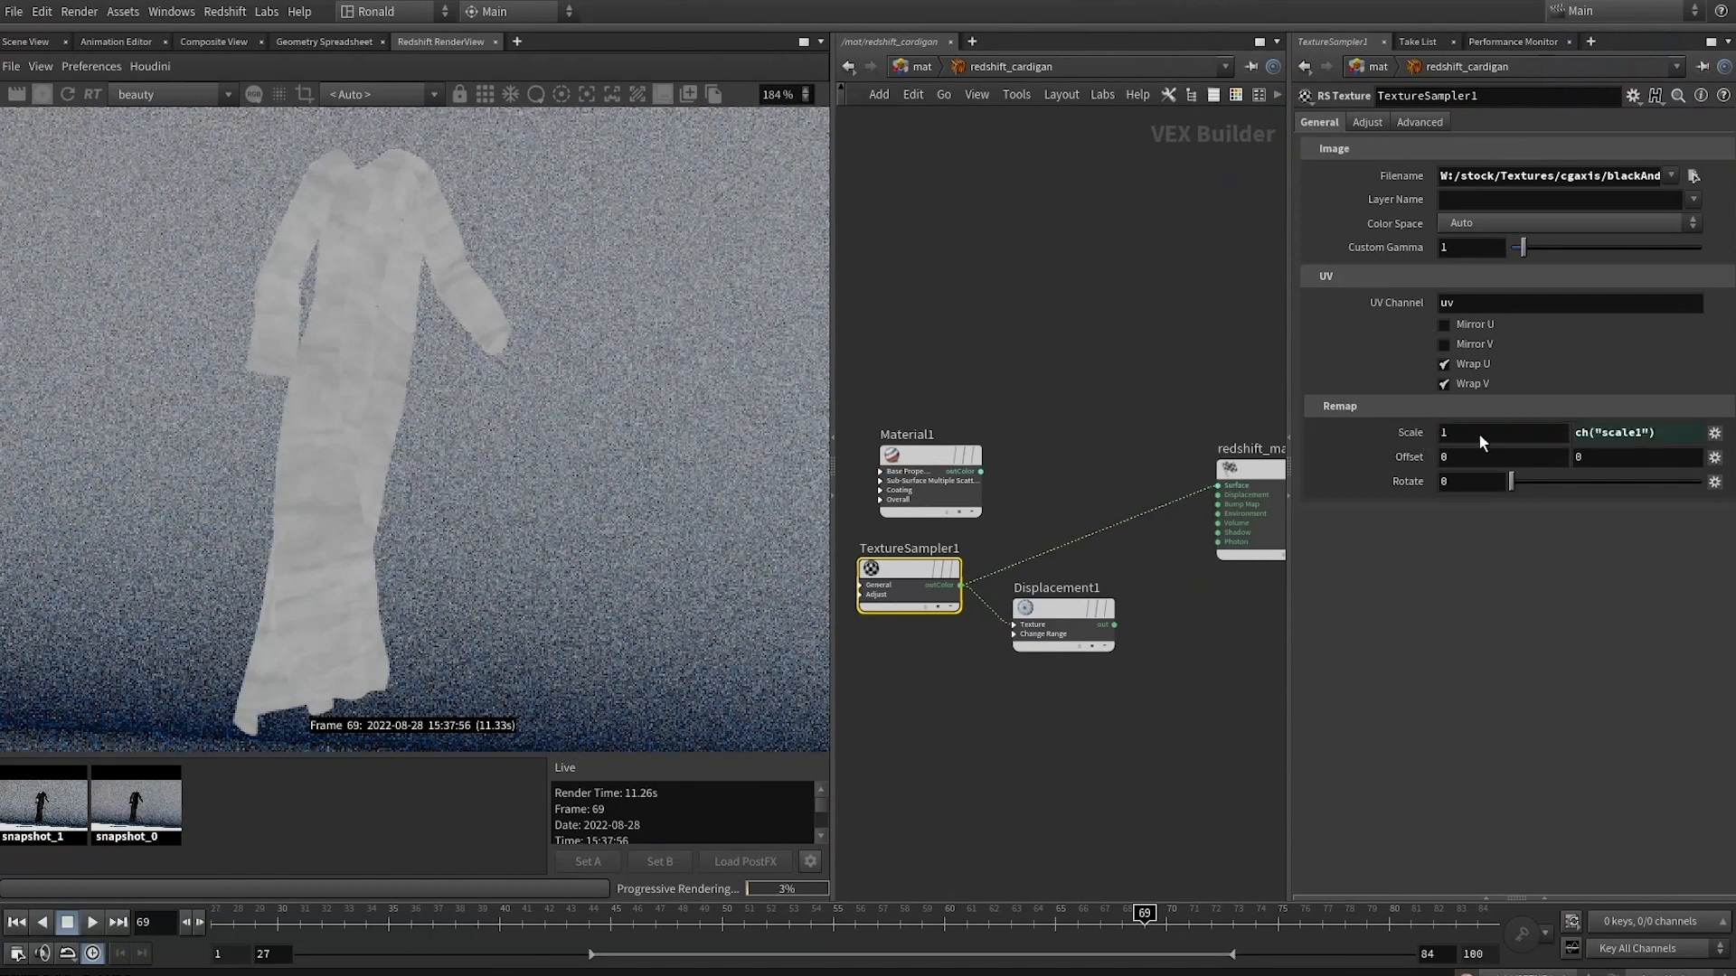
pyautogui.click(1468, 438)
pyautogui.write('0.1')
pyautogui.press('Return')
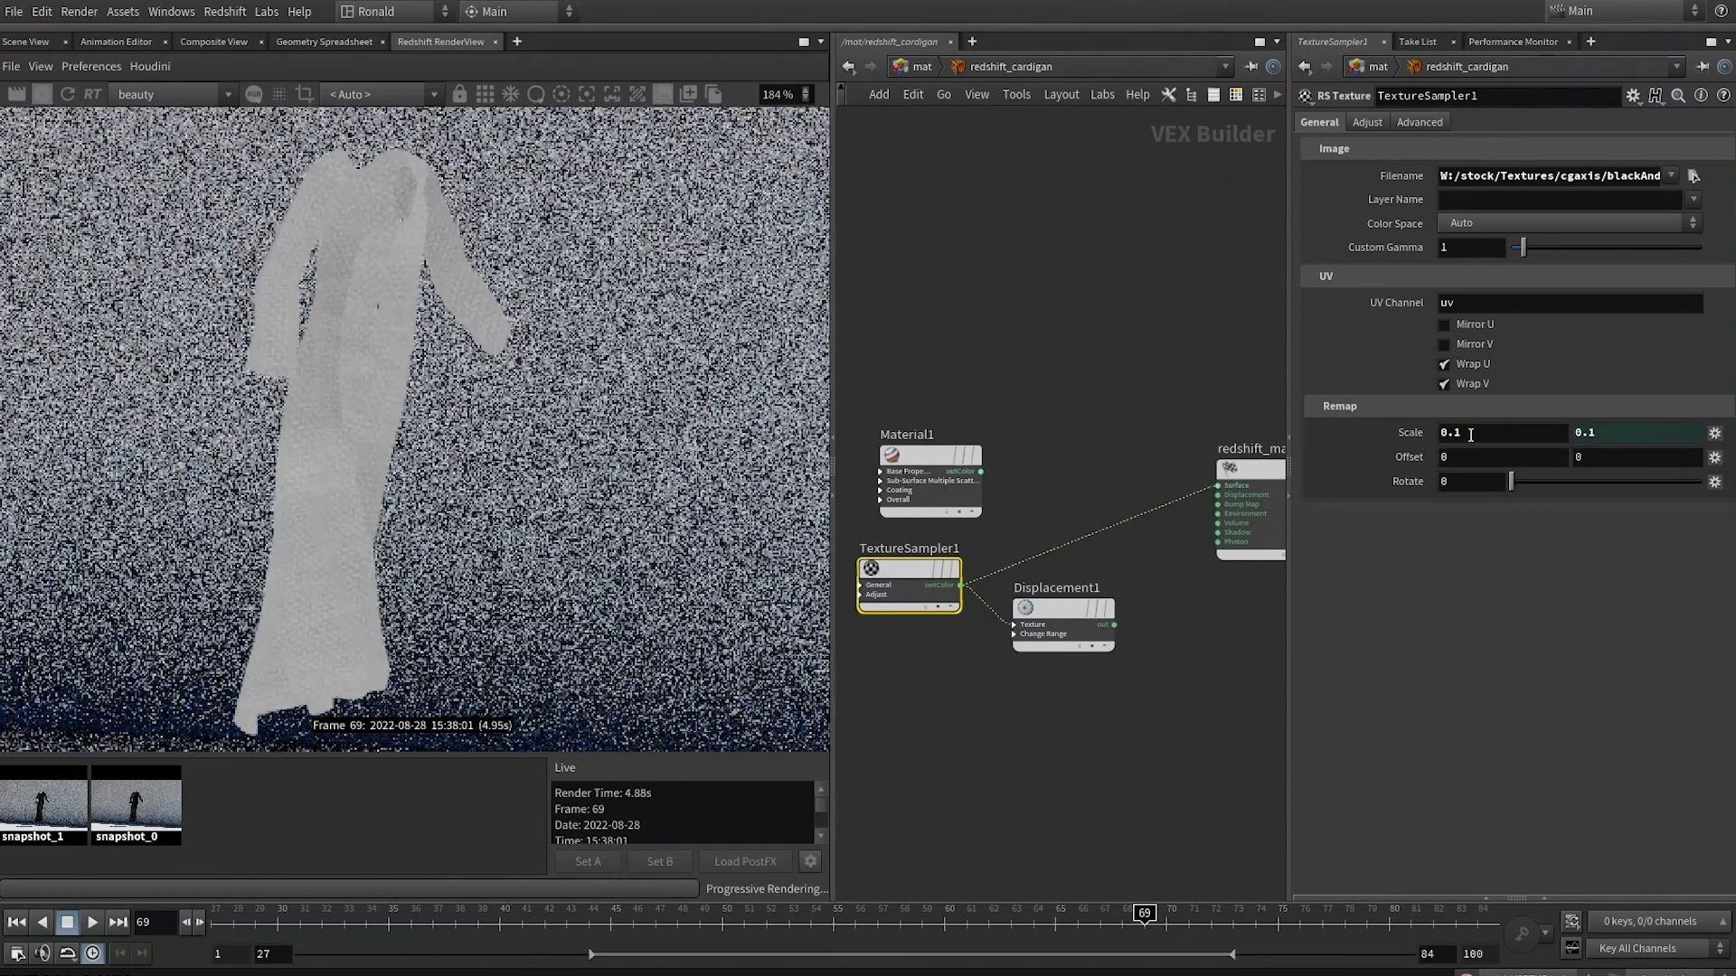
# Set the texture node's linked scale to 0.2 while checking the pattern on the rendered cardigan
pyautogui.scroll(1, 296, 249)
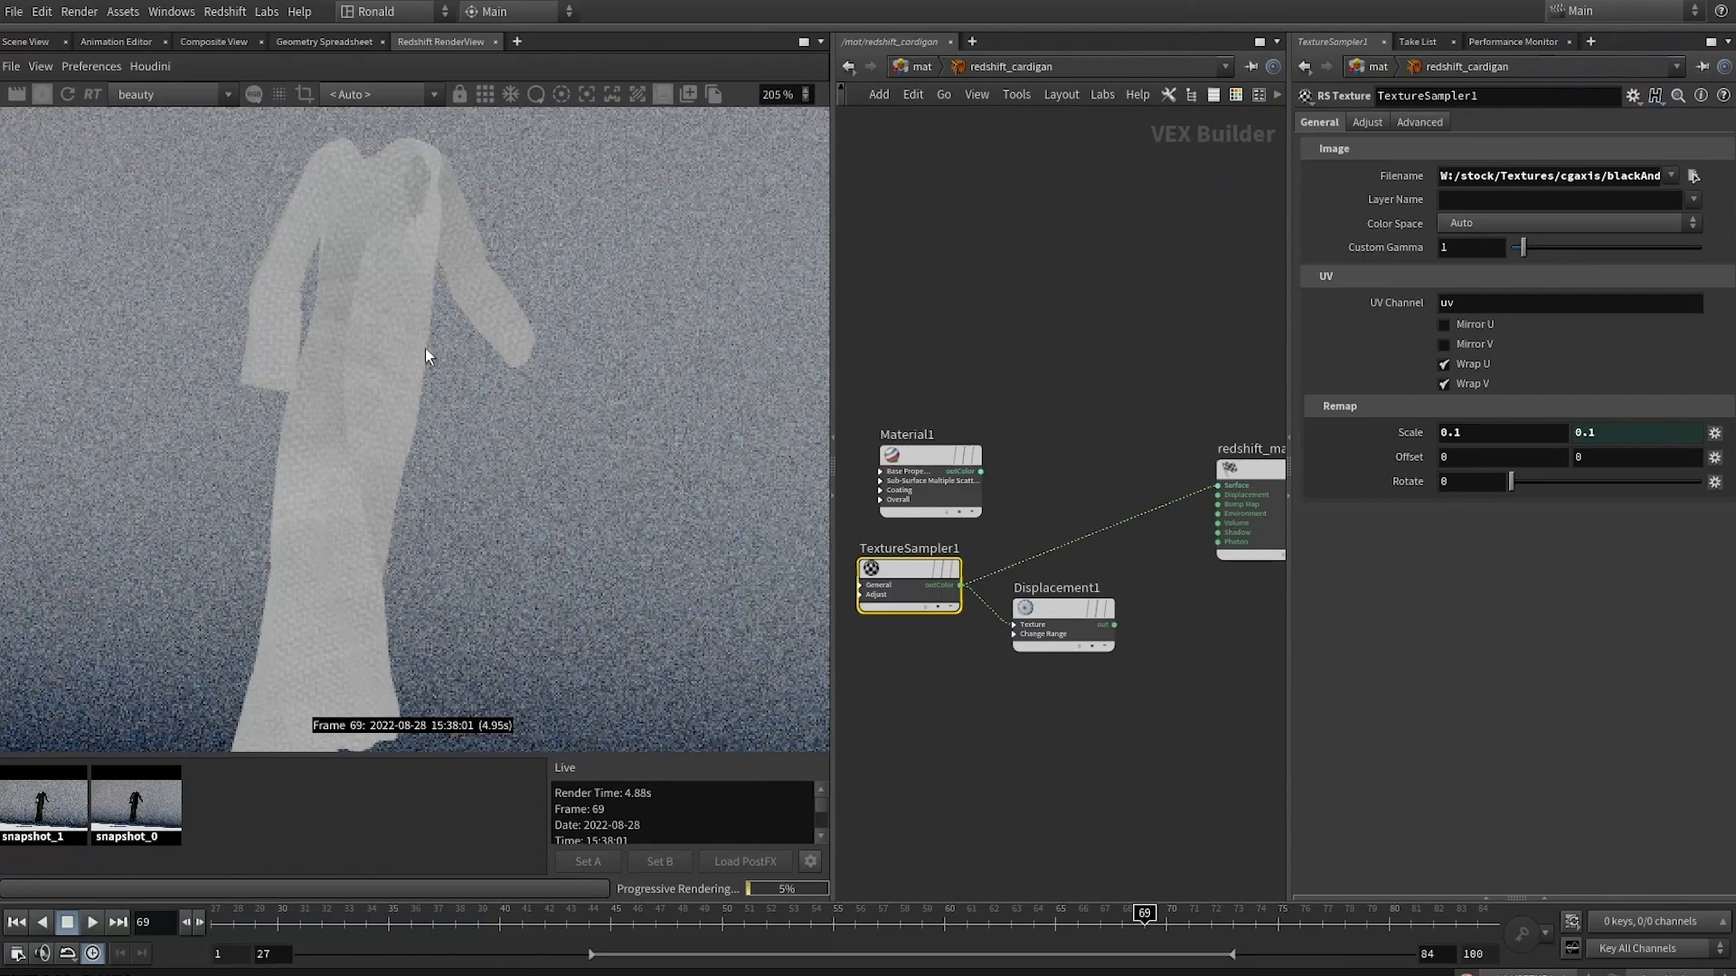
pyautogui.scroll(1, 538, 322)
pyautogui.write('0.25')
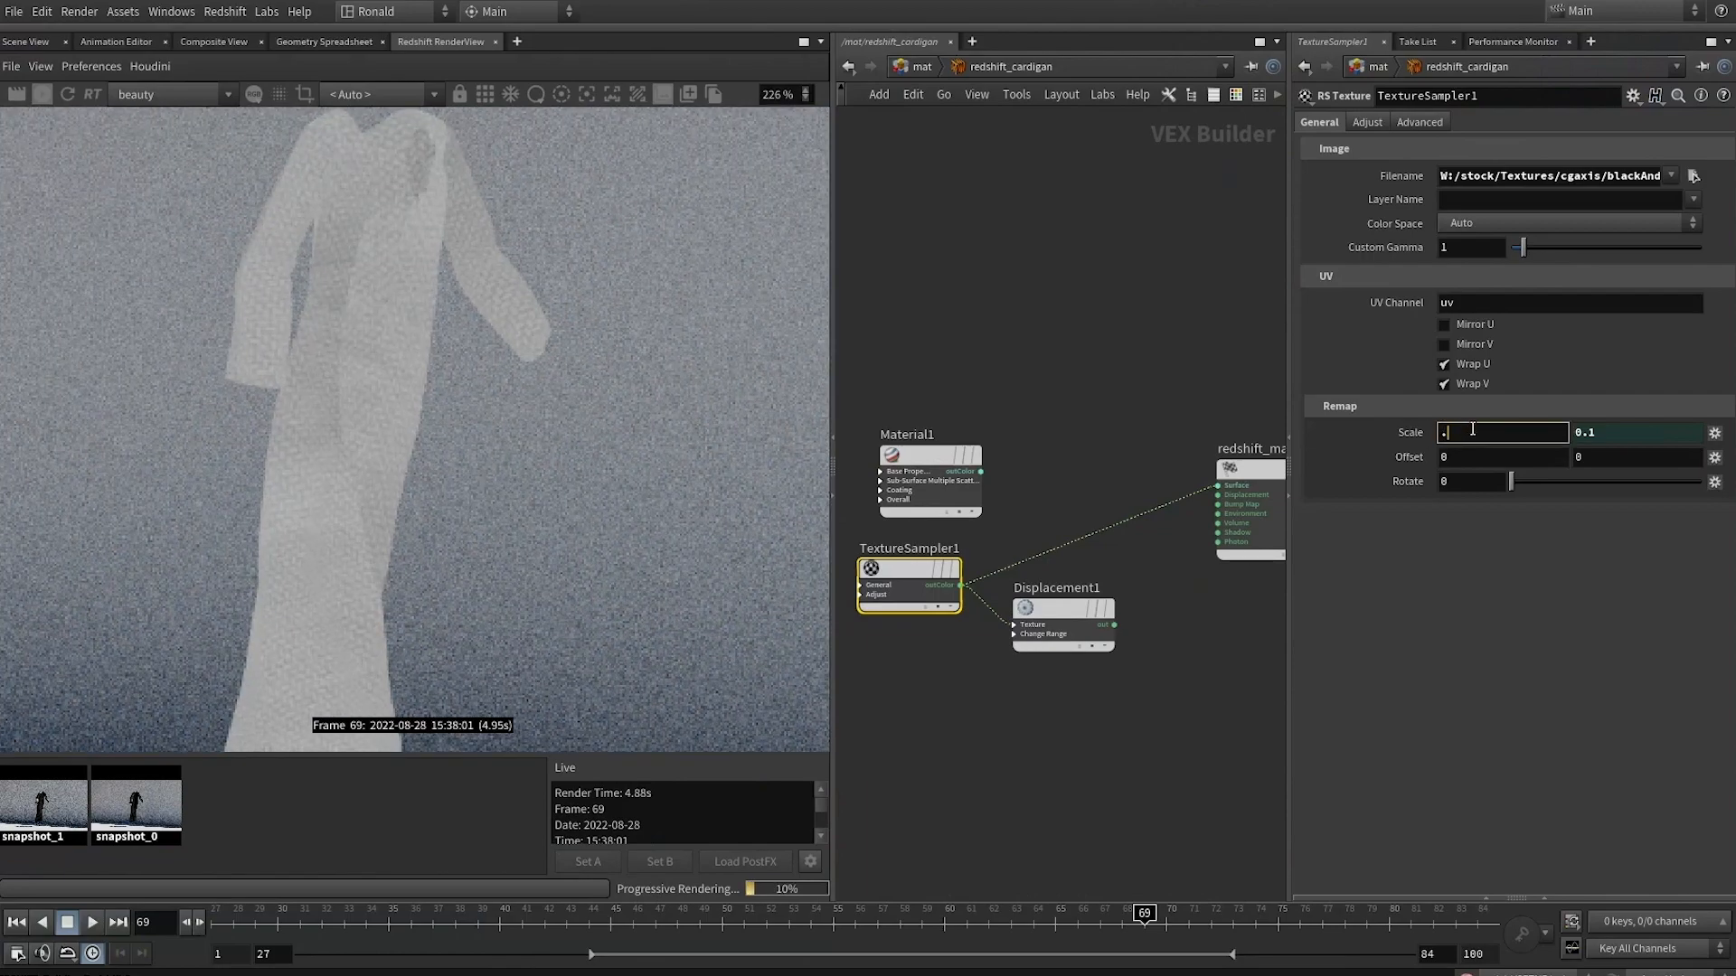
pyautogui.press('Return')
pyautogui.write('0.2')
pyautogui.press('Return')
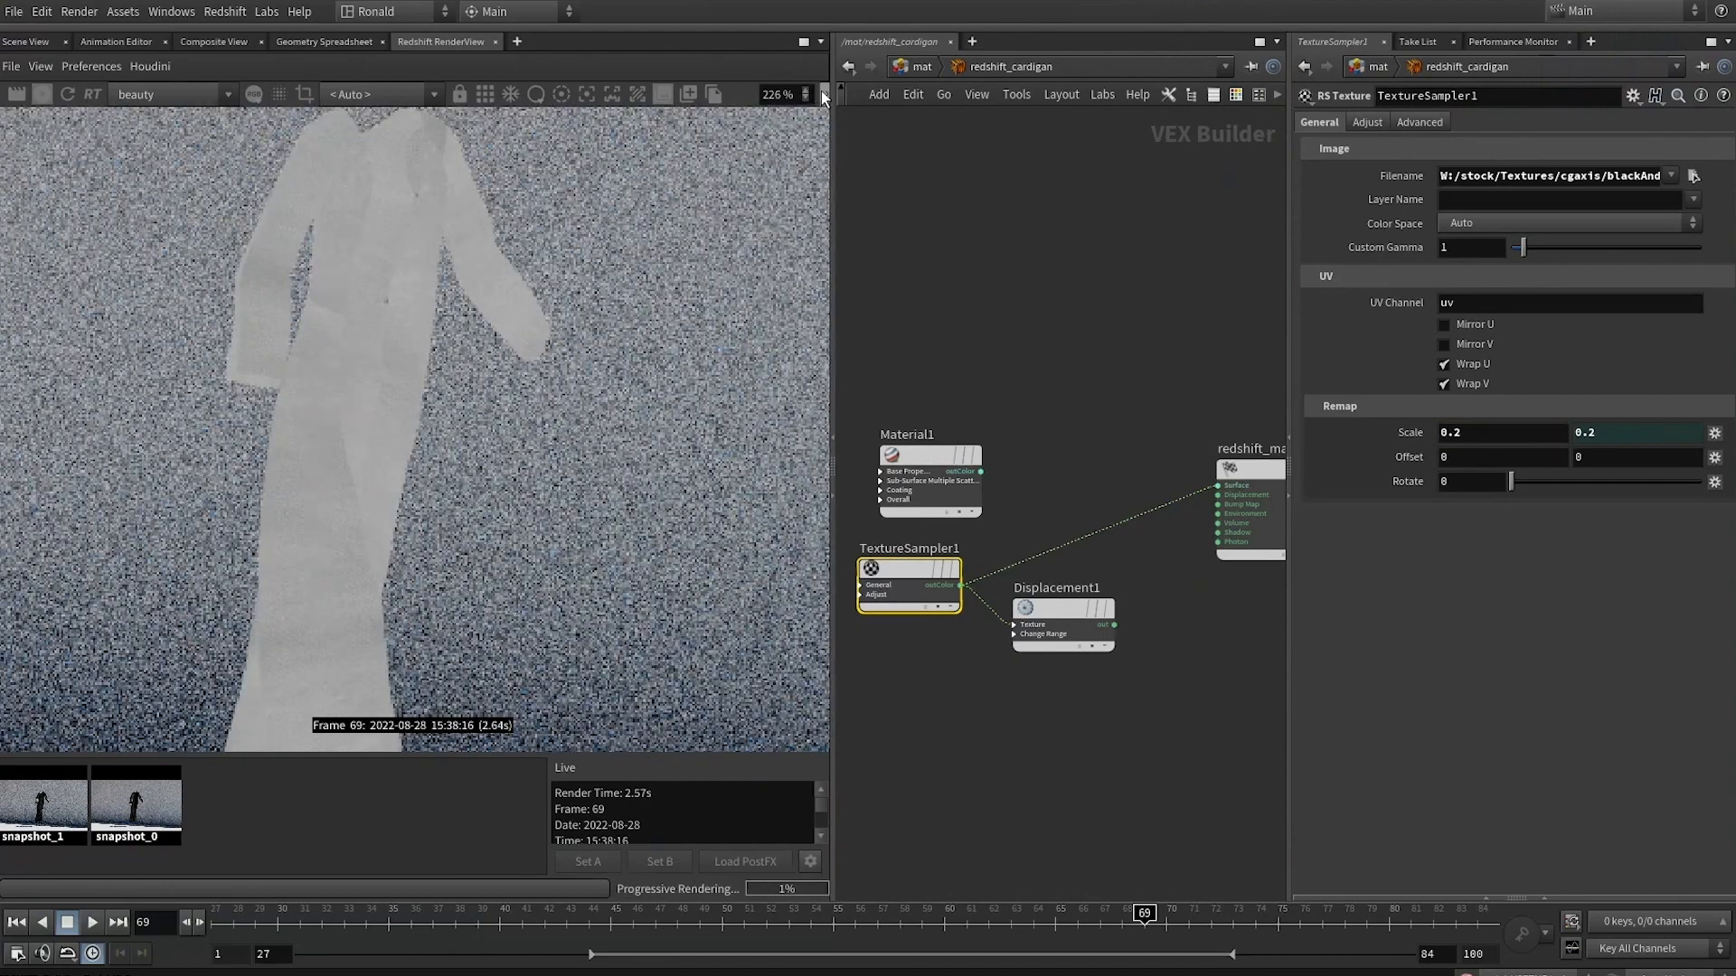
# Stop the live render, set the render view's resolution scale to 100, and render the cardigan again
pyautogui.click(70, 95)
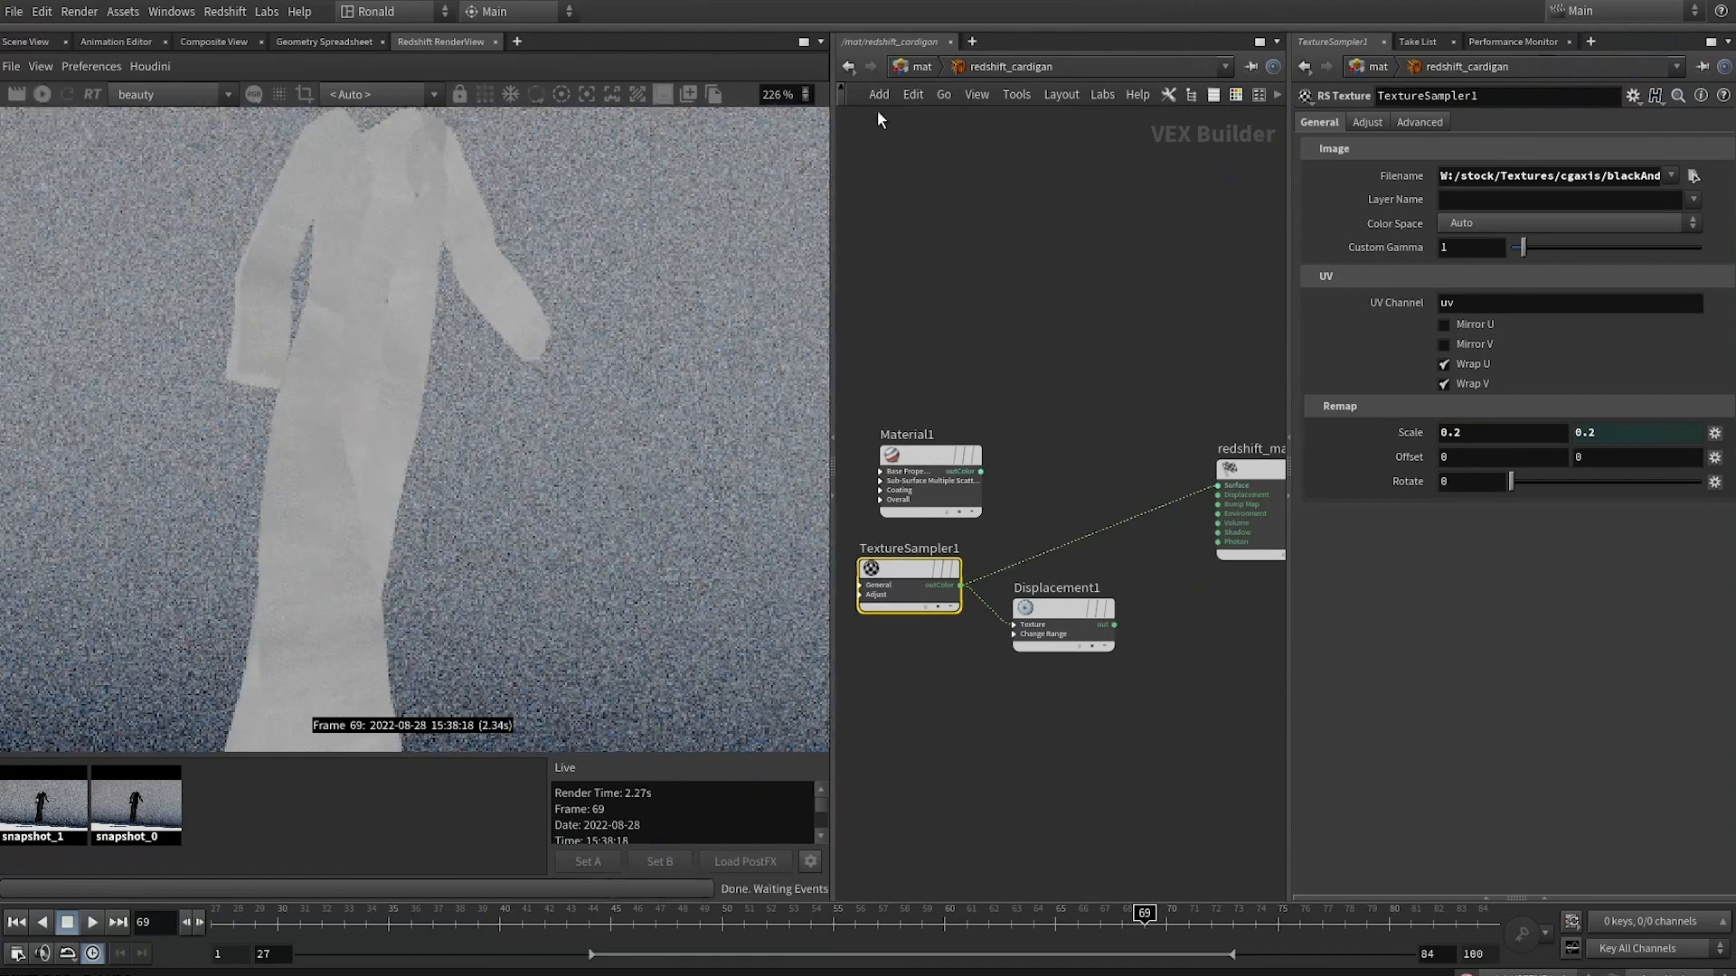
pyautogui.click(825, 98)
pyautogui.click(131, 122)
pyautogui.write('100')
pyautogui.press('Return')
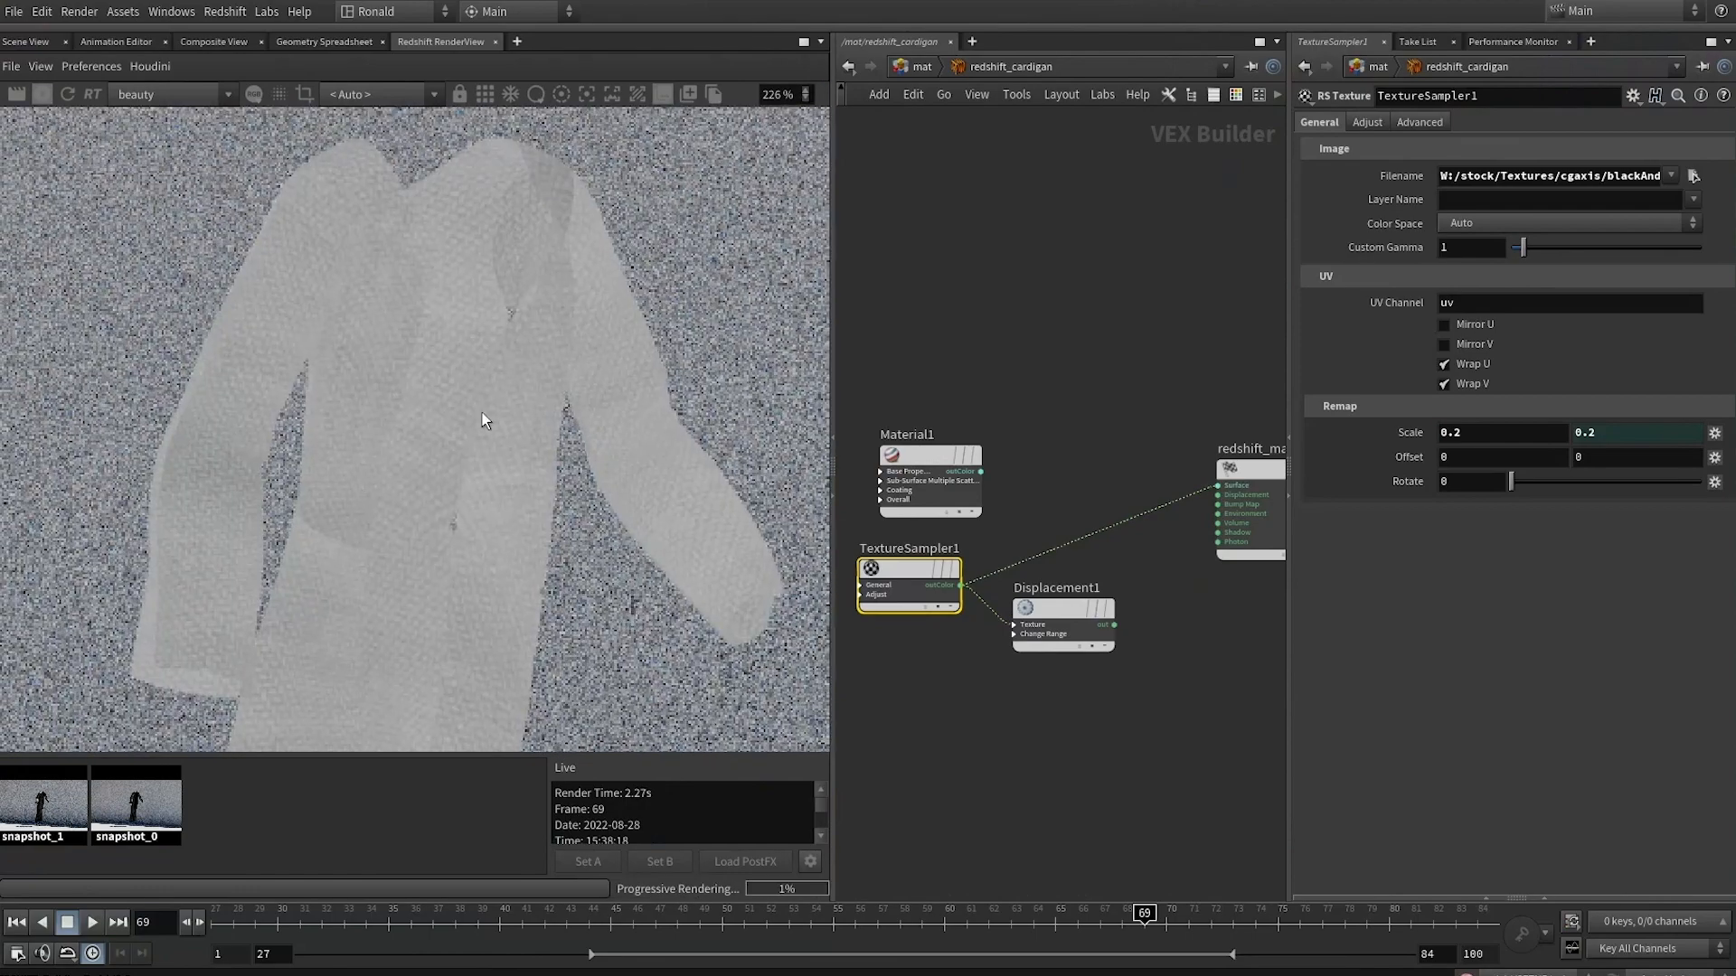
pyautogui.scroll(1, 388, 228)
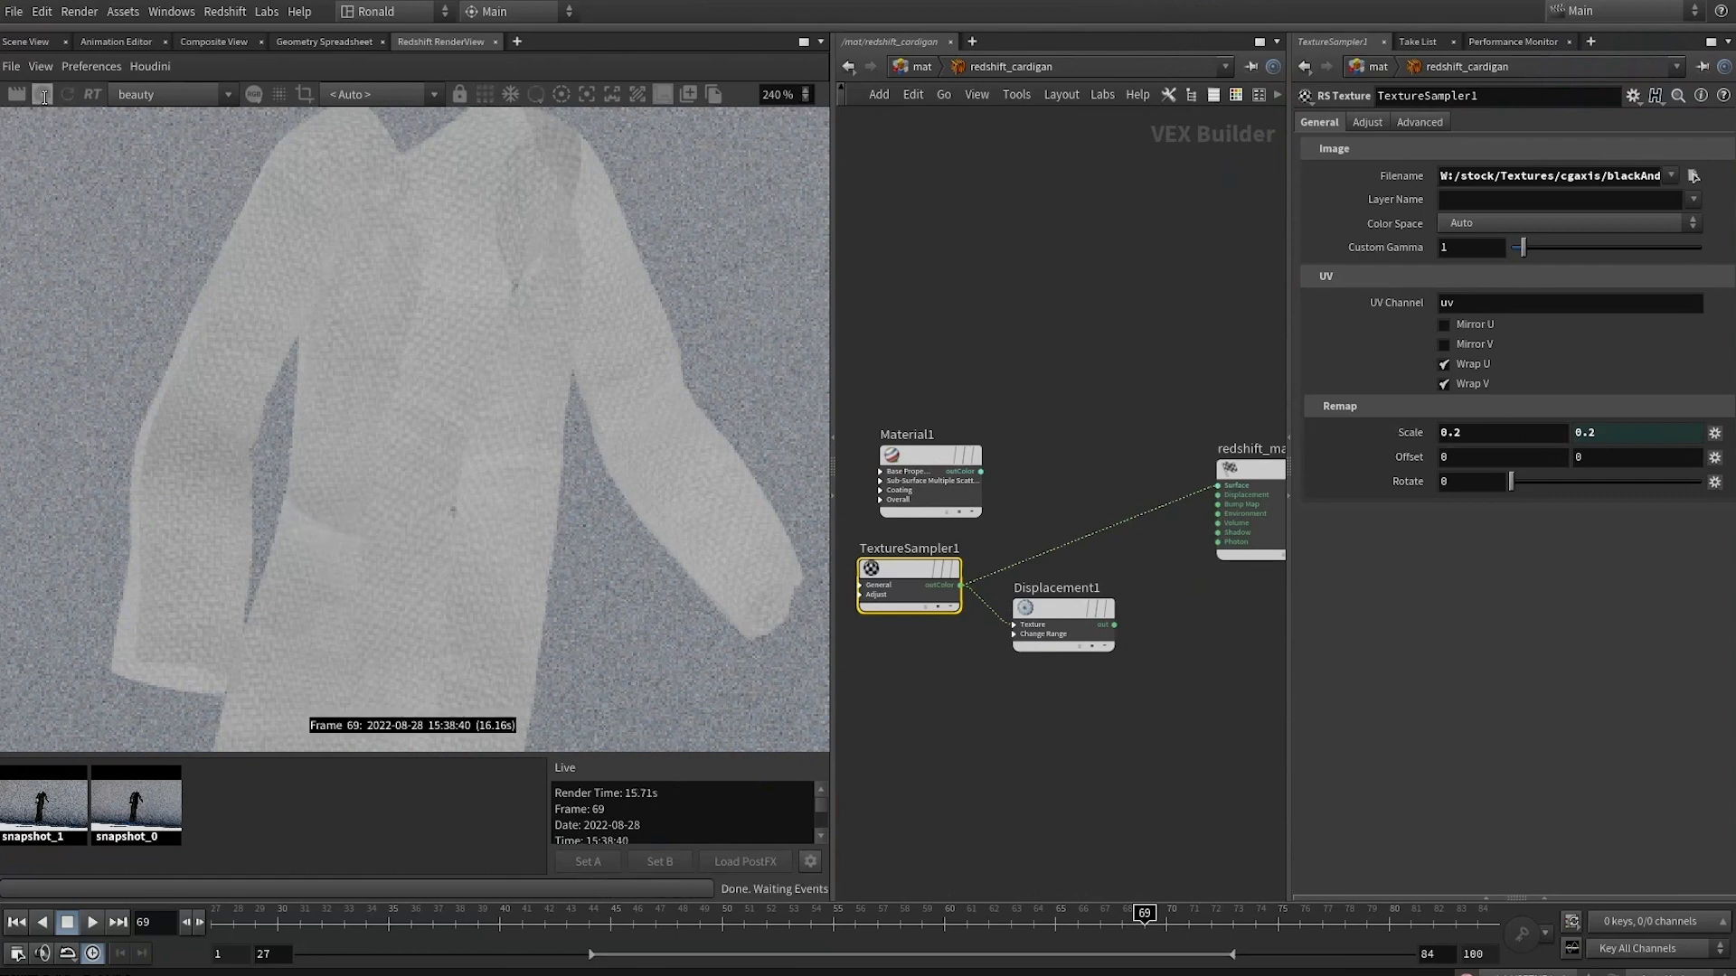
# Set the texture node's linked scale to 0.5
pyautogui.press('BackSpace')
pyautogui.write('5')
pyautogui.press('Return')
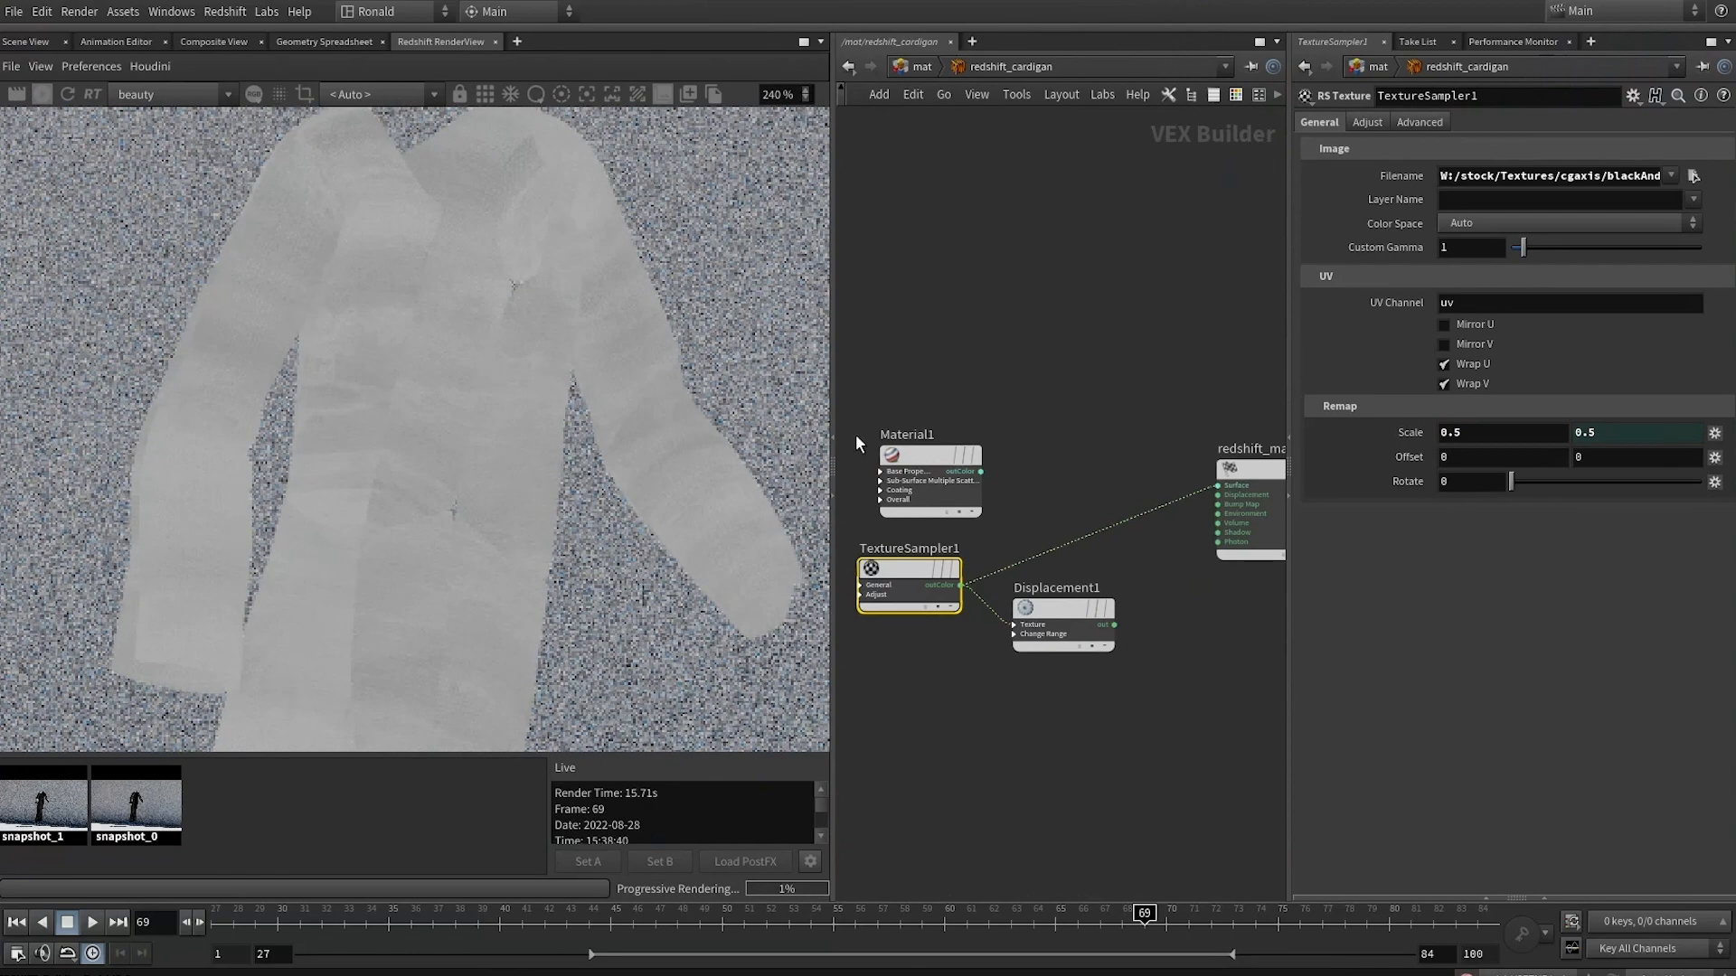
# Reconnect the displacement node to the output's displacement input and the RS Material to its surface input
pyautogui.moveTo(855, 434); pyautogui.dragTo(798, 449, button='middle')
pyautogui.moveTo(1056, 639); pyautogui.dragTo(1160, 509)
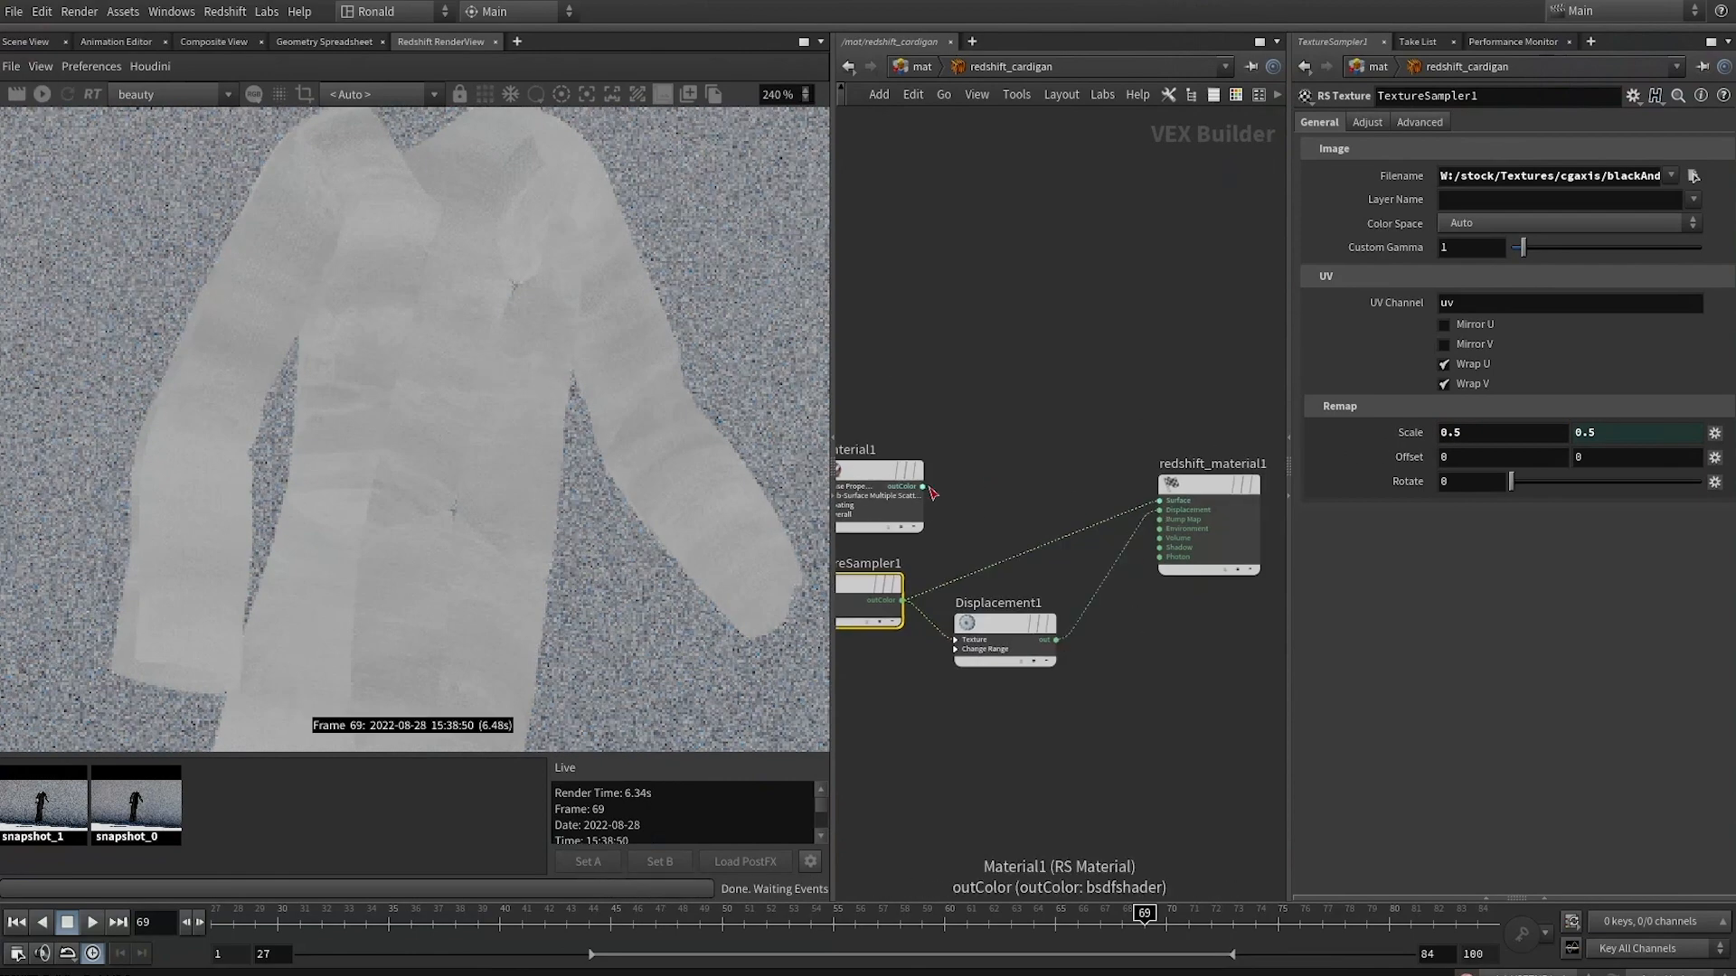
pyautogui.click(922, 487)
pyautogui.click(1160, 500)
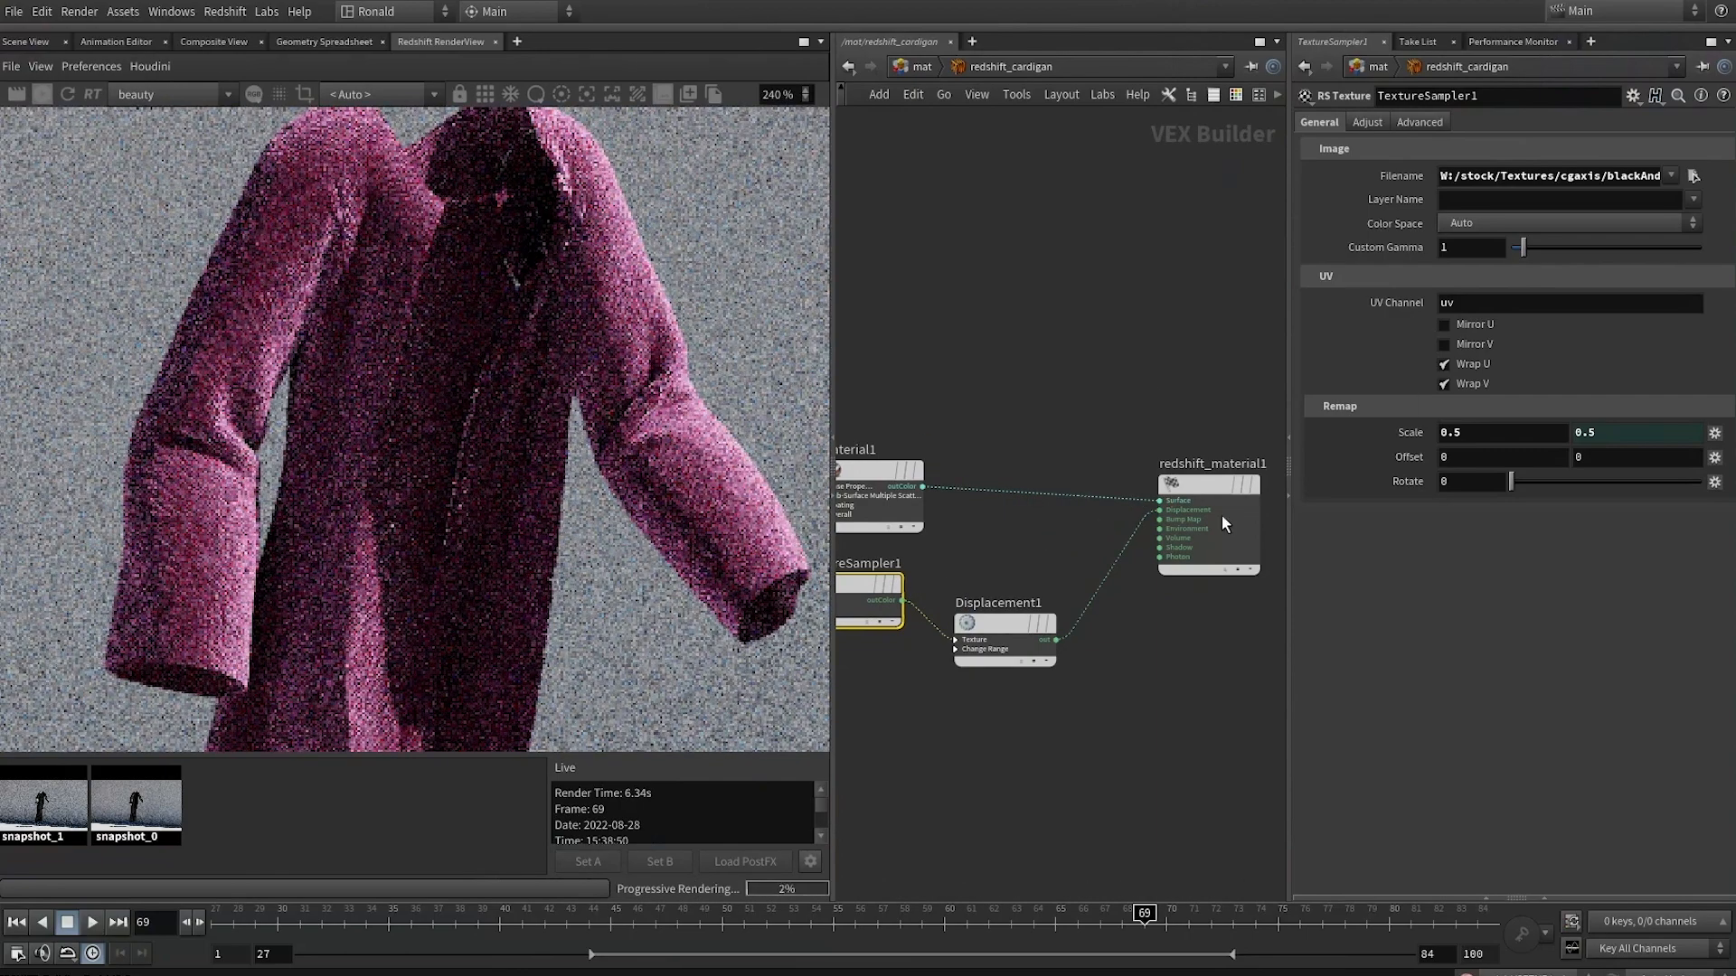
# Set the cardigan displacement node's scale to 0.005 and check the full garment in the render
pyautogui.click(1000, 622)
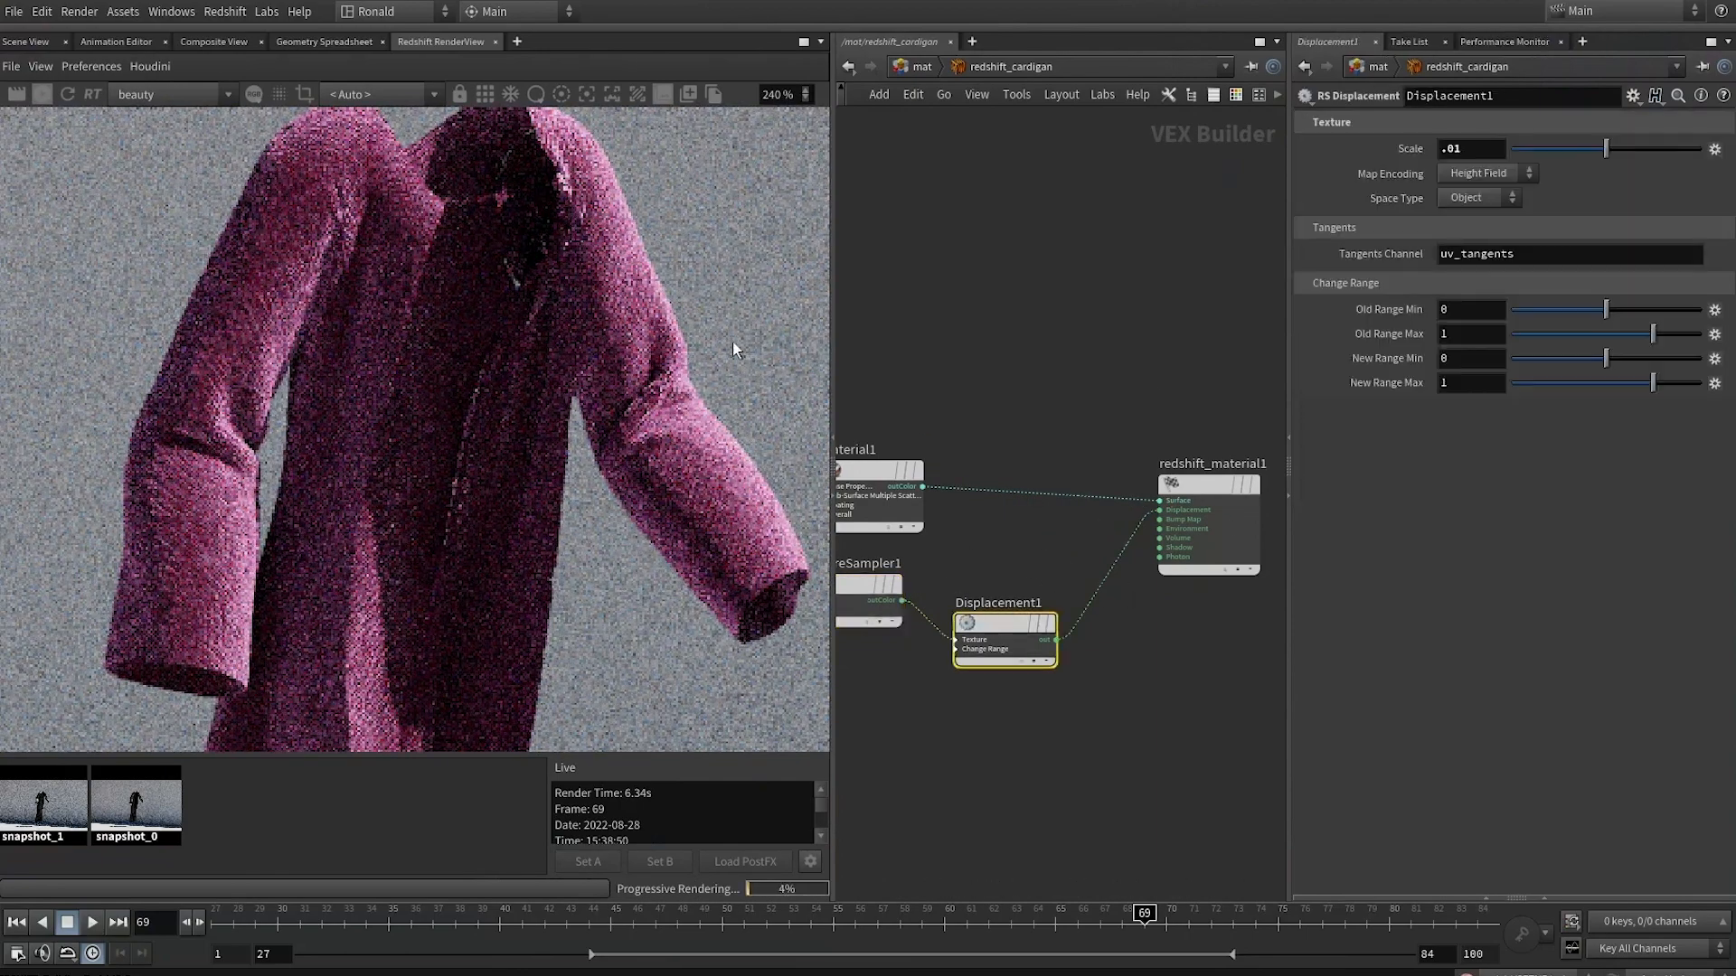
pyautogui.click(1453, 151)
pyautogui.write('.005')
pyautogui.press('Return')
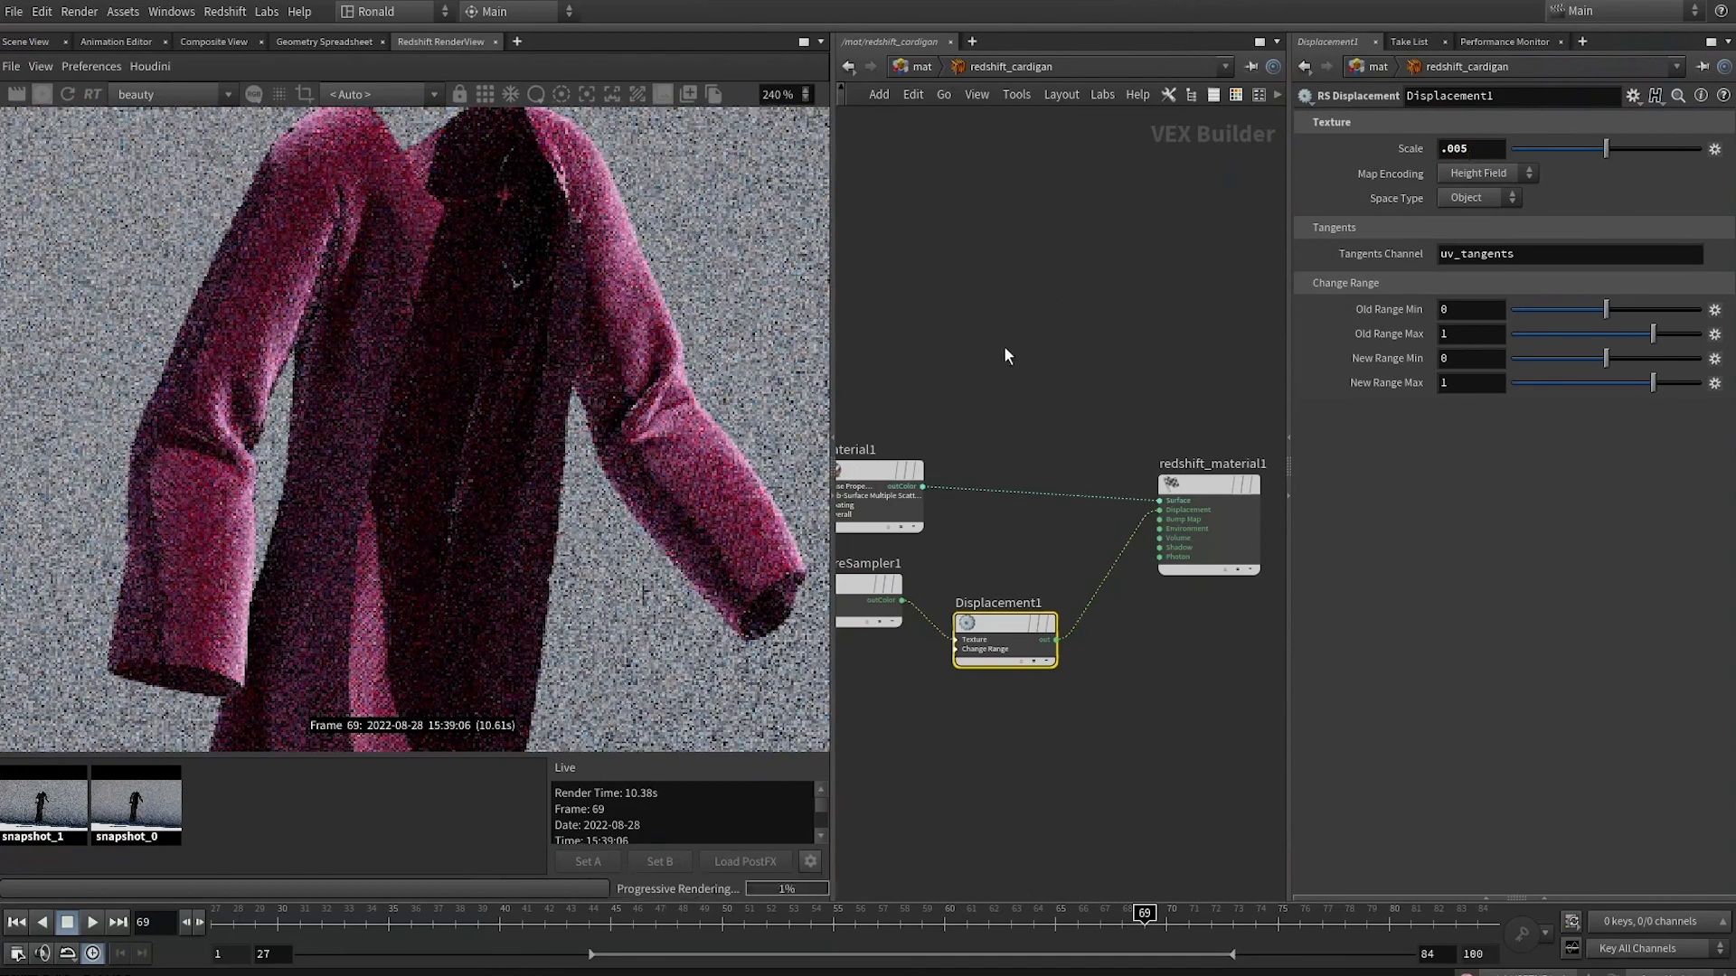
pyautogui.scroll(-8, 479, 389)
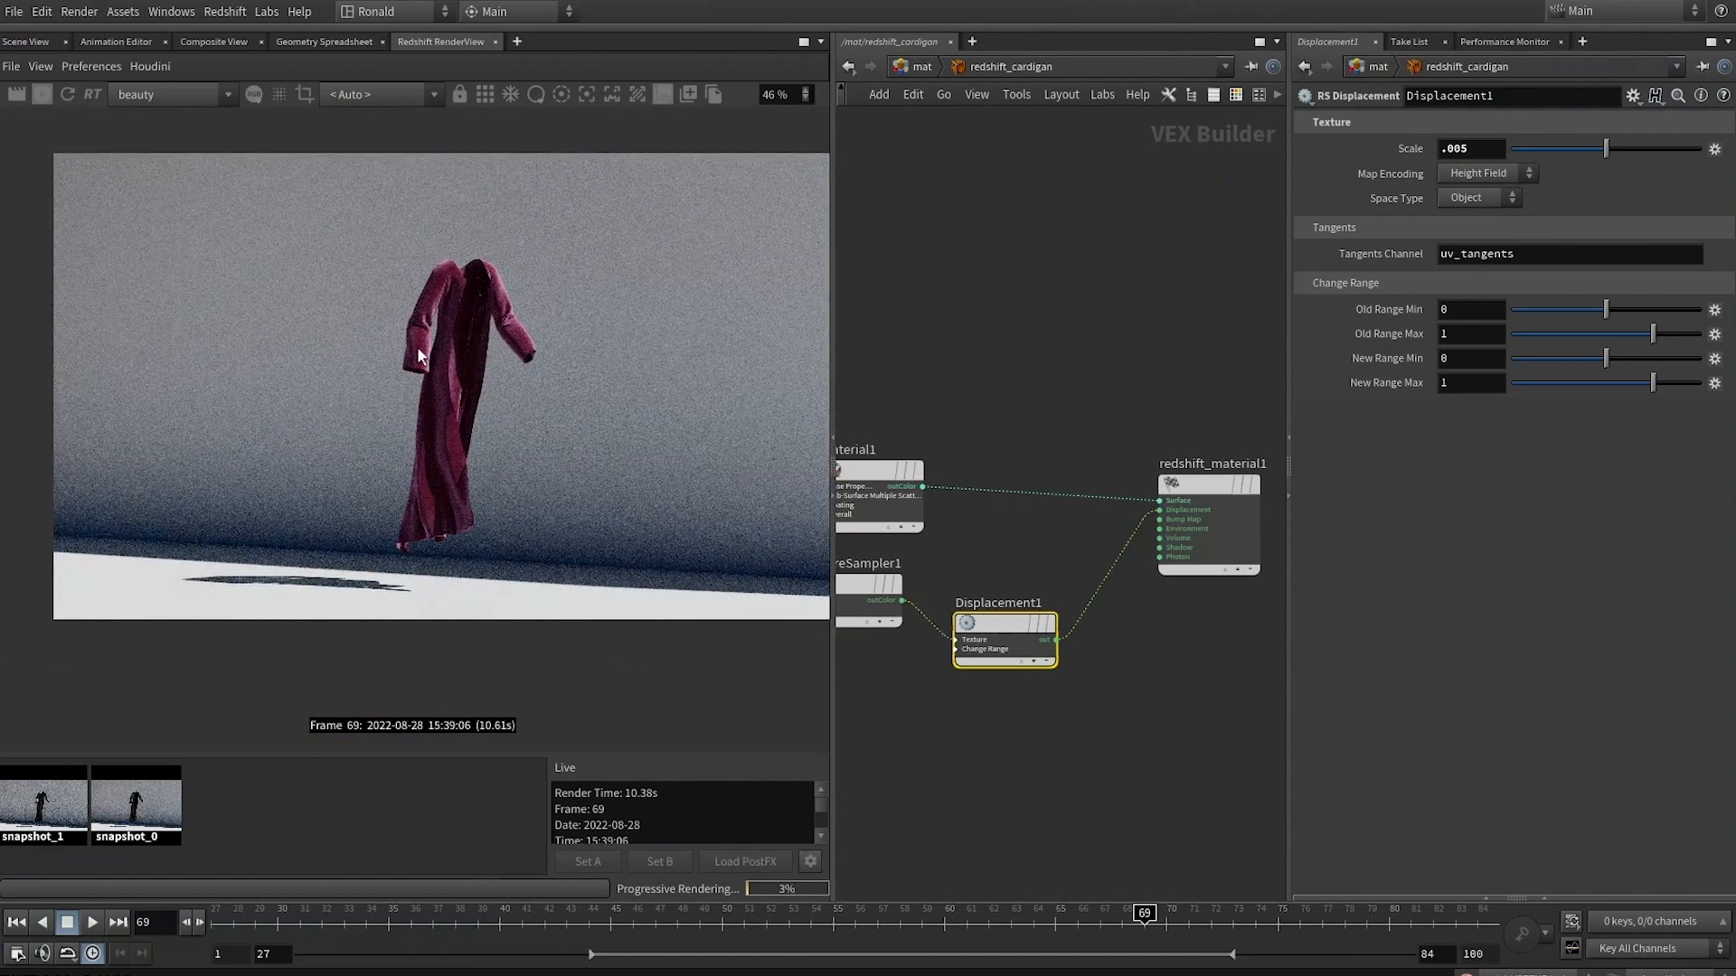
pyautogui.scroll(3, 419, 355)
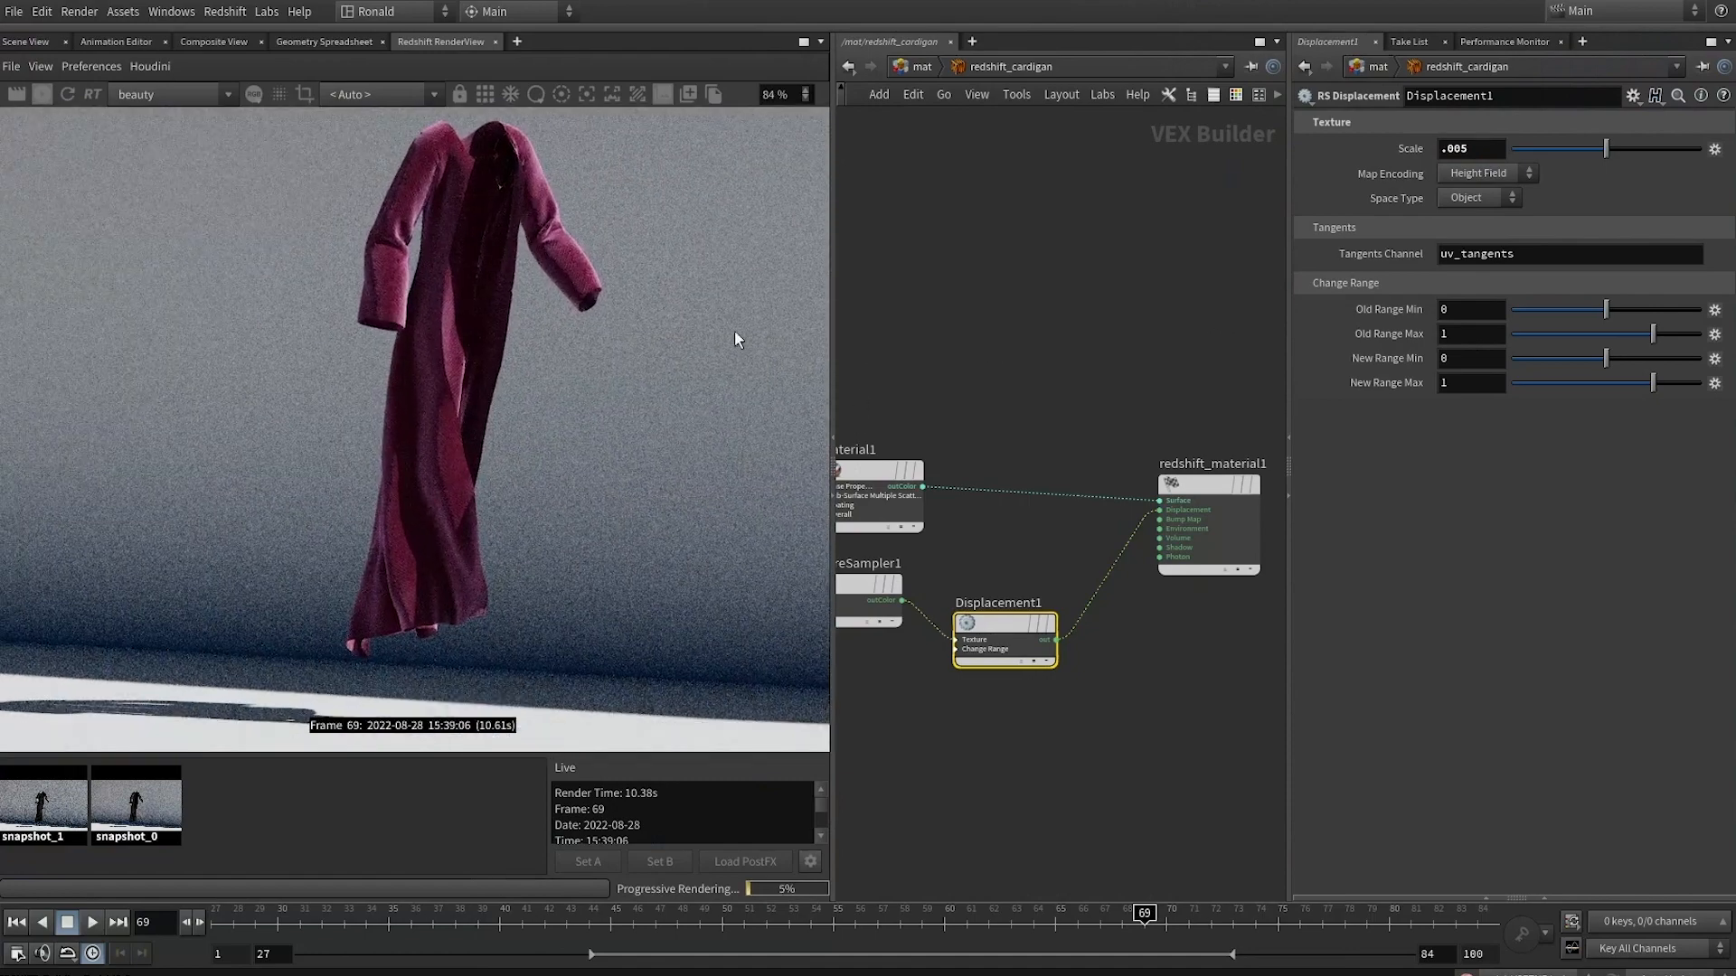
# Return to the obj network, make the character visible and restart the live render
pyautogui.press('1')
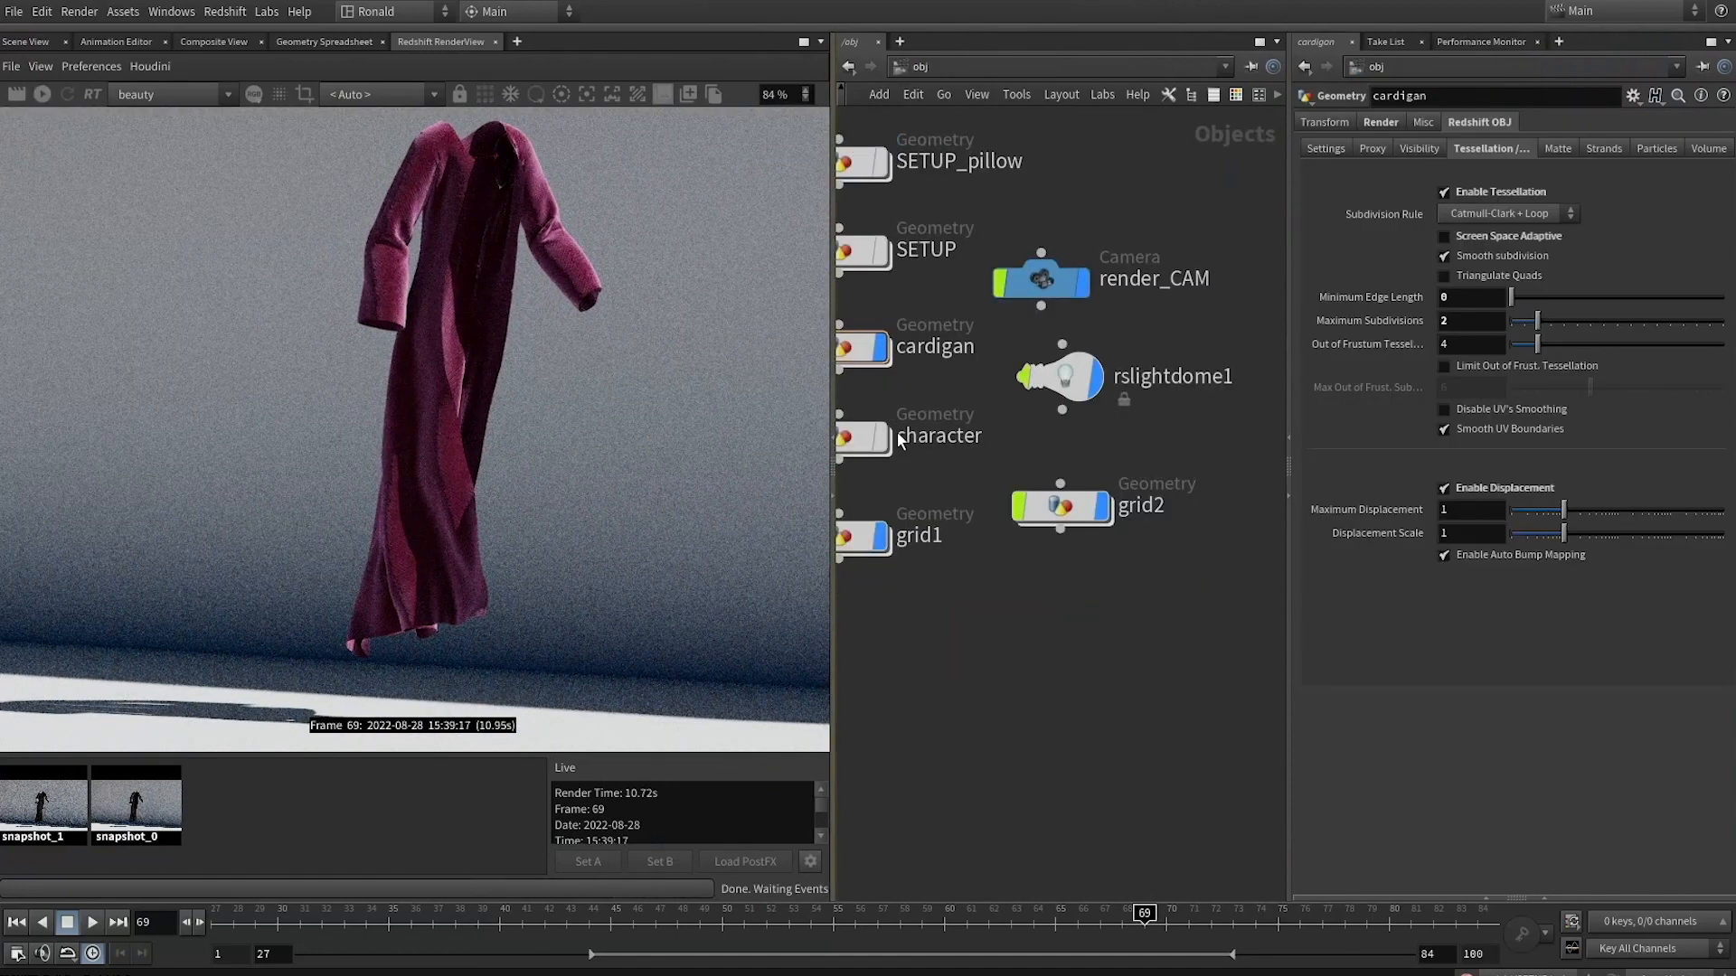
pyautogui.click(48, 99)
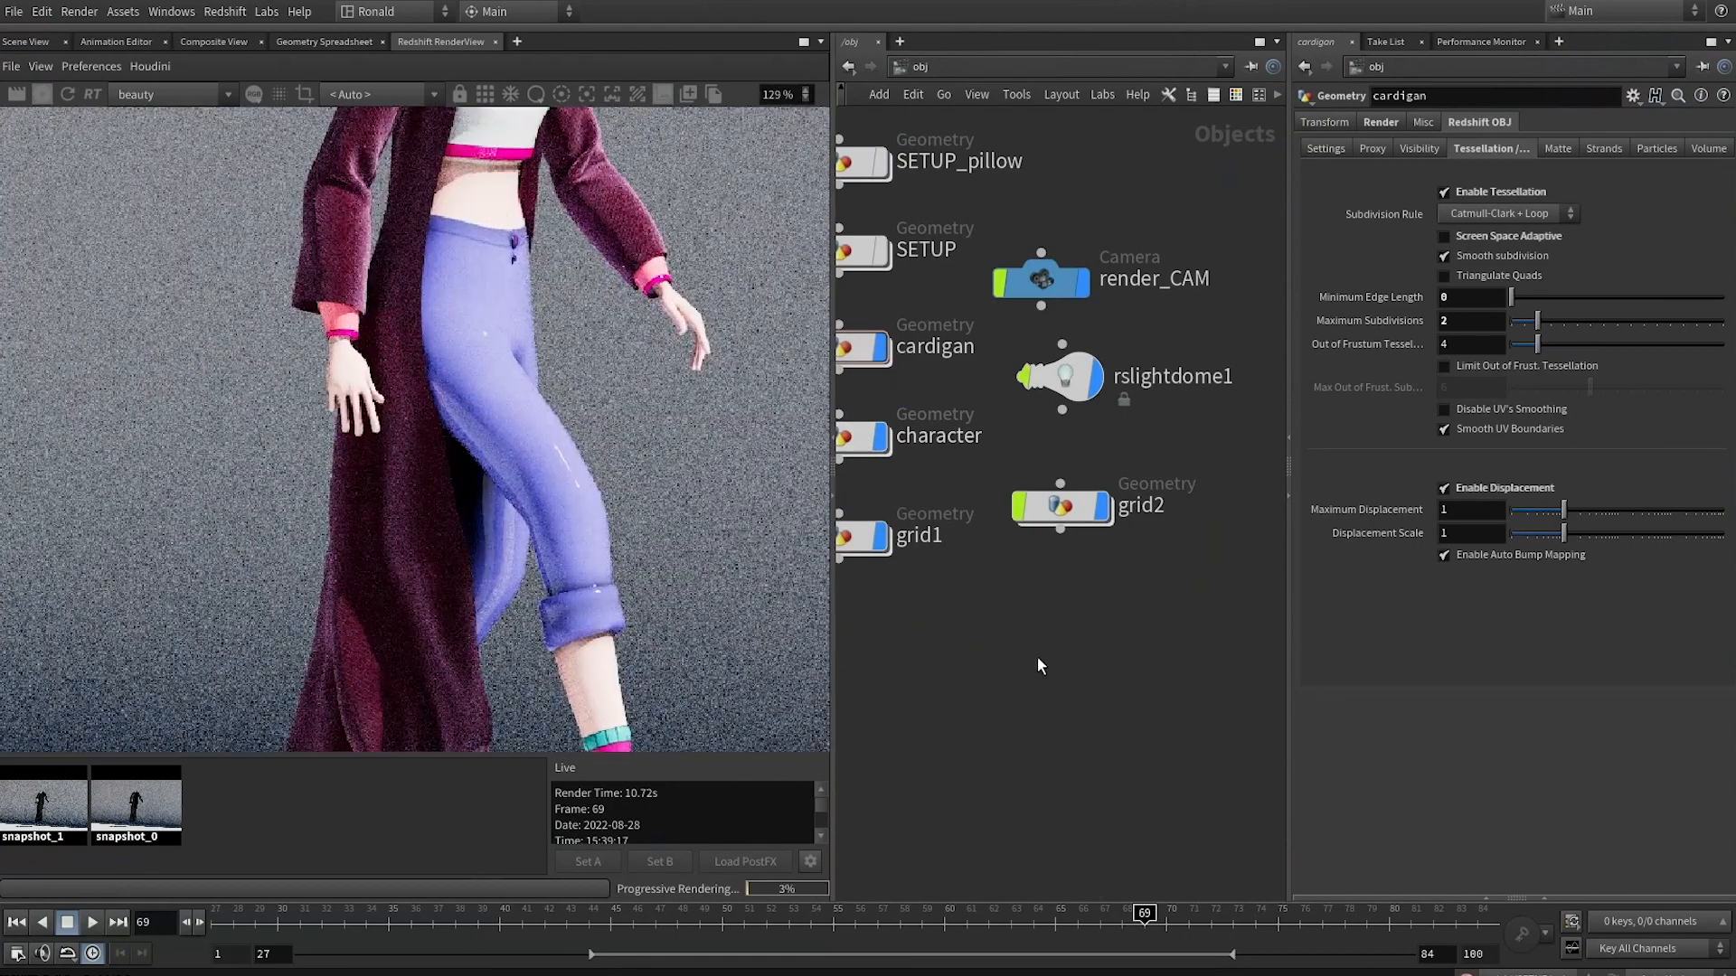
# Open the redshift_character material and set its reflection roughness to 0.45 and reflection samples to 512
pyautogui.press('2')
pyautogui.doubleClick(974, 600)
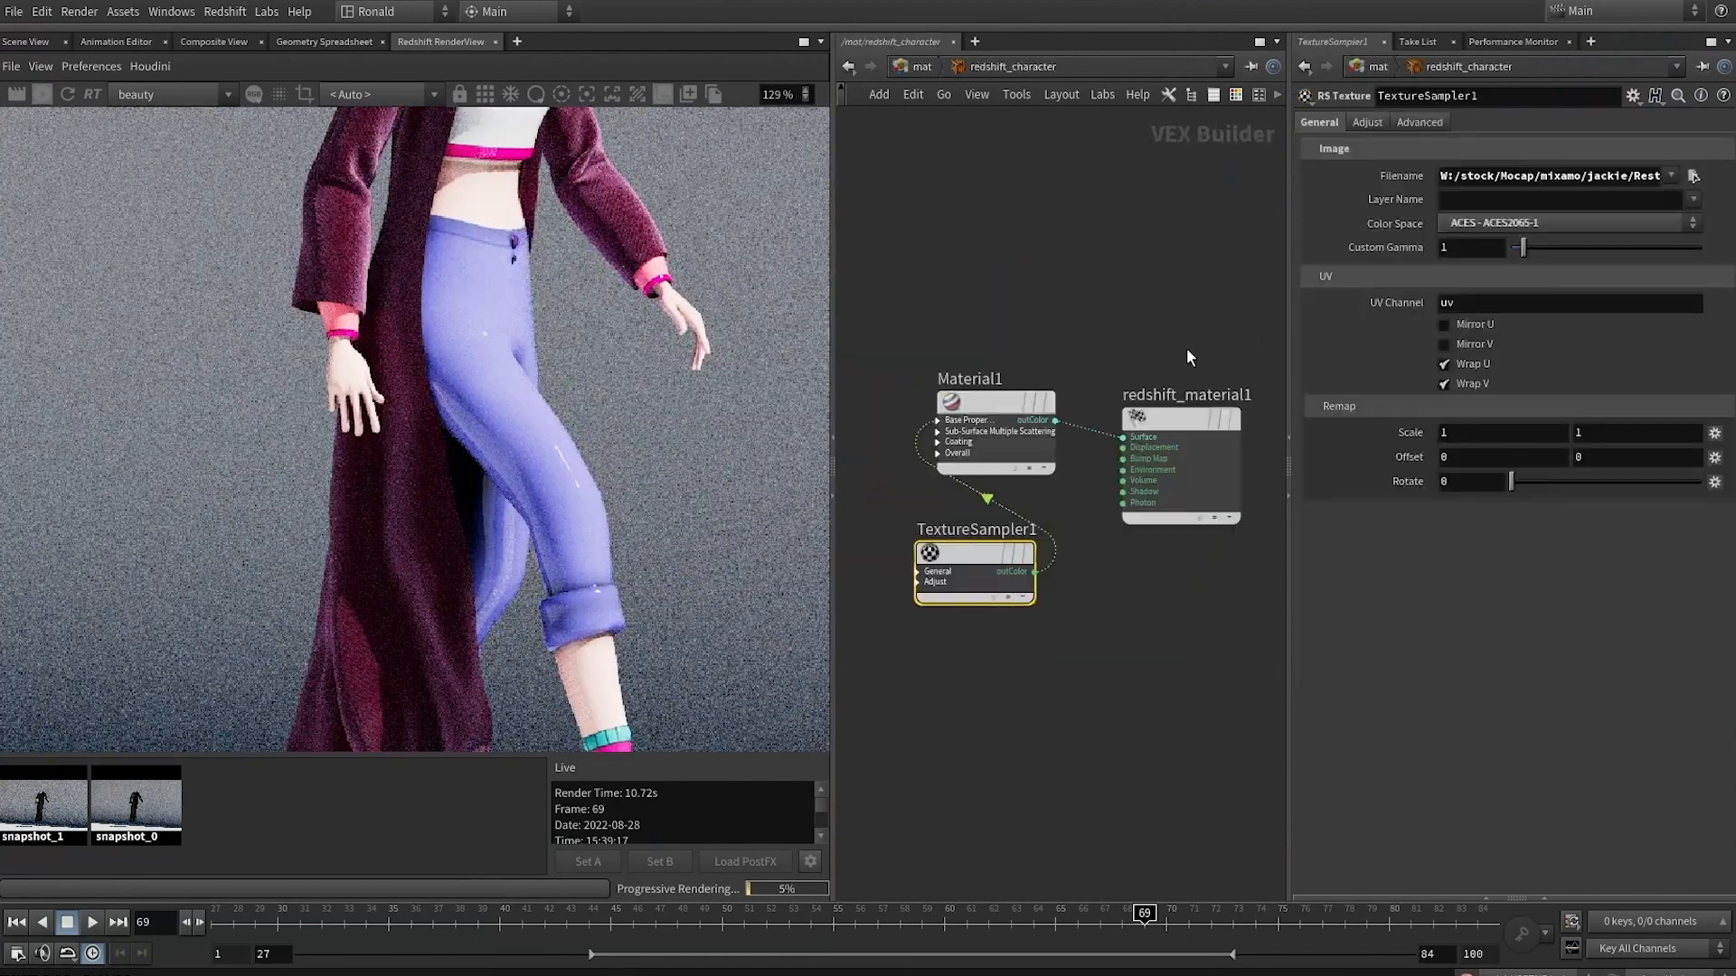
pyautogui.click(964, 421)
pyautogui.click(1467, 435)
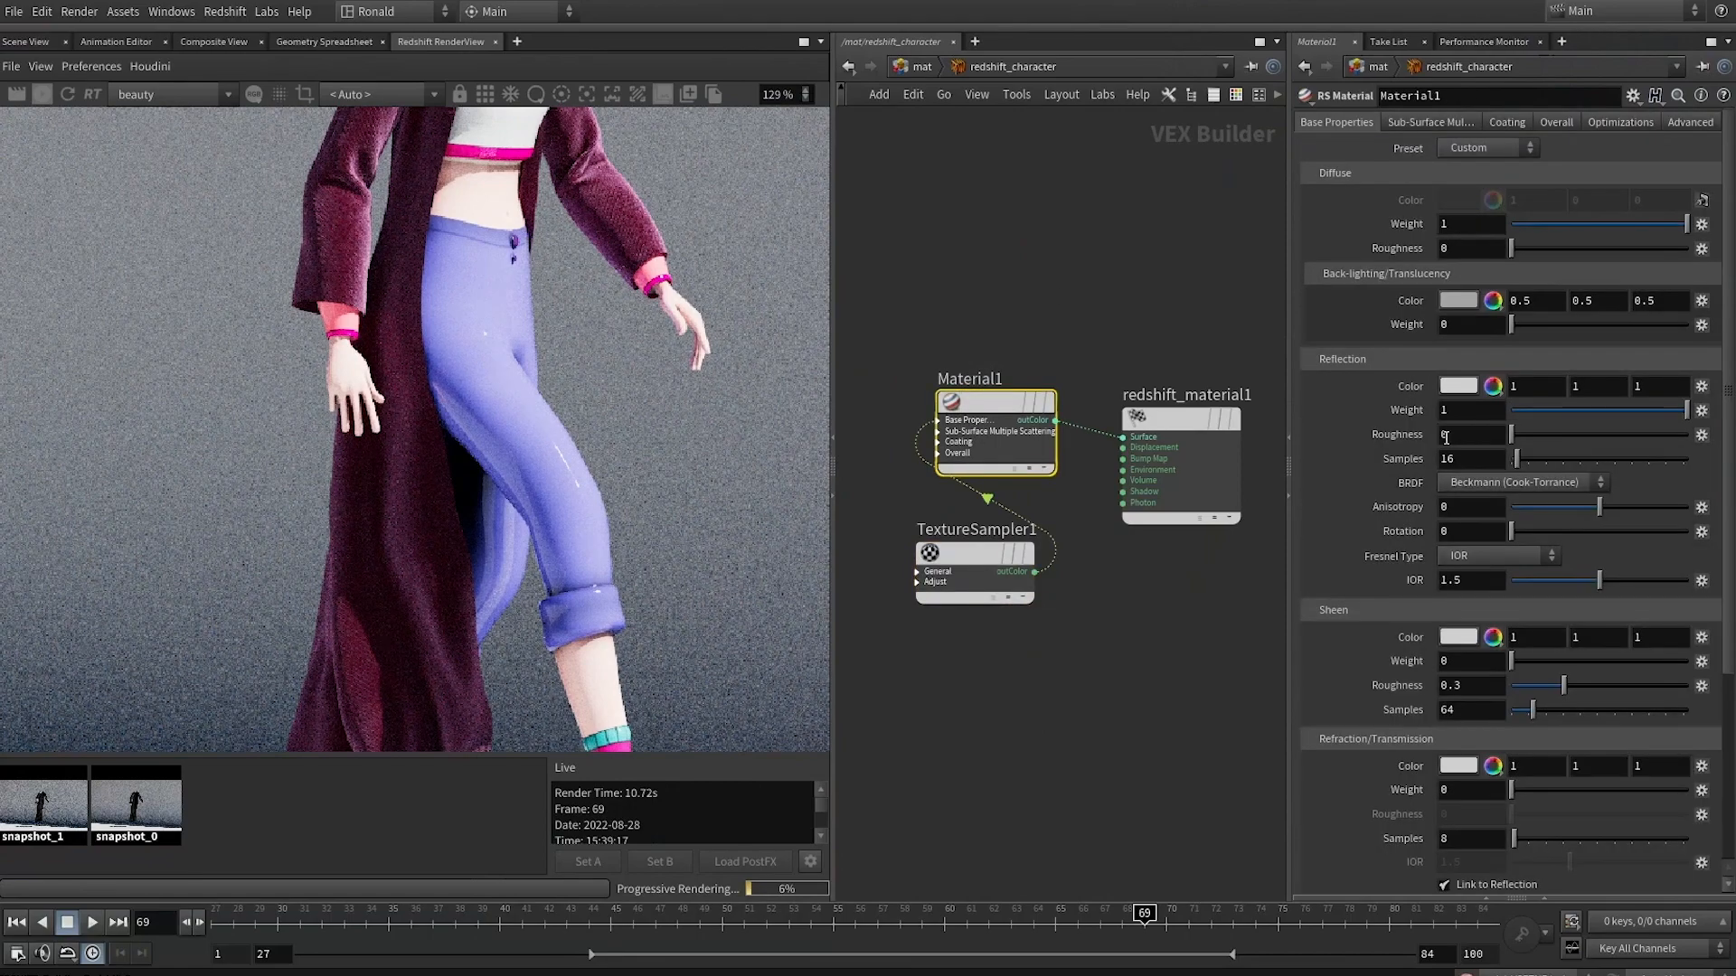
pyautogui.write('.45')
pyautogui.press('Tab')
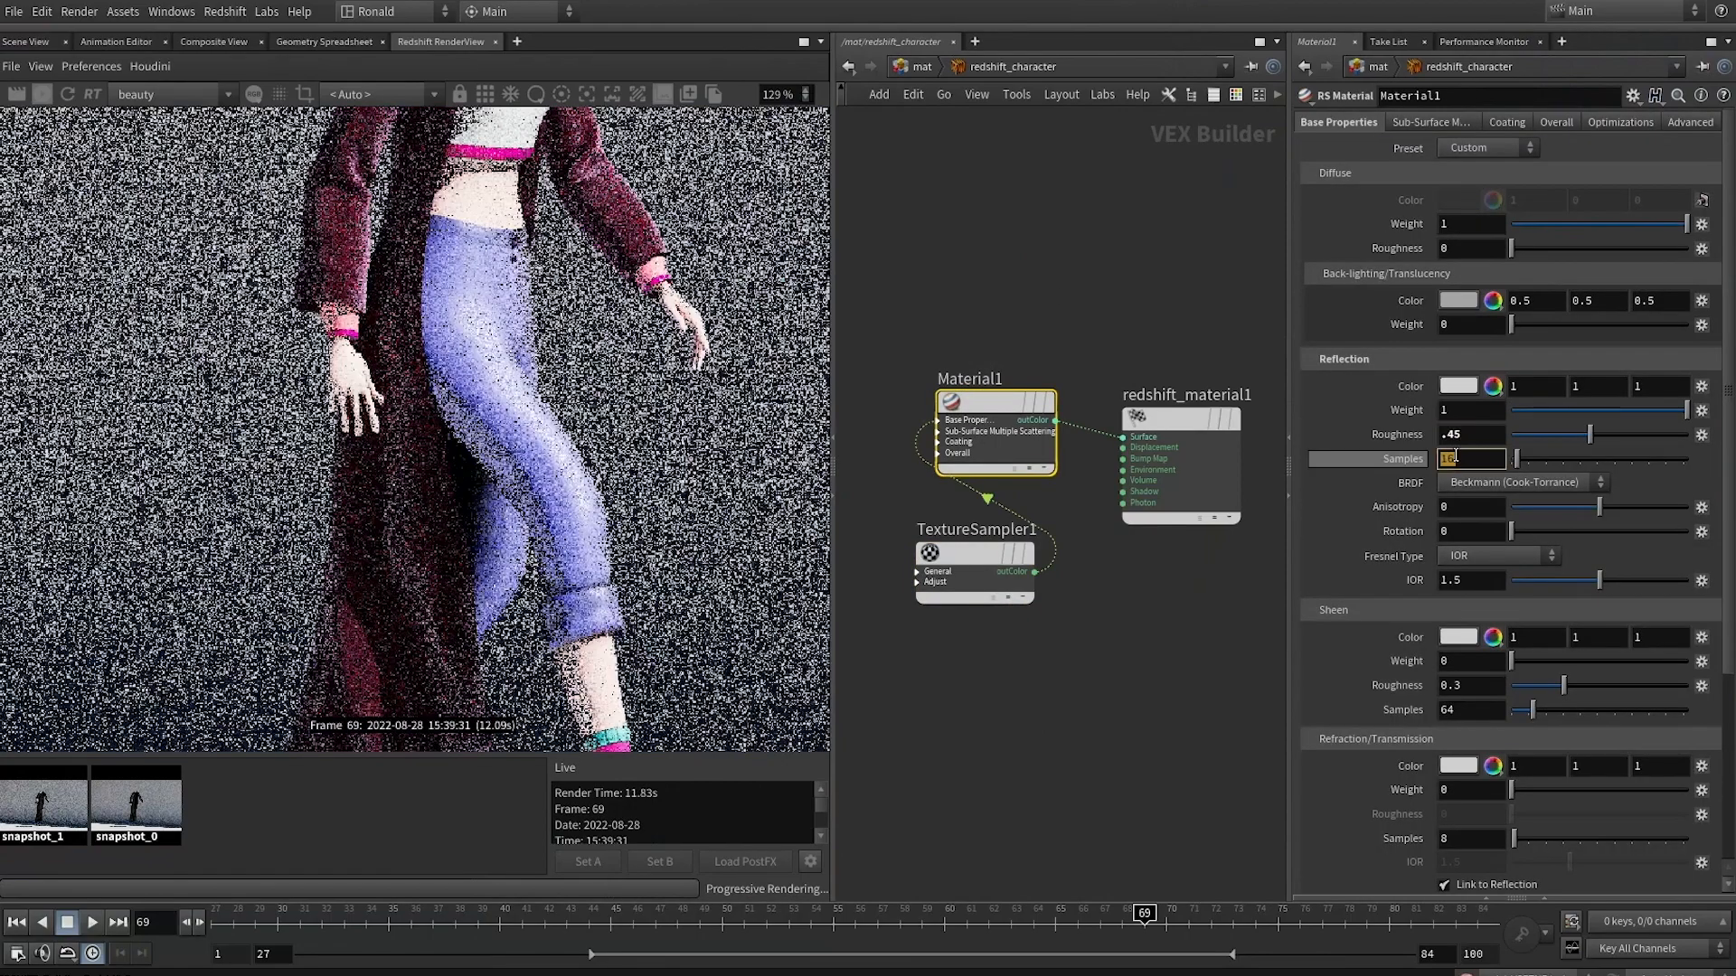
pyautogui.write('512')
pyautogui.press('Return')
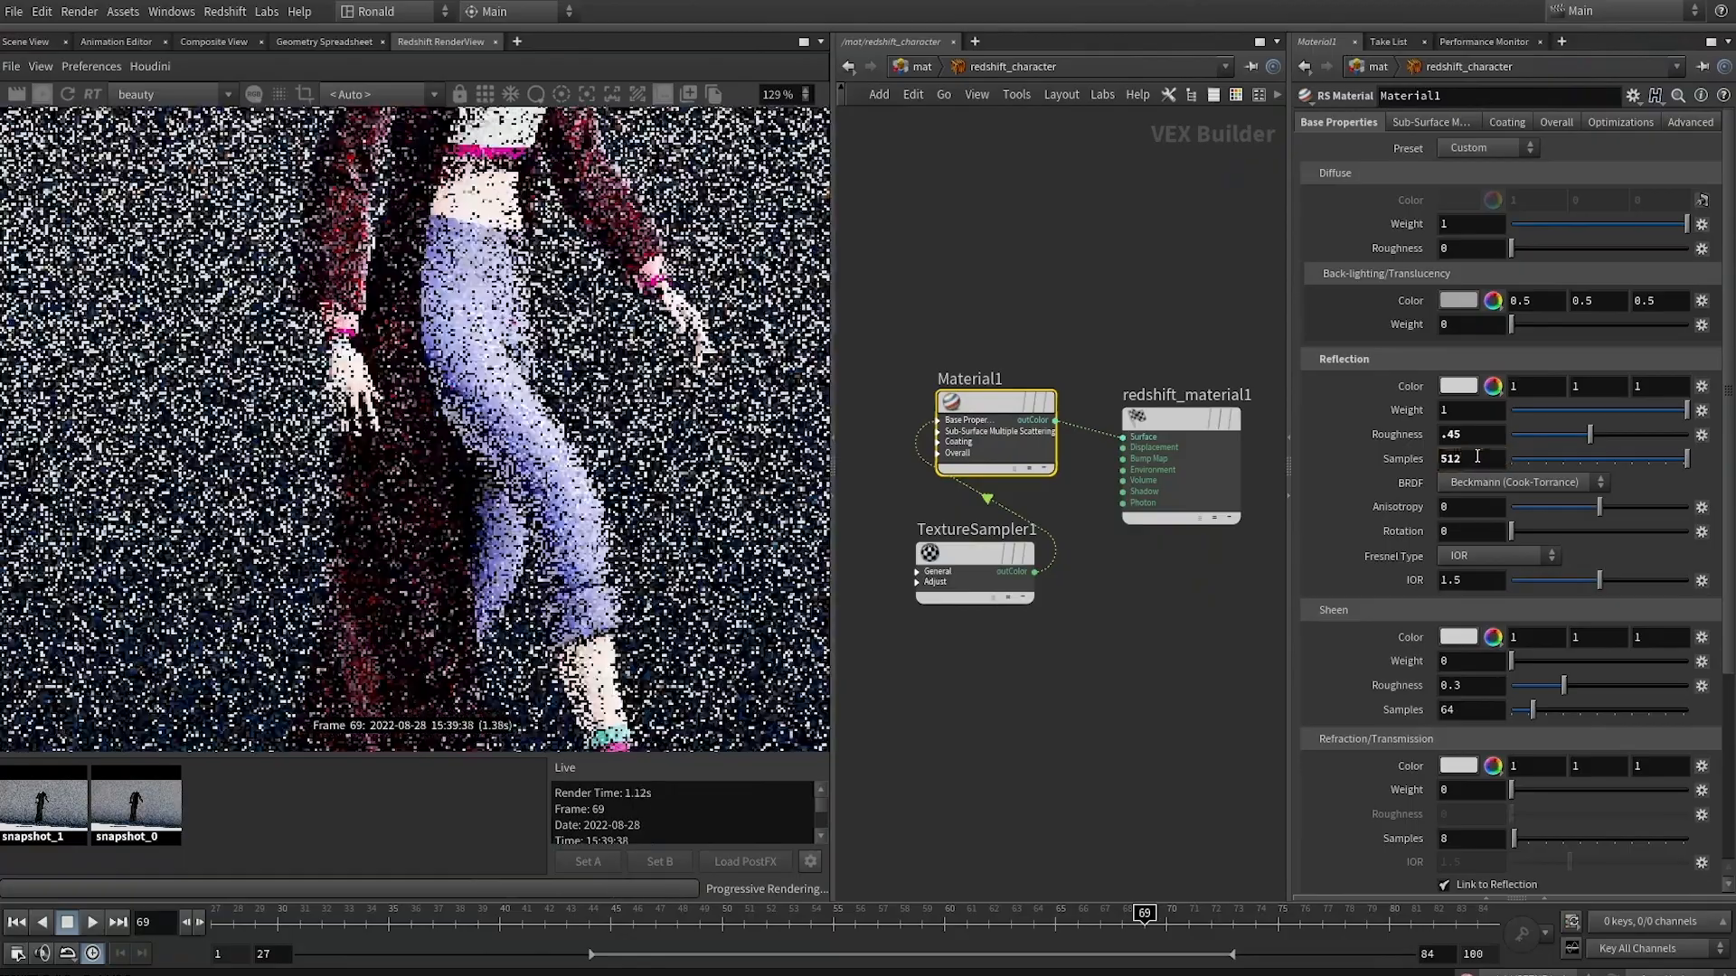
# Set the character material's reflection IOR to 1.4
pyautogui.moveTo(1467, 583); pyautogui.dragTo(1398, 593)
pyautogui.write('1.')
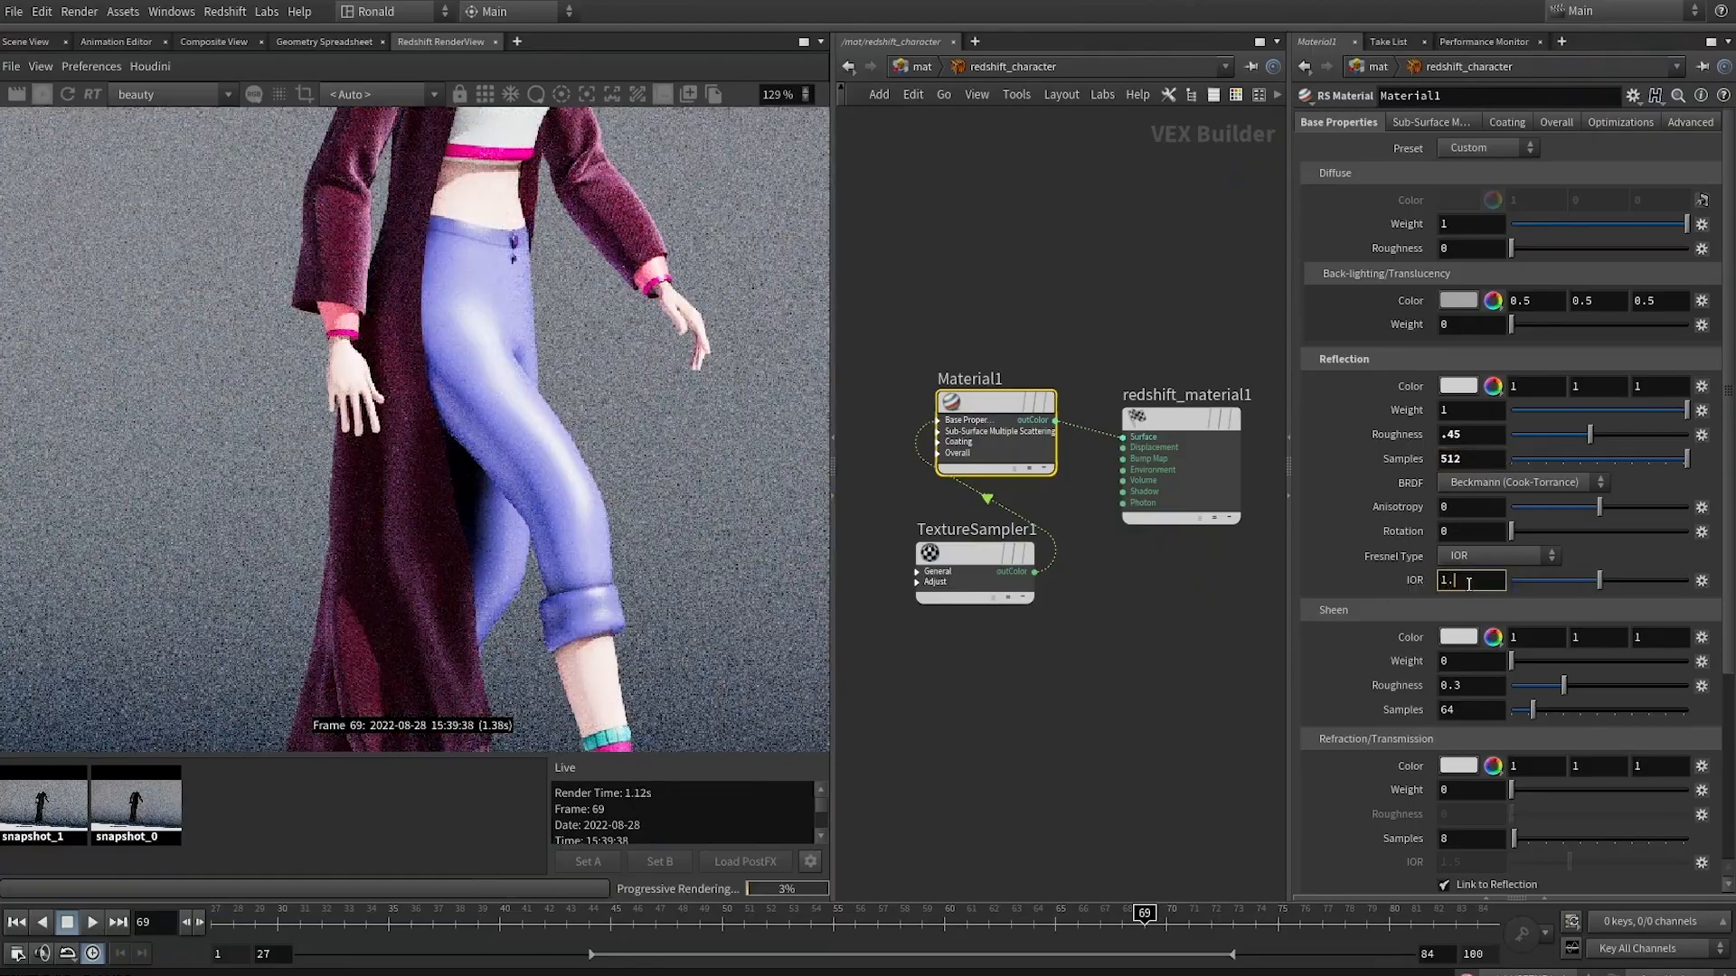
pyautogui.write('4')
pyautogui.press('Return')
# Check the rendered character and set its material's reflection weight to 0.75 and reflection roughness to 0.5
pyautogui.moveTo(540, 257); pyautogui.dragTo(493, 527, button='middle')
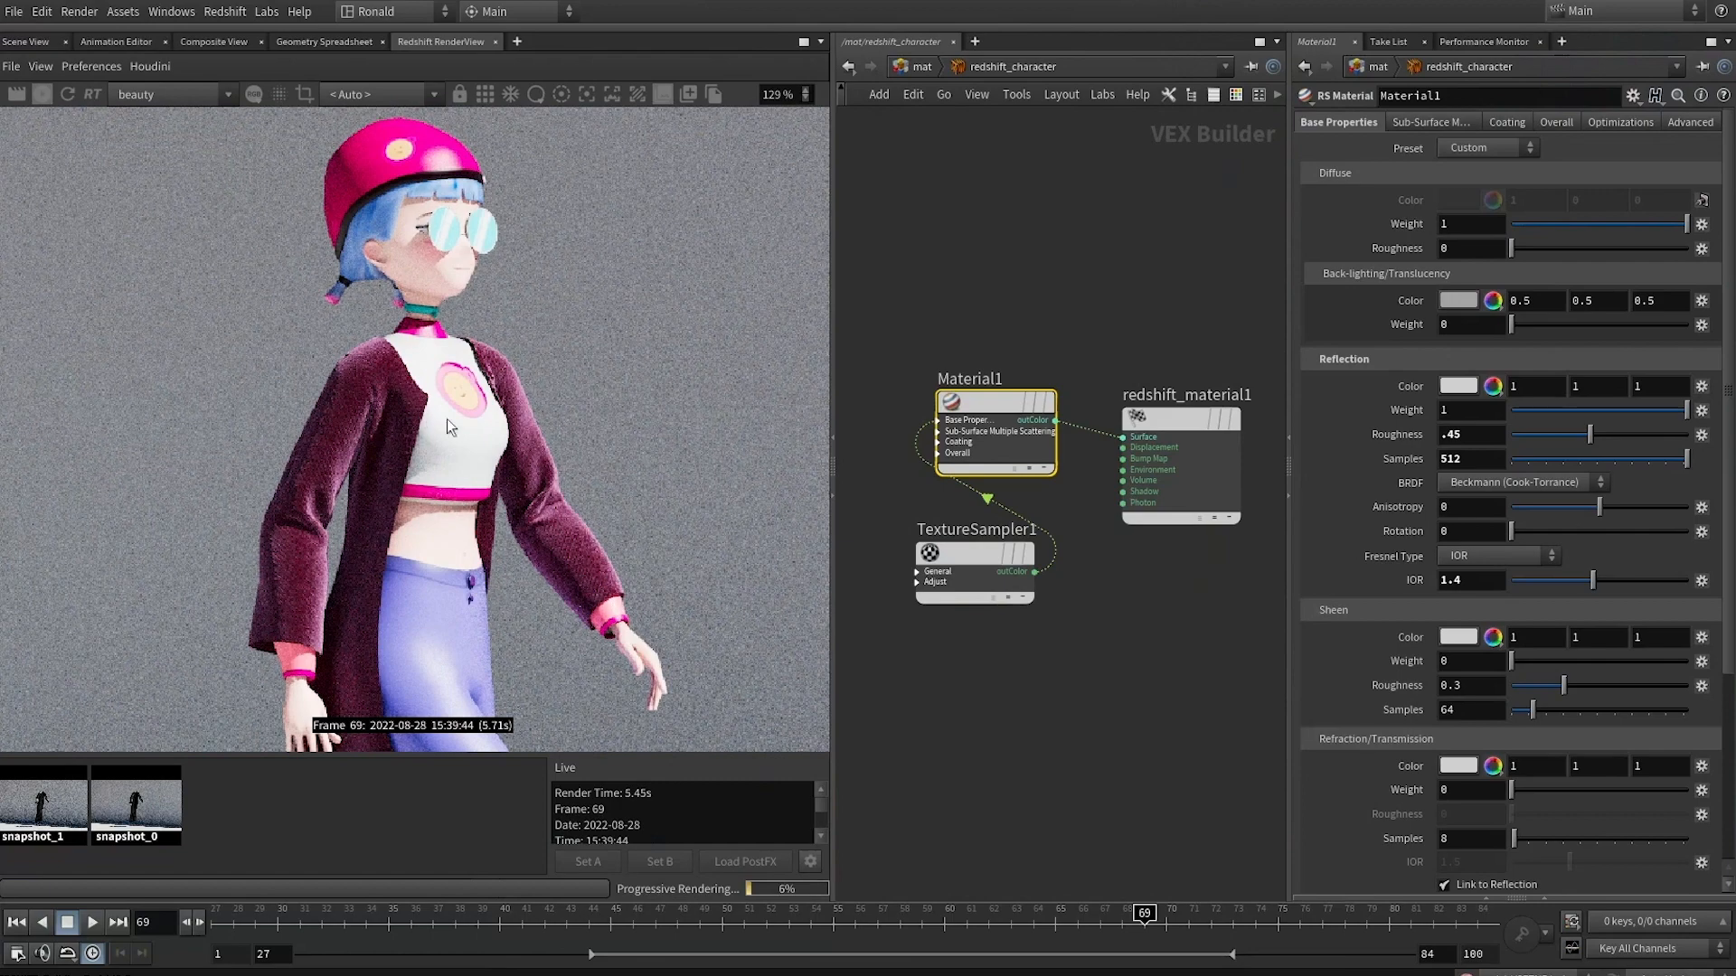
pyautogui.moveTo(496, 432); pyautogui.dragTo(619, 559, button='middle')
pyautogui.moveTo(592, 701); pyautogui.dragTo(572, 428, button='middle')
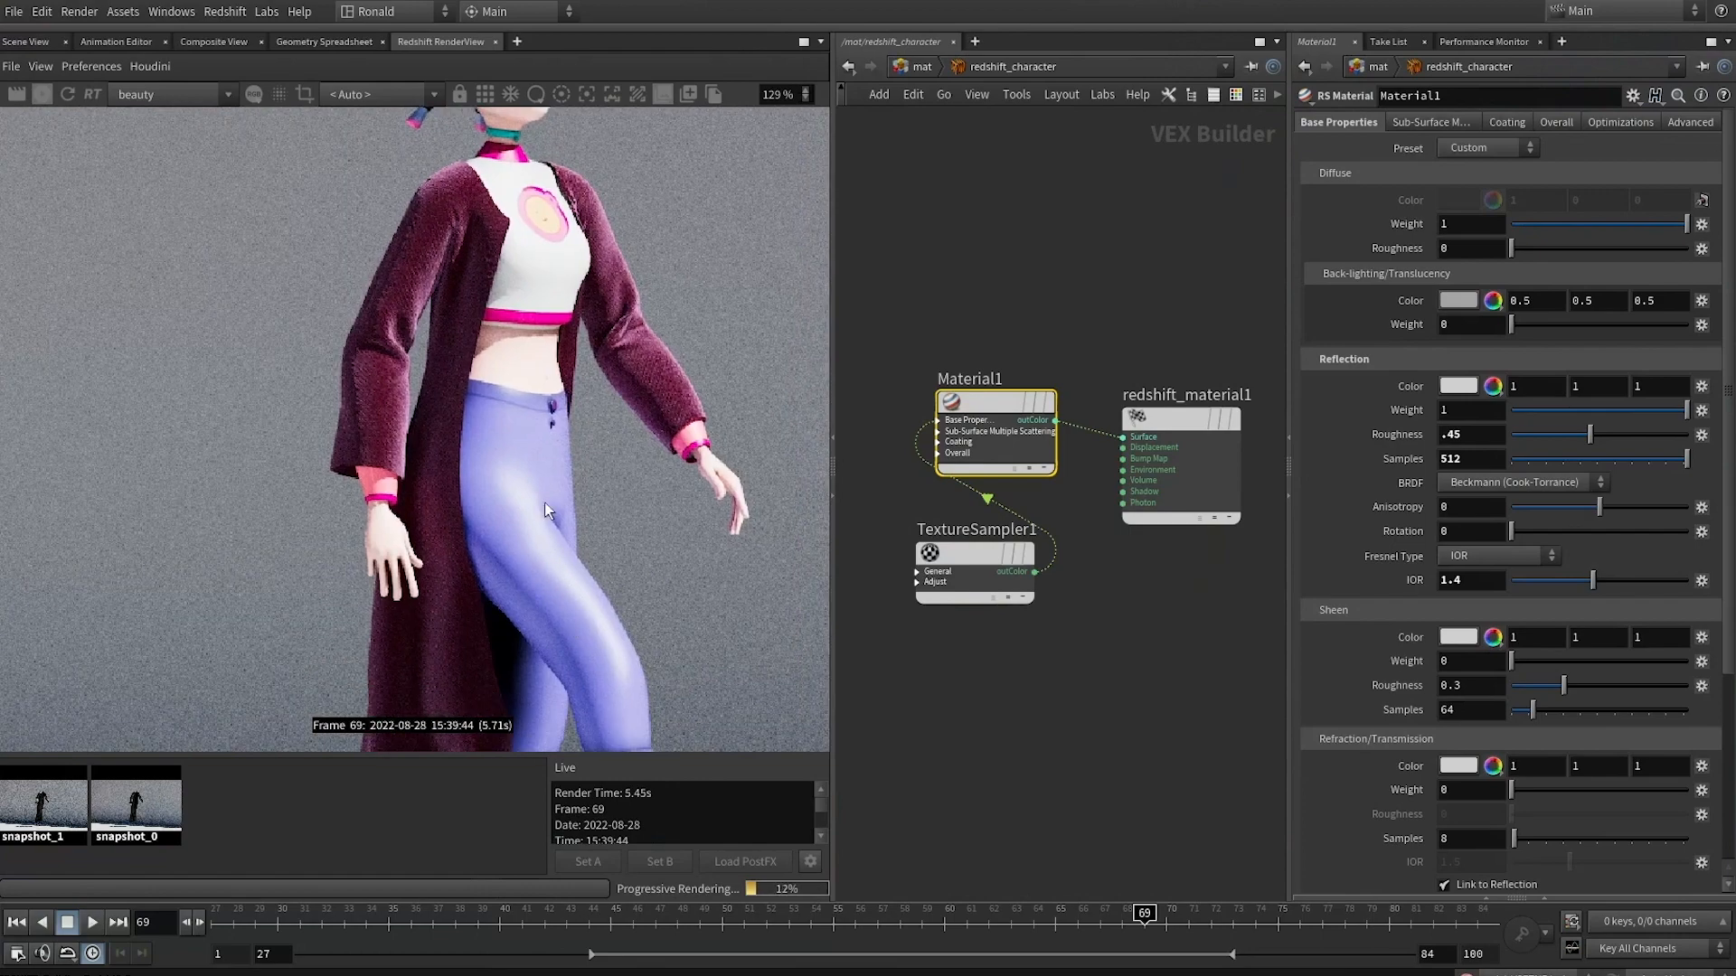
pyautogui.moveTo(537, 517); pyautogui.dragTo(612, 367, button='middle')
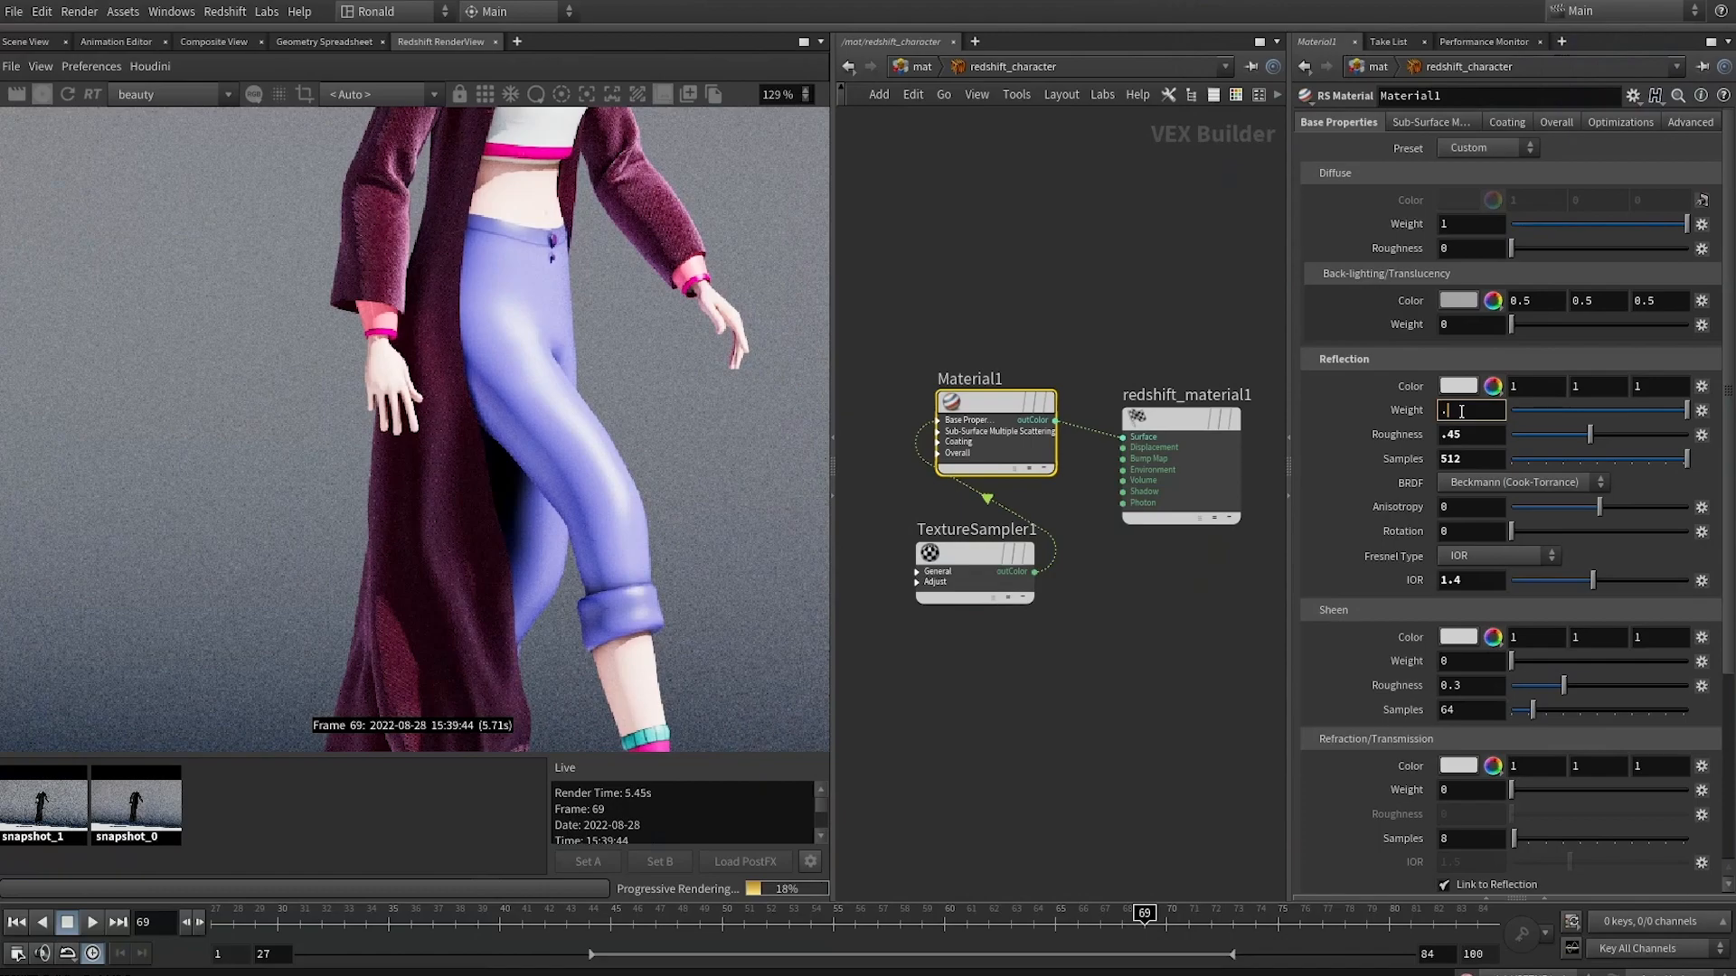
pyautogui.write('75')
pyautogui.press('Return')
pyautogui.click(1474, 437)
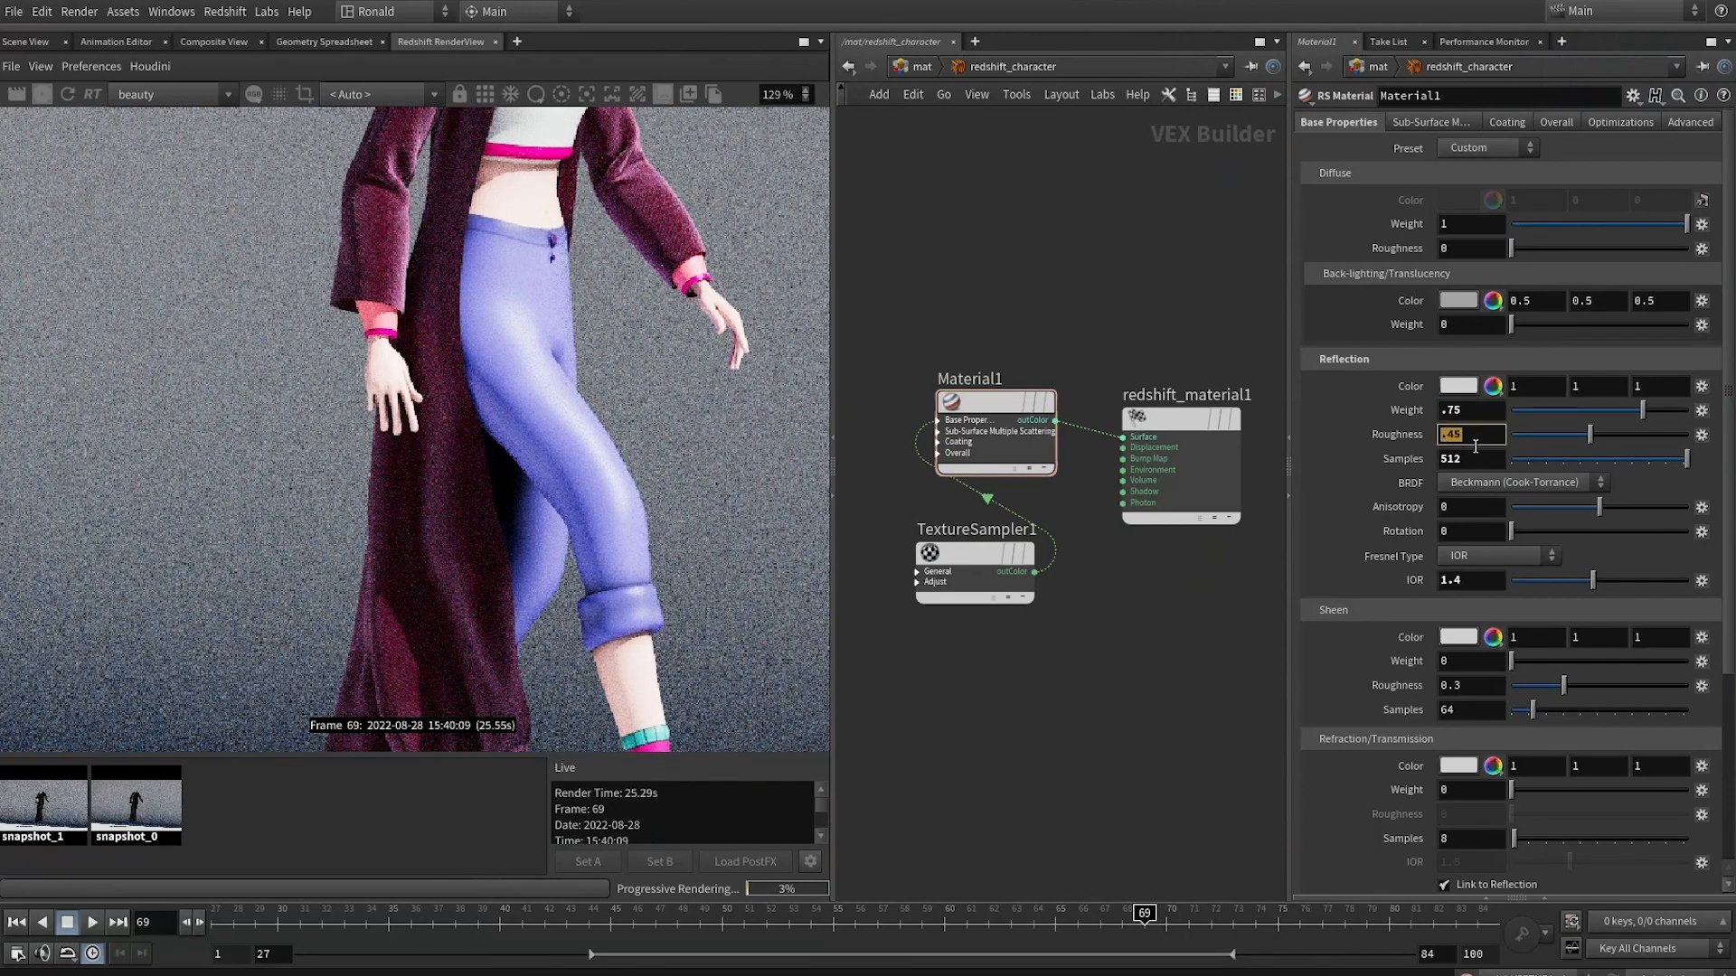
pyautogui.write('.5')
pyautogui.press('Return')
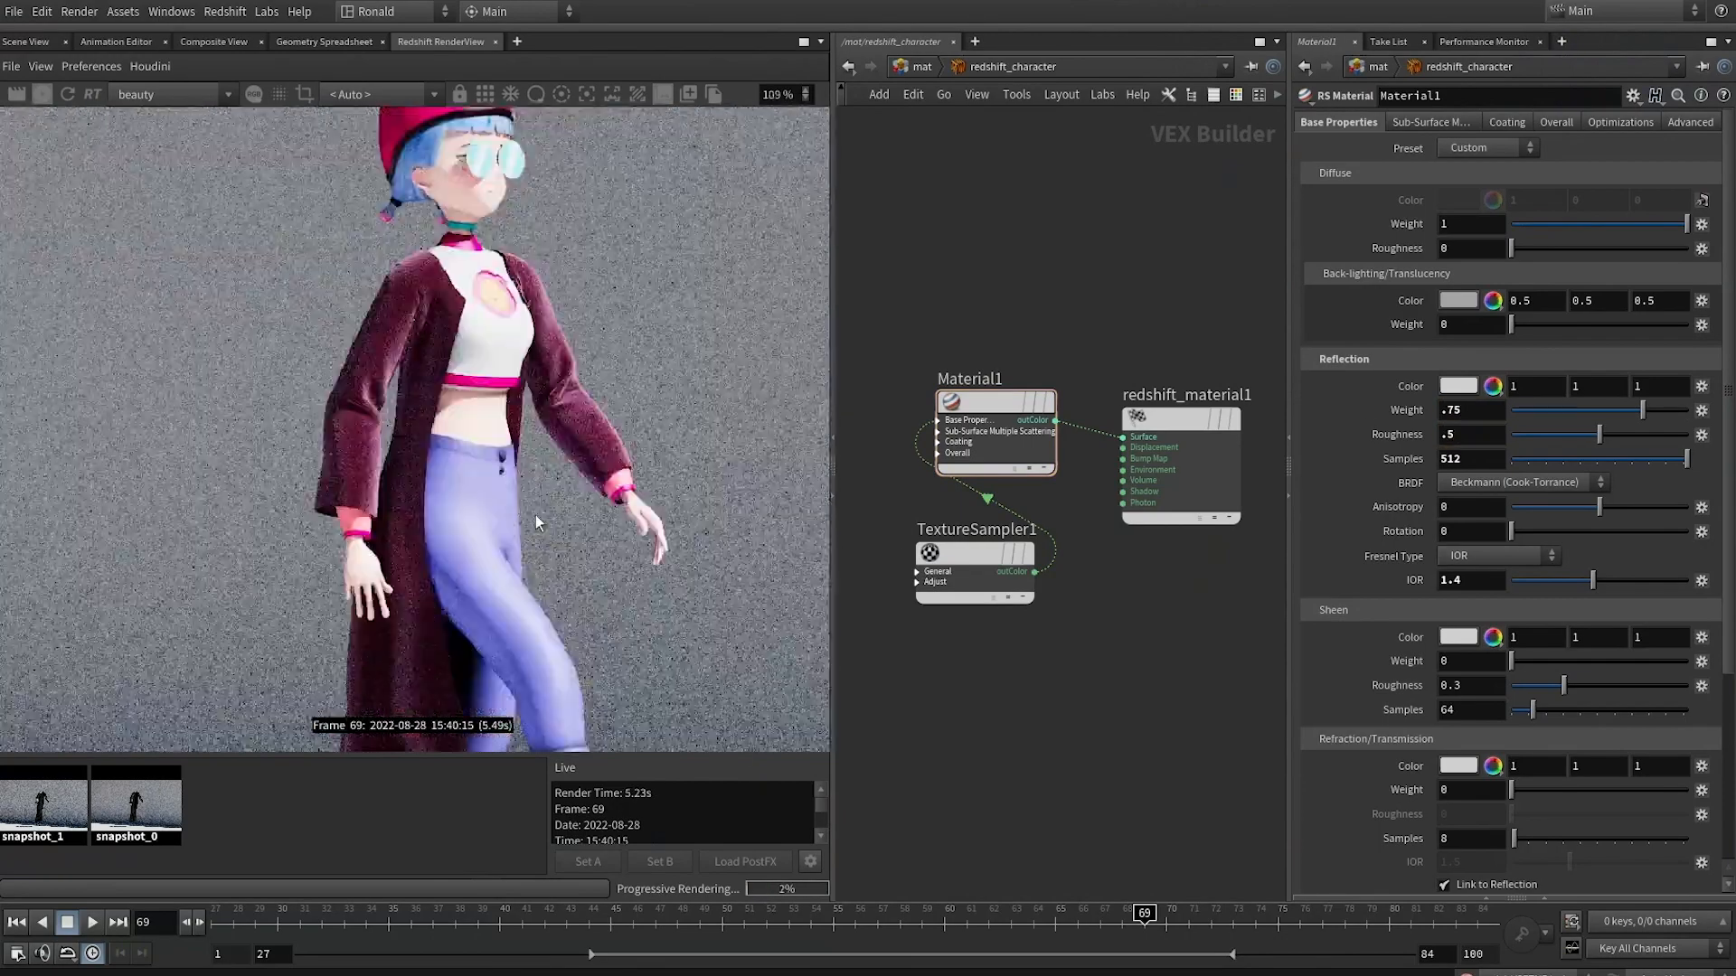
# Examine the softened reflections on the rendered character's clothing from head to legs
pyautogui.moveTo(535, 513); pyautogui.dragTo(420, 240, button='middle')
pyautogui.keyDown('alt'); pyautogui.moveTo(420, 240); pyautogui.dragTo(545, 410, button='right'); pyautogui.keyUp('alt')
pyautogui.moveTo(546, 410); pyautogui.dragTo(520, 244, button='middle')
pyautogui.keyDown('alt'); pyautogui.moveTo(362, 443); pyautogui.dragTo(288, 443, button='right'); pyautogui.keyUp('alt')
pyautogui.moveTo(522, 353); pyautogui.dragTo(535, 204, button='middle')
pyautogui.moveTo(529, 127); pyautogui.dragTo(529, 399, button='middle')
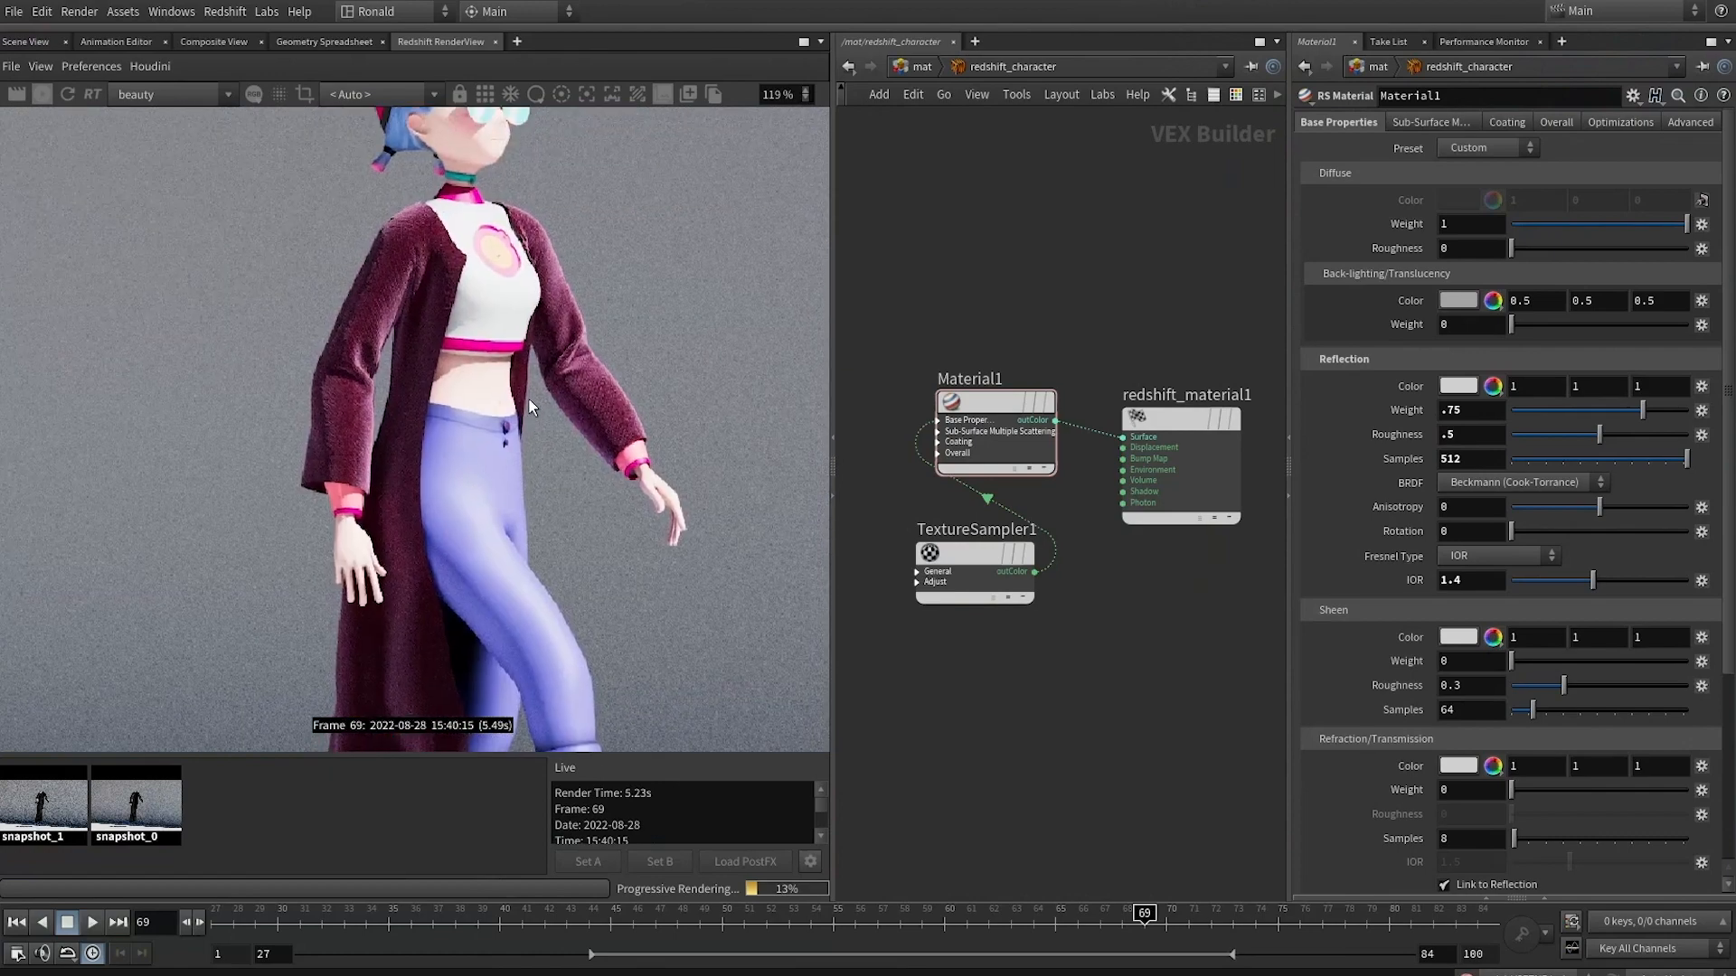
# Open the Material1 node inside the redshift_cardigan material and take a snapshot of the current render
pyautogui.press('2')
pyautogui.moveTo(971, 439); pyautogui.dragTo(1018, 346, button='middle')
pyautogui.doubleClick(951, 401)
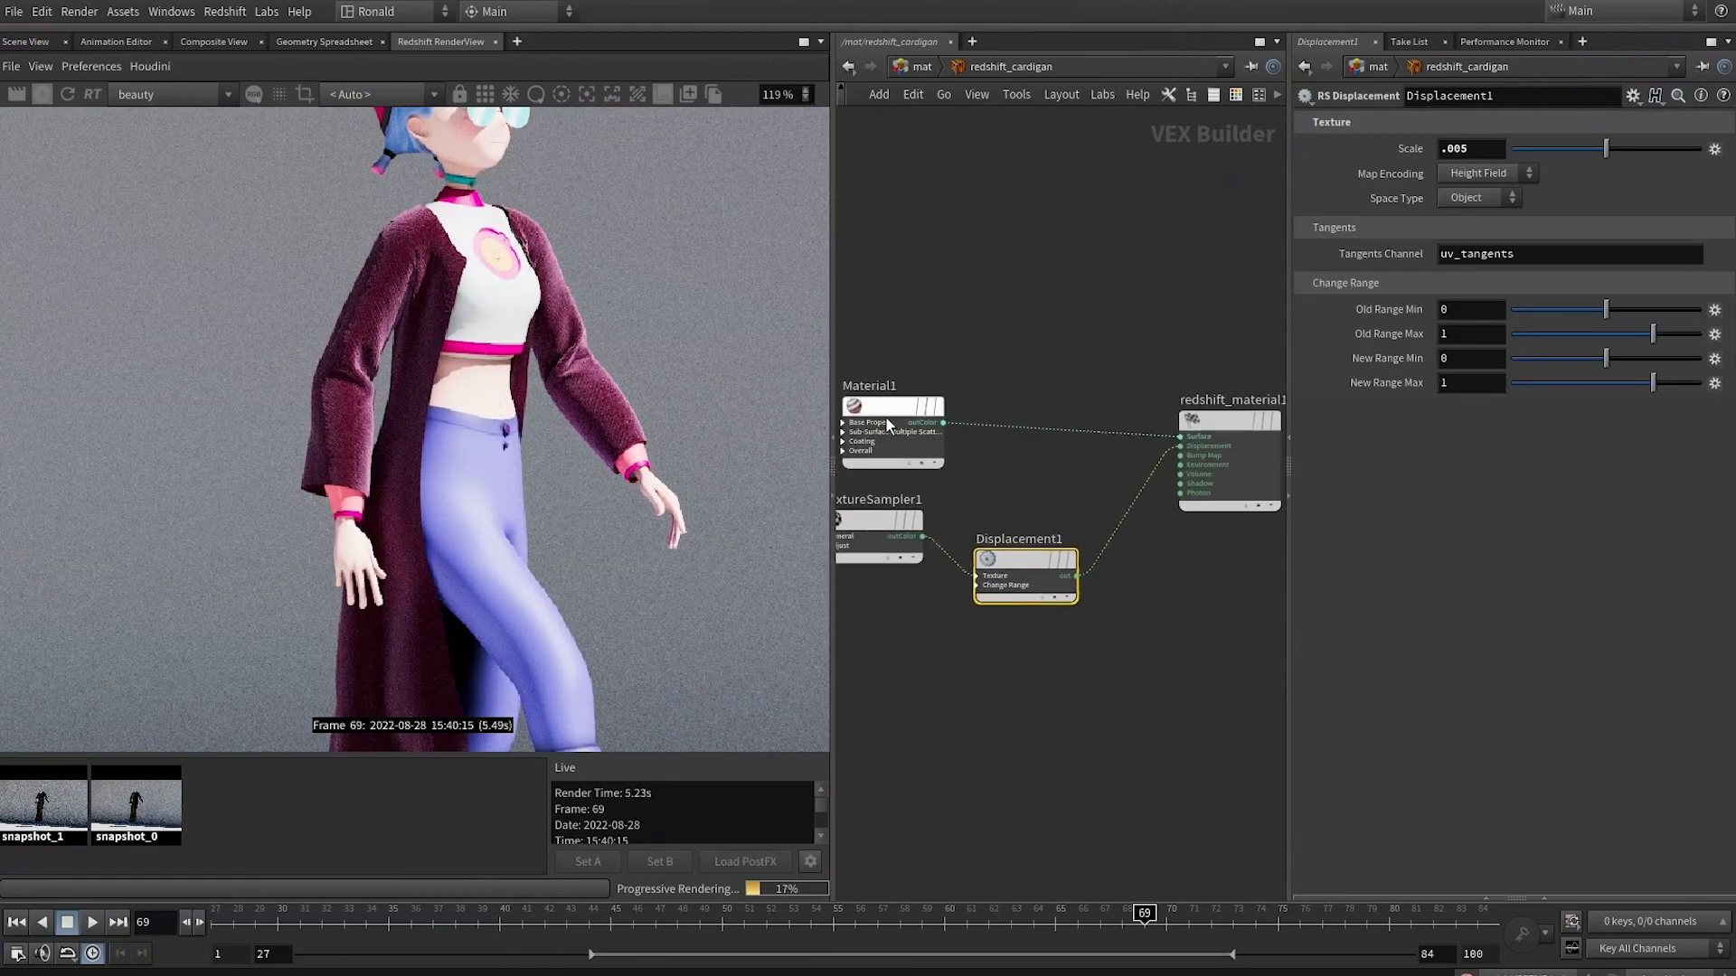
pyautogui.moveTo(886, 414); pyautogui.dragTo(1028, 372)
pyautogui.click(1028, 372)
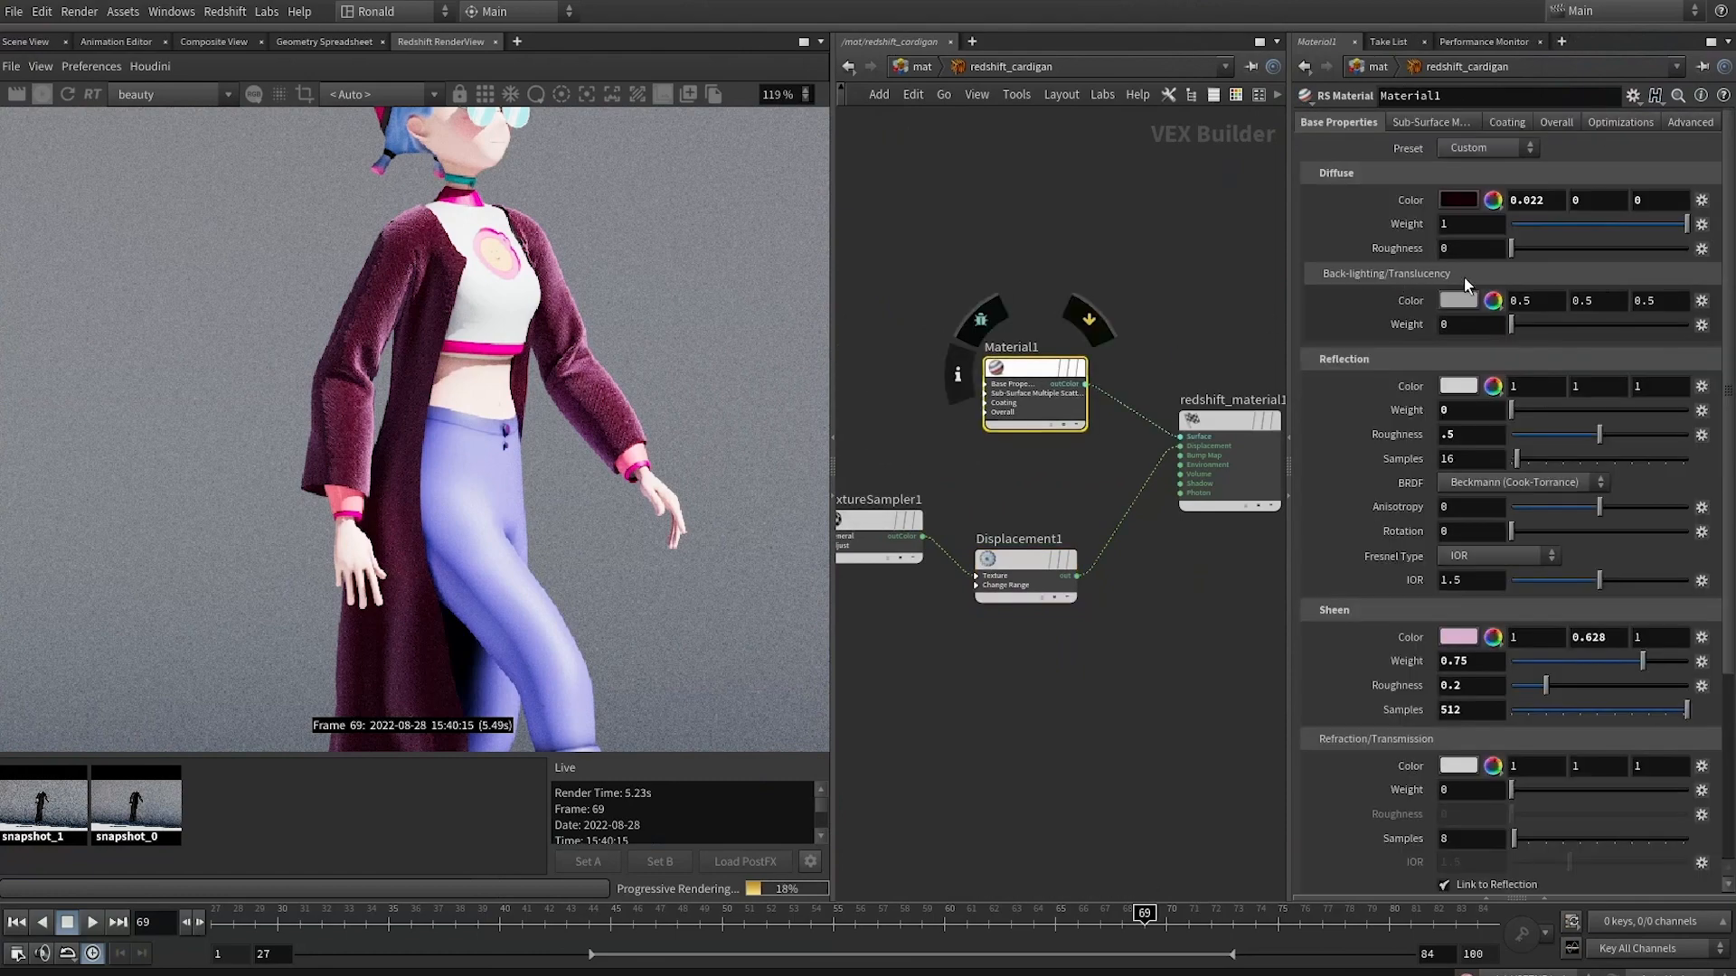
pyautogui.click(684, 96)
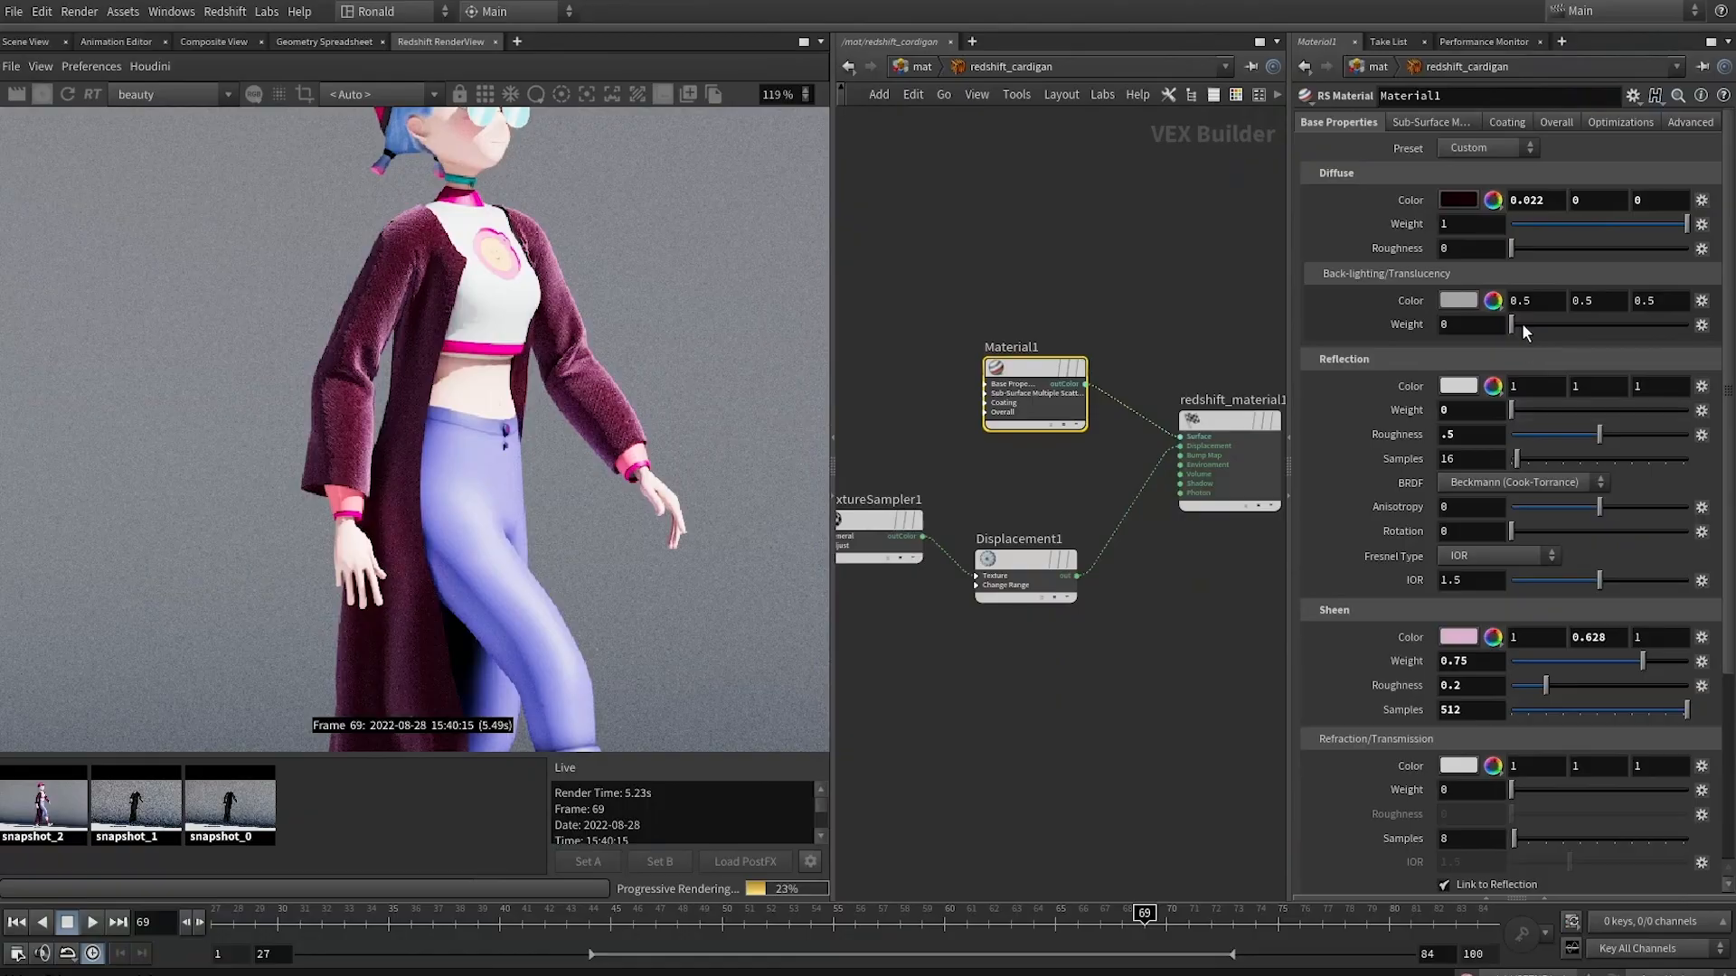
# Raise the cardigan material's back-lighting weight to the slider maximum and make its back-lighting color yellow (1, 1, 0)
pyautogui.moveTo(1522, 323); pyautogui.dragTo(1700, 333)
pyautogui.click(1470, 300)
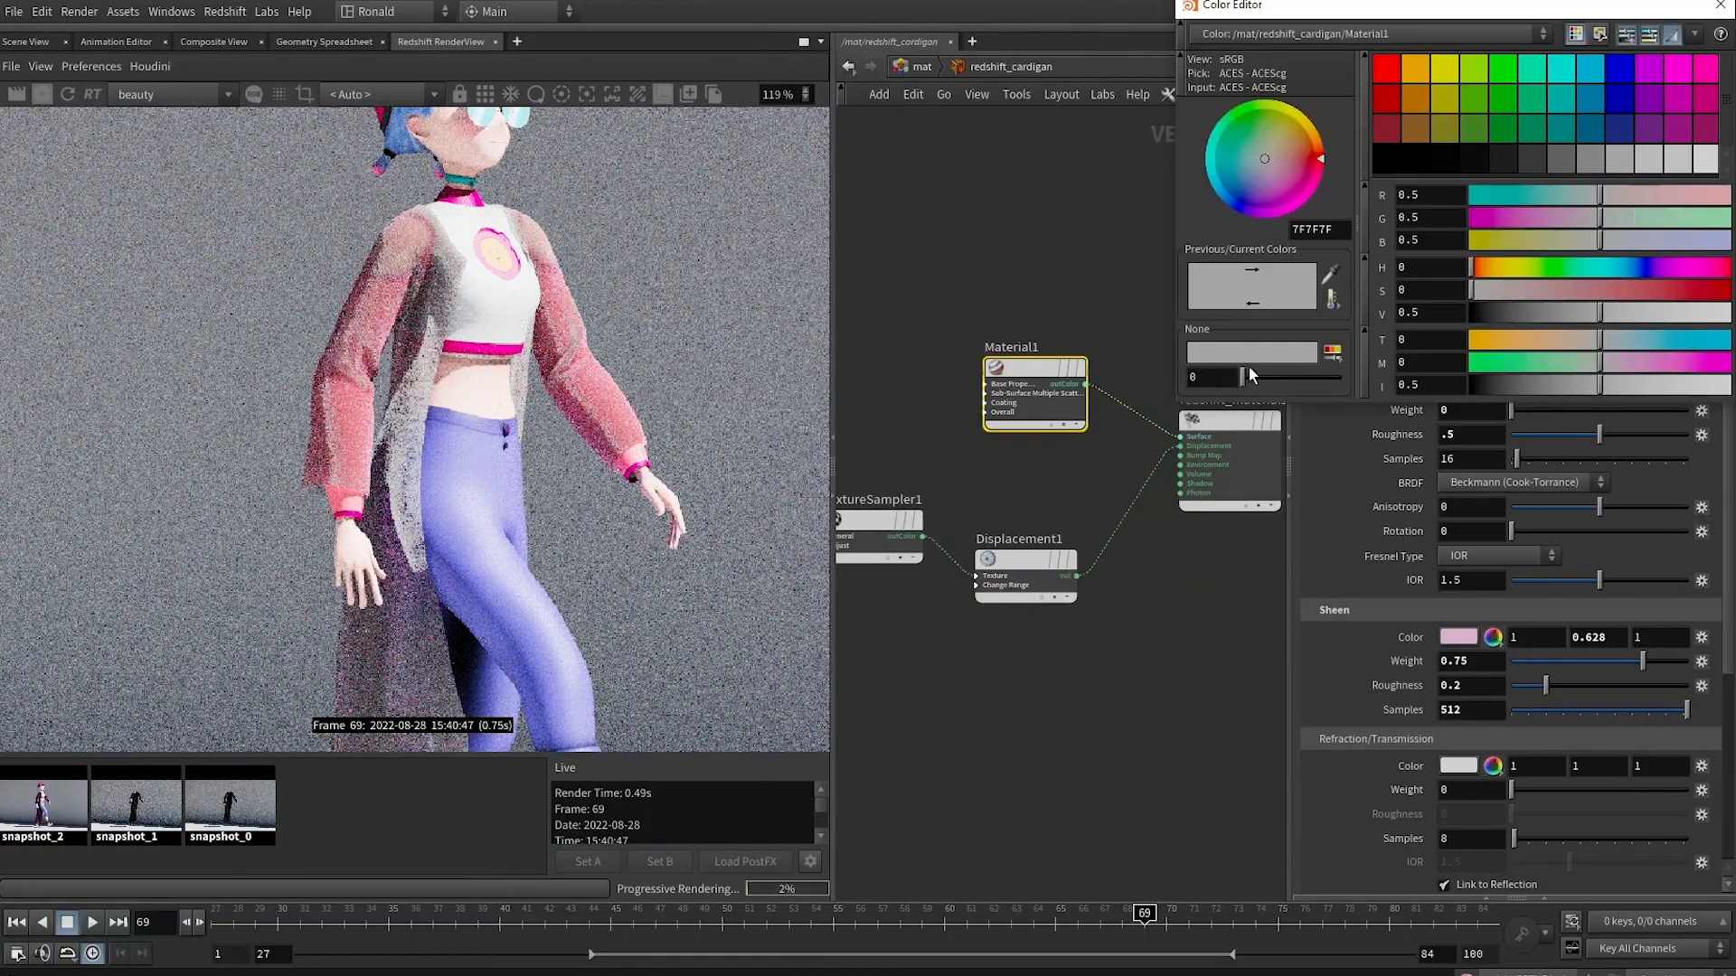
pyautogui.click(1445, 68)
pyautogui.click(1720, 6)
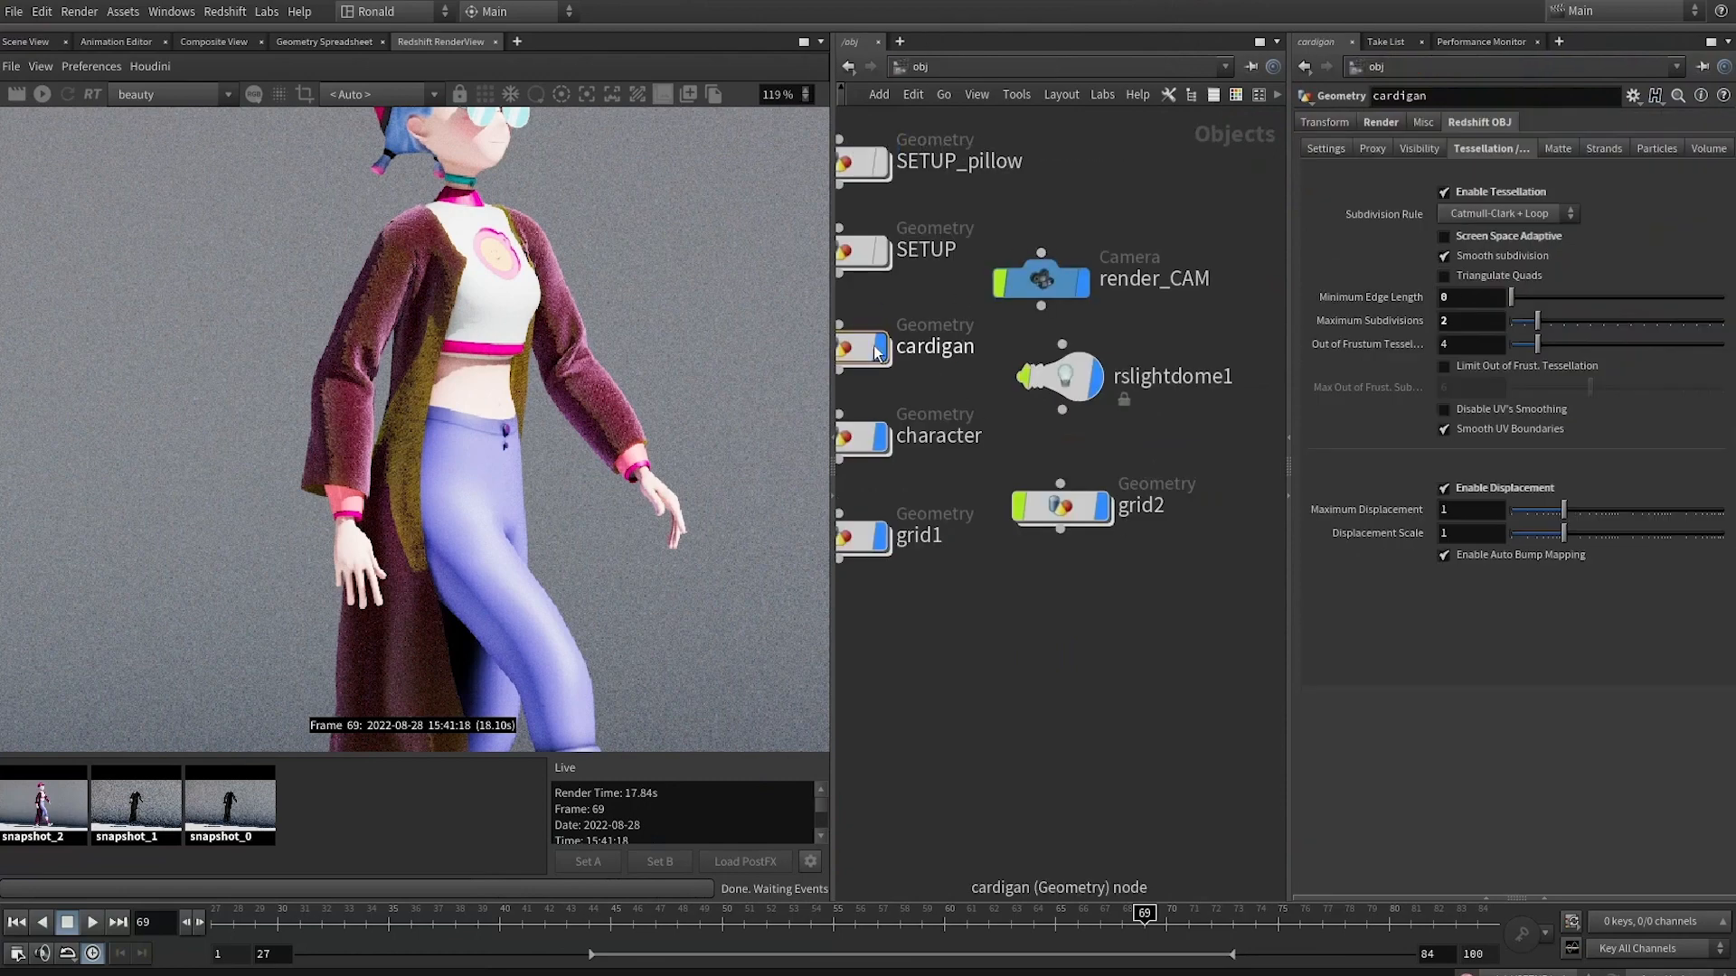
# In the SETUP geometry, rewire OUT_cardigan to the attribblur1 output, place it beneath that node and return to the object level
pyautogui.click(944, 246)
pyautogui.doubleClick(956, 257)
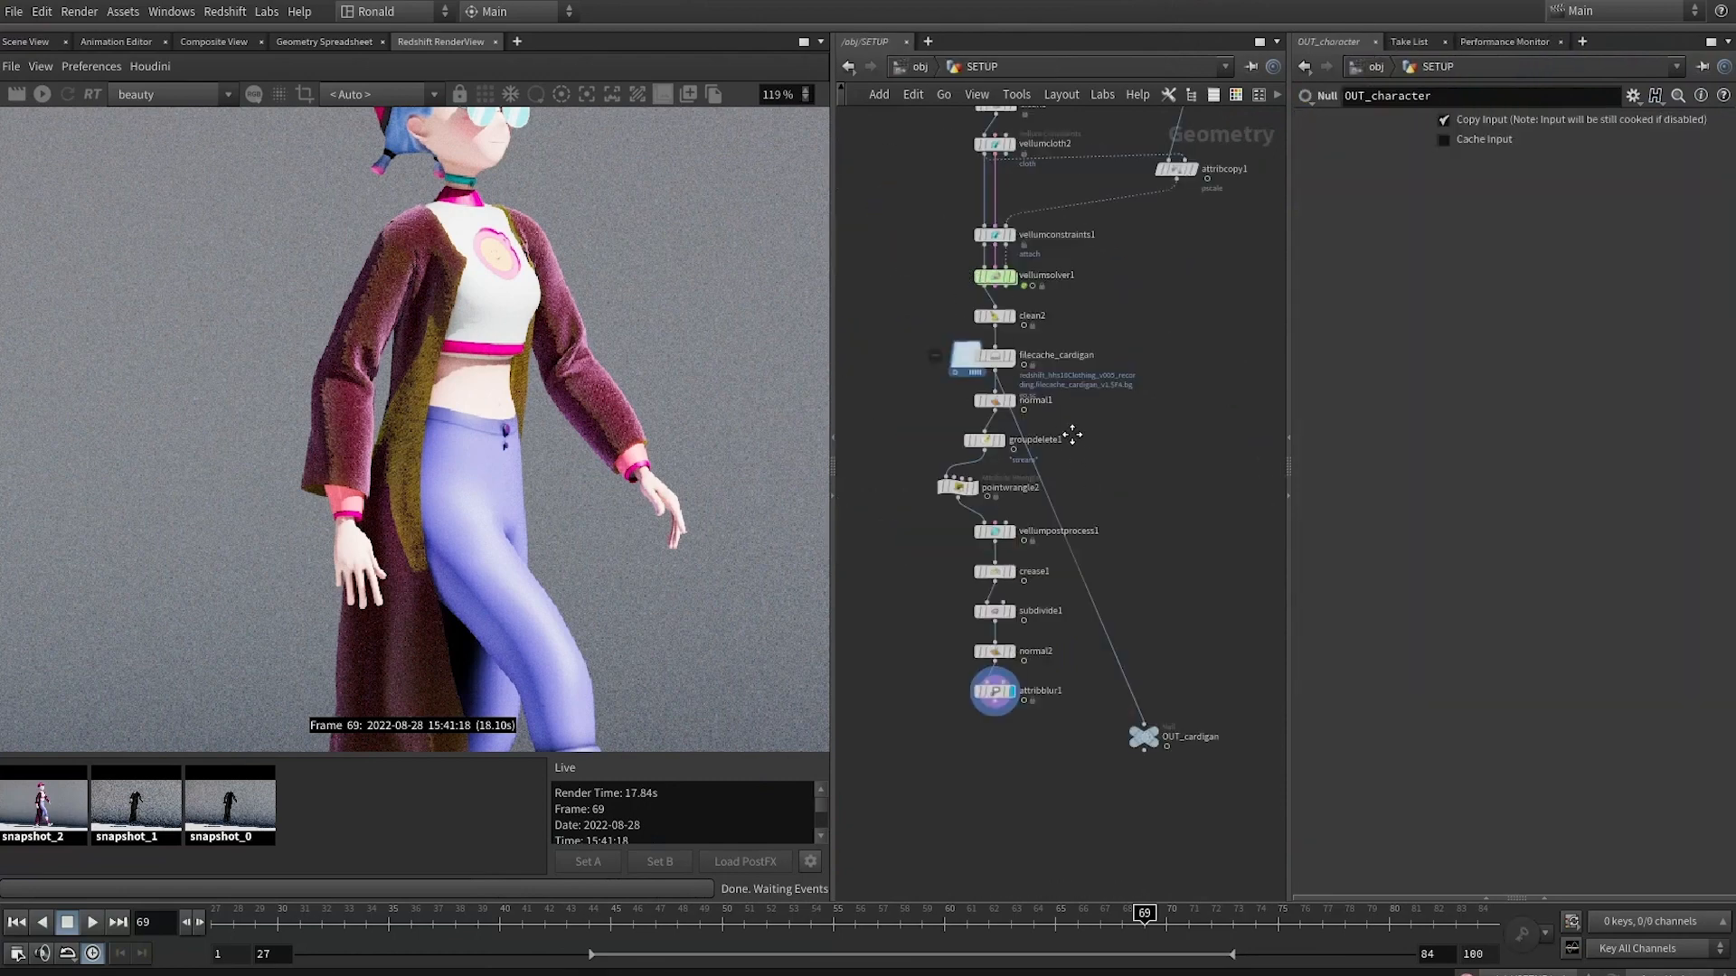
pyautogui.scroll(3, 1072, 436)
pyautogui.moveTo(954, 241)
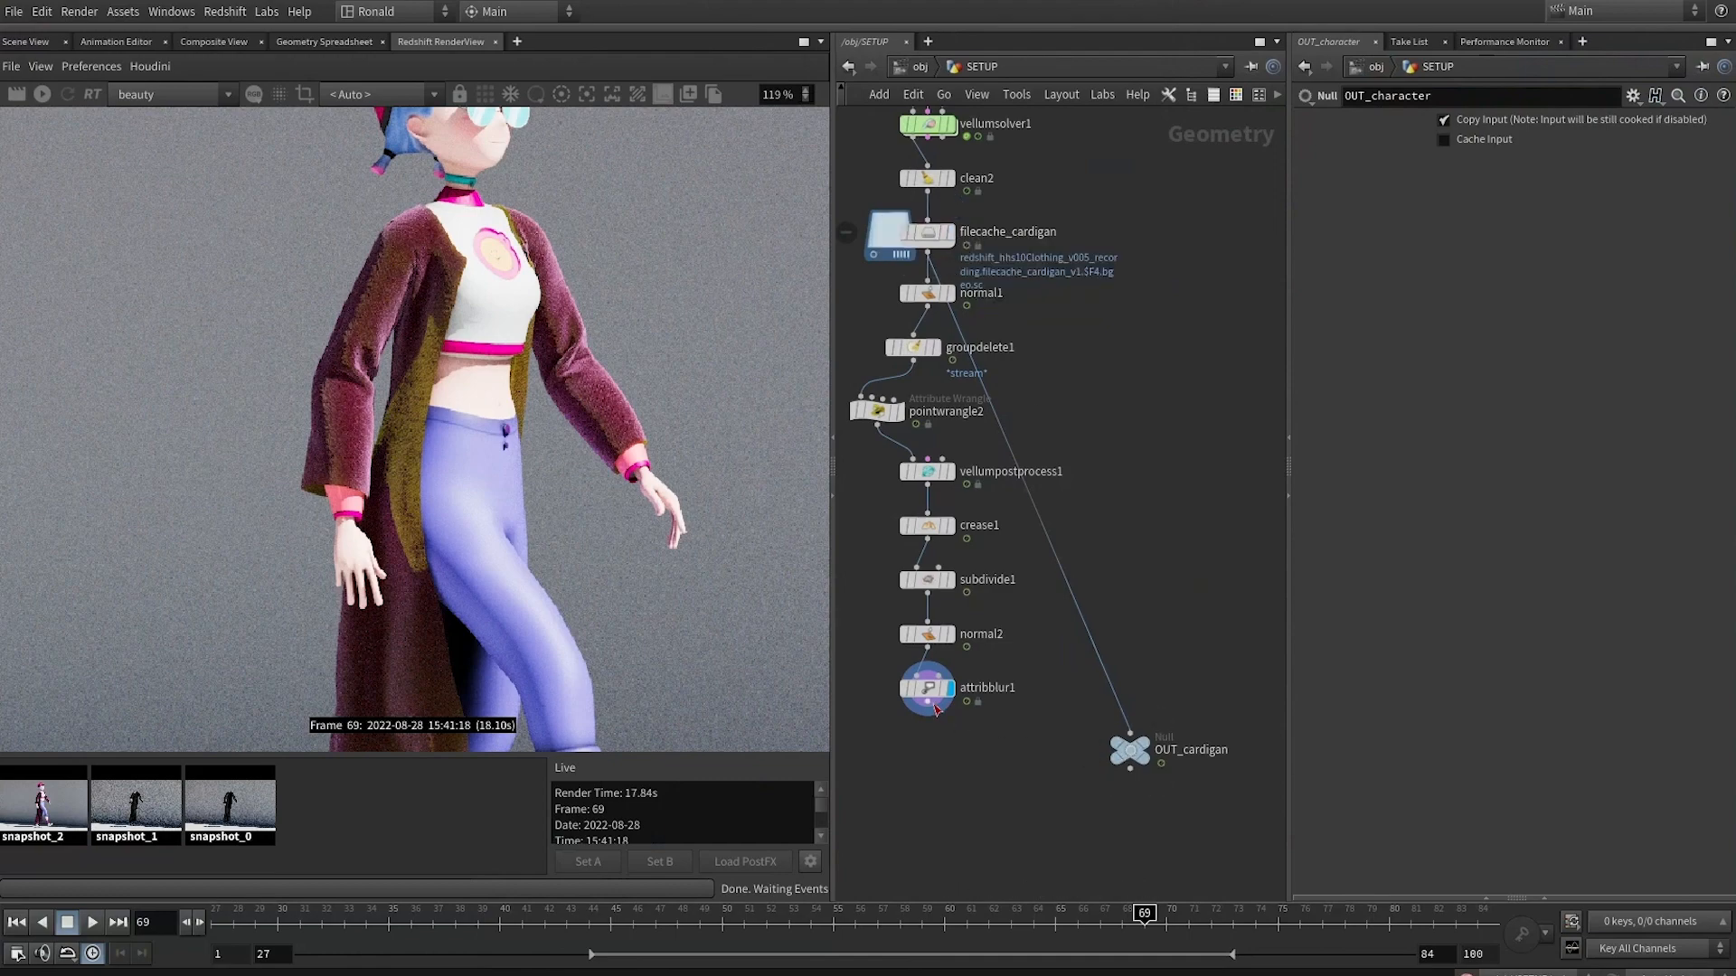
pyautogui.moveTo(1130, 734); pyautogui.dragTo(918, 691)
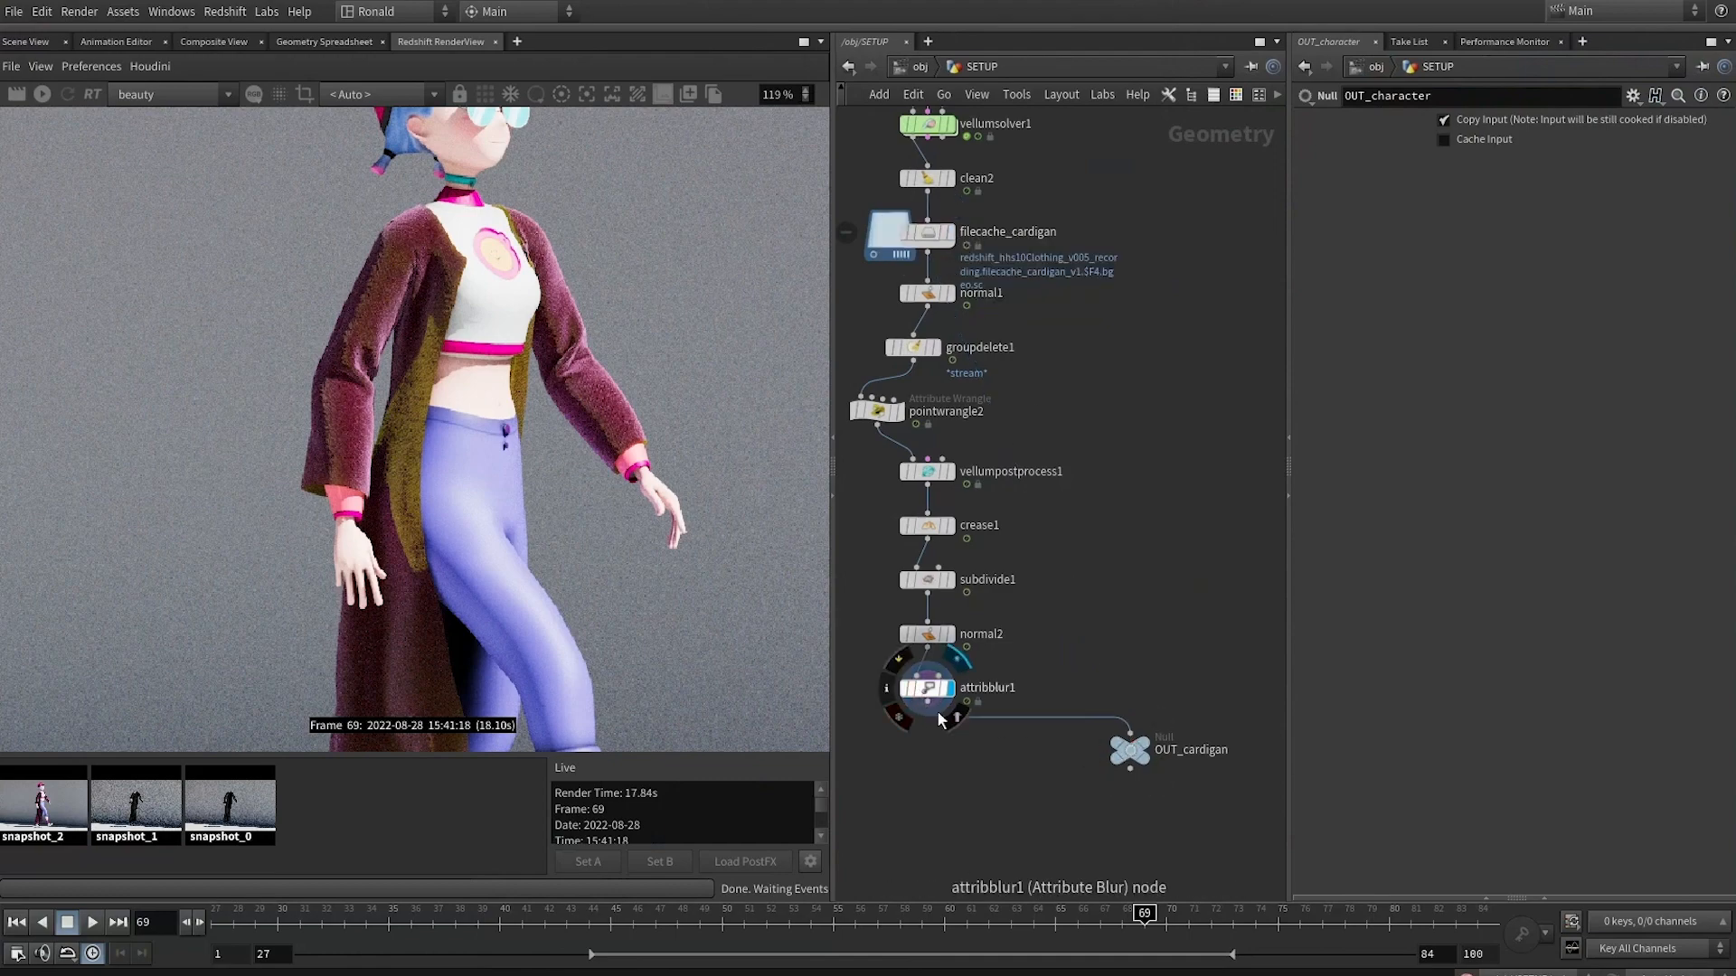
pyautogui.moveTo(1162, 763); pyautogui.dragTo(928, 750)
pyautogui.click(1007, 761)
pyautogui.press('u')
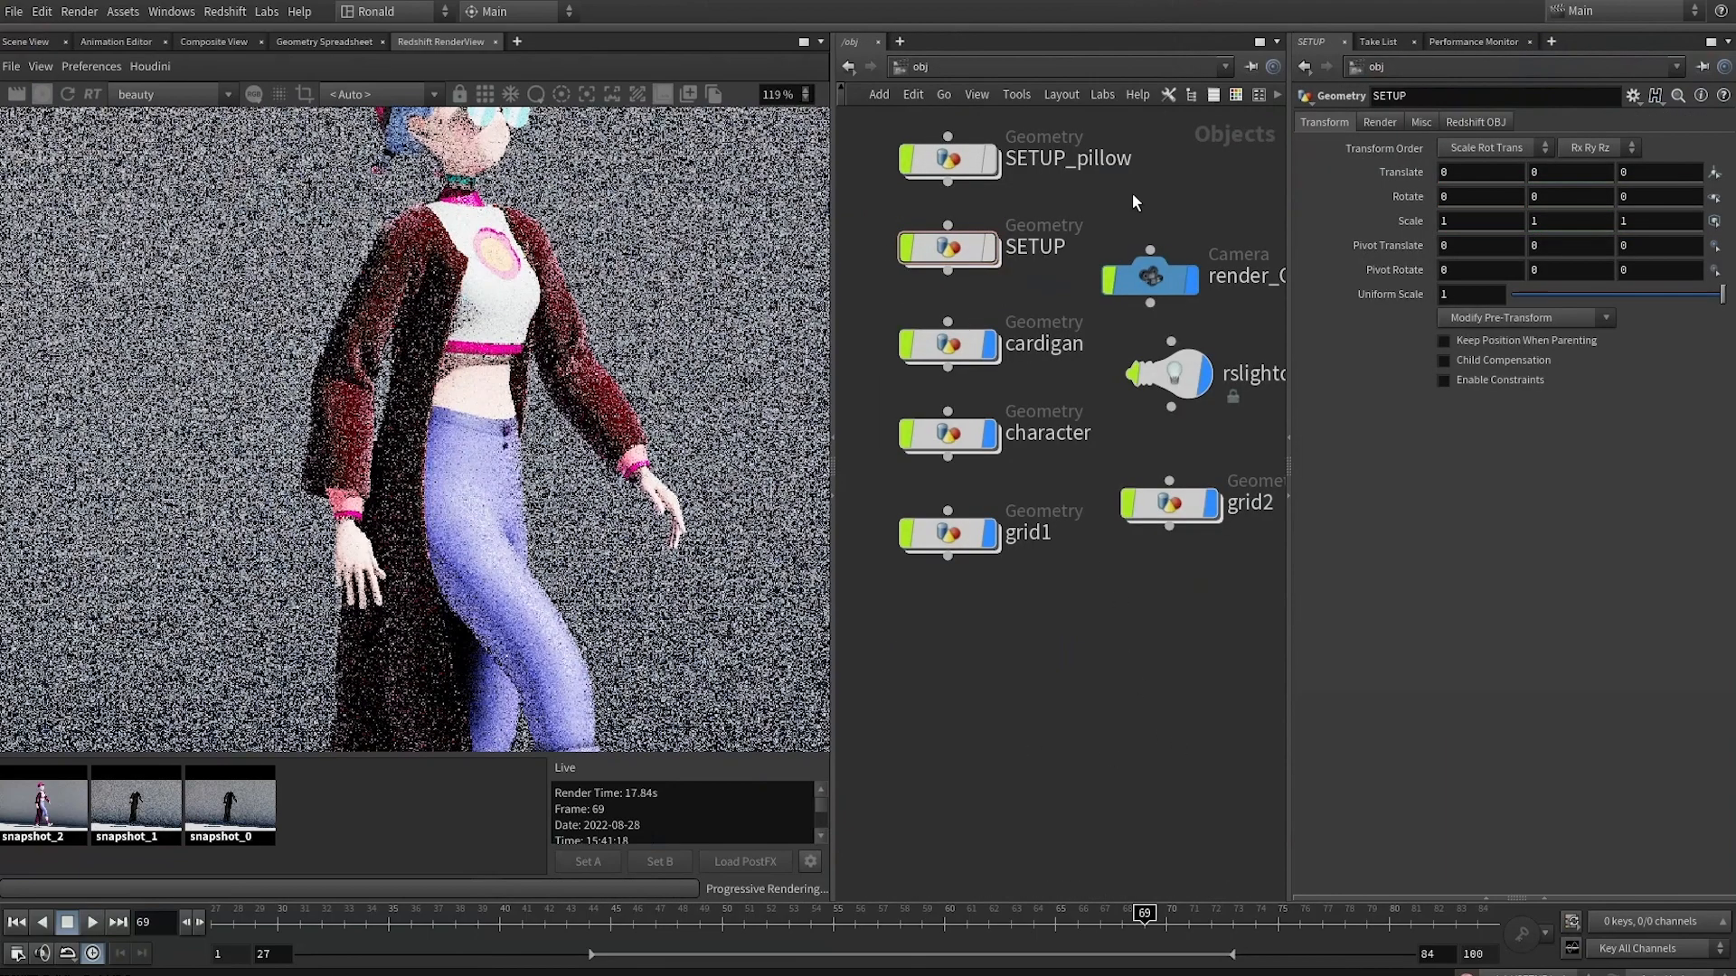
# Reopen the redshift_cardigan material and try back-lighting weights of 0.5 and 0.25
pyautogui.press('2')
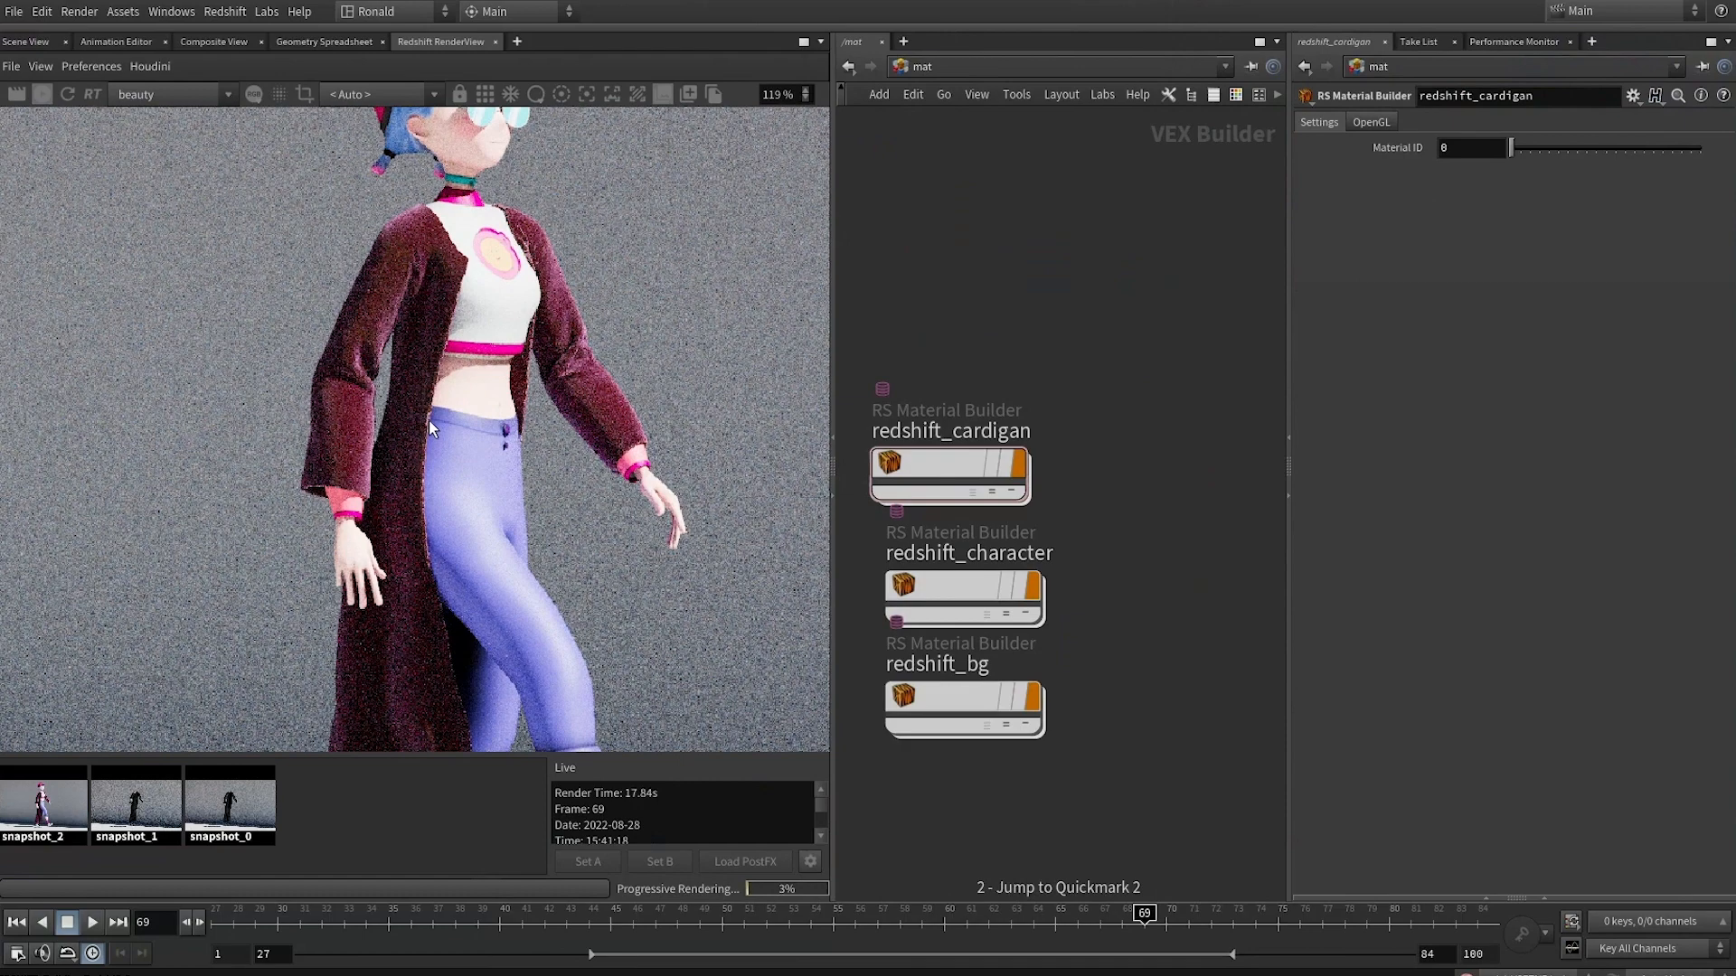
pyautogui.click(949, 461)
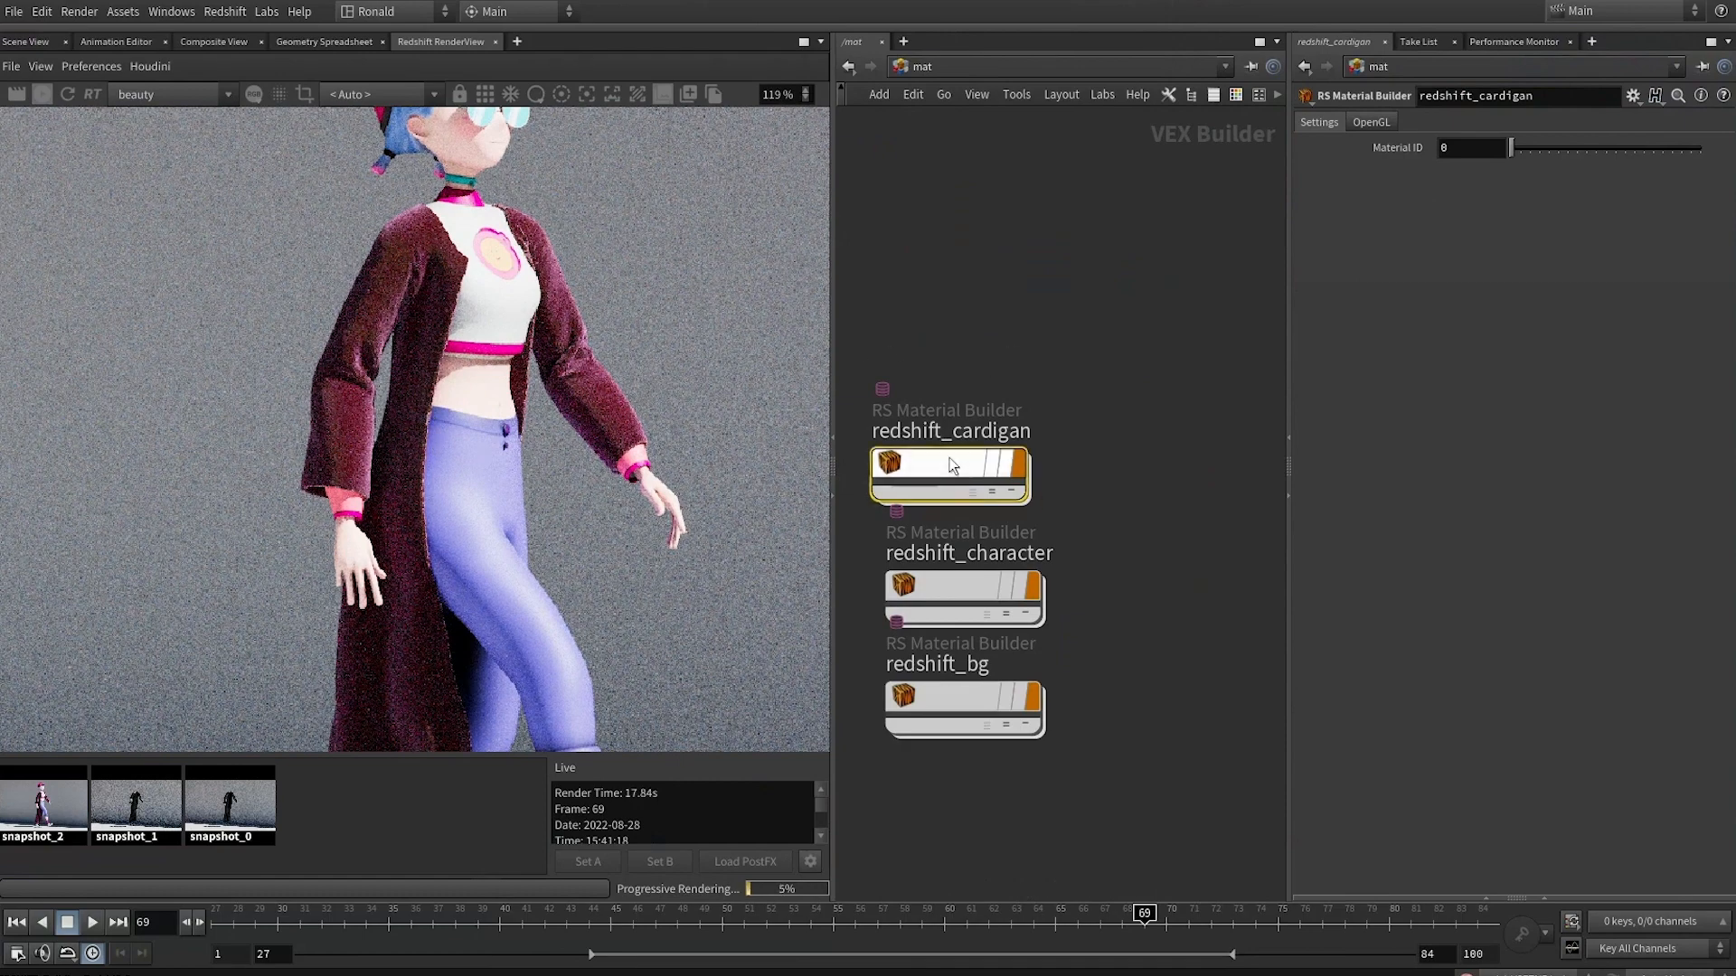
pyautogui.doubleClick(950, 458)
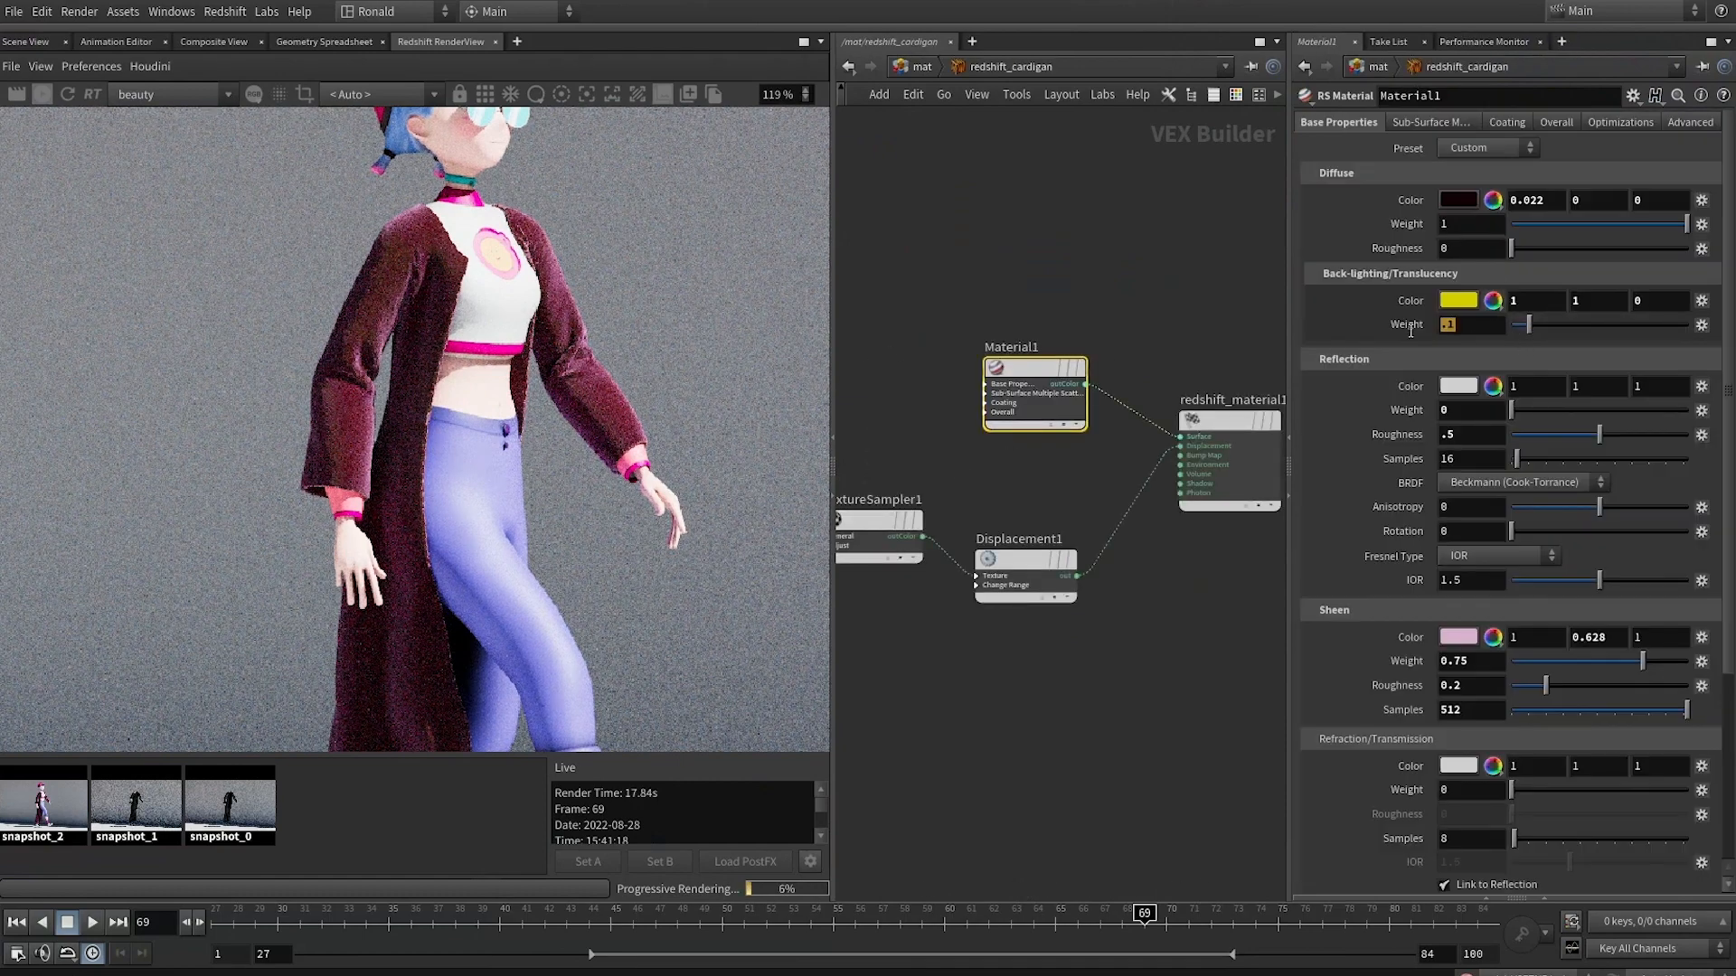
pyautogui.write('.5')
pyautogui.press('Return')
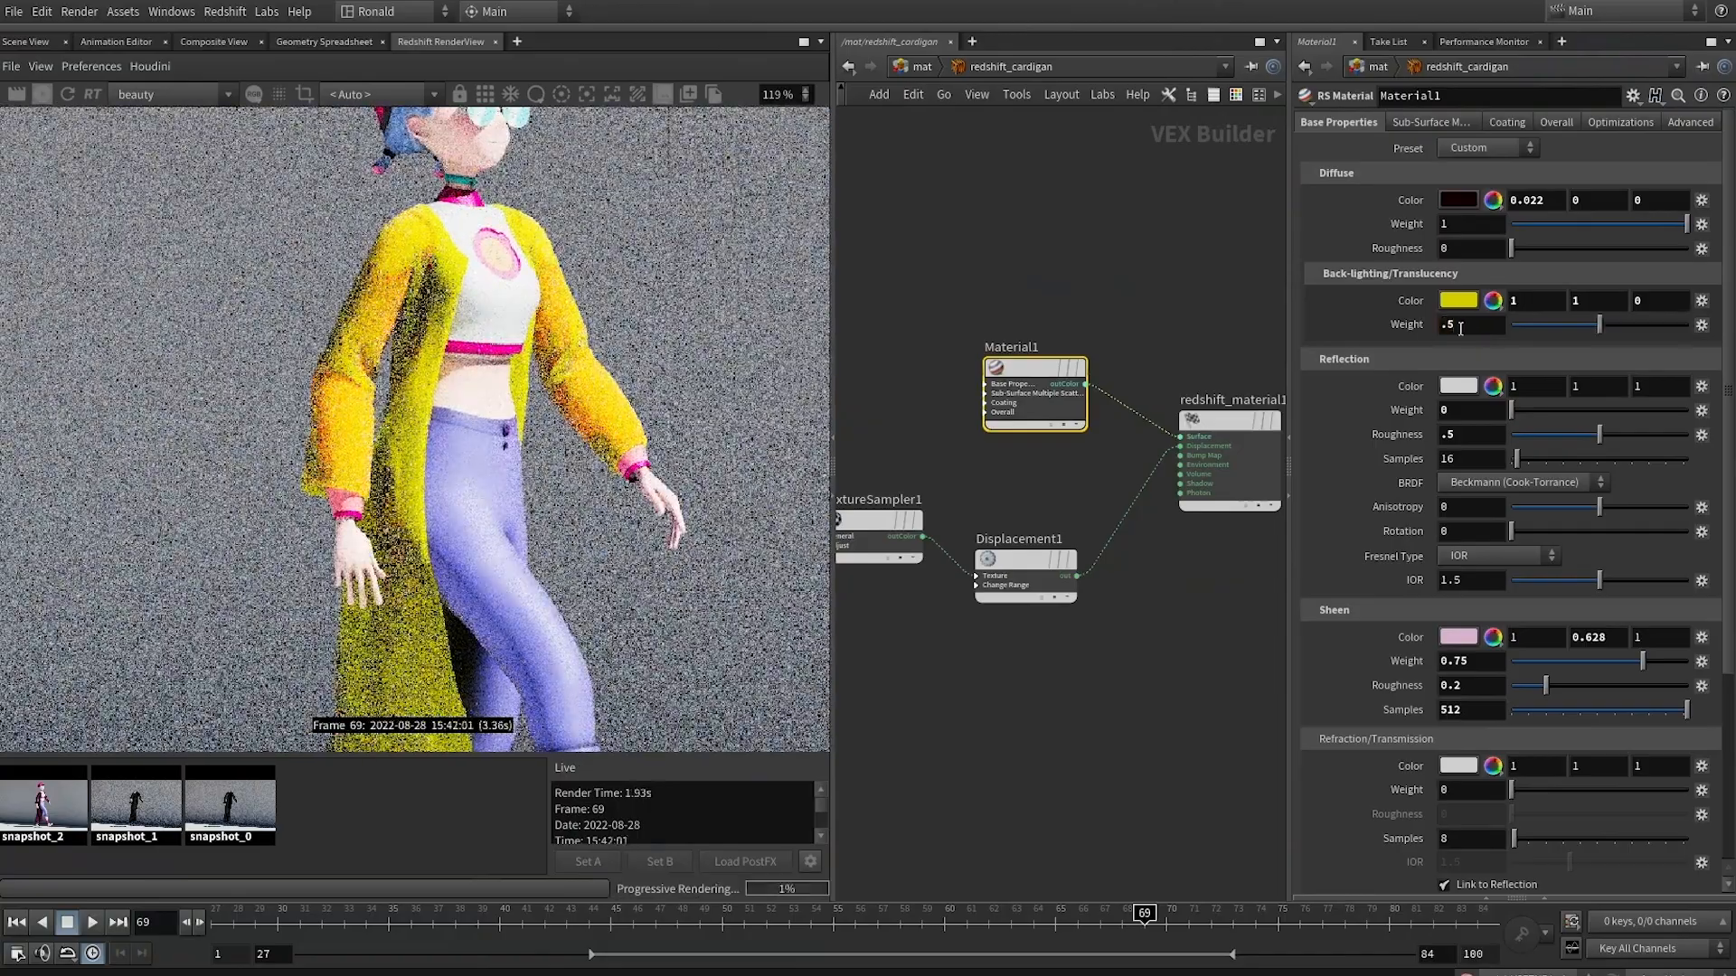
pyautogui.doubleClick(1460, 329)
pyautogui.write('.25')
pyautogui.press('Return')
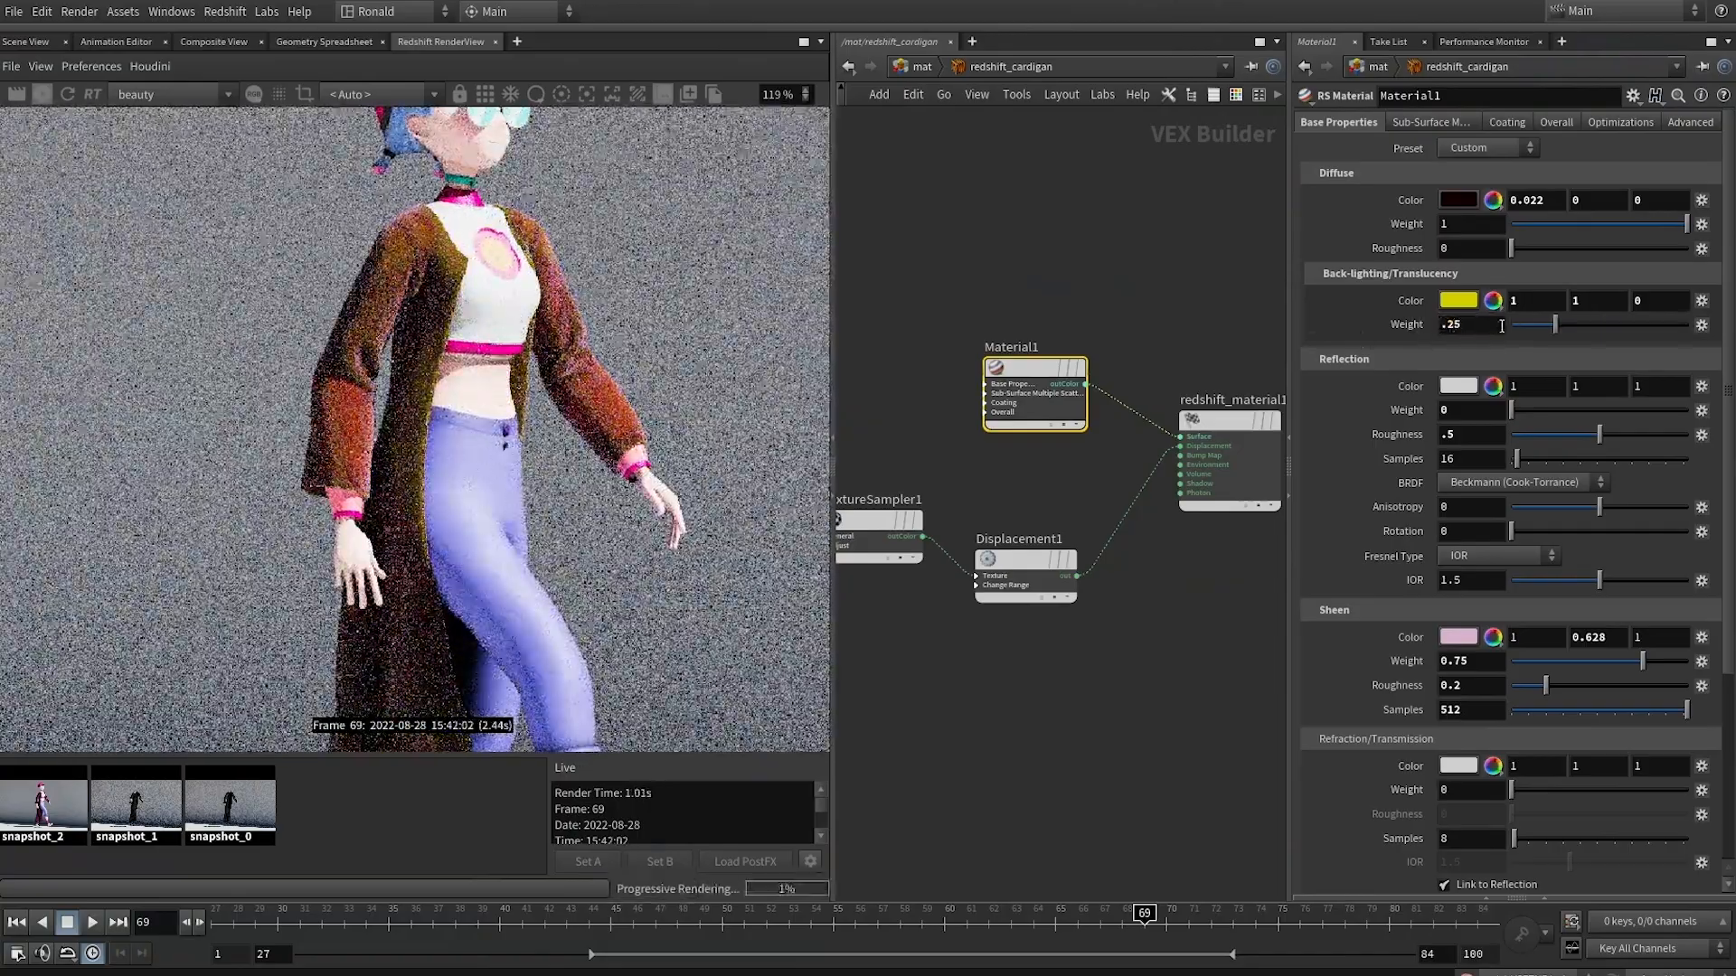
# Set the cardigan's back-lighting color to a muted dark red (0.3, 0.1827, 0.1827) with a weight of 1
pyautogui.click(1469, 306)
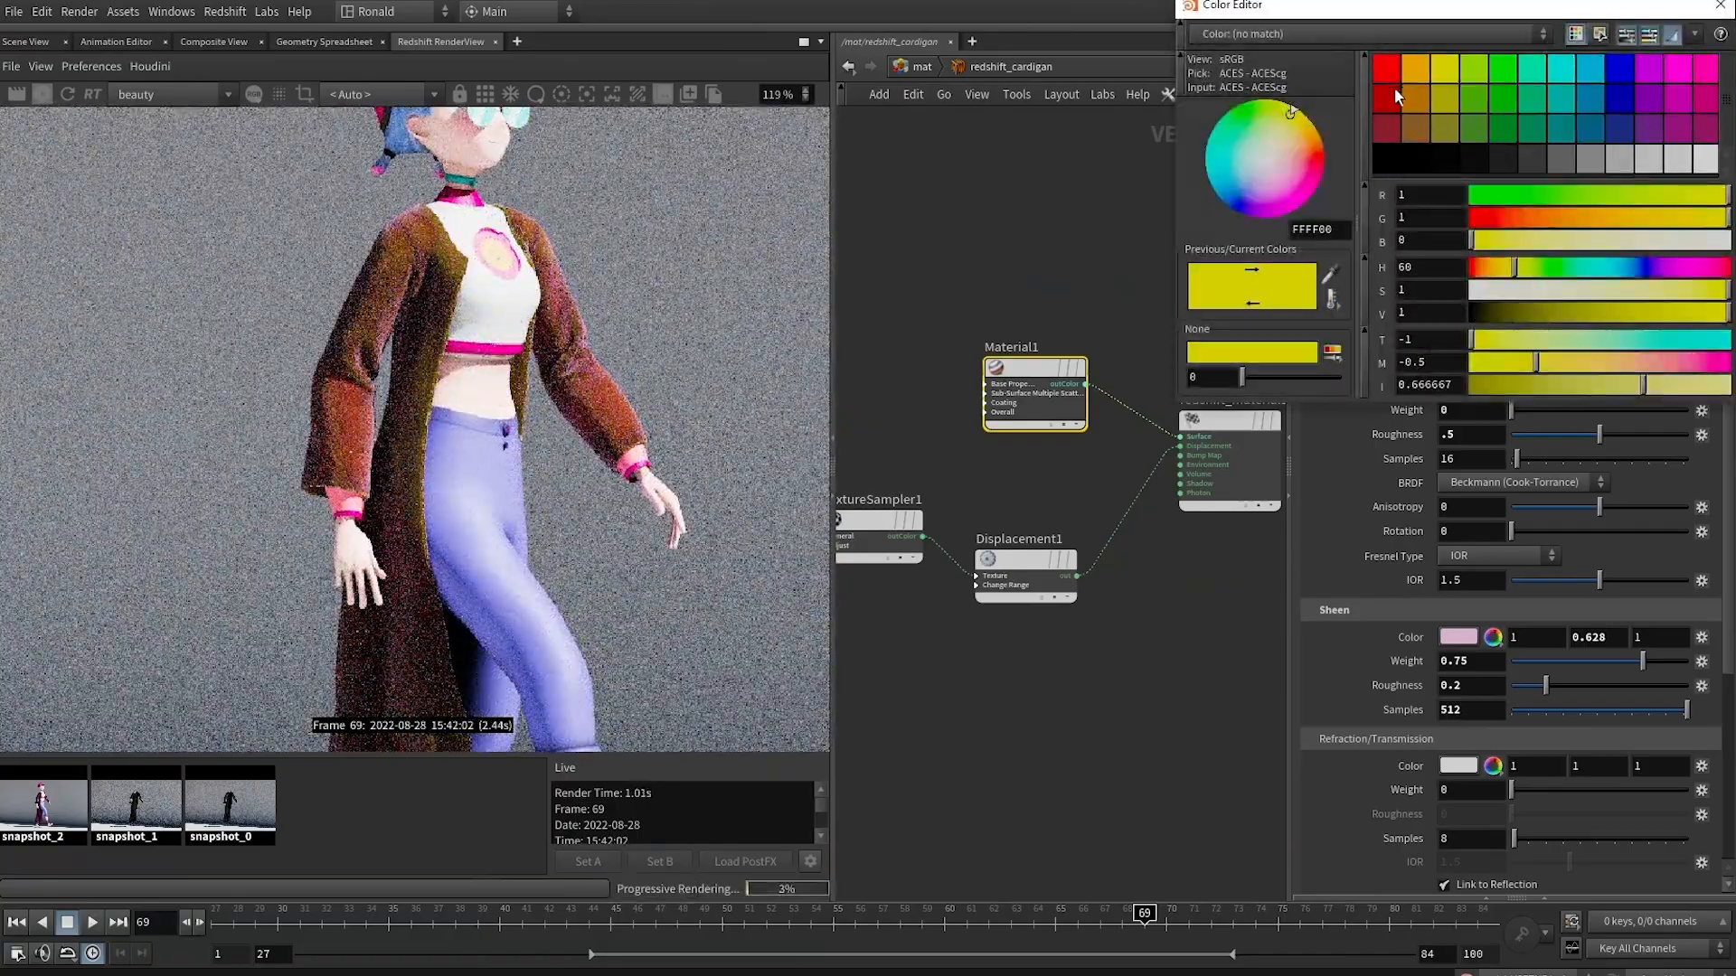
pyautogui.click(1386, 132)
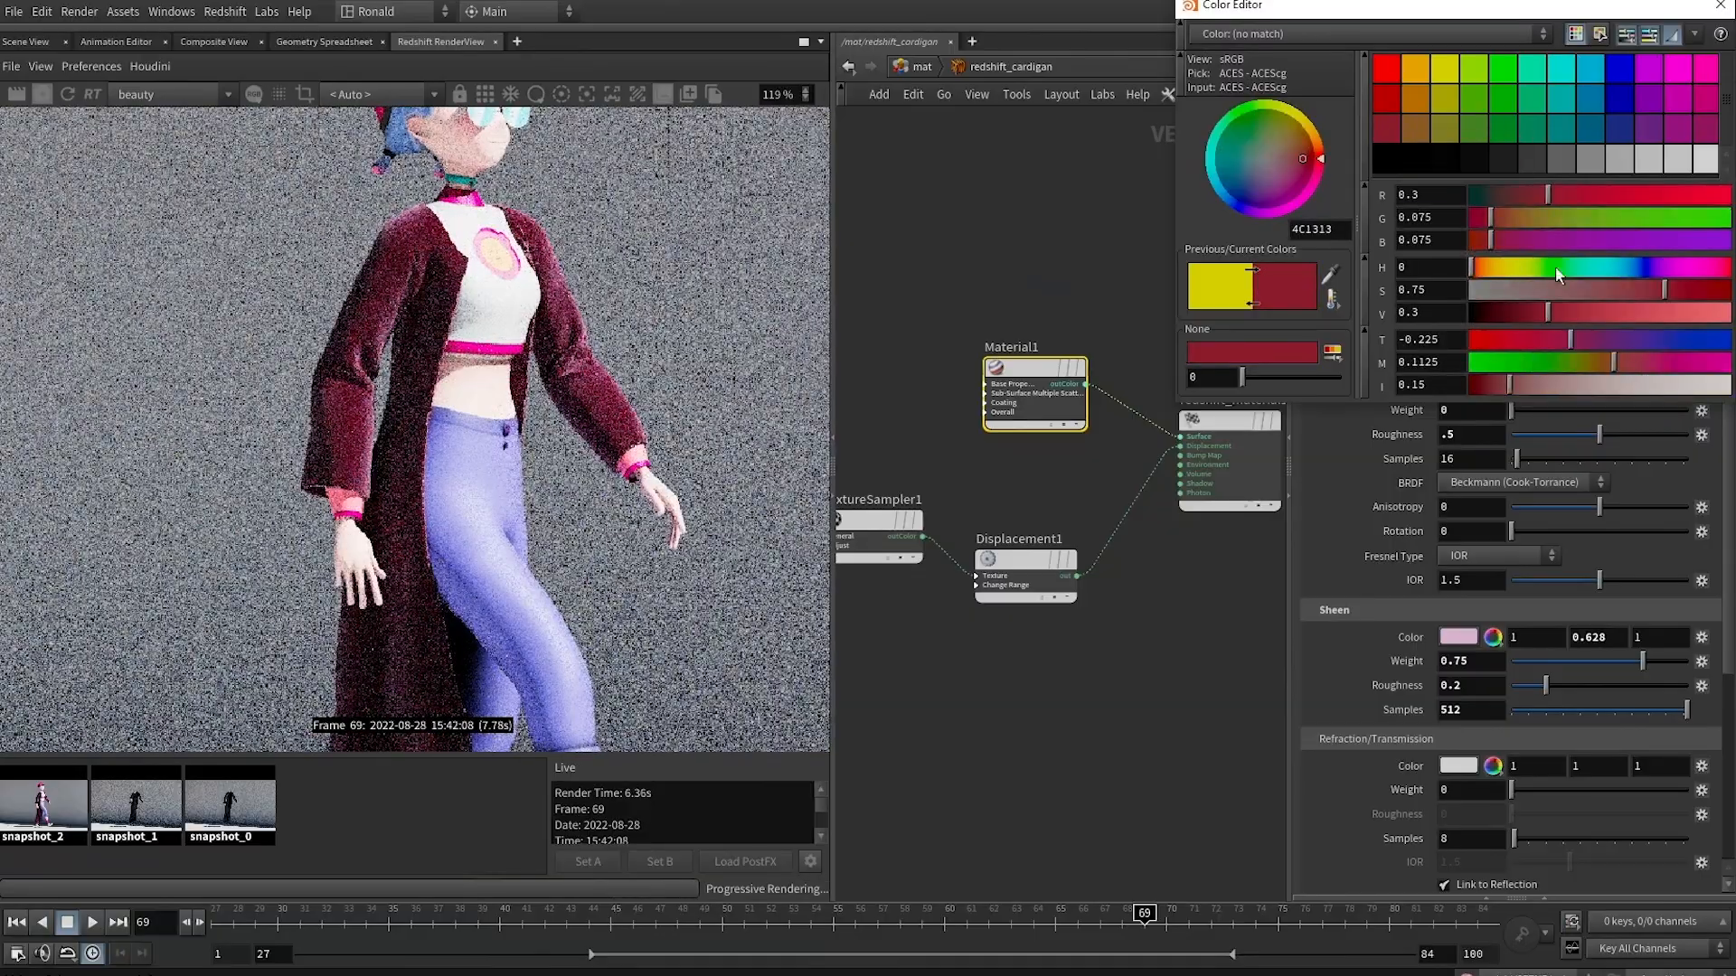
pyautogui.click(1721, 5)
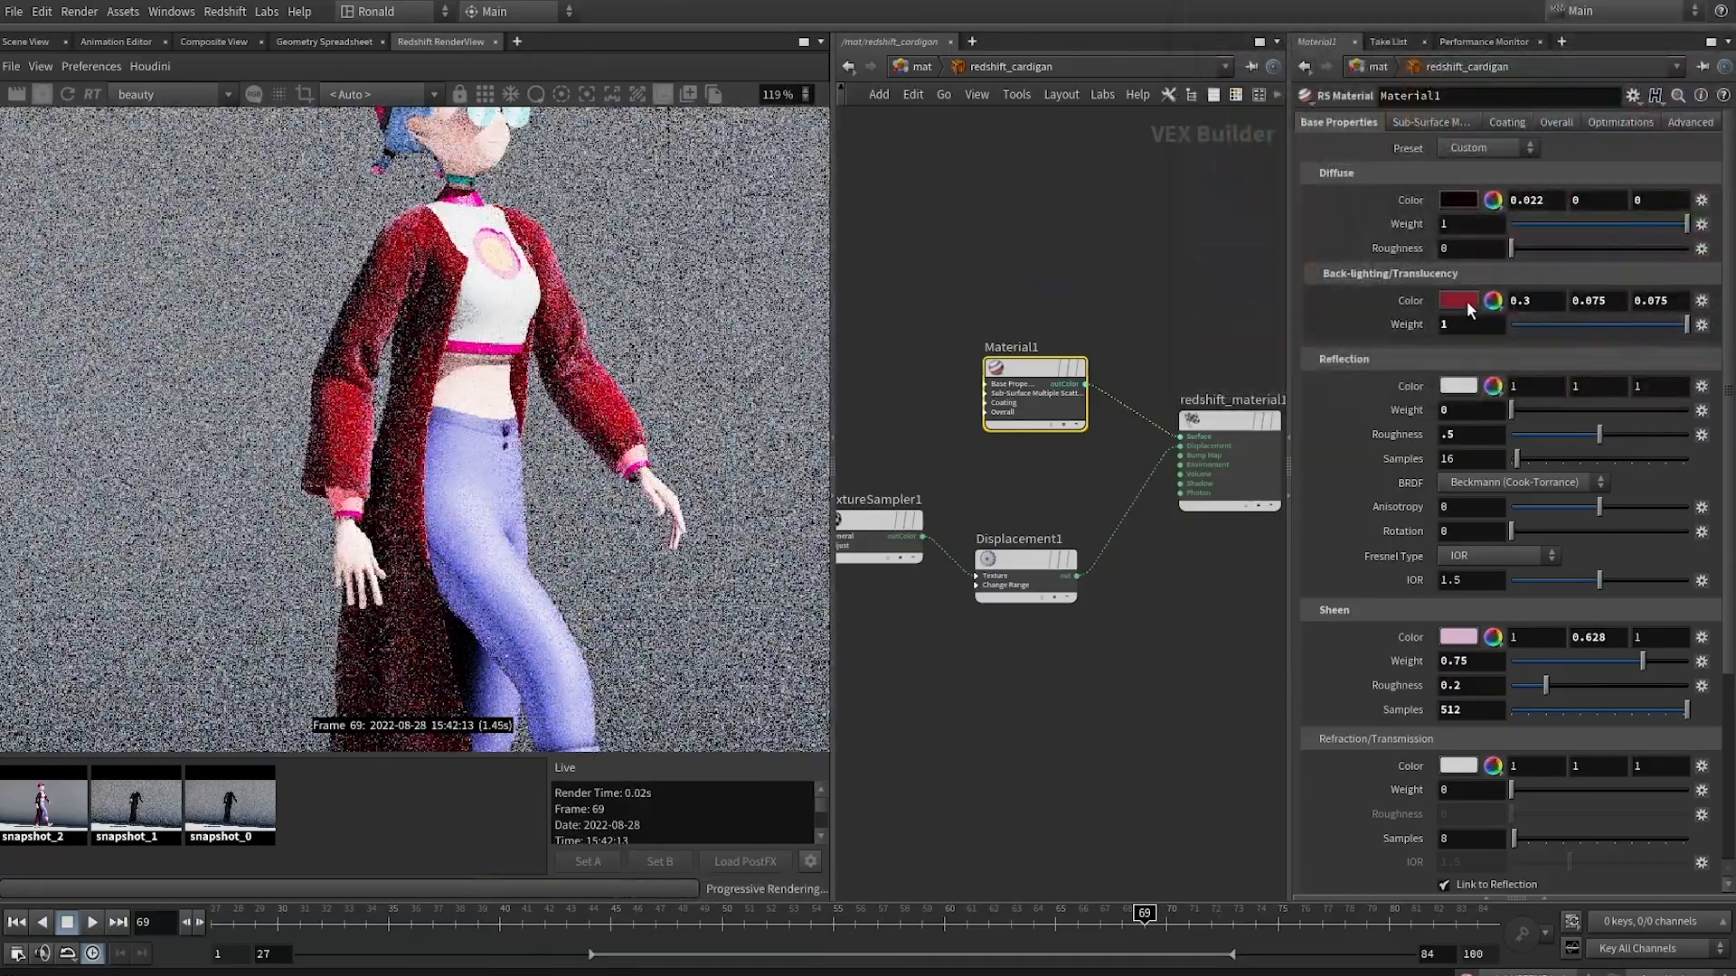
pyautogui.click(1469, 300)
pyautogui.click(1534, 293)
pyautogui.click(1572, 292)
pyautogui.click(1721, 5)
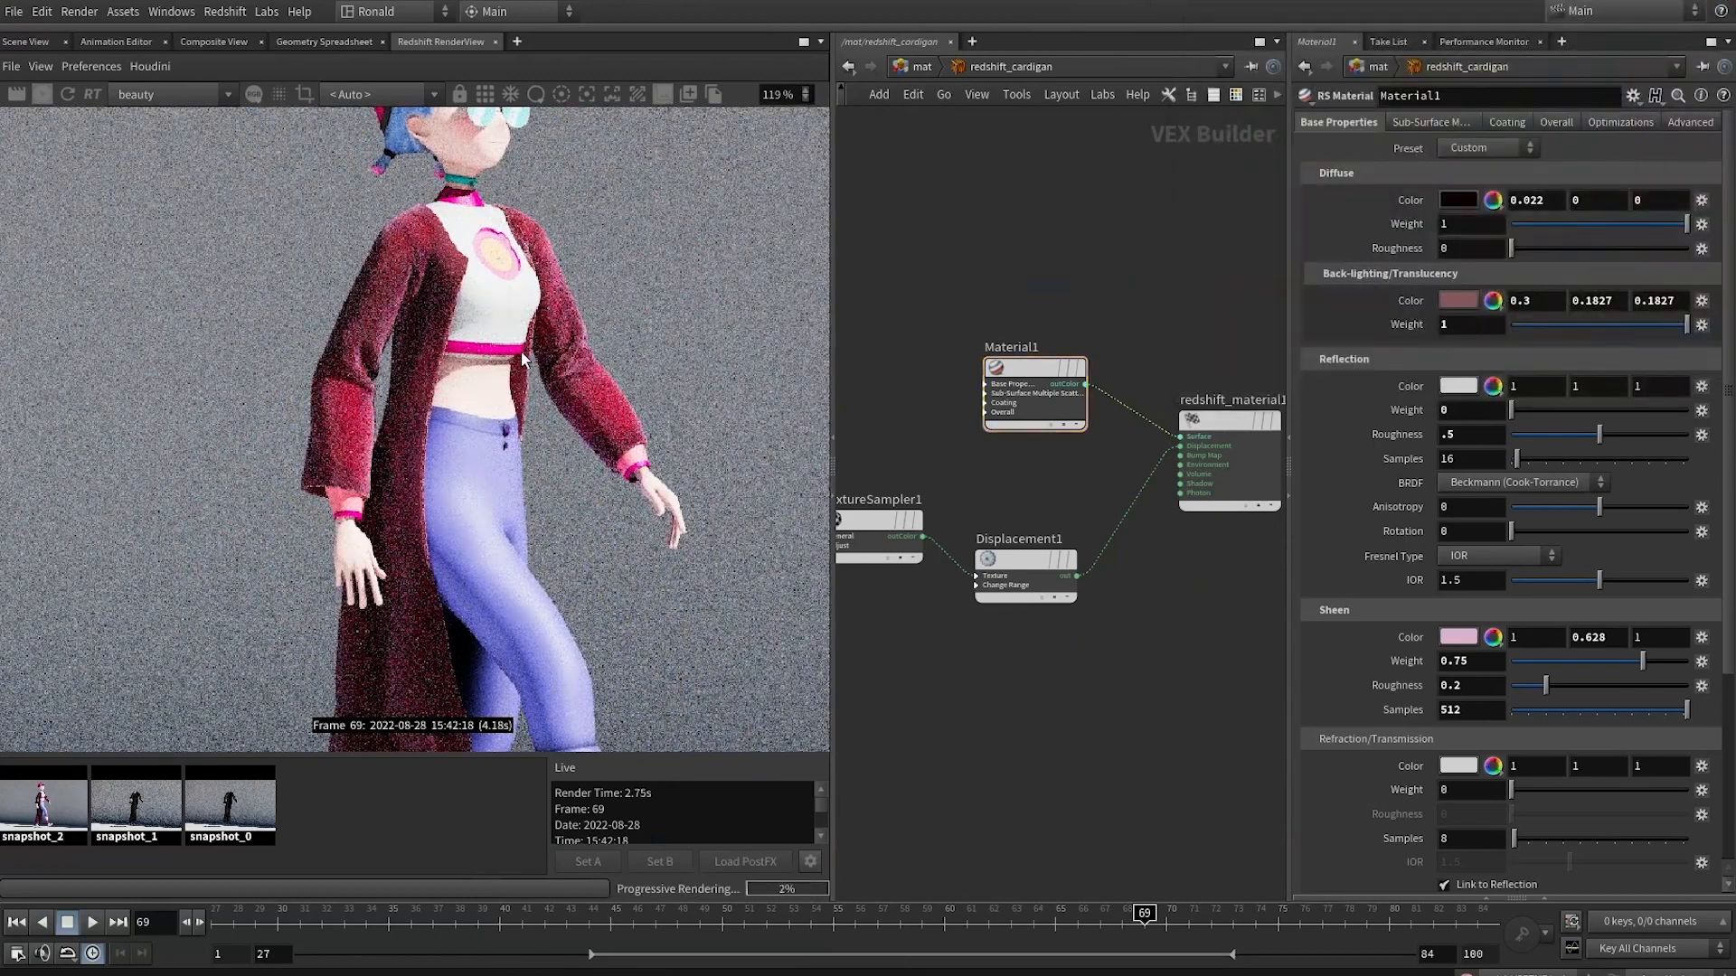
# Take a snapshot of the translucent cardigan render and compare it with the earlier snapshot
pyautogui.click(688, 94)
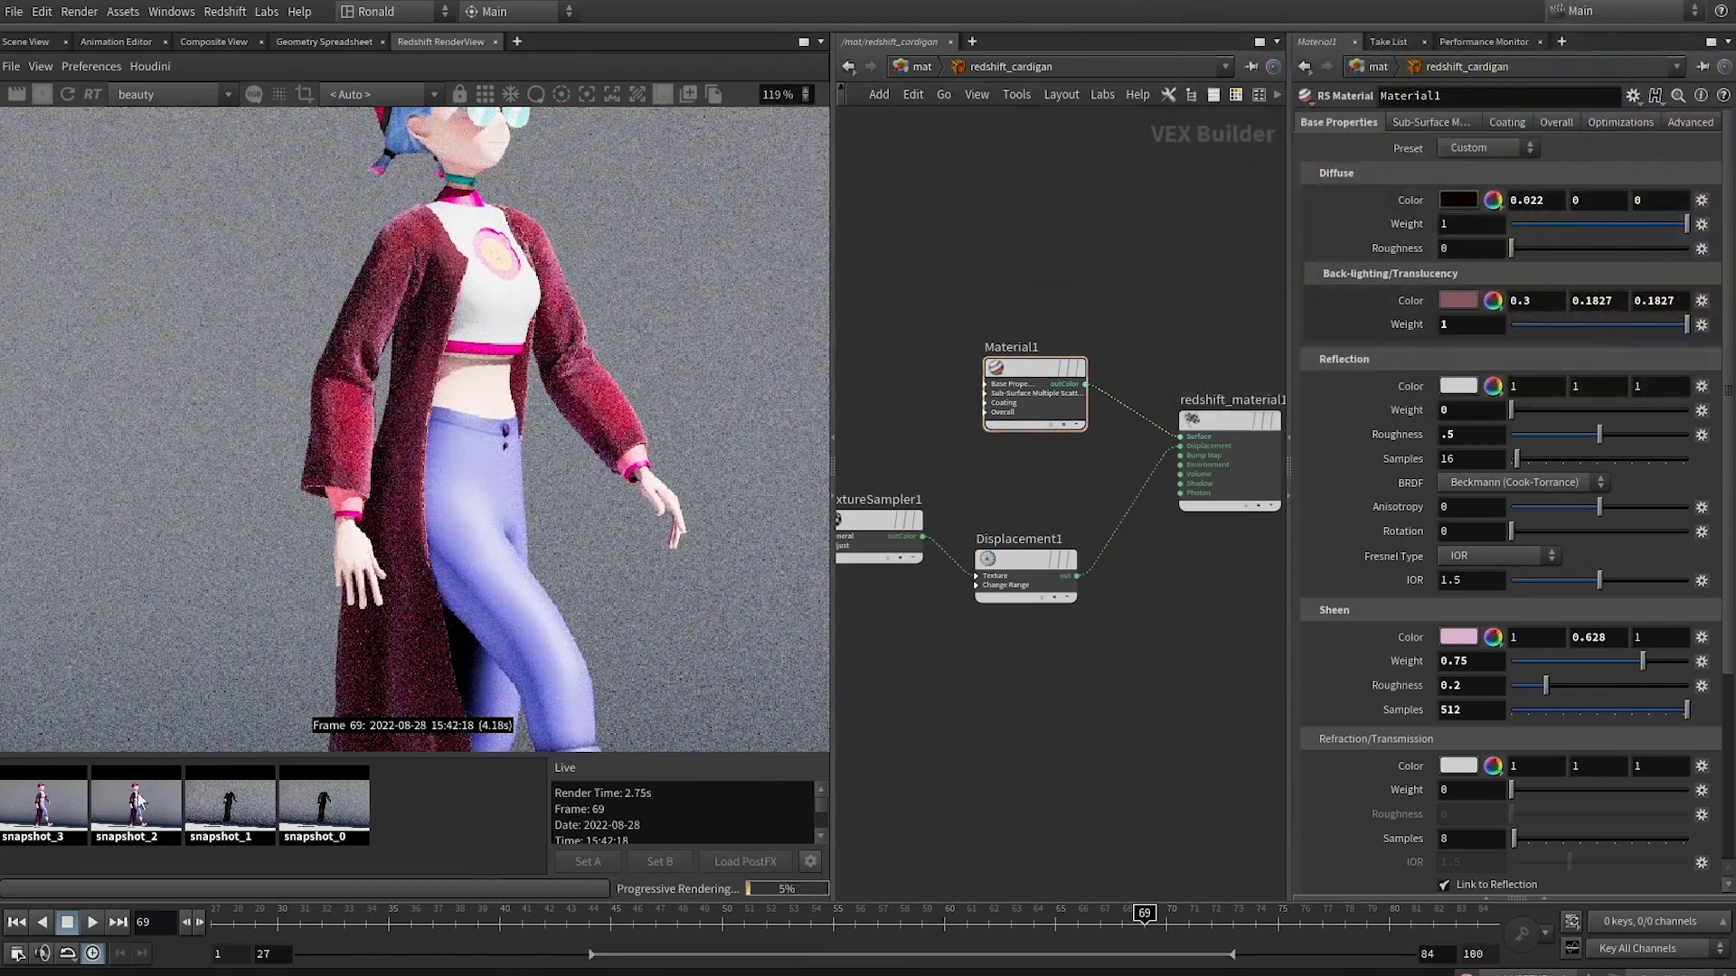
pyautogui.click(54, 816)
pyautogui.click(49, 816)
# Hide the character object and snapshot the cardigan render with the material's back-lighting weight at 0
pyautogui.press('1')
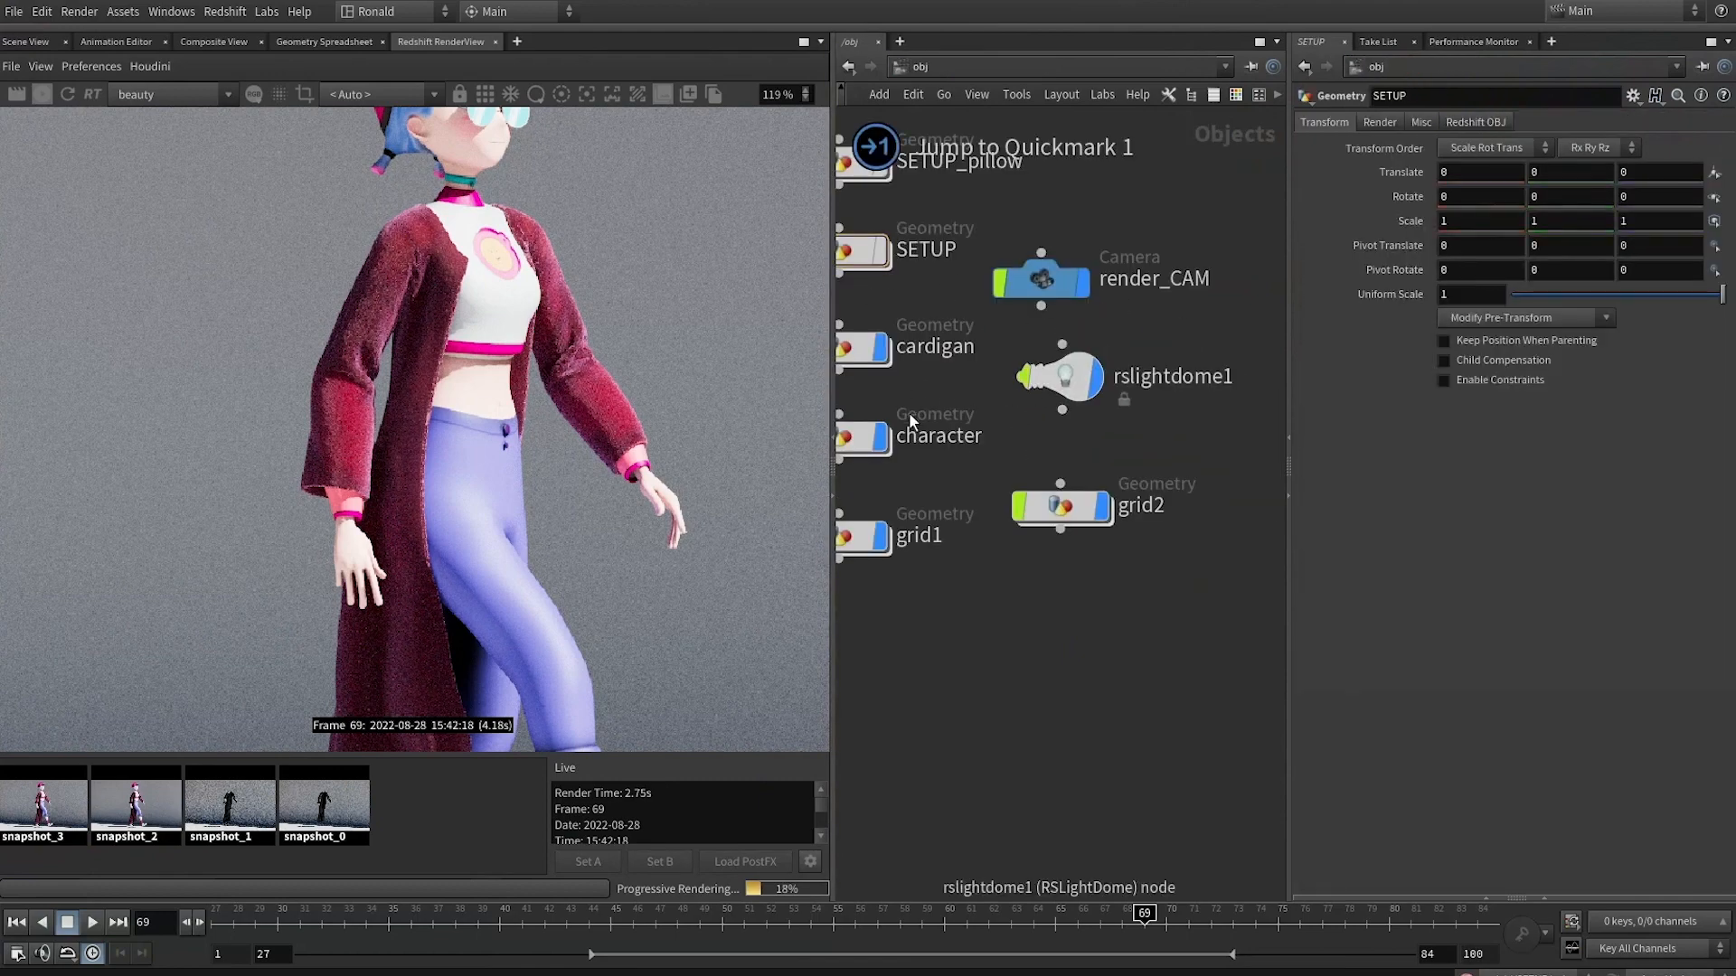
pyautogui.press('2')
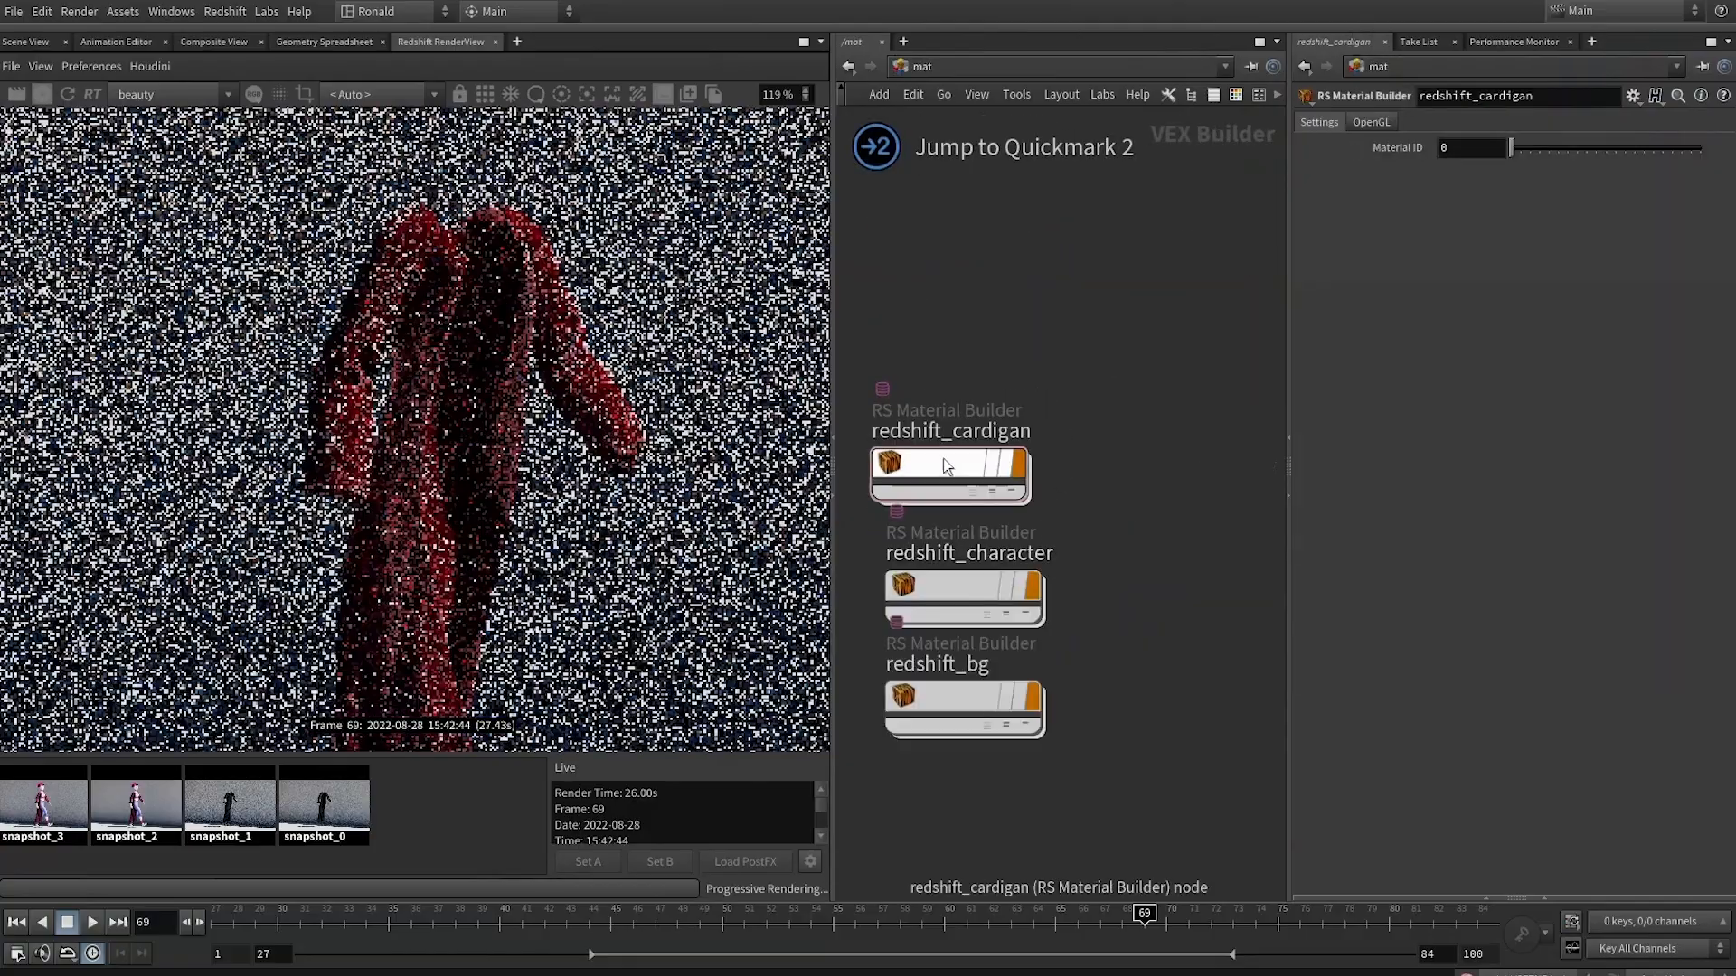
pyautogui.doubleClick(943, 461)
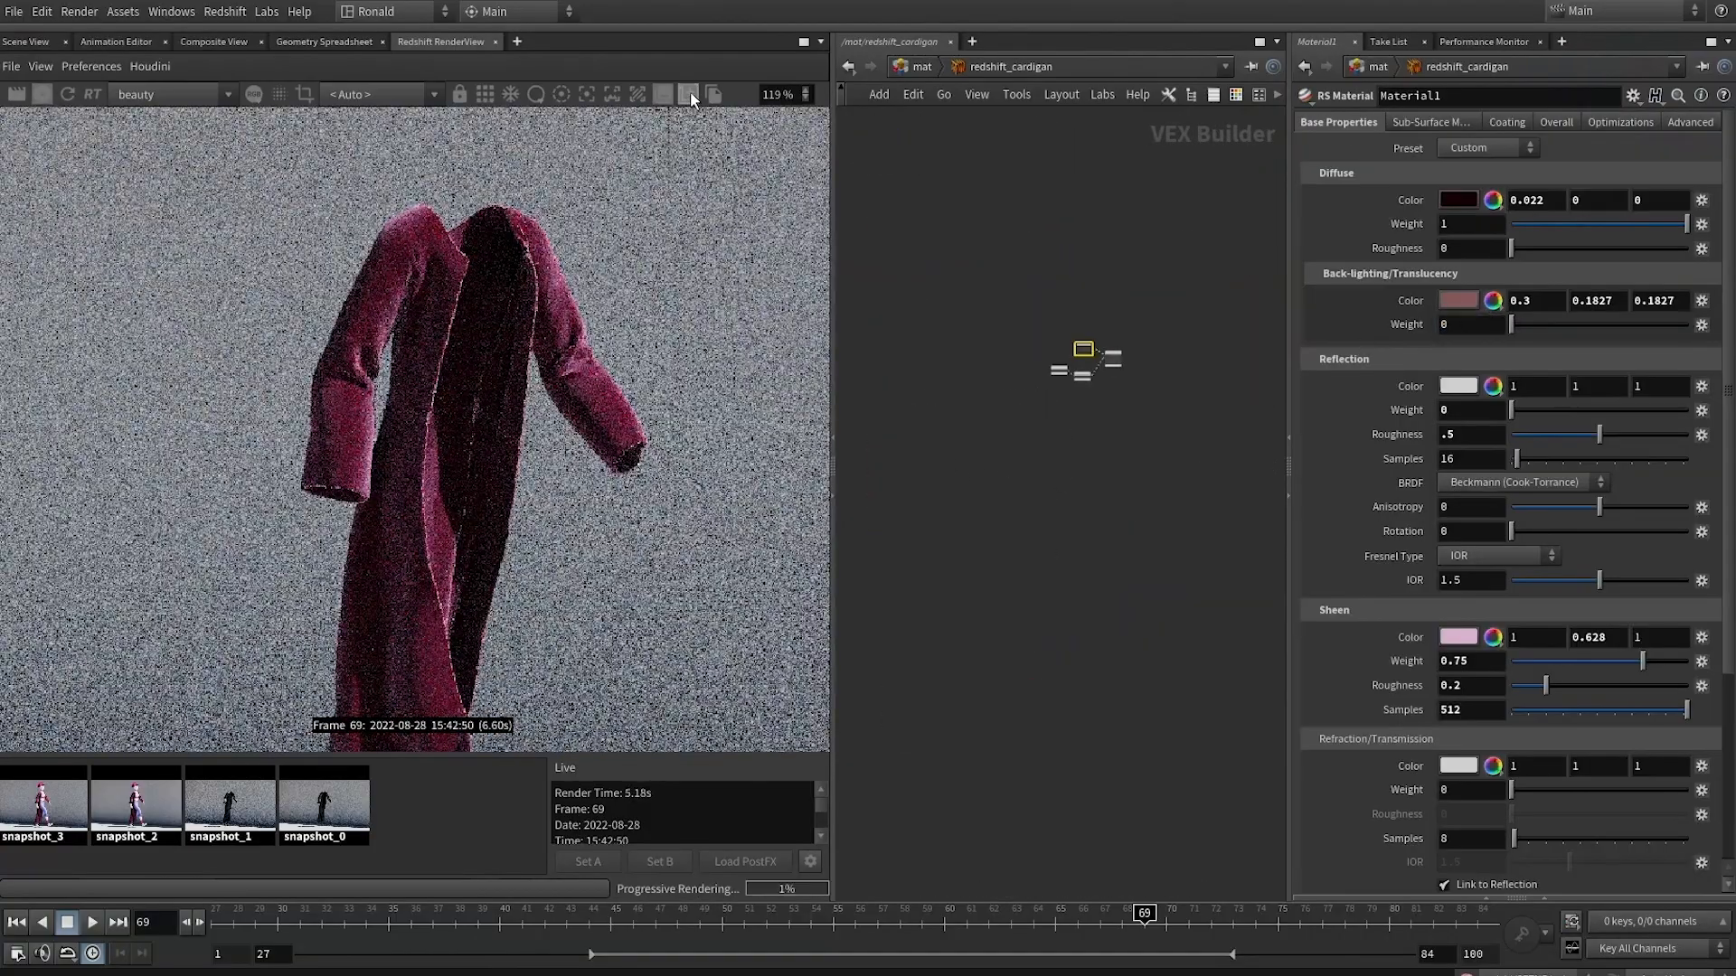
pyautogui.click(691, 92)
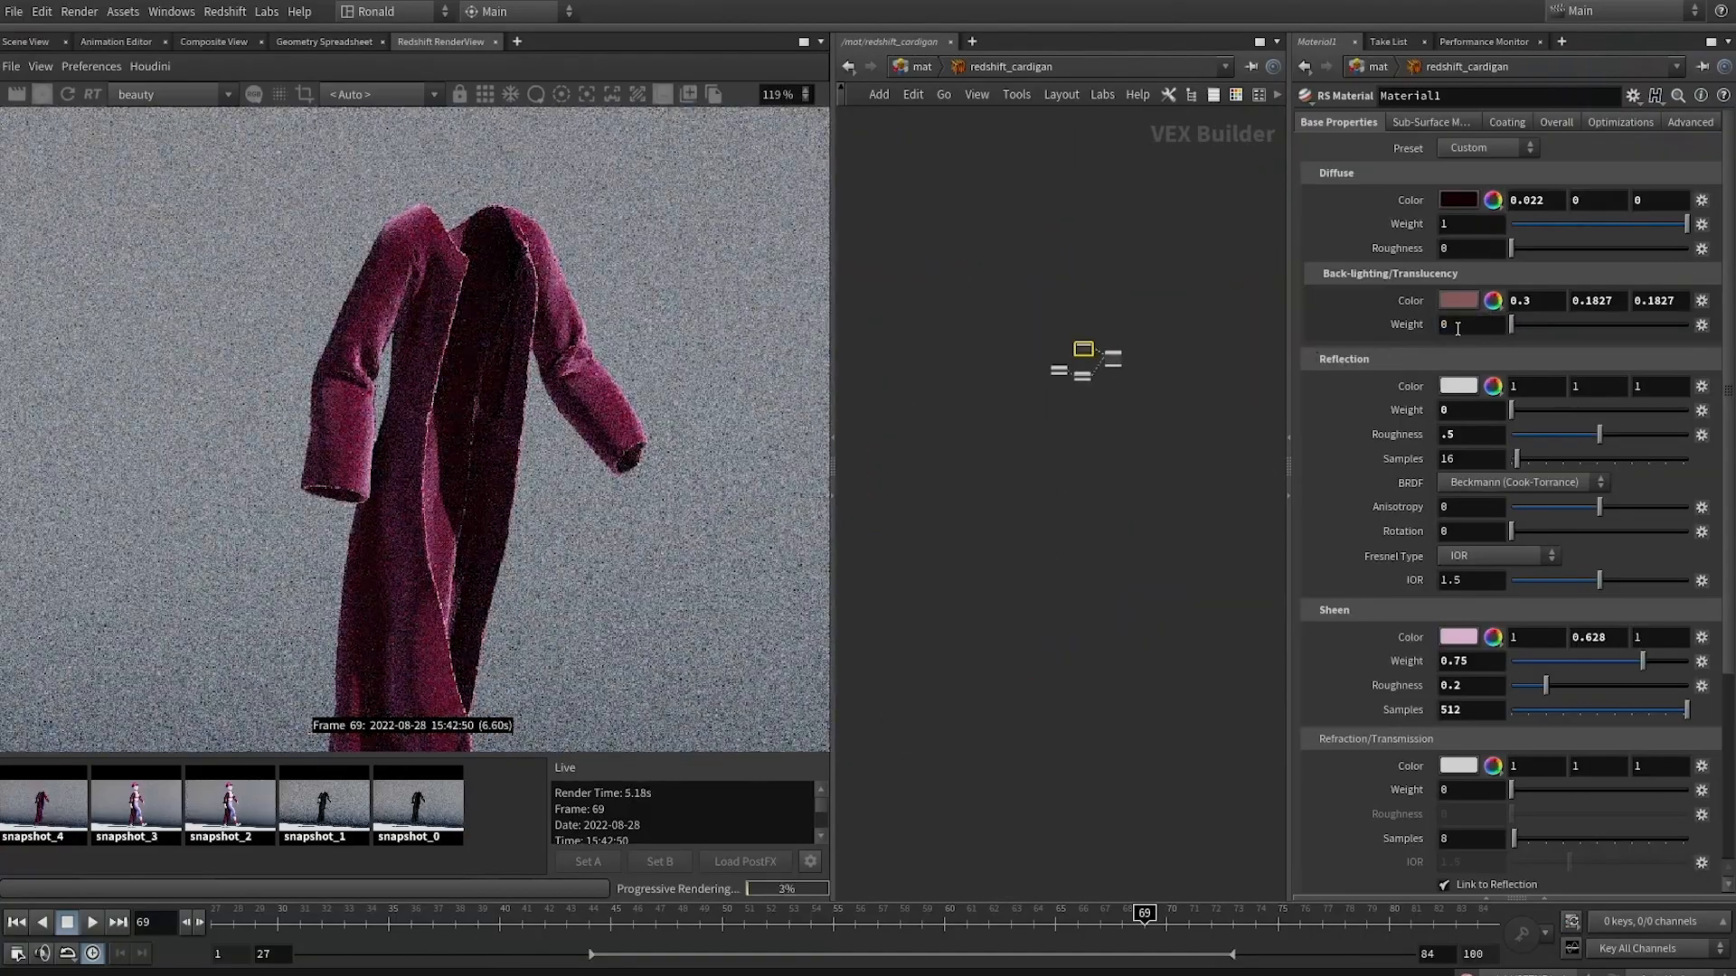
# Set the cardigan material's back-lighting weight to 1 and take another snapshot of the render
pyautogui.moveTo(1457, 329); pyautogui.dragTo(1320, 324)
pyautogui.write('1')
pyautogui.press('Return')
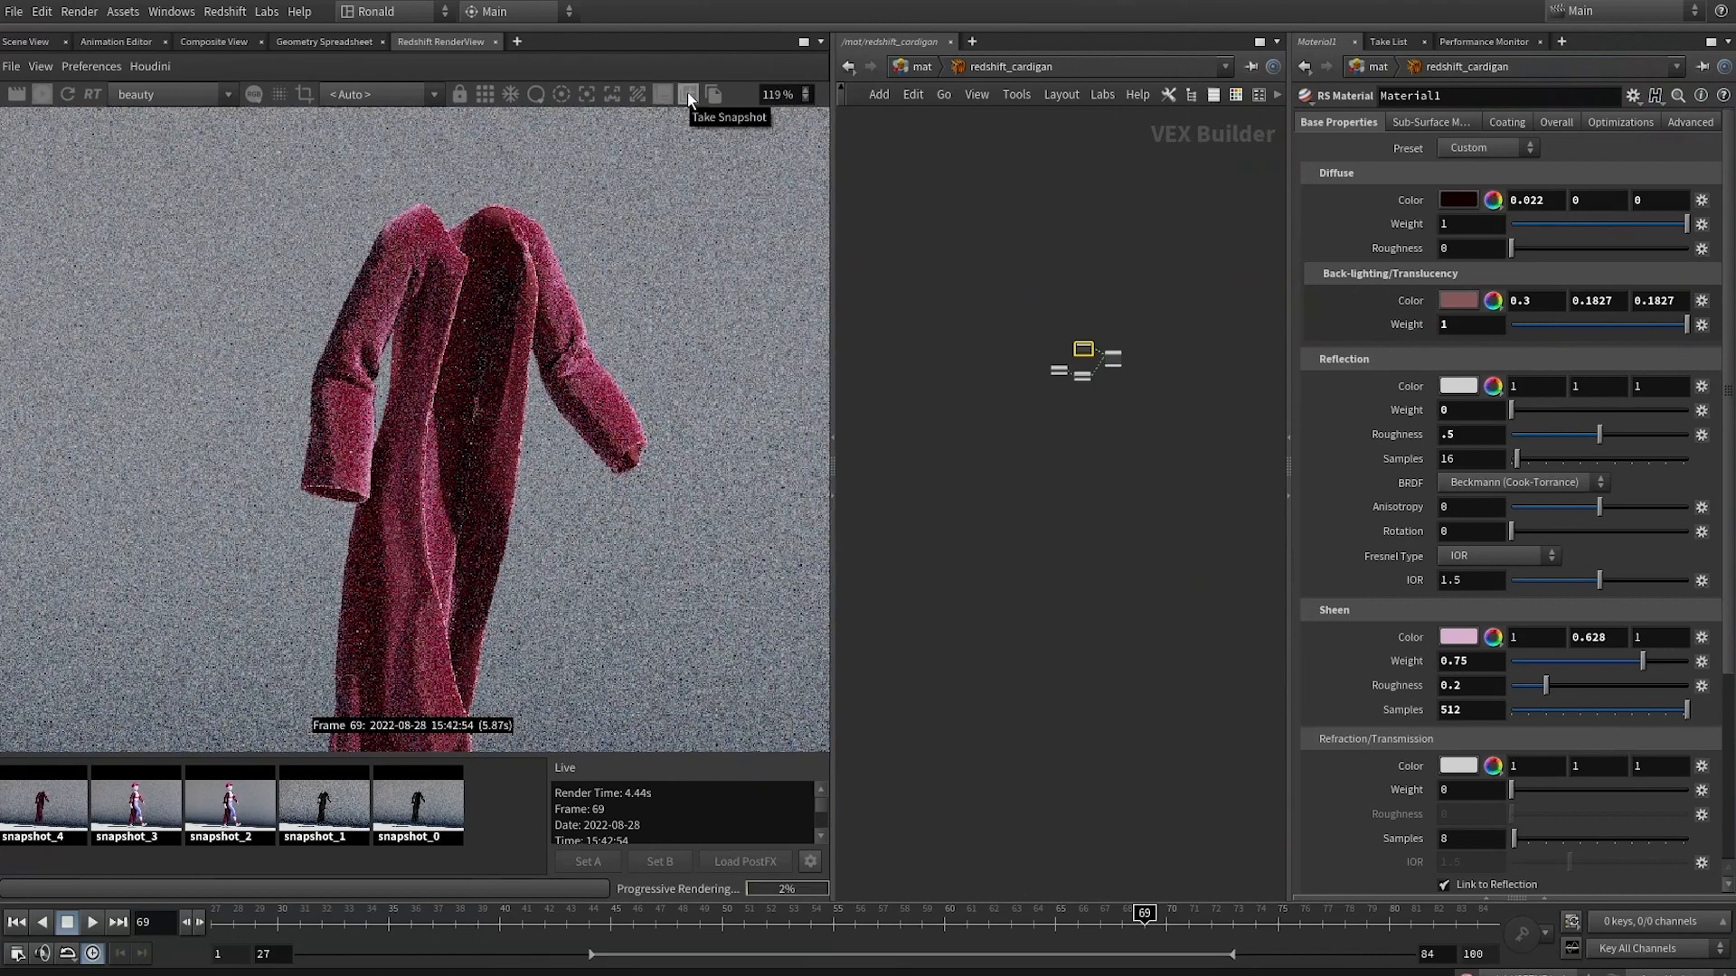
pyautogui.click(687, 94)
# Compare the cardigan snapshots rendered with and without back-lighting
pyautogui.click(136, 802)
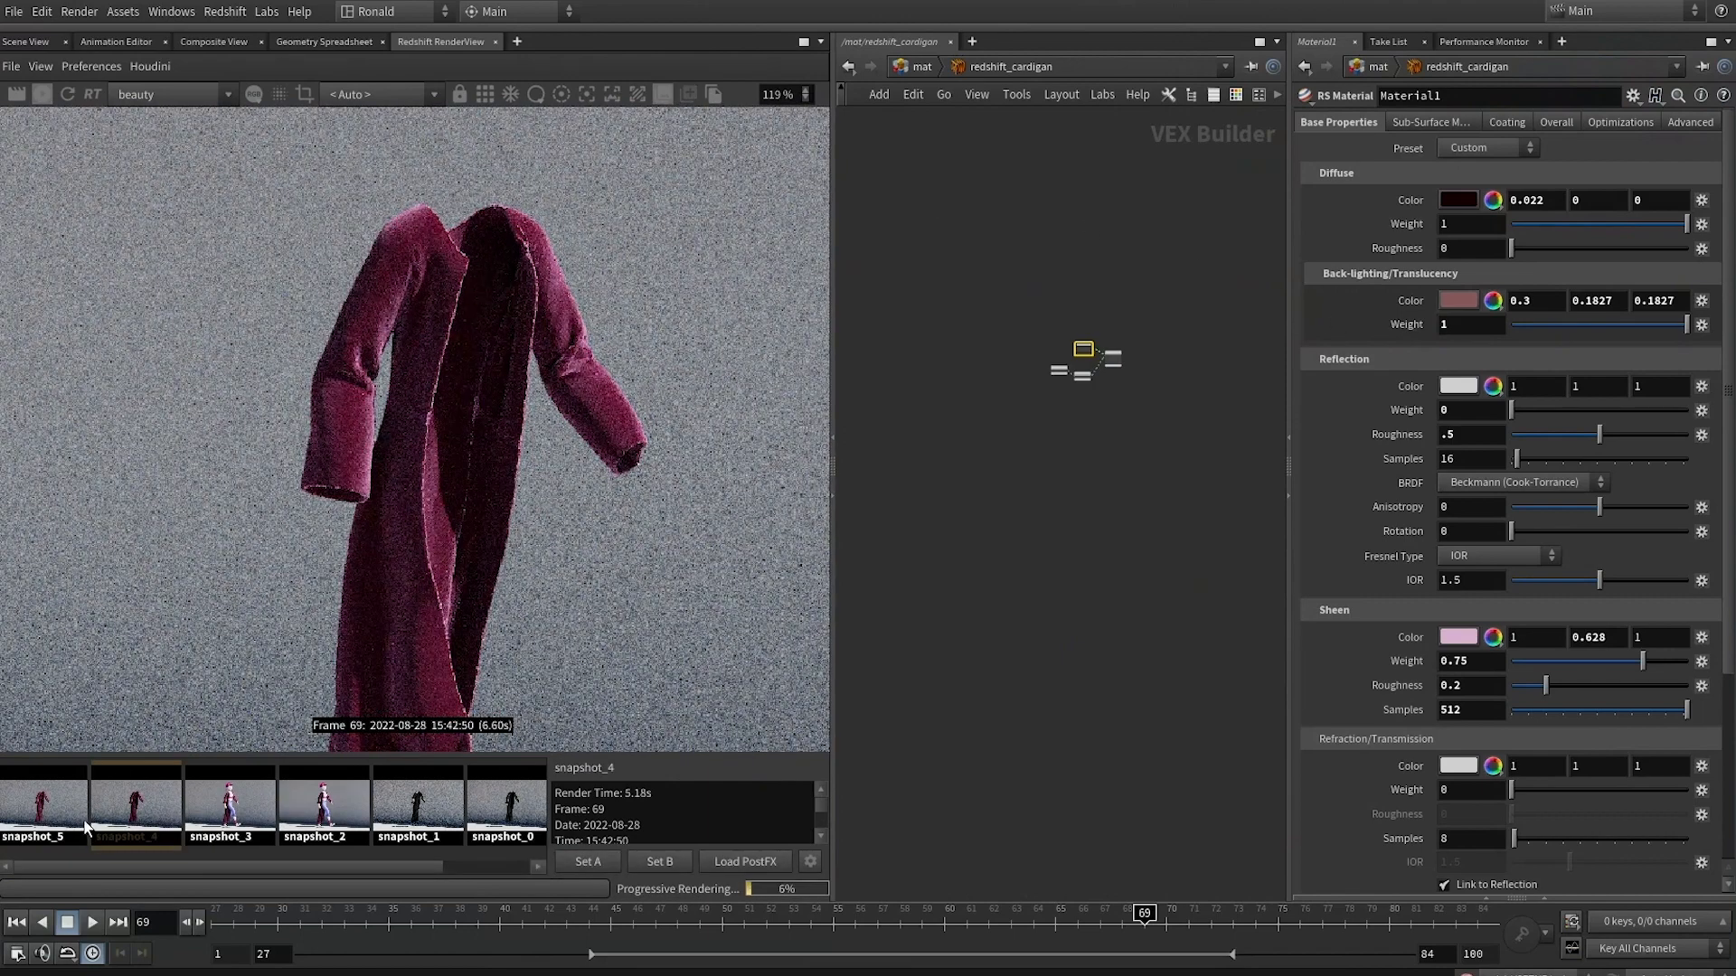
pyautogui.click(133, 803)
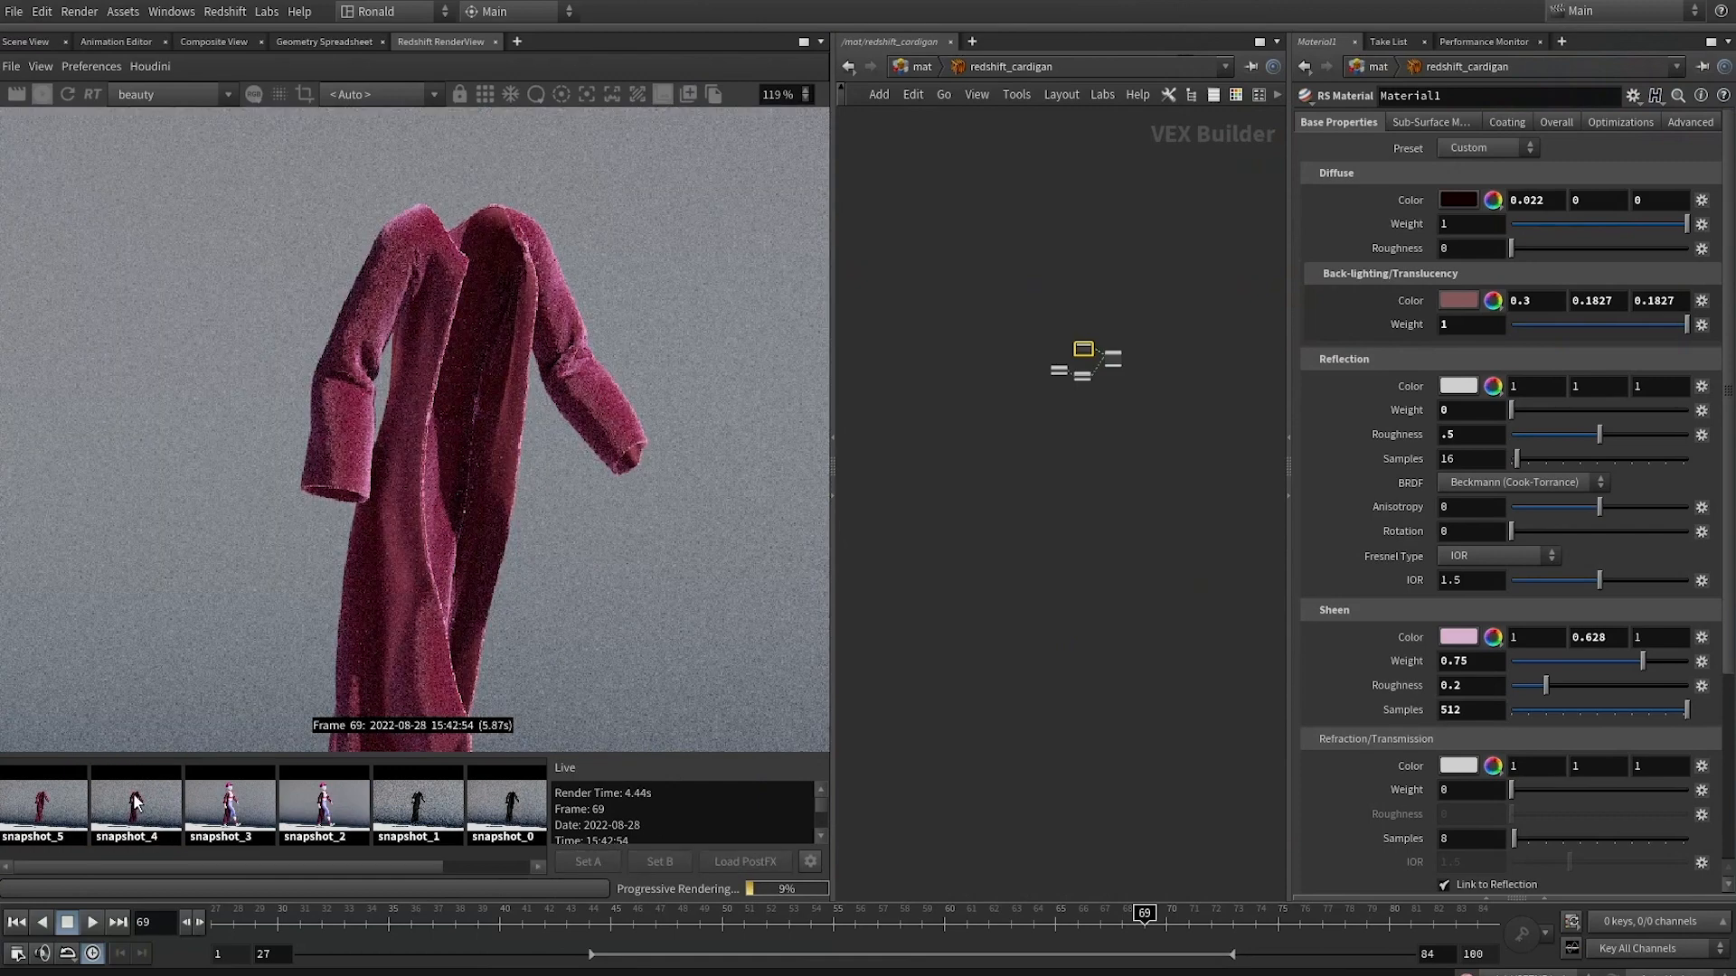
pyautogui.click(133, 802)
pyautogui.click(133, 803)
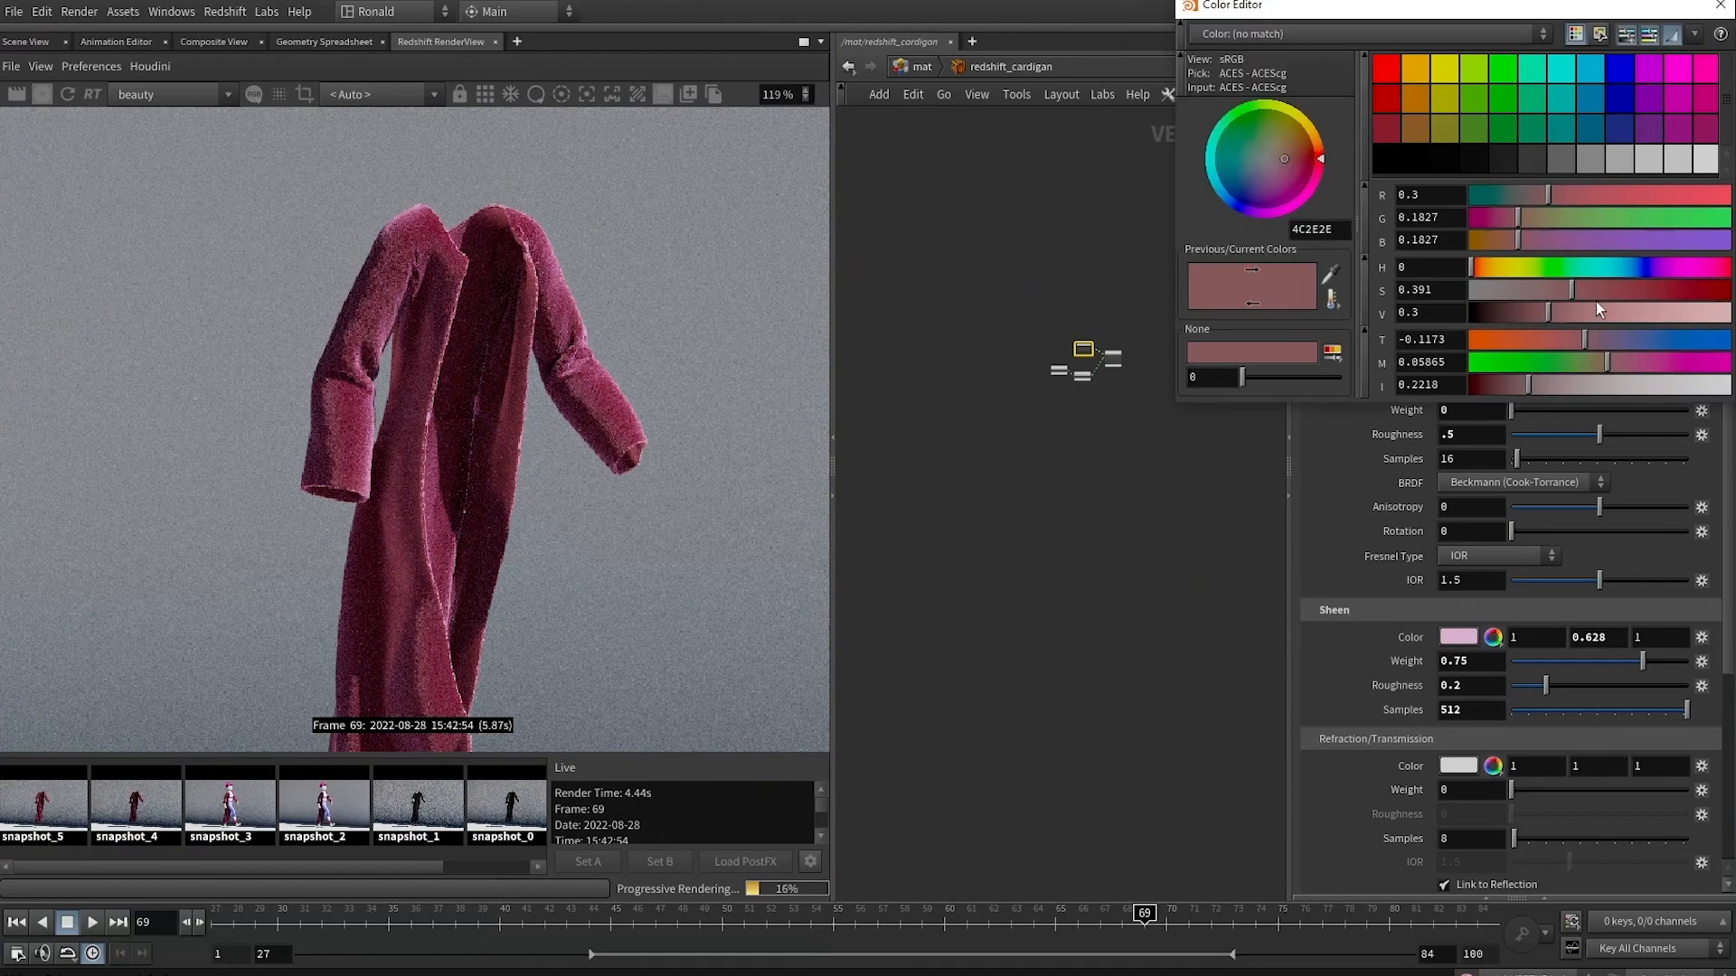
# Desaturate the back-lighting color to 0.3, 0.2463, 0.2463, set its weight to 0.25 and snapshot the render
pyautogui.click(1516, 291)
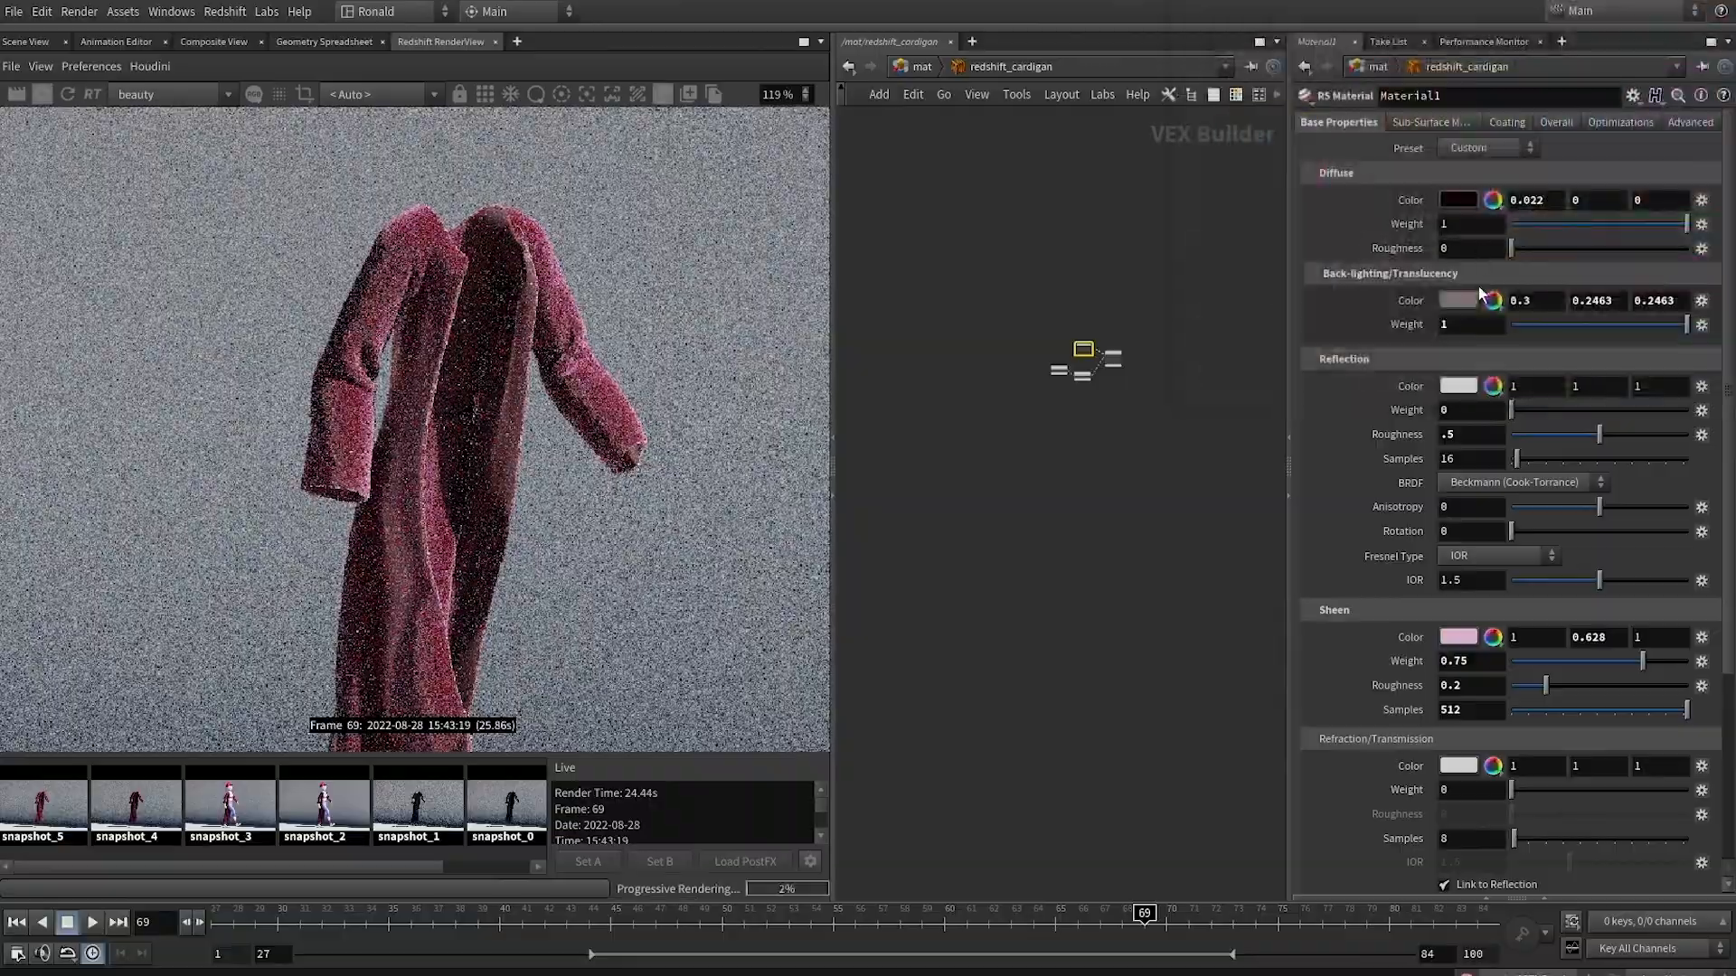
pyautogui.click(1475, 325)
pyautogui.write('.25')
pyautogui.press('Return')
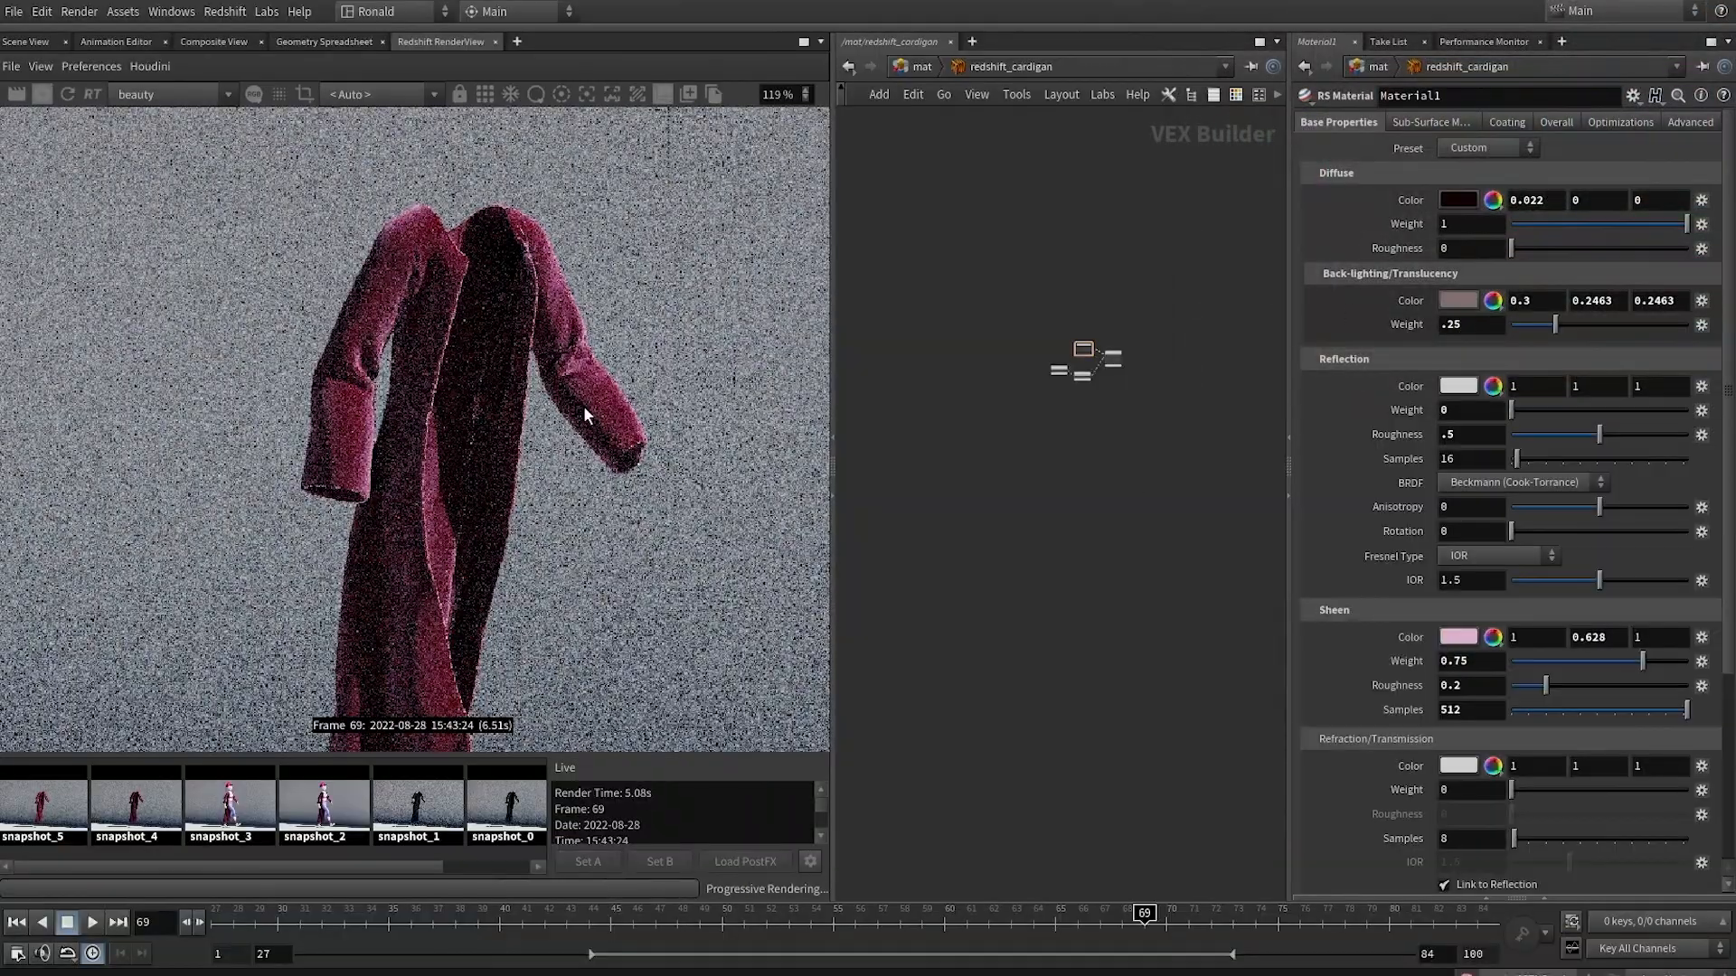
pyautogui.click(688, 94)
# Set the cardigan's back-lighting color to light pink (1, 0.675, 1) and its weight to 0.4
pyautogui.click(1459, 301)
pyautogui.click(1381, 126)
pyautogui.click(1706, 159)
pyautogui.moveTo(1725, 242); pyautogui.dragTo(1504, 268)
pyautogui.moveTo(1662, 219); pyautogui.dragTo(1644, 219)
pyautogui.click(1721, 6)
pyautogui.write('.4')
pyautogui.press('Return')
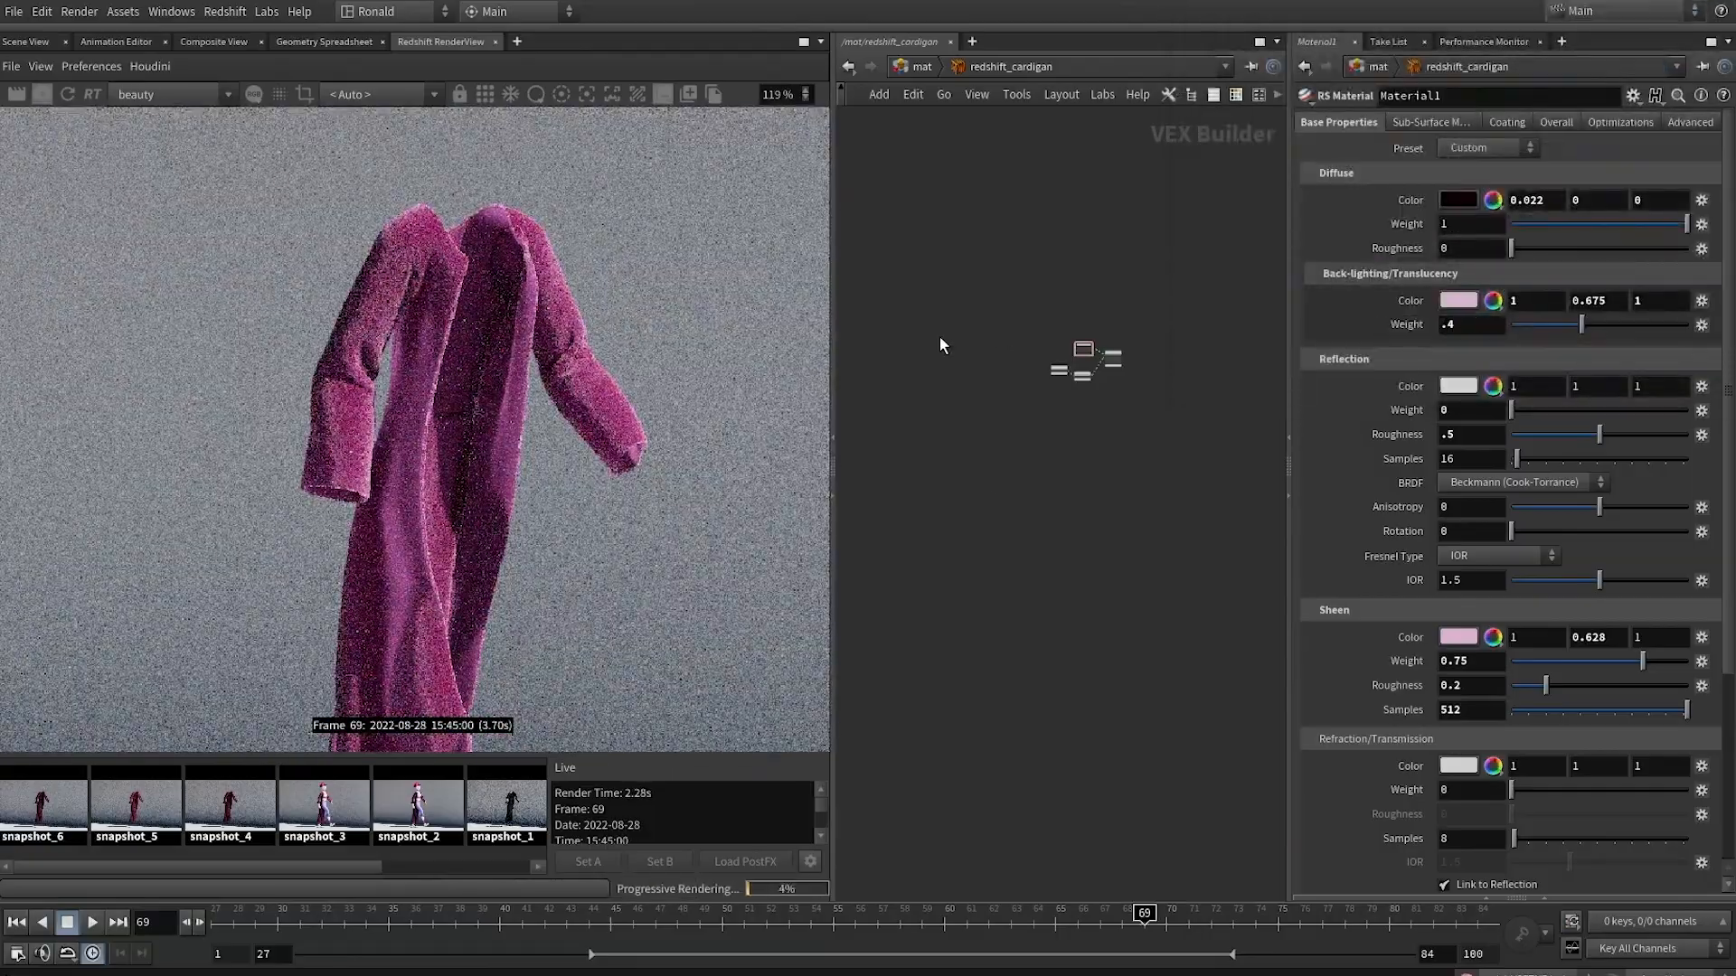
# Show the character object again and inspect the cardigan's translucency in the render, both close up and on the full figure
pyautogui.press('1')
pyautogui.click(1011, 451)
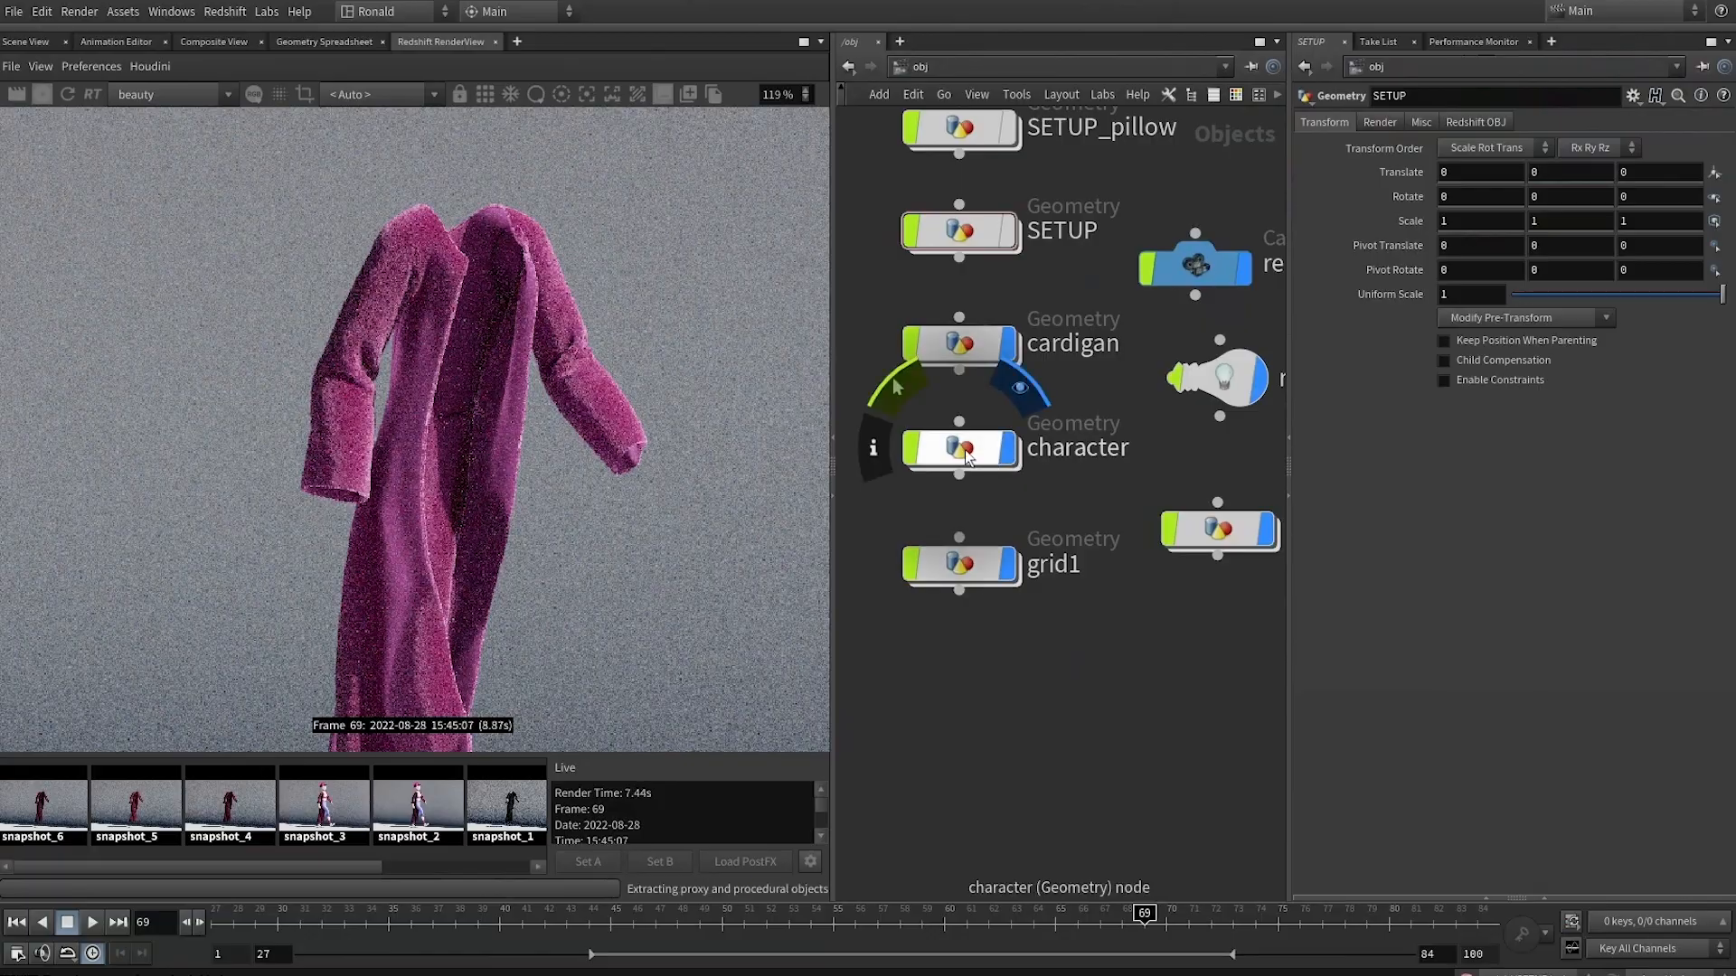
pyautogui.scroll(2, 473, 522)
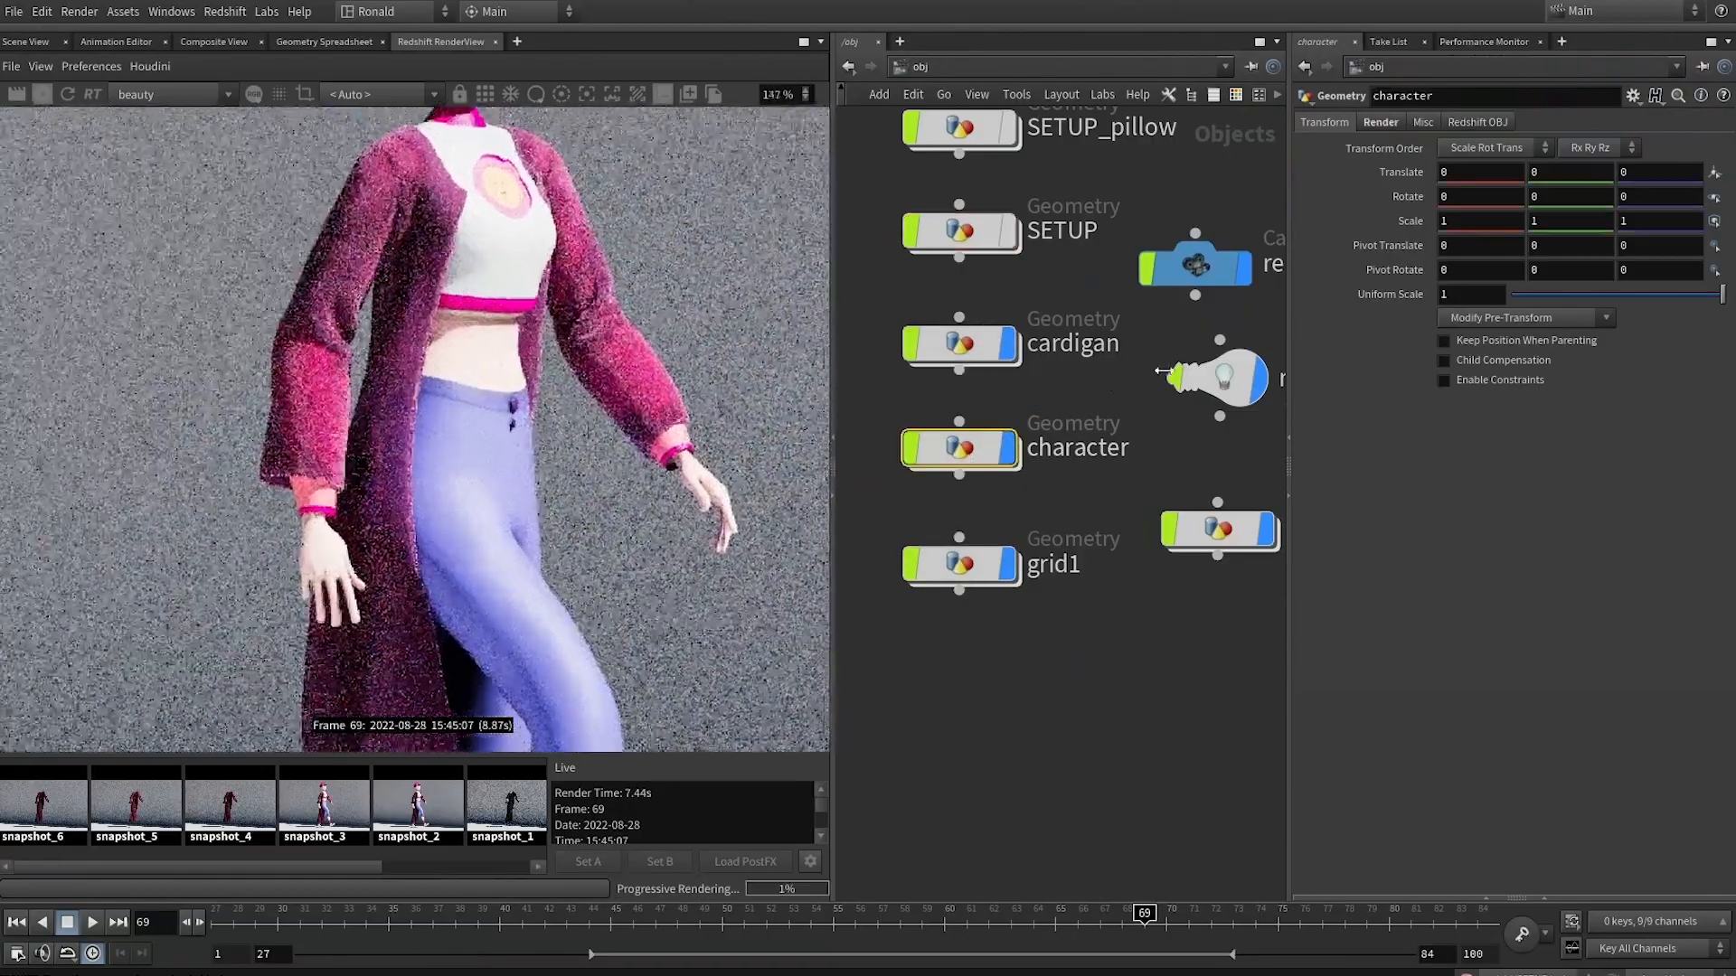
pyautogui.scroll(-4, 615, 380)
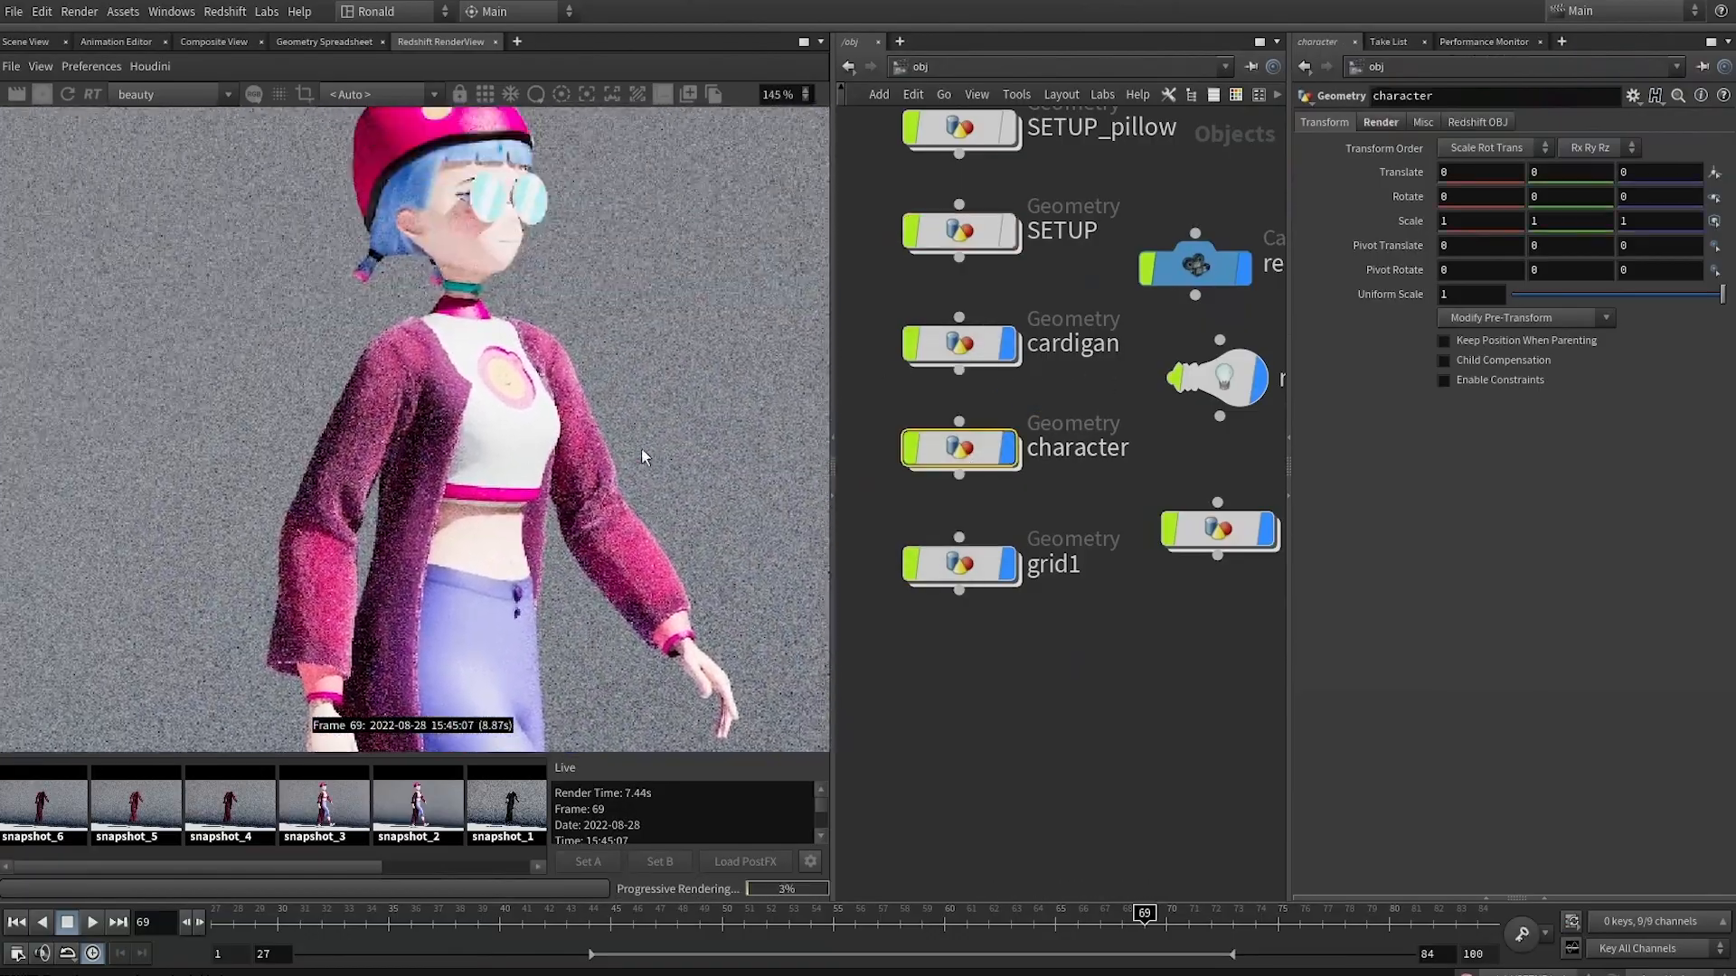
pyautogui.scroll(-3, 579, 427)
pyautogui.scroll(-1, 530, 422)
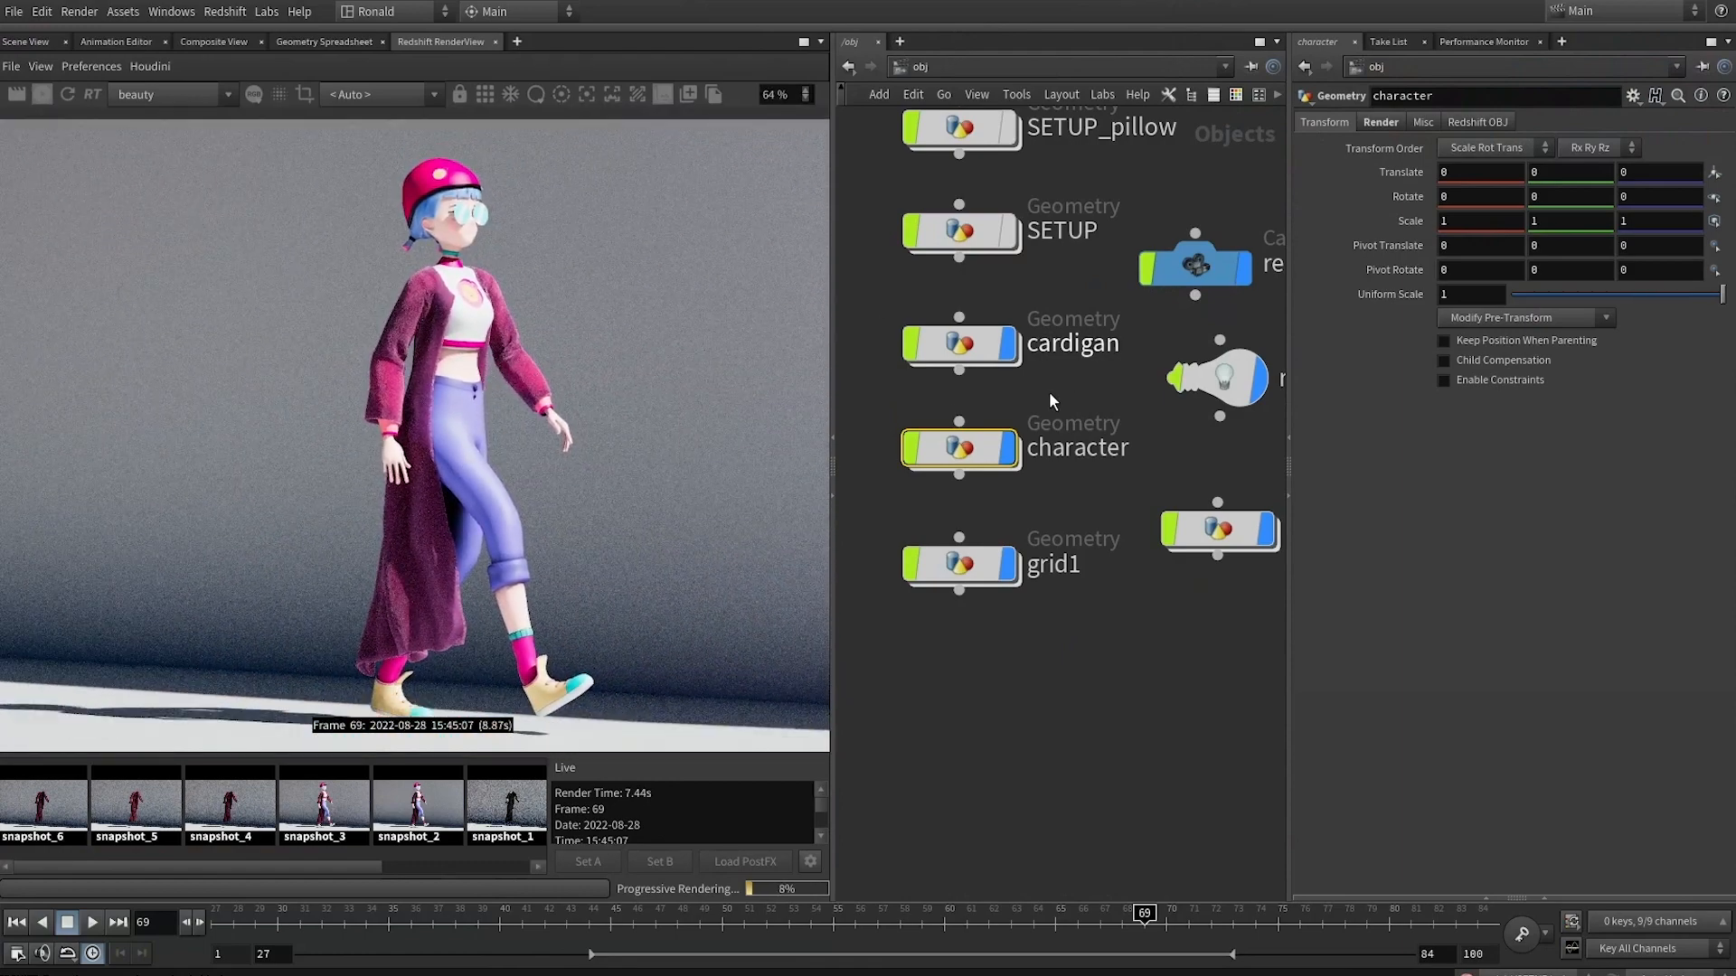
pyautogui.scroll(5, 463, 351)
pyautogui.scroll(2, 522, 295)
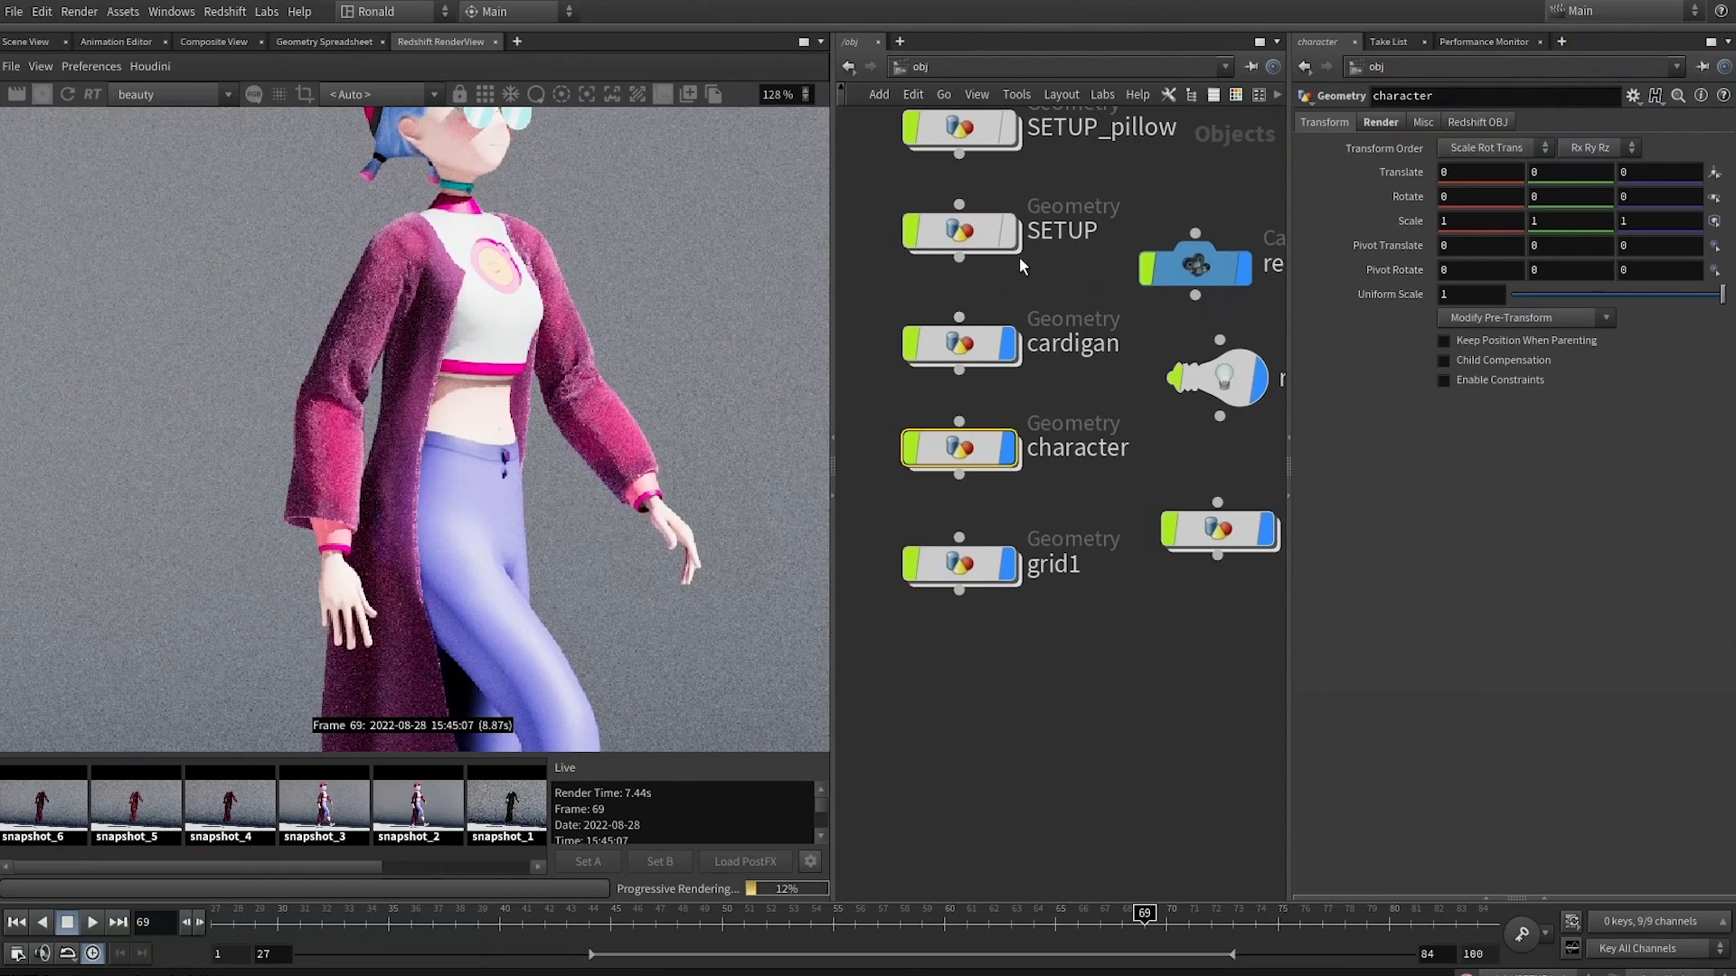
# Change the backdrop material's diffuse color to a muted green (0.425708, 0.558, 0.240498)
pyautogui.press('1')
pyautogui.doubleClick(937, 464)
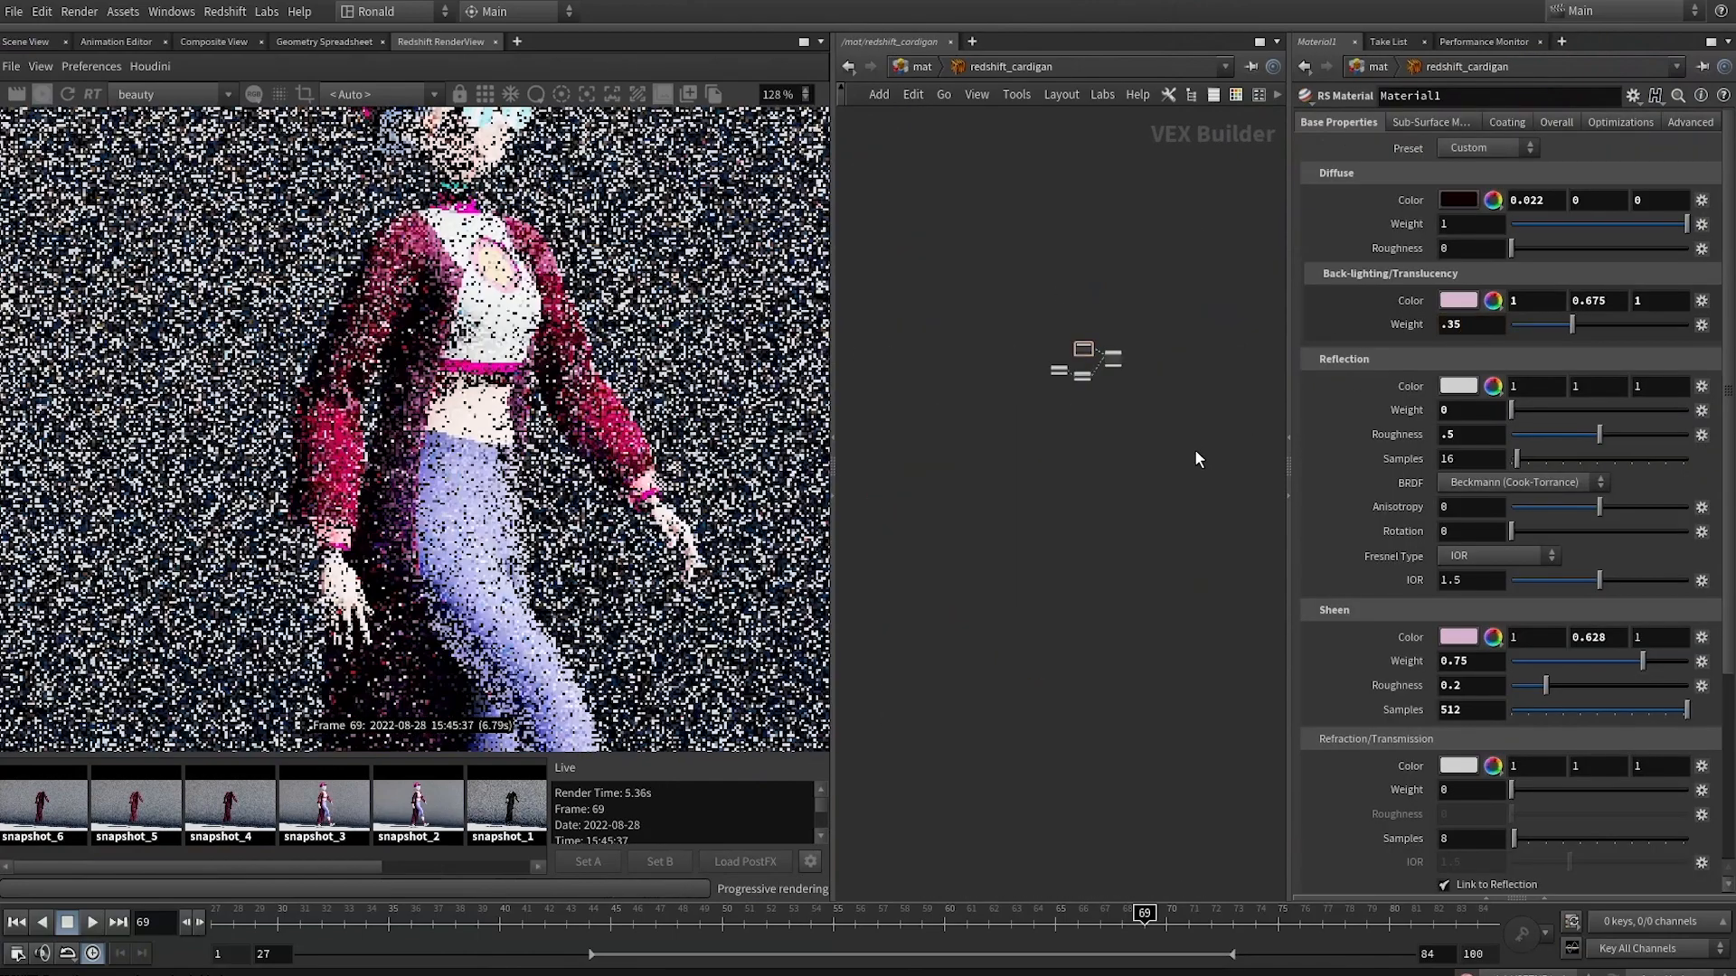
pyautogui.press('1')
pyautogui.press('f')
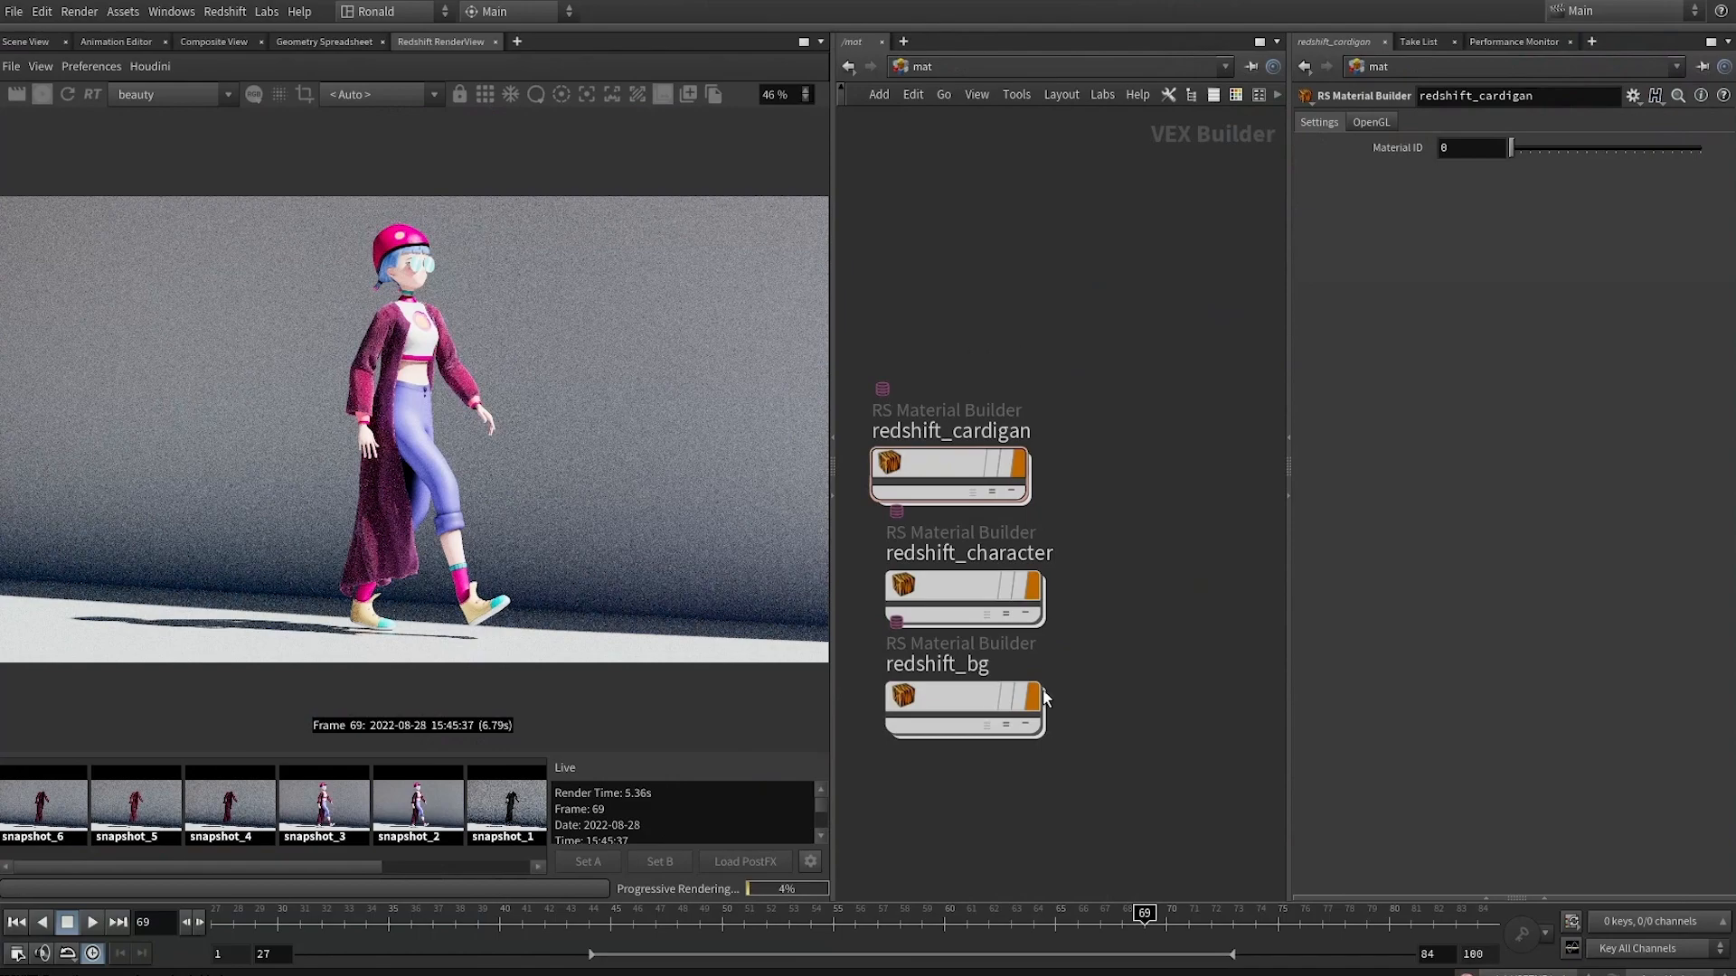
pyautogui.doubleClick(960, 699)
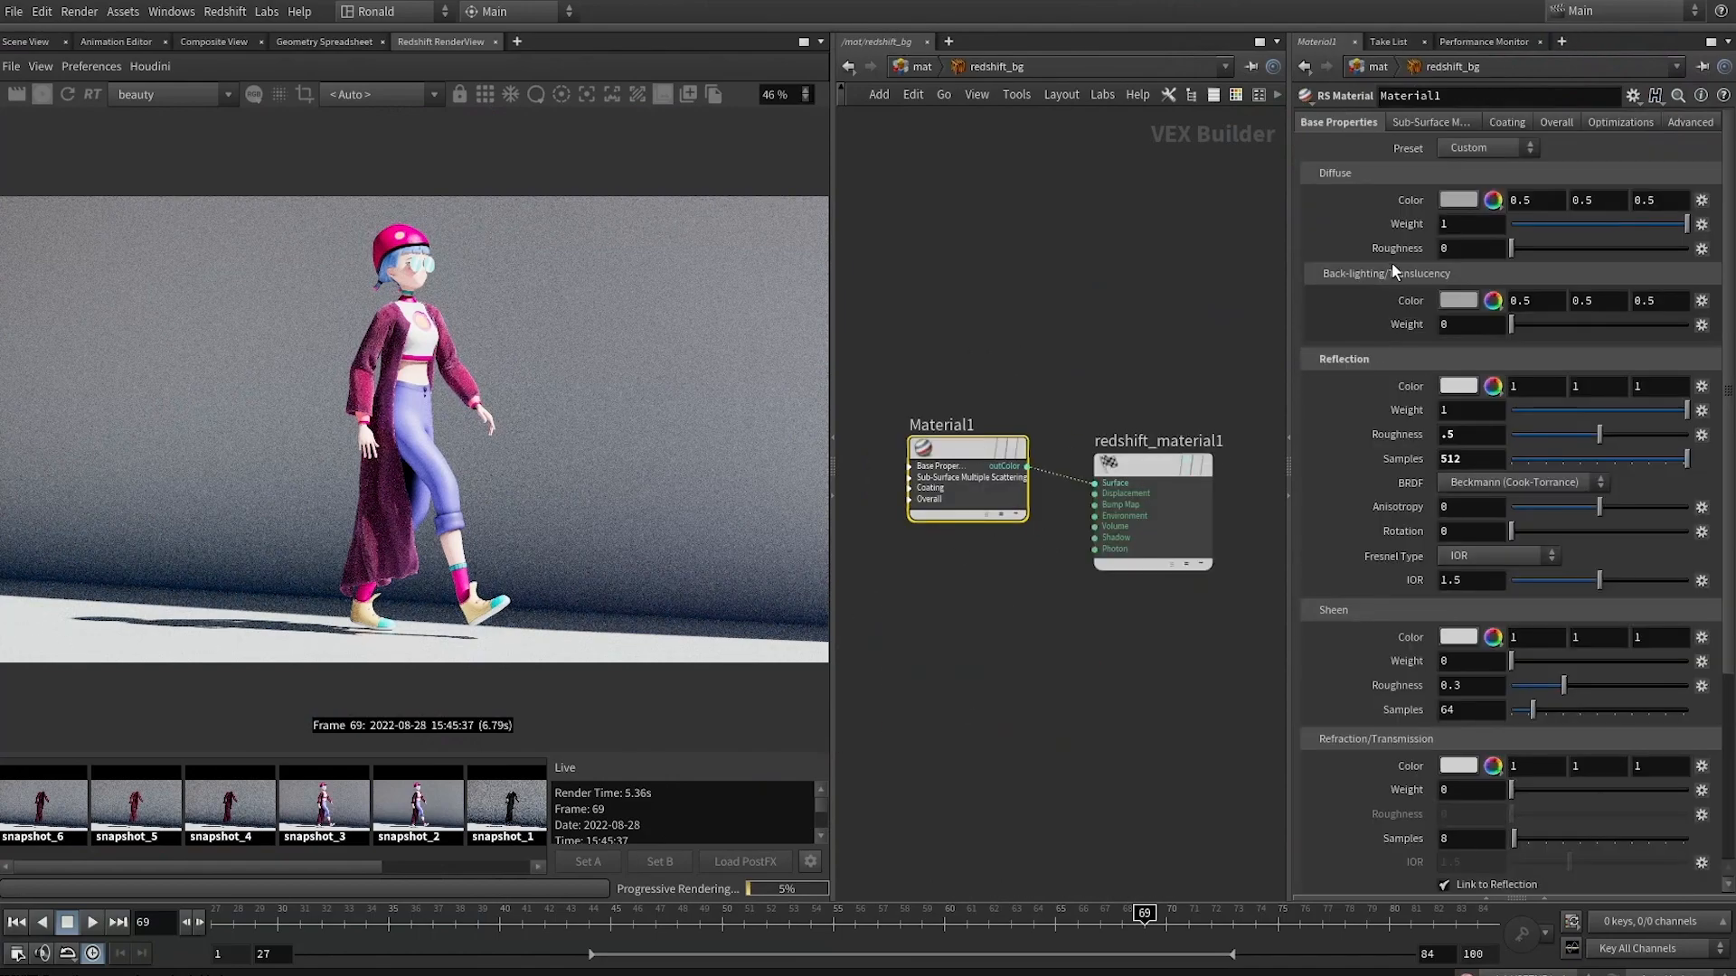
pyautogui.click(1456, 201)
pyautogui.click(1424, 74)
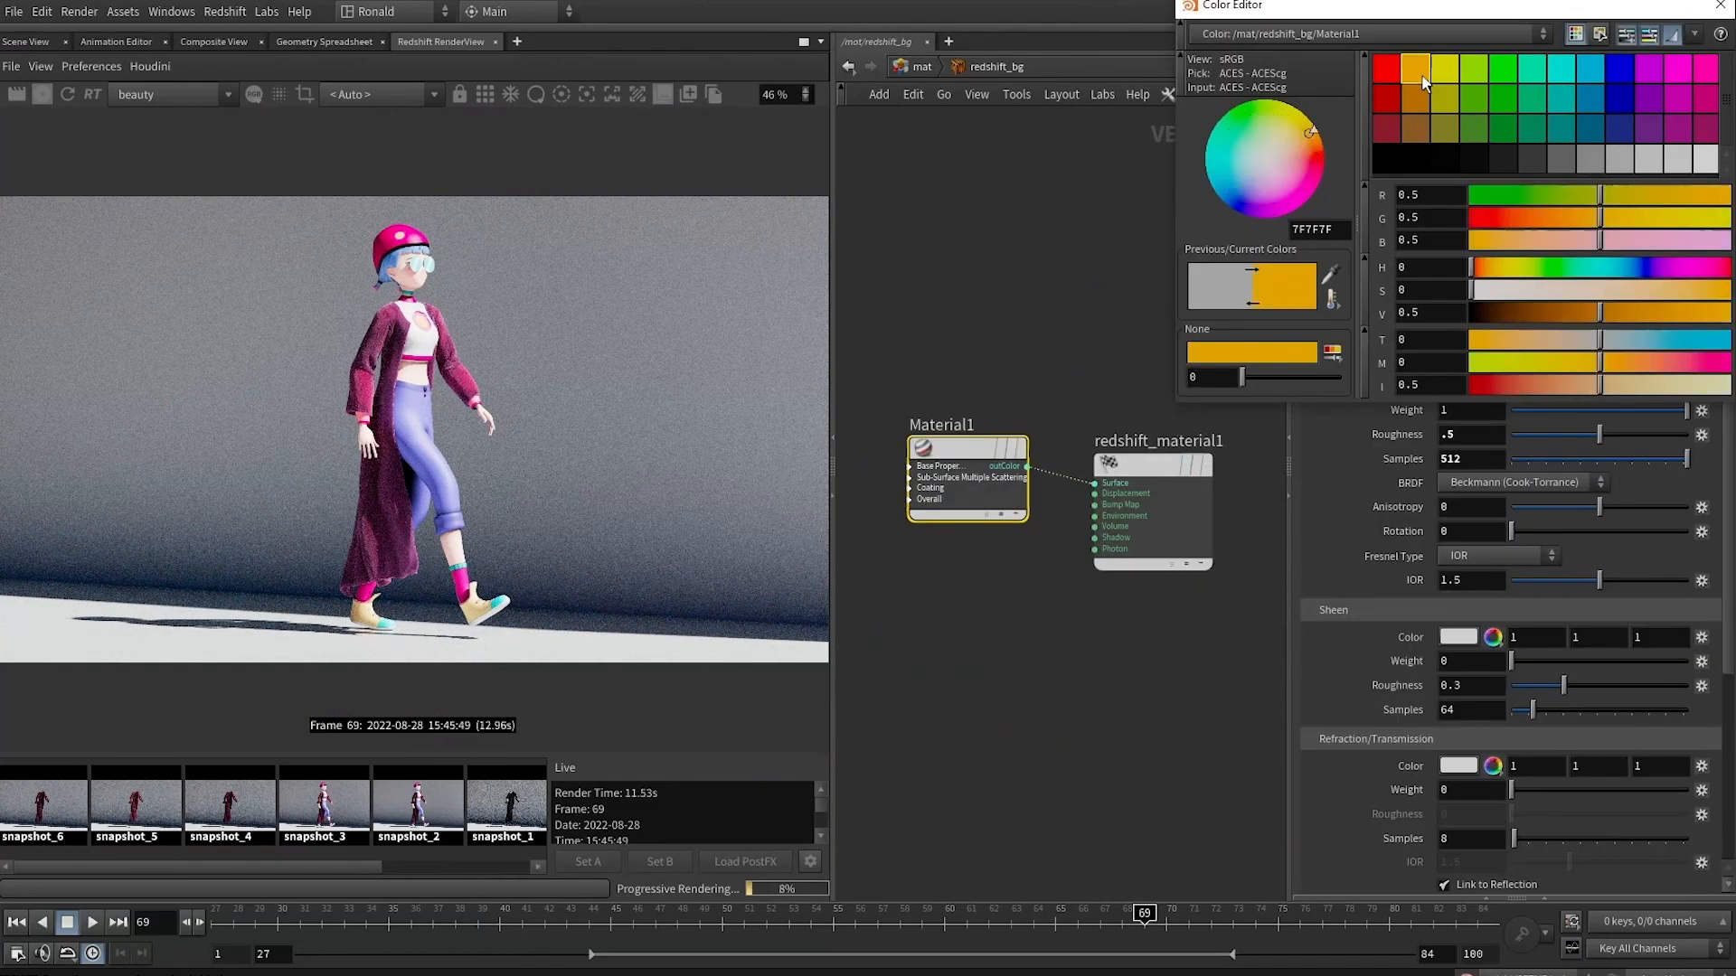
pyautogui.click(1454, 78)
pyautogui.moveTo(1725, 289); pyautogui.dragTo(1599, 290)
pyautogui.moveTo(1514, 268); pyautogui.dragTo(1532, 268)
pyautogui.moveTo(1727, 313); pyautogui.dragTo(1615, 316)
pyautogui.moveTo(1598, 290)
pyautogui.mouseDown()
pyautogui.moveTo(1635, 292)
pyautogui.moveTo(1620, 290)
pyautogui.mouseUp()
pyautogui.click(1720, 6)
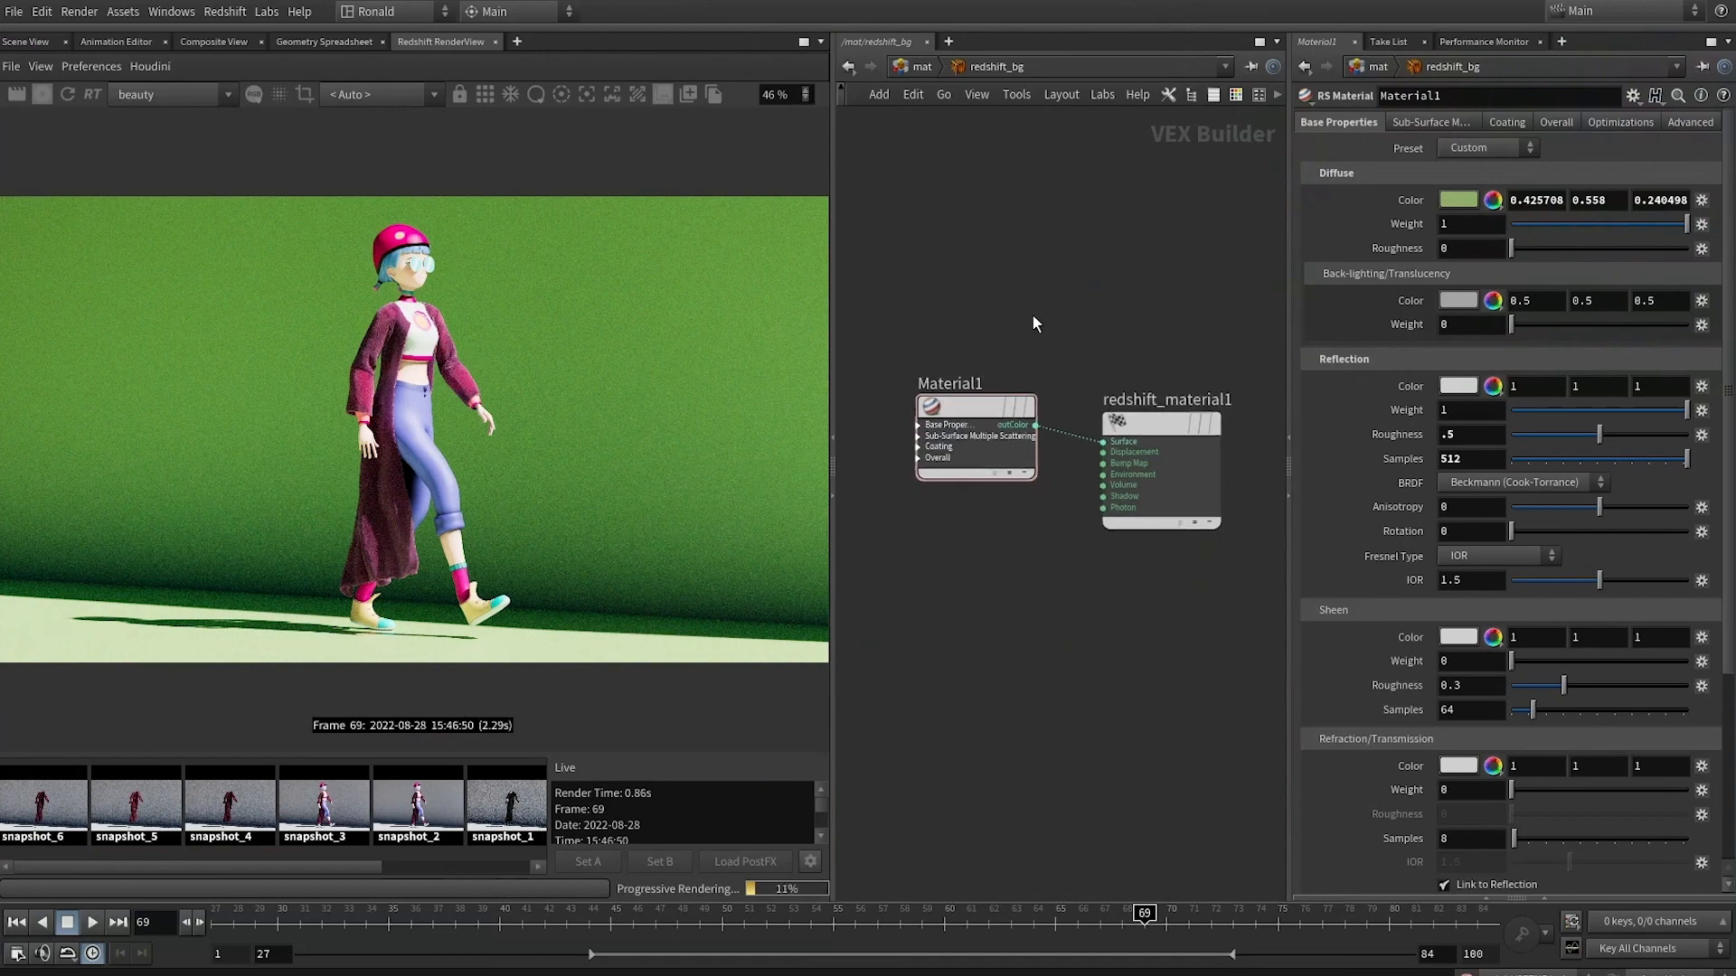
# Insert an RS Color Correct node between the texture sampler and Material1 in the character material
pyautogui.press('u')
pyautogui.doubleClick(962, 578)
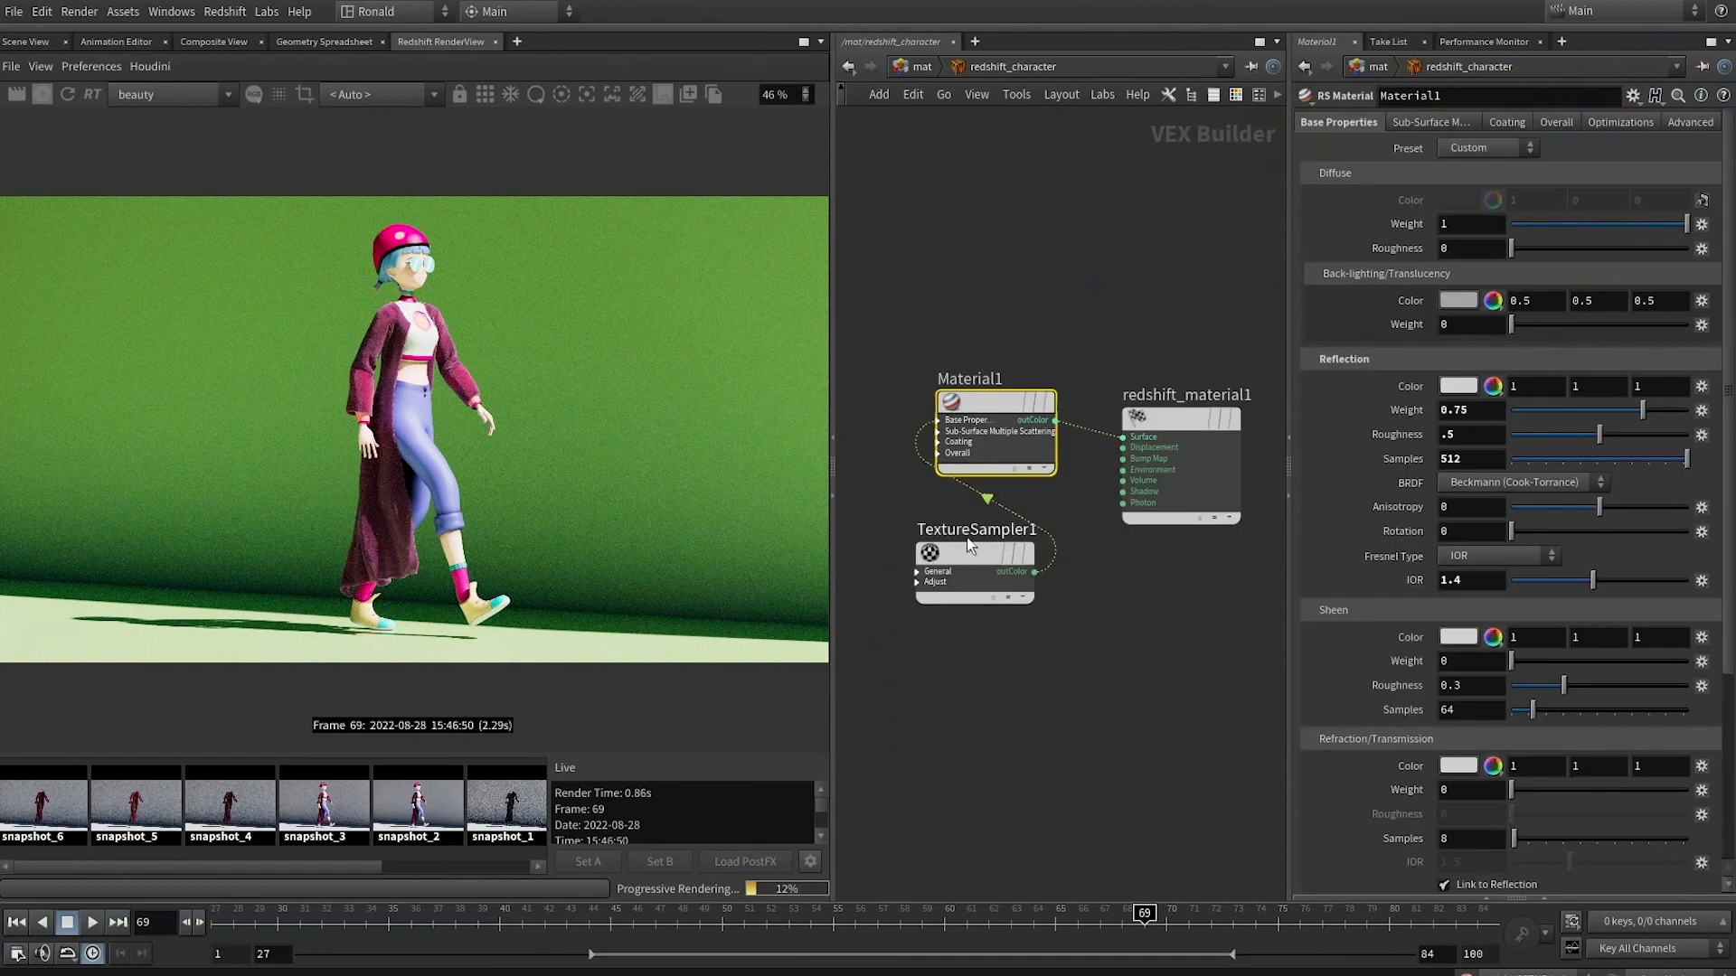
pyautogui.moveTo(965, 553); pyautogui.dragTo(911, 596)
pyautogui.press('Tab')
pyautogui.write('rsc')
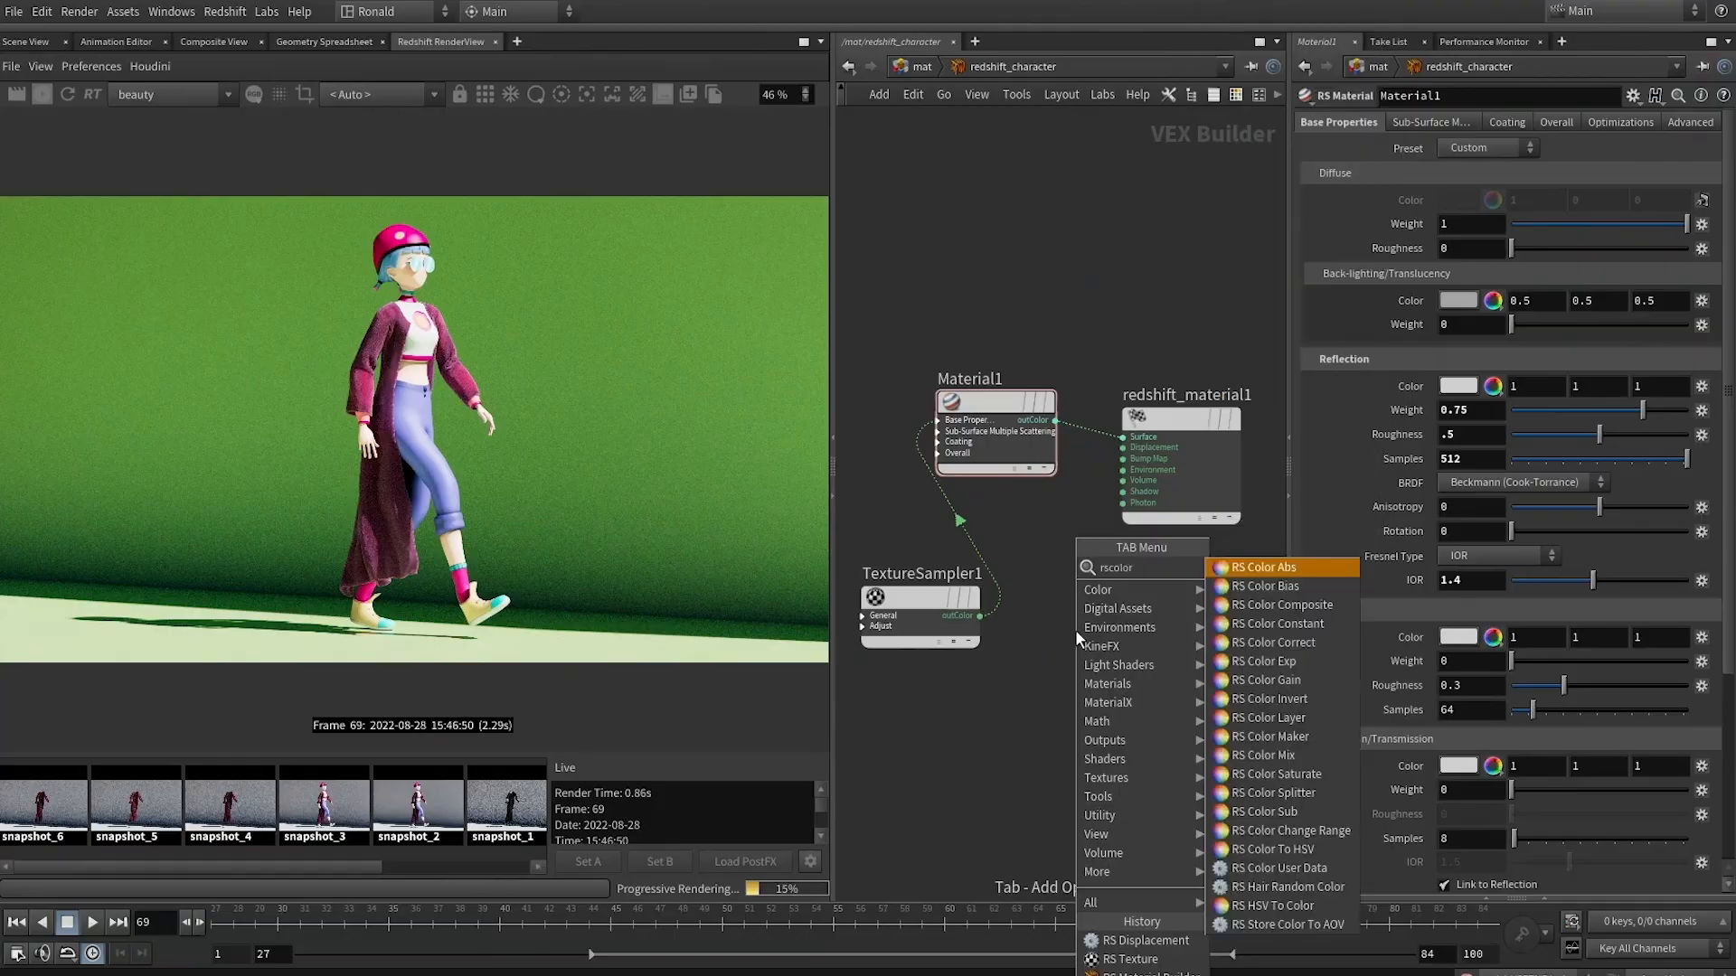
pyautogui.click(1262, 642)
pyautogui.click(1080, 594)
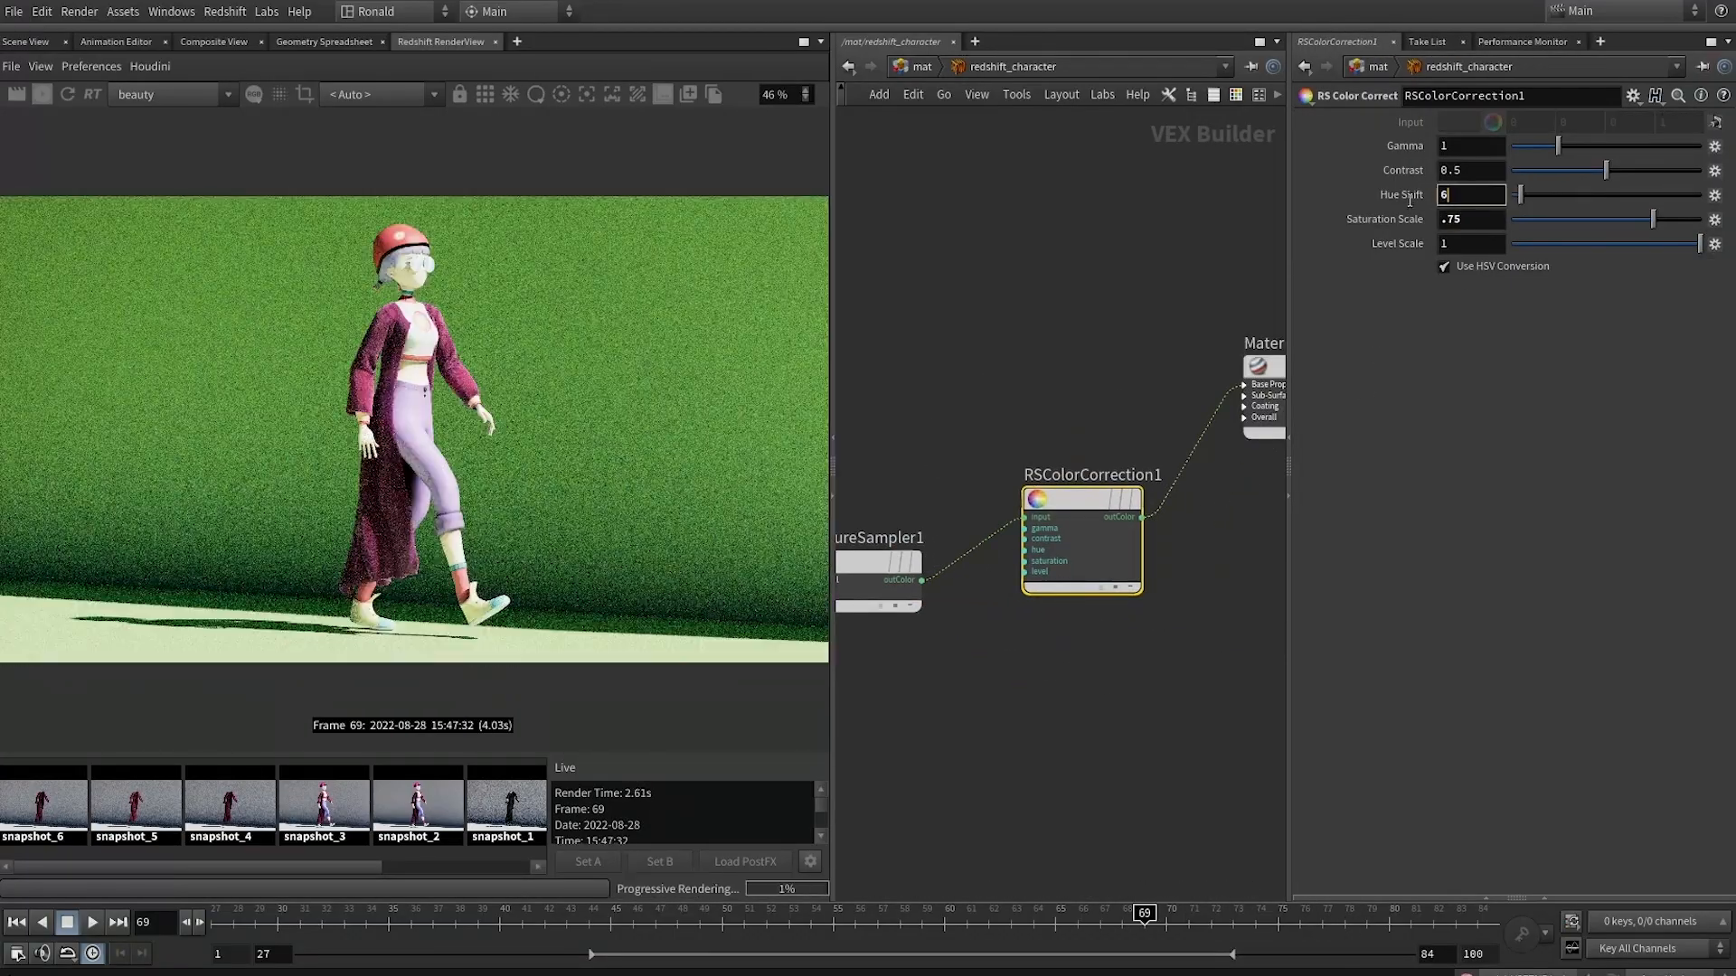
# Tune the color correction's saturation scale by trying 0.75 and 2, and set it to 1
pyautogui.write('.75')
pyautogui.press('Return')
pyautogui.doubleClick(1472, 219)
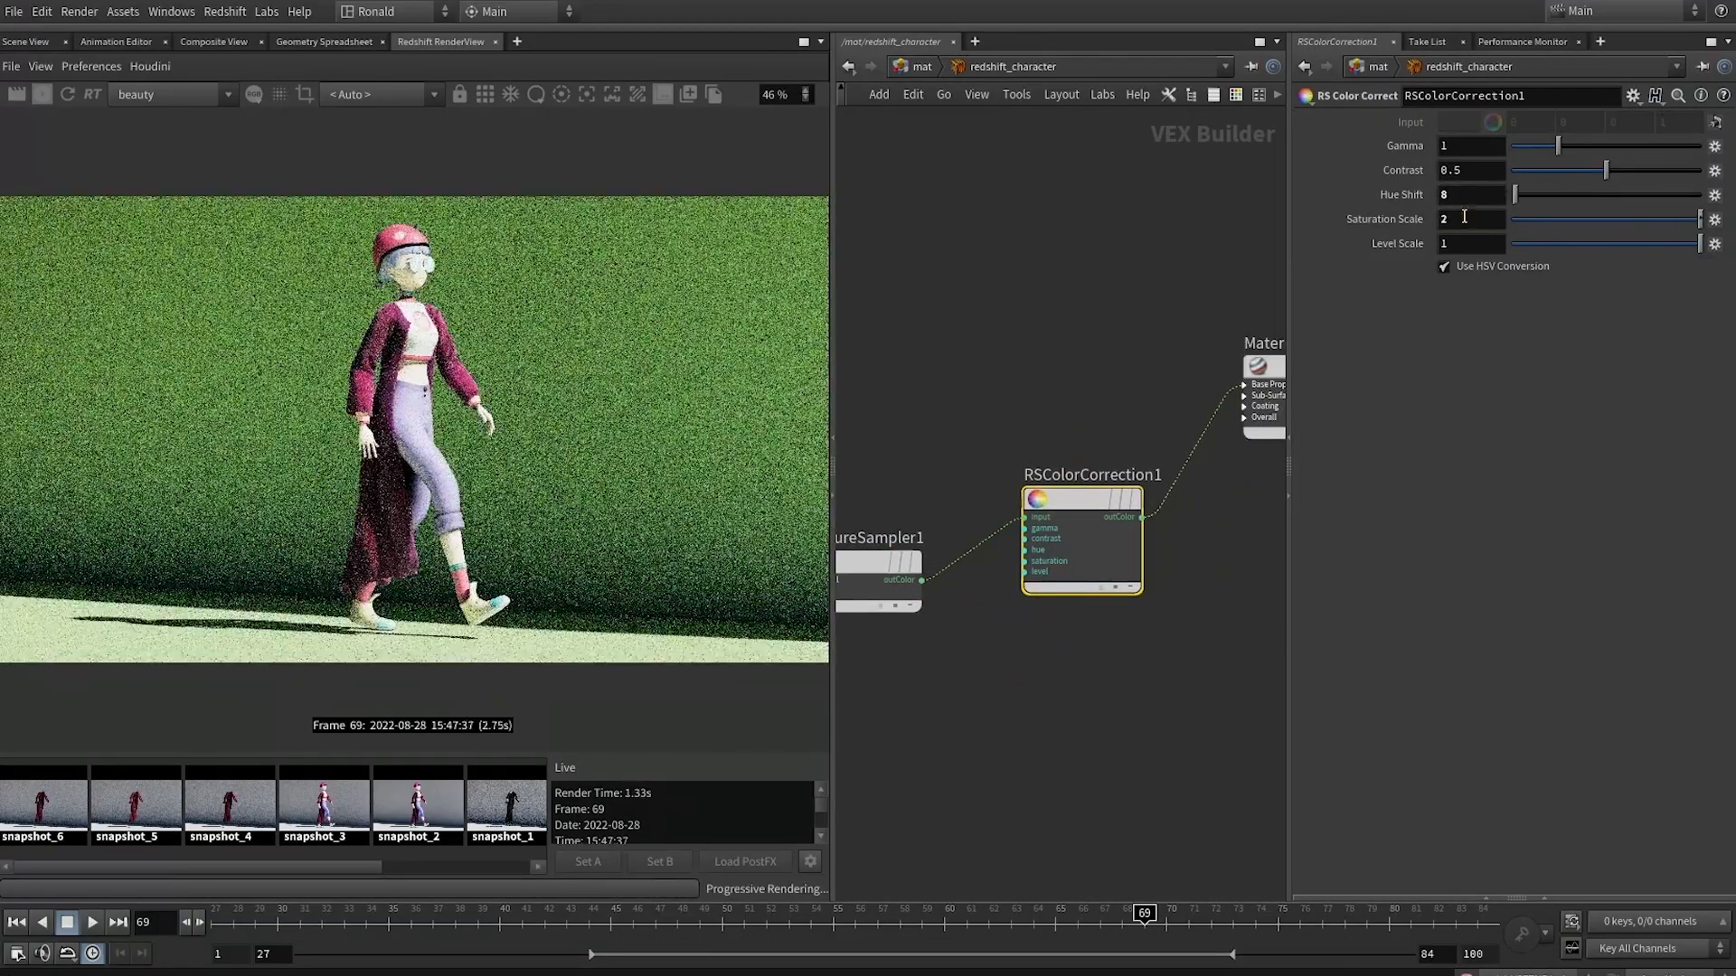
pyautogui.write('2')
pyautogui.press('Return')
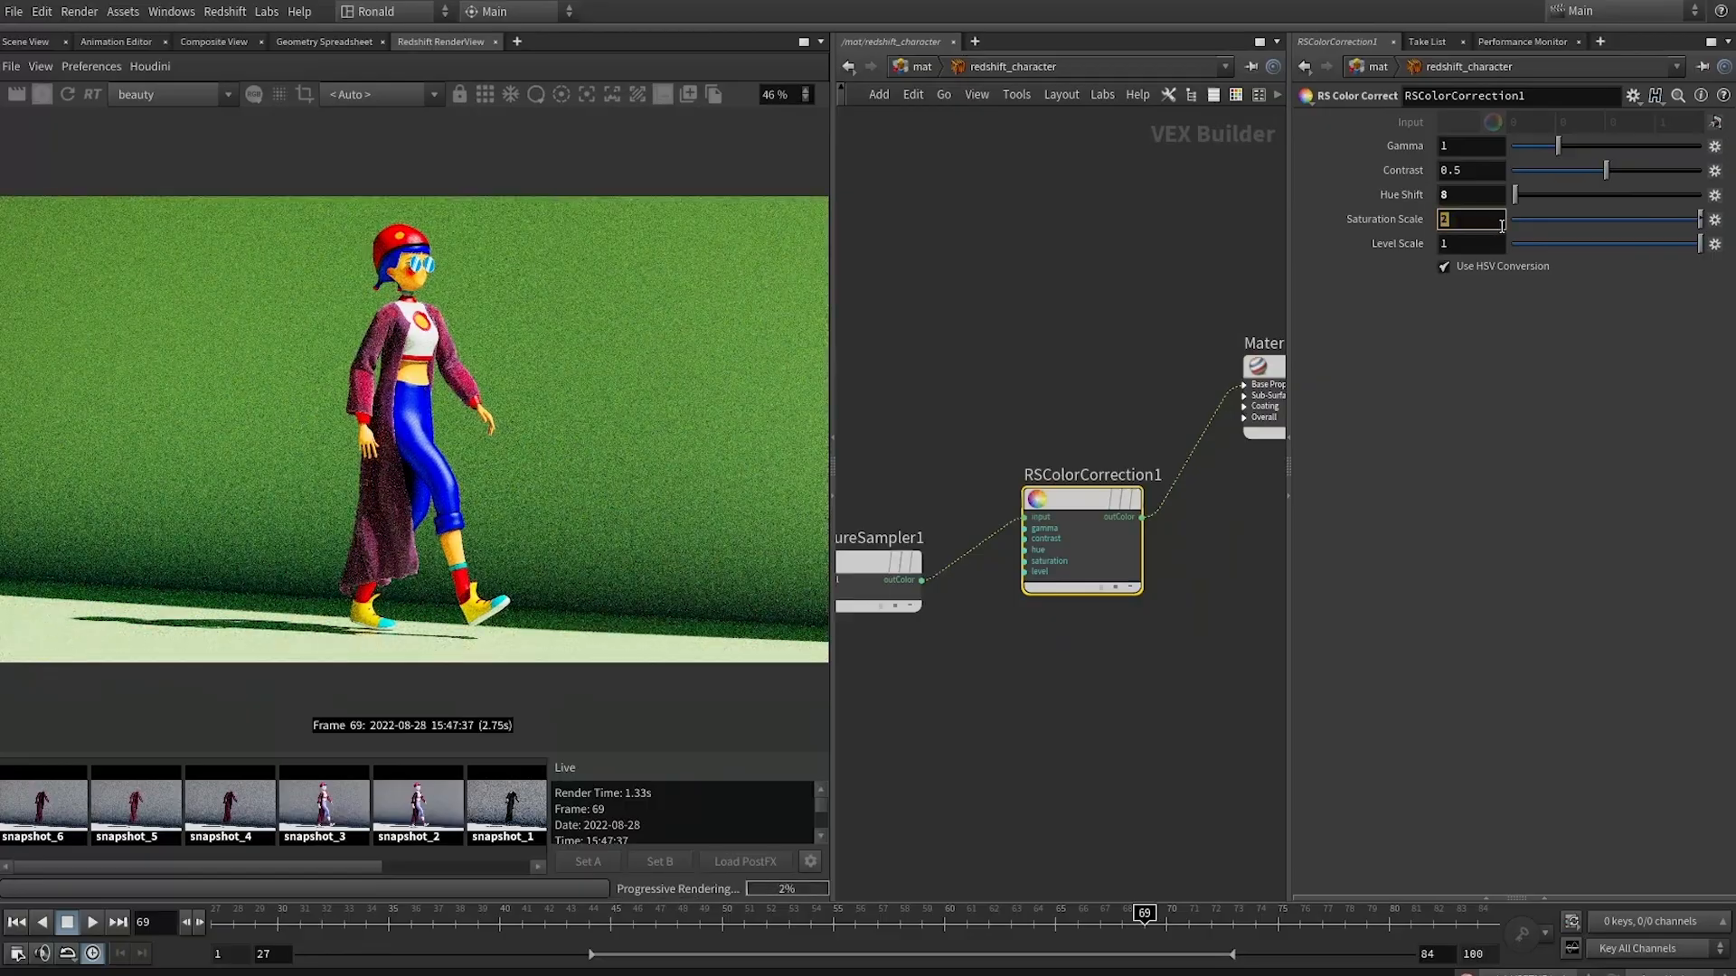
pyautogui.write('1')
pyautogui.press('Return')
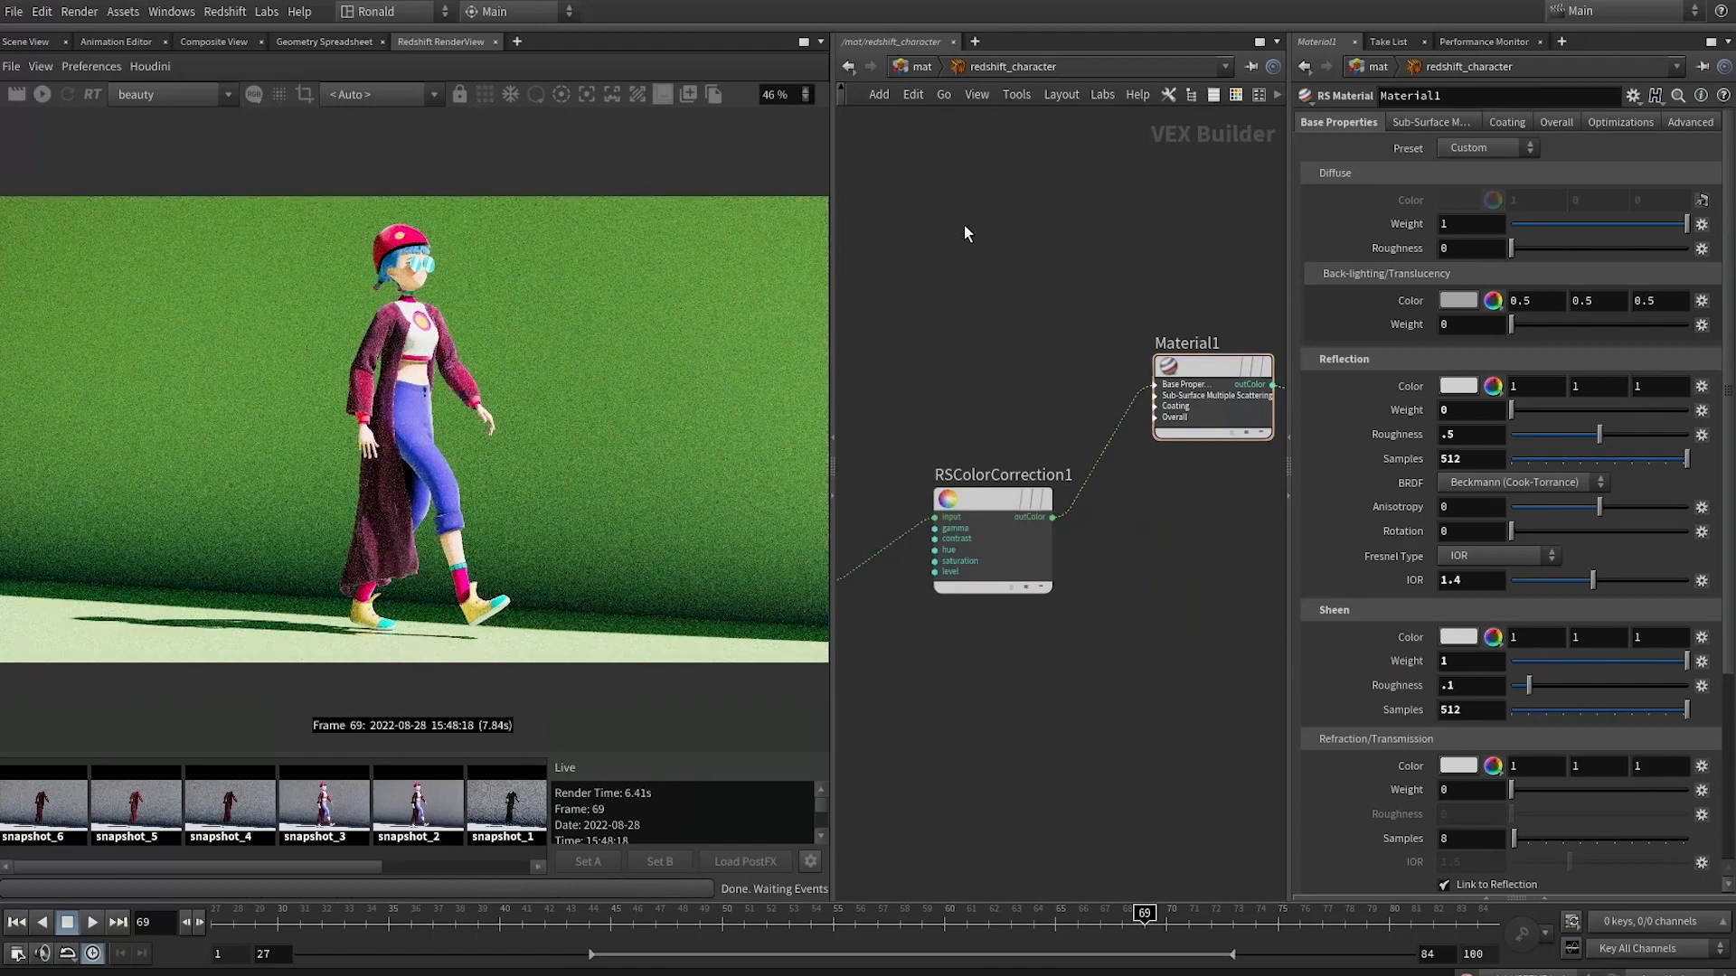
# Copy the cardigan material's texture sampler and displacement nodes into the character material and connect them to its Displacement input
pyautogui.press('u')
pyautogui.doubleClick(943, 456)
pyautogui.scroll(5, 1081, 402)
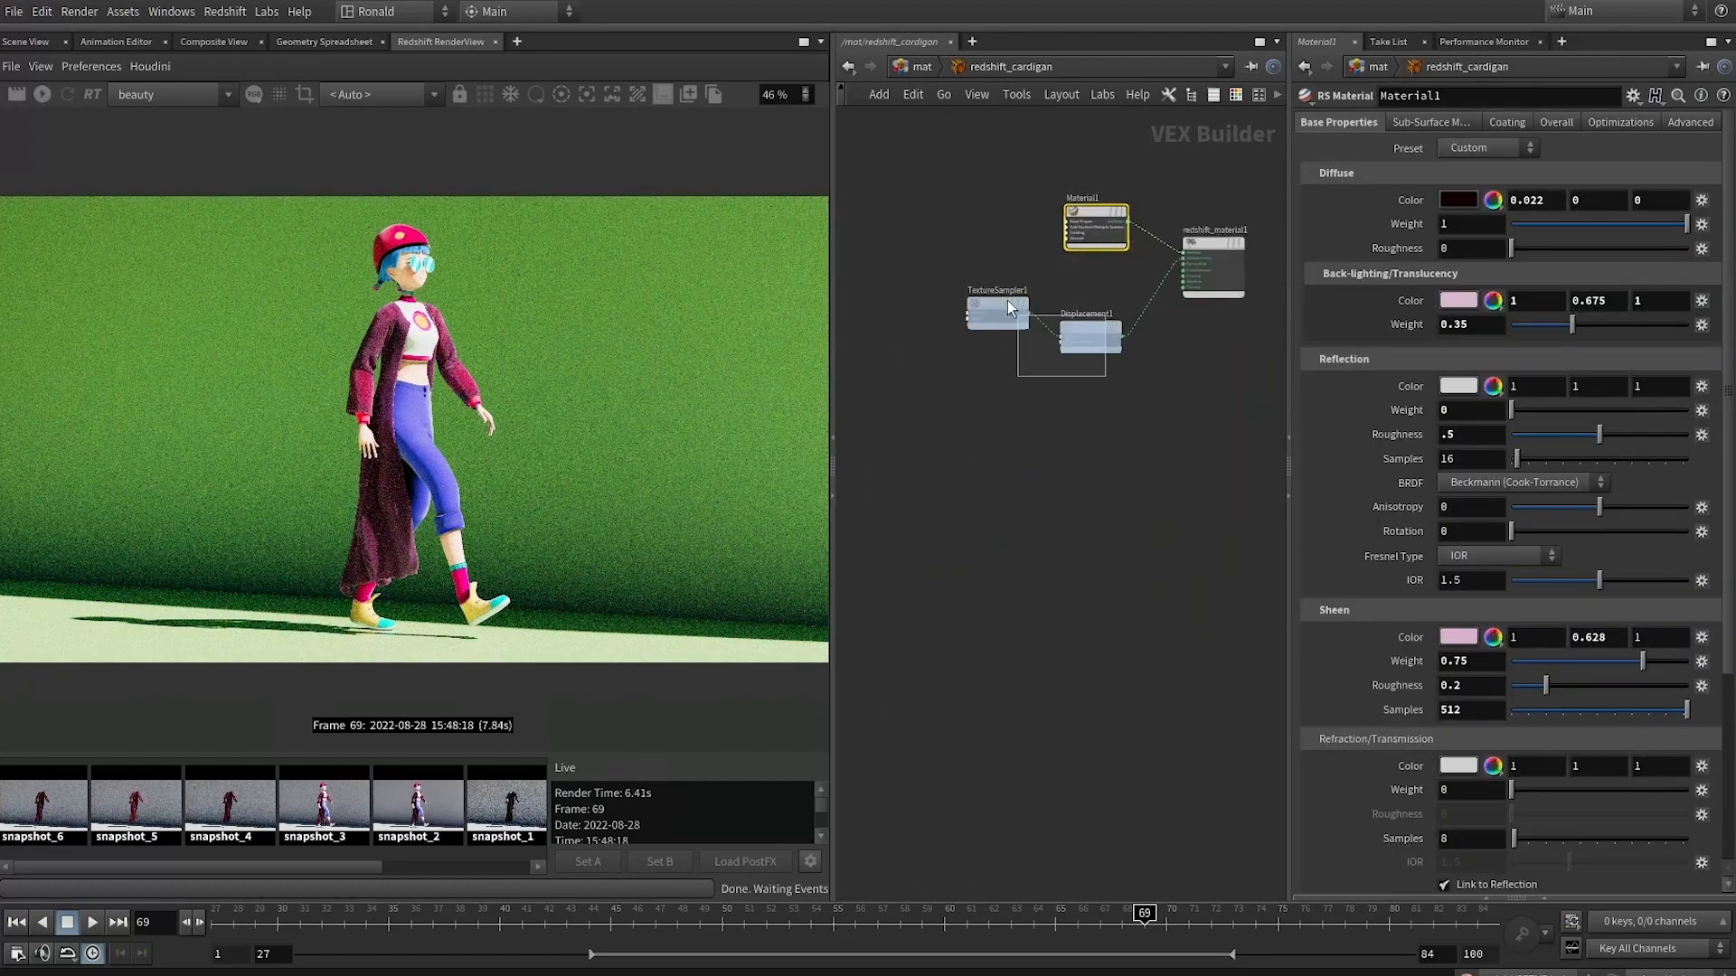
pyautogui.click(1003, 308)
pyautogui.hotkey('ctrl', 'c')
pyautogui.press('u')
pyautogui.doubleClick(950, 597)
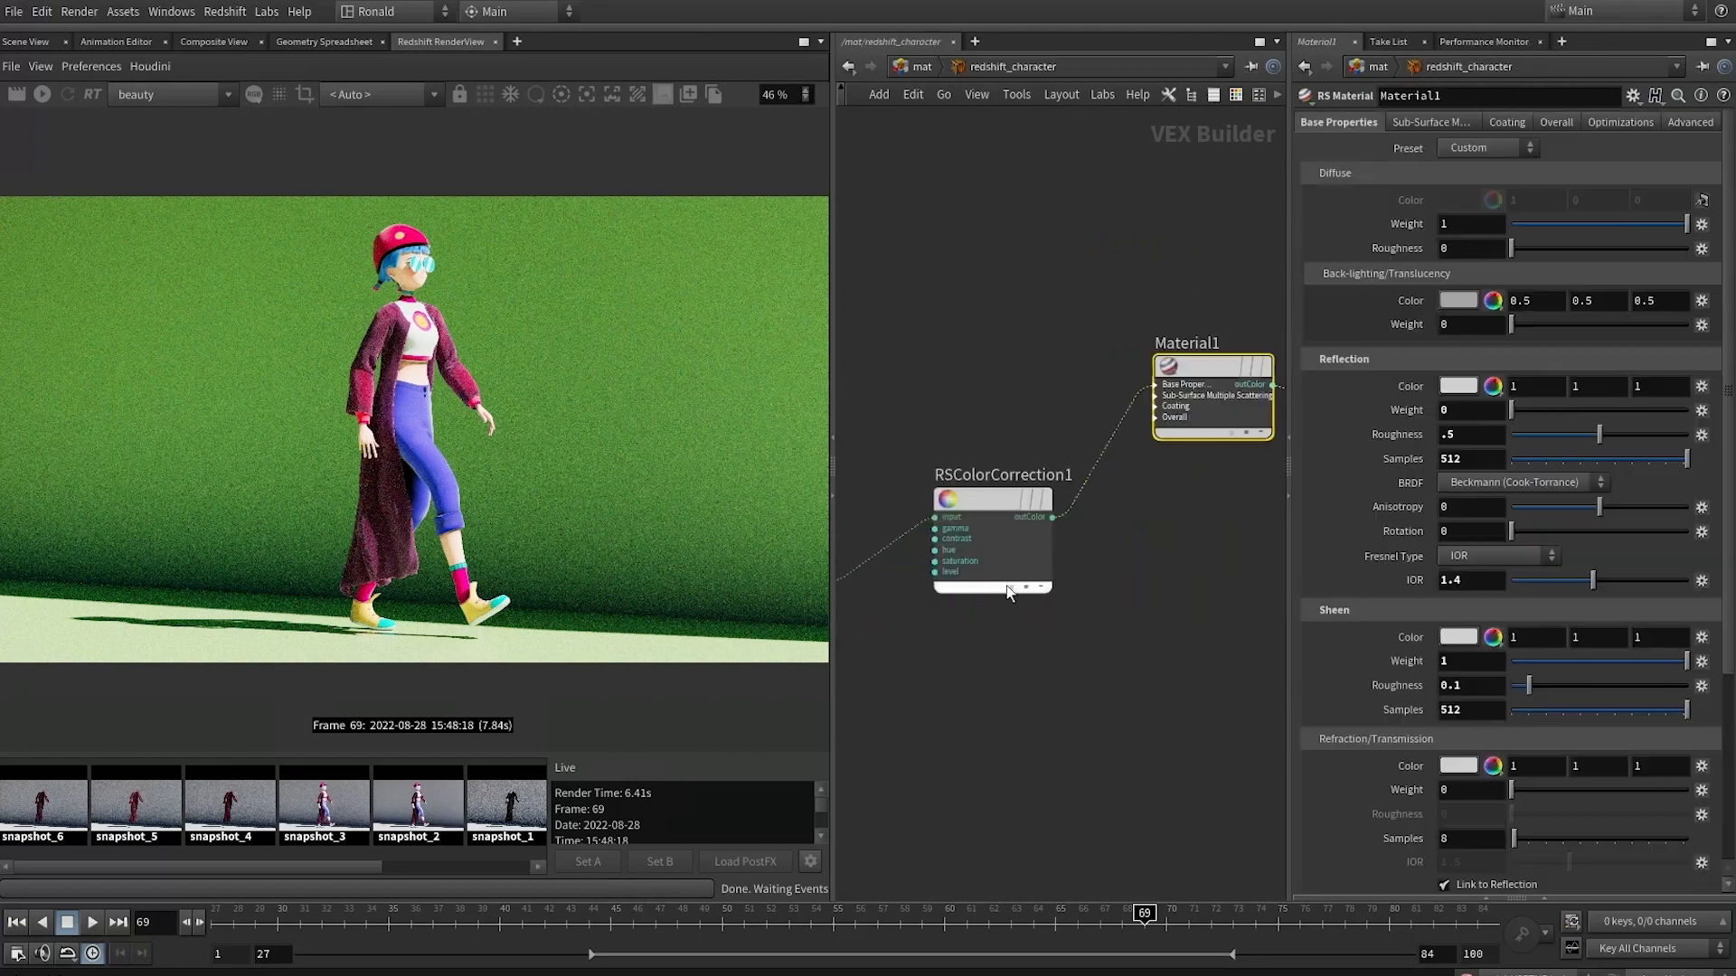
pyautogui.hotkey('ctrl', 'v')
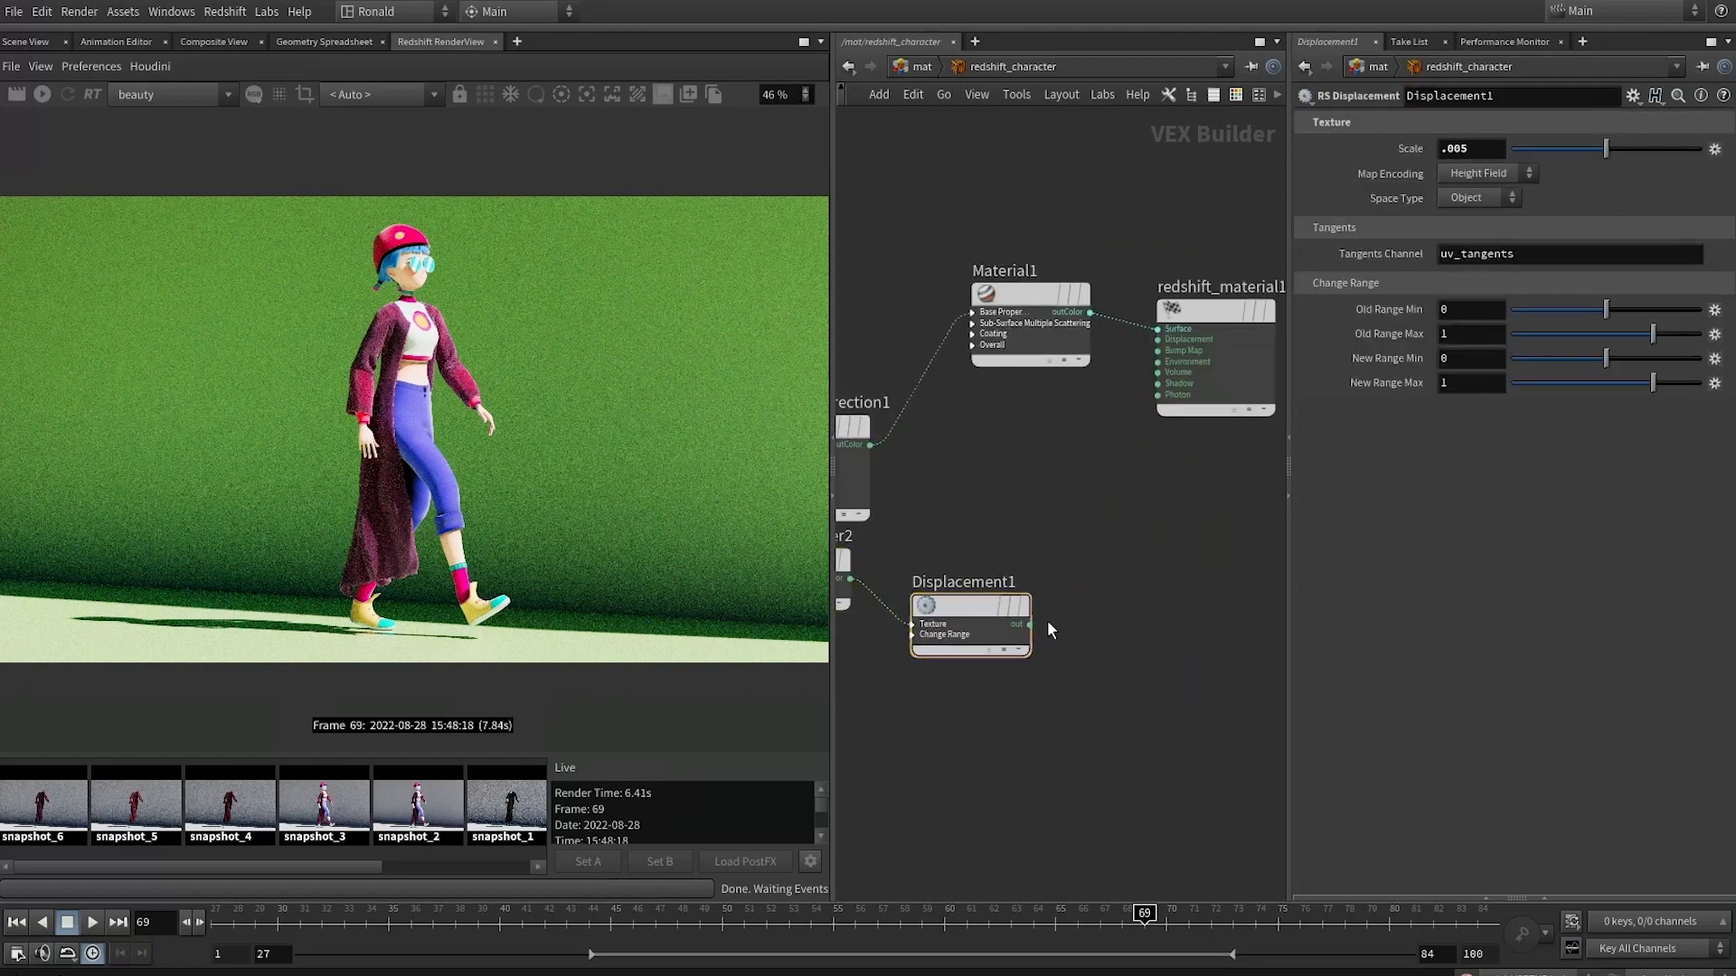
pyautogui.click(1030, 624)
pyautogui.click(1158, 339)
# Set the character object's minimum tessellation edge length to 0 and enable Redshift displacement on it
pyautogui.press('u')
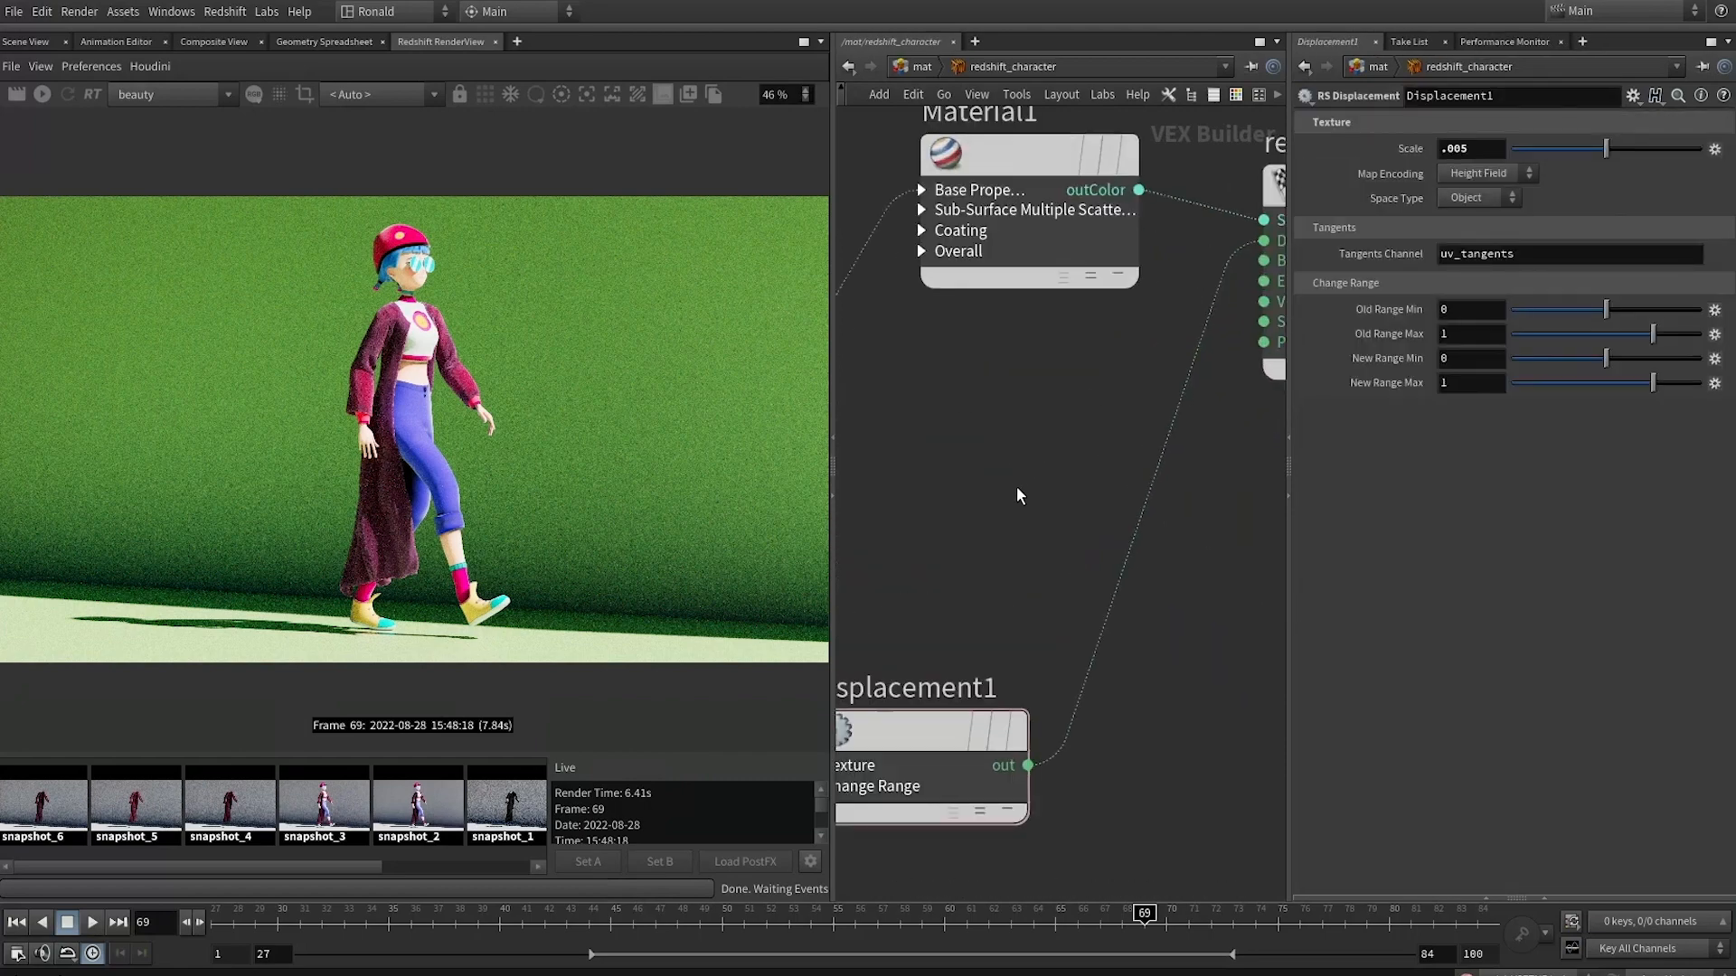
pyautogui.press('u')
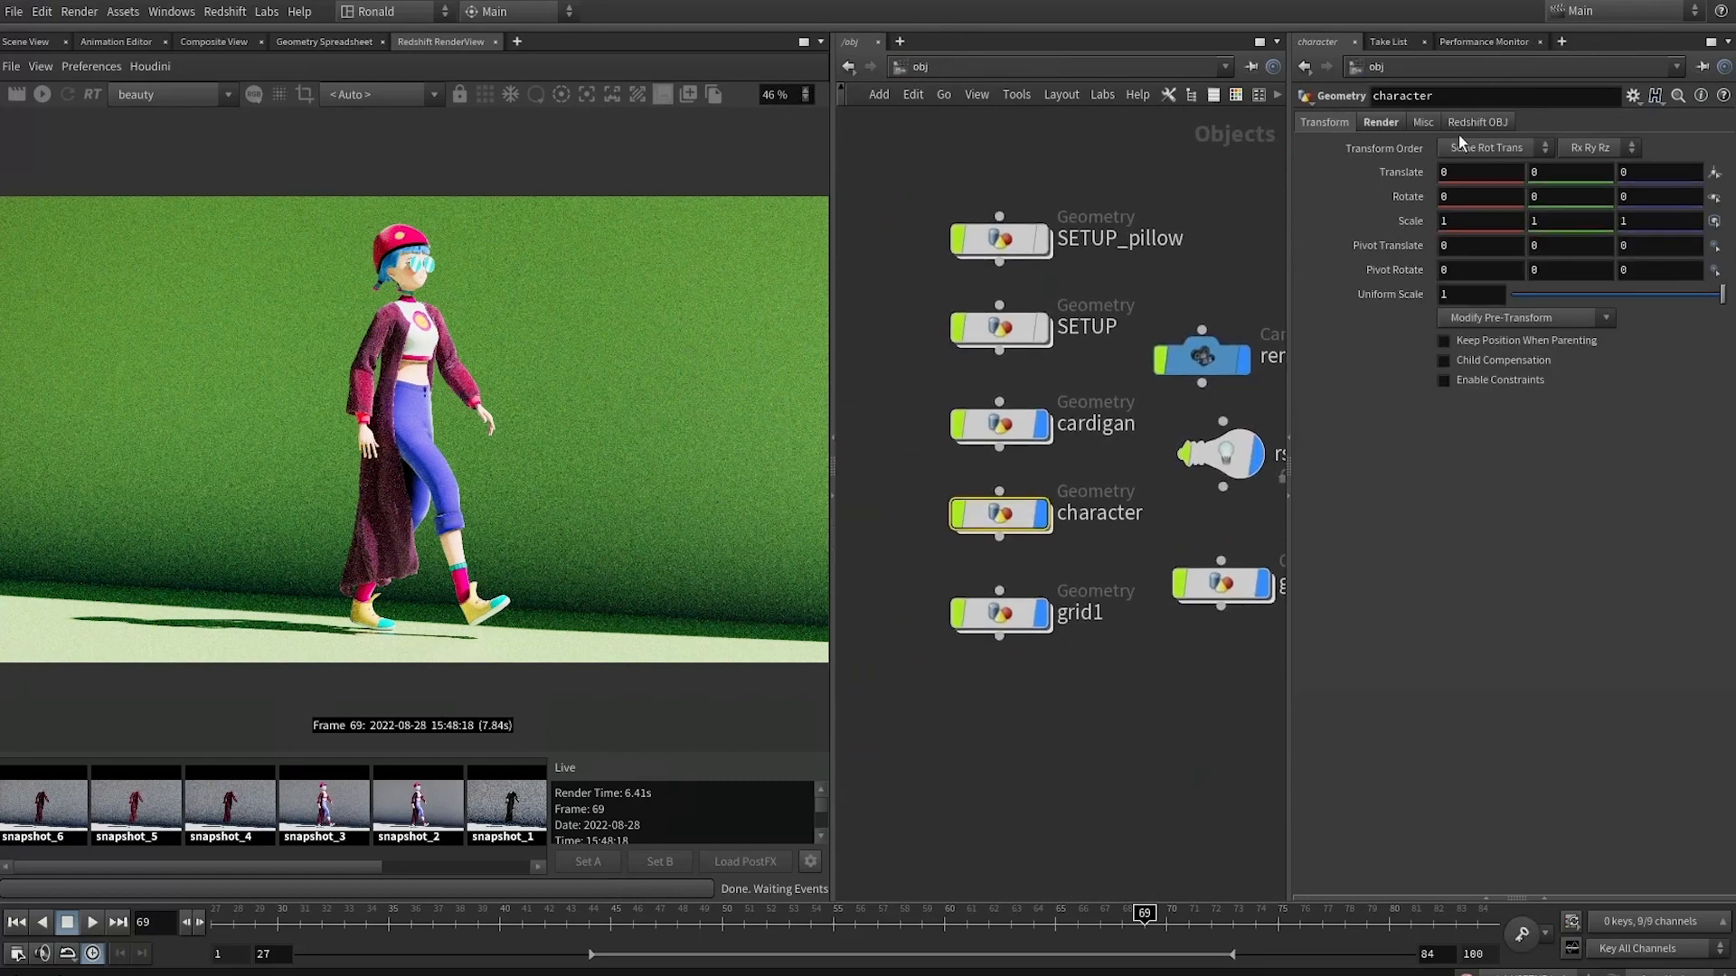
pyautogui.click(1465, 124)
pyautogui.click(1515, 149)
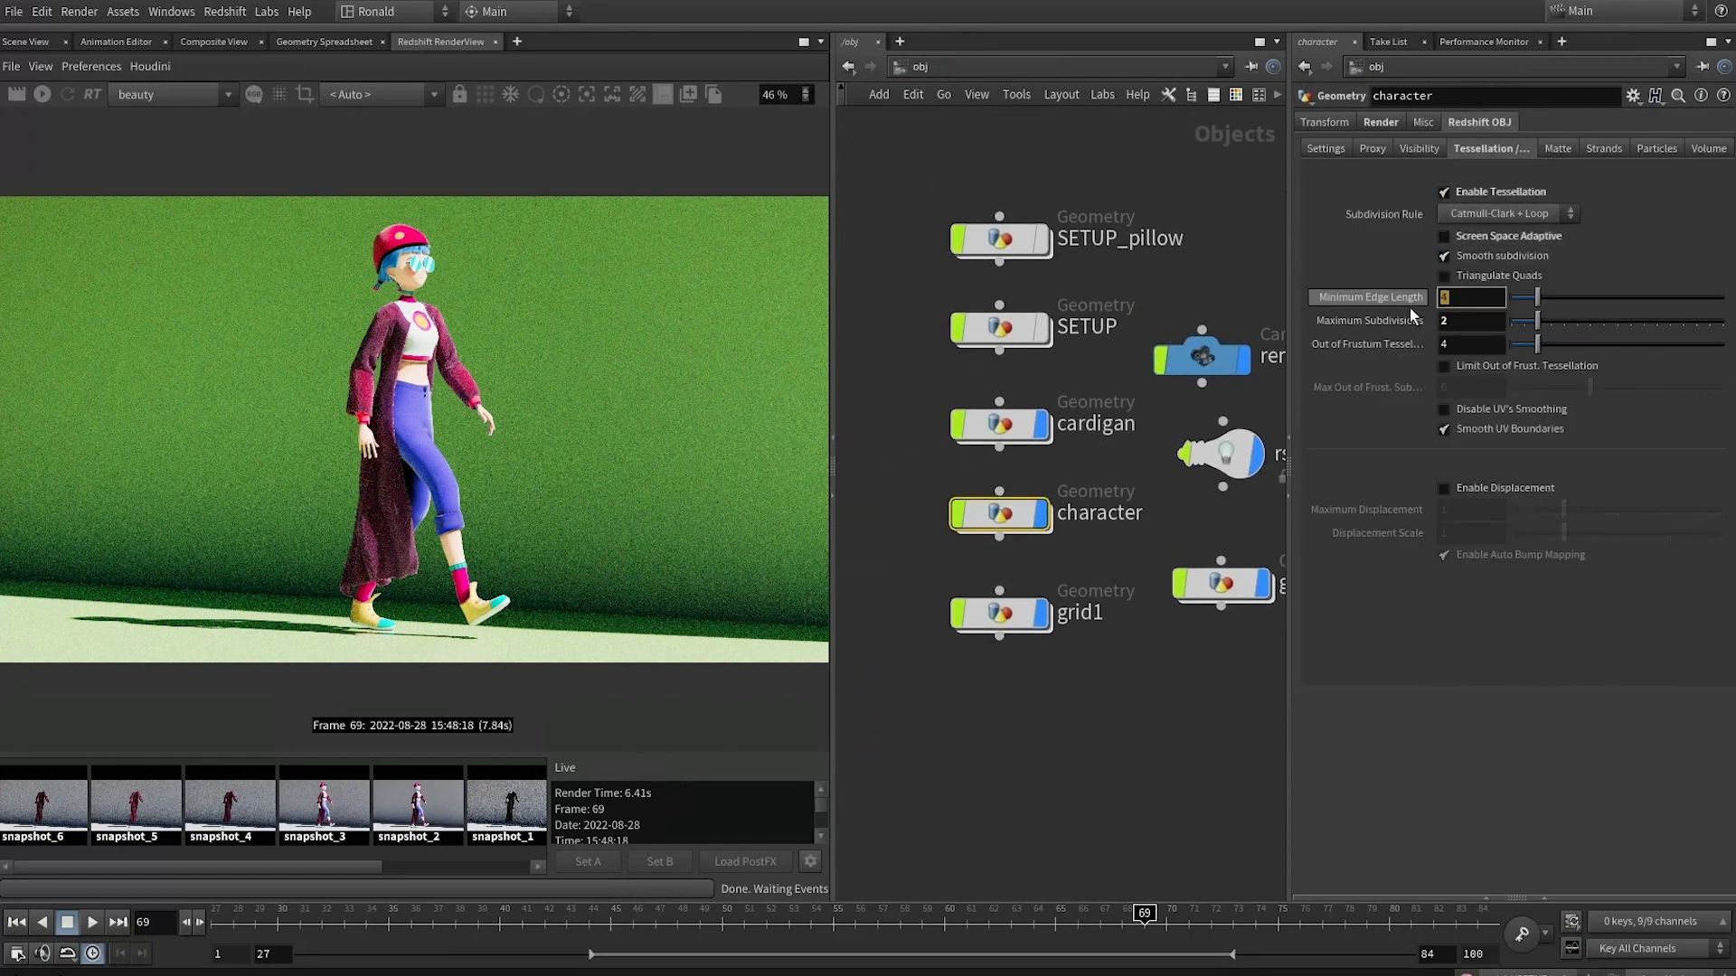
pyautogui.write('0')
pyautogui.press('Return')
pyautogui.click(1444, 488)
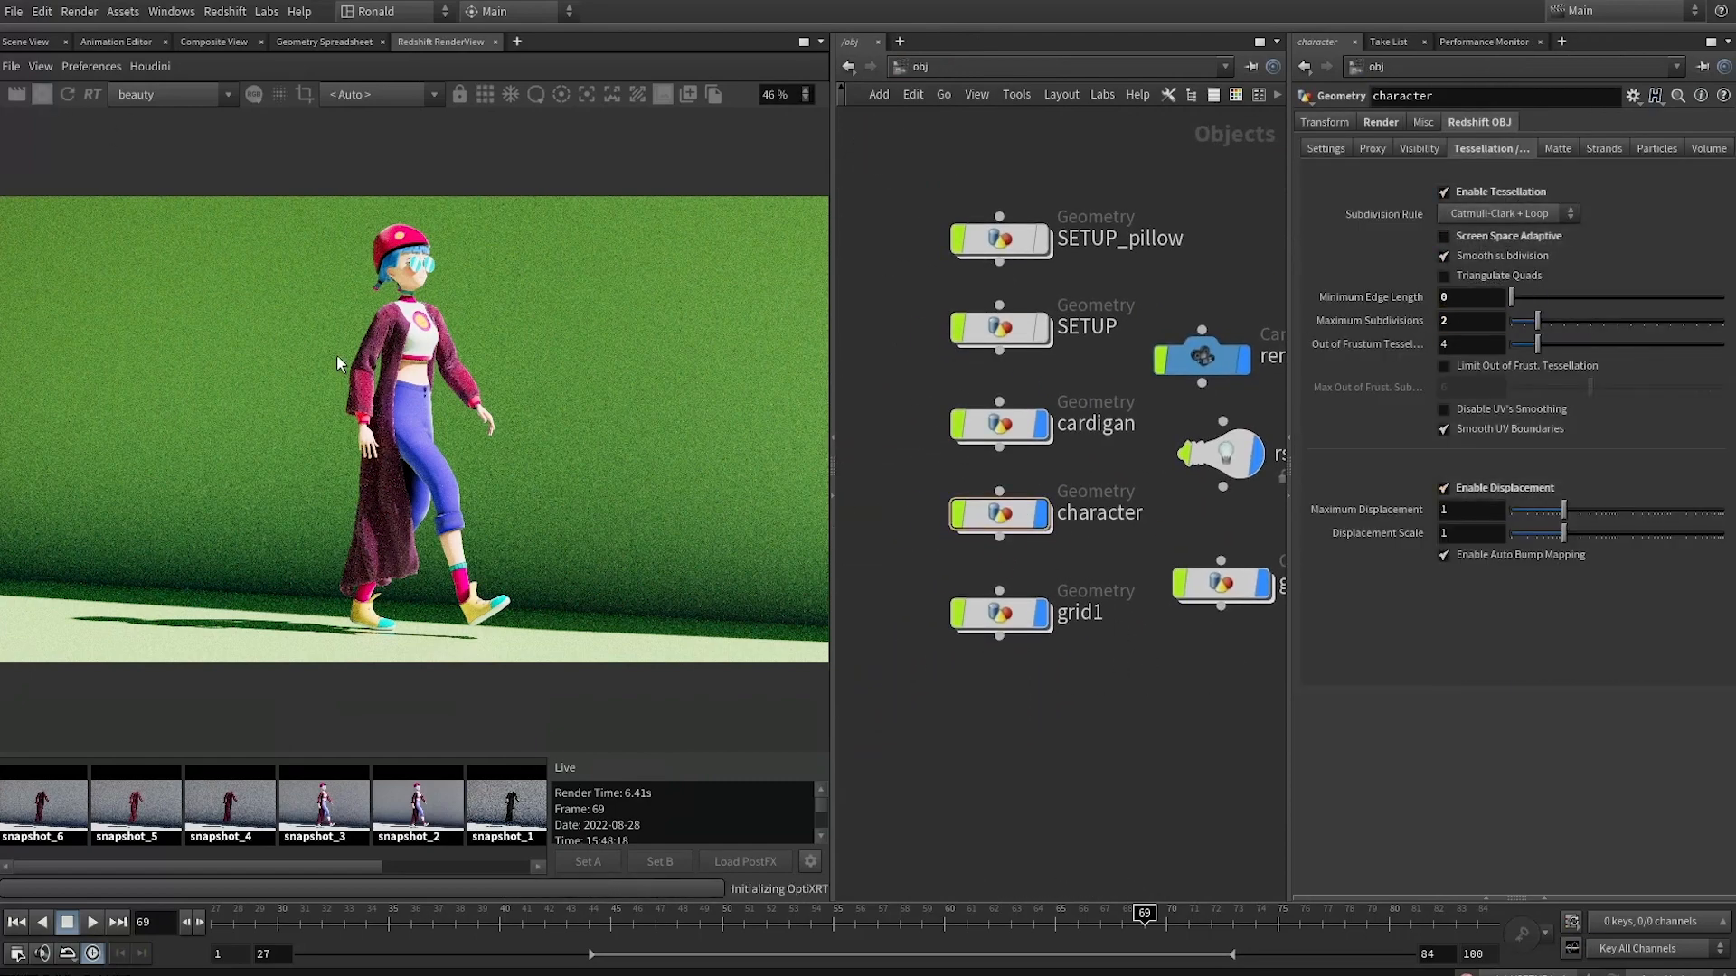
# Inspect the displaced clothing, head and torso close up and on the full figure, and stop the live render
pyautogui.scroll(8, 345, 438)
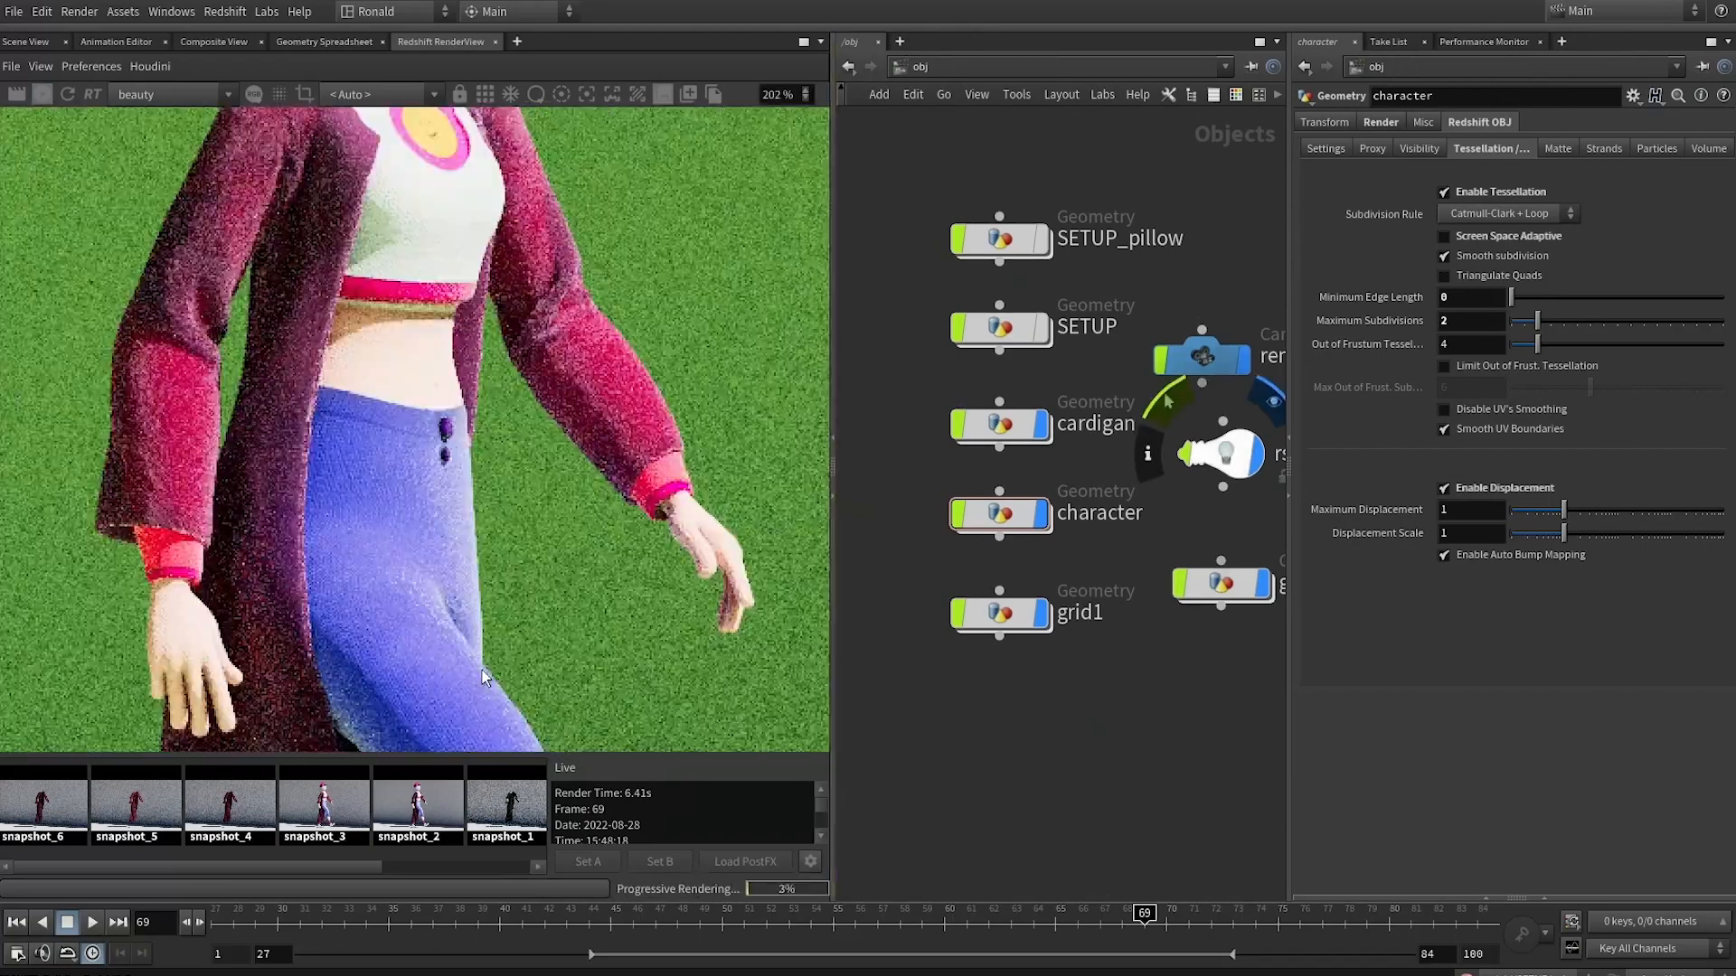
pyautogui.moveTo(501, 563); pyautogui.dragTo(520, 658)
pyautogui.scroll(2, 520, 657)
pyautogui.scroll(-1, 577, 431)
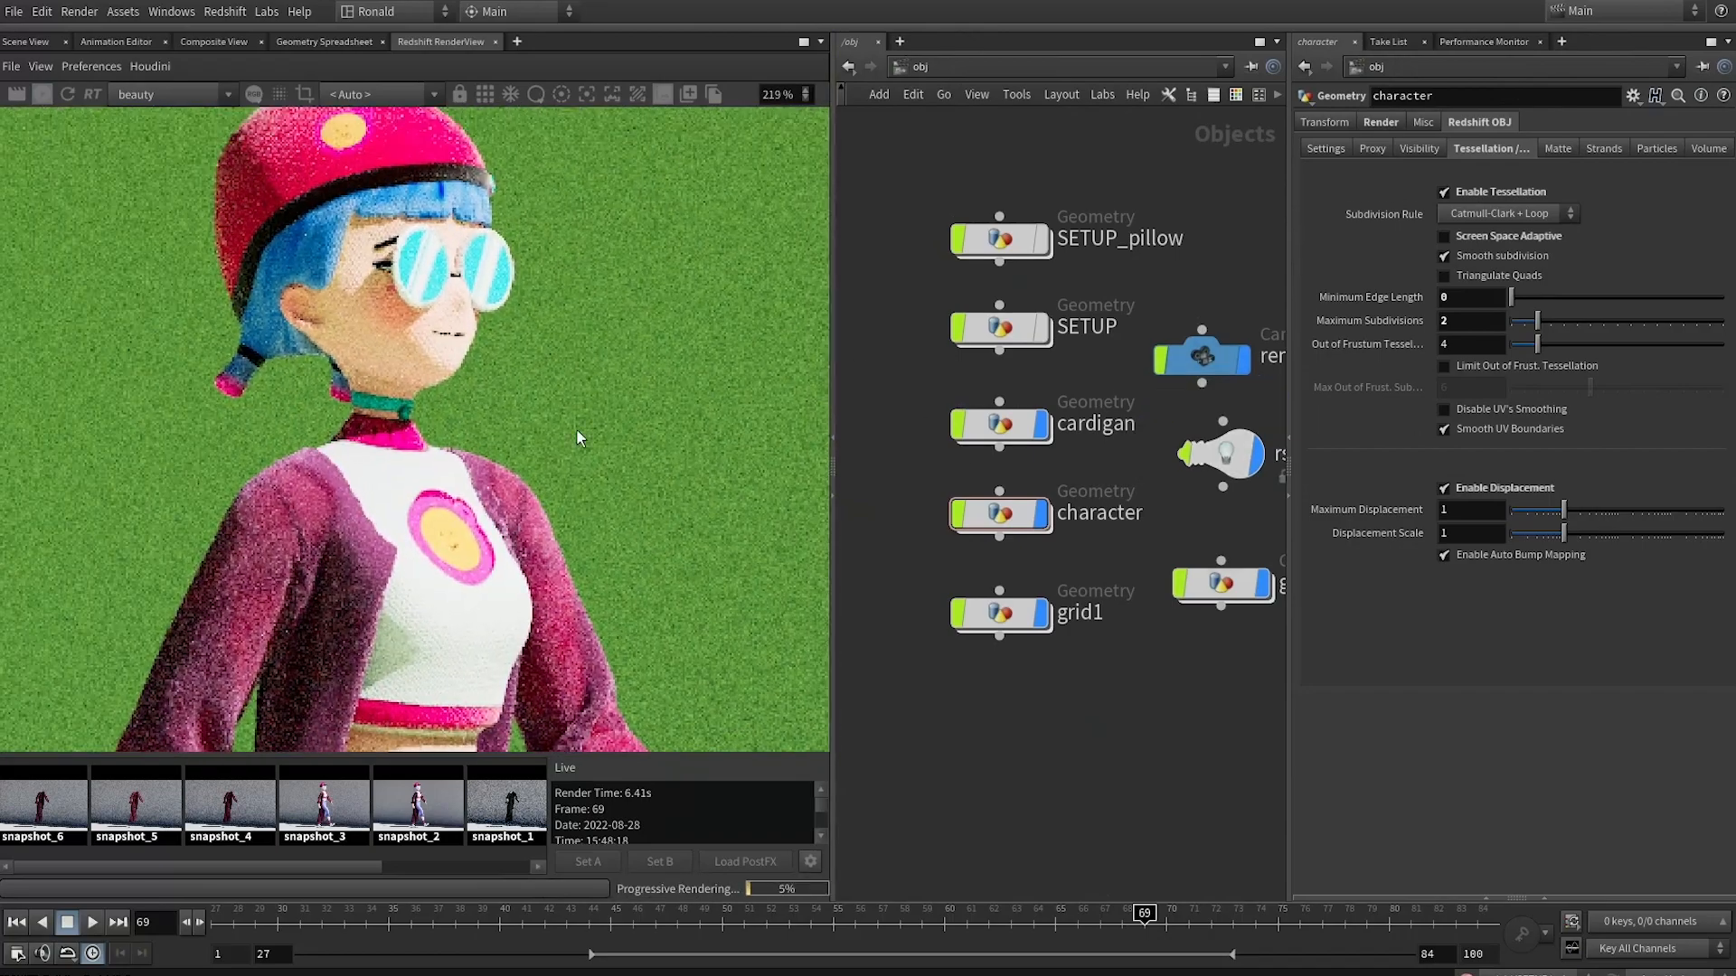
pyautogui.moveTo(452, 503); pyautogui.dragTo(535, 390)
pyautogui.press('f')
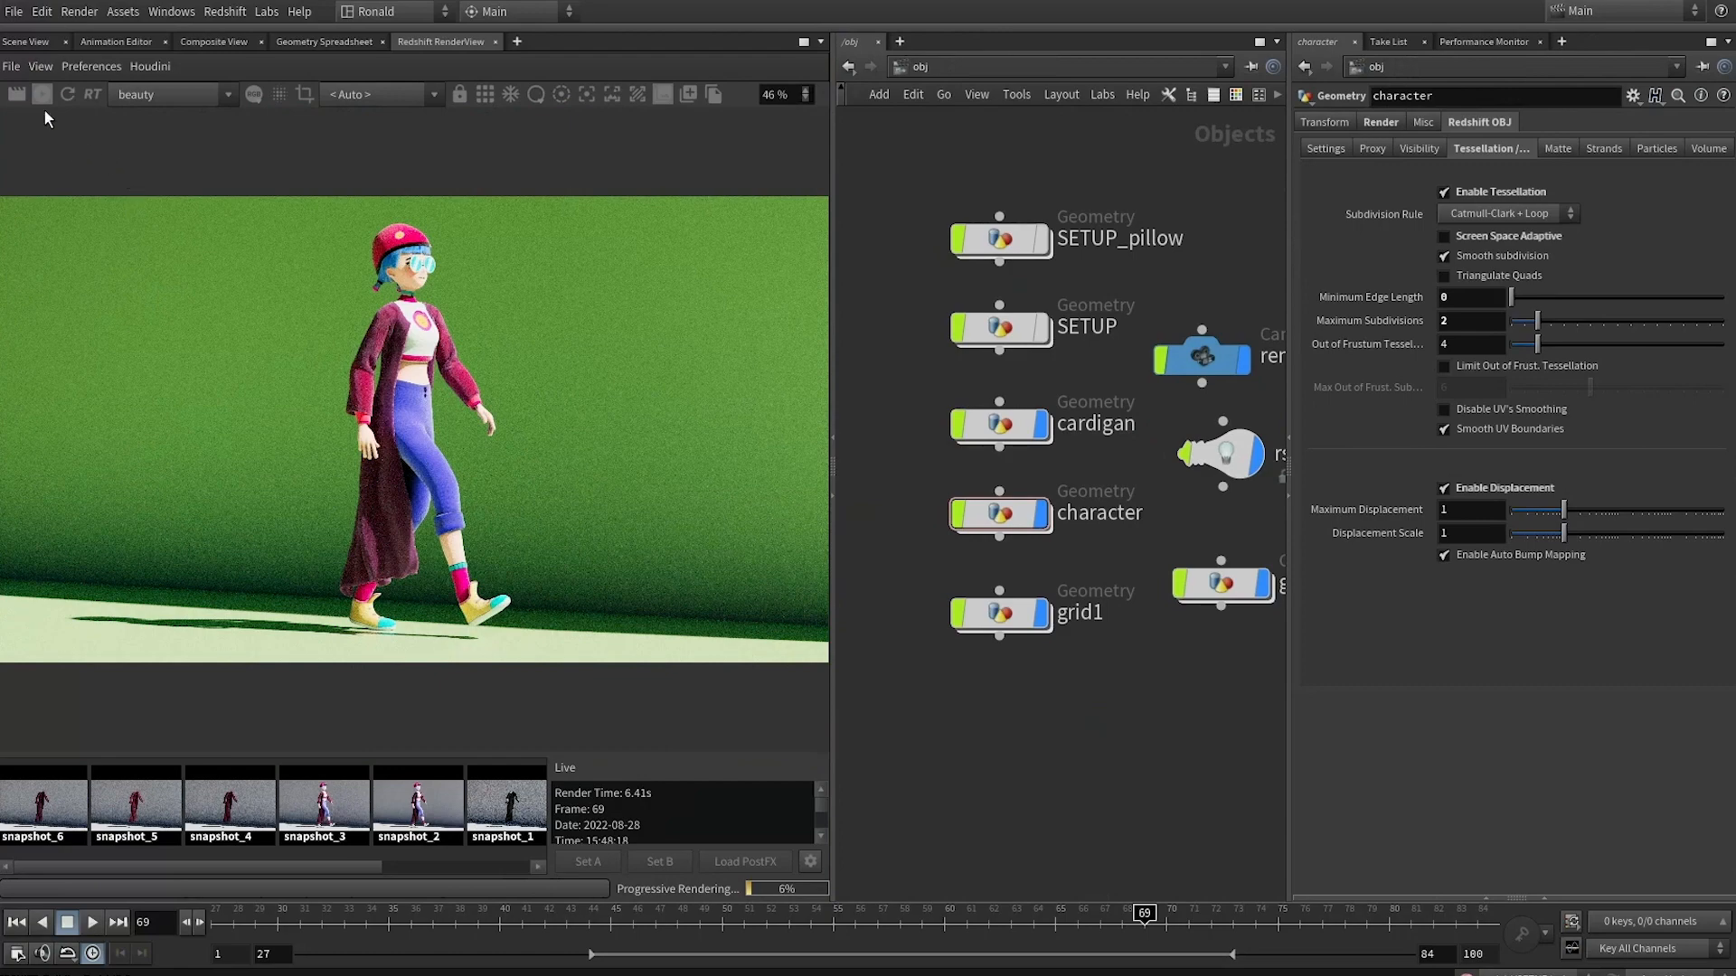
pyautogui.click(42, 94)
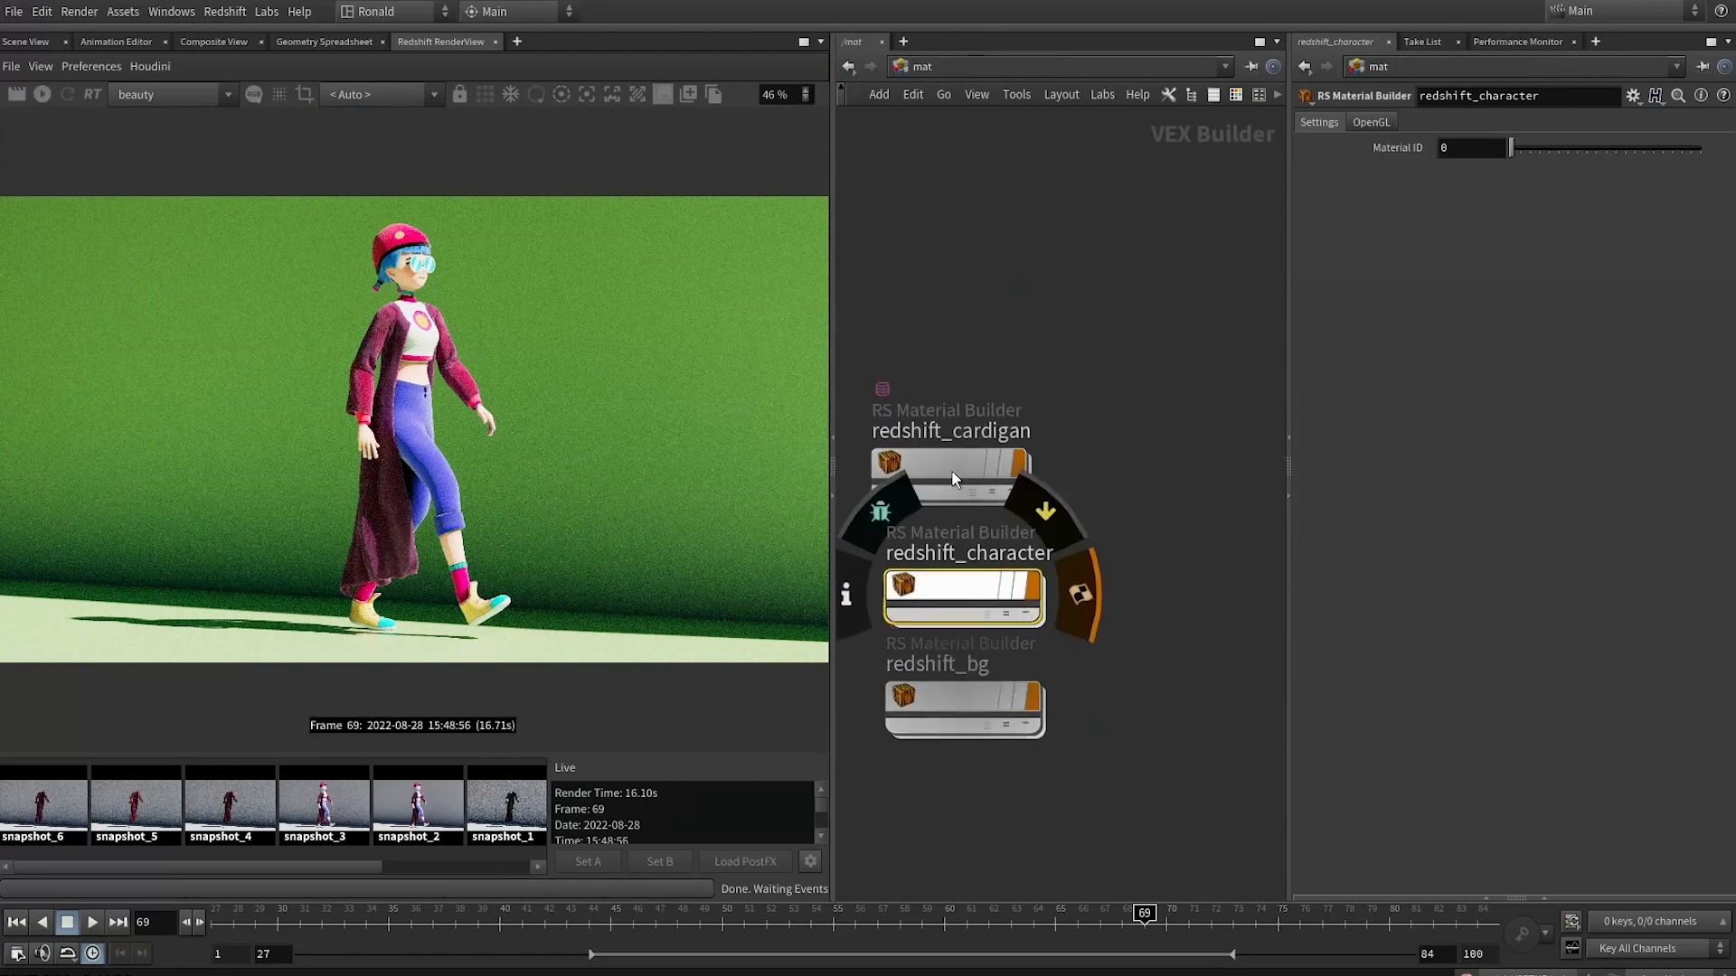
# Set the cardigan material's displacement scale to 0.01 and raise the displacement scale in the character material too
pyautogui.doubleClick(953, 473)
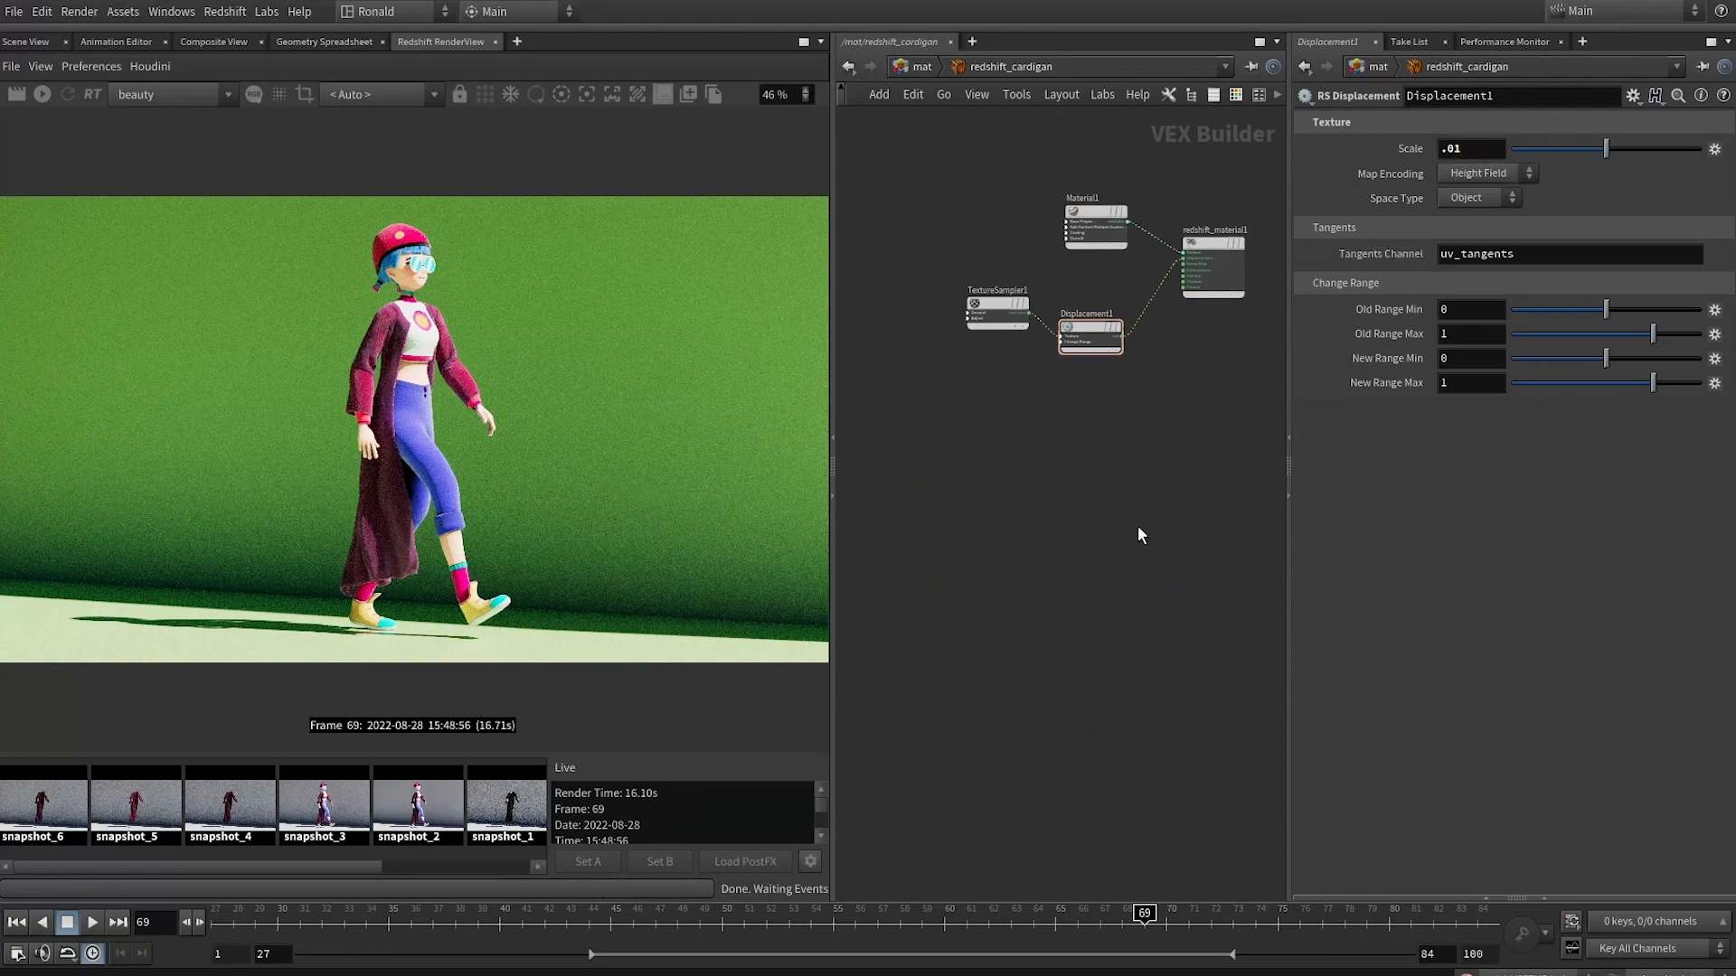
pyautogui.press('u')
pyautogui.doubleClick(979, 588)
pyautogui.moveTo(1458, 149); pyautogui.dragTo(1482, 160)
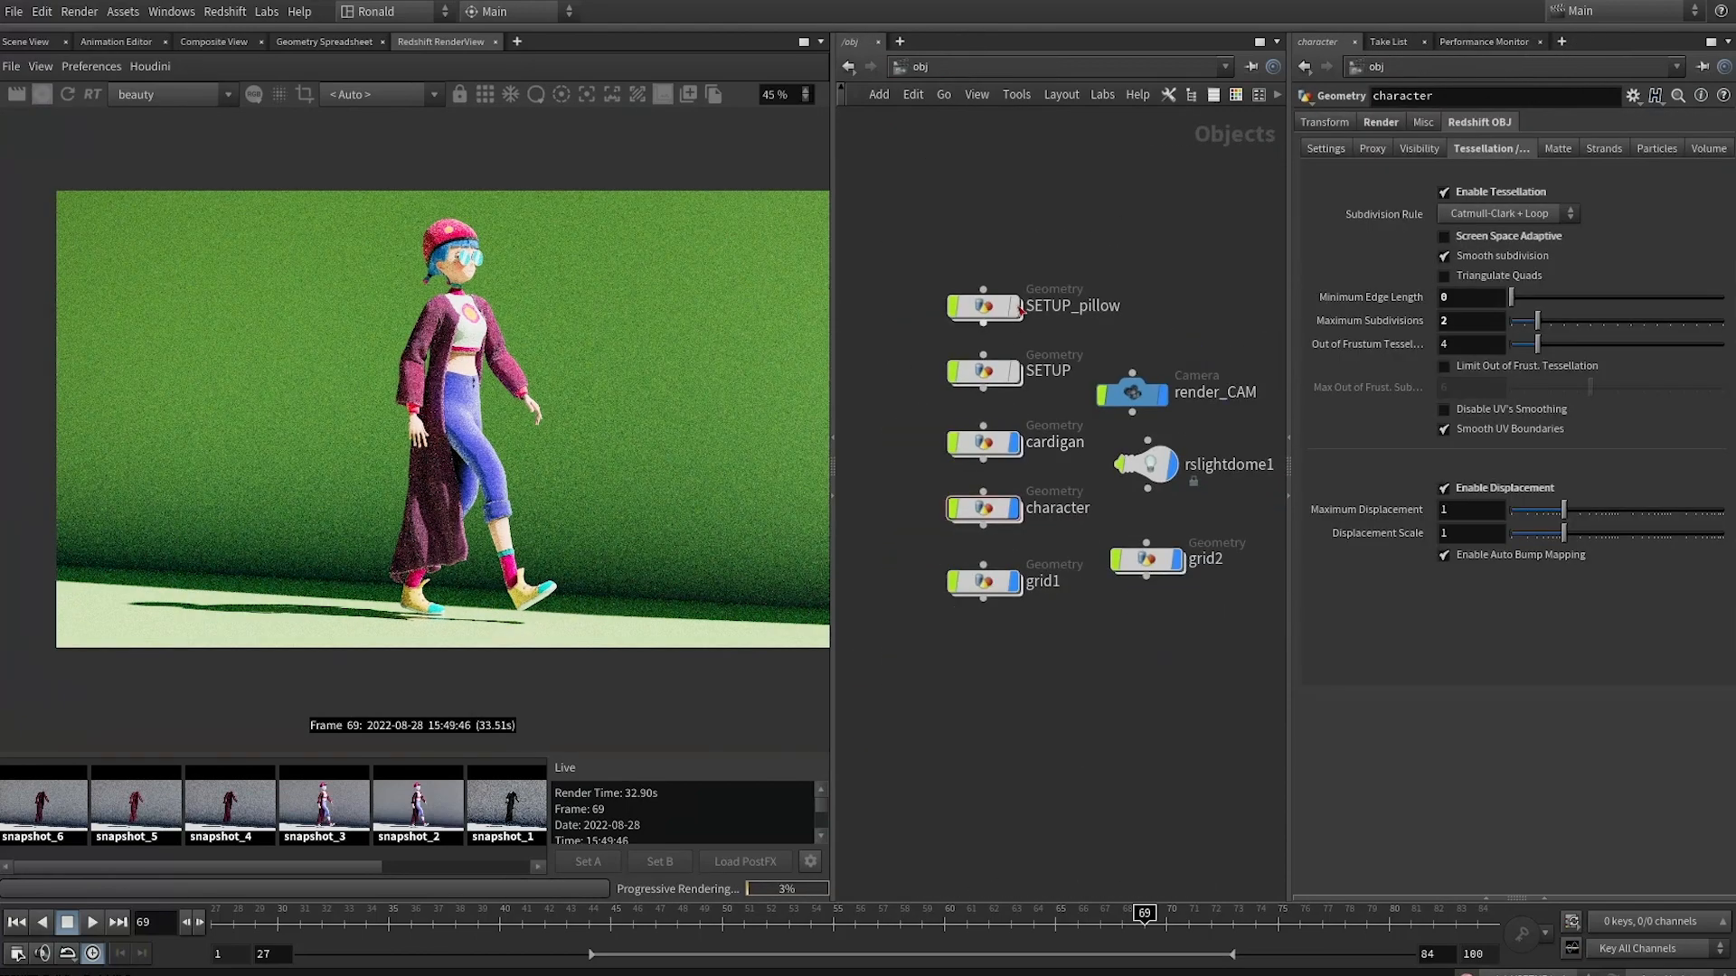
# Change the cardigan material's diffuse color to orange (0.693, 0.278586, 0.05544) and stop the live render
pyautogui.press('2')
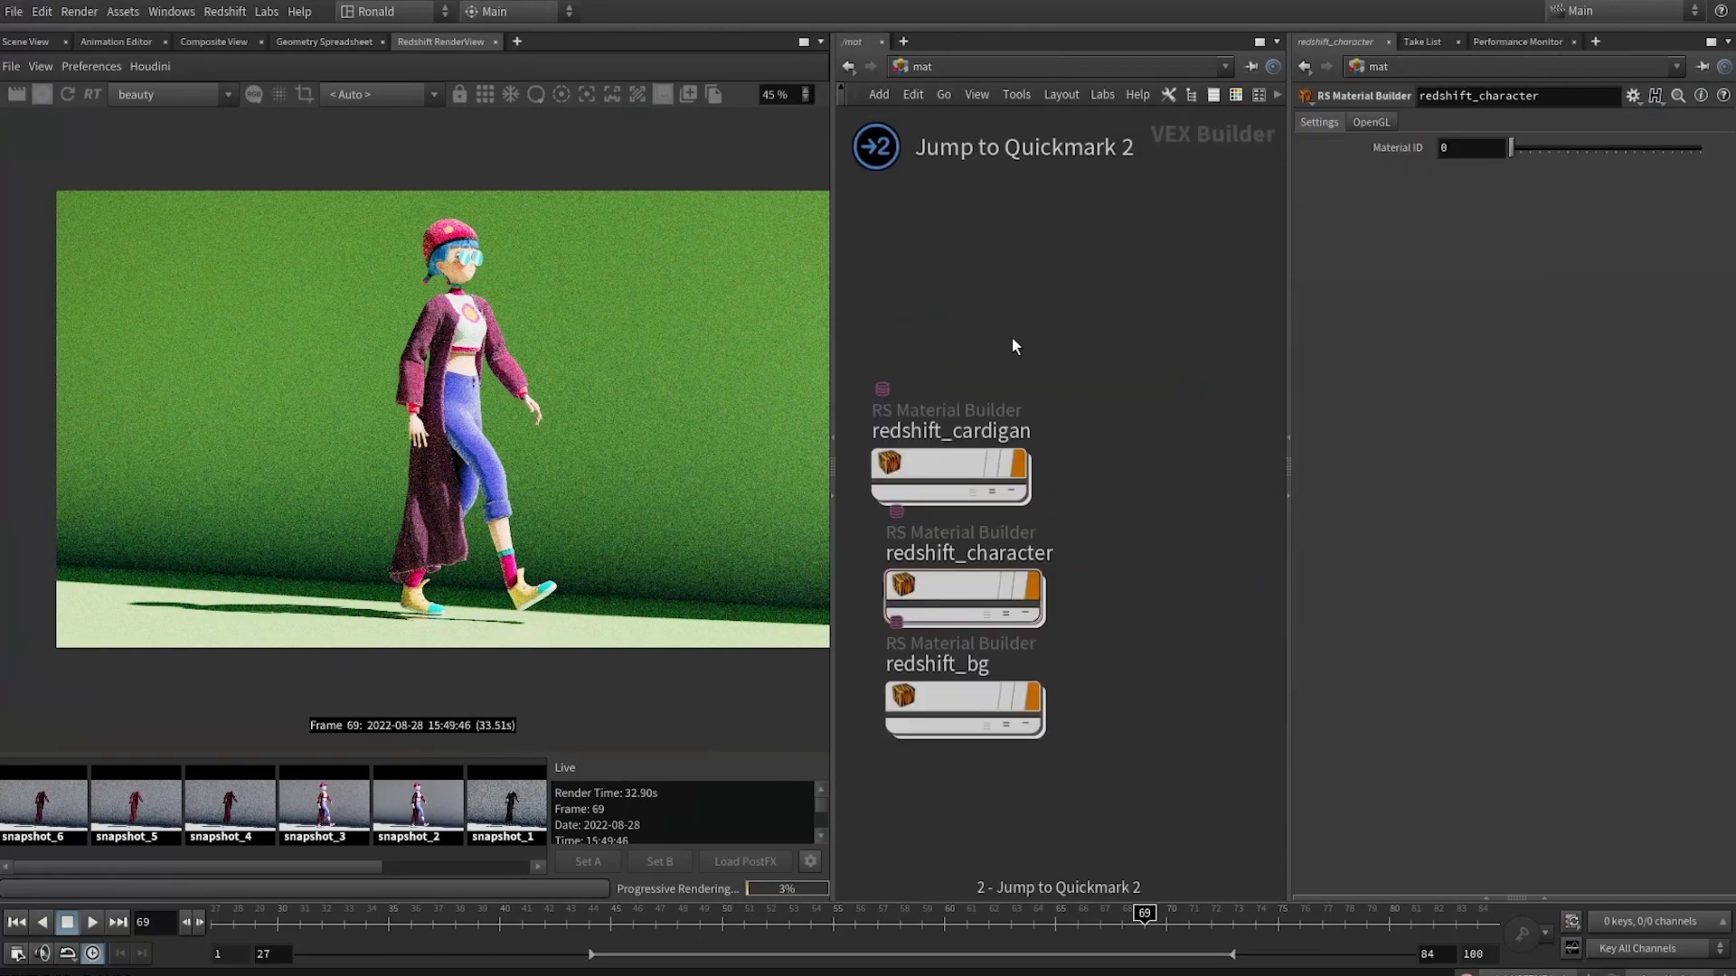
pyautogui.doubleClick(949, 461)
pyautogui.click(1089, 224)
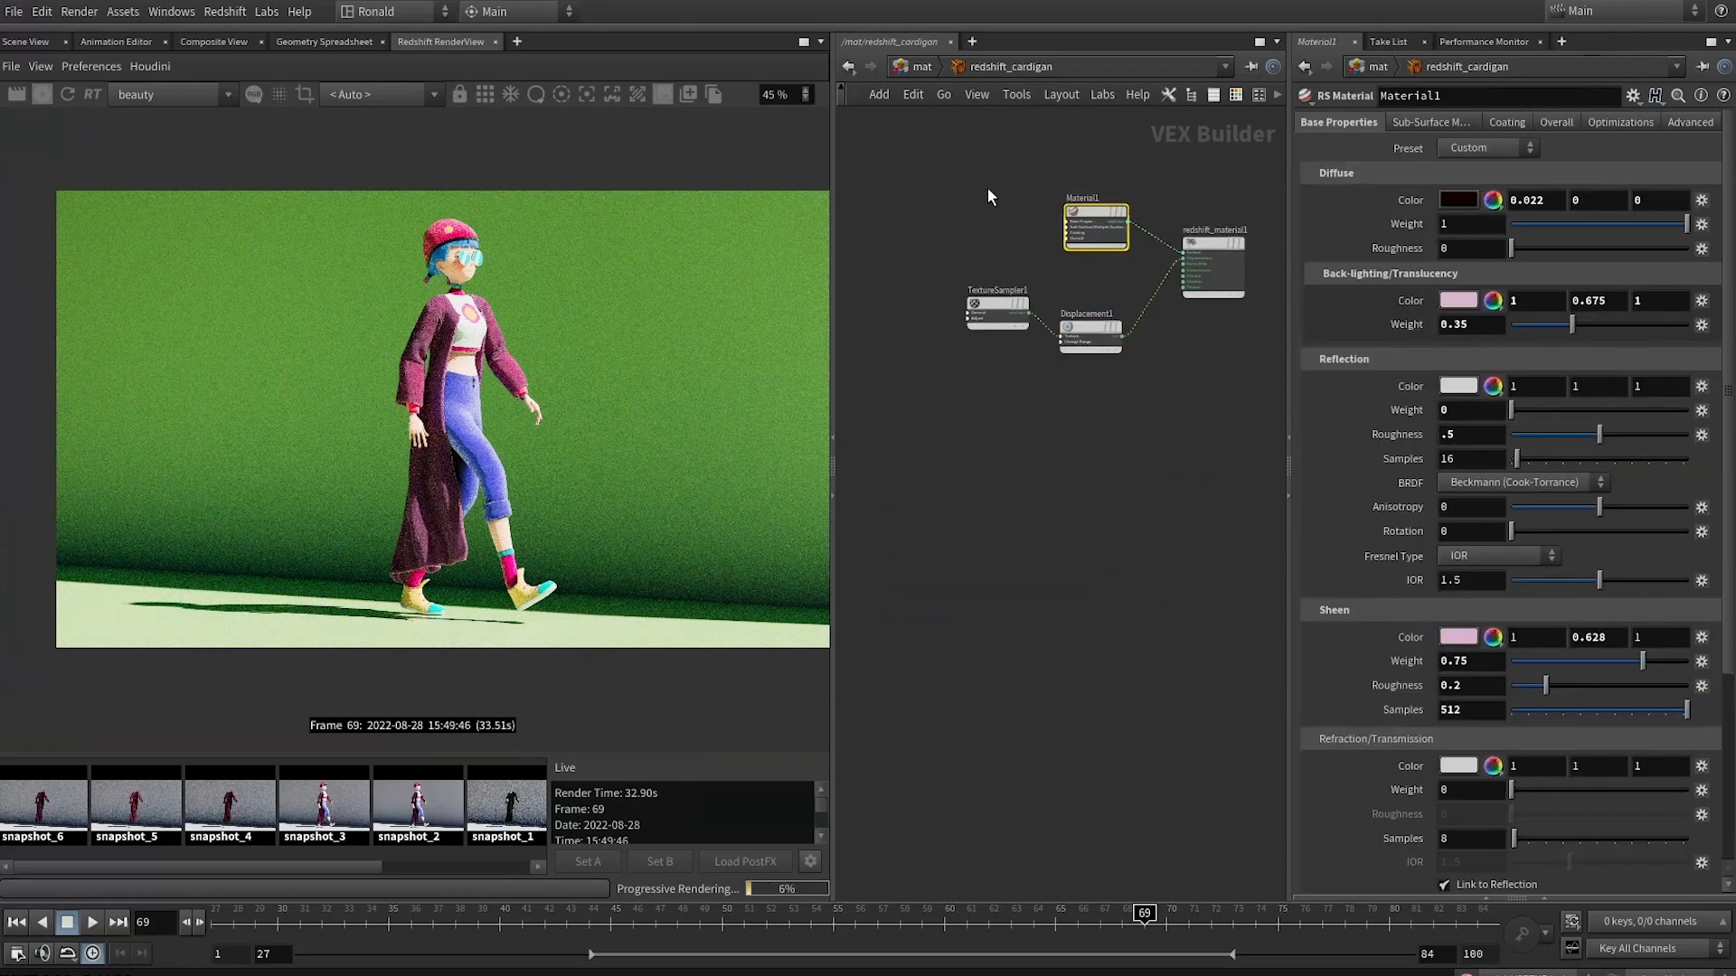
pyautogui.click(1454, 204)
pyautogui.moveTo(1475, 312); pyautogui.dragTo(1731, 313)
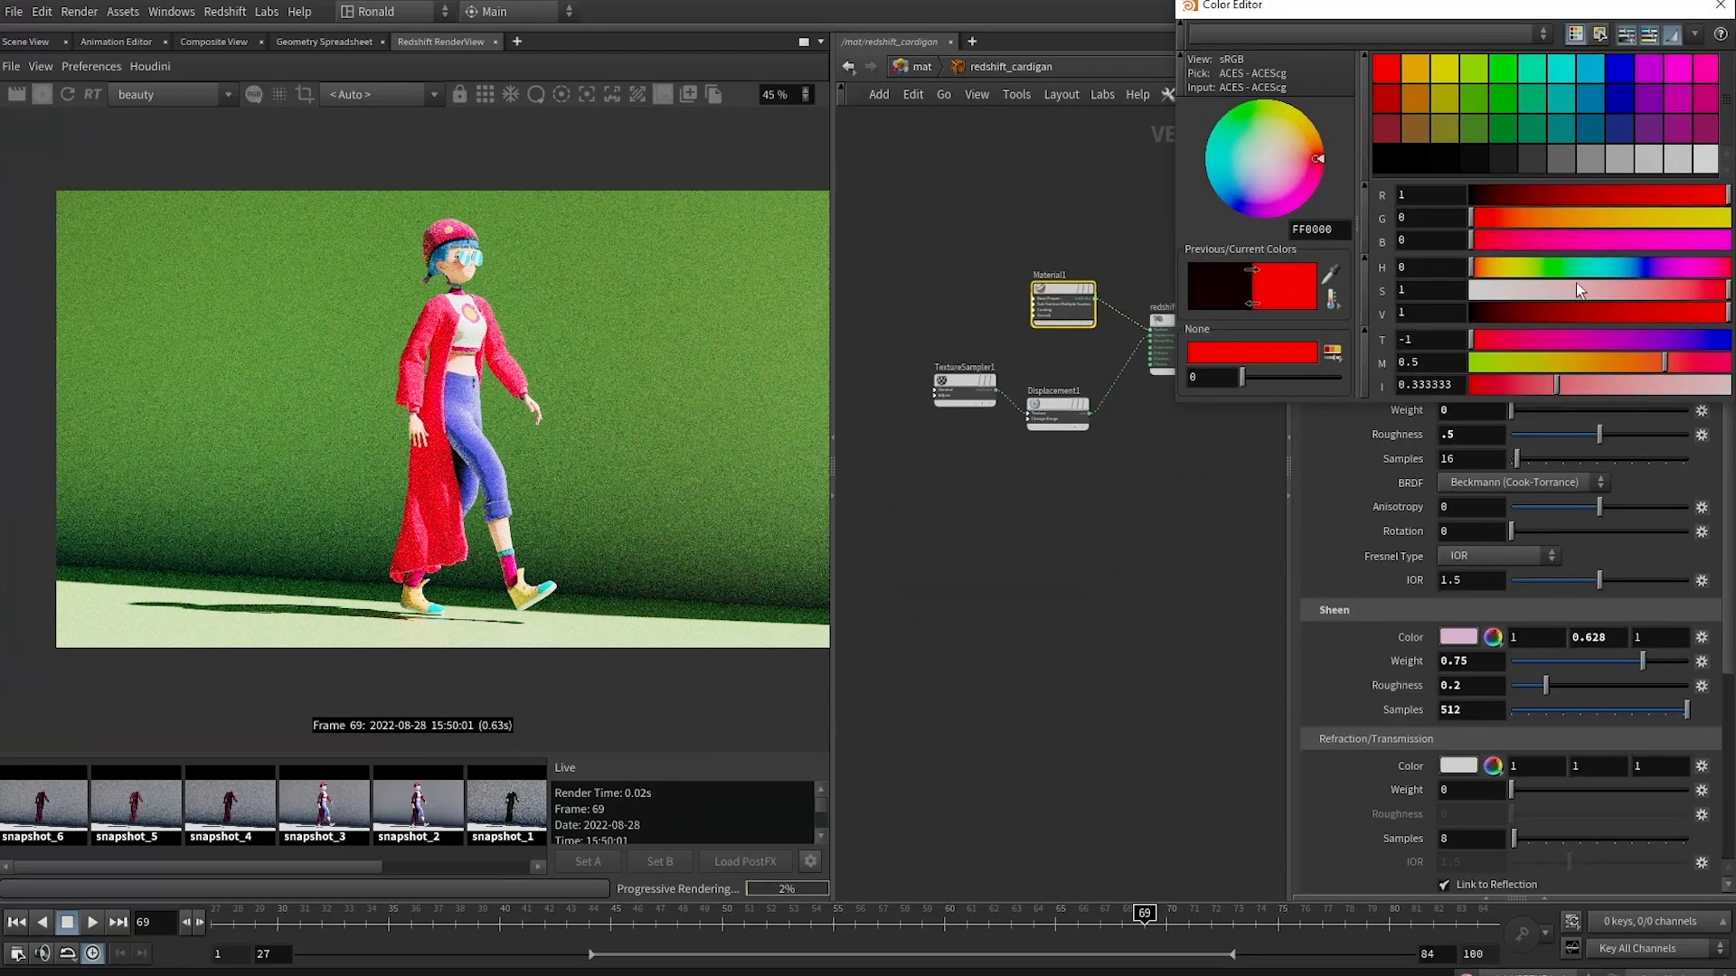
pyautogui.moveTo(1730, 313); pyautogui.dragTo(1544, 313)
pyautogui.moveTo(1730, 290); pyautogui.dragTo(1655, 290)
pyautogui.moveTo(1471, 268); pyautogui.dragTo(1607, 268)
pyautogui.moveTo(1656, 290); pyautogui.dragTo(1485, 268)
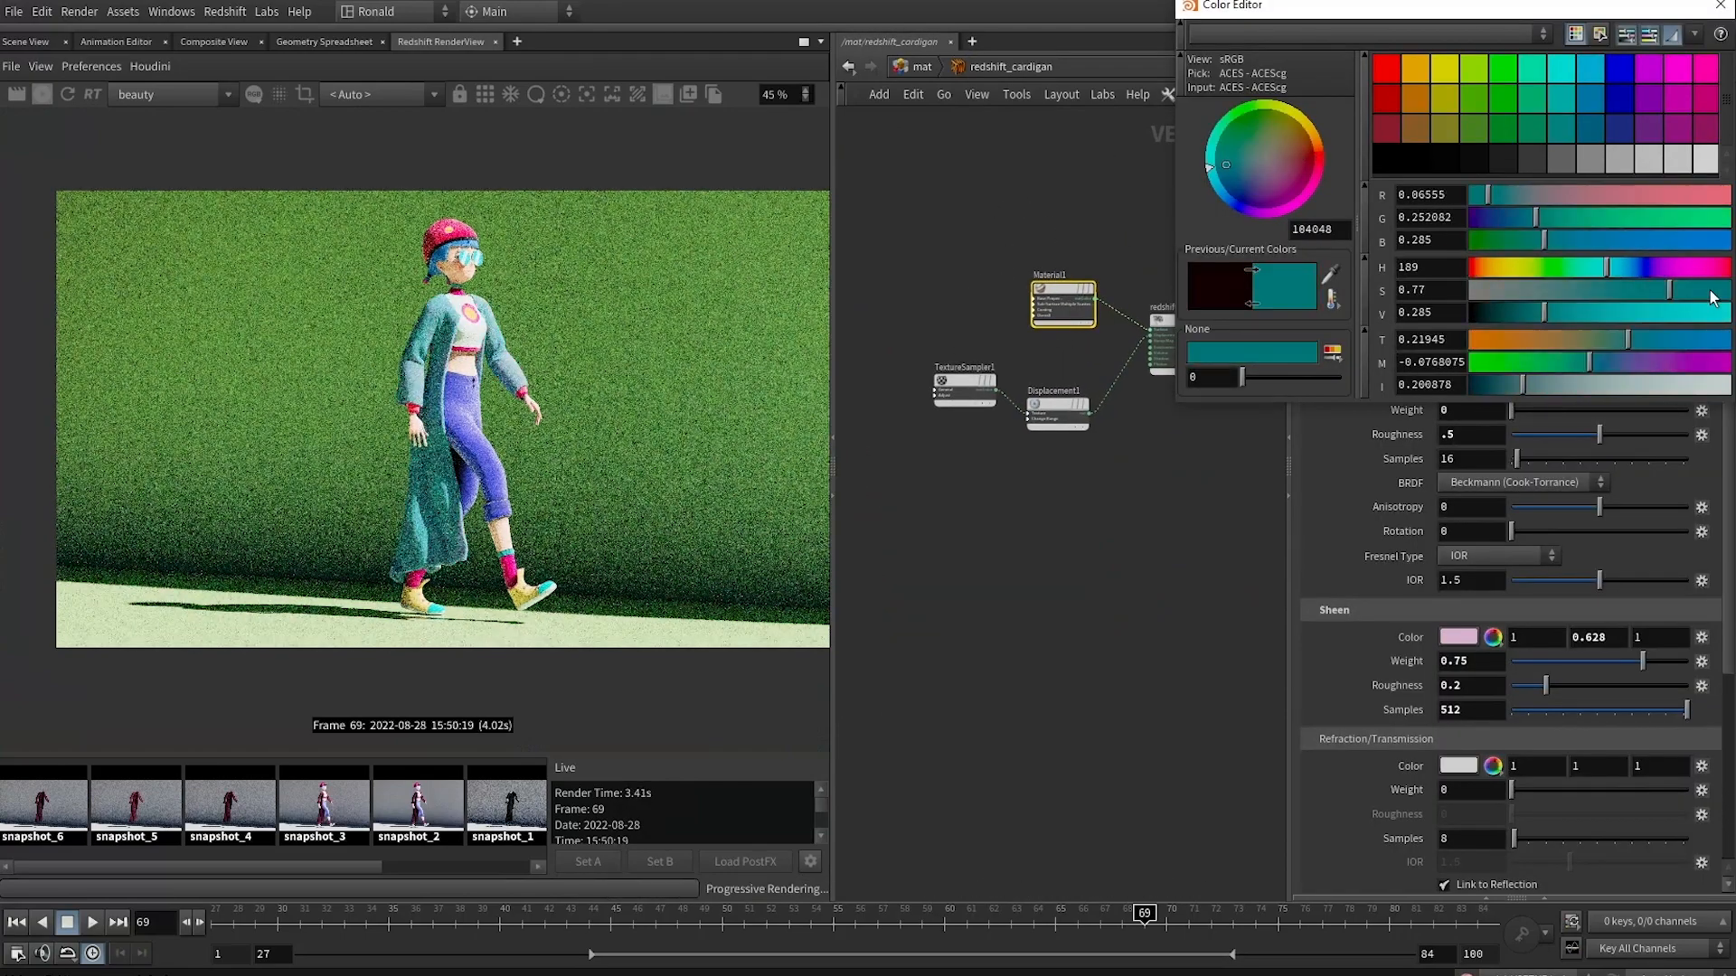
pyautogui.click(1711, 291)
pyautogui.moveTo(1710, 290); pyautogui.dragTo(1731, 290)
pyautogui.moveTo(1546, 313); pyautogui.dragTo(1650, 313)
pyautogui.moveTo(1729, 290); pyautogui.dragTo(1661, 292)
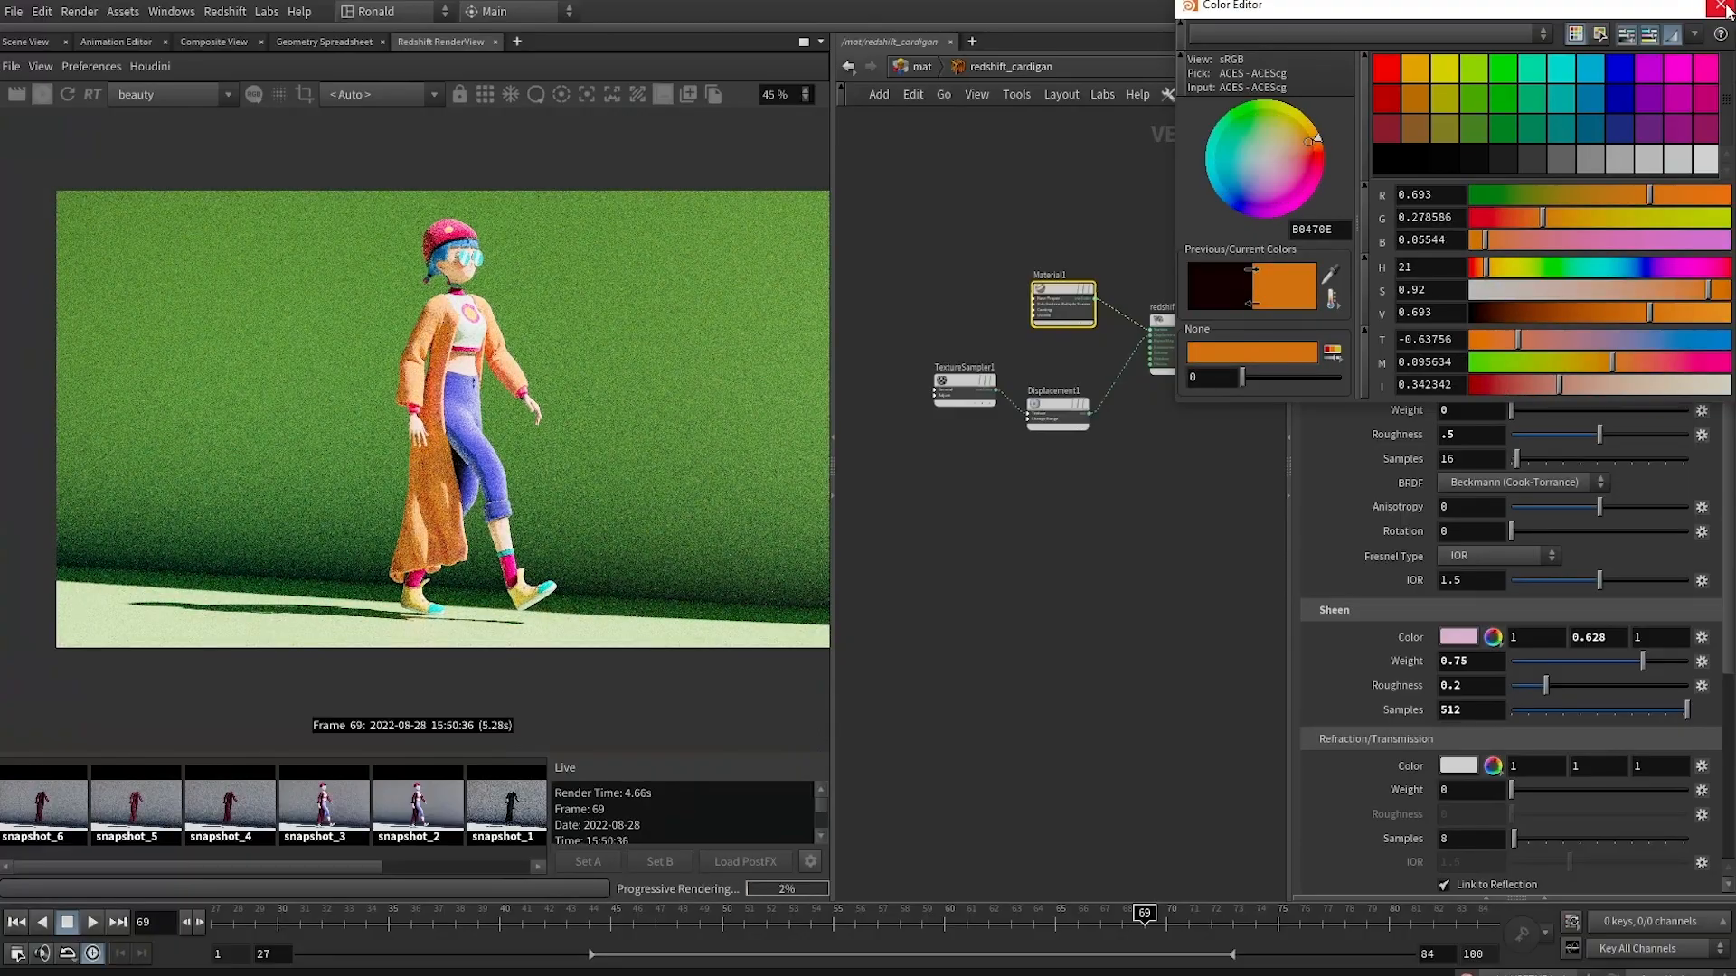
pyautogui.click(1720, 8)
pyautogui.scroll(5, 490, 360)
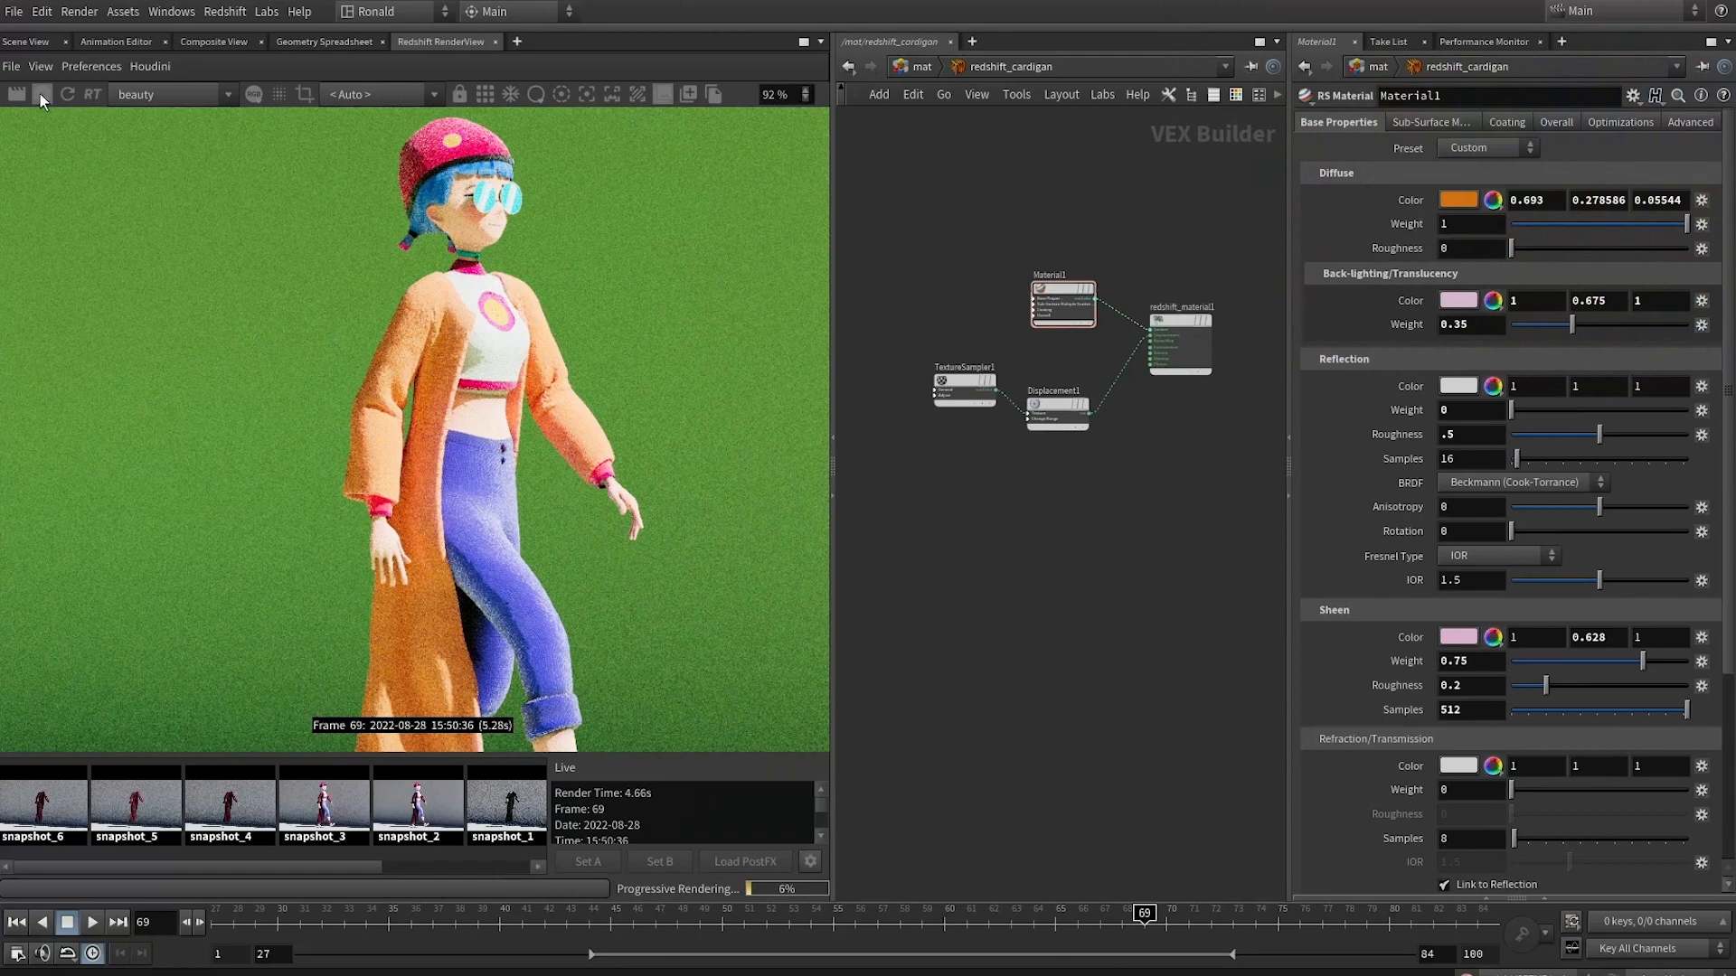
pyautogui.click(40, 94)
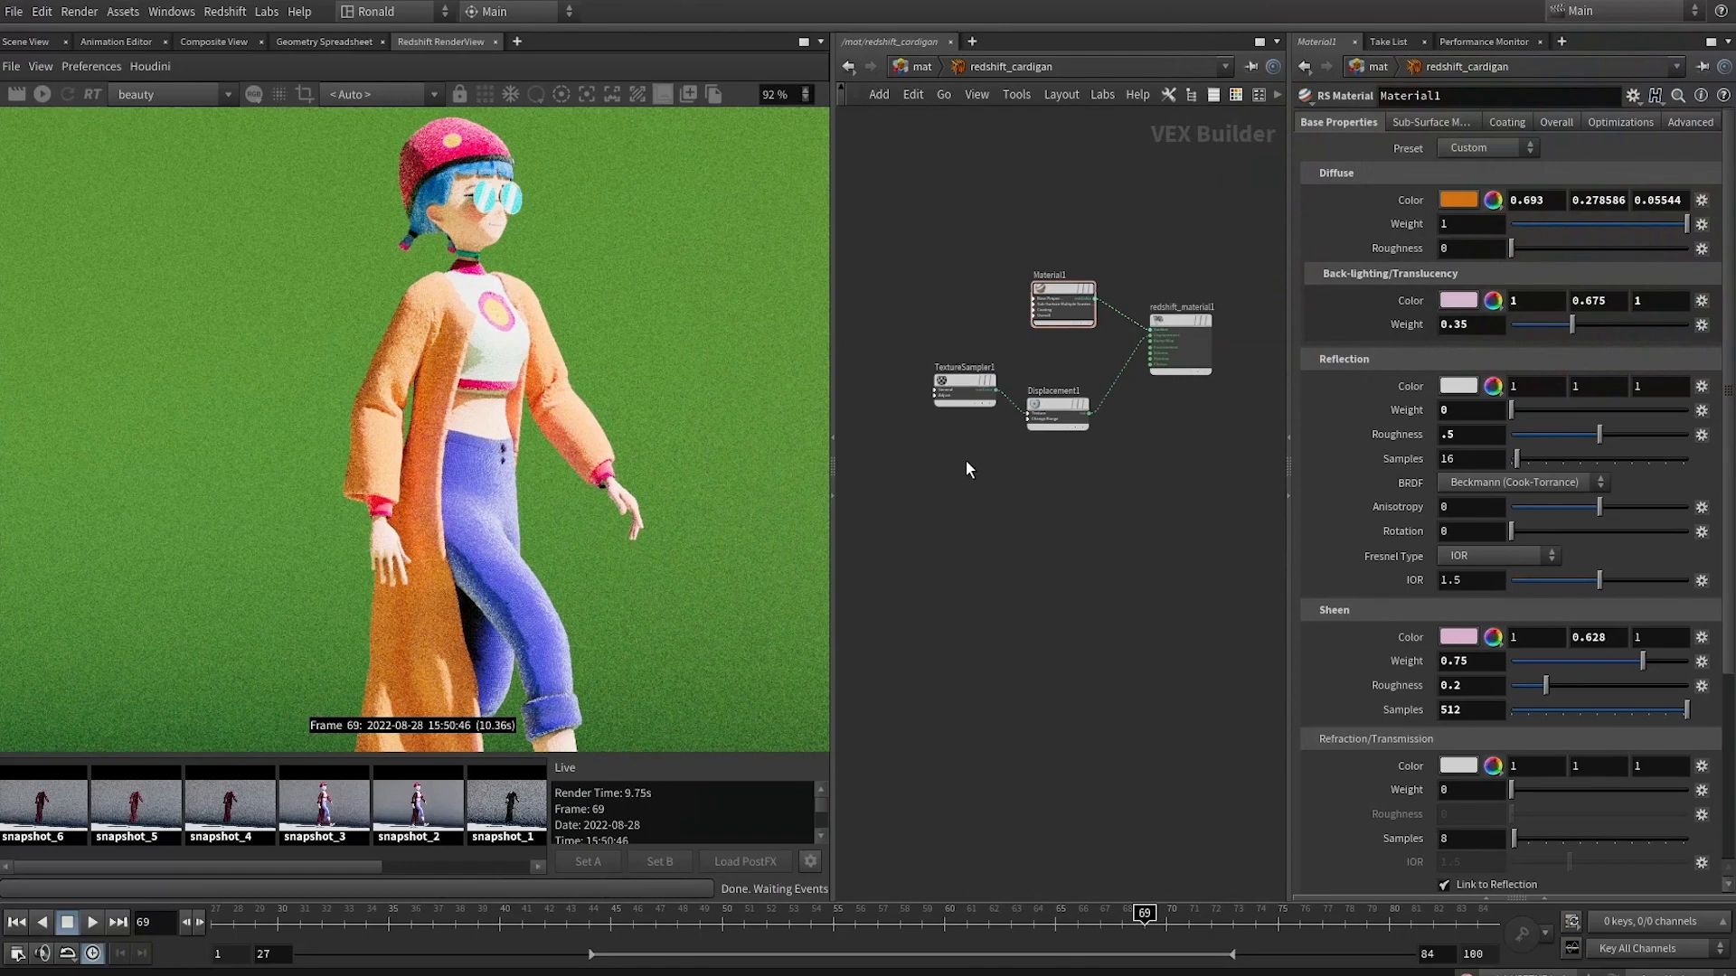
# Set the displacement texture's scale to 0.25 in the cardigan material and reduce it in the character material as well
pyautogui.click(964, 387)
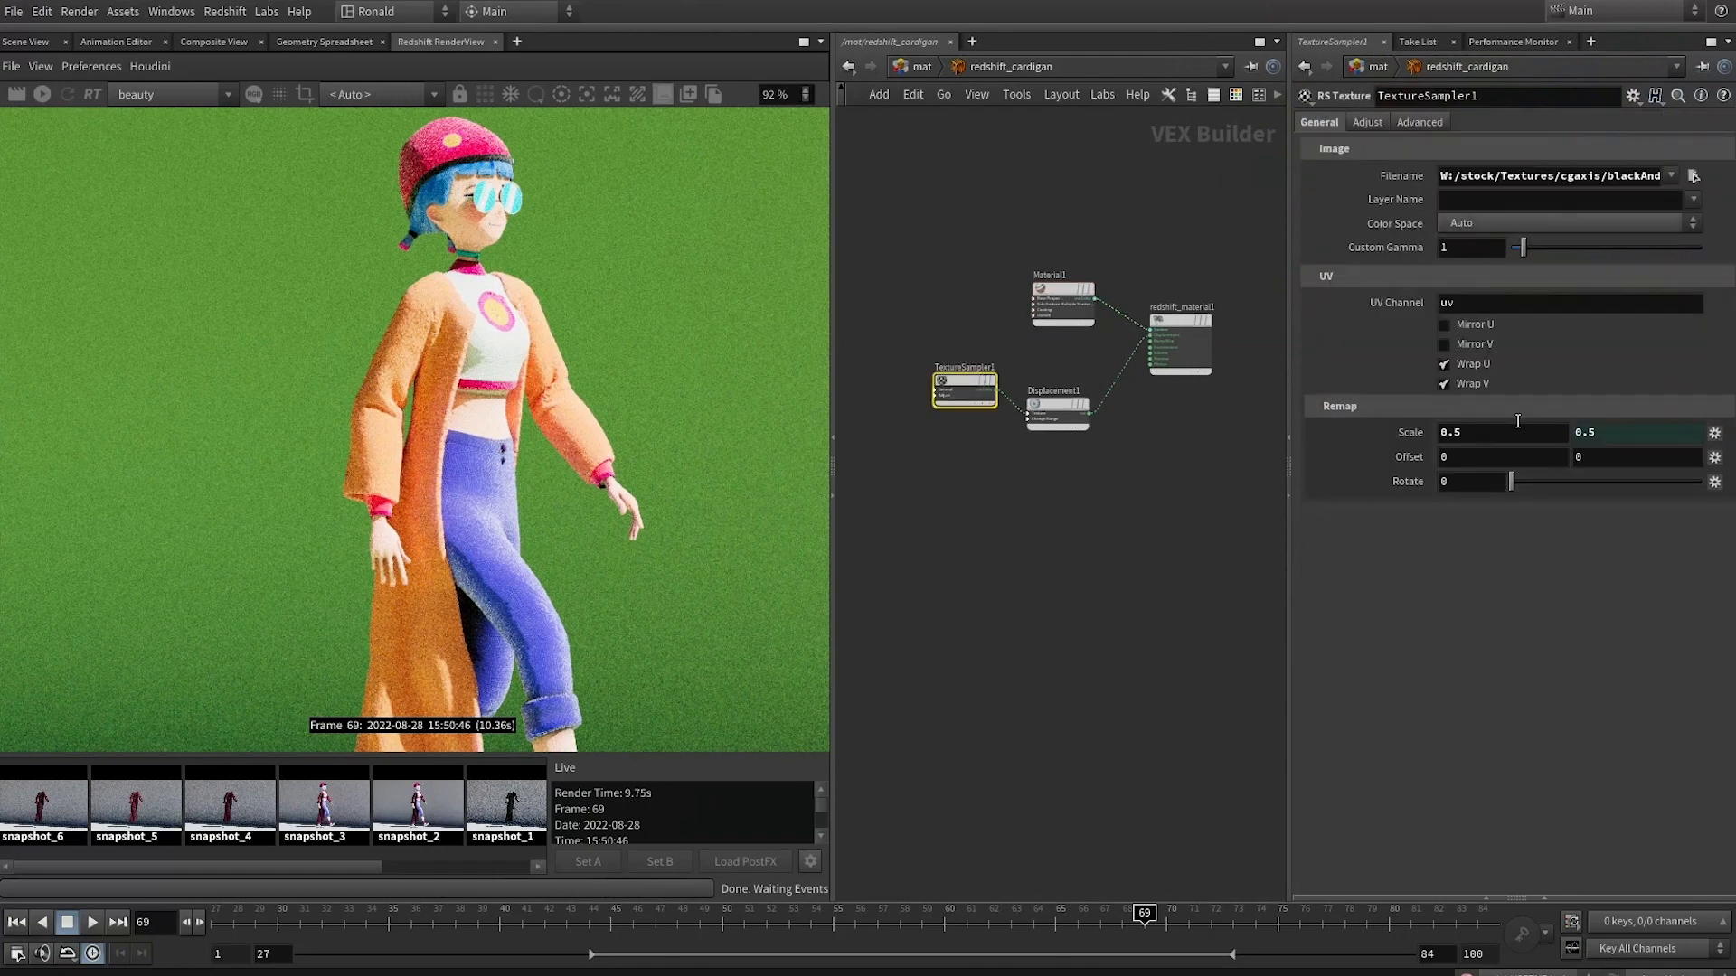
pyautogui.press('u')
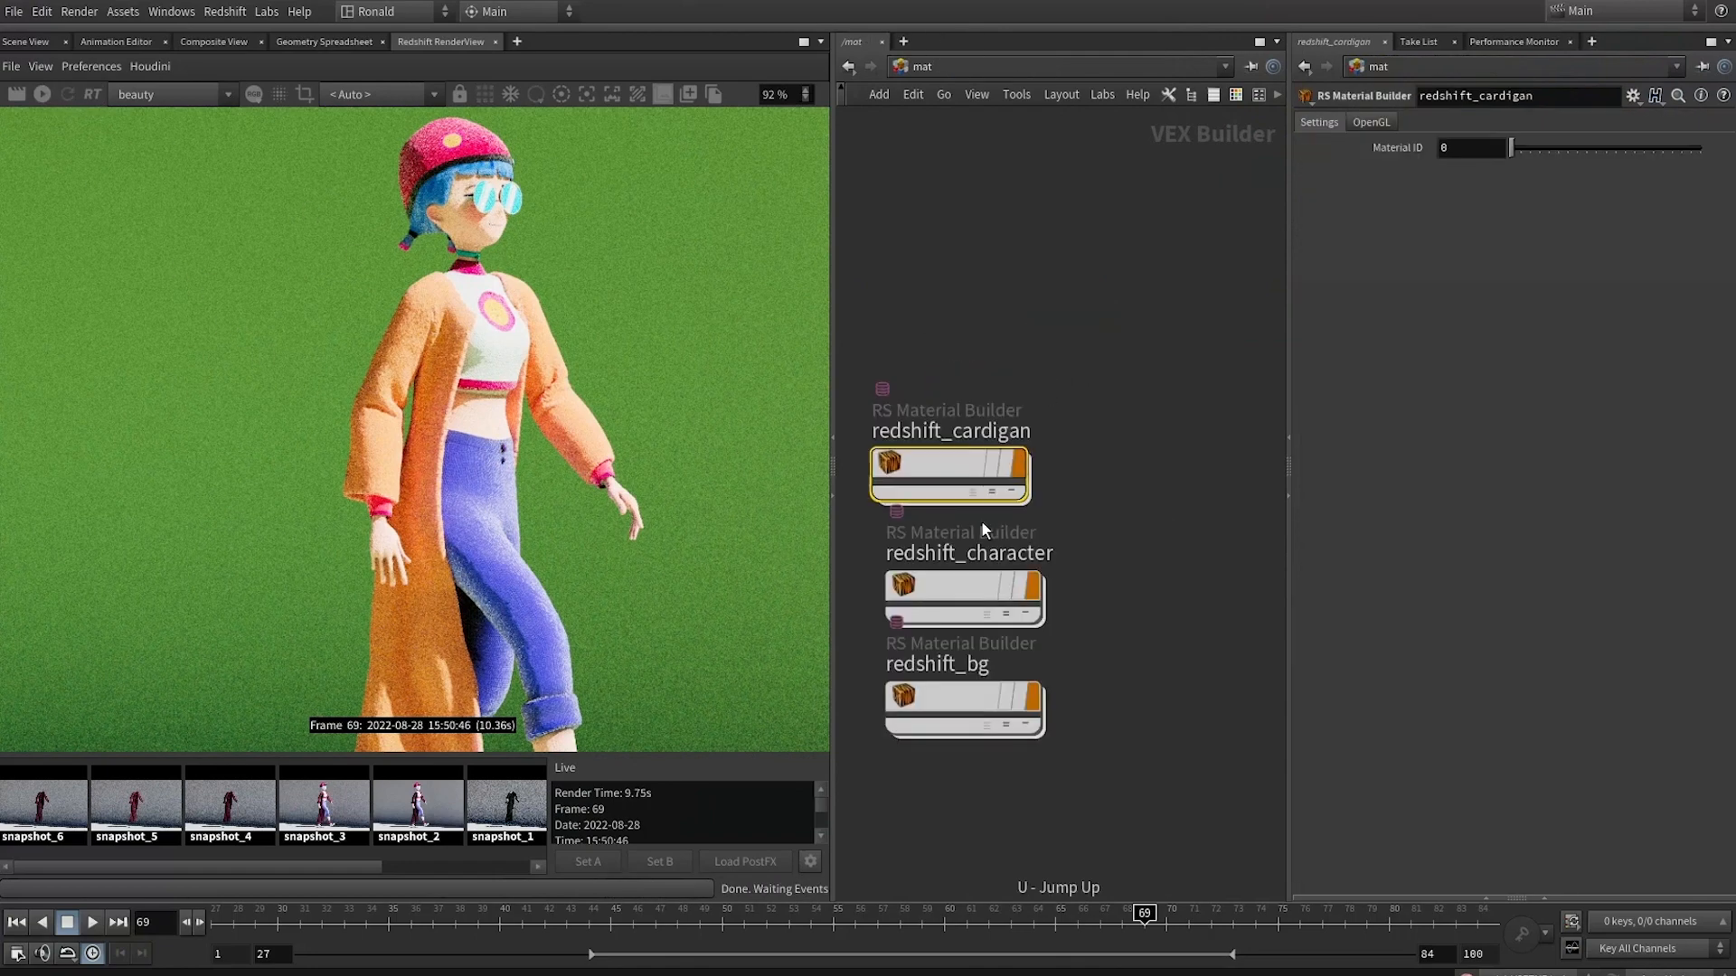
pyautogui.doubleClick(983, 565)
pyautogui.press('Up')
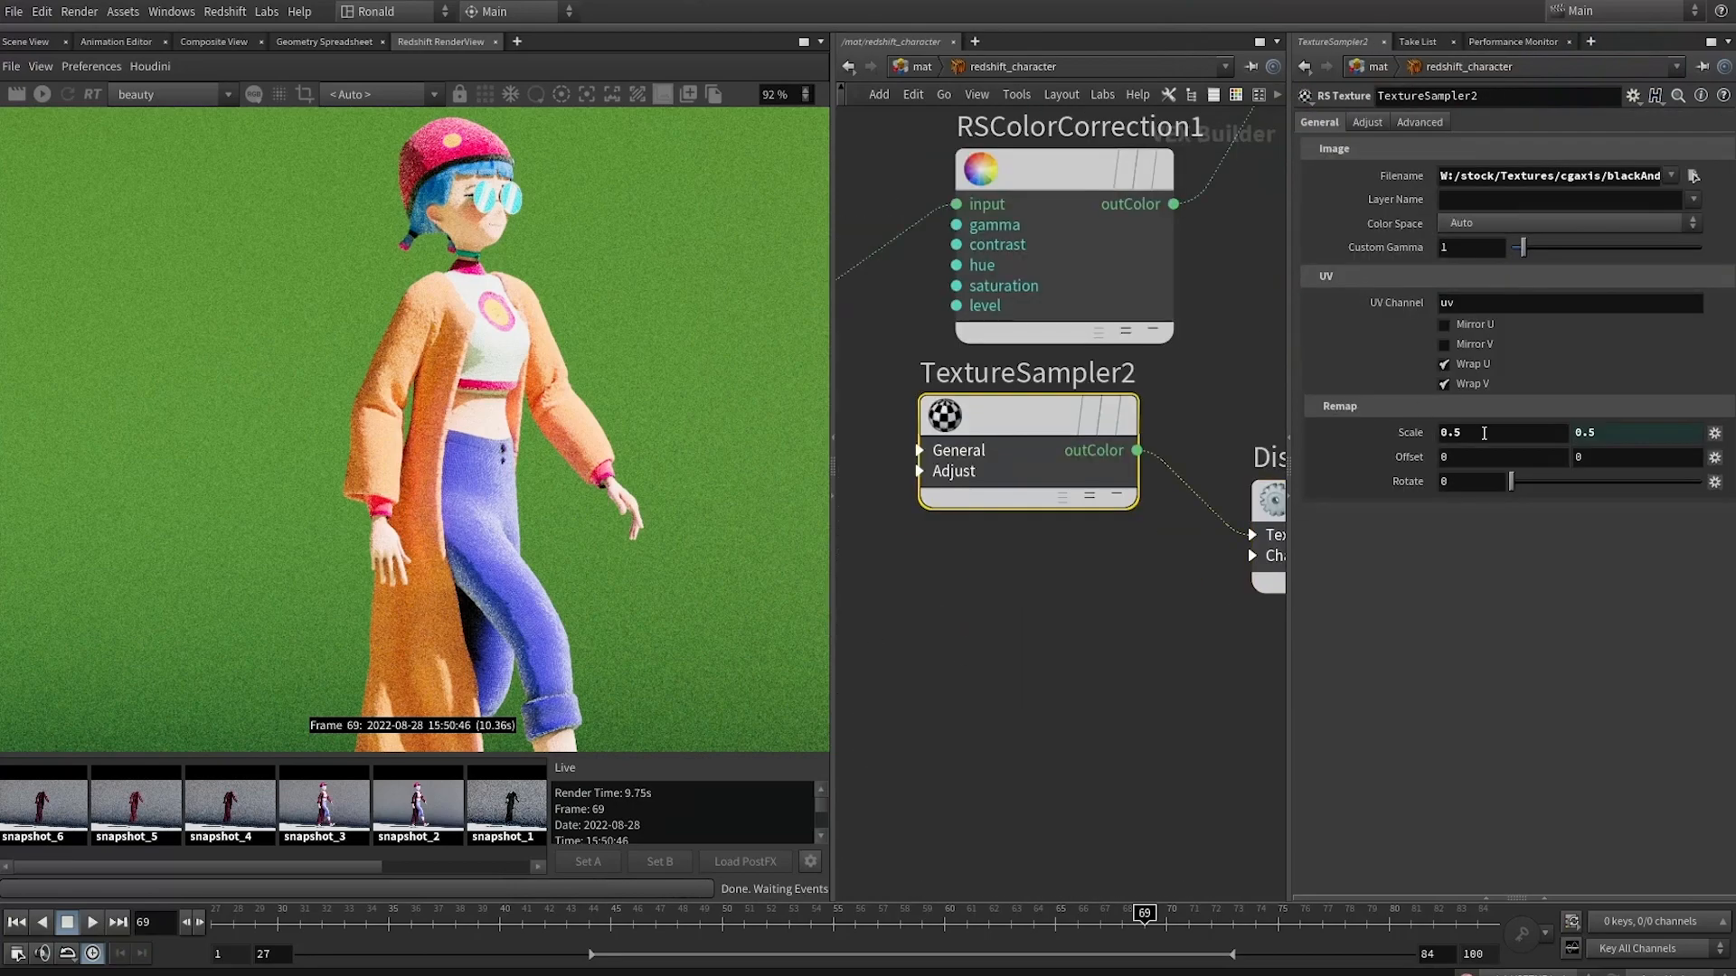
pyautogui.press('u')
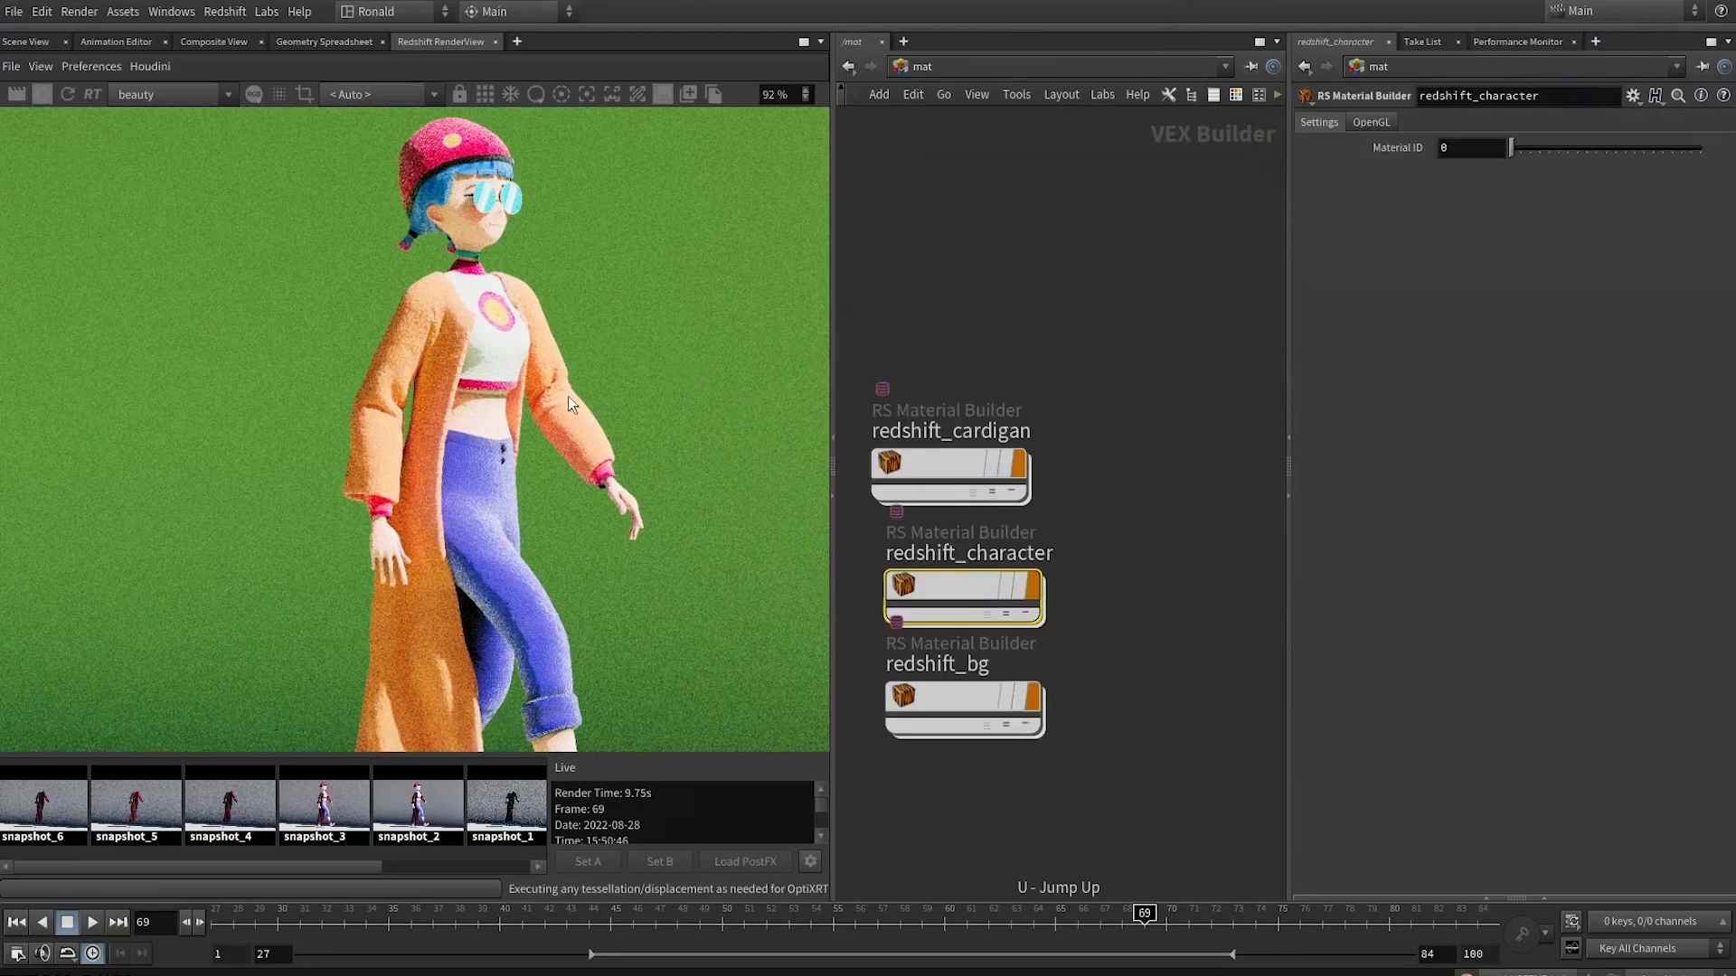
# Inspect the knit pattern on the clothing close up, stop the render and check the cardigan's displacement texture scale
pyautogui.scroll(5, 435, 432)
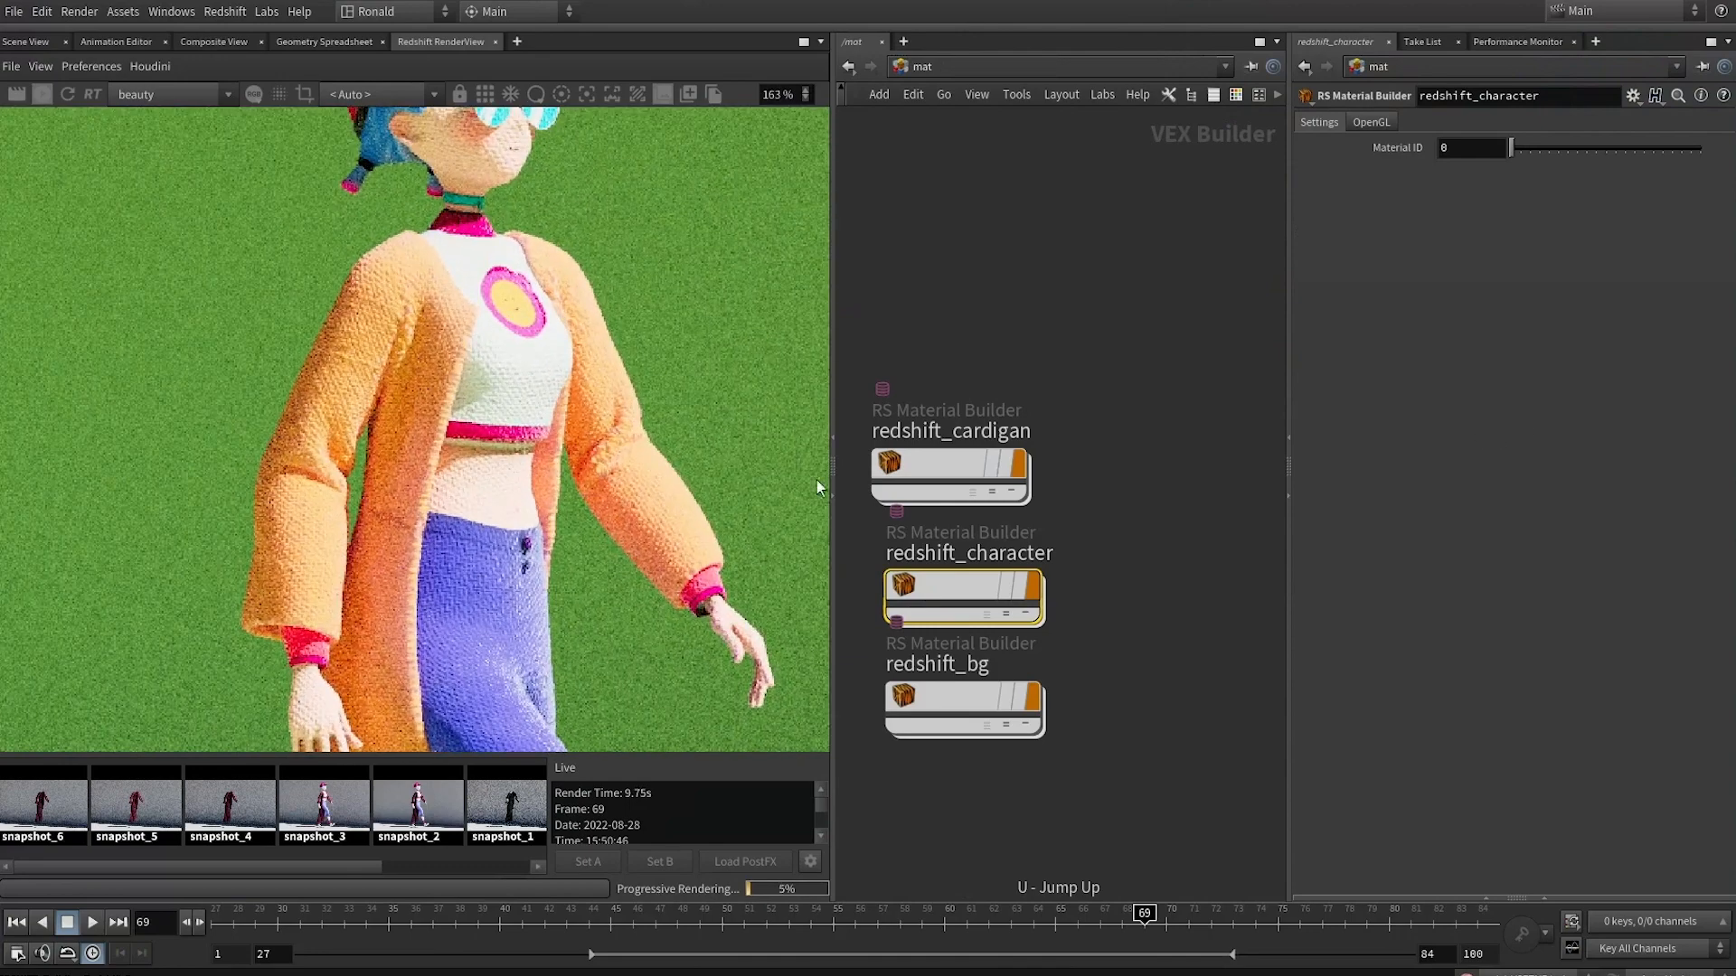
pyautogui.scroll(1, 468, 341)
pyautogui.moveTo(565, 292); pyautogui.dragTo(508, 545, button='middle')
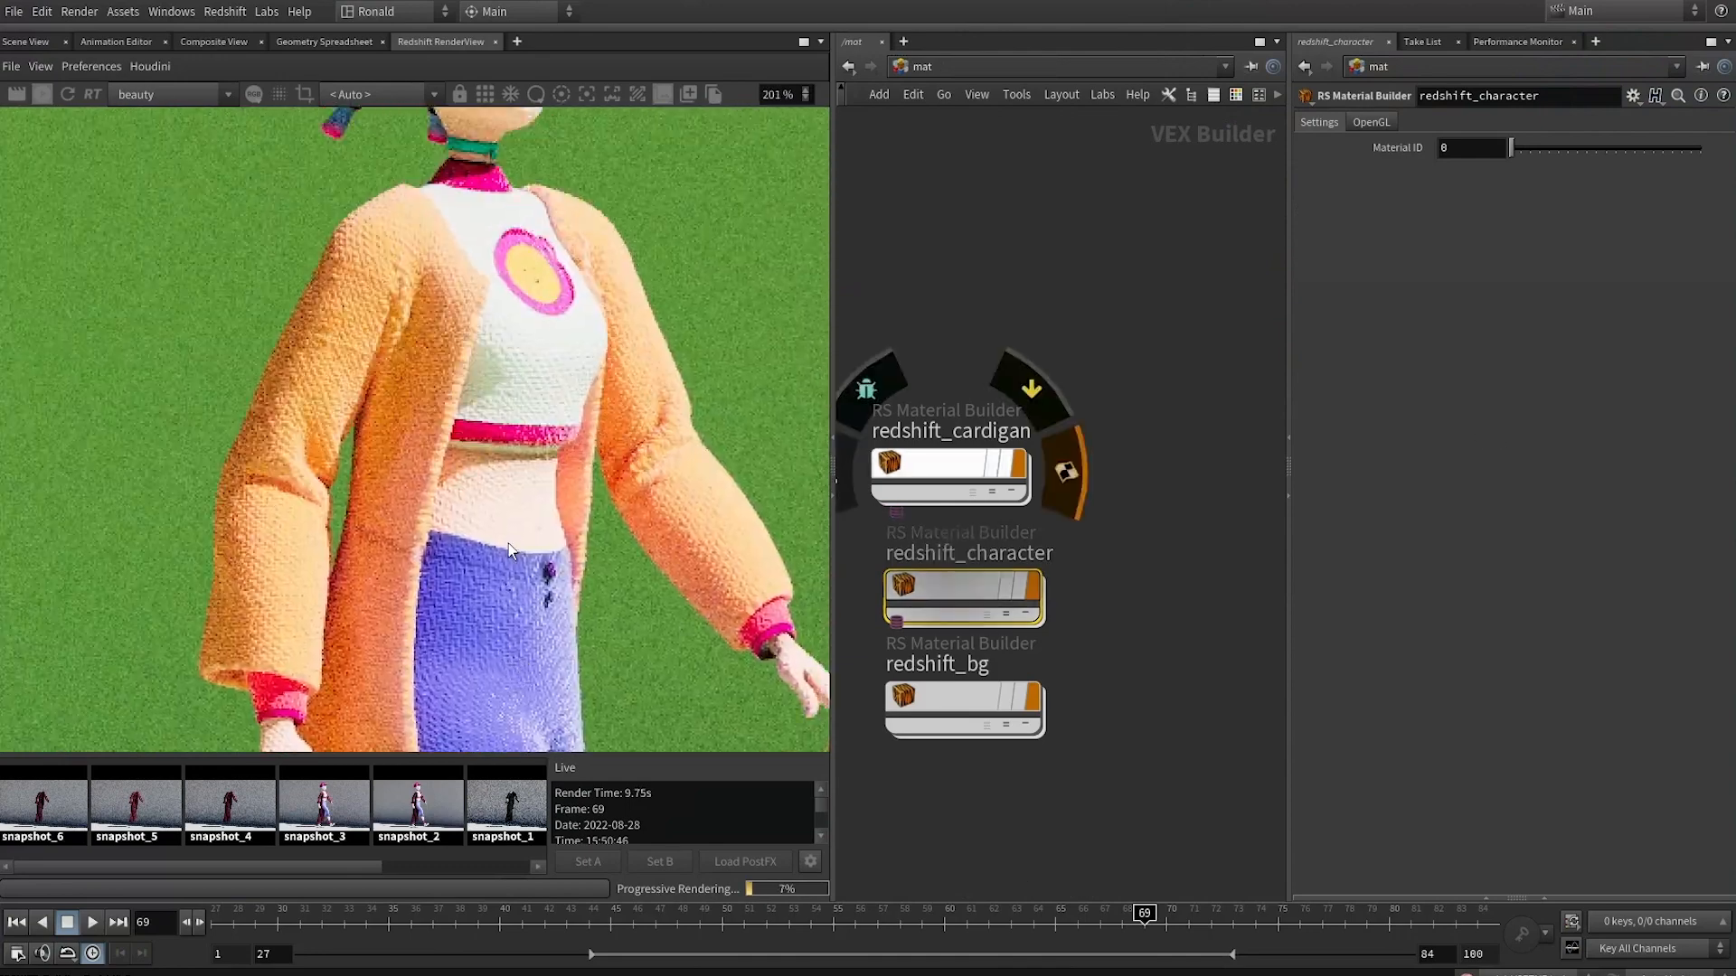
pyautogui.click(42, 94)
pyautogui.doubleClick(940, 465)
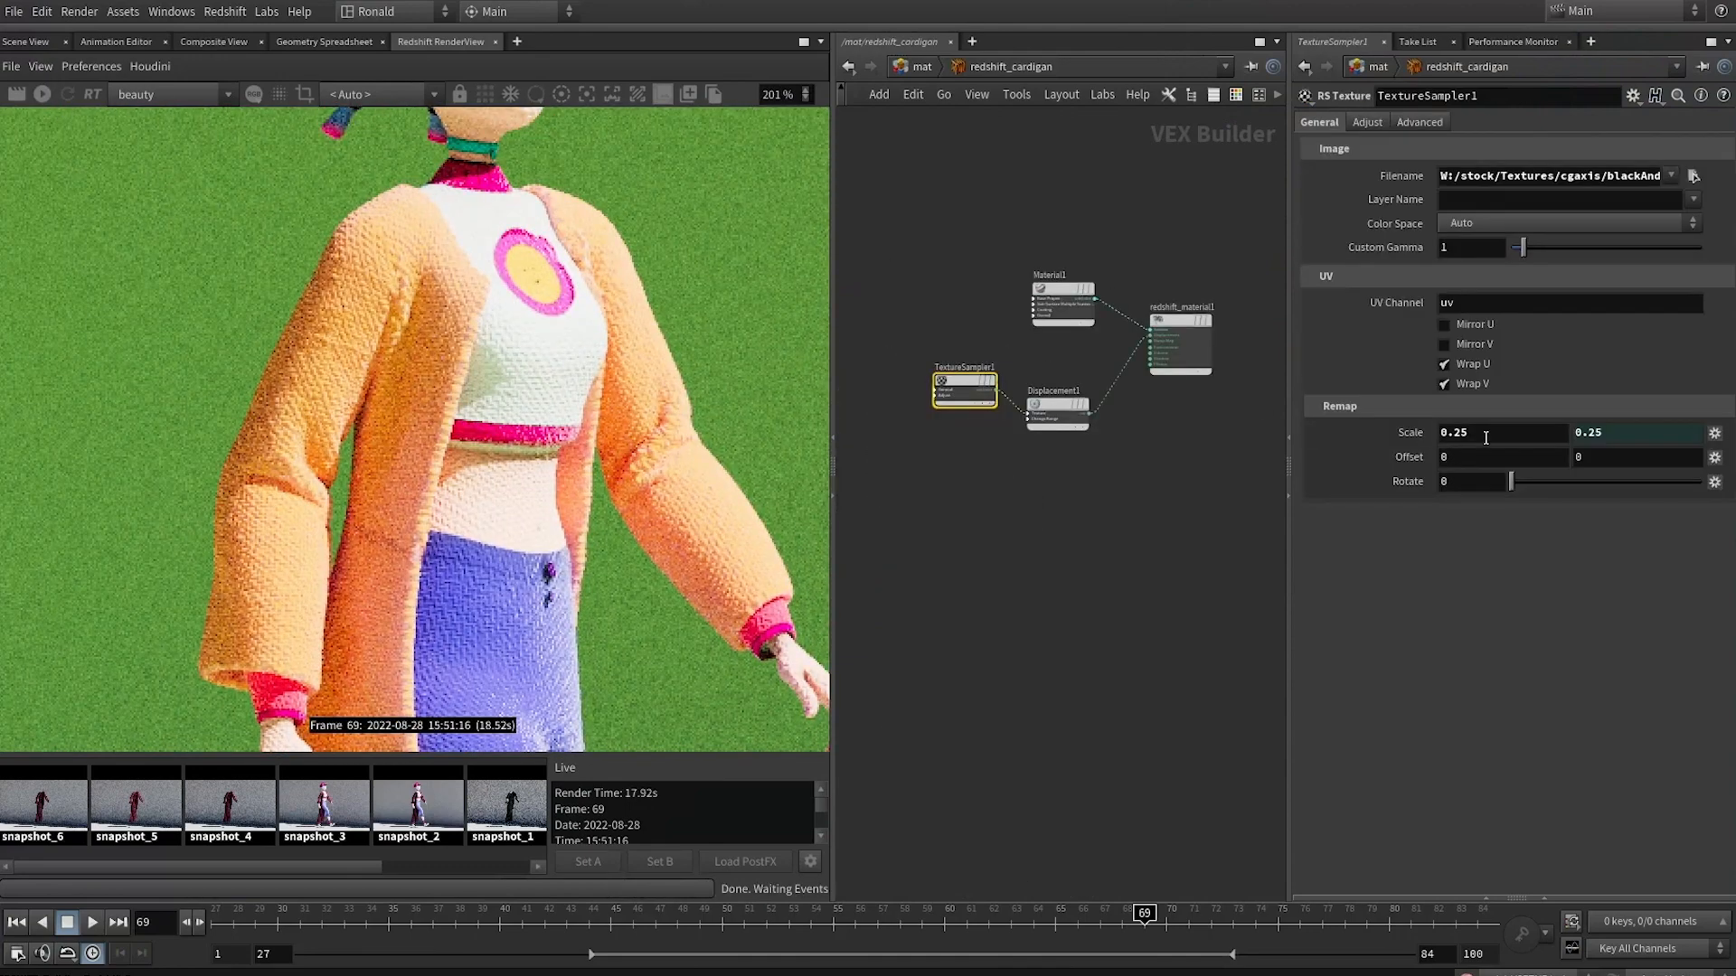
pyautogui.press('u')
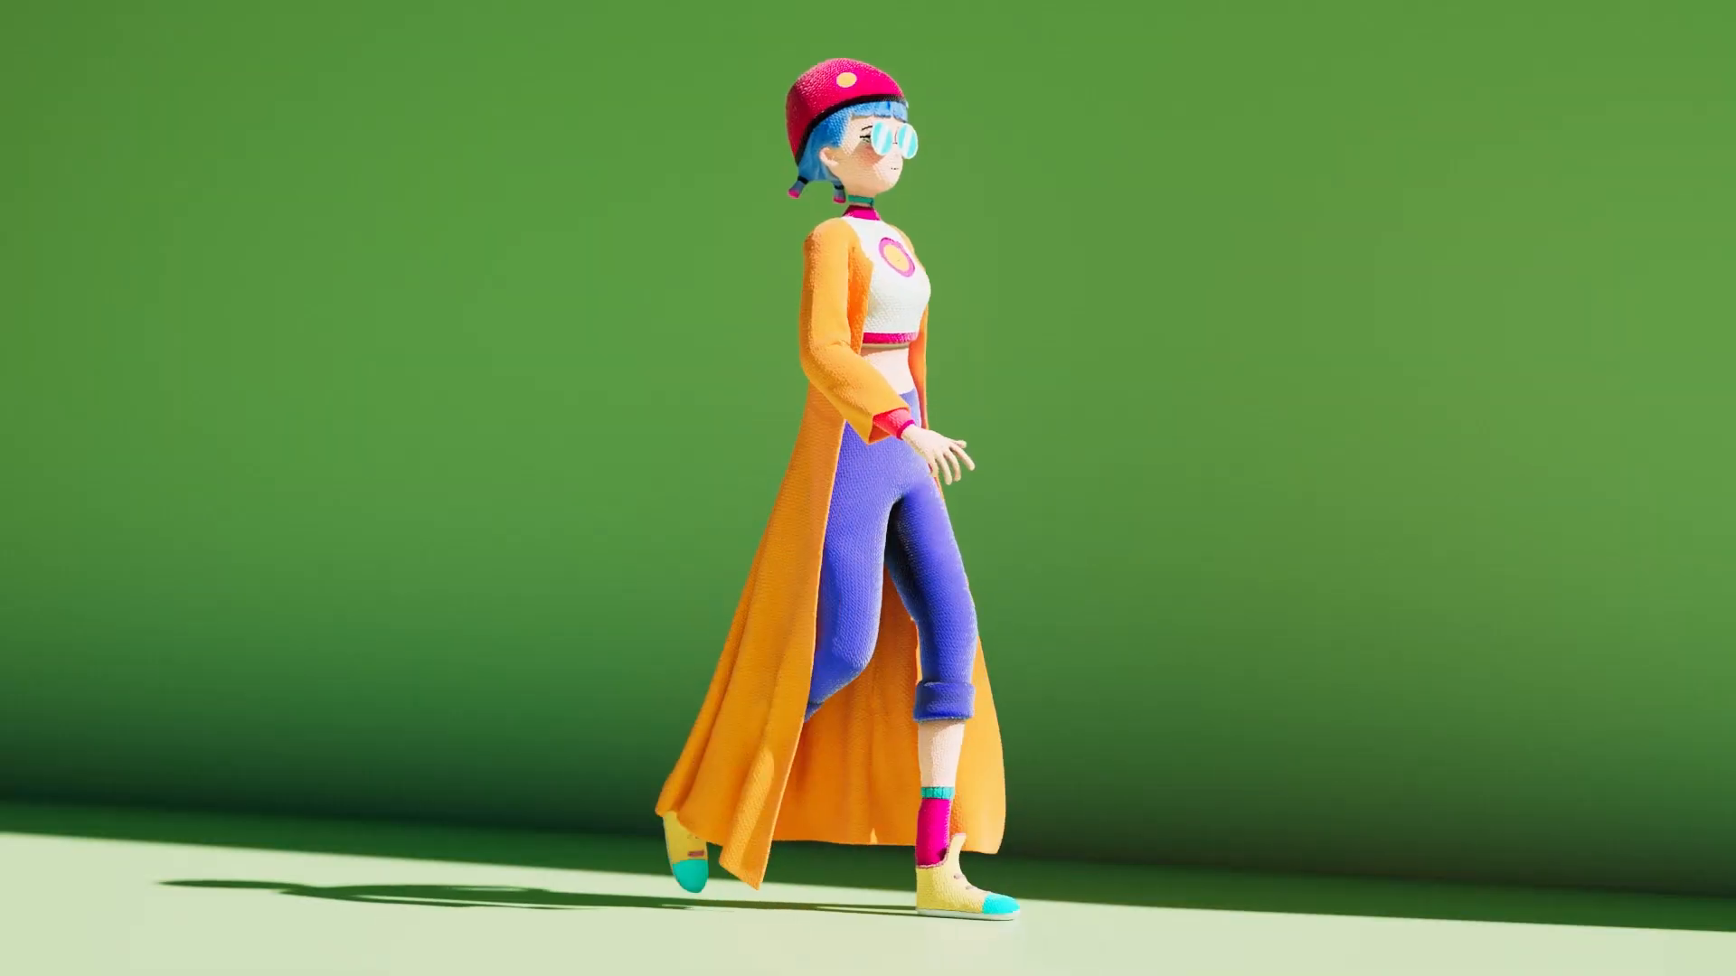